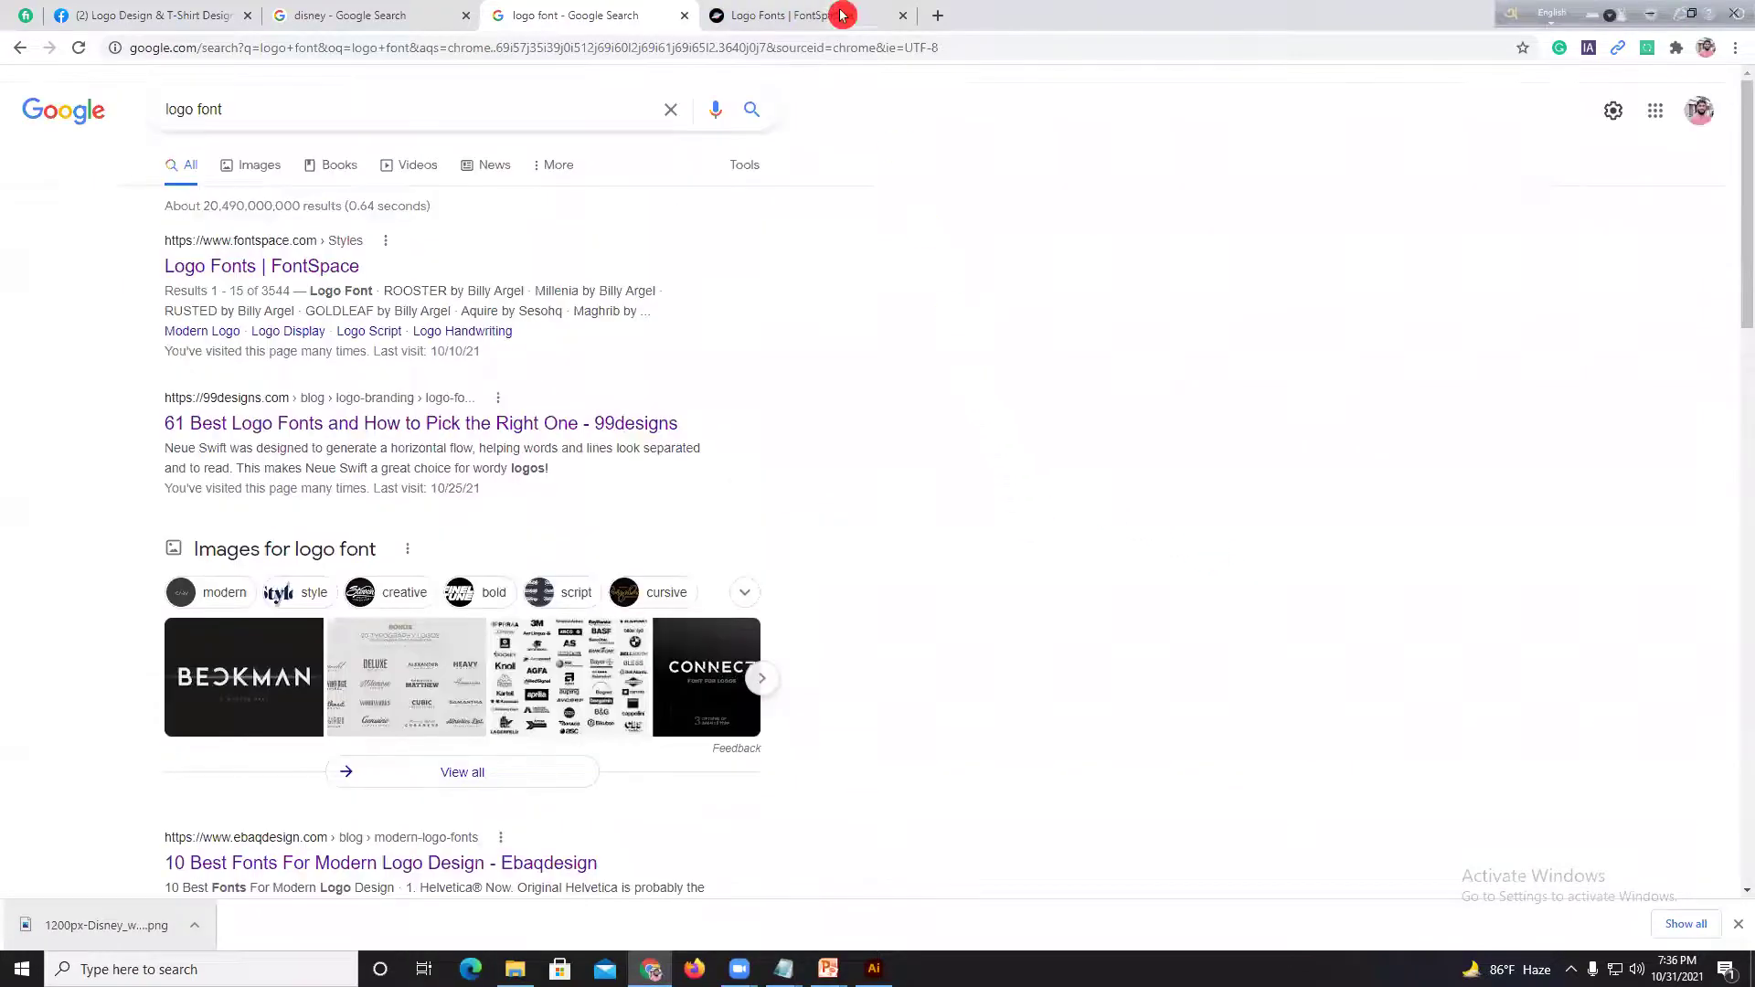
Step: Switch to the FontSpace Logo Font page and open its related Script style category
left_click(808, 15)
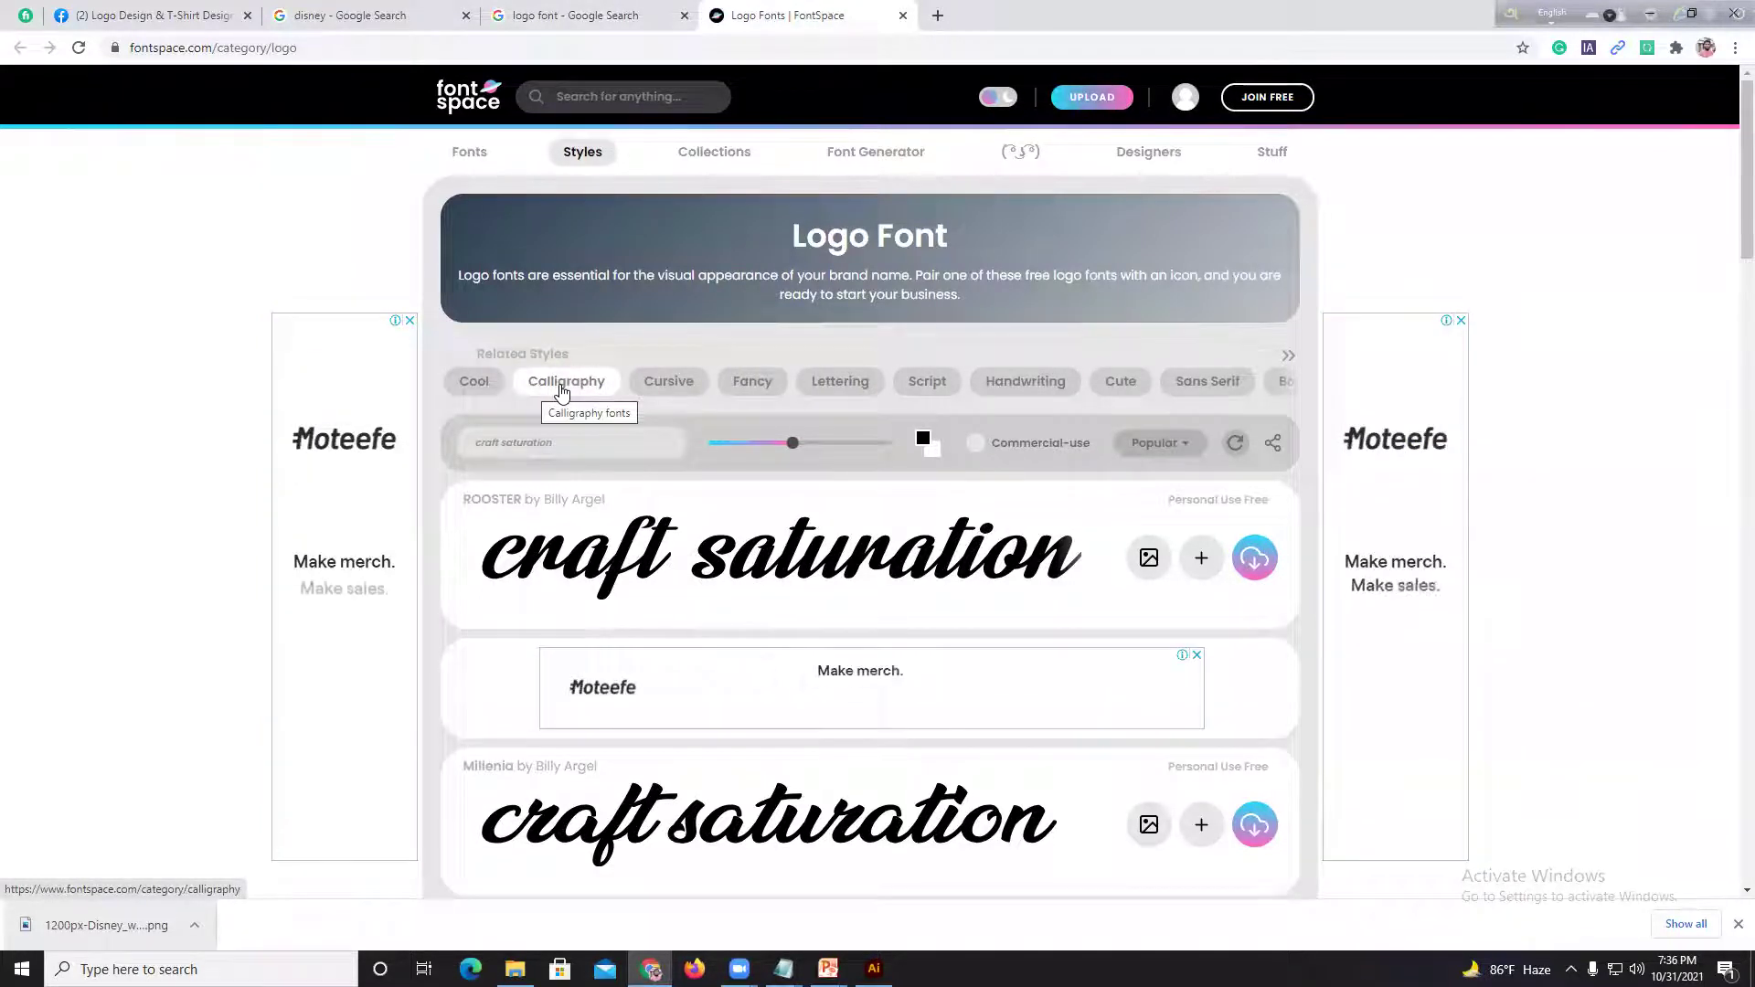
left_click(927, 383)
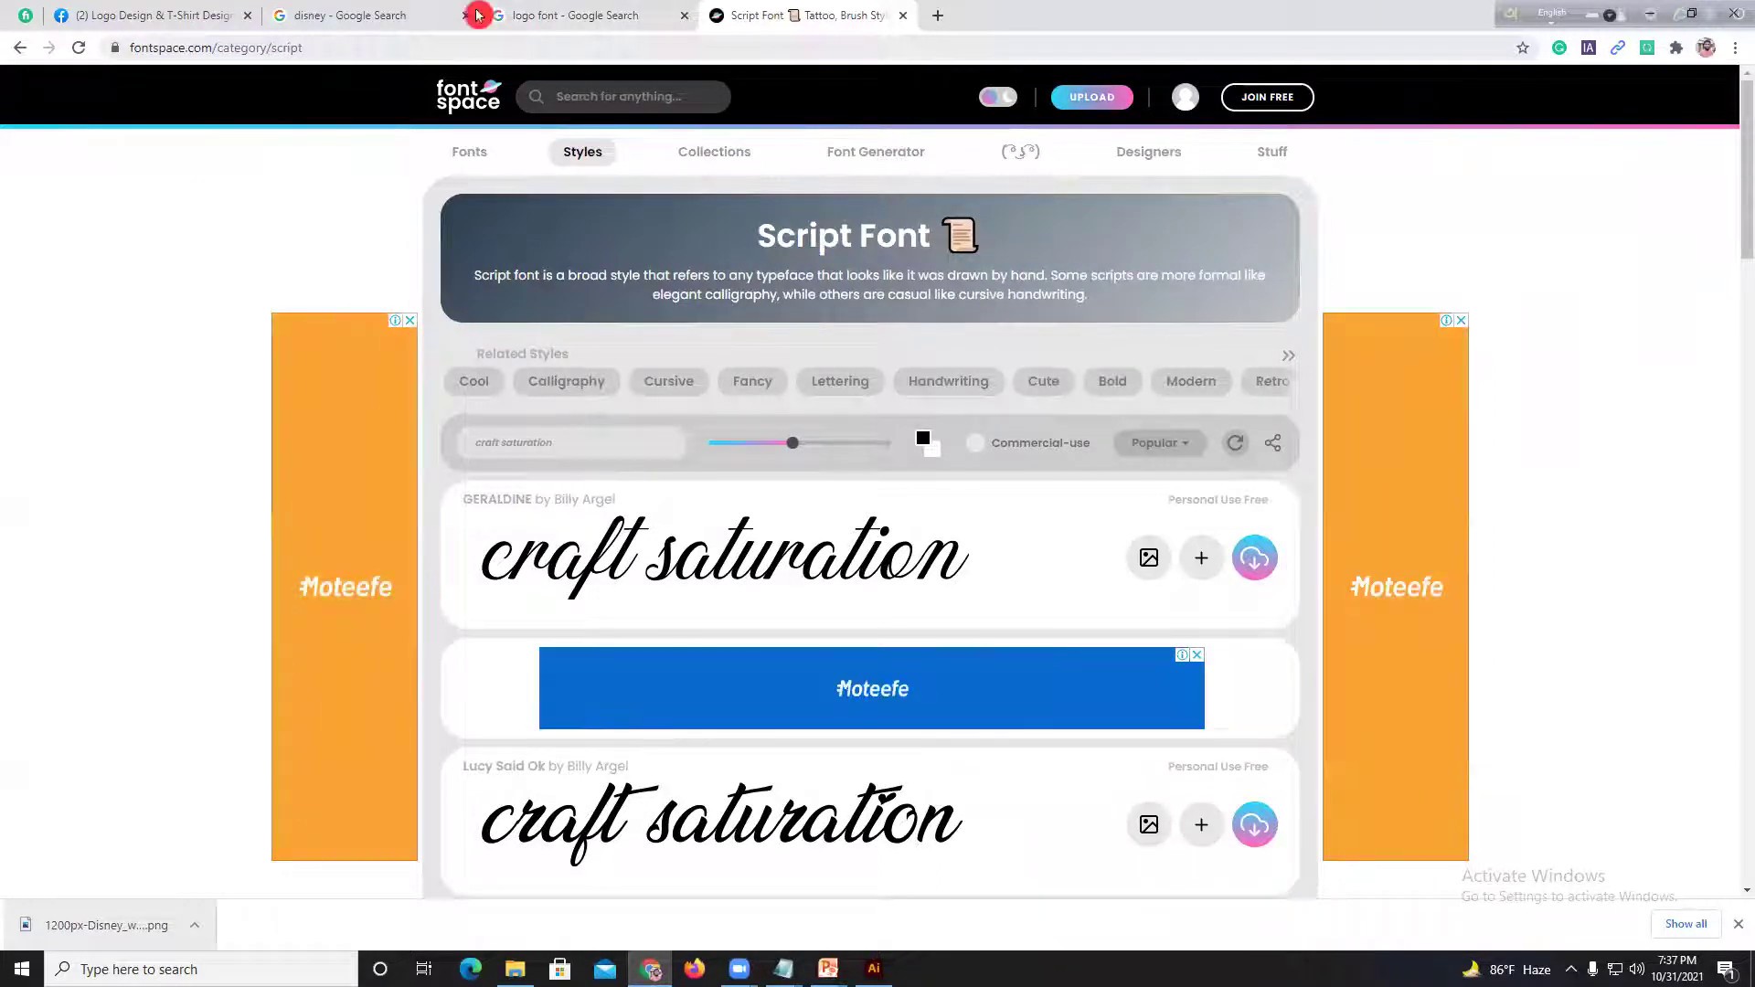
Step: Open the related Handwriting, Bold and Modern font styles from the Script Font page, each in a new tab
right_click(965, 395)
left_click(966, 405)
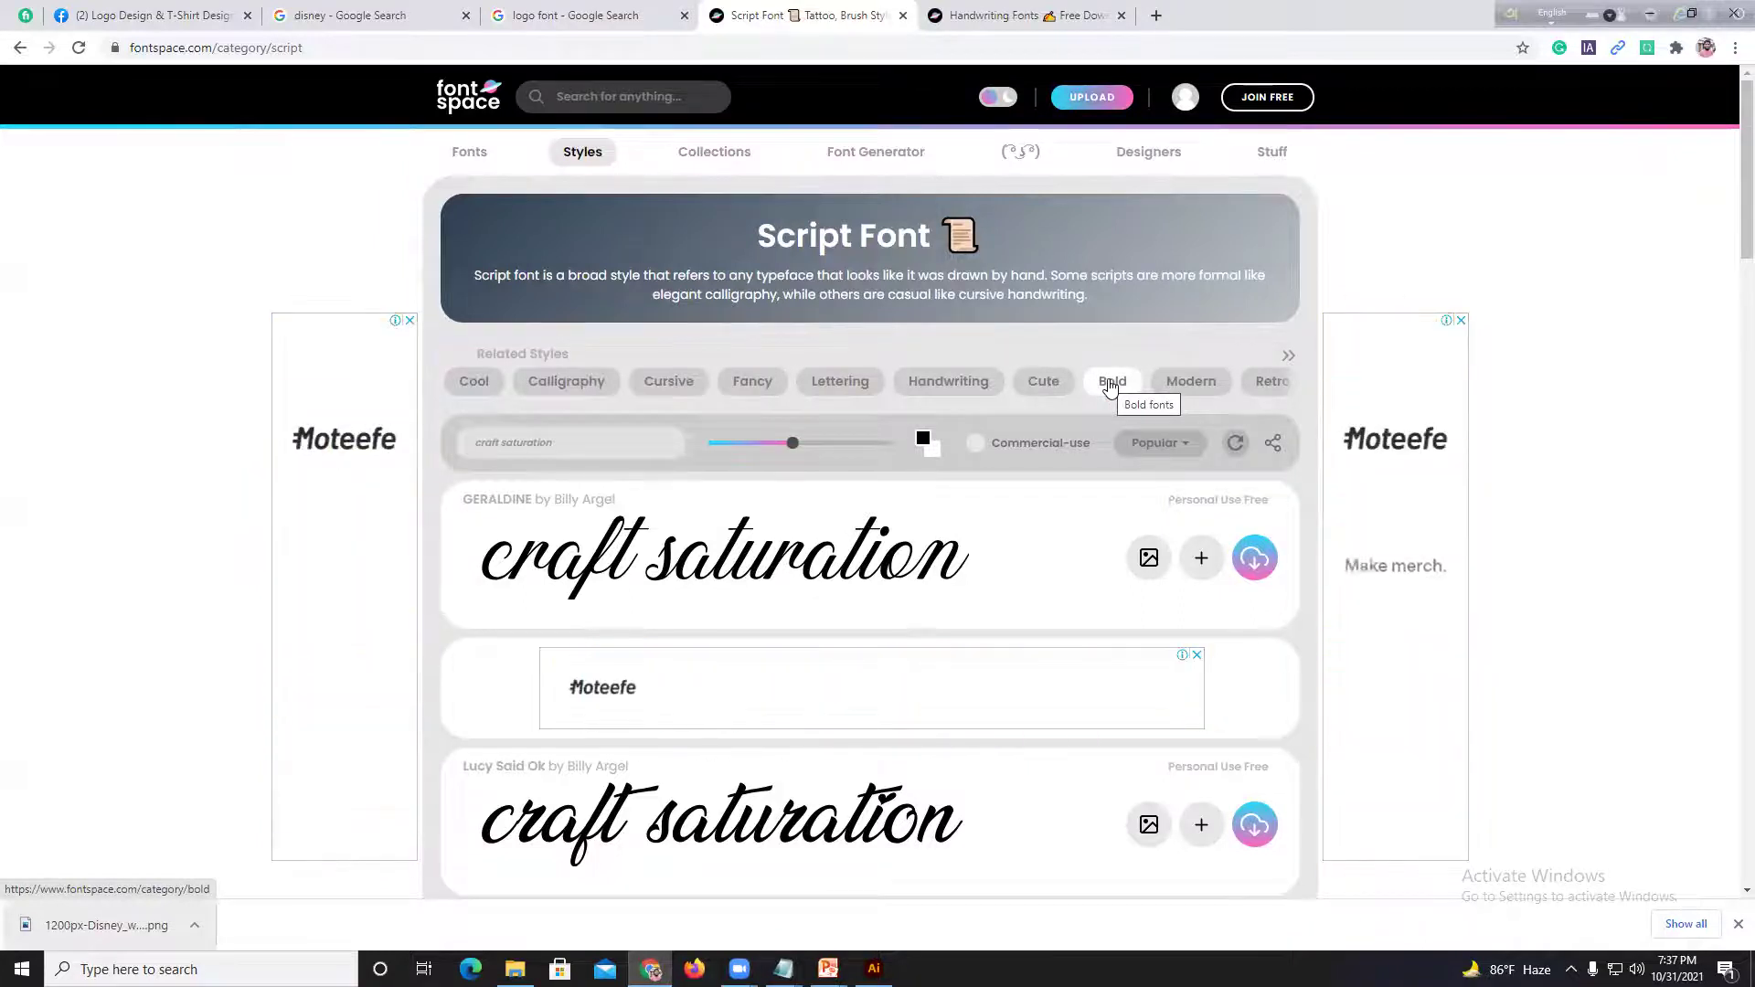
right_click(1109, 386)
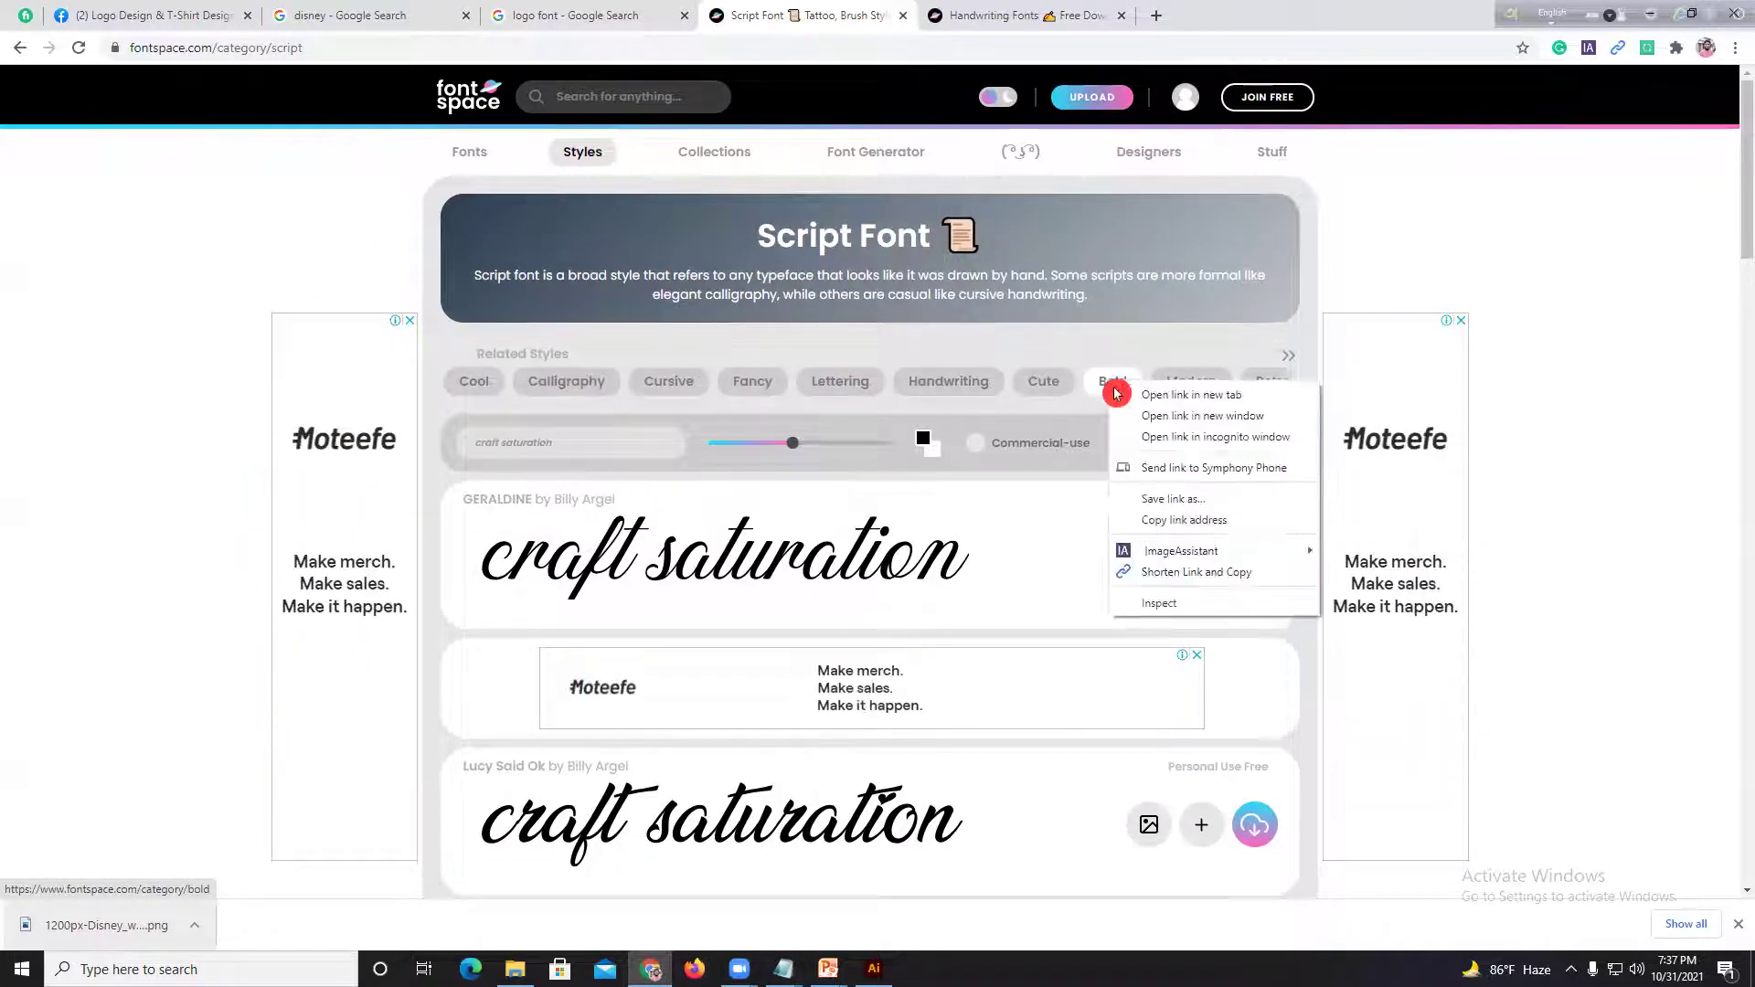
left_click(1167, 389)
right_click(1172, 390)
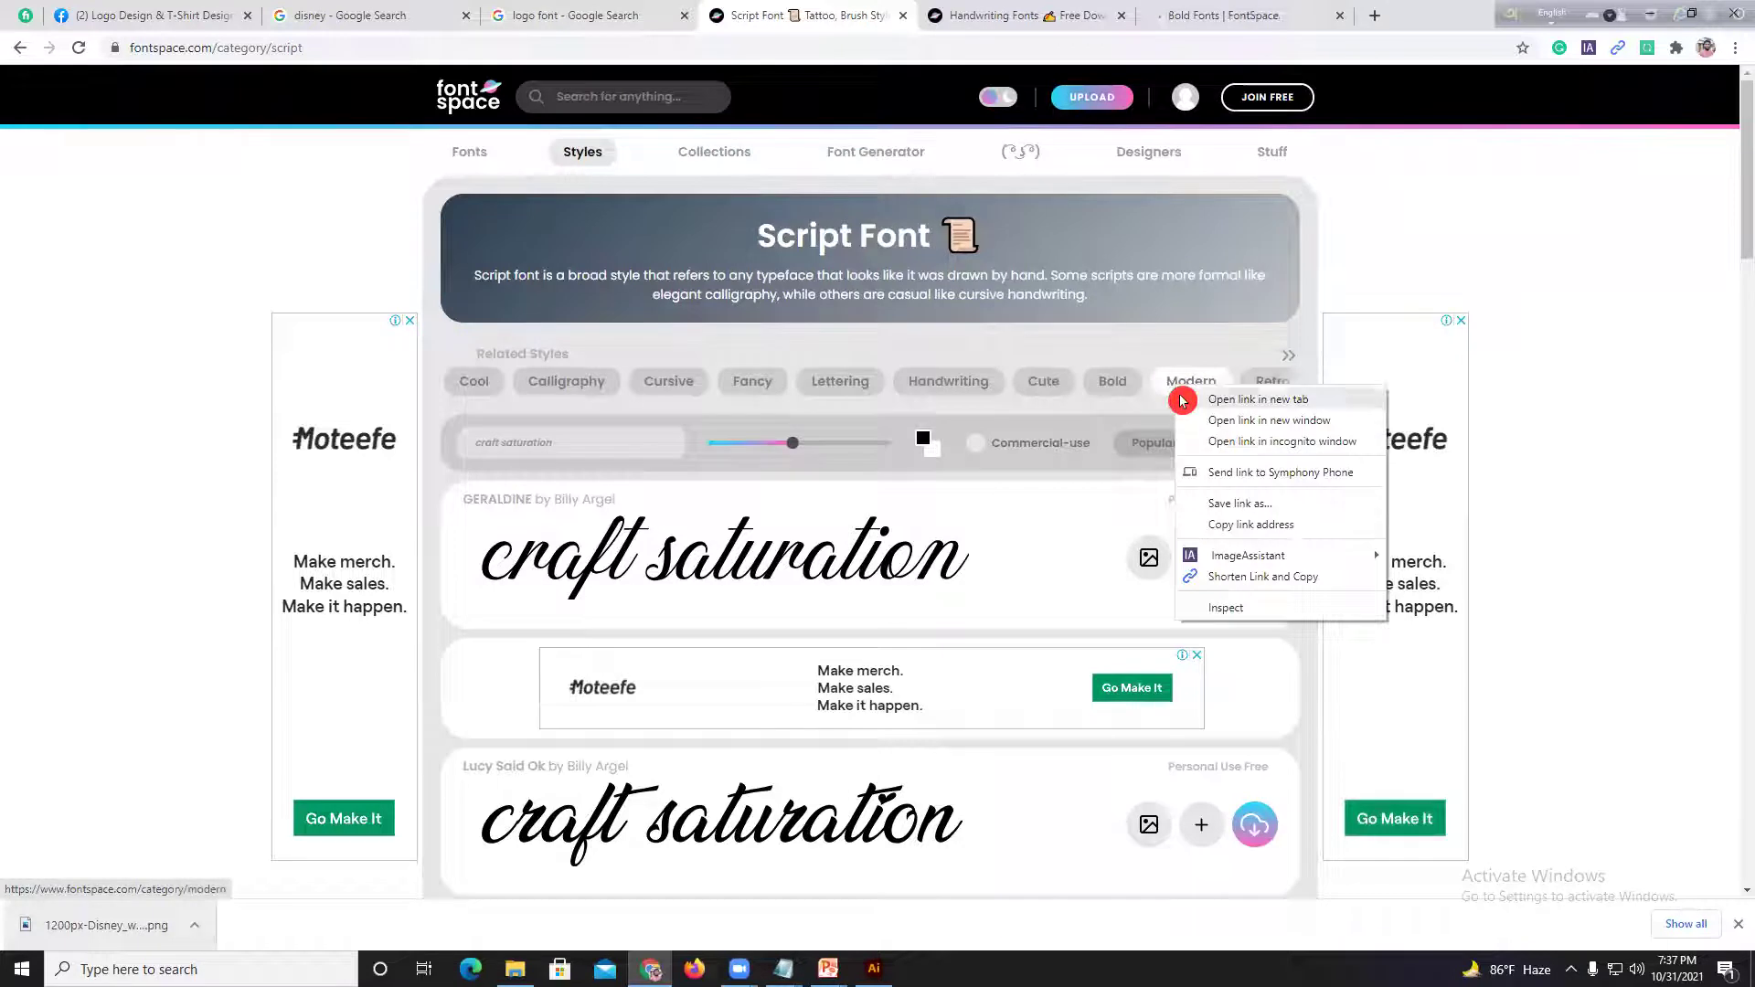
left_click(1188, 397)
Step: Open the related Logo and Typography font styles from the Script Font page in new tabs
left_click(1289, 357)
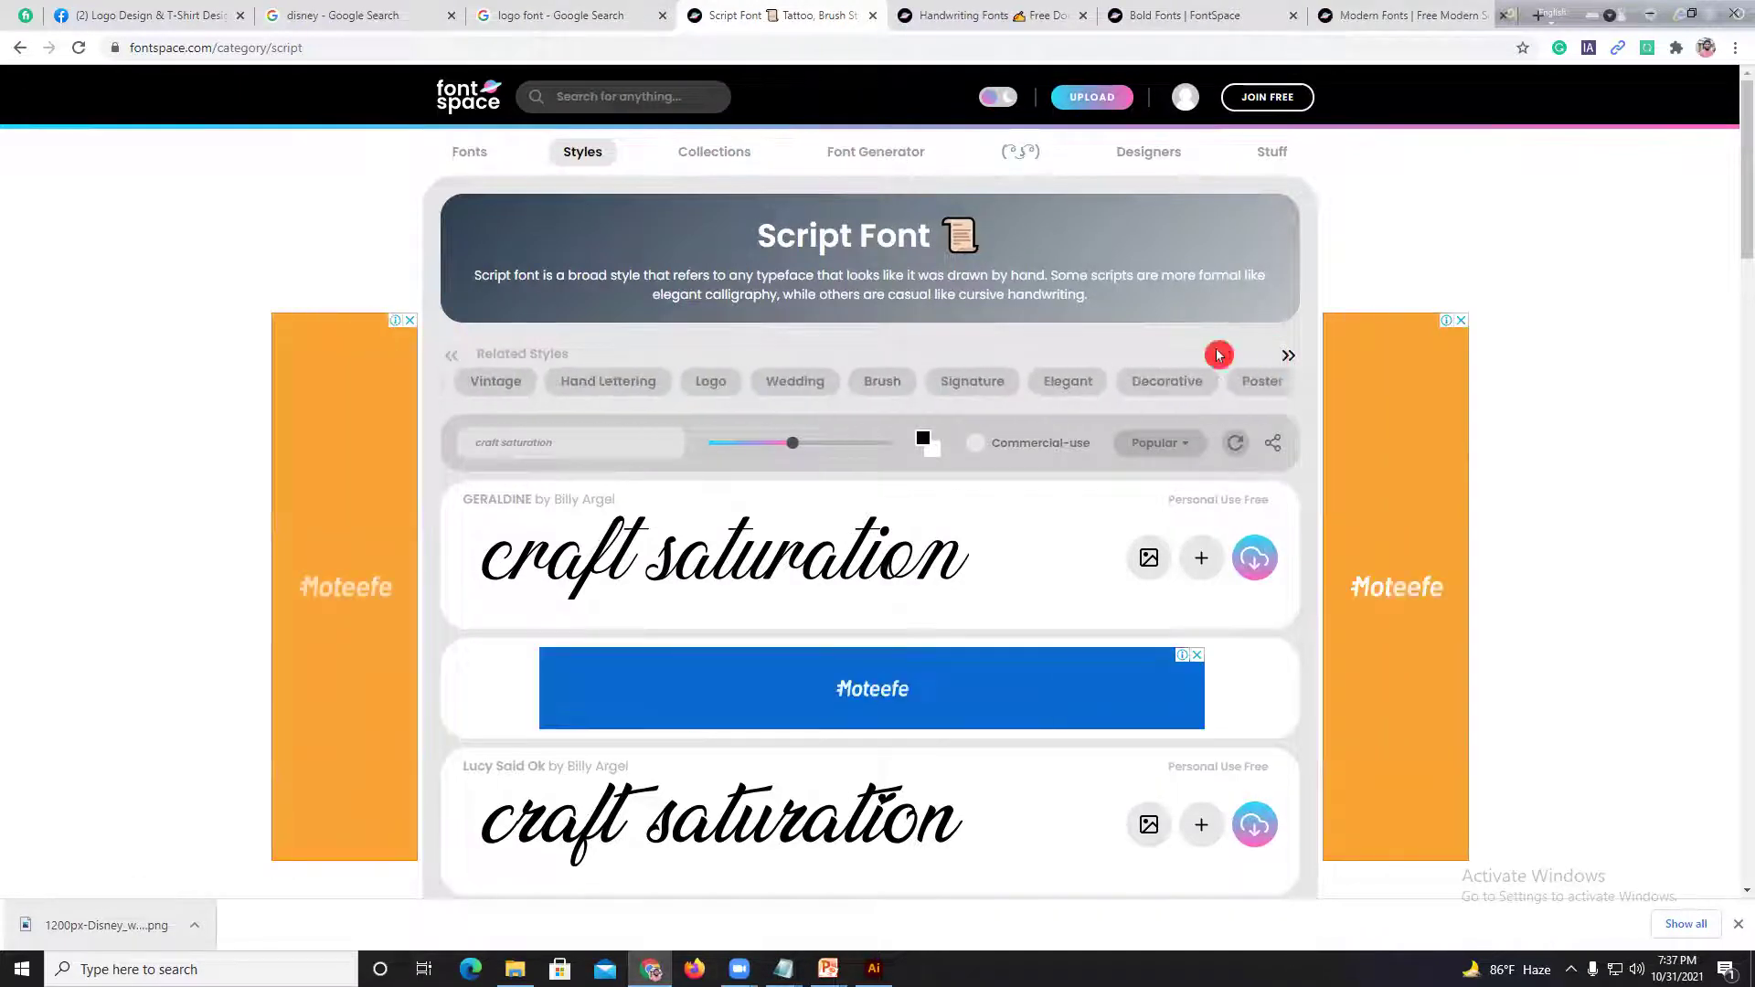
right_click(718, 382)
left_click(740, 400)
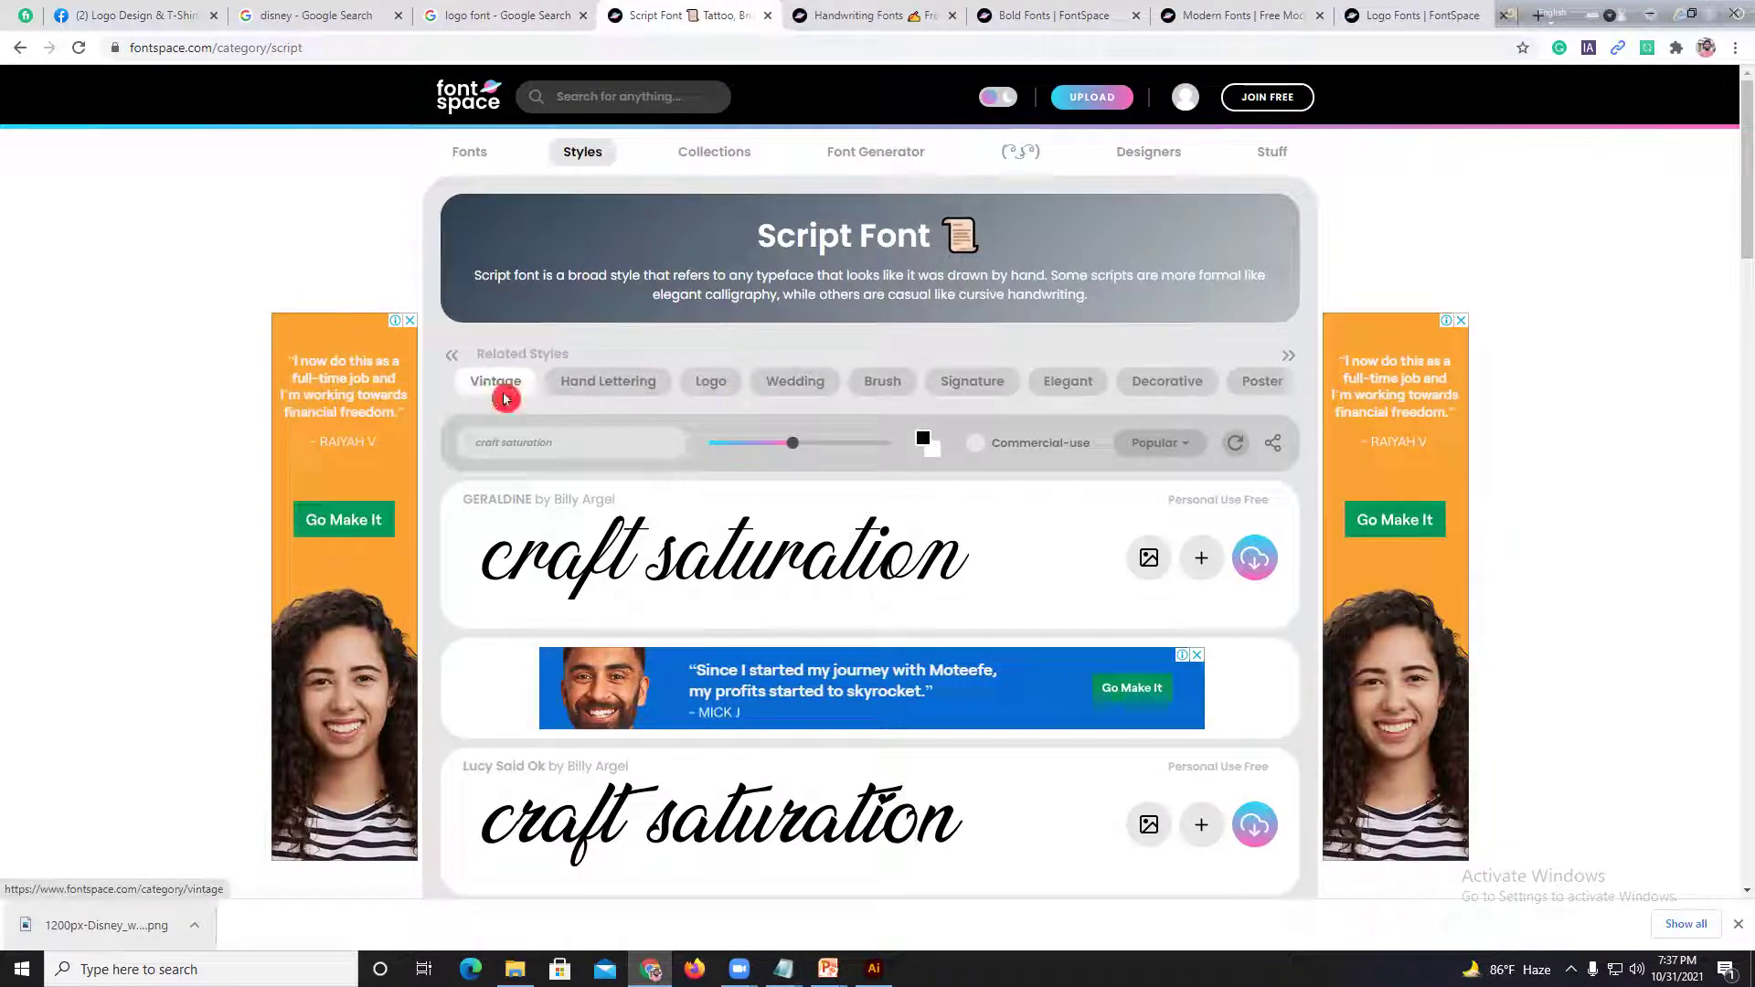
left_click(1286, 356)
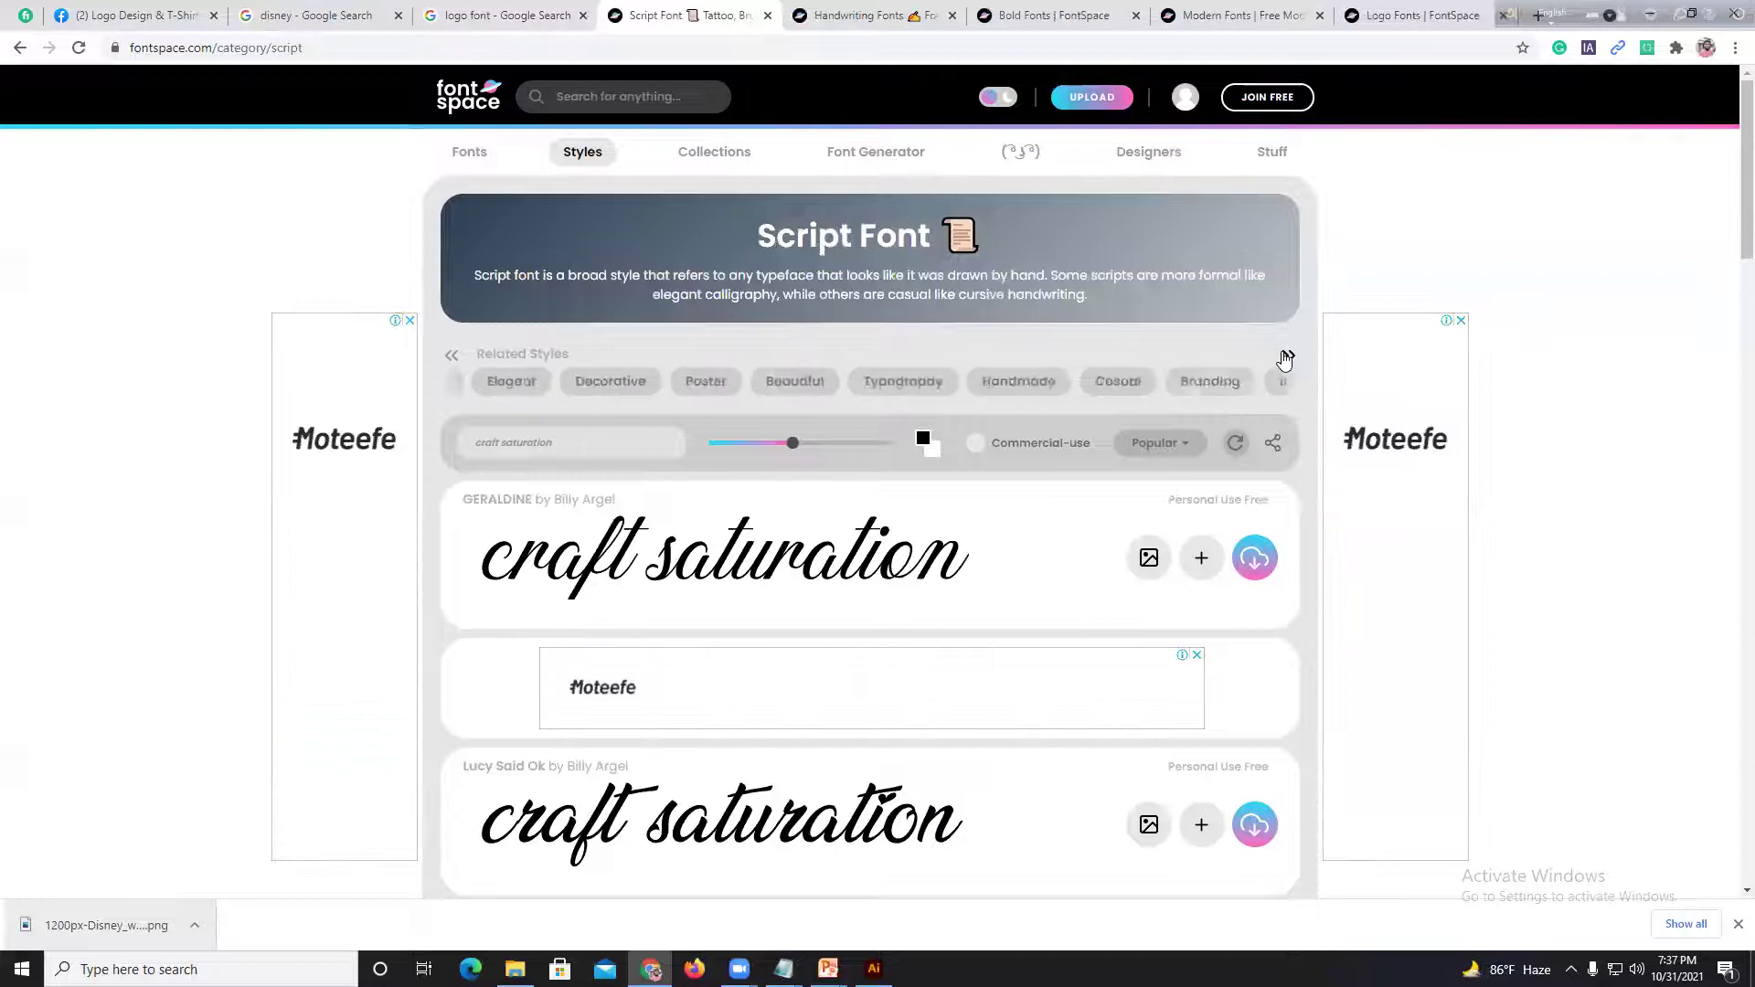
left_click_drag(1281, 359, 921, 359)
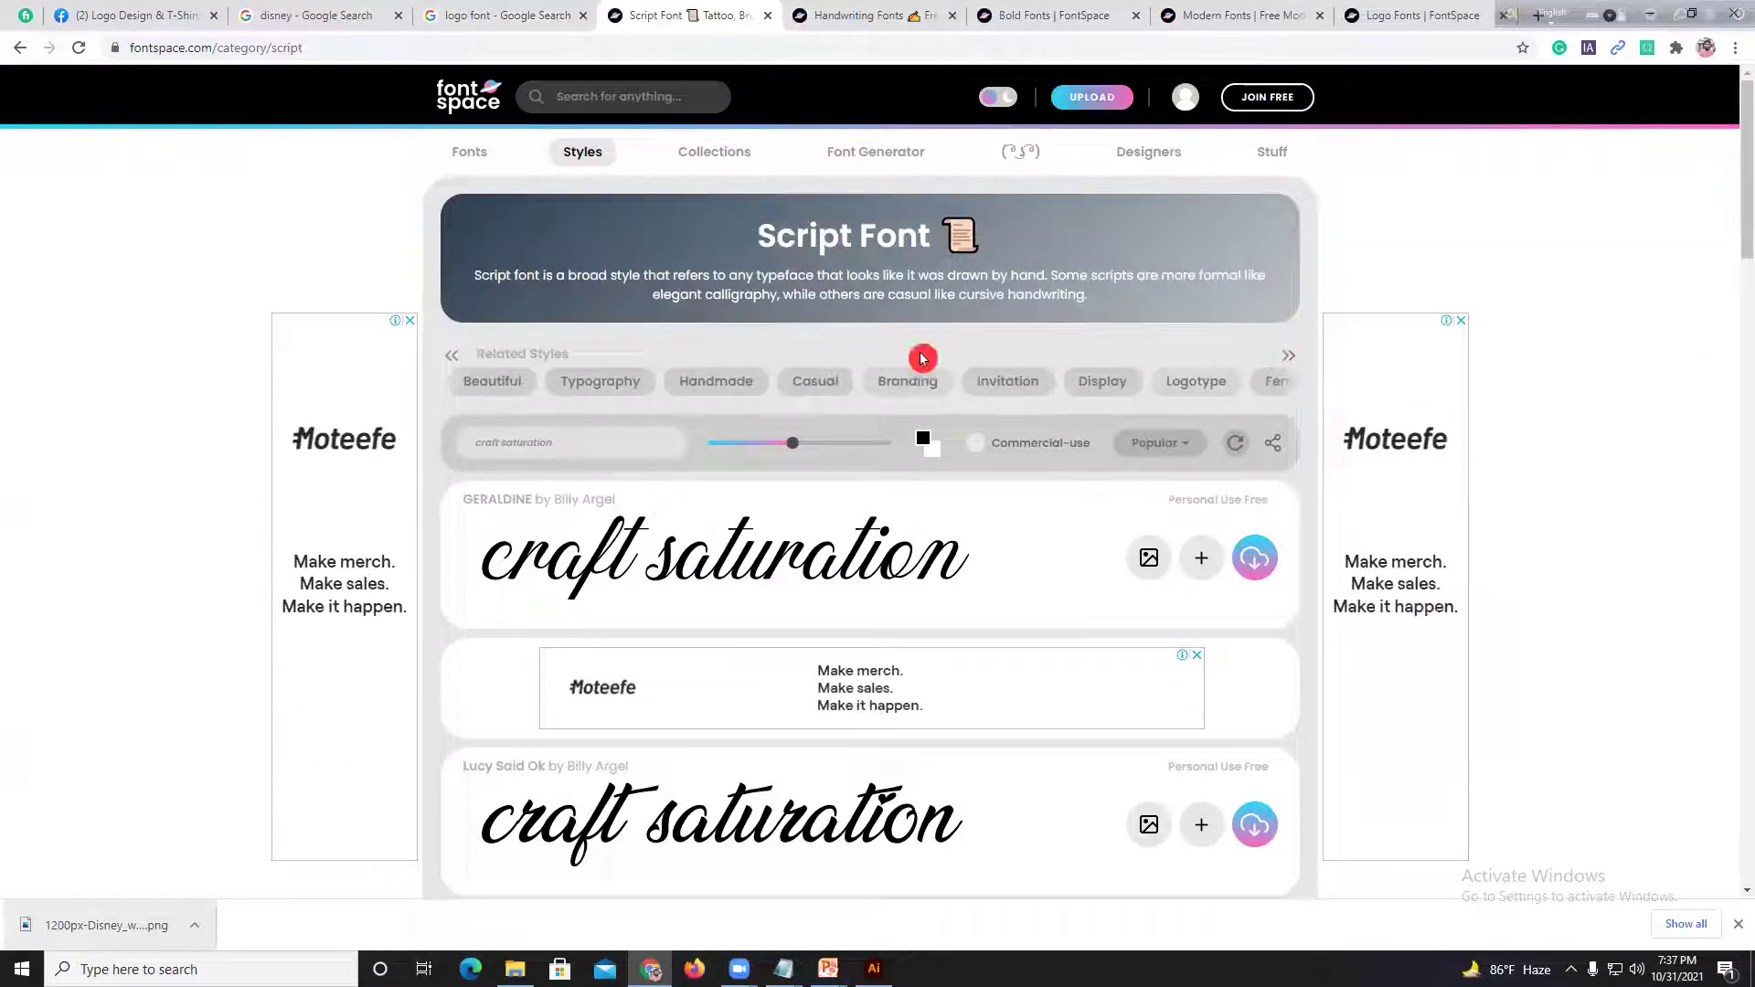
right_click(597, 381)
left_click(617, 391)
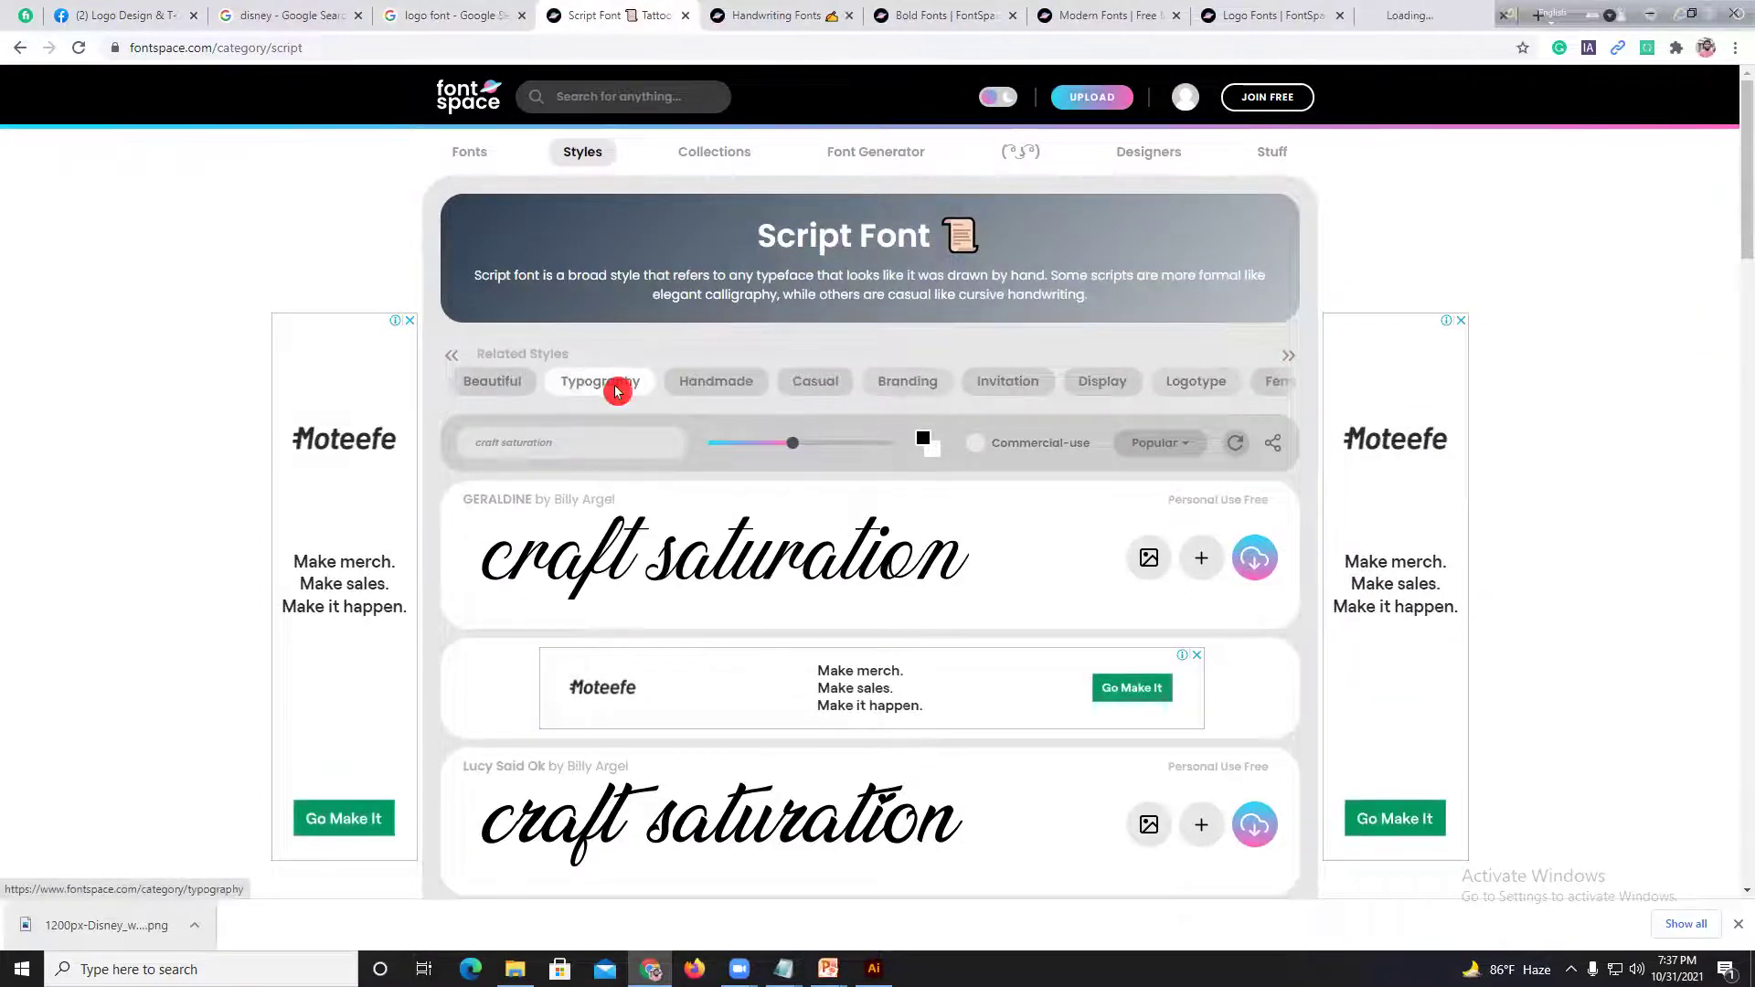
Step: Open the related Branding, Display and Logotype font styles from the Script Font page, each in a new tab
left_click(1285, 360)
right_click(924, 384)
left_click(967, 392)
left_click(1246, 360)
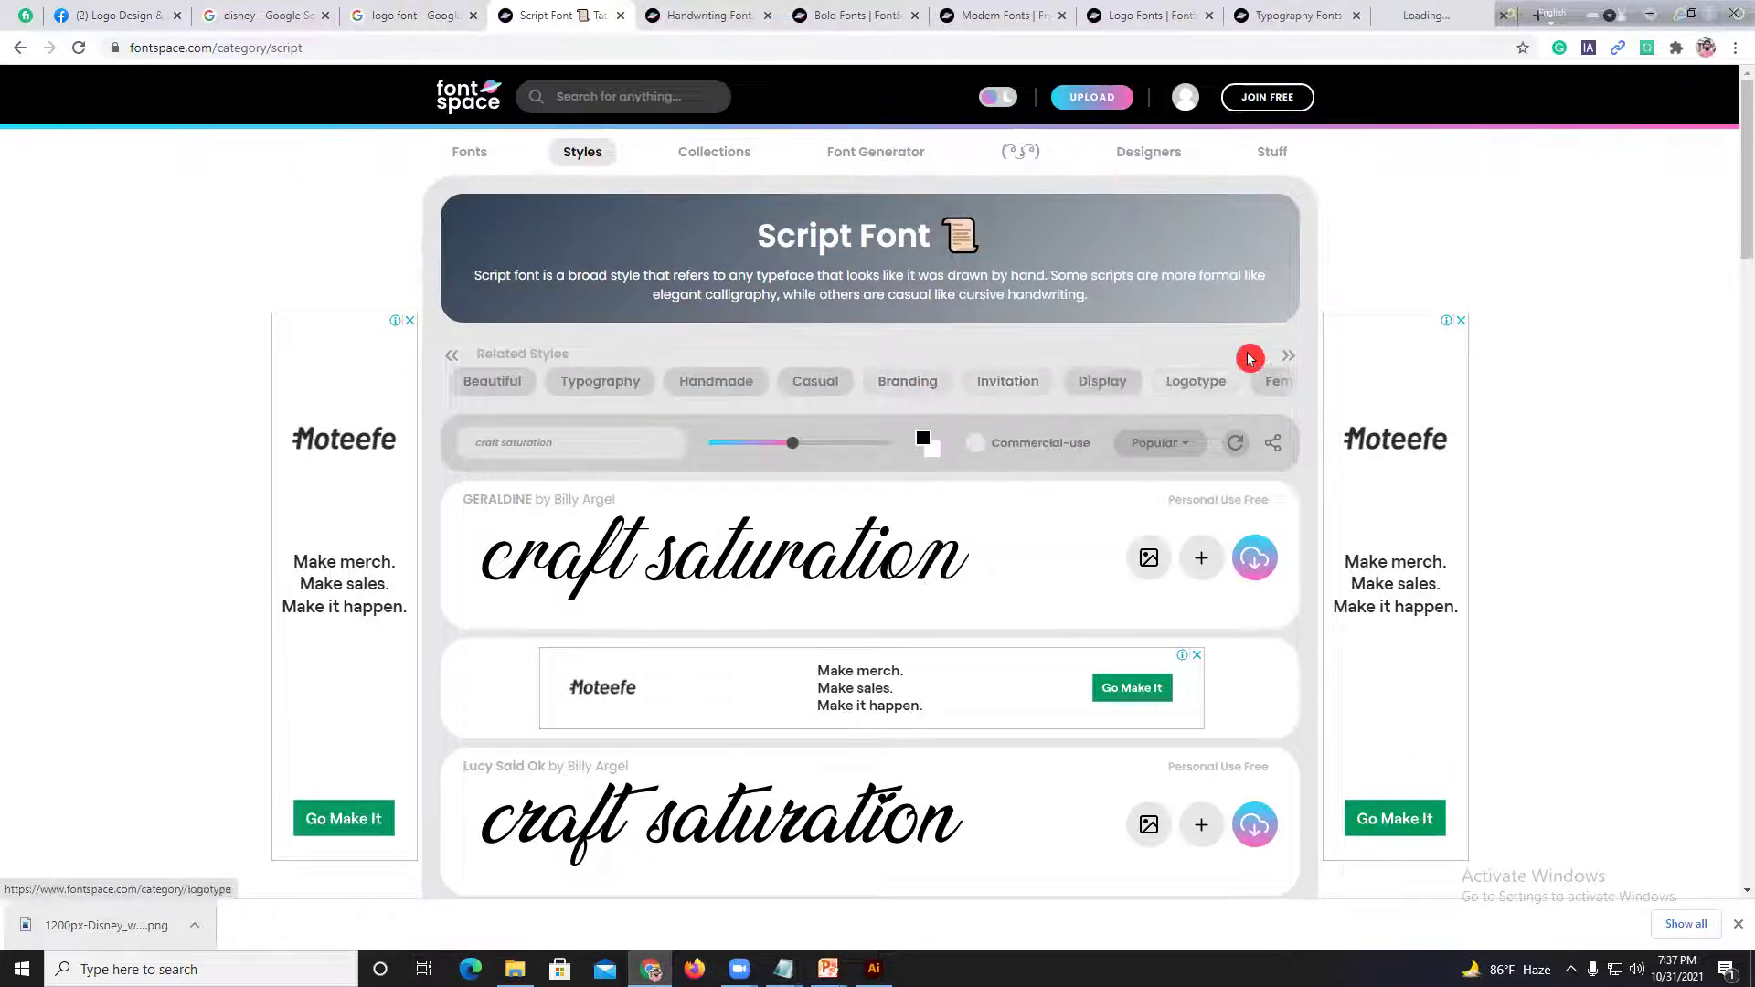
right_click(1100, 396)
left_click(1113, 392)
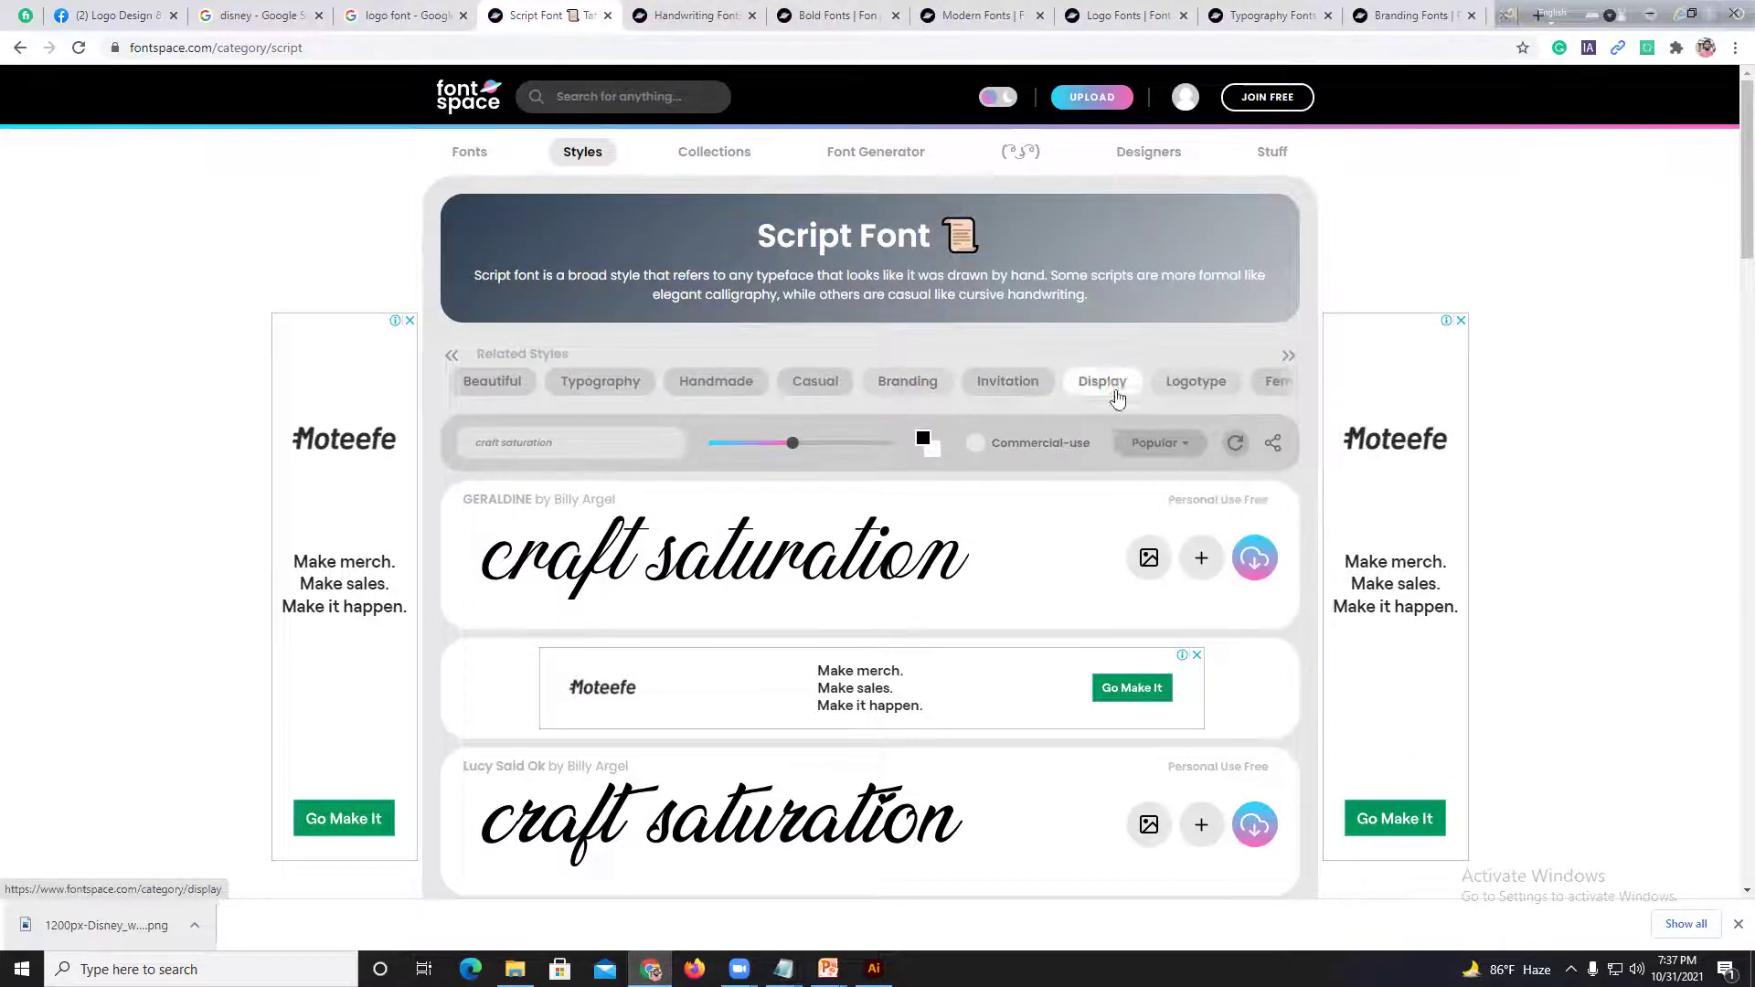
right_click(1189, 393)
left_click(1205, 402)
left_click(1284, 360)
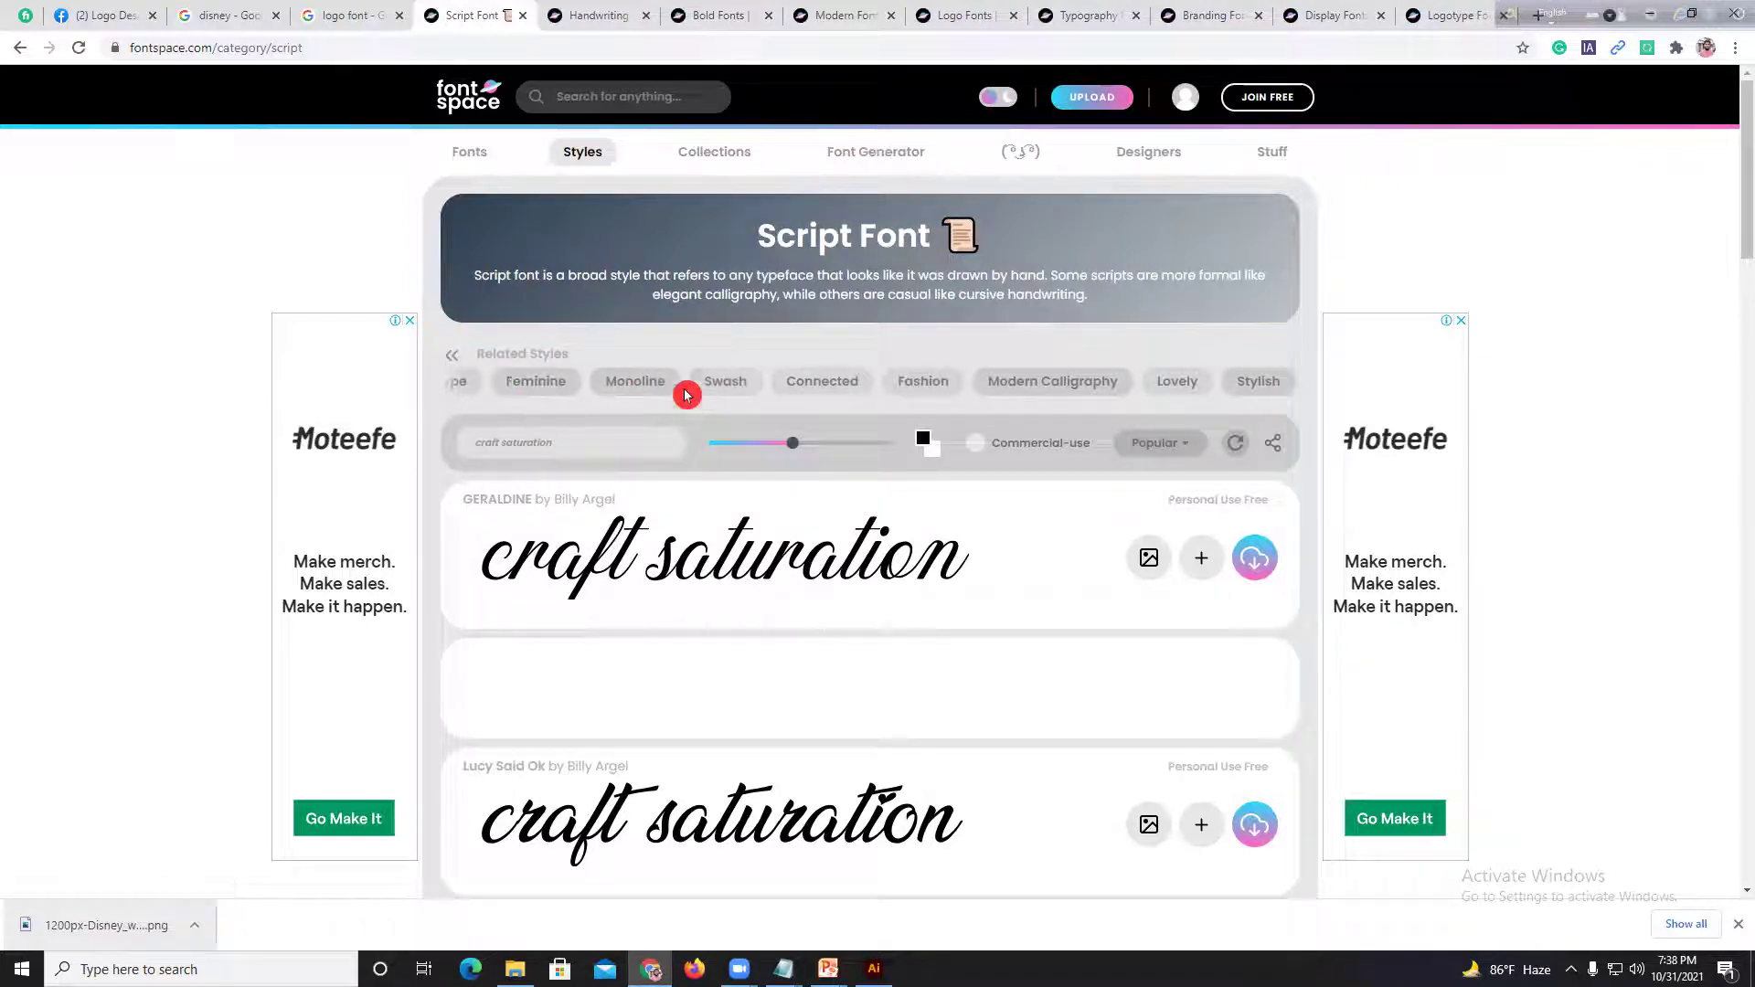
Step: Look through the previews on the opened Handwriting Fonts page
left_click(635, 14)
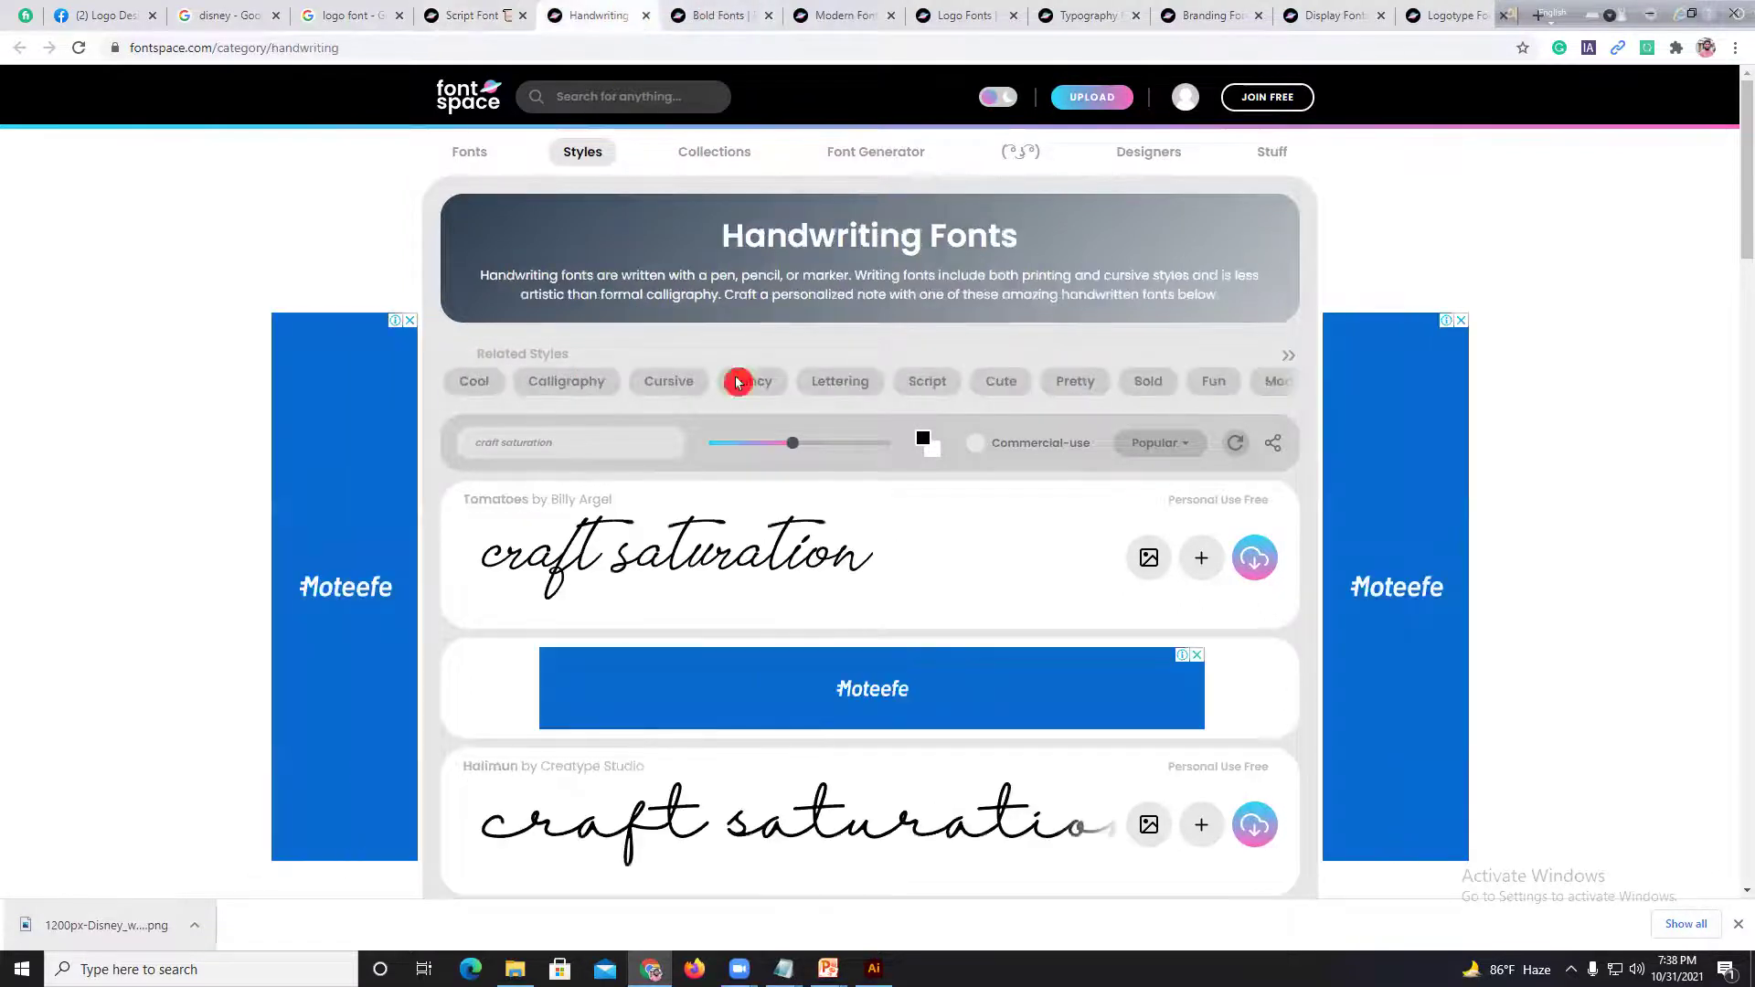
scroll(1176, 521, "down", 7)
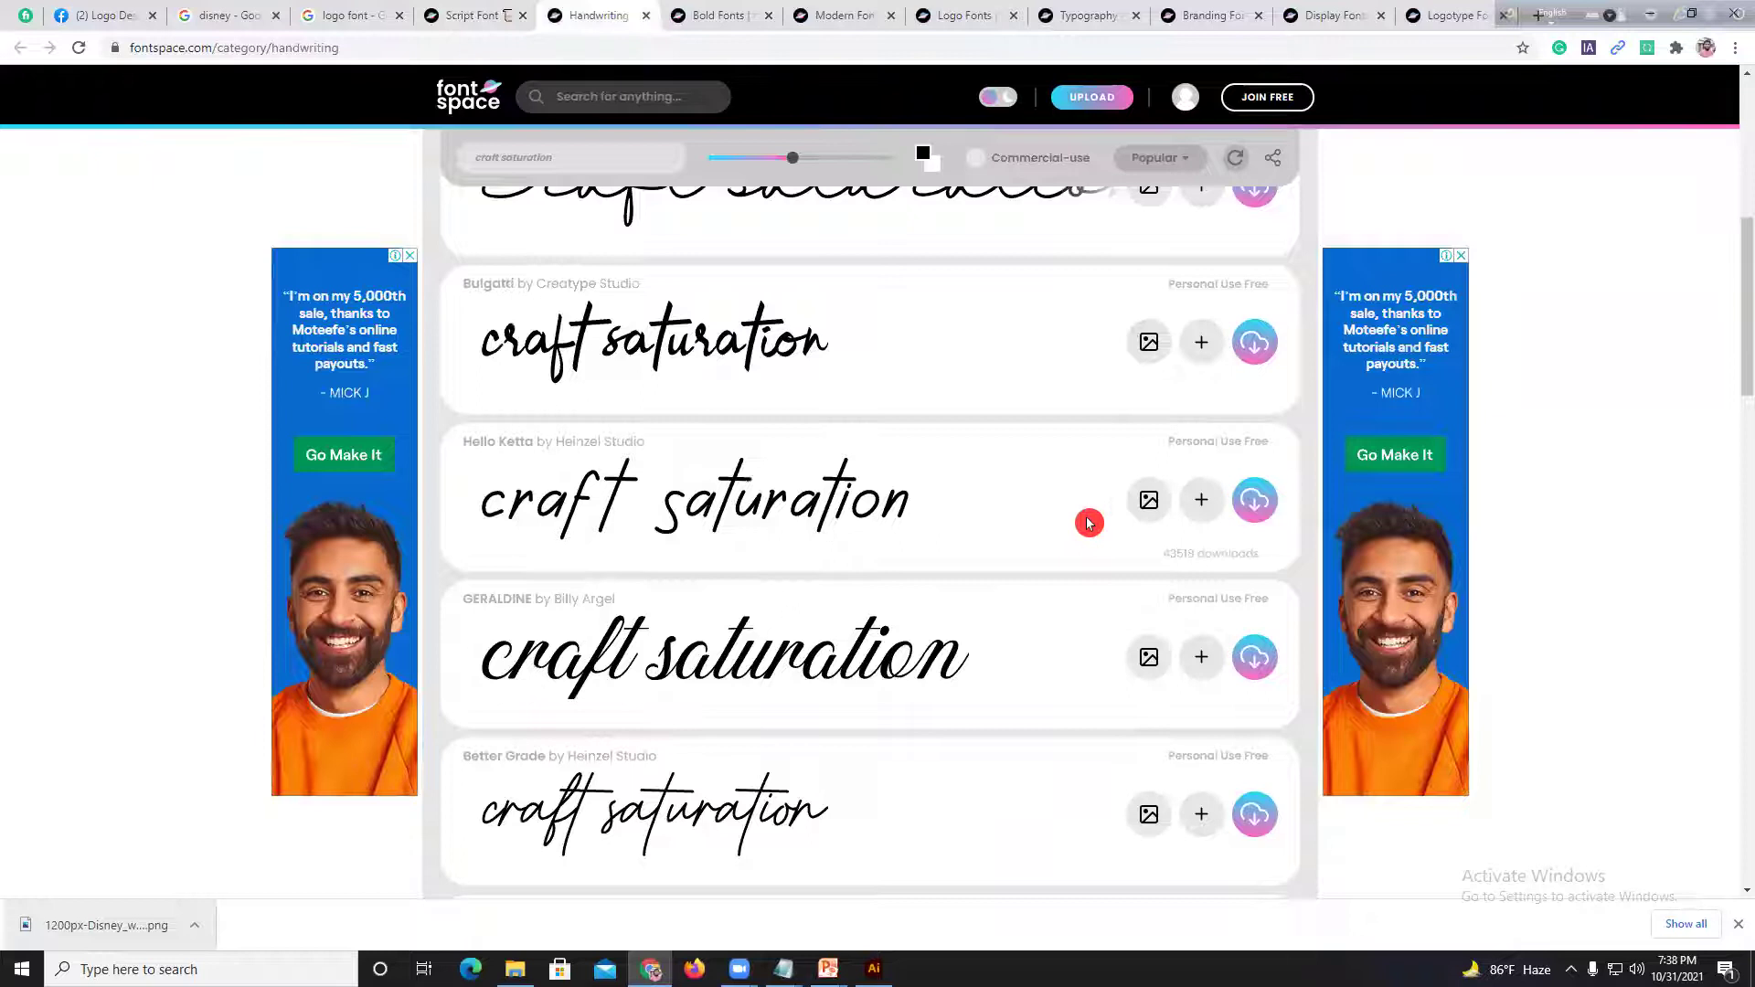
scroll(1088, 523, "down", 12)
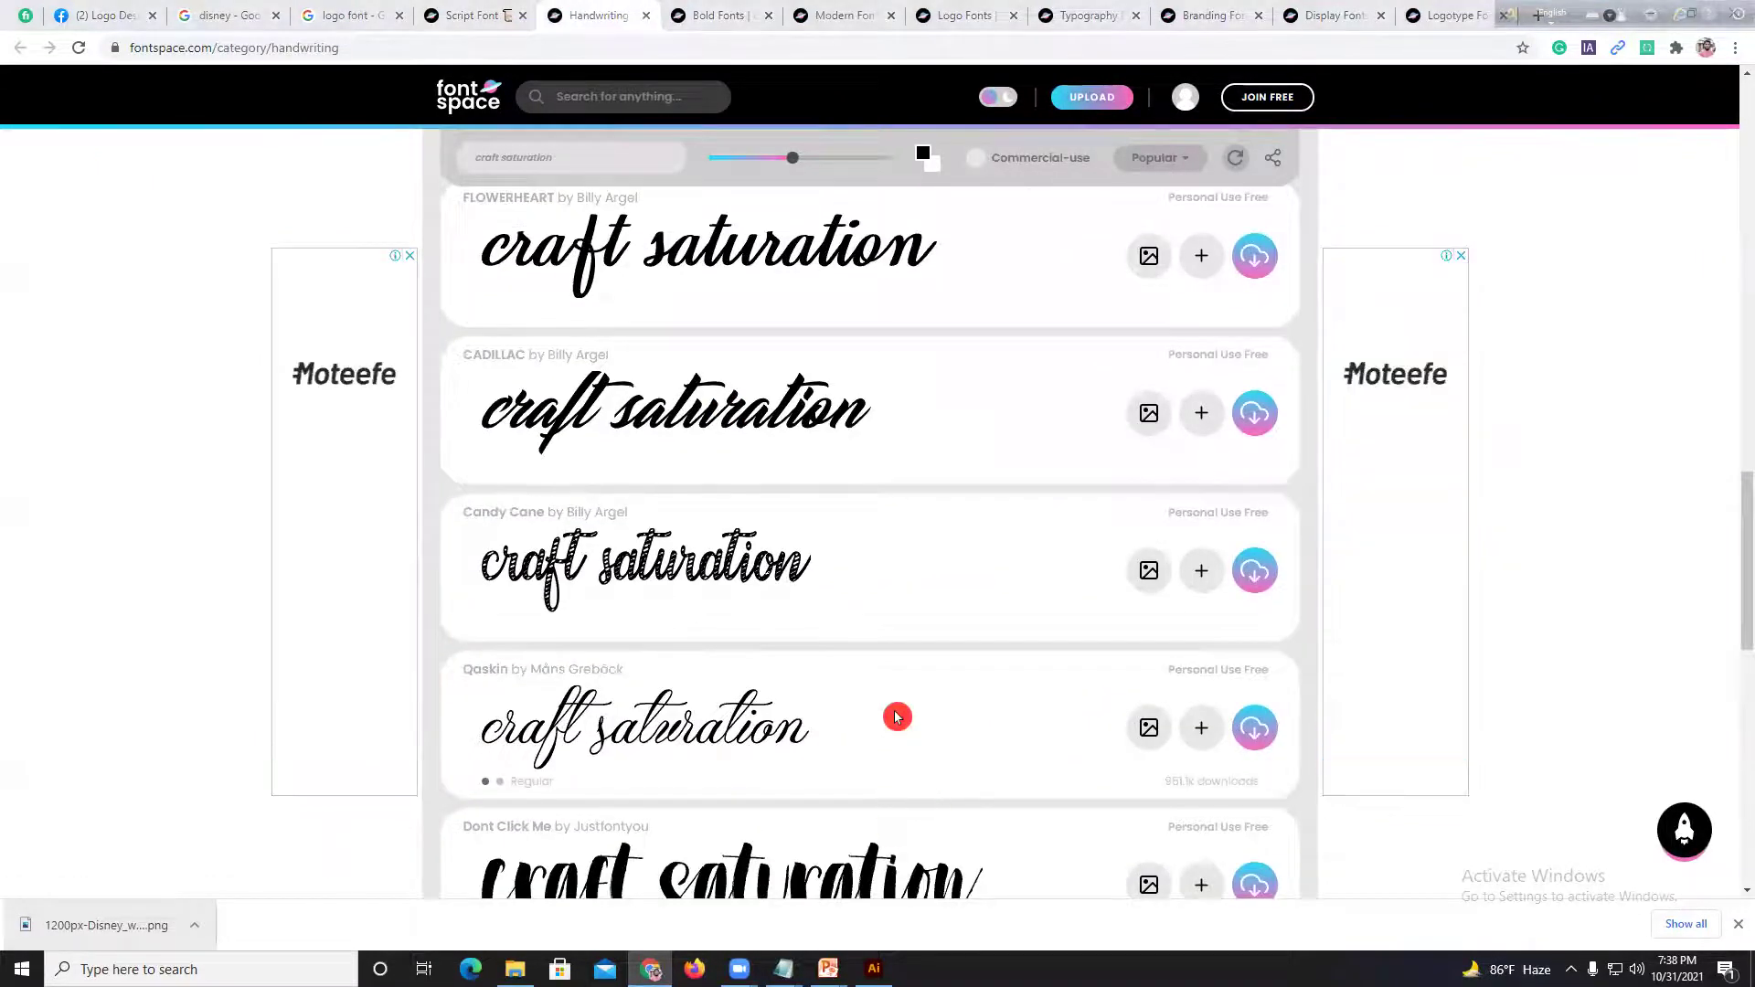
left_click(493, 28)
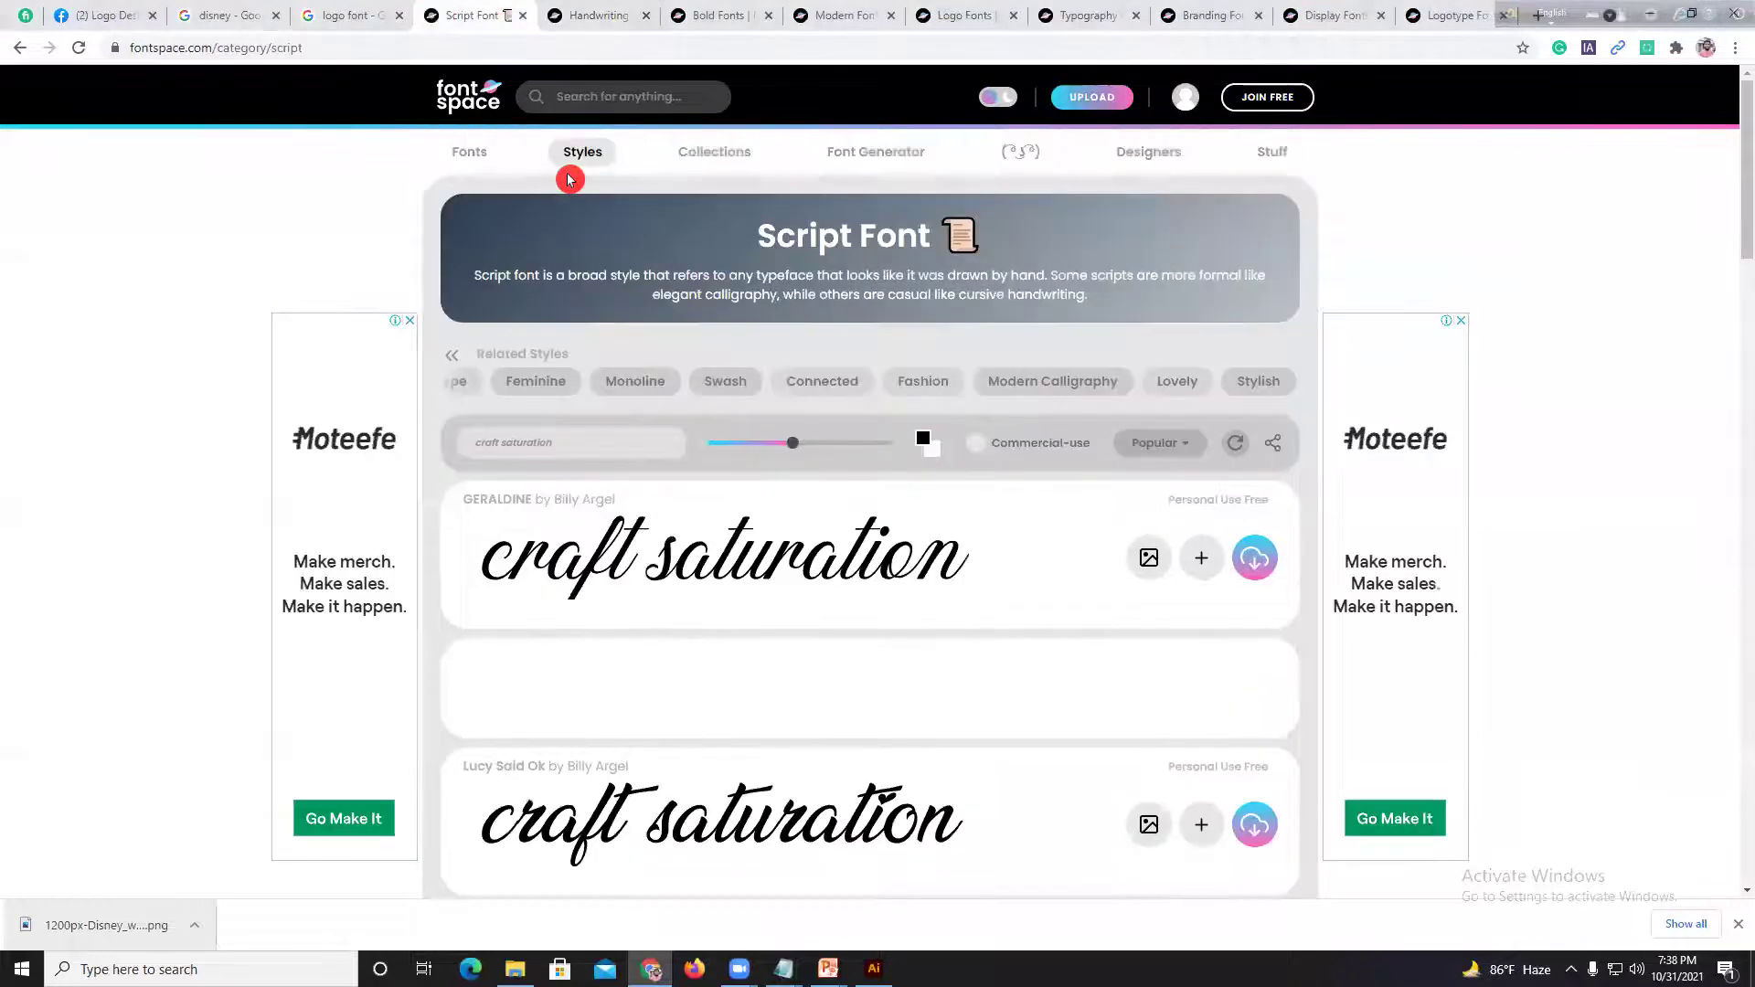
left_click(340, 46)
left_click(246, 51)
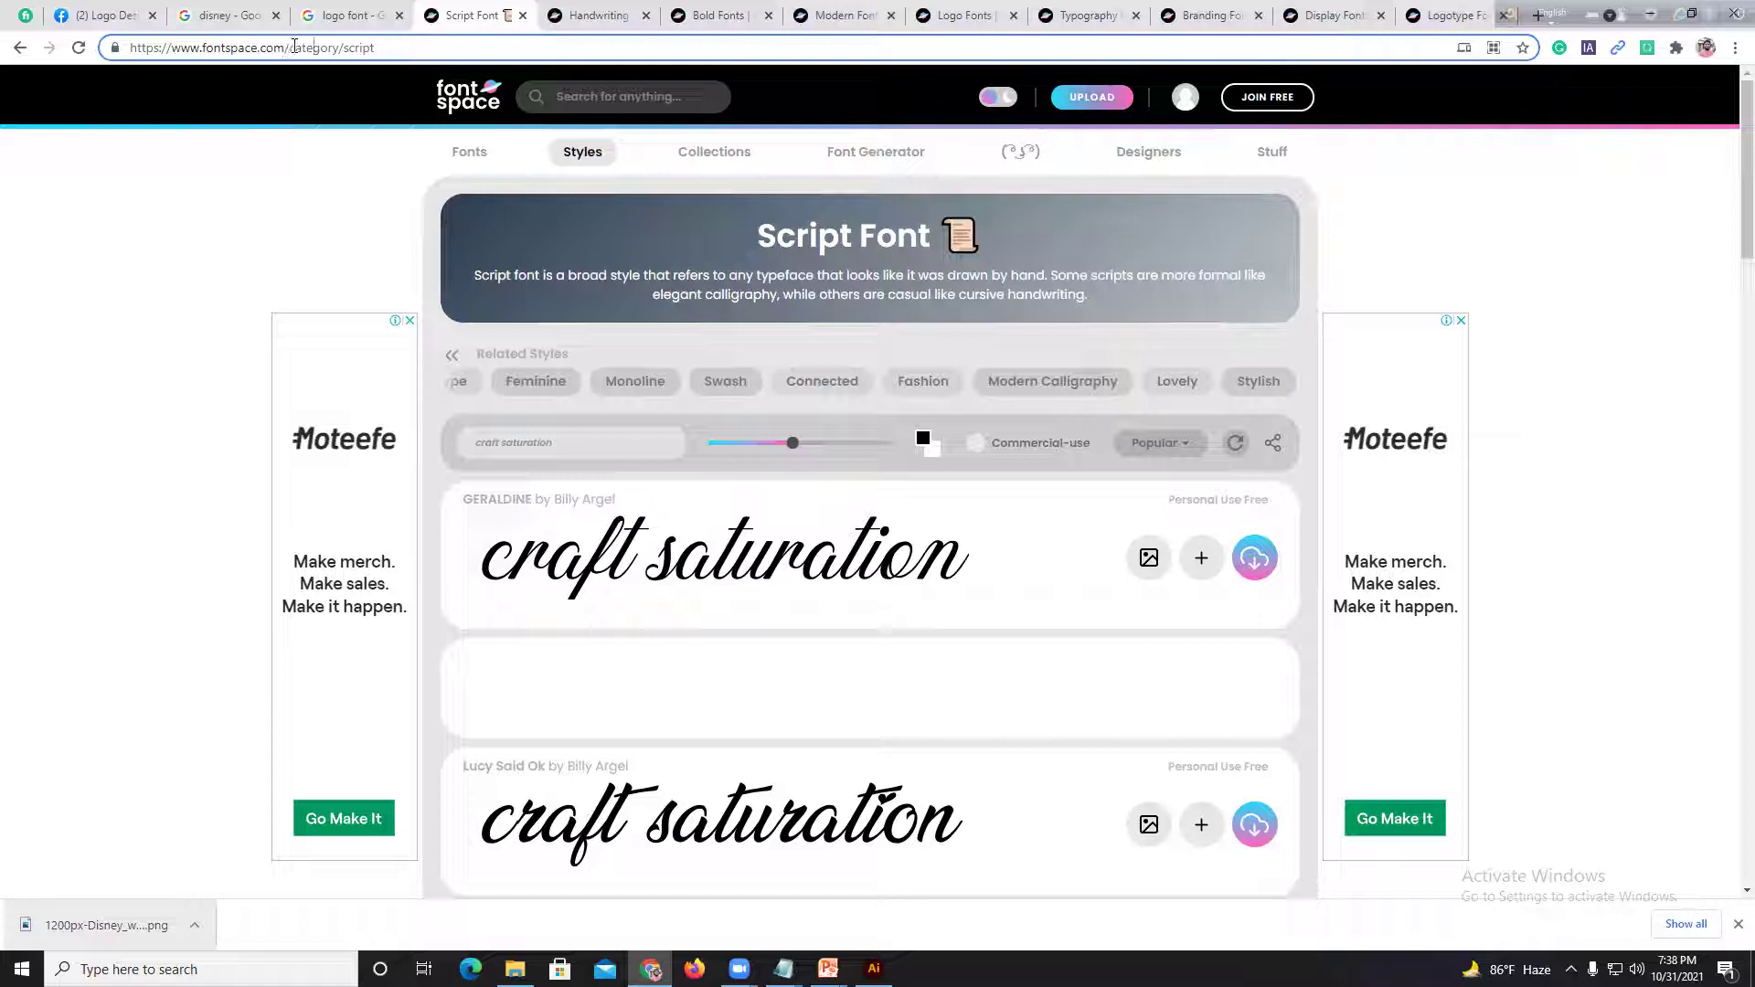
left_click_drag(341, 46, 66, 47)
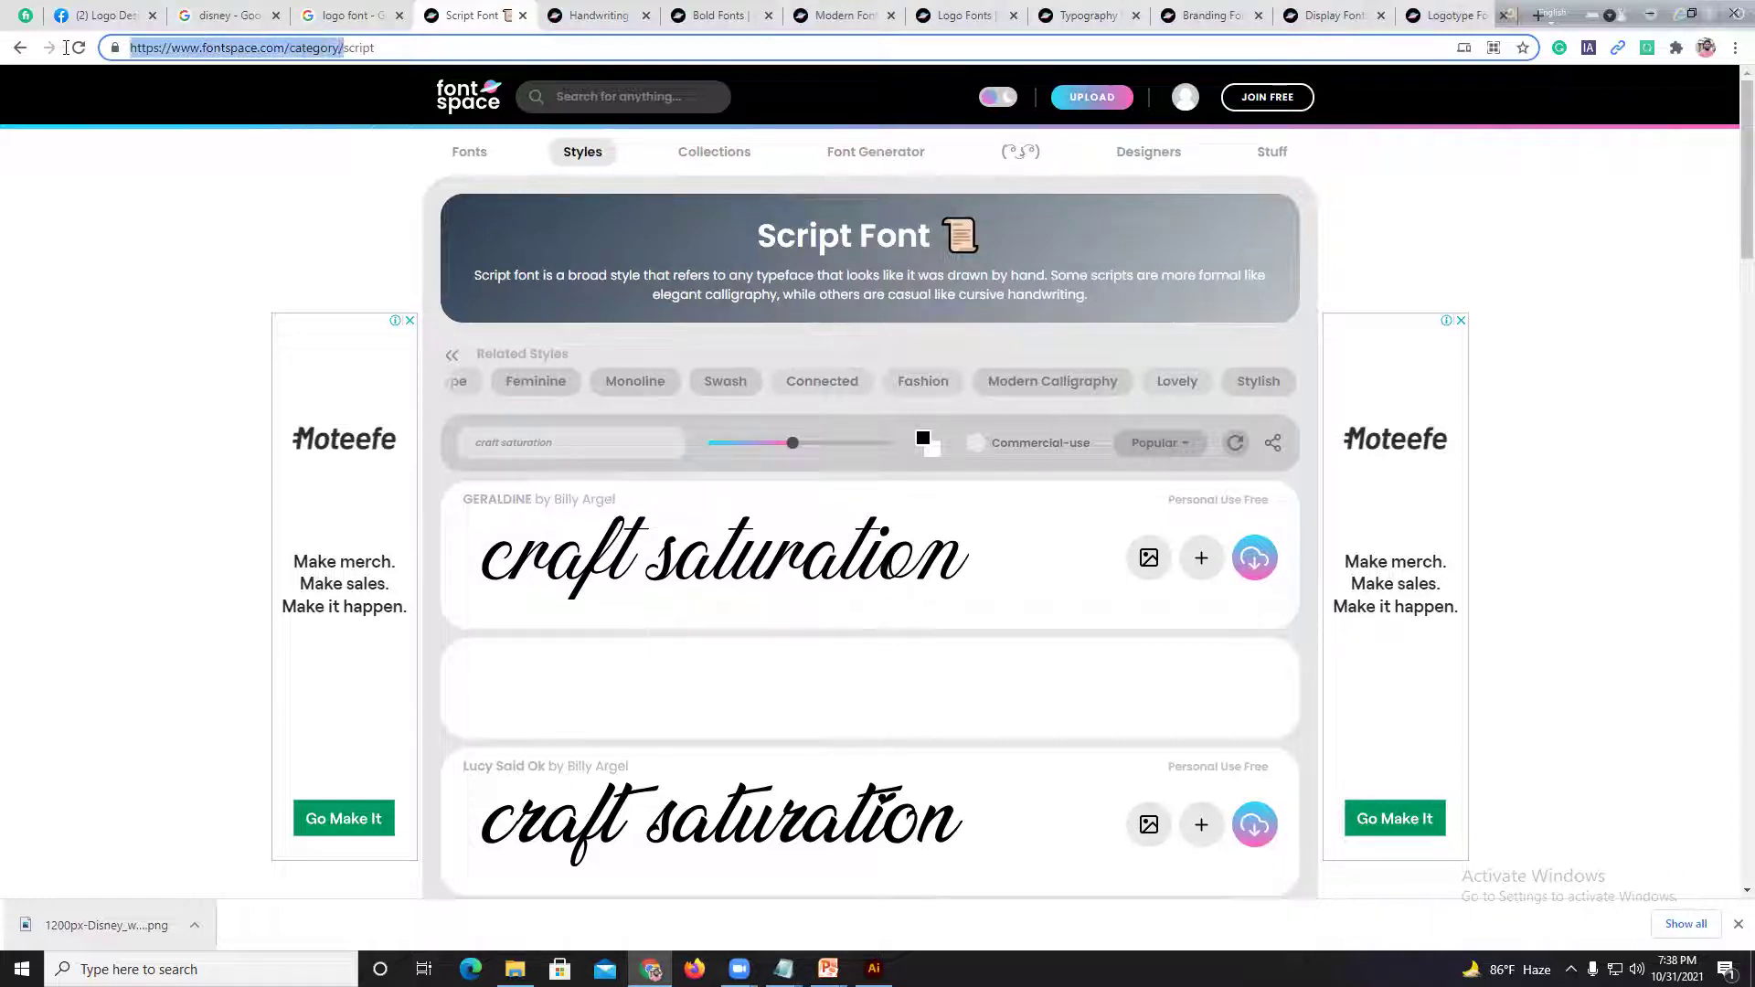
key("ctrl+c")
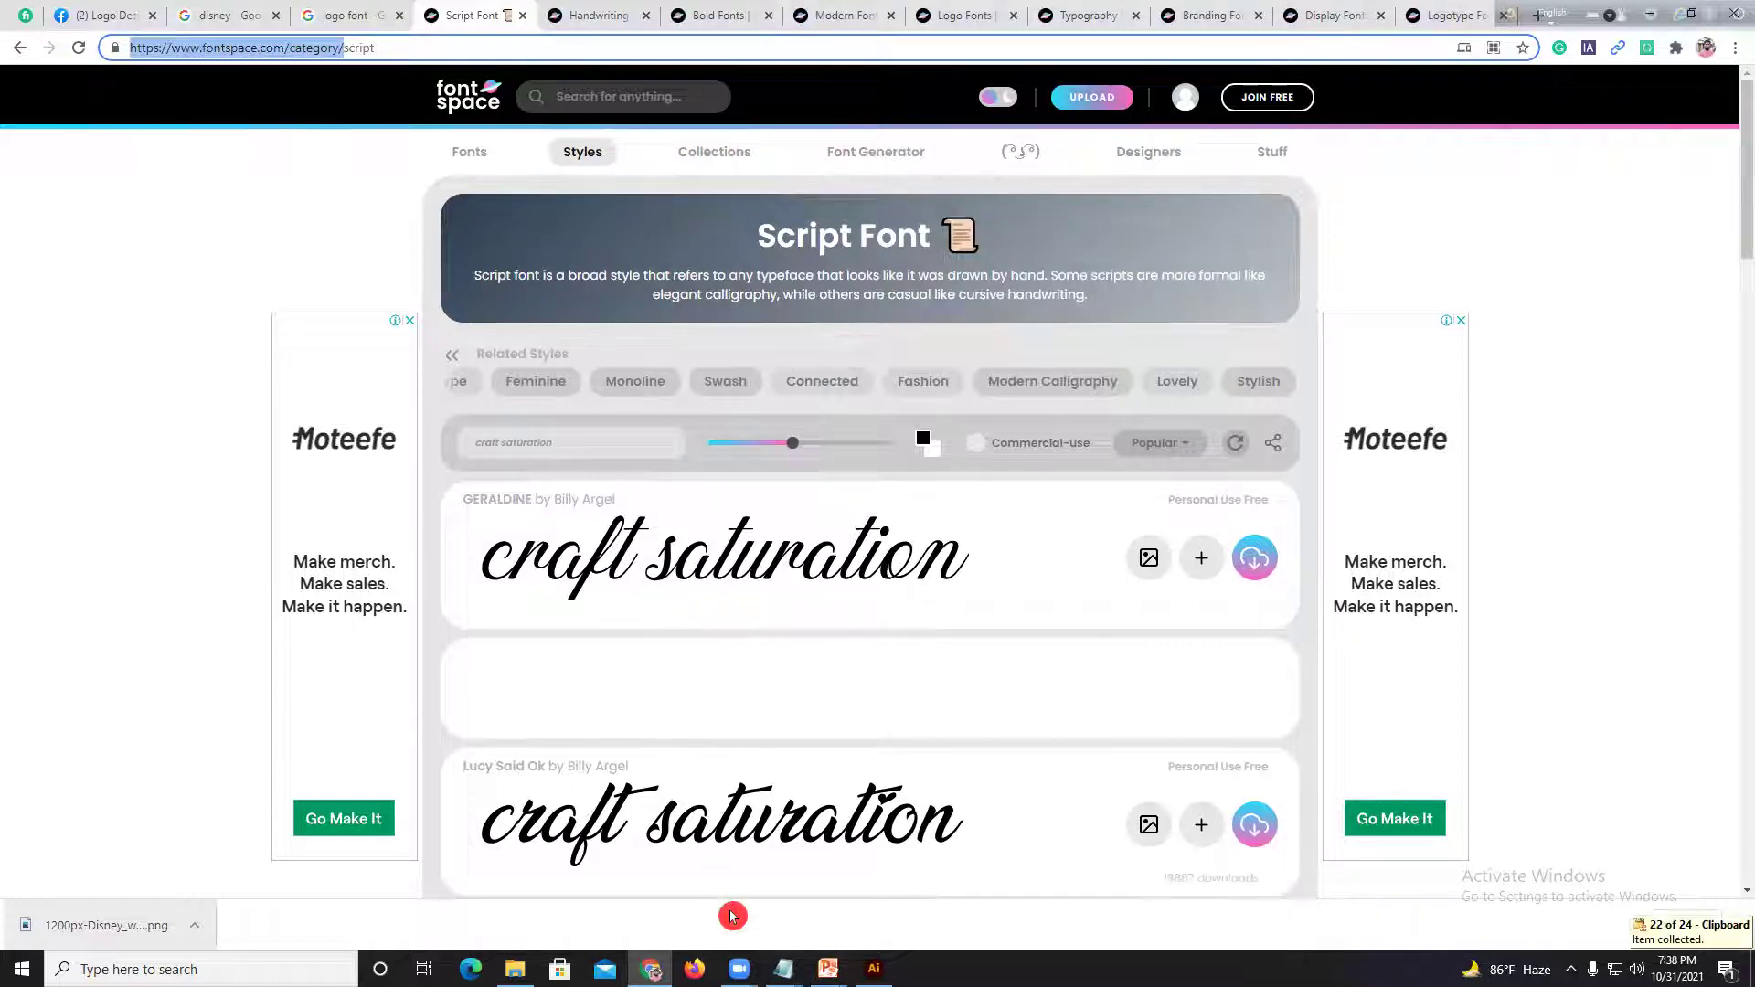
left_click(789, 713)
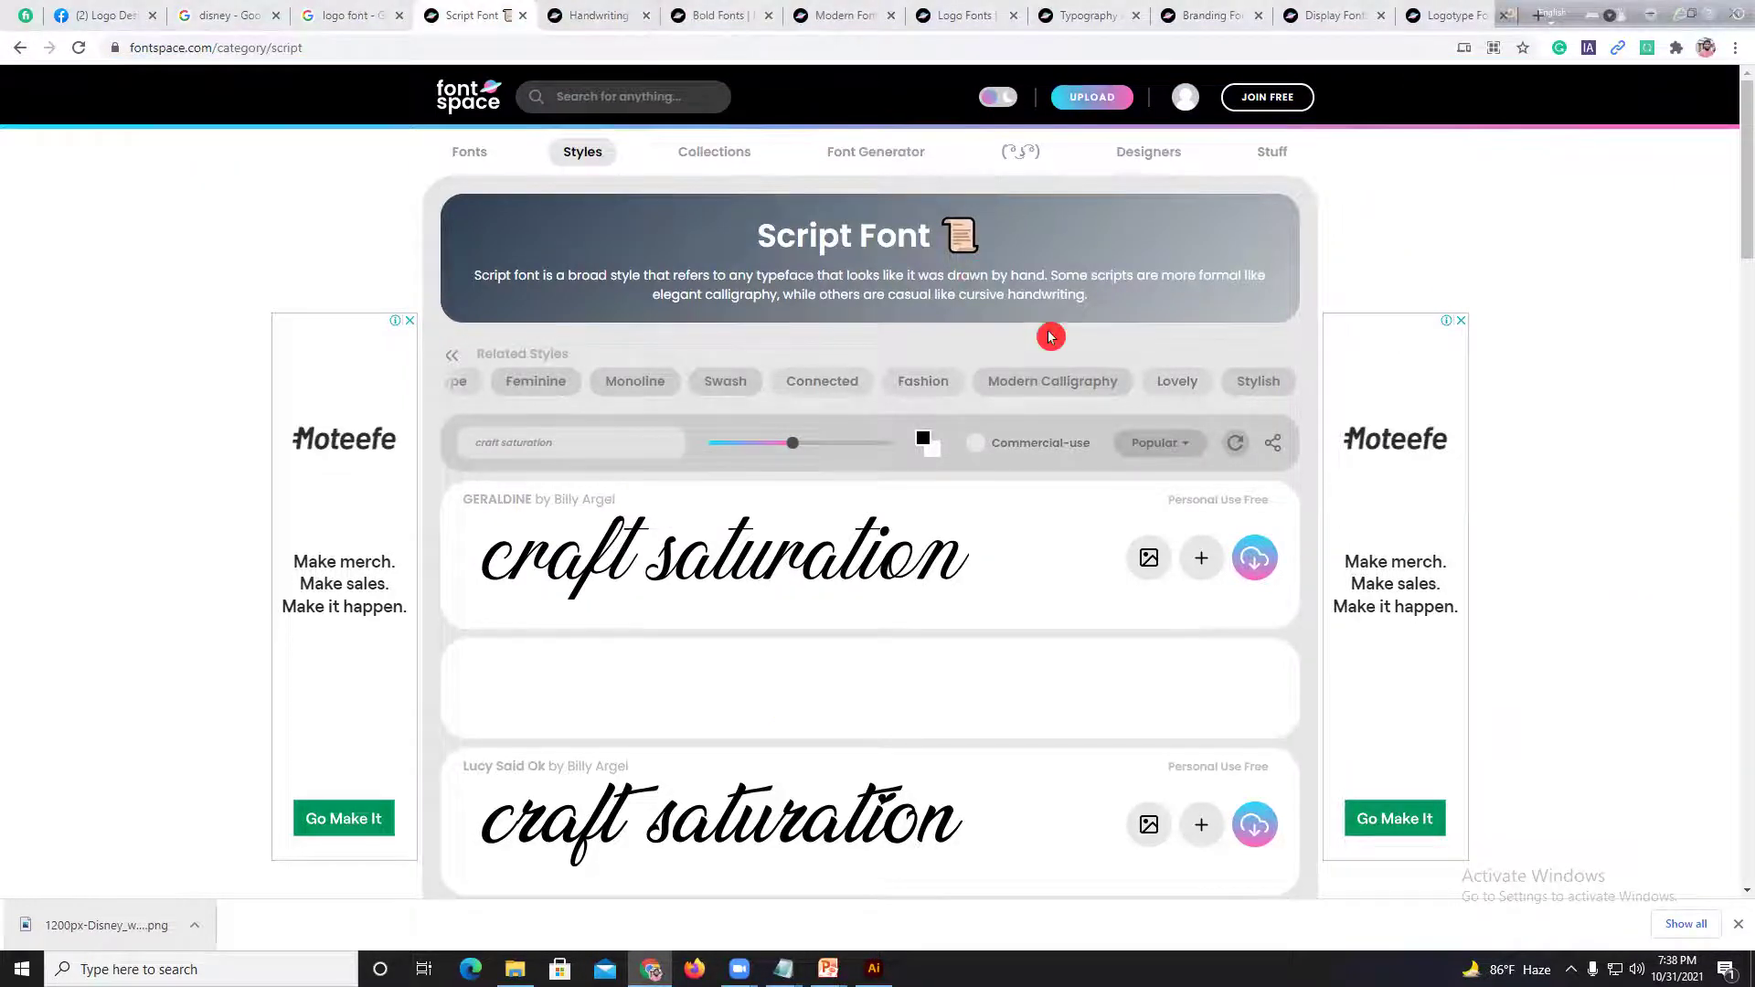
Step: Return to the Handwriting Fonts page and examine how the sample text looks in each font down to the page end
left_click(580, 31)
scroll(969, 503, "down", 7)
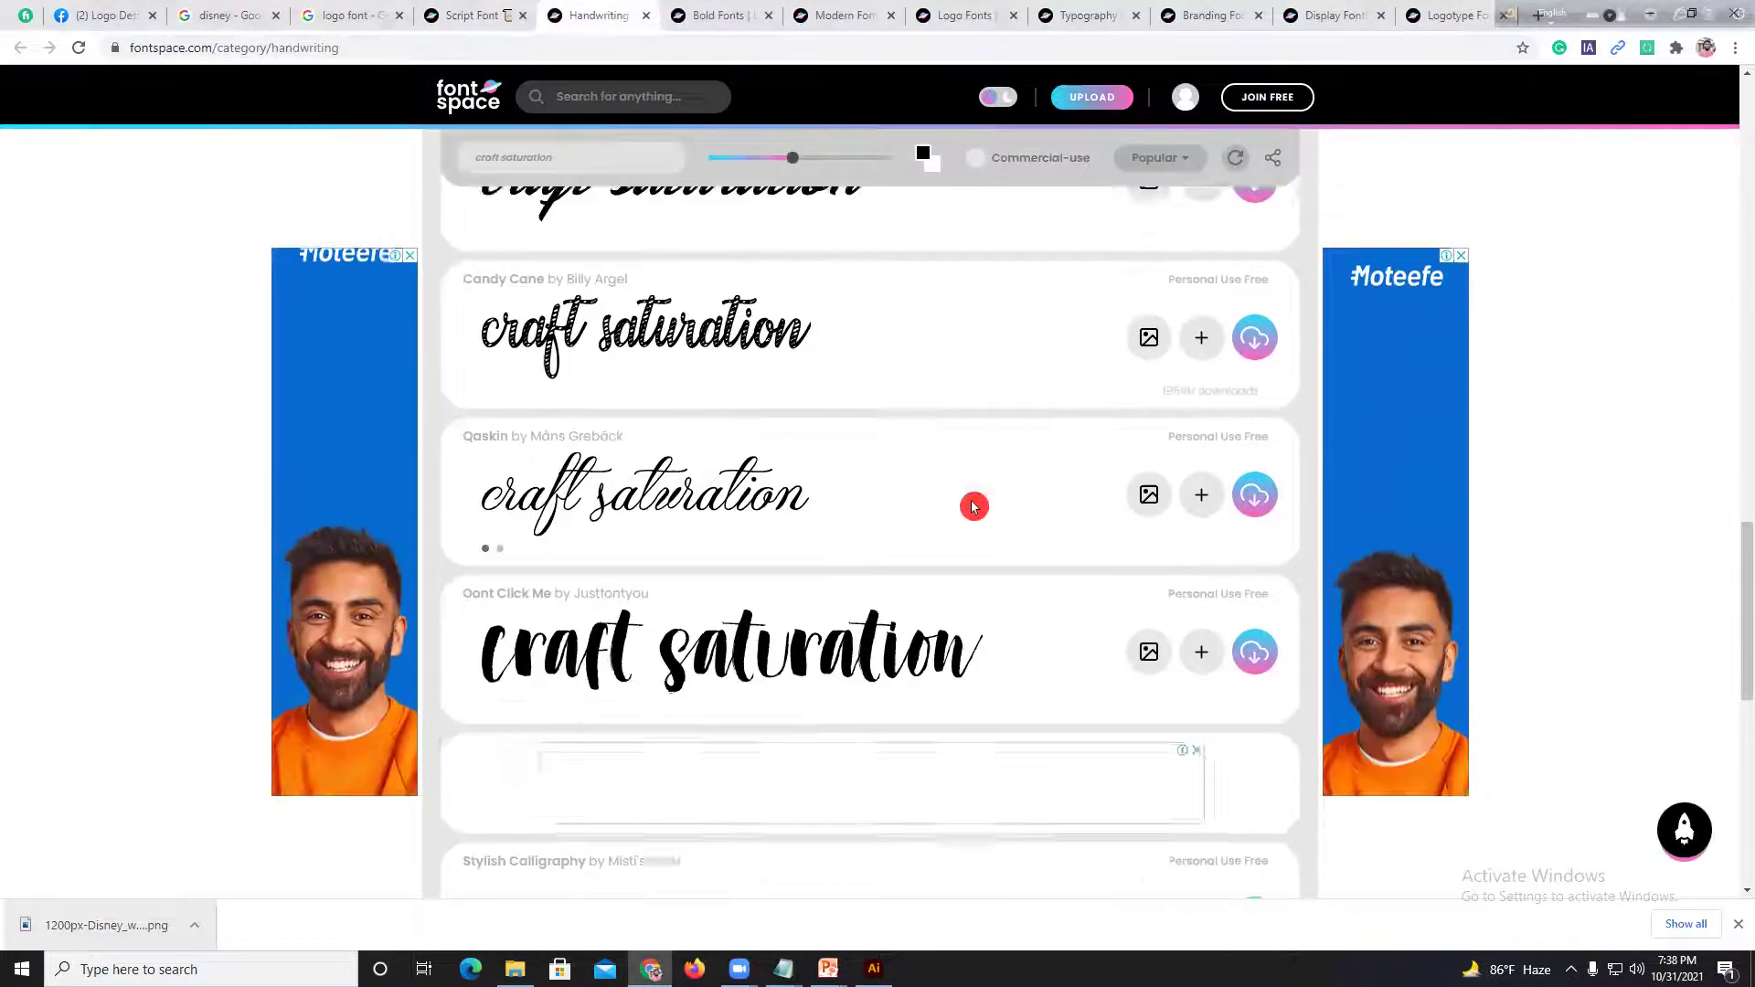
scroll(927, 480, "down", 3)
scroll(910, 476, "up", 5)
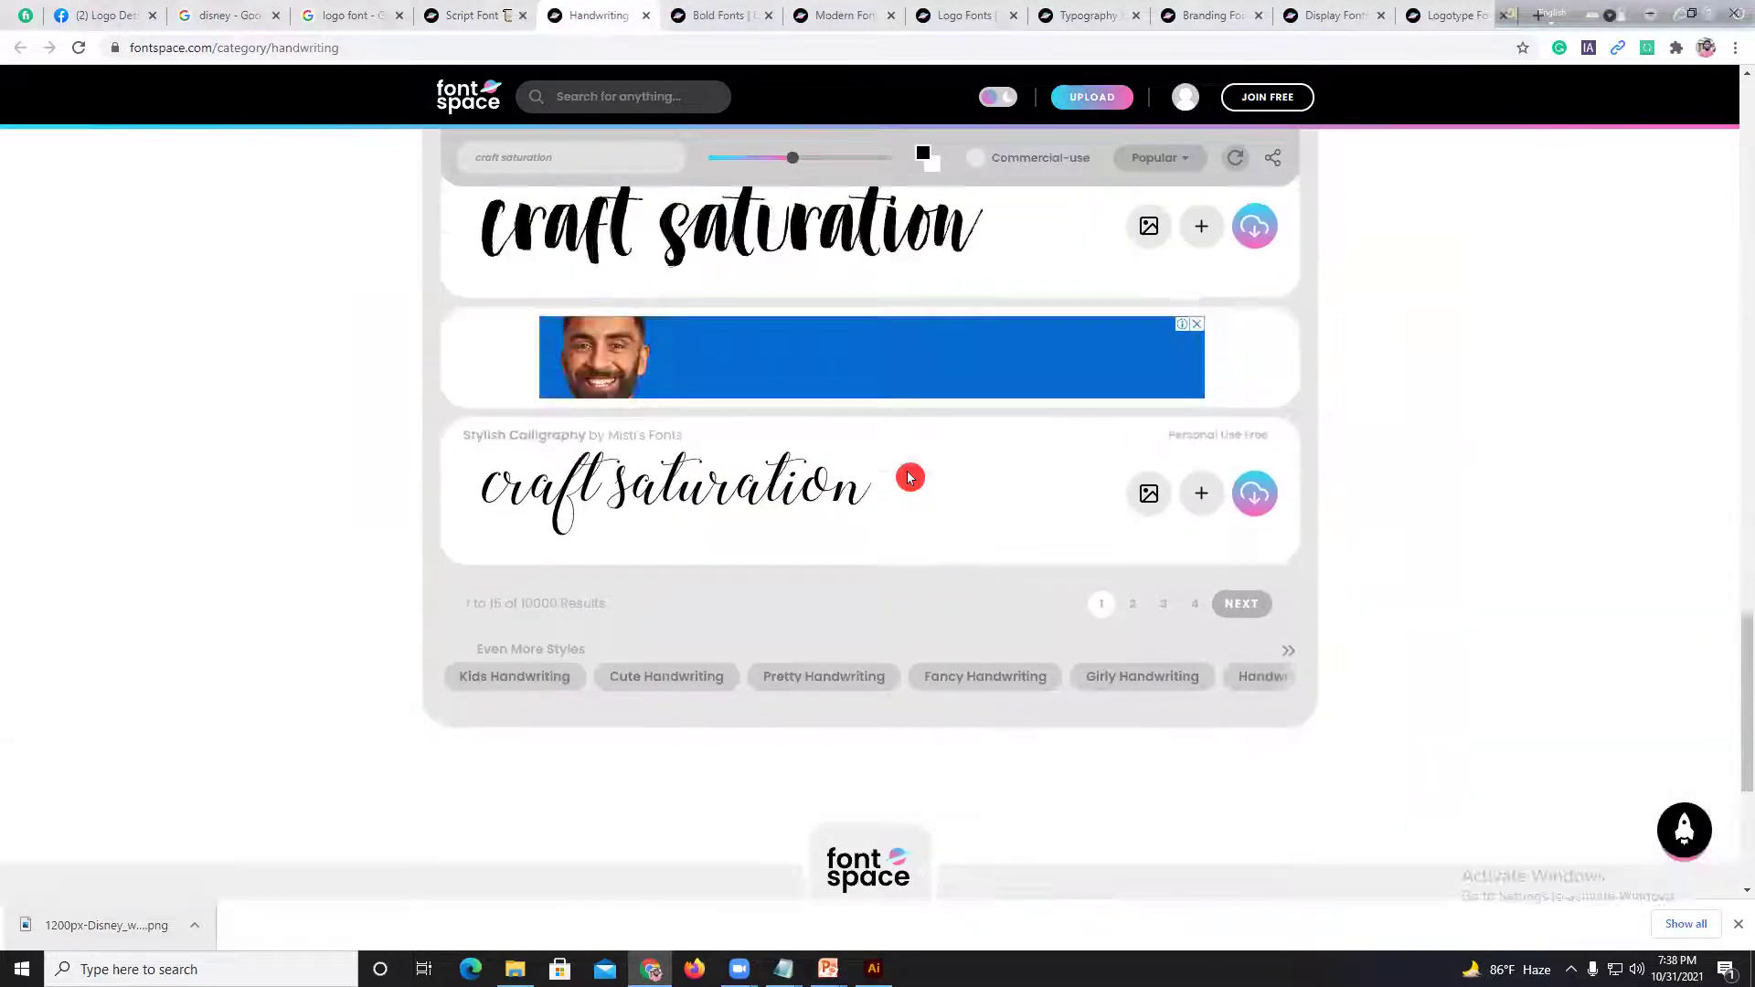
scroll(907, 475, "up", 6)
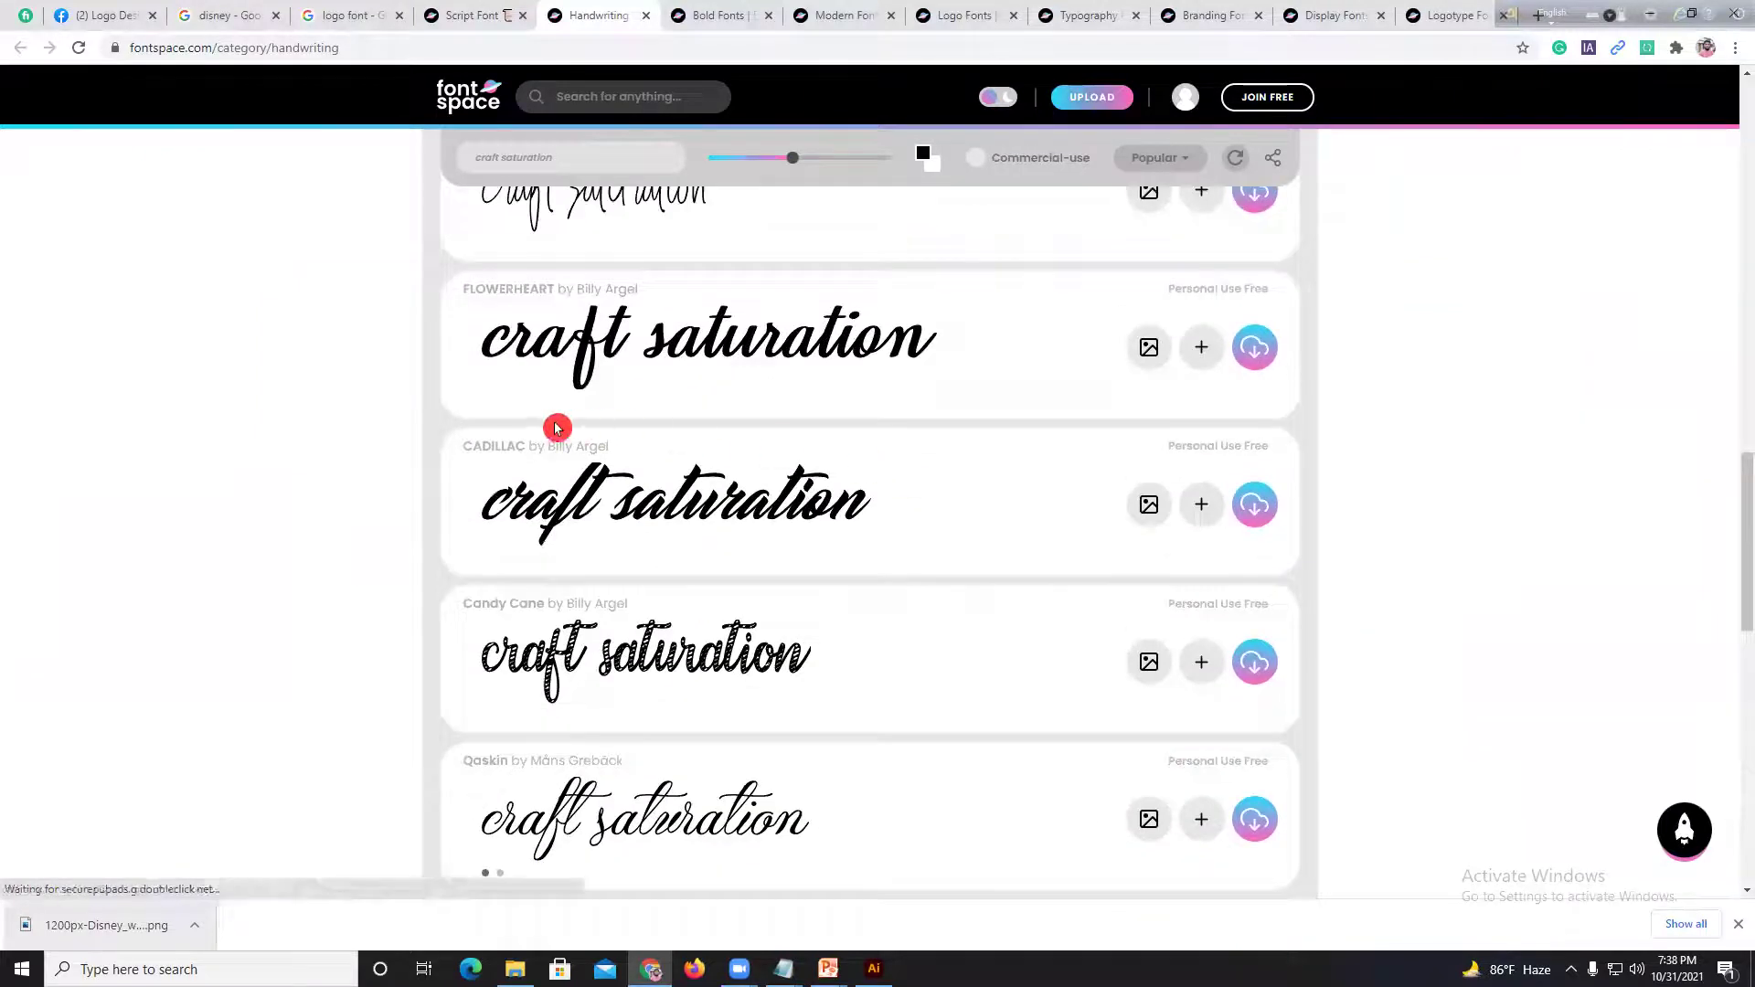
scroll(573, 429, "up", 10)
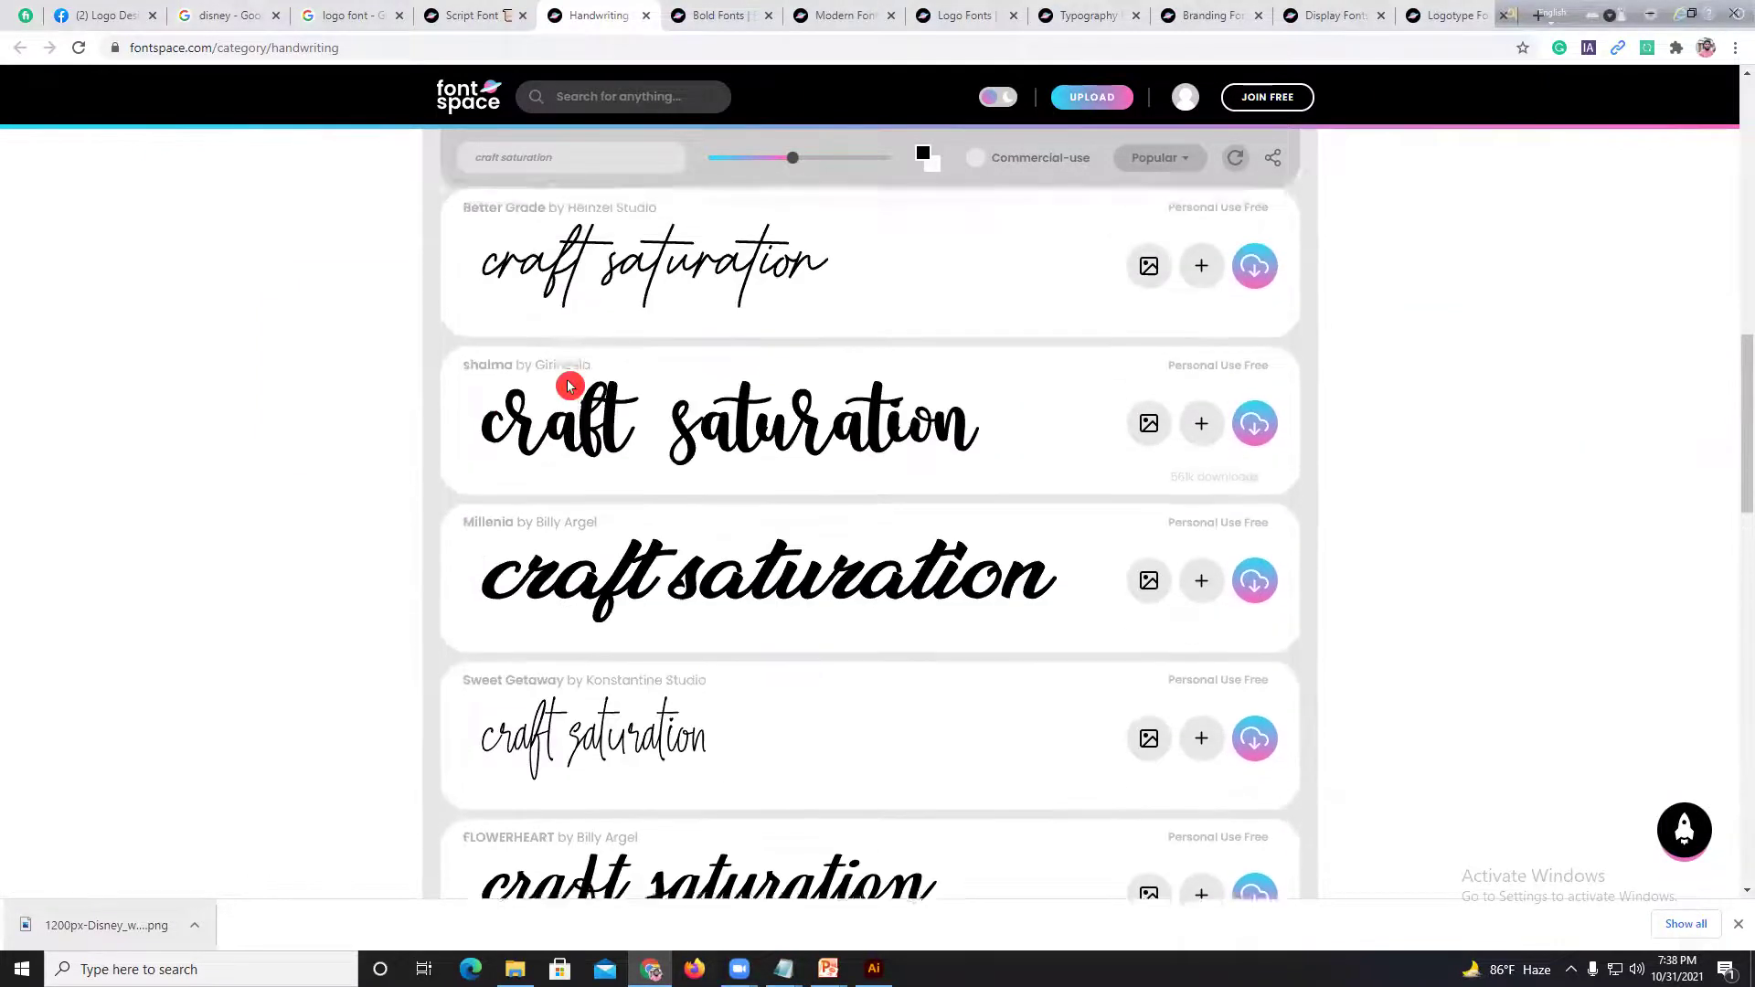
scroll(563, 384, "up", 6)
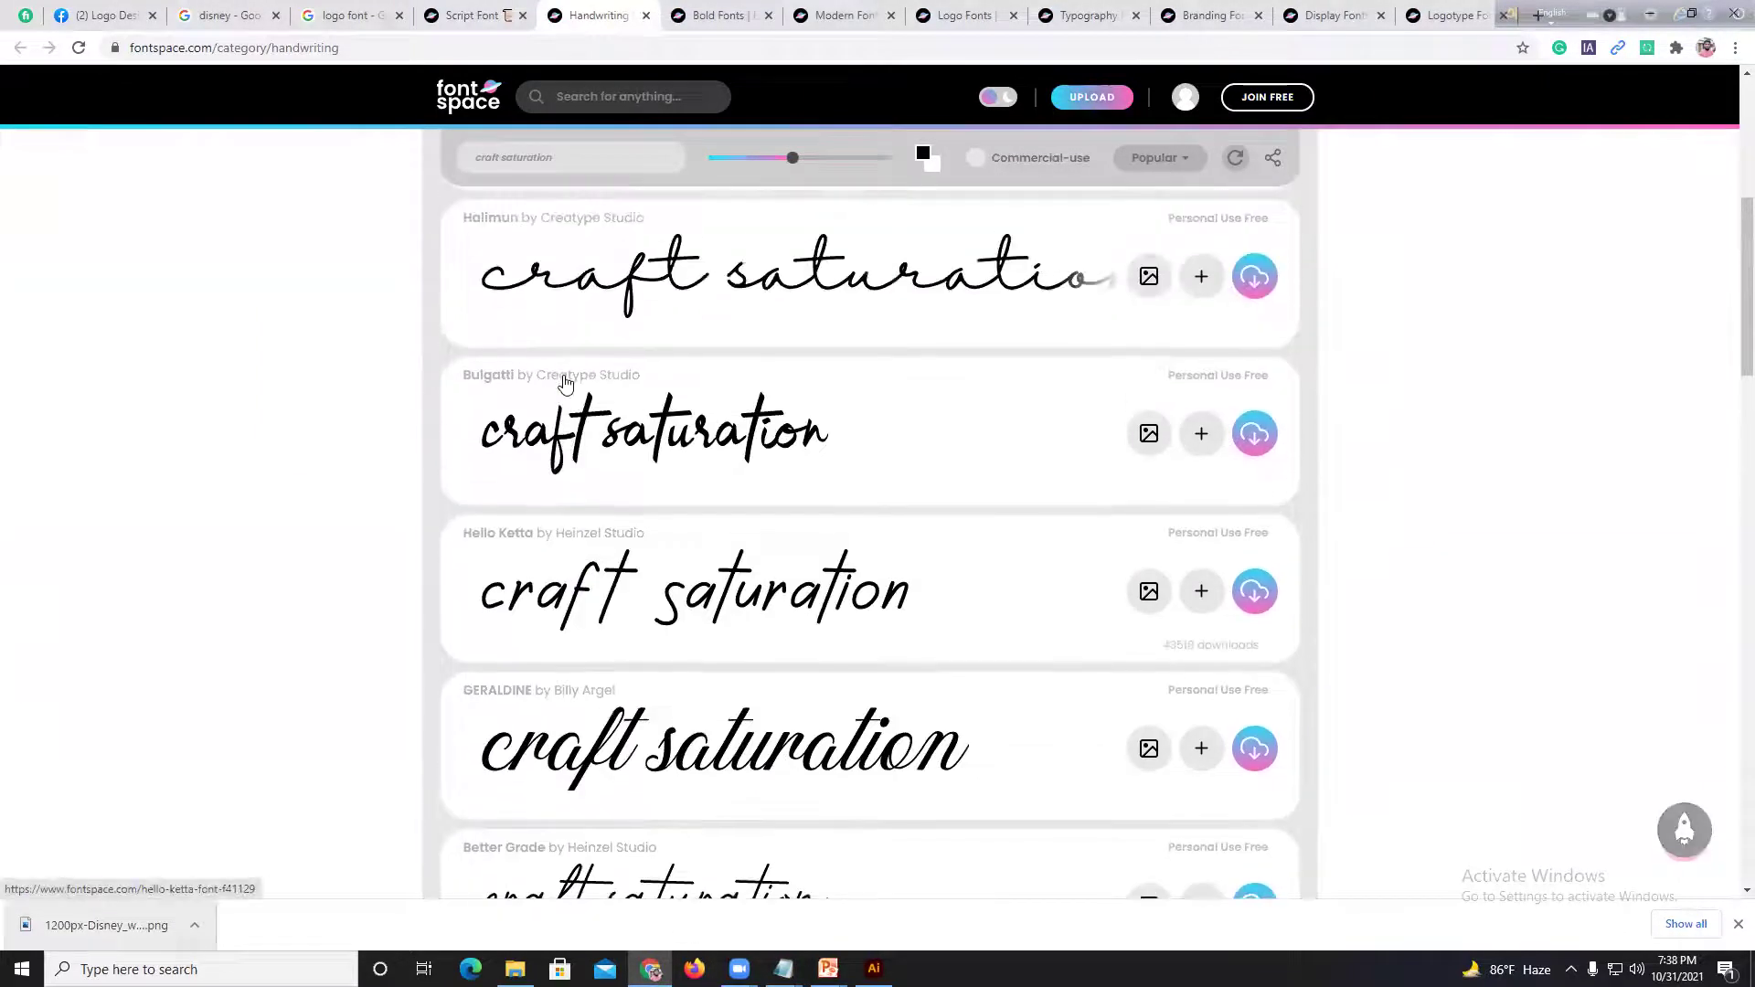
scroll(560, 385, "up", 2)
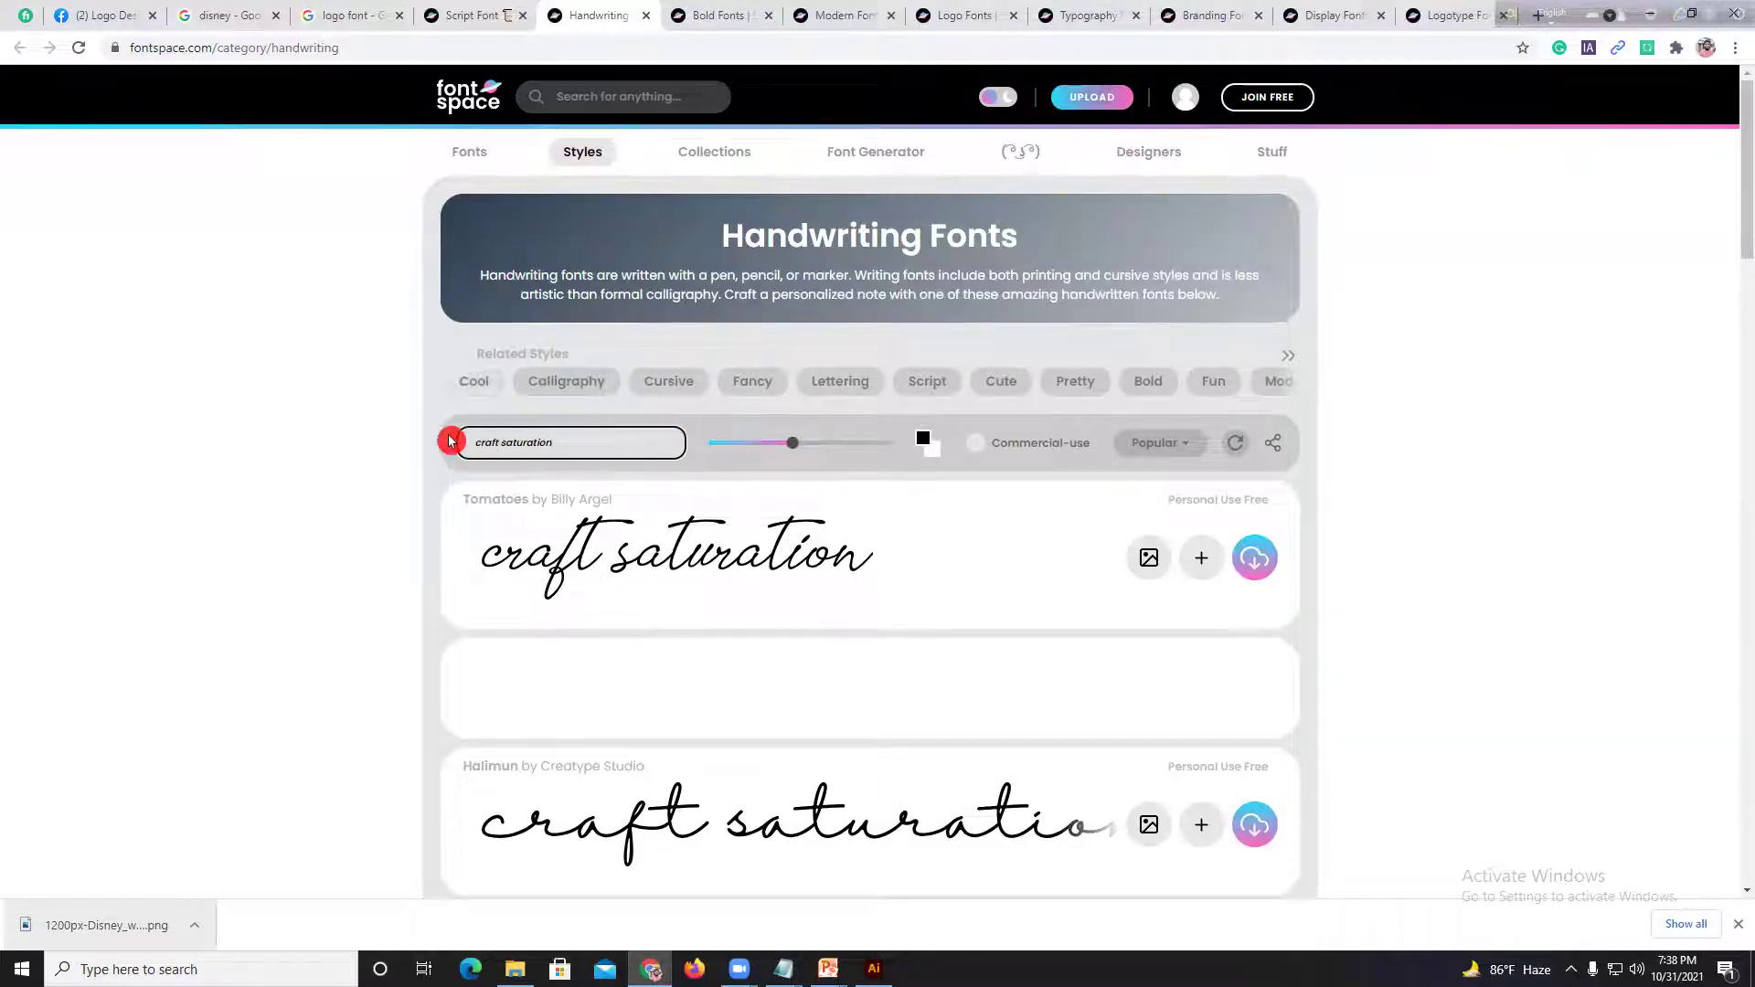
Step: Capitalize both words of the font preview text so it reads "Craft Saturation"
scroll(701, 637, "down", 3)
scroll(701, 637, "down", 10)
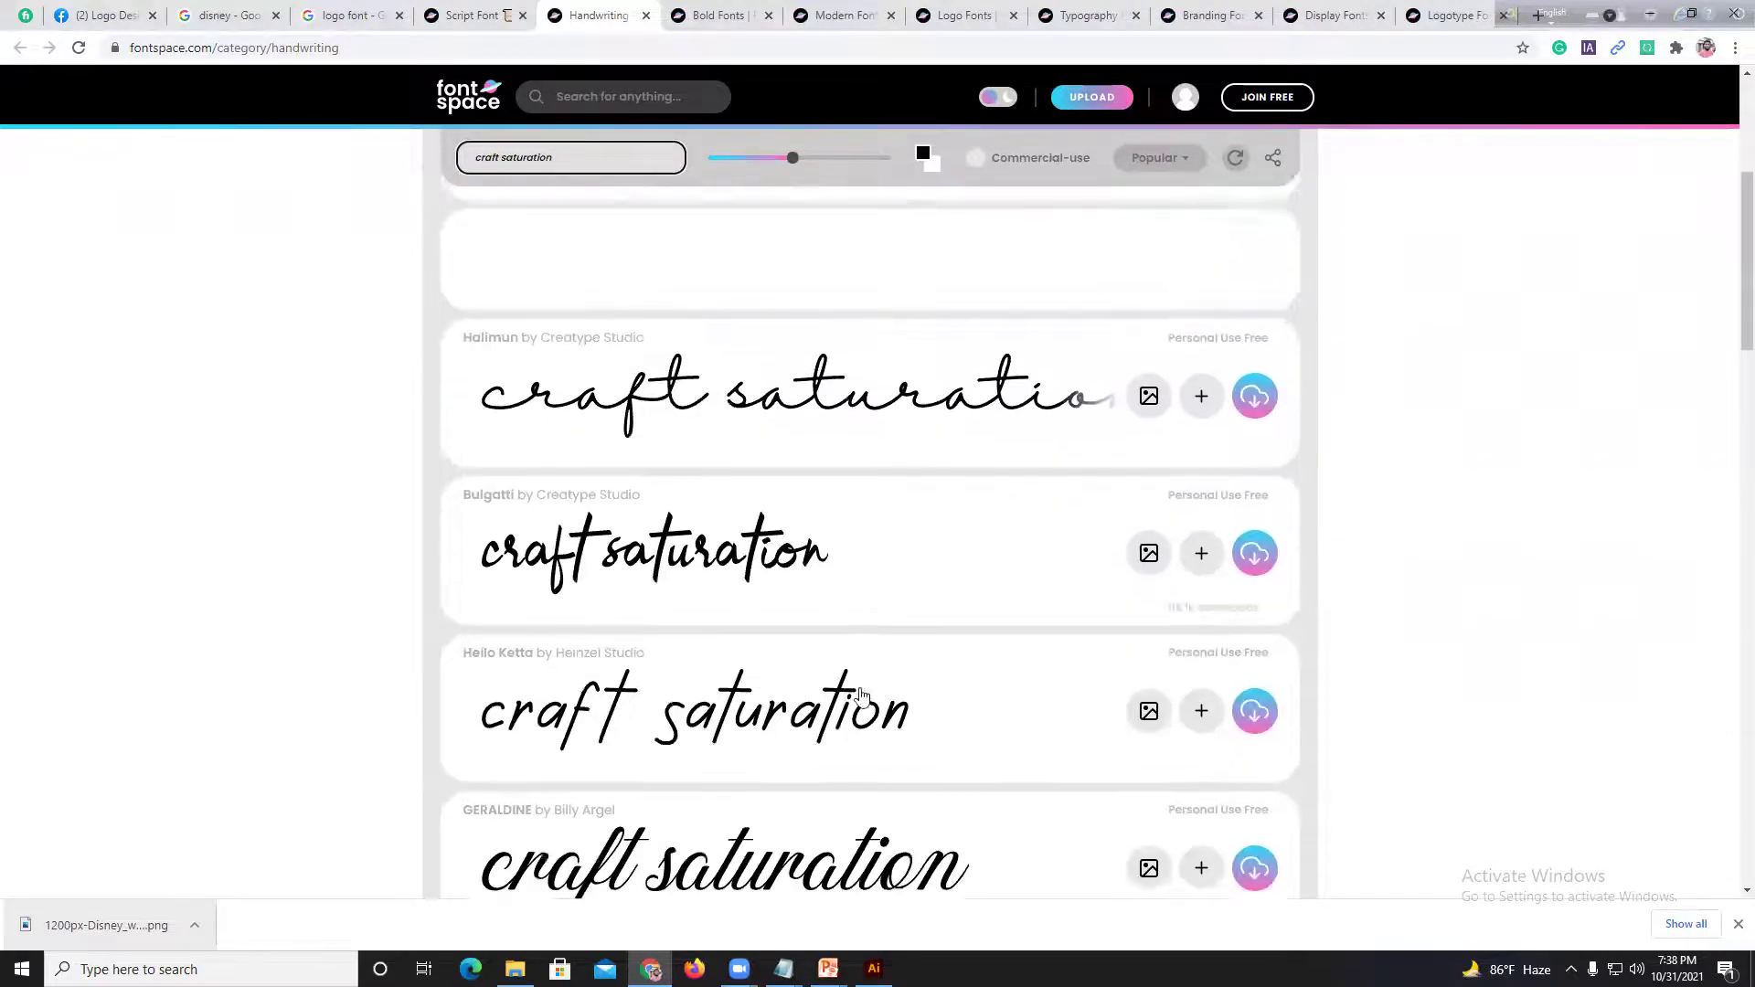
scroll(710, 619, "down", 10)
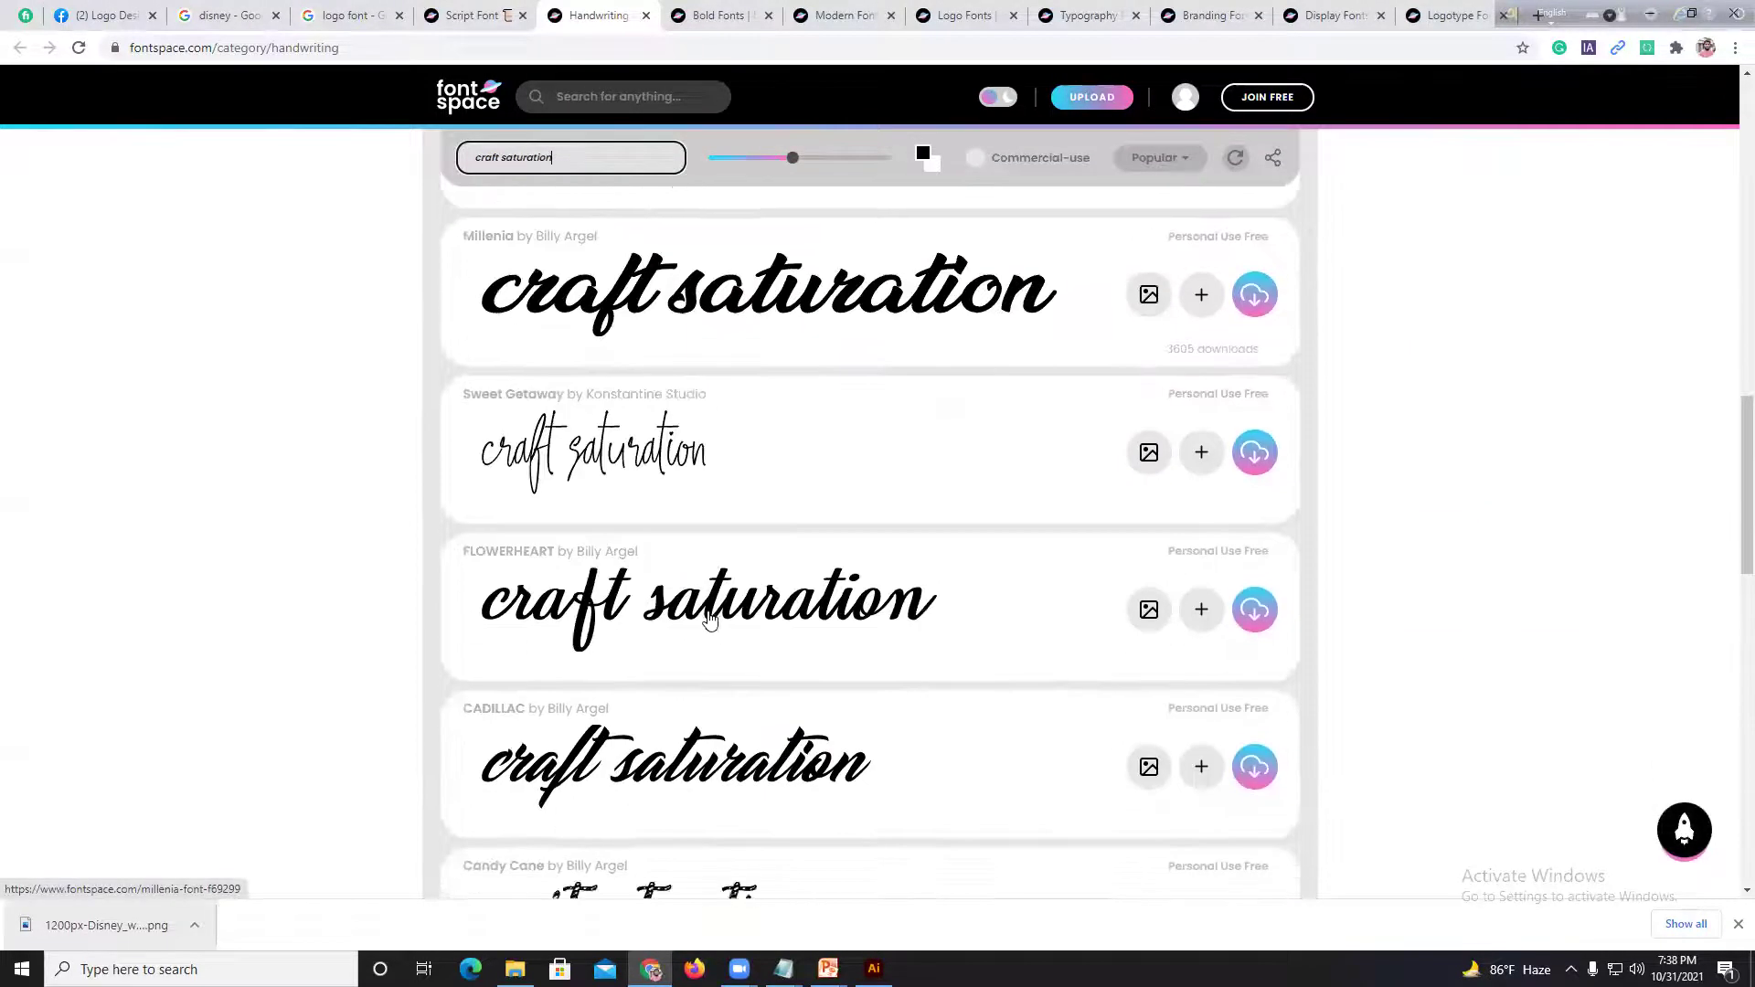
scroll(715, 617, "down", 4)
left_click_drag(1744, 713, 1718, 224)
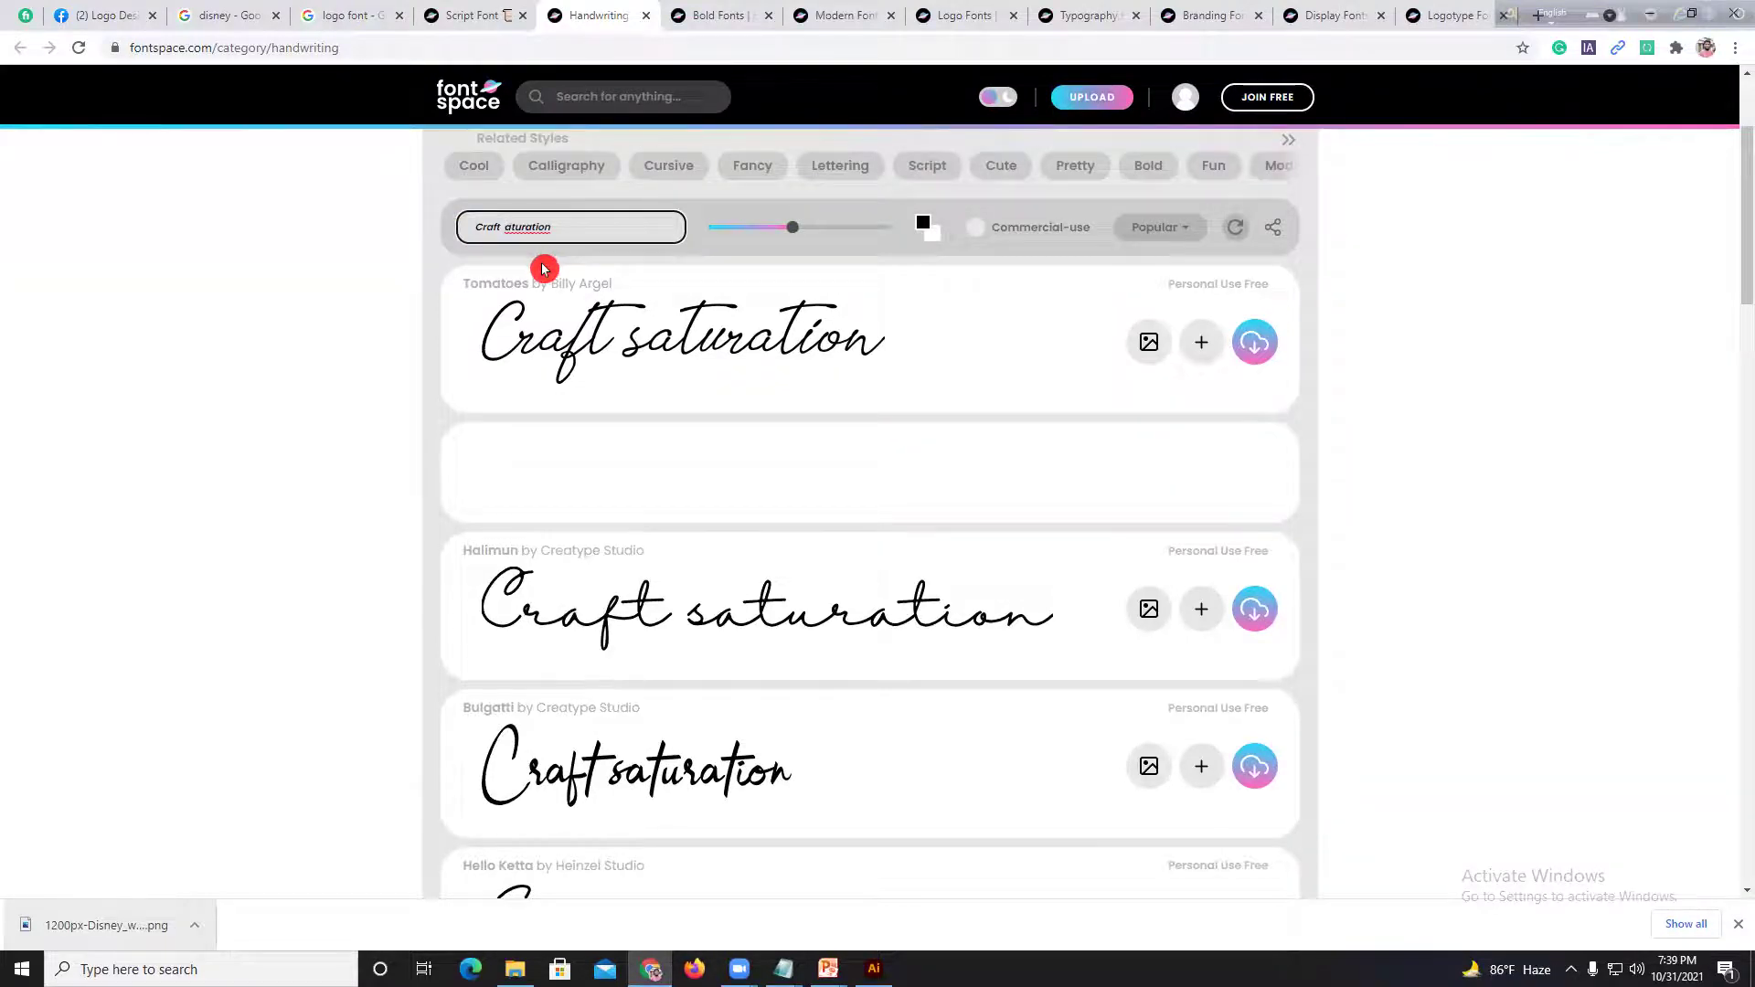
type("S")
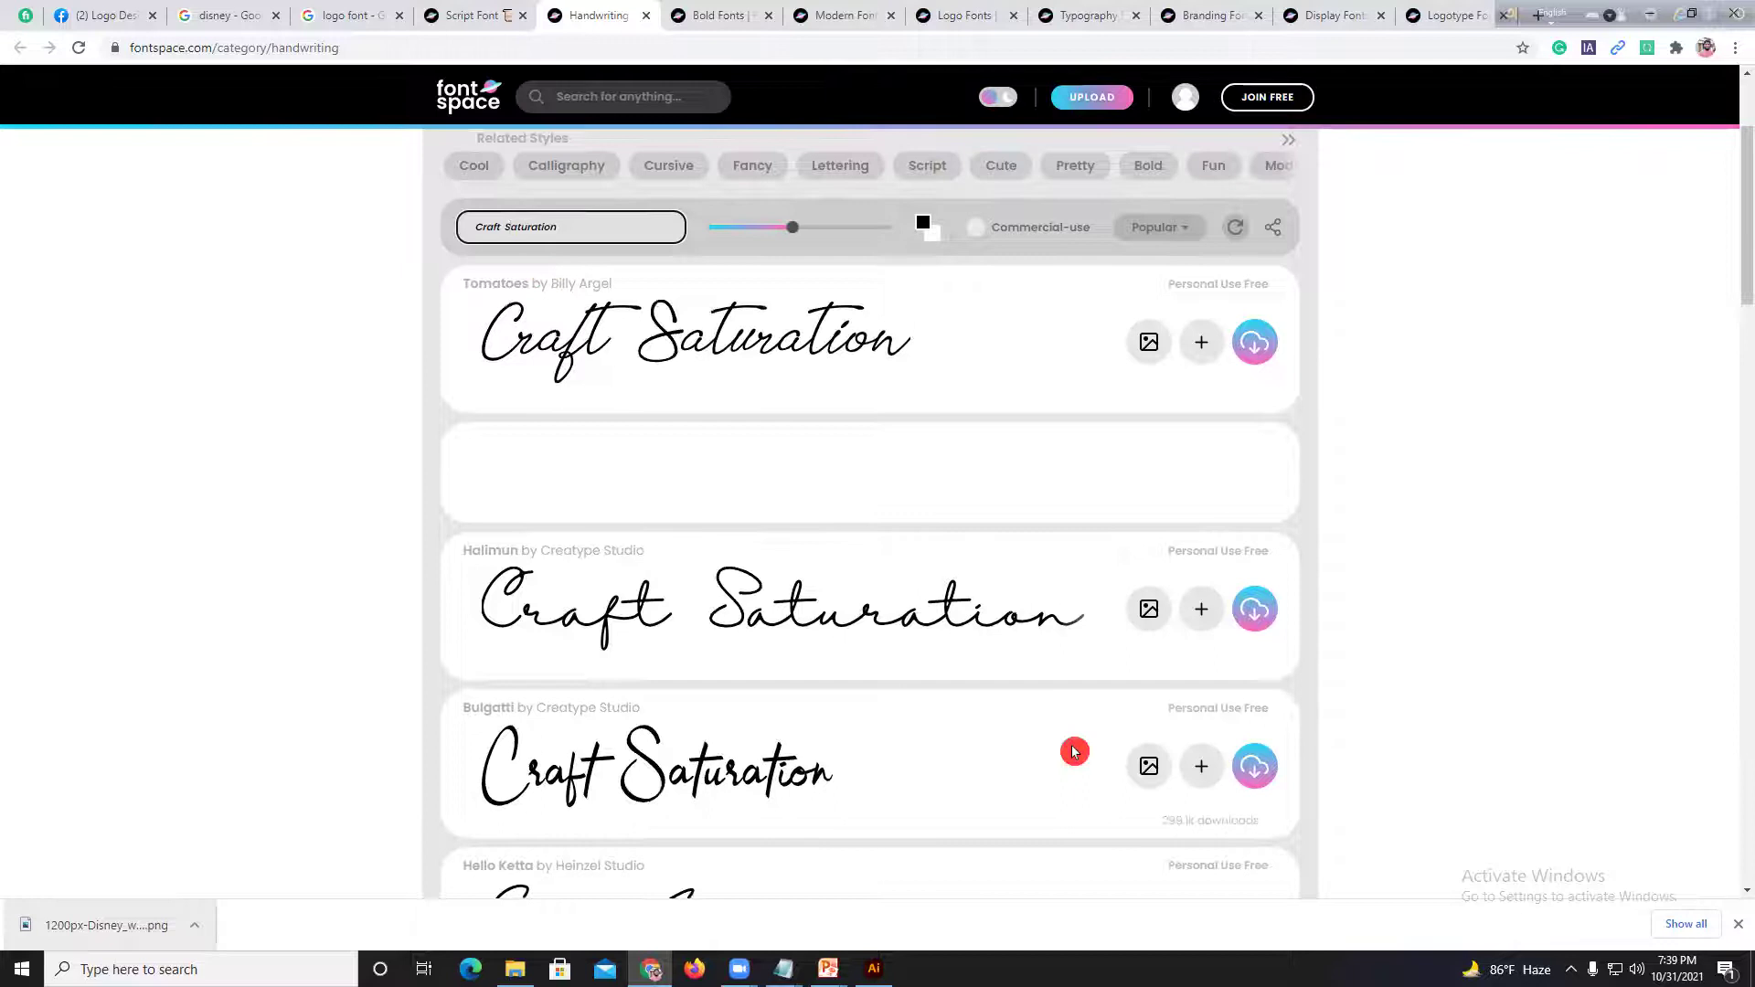
Step: Slightly reduce the preview text size and compare the Handwriting fonts showing the capitalized sample text
scroll(1073, 749, "down", 6)
scroll(1073, 749, "down", 2)
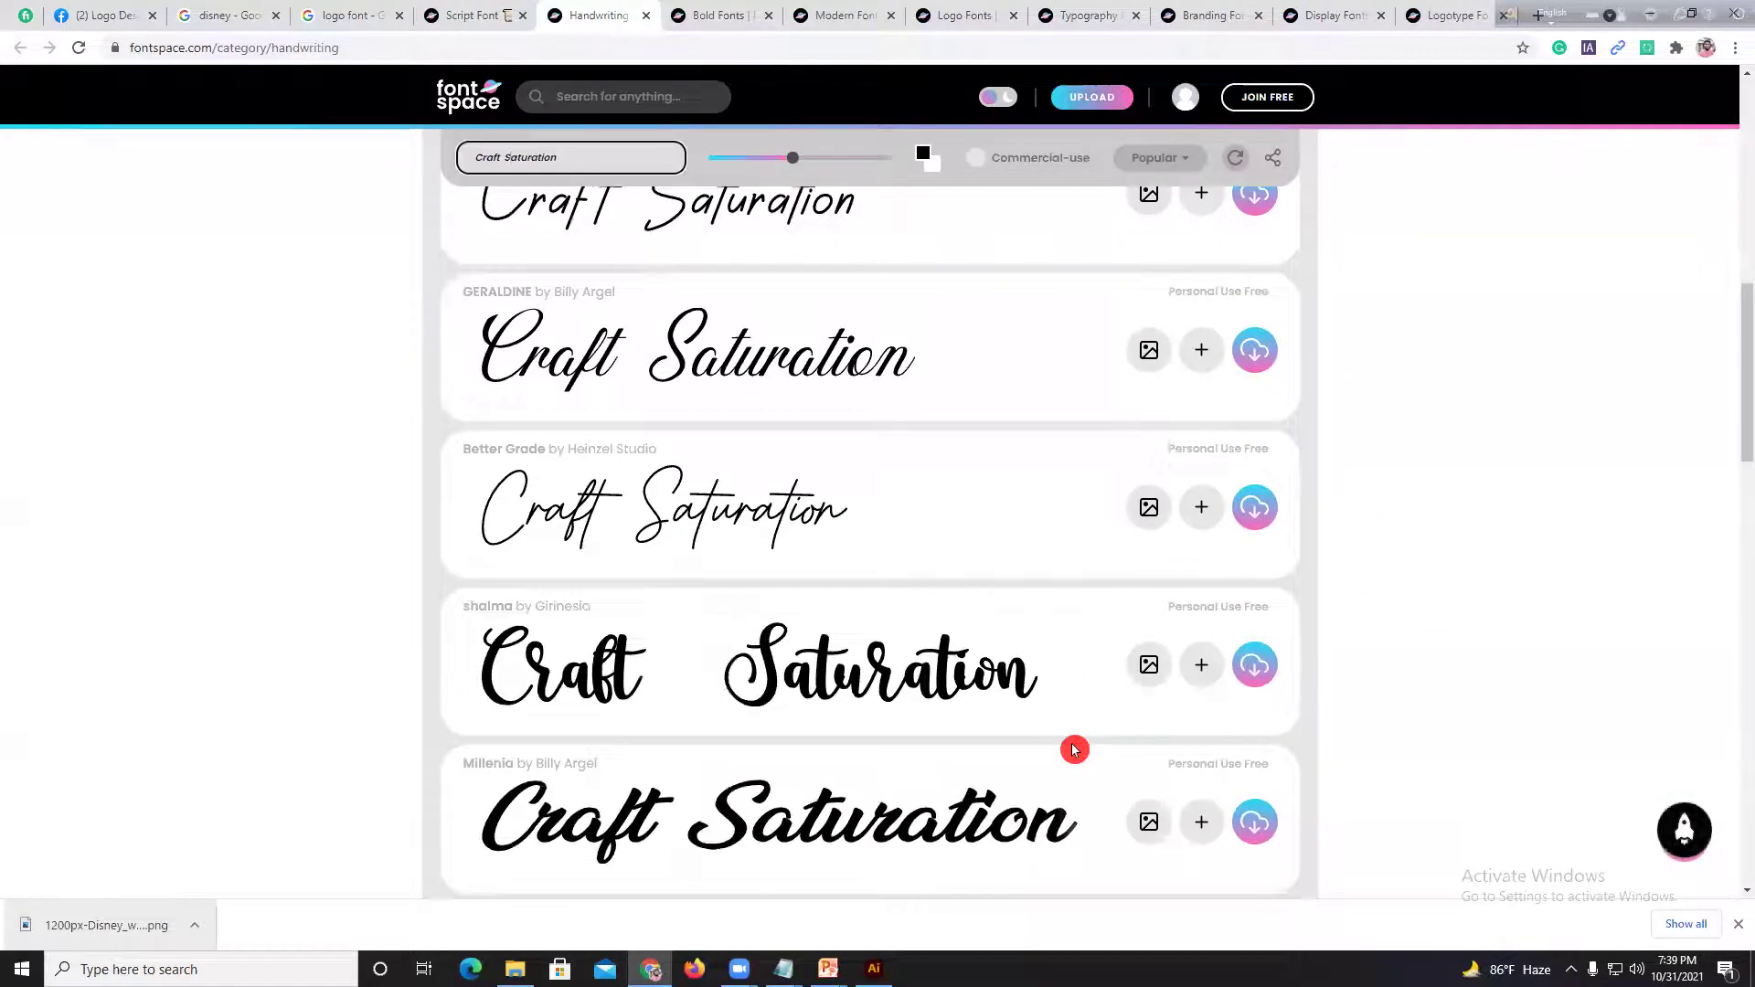
scroll(1074, 749, "down", 3)
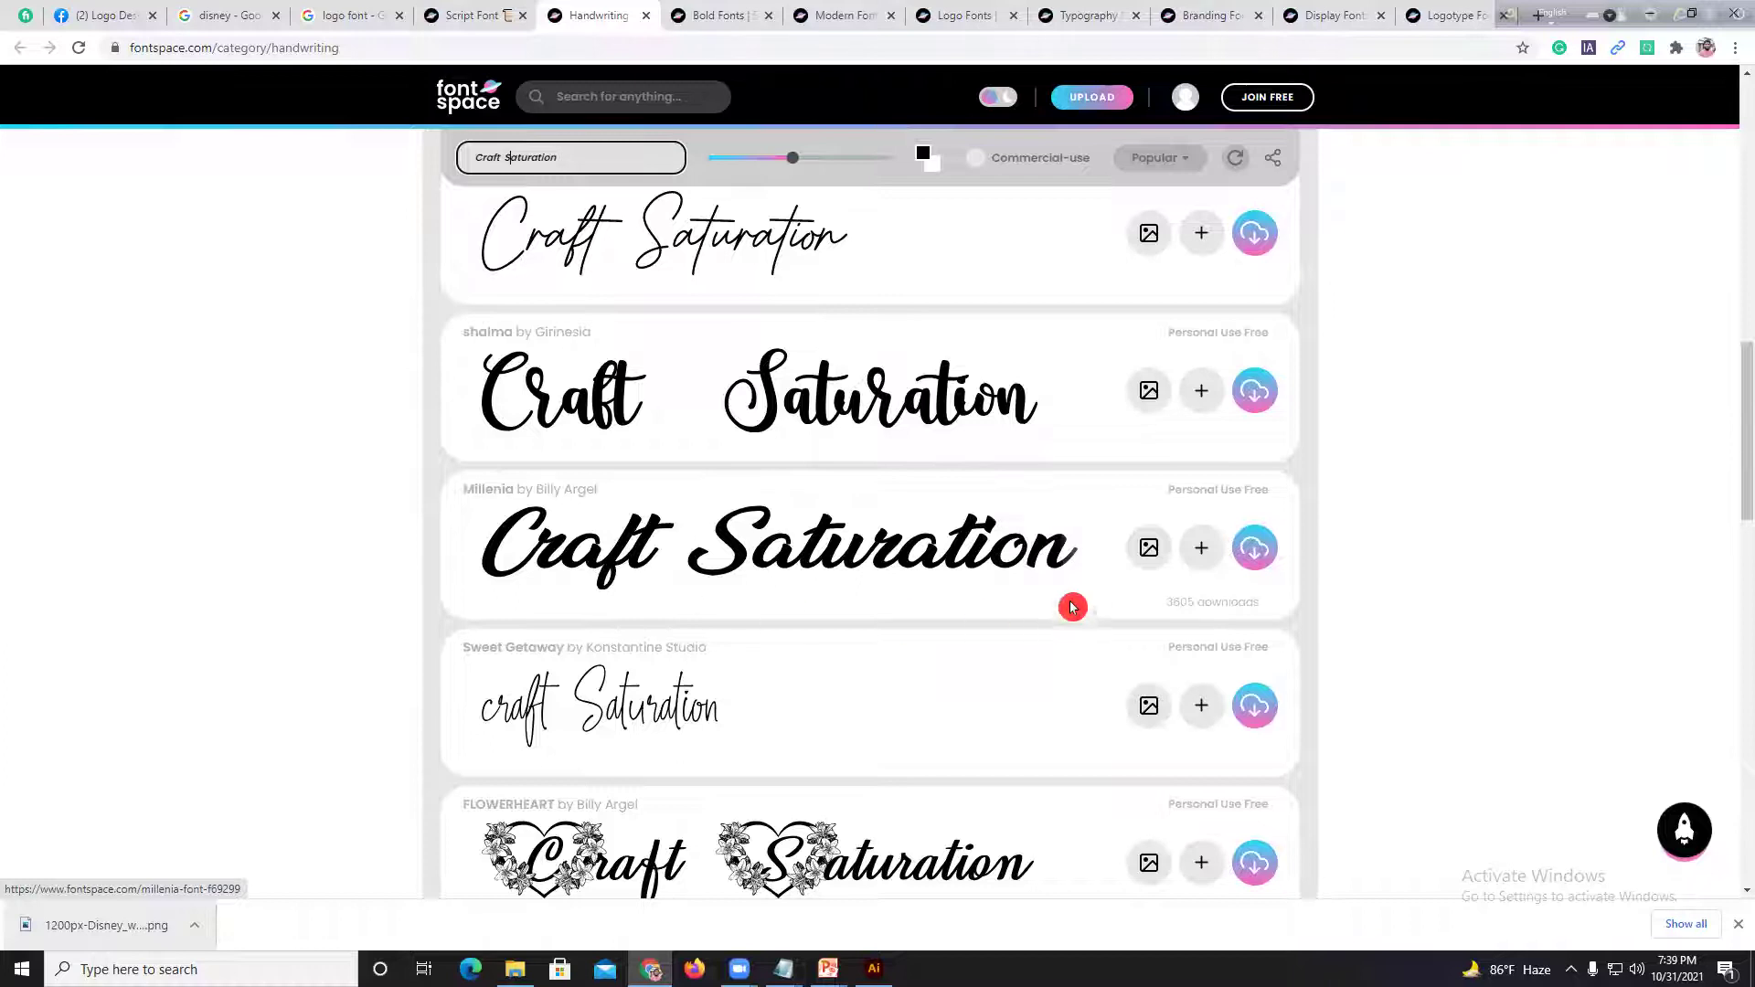
mouse_move(791, 164)
left_mouse_down()
mouse_move(756, 165)
mouse_move(801, 165)
mouse_move(786, 169)
left_mouse_up()
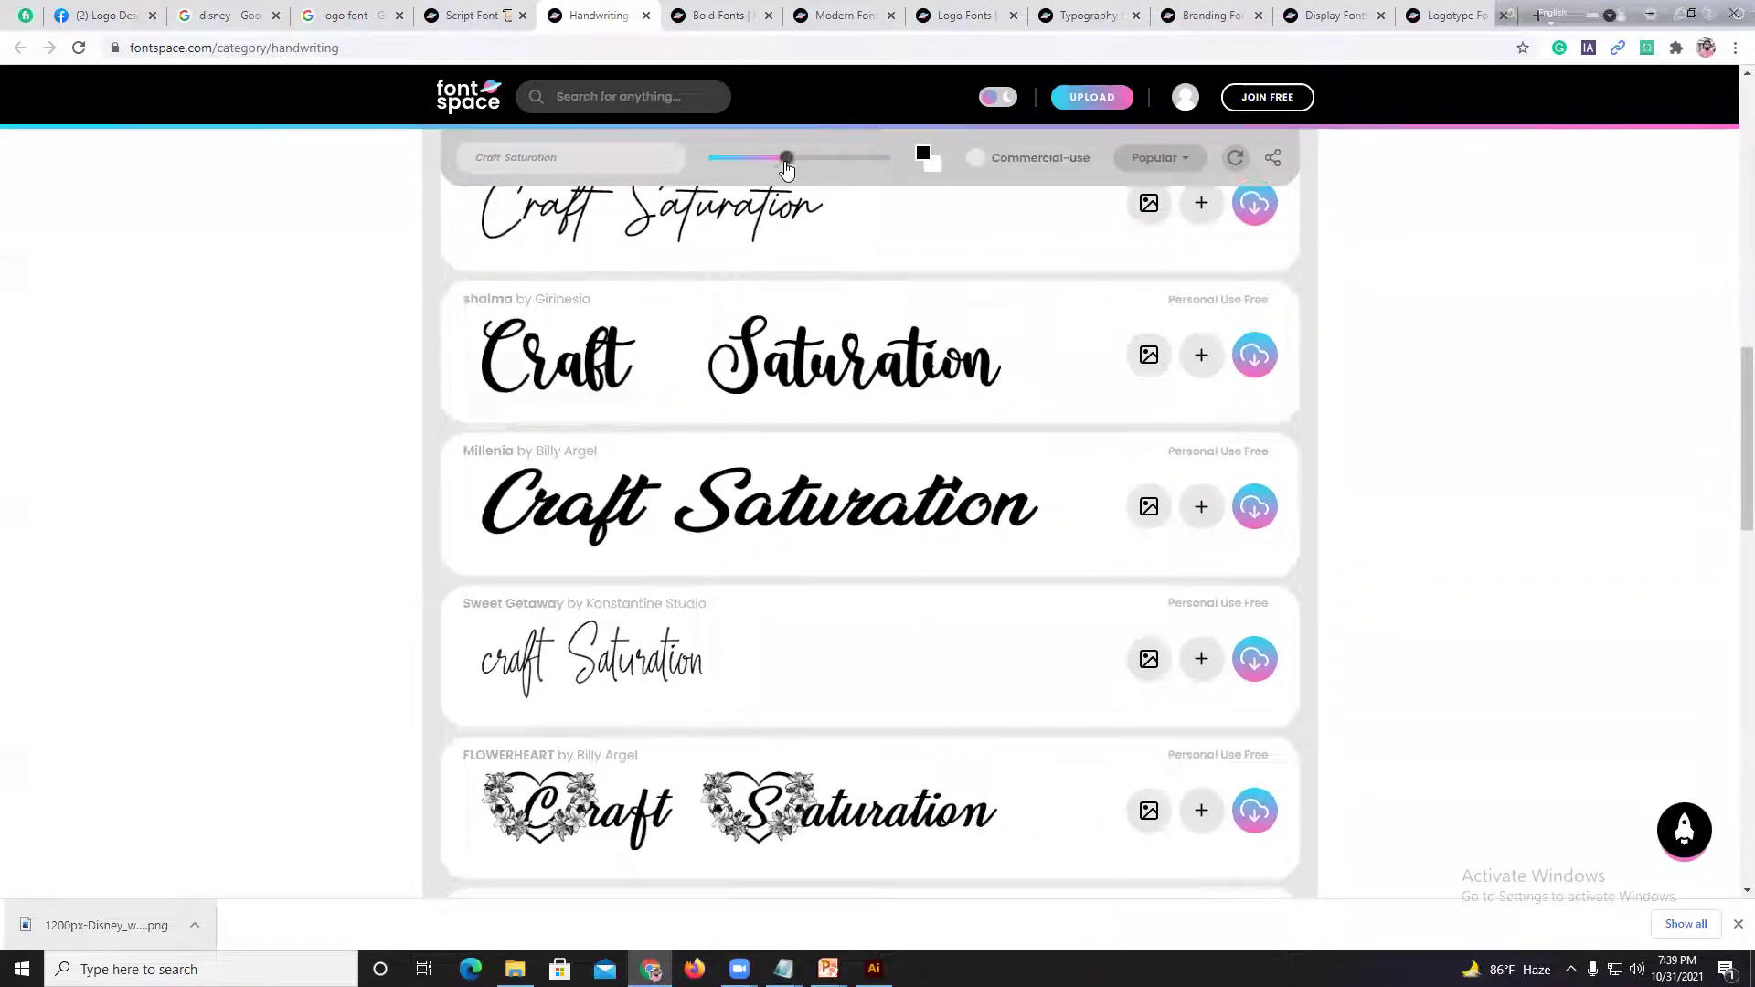
scroll(1061, 657, "down", 3)
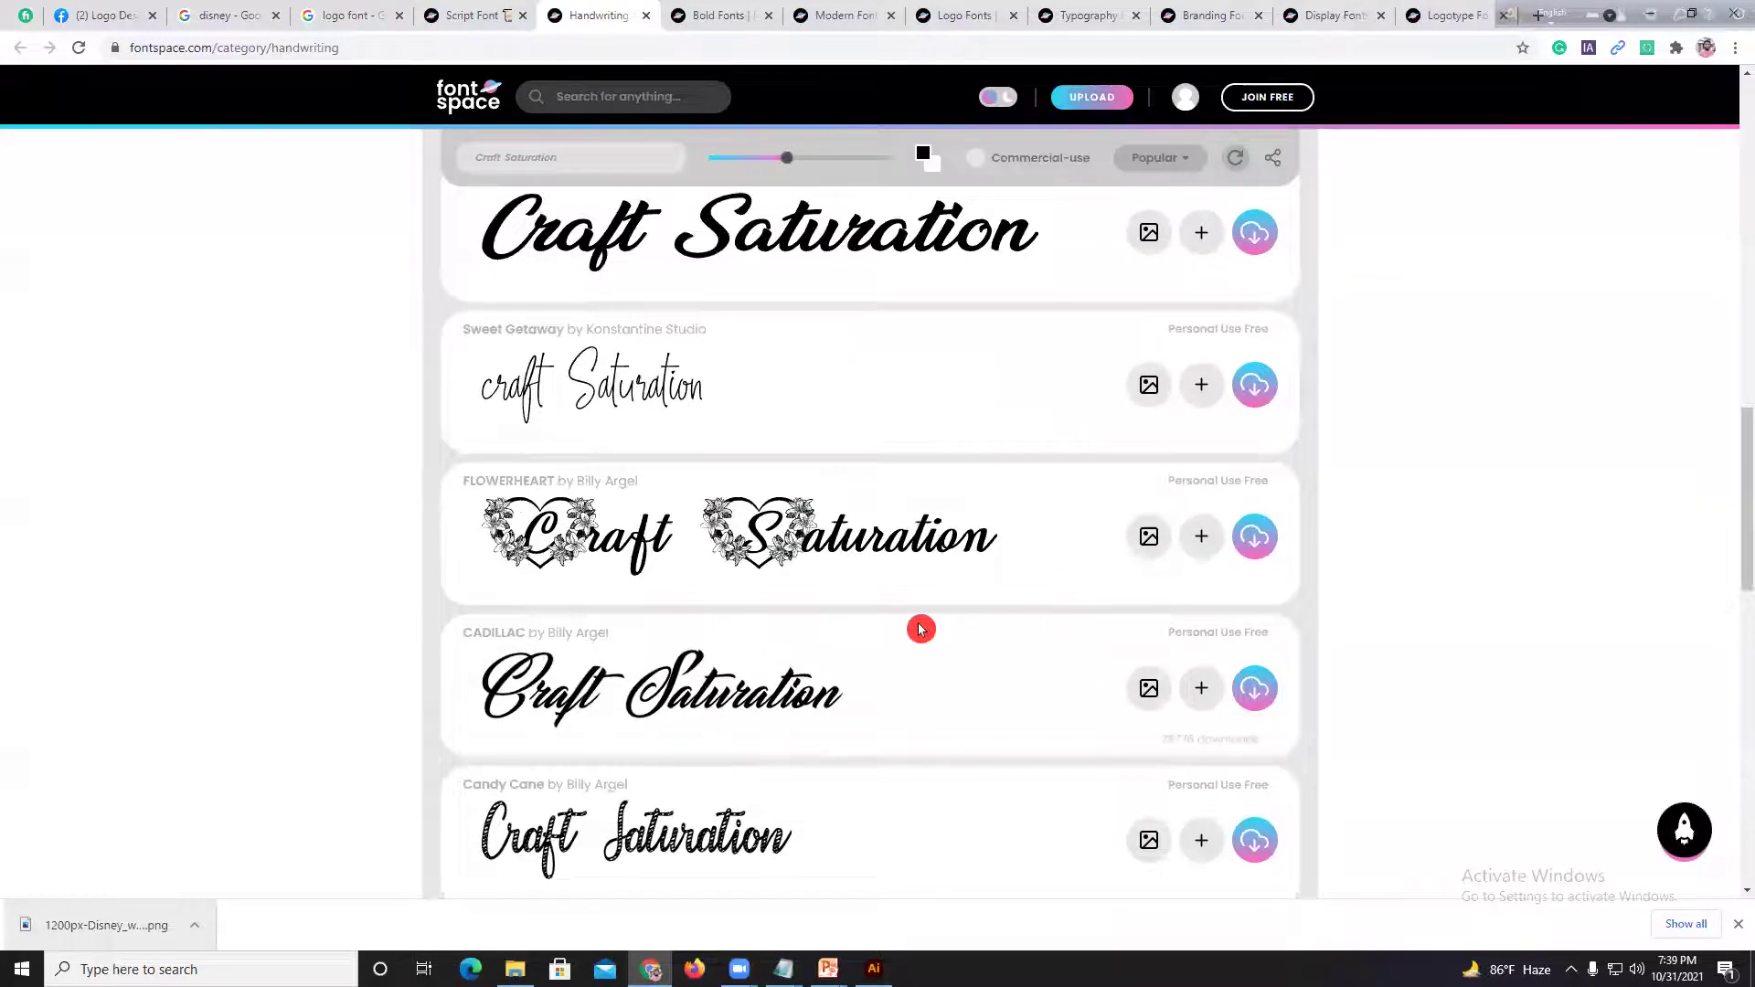
Step: Examine the sample text in the remaining Handwriting fonts down to the end of the results
scroll(1179, 727, "down", 3)
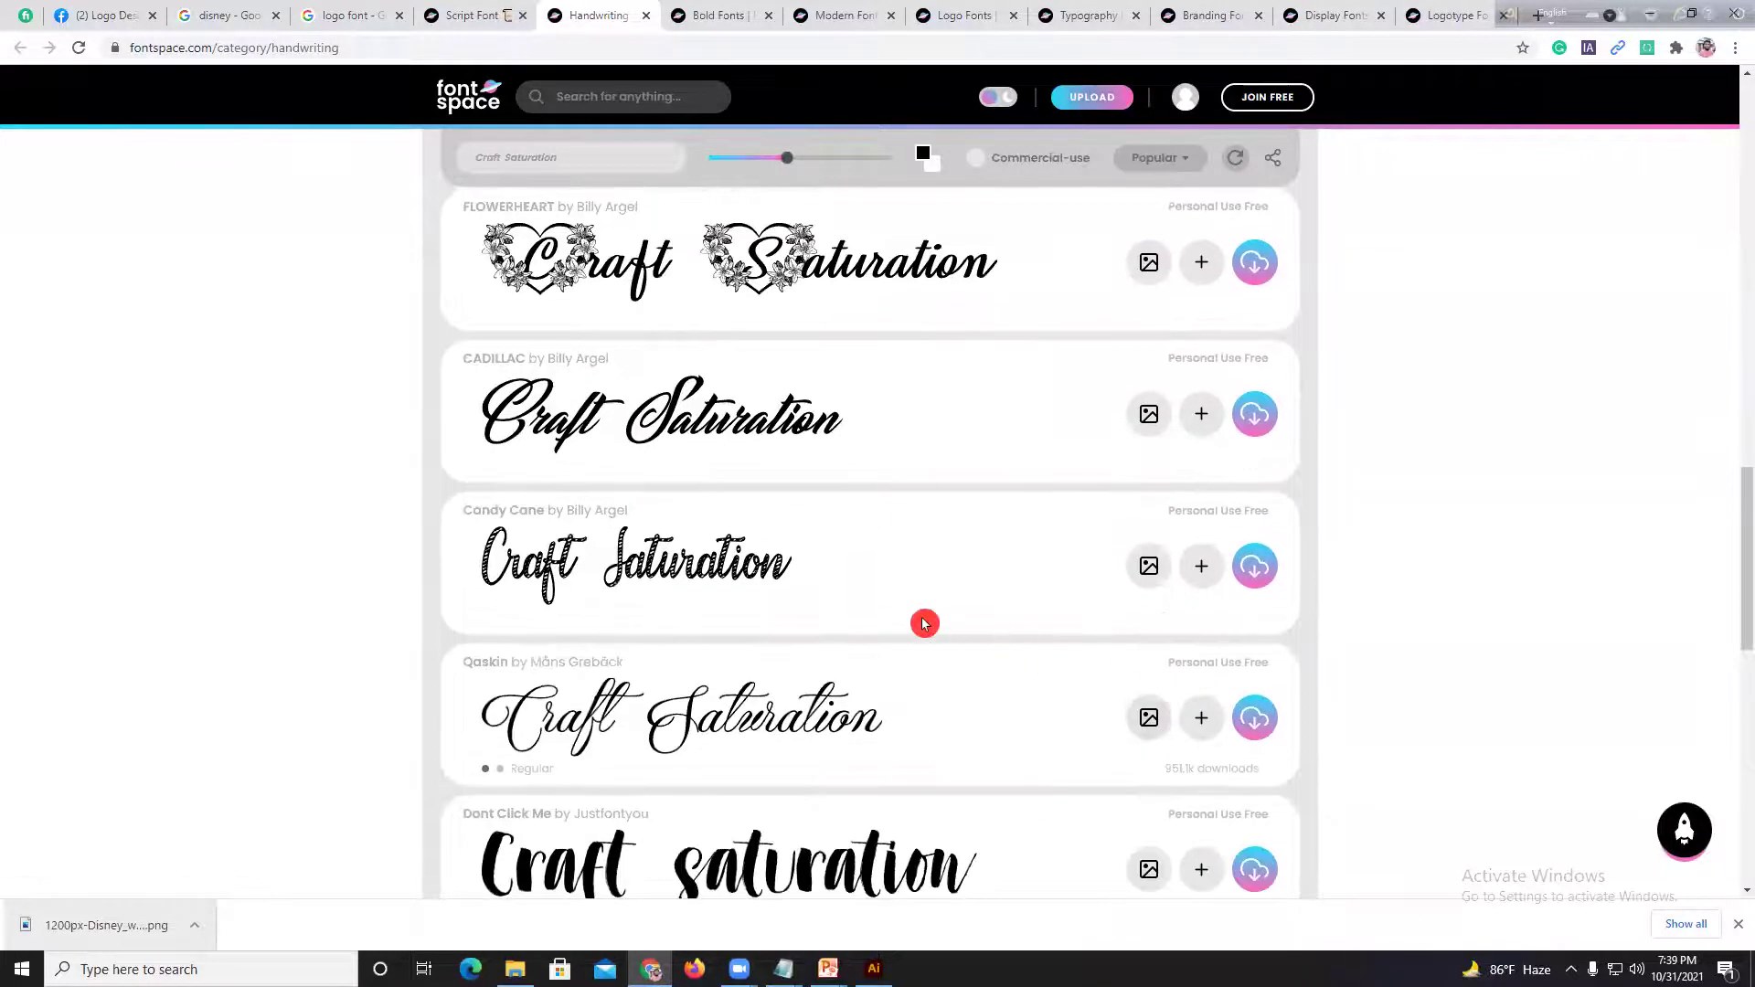
scroll(923, 624, "down", 4)
scroll(646, 702, "down", 5)
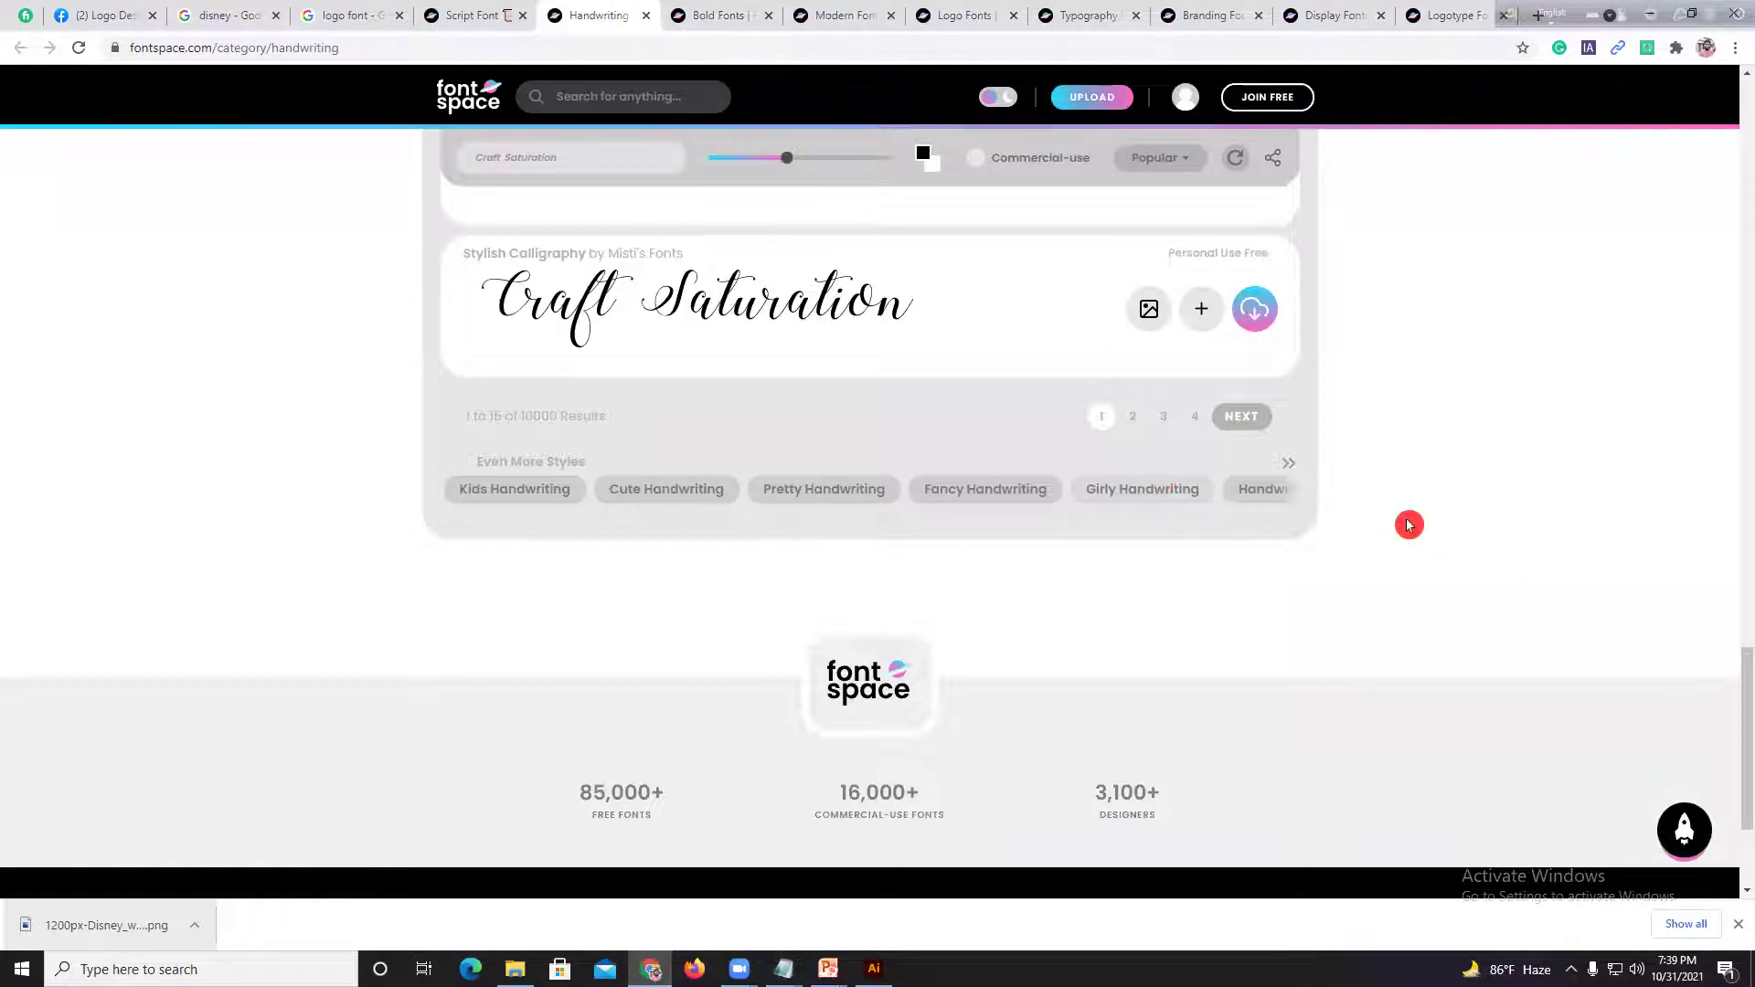
Step: Switch to the Bold Fonts page and compare how the sample text looks in the listed fonts
left_click(700, 14)
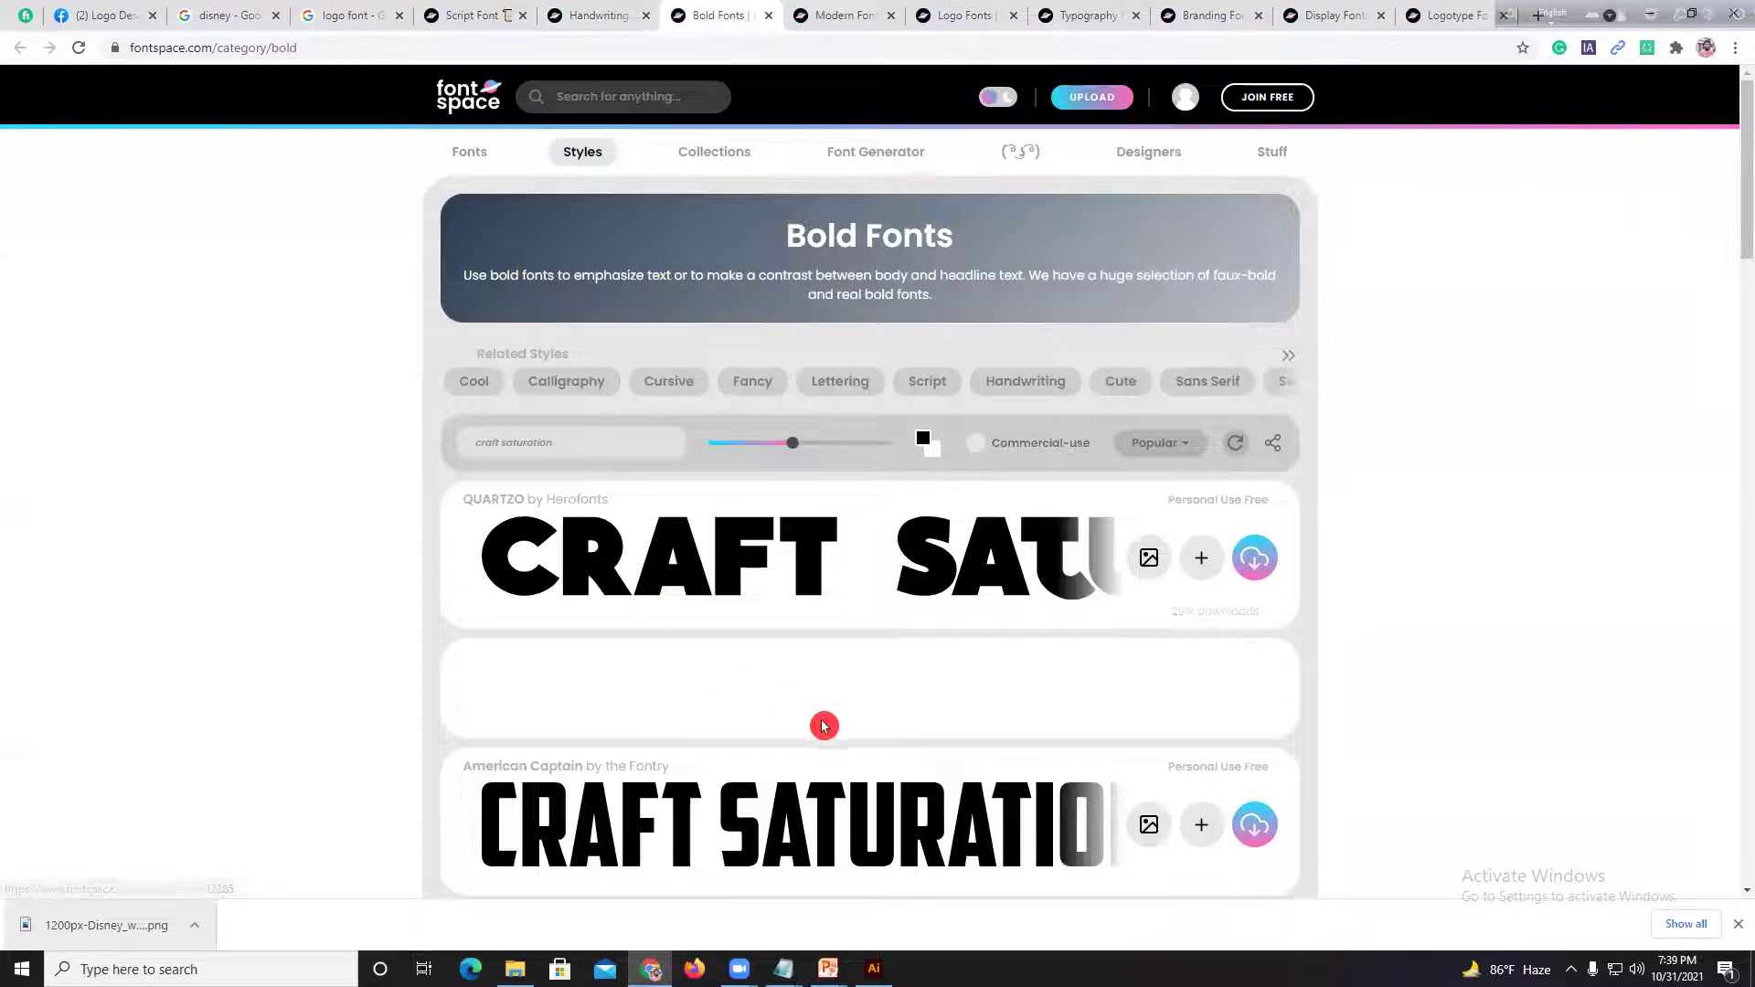
scroll(823, 722, "down", 2)
scroll(756, 664, "down", 4)
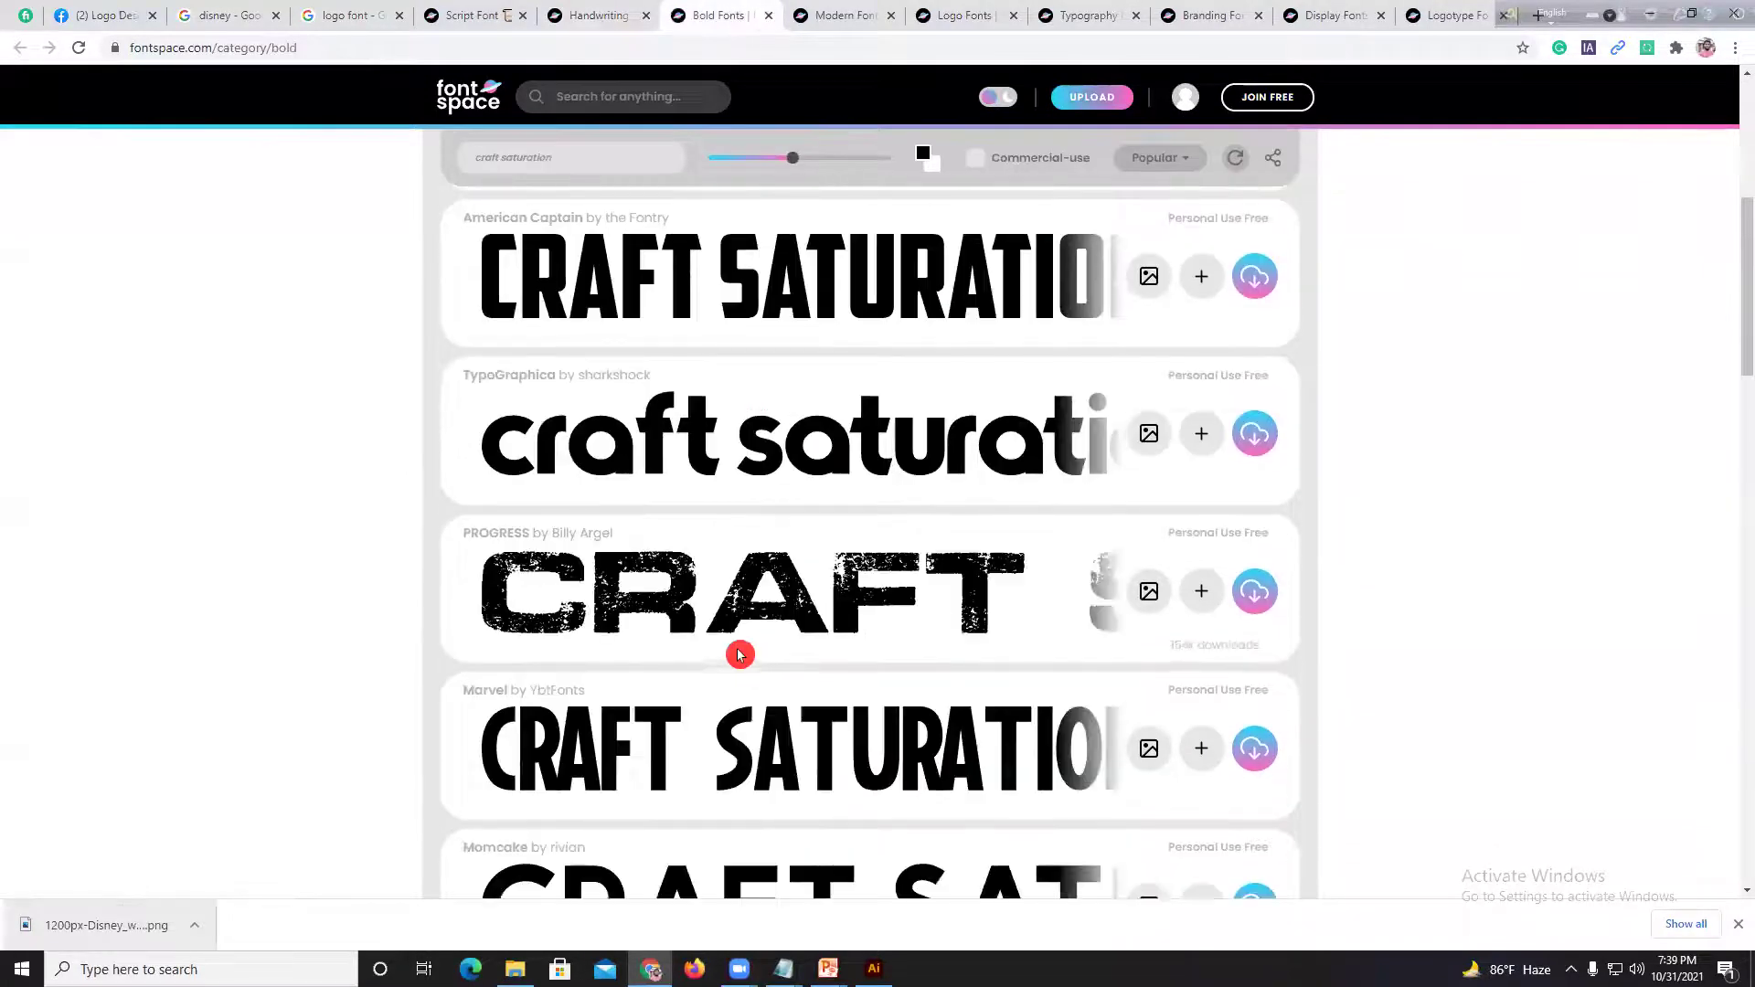
scroll(740, 654, "down", 1)
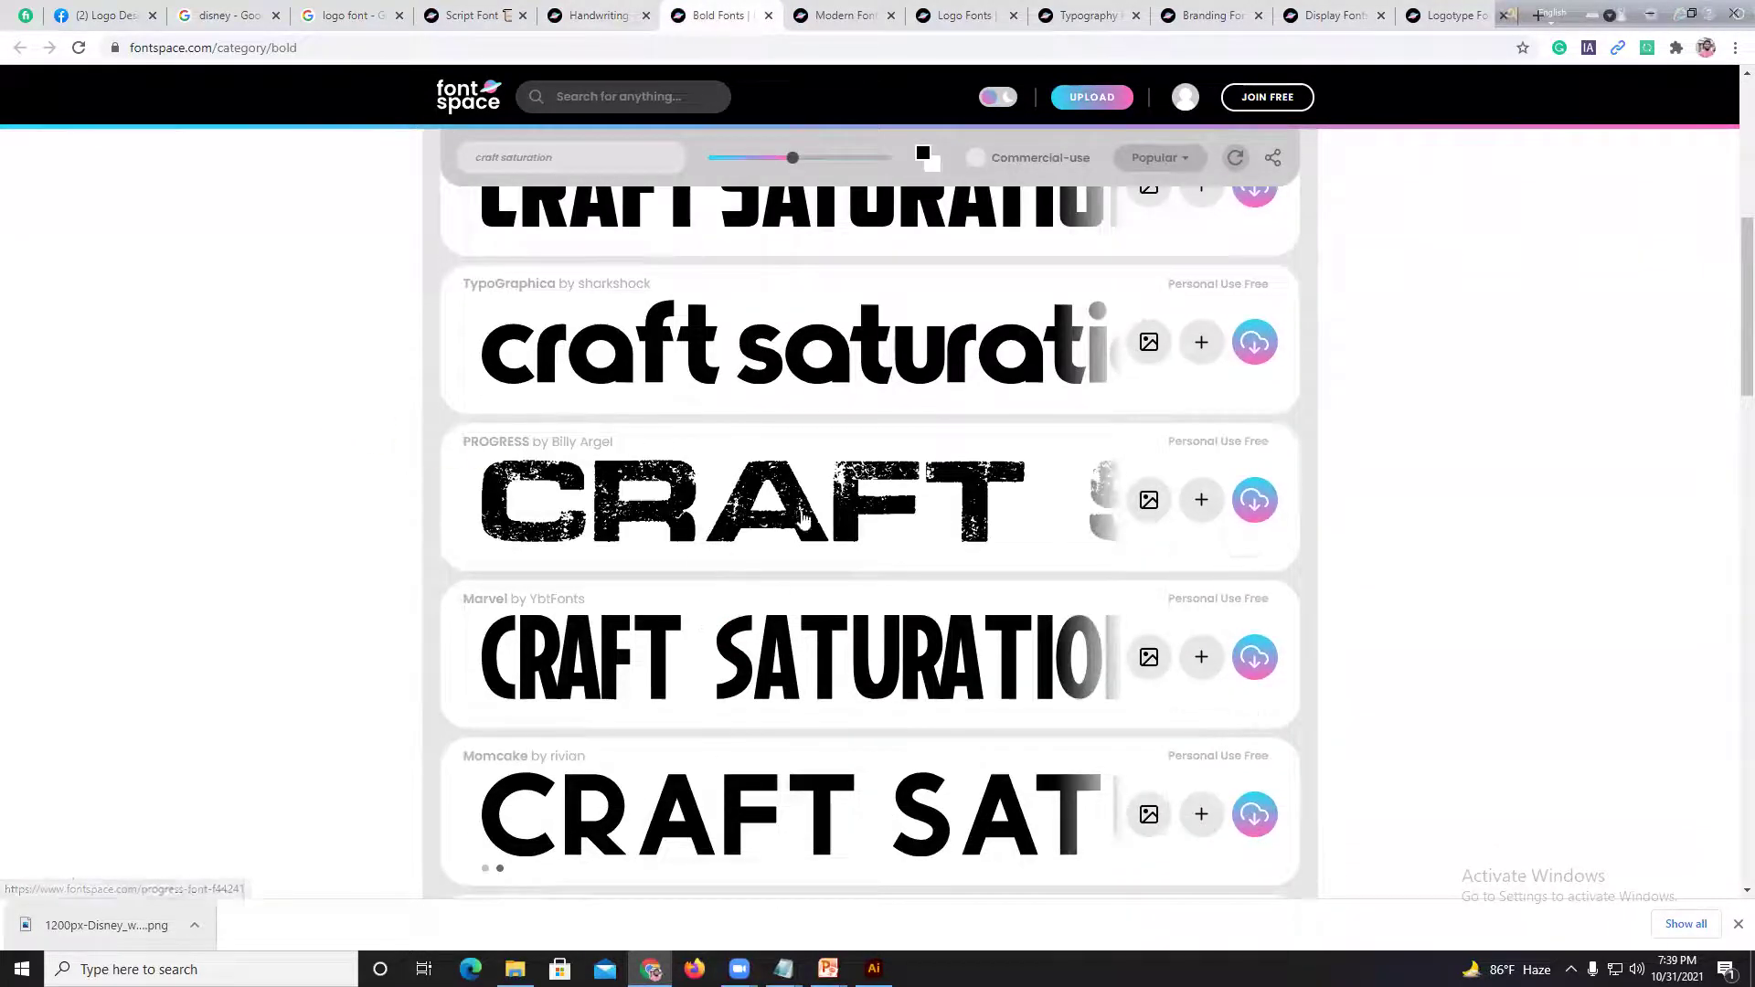
scroll(928, 674, "down", 4)
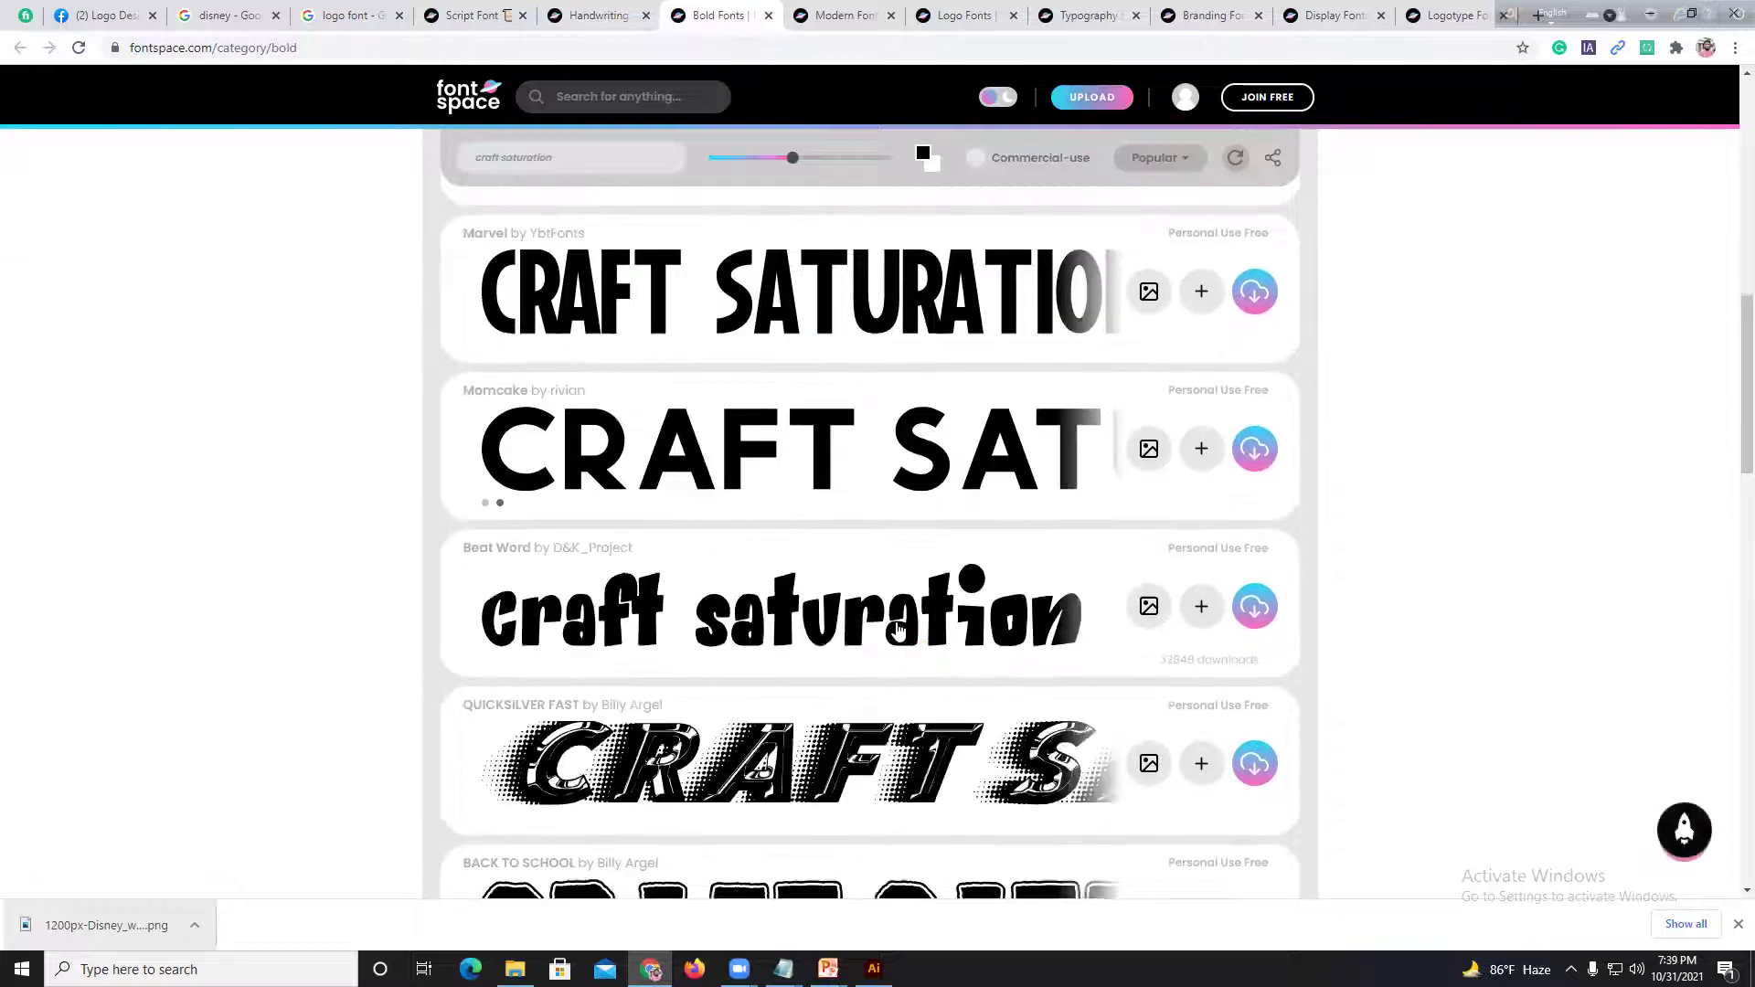
Step: Change the Bold Fonts preview text to "Craft Saturation" with both words capitalized
scroll(883, 613, "up", 3)
scroll(717, 325, "up", 1)
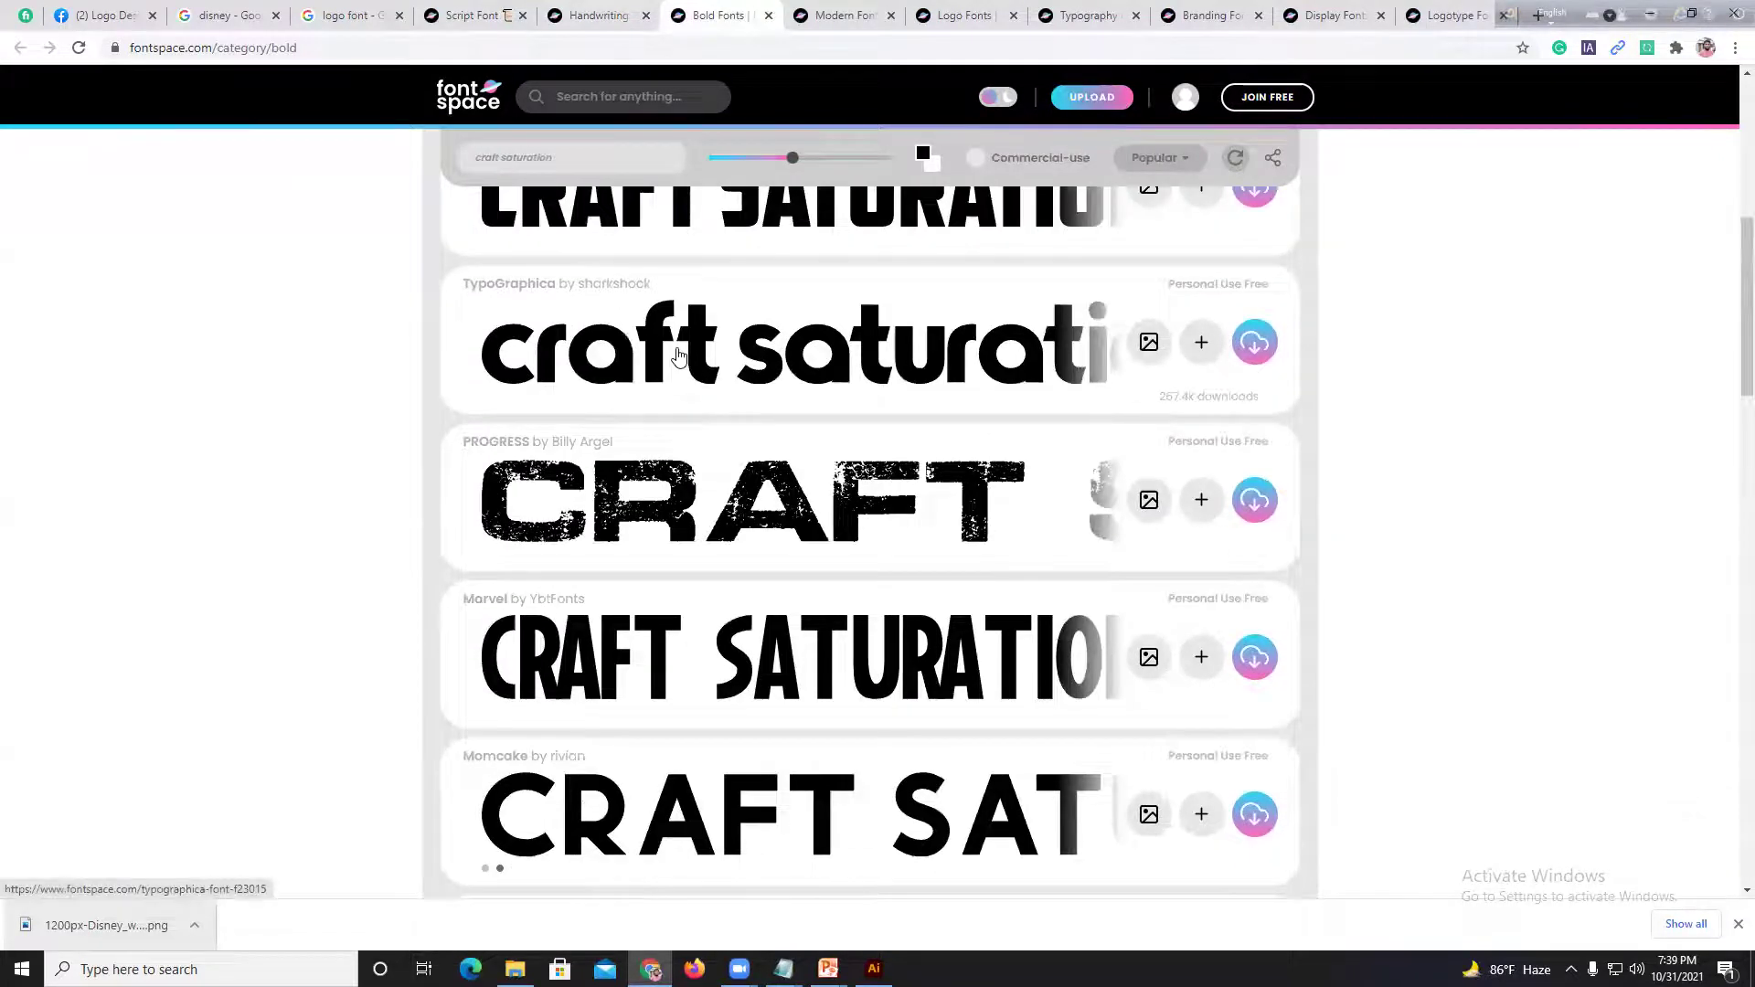
scroll(663, 353, "up", 3)
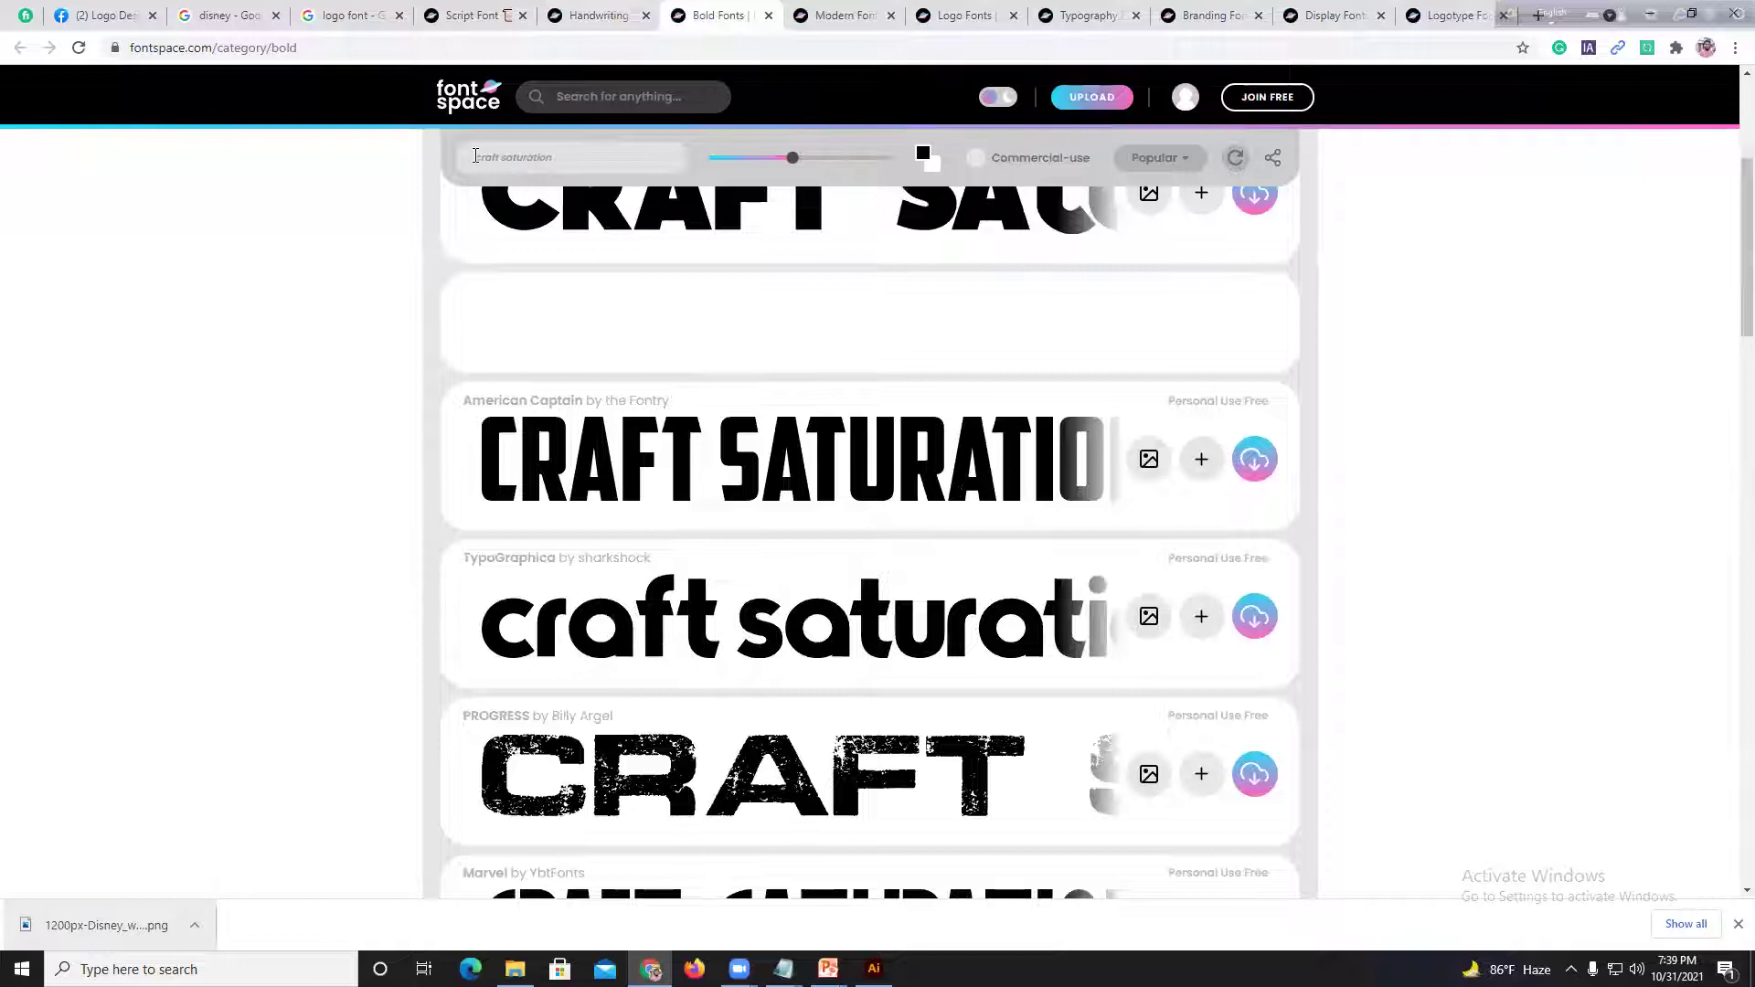
left_click_drag(482, 157, 466, 157)
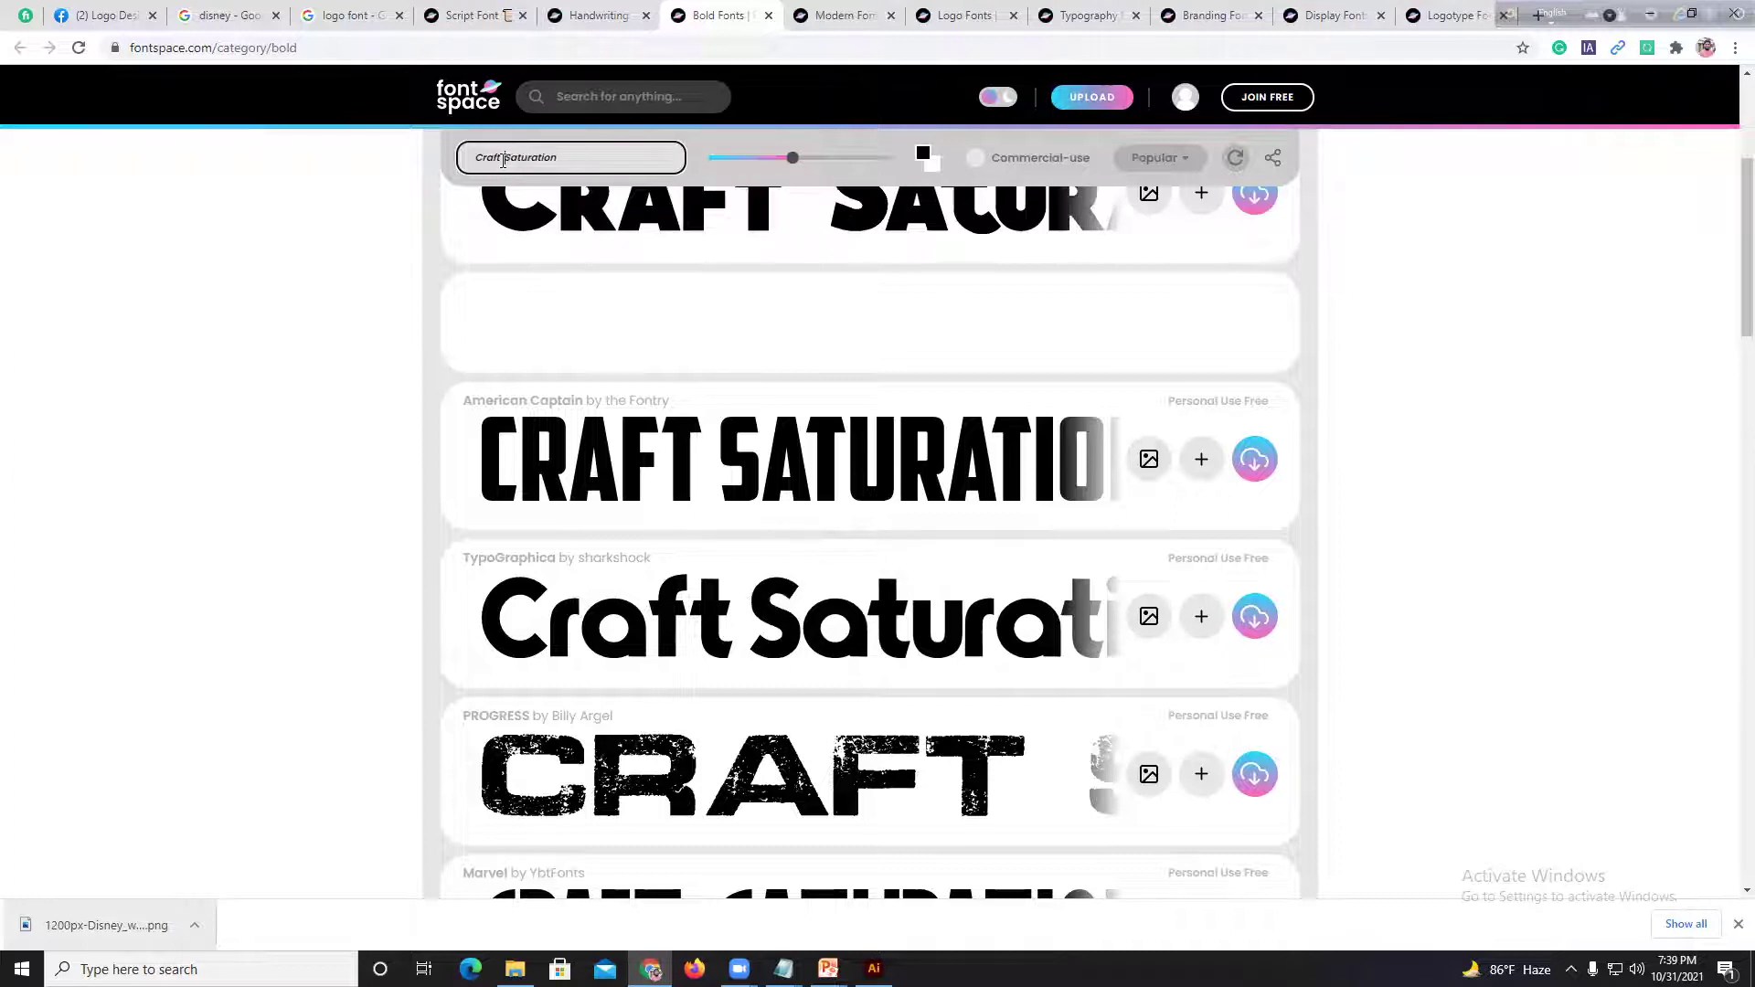
Step: Review the Bold fonts with the capitalized text and preview Aquire in its Light, Regular and Bold weights
scroll(908, 554, "down", 3)
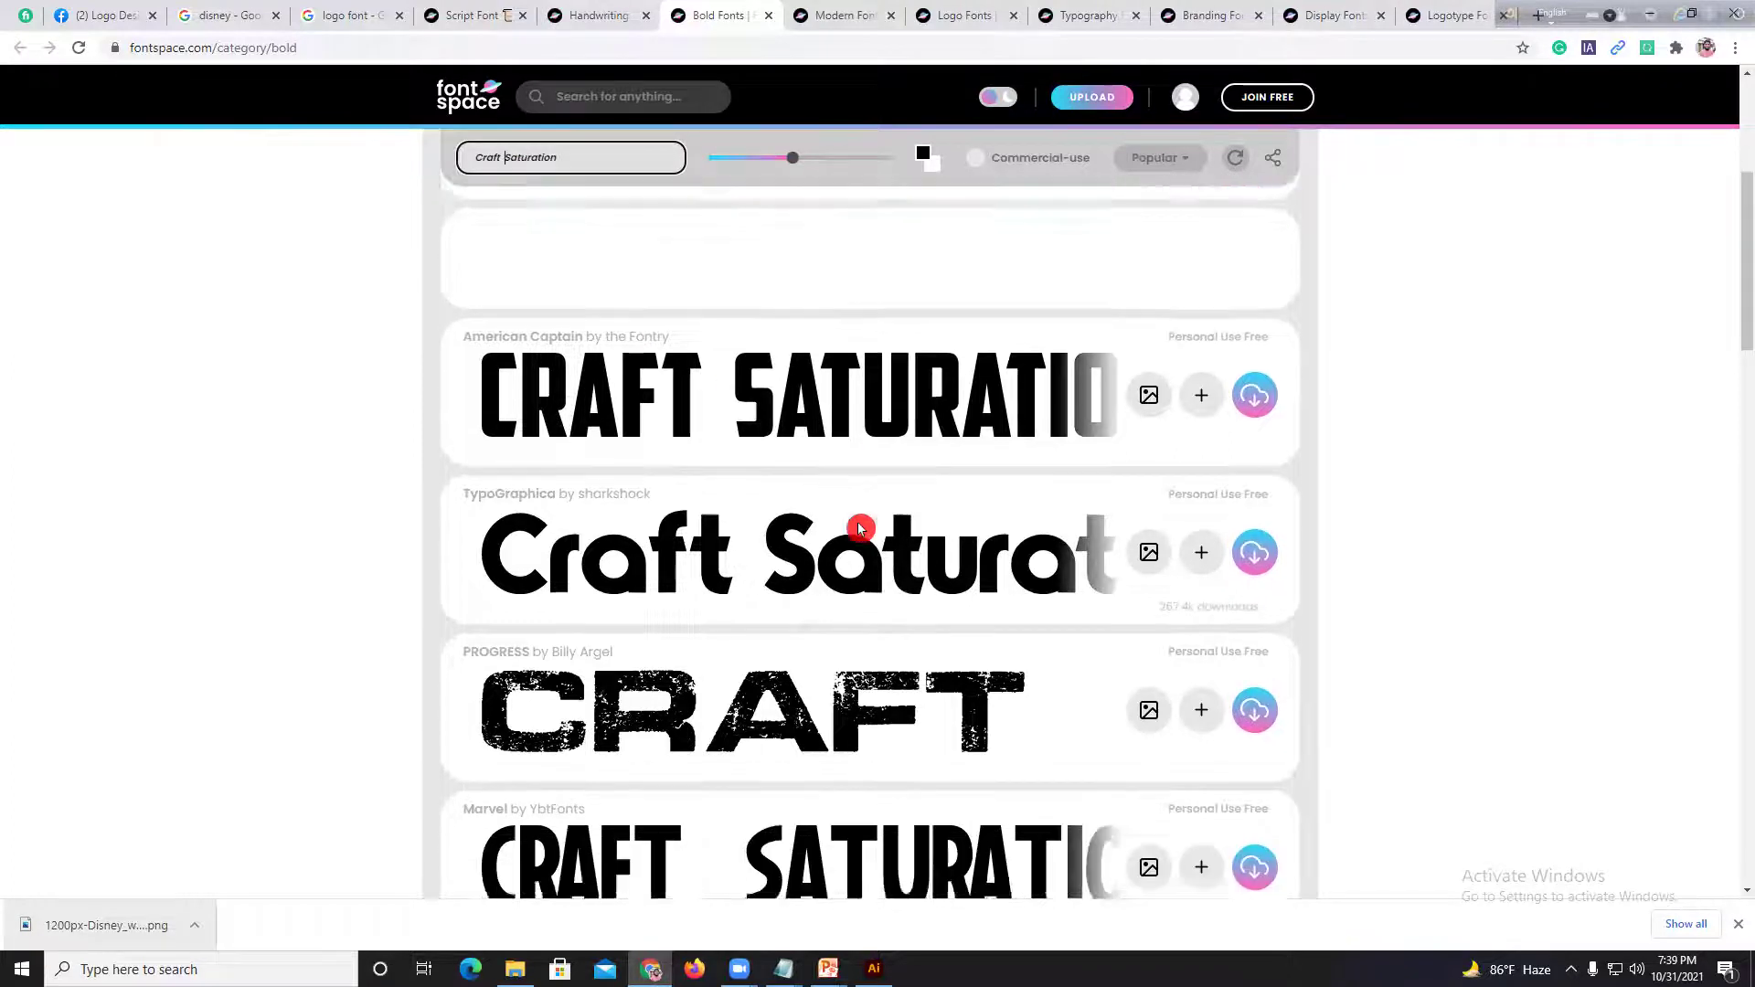
scroll(829, 504, "down", 20)
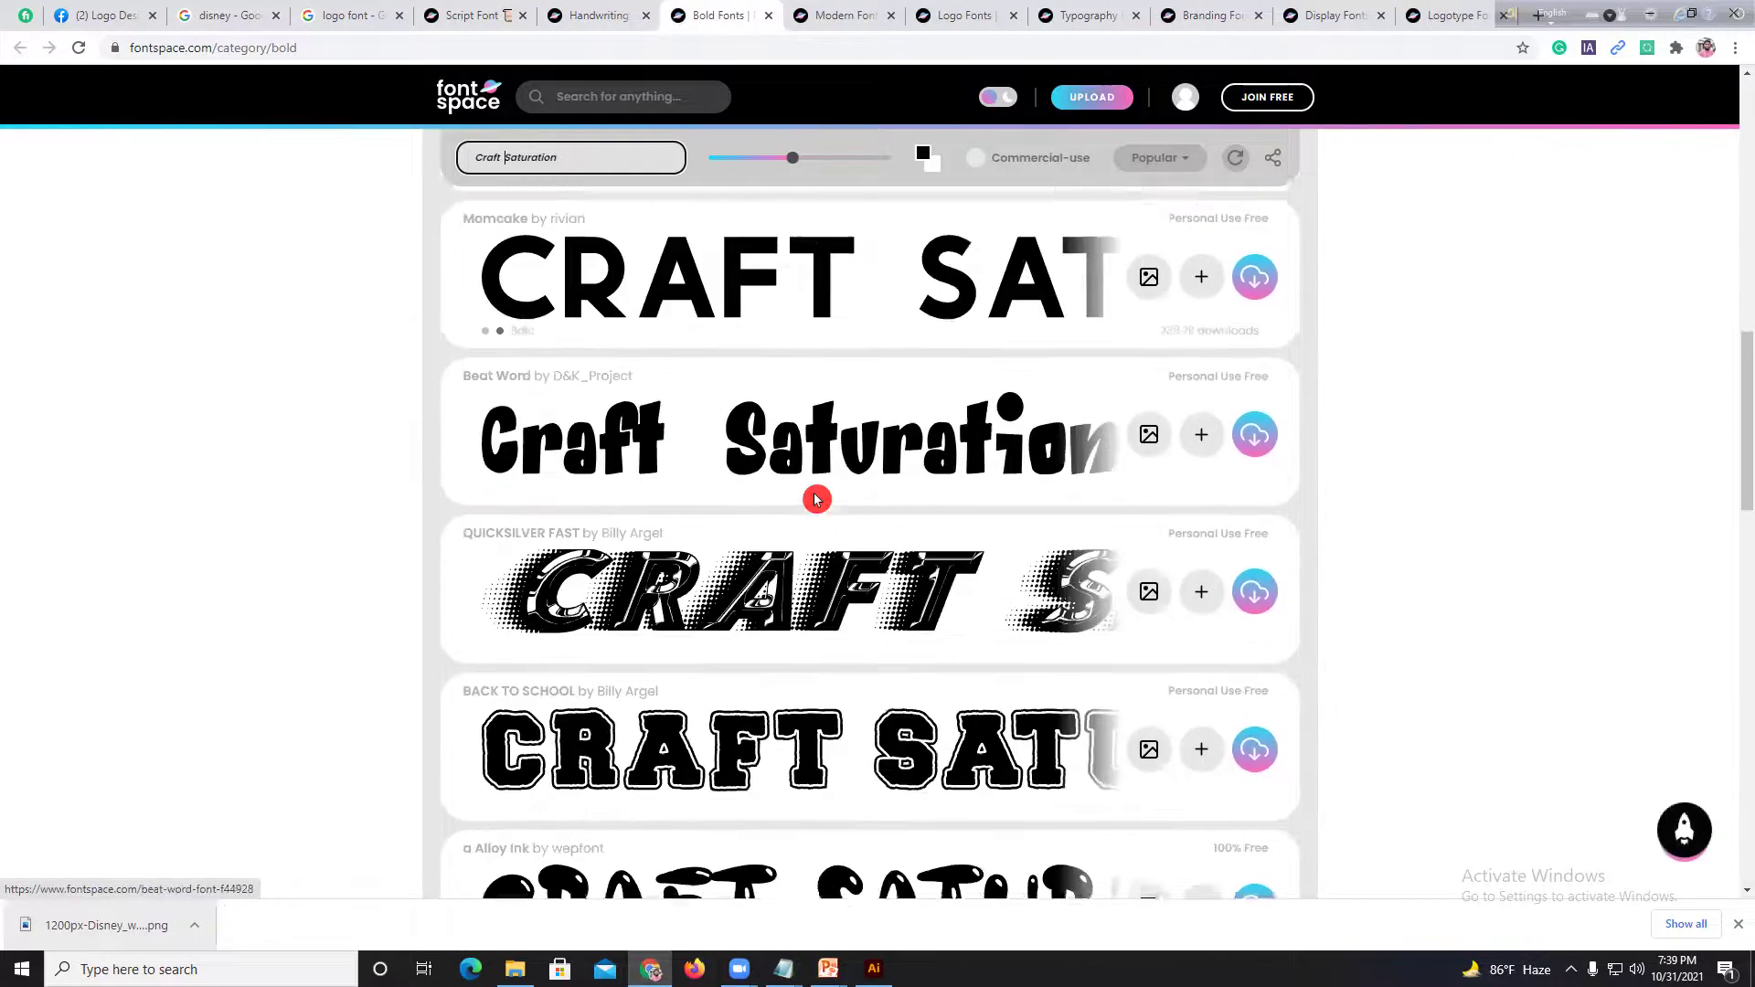
scroll(792, 492, "down", 3)
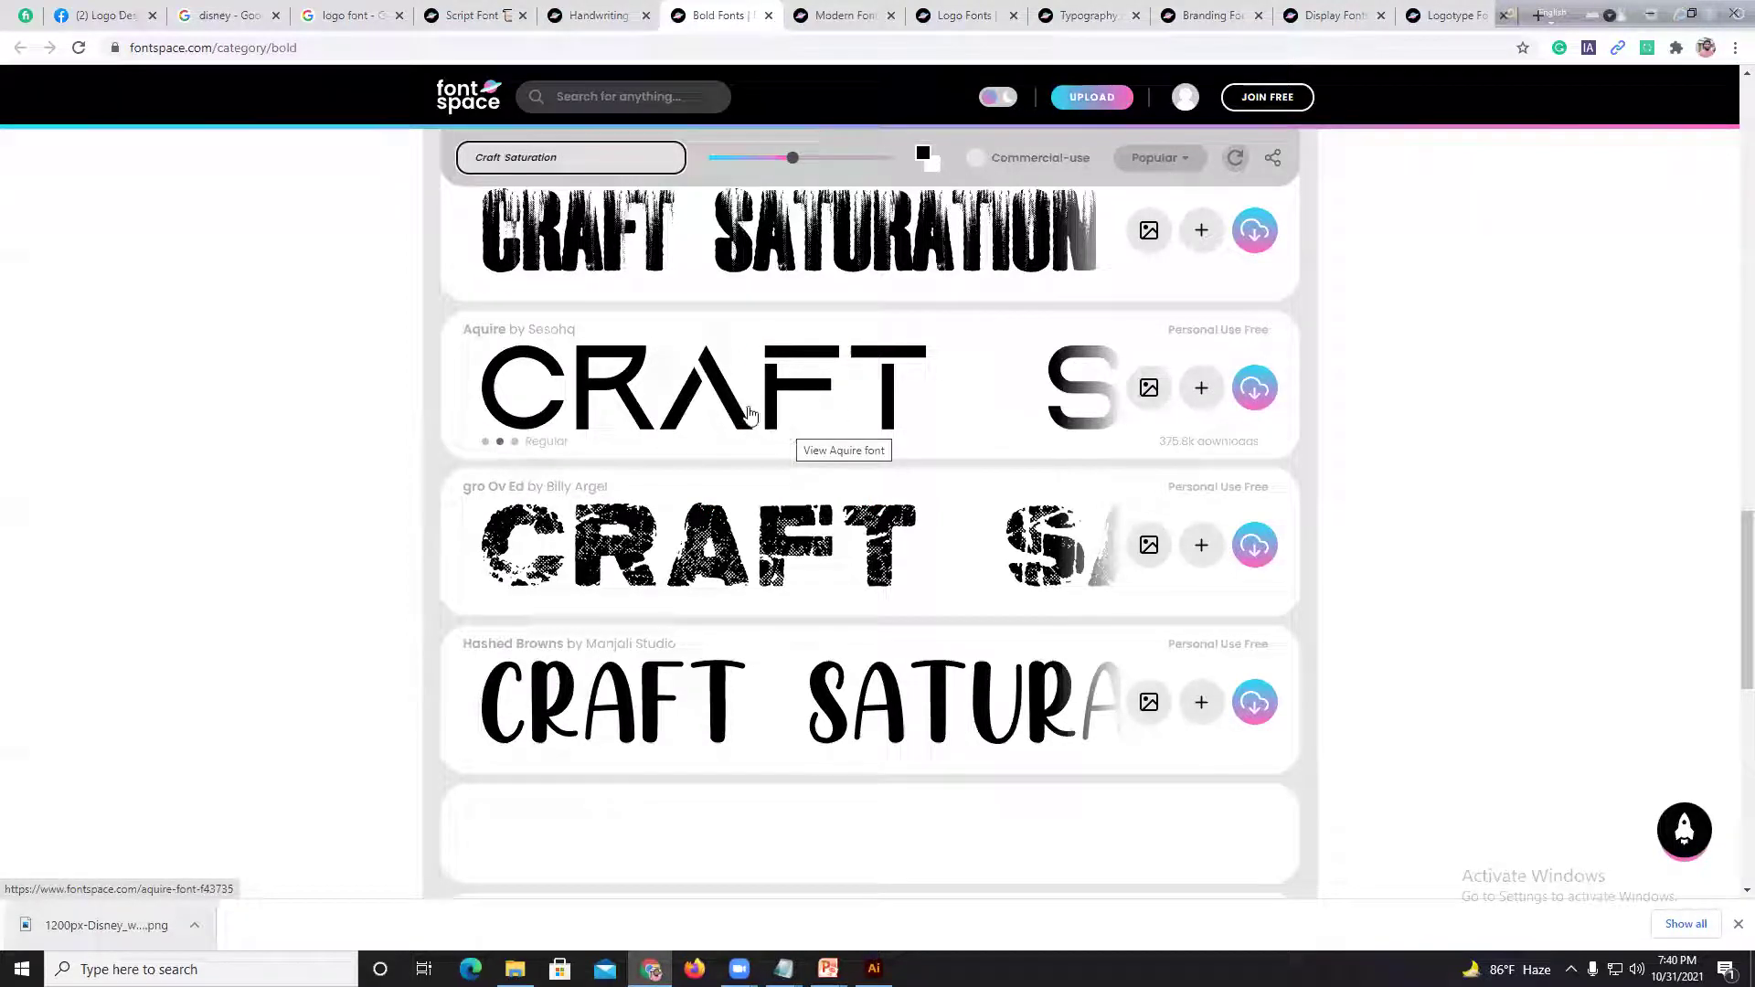
left_click(524, 440)
left_click(486, 442)
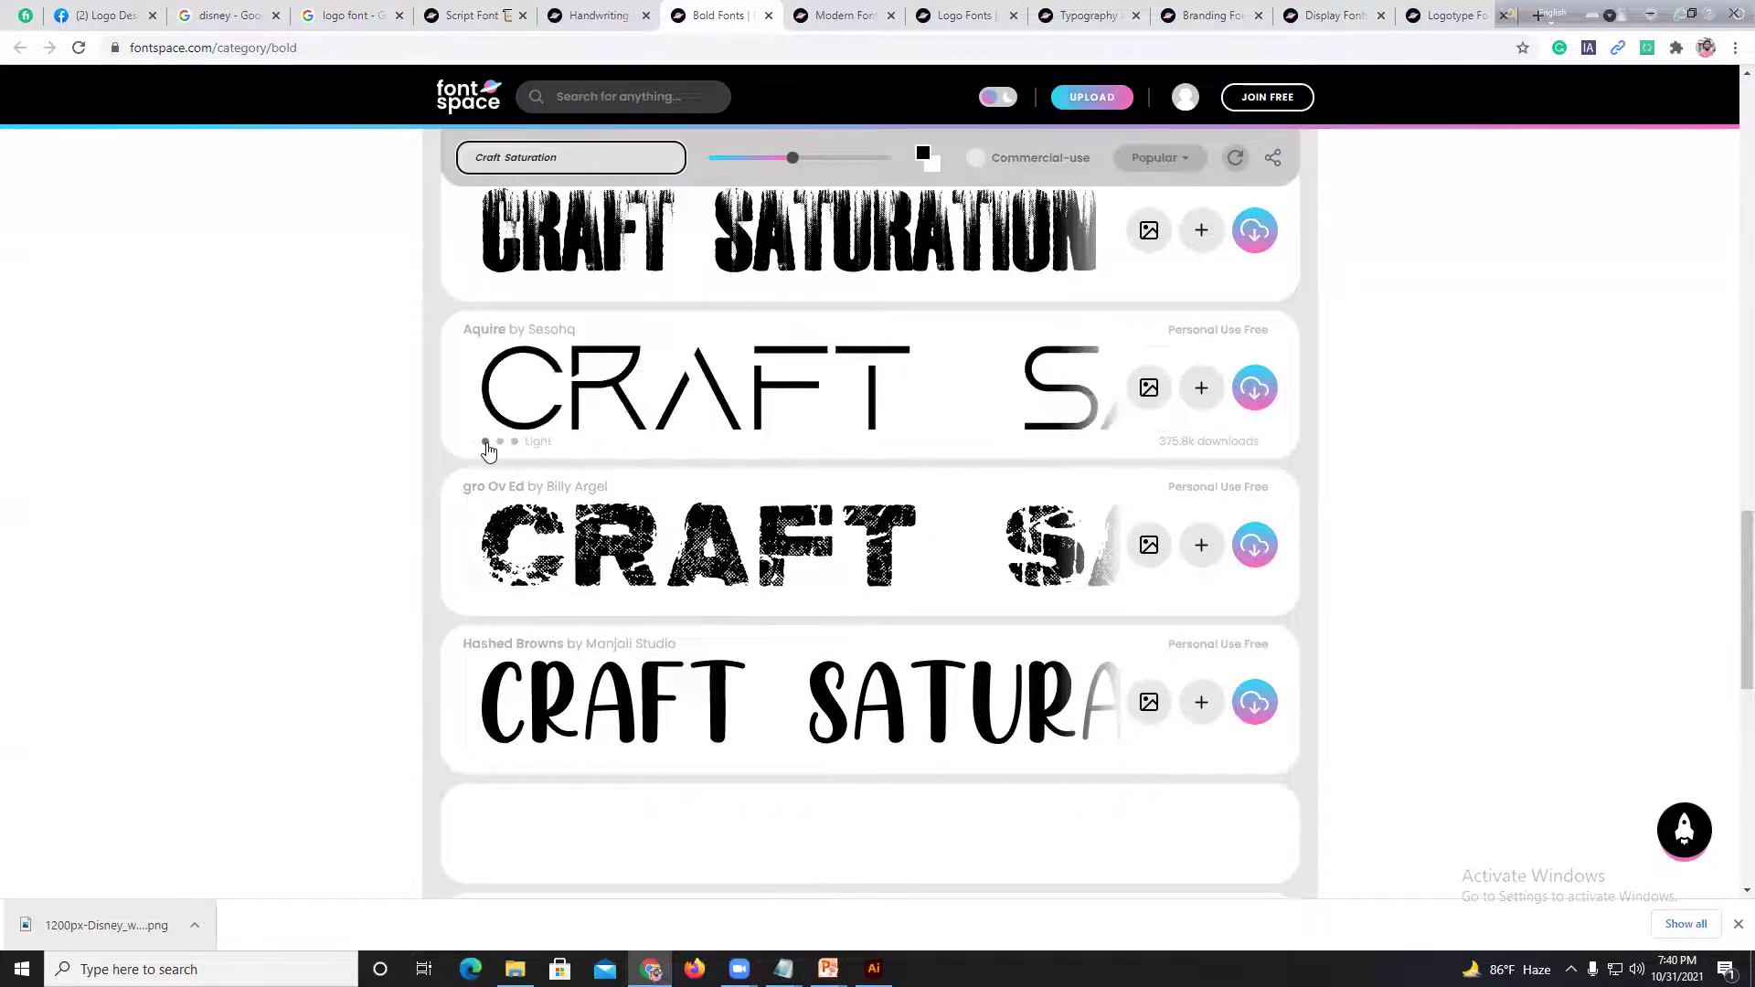
left_click(500, 443)
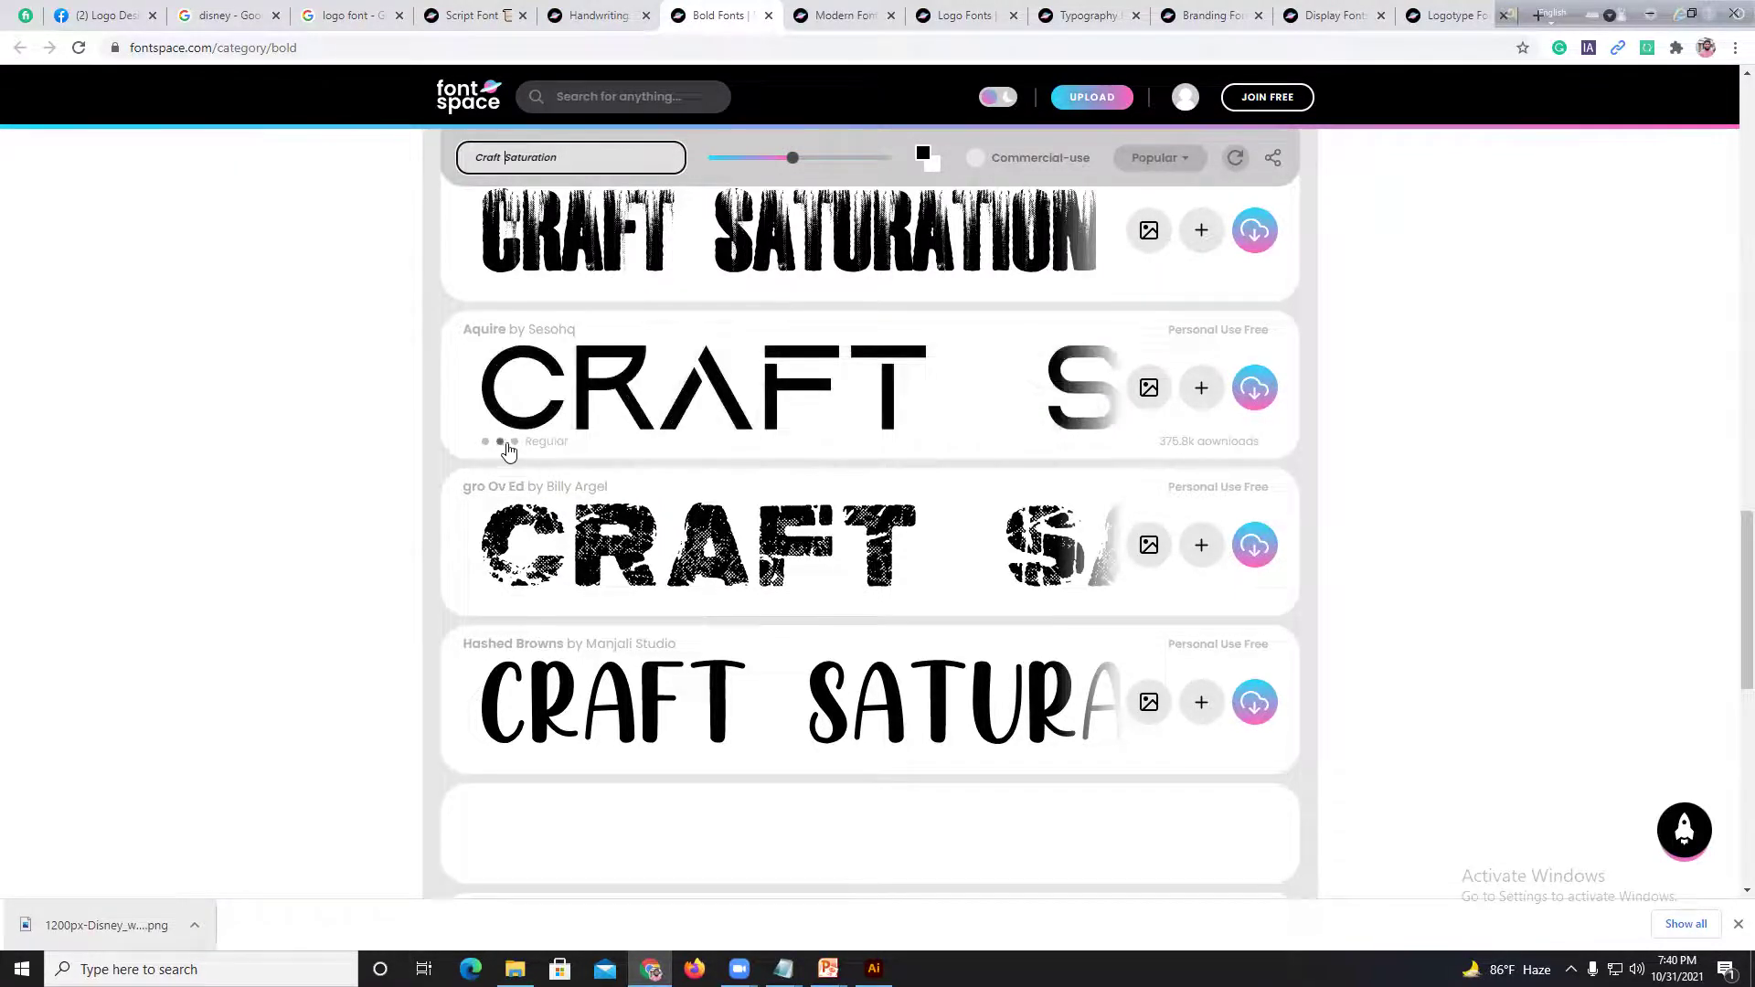
left_click(515, 442)
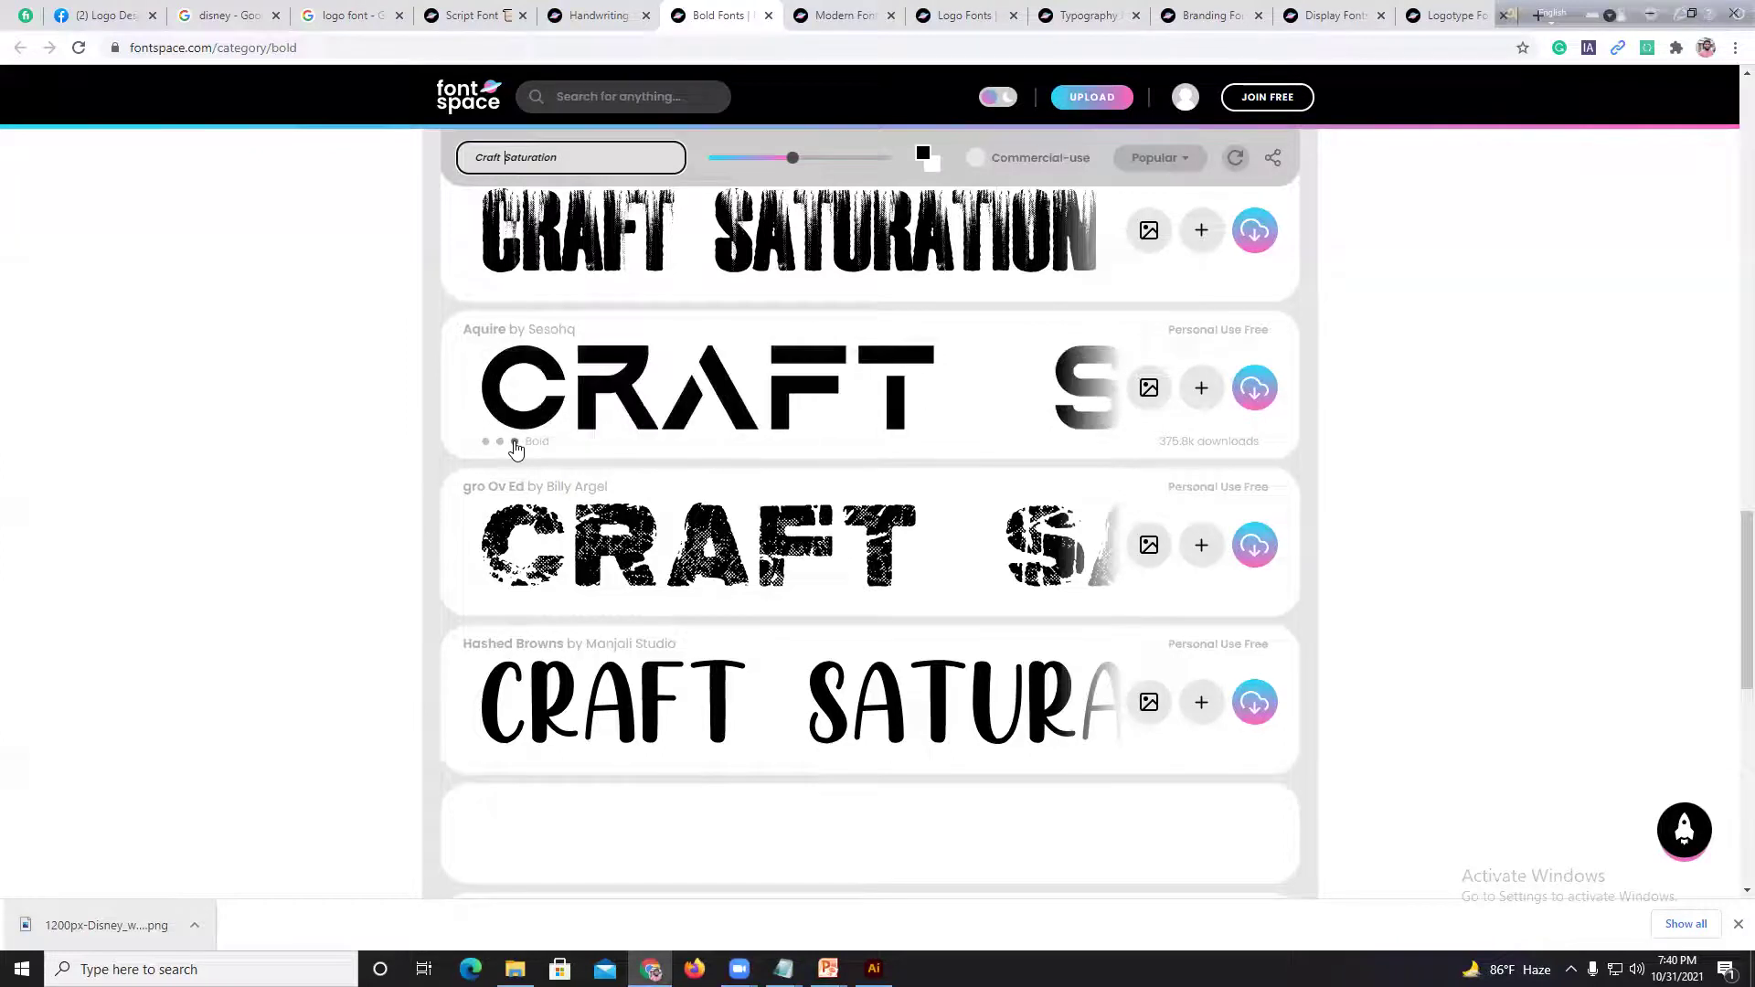
left_click(486, 442)
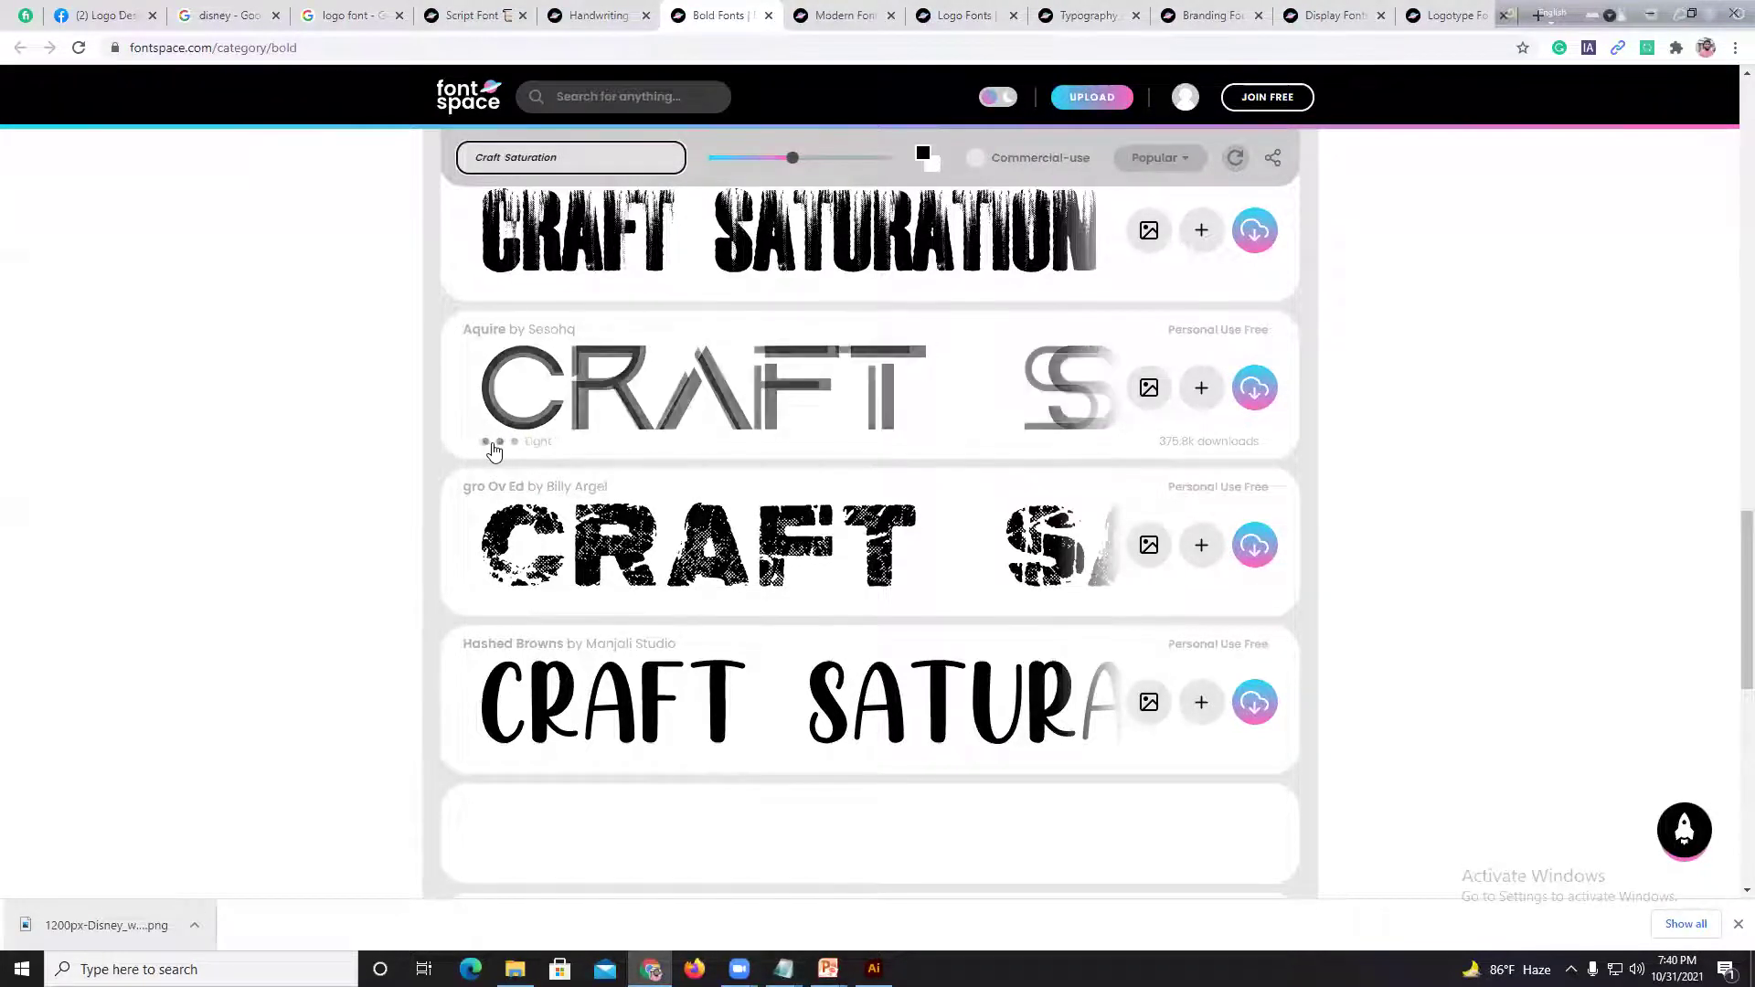
Step: Look over the last Bold fonts below Aquire and return to the beginning of the Bold Fonts page
scroll(688, 449, "down", 5)
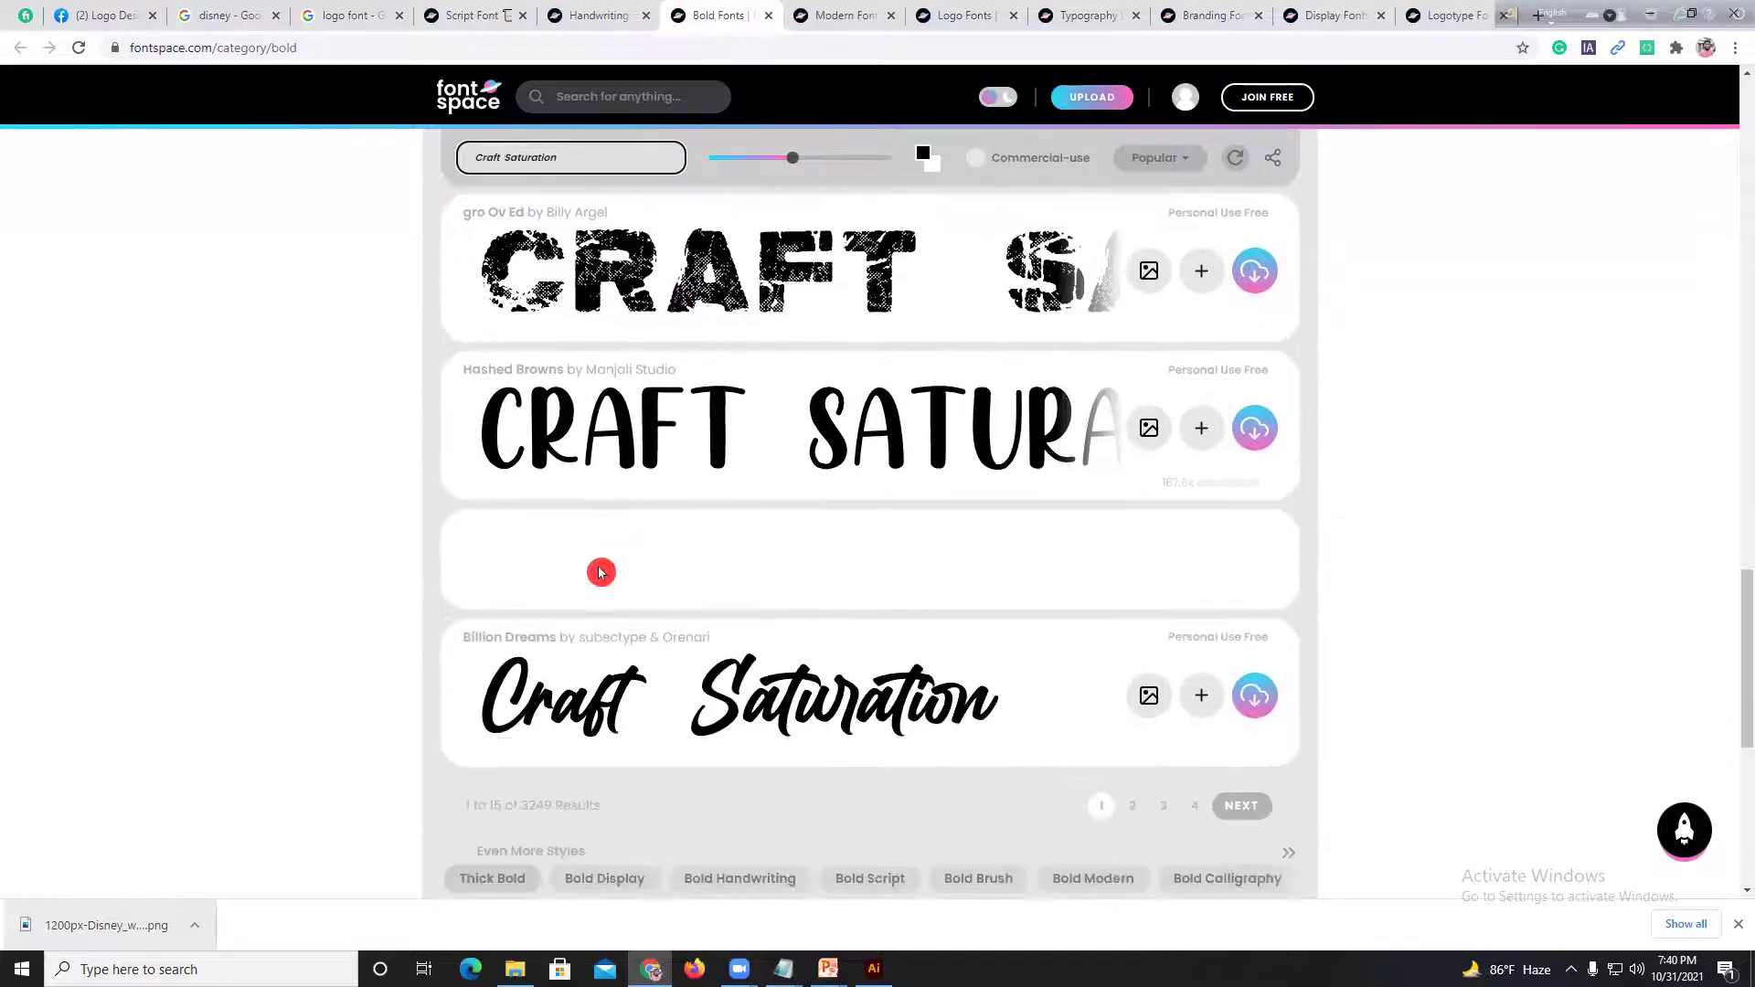
scroll(1545, 511, "down", 10)
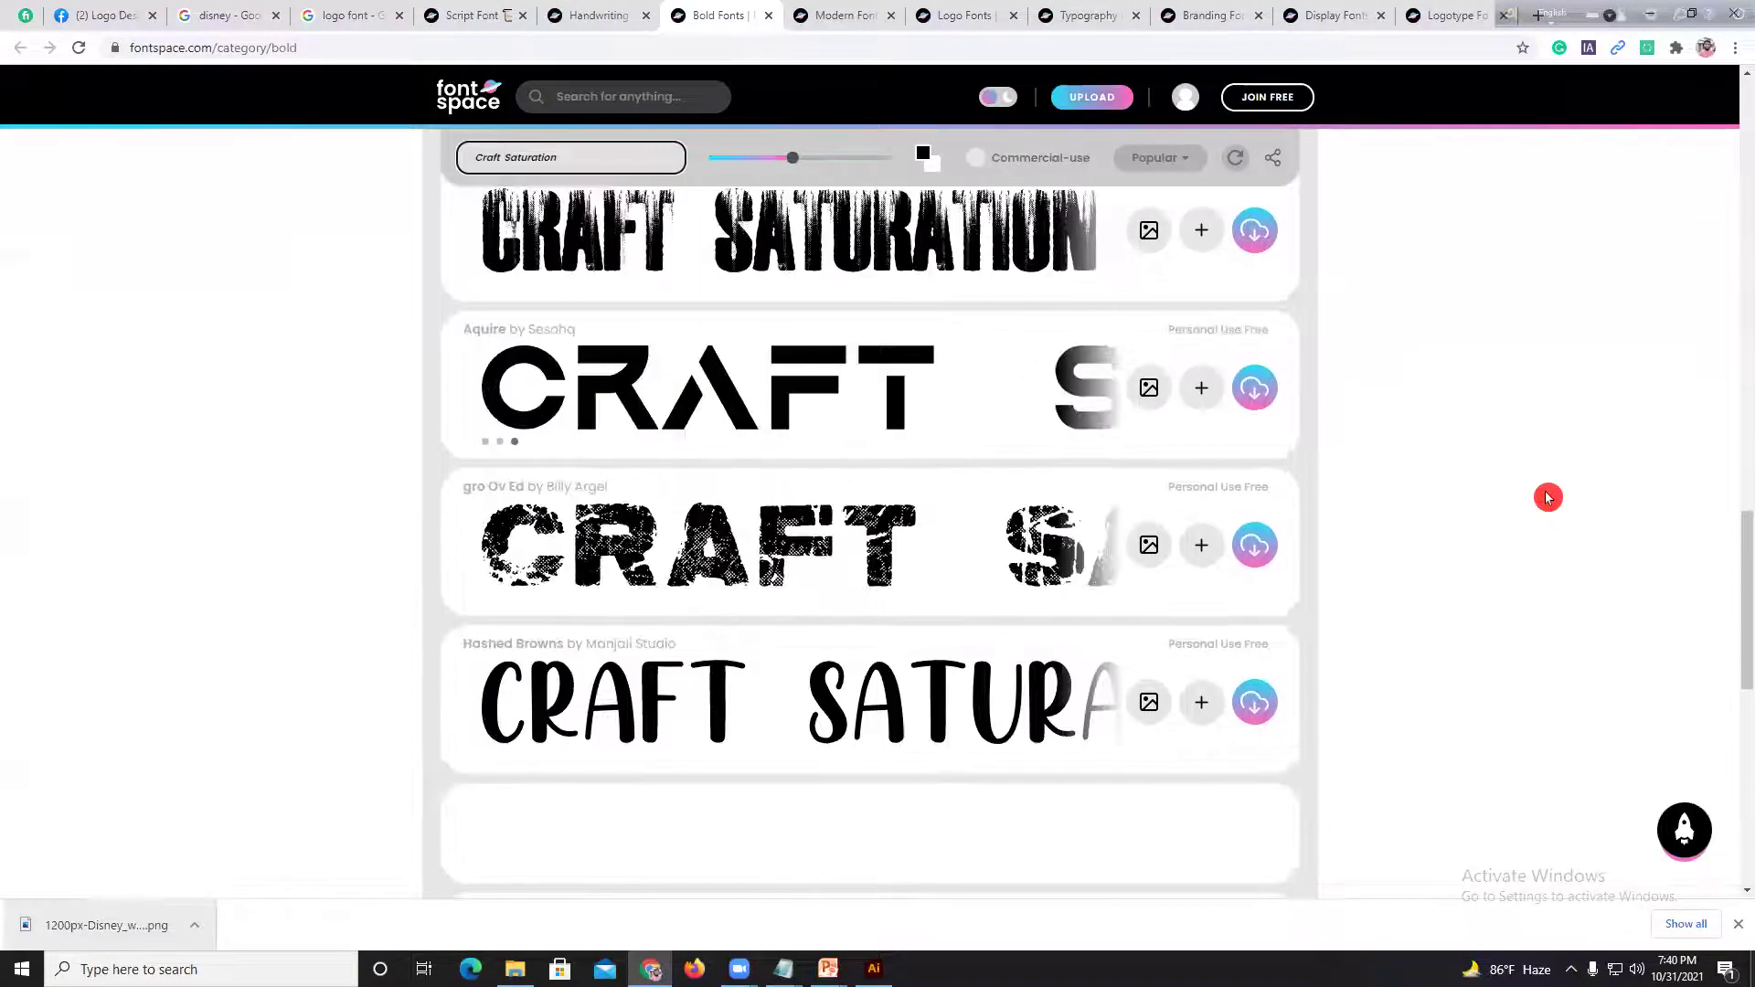
scroll(1530, 428, "up", 10)
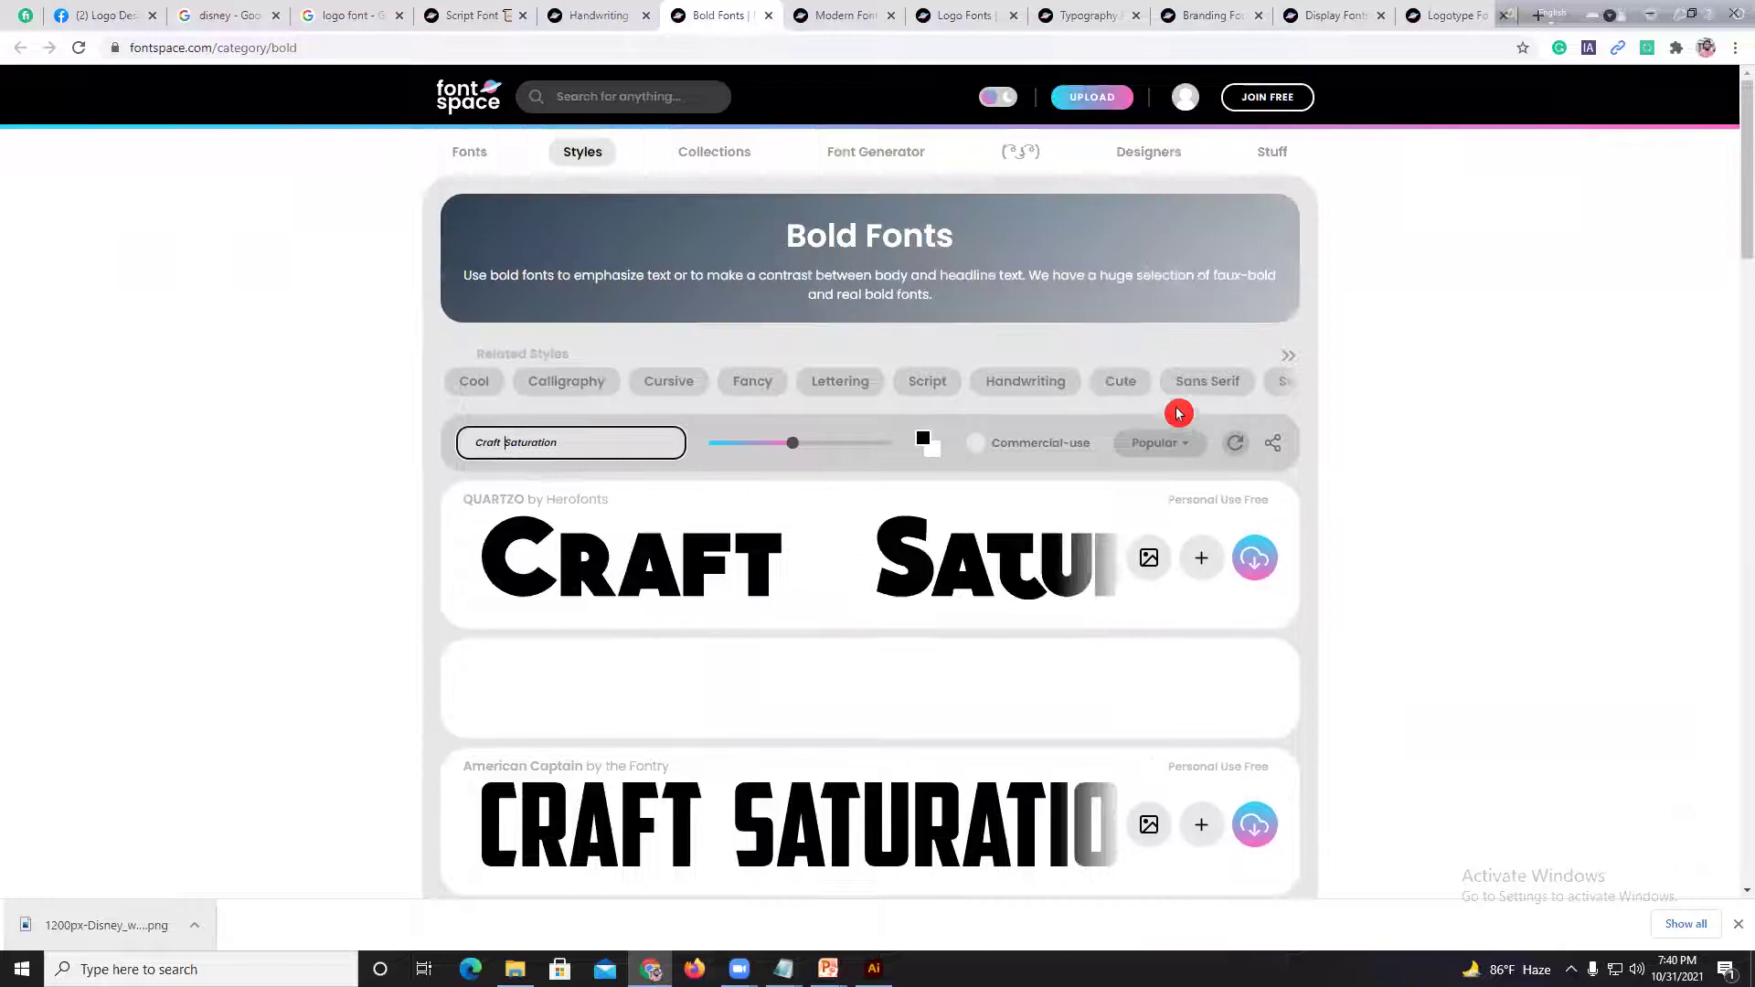
Step: Open the Modern Fonts page and examine the sample text in each font, including Lemon Milk, Watcher and Landasans
left_click(847, 15)
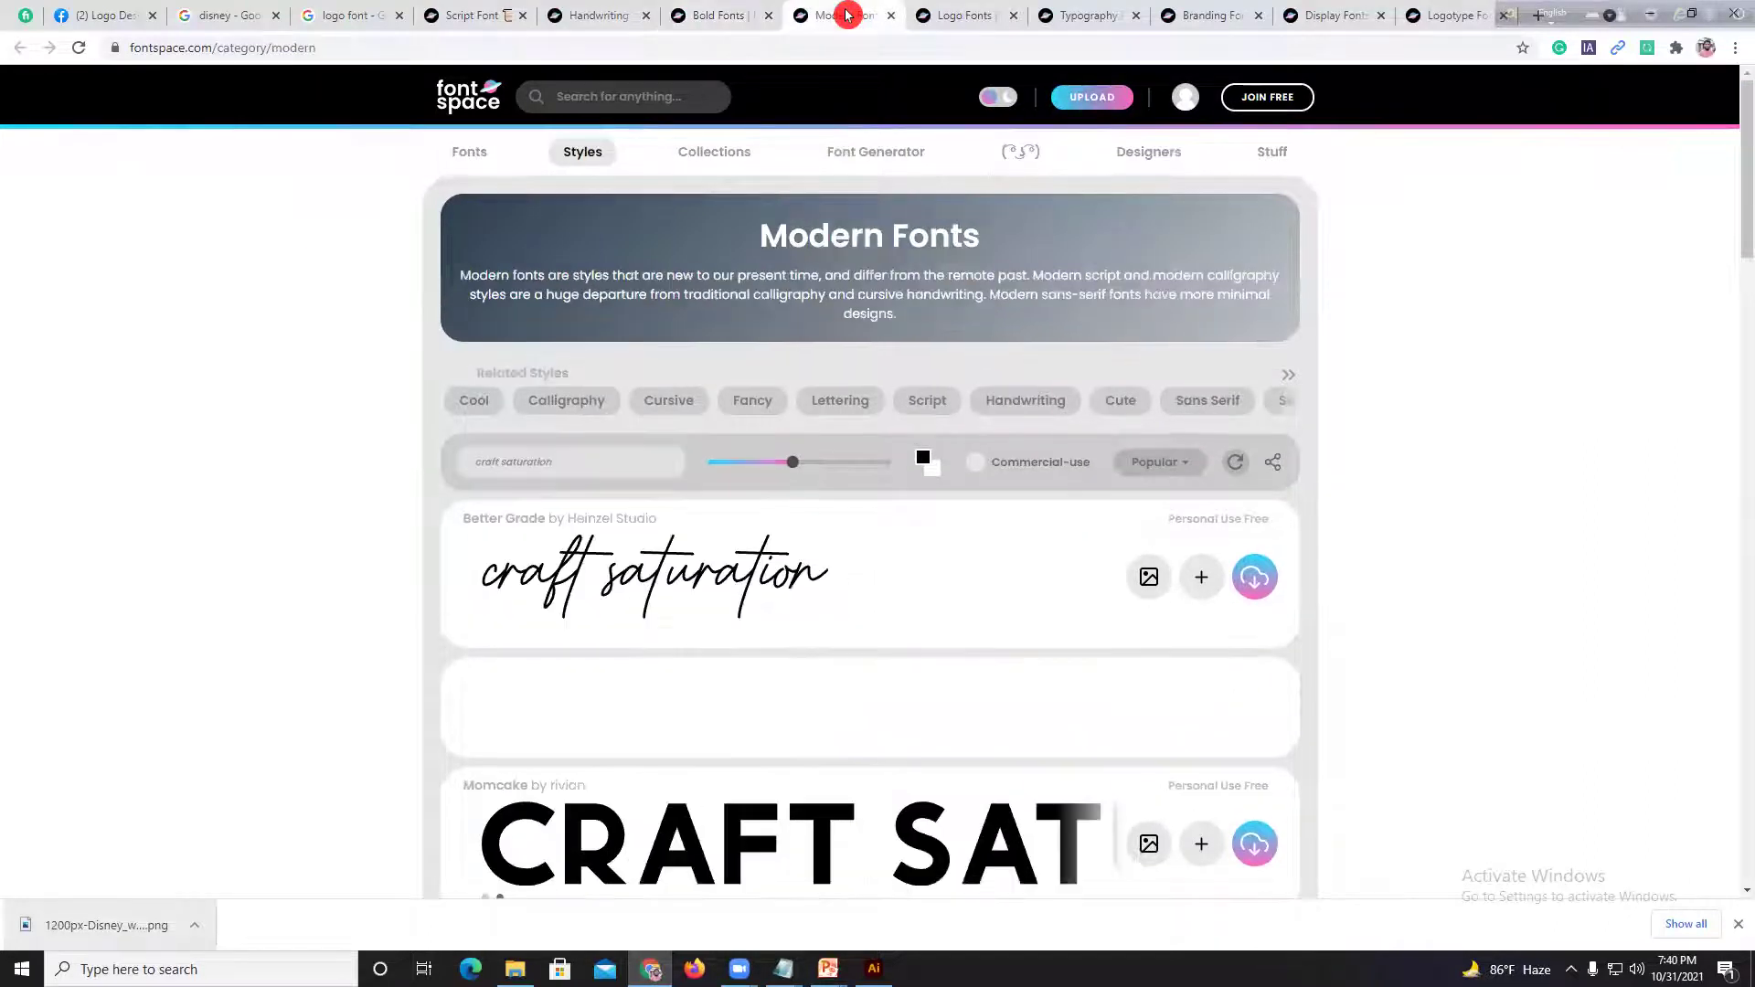
scroll(1288, 717, "down", 7)
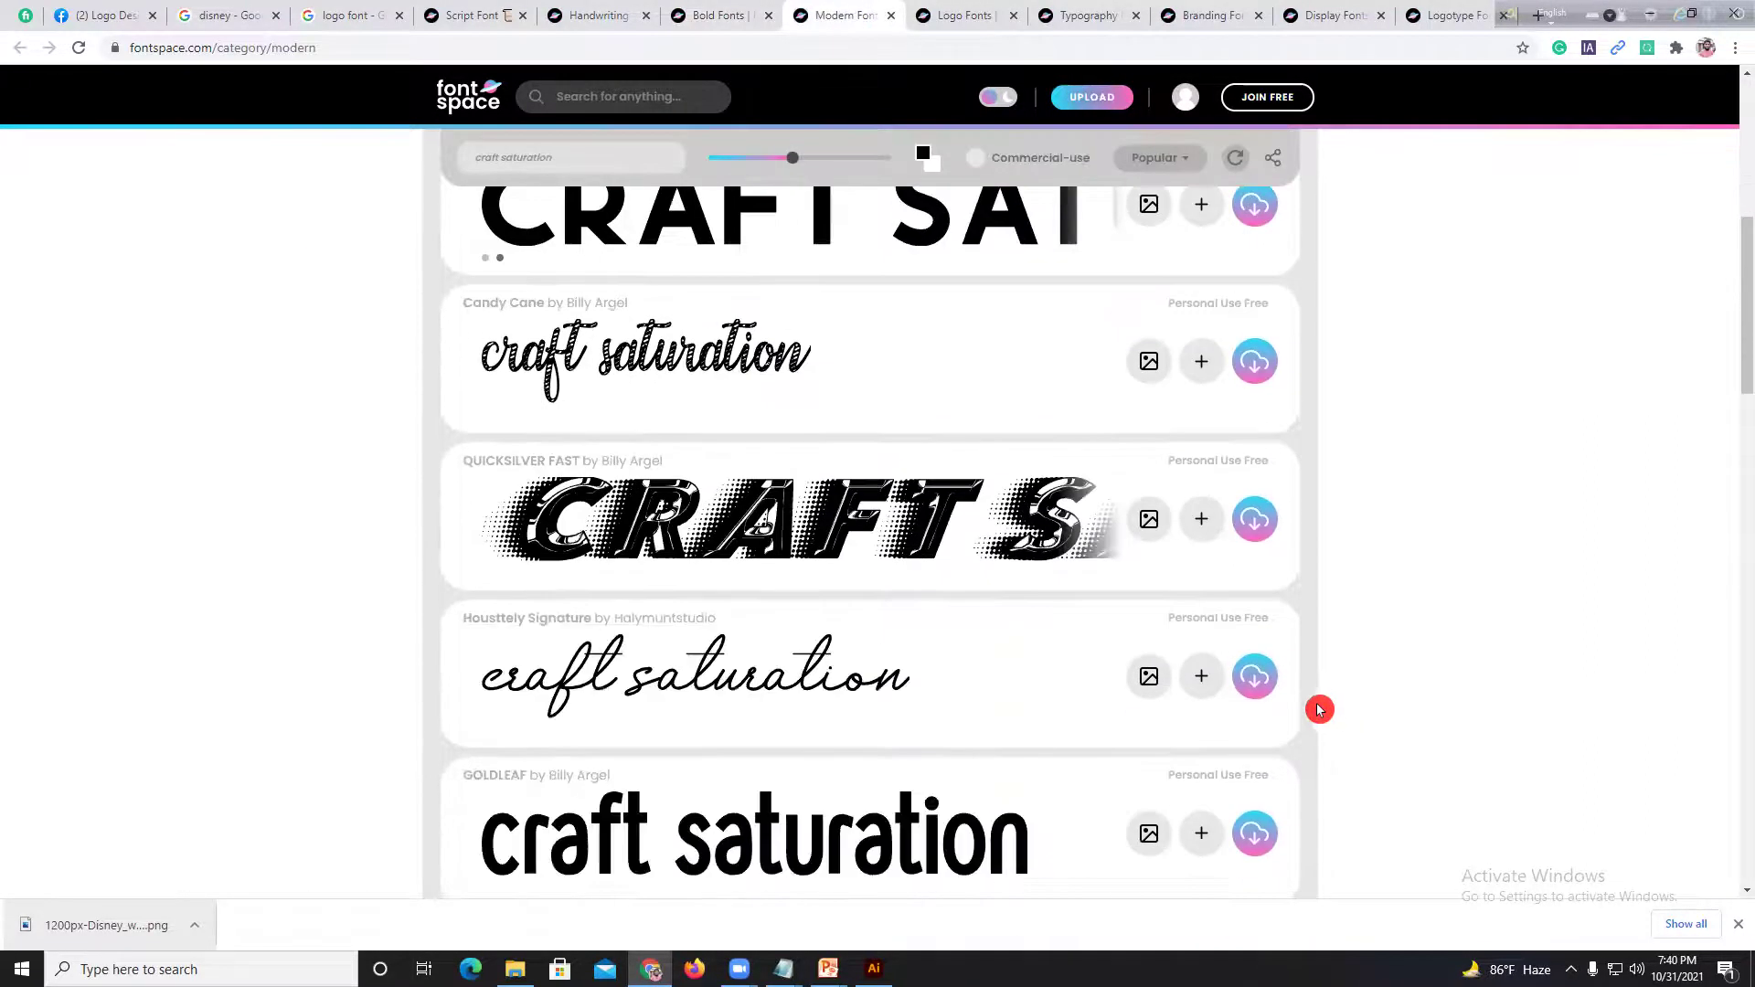
scroll(1310, 705, "down", 2)
scroll(897, 618, "down", 4)
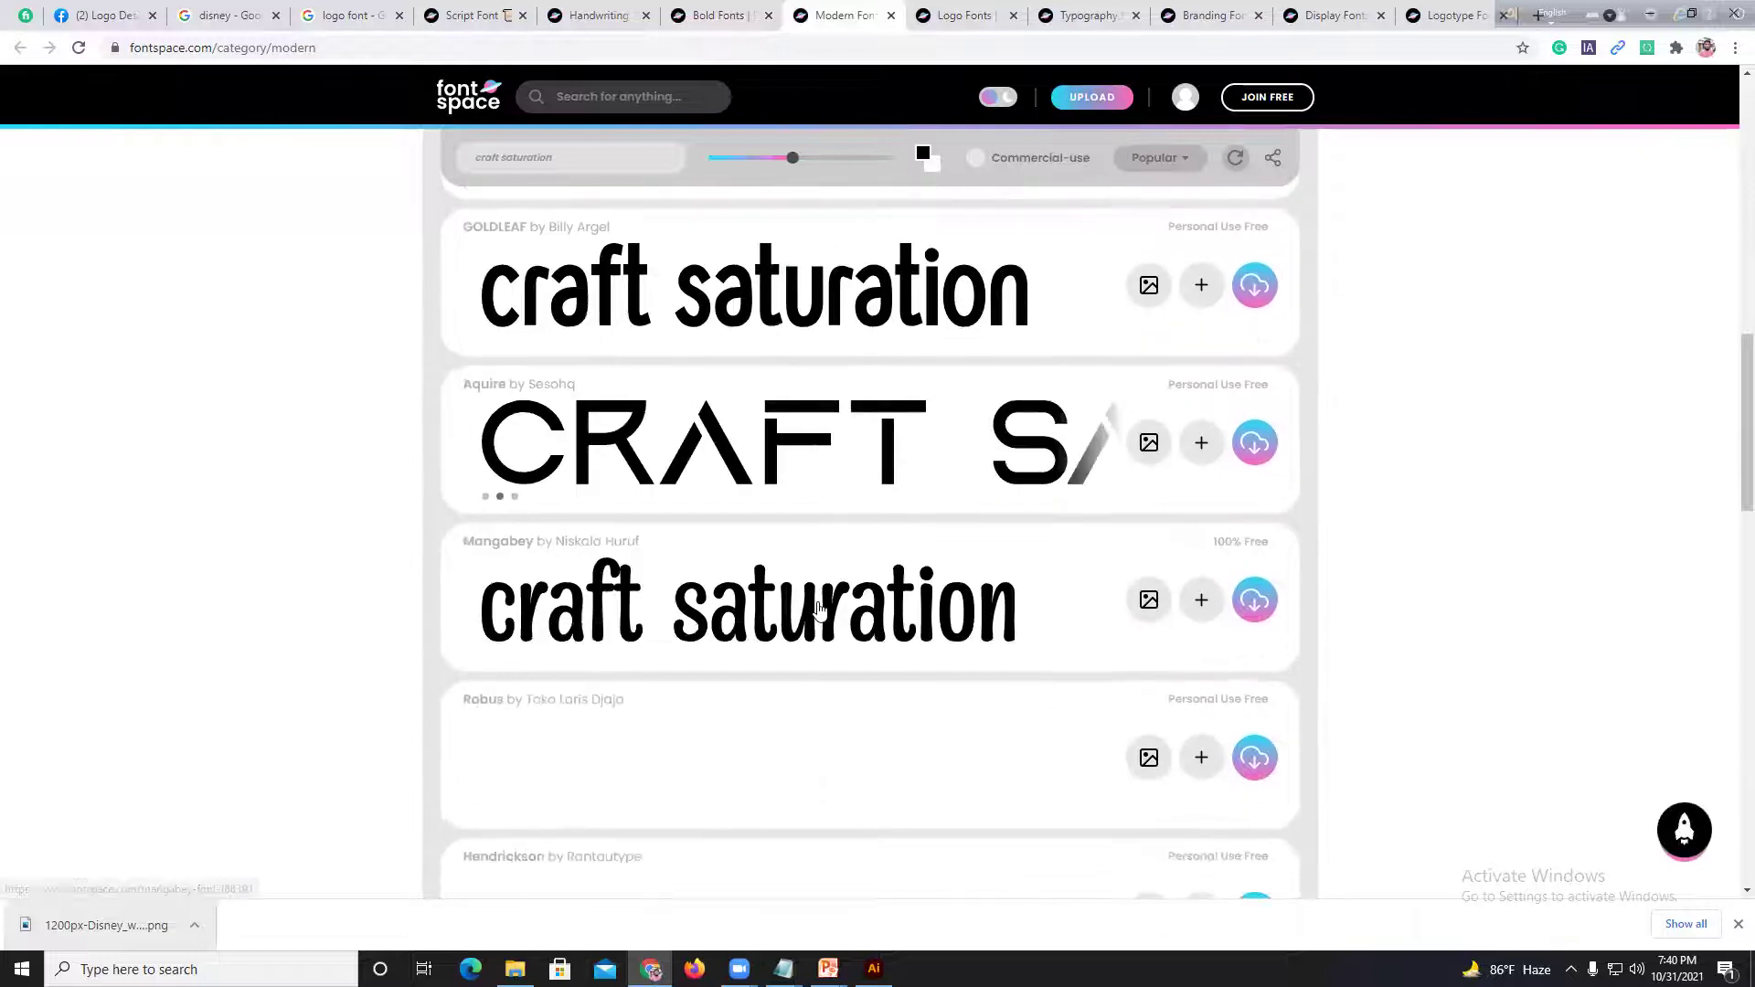
scroll(819, 607, "down", 8)
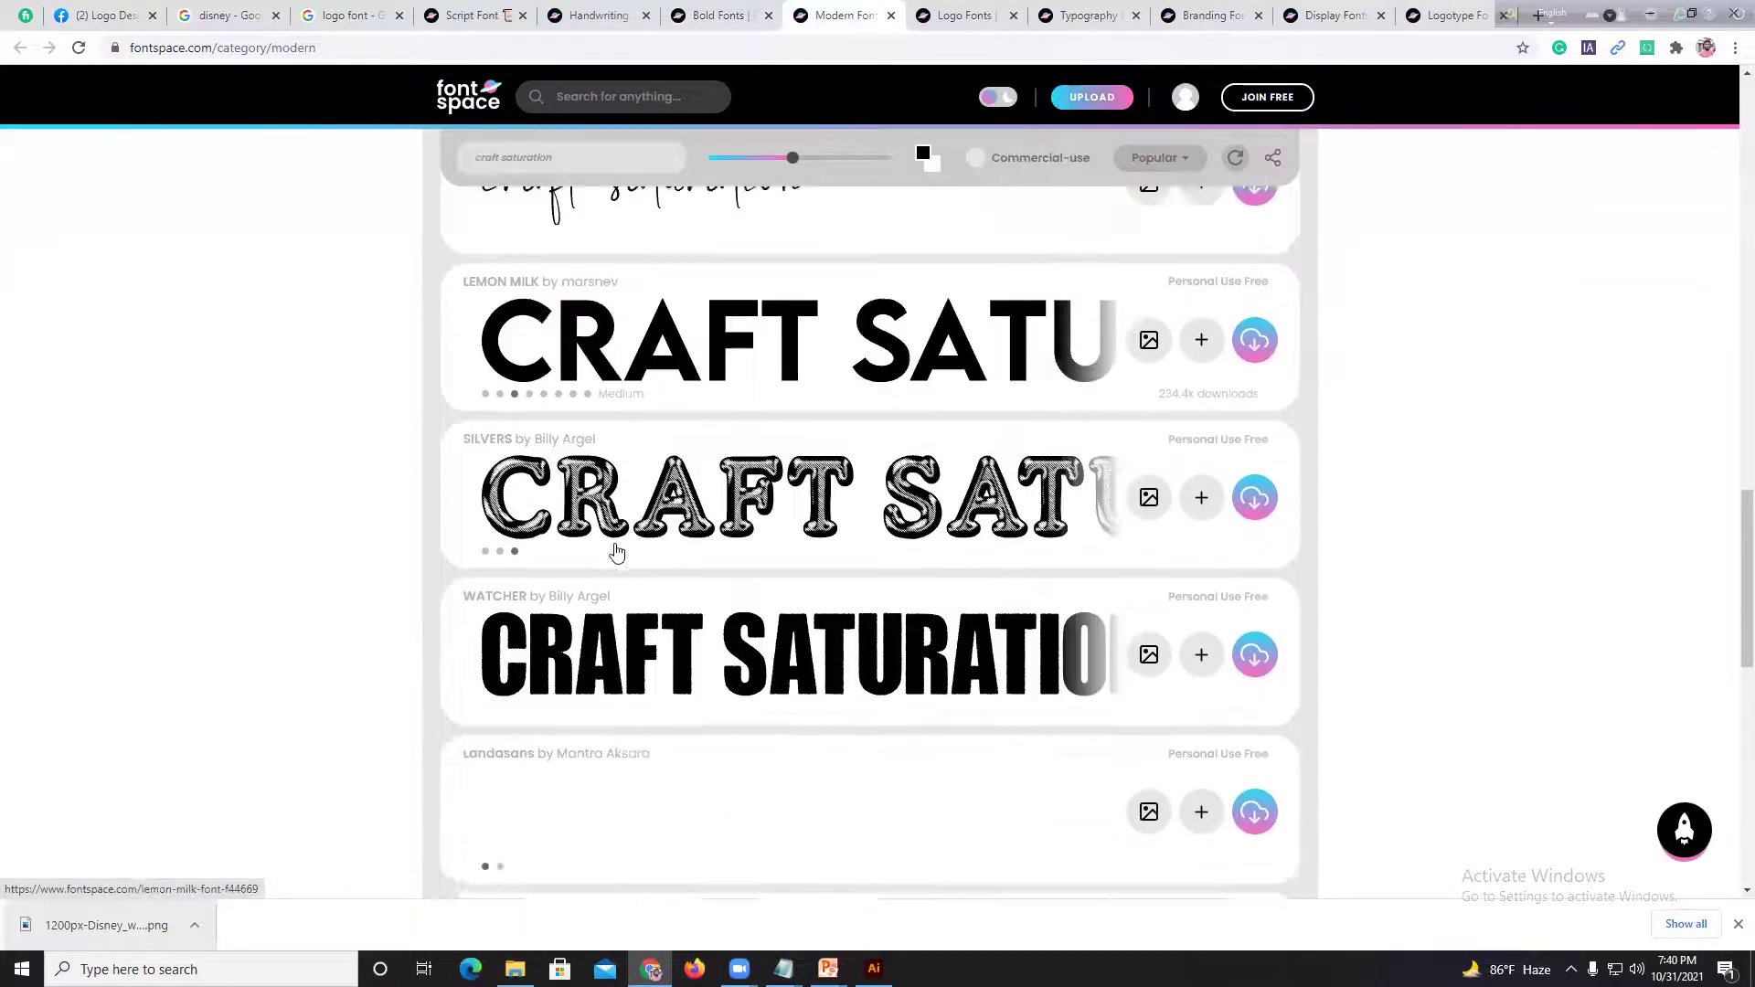
scroll(615, 550, "down", 5)
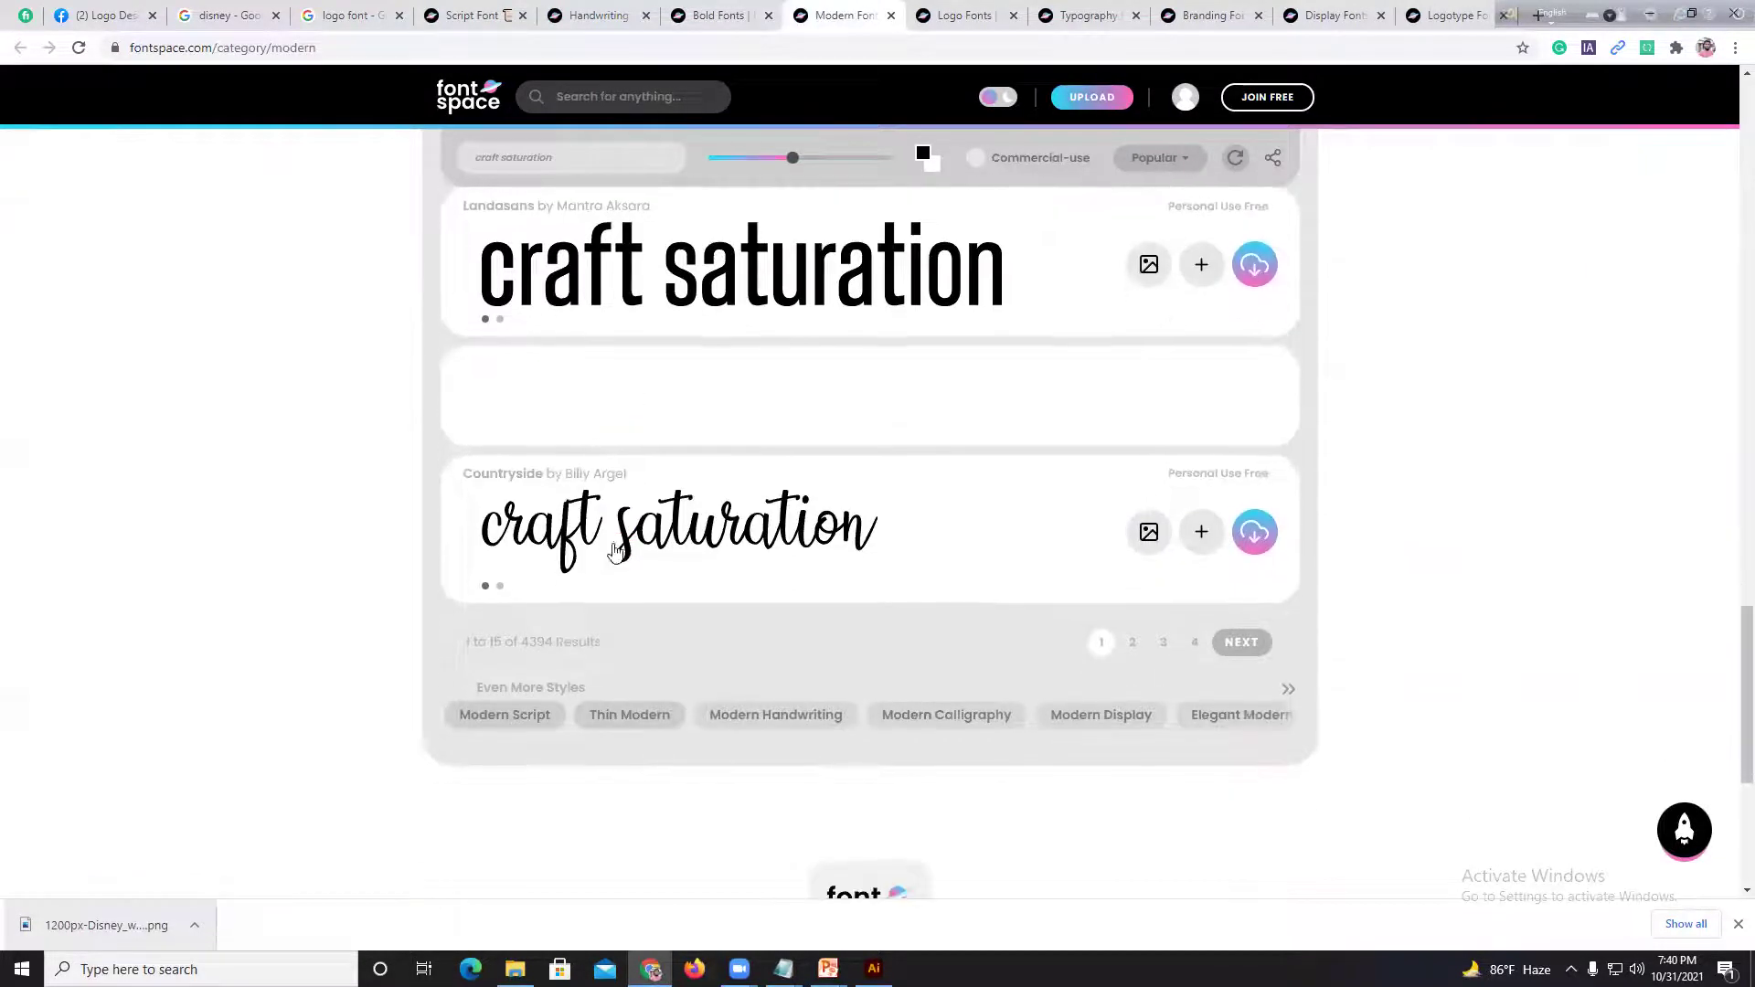
scroll(814, 784, "up", 6)
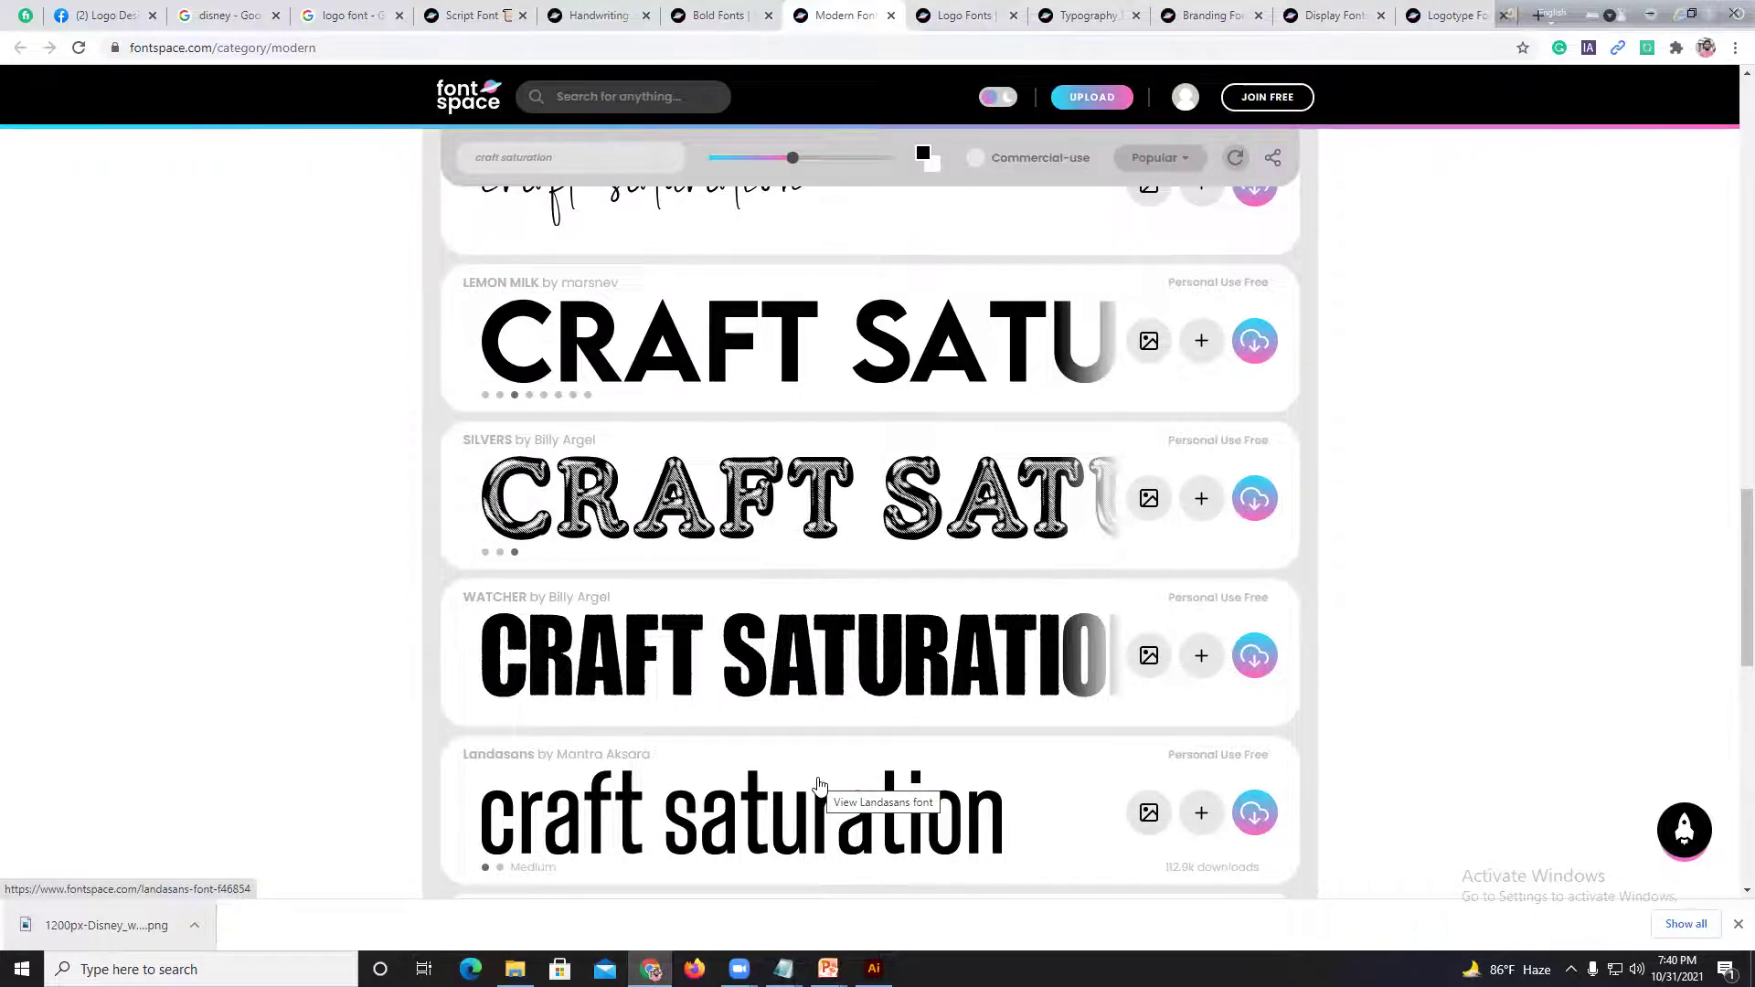
scroll(795, 754, "down", 4)
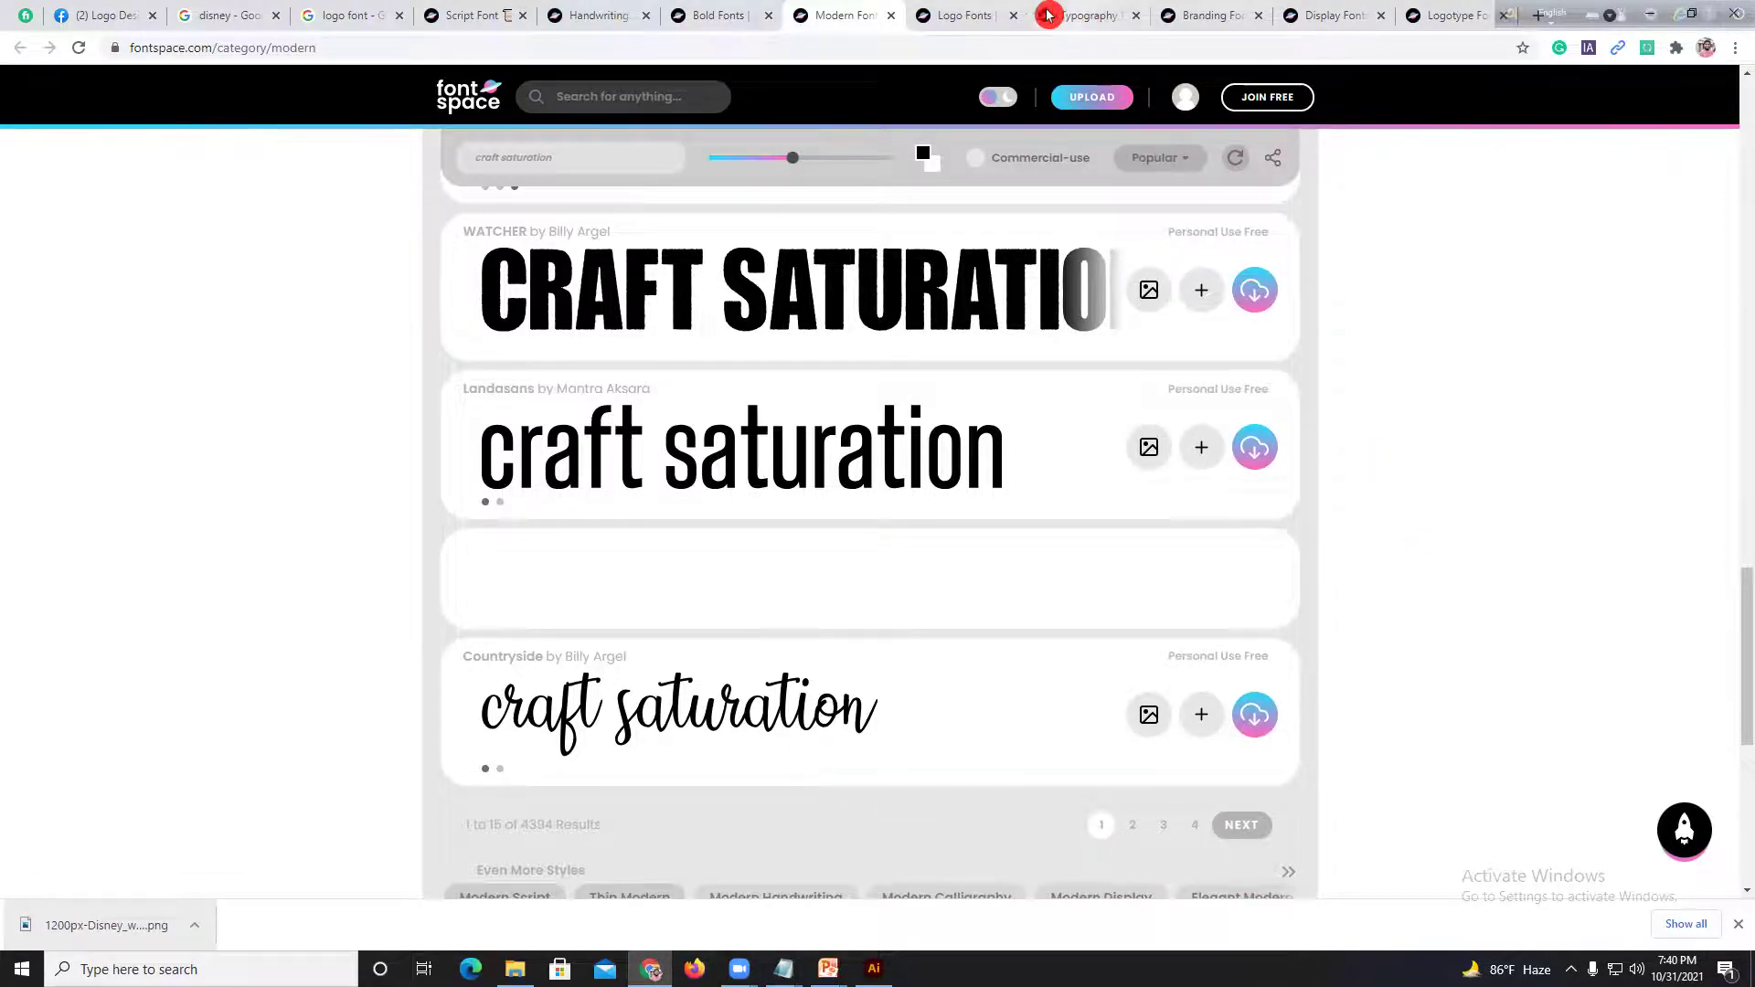
Step: Switch to the Logo Font page and compare its fonts down to the end of the results
left_click(991, 15)
scroll(1509, 728, "down", 8)
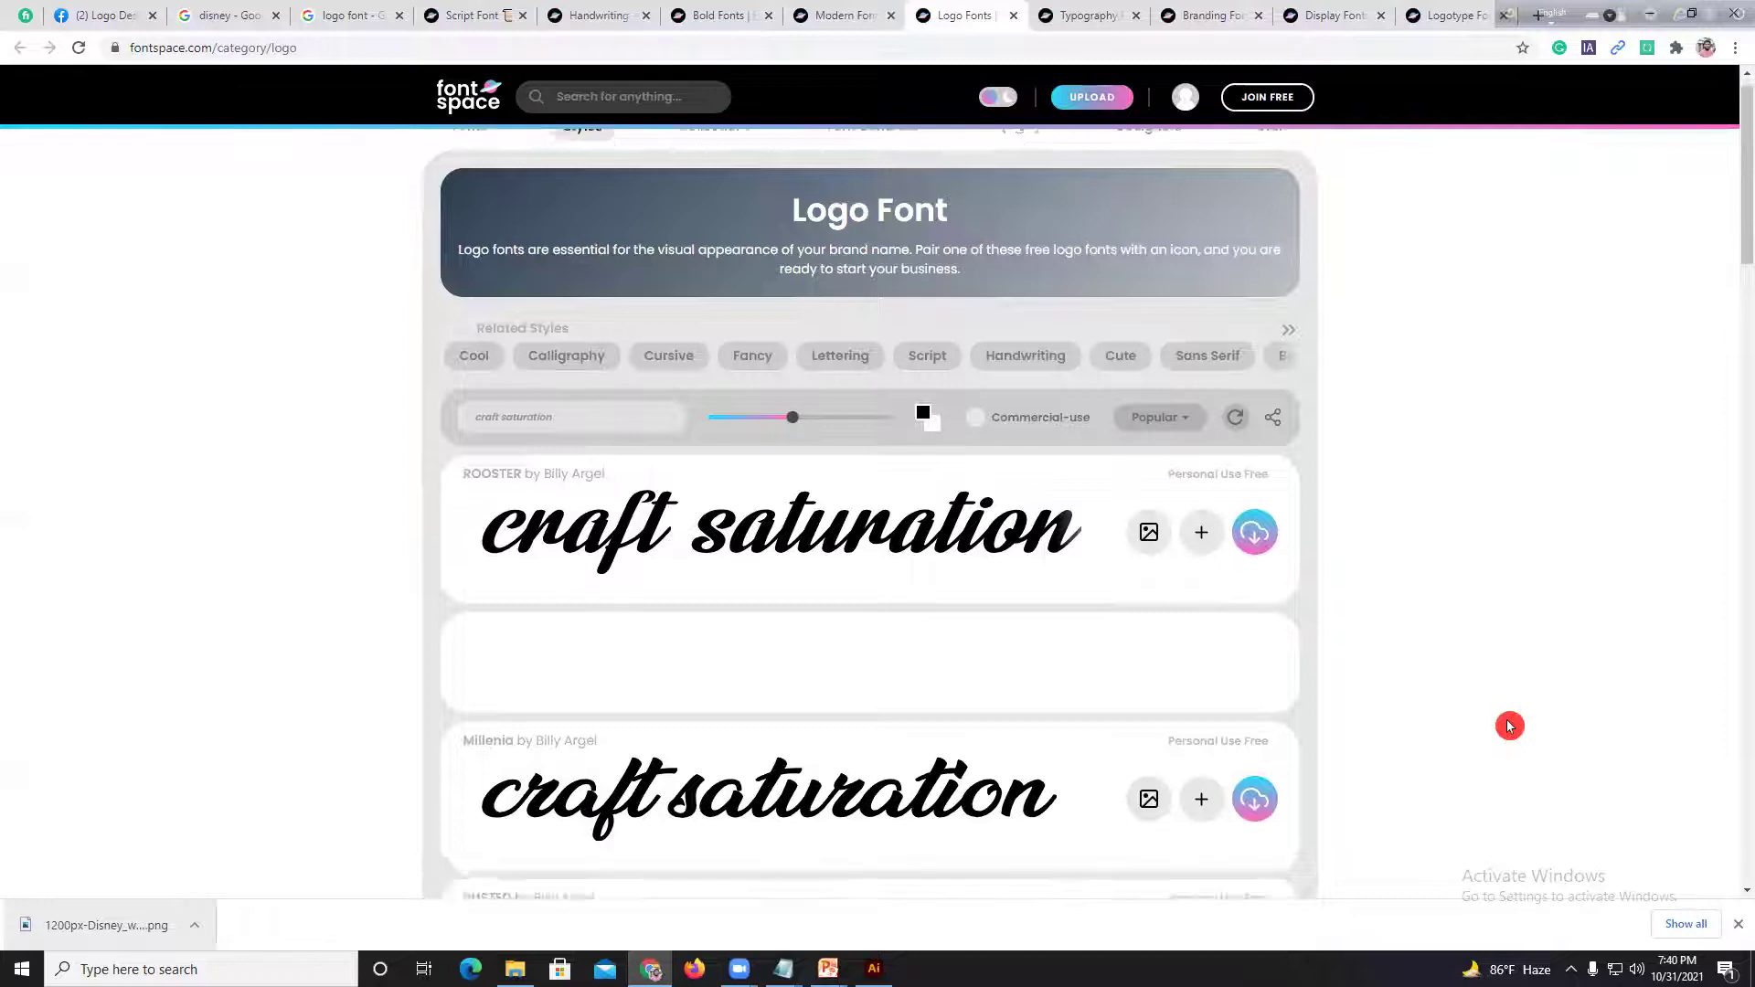
scroll(1509, 727, "down", 4)
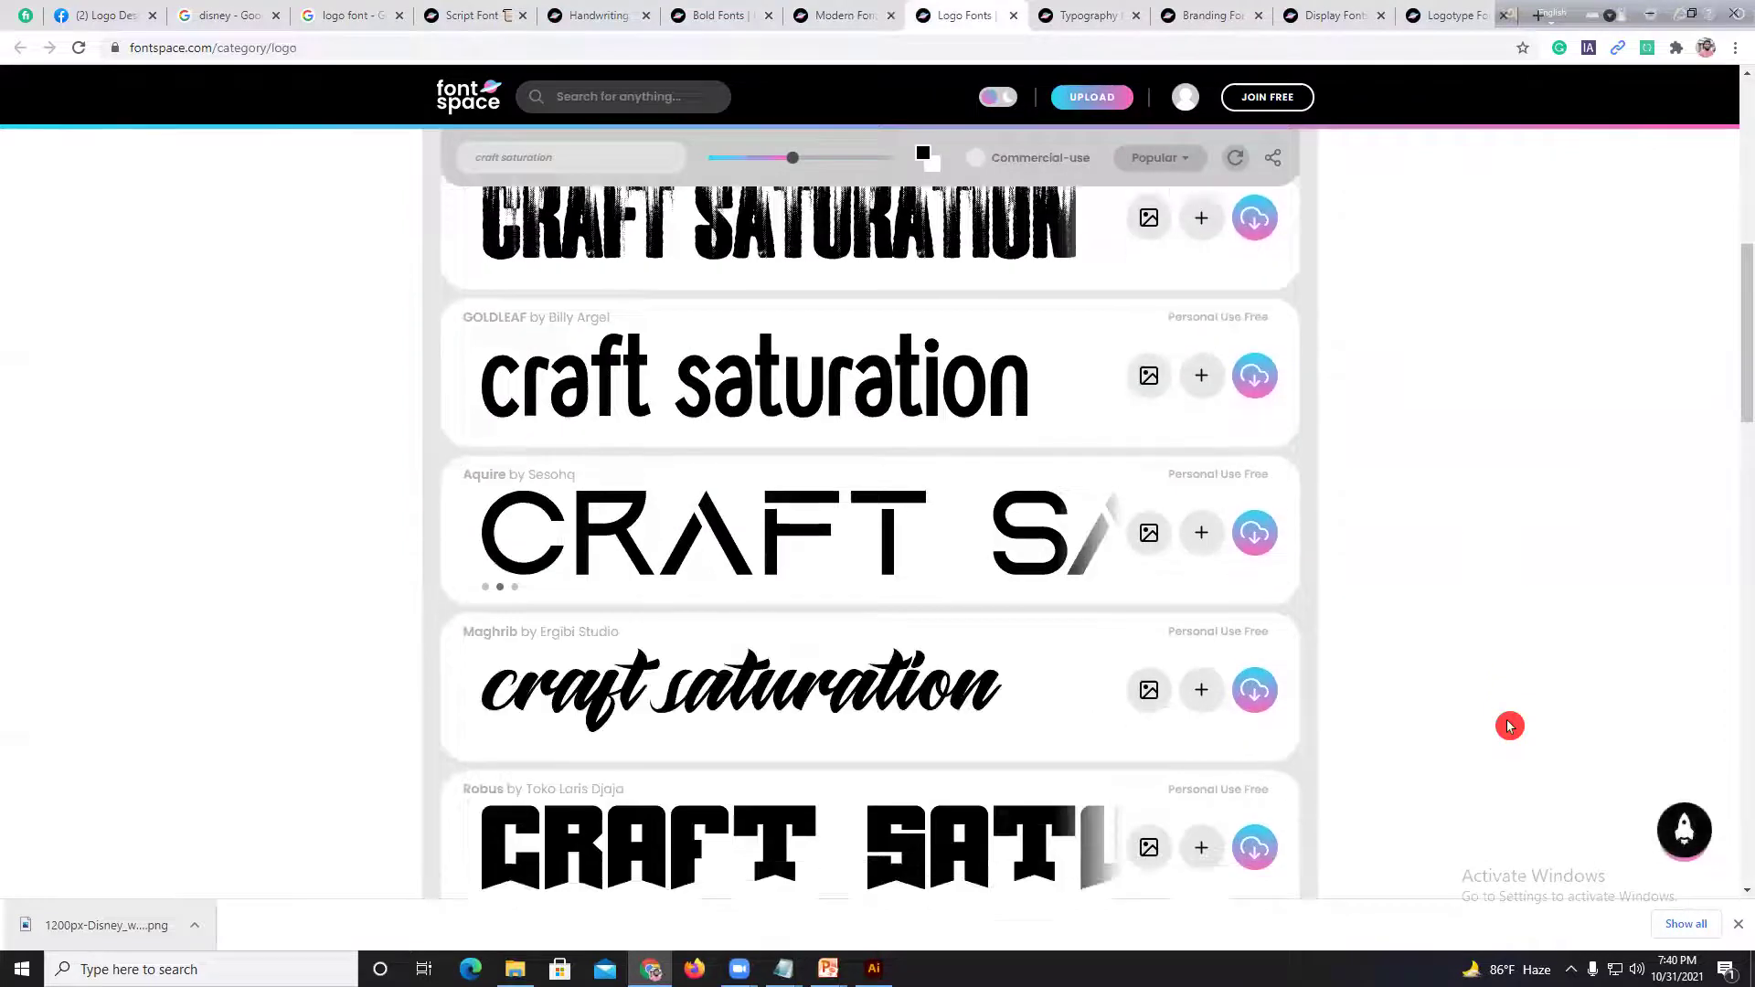
scroll(1509, 727, "down", 15)
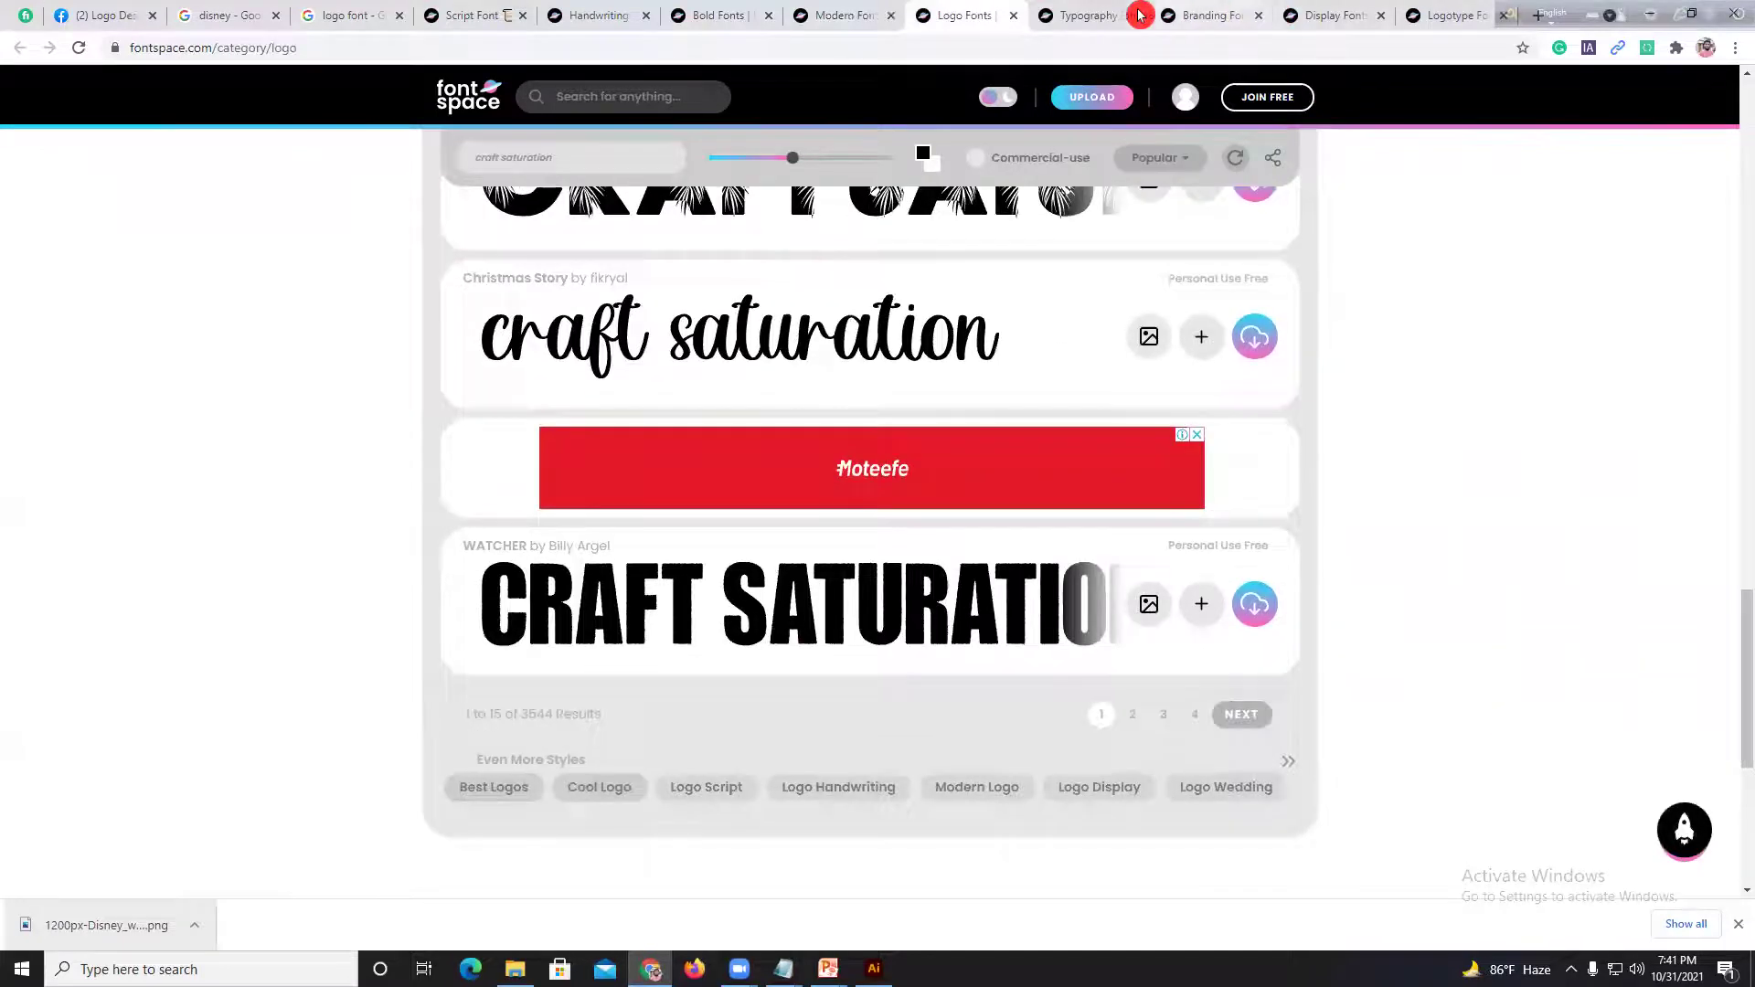
Step: Switch to the Typography fonts page and compare how the sample text looks in its fonts
key("ctrl+Tab")
scroll(1399, 680, "down", 4)
scroll(1399, 680, "down", 6)
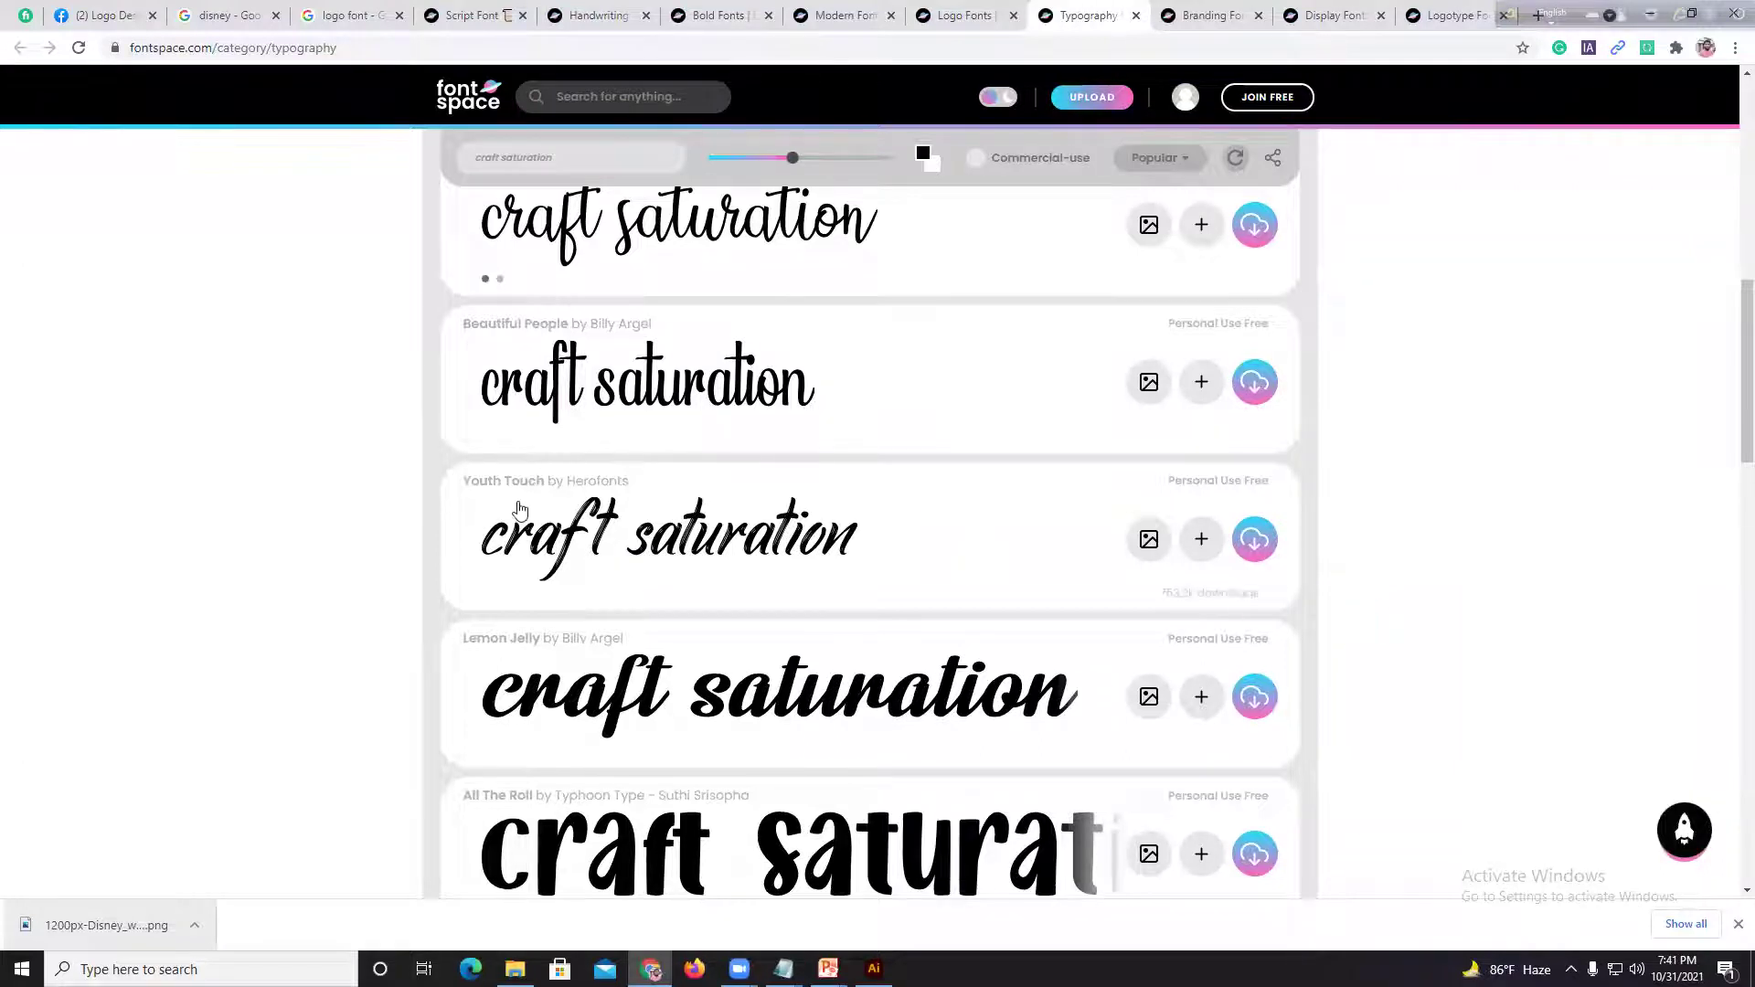
scroll(518, 509, "down", 7)
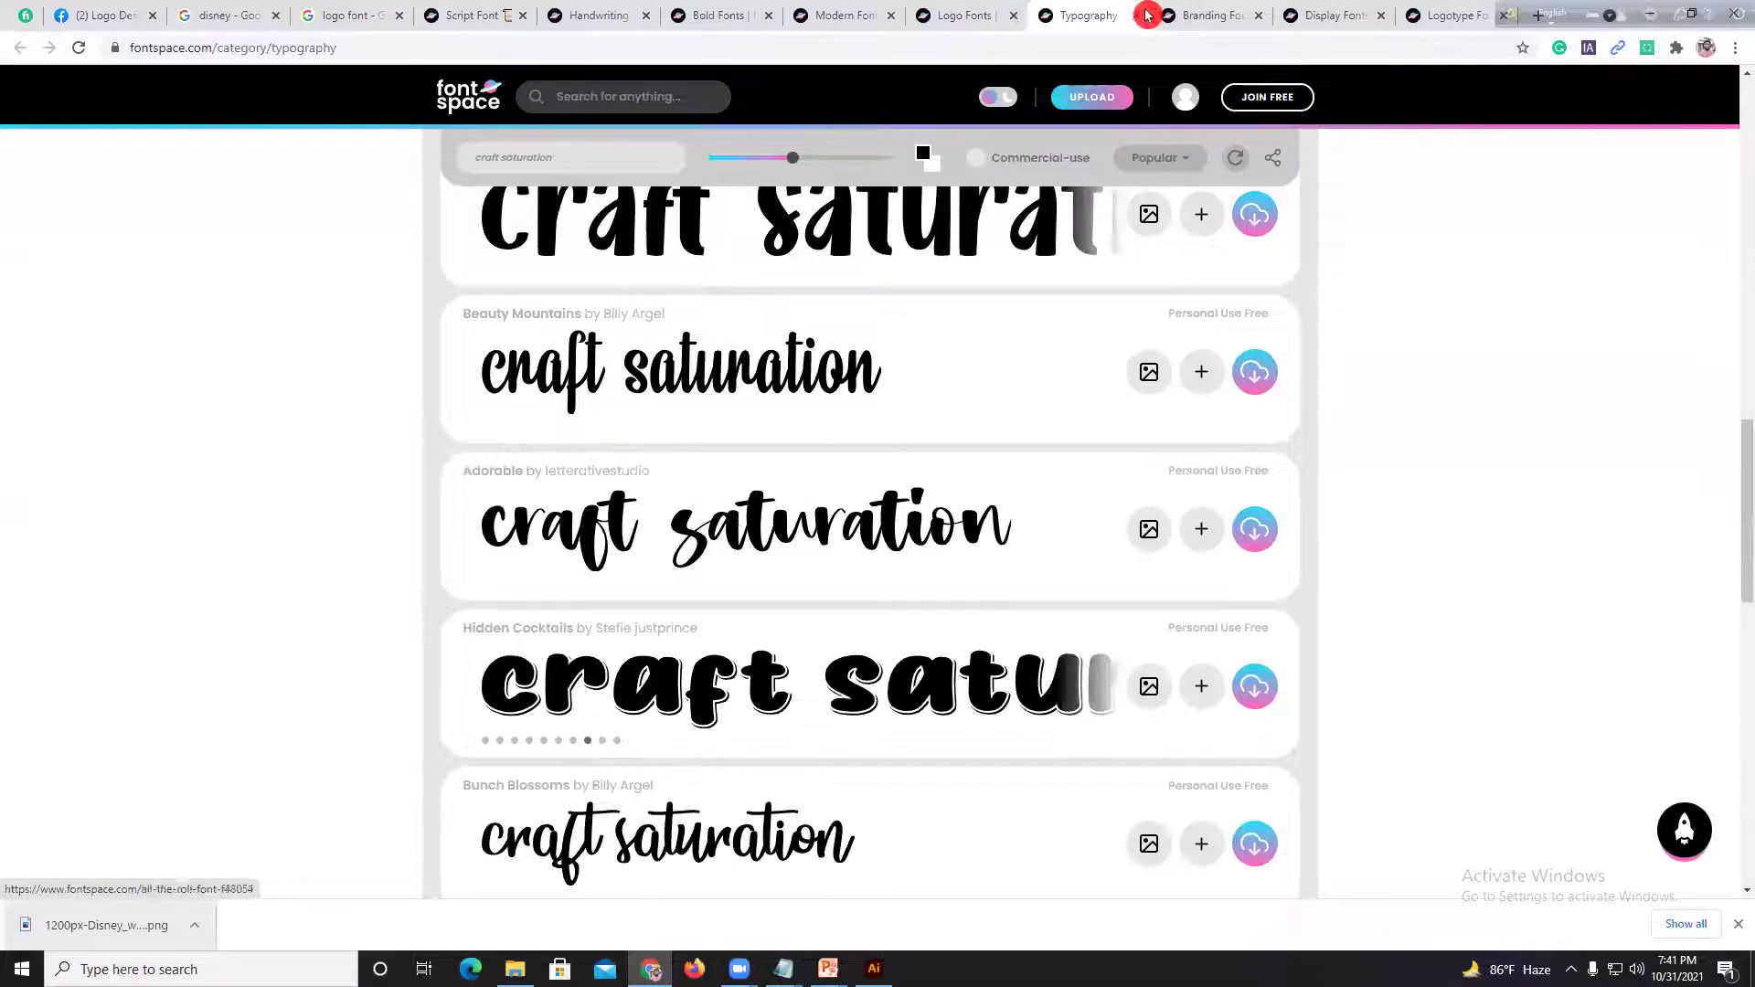
Step: Switch to the Branding Fonts page and examine its fonts down to the end of the results
left_click(1194, 14)
left_click(1406, 515)
scroll(1407, 515, "down", 2)
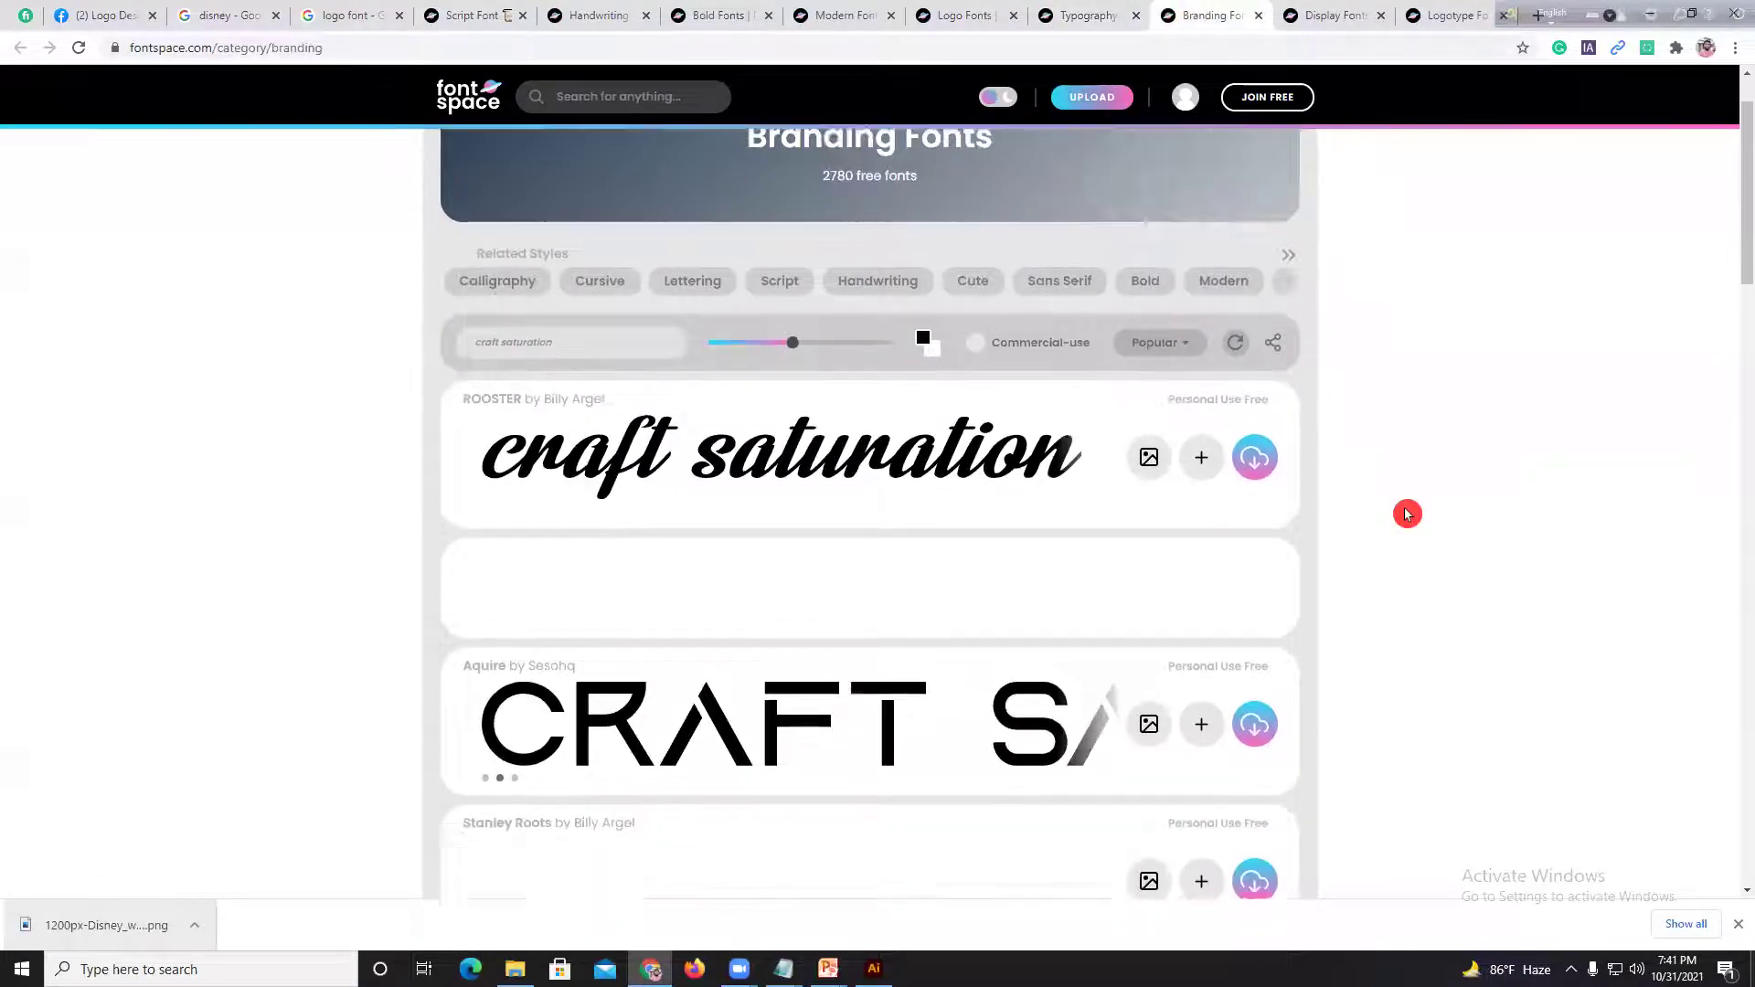
scroll(783, 607, "down", 9)
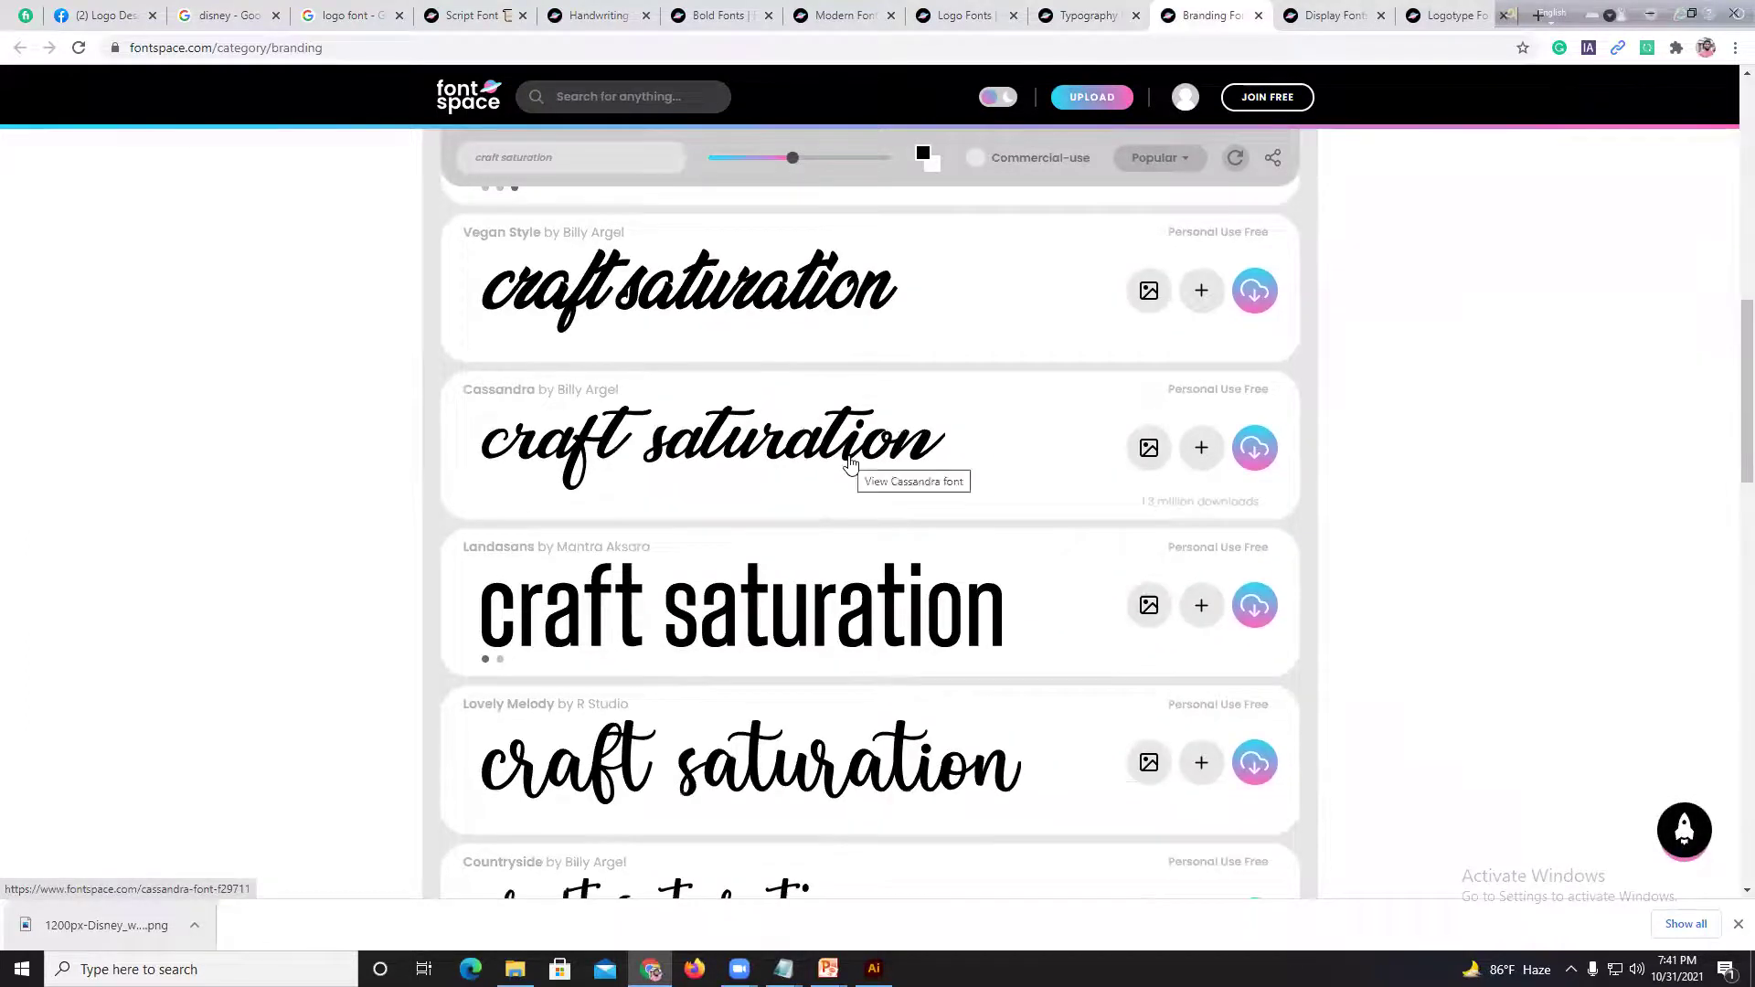
scroll(850, 464, "down", 15)
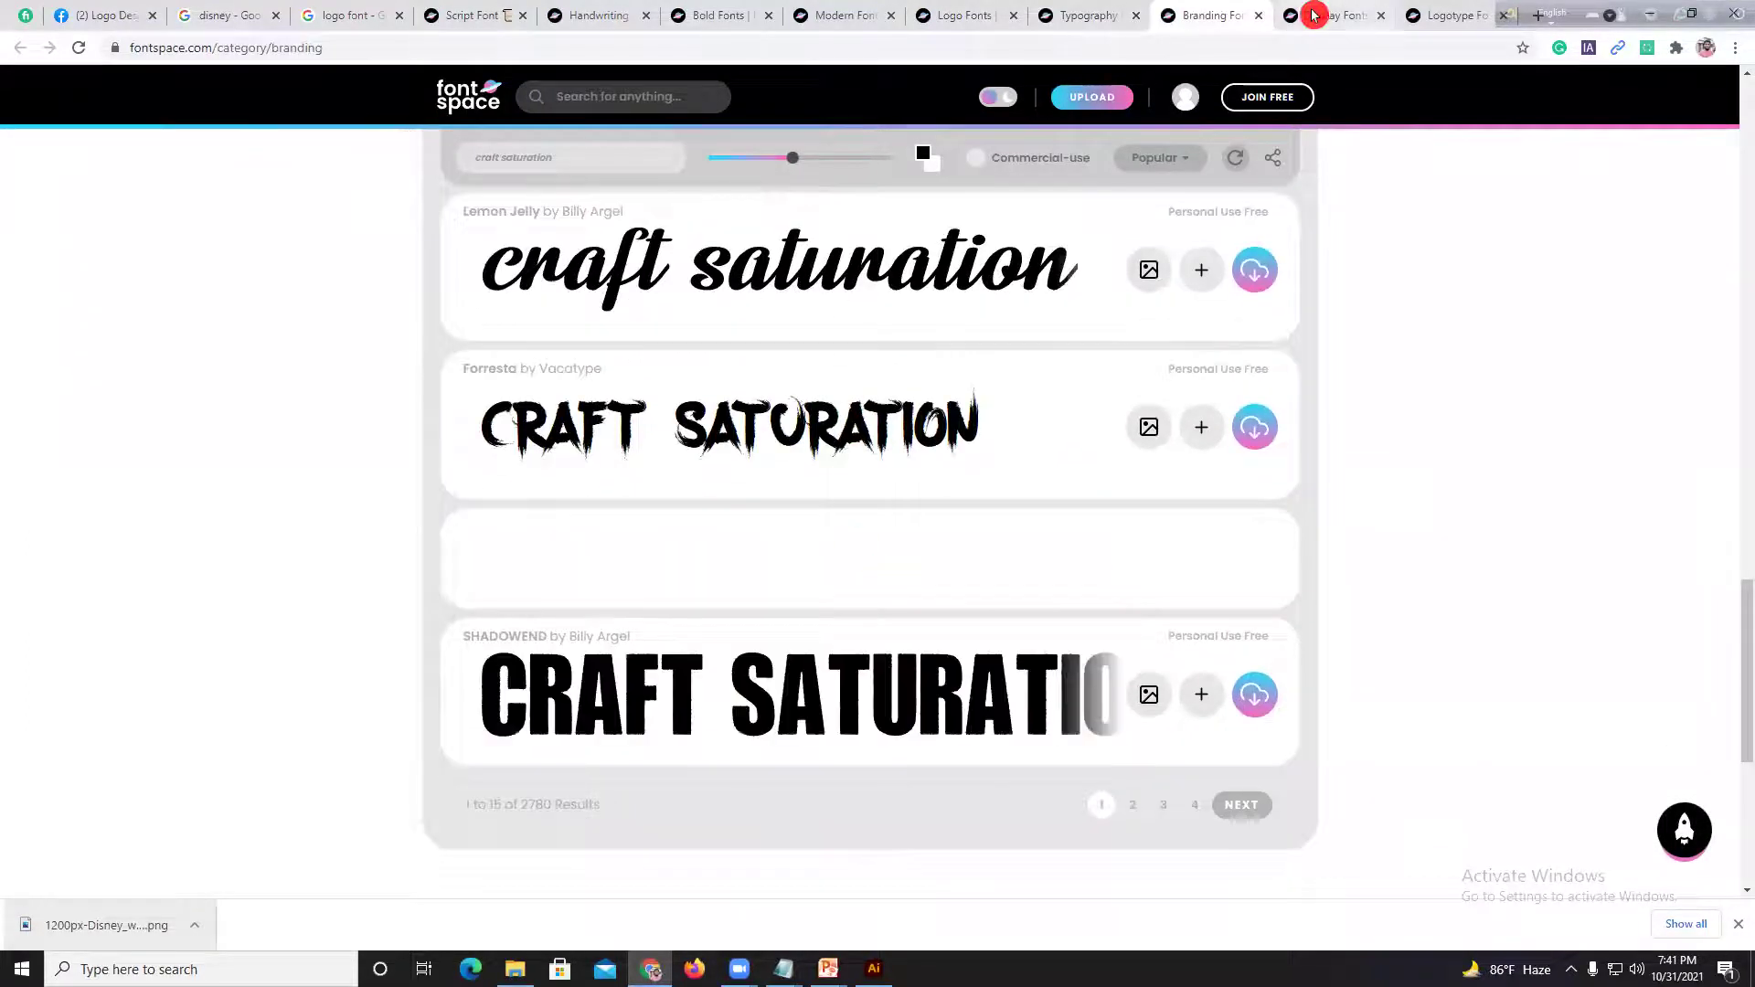
Step: Switch to the Display Fonts page and compare how its fonts render the sample text down to the end of the first results page
left_click(1313, 15)
scroll(1449, 567, "down", 10)
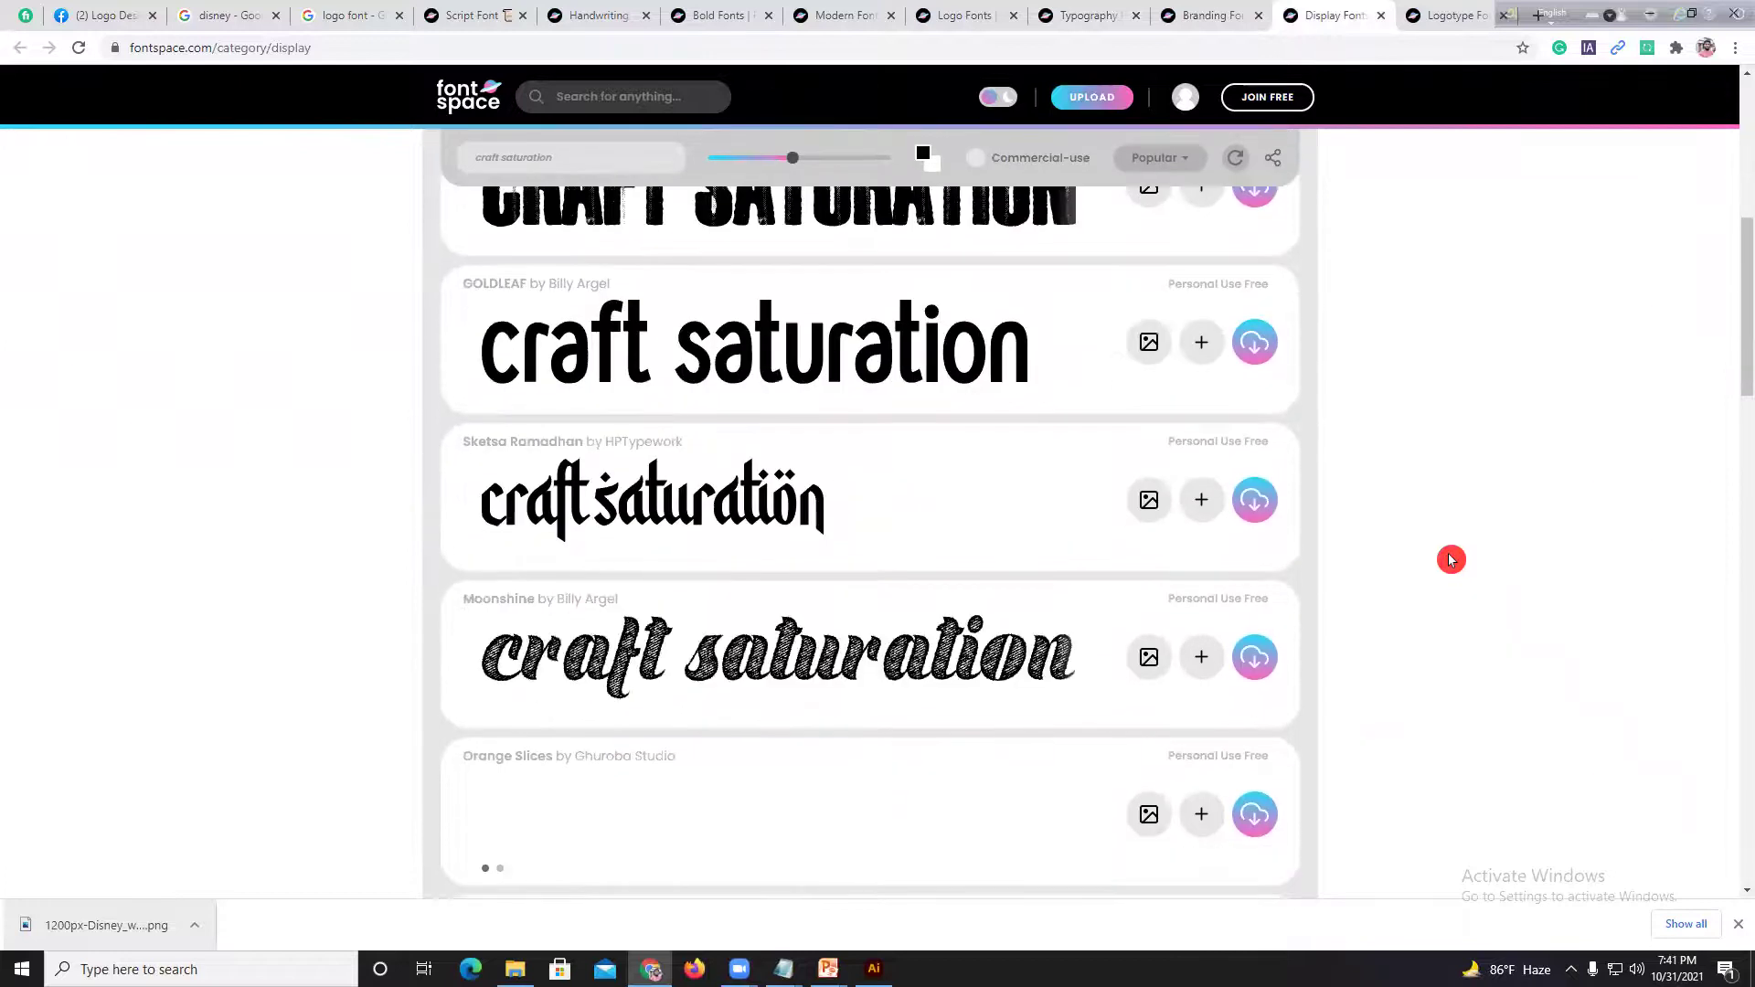
scroll(749, 582, "down", 10)
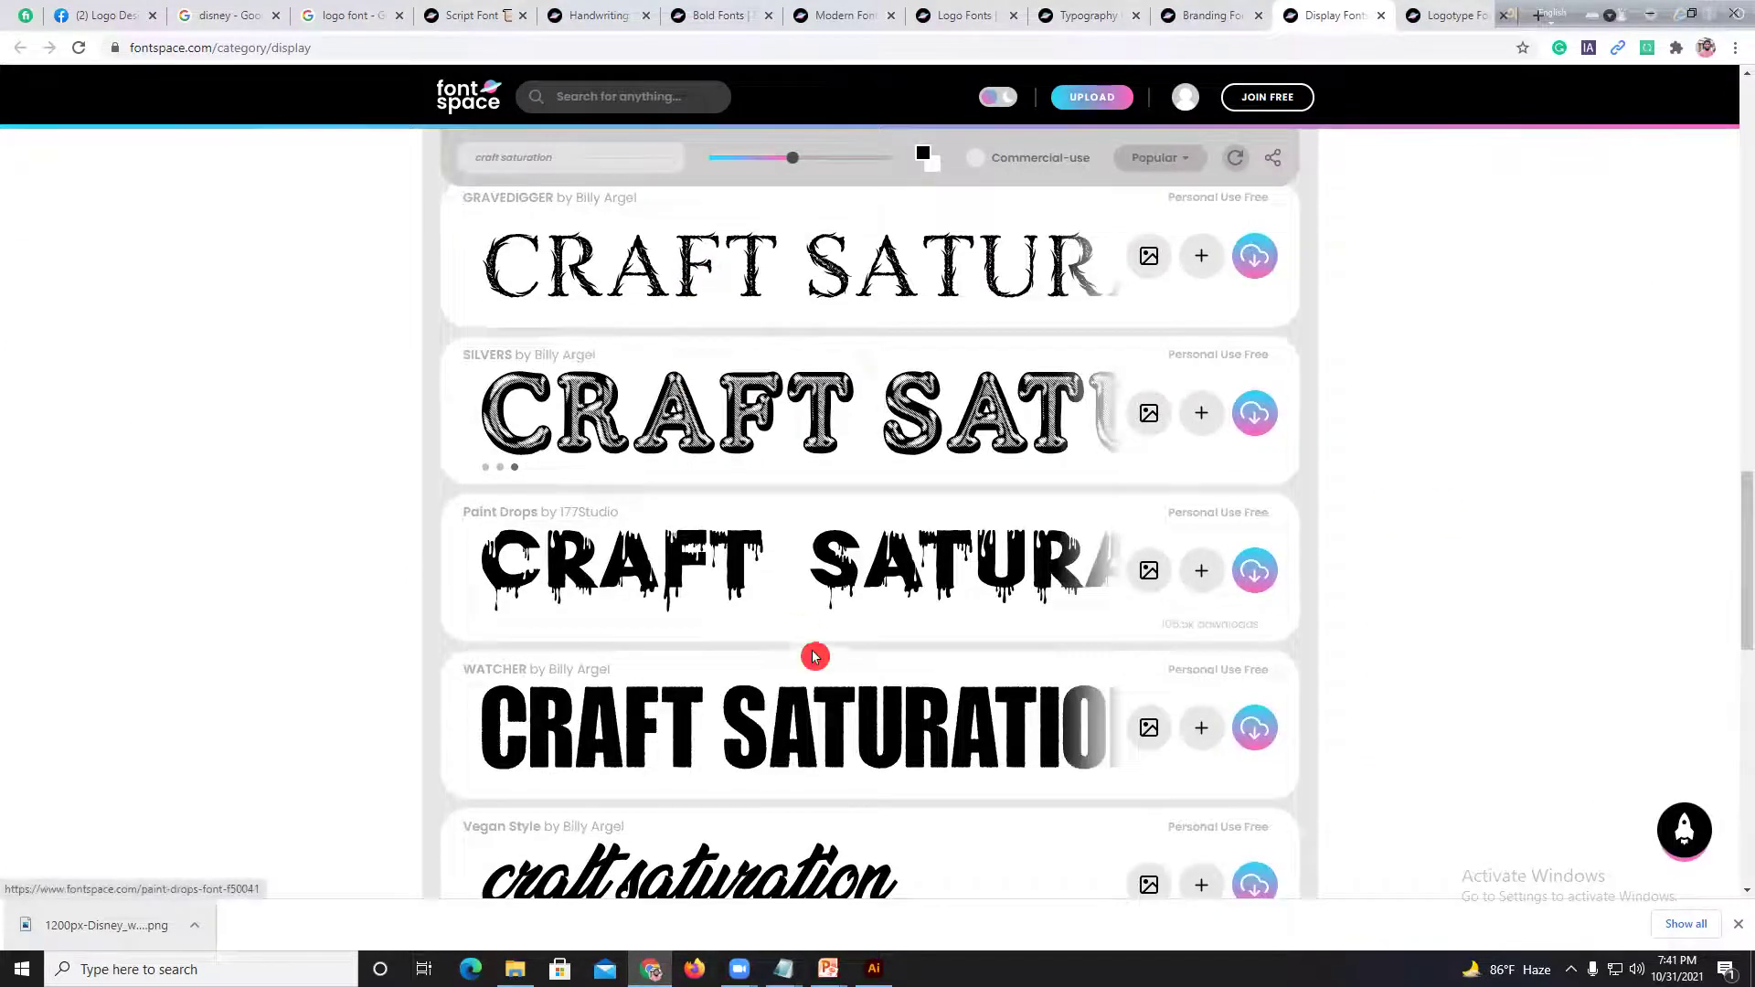
scroll(560, 461, "down", 1)
scroll(615, 509, "up", 1)
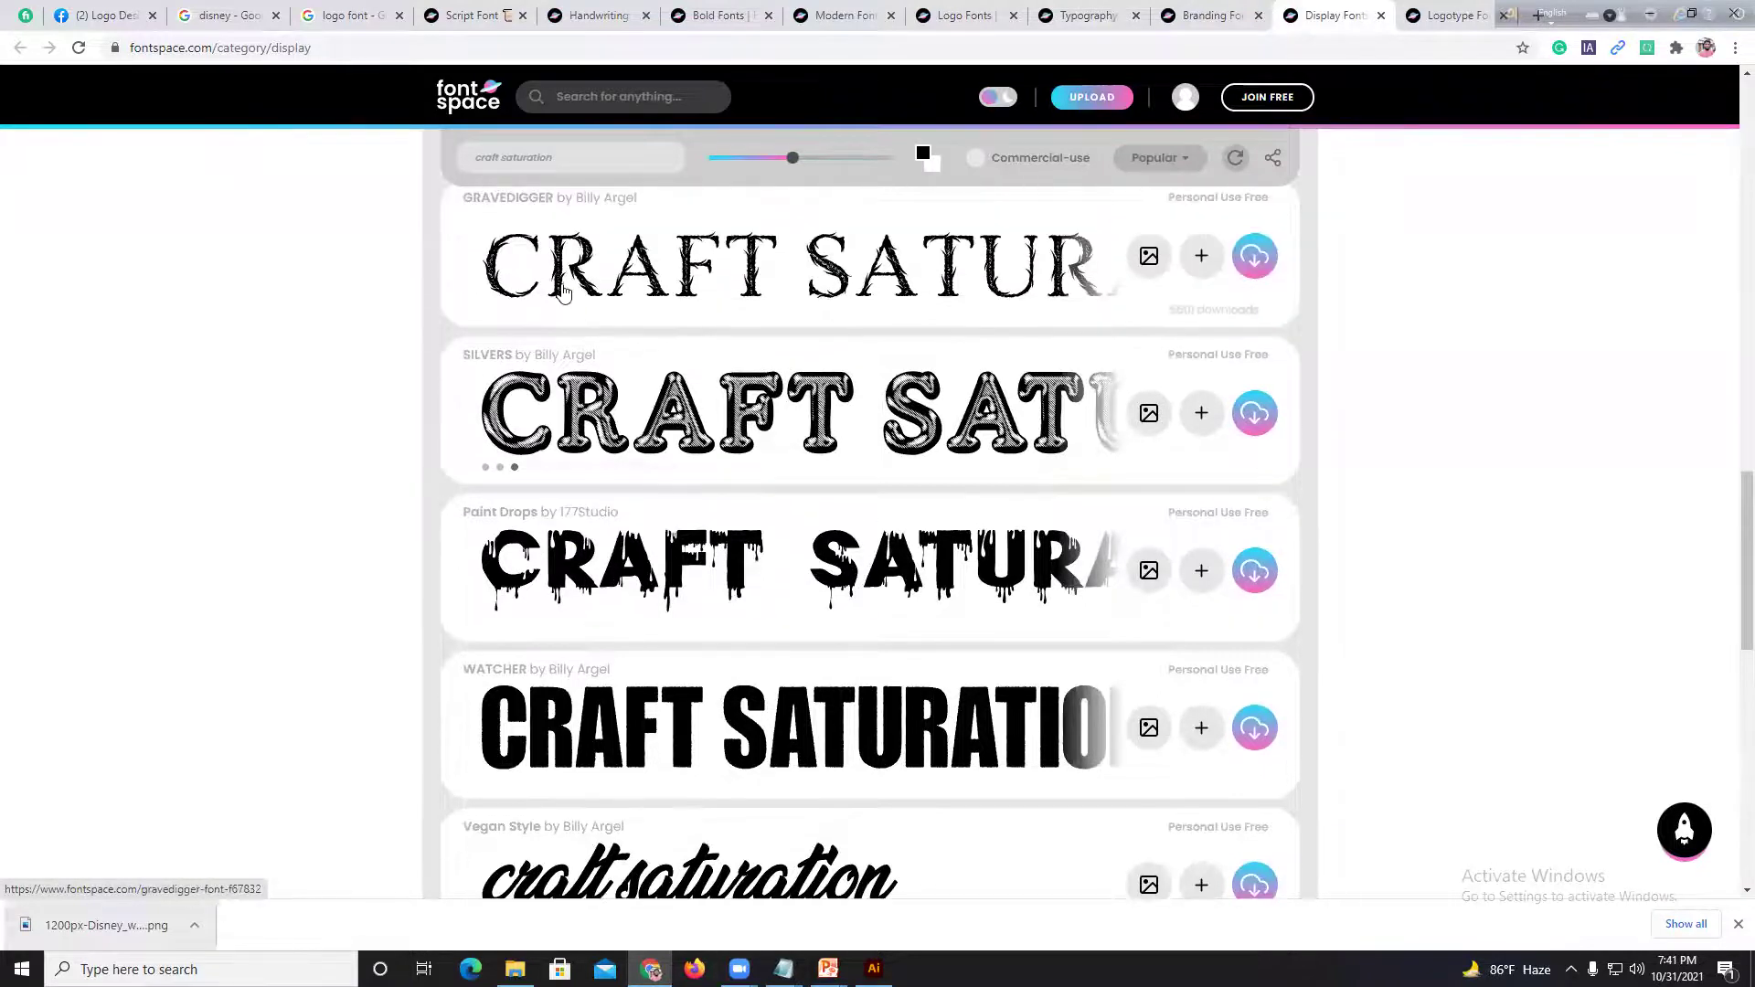
scroll(713, 784, "down", 3)
scroll(612, 721, "down", 6)
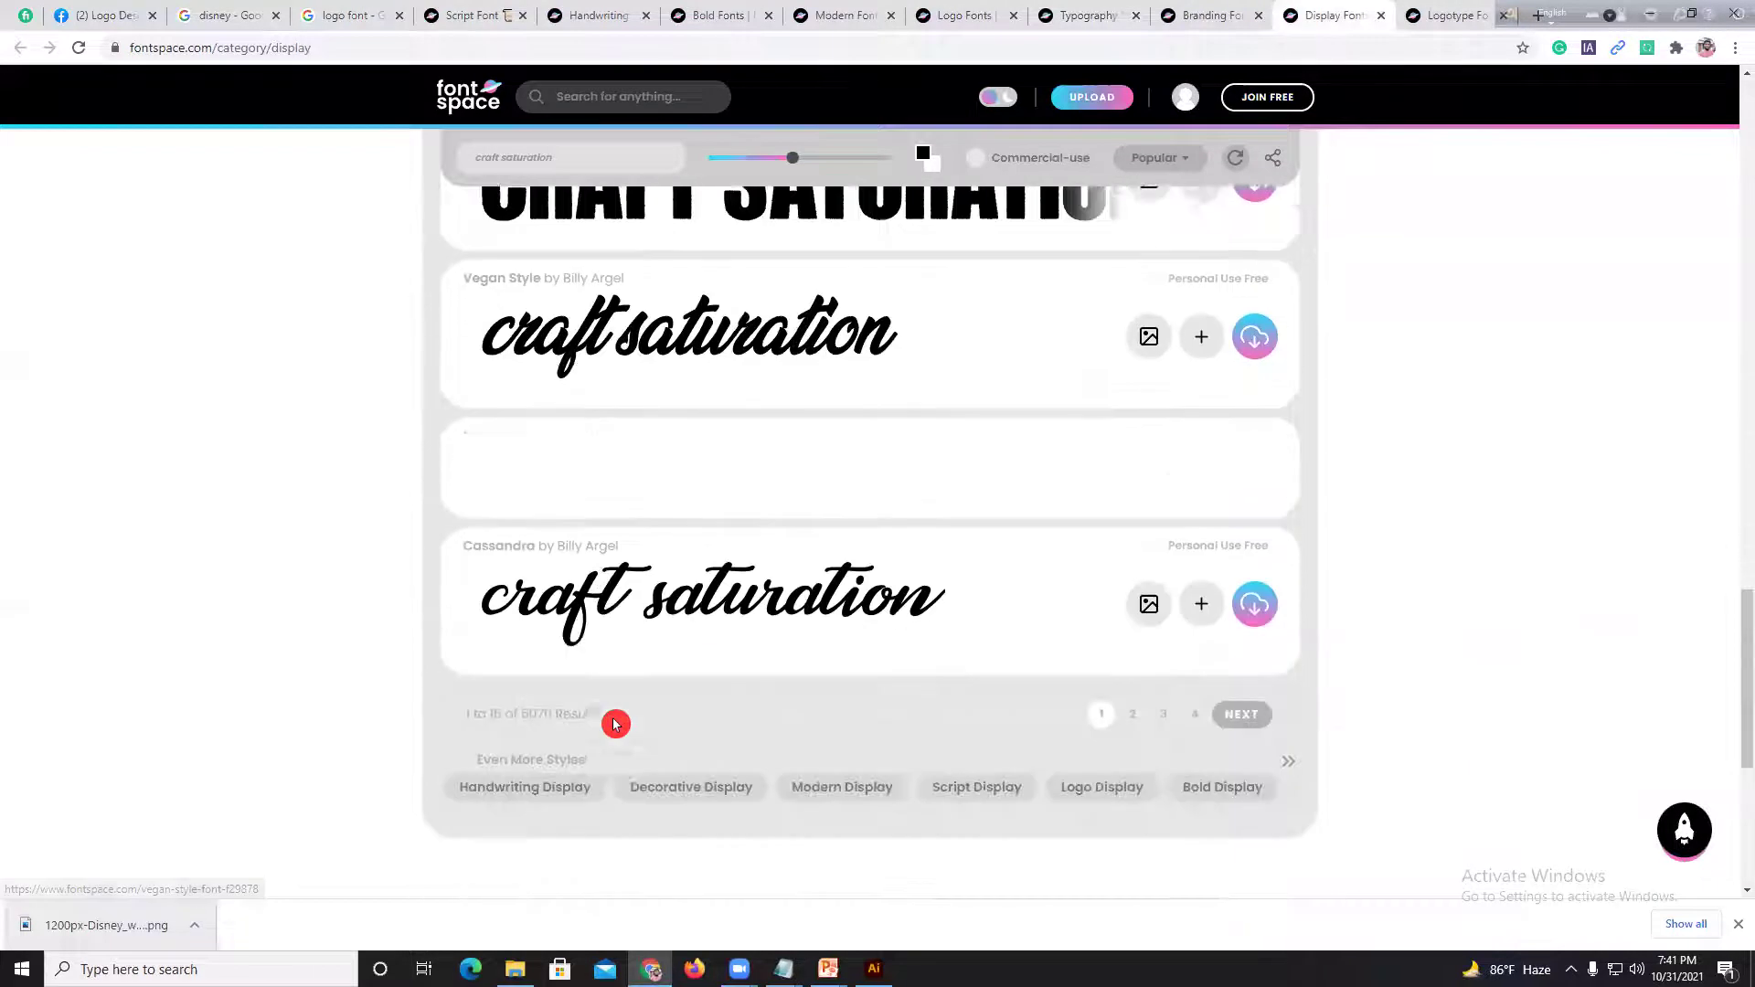
Step: Open page 2 of the Display Fonts results and examine the sample text in its fonts, from Highup Italic through Serat
left_click(1149, 443)
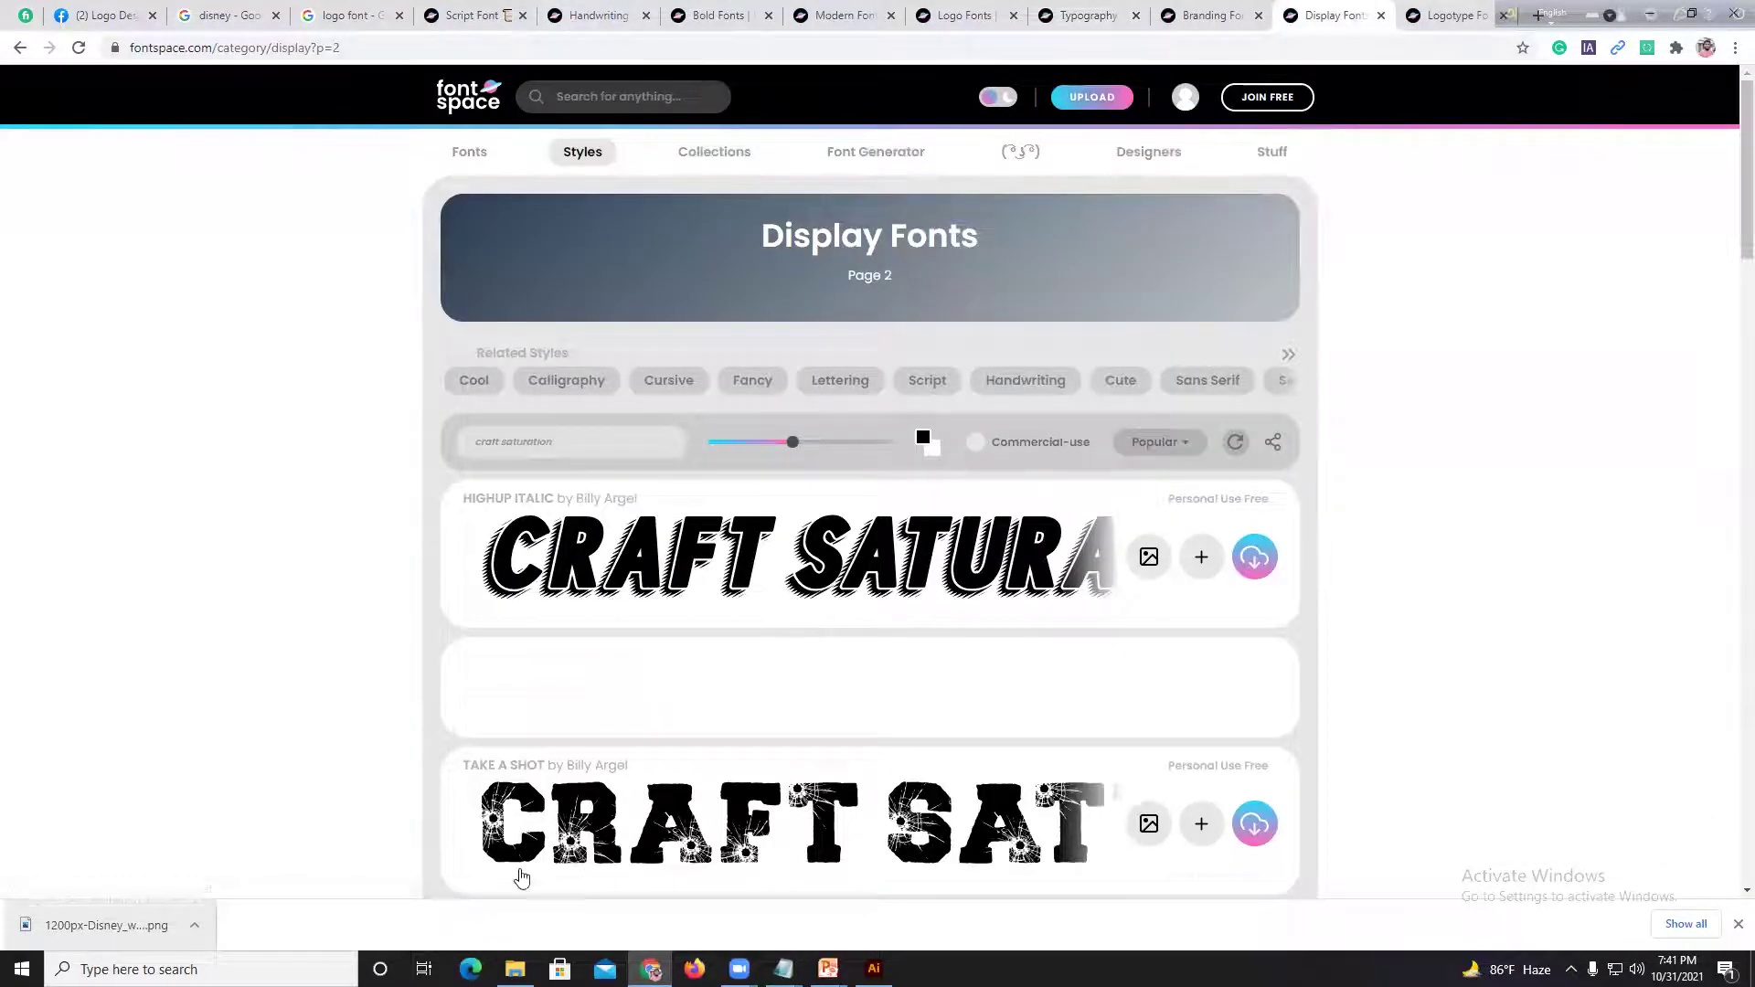
scroll(744, 619, "down", 3)
scroll(743, 540, "down", 3)
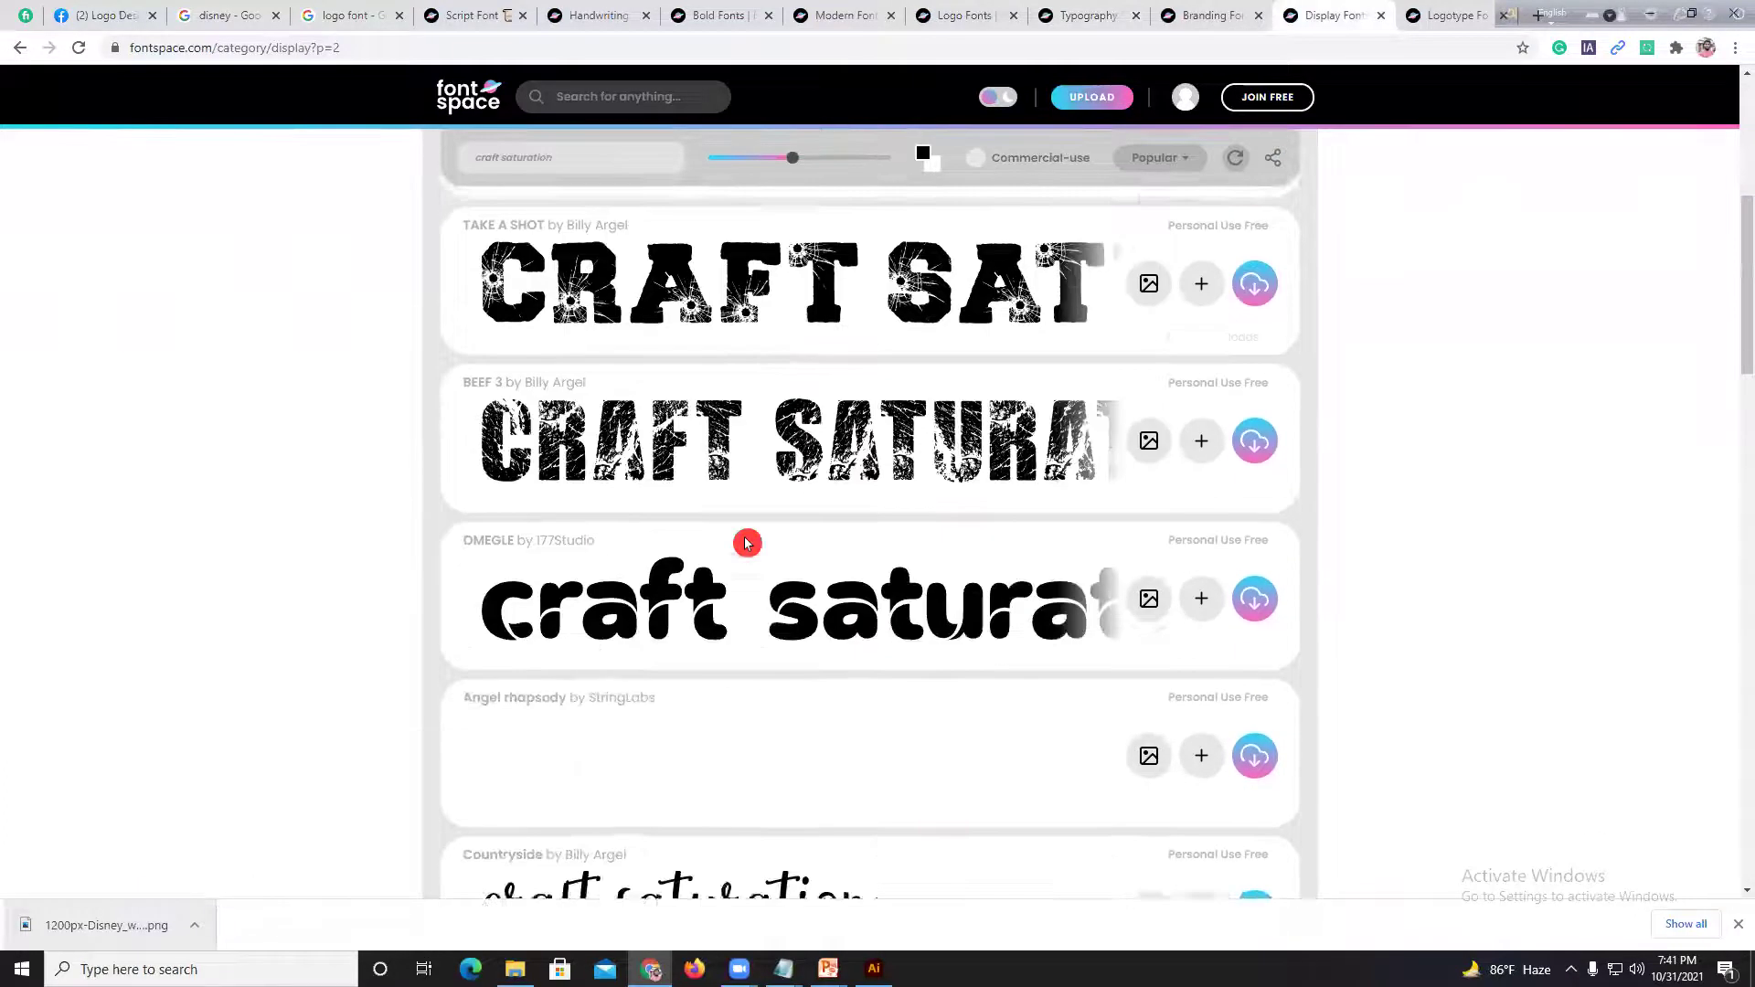
scroll(559, 594, "down", 2)
scroll(601, 731, "down", 2)
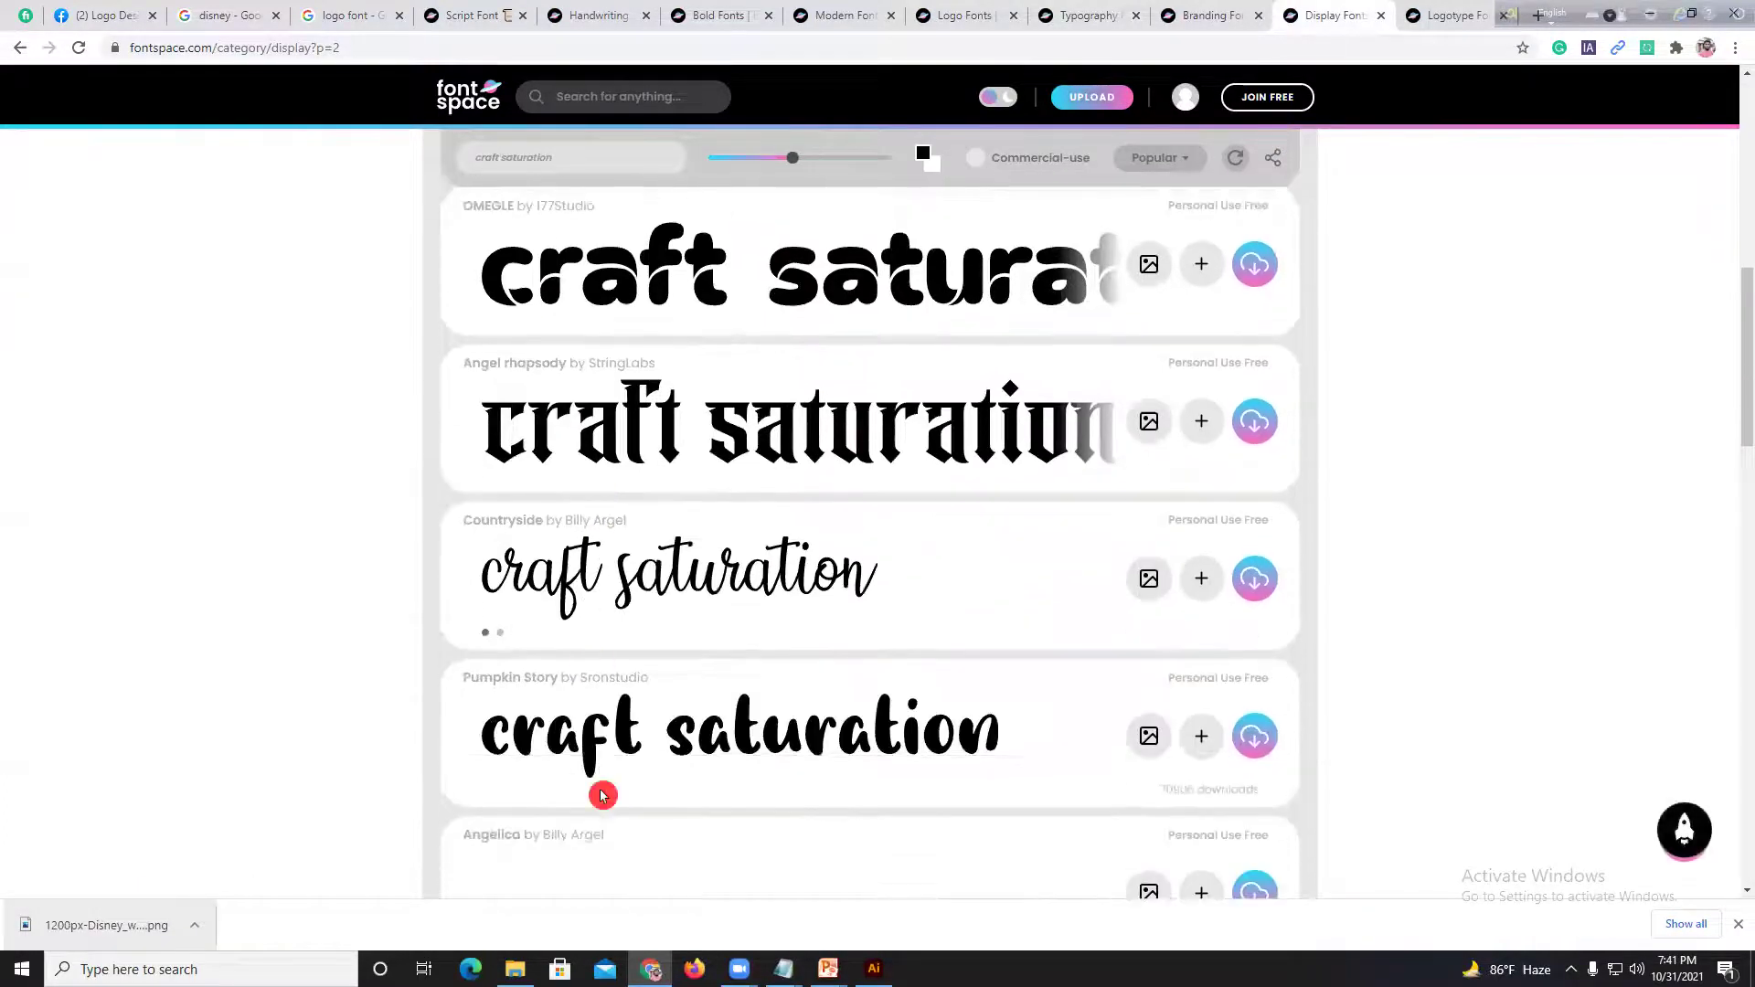
scroll(603, 740, "down", 1)
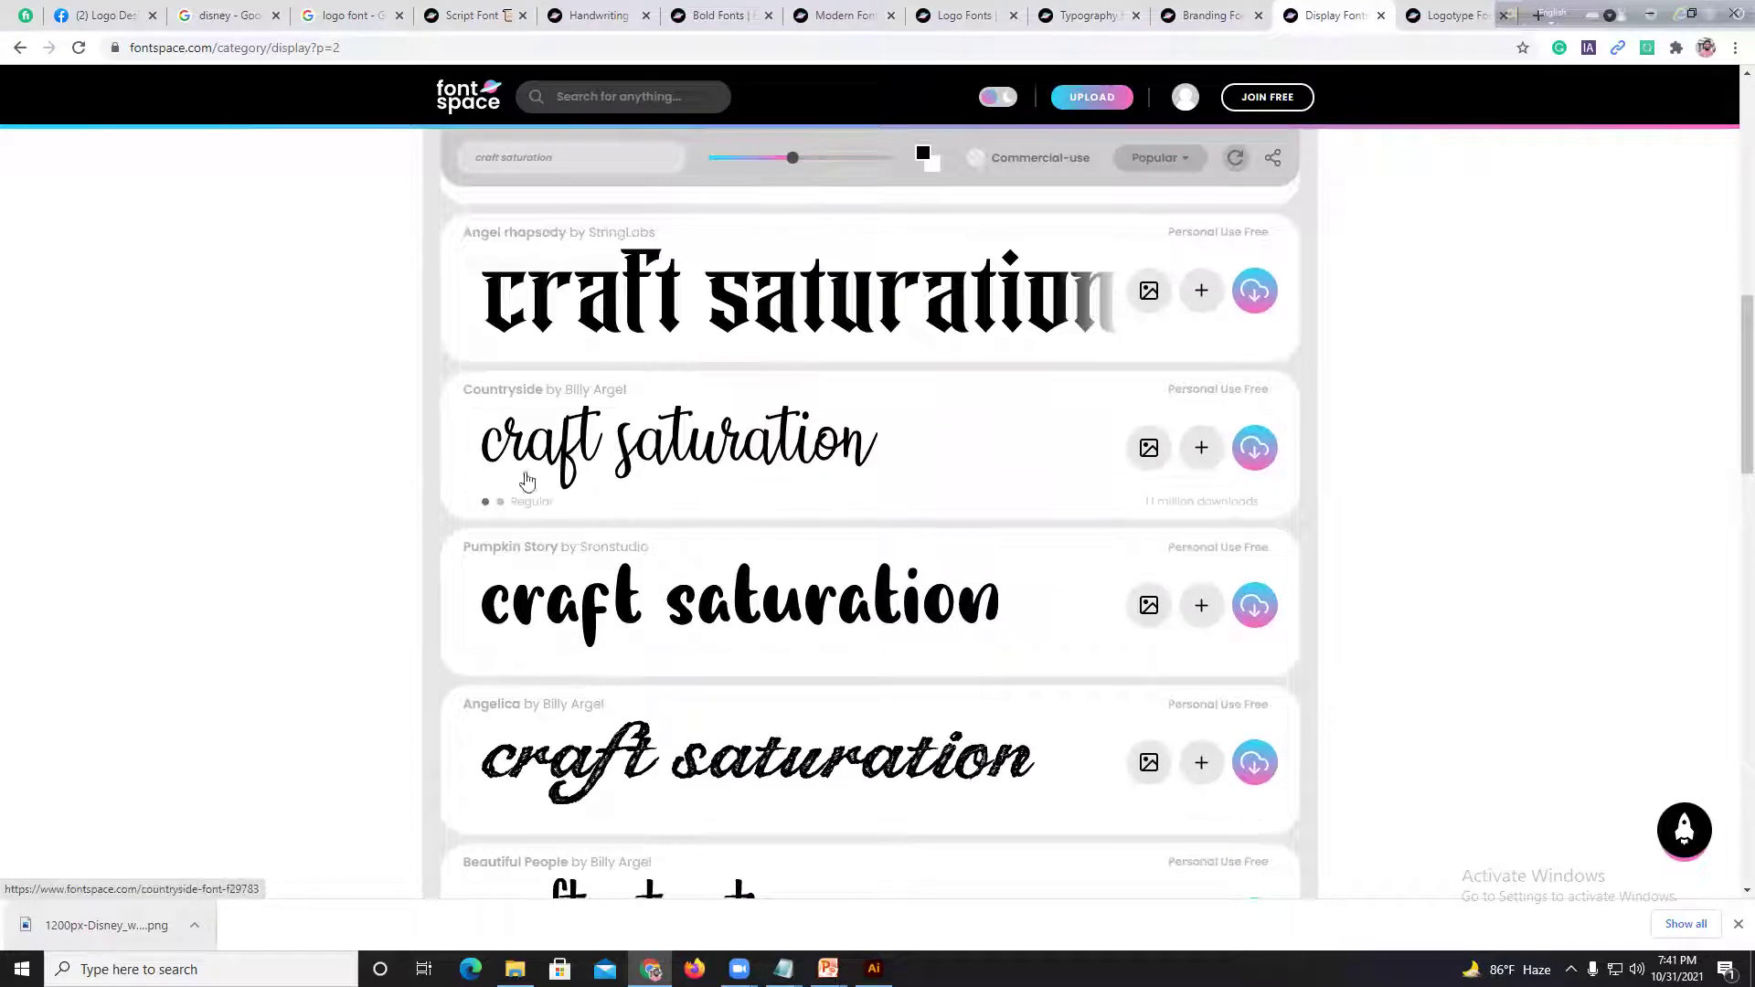
scroll(721, 509, "down", 7)
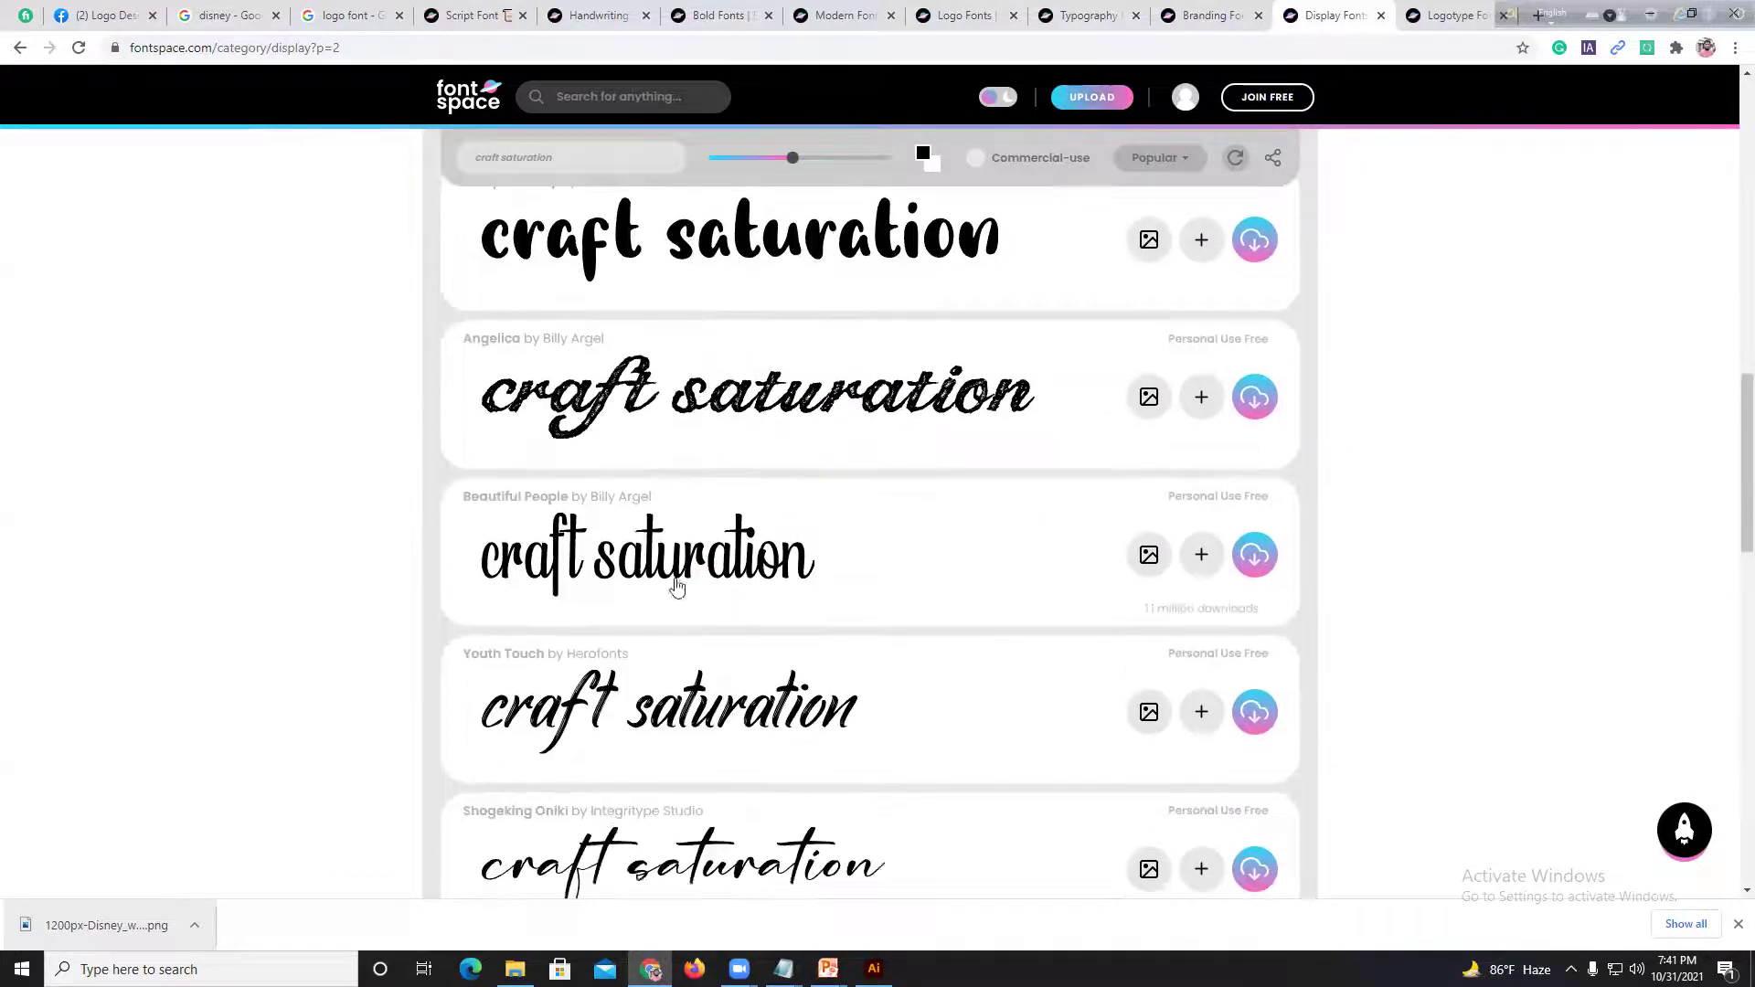
scroll(871, 654, "down", 3)
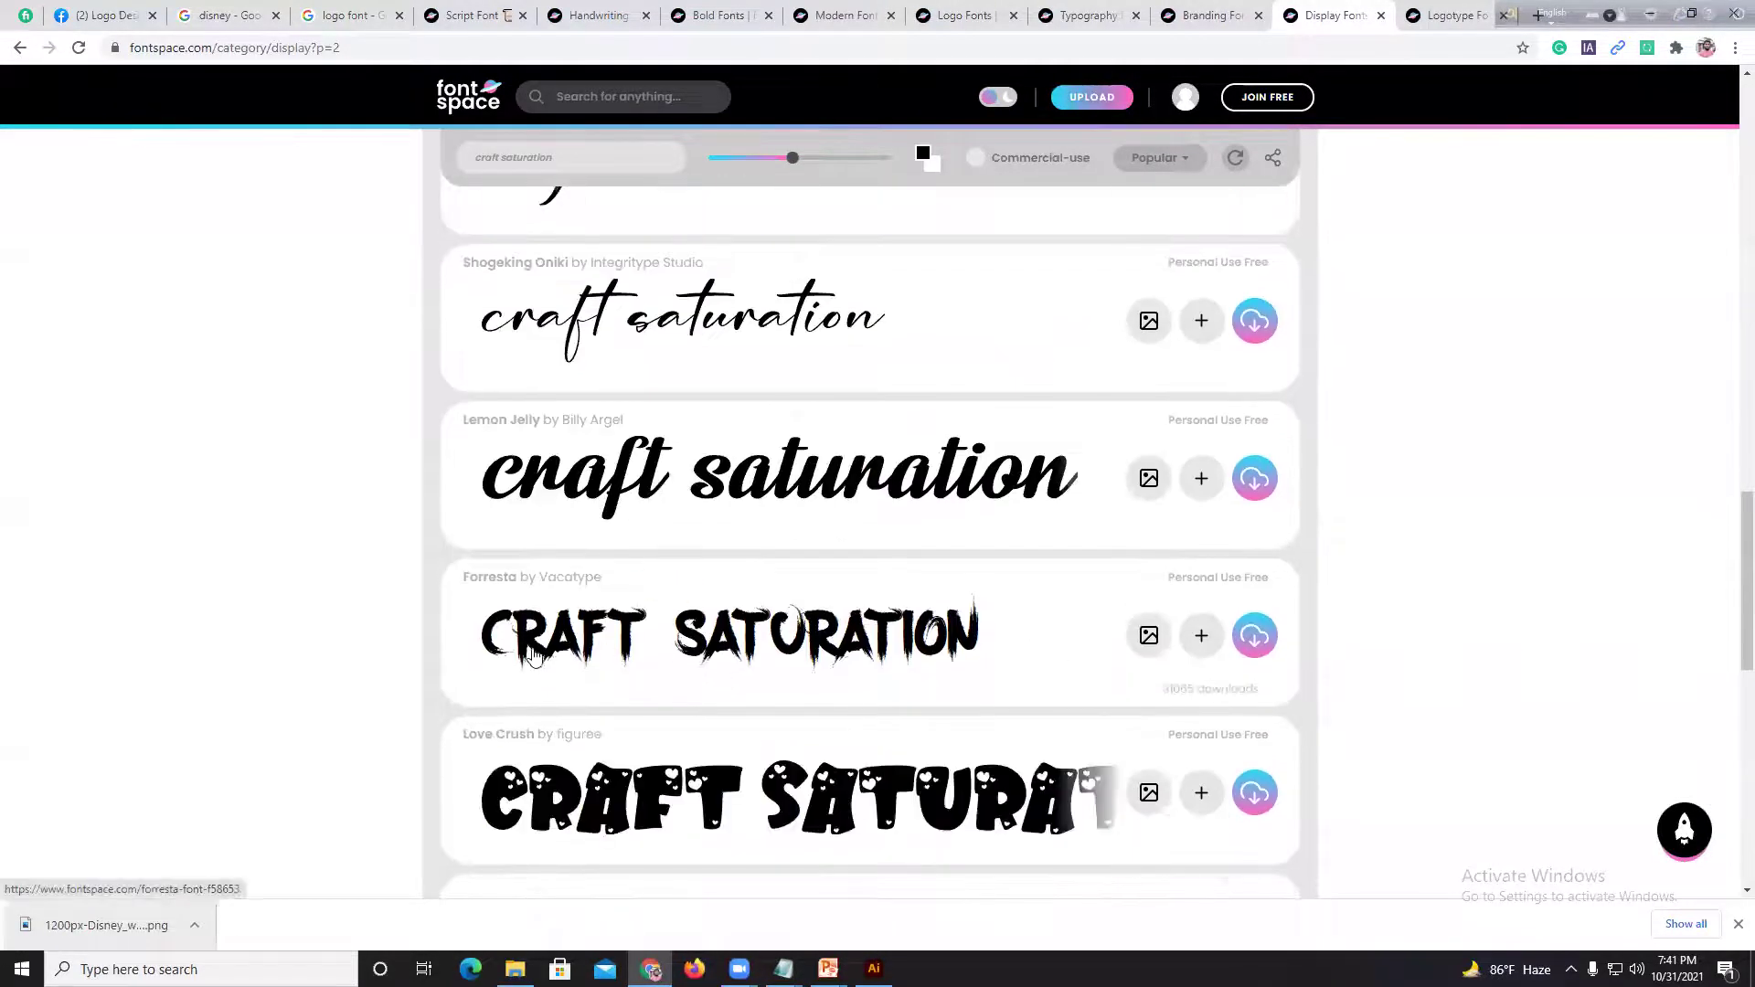
scroll(648, 658, "down", 3)
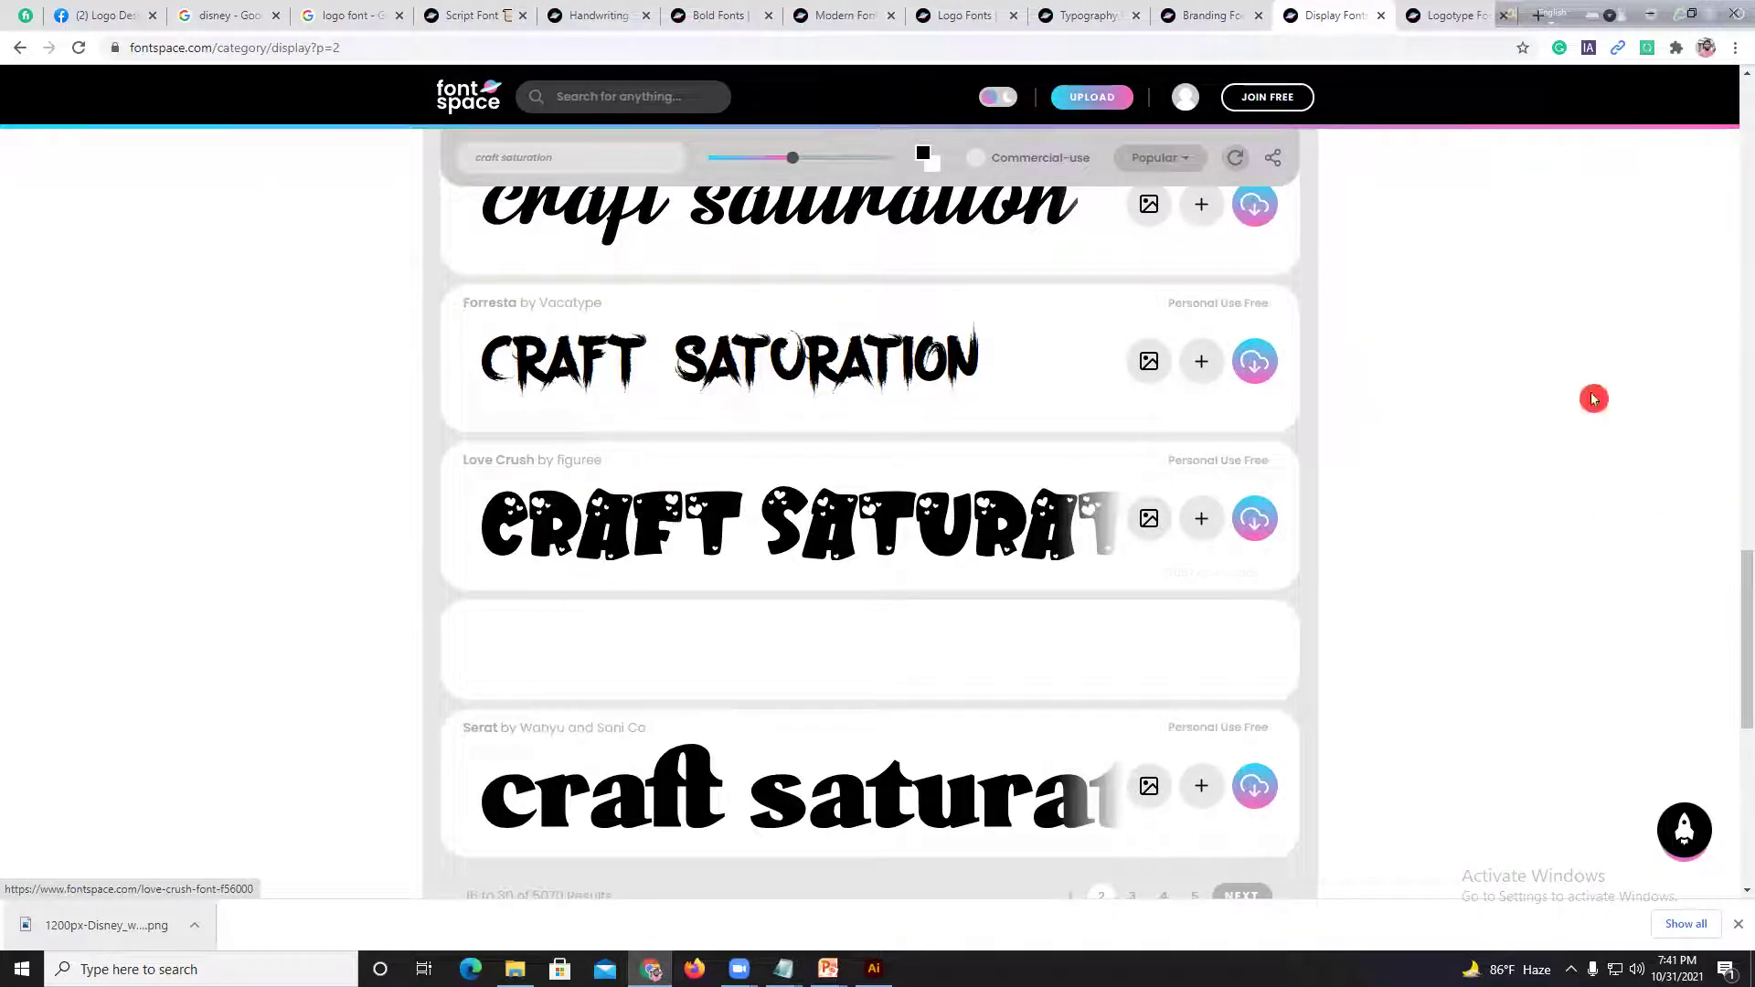
Step: Close the FontSpace category pages for Bold, Modern, Logo, Typography, Branding, Display and Logotype fonts, keeping Script and Handwriting open
left_click(771, 19)
left_click(771, 18)
left_click(771, 18)
left_click(769, 18)
left_click(770, 18)
left_click(770, 18)
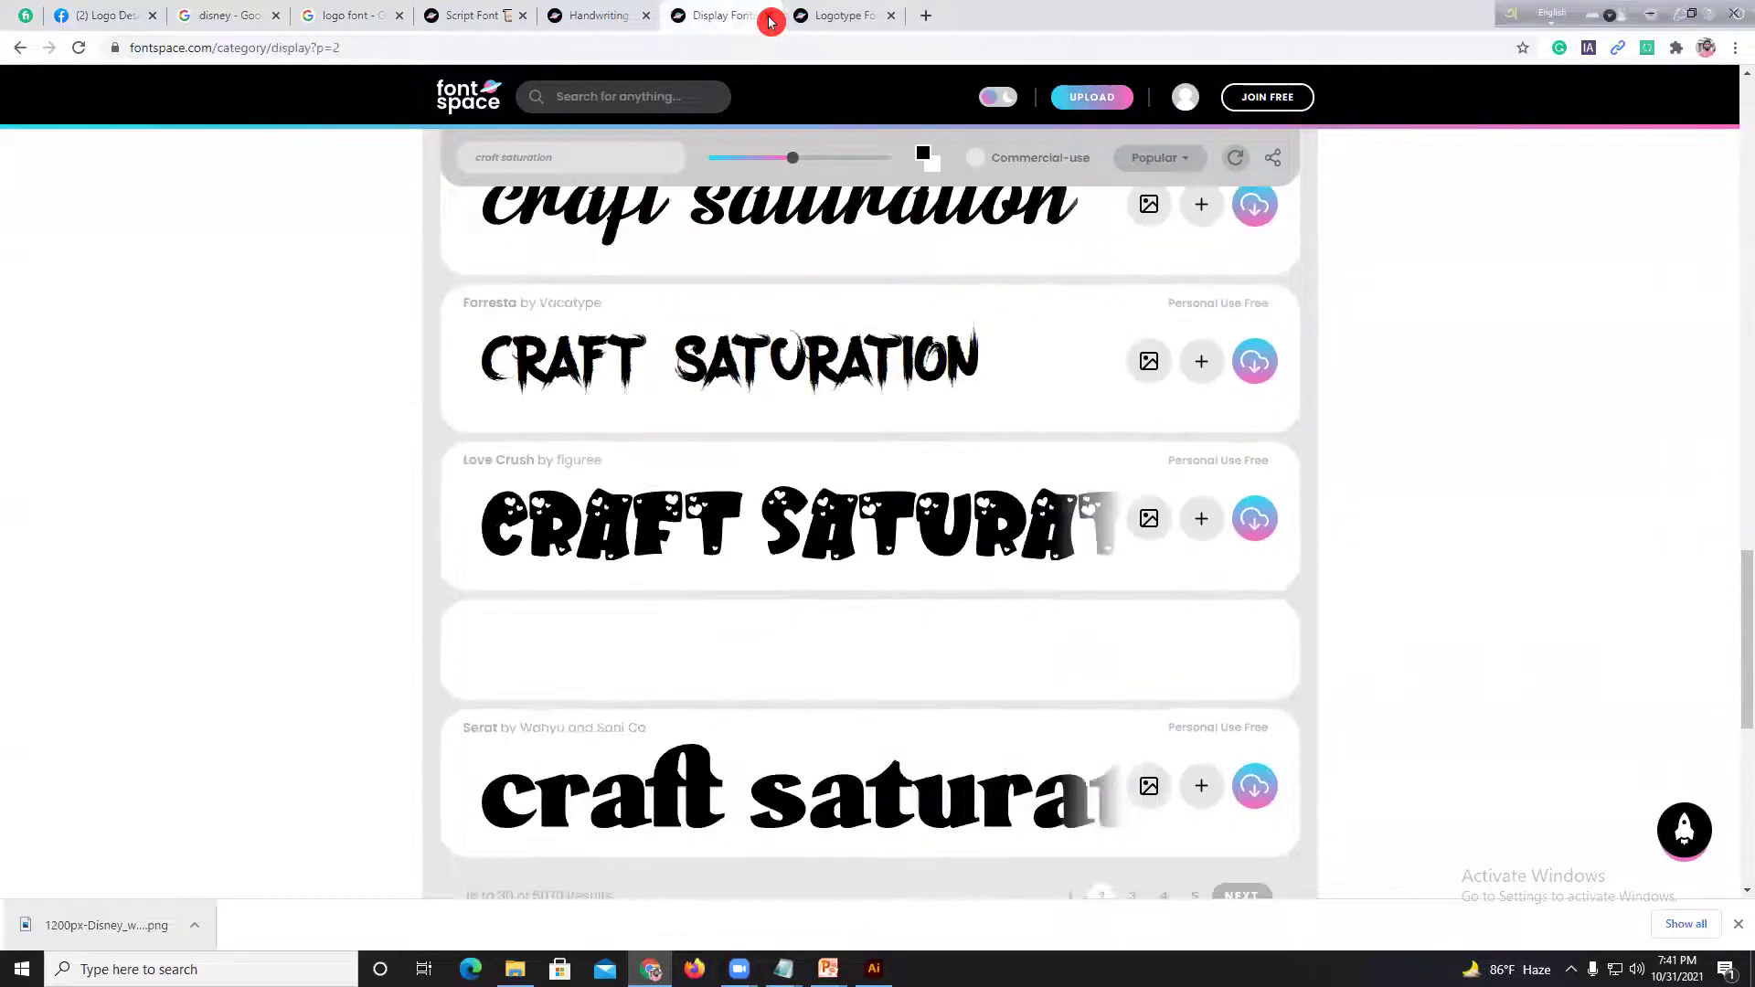
left_click(770, 19)
left_click(771, 18)
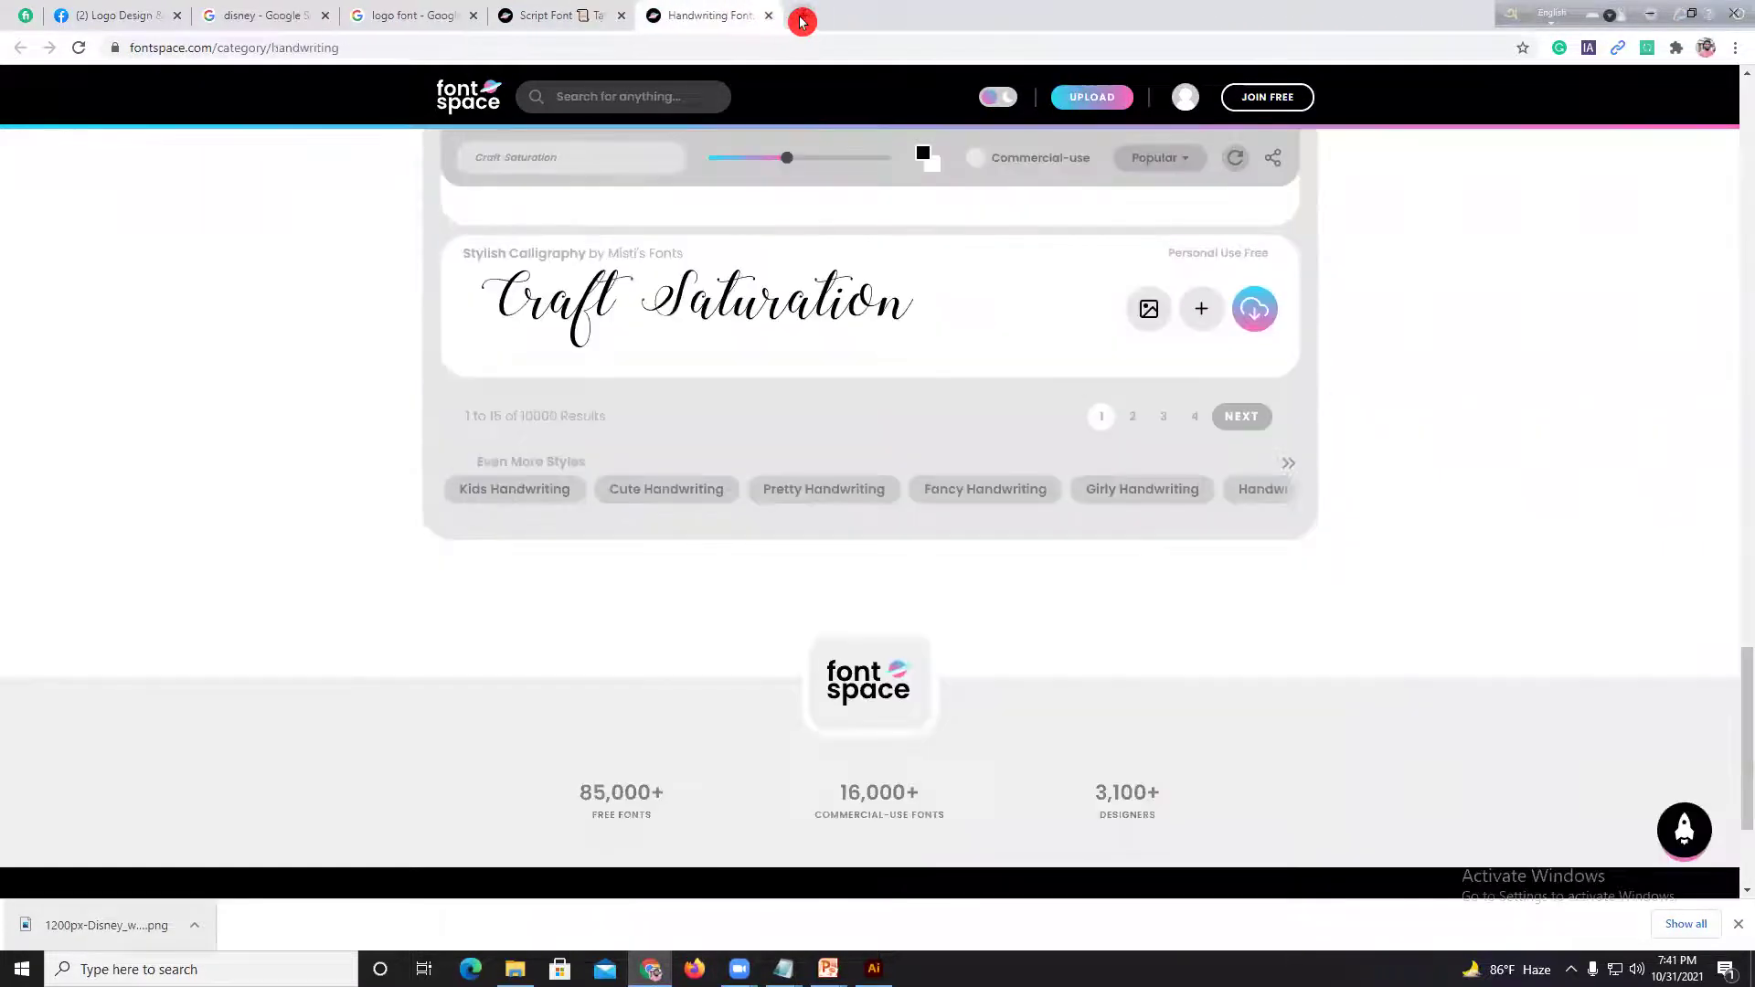
Step: Look up "dafont" in a new browser tab and open the dafont.com home page with its font categories
left_click(802, 19)
type("dafont")
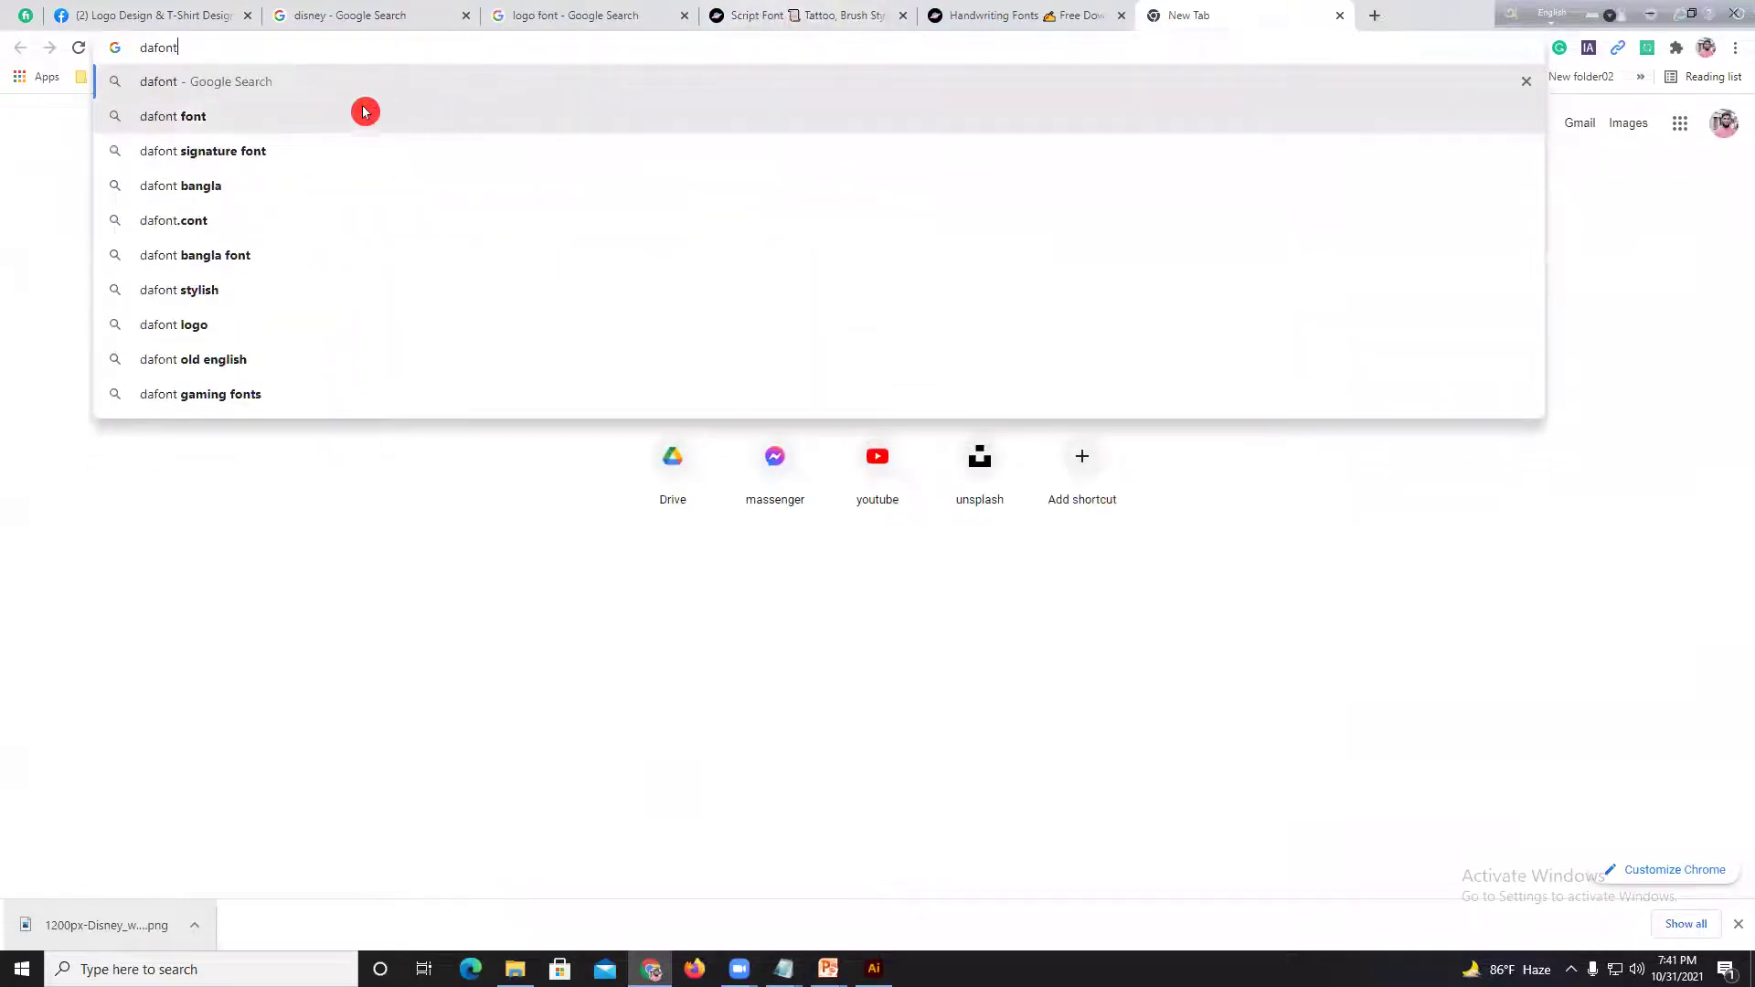
left_click(340, 115)
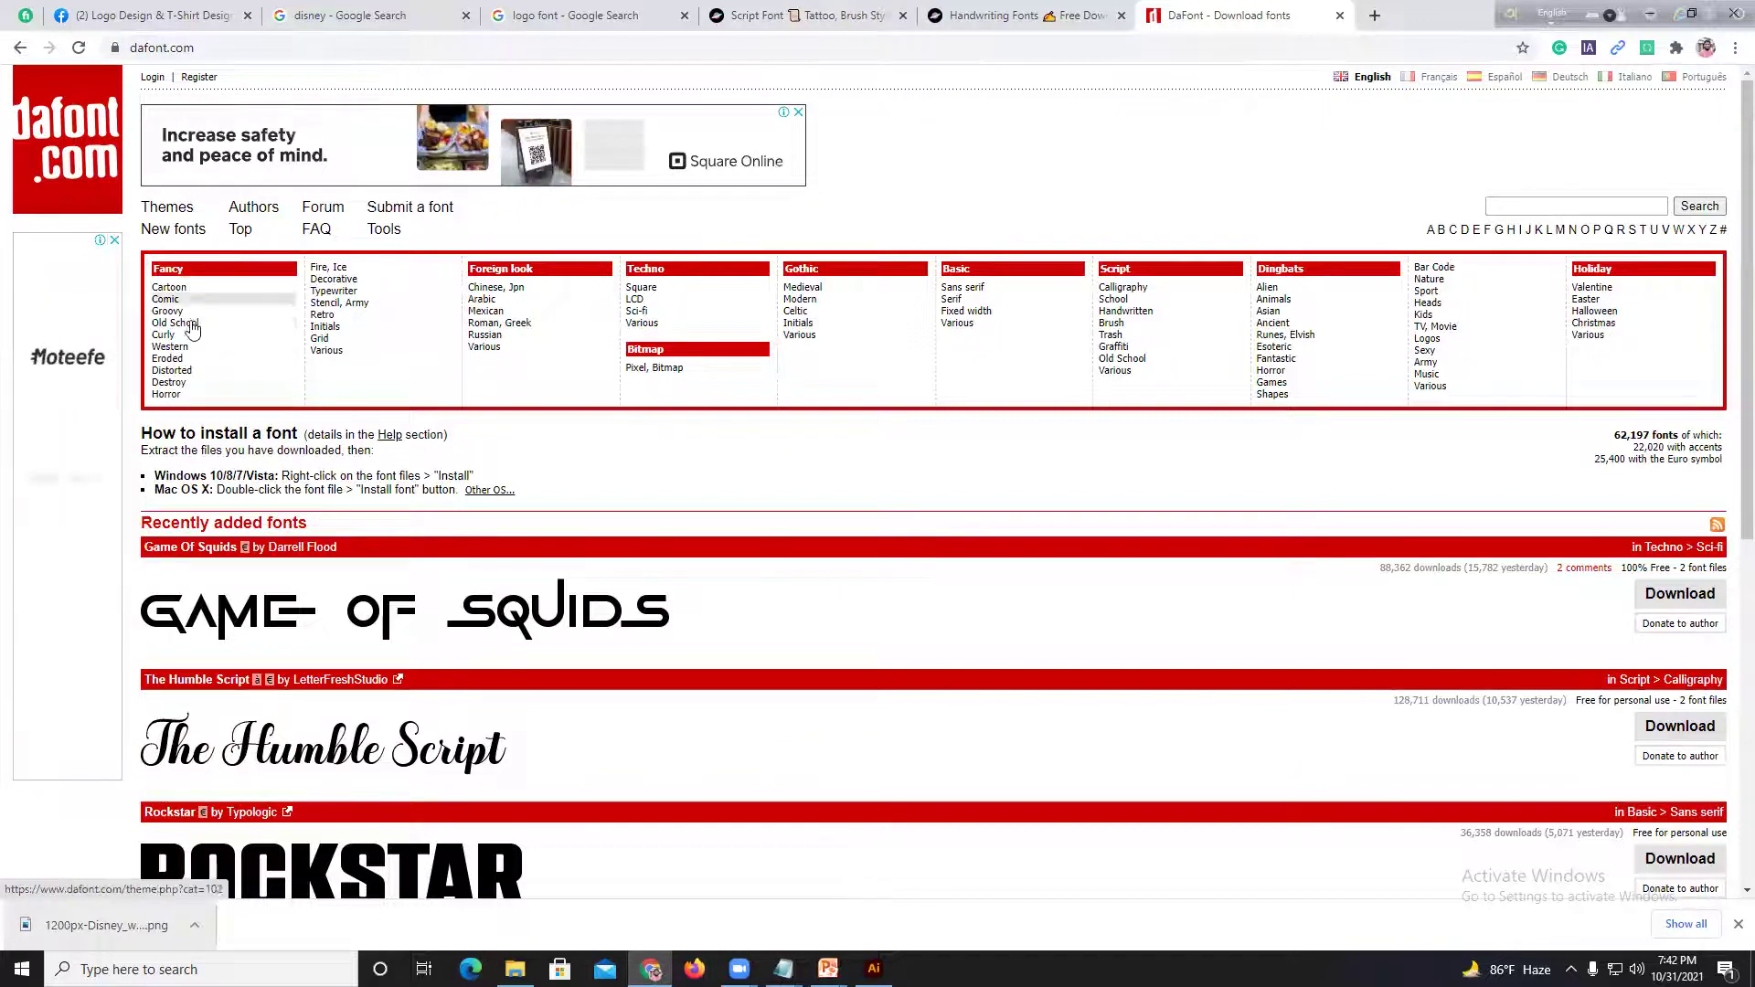
left_click(994, 340)
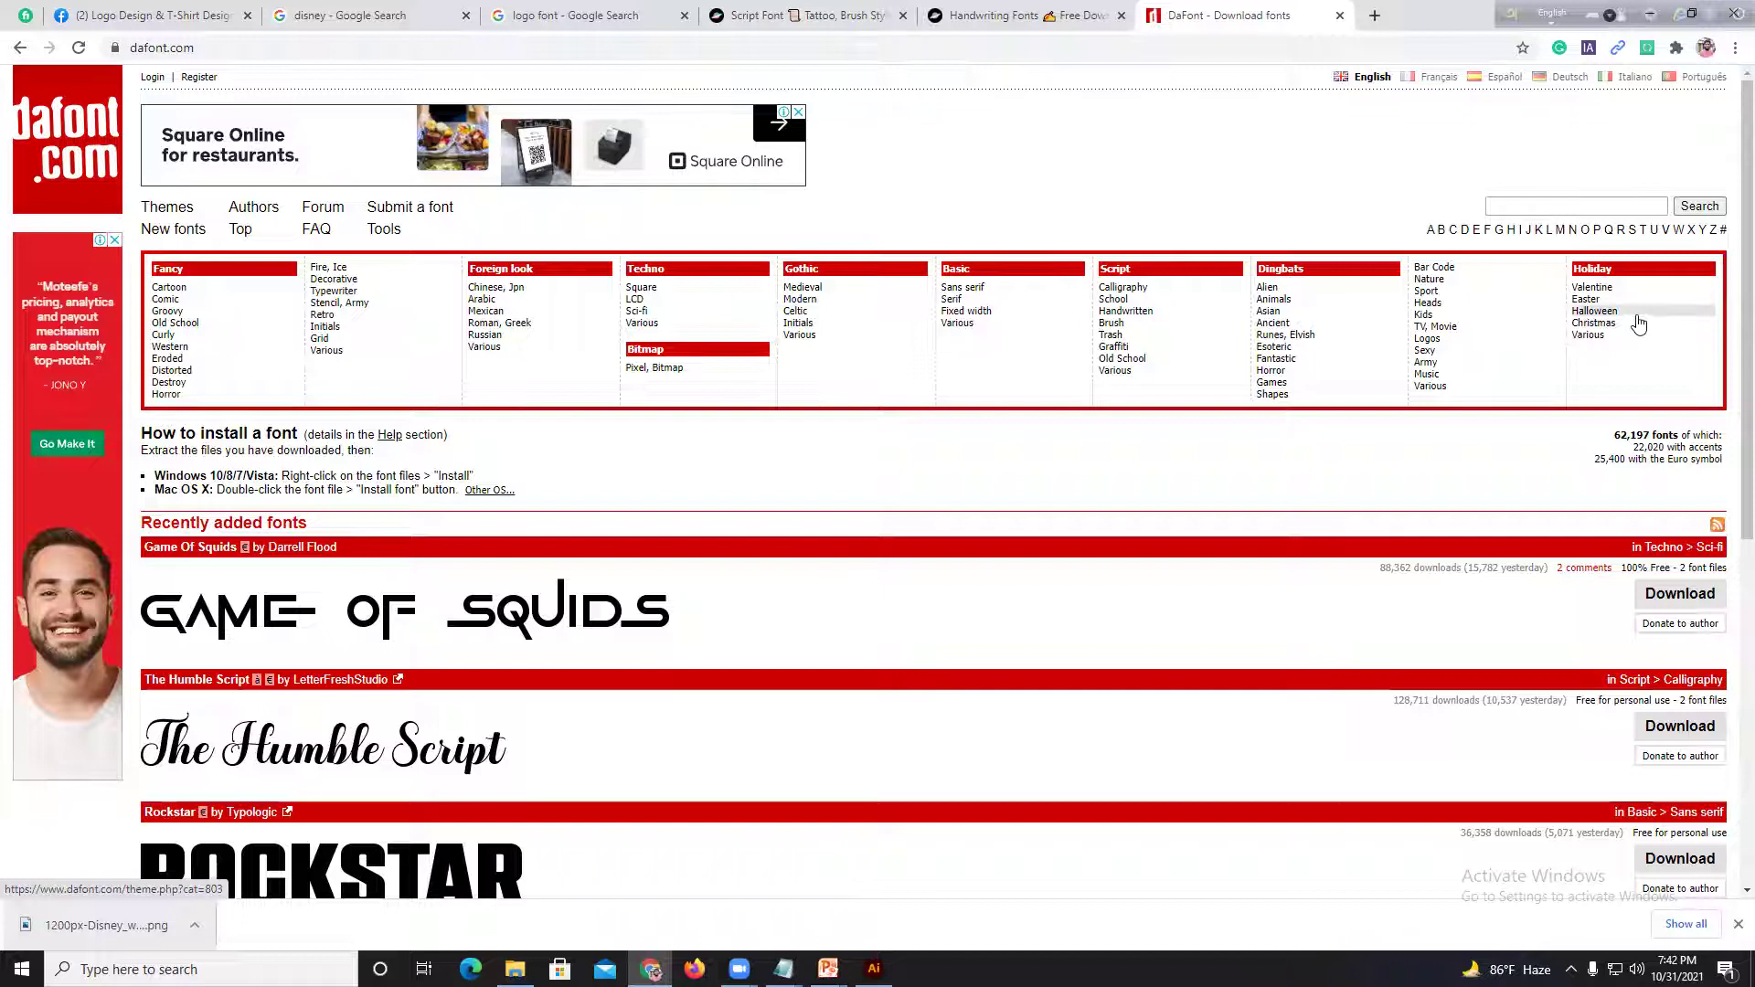
Step: Open the Dingbats Kids category and the Holiday categories Christmas, Halloween and Easter, each in its own new tab
left_click_drag(1577, 303, 1562, 299)
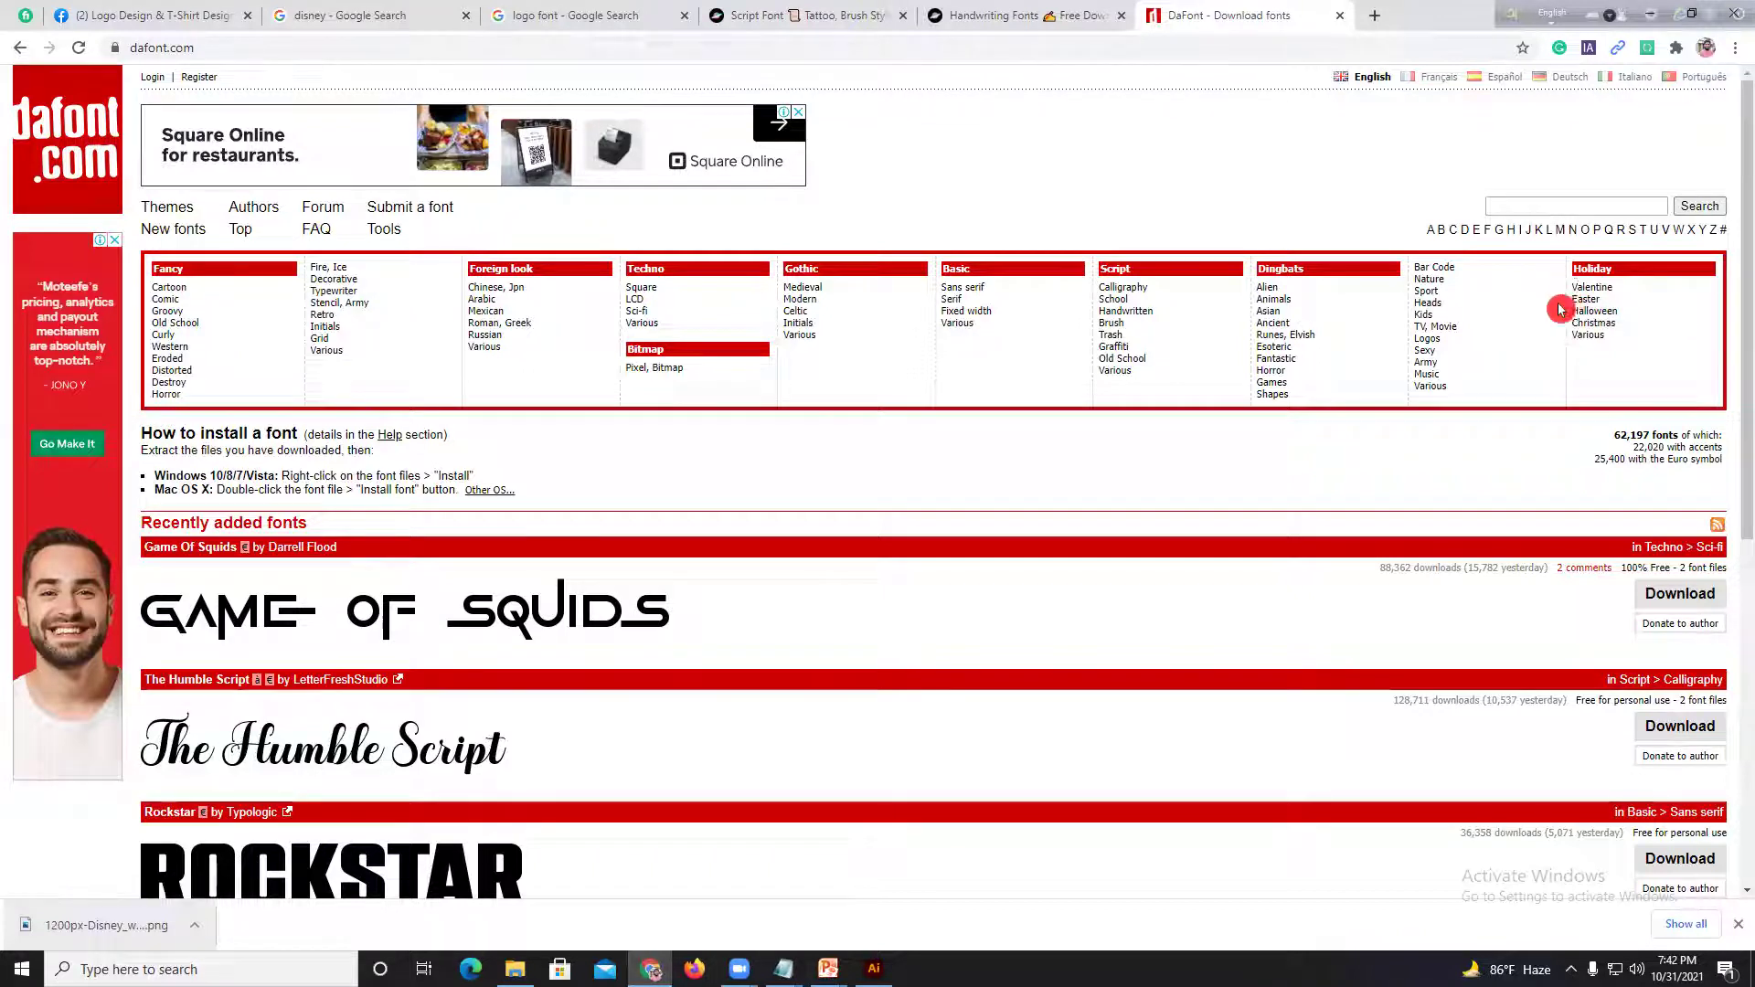
right_click(1426, 317)
left_click(1454, 329)
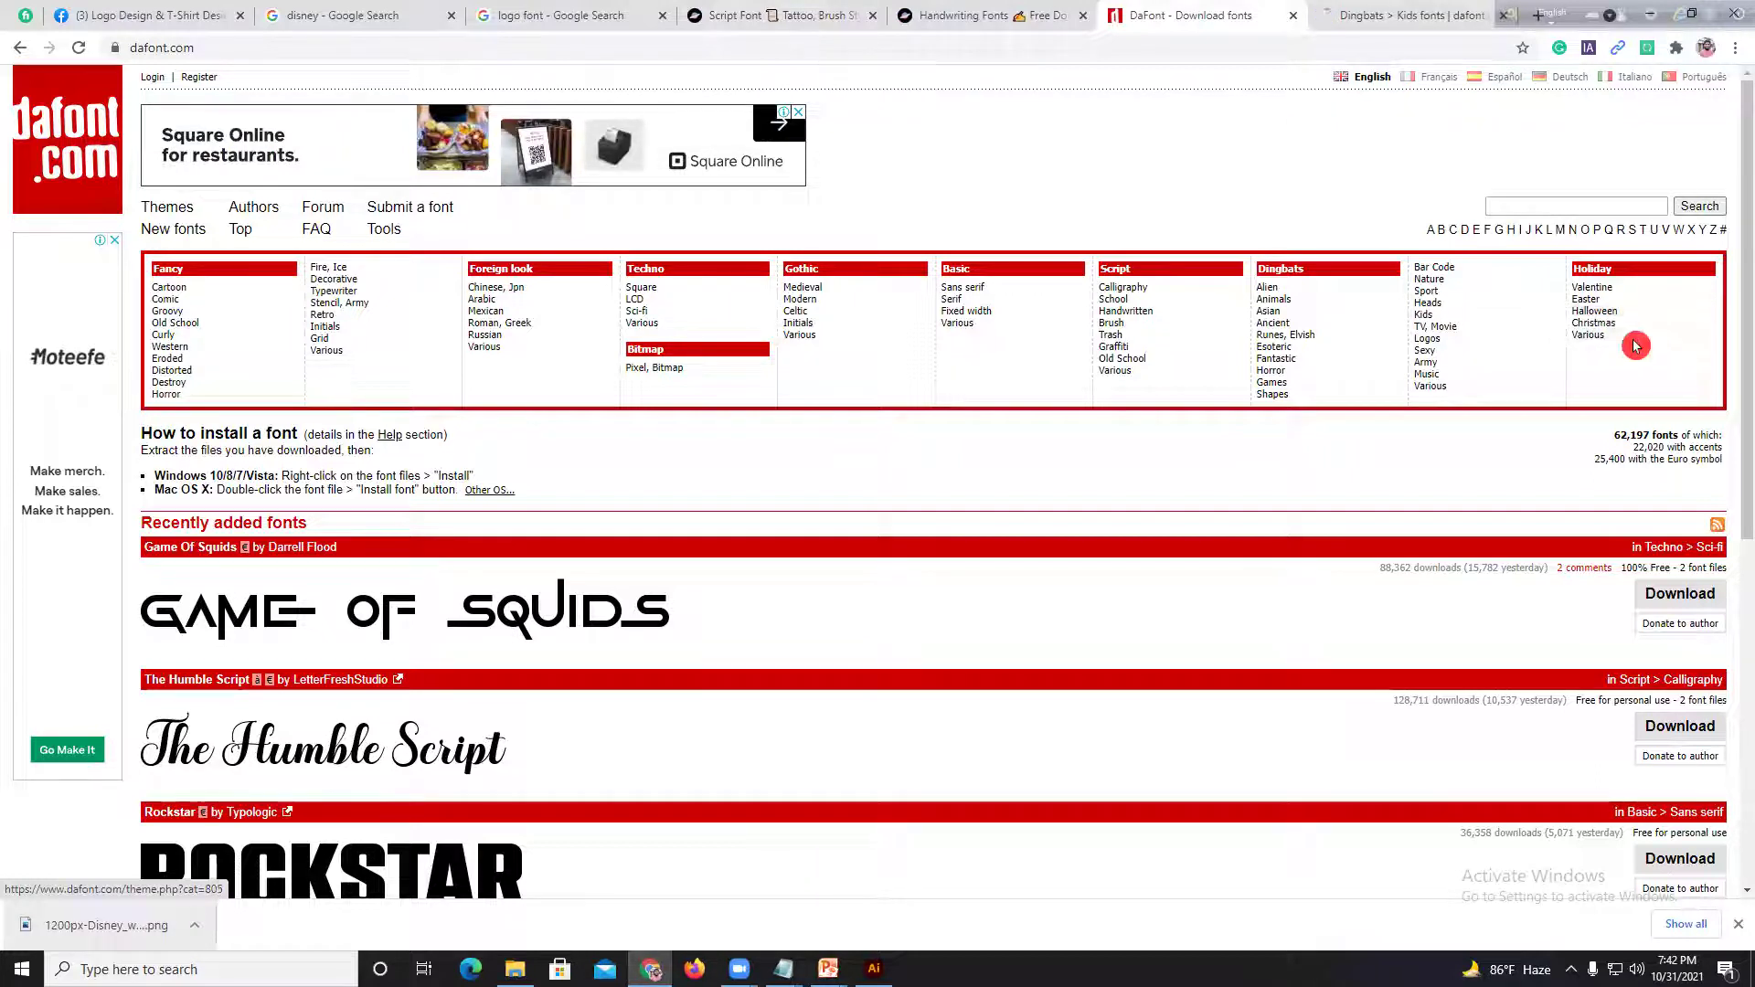
right_click(1601, 325)
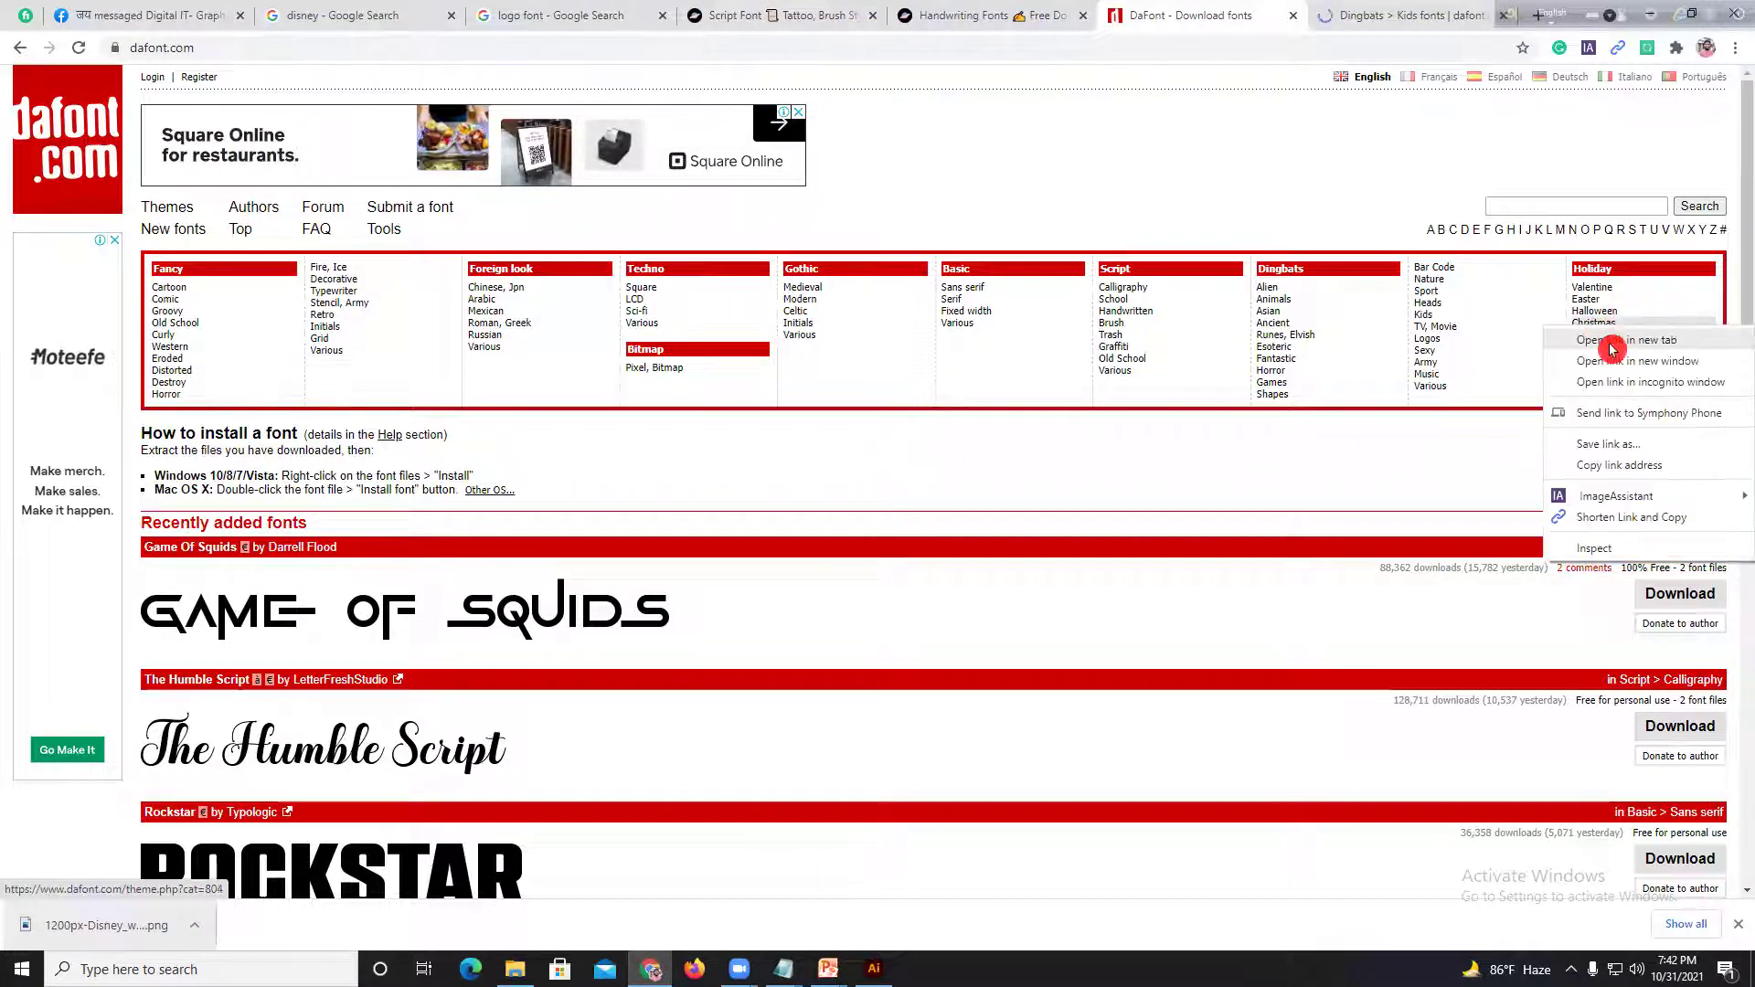
left_click(1610, 344)
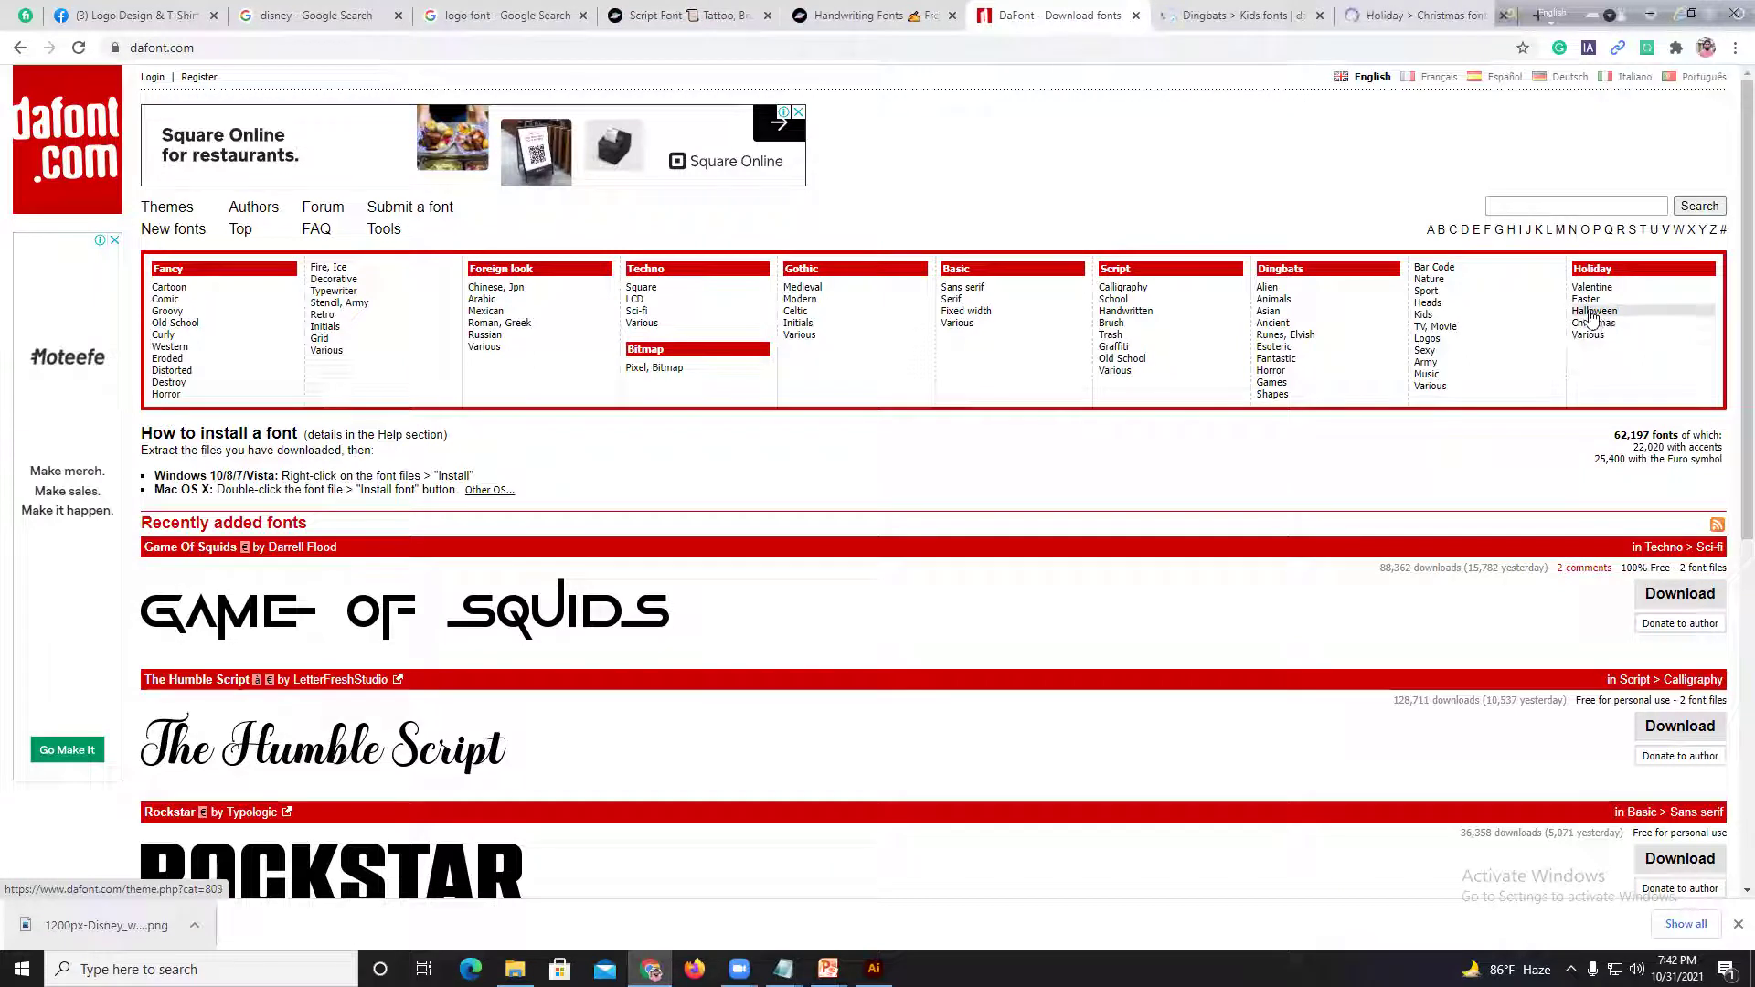
right_click(1592, 315)
left_click(1603, 333)
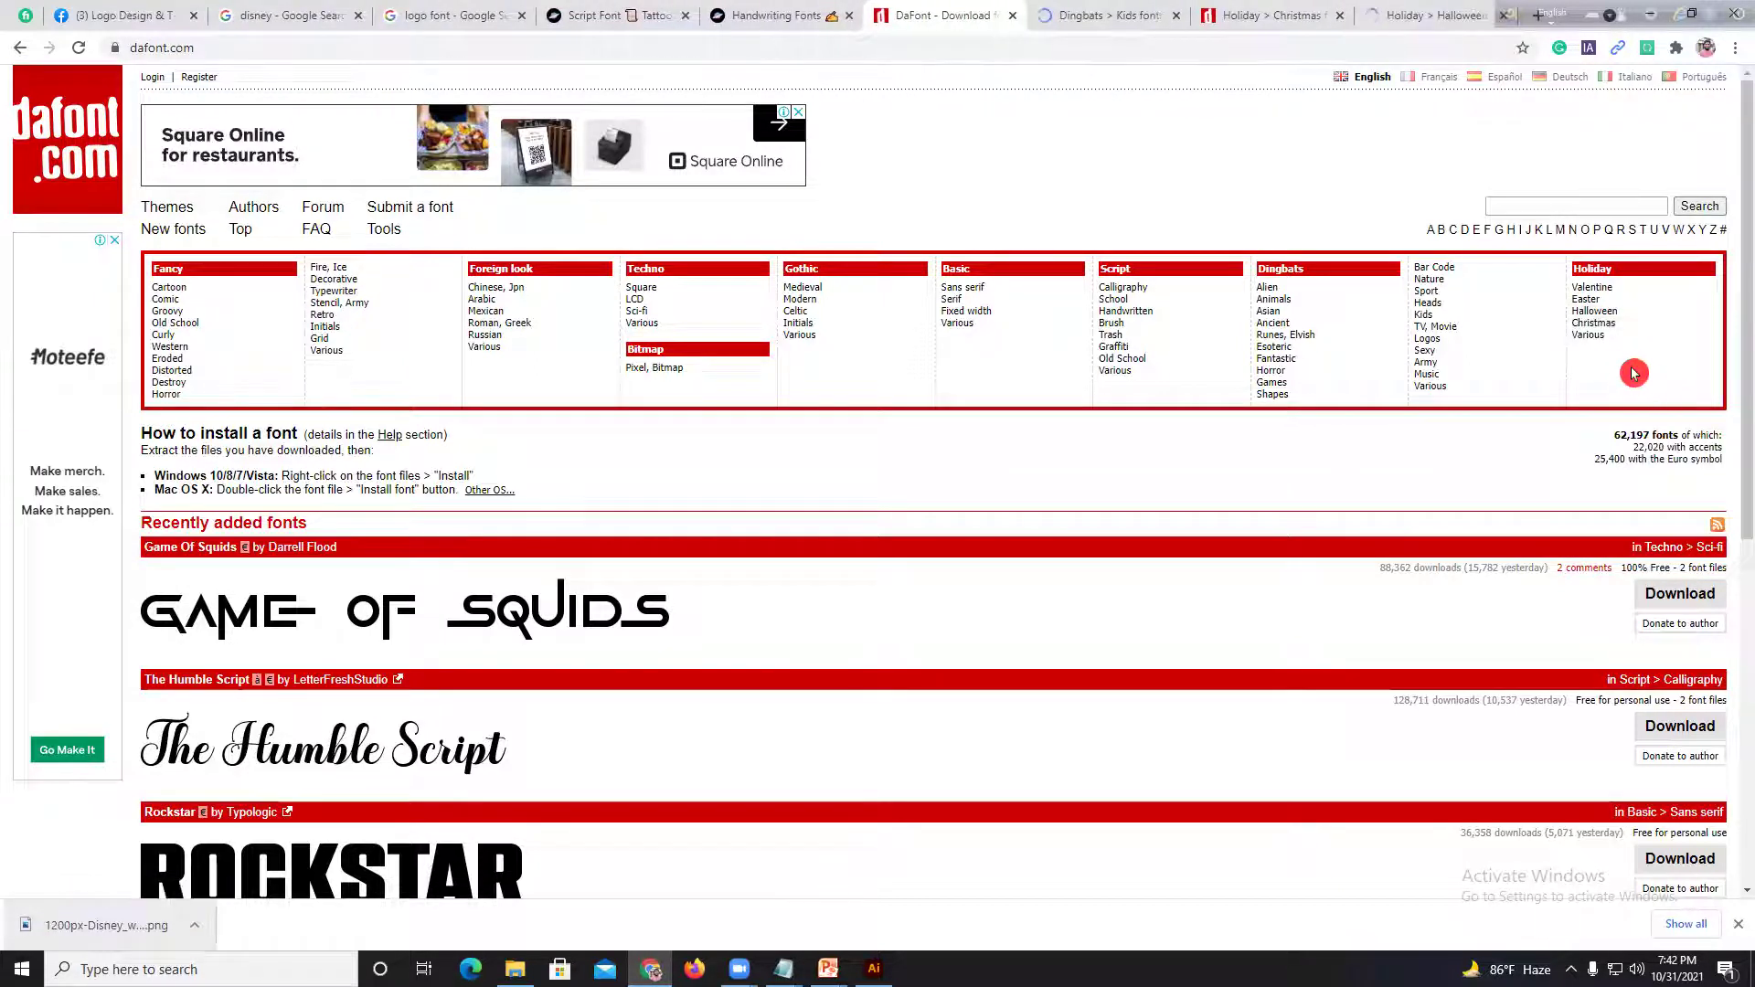
right_click(1582, 301)
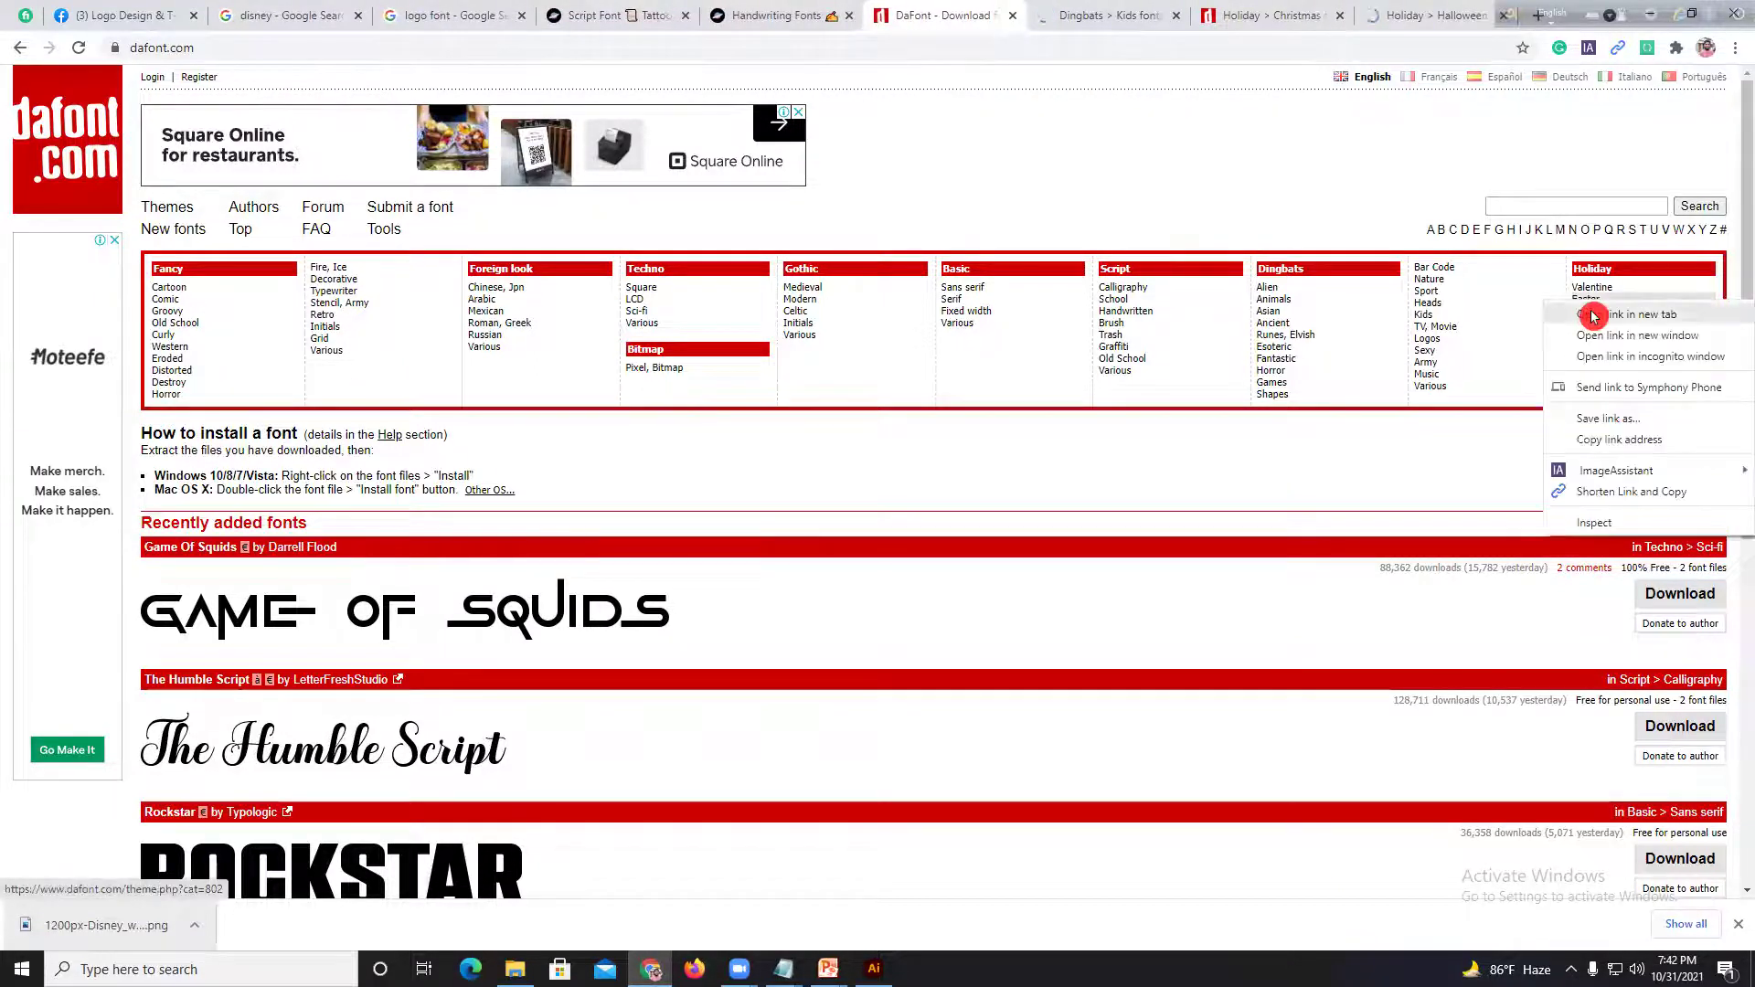
left_click(1598, 317)
Step: Switch to the Holiday > Halloween page and examine its themed fonts down towards the end of the list
left_click(1277, 14)
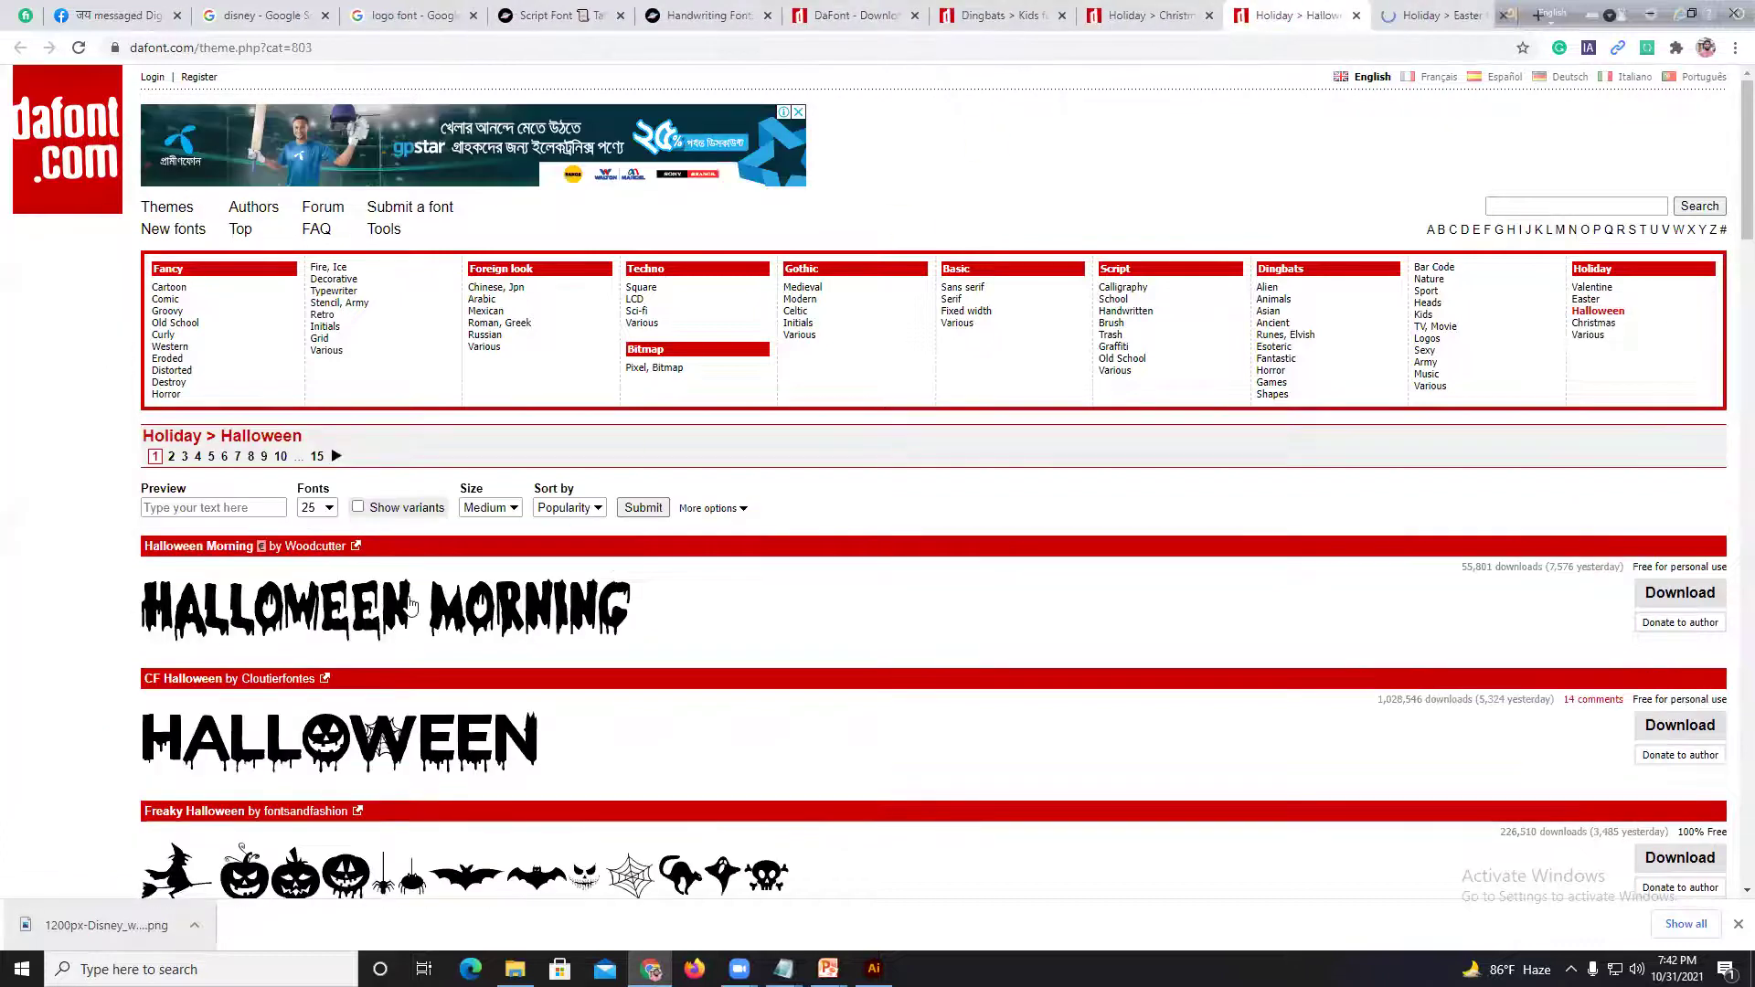
scroll(411, 605, "down", 16)
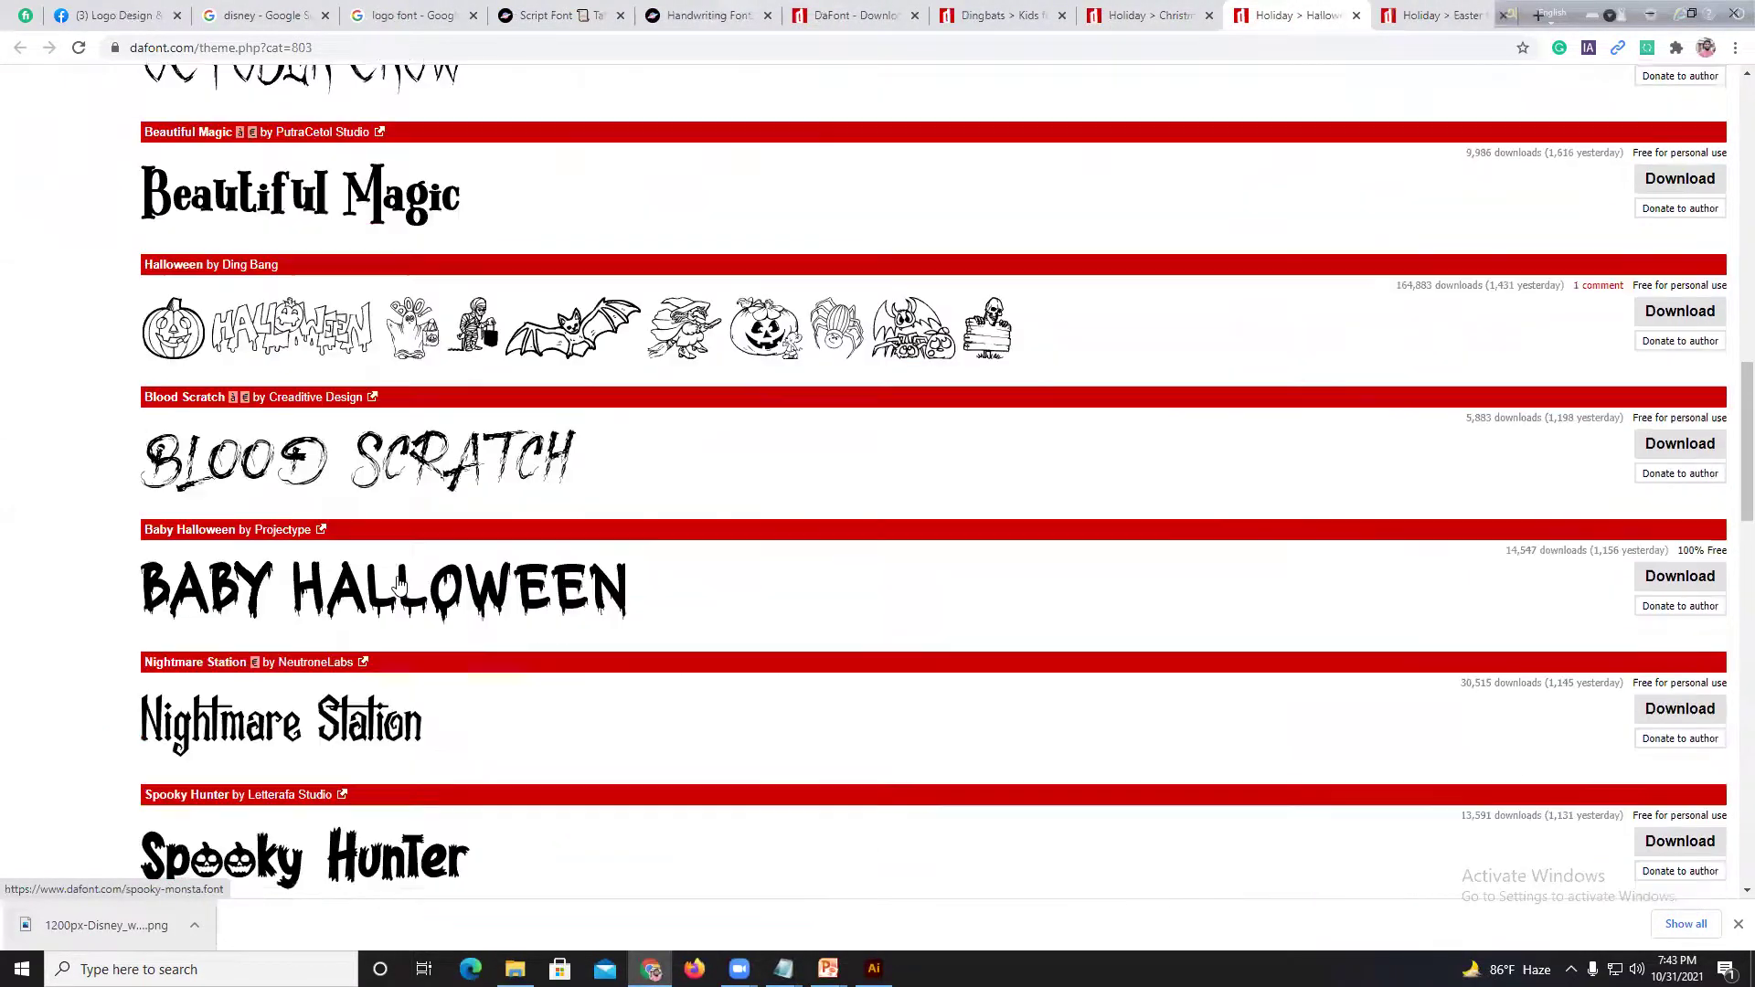
scroll(400, 583, "down", 16)
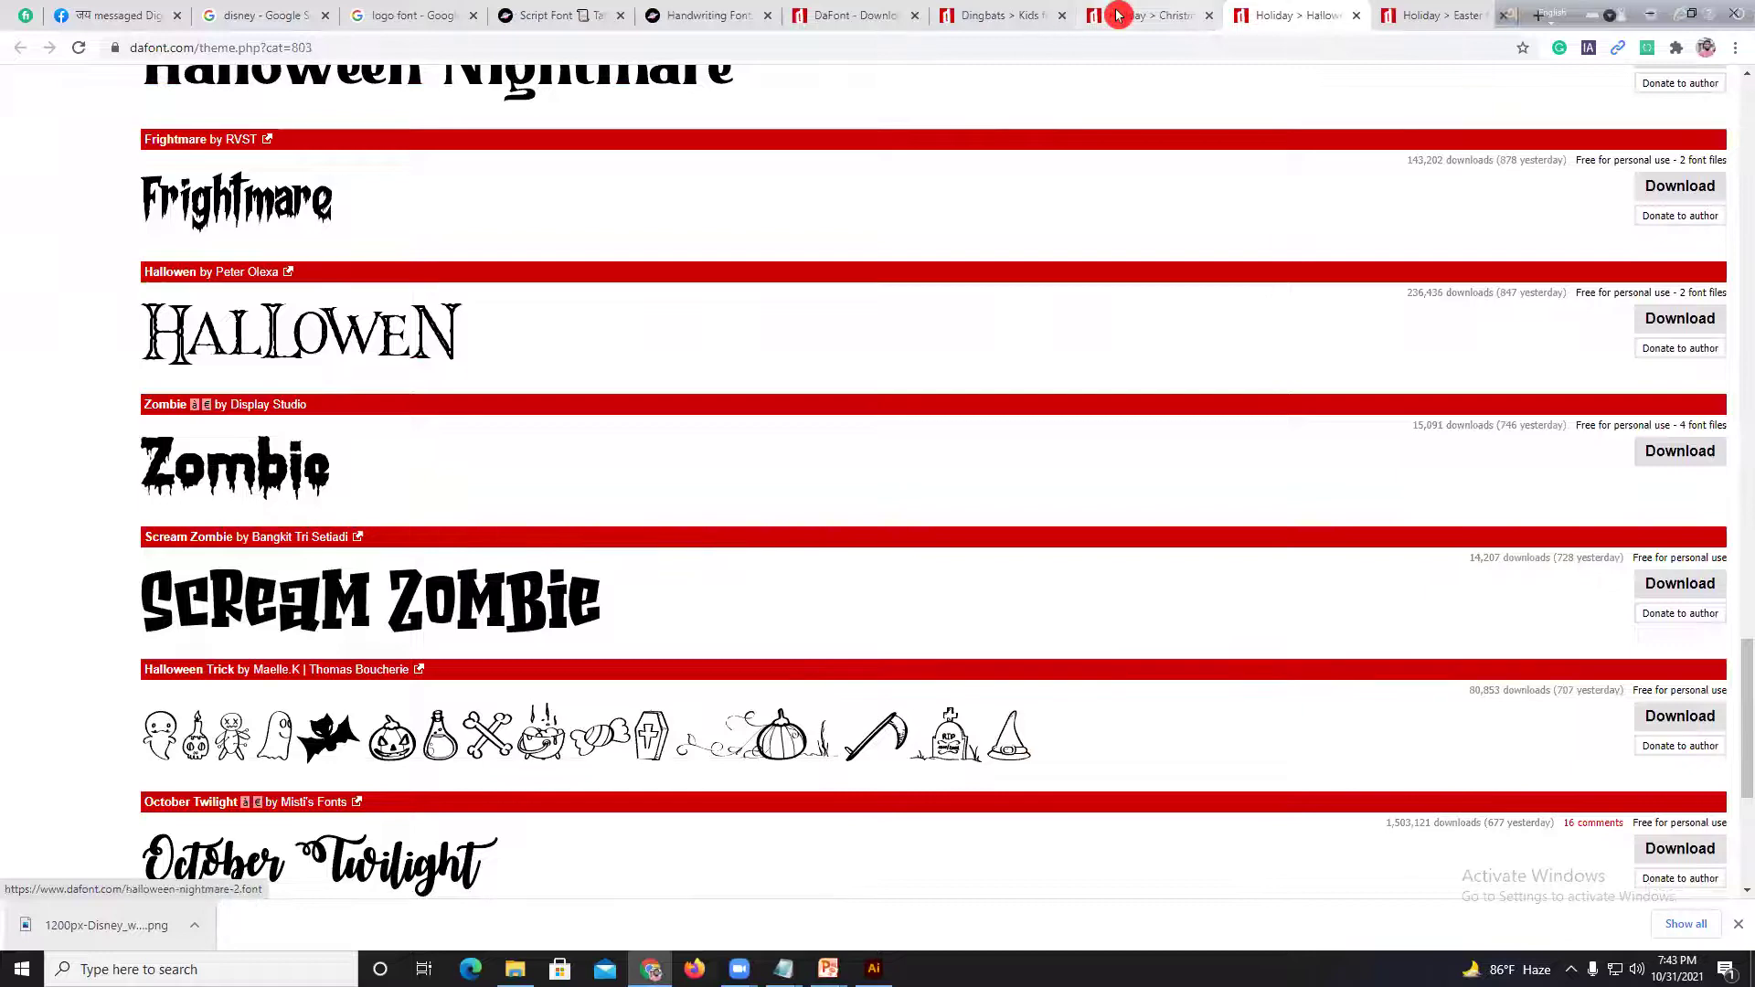
Step: Switch to the Holiday > Christmas page and examine its festive fonts down to the end of the list
left_click(1116, 14)
scroll(435, 690, "down", 9)
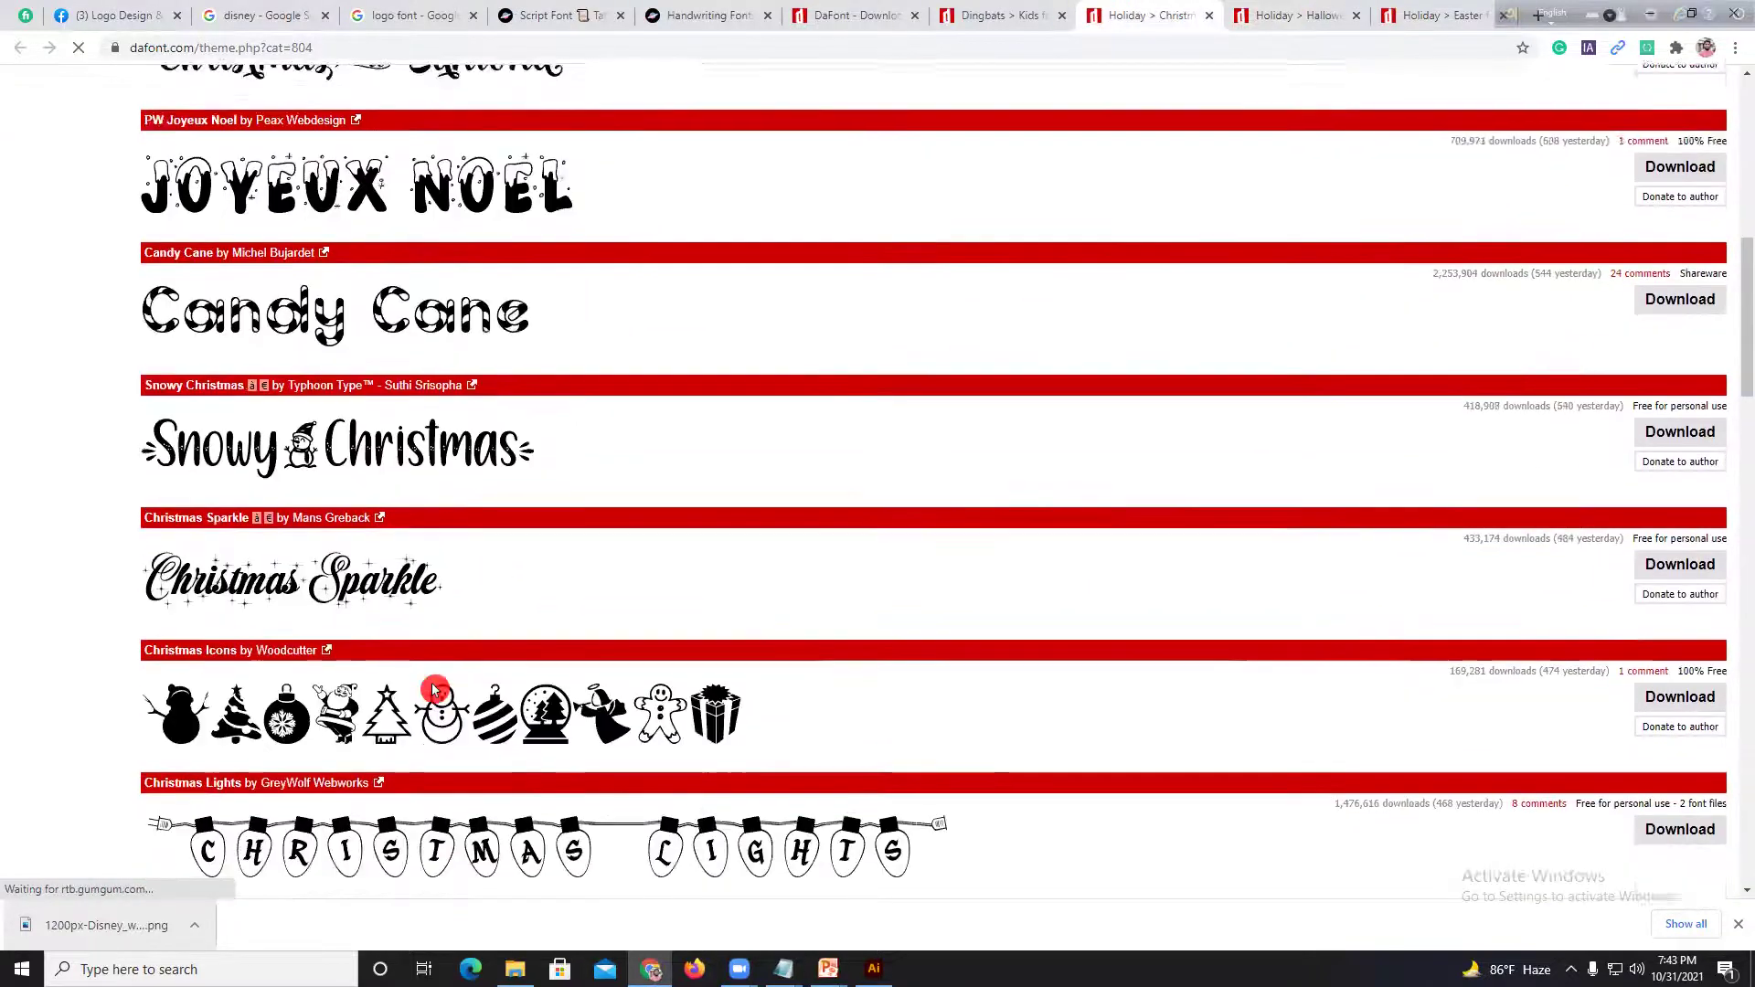
scroll(435, 690, "down", 20)
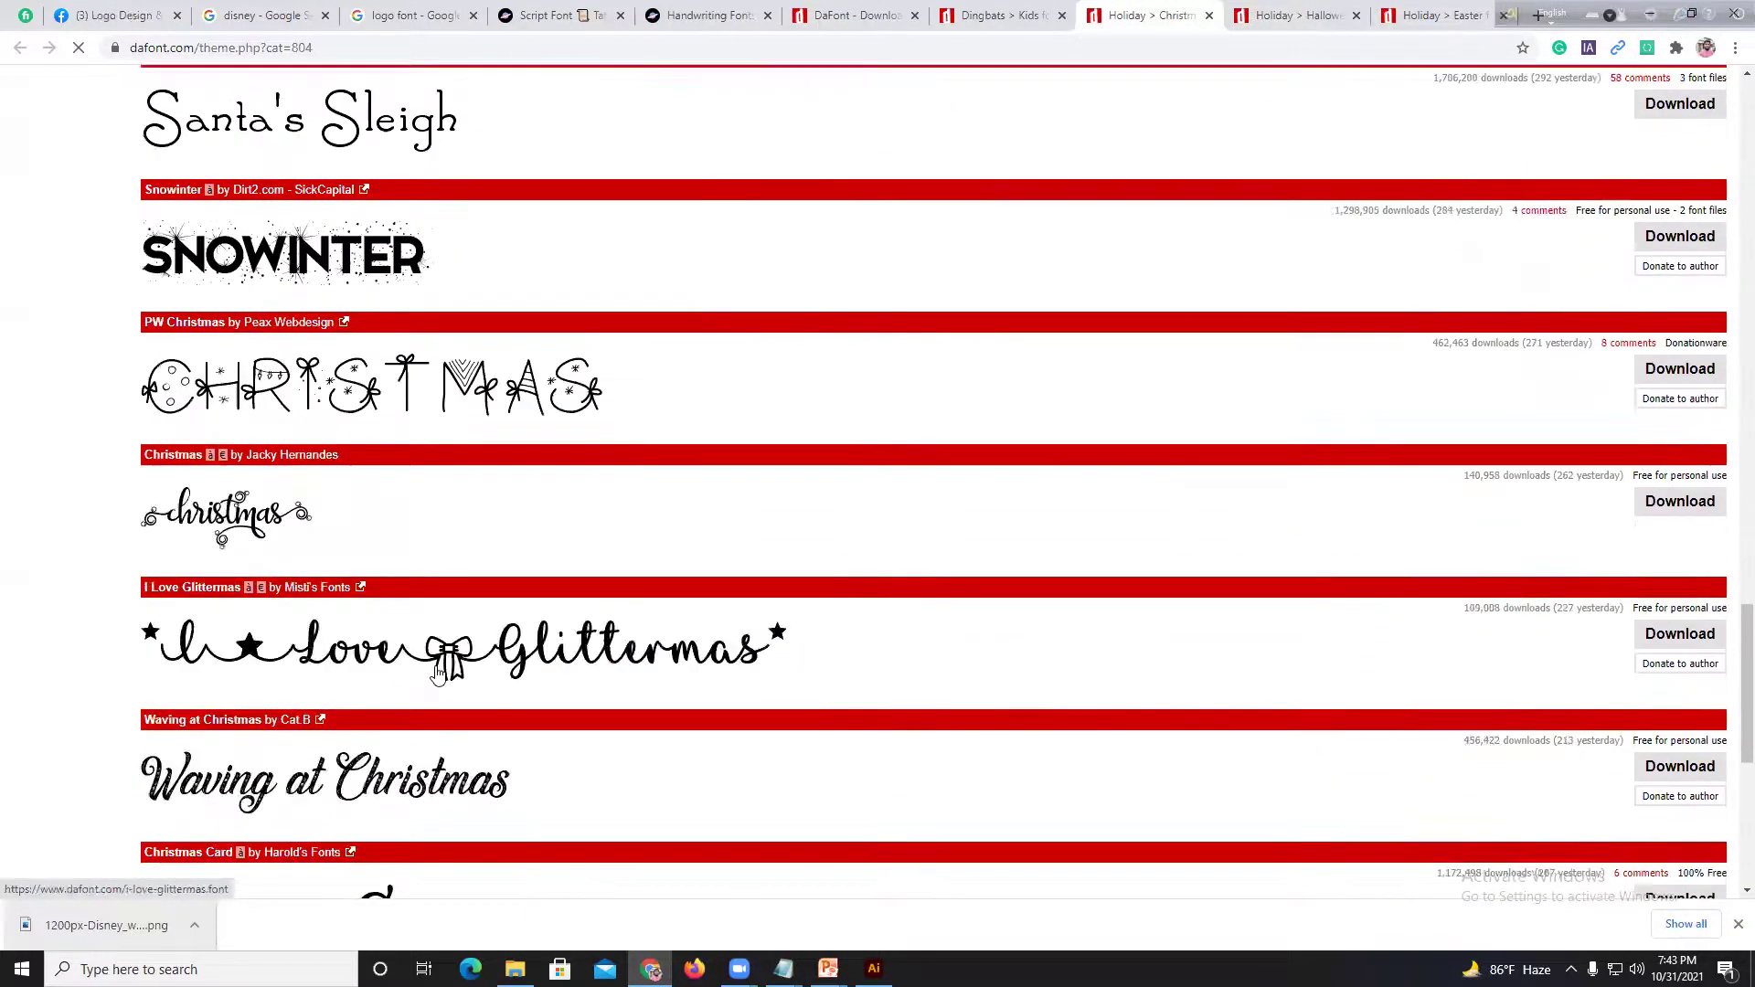
scroll(437, 672, "down", 7)
scroll(422, 690, "up", 3)
left_click(12, 496)
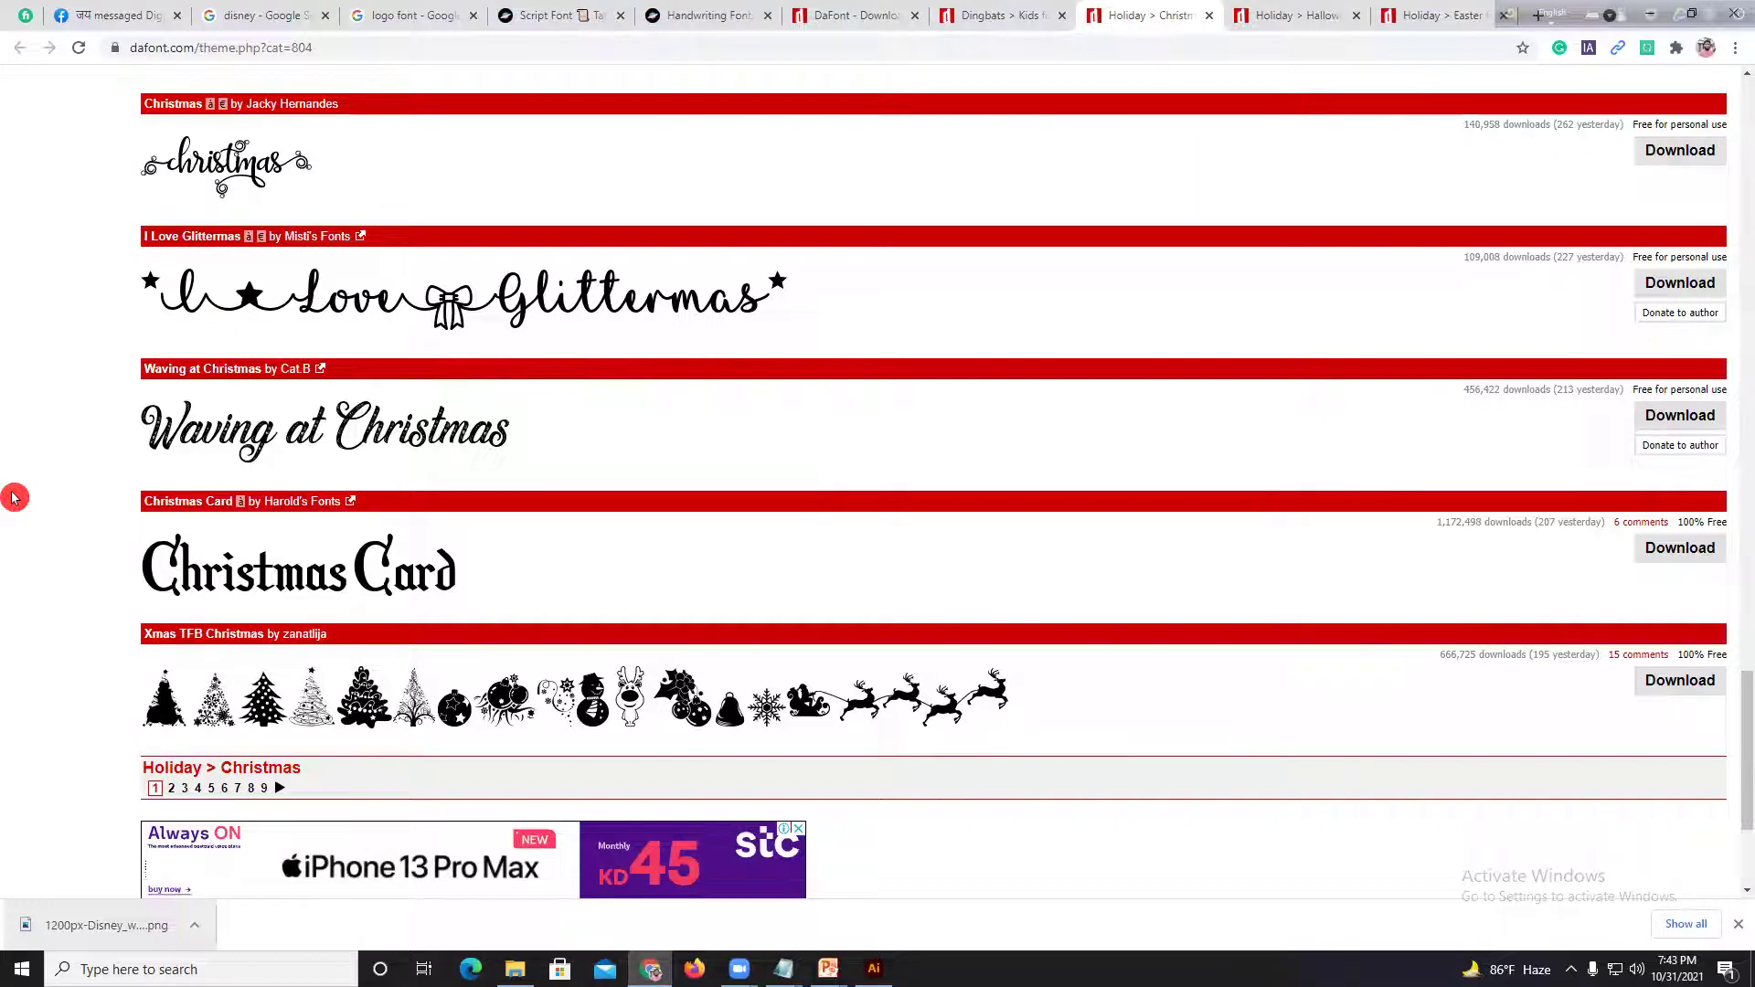
scroll(14, 497, "up", 3)
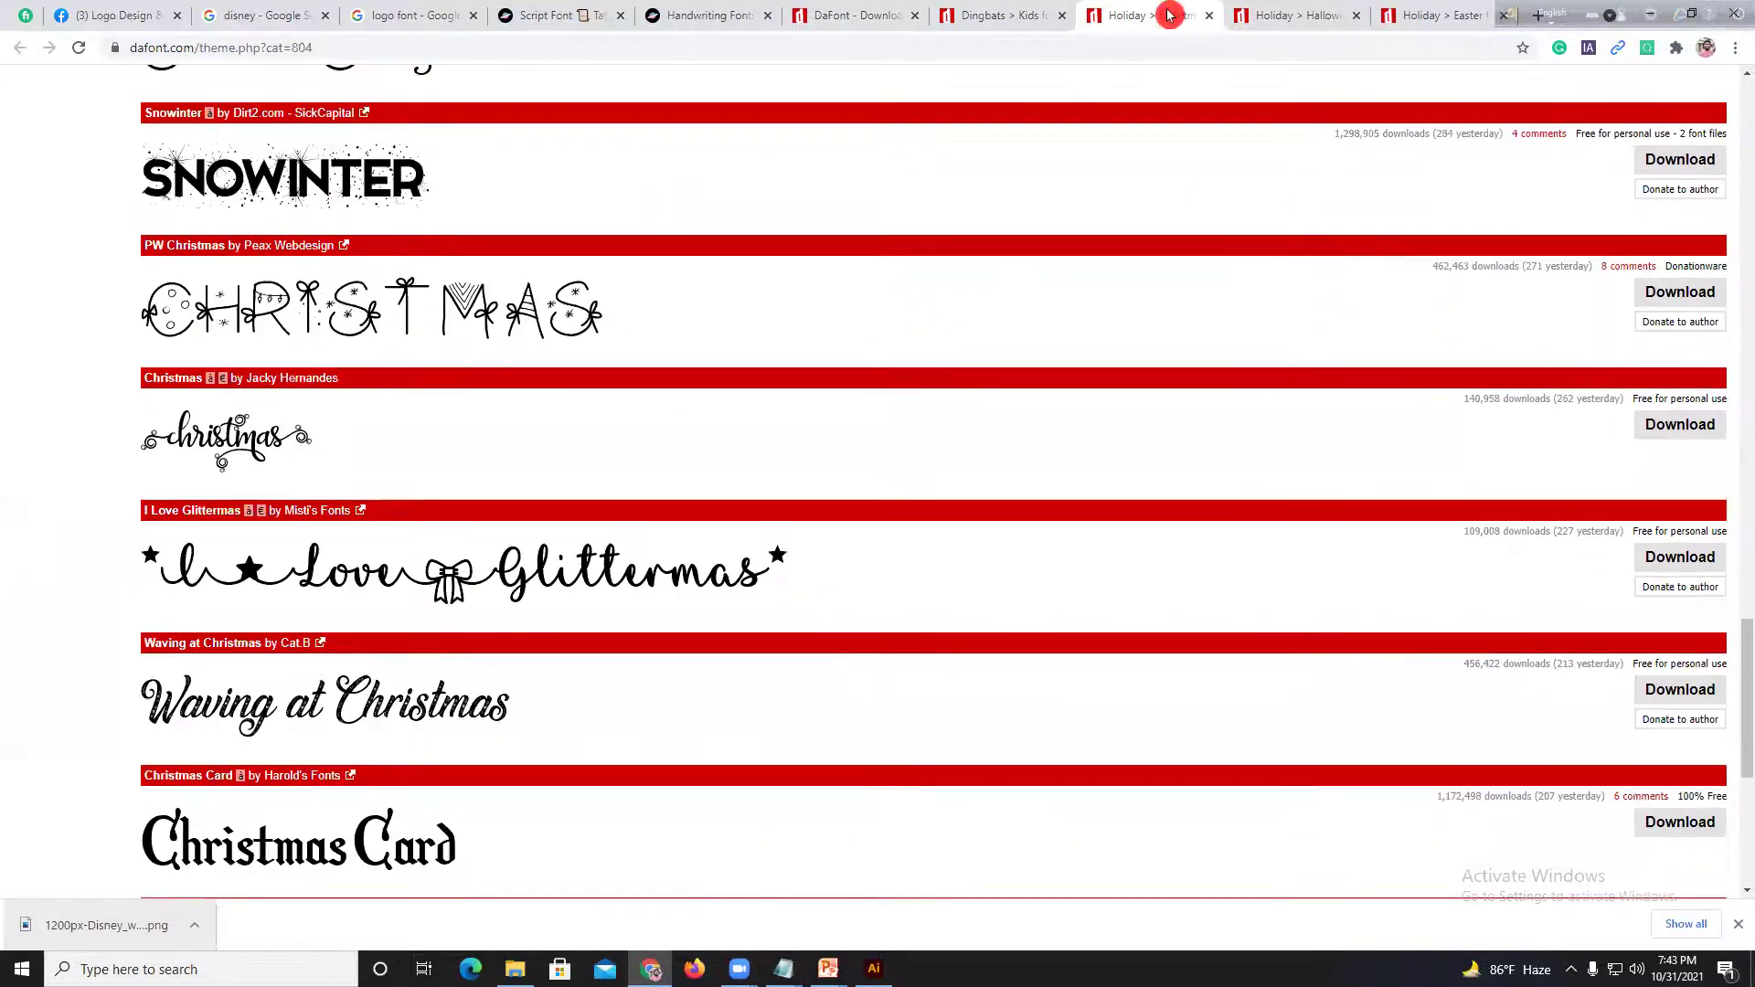
Step: Switch to the Dingbats > Kids page and examine its picture fonts down to the end of the list
left_click(1279, 16)
scroll(1133, 434, "up", 3)
left_click(976, 15)
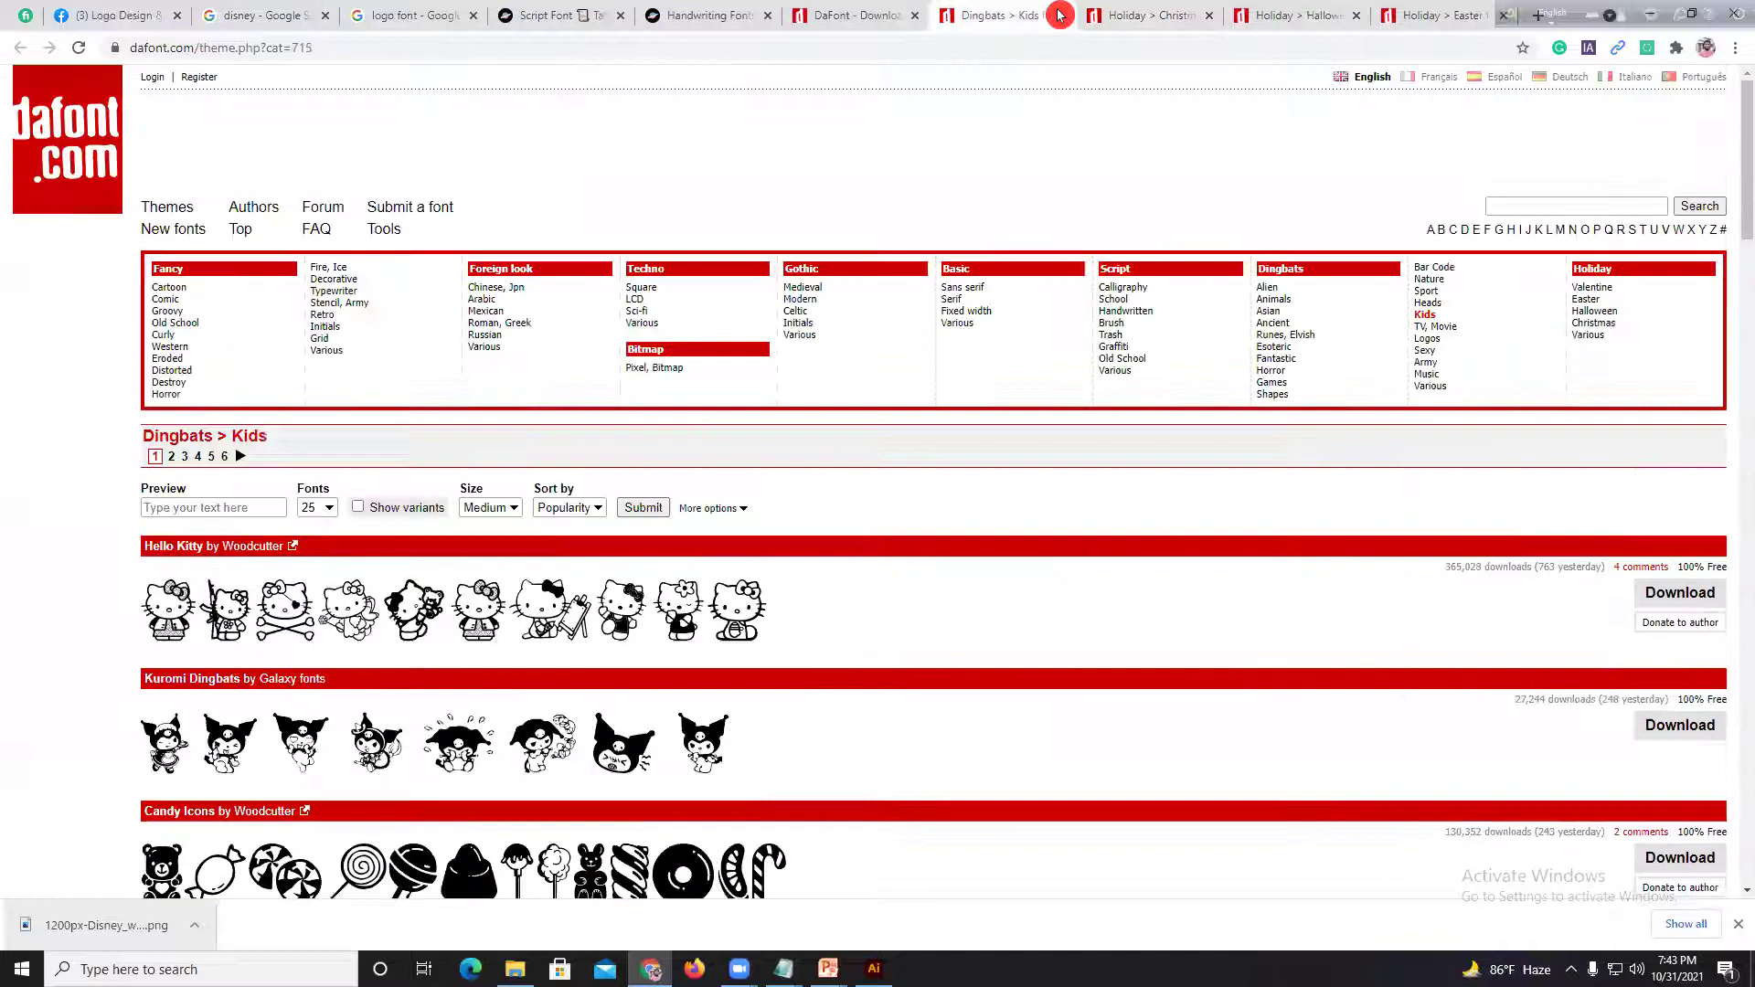
scroll(1029, 420, "down", 5)
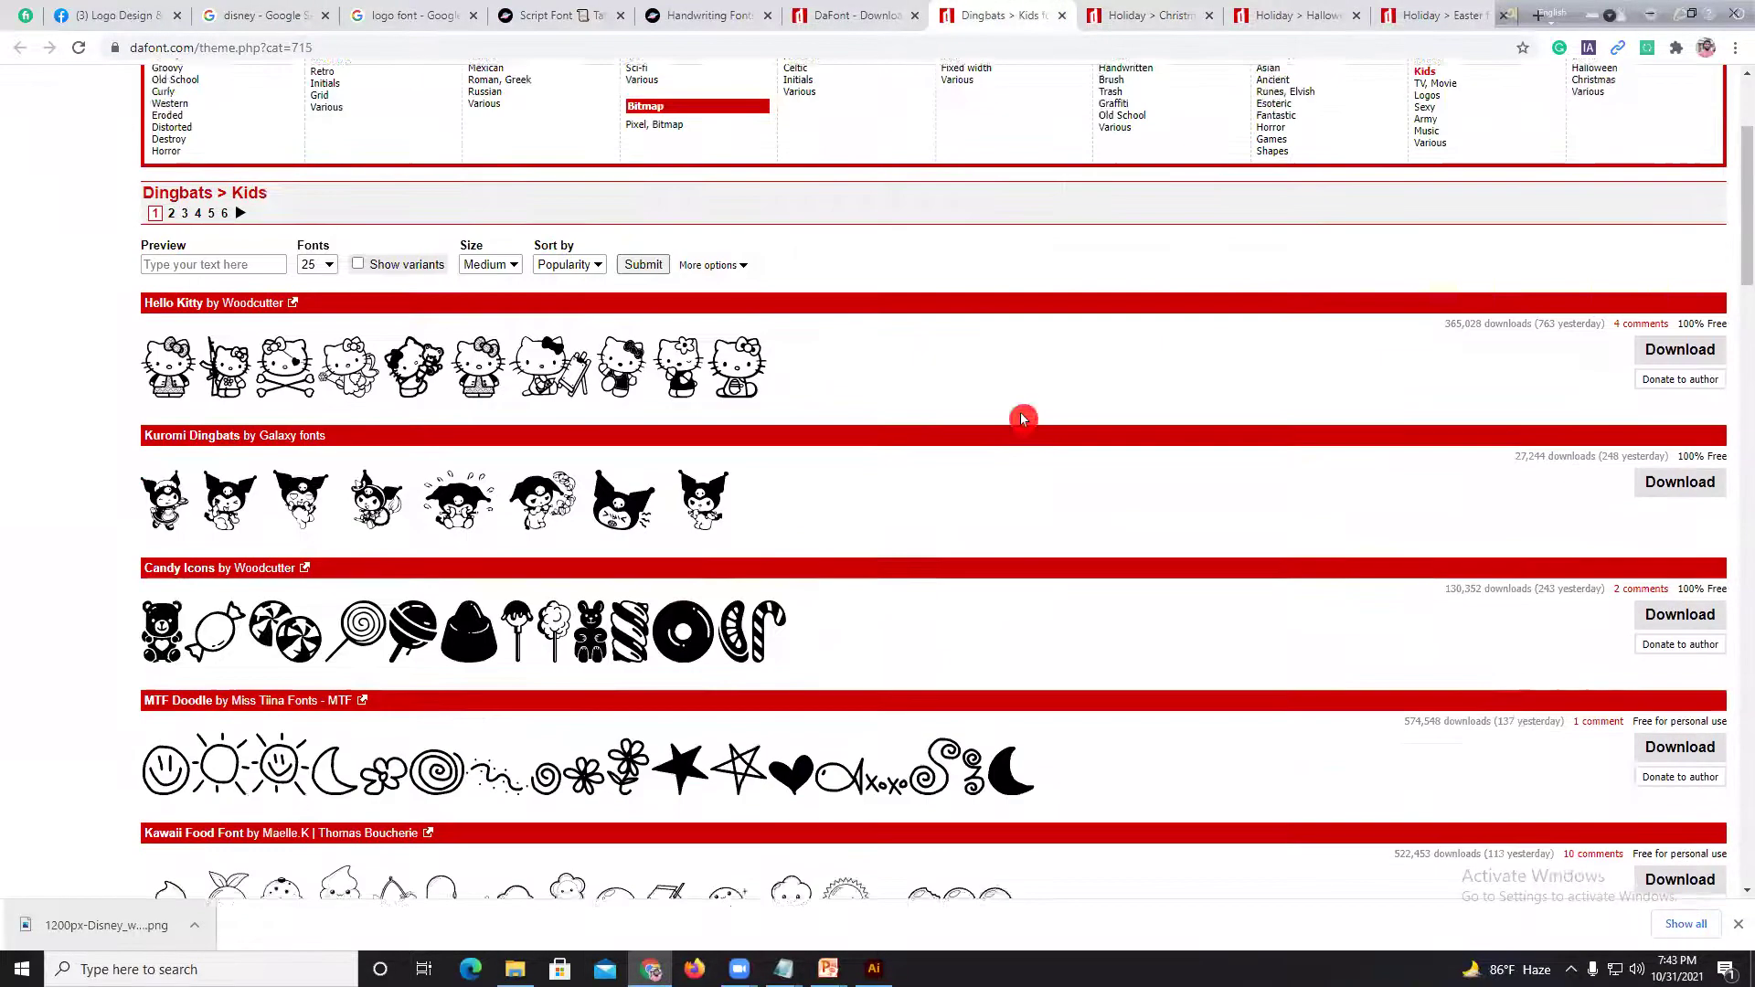
scroll(321, 372, "up", 5)
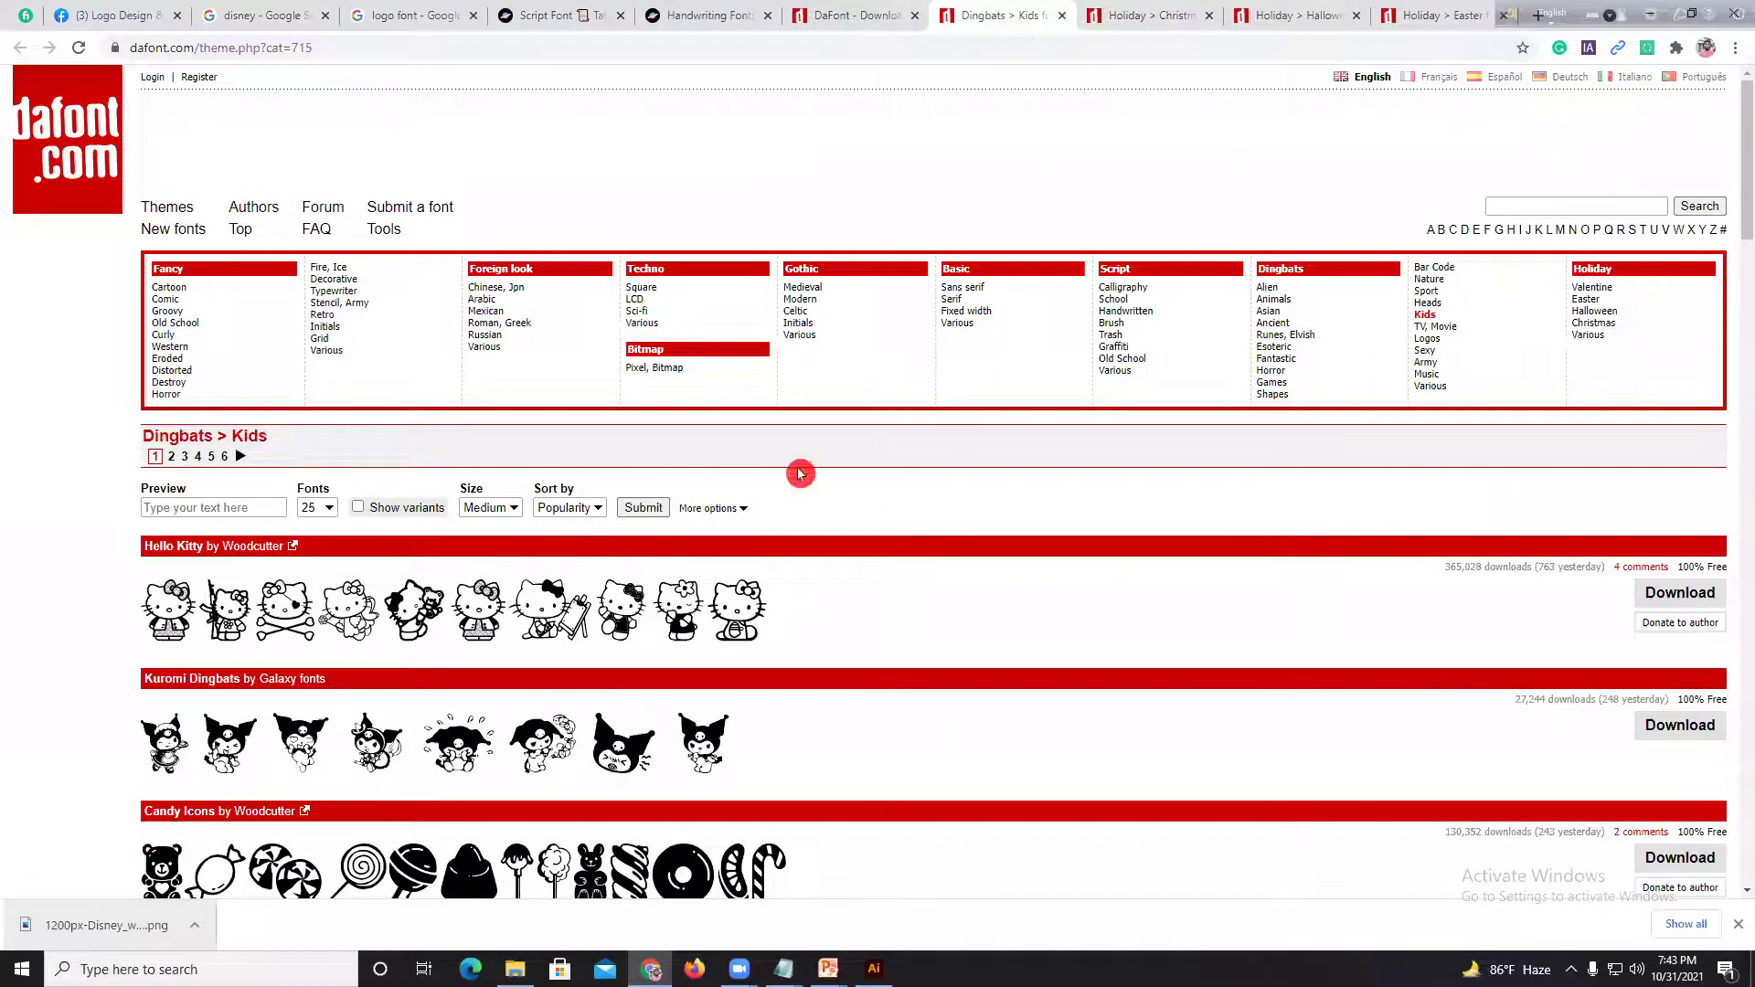
scroll(415, 598, "down", 4)
scroll(408, 586, "down", 10)
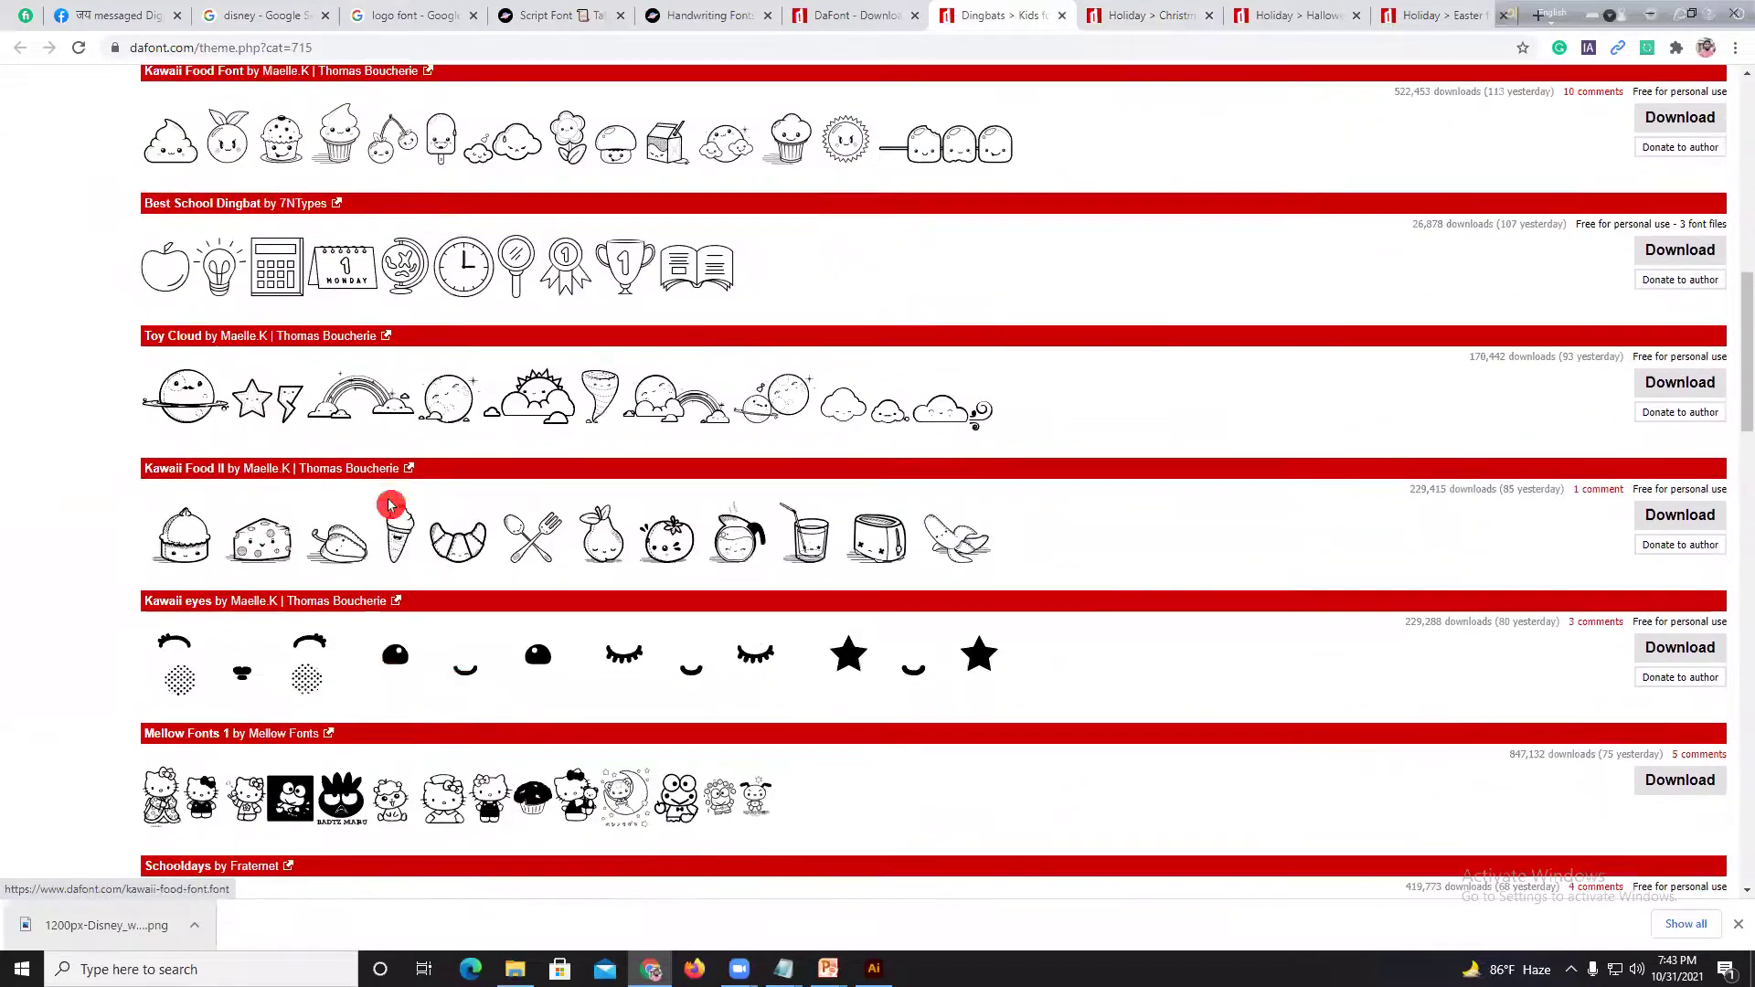
scroll(357, 428, "down", 11)
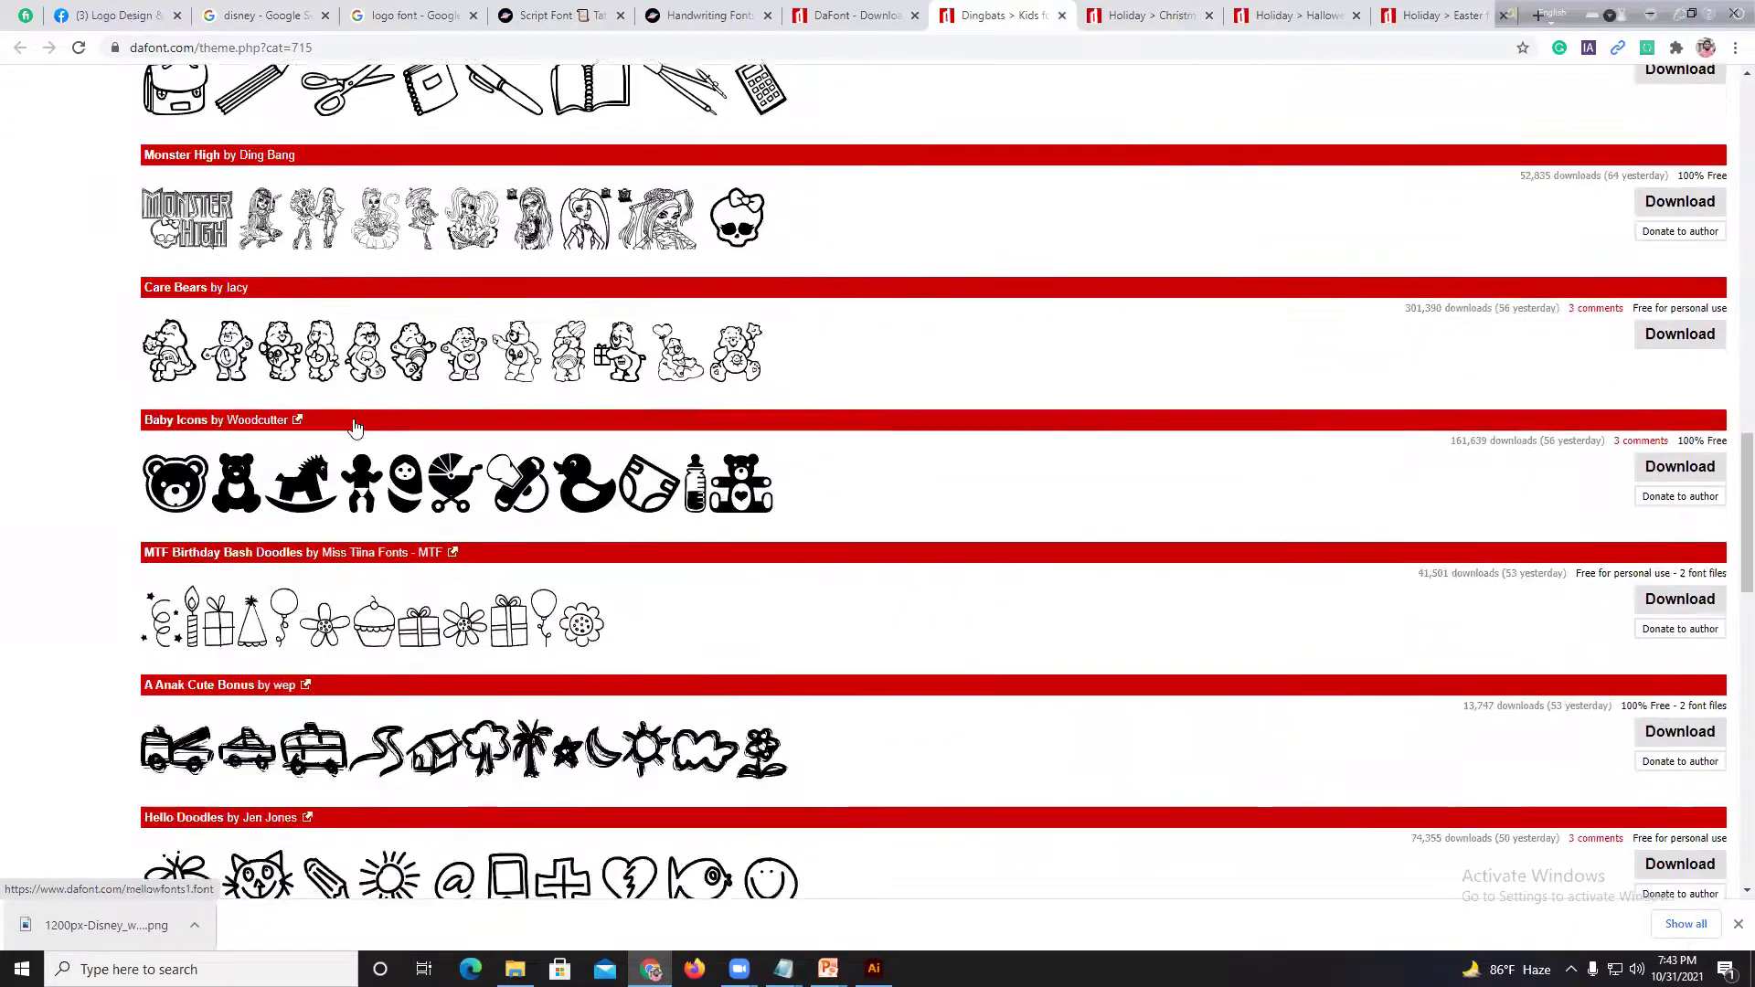
scroll(345, 532, "down", 12)
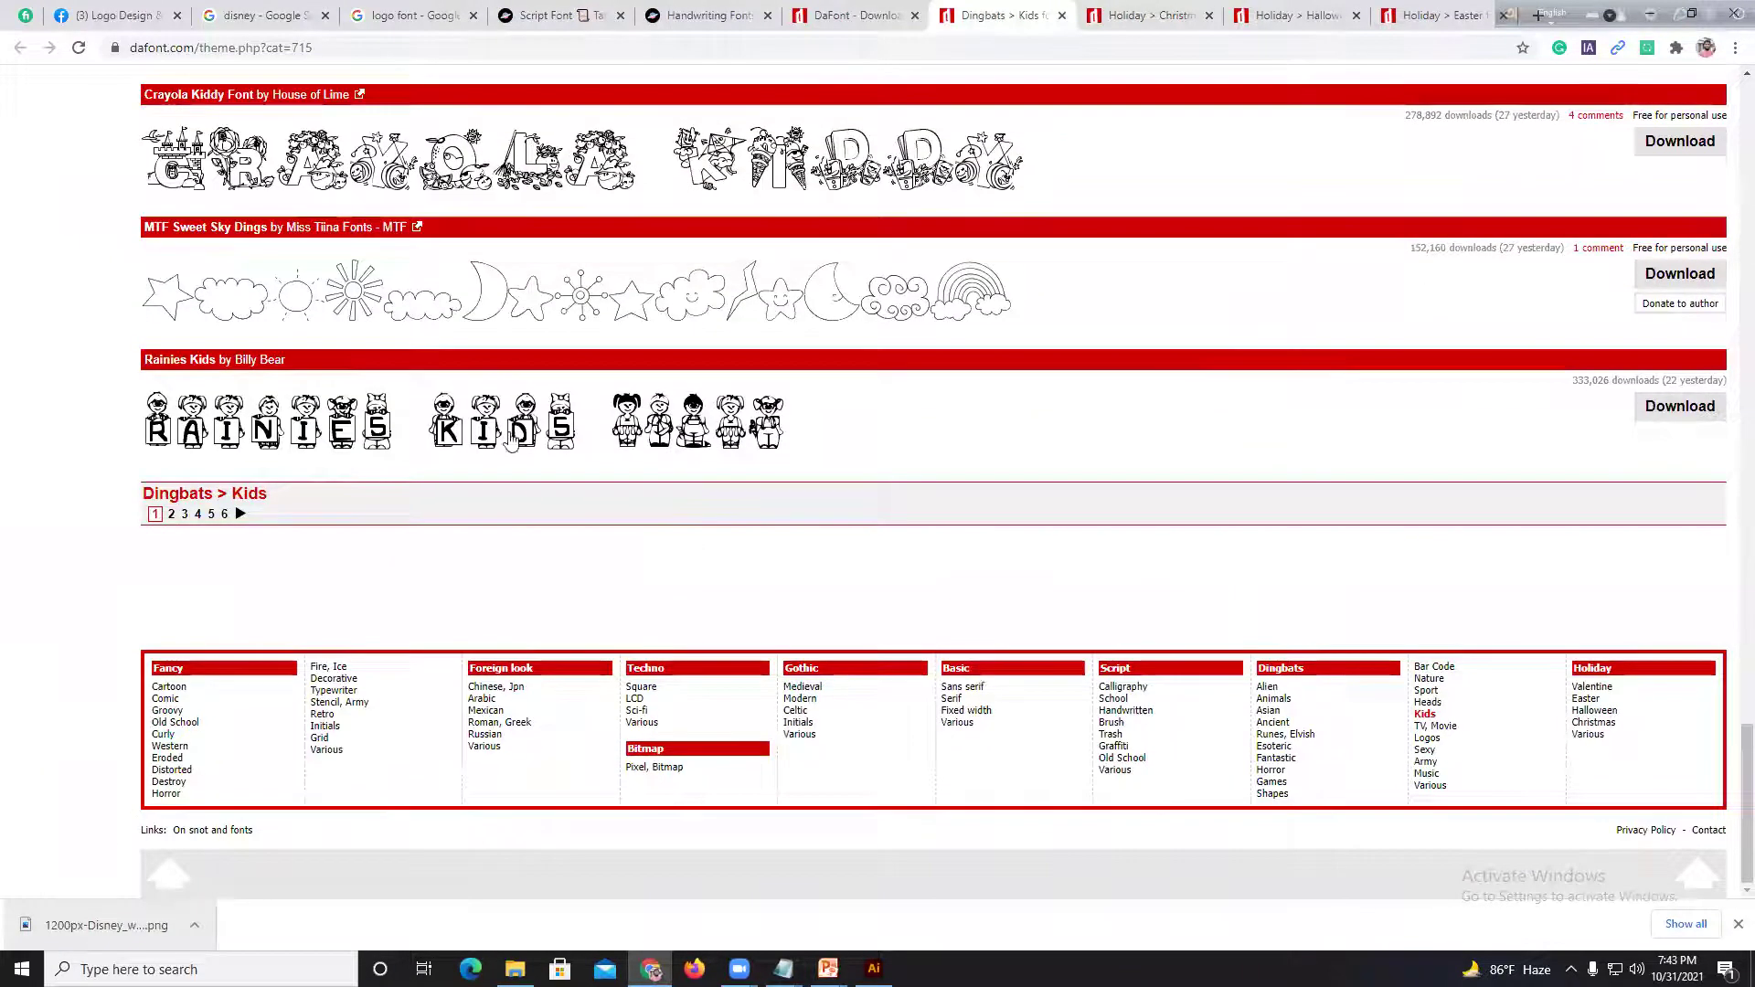
Step: Close all open DaFont tabs, including the Dingbats Kids and Holiday category pages
left_click(1062, 17)
left_click(1062, 17)
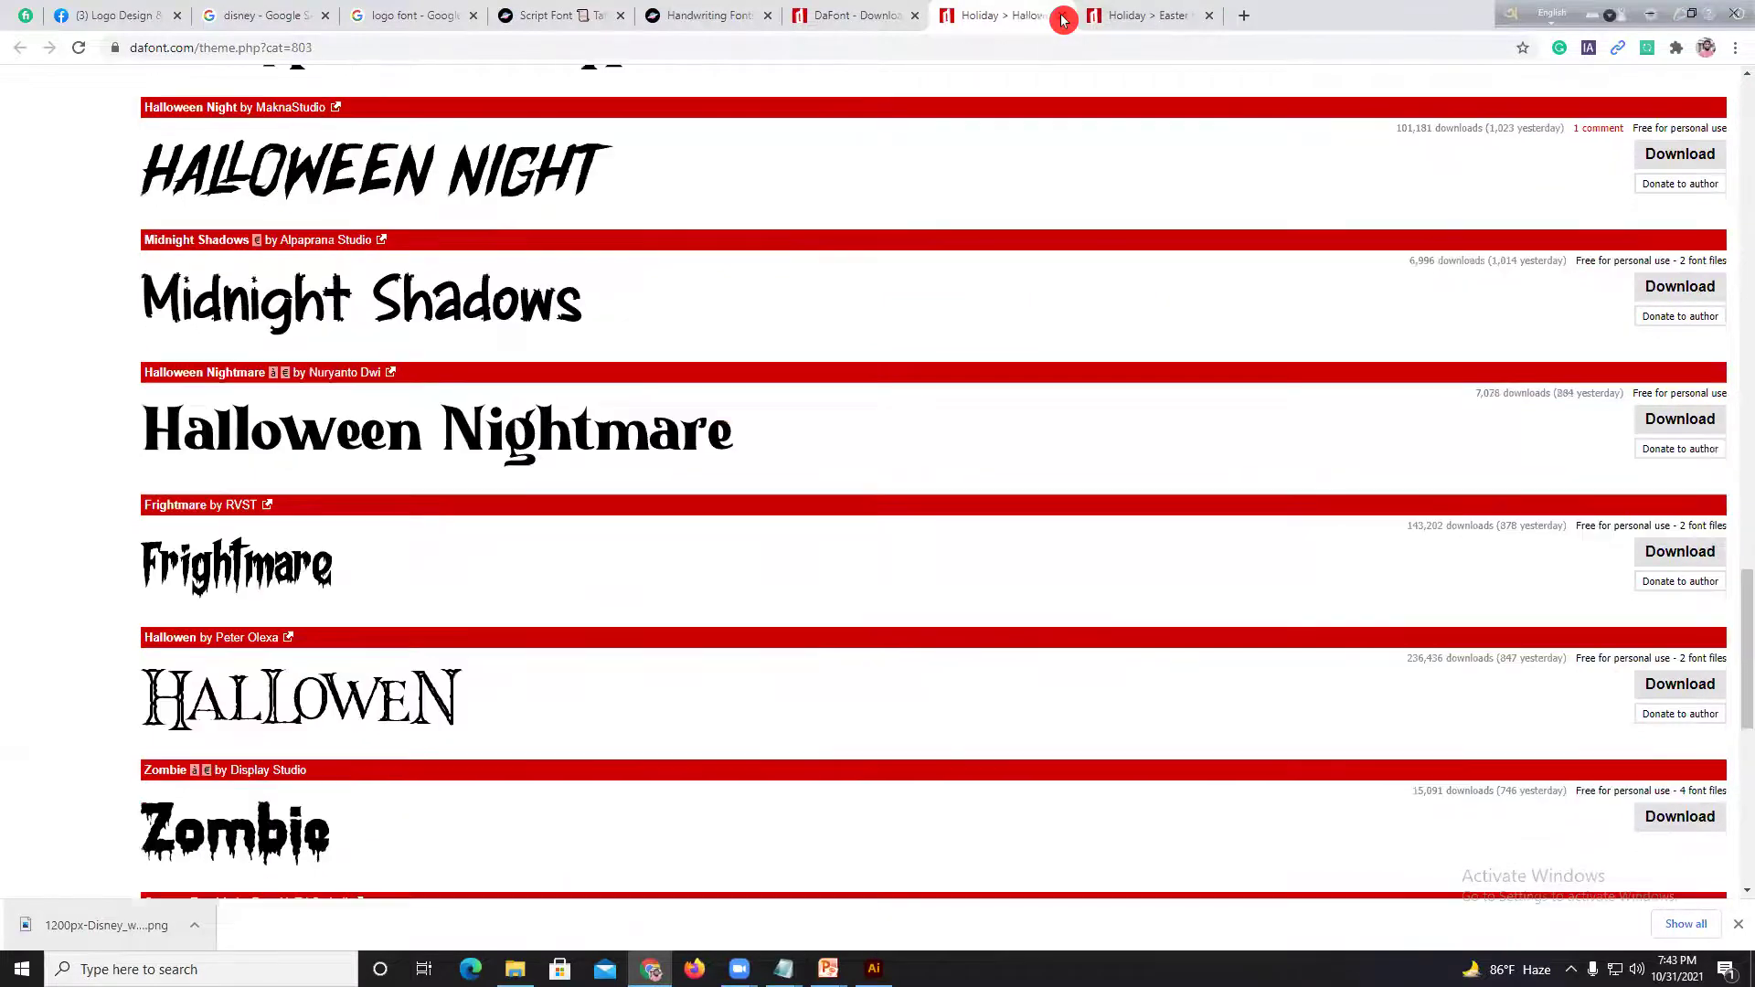
left_click(1062, 16)
left_click(1062, 16)
left_click(1062, 17)
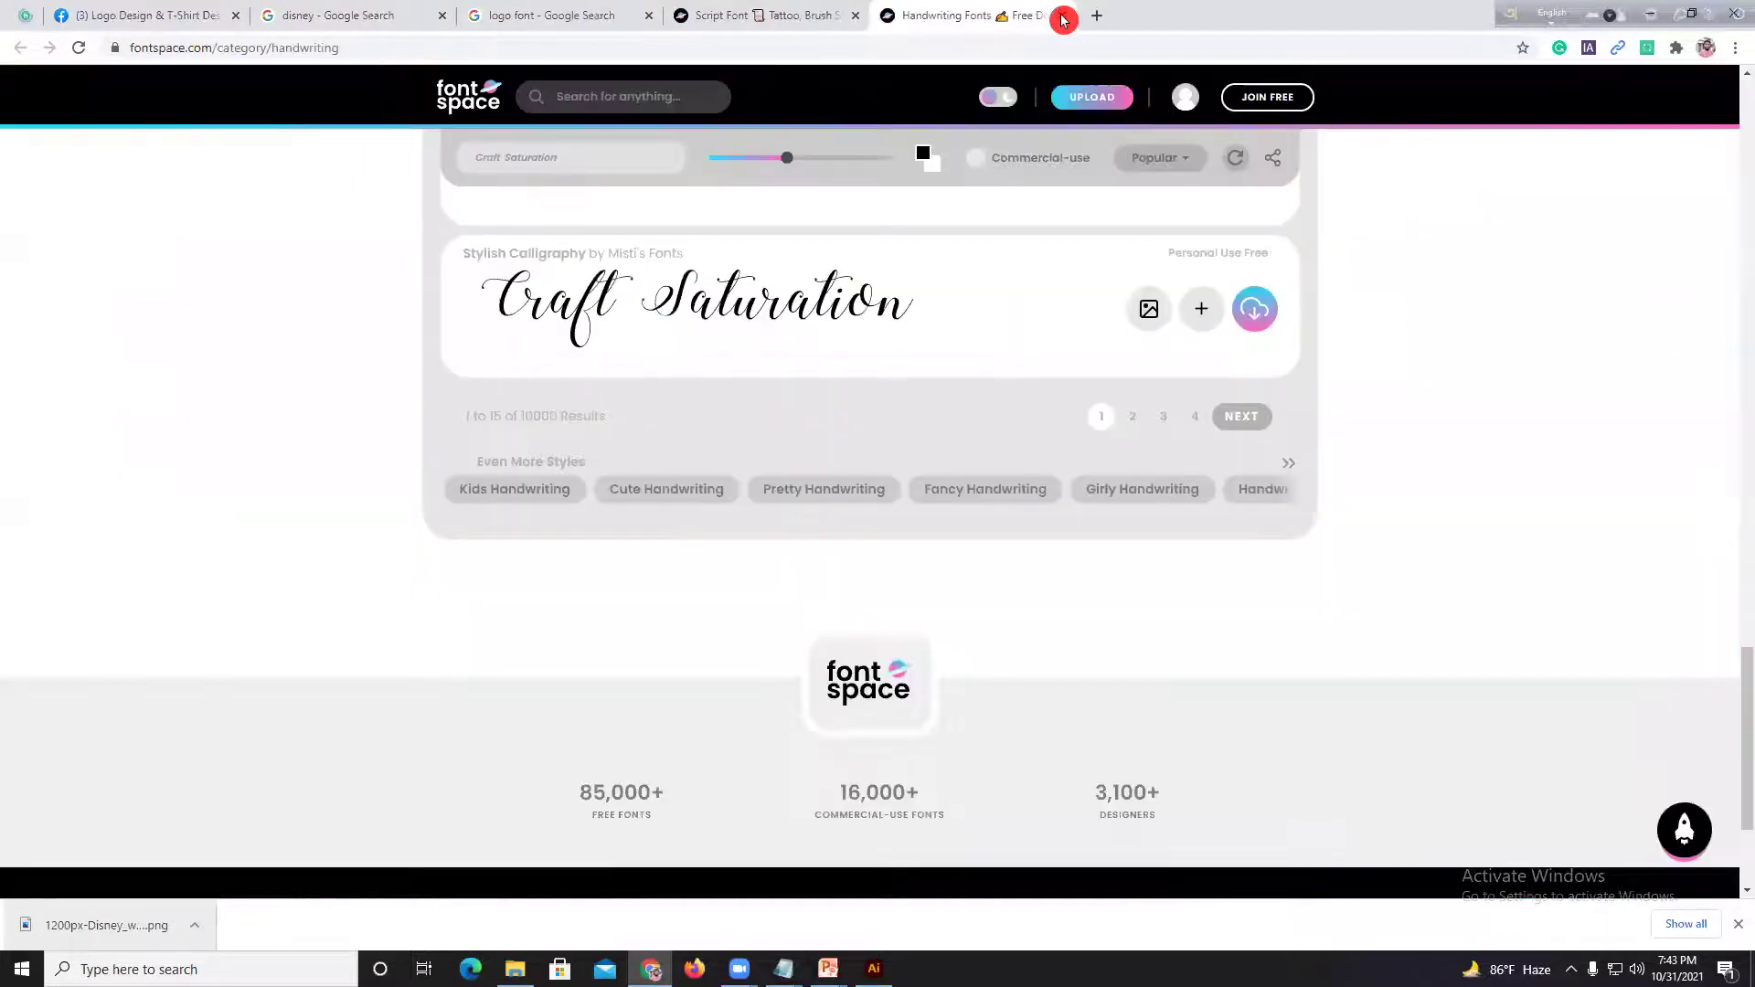
scroll(1570, 308, "up", 7)
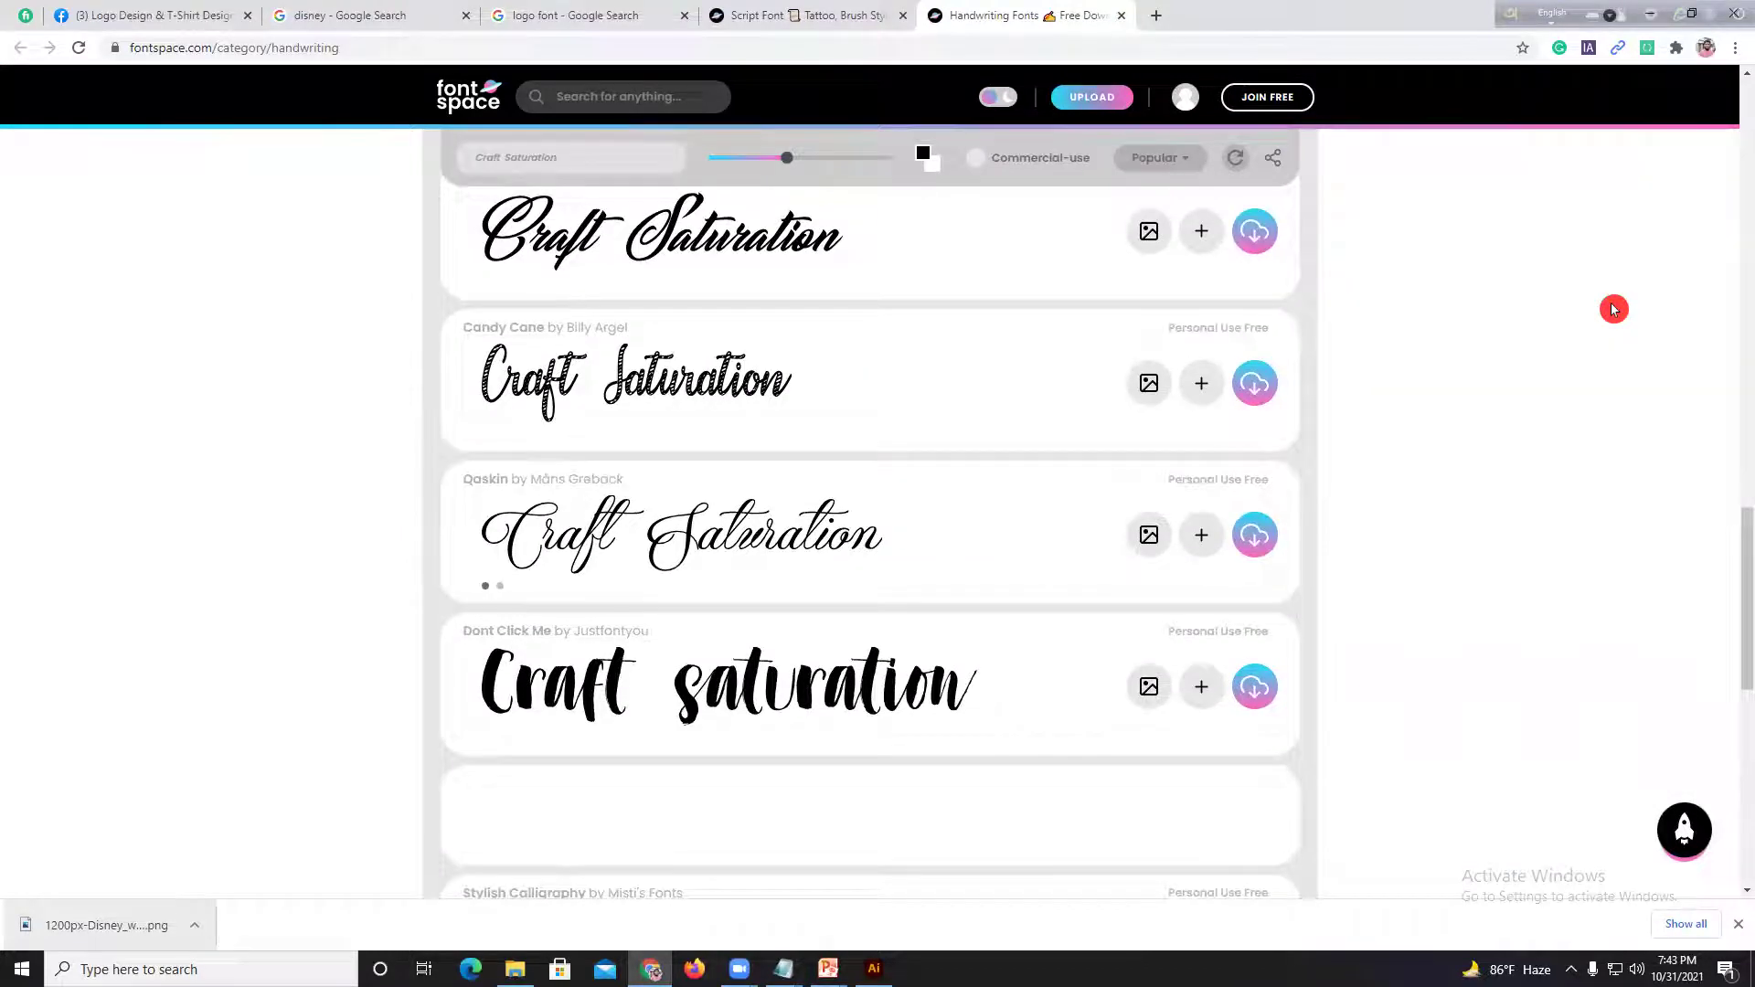
Step: Return to the "logo font" Google search, show its image results and examine the typefaces well down the page
left_click(850, 15)
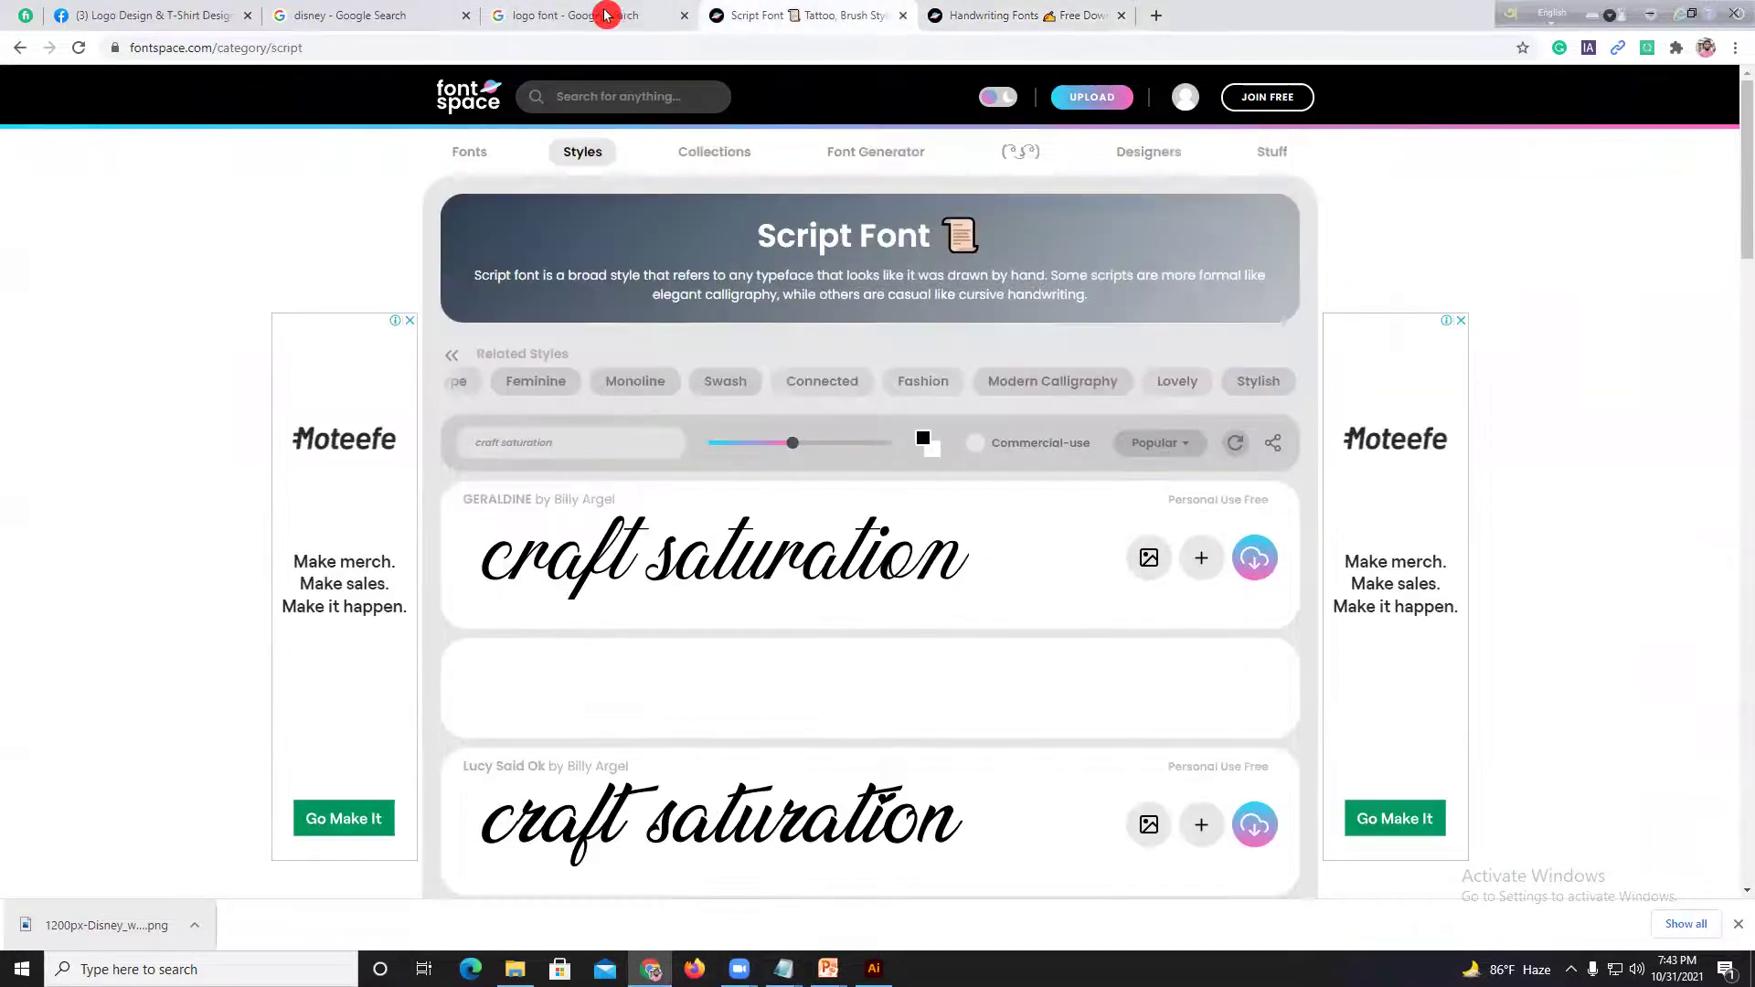
left_click(613, 25)
scroll(1128, 532, "down", 2)
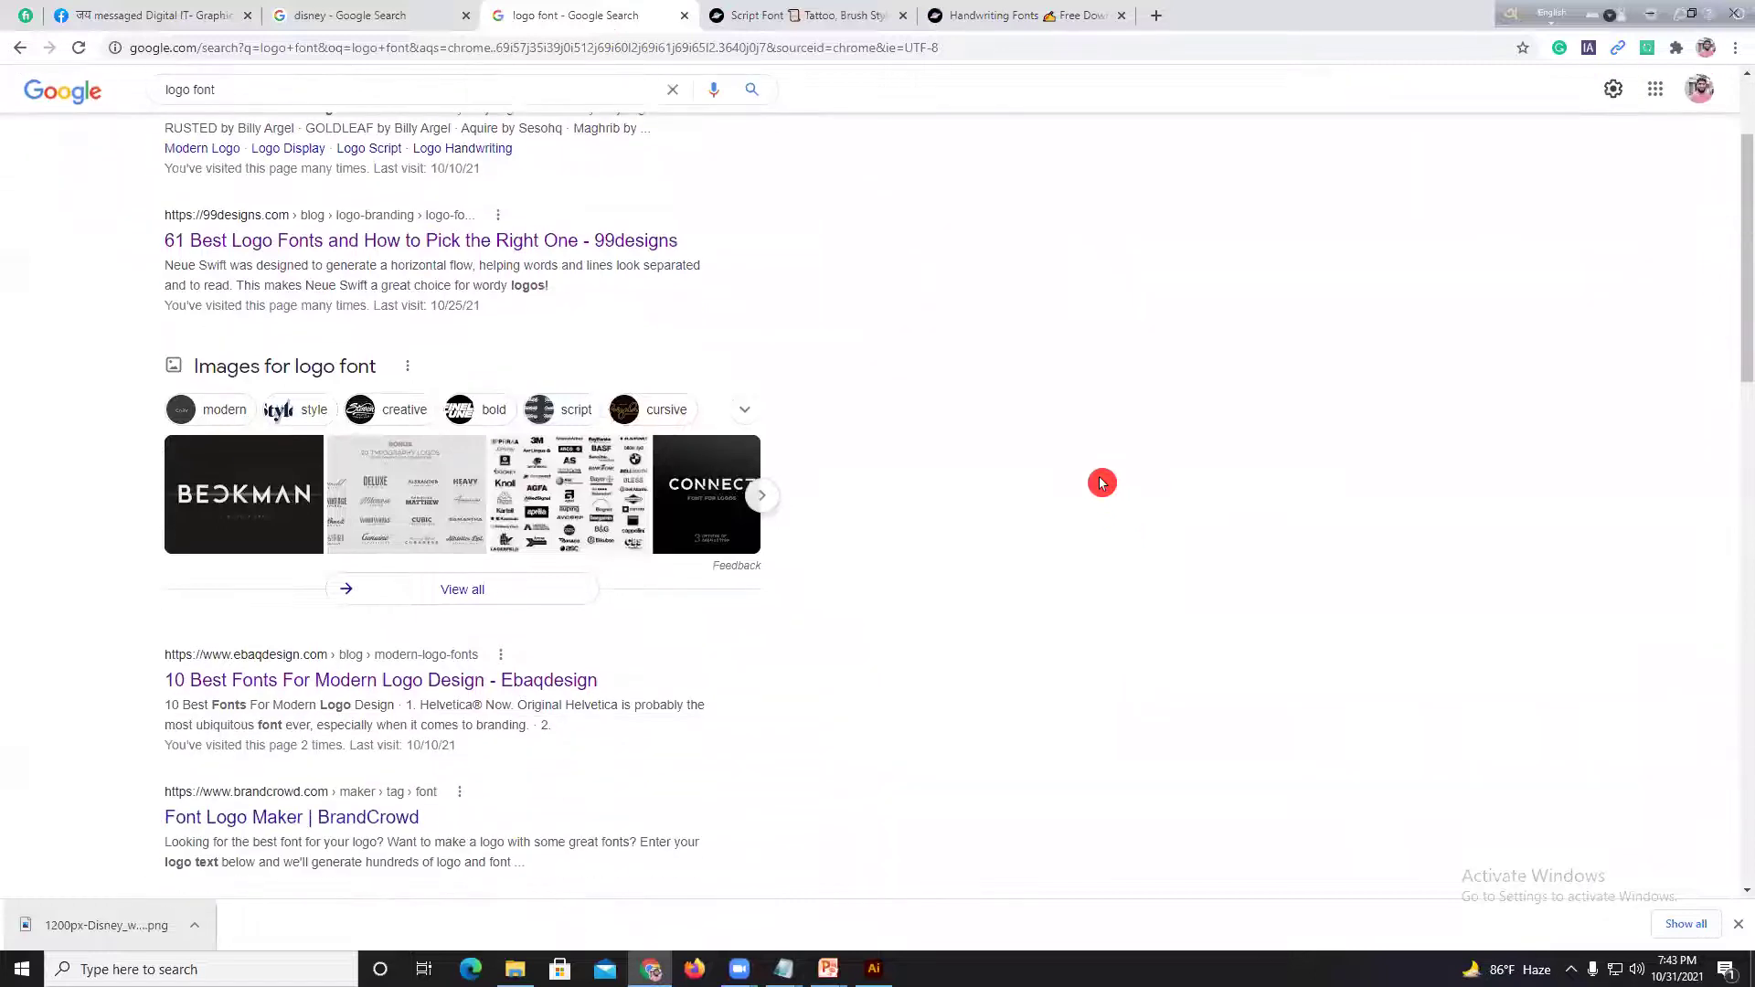
scroll(1101, 483, "up", 1)
scroll(1023, 449, "up", 1)
left_click(249, 172)
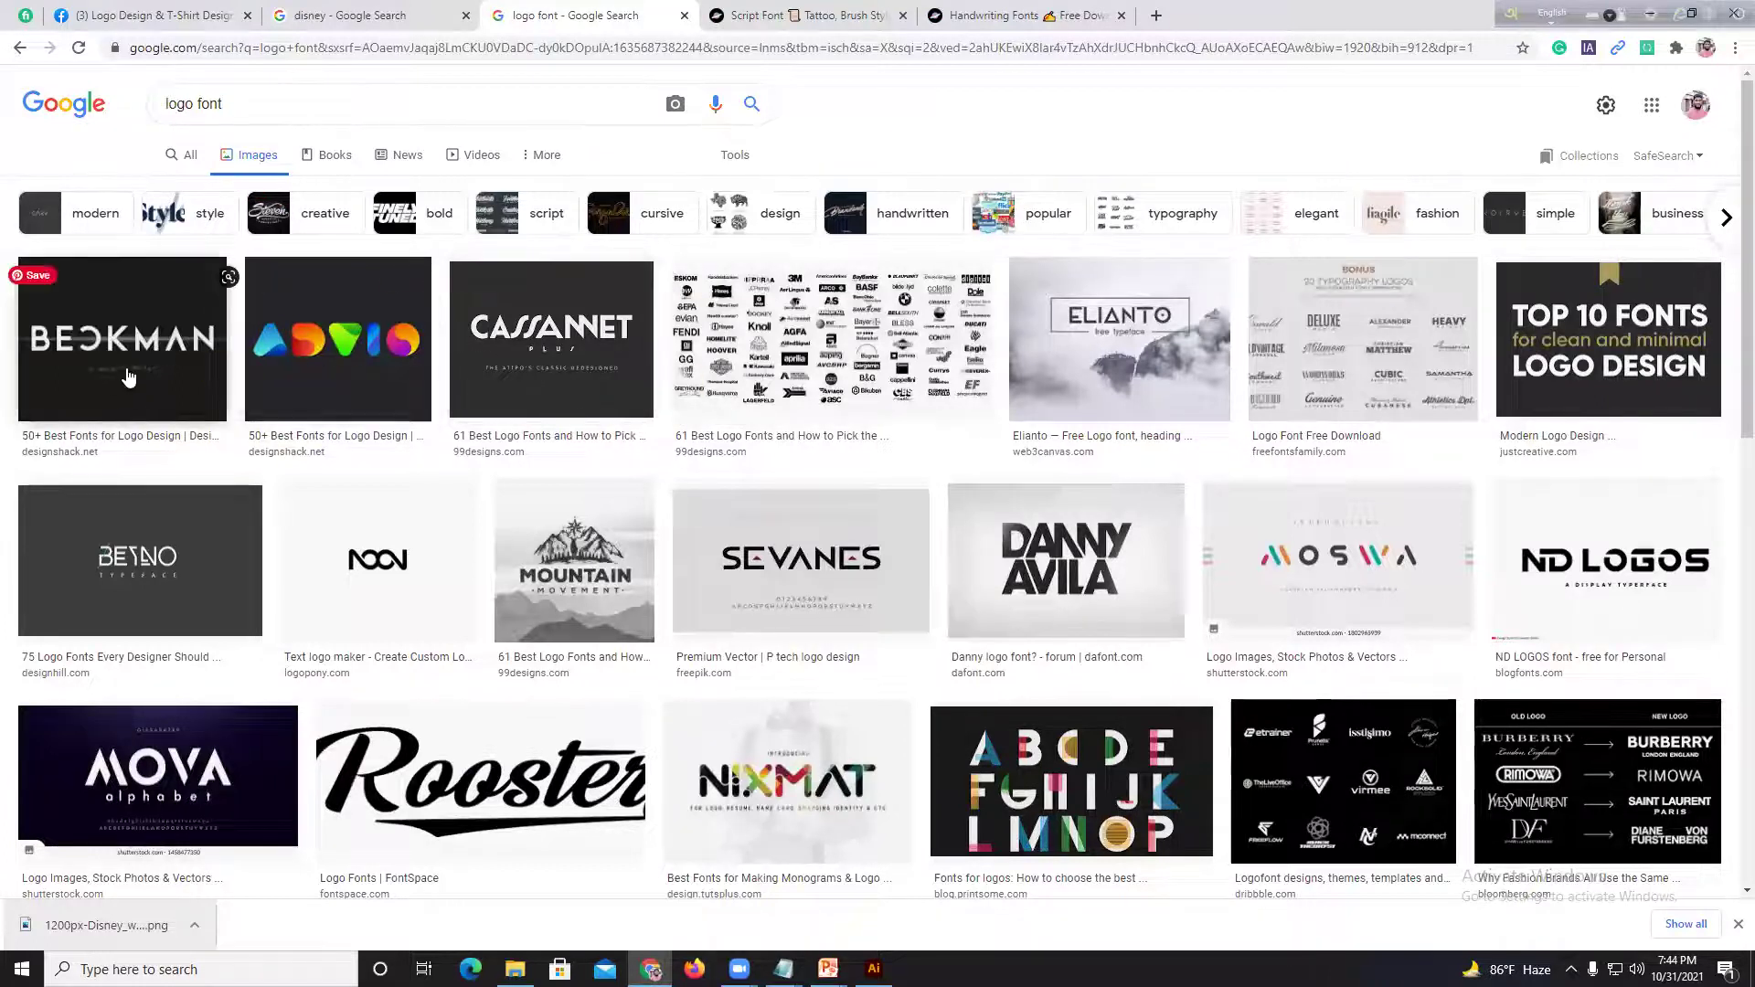
scroll(416, 510, "down", 1)
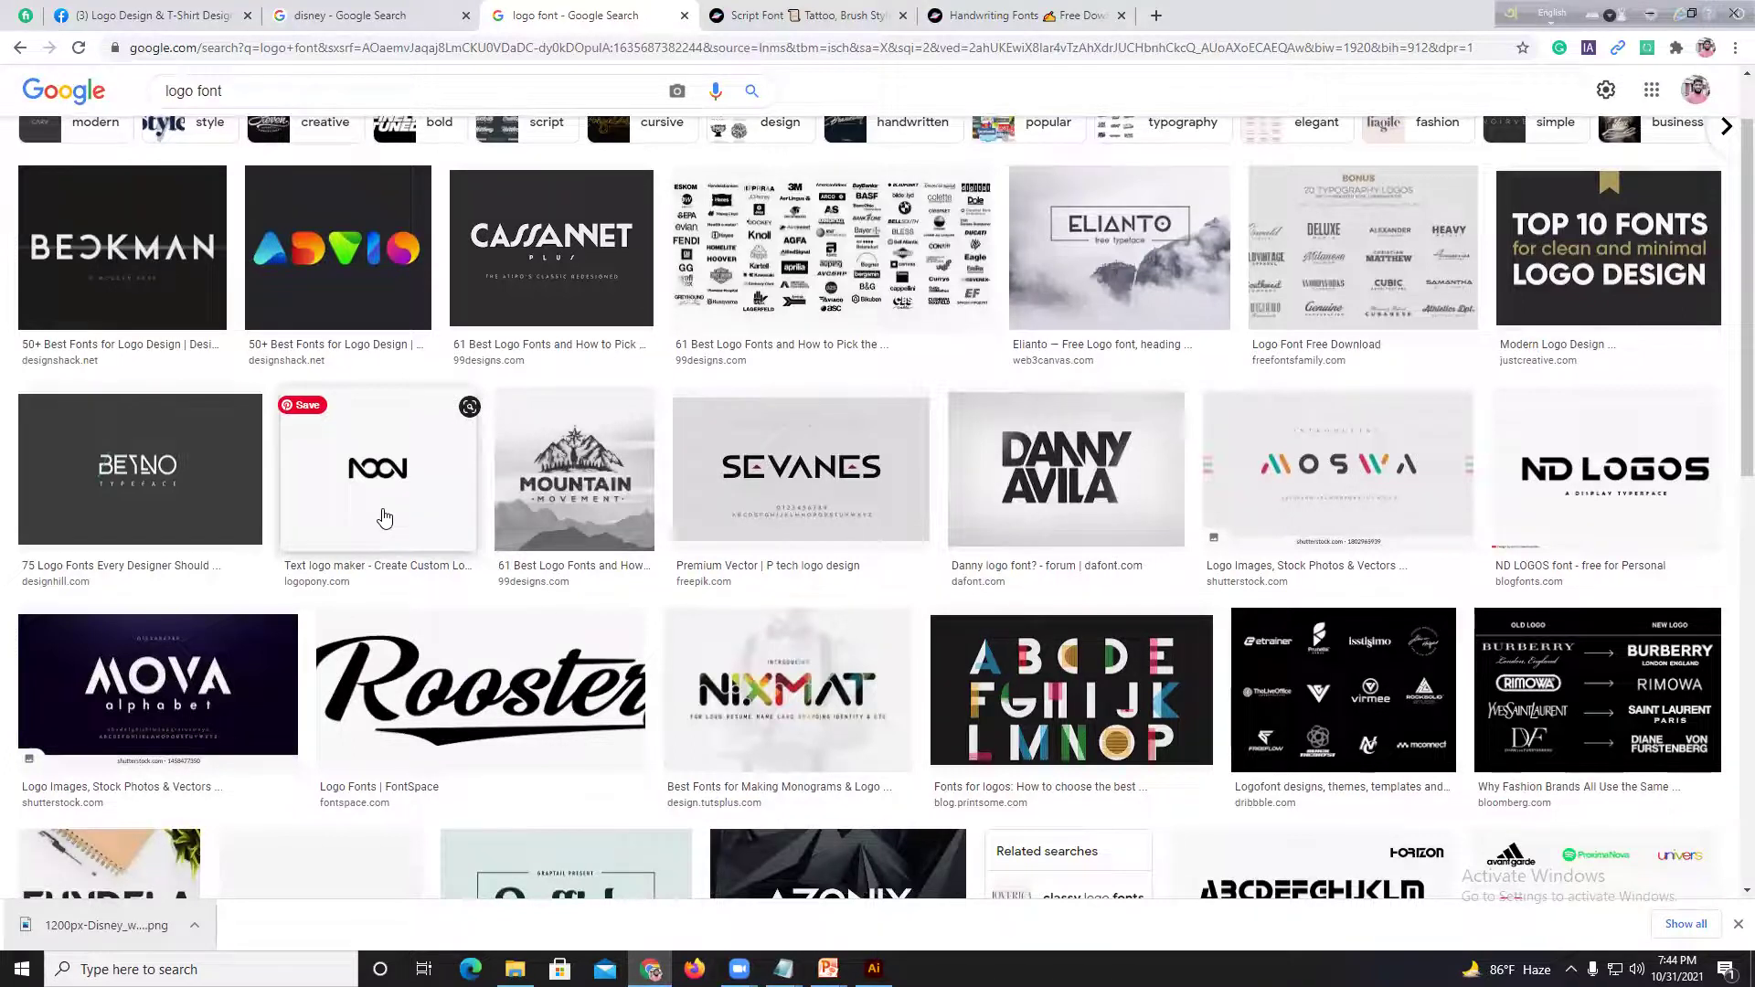
scroll(382, 515, "down", 3)
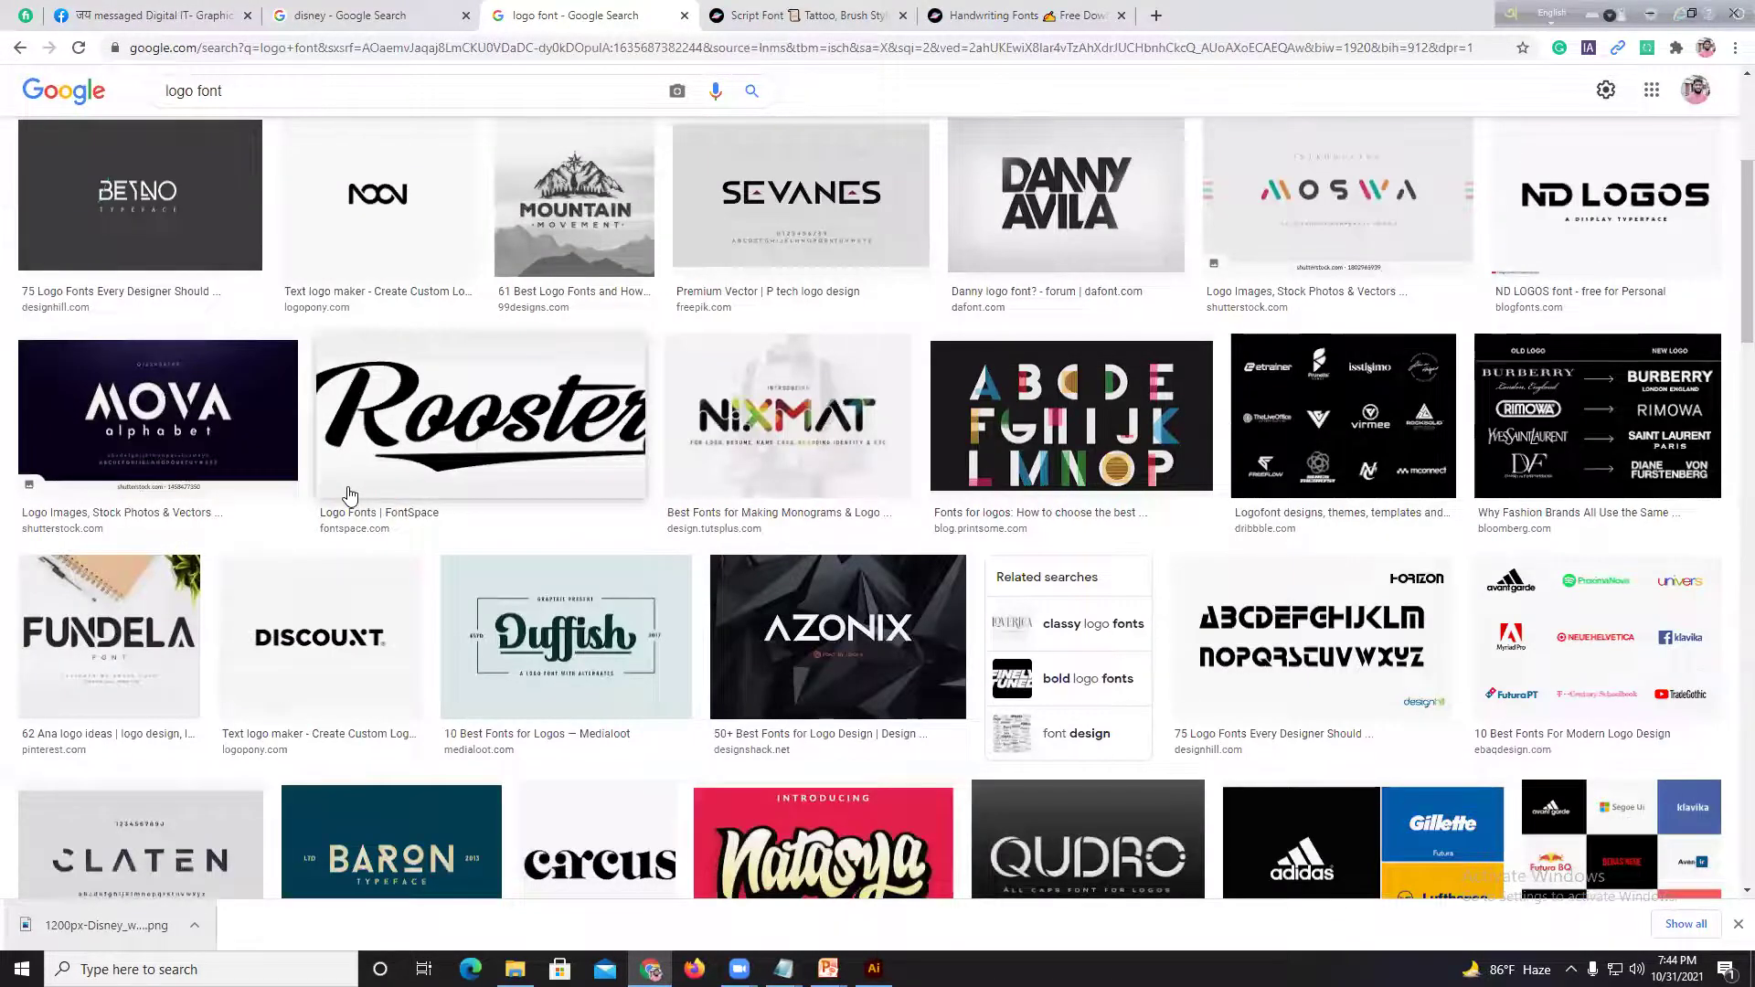
scroll(348, 493, "down", 3)
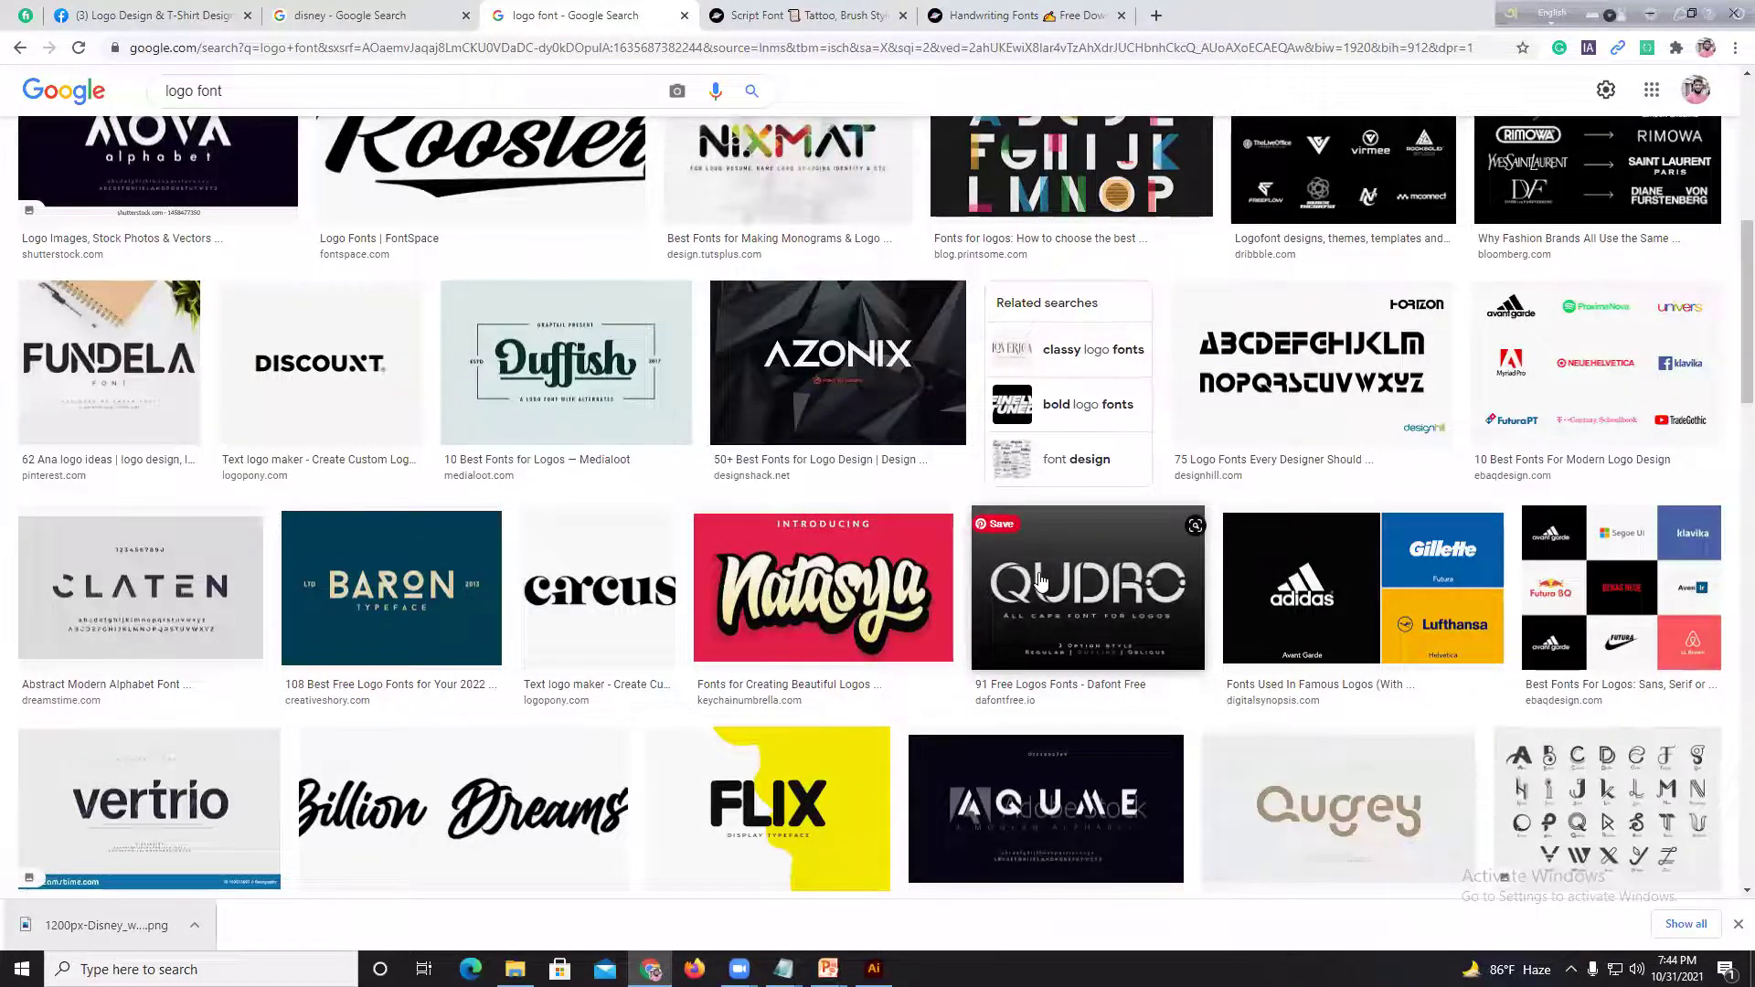
scroll(1046, 610, "down", 10)
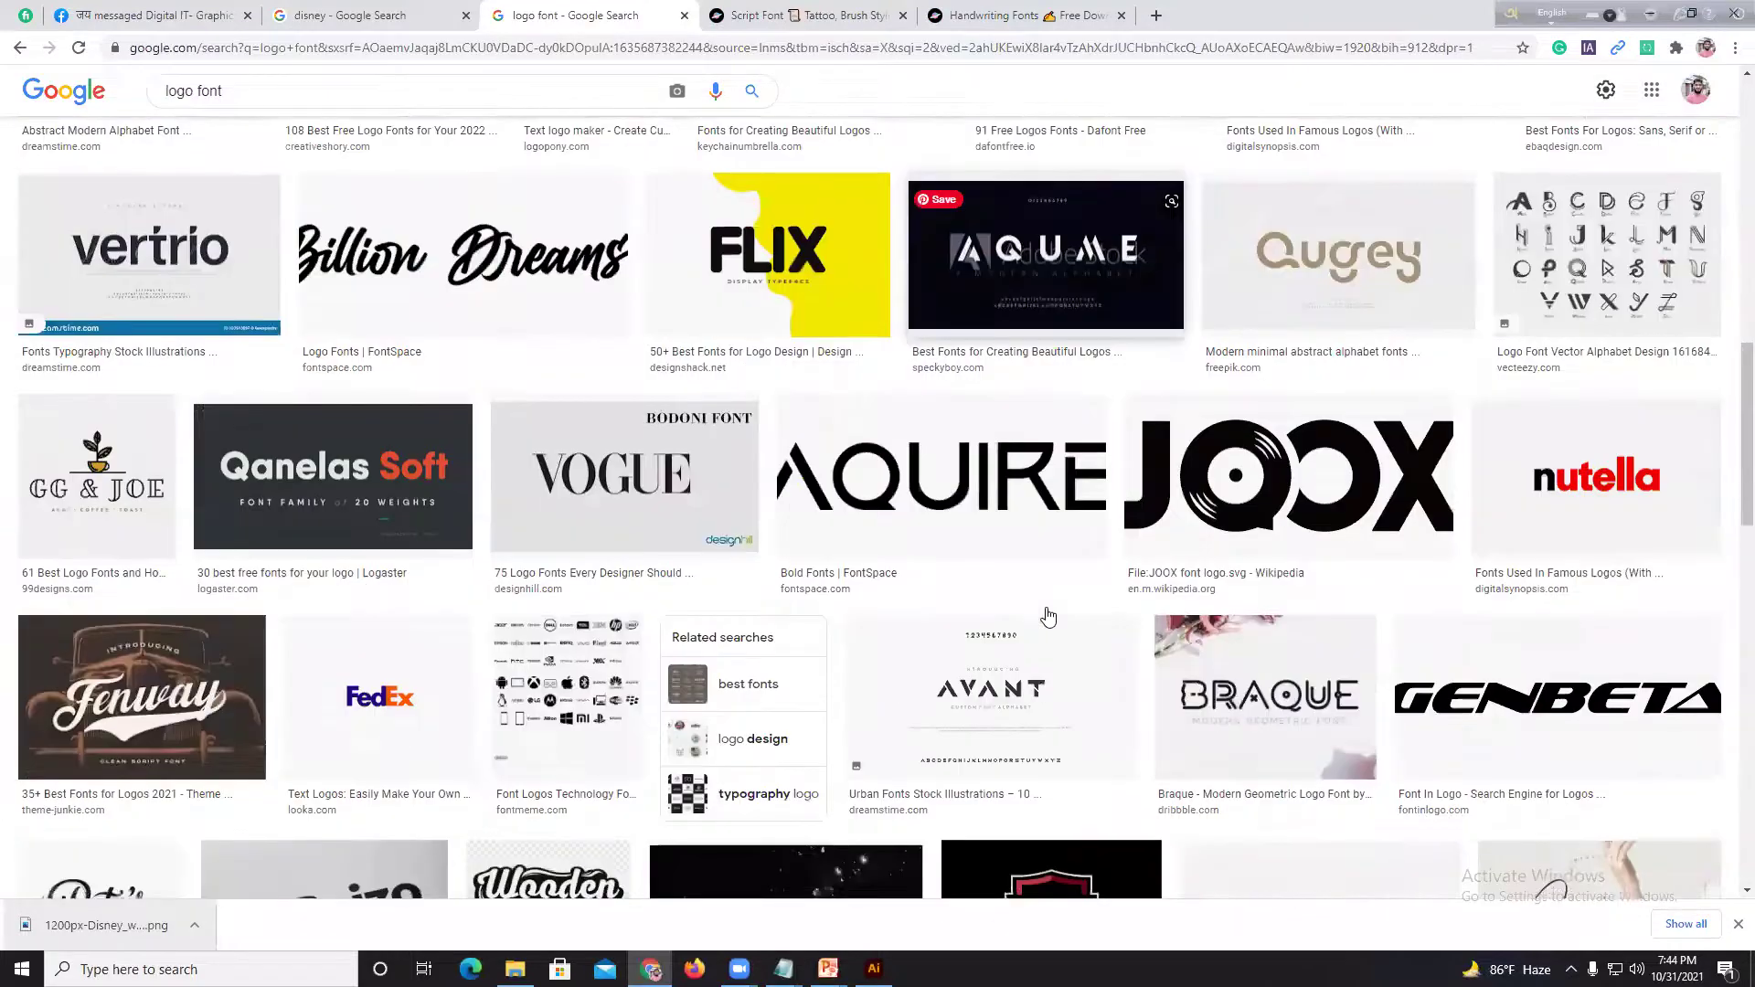
scroll(1049, 614, "down", 8)
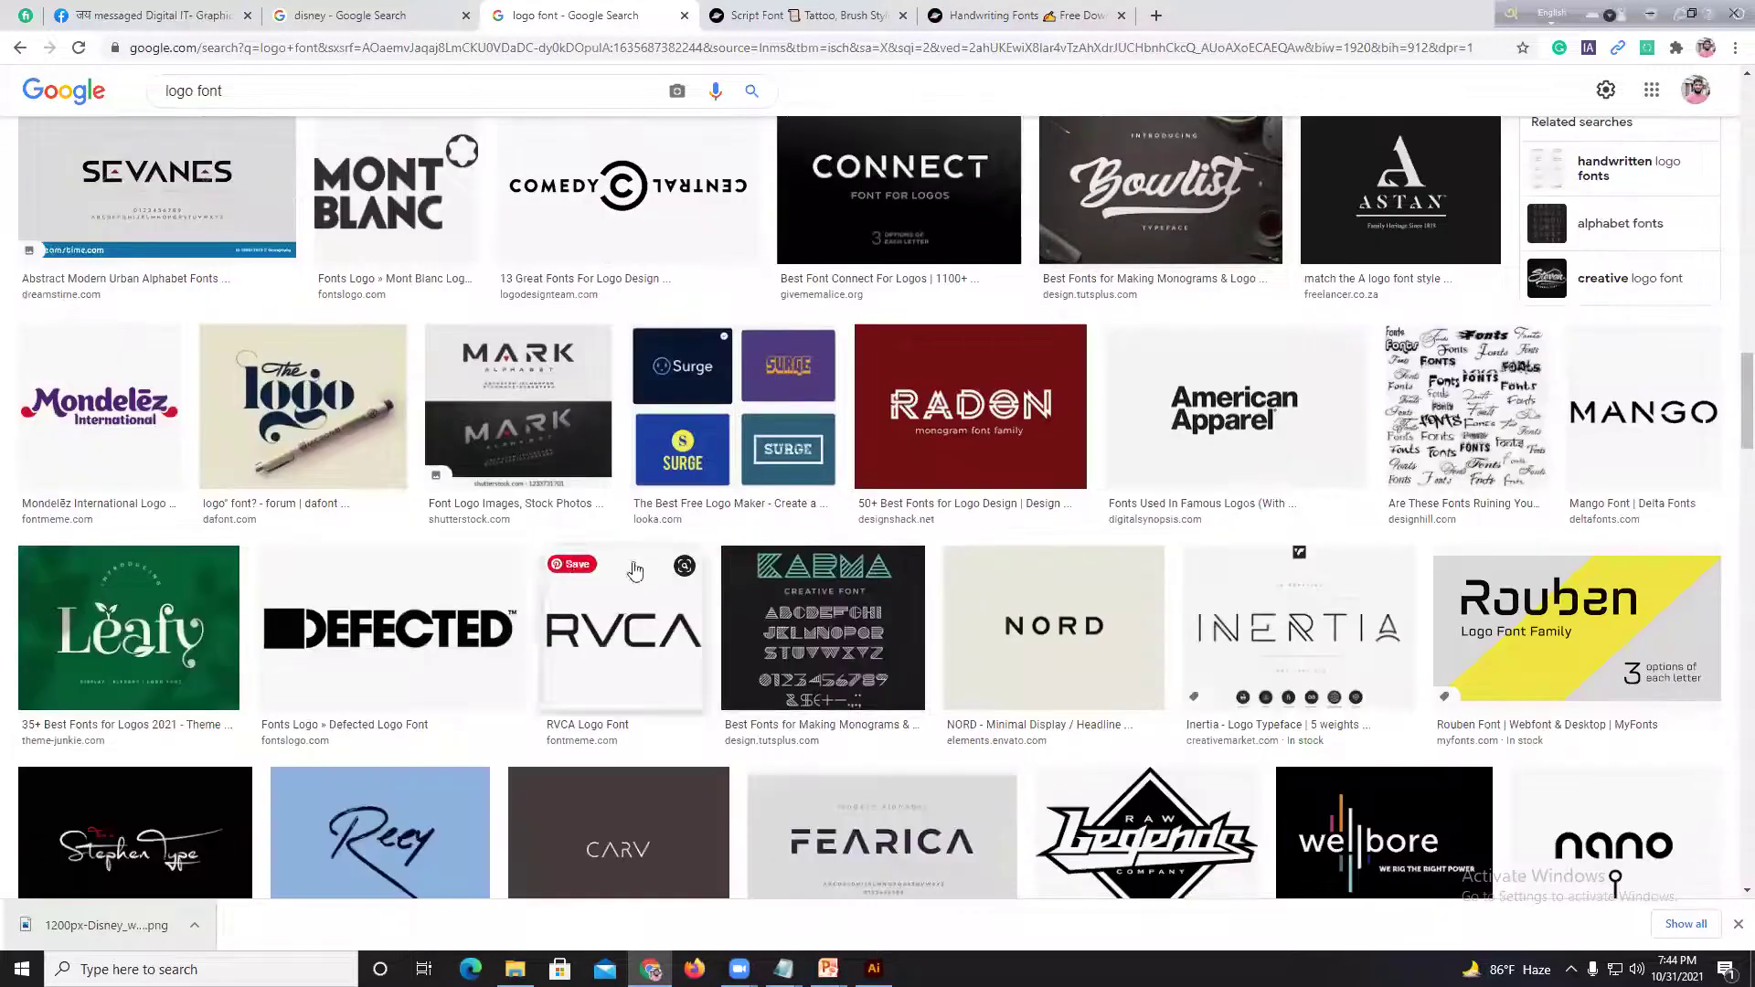
Step: Search Google for "dafont font" in a new tab and open the DaFont website
left_click(1155, 15)
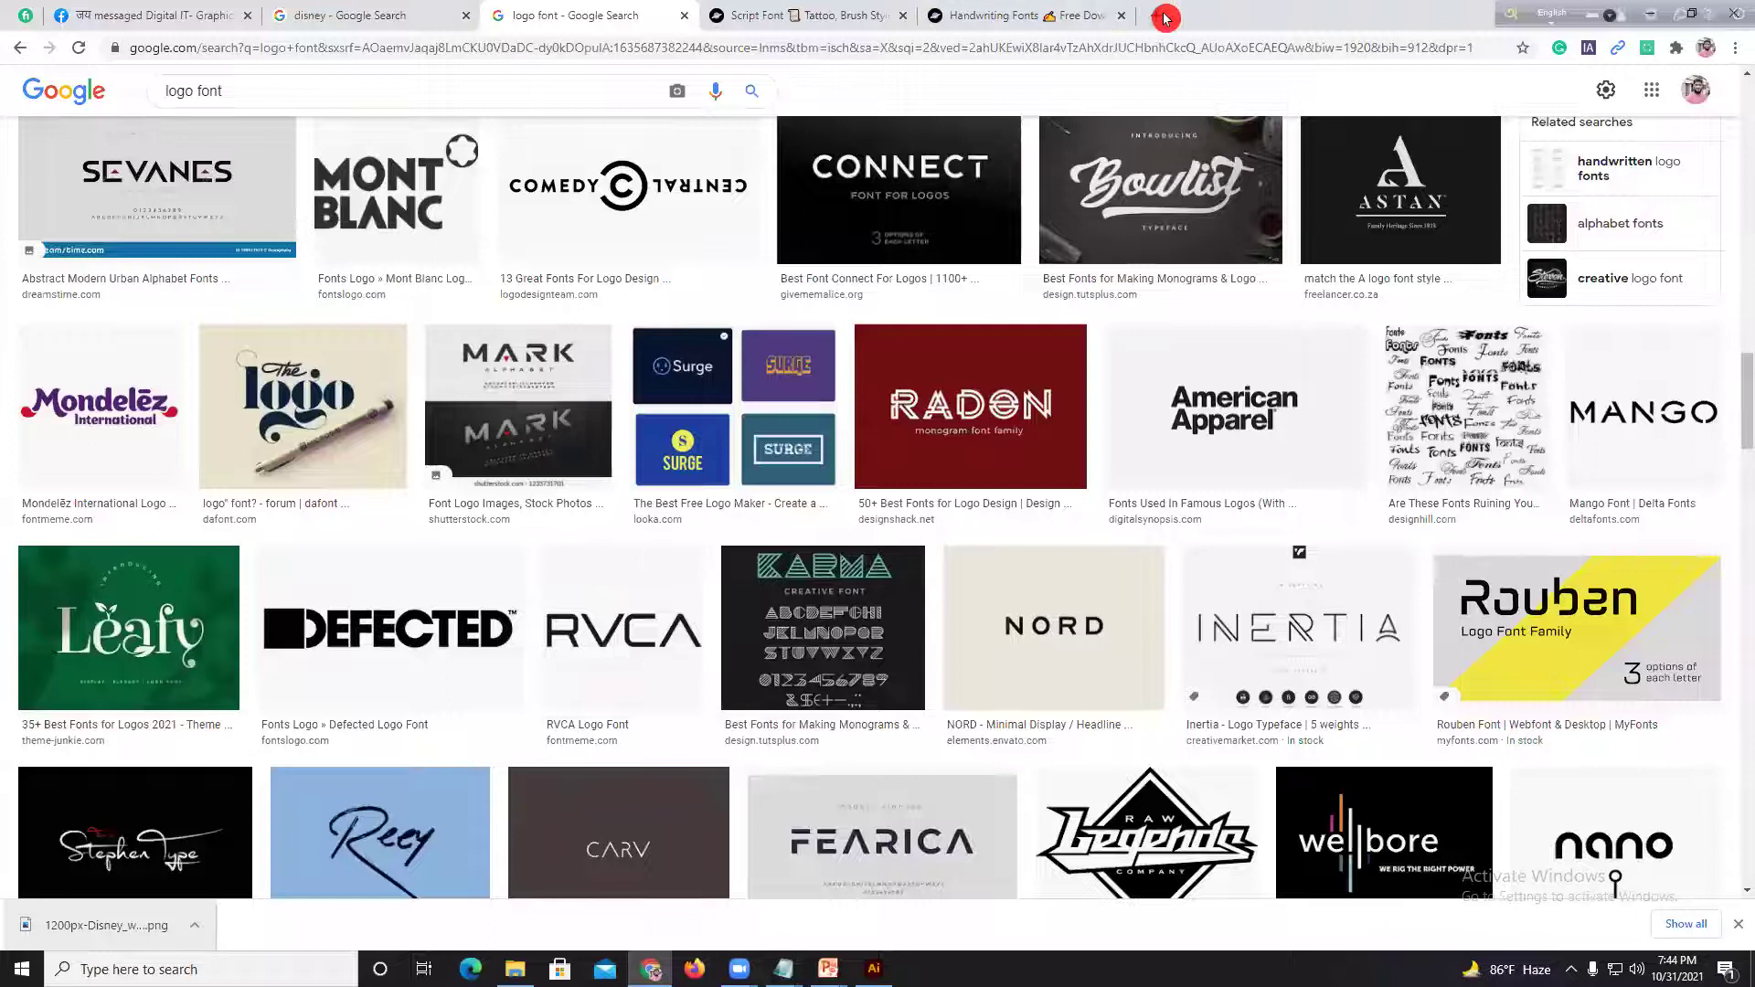
type("da")
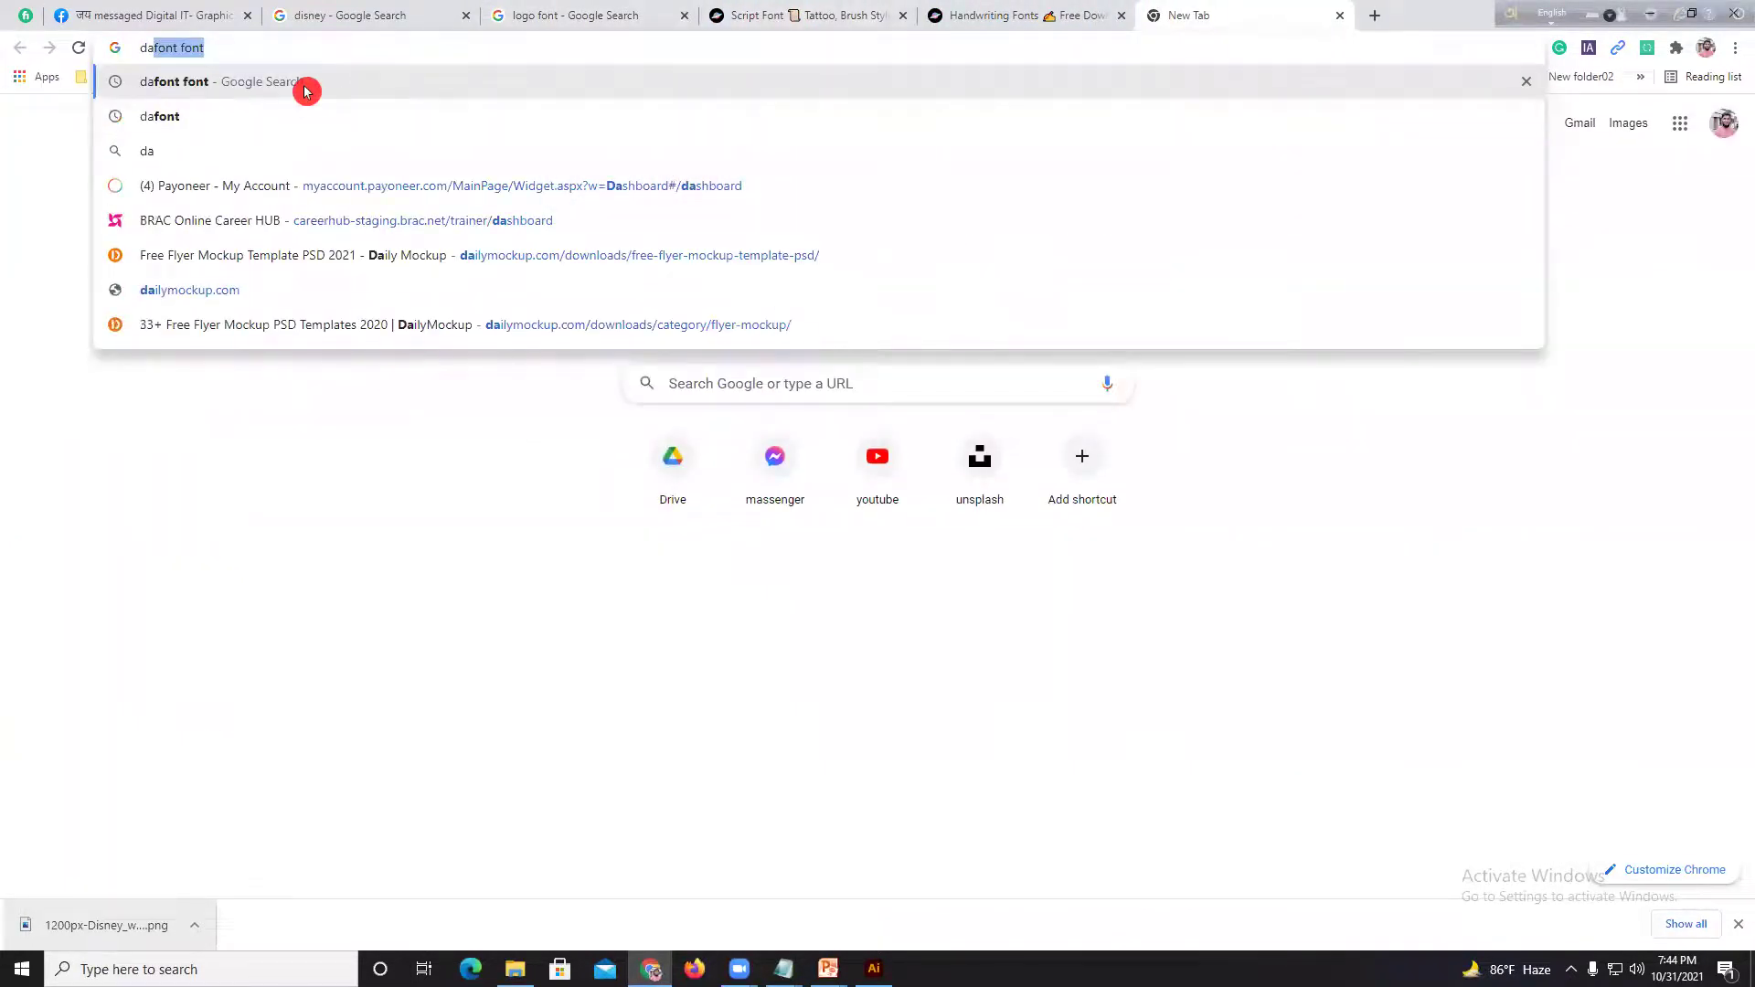
left_click(304, 90)
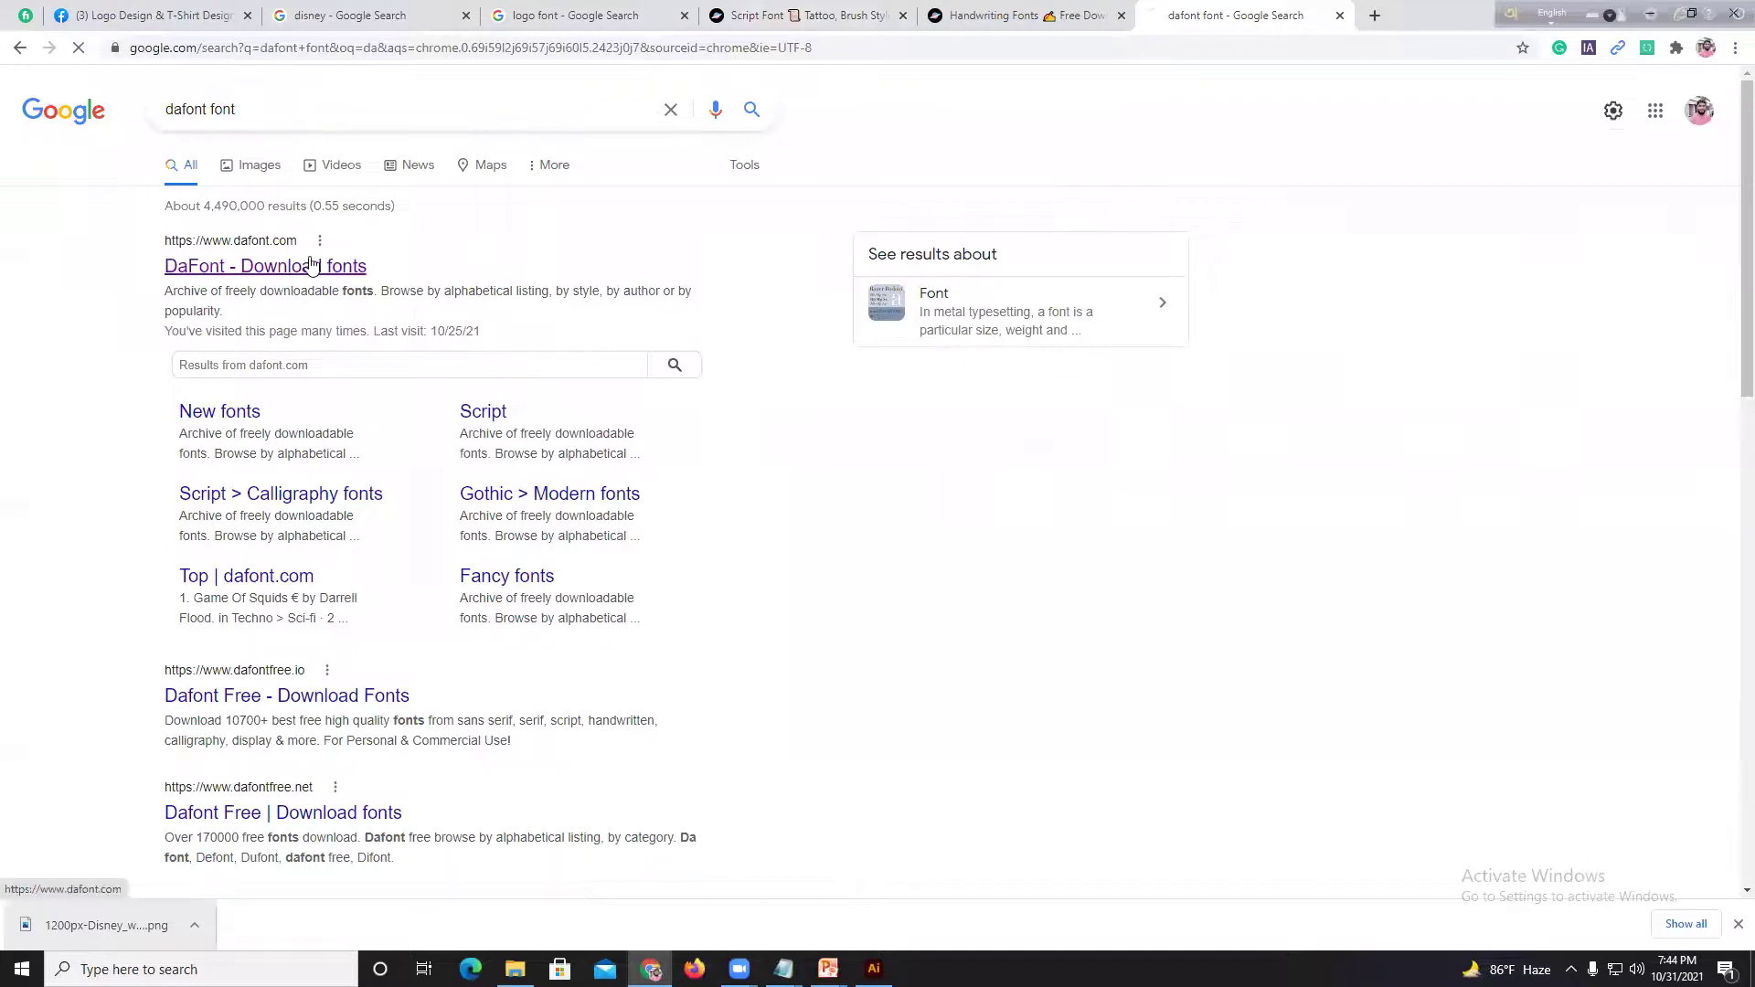
left_click(311, 265)
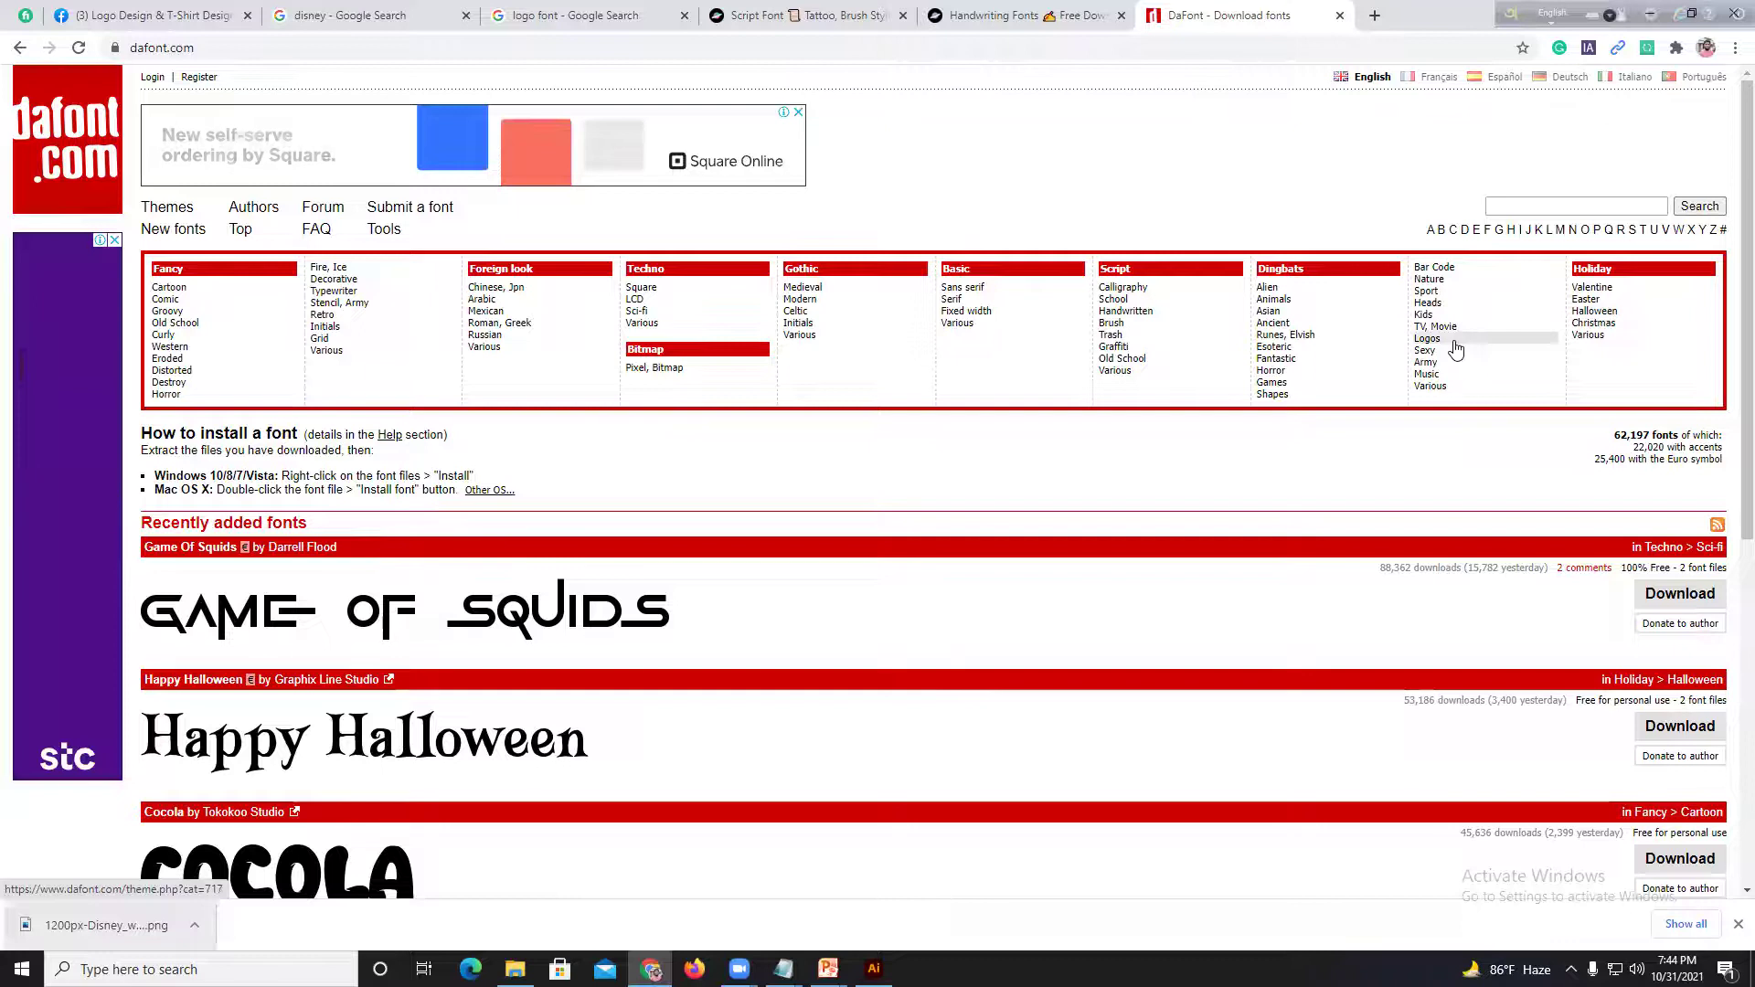
Step: Open the Dingbats > Logos category and examine its brand and social media icon fonts, including those on page 3
left_click(1455, 344)
scroll(443, 484, "down", 3)
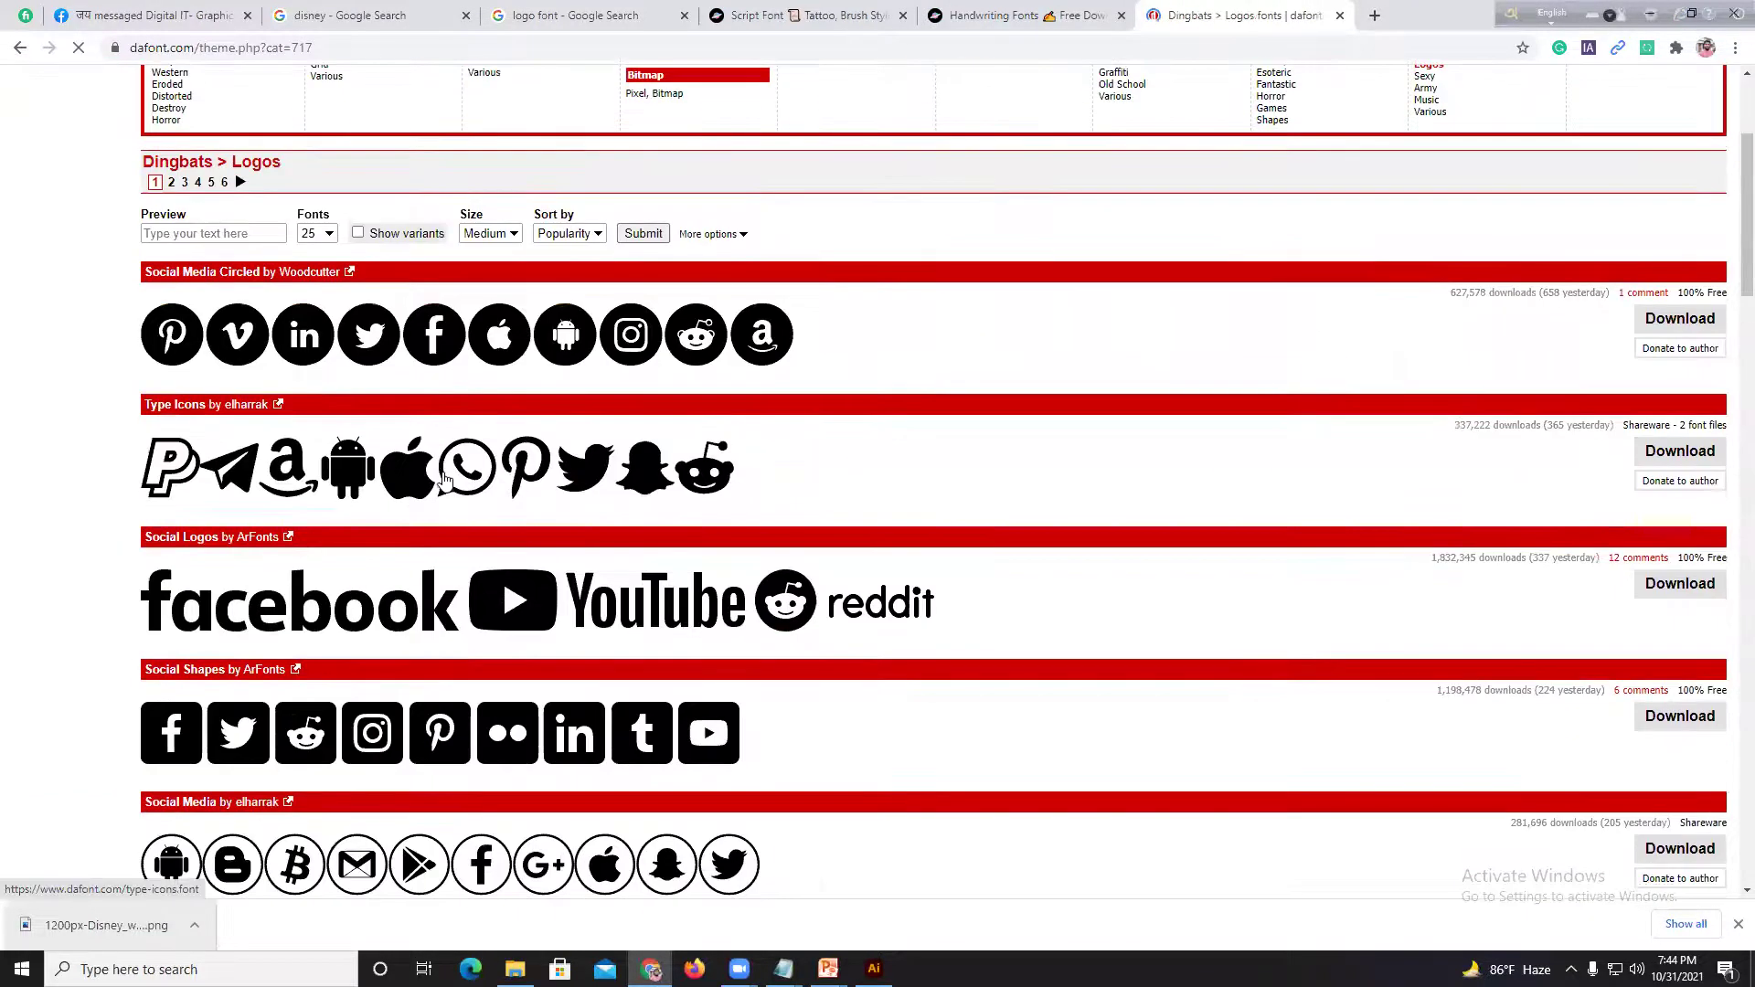
scroll(445, 480, "up", 3)
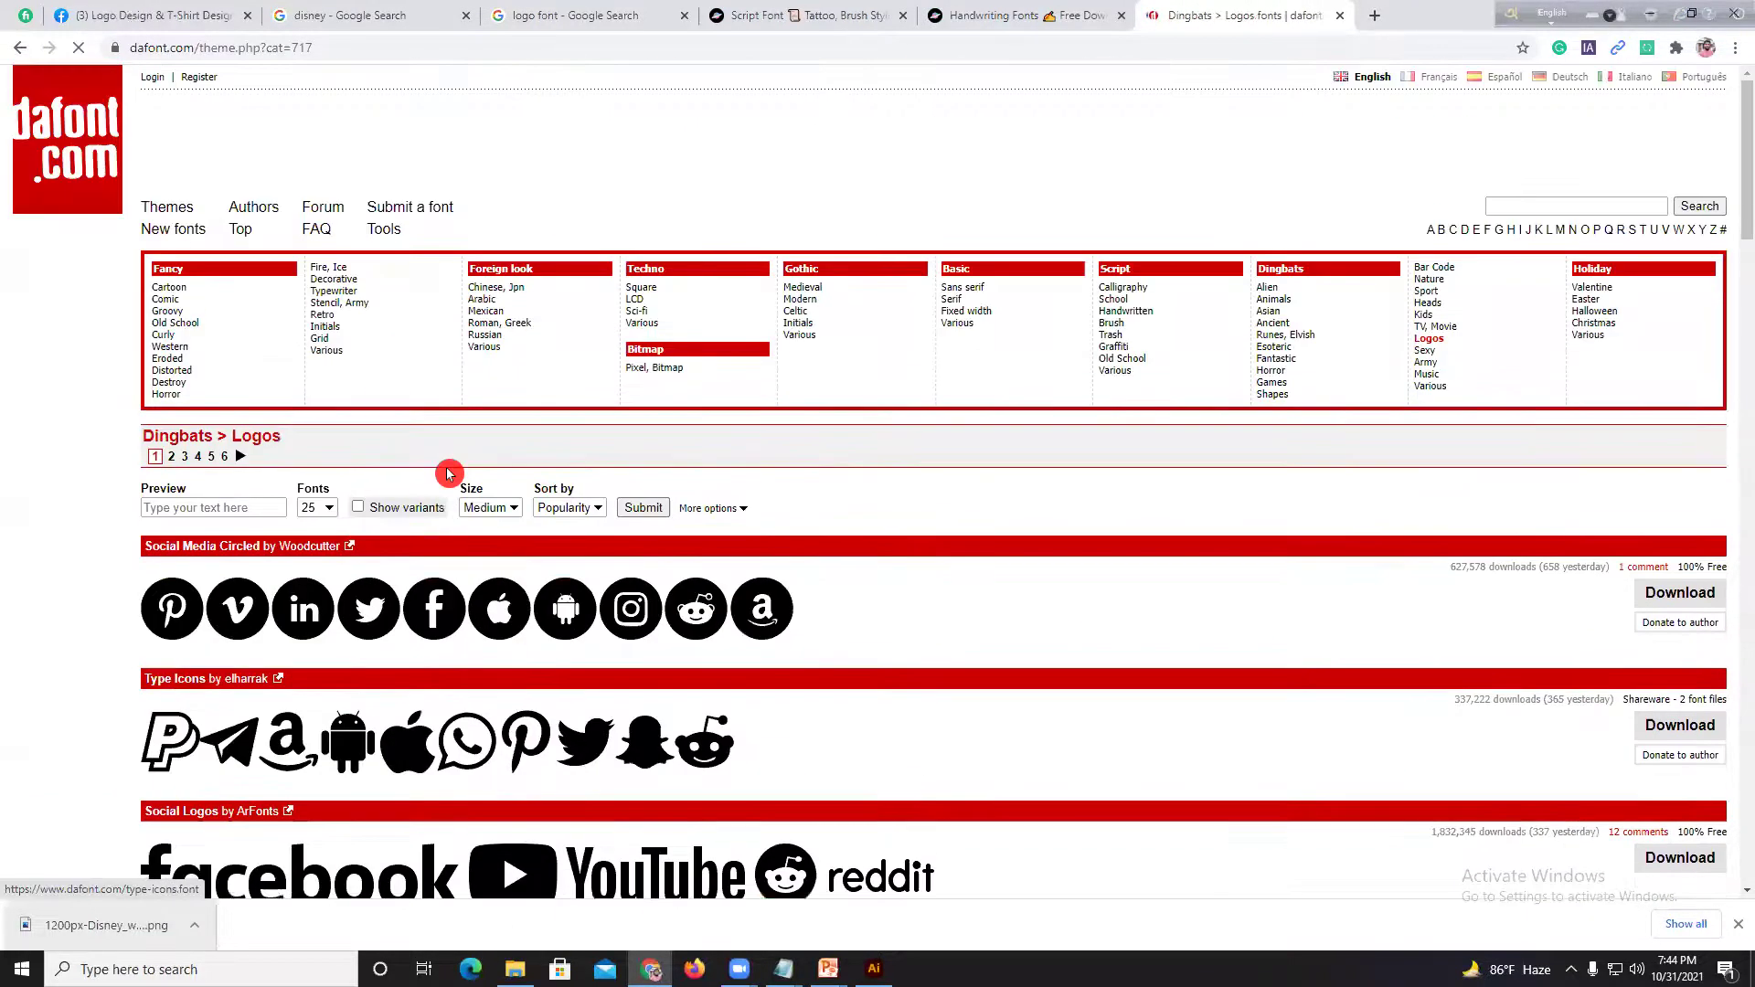
left_click(185, 457)
scroll(301, 470, "down", 5)
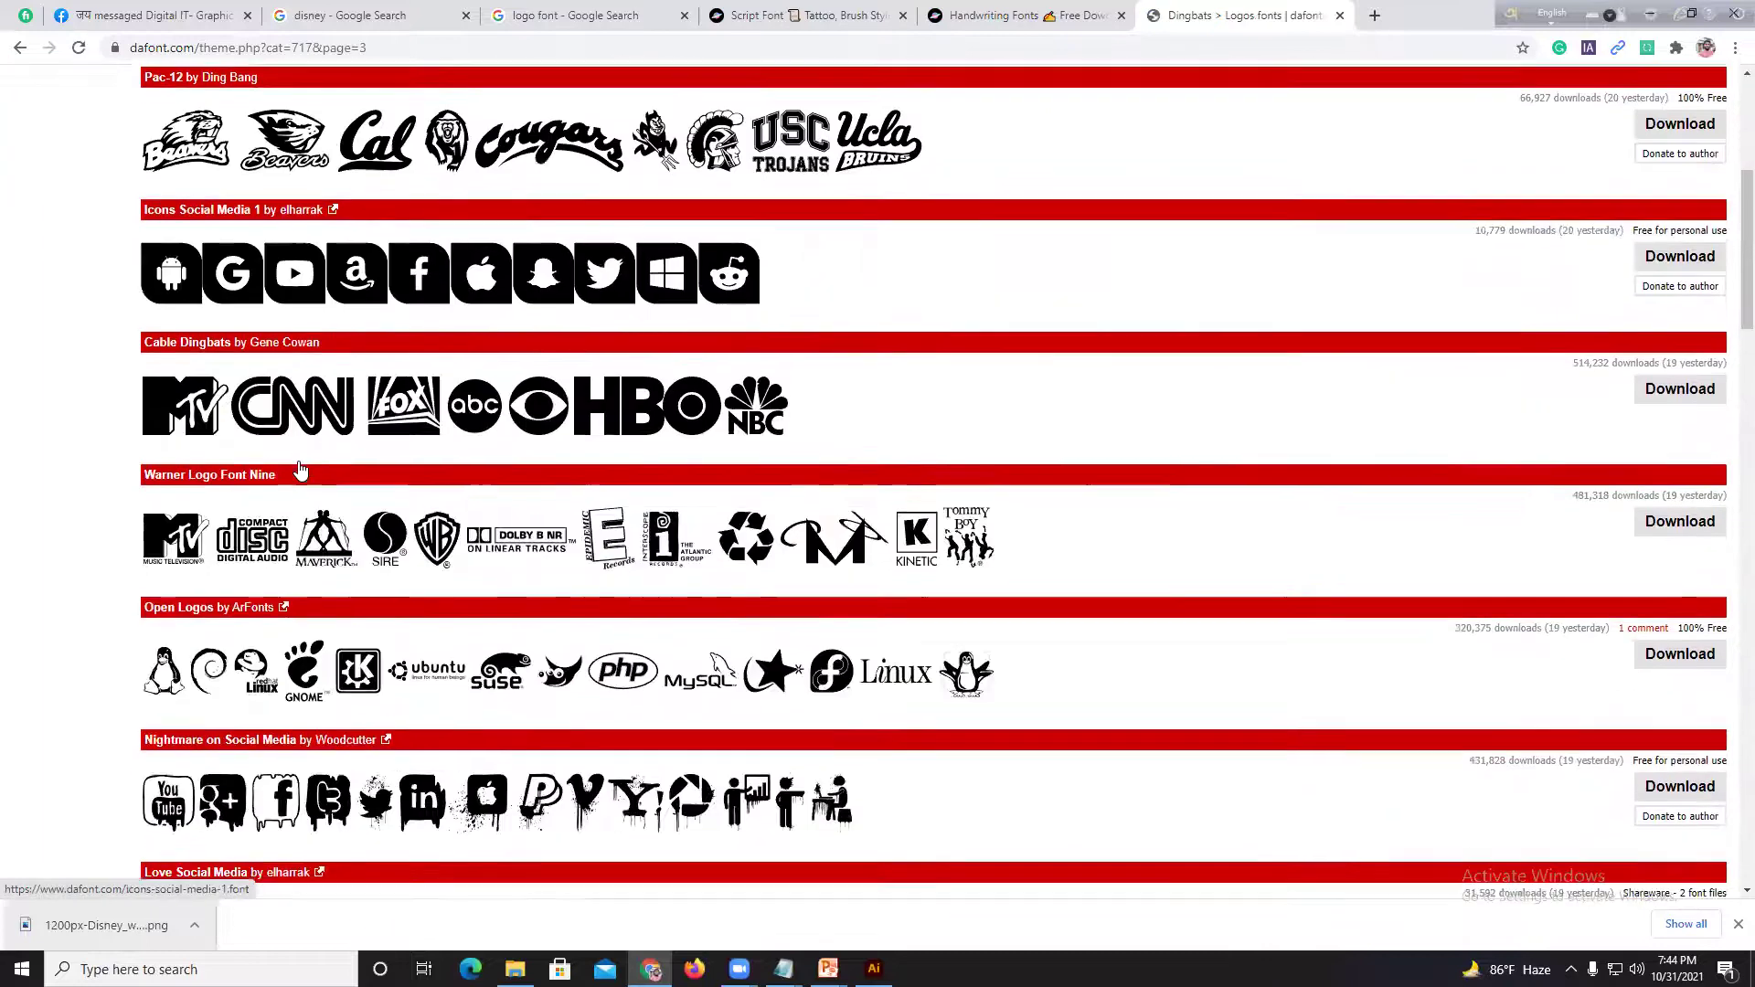
scroll(297, 457, "down", 4)
scroll(548, 475, "up", 2)
scroll(896, 507, "down", 3)
scroll(895, 502, "up", 8)
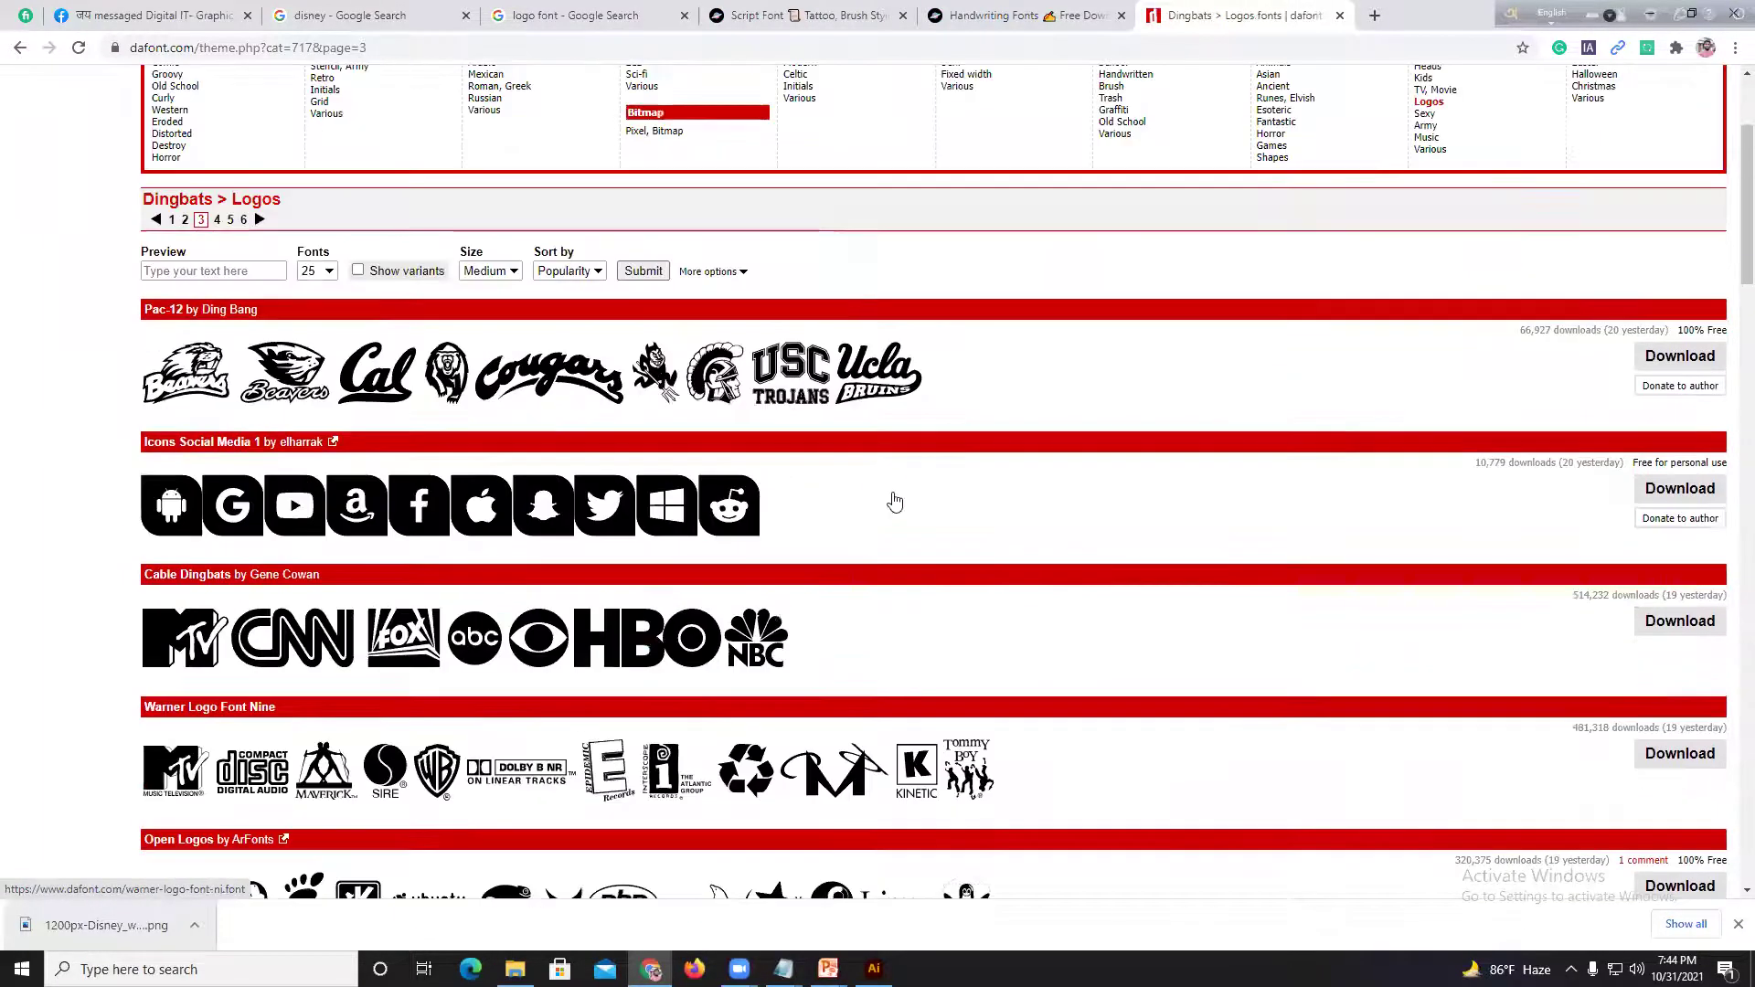
scroll(894, 502, "up", 3)
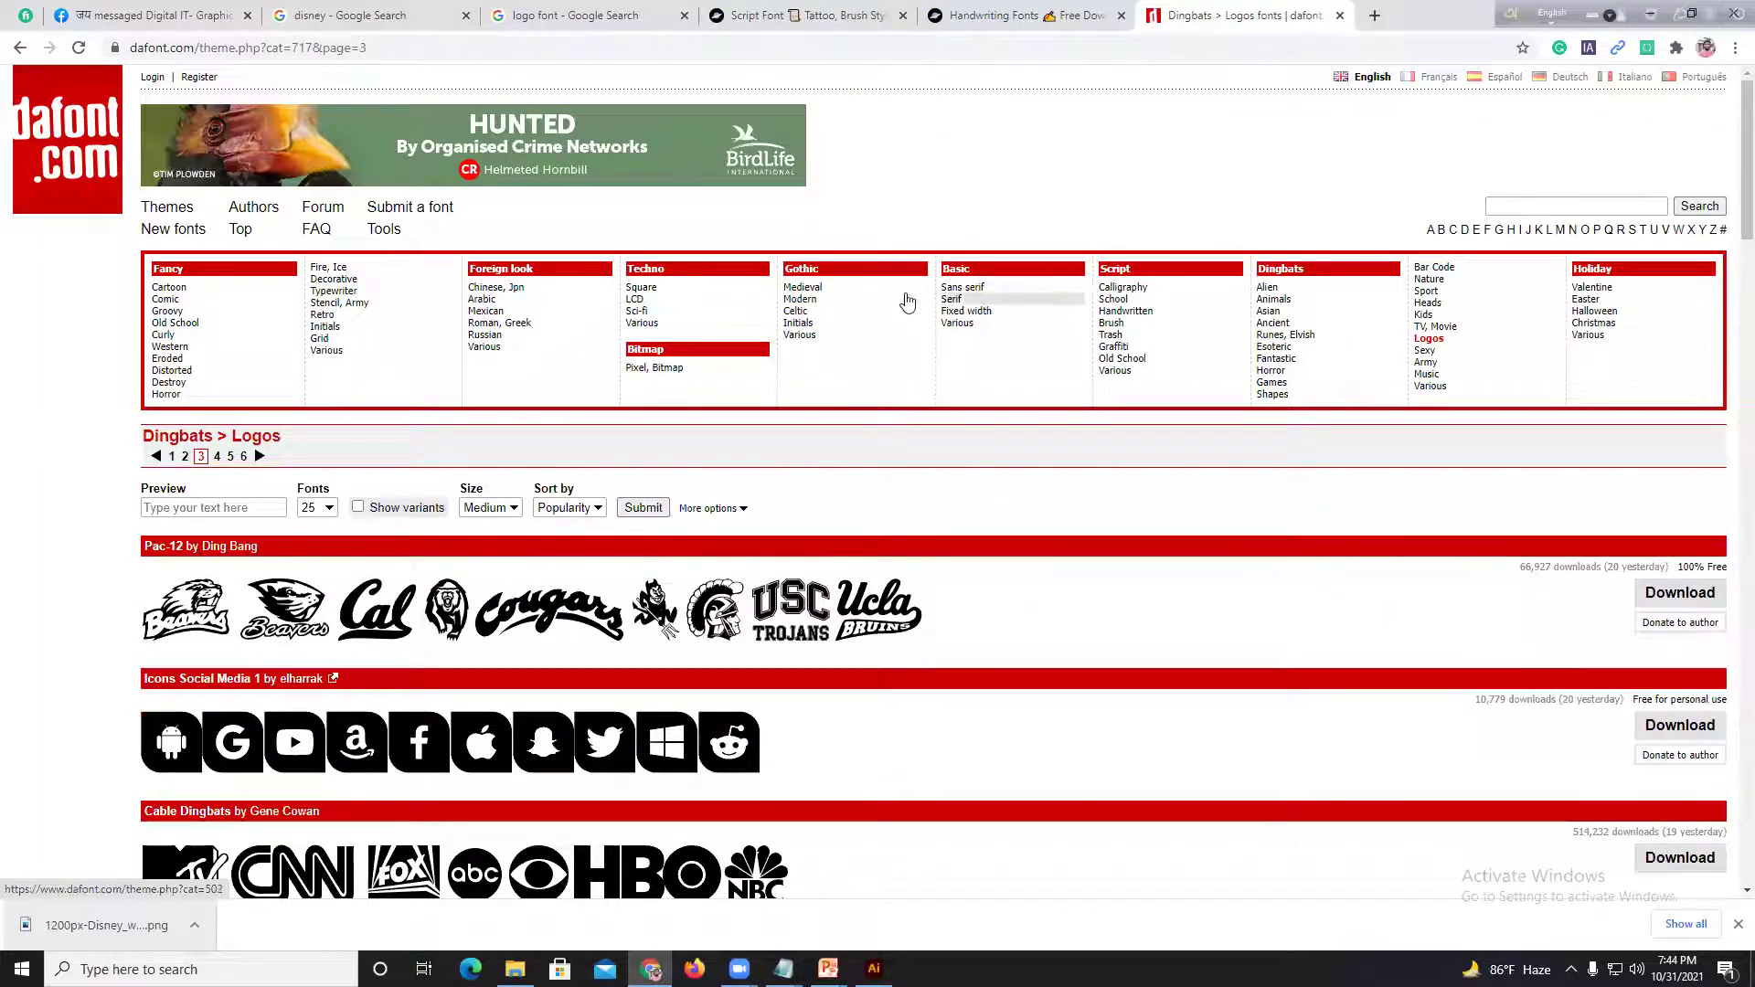
Step: Open the Gothic > Modern category and examine its fonts down to the lower part of the list
left_click(841, 301)
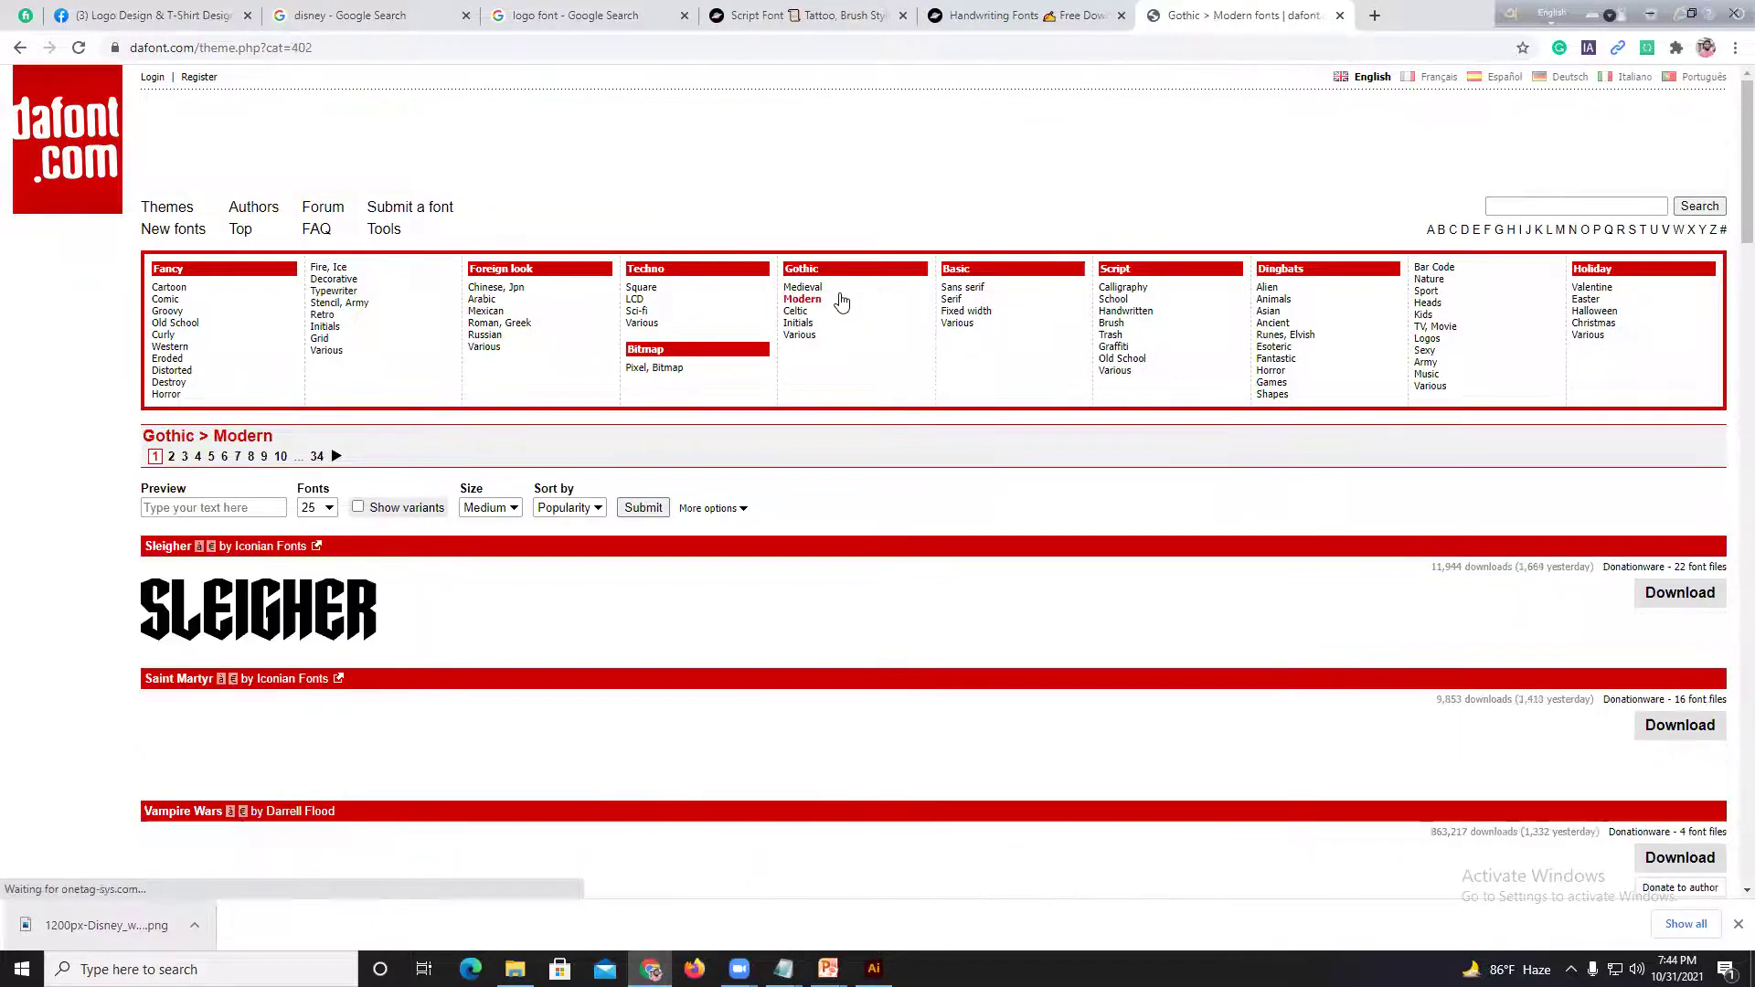
scroll(1116, 592, "down", 5)
scroll(1099, 578, "down", 8)
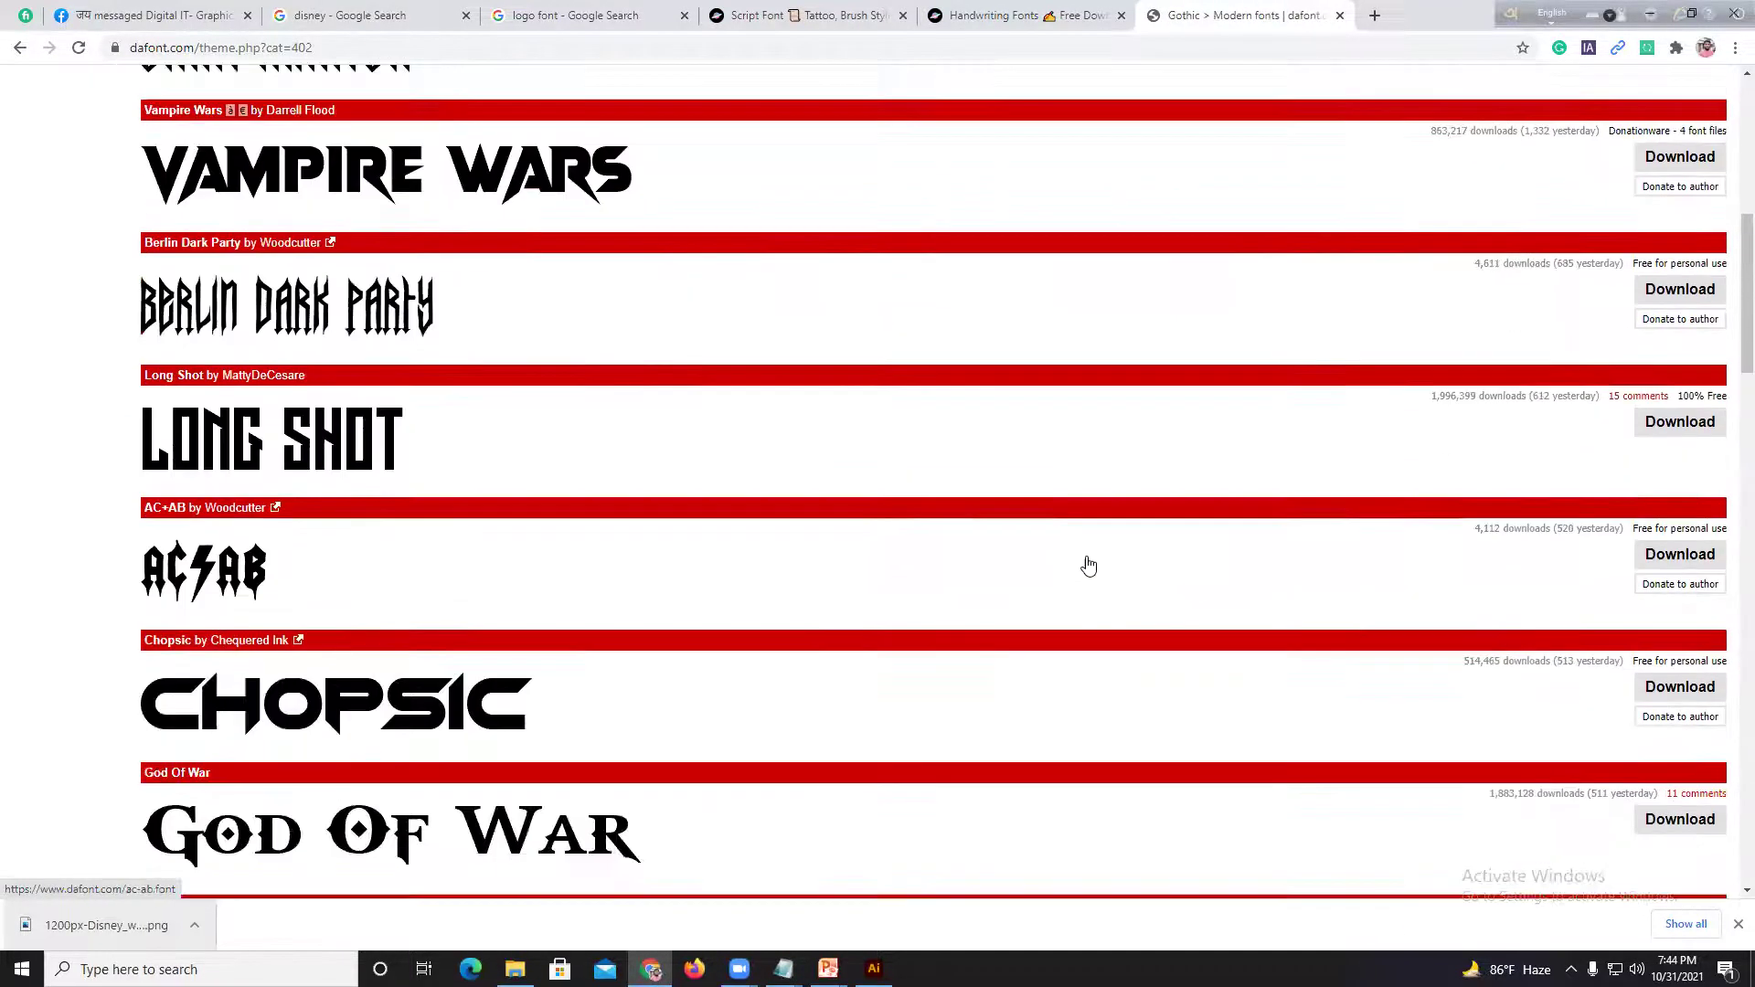
scroll(893, 533, "down", 10)
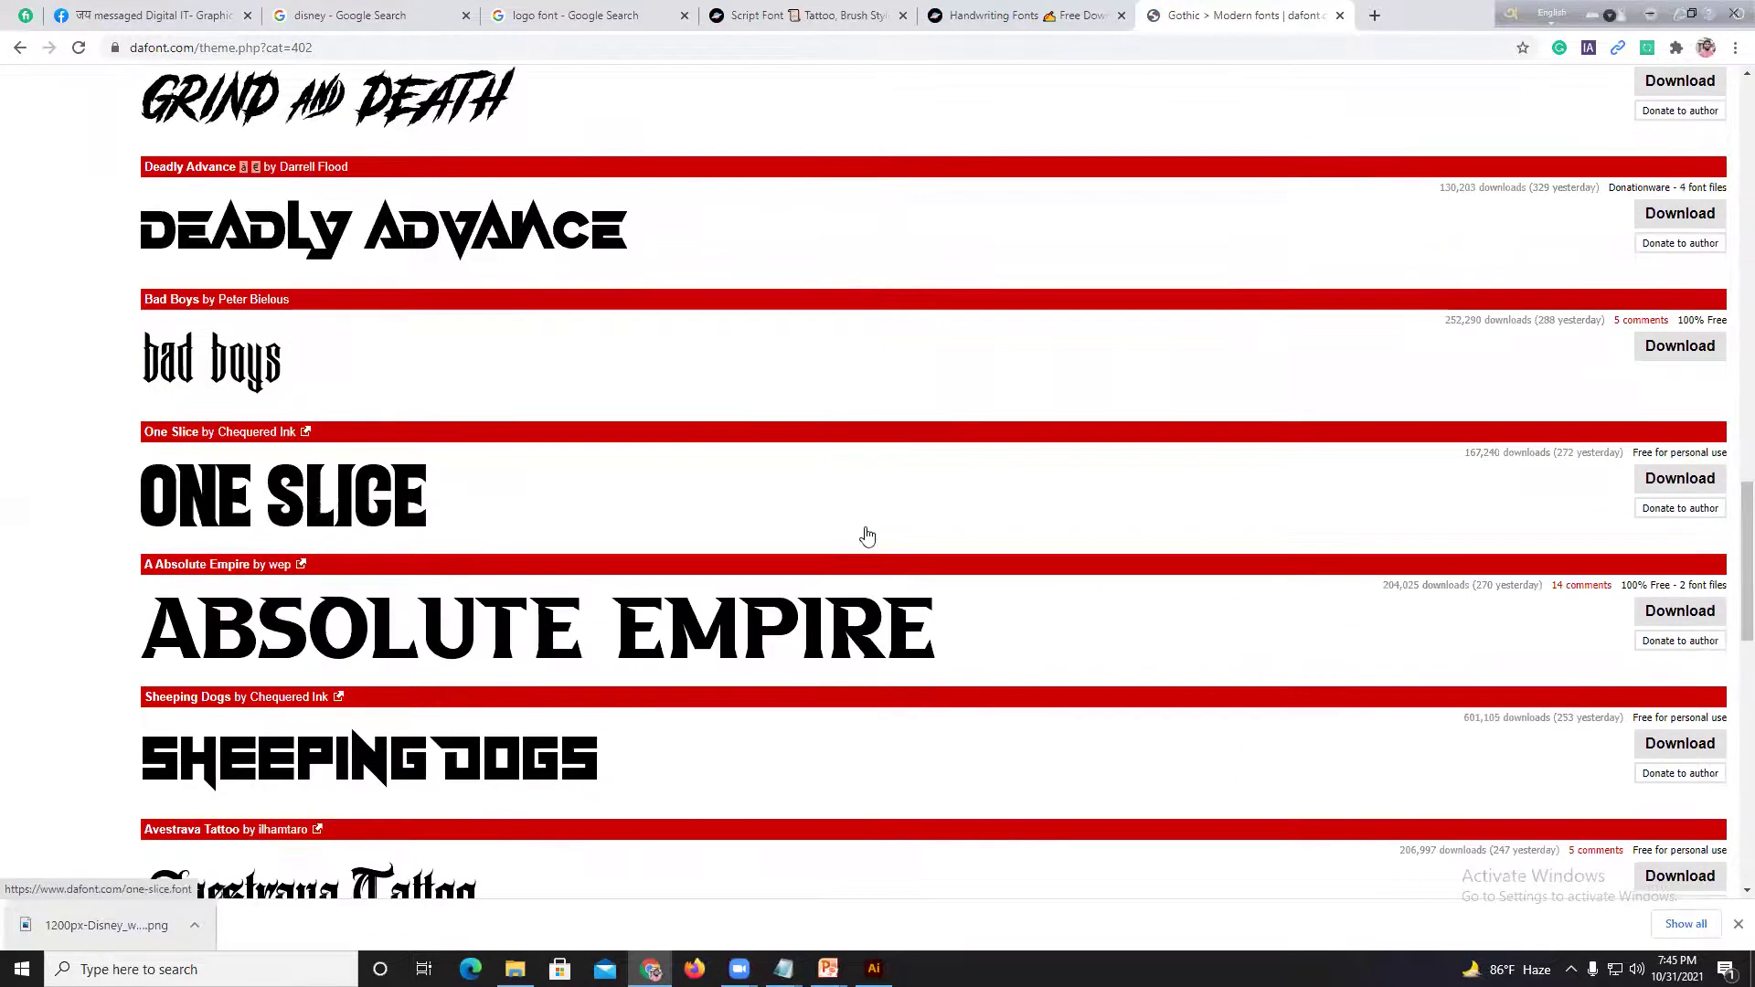
scroll(864, 531, "down", 6)
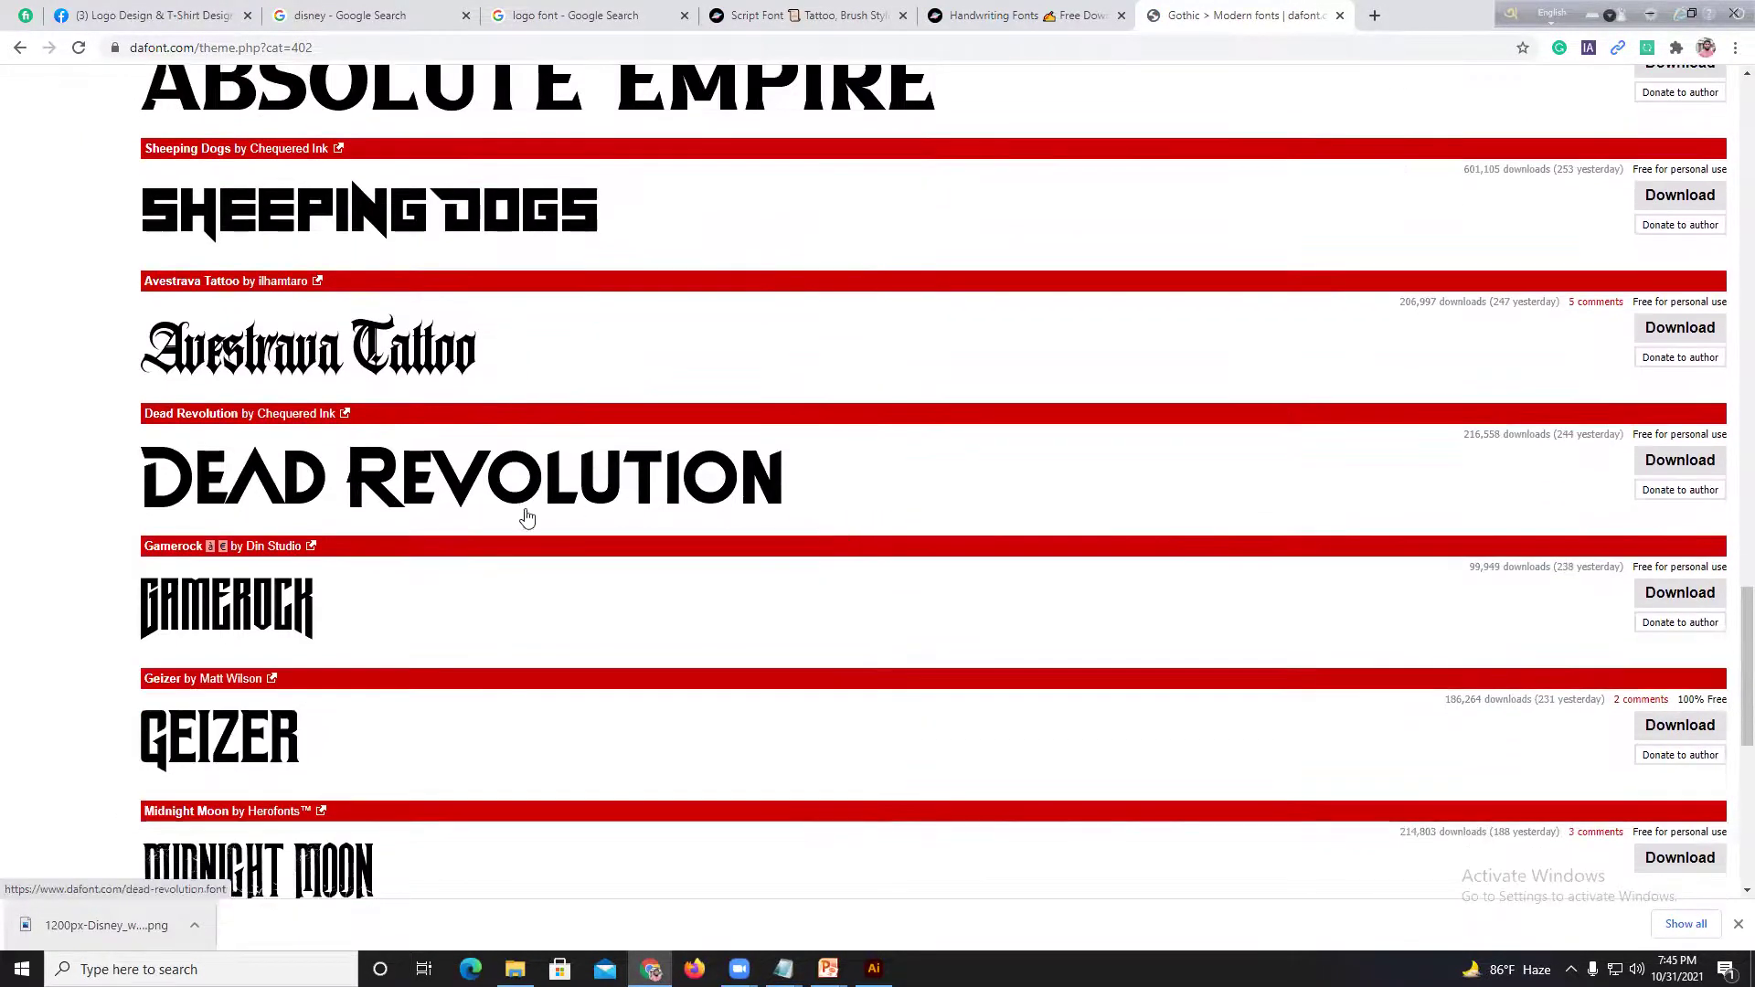
Step: Open the Sheeping Dogs font page and examine its sample image, character map and author's note
left_click(458, 212)
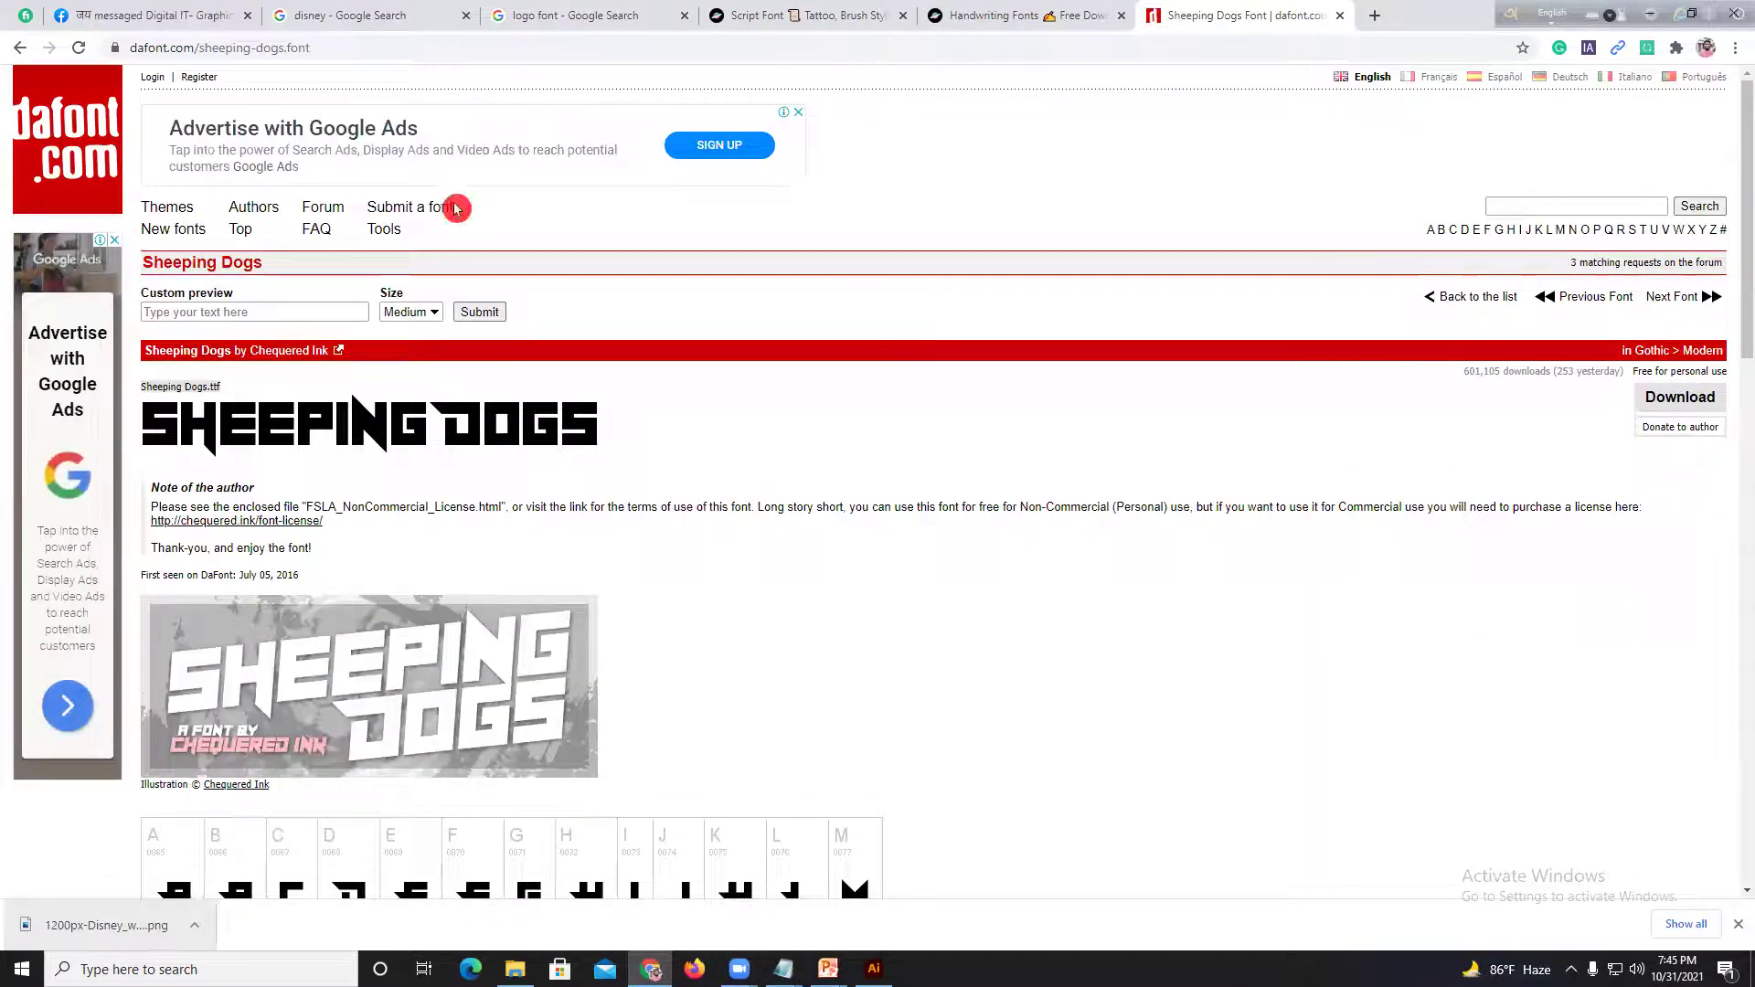
scroll(752, 611, "down", 3)
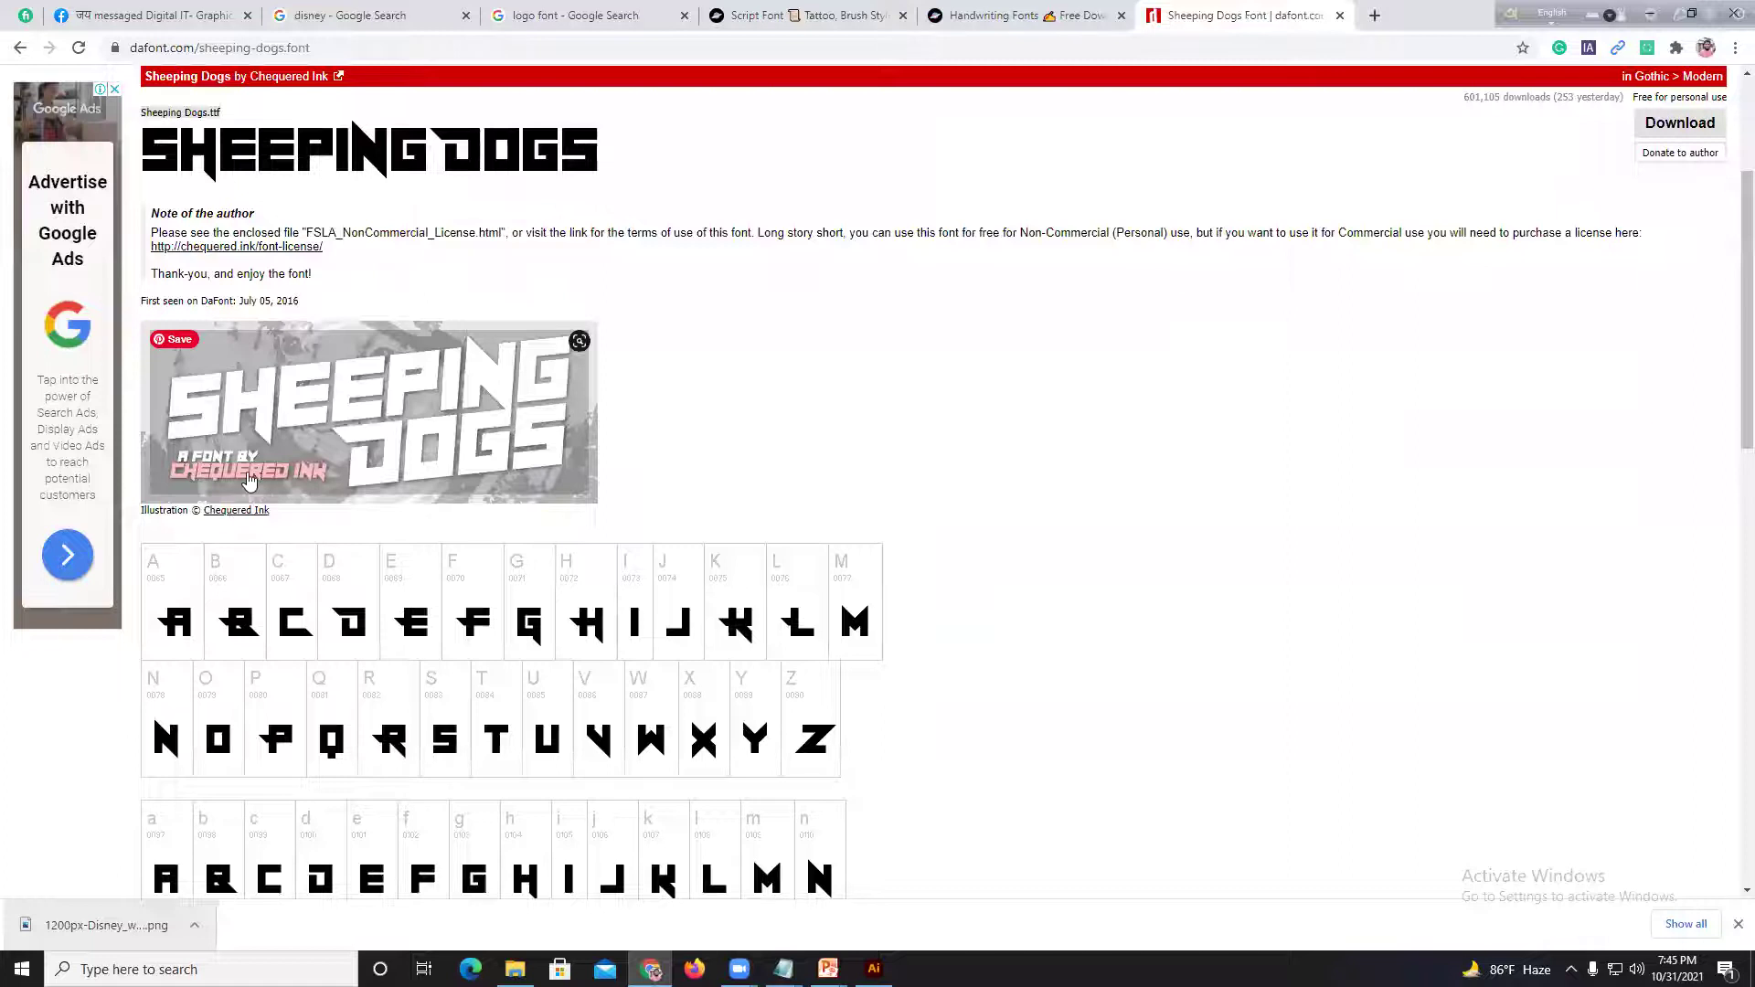
scroll(249, 480, "up", 1)
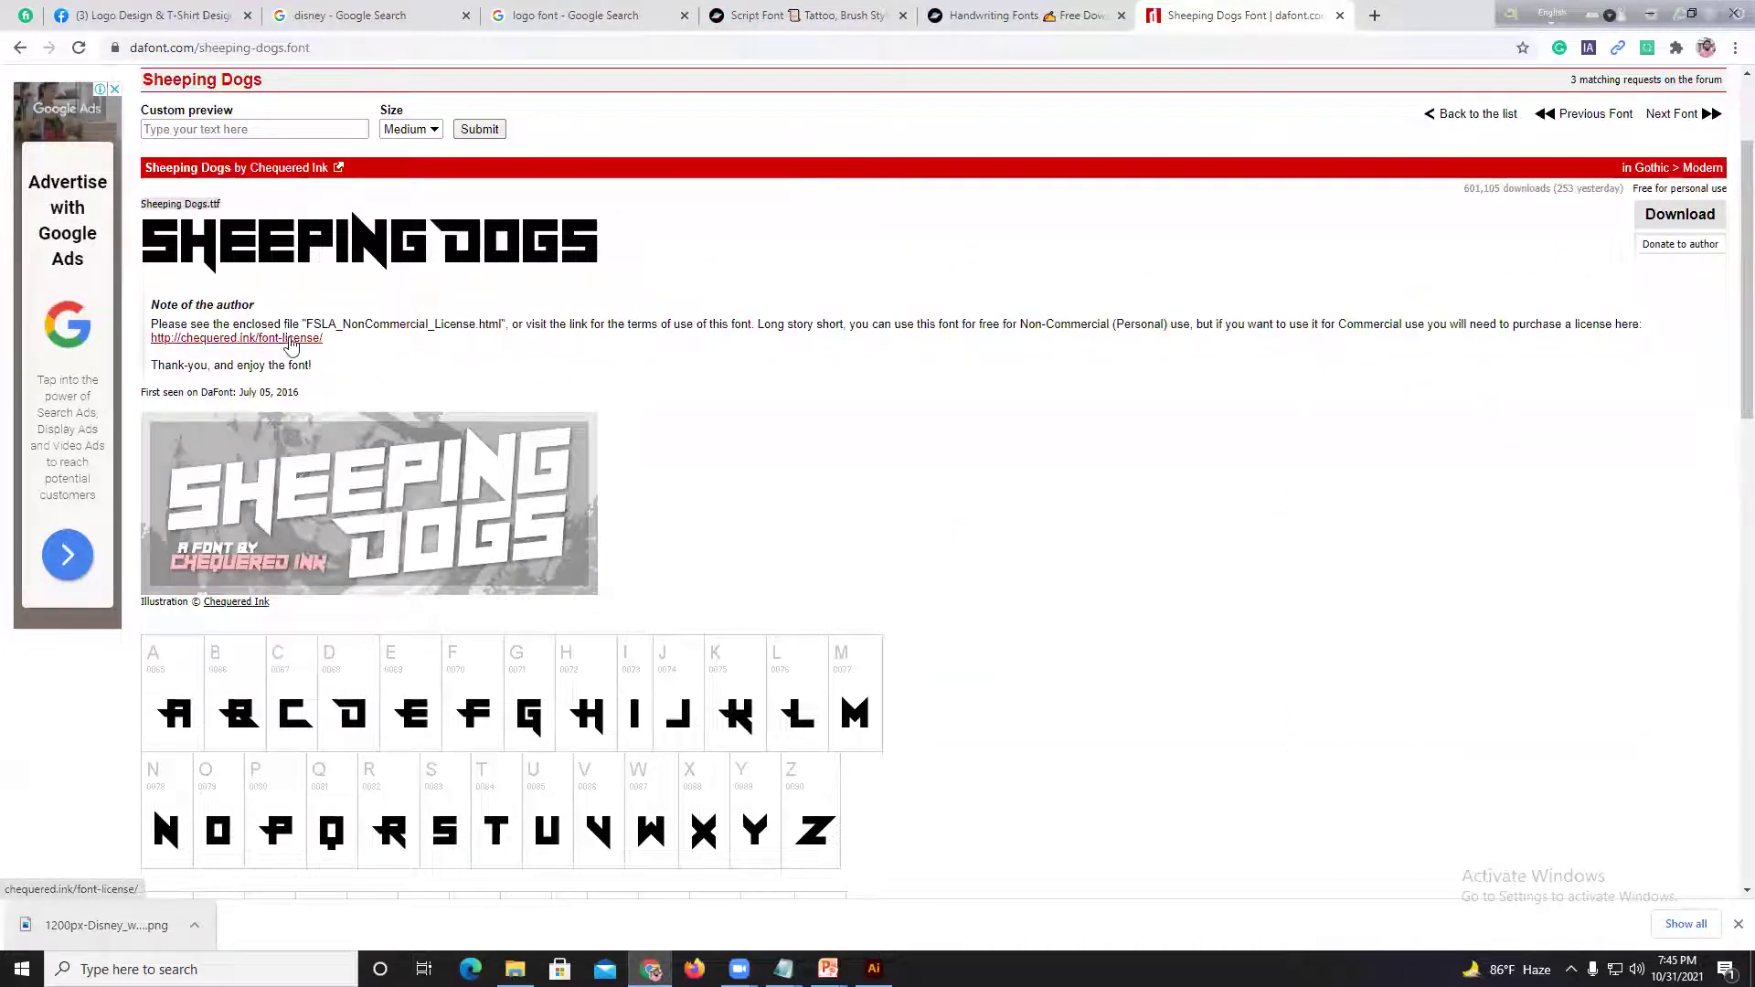
Step: Open the font license link from the Sheeping Dogs author's note in a new tab
left_click_drag(151, 334, 136, 334)
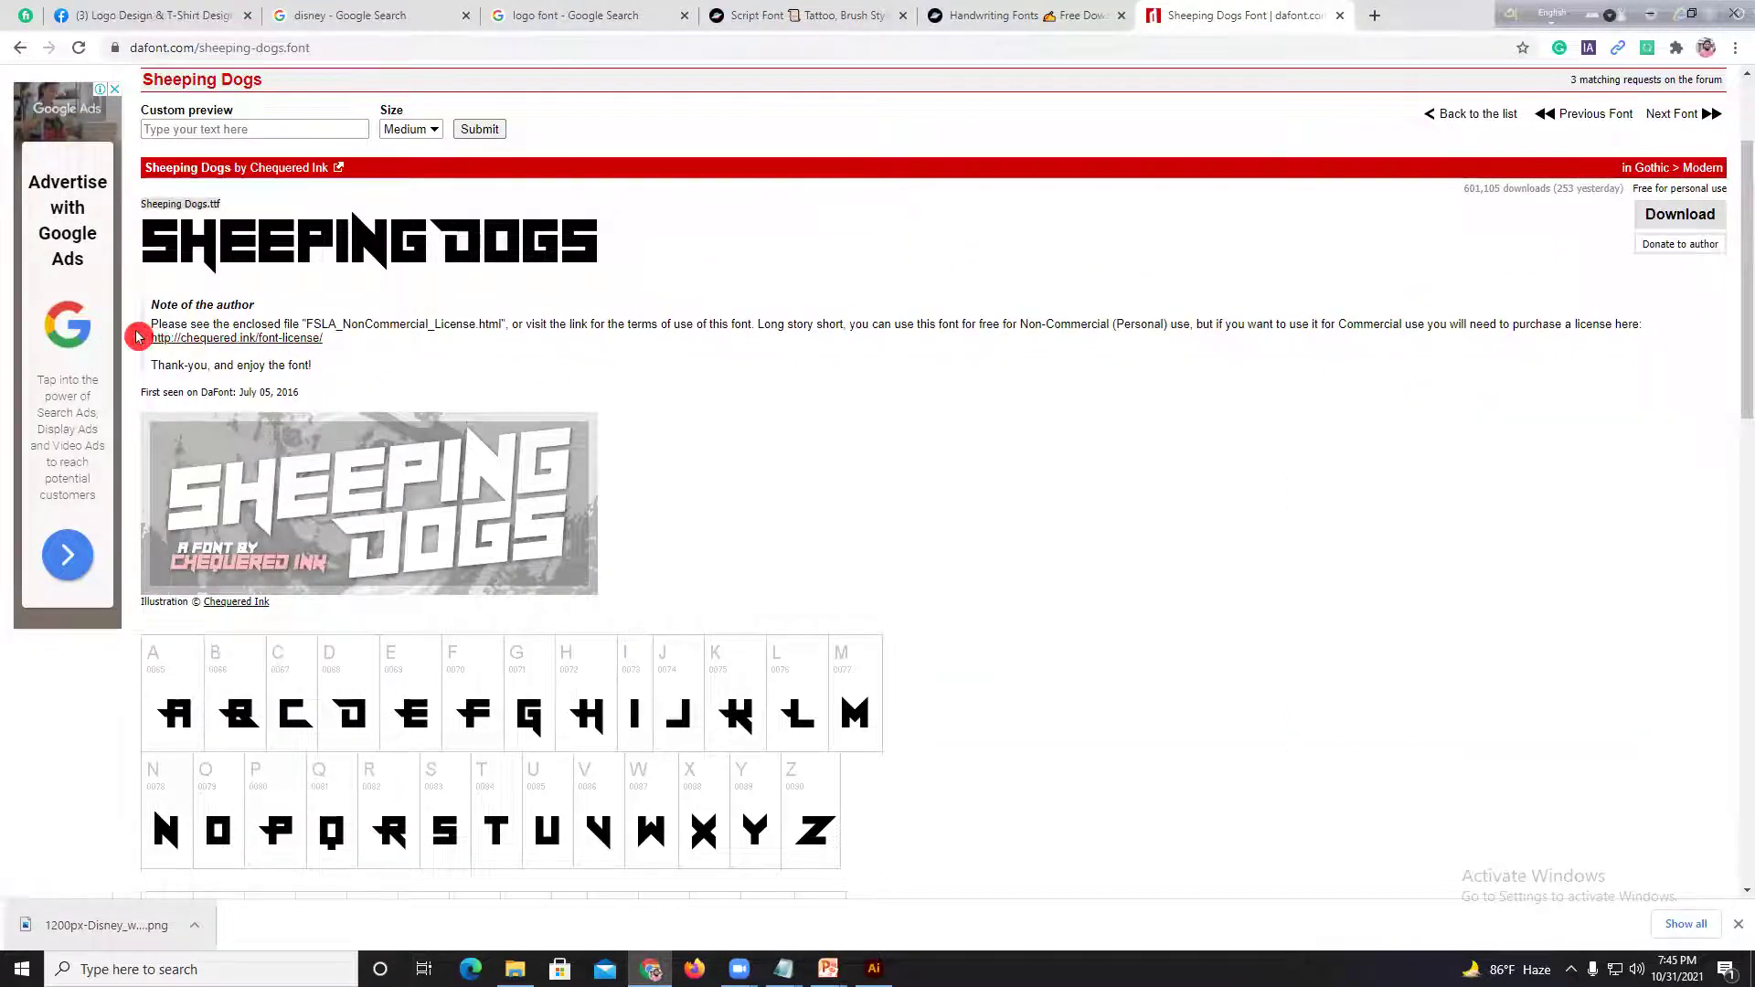
left_click_drag(369, 347, 148, 346)
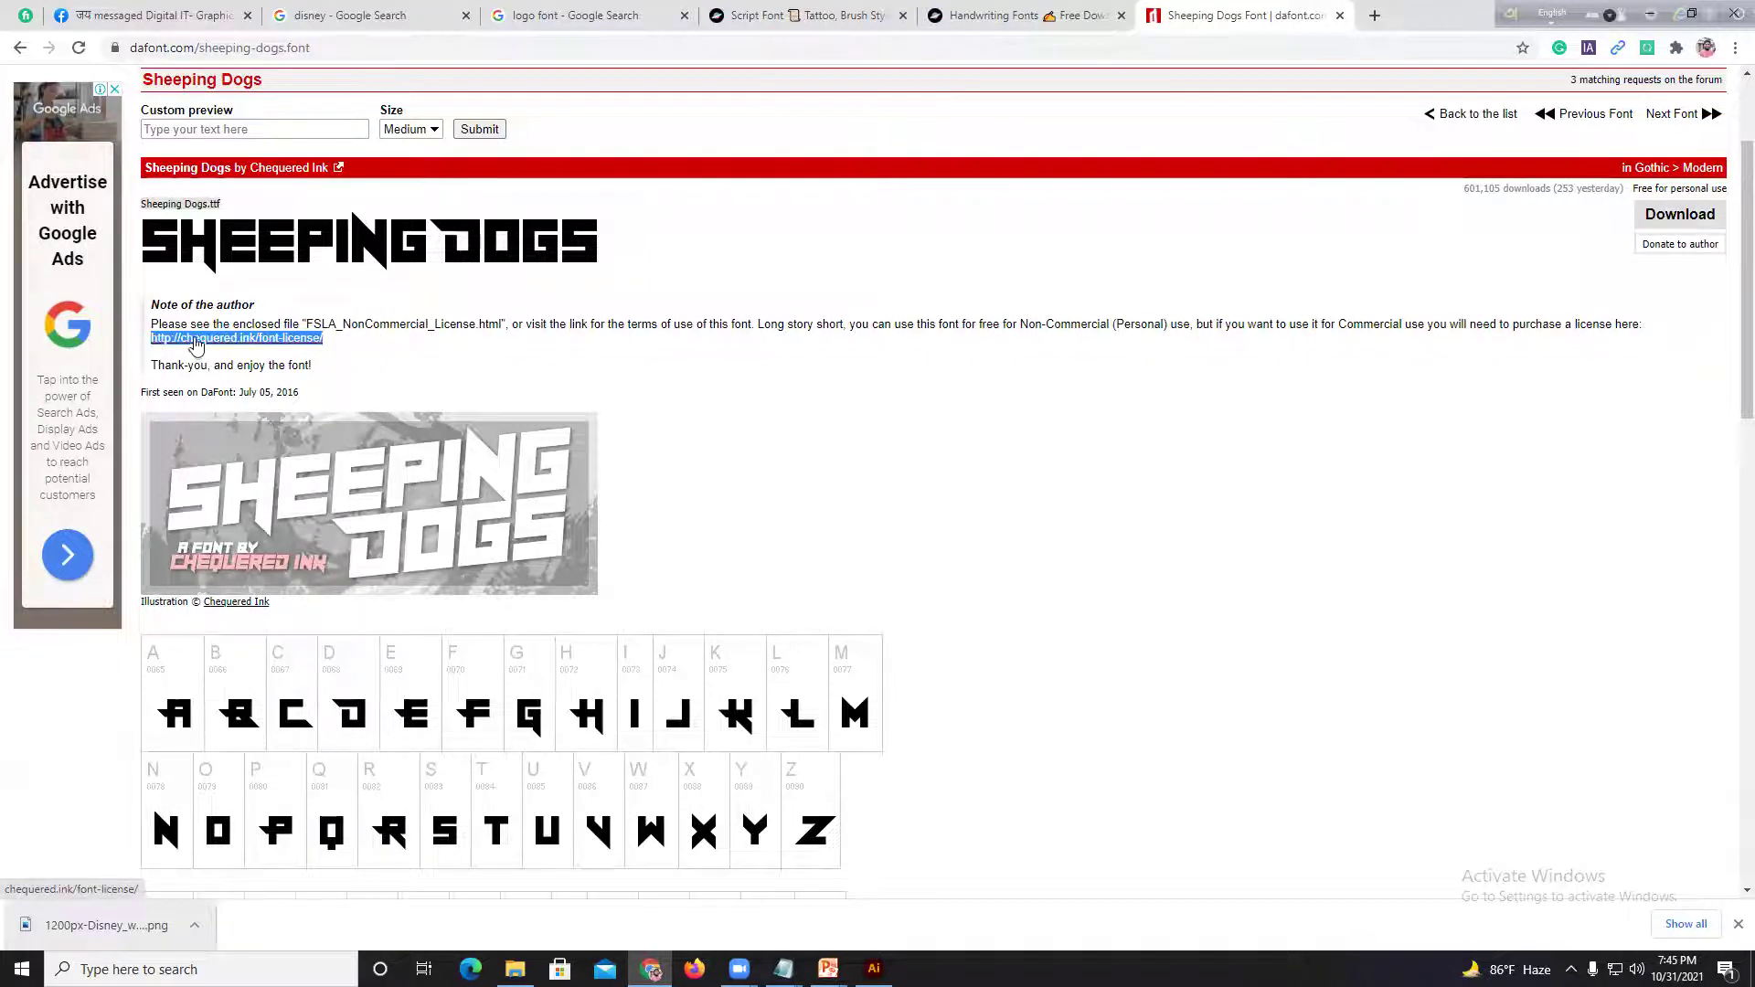
right_click(214, 338)
left_click(280, 357)
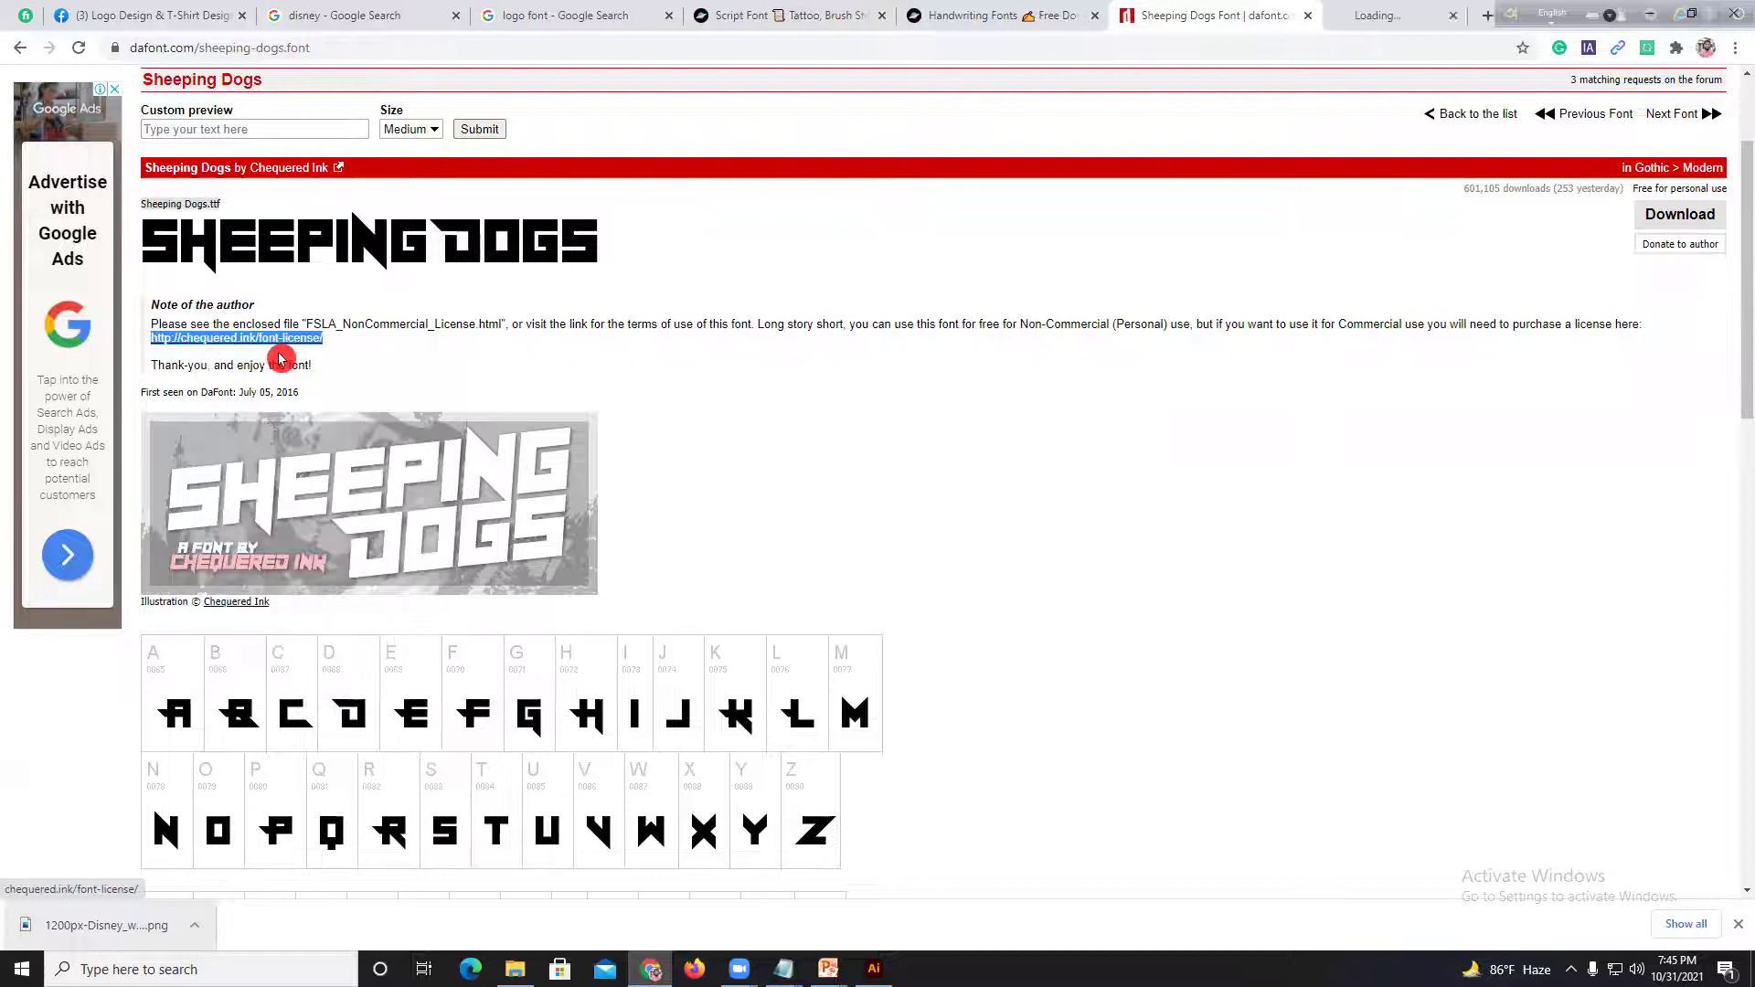
Step: Read the part of the author's note about free Non-Commercial (Personal) use, highlighting that wording
left_click(915, 391)
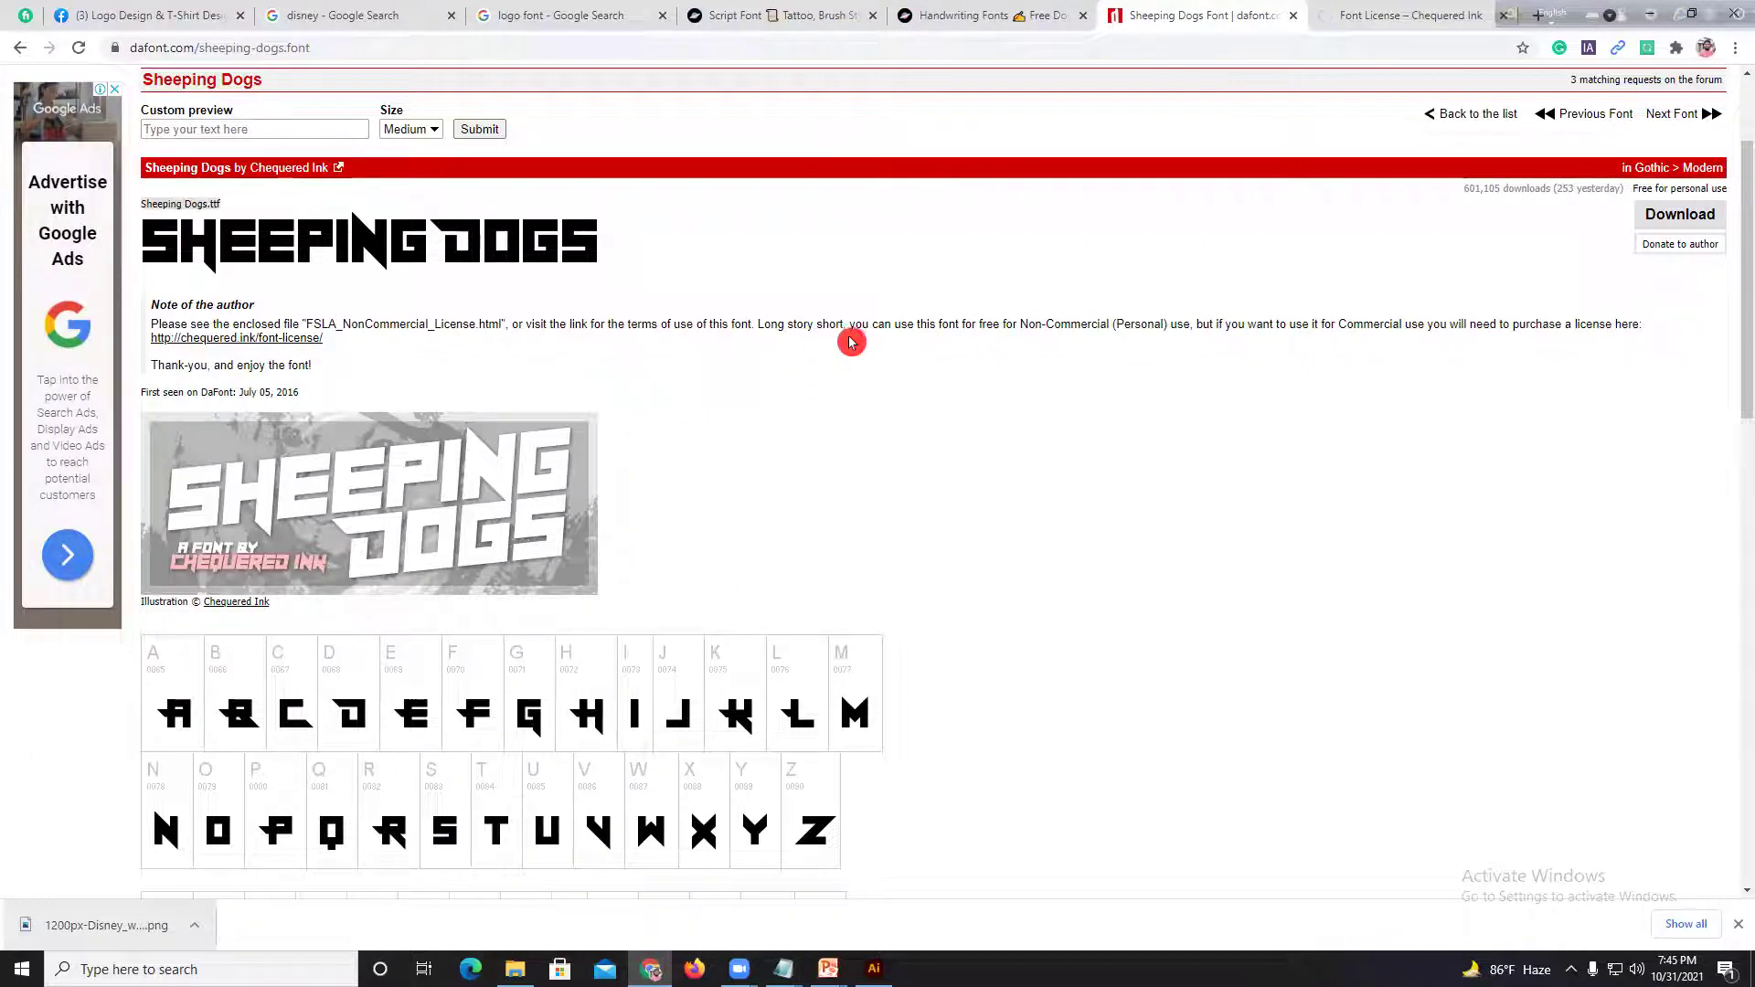
left_click_drag(976, 329, 1112, 331)
left_click(1127, 325)
left_click(1124, 316)
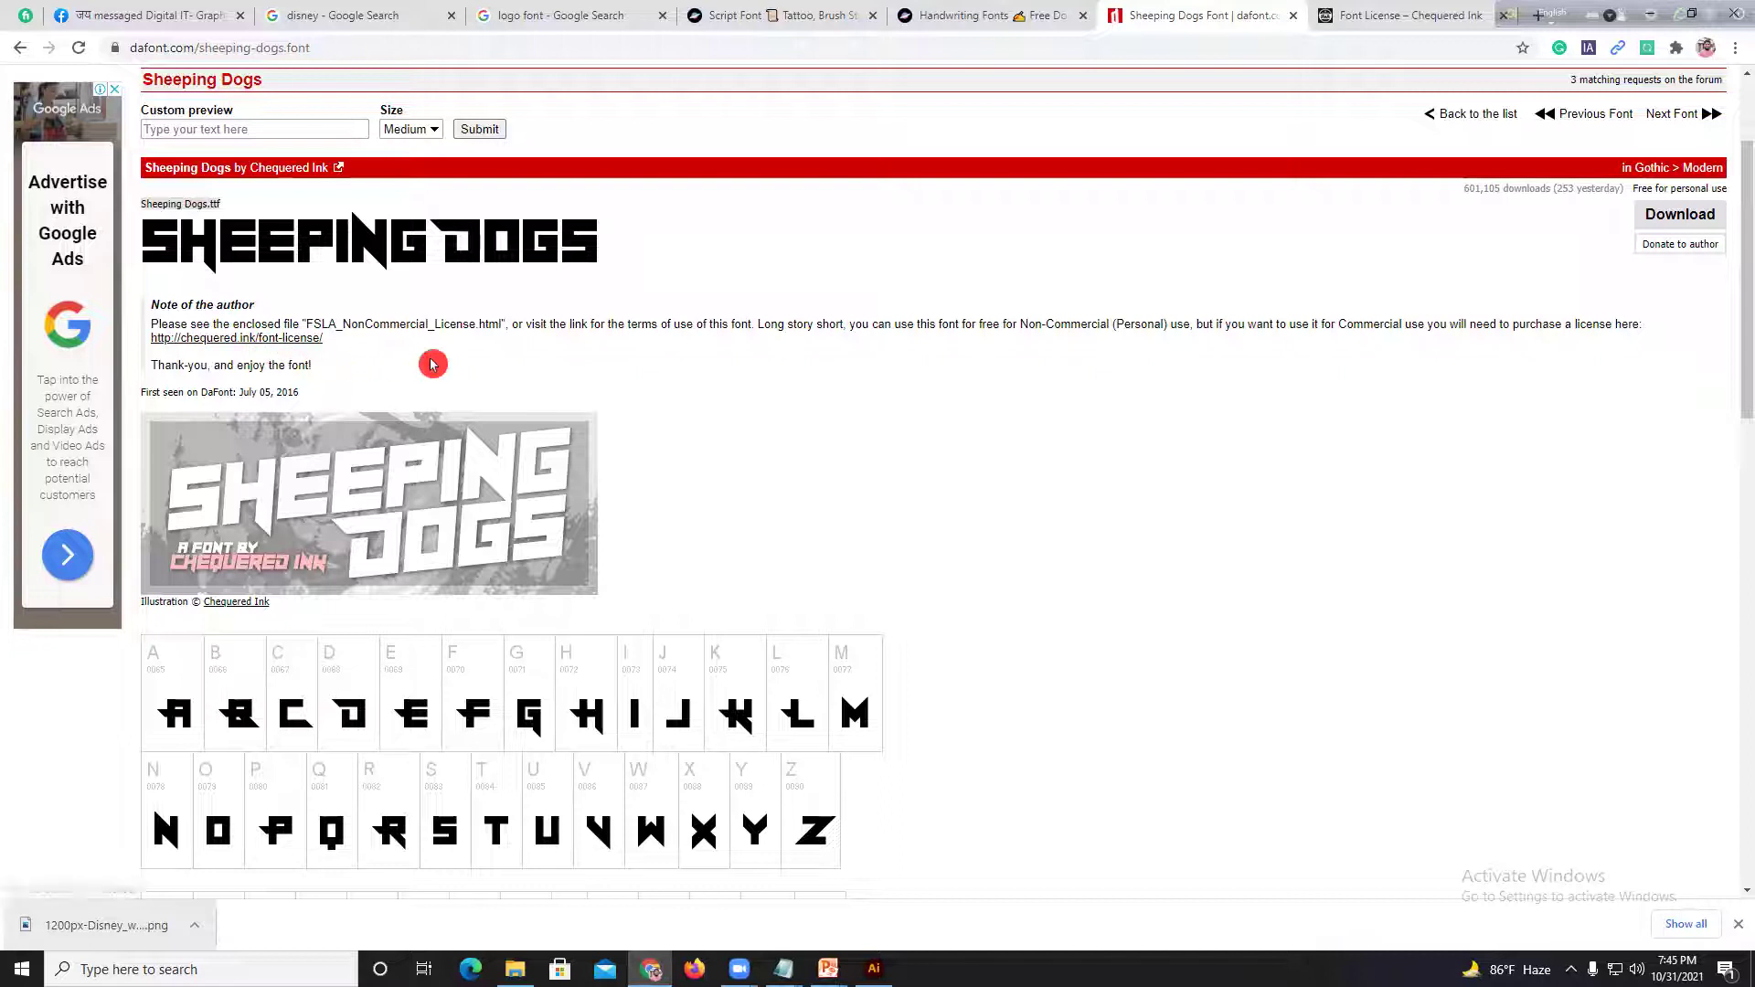
Step: Review the license tiers and prices on the Chequered Ink font license page, and return to the Sheeping Dogs page
left_click(1381, 14)
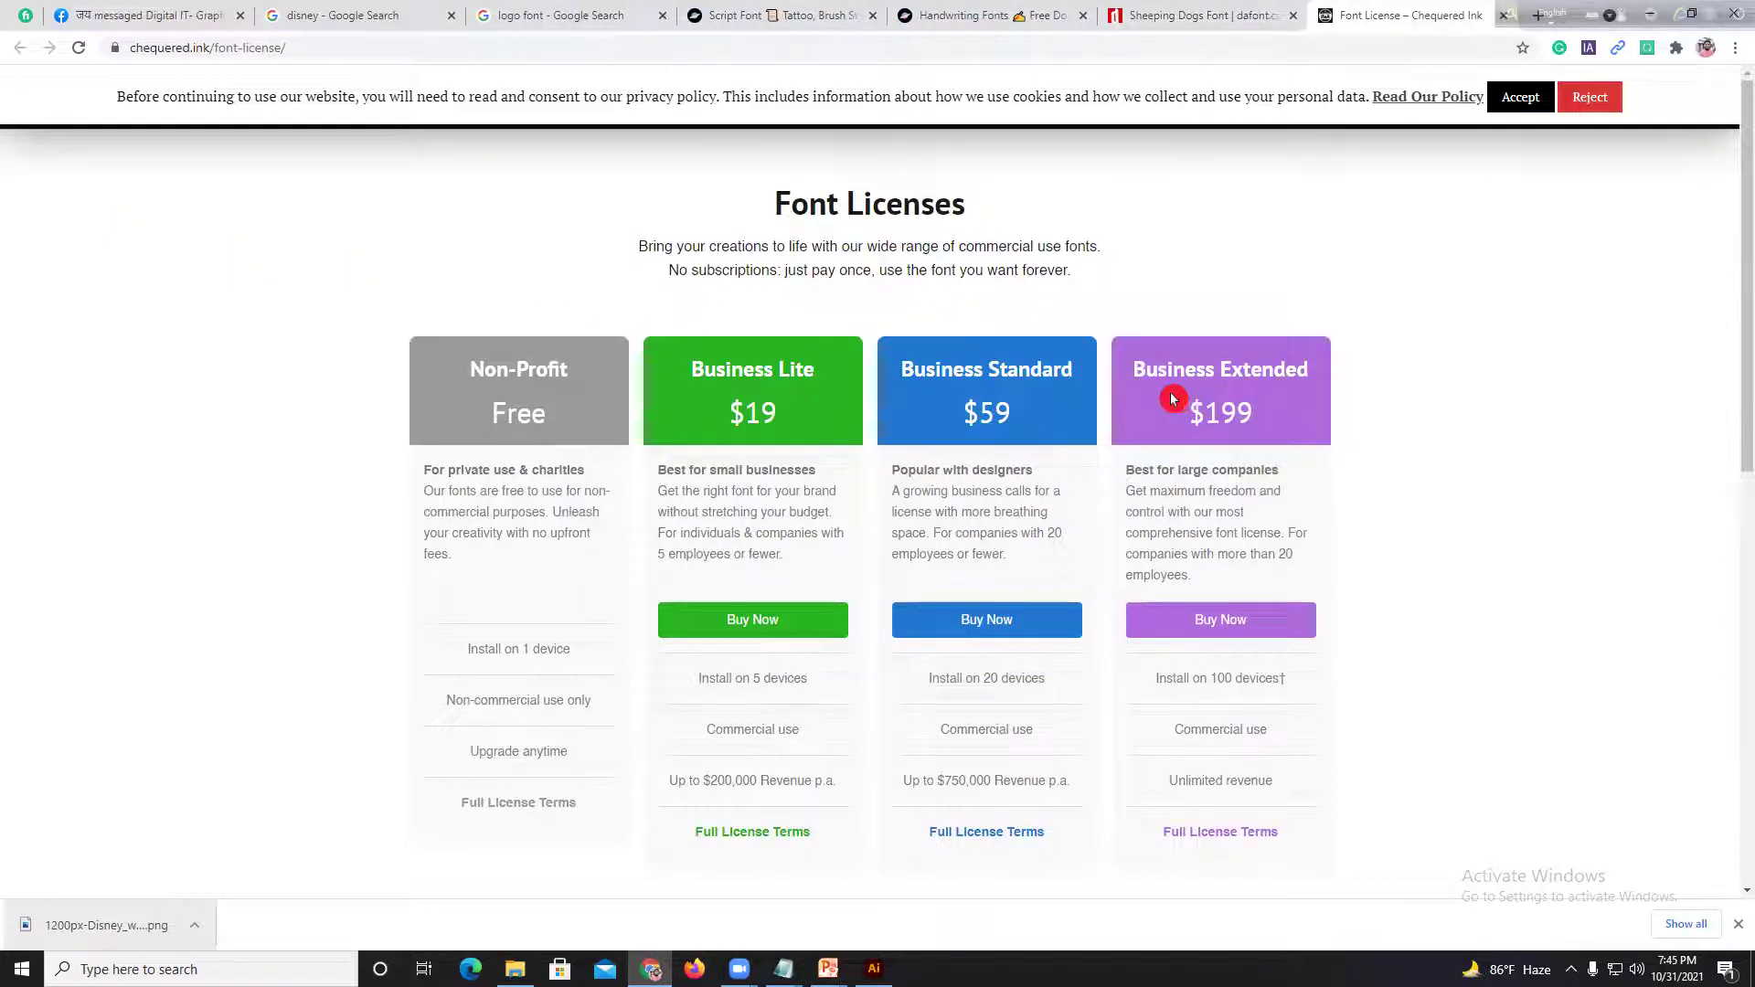
scroll(967, 360, "down", 4)
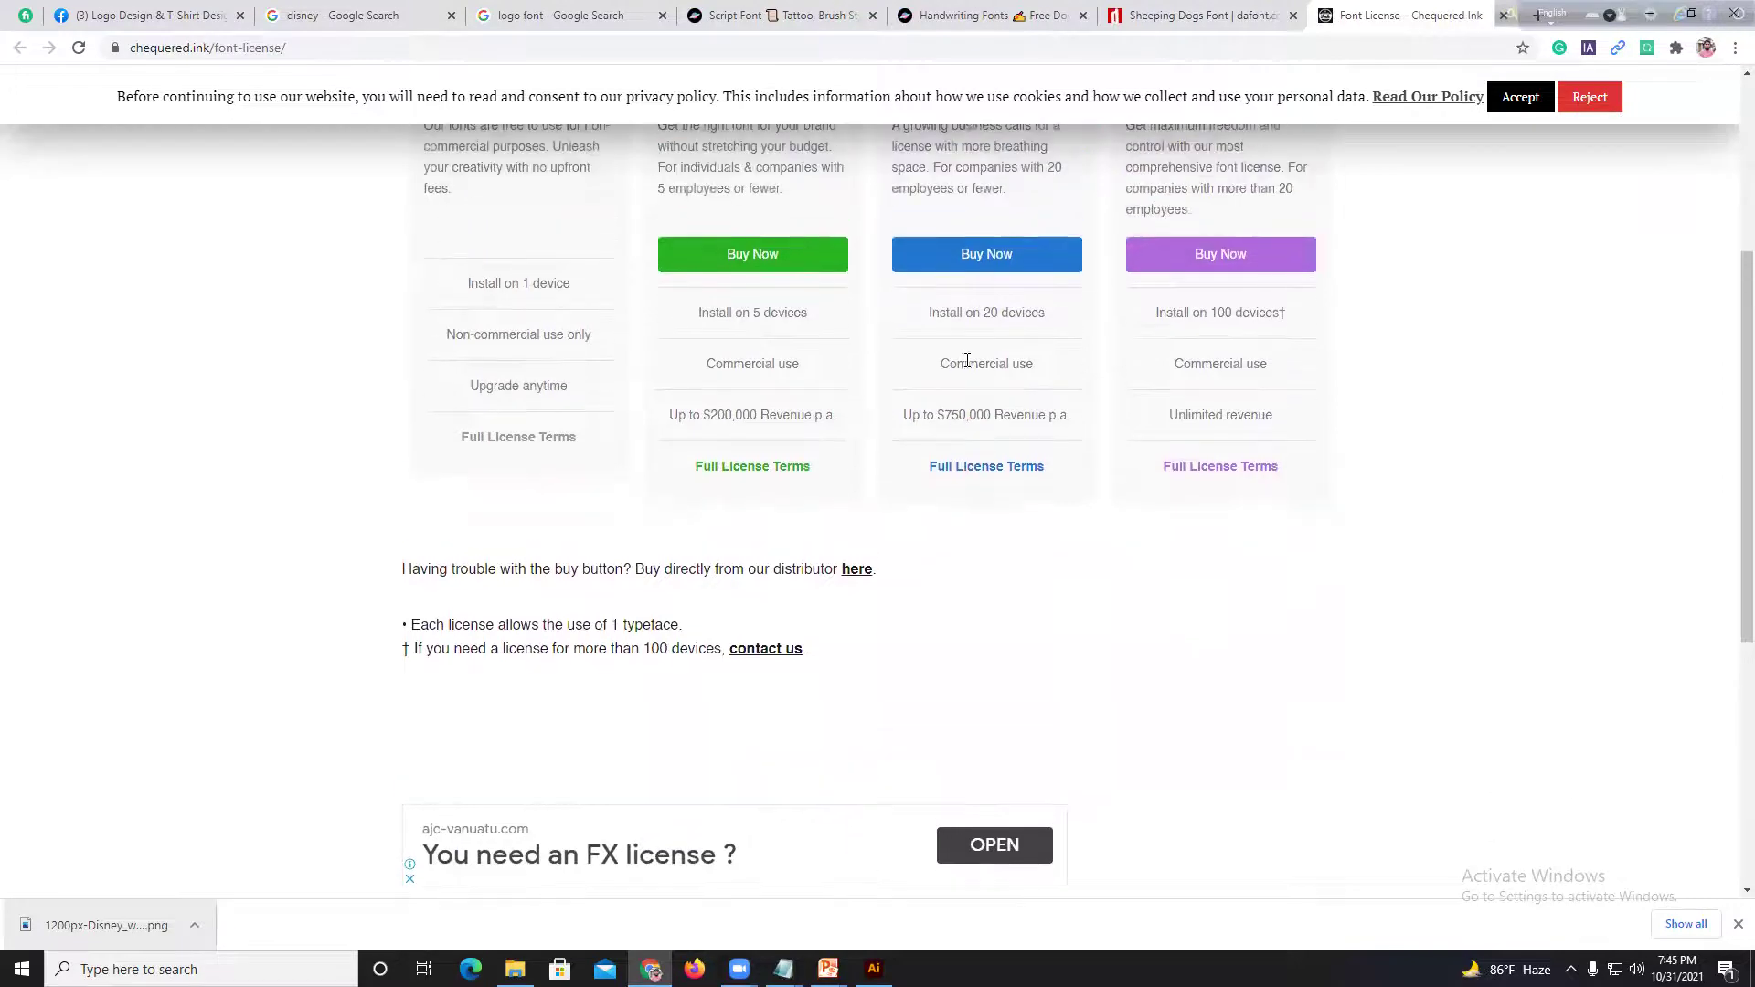
scroll(967, 360, "up", 4)
left_click(1272, 15)
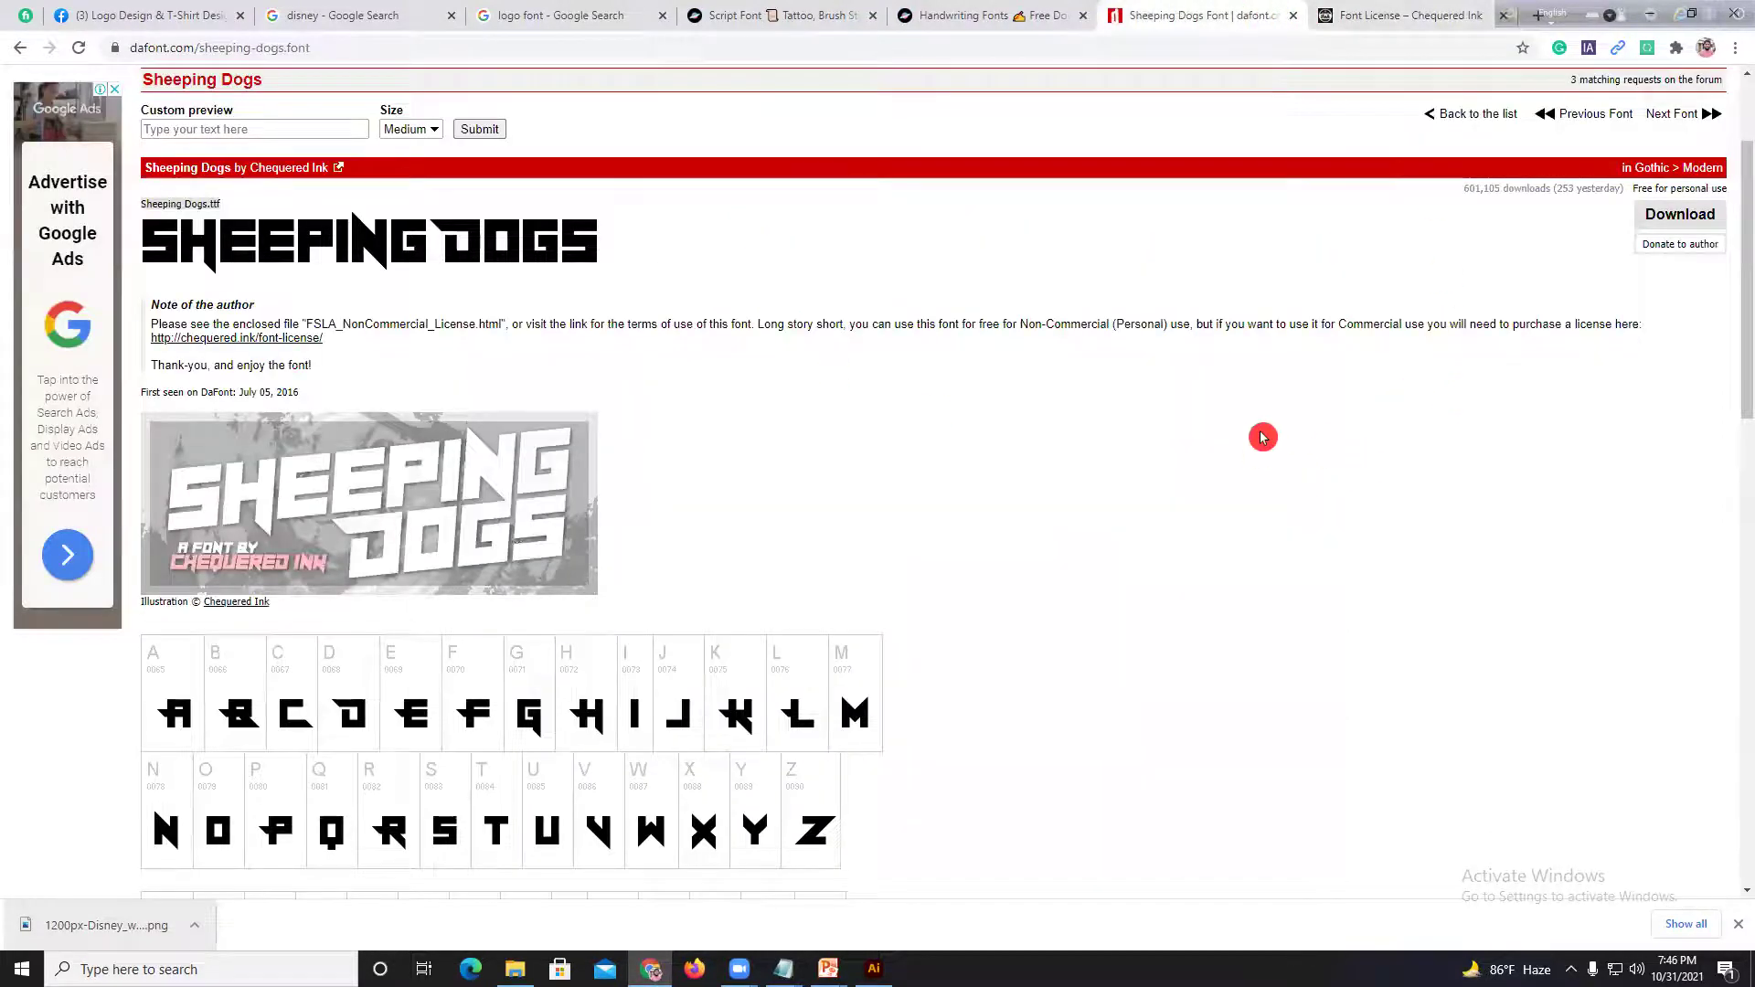
Step: Read the author's note on the enclosed license file and permitted font use, highlighting the file name and usage wording
left_click(480, 345)
left_click(458, 322)
left_click_drag(441, 323, 534, 324)
left_click(527, 323)
left_click_drag(502, 327, 509, 327)
left_click(502, 326)
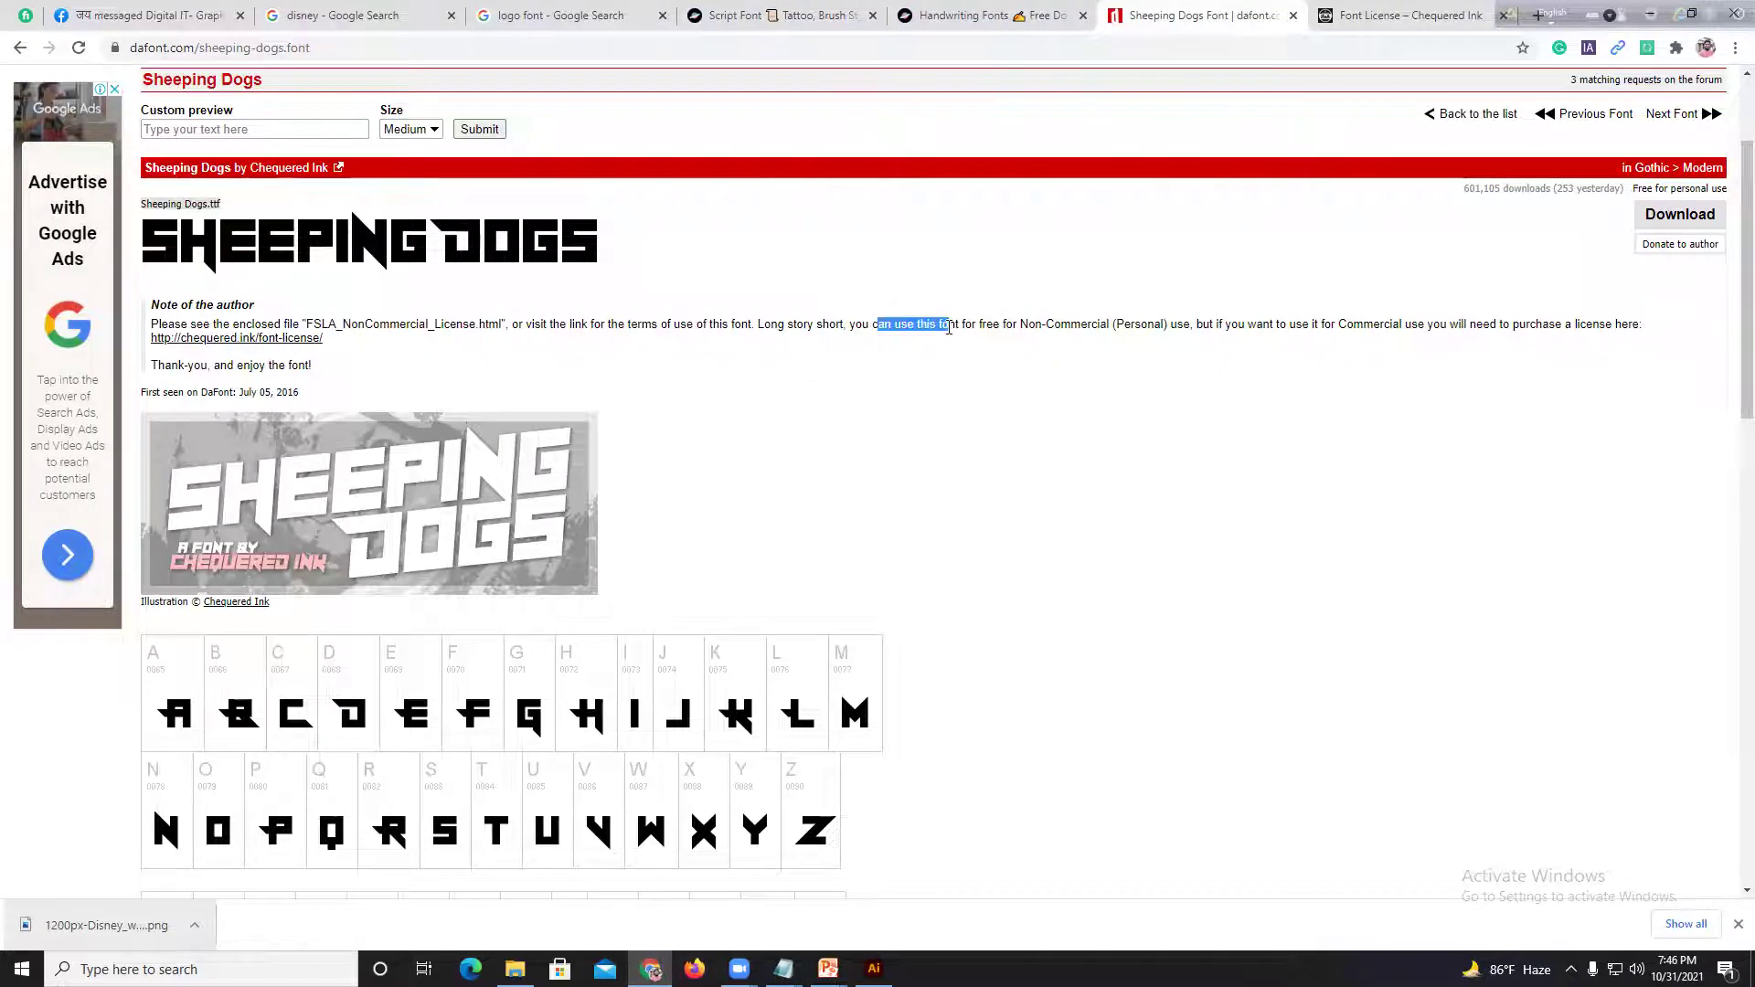
left_click_drag(854, 326, 878, 325)
left_click(891, 425)
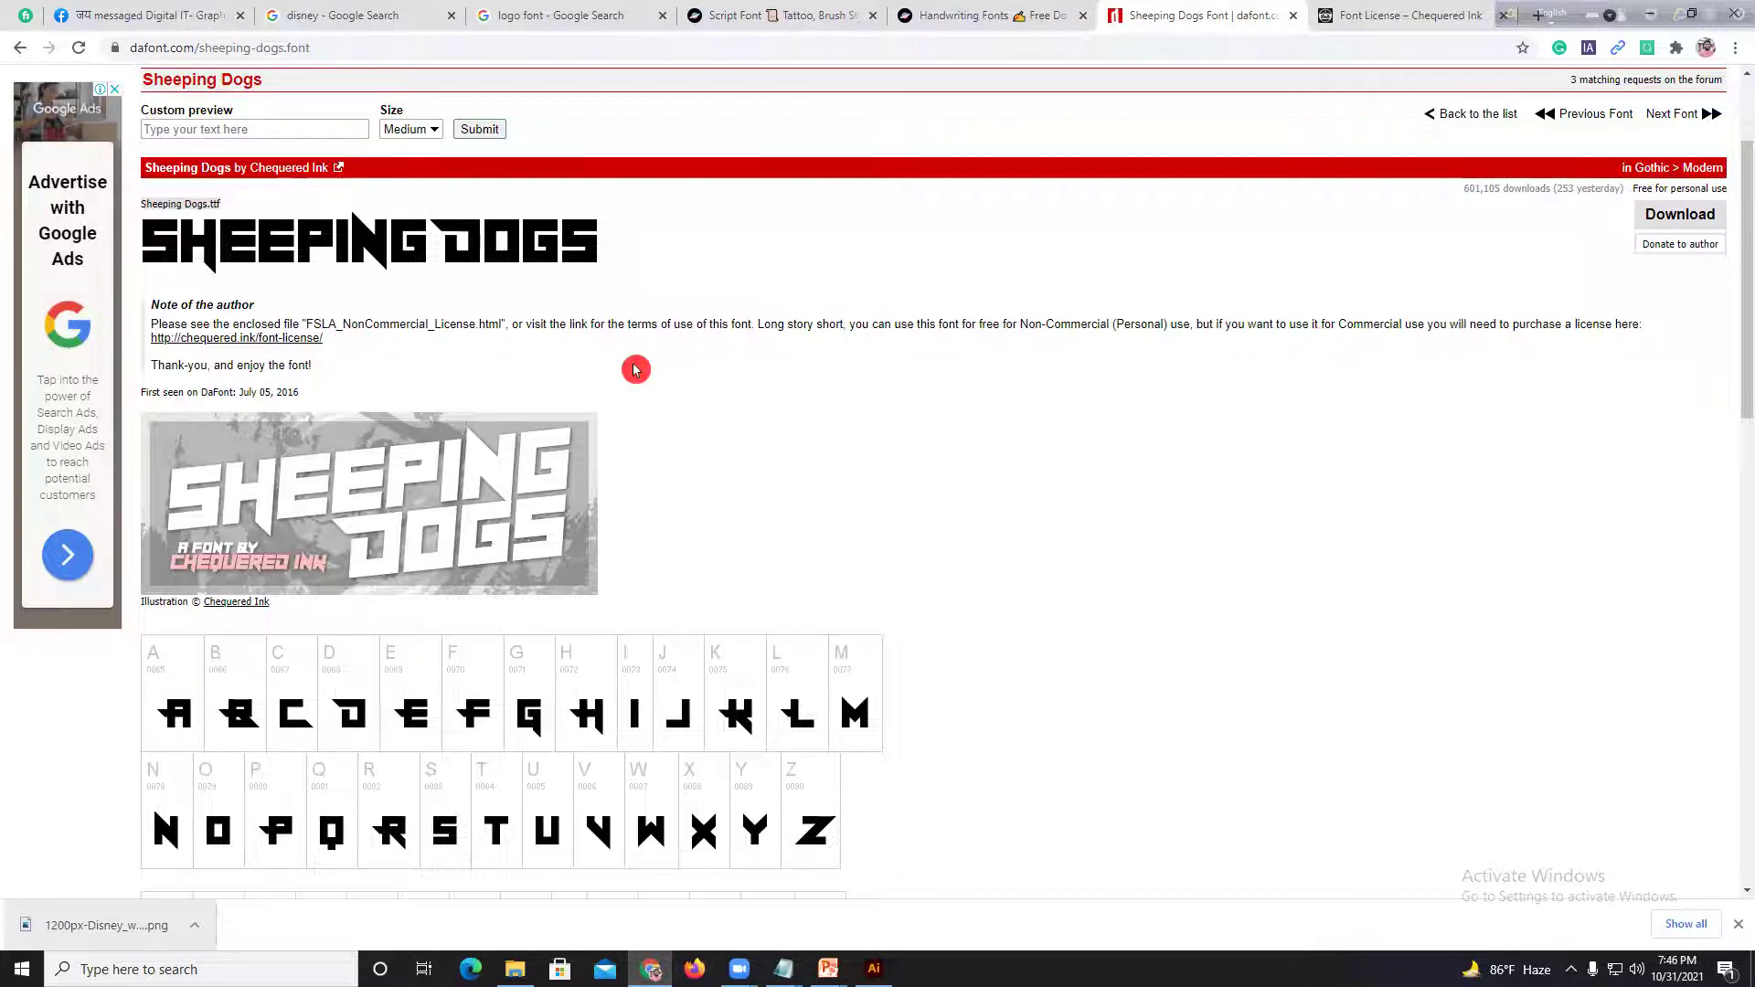
Step: Compare the Non-Profit and Business license options on the Chequered Ink page with the Sheeping Dogs author's note
left_click(1353, 15)
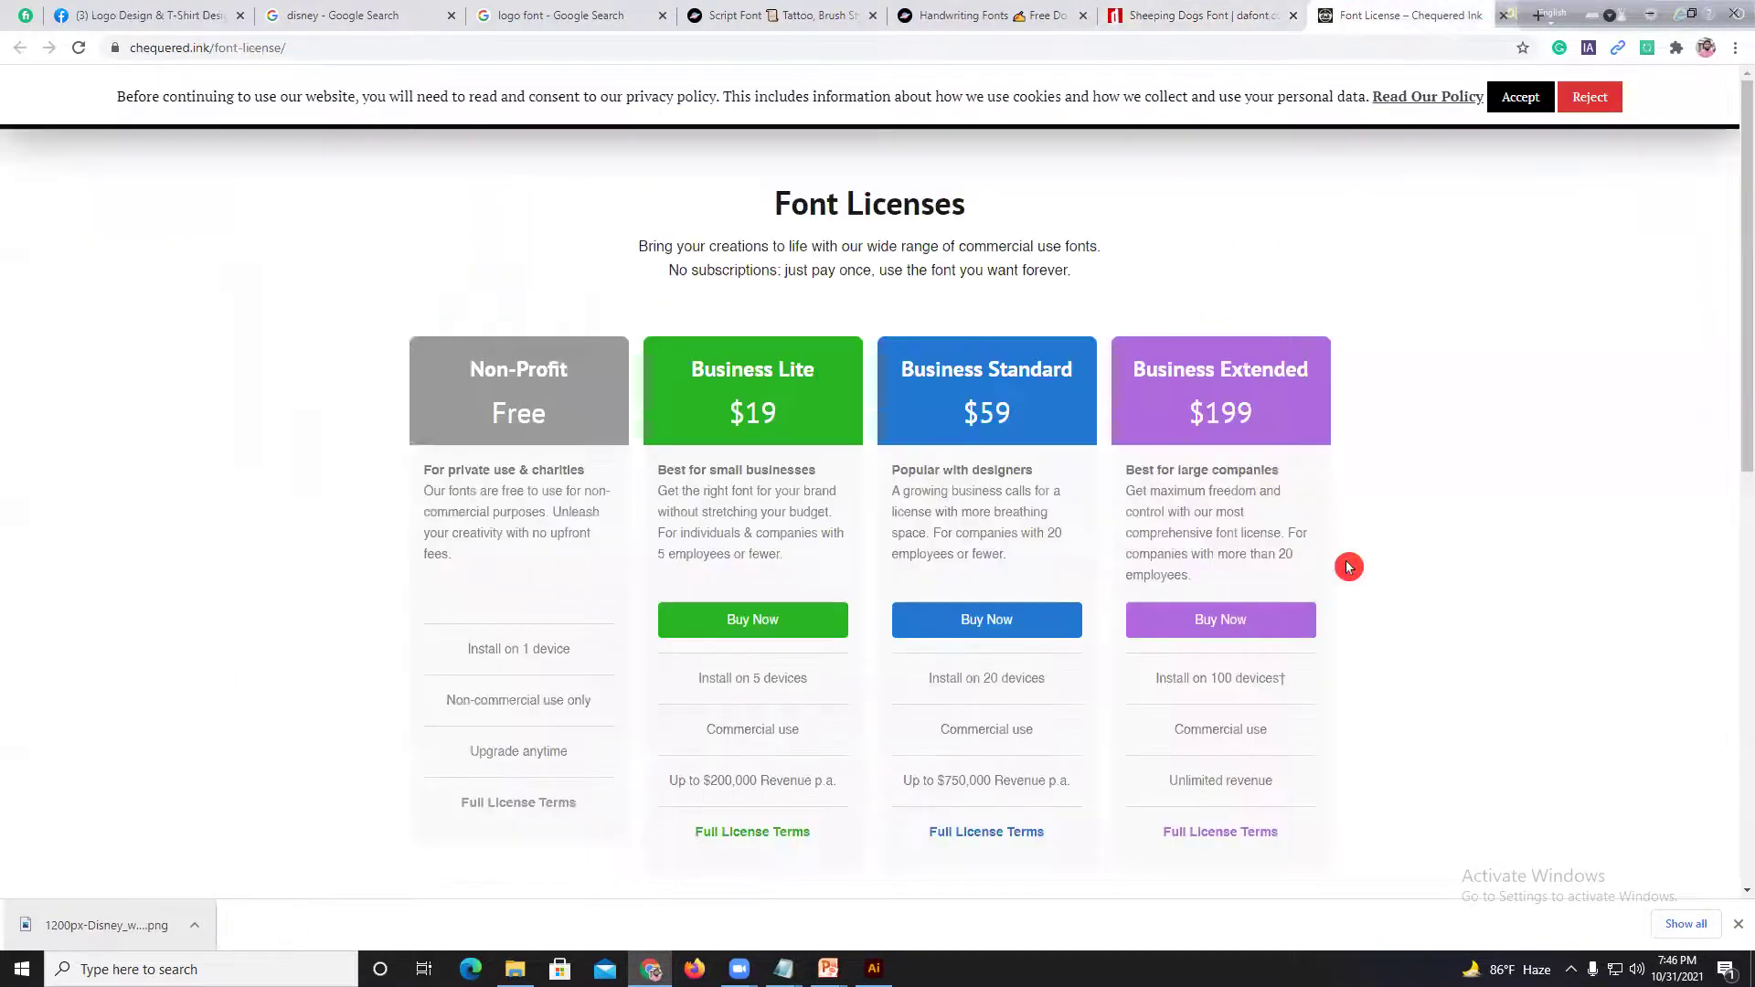
scroll(1347, 564, "down", 7)
scroll(1233, 621, "down", 3)
scroll(1245, 603, "up", 10)
left_click(1242, 16)
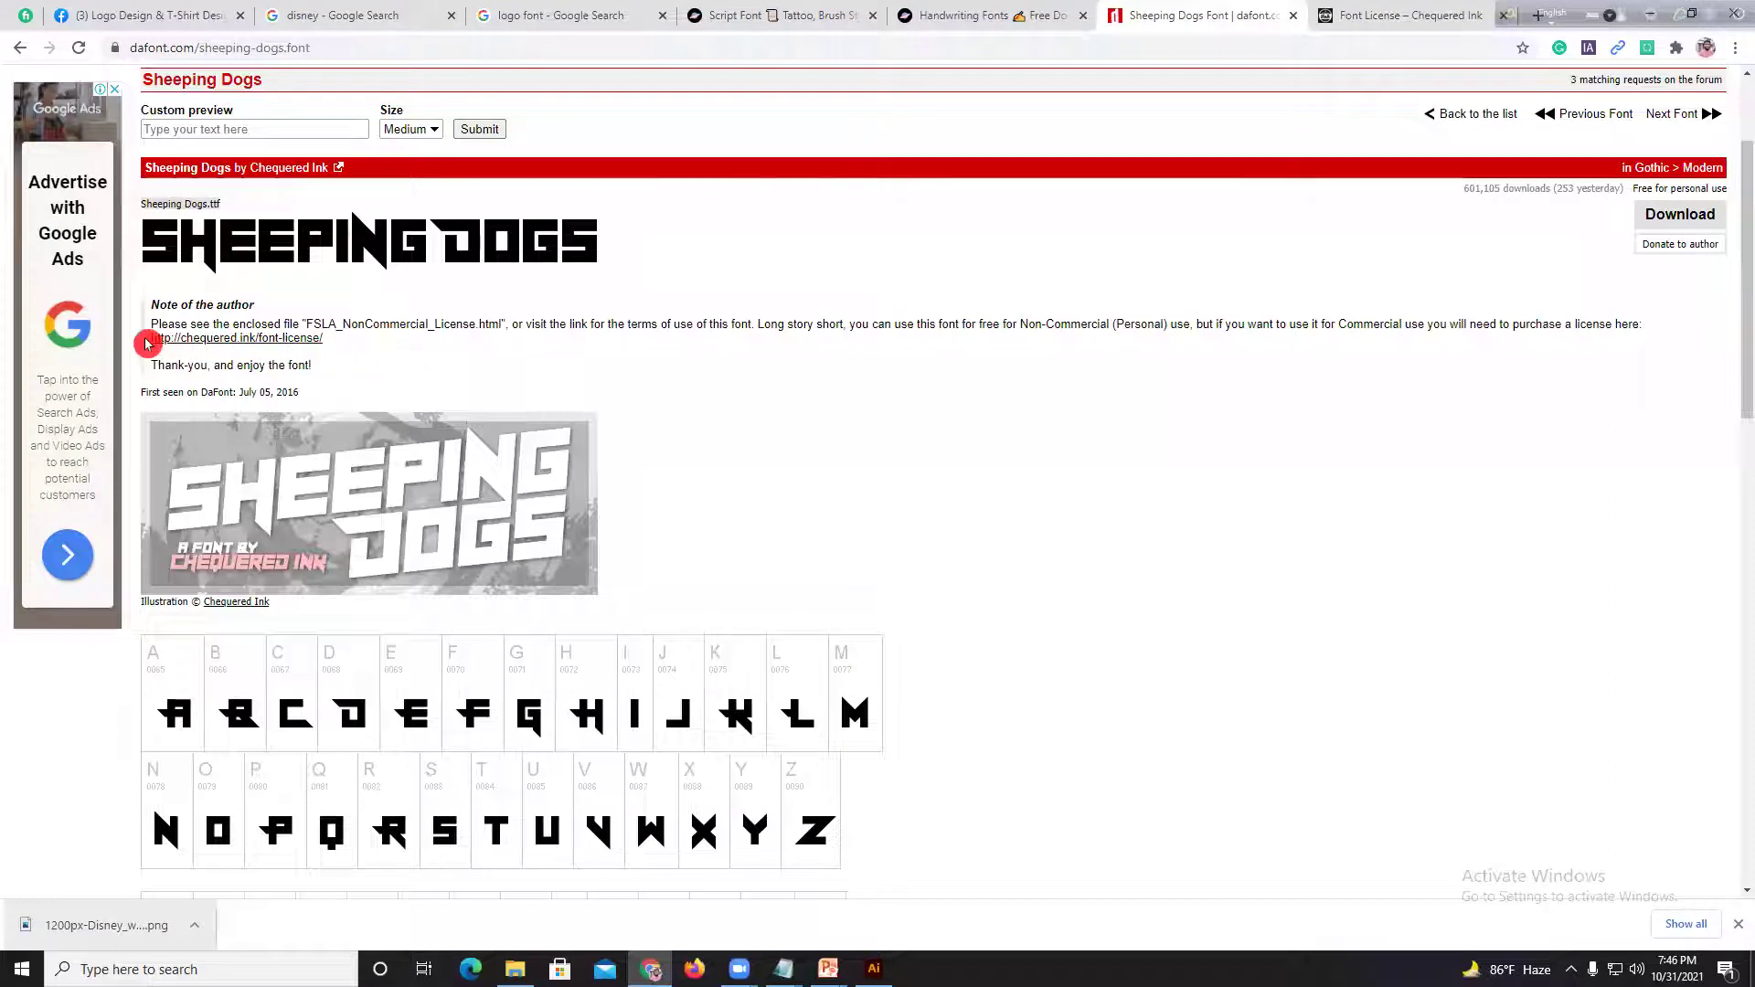
left_click(1342, 14)
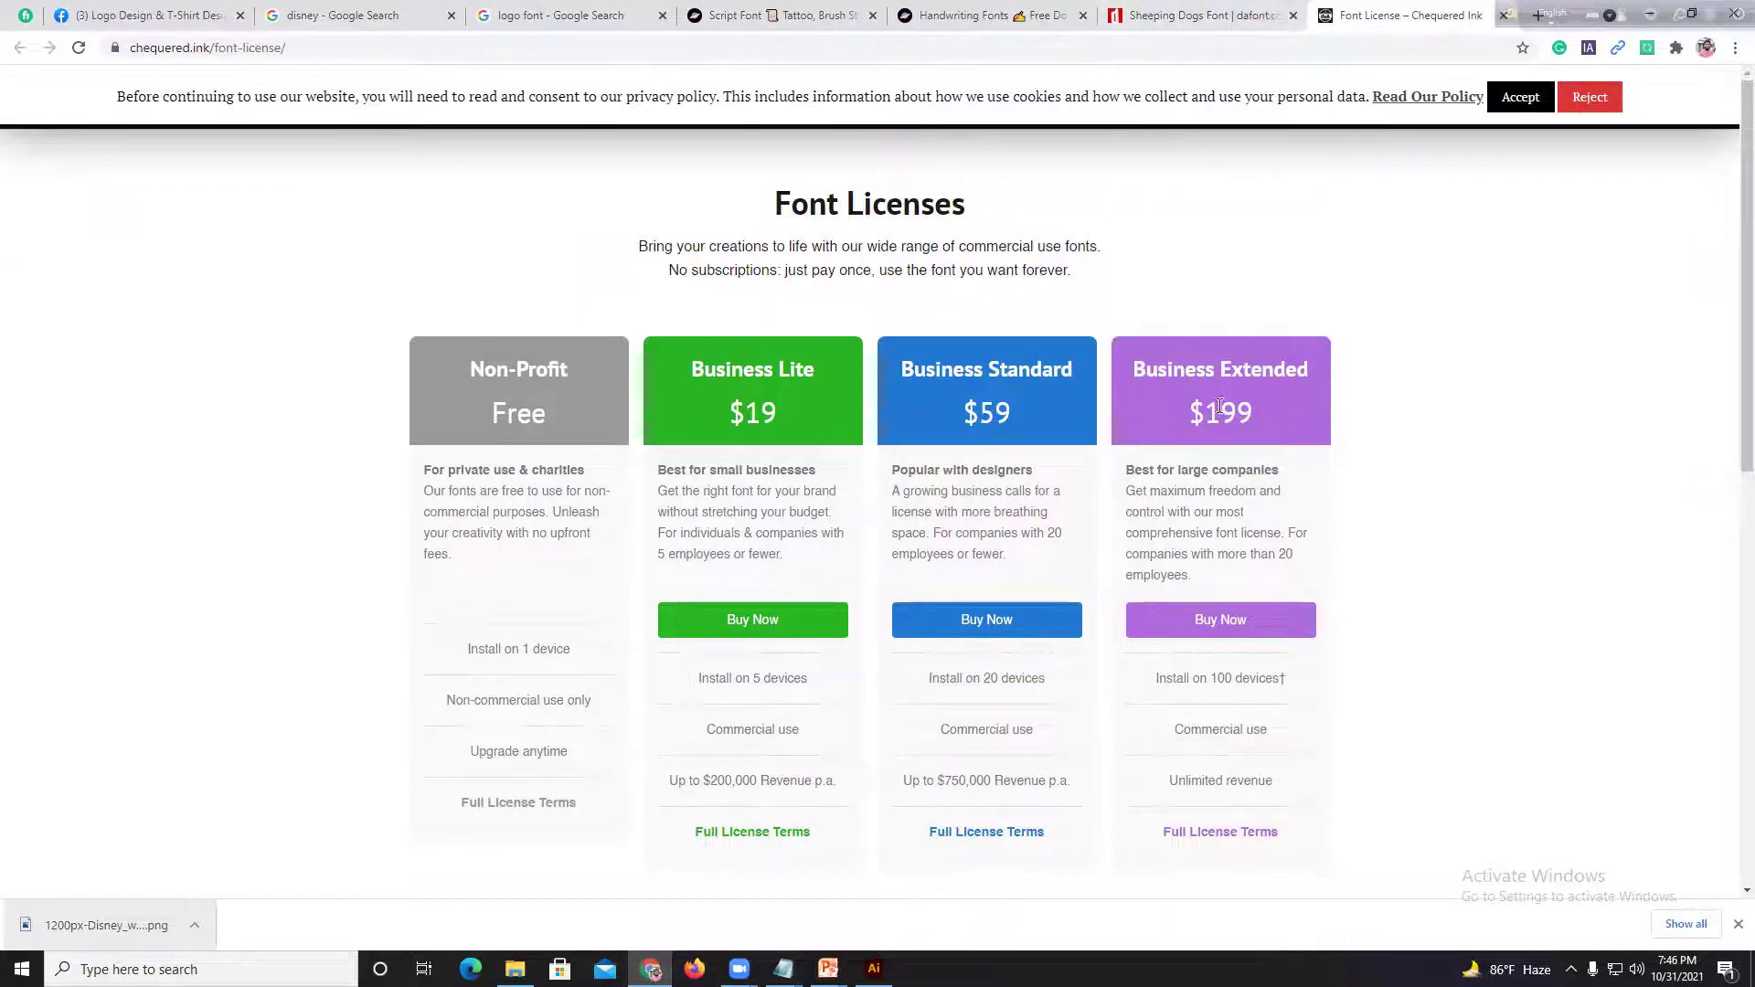
left_click(1206, 15)
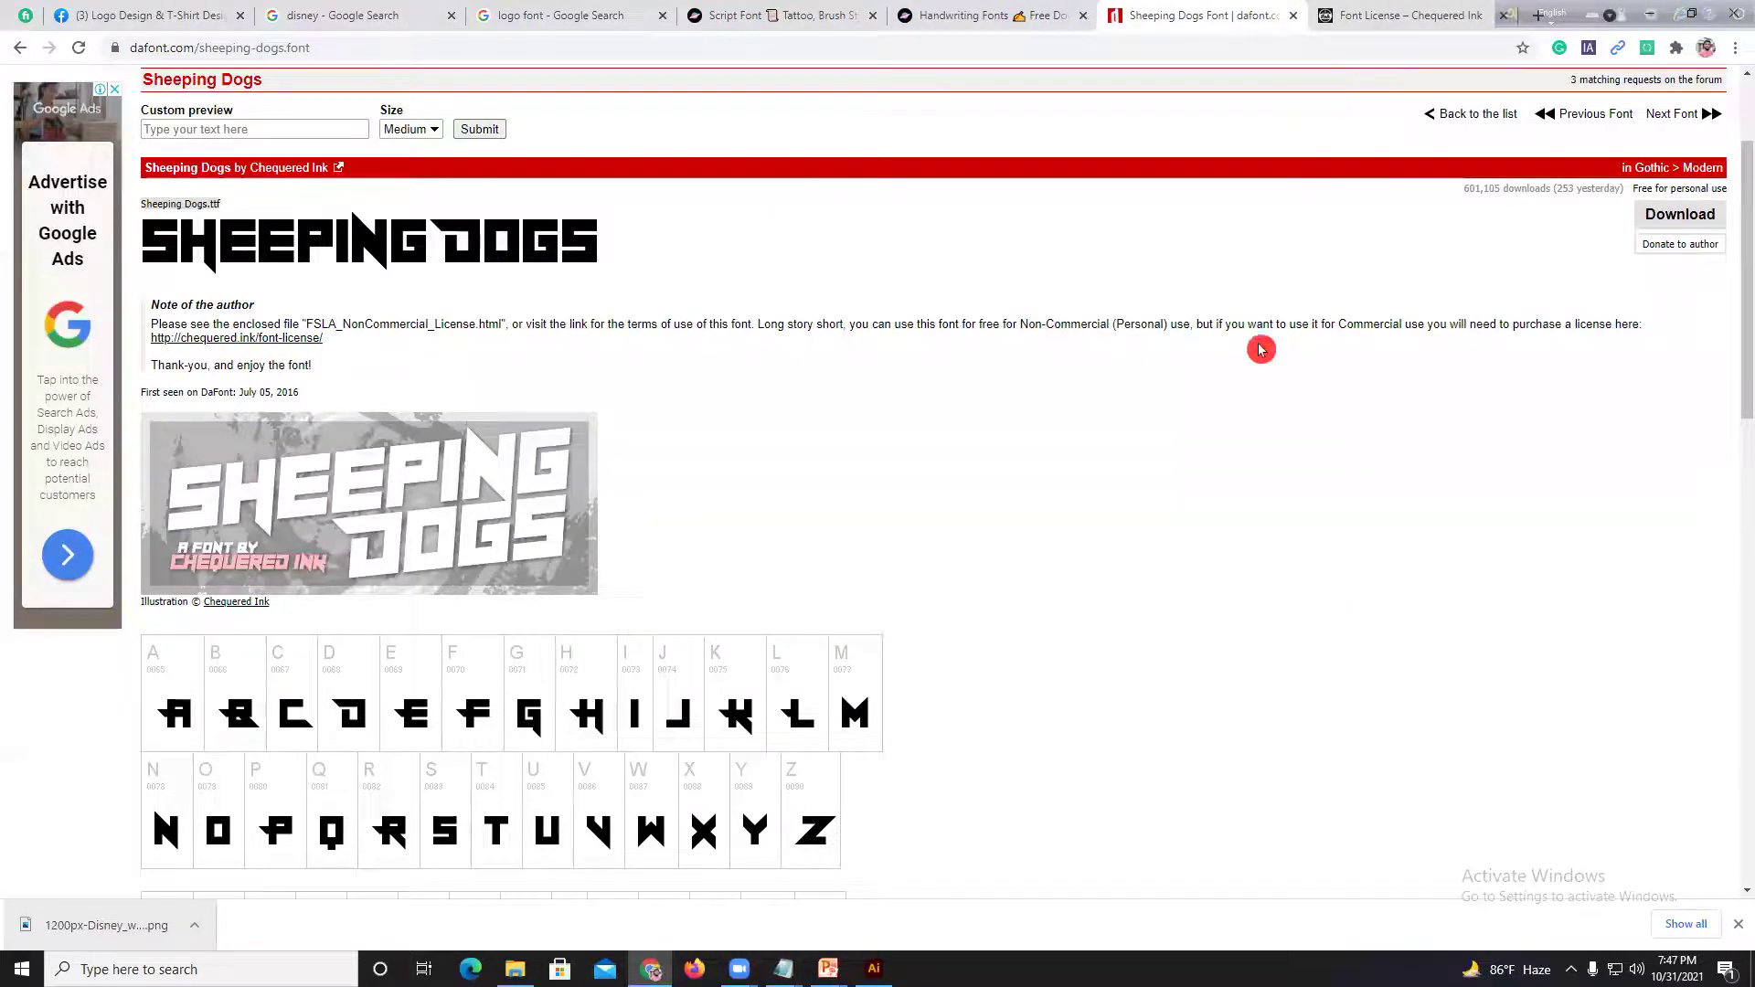
Step: Reread the author's note on commercial use, terms of use and FSLA_NonCommercial_License.html, highlighting the relevant wording
left_click_drag(1337, 324, 1340, 314)
left_click(1308, 324)
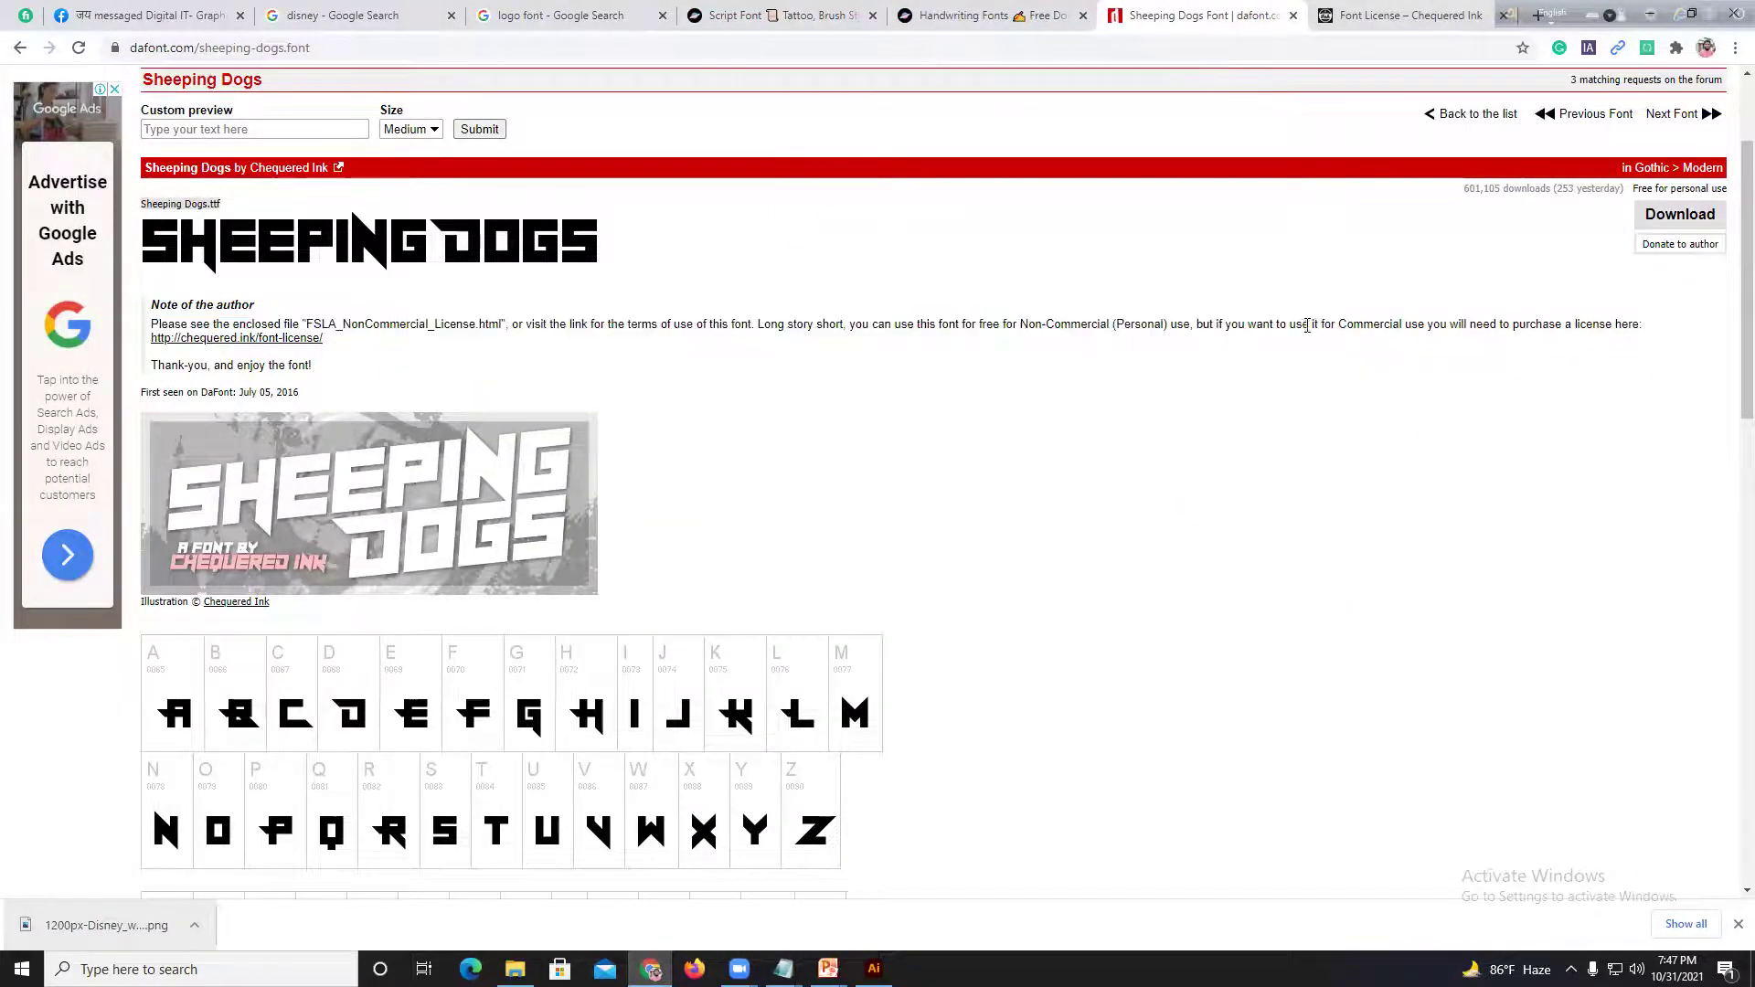
left_click_drag(1190, 324, 1215, 327)
left_click_drag(629, 325, 691, 332)
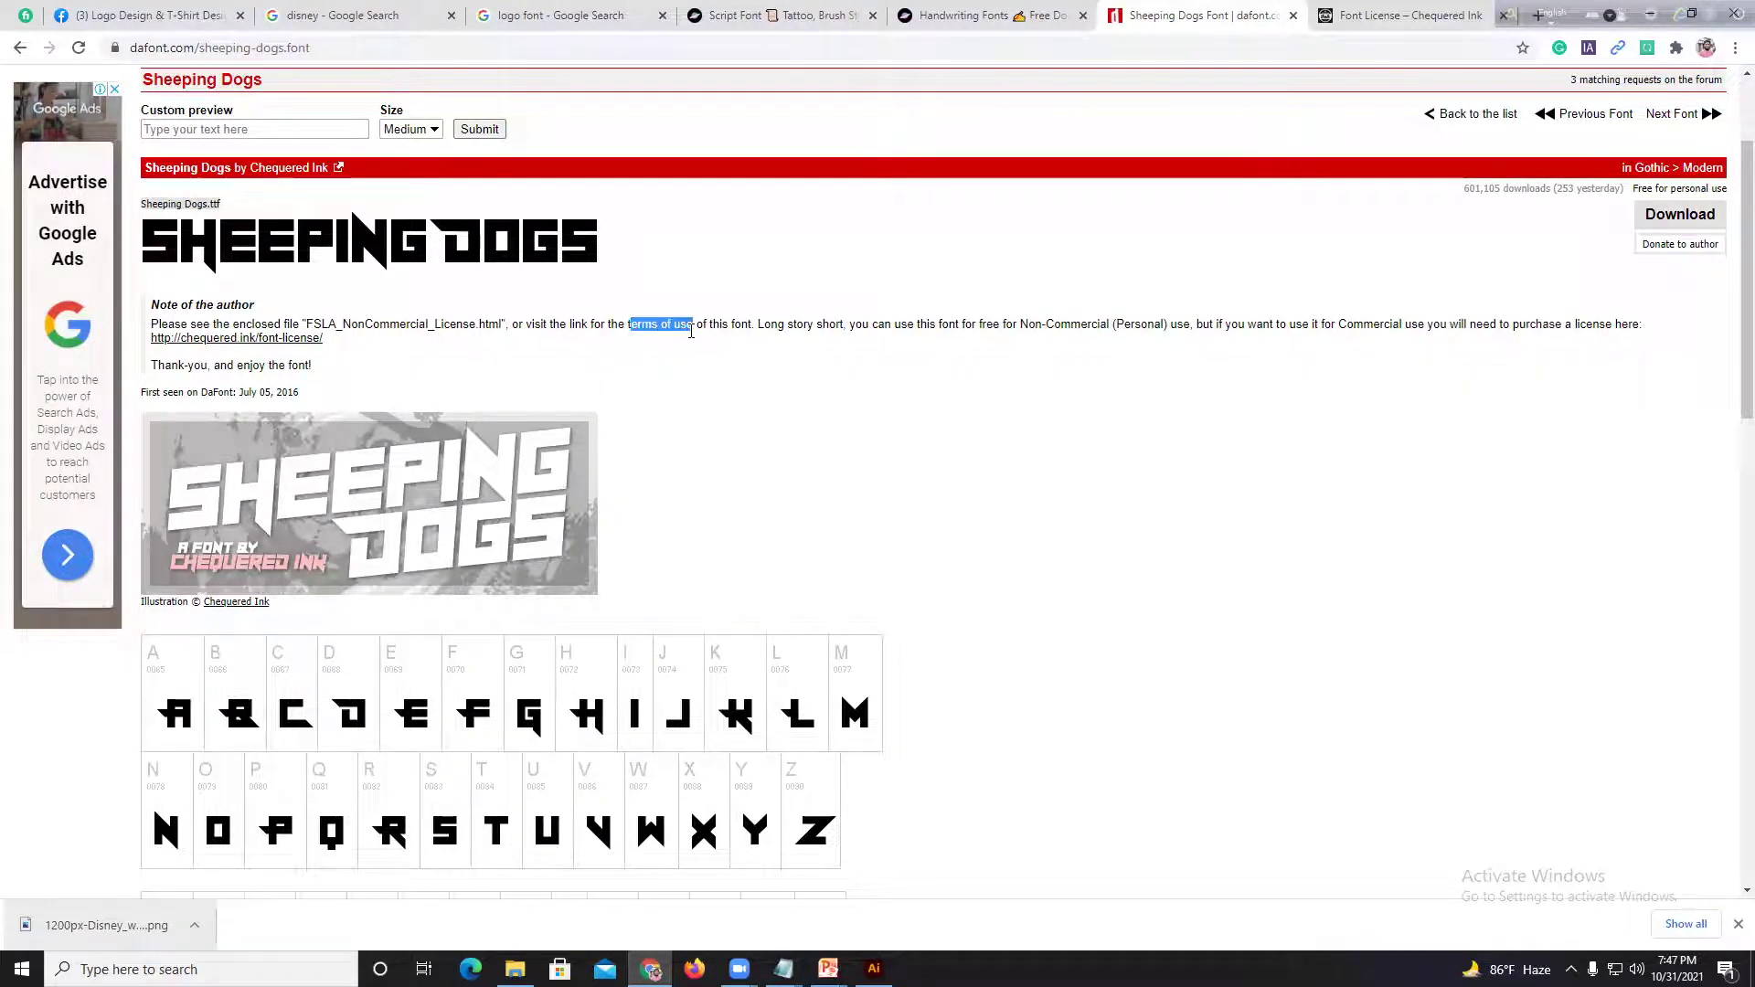
left_click(691, 331)
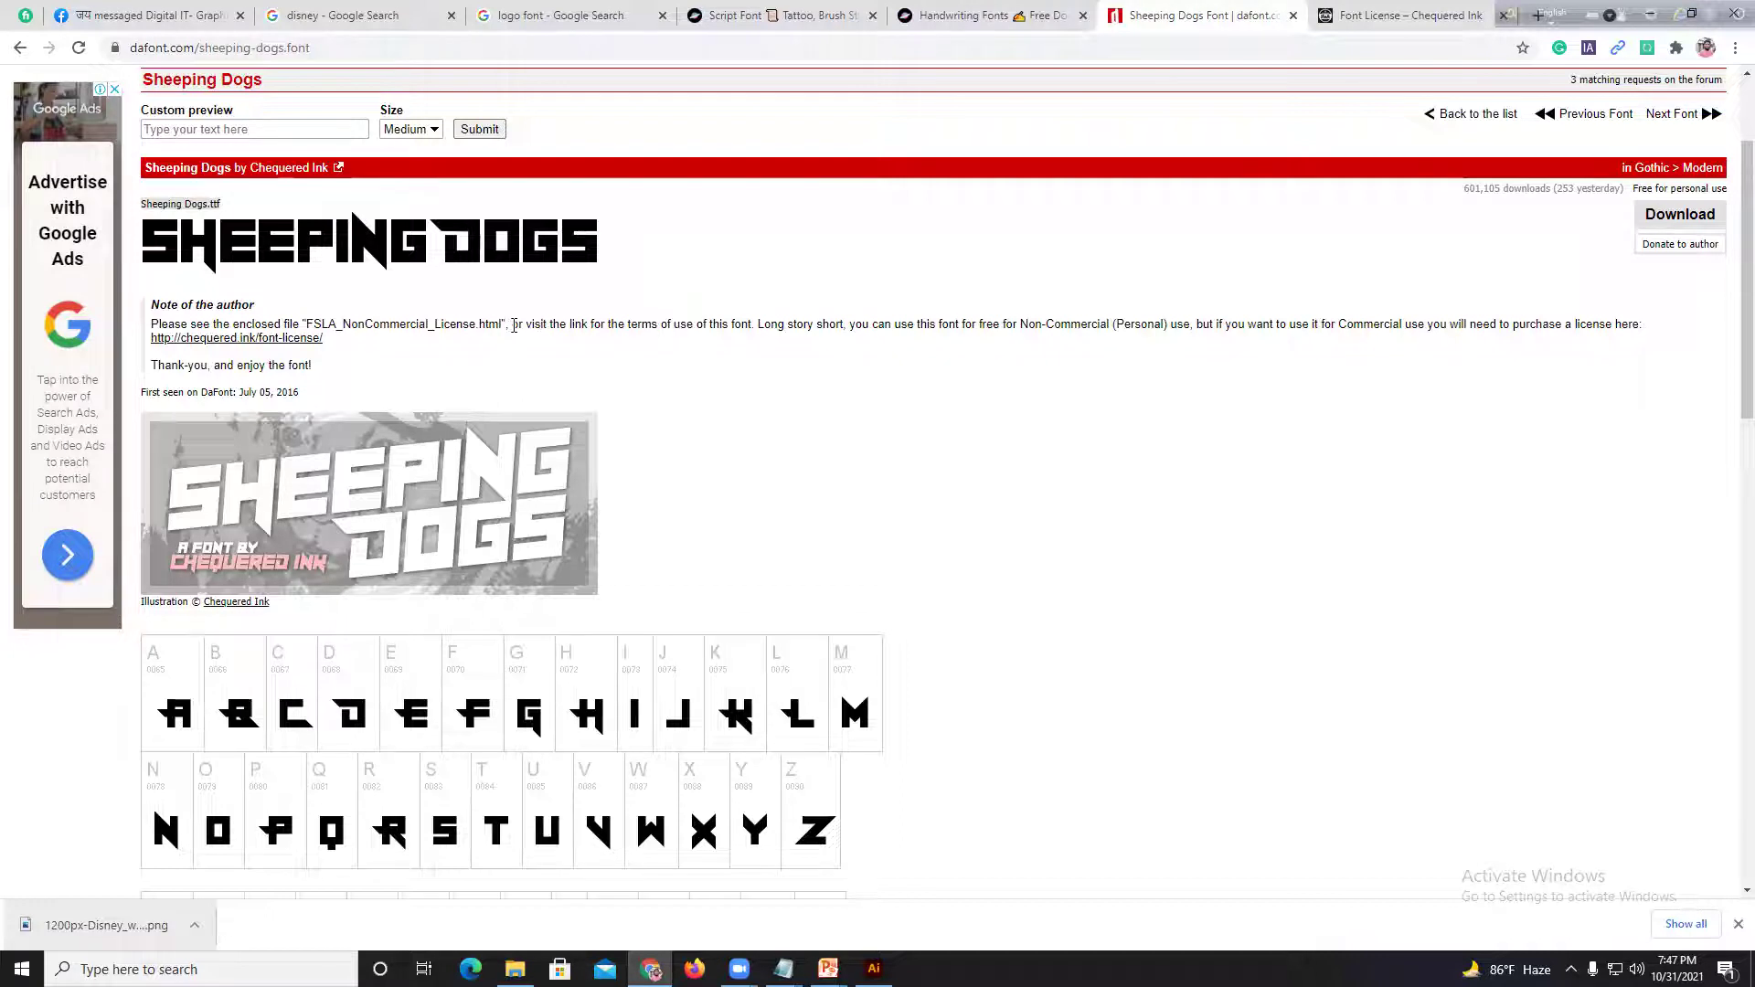
left_click_drag(513, 325, 325, 326)
left_click_drag(156, 324, 154, 309)
left_click(274, 307)
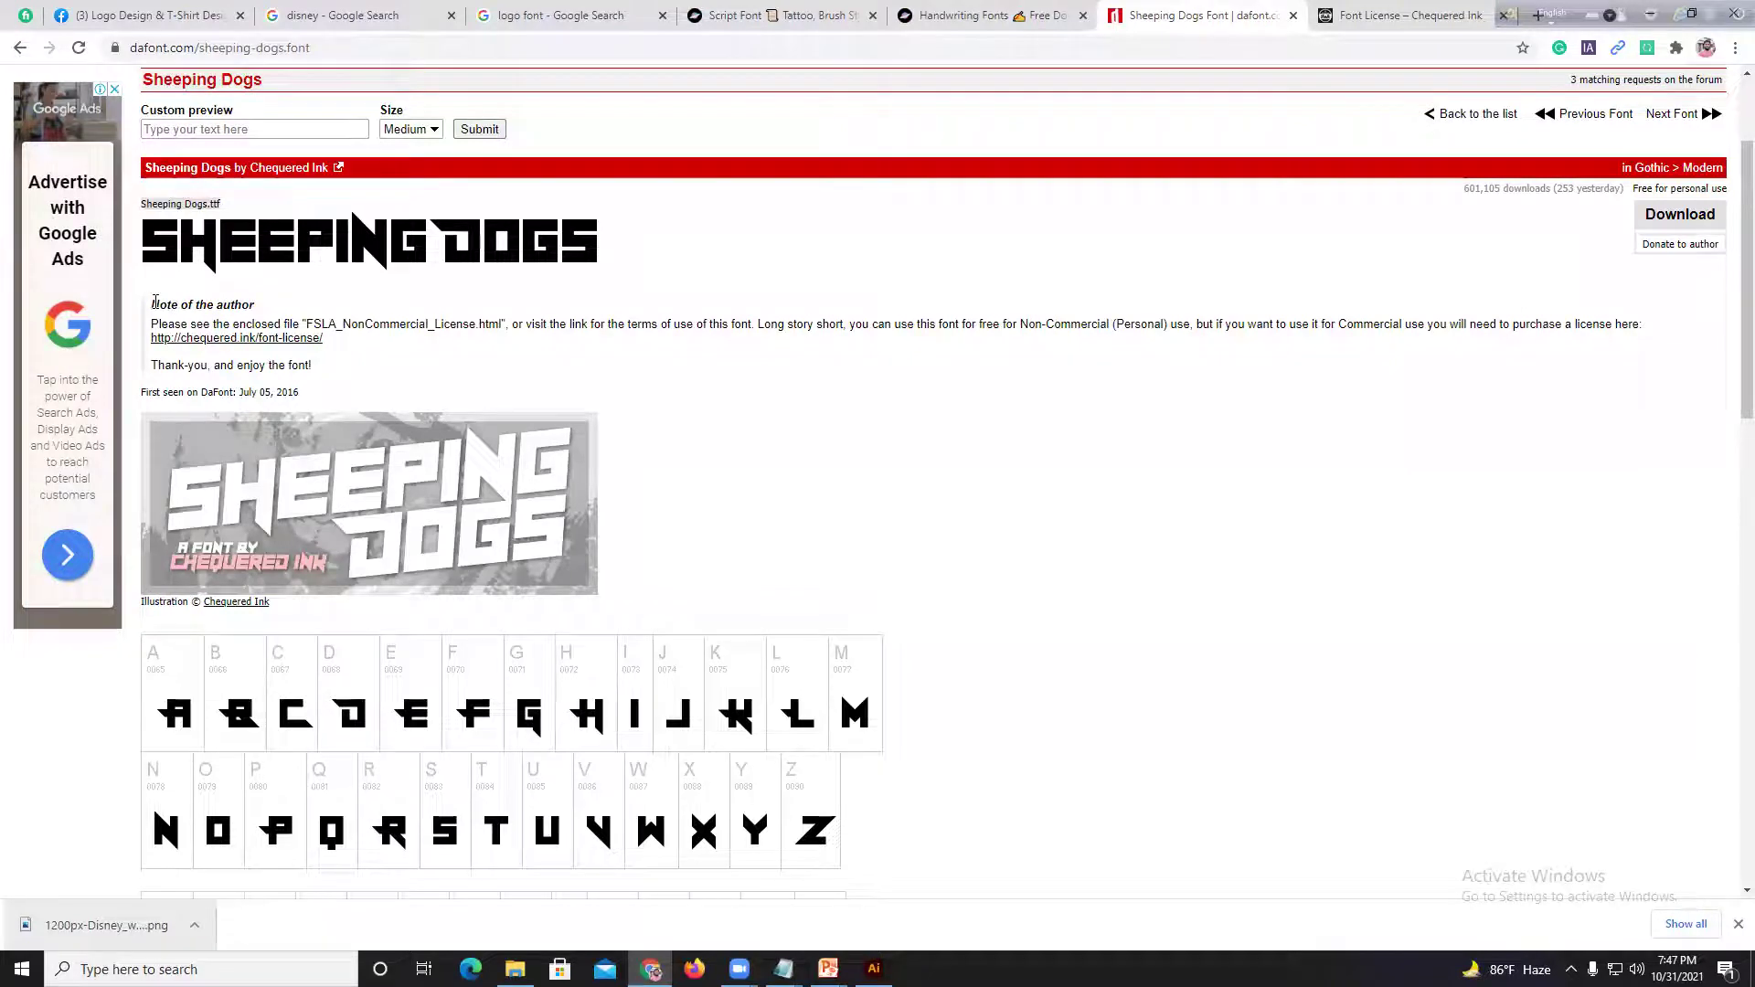
left_click_drag(235, 307, 764, 322)
left_click(754, 321)
left_click_drag(755, 323, 282, 311)
left_click(282, 310)
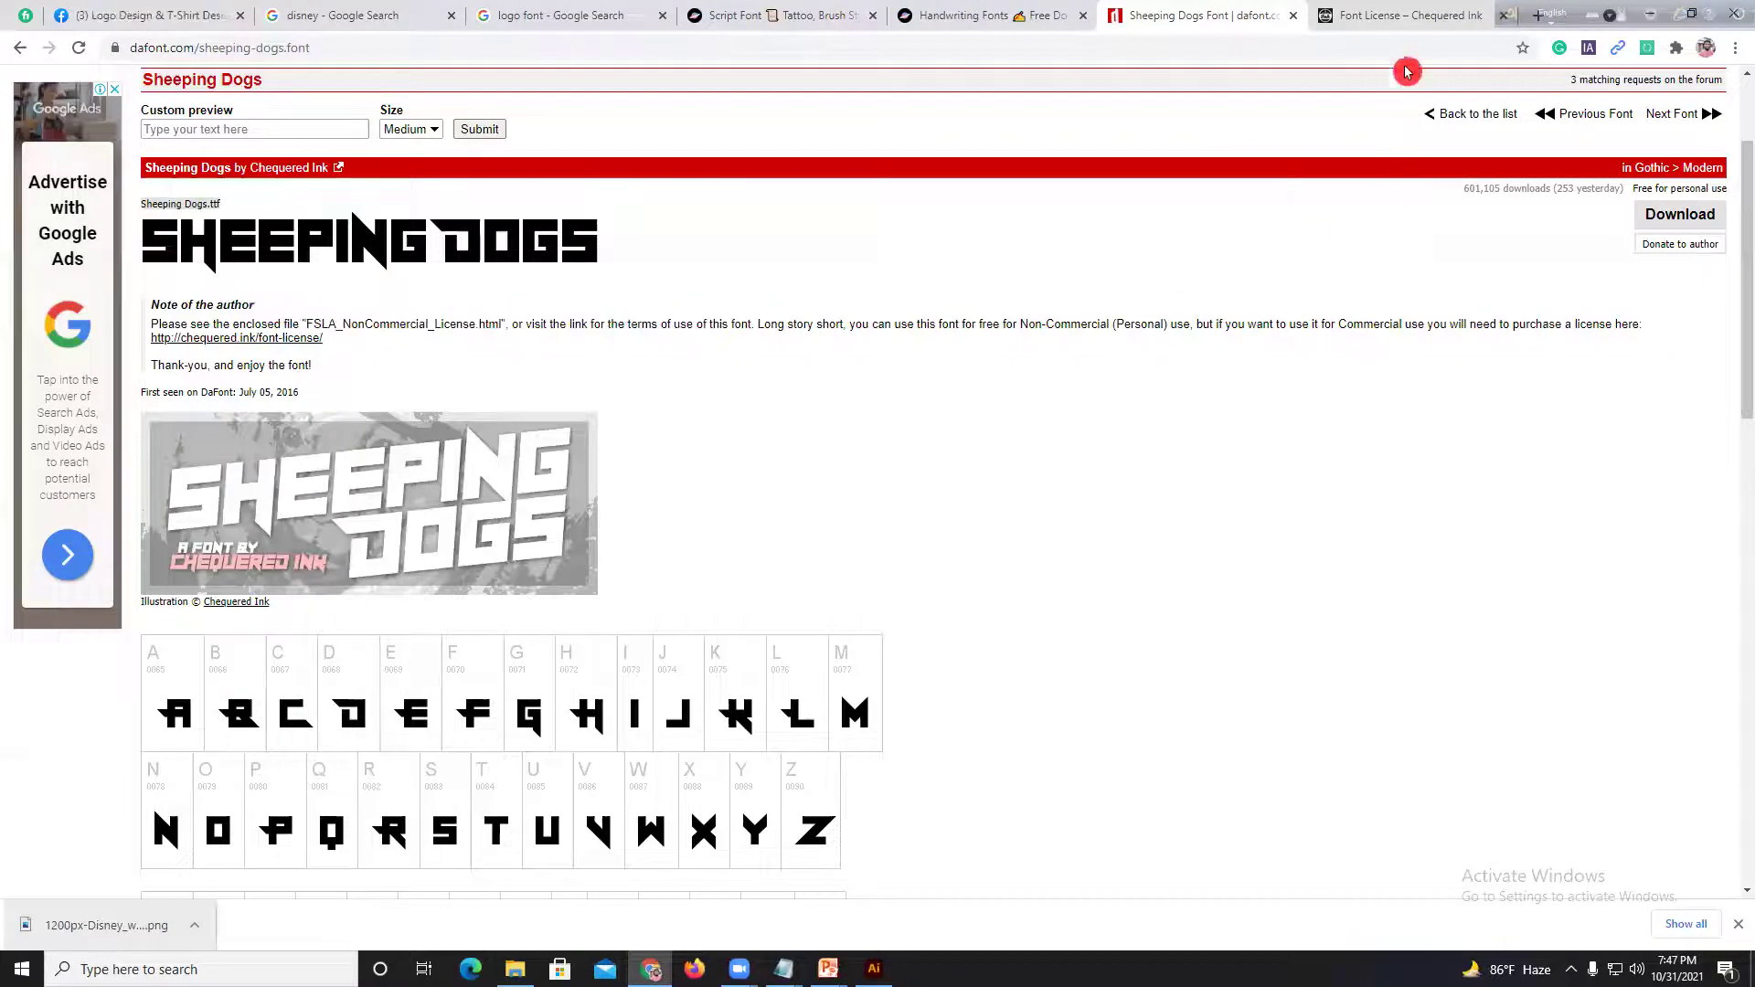
Step: Move the floating language bar off the browser tabs and open the Google Fonts catalogue in a new tab, going through the suggested Montserrat page
left_click_drag(1506, 22, 1516, 87)
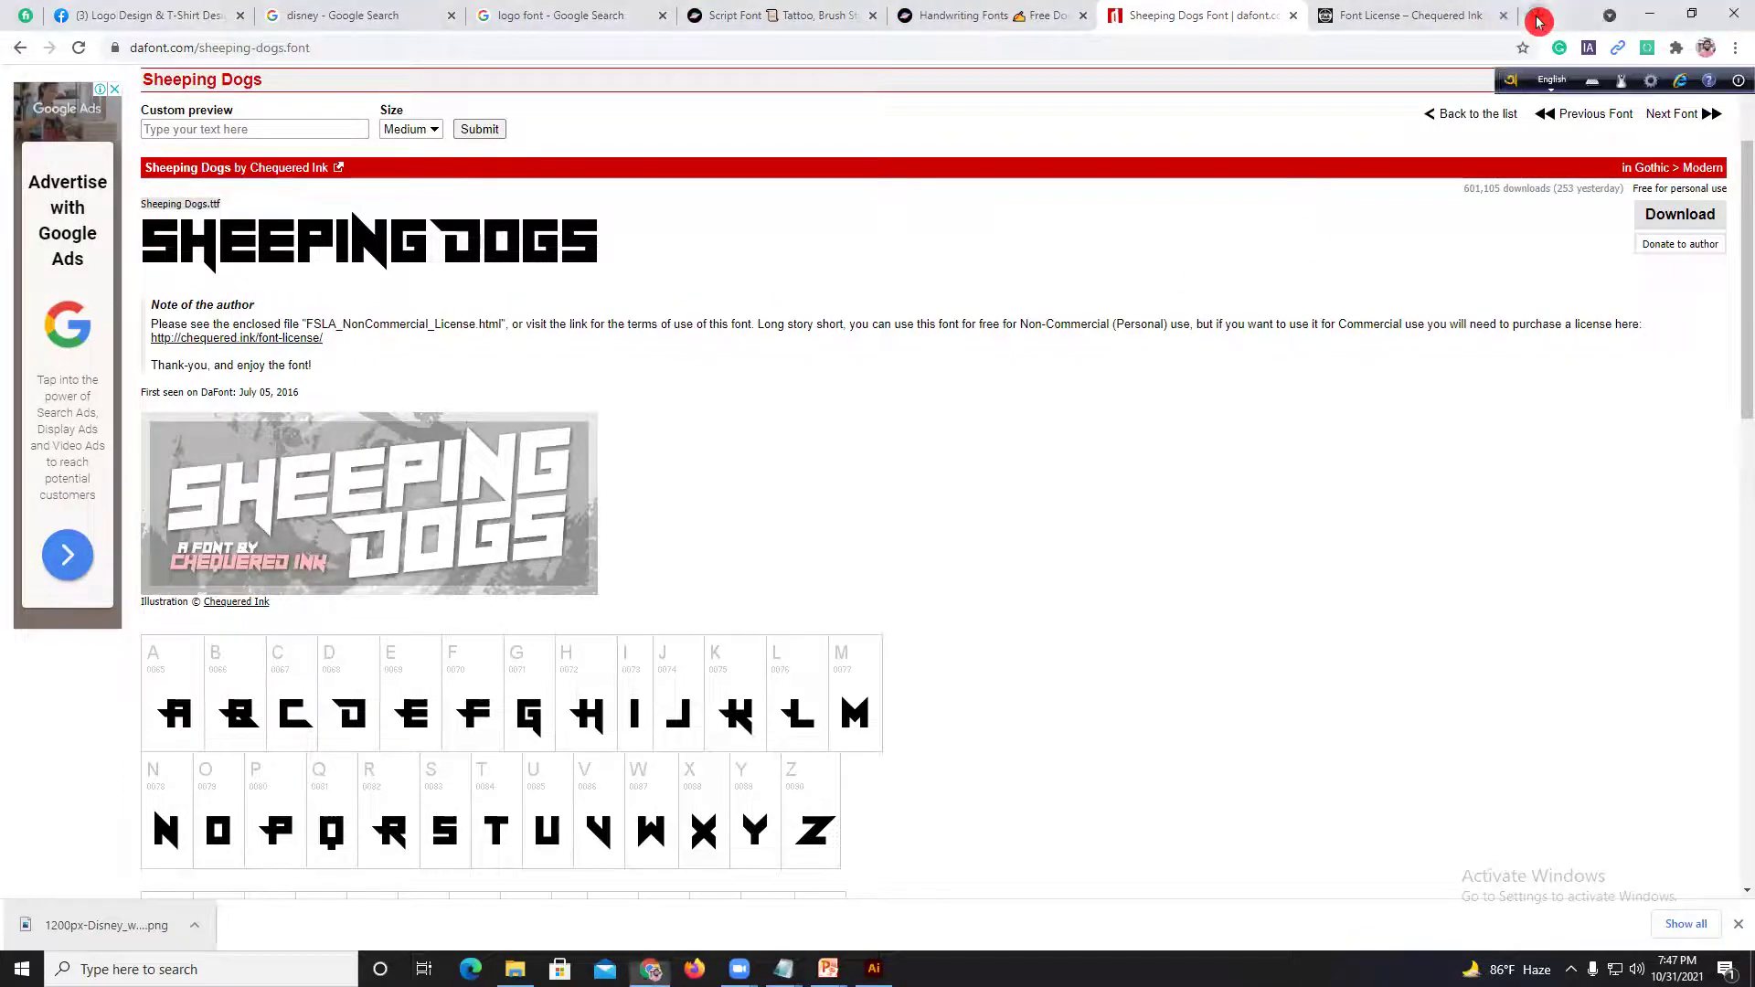
left_click(1539, 20)
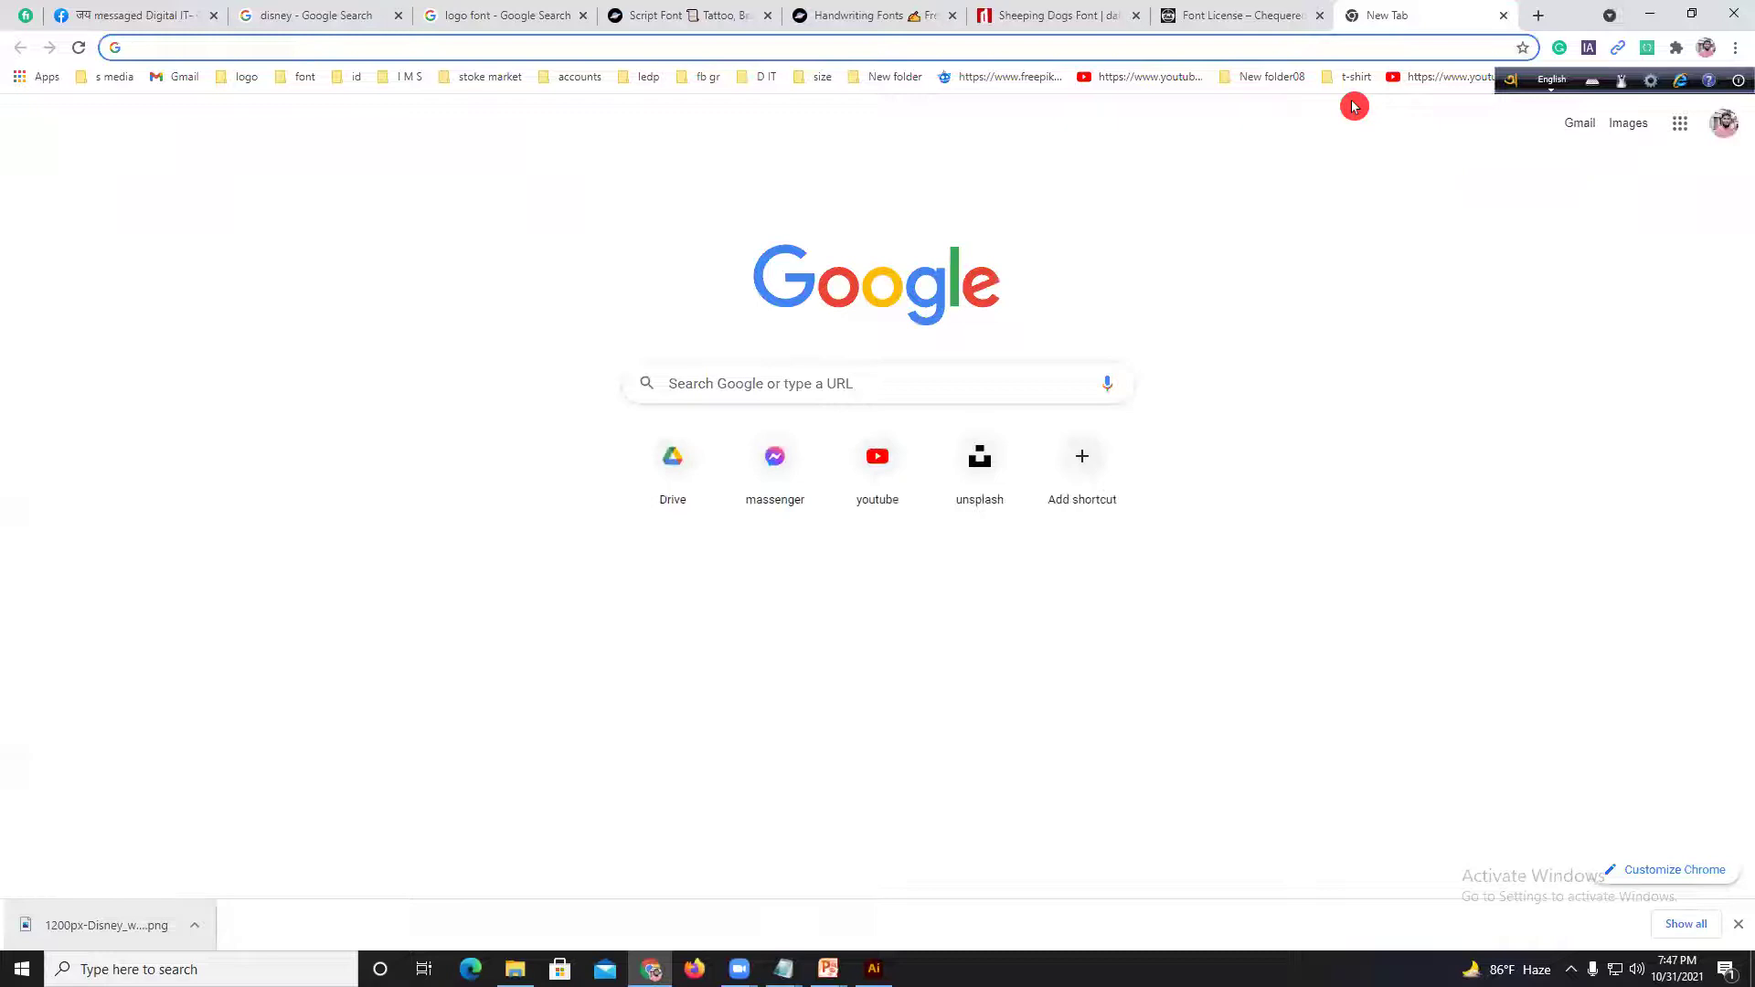
type("goo")
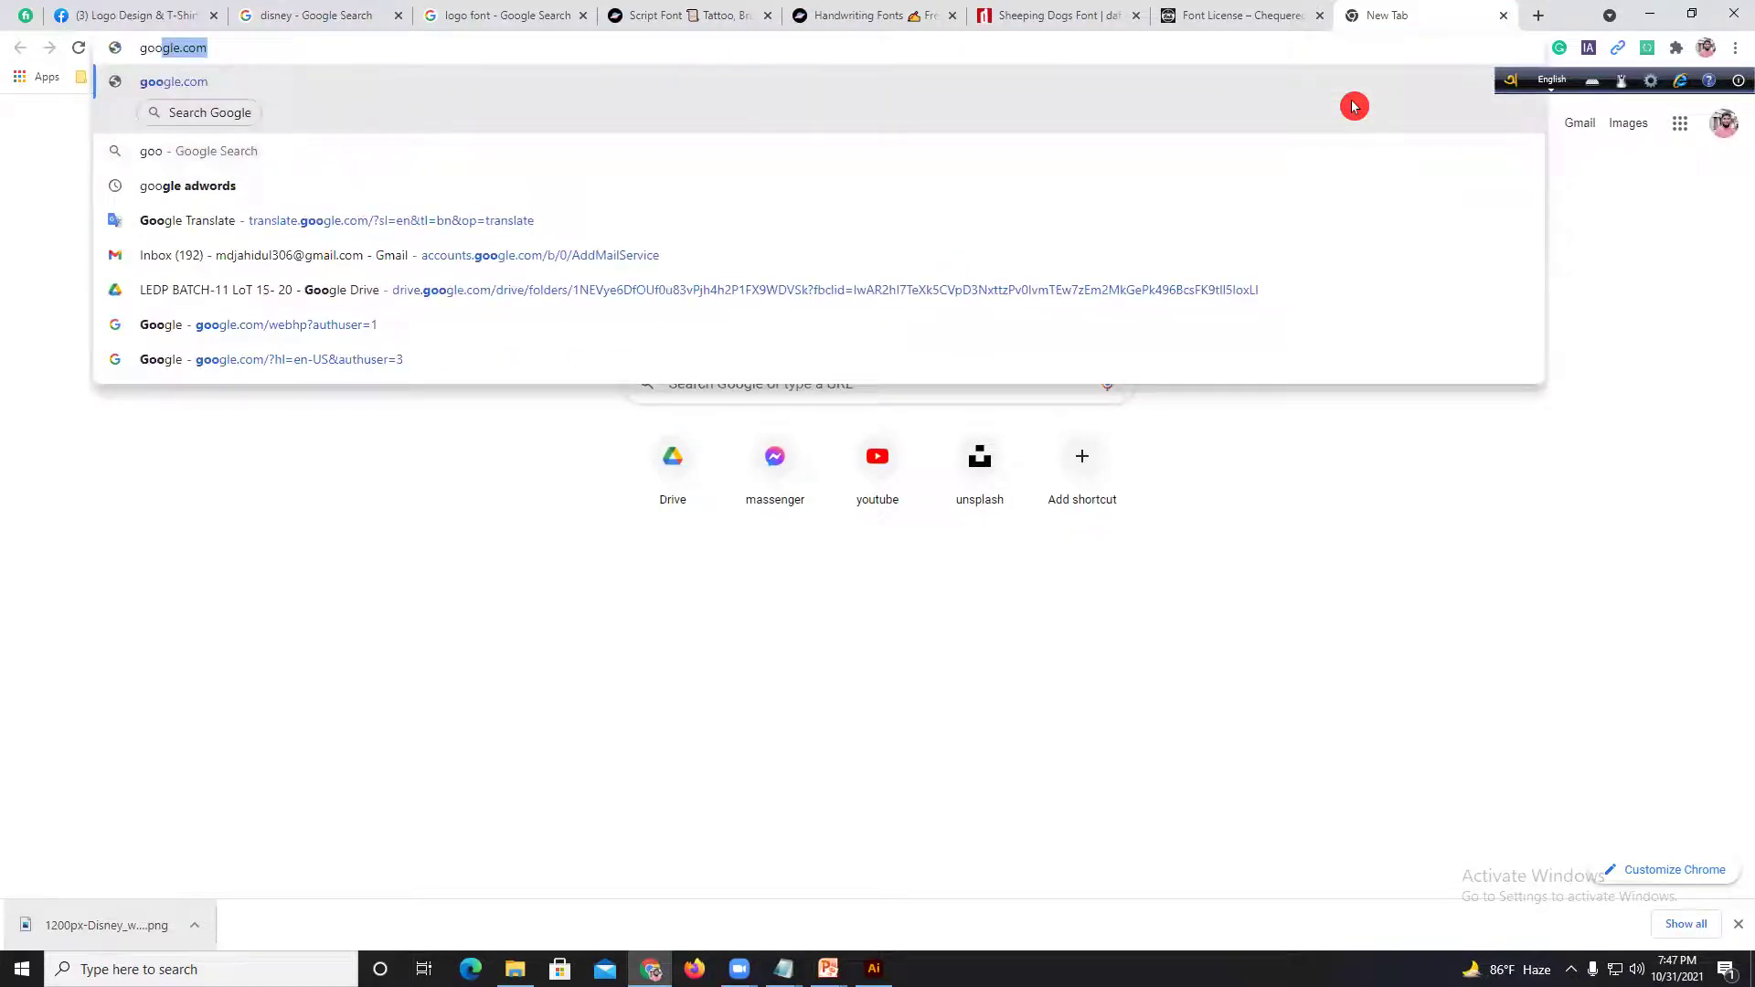
type("gle")
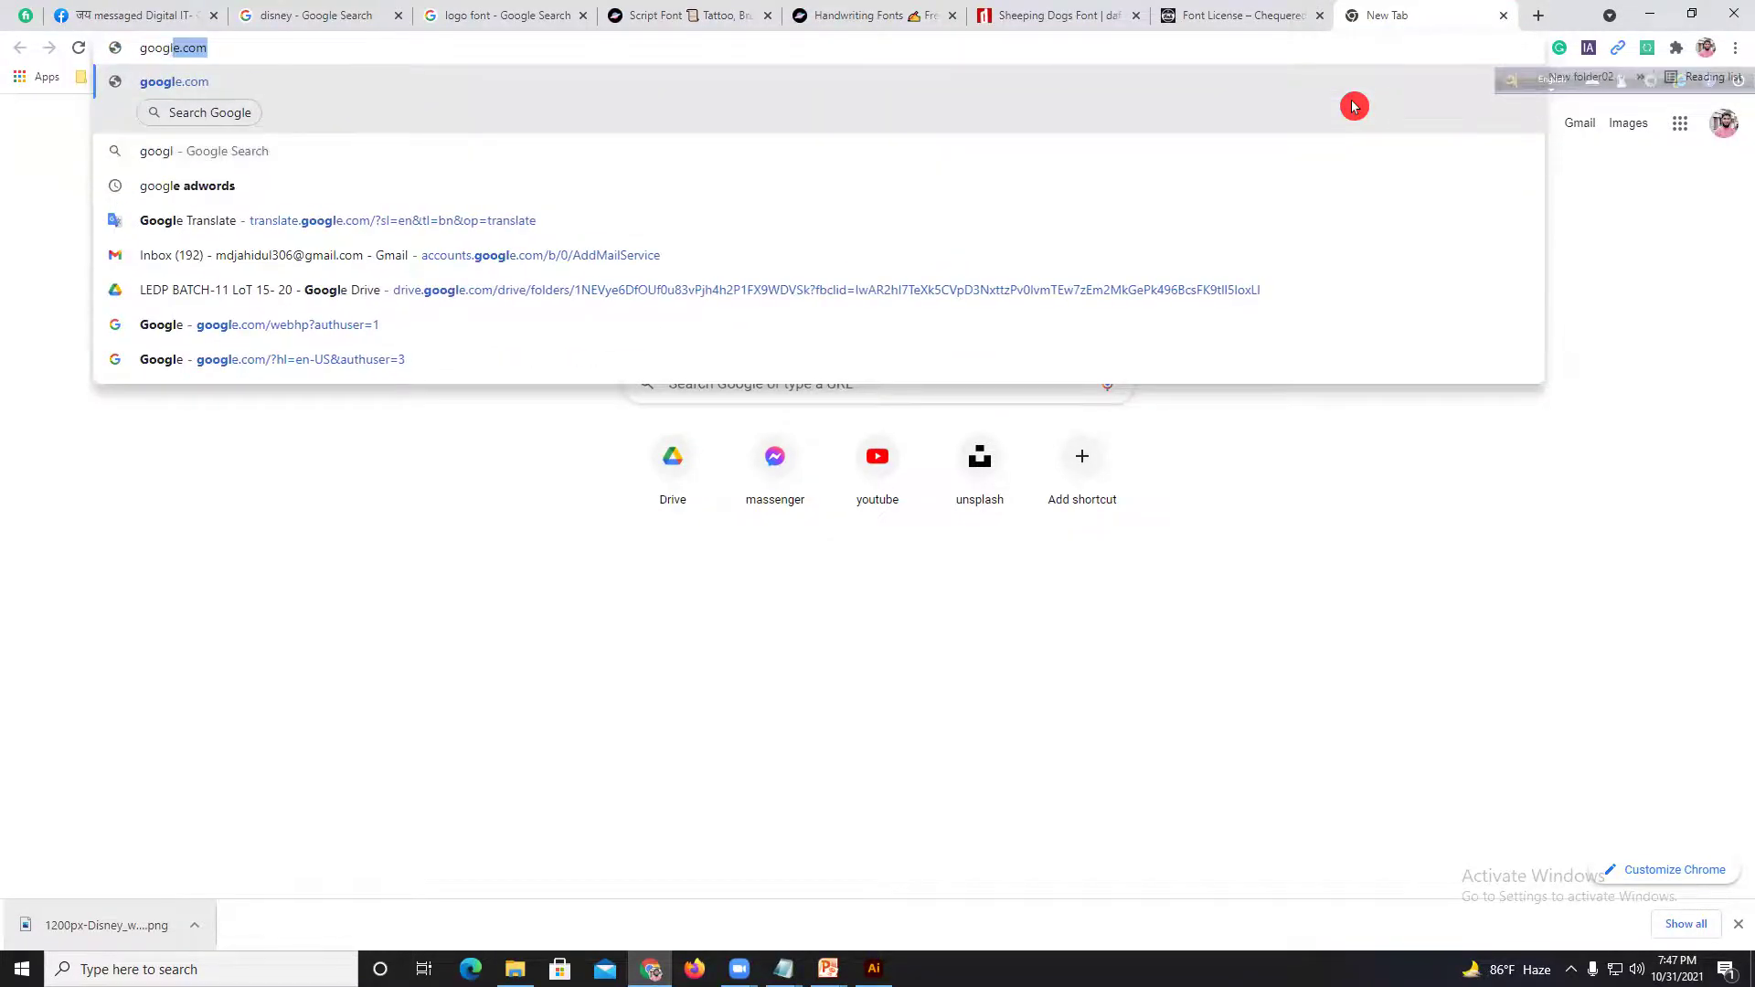
type(" fonts")
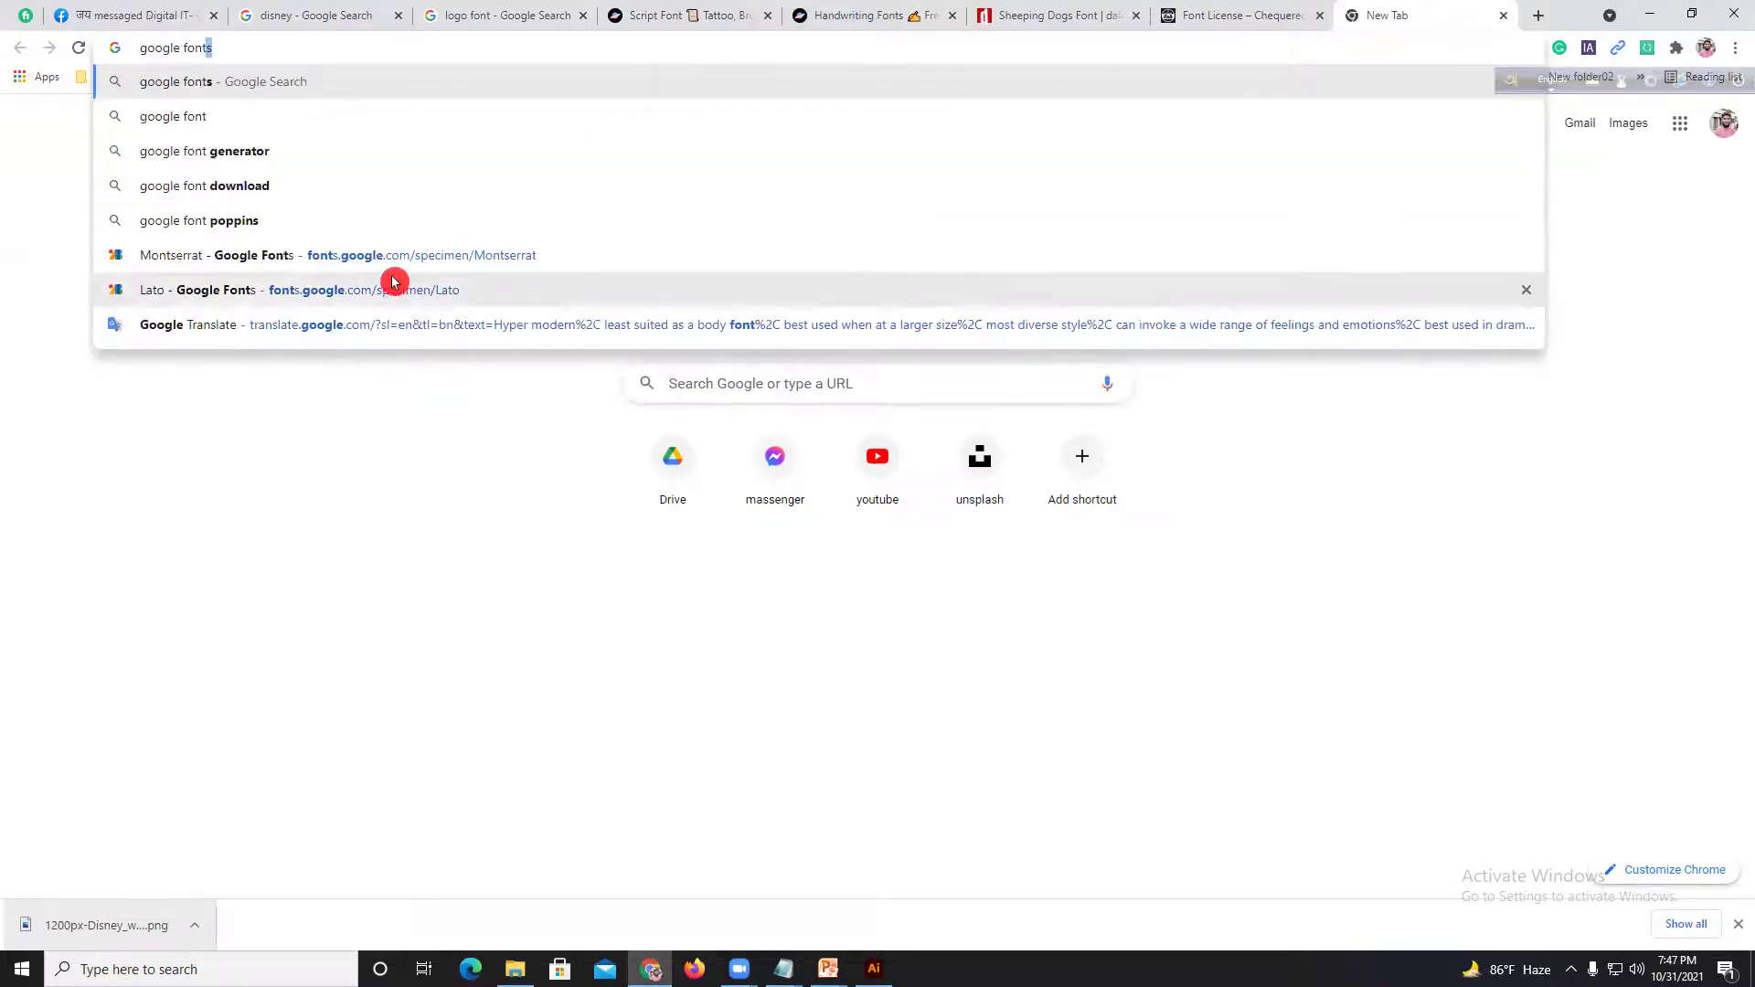
left_click(356, 259)
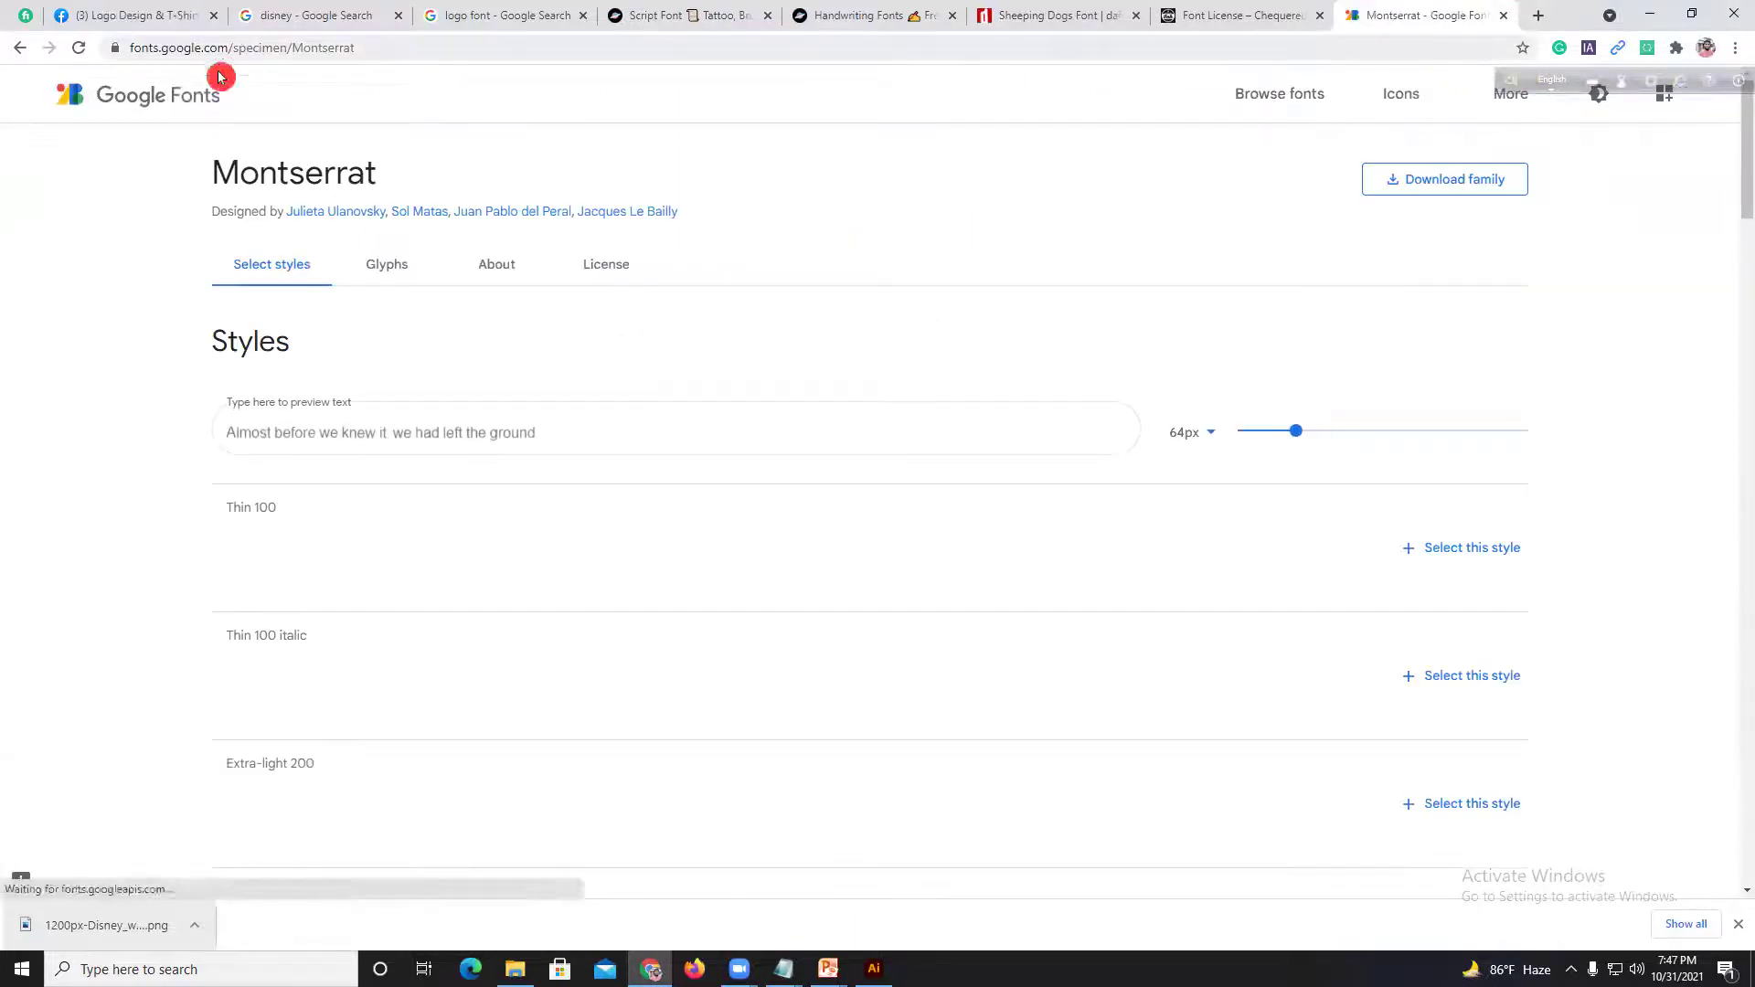
left_click(182, 104)
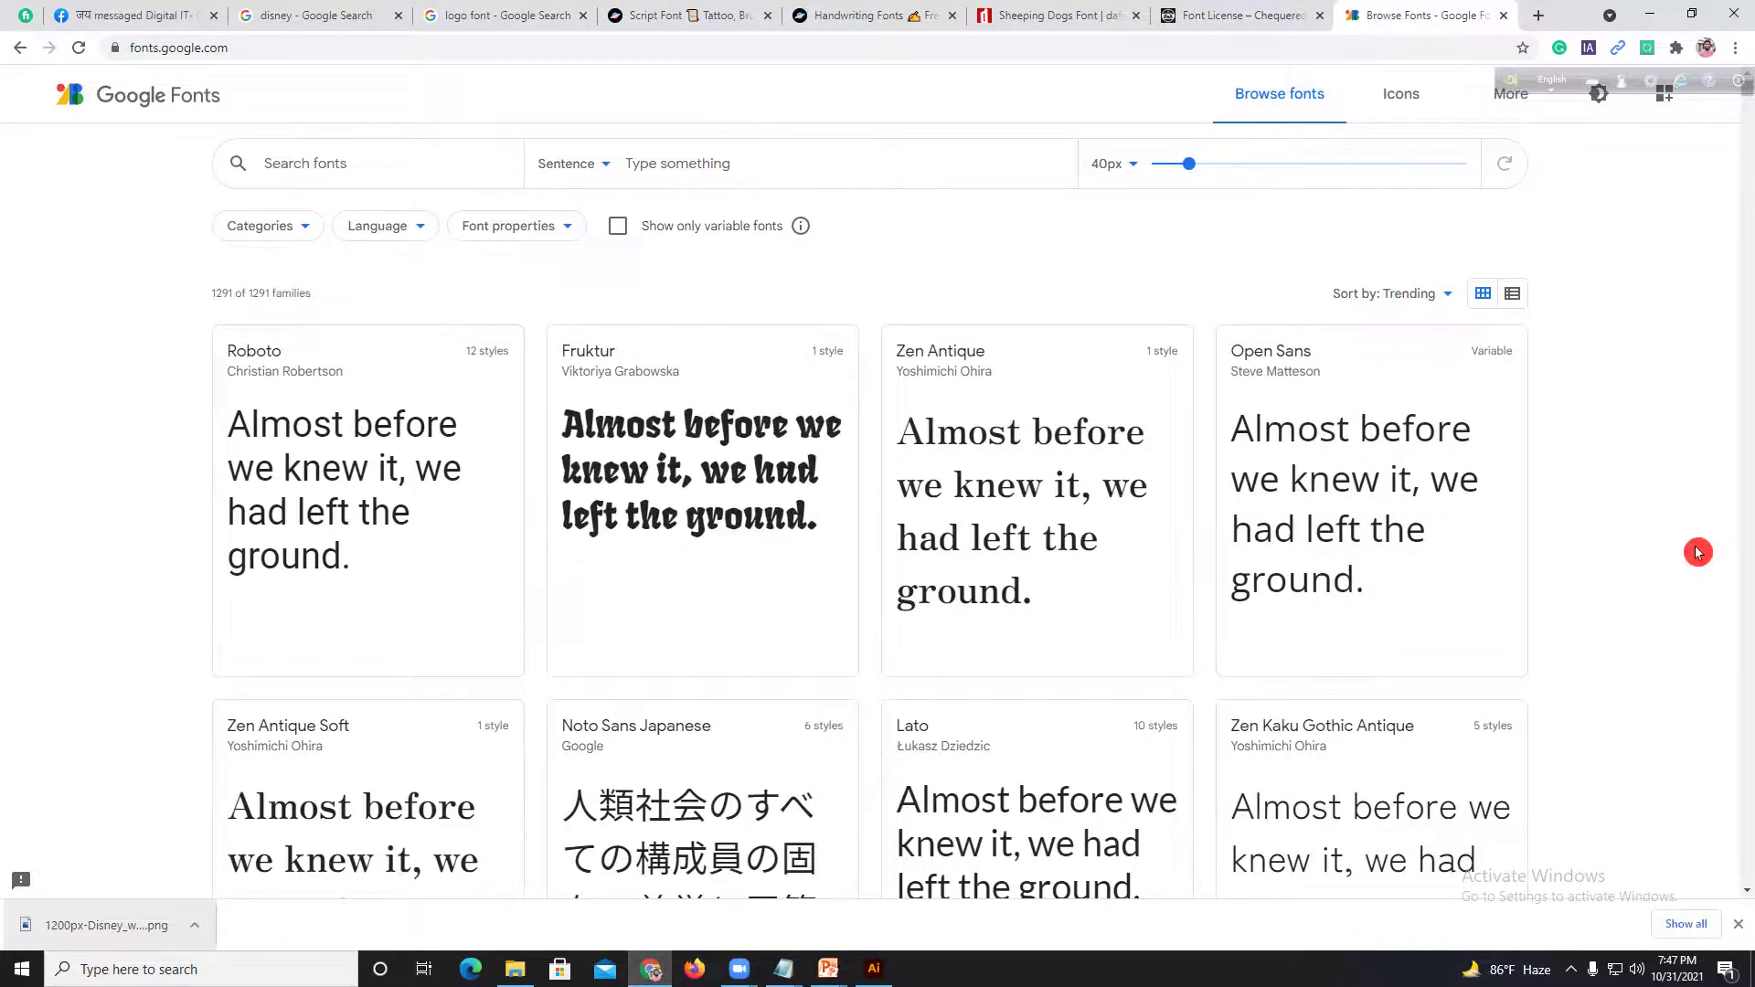
Step: Browse the trending font families in the Google Fonts catalogue, comparing their sample sentences
scroll(1692, 545, "down", 3)
scroll(1690, 541, "down", 16)
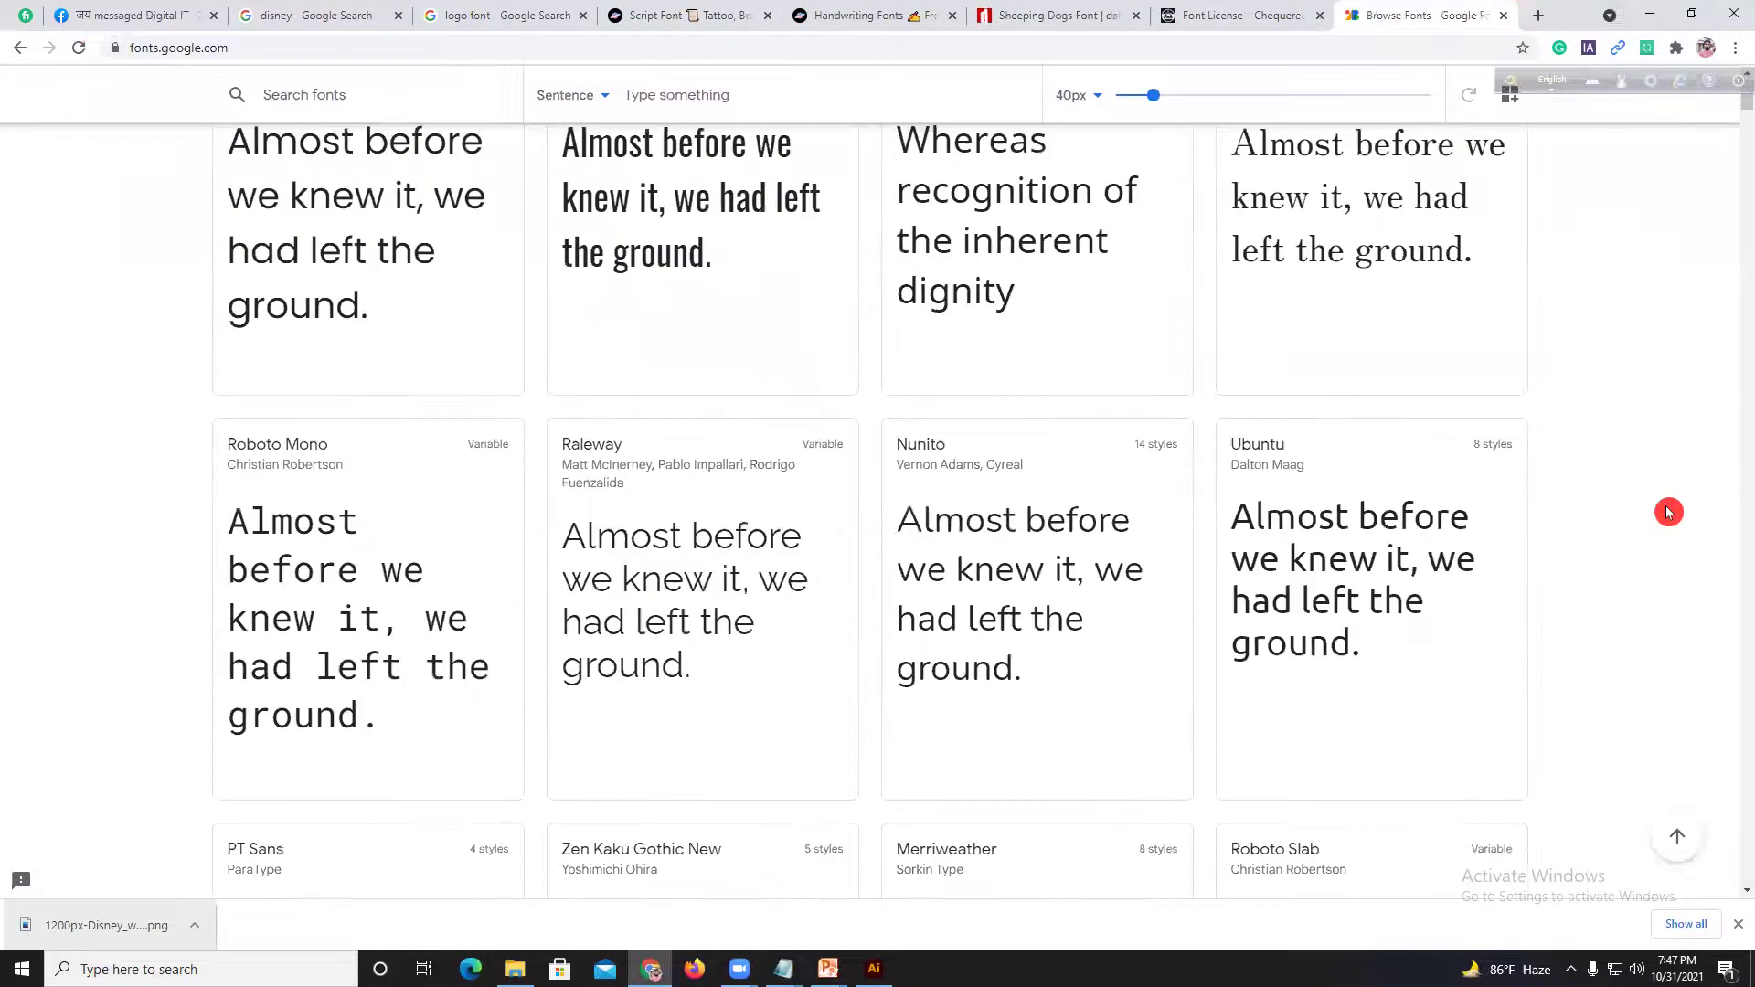
scroll(1668, 510, "down", 6)
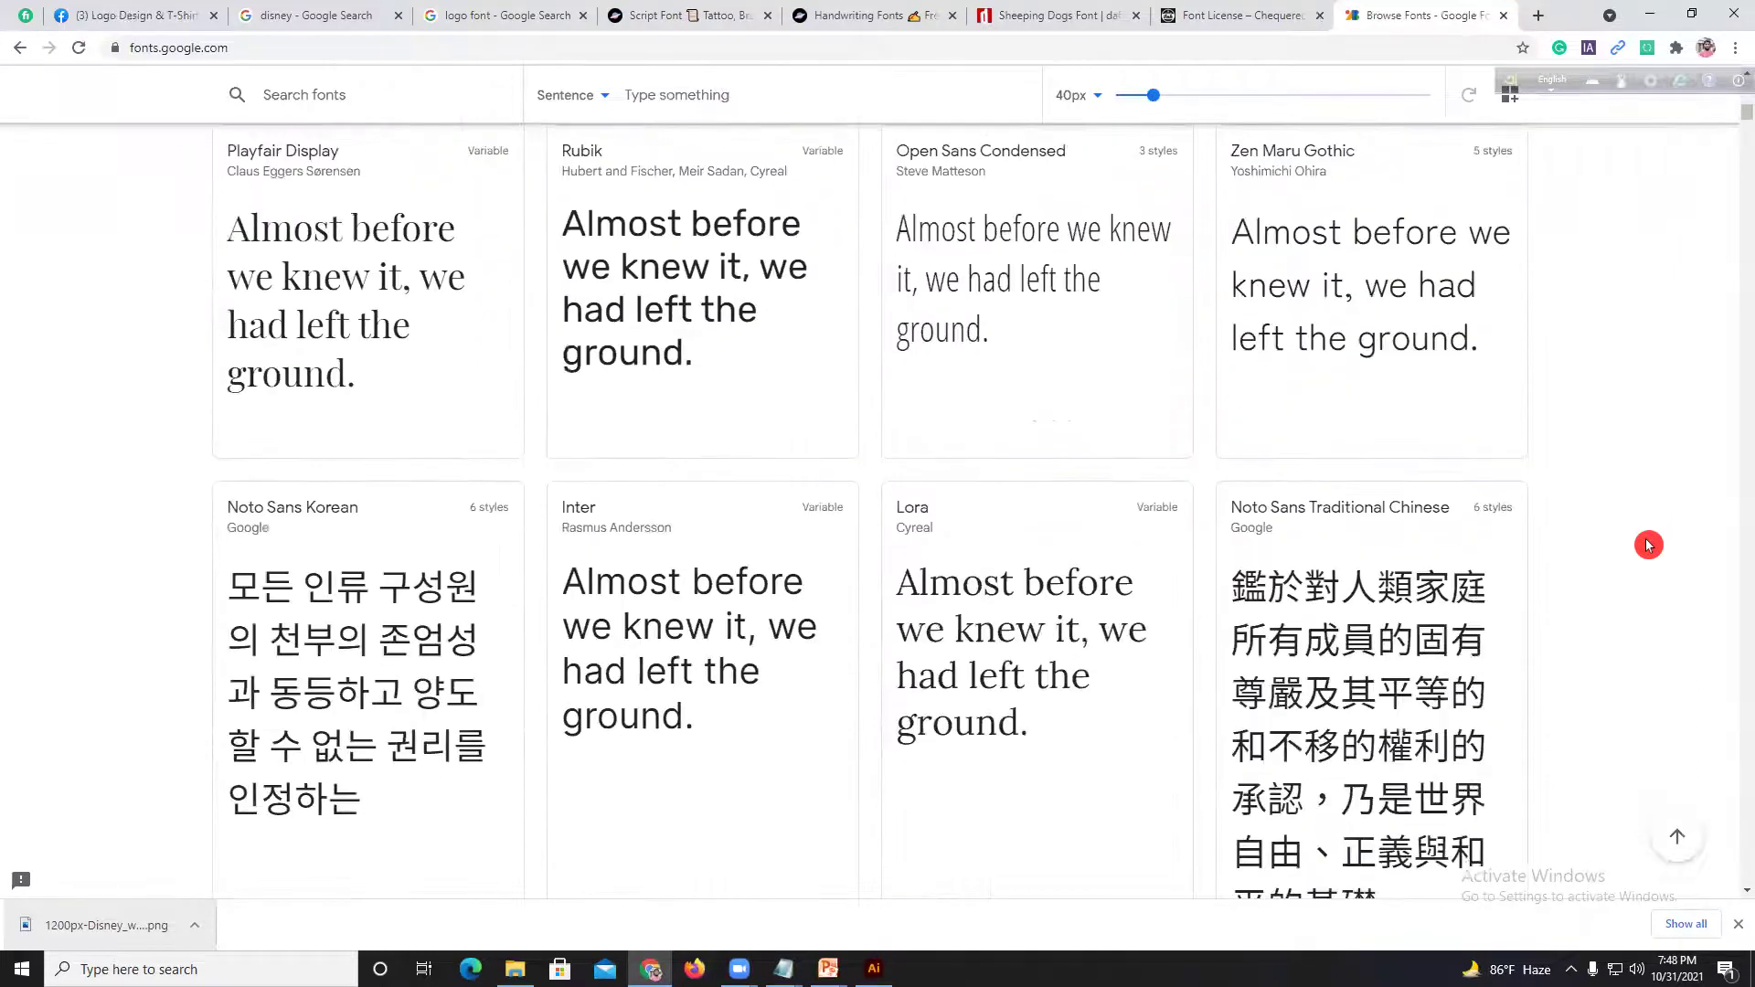
scroll(1647, 546, "down", 12)
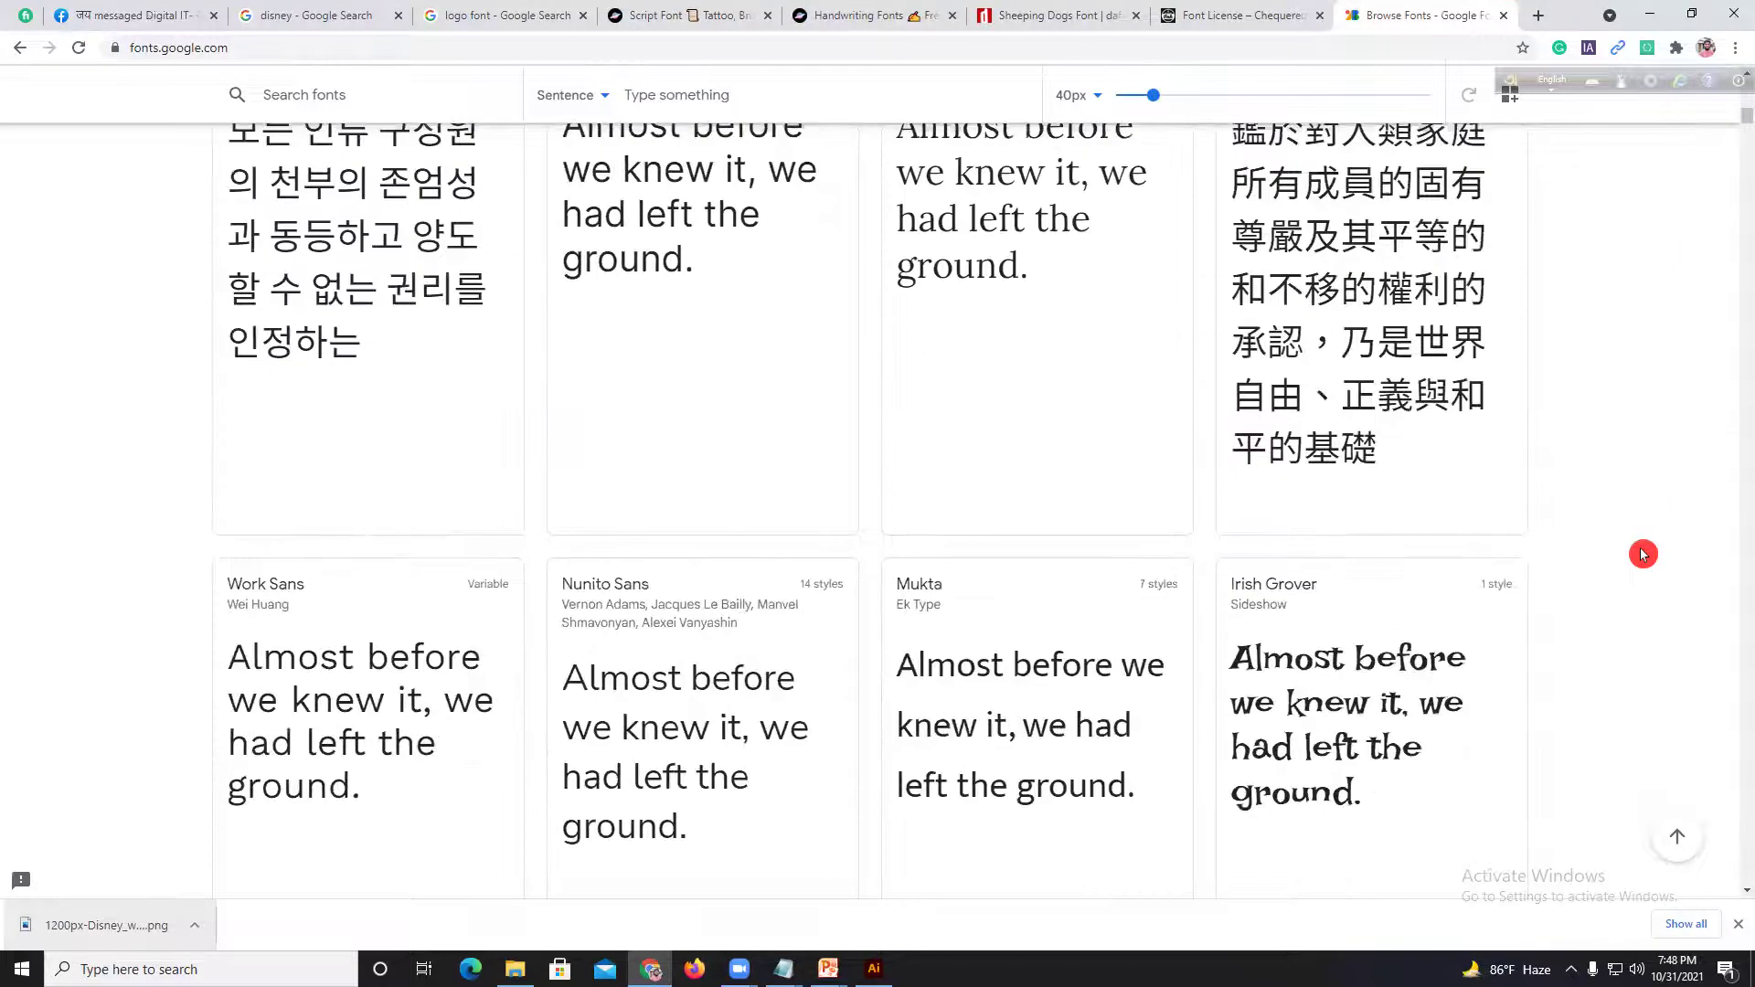
scroll(1159, 418, "down", 15)
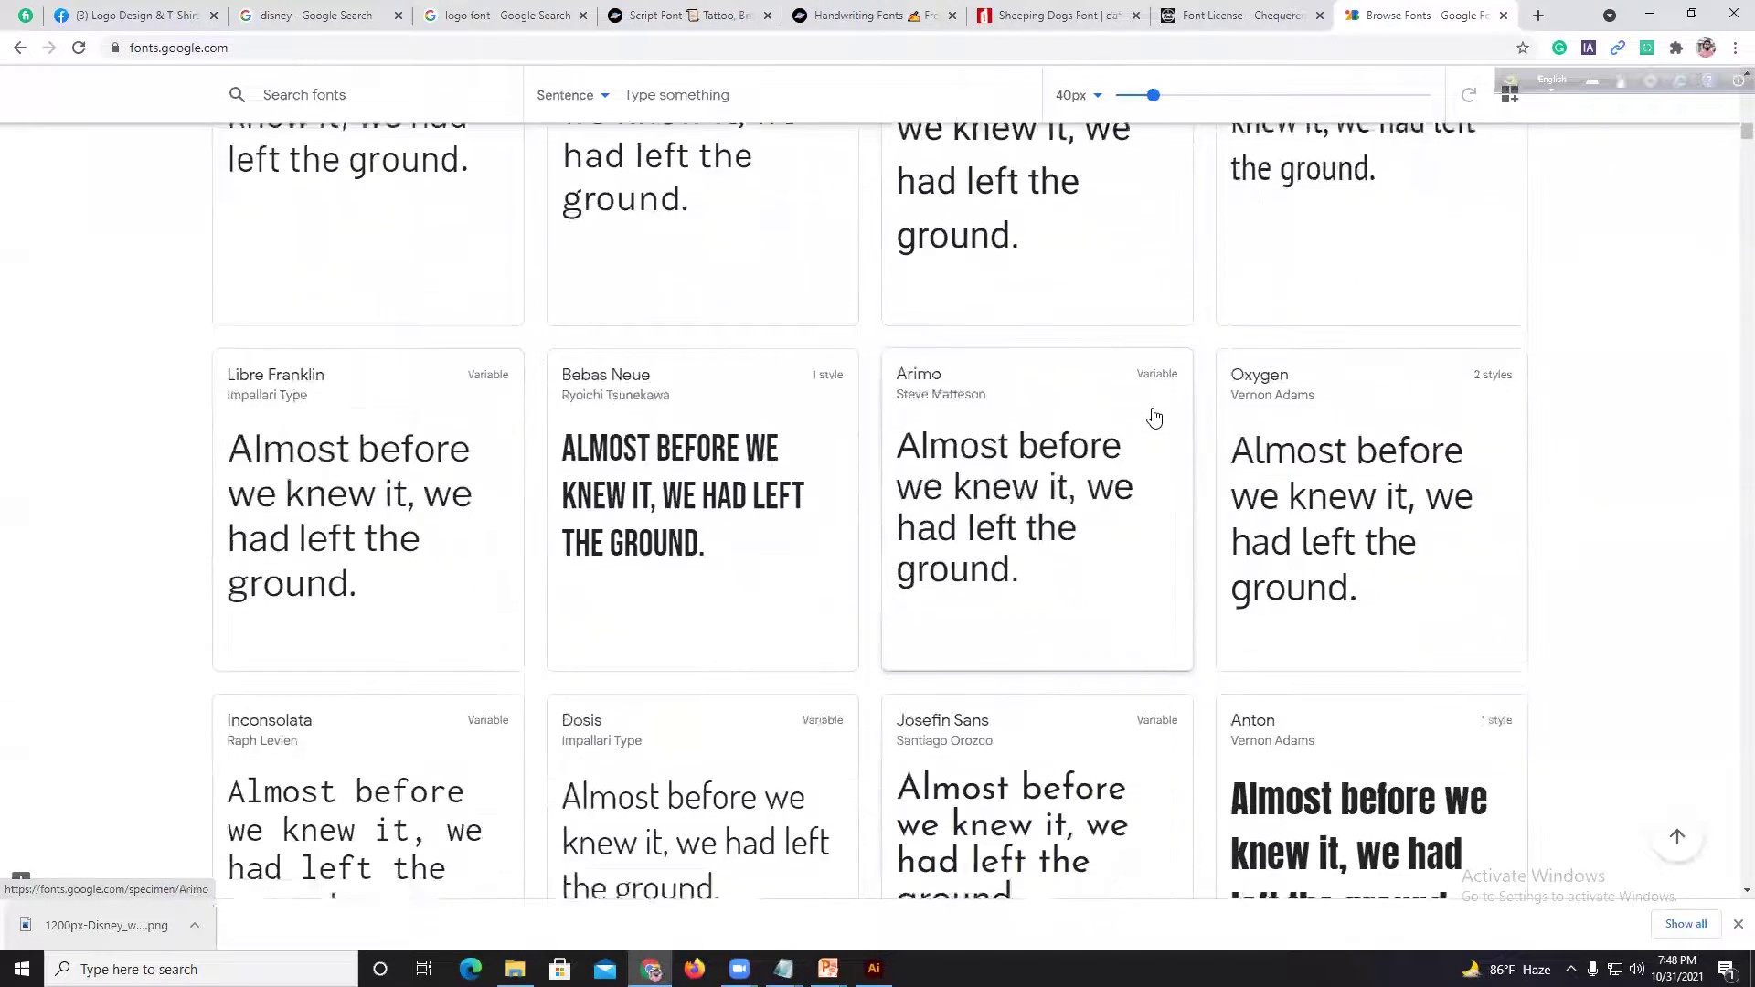
scroll(1154, 418, "down", 14)
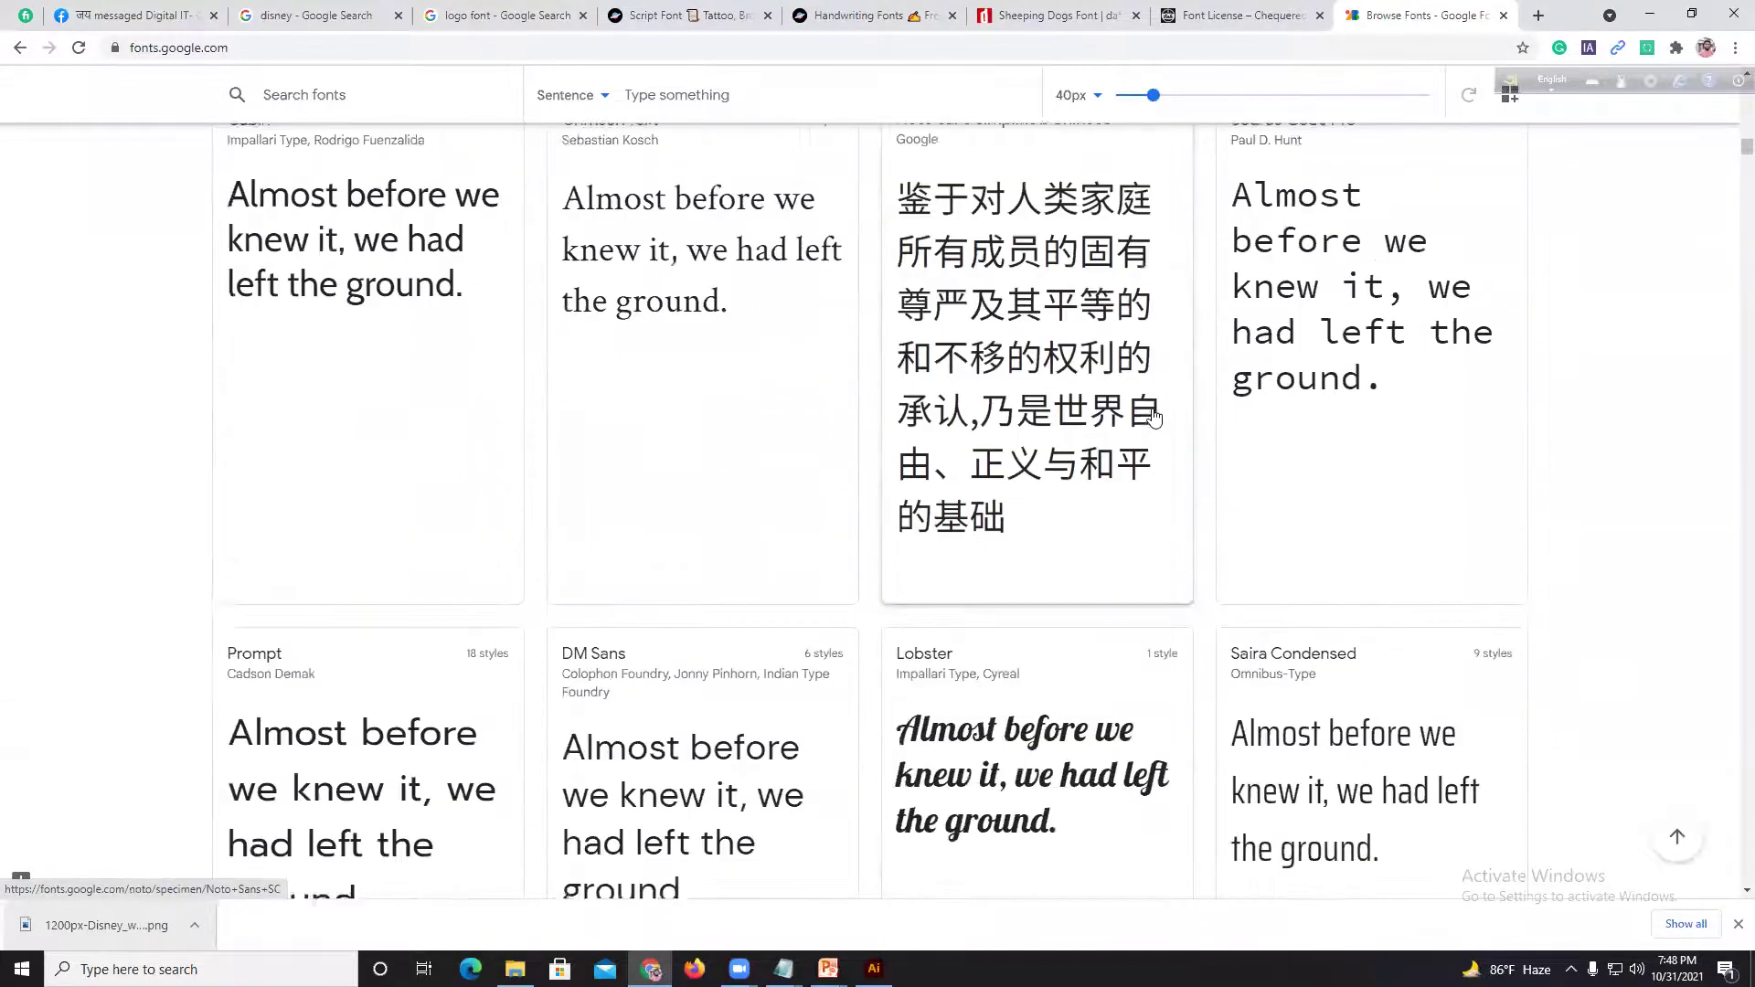
scroll(1154, 418, "down", 14)
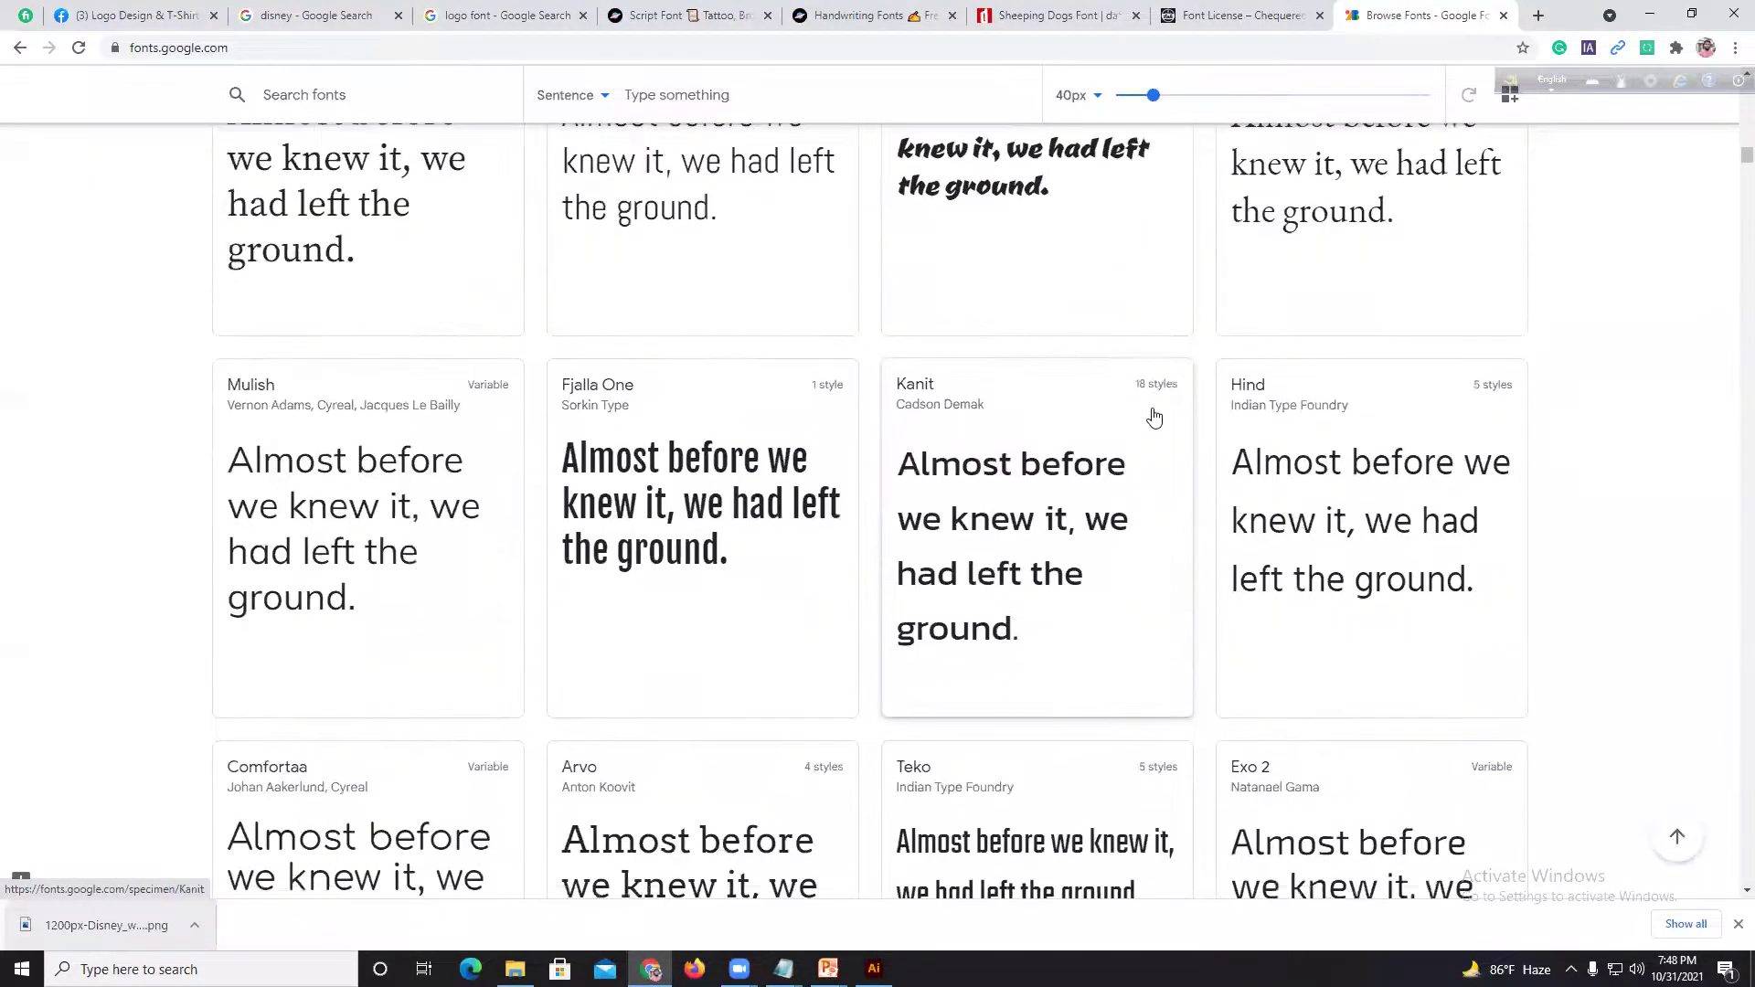
scroll(1154, 418, "down", 14)
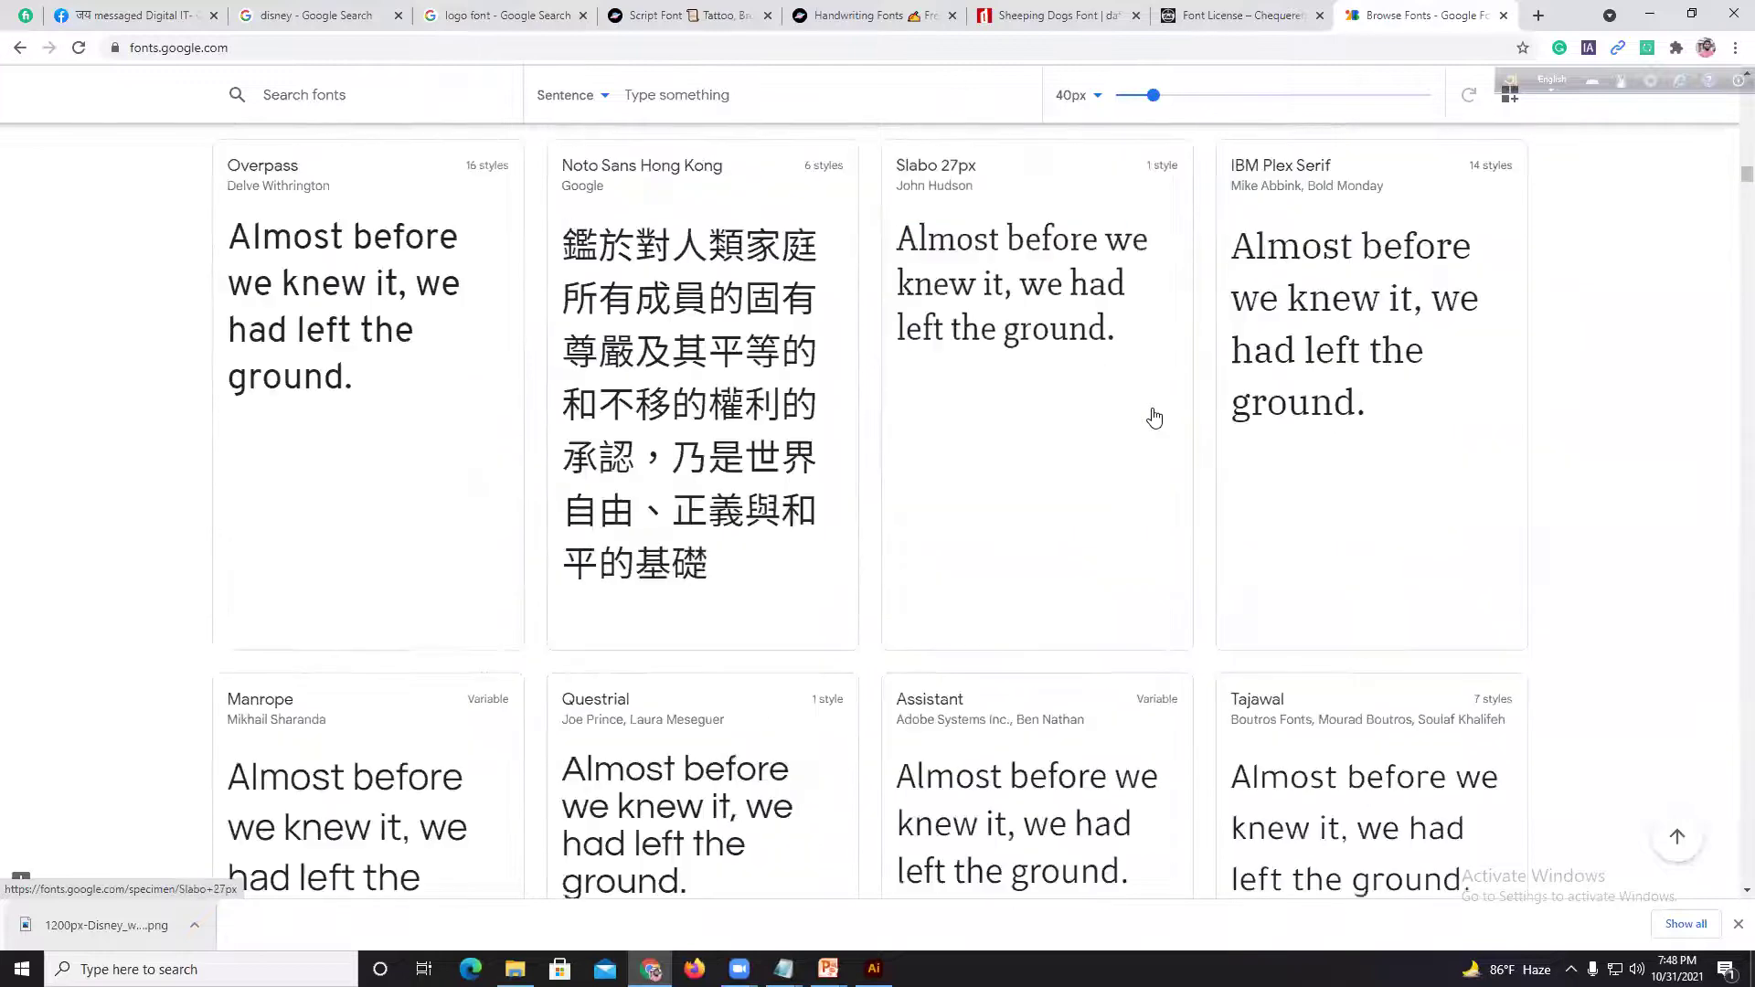
scroll(1154, 418, "down", 14)
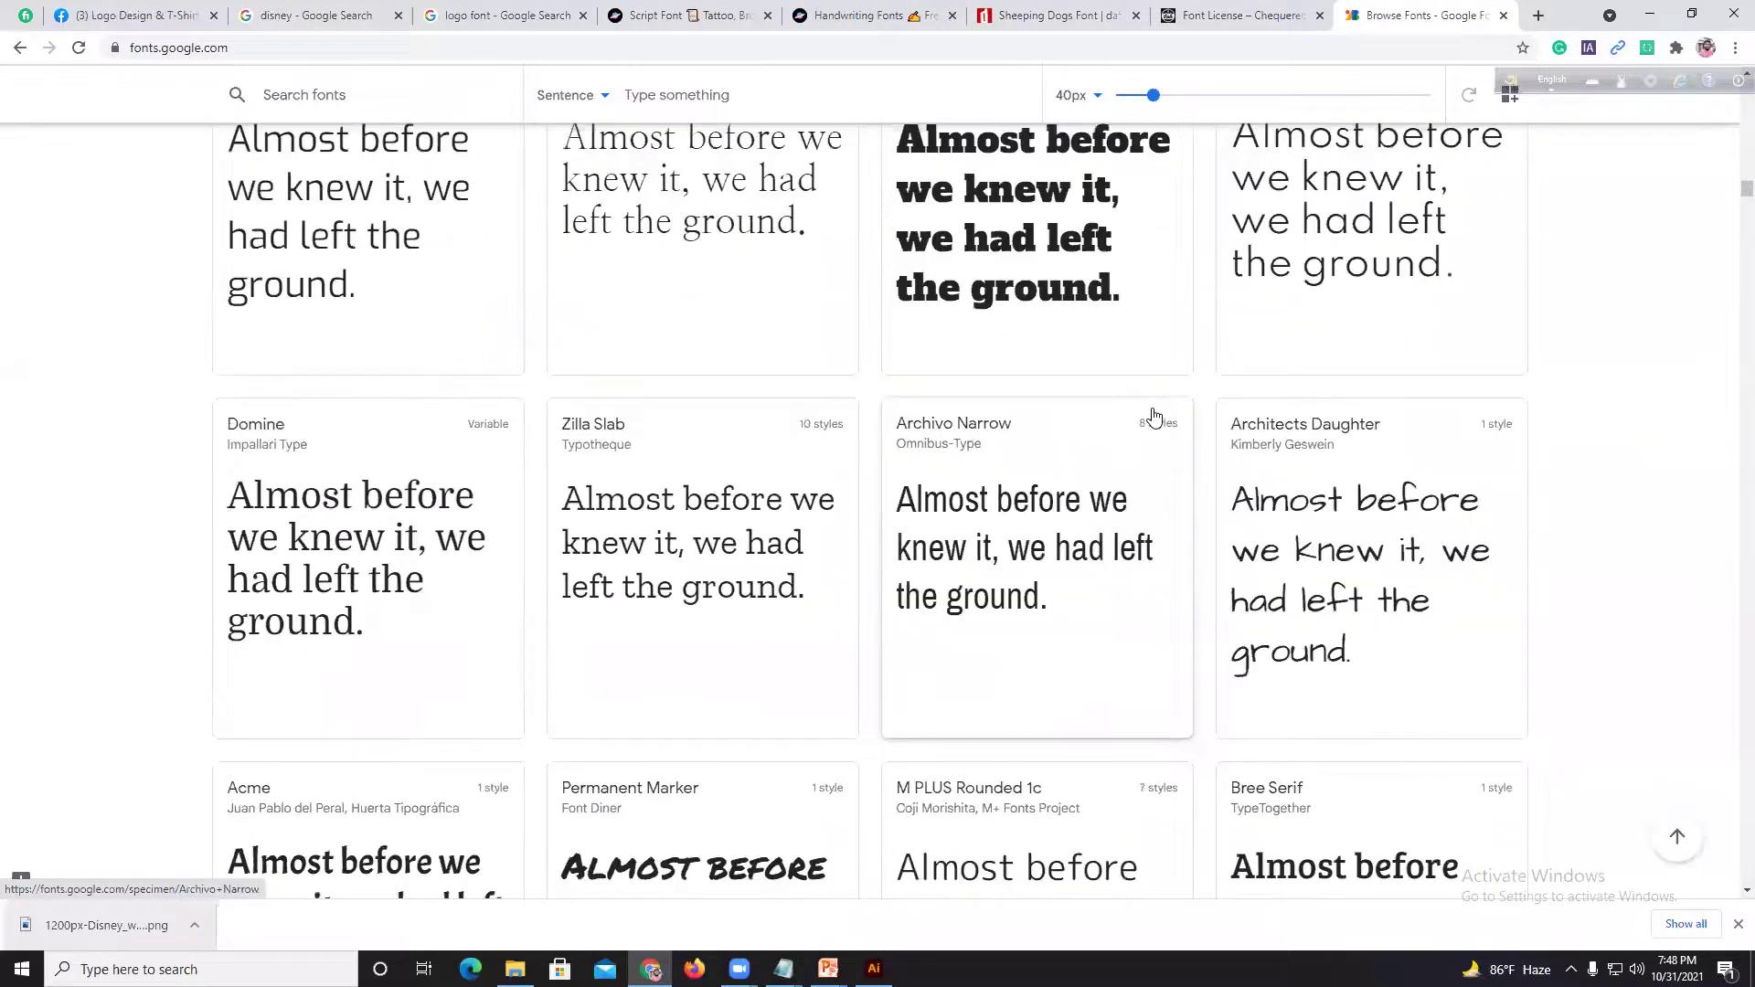
scroll(1154, 418, "down", 14)
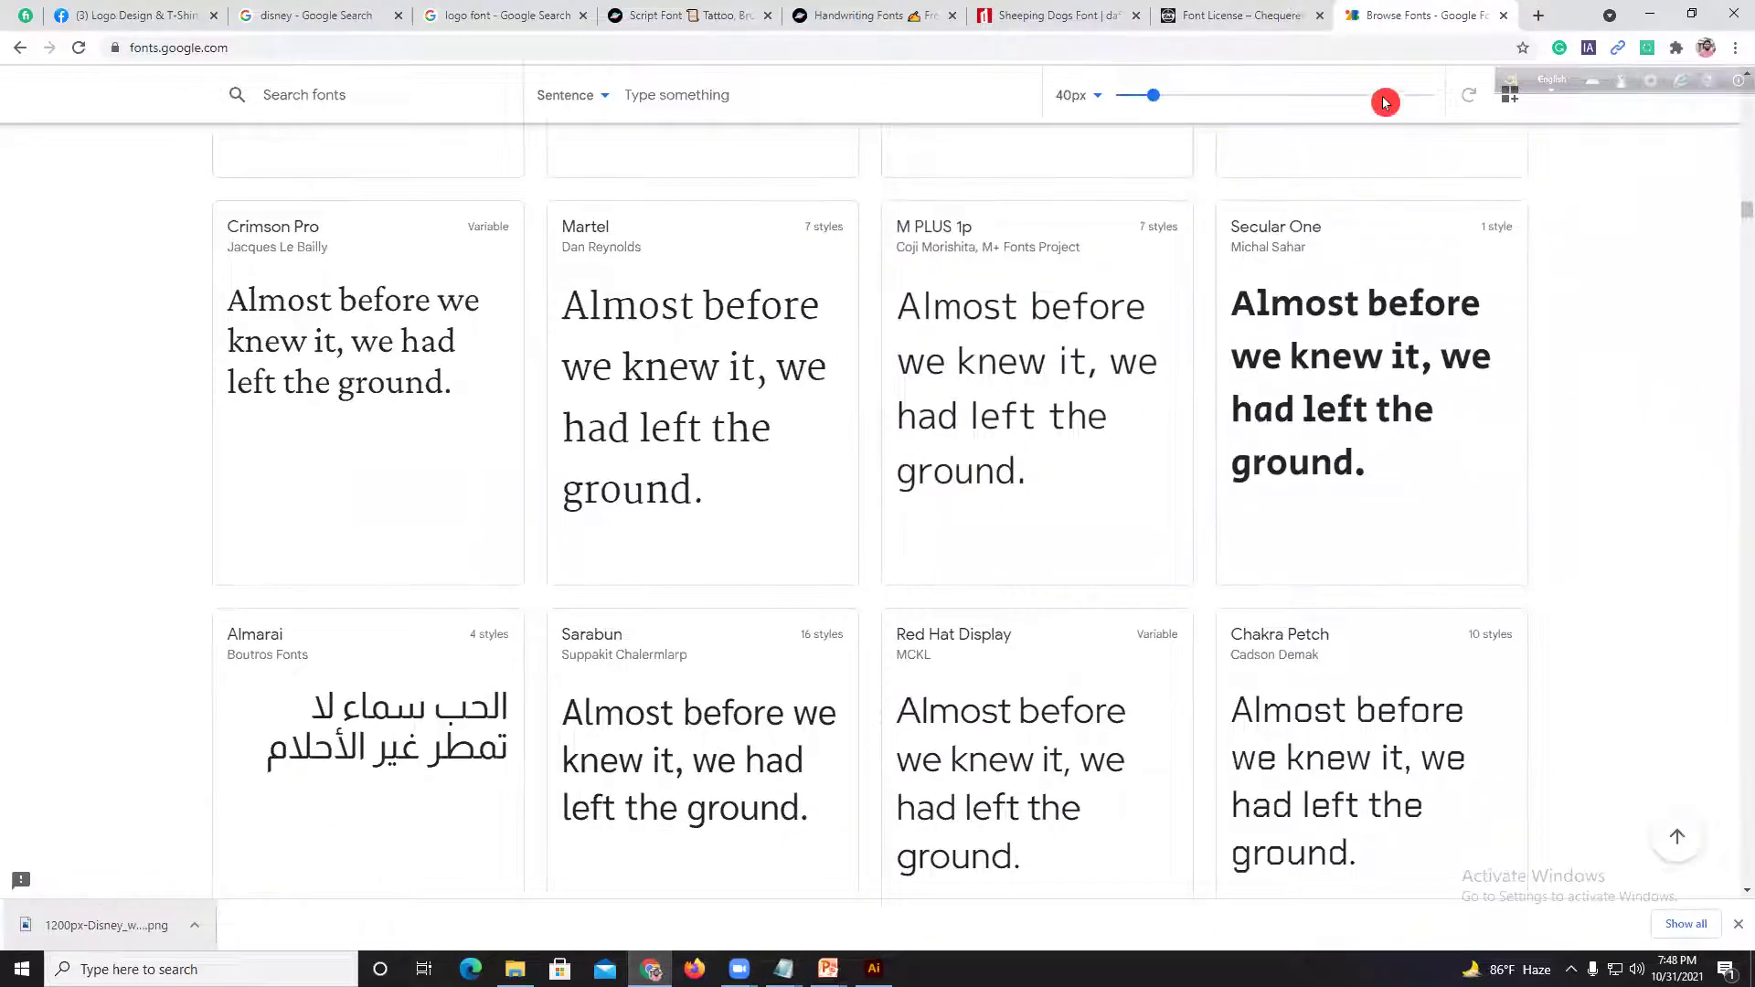
right_click(1343, 137)
Step: Close the Chequered Ink license, Handwriting Fonts and Sheeping Dogs pages, and switch to the FontSpace Script Font page
left_click(1249, 14)
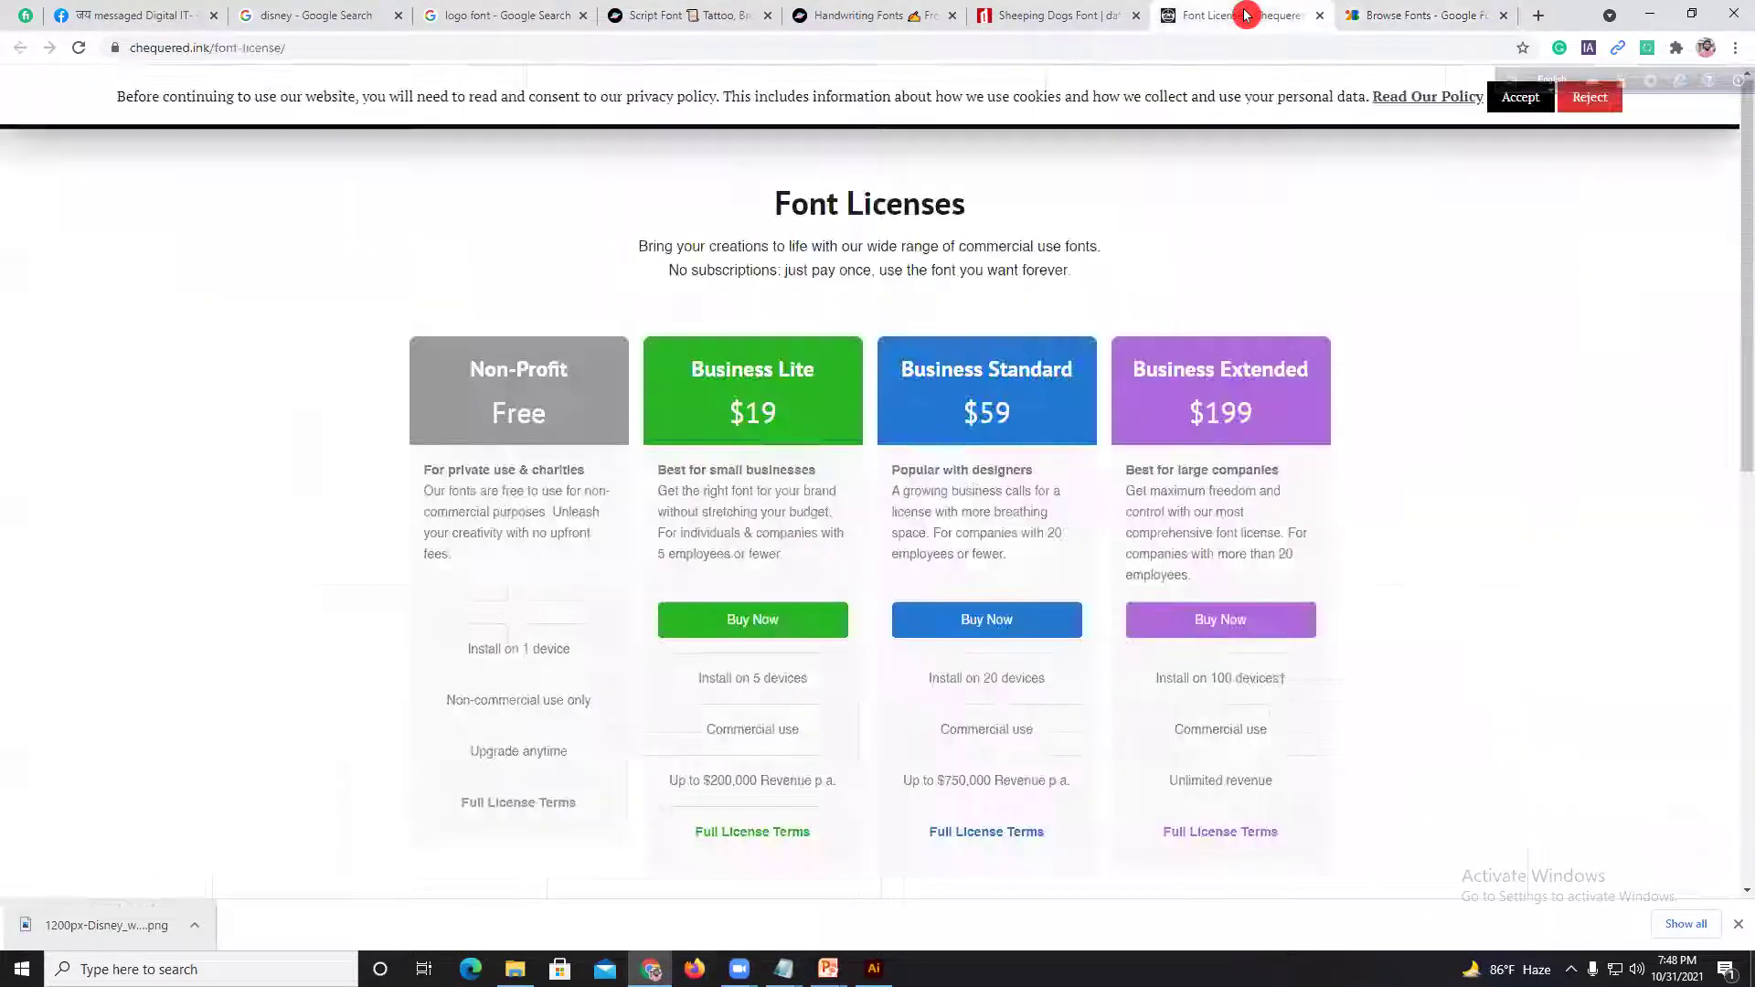
left_click(1318, 14)
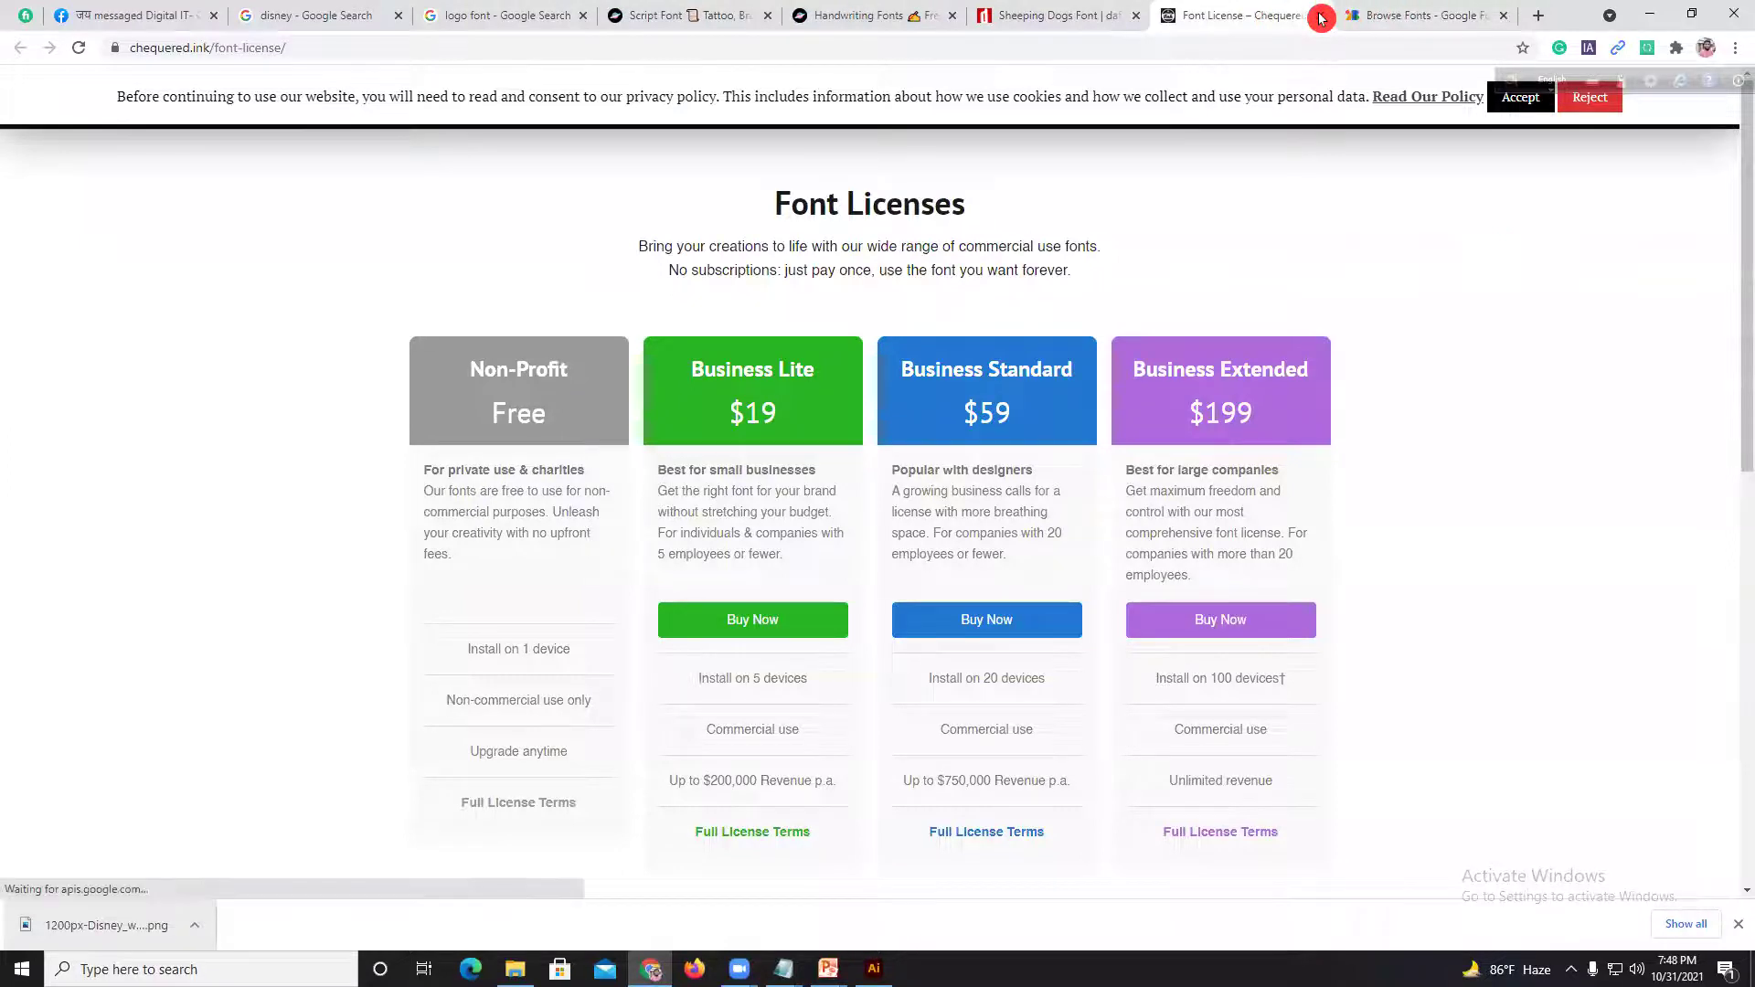
left_click(1079, 15)
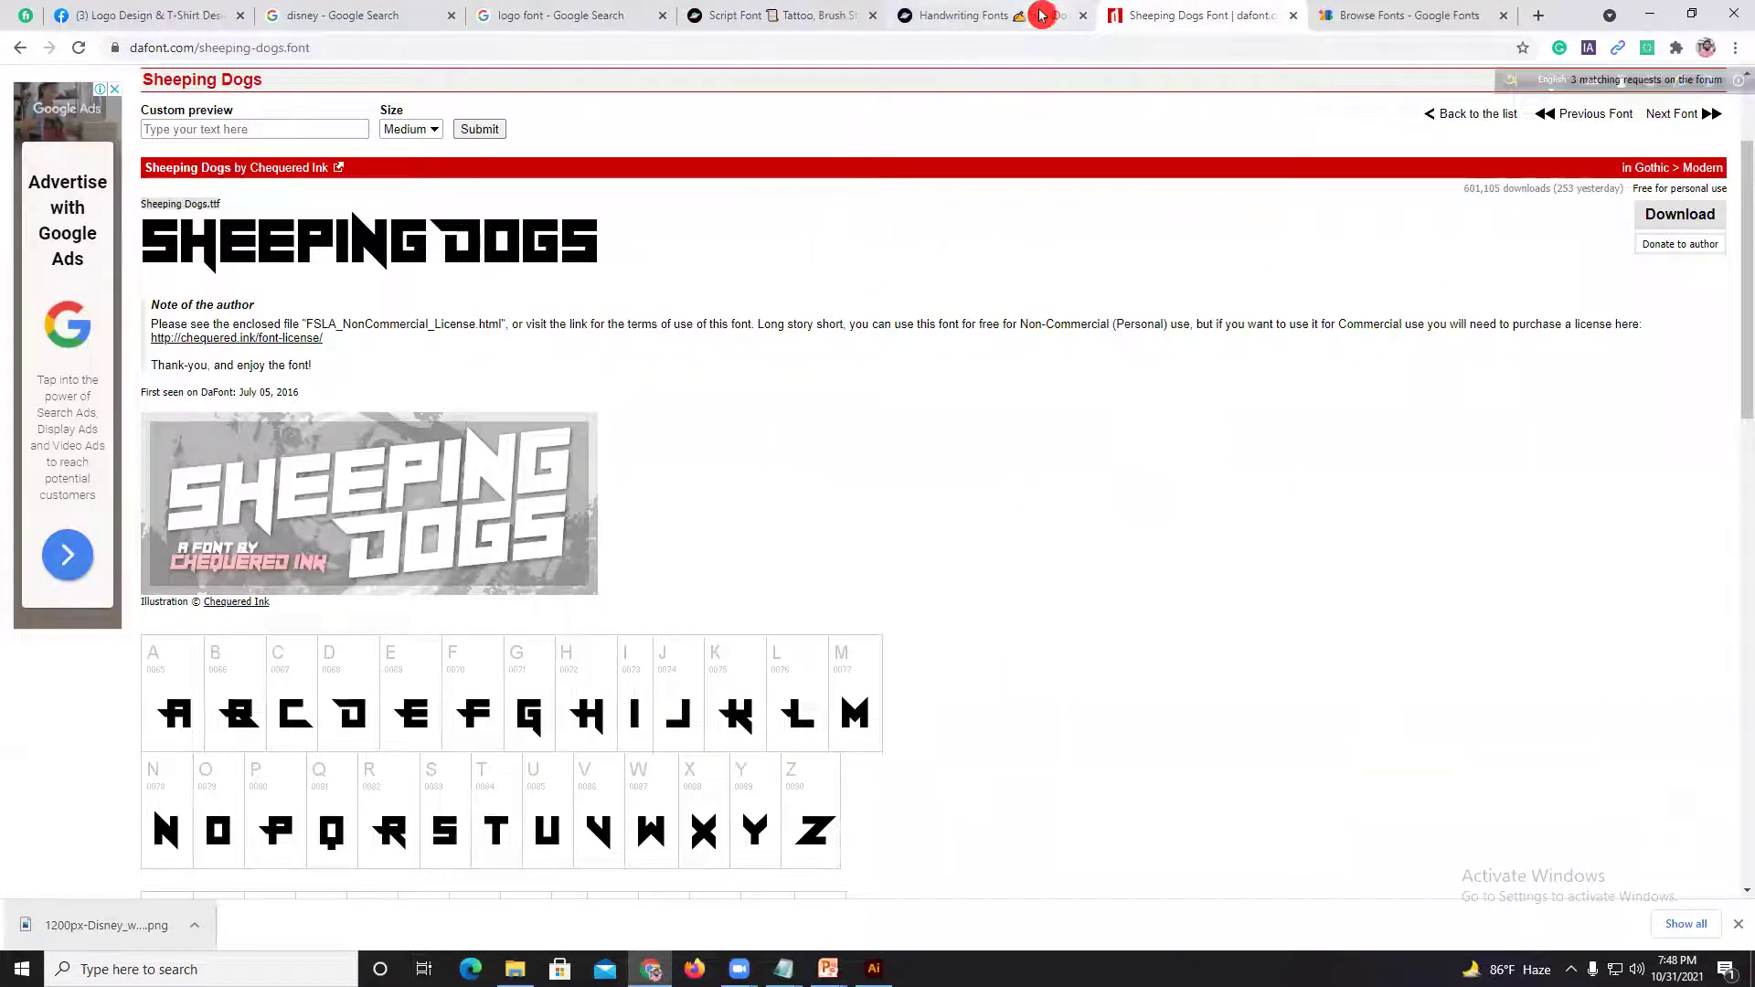
left_click(1013, 15)
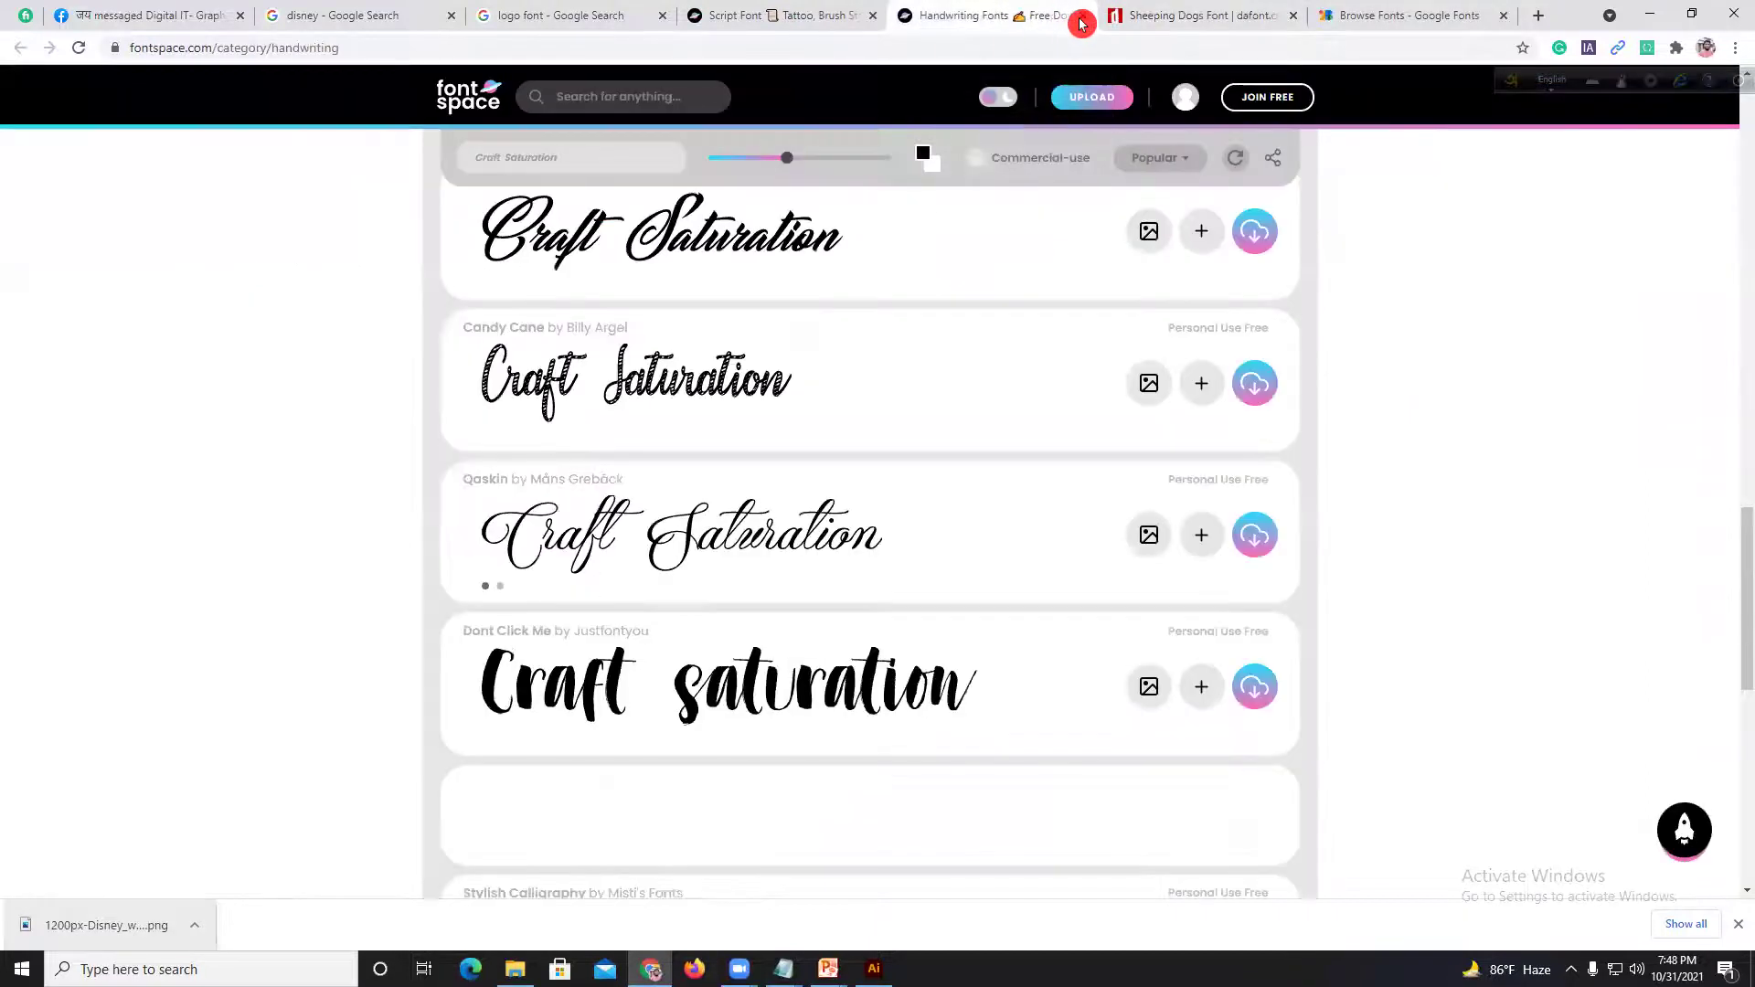
left_click(1080, 19)
left_click(1080, 18)
left_click(784, 16)
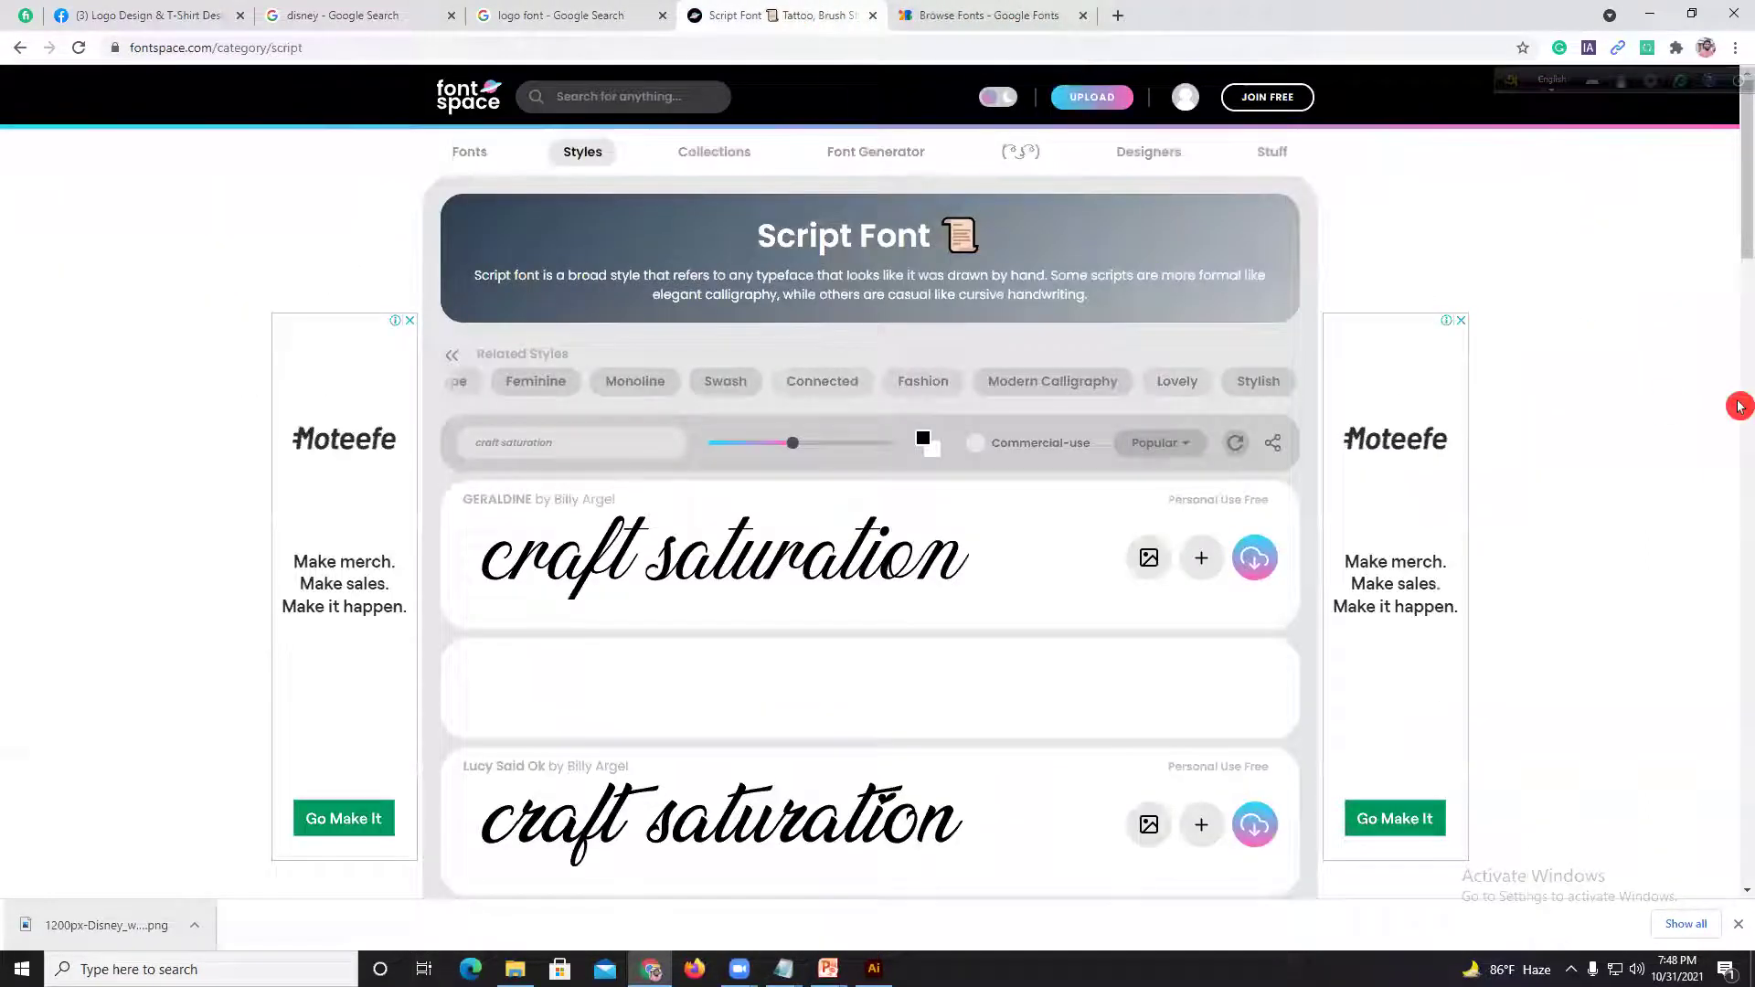
Step: Open the GERALDINE font page from the script list and examine its license type and commercial license note
left_click(767, 564)
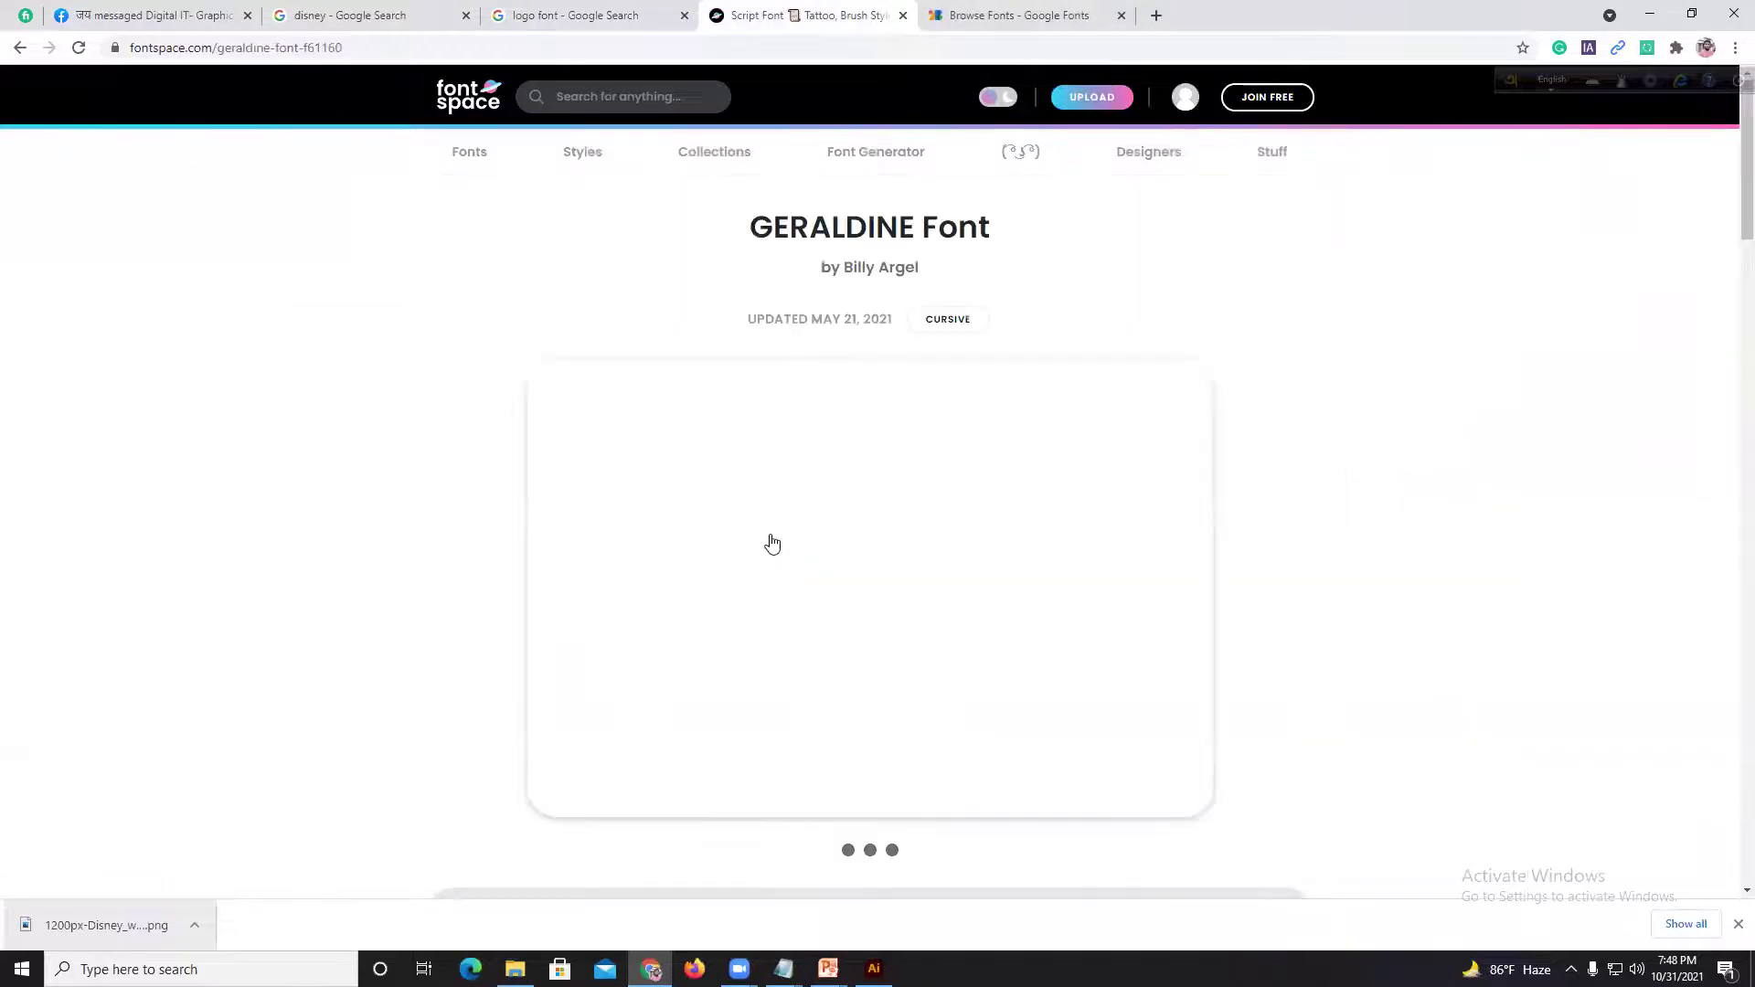
scroll(1368, 587, "down", 9)
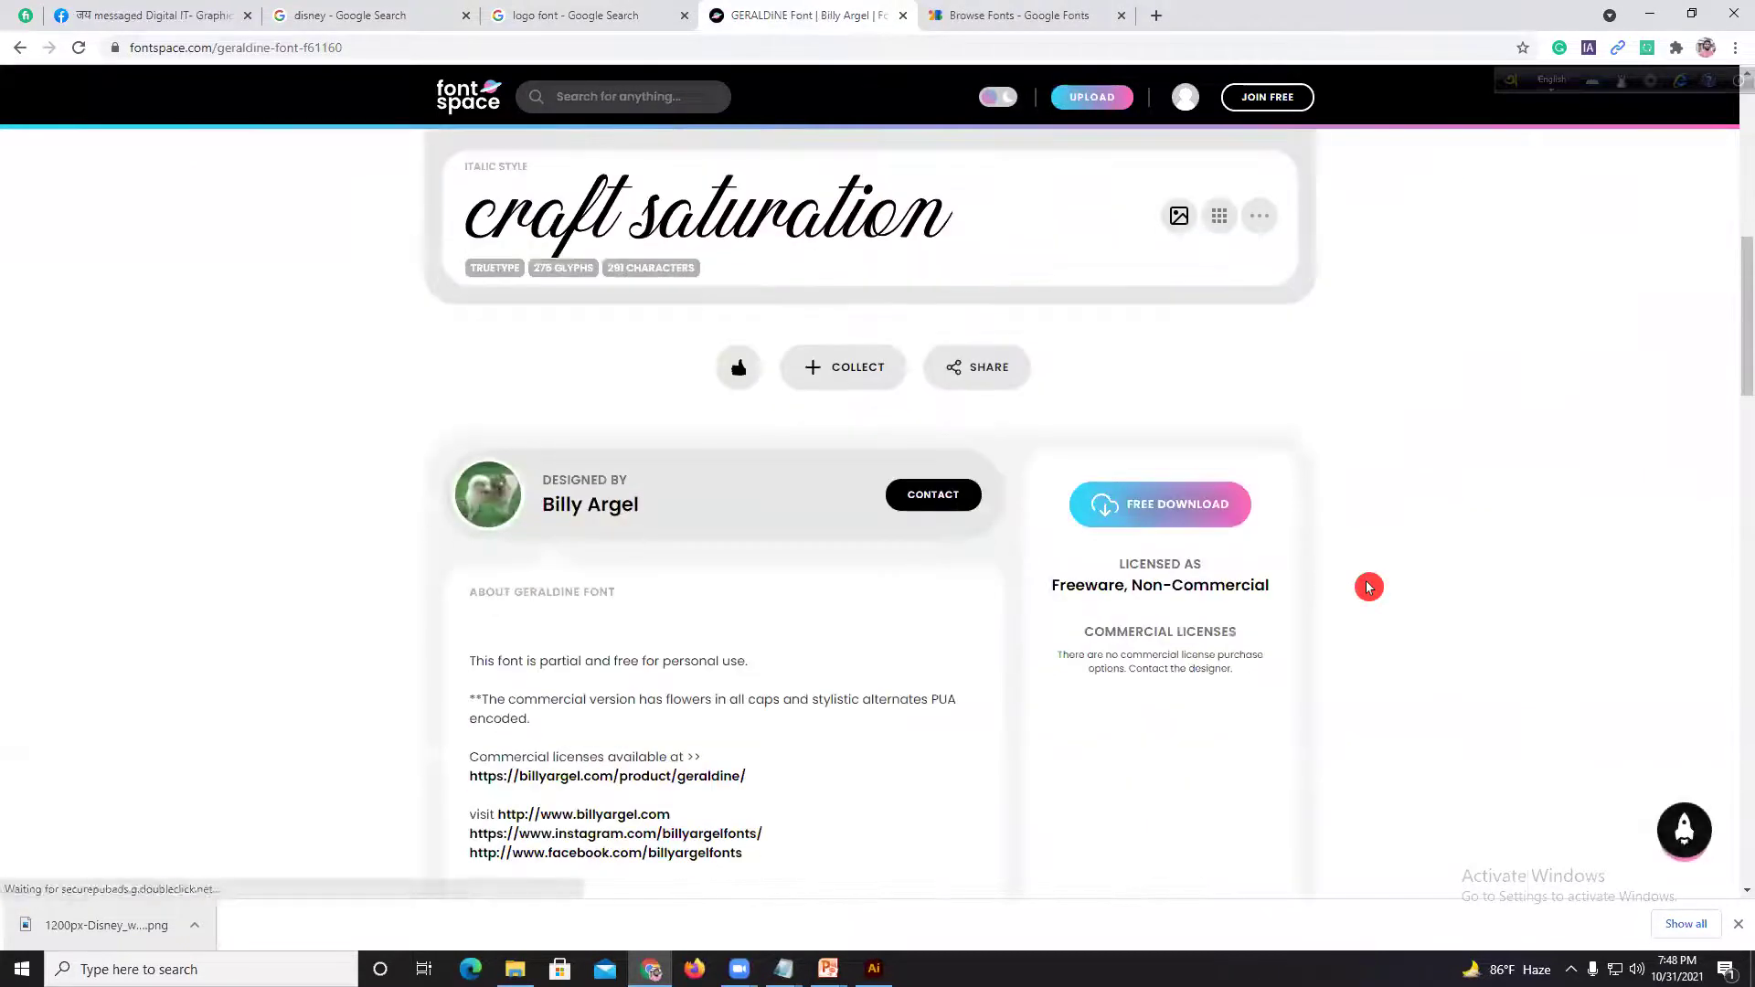
scroll(1142, 603, "down", 2)
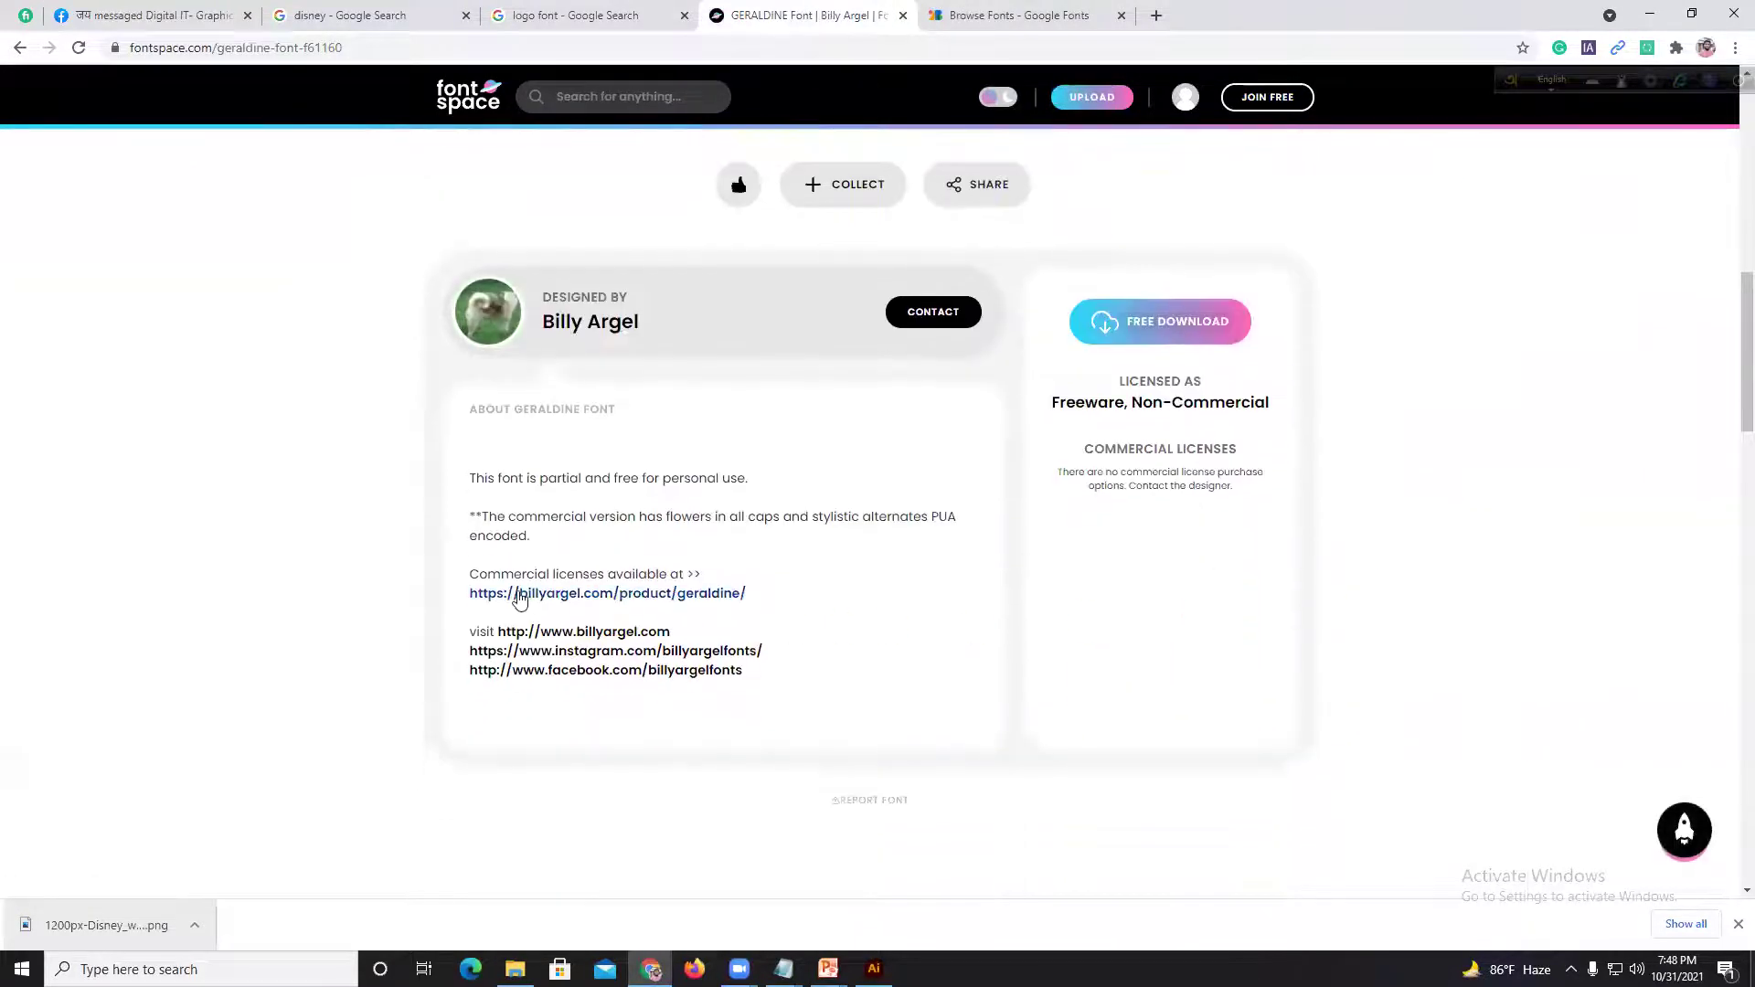
Step: Examine the GERALDINE font's commercial license link and its personal-use terms on the font page
left_click_drag(777, 599, 694, 596)
left_click(999, 512)
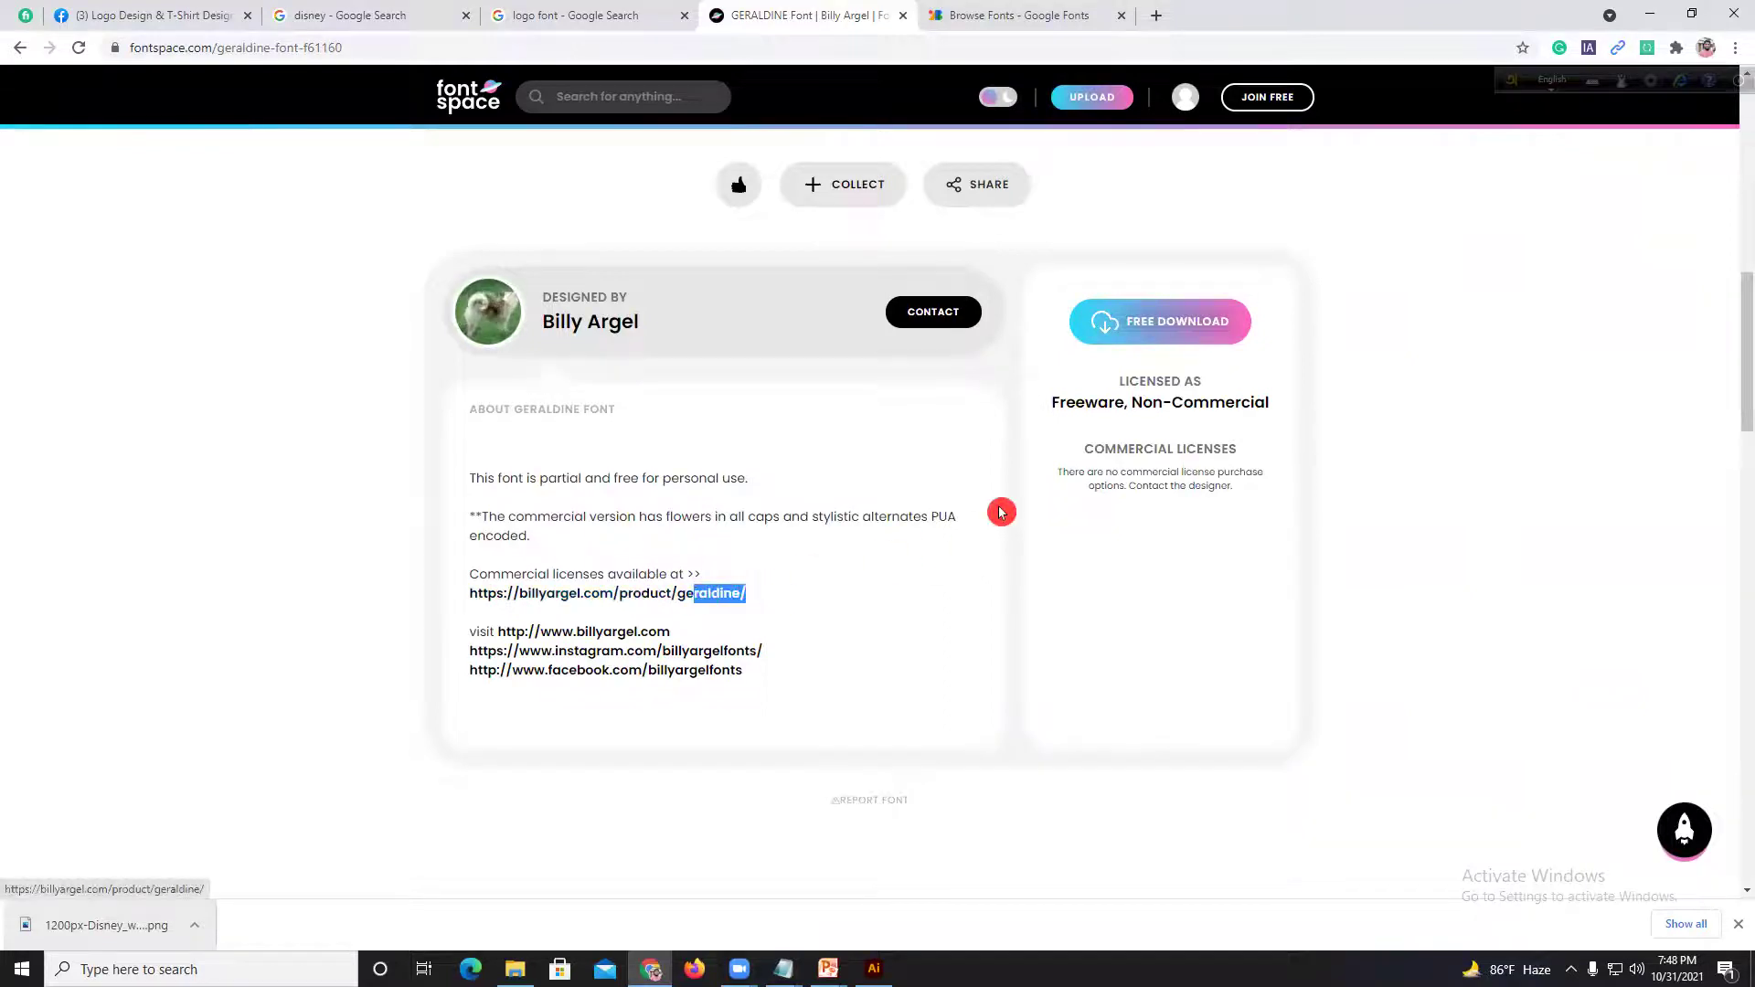
scroll(1001, 511, "up", 3)
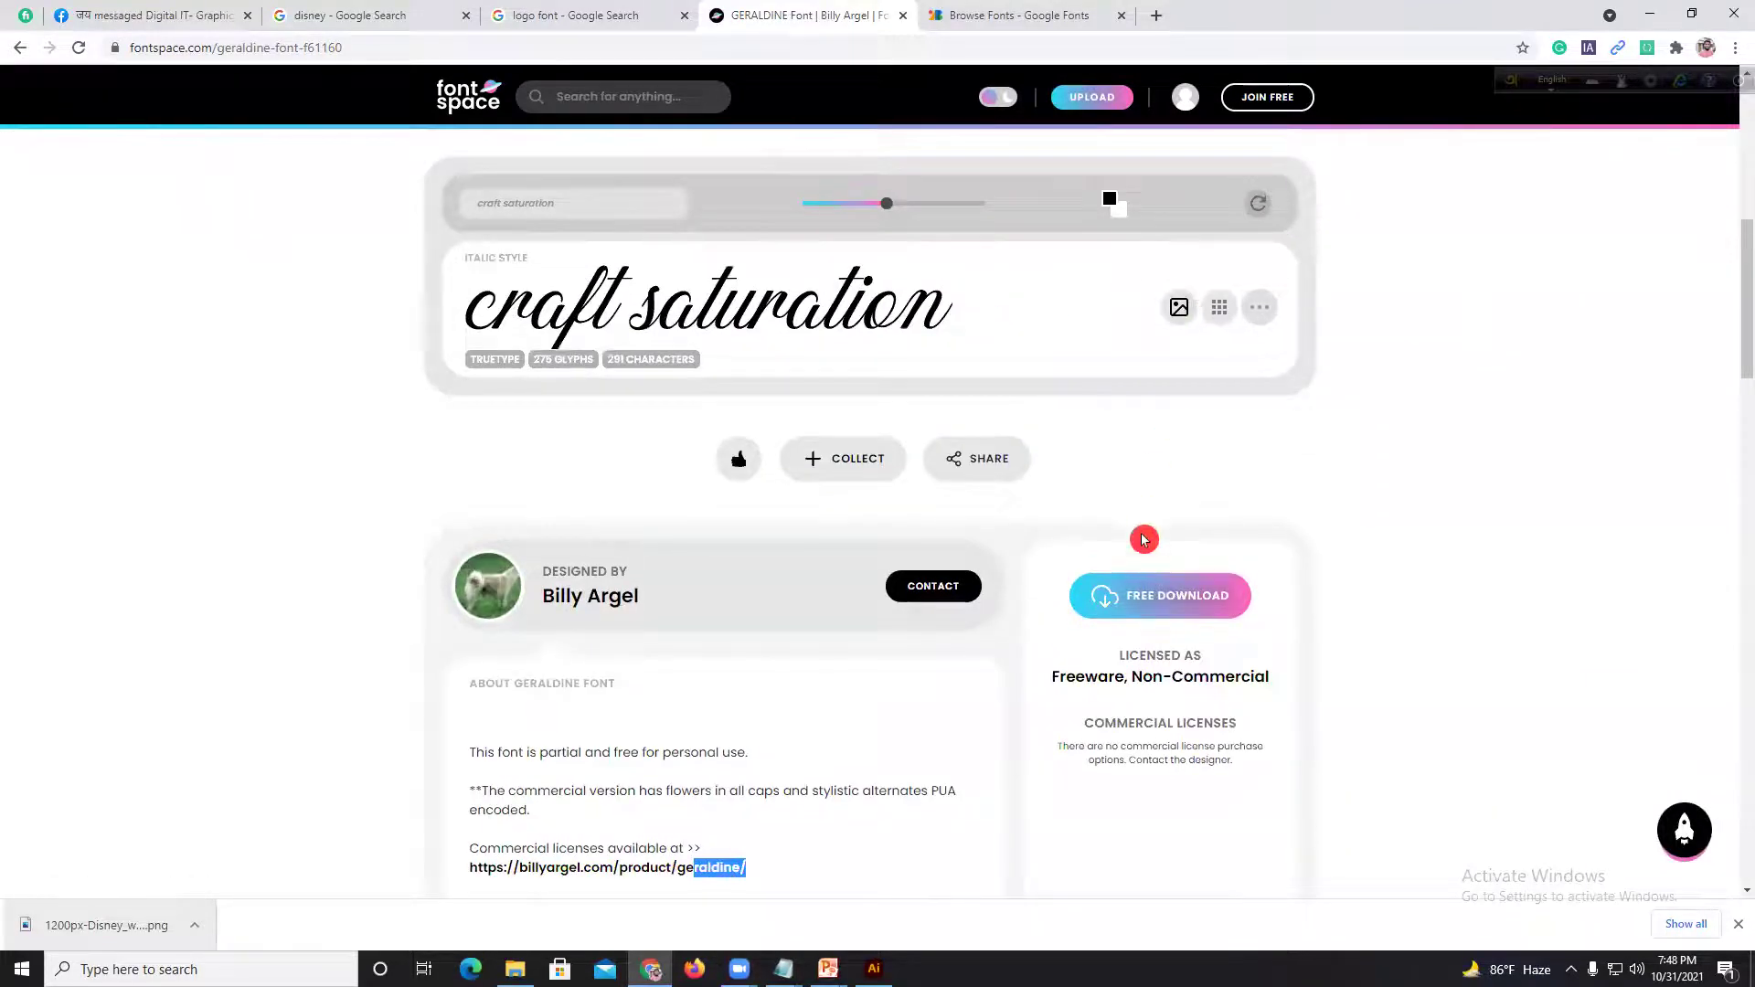
scroll(857, 673, "down", 2)
left_click(360, 669)
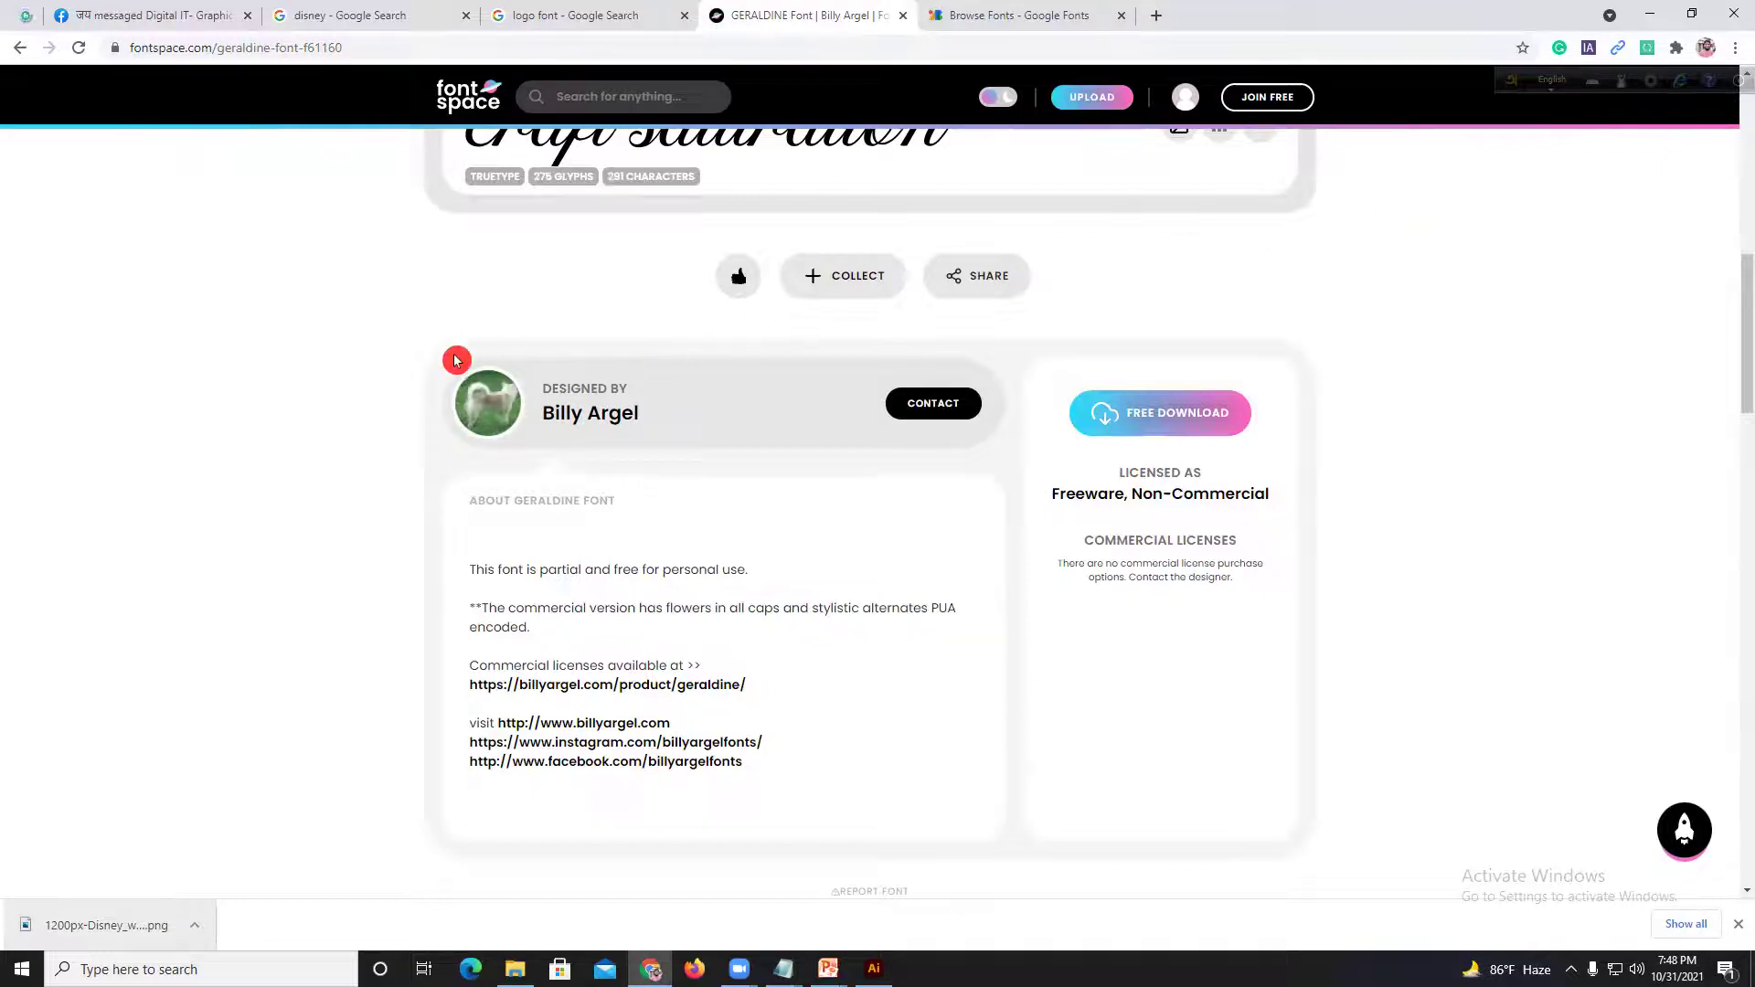
Step: Close the GERALDINE and Google Fonts pages and browse further through the logo font image results
left_click(904, 16)
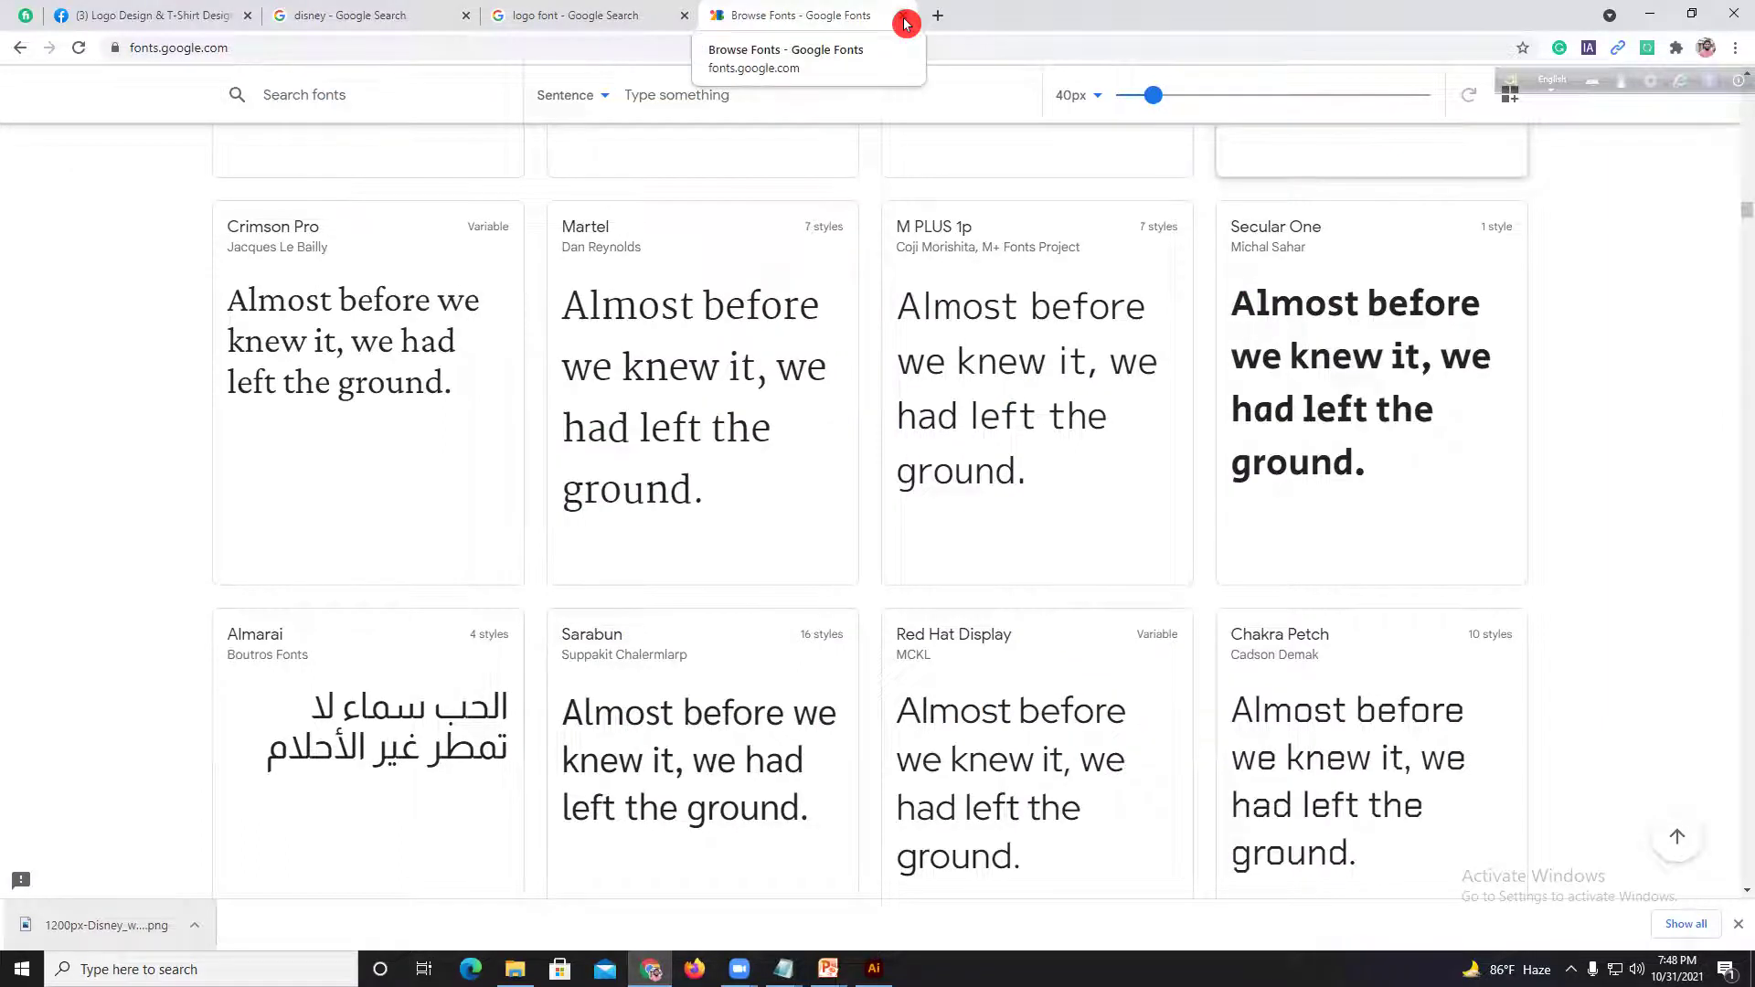
left_click(904, 20)
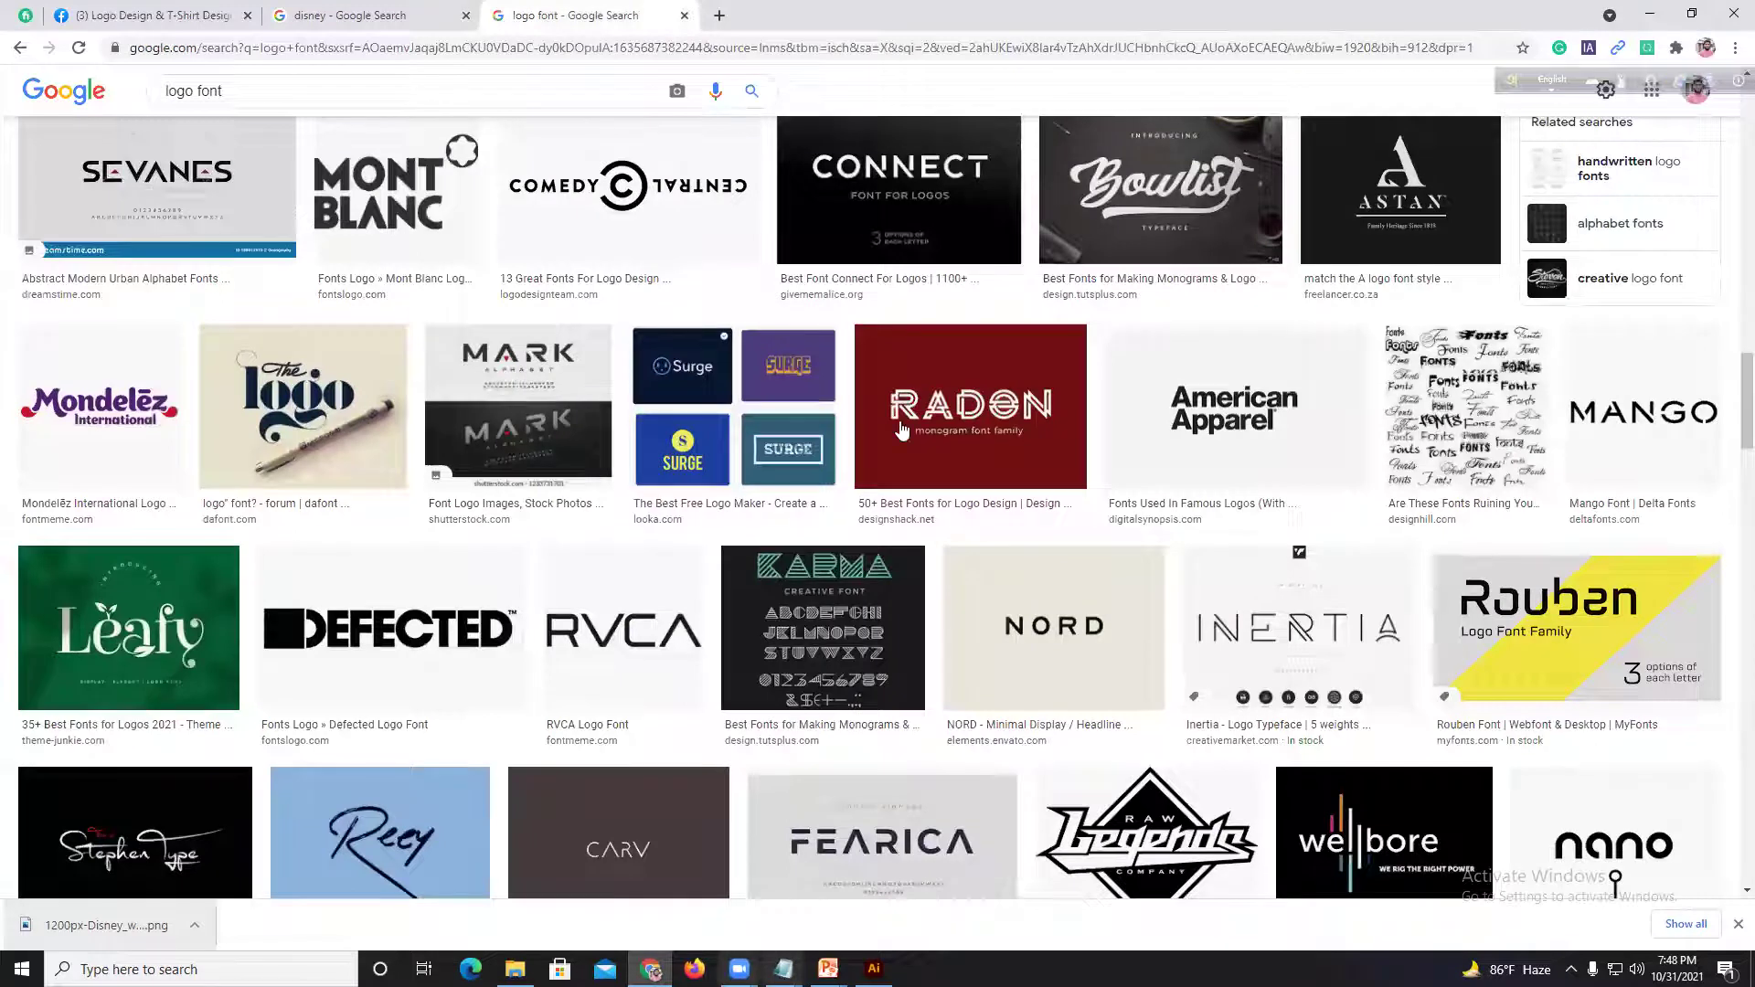
scroll(1067, 502, "down", 7)
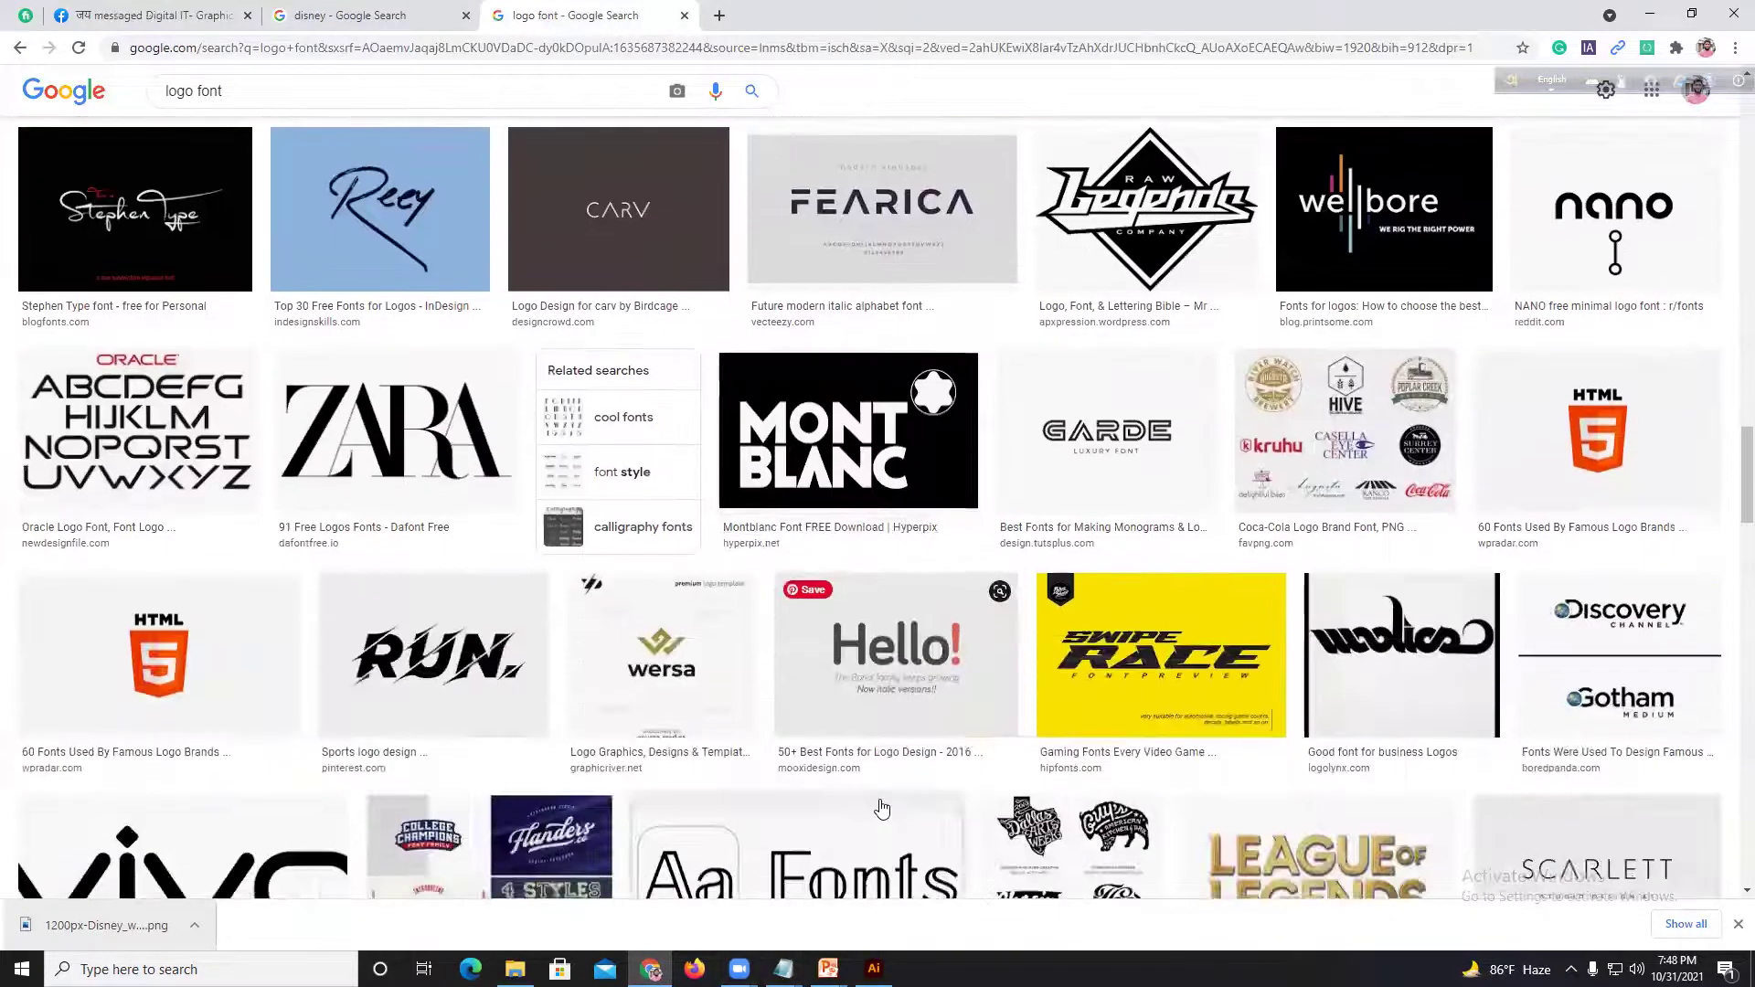
Step: Switch to the "How to relate font for Brand" presentation in PowerPoint and look through its slides from the last to the first
mouse_move(828, 967)
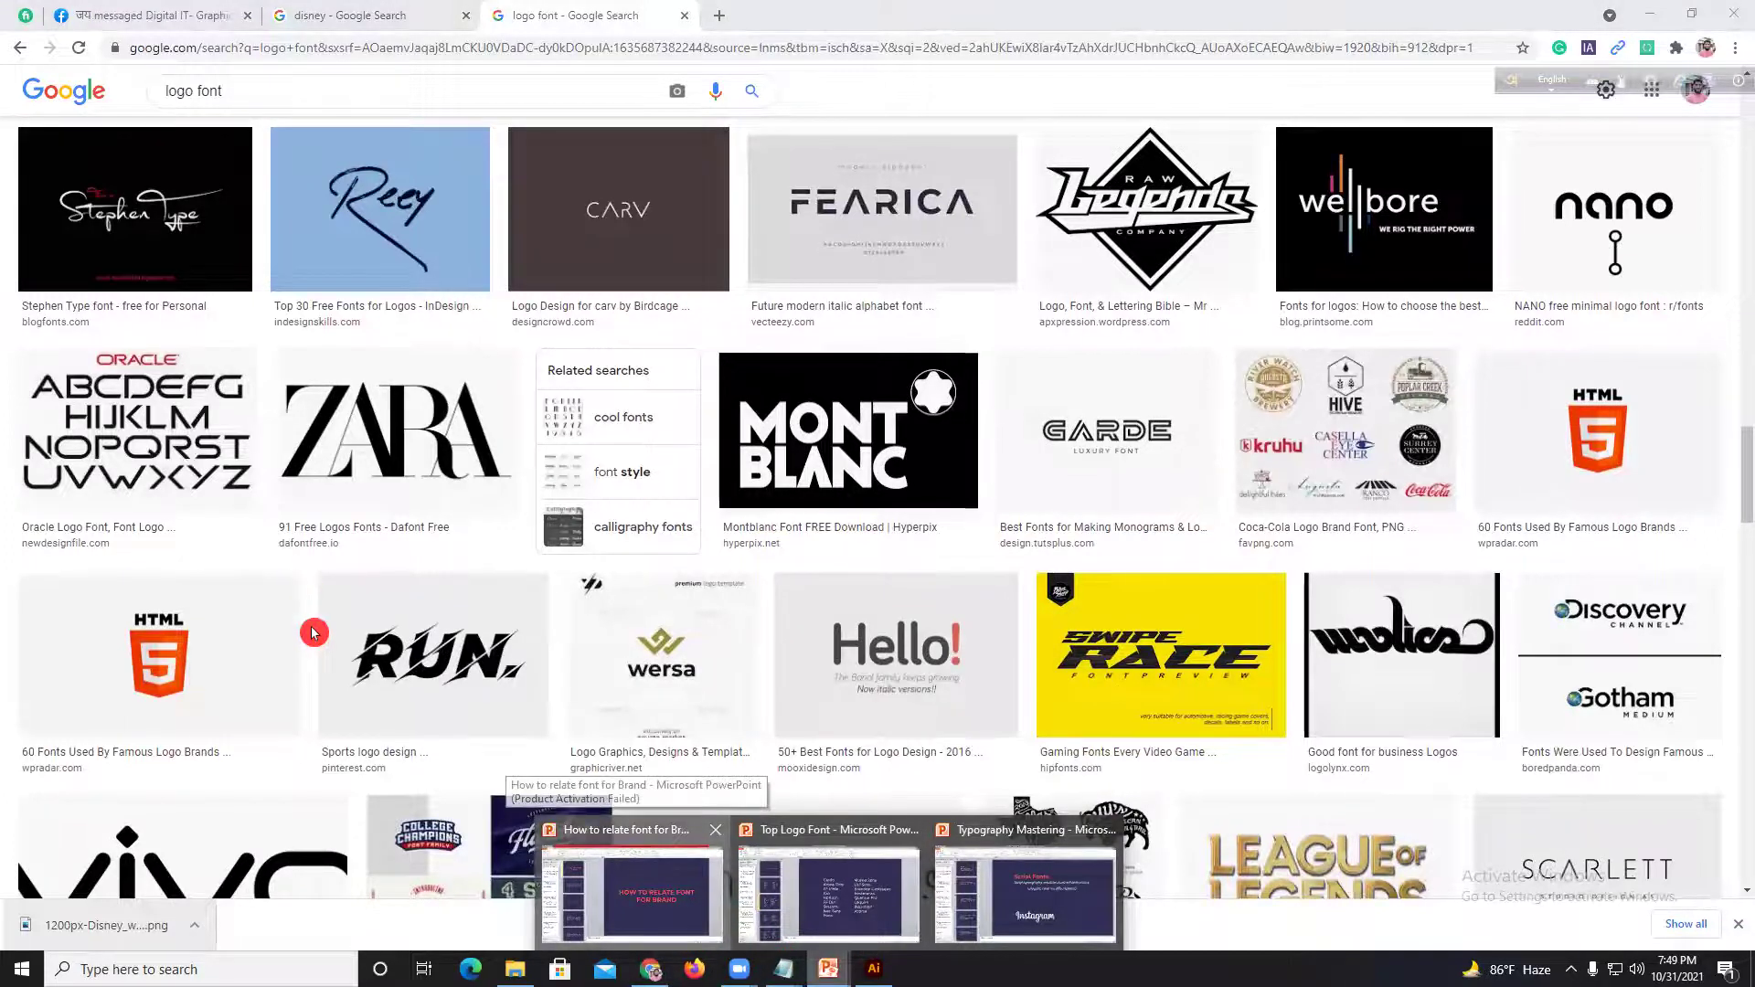
scroll(389, 658, "up", 10)
scroll(388, 654, "down", 7)
scroll(387, 653, "down", 4)
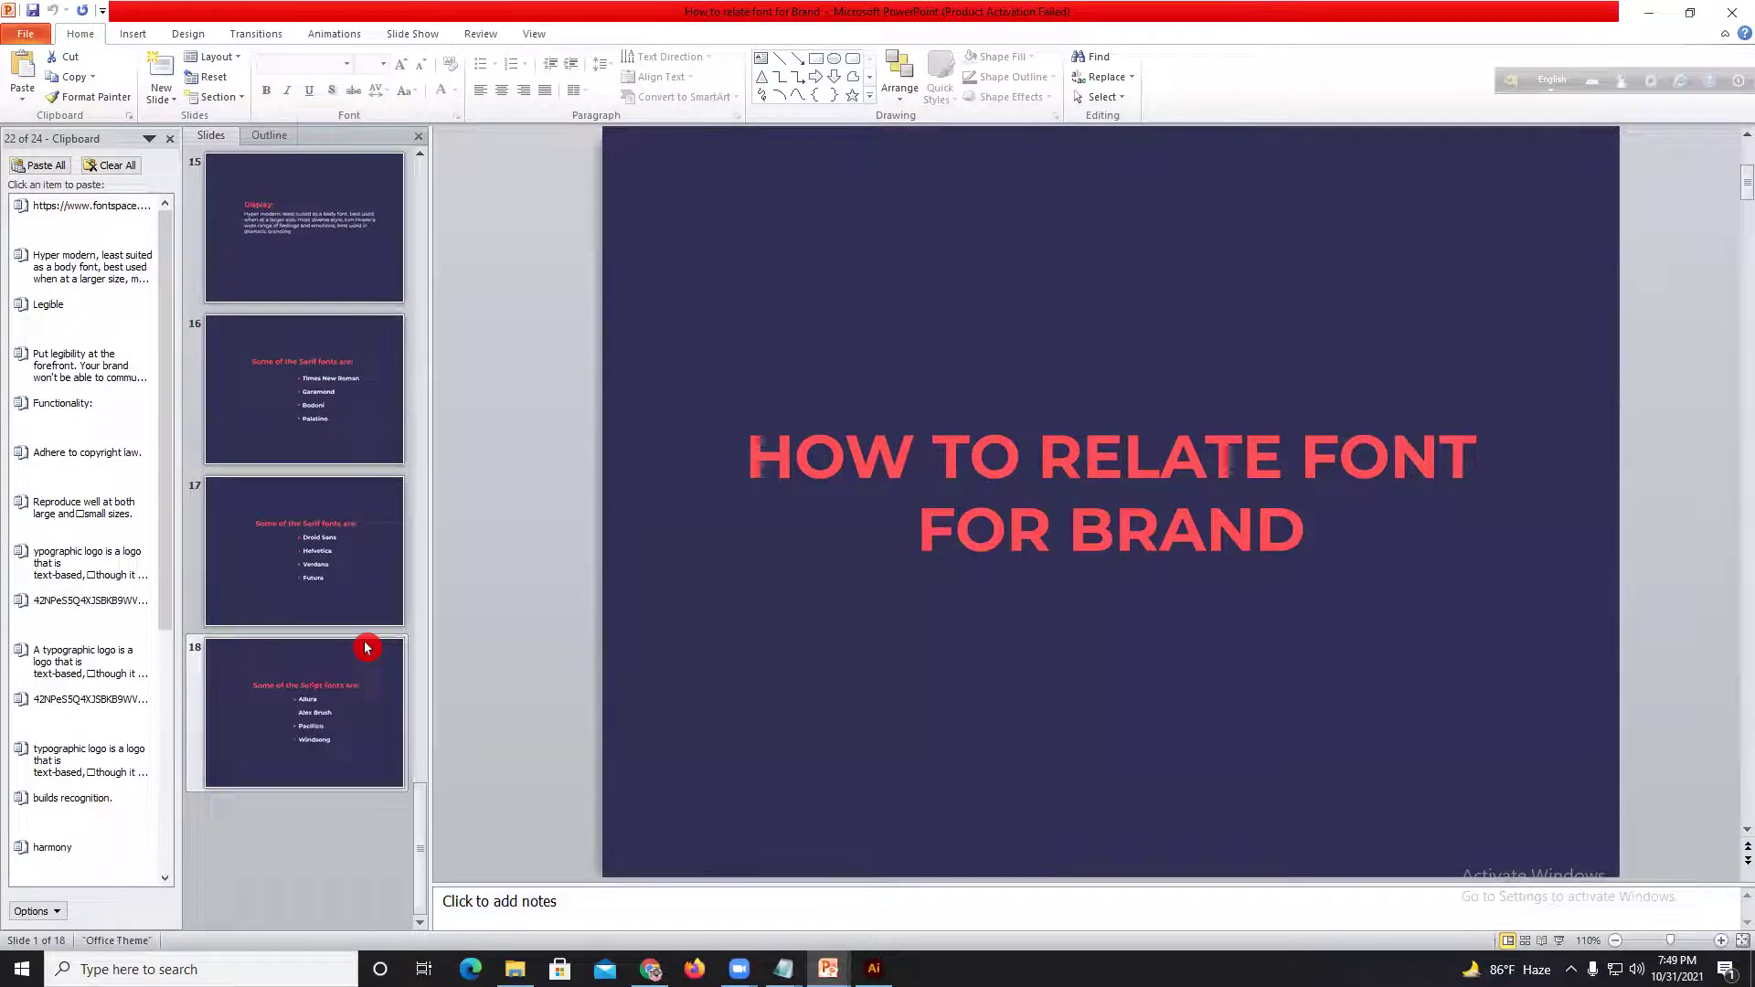
scroll(365, 648, "up", 2)
scroll(366, 648, "up", 6)
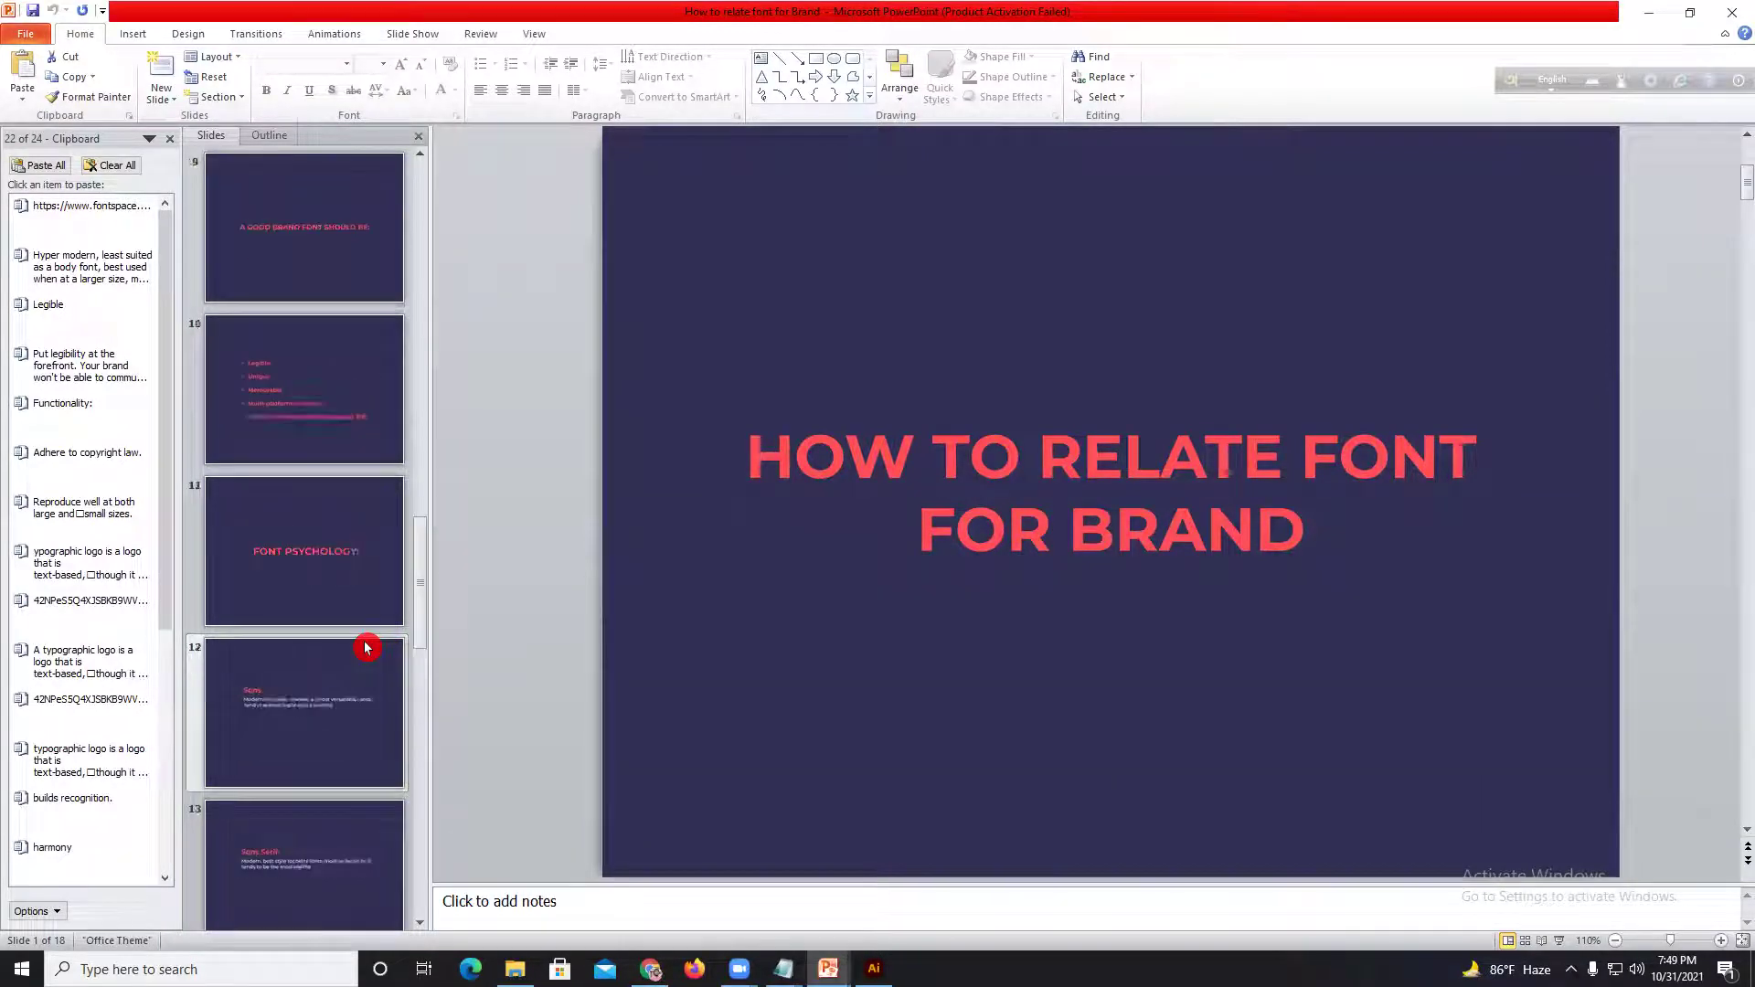
scroll(366, 648, "up", 6)
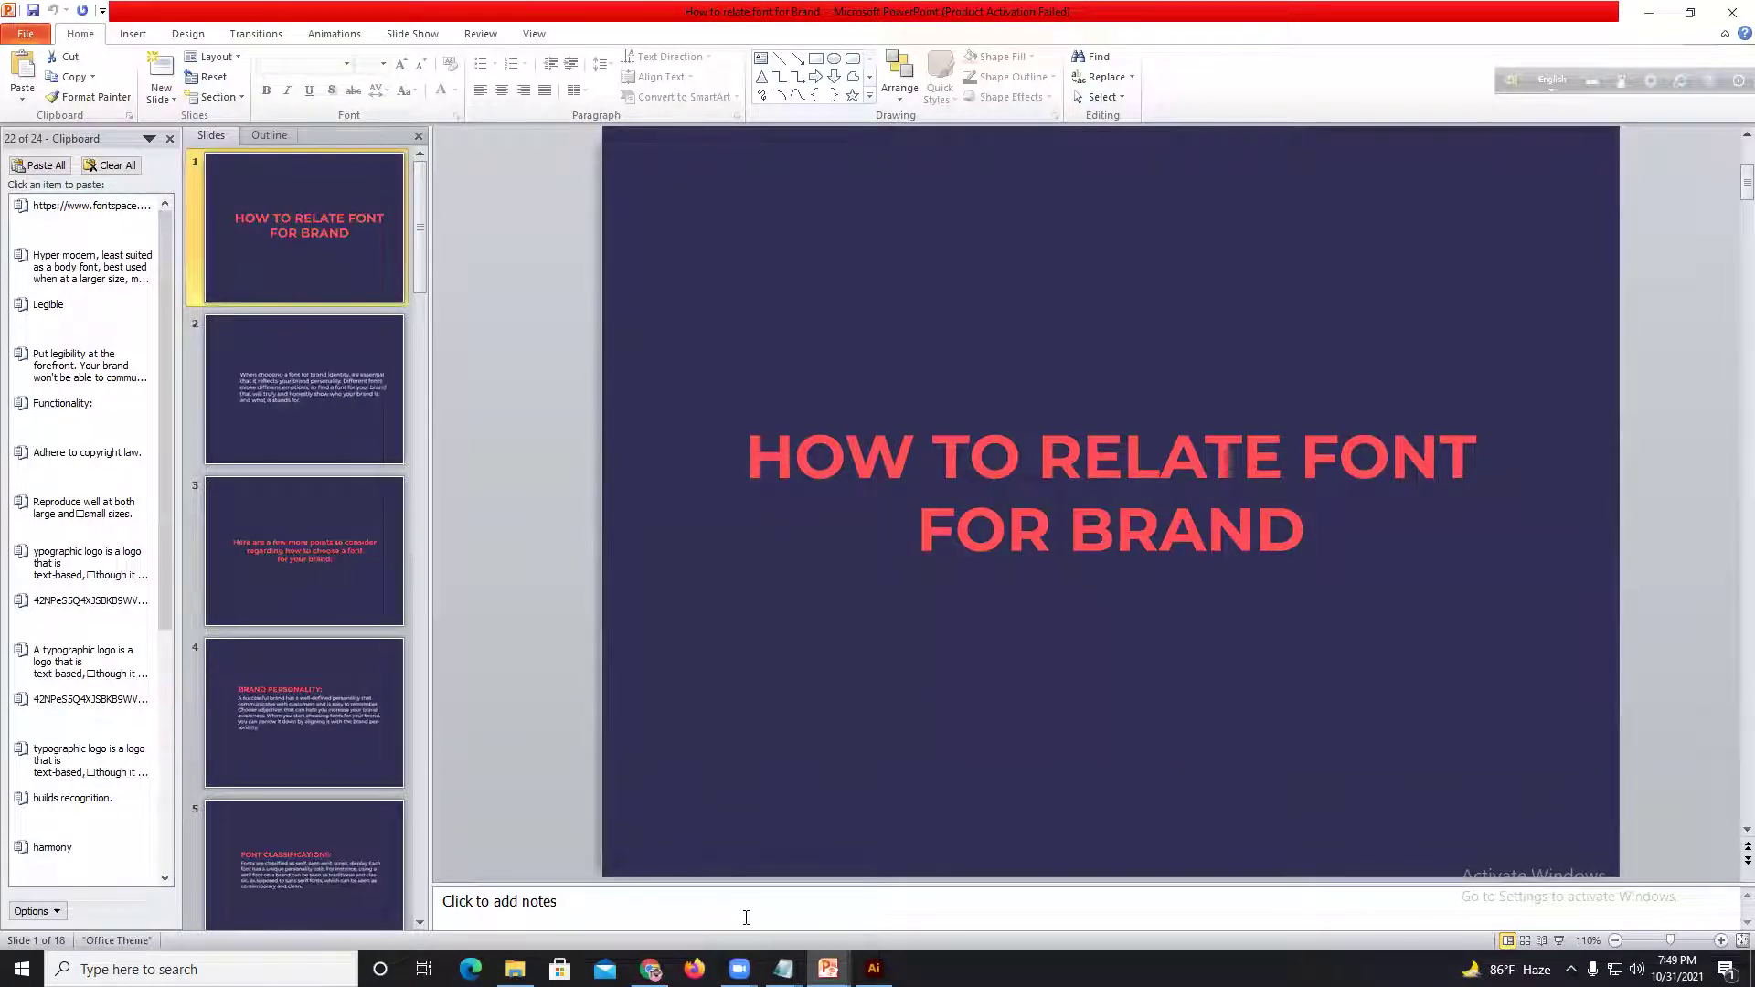
Step: Switch to the Typography Mastering presentation and display its last slide, "Adhere to copyright law."
left_click(830, 962)
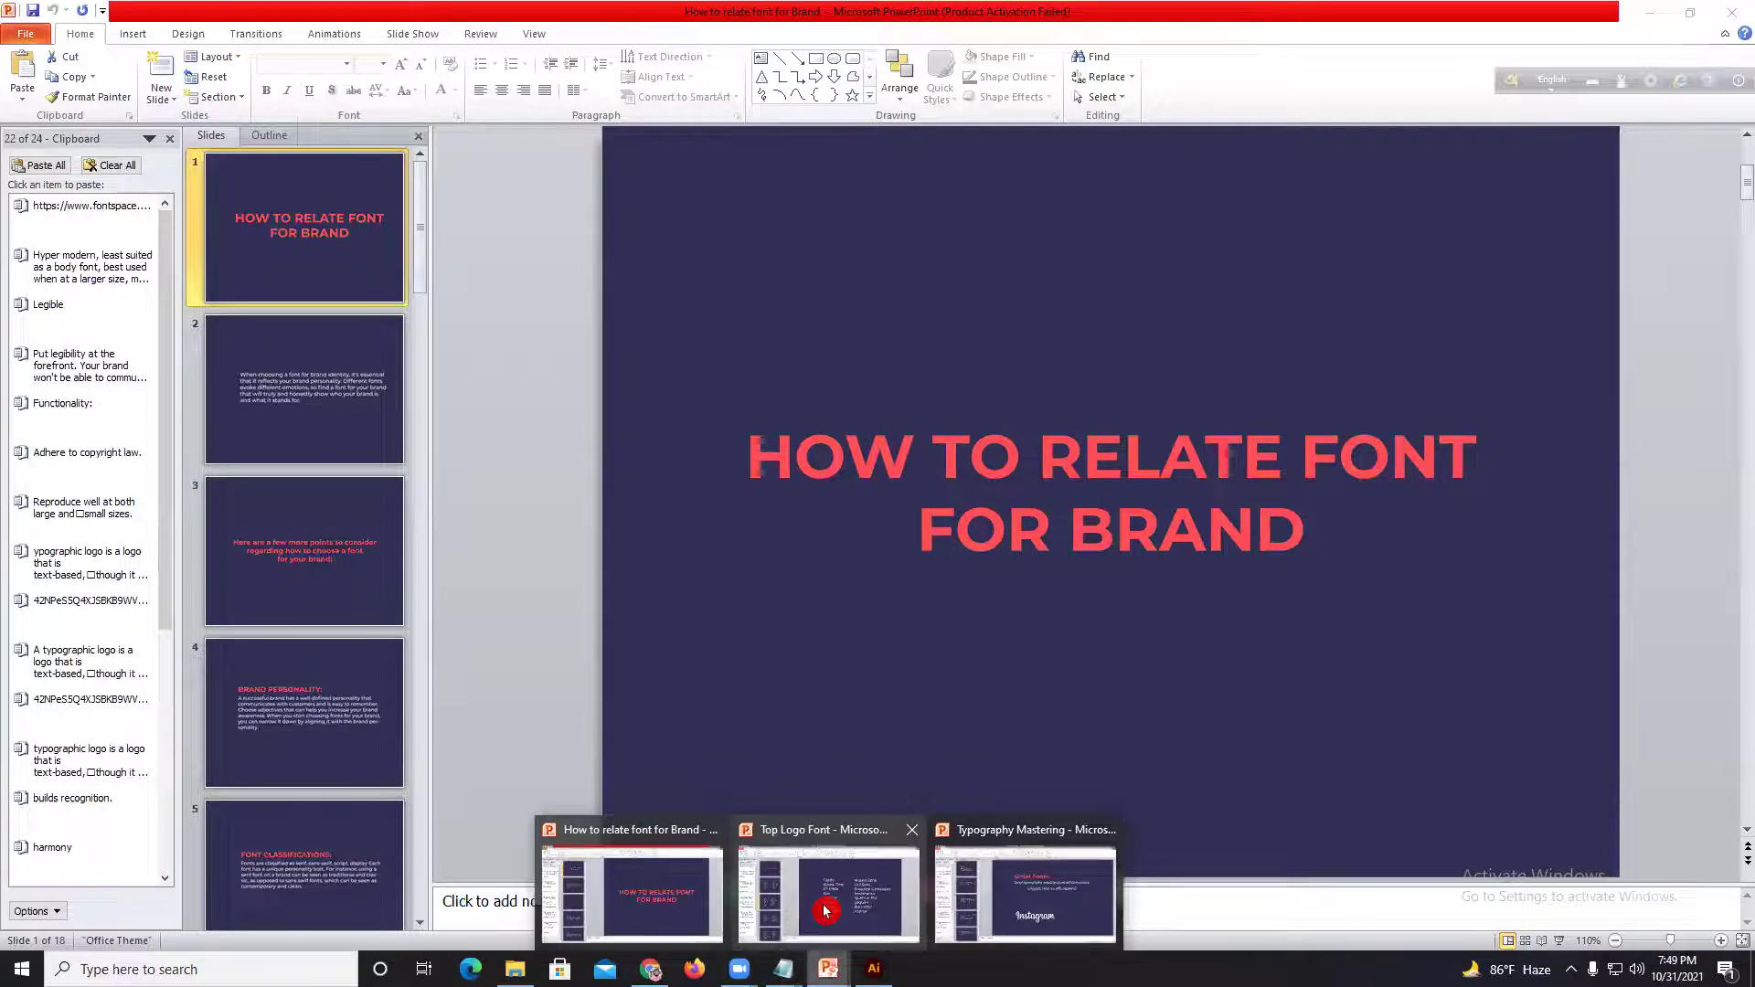
left_click(1024, 891)
scroll(301, 777, "down", 6)
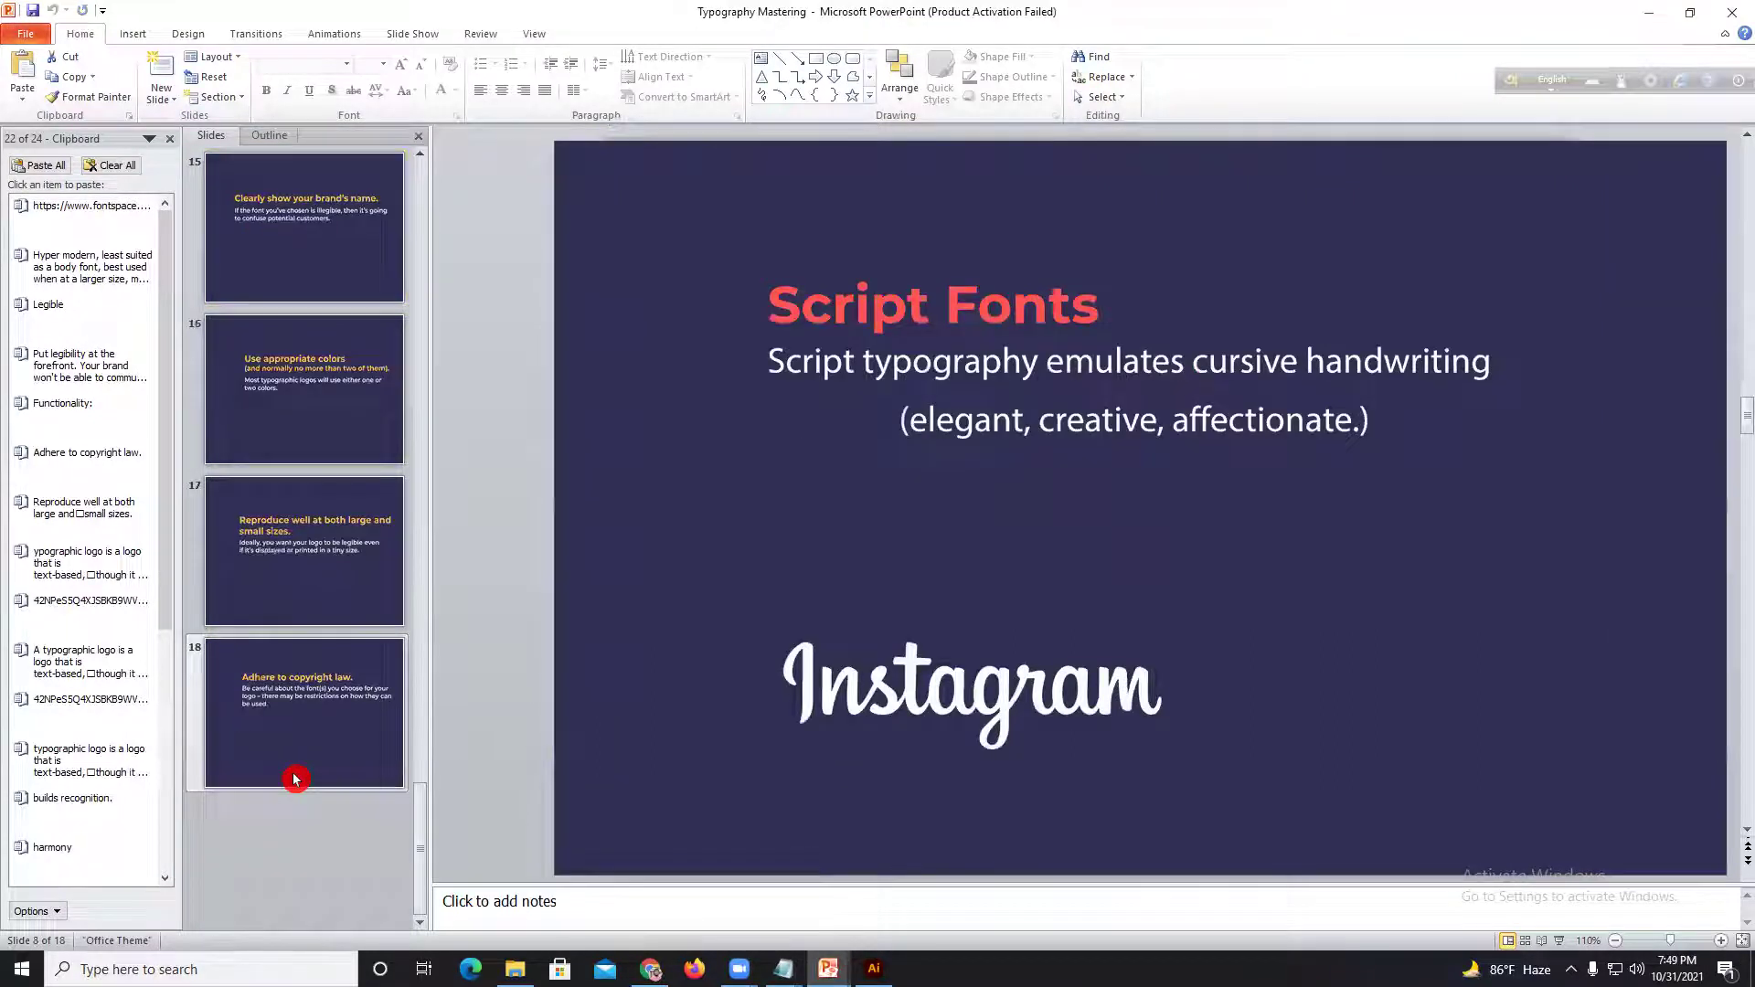
left_click(374, 697)
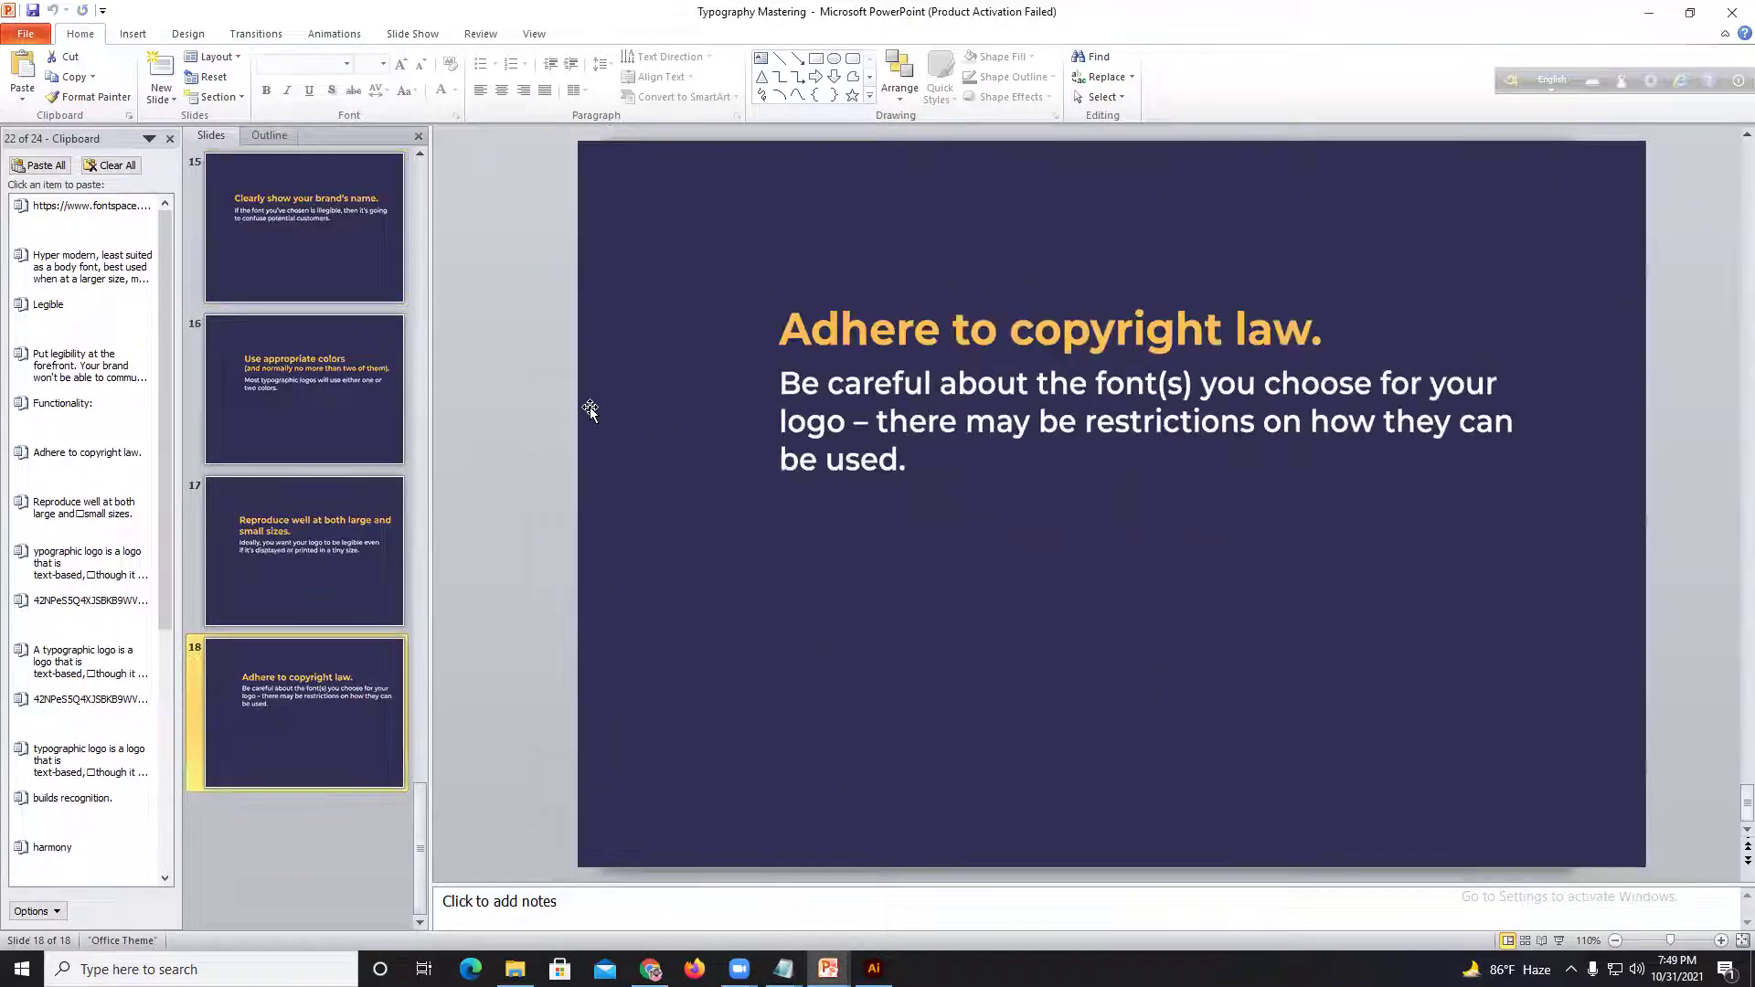
left_click(551, 527)
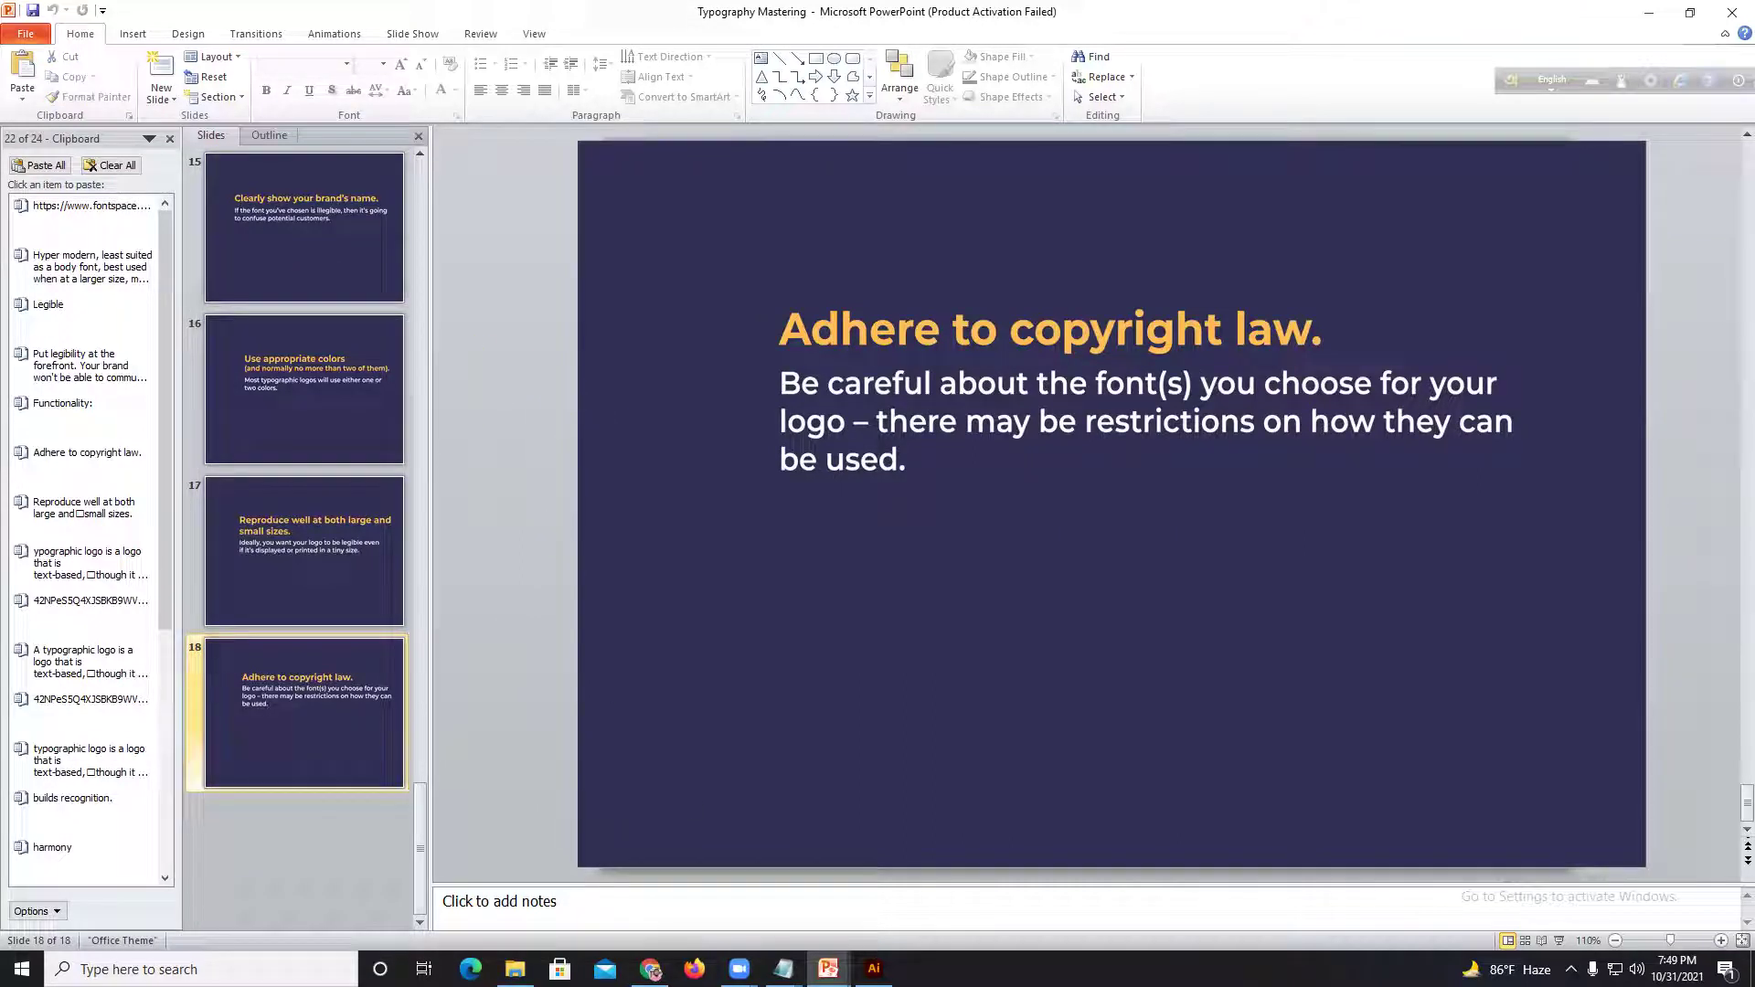
Step: Check the CLASS: 03 topic list in the Illustrator course module and return to the logo font results in Chrome
mouse_move(650, 968)
left_click(649, 918)
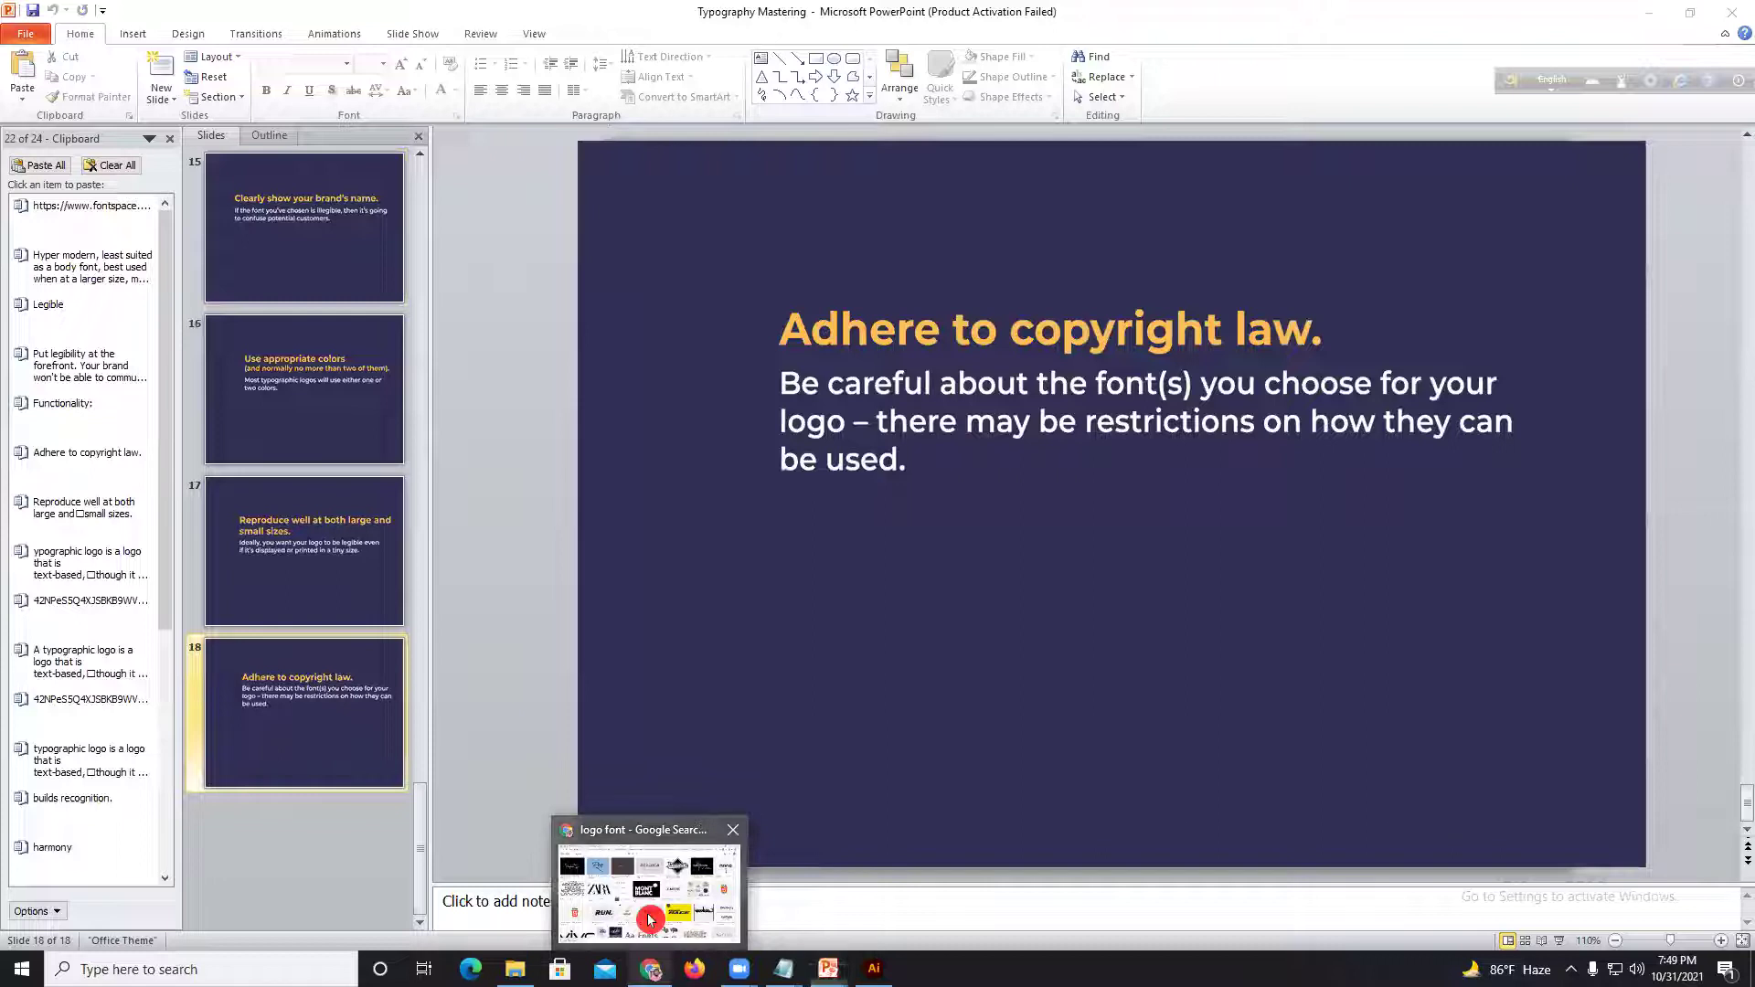
left_click(833, 92)
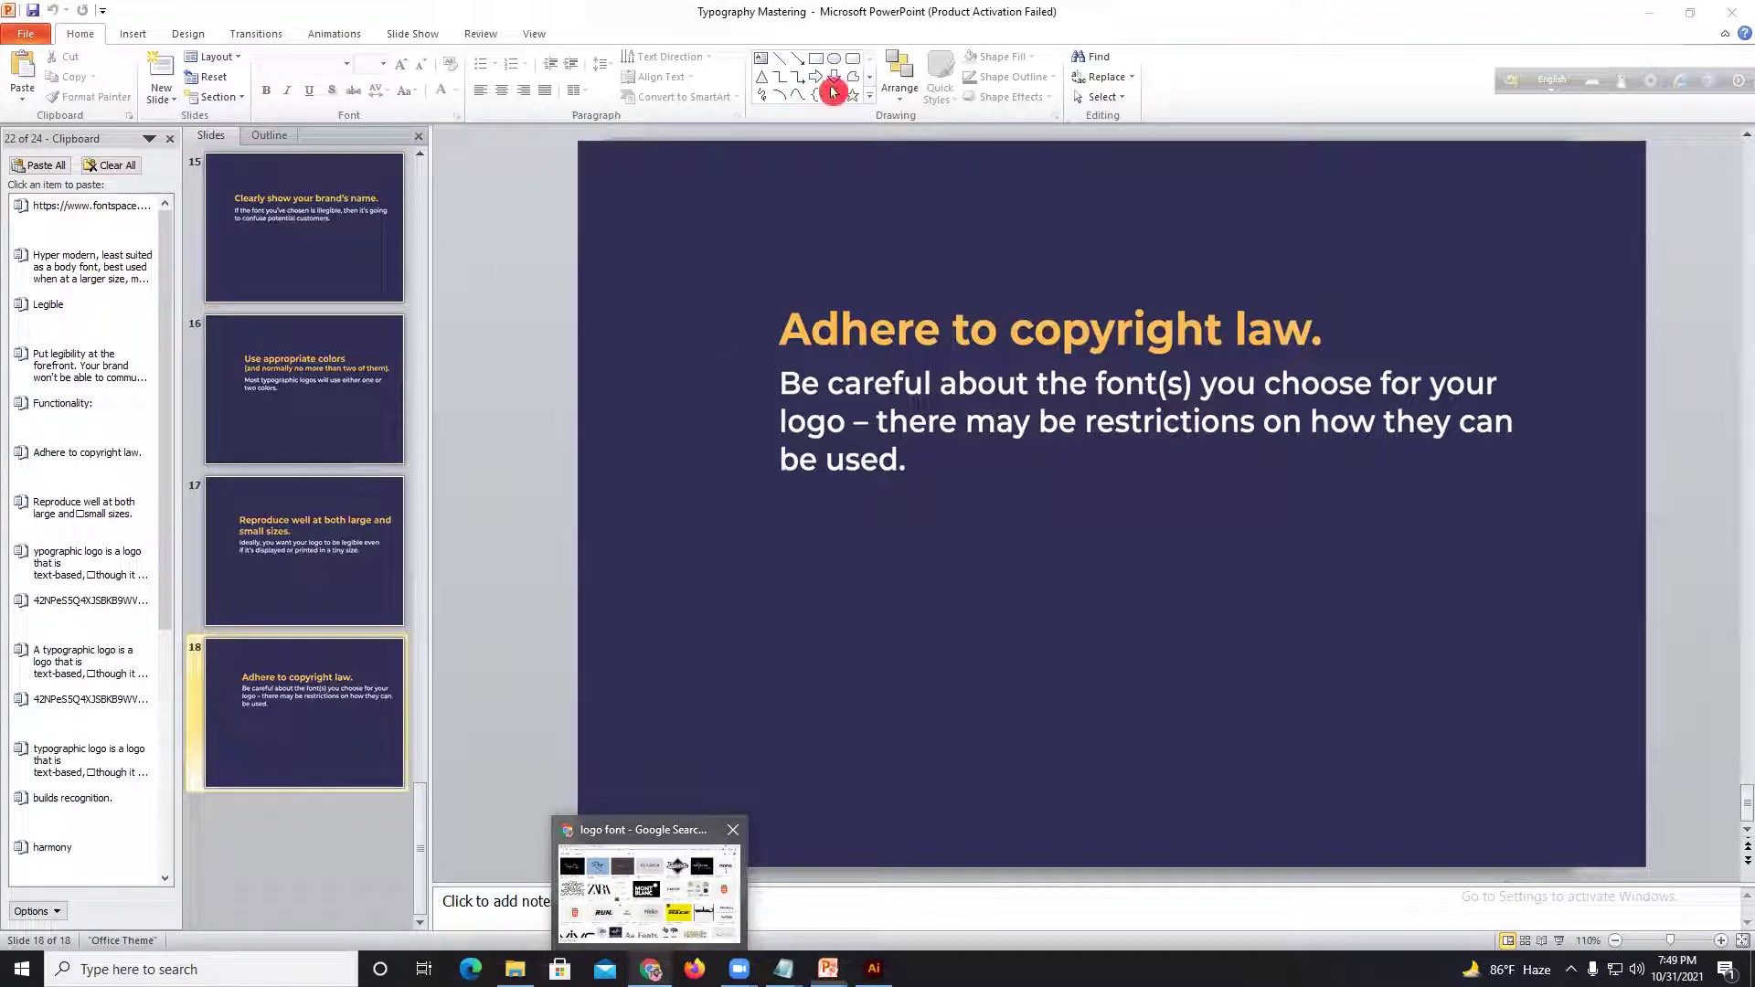
left_click(873, 87)
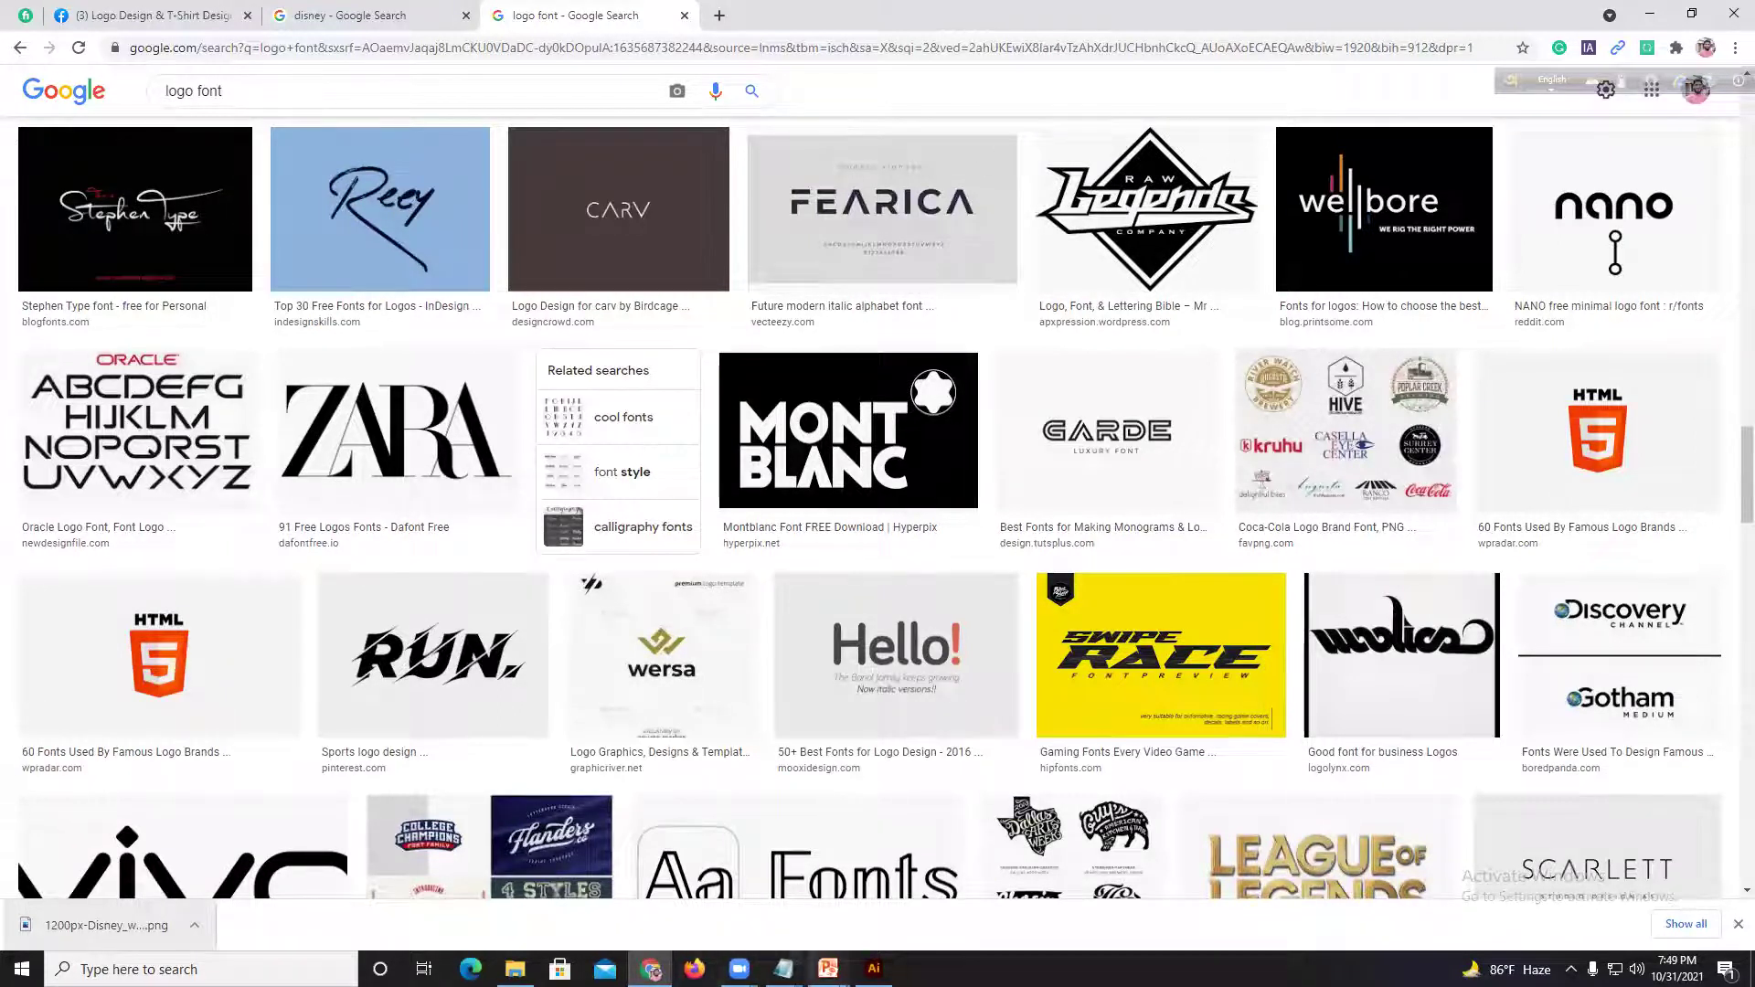
left_click(856, 970)
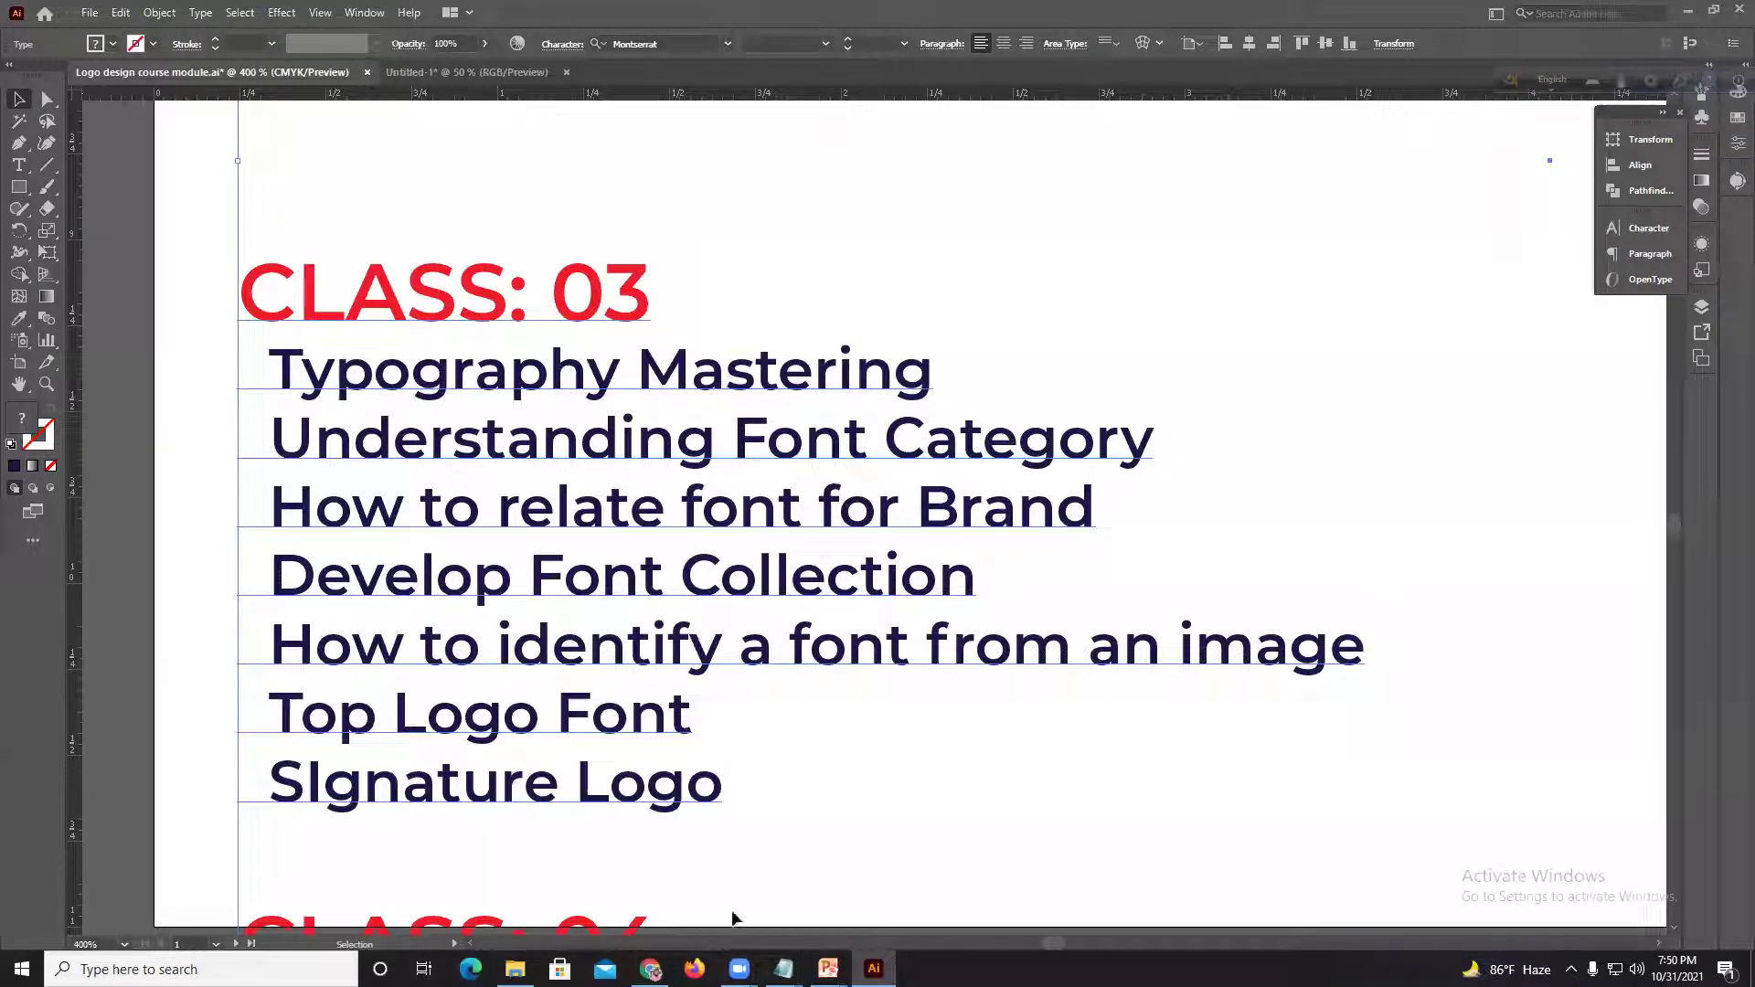
key("alt+Tab")
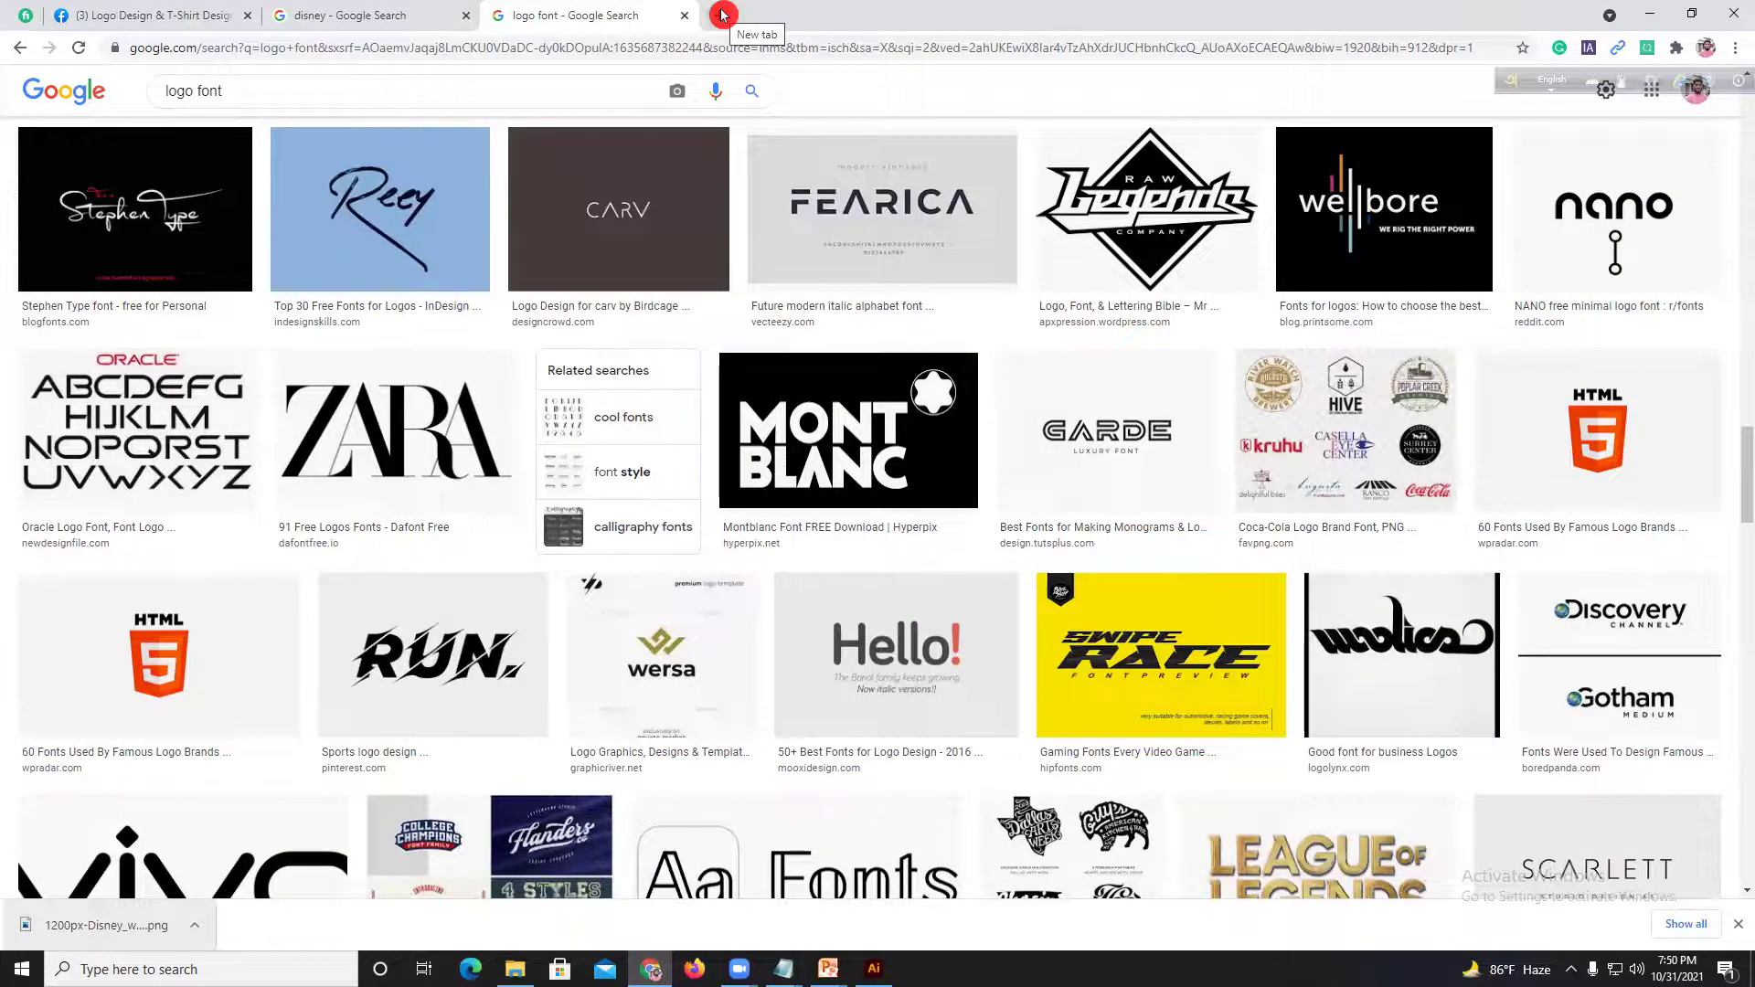
Step: Search Google for "logo design 99designs" in a new tab and show the image results
left_click(722, 15)
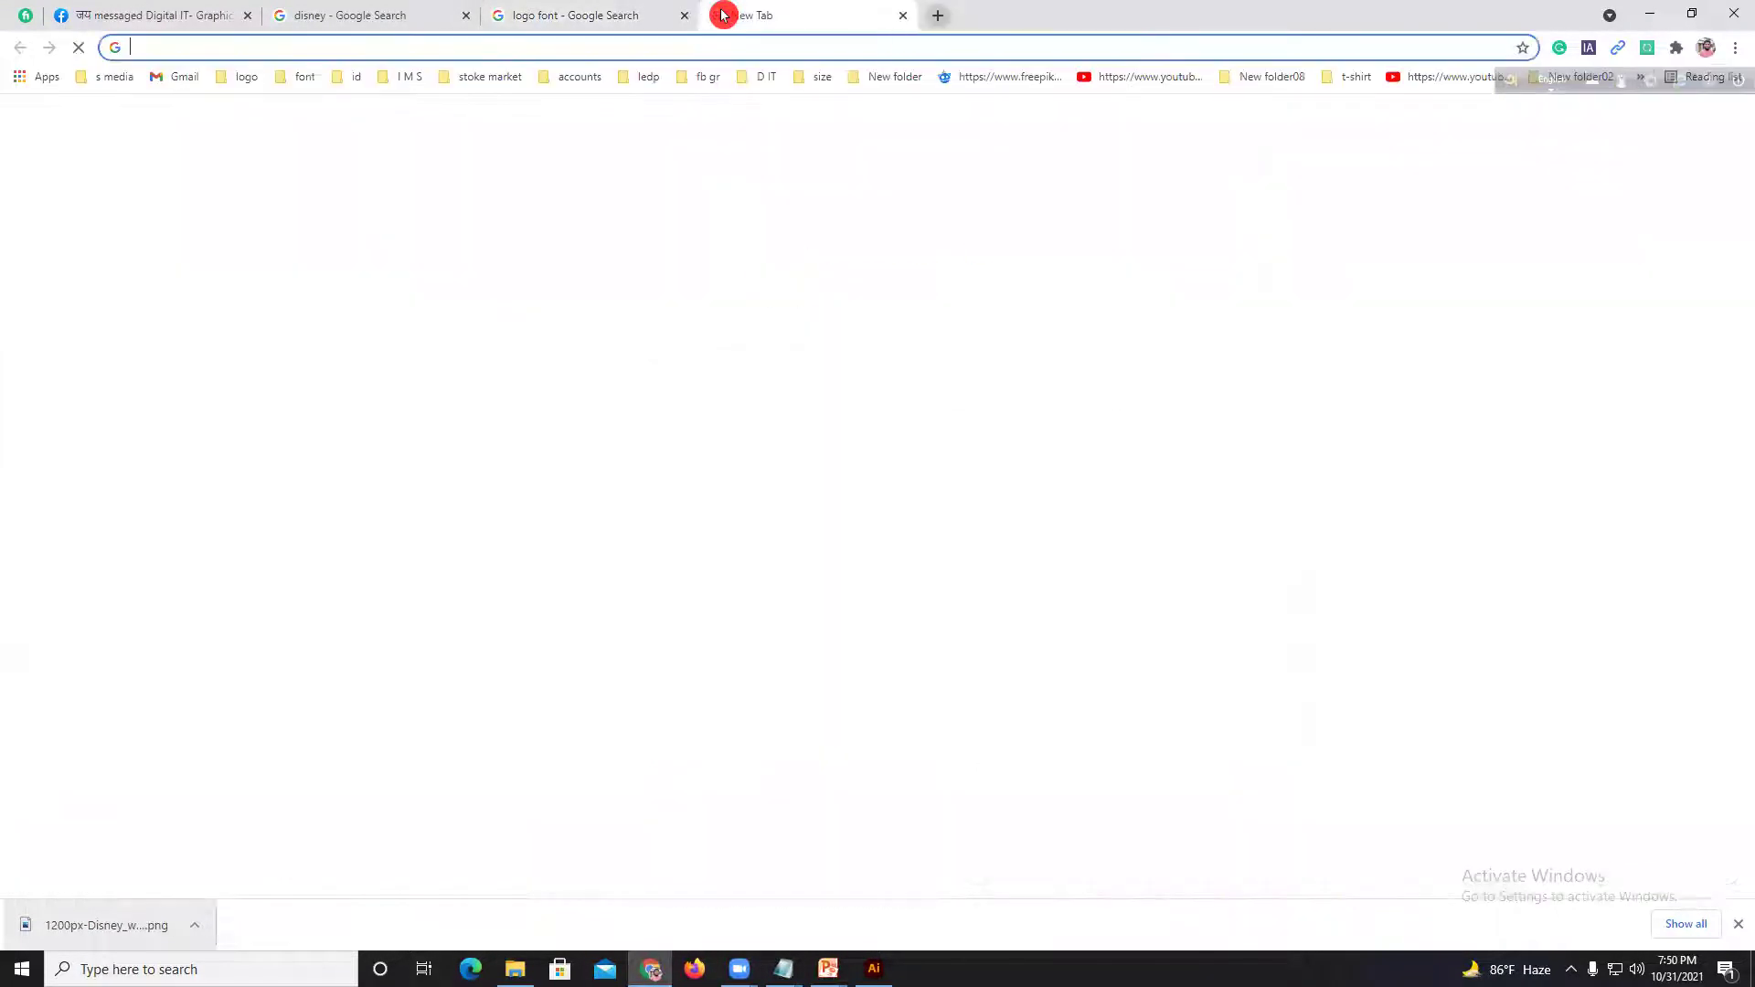
left_click(647, 14)
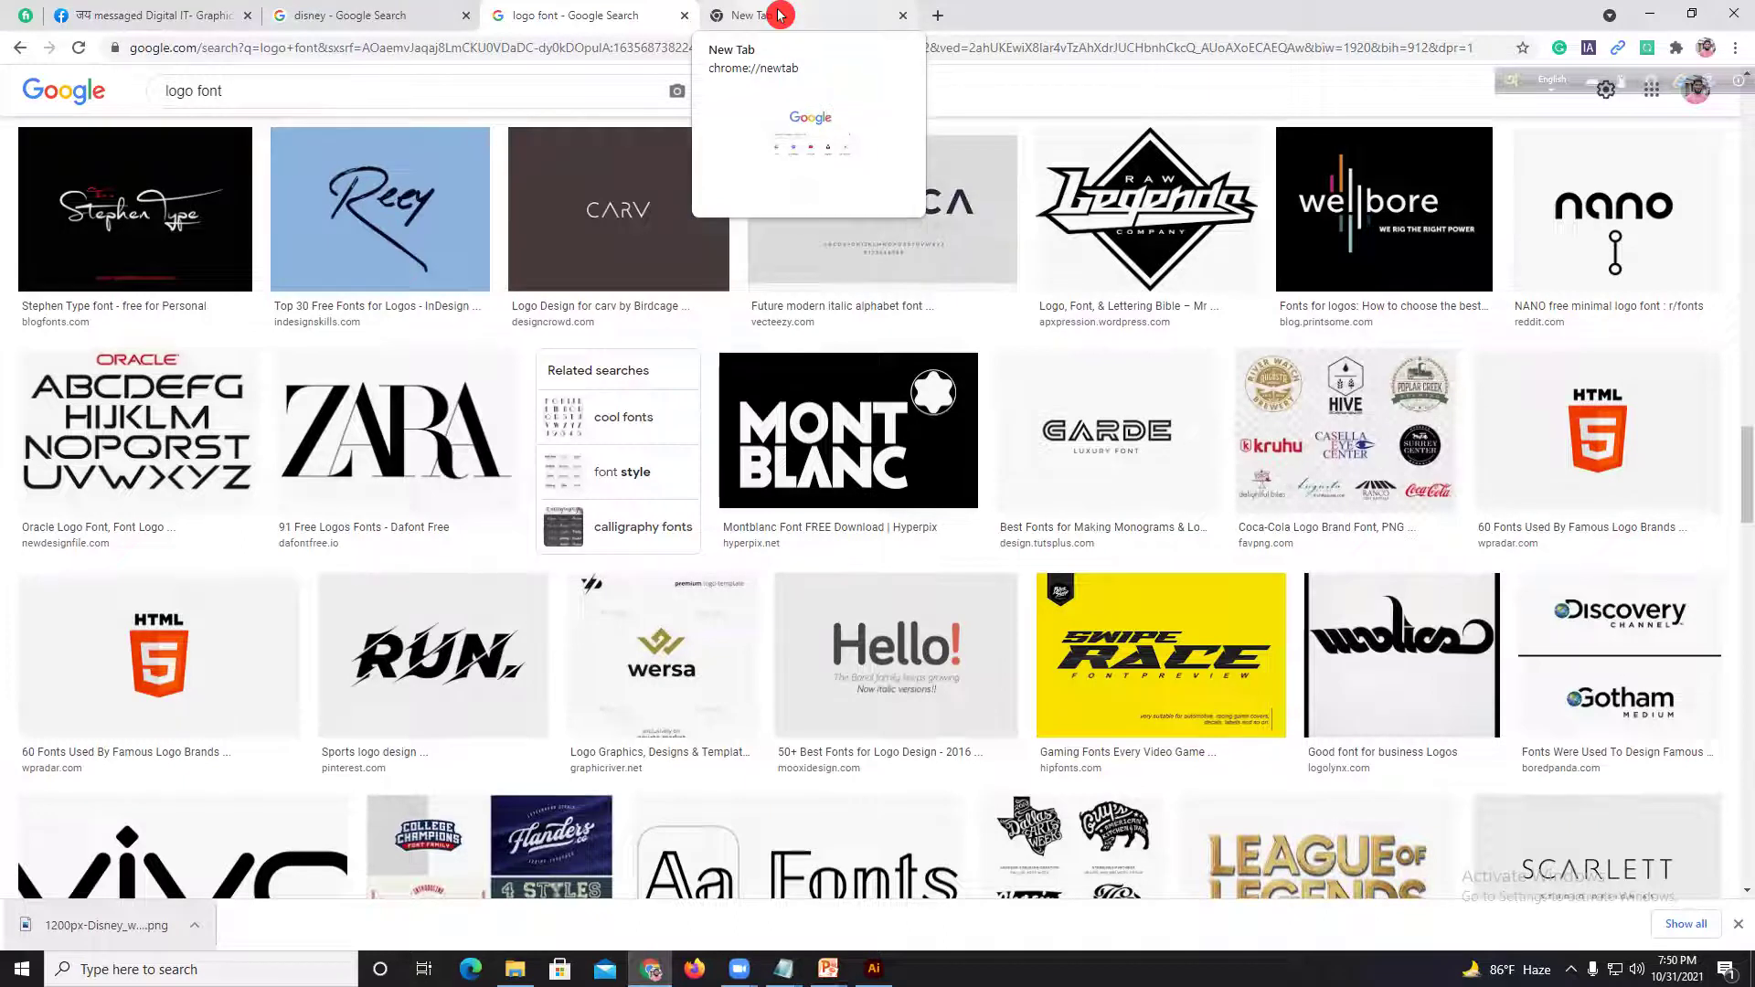
left_click(793, 14)
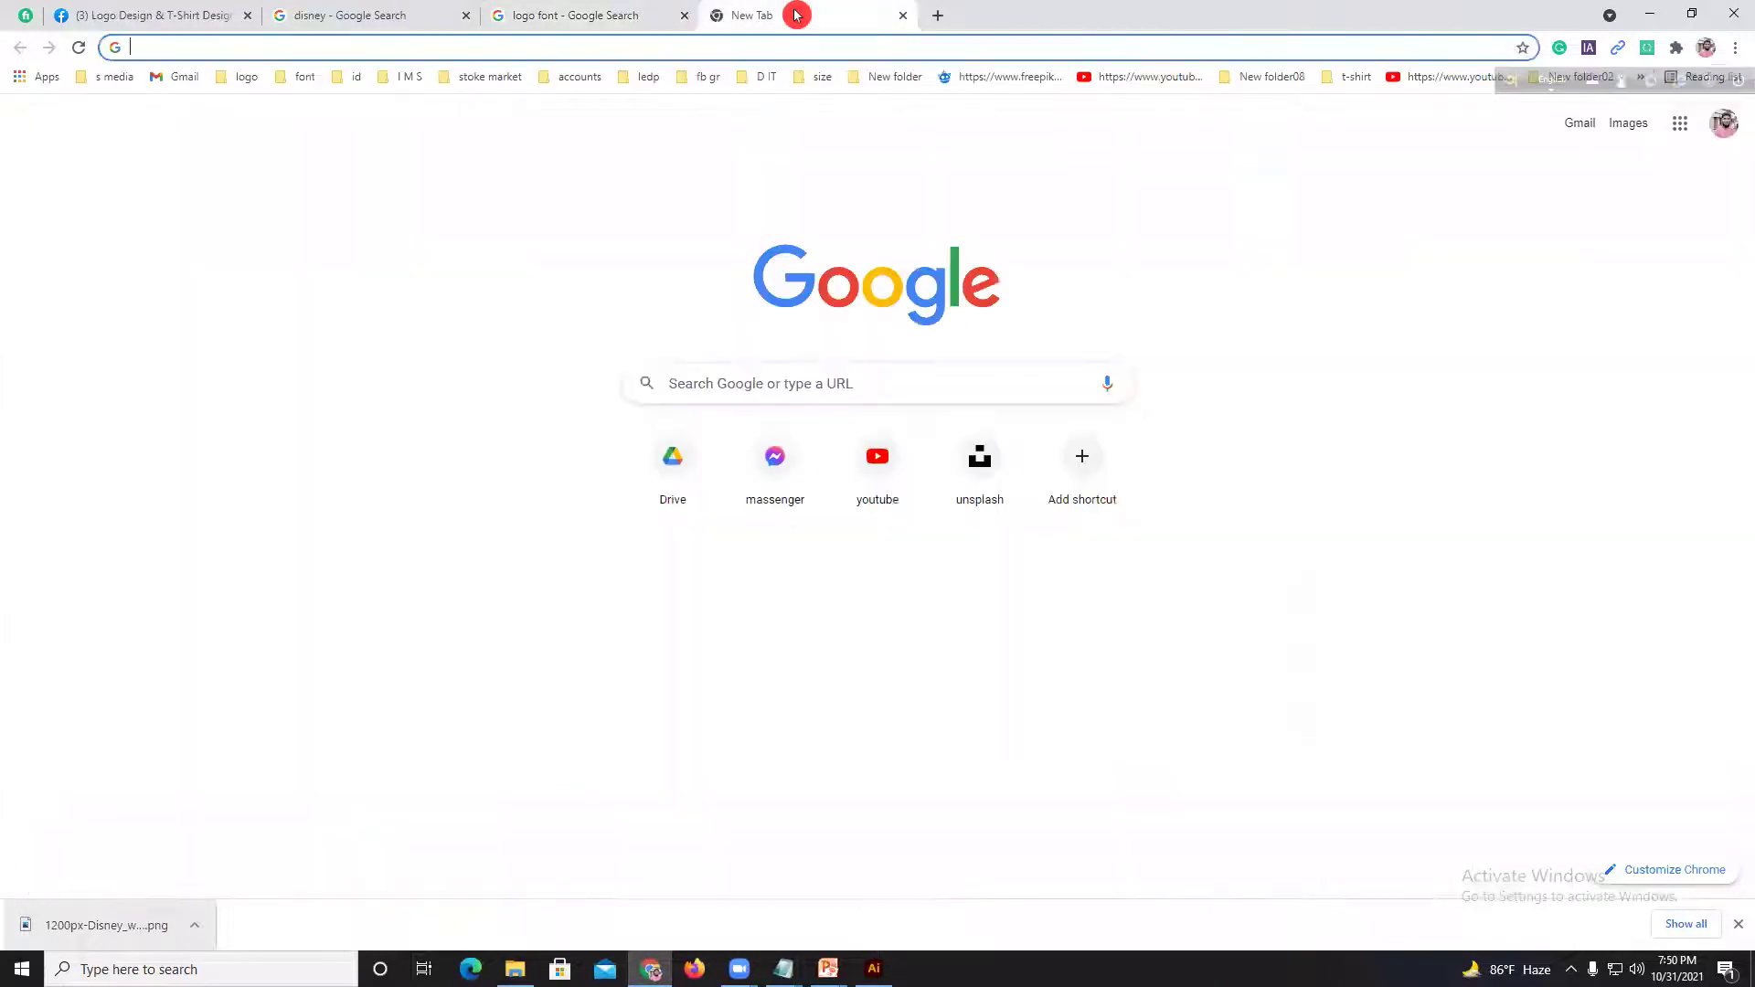
type("lo")
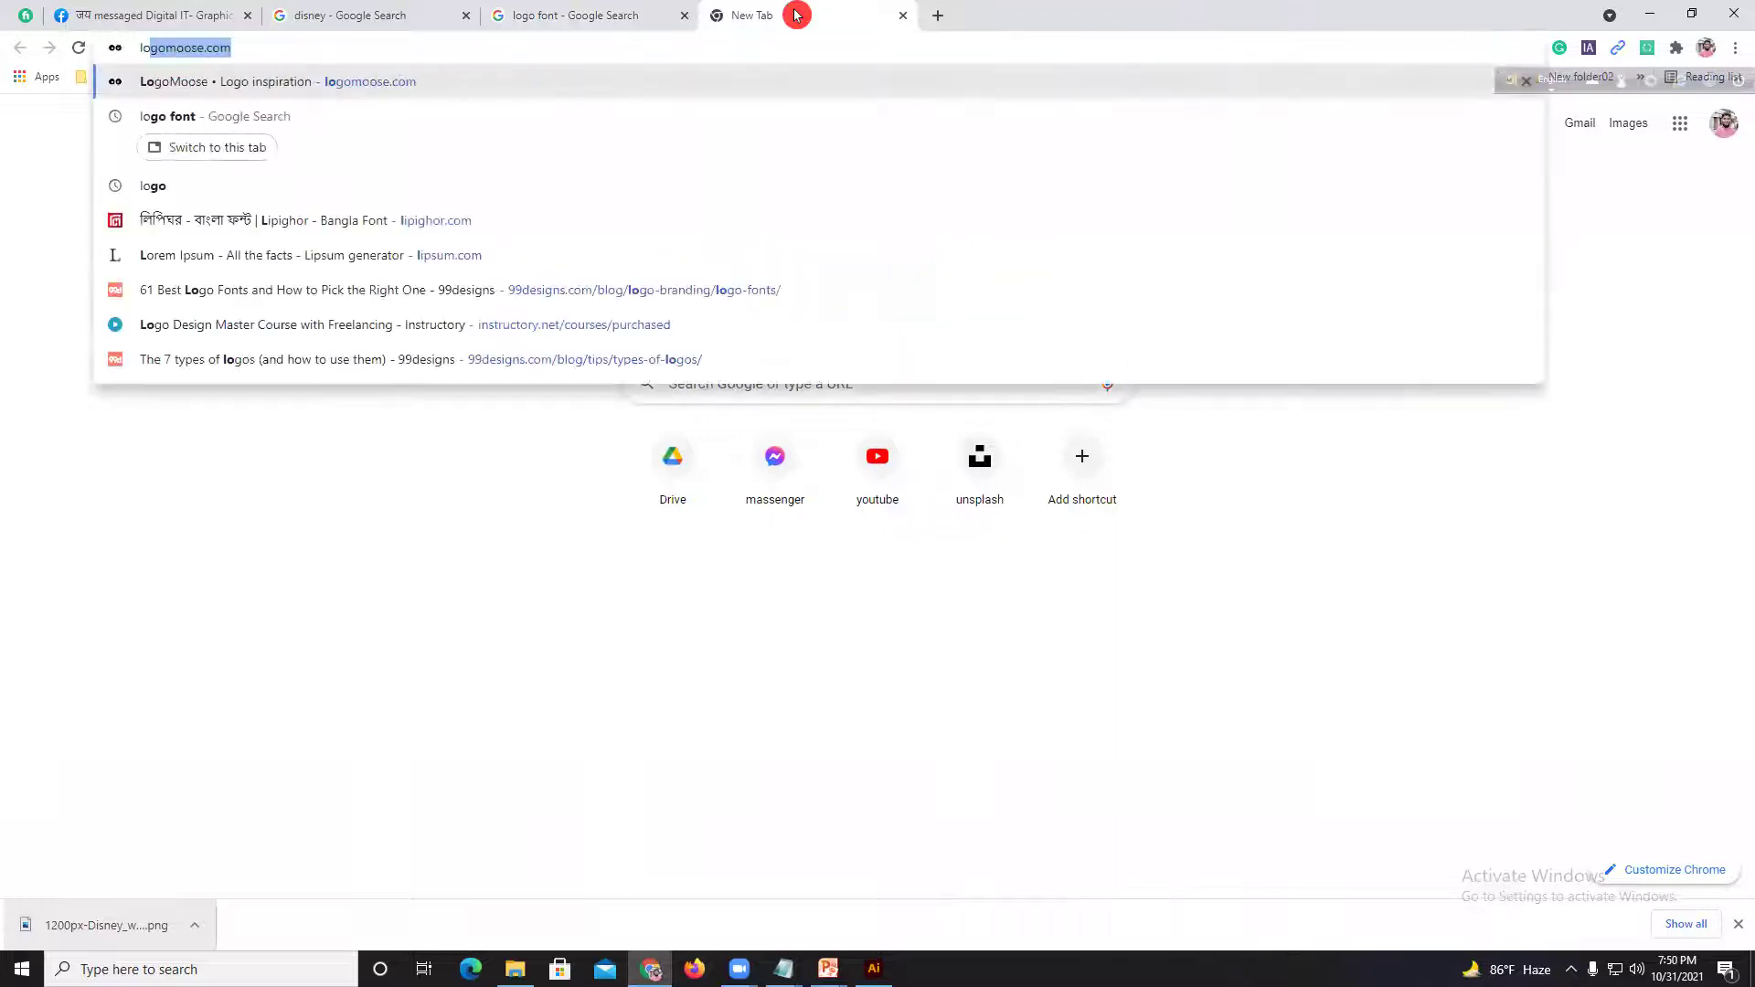
type("go design")
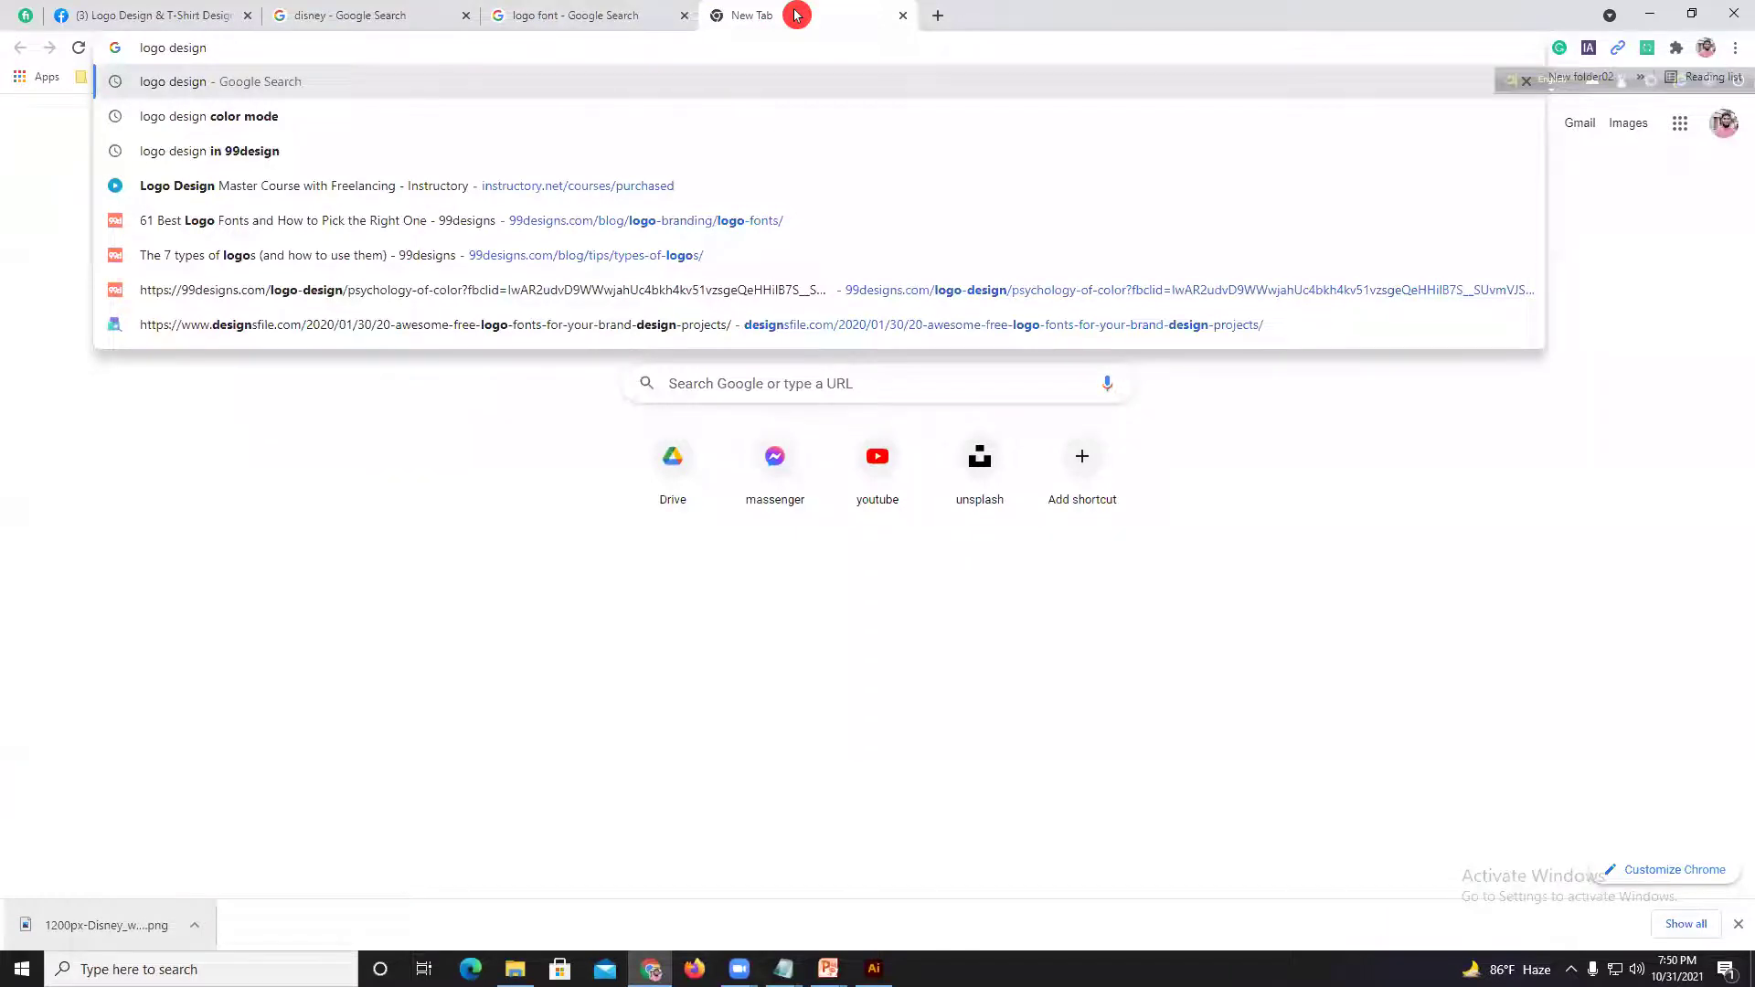
type(" 99")
key("Return")
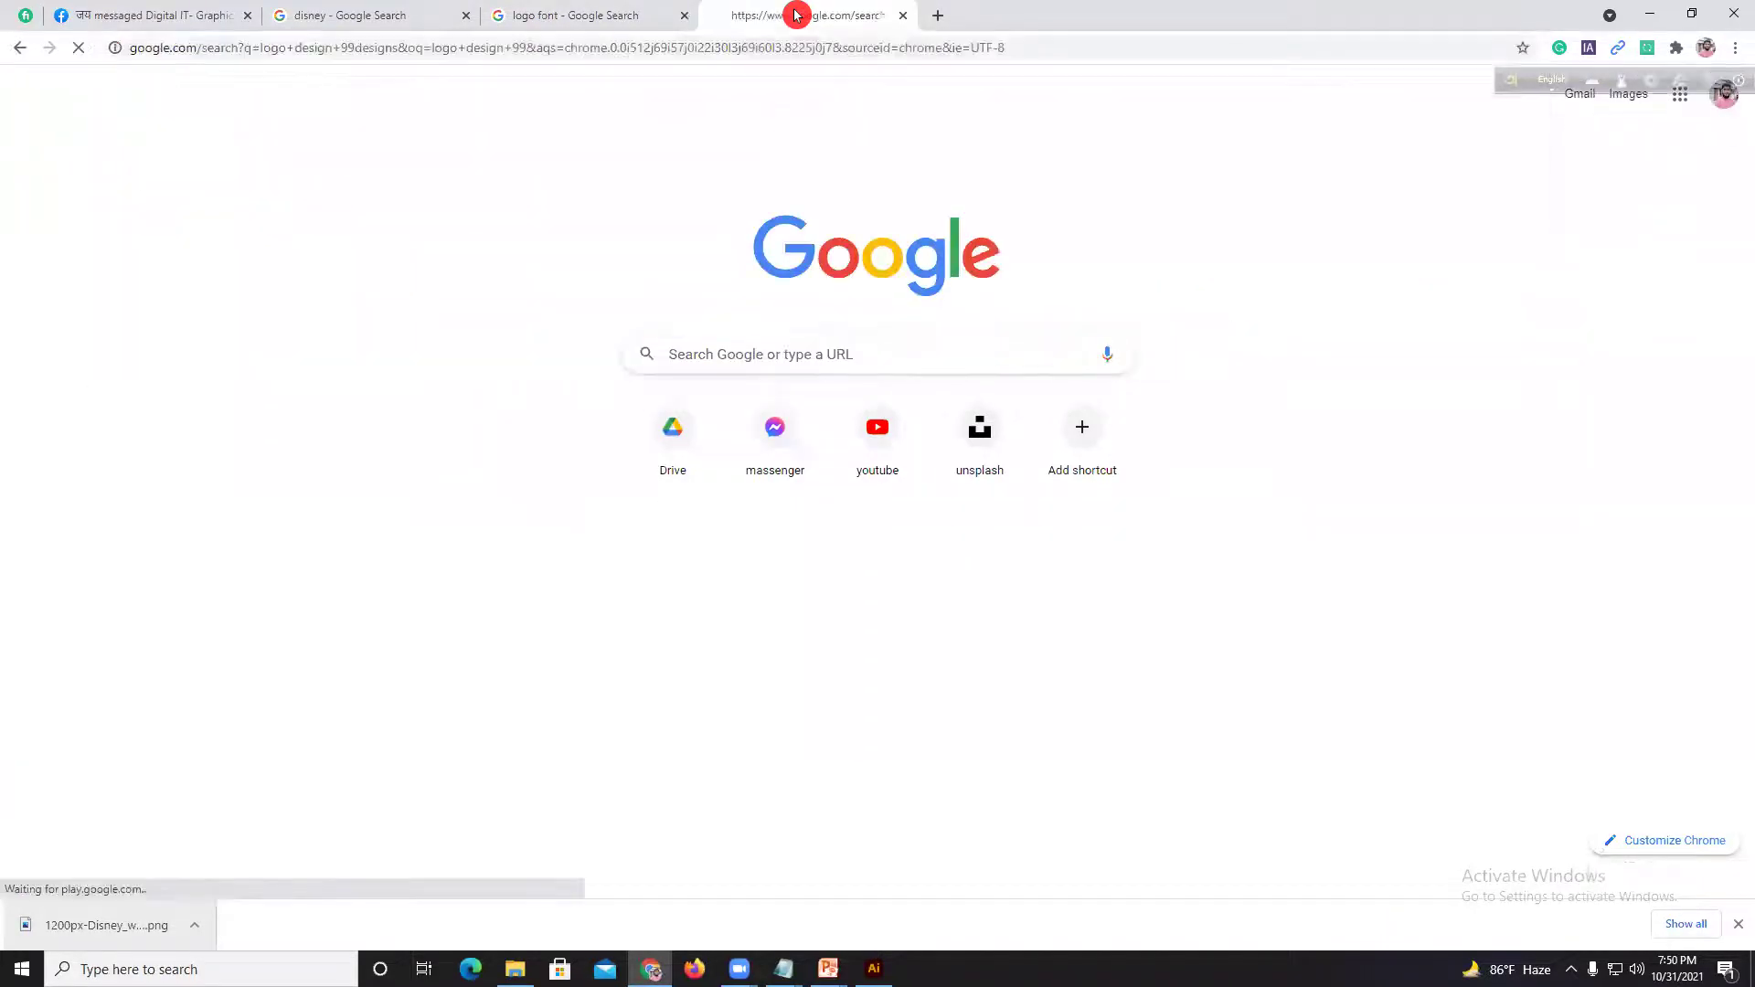
left_click(259, 165)
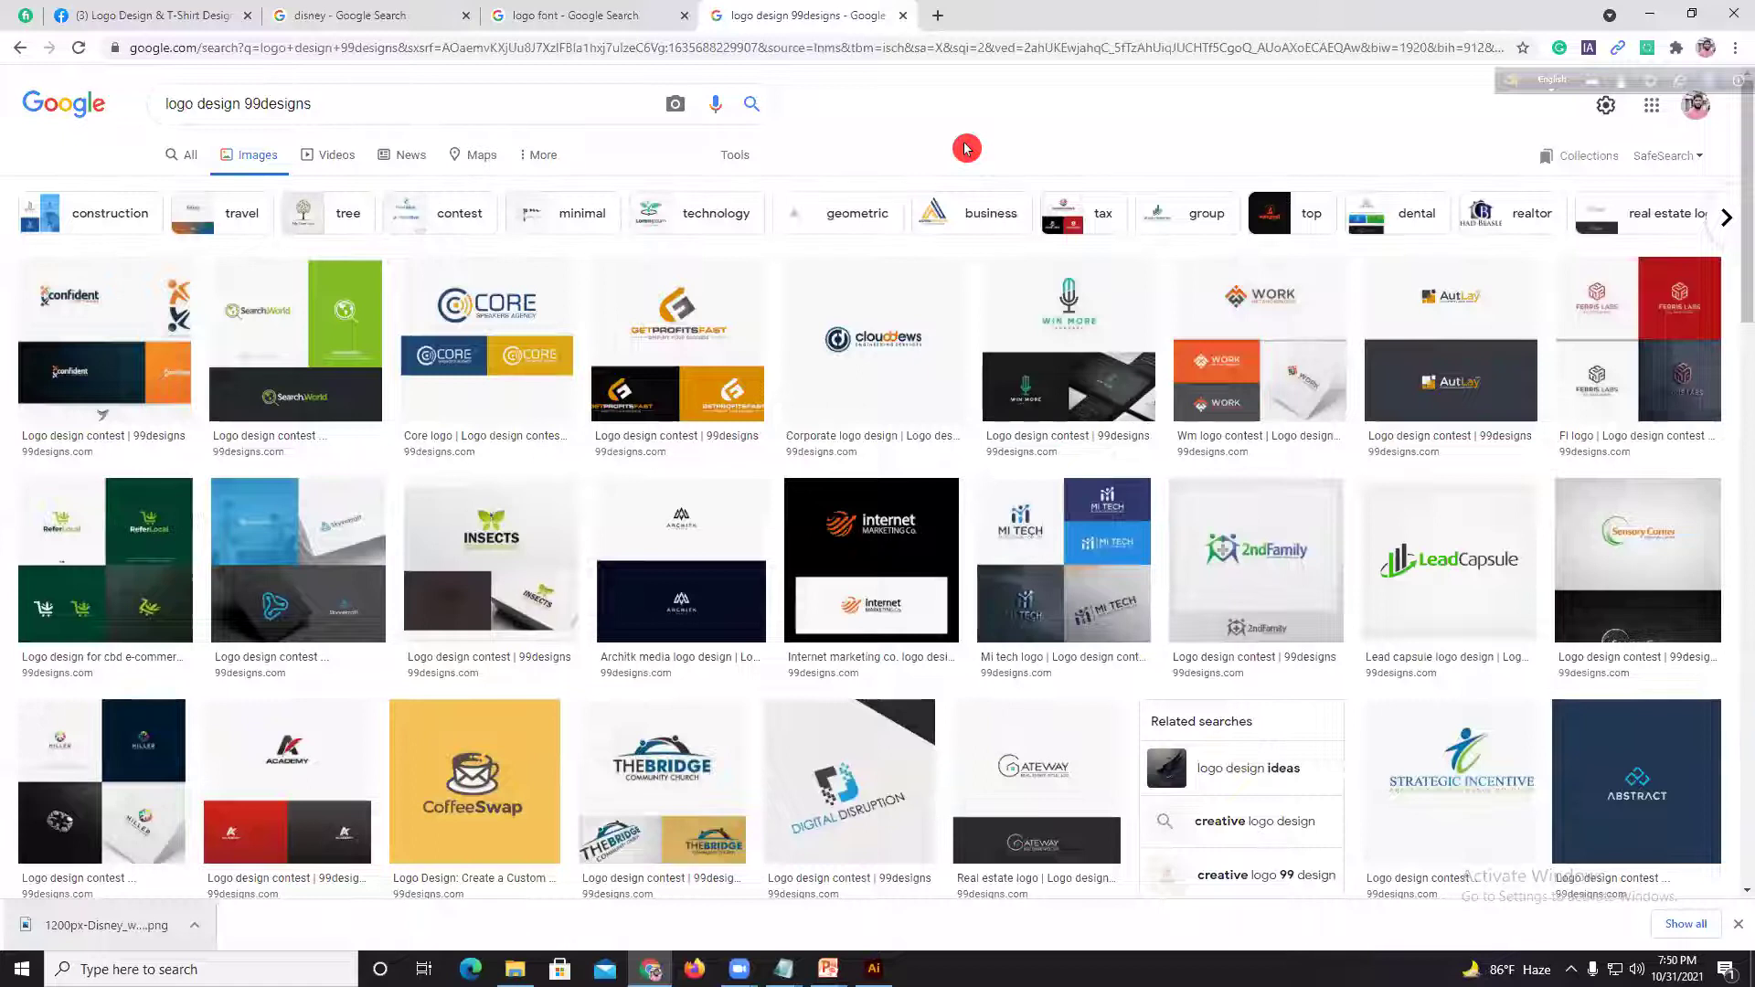
Step: Browse the 99designs logo images, comparing the typefaces used in the contest logos
scroll(966, 149, "down", 4)
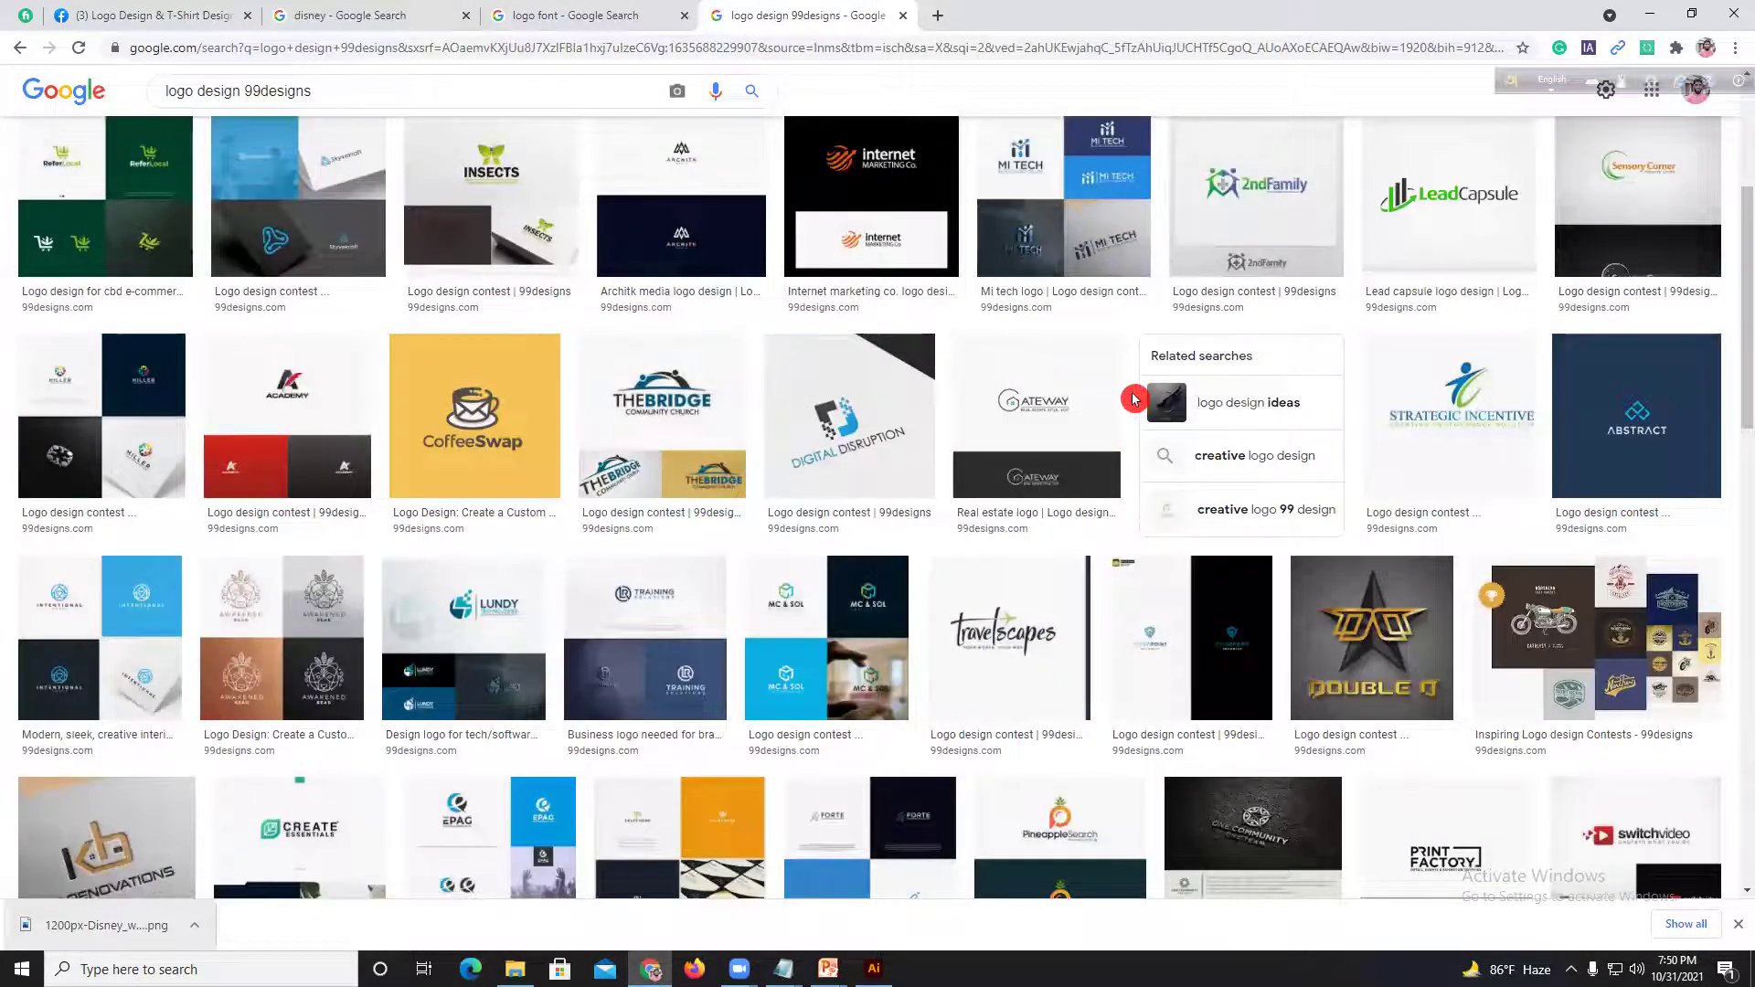
scroll(1129, 390, "down", 1)
scroll(1130, 390, "down", 3)
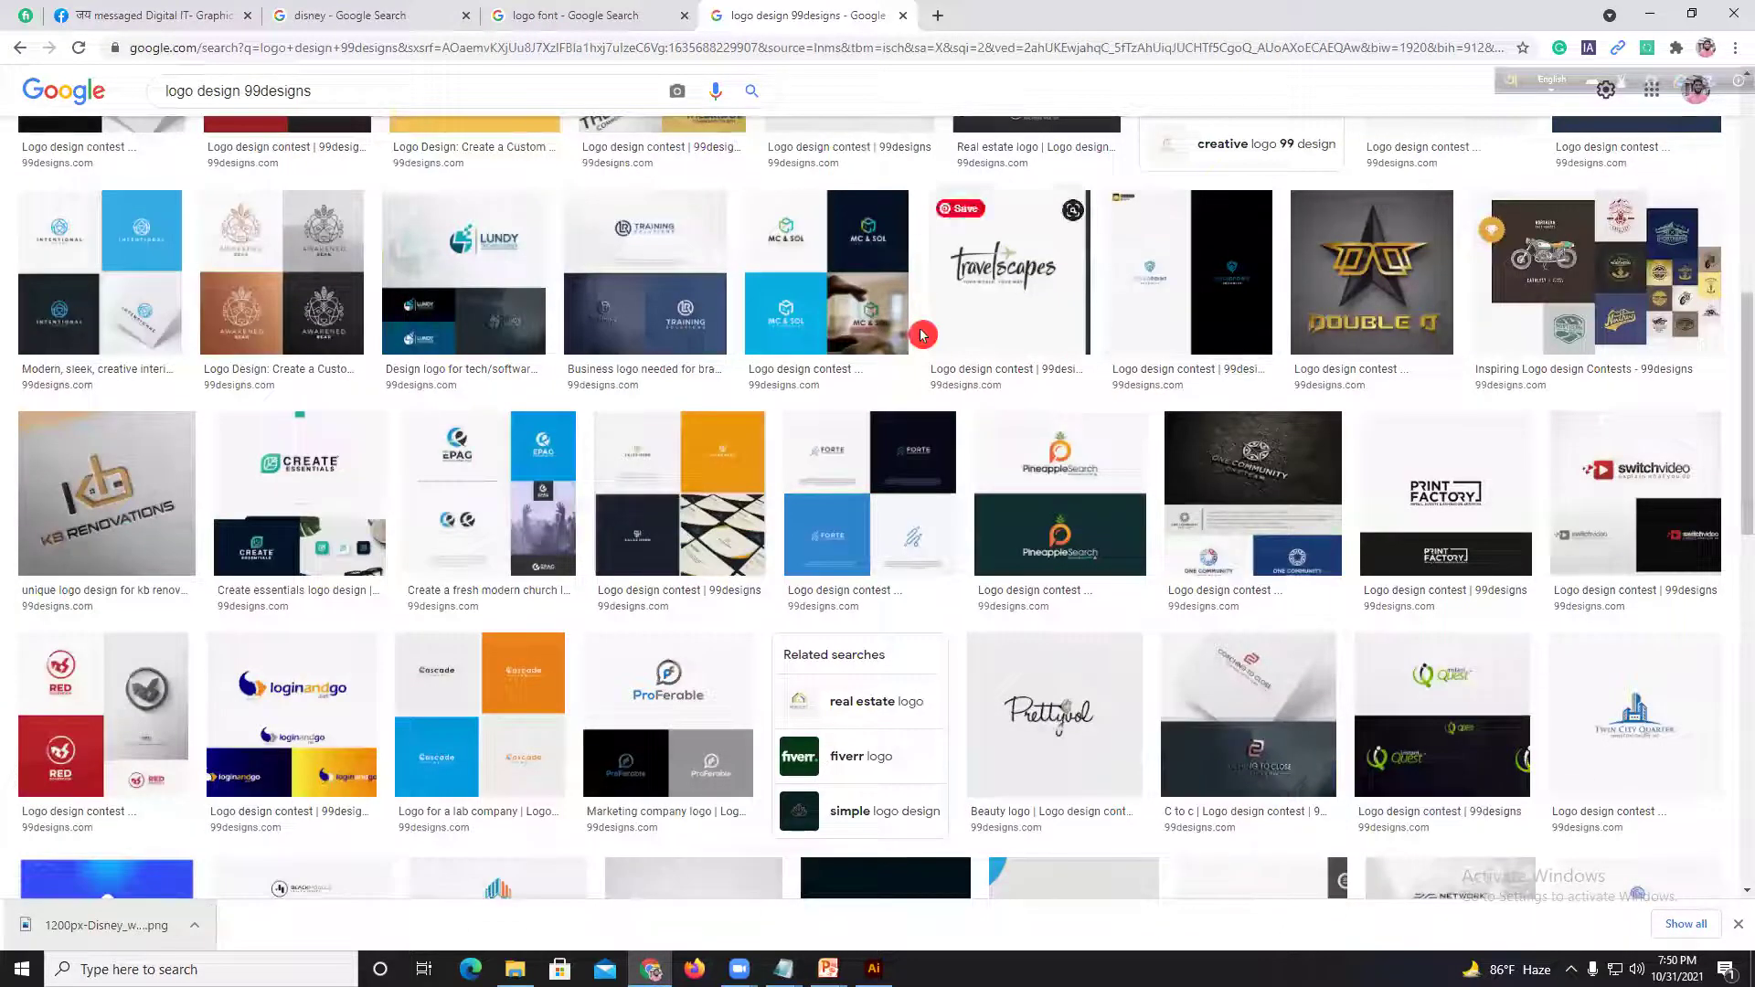
scroll(916, 338, "down", 1)
scroll(909, 336, "down", 4)
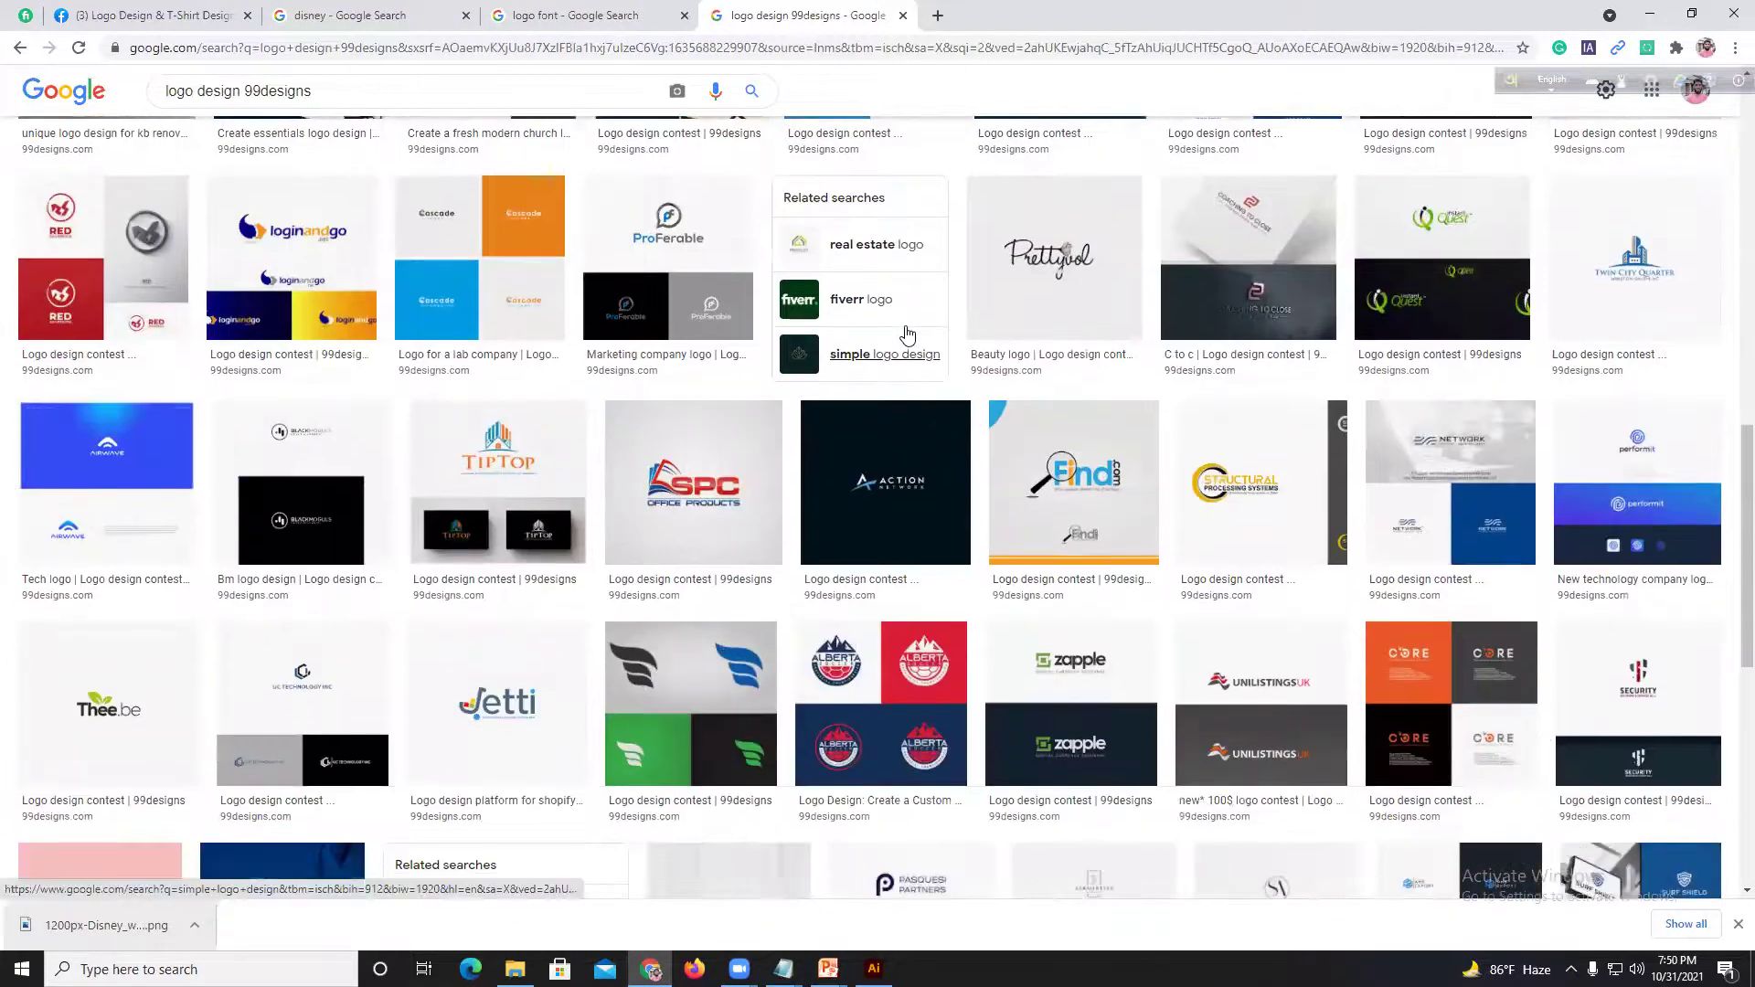
scroll(901, 336, "down", 3)
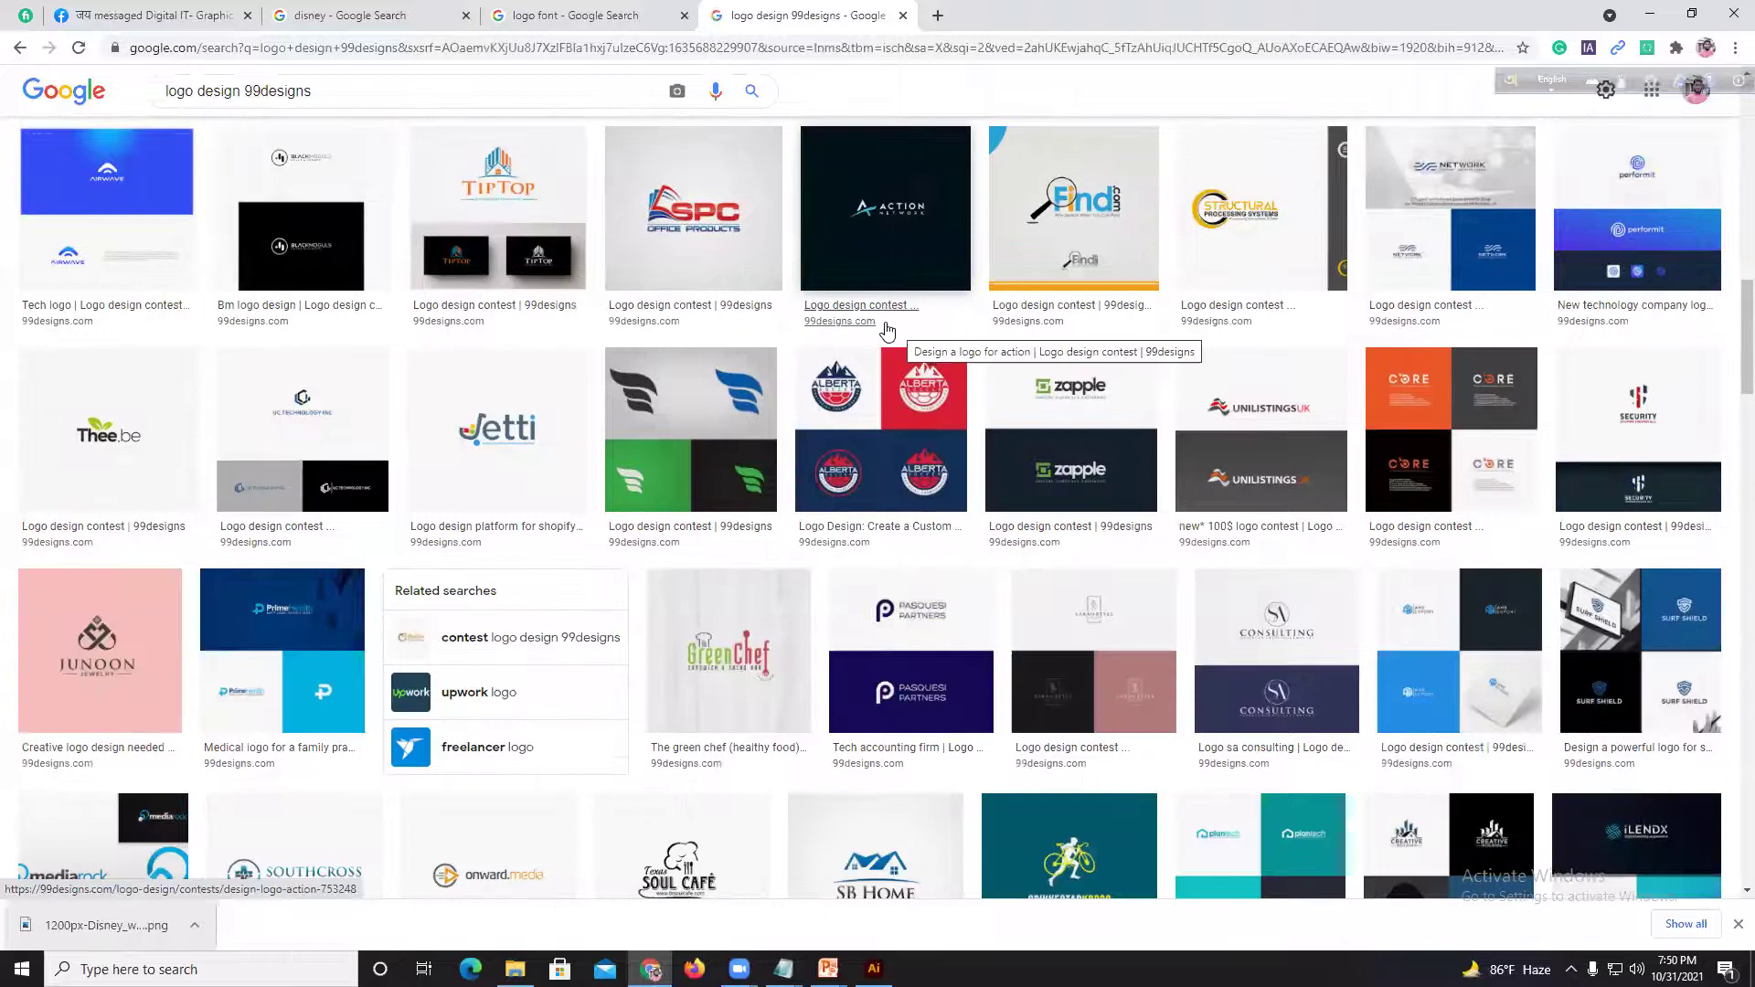
scroll(880, 329, "down", 3)
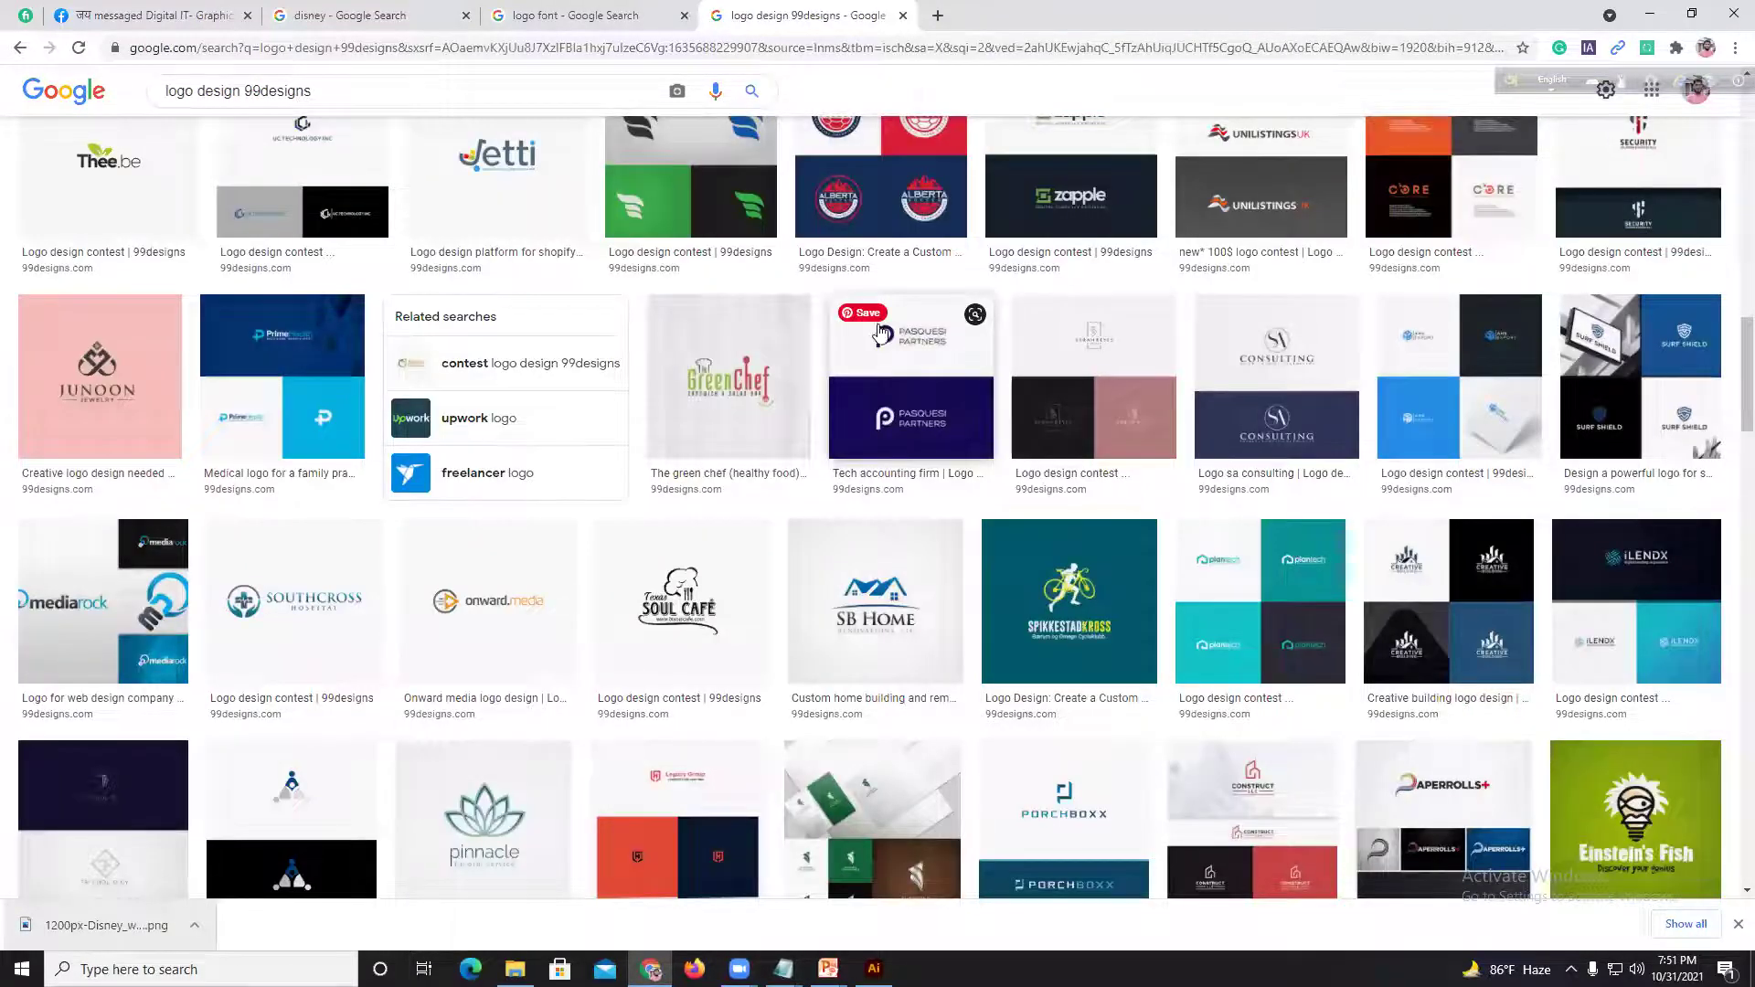
mouse_move(1269, 294)
left_mouse_down()
mouse_move(1205, 292)
mouse_move(1189, 342)
left_mouse_up()
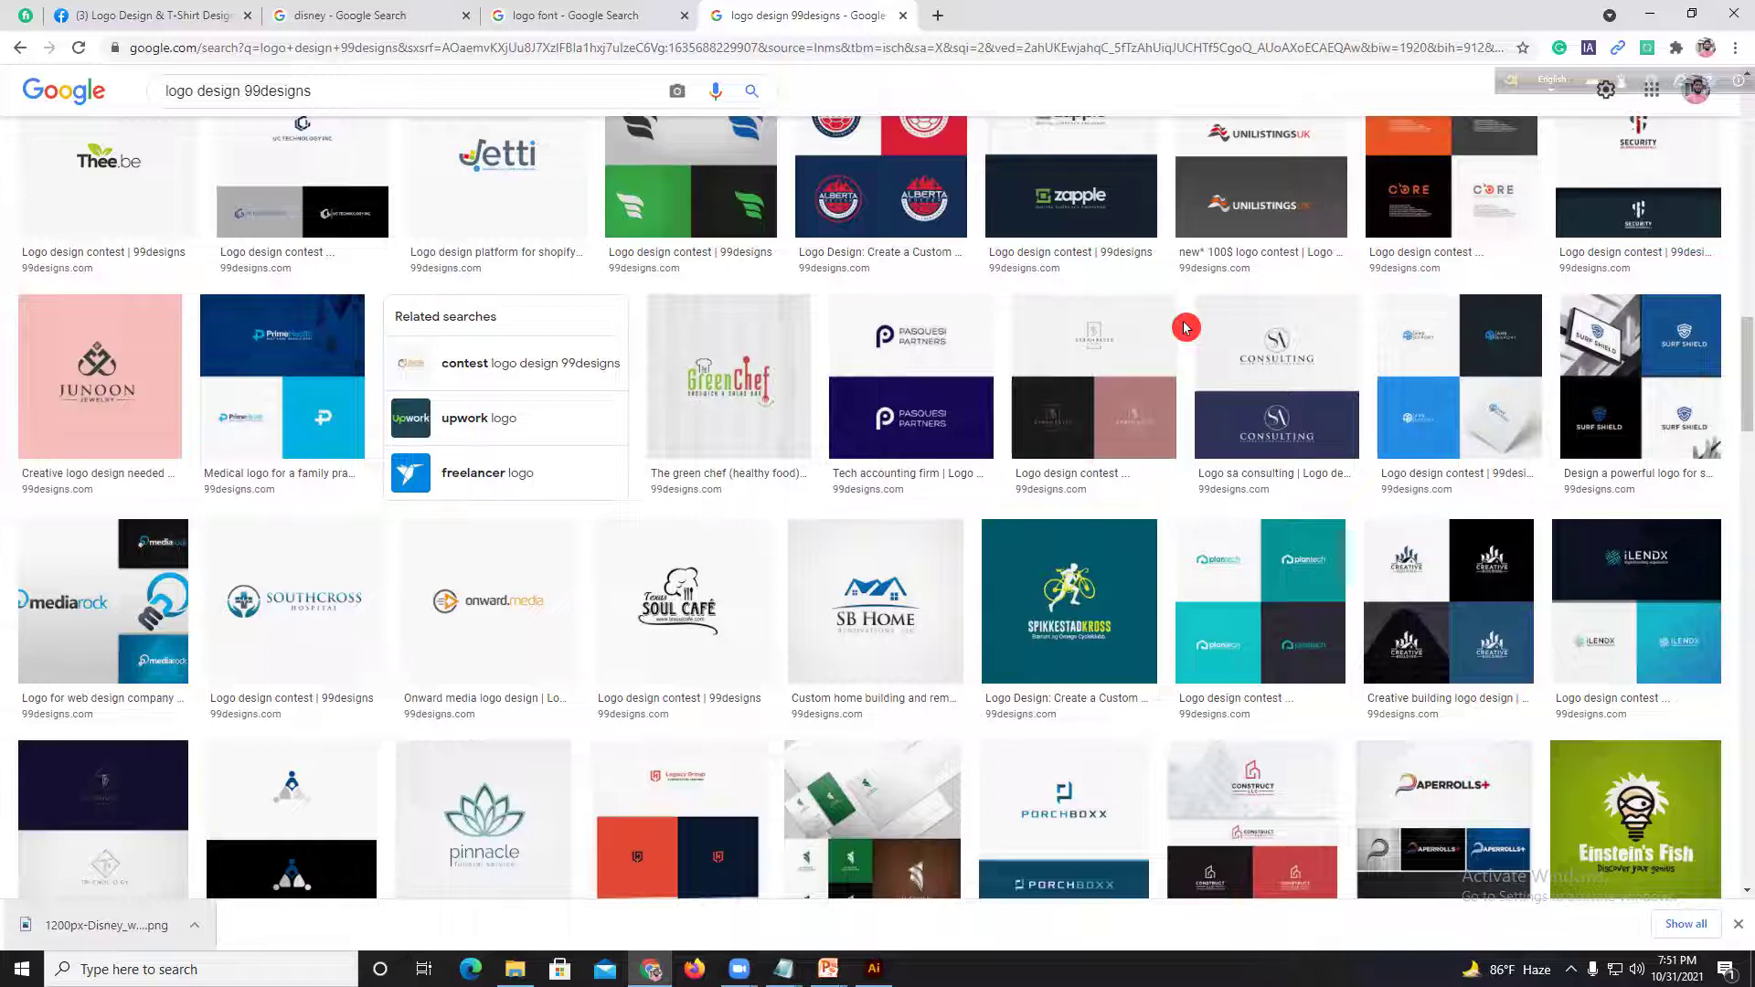
scroll(1183, 327, "down", 9)
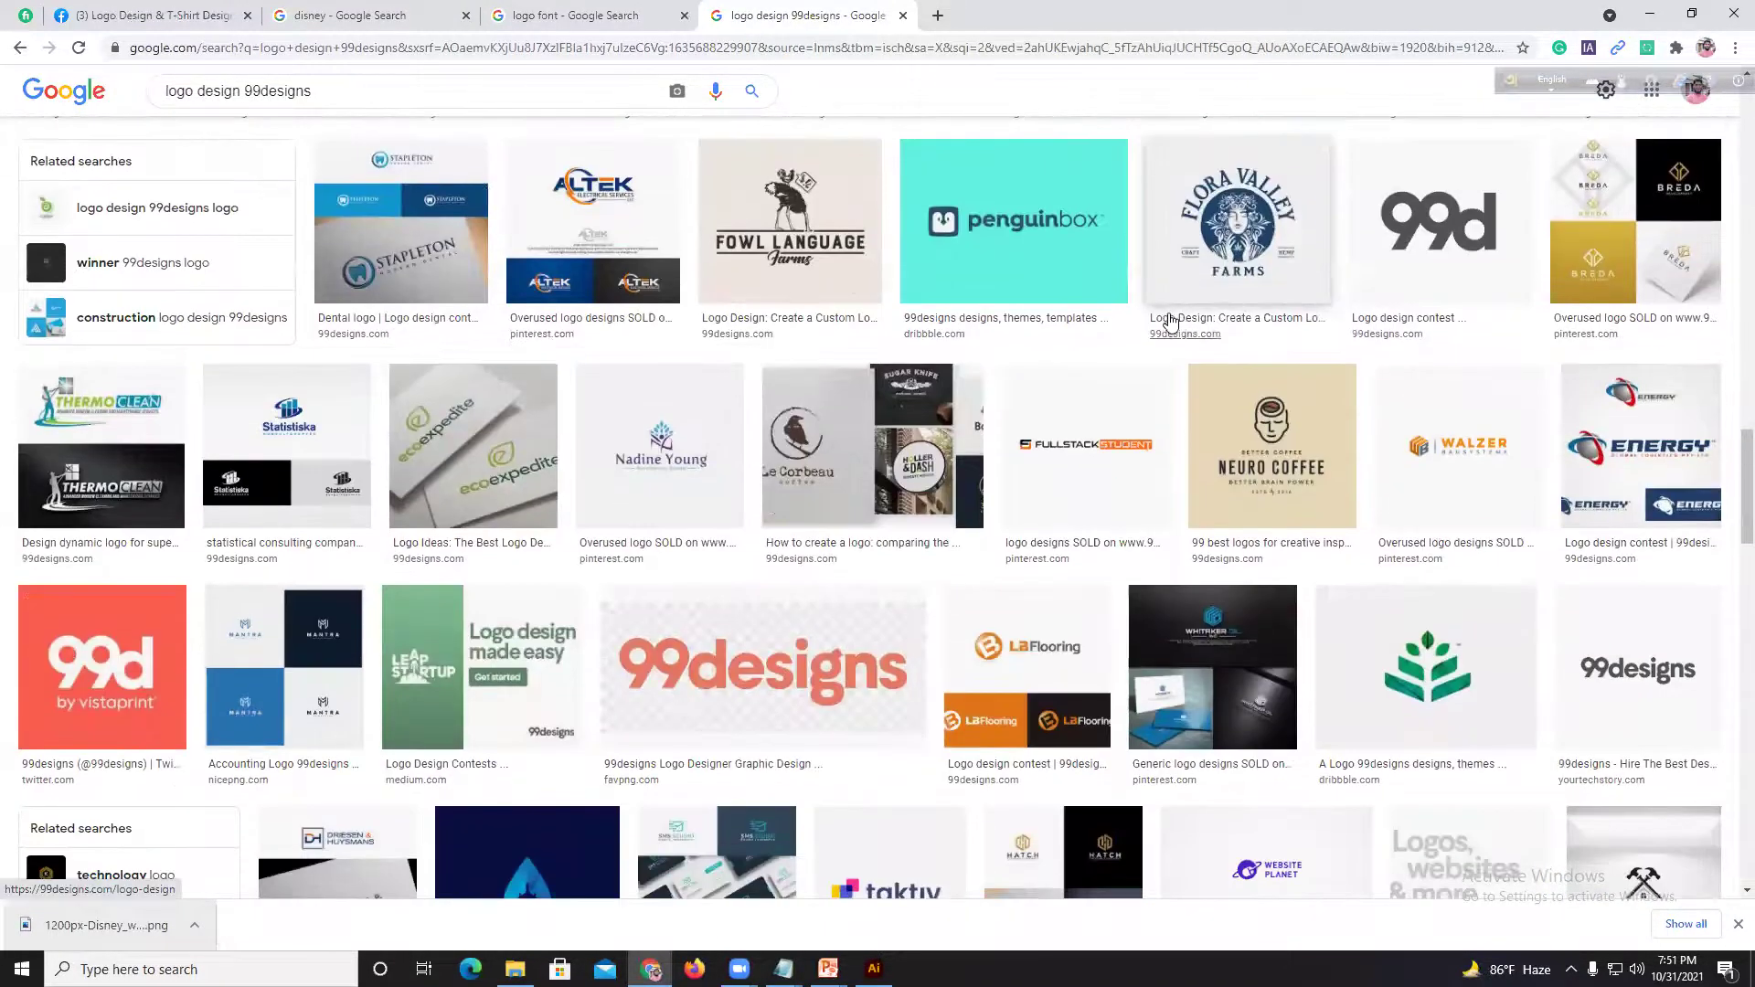
scroll(1154, 320, "up", 2)
Step: Return to the logo font image results and open the preview of the "Hello!" Bariol font image
left_click(590, 16)
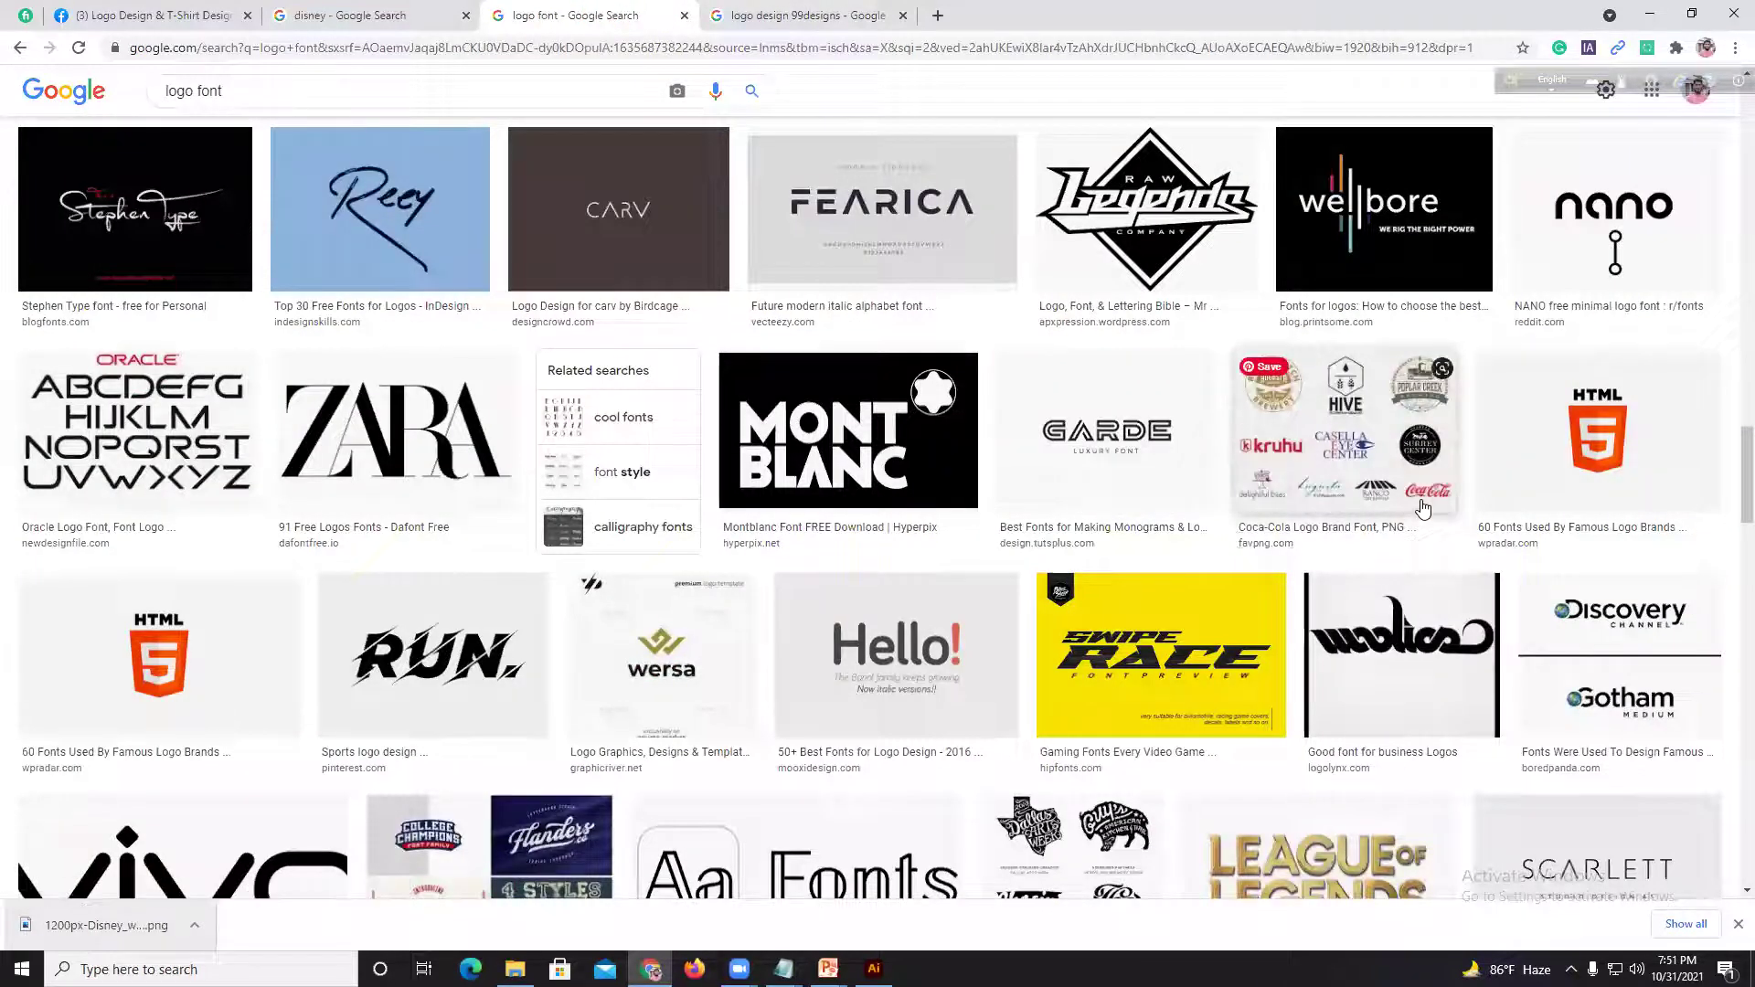
left_click(946, 654)
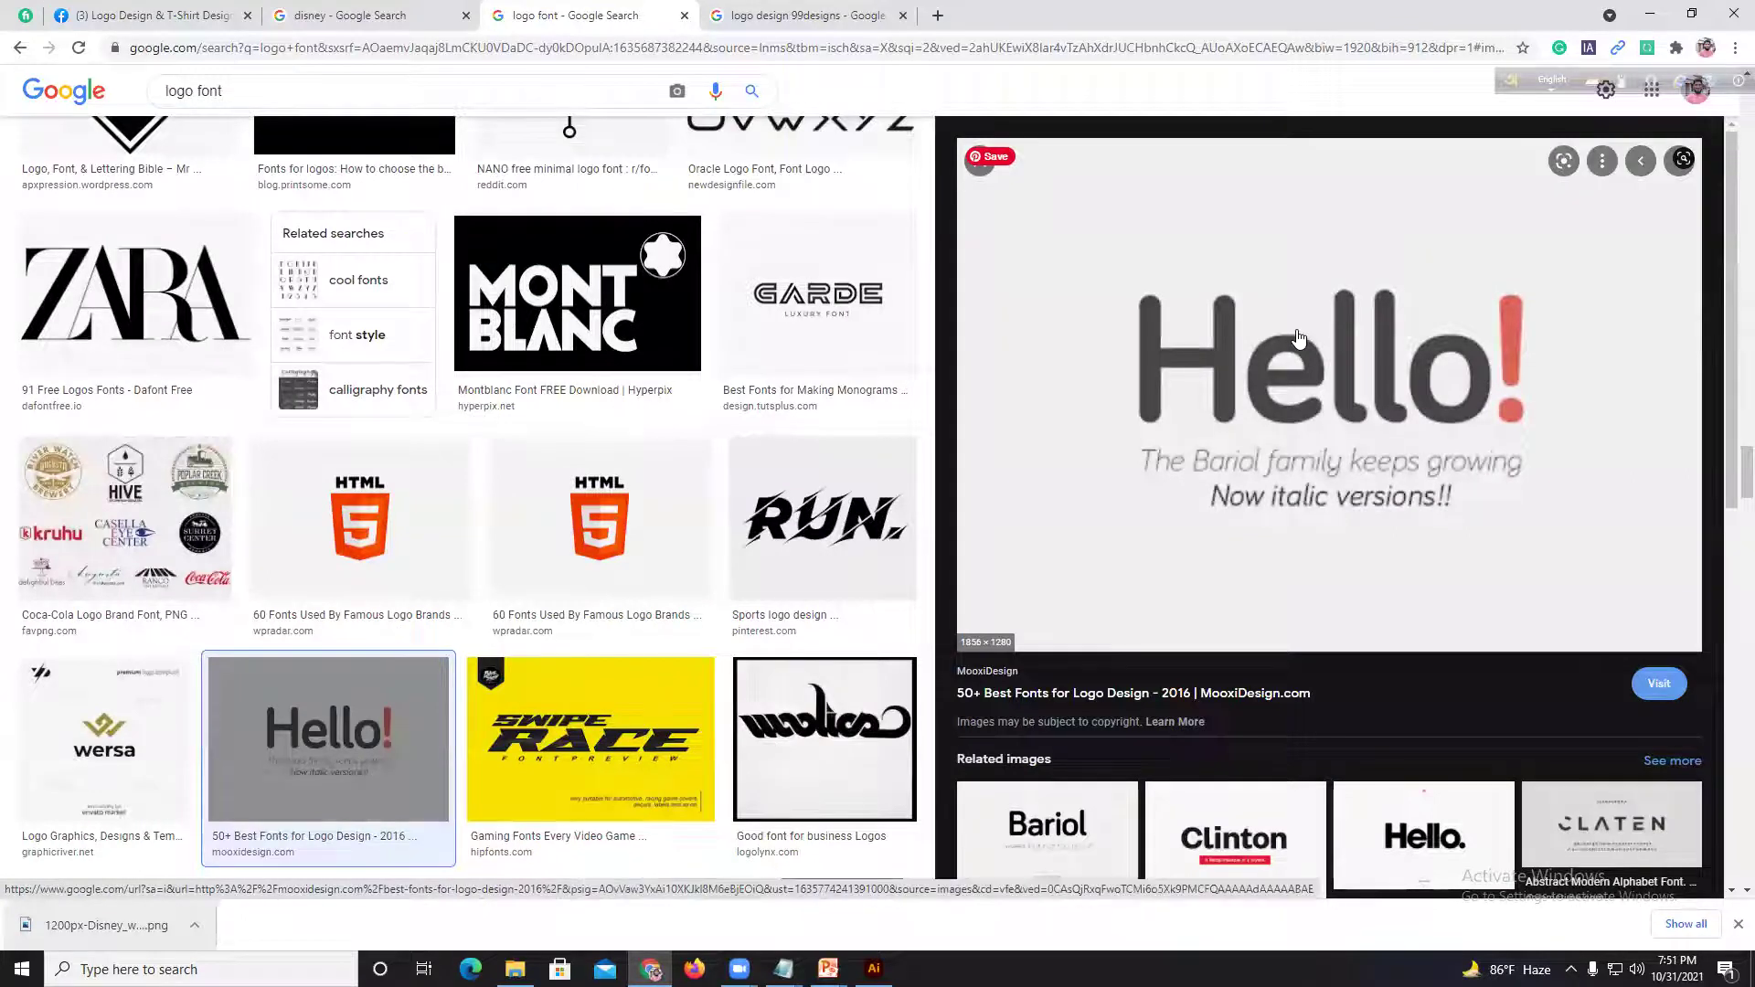
Step: Open the "Clinton" font image from the related images and capture the word Clinton in a screenshot selection
scroll(1306, 520, "down", 2)
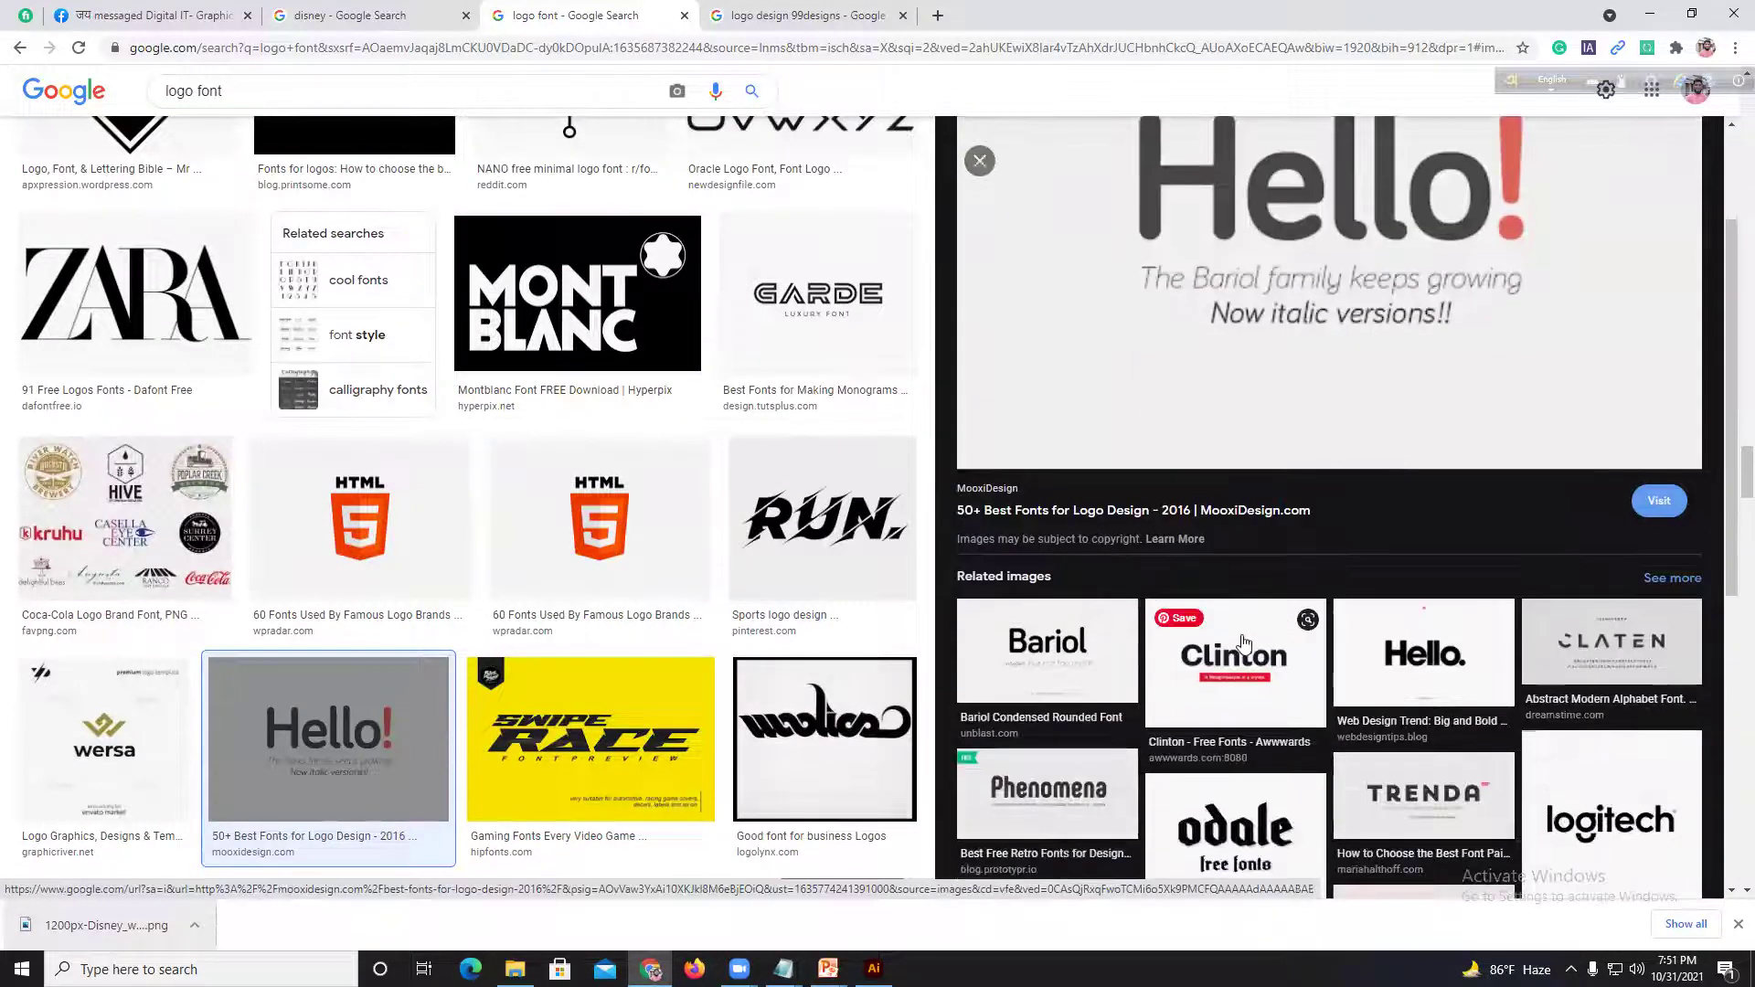
left_click(1239, 649)
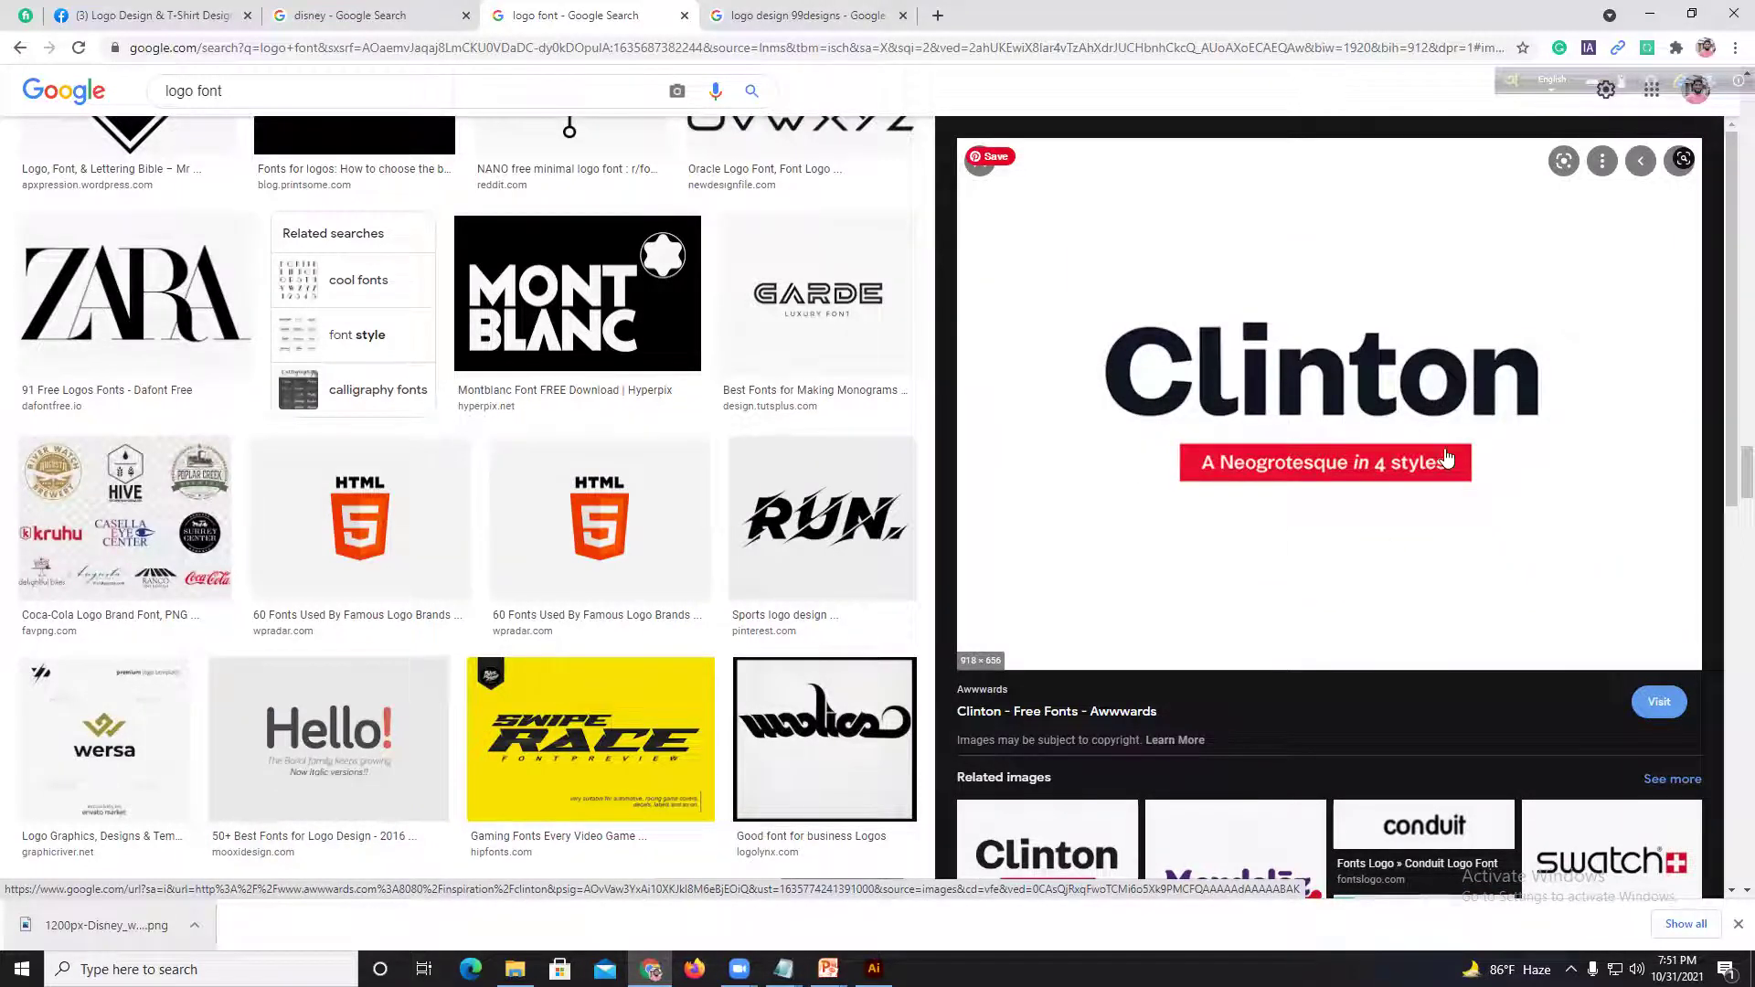
key("Print")
left_click_drag(1069, 268, 1569, 435)
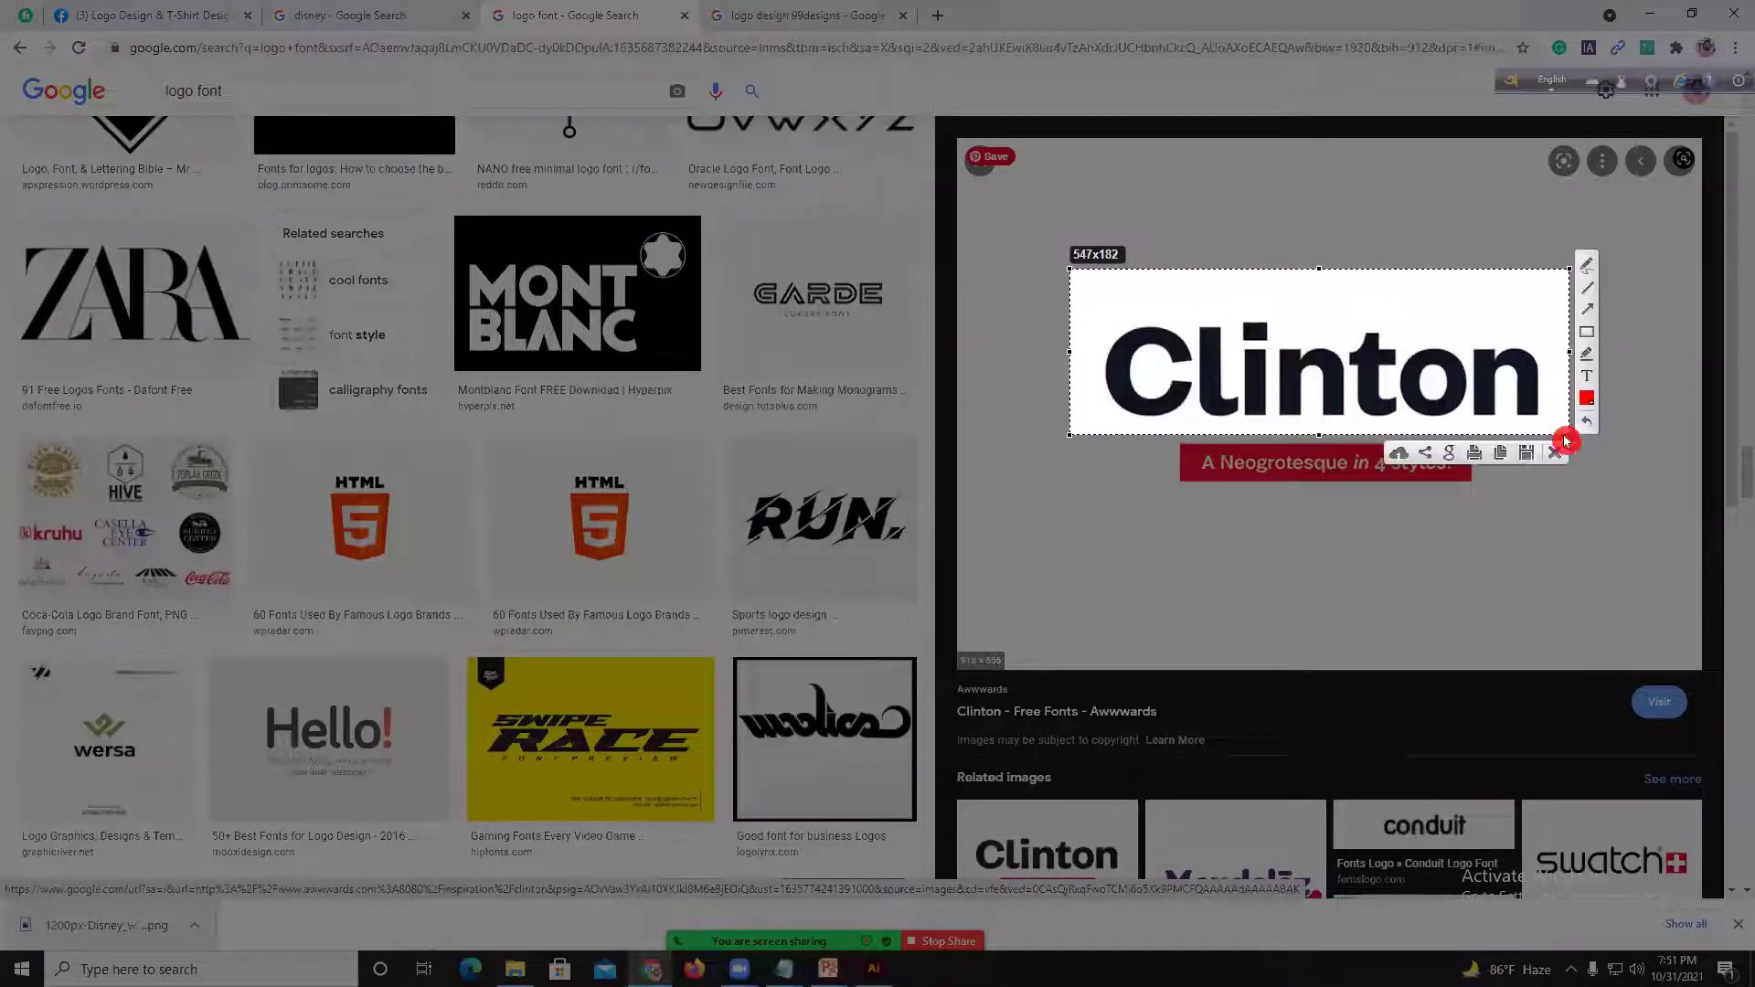
Step: Save the Clinton capture to the Desktop as a JPEG under a new name, without replacing the existing Screenshot_1.jpg
left_click(1509, 457)
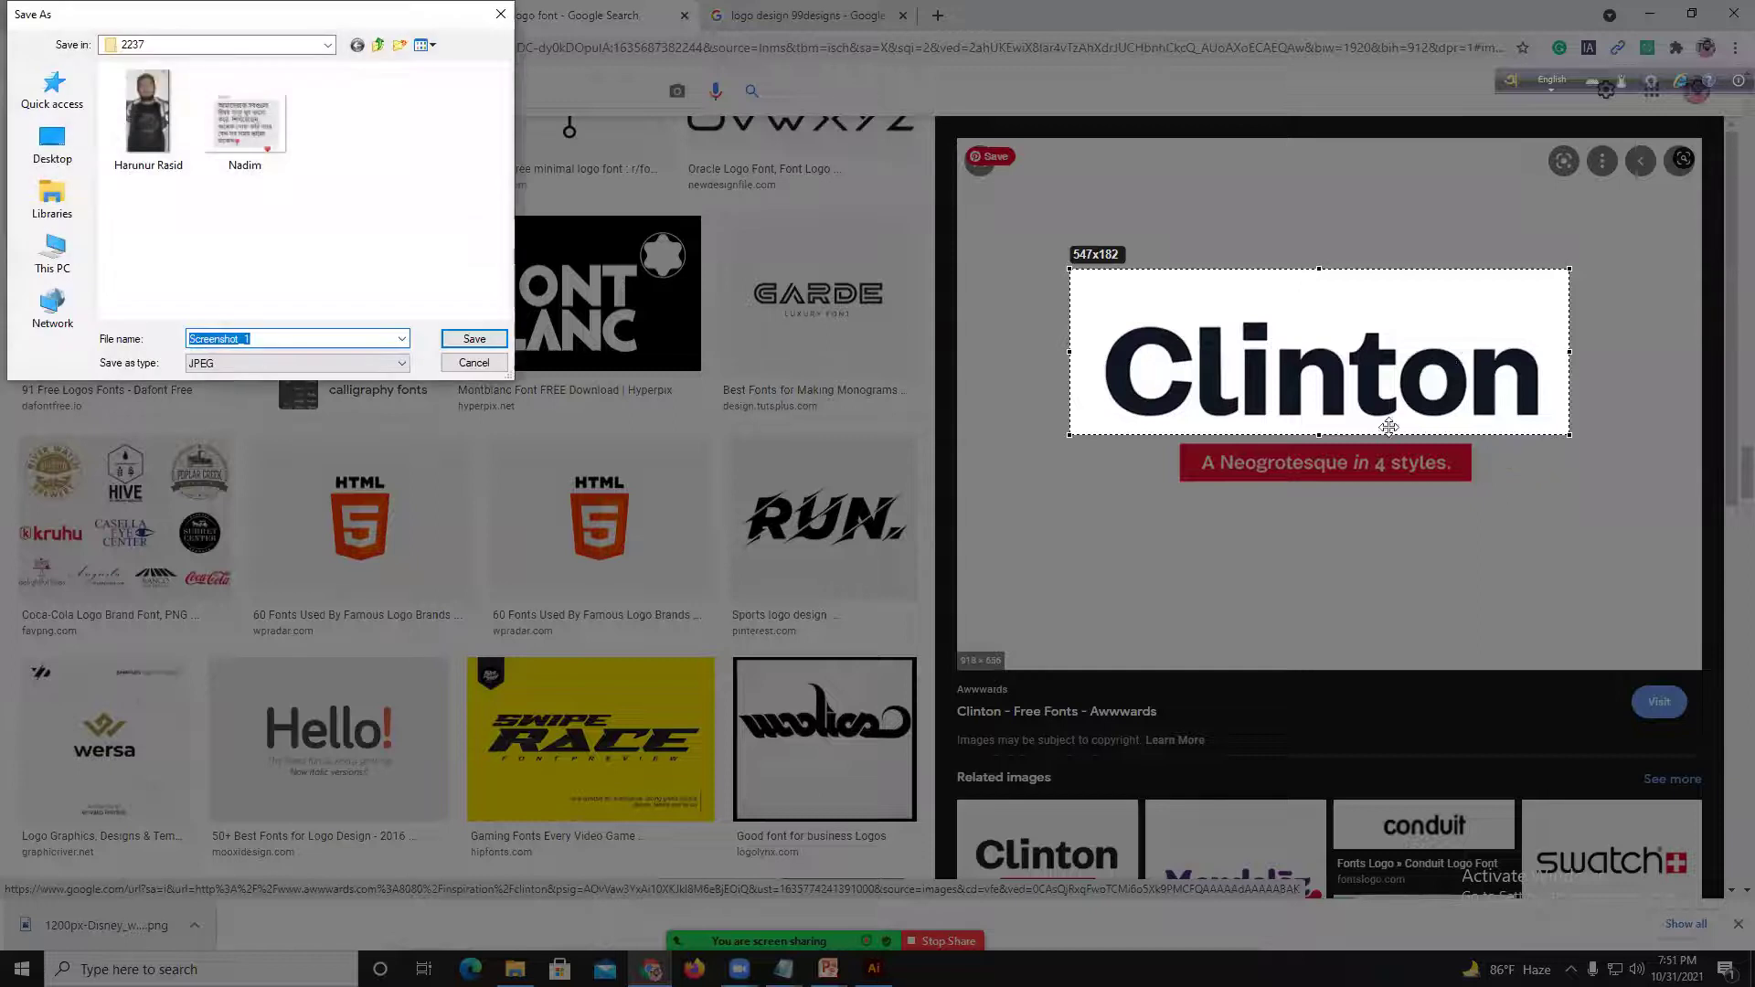
left_click(52, 146)
left_click(473, 344)
left_click(469, 344)
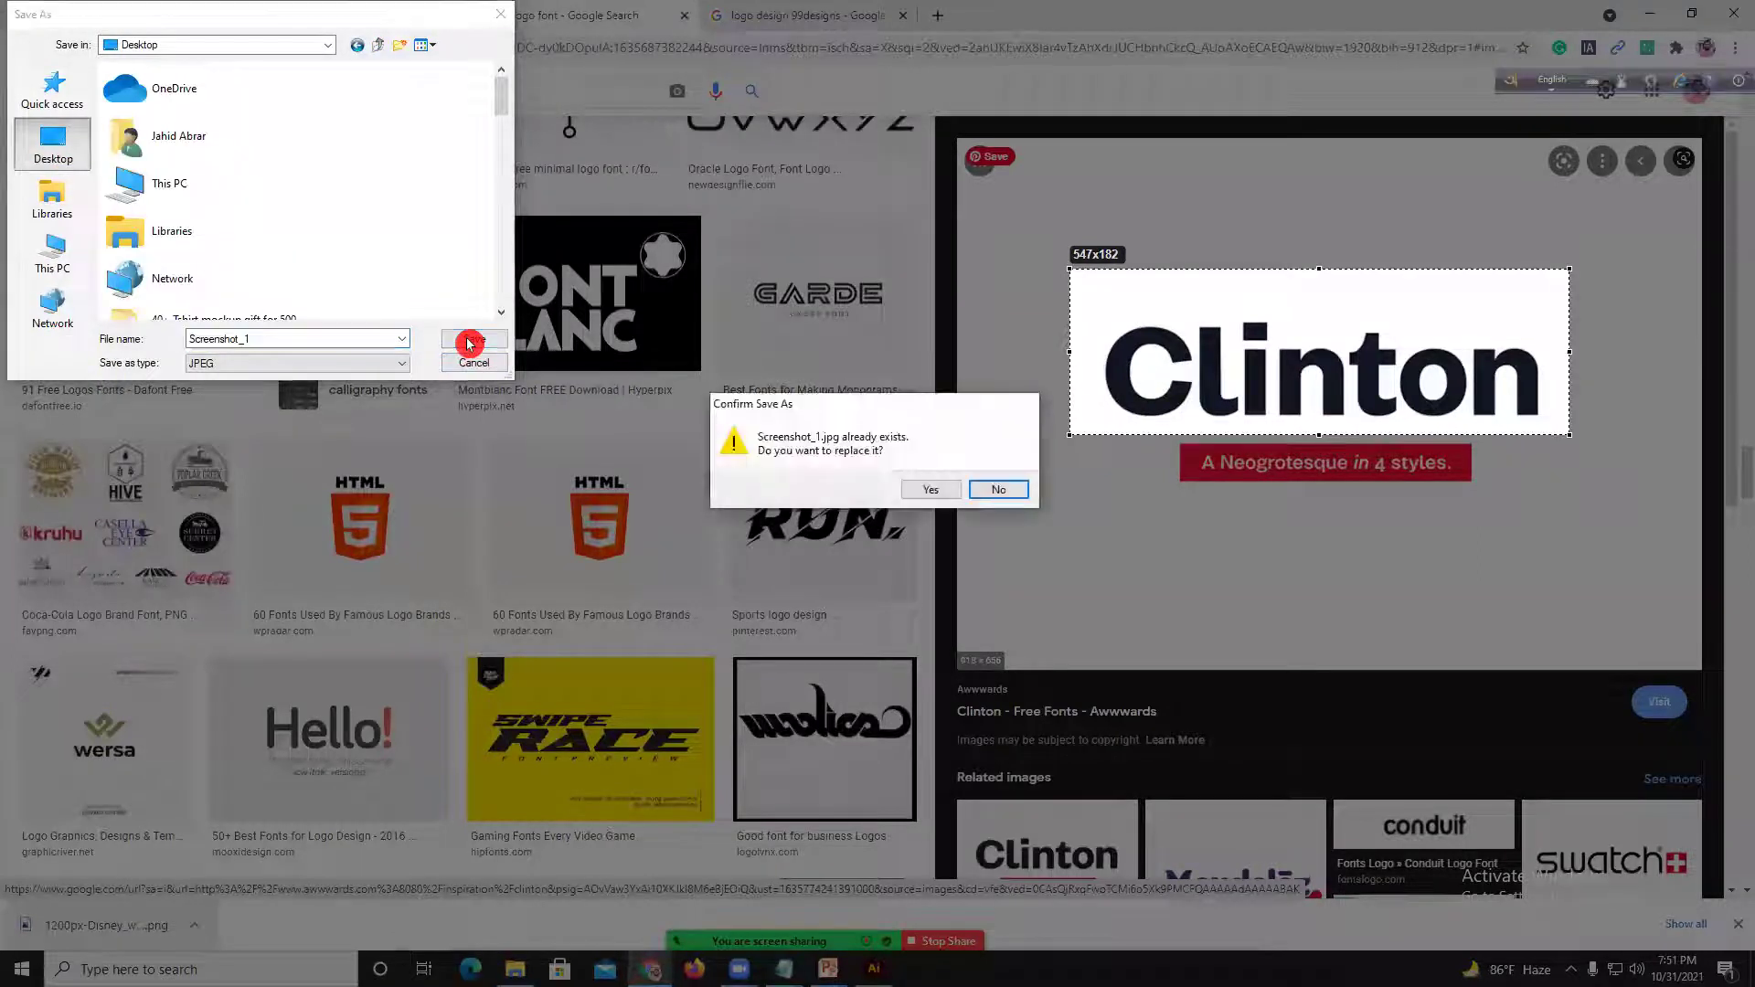
left_click(1002, 495)
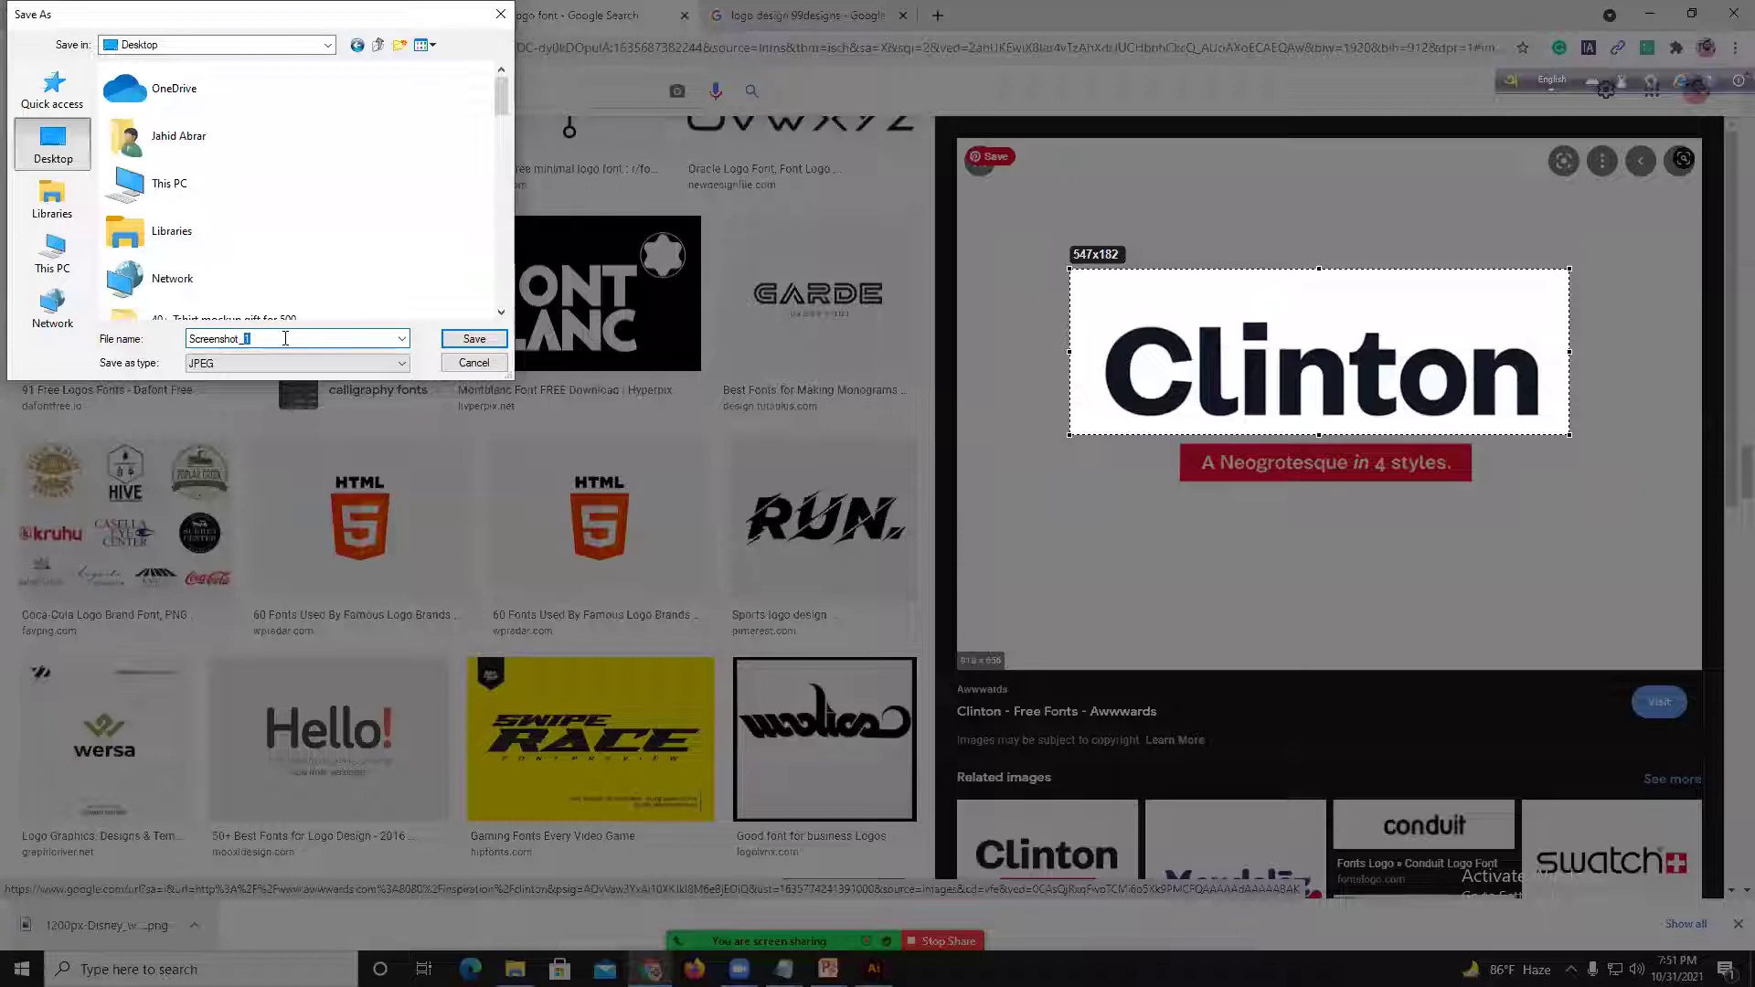
key("Return")
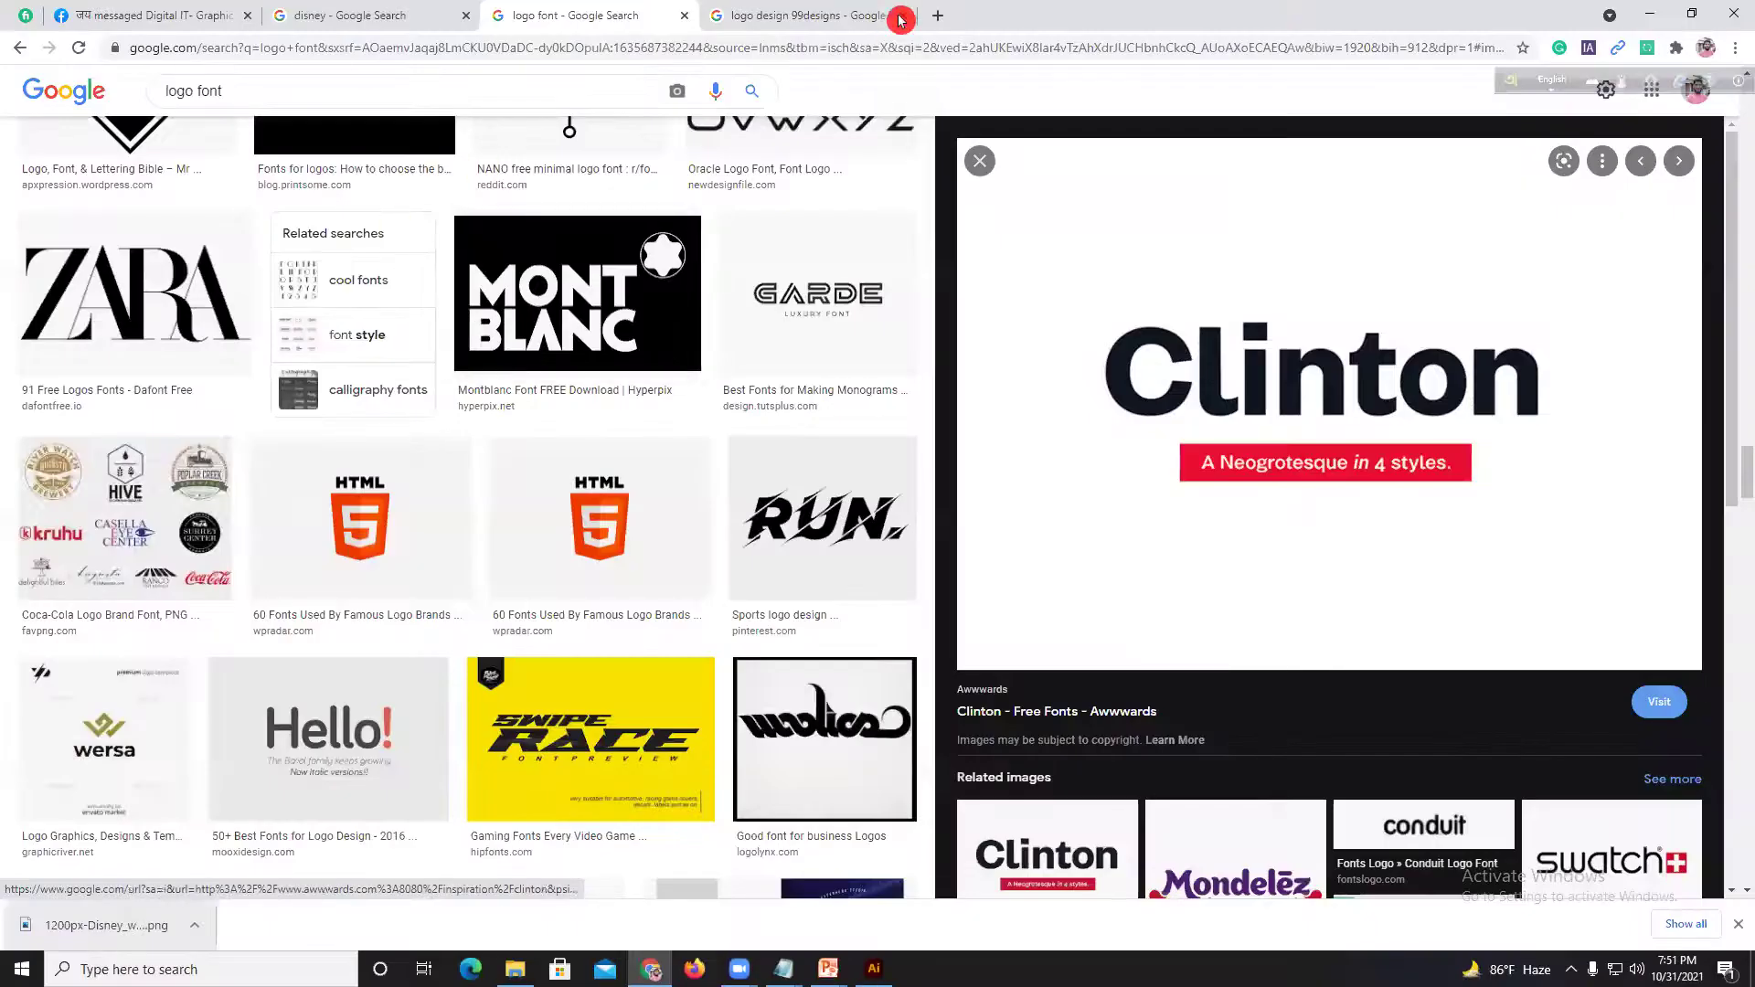
Step: Search Google for "font free download" in a new tab
left_click(946, 14)
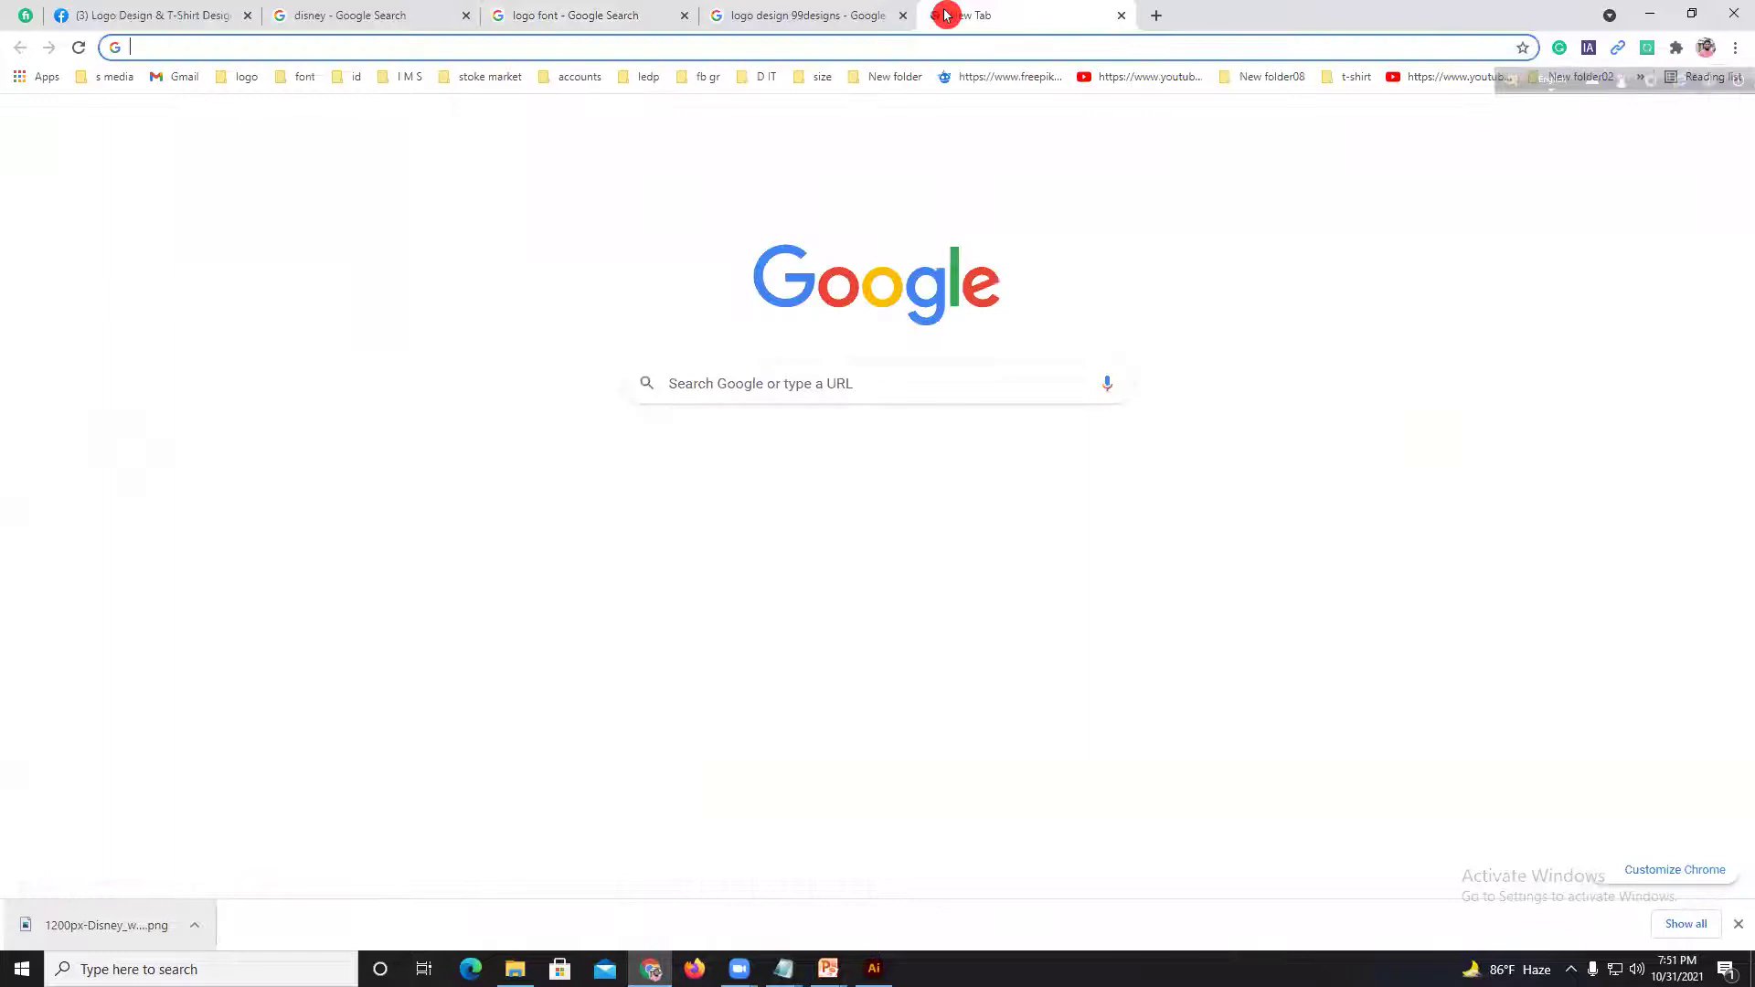
type("font")
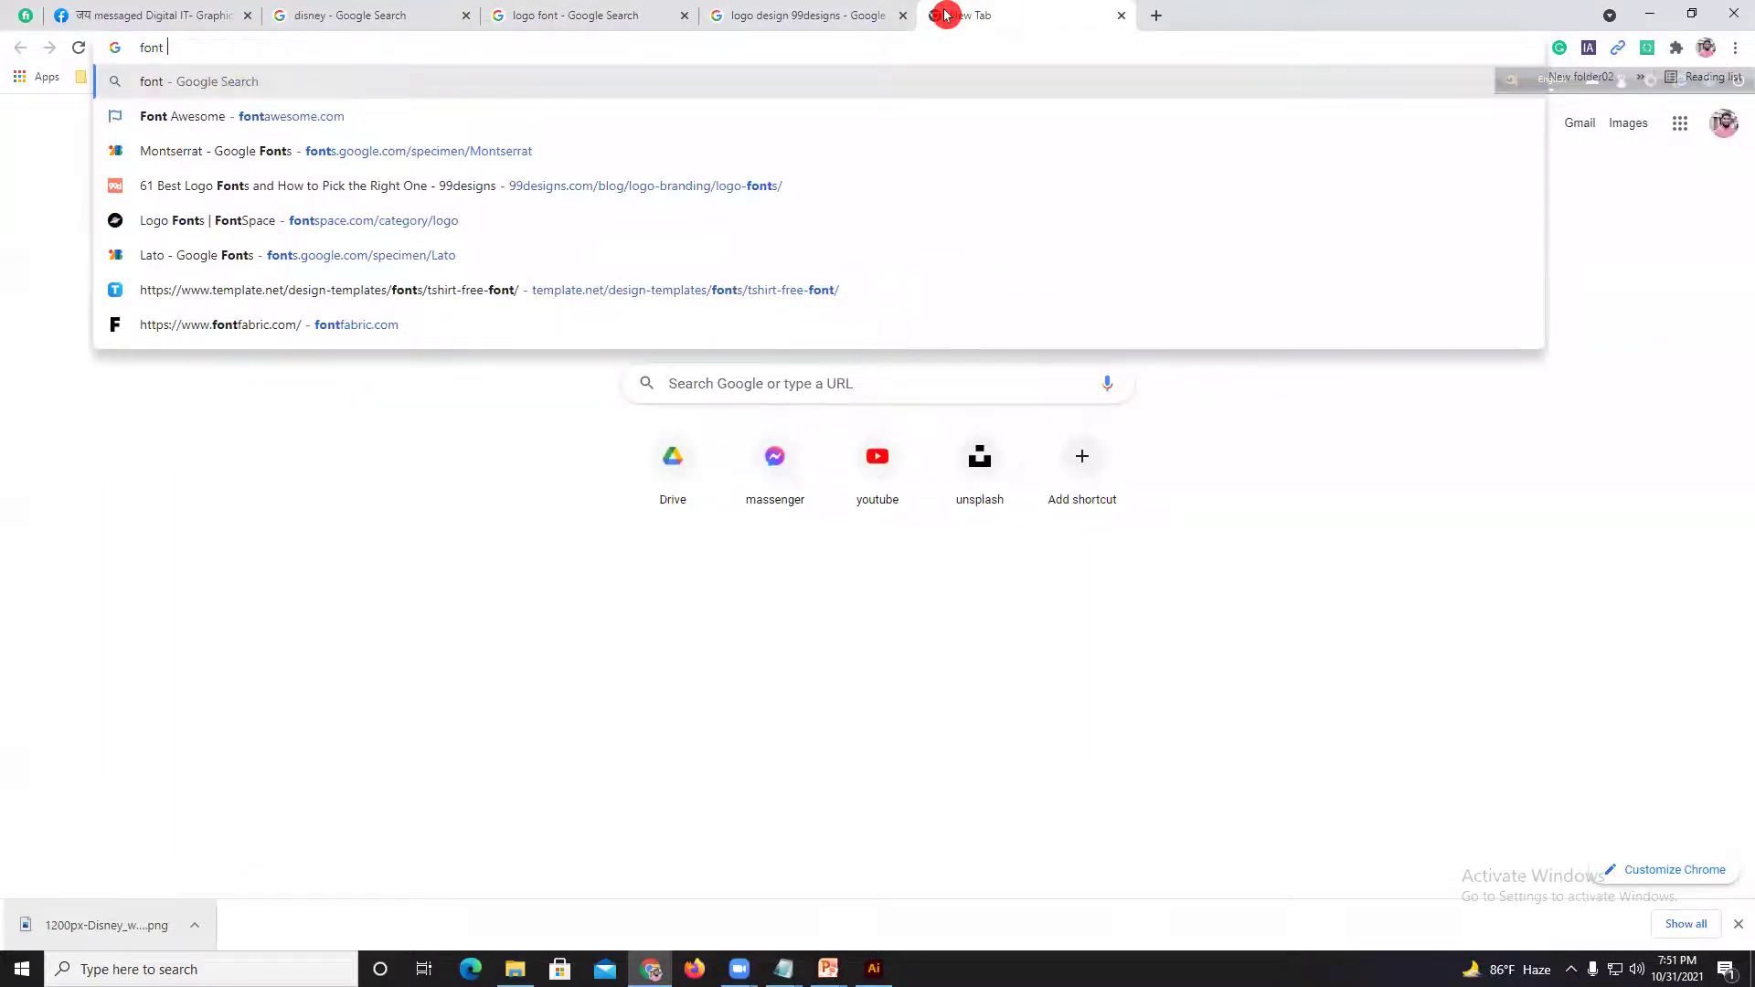
type(" free download")
key("Return")
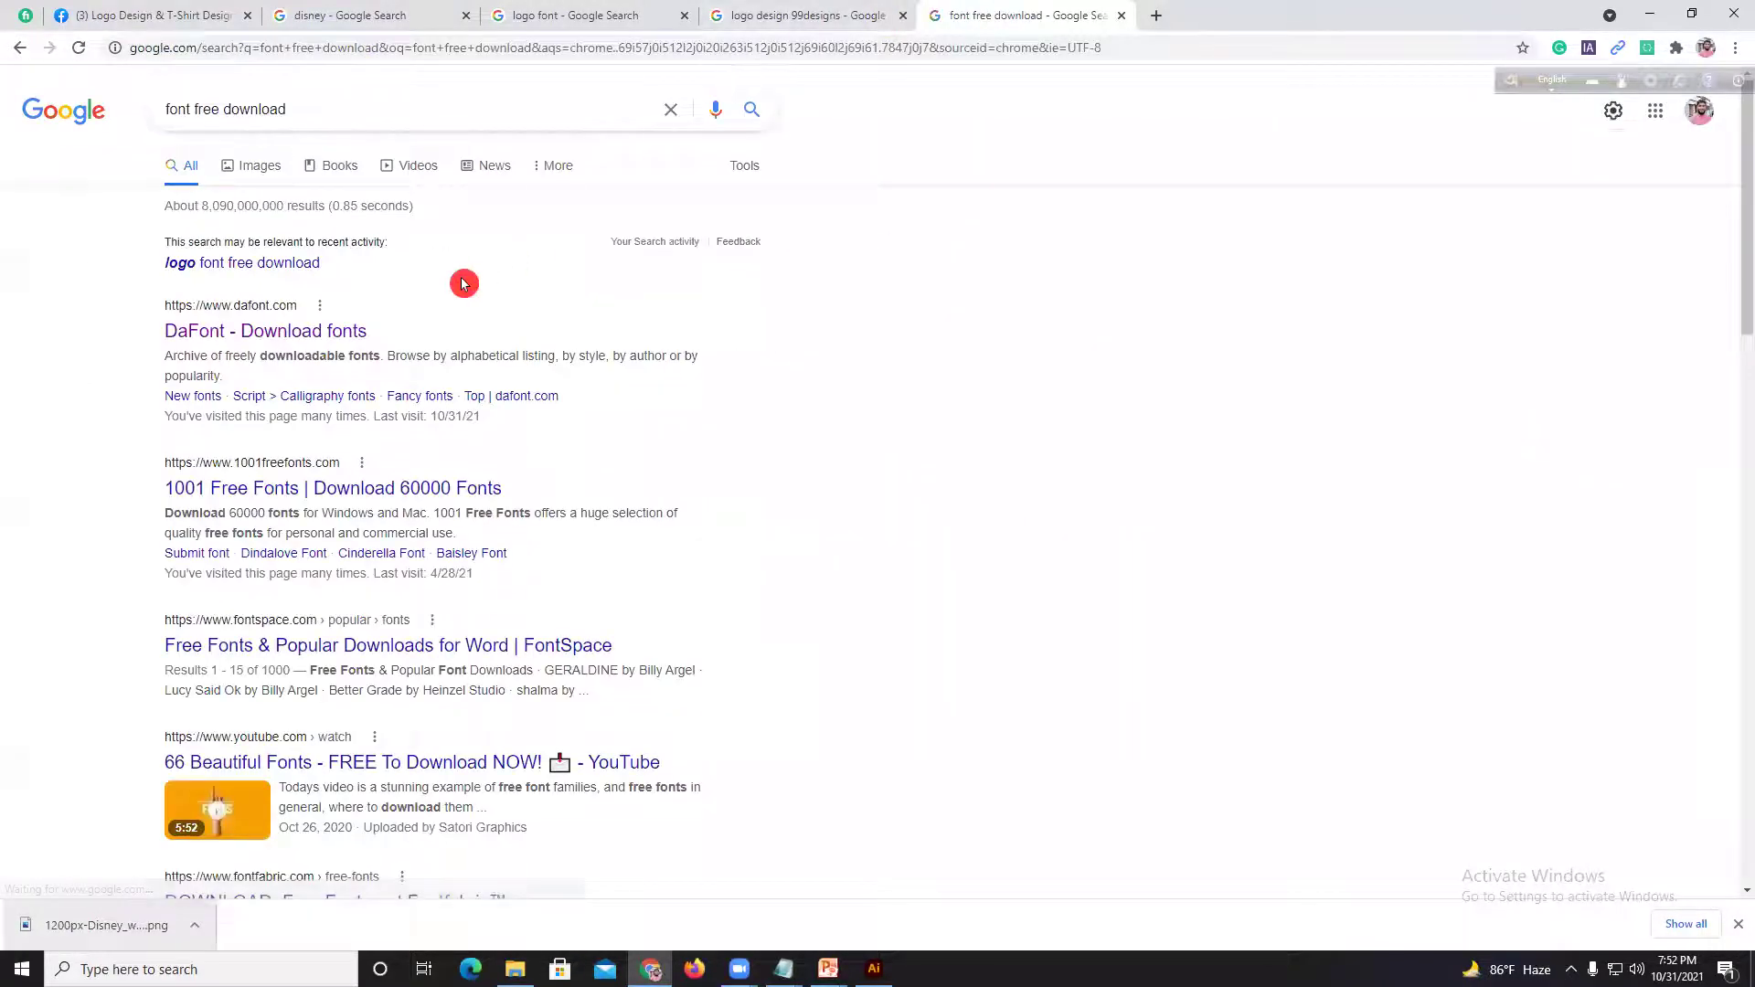
Step: Open Font Squirrel's Most Popular Fonts result in a new tab and go to its Font Identifier page
scroll(429, 293, "down", 2)
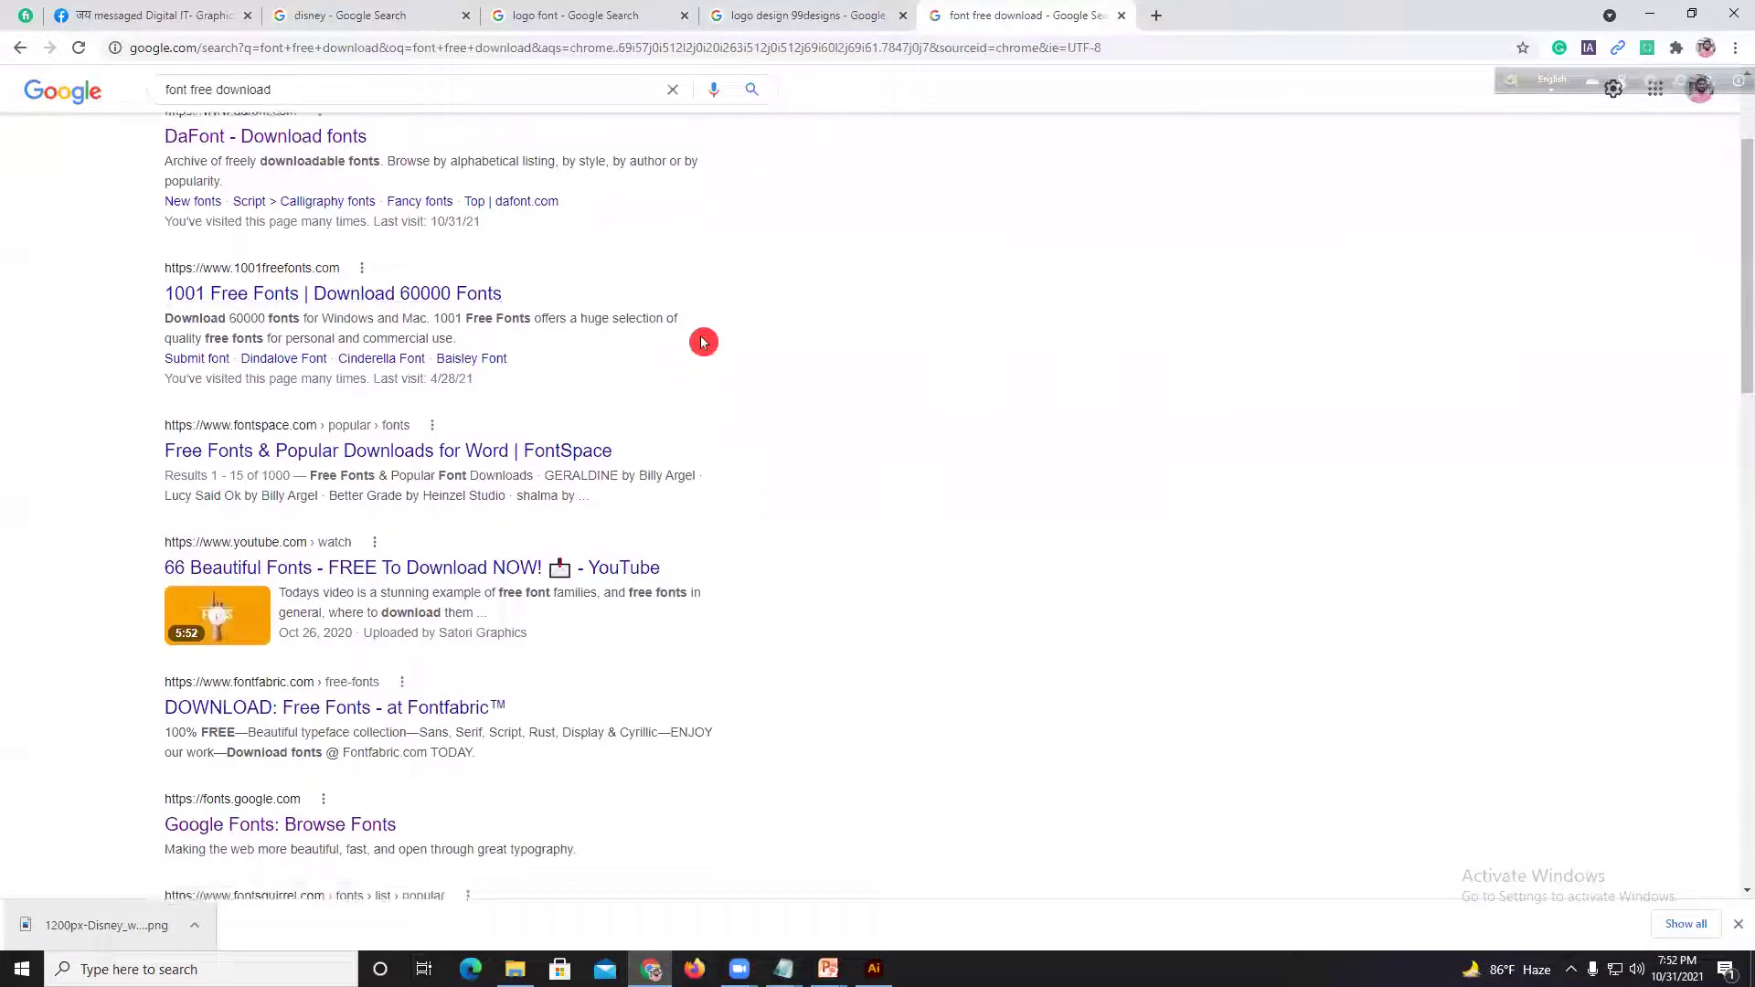
scroll(703, 341, "down", 1)
scroll(836, 404, "down", 3)
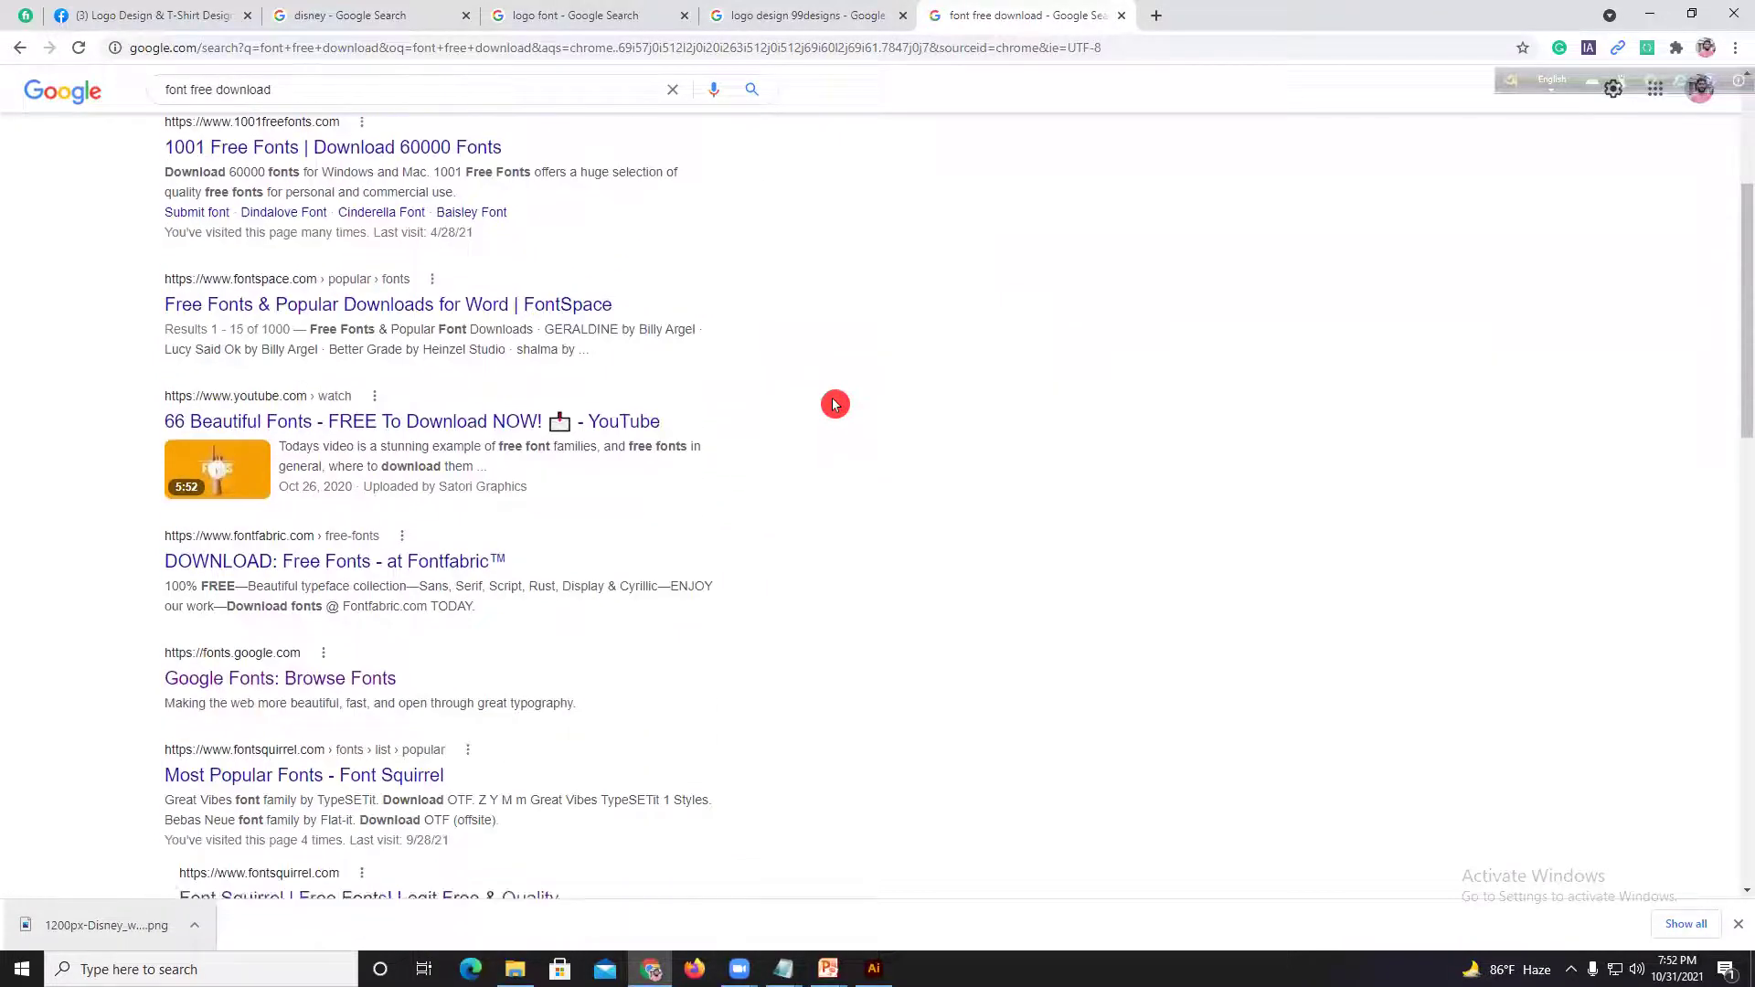
right_click(311, 571)
left_click(370, 583)
left_click(1255, 15)
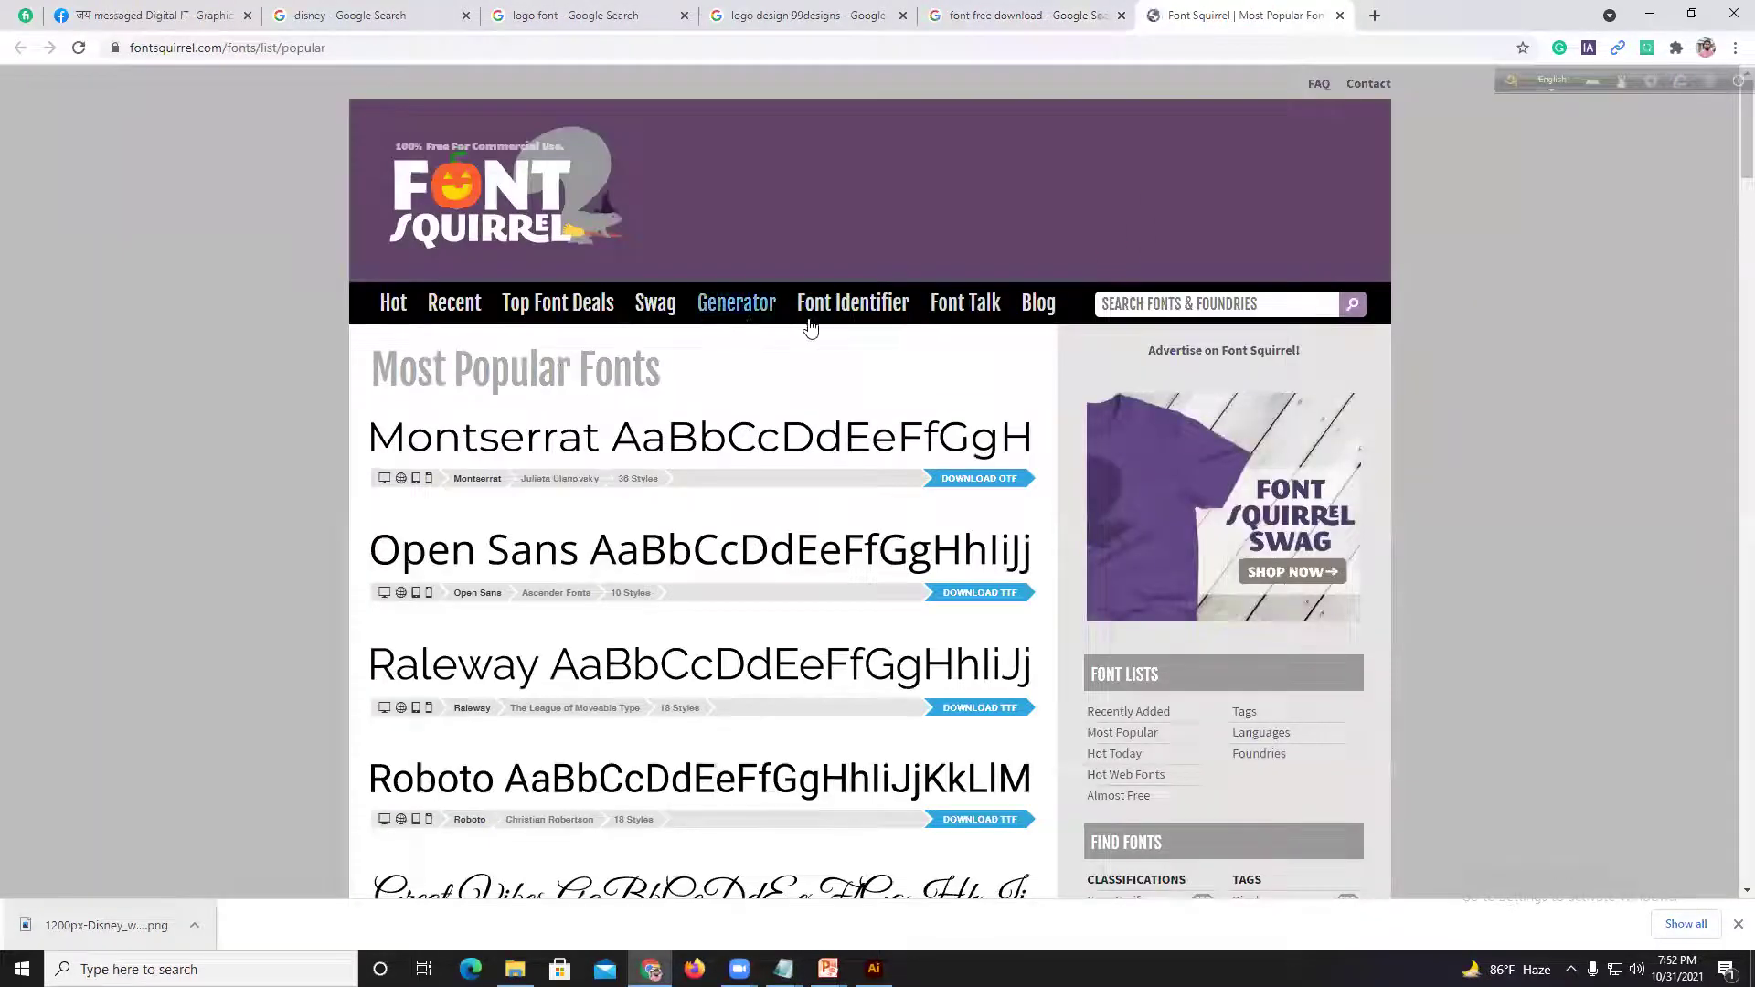
left_click(864, 305)
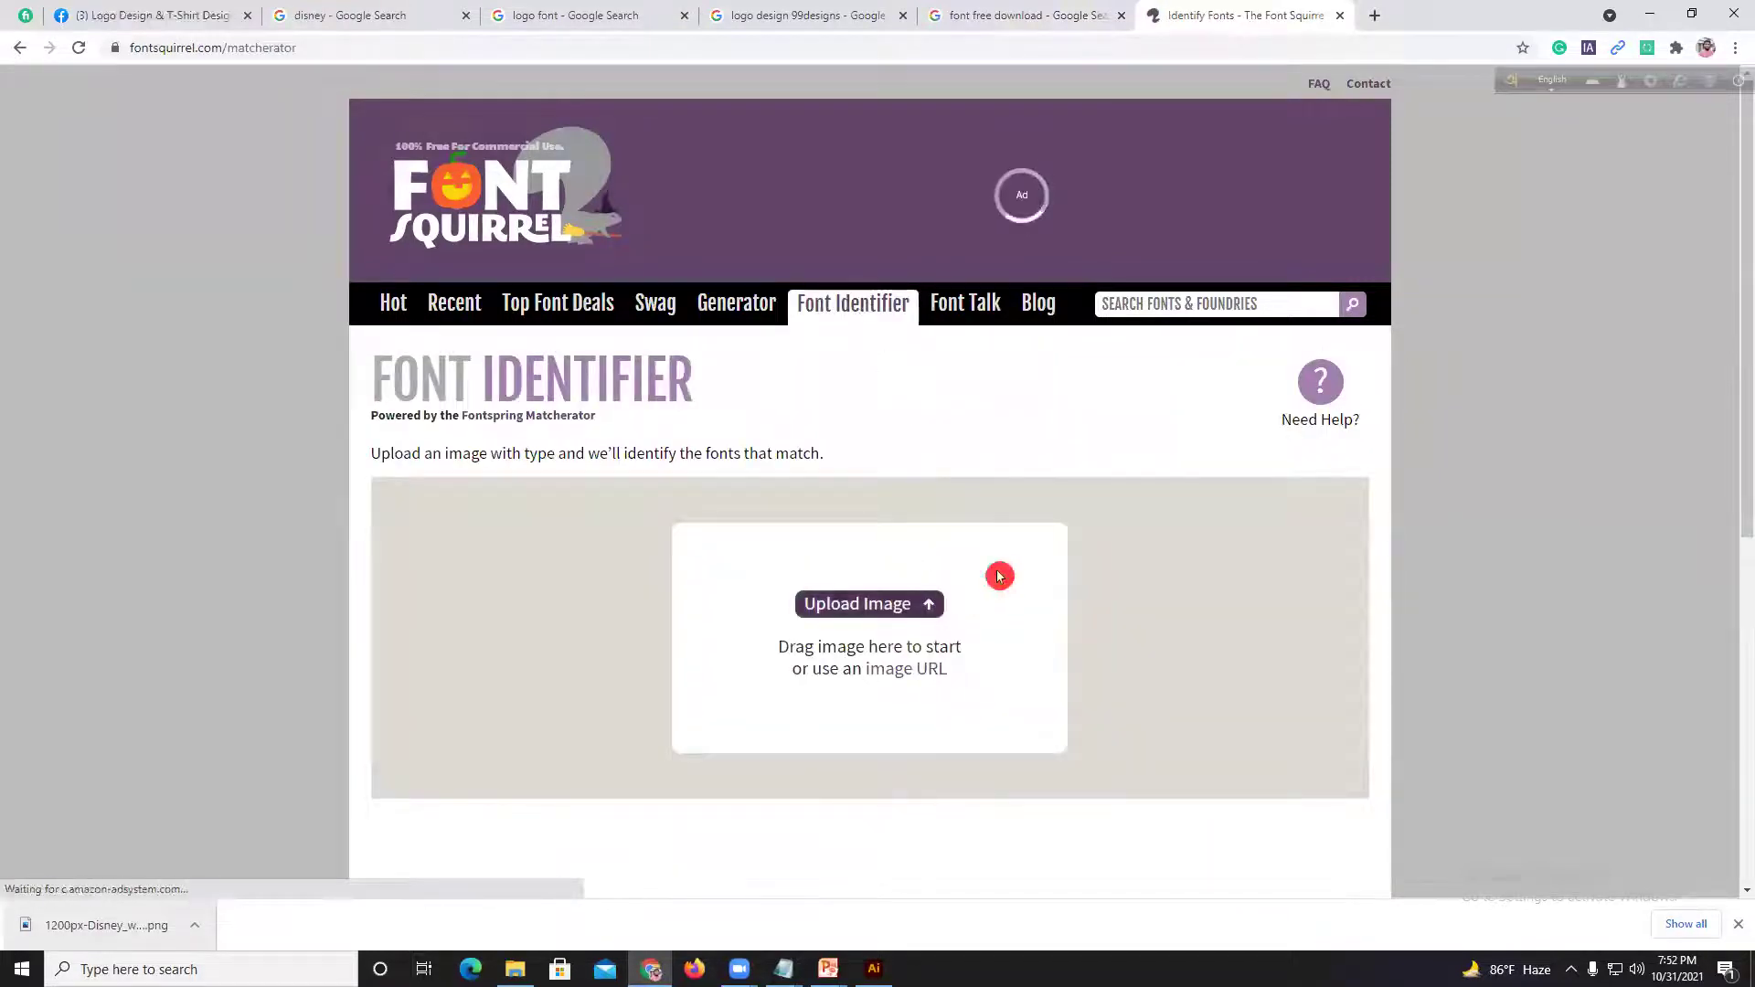
Step: Open DaFont from the free font search results, view its home page, and close that tab
left_click(1084, 13)
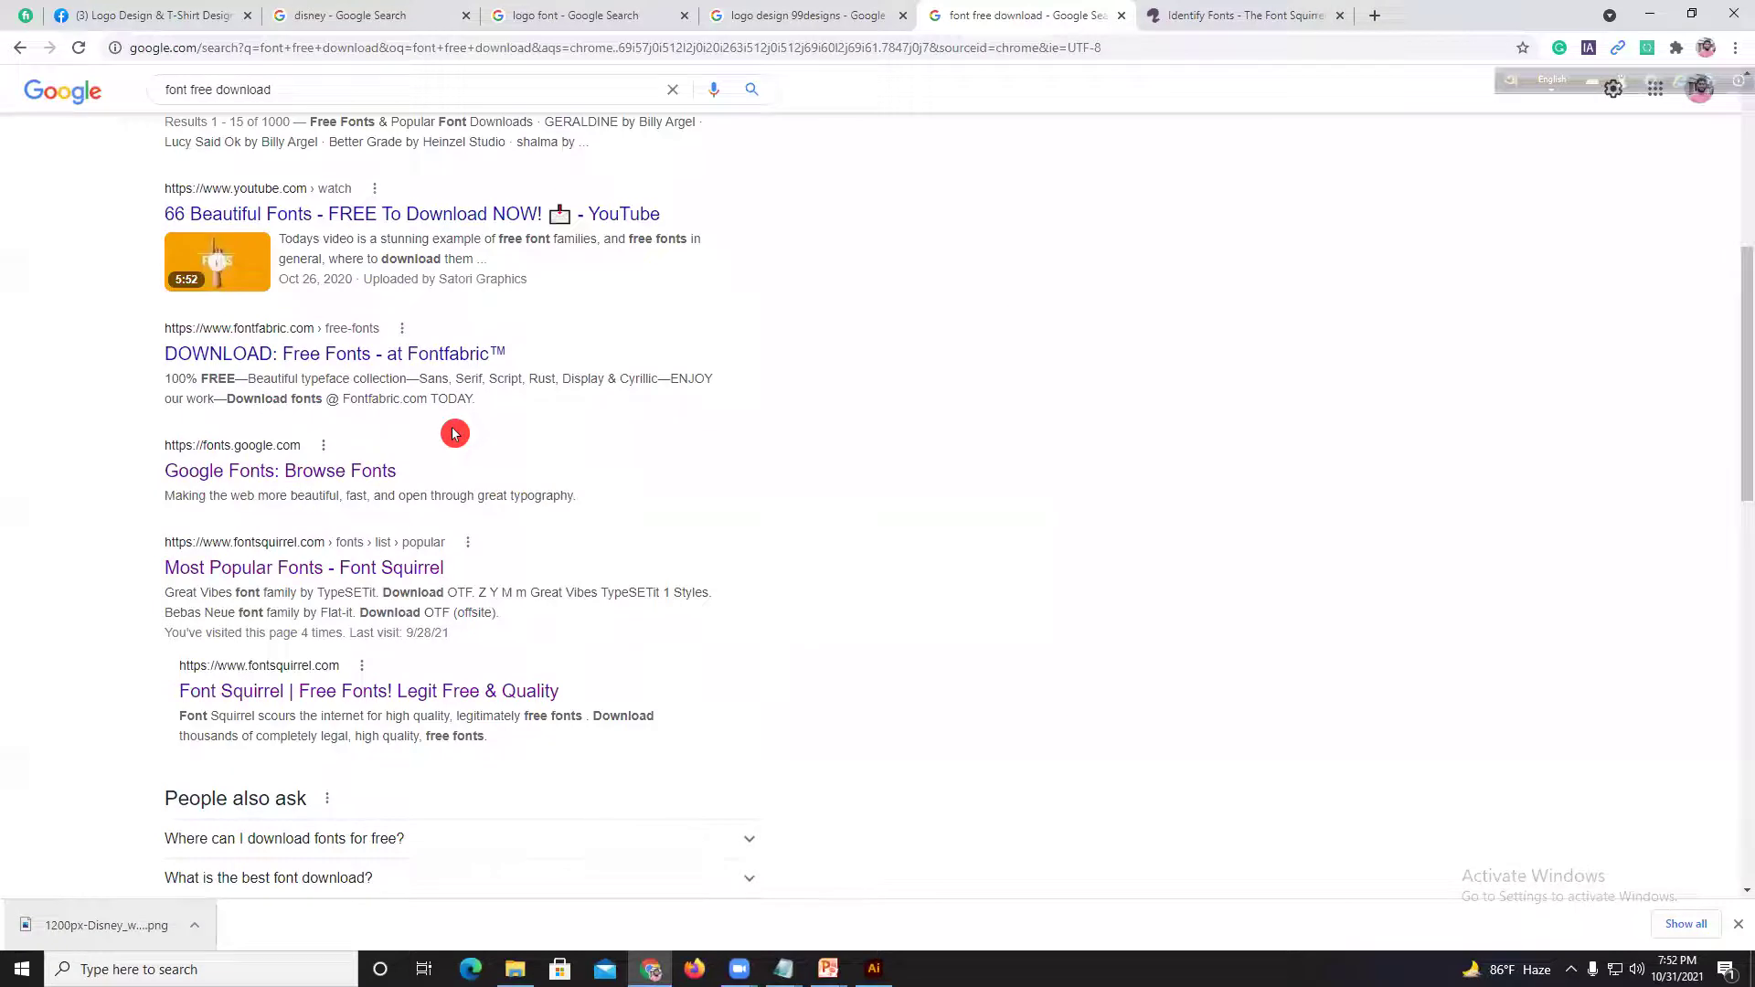
scroll(658, 391, "up", 6)
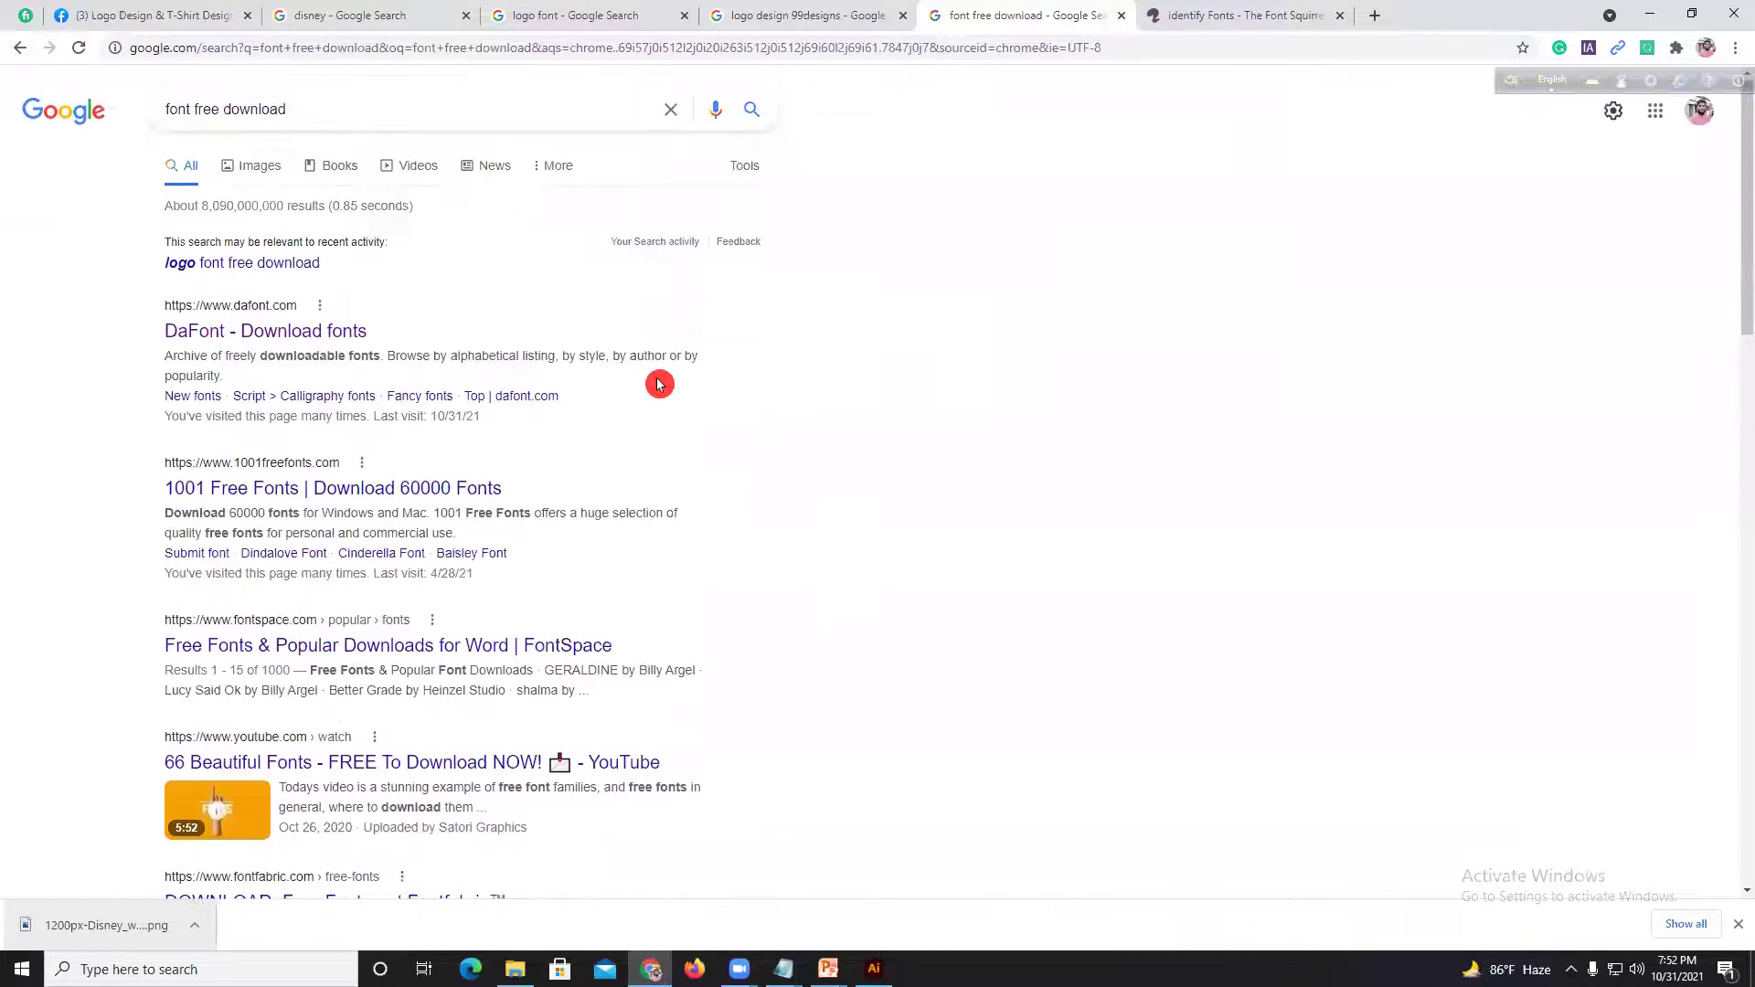
left_click(218, 334)
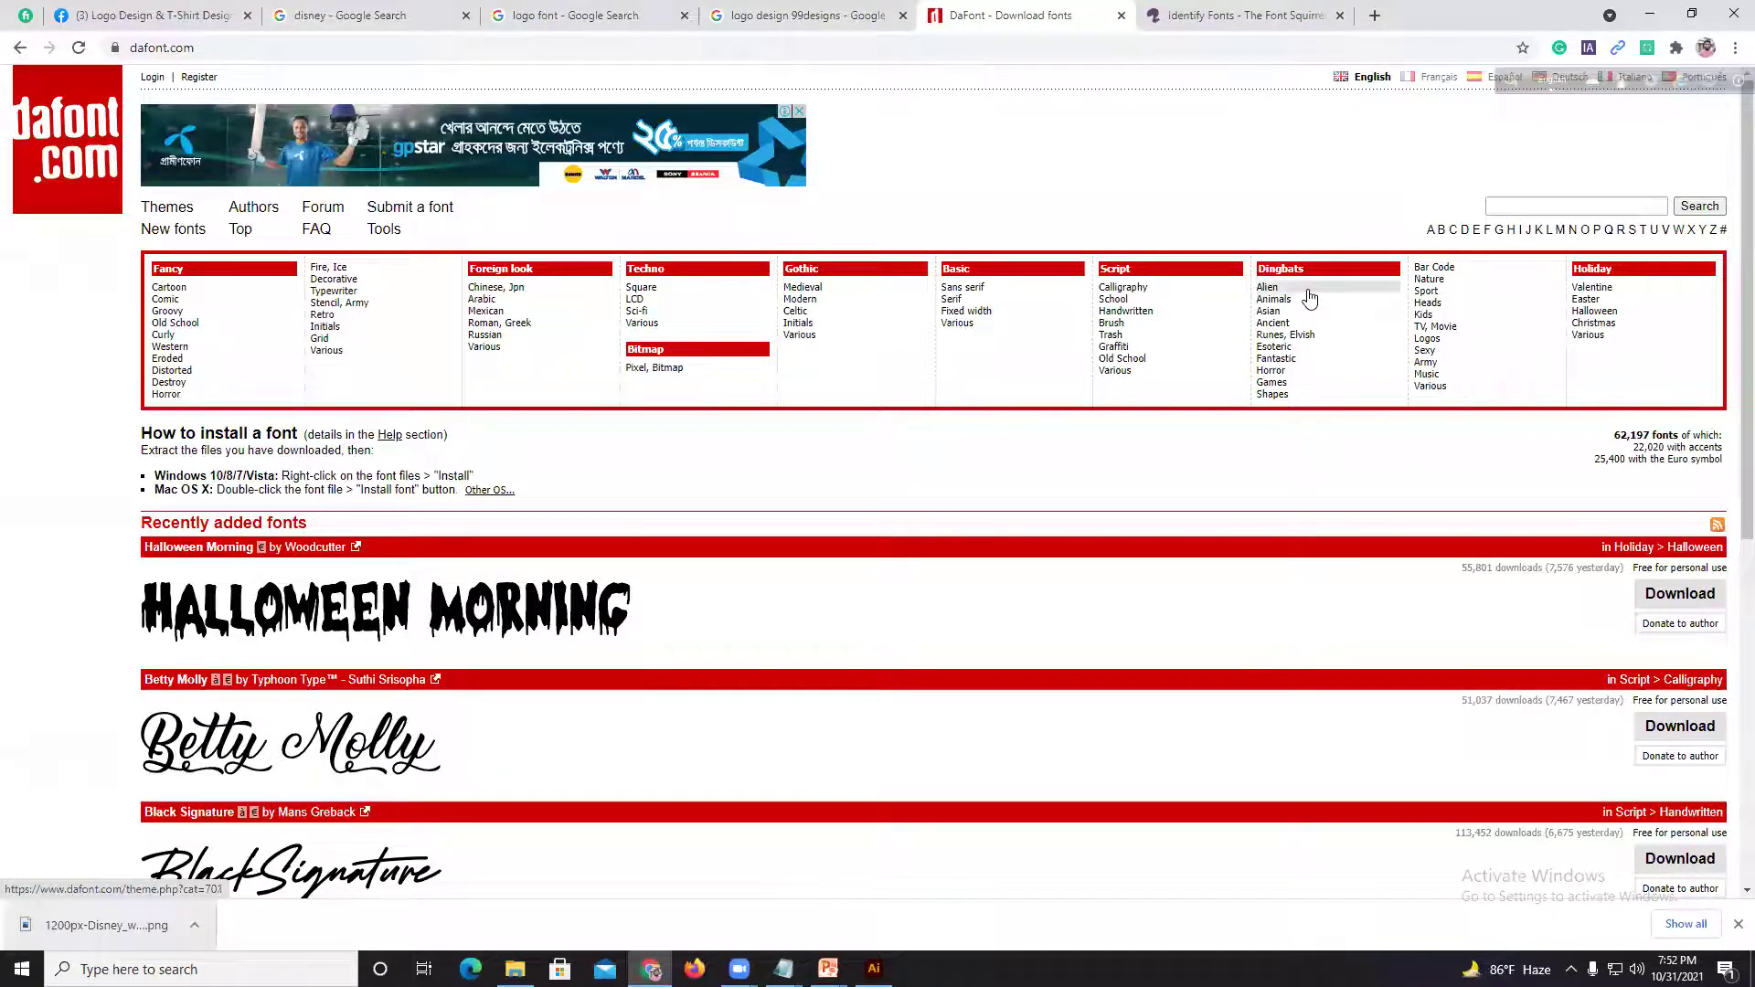
left_click(1270, 87)
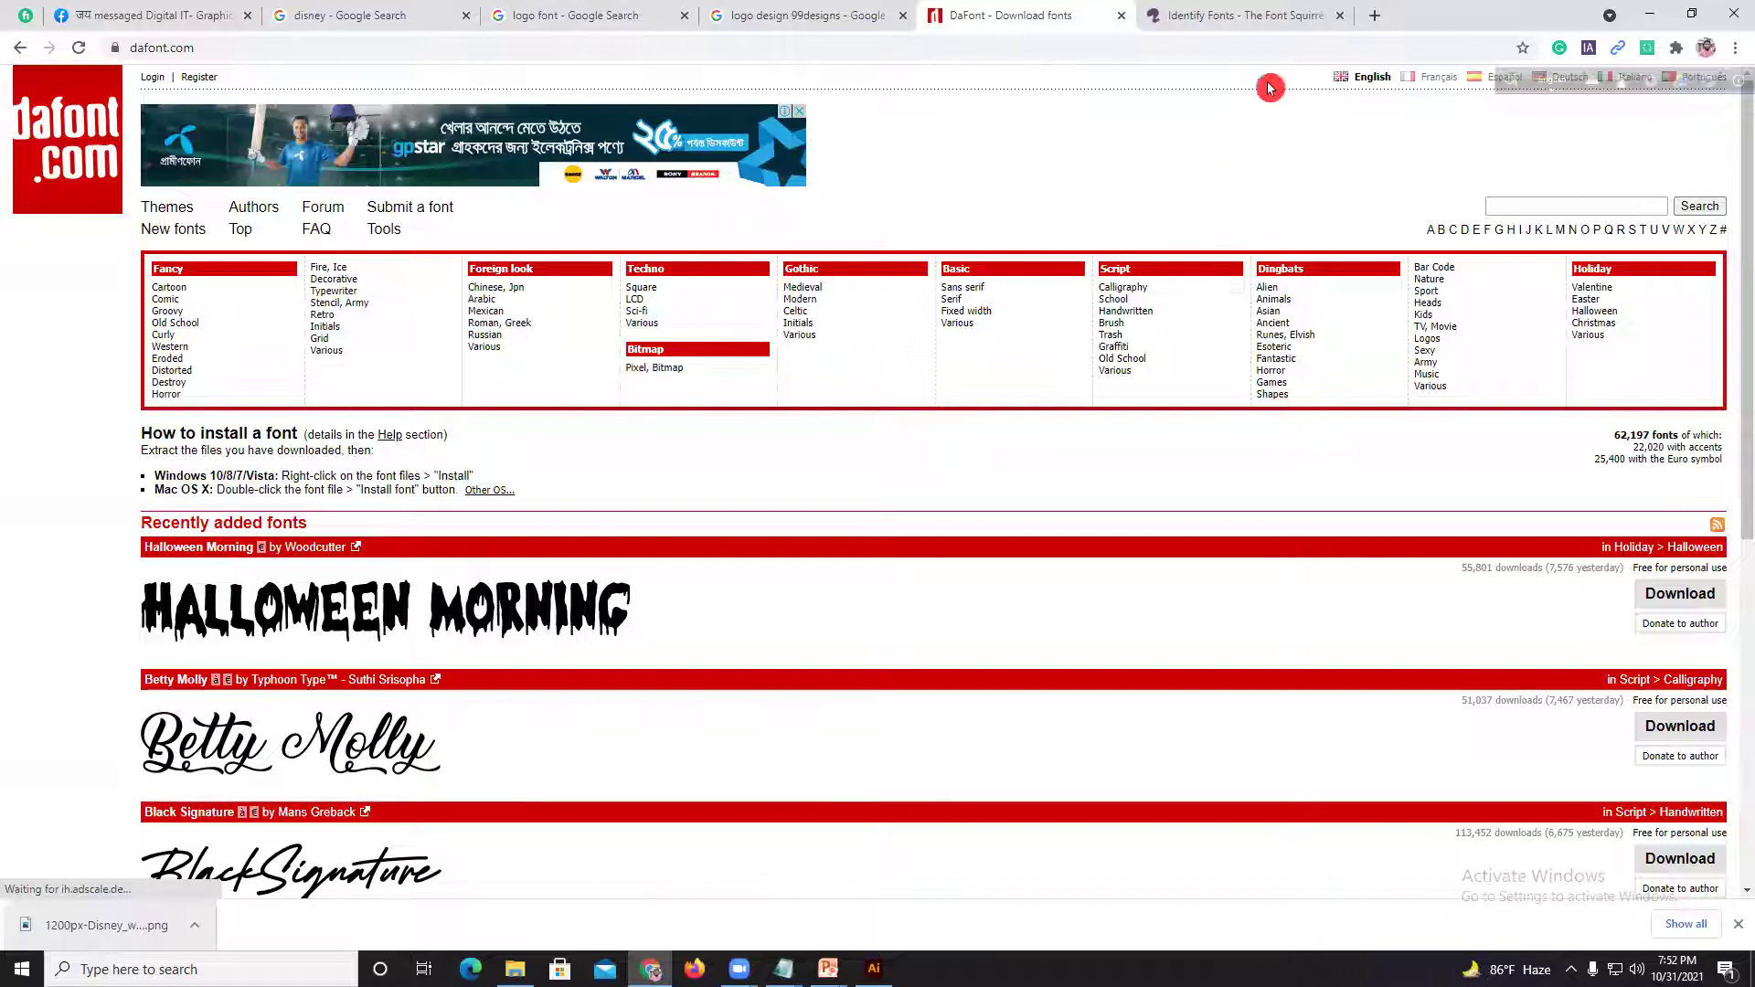
left_click(1121, 16)
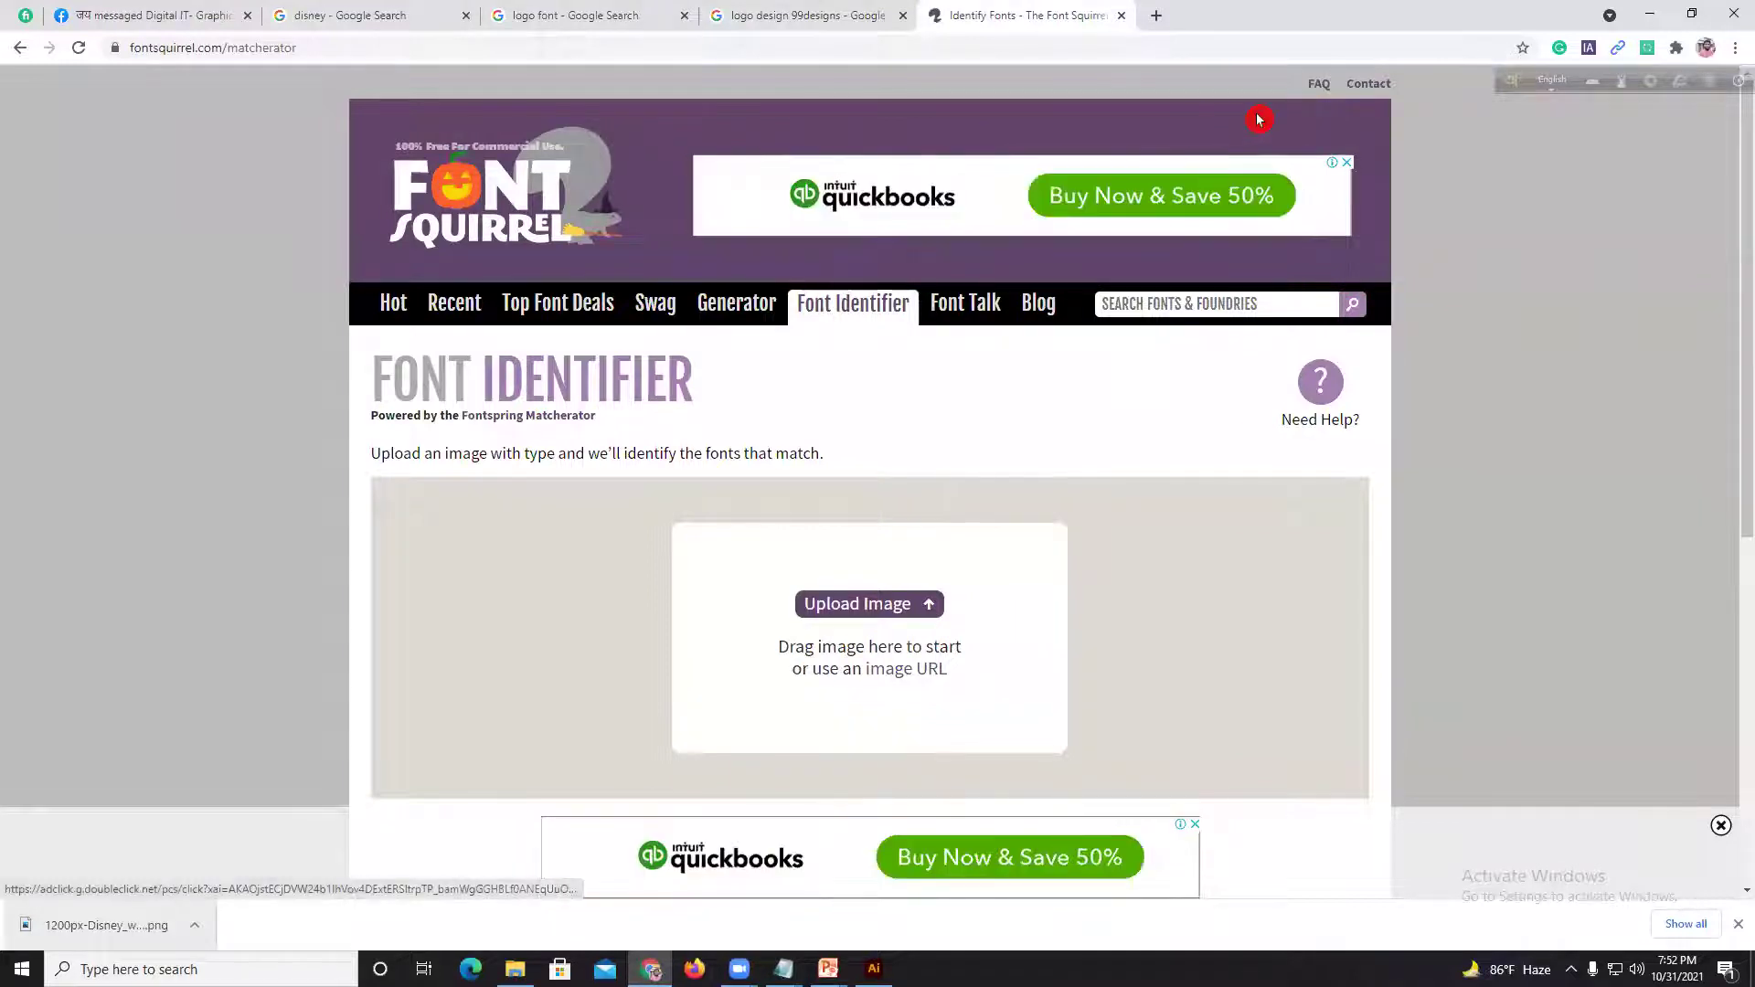
Step: Look up "what the font" in a new tab and open the suggested WhatTheFont page on MyFonts
left_click(1163, 20)
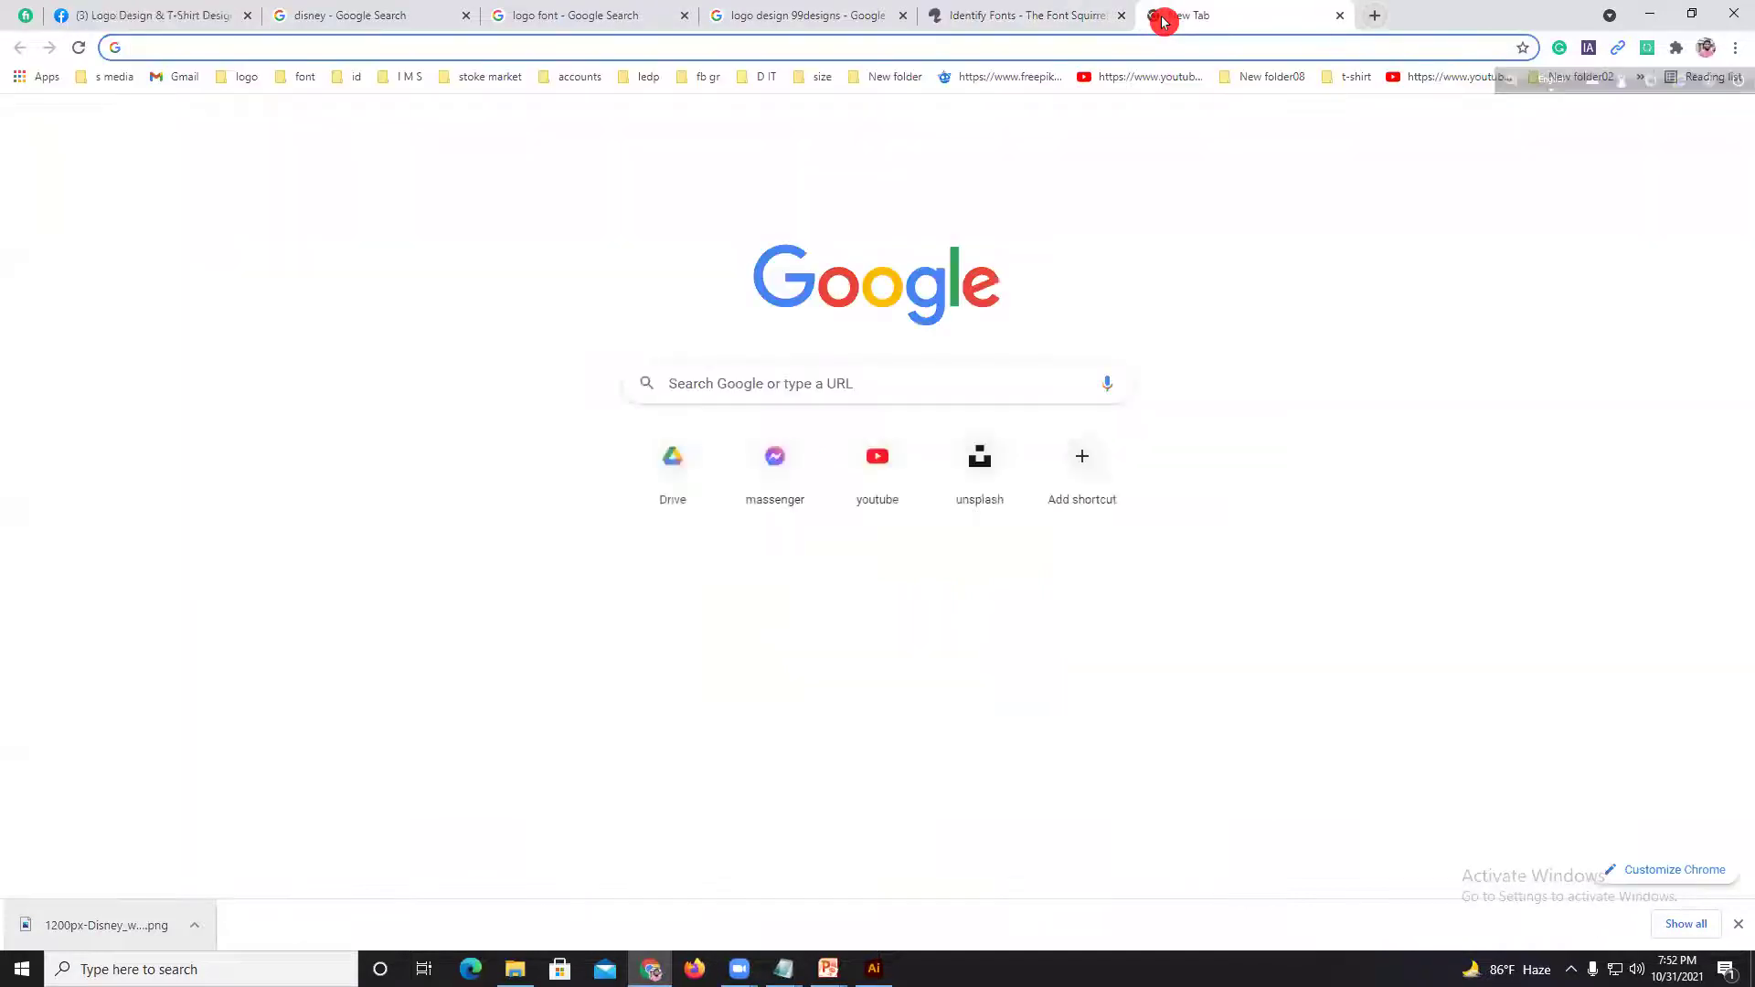
type("what the ")
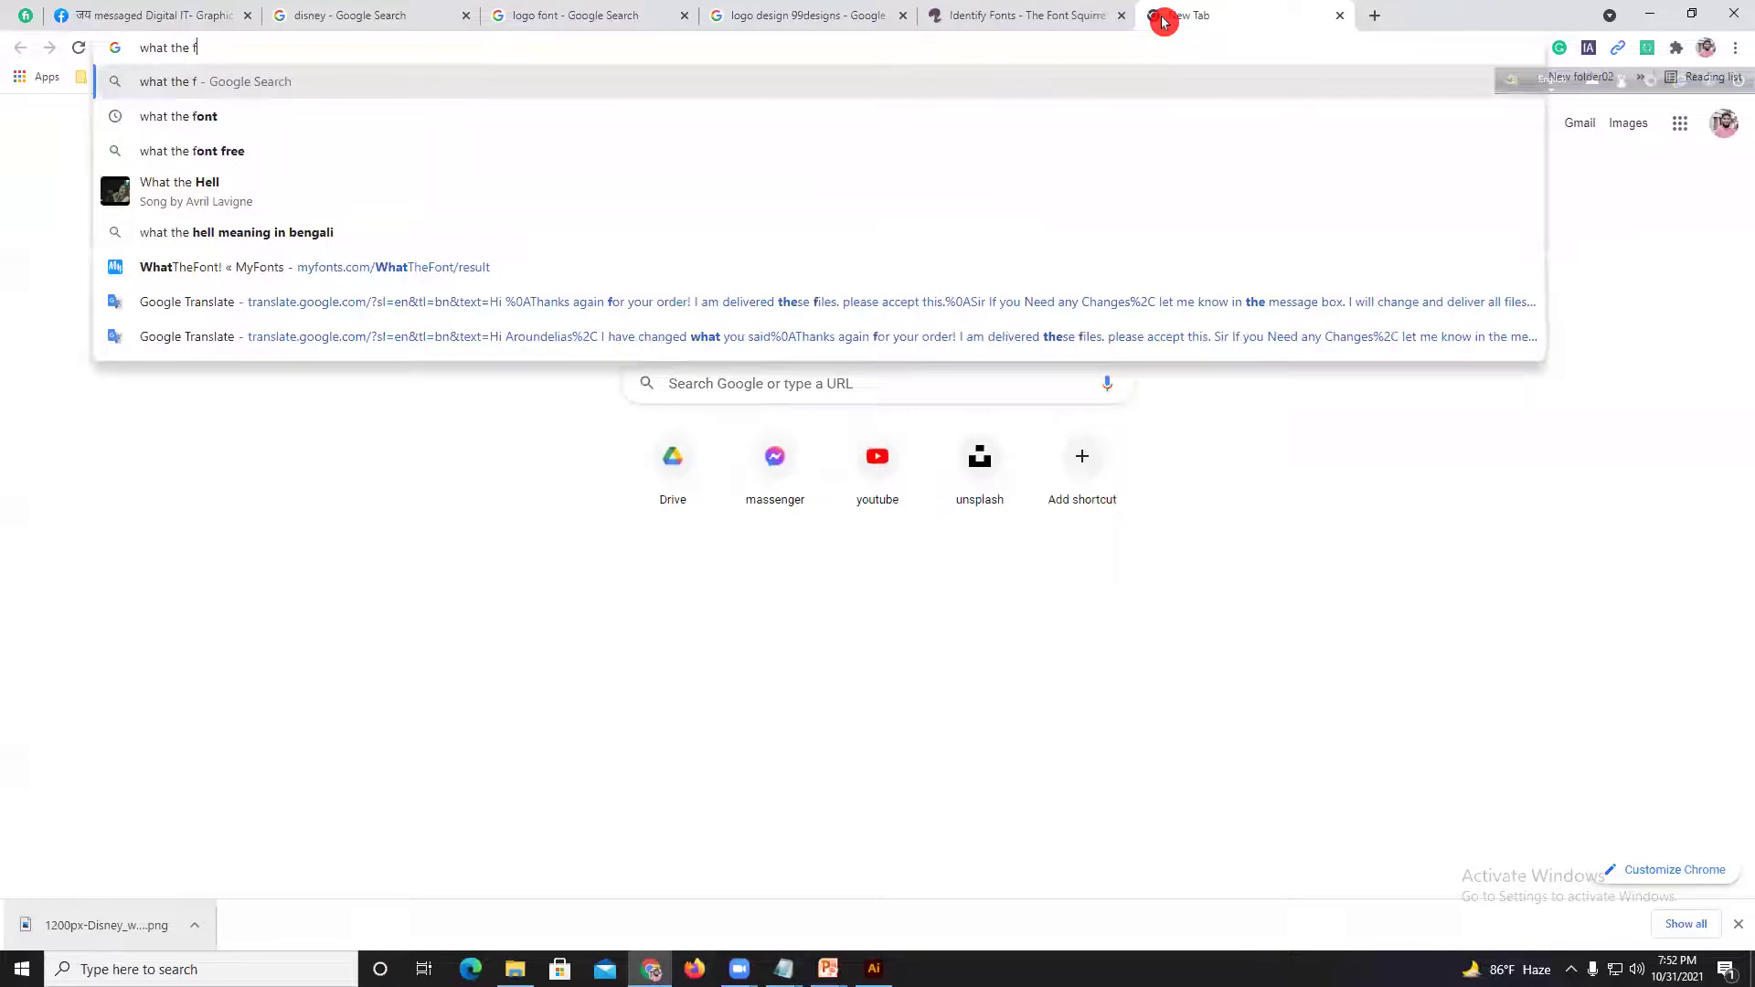
type("font")
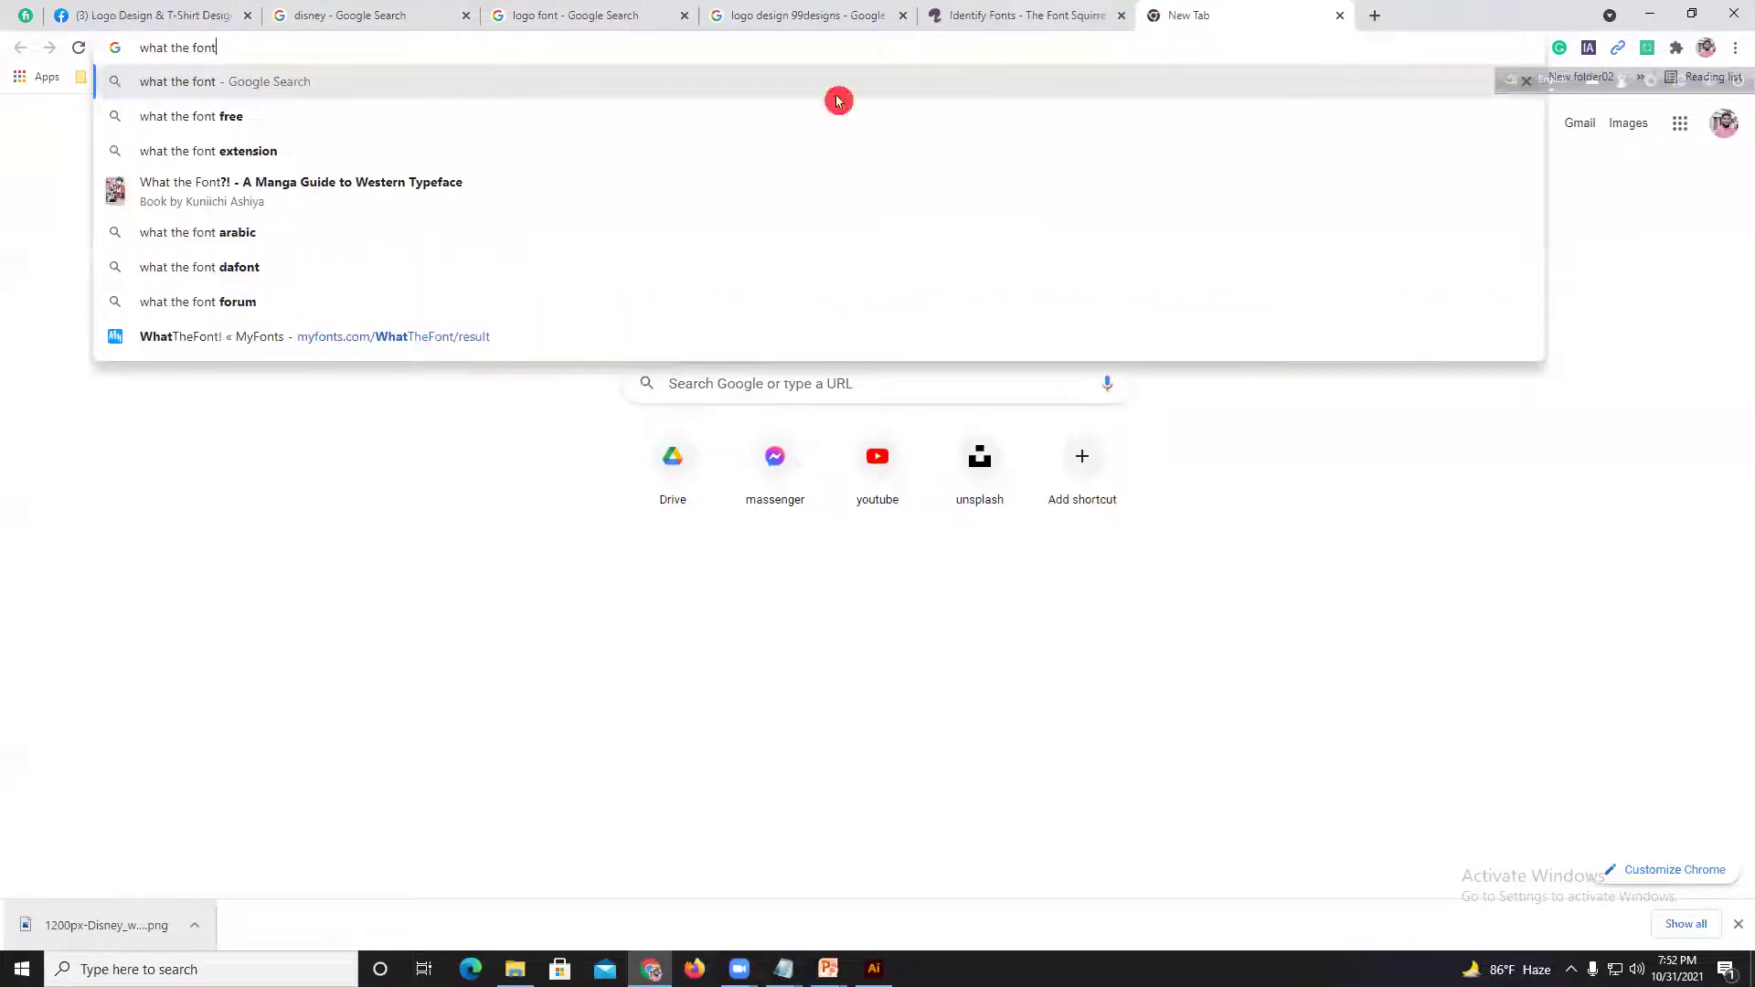
left_click(365, 338)
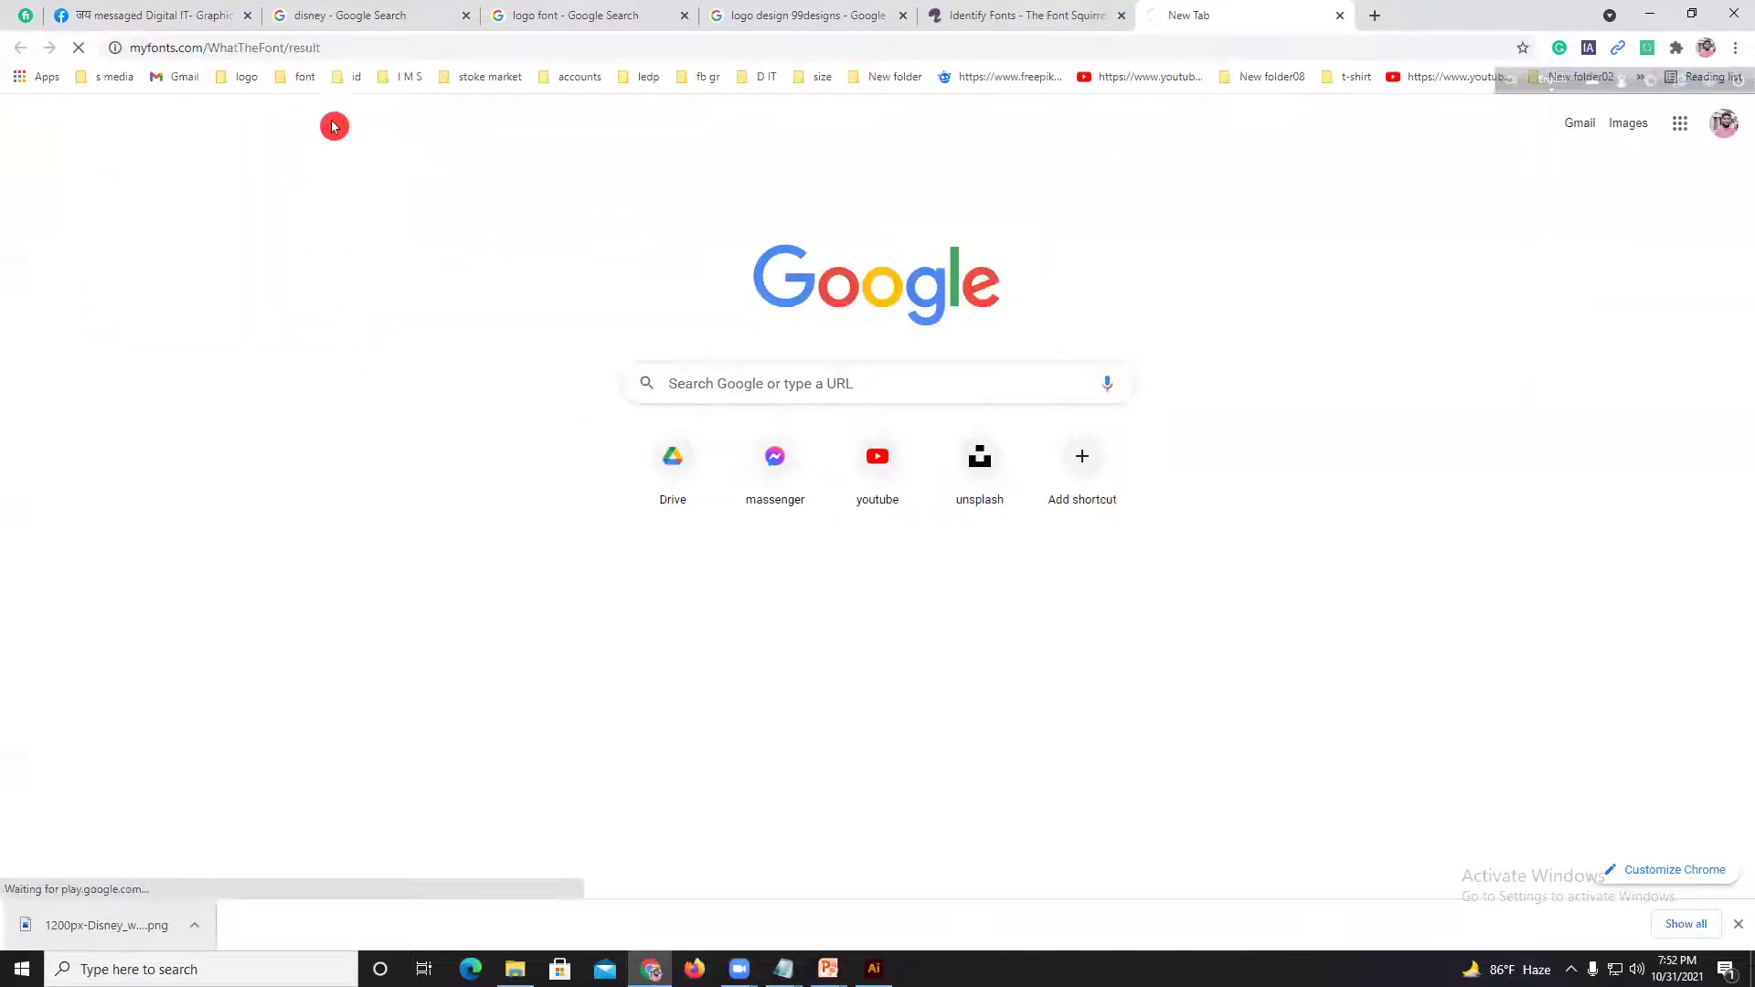
Step: Copy the WhatTheFont page address and dismiss the MyFonts sign-up offer
left_click(349, 52)
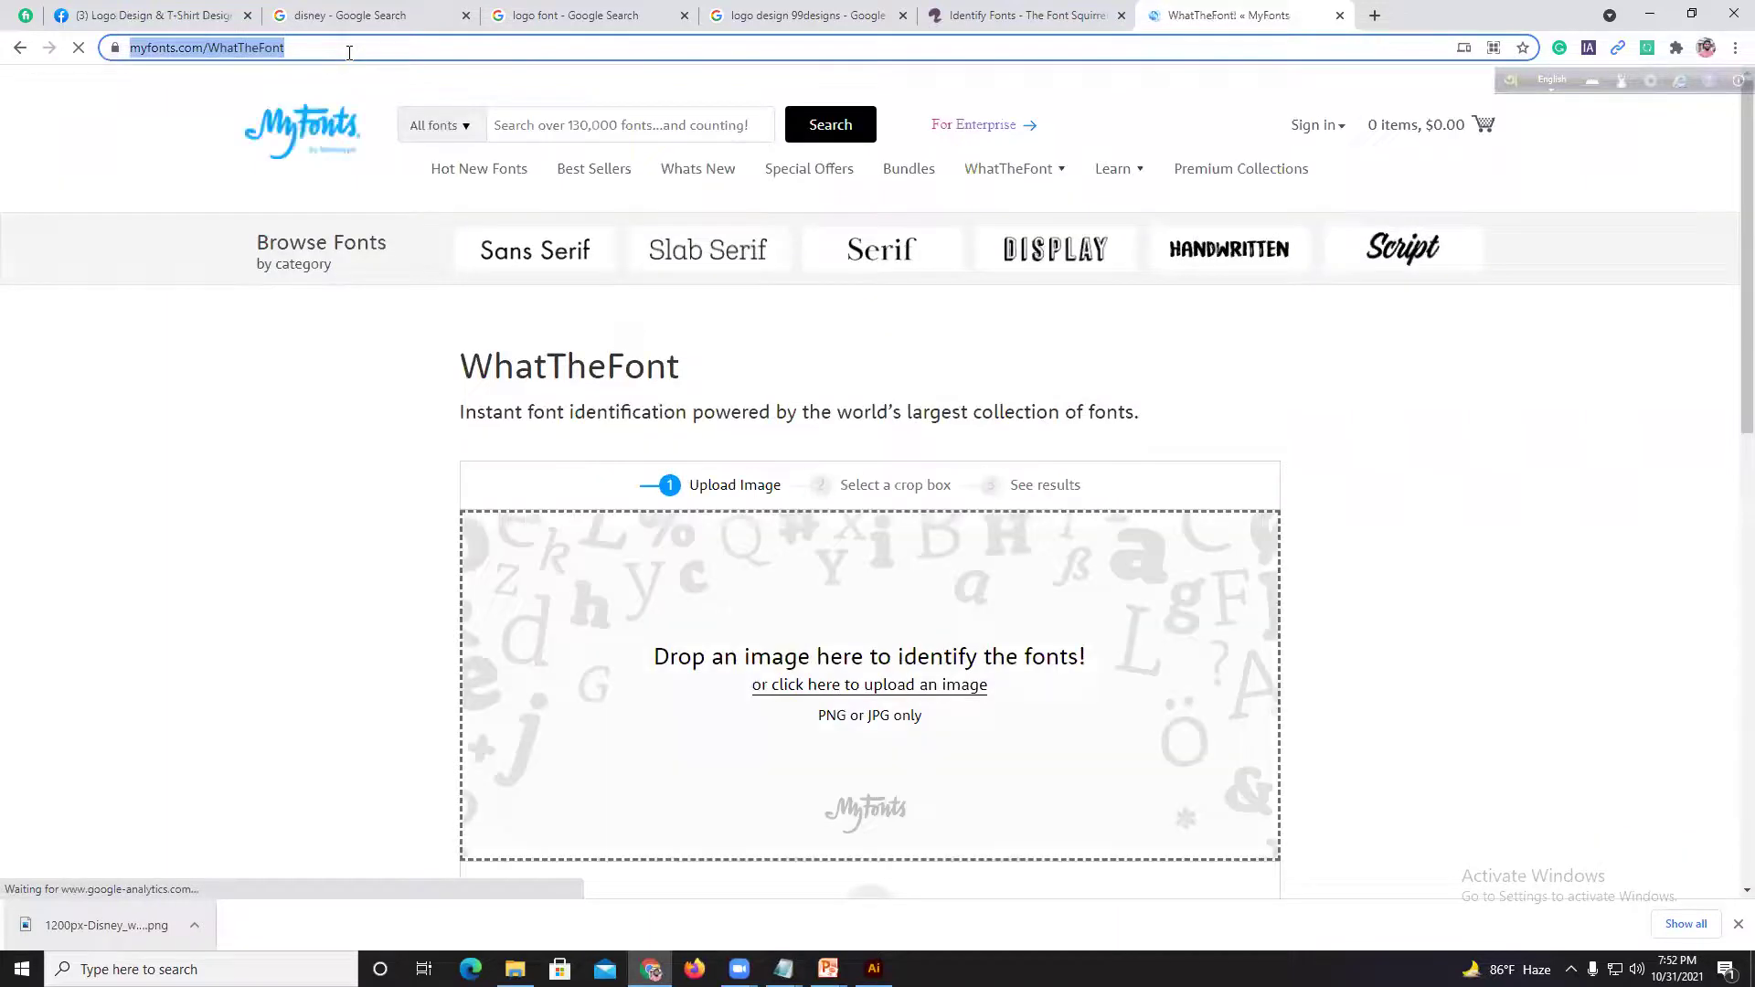
key("ctrl+c")
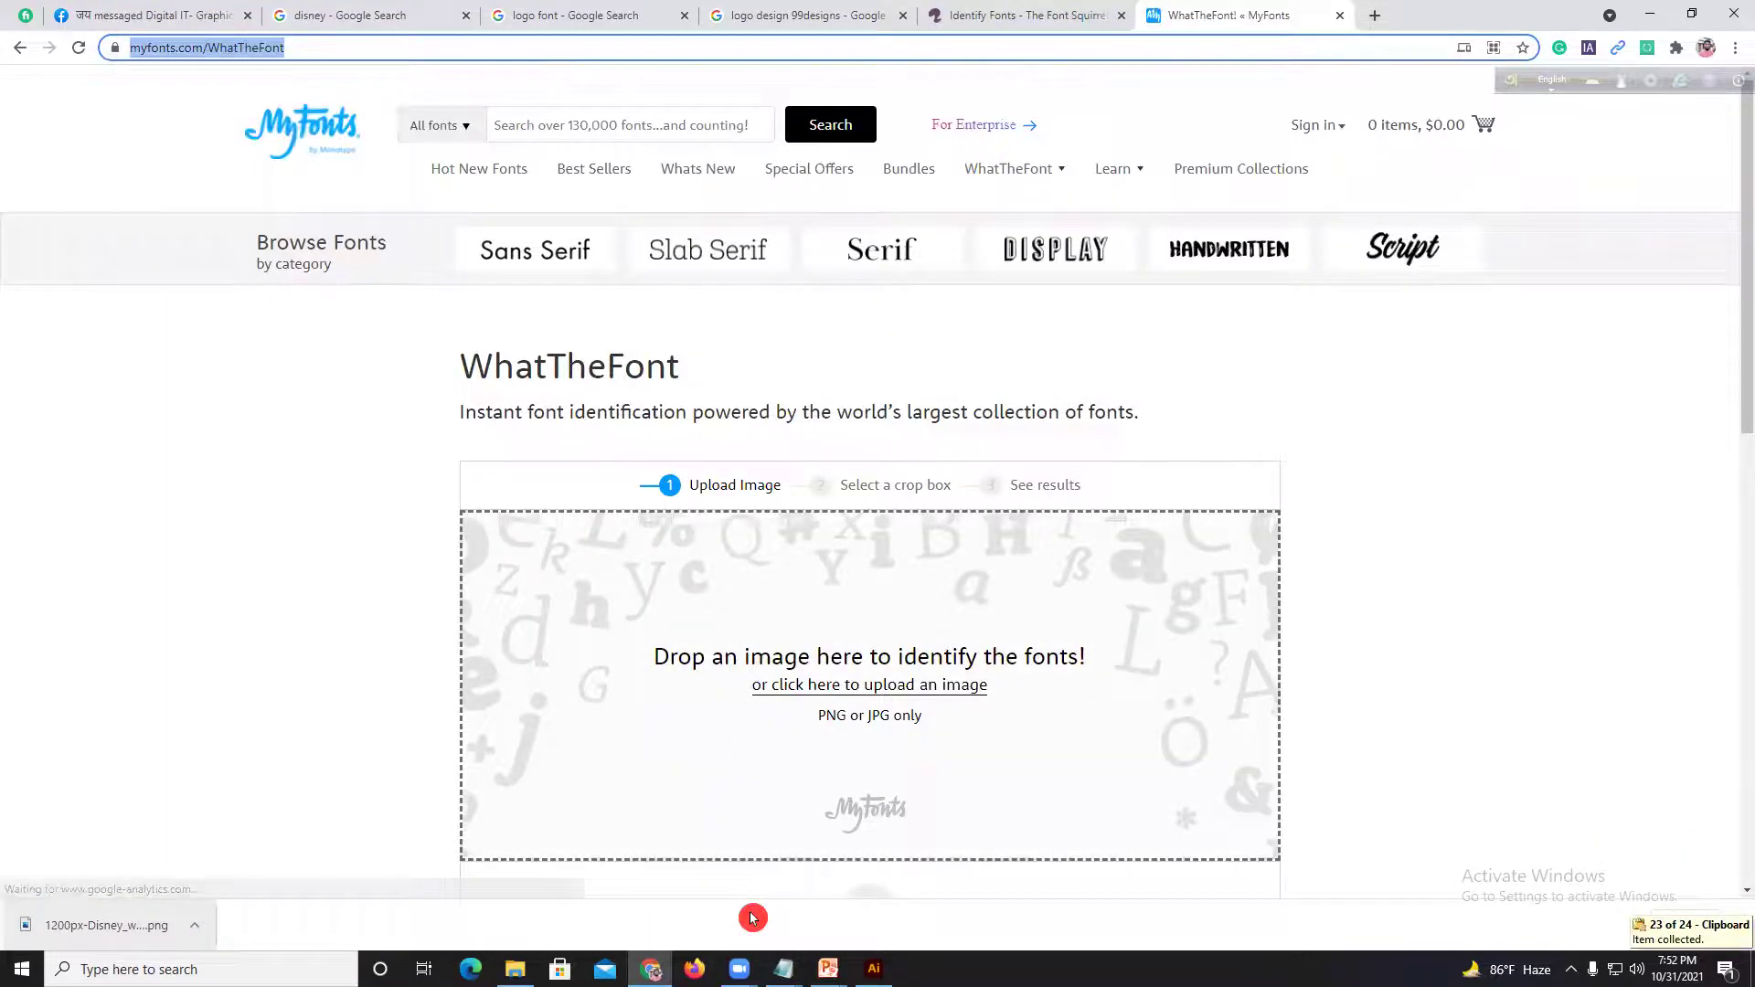
left_click(791, 594)
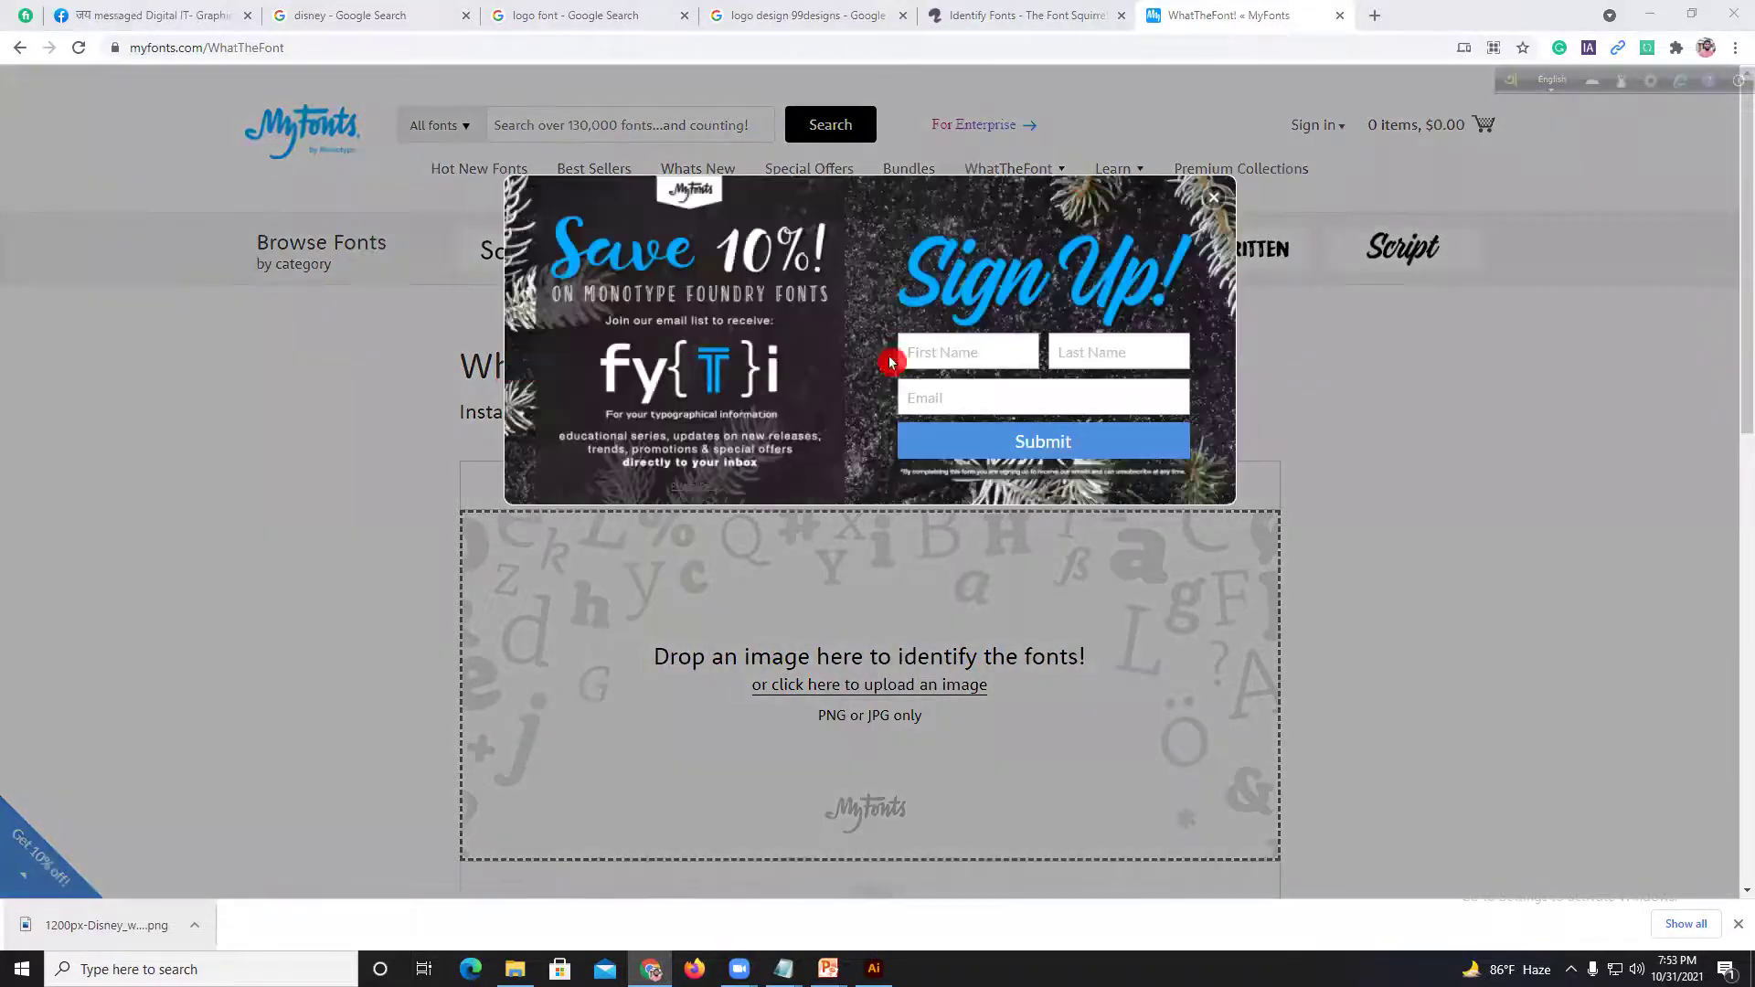
left_click(1213, 176)
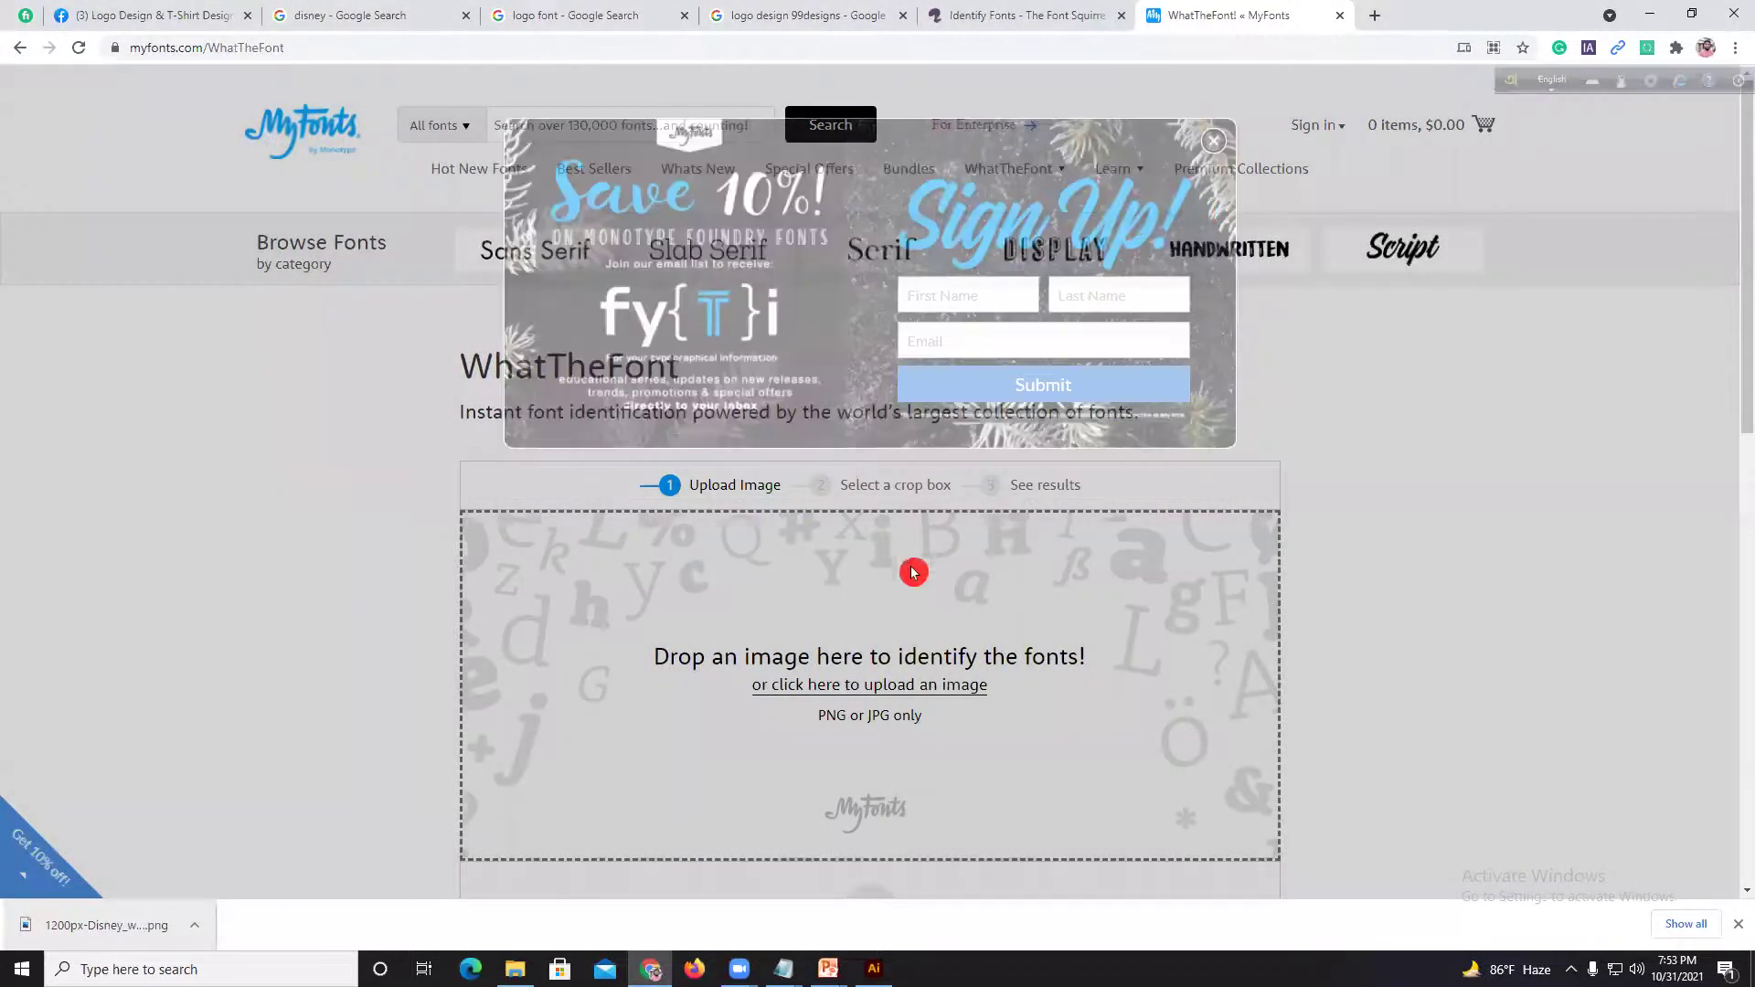
scroll(992, 509, "down", 2)
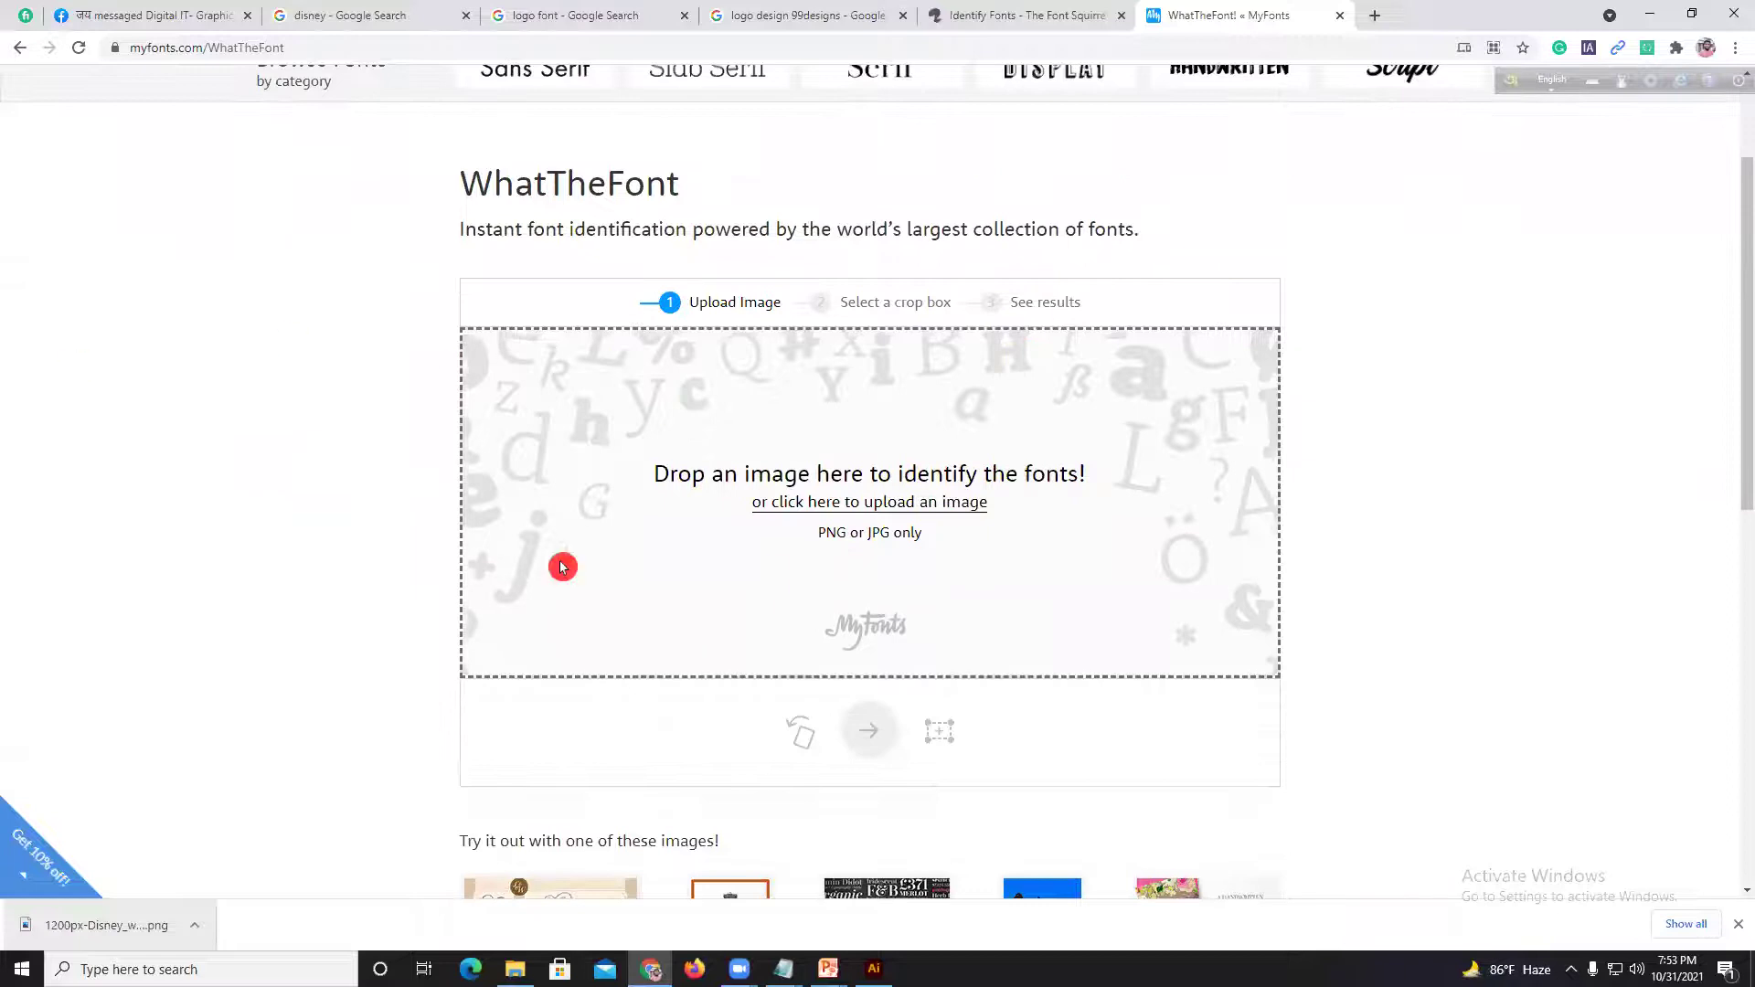
left_click(978, 529)
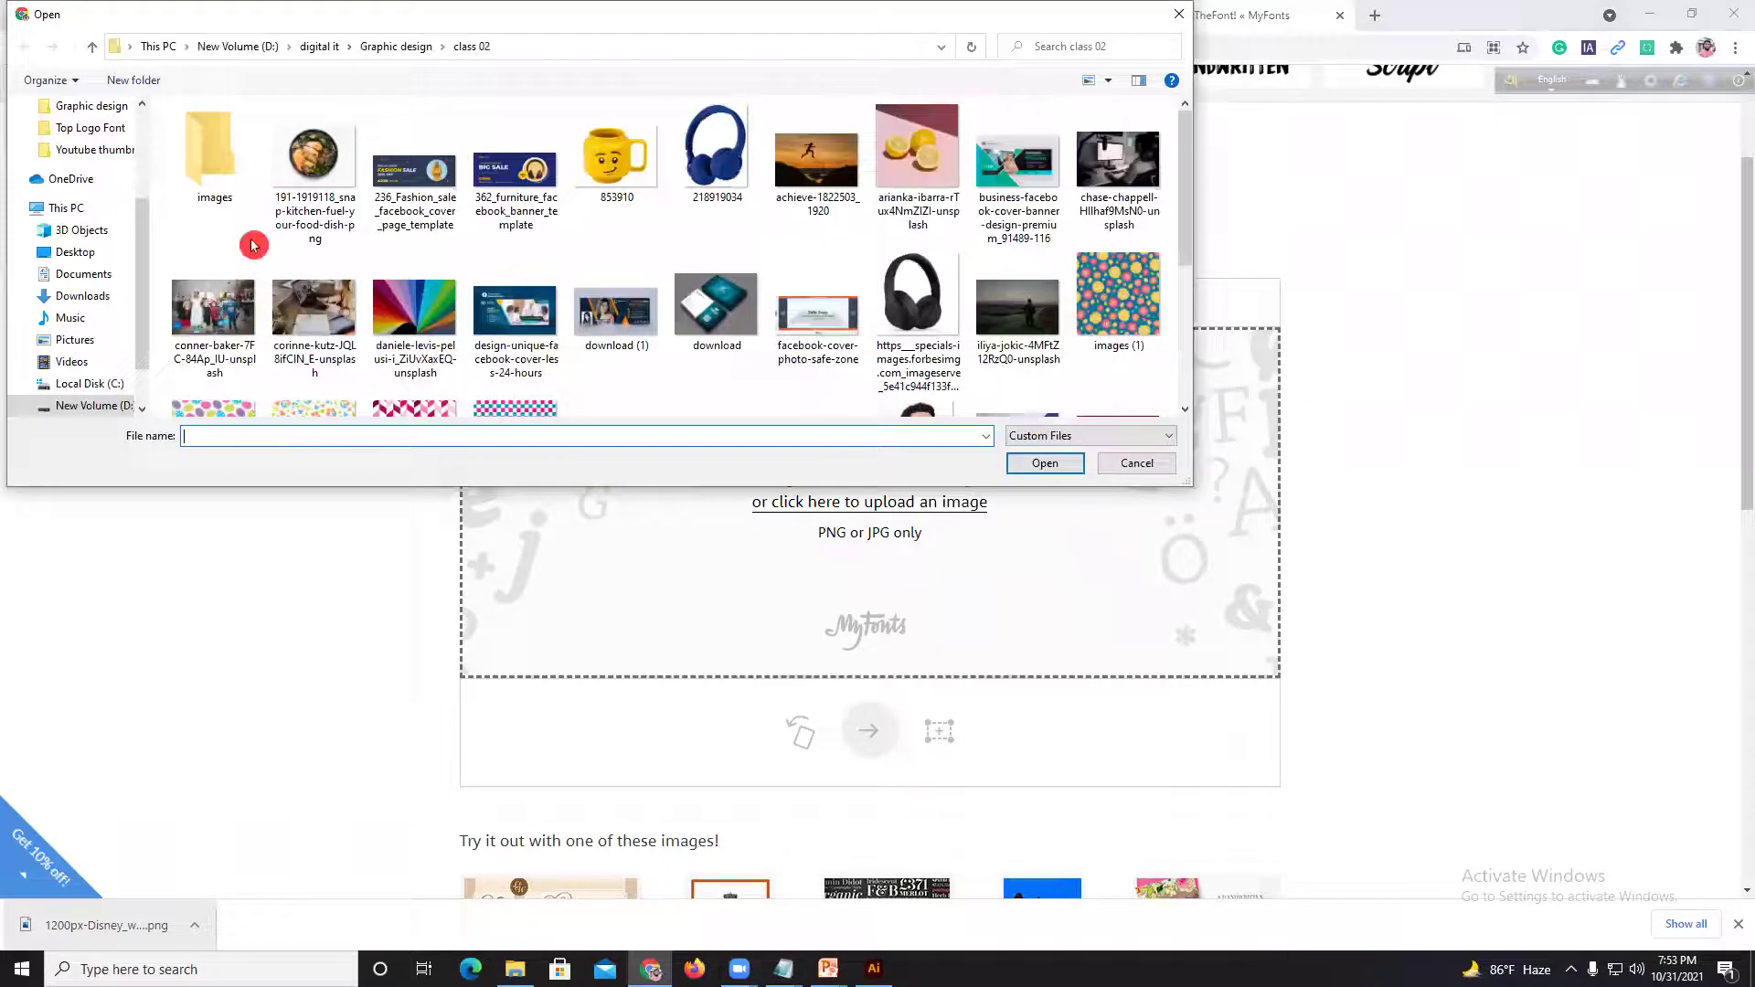
left_click(1179, 14)
scroll(932, 550, "up", 2)
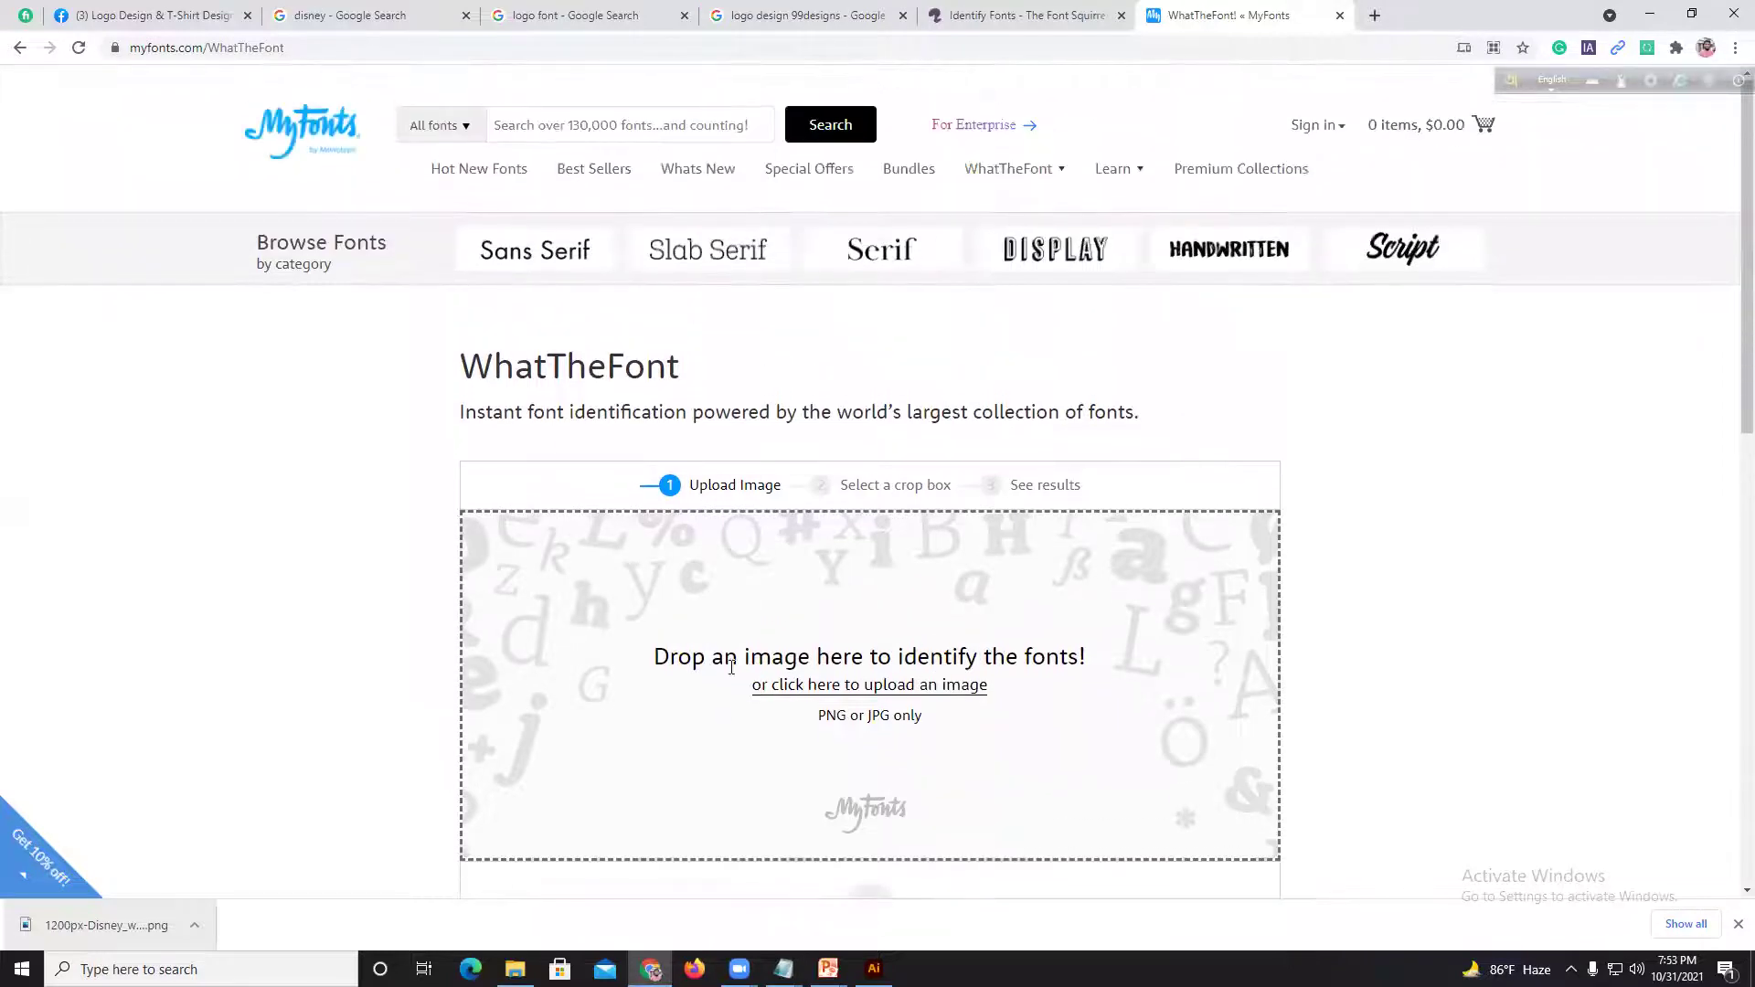
Step: Upload the saved Clinton screenshot from the Desktop to WhatTheFont, identify the selected font, and view the matches
left_click(884, 702)
left_click(874, 692)
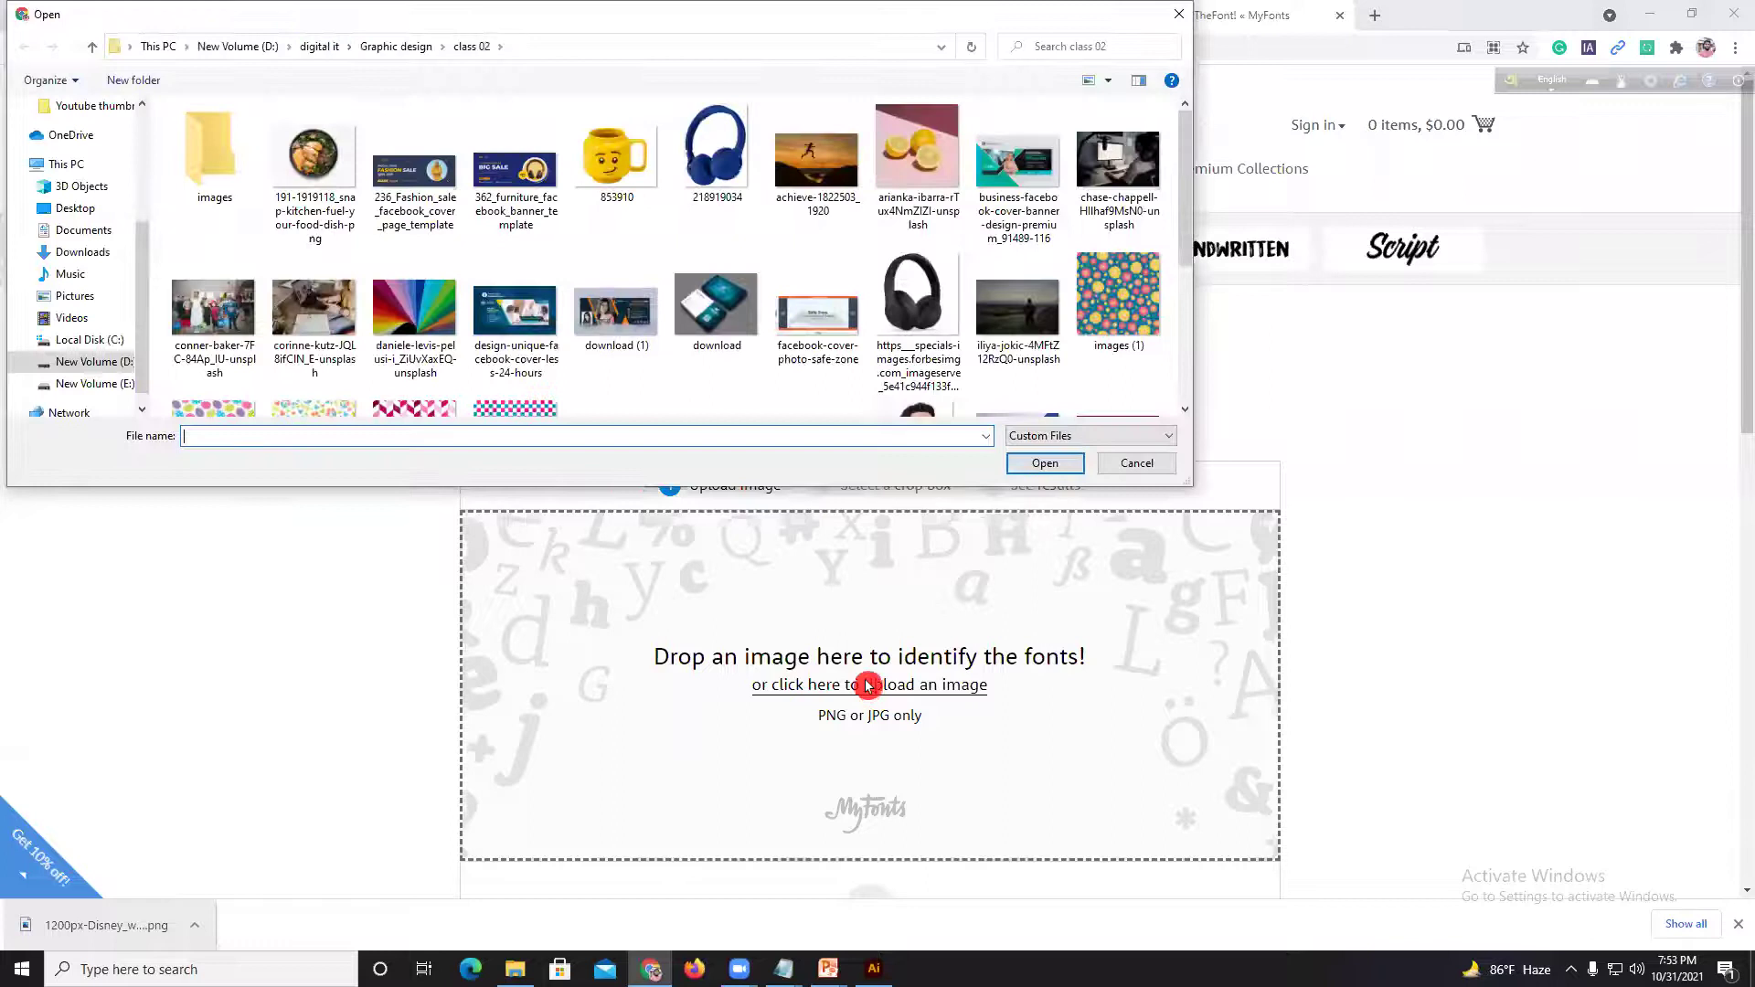
left_click(81, 209)
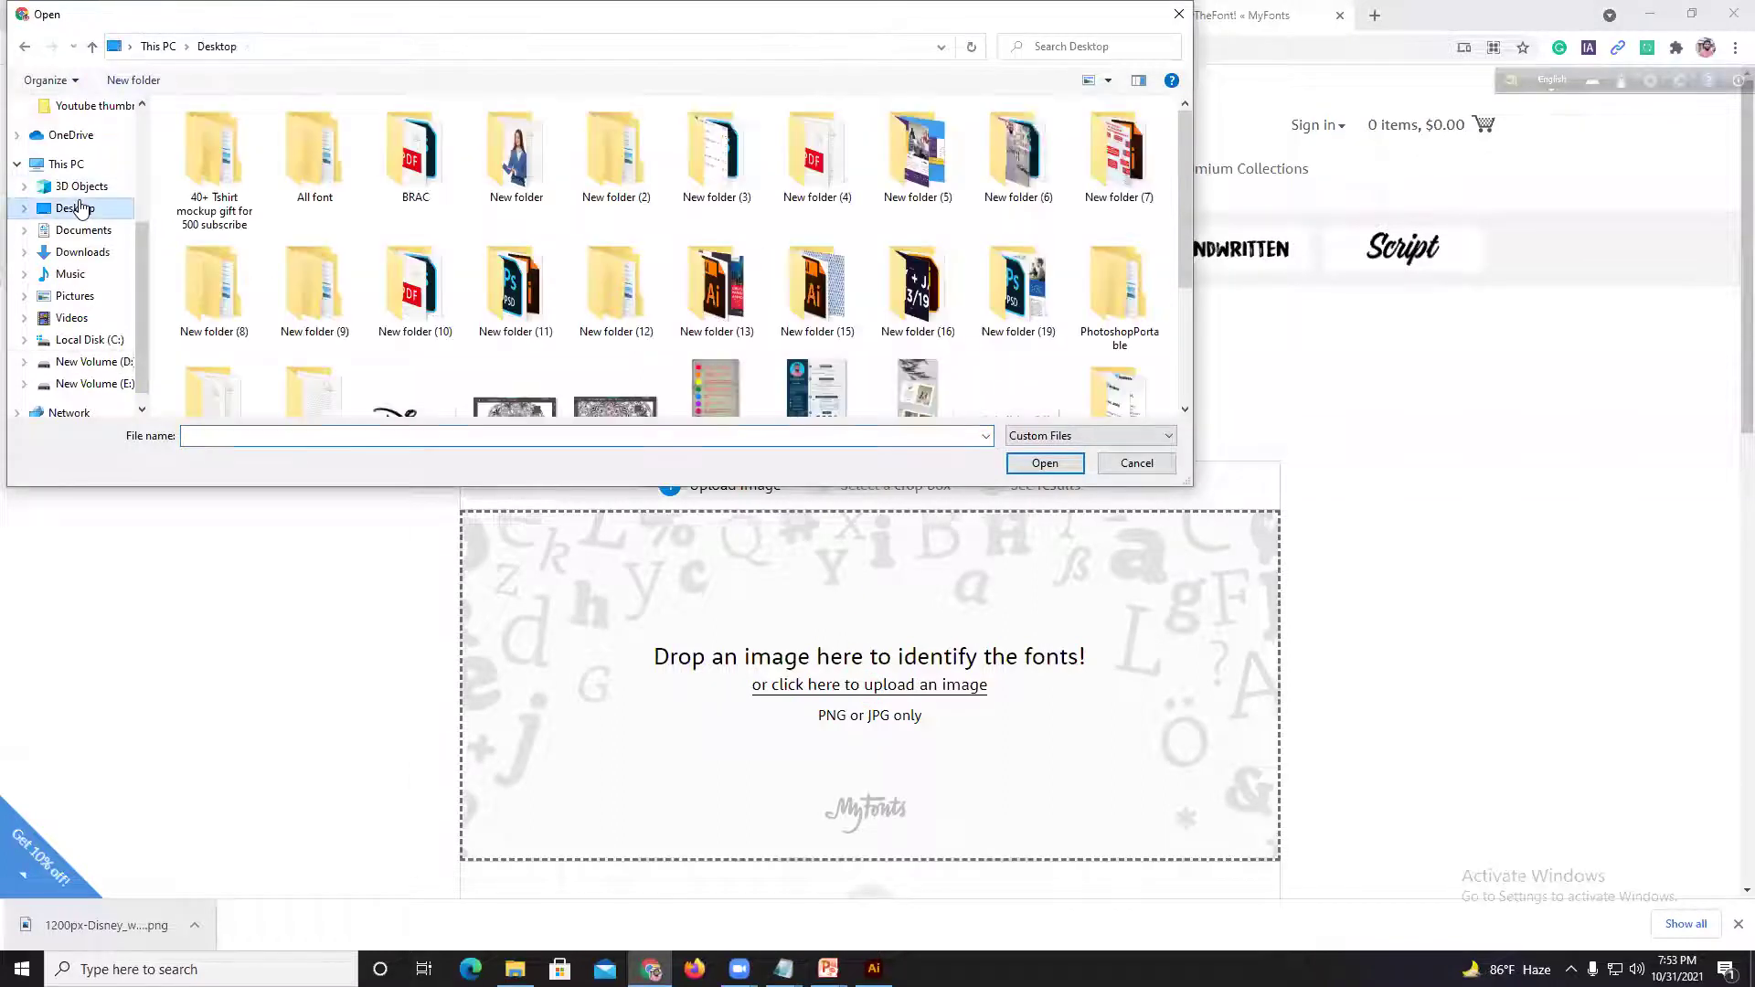
scroll(487, 268, "down", 3)
left_click(411, 380)
left_click(1049, 460)
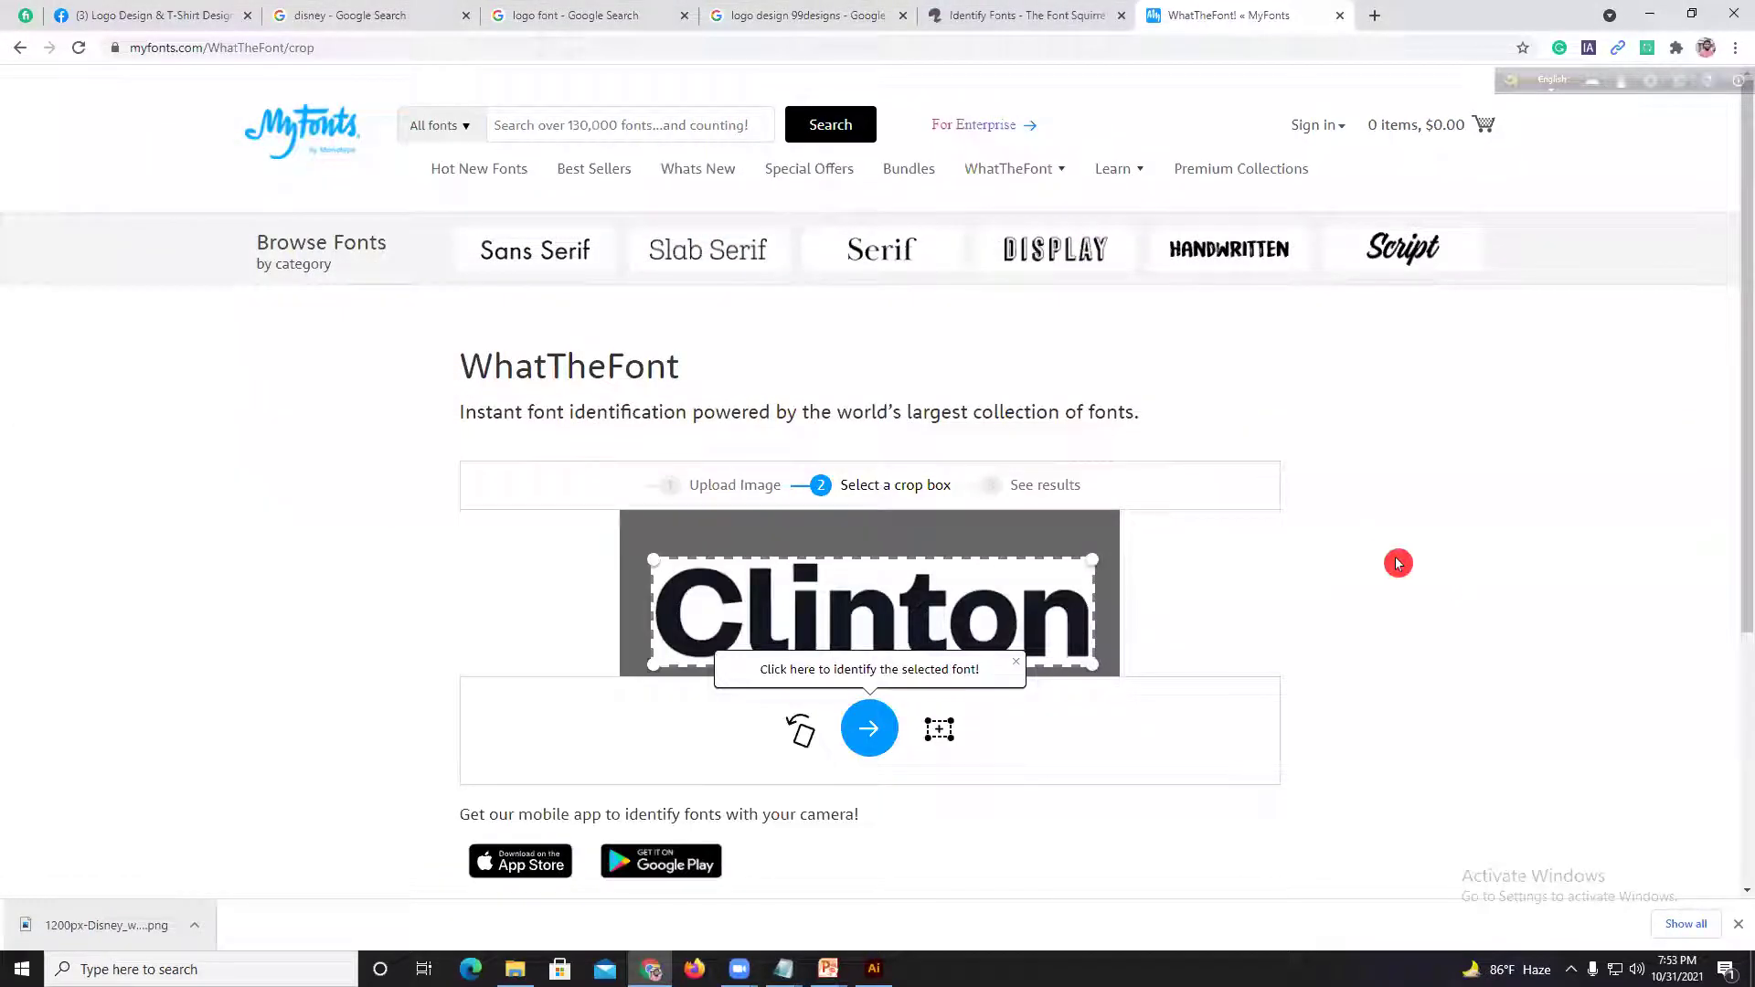
left_click(872, 741)
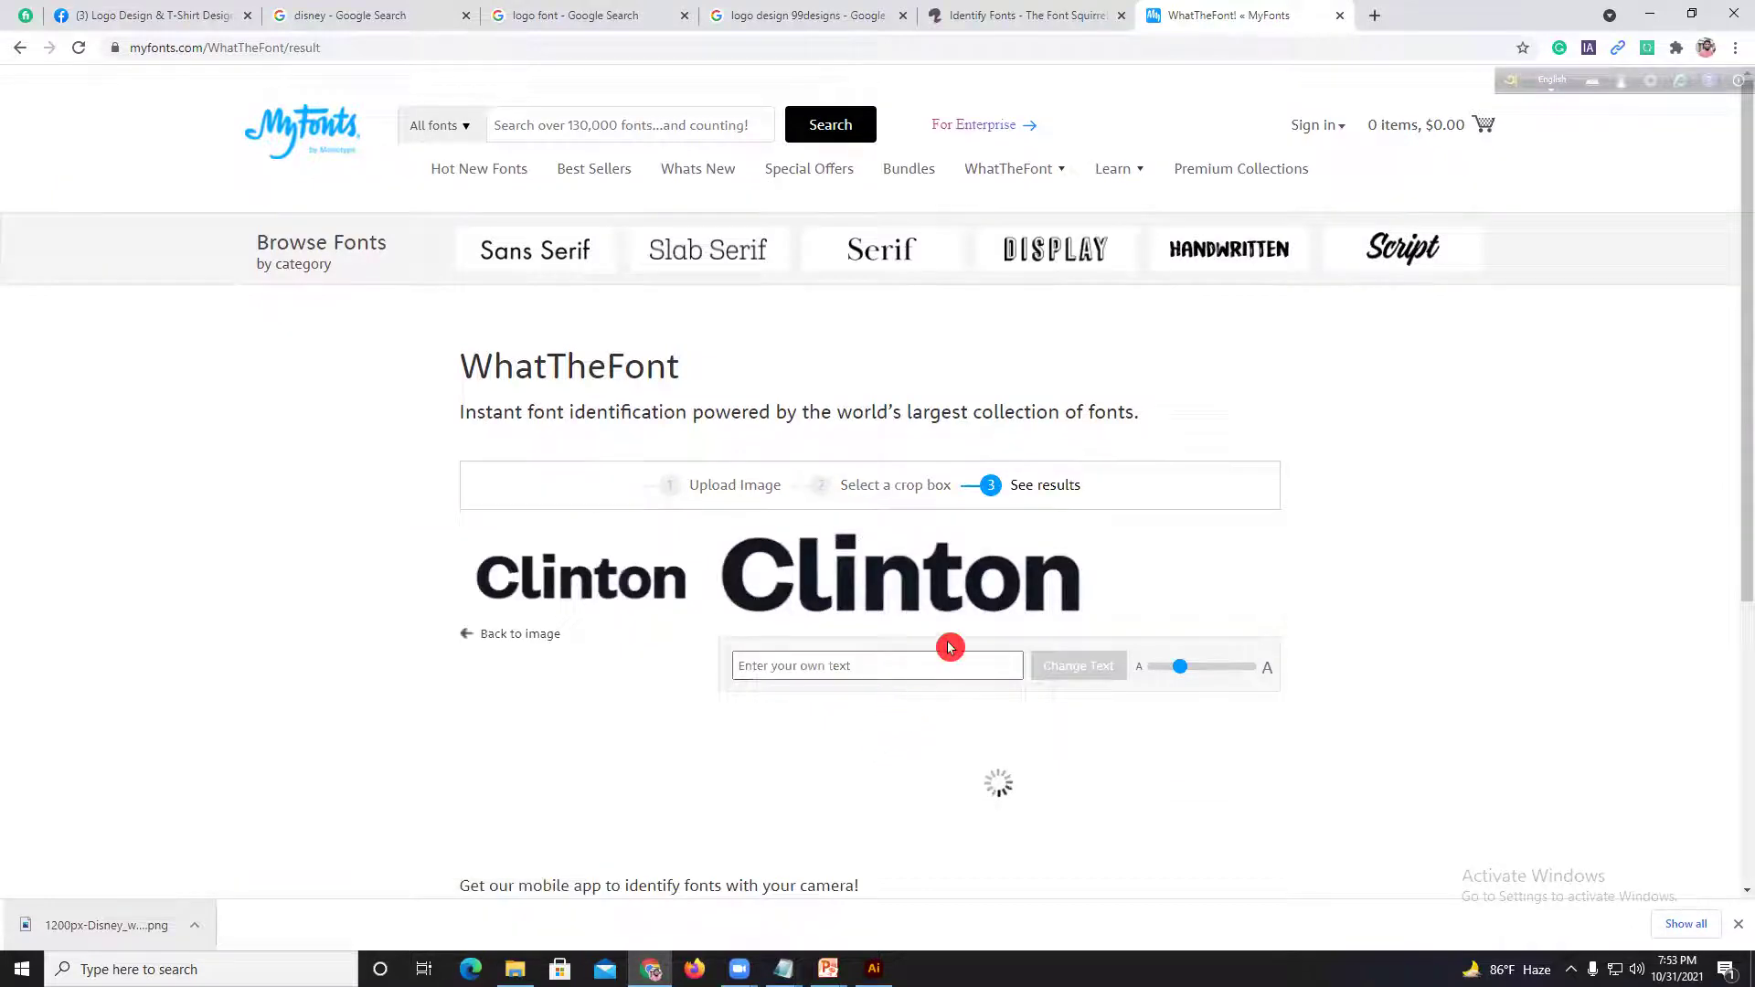
scroll(955, 639, "down", 2)
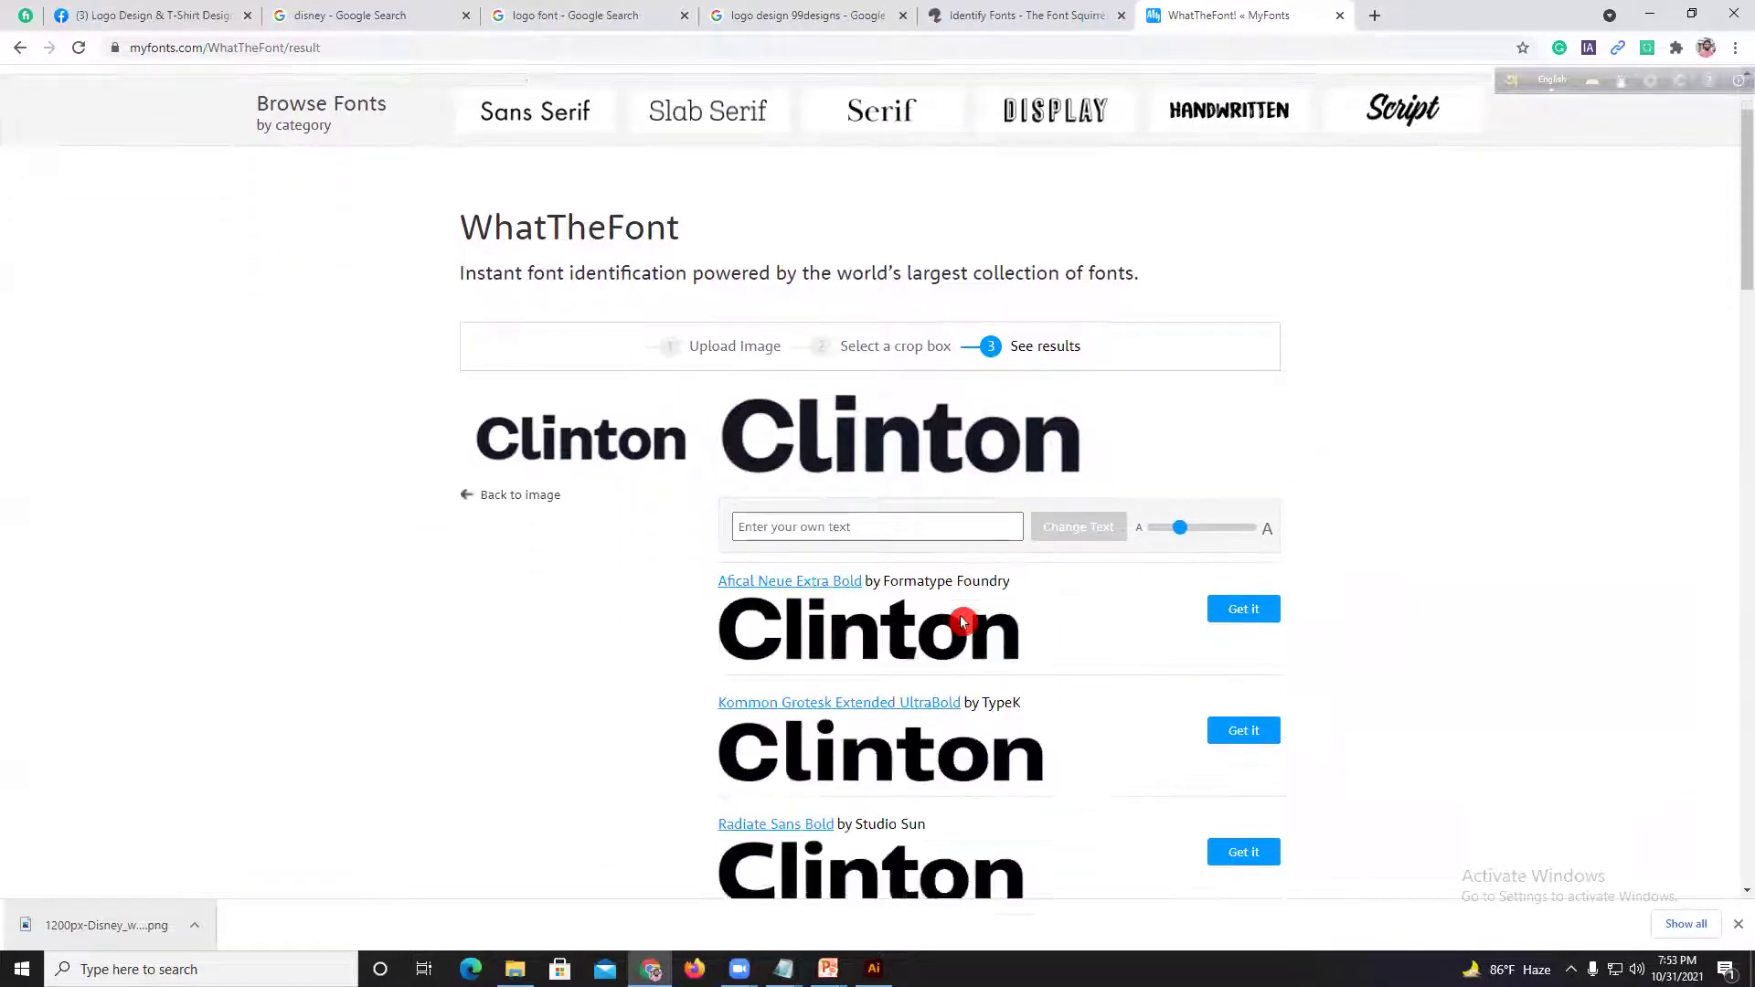
Step: Compare the suggested font matches with the Clinton sample through the end of the first results list
scroll(963, 622, "down", 1)
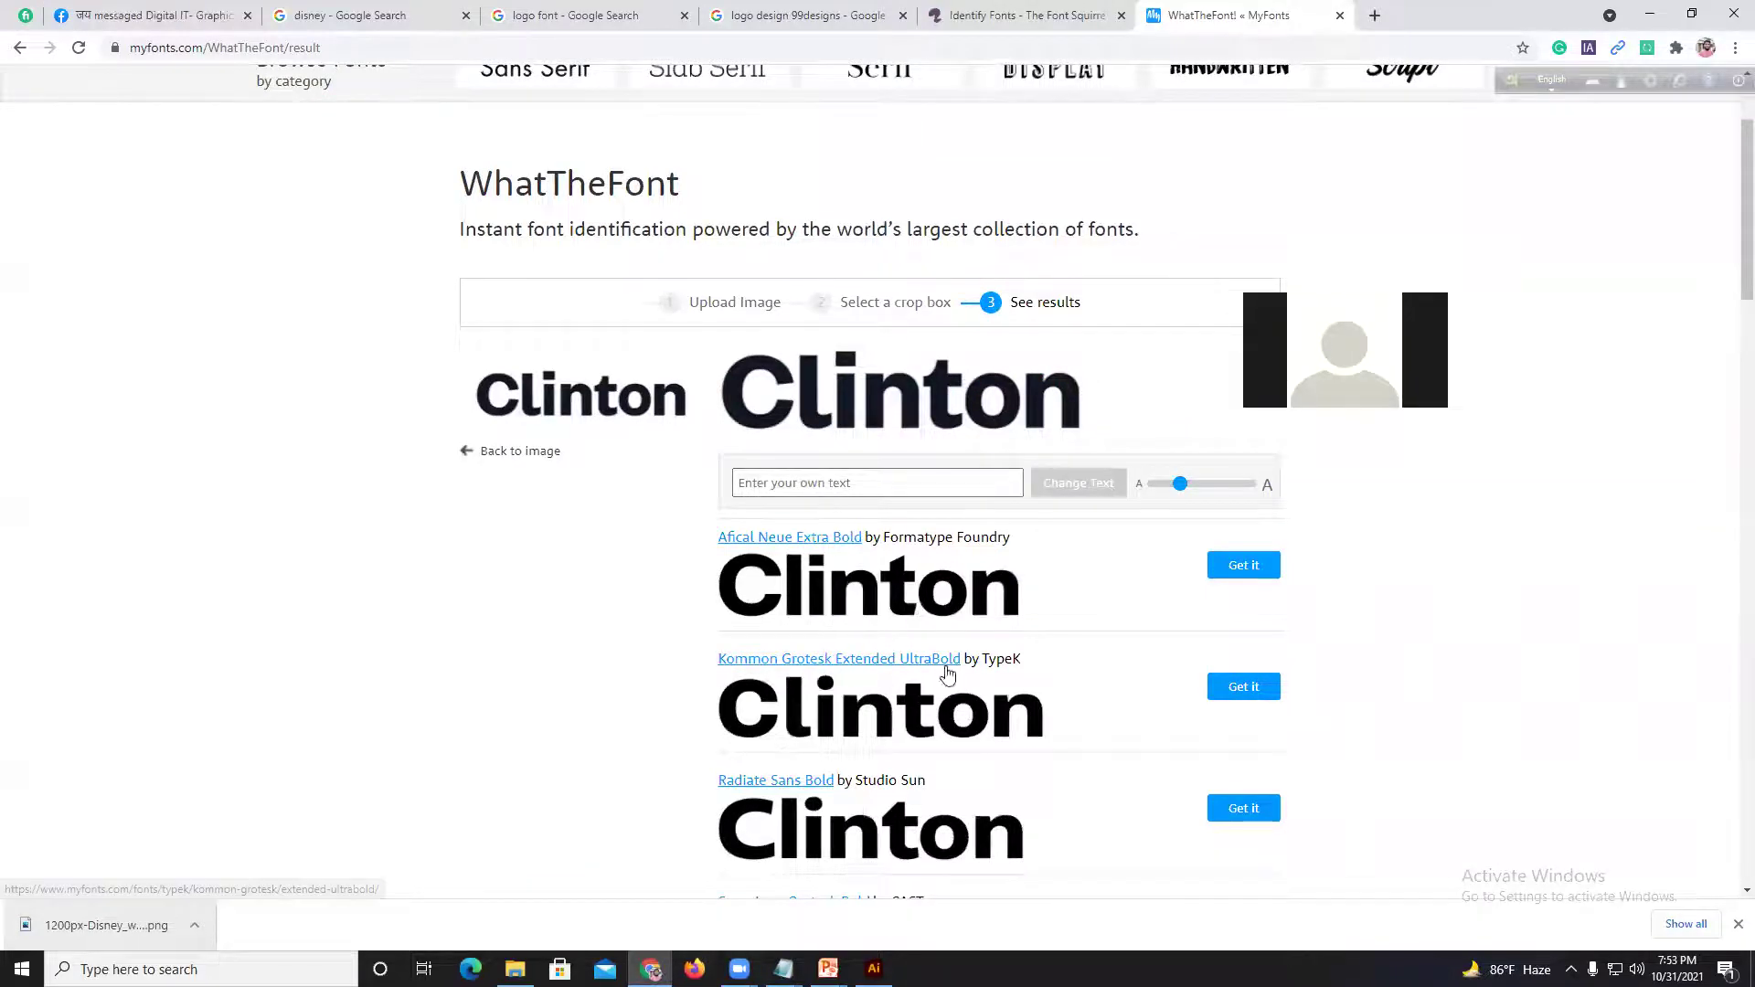
left_click(814, 410)
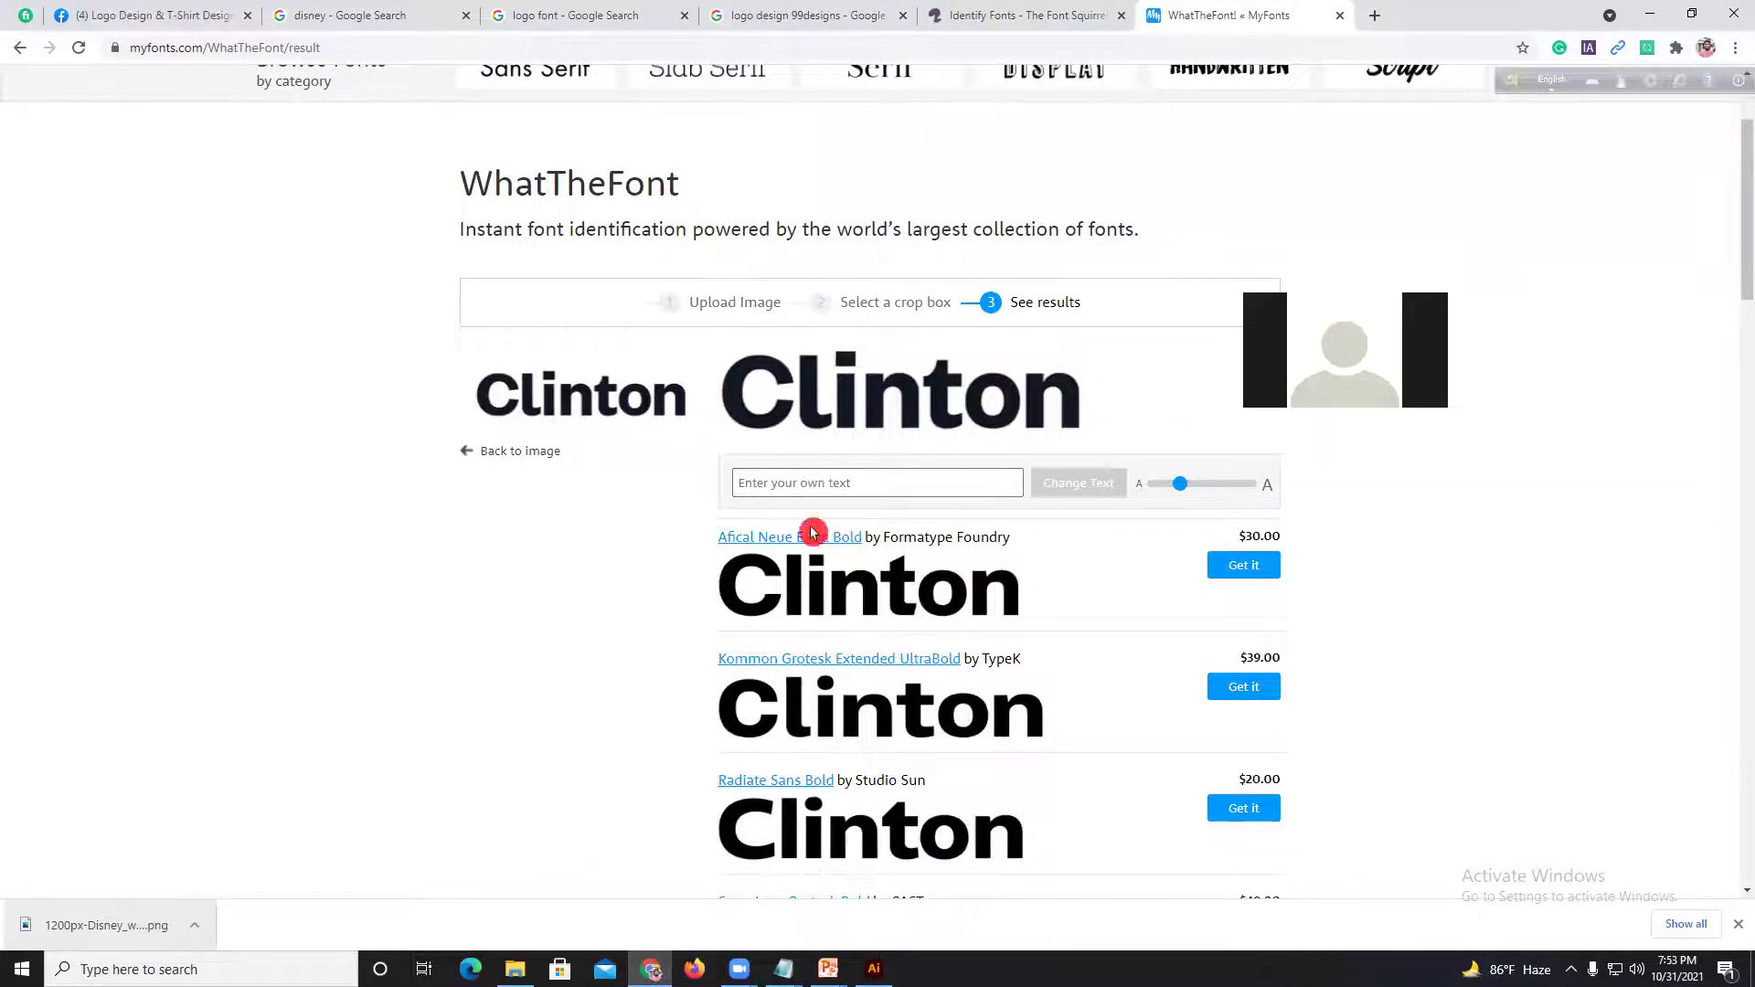
left_click(900, 370)
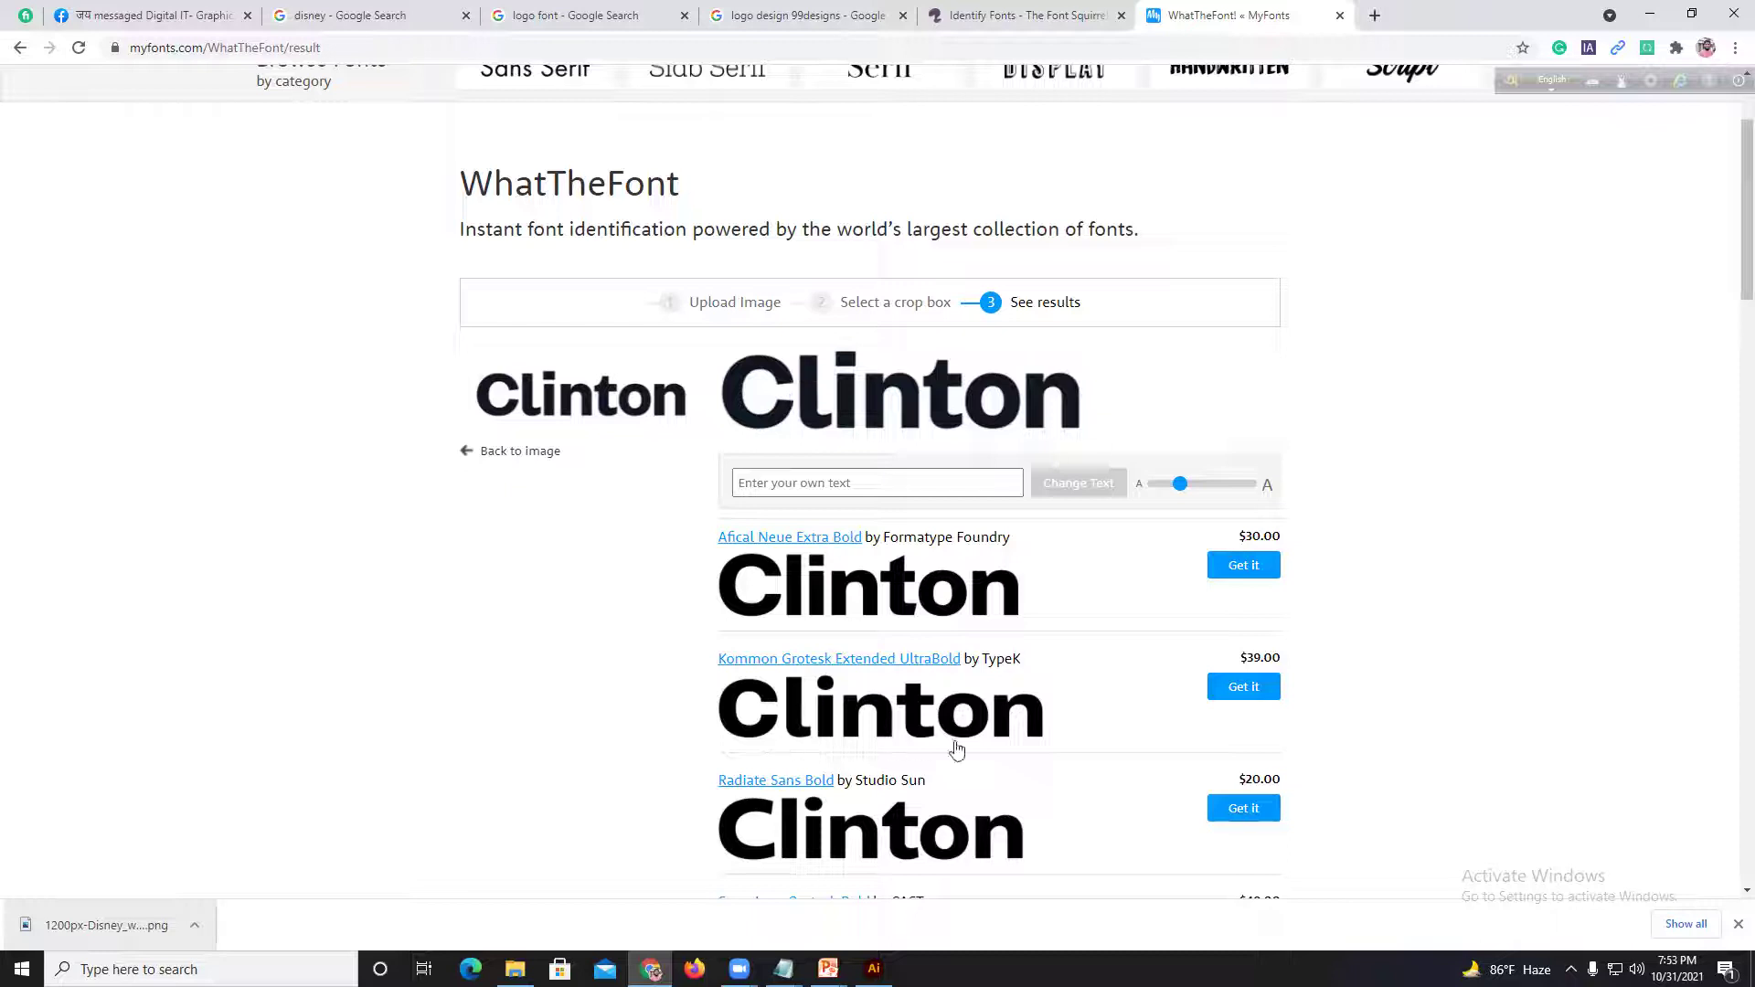
scroll(961, 740, "down", 3)
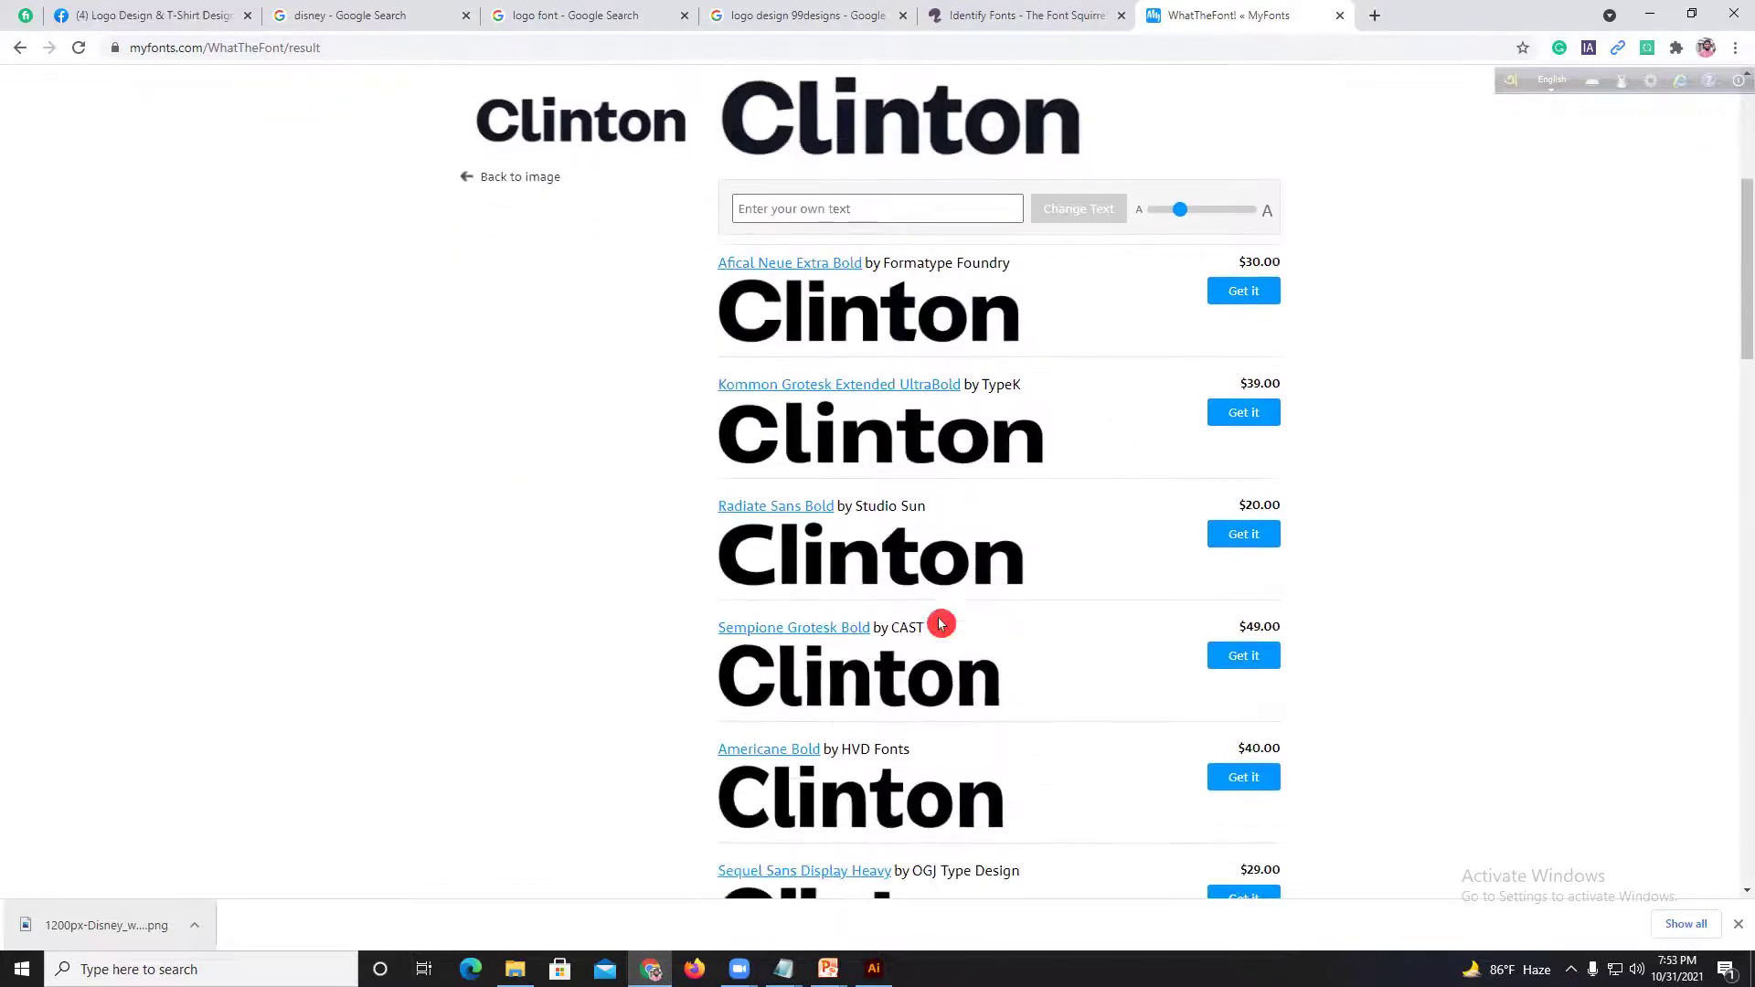
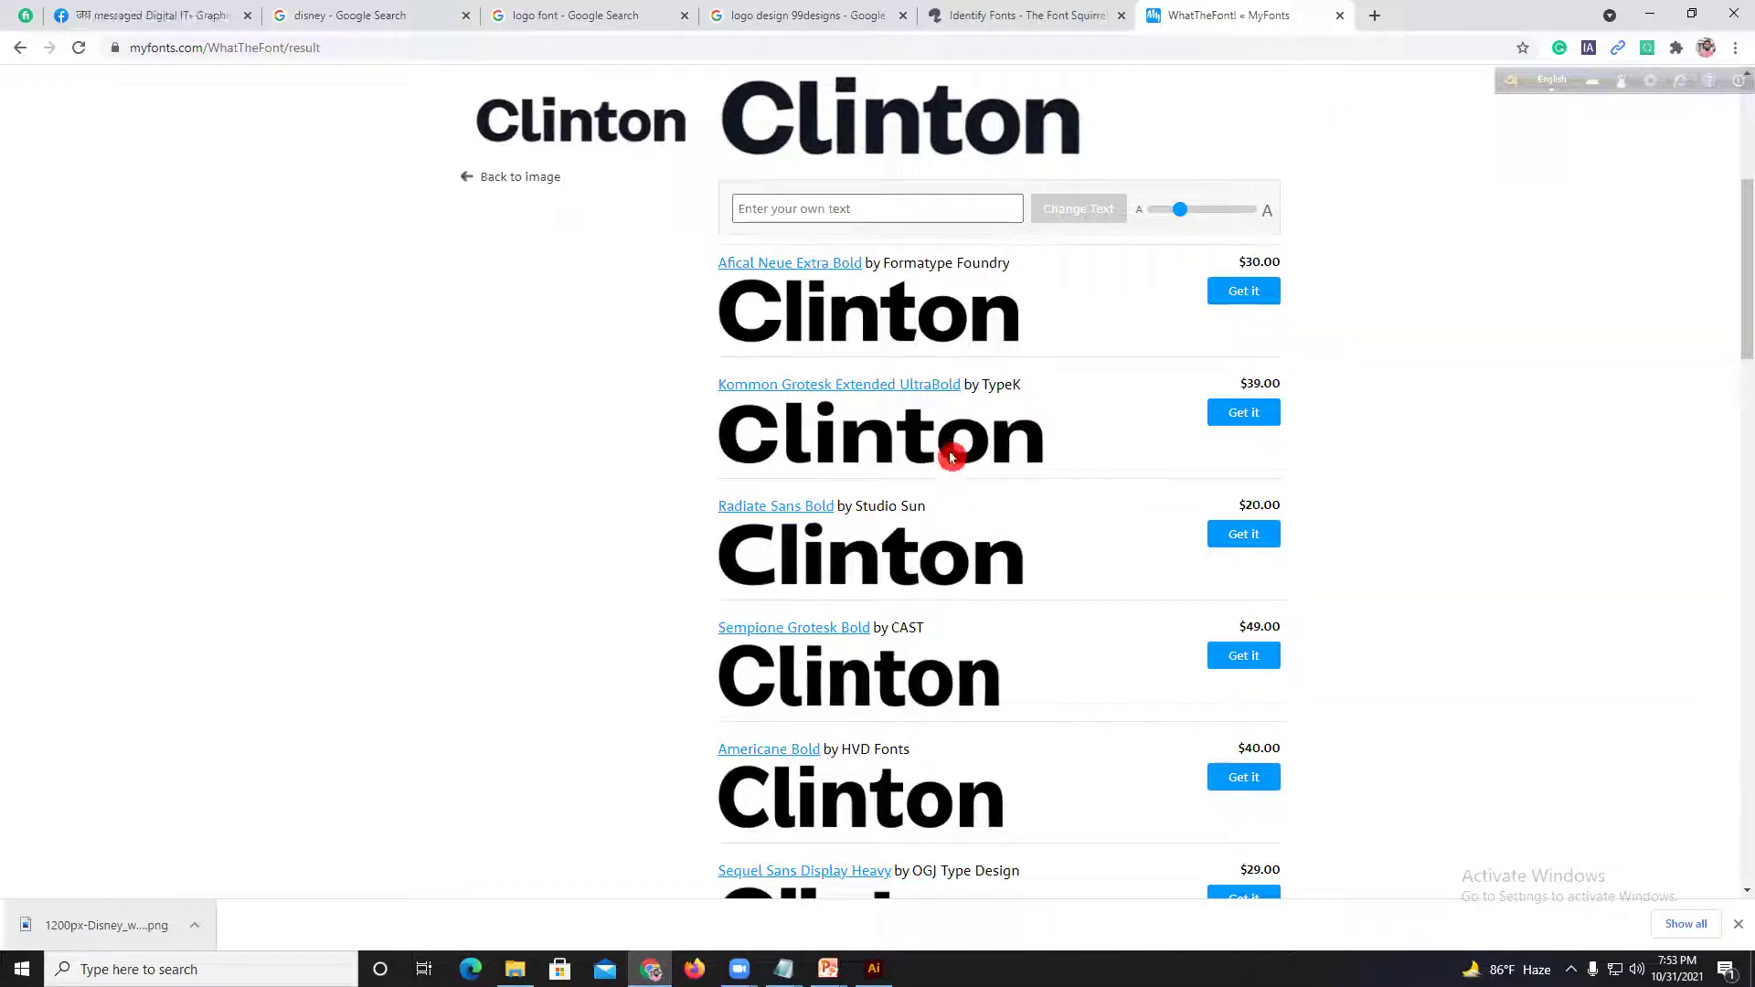
scroll(1026, 482, "down", 3)
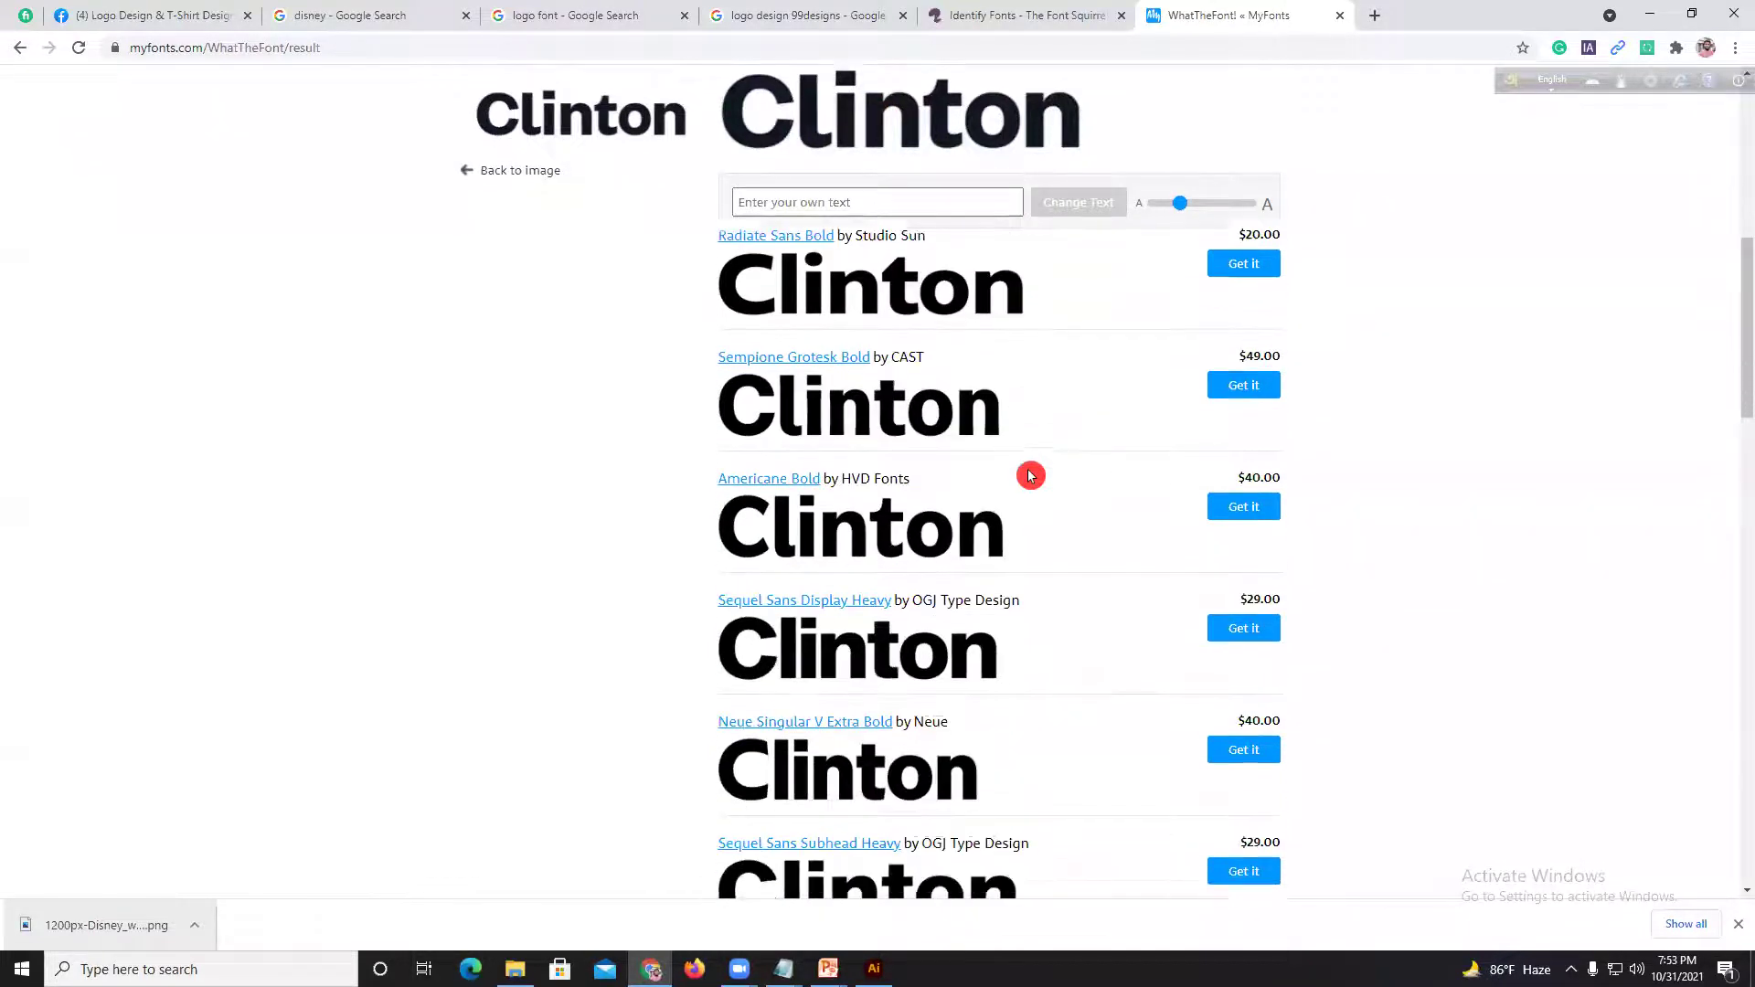
scroll(942, 533, "down", 3)
scroll(942, 533, "down", 2)
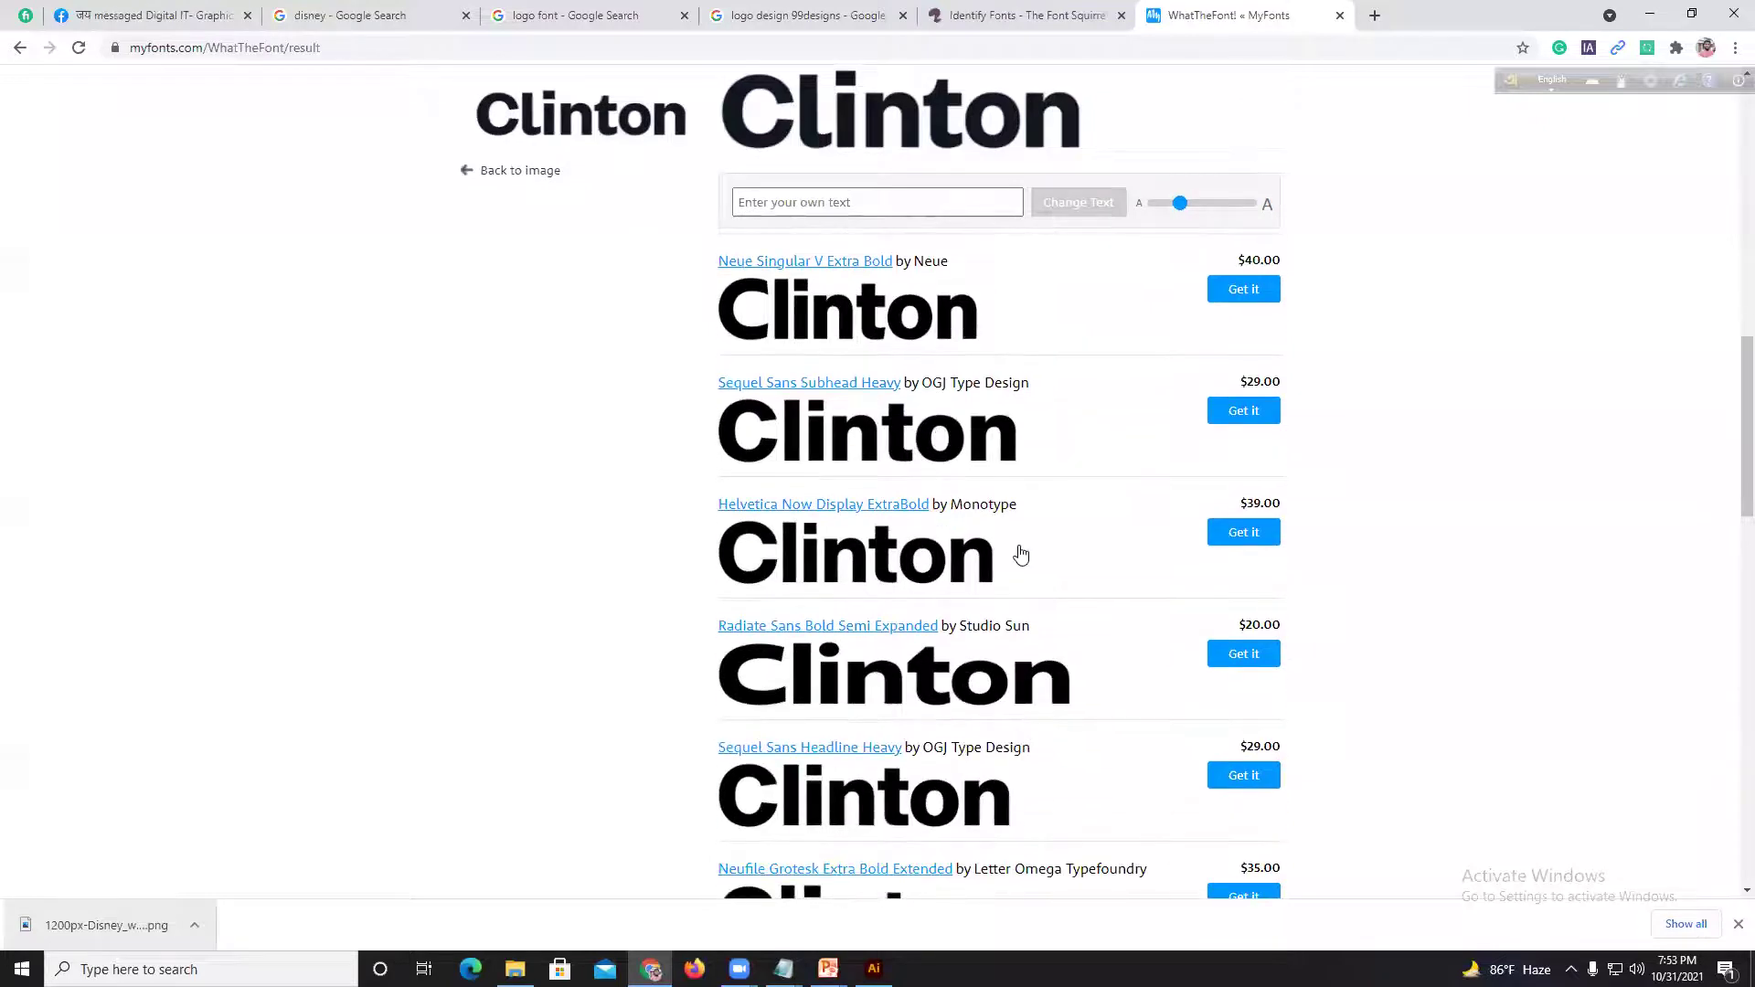
scroll(1074, 557, "down", 6)
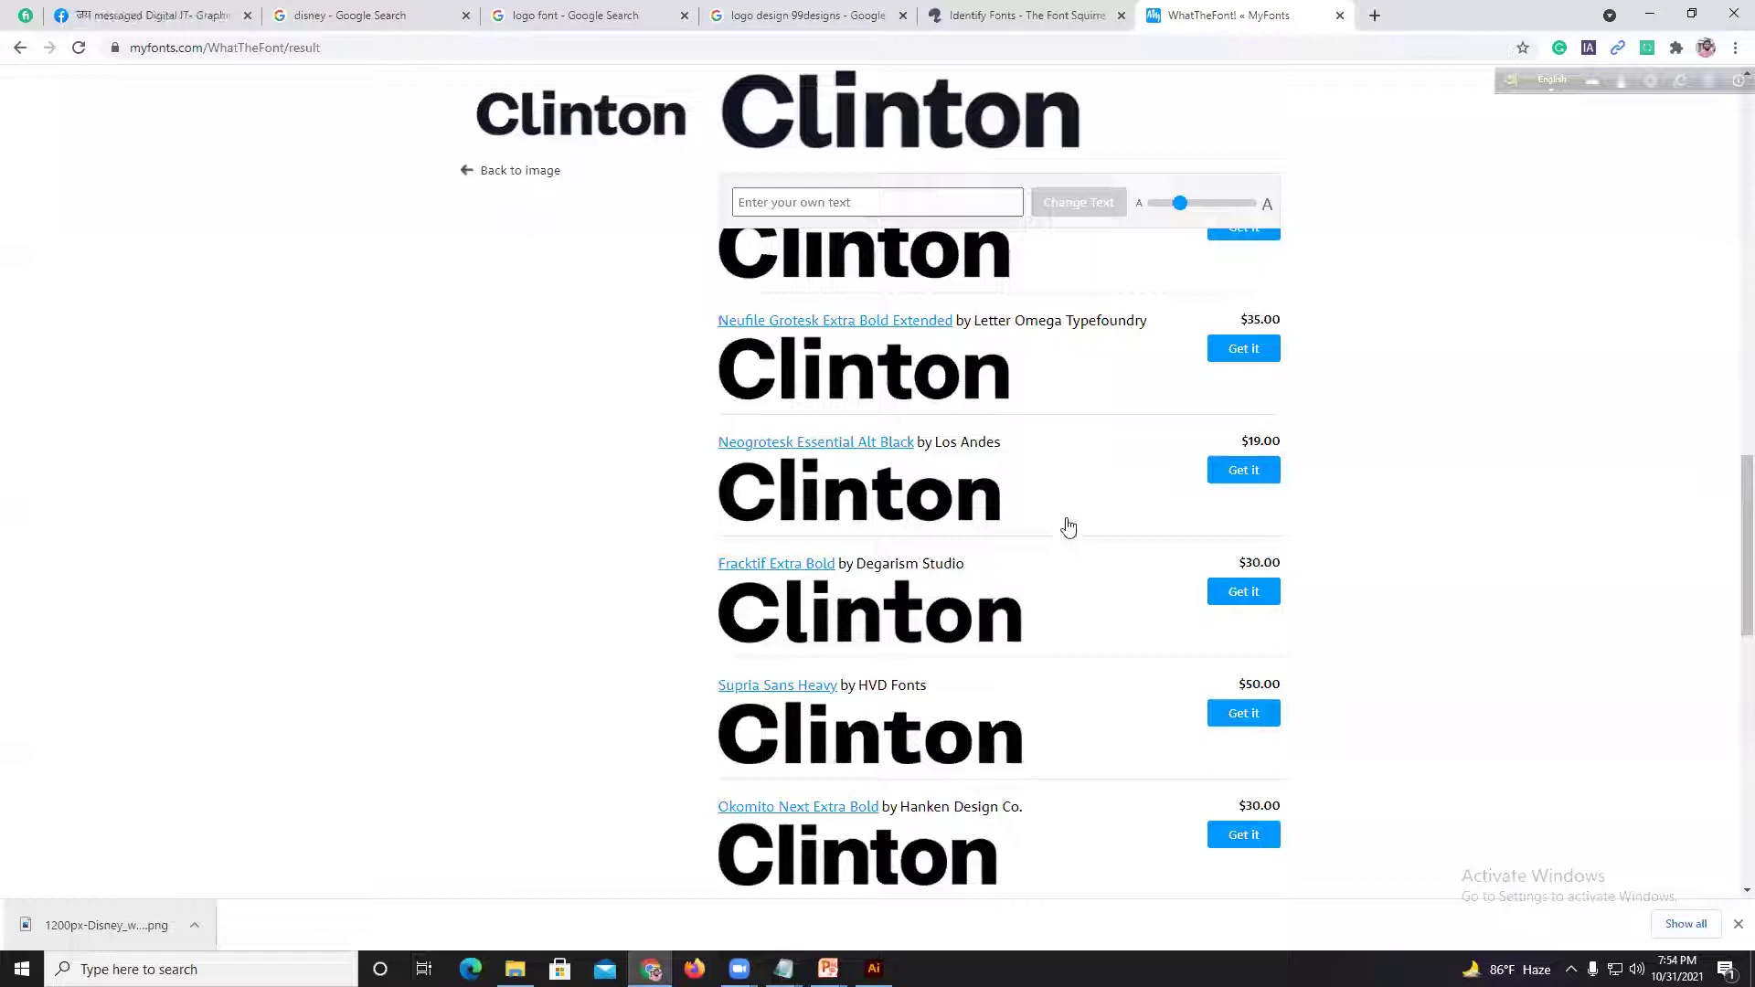
scroll(1040, 518, "up", 7)
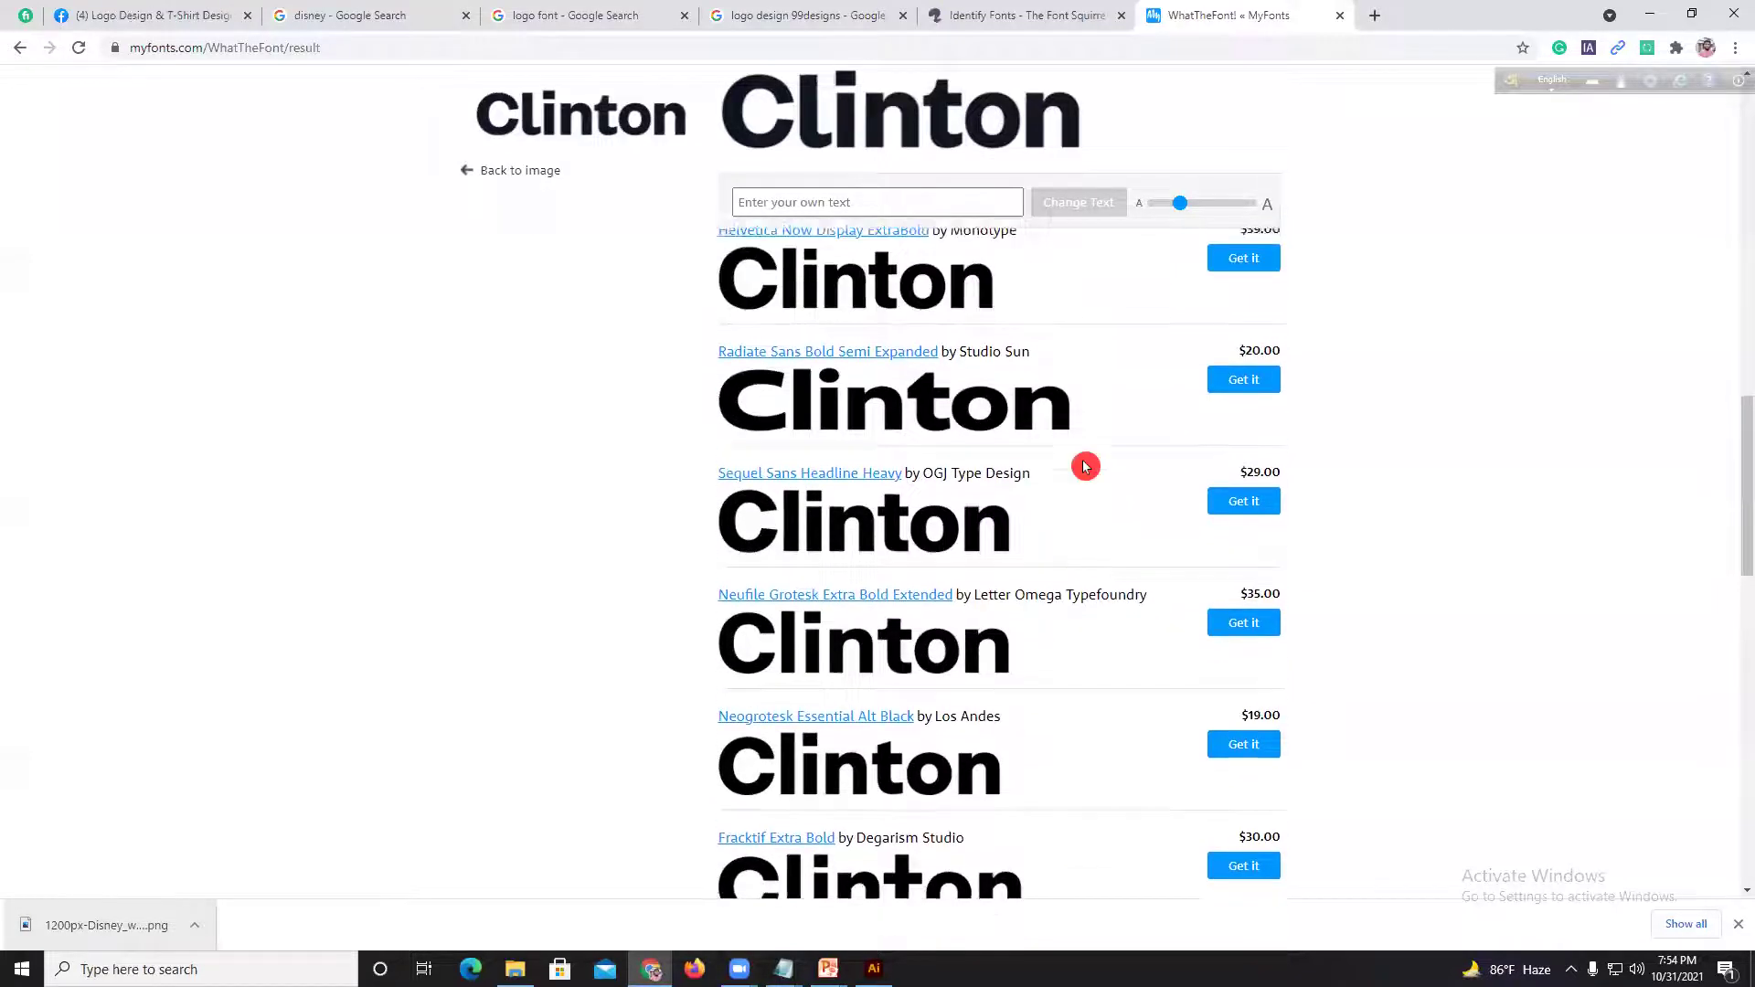
scroll(1087, 480, "down", 15)
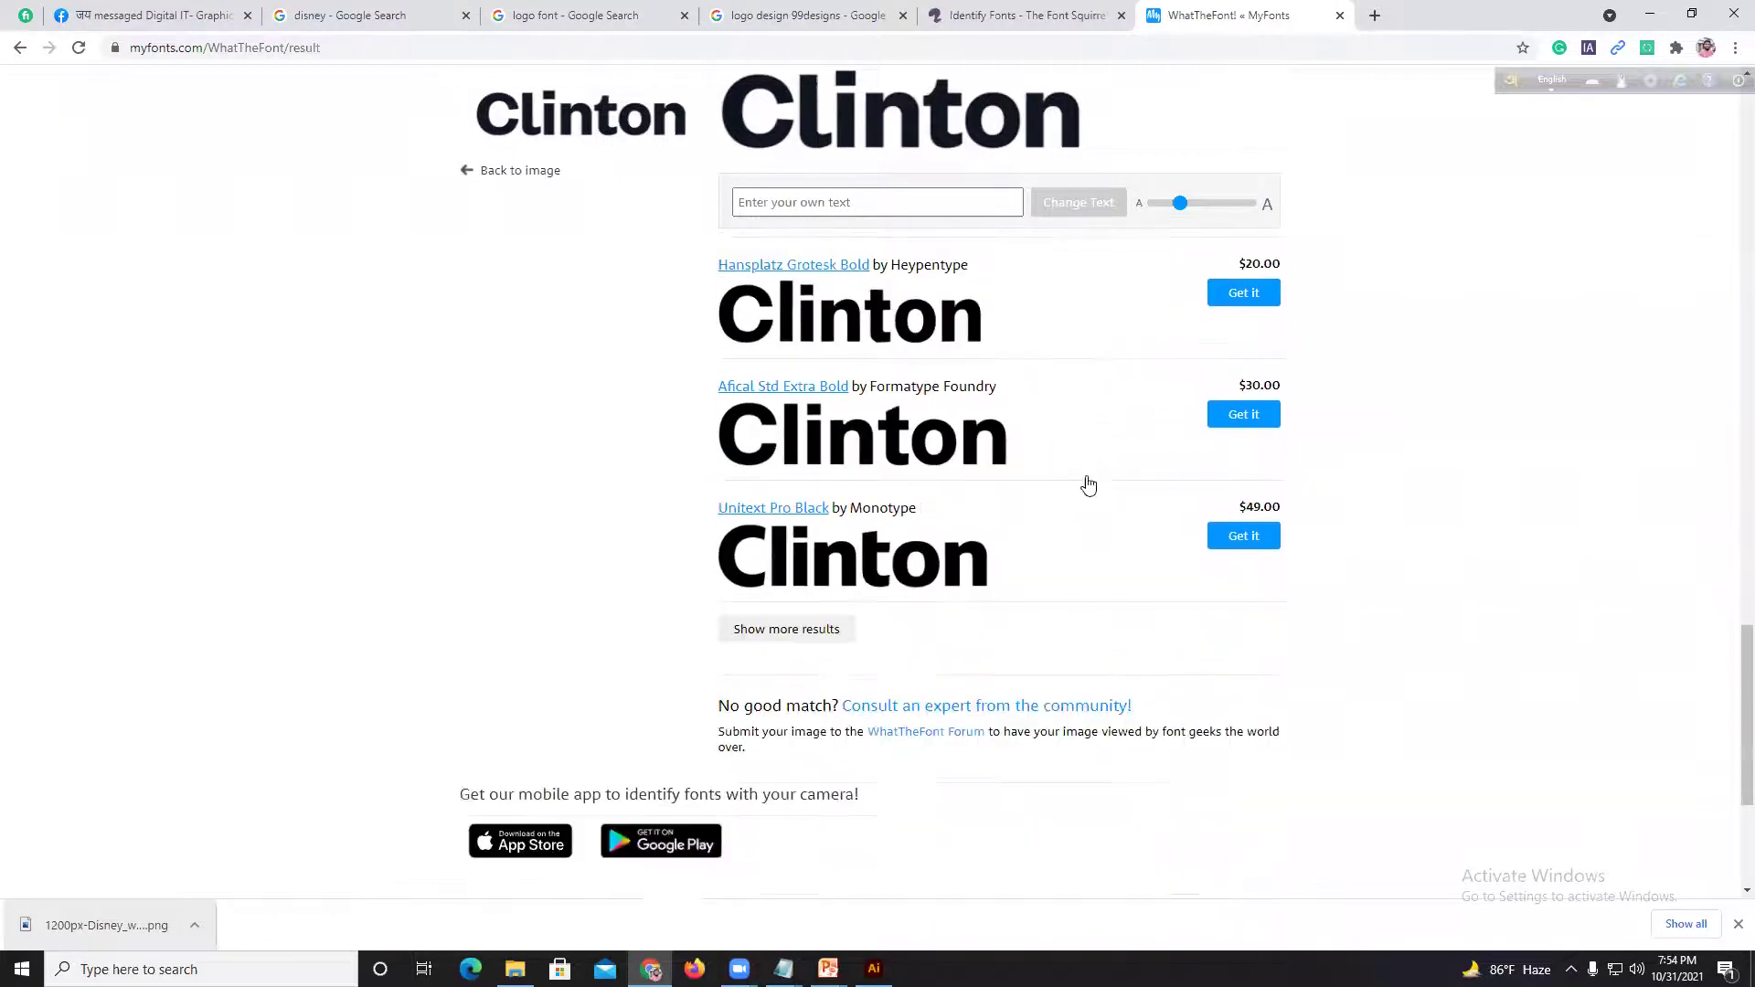
Step: Load two more batches of font matches and look through them
left_click(822, 507)
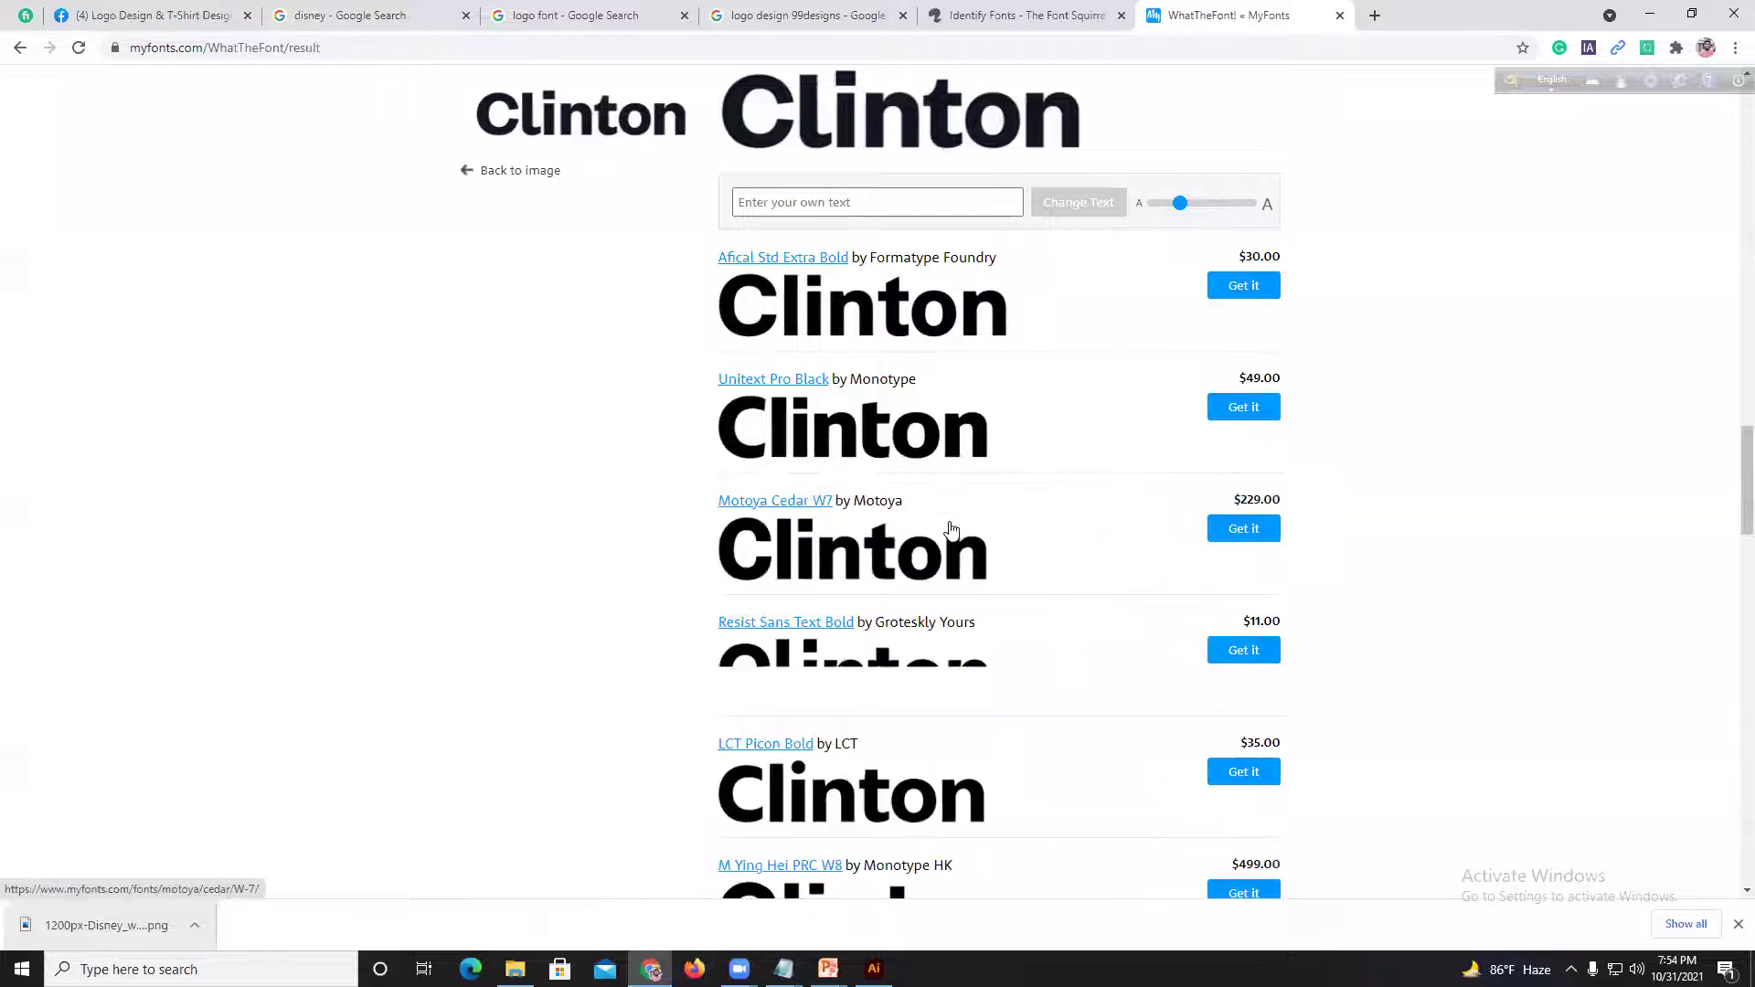
scroll(1015, 539, "down", 3)
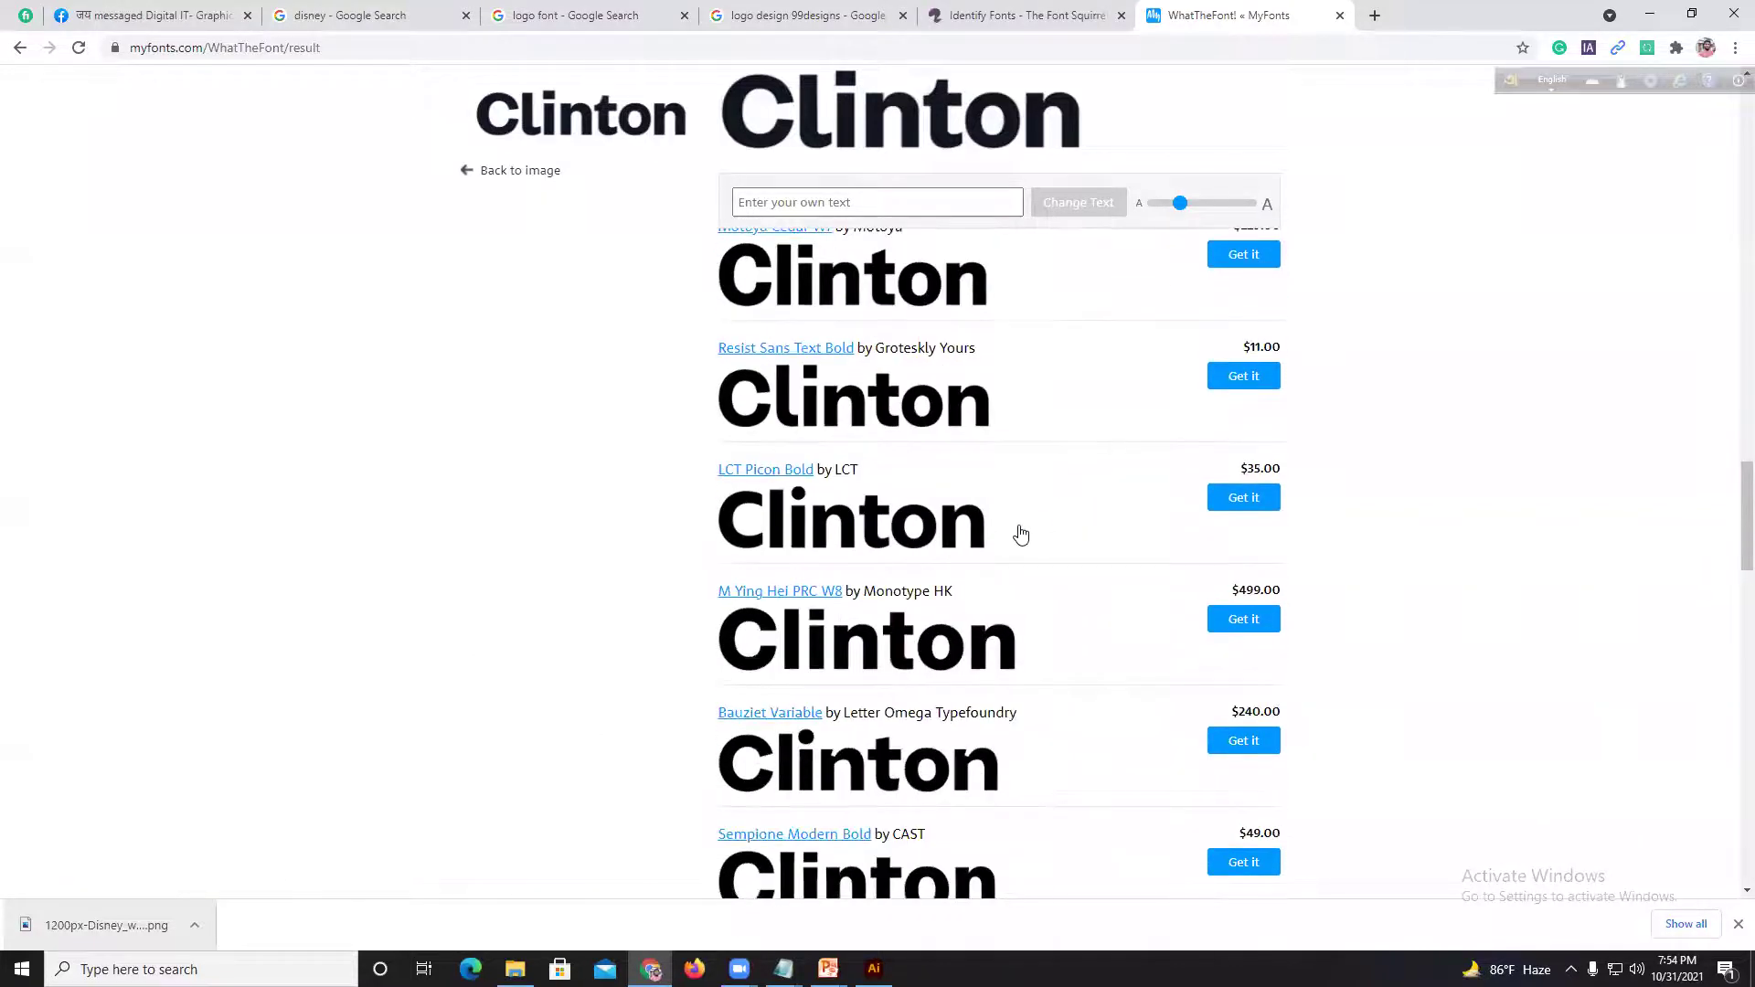
left_click_drag(1739, 608, 1739, 857)
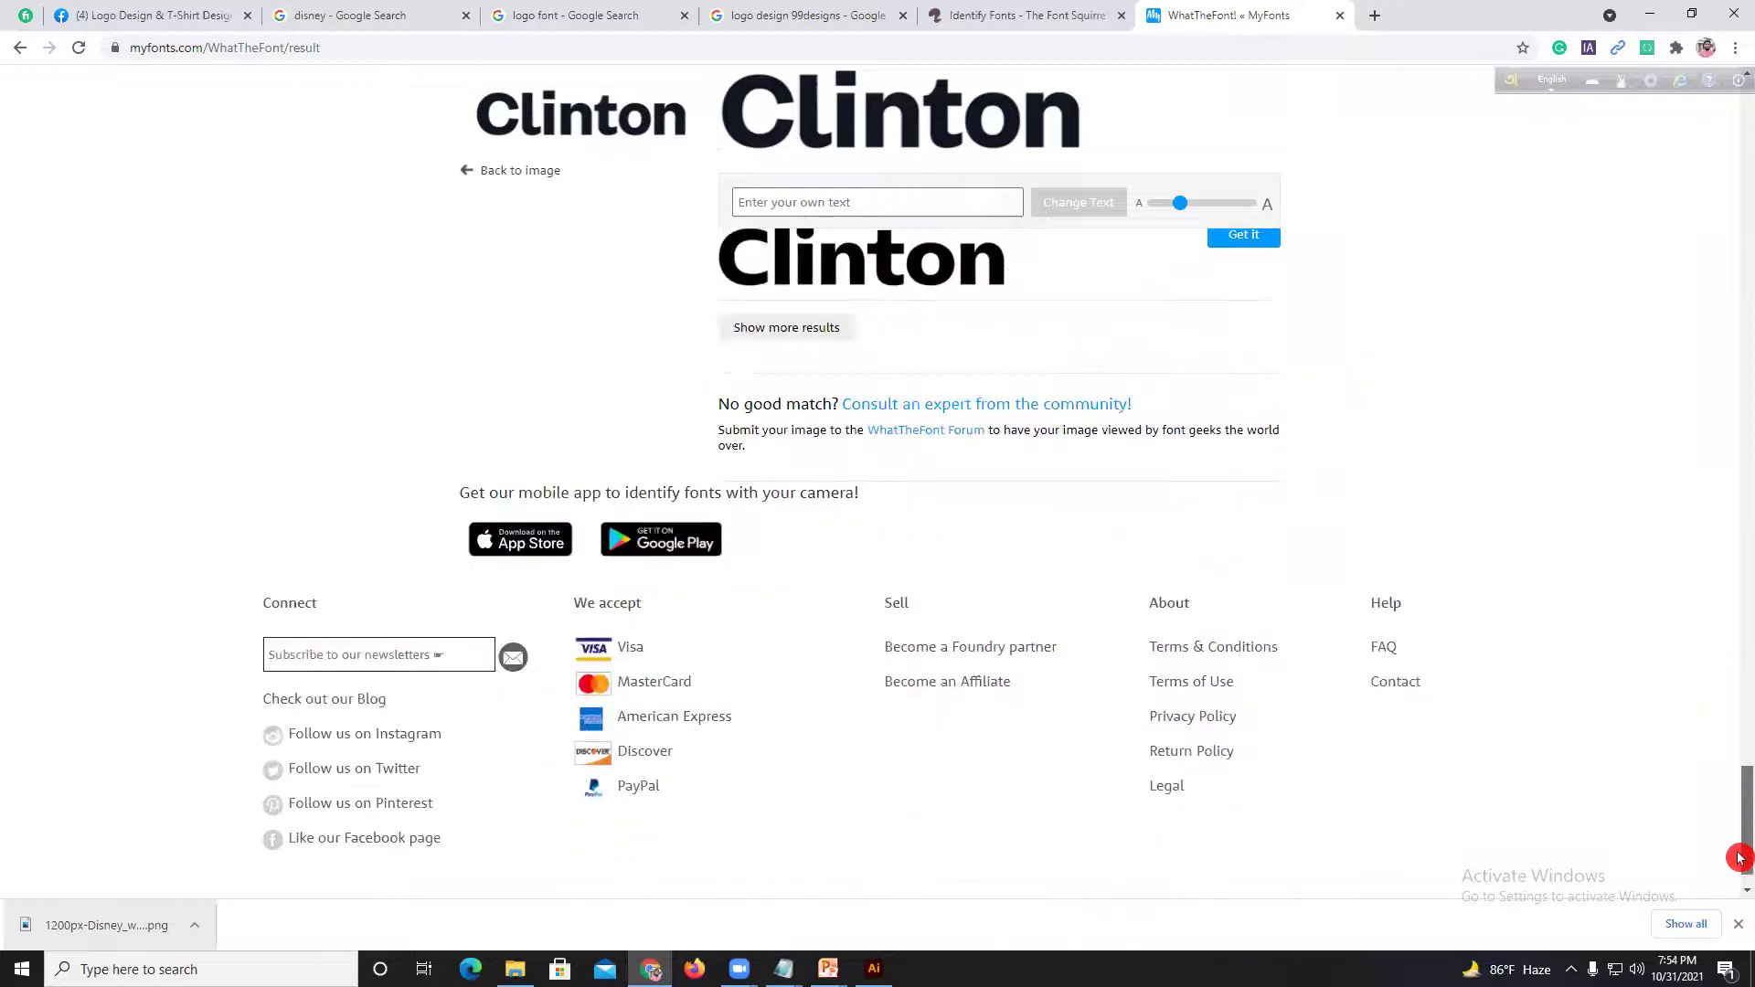
left_click(820, 336)
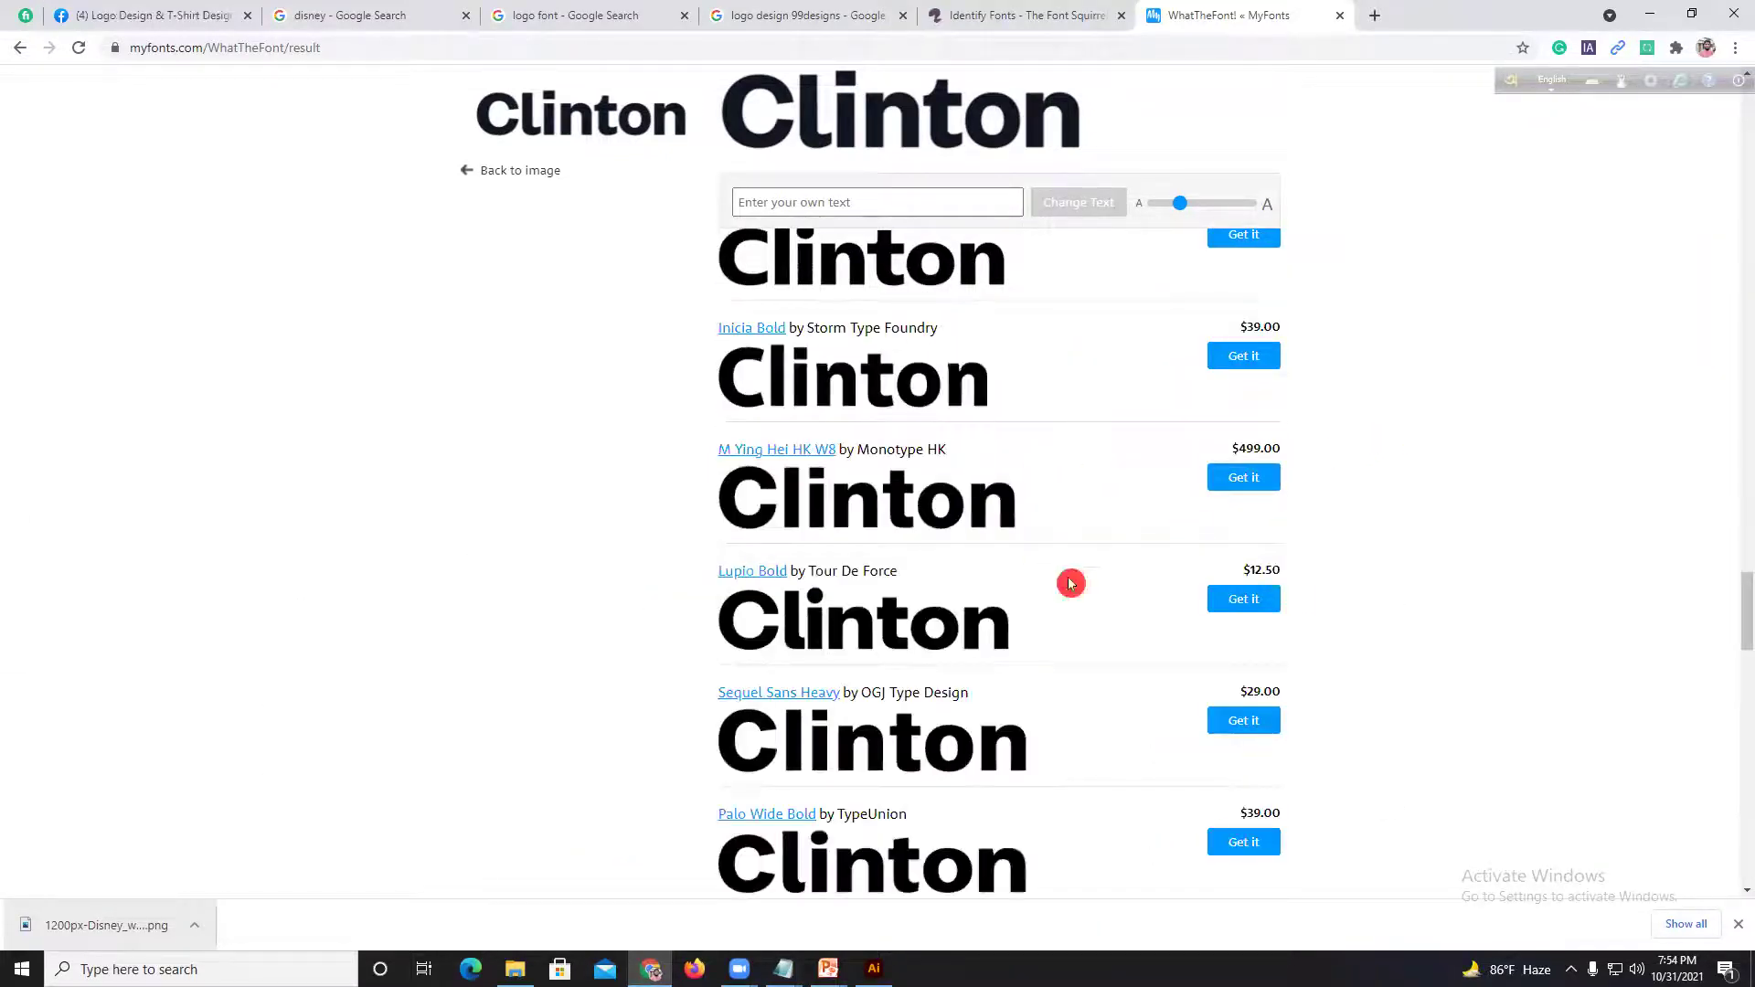
Step: Go back to the start of the match list, revisit the image upload stage, and return to the results
left_click_drag(1739, 599, 1739, 247)
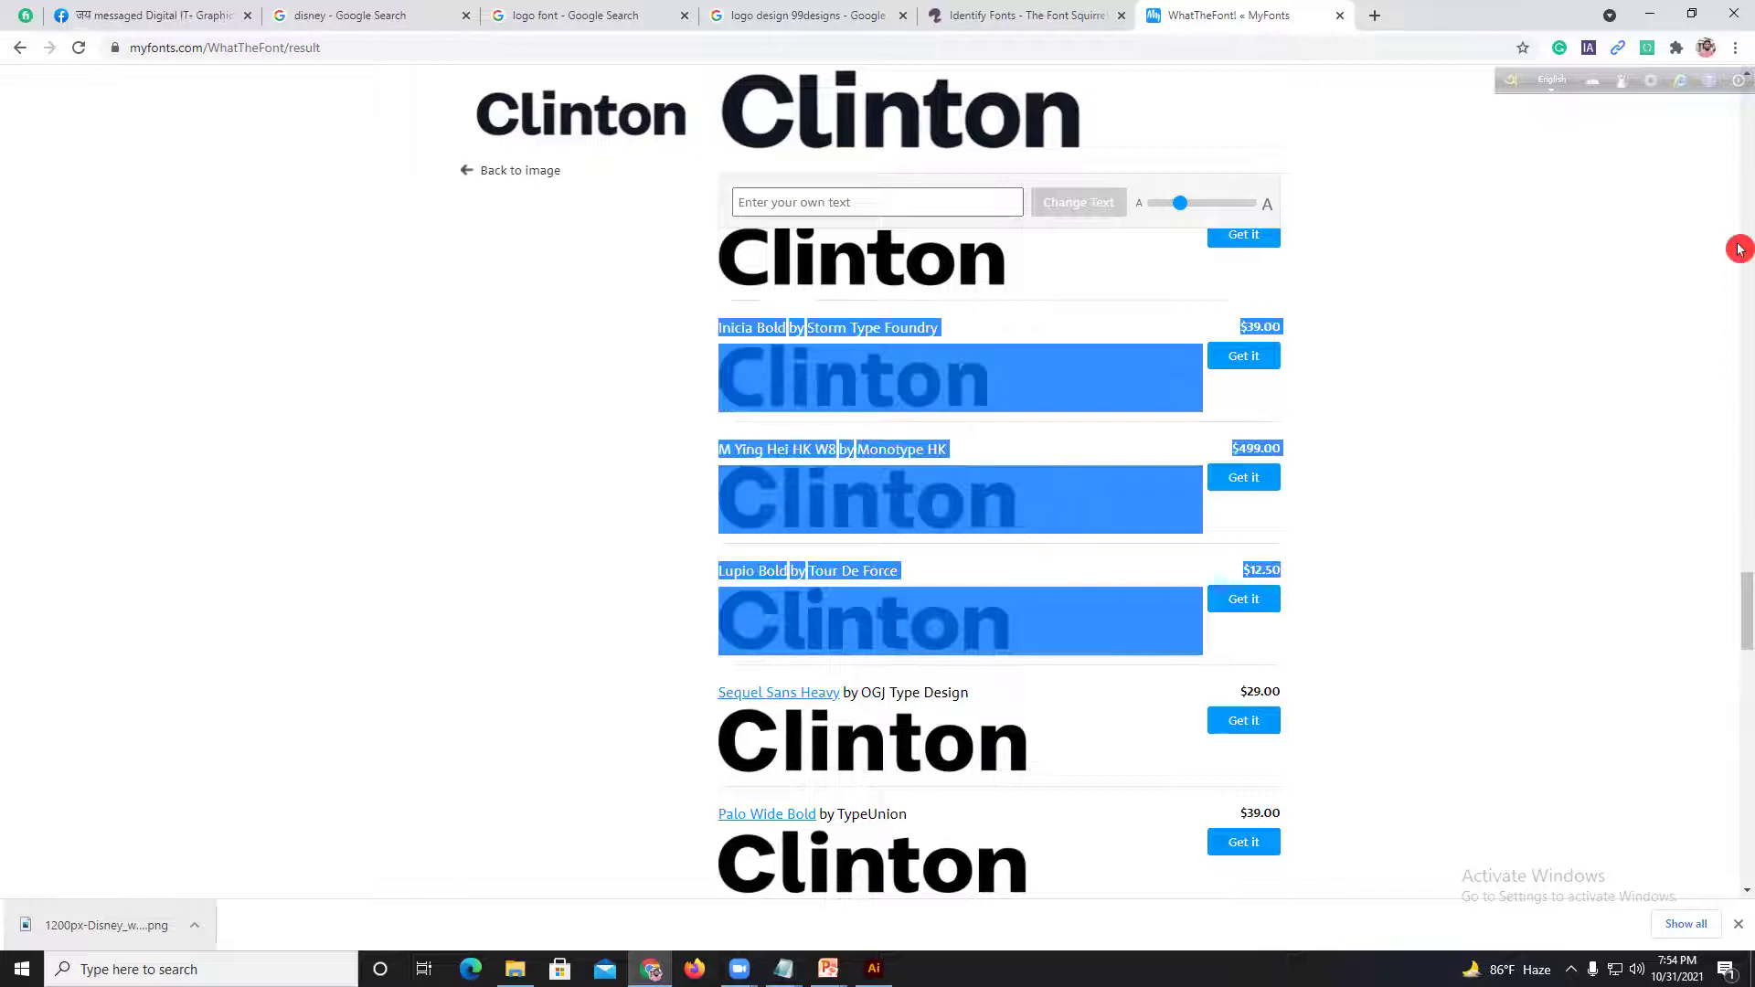
left_click(1723, 488)
left_click_drag(1739, 615, 1739, 146)
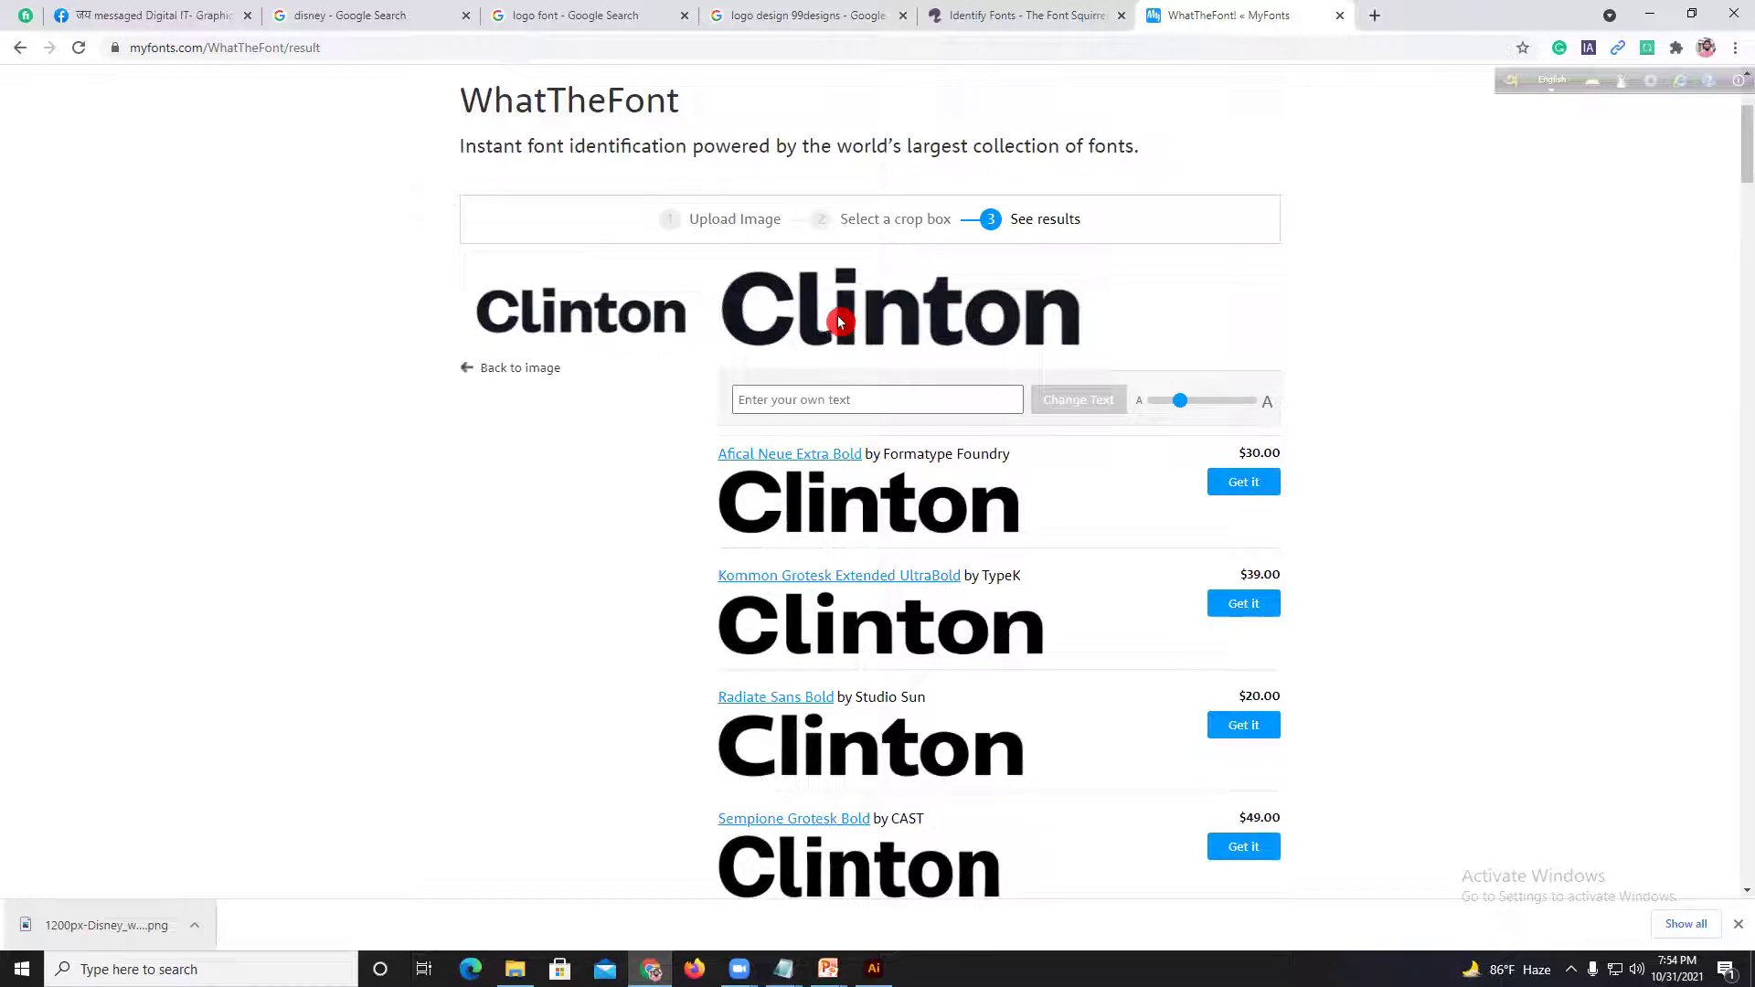
left_click(719, 224)
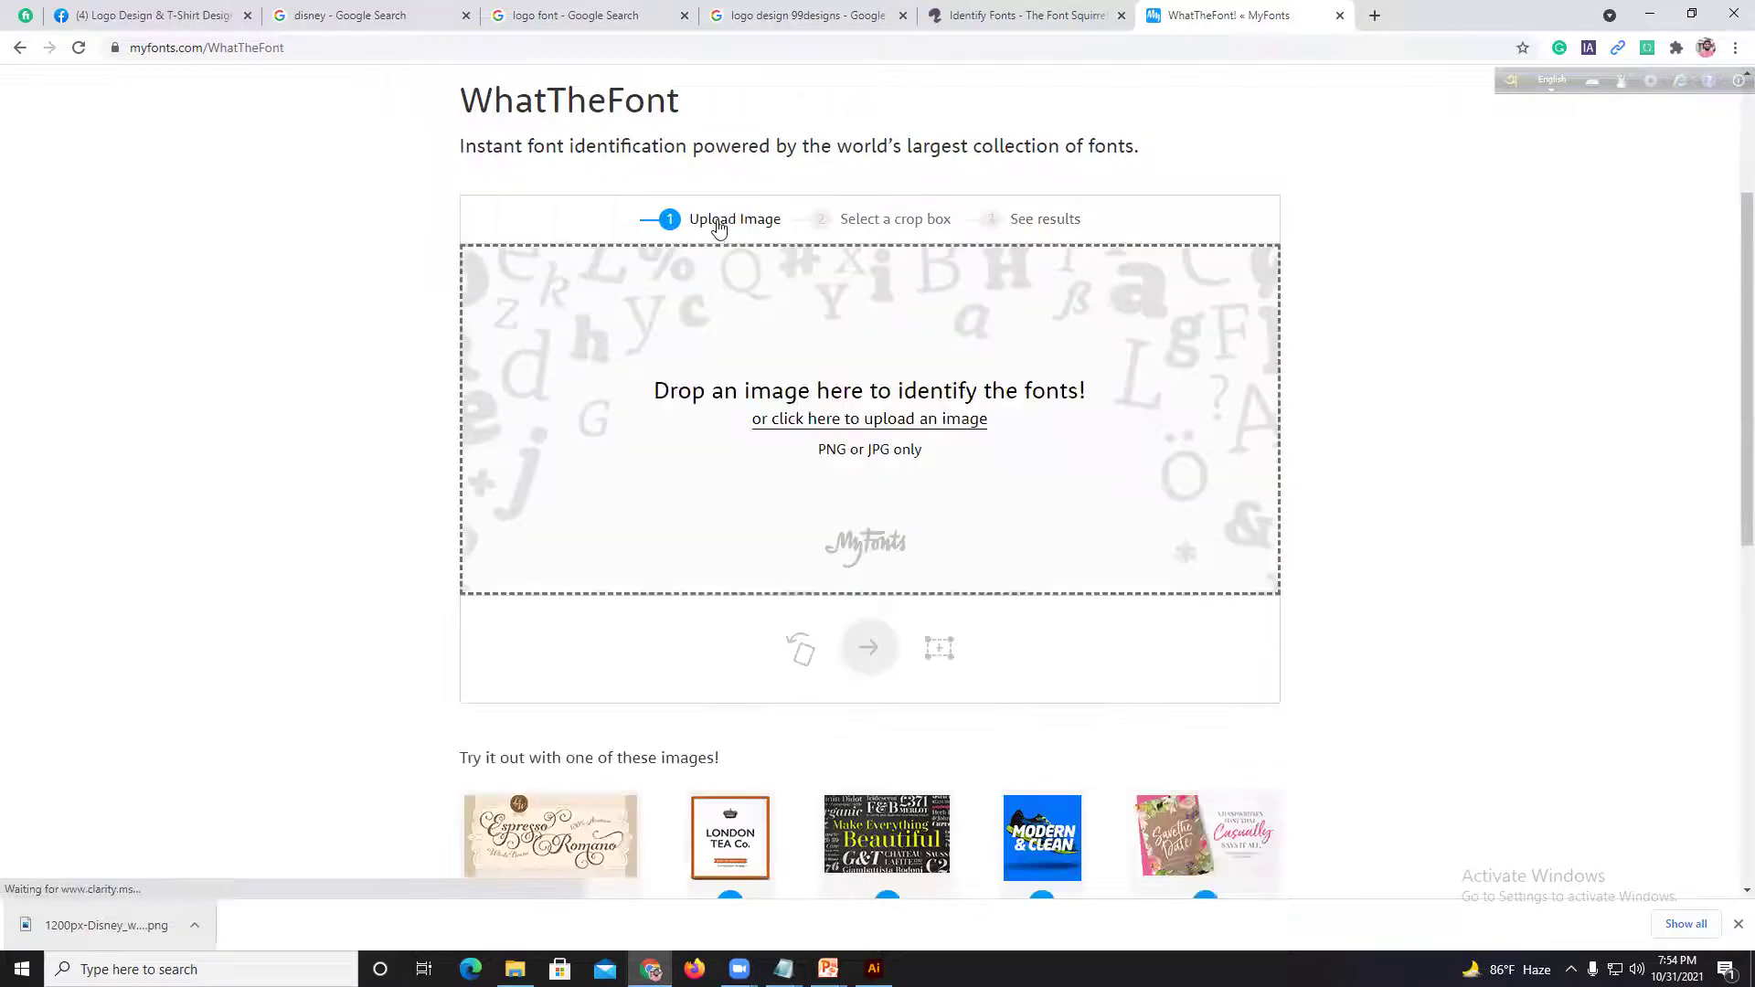
left_click(1037, 223)
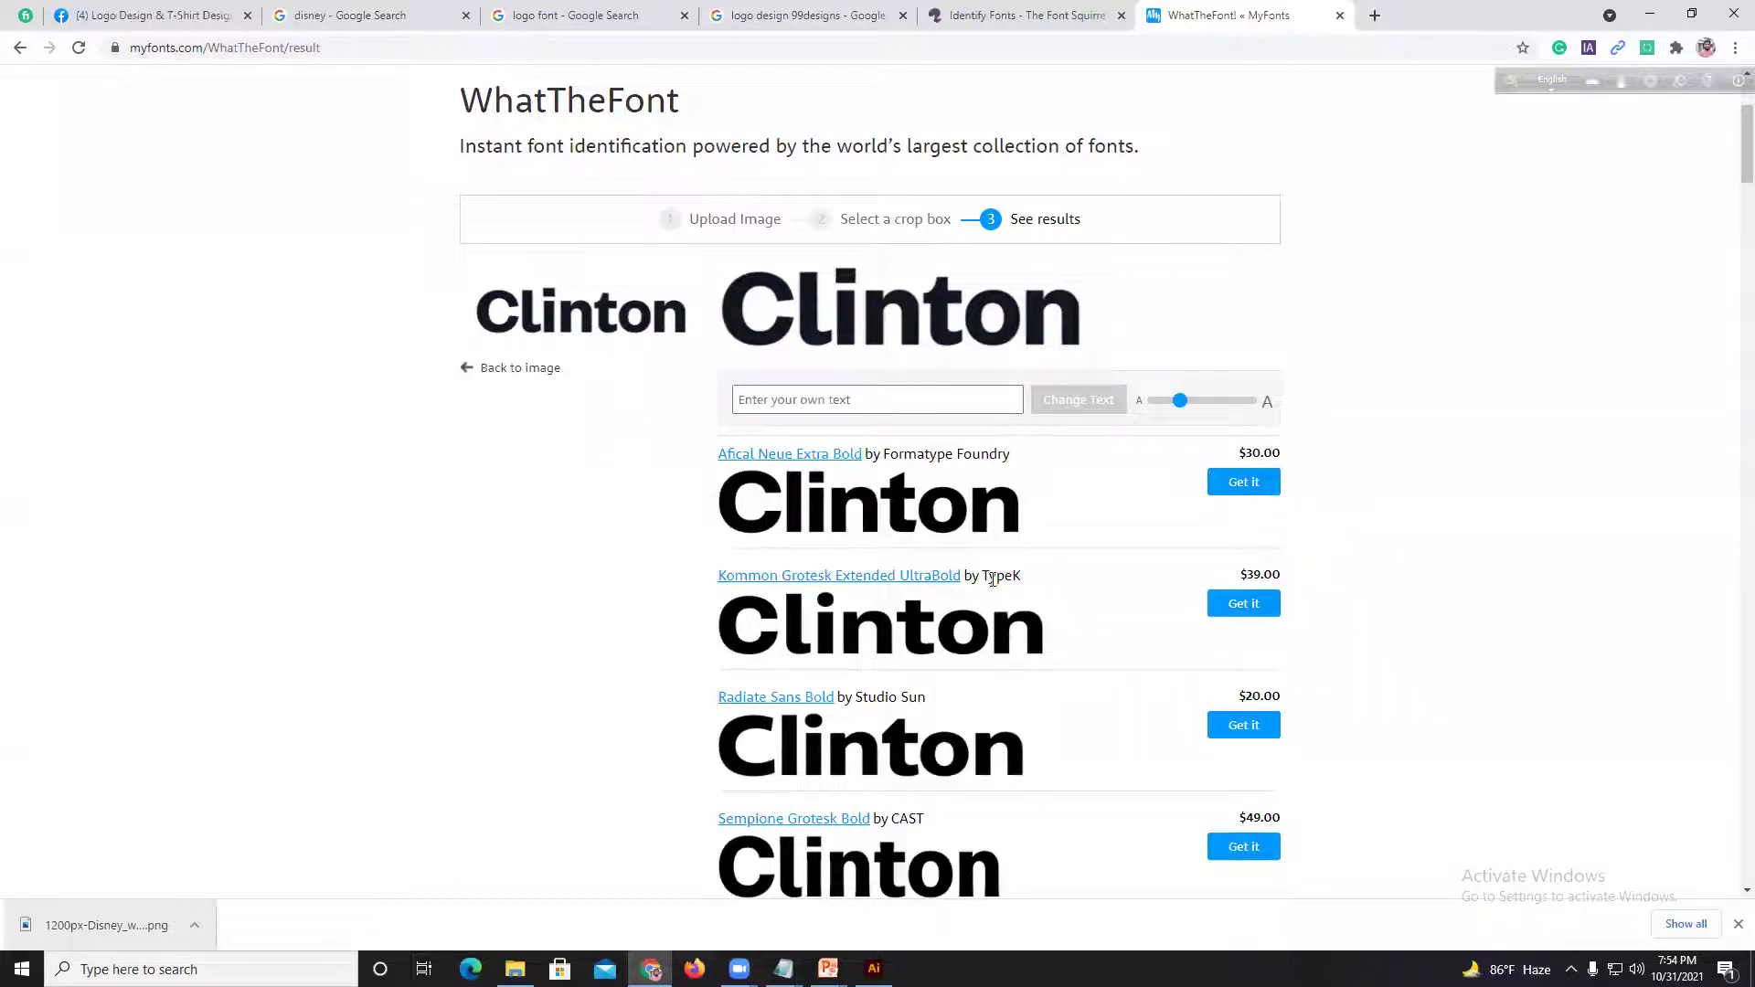
Step: Copy the name of the second match, Kommon Grotesk Extended UltraBold
left_click_drag(895, 592, 822, 594)
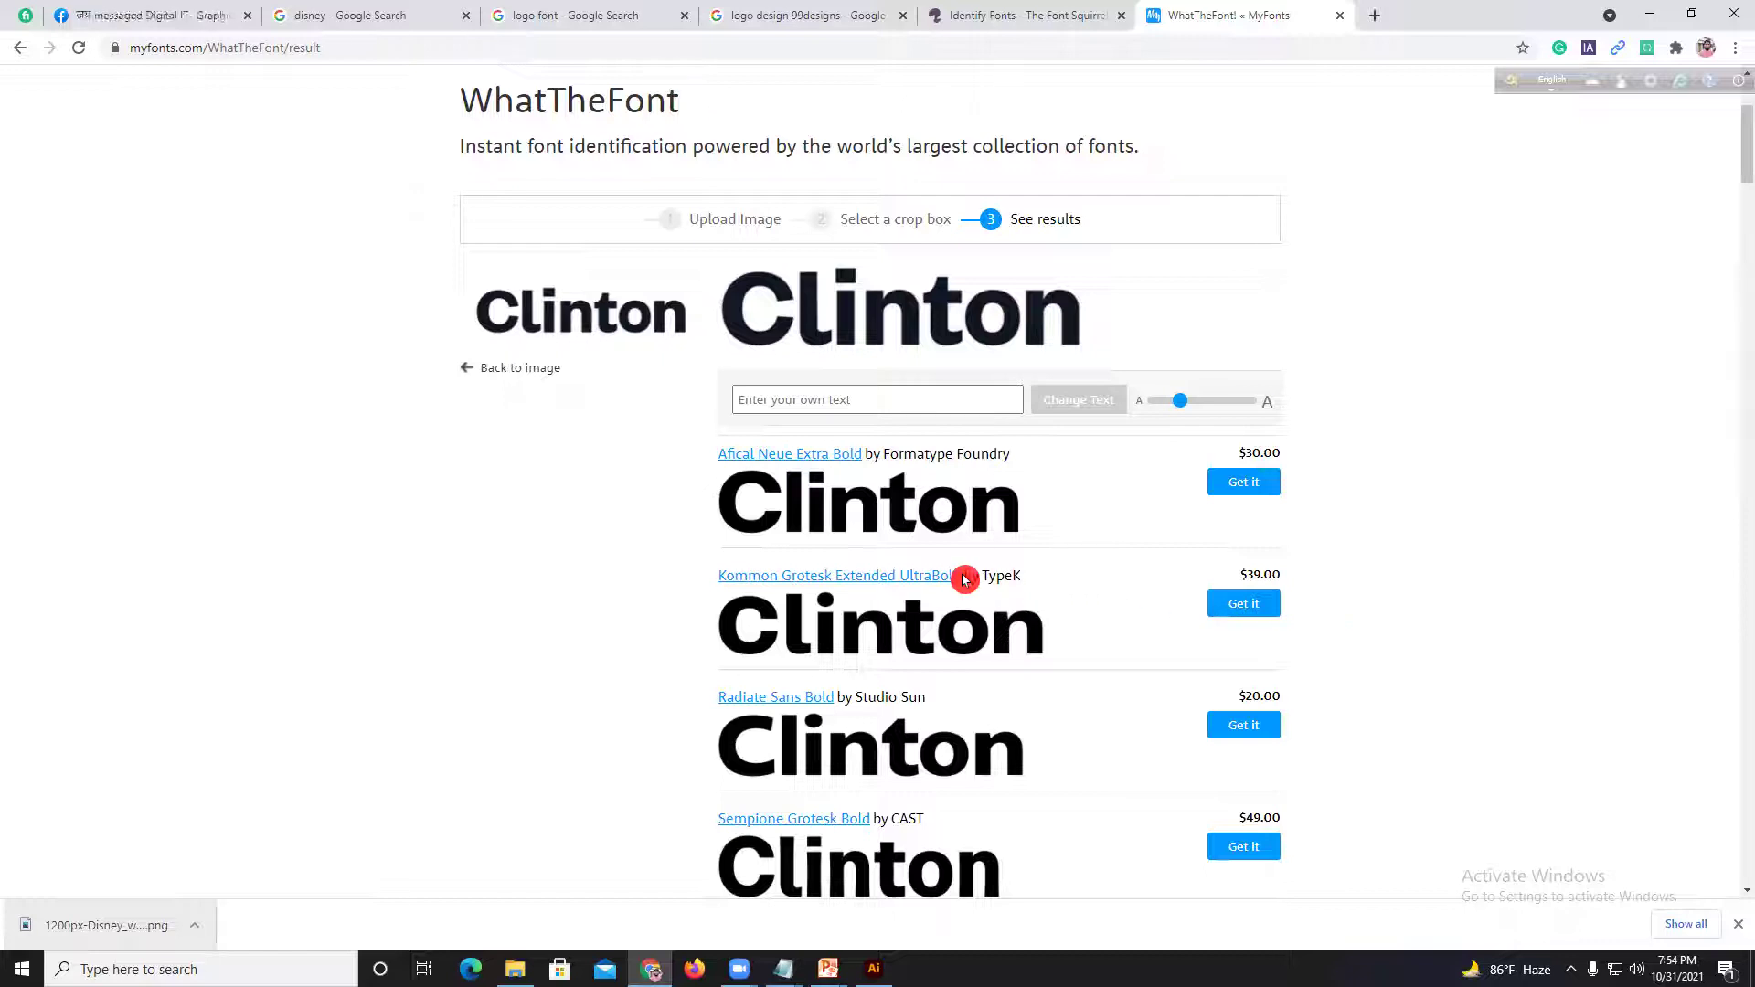
left_click_drag(965, 579, 797, 576)
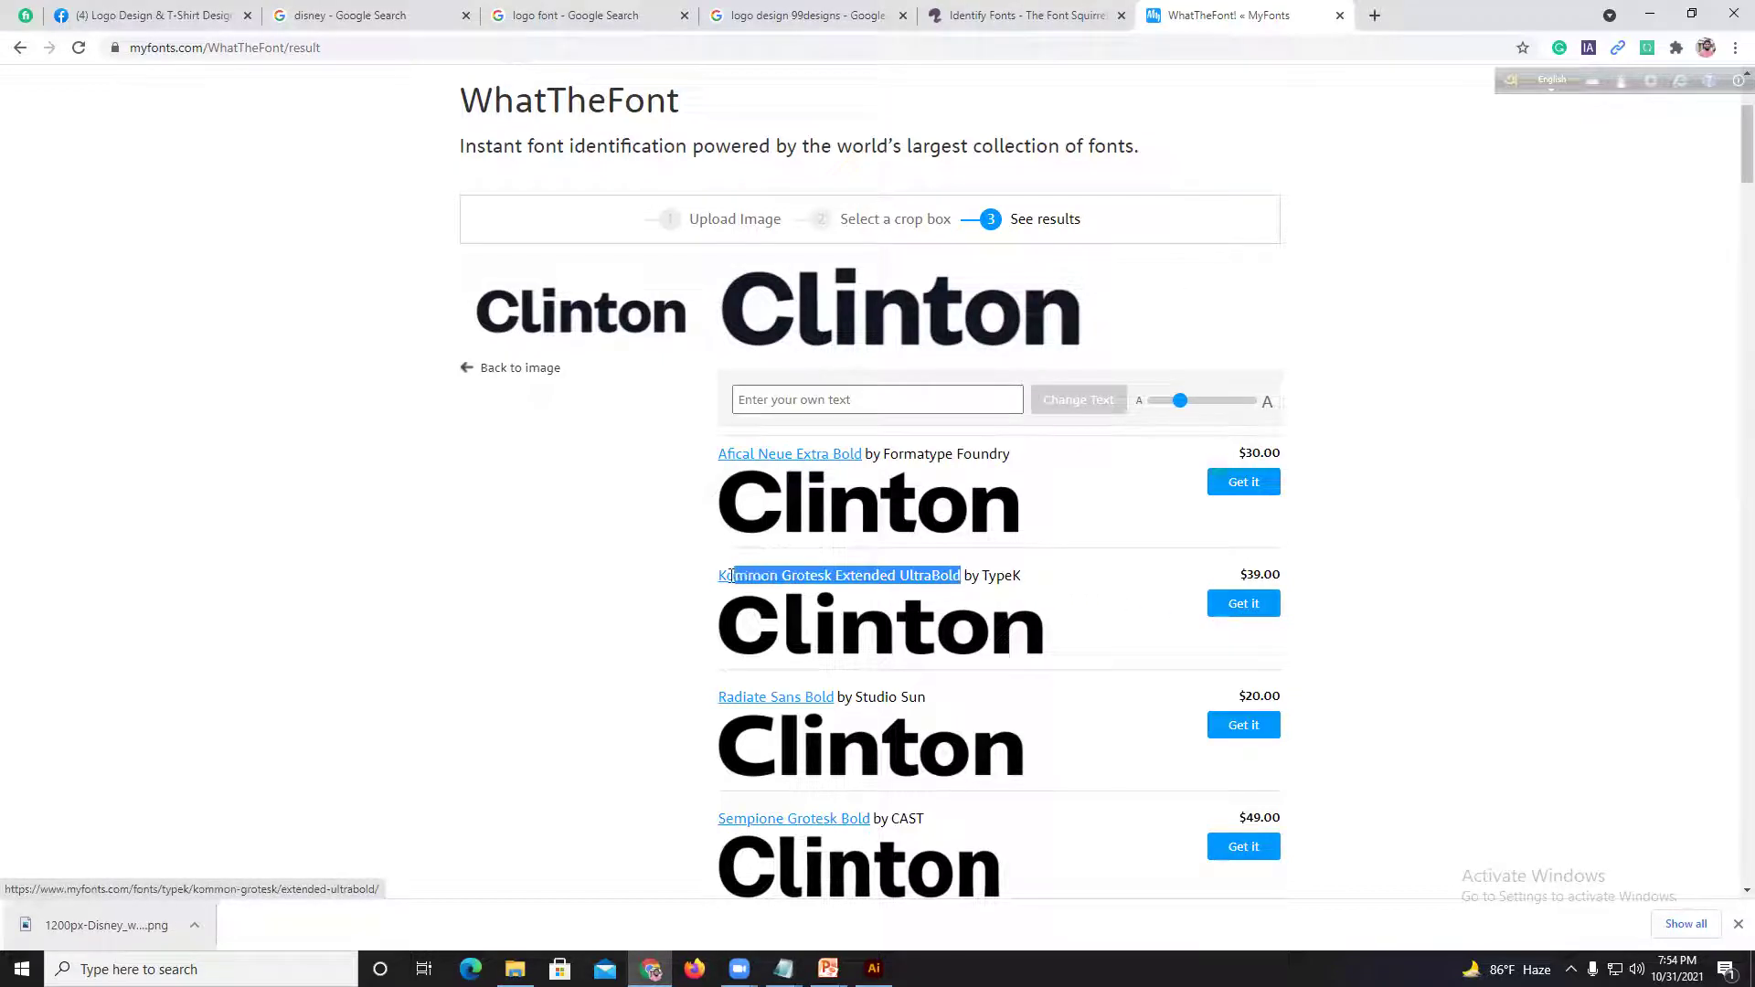
key("ctrl+c")
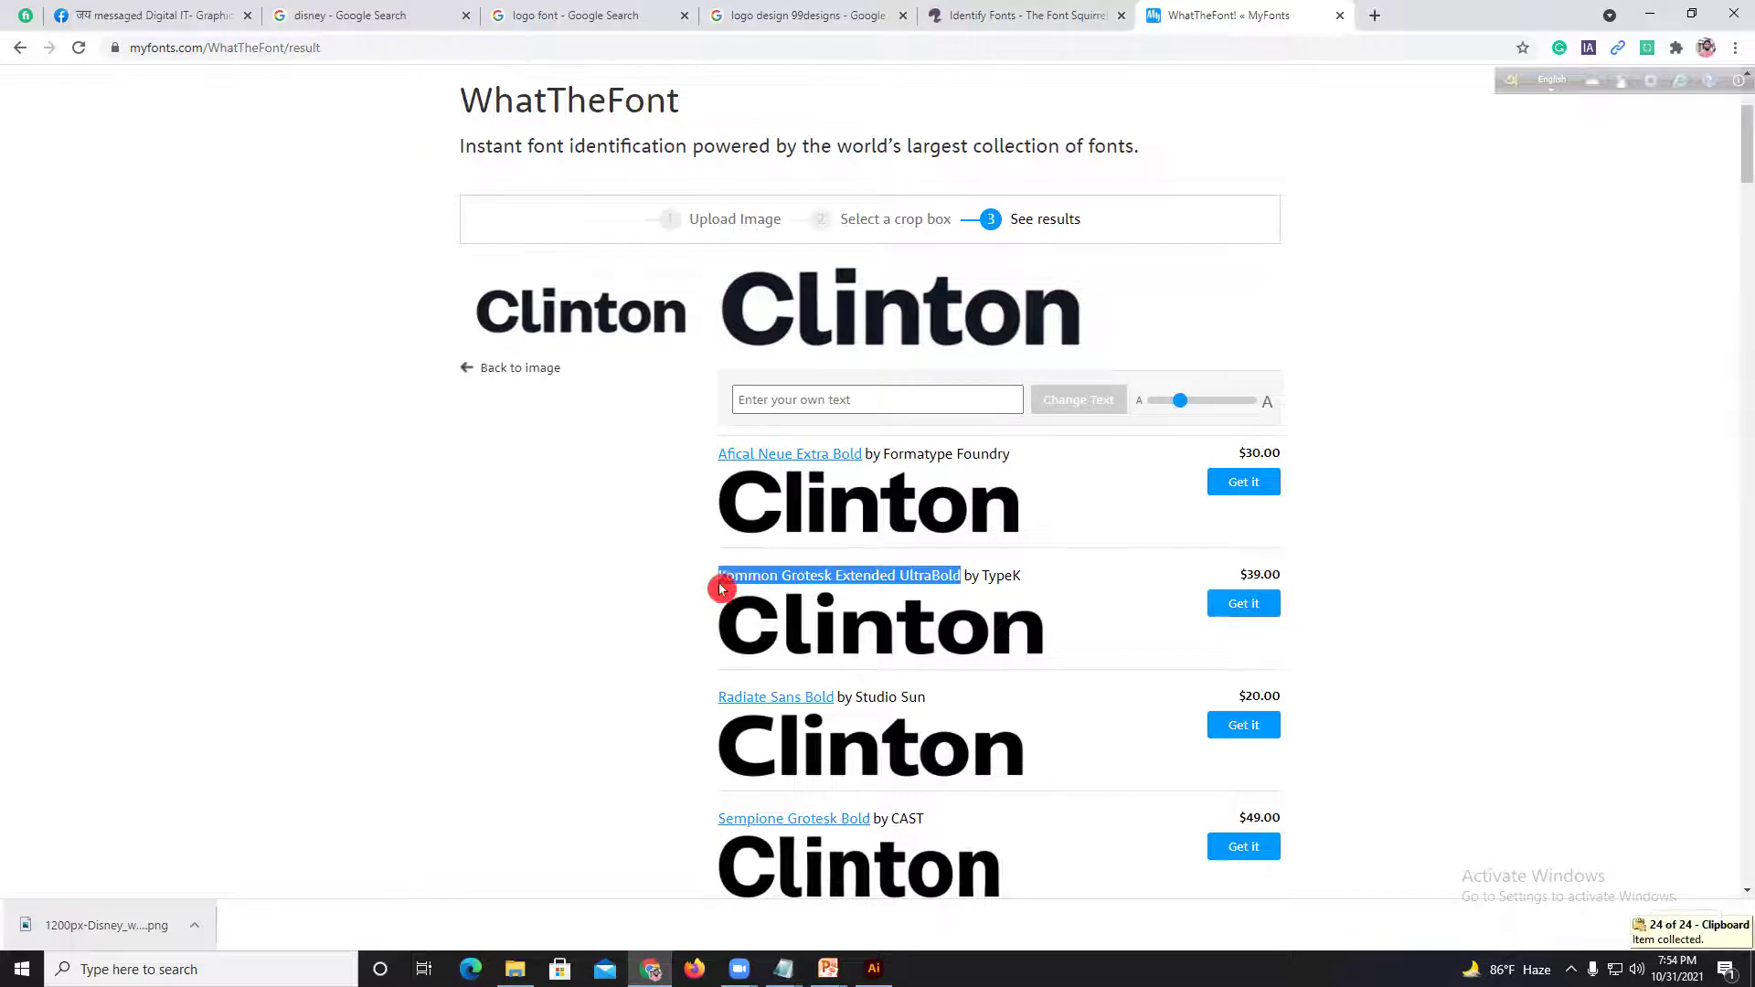
left_click(637, 562)
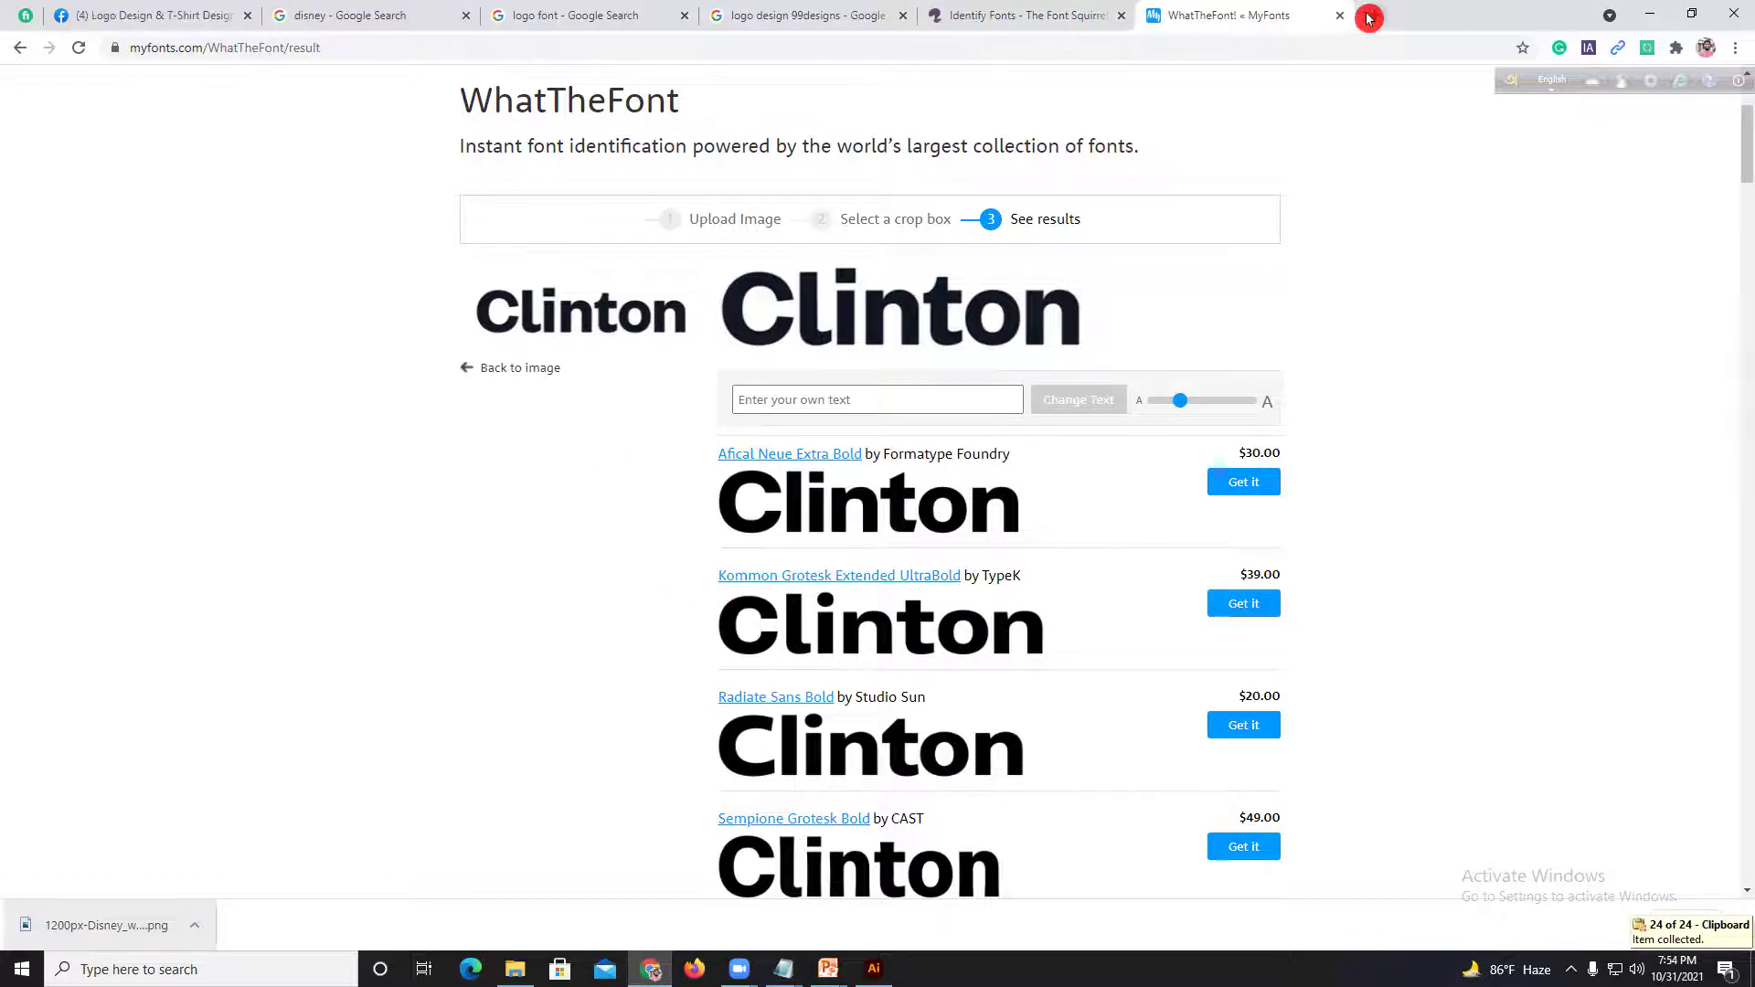
Step: Search Google in a new tab for "Kommon Grotesk Extended UltraBold font free download"
left_click(1368, 18)
key("ctrl+v")
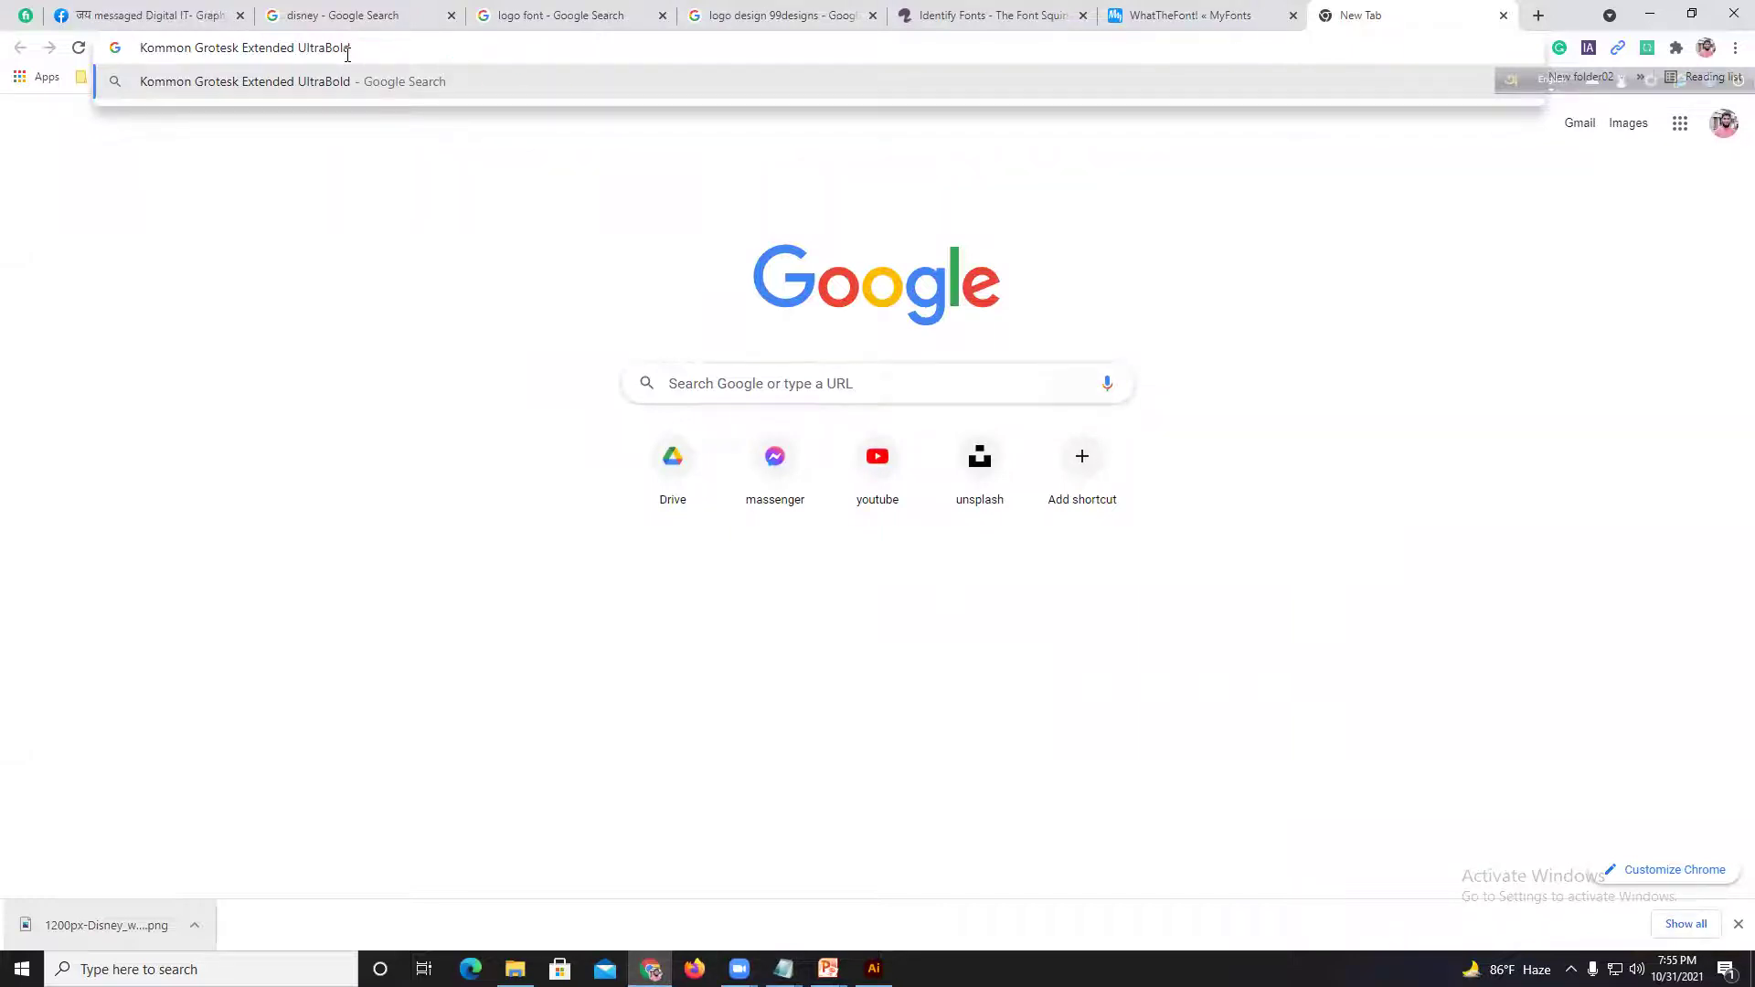
type("font")
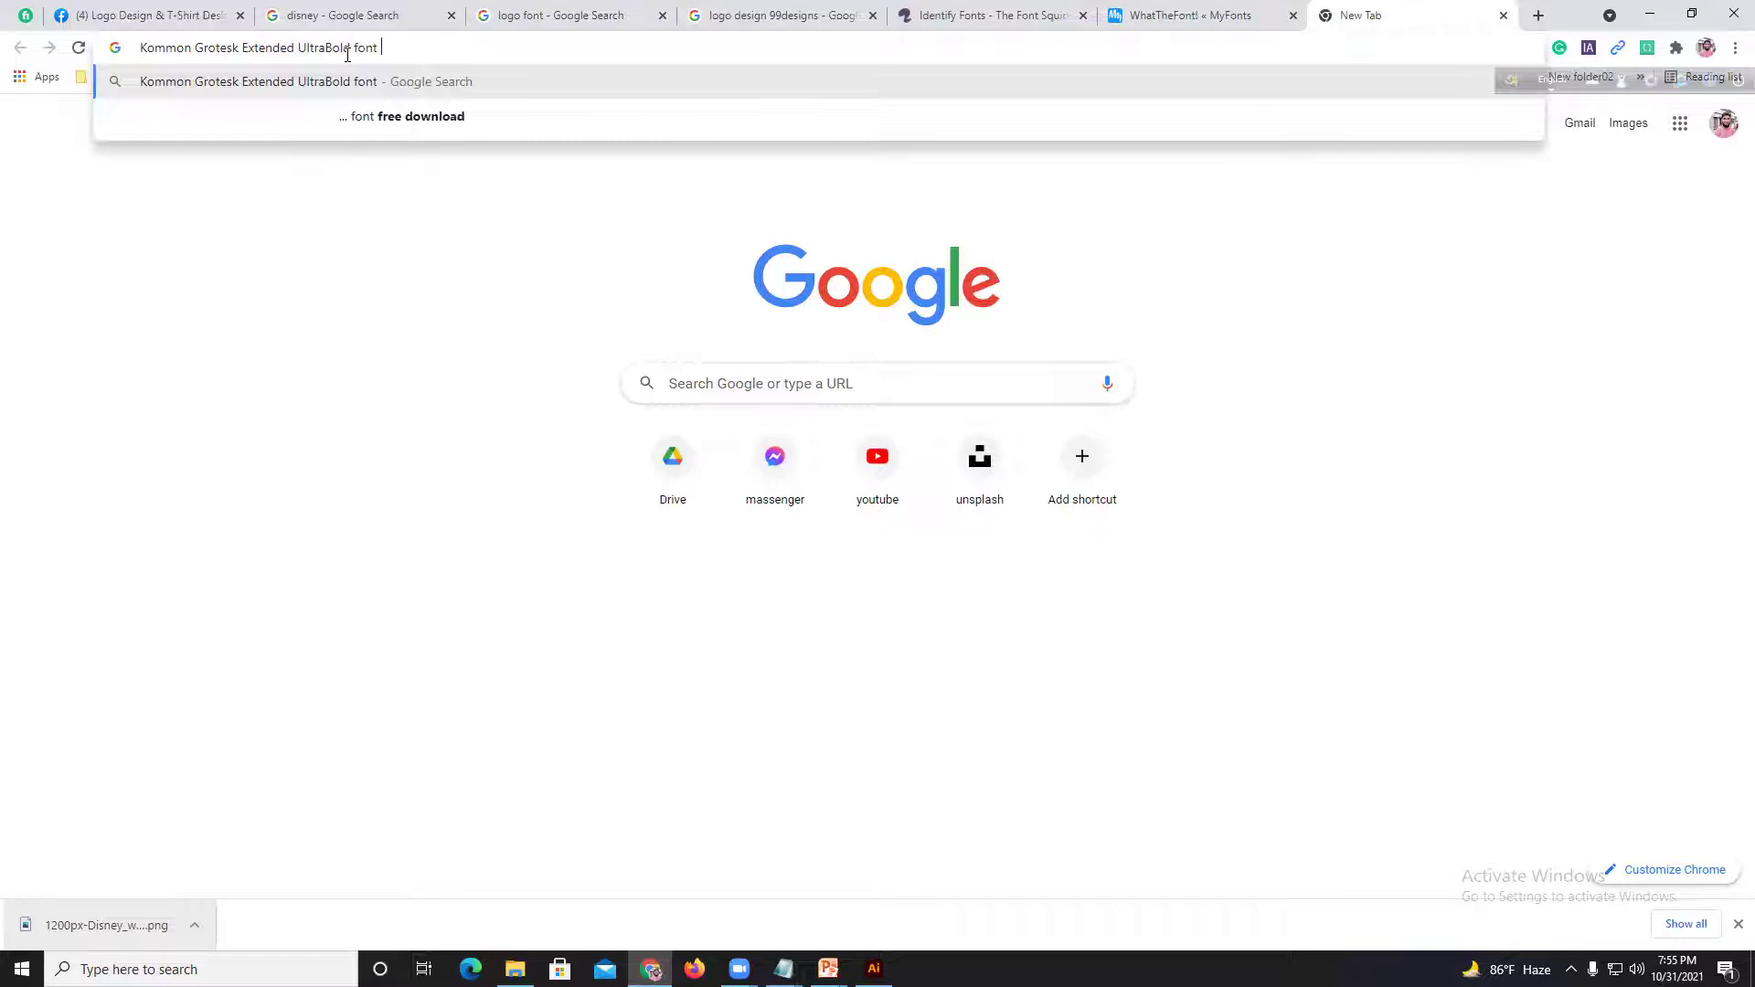
left_click(409, 119)
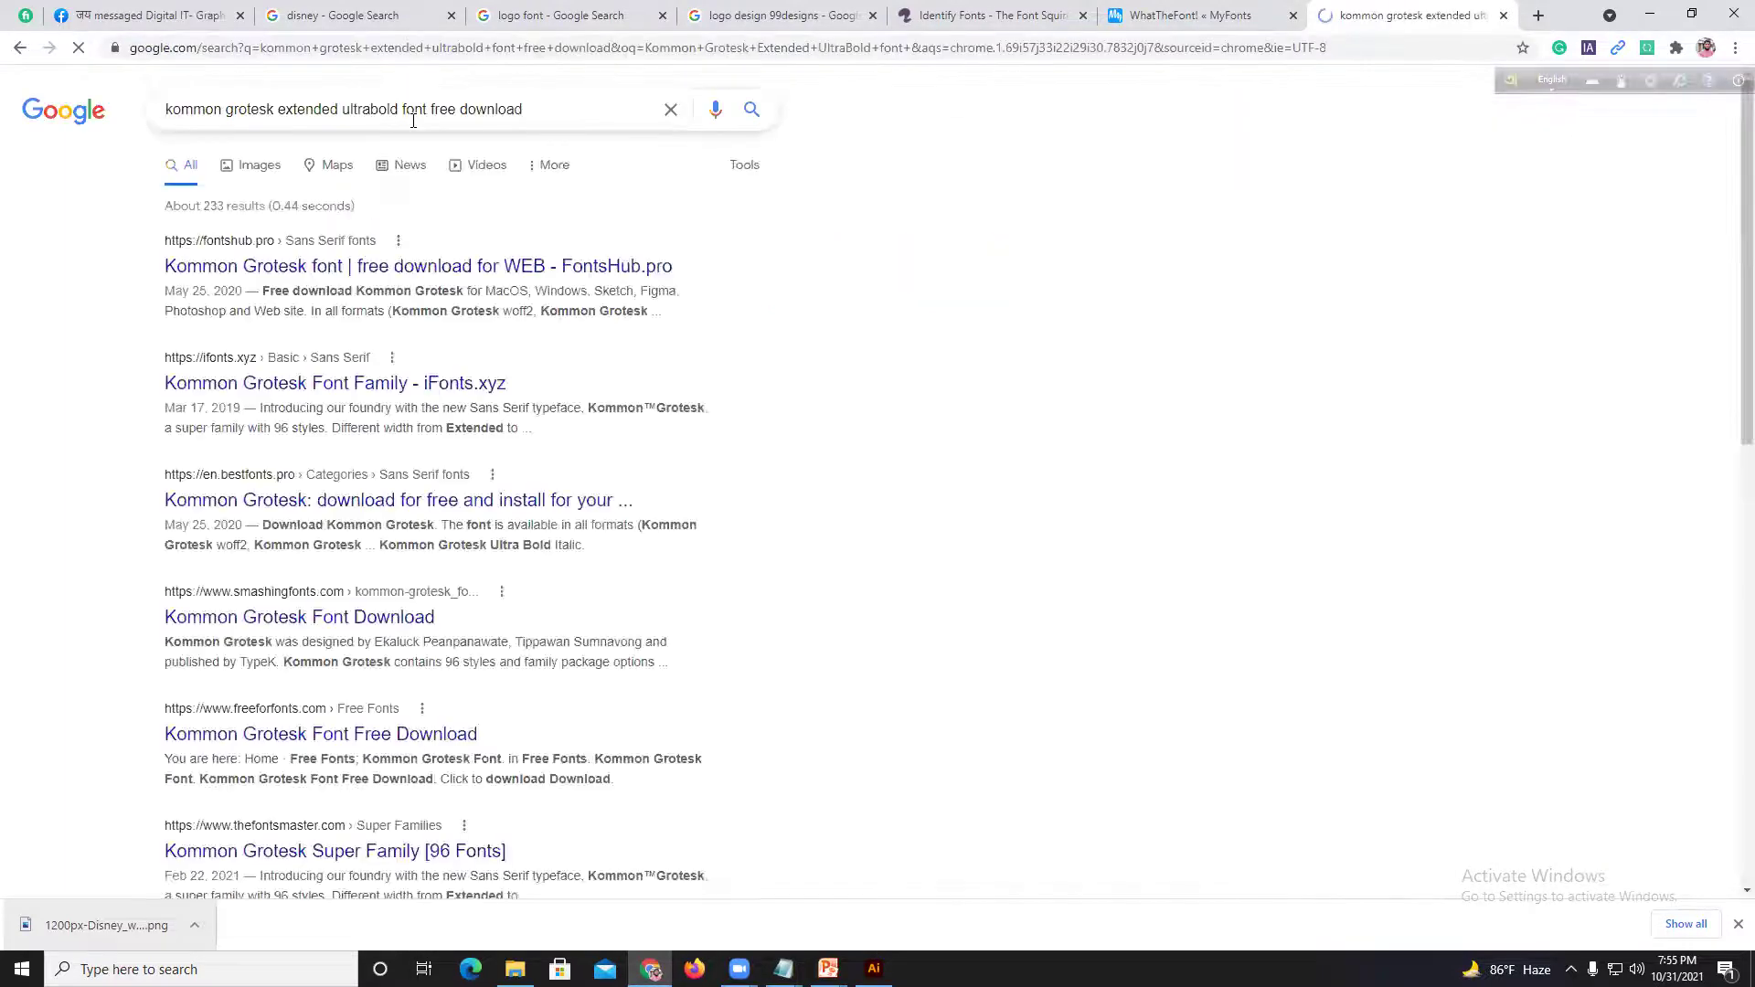
Step: Open the FontsHub, iFonts, BestFonts, SmashingFonts and FreeForFonts results for Kommon Grotesk in separate new tabs
right_click(441, 266)
left_click(468, 280)
right_click(391, 382)
left_click(406, 391)
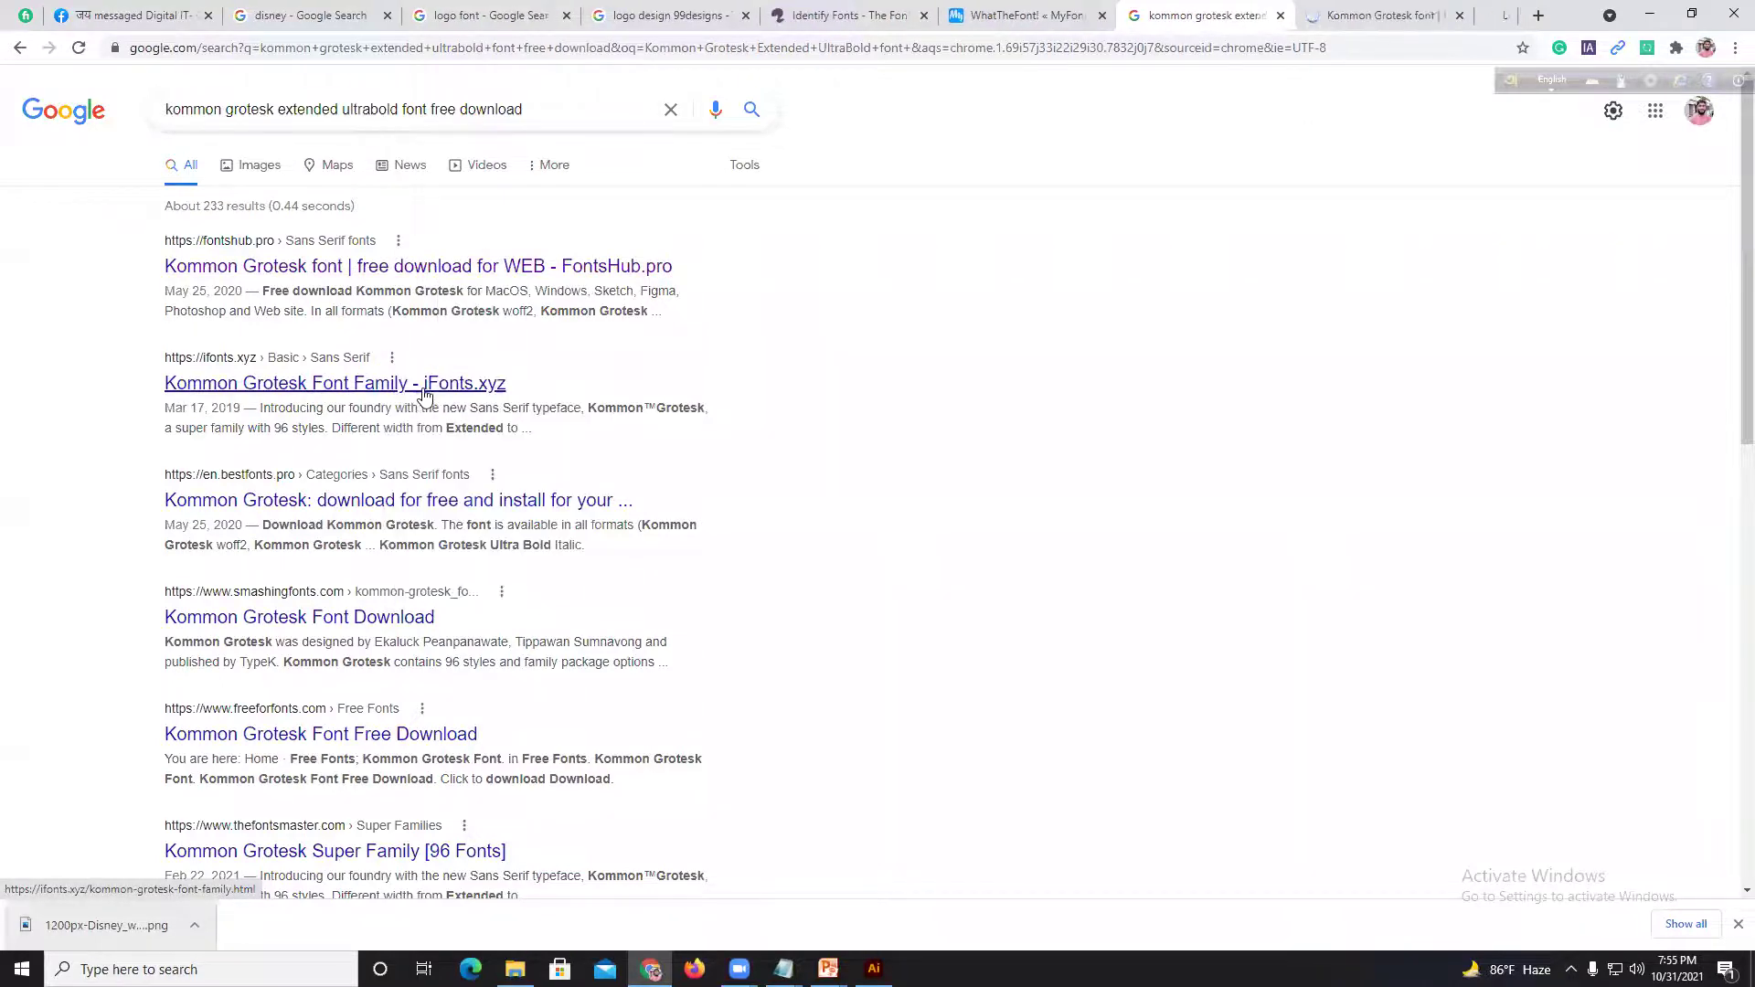
right_click(373, 494)
left_click(389, 506)
right_click(361, 612)
left_click(384, 626)
right_click(366, 731)
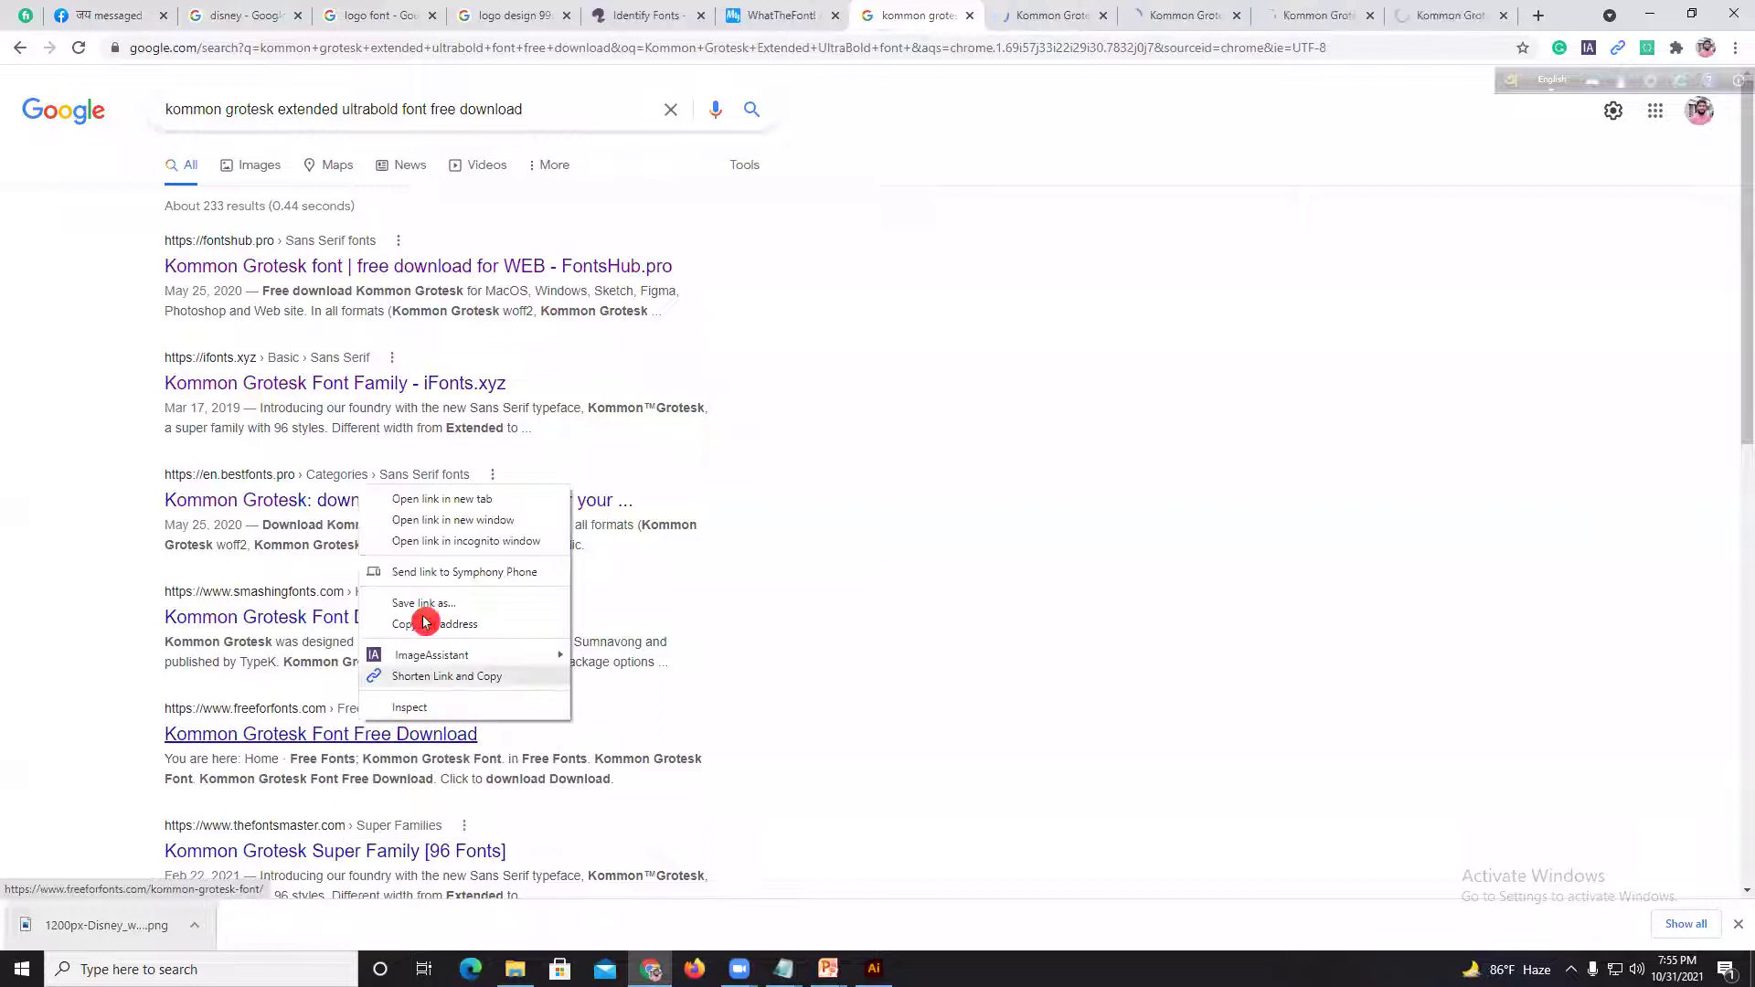
left_click(431, 502)
Step: Review the Kommon Grotesk styles on the FontsHub page and open the font's download page
left_click(941, 15)
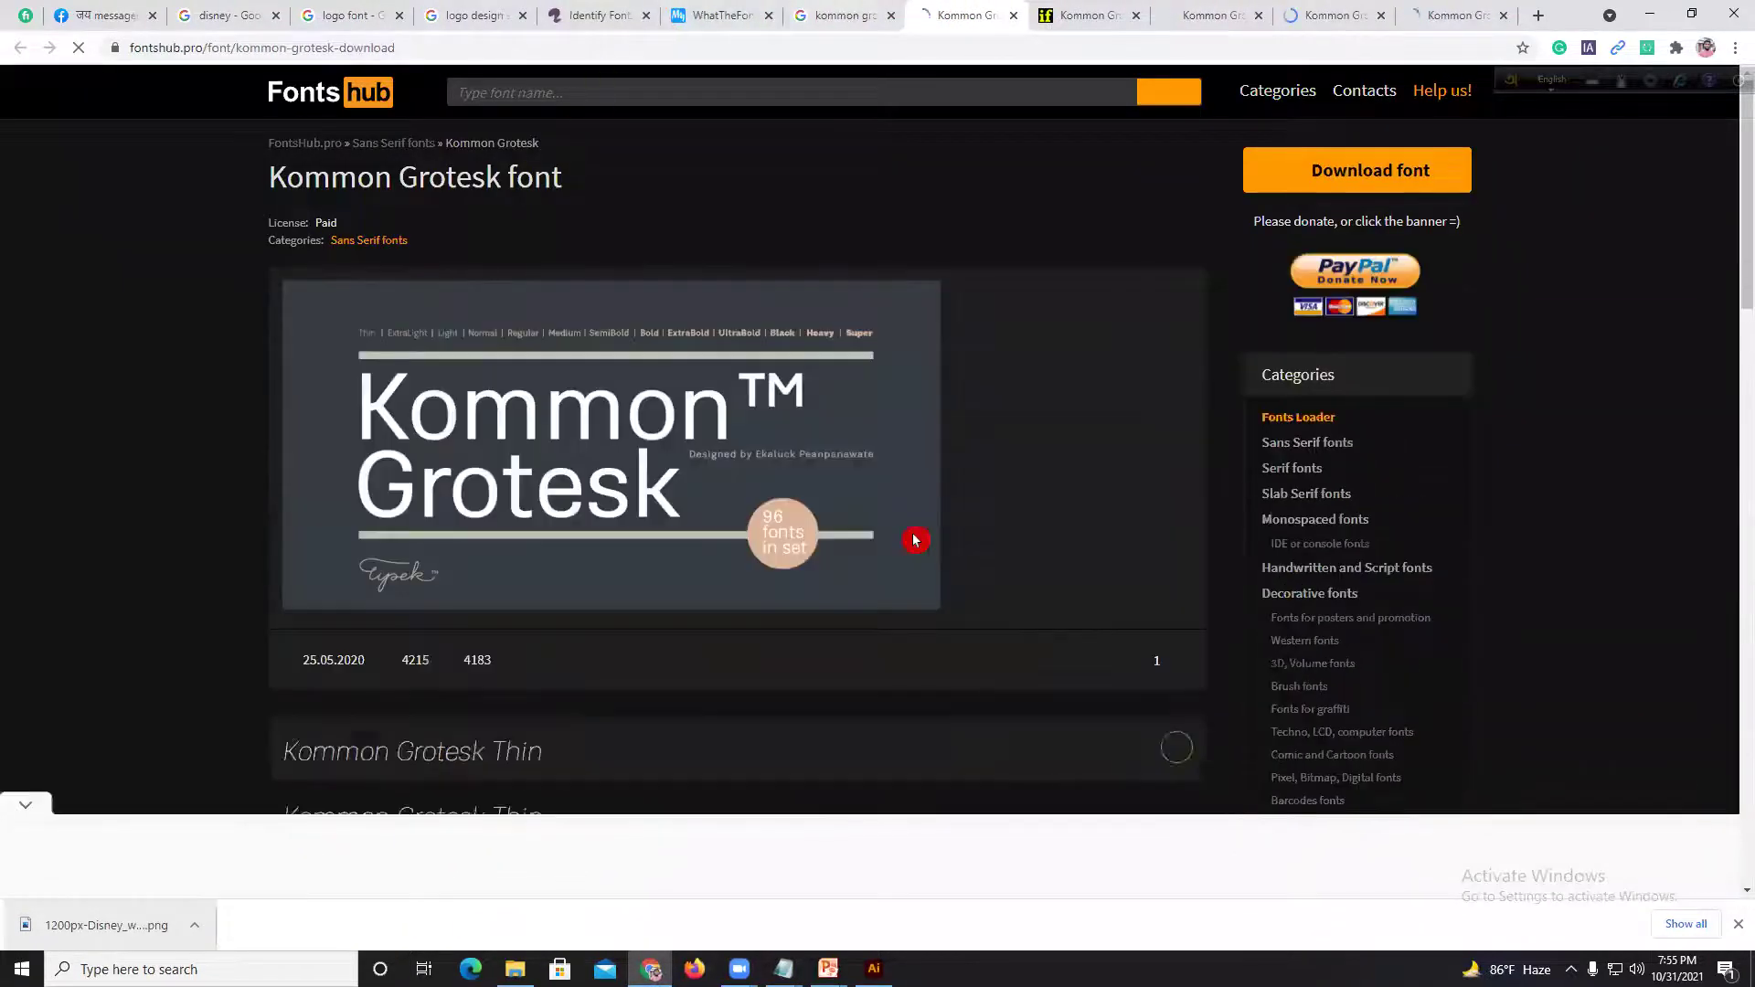
scroll(932, 525, "down", 2)
left_click(471, 228)
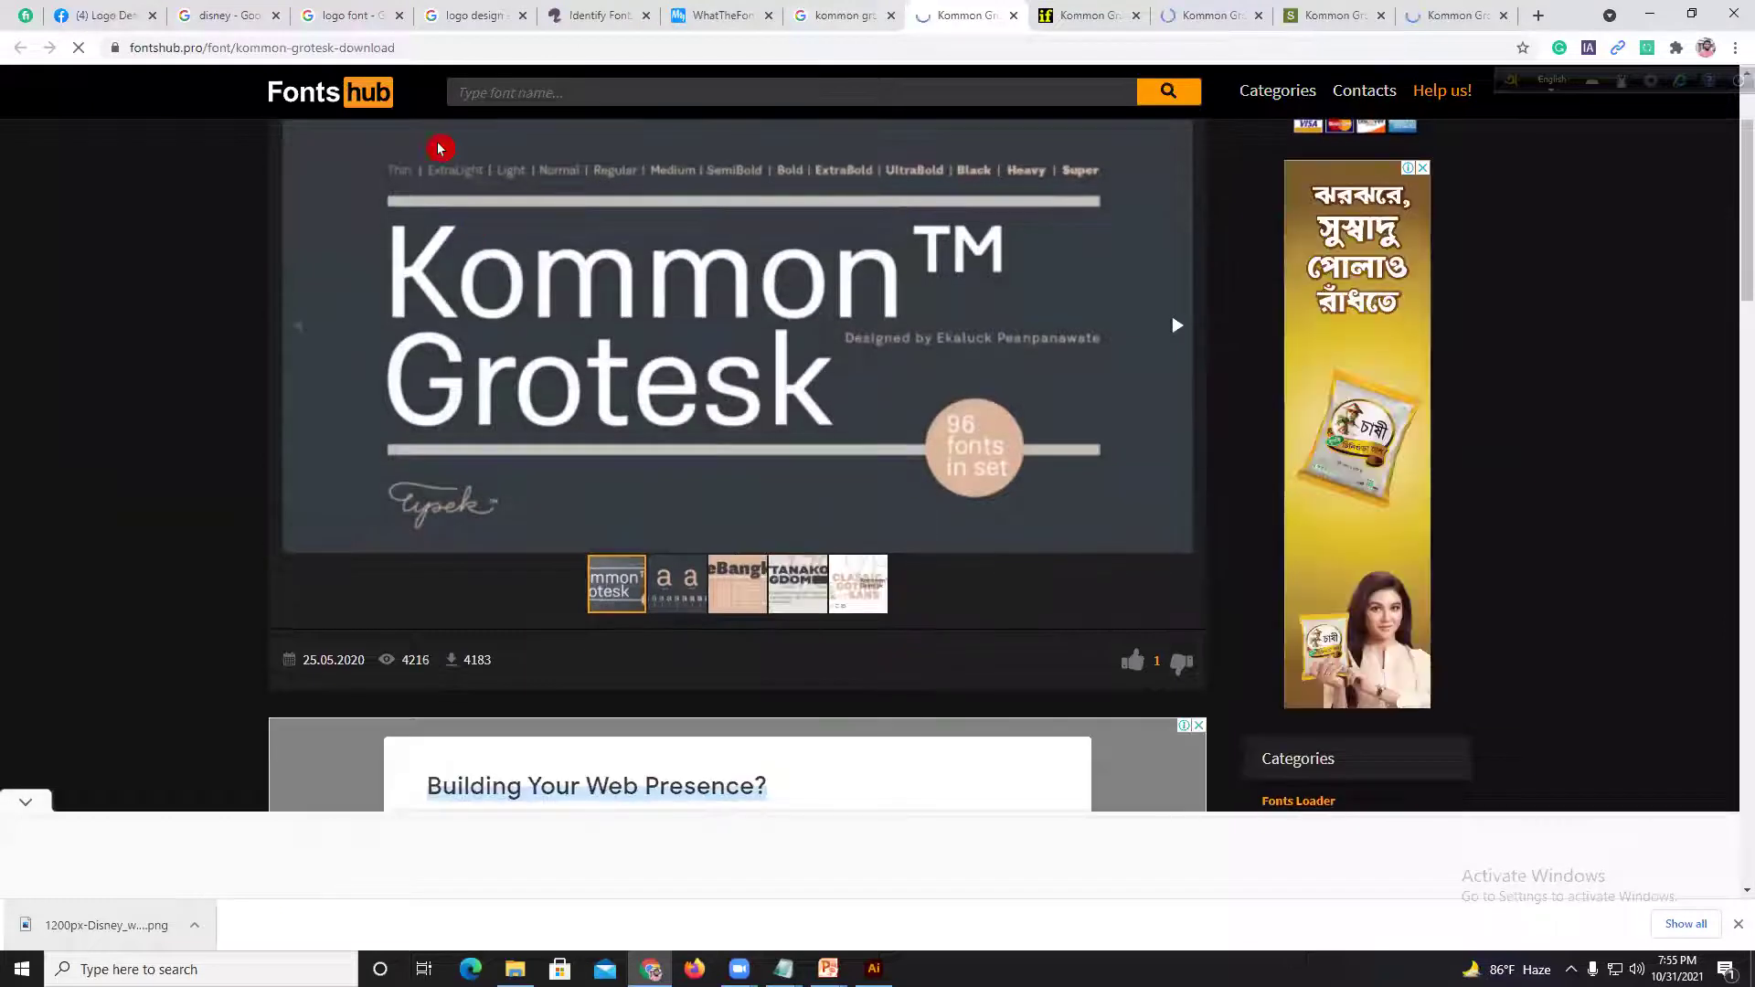
scroll(950, 351, "down", 1)
scroll(698, 303, "up", 3)
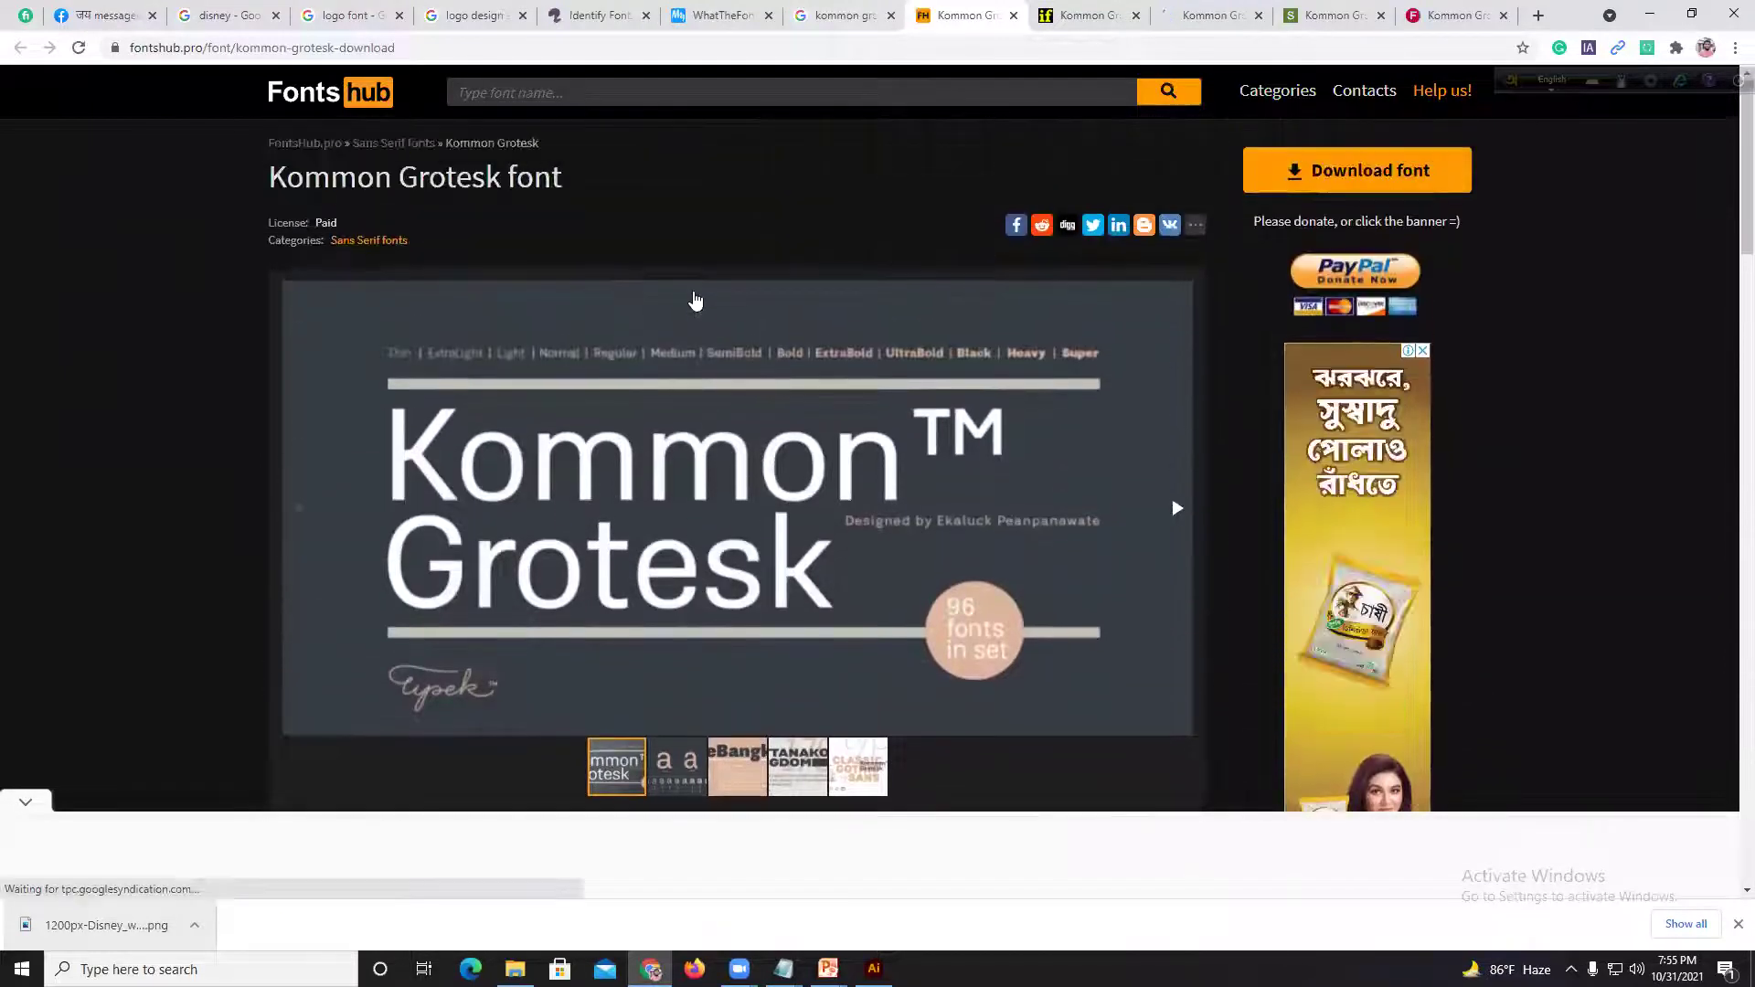
scroll(696, 301, "down", 10)
left_click(463, 255)
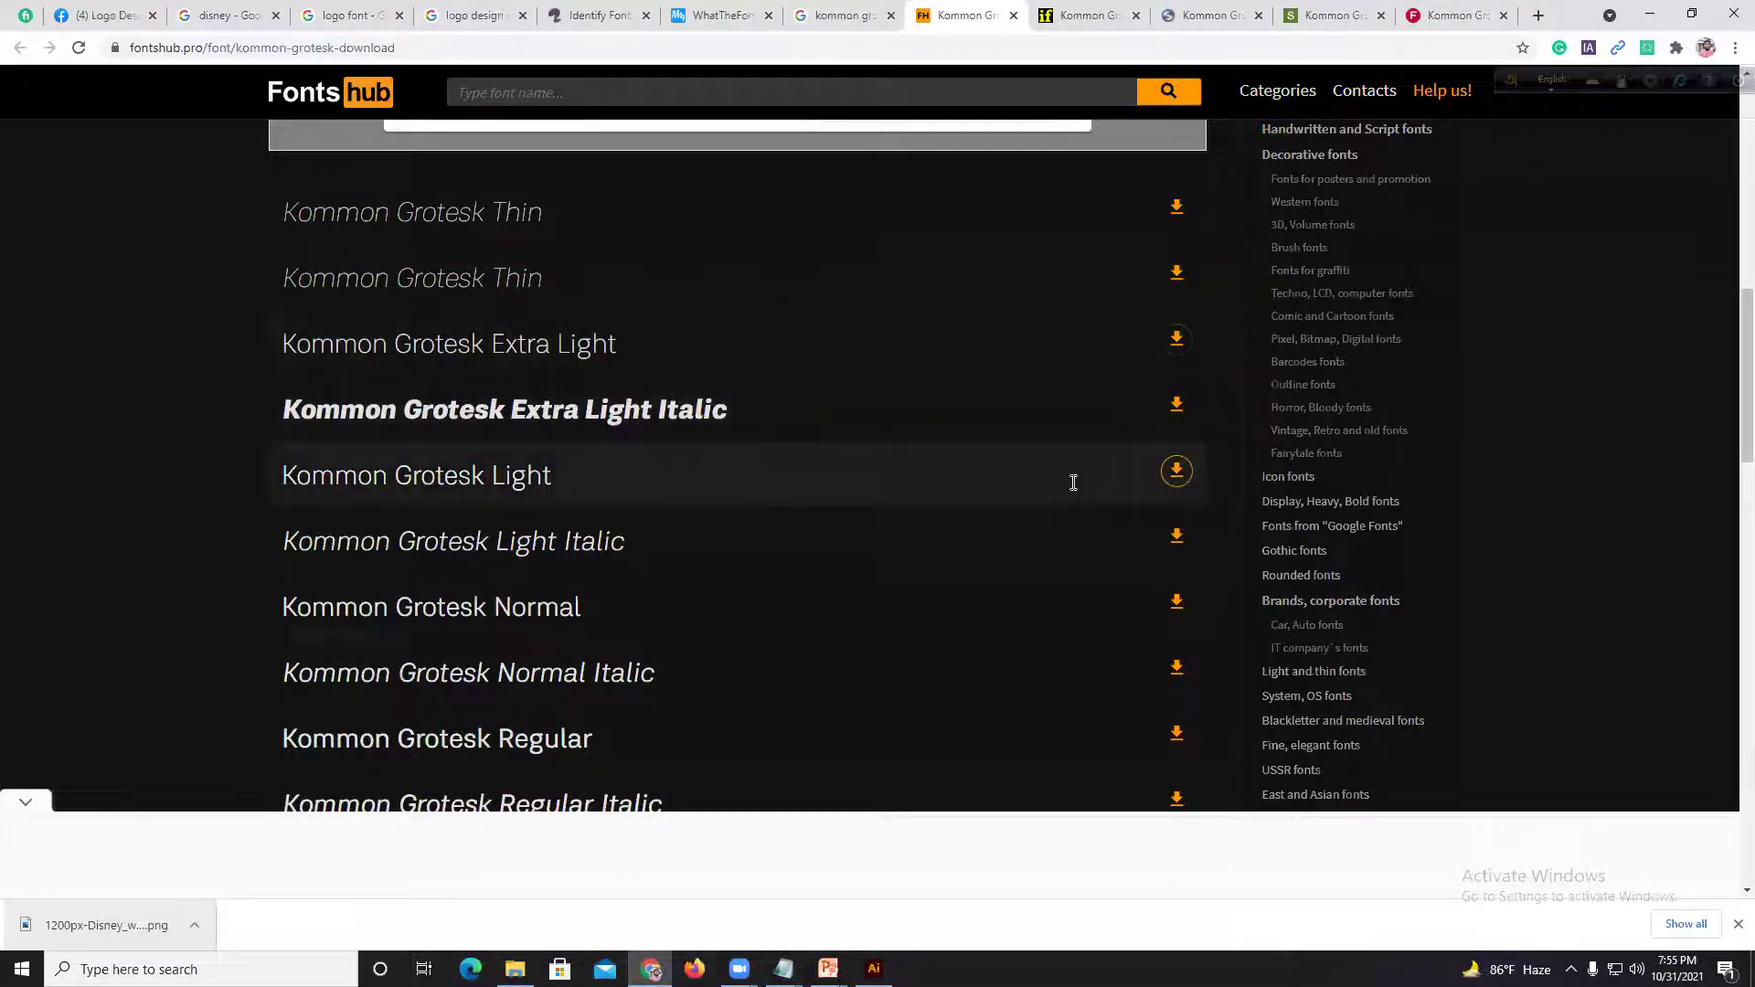
scroll(1068, 477, "down", 10)
scroll(1064, 471, "down", 6)
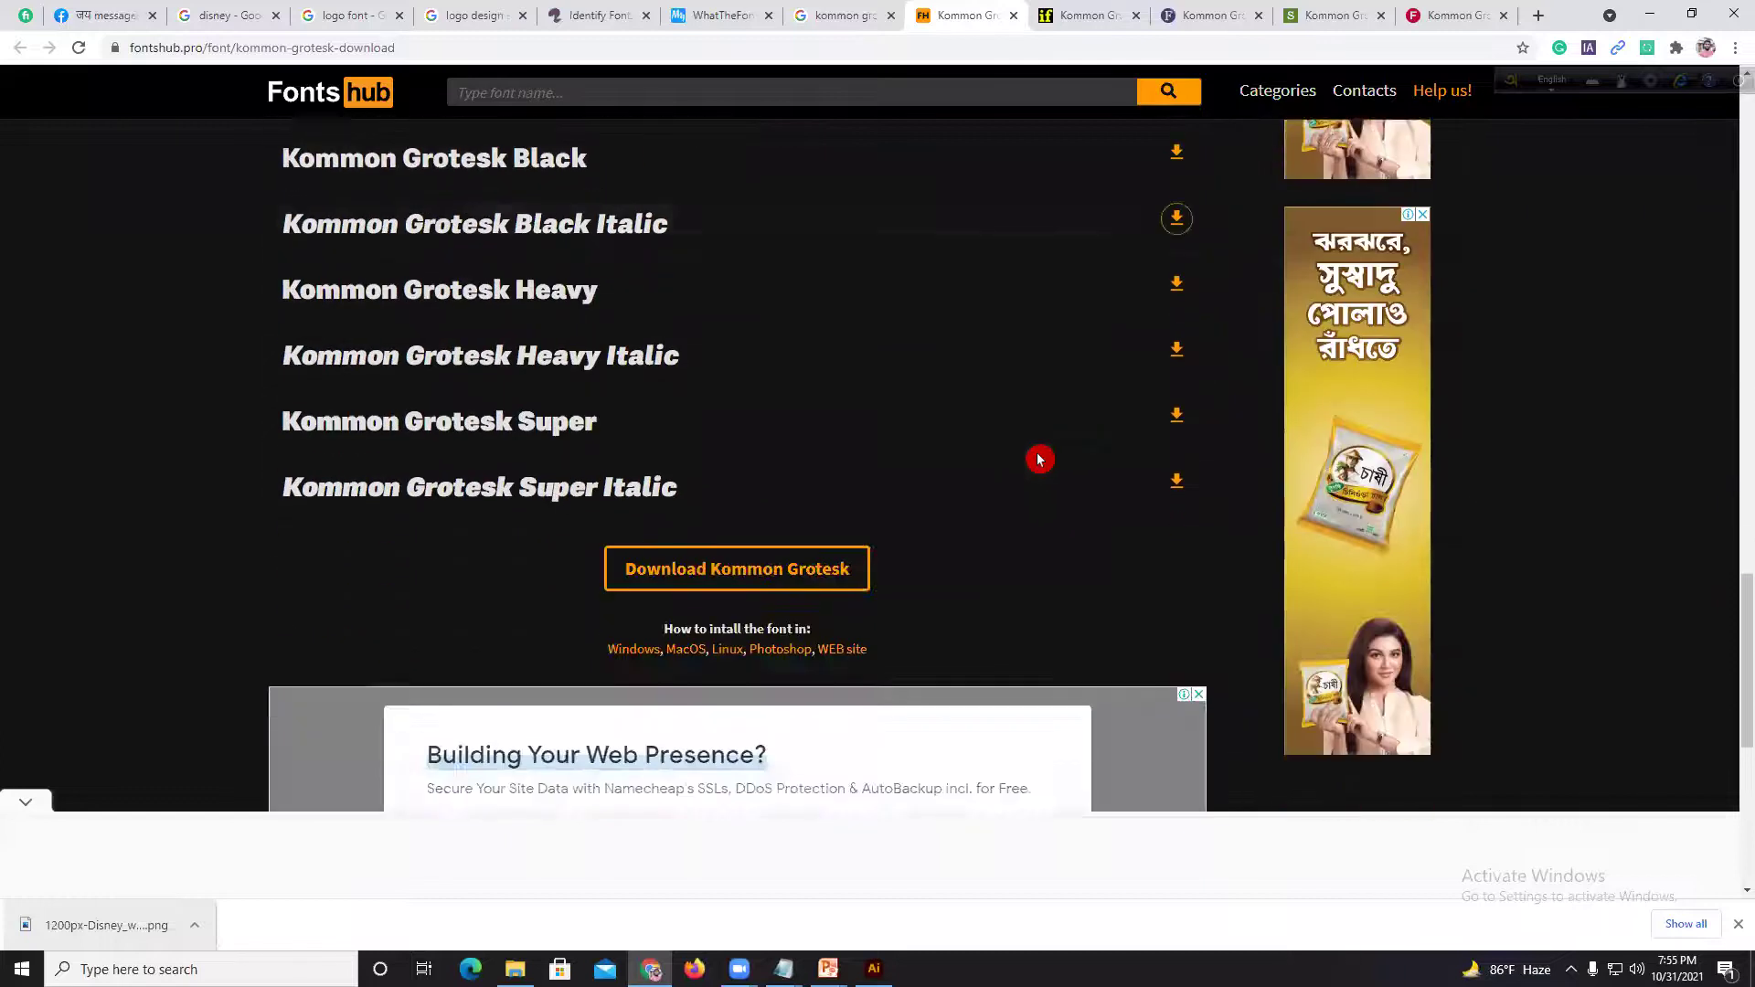
left_click(799, 485)
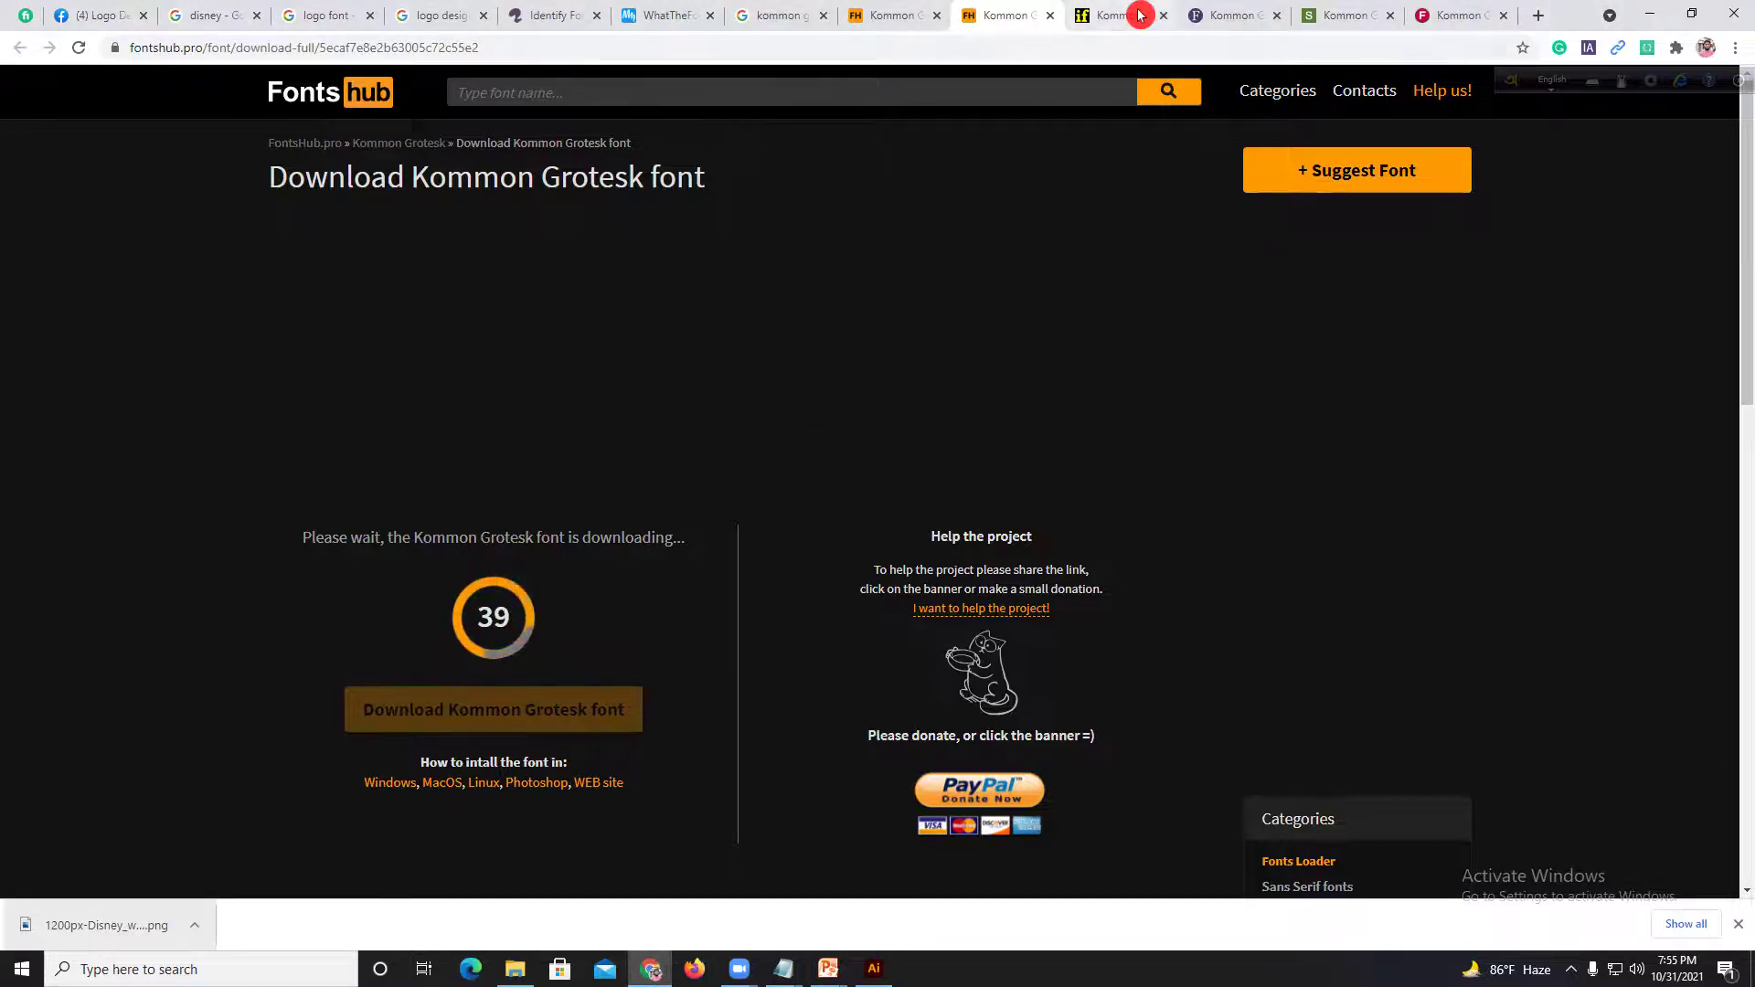
Step: Switch to the iFonts page for Kommon Grotesk and view its font family description and download options
left_click(1115, 16)
scroll(1116, 404, "down", 12)
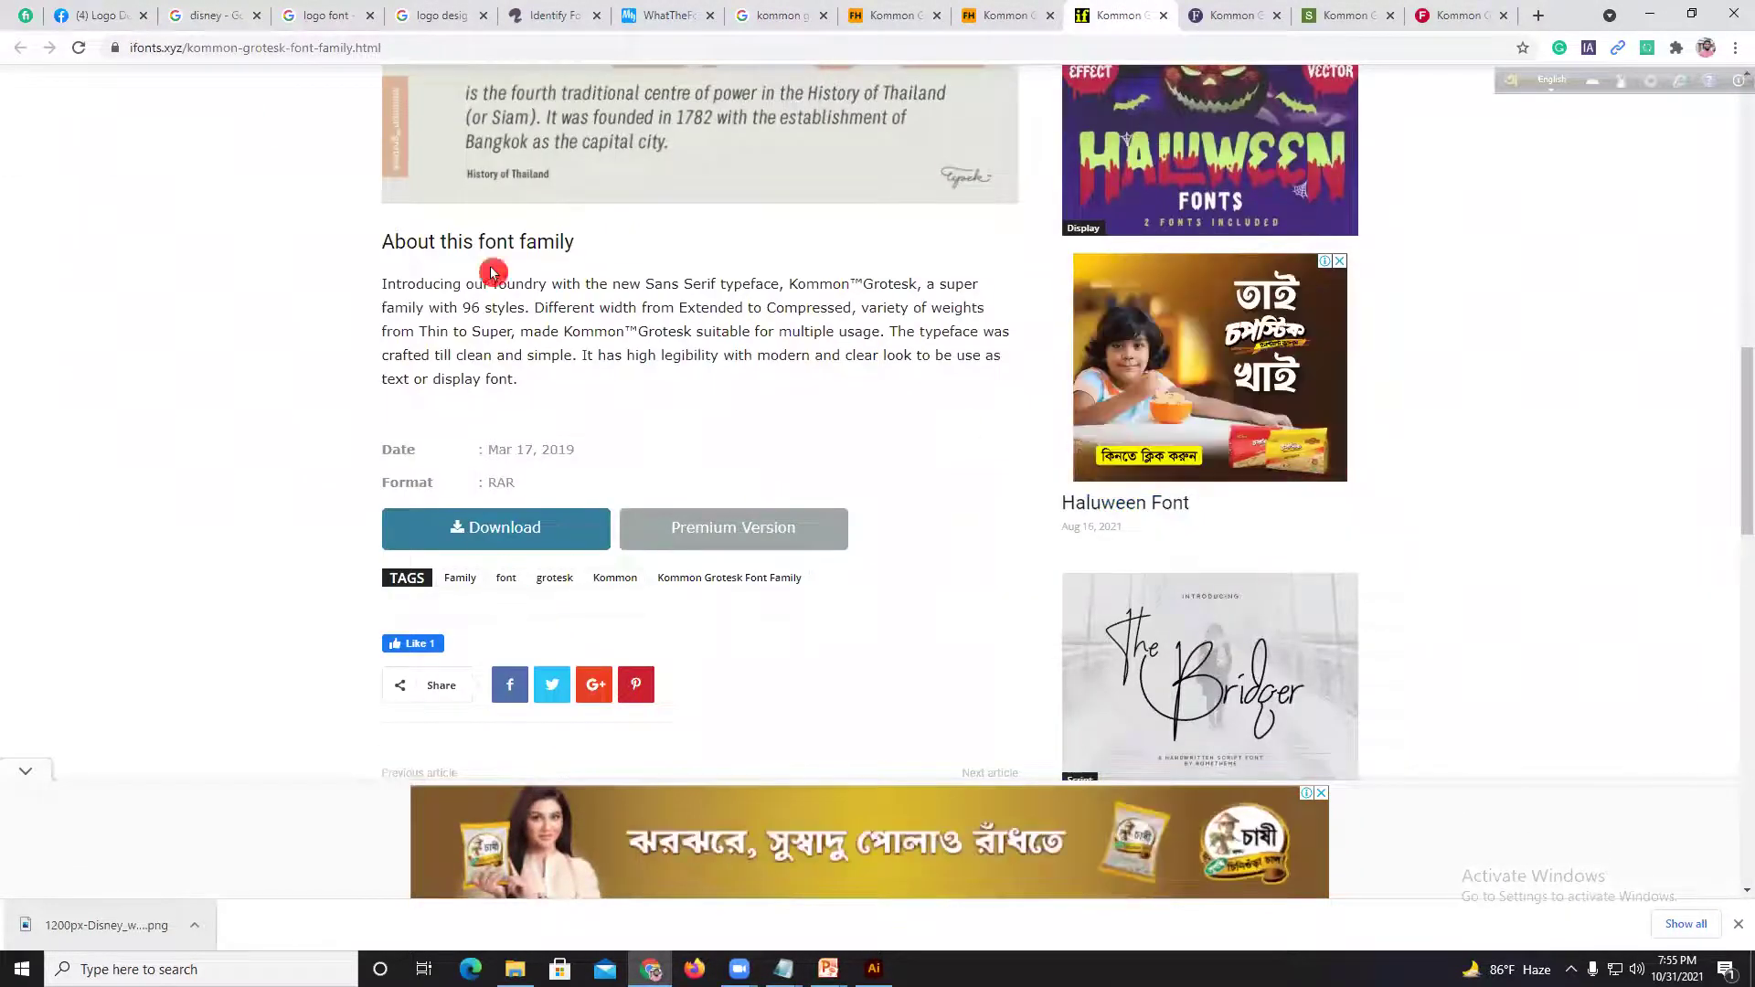
left_click_drag(496, 240, 552, 239)
left_click(375, 174)
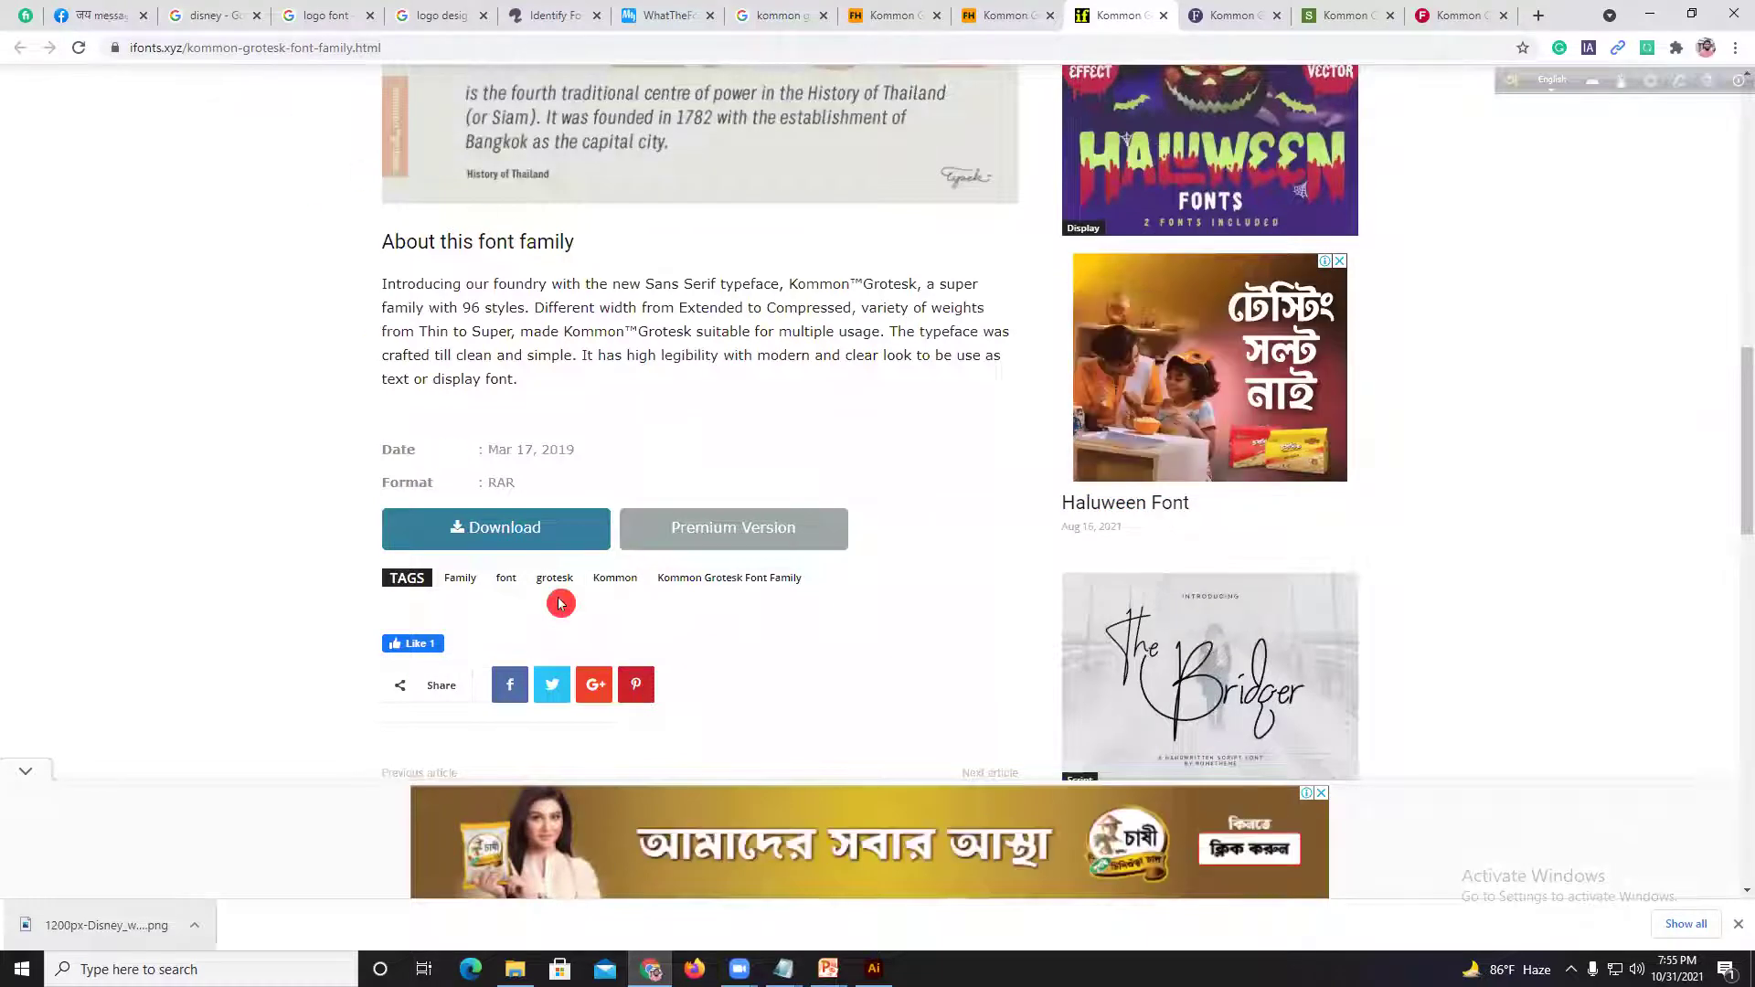
Step: Download the Kommon Grotesk archive from iFonts to the Desktop as kommon-grotesk and return to the FontsHub download page
left_click(510, 537)
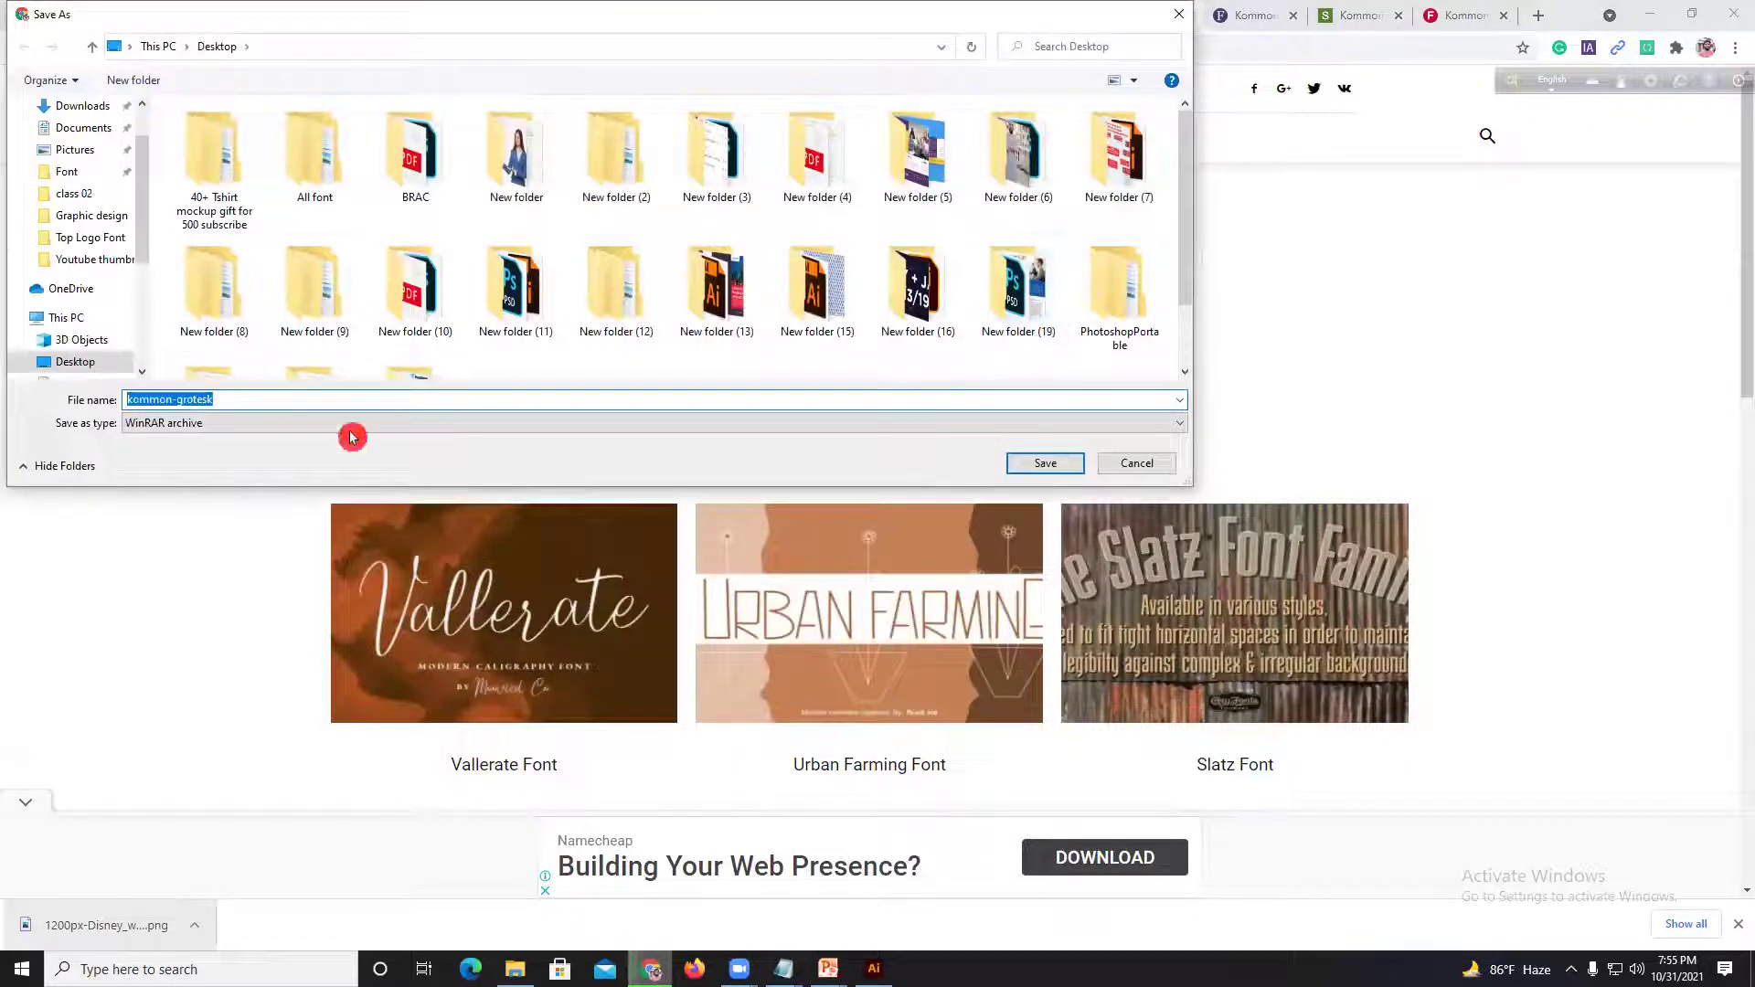
left_click(1048, 465)
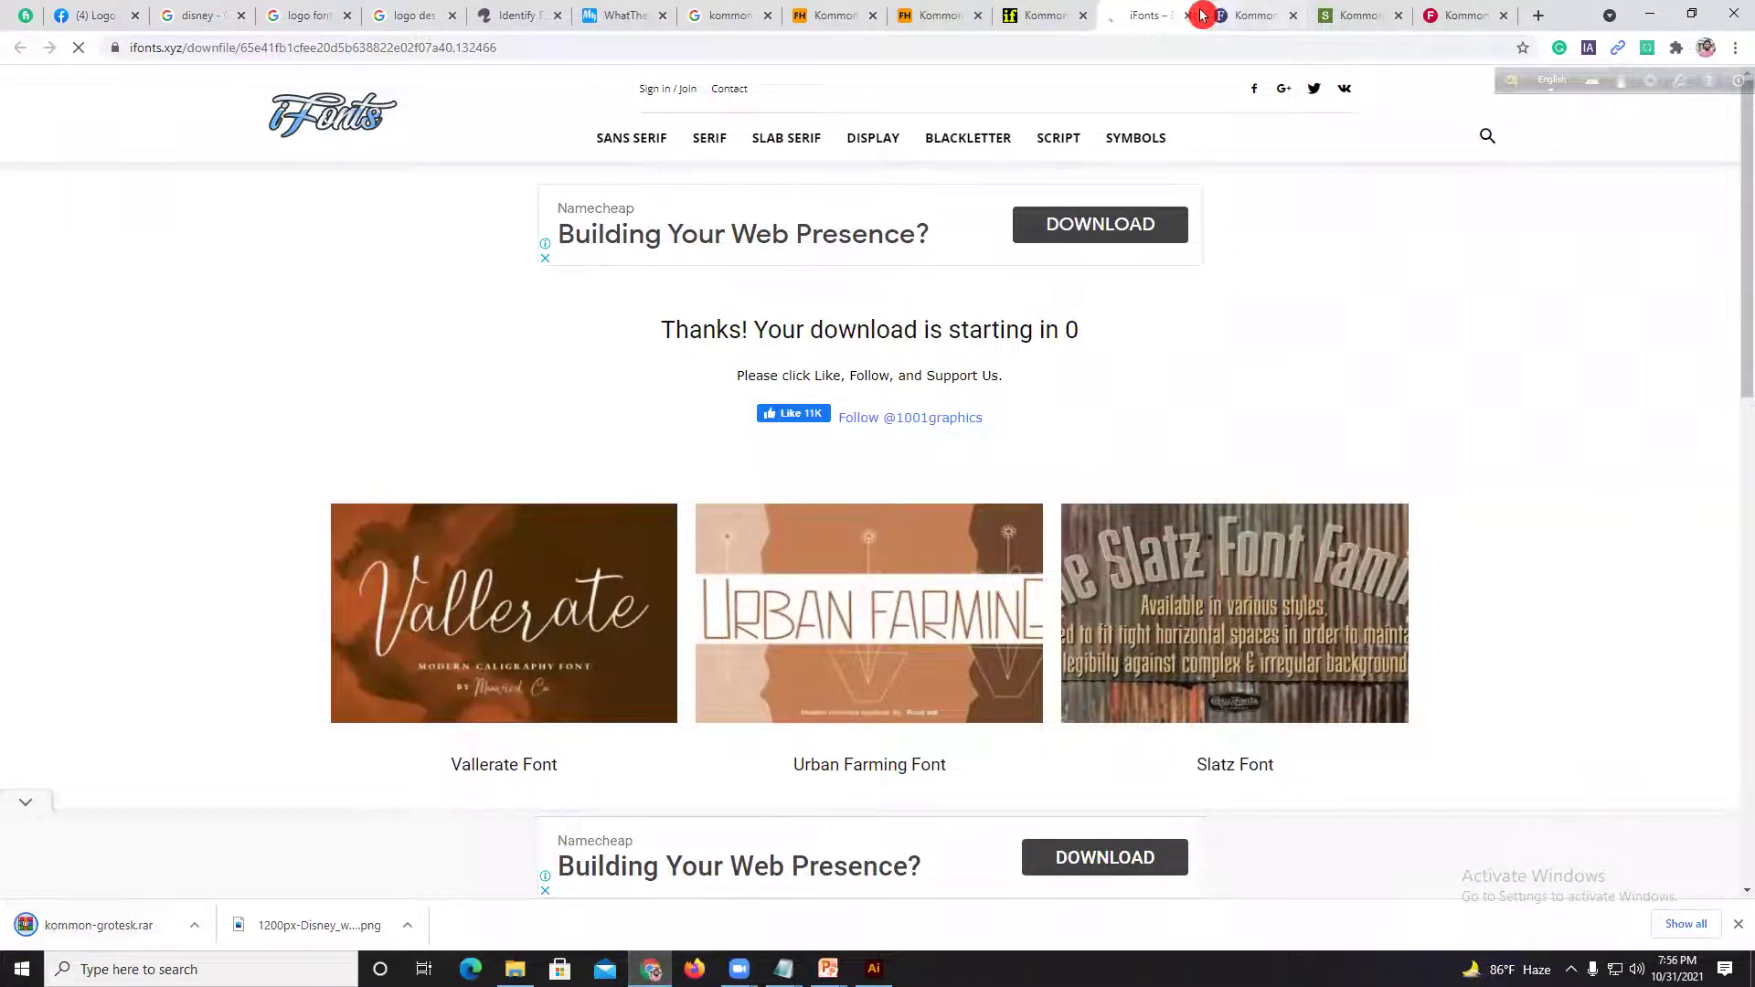
left_click(1062, 15)
left_click(914, 14)
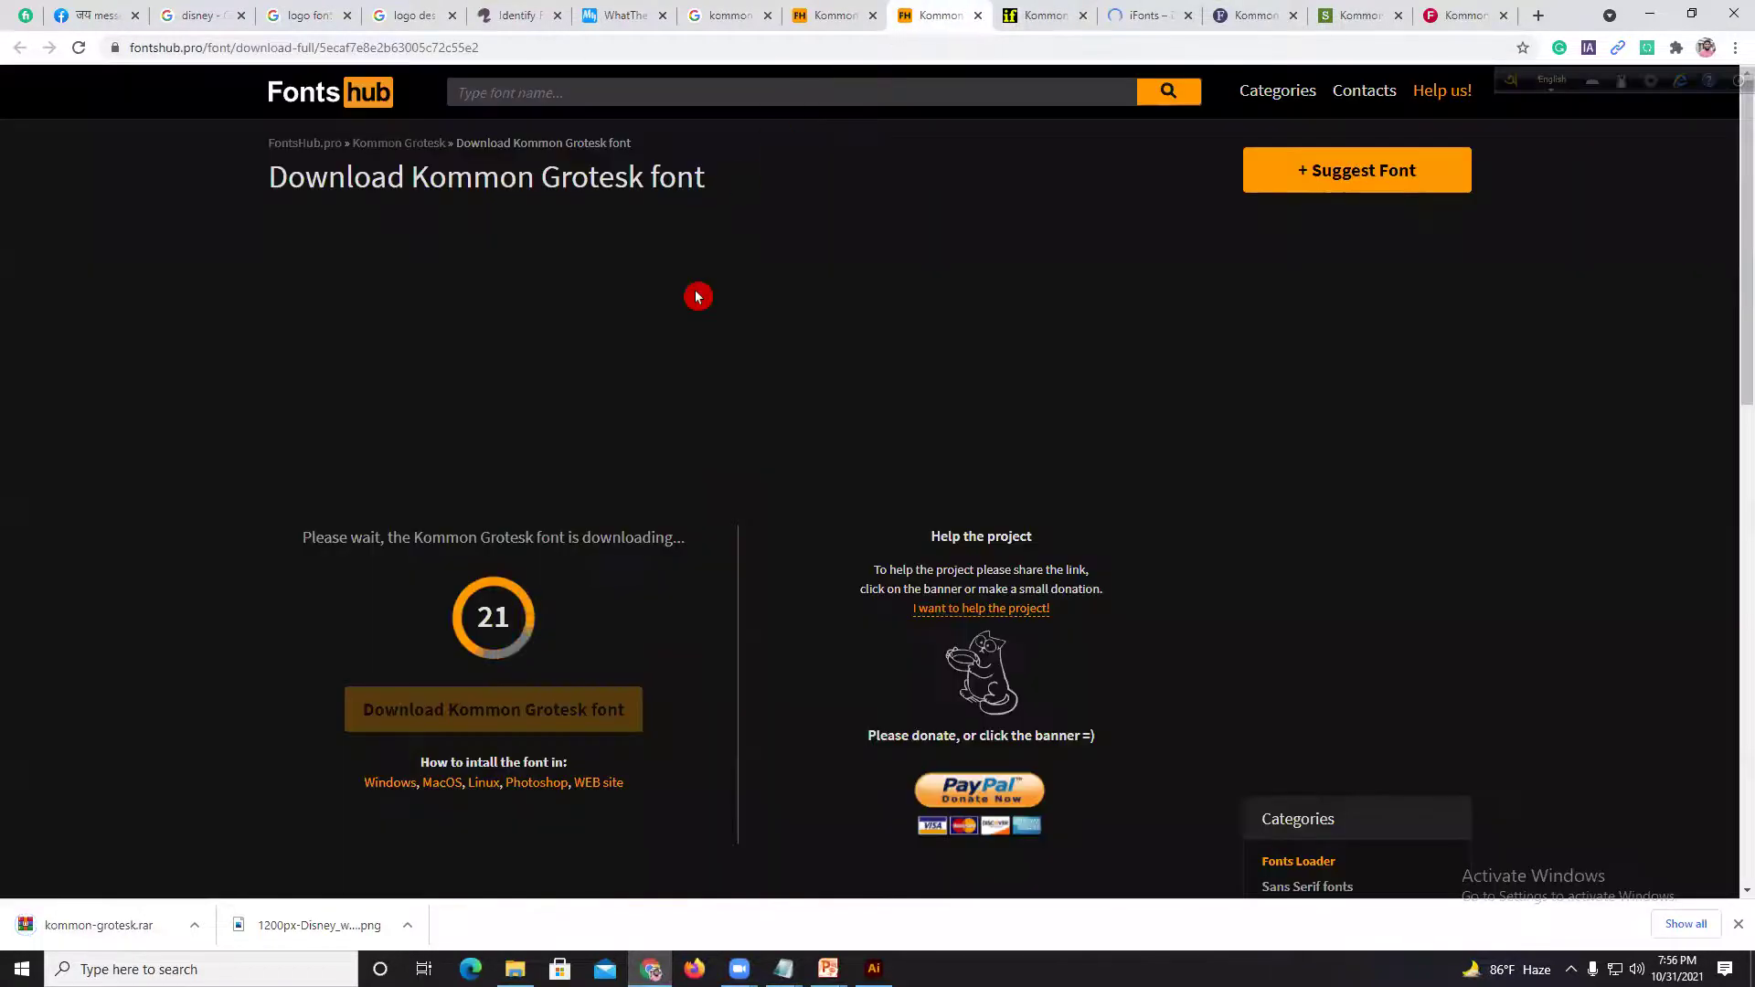
Step: Review the Kommon Grotesk styles on the BestFonts page, open its font download page, and close that page
left_click(1249, 15)
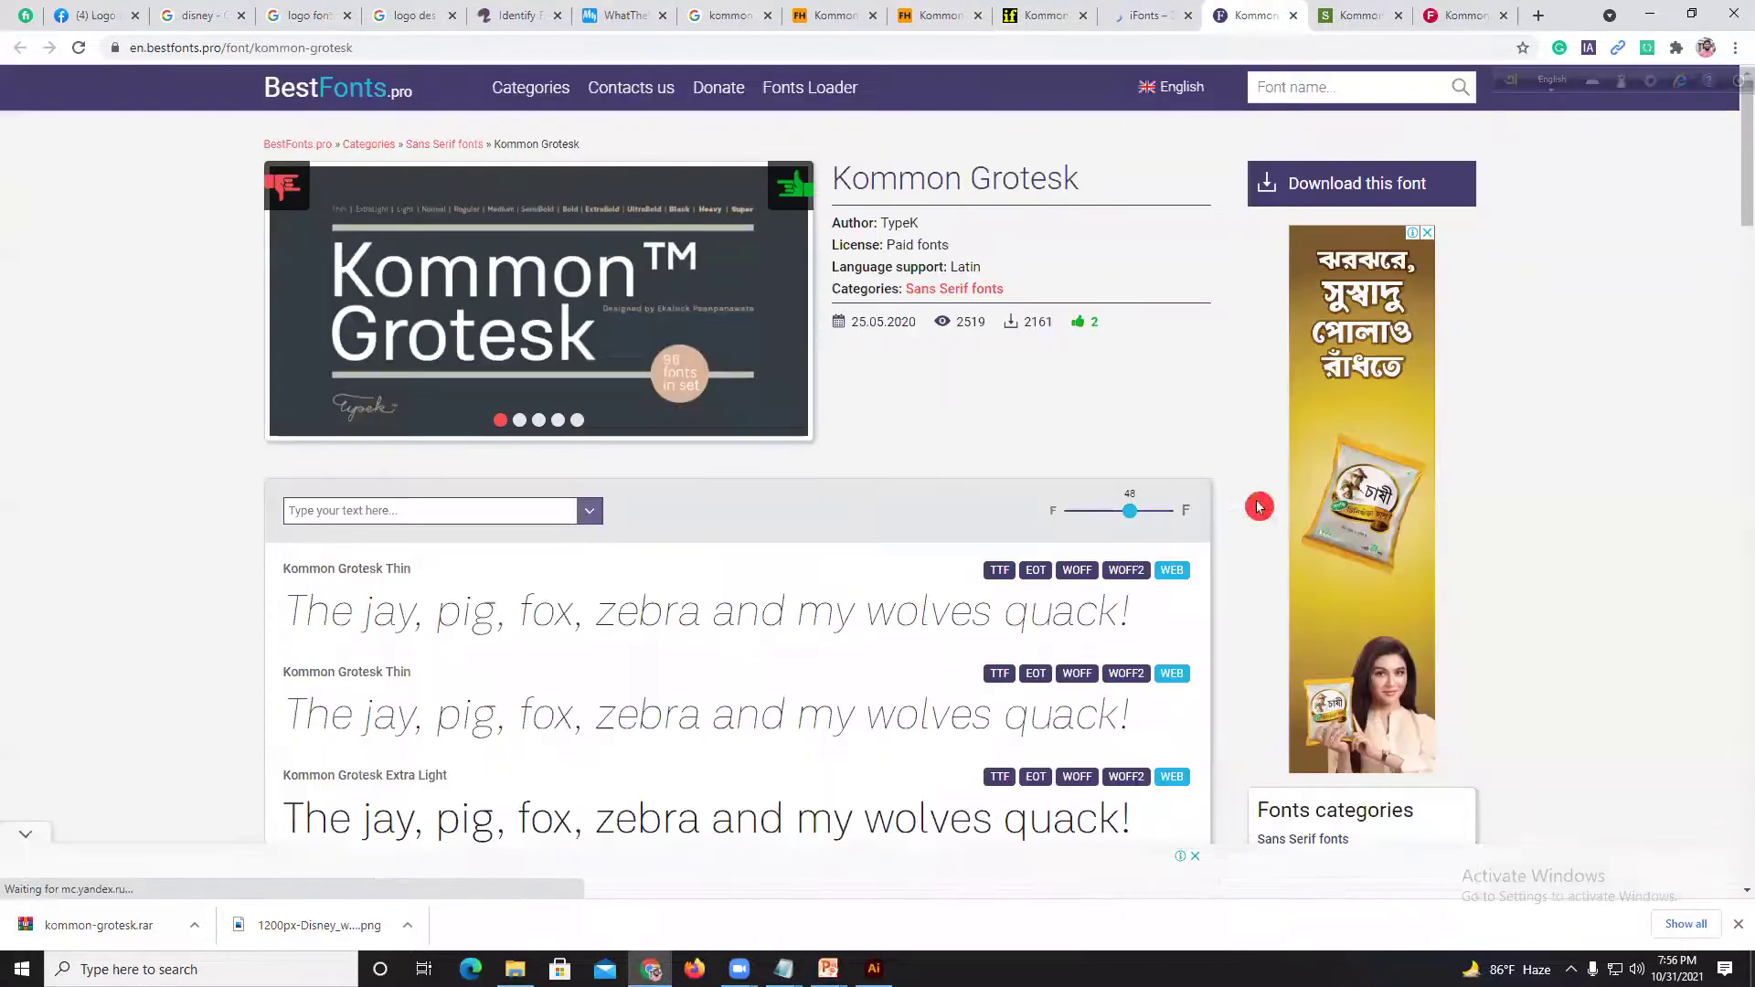
scroll(1079, 462, "down", 1)
scroll(1078, 461, "down", 10)
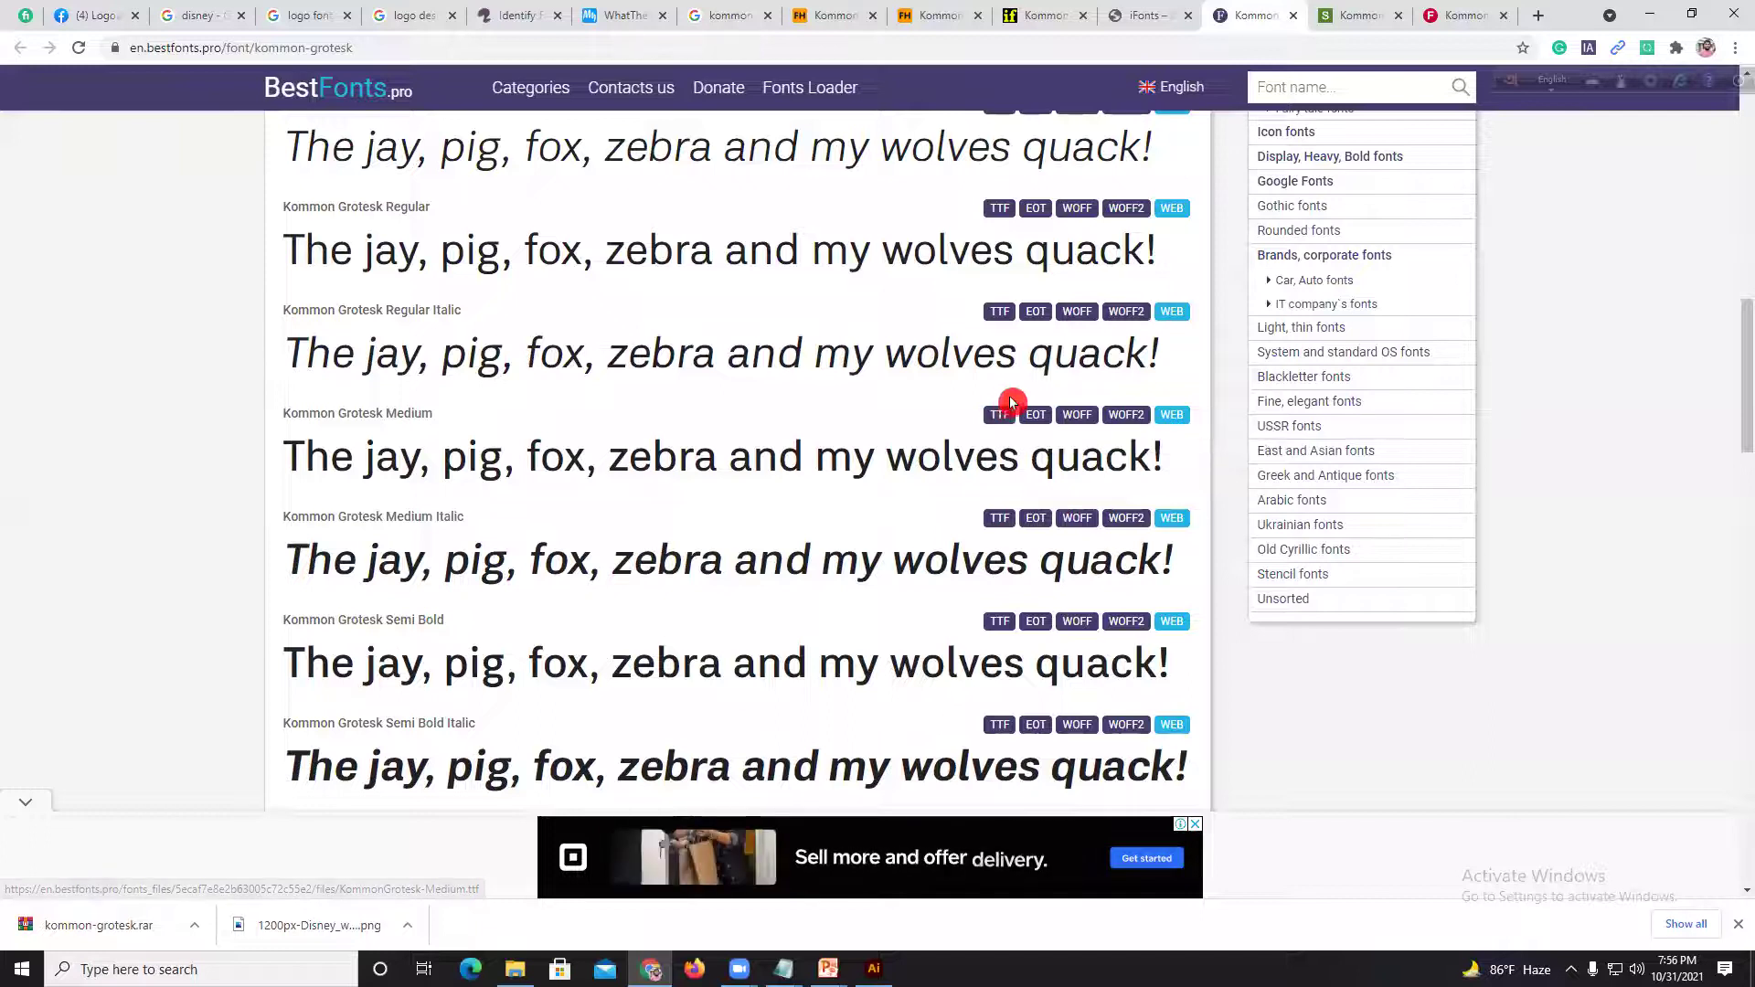
scroll(1025, 393, "down", 3)
scroll(1025, 393, "down", 7)
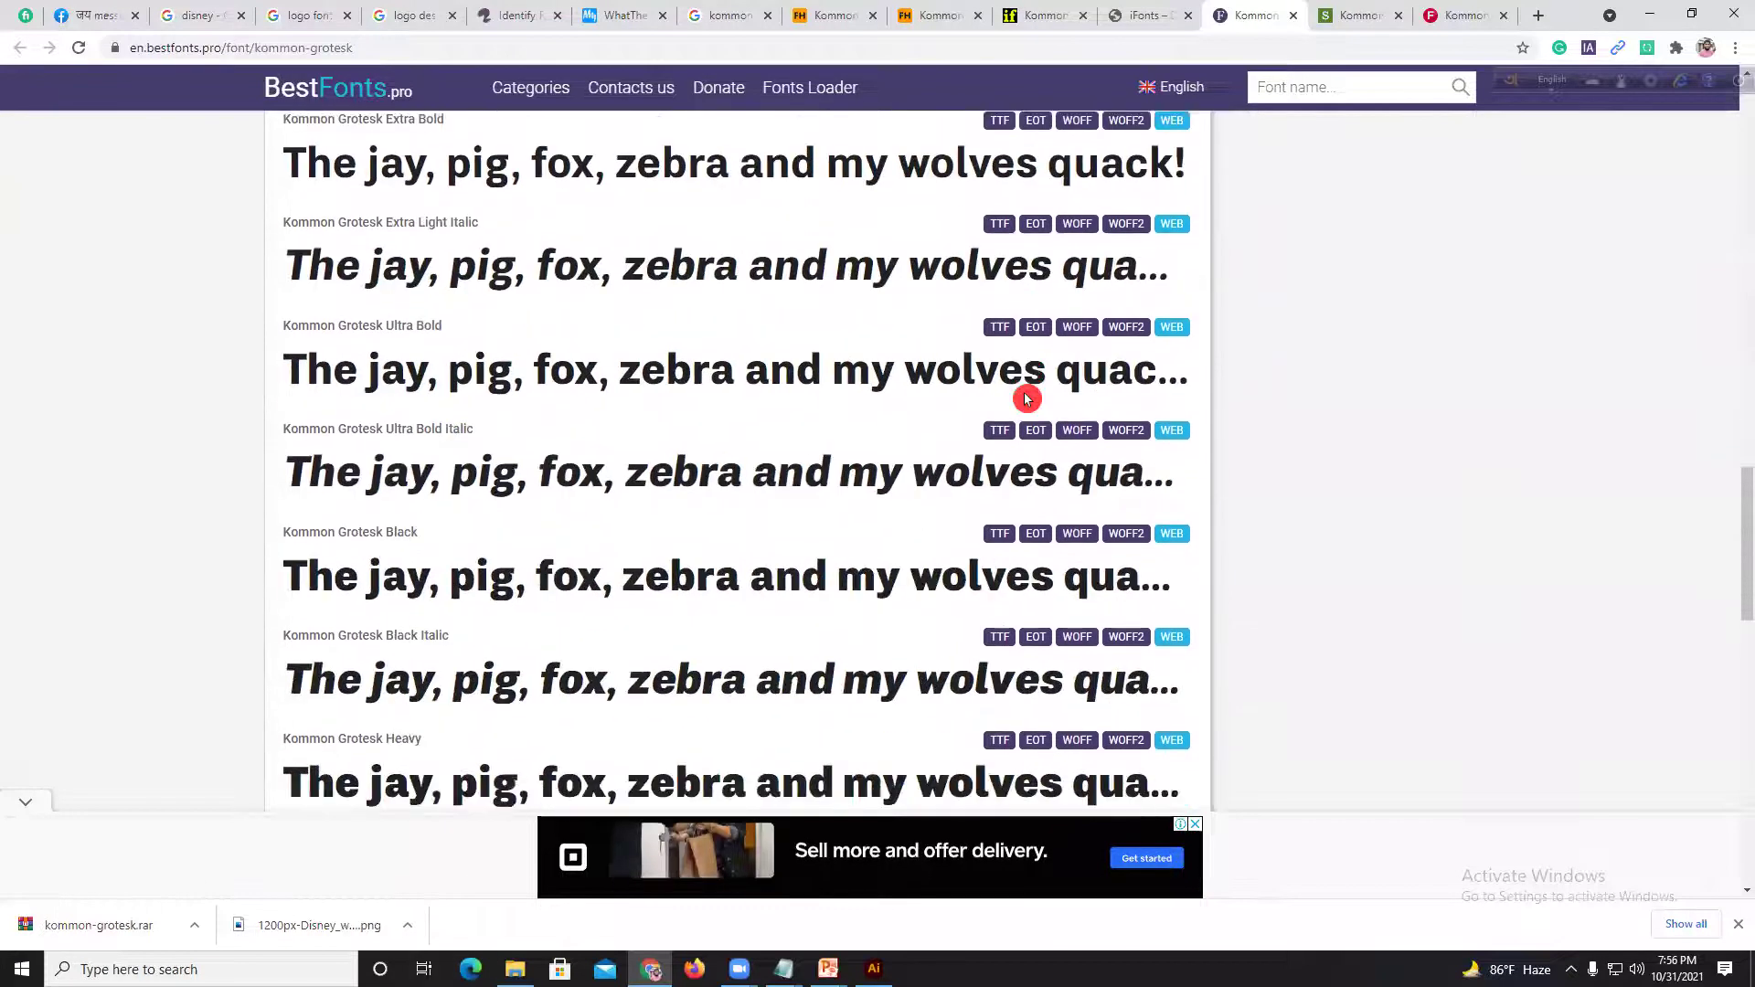
scroll(414, 345, "down", 9)
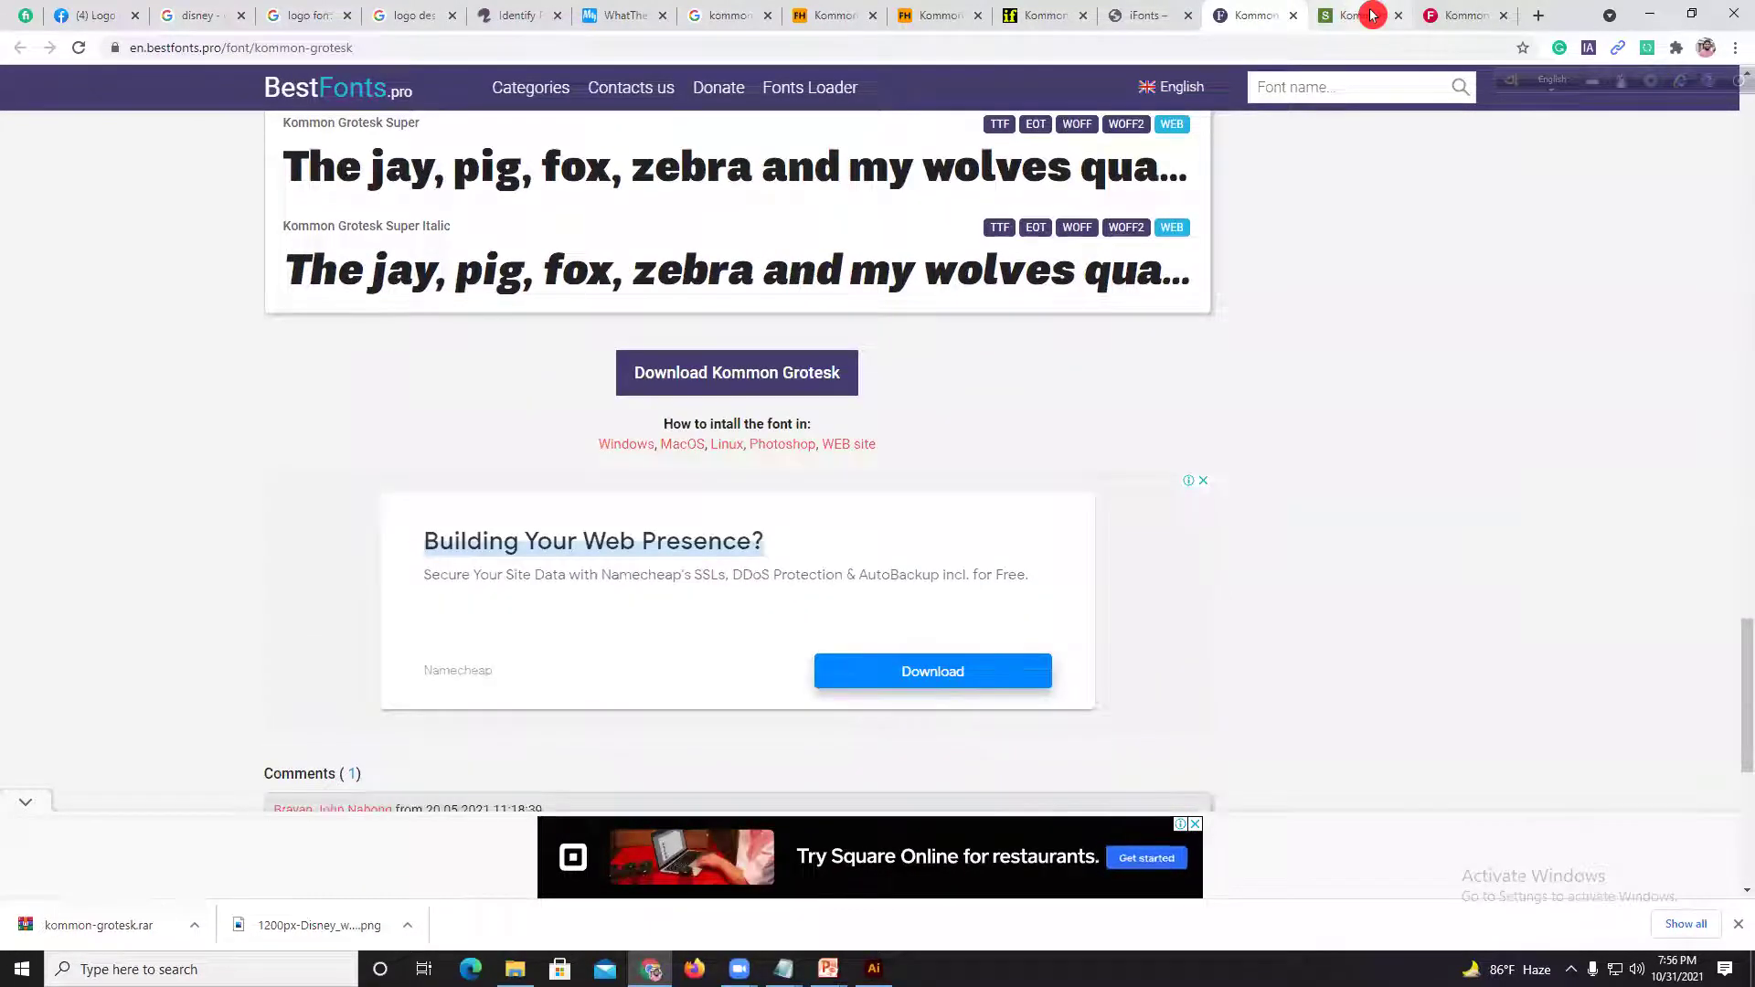
left_click(803, 373)
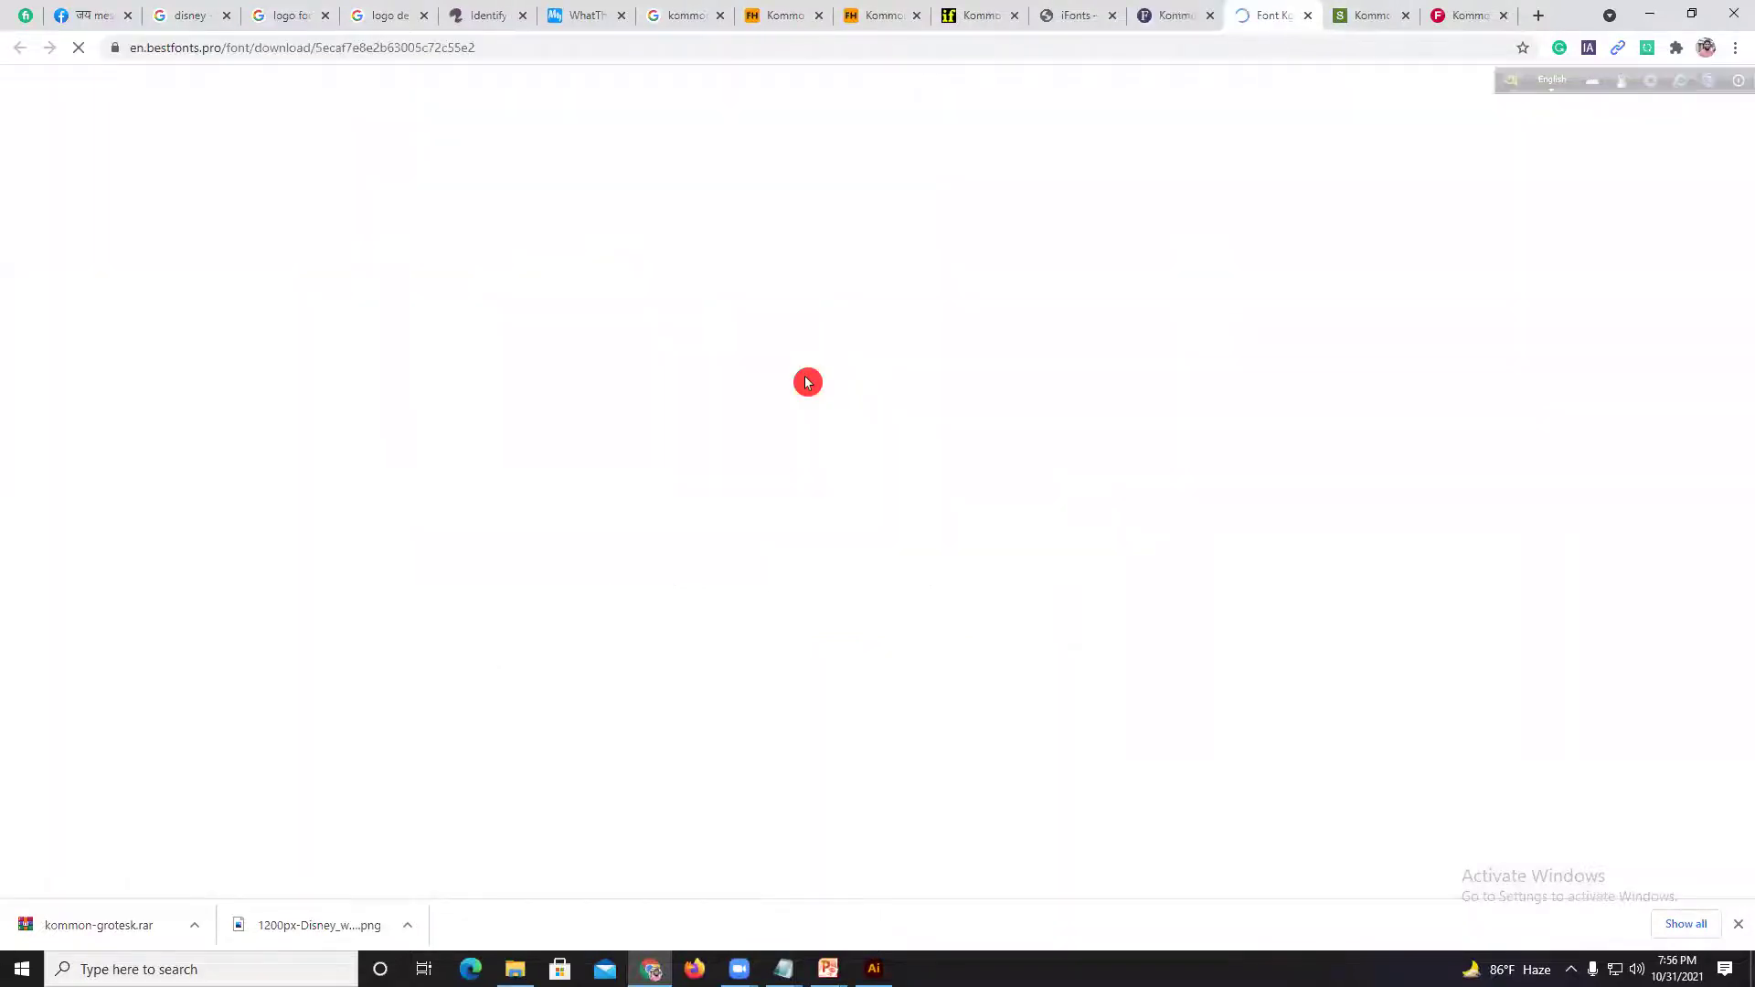
left_click(1306, 16)
Step: Examine the SmashingFonts page for Kommon Grotesk, including its download option and font family list
left_click(1294, 17)
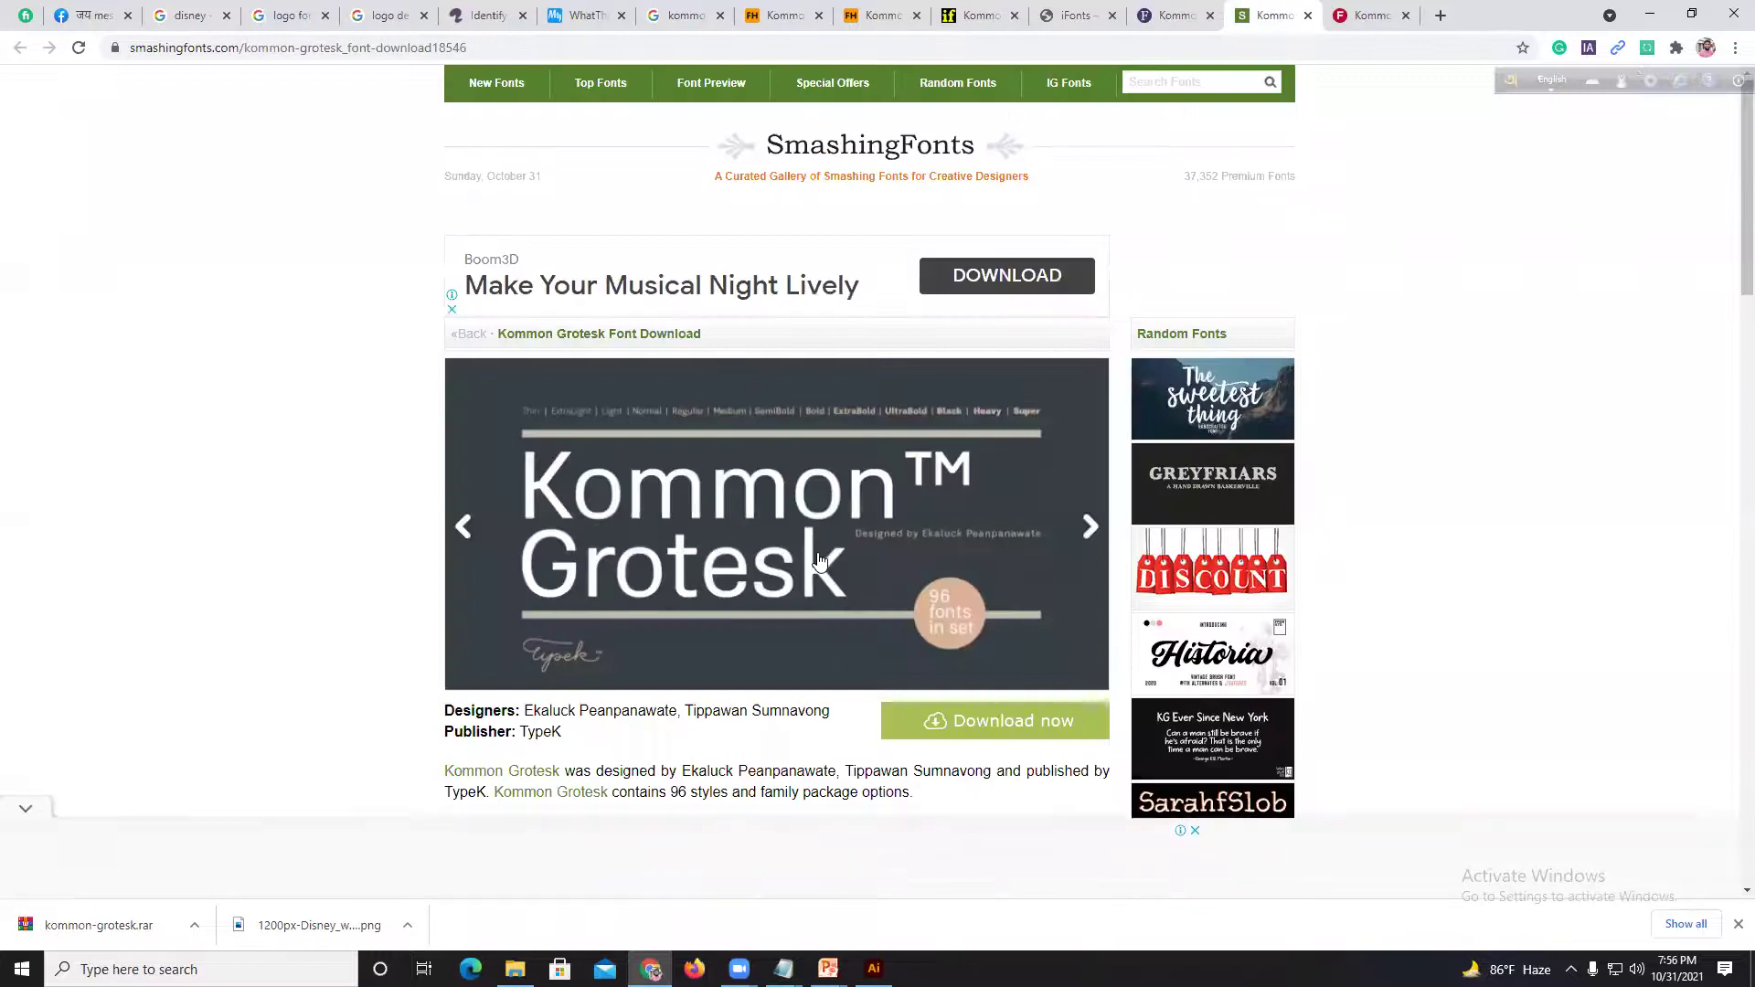
scroll(1042, 683, "down", 1)
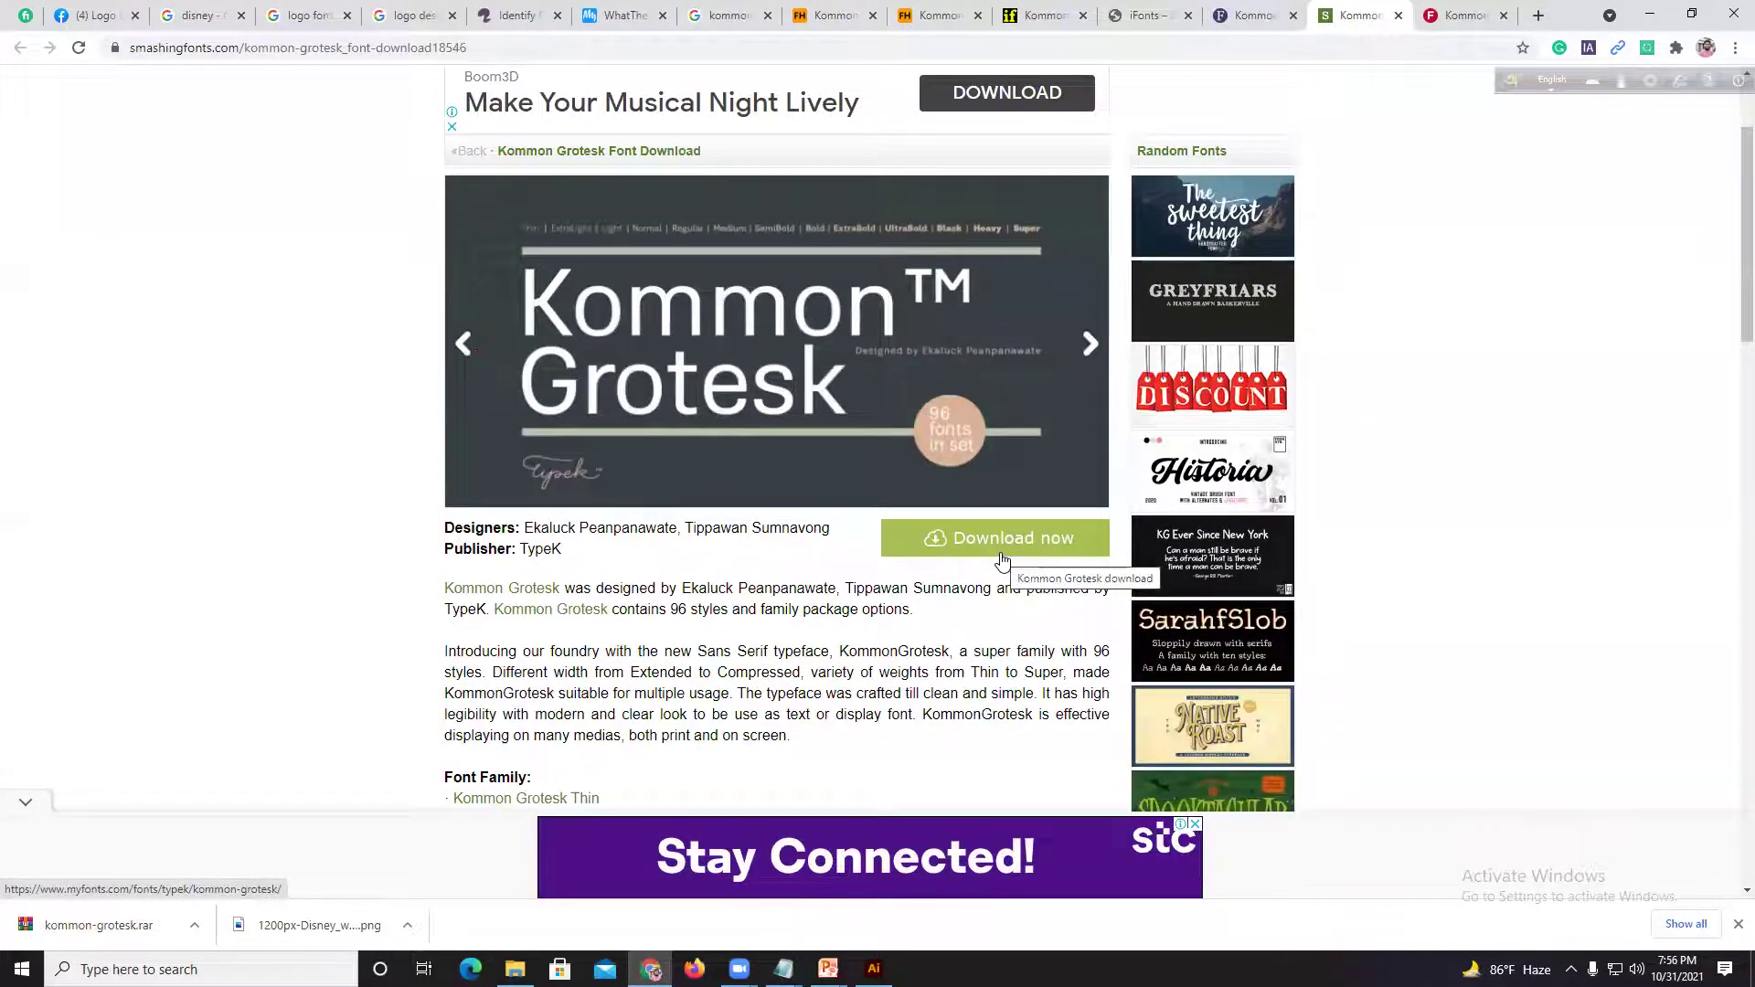
scroll(1002, 562, "up", 2)
scroll(1002, 564, "down", 4)
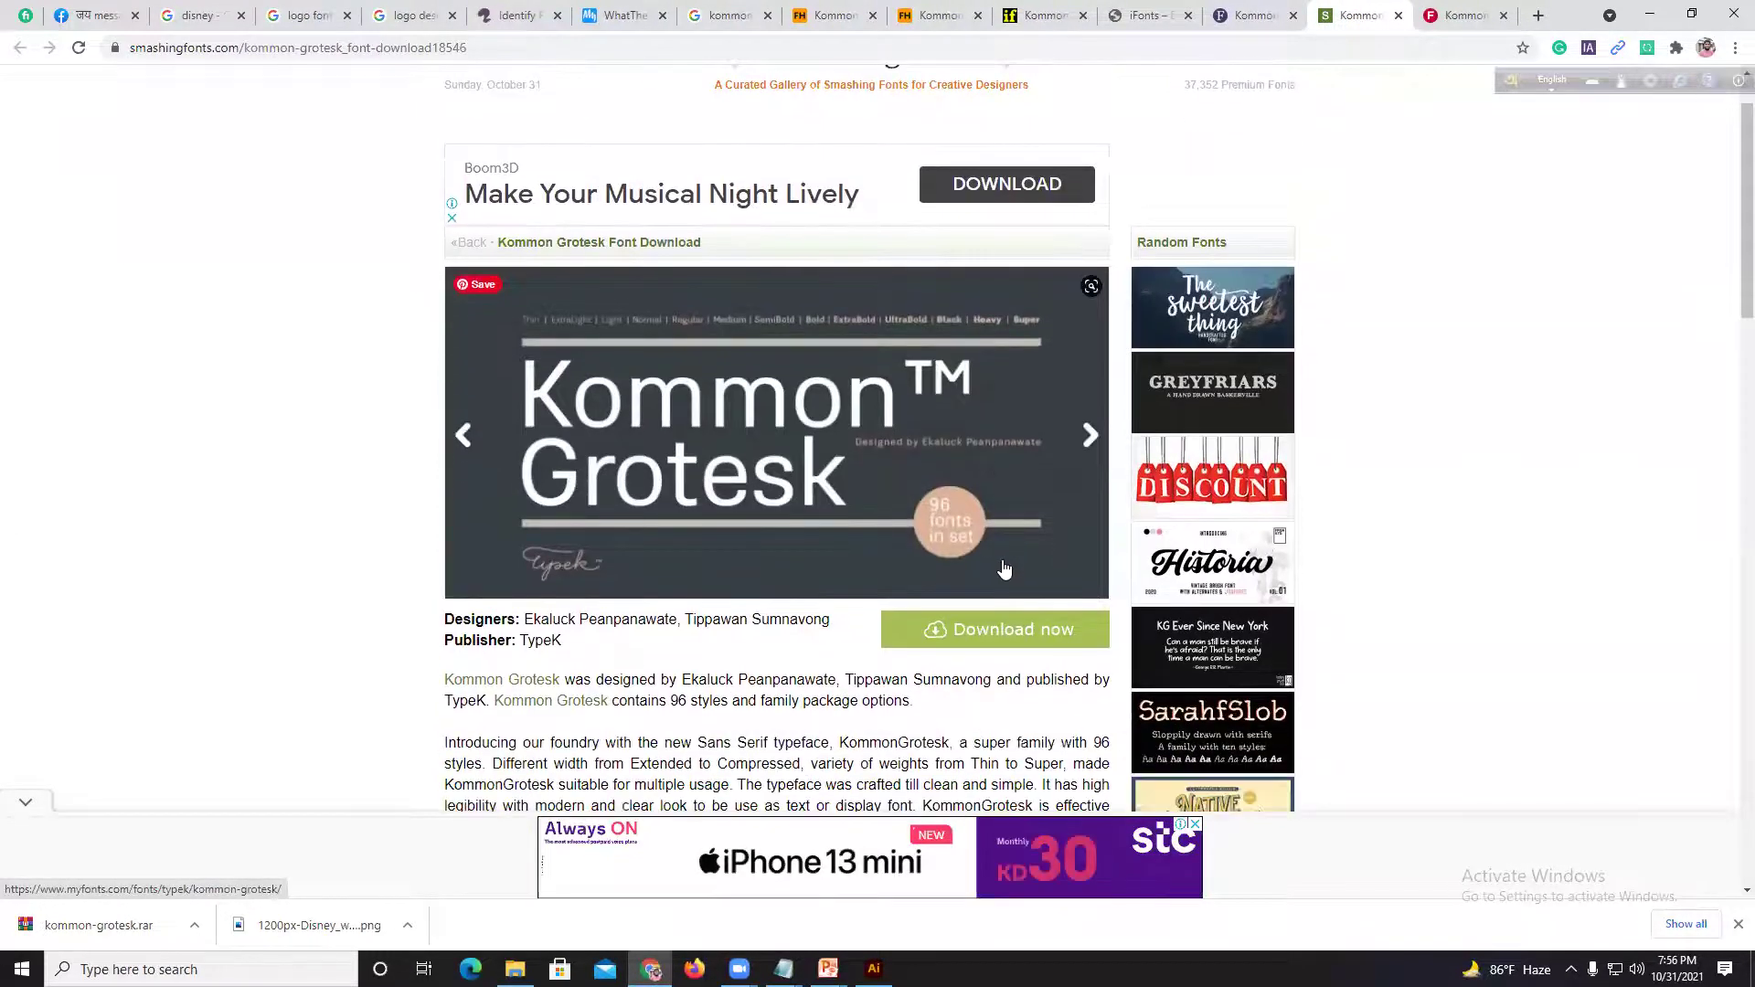
left_click(1024, 603)
scroll(1024, 604, "down", 20)
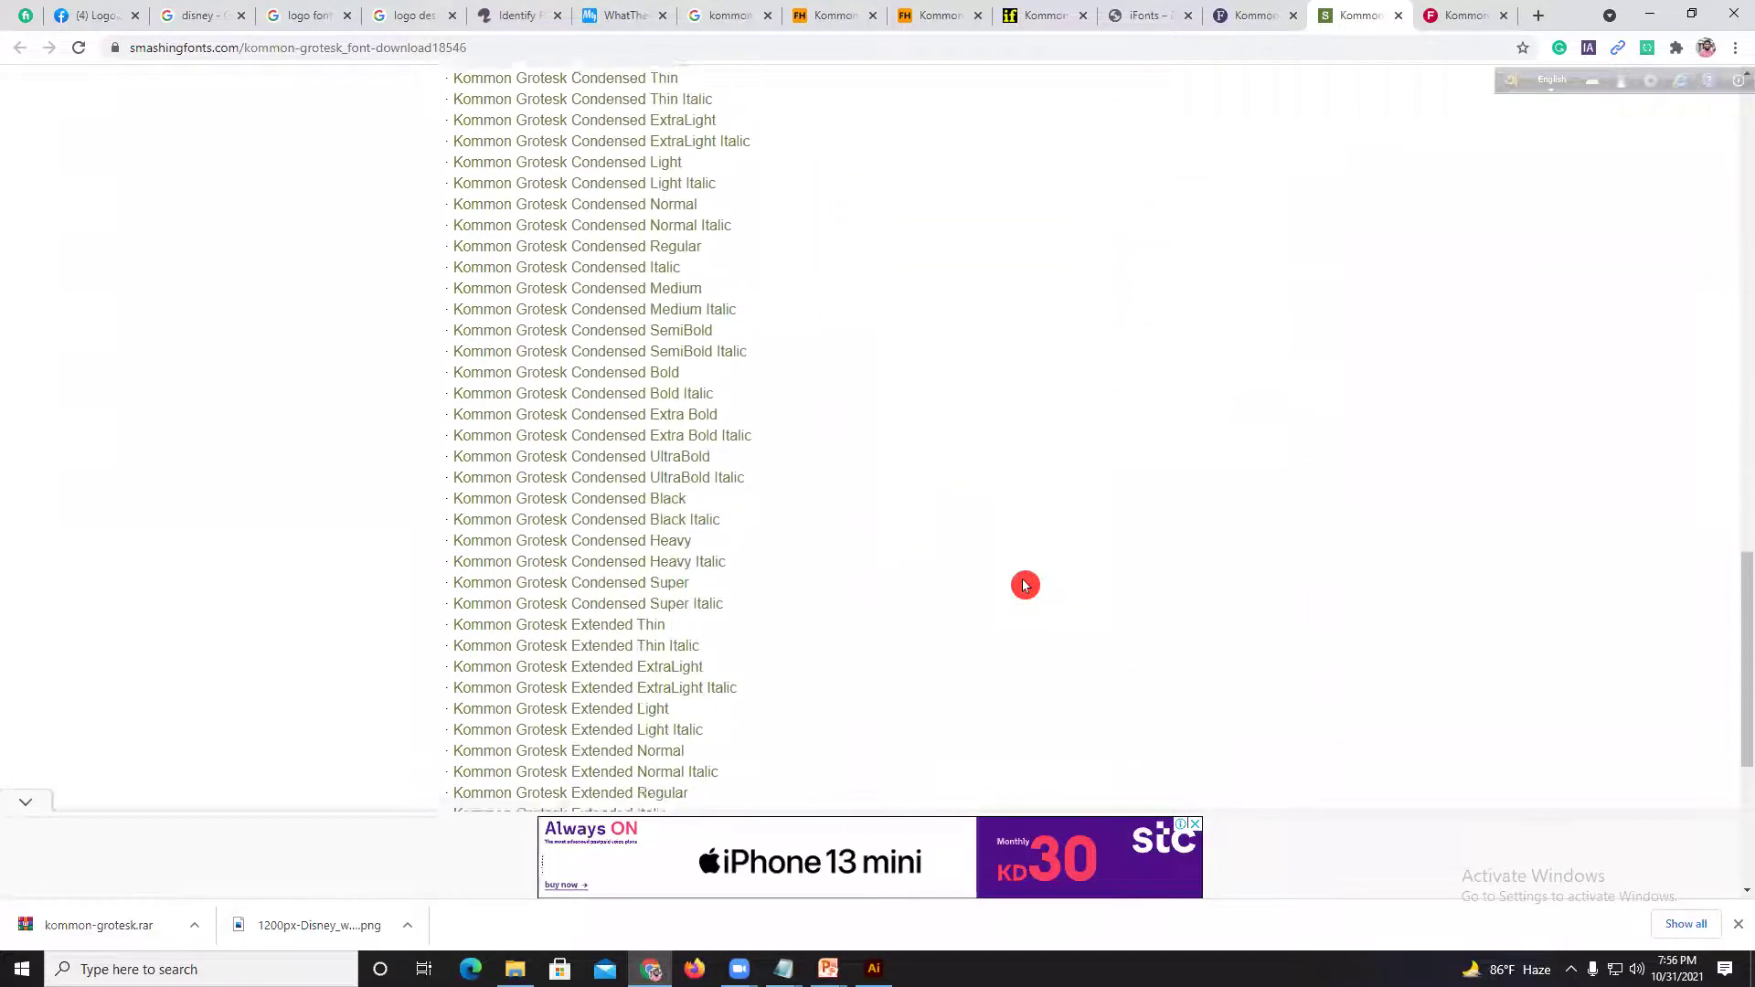
Step: Look through the FreeForFonts page for Kommon Grotesk and return to its beginning
left_click(1465, 15)
scroll(1054, 601, "down", 15)
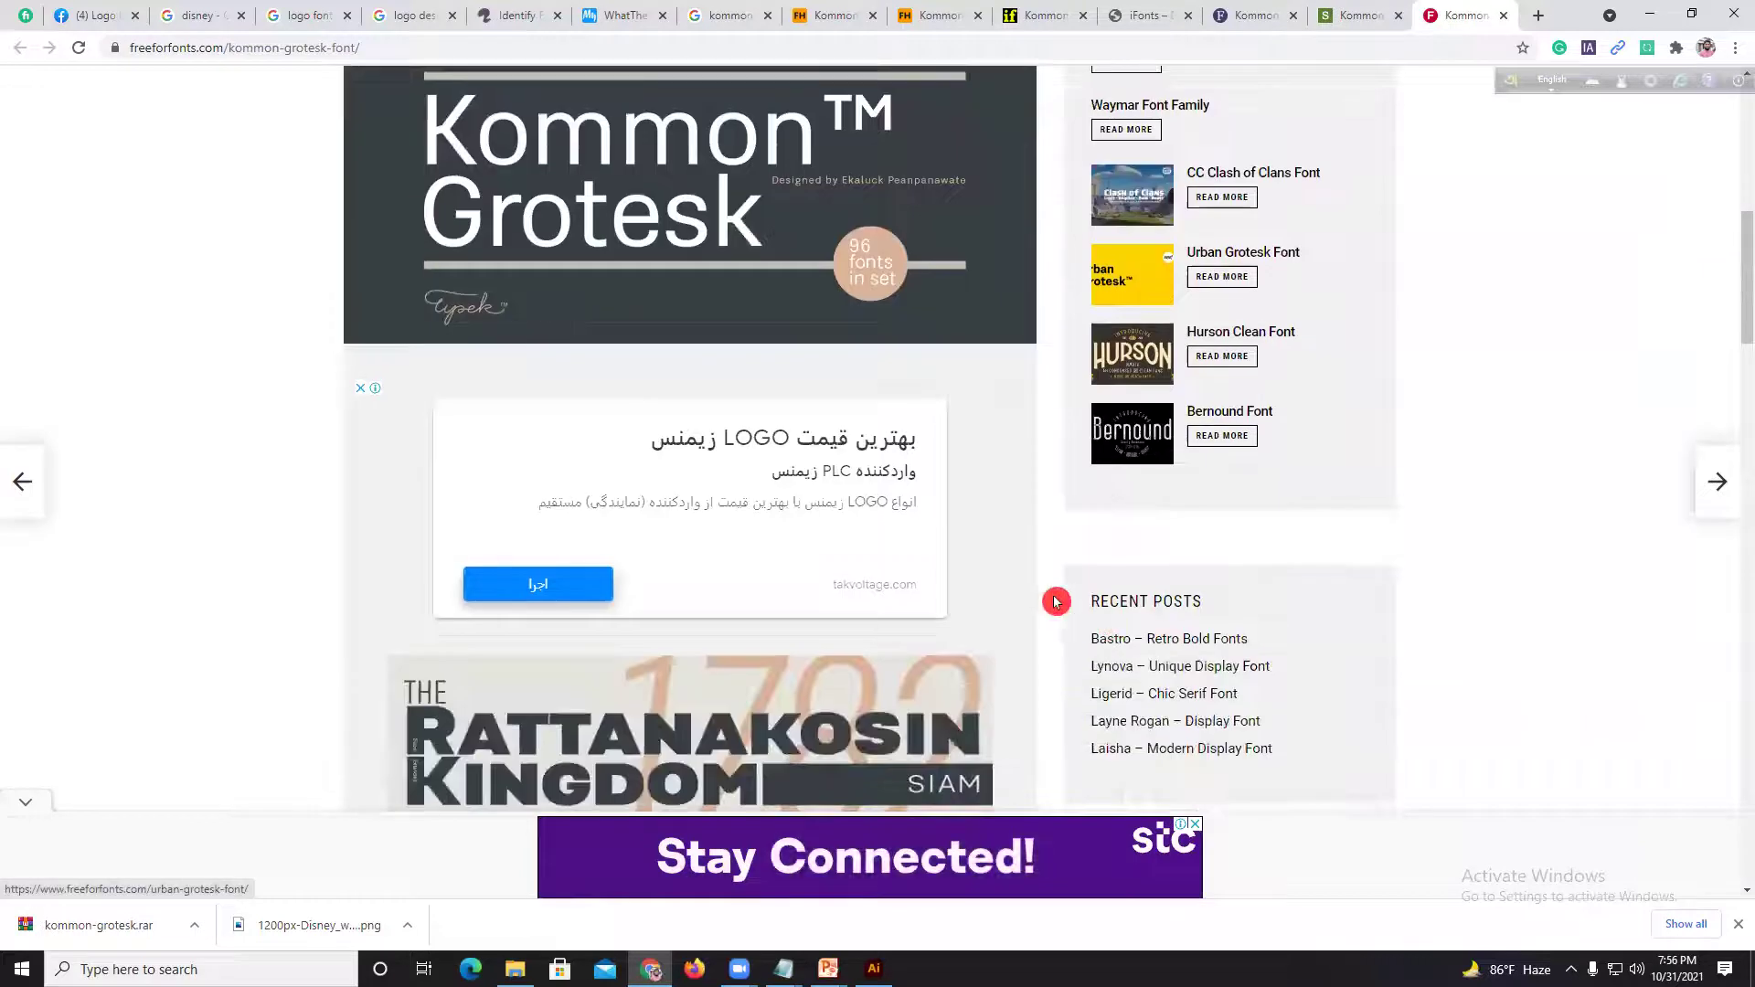
scroll(1053, 601, "down", 5)
scroll(1053, 602, "down", 12)
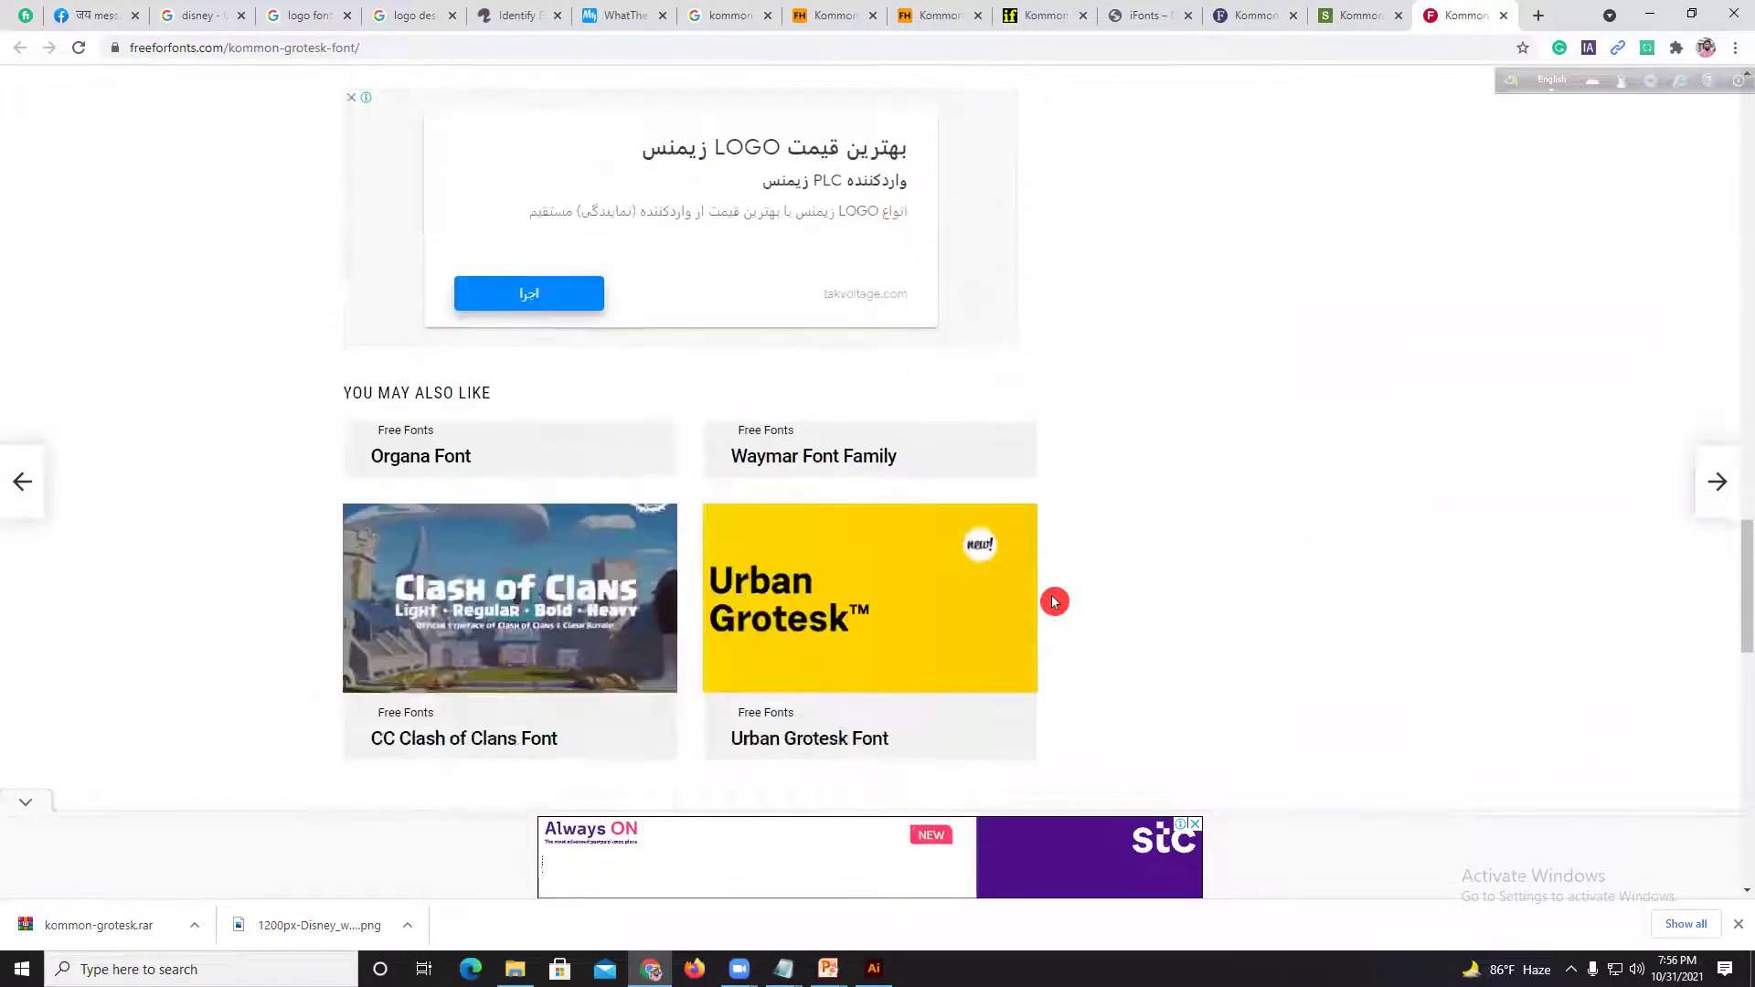
scroll(1011, 586, "down", 8)
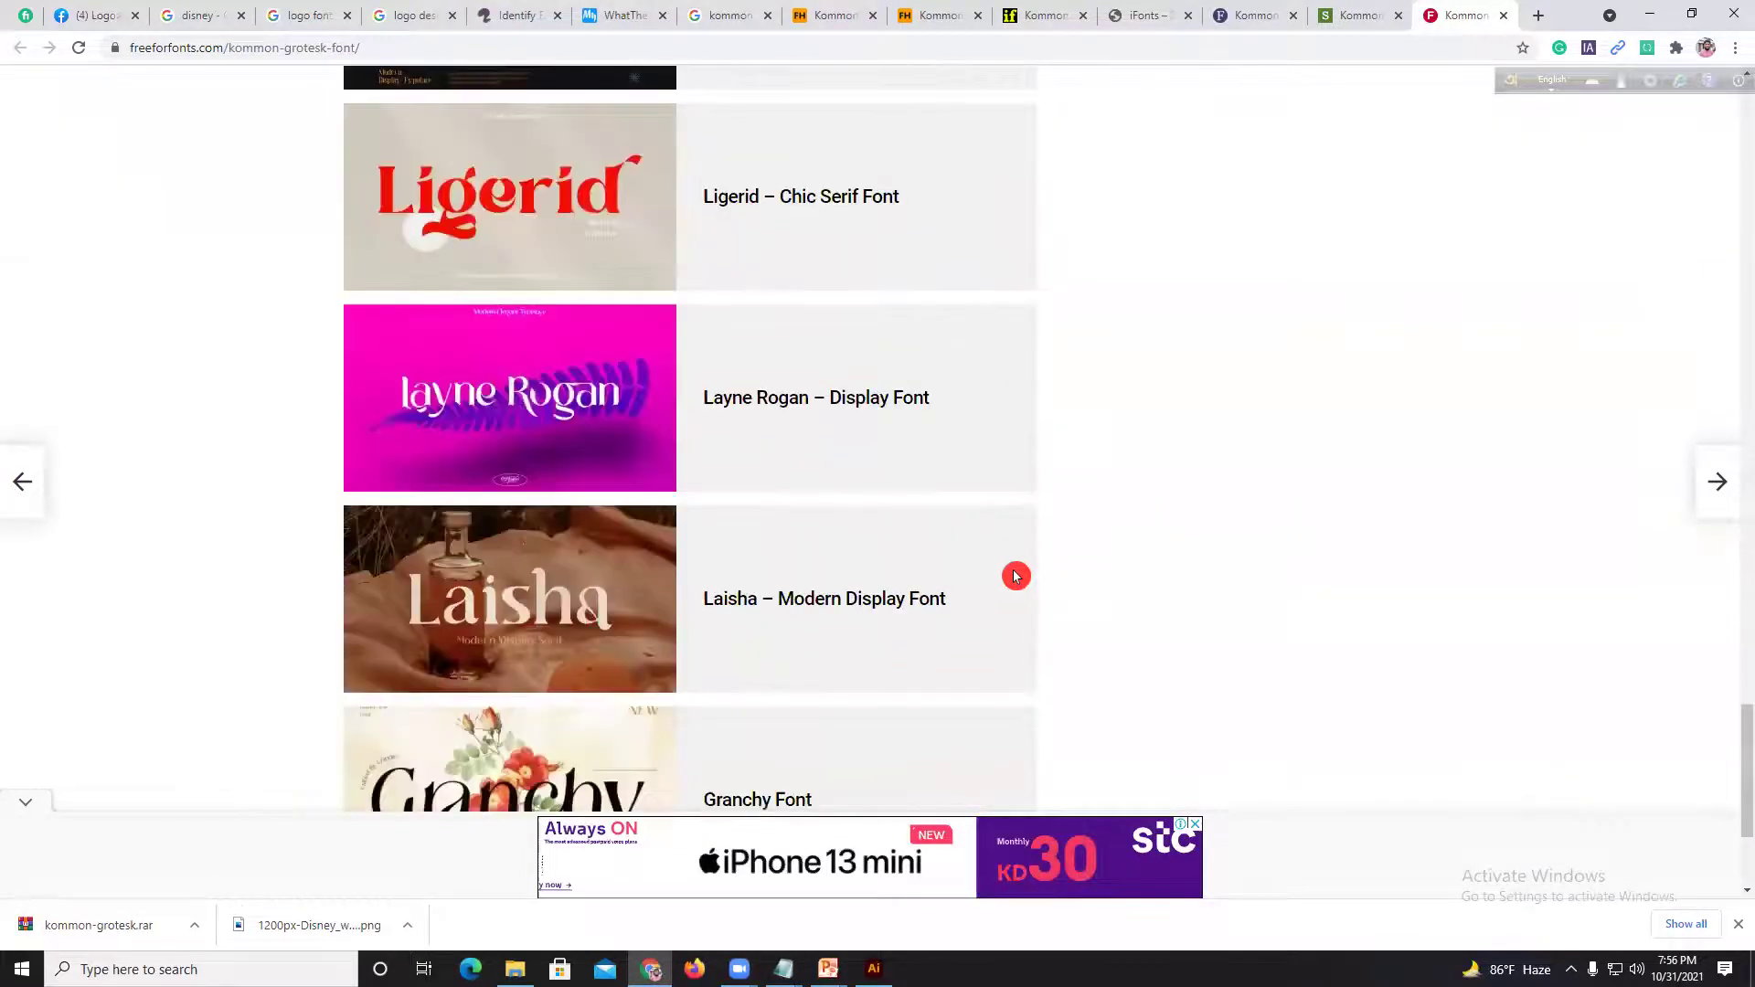
scroll(1045, 557, "up", 5)
left_click_drag(1739, 713, 1739, 158)
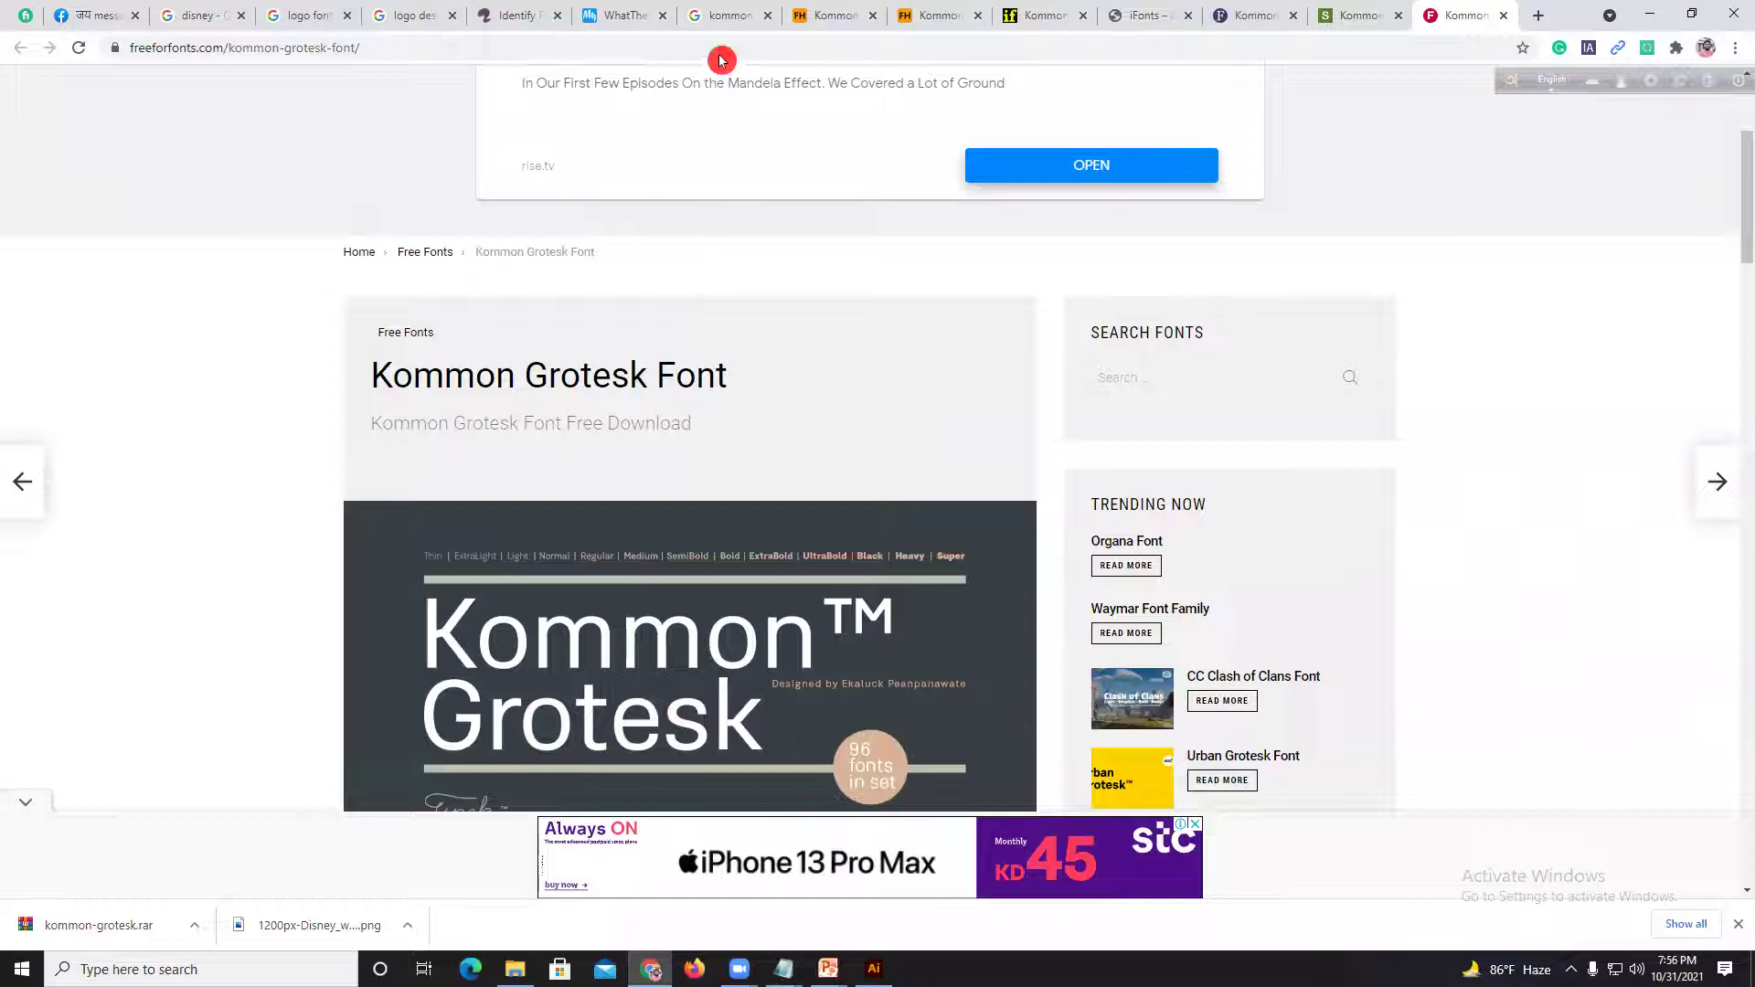
Step: Check the FontsHub download page for Kommon Grotesk, including its link-sharing requirement and comments
left_click(836, 15)
left_click(920, 15)
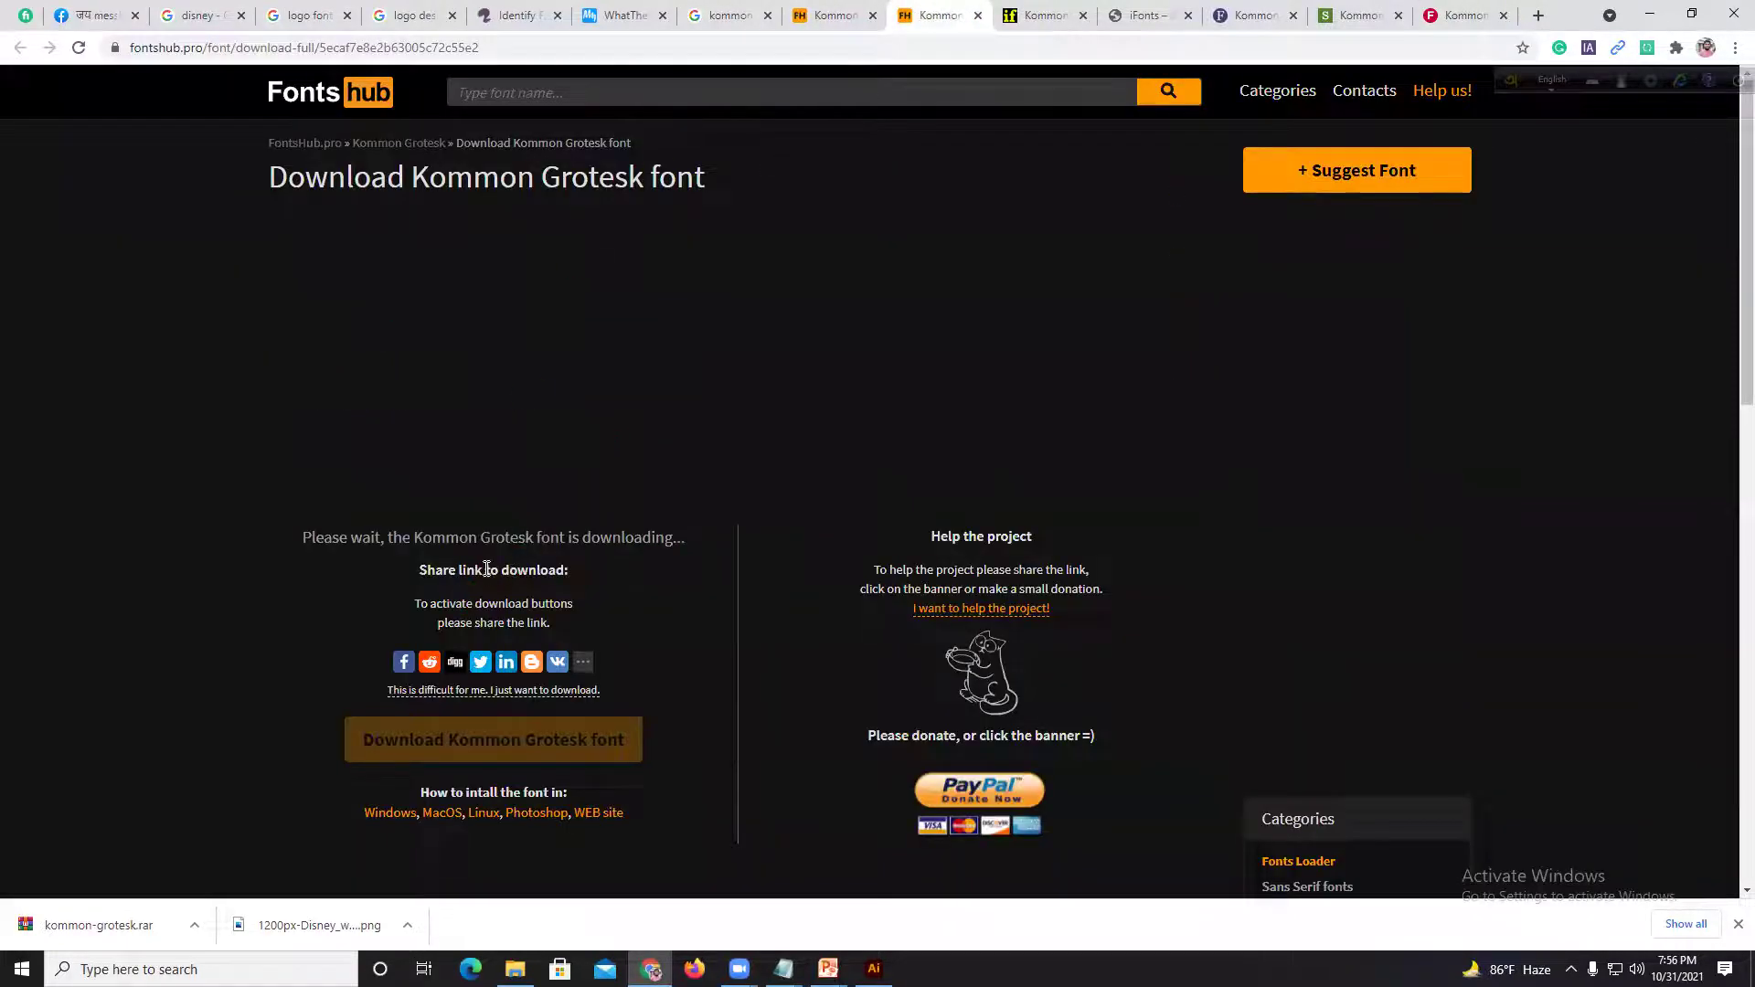
left_click_drag(447, 569, 494, 567)
left_click(506, 620)
scroll(816, 472, "down", 4)
scroll(777, 411, "down", 4)
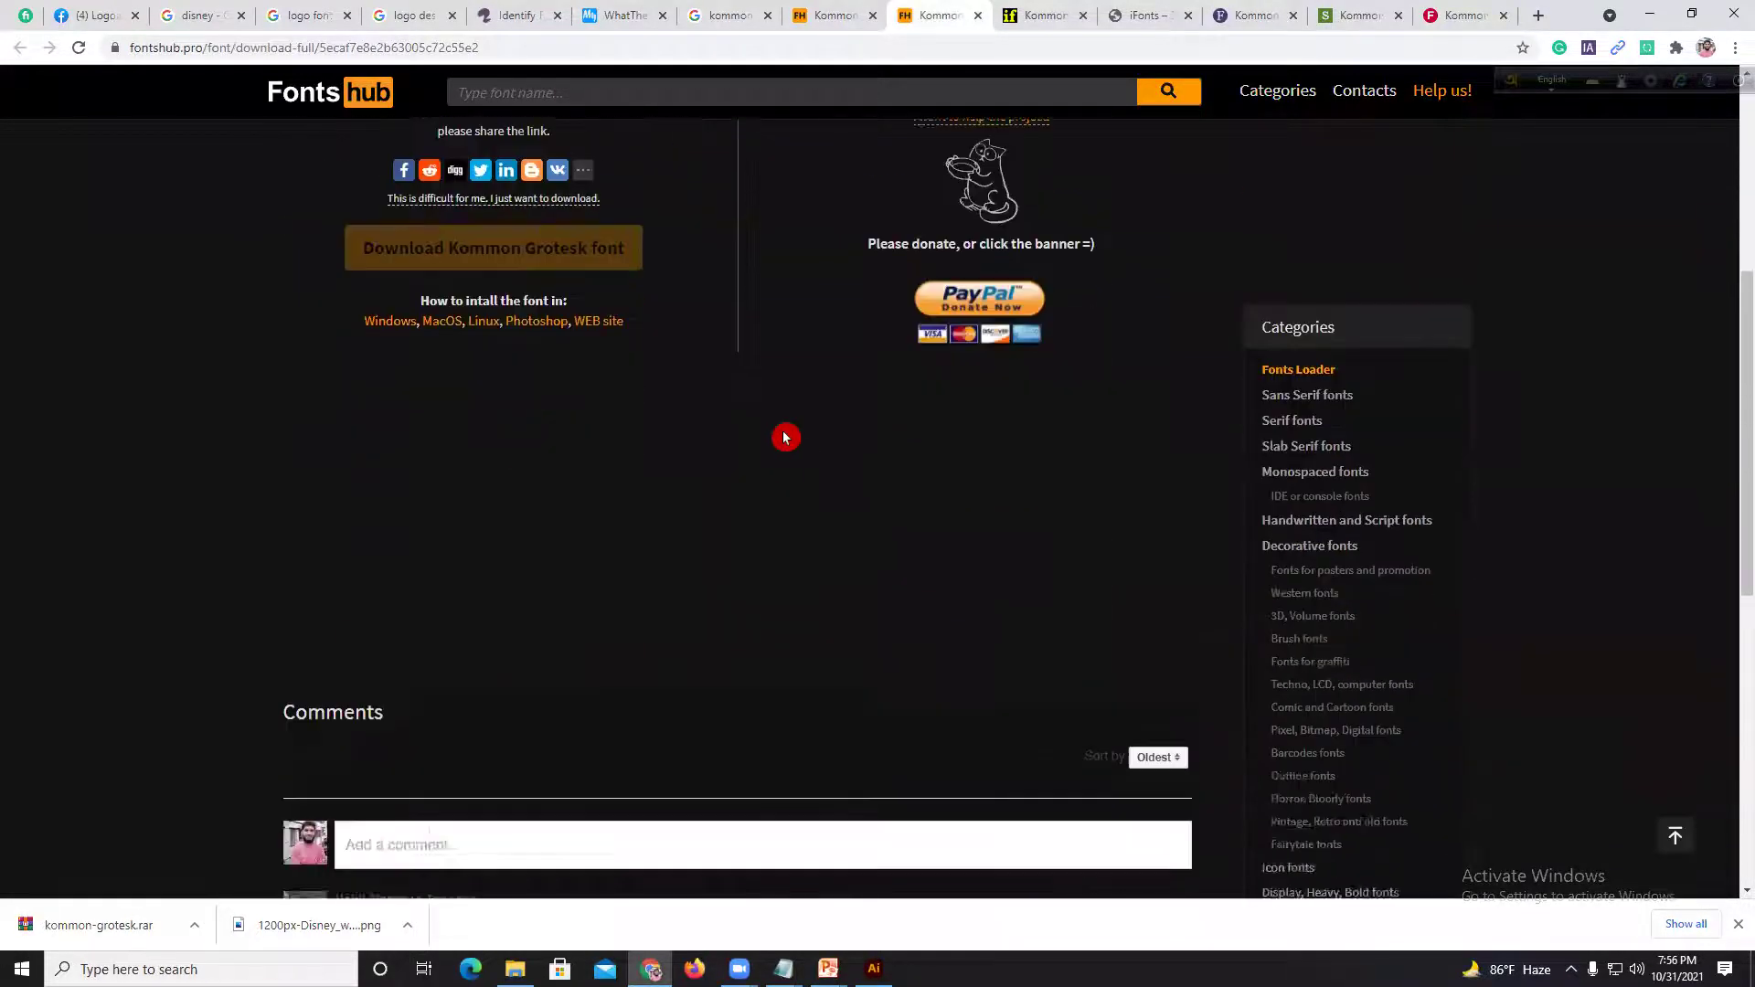
scroll(737, 357, "up", 2)
scroll(737, 341, "down", 2)
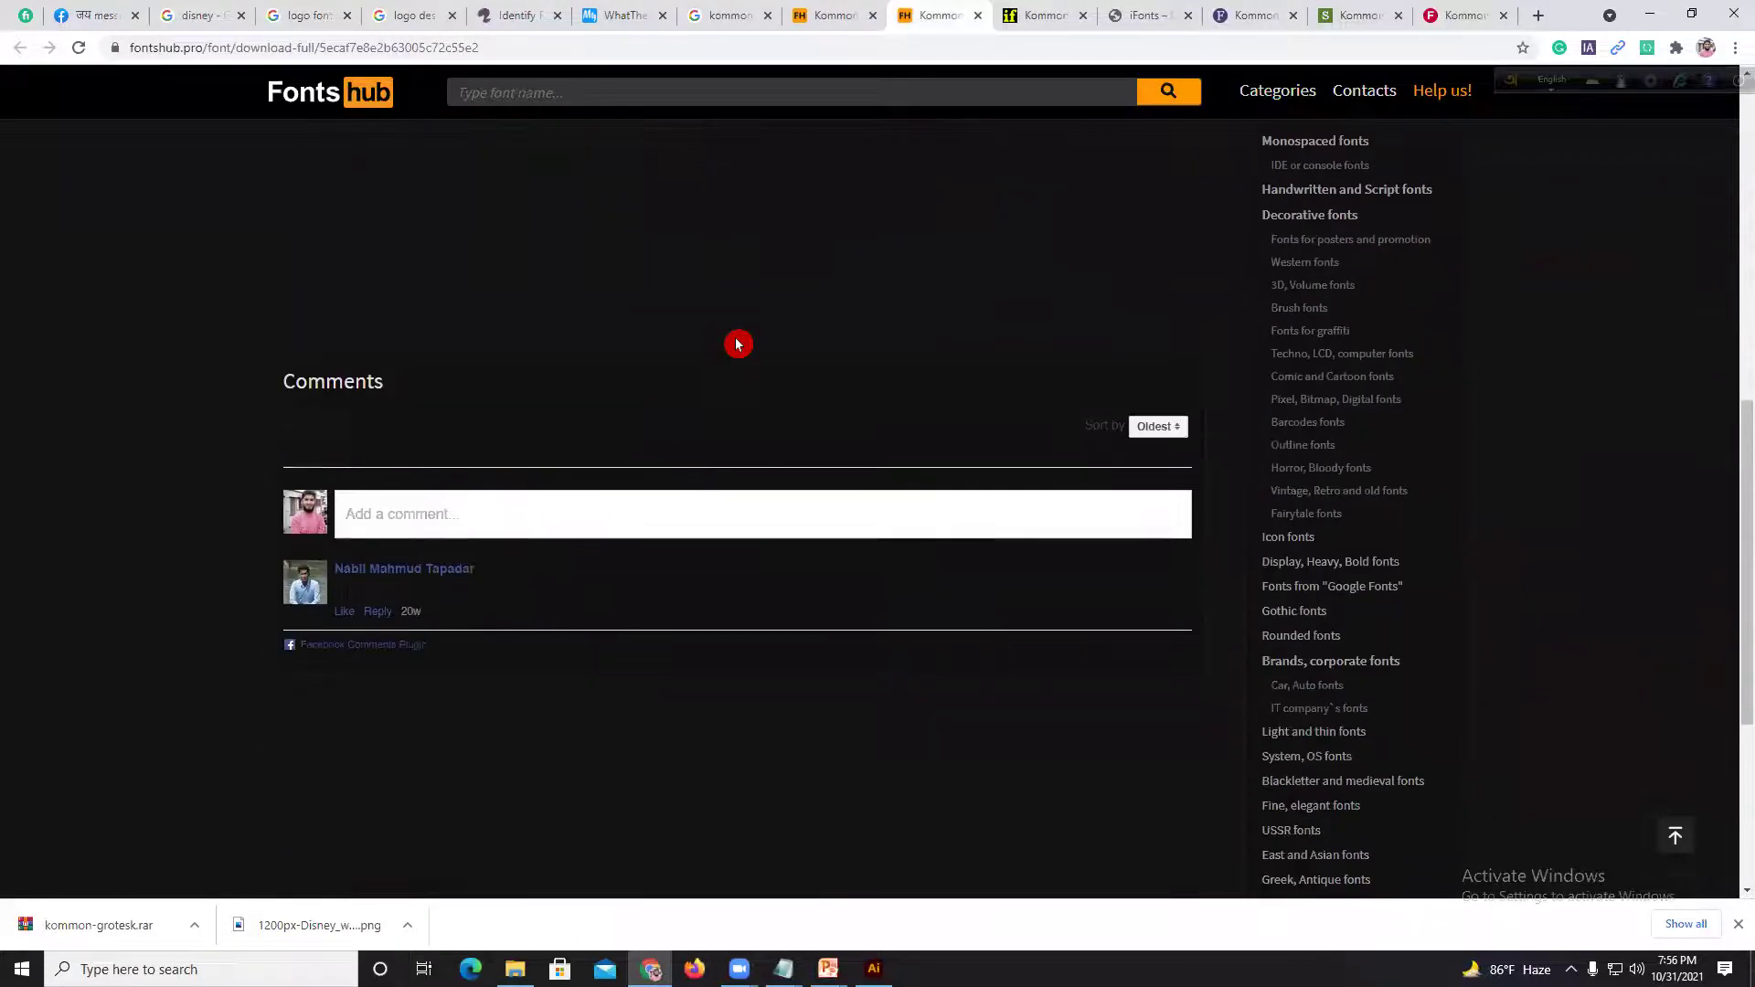
scroll(739, 345, "up", 8)
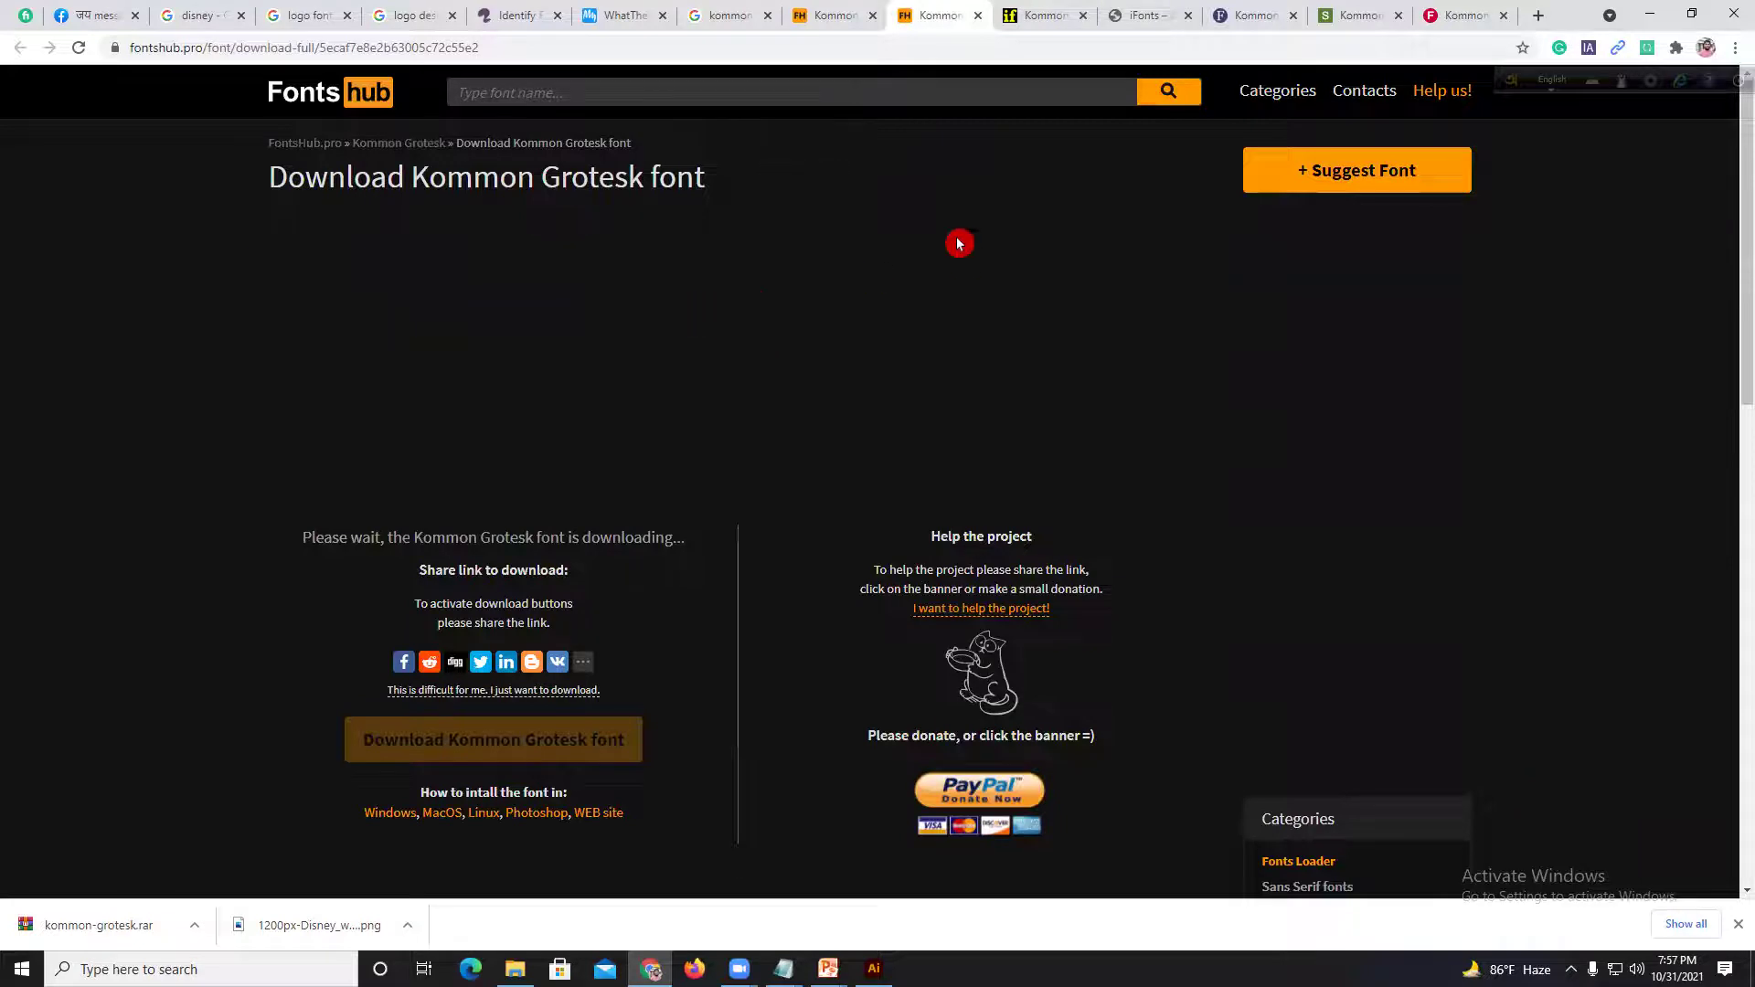
Step: Close all the opened Kommon Grotesk font site tabs and return to the Google search results
left_click(875, 16)
left_click(875, 15)
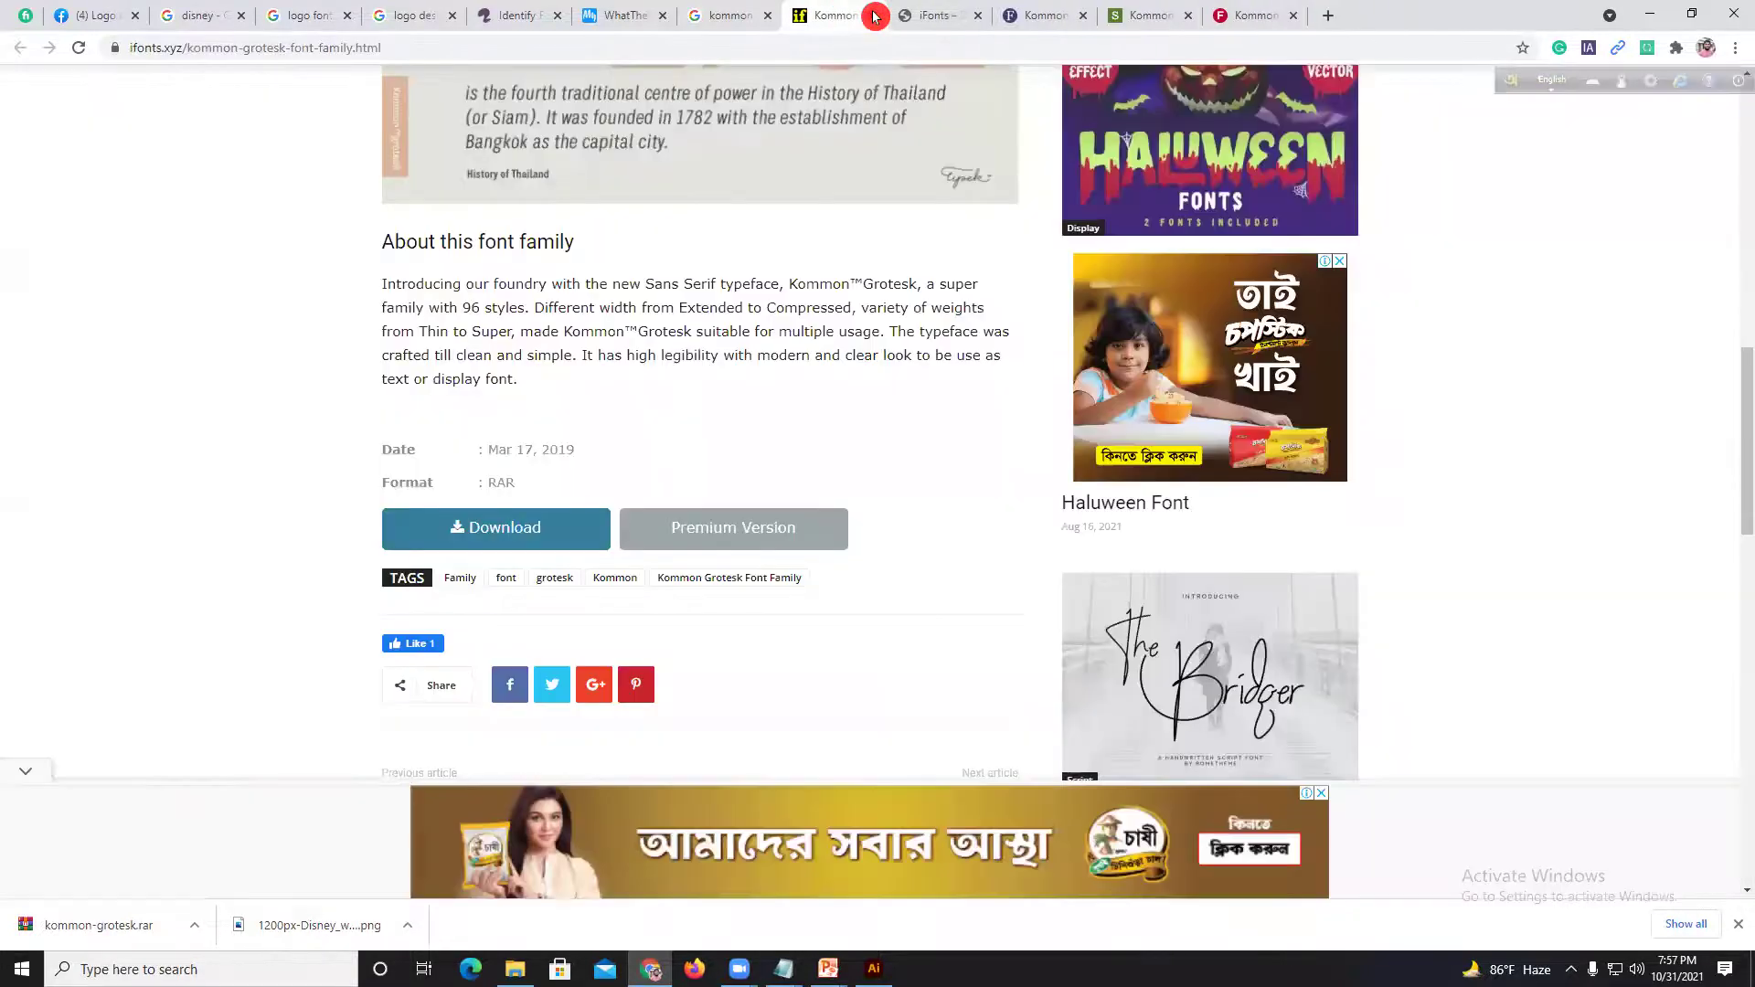
left_click(875, 15)
left_click(874, 15)
left_click(874, 15)
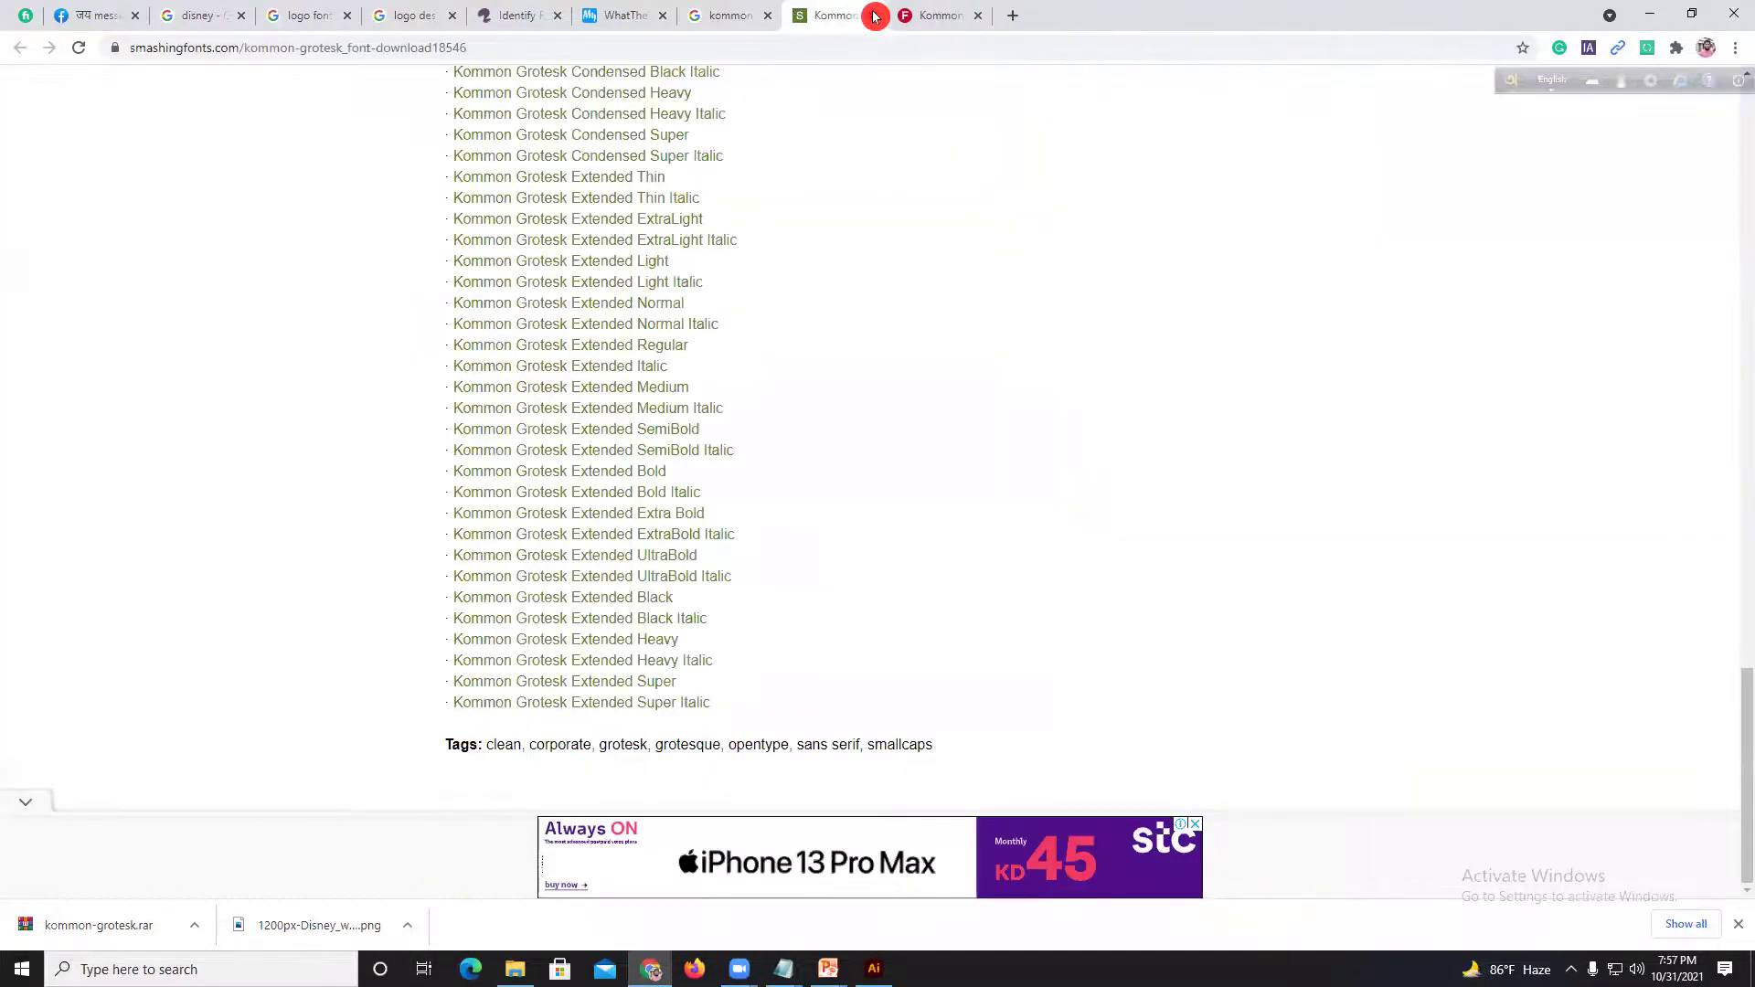
left_click(874, 16)
left_click(875, 15)
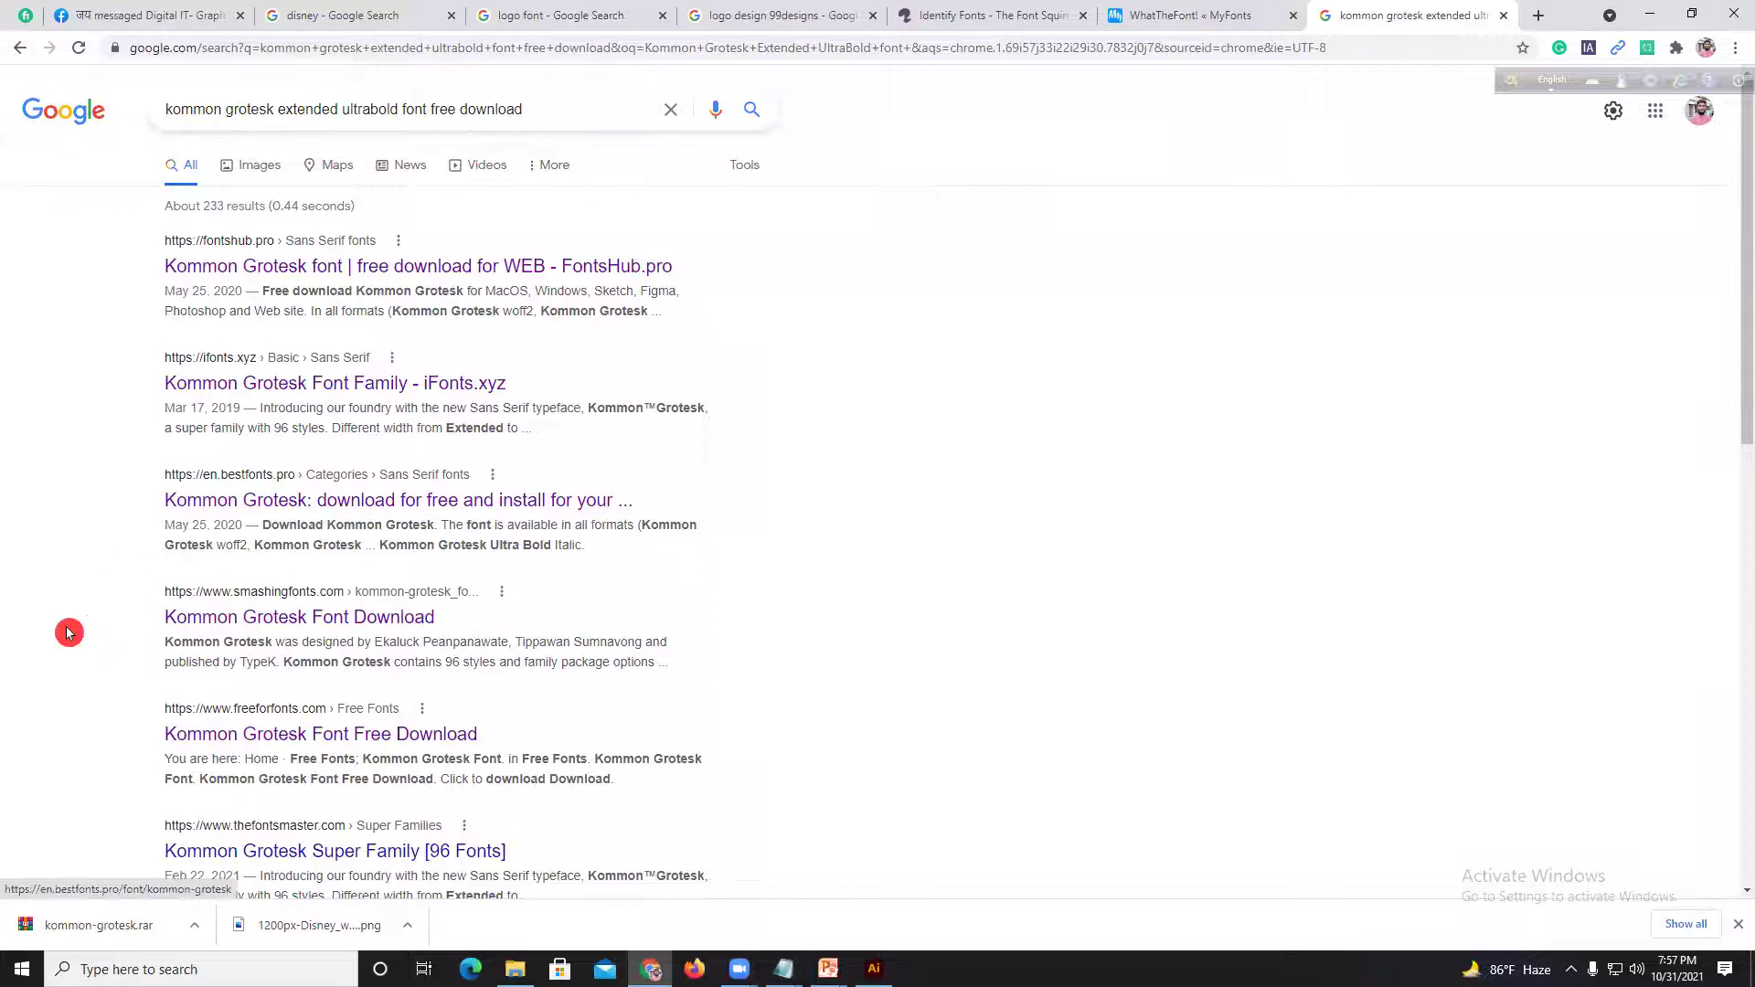
Step: Show the downloaded kommon-grotesk archive in its folder and extract its files to a kommon-grotesk folder on the Desktop
left_click(194, 932)
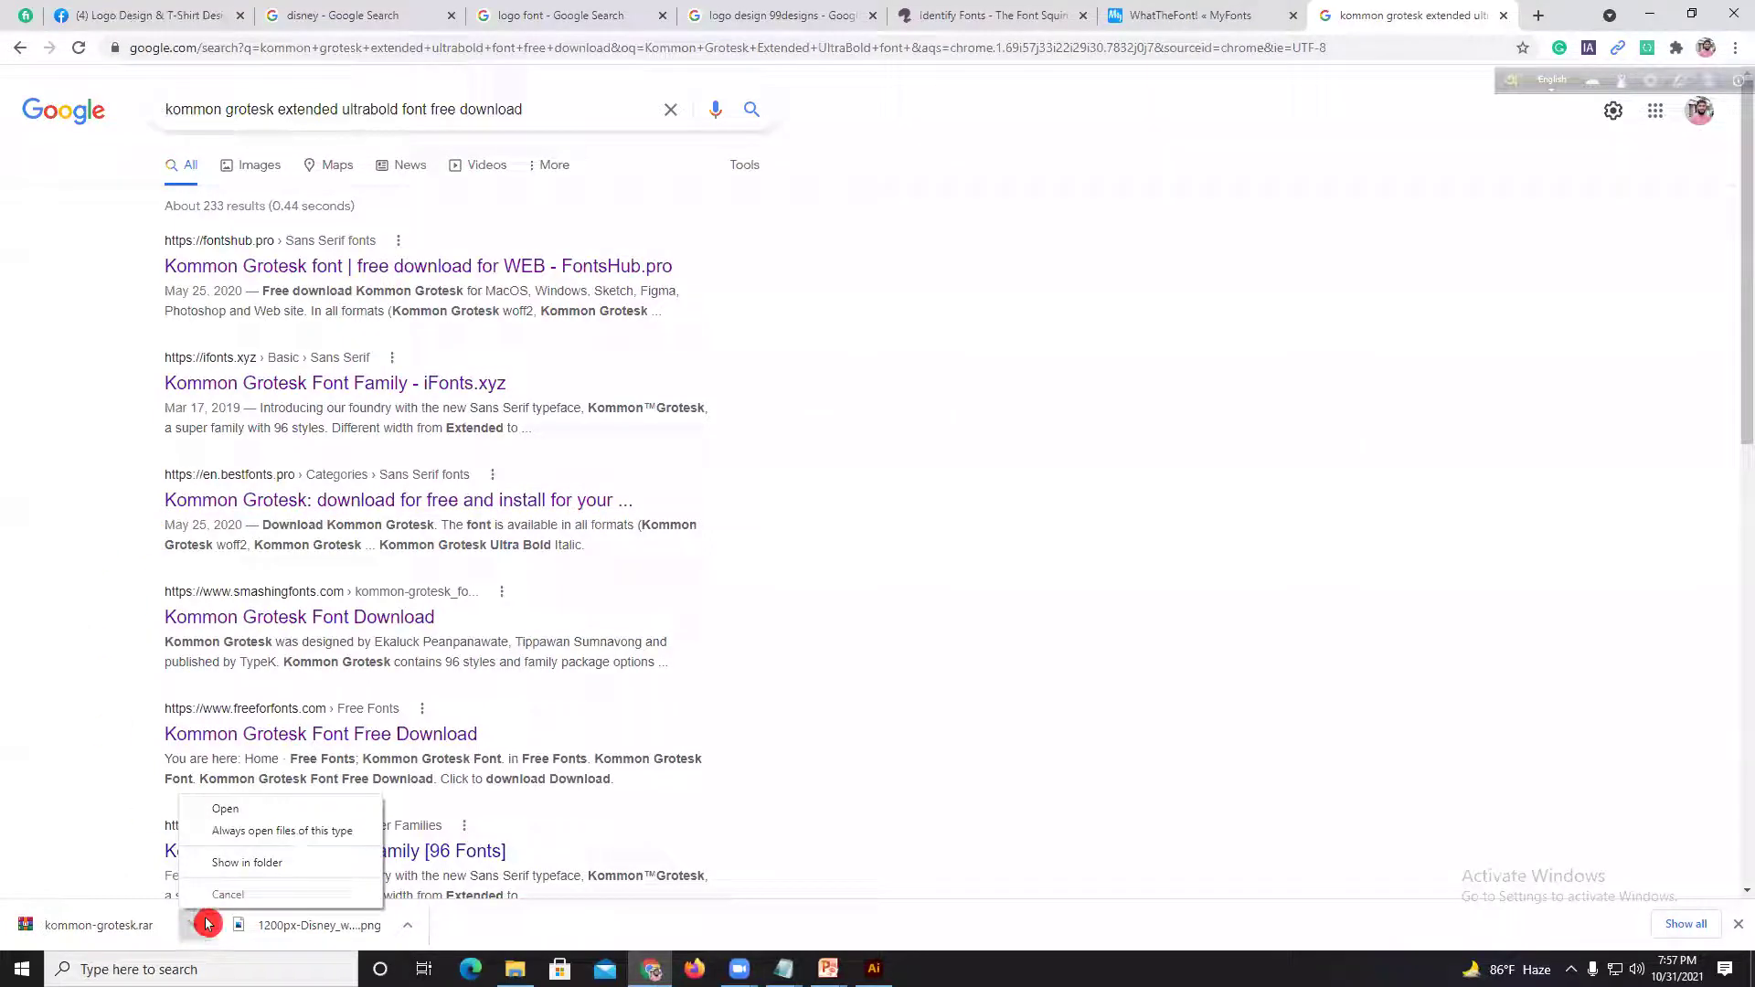
left_click(226, 864)
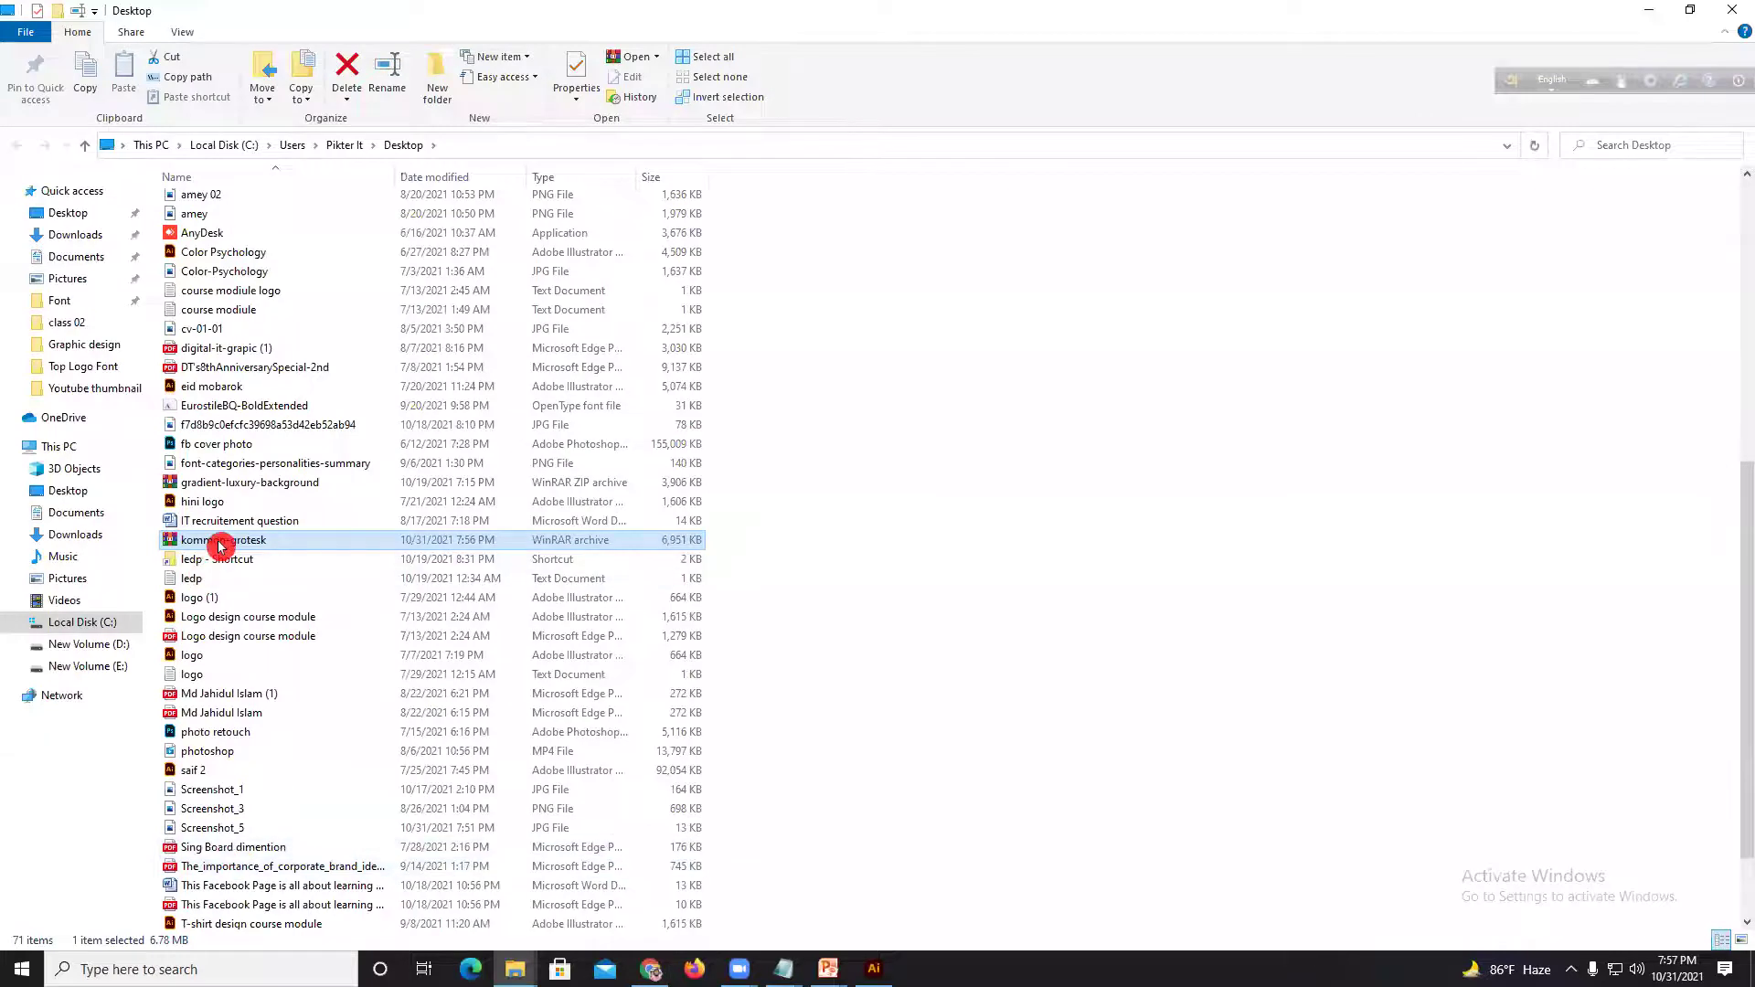
right_click(220, 545)
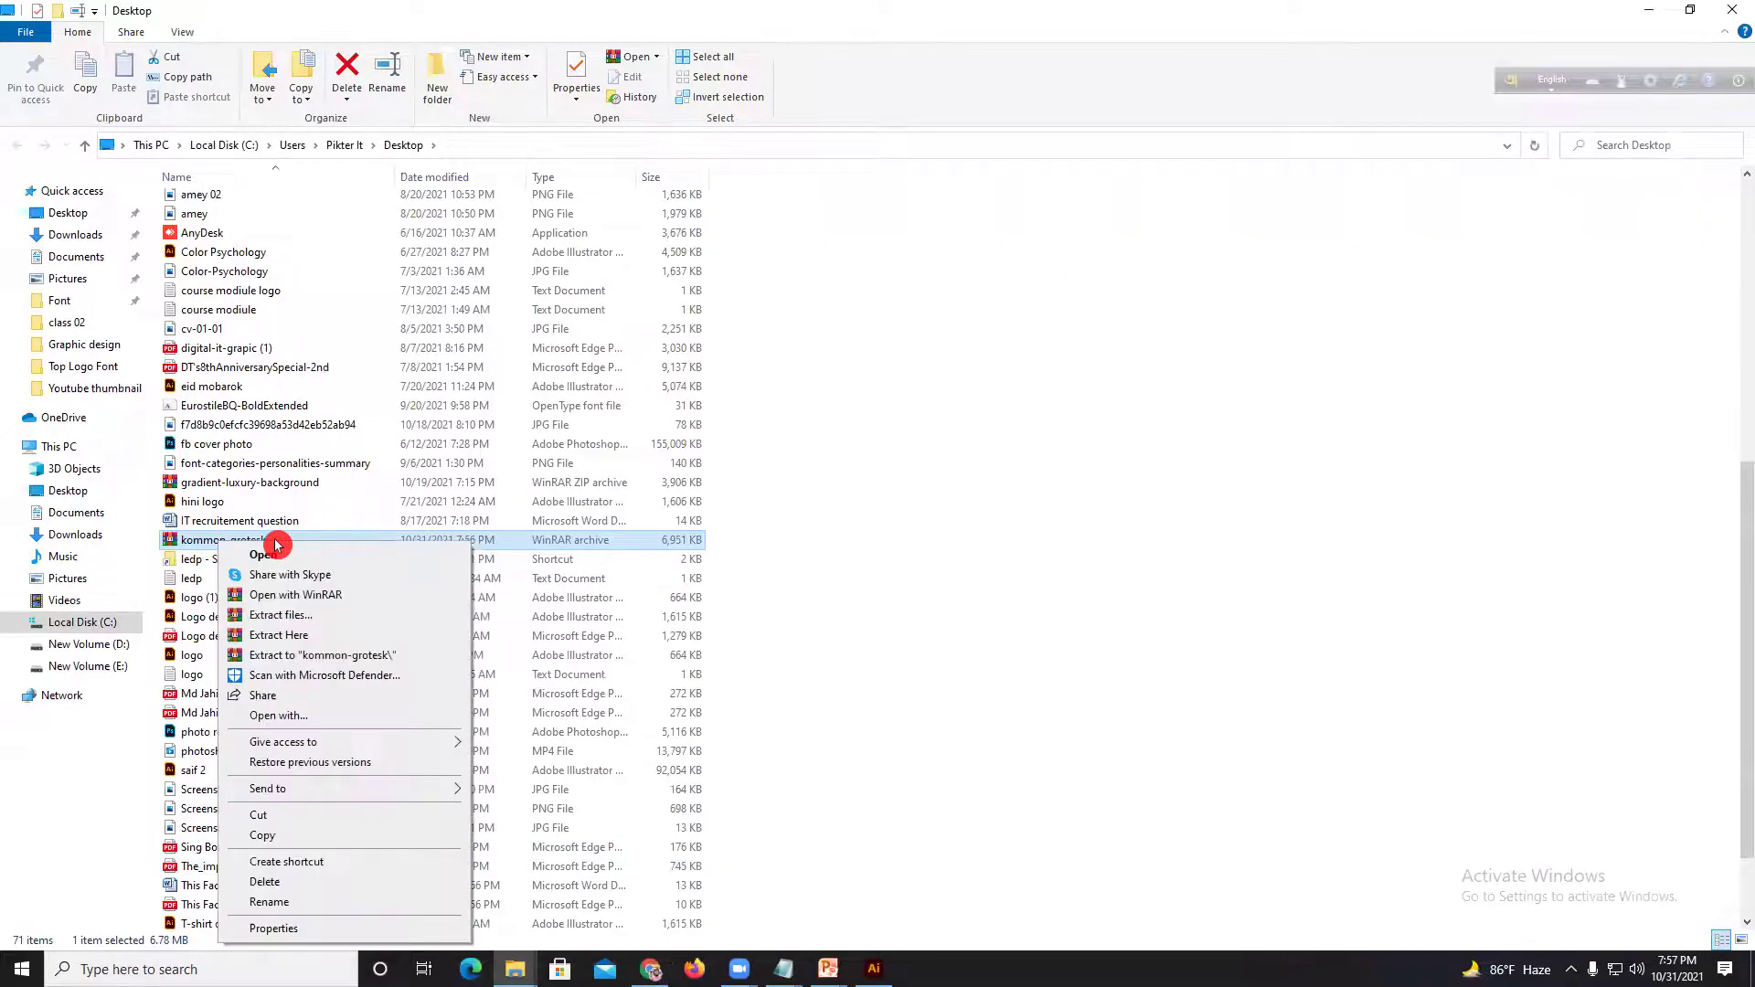
left_click(275, 539)
left_click(306, 548)
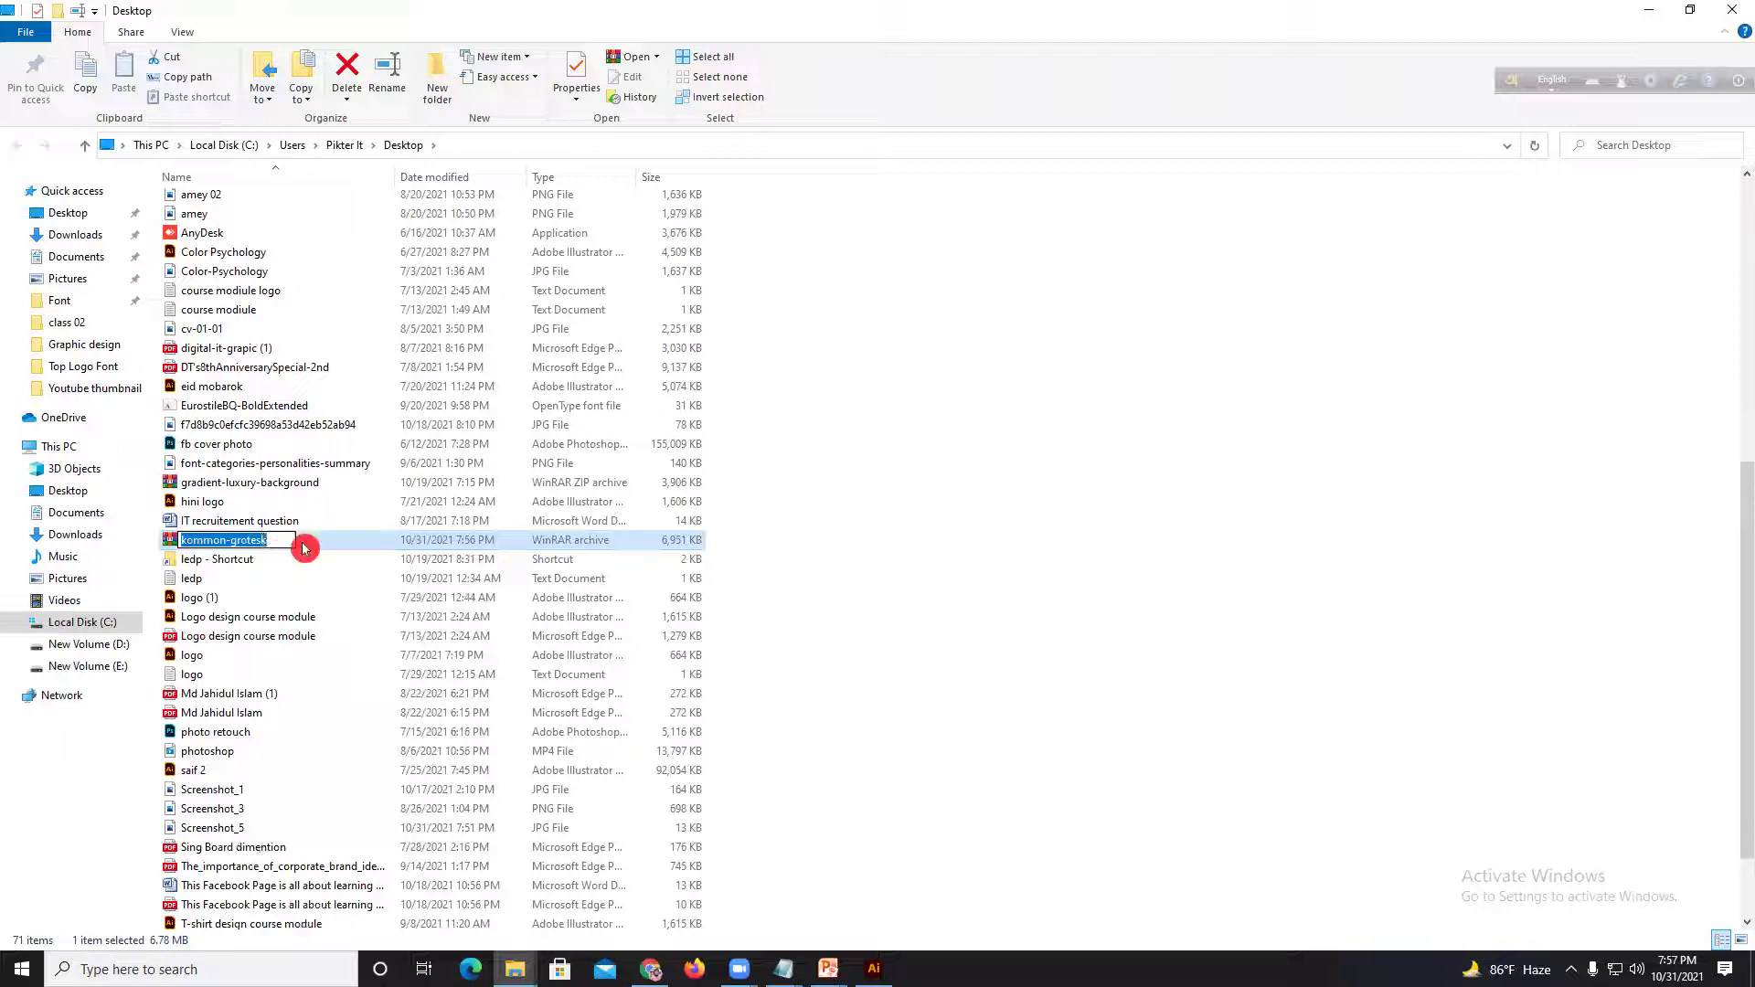
right_click(308, 547)
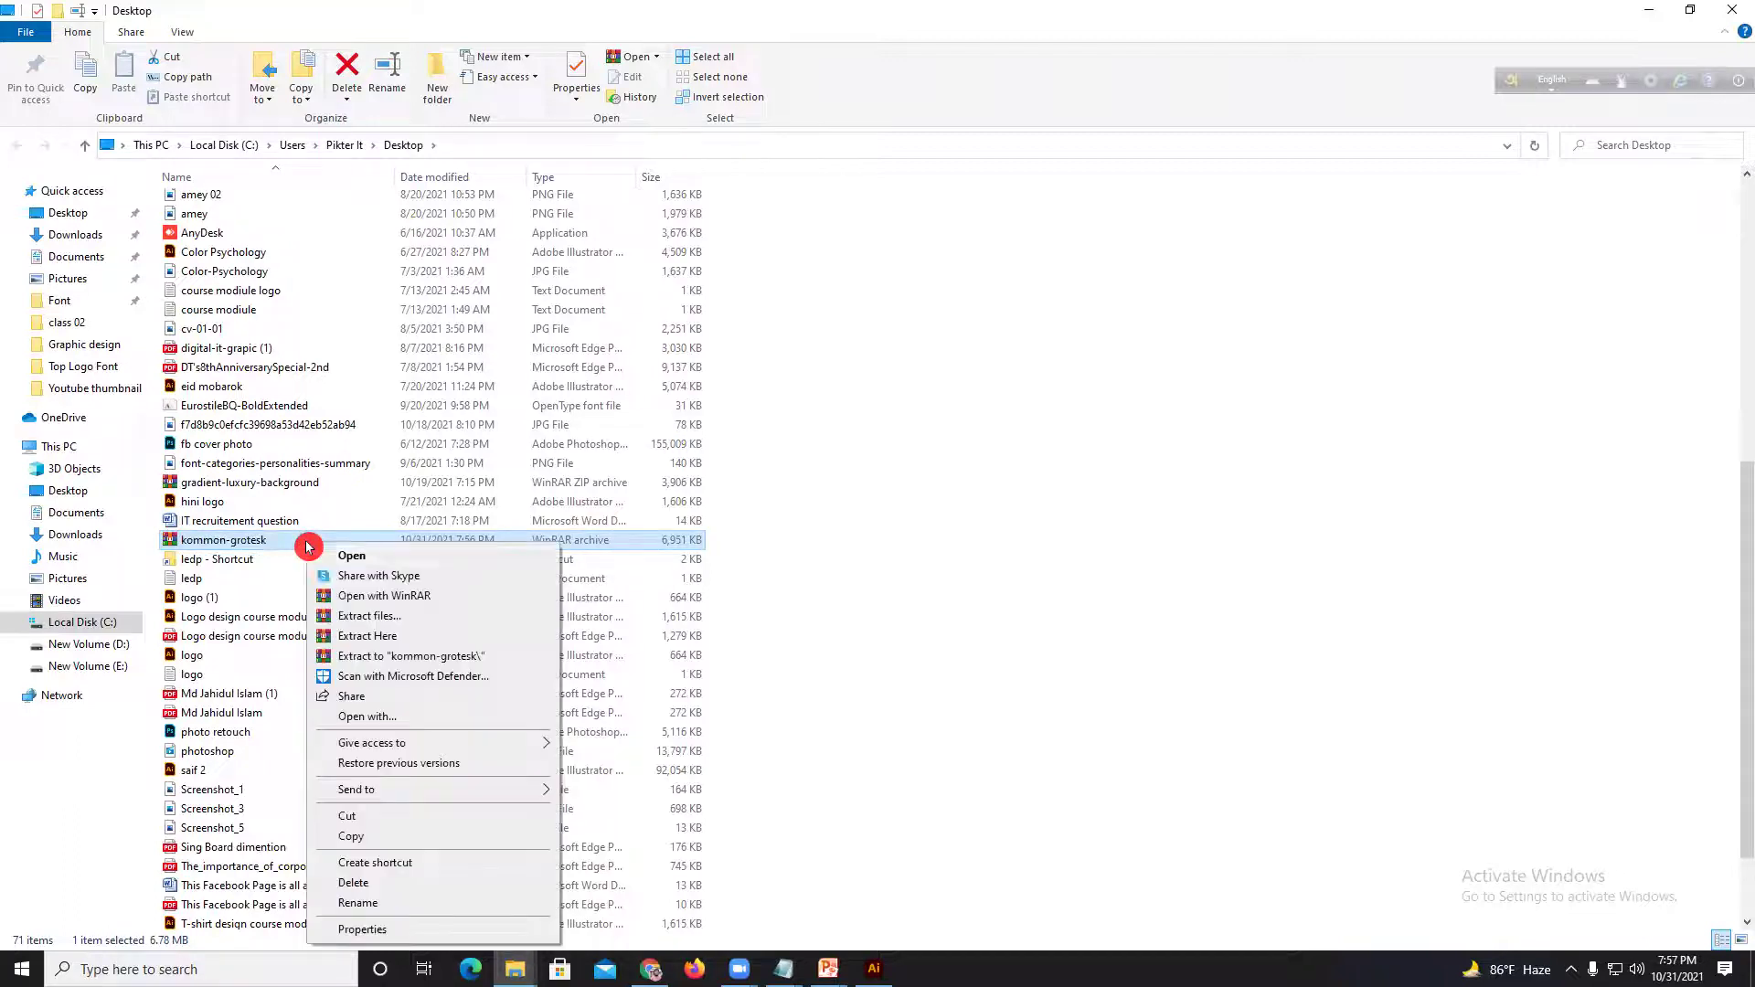
left_click(353, 619)
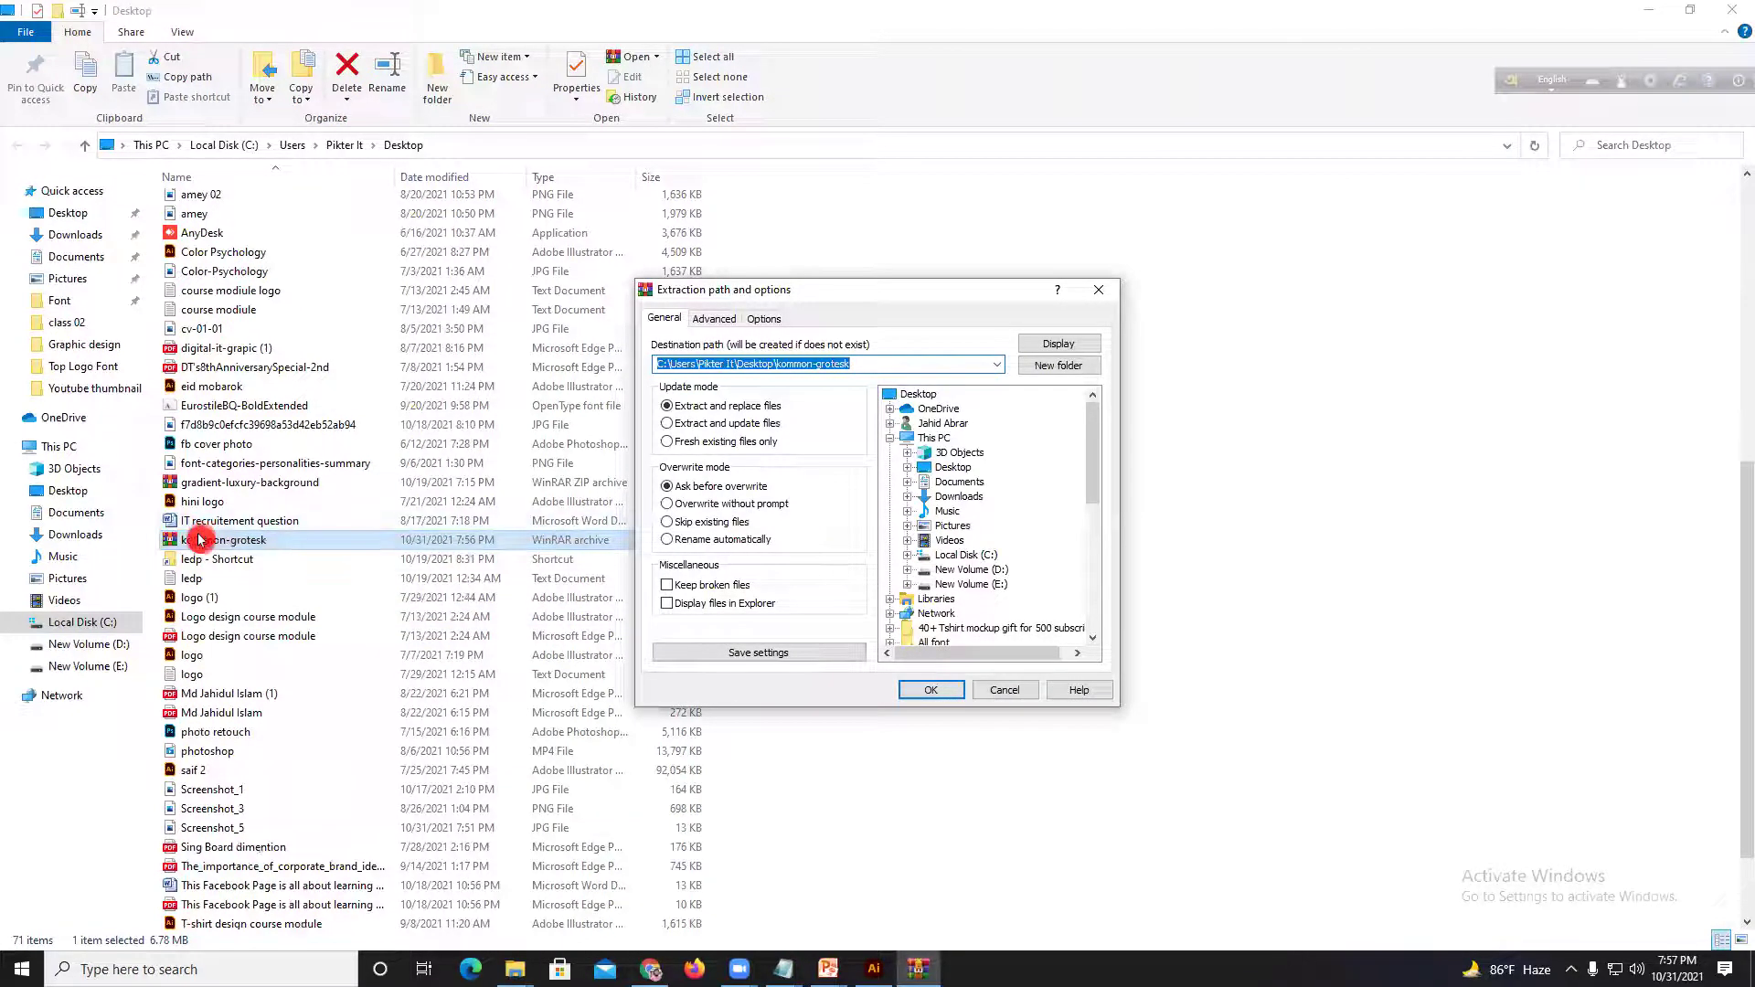
left_click(924, 691)
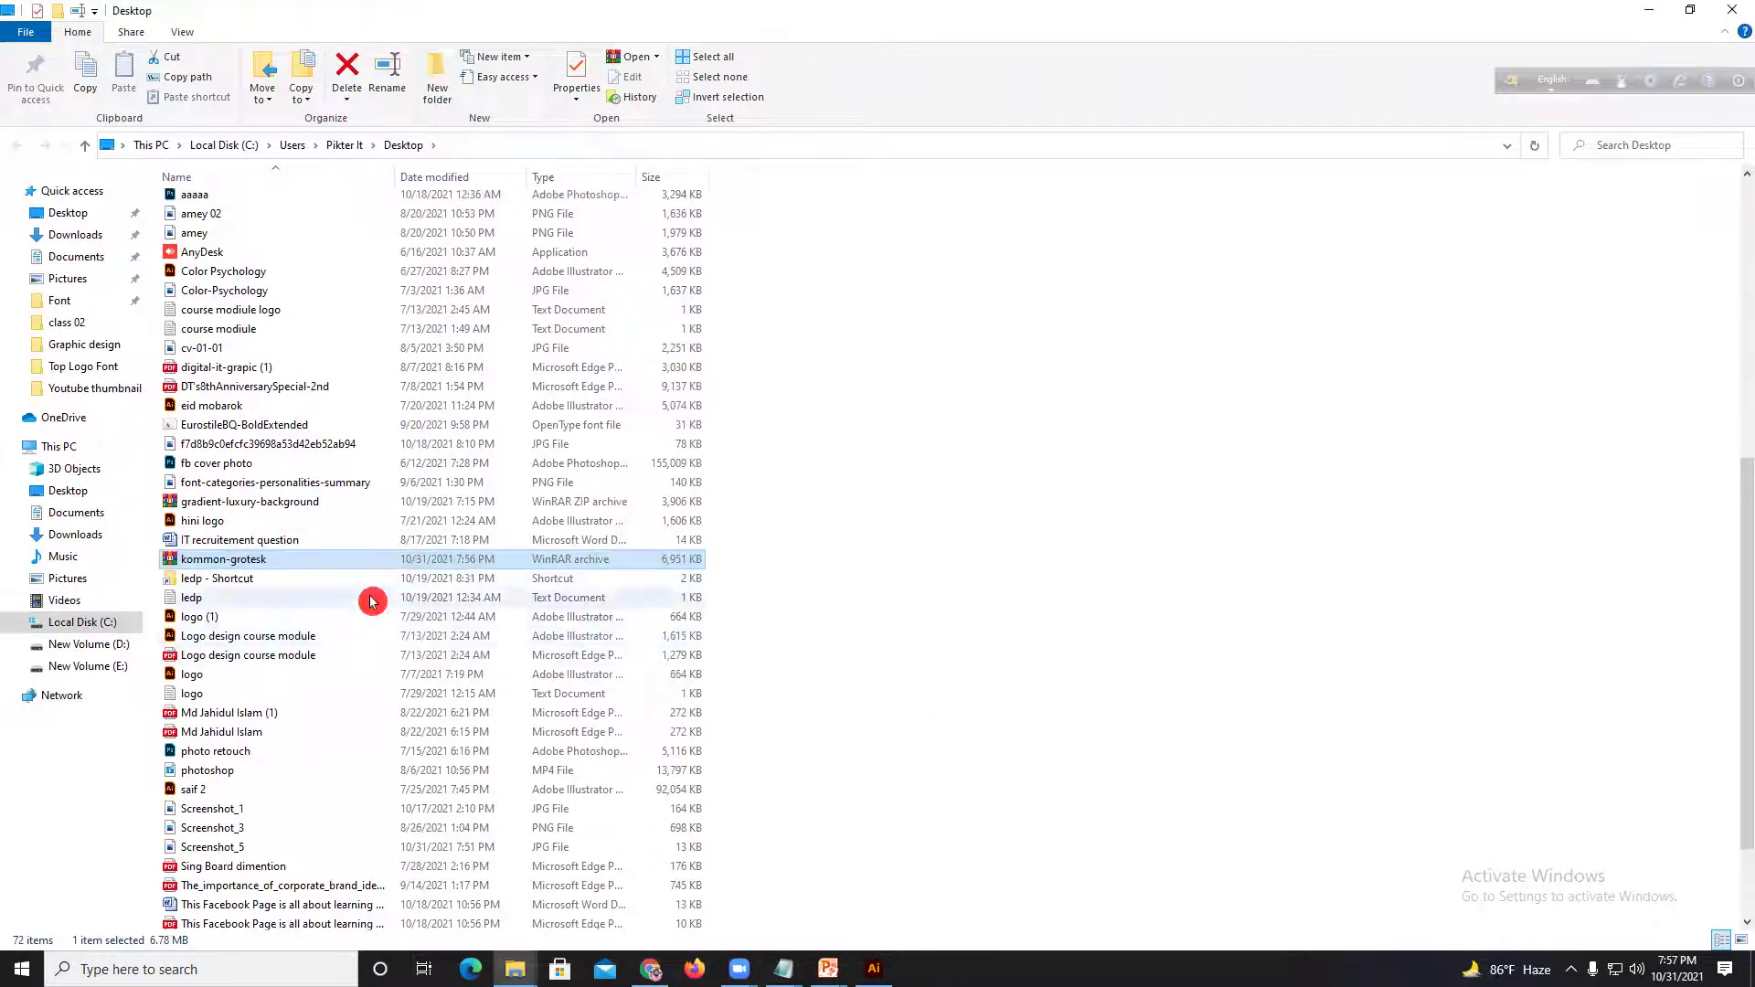
Step: Open the extracted kommon-grotesk folder on the Desktop and its Kommon Grotesk subfolder
scroll(323, 467, "up", 3)
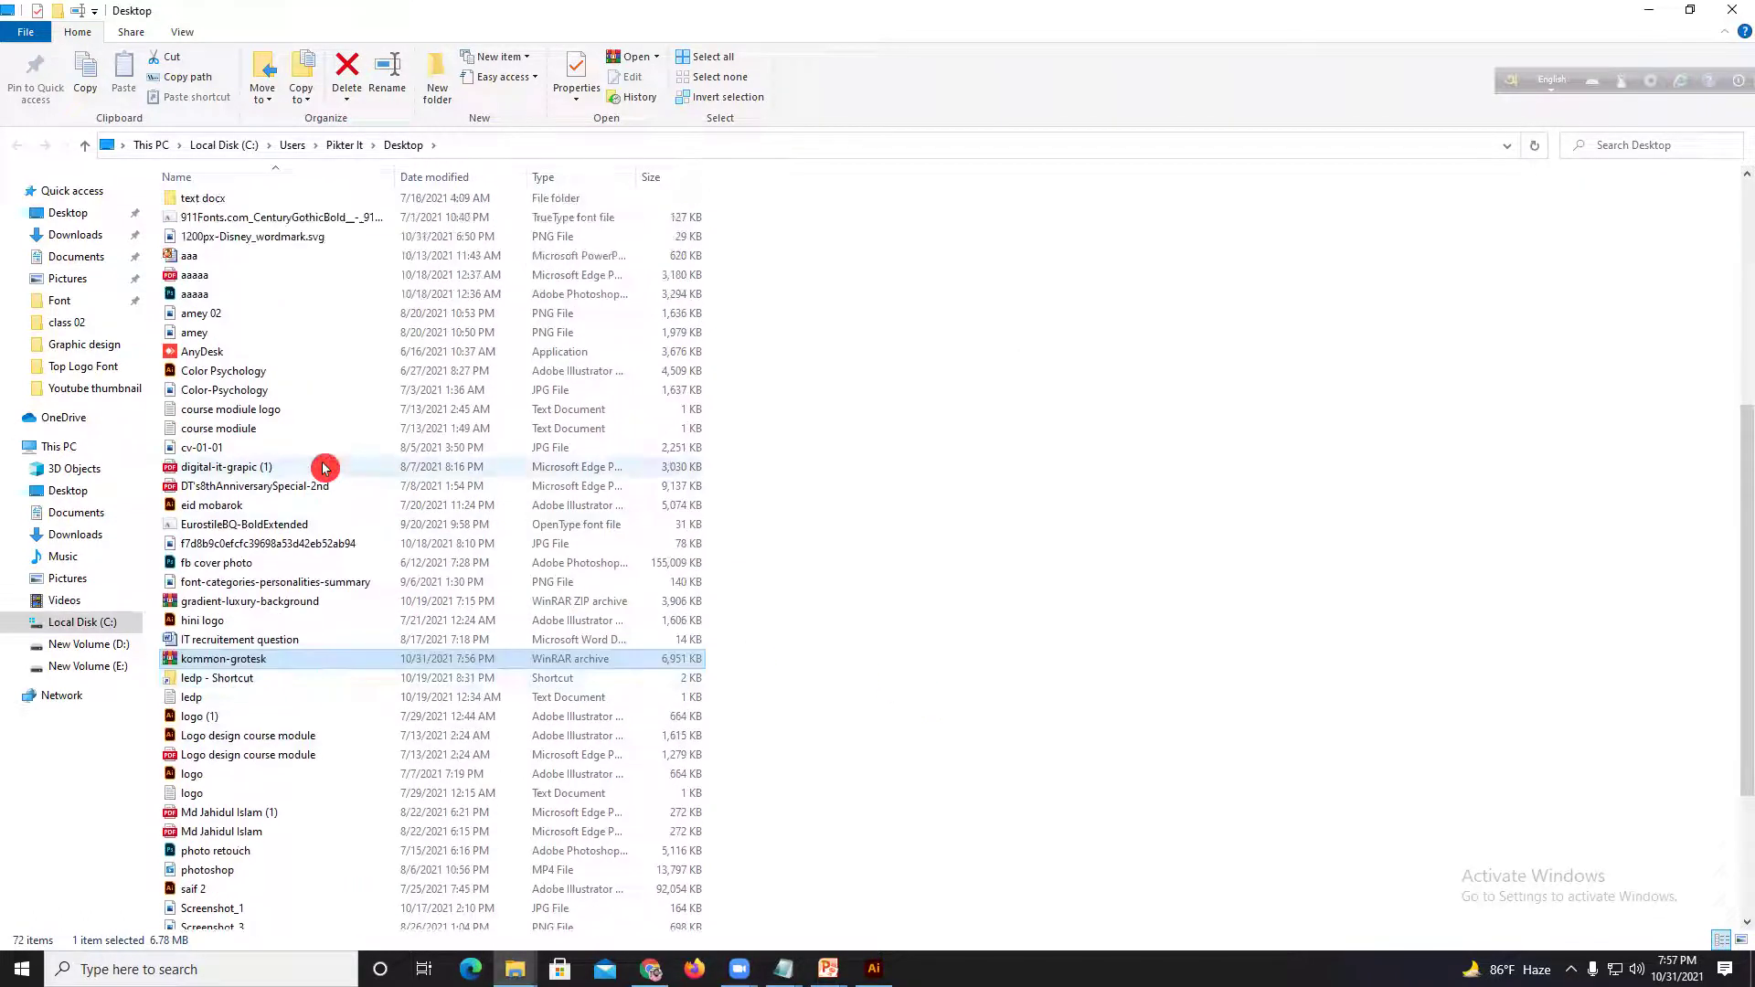
scroll(323, 467, "up", 7)
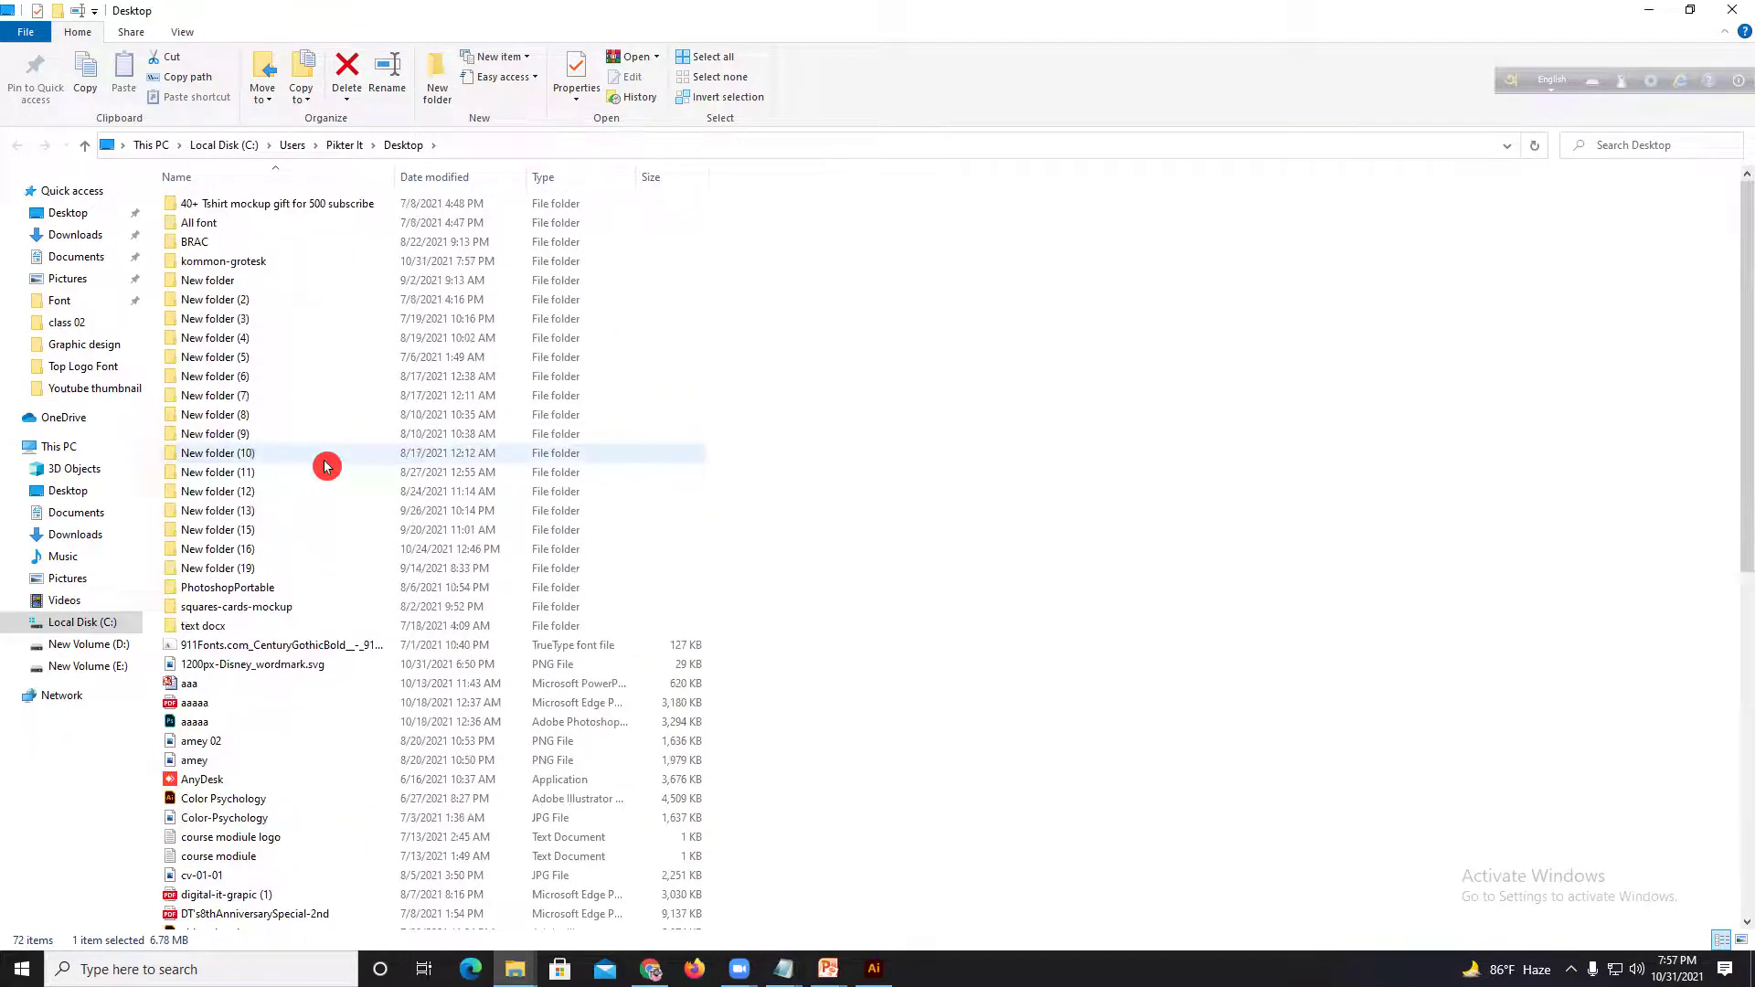
double_click(286, 262)
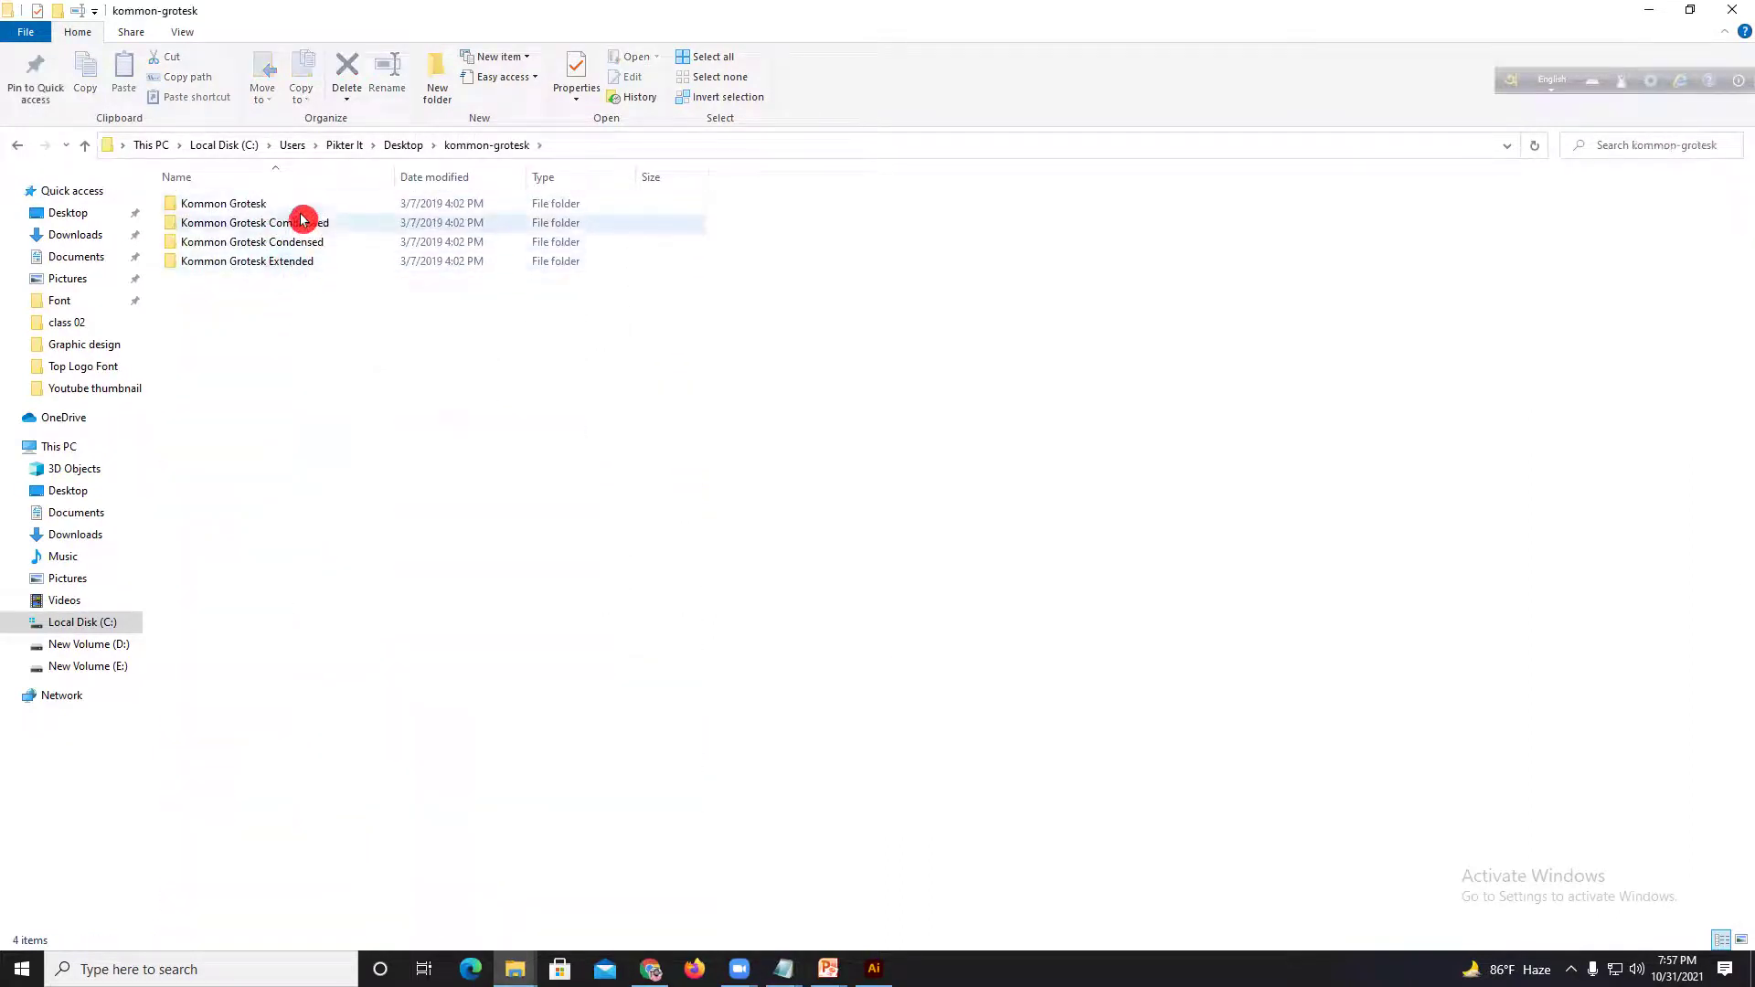
double_click(260, 205)
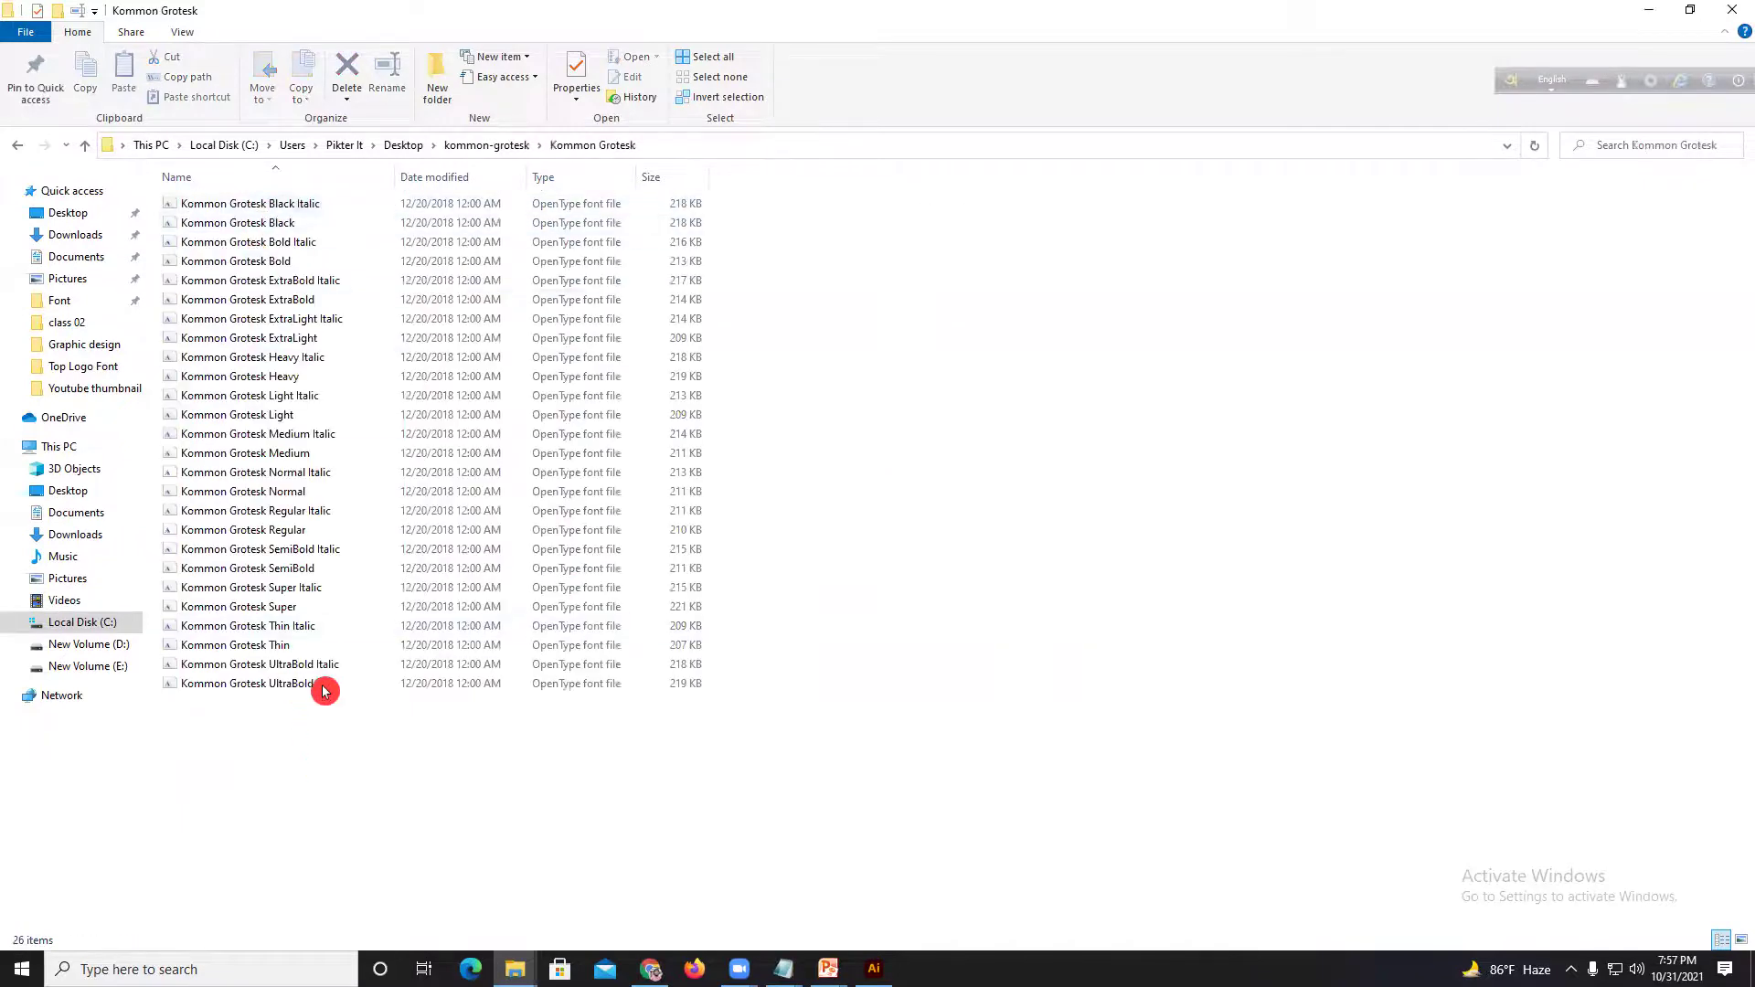
Step: Look through the Kommon Grotesk Compressed, Condensed and Extended subfolders, and return to the Kommon Grotesk subfolder
left_click(477, 146)
double_click(271, 223)
left_click(486, 145)
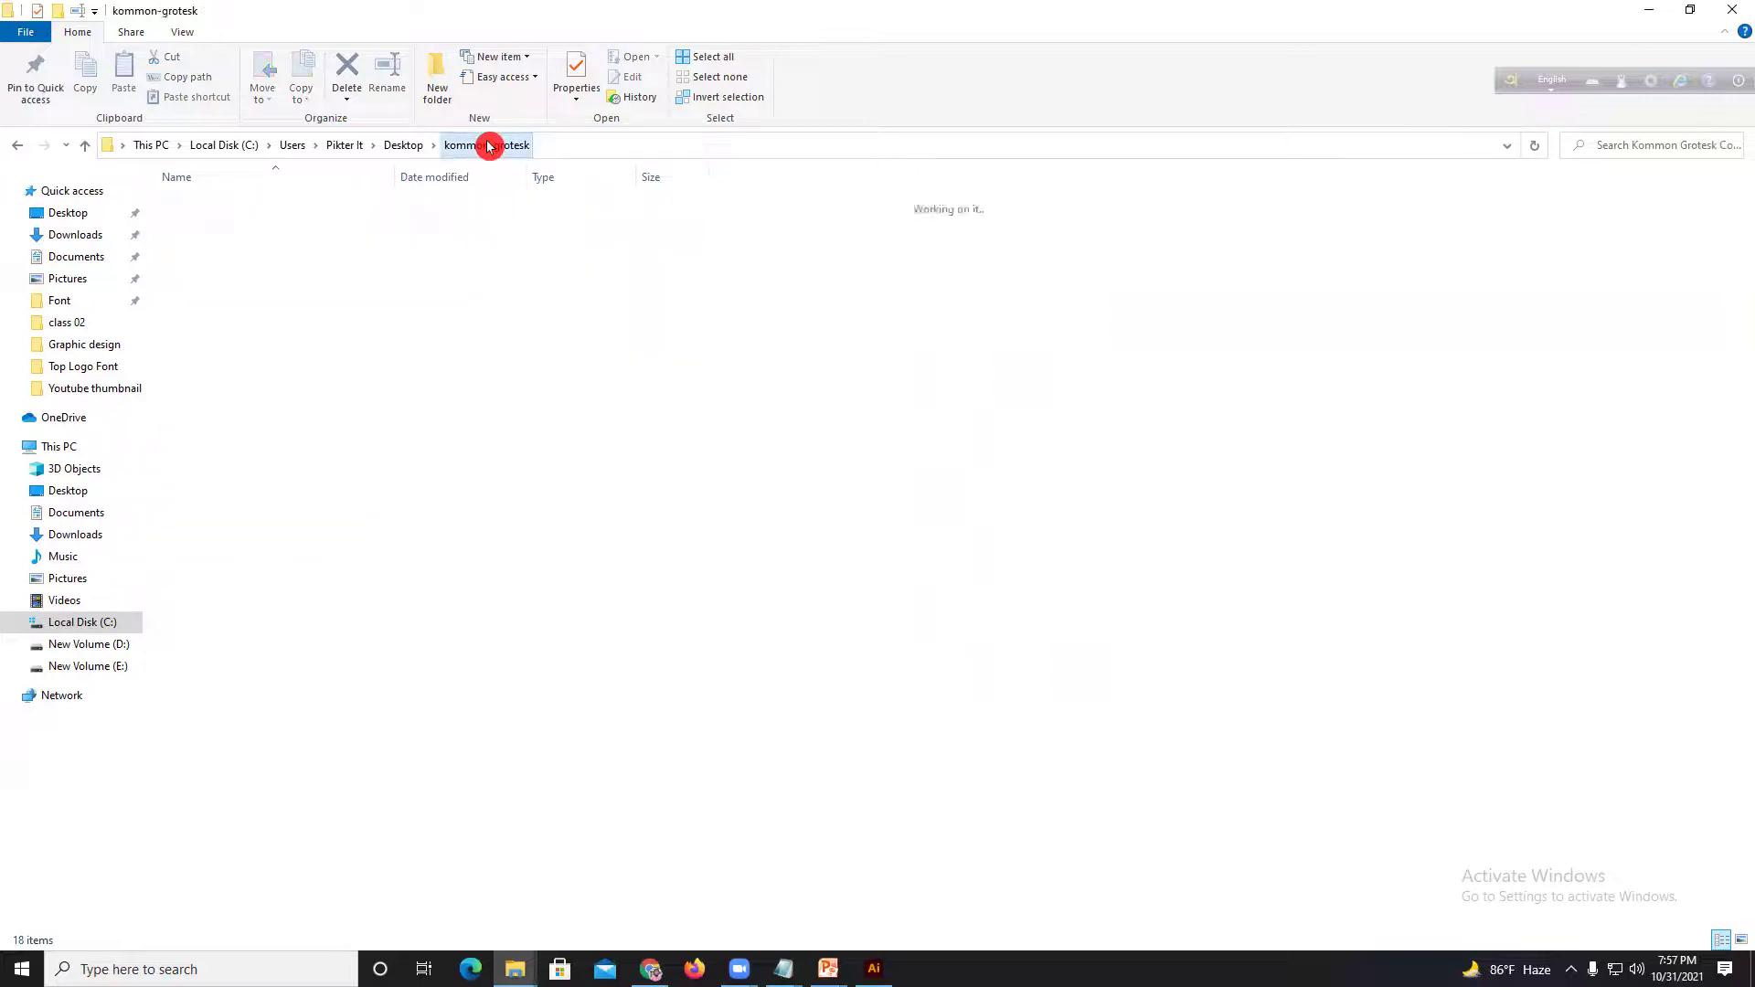
double_click(286, 242)
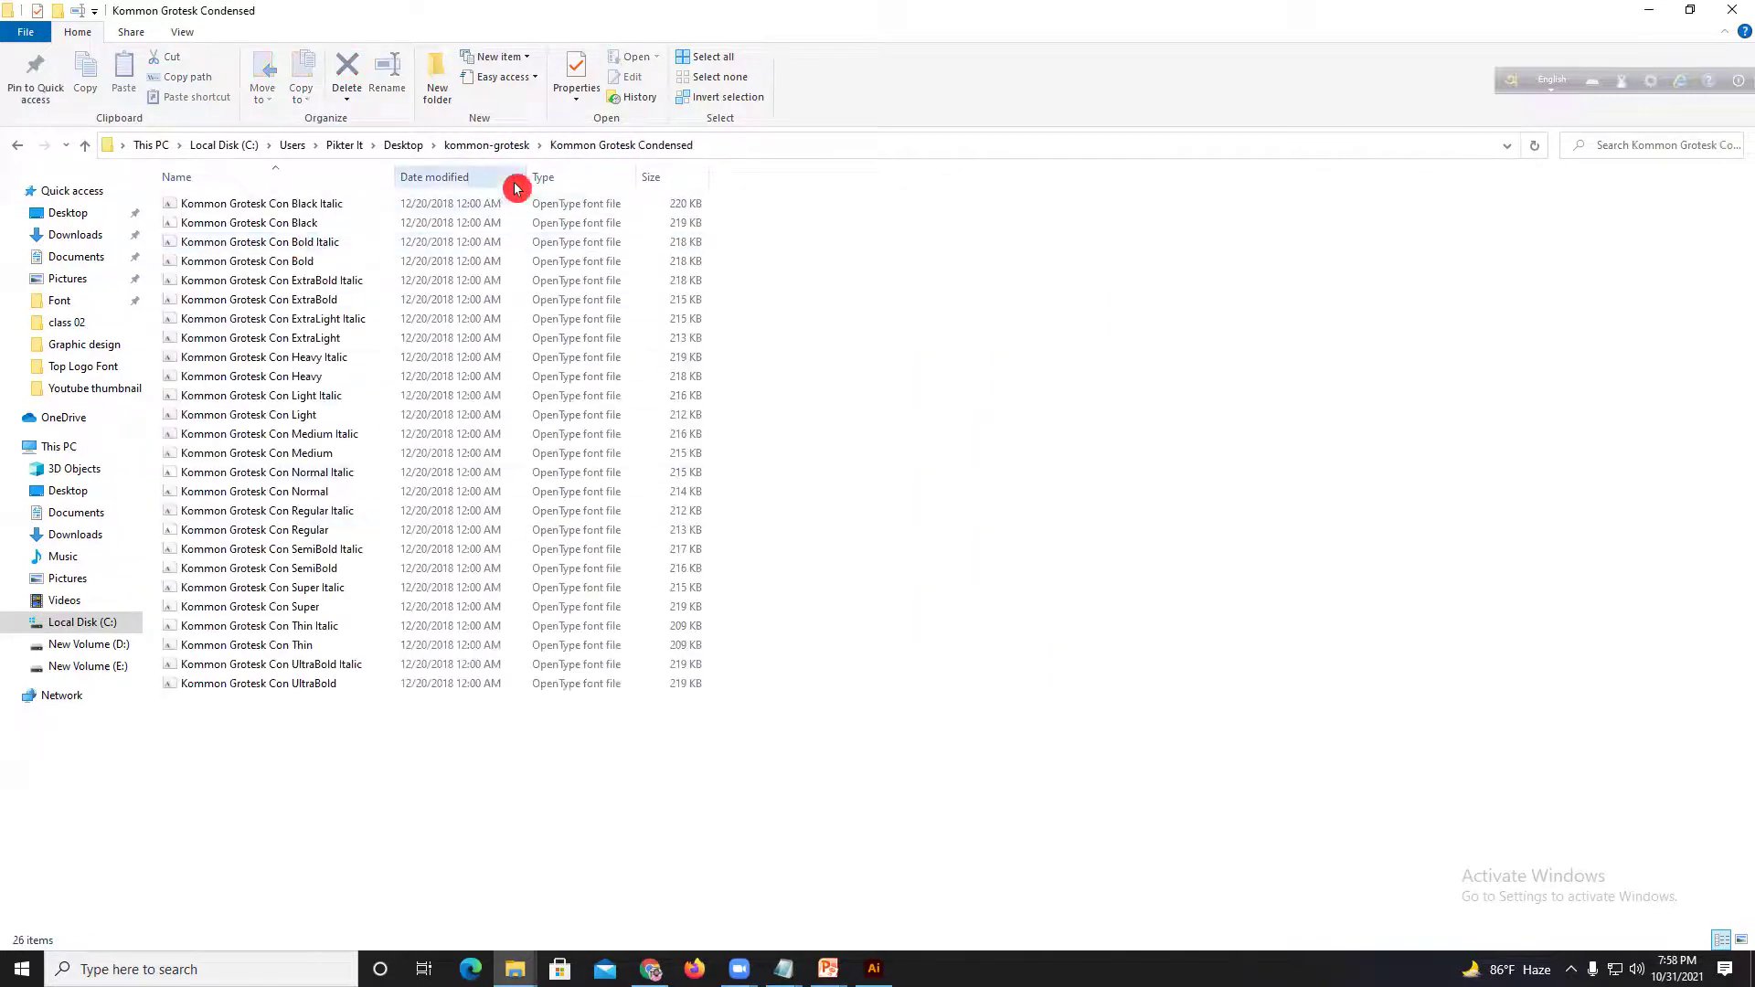
left_click(498, 145)
left_click(259, 264)
double_click(259, 263)
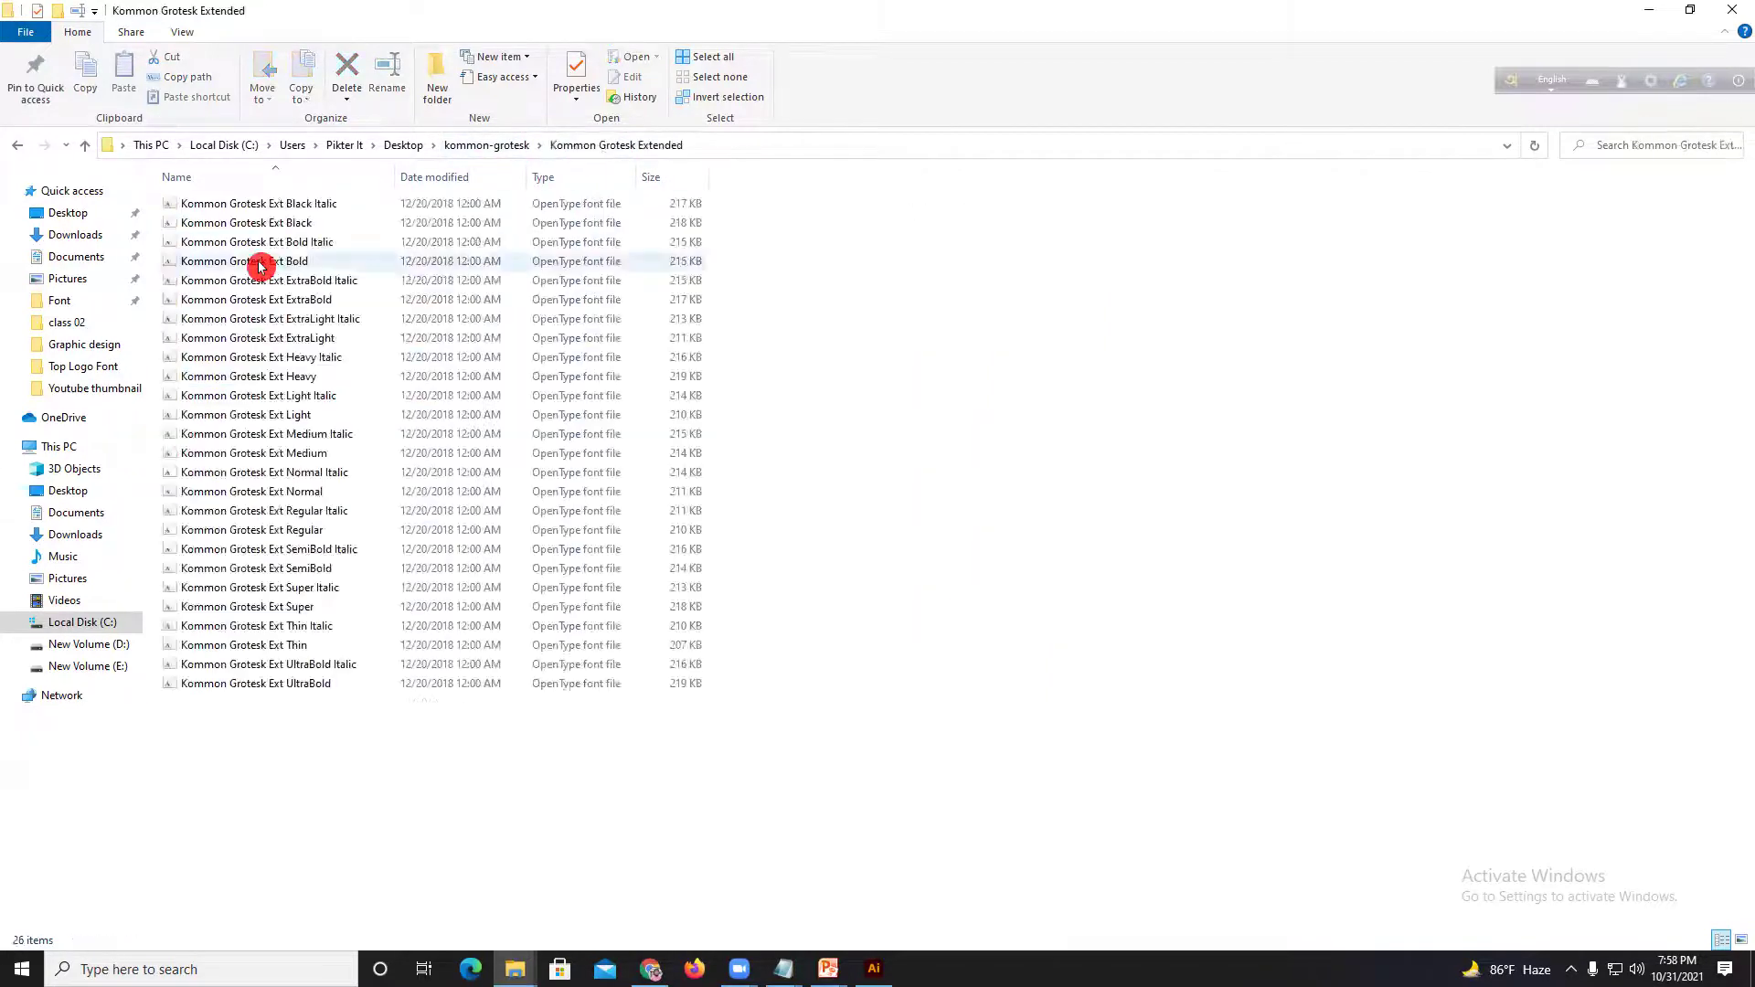
left_click(508, 146)
double_click(311, 207)
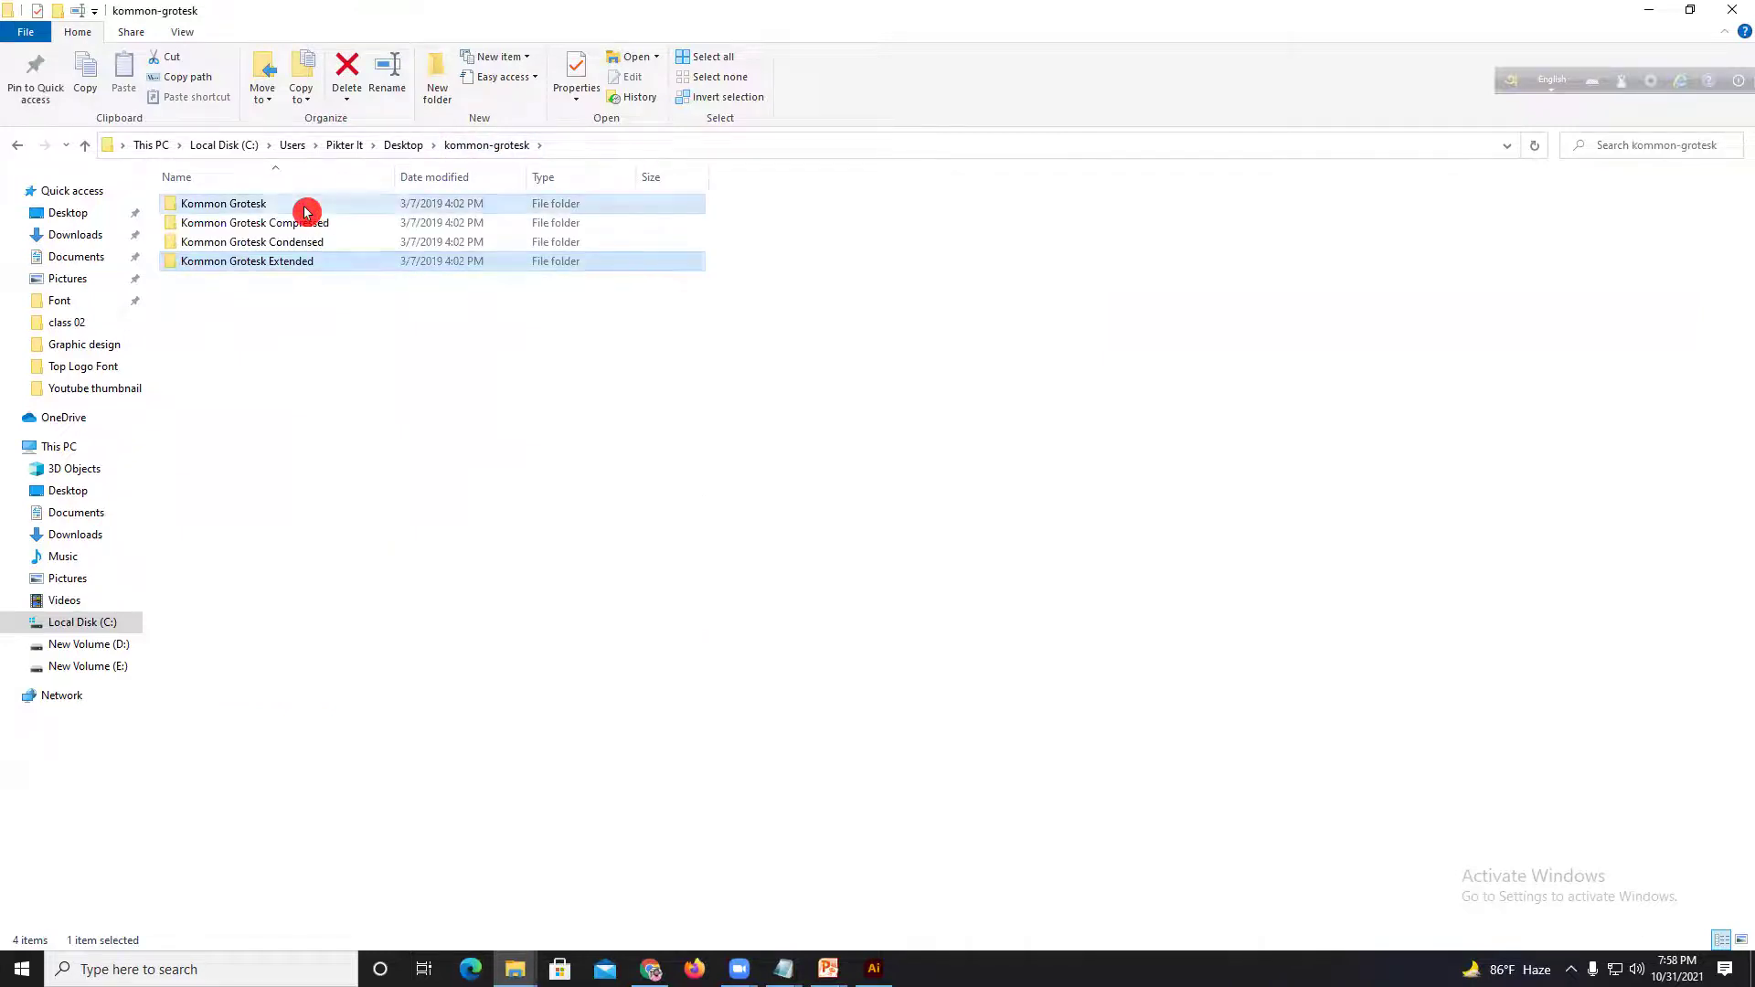
left_click_drag(553, 778, 281, 203)
right_click(281, 216)
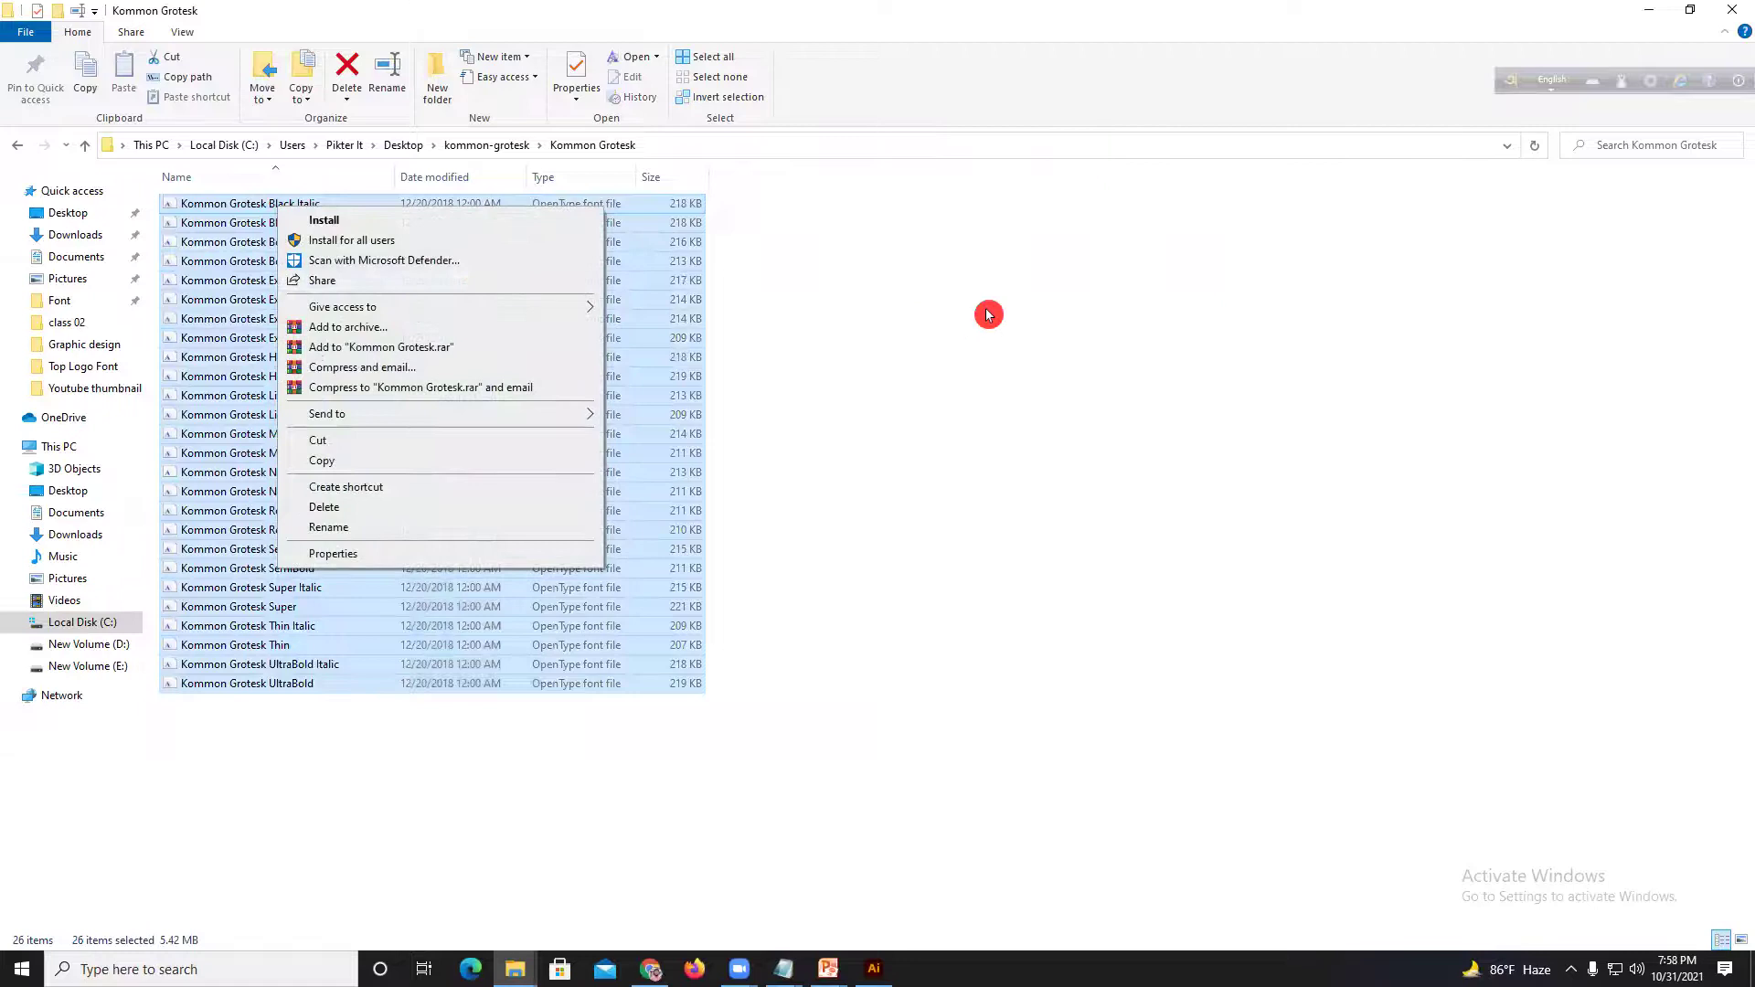
left_click(845, 295)
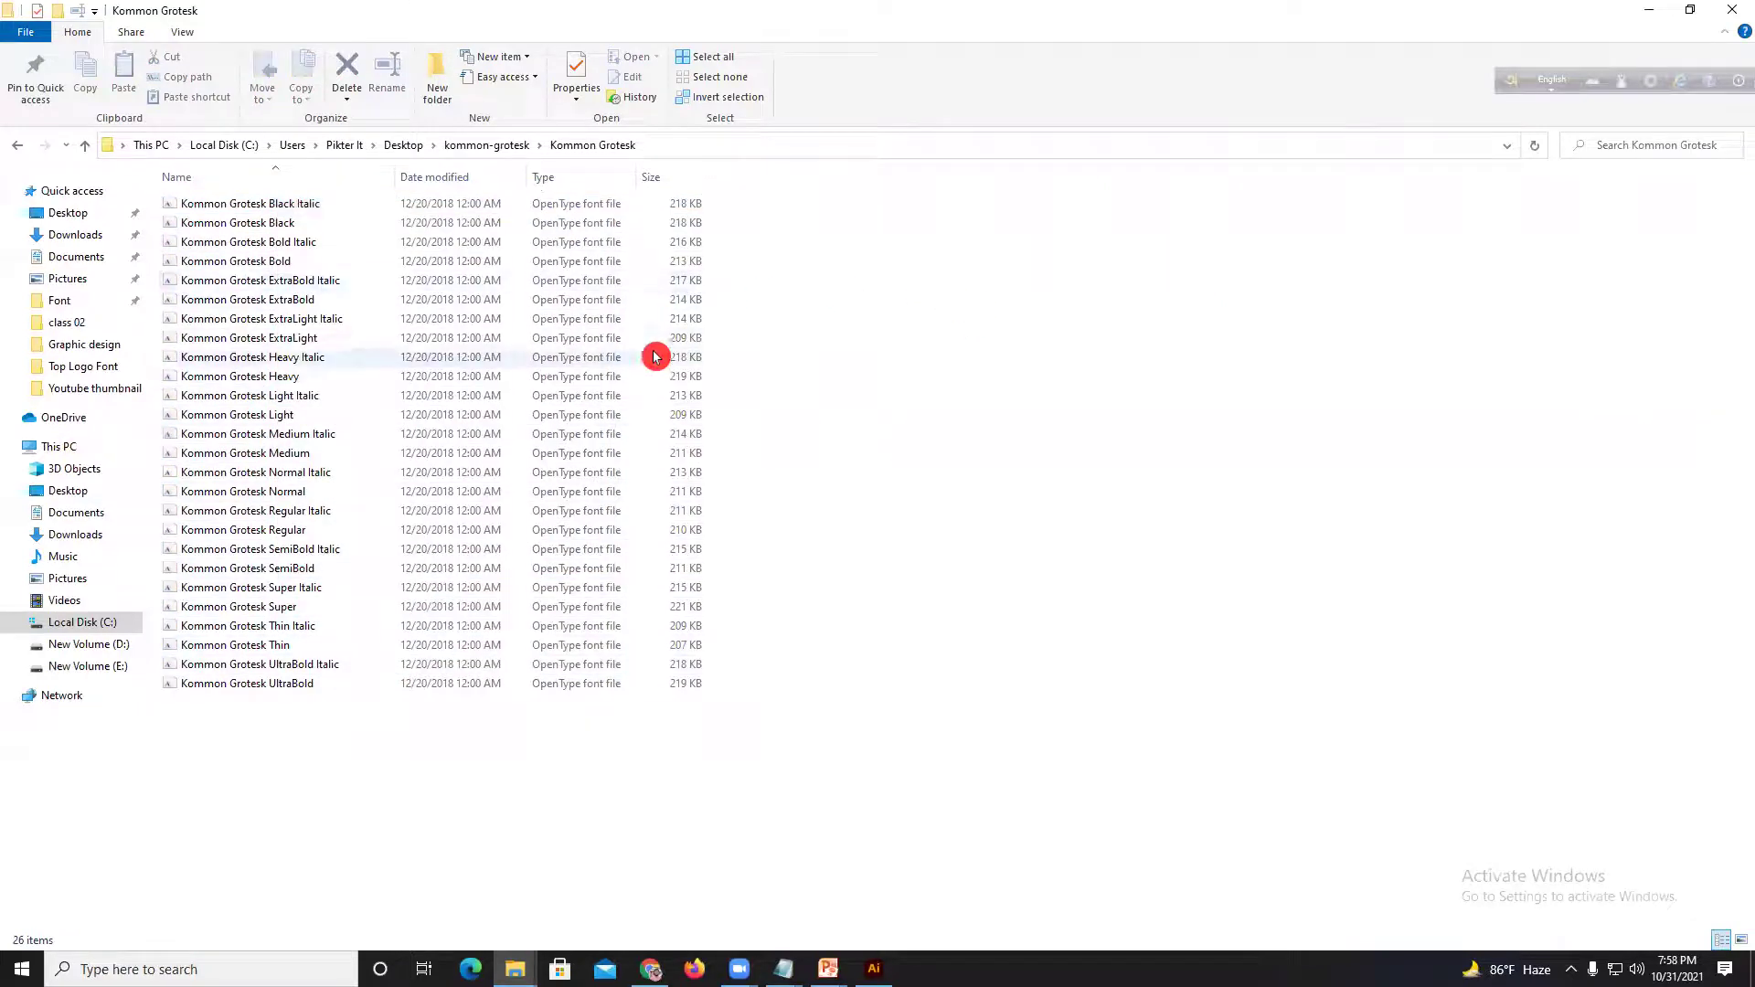
Step: Install the Kommon Grotesk Black Italic and Kommon Grotesk Black fonts one at a time
left_click(259, 206)
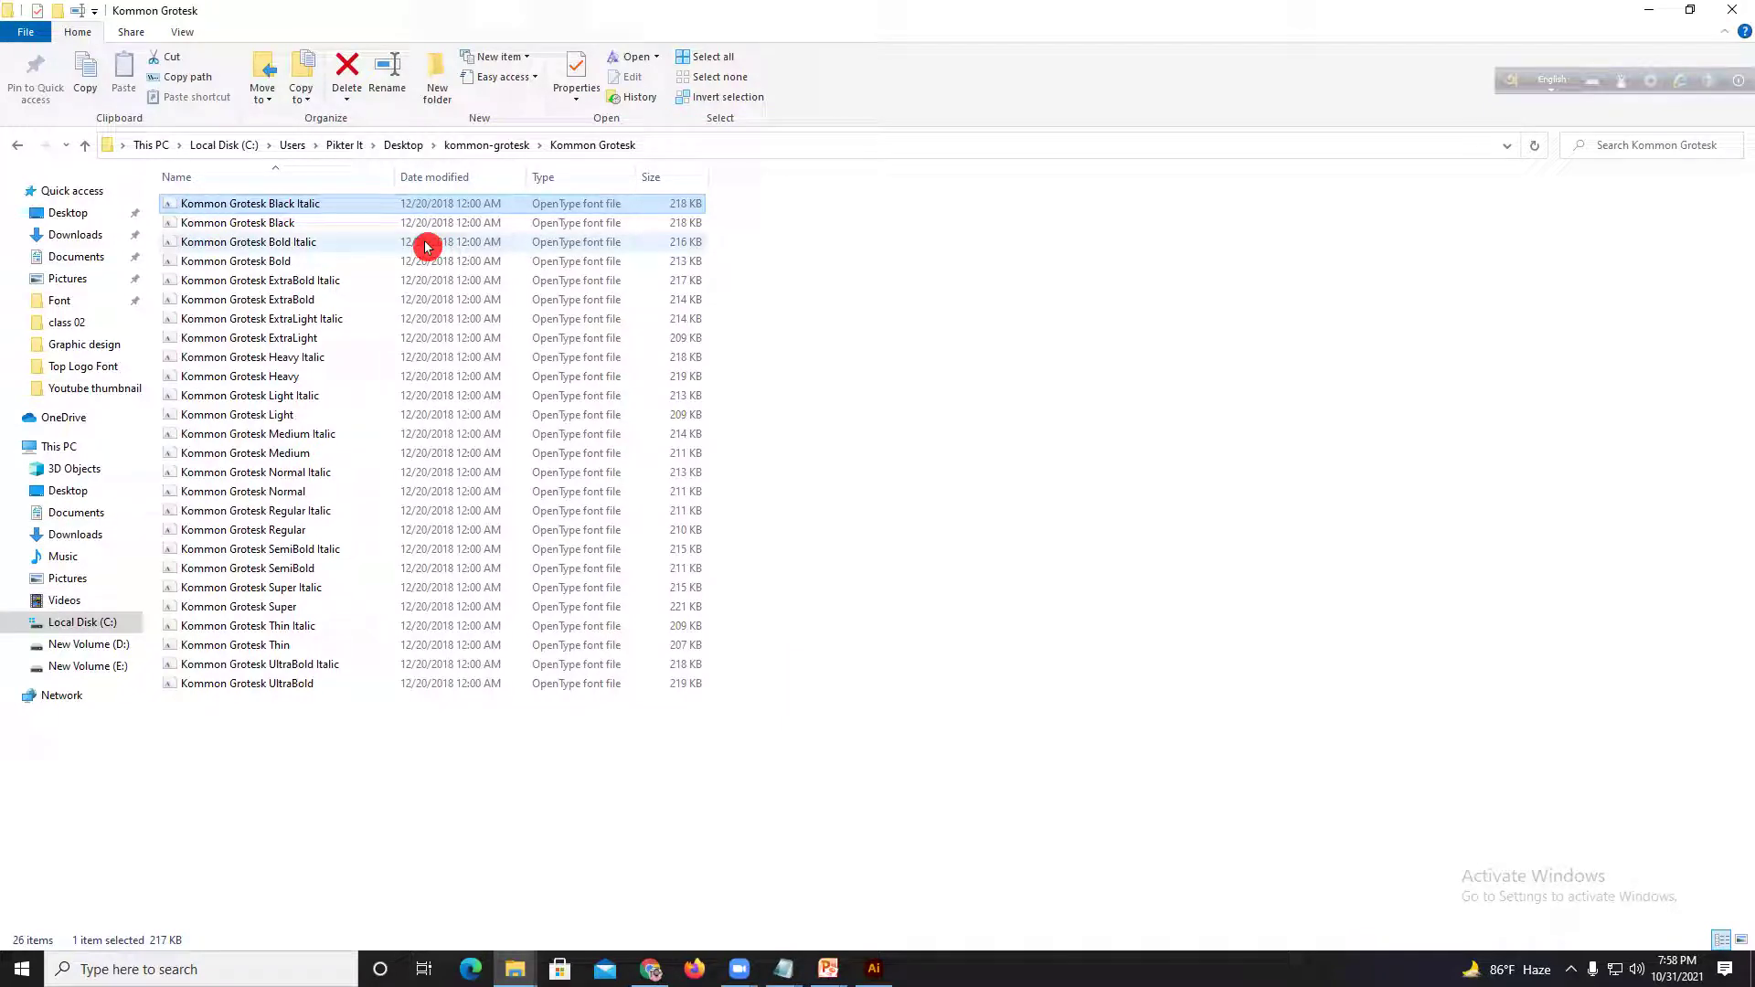
right_click(307, 206)
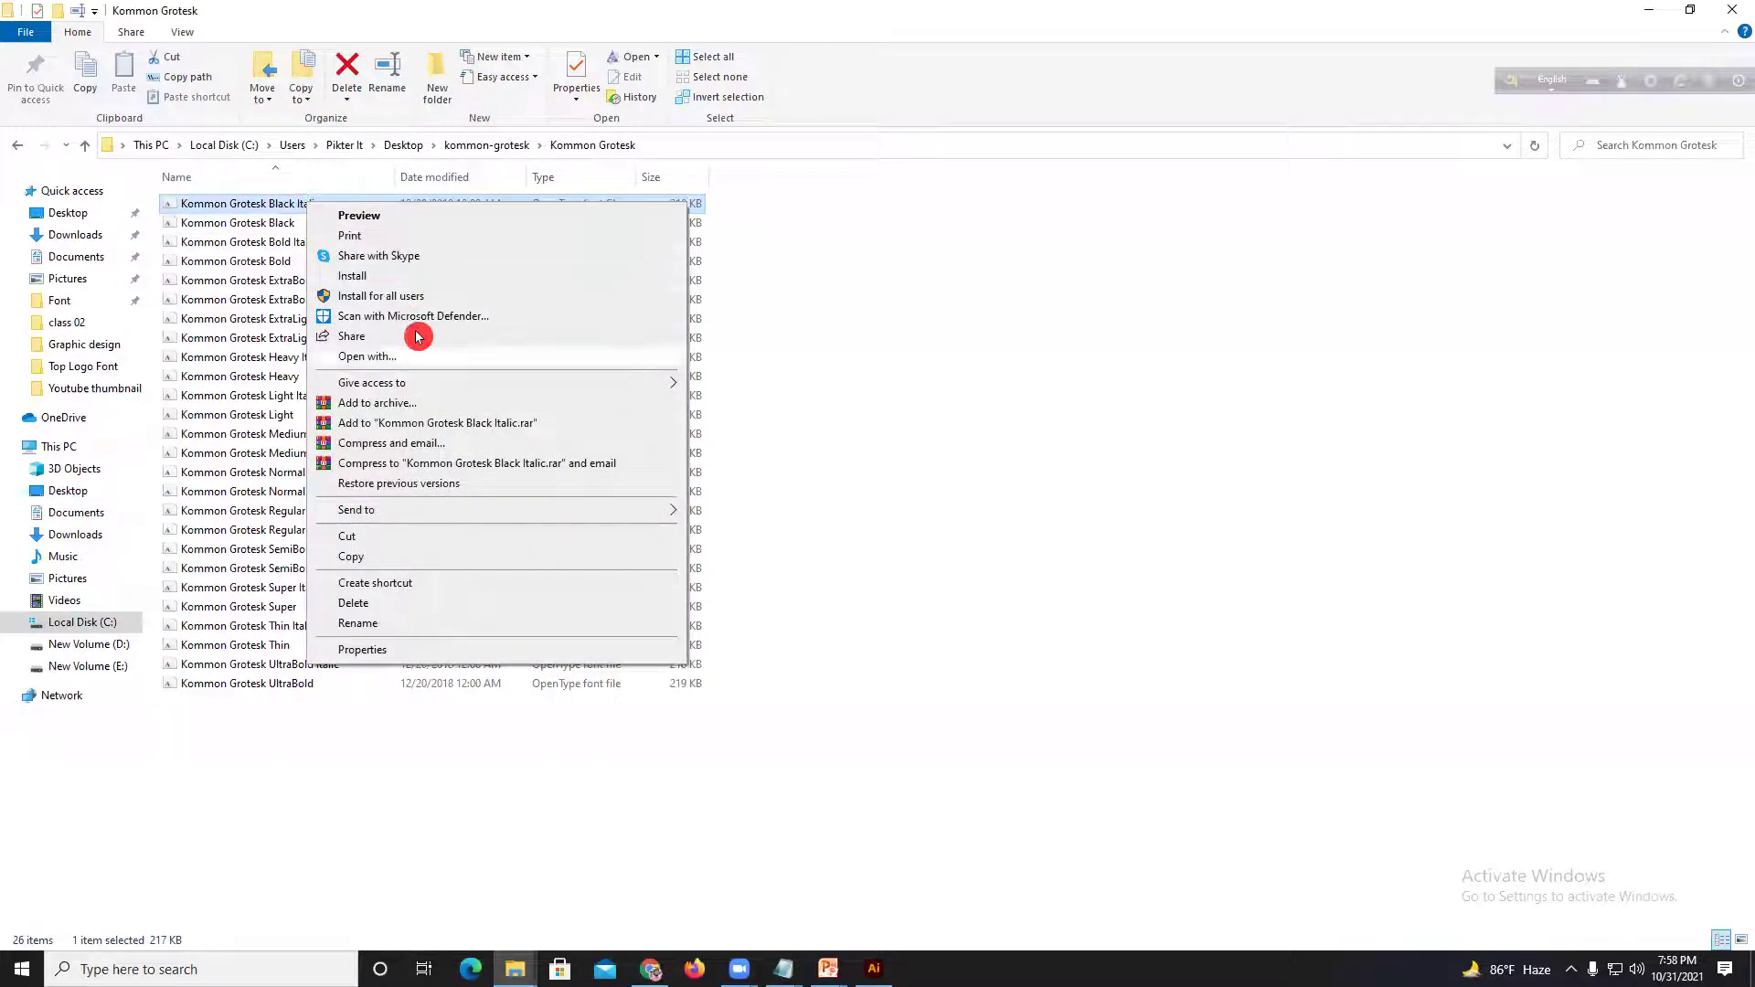
left_click(373, 279)
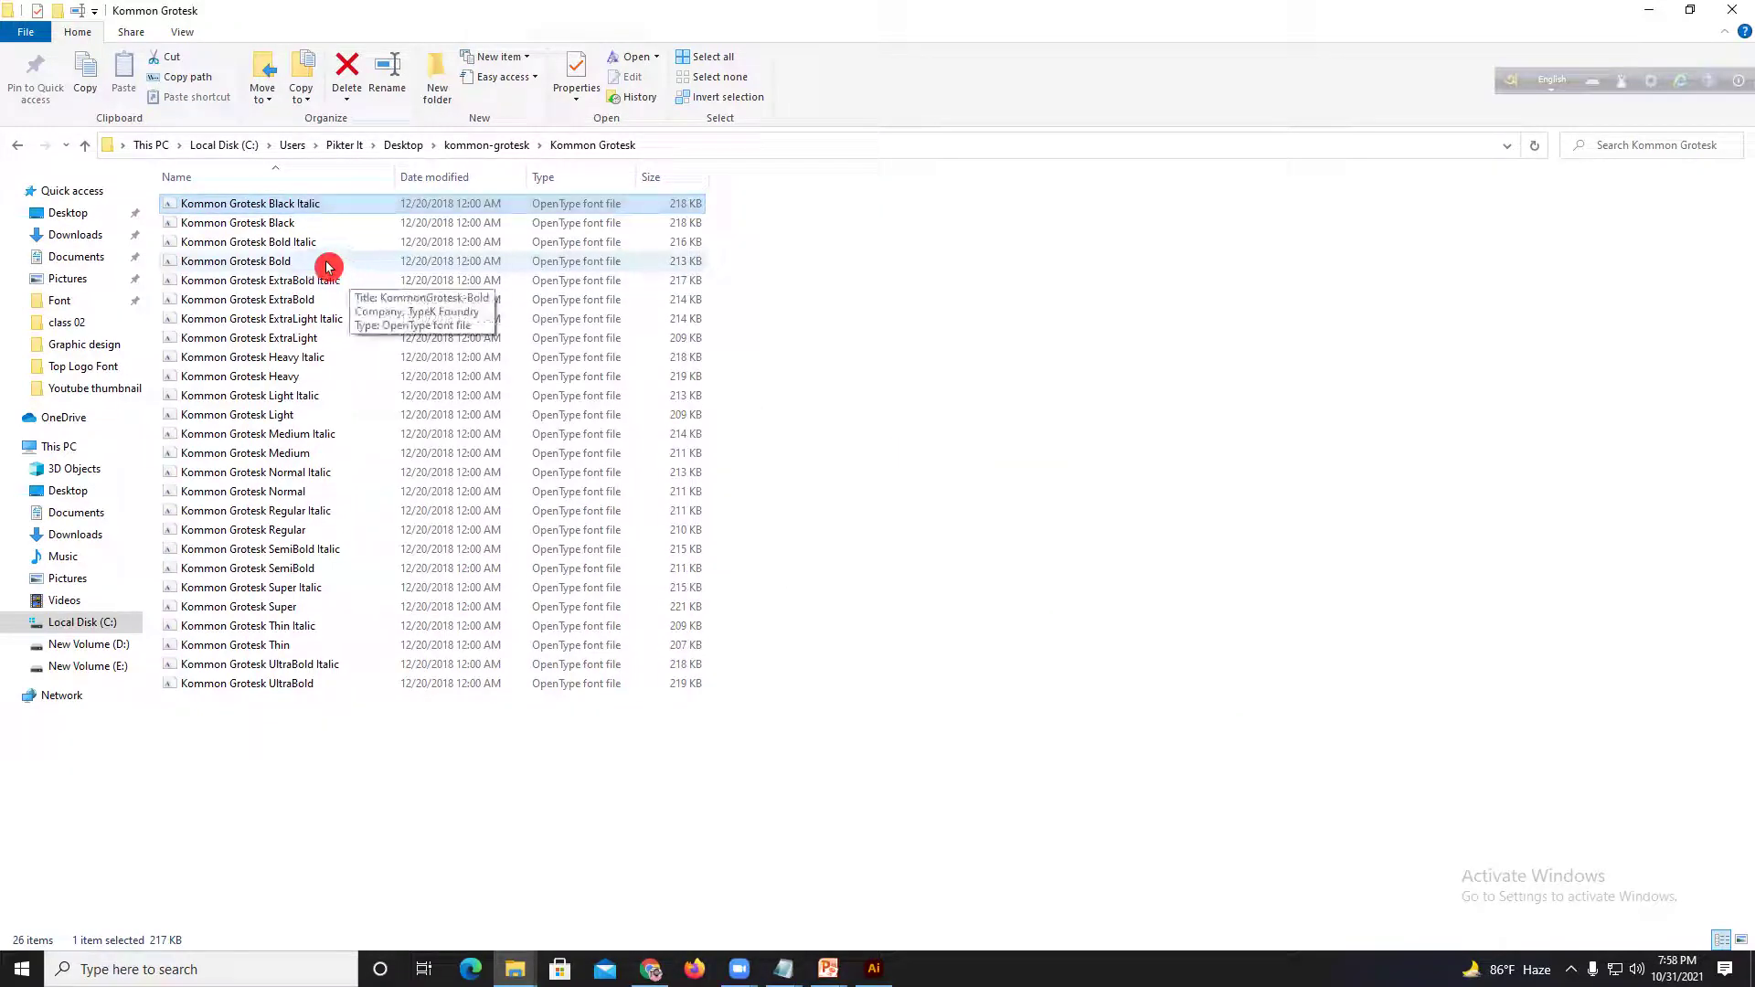
left_click(270, 223)
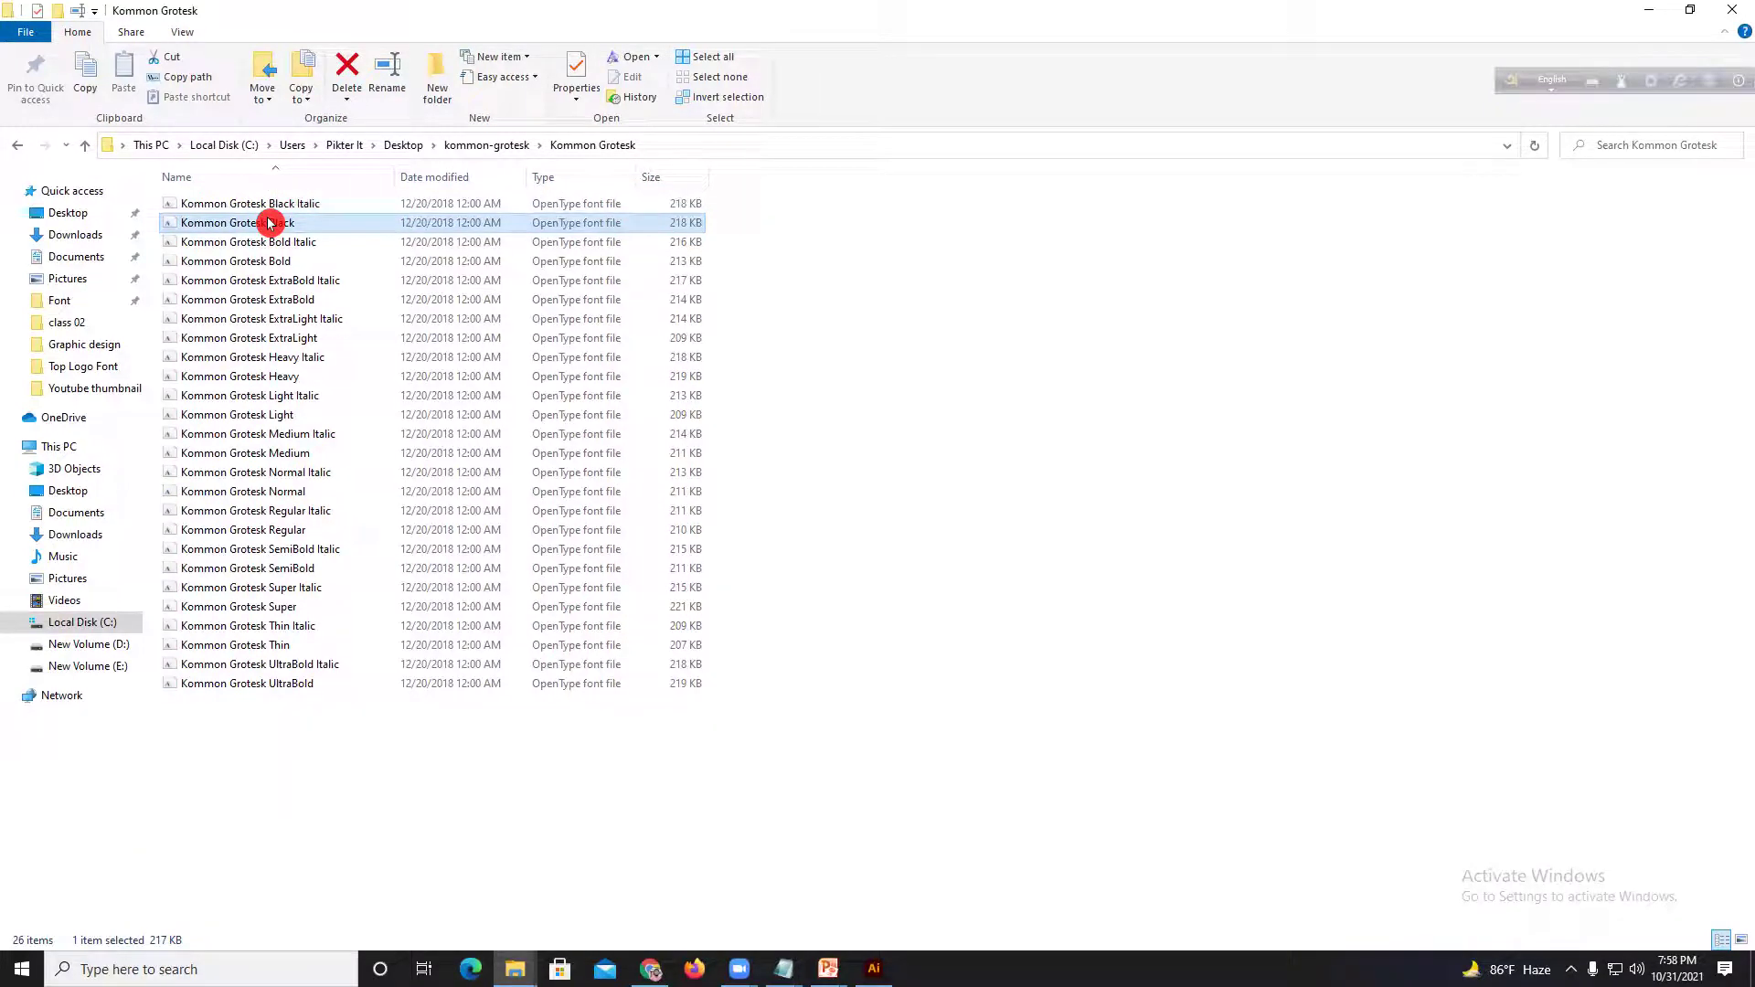
right_click(270, 223)
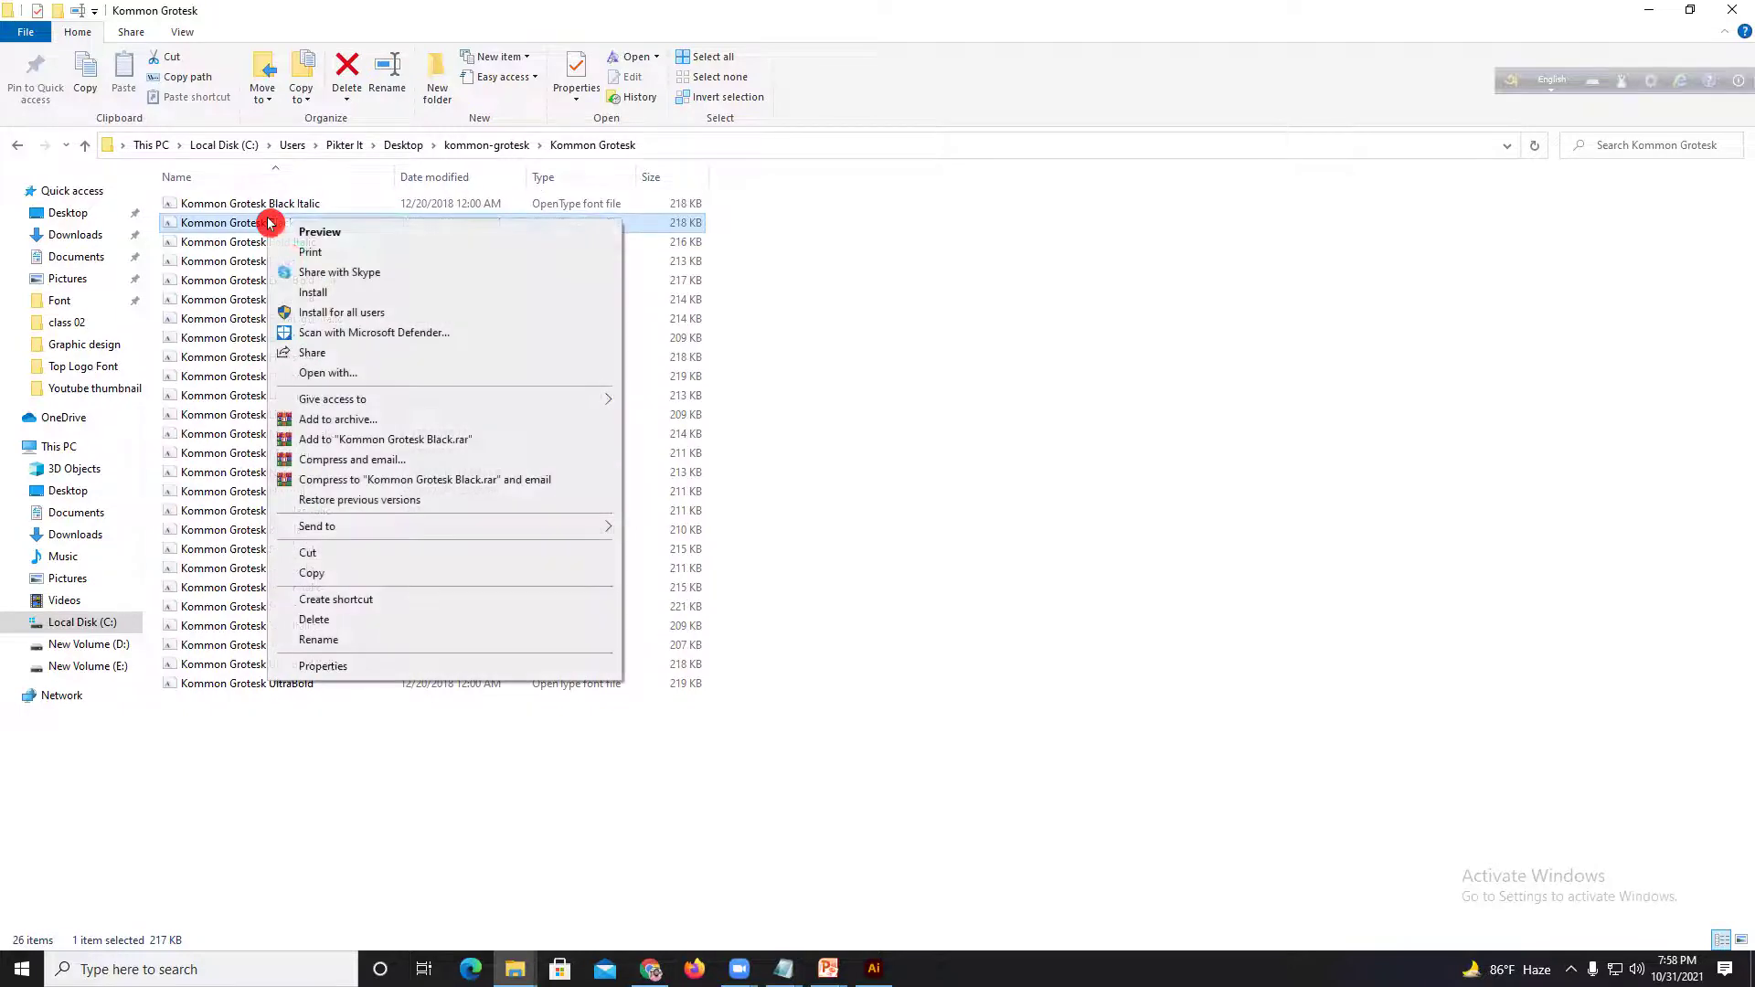
left_click(314, 292)
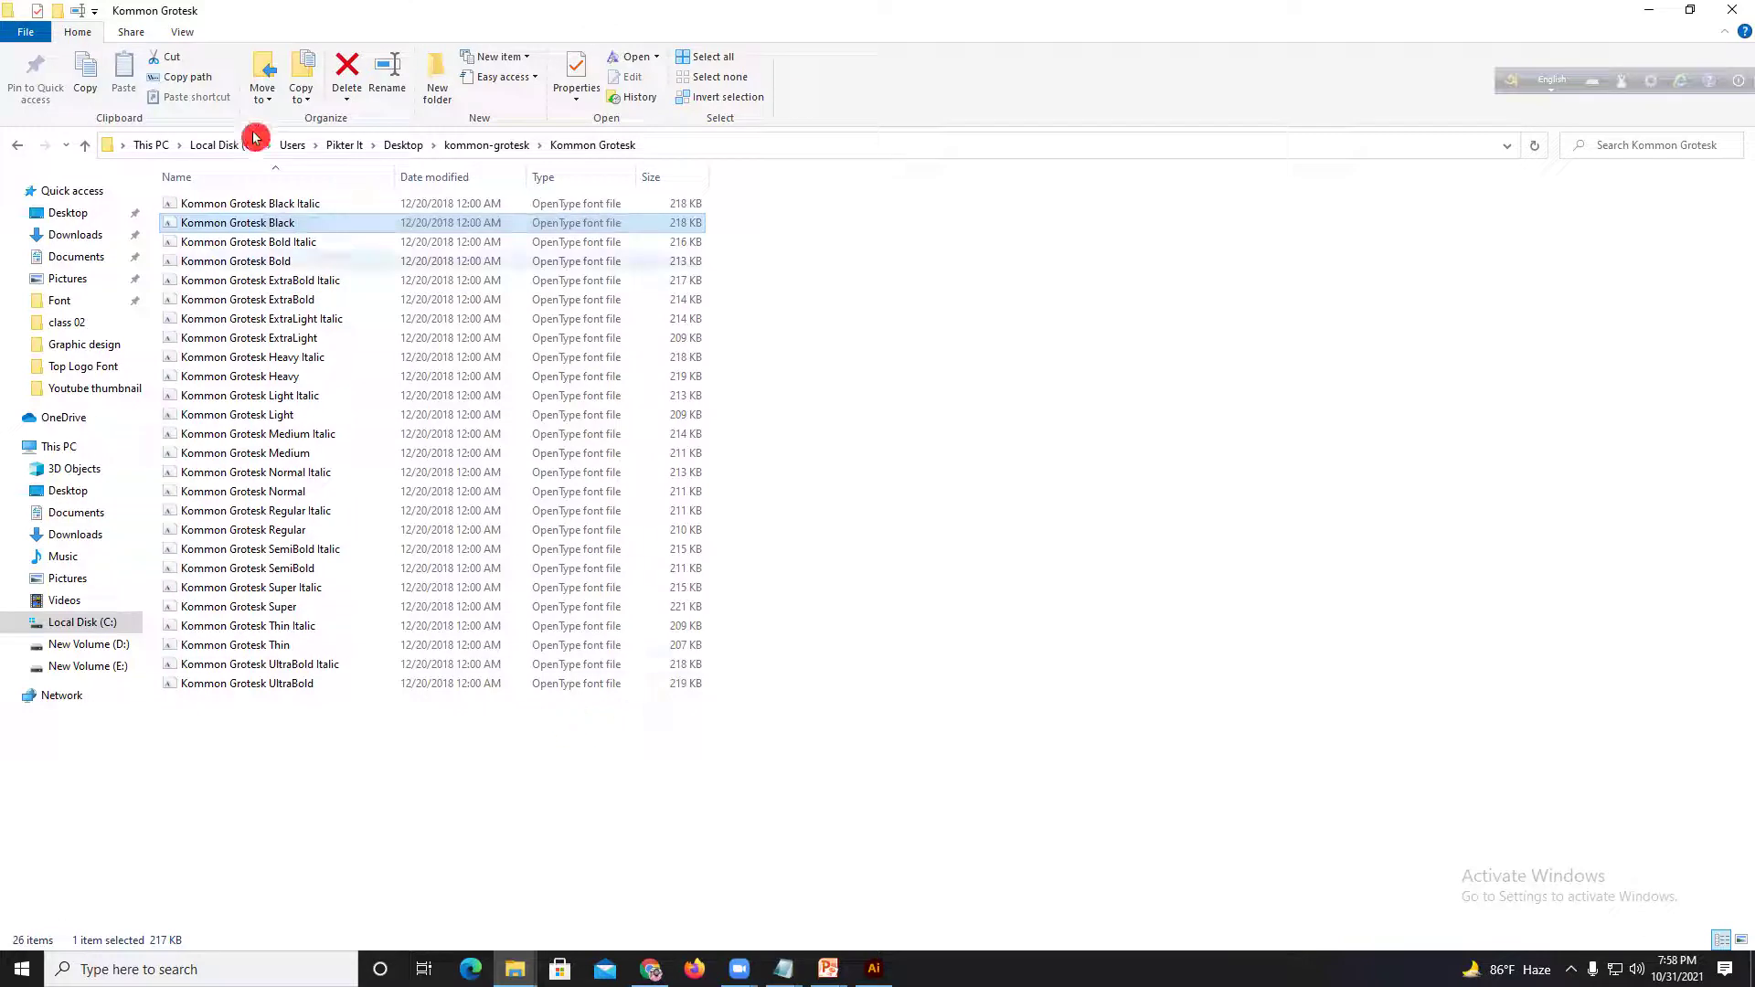
Step: Install all the remaining Kommon Grotesk fonts together, from Bold Italic through UltraBold
left_click_drag(347, 751, 269, 251)
right_click(270, 252)
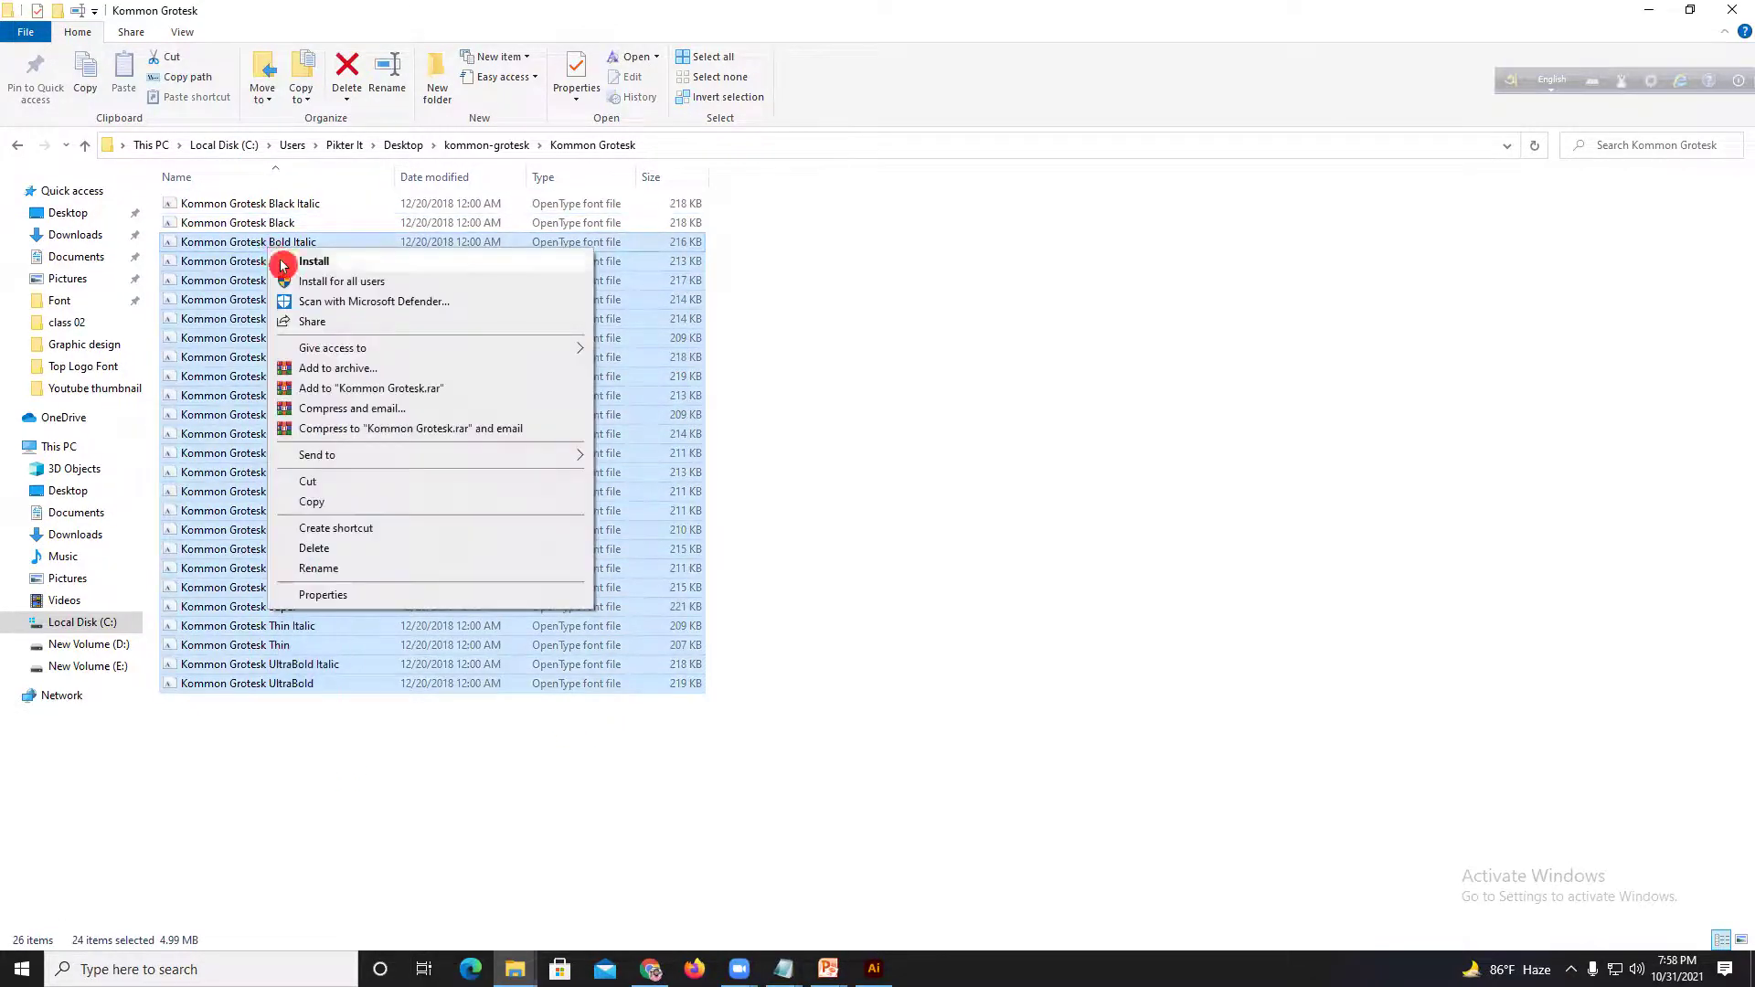
left_click(320, 264)
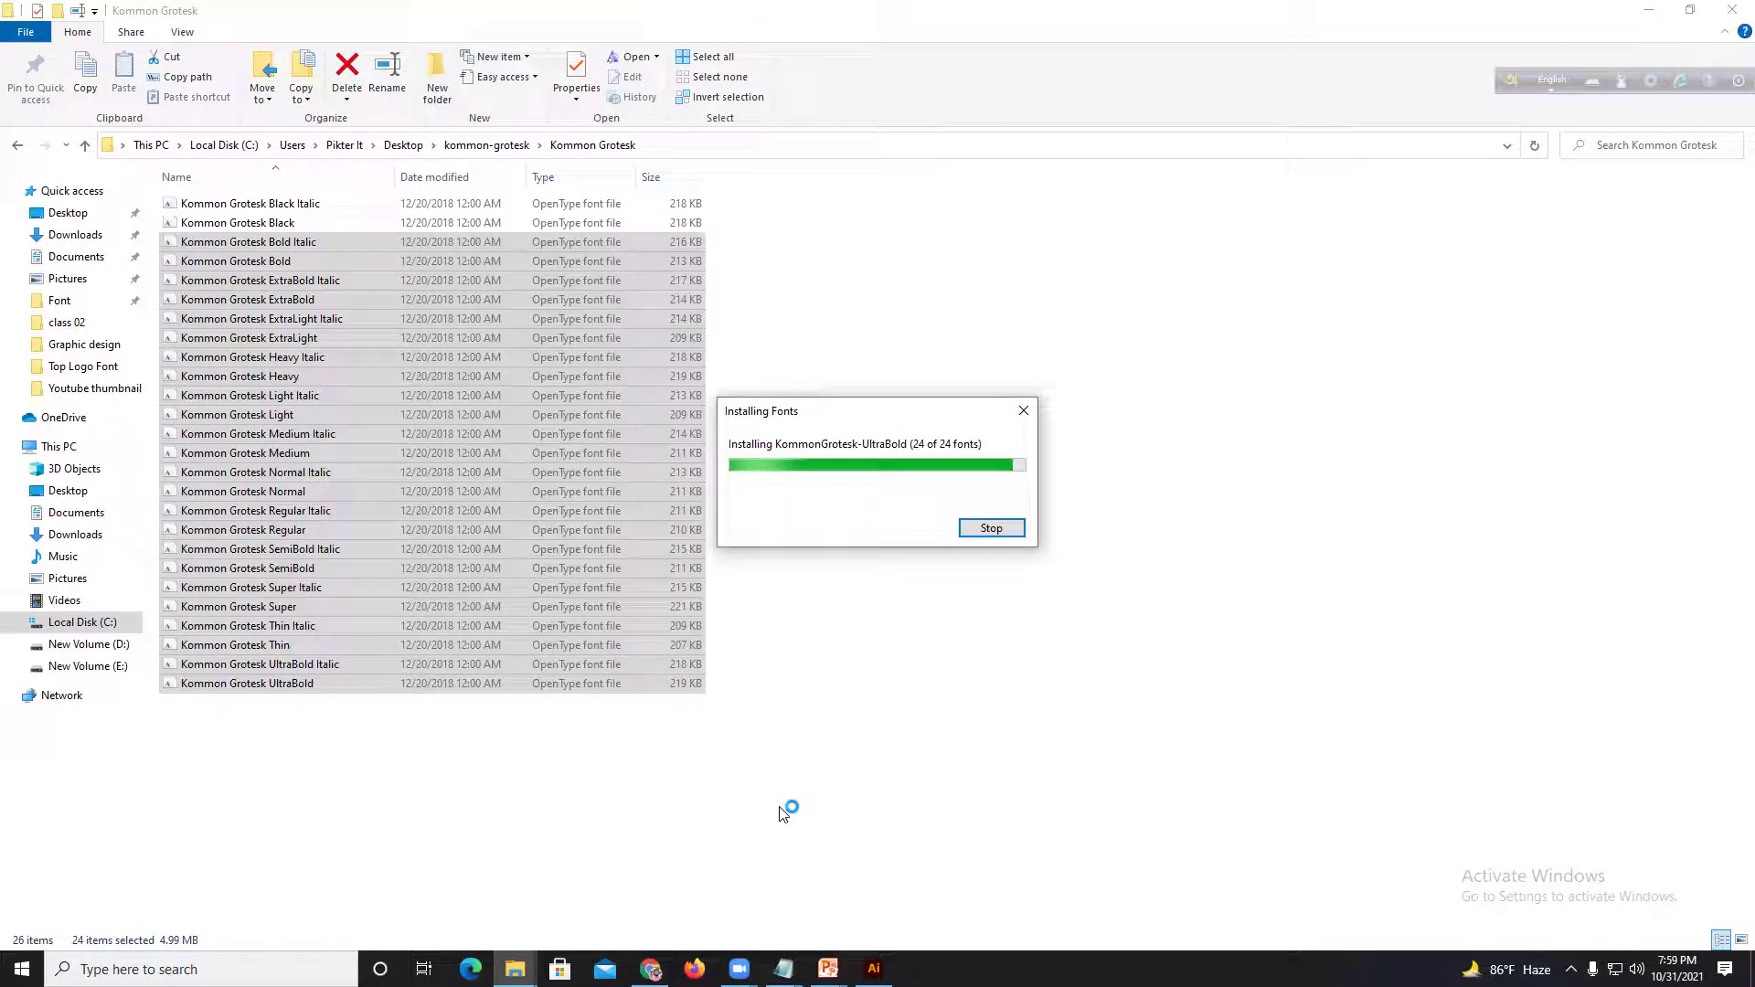
left_click(782, 813)
left_click(782, 813)
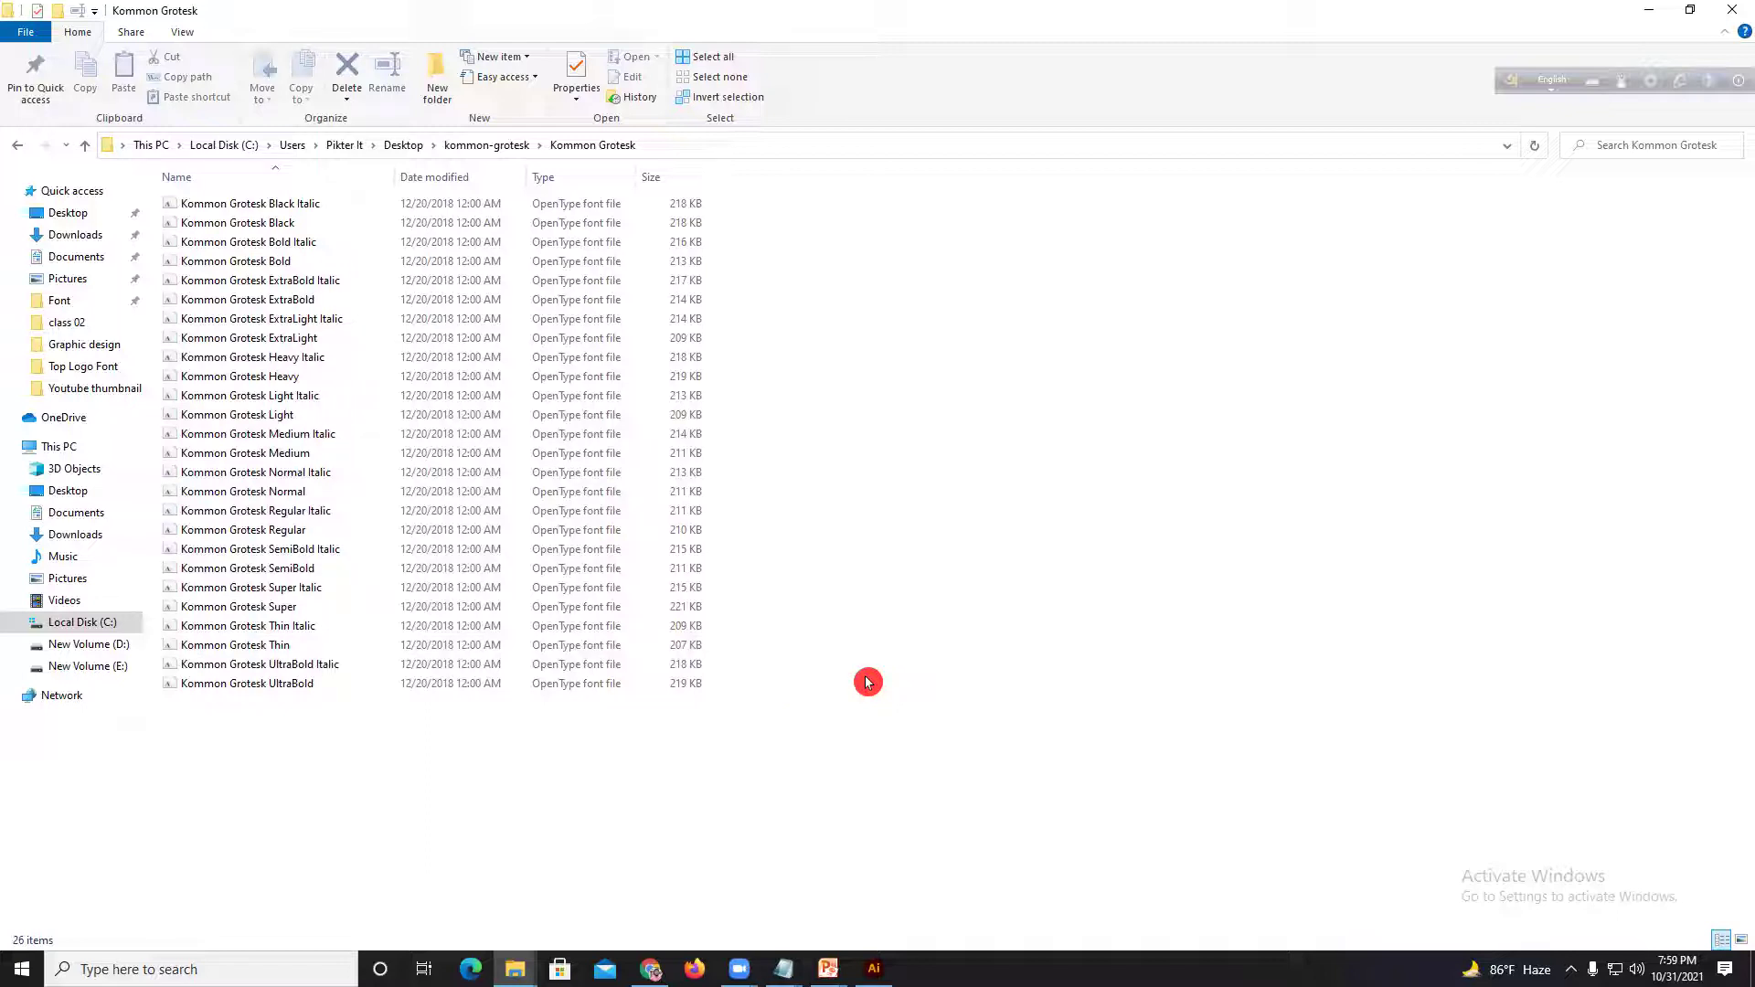
Step: Switch to Chrome's logo font image results, close the Clinton preview and look over the sample logo fonts
mouse_move(829, 969)
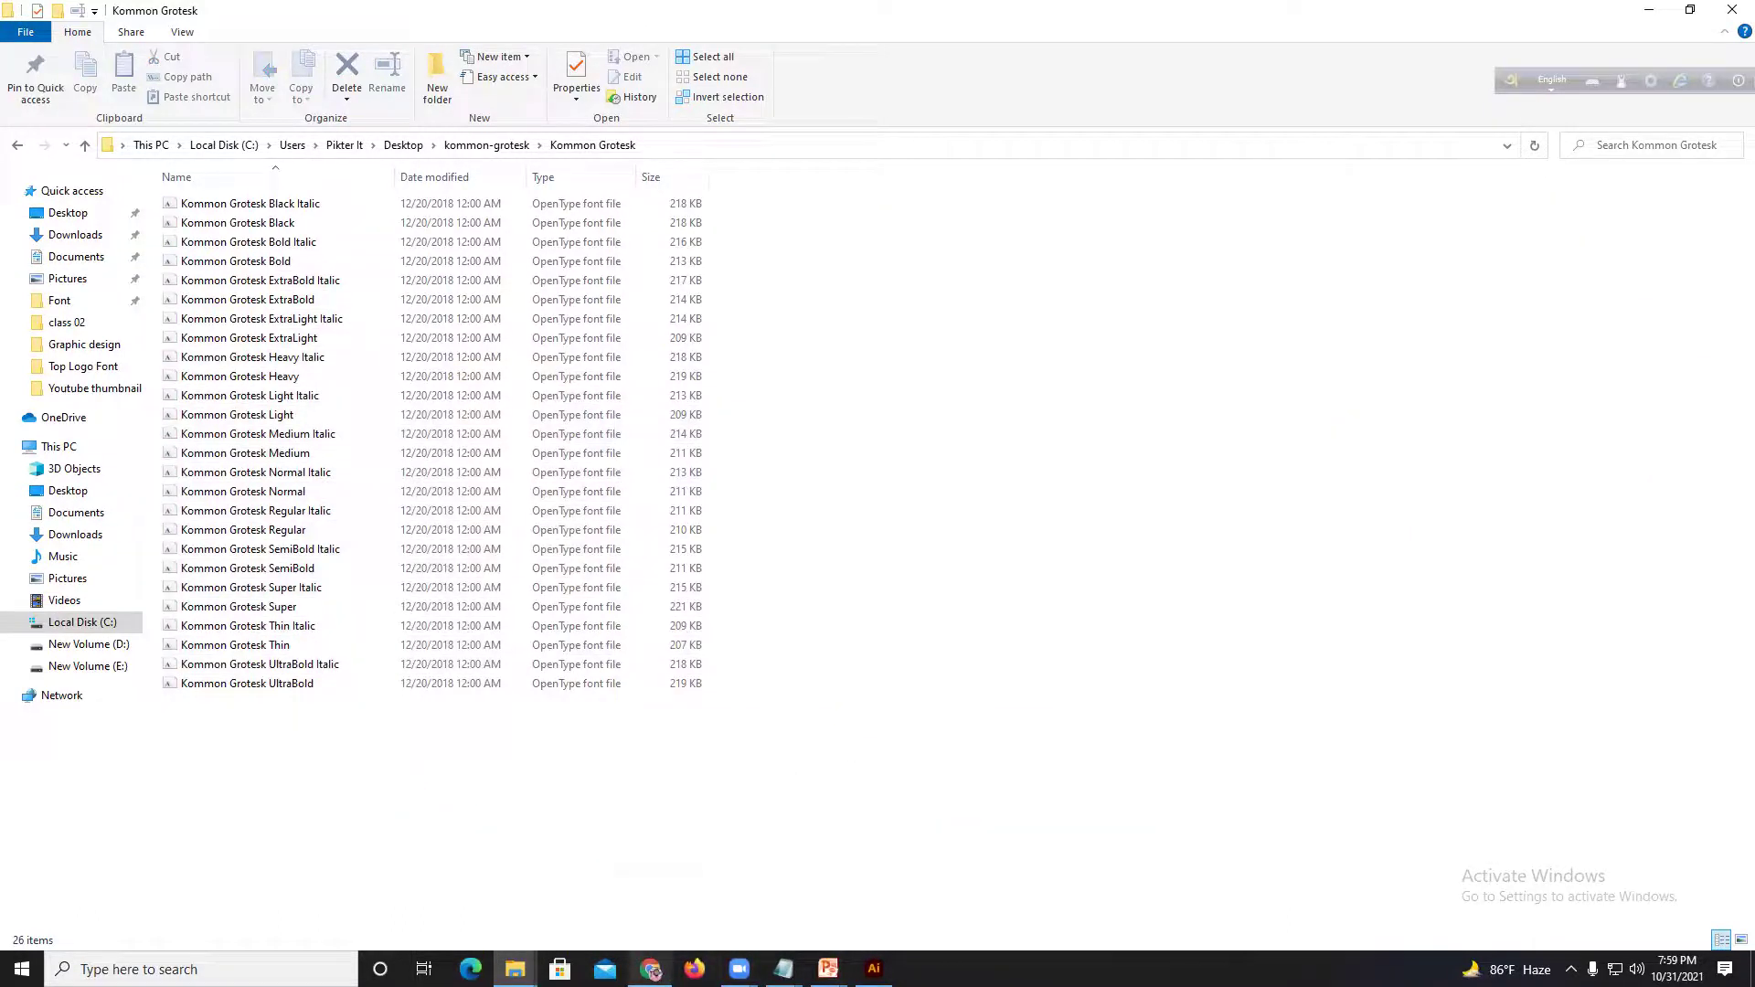
mouse_move(650, 968)
left_click(654, 905)
left_click(562, 15)
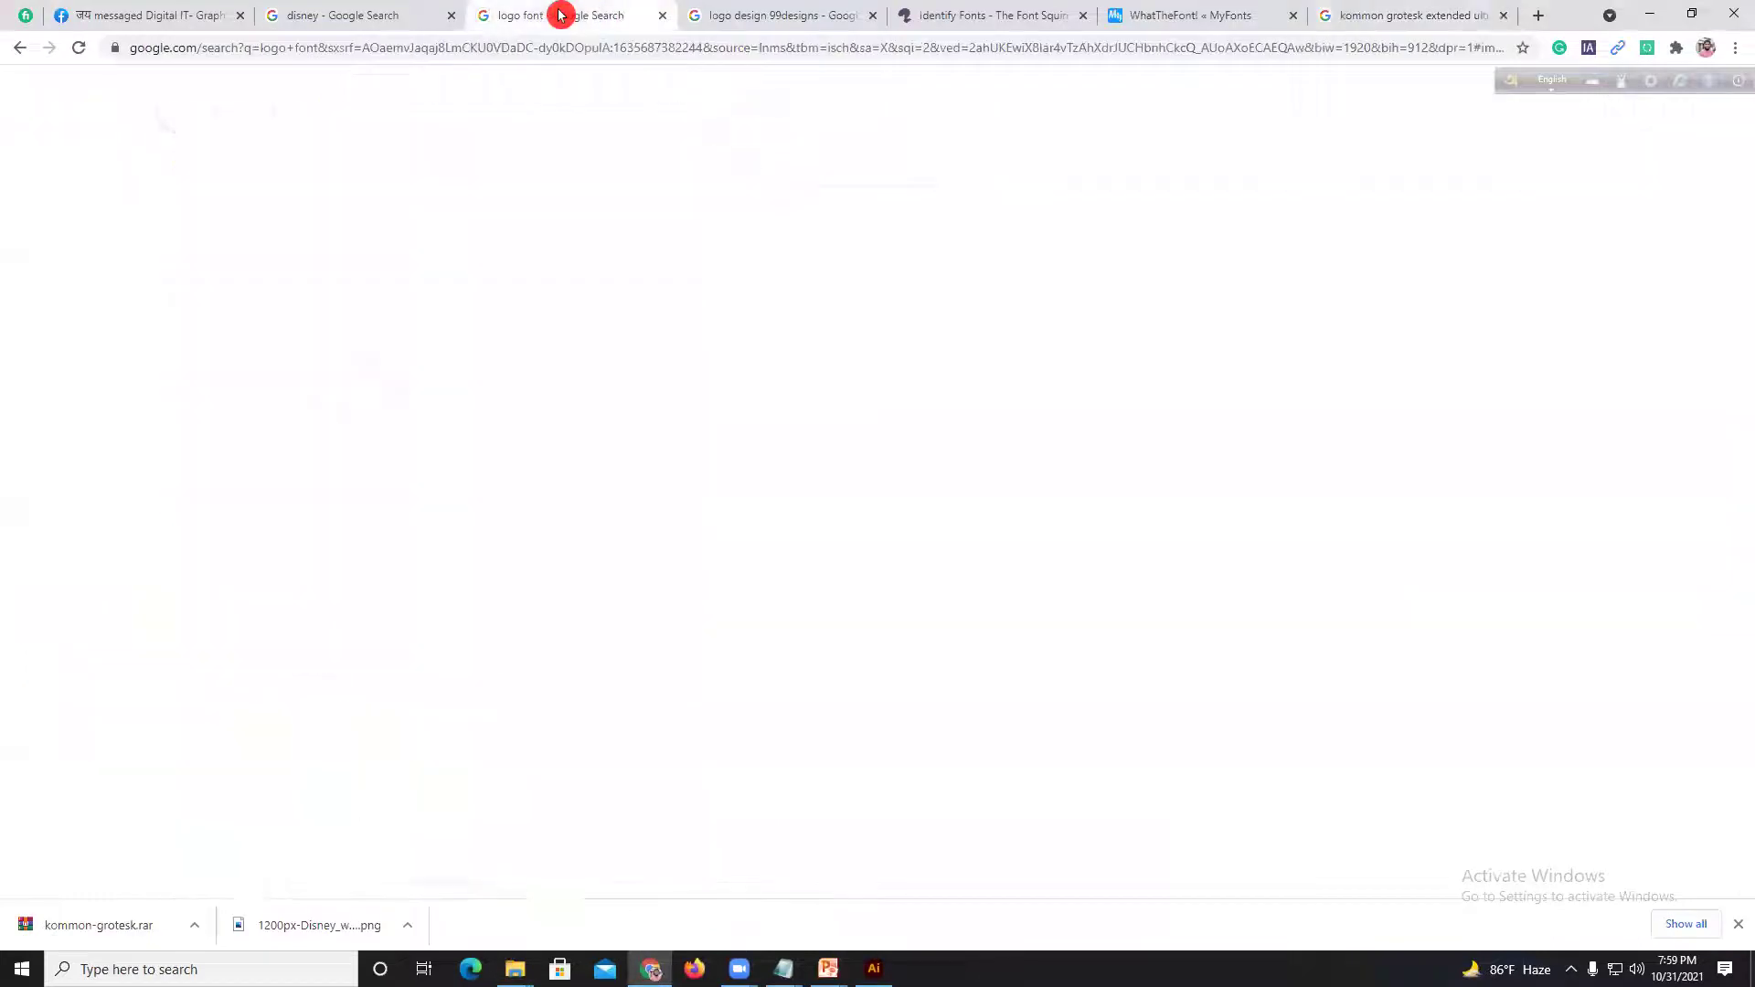
scroll(905, 431, "down", 5)
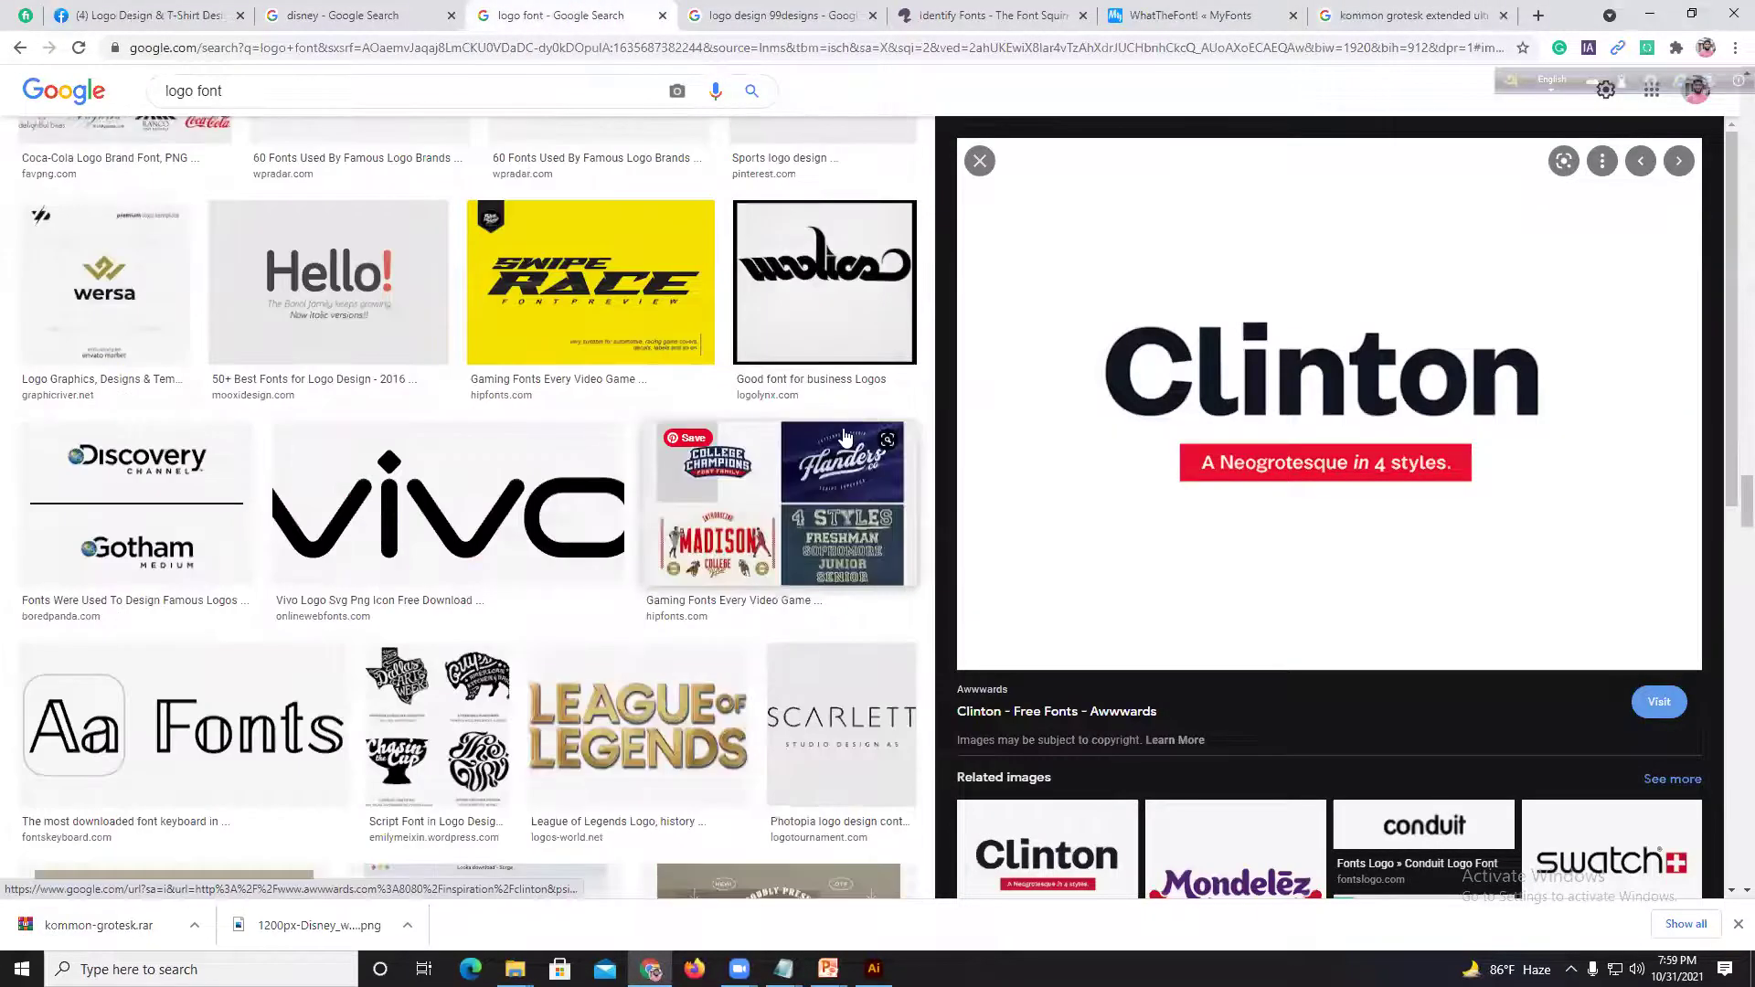
scroll(845, 439, "up", 4)
left_click(979, 222)
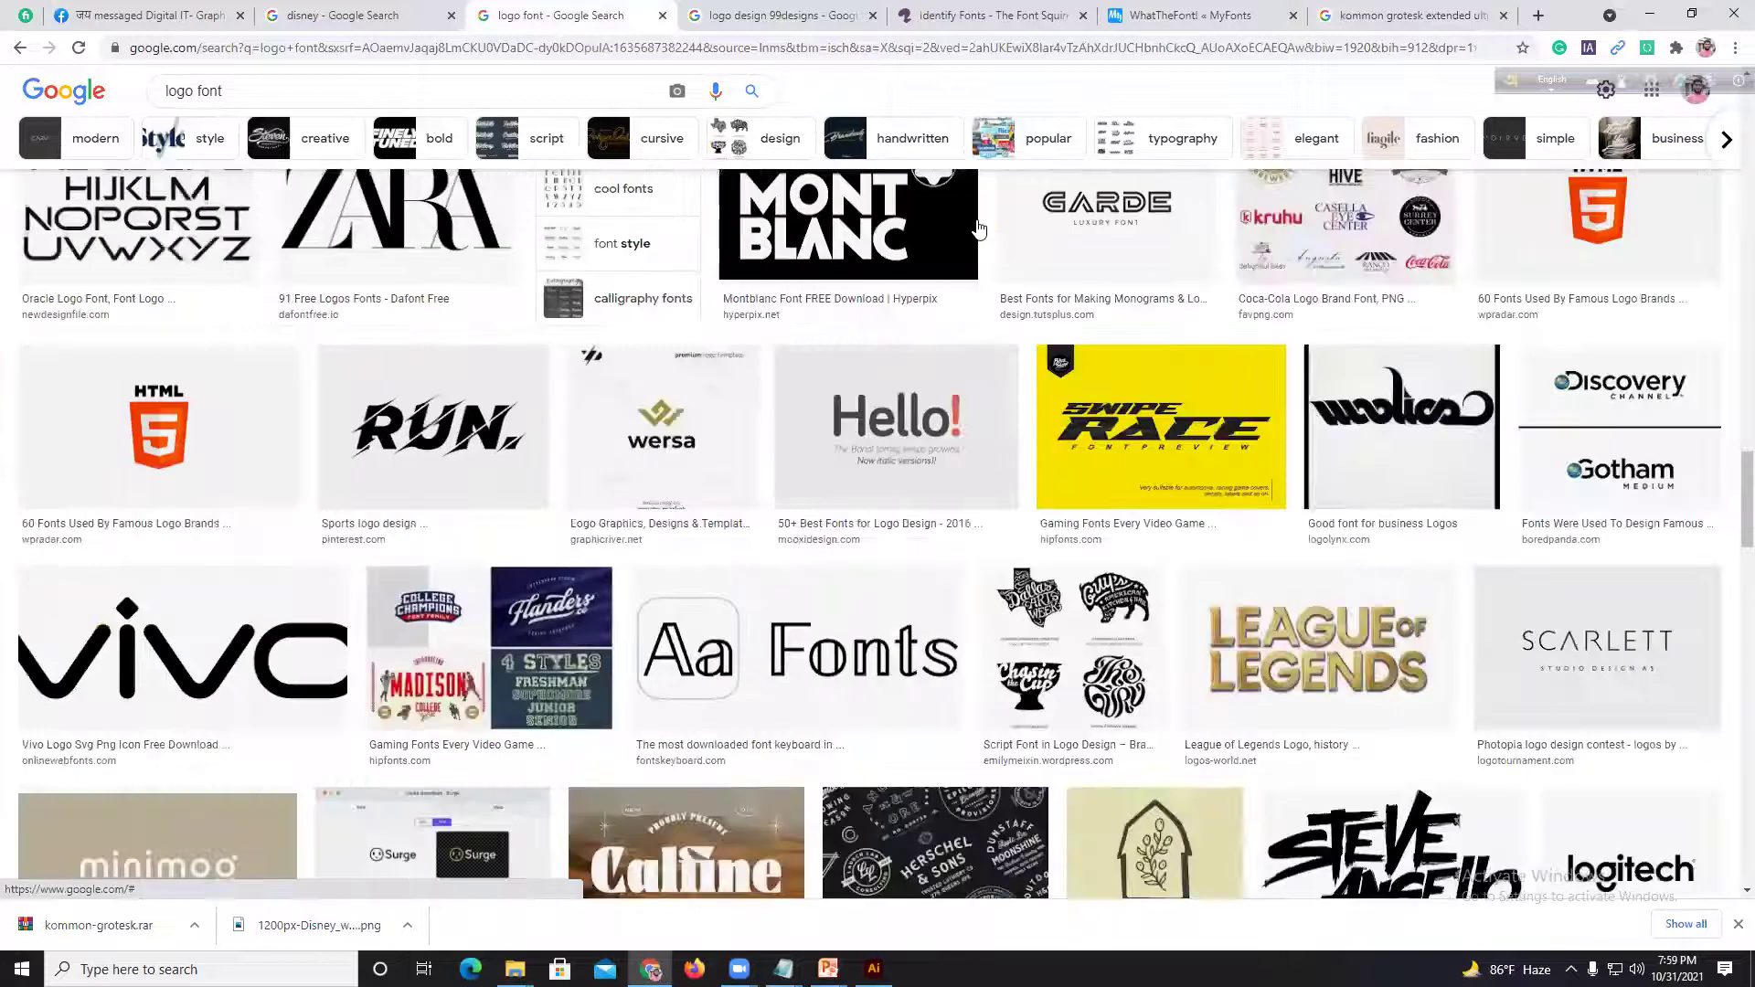
scroll(1481, 548, "up", 2)
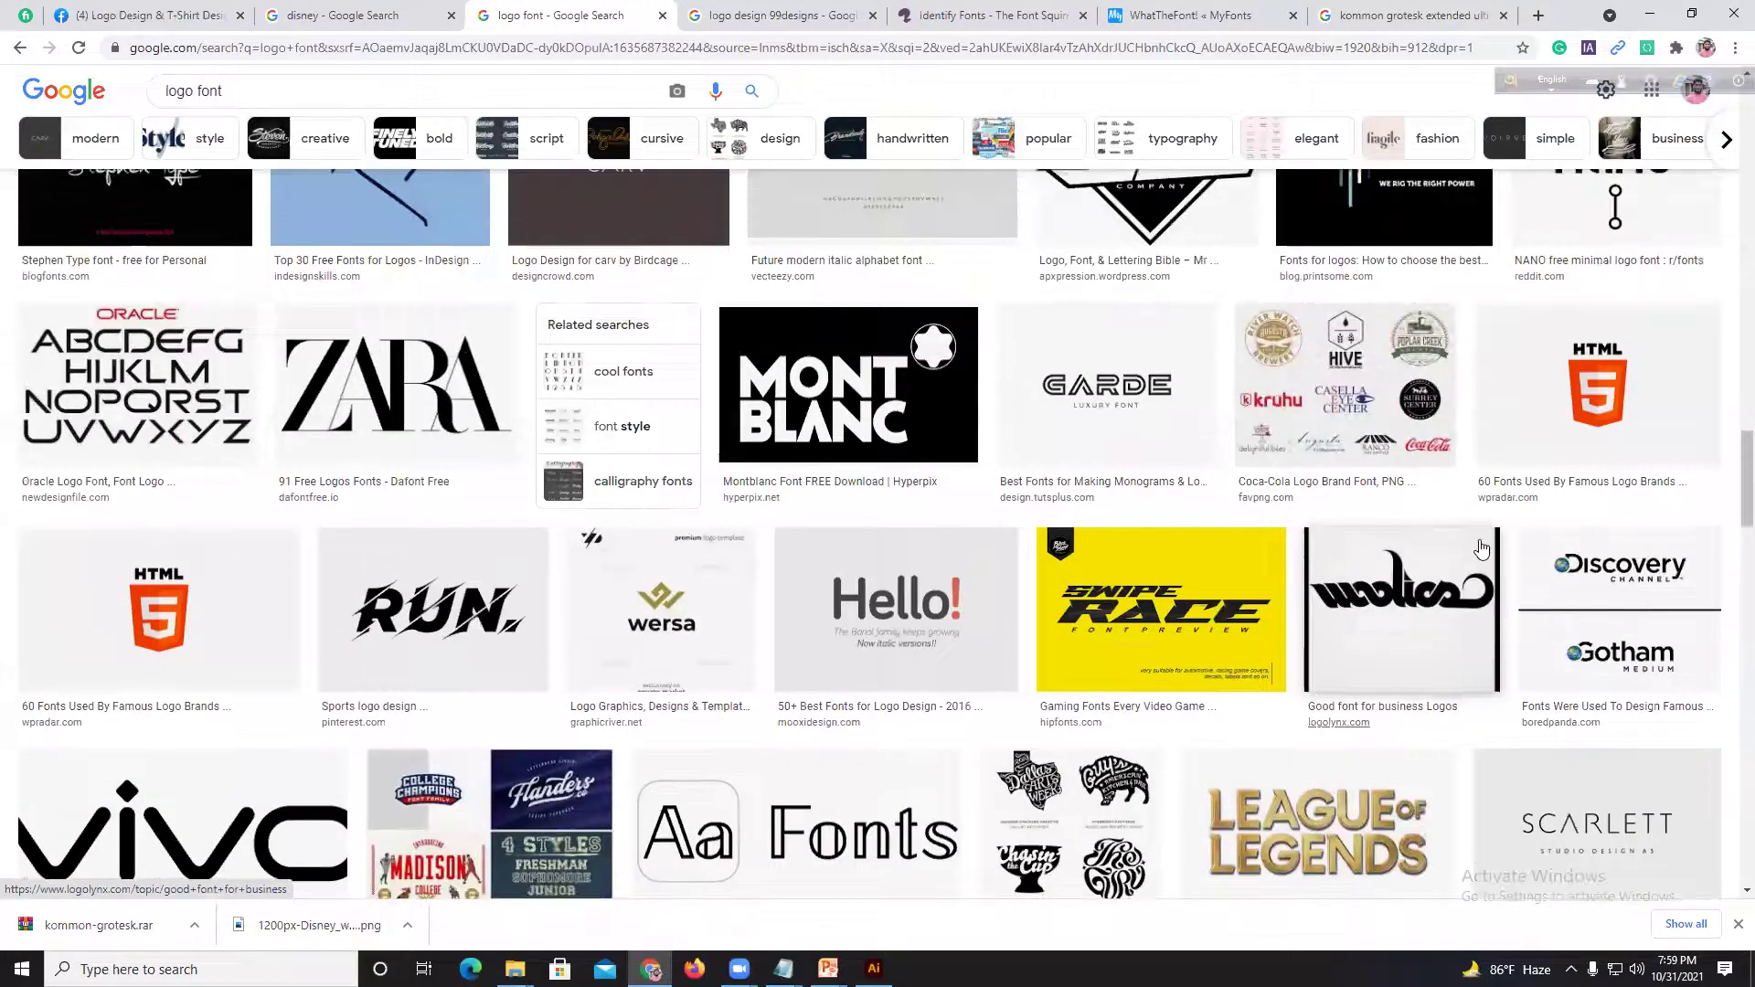
scroll(1480, 549, "up", 2)
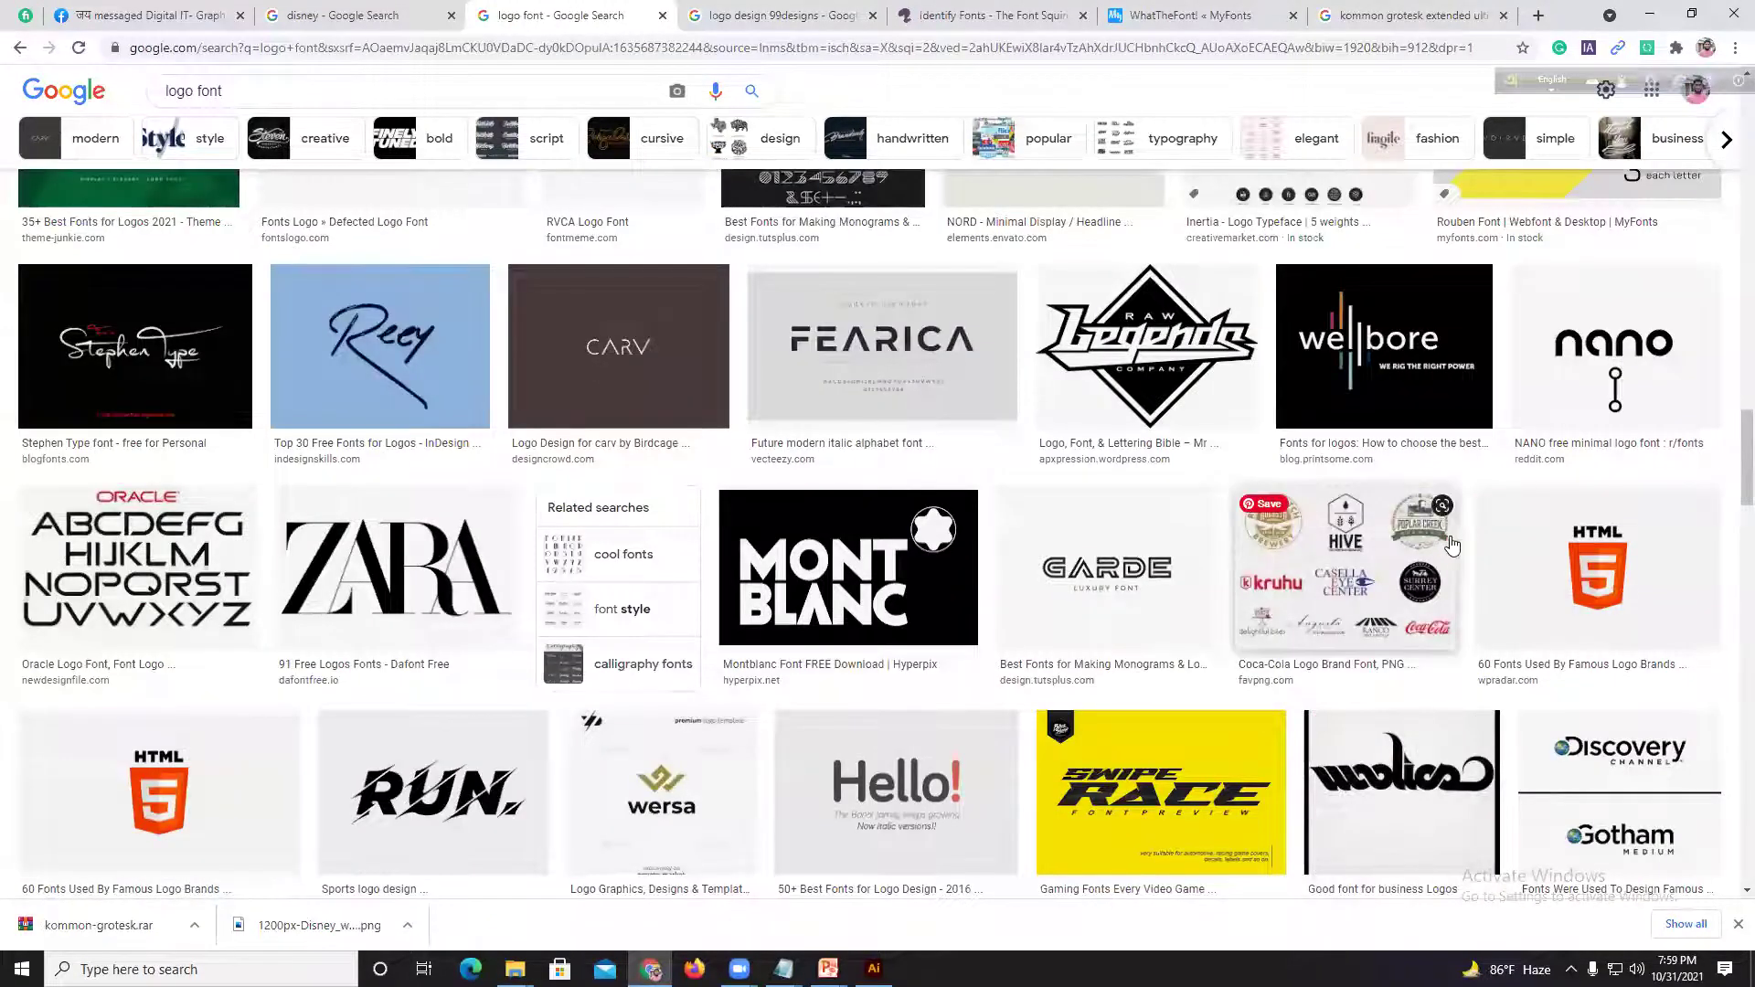
scroll(1448, 545, "up", 4)
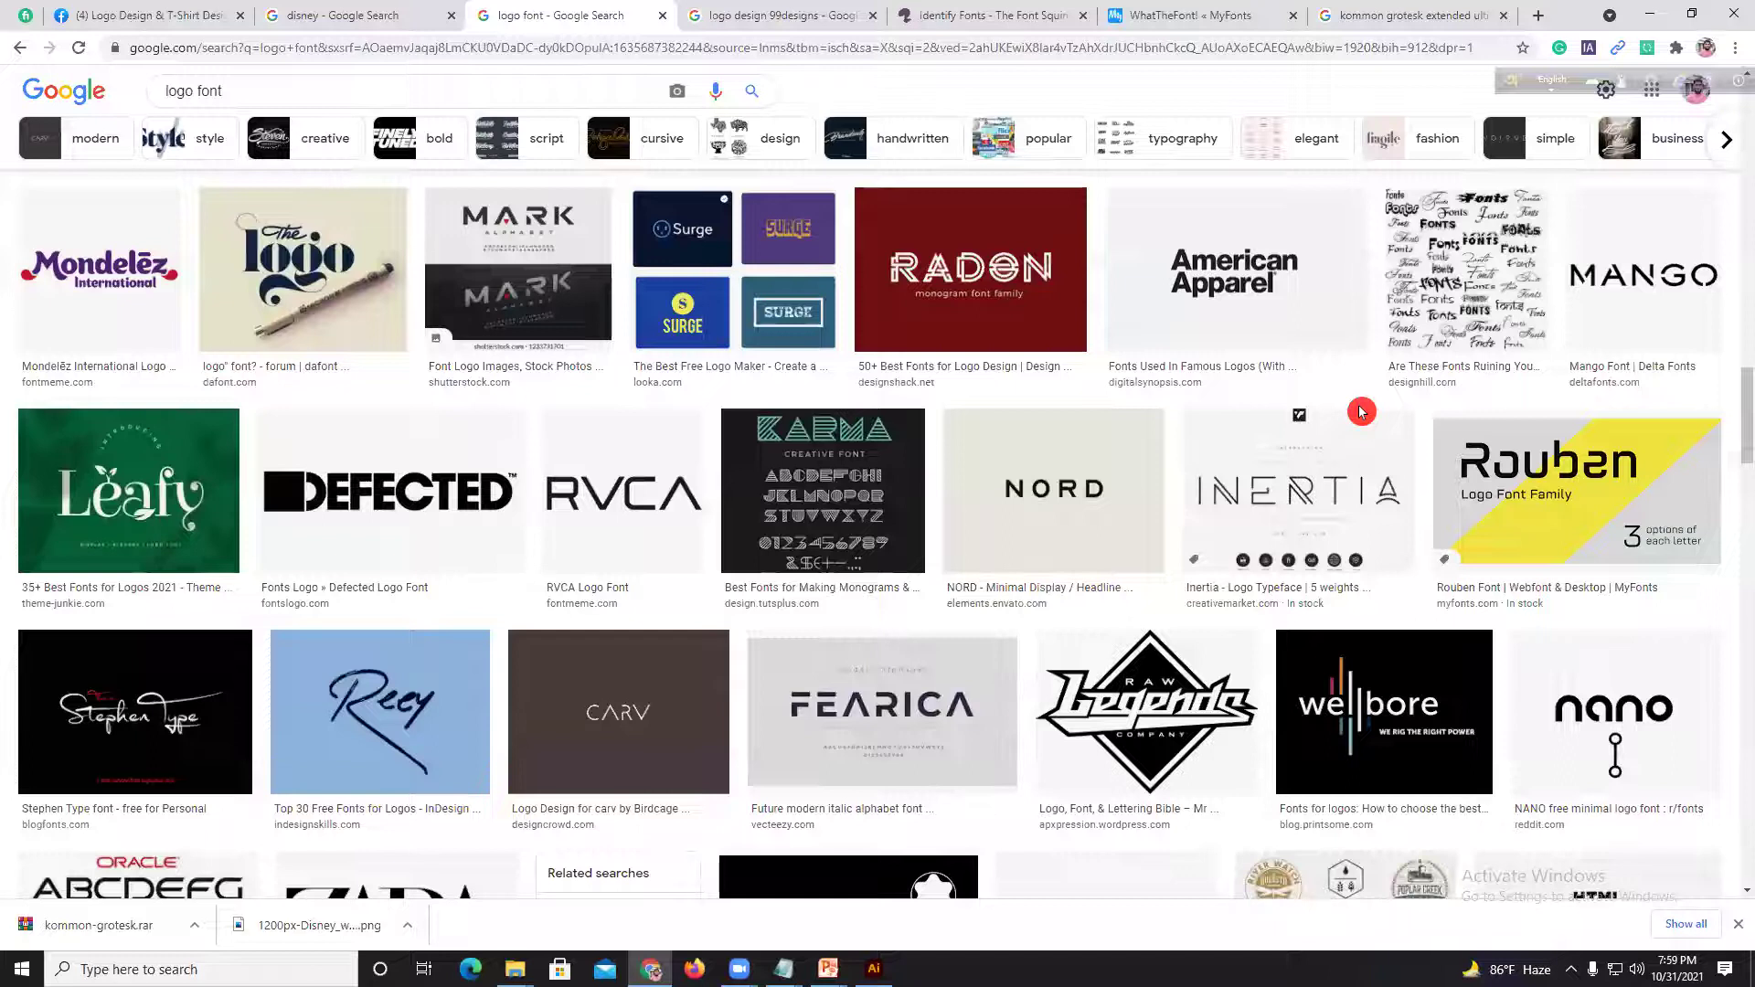
scroll(1360, 412, "up", 2)
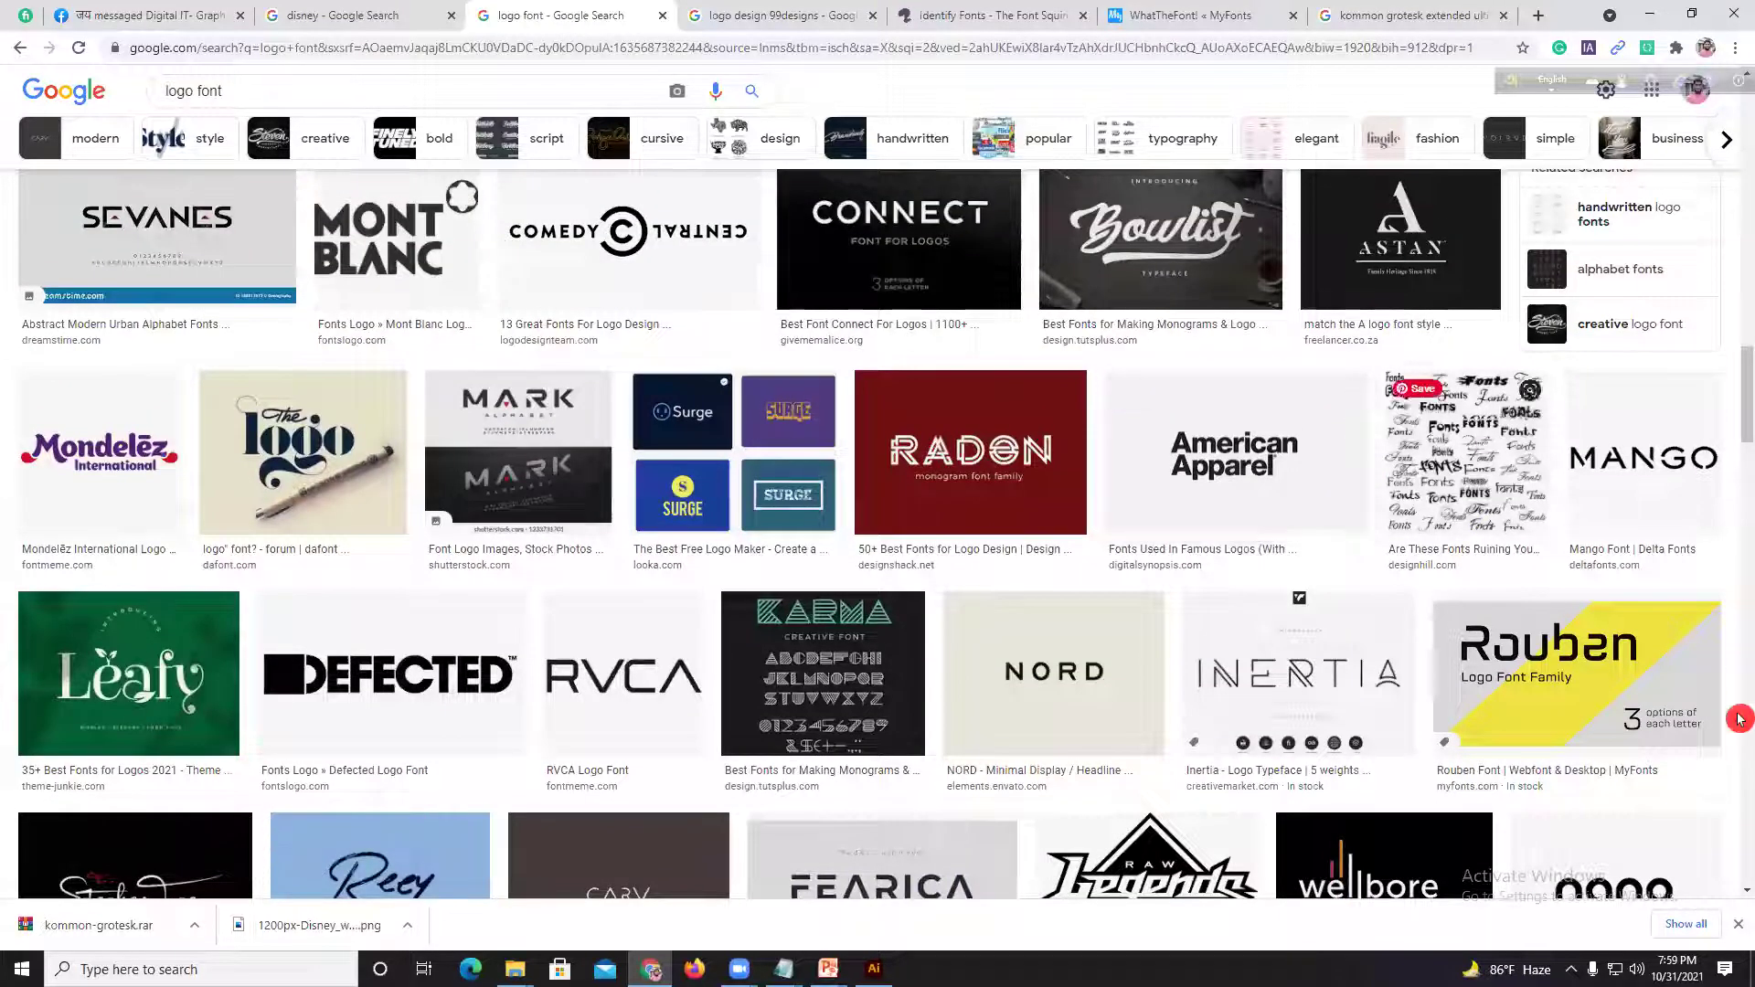
scroll(1709, 708, "up", 1)
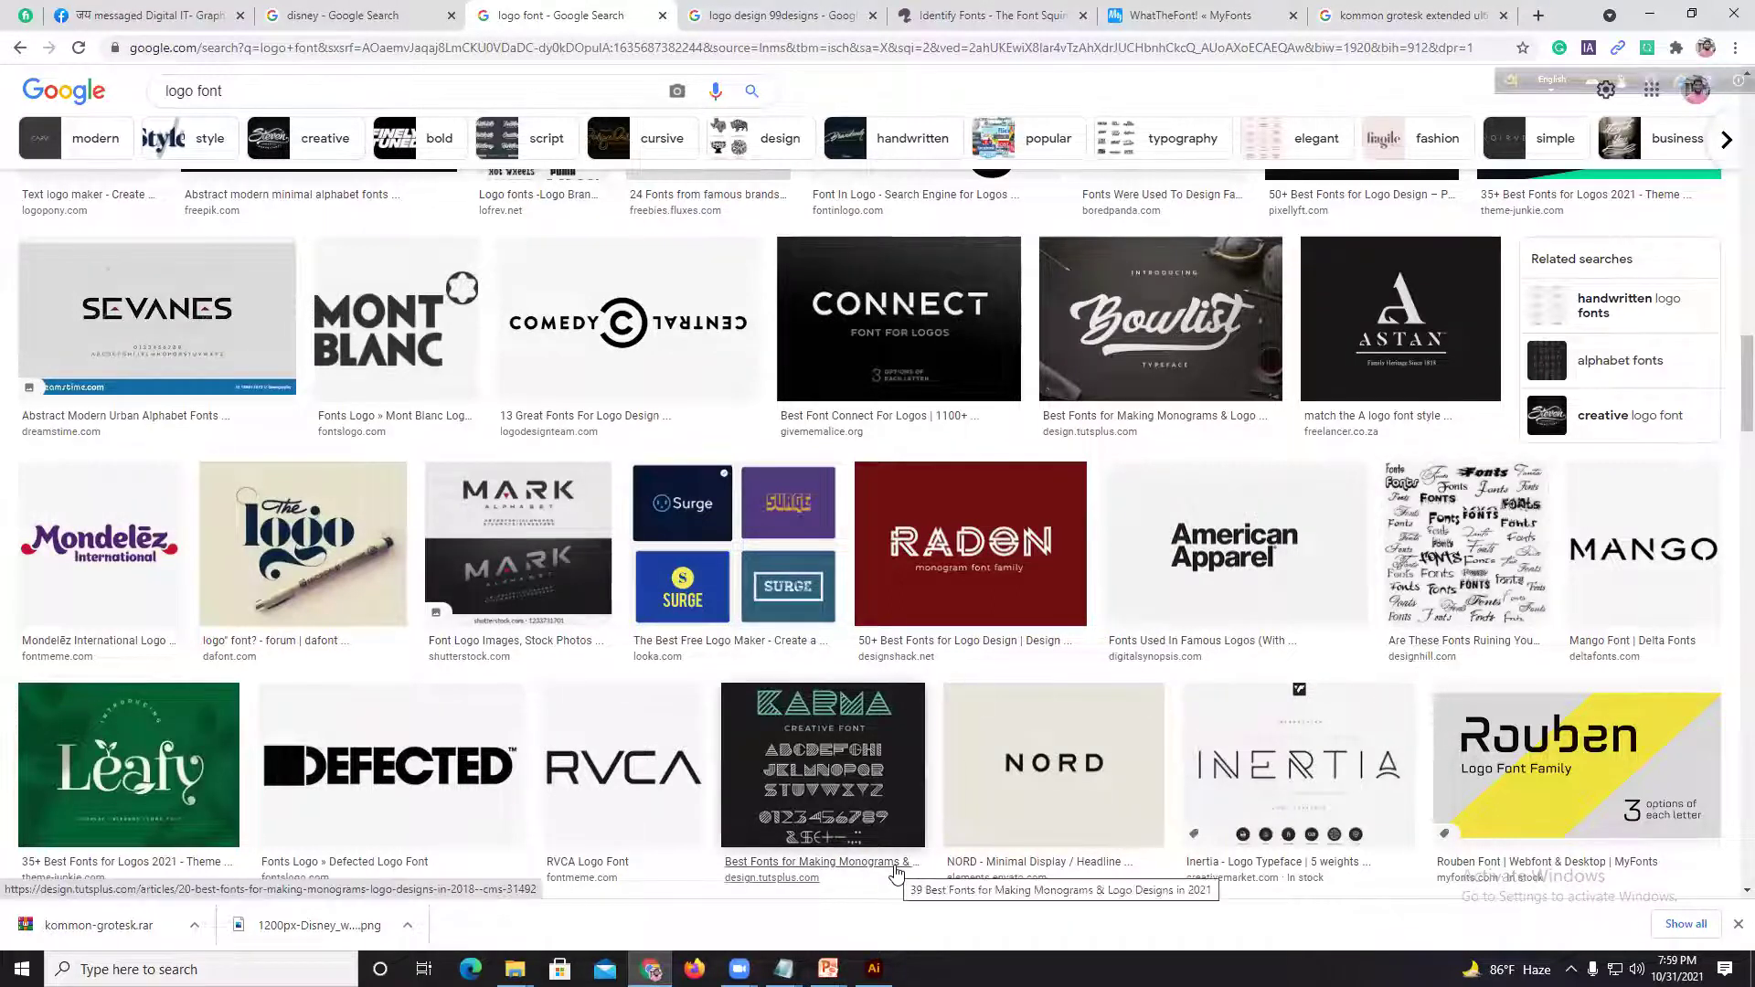
left_click(869, 898)
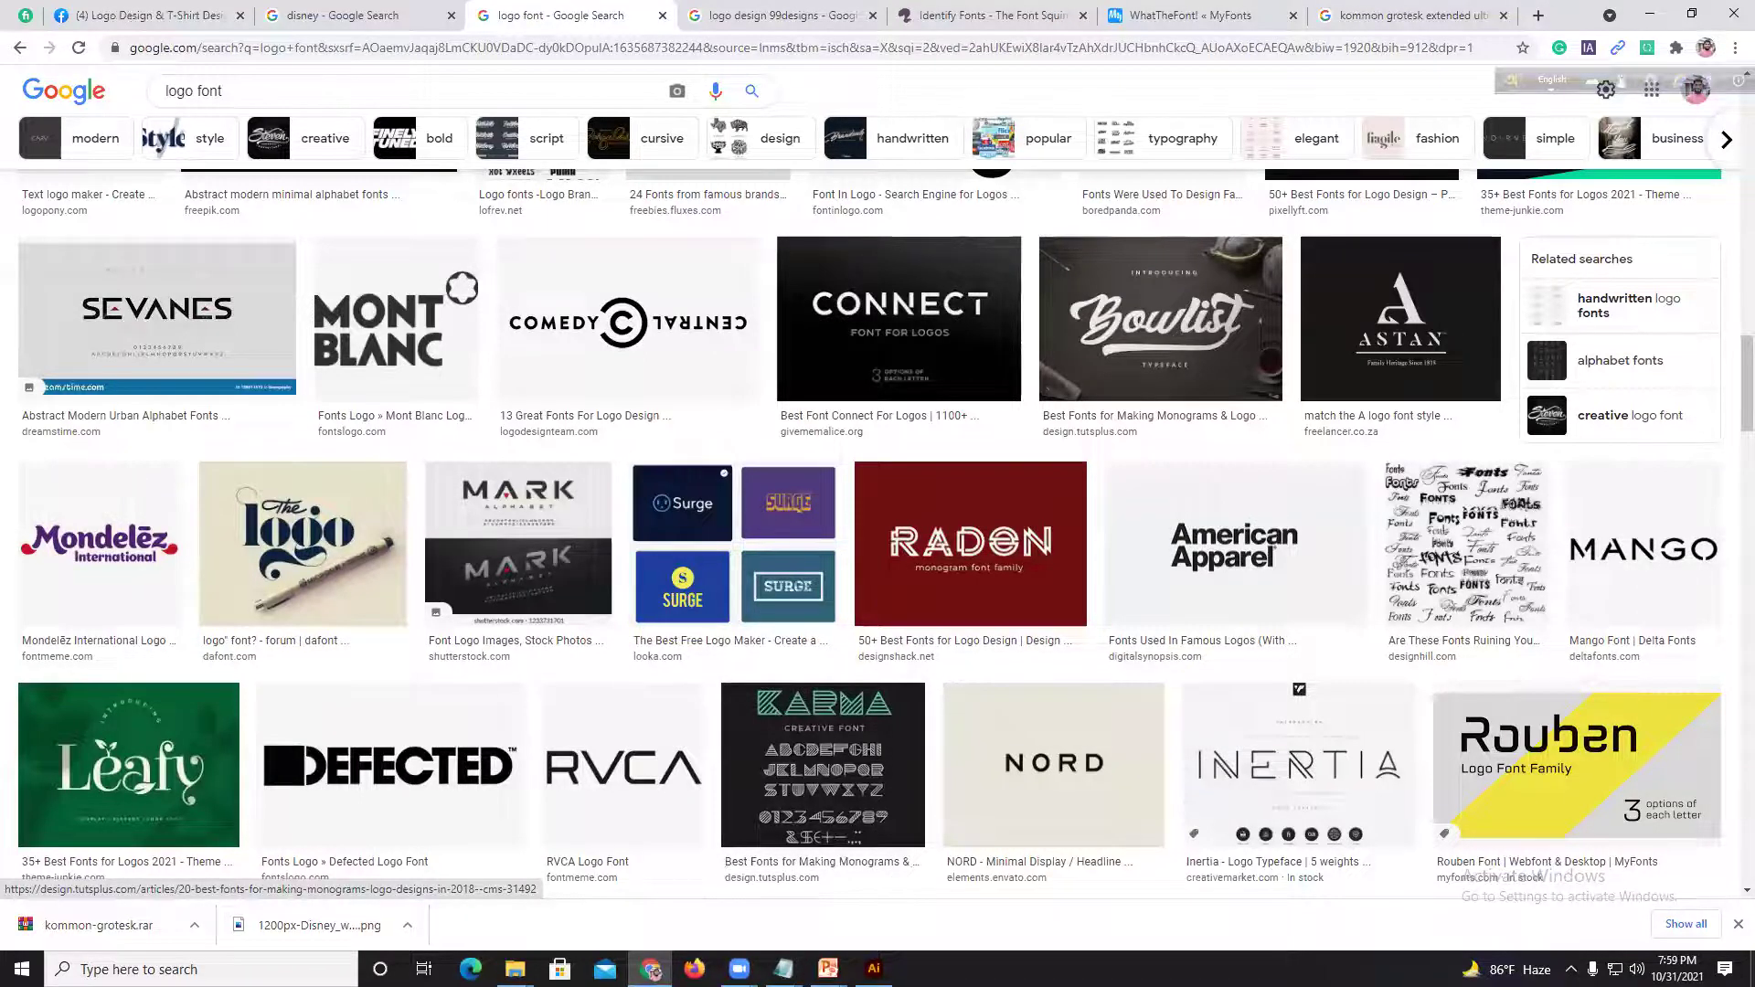
Step: Review the font lists on slides 2 to 6 of the Top Logo Font presentation in PowerPoint, and return to Chrome
left_click(828, 968)
left_click(264, 445)
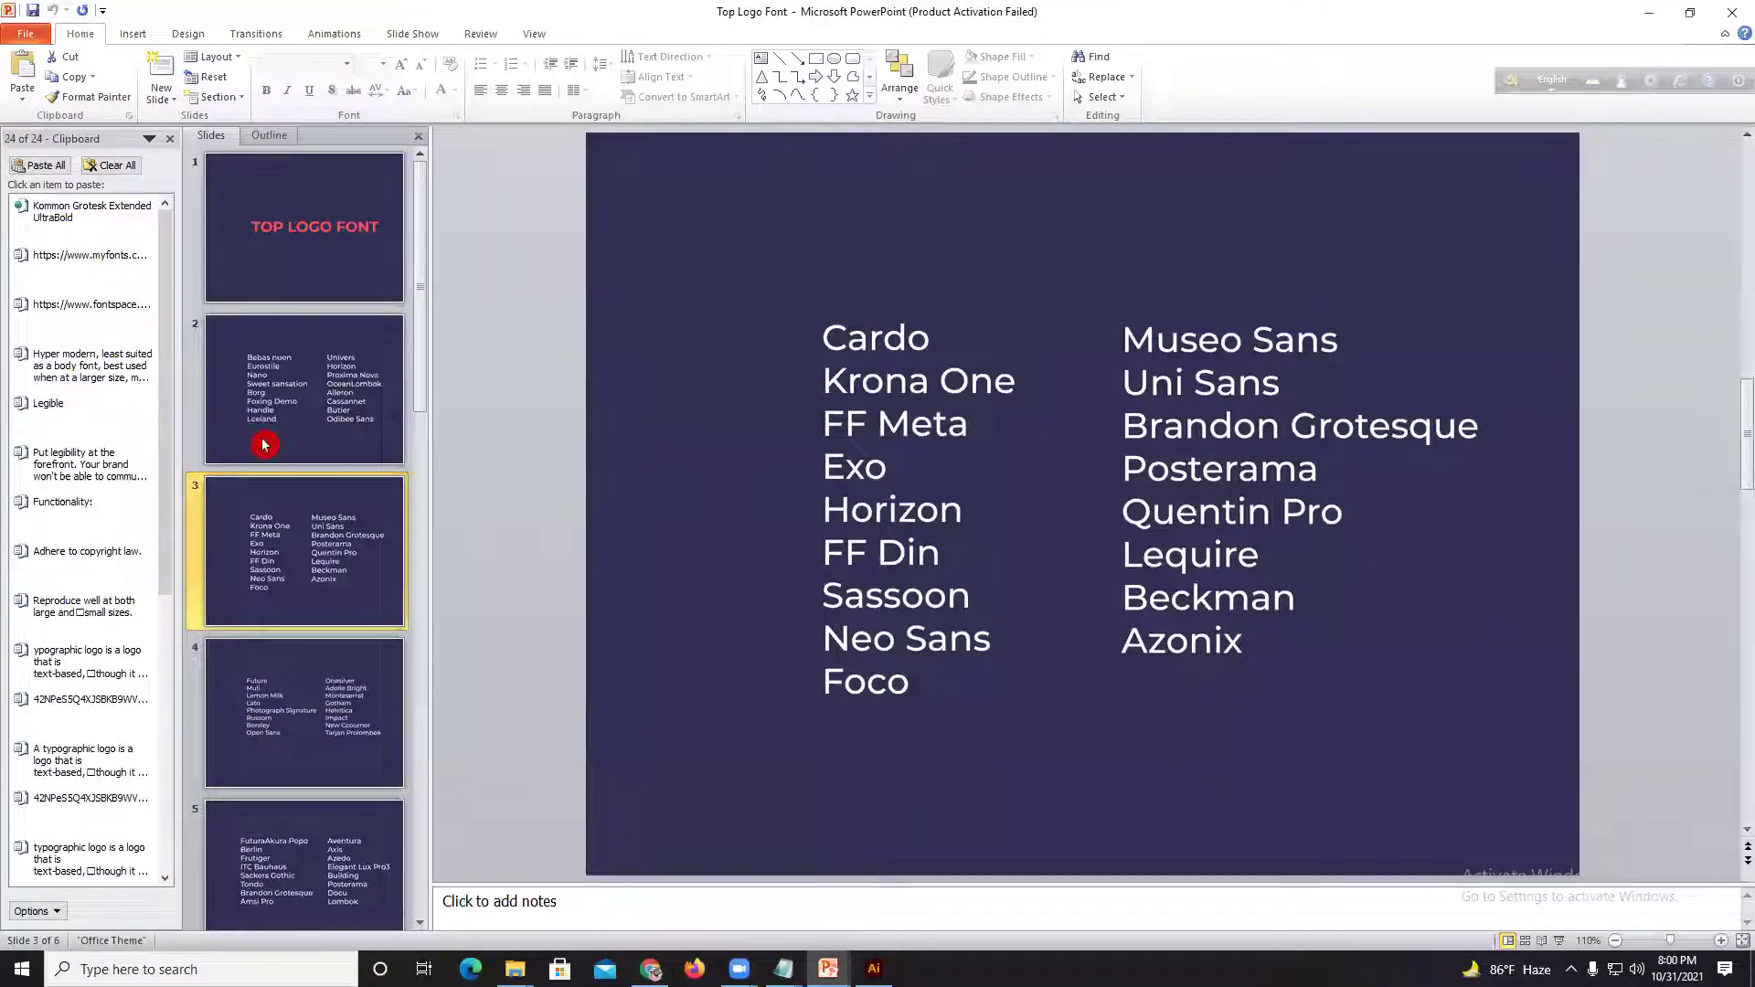
left_click(281, 679)
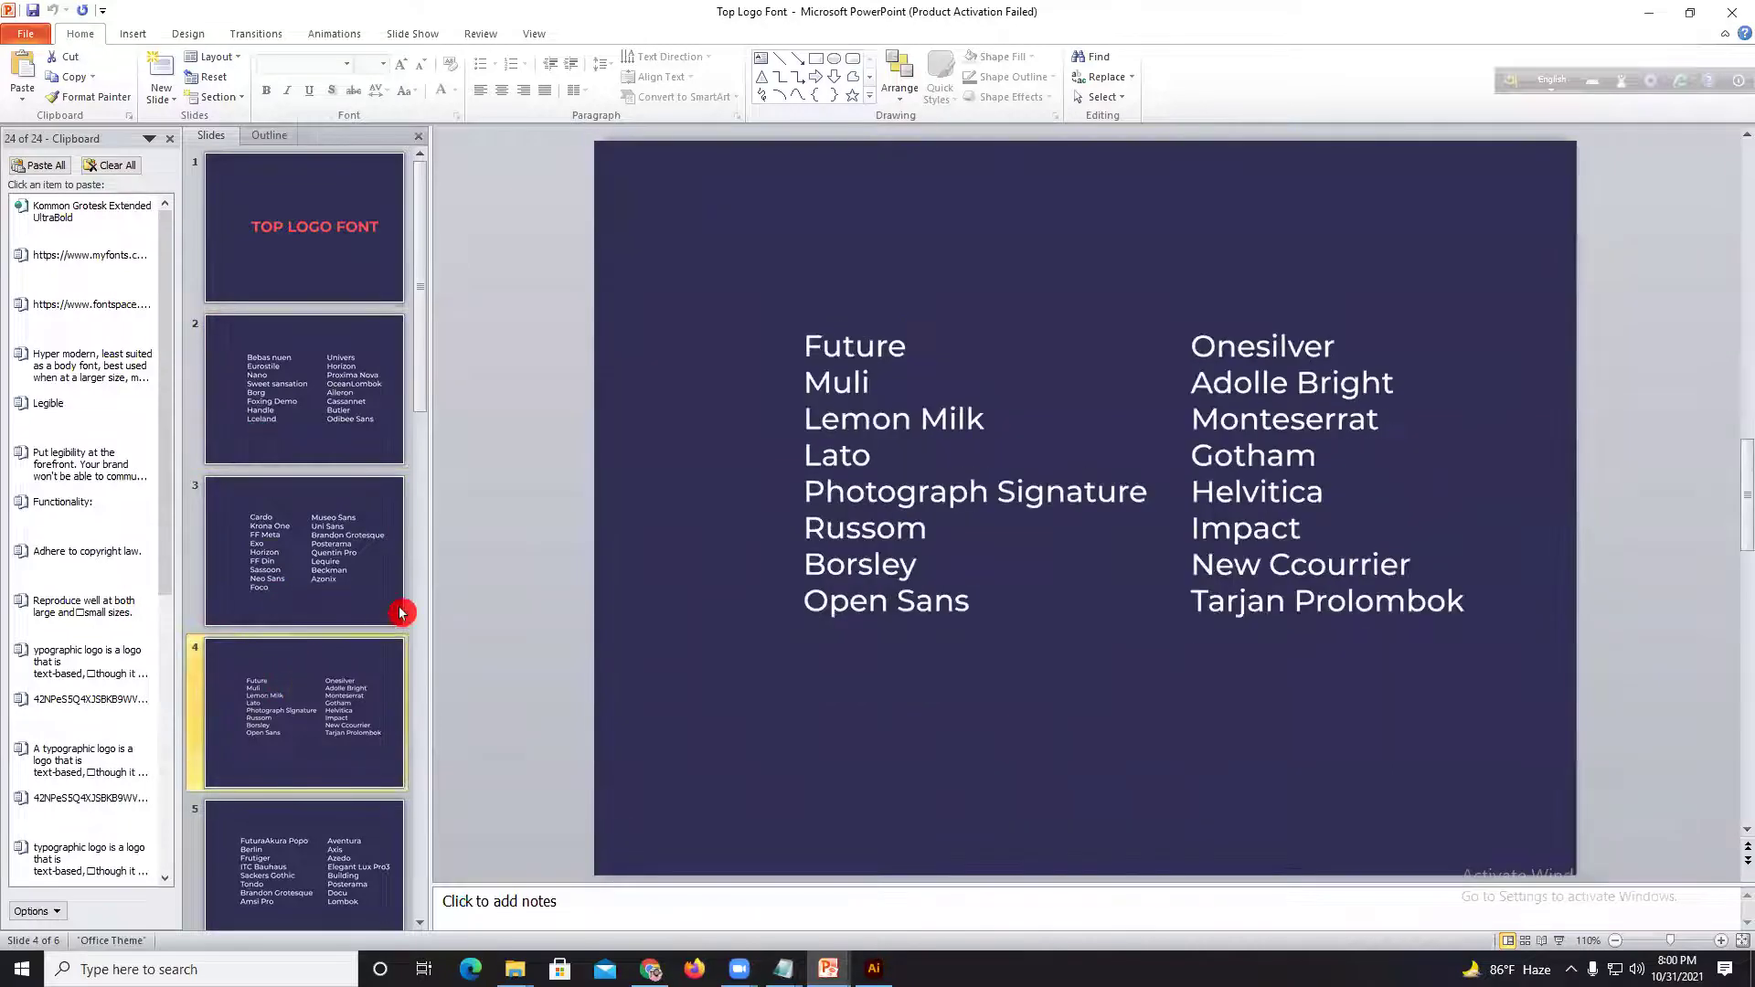
scroll(466, 737, "down", 1)
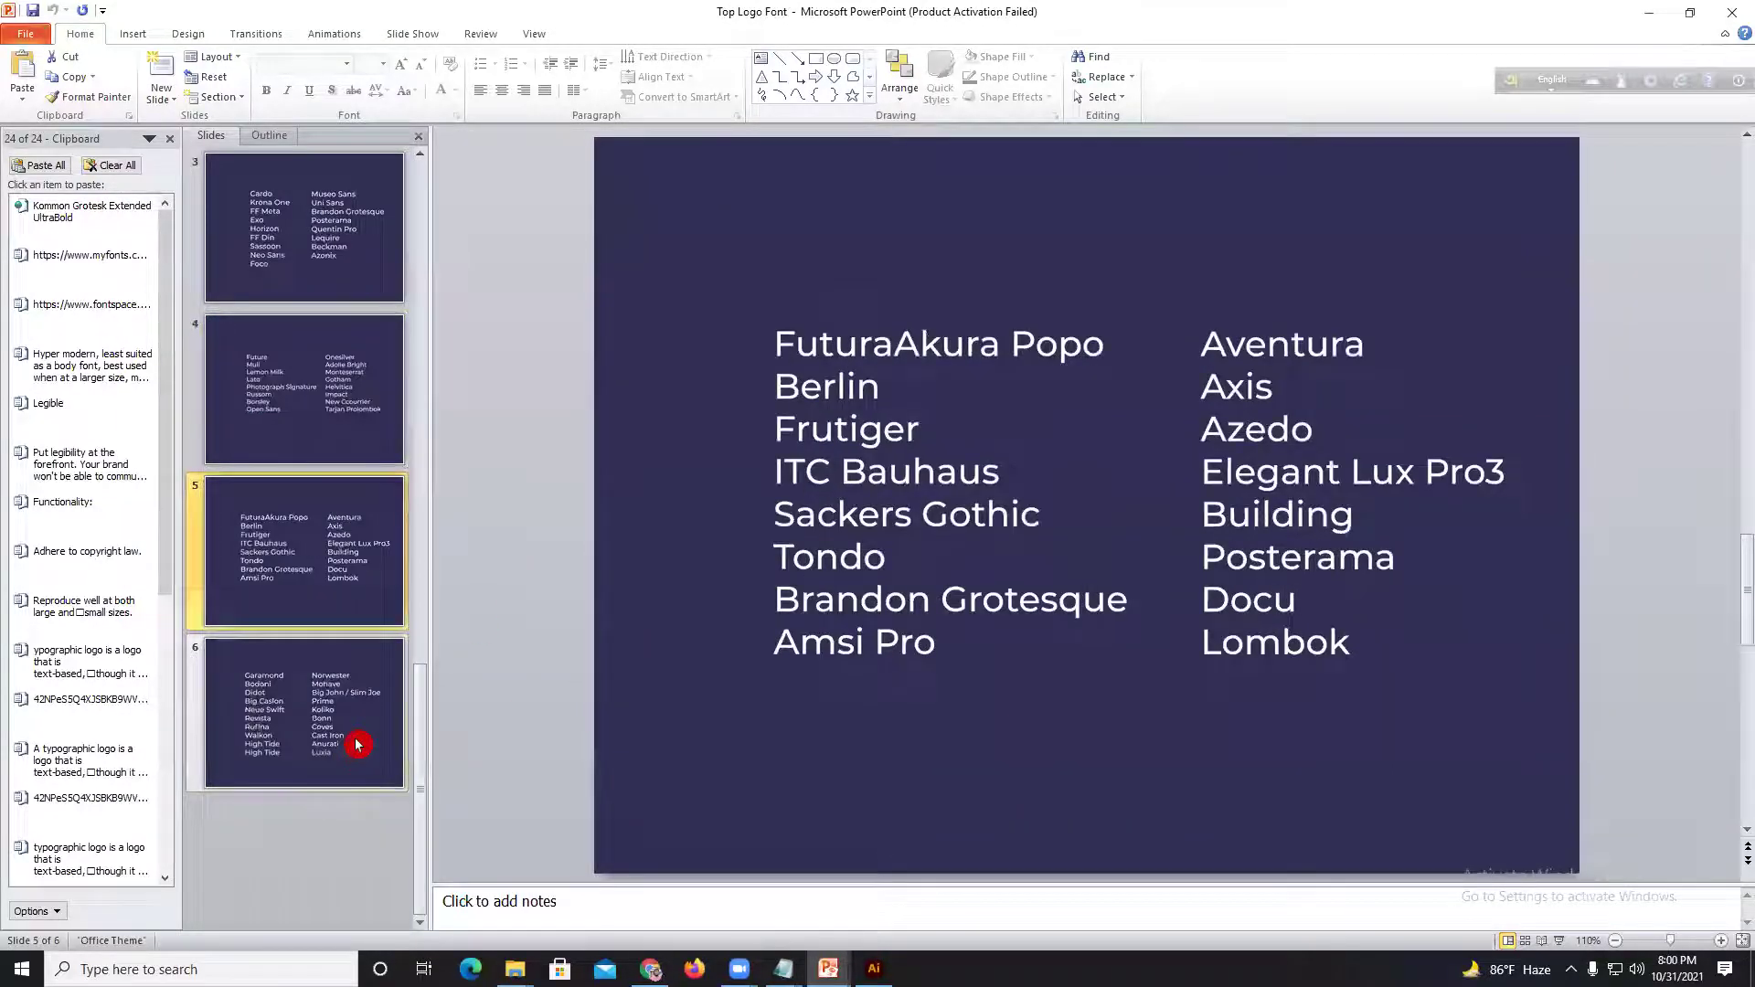
left_click(354, 742)
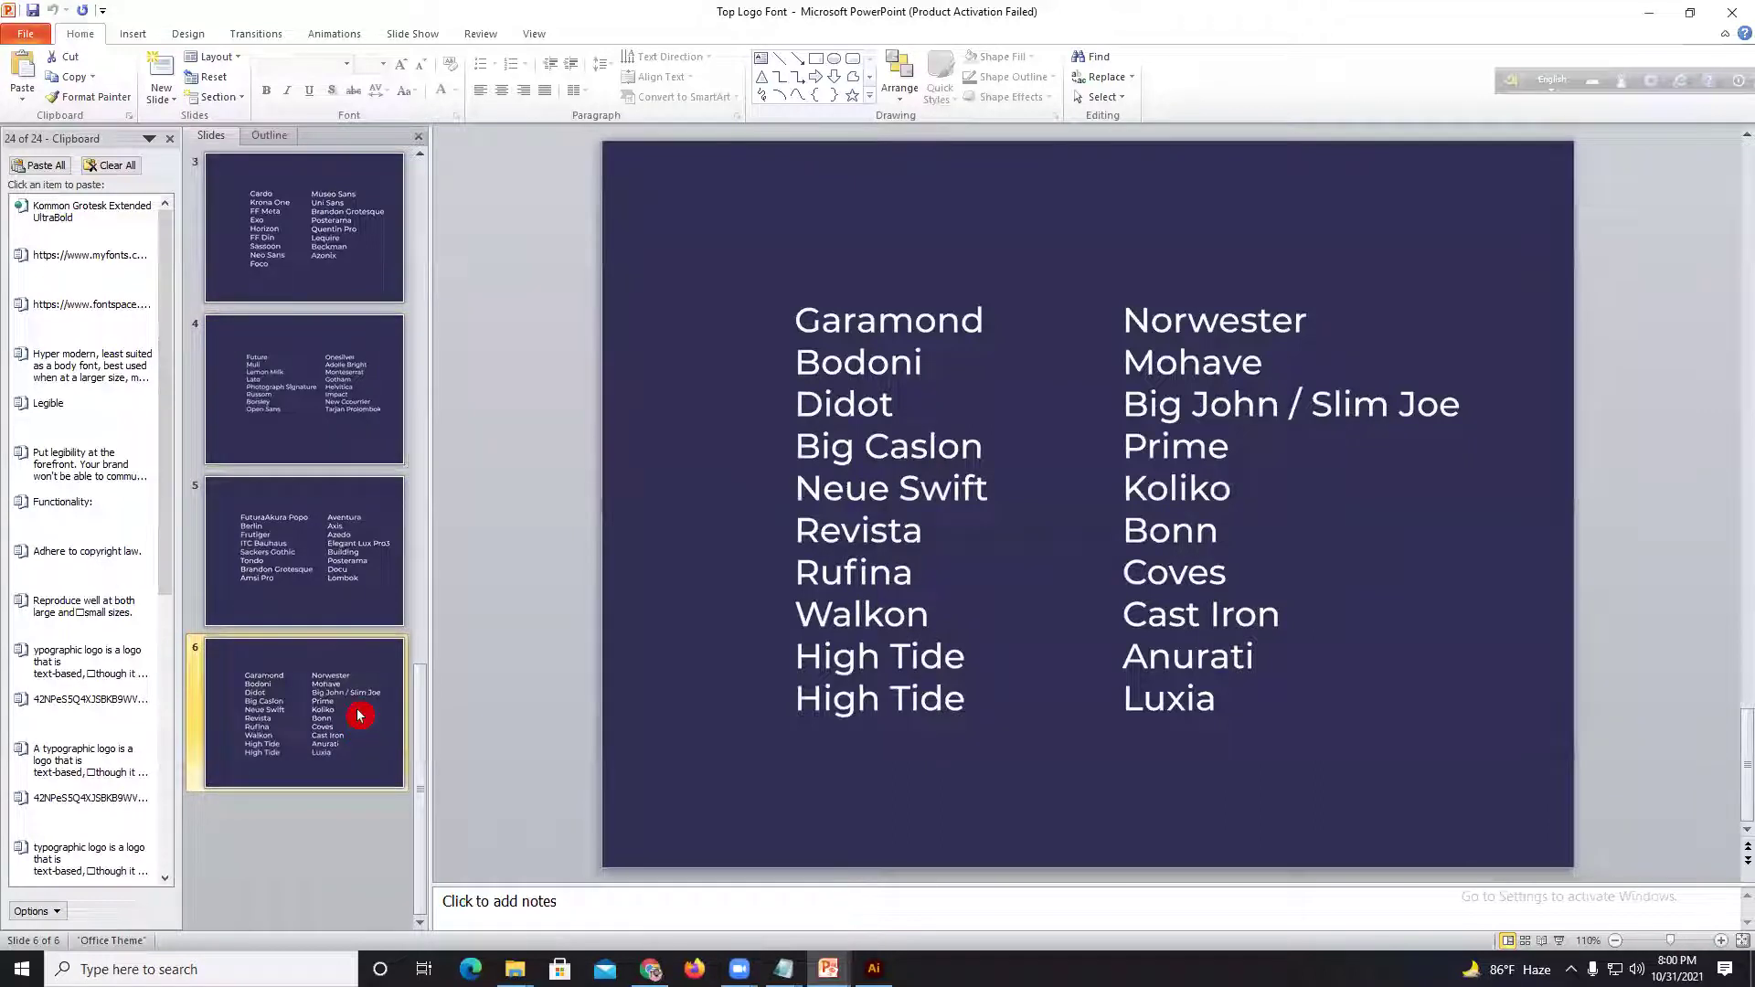
scroll(361, 713, "up", 1)
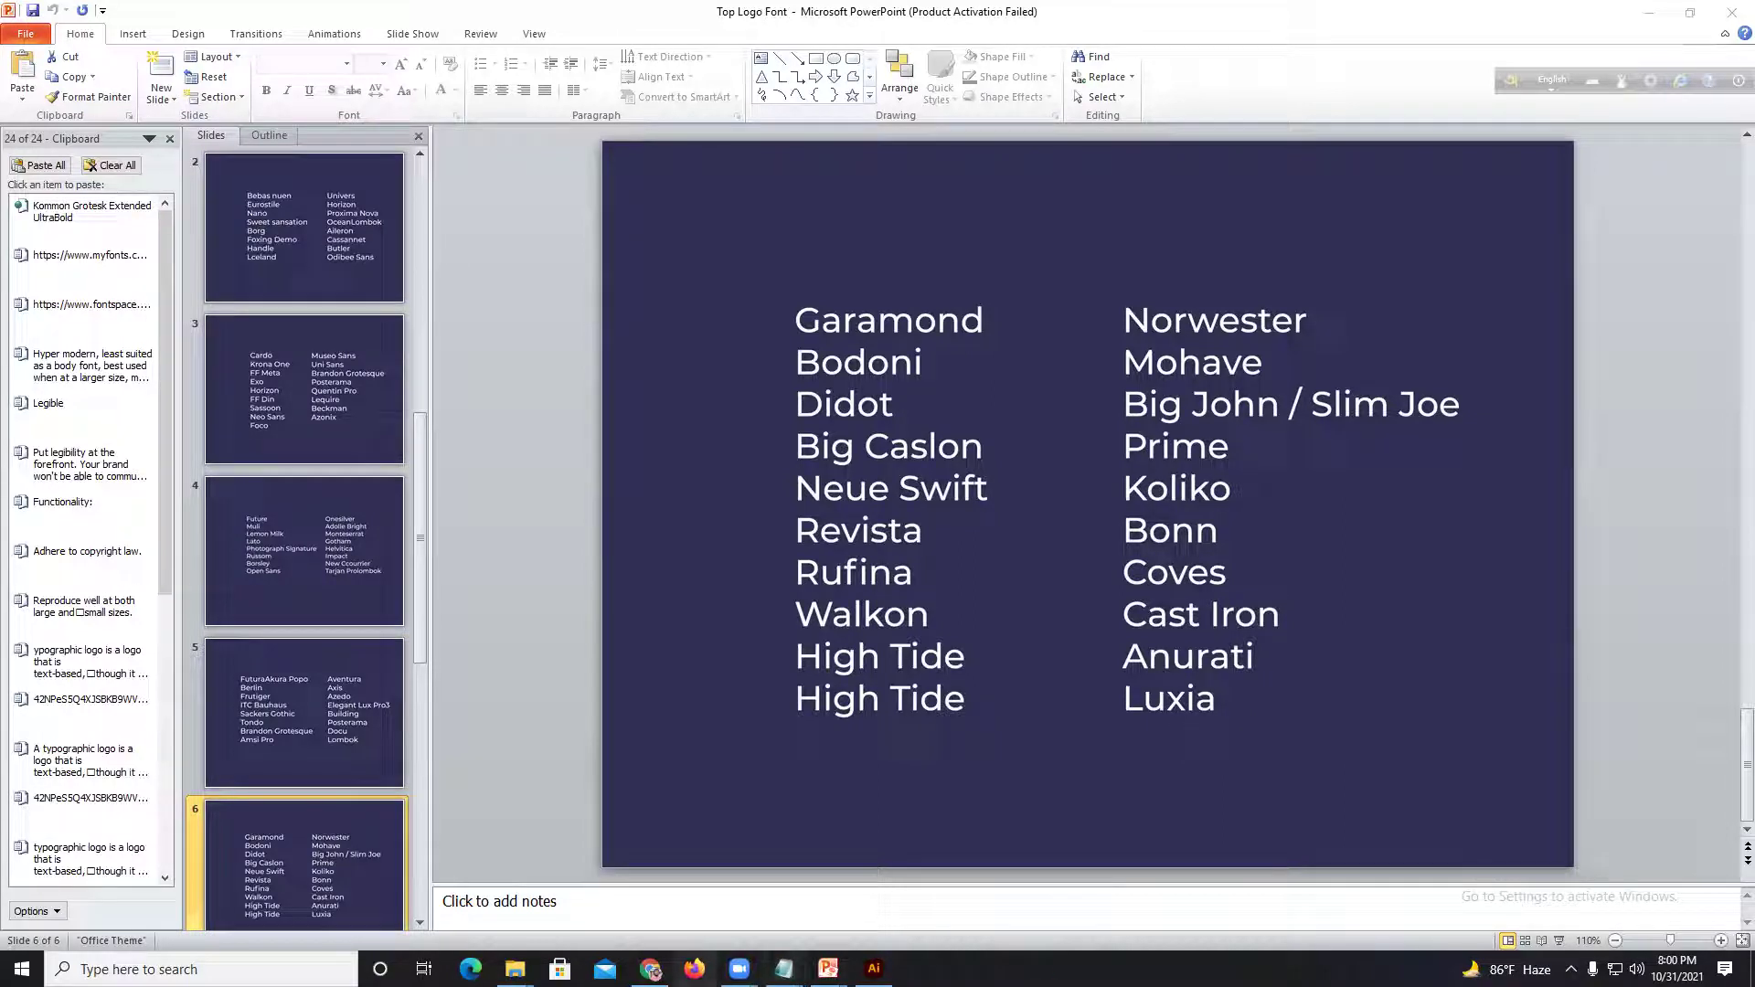
left_click(650, 969)
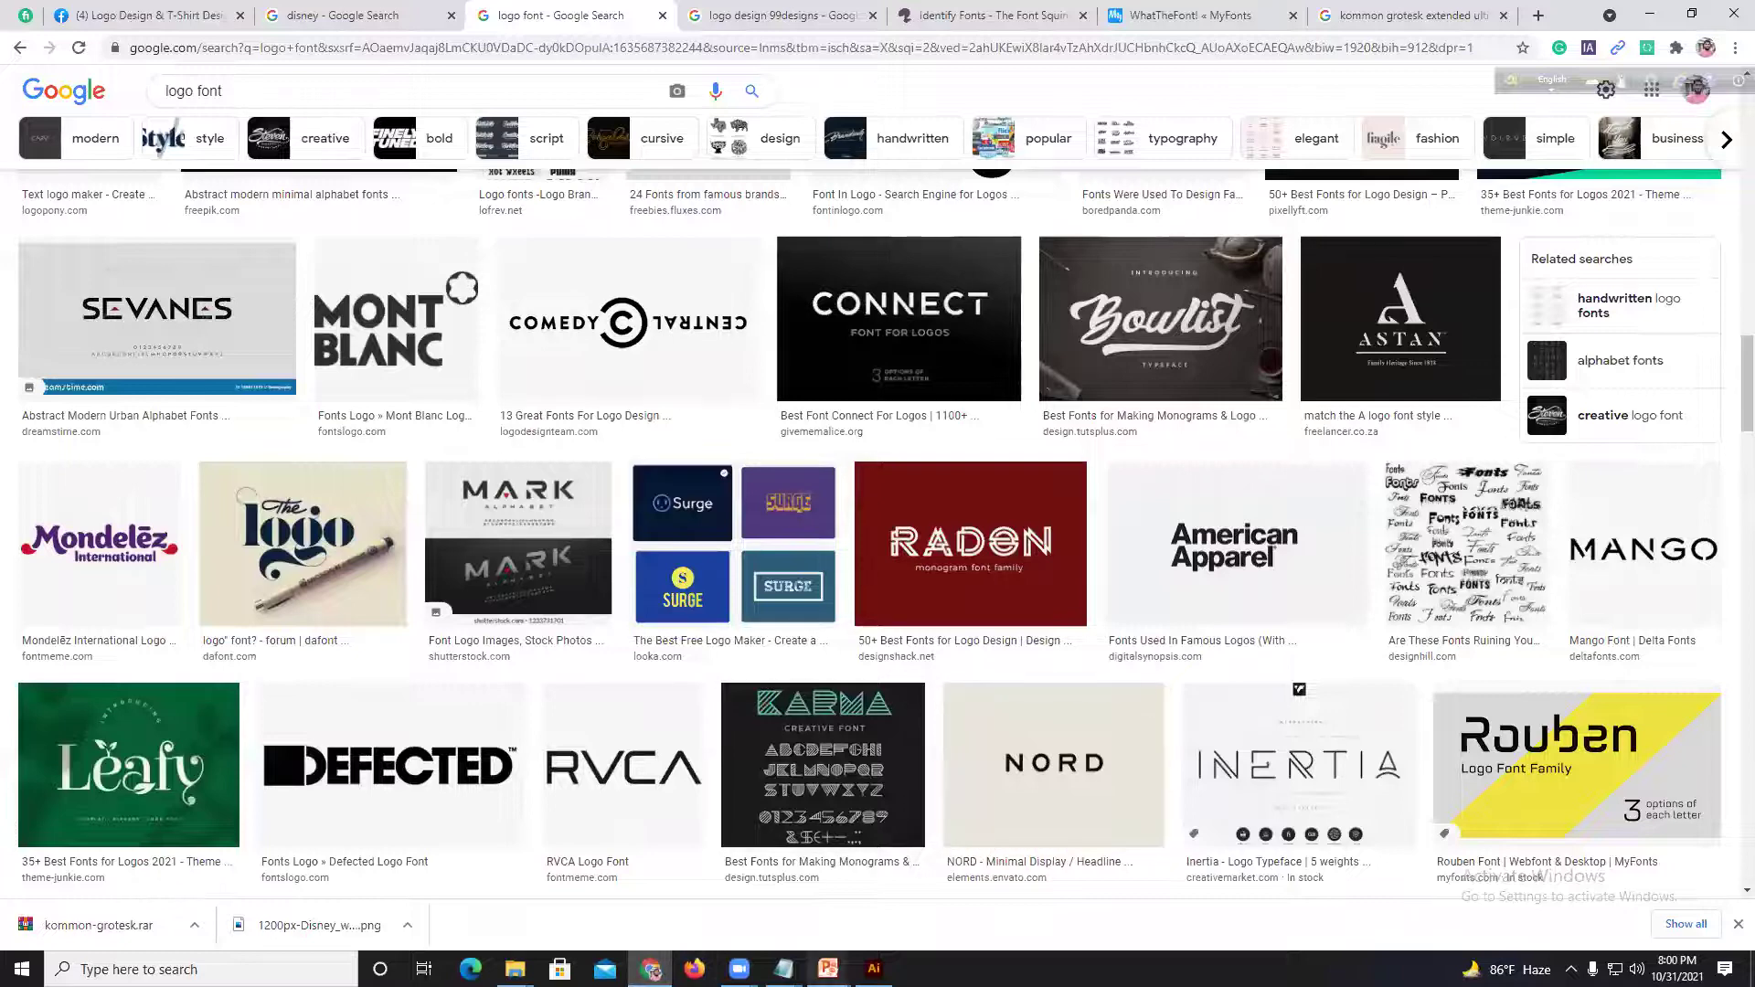
Step: Switch to File Explorer and look through the Program Files and Program Files (x86) folders on Local Disk (C:)
key("alt+Tab")
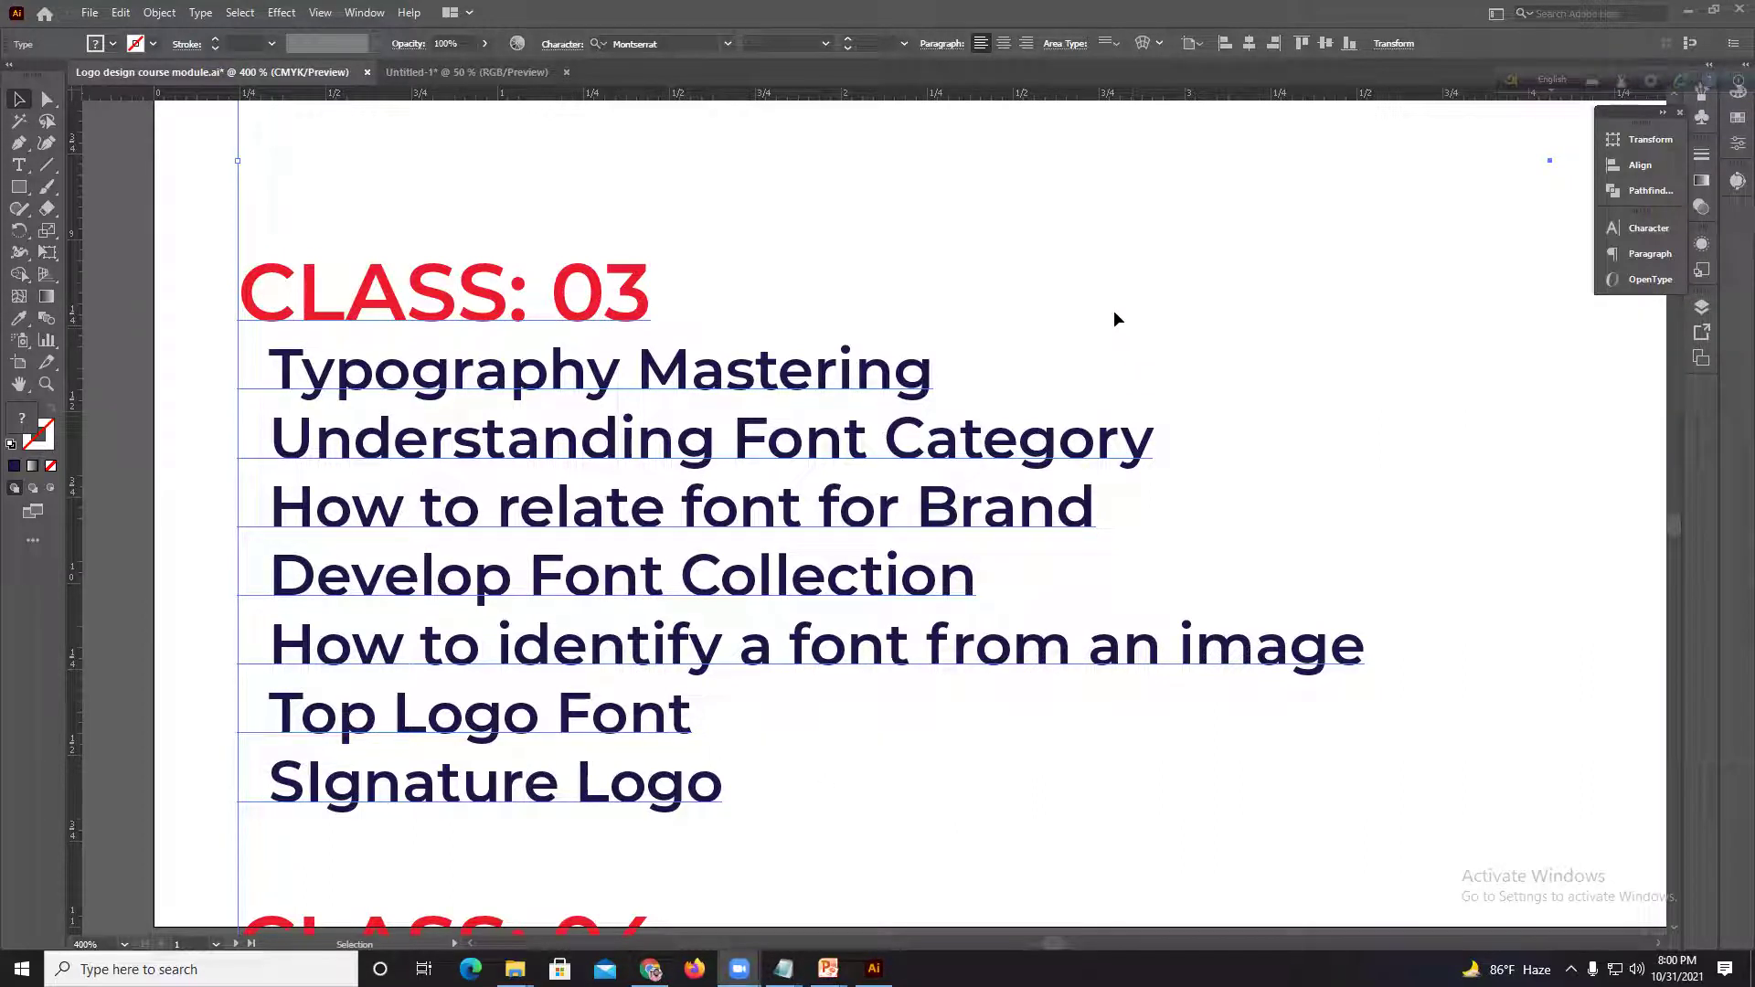
mouse_move(515, 968)
left_click(485, 940)
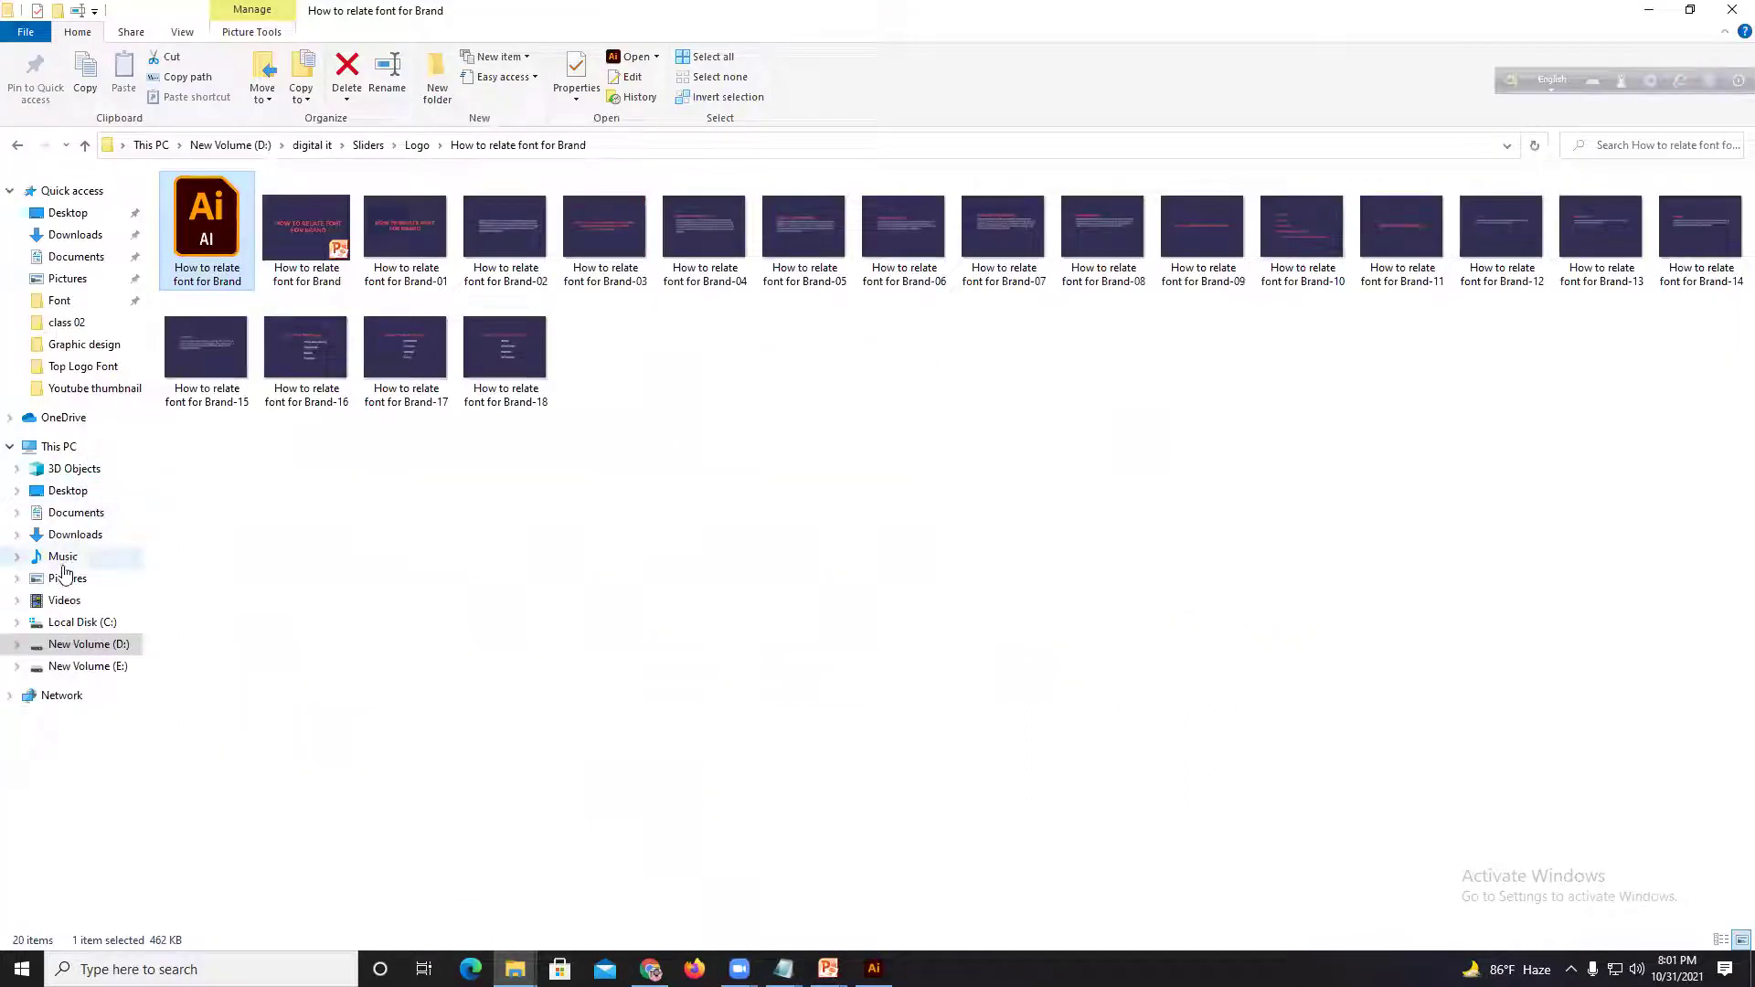
left_click(80, 624)
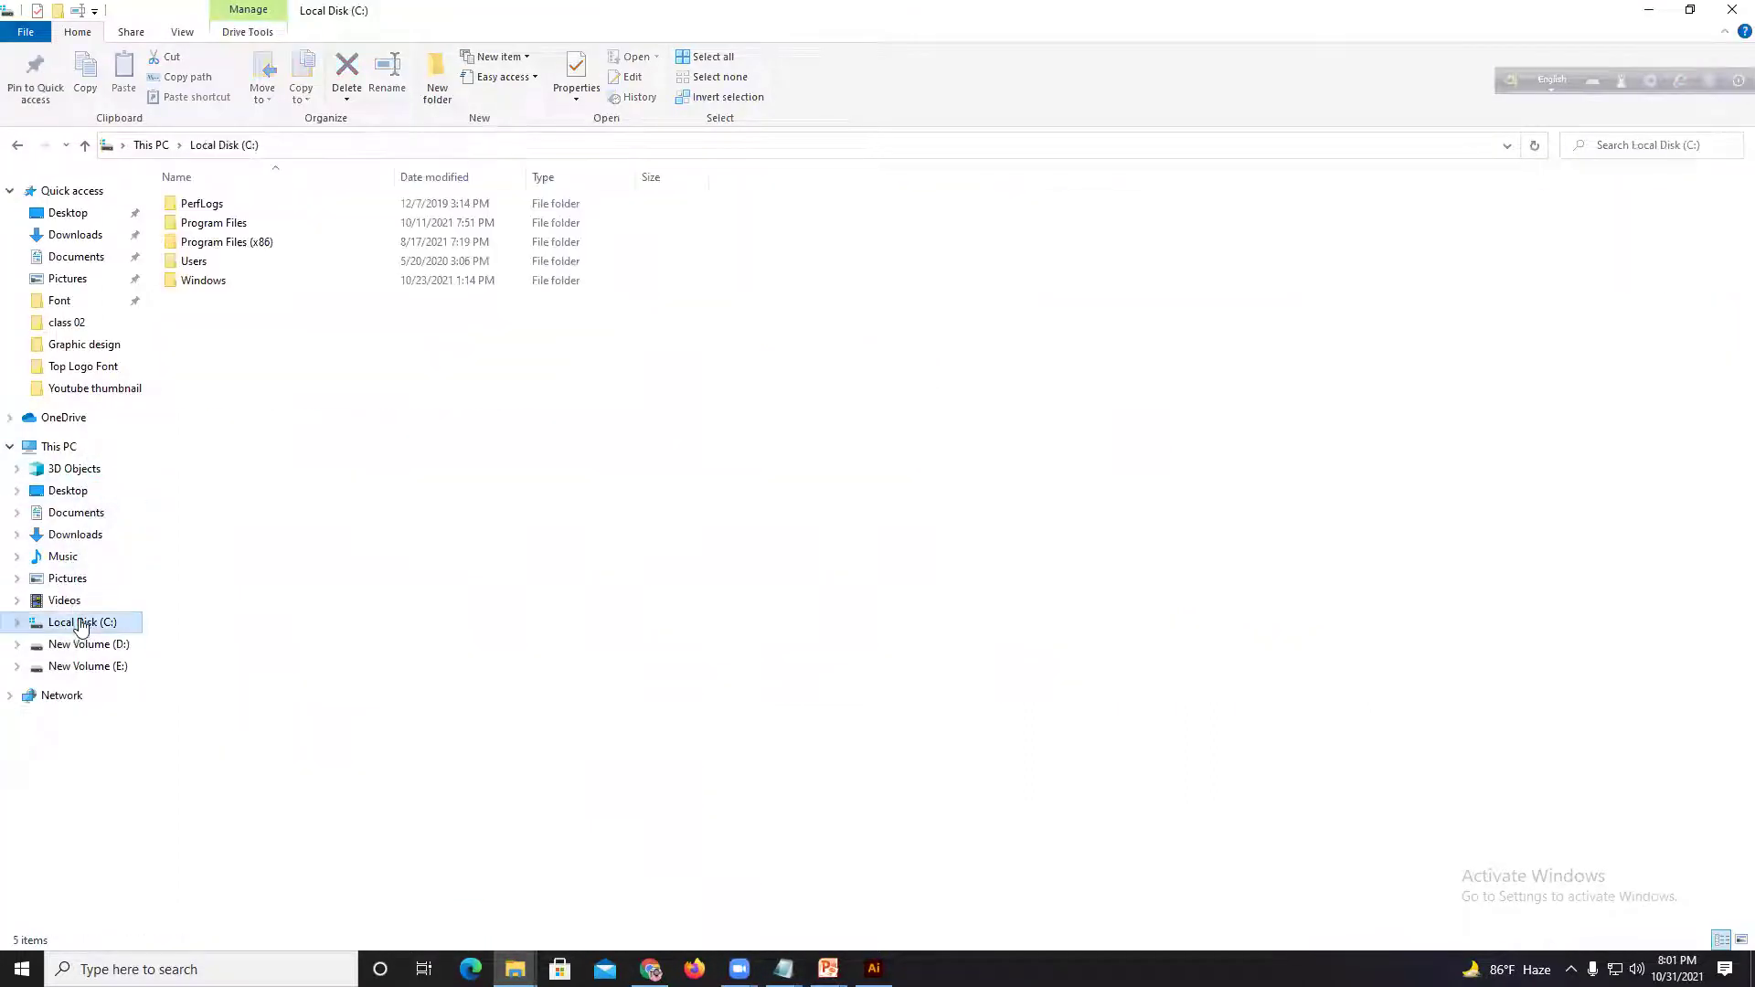
double_click(228, 227)
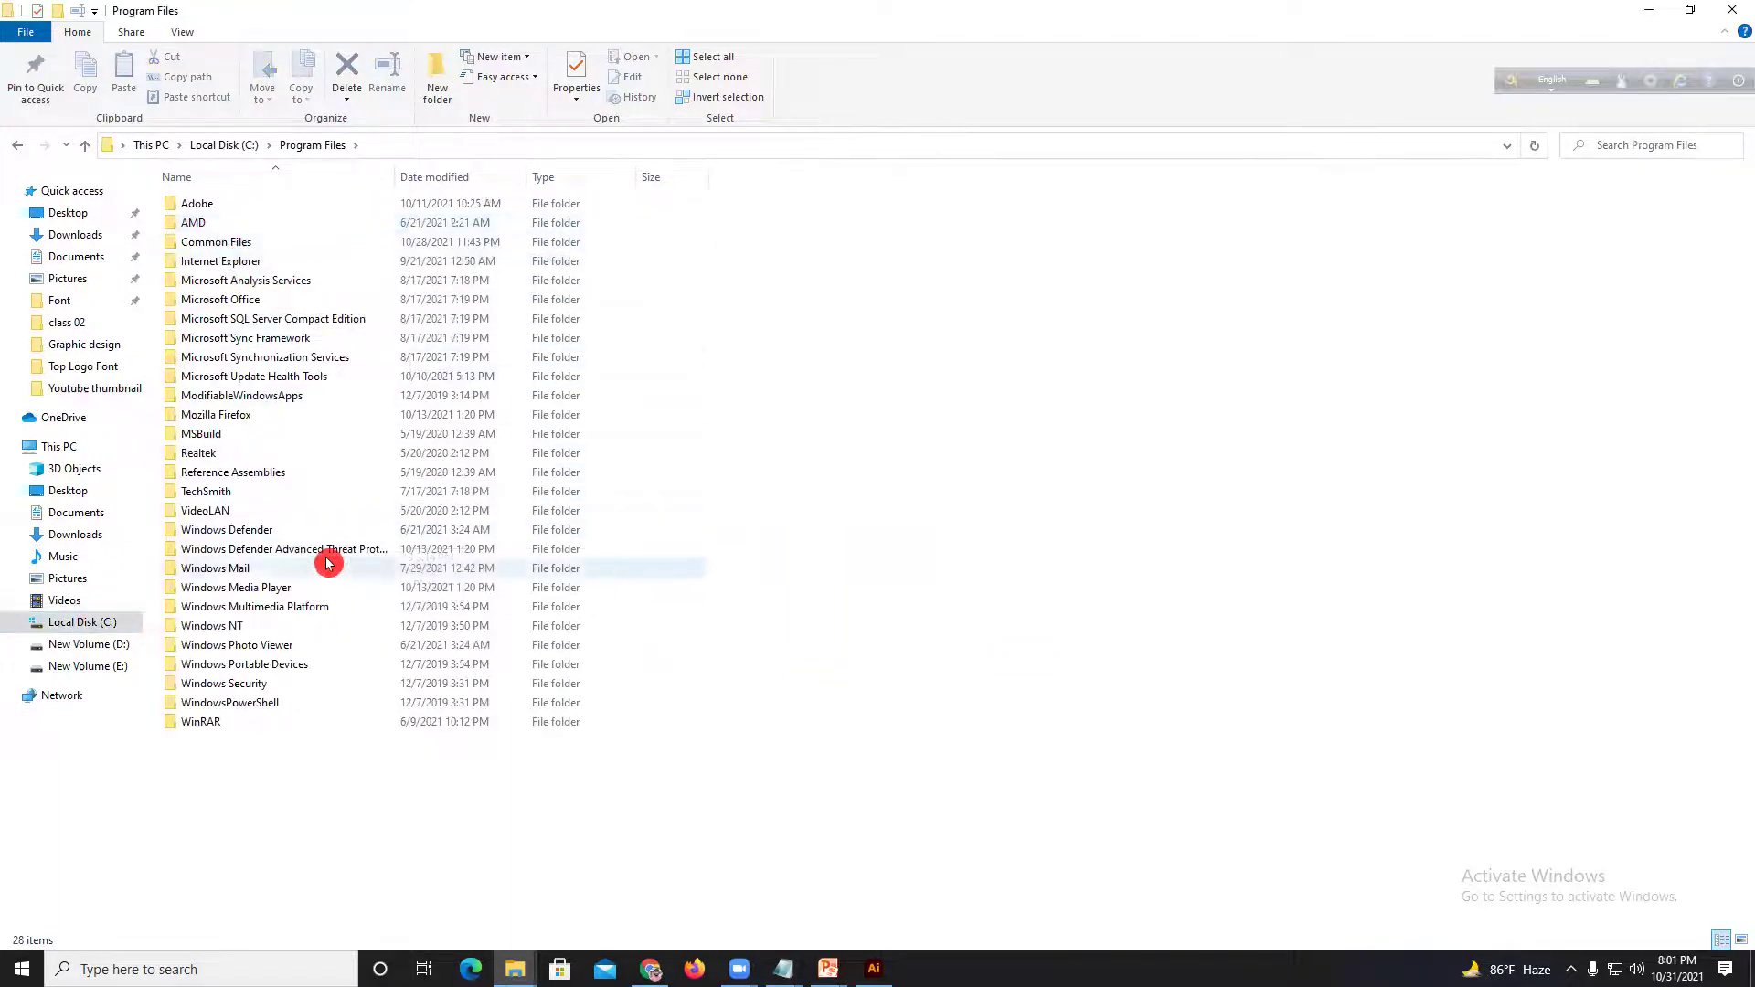
left_click(258, 146)
double_click(205, 243)
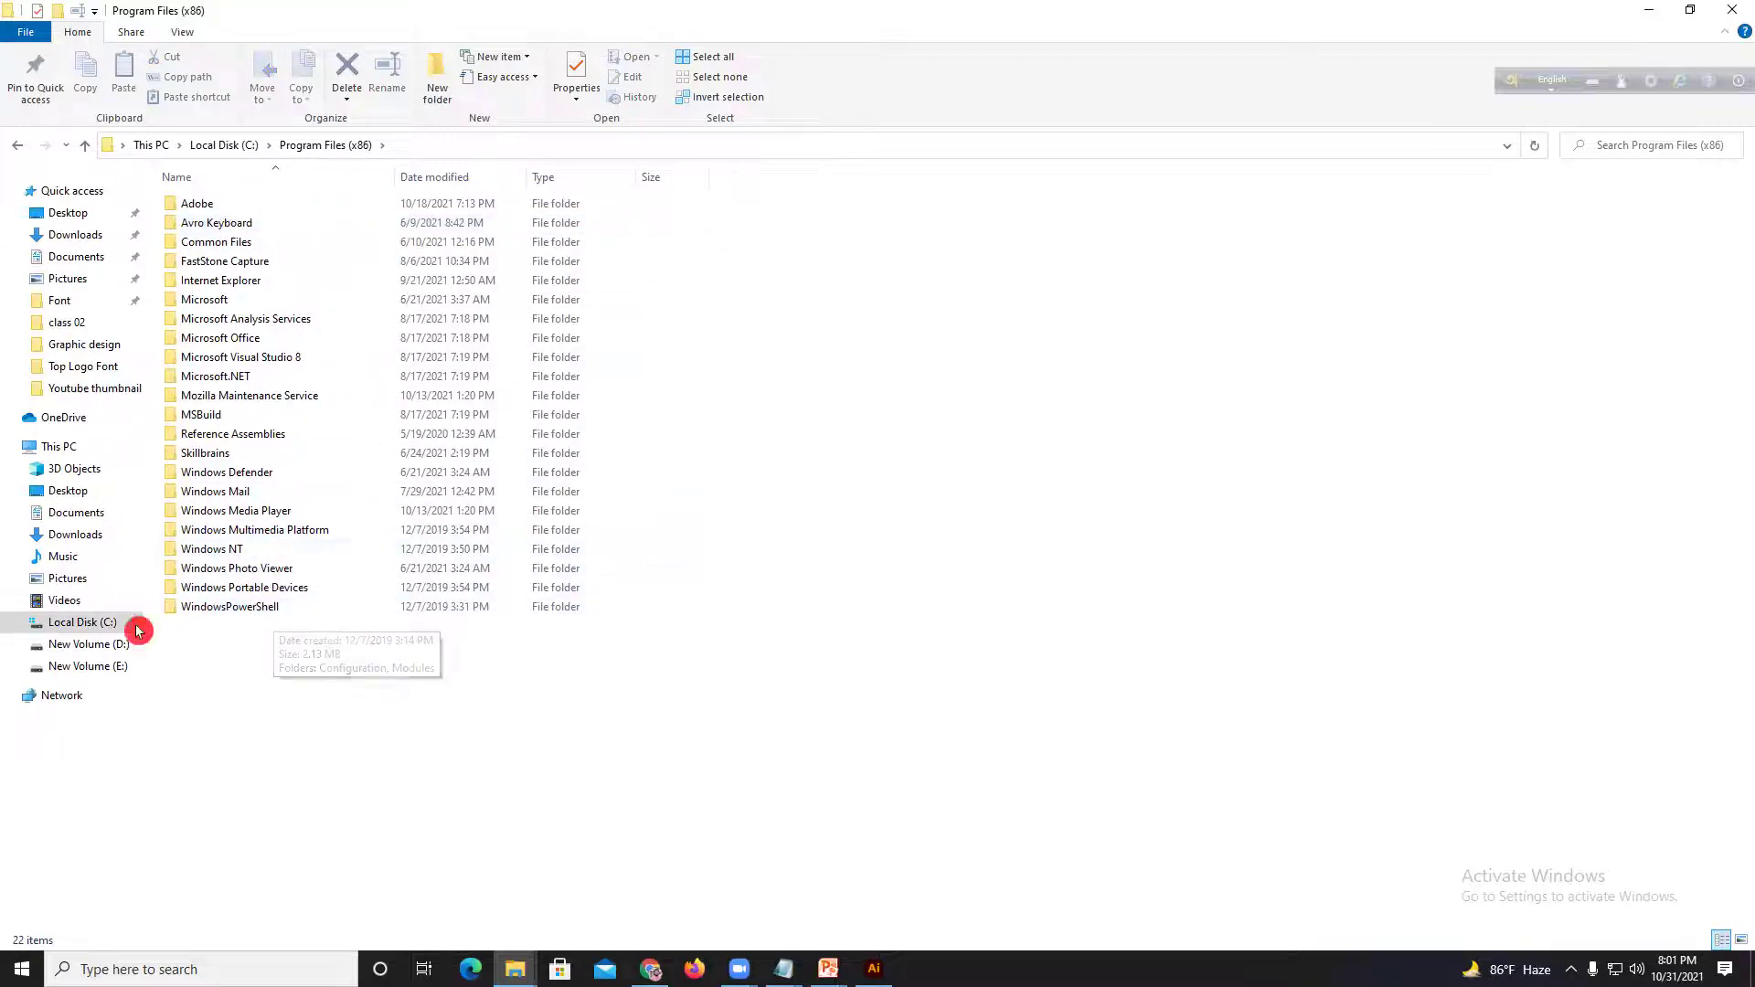
left_click(240, 149)
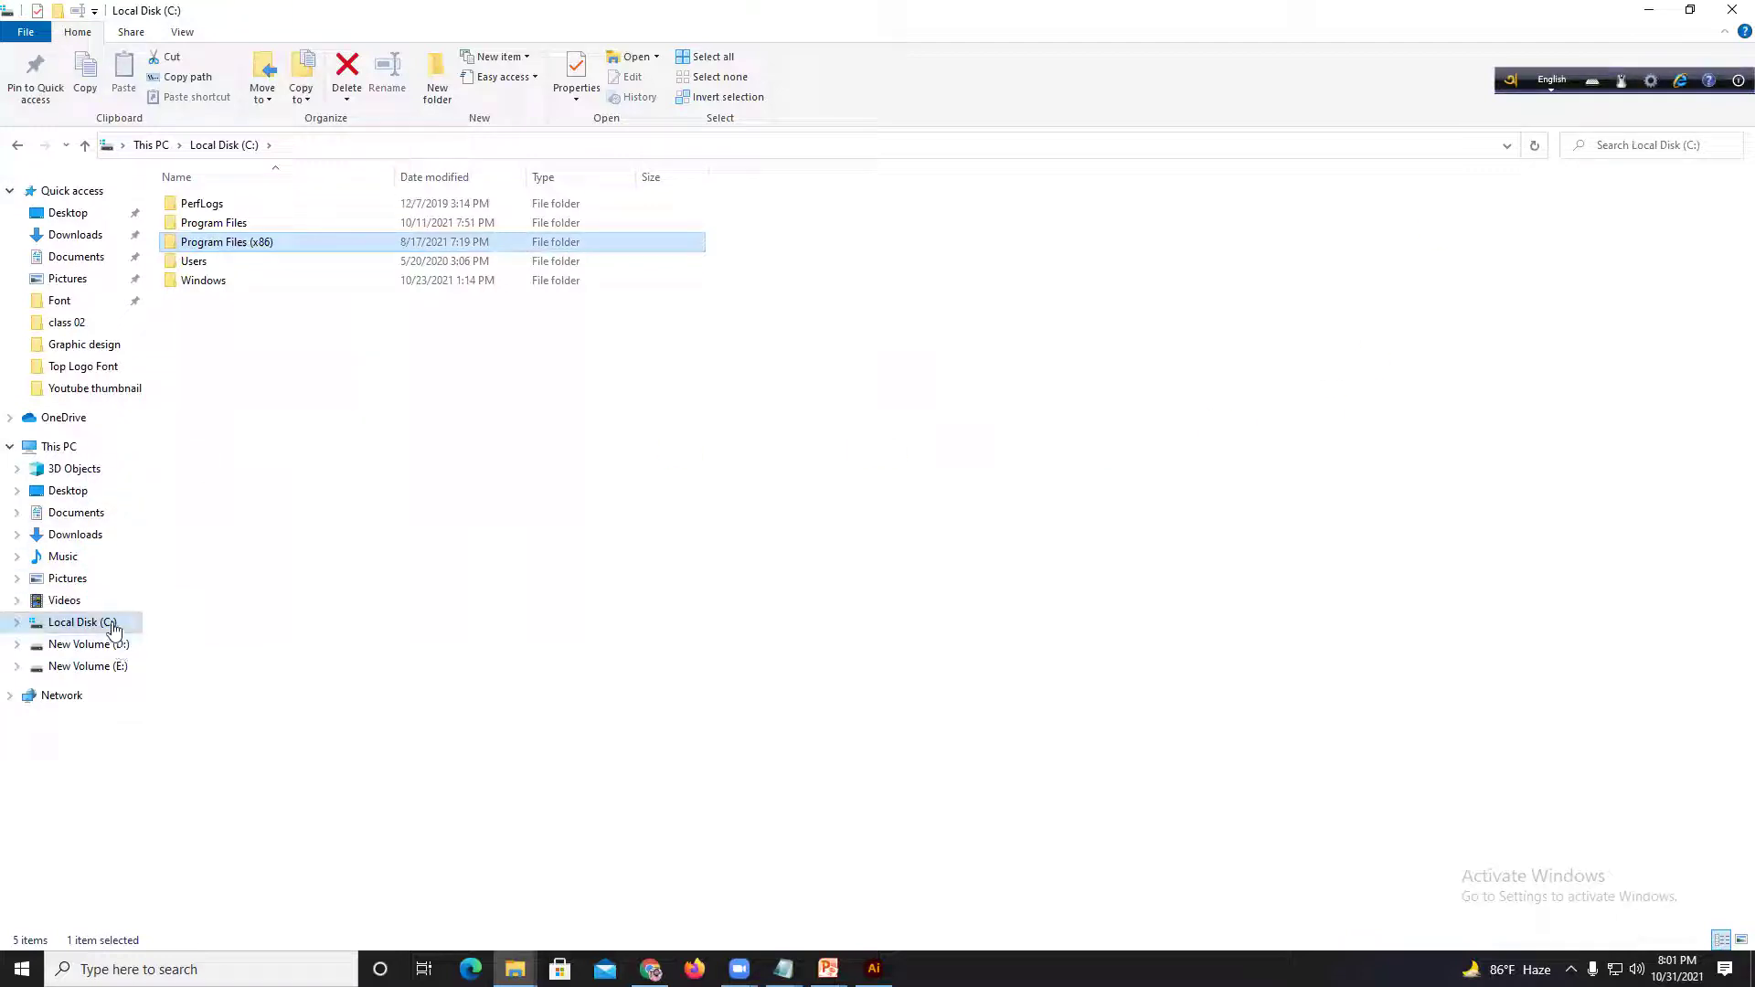
Step: Look through the Windows folder on Local Disk (C:) for the Fonts folder and open it
left_click(231, 434)
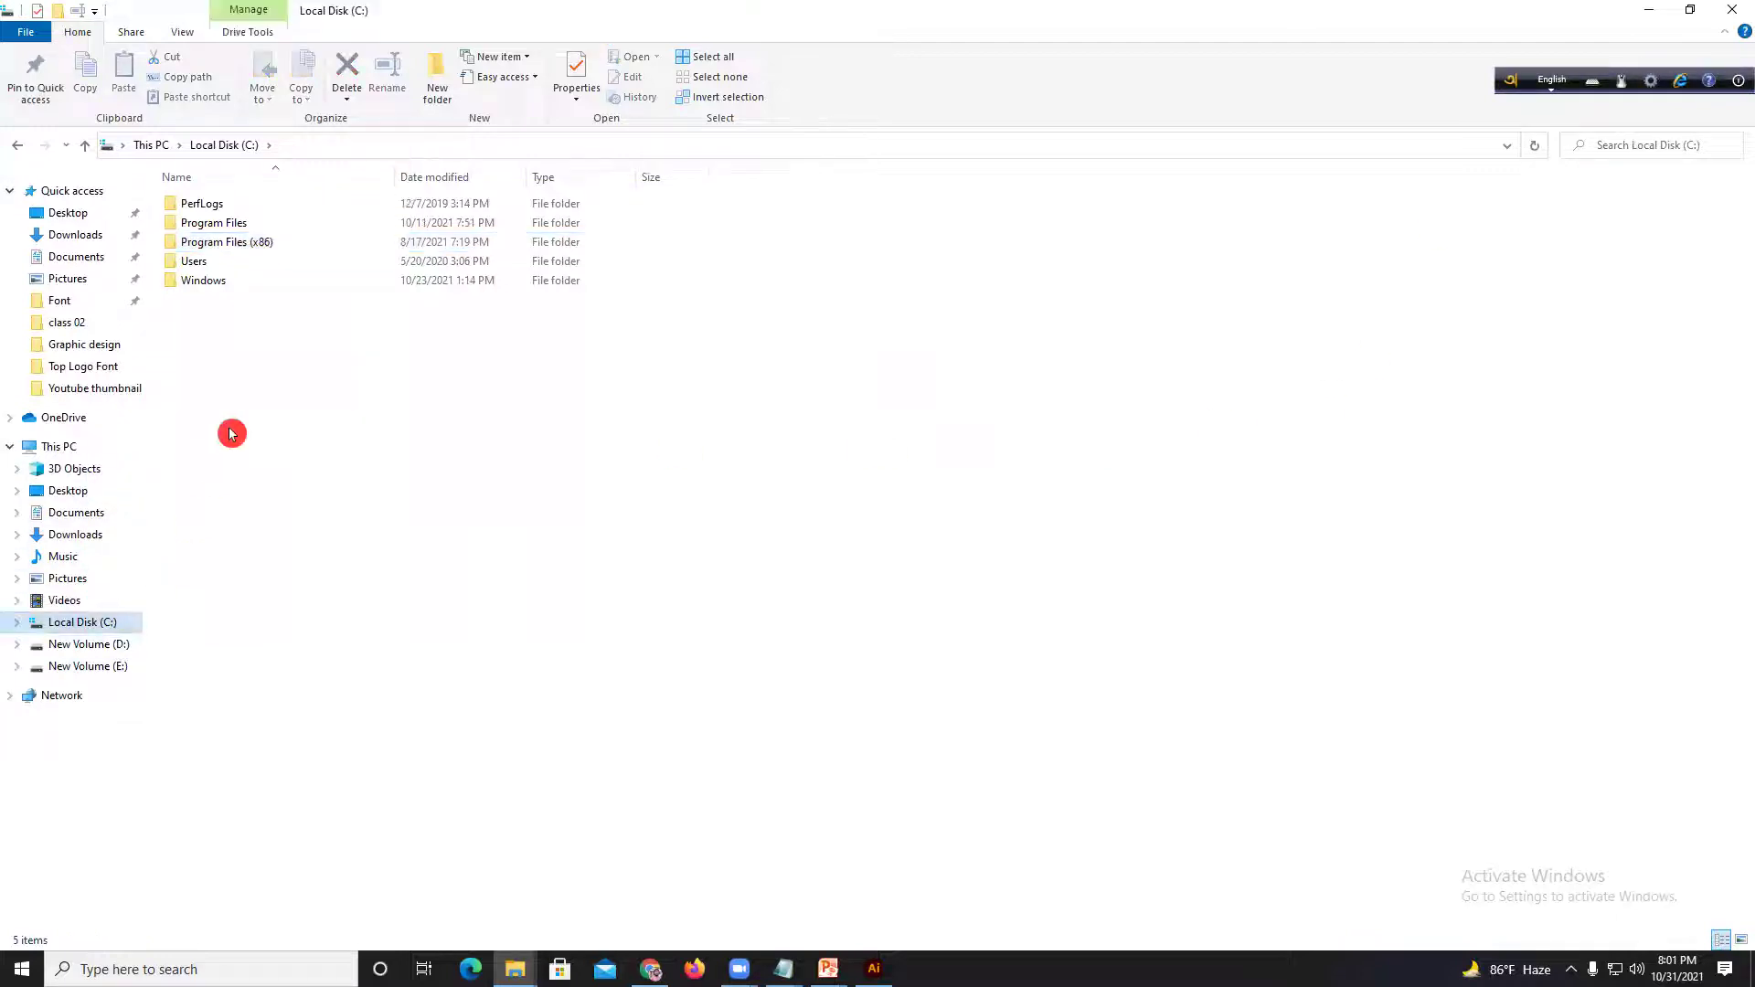
left_click(370, 284)
double_click(370, 285)
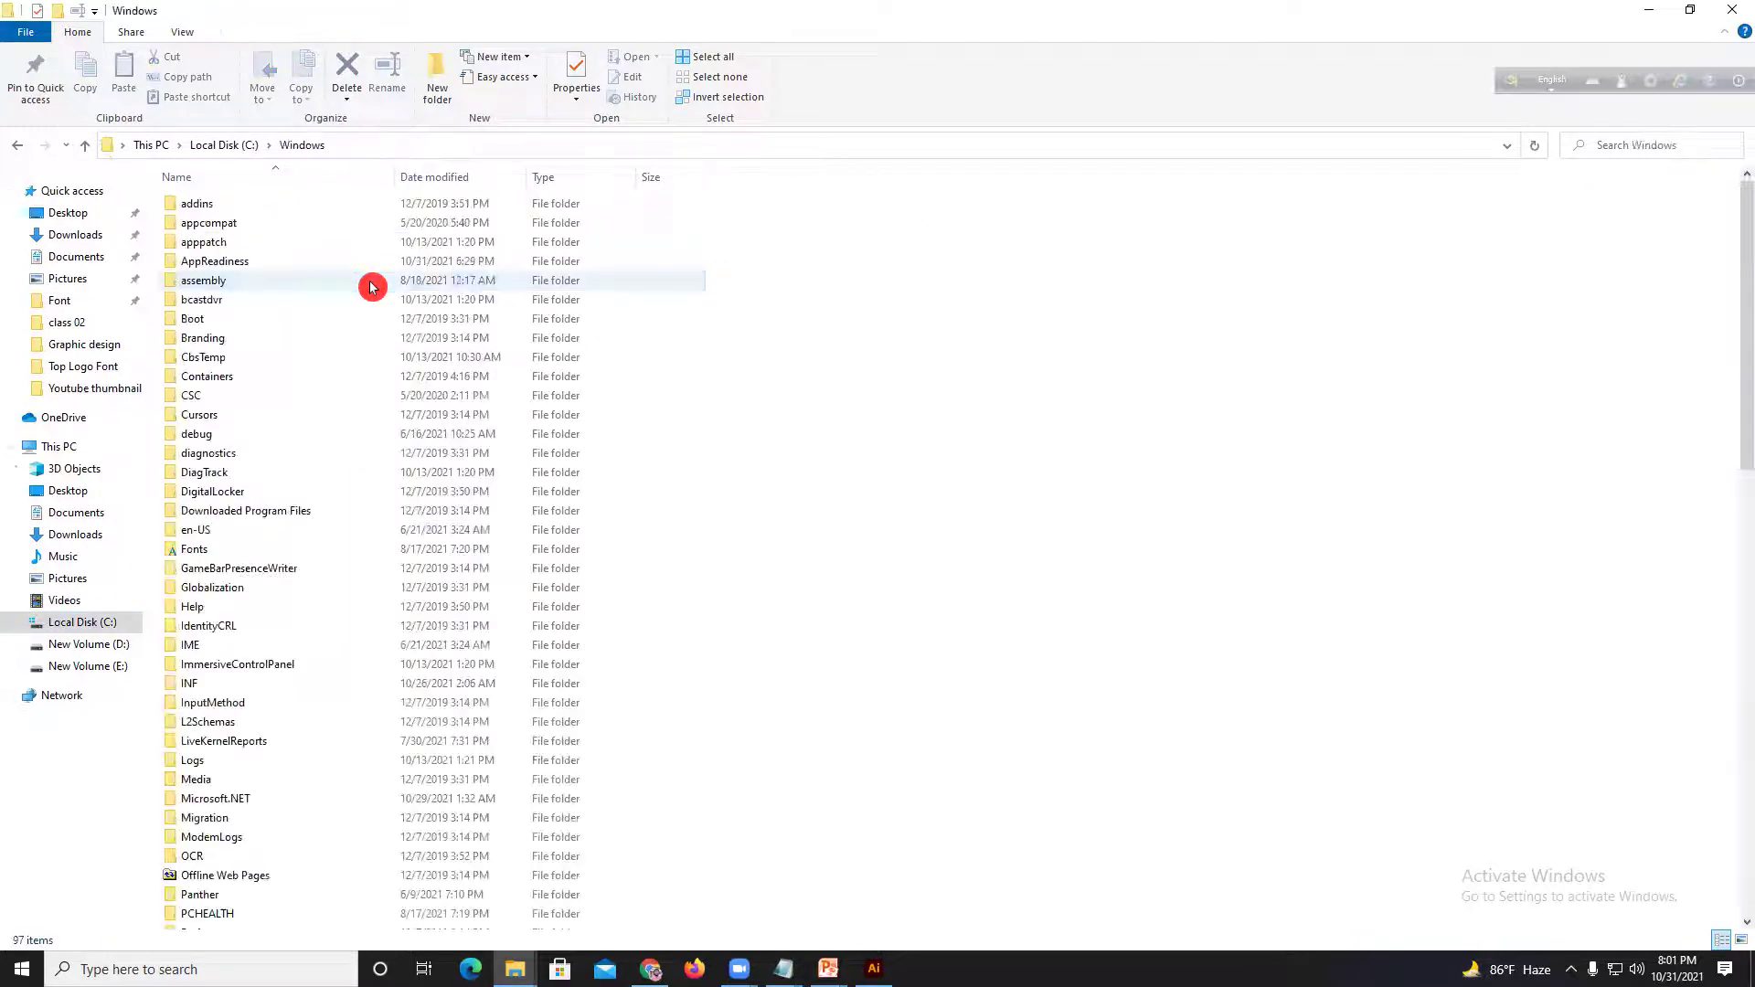
scroll(265, 687, "down", 10)
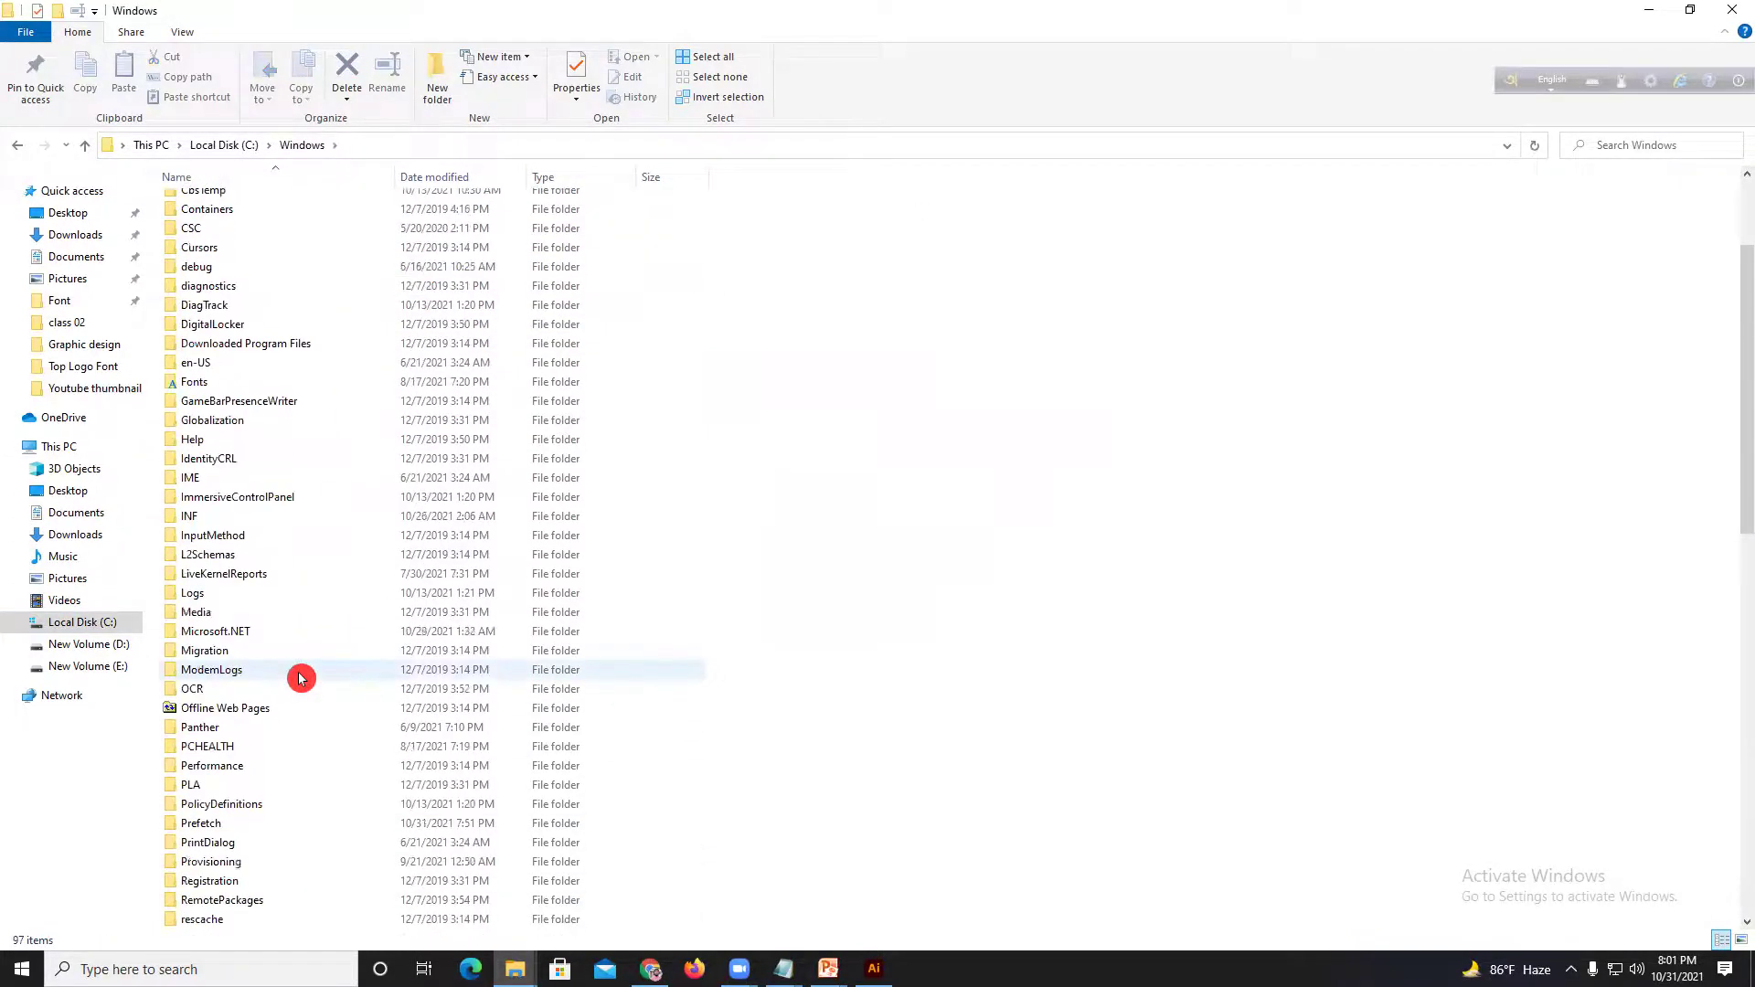
scroll(296, 695, "down", 8)
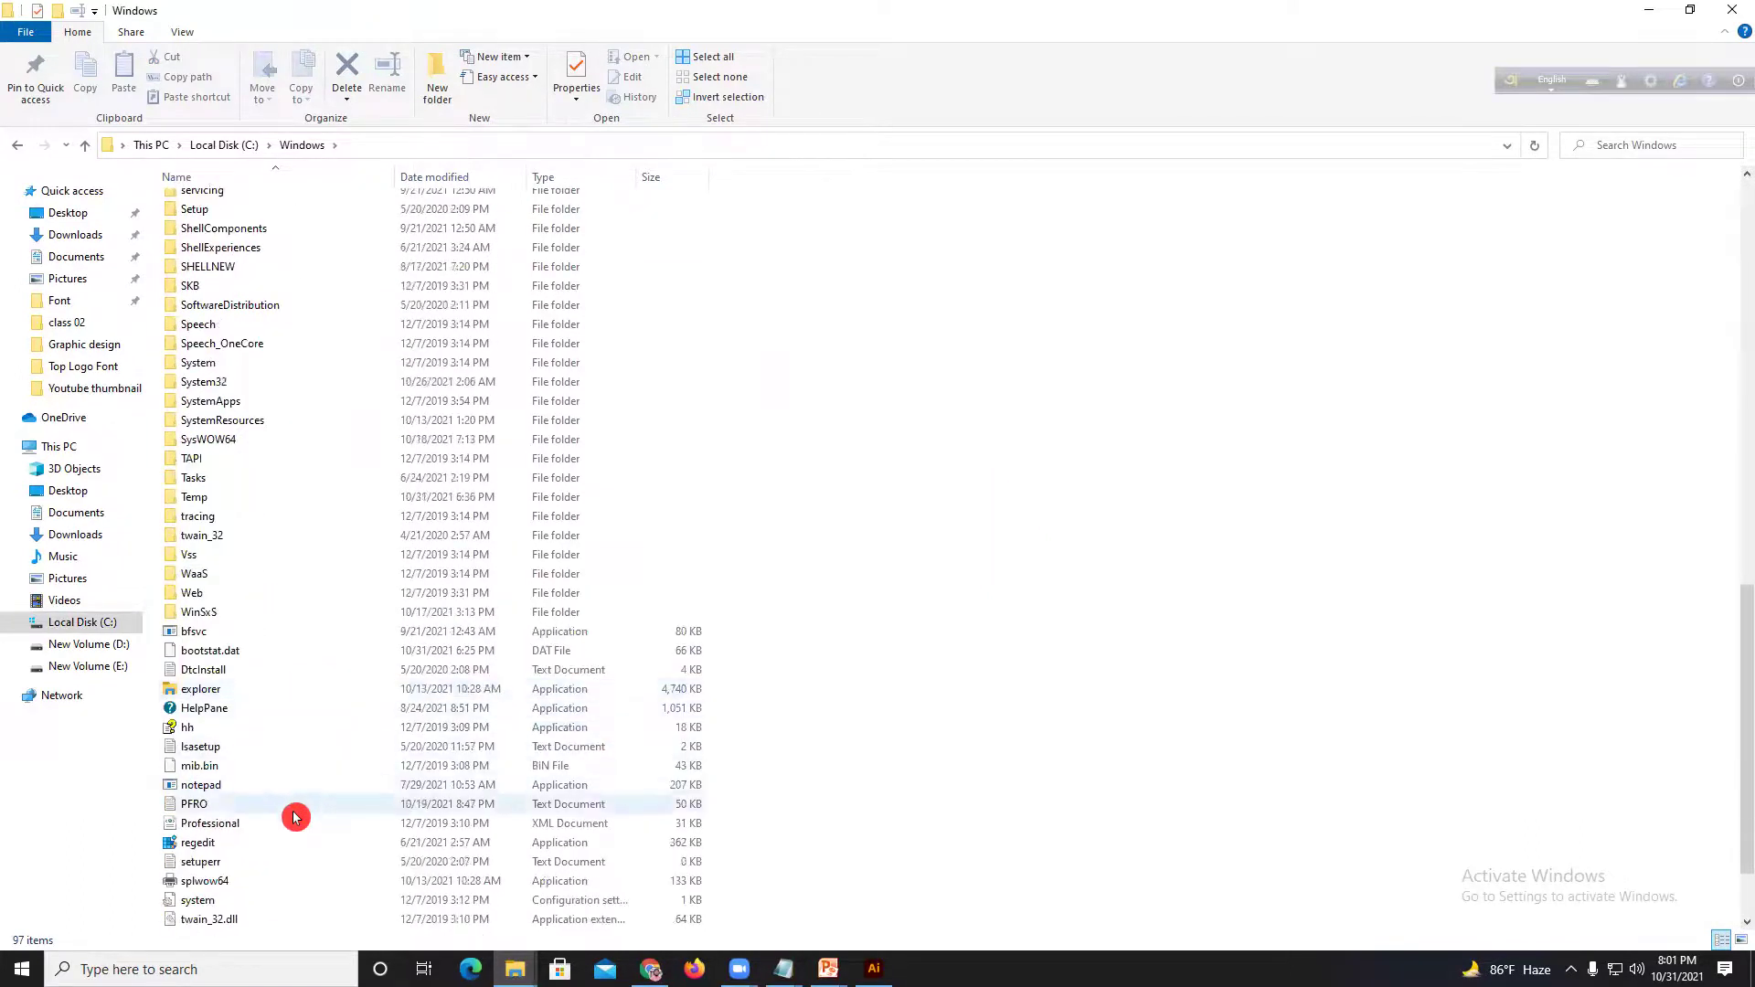
scroll(295, 815, "down", 2)
scroll(332, 600, "up", 5)
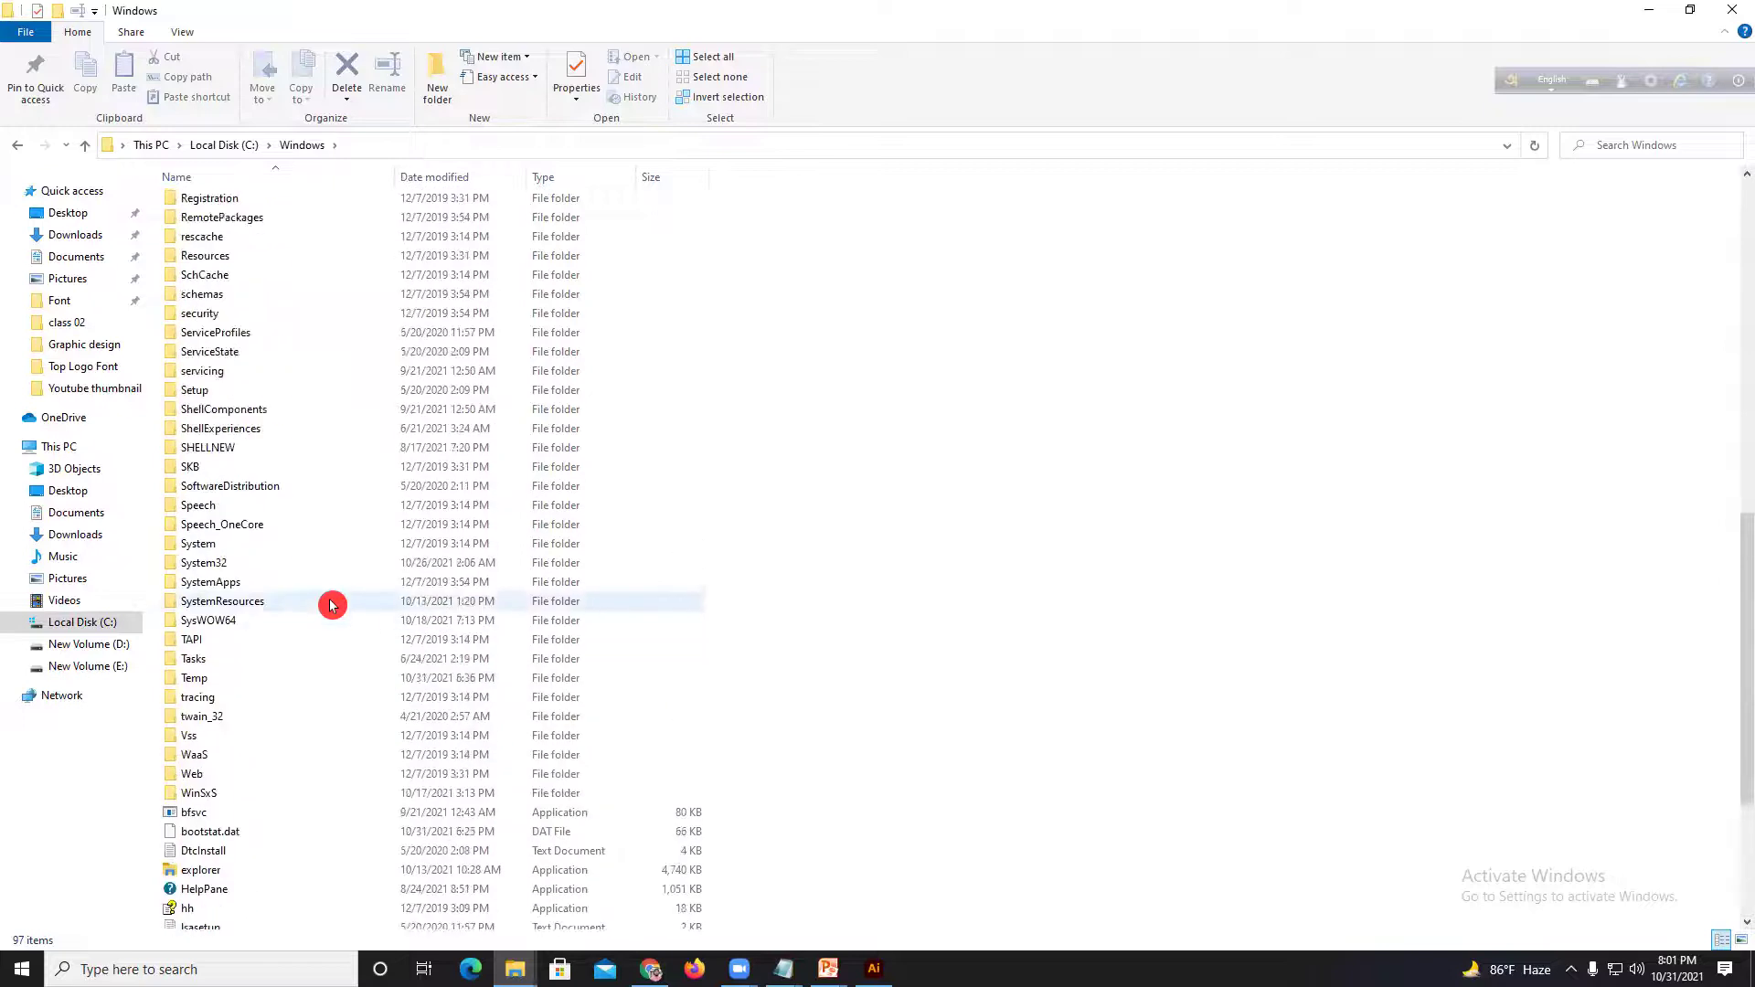
scroll(305, 772, "down", 1)
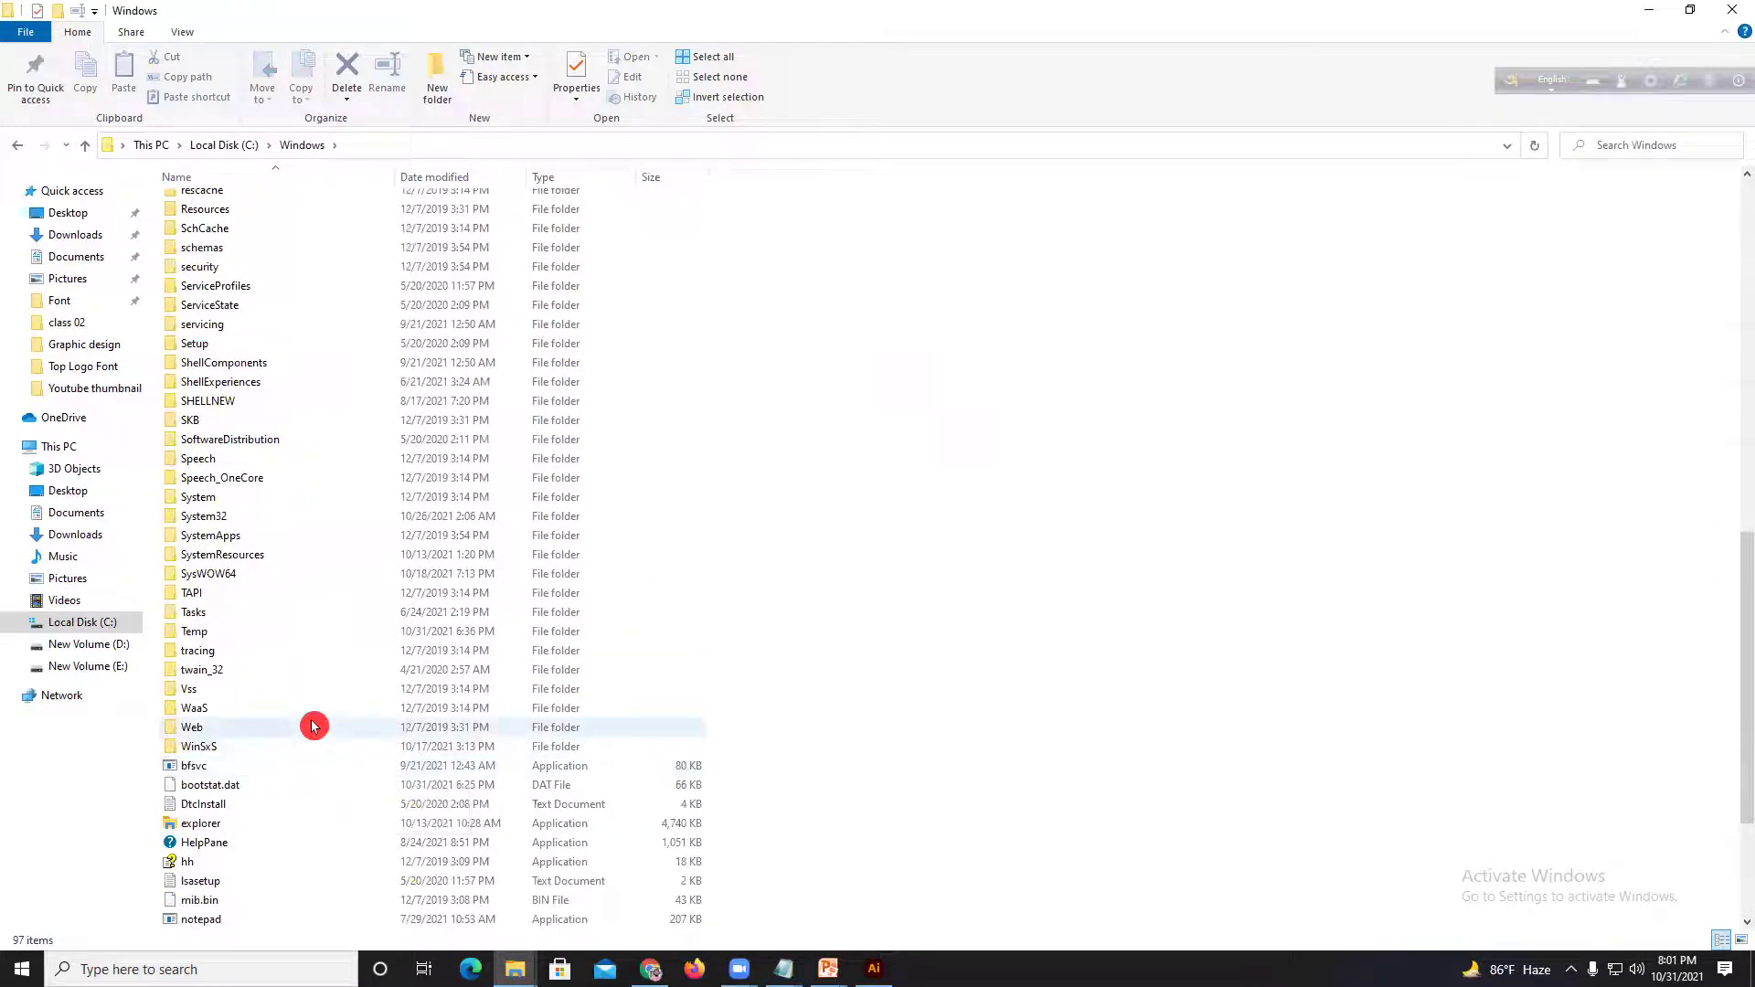
scroll(318, 718, "up", 2)
scroll(319, 716, "up", 13)
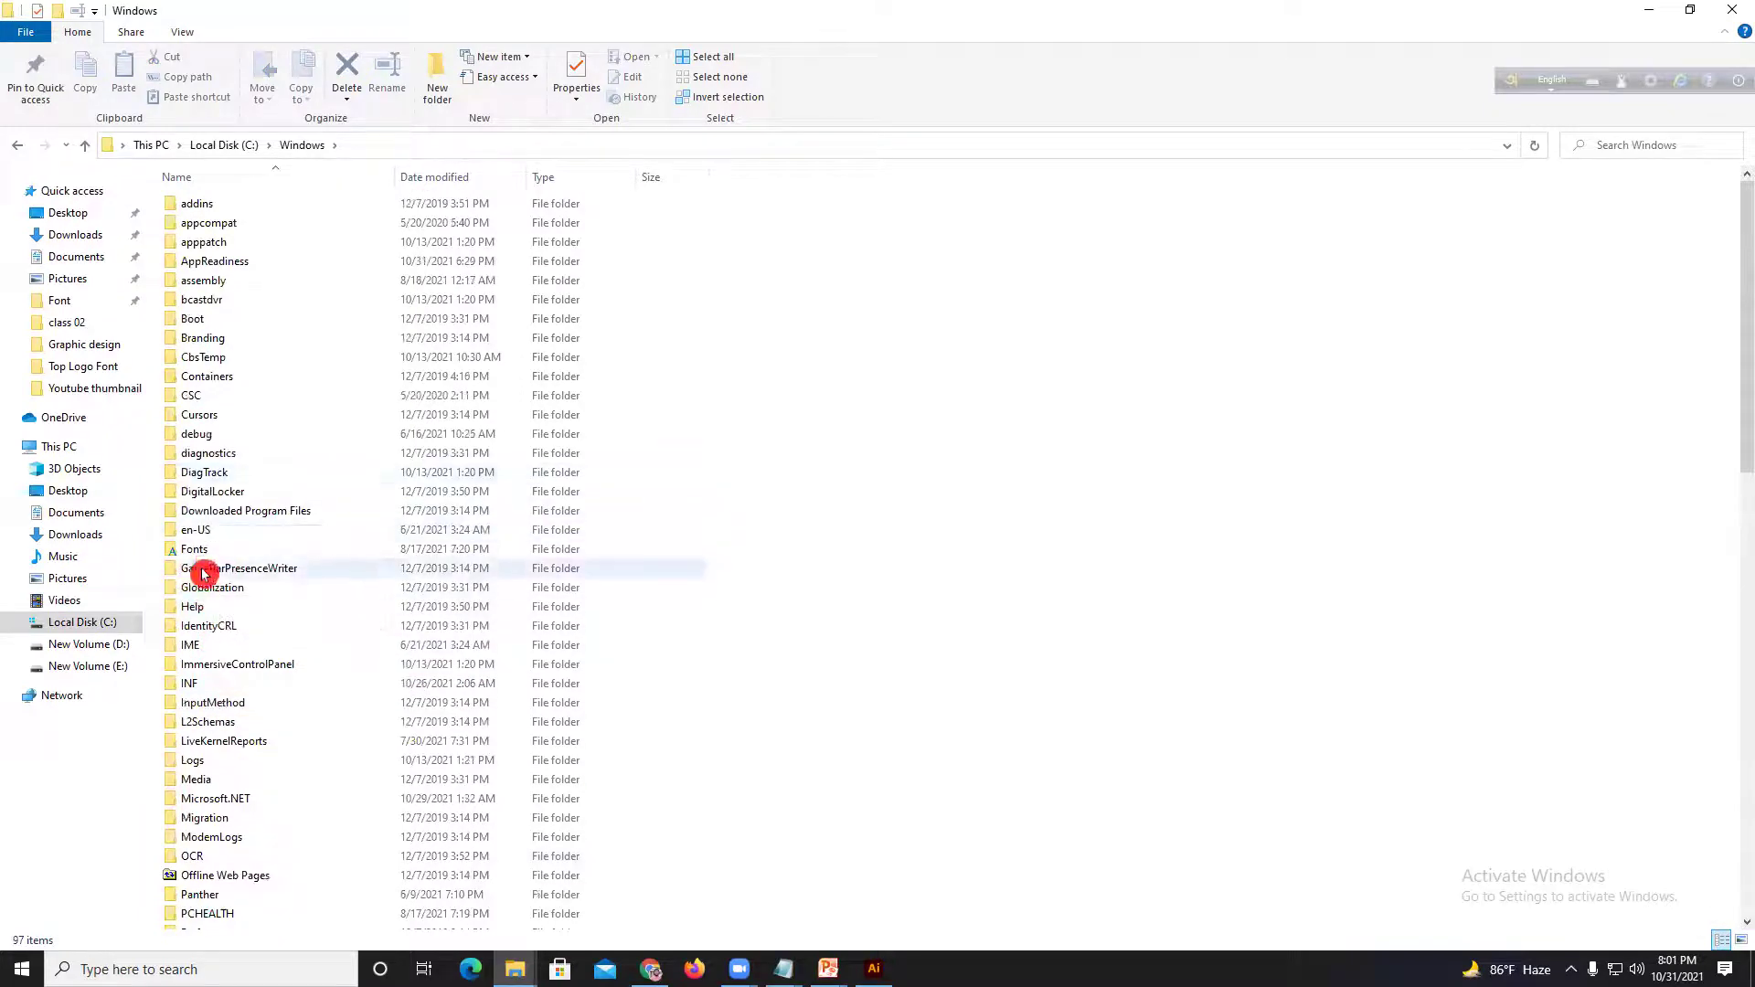
double_click(346, 550)
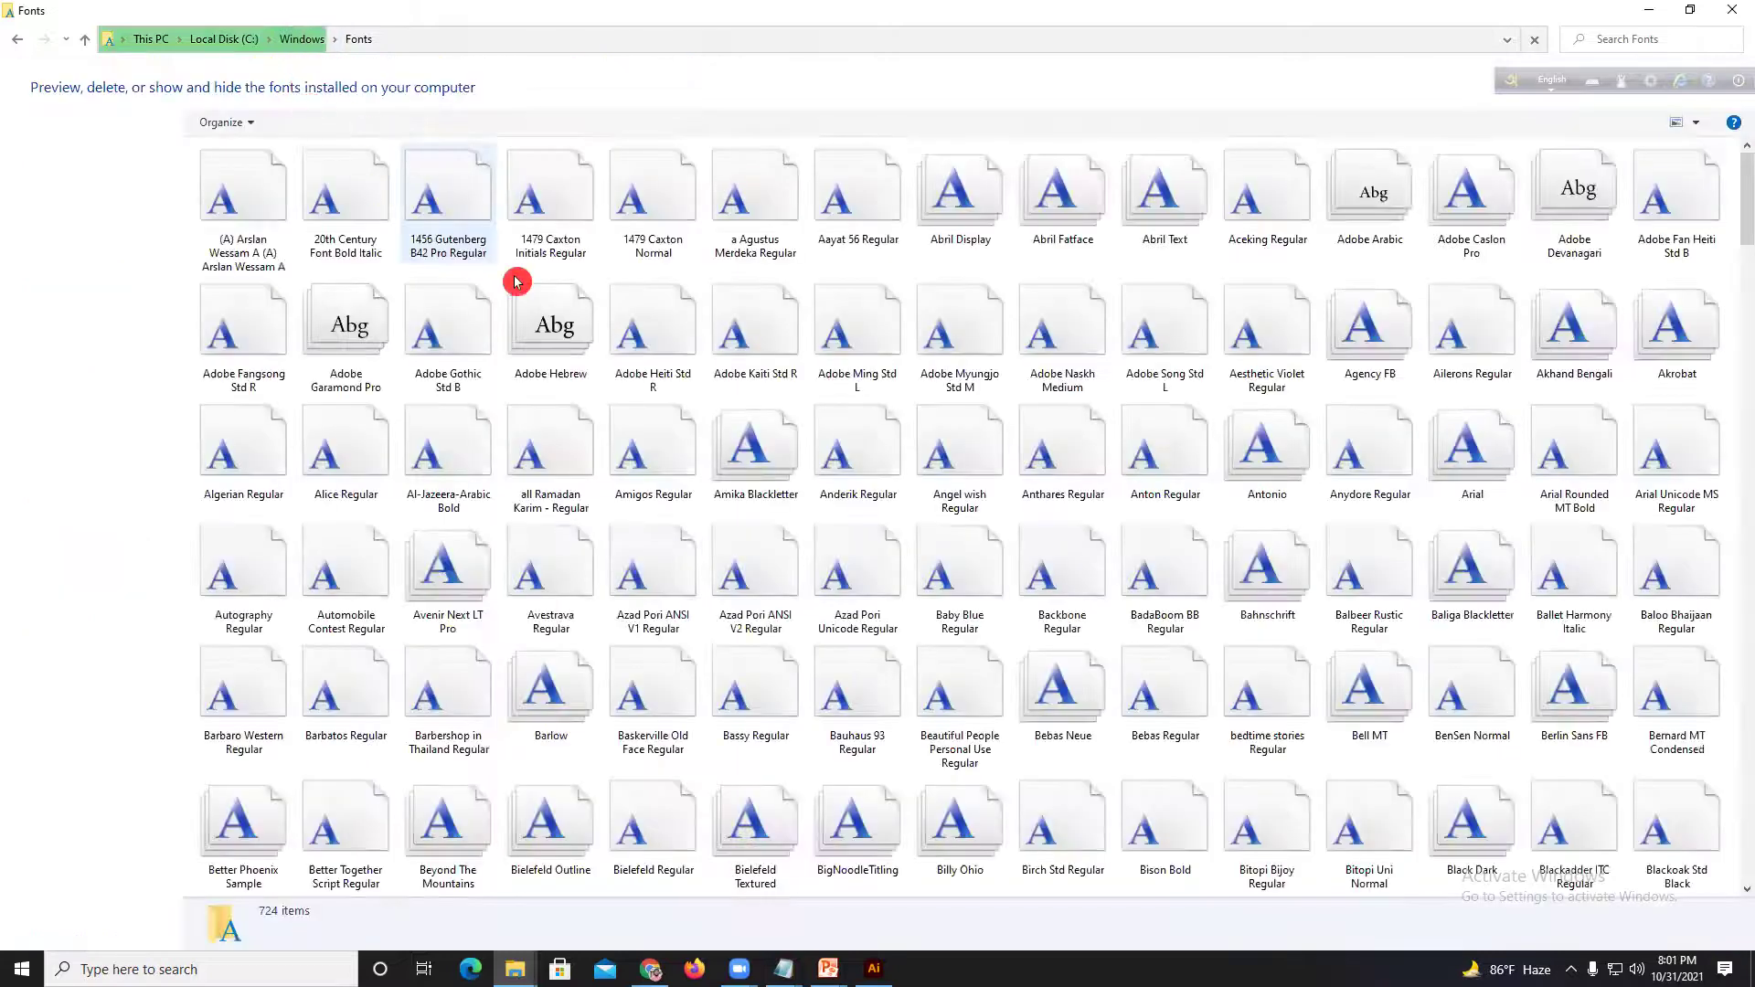
Step: Look over the installed fonts down to the end of the list, and close the Fonts window
scroll(1396, 579, "down", 3)
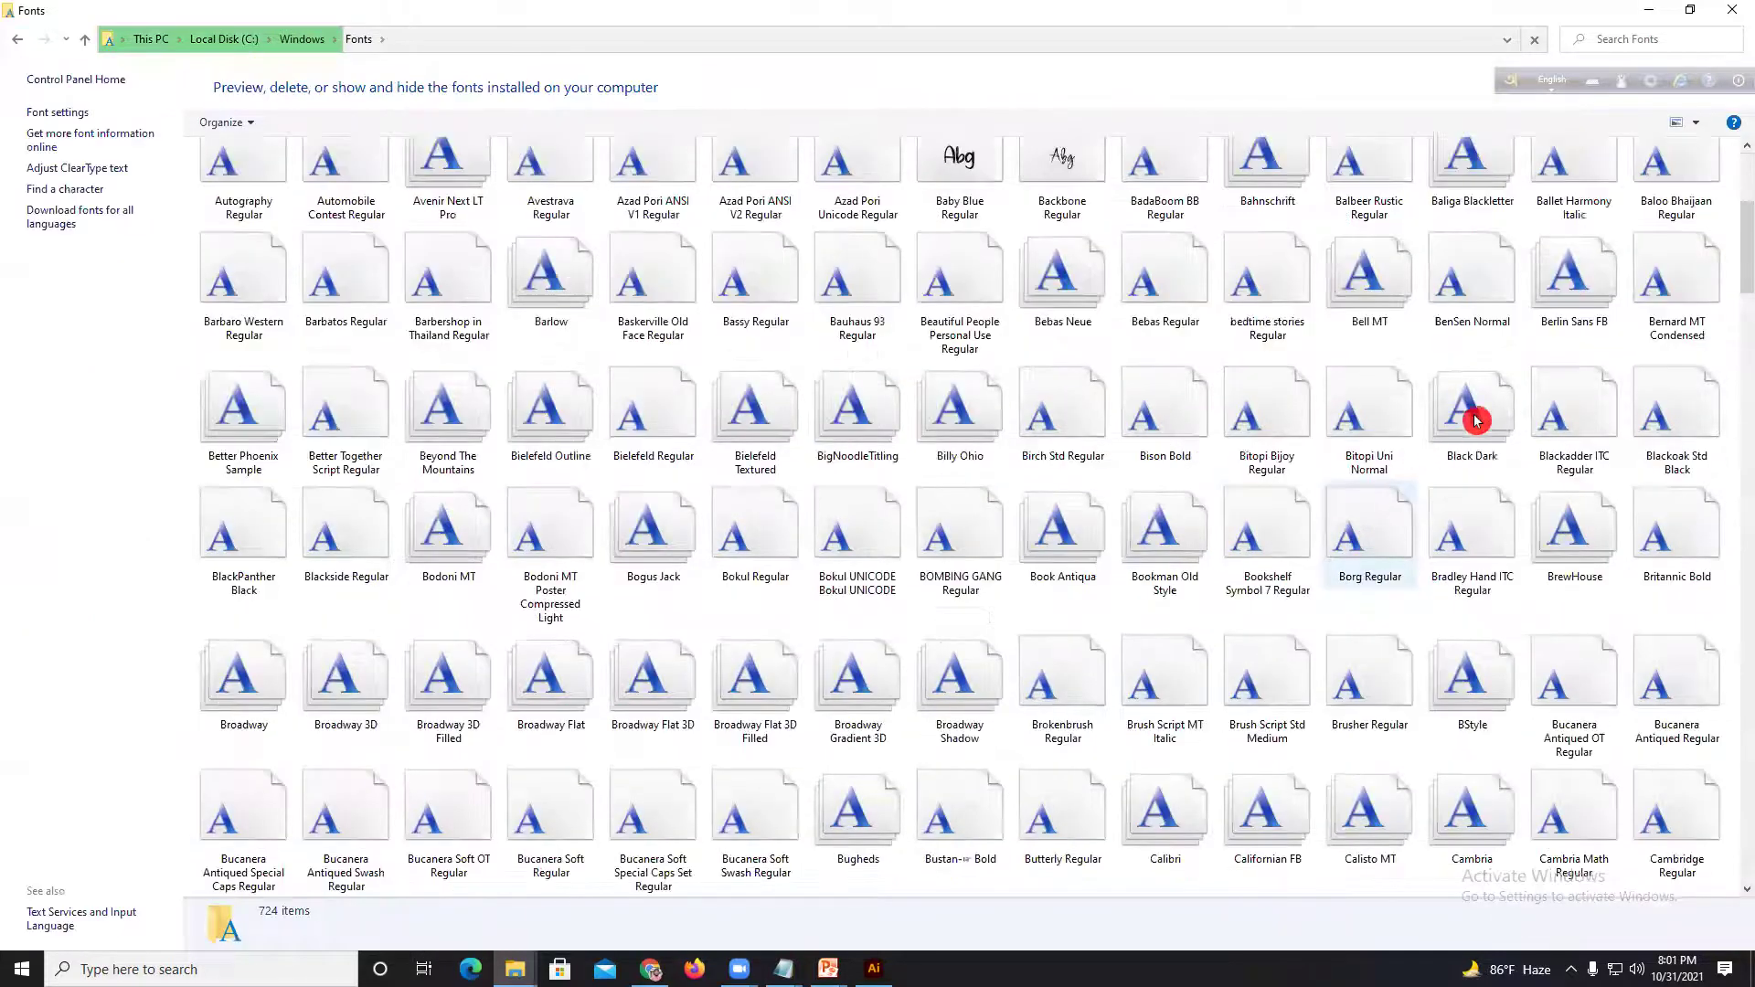
left_click(1743, 367)
left_click(1737, 408)
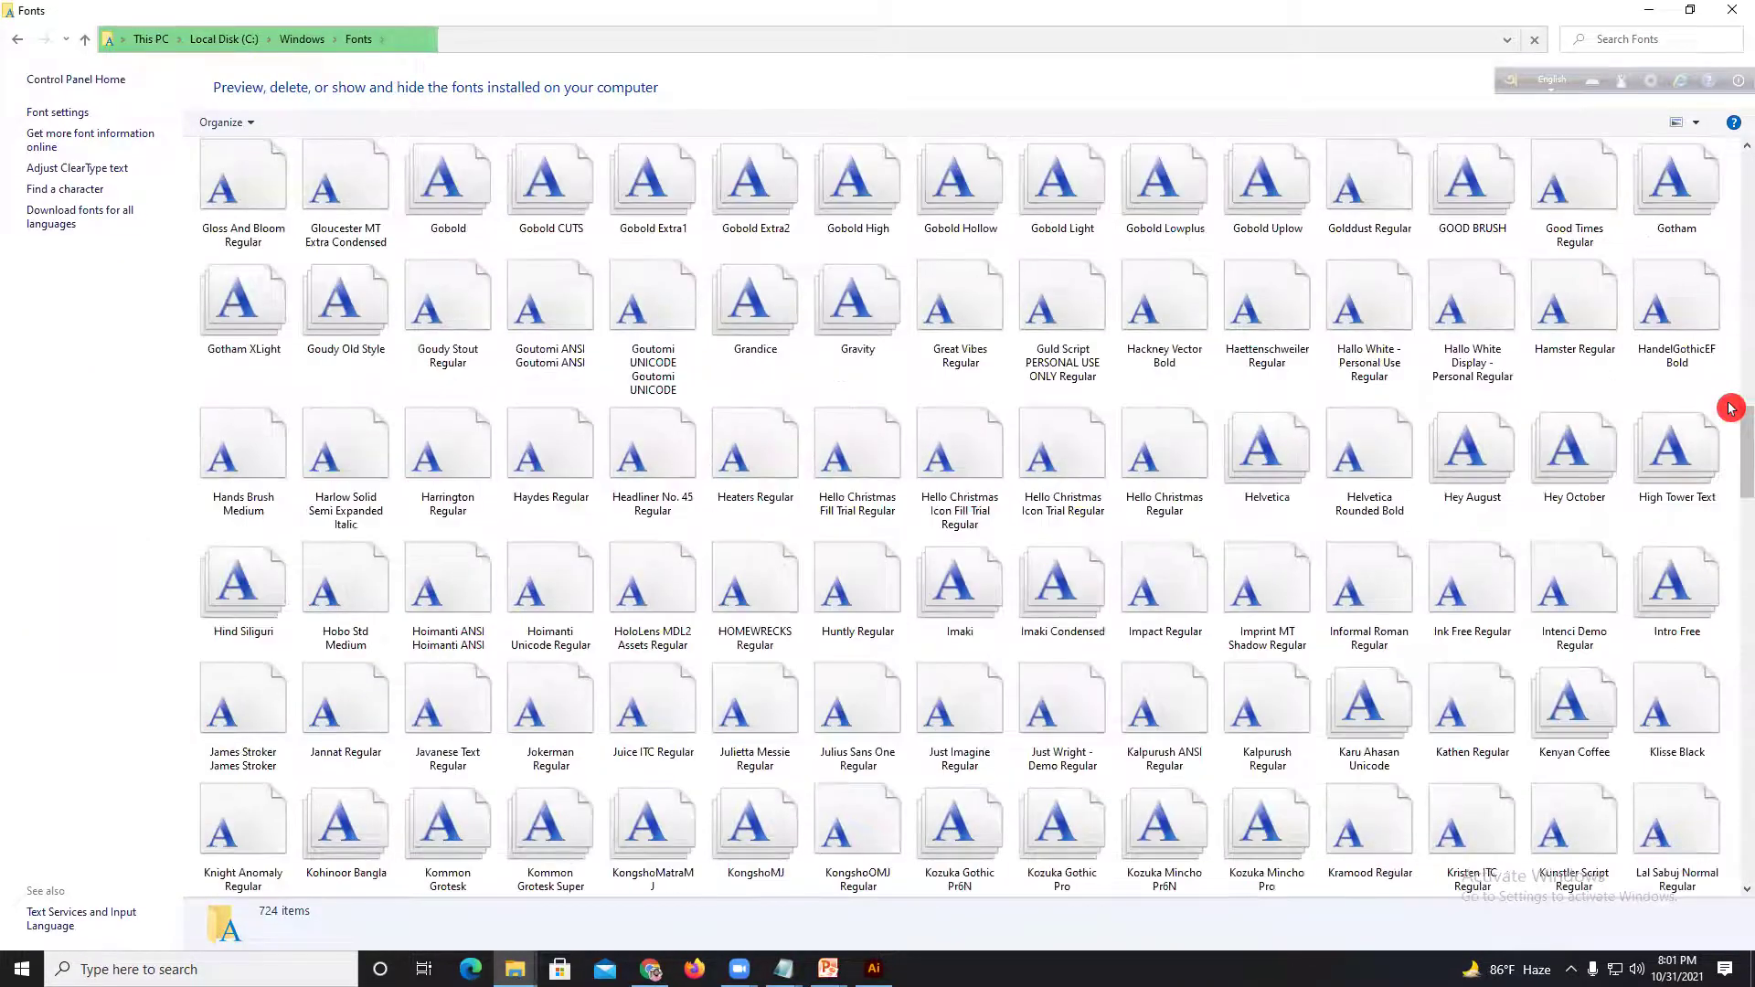
left_click_drag(1730, 408, 1741, 837)
scroll(1414, 560, "down", 3)
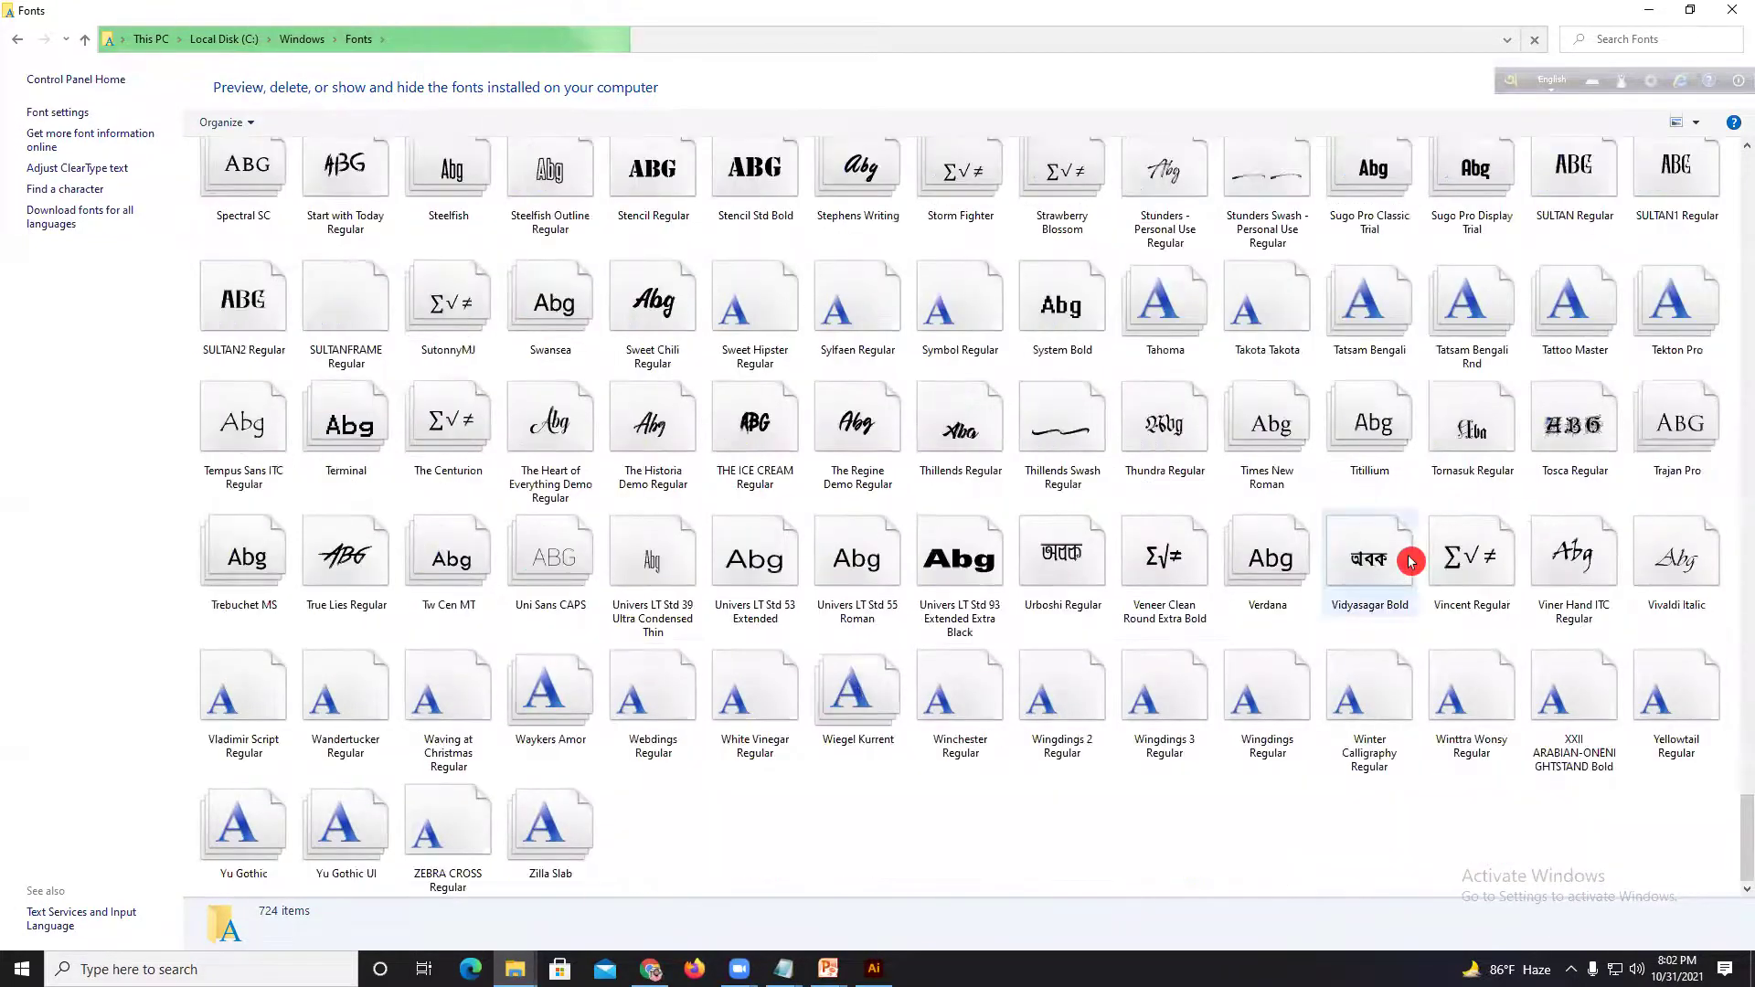
left_click(1737, 13)
left_click(1213, 264)
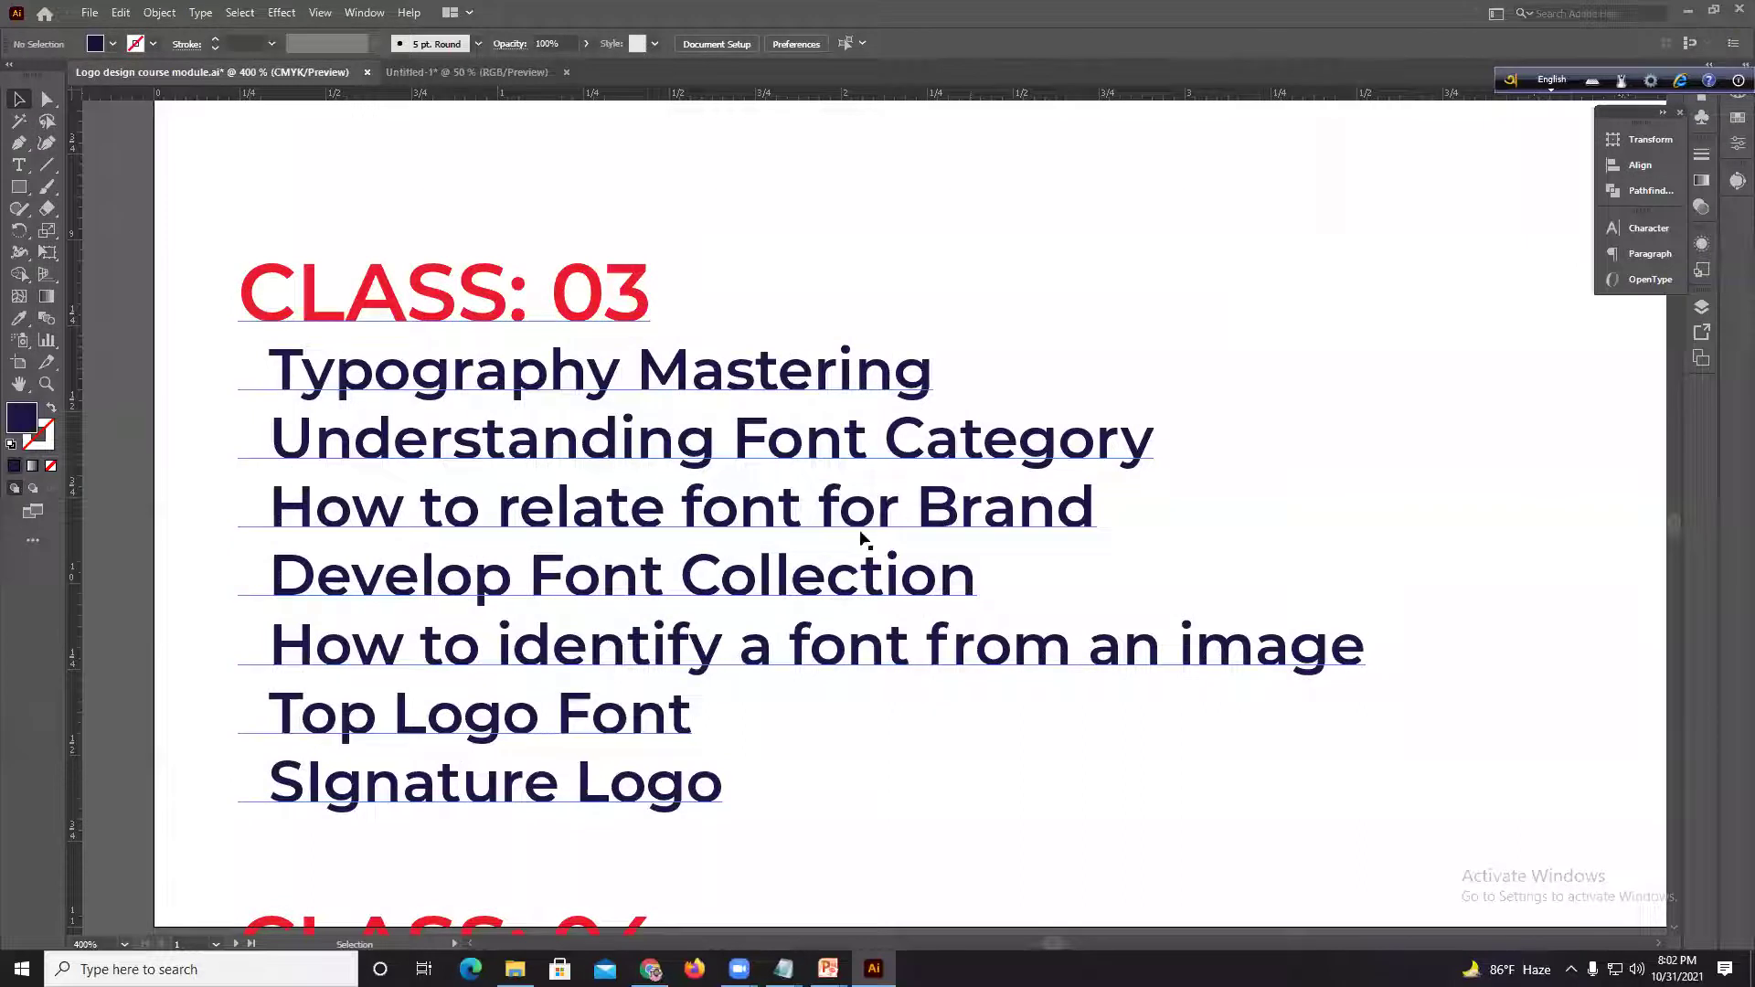
left_click(471, 199)
left_click(186, 402)
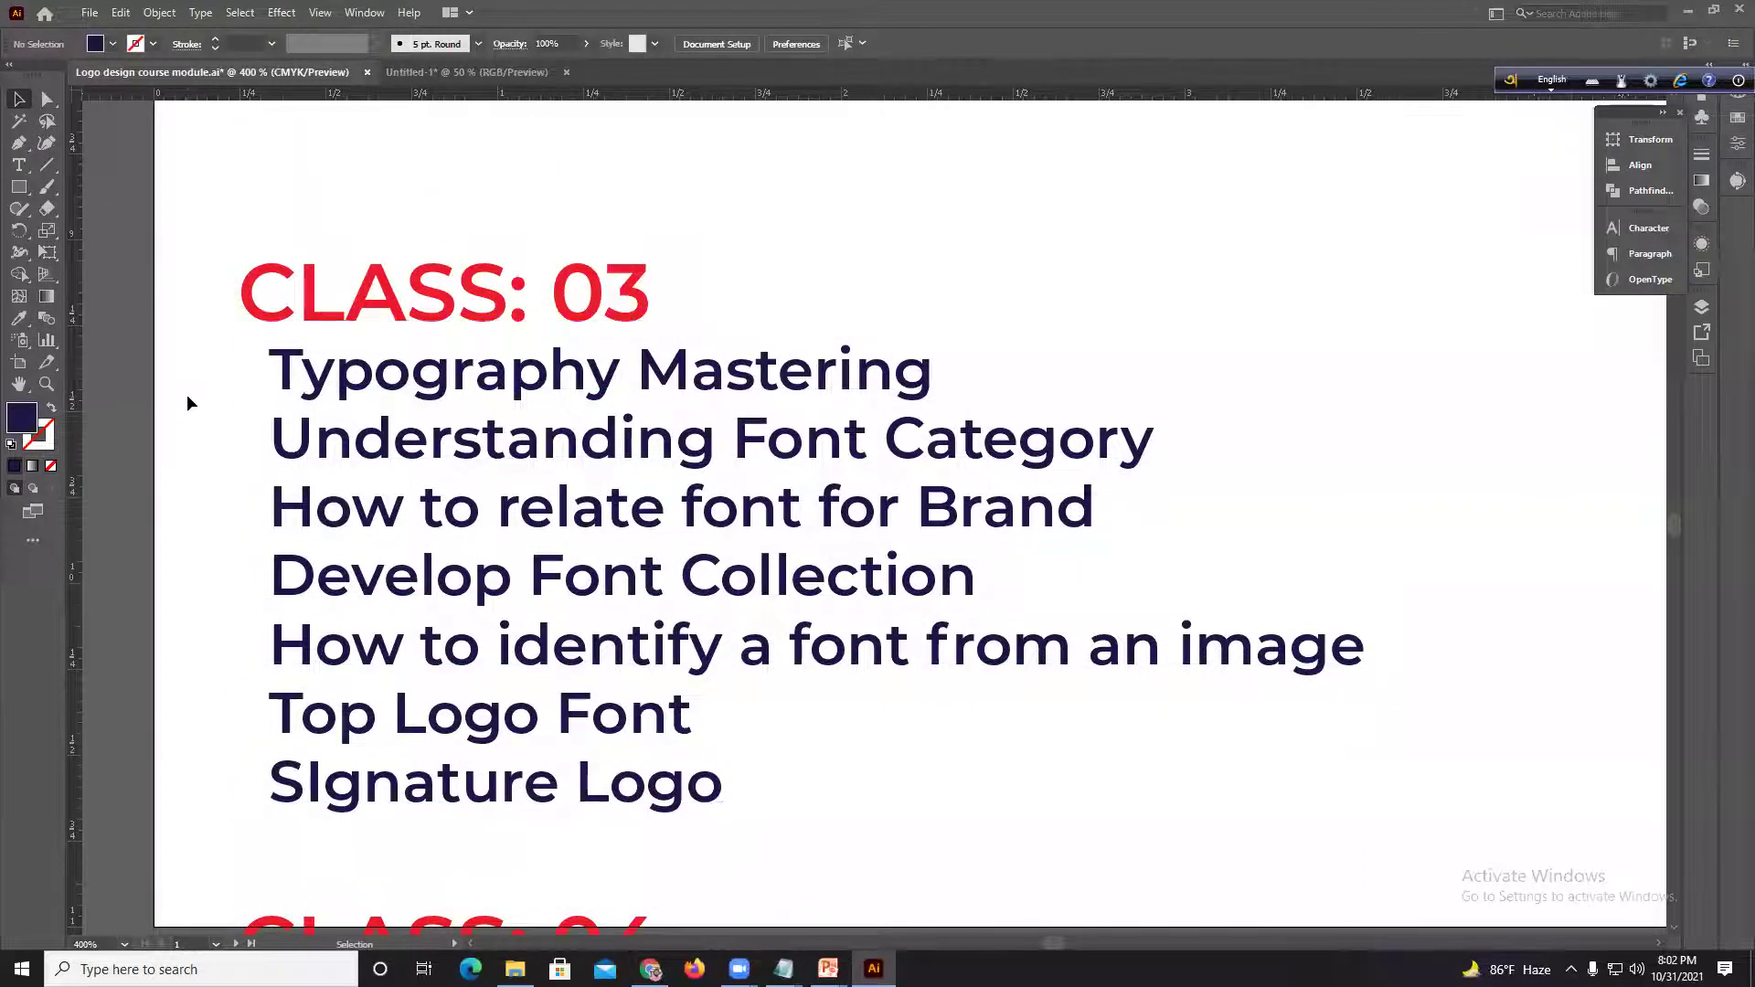
left_click(399, 383)
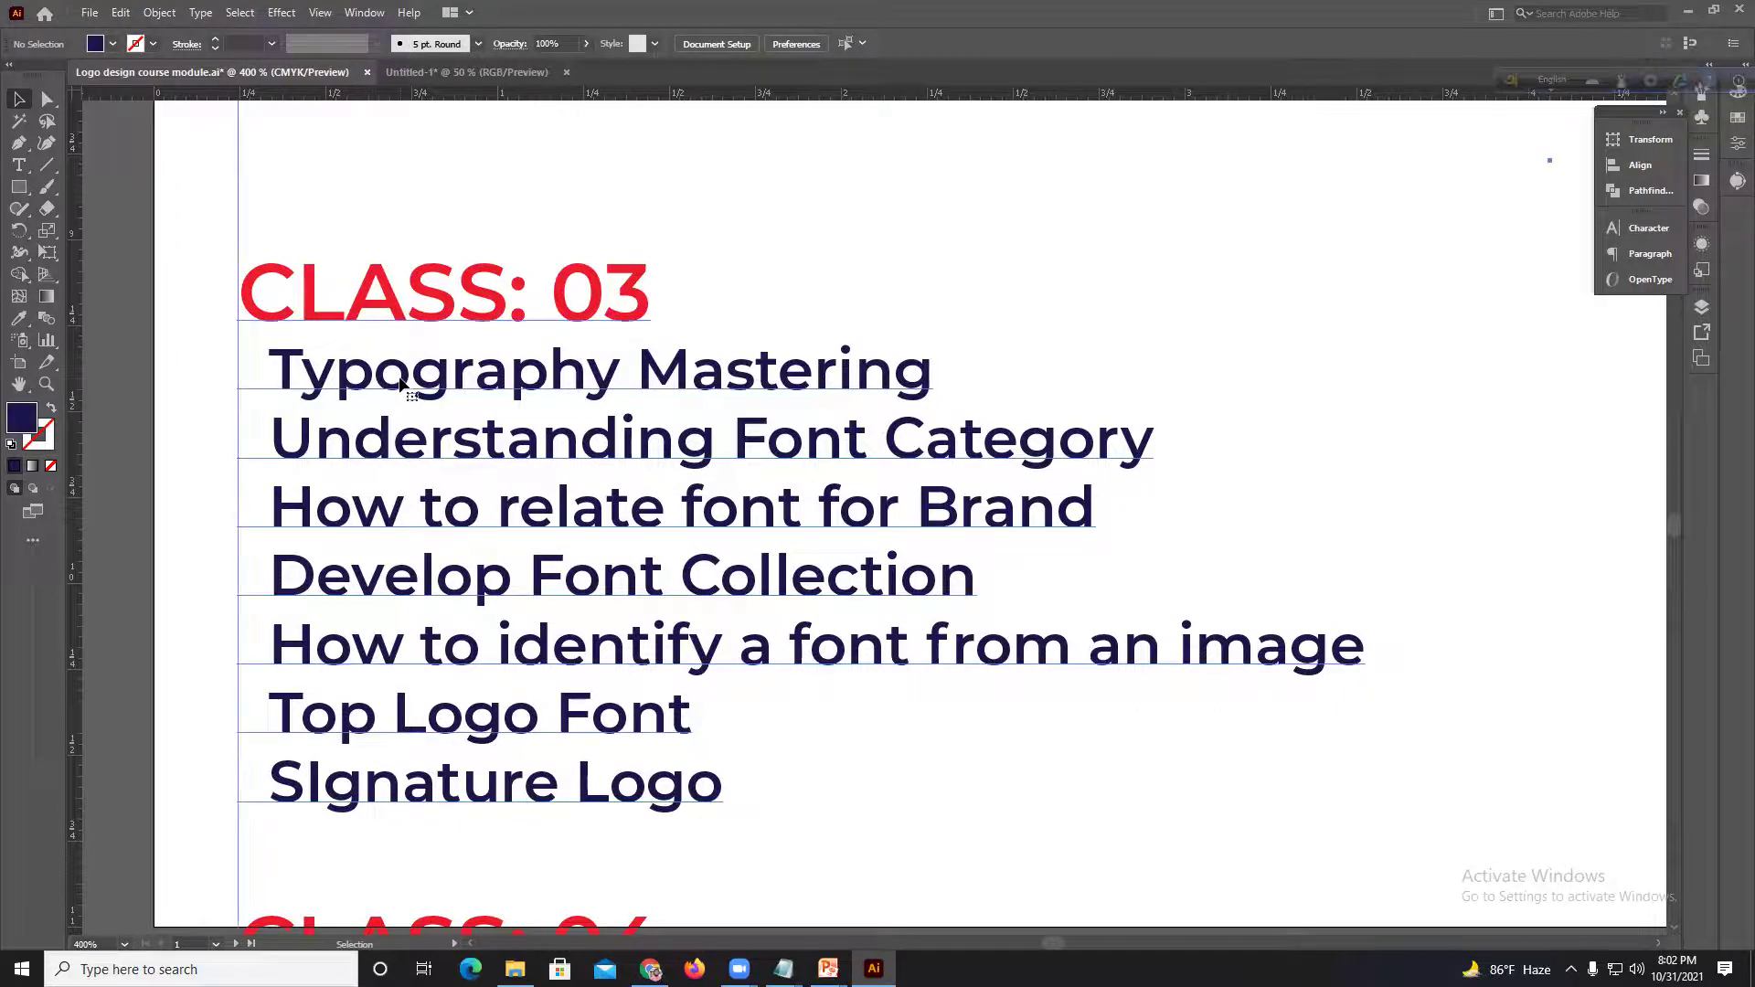
left_click(201, 321)
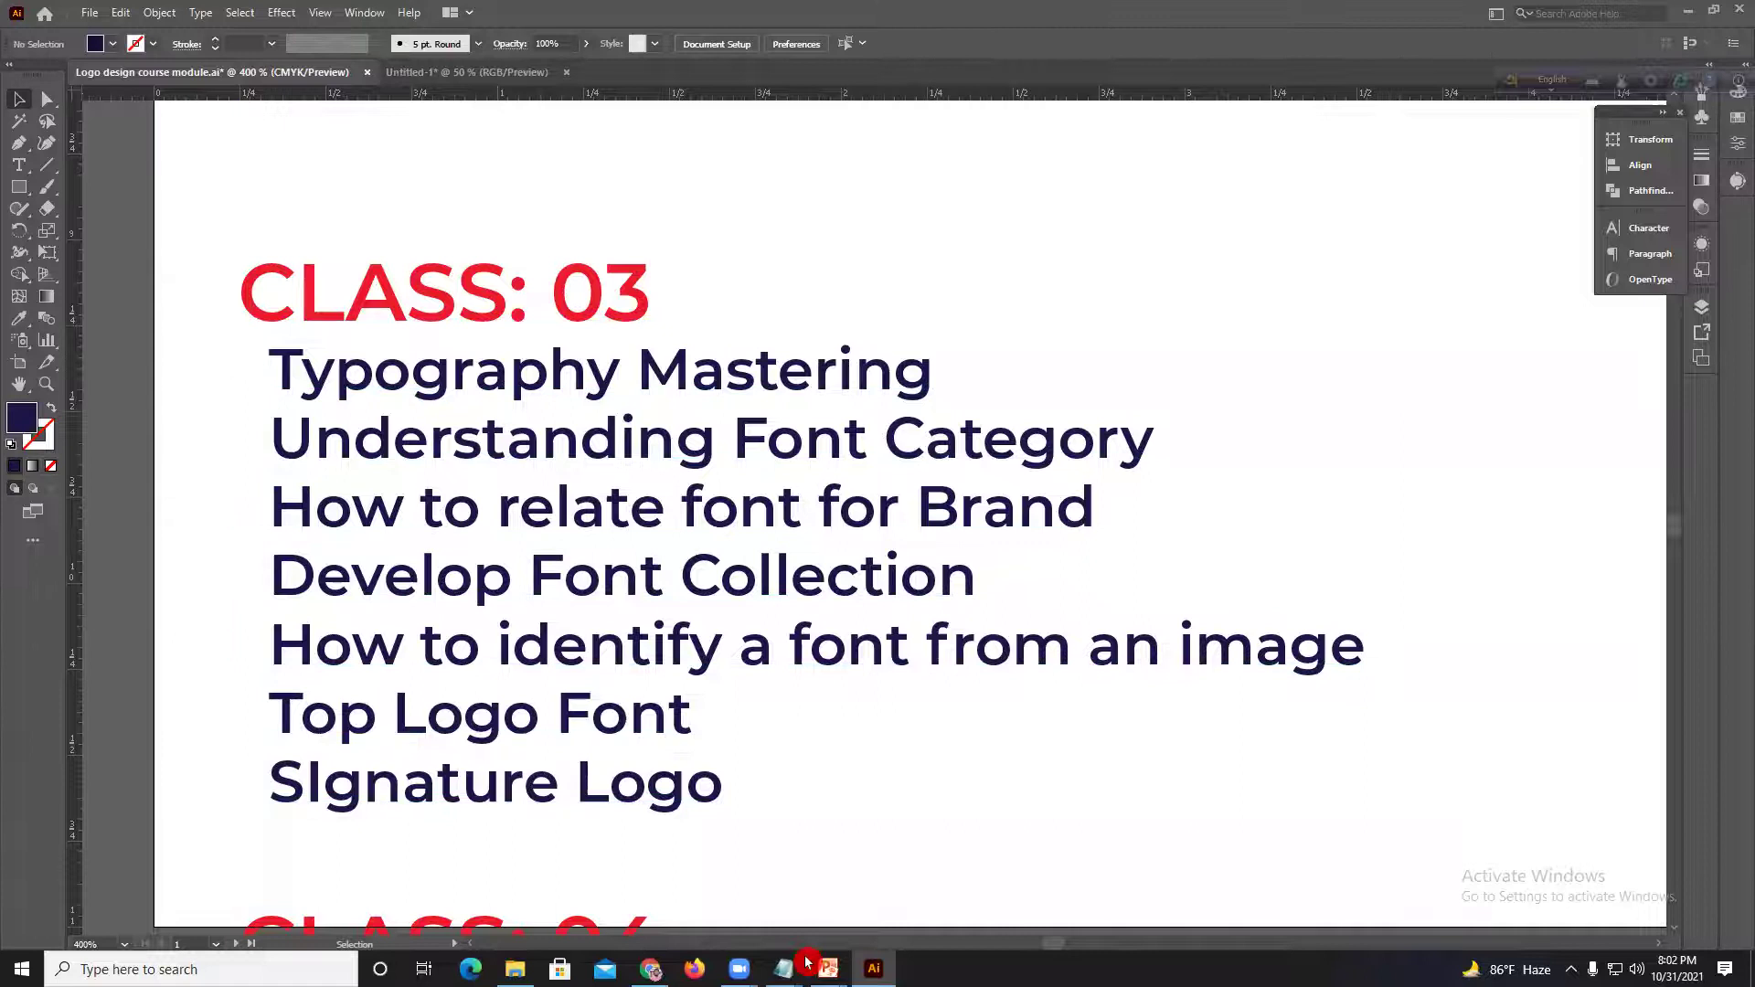
Step: Switch to Firefox and open the Fiverr website from the new tab's shortcuts
left_click(650, 968)
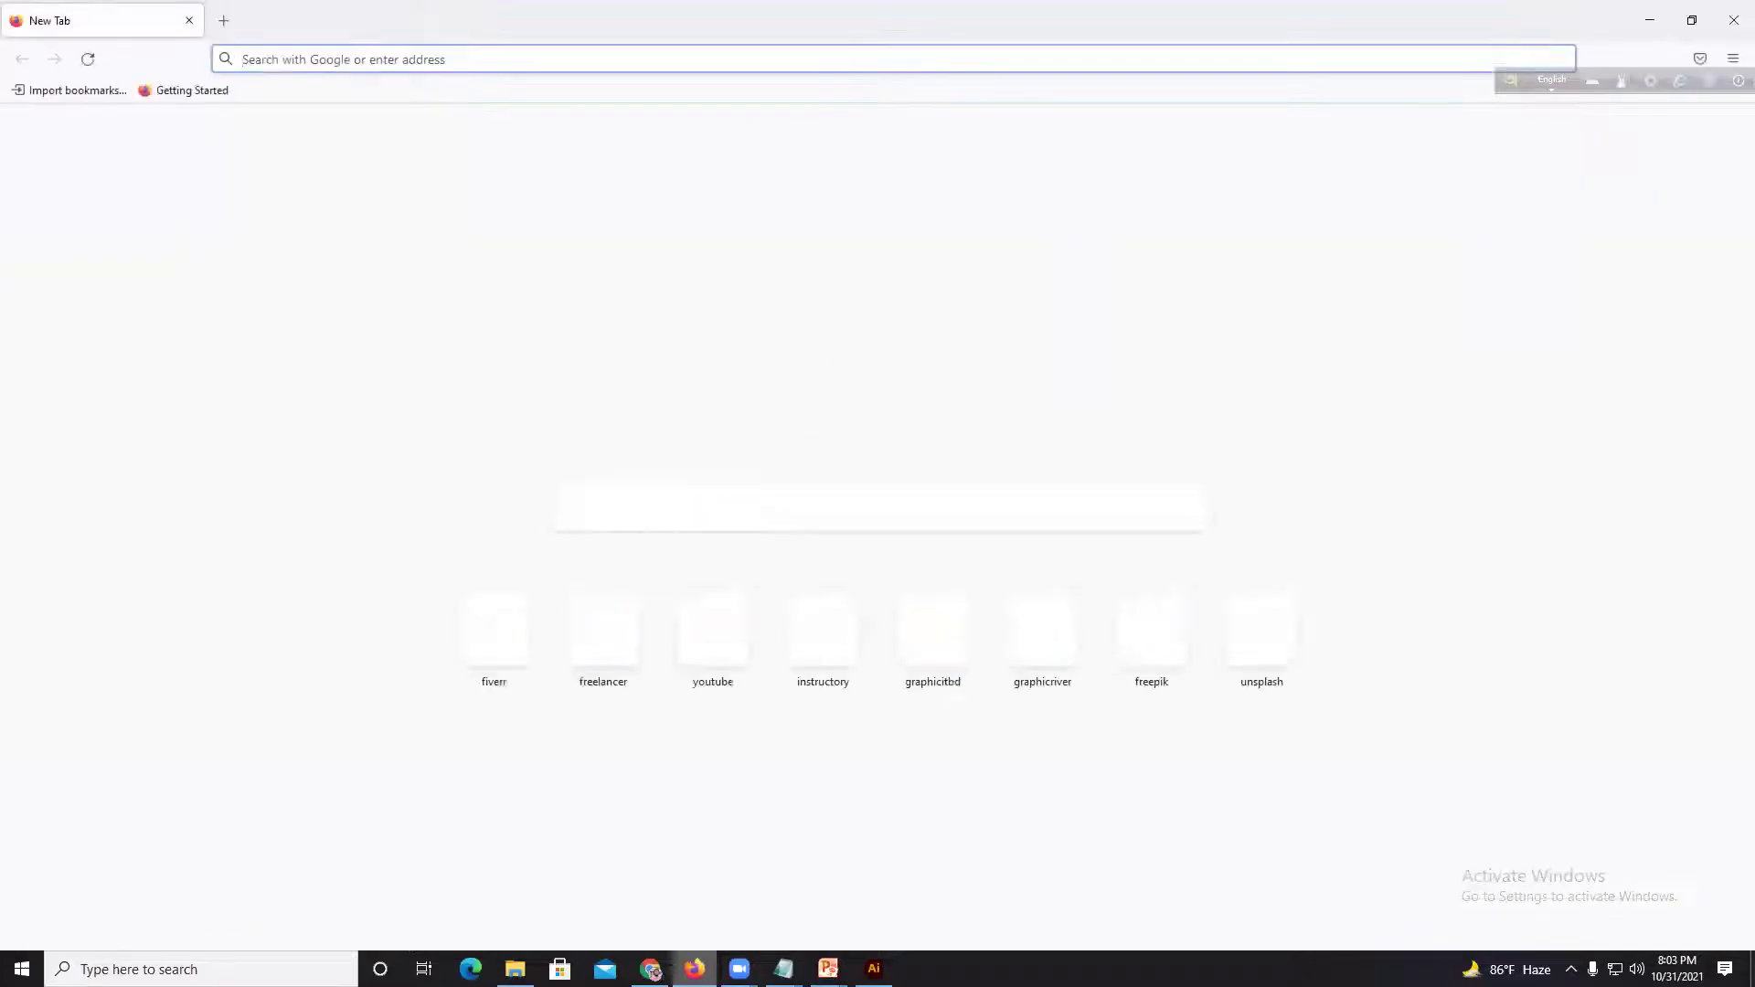
left_click(499, 642)
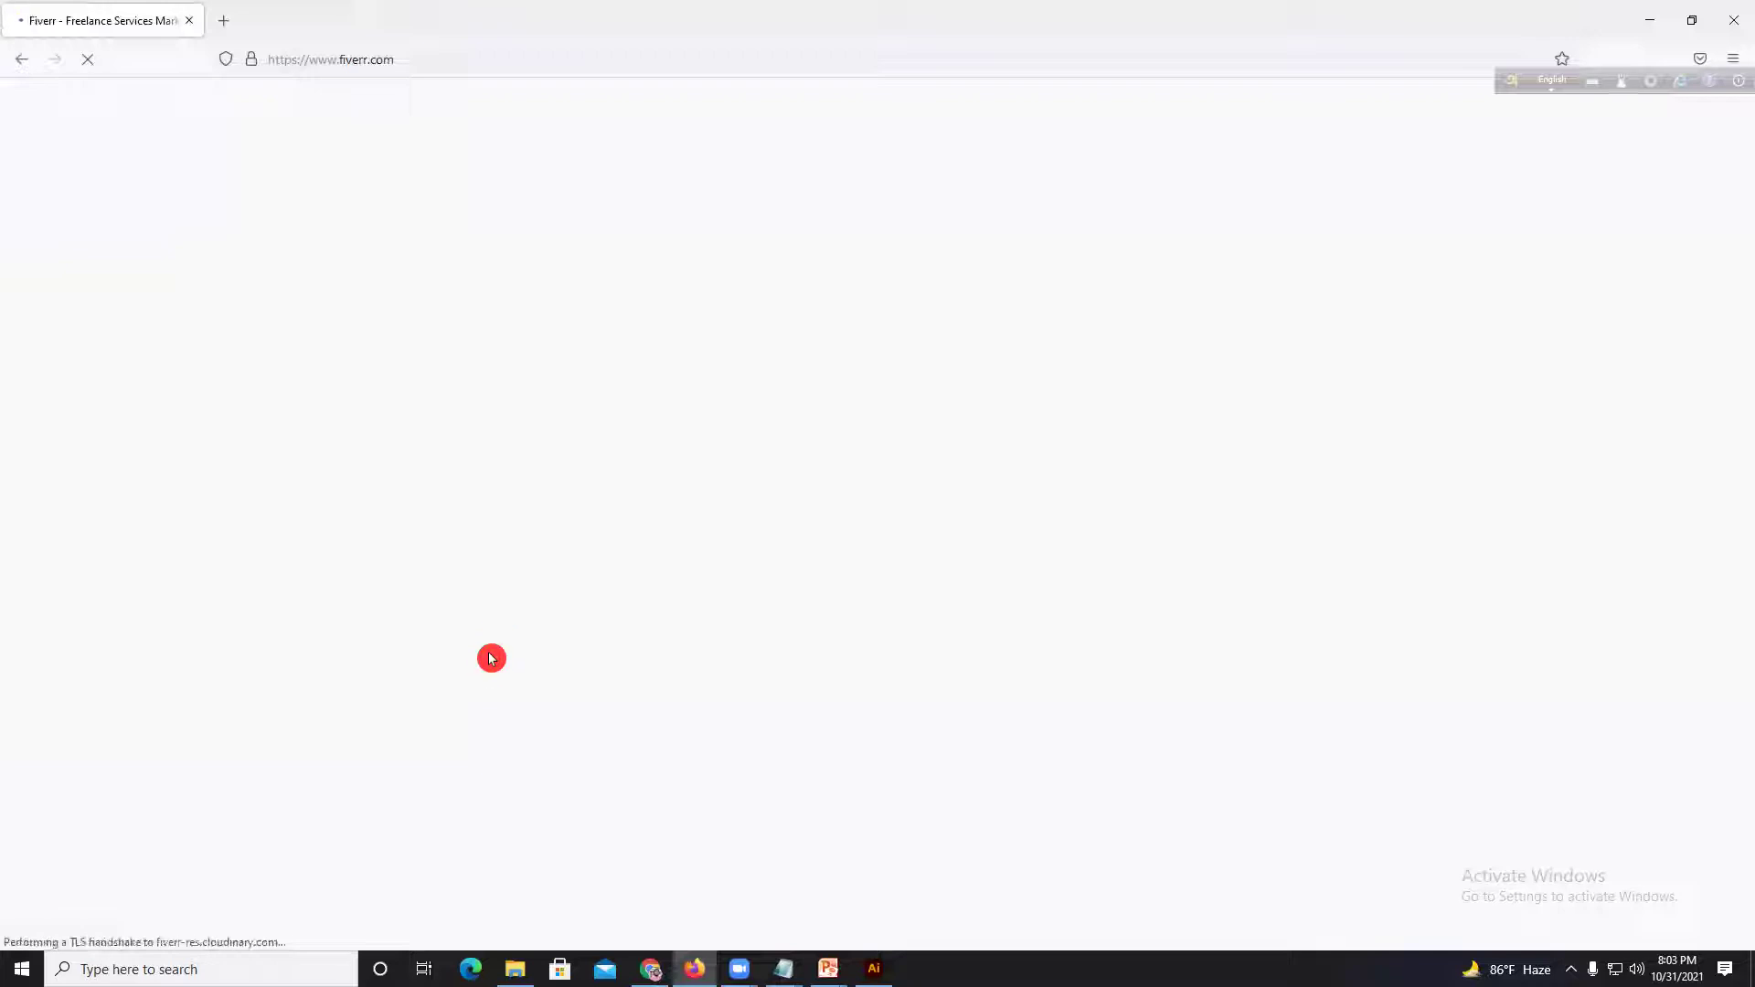
mouse_move(652, 971)
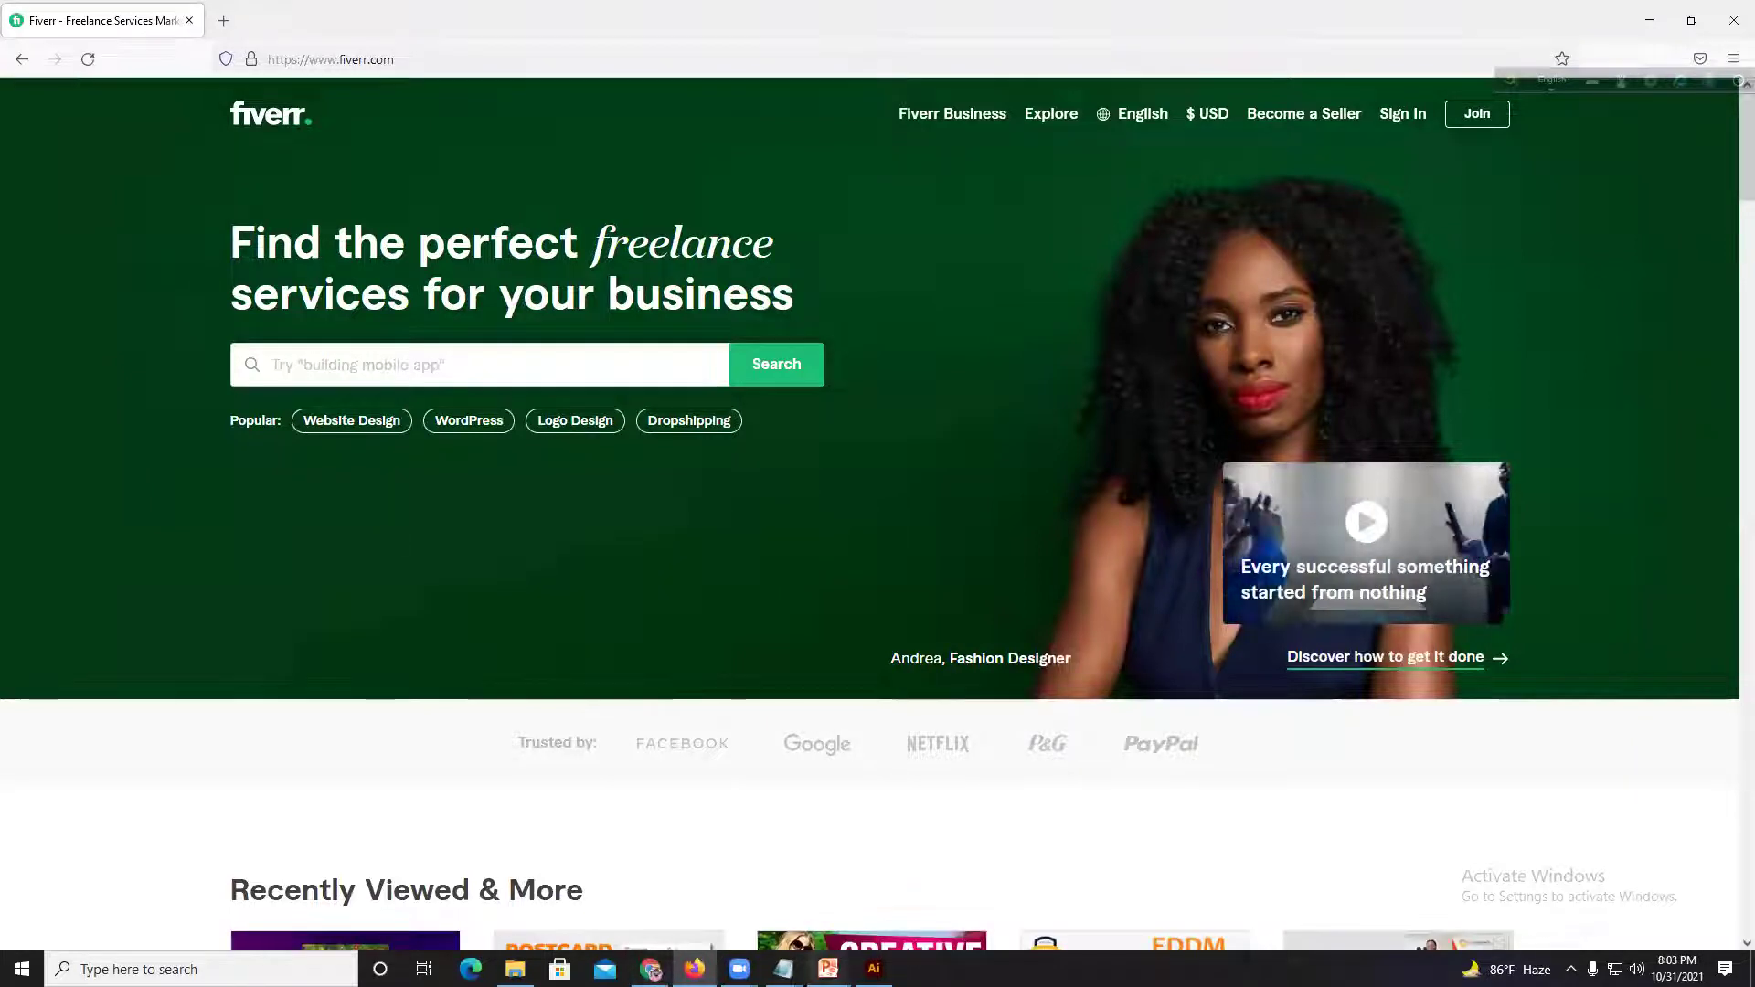
Step: Switch to Illustrator to view the signature logo design in the Untitled-1 document, and return to Fiverr in Firefox
key("alt+Tab")
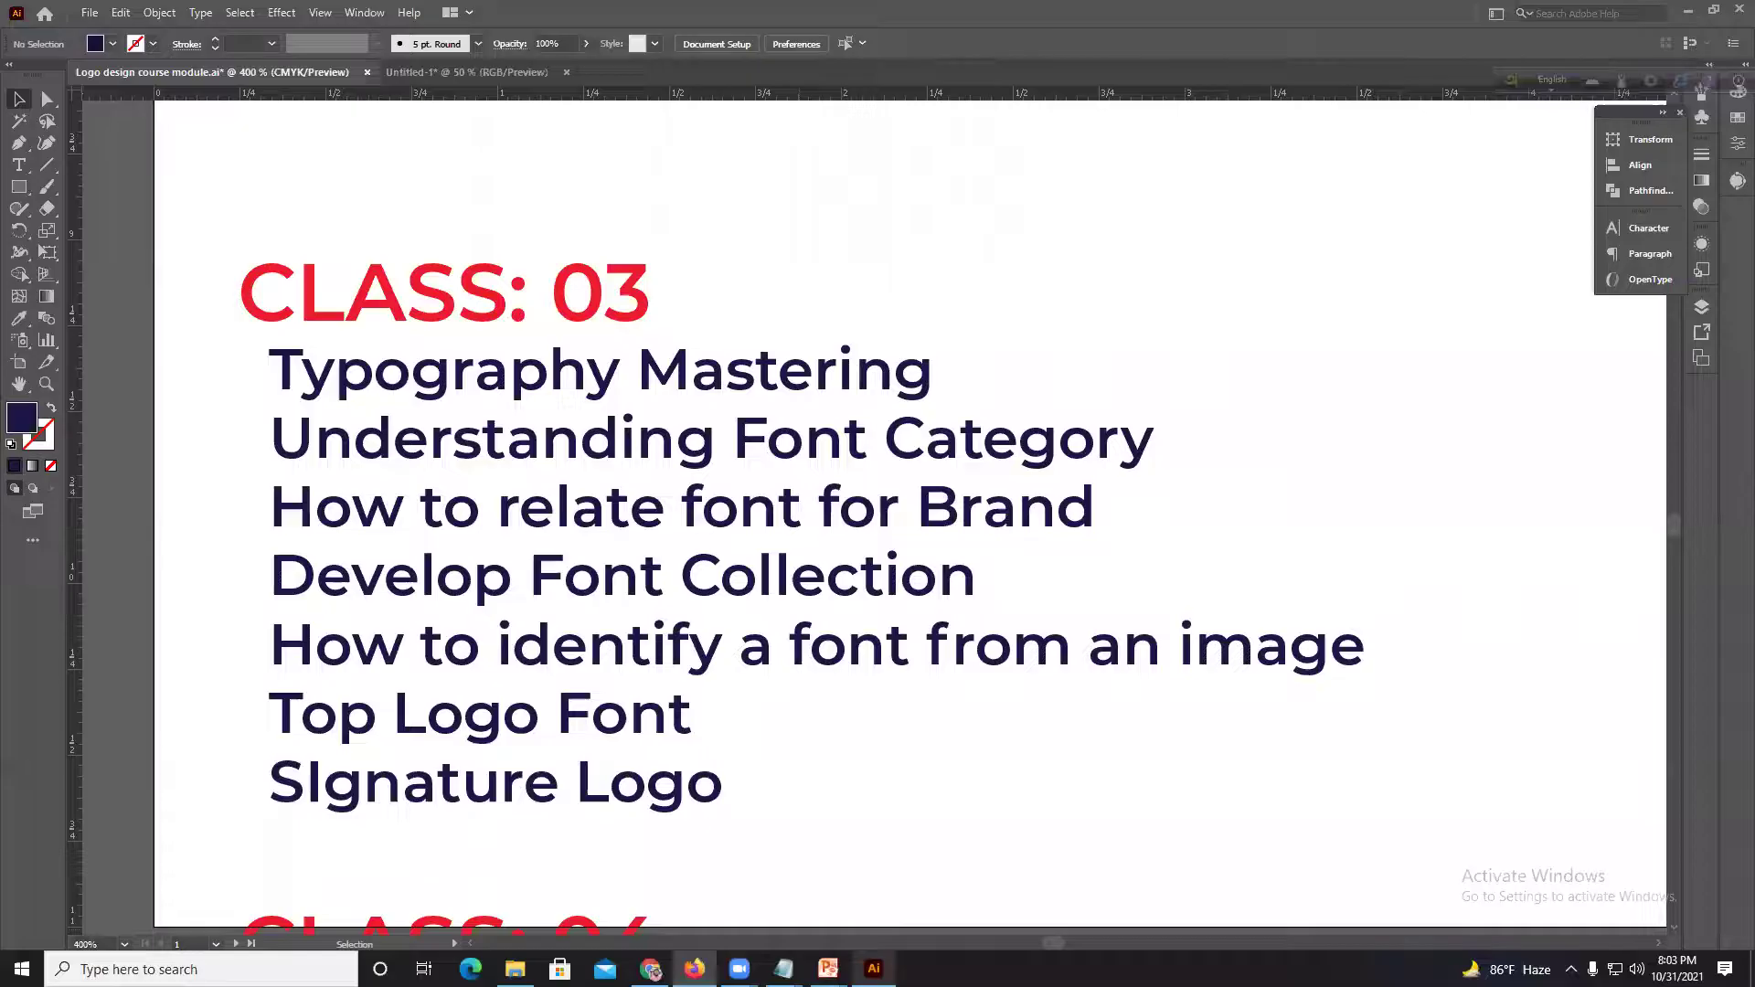
left_click(453, 71)
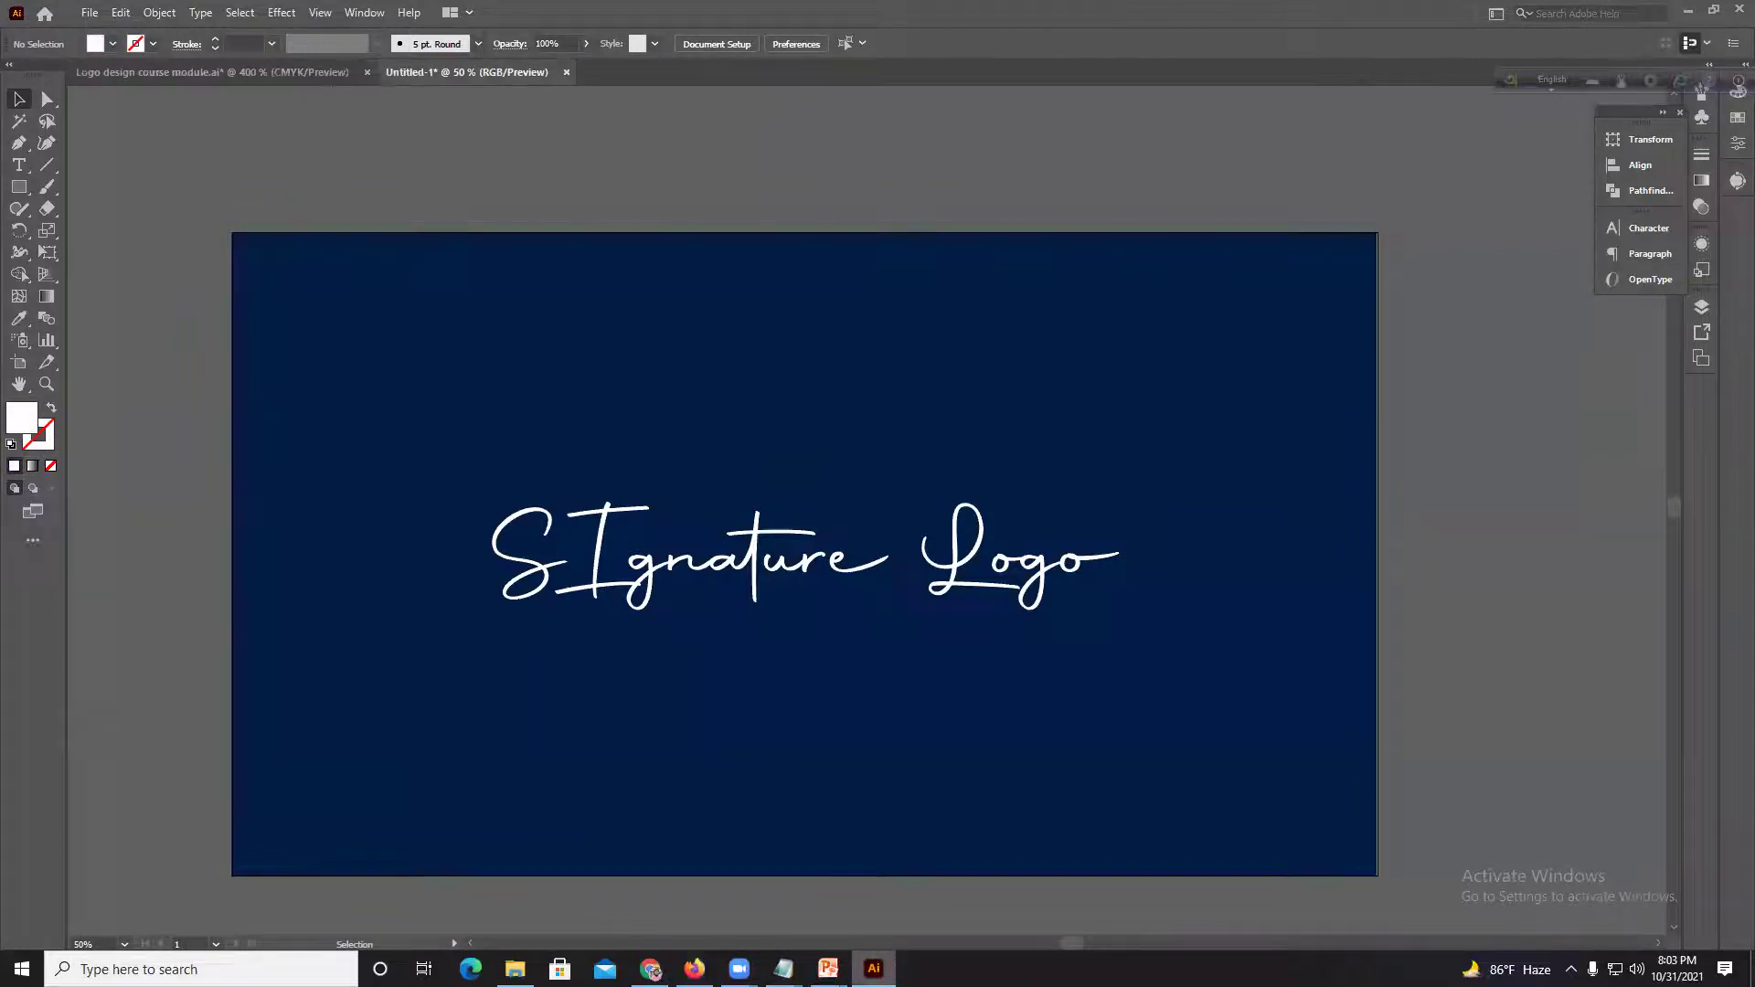
key("alt+Tab")
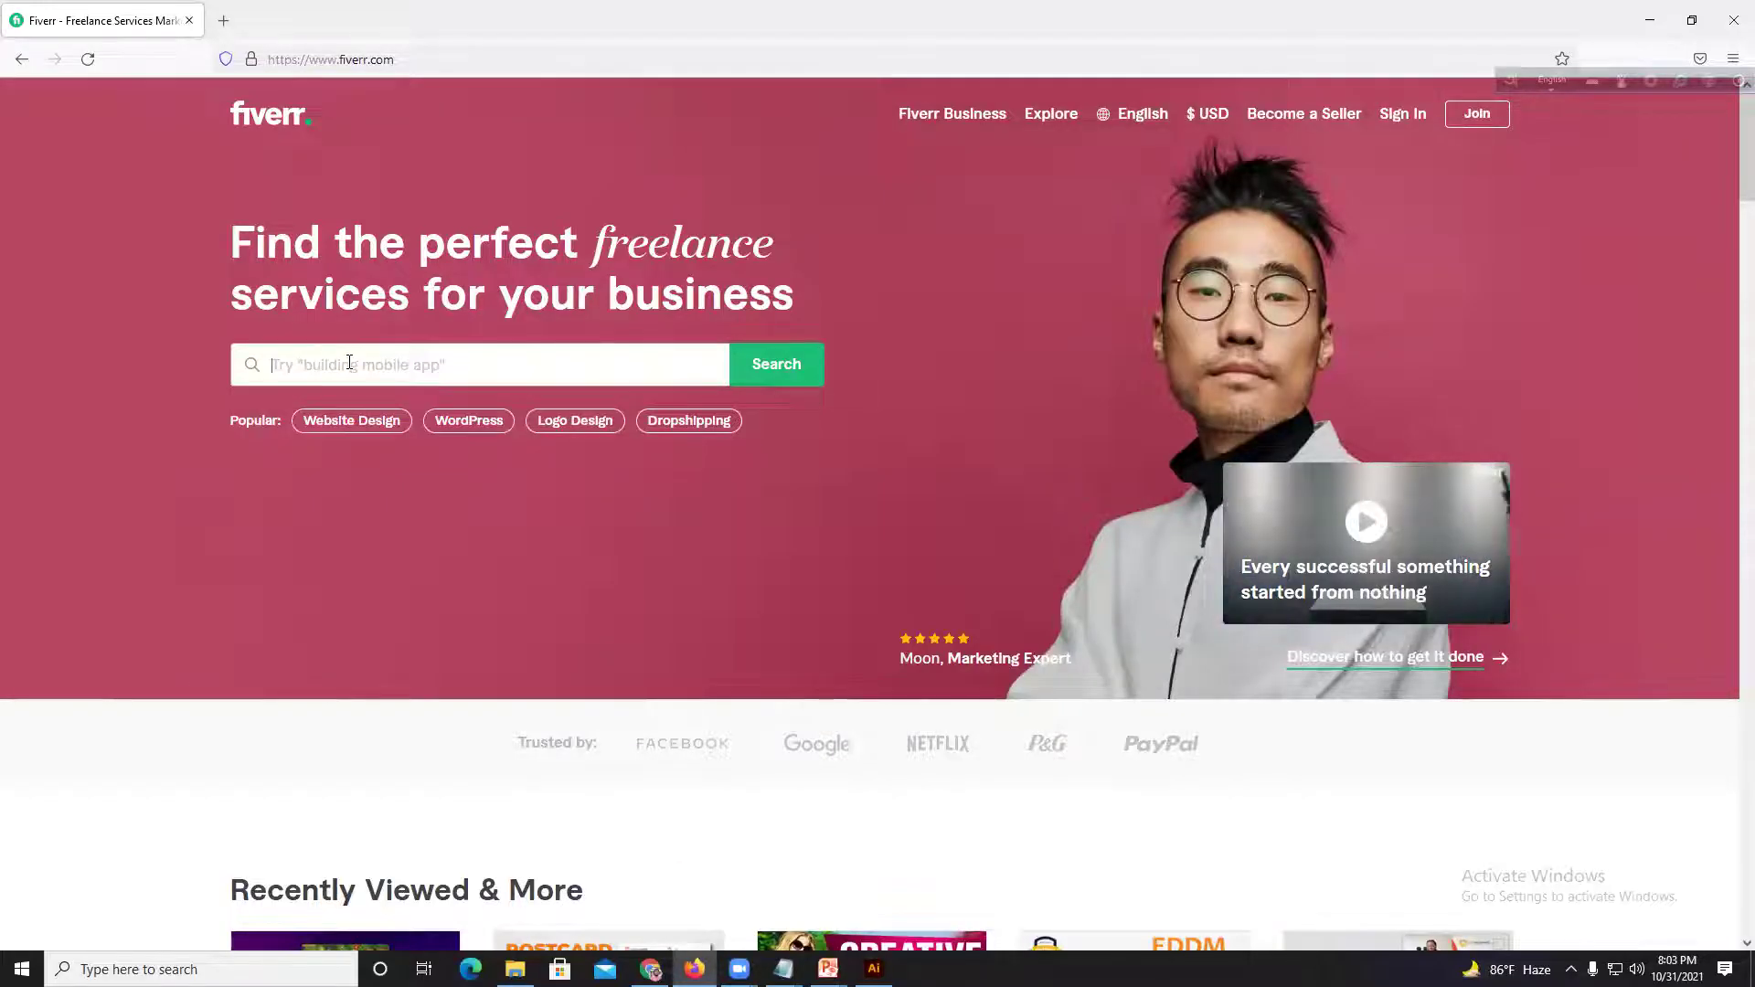
Step: Search Fiverr for "signature logo" using the suggested search term
type("sig")
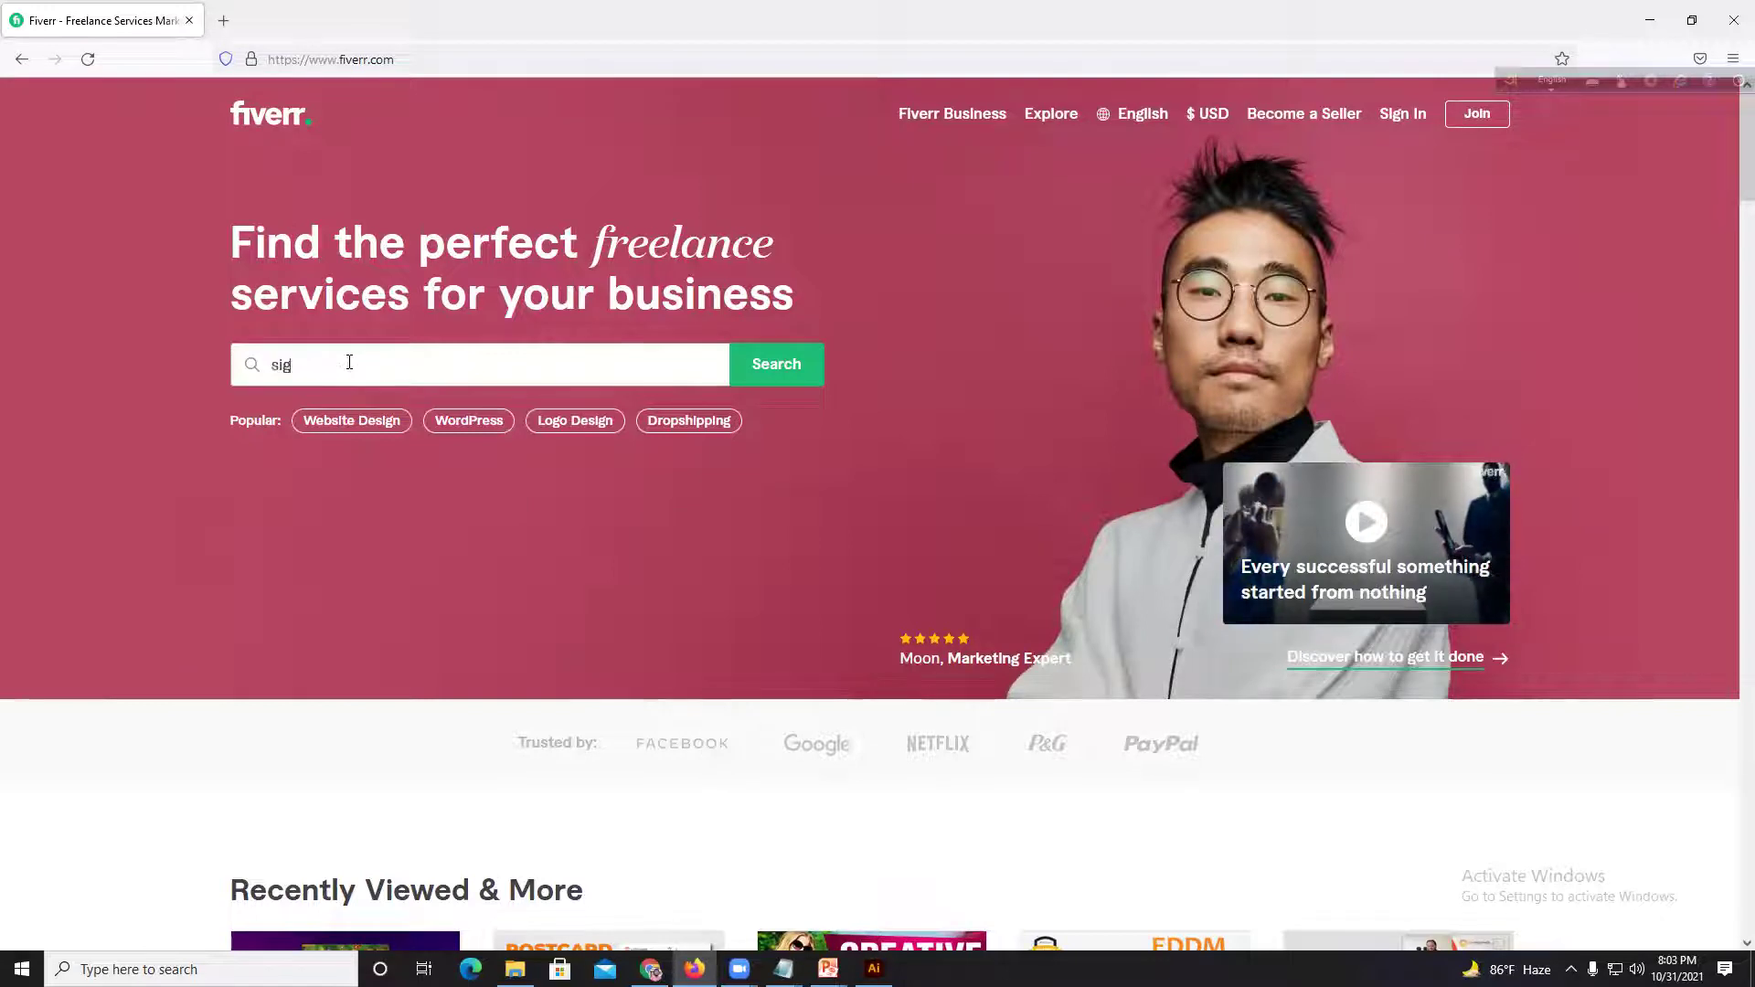
type("nature")
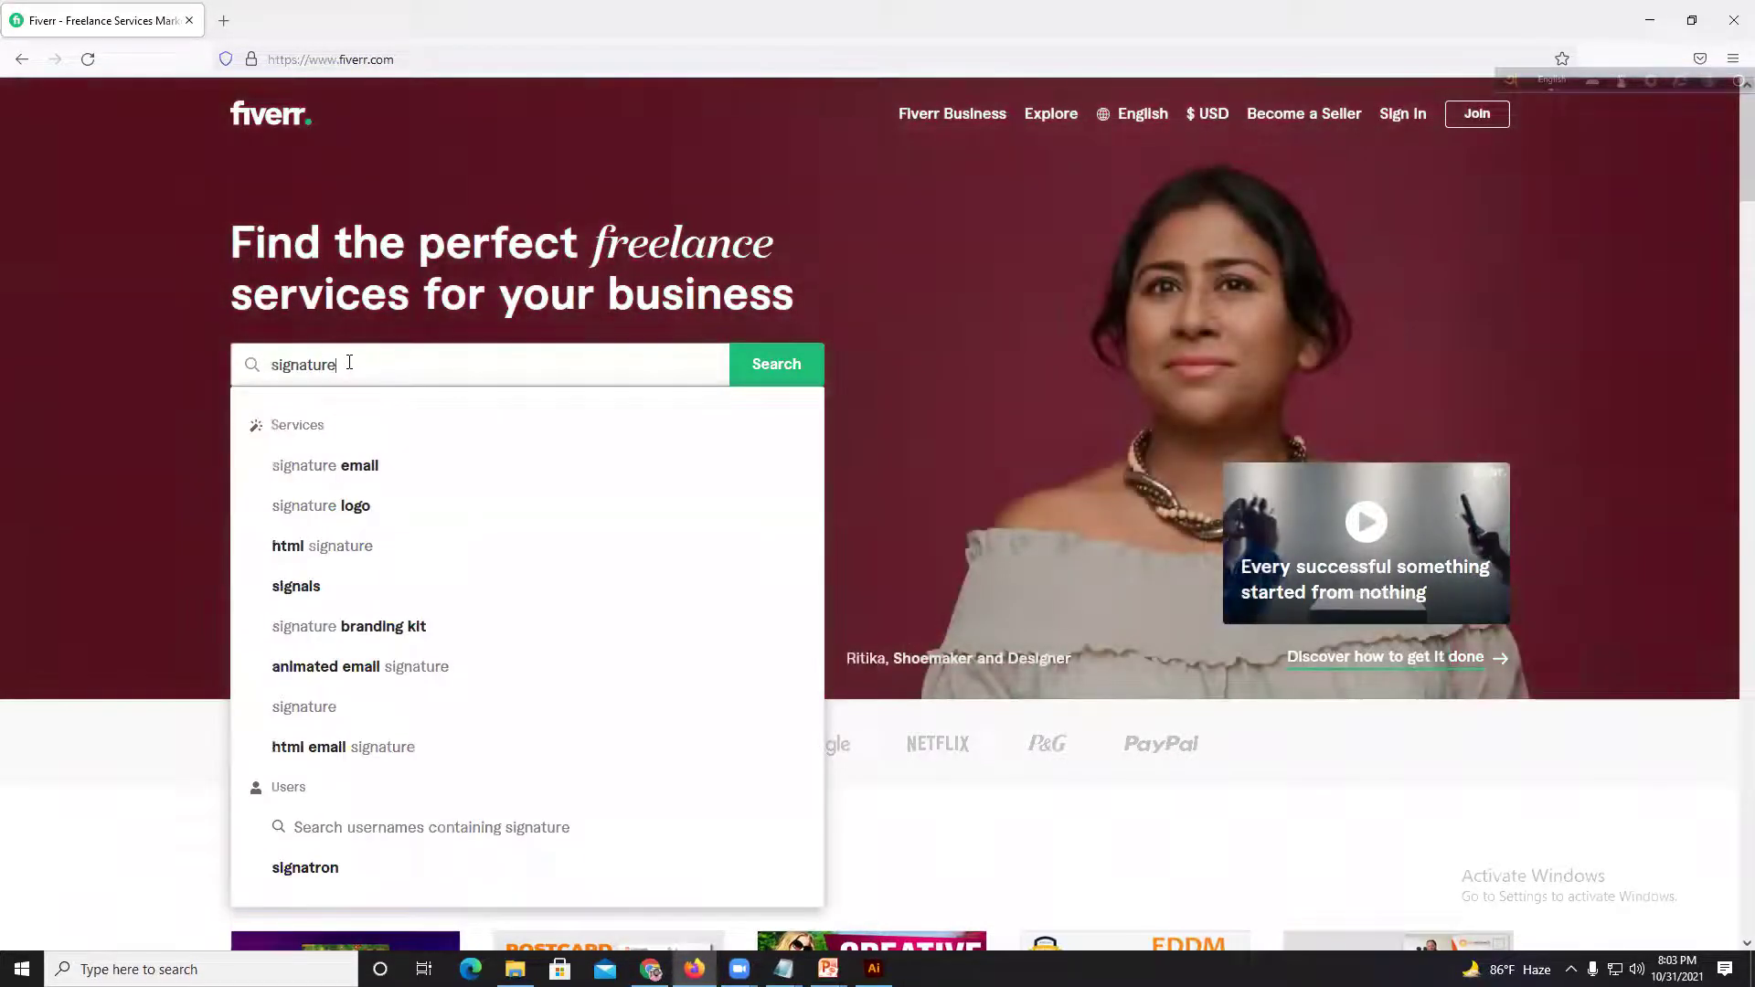
left_click(334, 507)
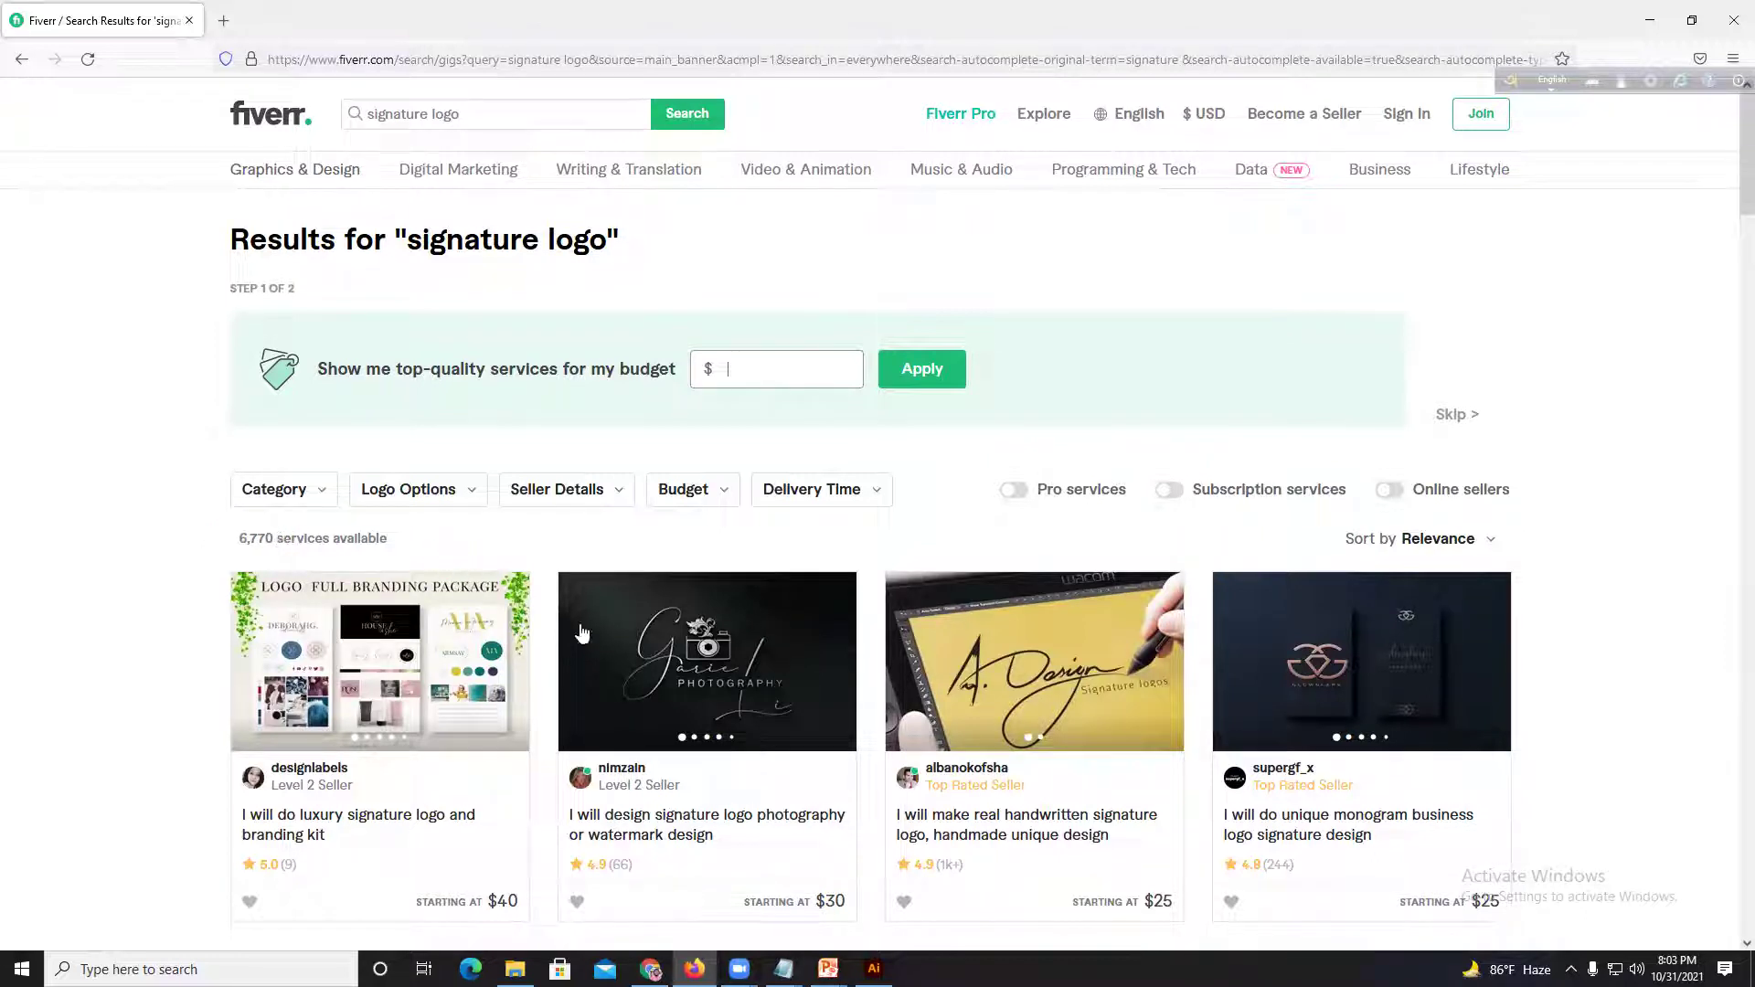
Step: Open all four gigs in the first row of the signature logo results in new tabs
scroll(1051, 661, "down", 2)
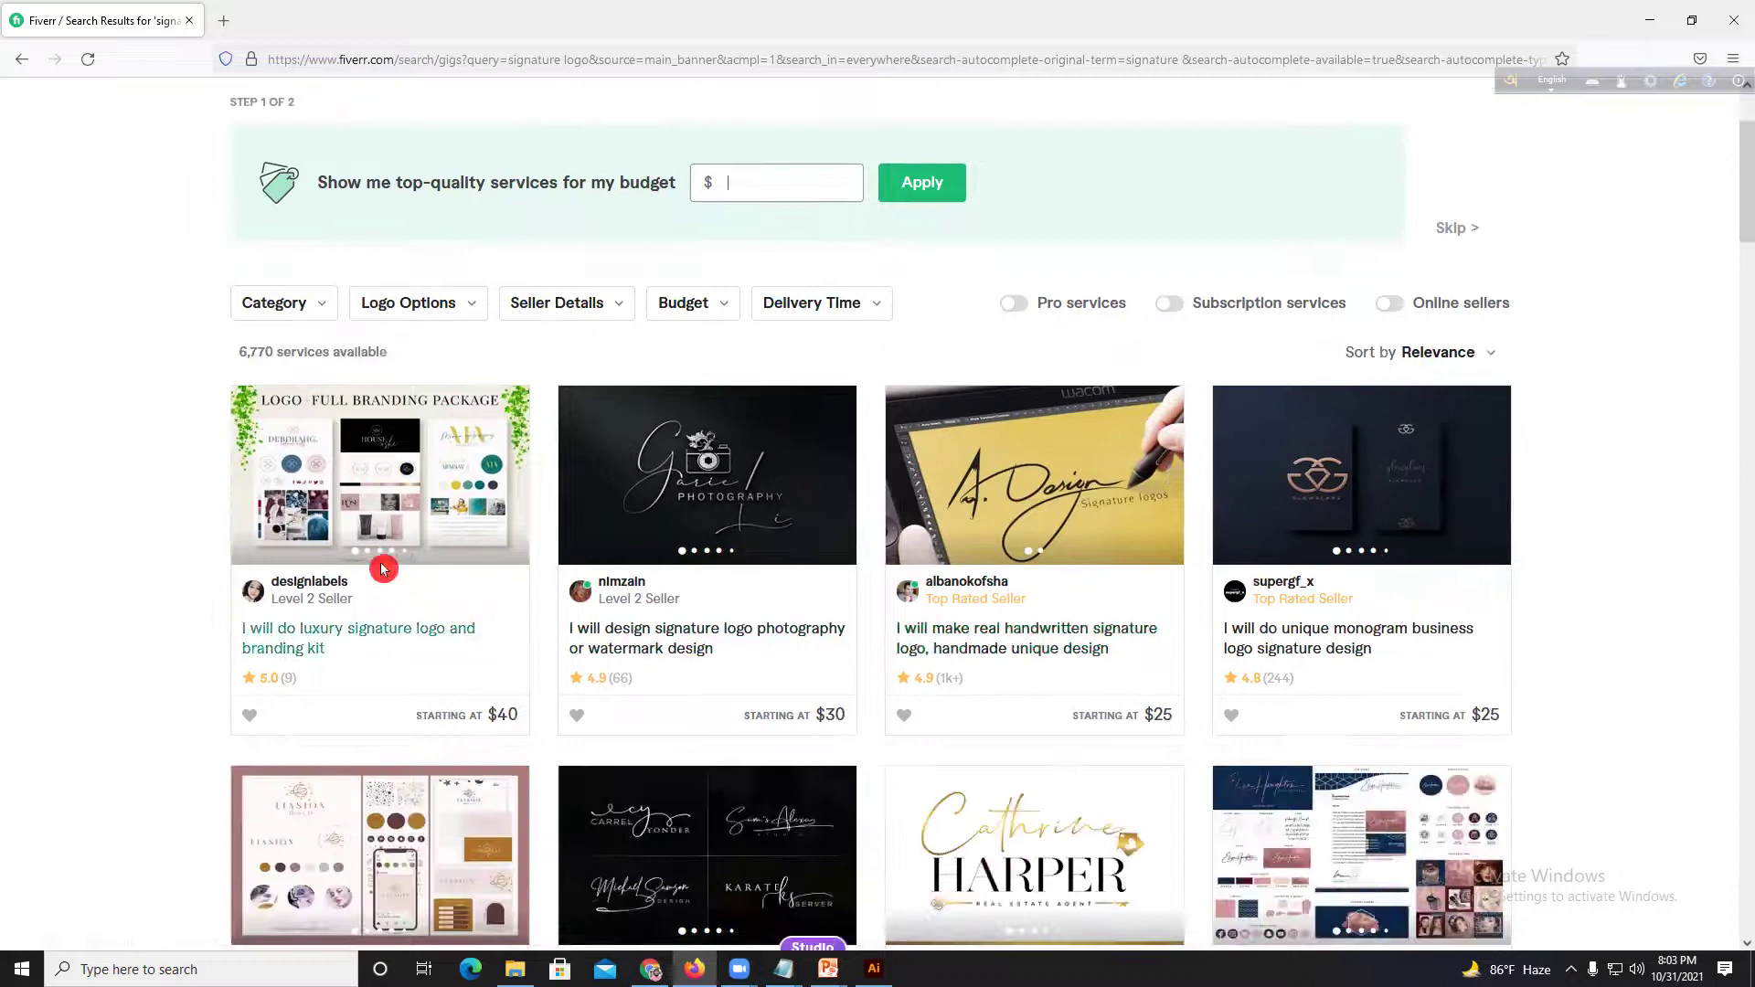
right_click(364, 464)
left_click(384, 470)
right_click(713, 466)
left_click(715, 468)
right_click(972, 462)
left_click(1001, 472)
right_click(1391, 451)
left_click(1421, 462)
Step: Open the luxury branding kit, hand drawn studio and real estate signature logo gigs from the second results row in new tabs
scroll(420, 665, "down", 3)
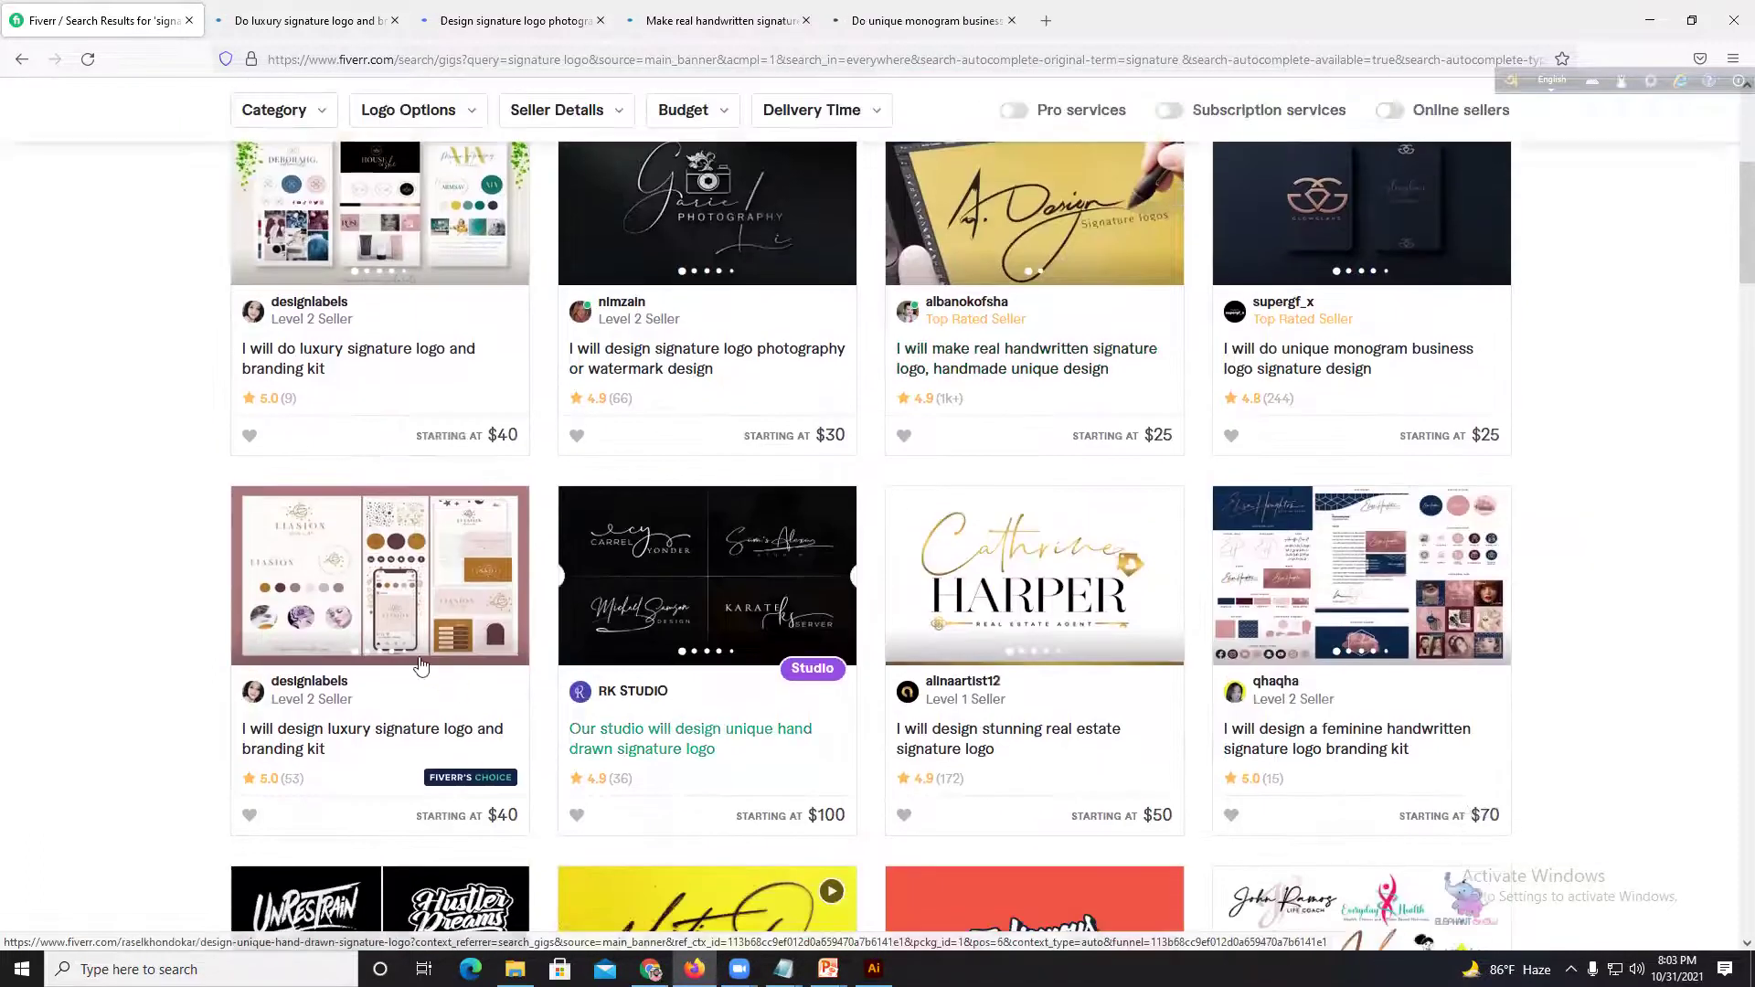
right_click(368, 547)
left_click(395, 555)
right_click(655, 543)
left_click(681, 556)
right_click(980, 542)
left_click(1005, 554)
Step: Open the hand lettering graffiti, handwritten calligraphy and traditional hand drawn logo gigs from the third results row in new tabs
scroll(1207, 562, "down", 3)
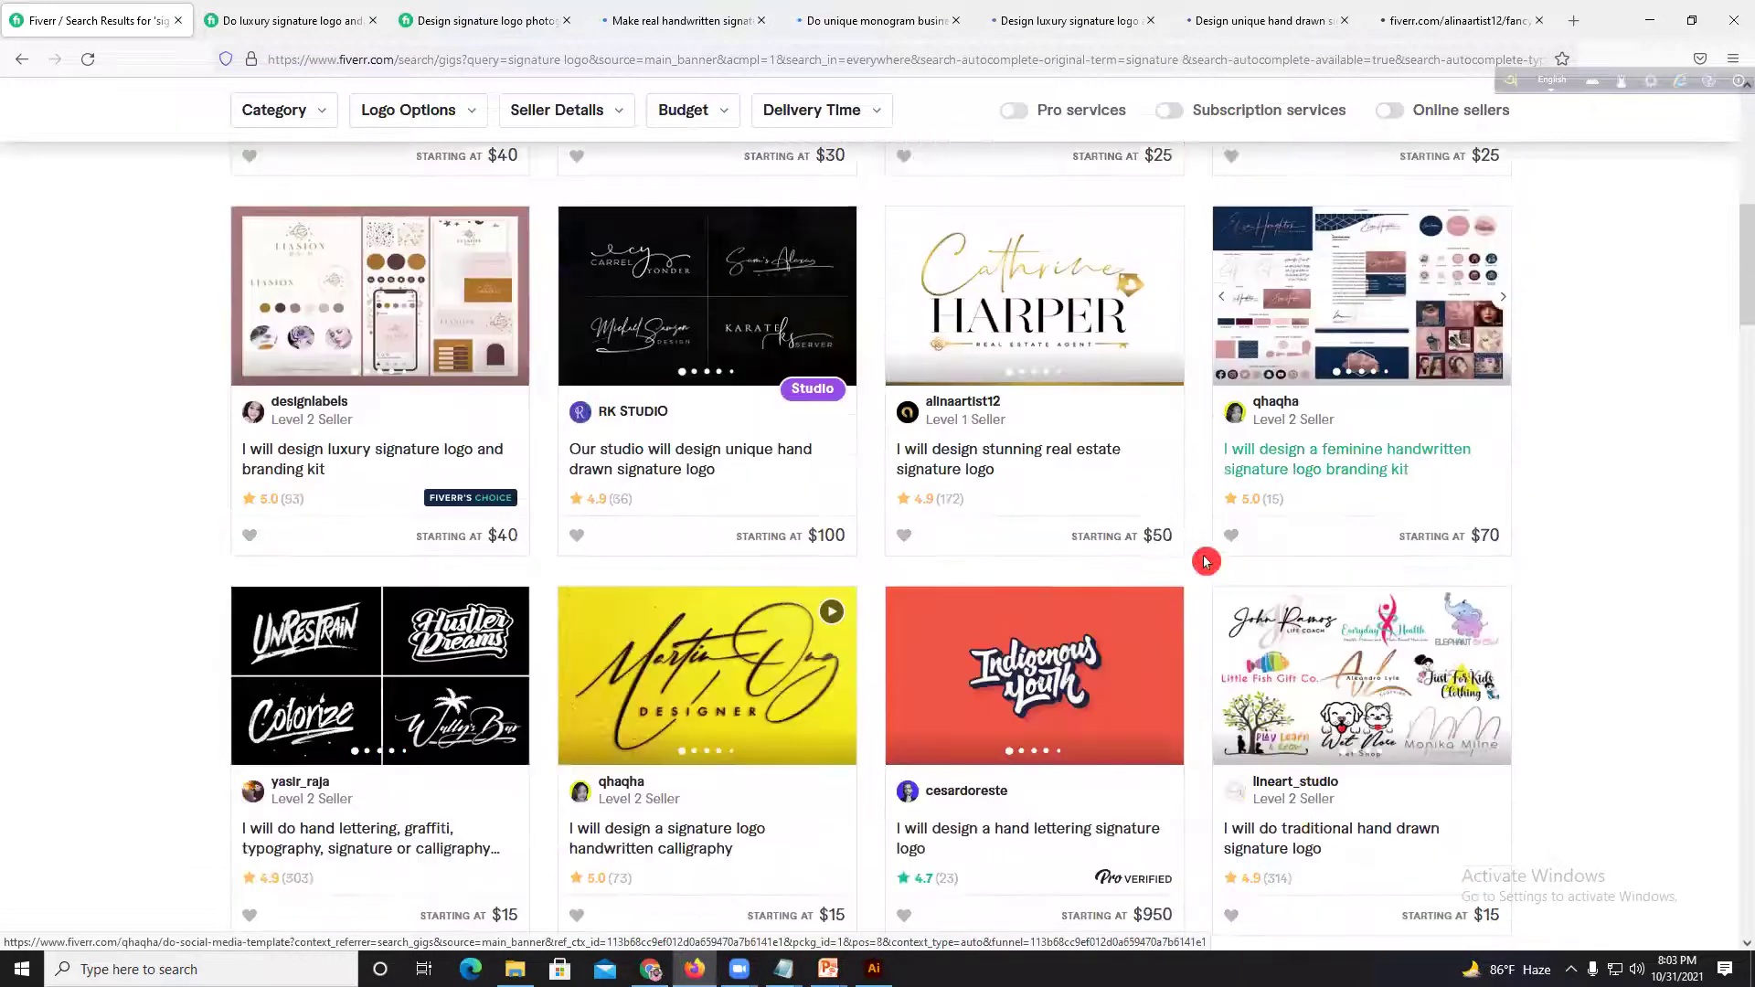
scroll(1206, 562, "down", 3)
right_click(393, 274)
left_click(416, 293)
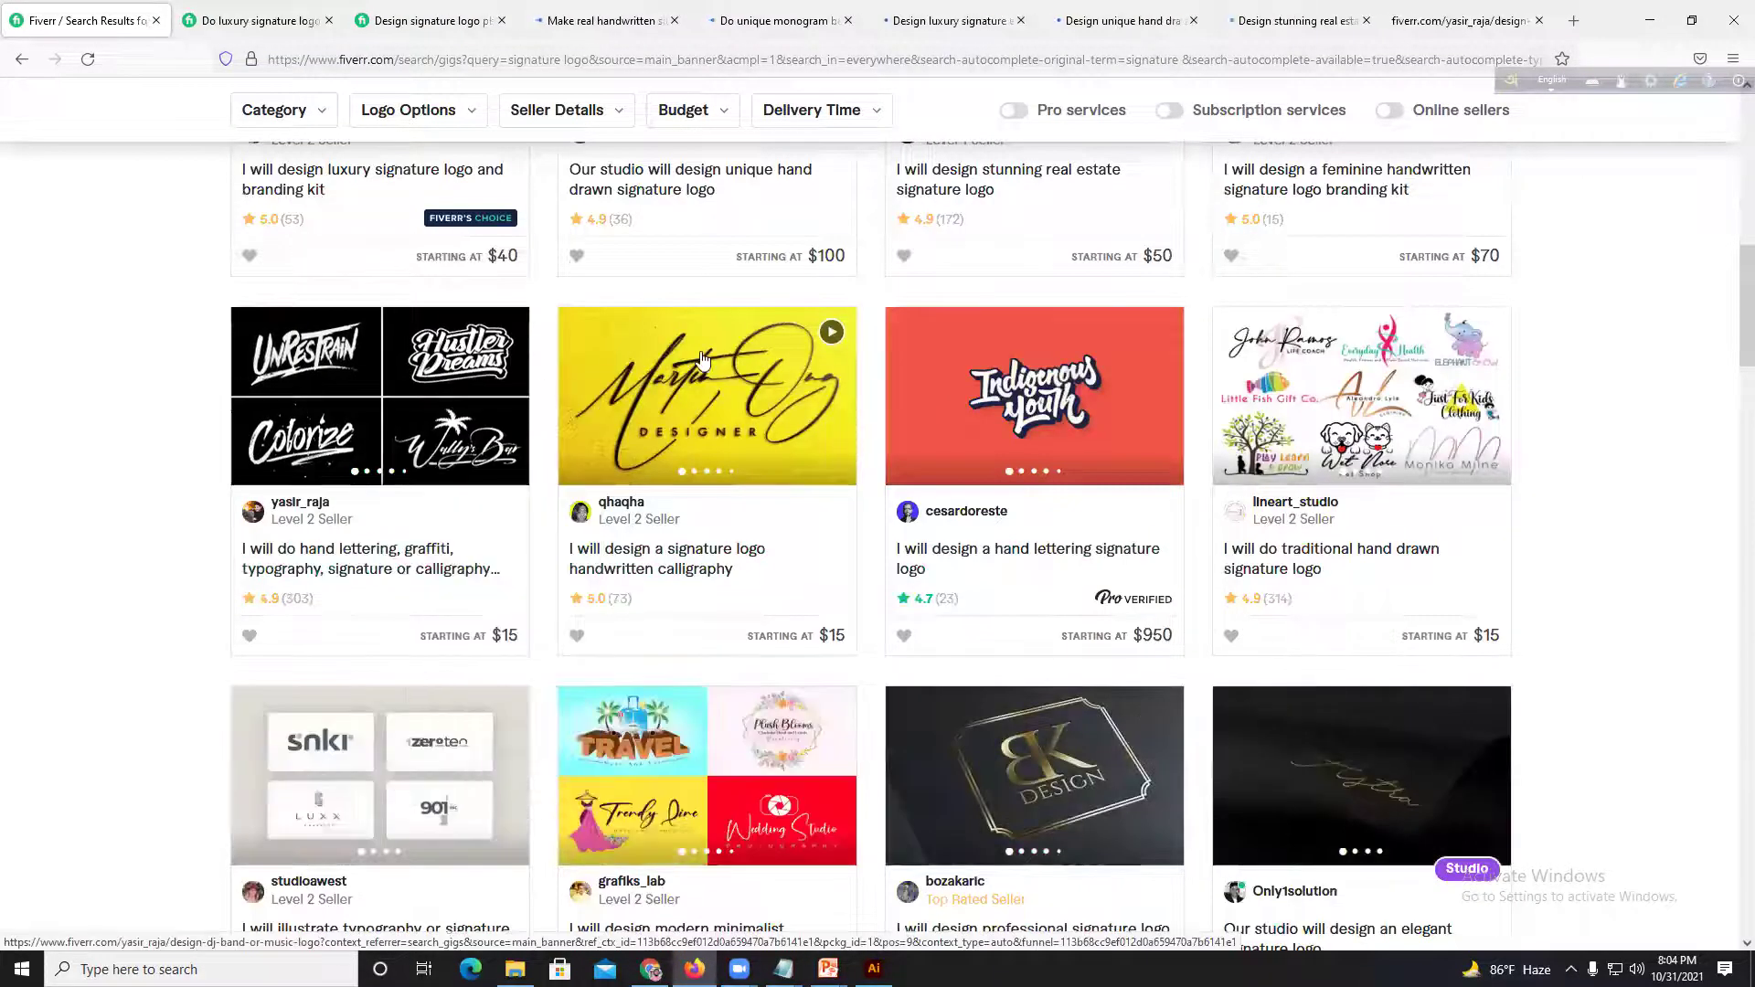
right_click(702, 359)
left_click(726, 365)
right_click(1335, 401)
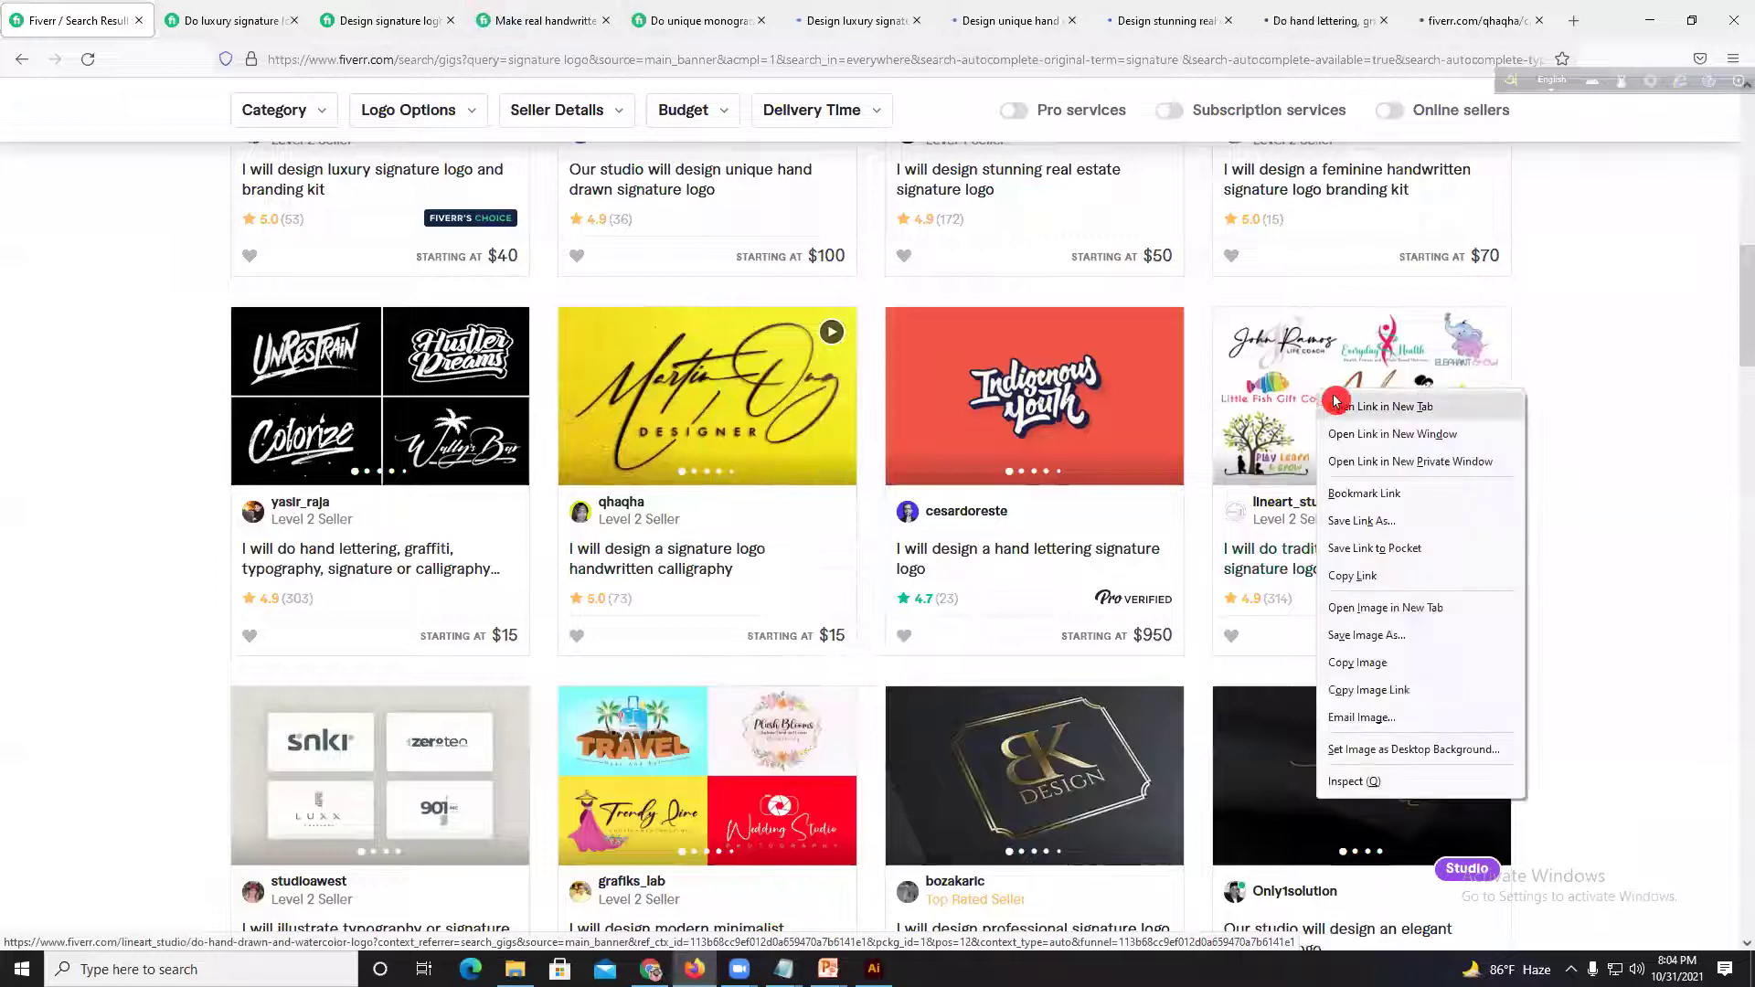
left_click(1335, 406)
Step: Open the timeless hand lettered, handwritten, watercolor boho and handmade unique signature logo gigs in new tabs
scroll(1325, 511, "down", 3)
scroll(1302, 576, "down", 3)
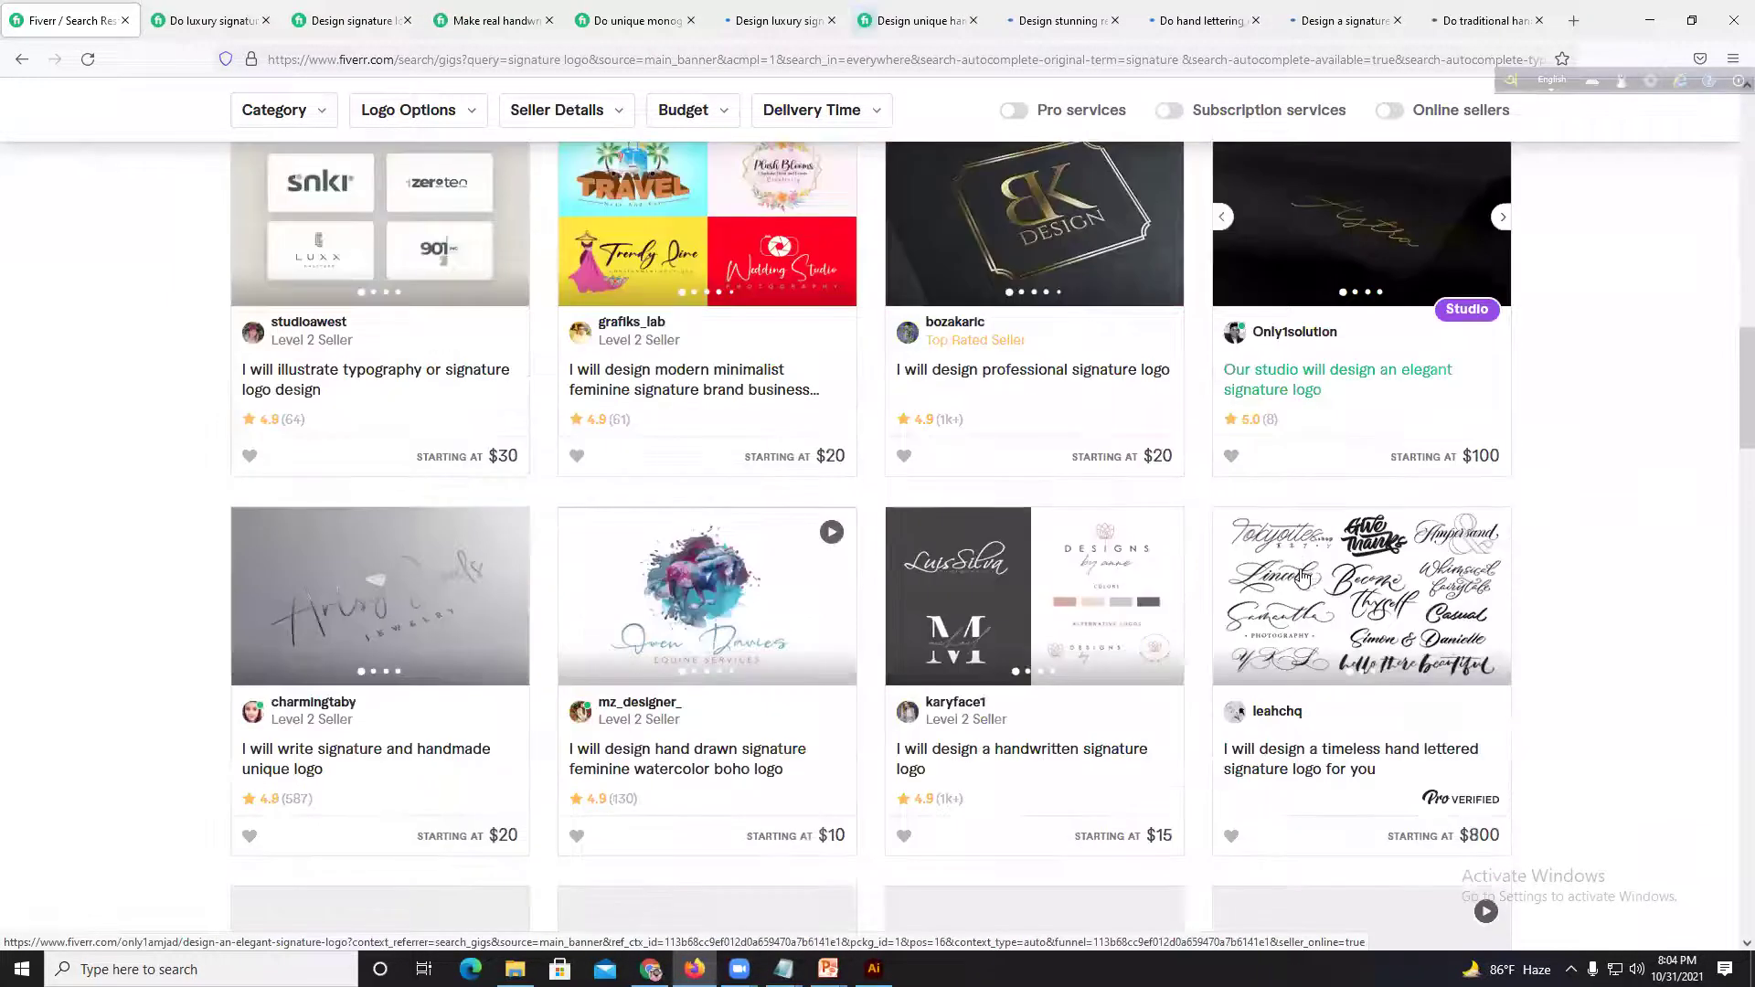
right_click(1302, 576)
left_click(1334, 587)
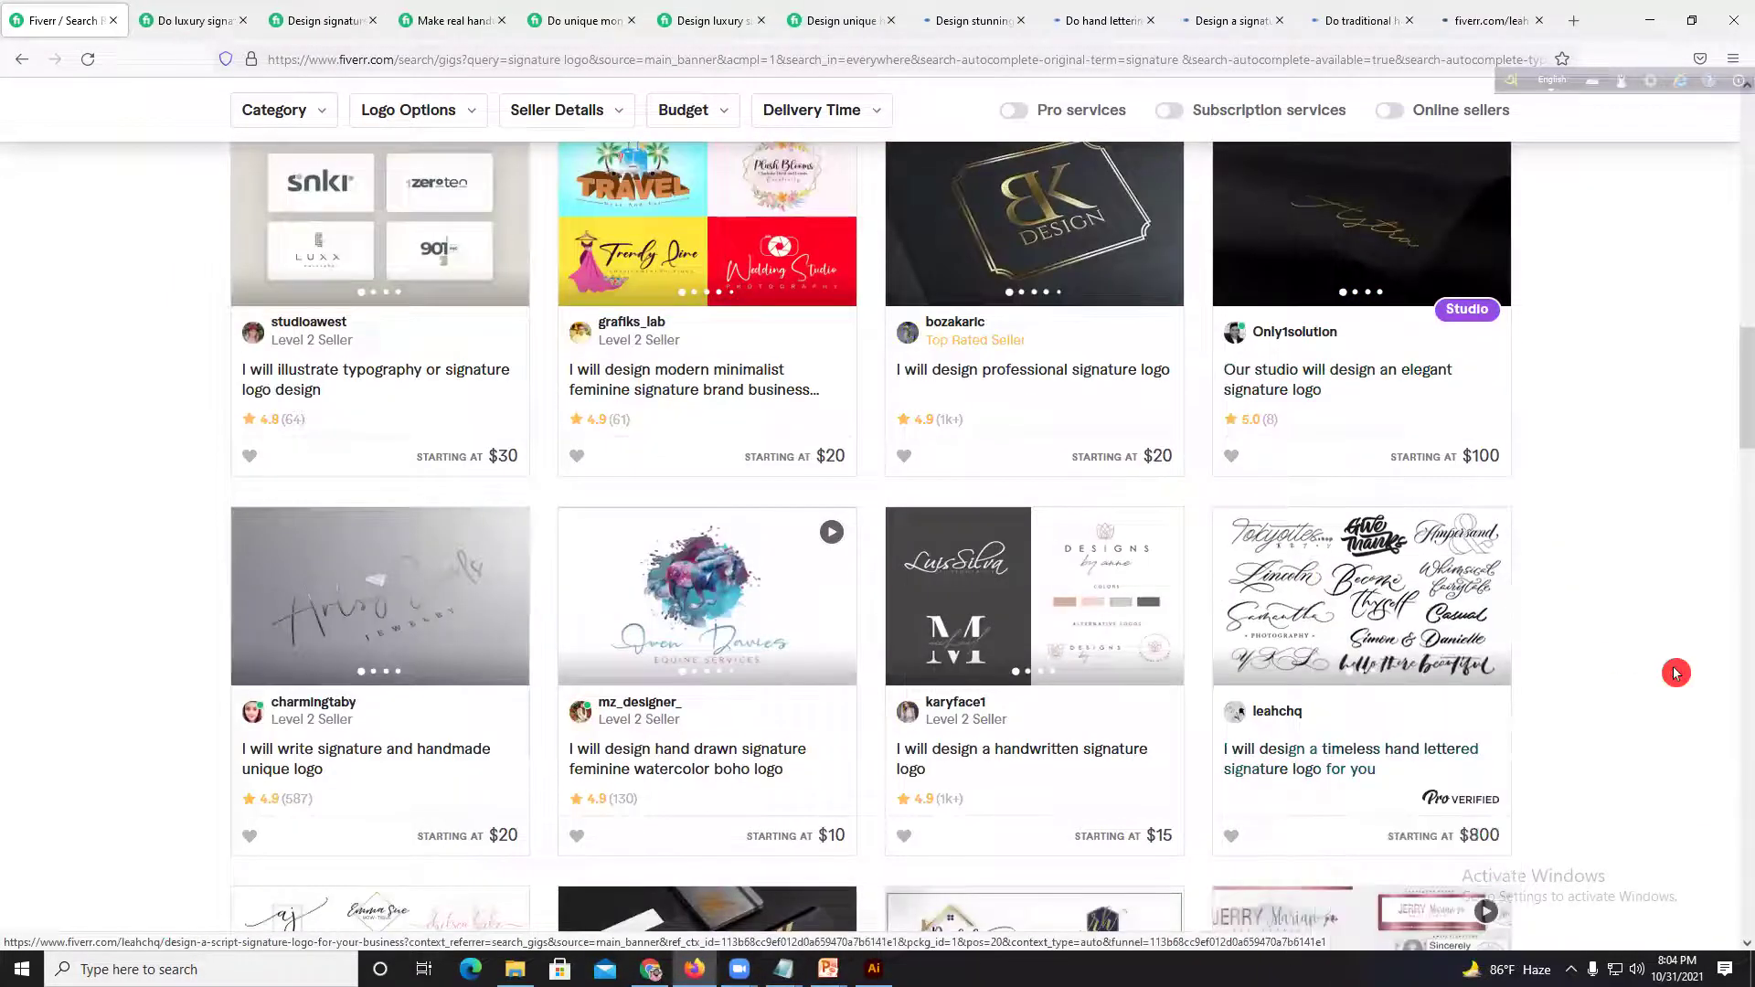
scroll(1675, 674, "down", 1)
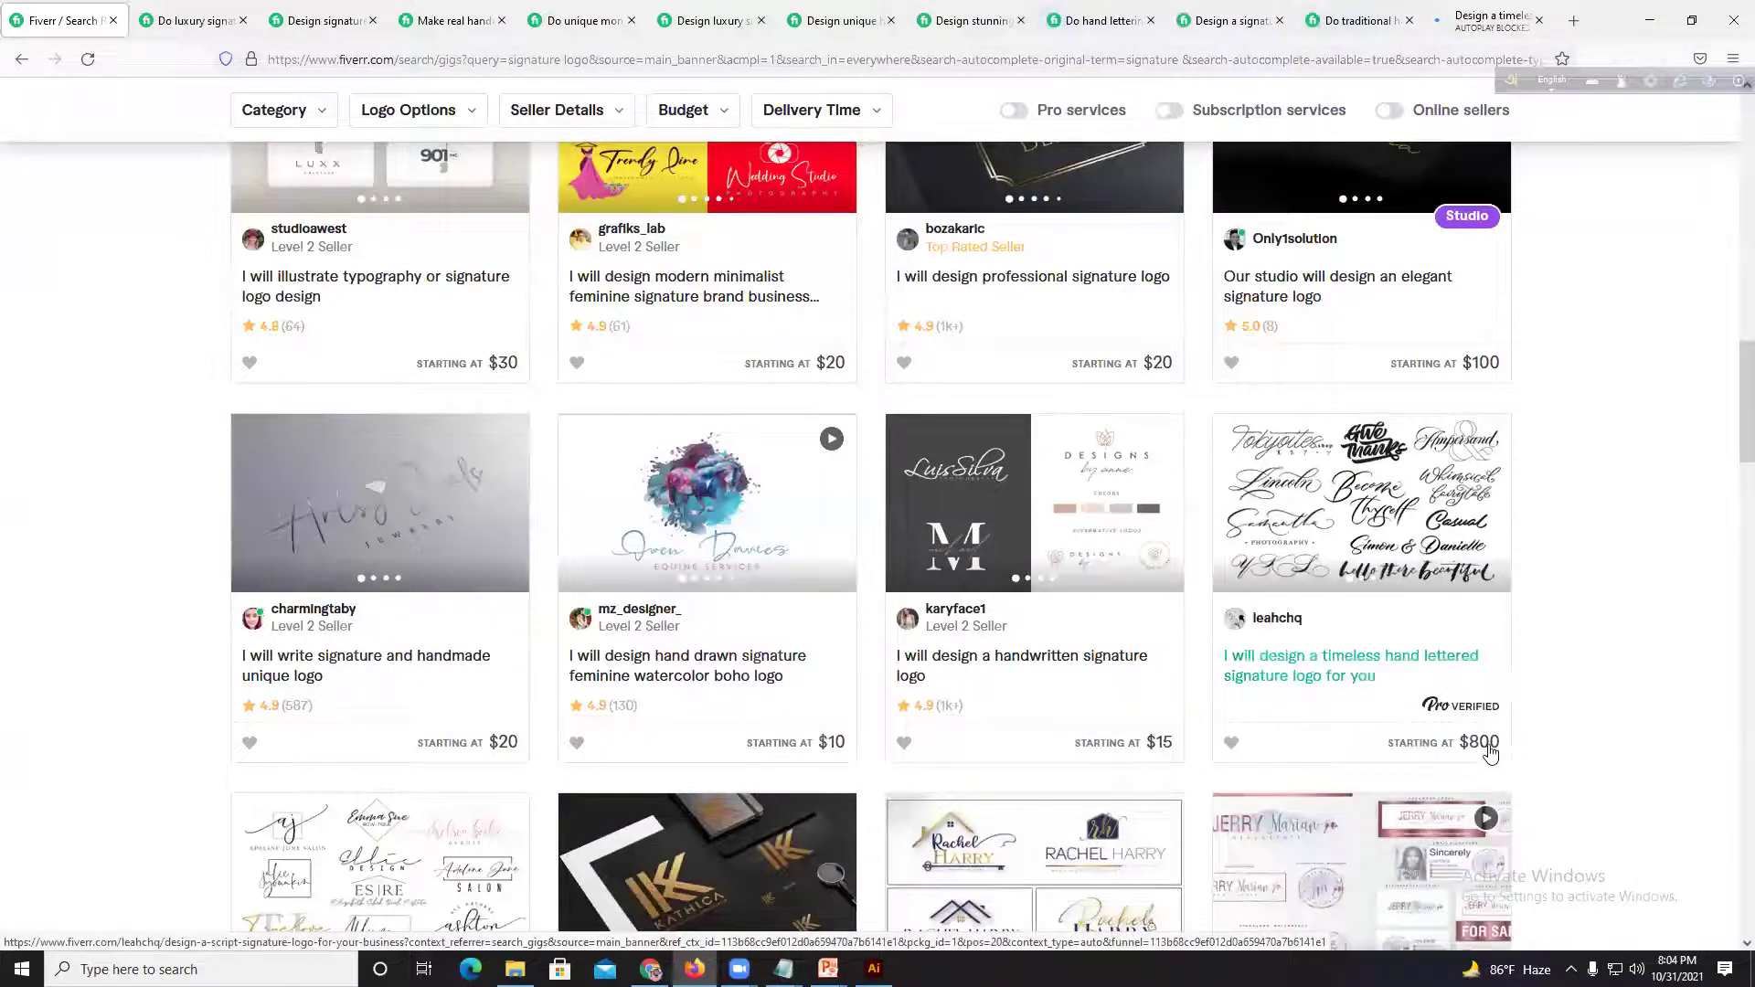
right_click(995, 462)
left_click(1005, 465)
right_click(712, 491)
left_click(713, 491)
right_click(391, 481)
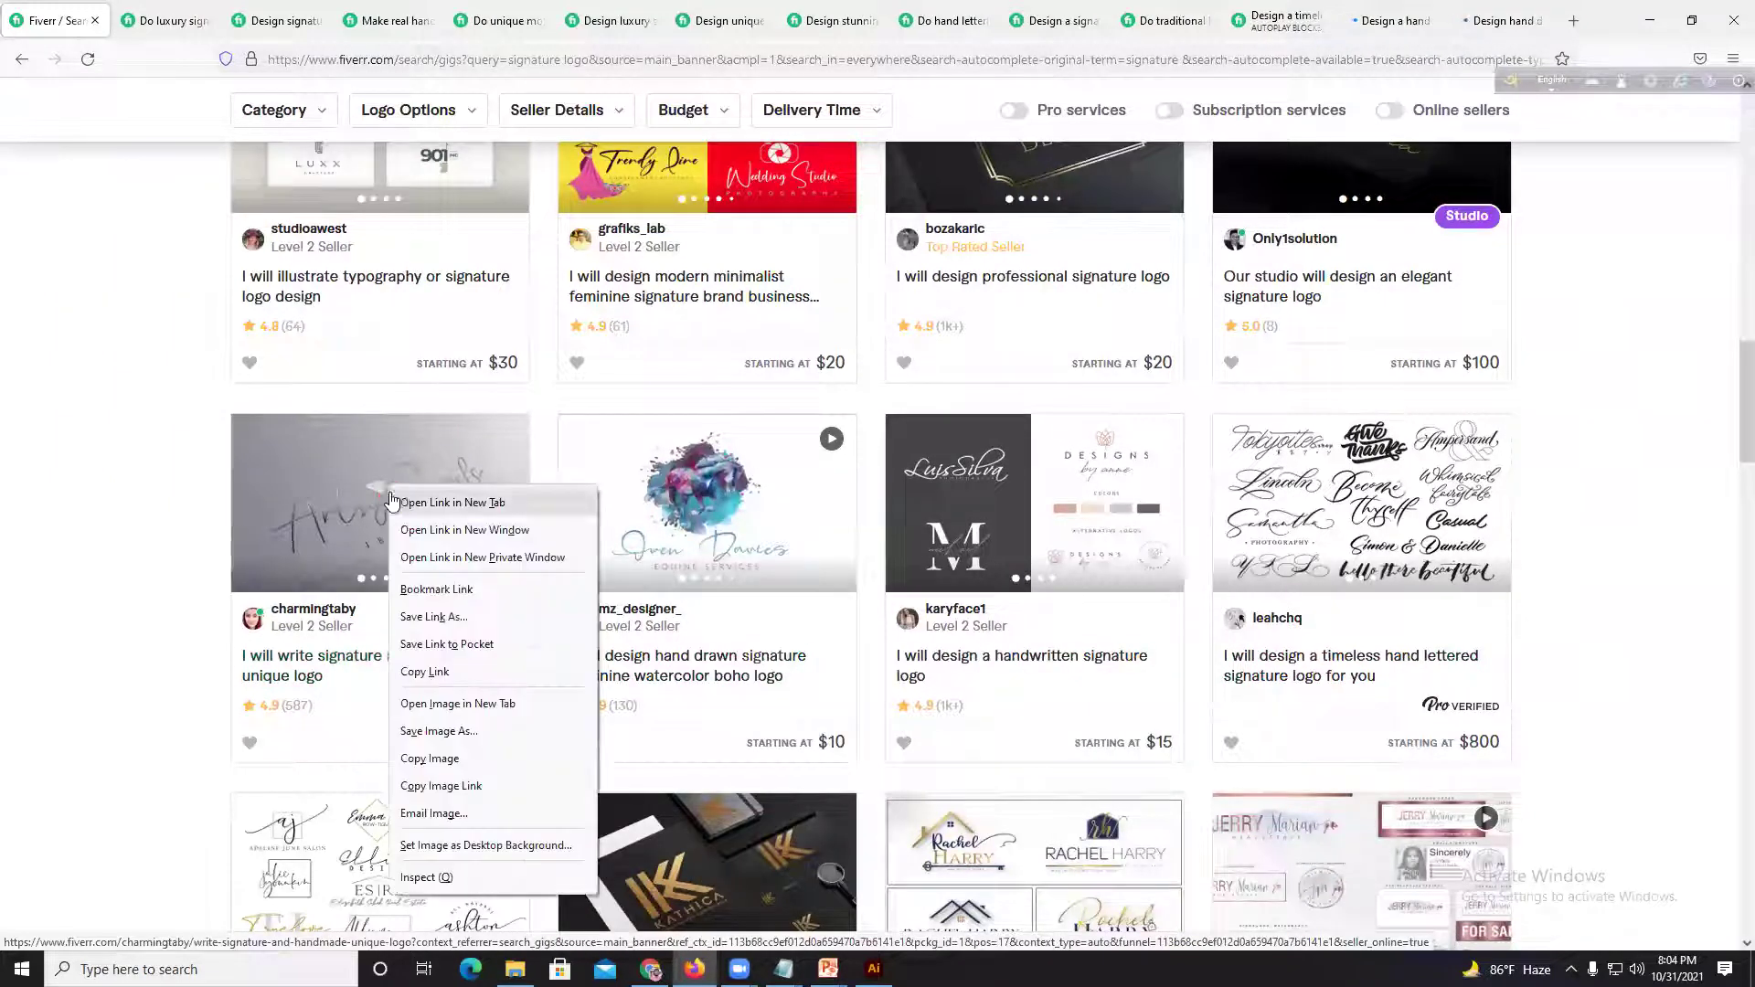
left_click(411, 494)
Step: Examine the luxury signature logo and branding kit gig's sample images and order queue
left_click(178, 15)
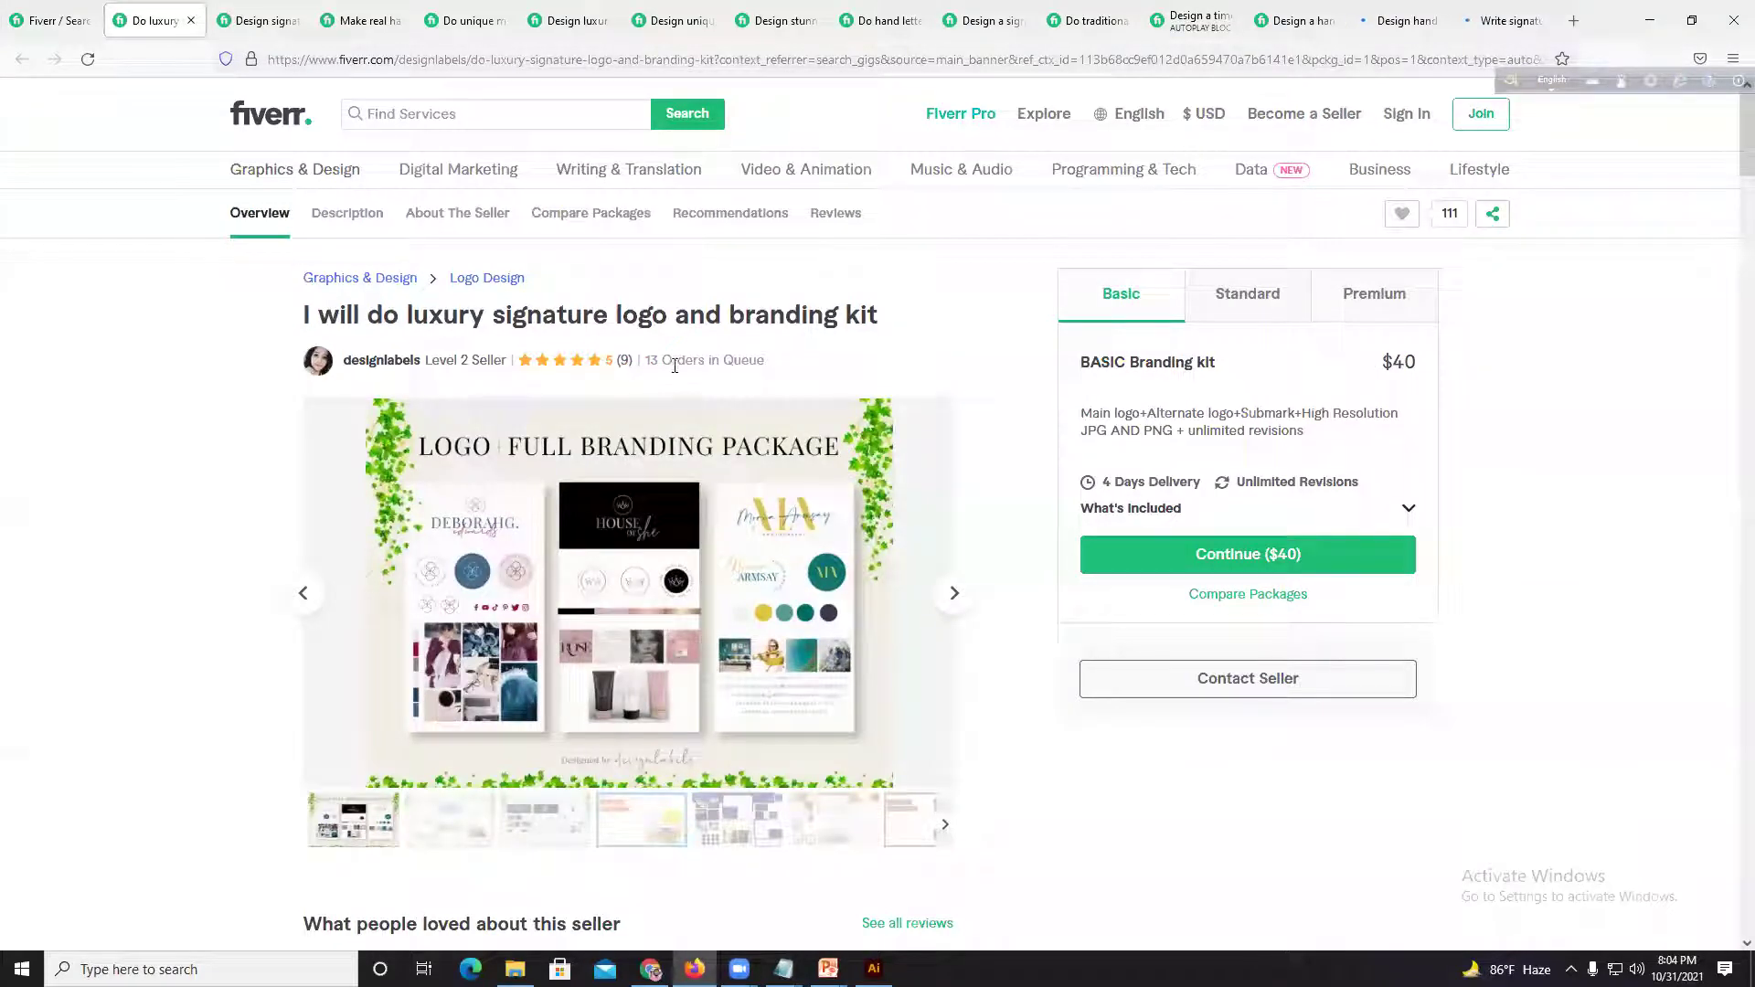
left_click(768, 823)
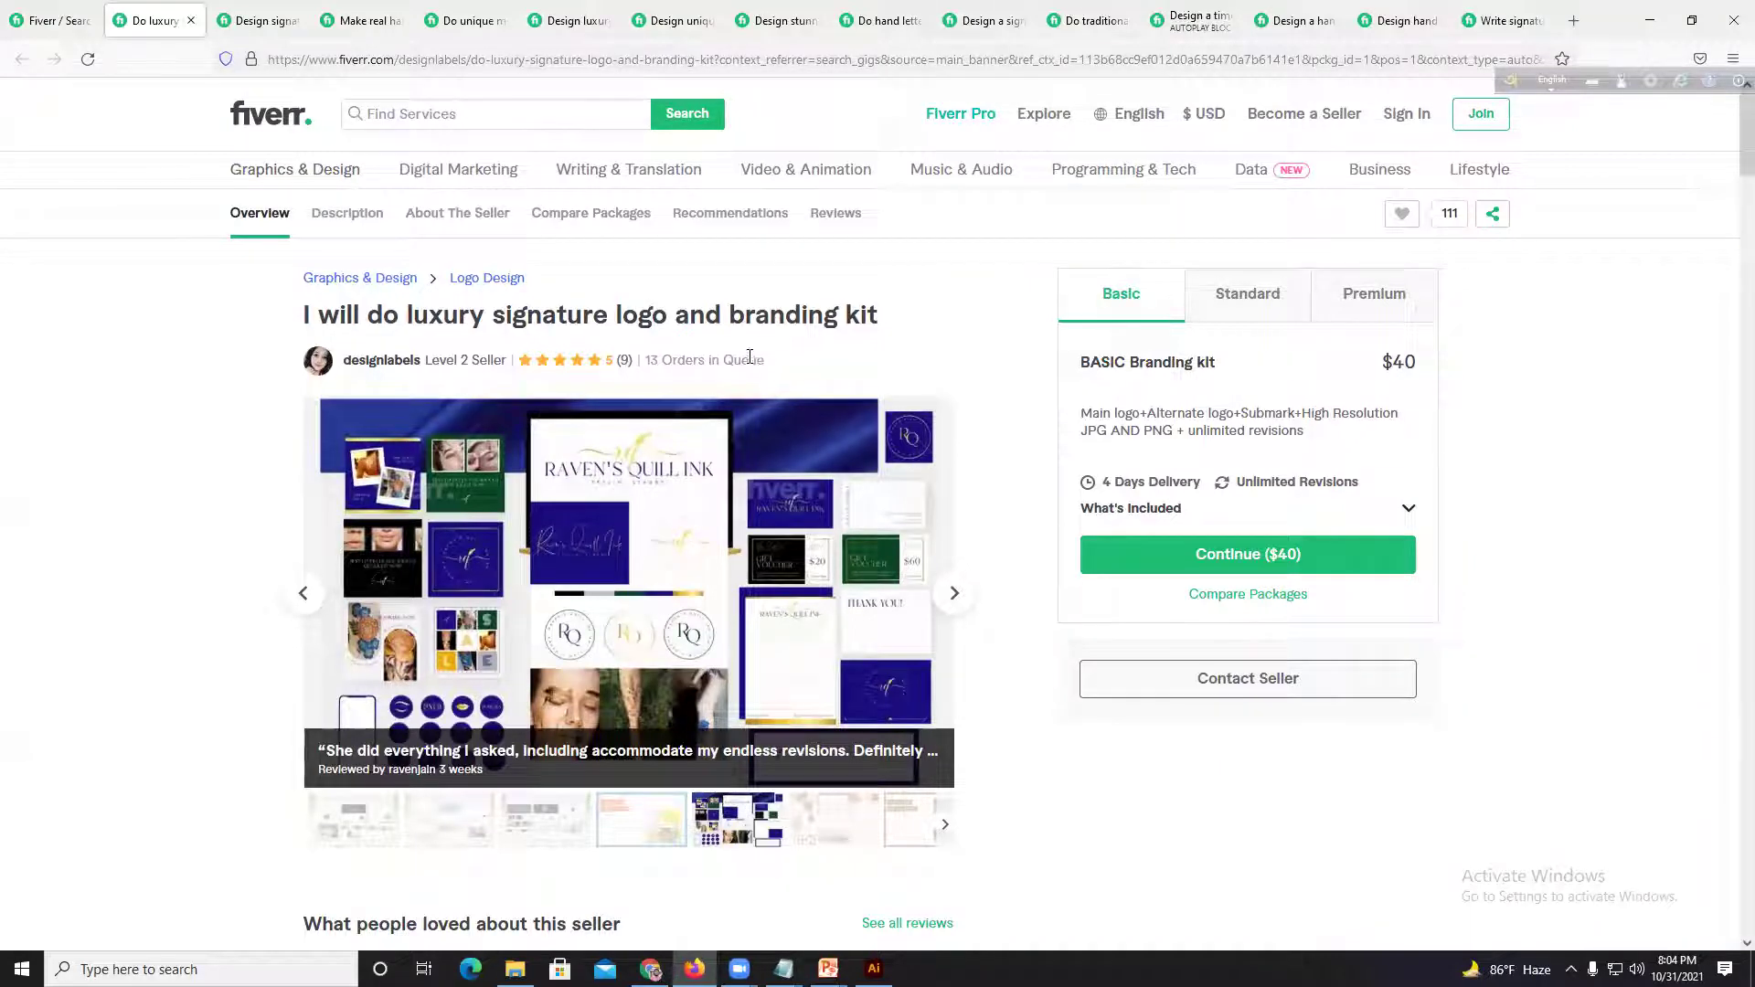
left_click(786, 808)
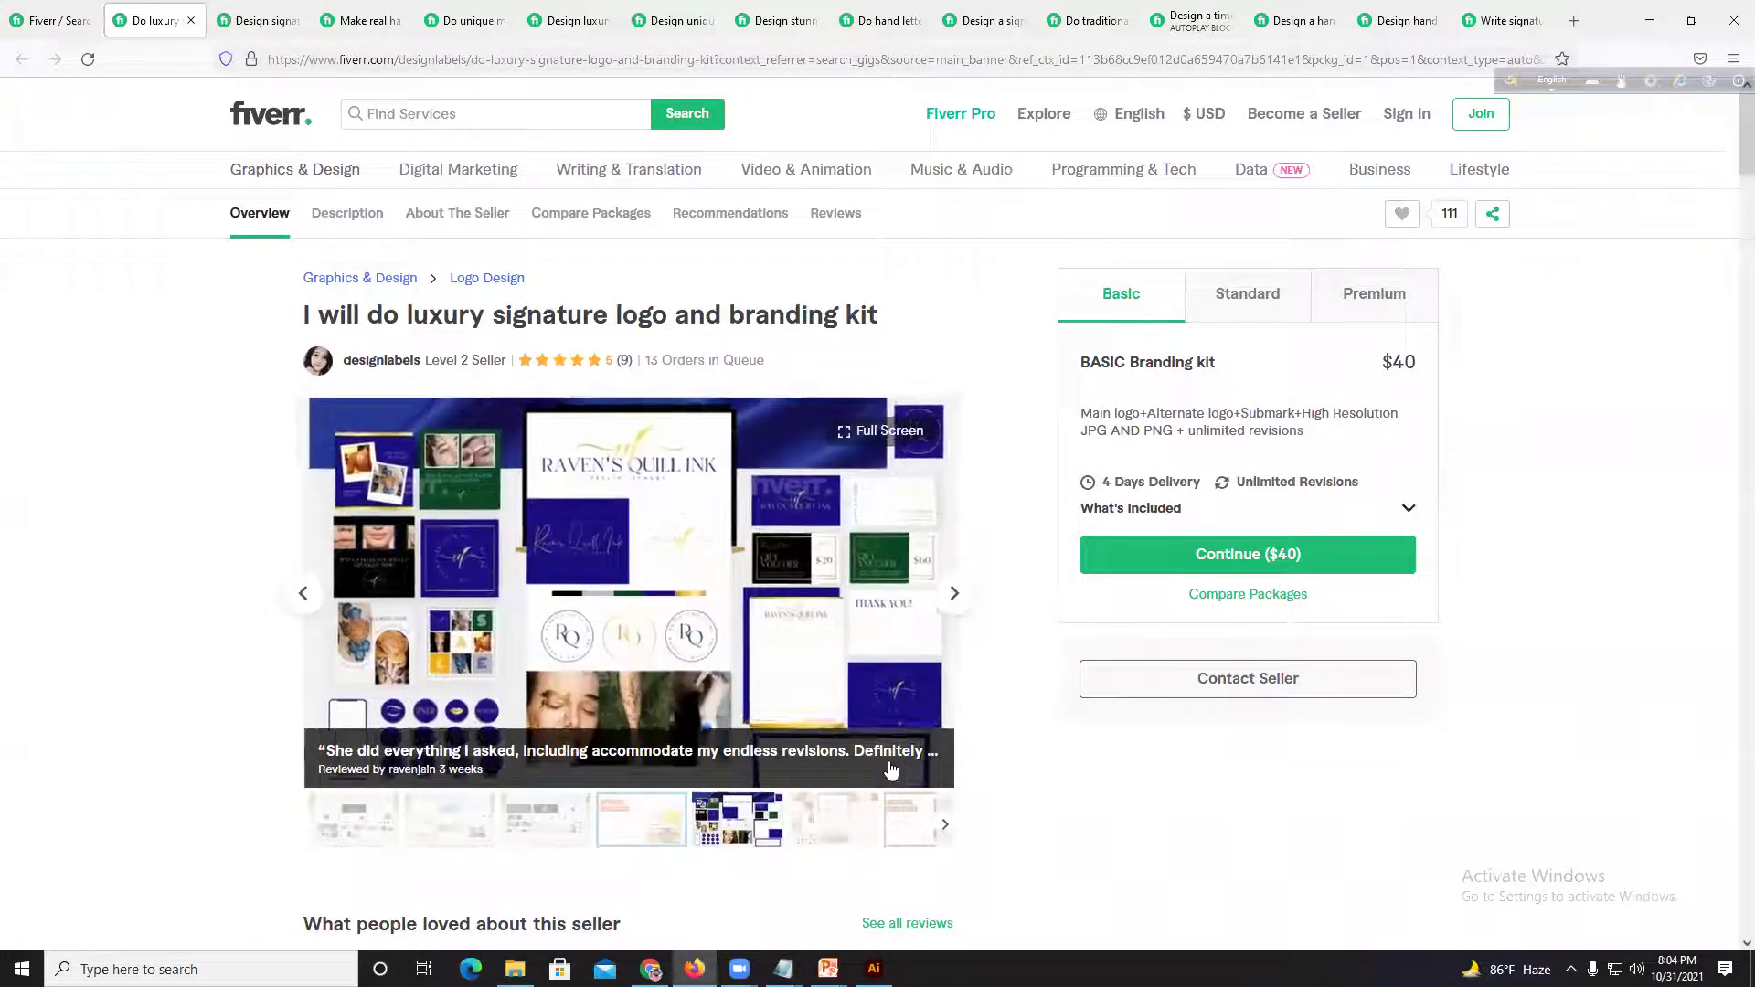
left_click(877, 796)
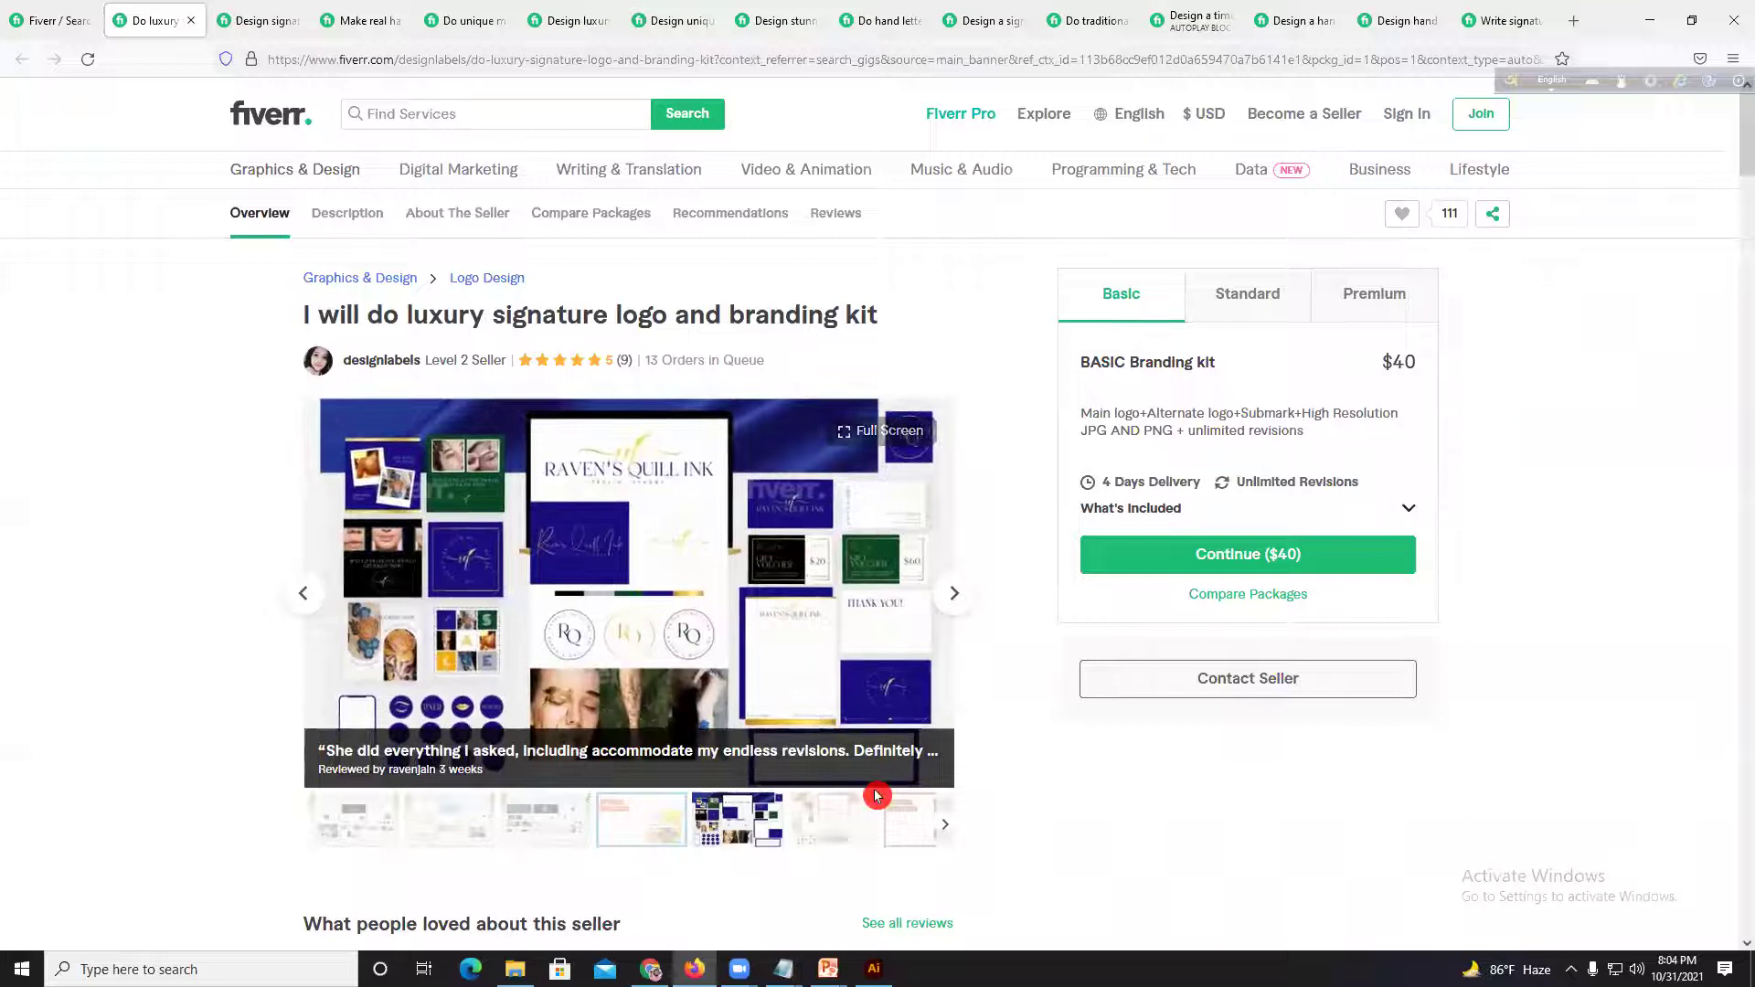
left_click(832, 820)
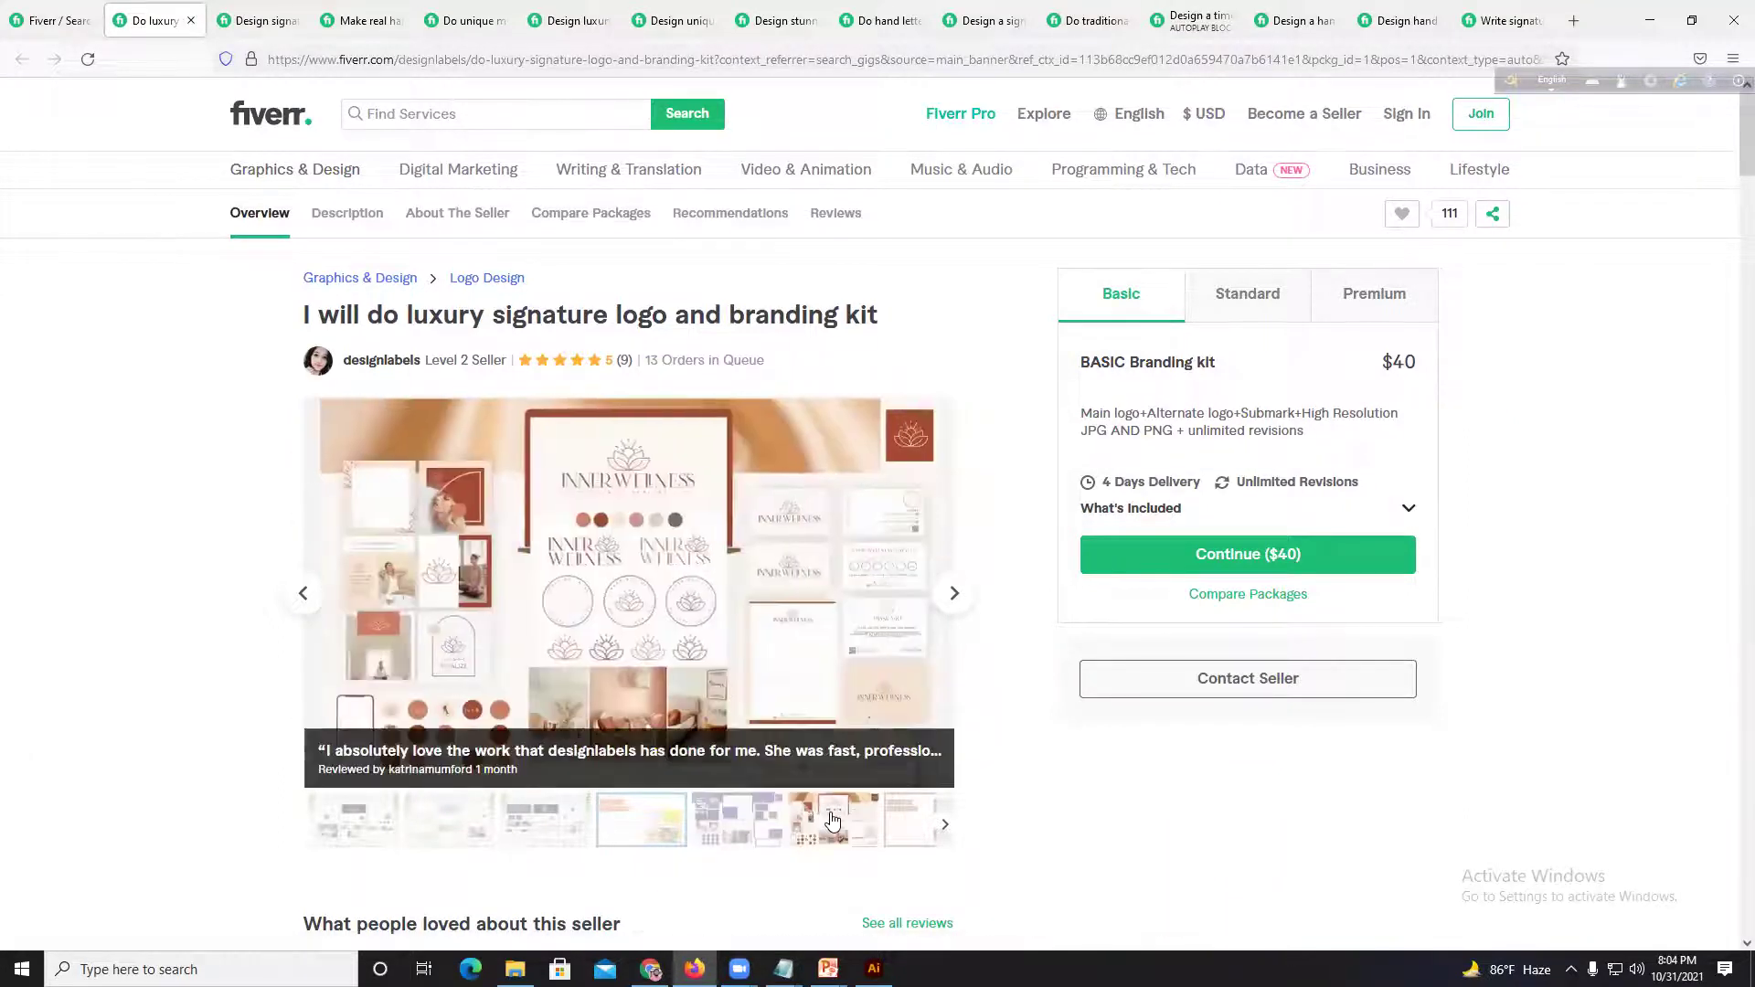
left_click(891, 826)
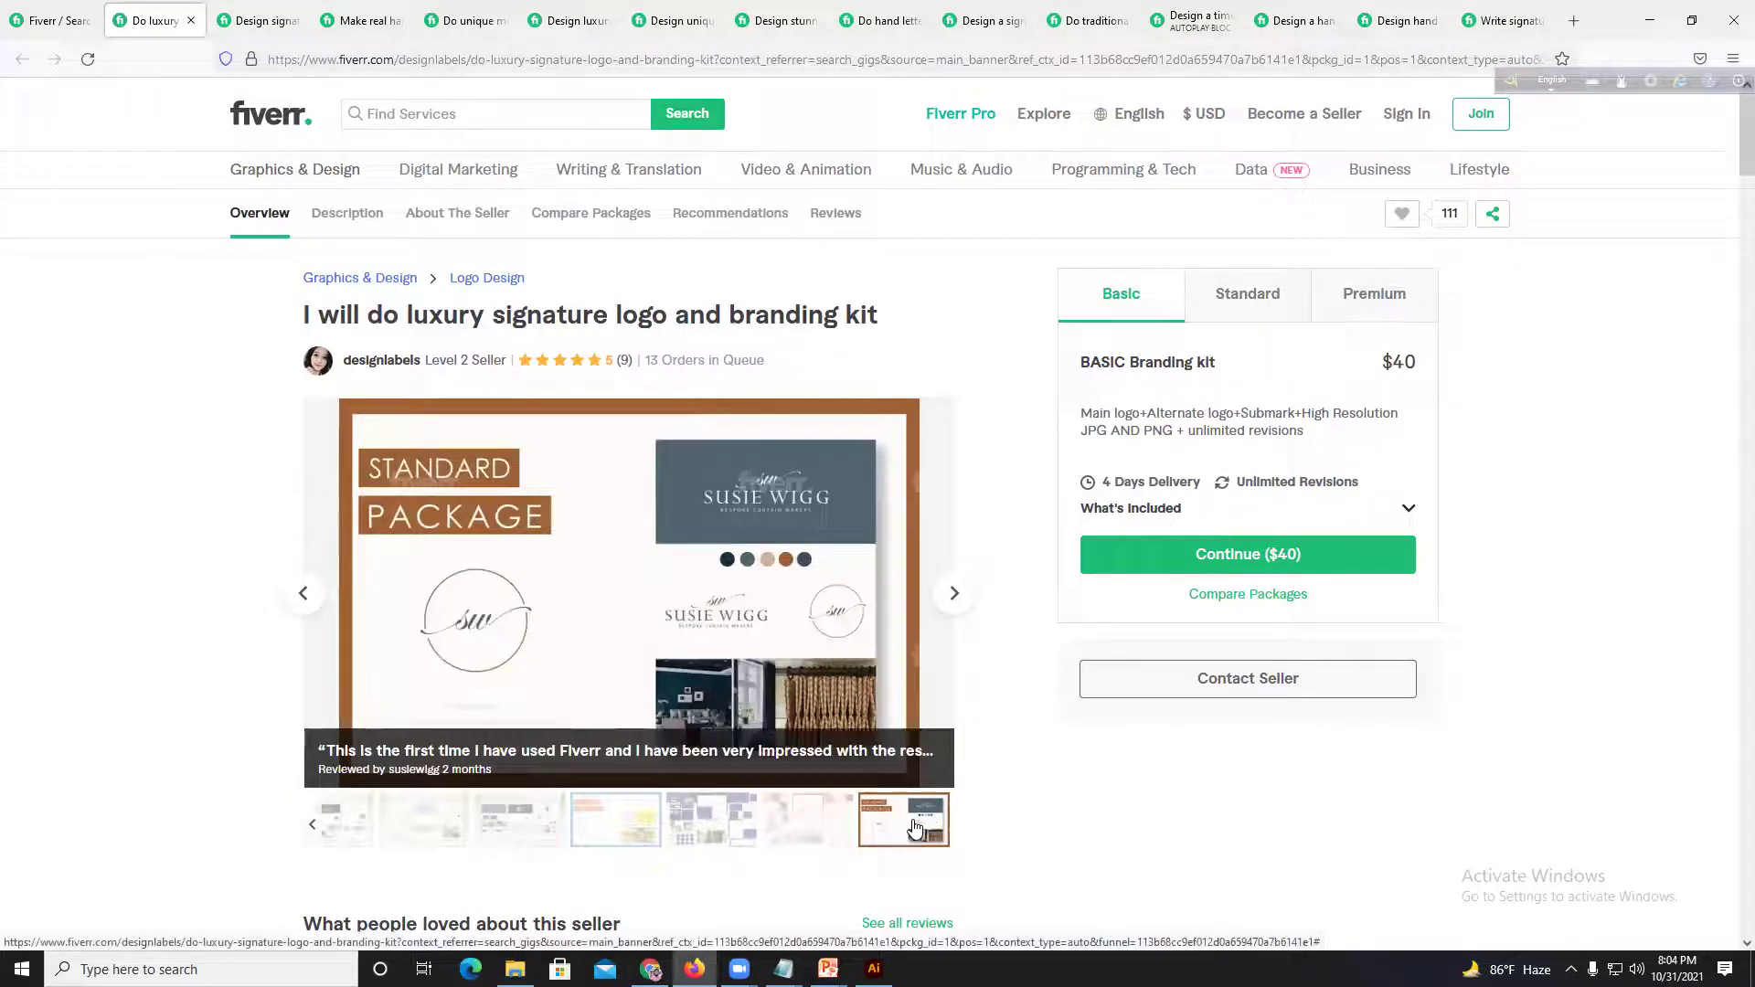
left_click(658, 361)
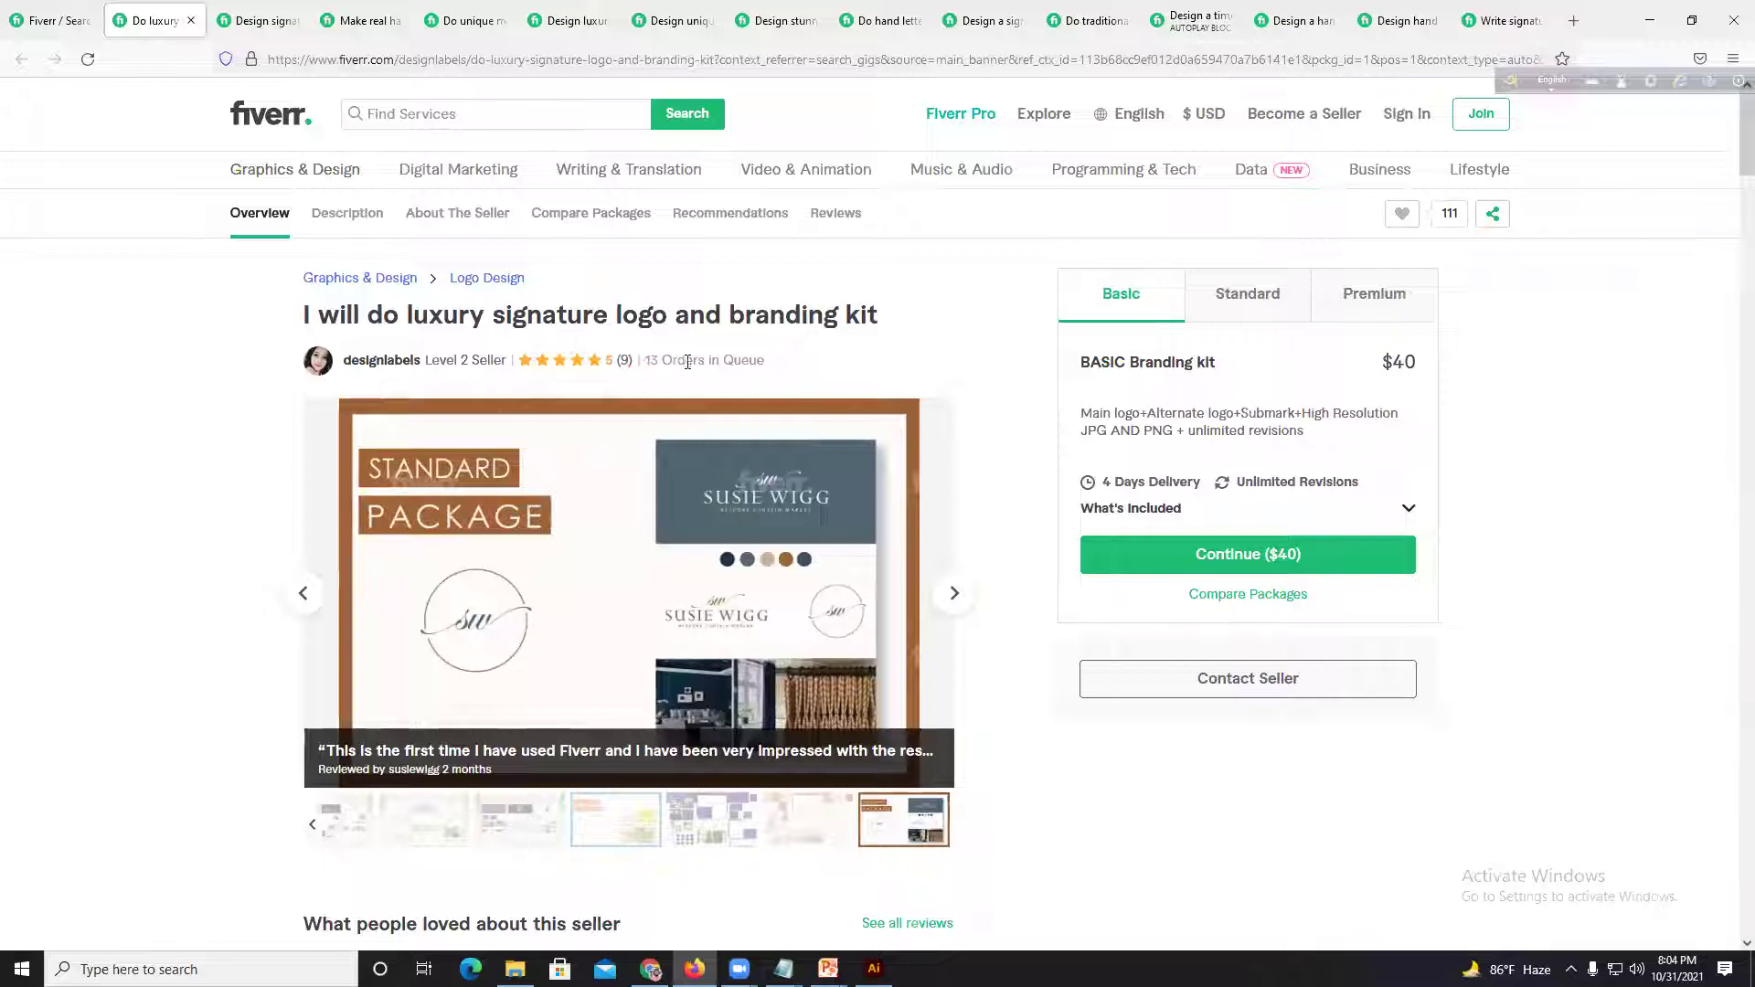
Step: Compare the Basic, Standard and Premium packages of the signature logo photography or watermark gig
left_click(261, 20)
left_click(775, 388)
left_click(632, 403)
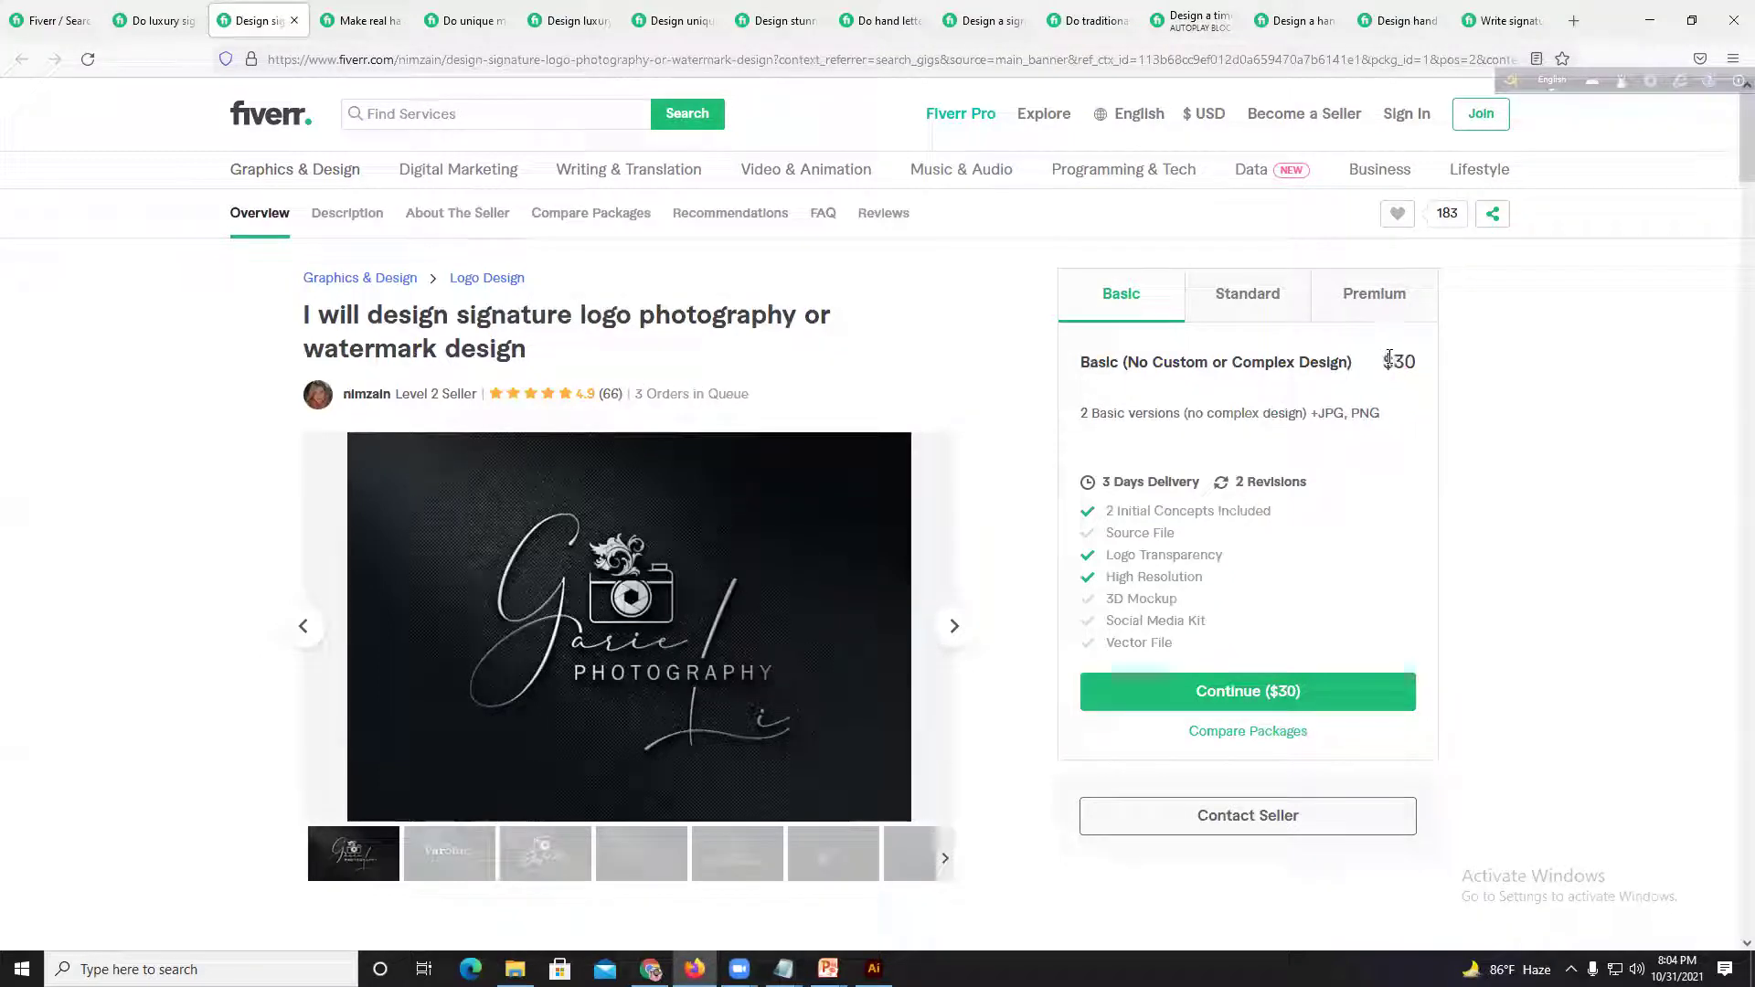
left_click(1264, 305)
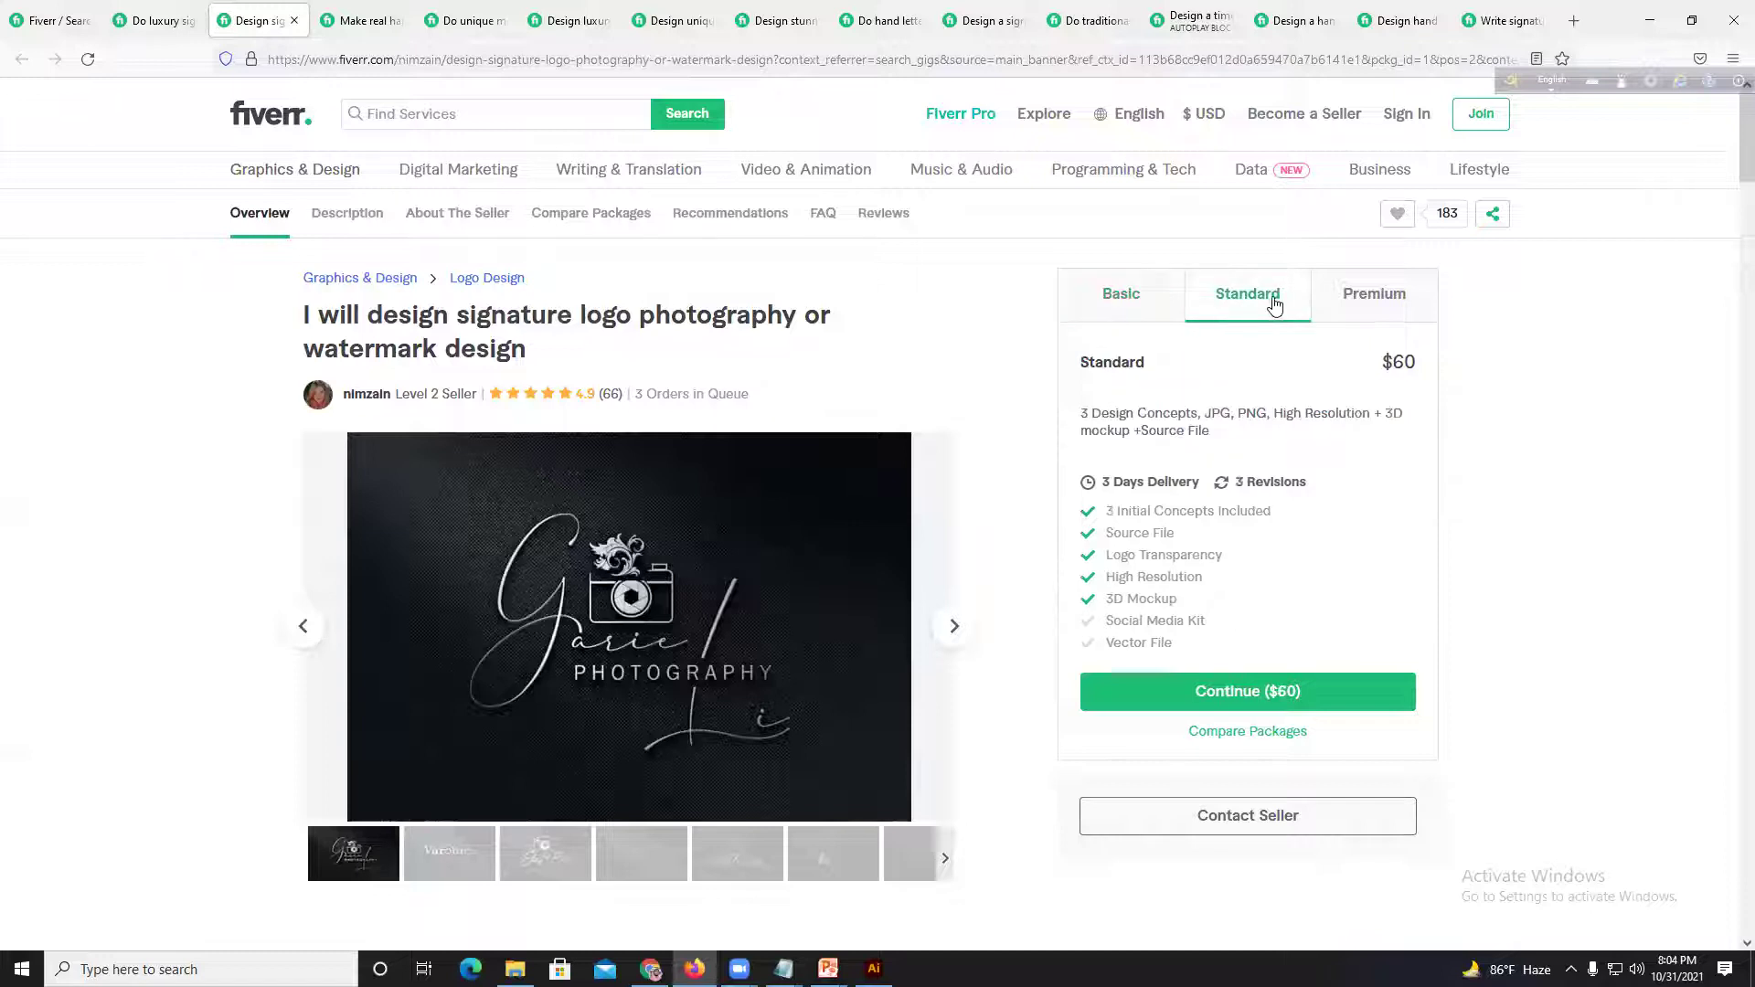
left_click(1376, 310)
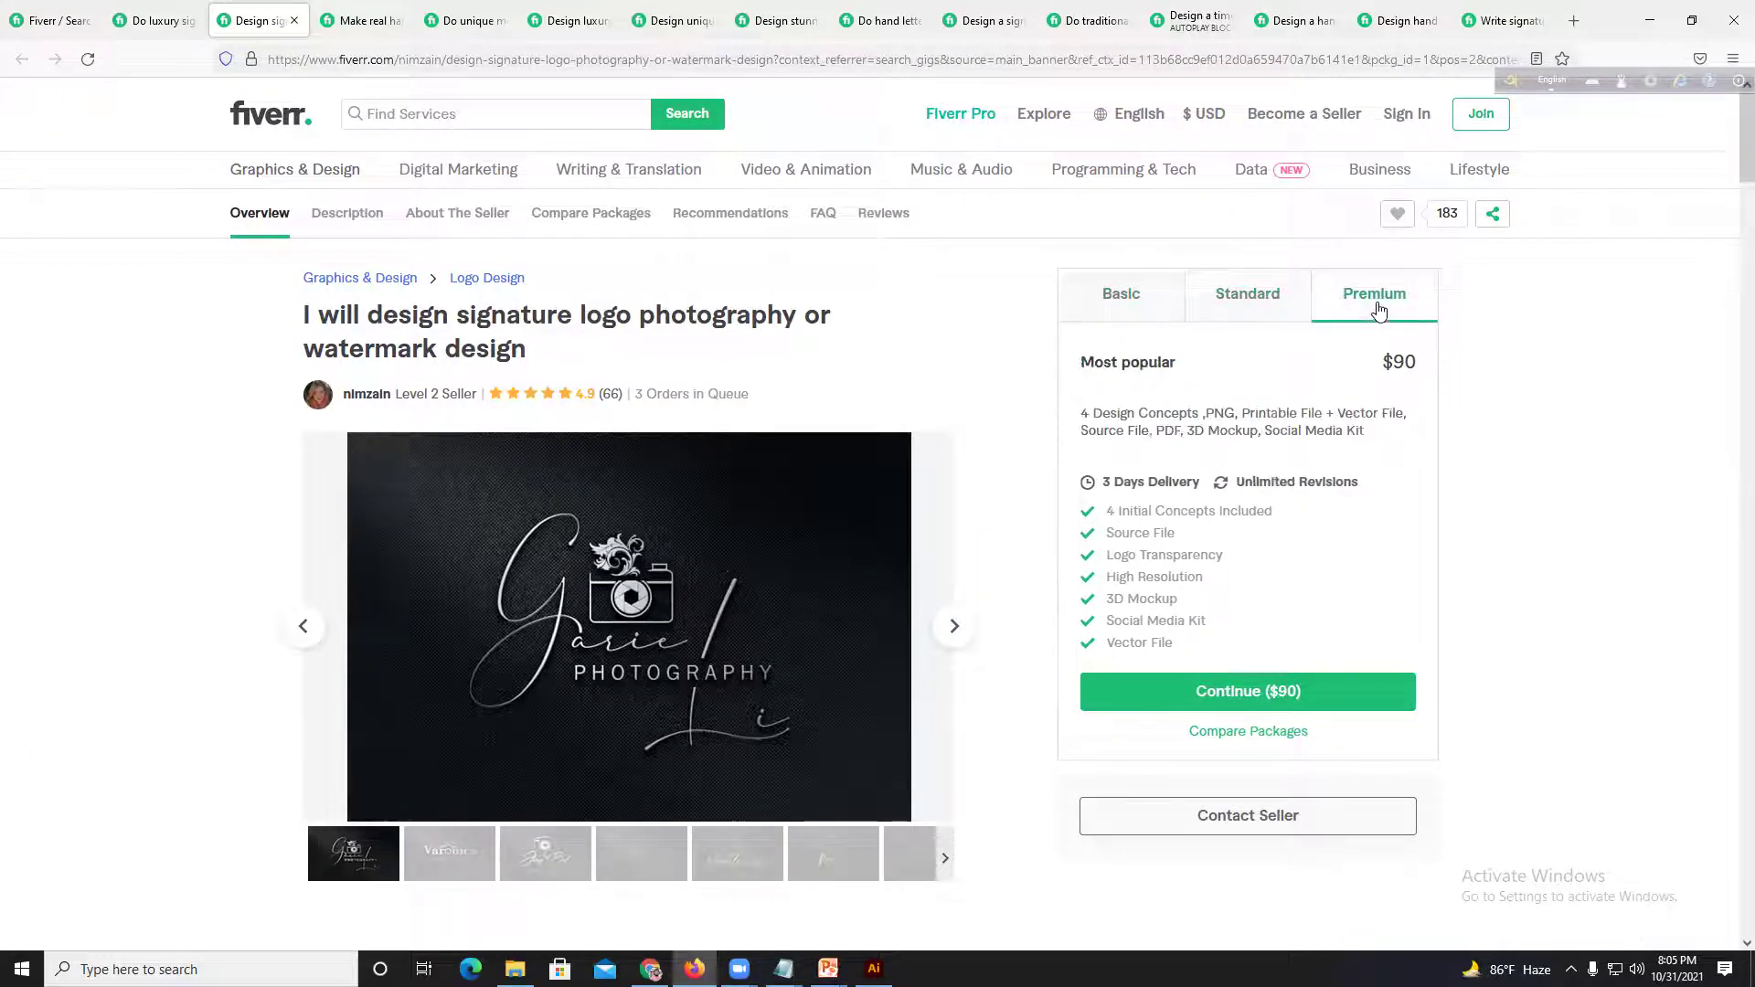
left_click(1119, 287)
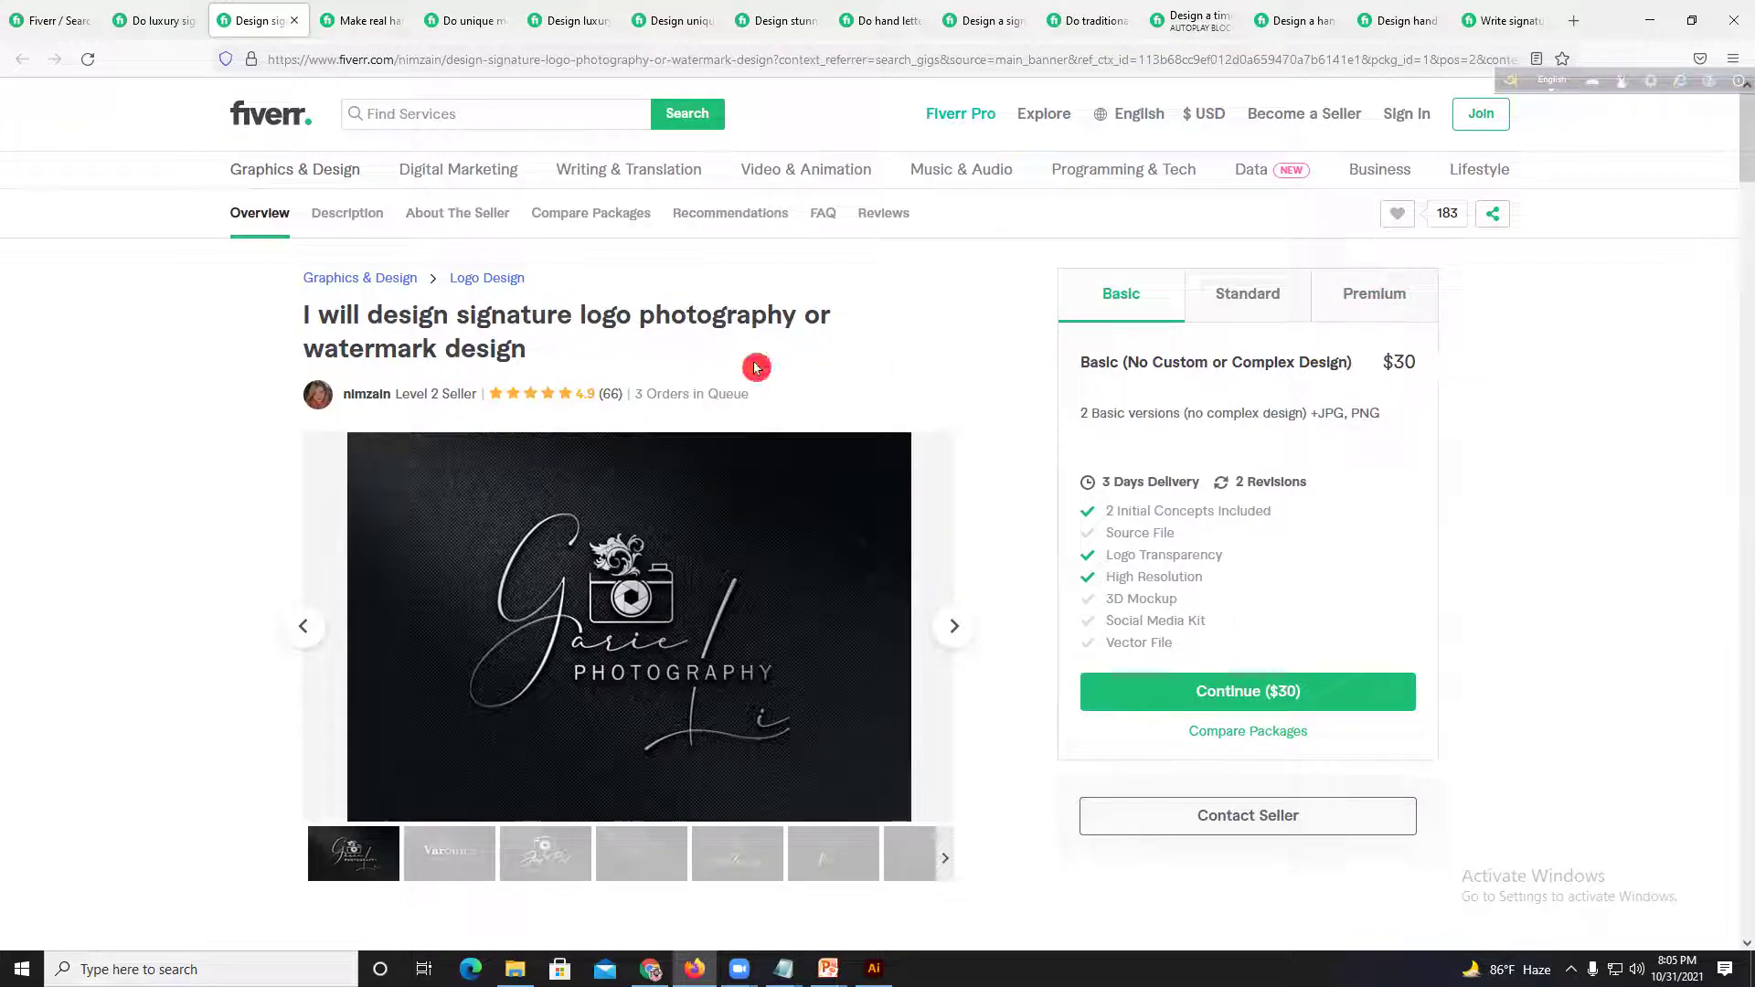
Step: Review the profile, gigs and reviews of the photography signature logo gig's seller, and close that tab
left_click(362, 394)
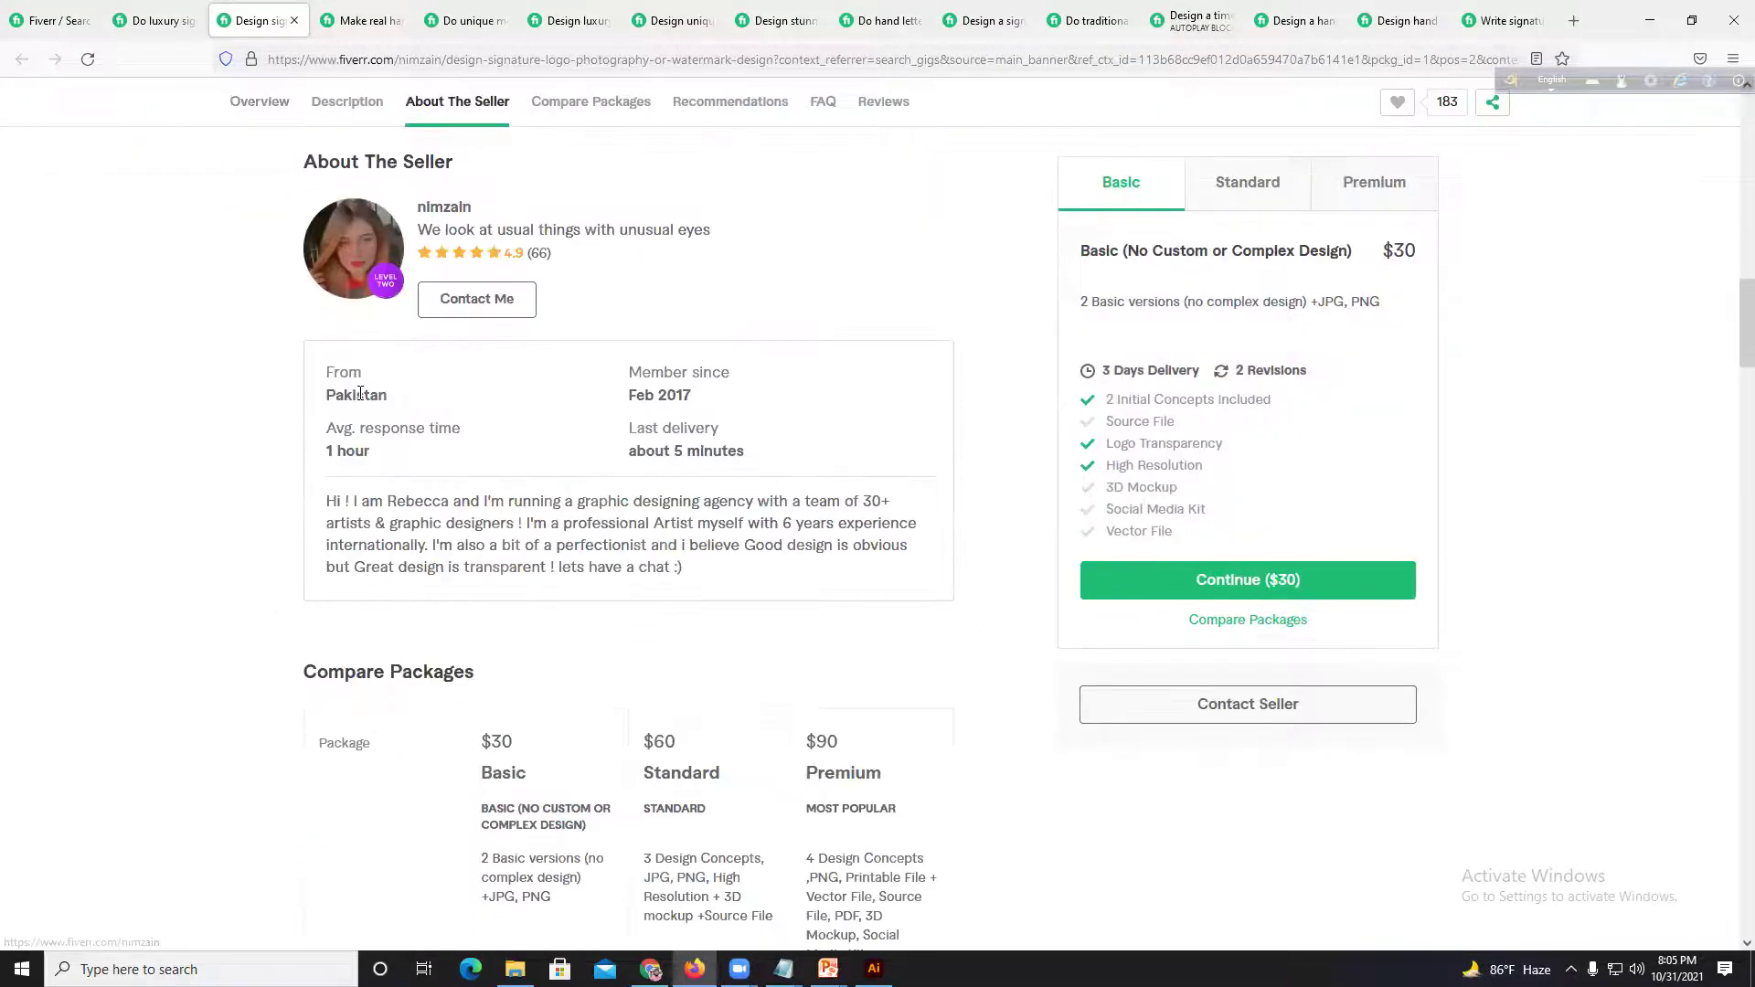
left_click(447, 210)
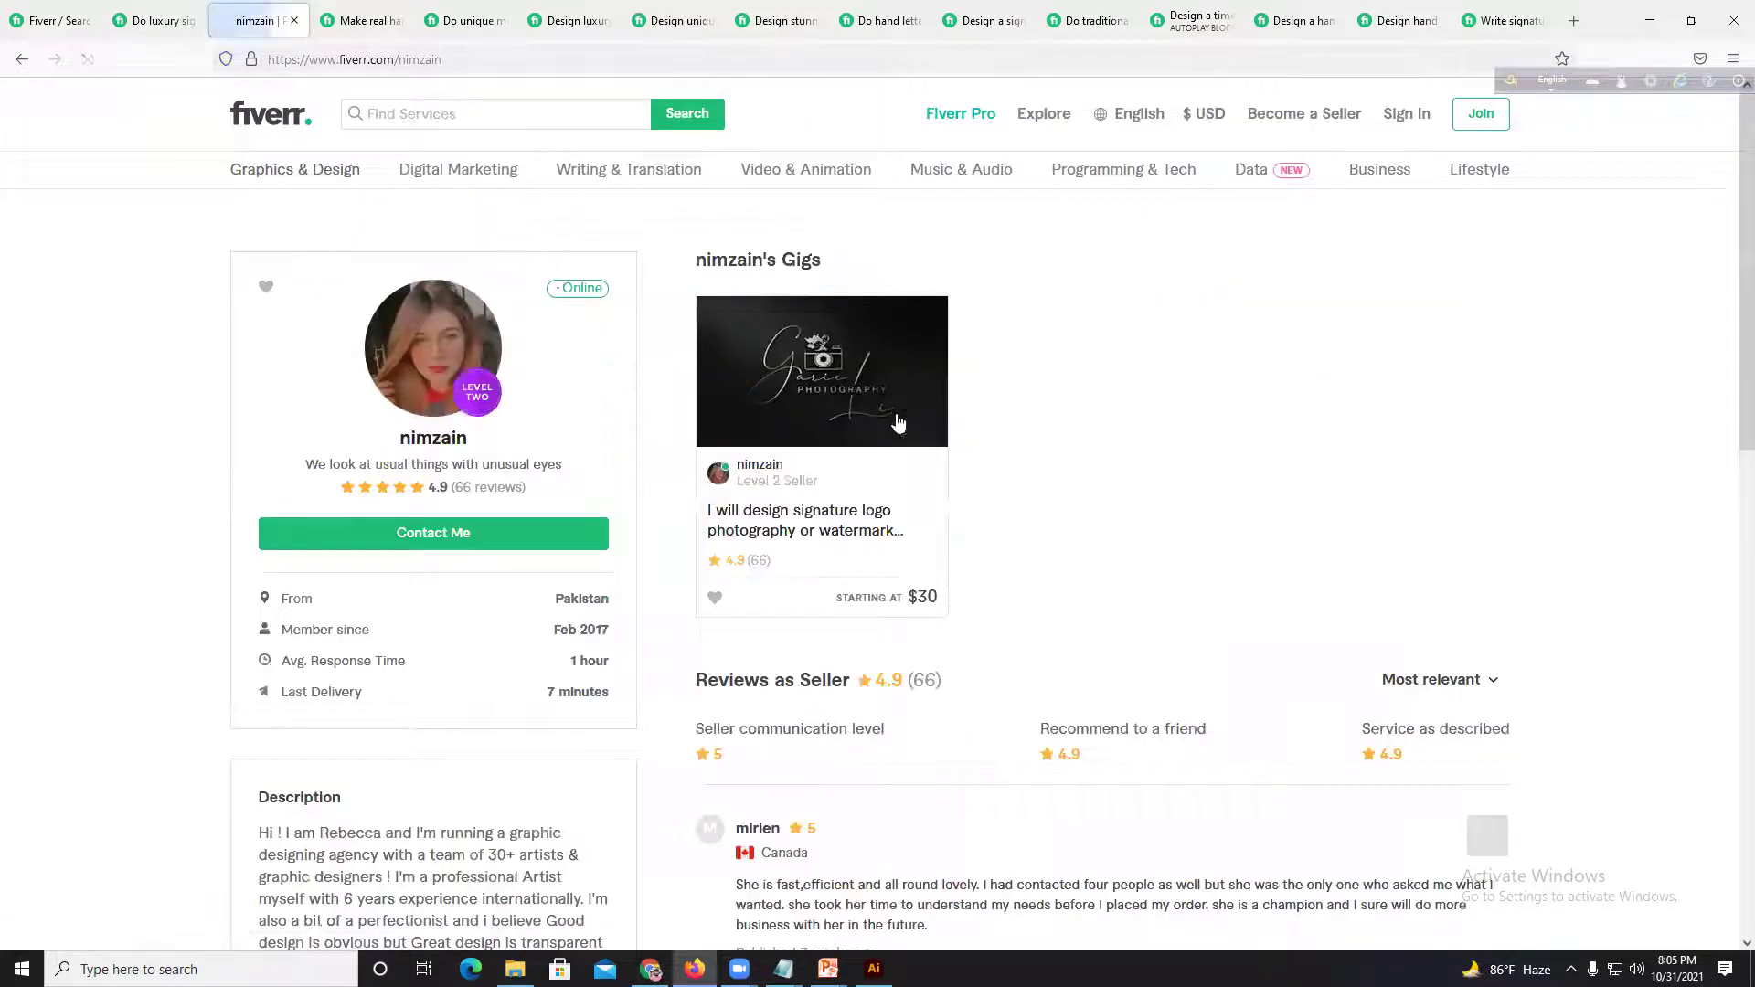
scroll(1069, 443, "down", 1)
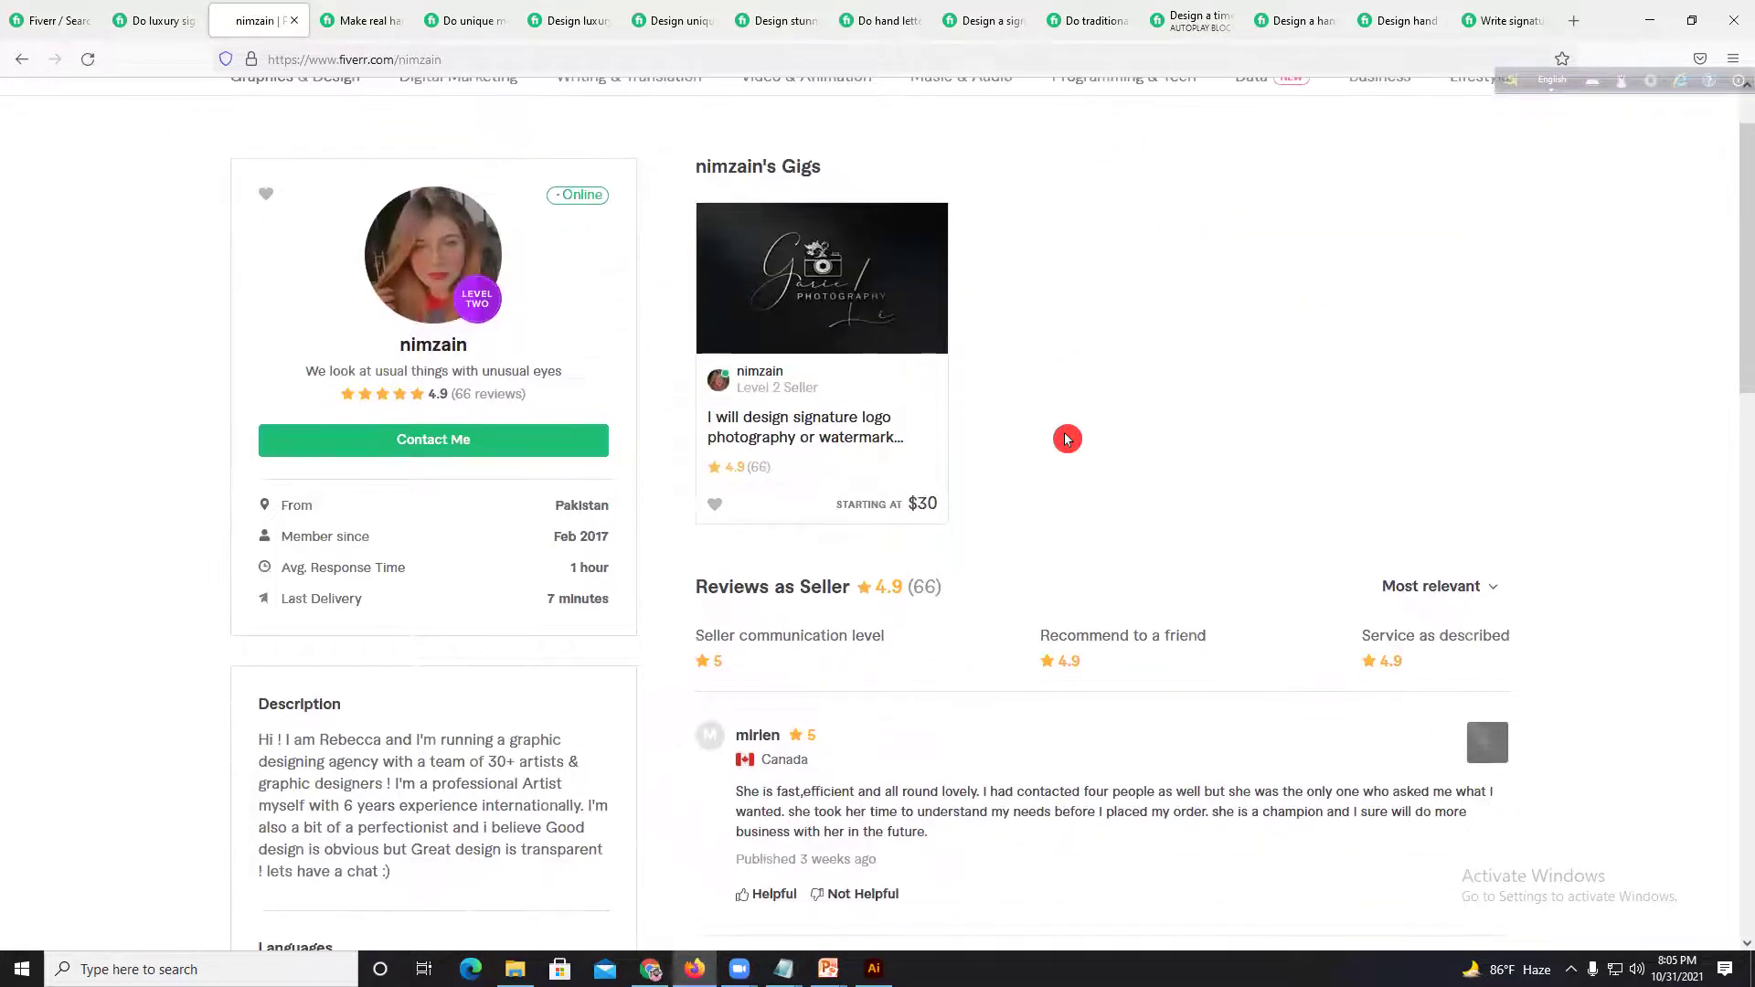
scroll(1023, 471, "up", 1)
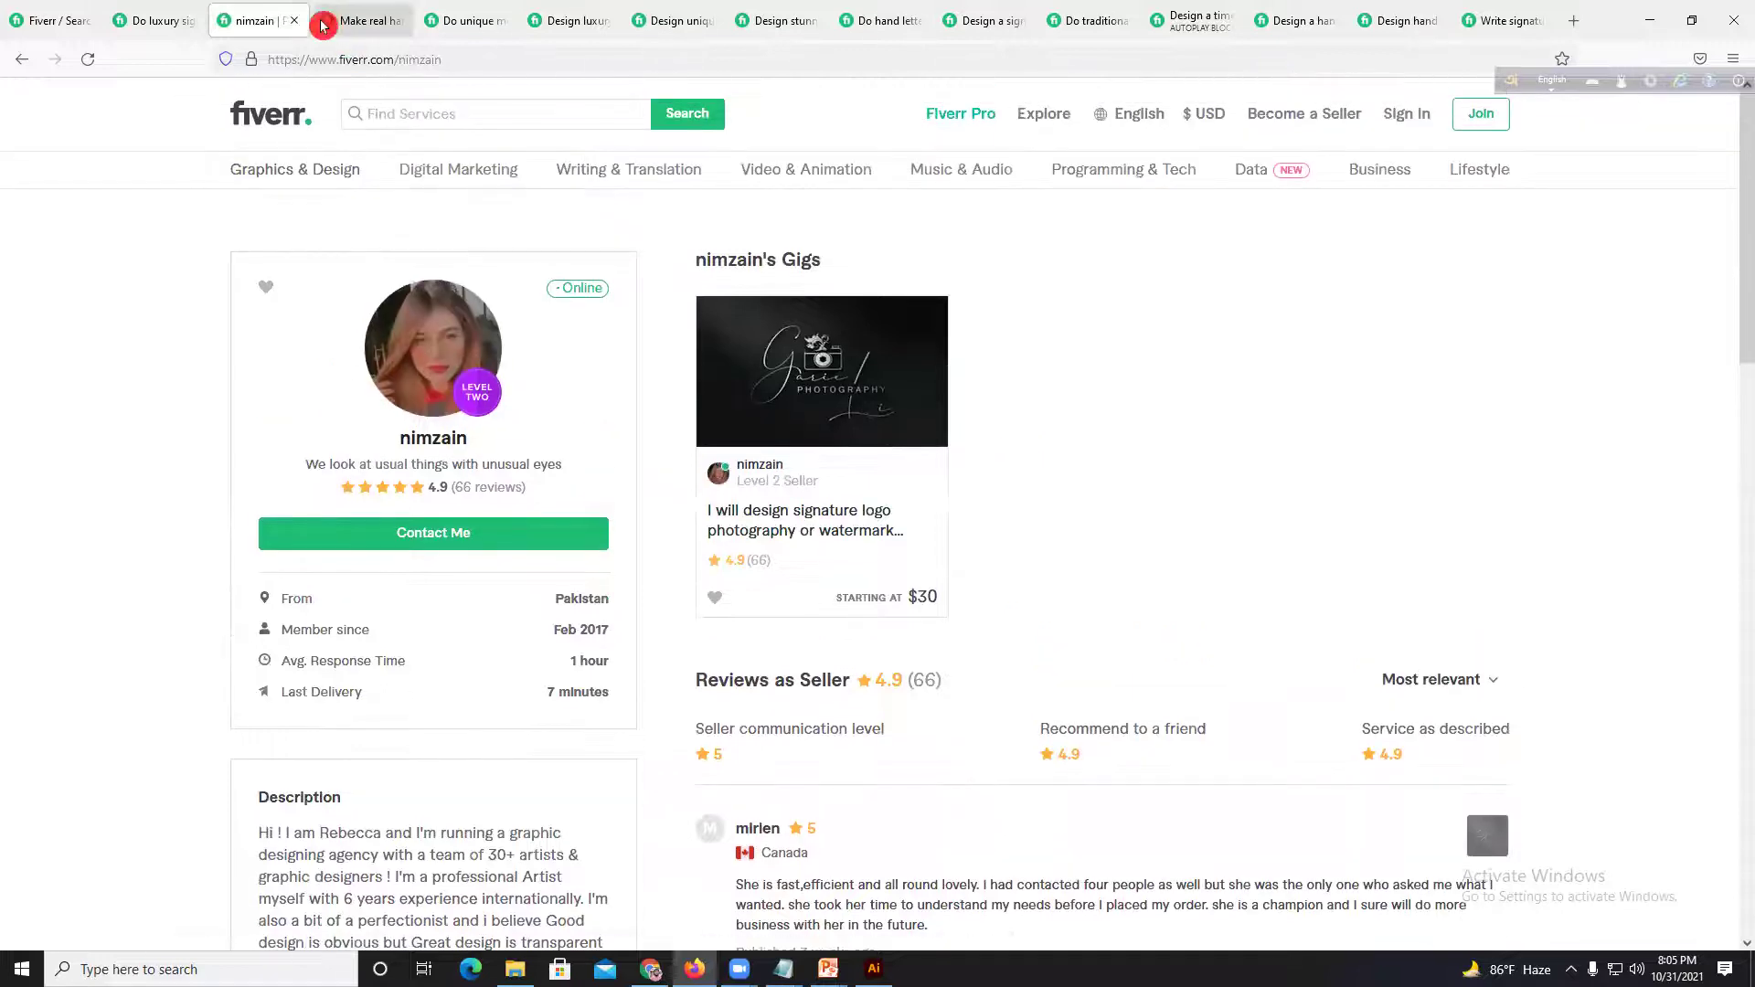
left_click(296, 25)
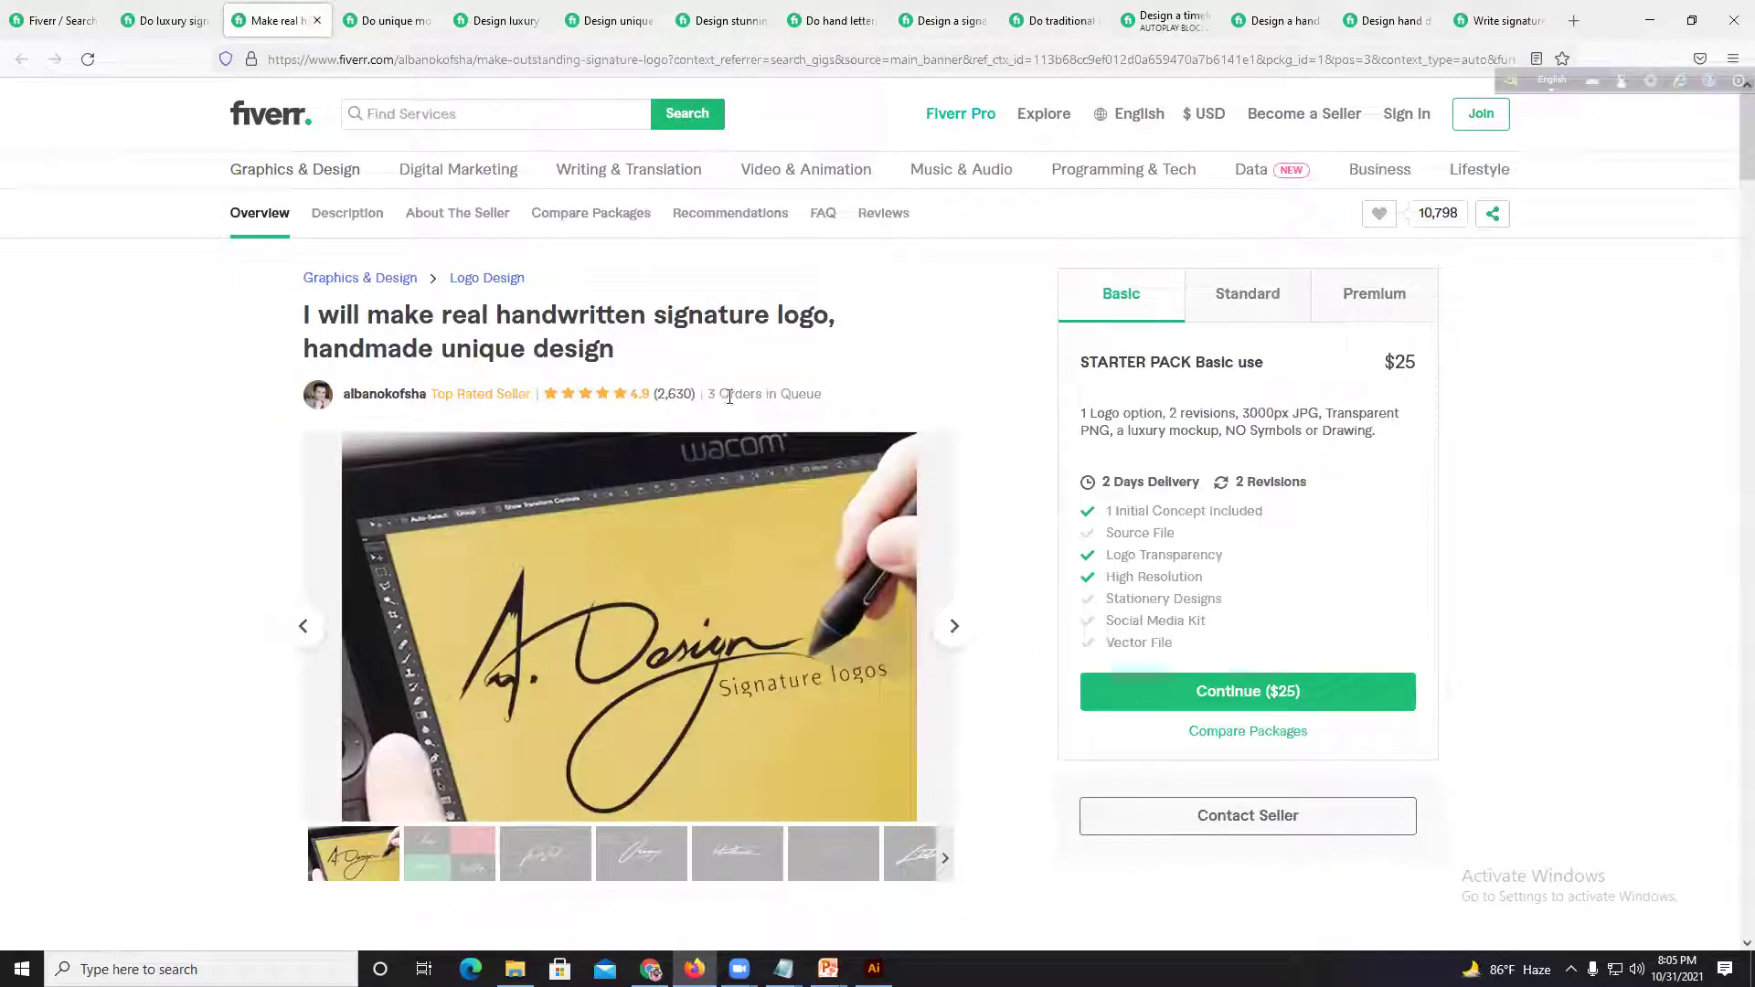
Step: View the profile of the real handwritten signature logo gig's seller and their minimalist monogram gig, and close both tabs
left_click(391, 397)
left_click(441, 213)
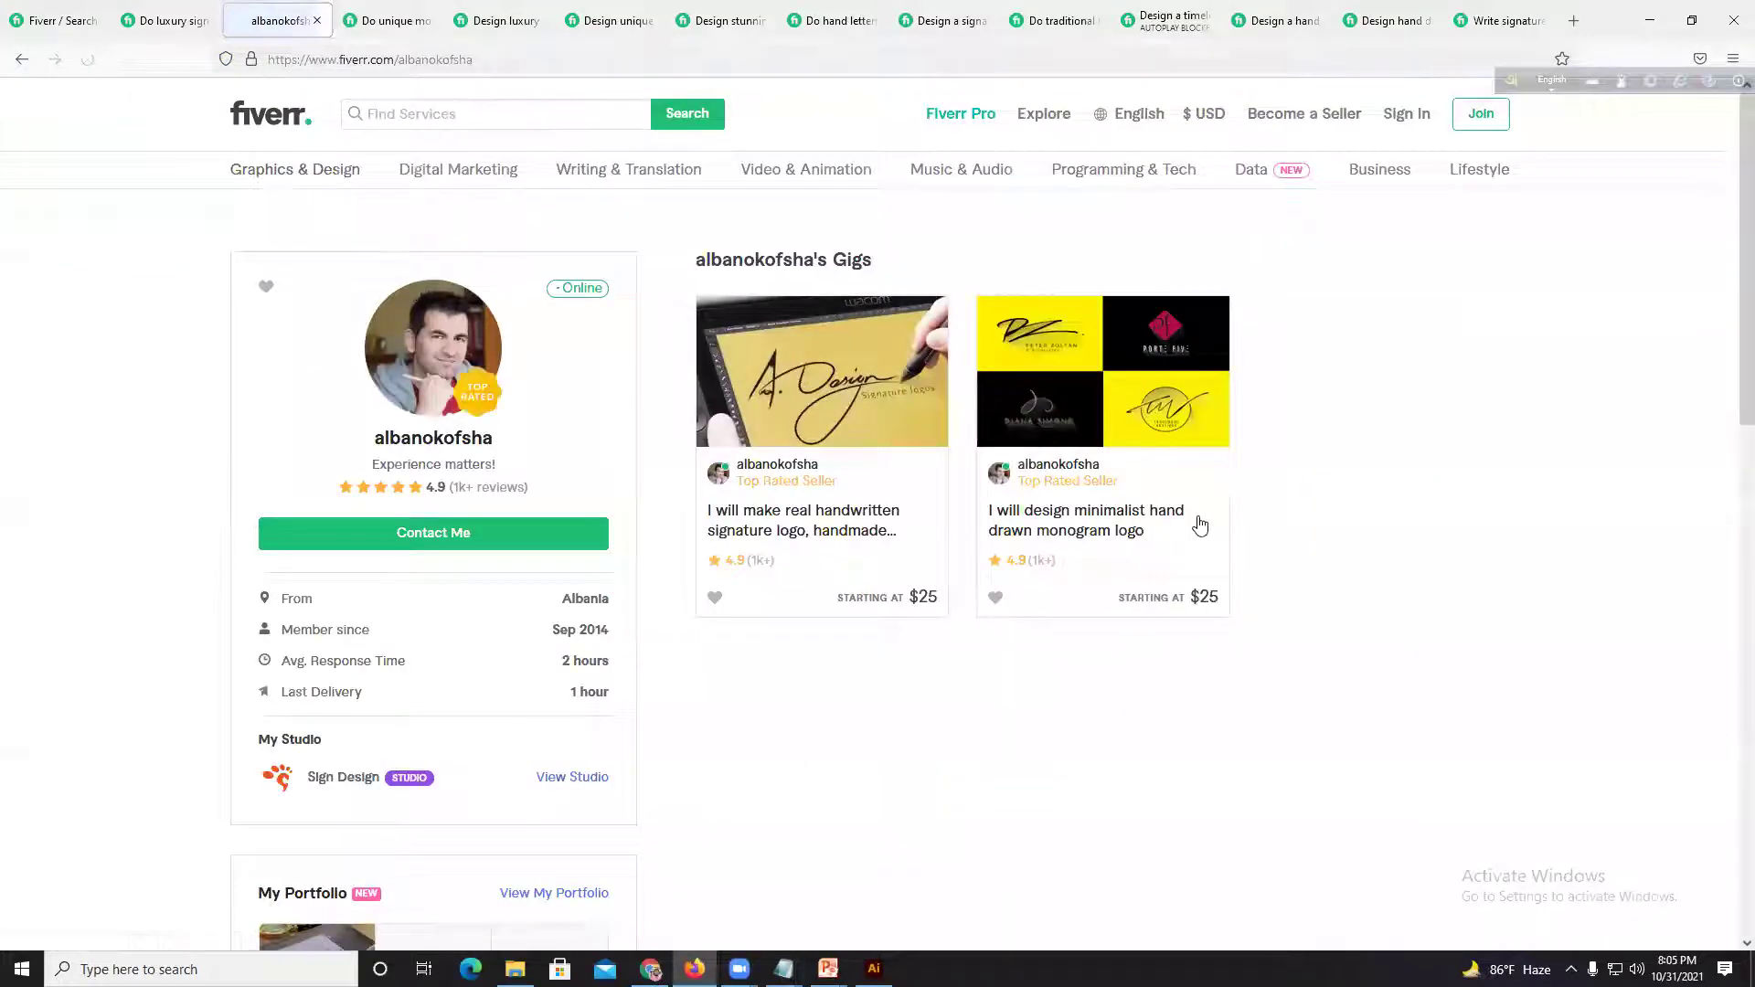
left_click(1076, 392)
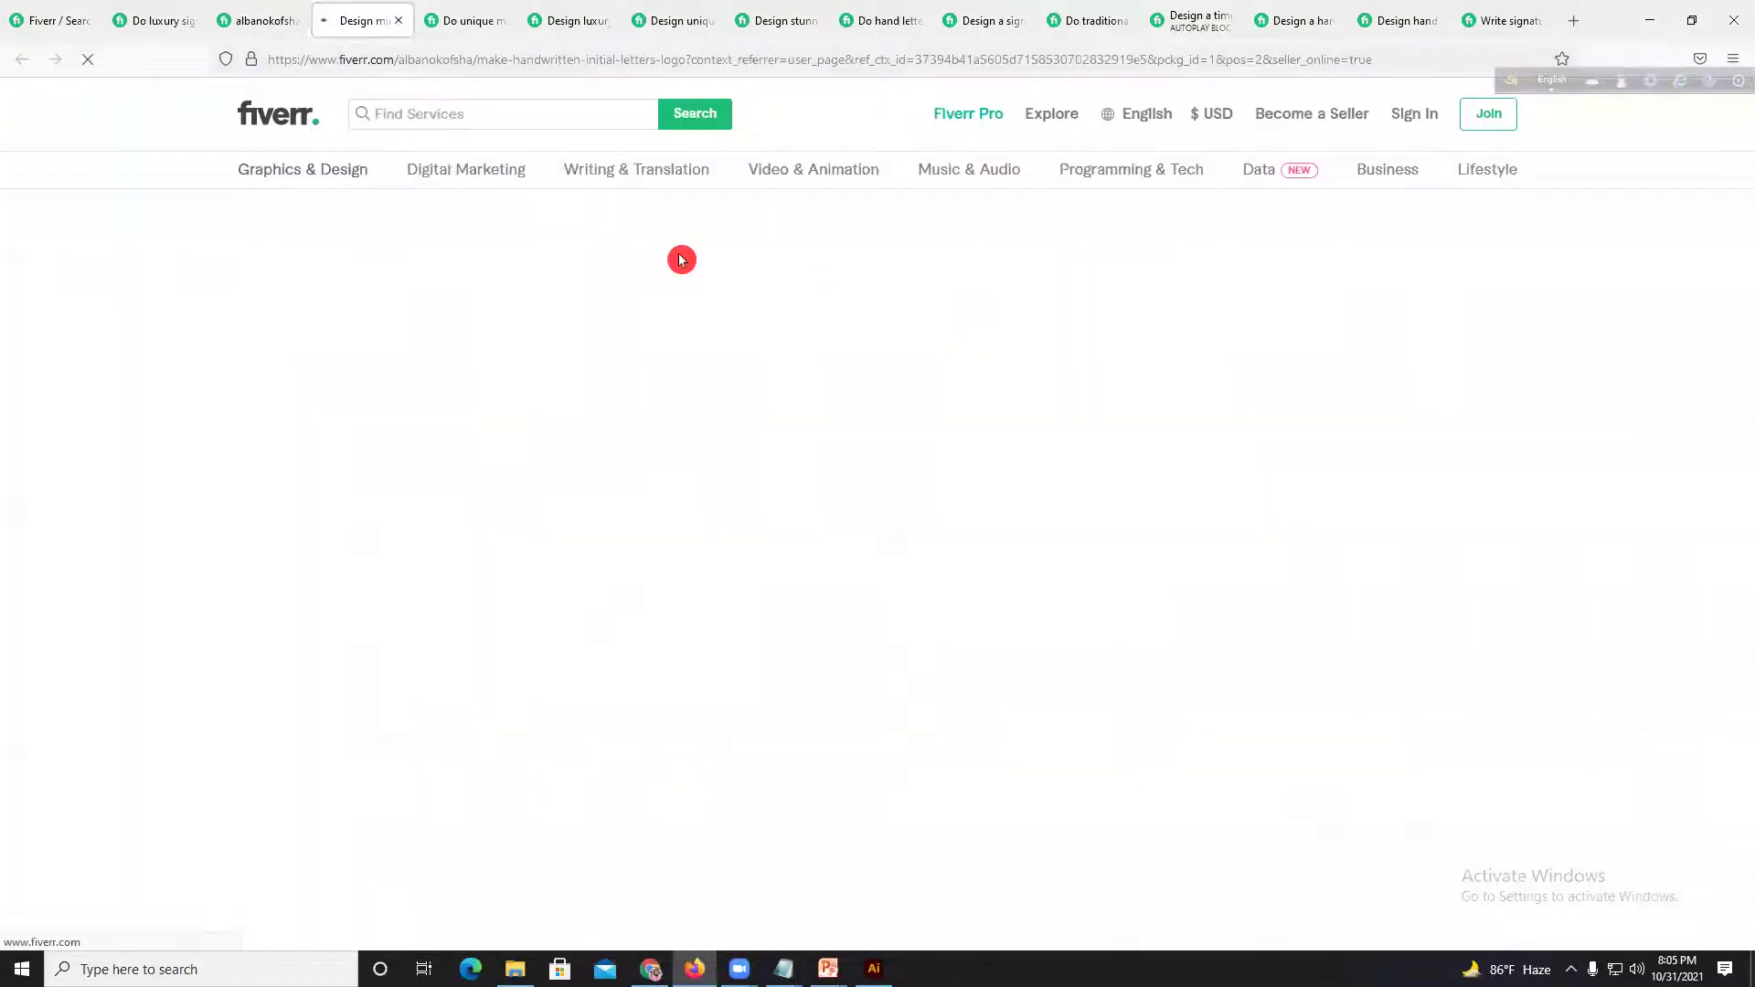
left_click(291, 18)
left_click(296, 26)
left_click(296, 26)
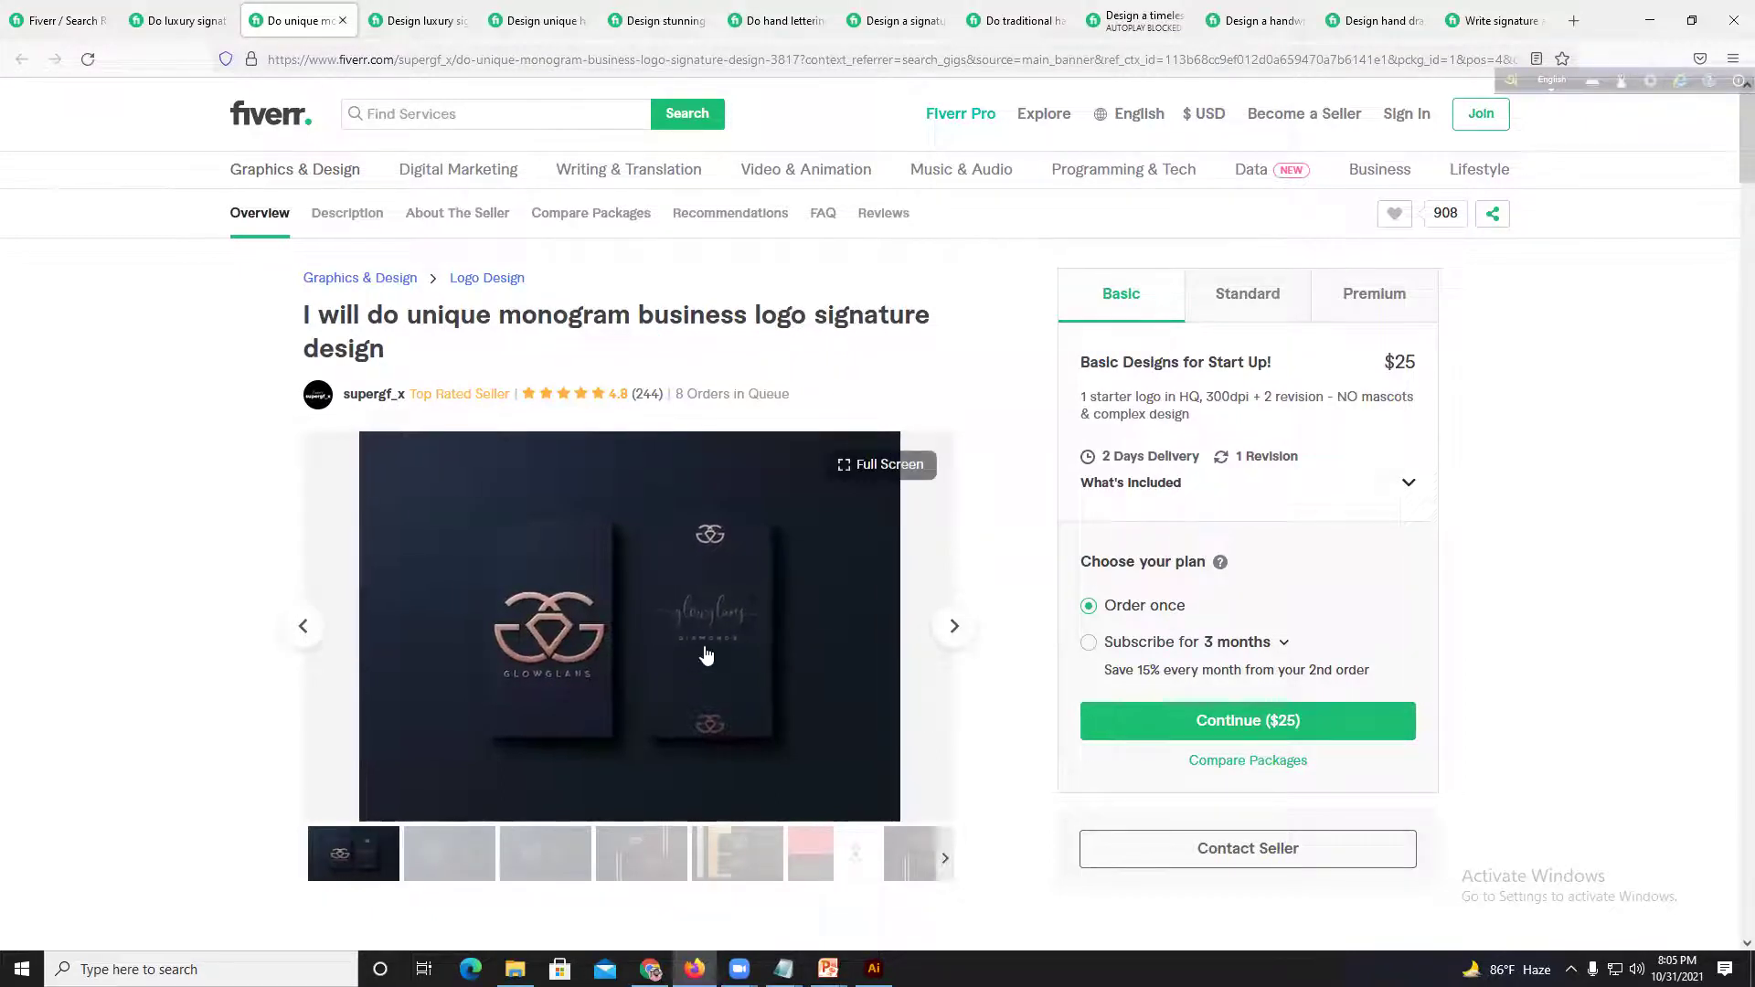
Step: Examine the unique monogram business logo gig's sample images, and close its tab and the luxury signature gig's tab beside it
left_click(681, 853)
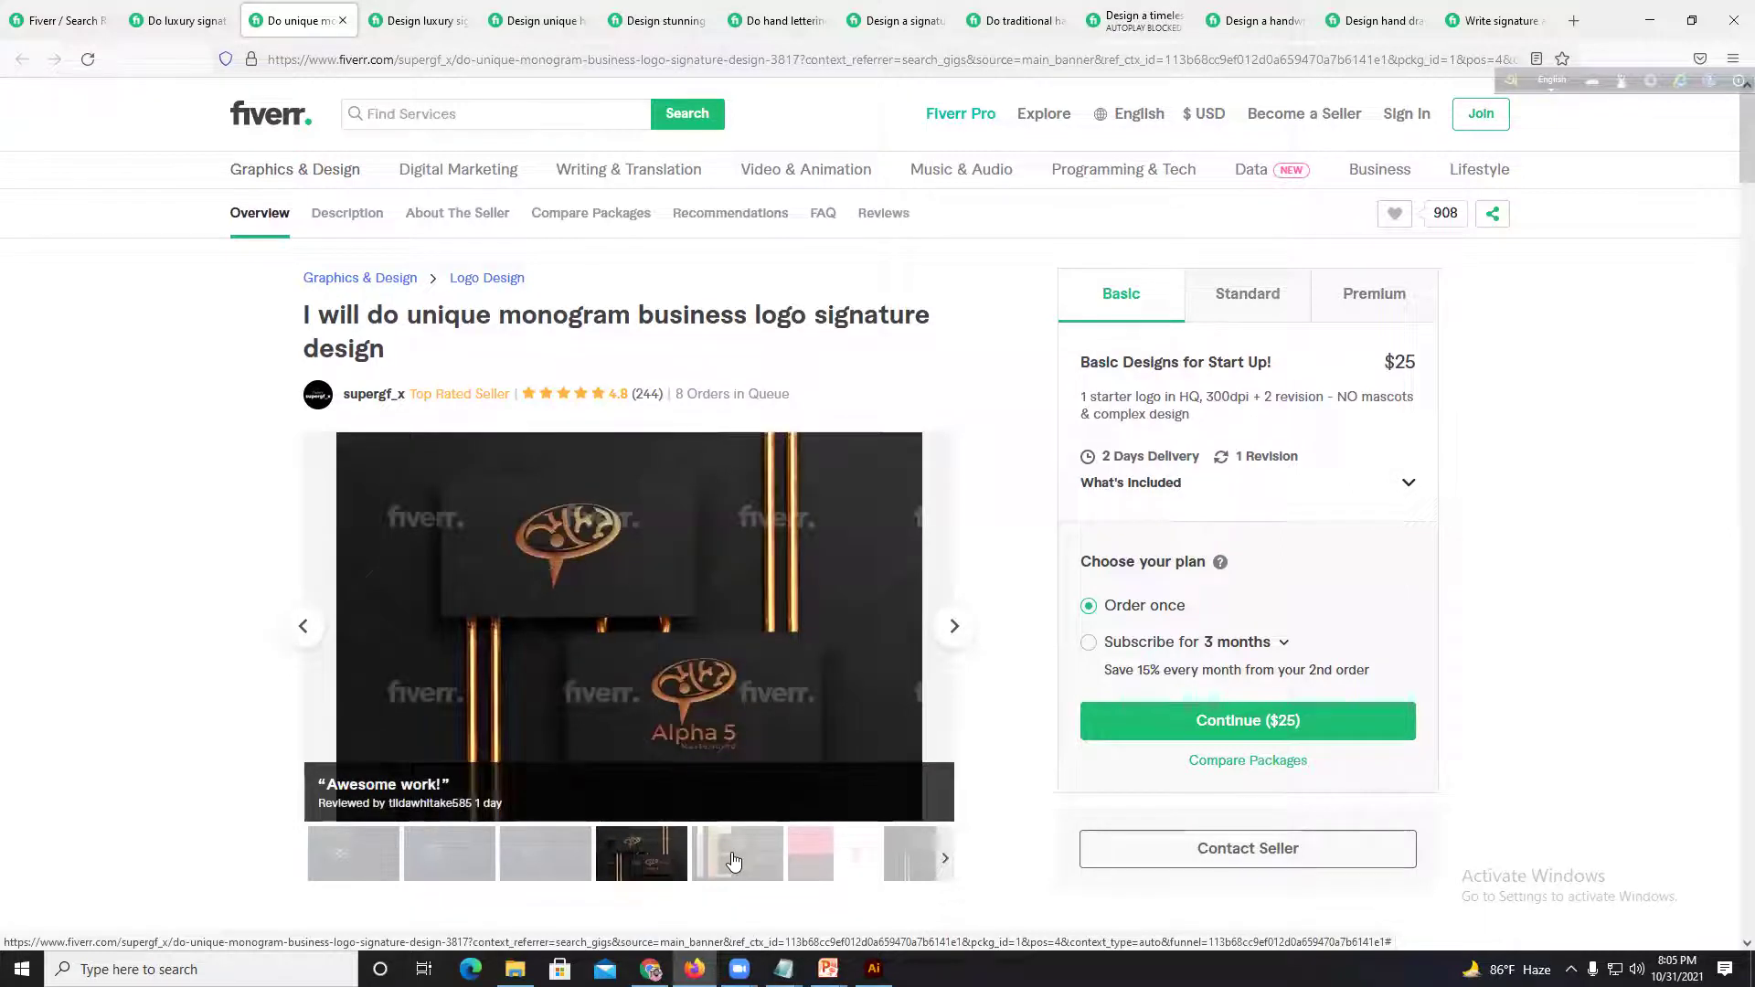
left_click(732, 860)
left_click(839, 867)
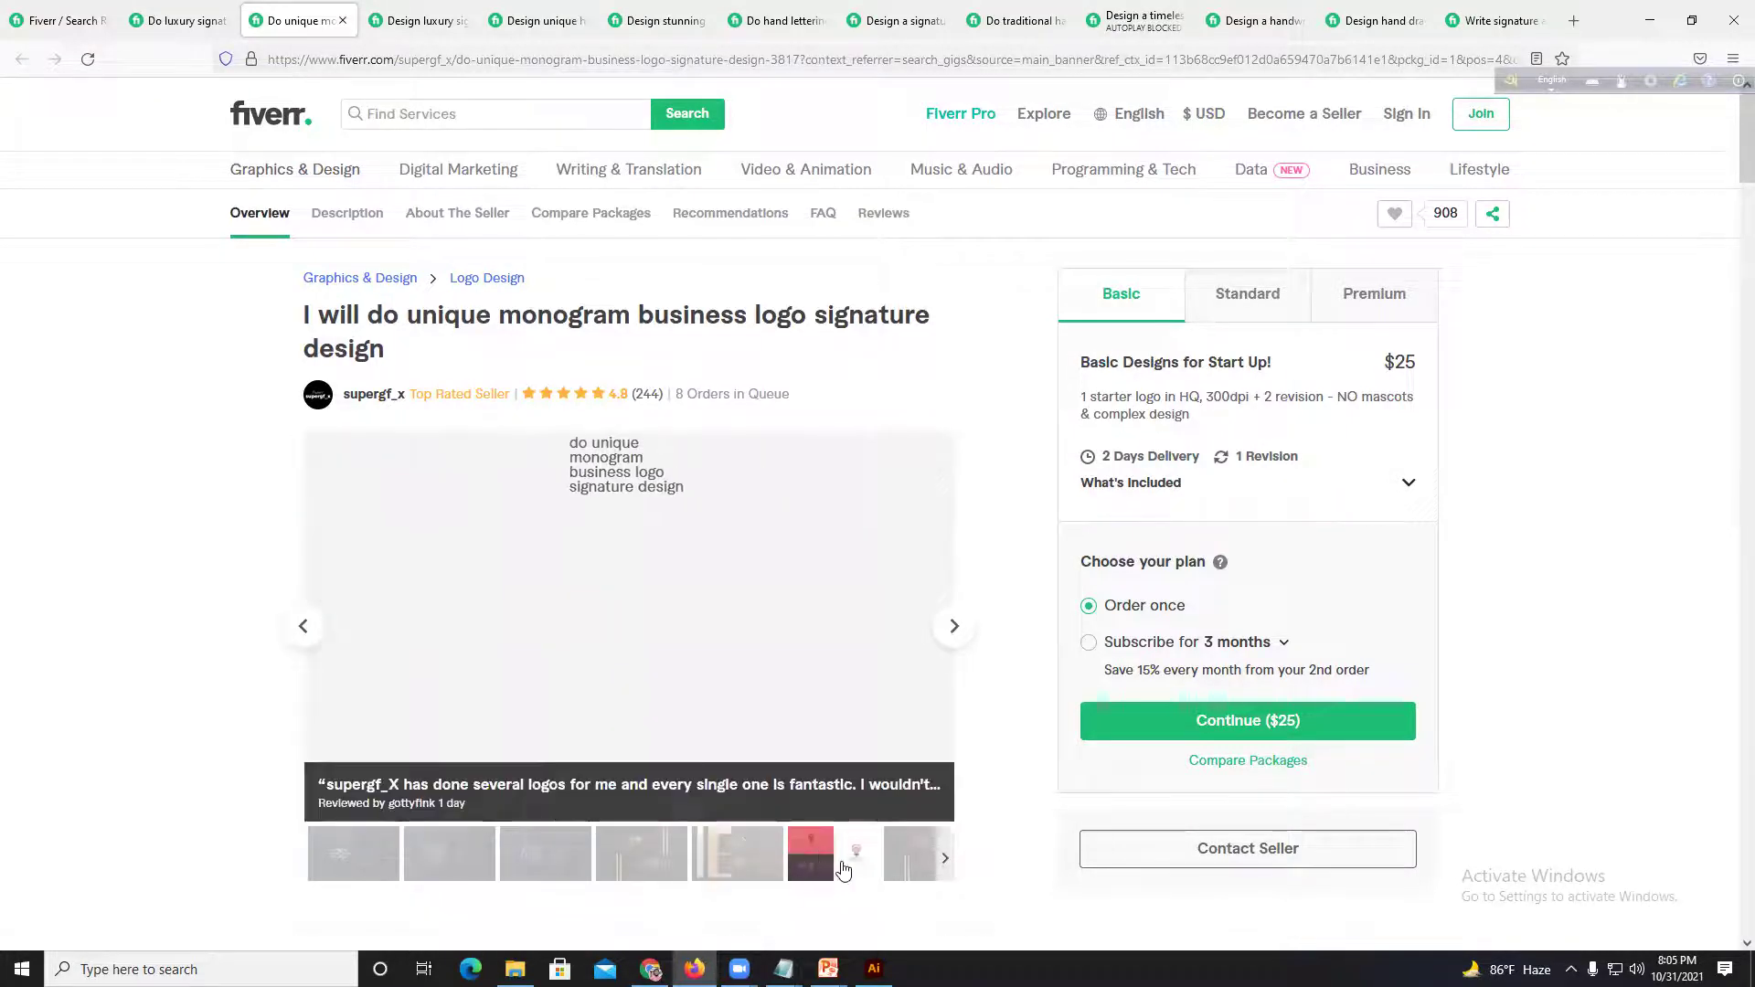
left_click(919, 867)
left_click(920, 866)
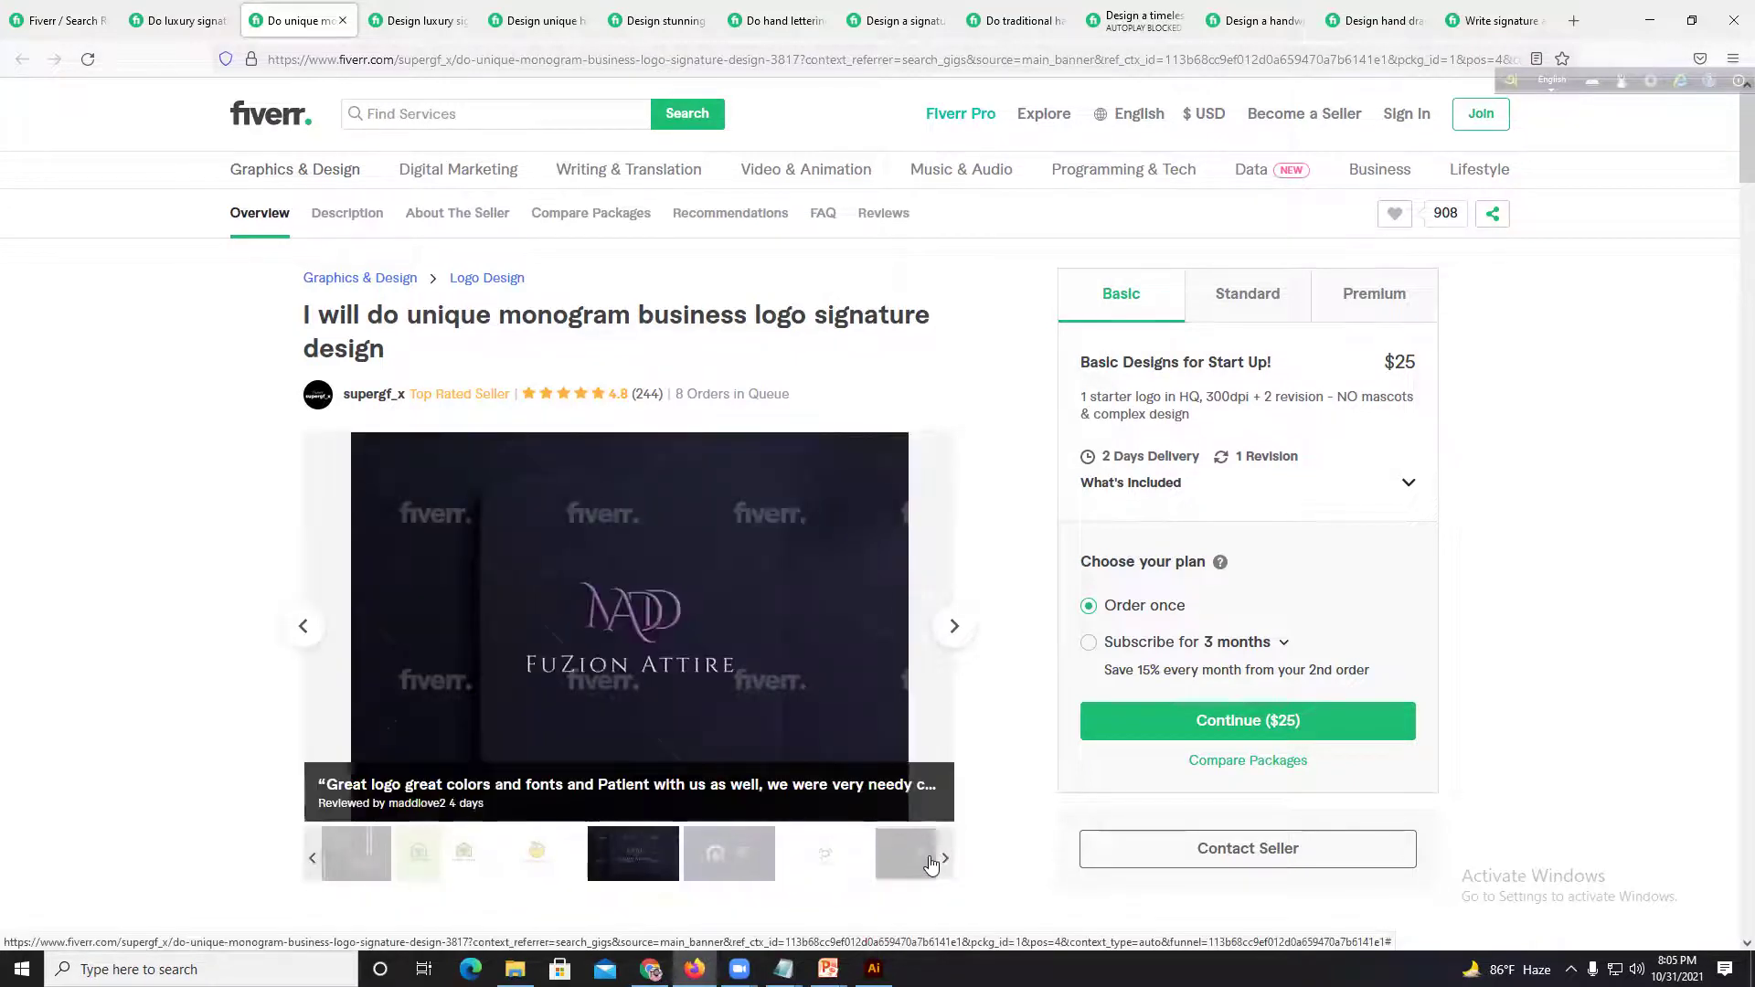
left_click(929, 865)
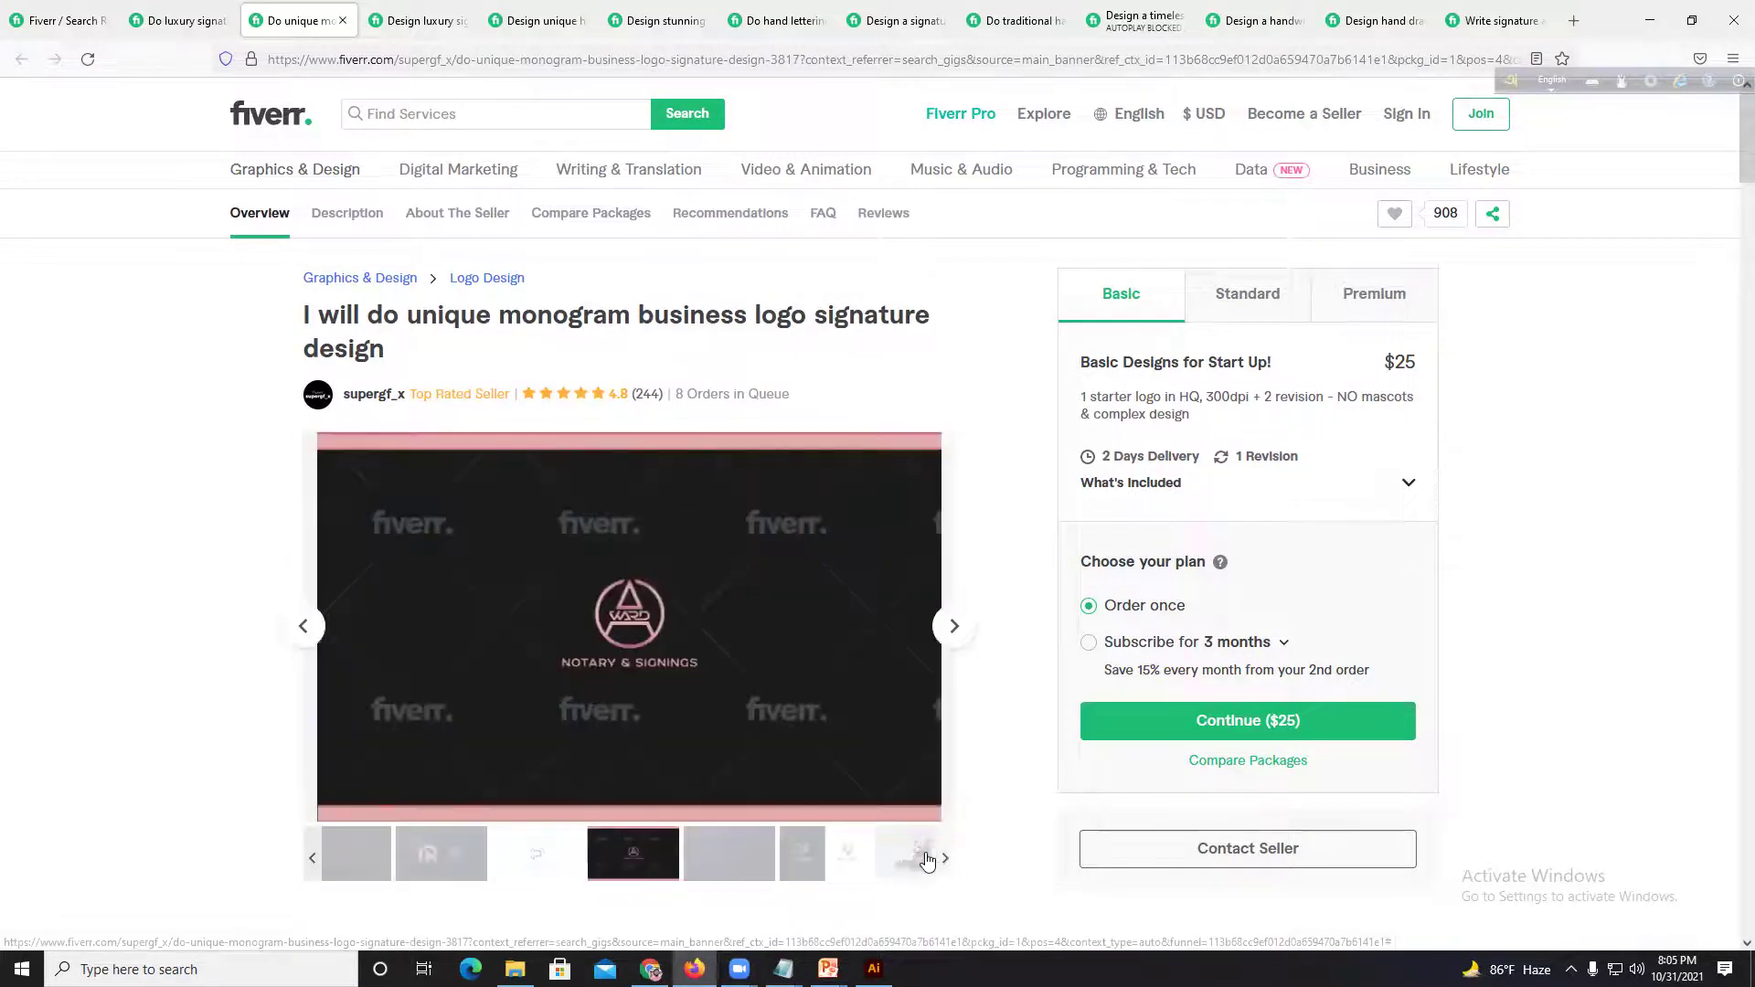
left_click(347, 26)
left_click(347, 26)
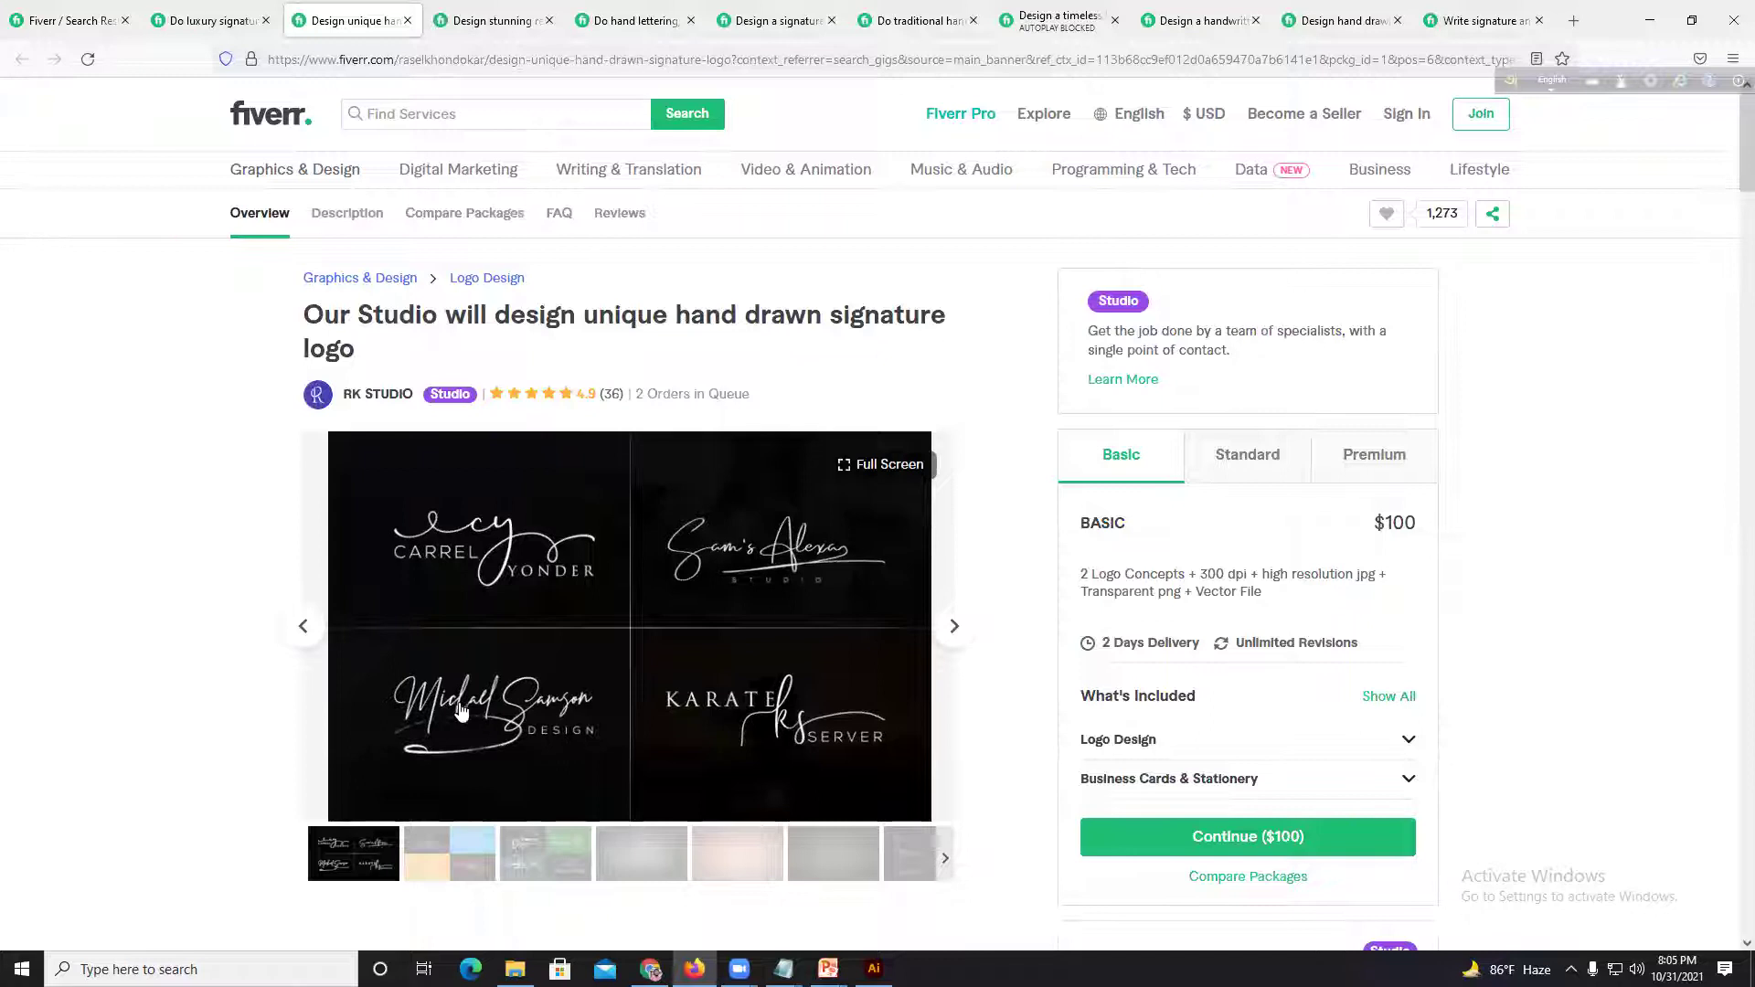
Step: Examine the sample images of the studio's unique hand drawn signature logo gig
left_click(740, 843)
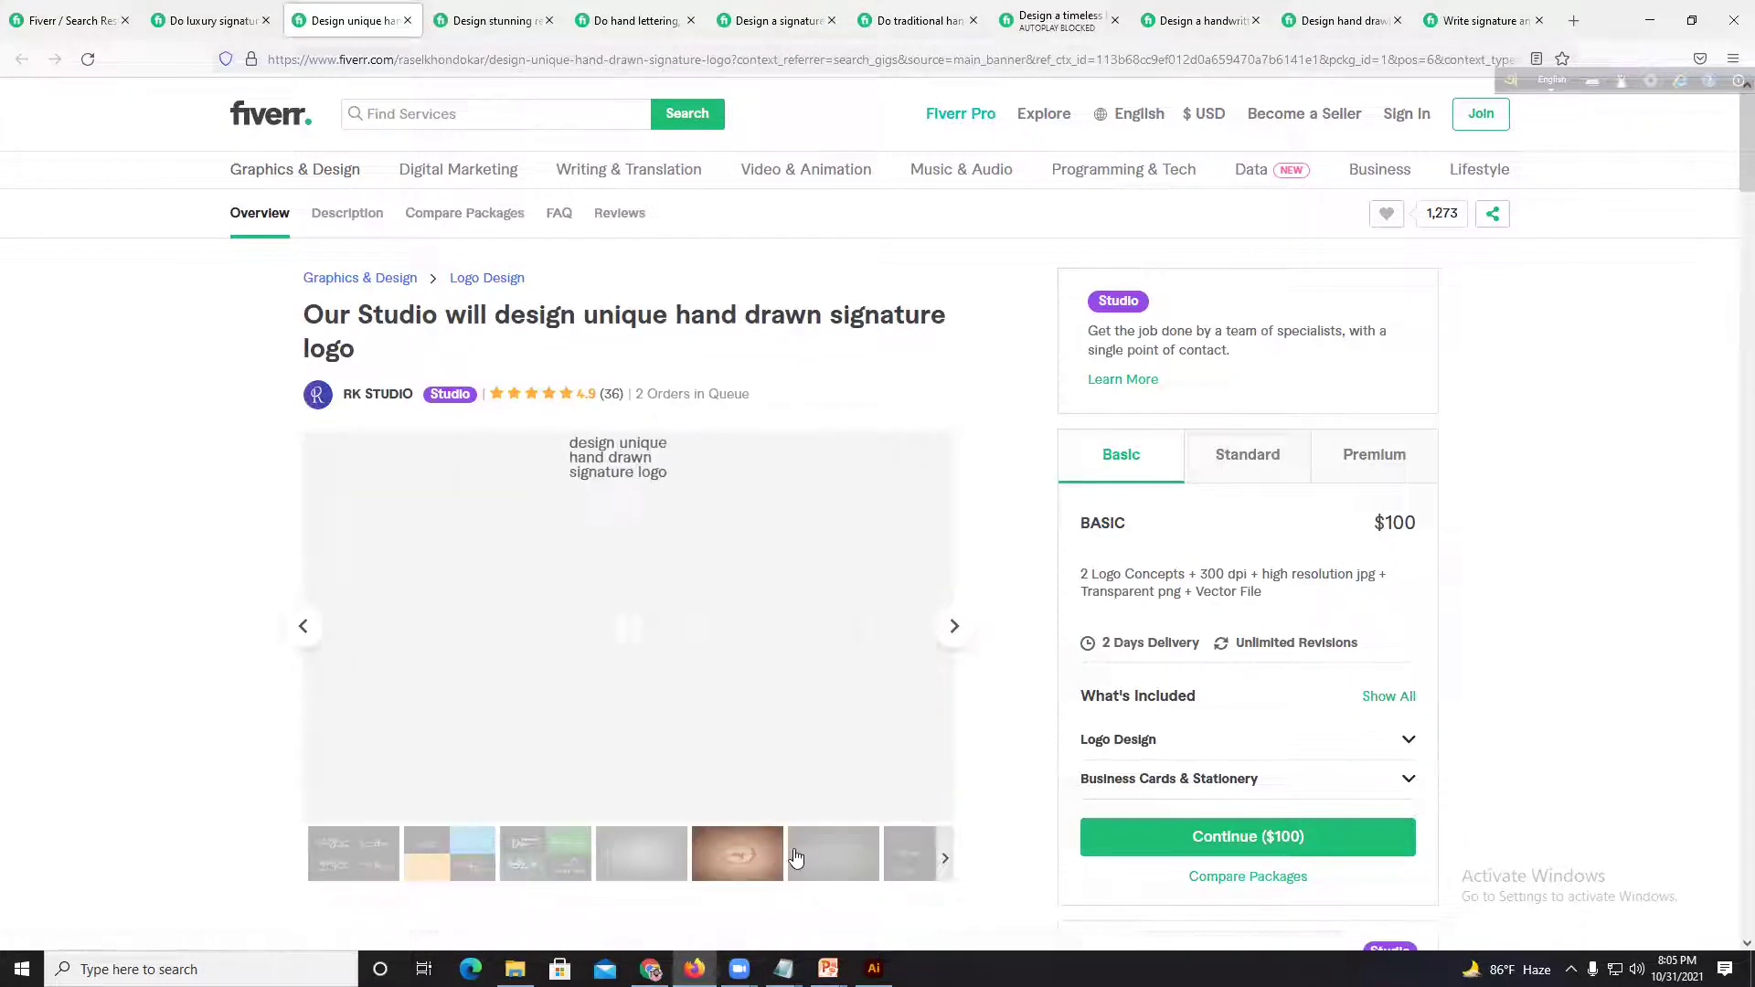
left_click(819, 855)
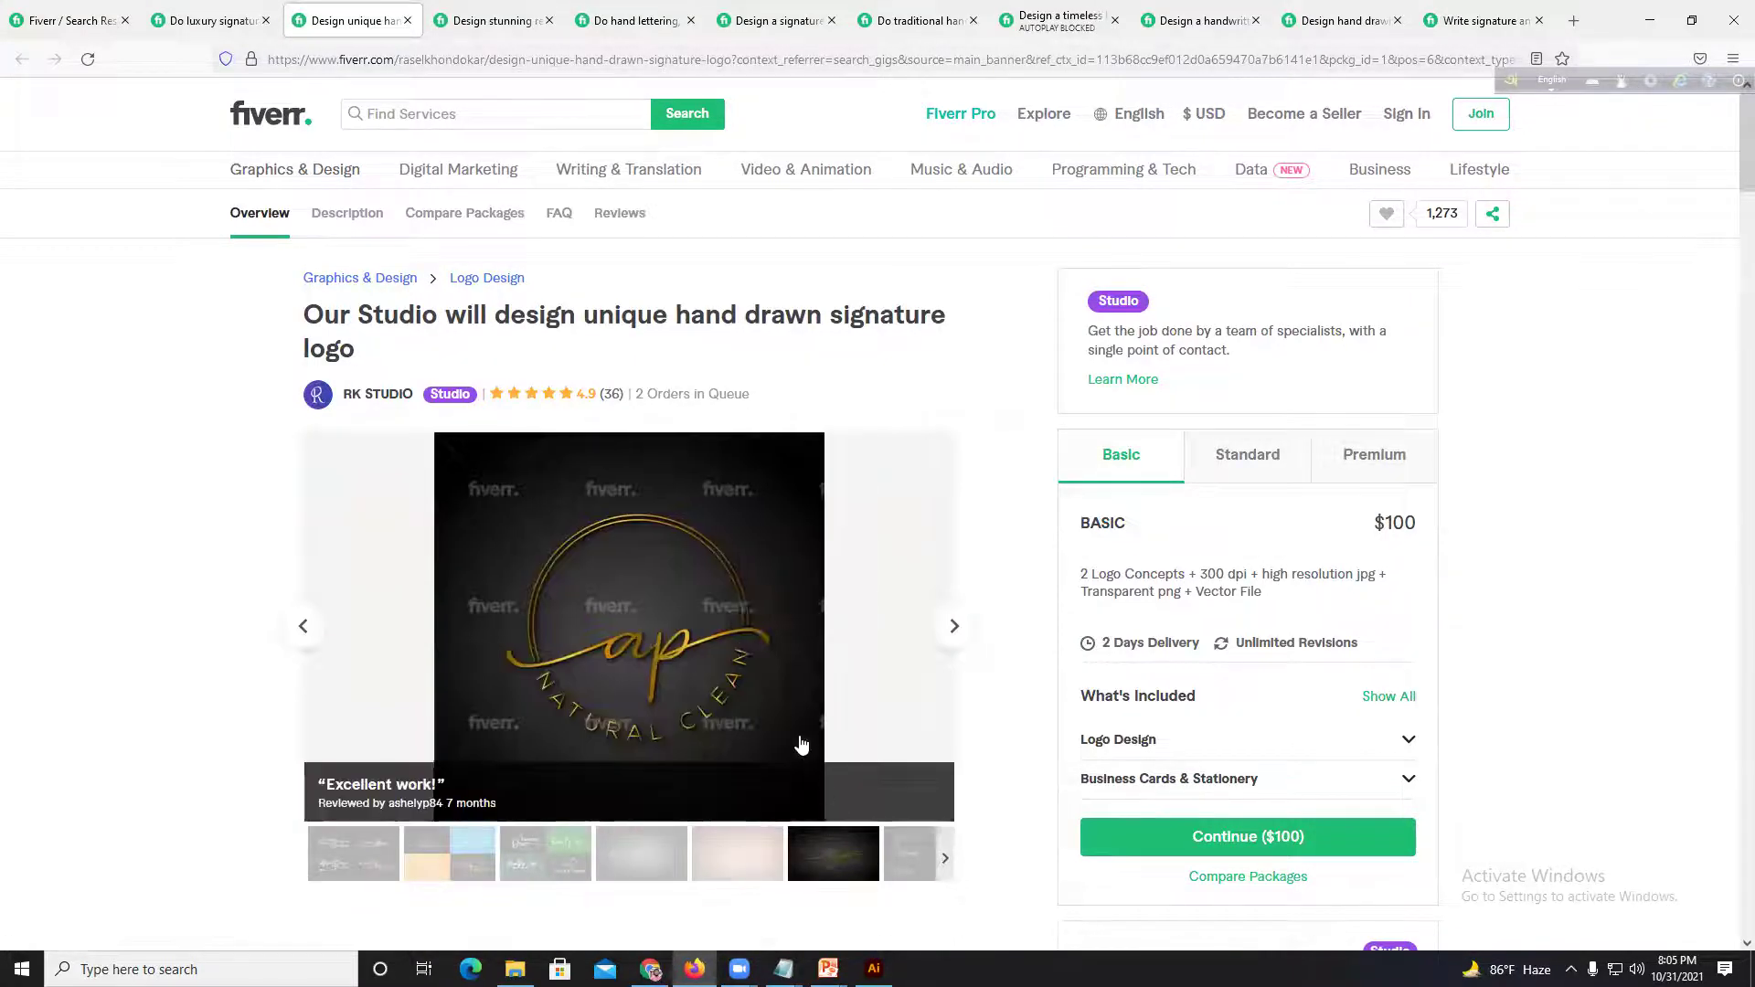
left_click(914, 859)
left_click(899, 863)
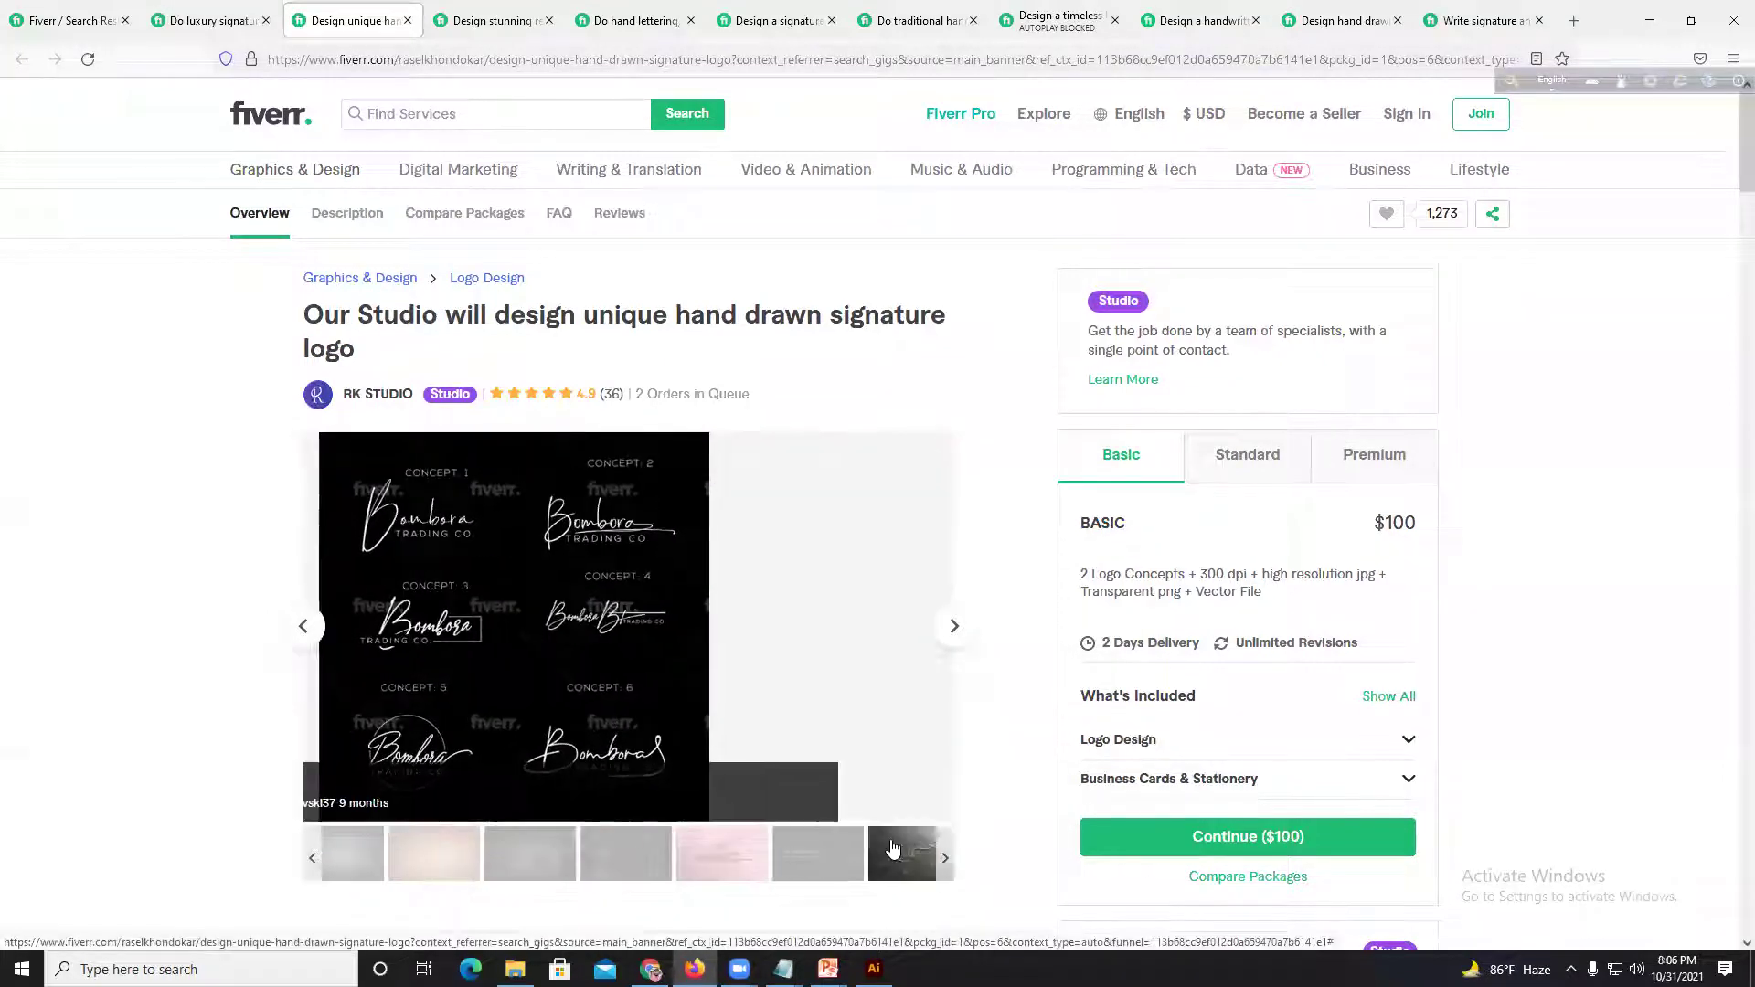
left_click(898, 863)
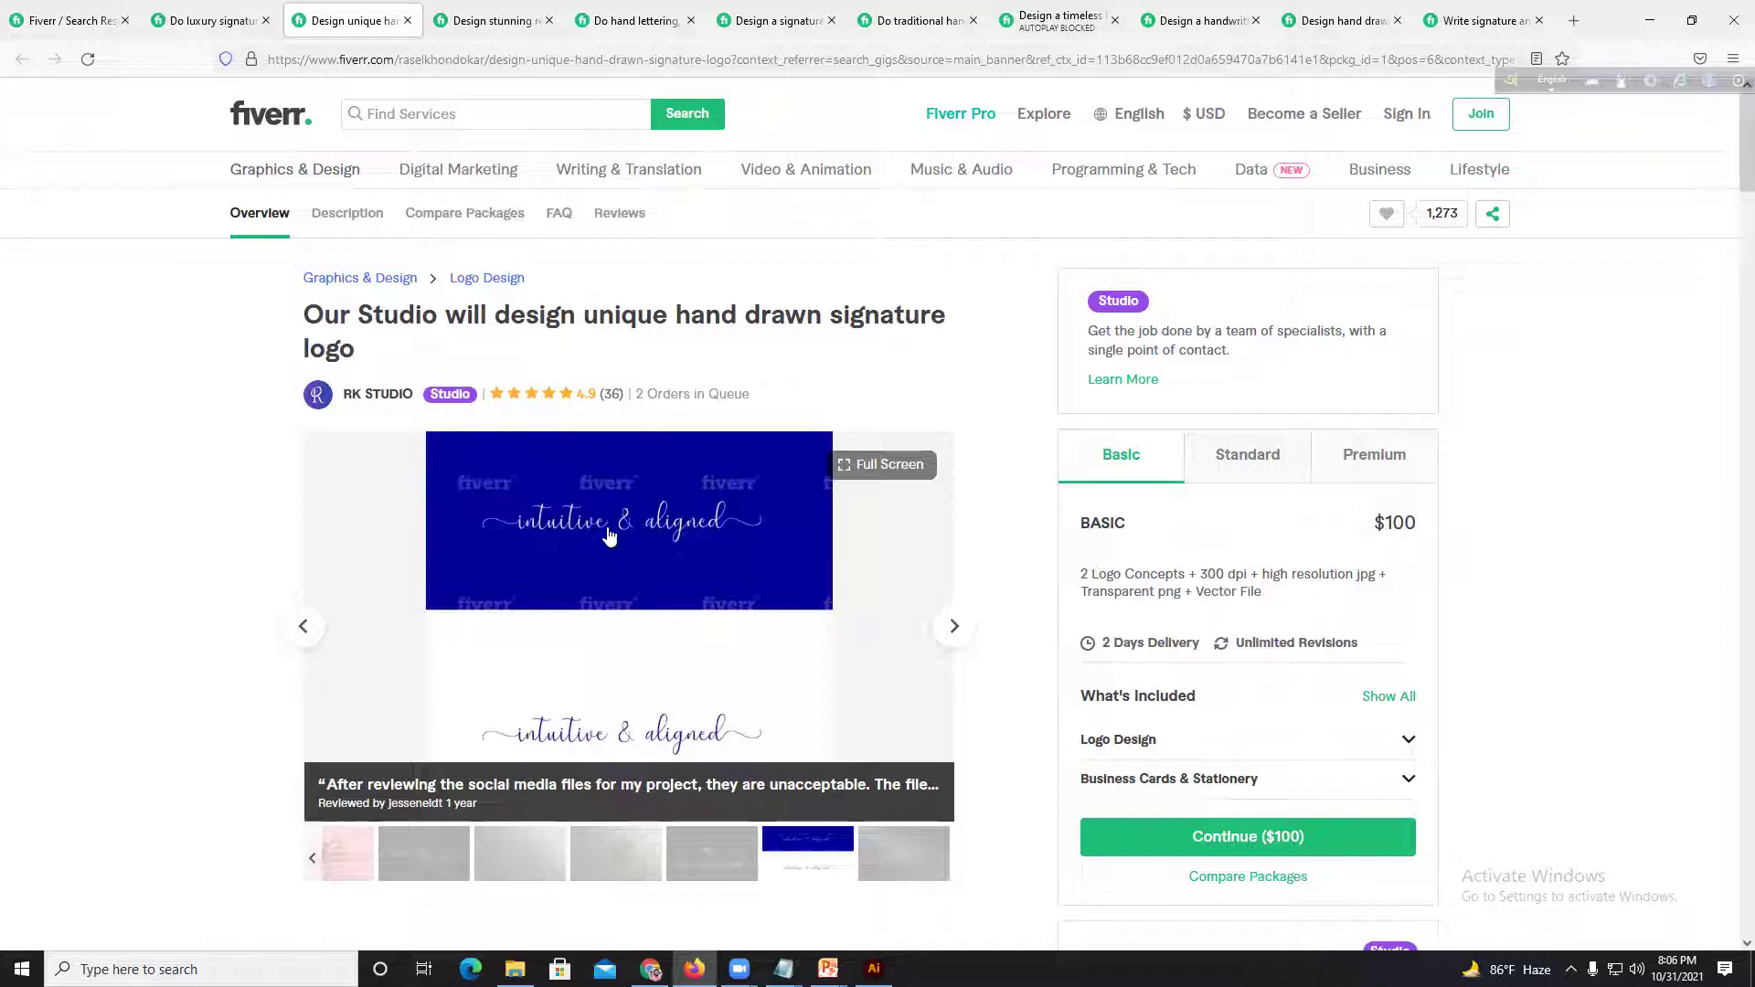
left_click(905, 858)
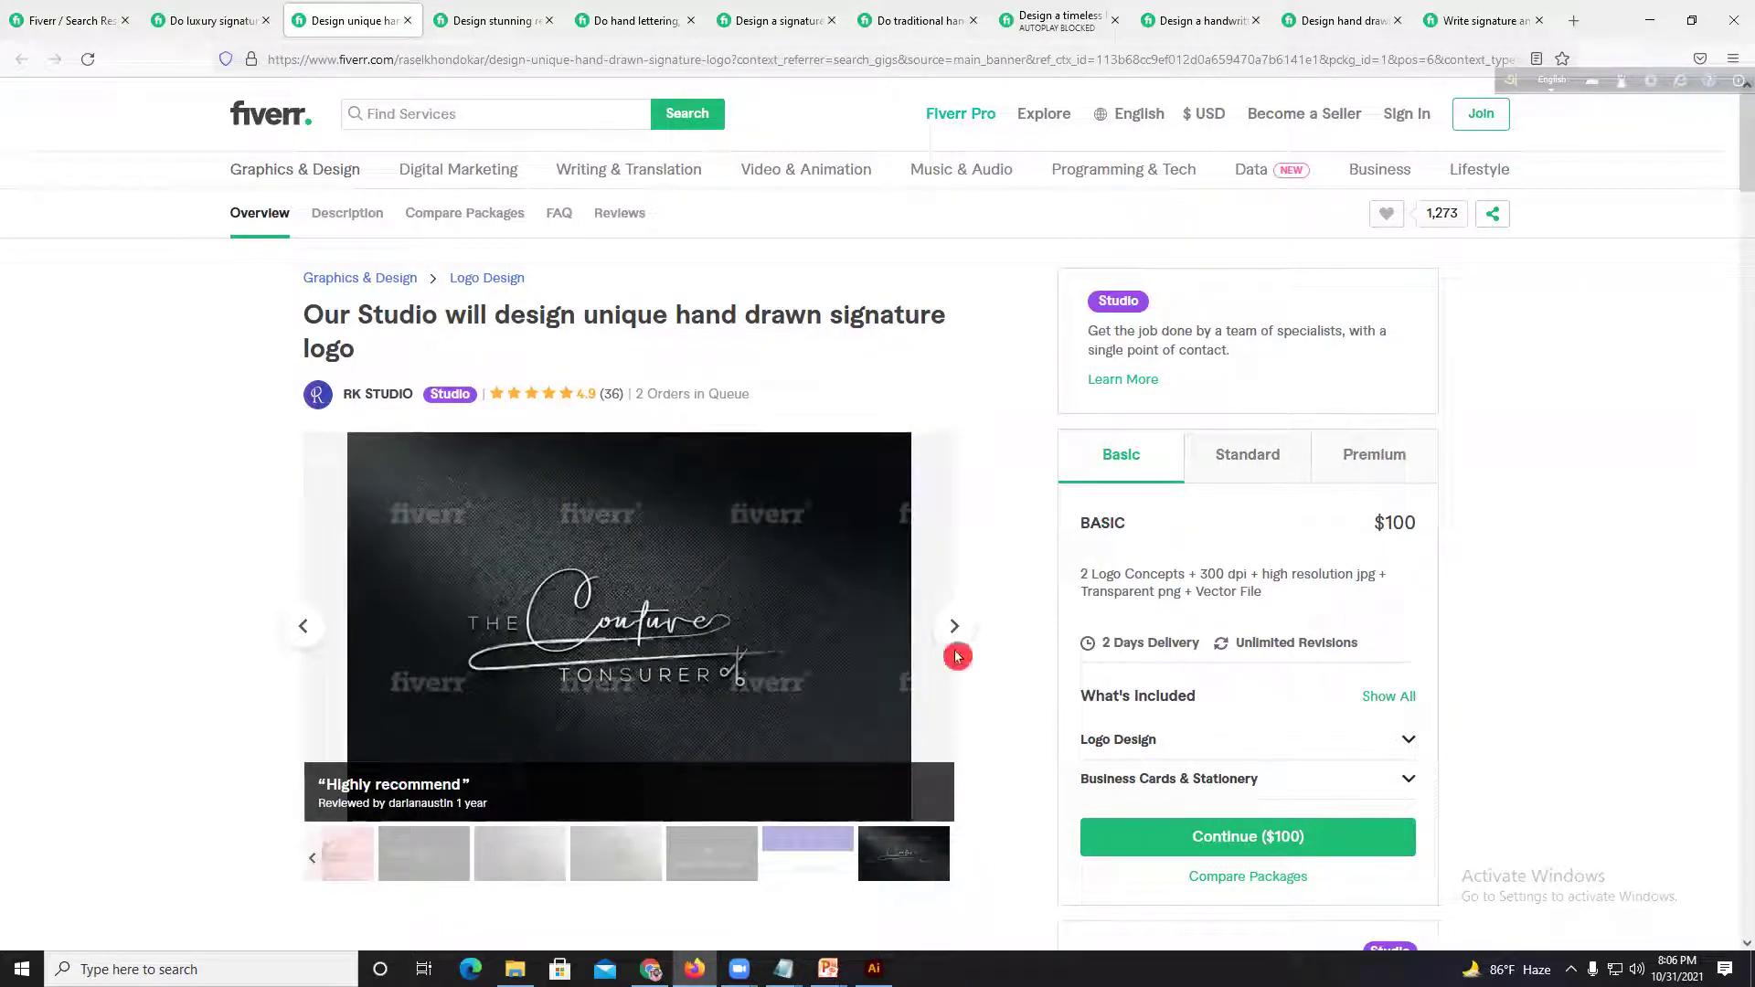
Step: Review the stunning real estate signature logo gig's seller details and the seller's profile with its other gigs, and close that tab
left_click(489, 17)
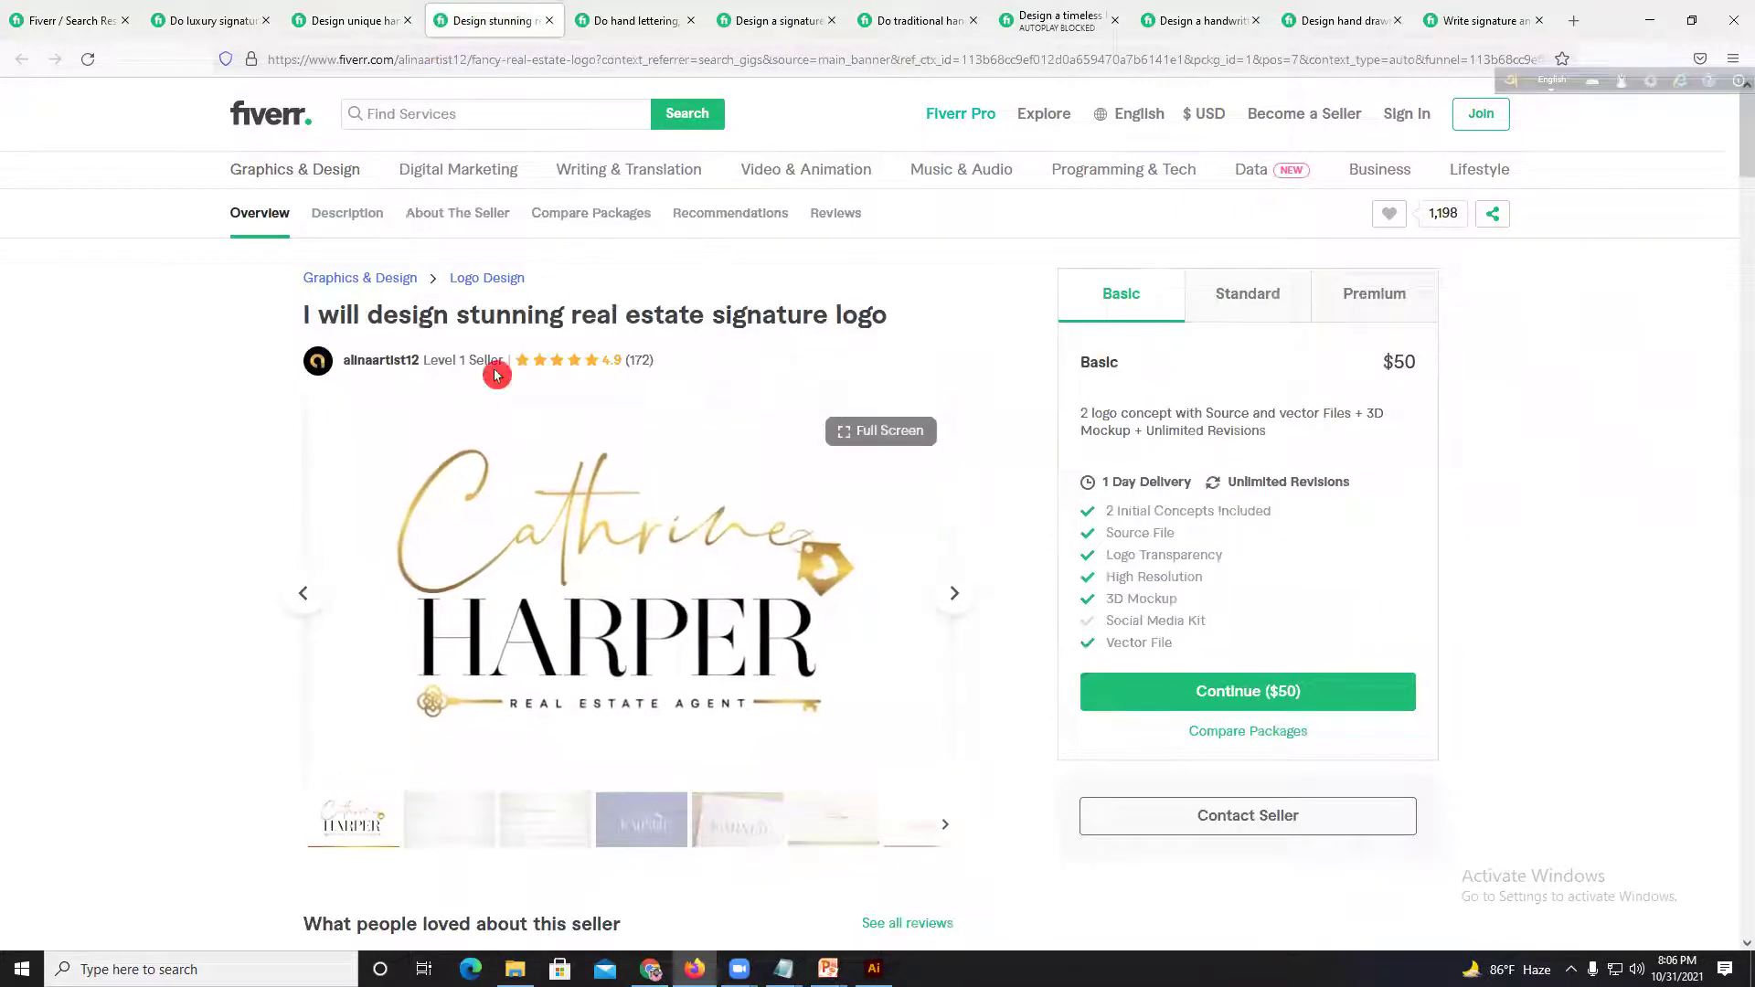
scroll(378, 365, "down", 5)
scroll(377, 354, "down", 10)
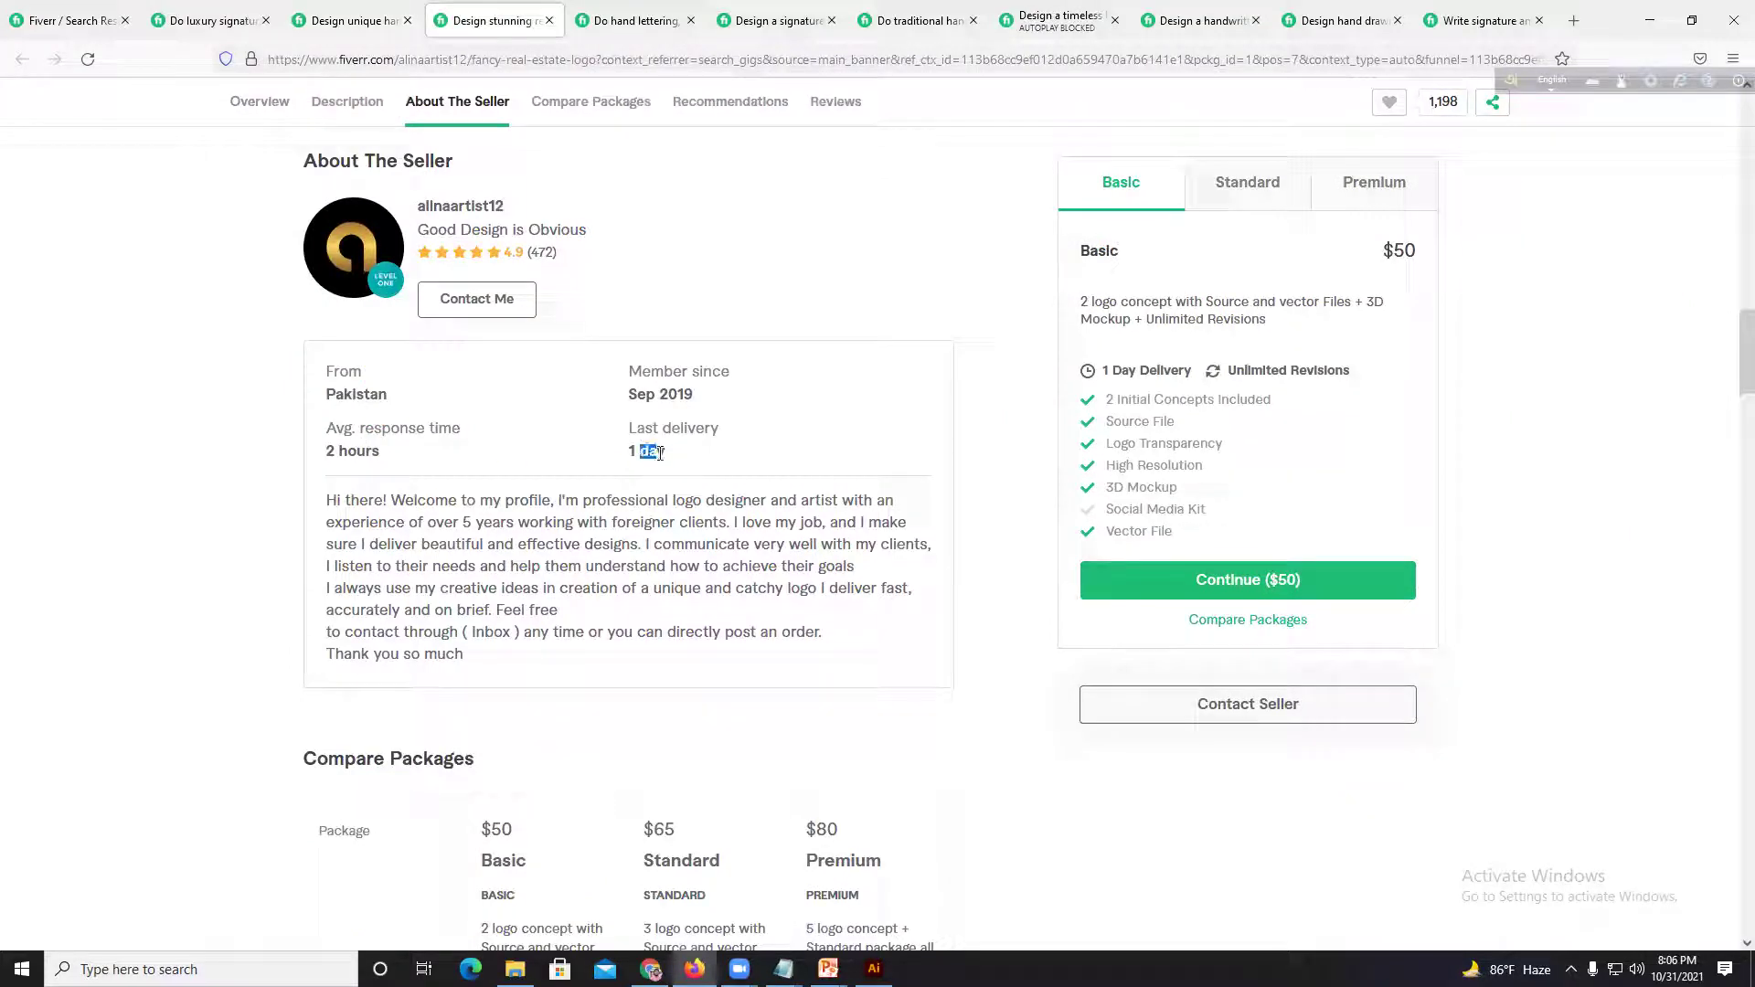
left_click(436, 215)
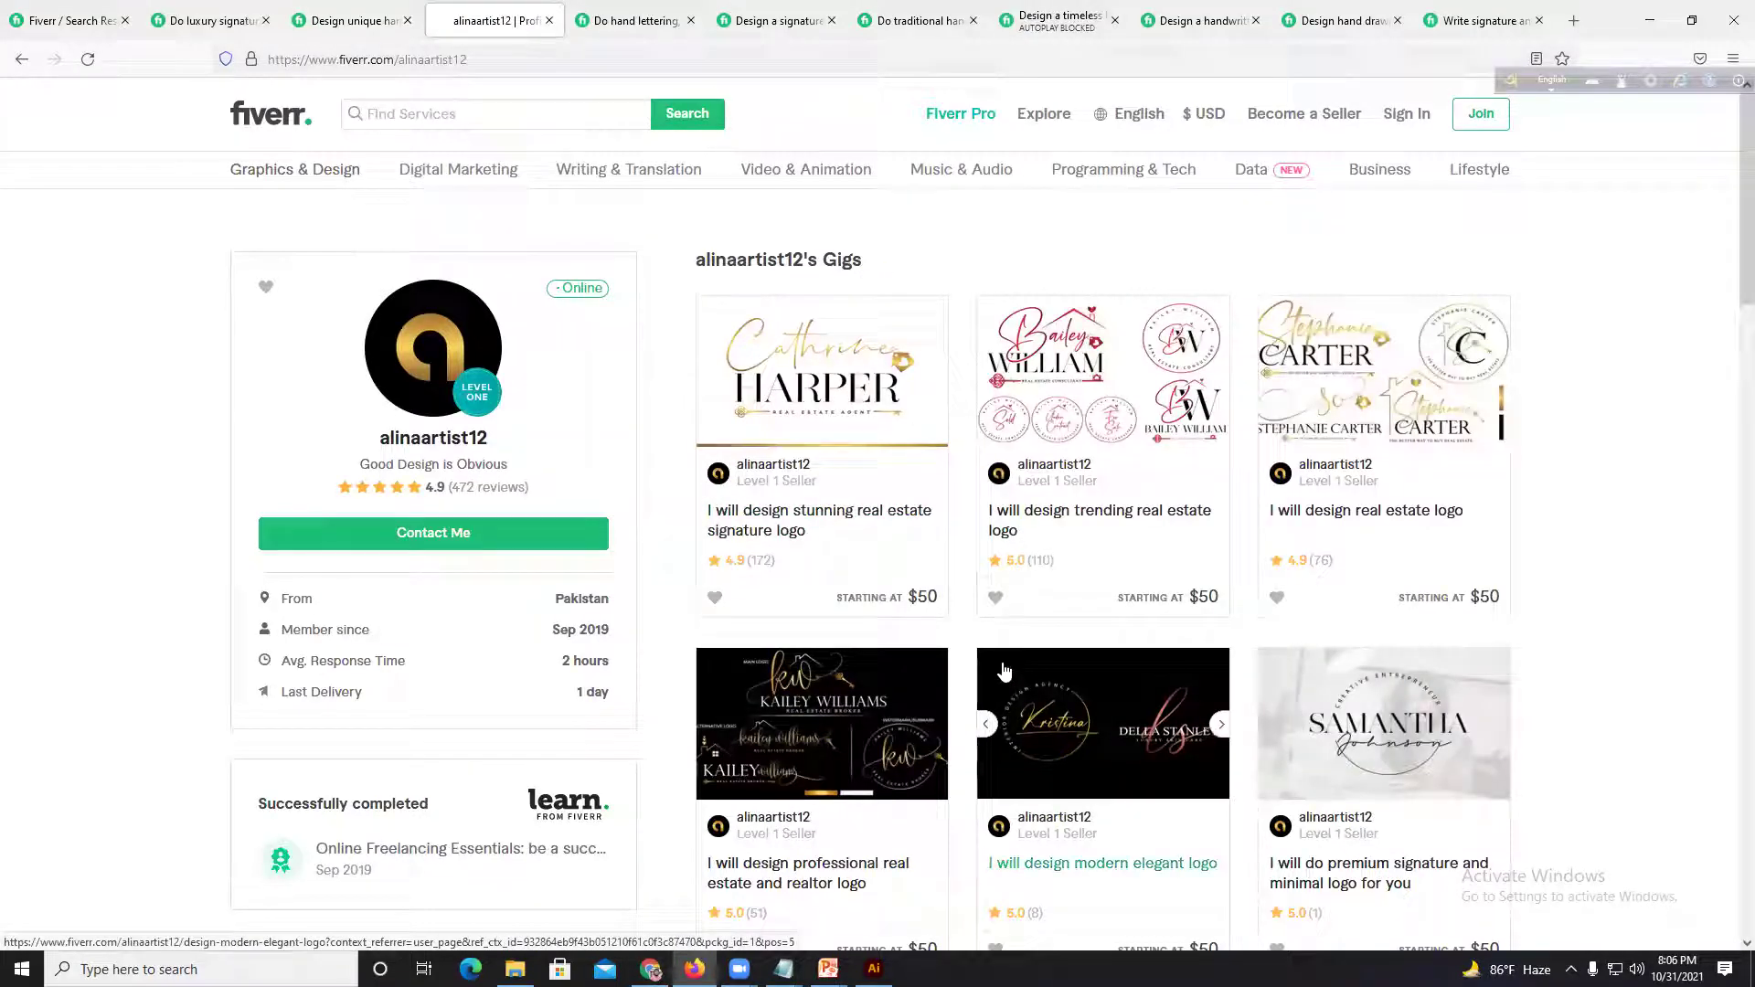
scroll(1188, 604, "down", 5)
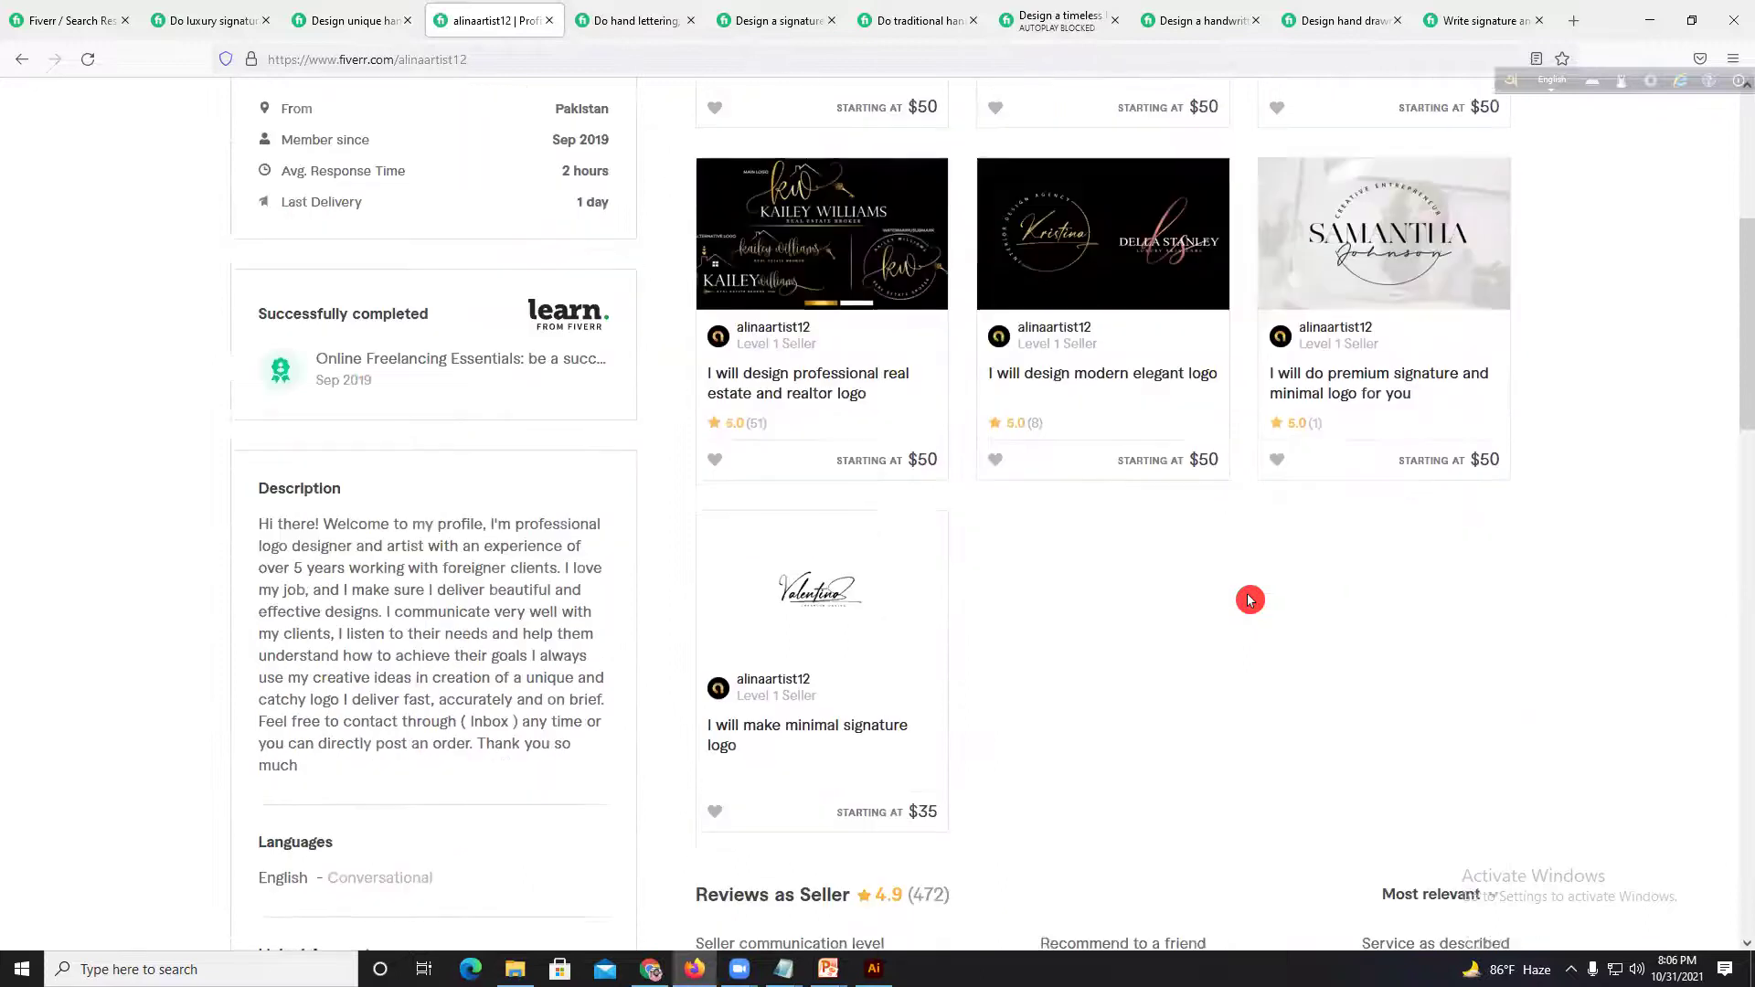
scroll(1250, 600, "down", 1)
scroll(1249, 599, "up", 6)
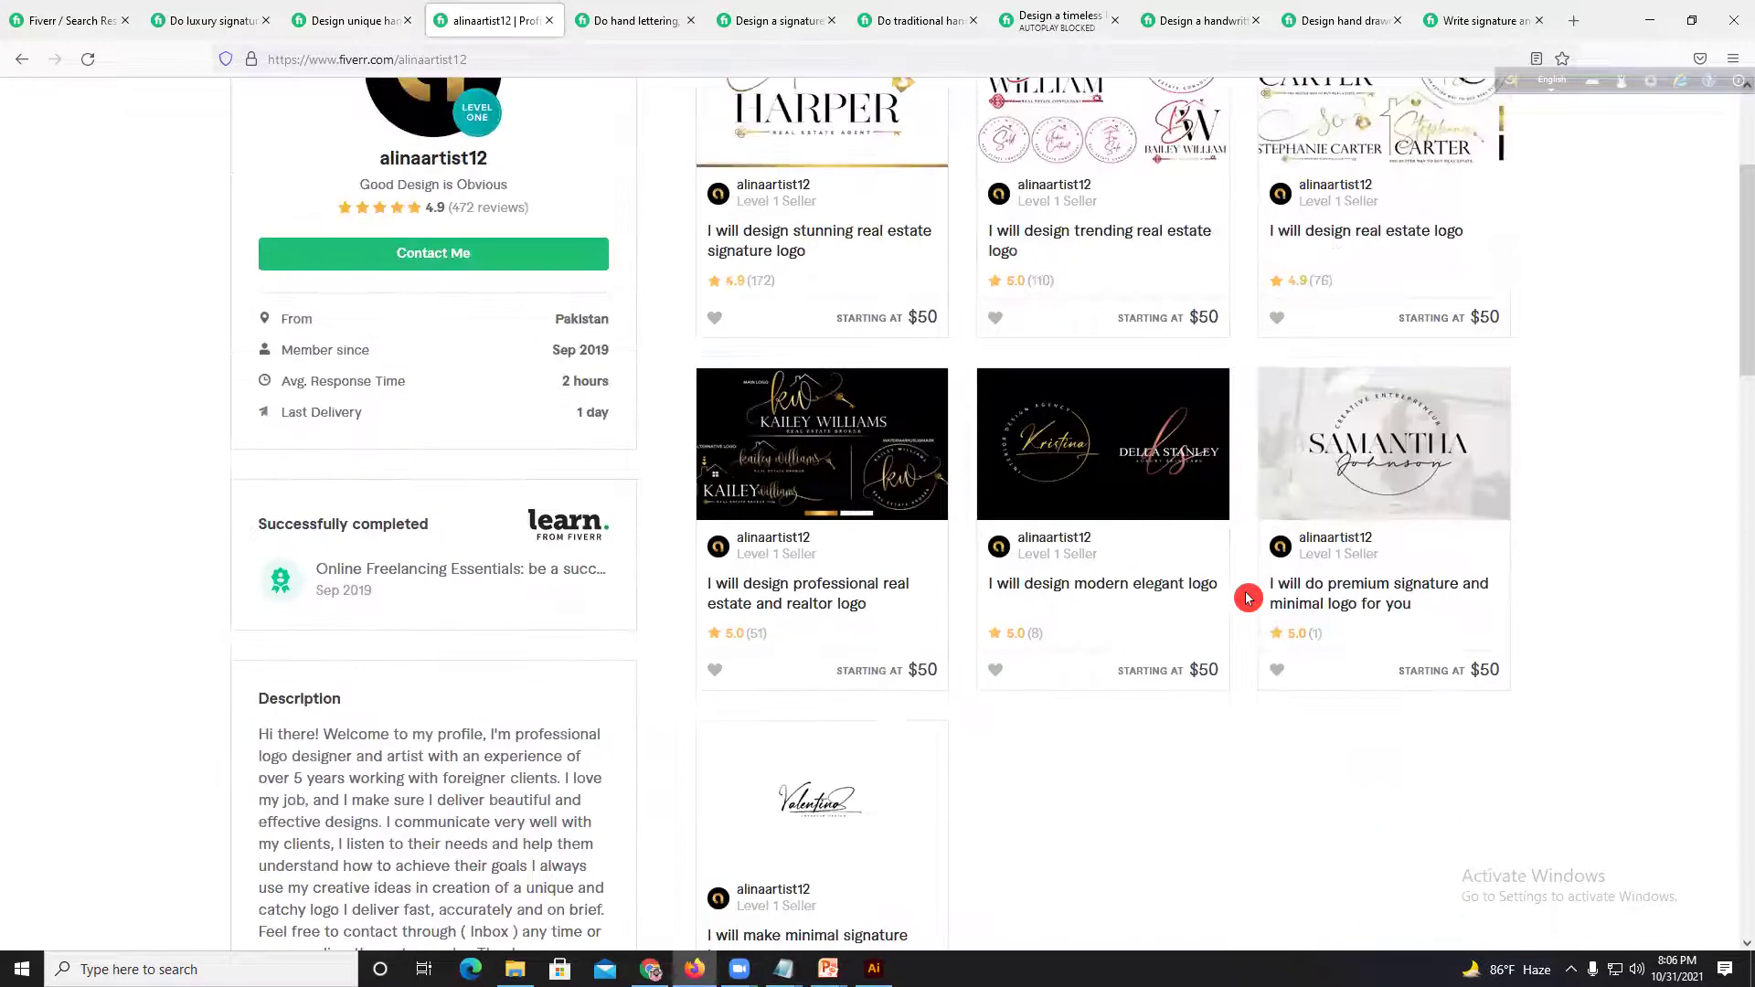
left_click(548, 25)
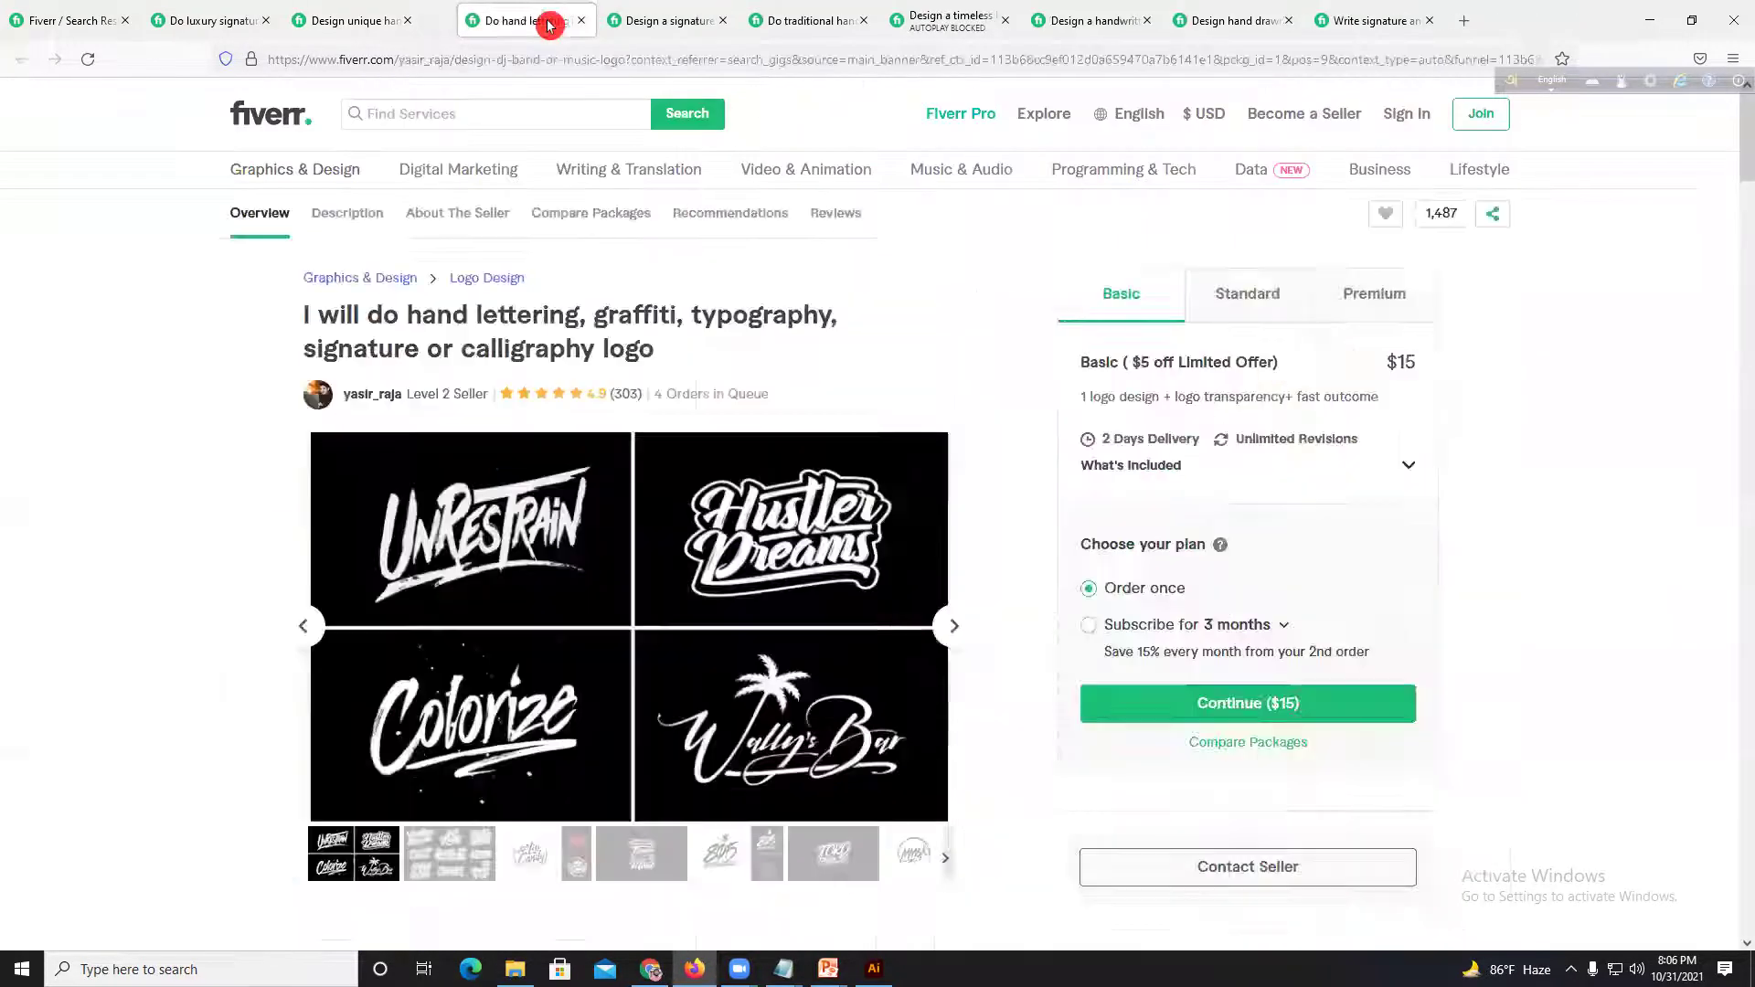
Step: Close the gig tabs from the hand lettering gig up to the signature and handmade unique logo gig, keeping that one open
left_click(548, 24)
left_click(548, 25)
left_click(548, 24)
left_click(548, 25)
left_click(549, 25)
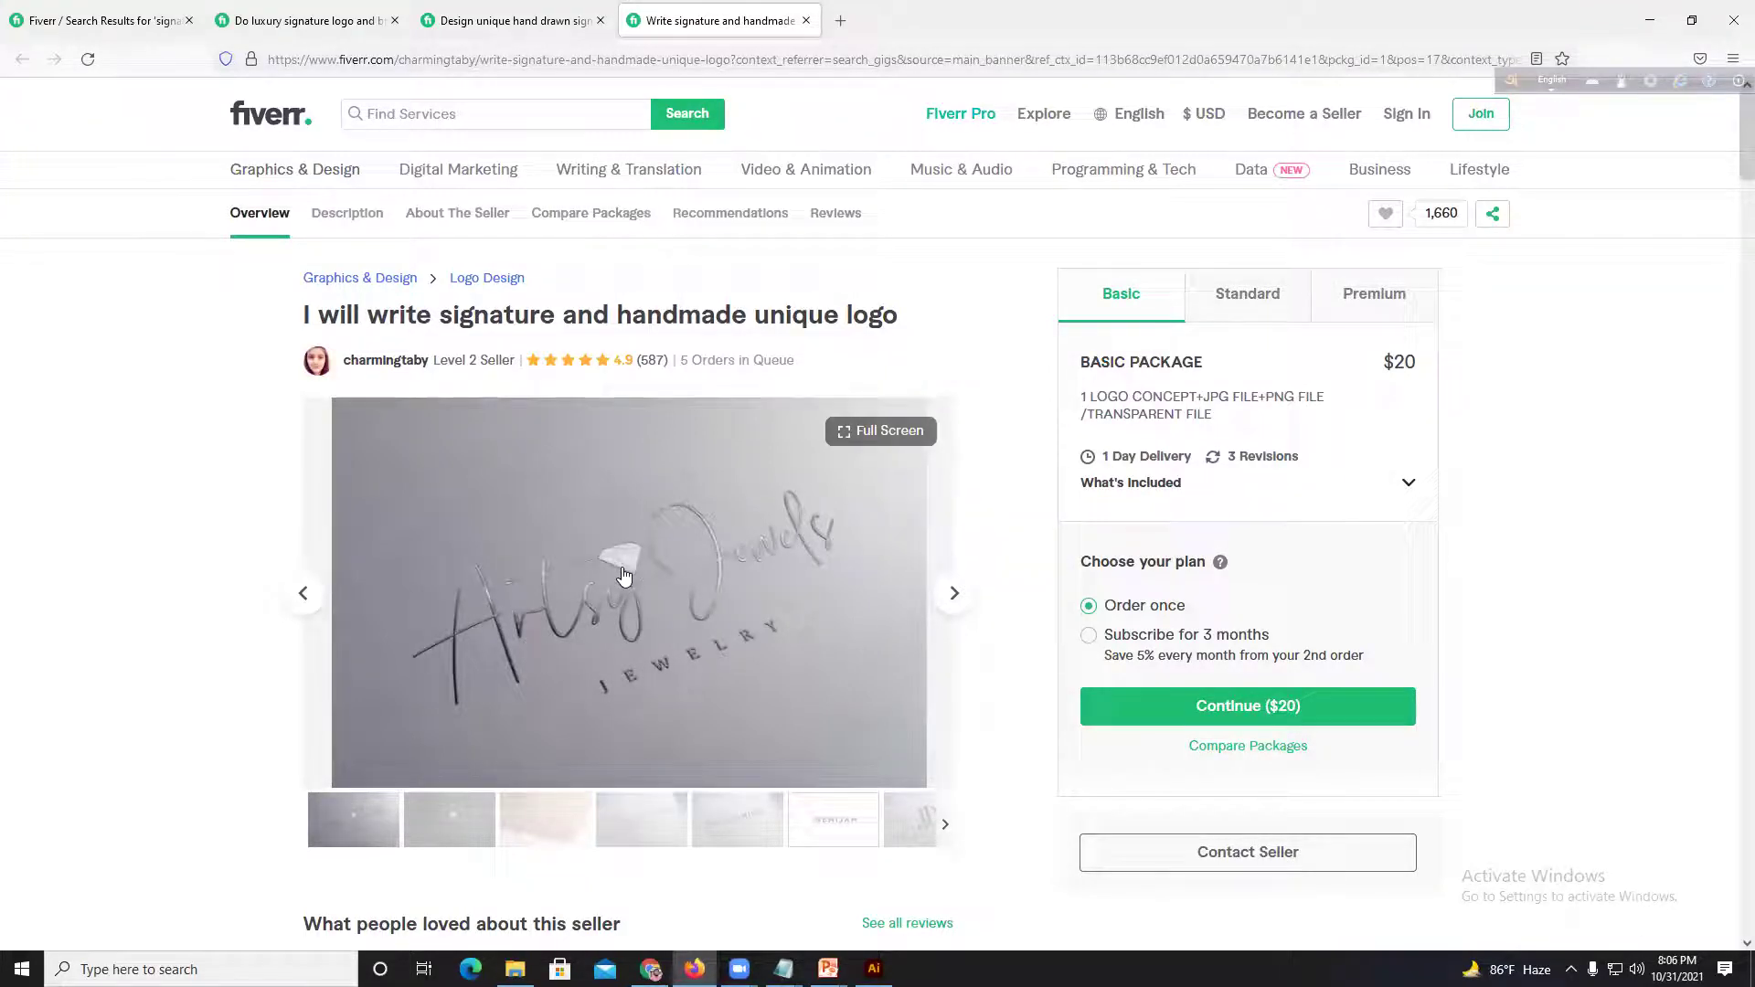
Step: Browse the signature and handmade unique logo gig's sample images, and close all gig tabs except the search results
left_click(758, 830)
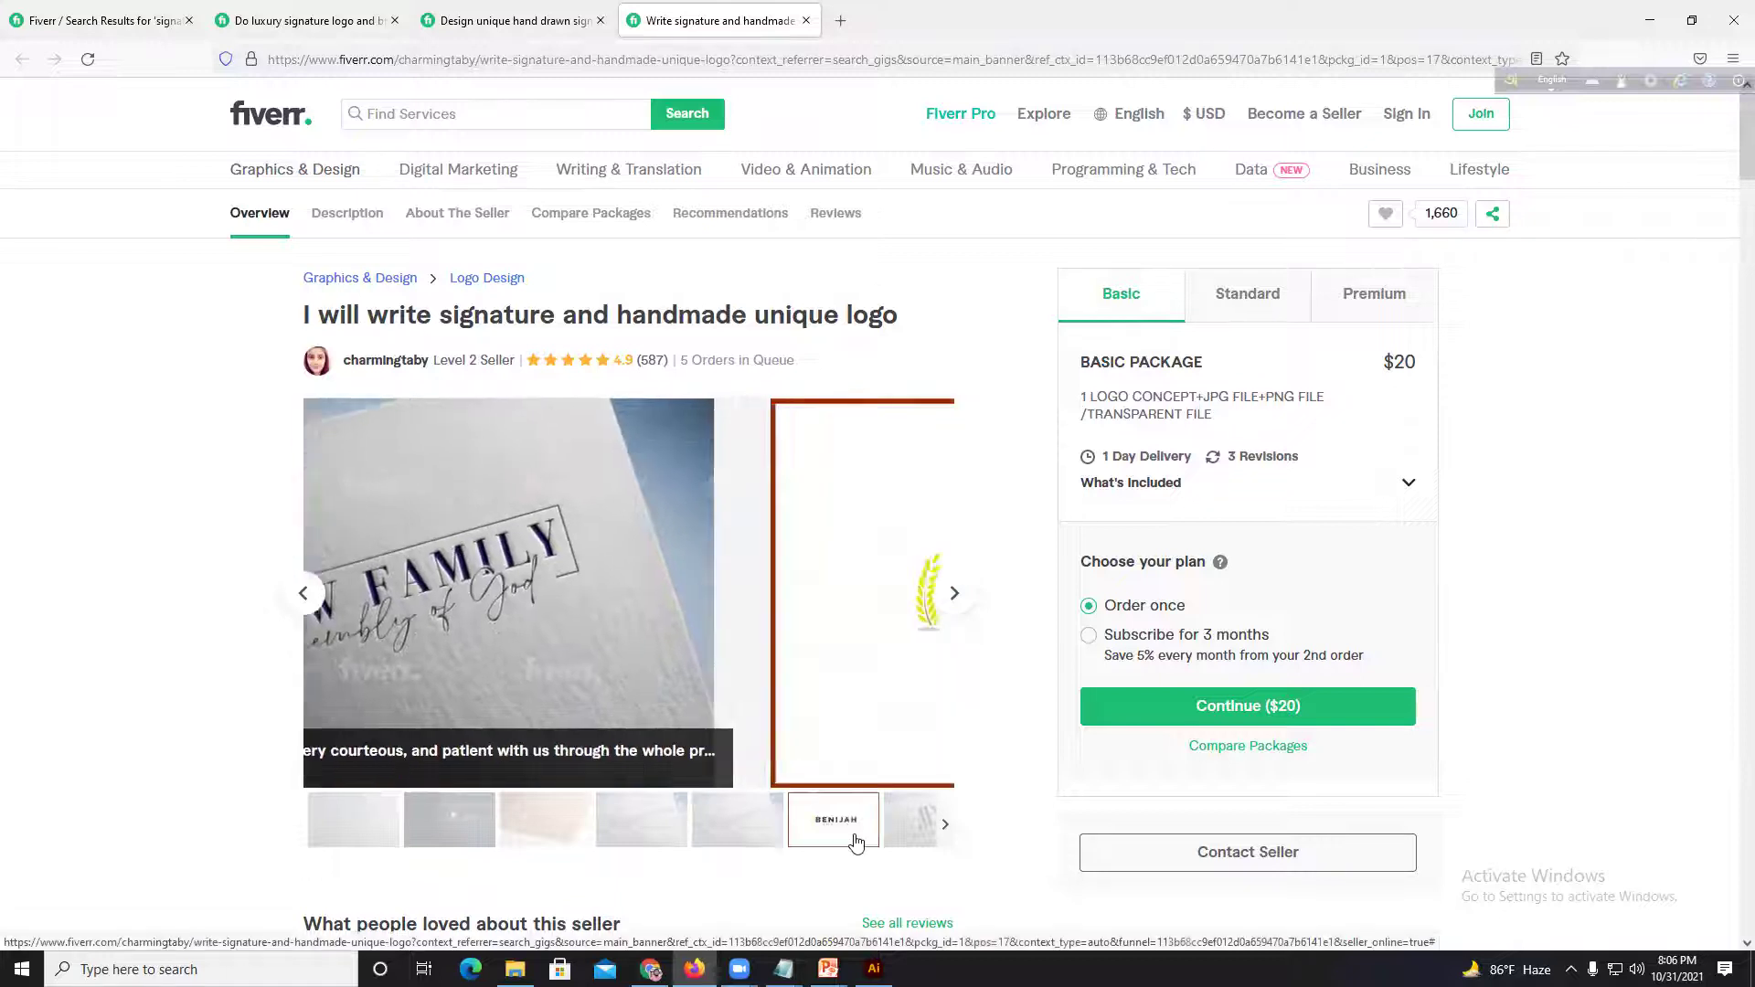
left_click(909, 812)
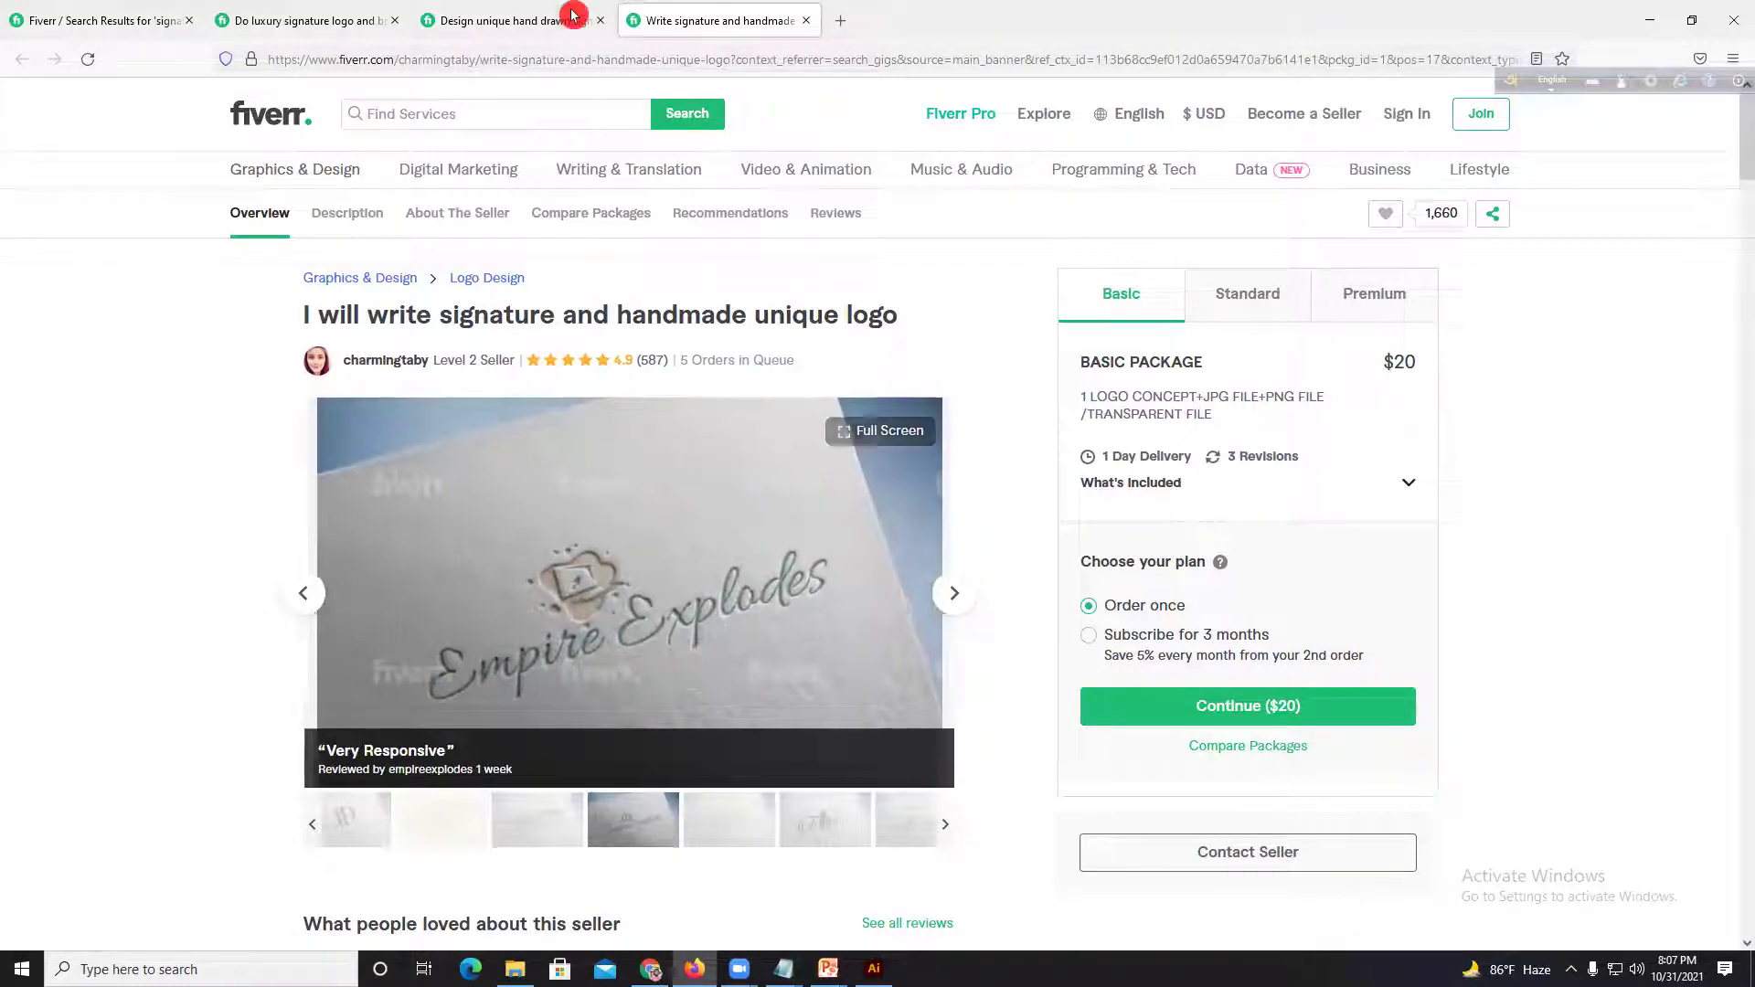
left_click(395, 21)
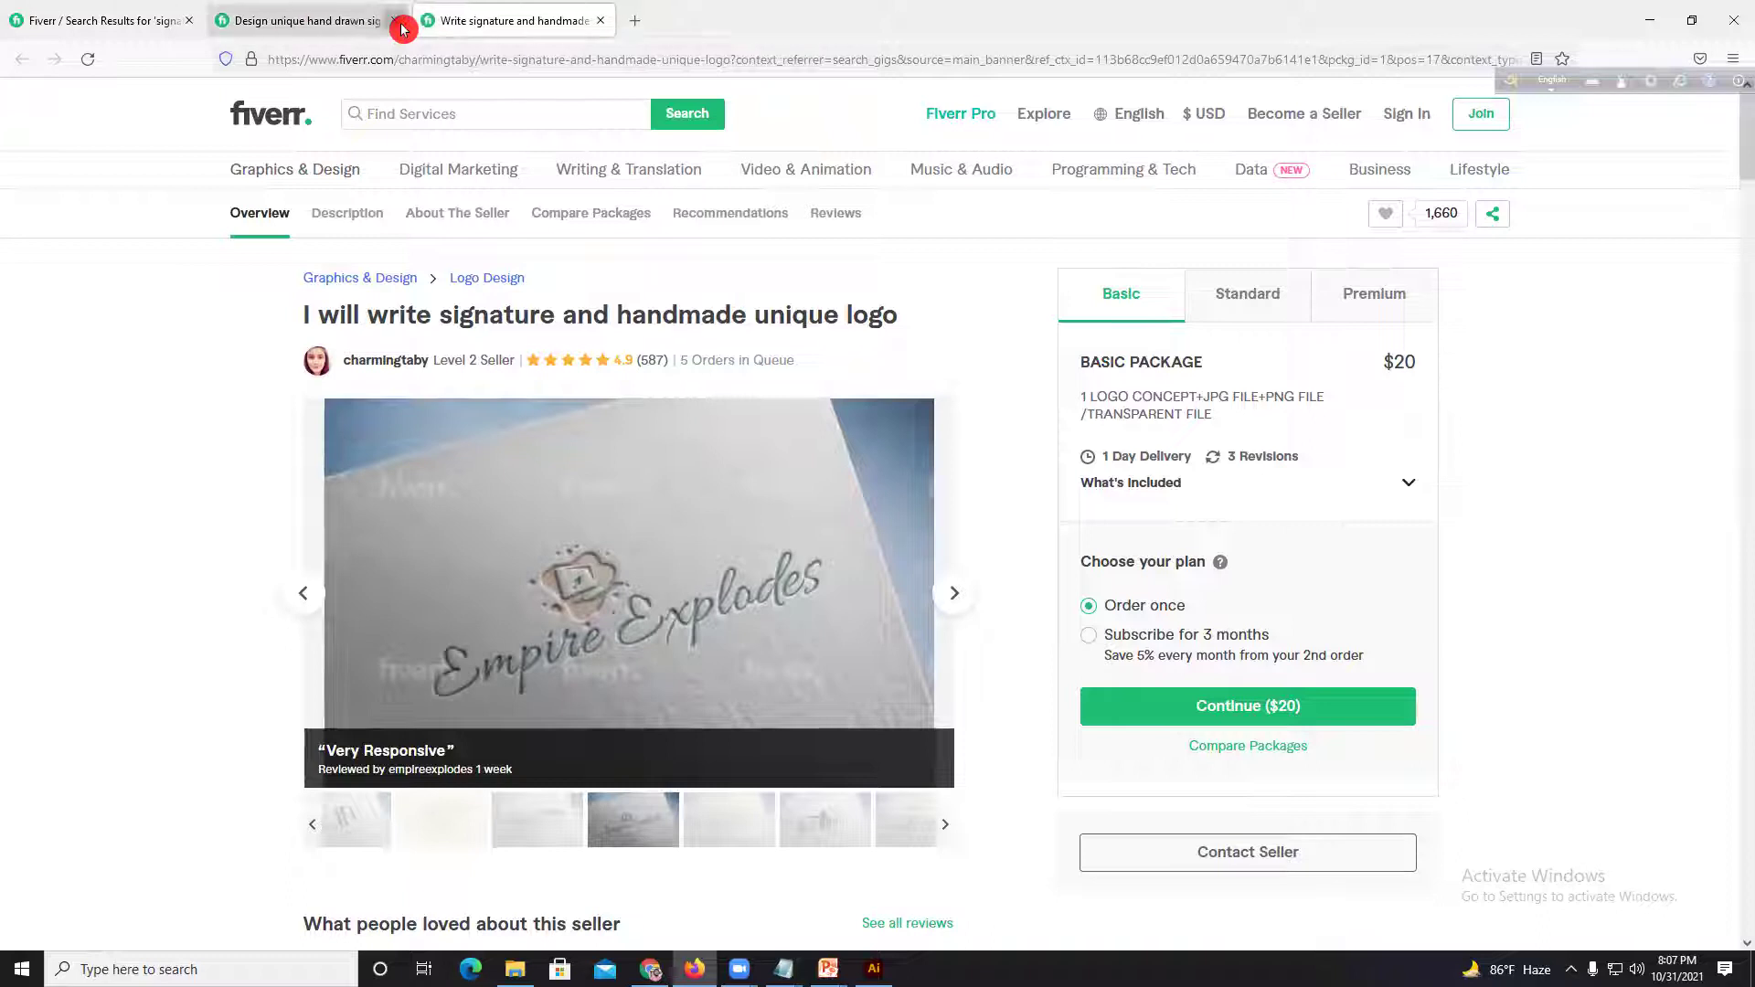
left_click(403, 28)
left_click(398, 25)
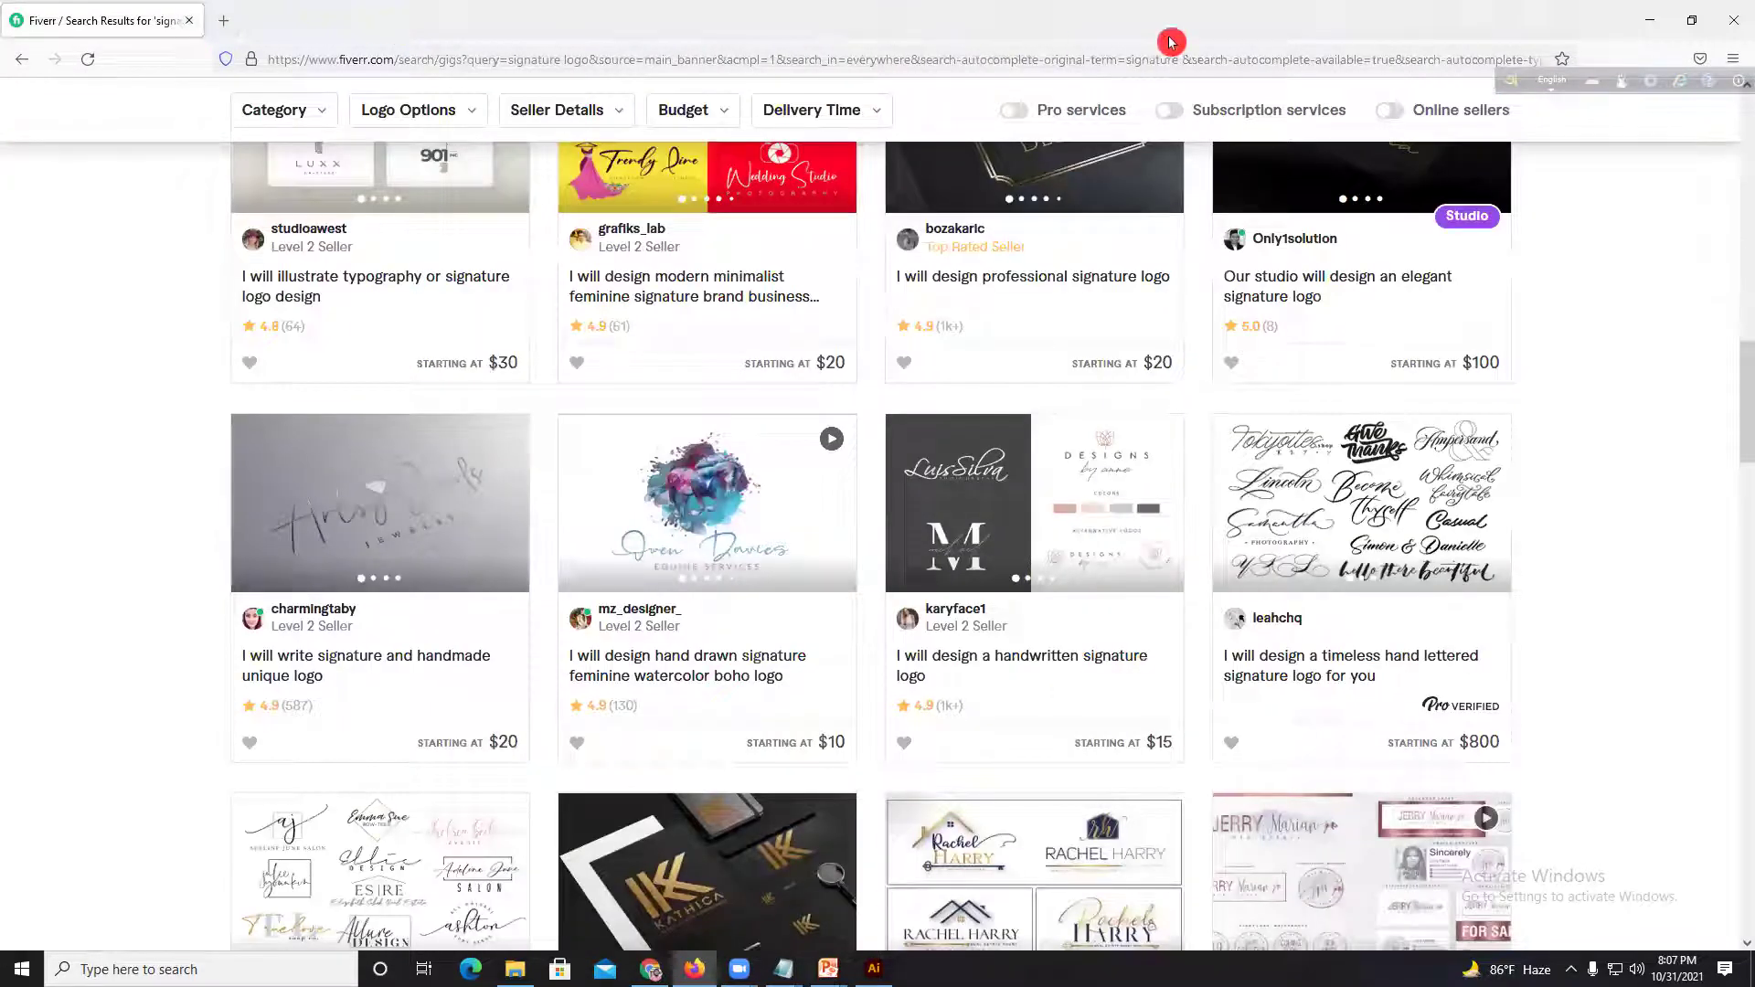
Step: Switch to Chrome and search Google for "signature font free download" in a new tab
left_click(648, 967)
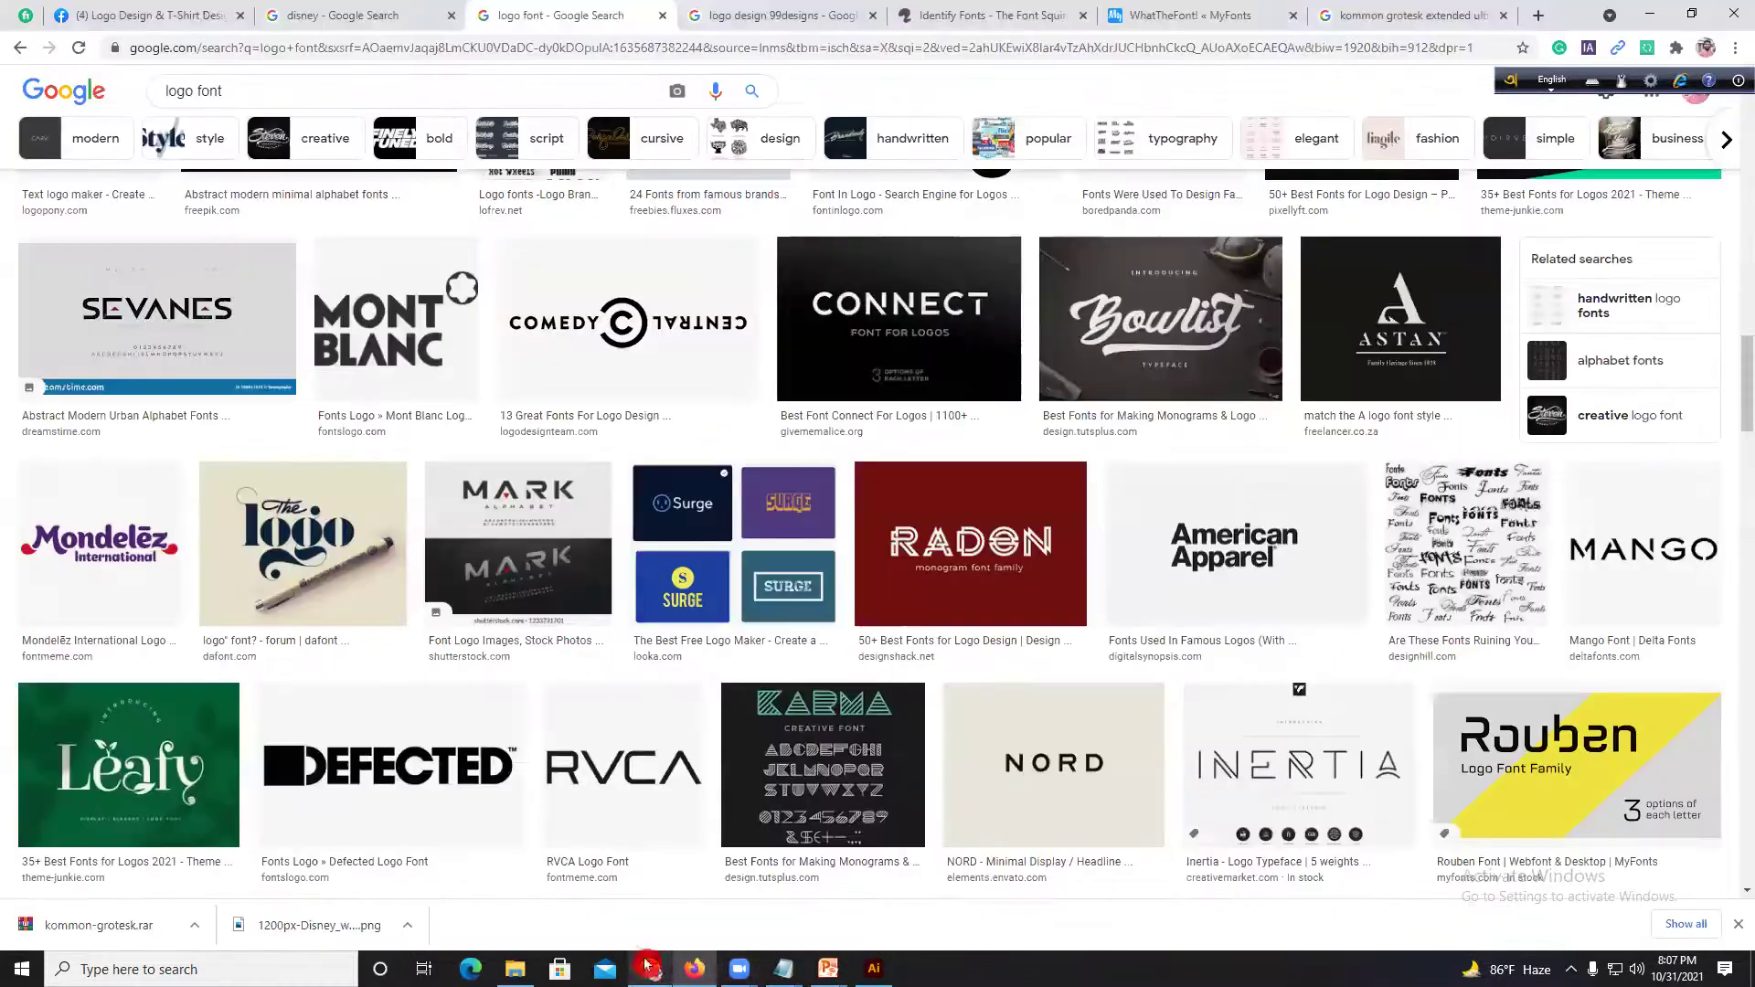
left_click(1535, 15)
type("signature")
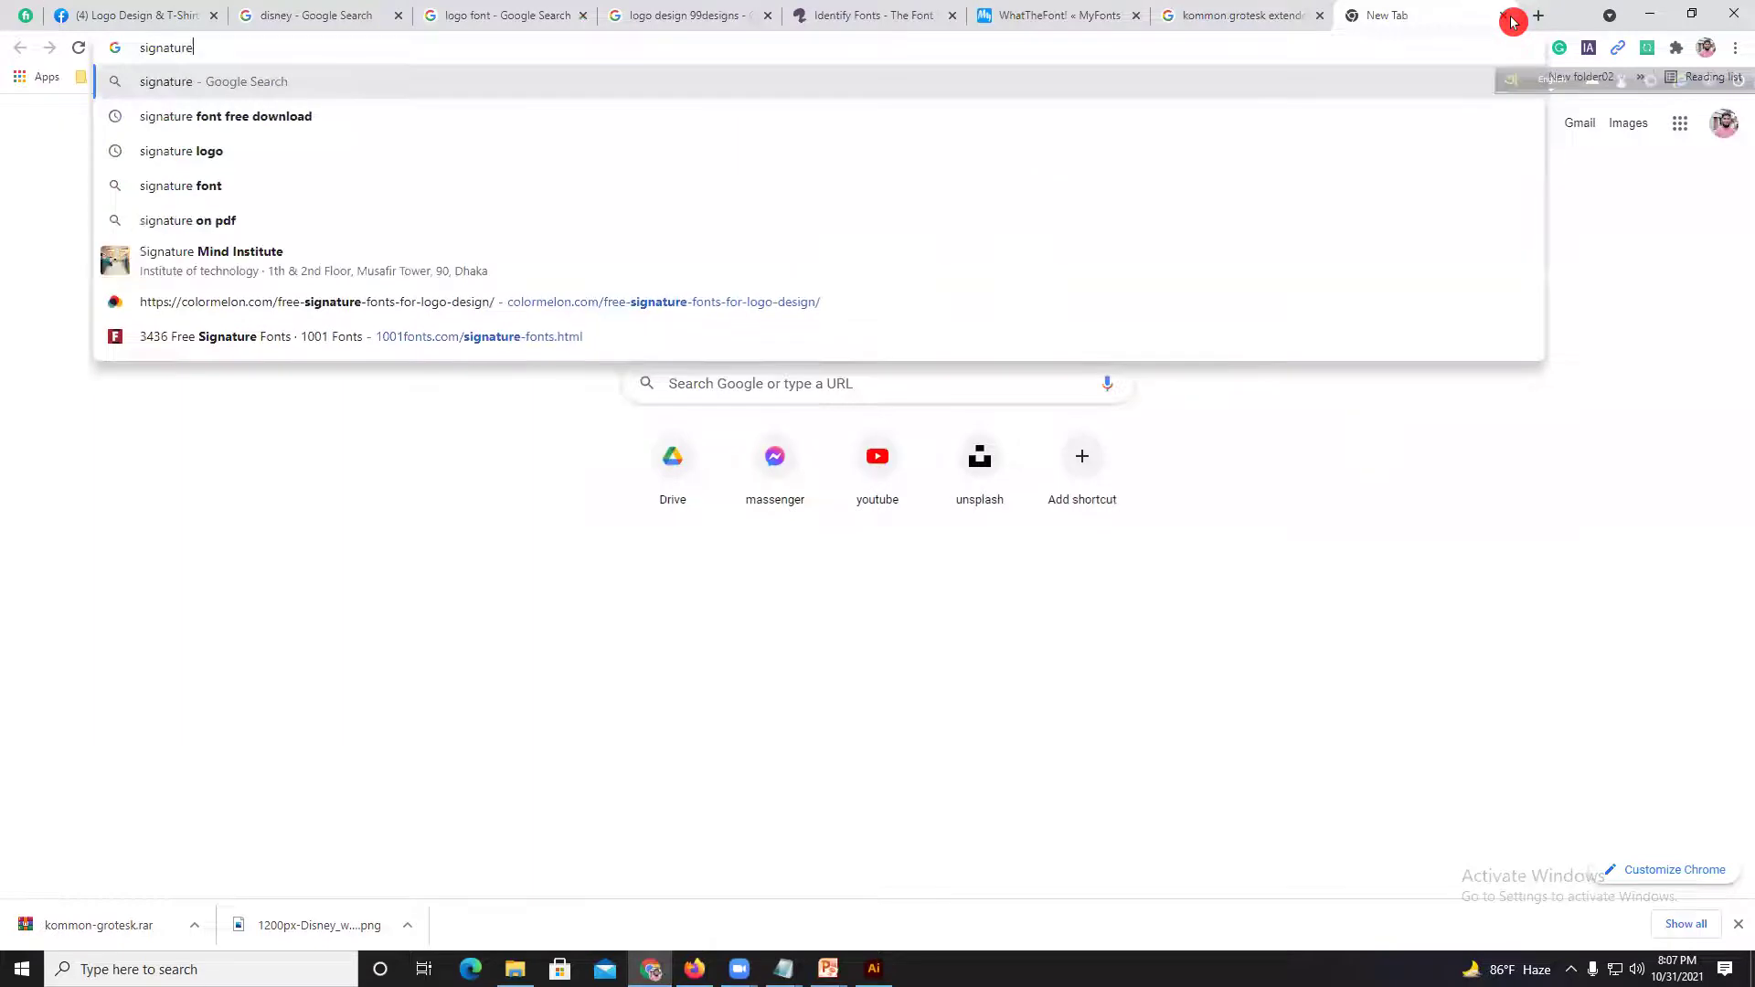
left_click(403, 116)
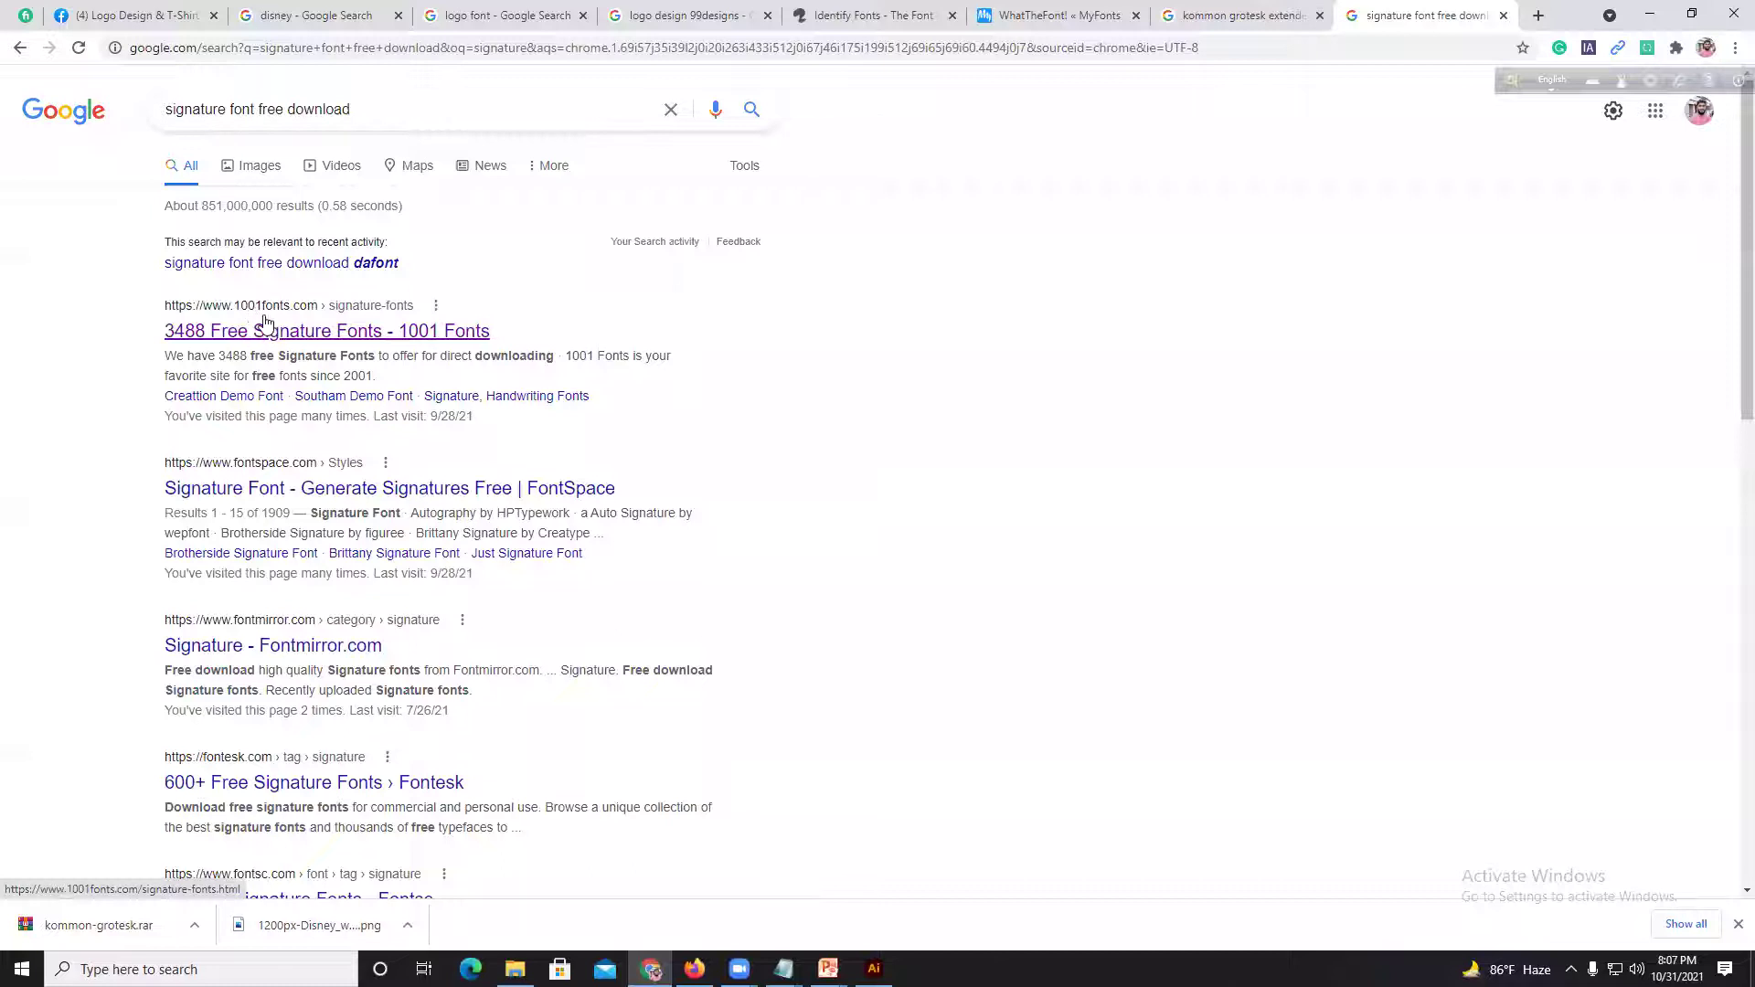
Step: Open the 1001 Fonts and FontSpace signature font search results in separate new tabs
right_click(280, 336)
left_click(311, 346)
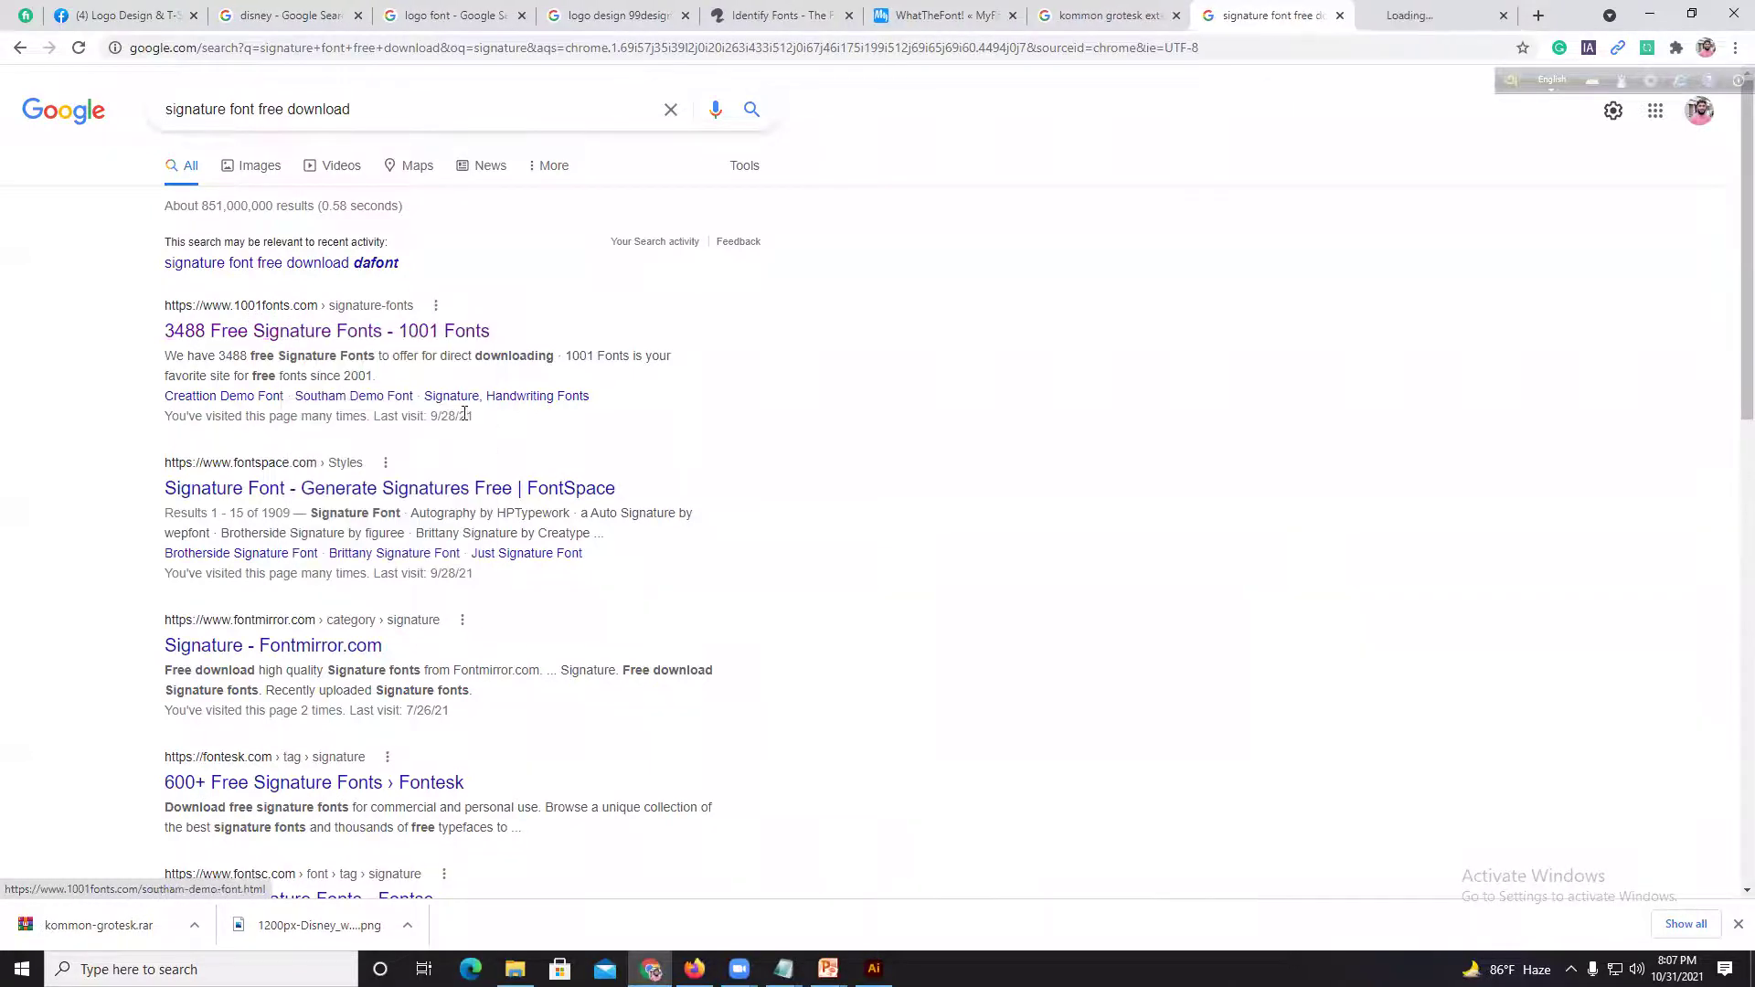
right_click(365, 494)
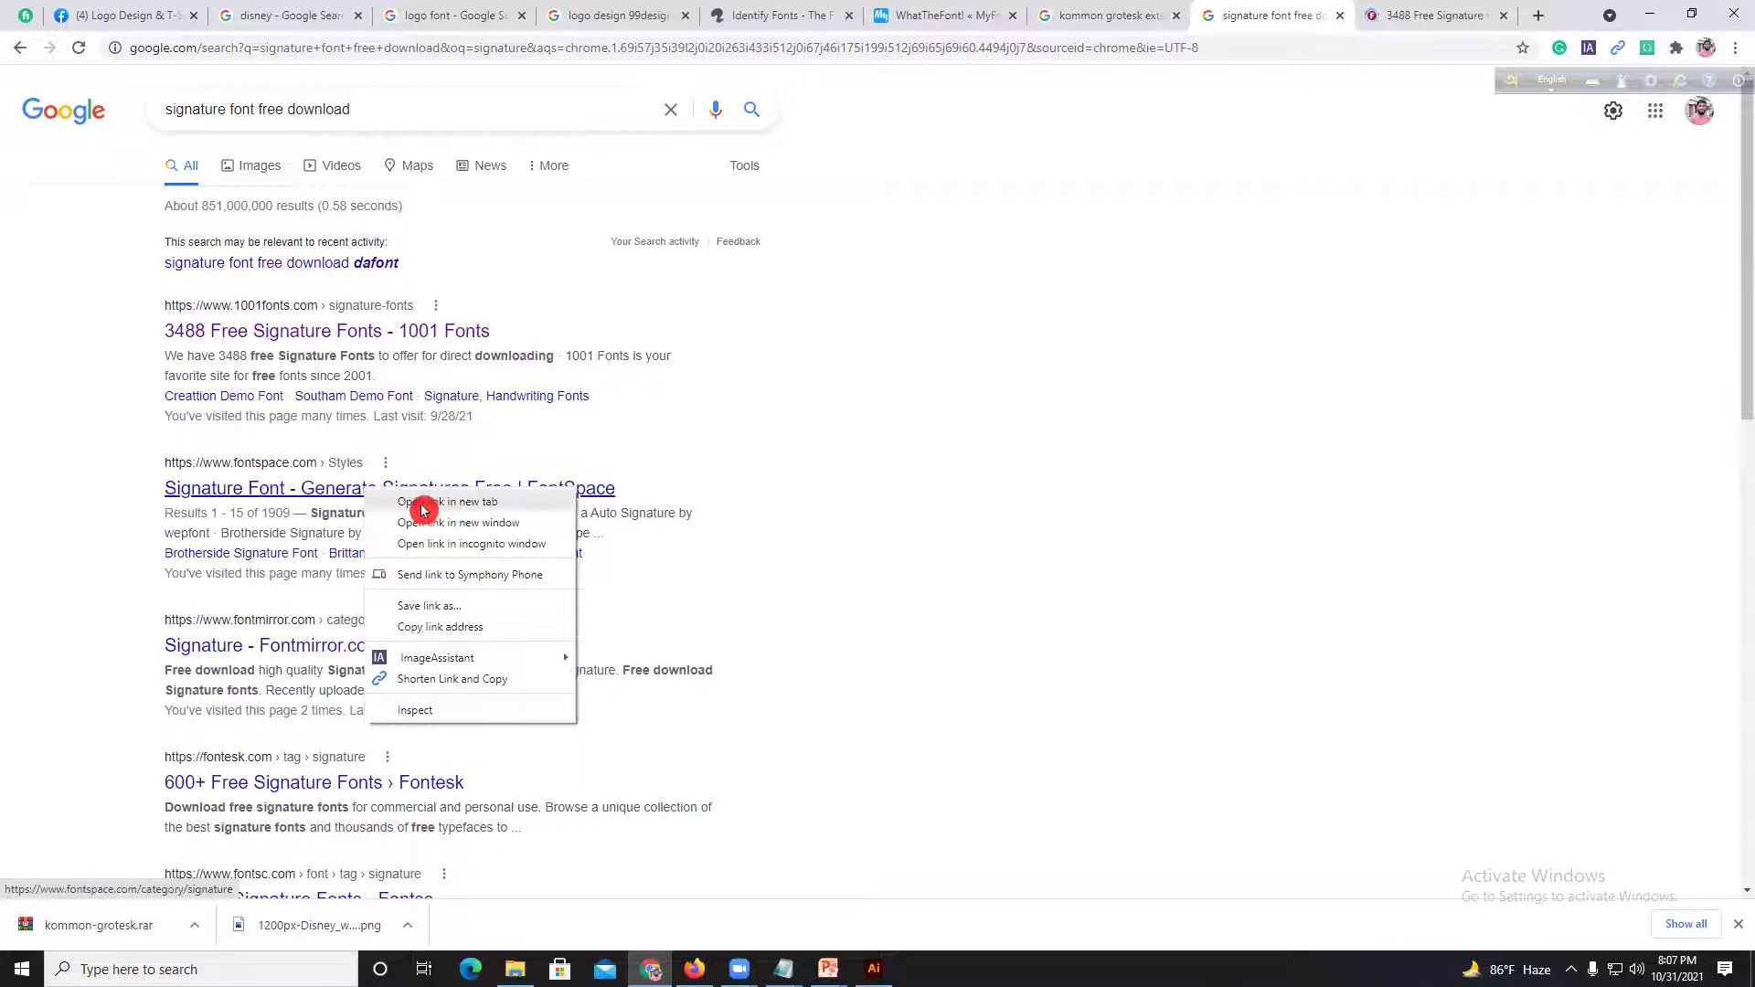
left_click(424, 503)
Step: Look through the first page of signature fonts on 1001 Fonts
left_click(1274, 15)
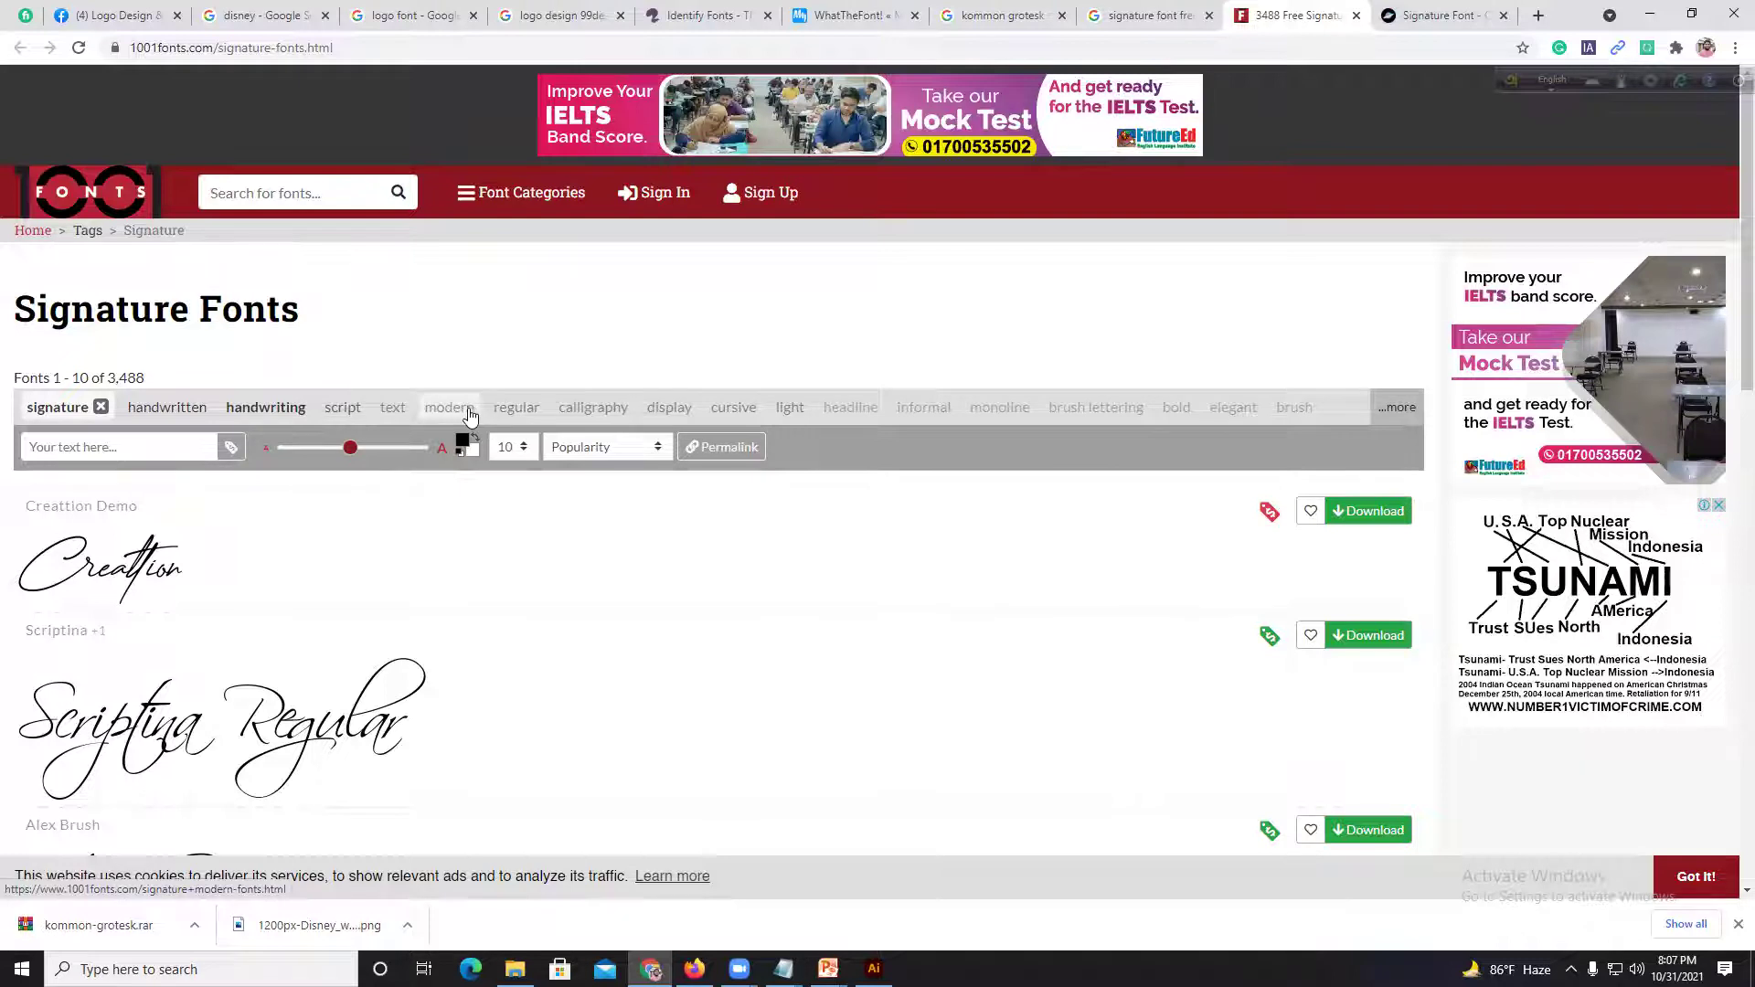
scroll(576, 648, "down", 3)
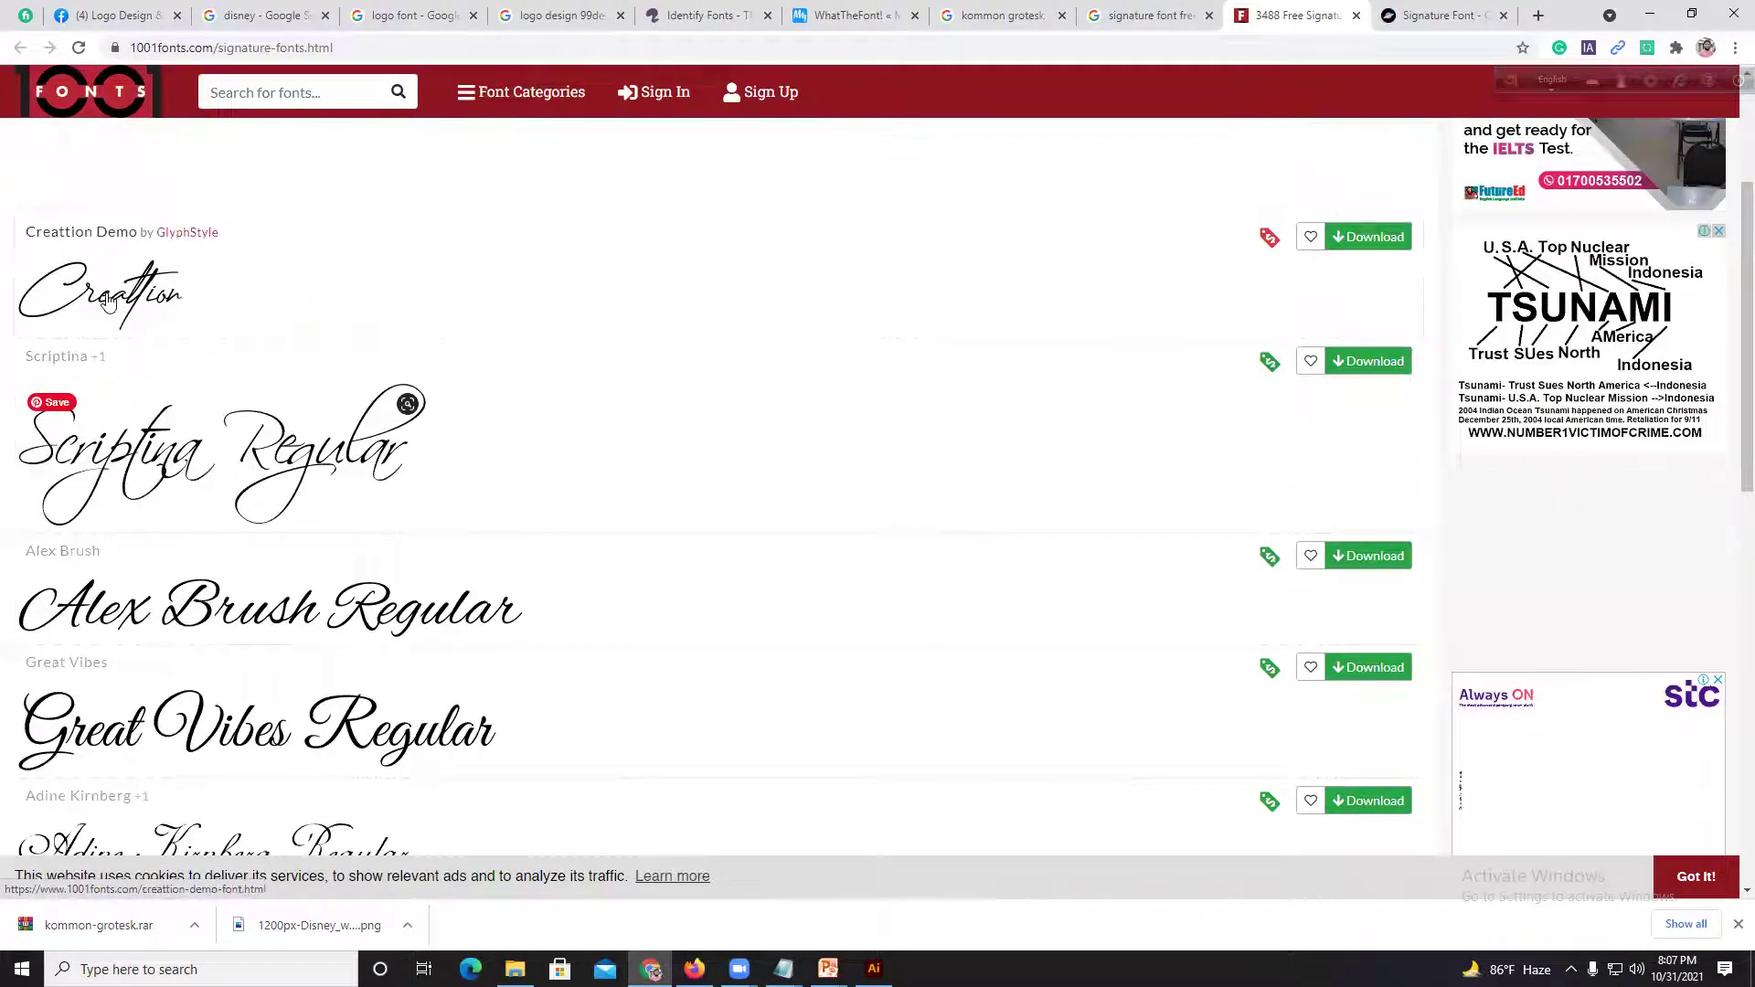
scroll(431, 553, "down", 7)
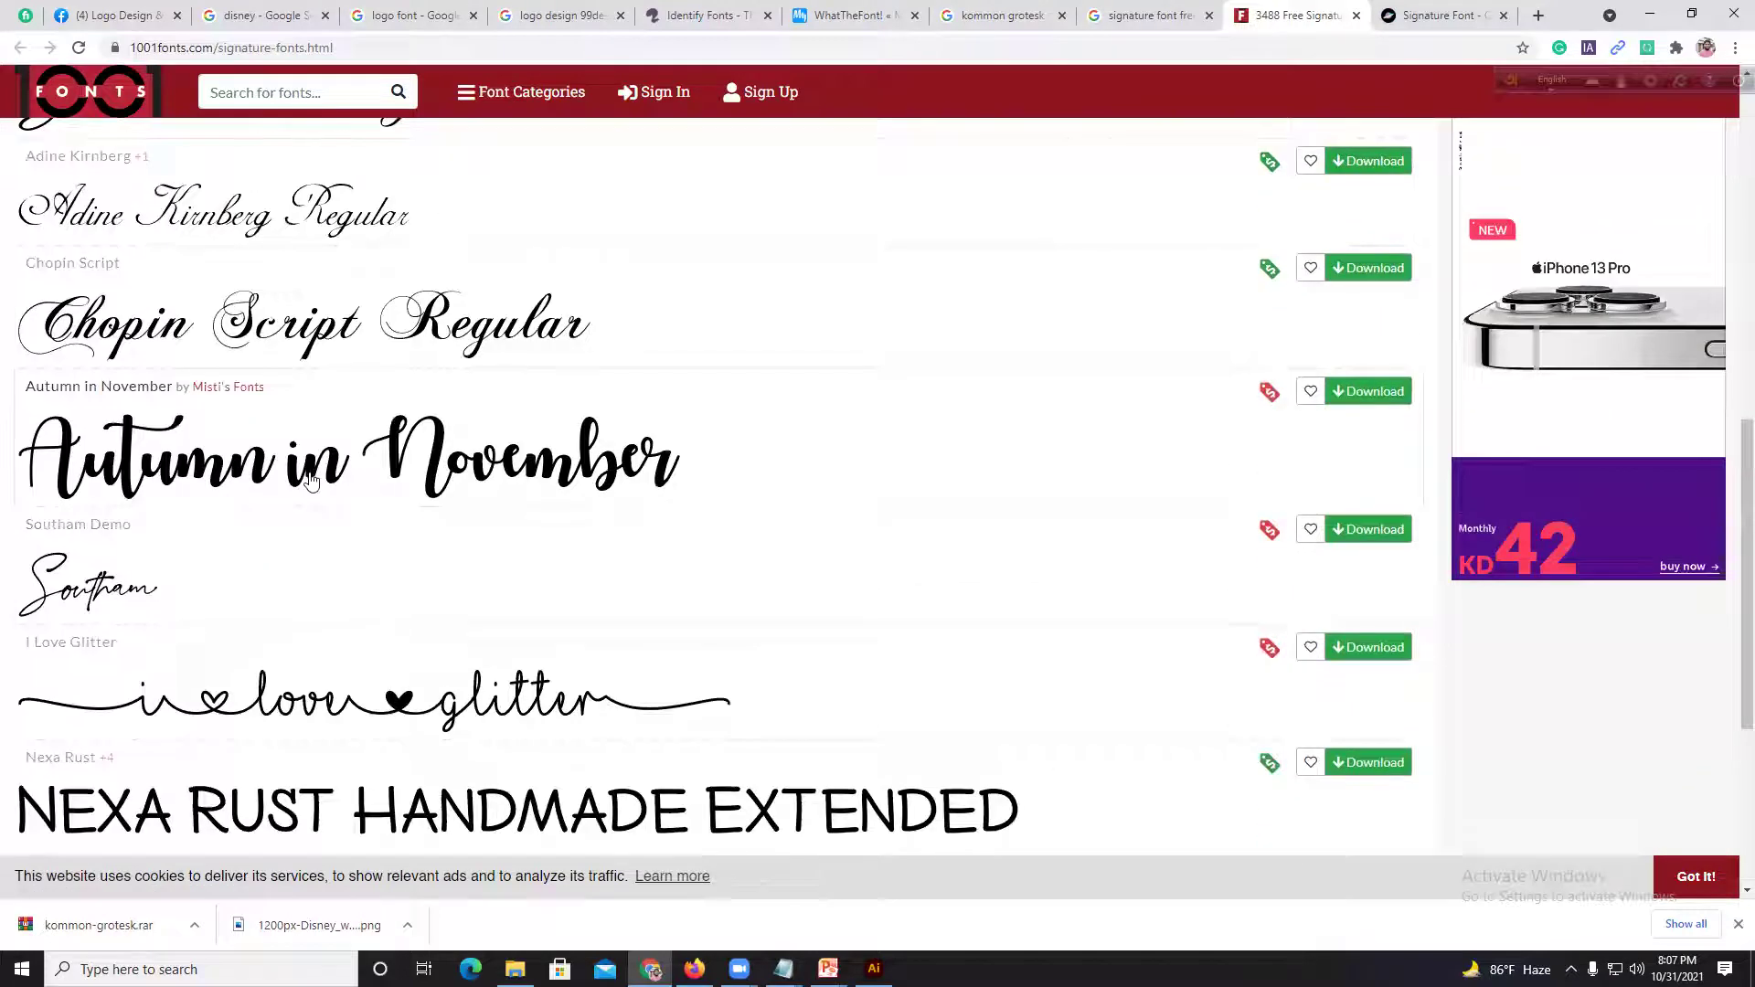
scroll(310, 480, "down", 5)
Step: Look through page 2 of the signature fonts and return to page 1 of the list
left_click(663, 463)
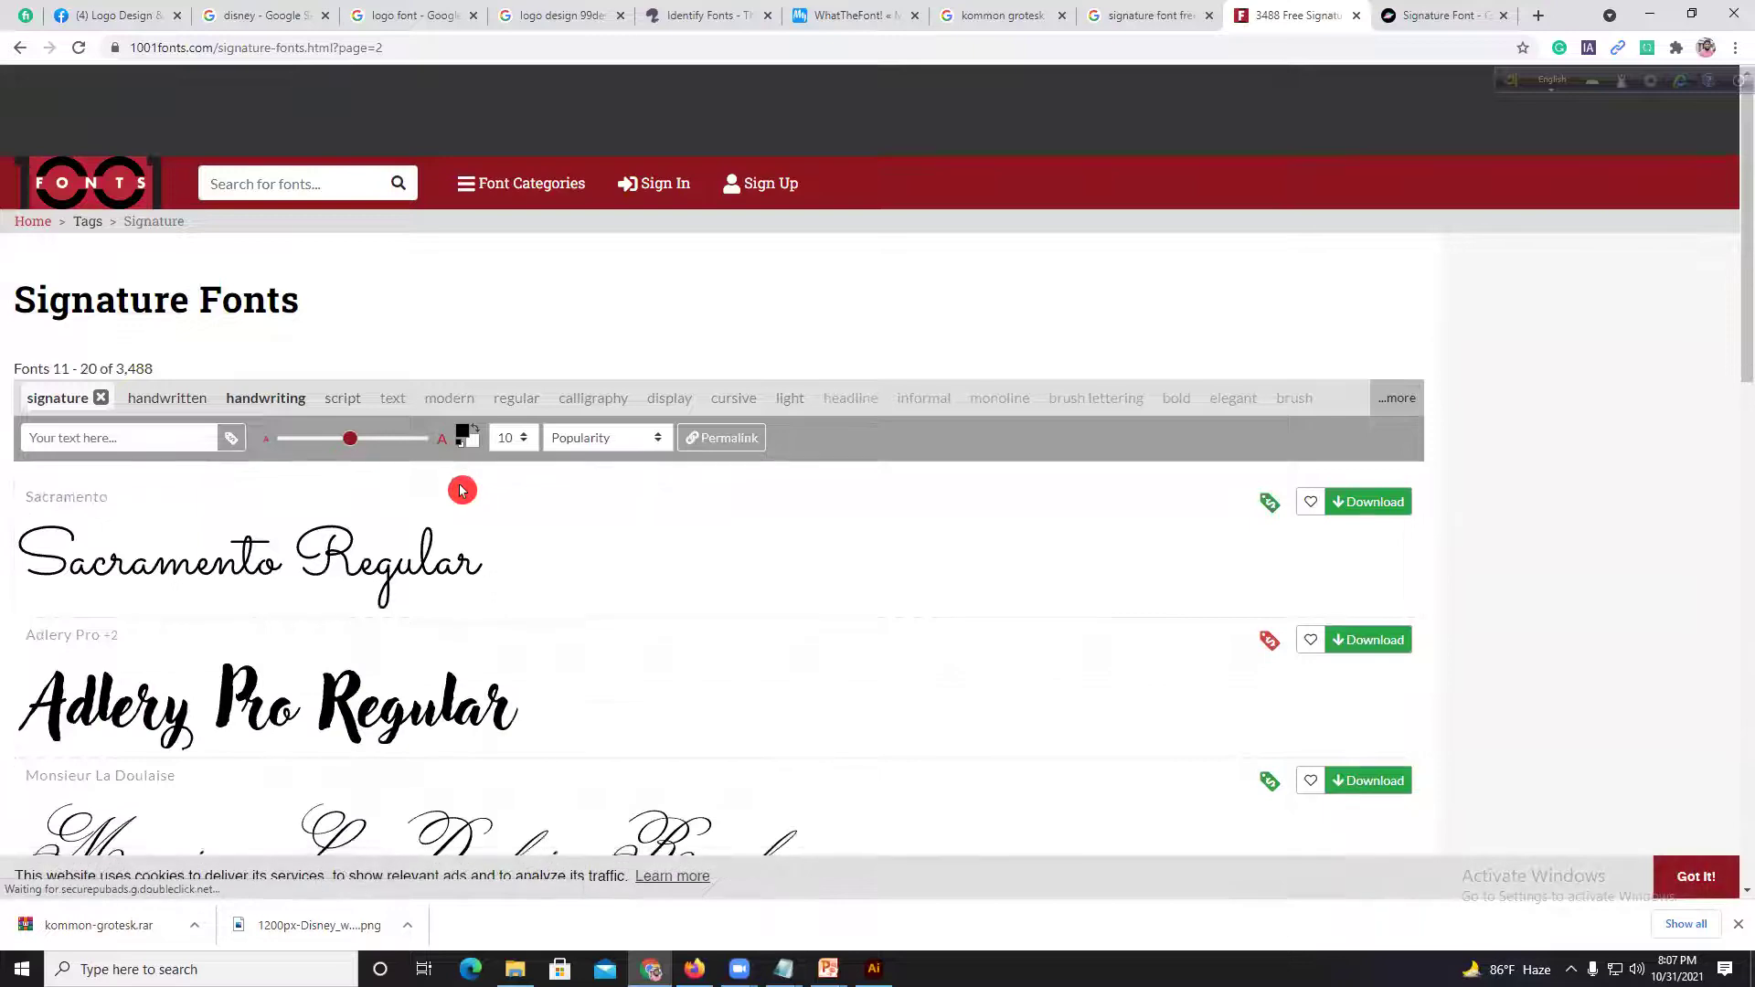
scroll(462, 491, "down", 8)
scroll(454, 478, "up", 4)
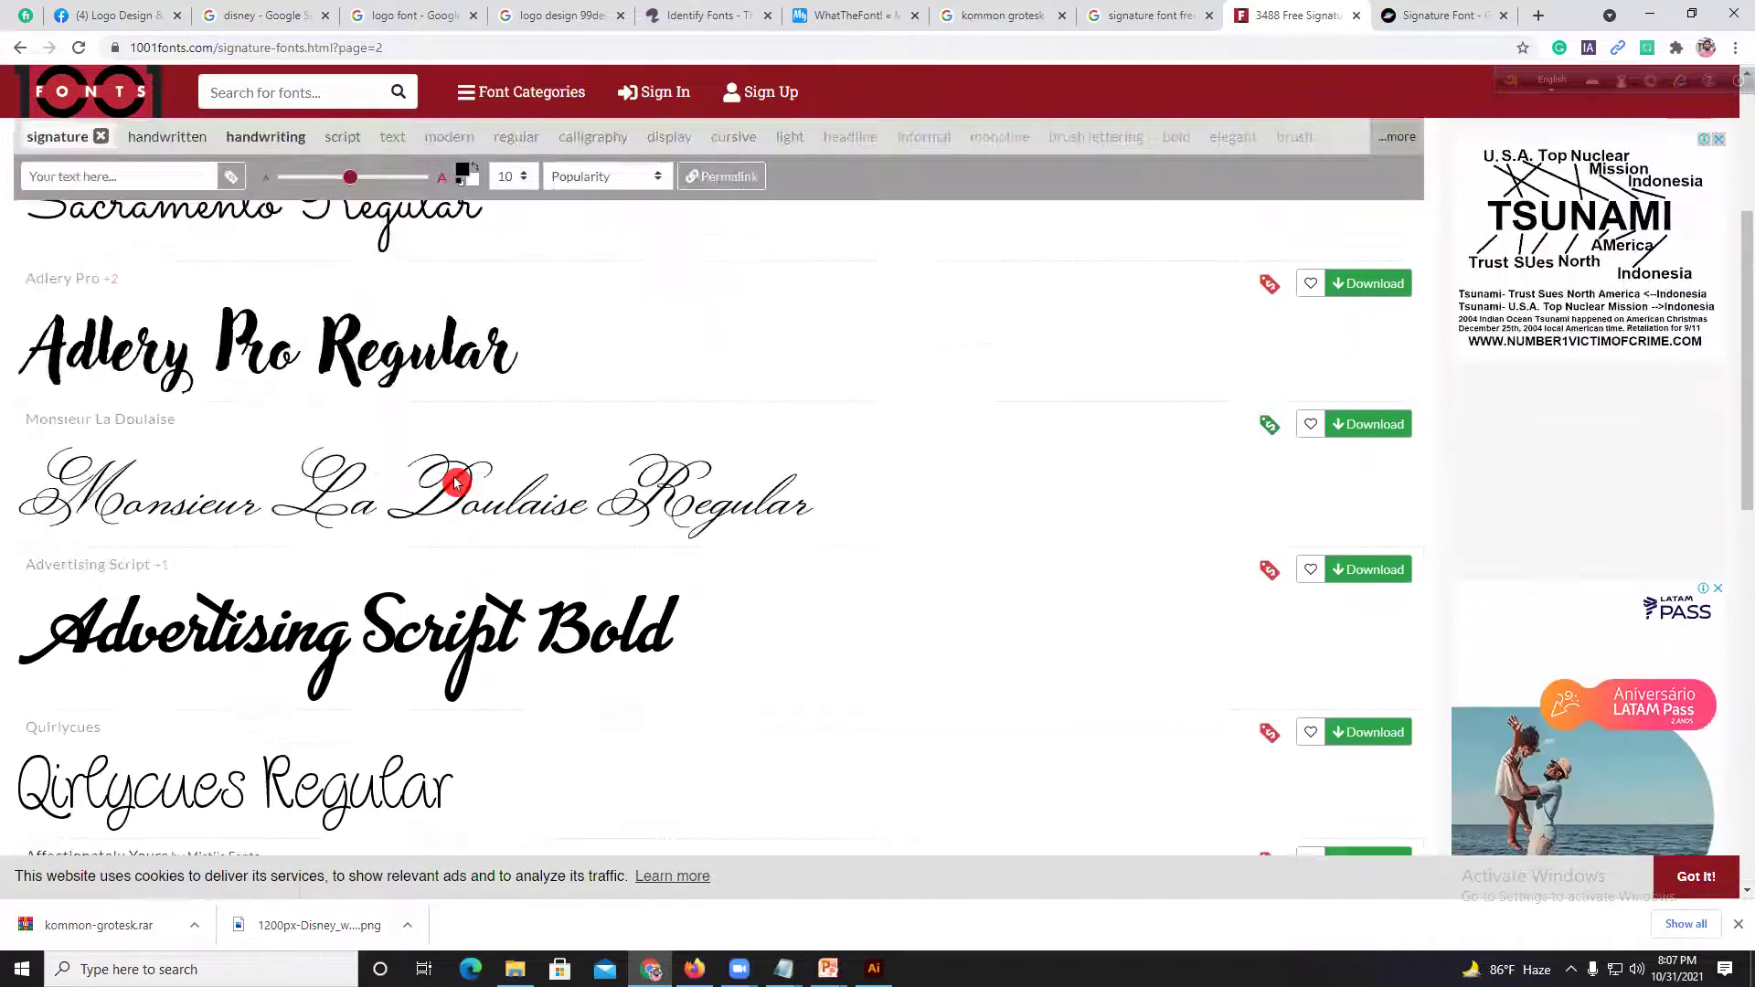
scroll(453, 477, "up", 5)
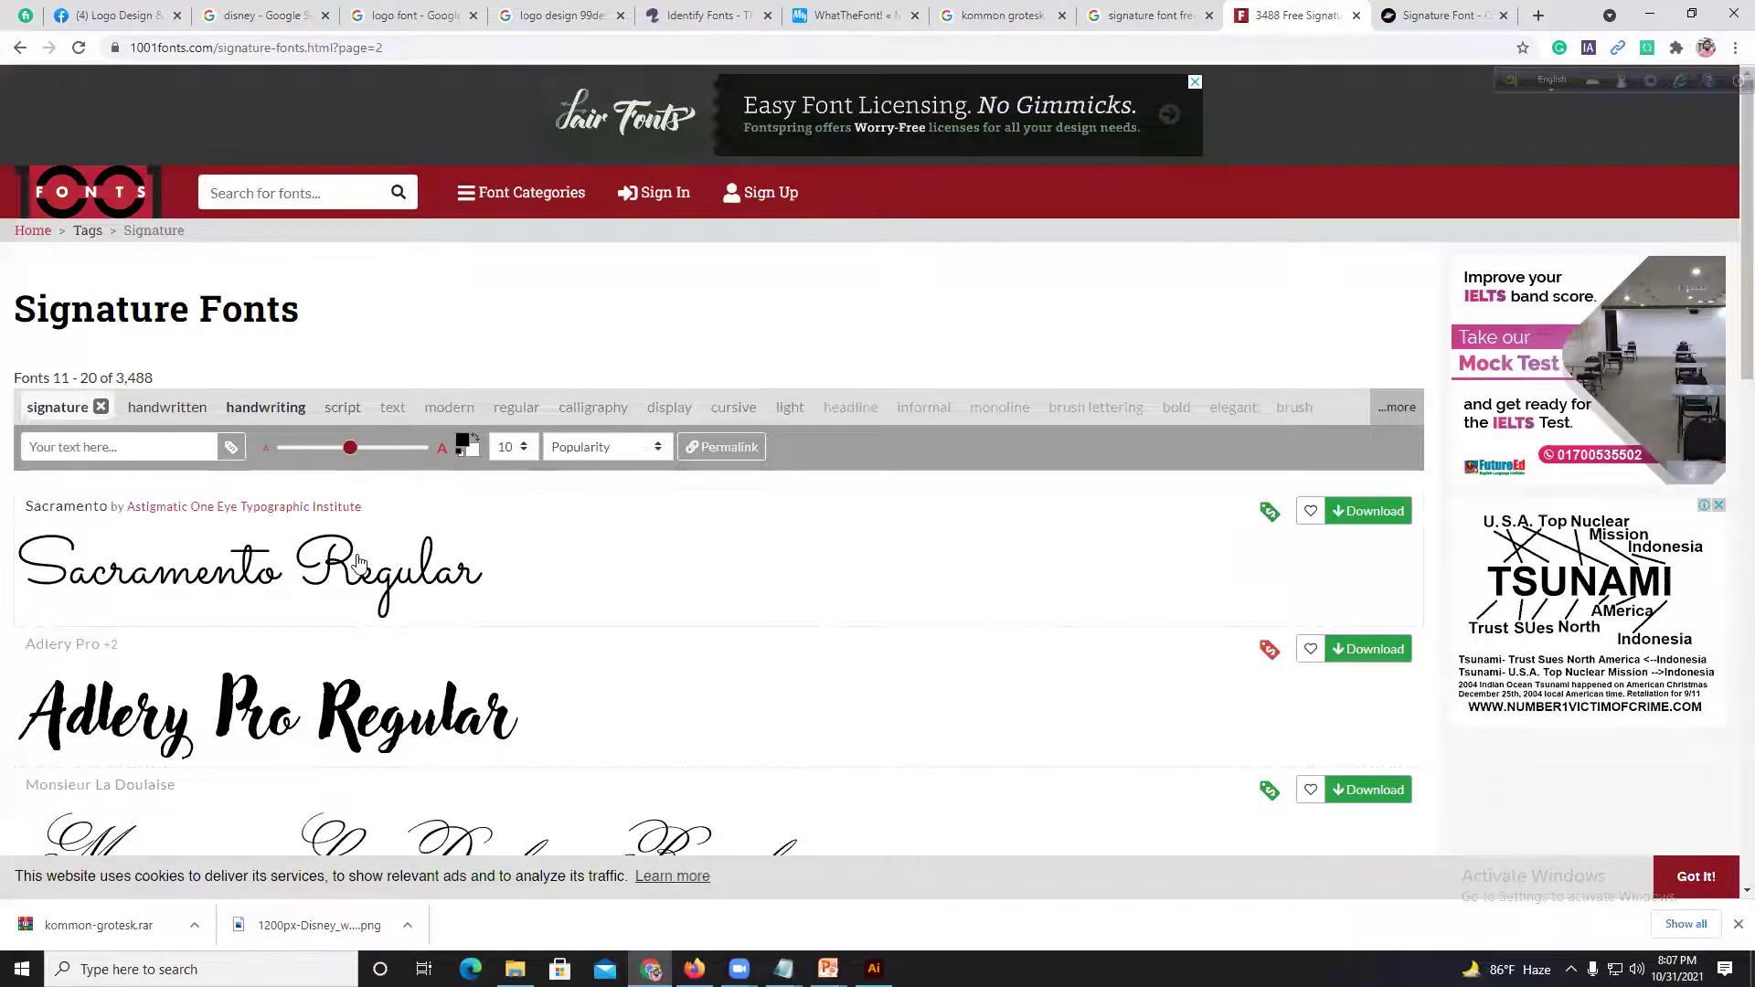
scroll(1108, 553, "down", 15)
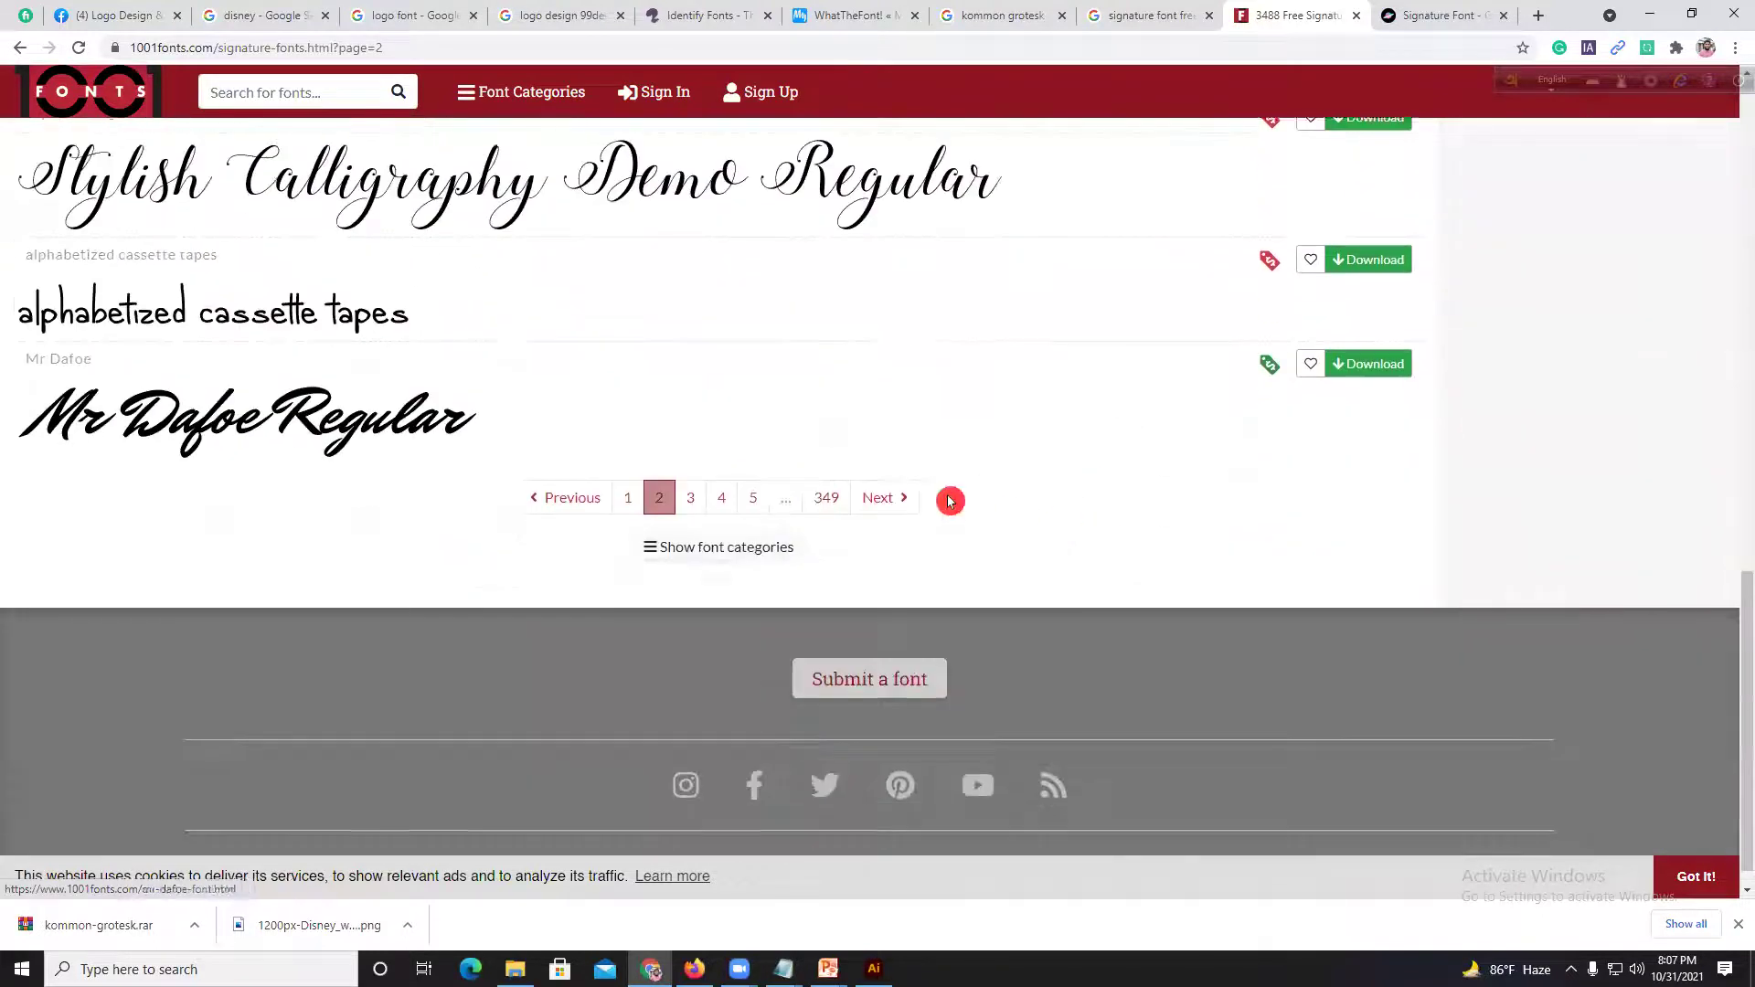
left_click(622, 493)
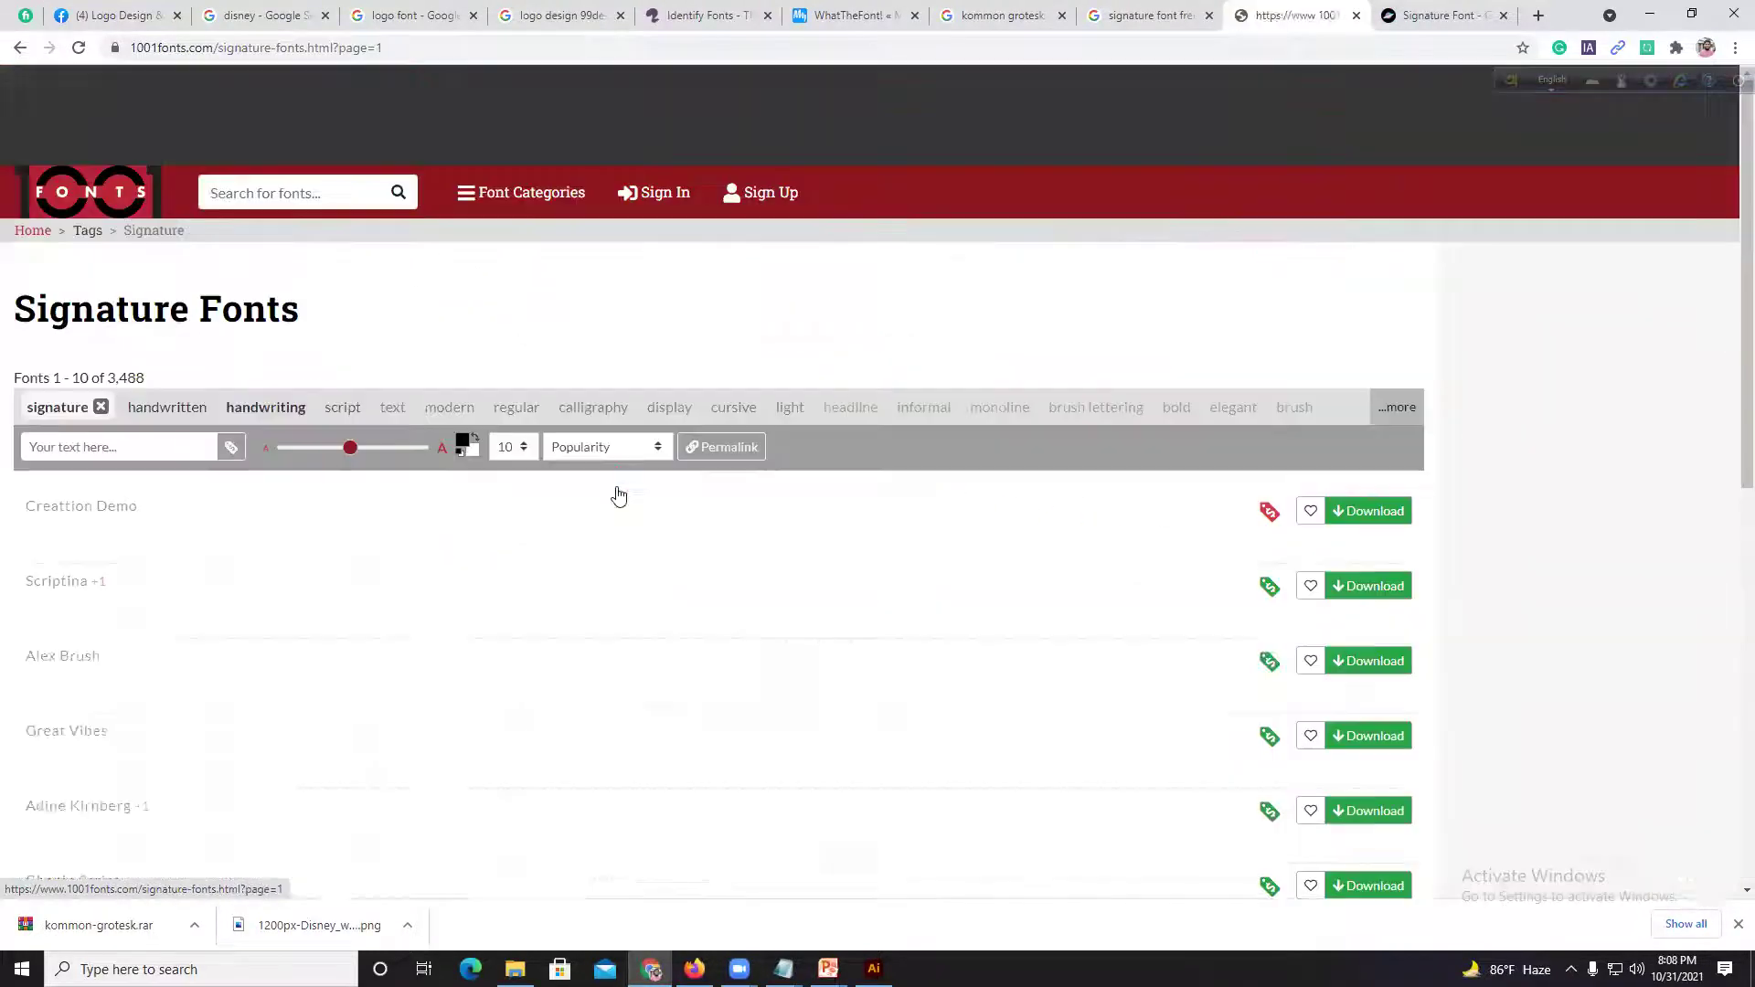
scroll(124, 544, "down", 3)
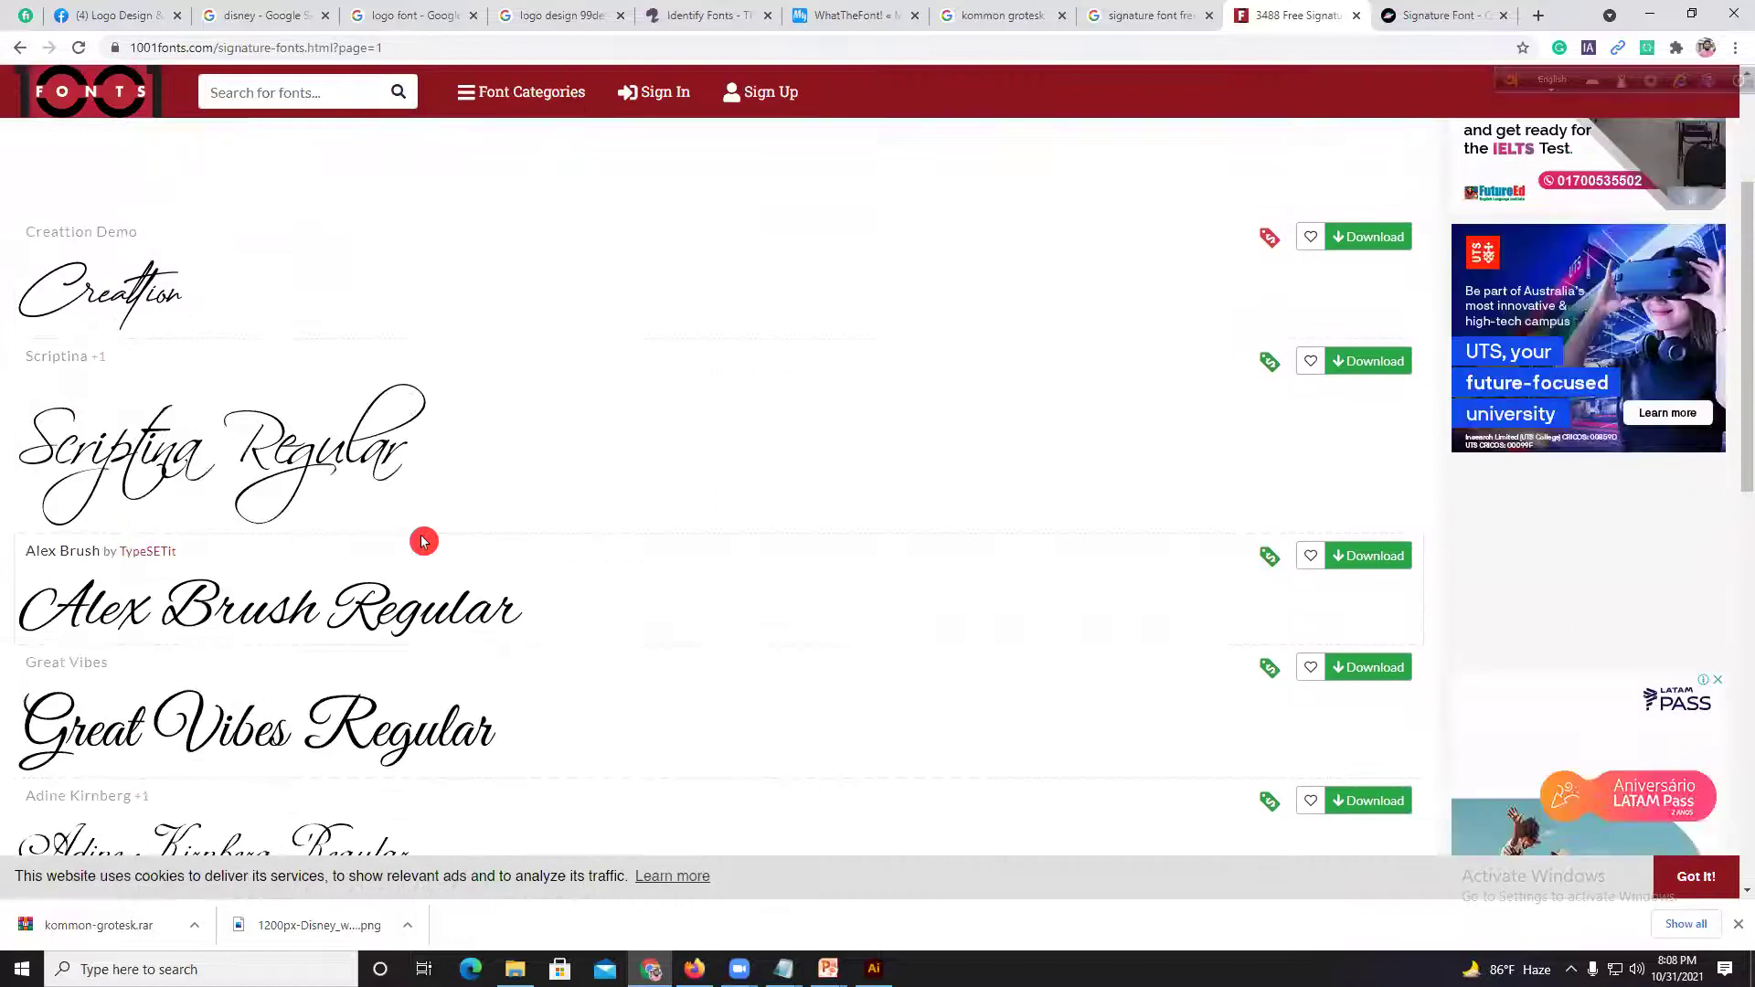
Step: Look through the signature font samples on page 1 of the 1001 Fonts list
scroll(483, 541, "down", 1)
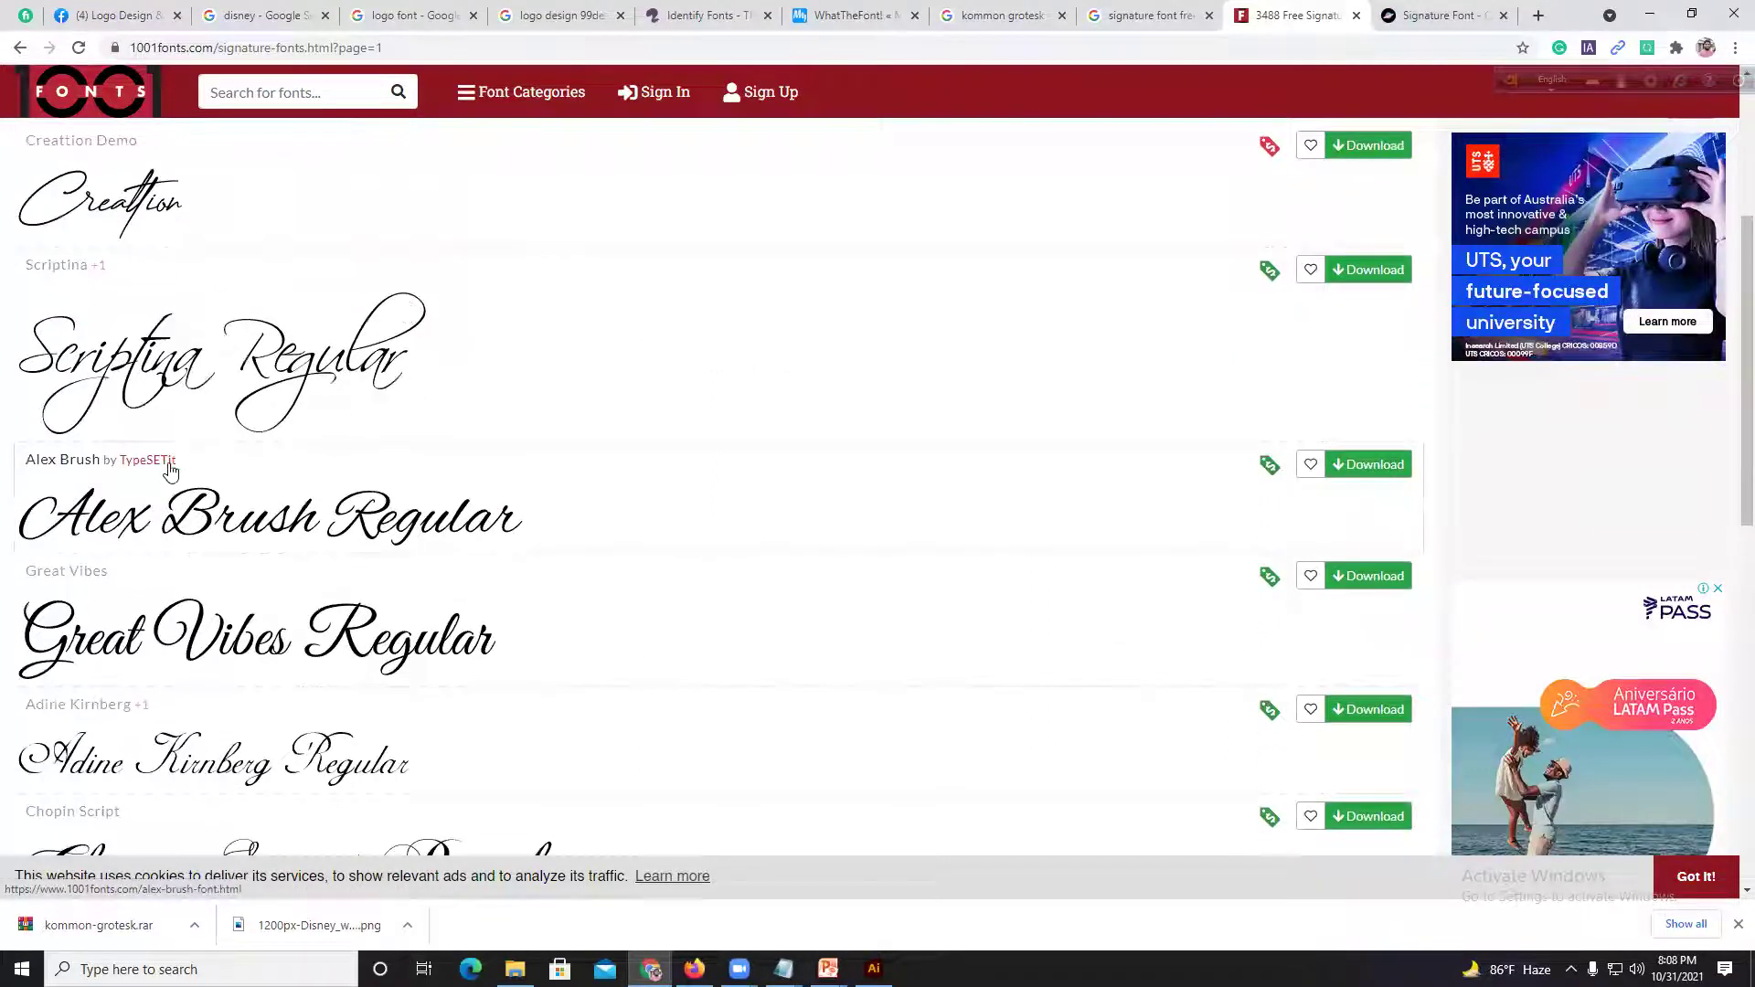
left_click(683, 551)
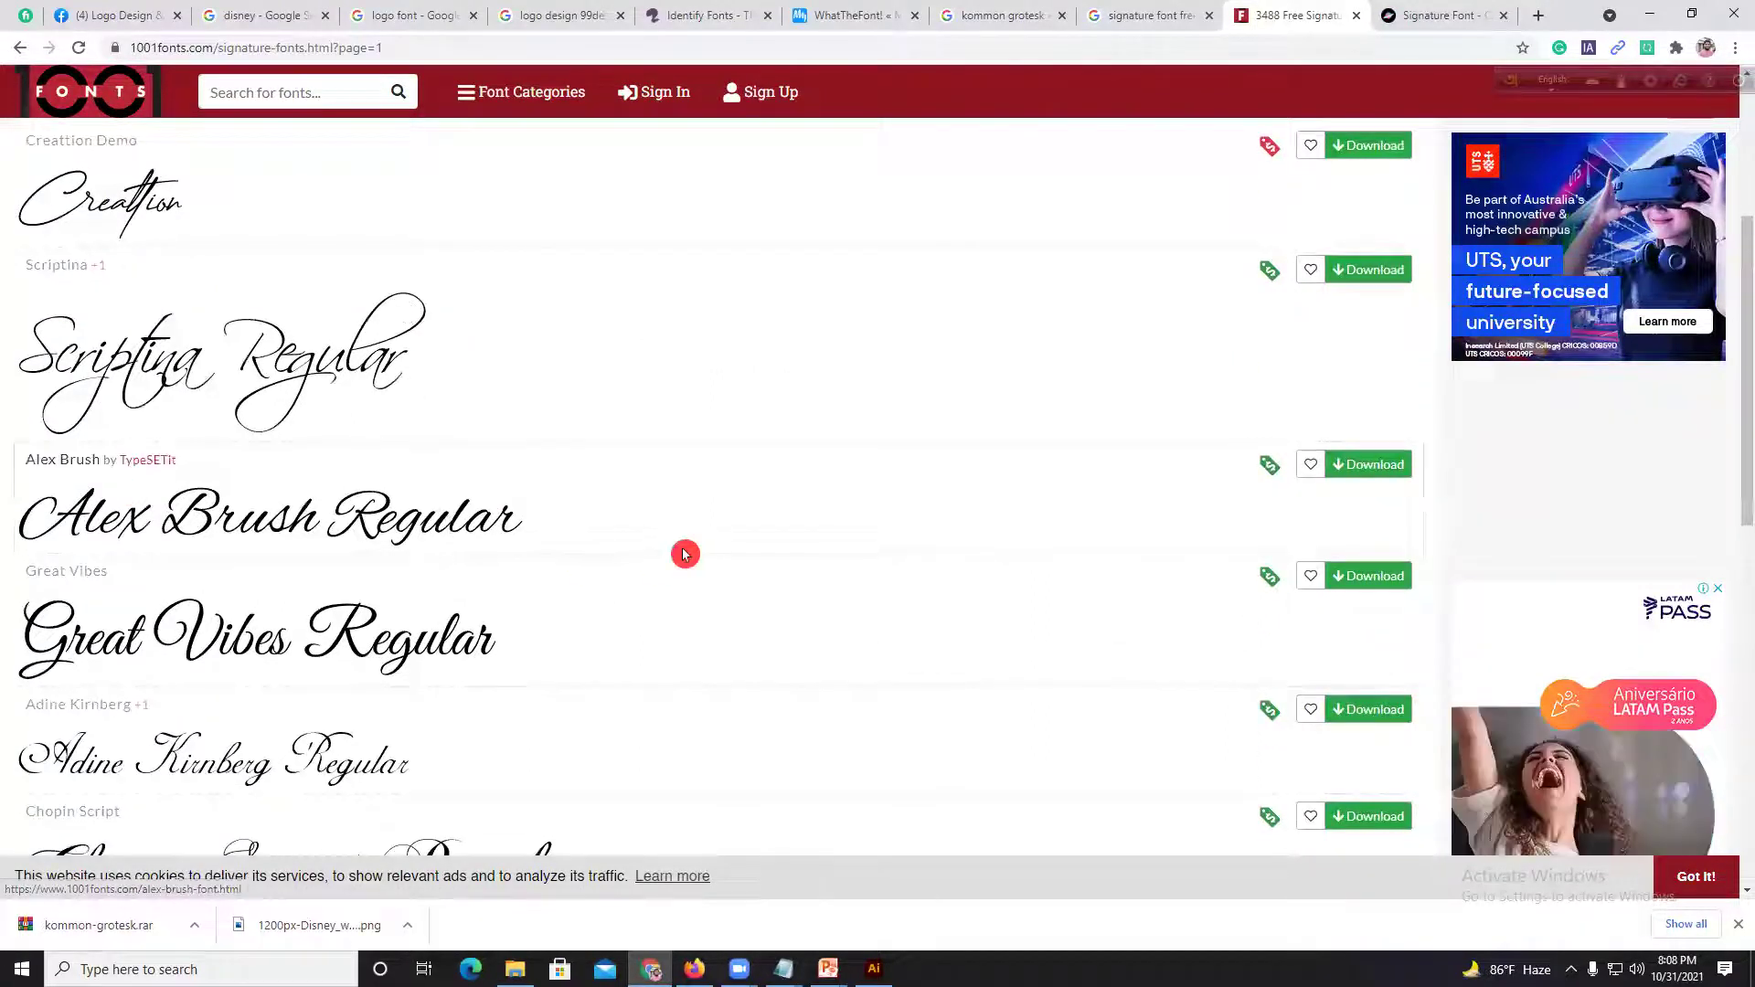
scroll(476, 526, "down", 4)
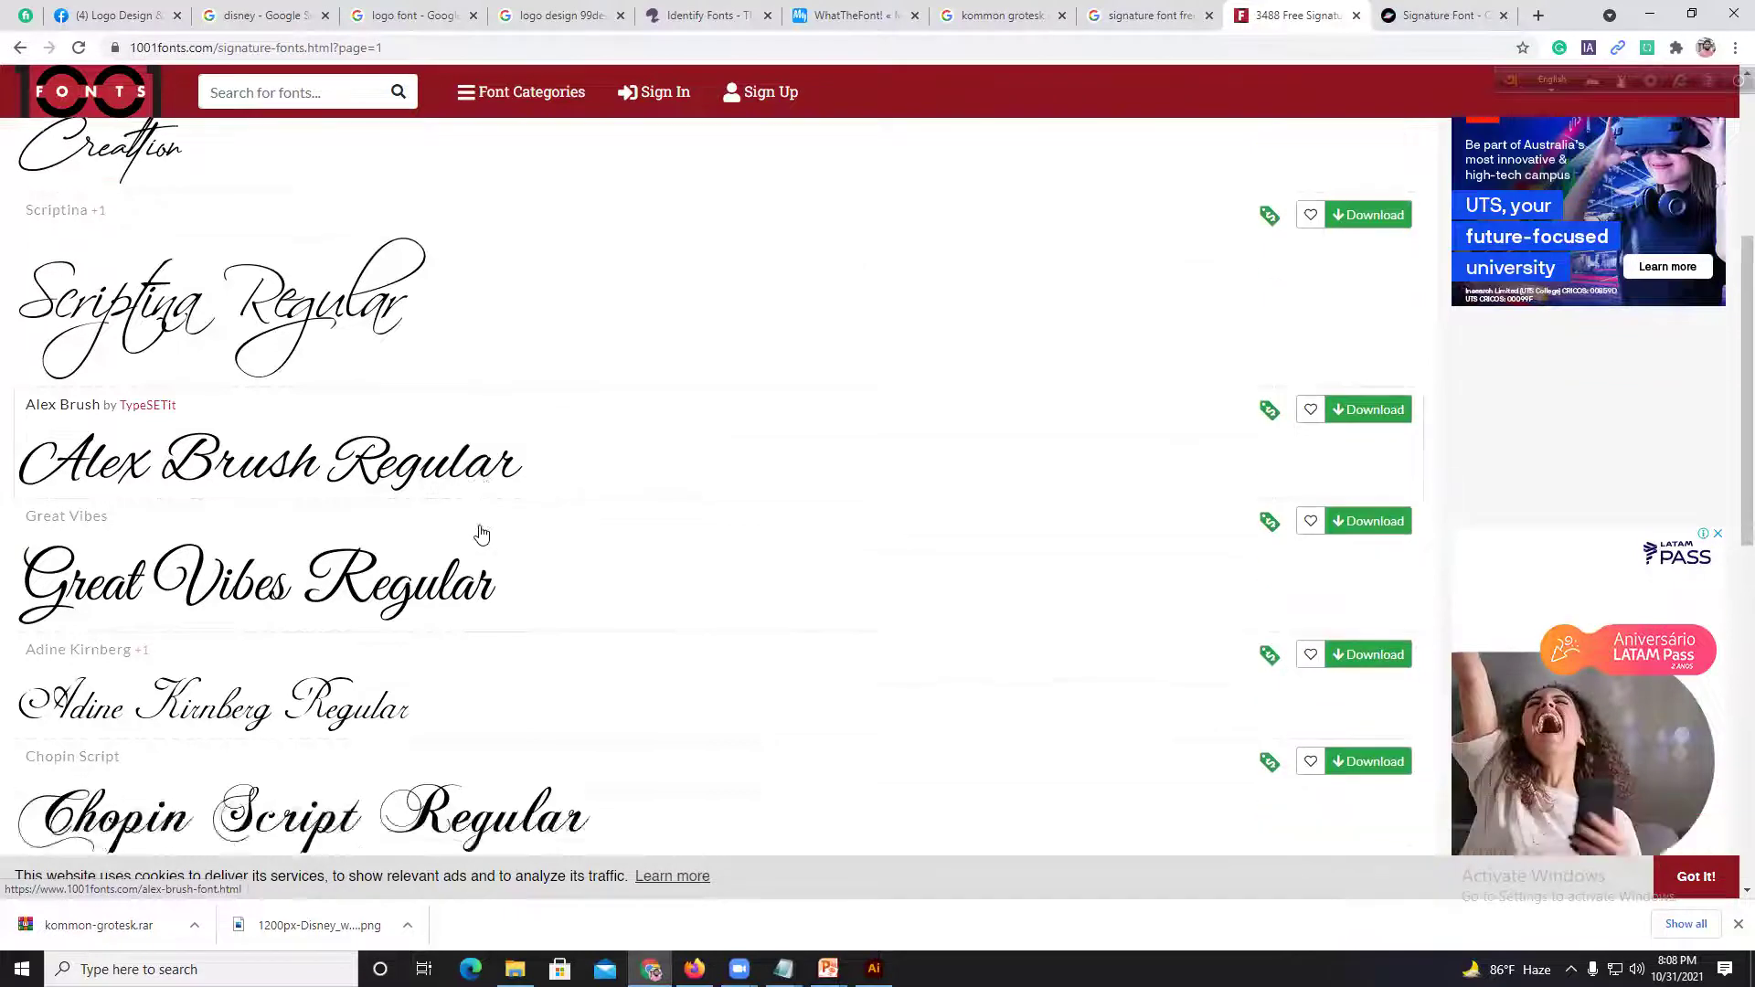
scroll(461, 521, "down", 4)
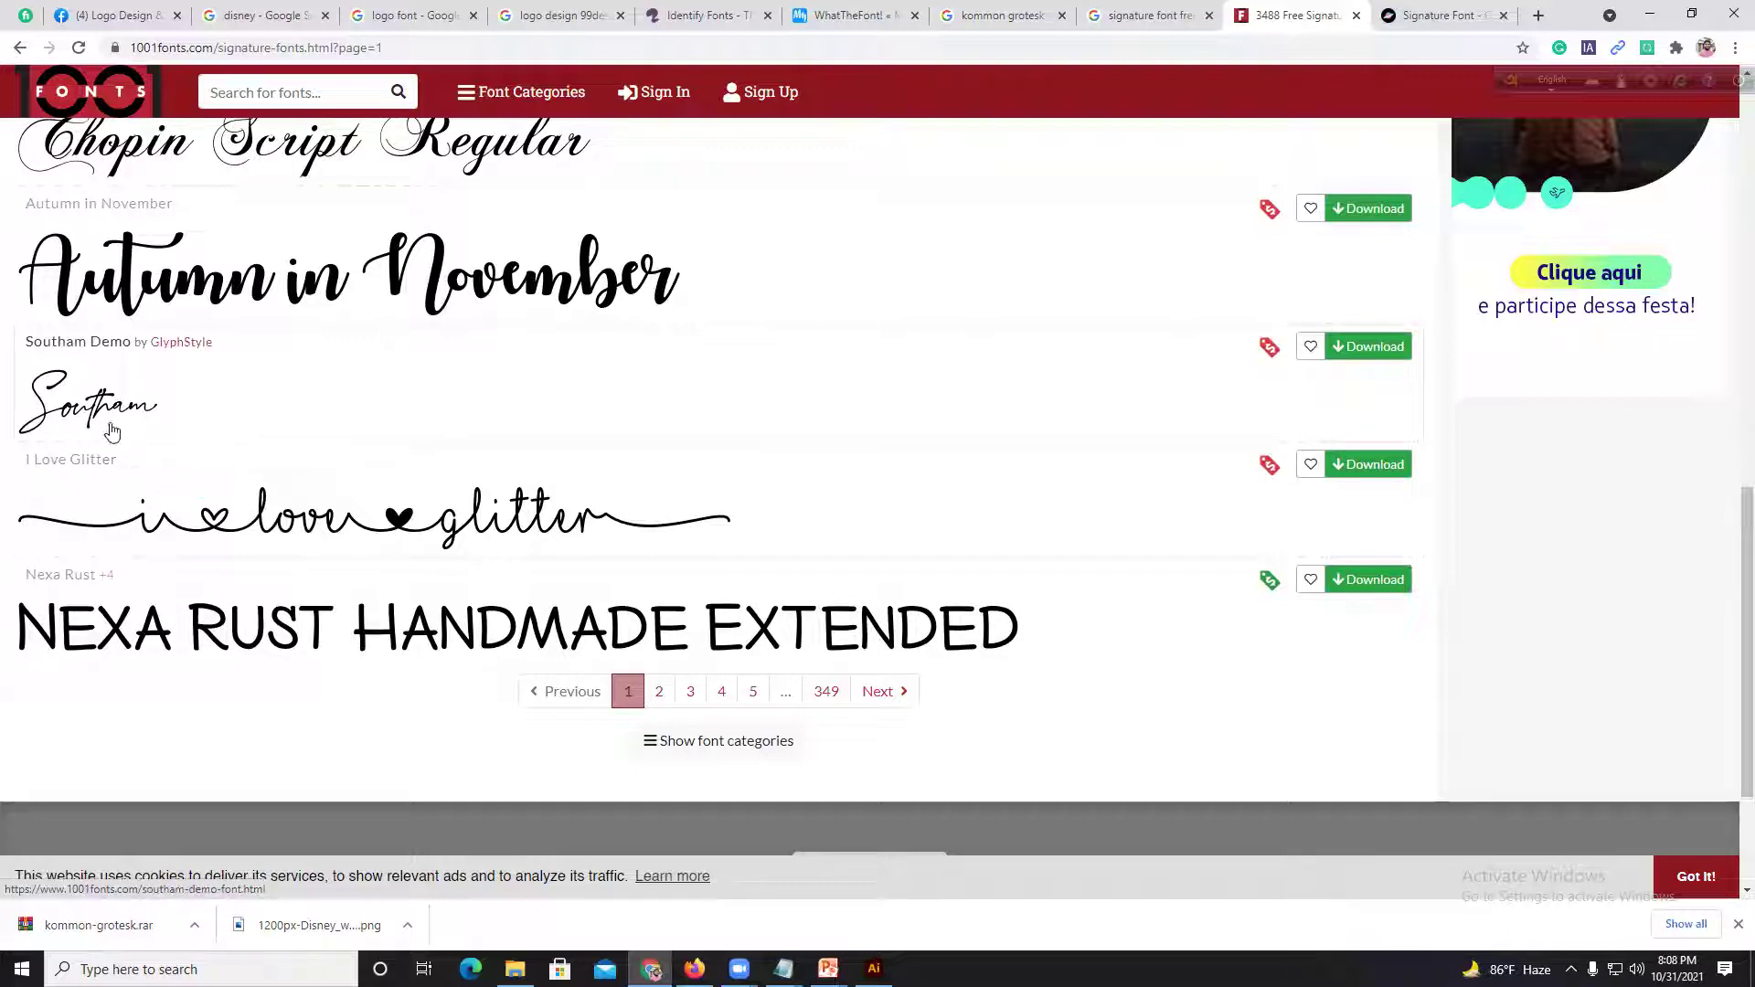
left_click_drag(1746, 736, 1736, 256)
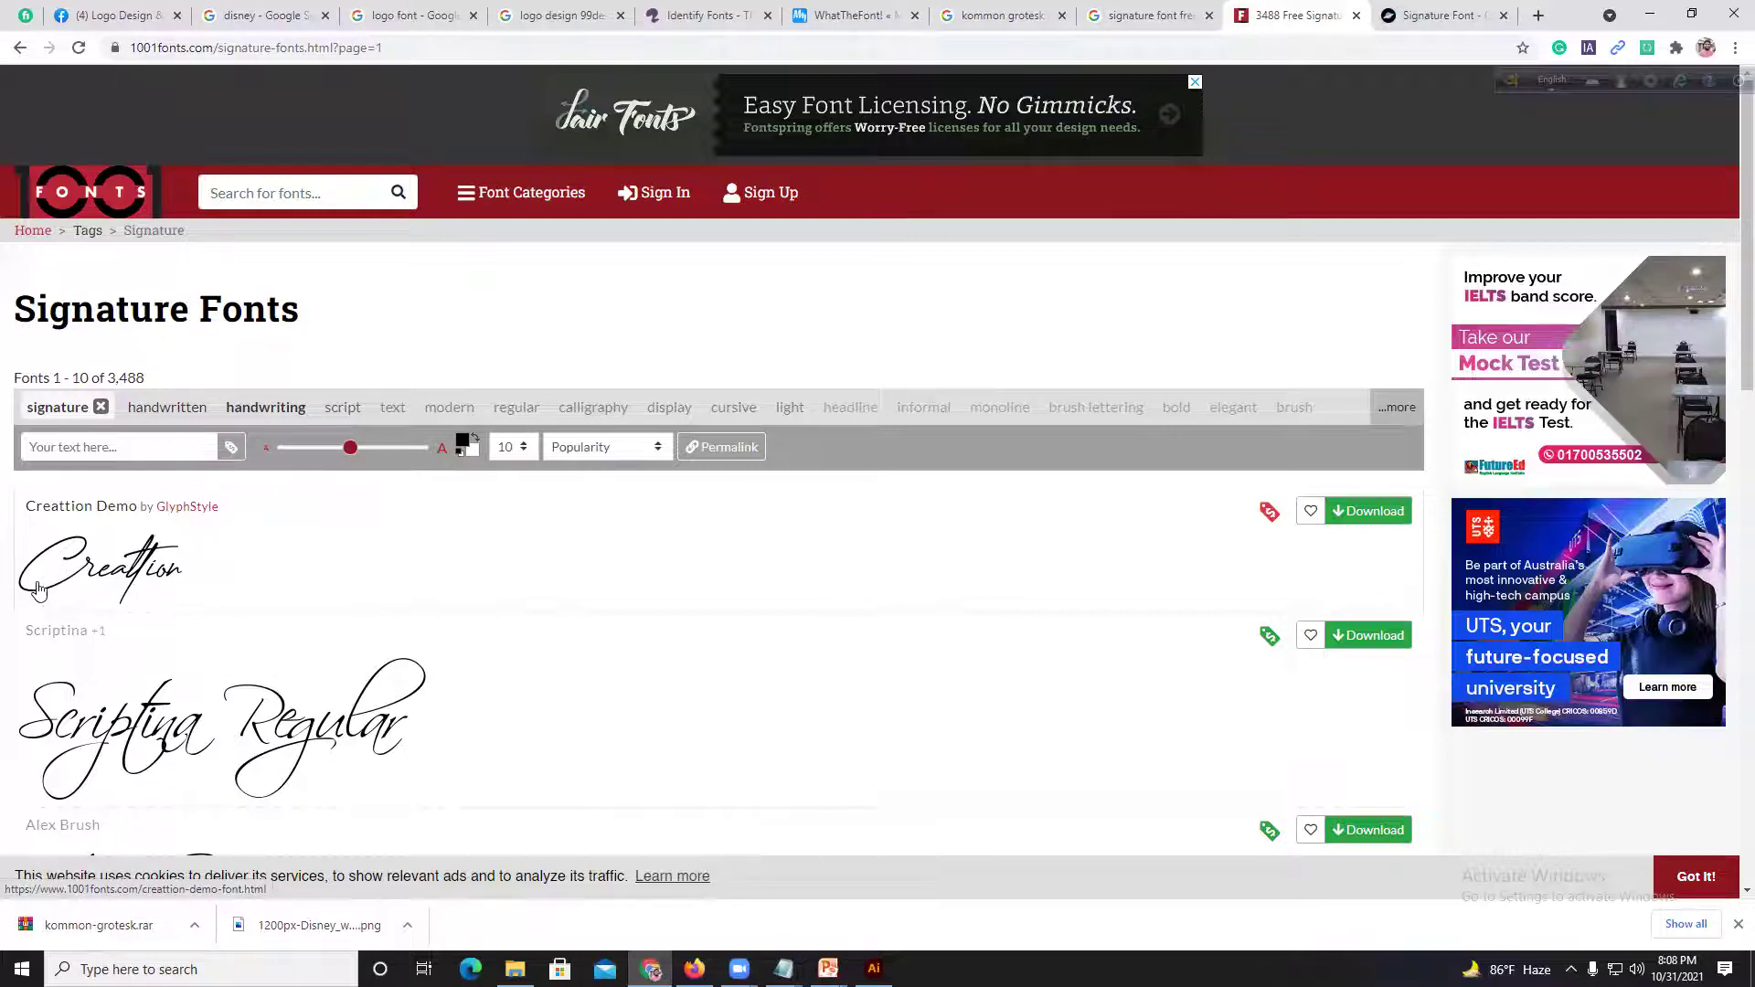
left_click(76, 530)
left_click(53, 517)
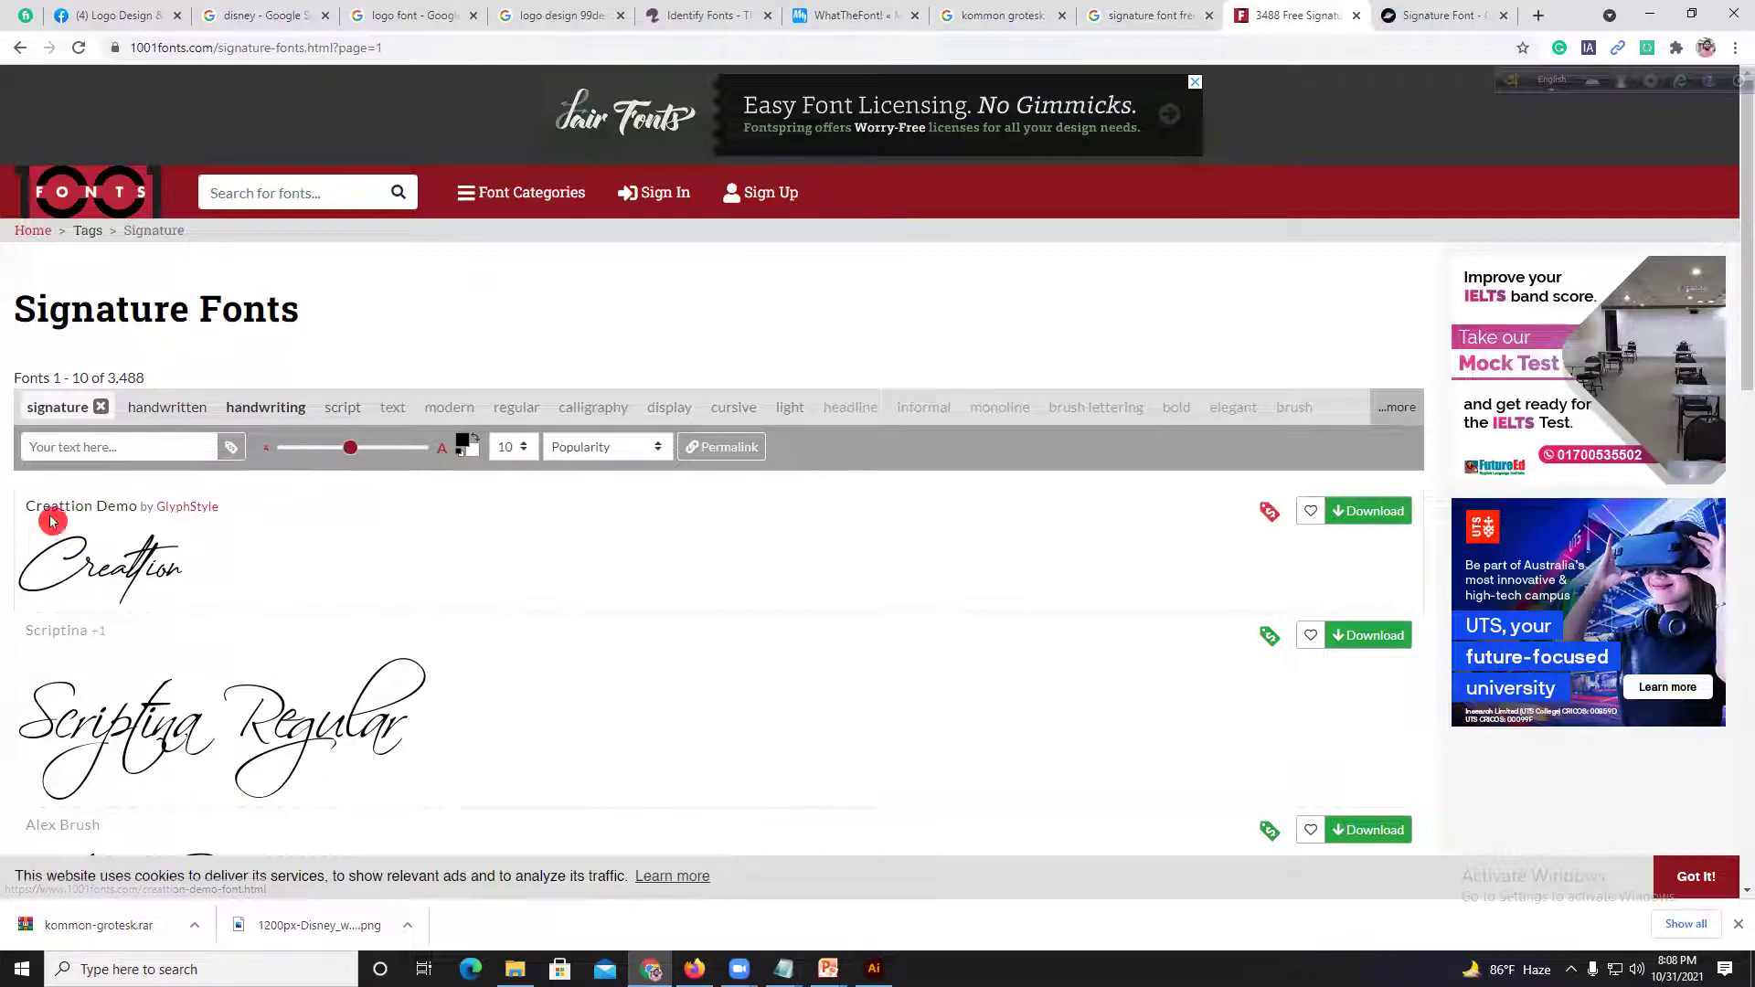
left_click(144, 528)
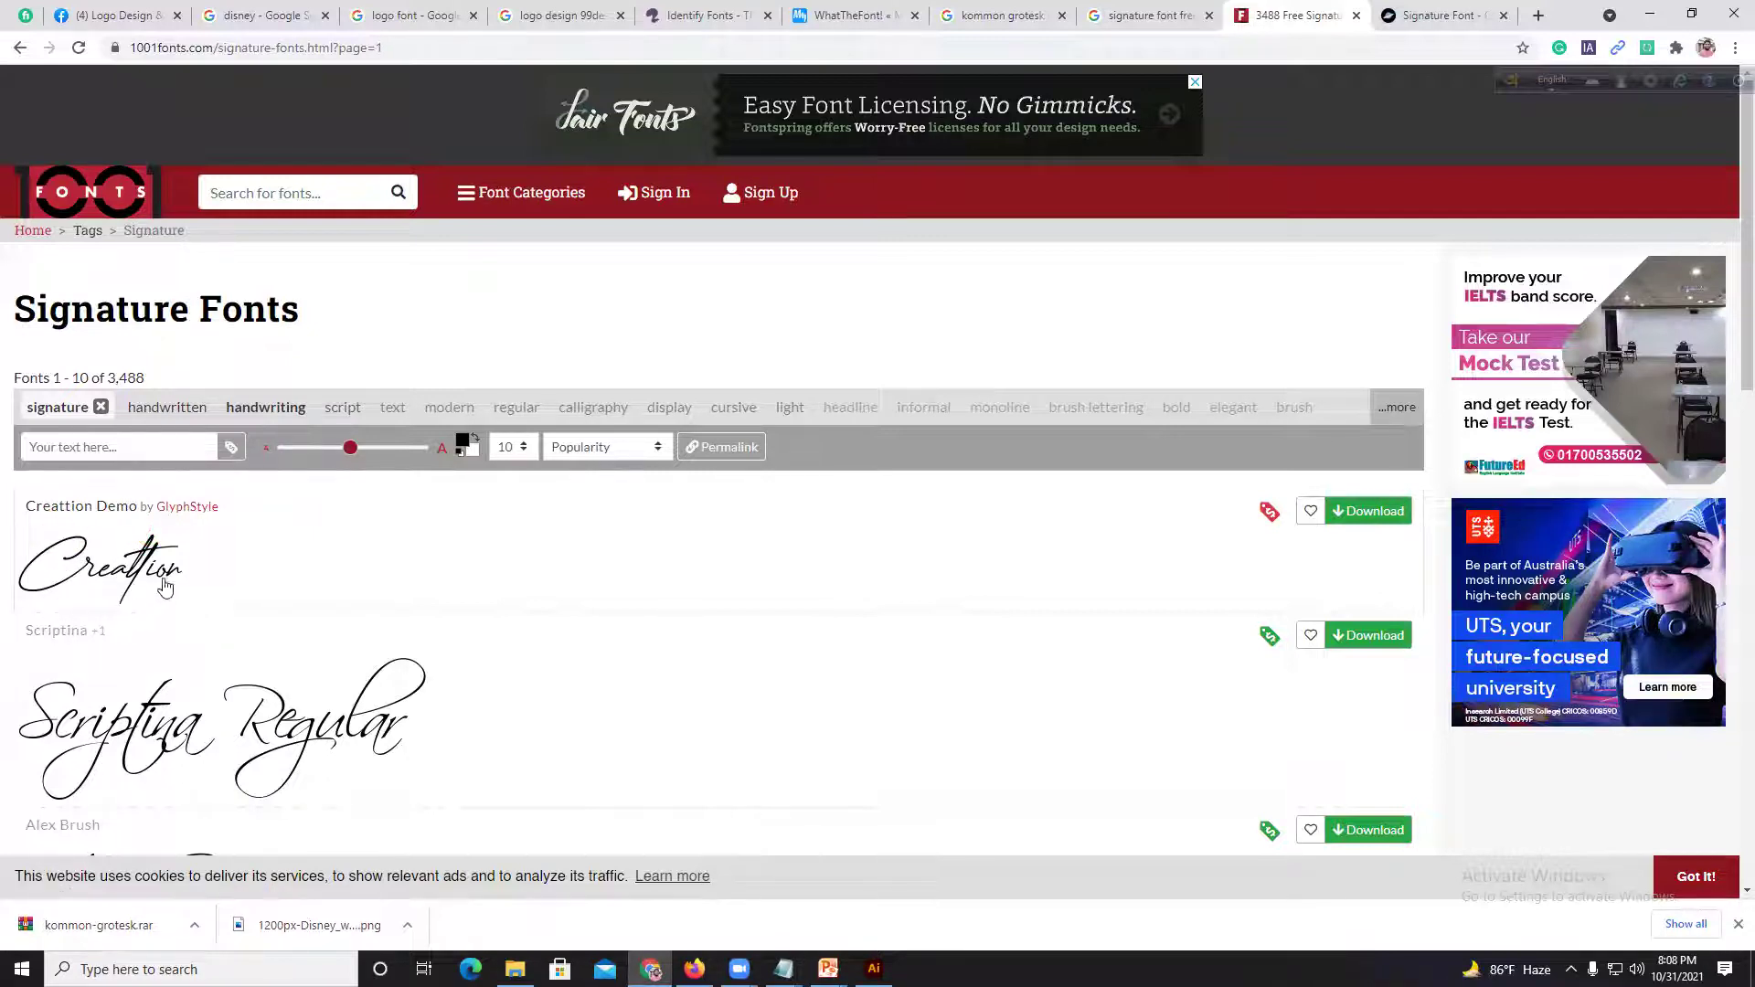
scroll(76, 571, "down", 3)
left_click(78, 571)
scroll(79, 571, "down", 3)
scroll(60, 567, "down", 3)
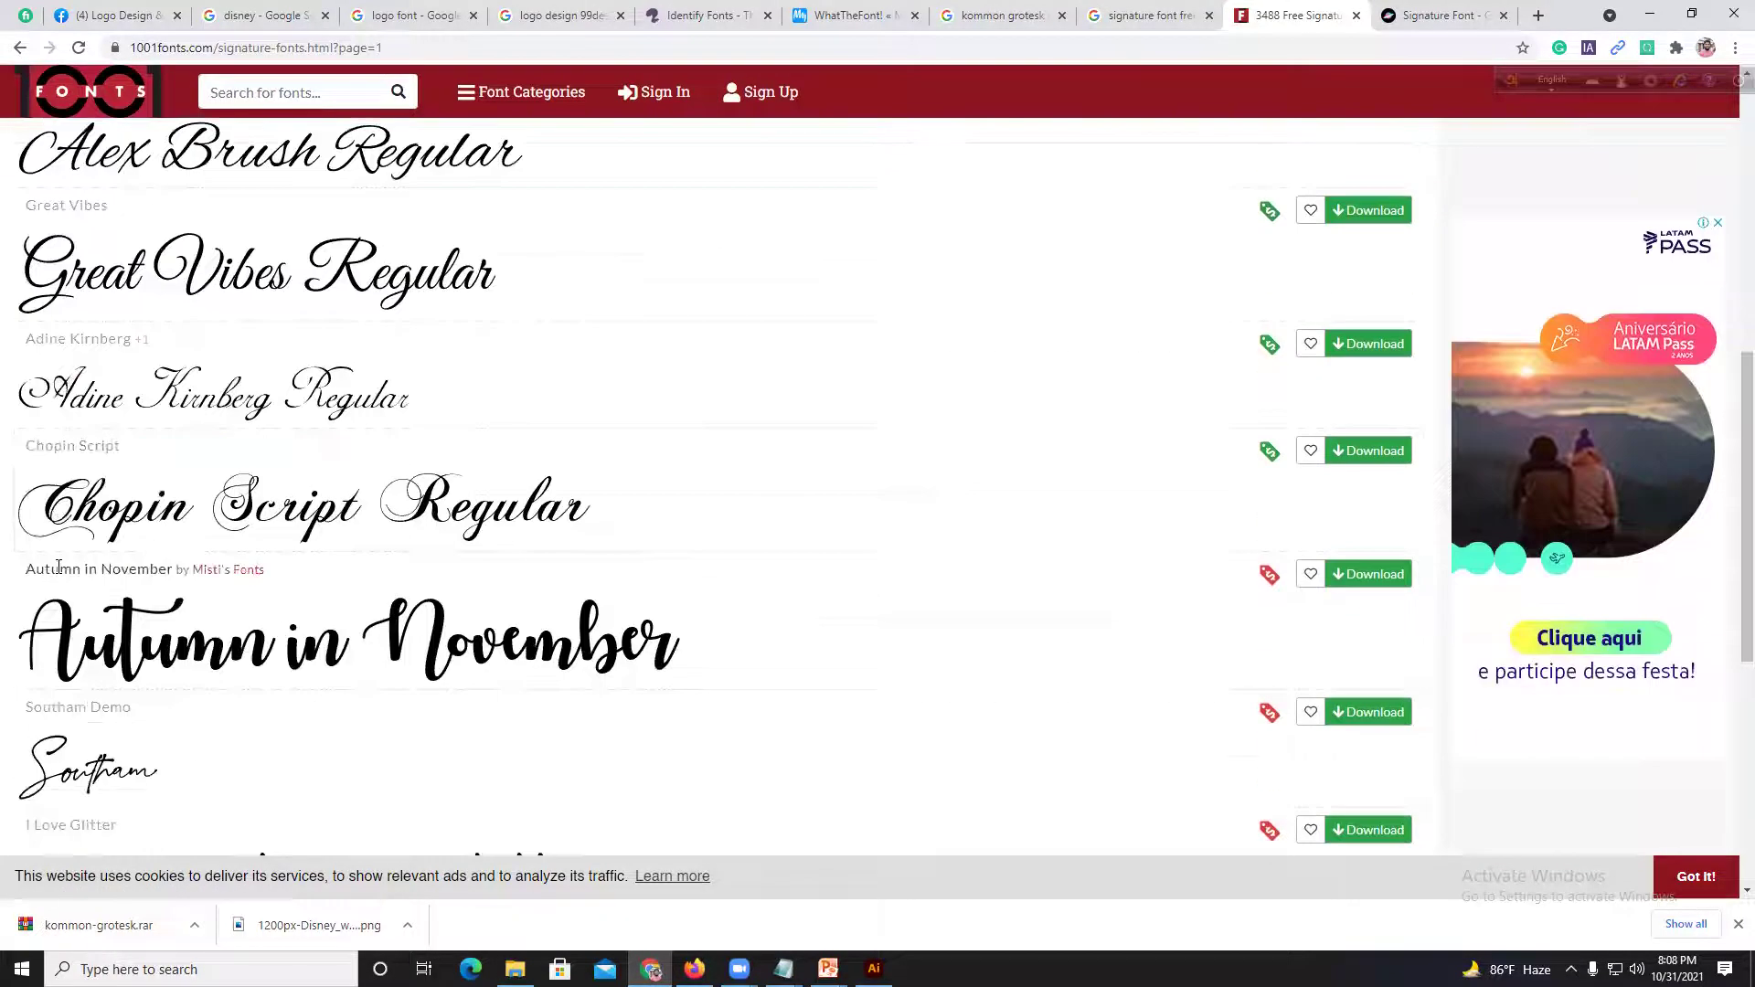
scroll(58, 569, "down", 3)
Step: Preview the listed signature fonts with the custom sample text "Craft Saturation"
scroll(55, 540, "up", 10)
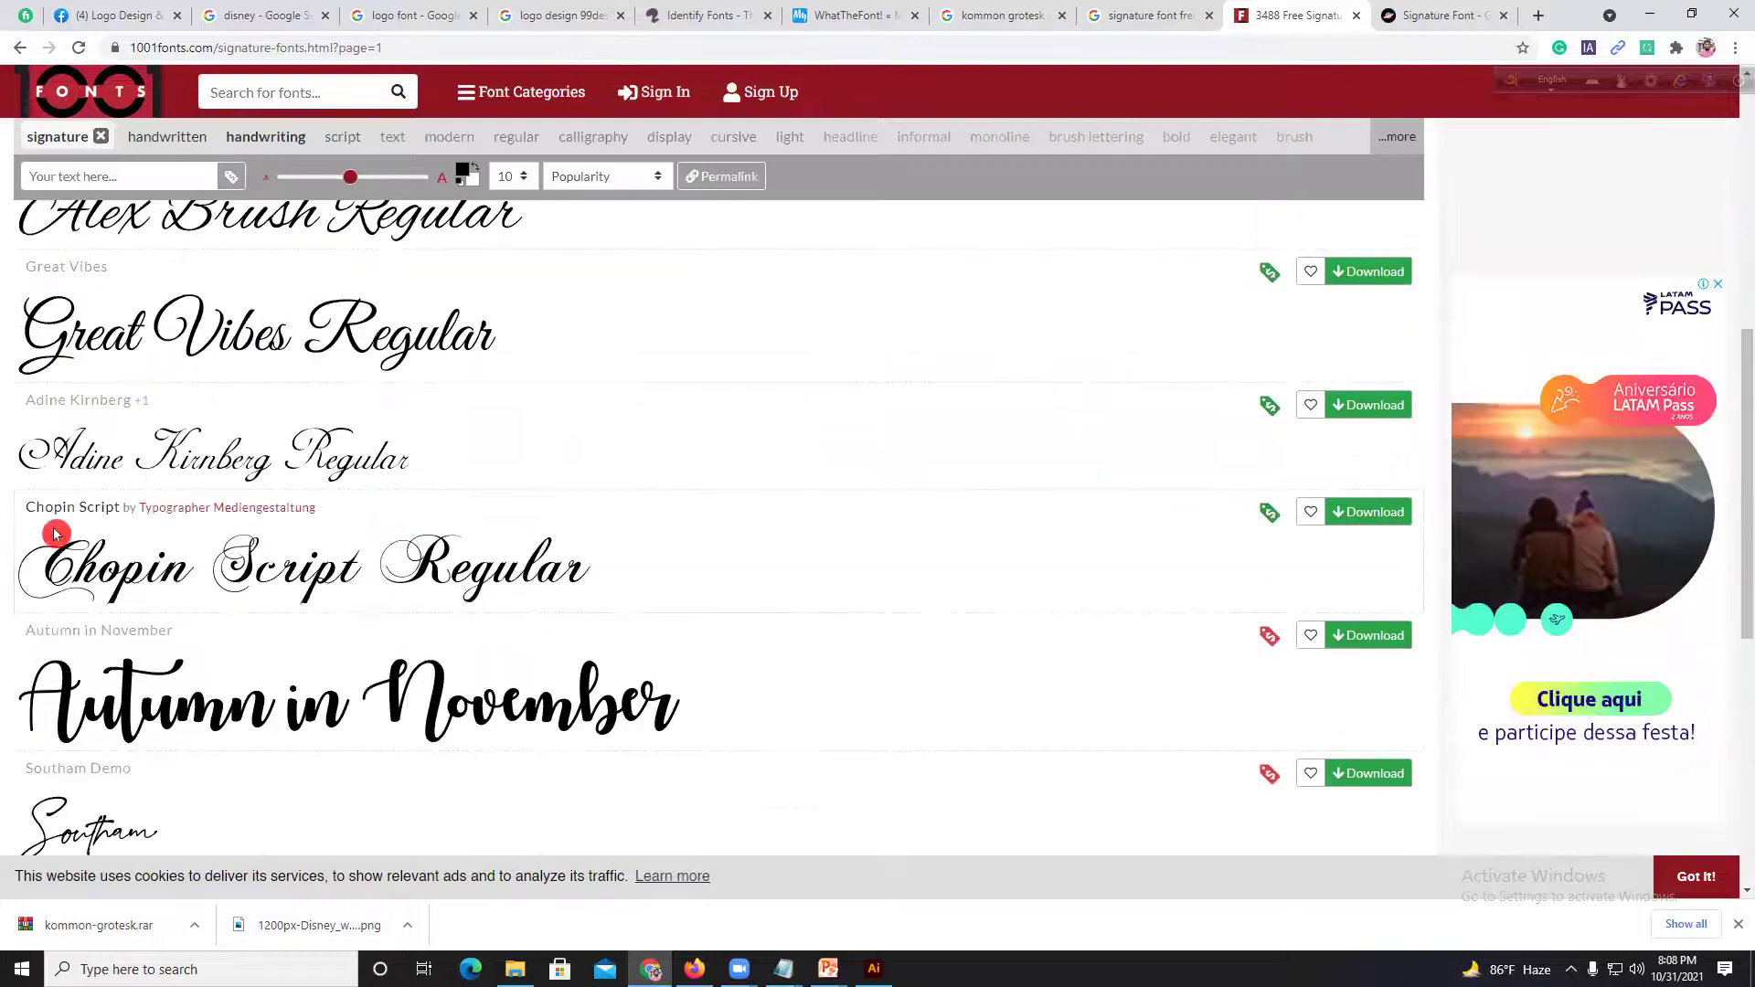
left_click(55, 451)
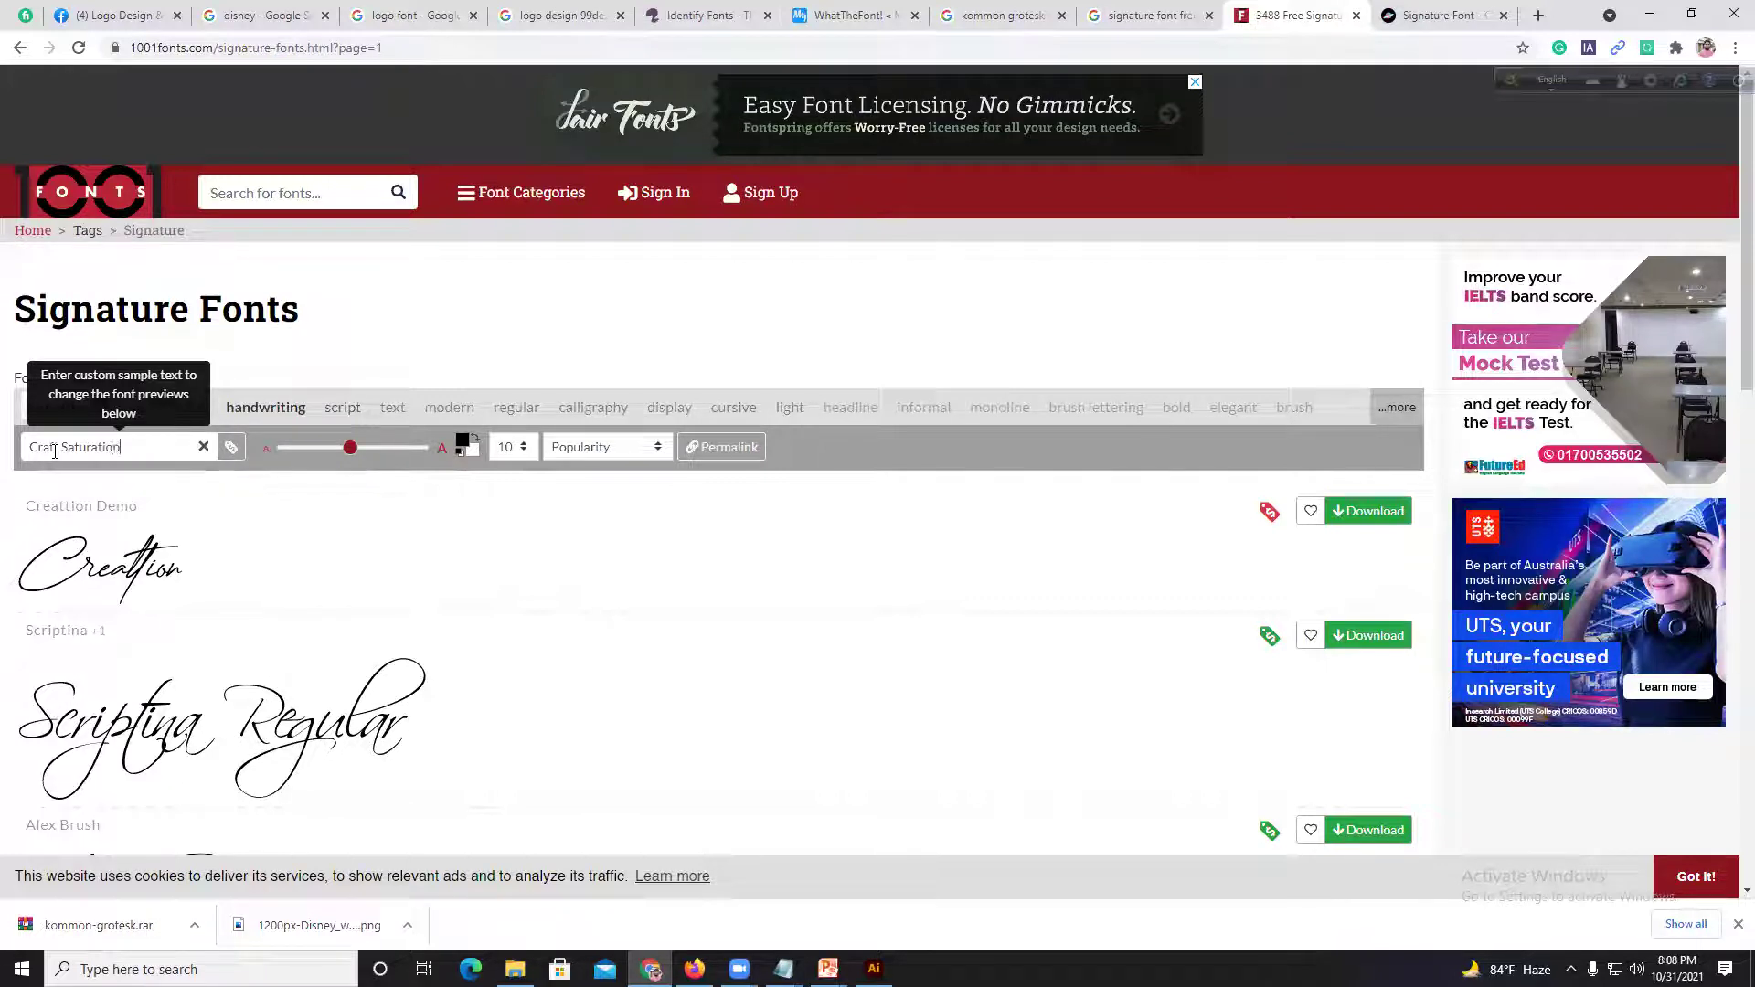
left_click(165, 490)
left_click(261, 469)
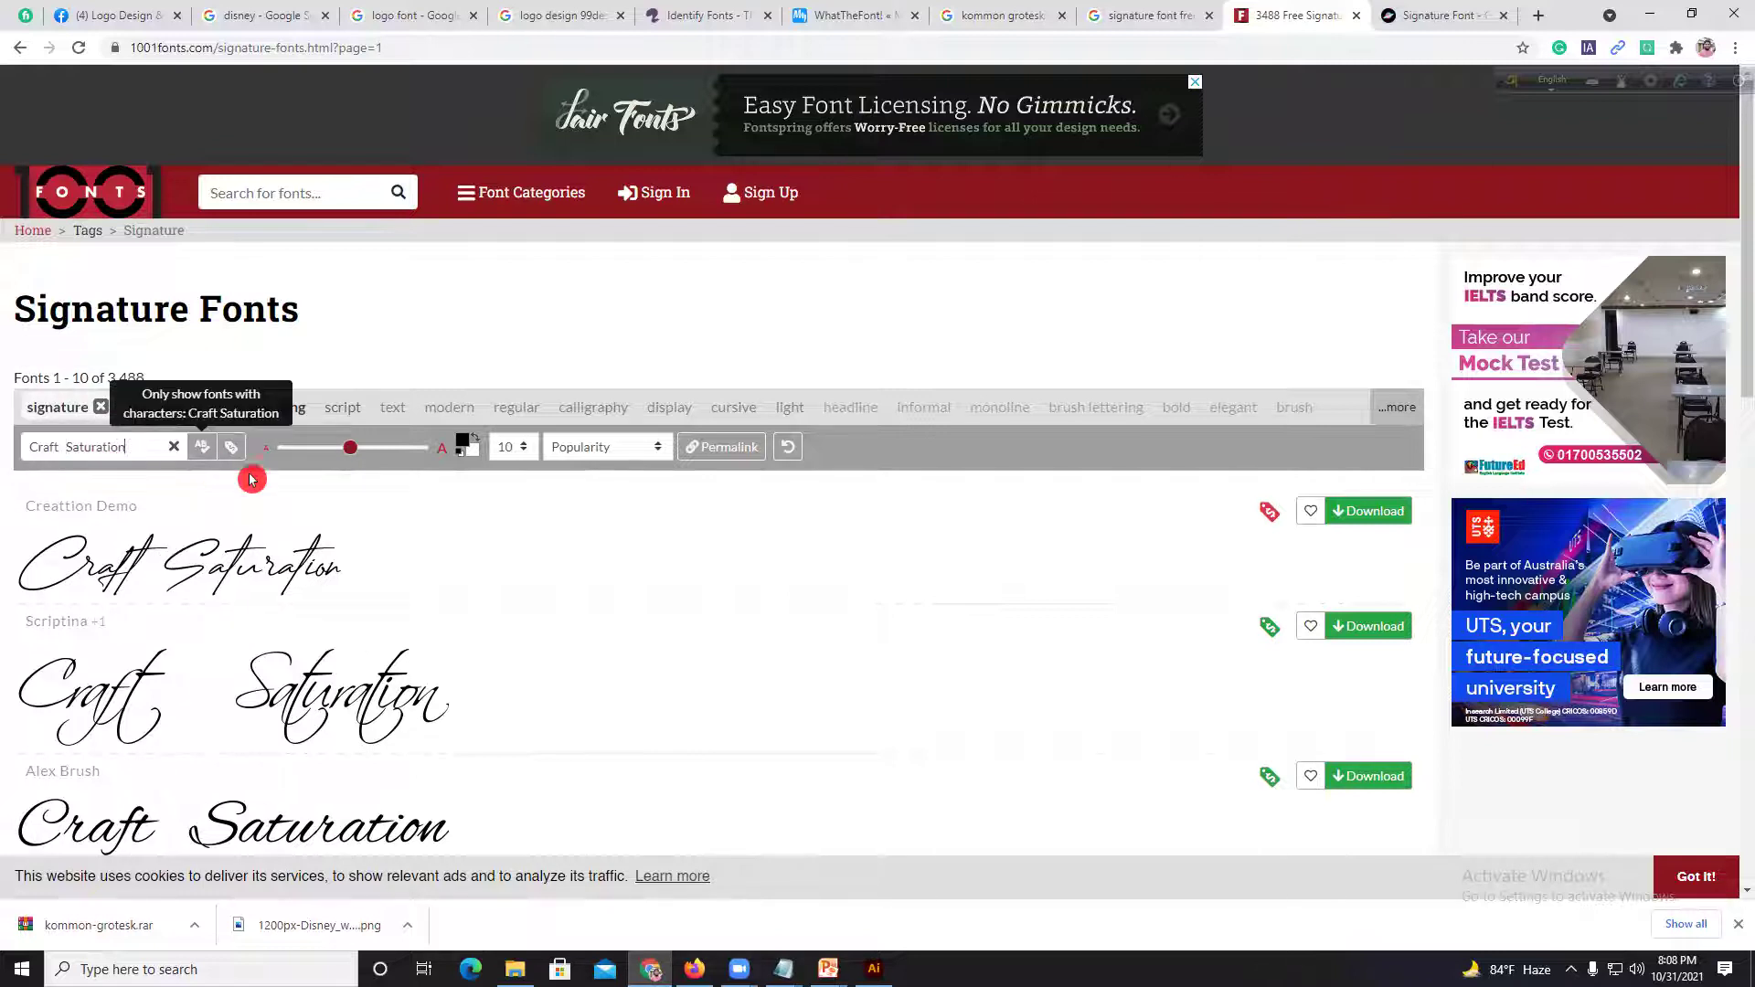
scroll(310, 540, "down", 2)
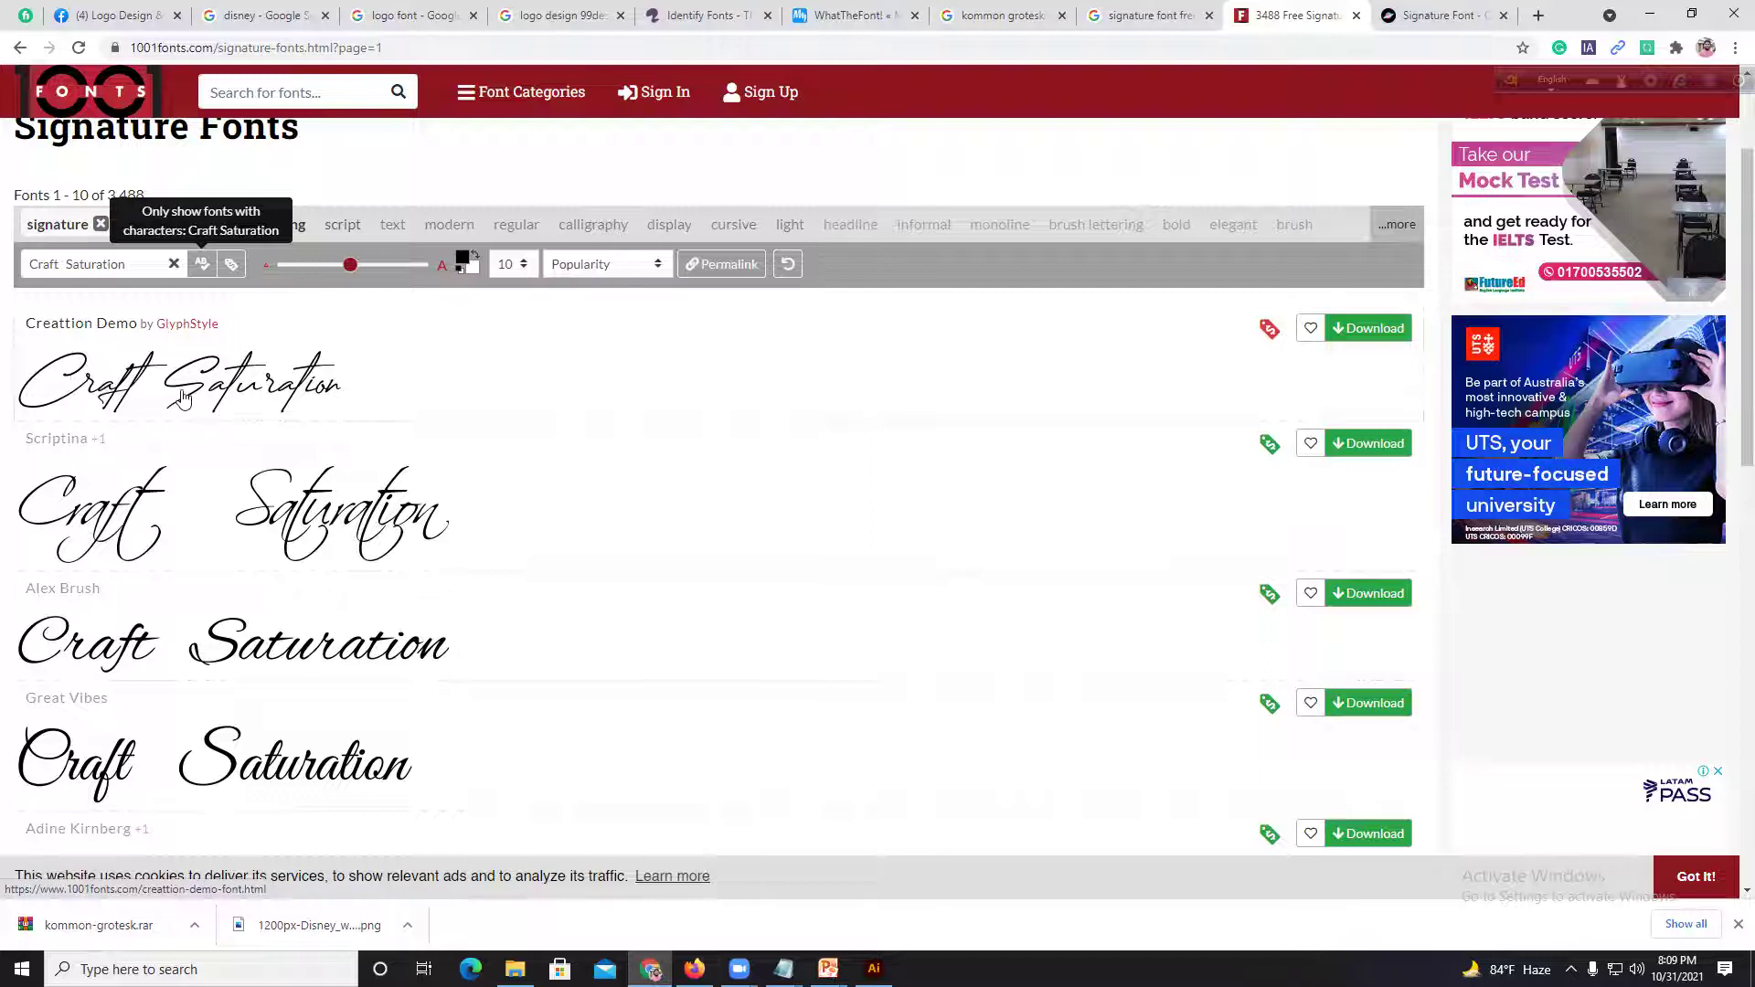
Step: Change the custom sample text of the font previews to "Craftn Saturation"
left_click(68, 265)
key("BackSpace")
key("BackSpace")
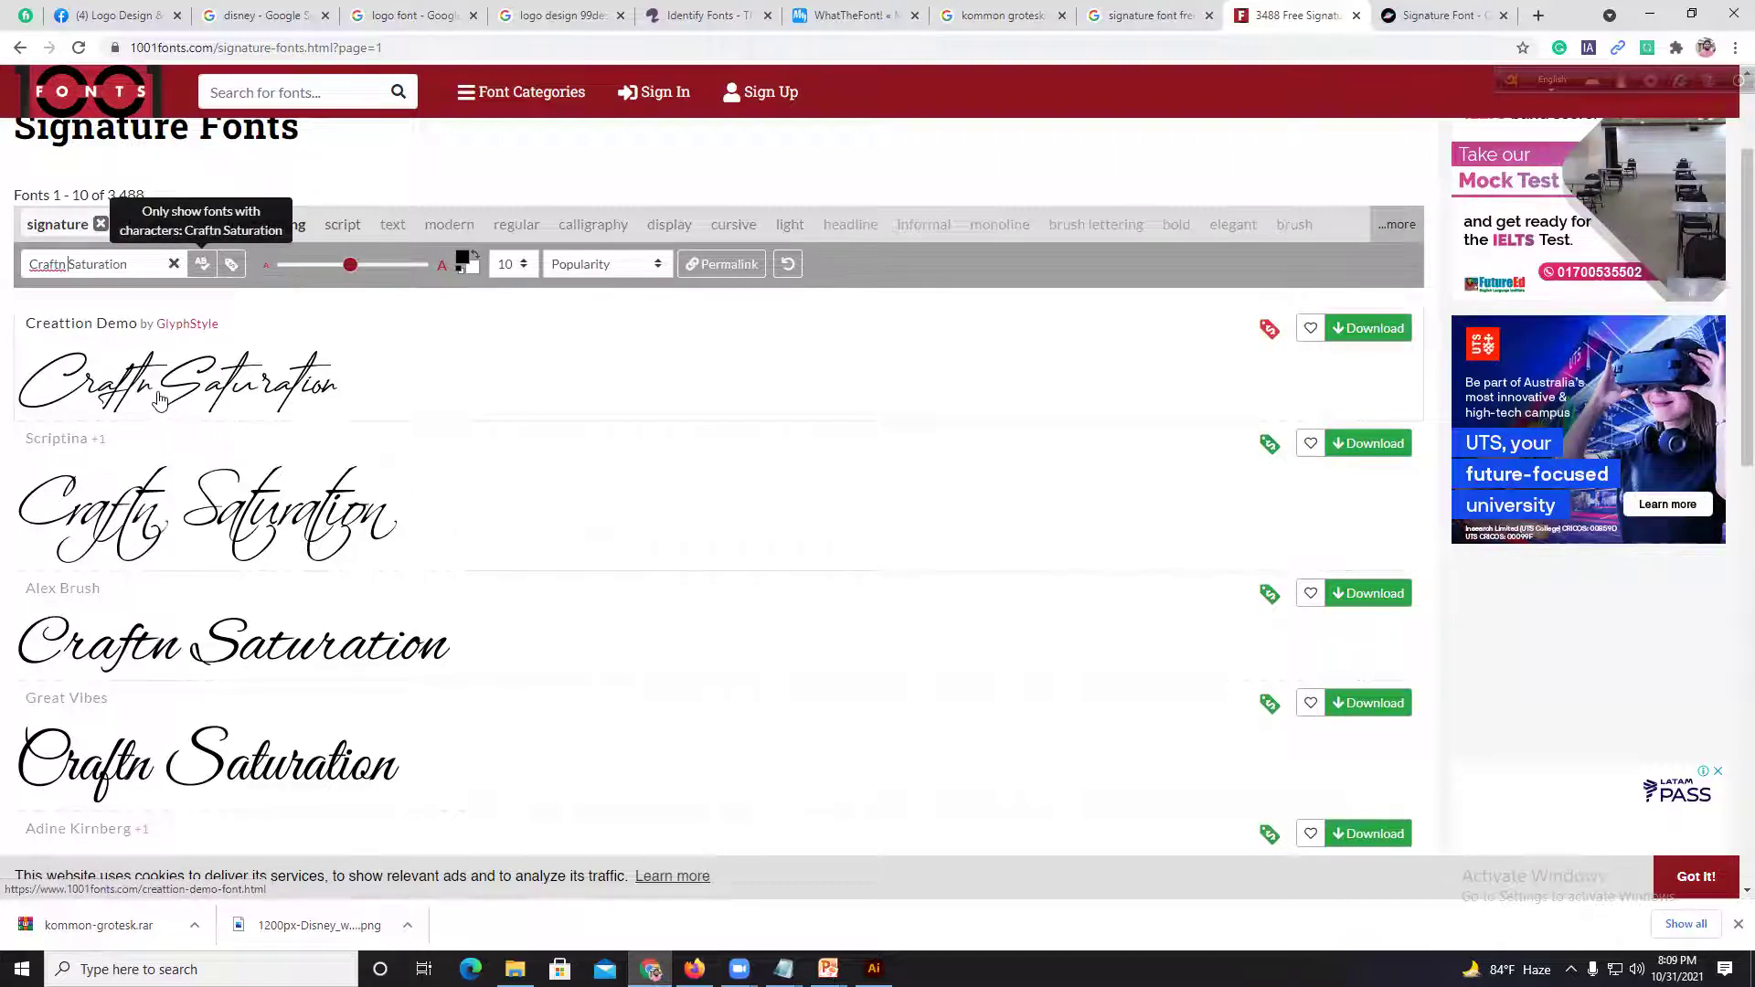
left_click(494, 625)
Step: Compare how the sample text looks in the signature fonts on pages 1, 2 and 3 of the list
scroll(517, 611, "down", 4)
left_click(403, 567)
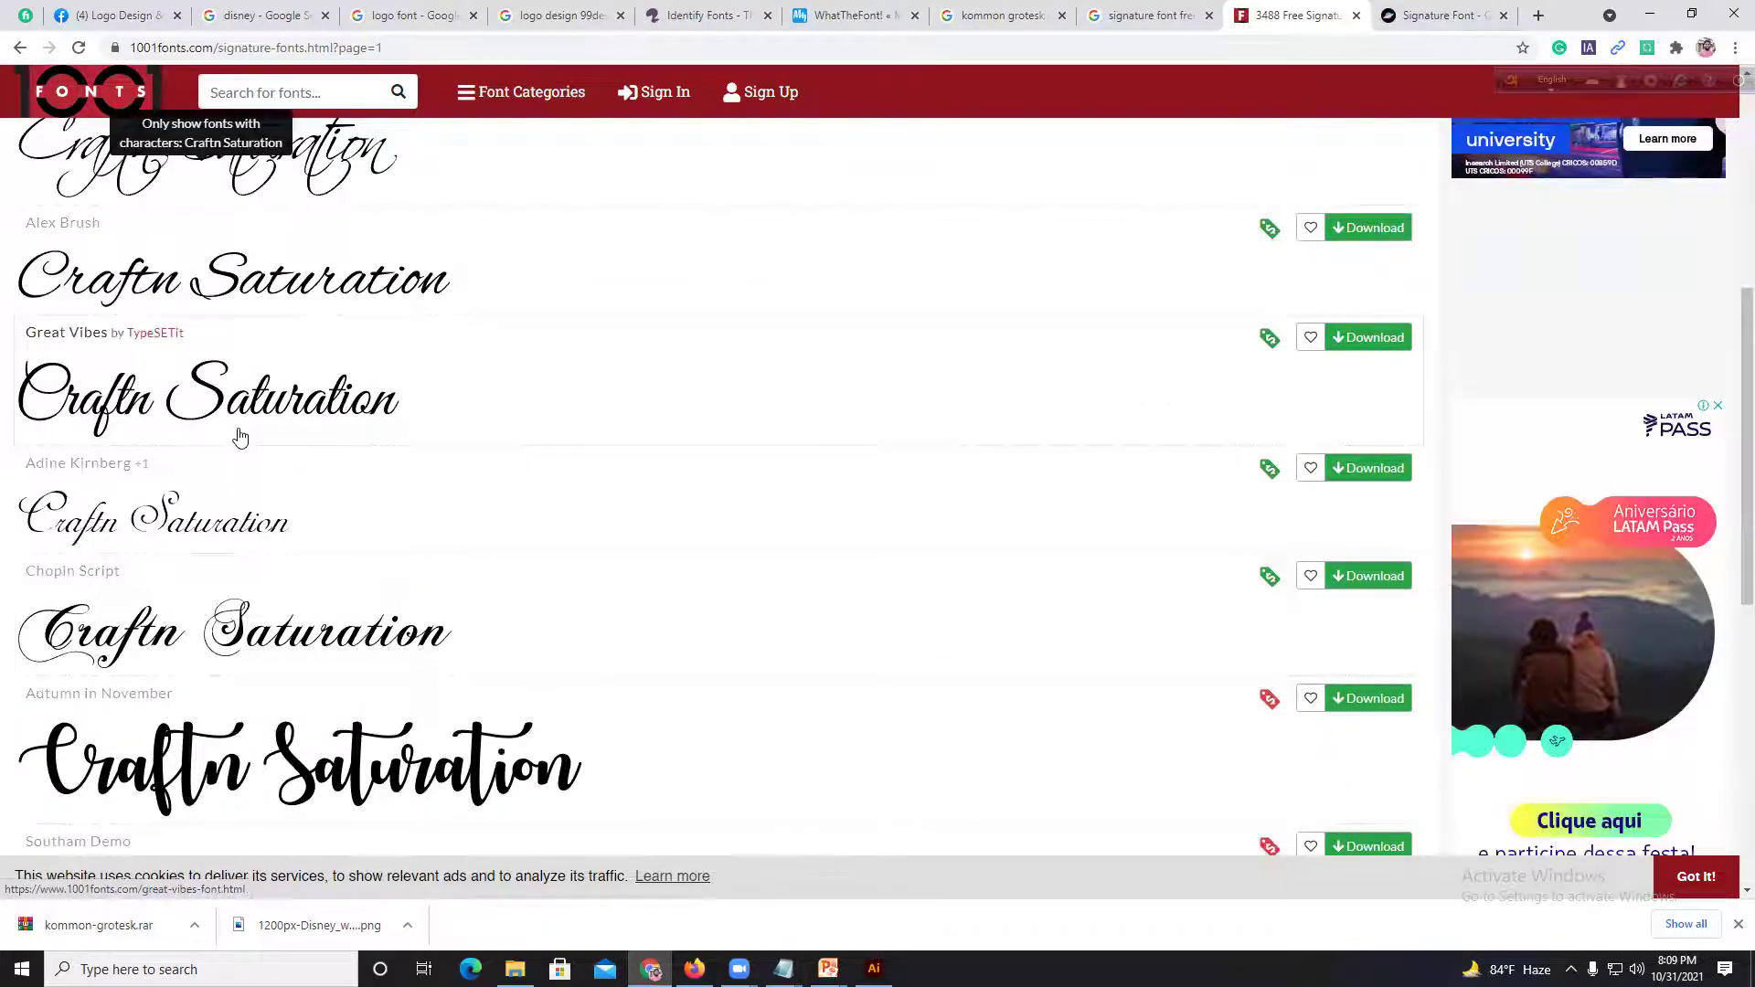
scroll(240, 437, "down", 1)
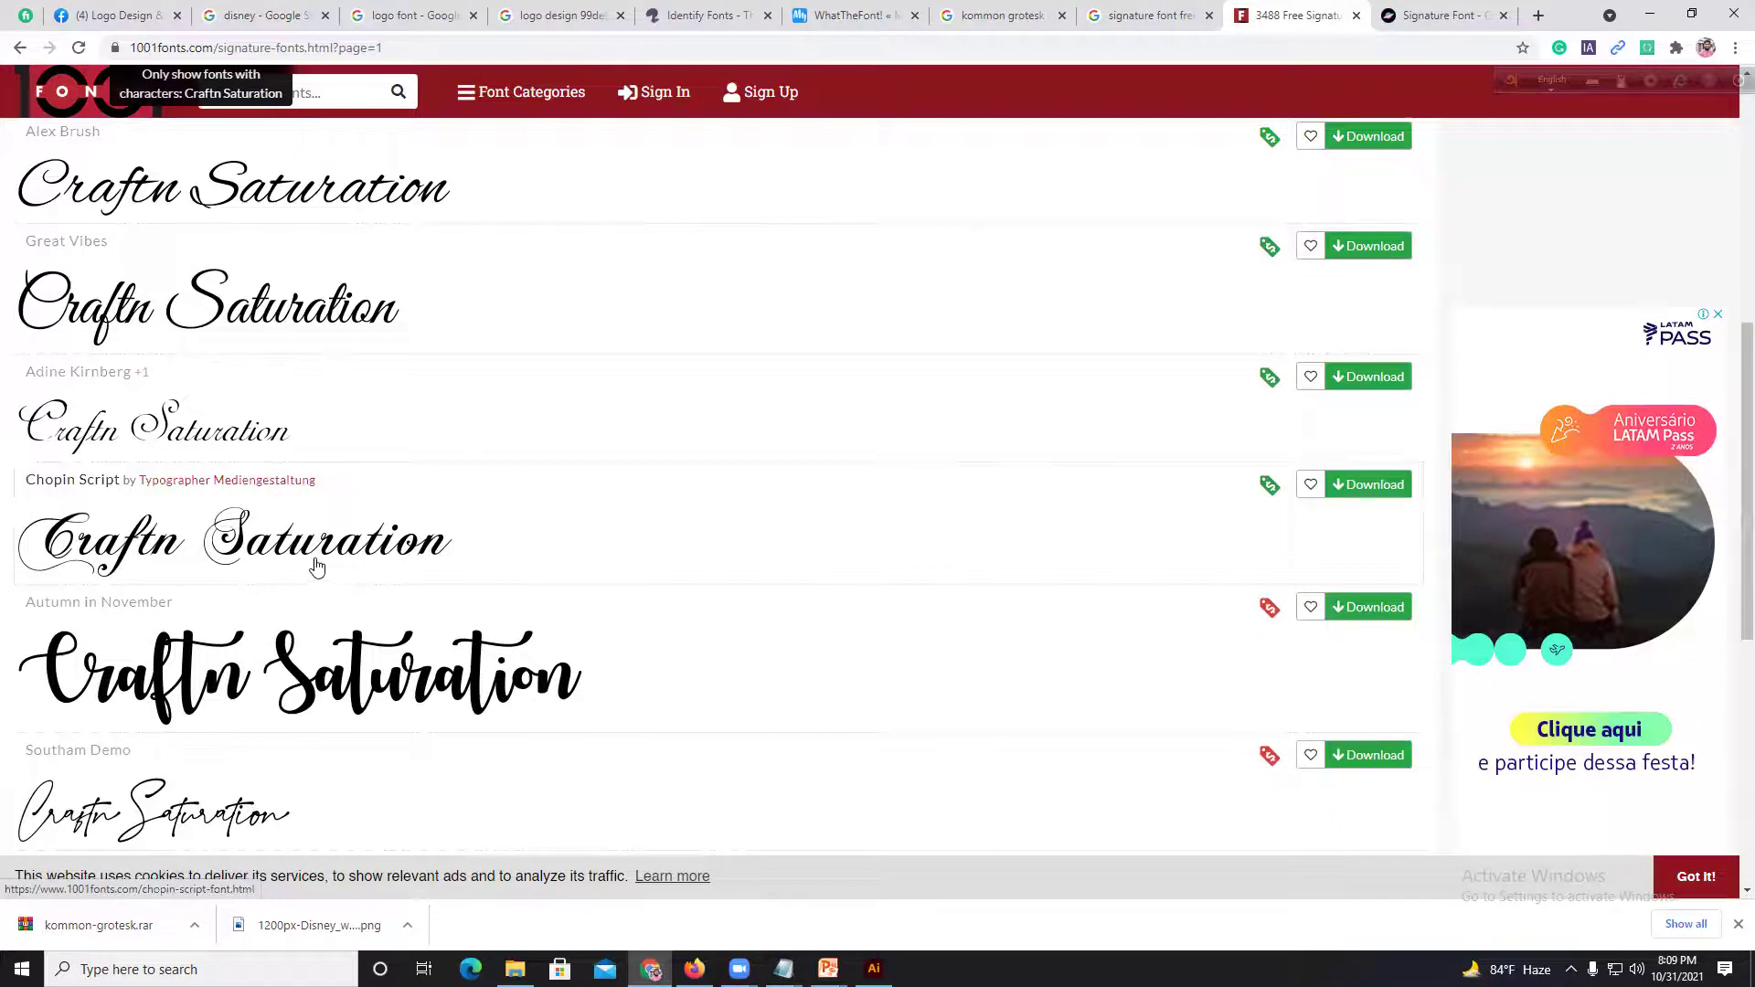
scroll(342, 614, "down", 3)
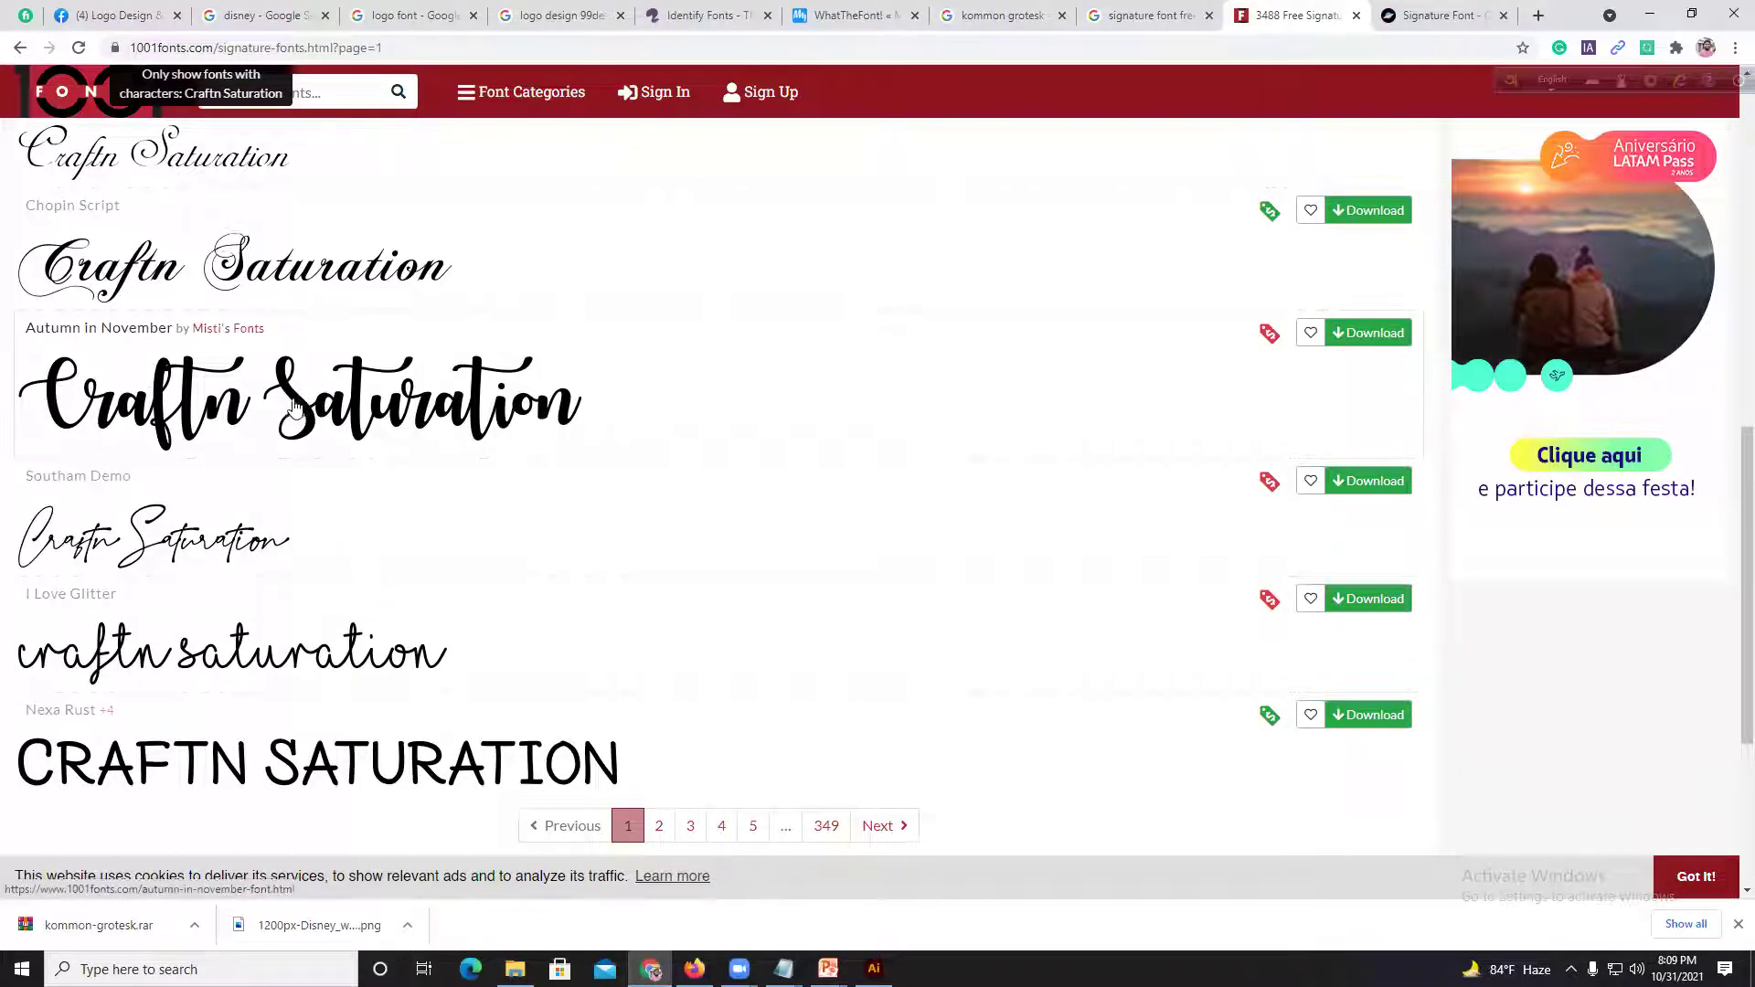
scroll(722, 646, "down", 3)
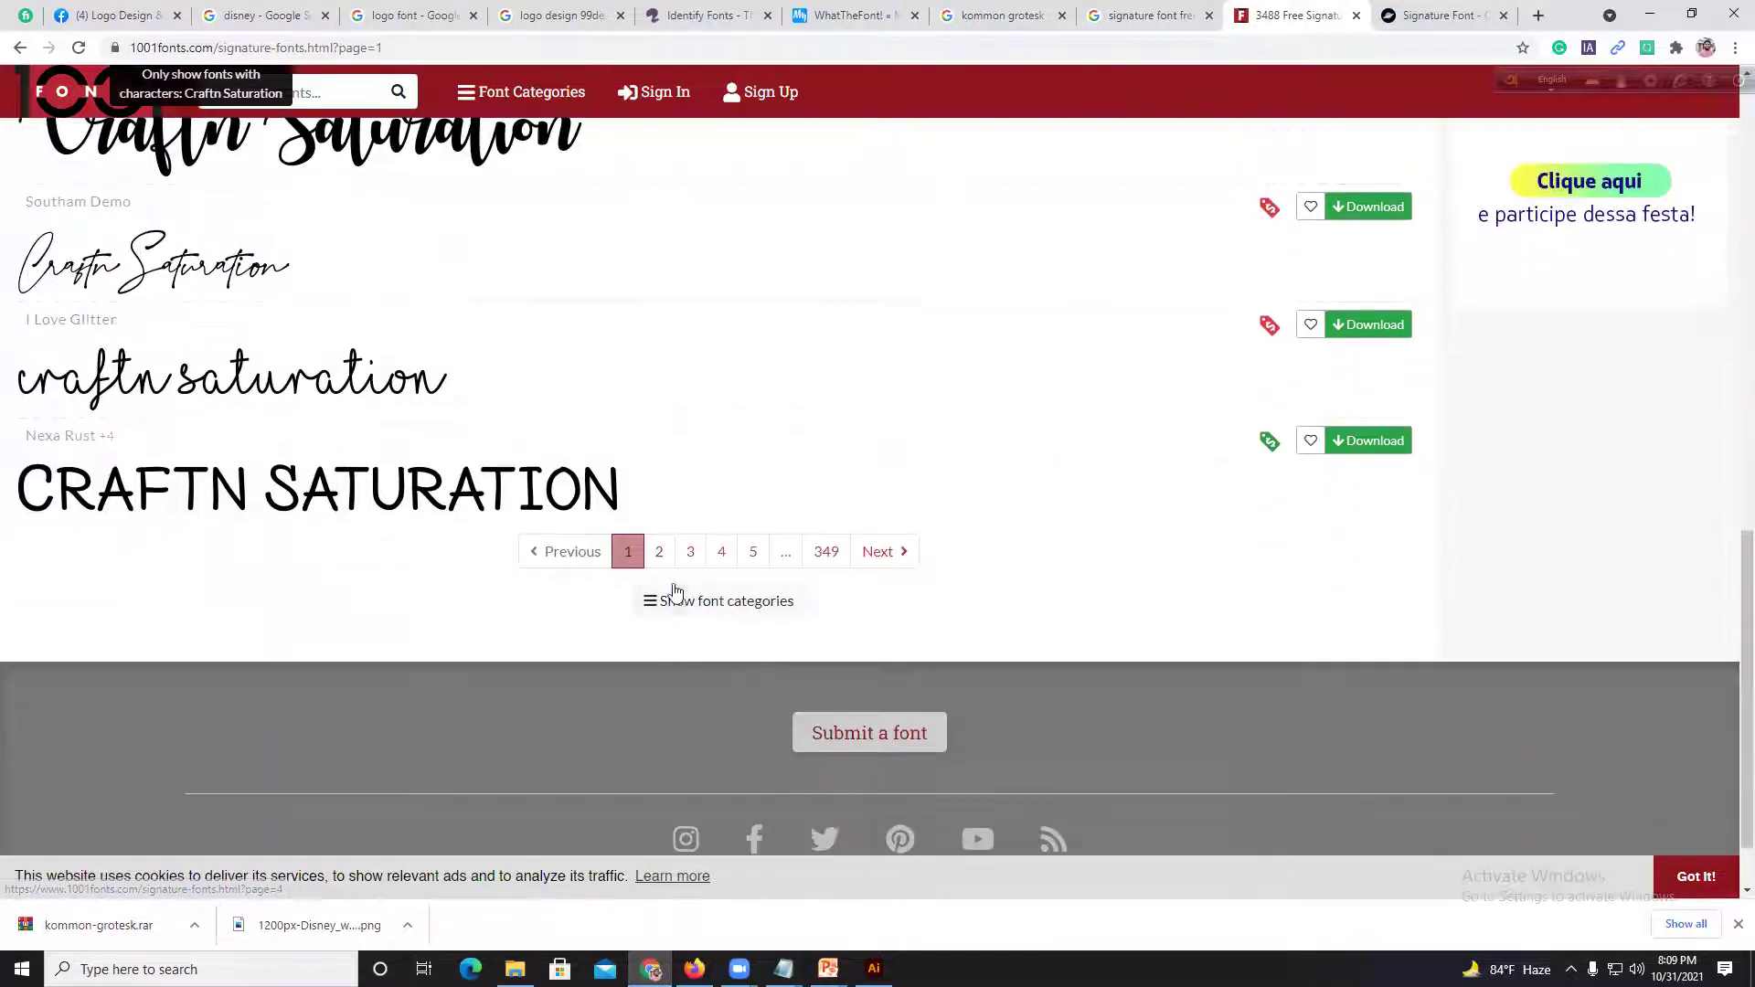
left_click(660, 552)
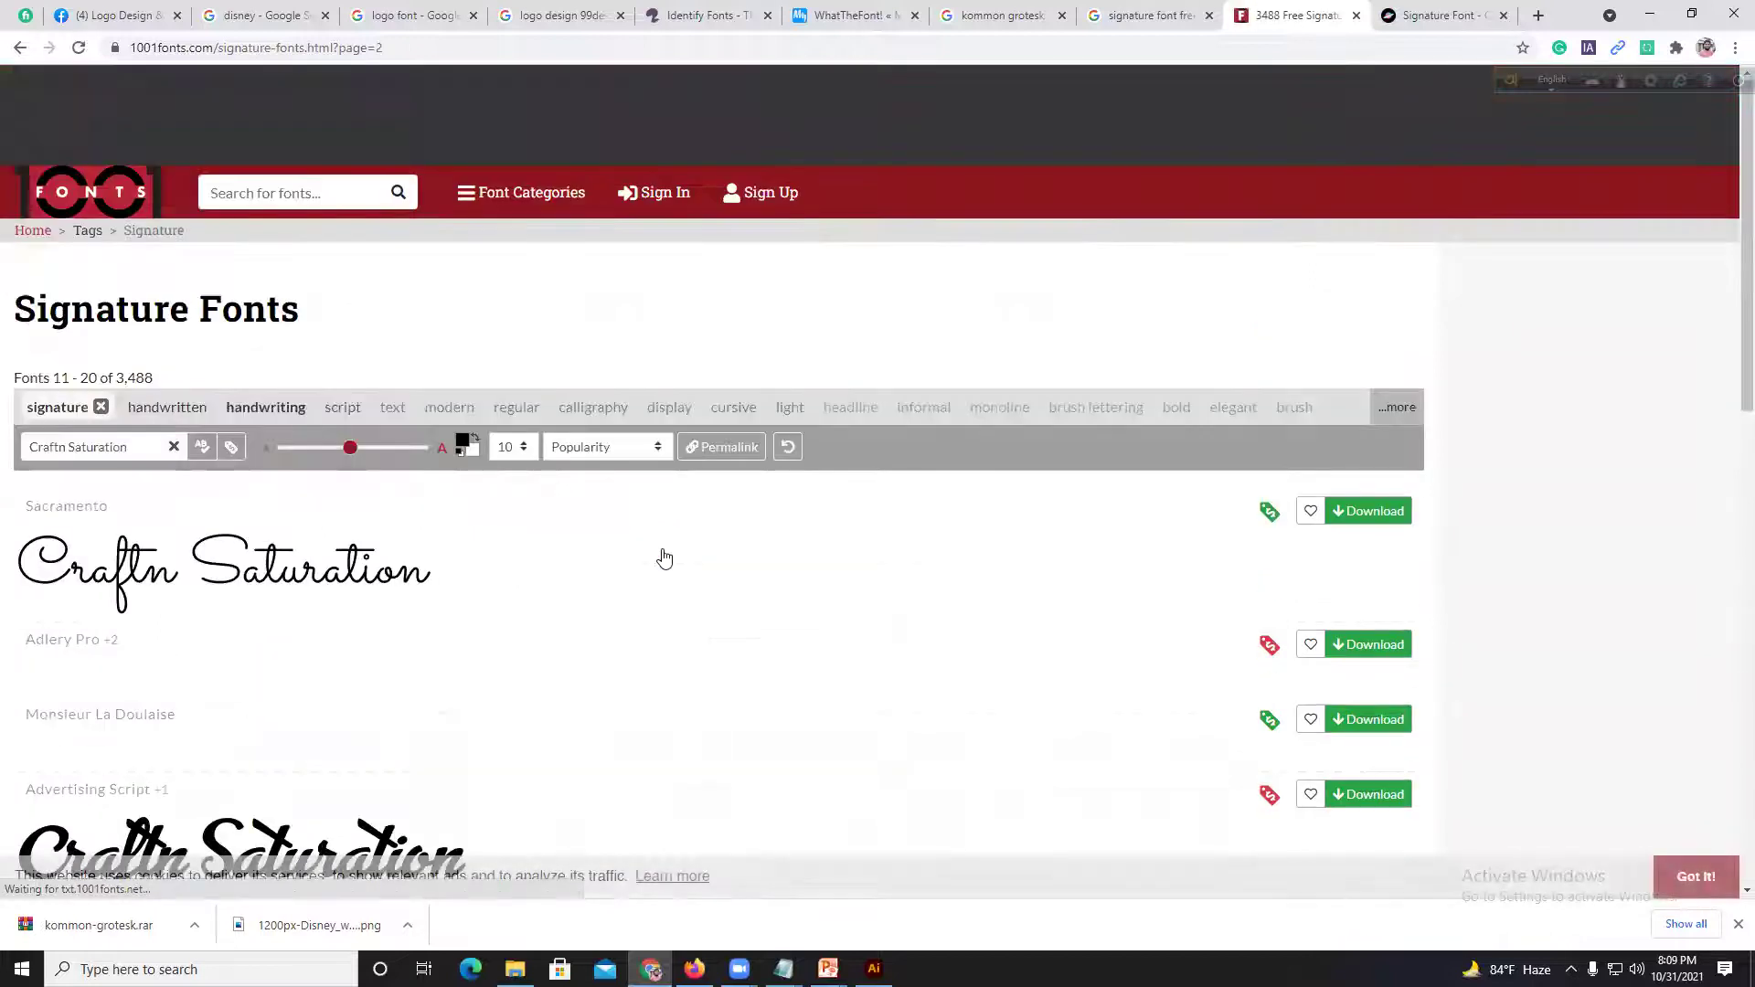
scroll(588, 722, "down", 5)
scroll(589, 722, "down", 7)
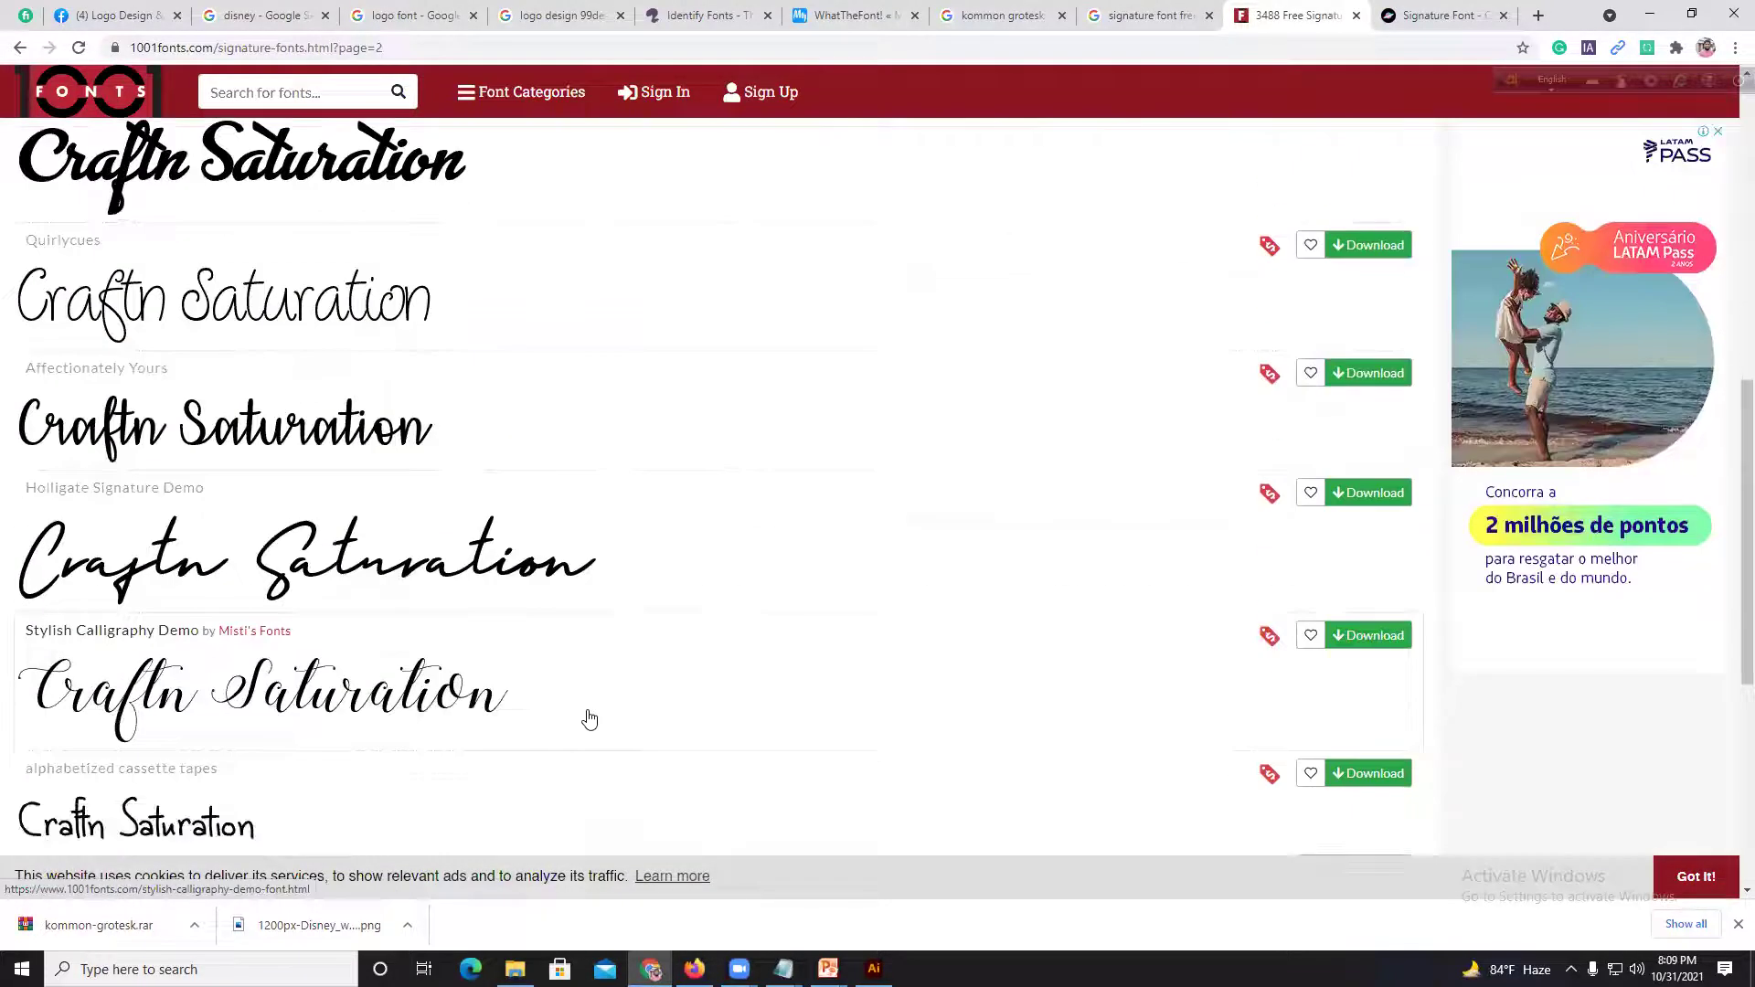
left_click(692, 639)
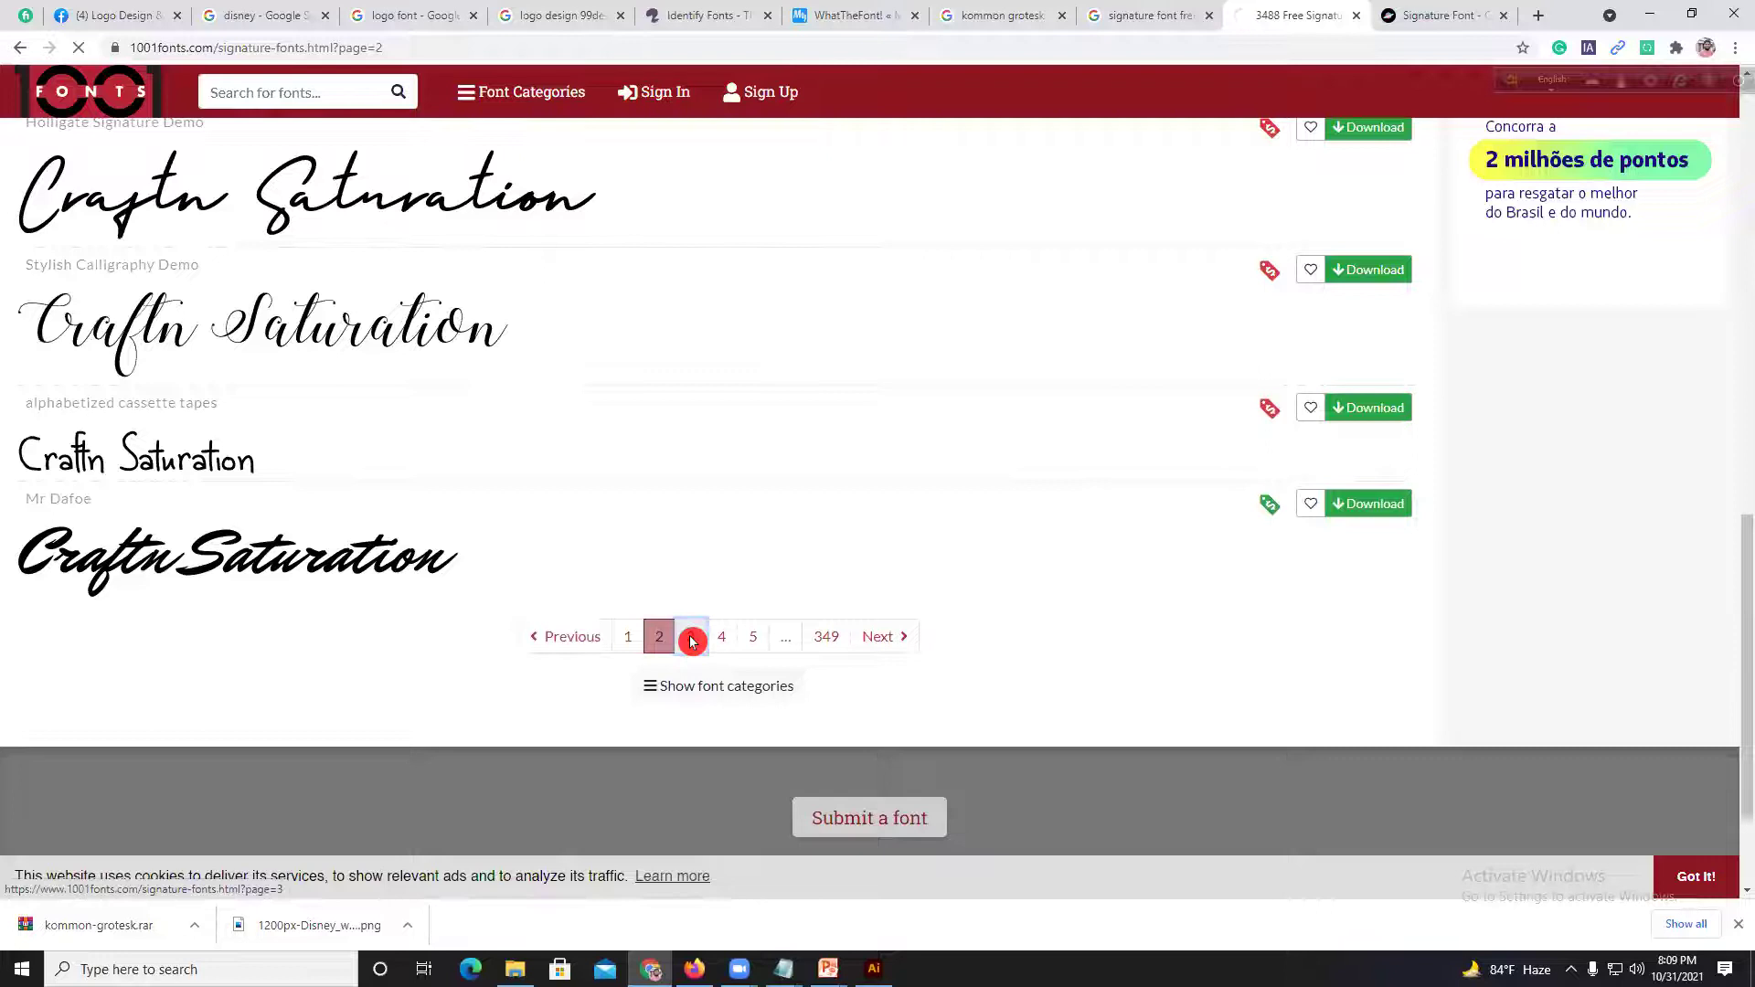
scroll(524, 841, "down", 8)
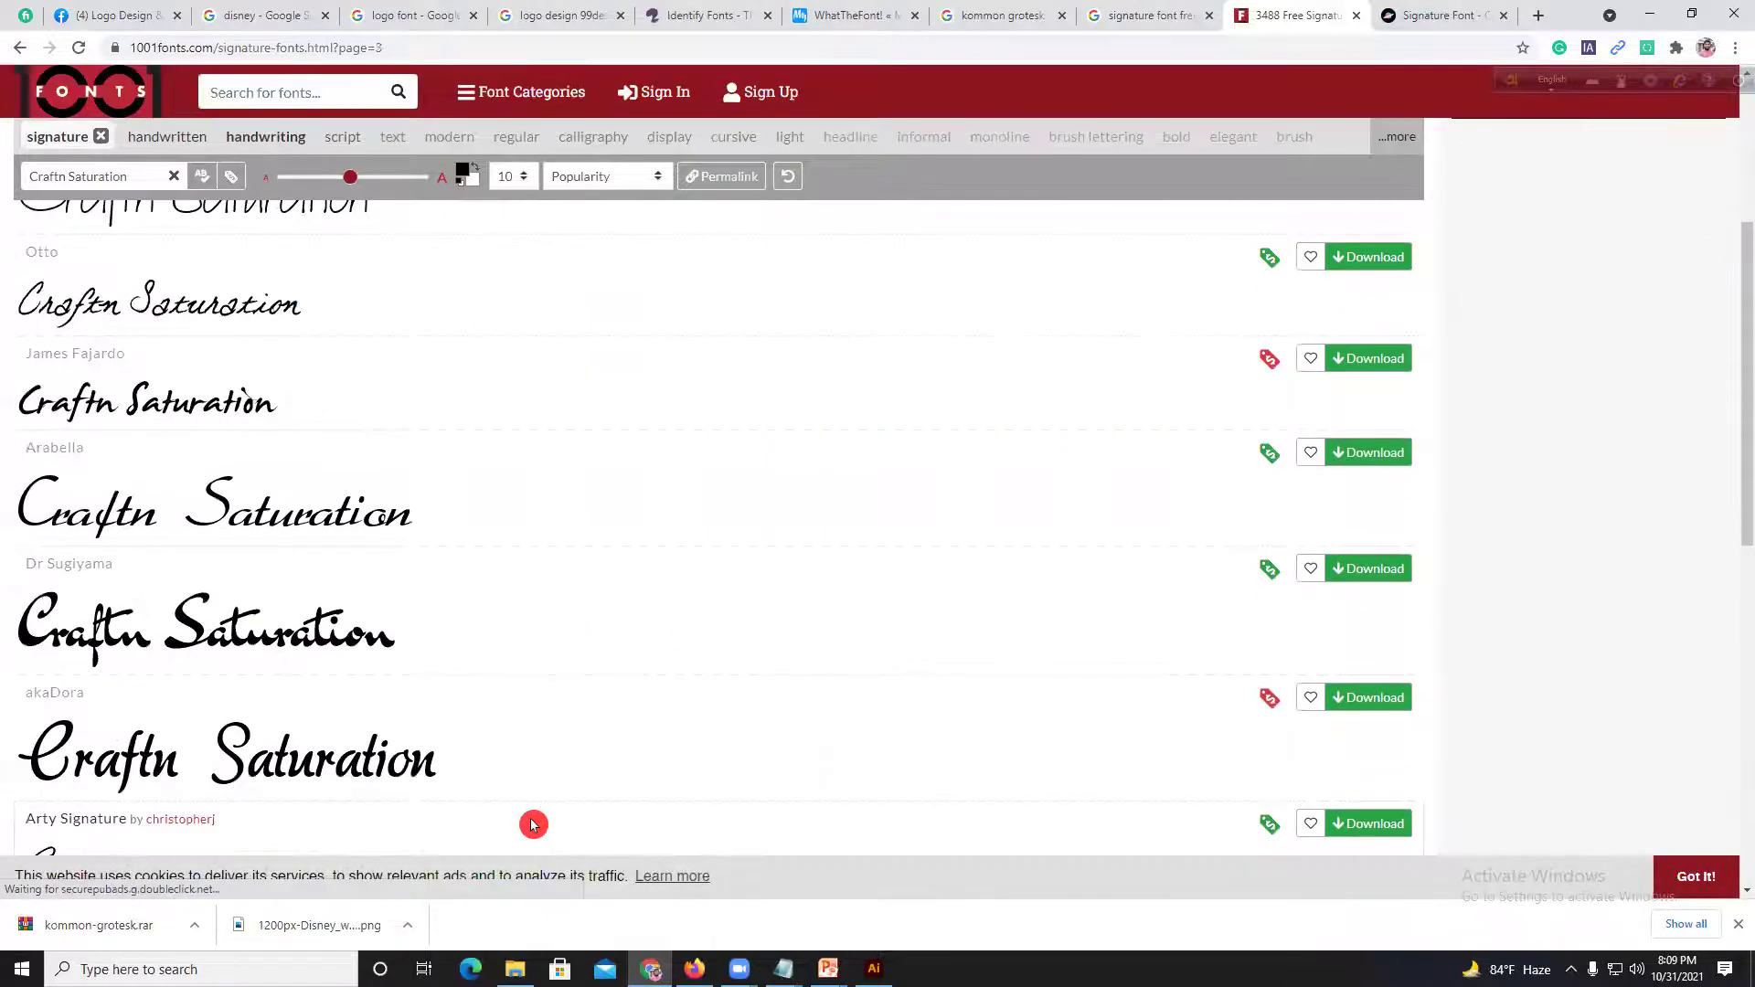
scroll(522, 811, "down", 4)
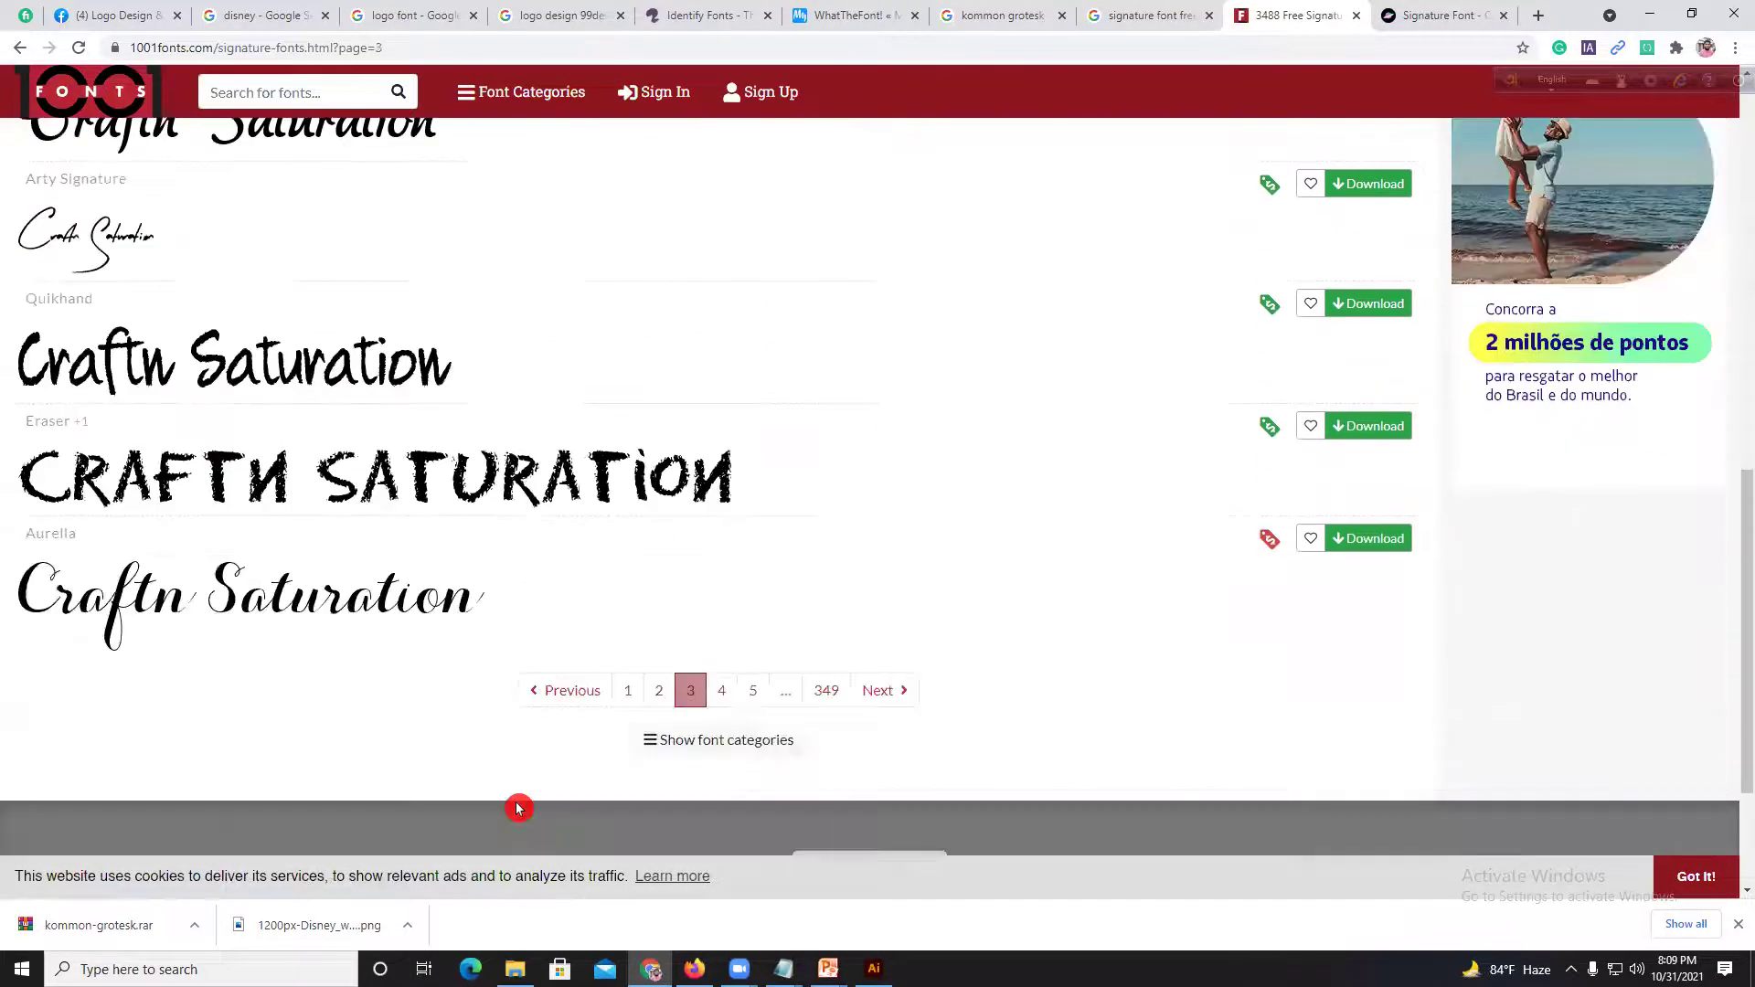
Step: Return to page 1 of the signature fonts and review its sample text previews
left_click(627, 601)
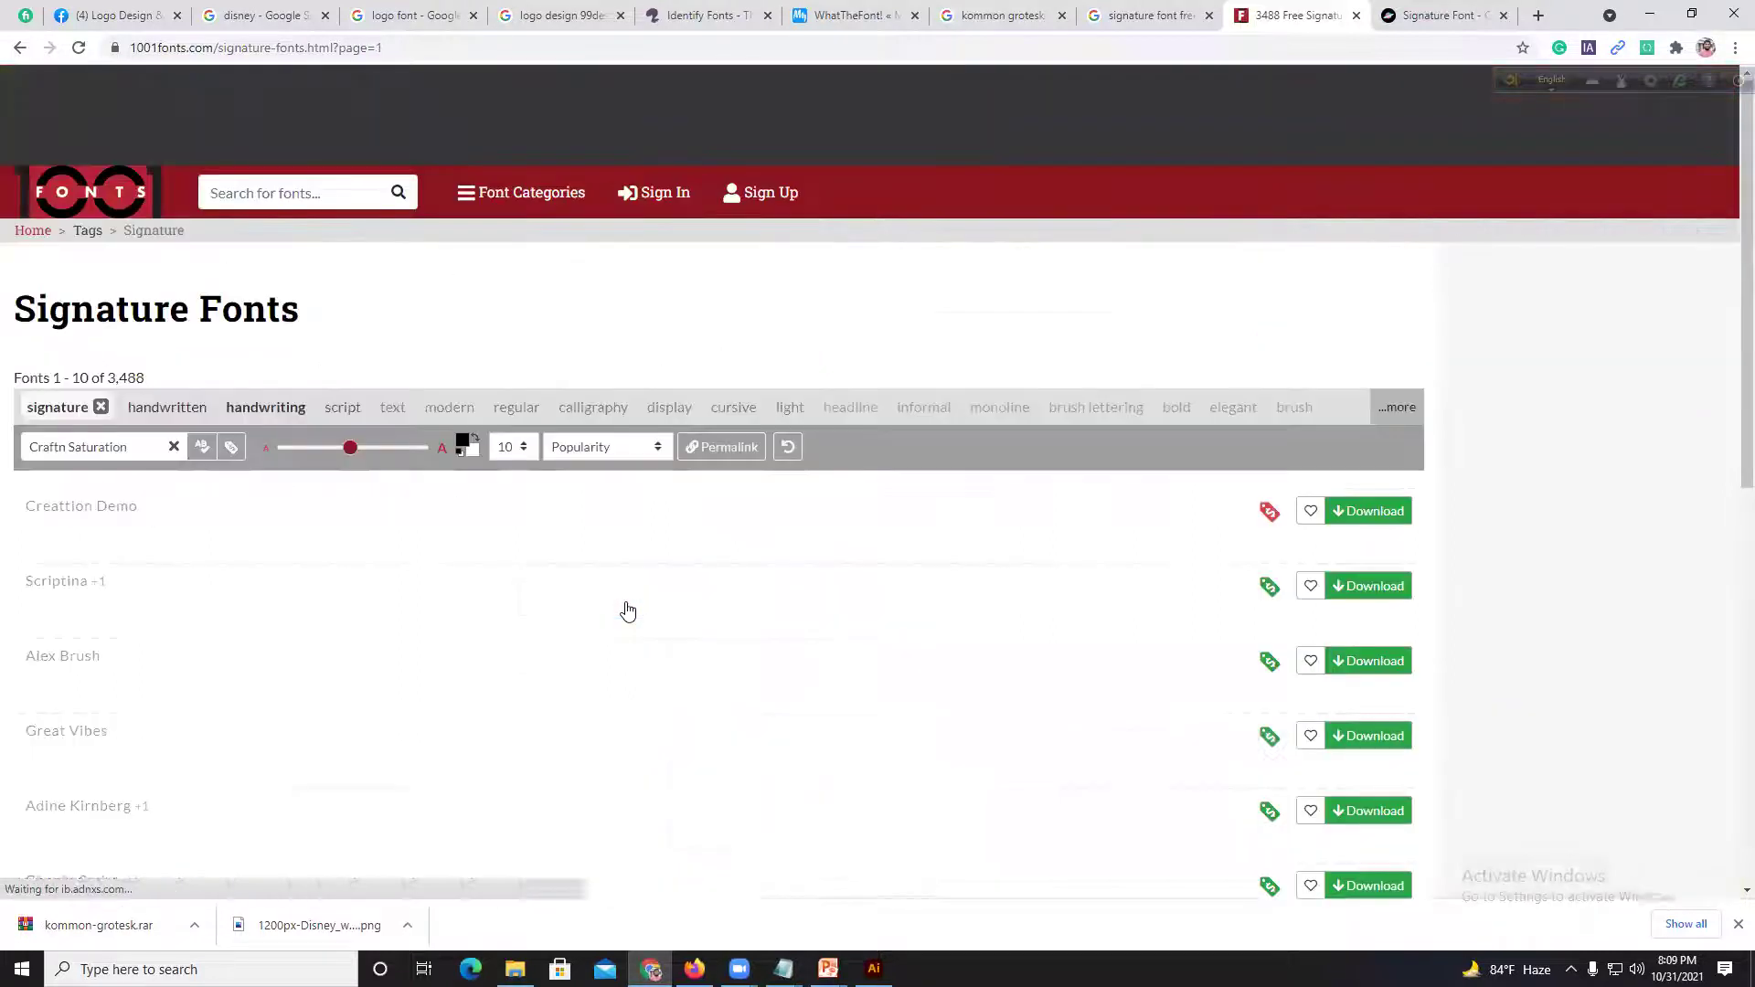
scroll(582, 696, "down", 3)
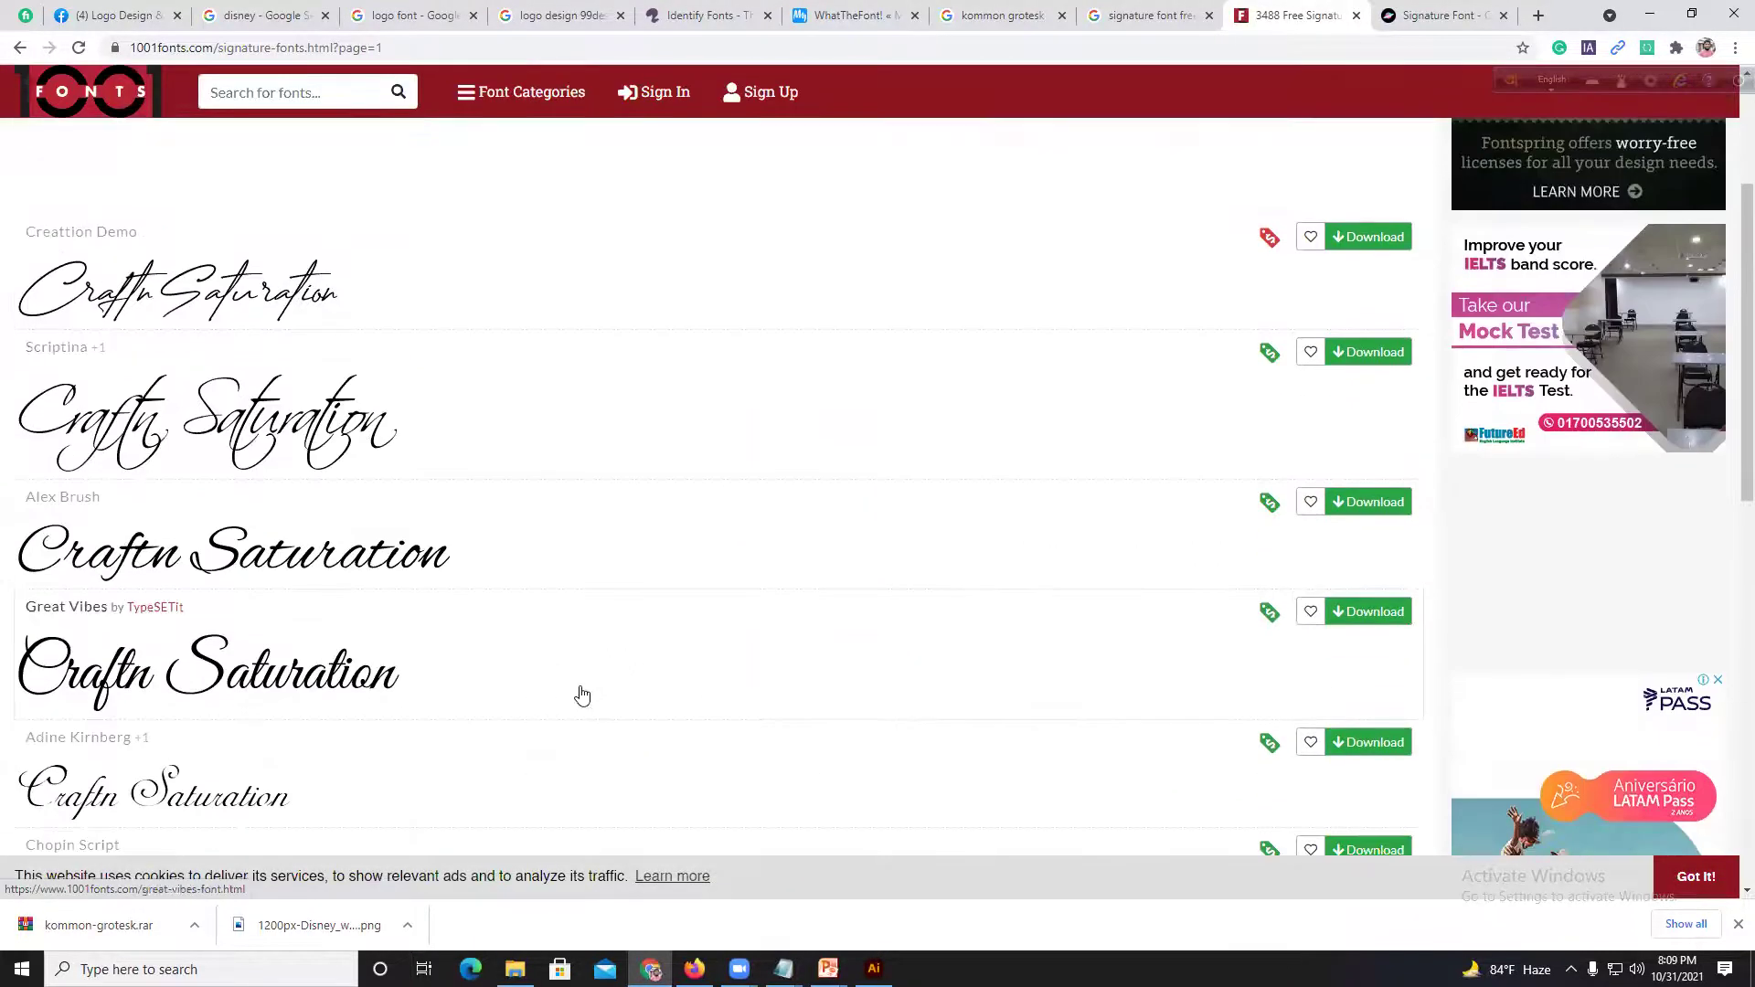
scroll(301, 713, "down", 3)
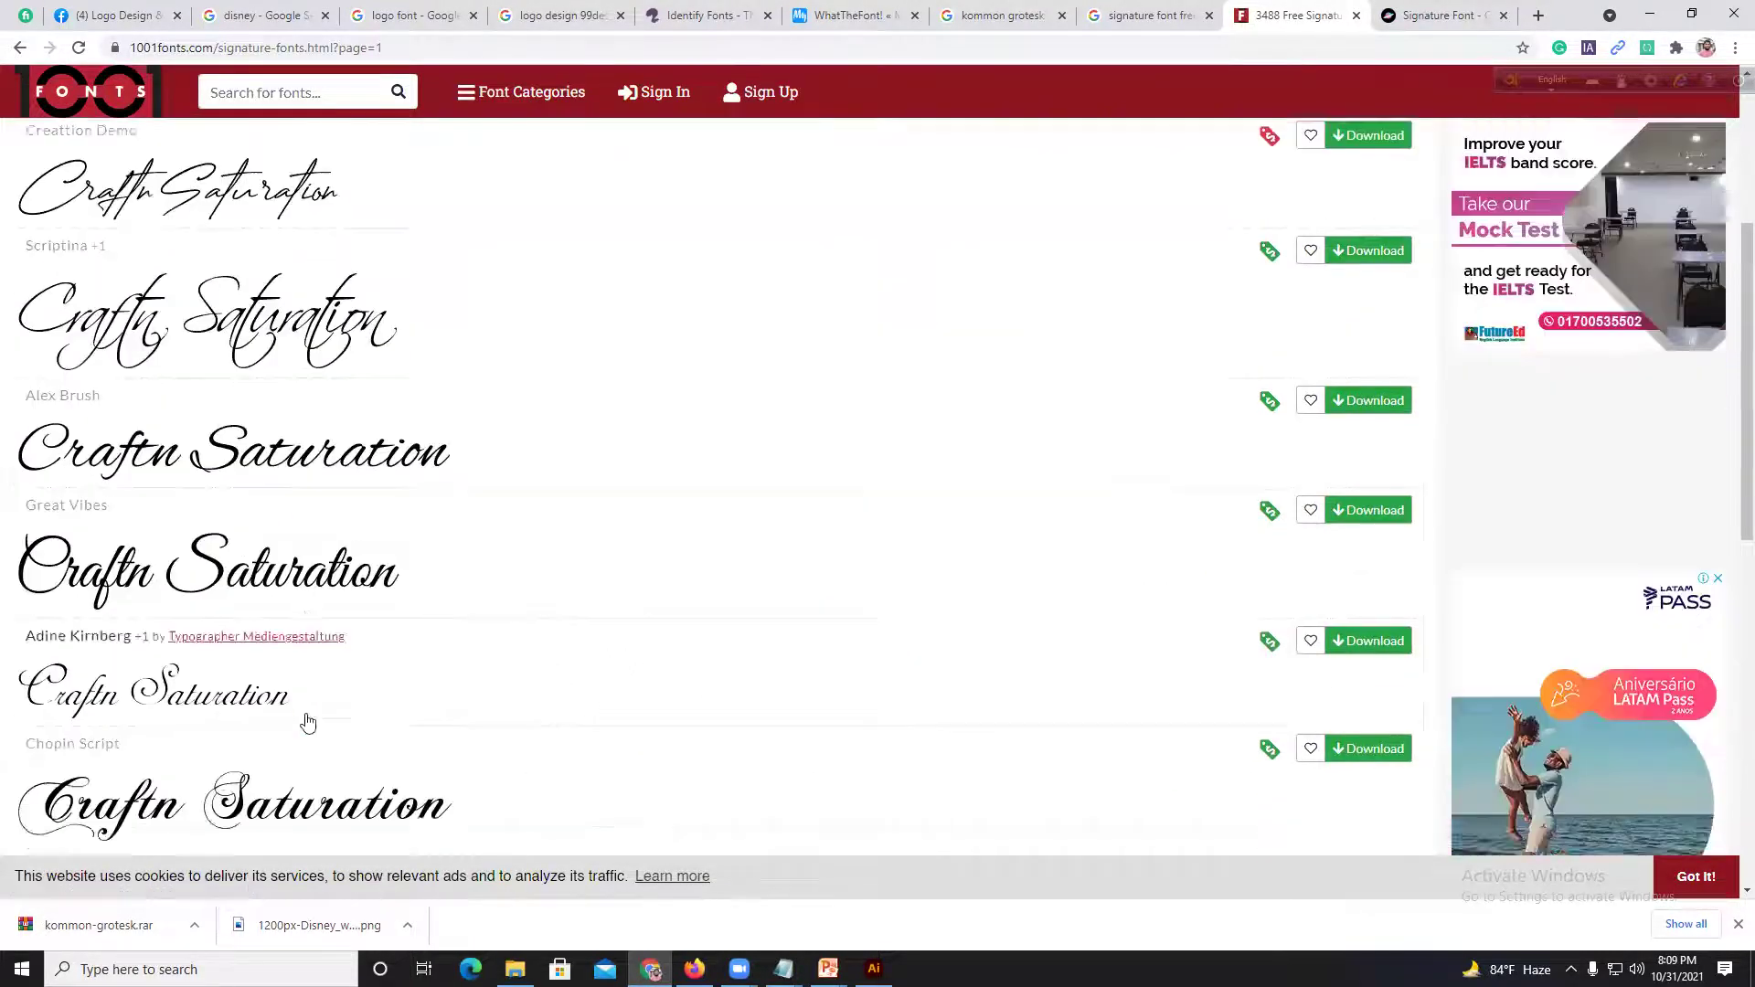
scroll(297, 692, "down", 2)
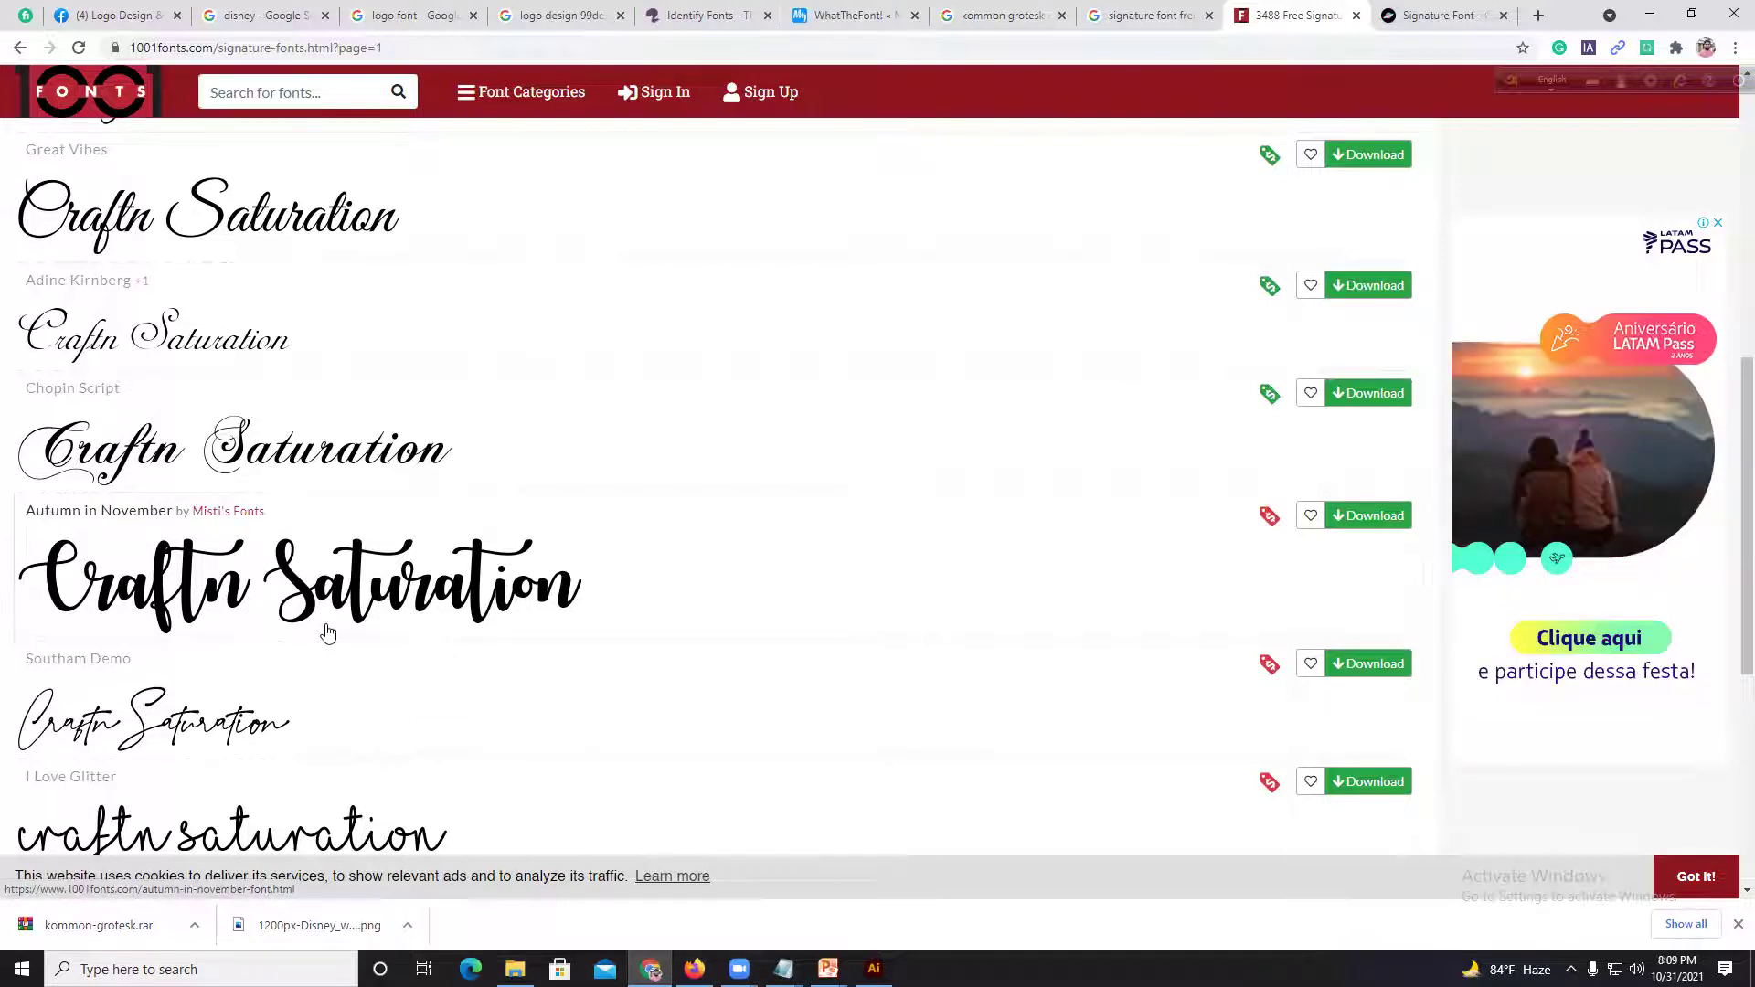
Step: Check the Fiverr signature logo gigs in Firefox and compare them with the 1001 Fonts previews back in Chrome
left_click(694, 969)
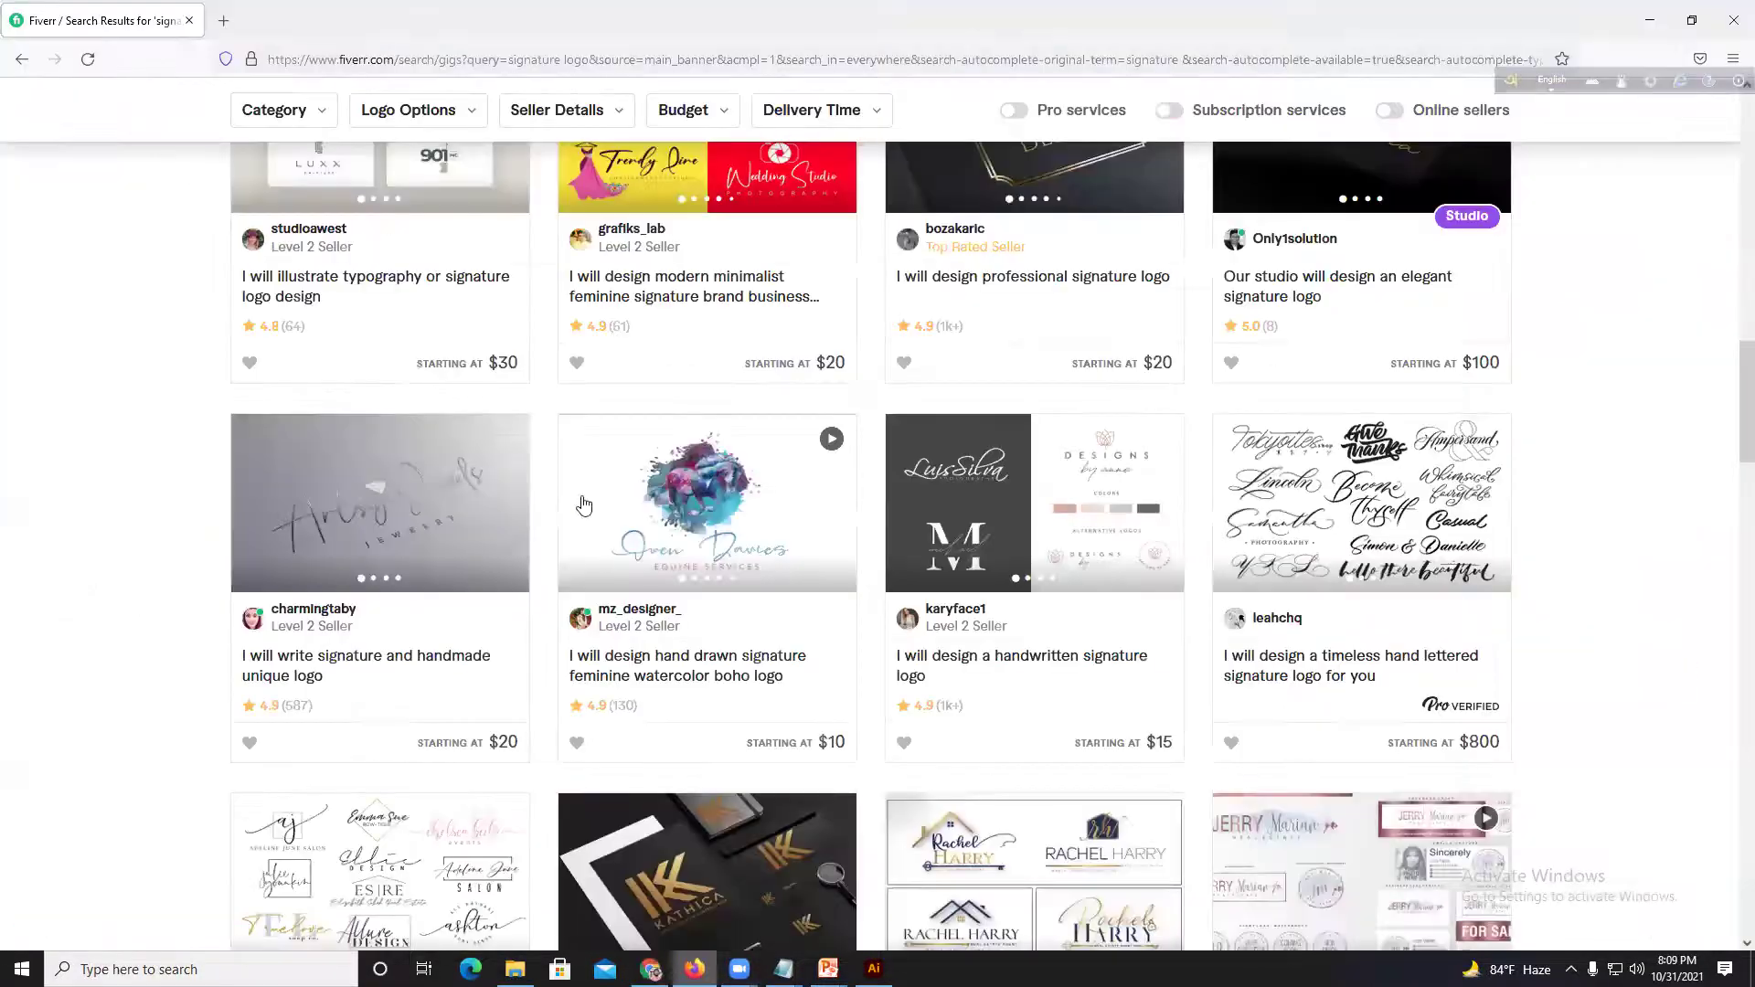
scroll(560, 462, "up", 1)
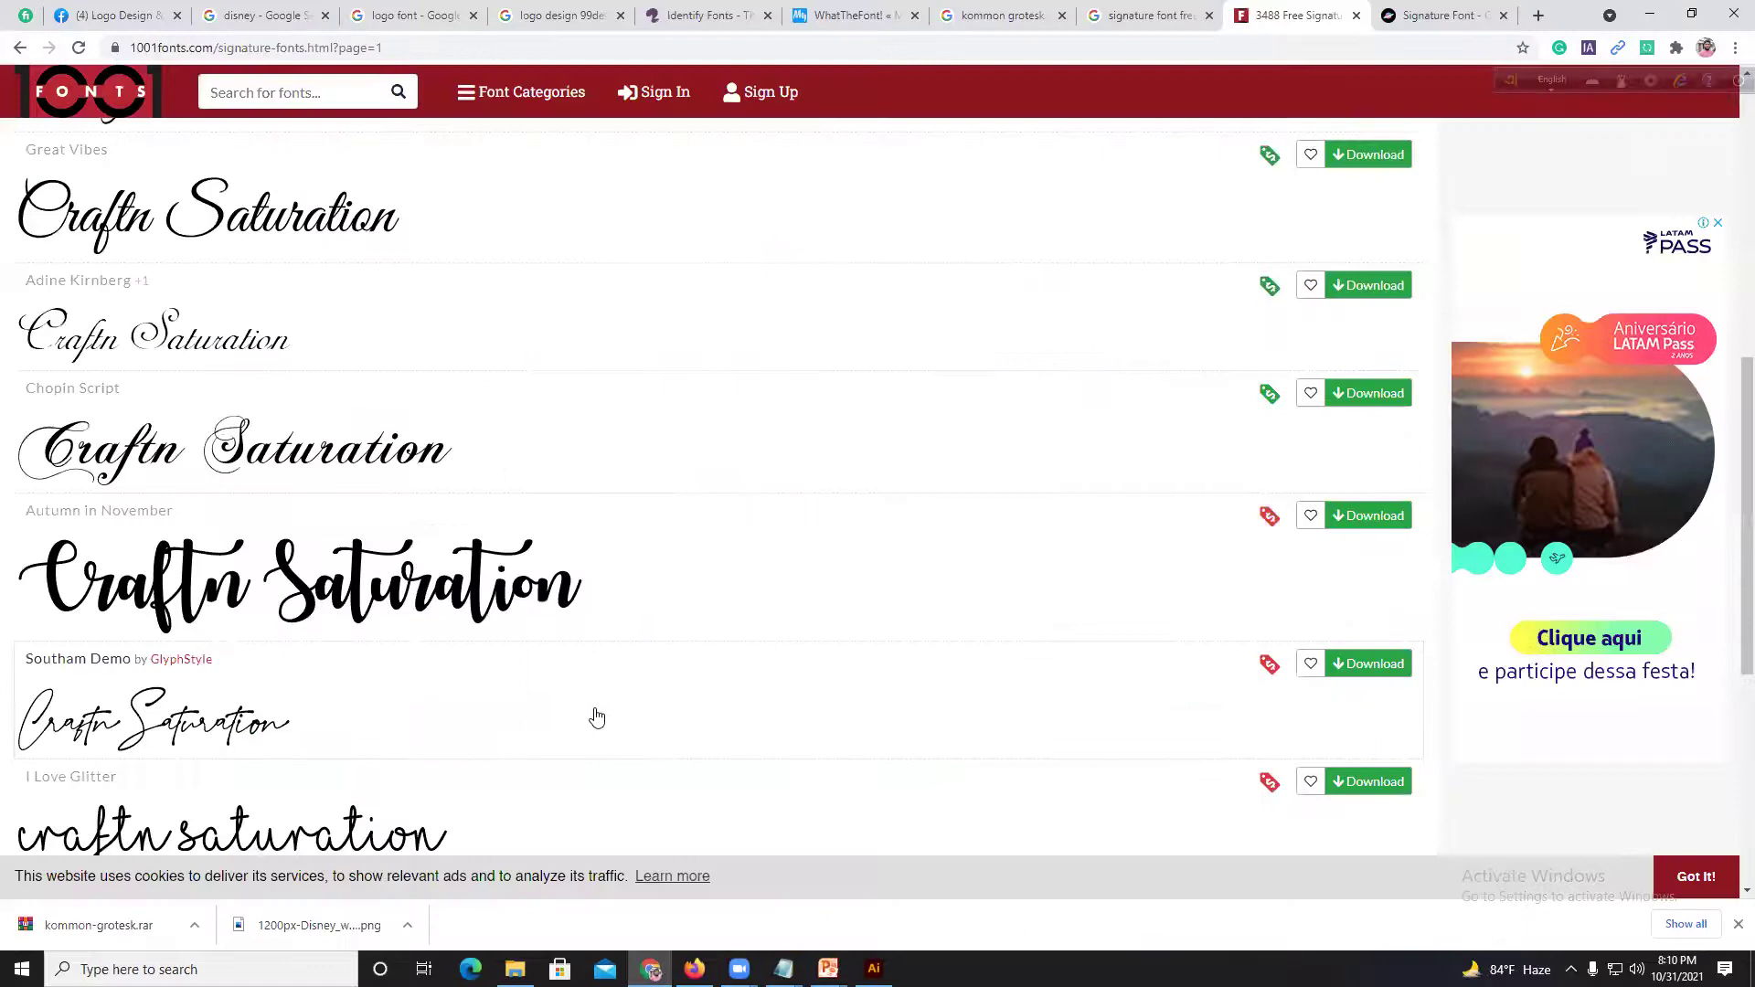
scroll(595, 715, "up", 5)
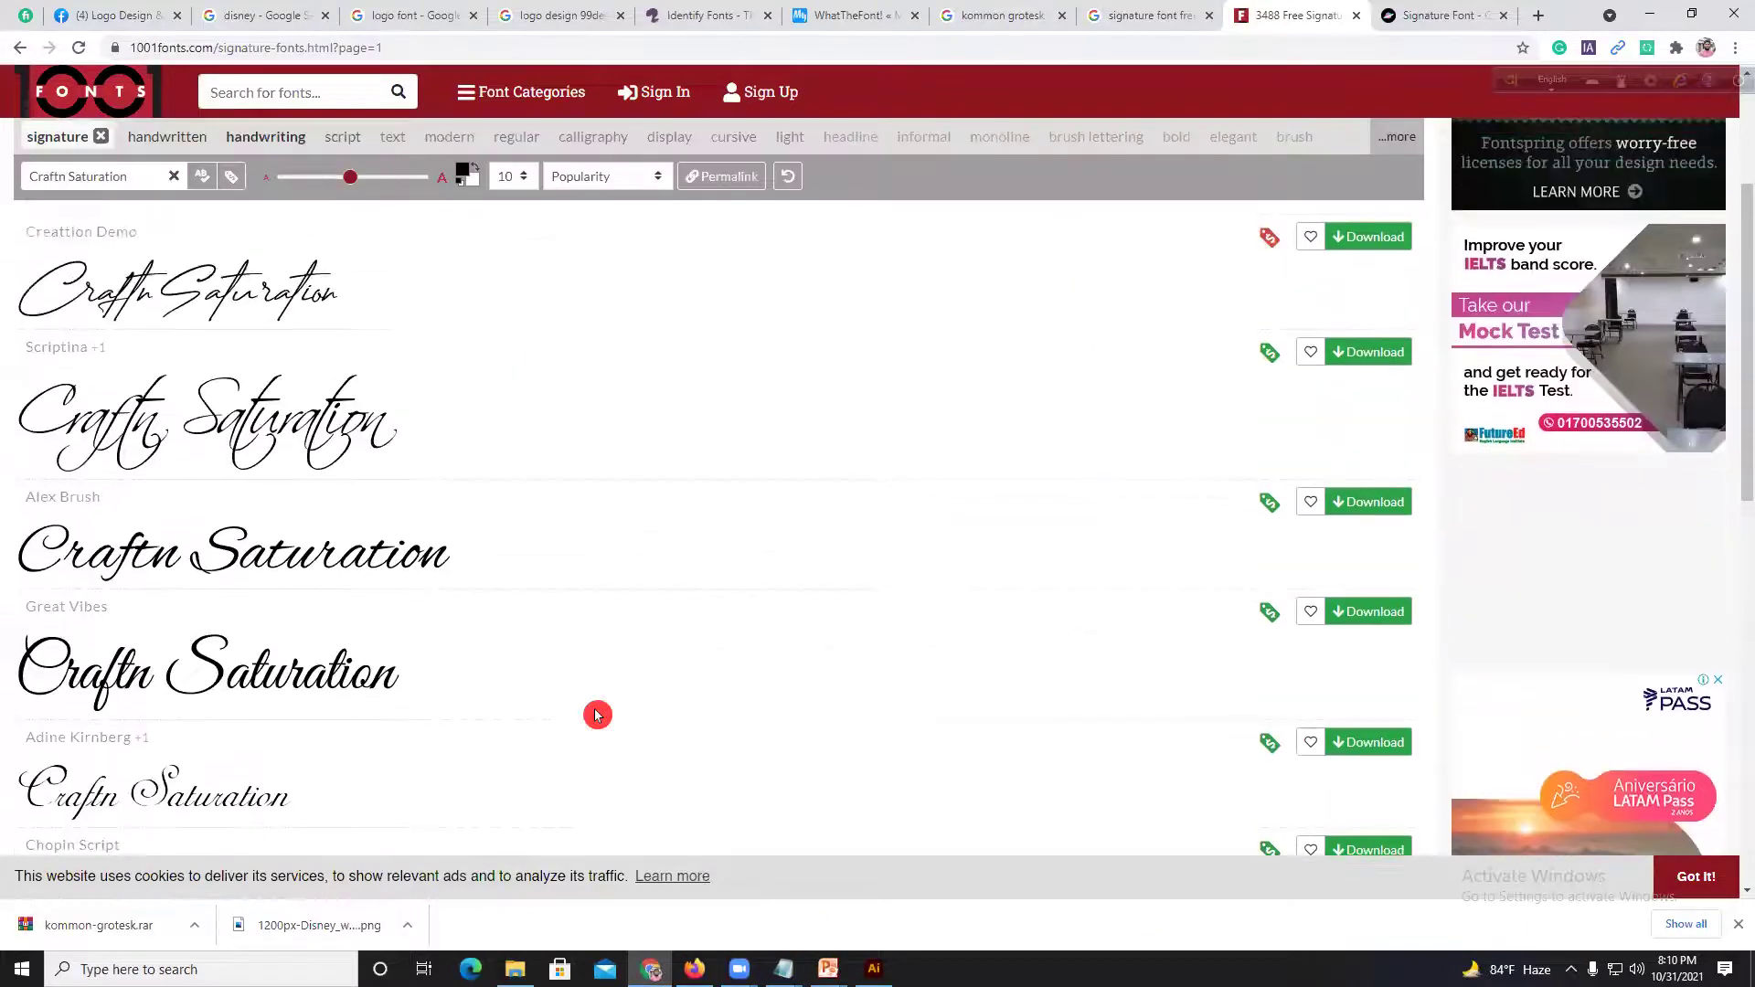
scroll(596, 715, "down", 4)
scroll(596, 714, "down", 4)
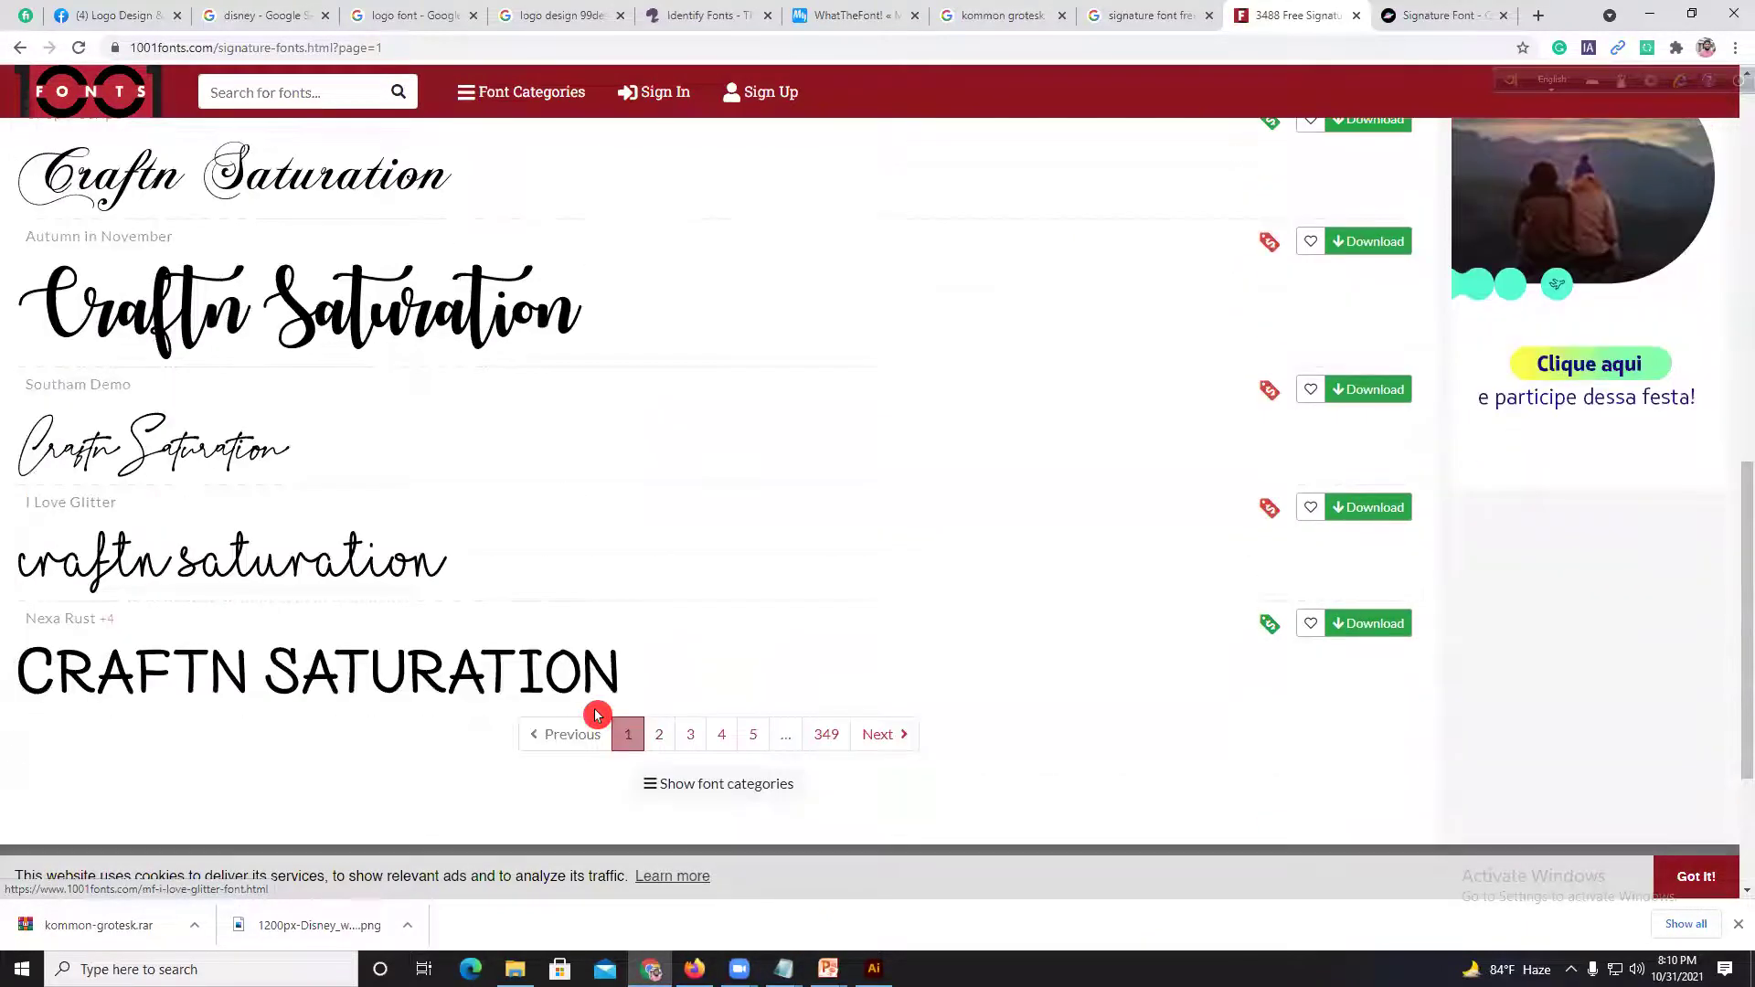
scroll(596, 715, "up", 4)
Step: Switch to the FontSpace tab and look through the previews on the first page of its Signature Font category
left_click(1408, 14)
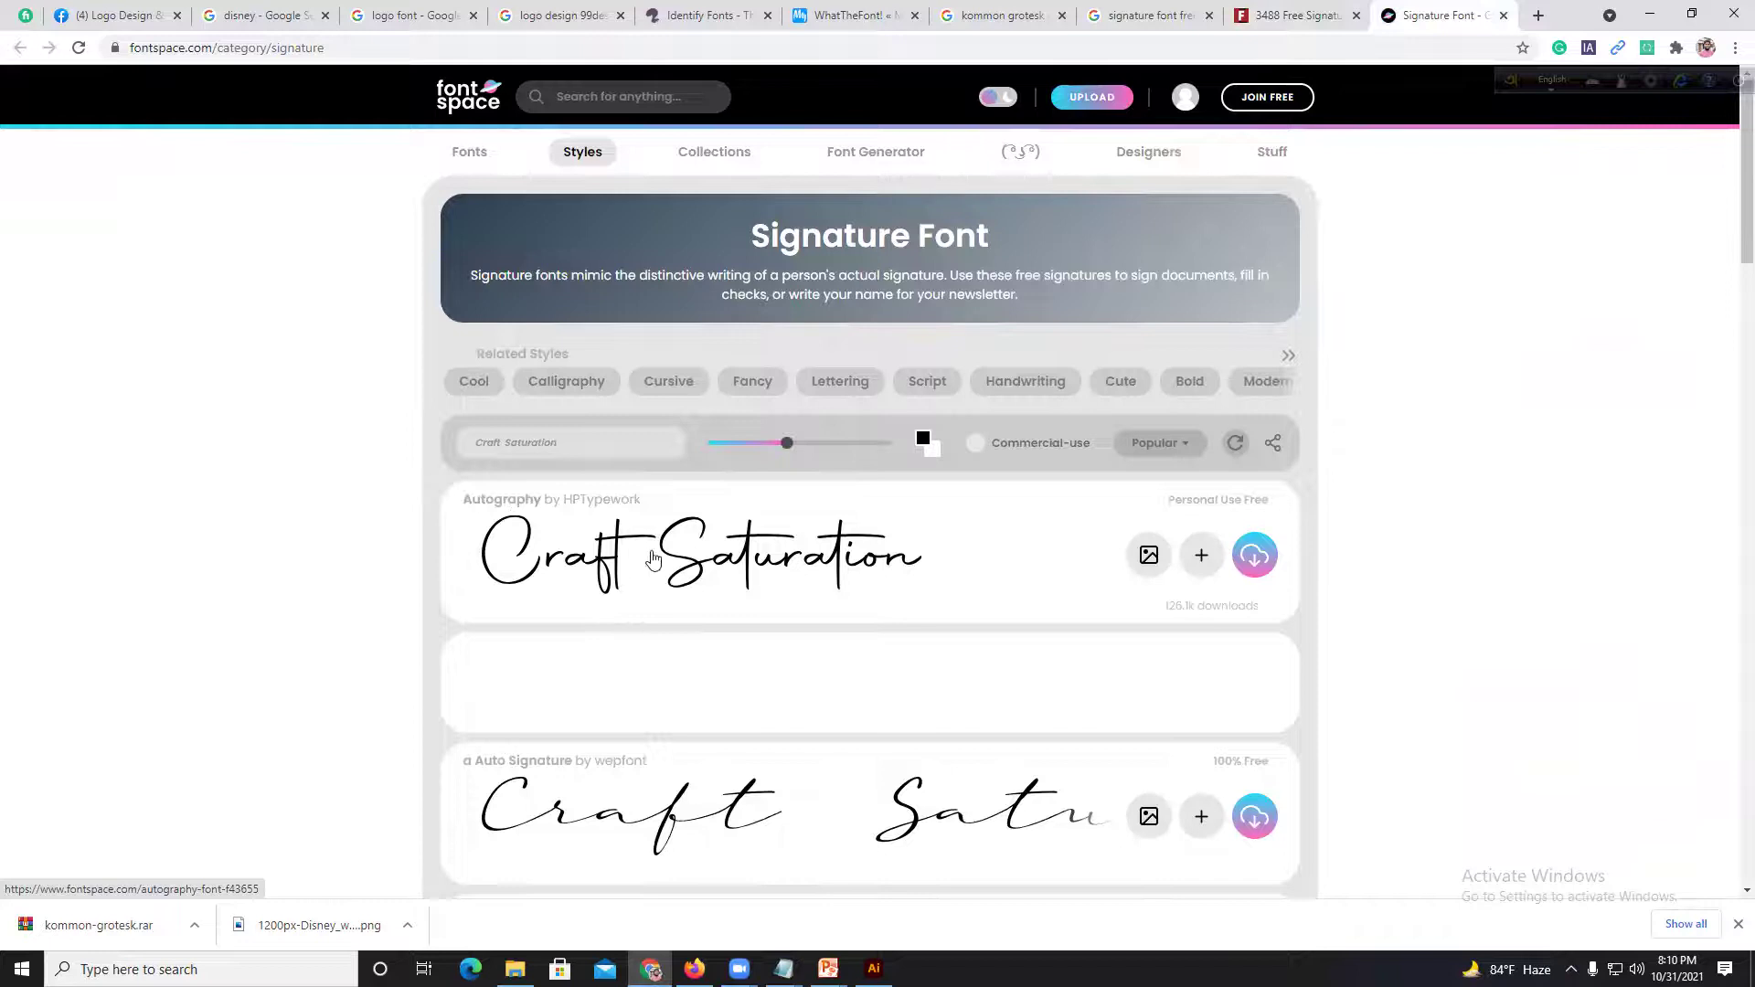
scroll(726, 511, "down", 7)
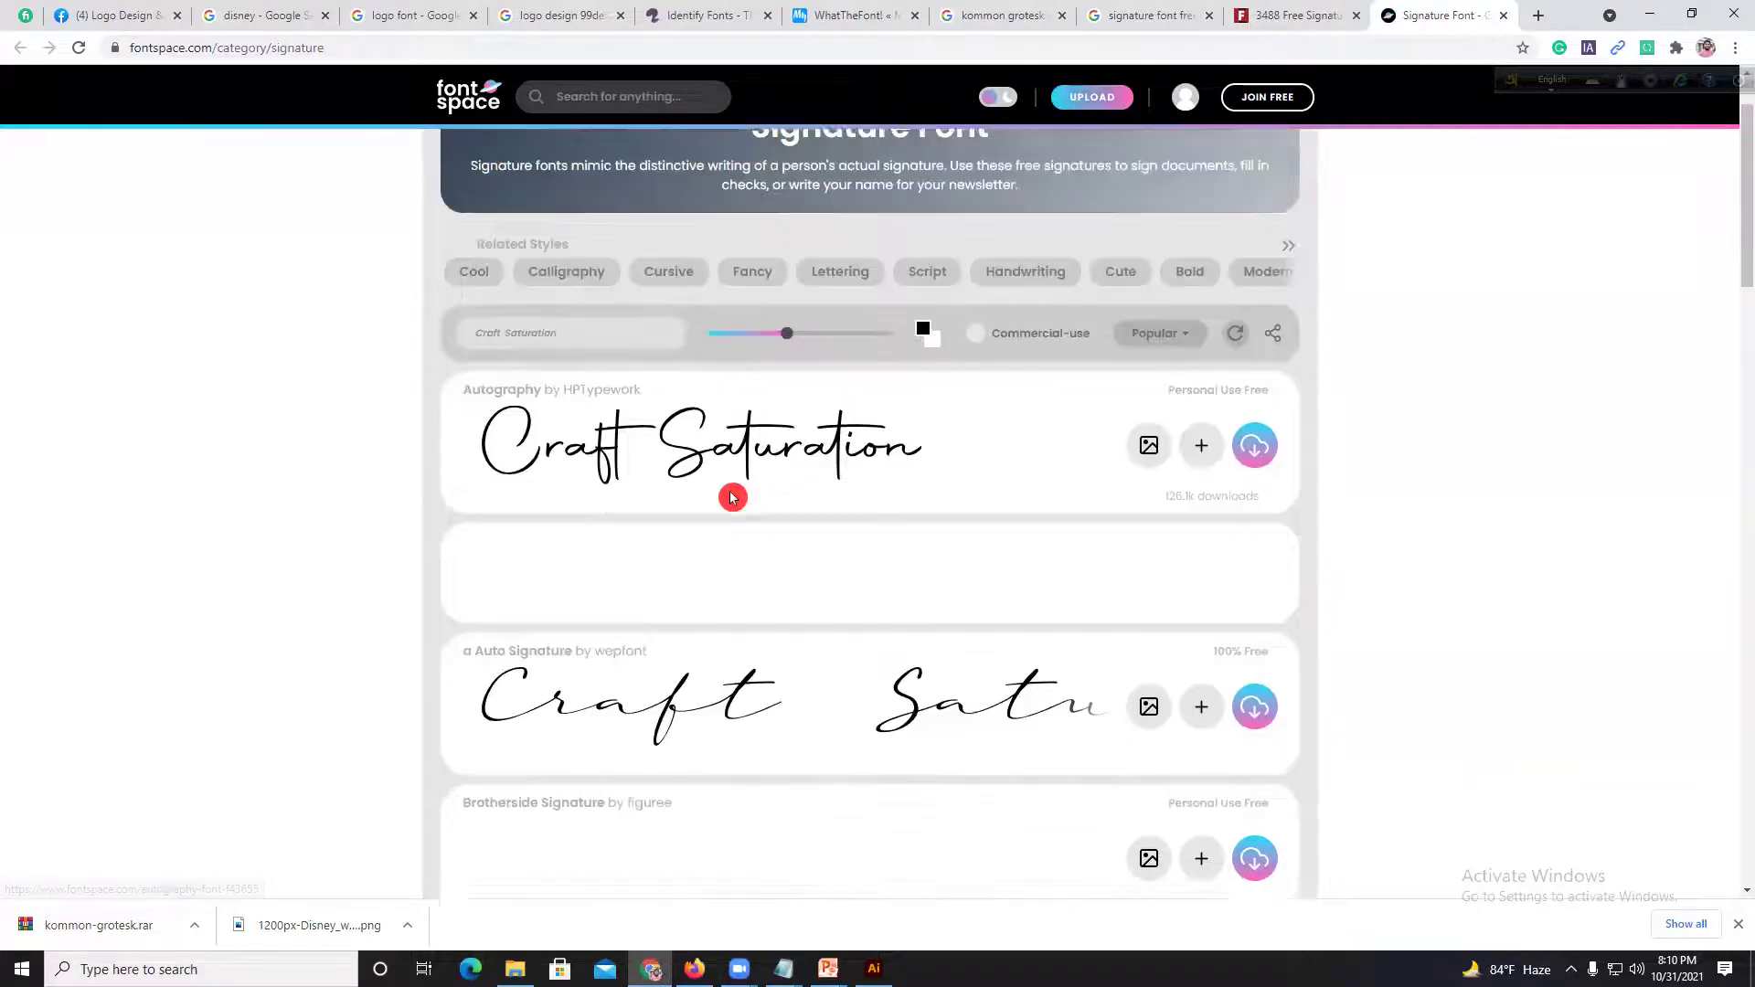
scroll(731, 489, "down", 7)
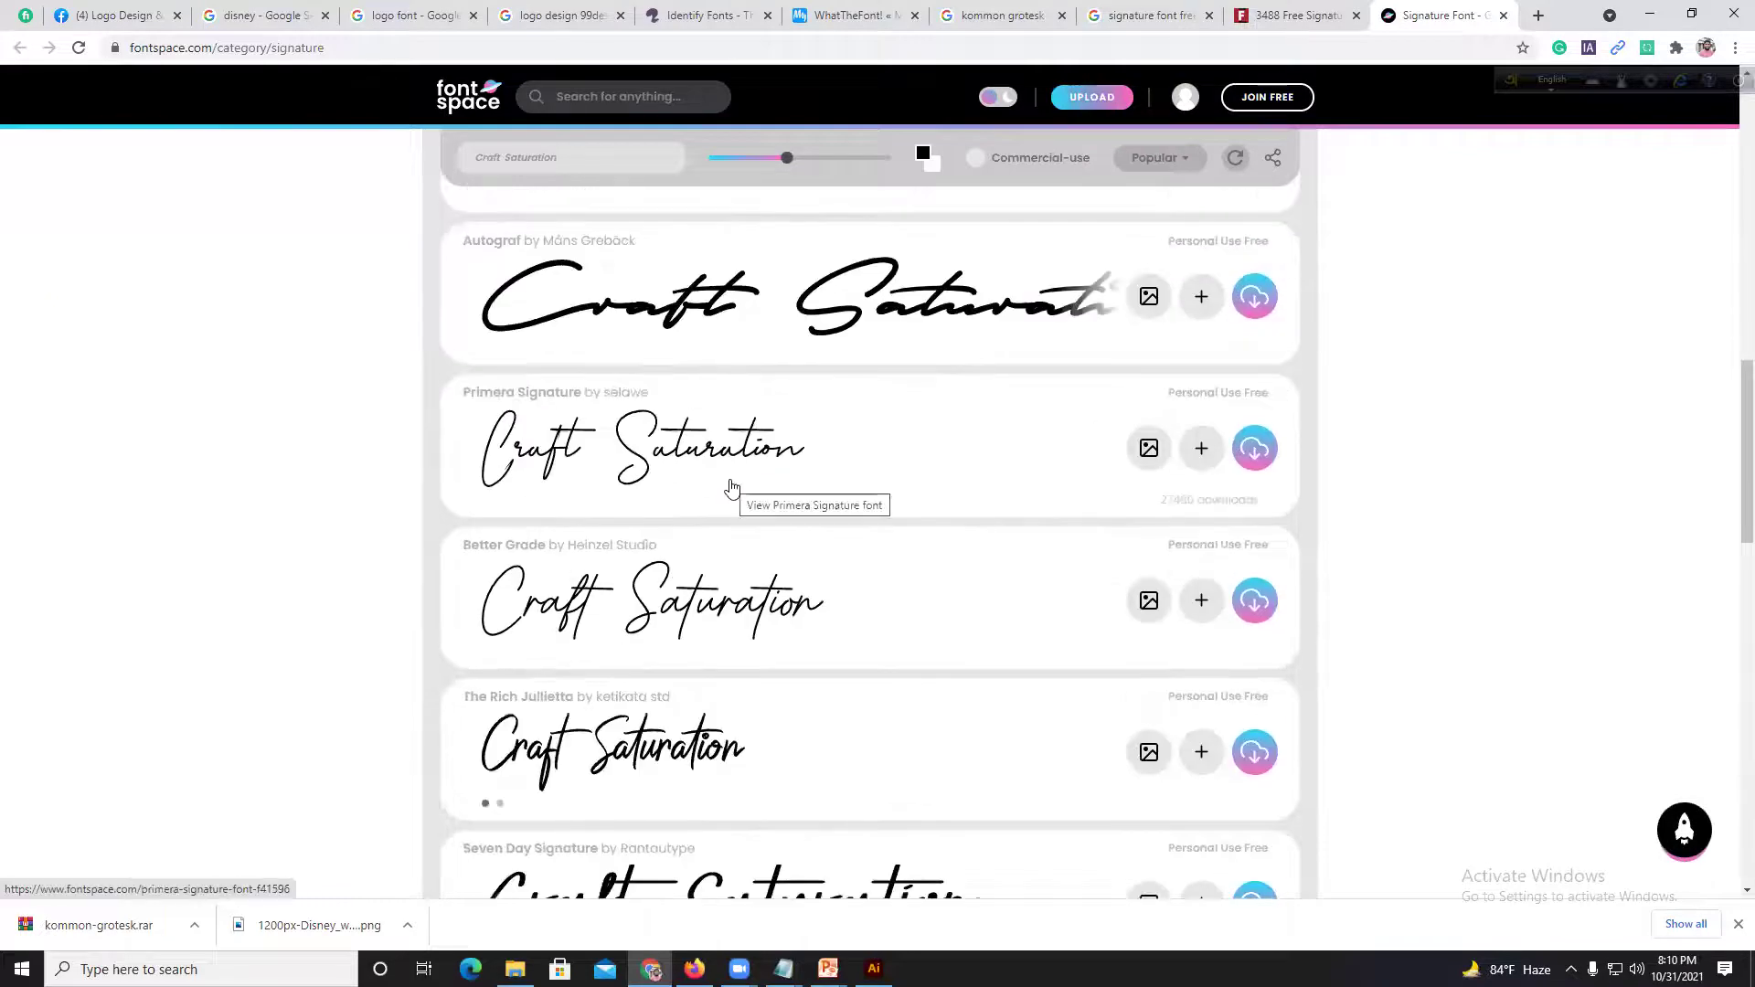
scroll(731, 489, "down", 3)
scroll(731, 486, "down", 6)
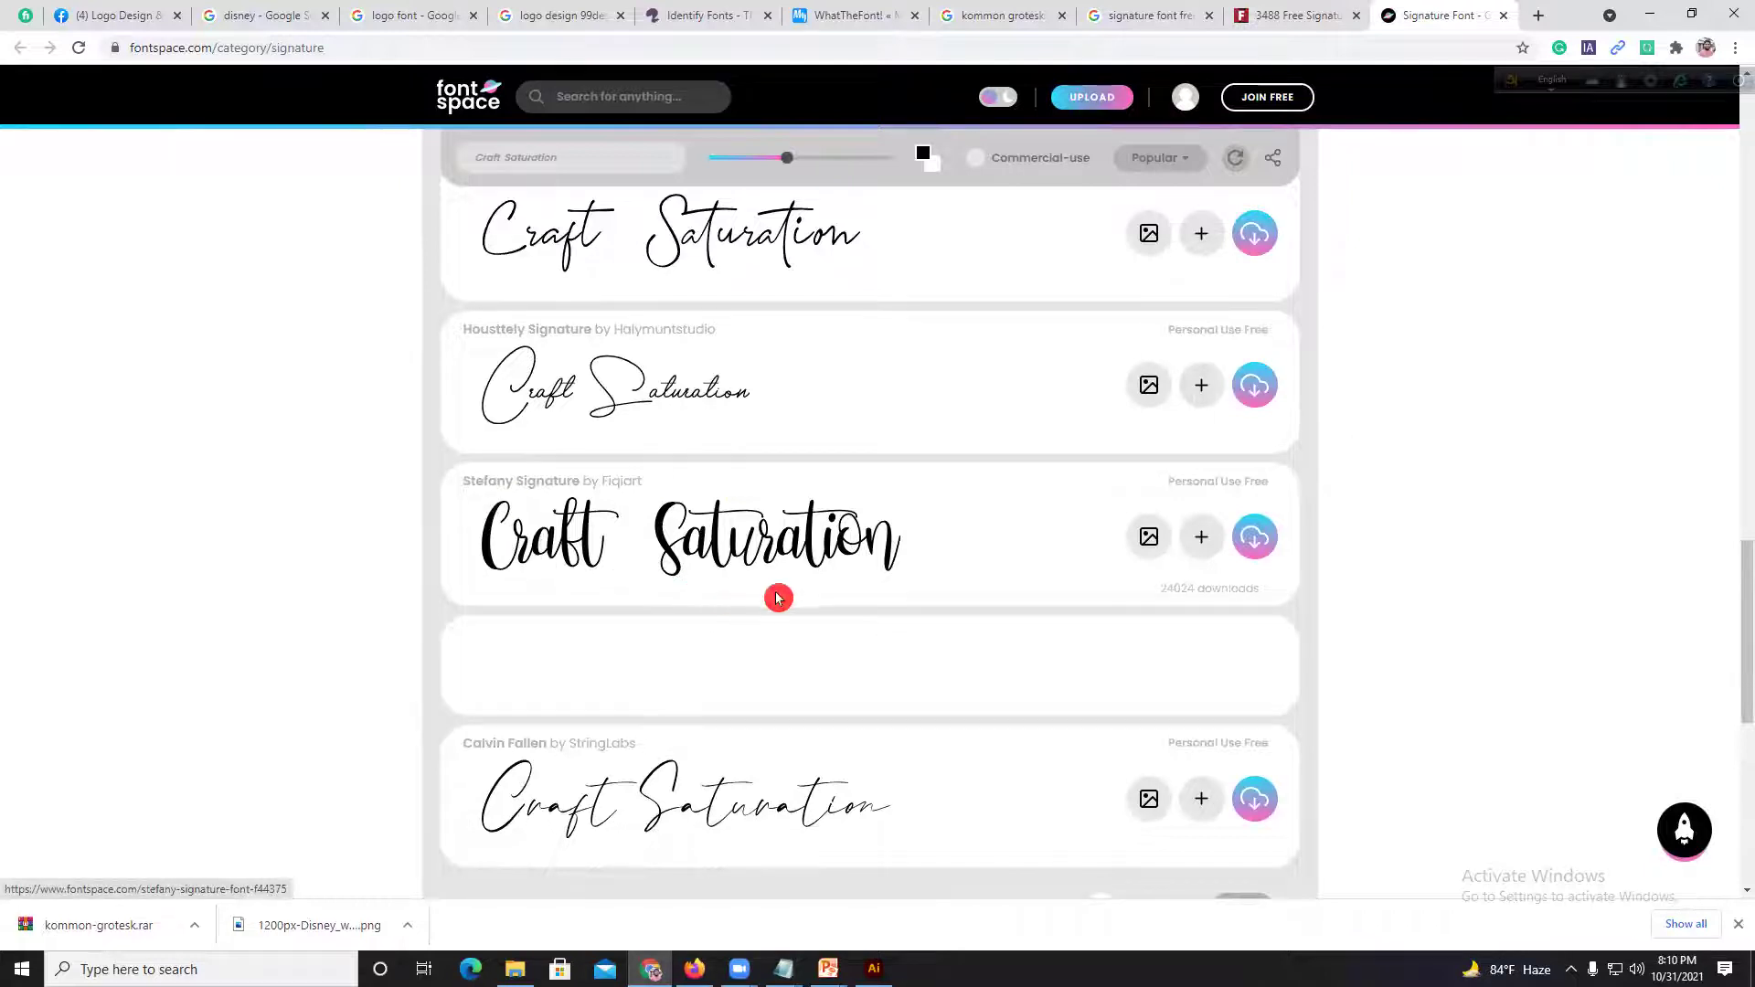
scroll(780, 579, "down", 4)
scroll(779, 579, "up", 10)
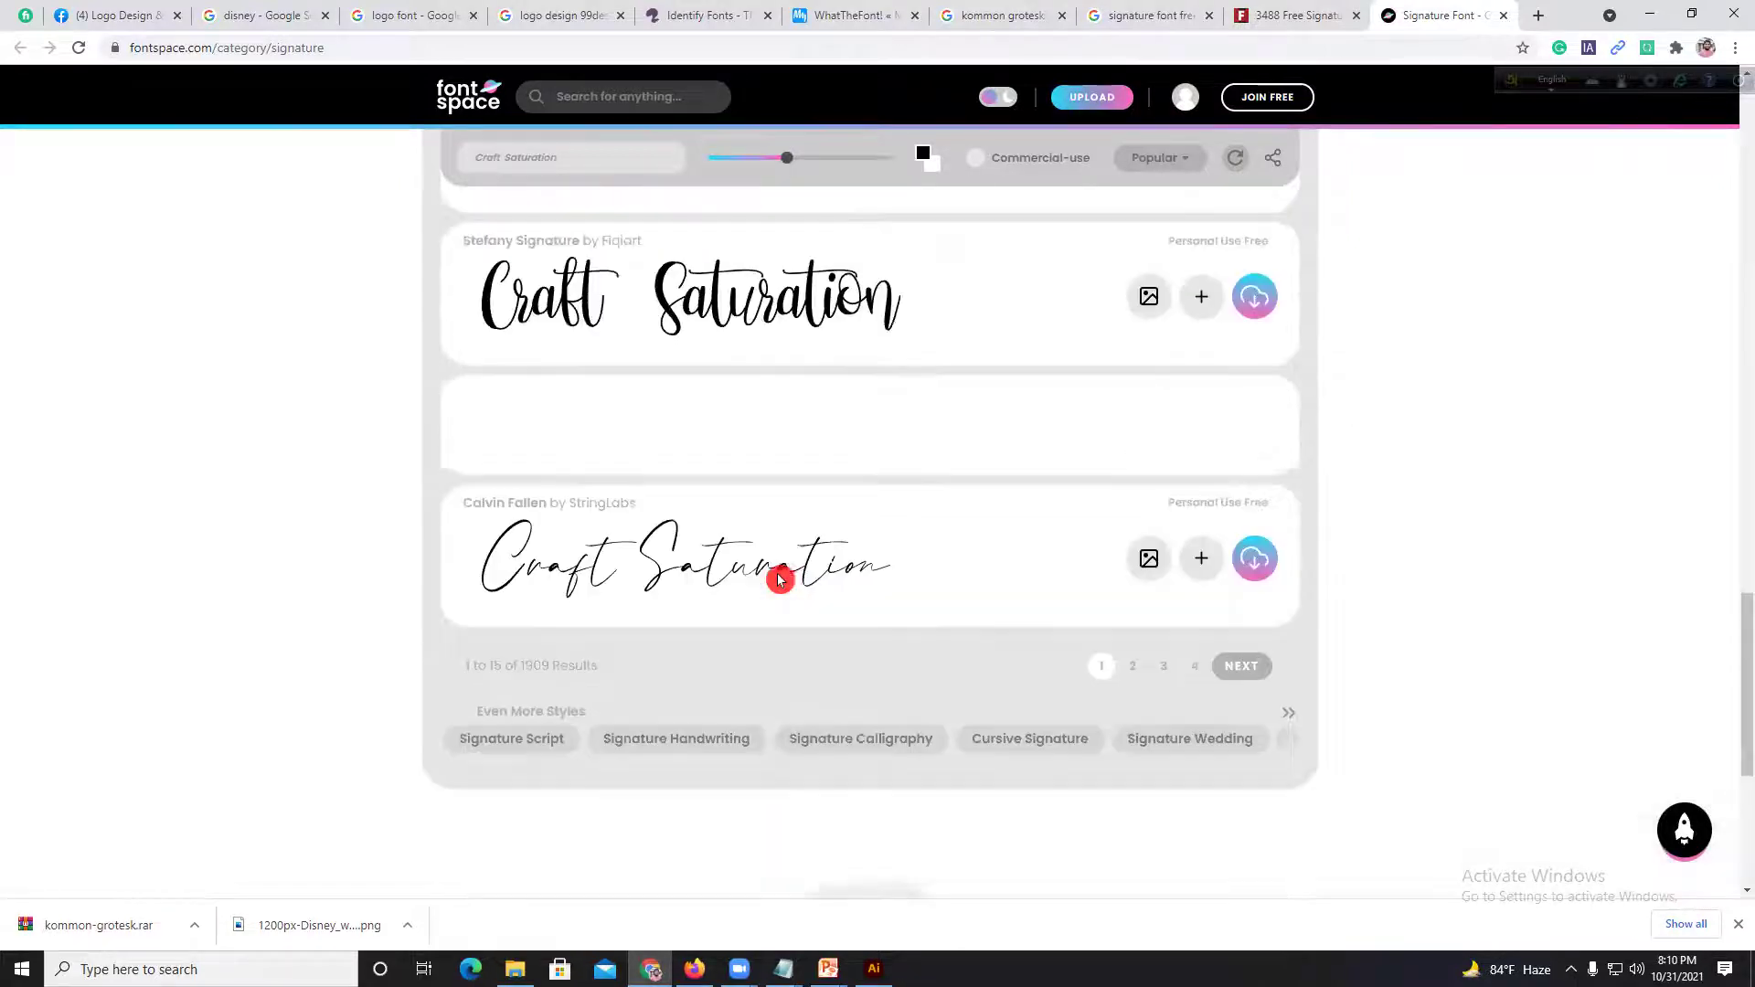
Step: Review the FontSpace signature font previews again from the end of the first page back to its beginning
scroll(790, 562, "up", 3)
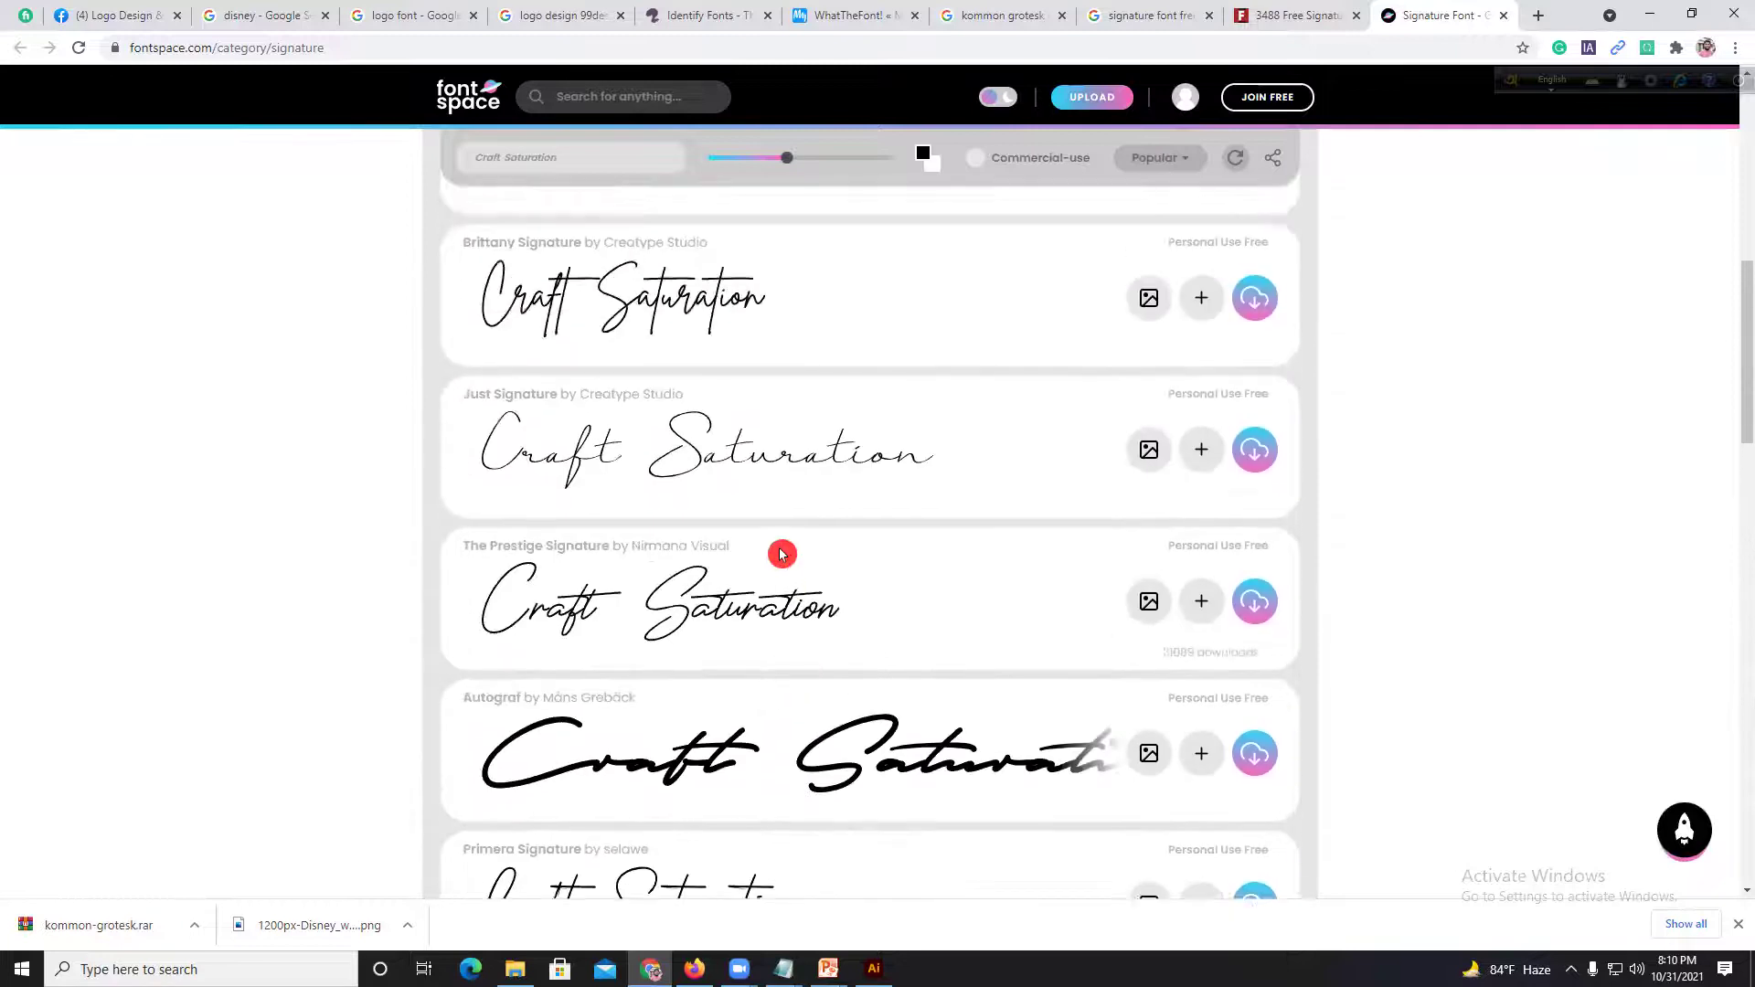
scroll(783, 553, "up", 3)
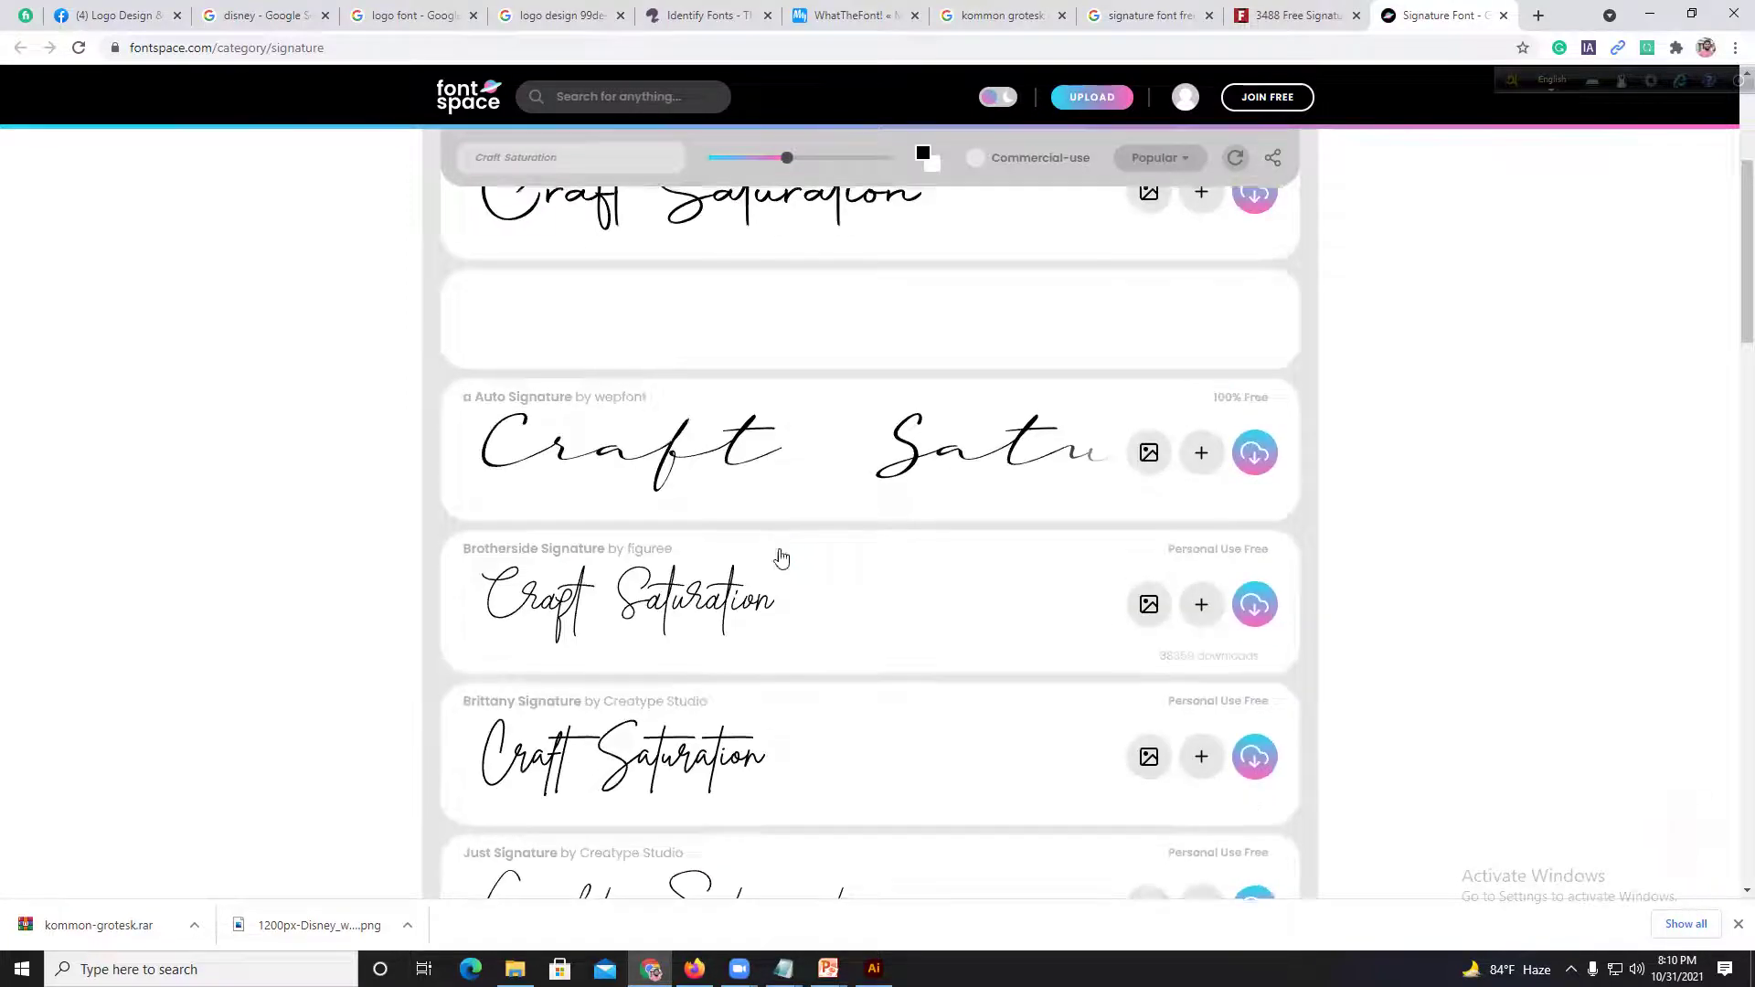
scroll(777, 559, "up", 4)
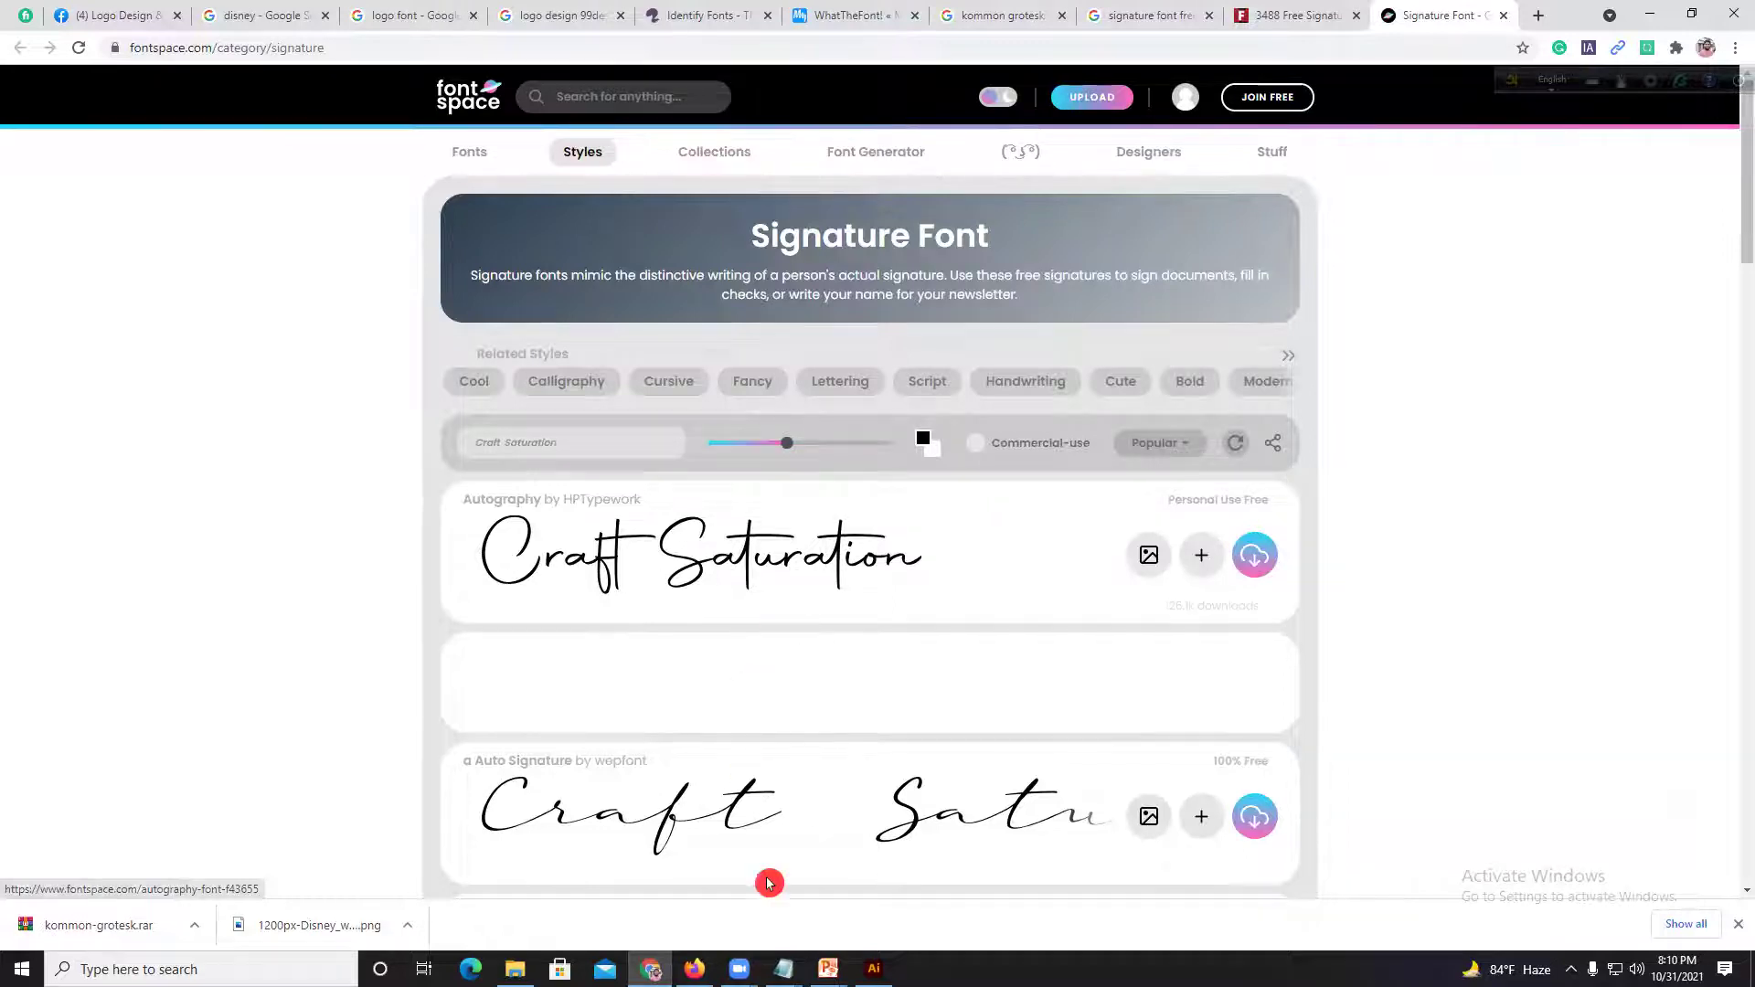
Step: Switch to Illustrator, preview installed fonts on the "SIgnature Logo" text and choose Autography
left_click(883, 919)
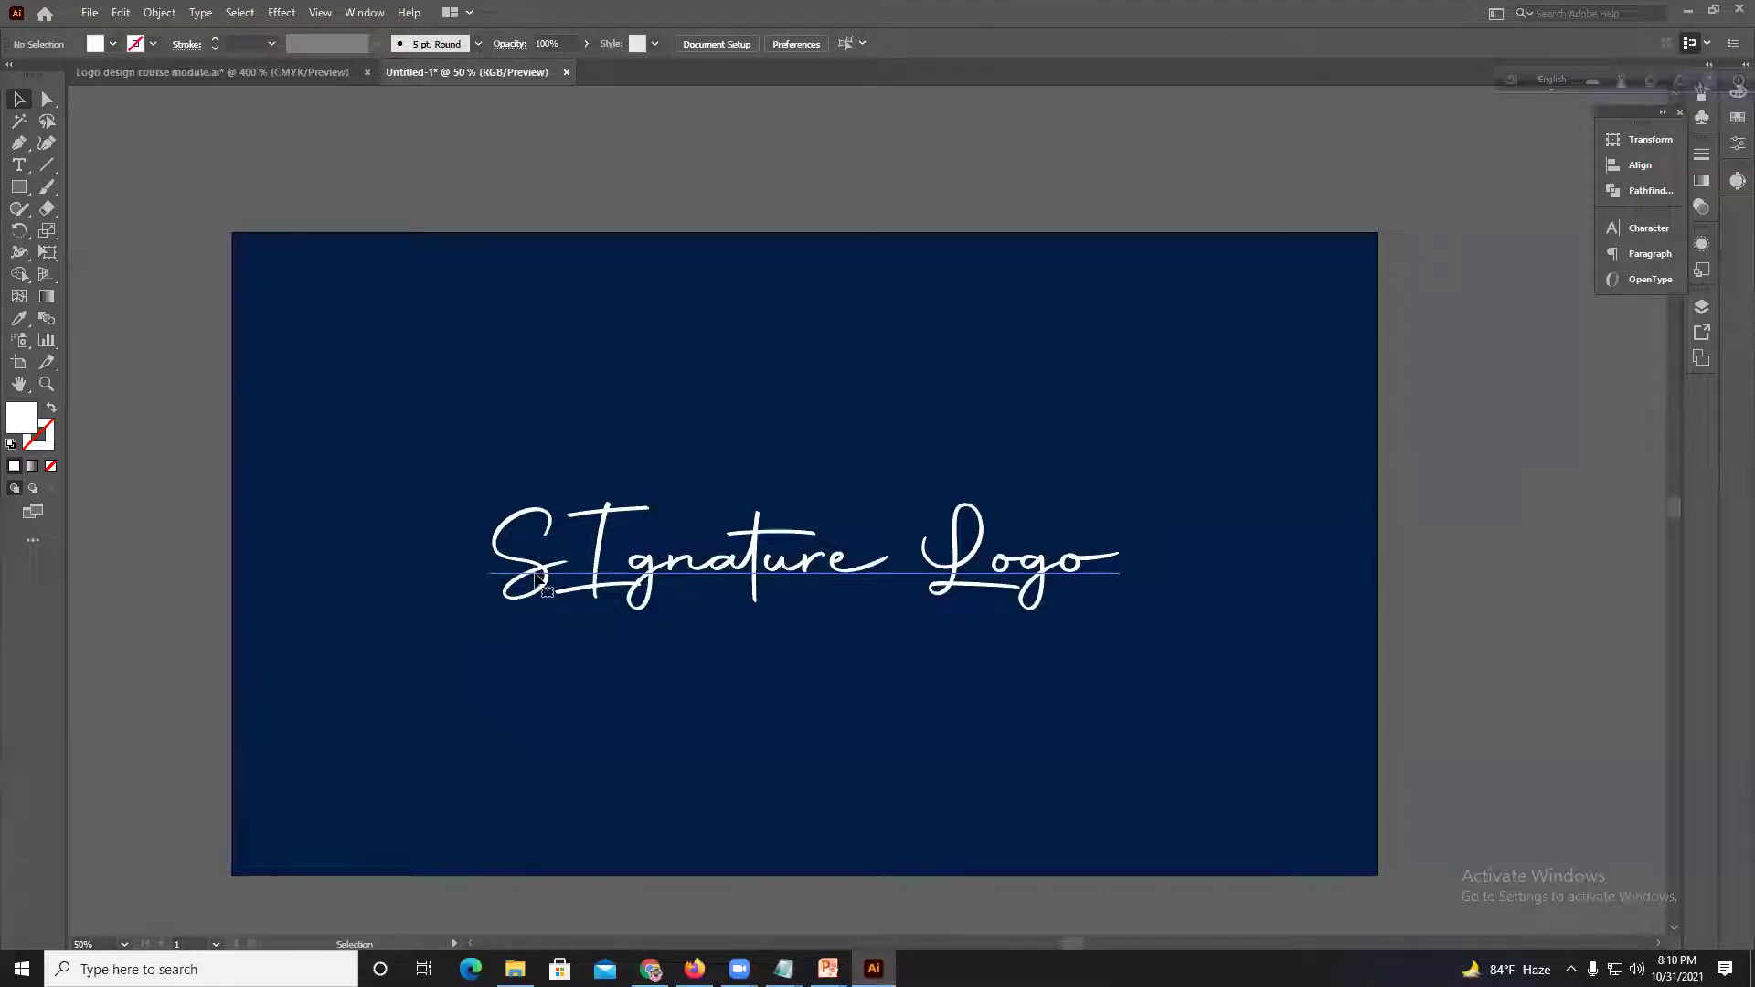
left_click(604, 421)
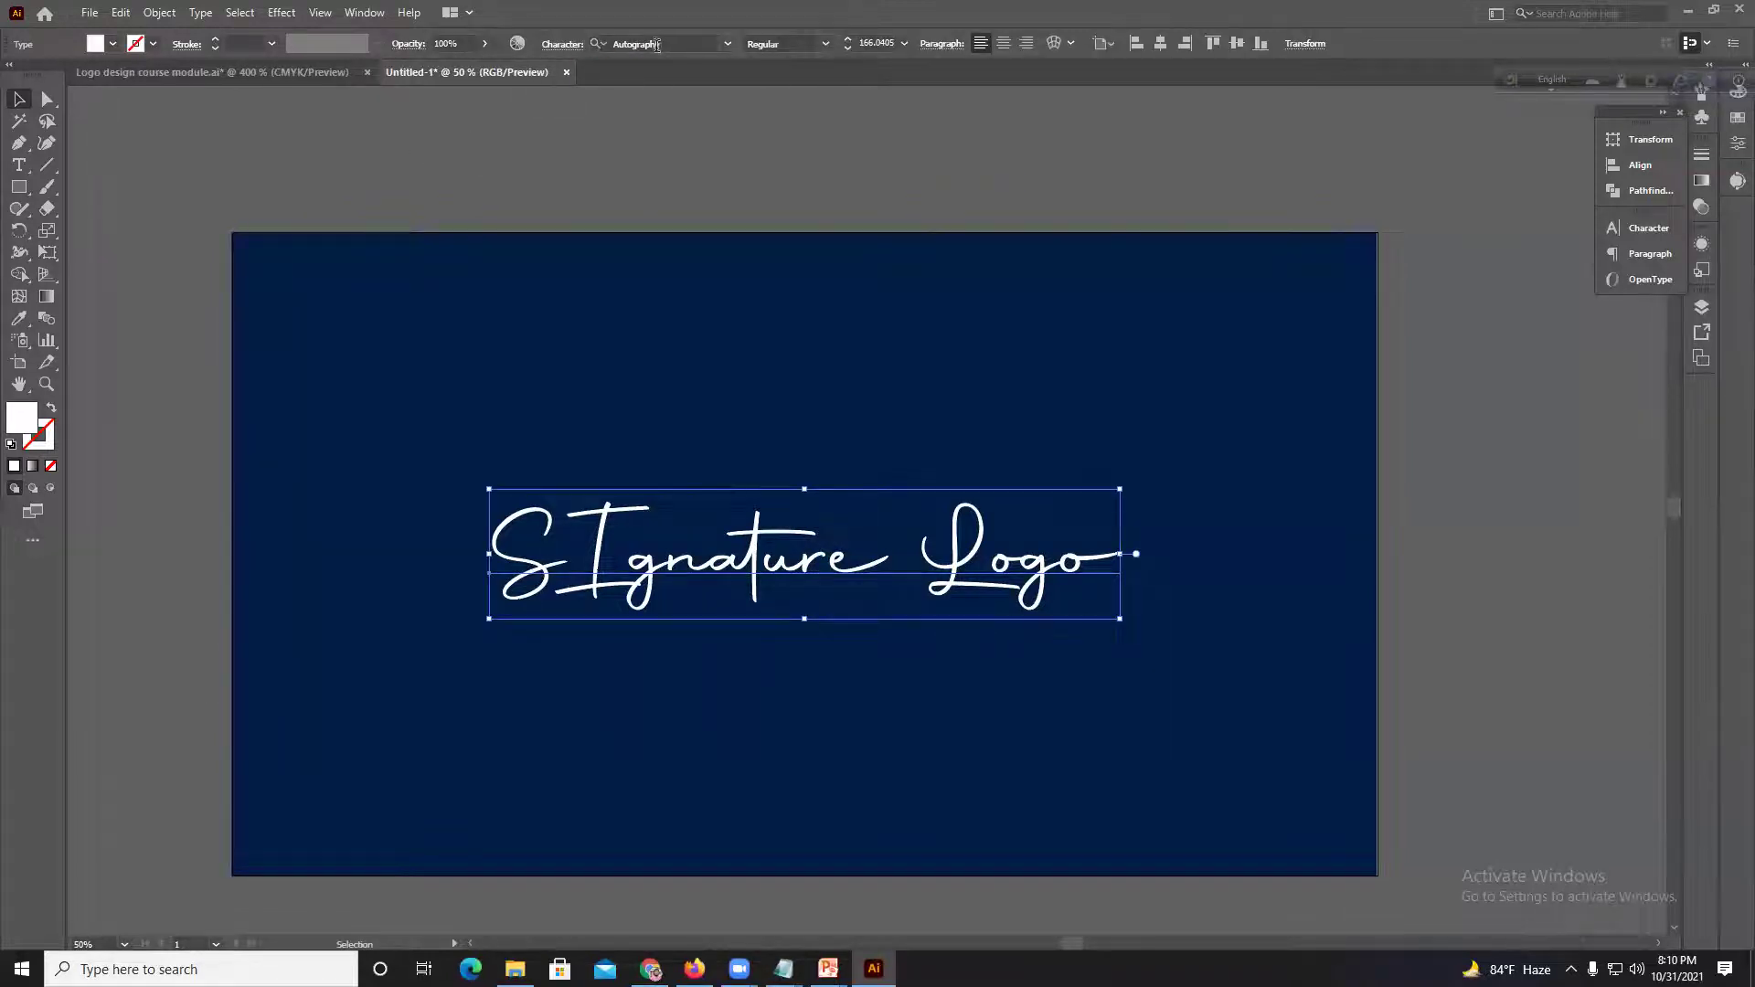
left_click(728, 49)
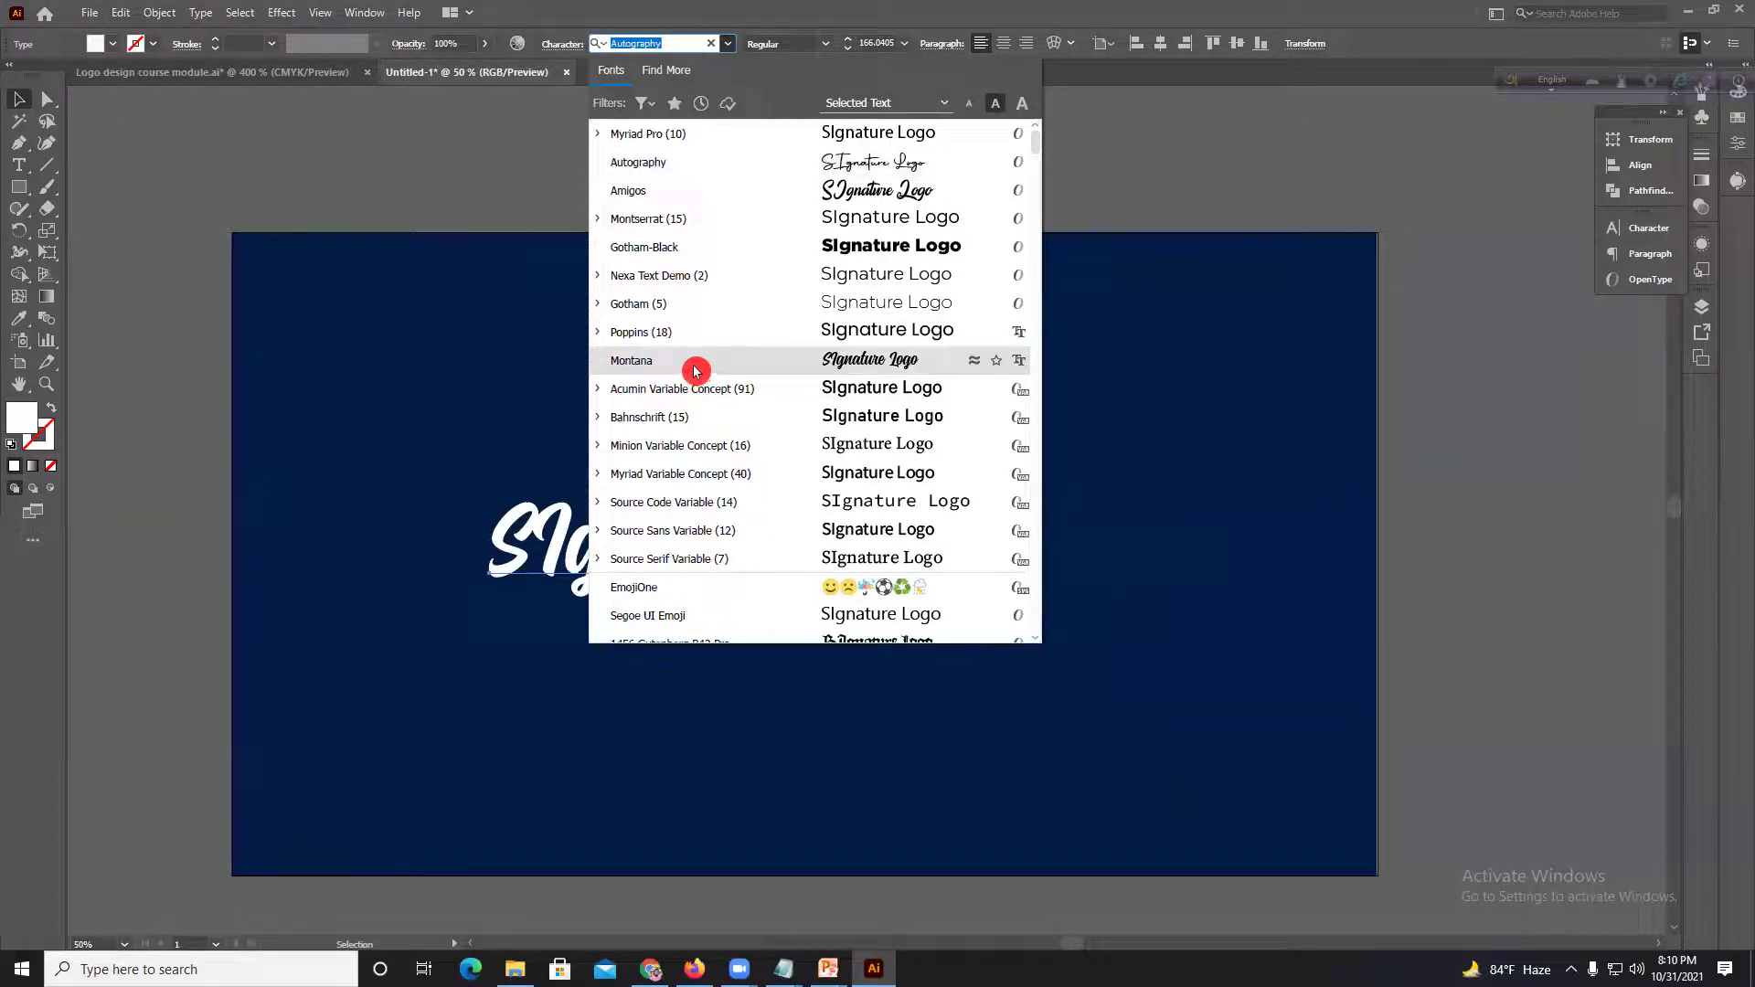
scroll(803, 480, "down", 5)
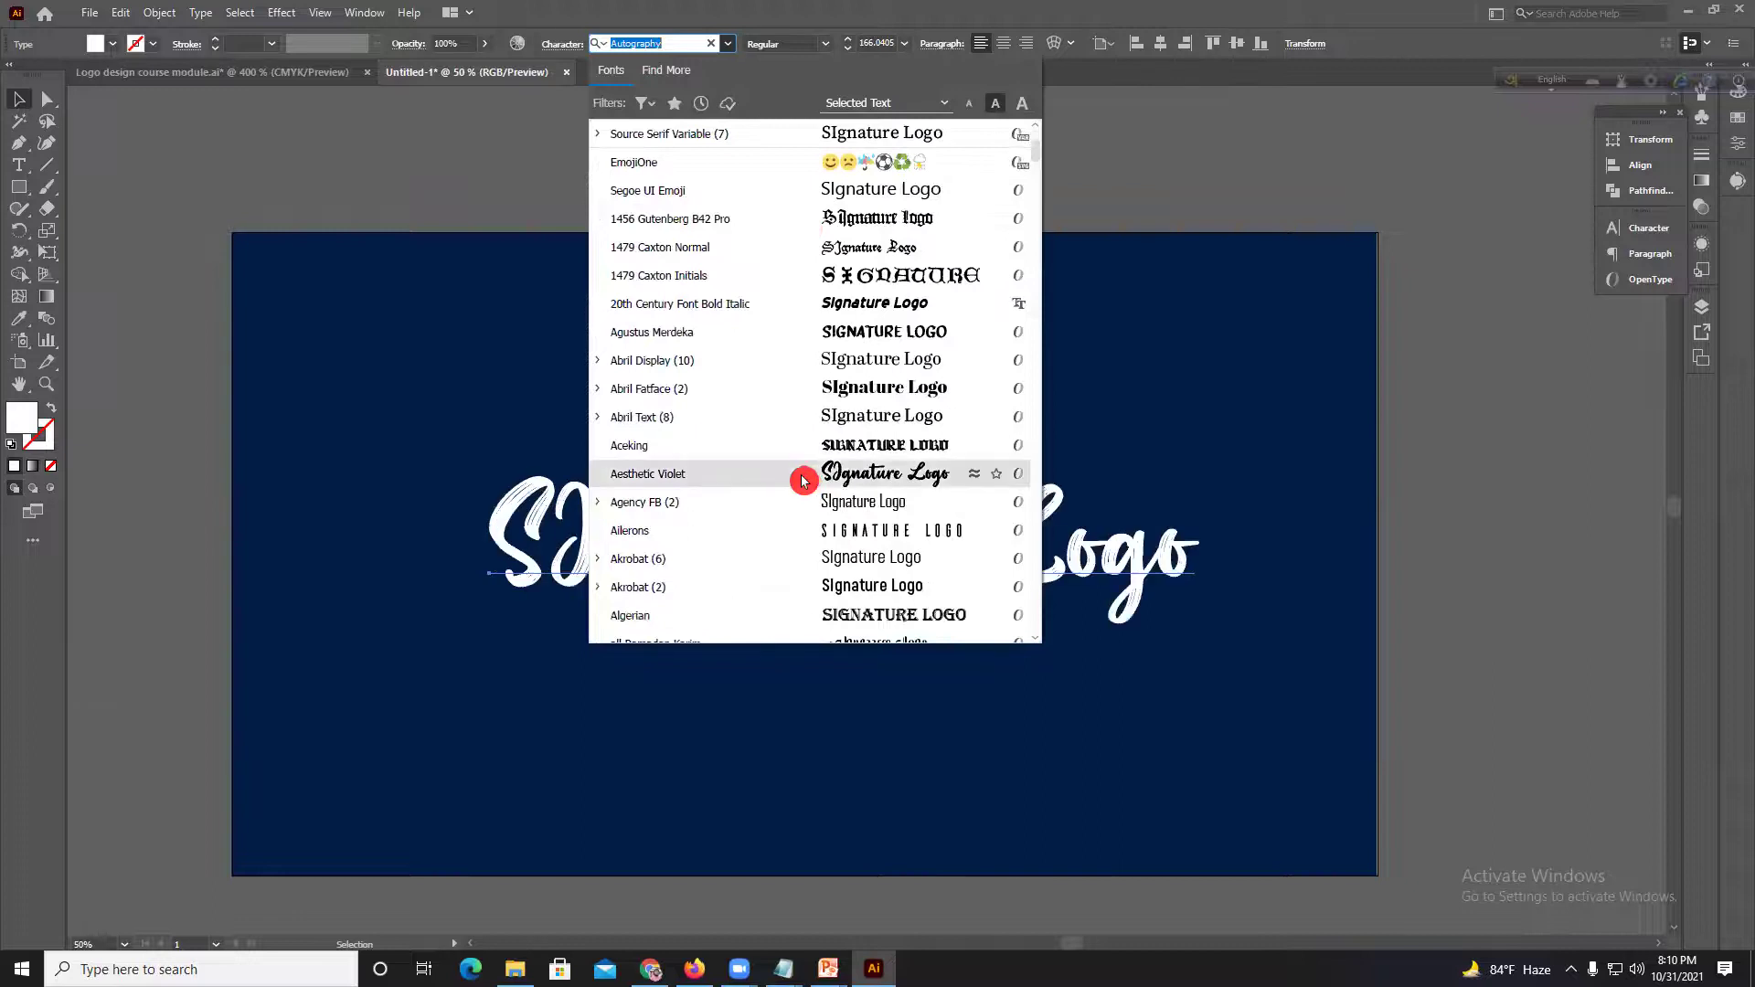
scroll(795, 473, "down", 3)
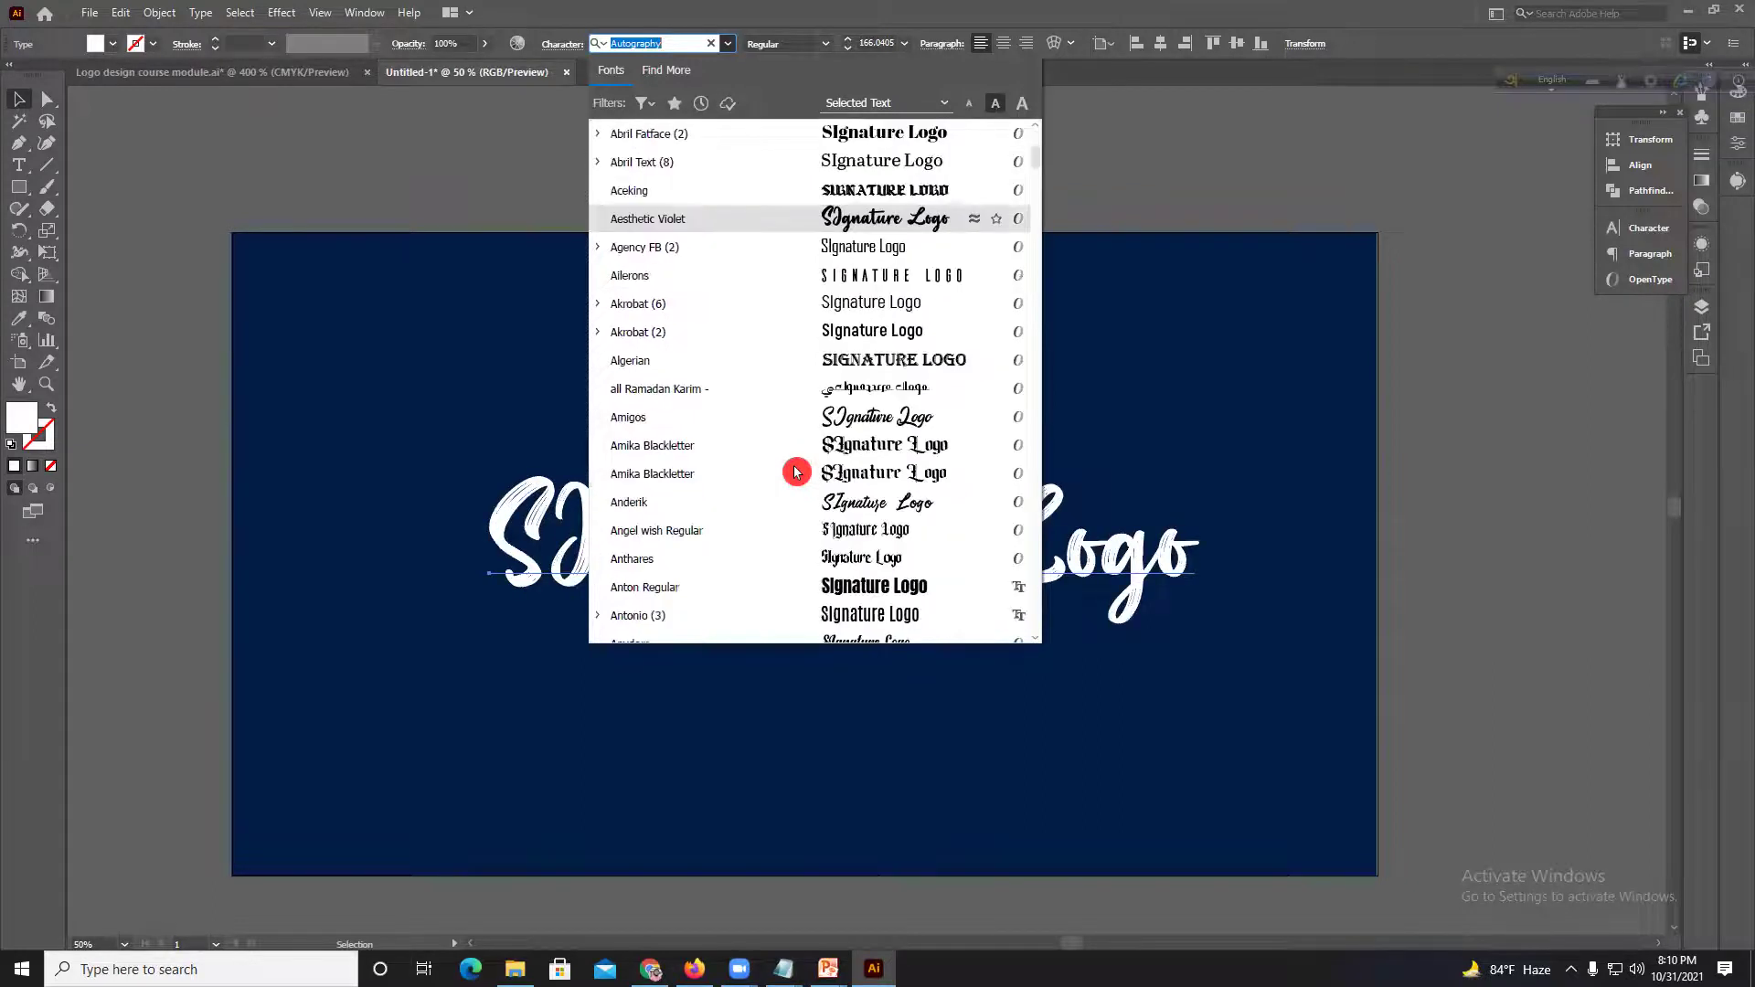
scroll(785, 501, "down", 2)
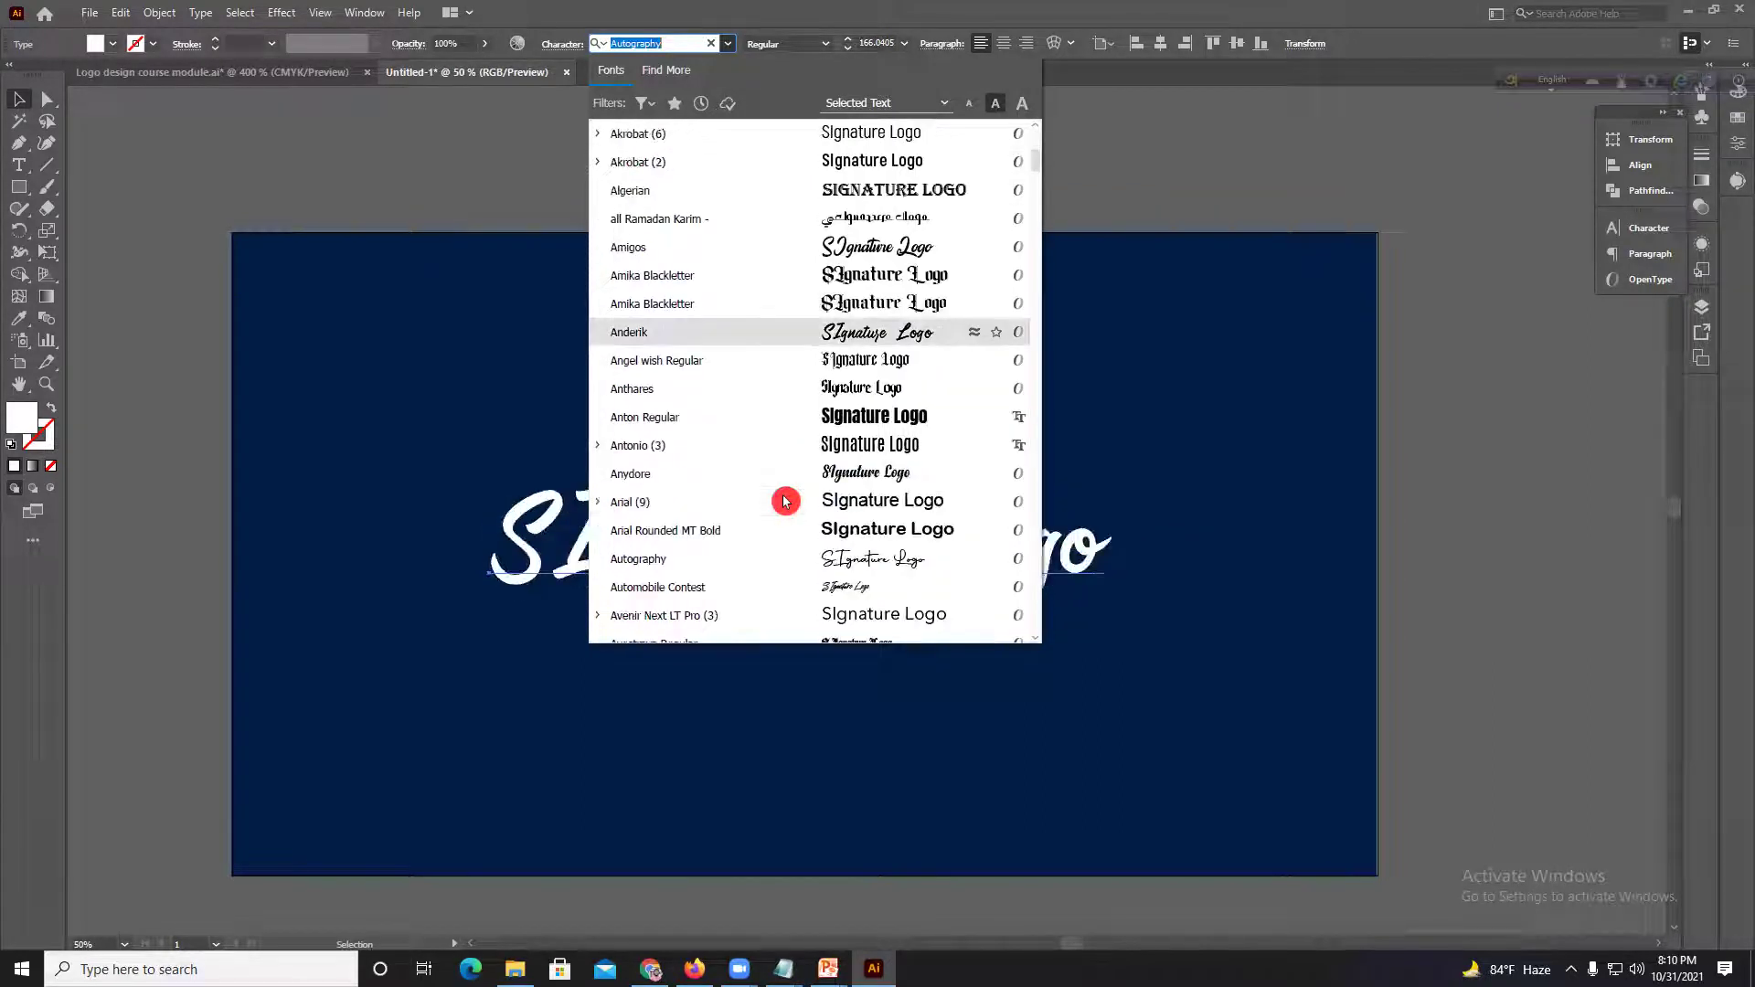
left_click(821, 567)
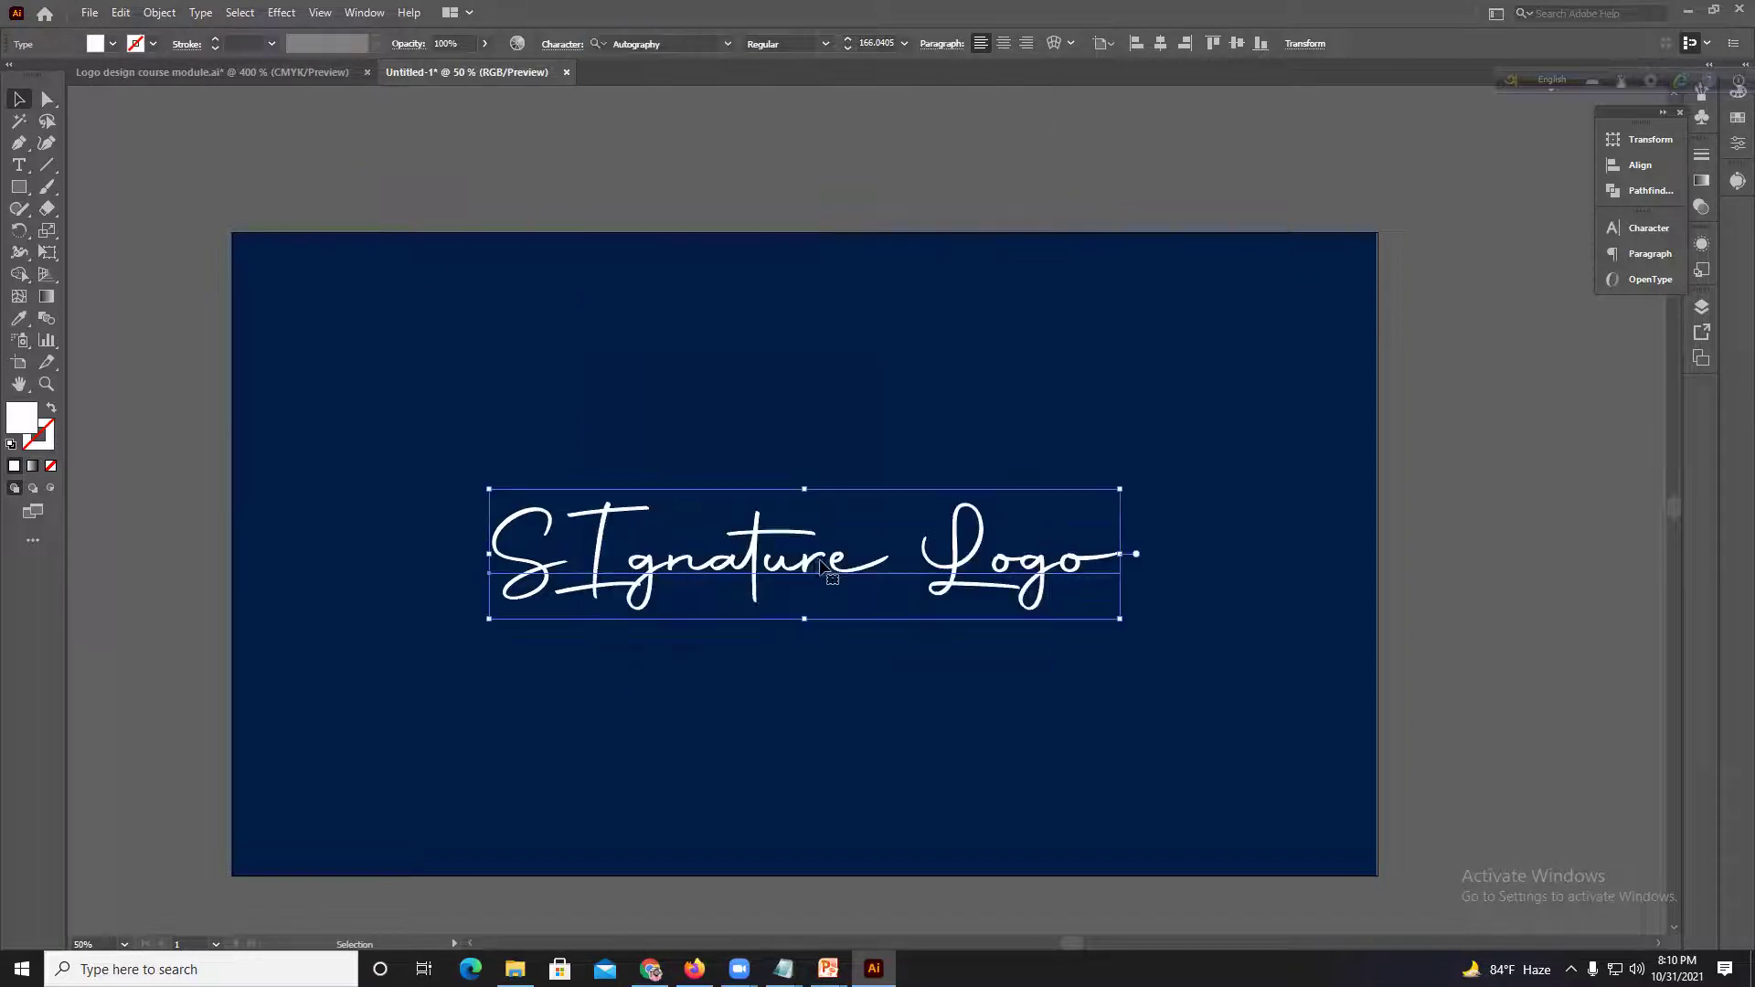
Step: Move the "SIgnature Logo" text down to the lower part of the artboard, clear of the font list
left_click_drag(762, 553, 752, 671)
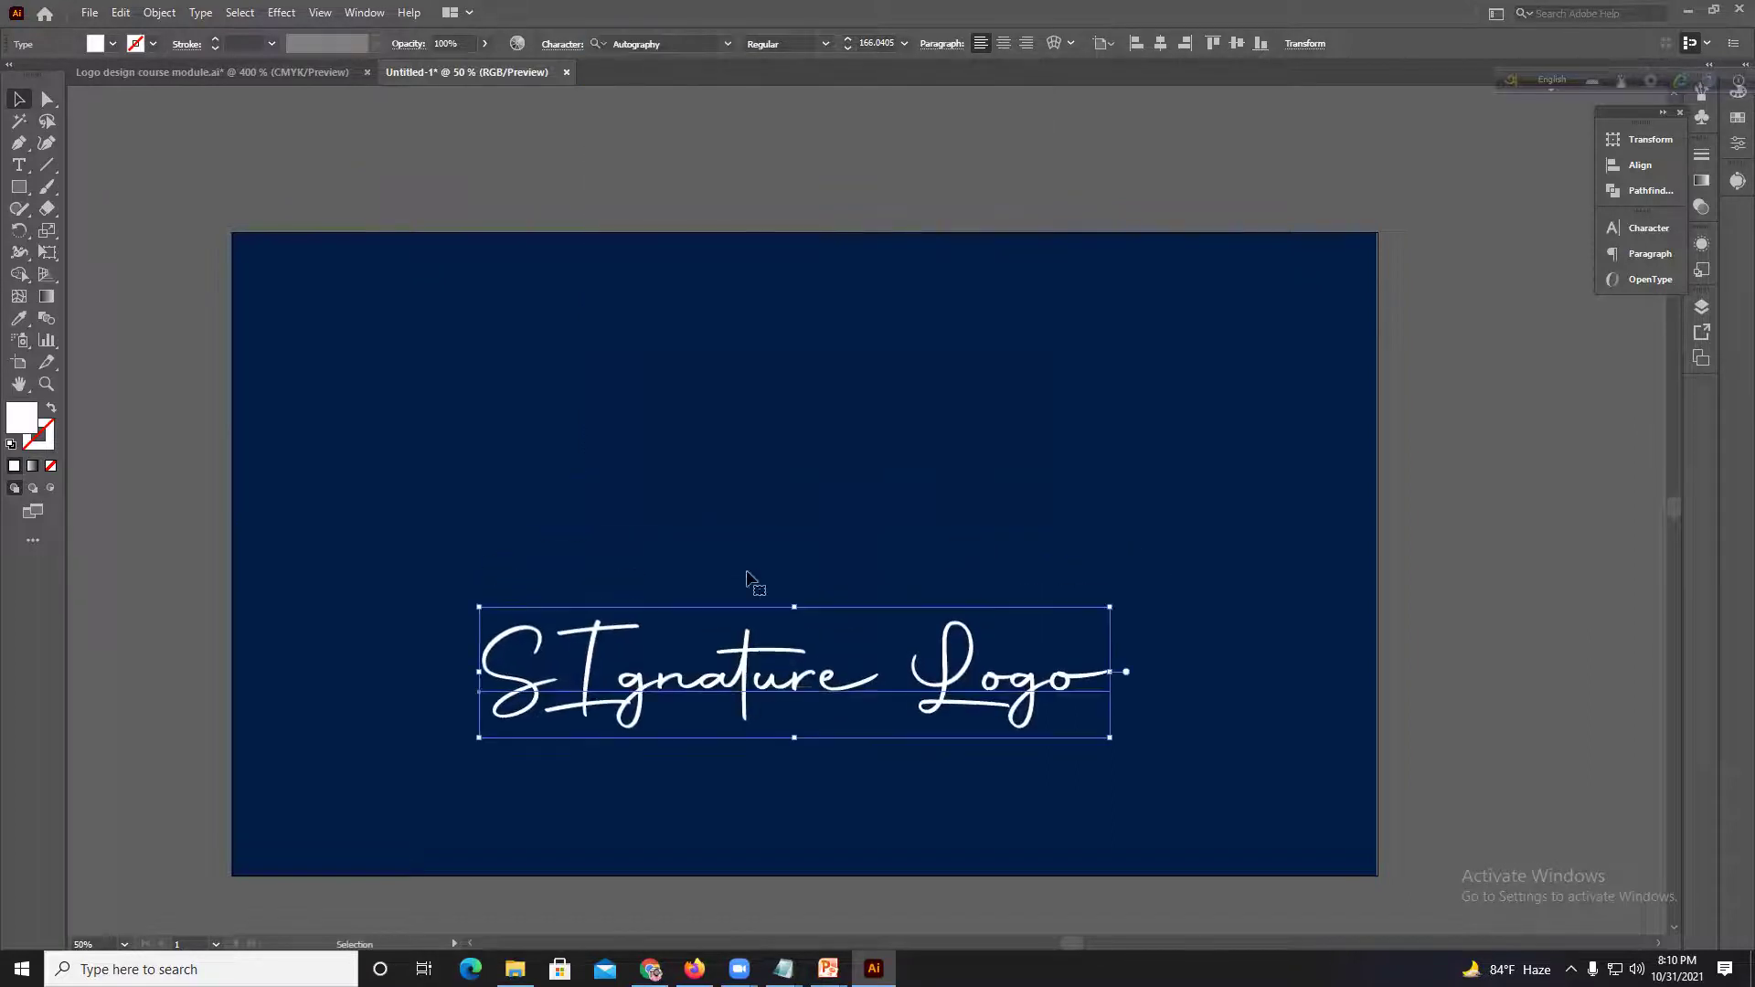
left_click(728, 44)
scroll(885, 658, "down", 8)
scroll(802, 586, "down", 6)
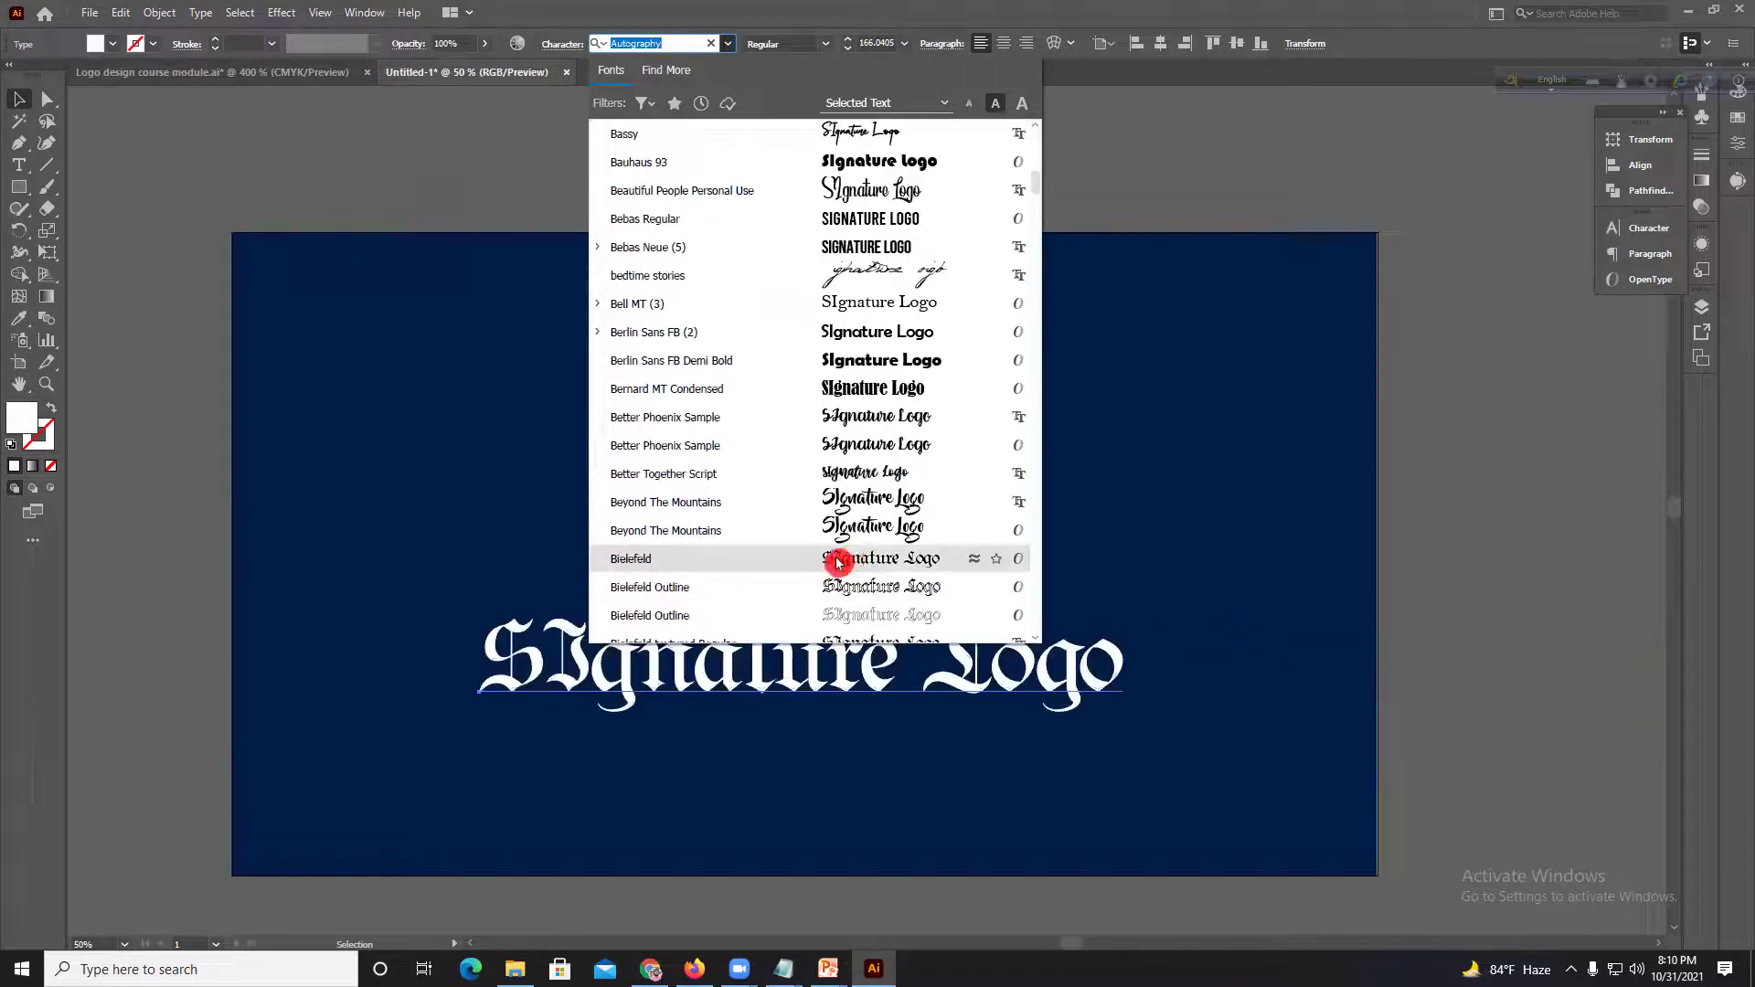
left_click(185, 459)
left_click_drag(648, 691, 636, 756)
Step: Preview the "SIgnature Logo" text in the installed fonts from Backbone to Hallo White, comparing script and signature styles
left_click(725, 46)
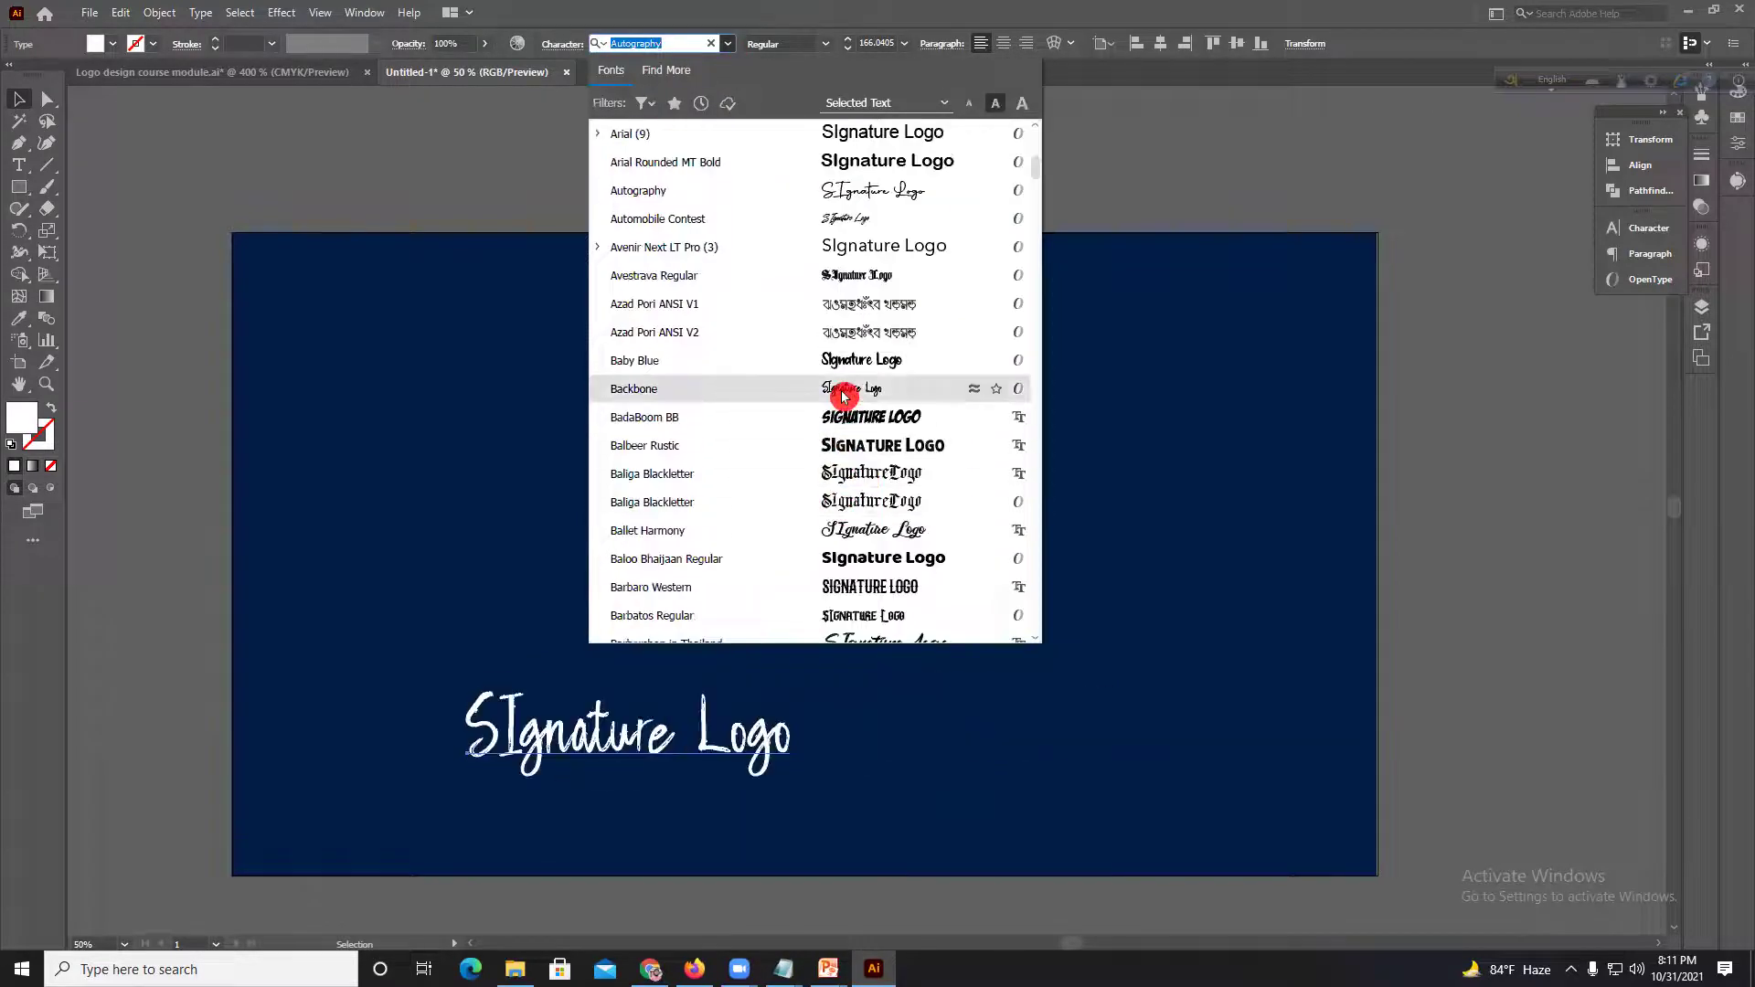
scroll(841, 453, "down", 3)
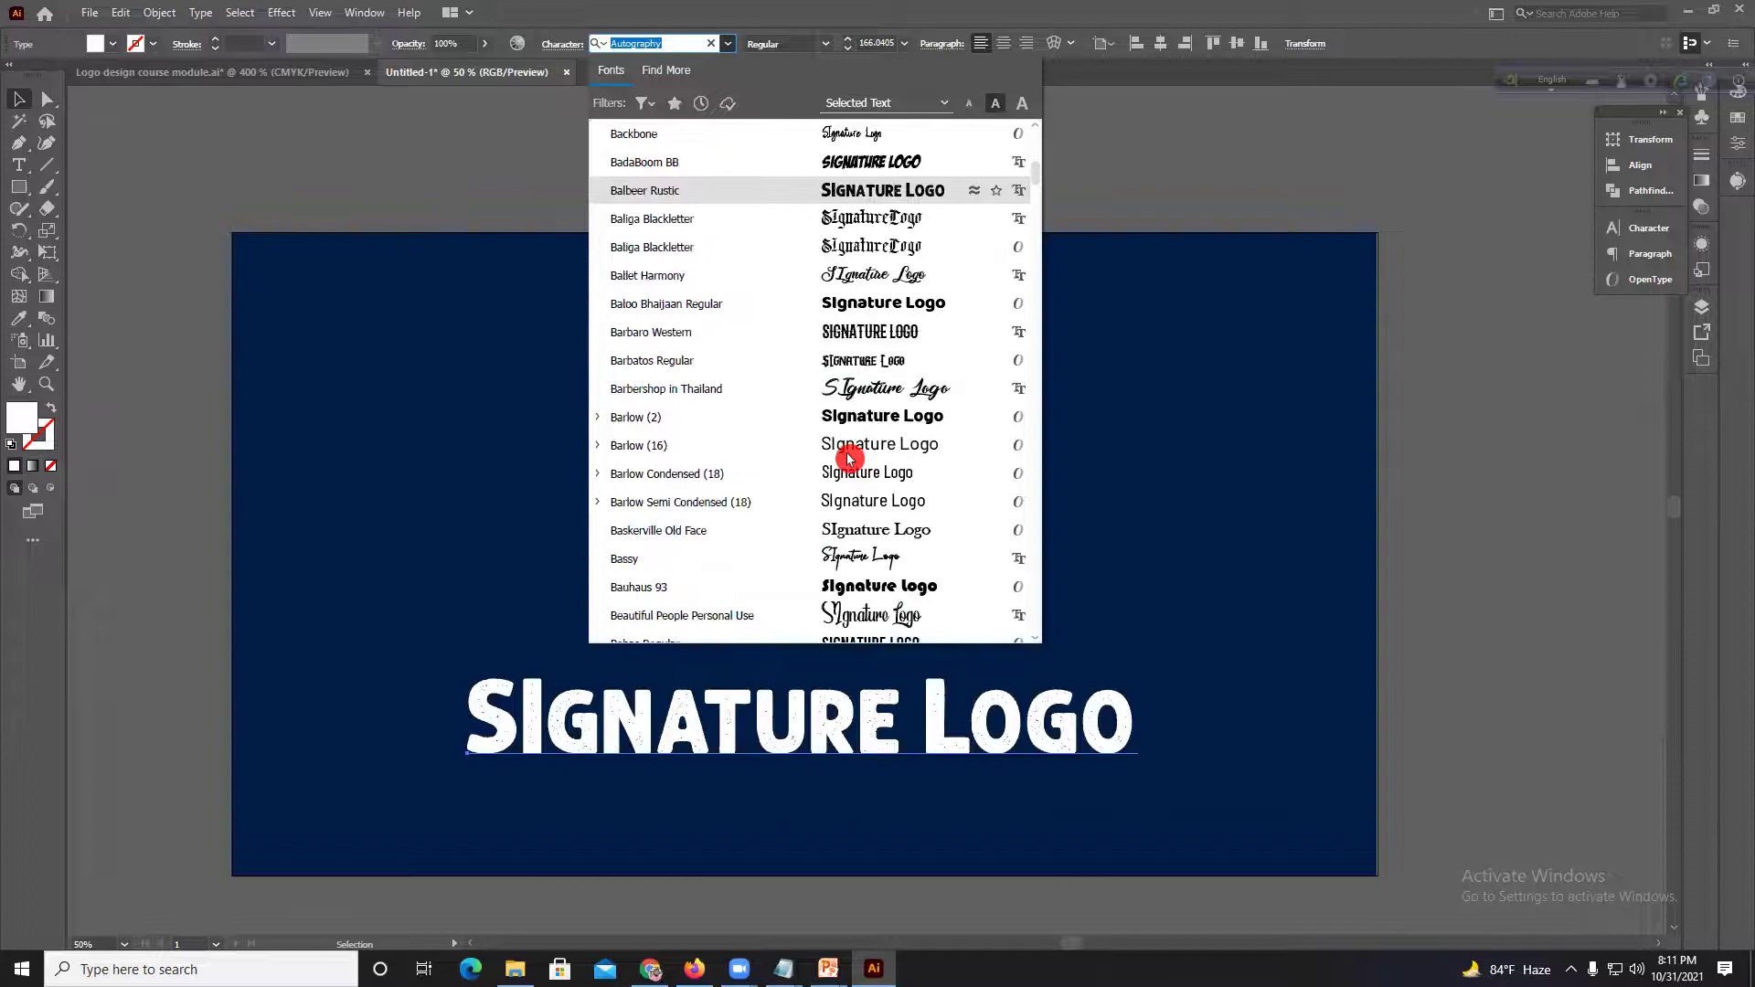
scroll(877, 558, "down", 2)
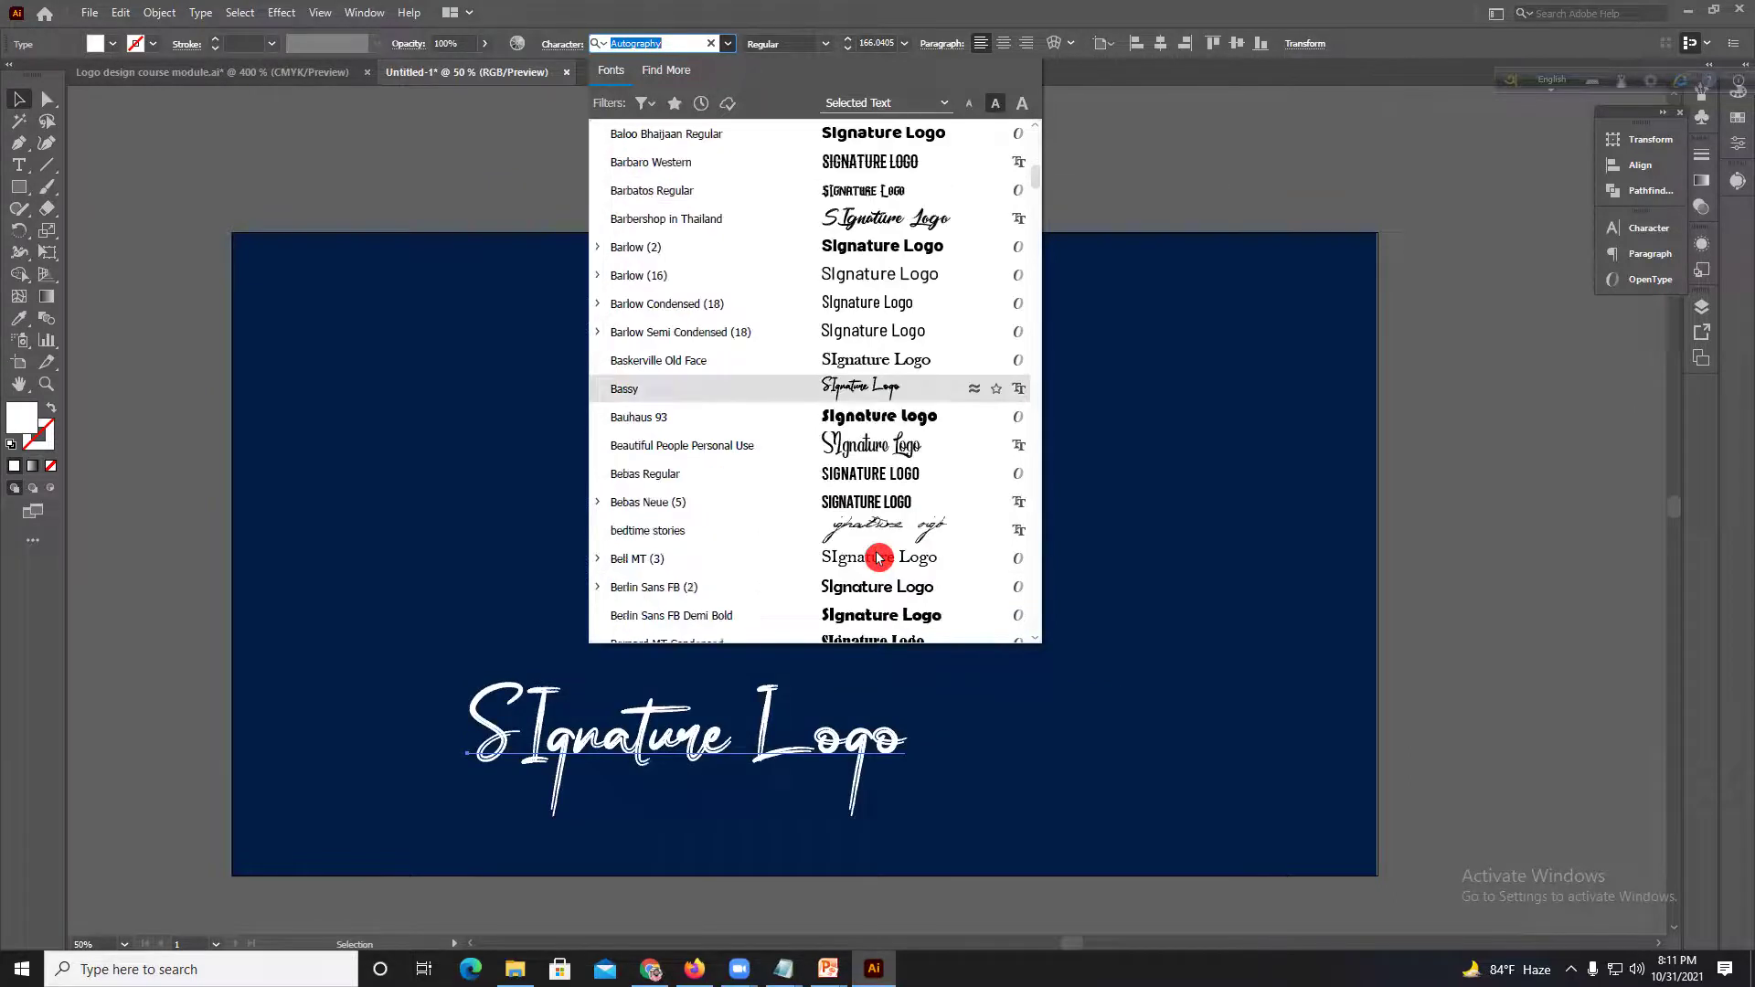
scroll(870, 534, "down", 1)
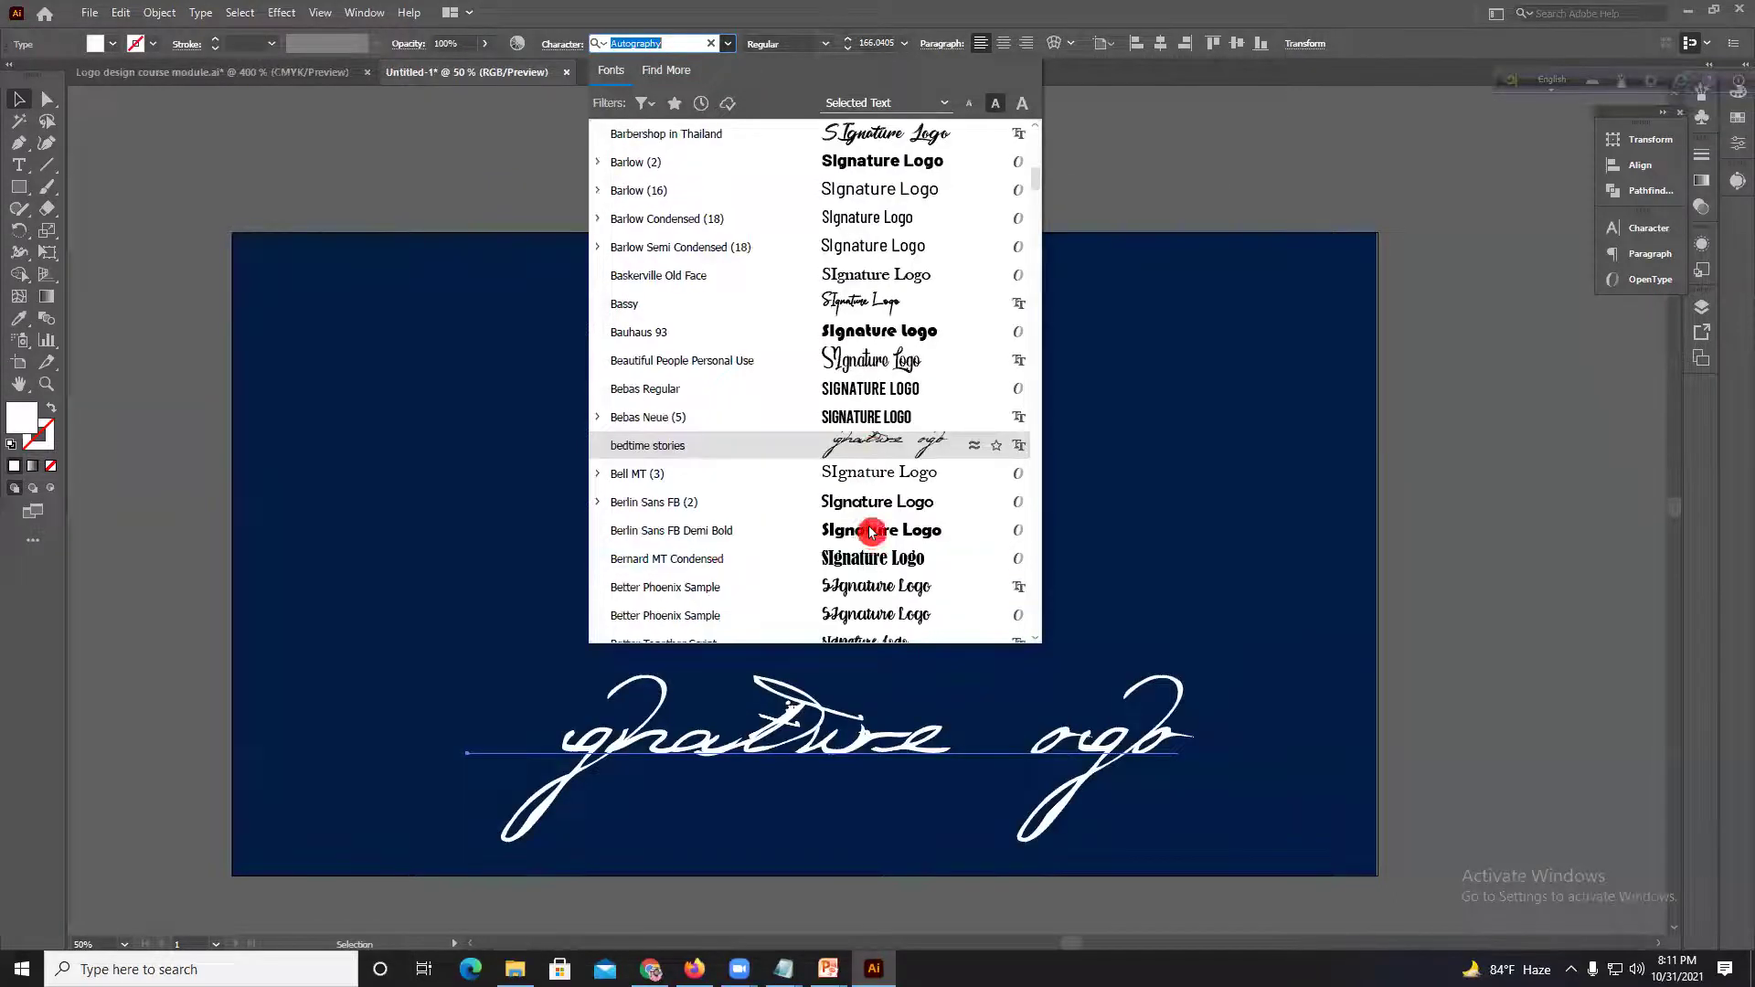
scroll(873, 588, "down", 2)
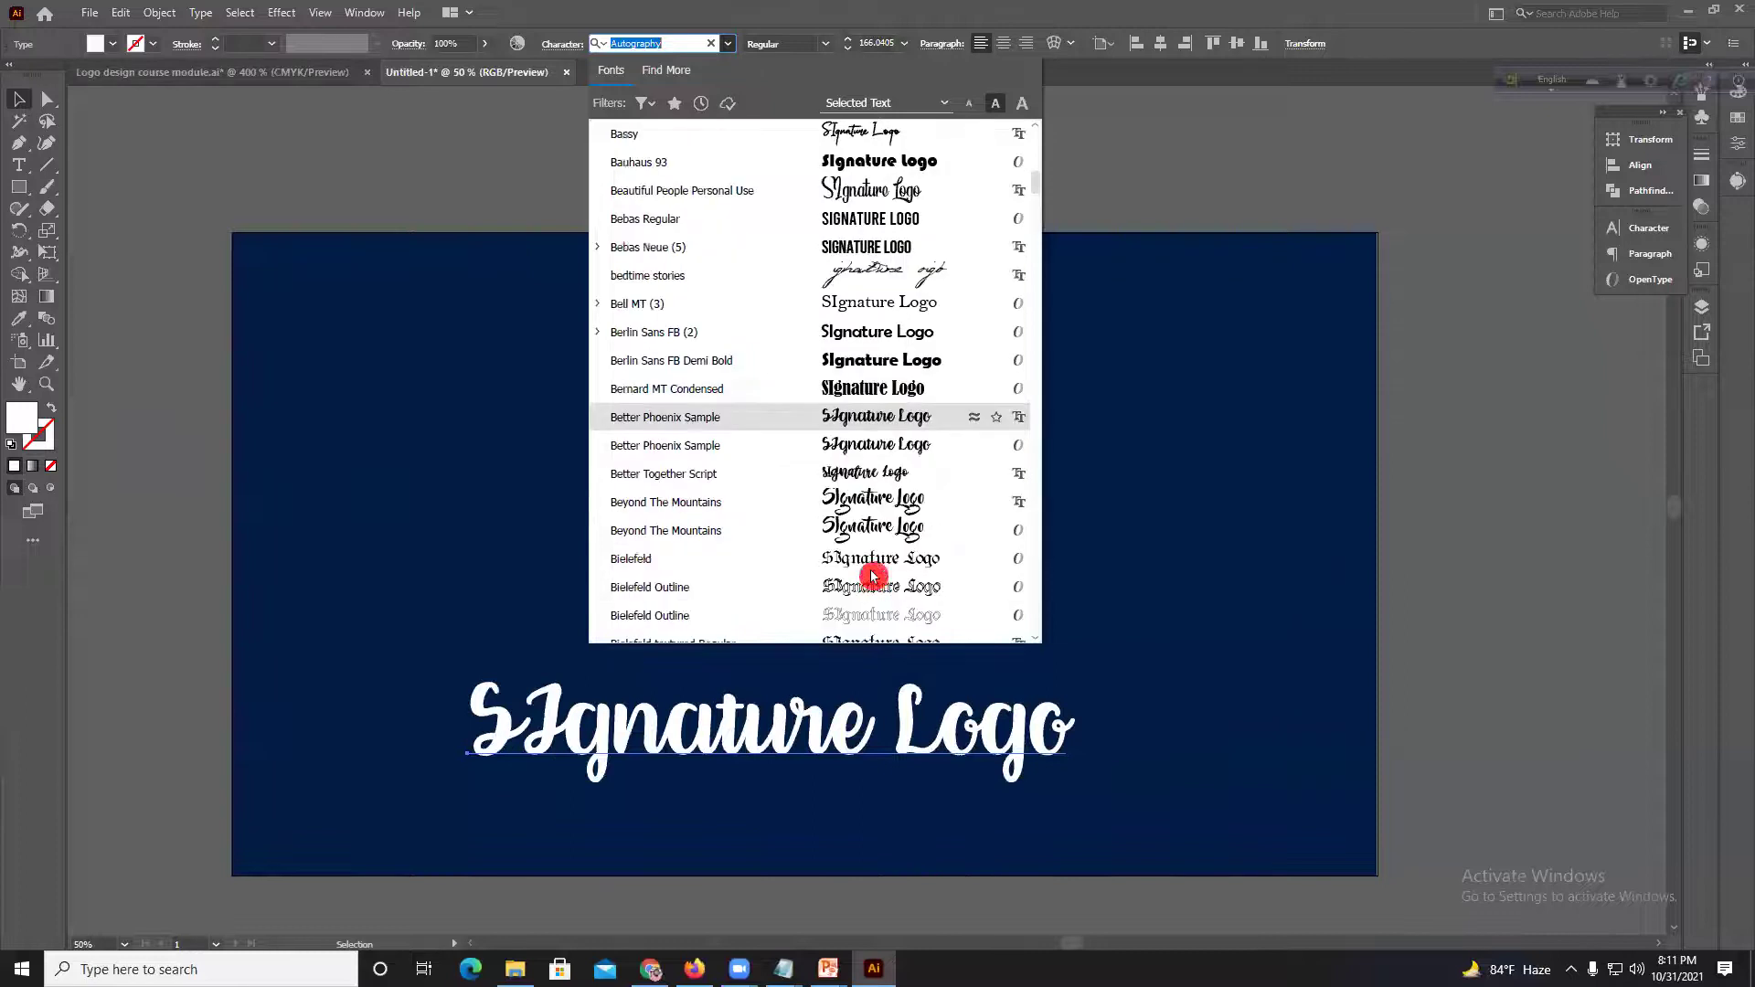
scroll(866, 534, "down", 4)
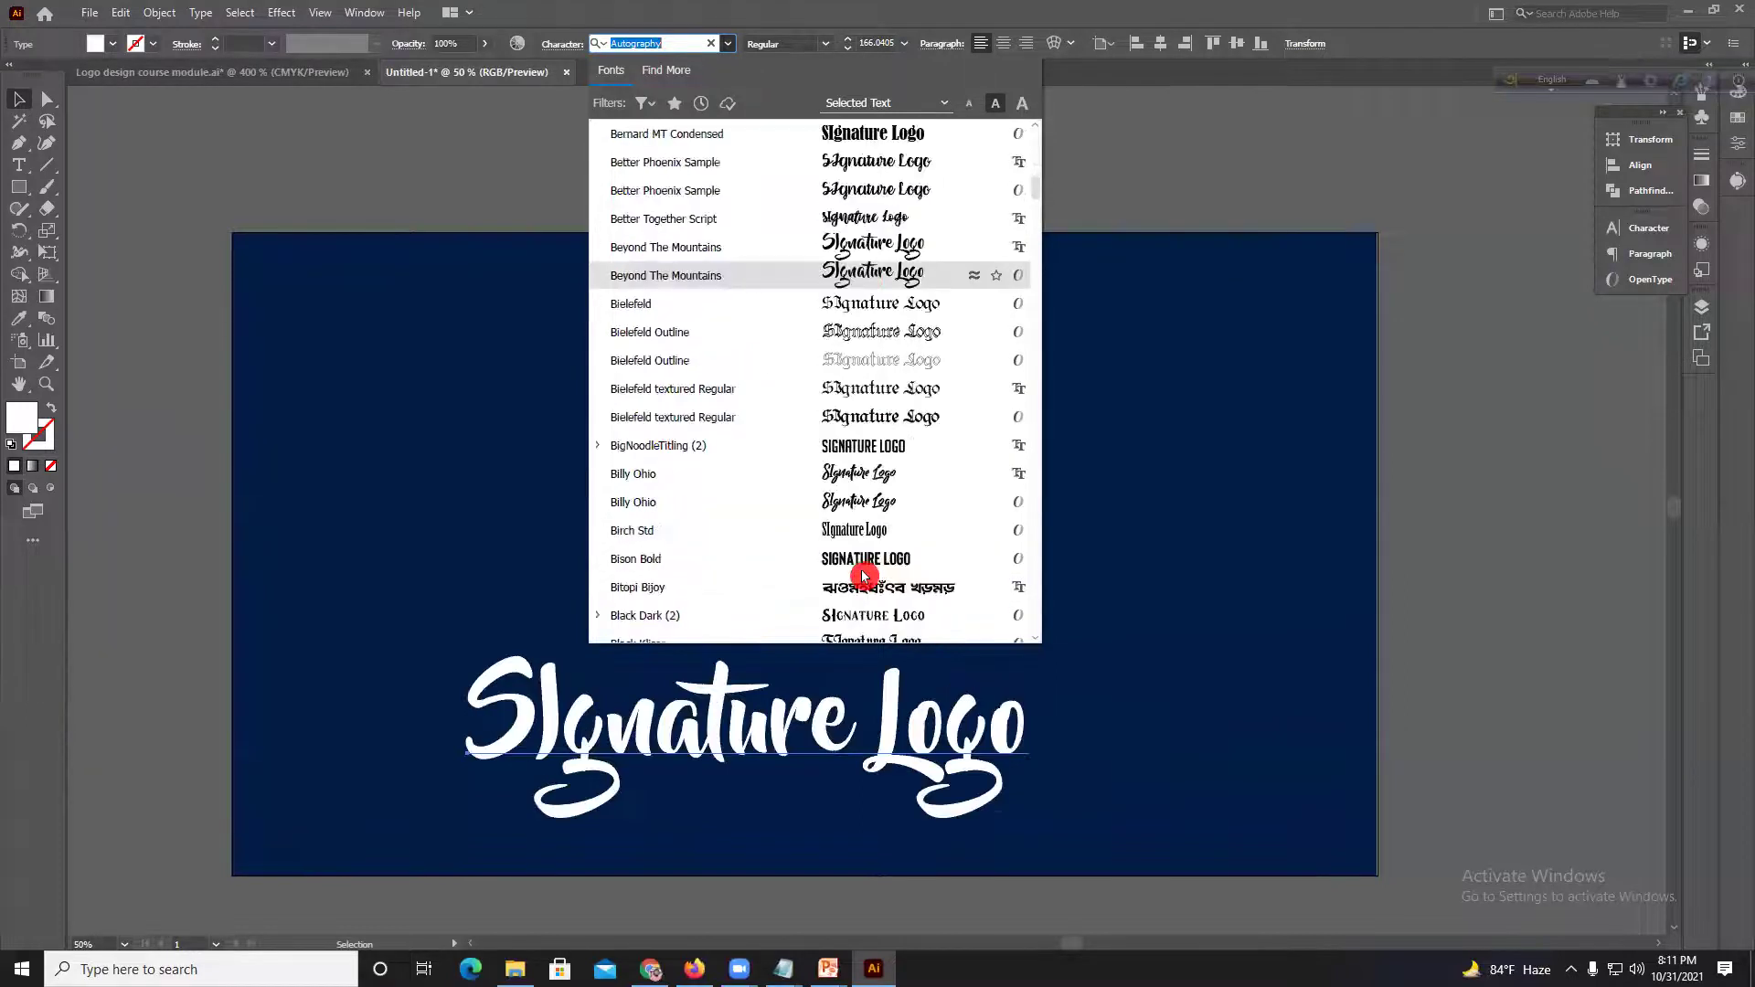
scroll(859, 561, "down", 7)
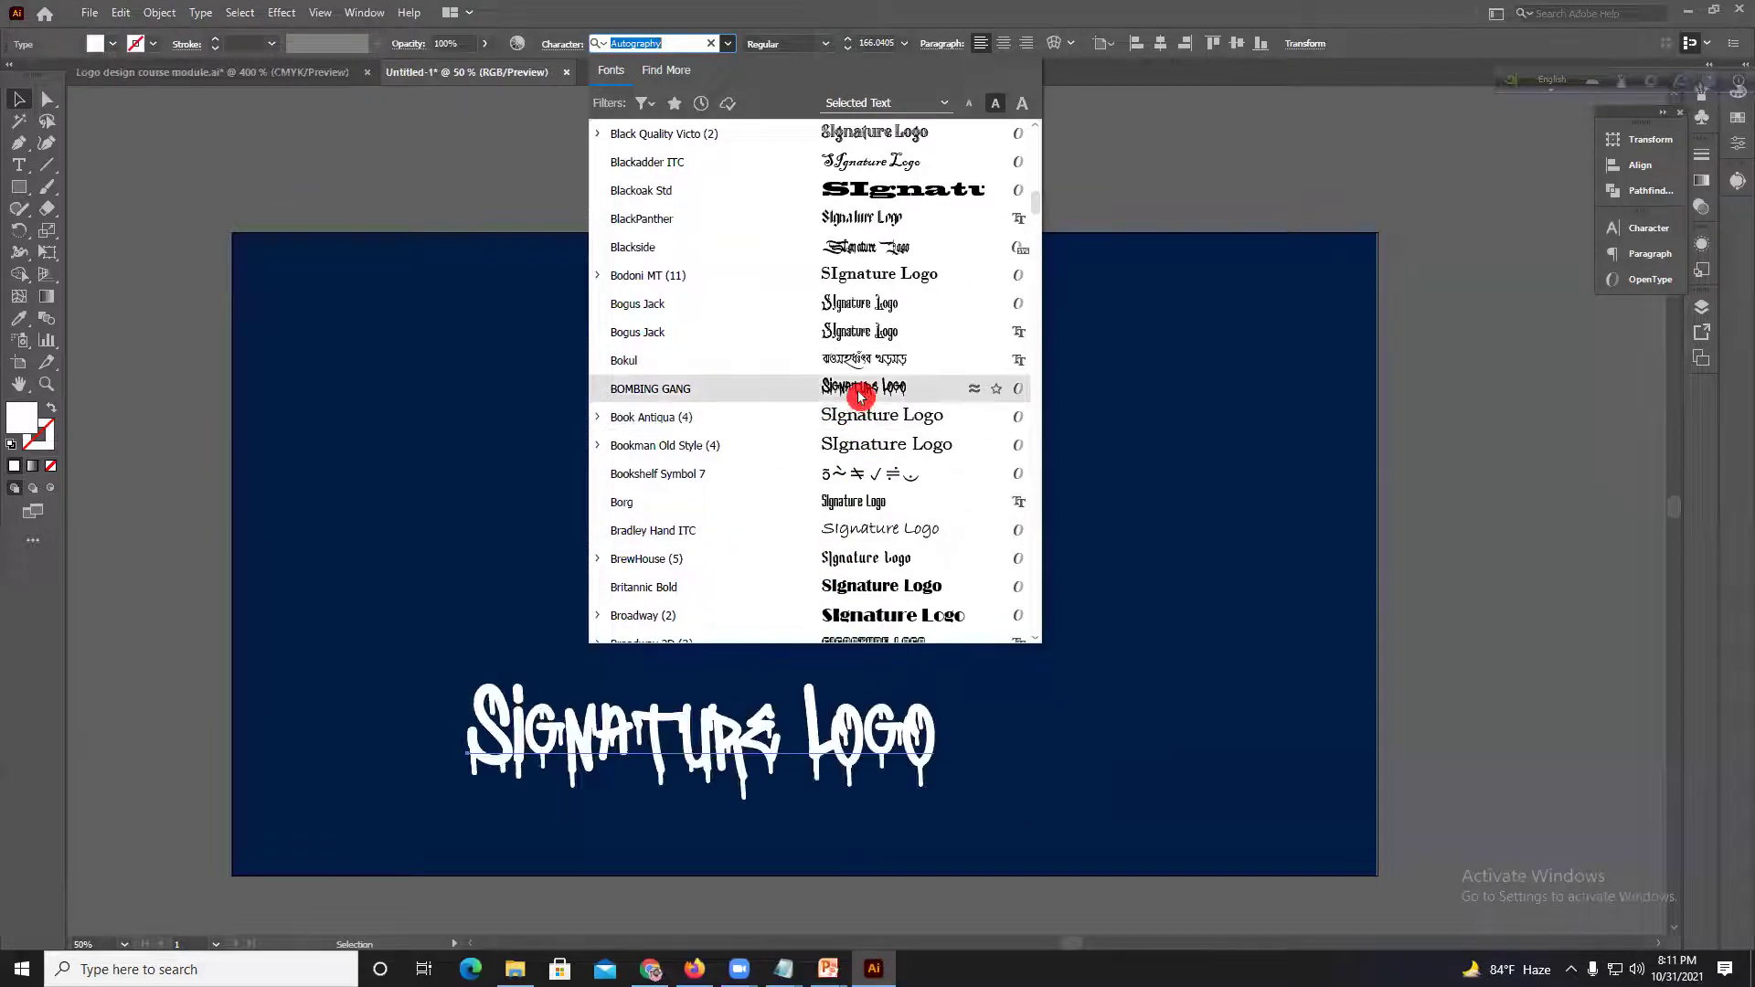
scroll(859, 600, "down", 2)
scroll(859, 600, "down", 3)
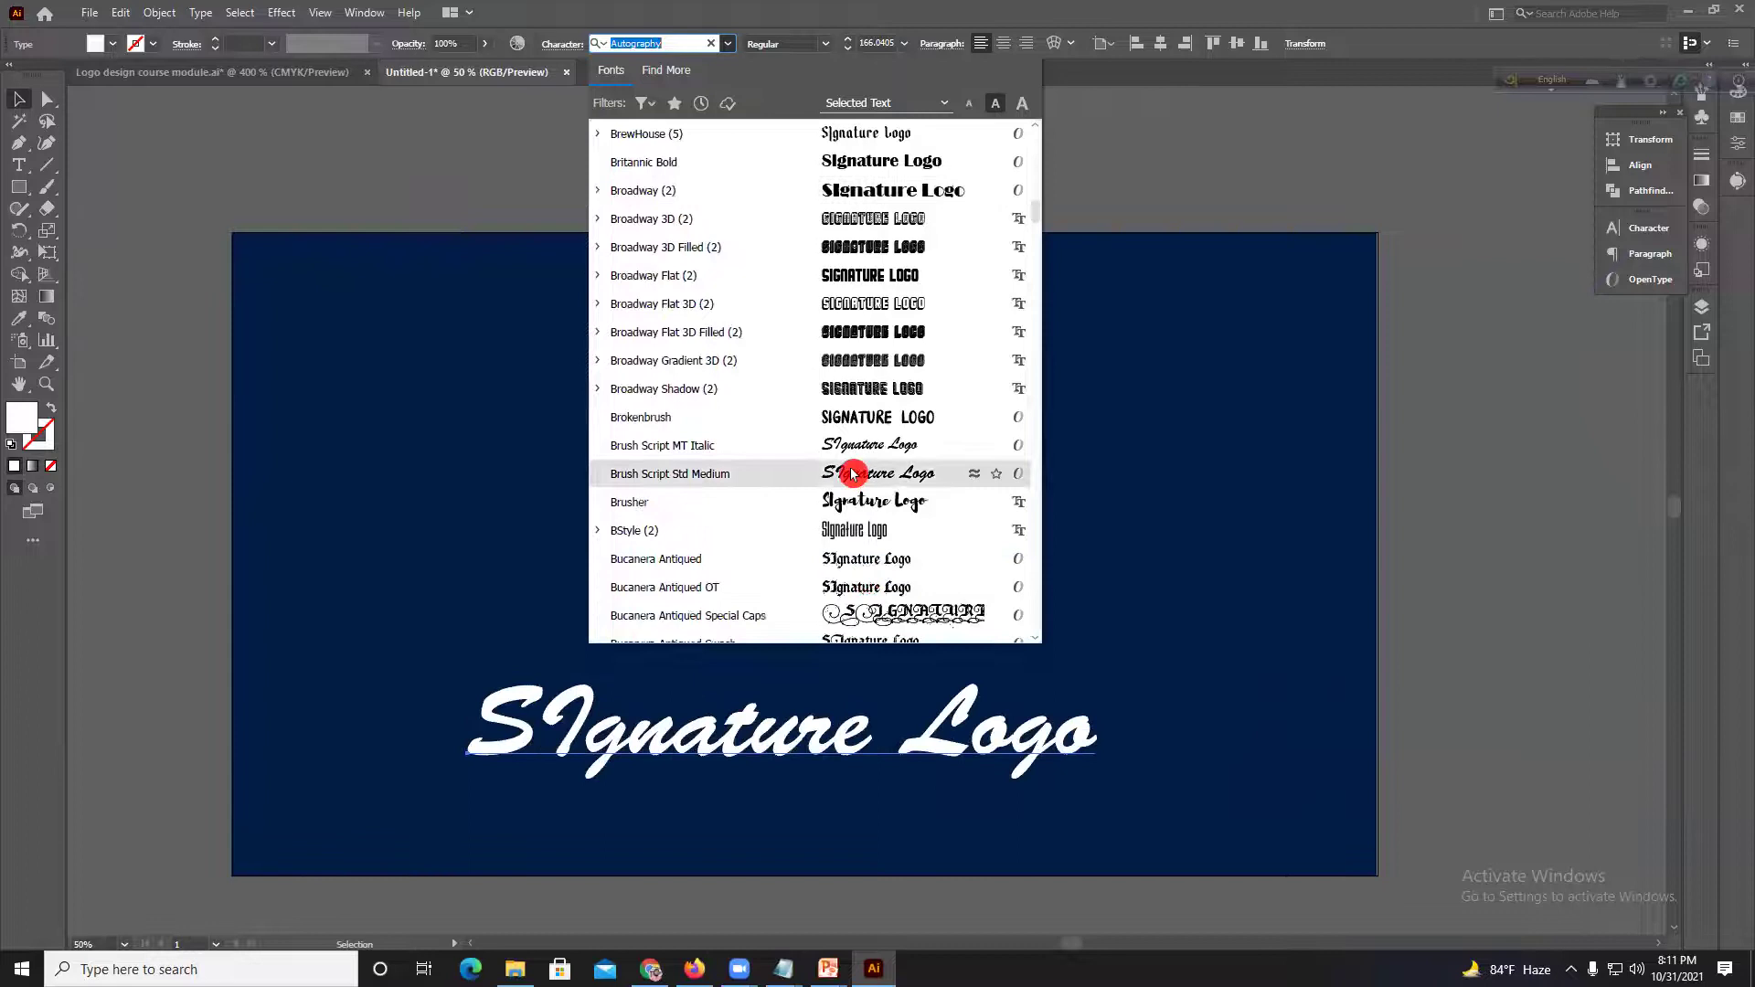
scroll(857, 457, "down", 6)
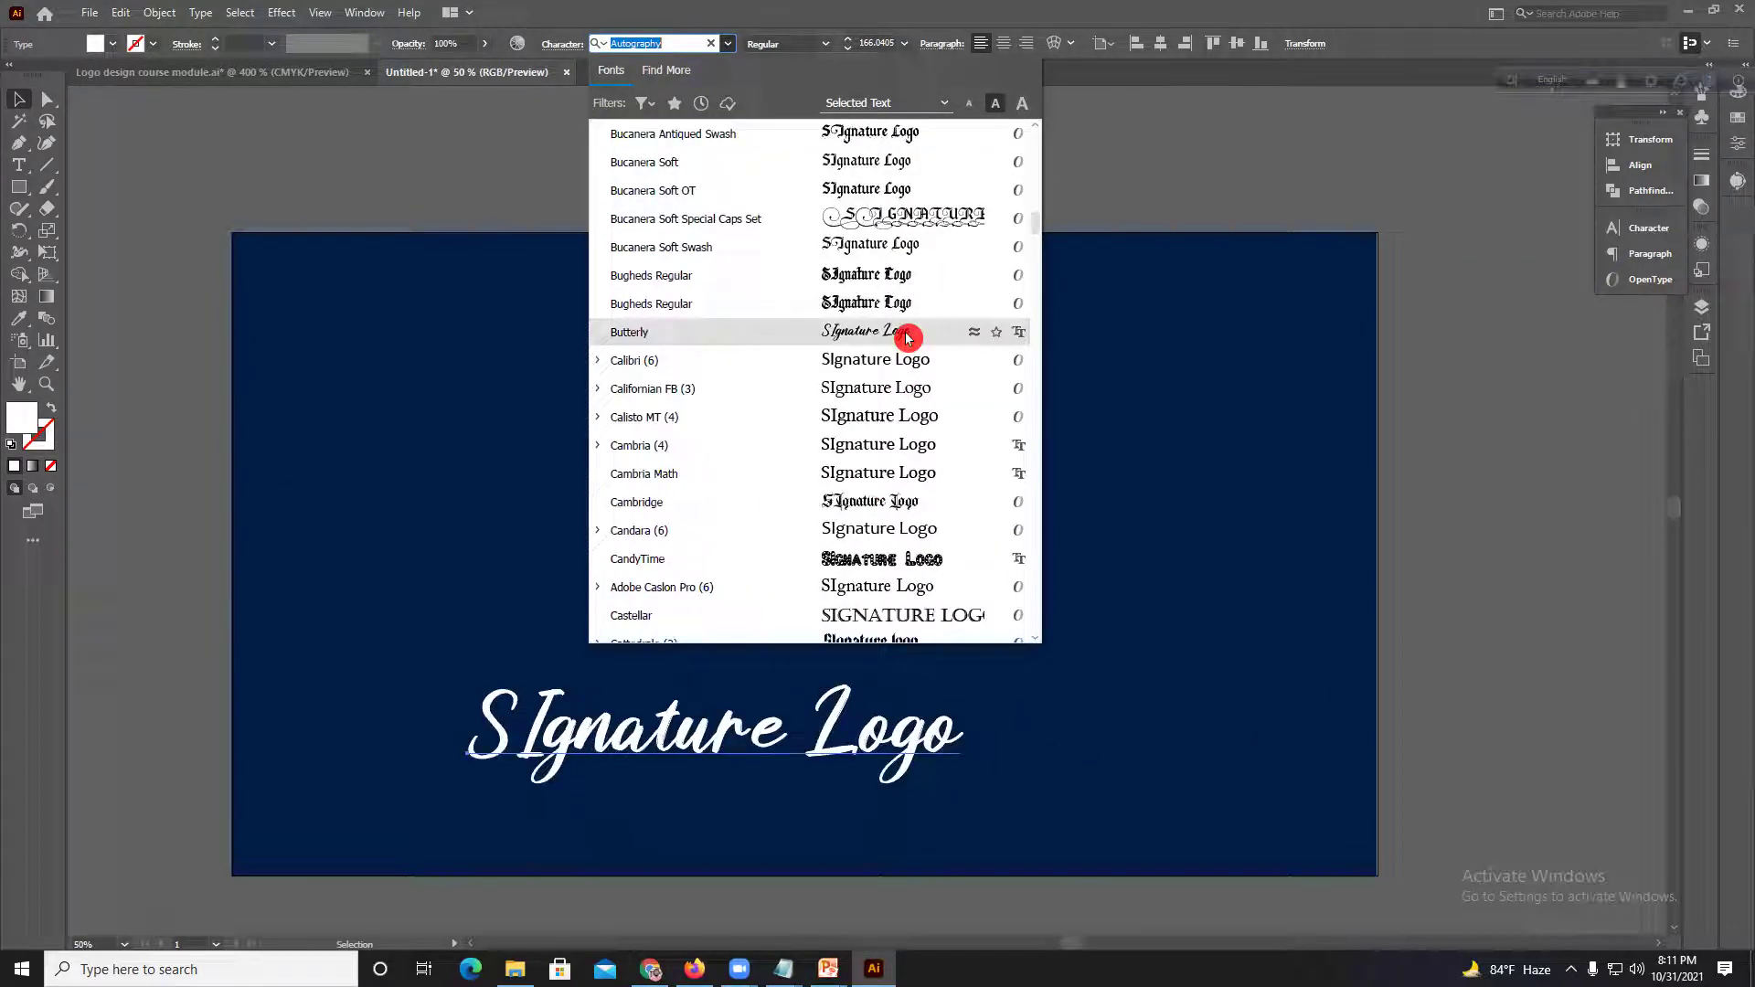
scroll(908, 337, "down", 3)
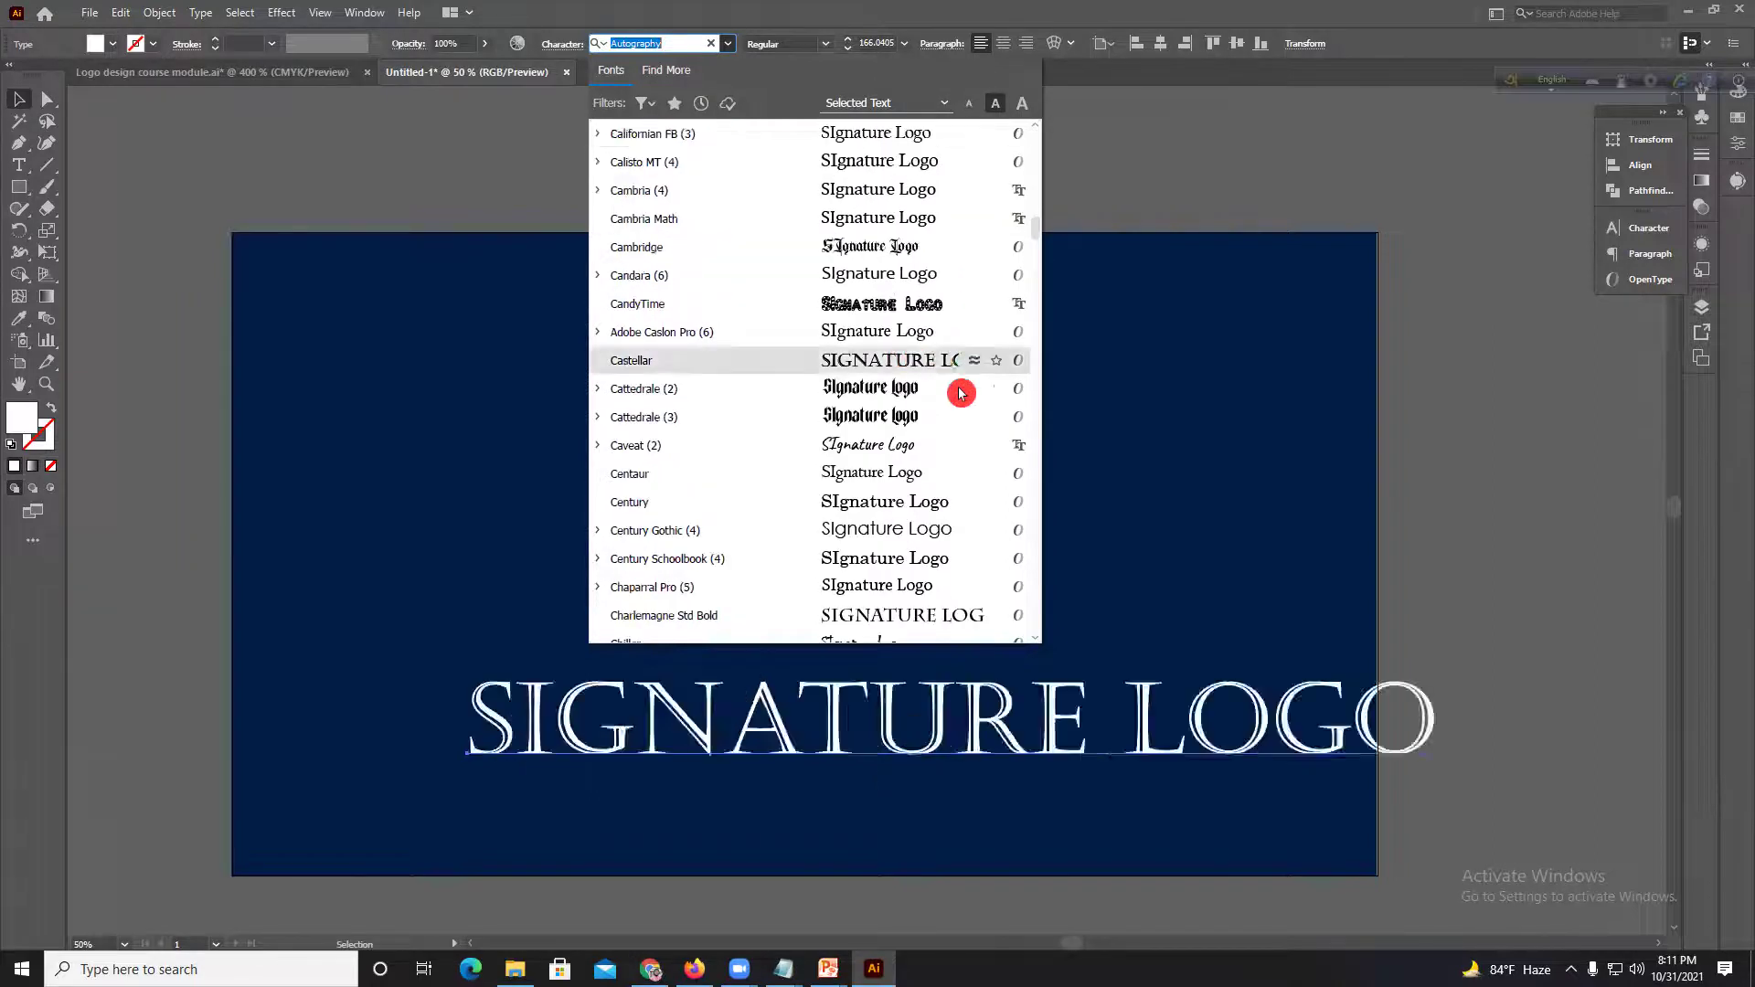
scroll(924, 450, "down", 3)
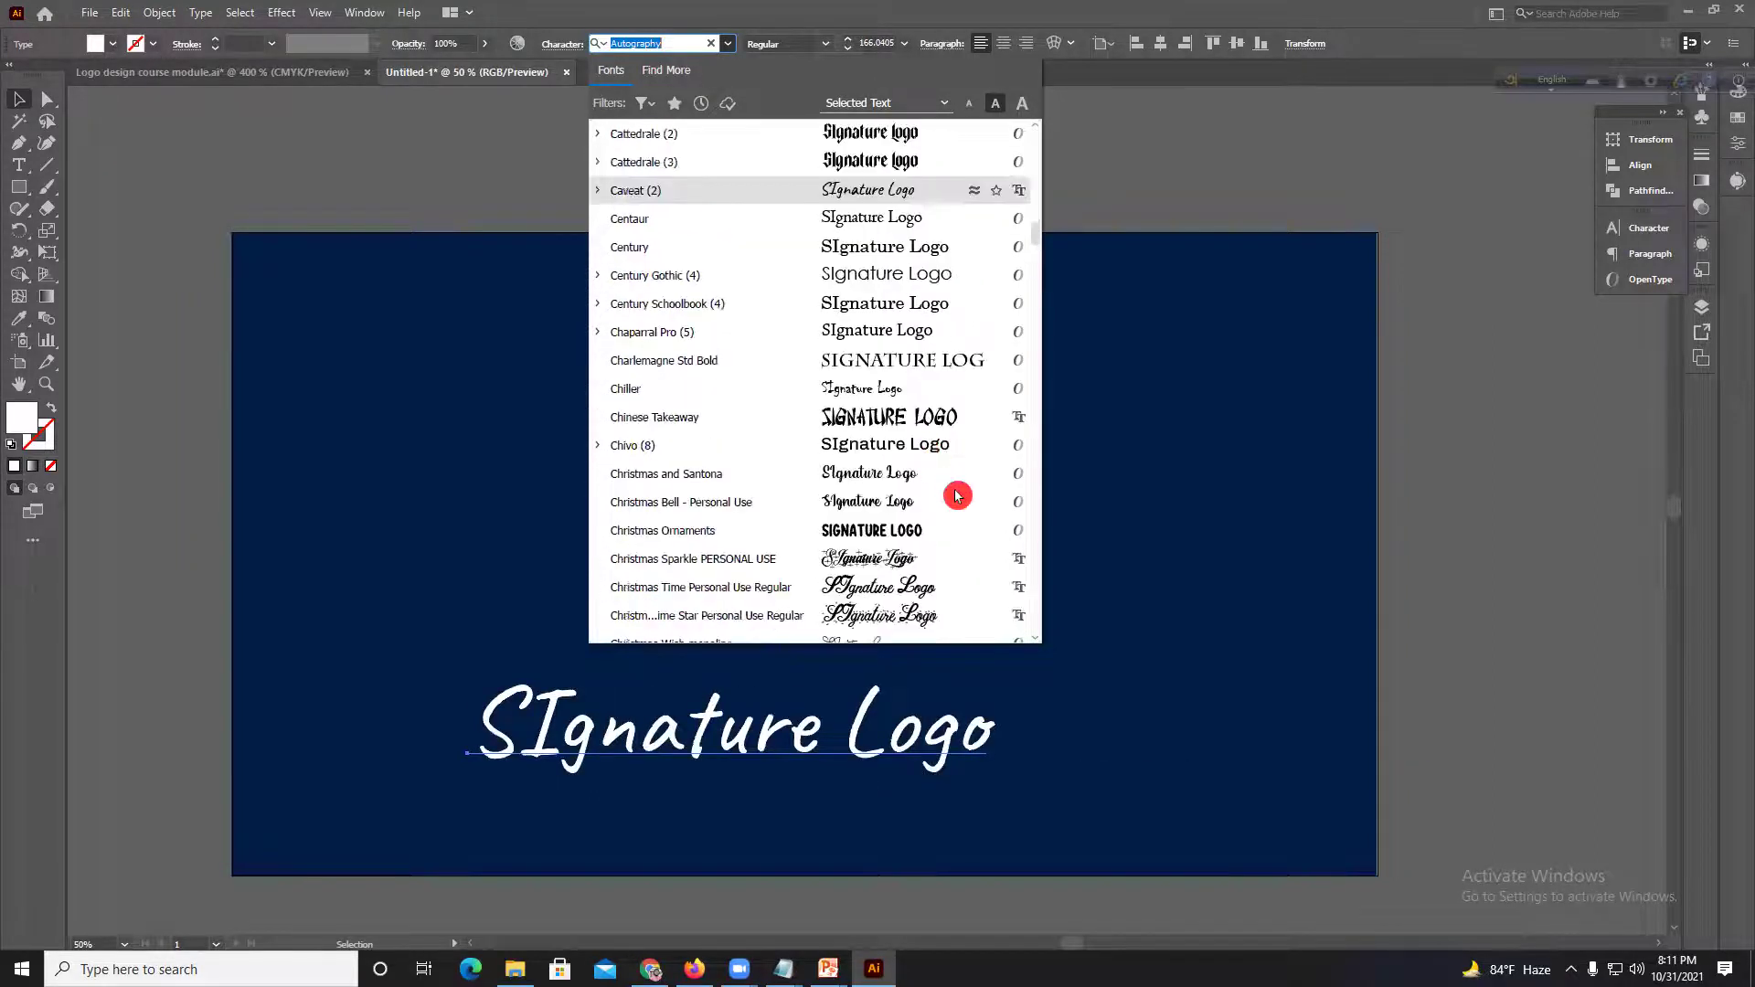
scroll(939, 496, "down", 3)
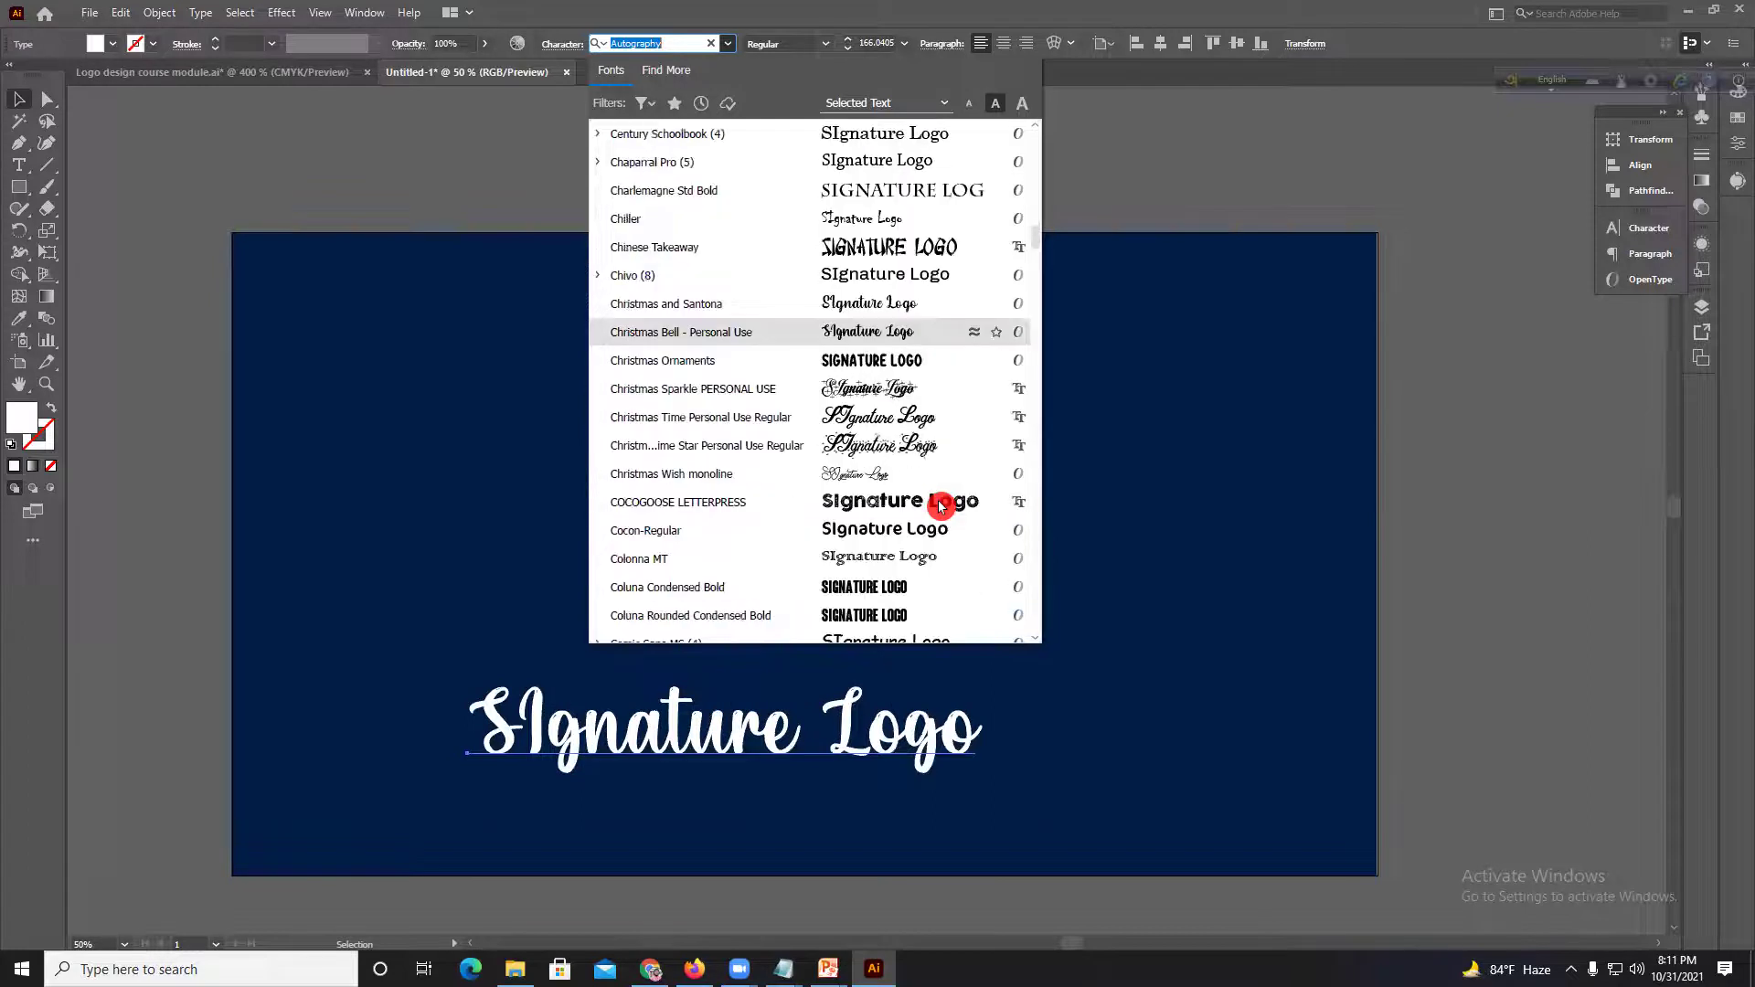
scroll(939, 496, "down", 5)
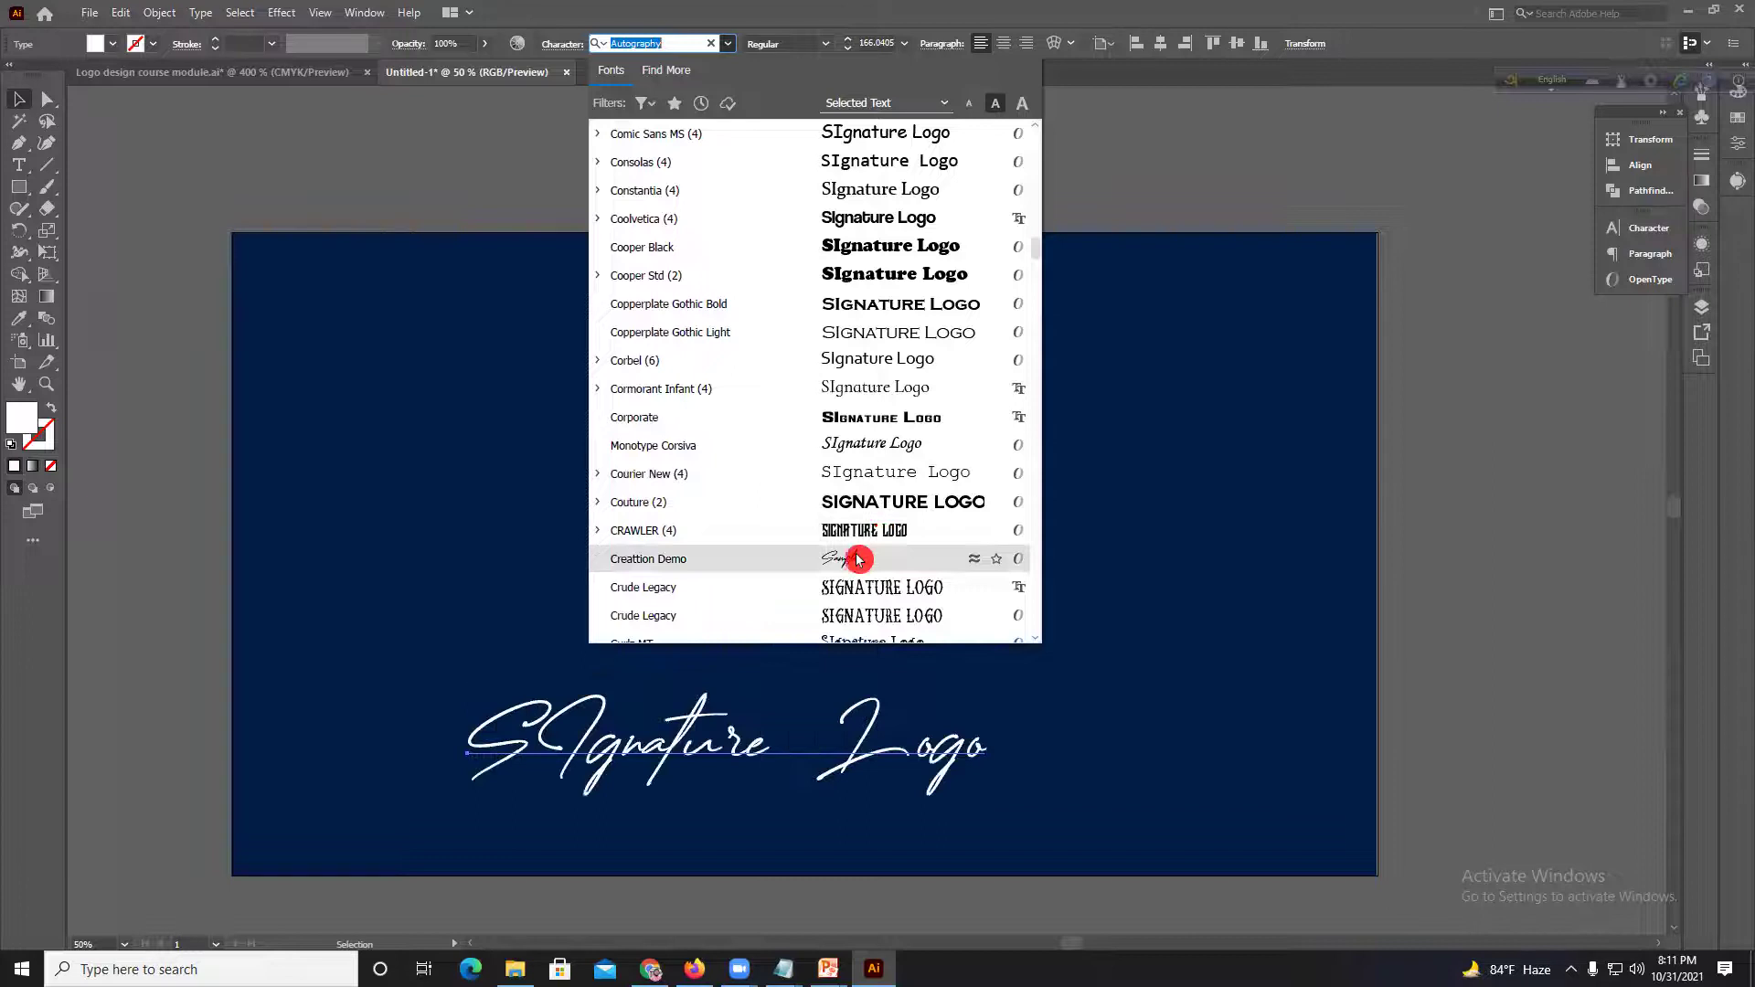
scroll(857, 559, "down", 5)
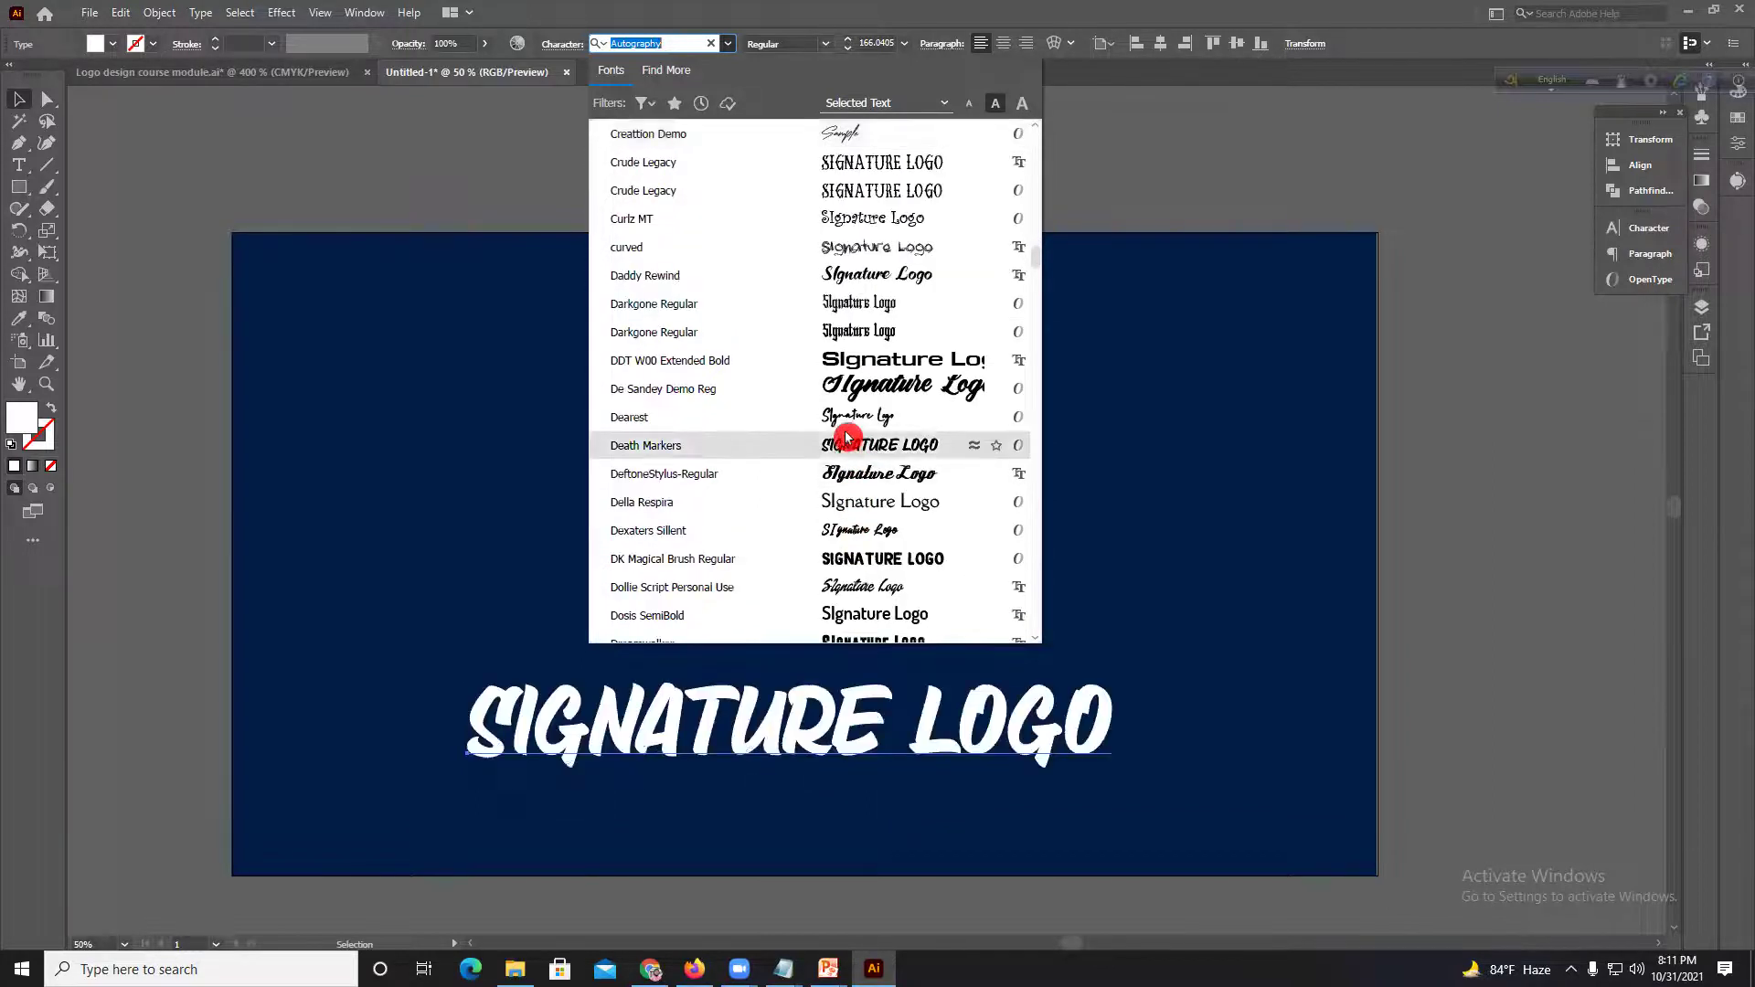
scroll(844, 423, "down", 4)
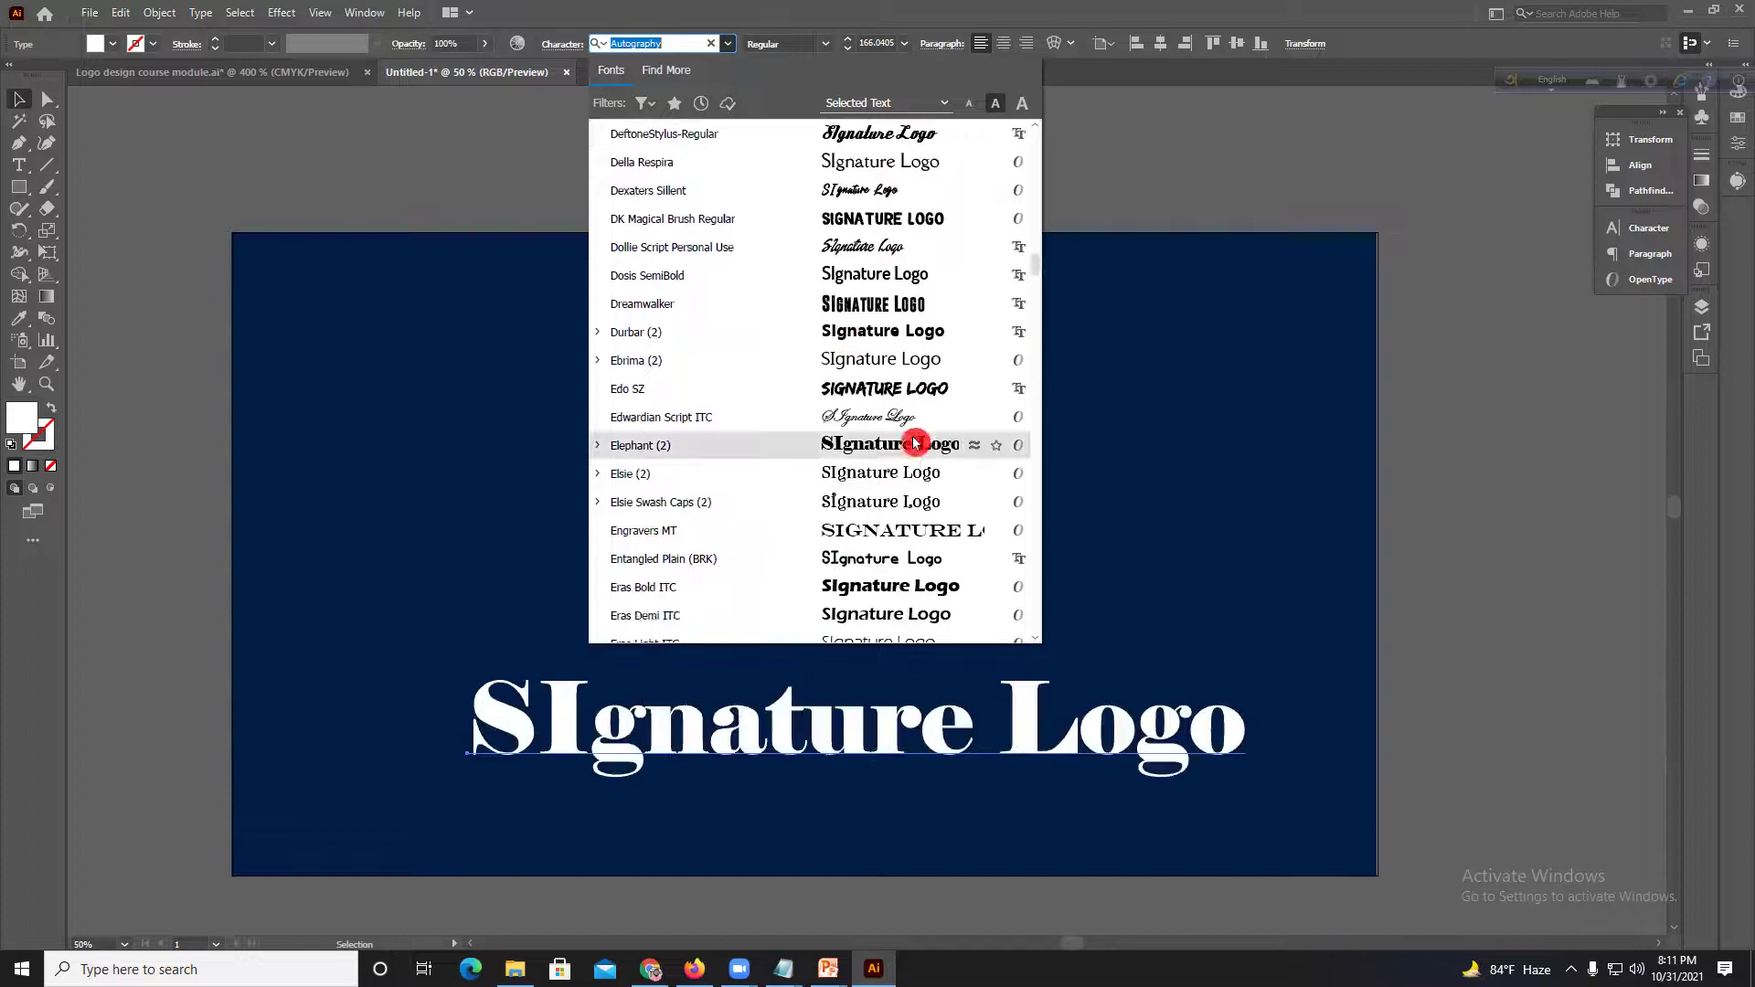
scroll(885, 427, "down", 3)
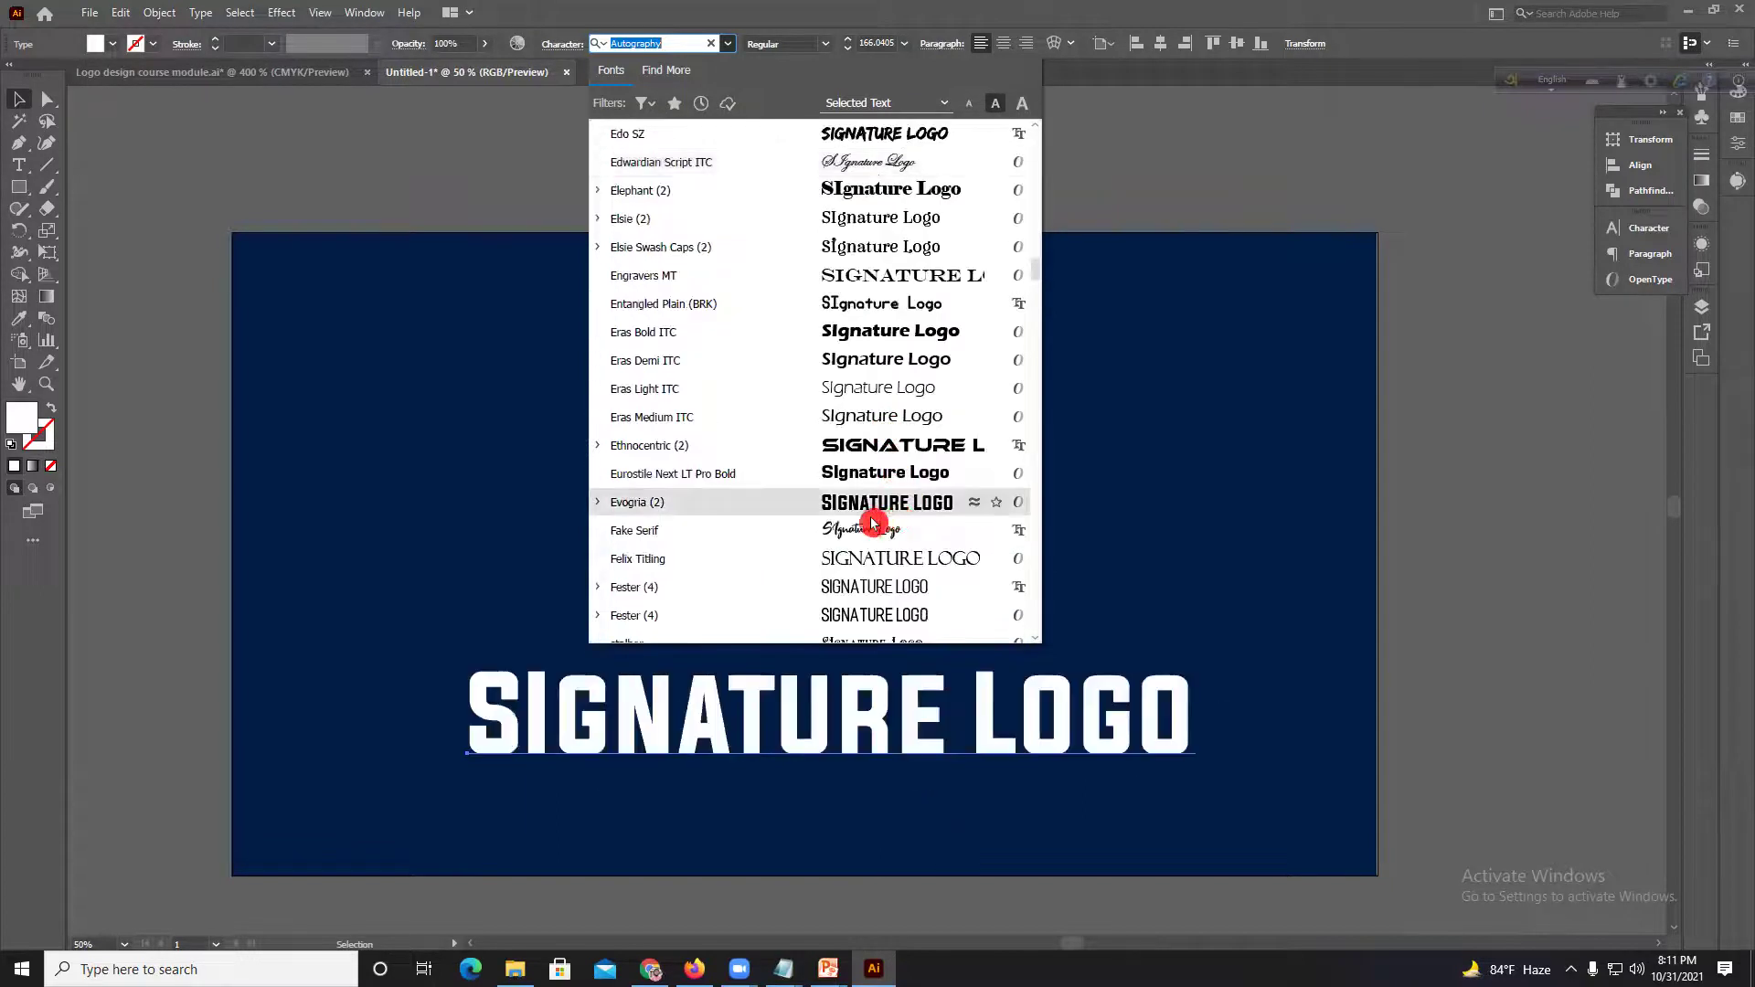
scroll(867, 532, "down", 6)
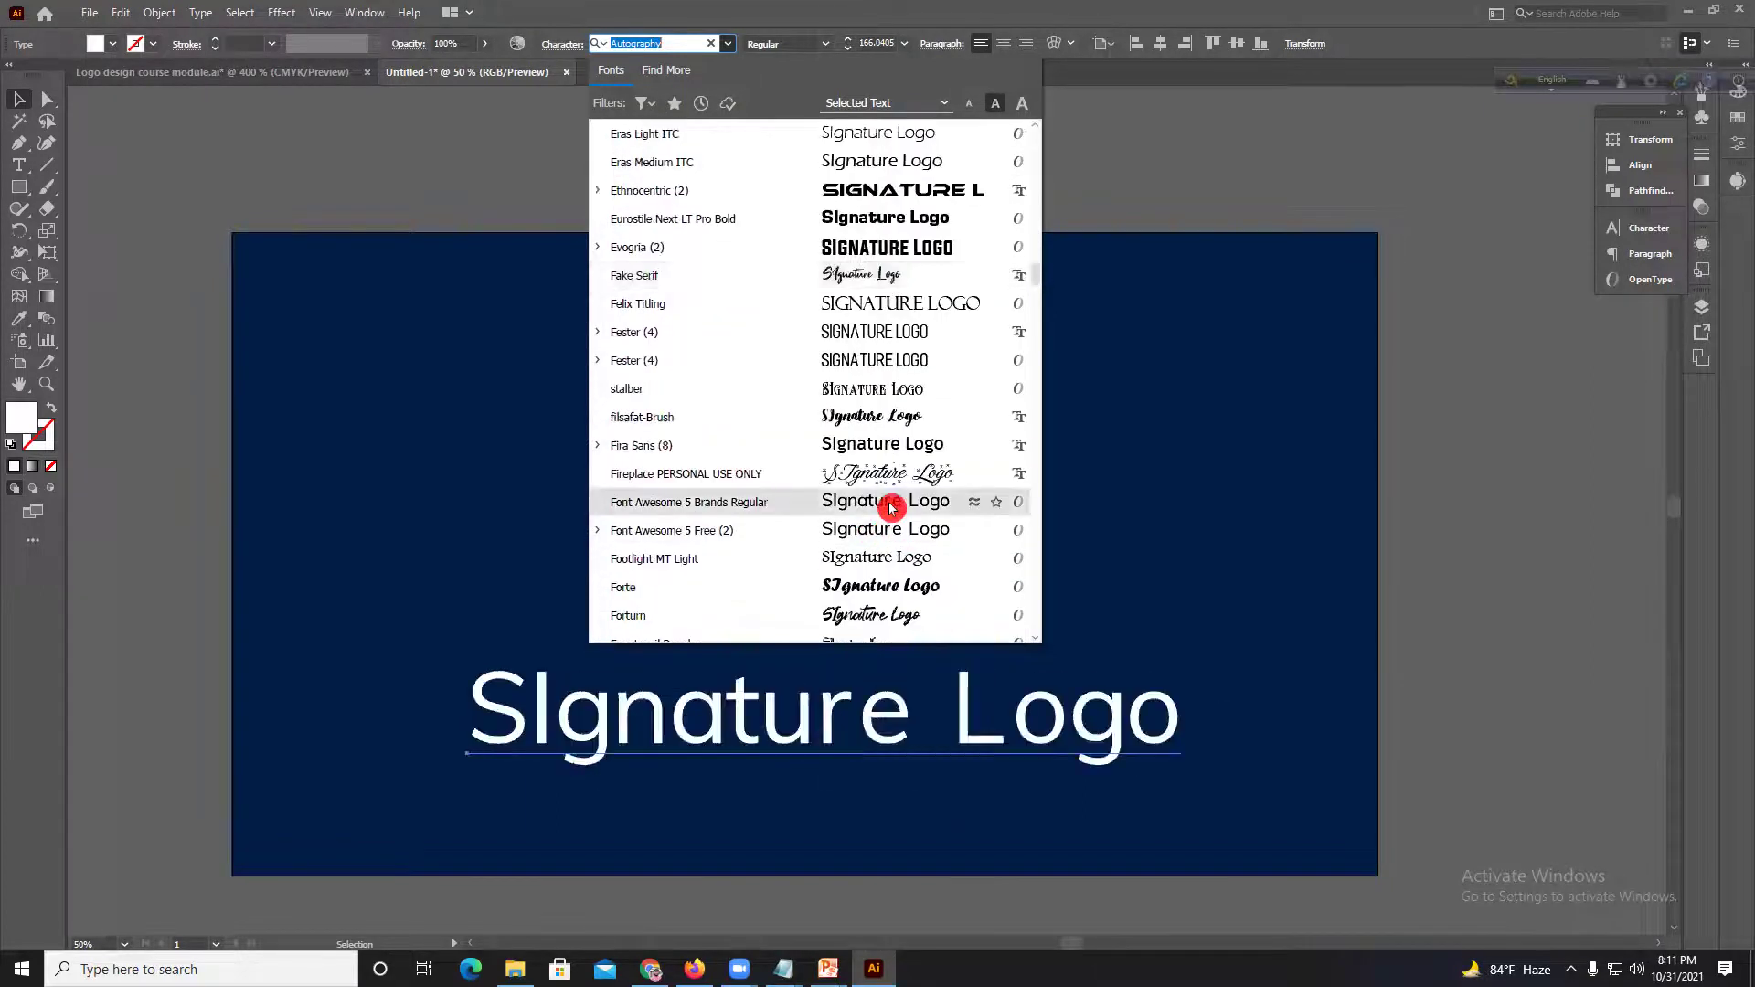
scroll(896, 531, "down", 1)
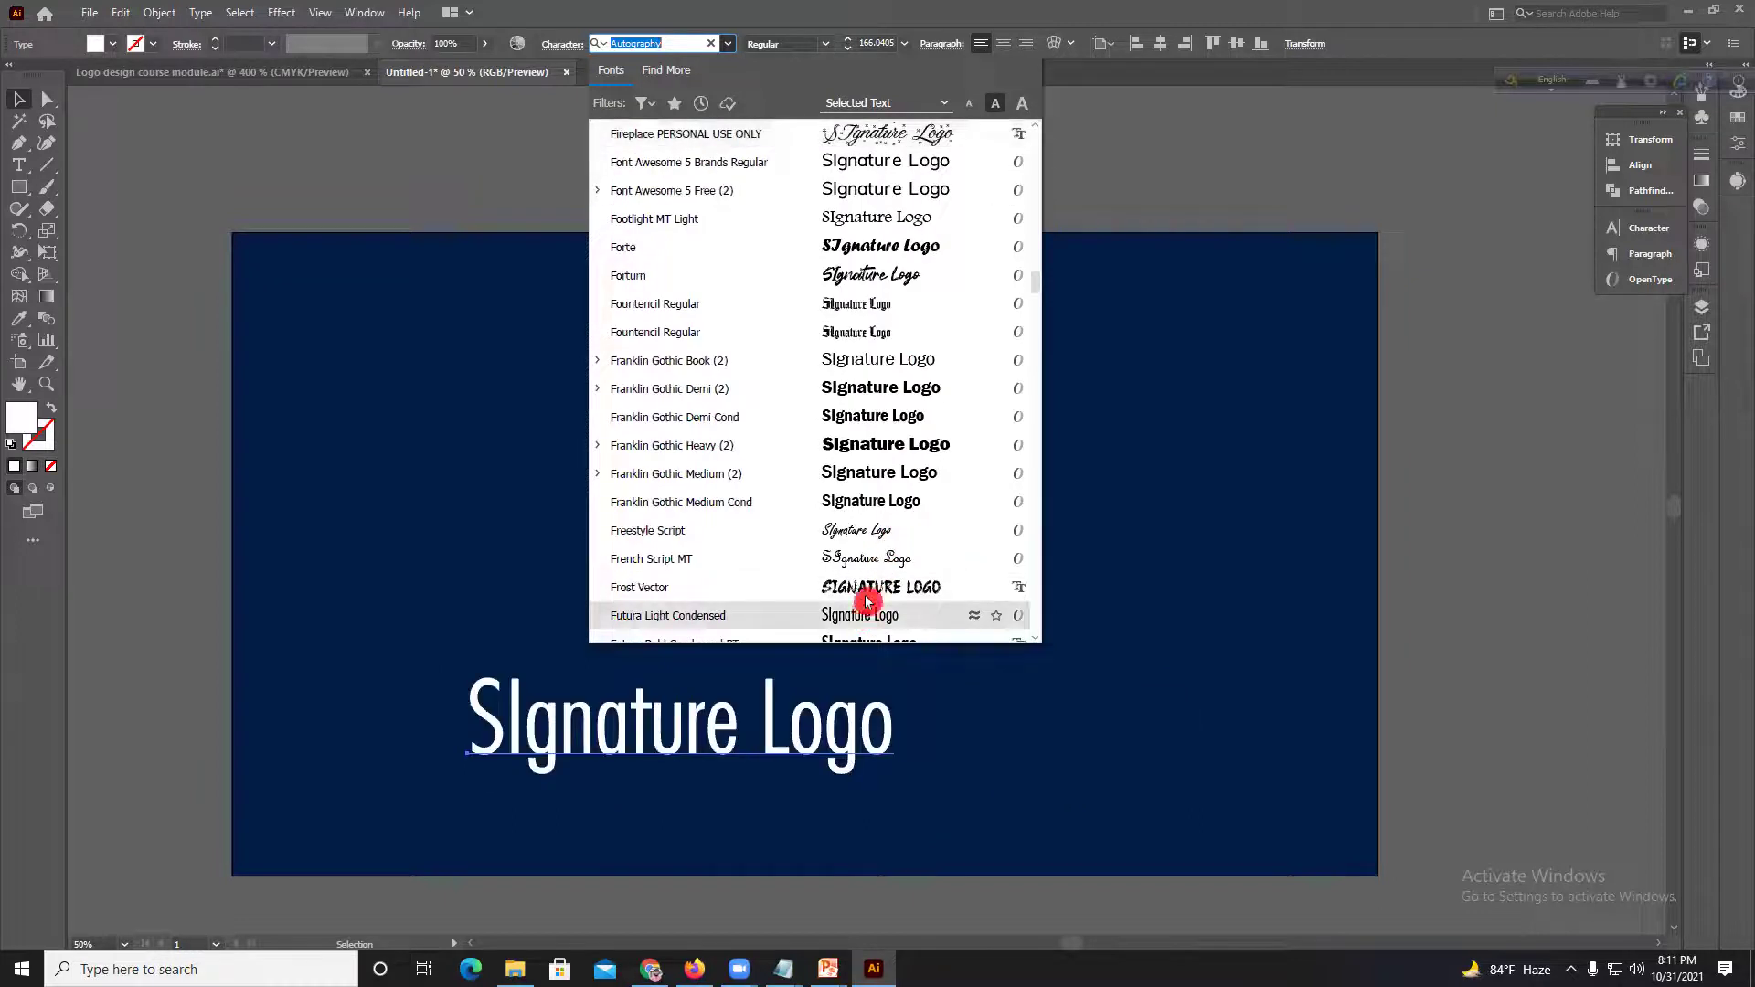
scroll(909, 541, "down", 7)
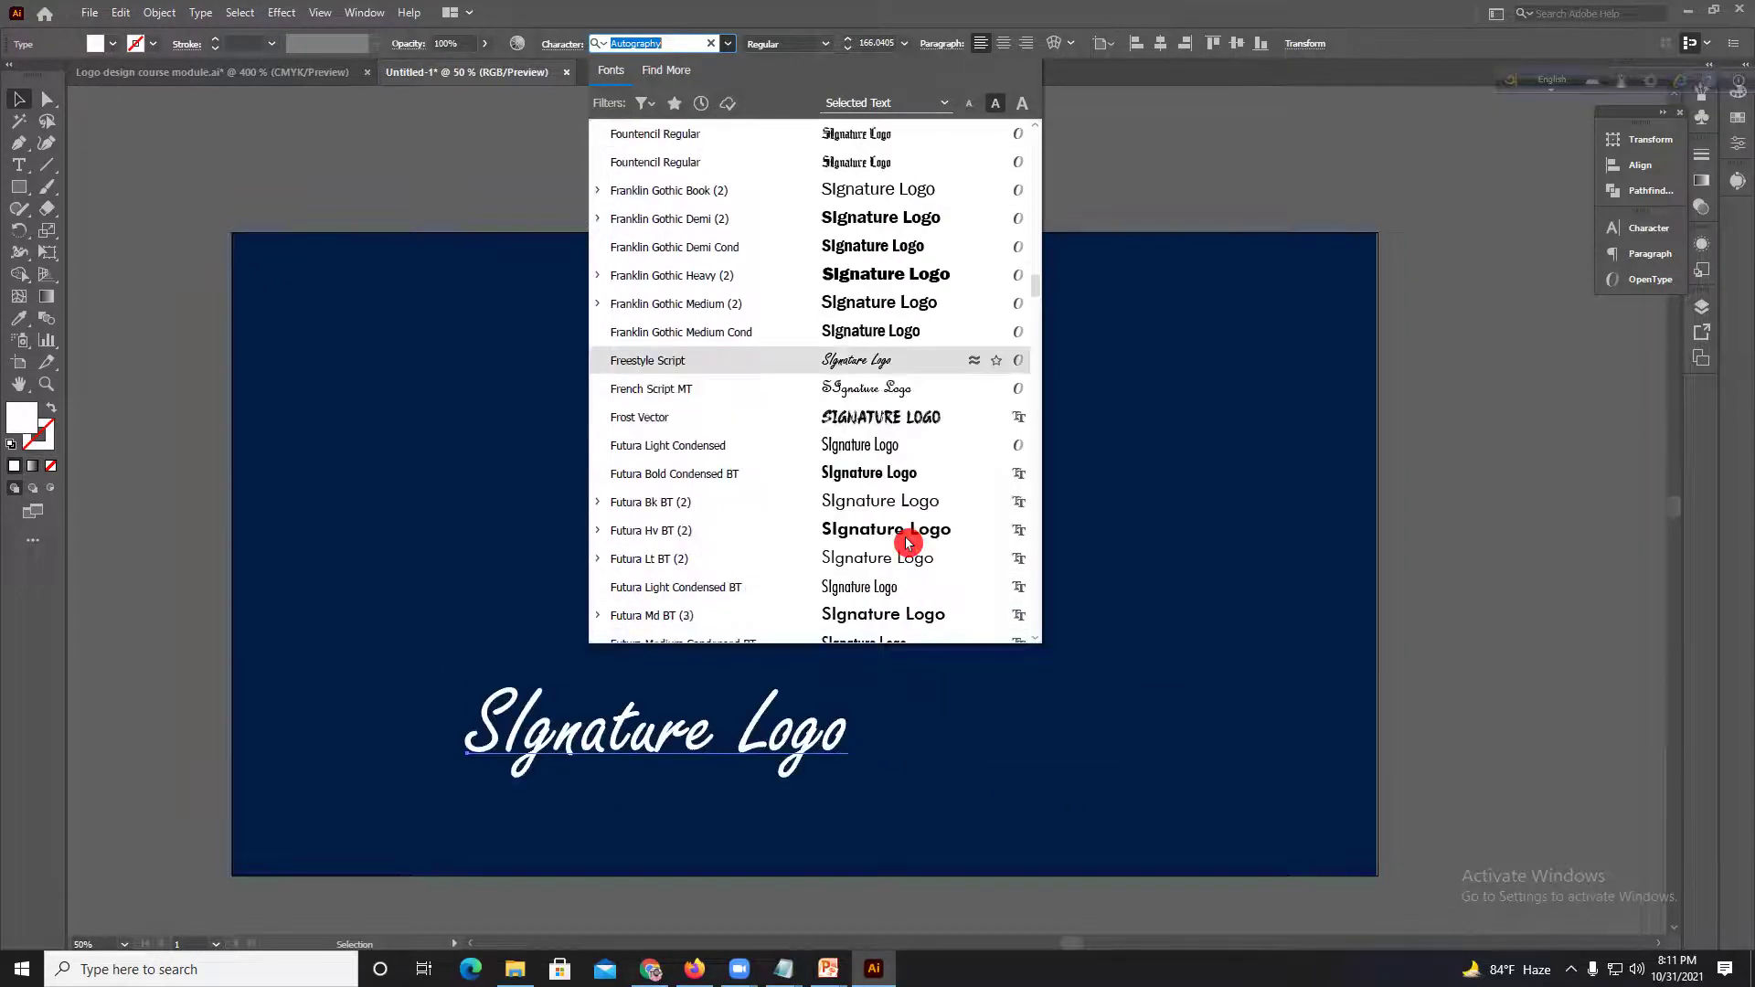
scroll(907, 543, "down", 3)
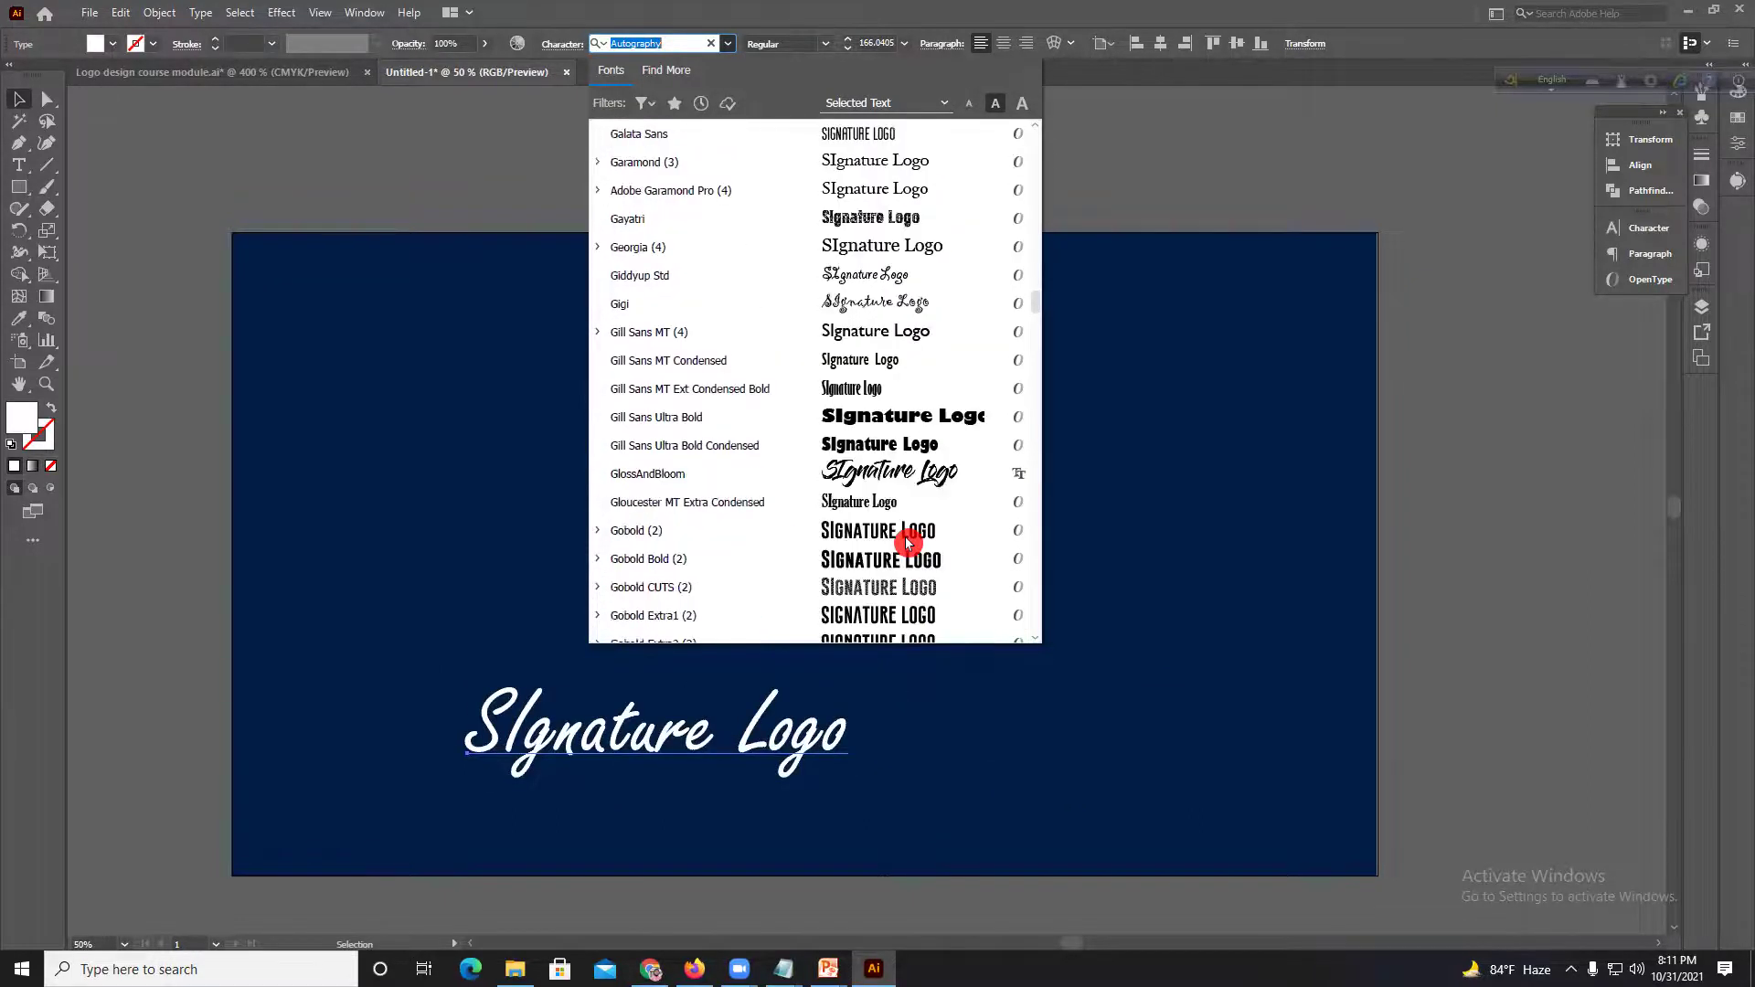
scroll(908, 553, "down", 12)
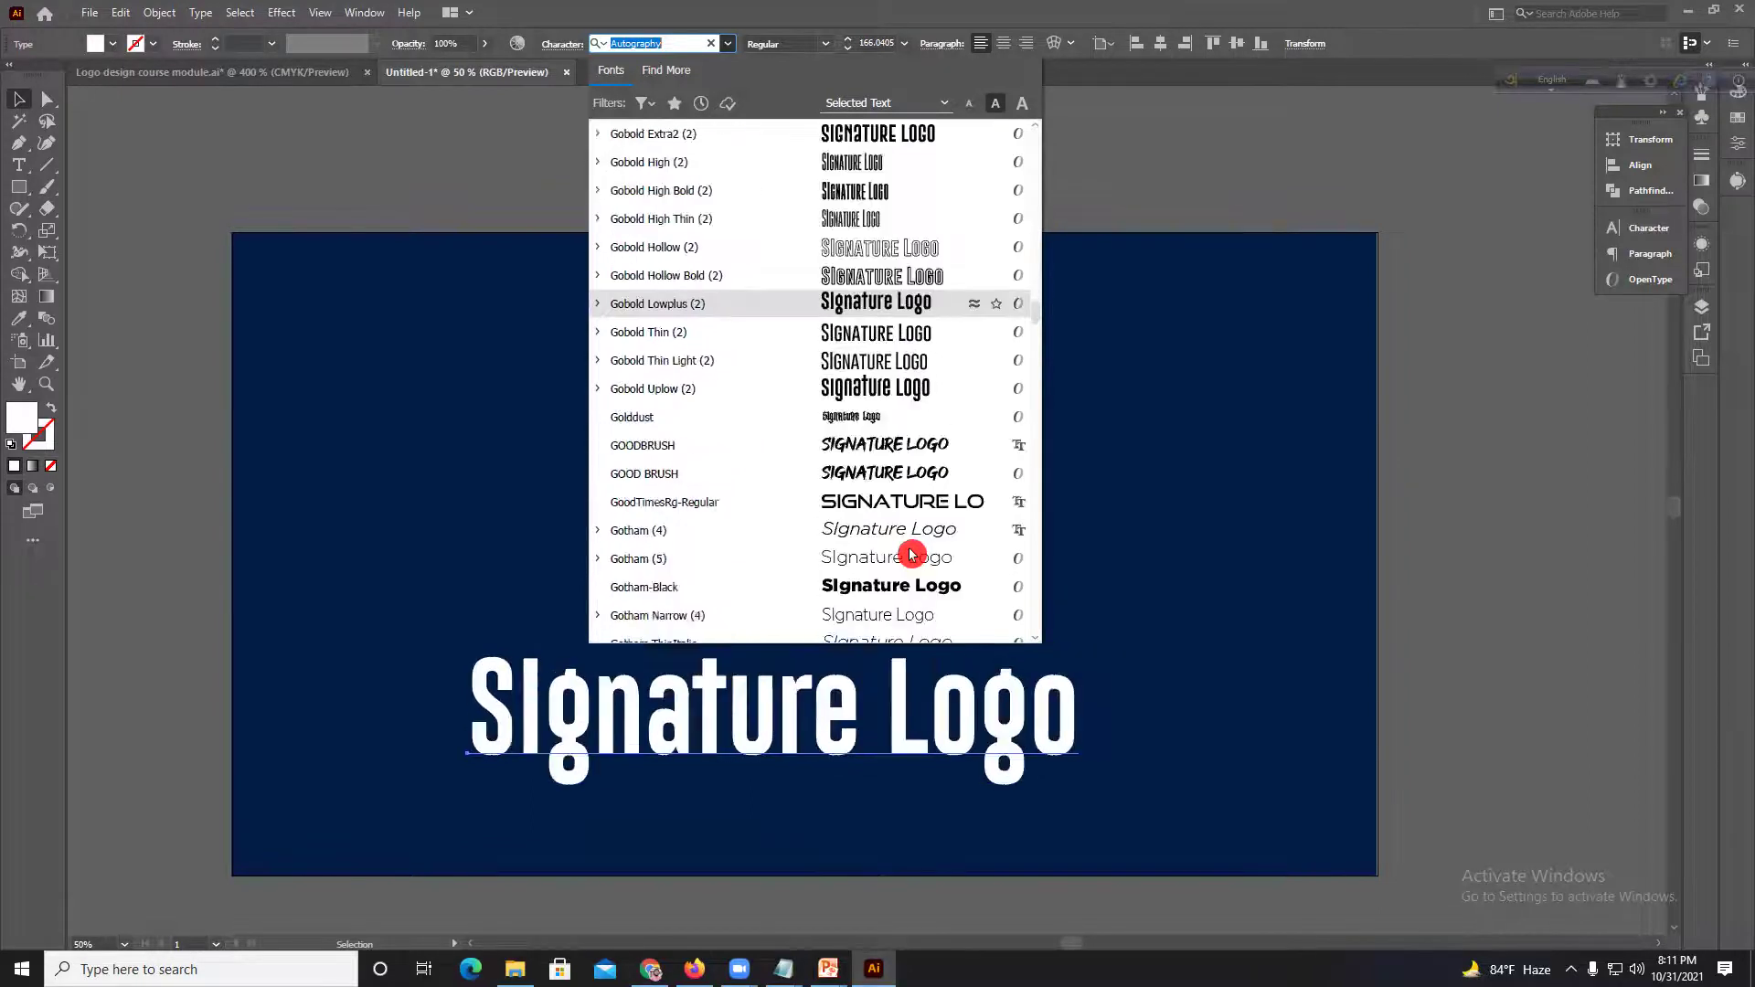
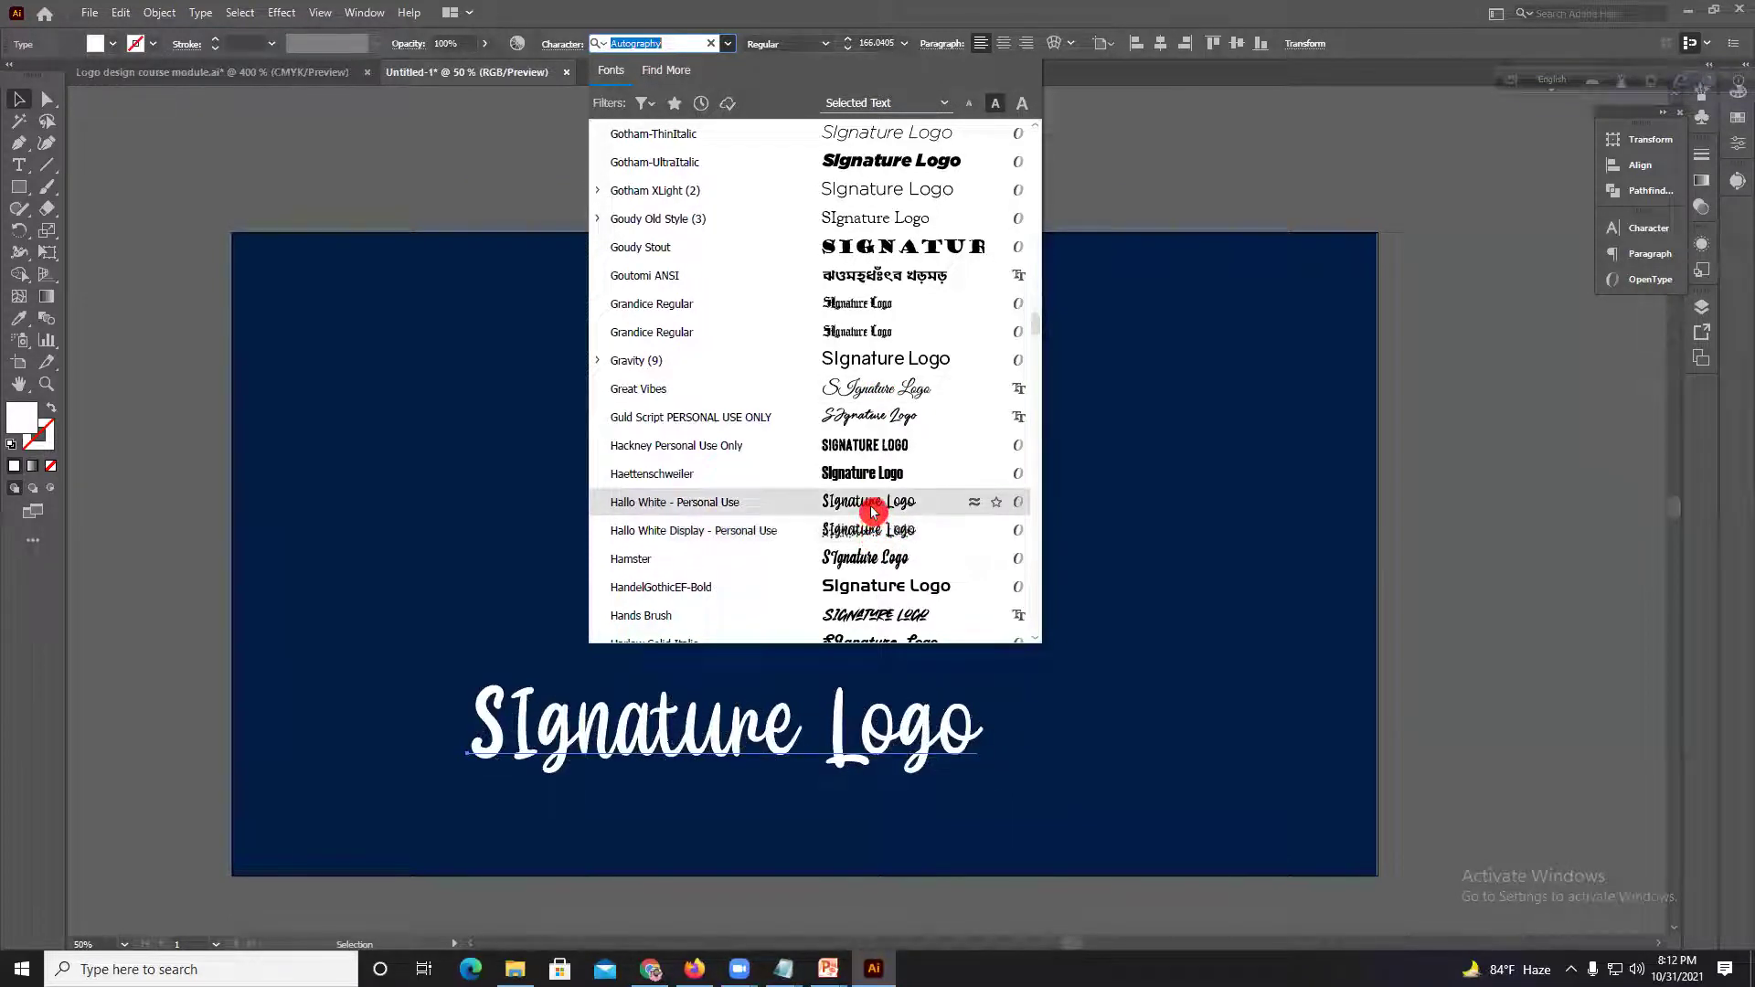
scroll(872, 505, "down", 4)
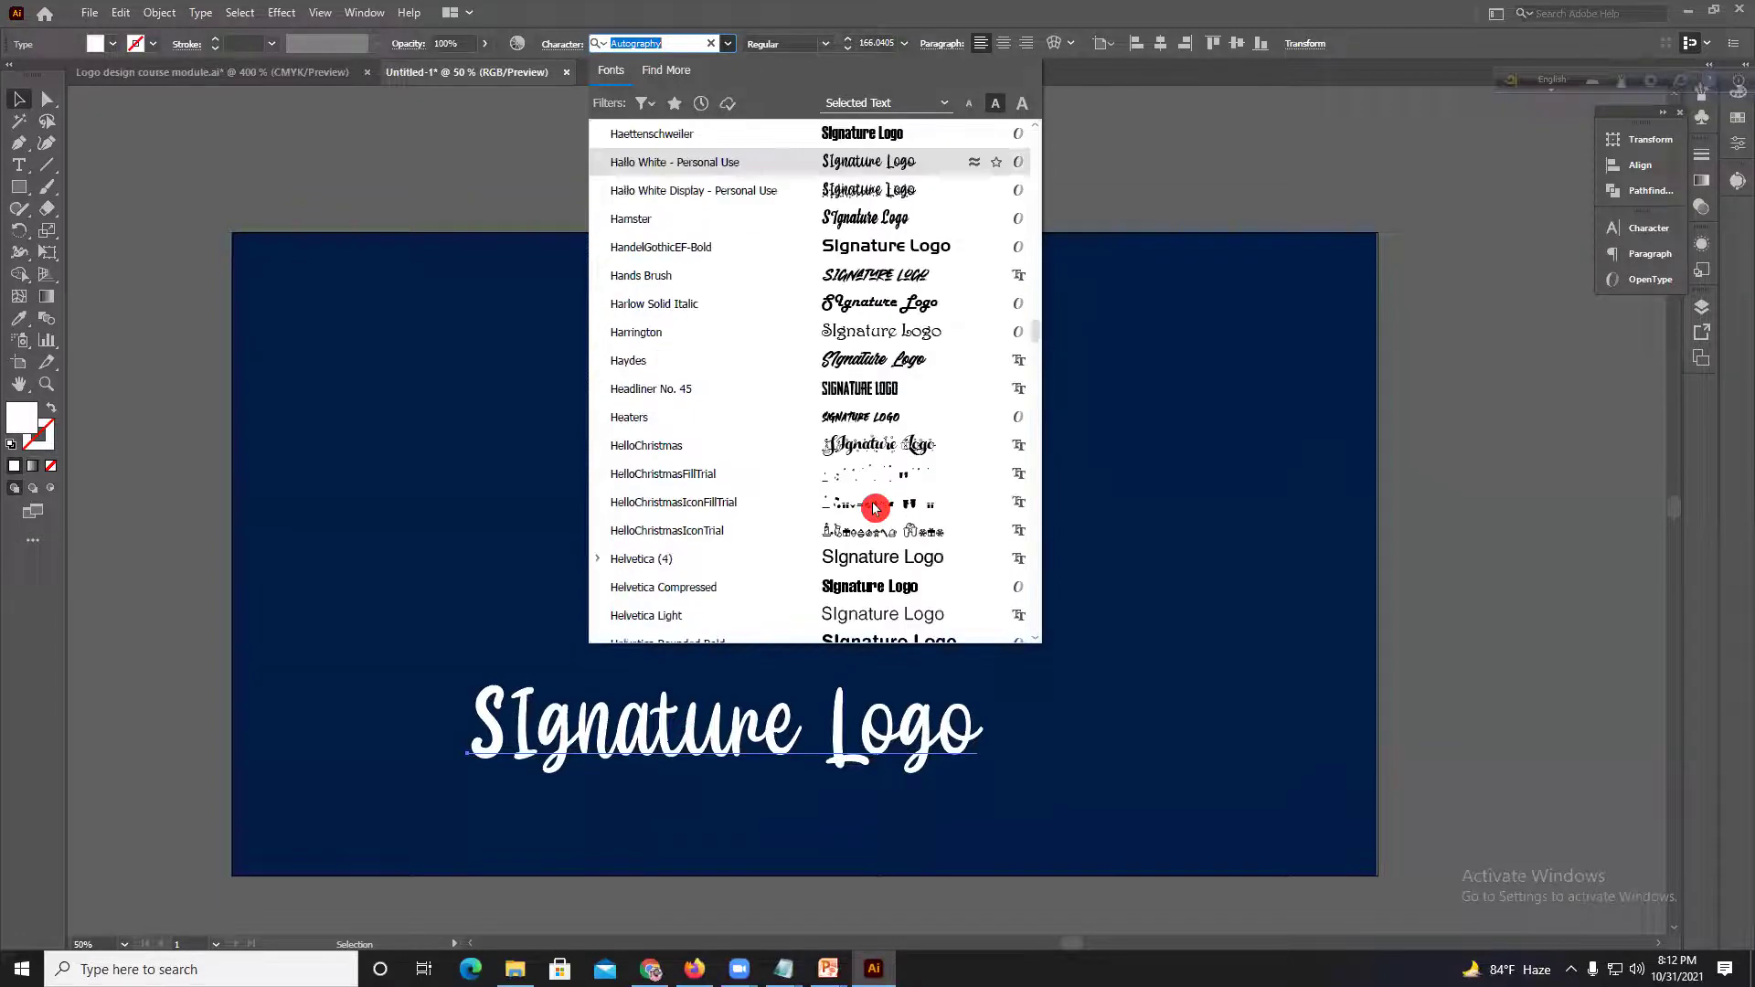
Step: Preview the "SIgnature Logo" text in the installed fonts from Hallo White to Old Charlotte, comparing script and signature styles
scroll(879, 448, "down", 4)
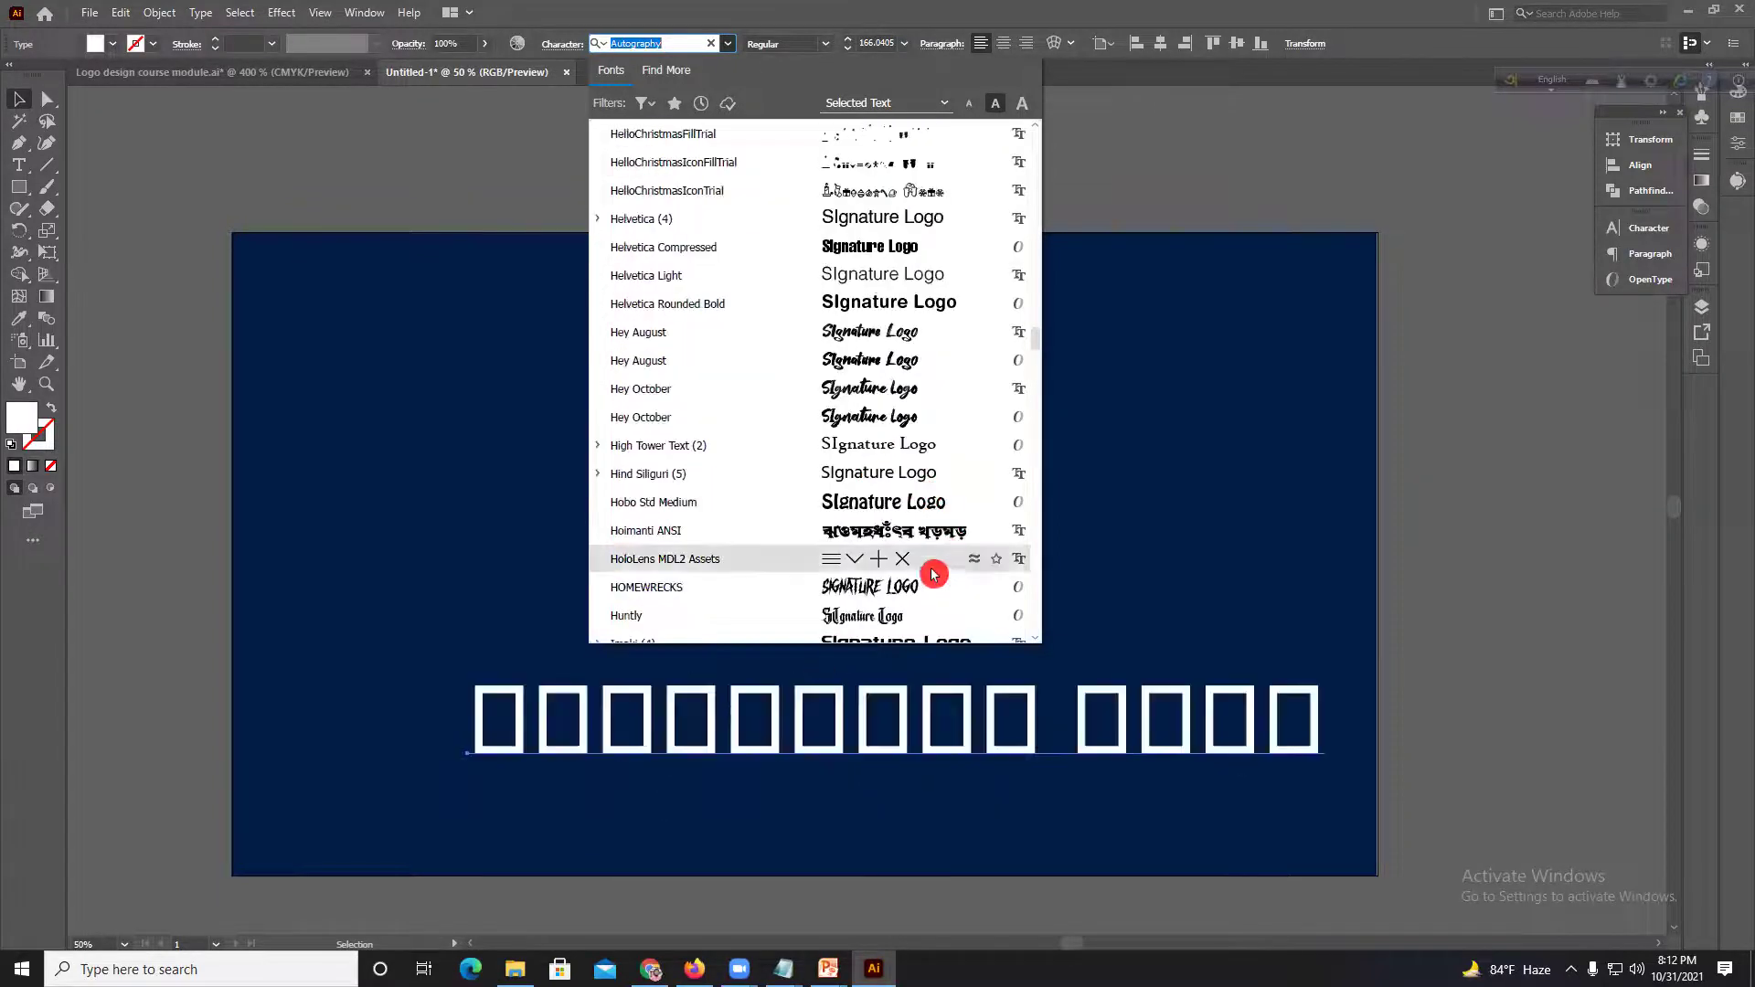
scroll(932, 567, "down", 8)
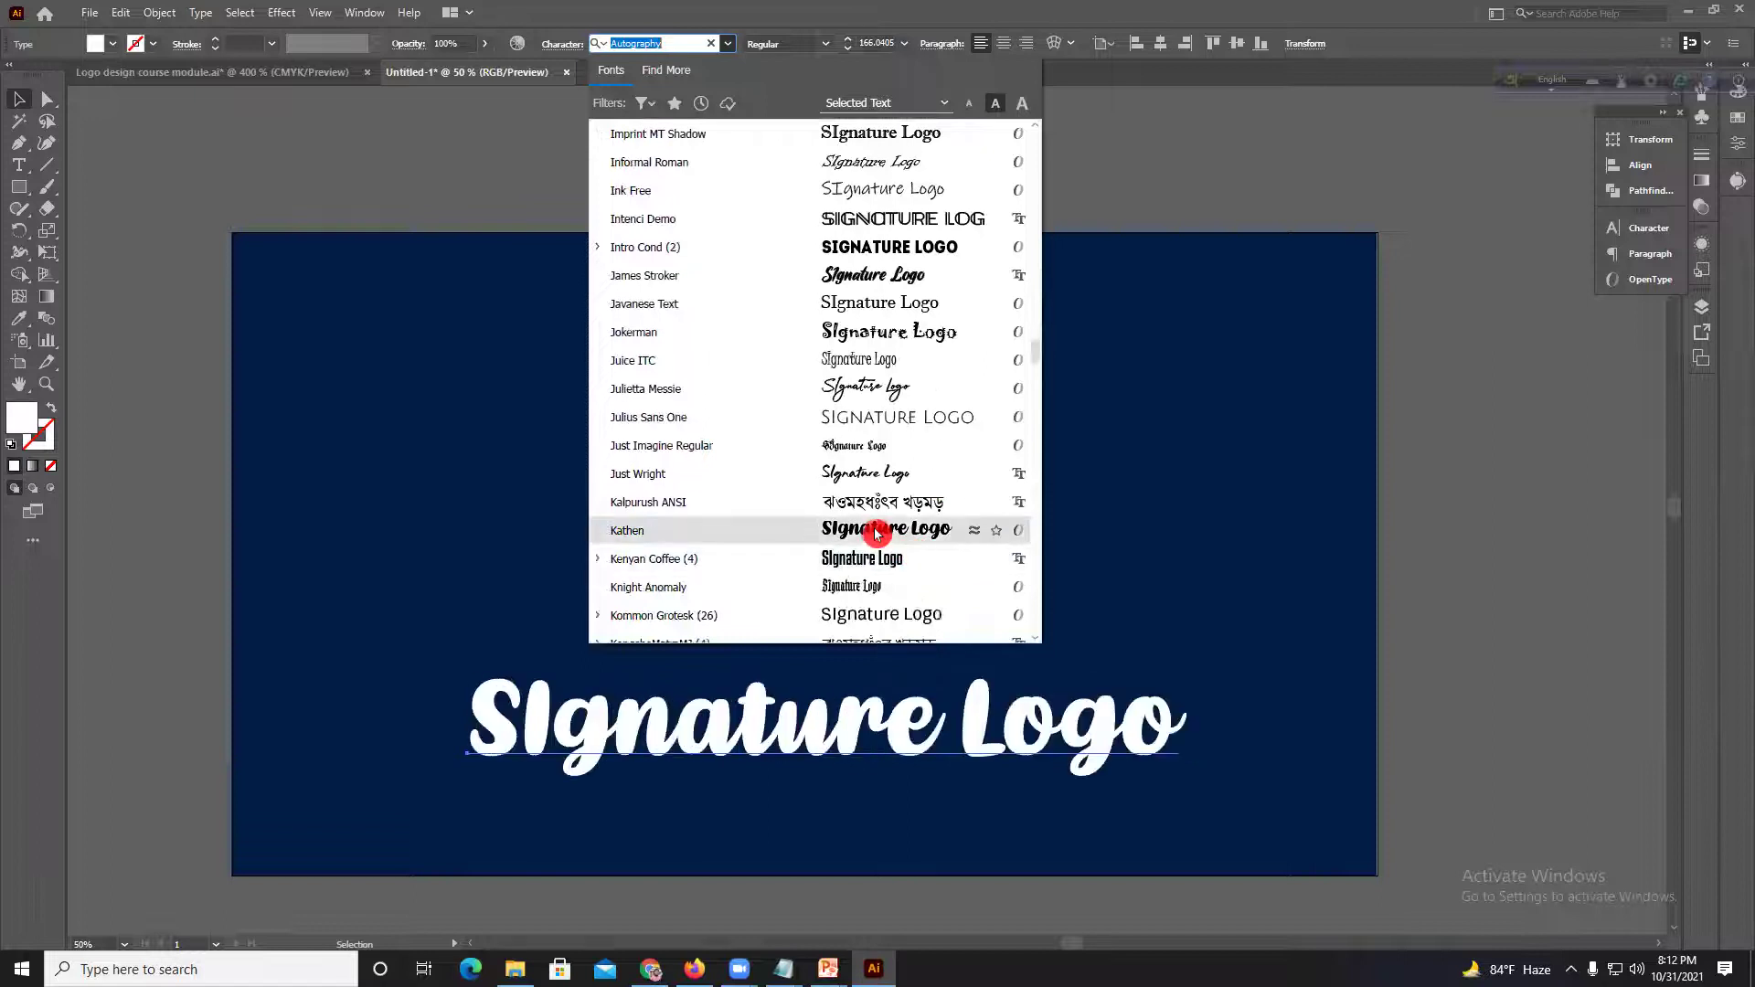
scroll(873, 533, "down", 4)
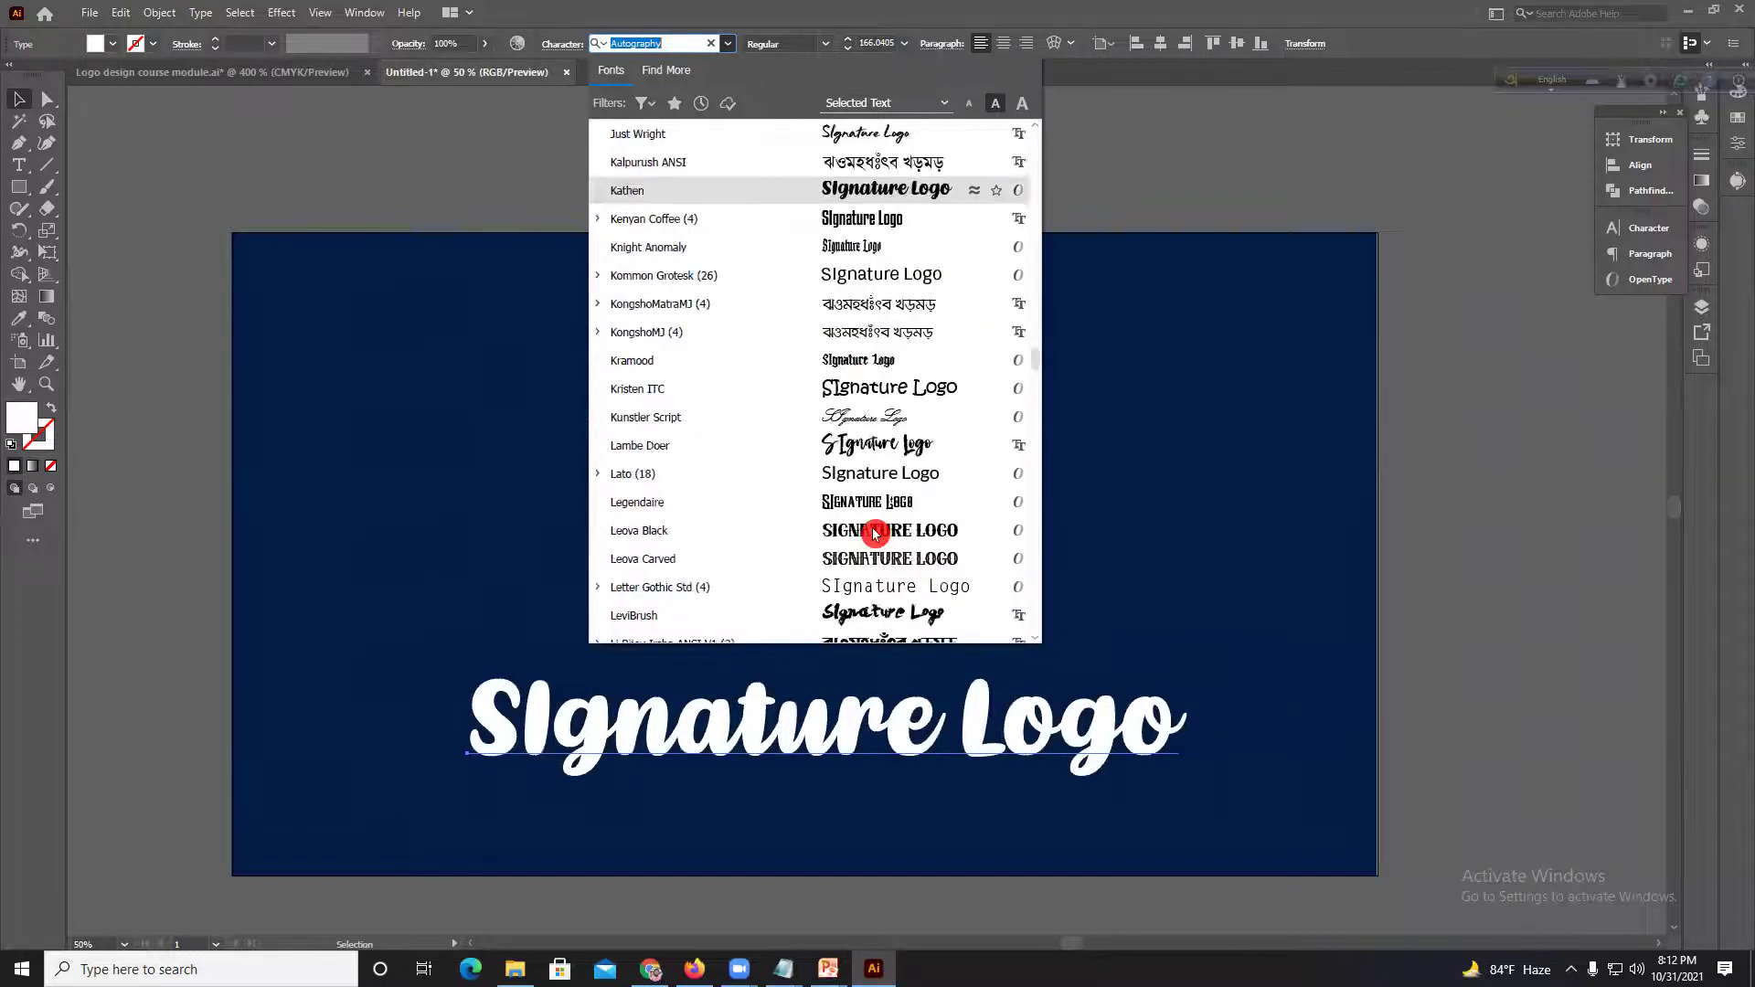
scroll(870, 426, "down", 15)
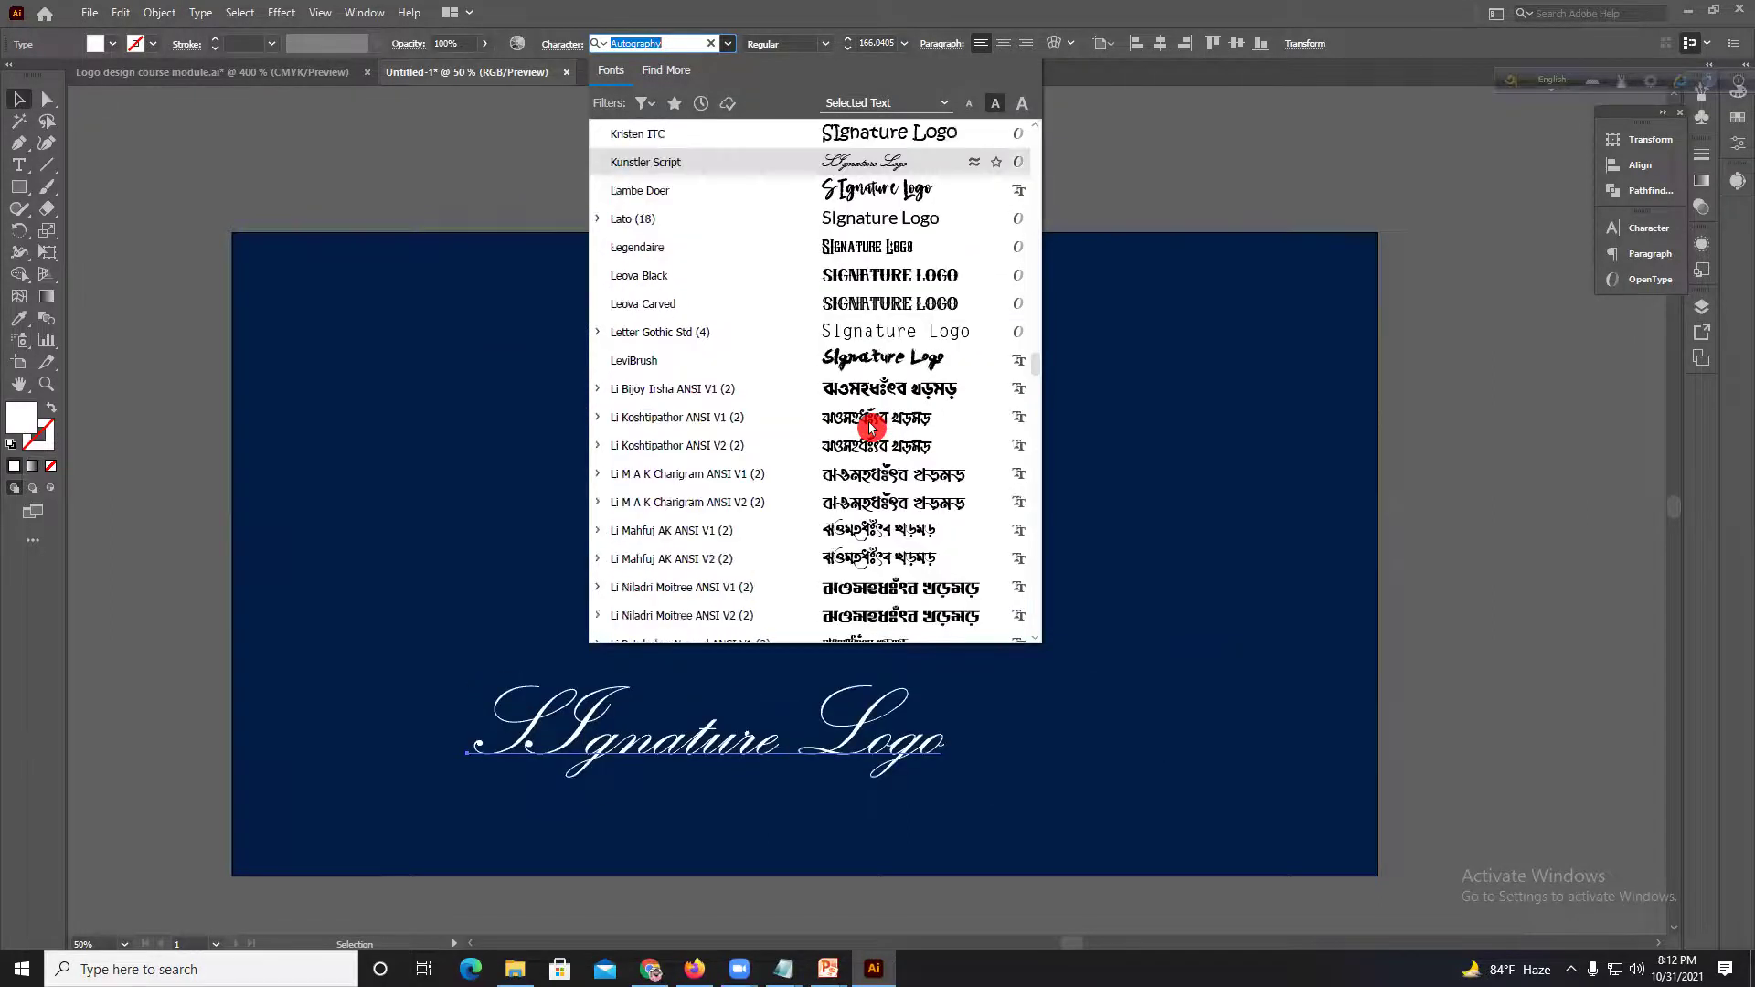
scroll(882, 506, "down", 3)
scroll(882, 500, "up", 3)
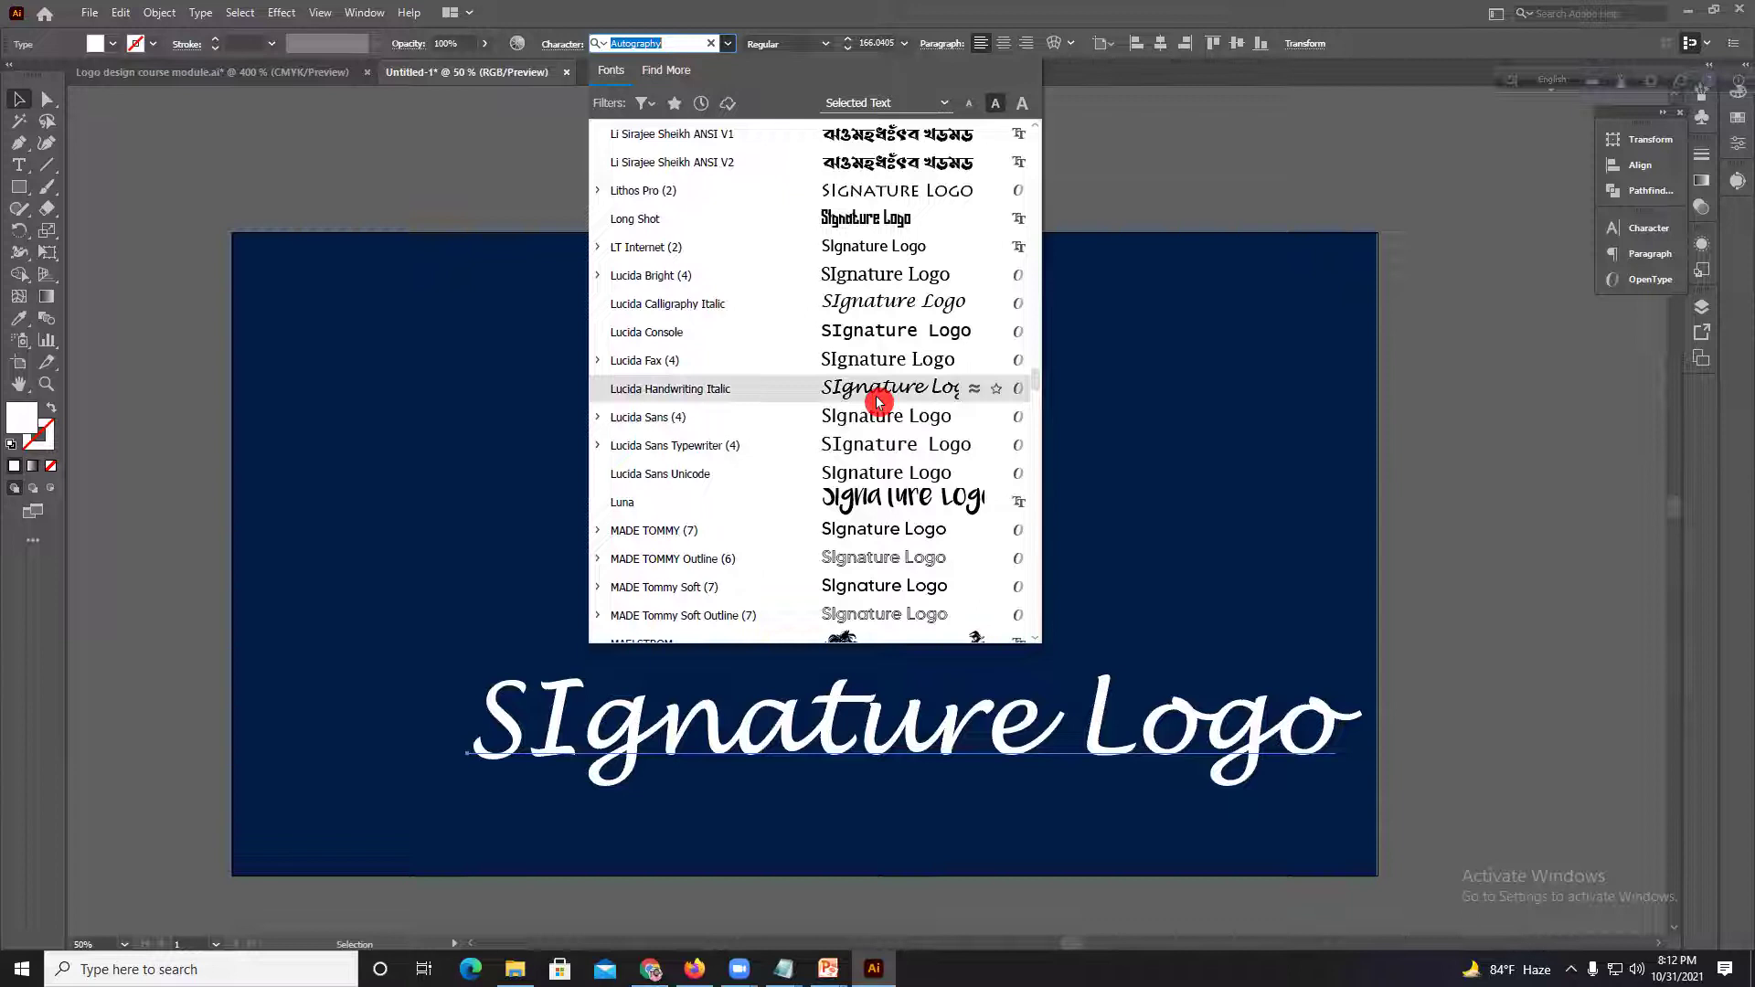
scroll(877, 402, "down", 8)
scroll(880, 369, "up", 2)
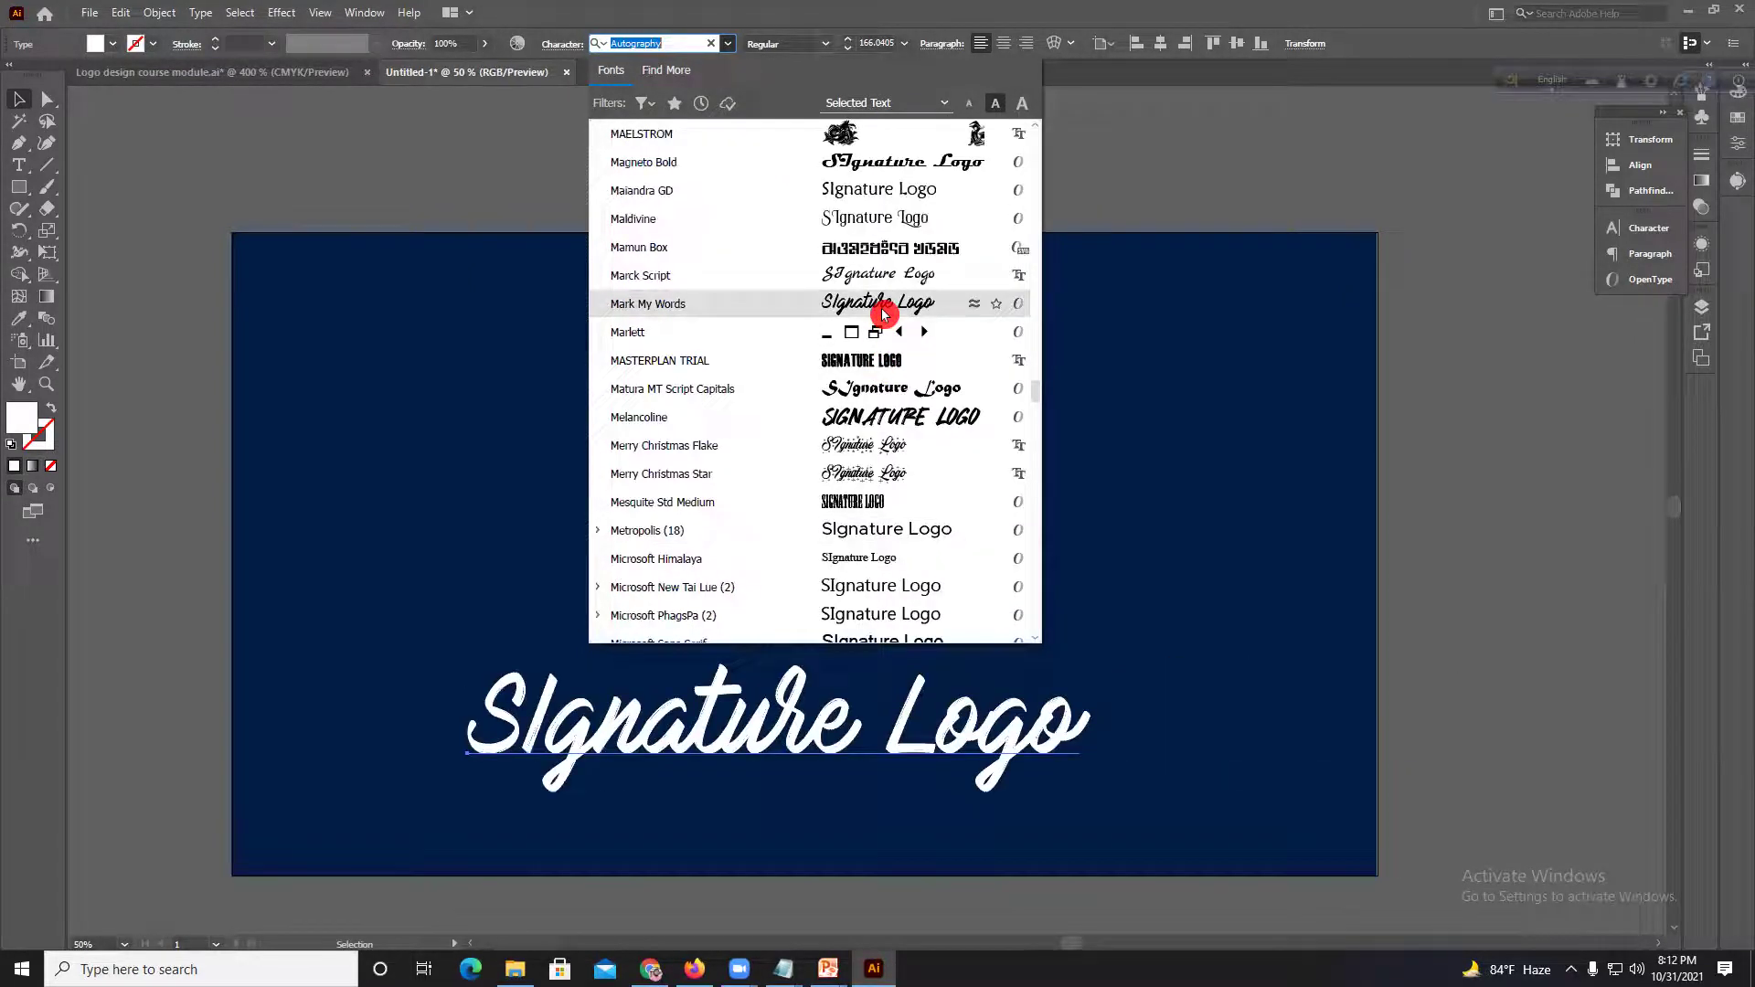
scroll(883, 313, "down", 15)
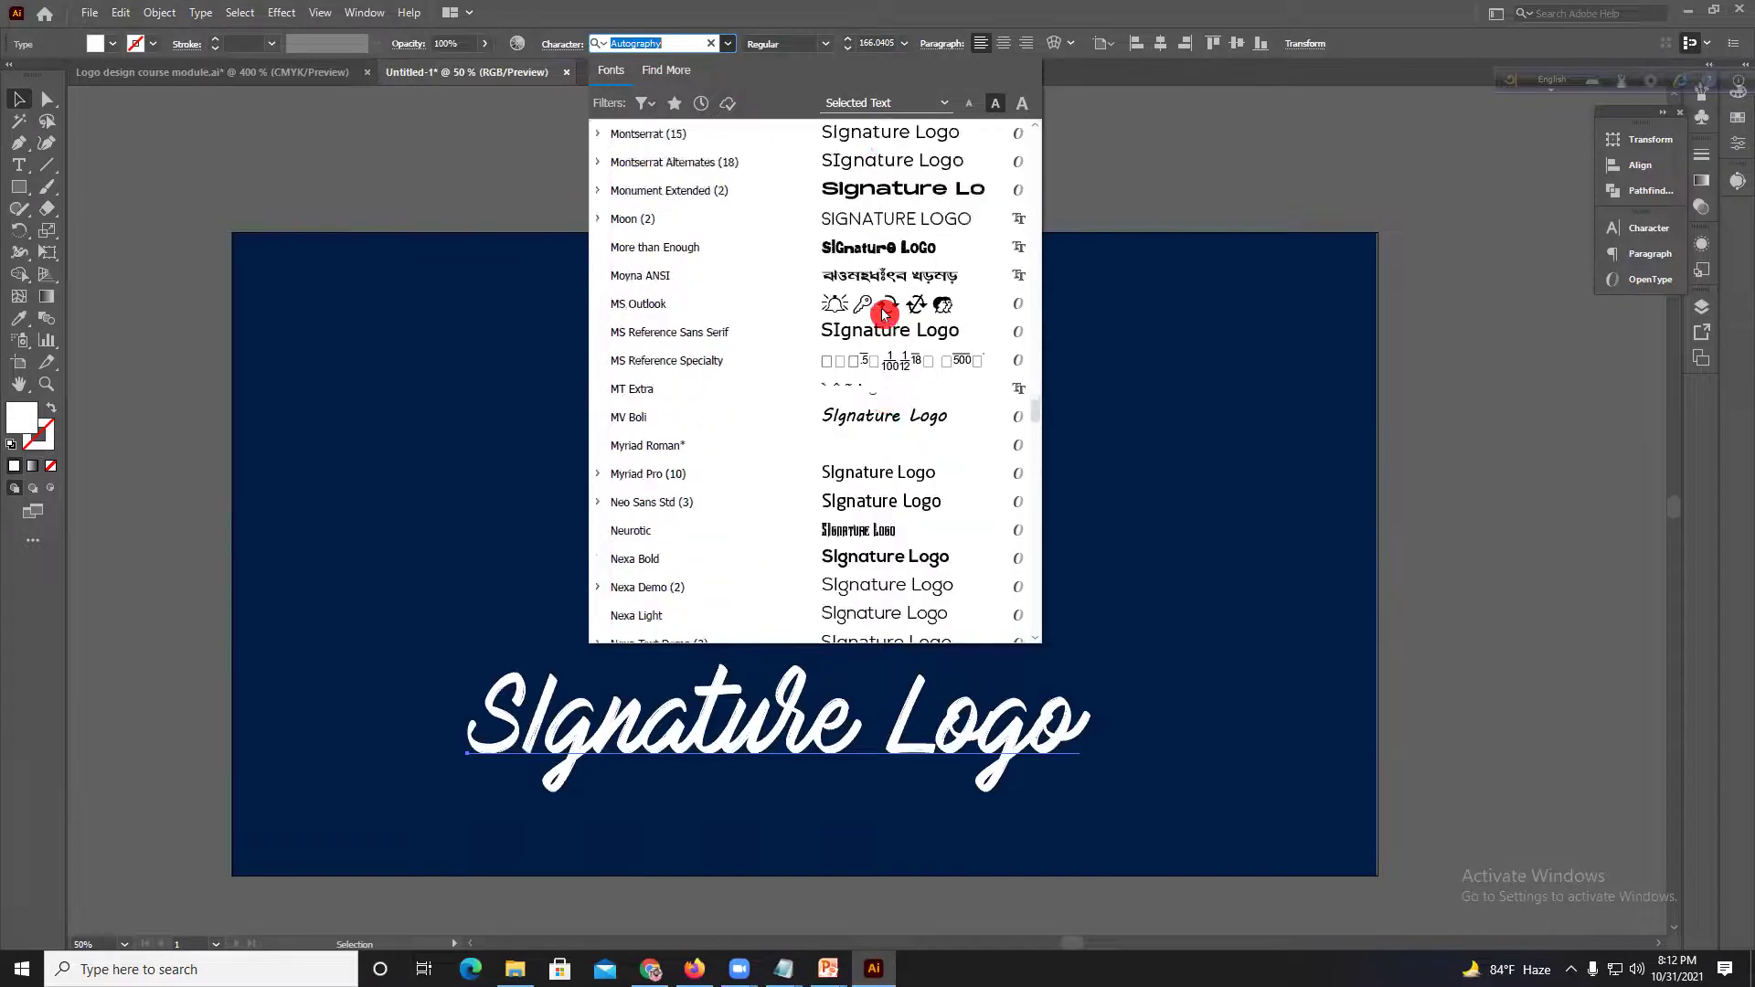
scroll(883, 313, "down", 5)
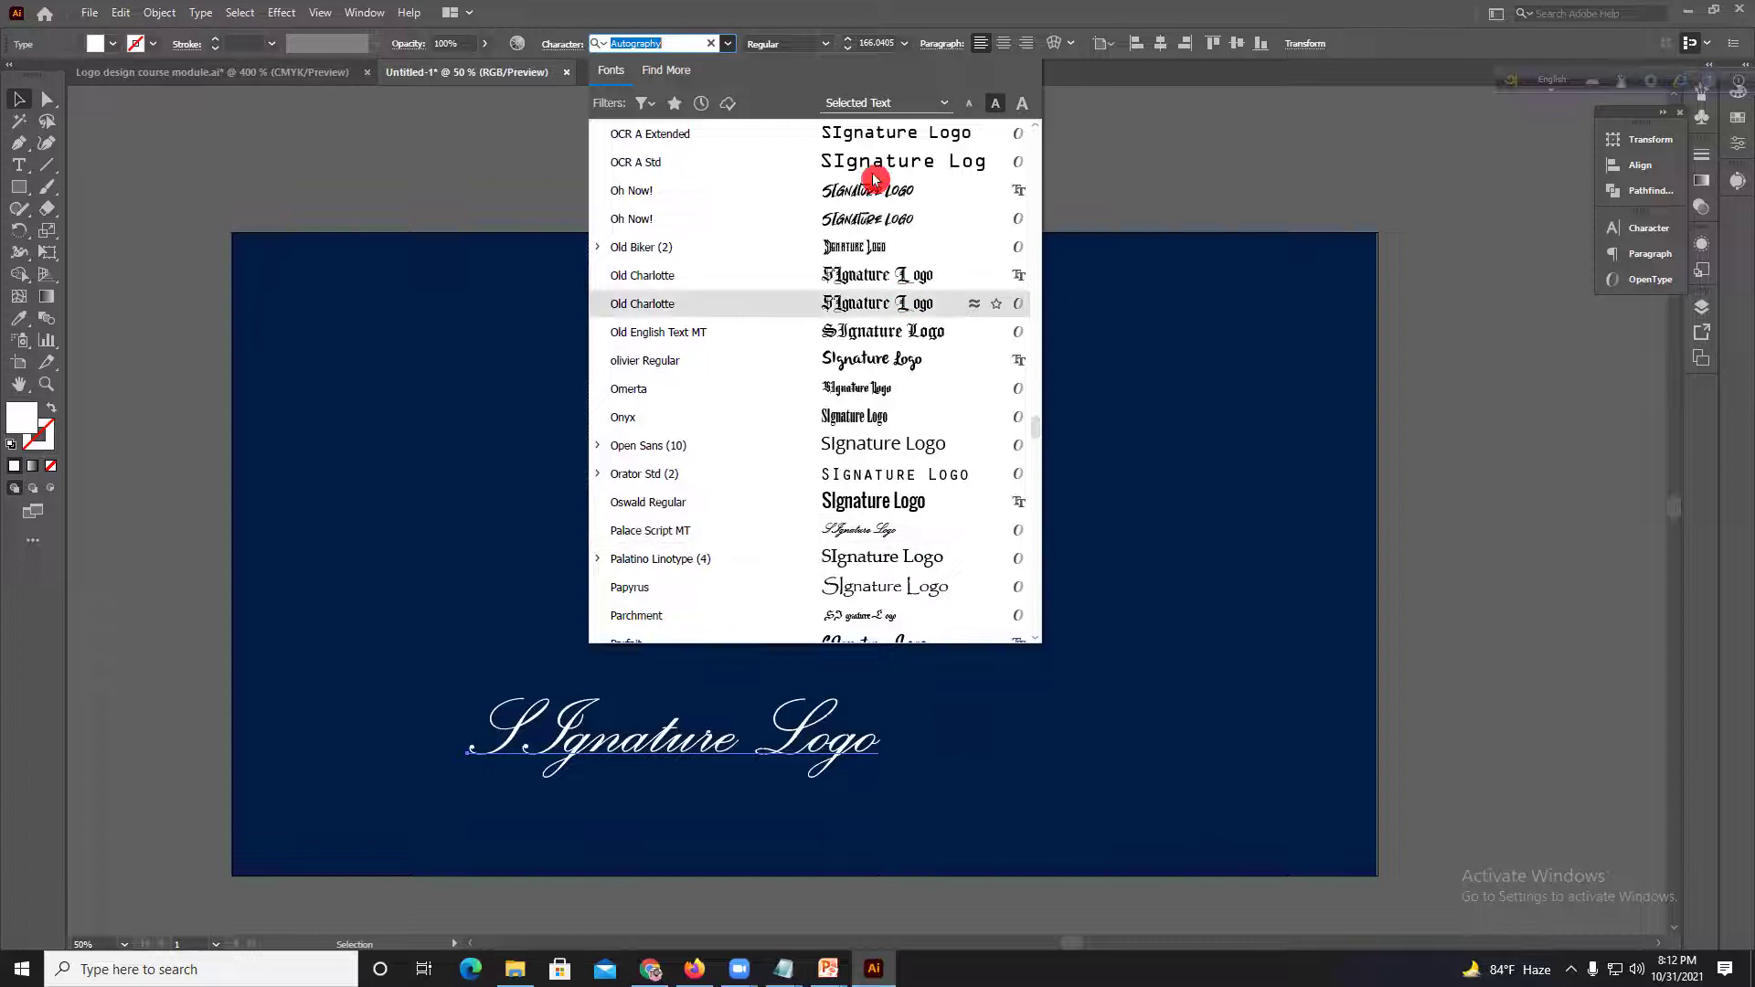
Step: Close the font list without changing the font and move the "SIgnature Logo" text up to the middle of the artboard
left_click(446, 113)
left_click_drag(672, 711, 723, 477)
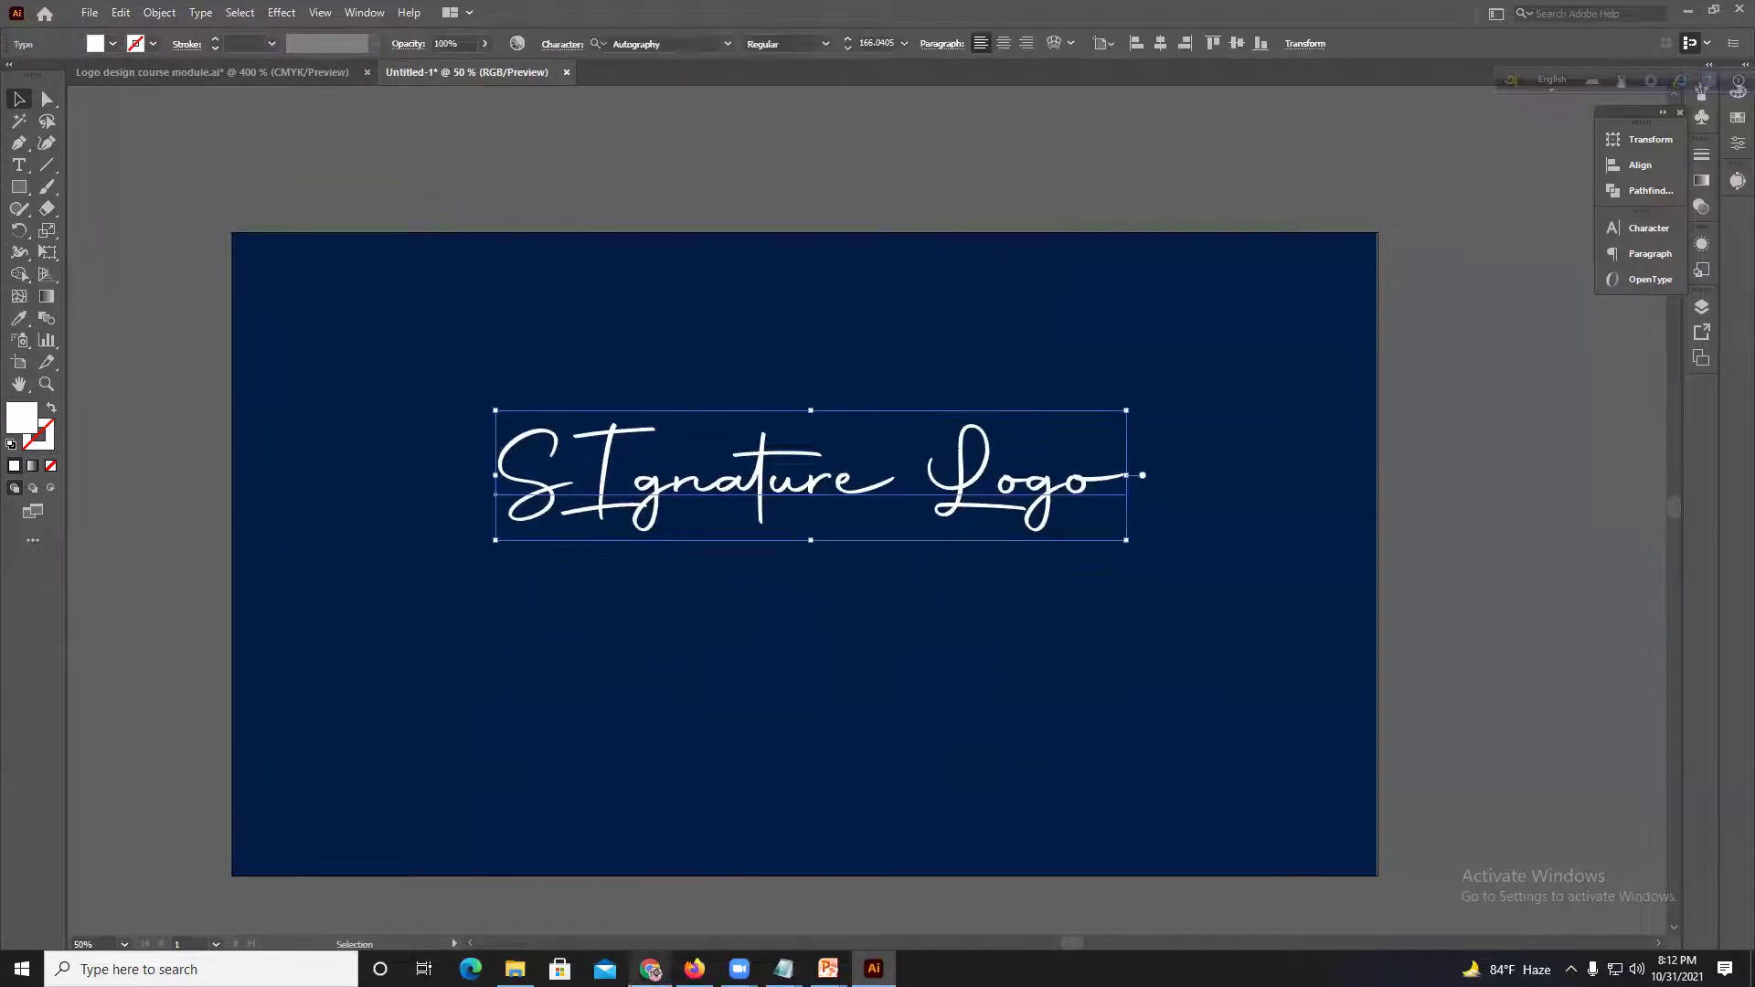
Step: Switch to the FontSpace signature fonts page in Chrome and change its preview text to "Digital IT"
left_click(650, 968)
left_click(581, 446)
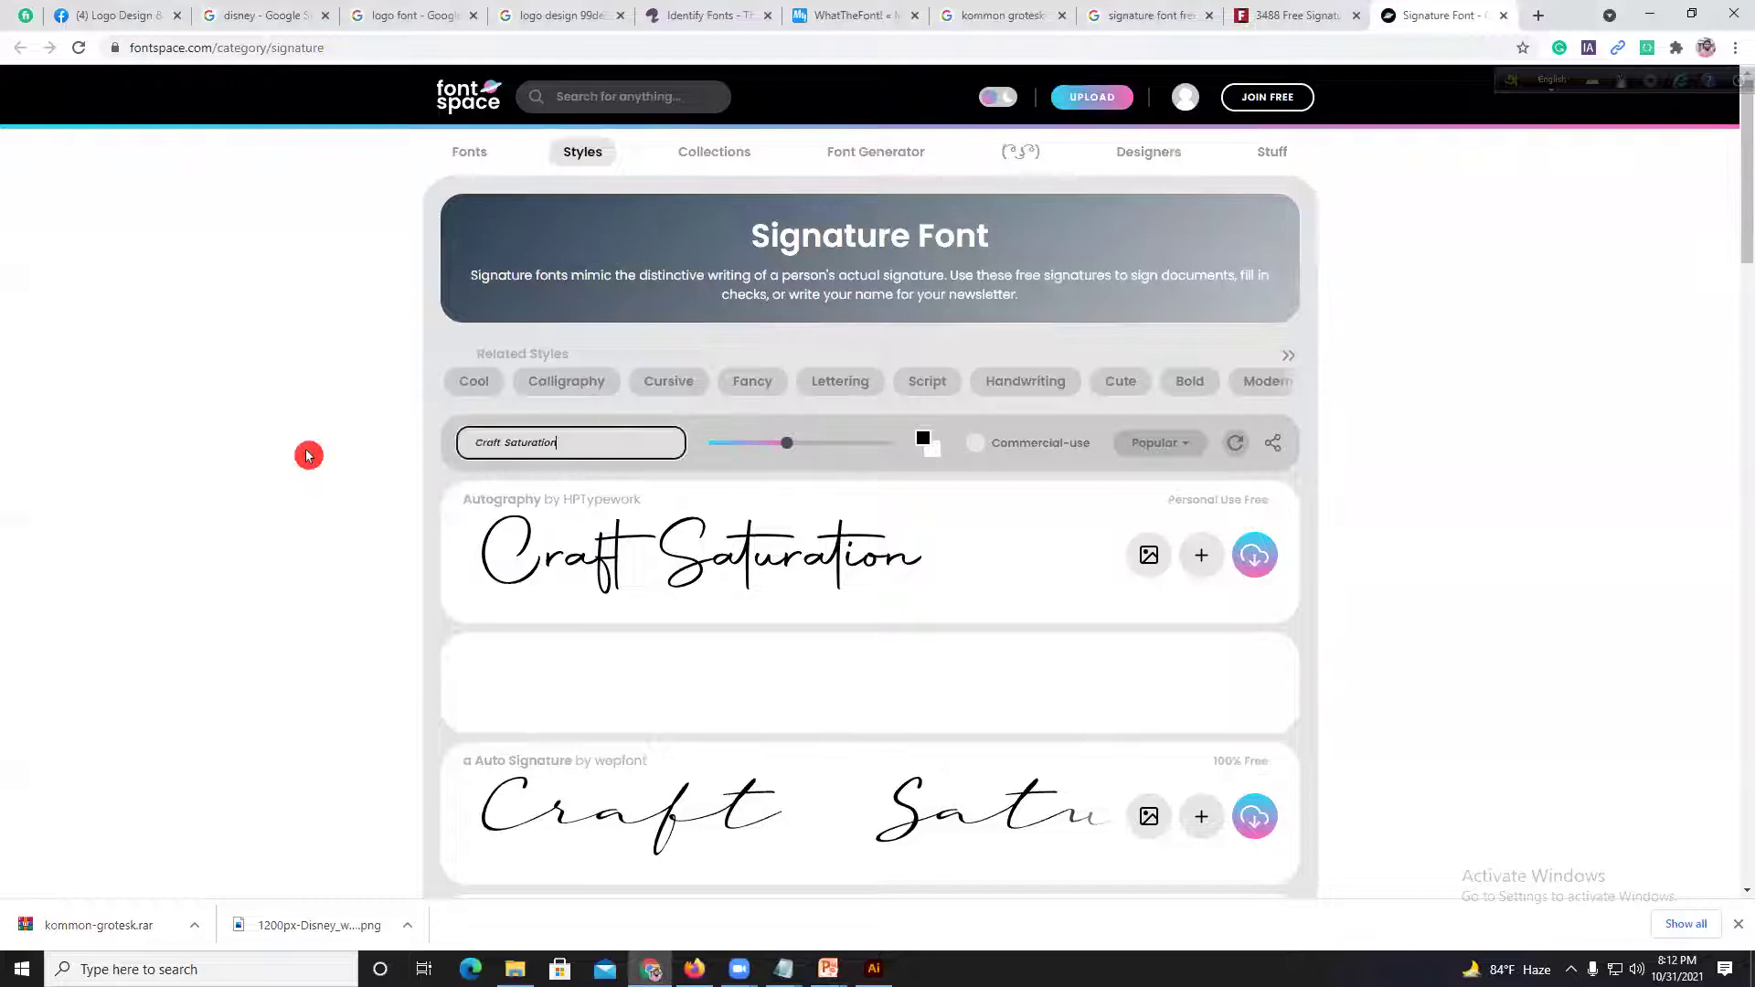
type("Di")
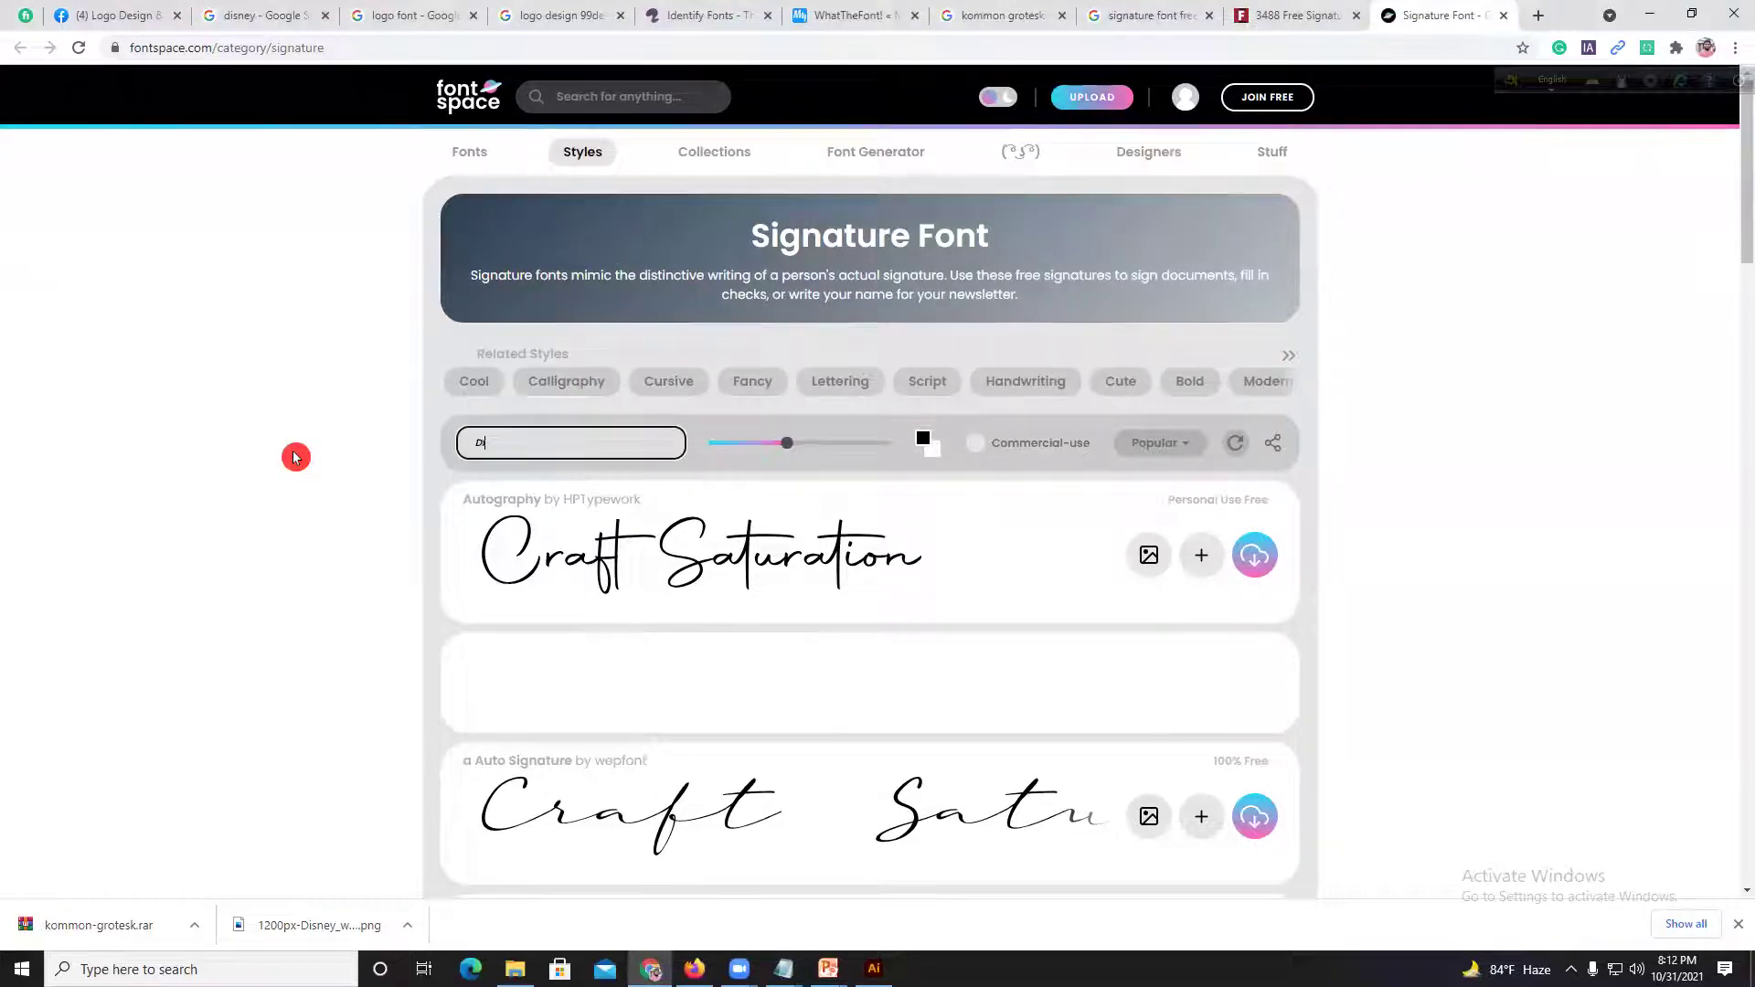
type("gital")
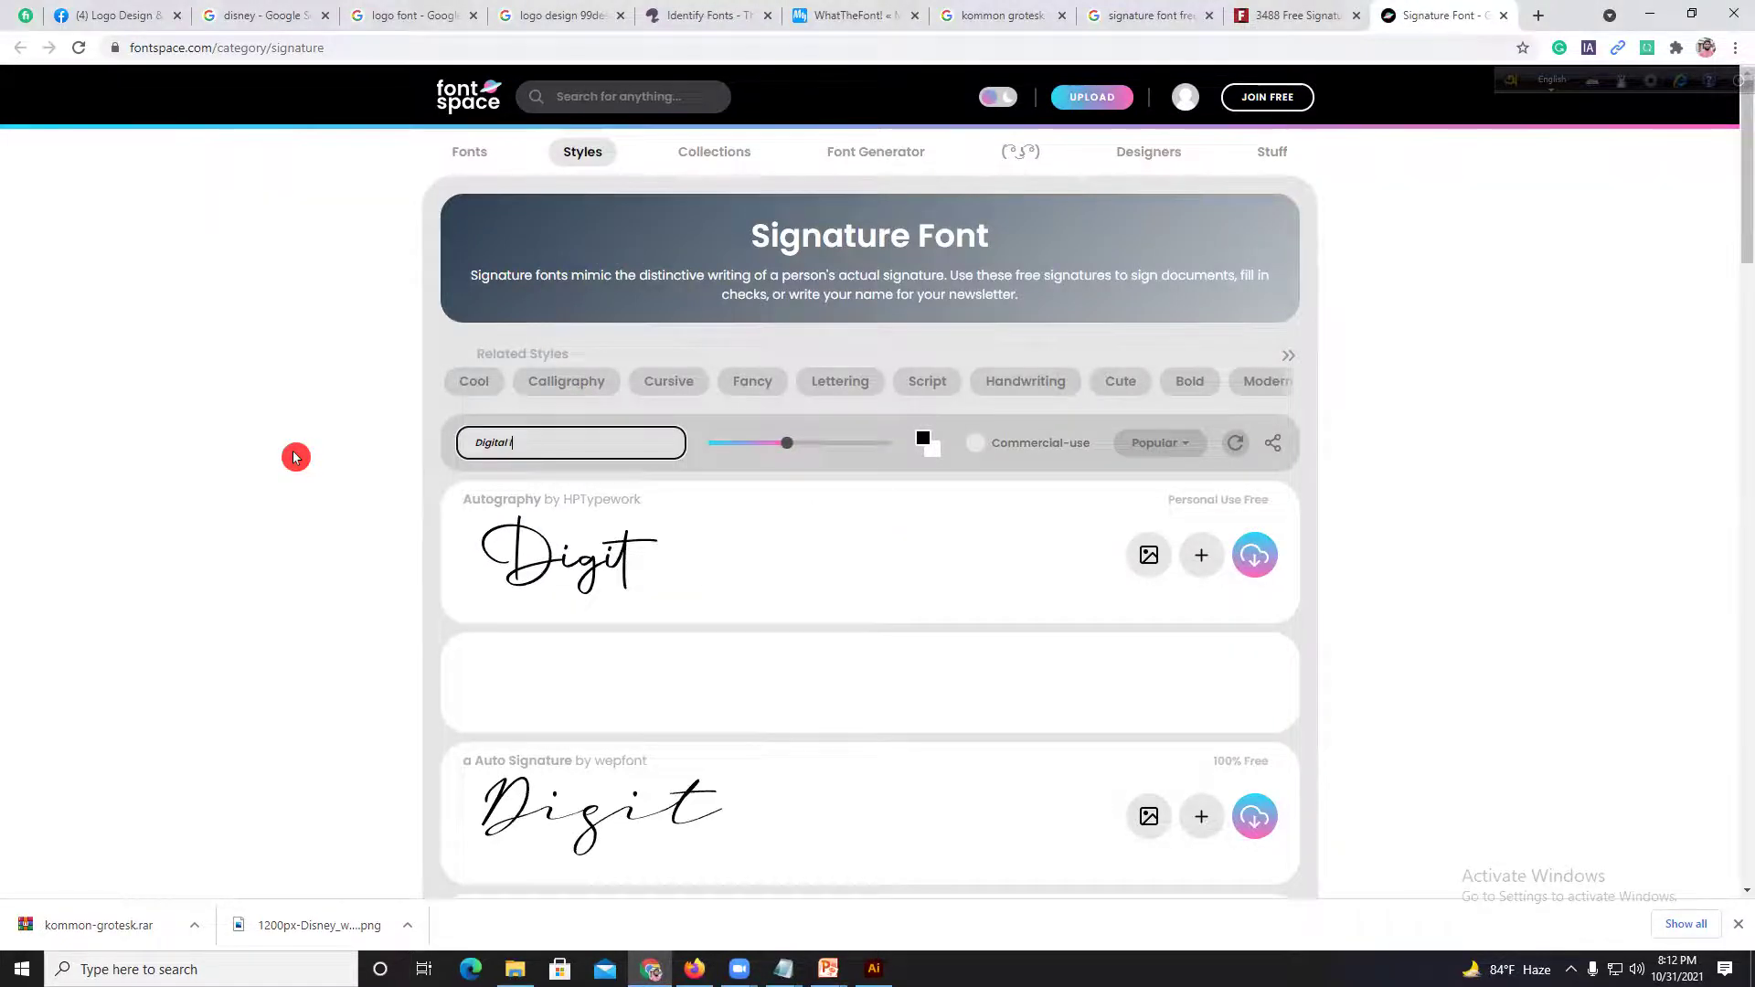
type(" It")
key("BackSpace")
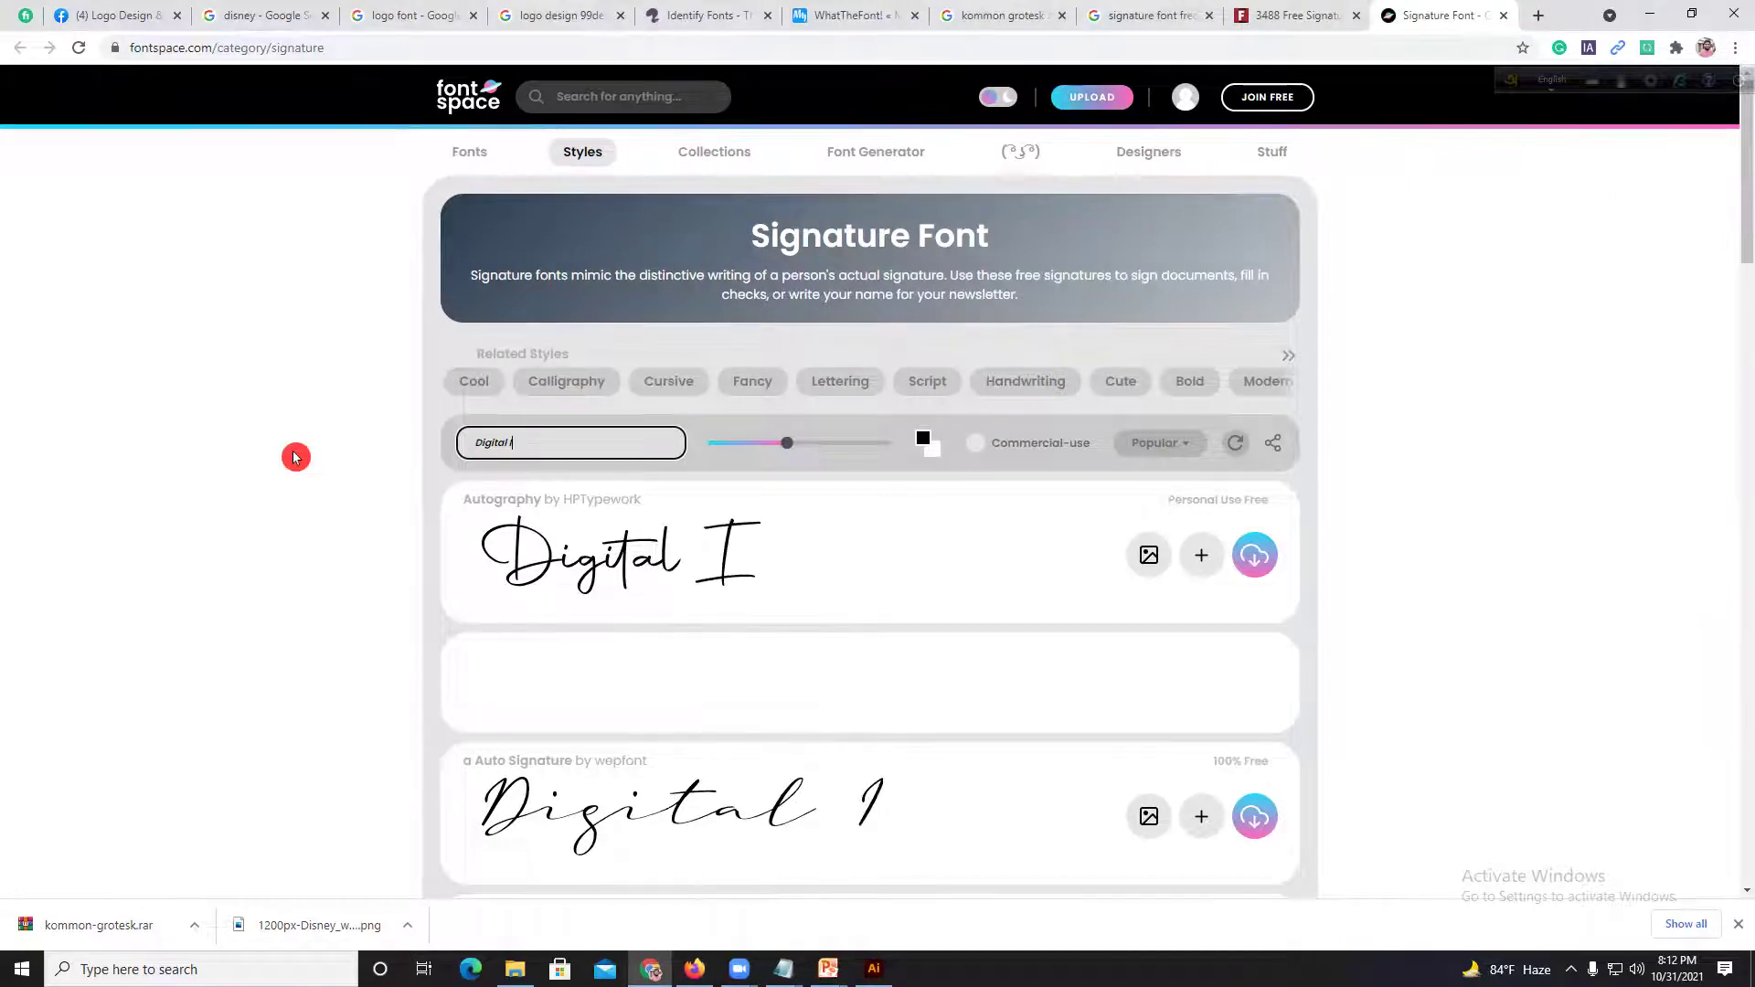
type("T")
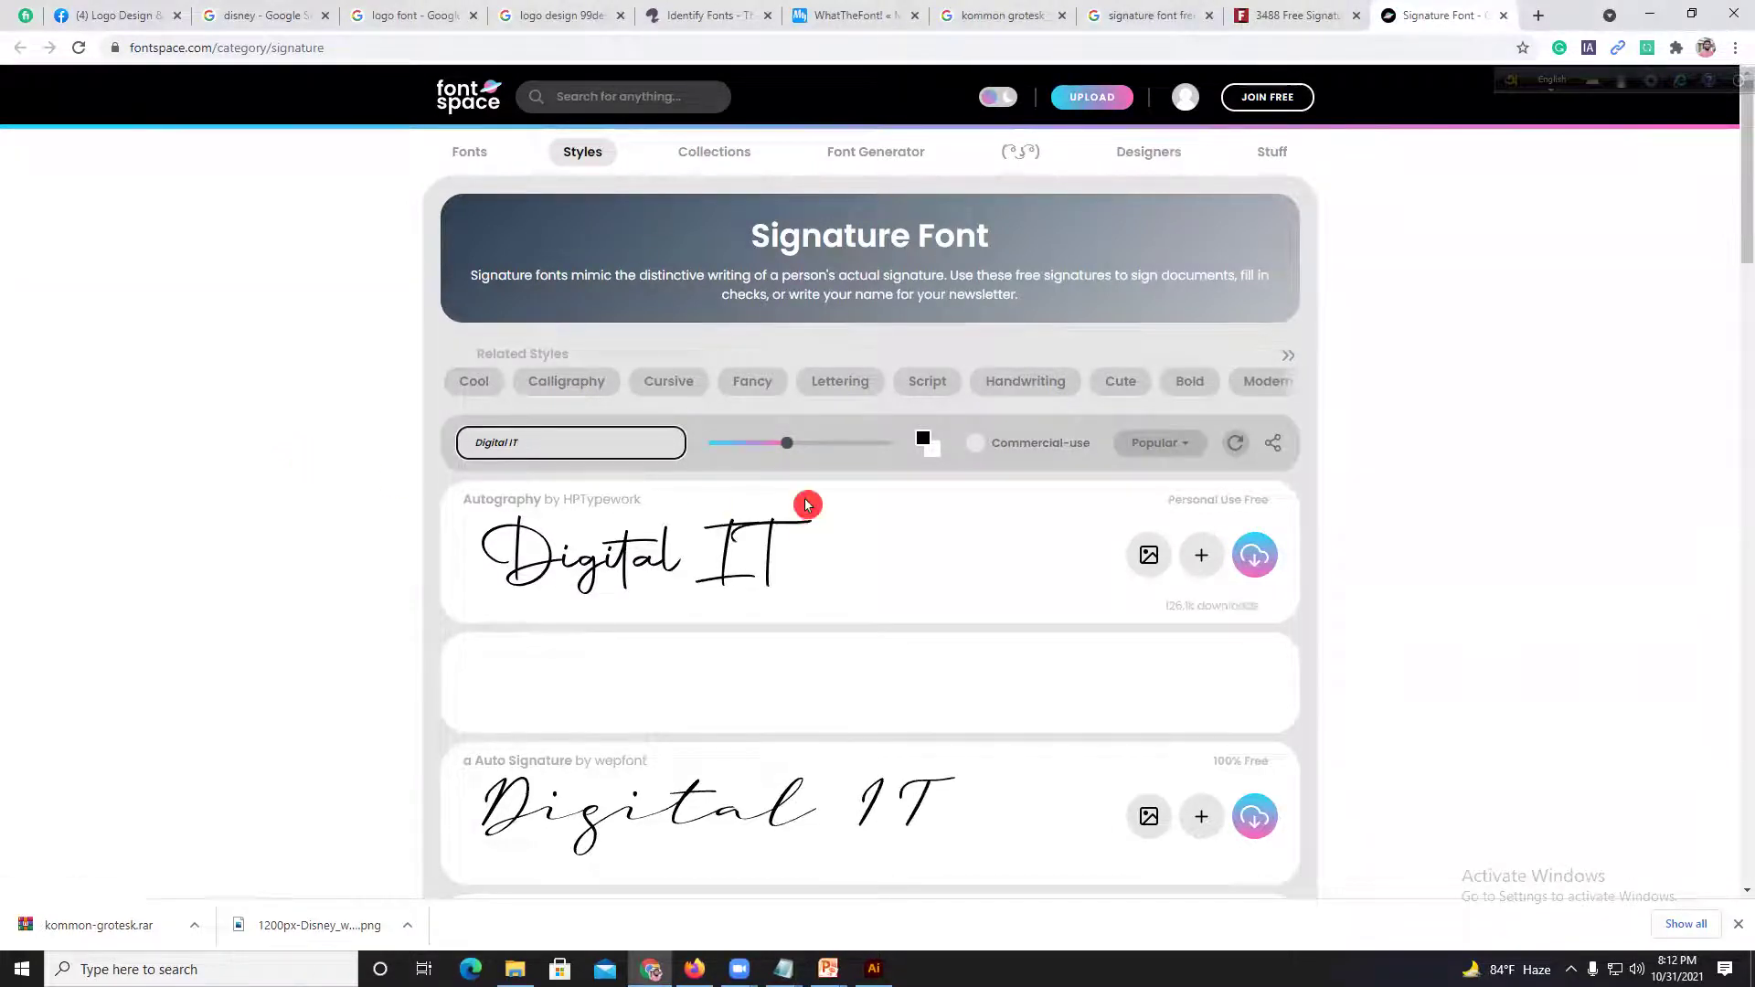
Step: Review the FontSpace signature fonts previewed with "Digital IT" down to the end of the first page
scroll(804, 505, "down", 4)
scroll(800, 498, "up", 1)
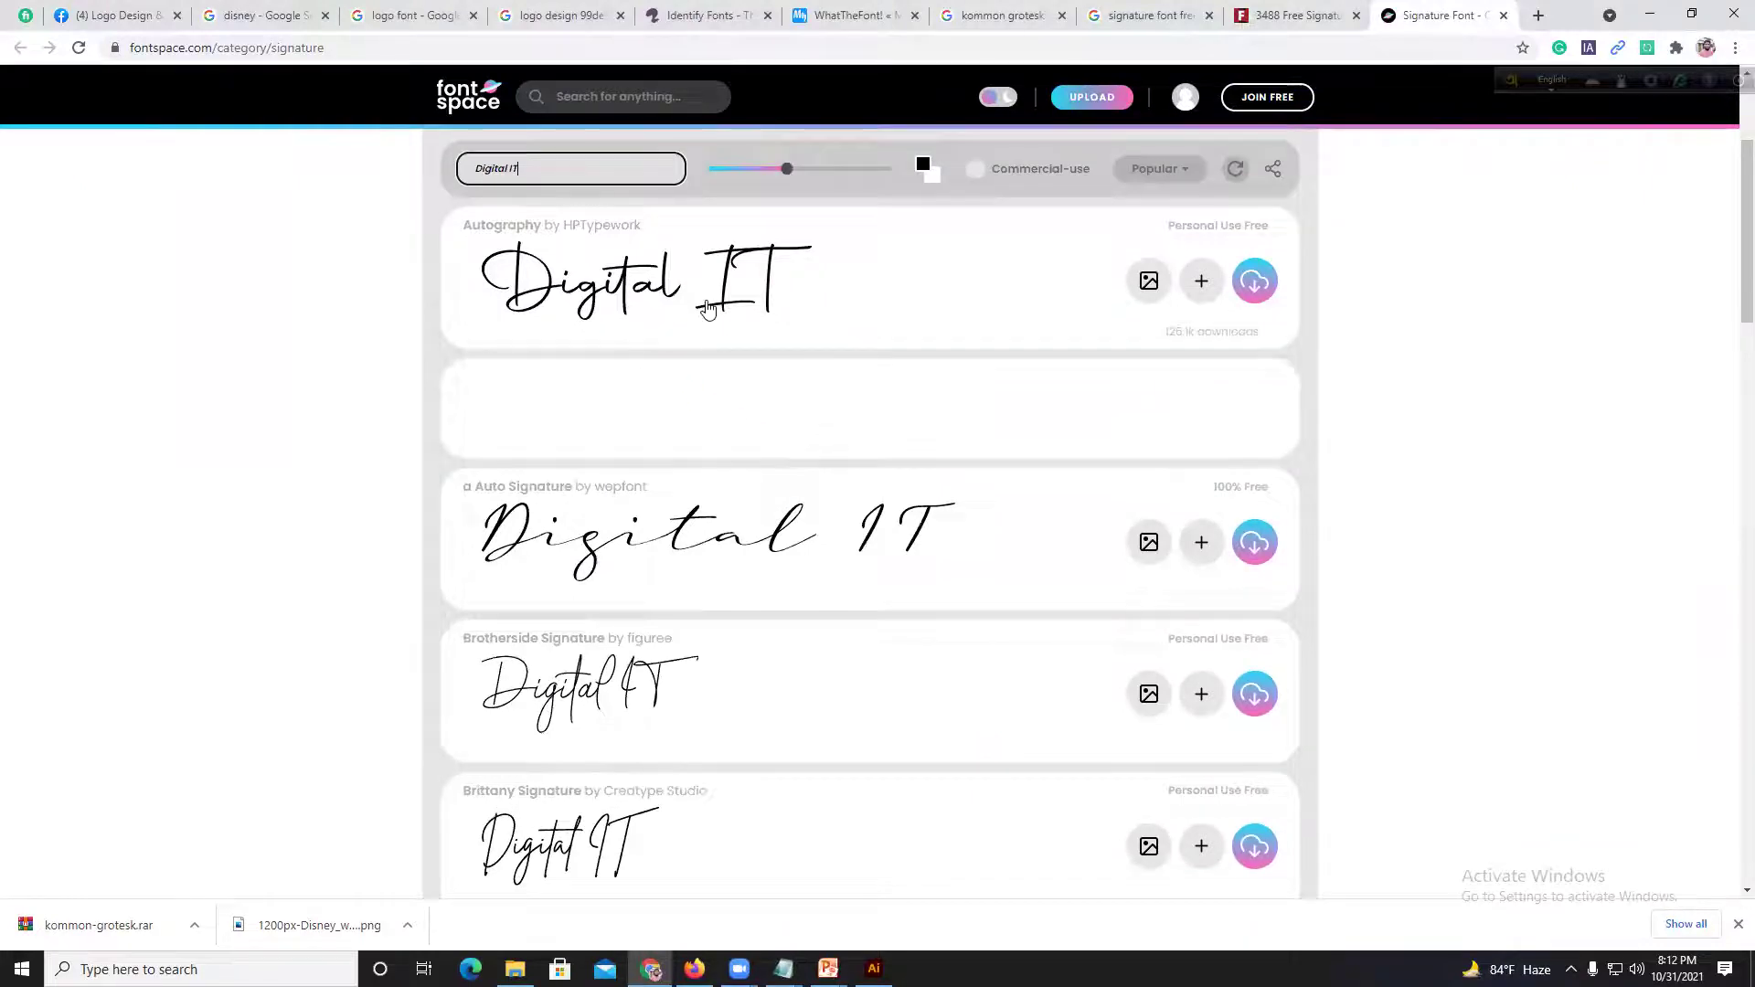
scroll(684, 317, "down", 12)
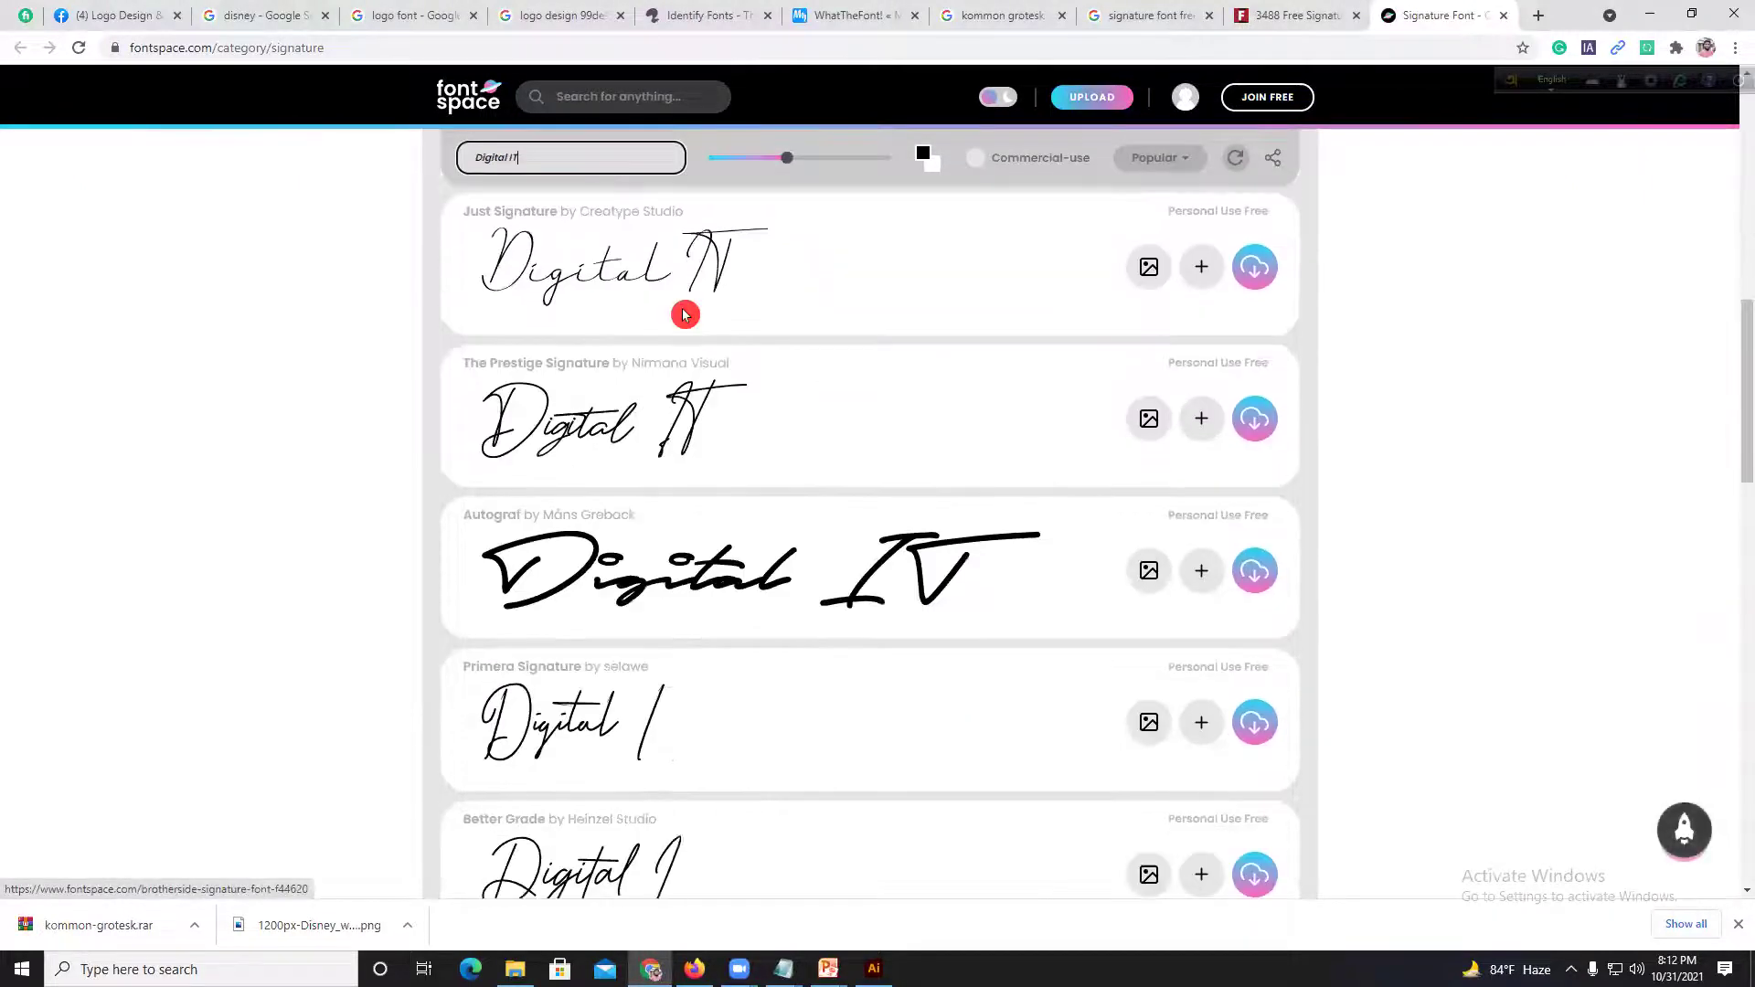
scroll(683, 317, "down", 3)
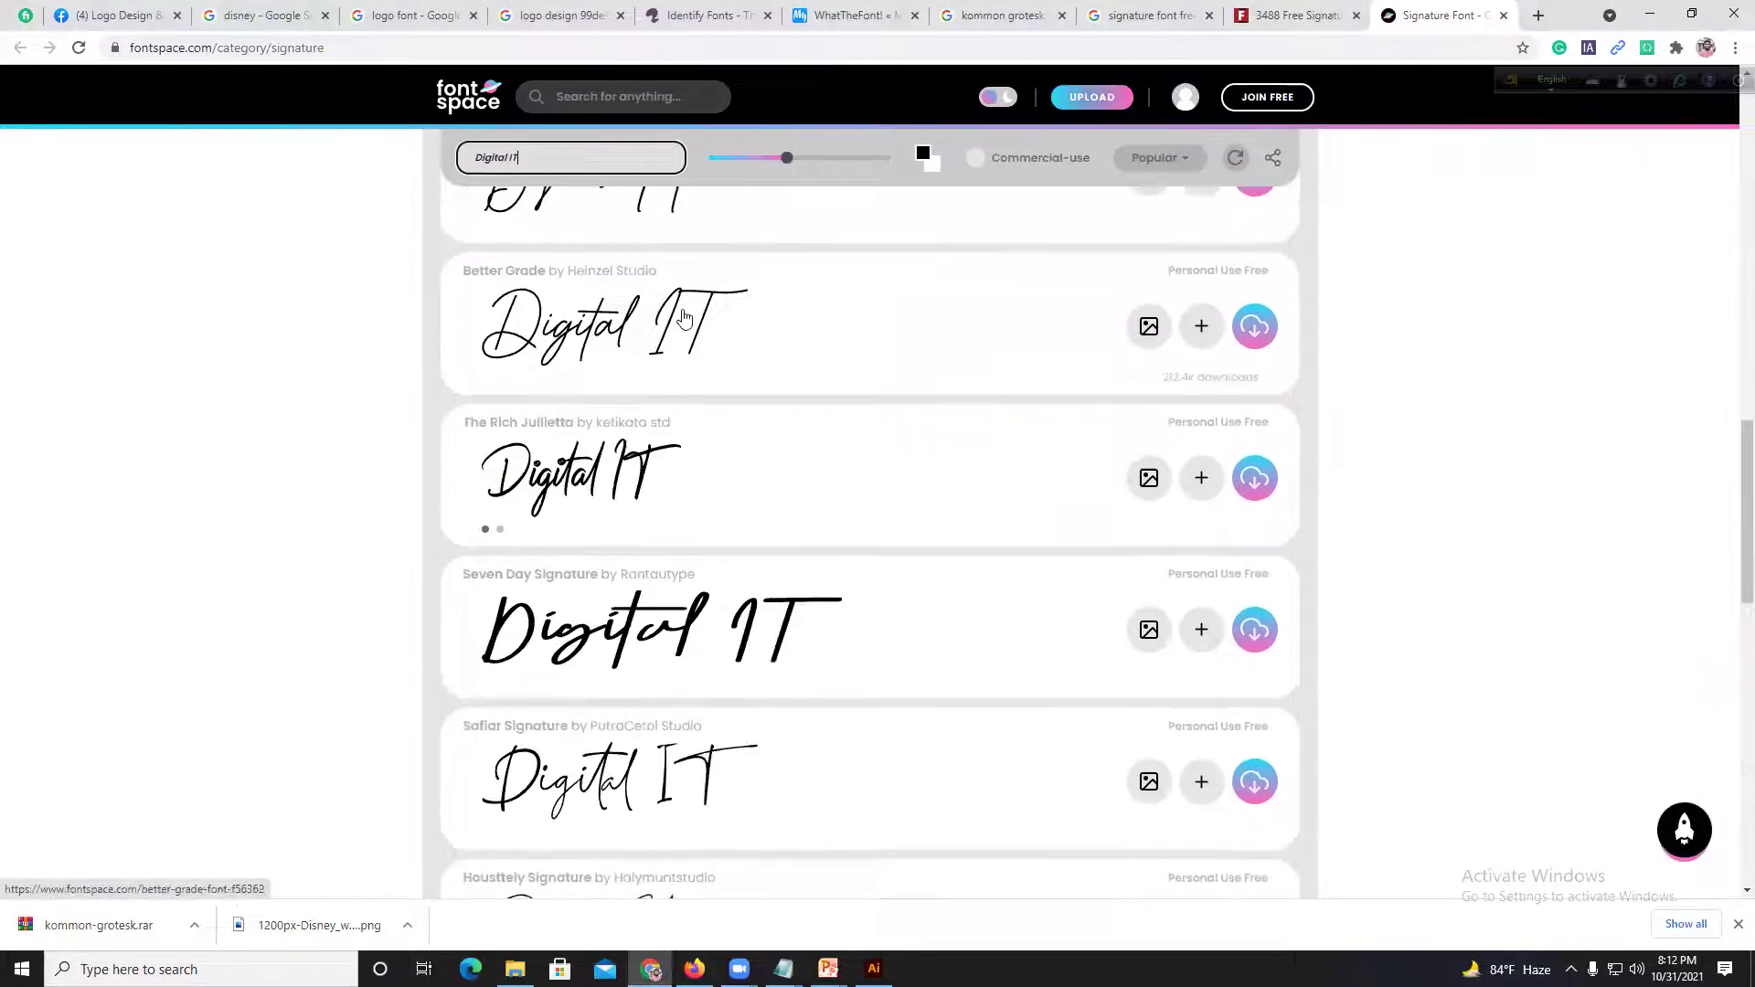
scroll(683, 317, "down", 1)
scroll(683, 317, "down", 10)
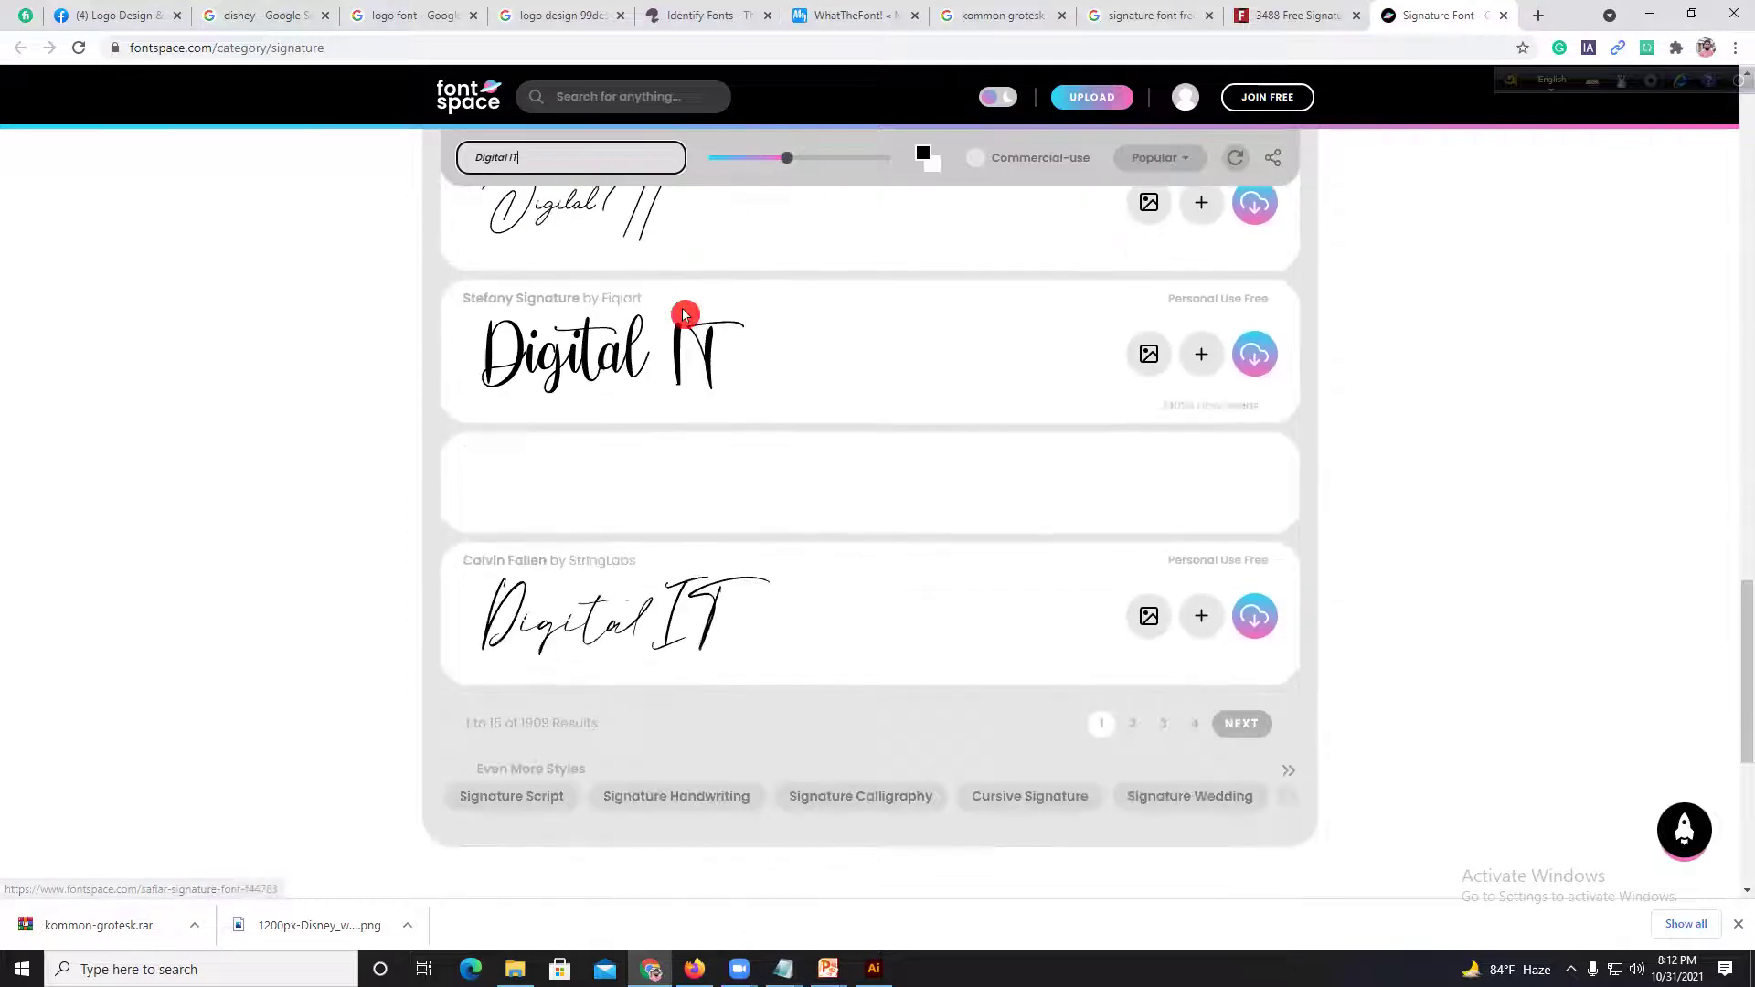
Step: Switch to the 1001fonts signature fonts page and replace the custom sample text with "Digital IT"
left_click(1243, 16)
left_click_drag(132, 174, 12, 194)
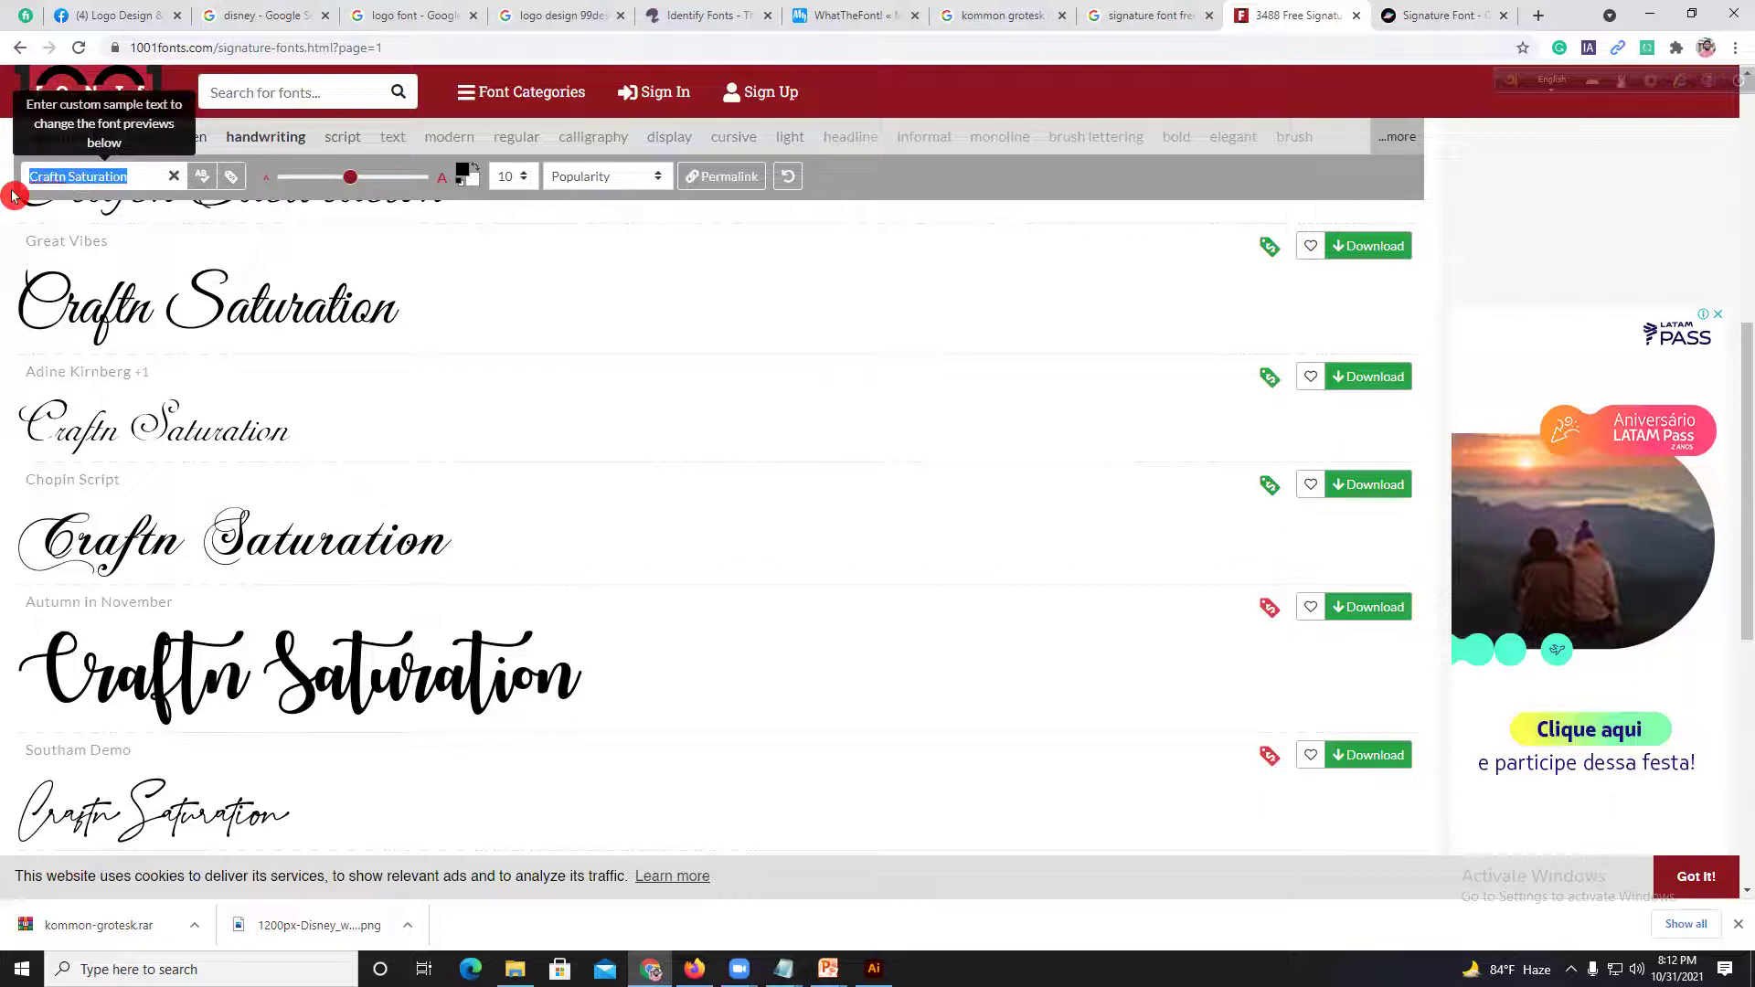
type("Digita")
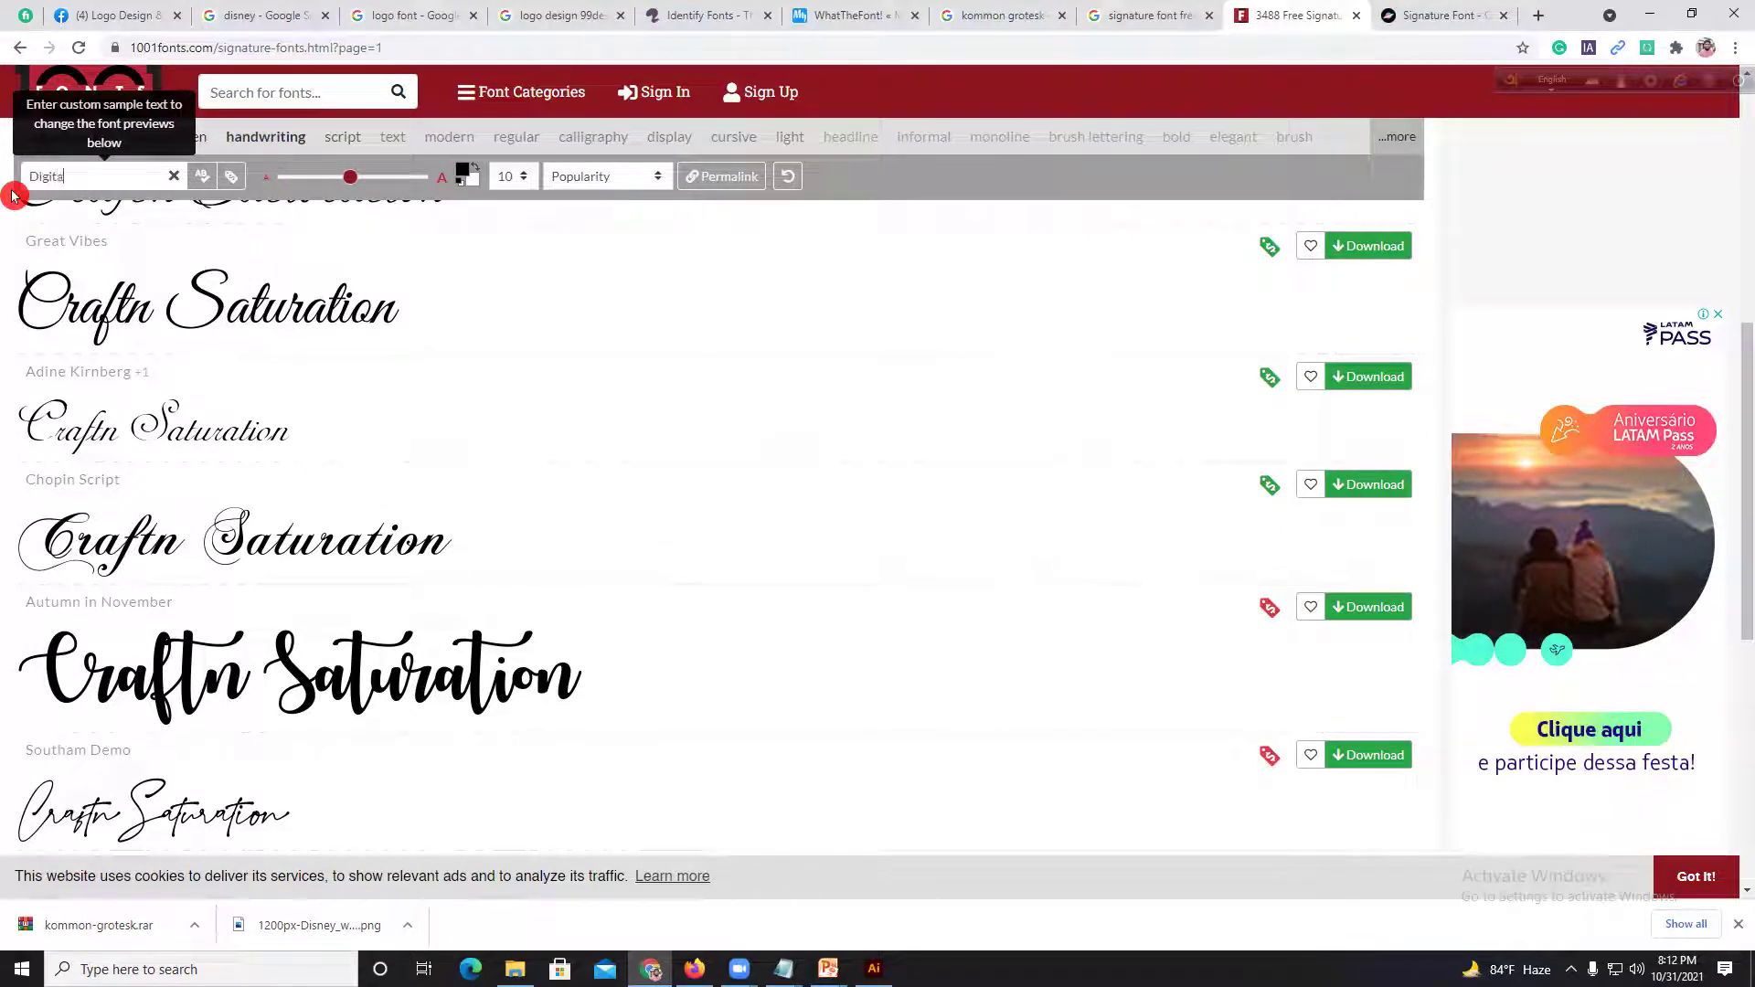
type("l IT")
left_click(14, 203)
Step: Review the 1001fonts signature fonts previewed with "Digital IT" on the first results page
scroll(639, 489, "up", 4)
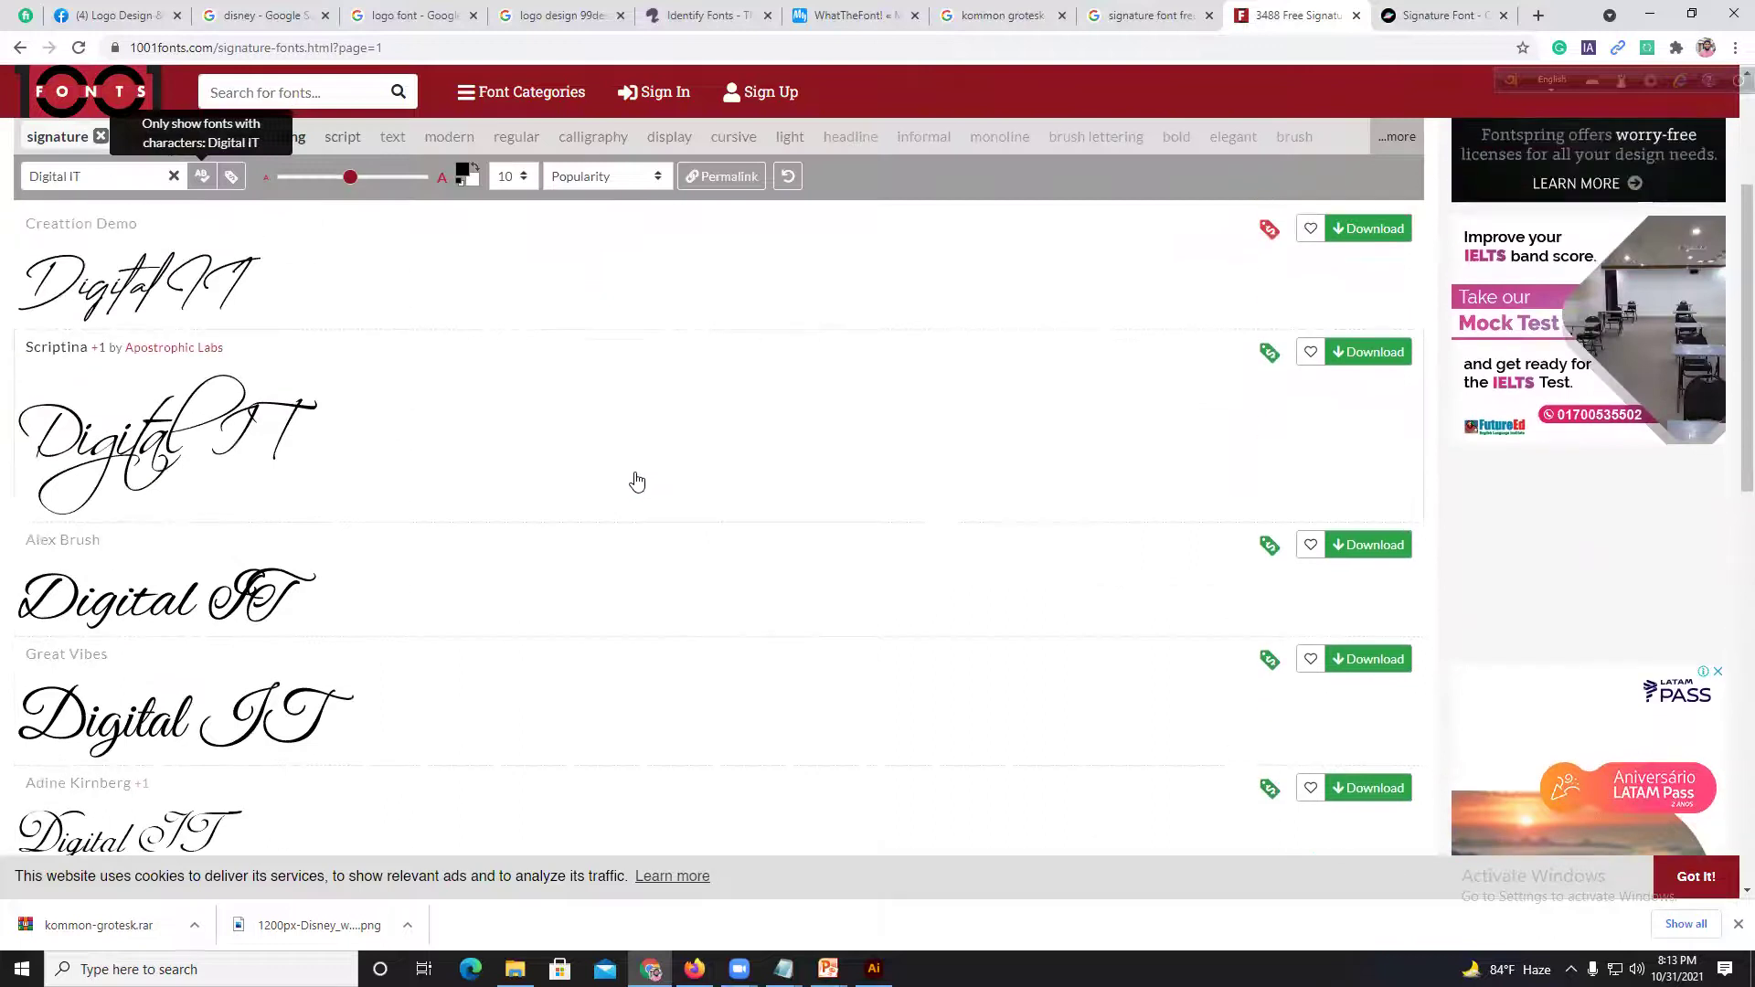
scroll(637, 482, "down", 4)
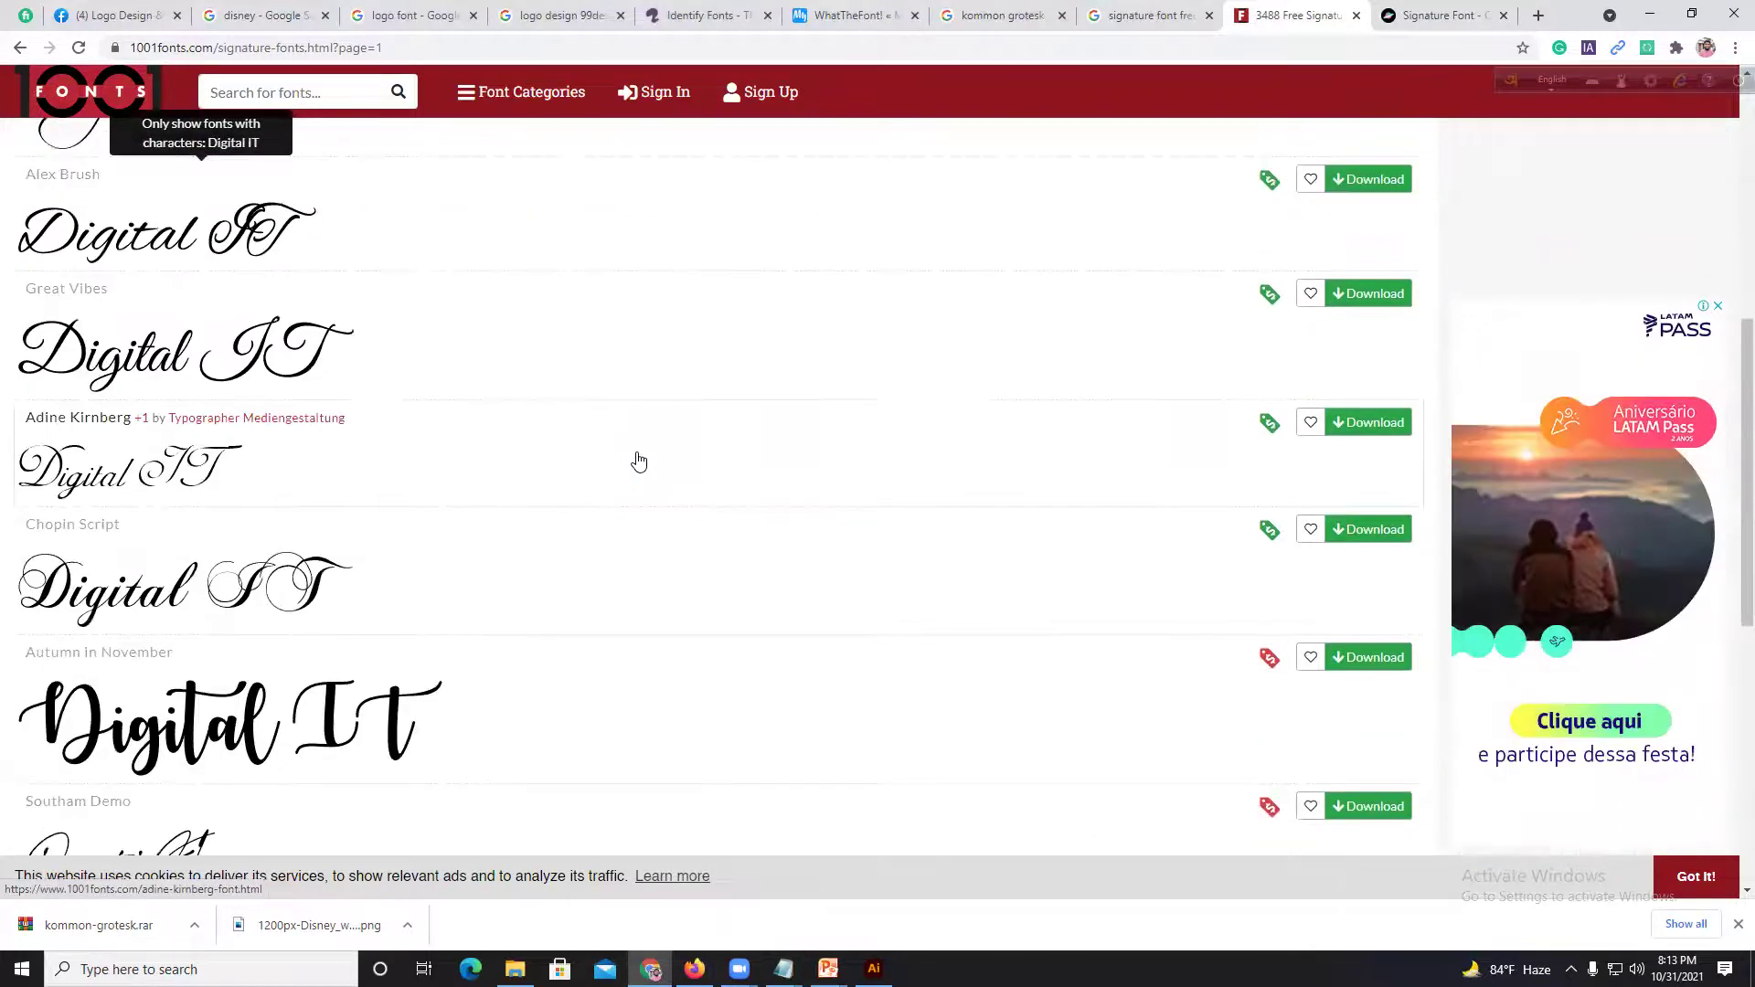
scroll(639, 460, "down", 8)
scroll(639, 455, "up", 4)
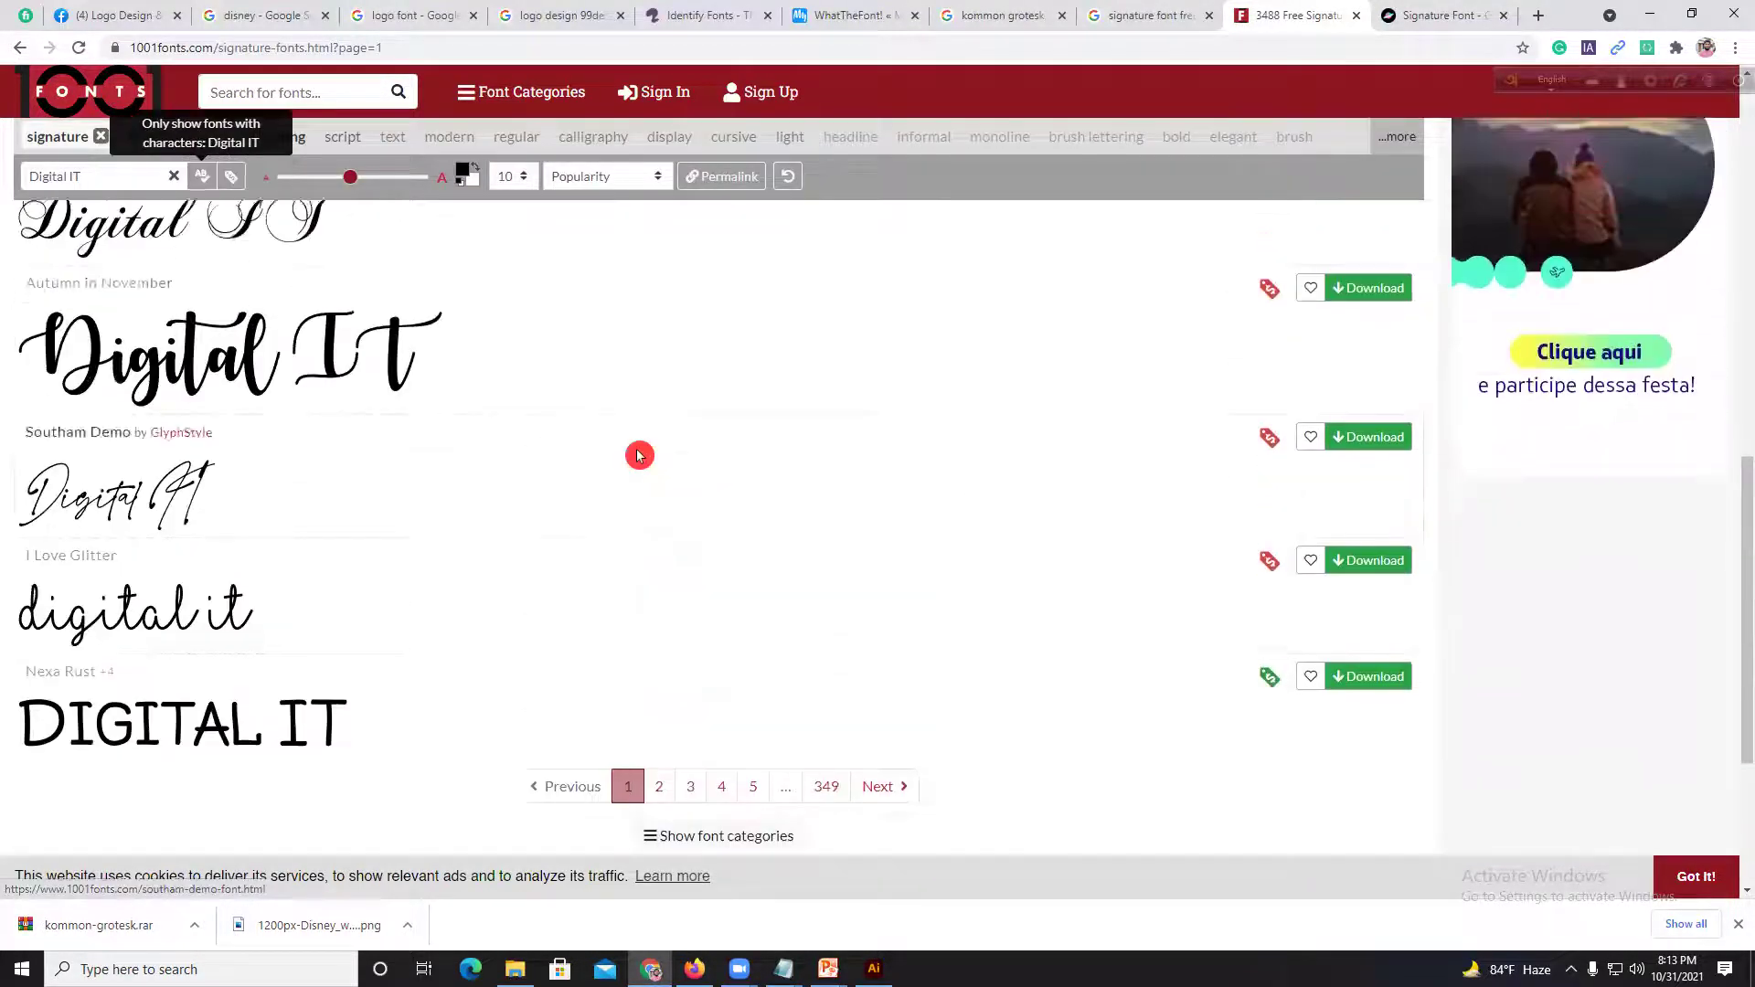
left_click(334, 342)
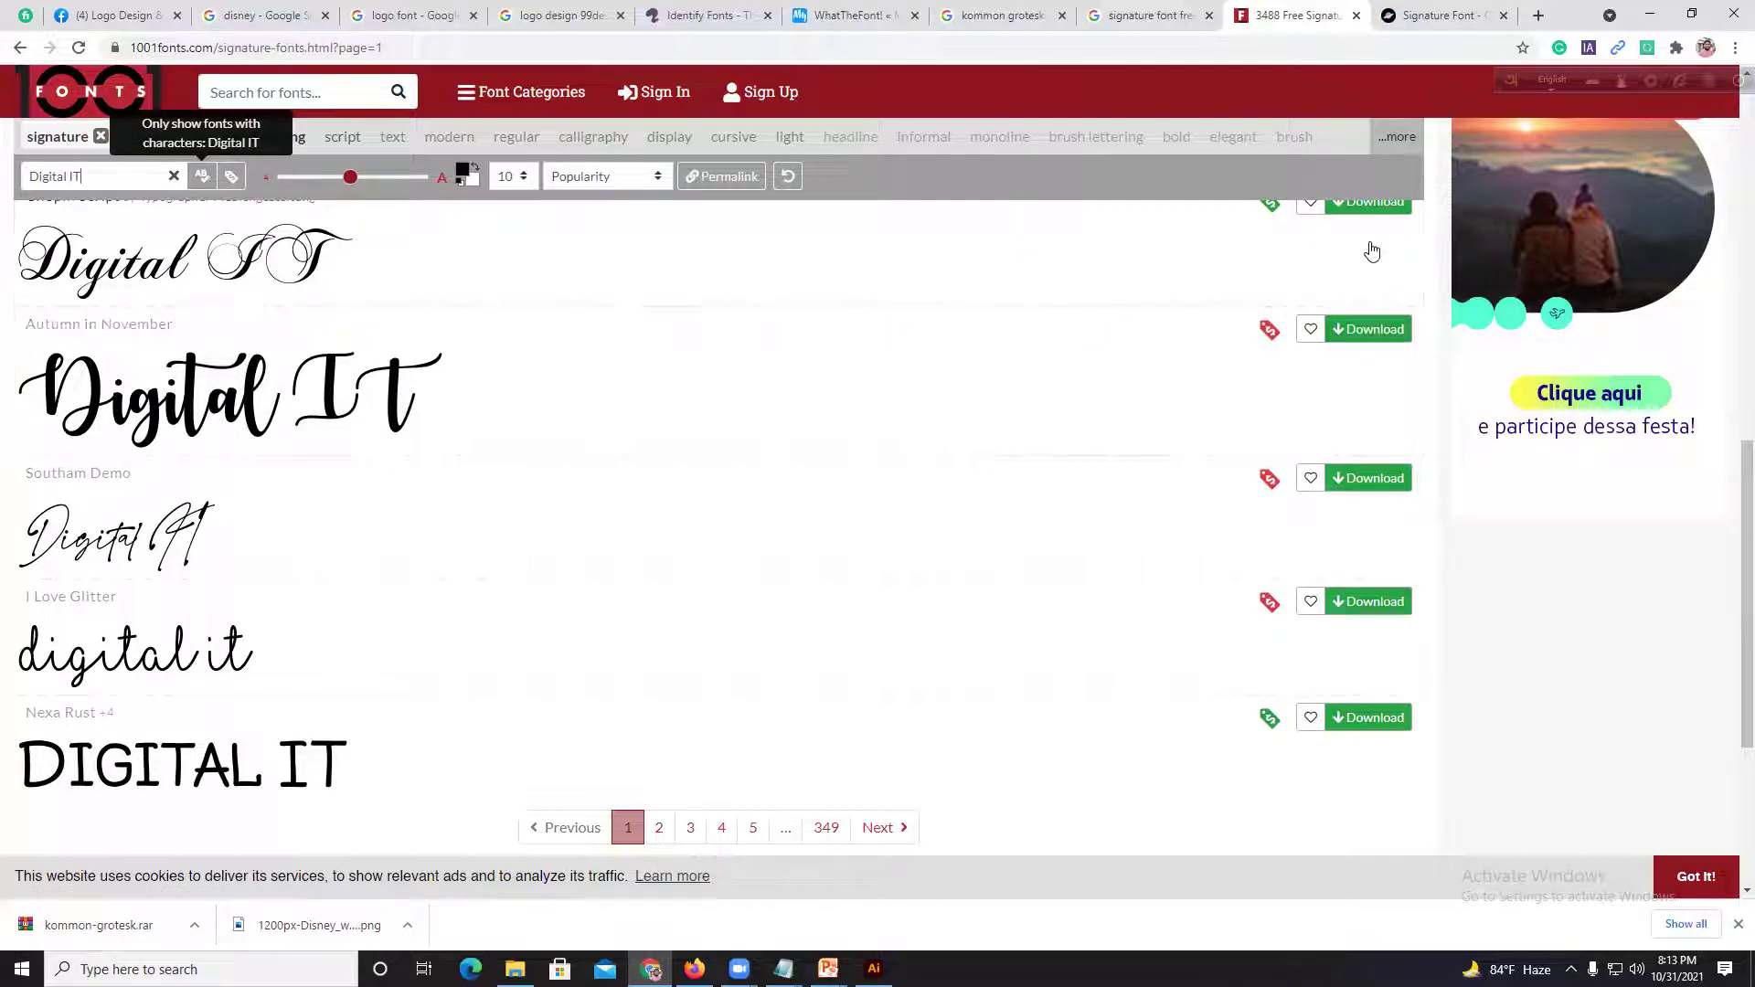
Step: Download the Autumn in November font from 1001fonts and show the downloaded zip file in its folder
left_click(1347, 336)
left_click(1347, 340)
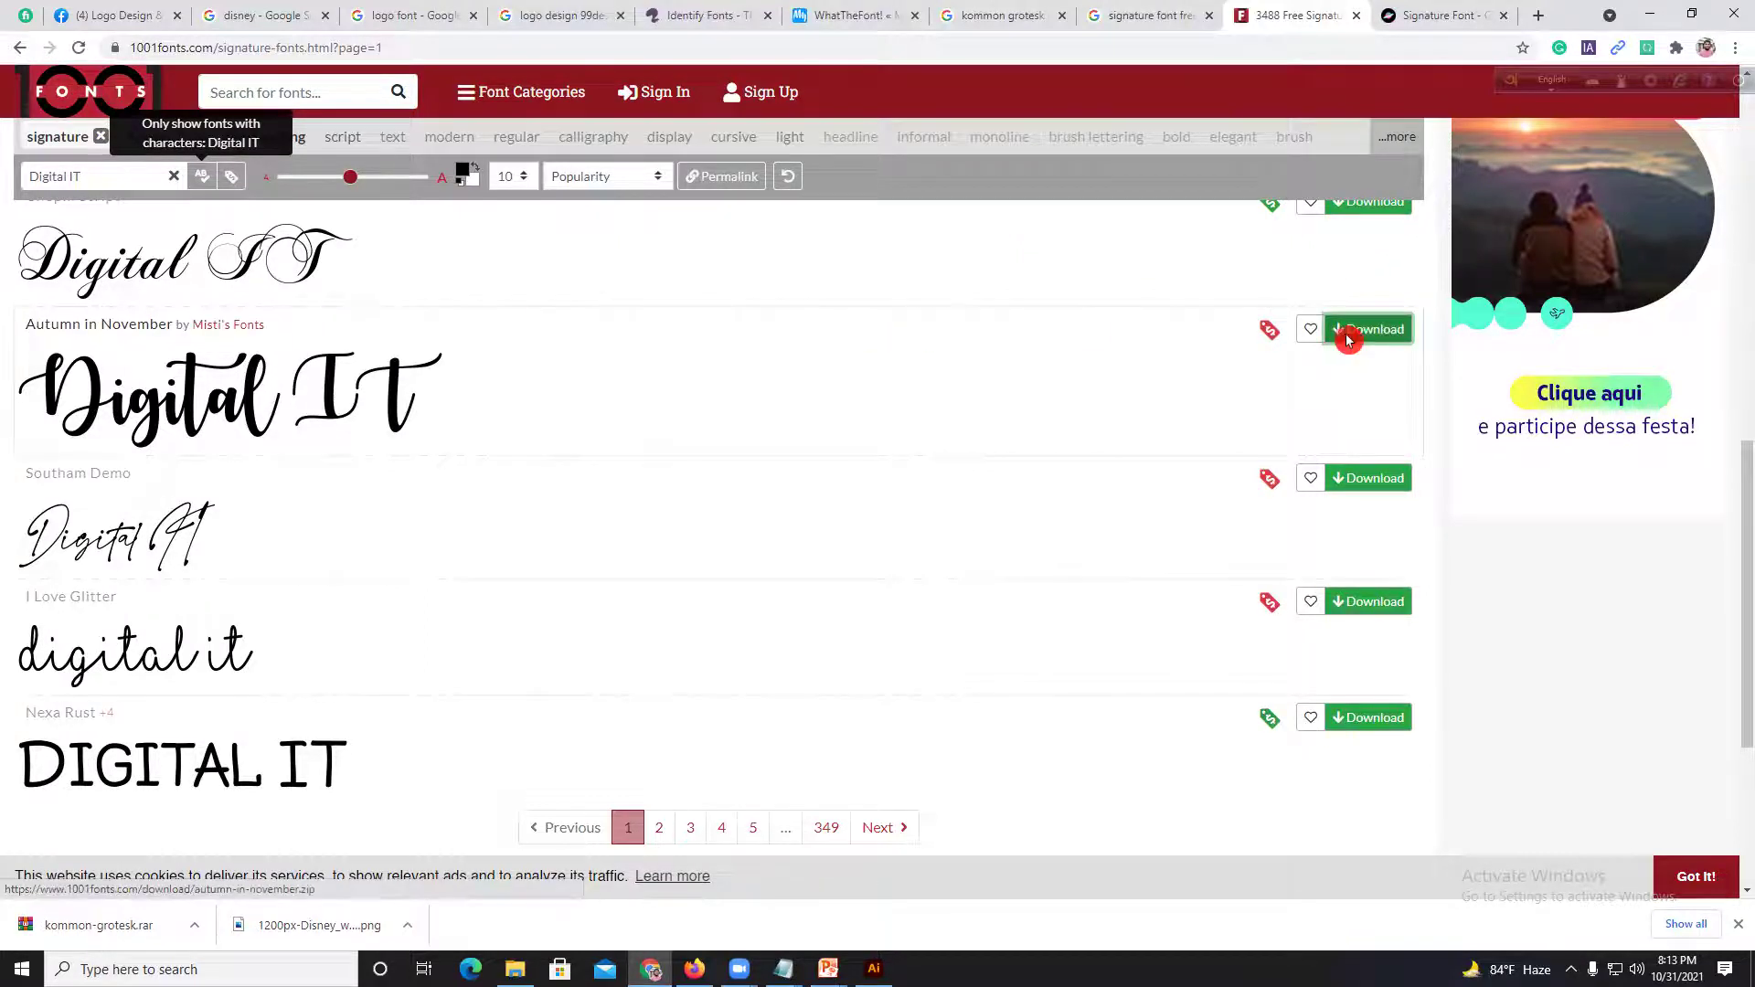
left_click(1031, 472)
left_click(192, 938)
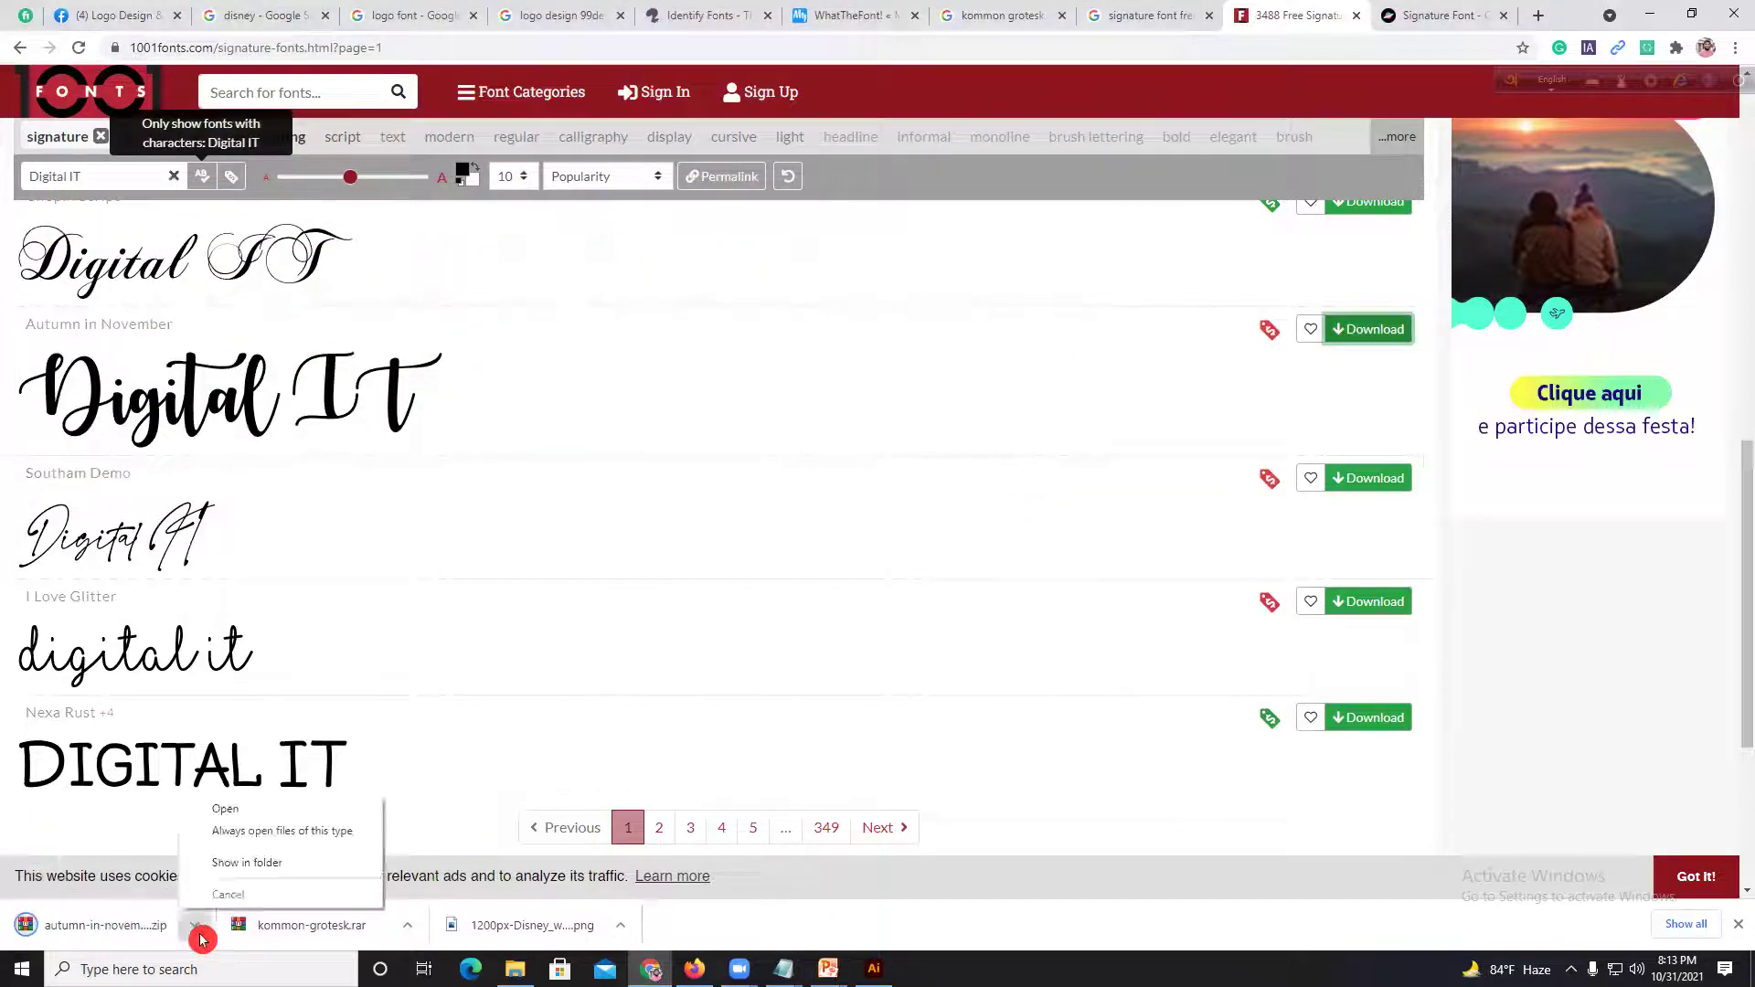
left_click(244, 868)
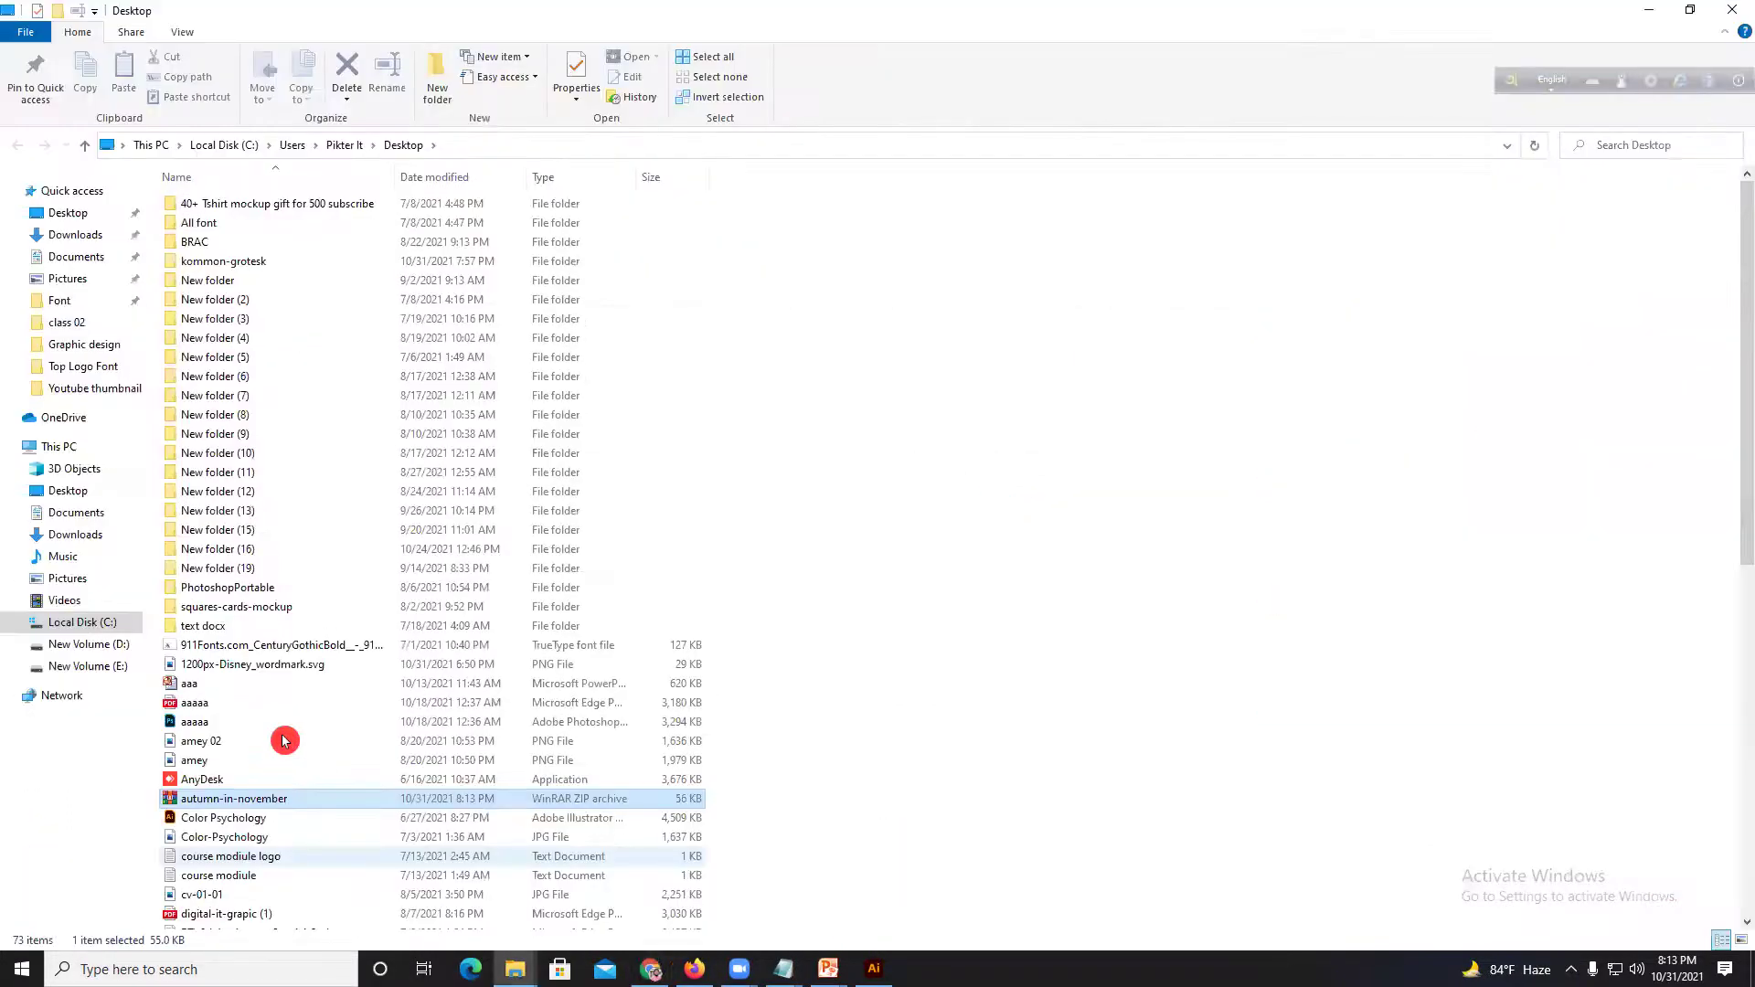
Step: Open the autumn-in-november archive in WinRAR, dismiss the extra WinRAR window and open the TrueType font file inside
double_click(221, 798)
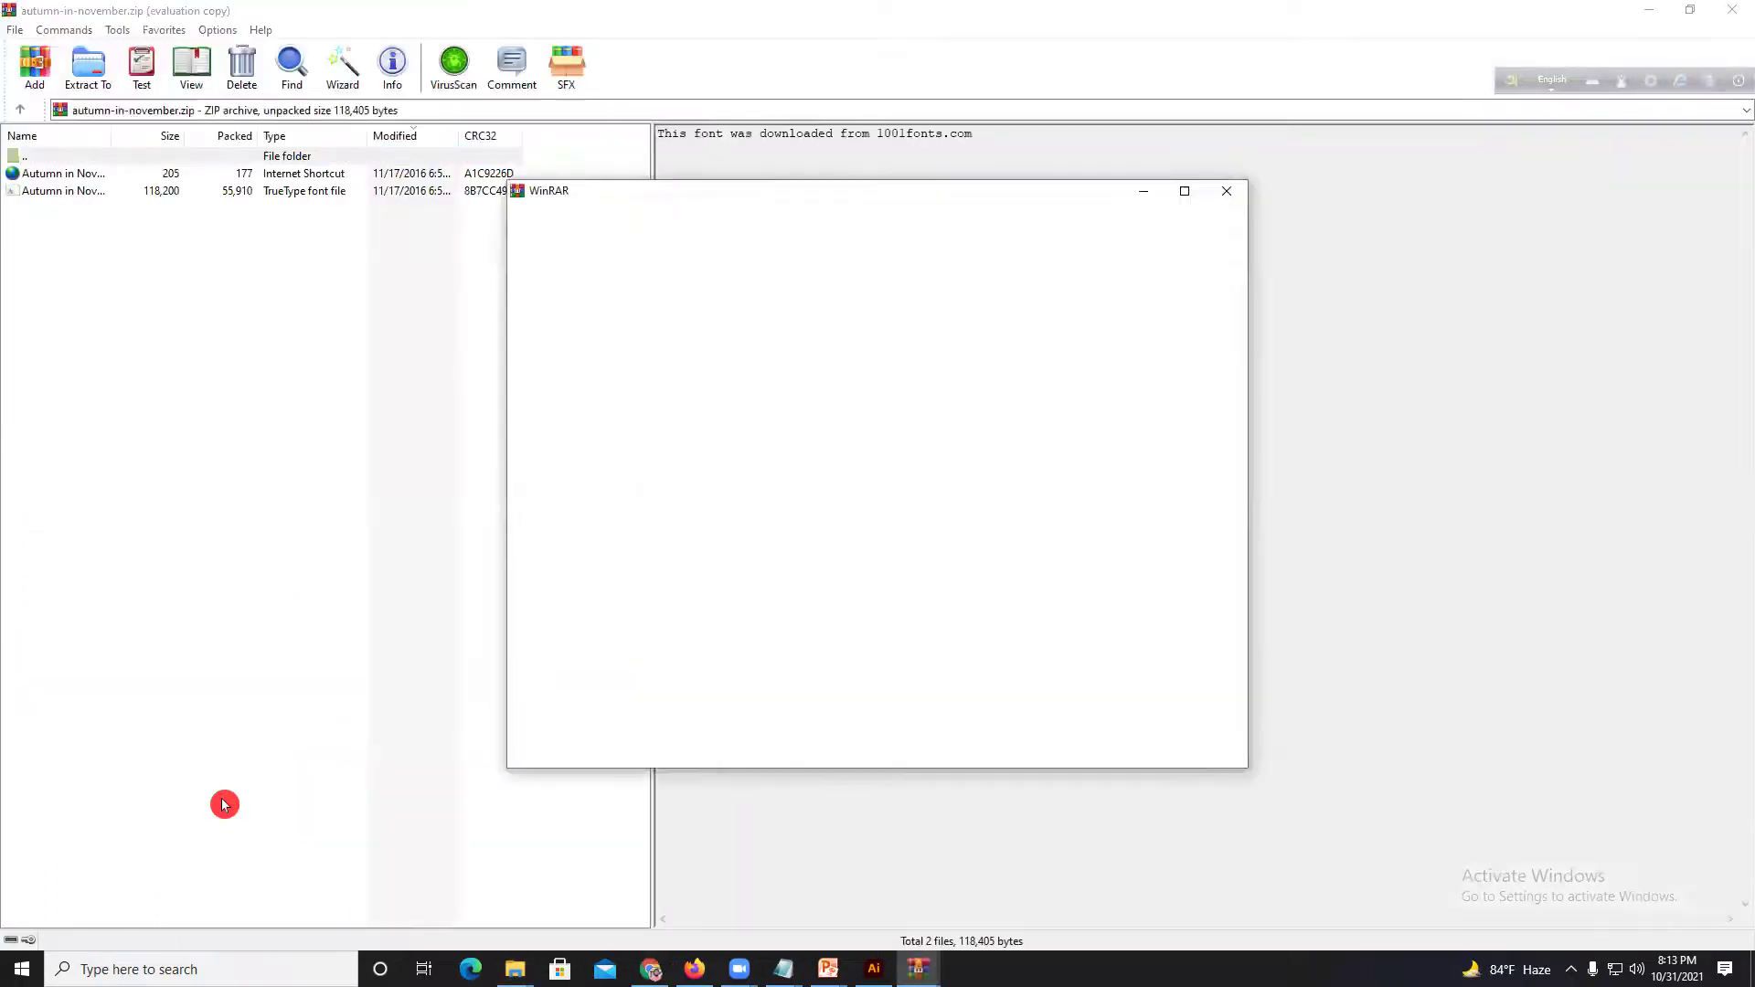
left_click(1222, 190)
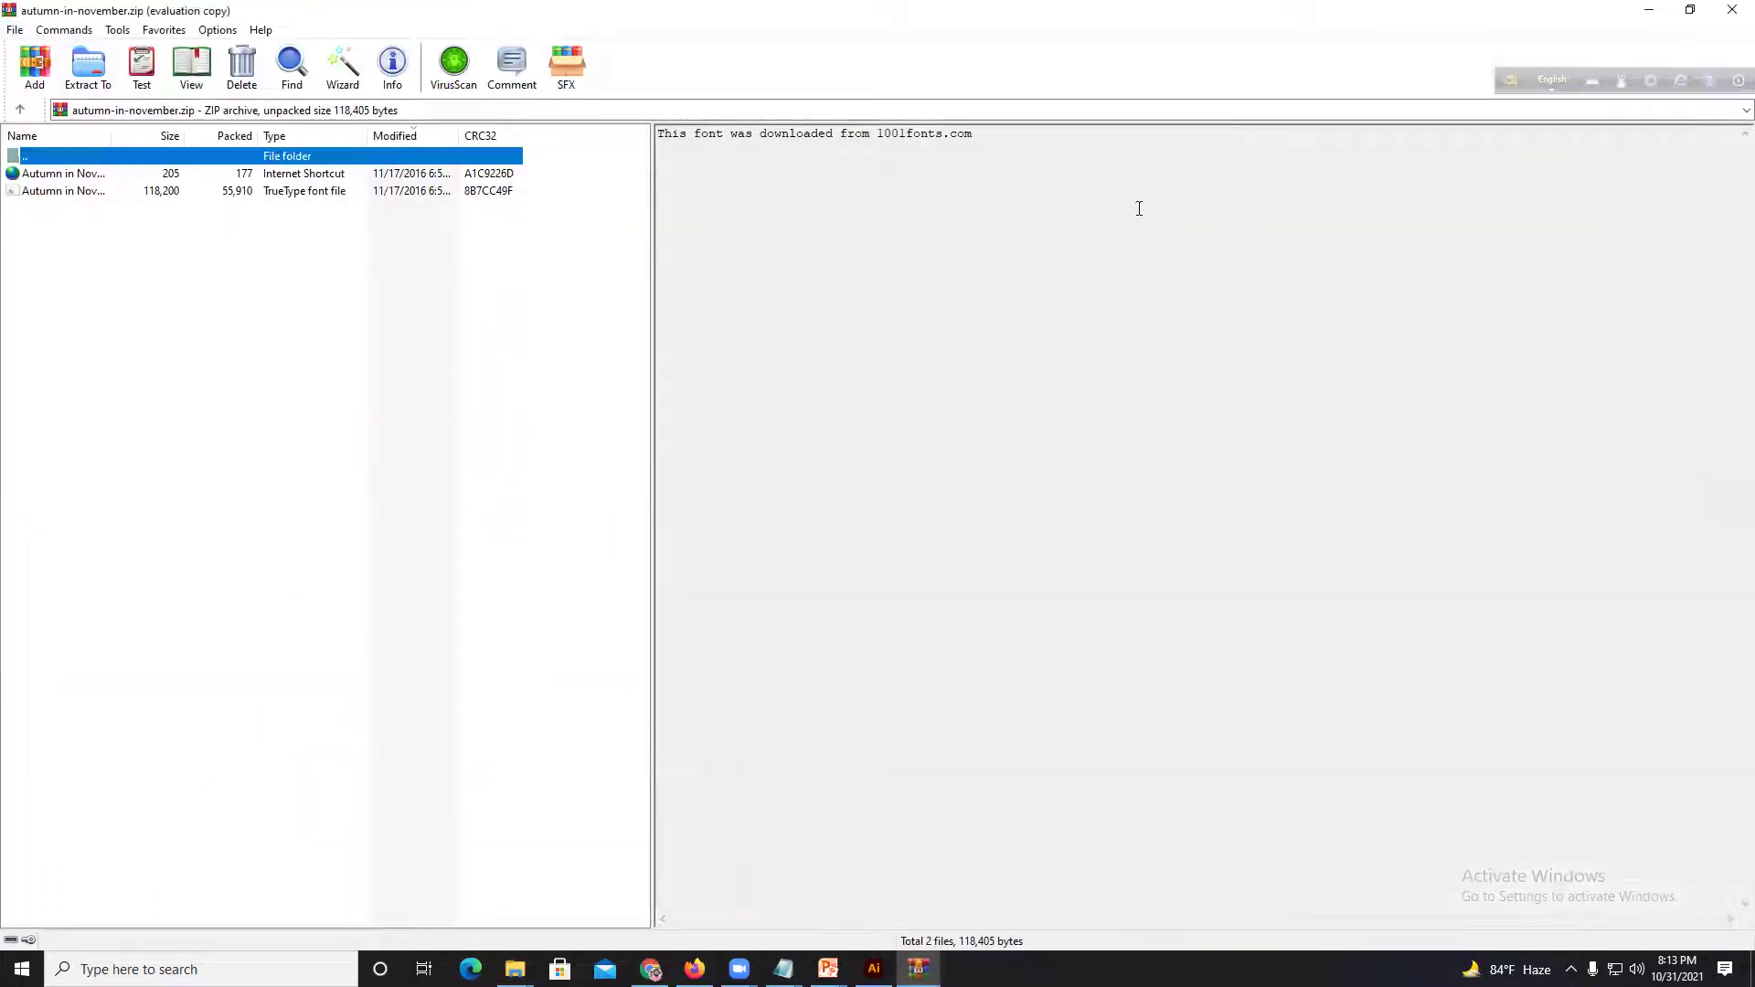
left_click(50, 192)
right_click(91, 205)
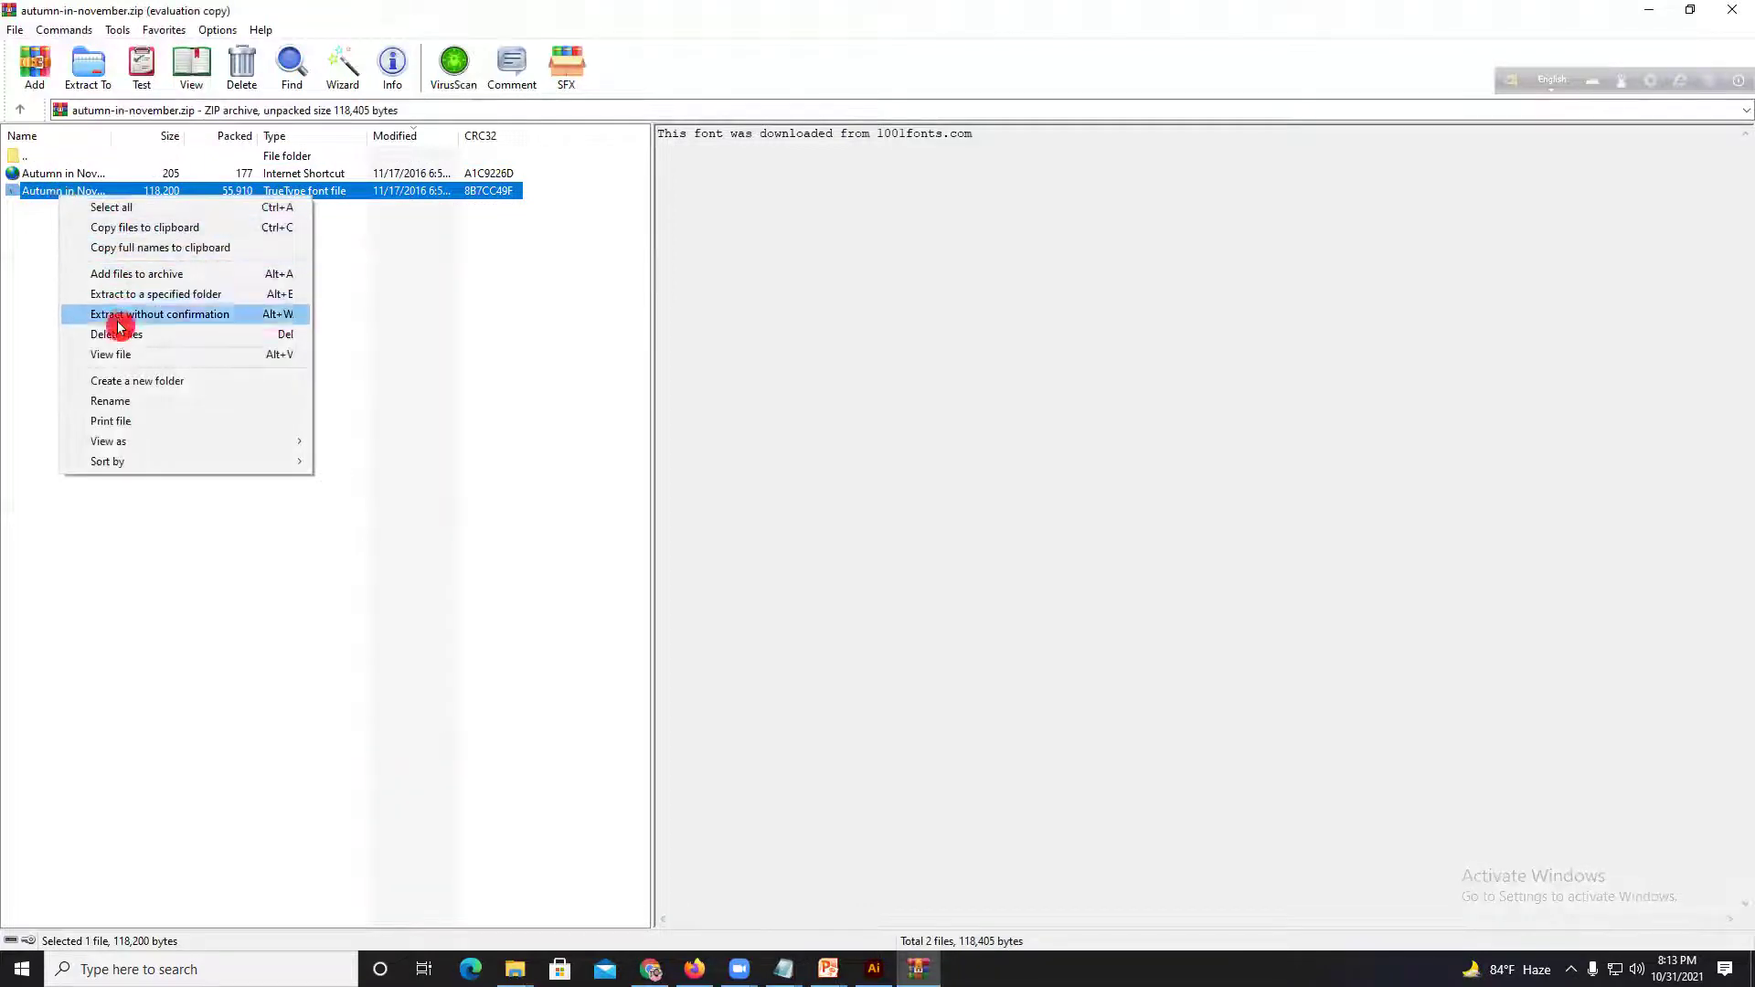
left_click(63, 193)
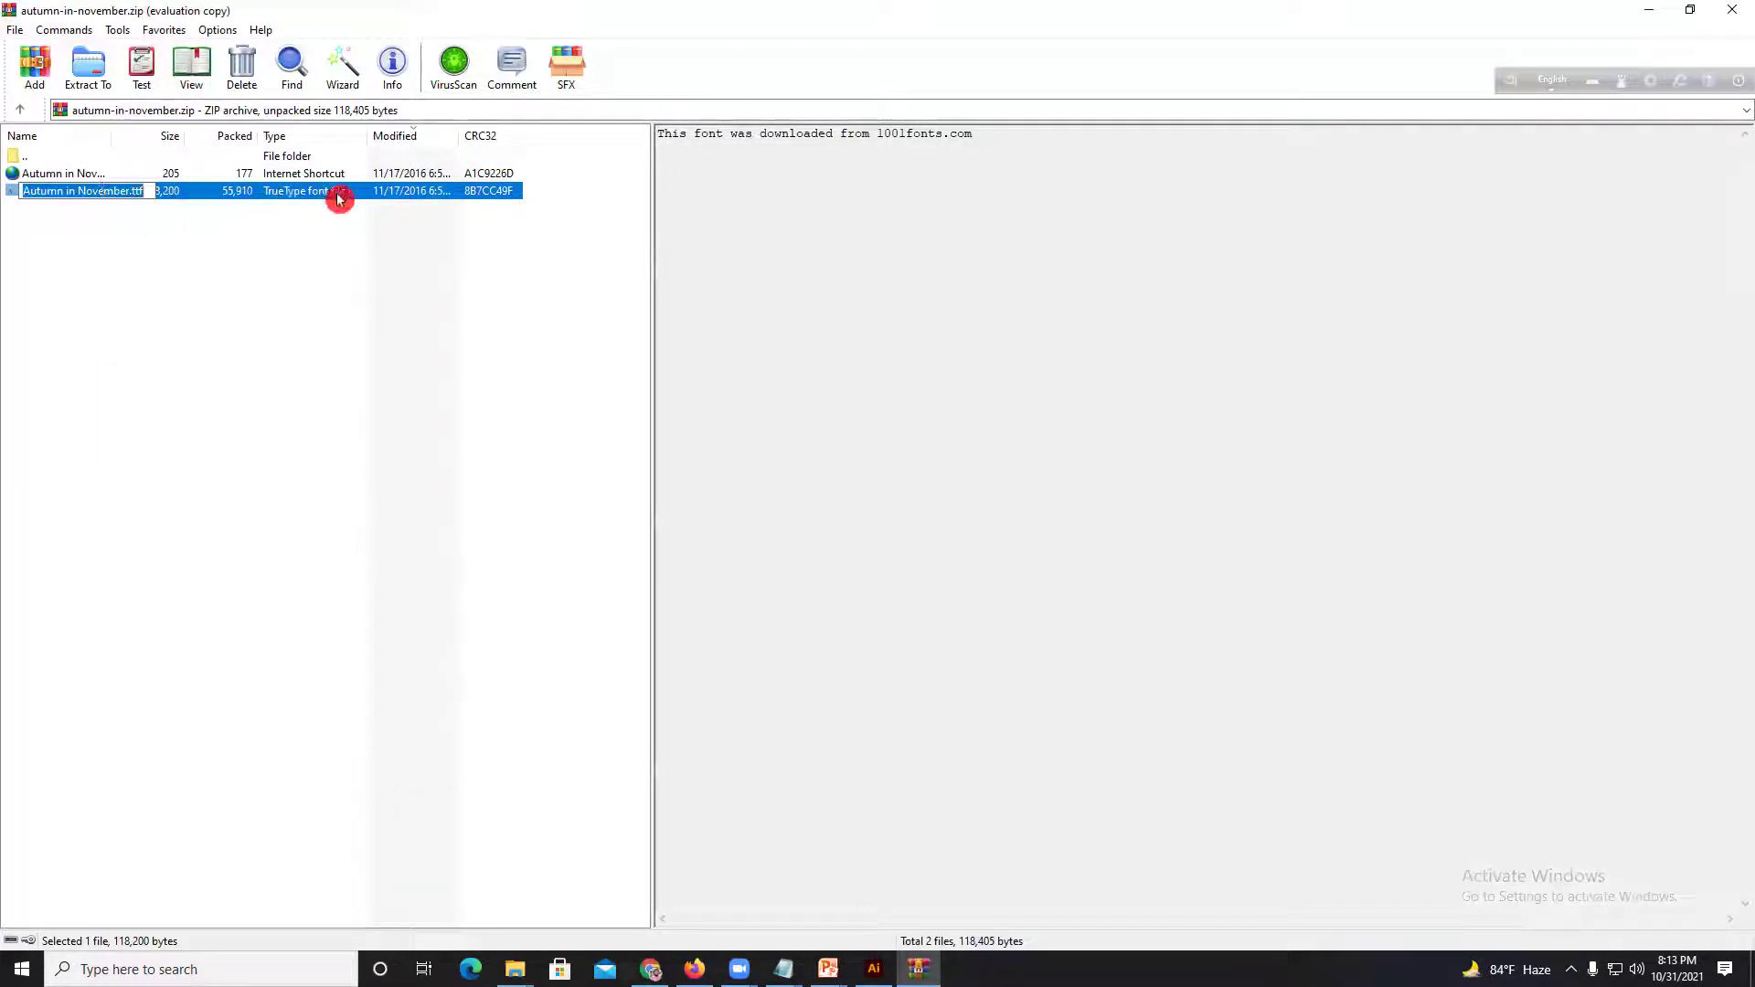
double_click(275, 194)
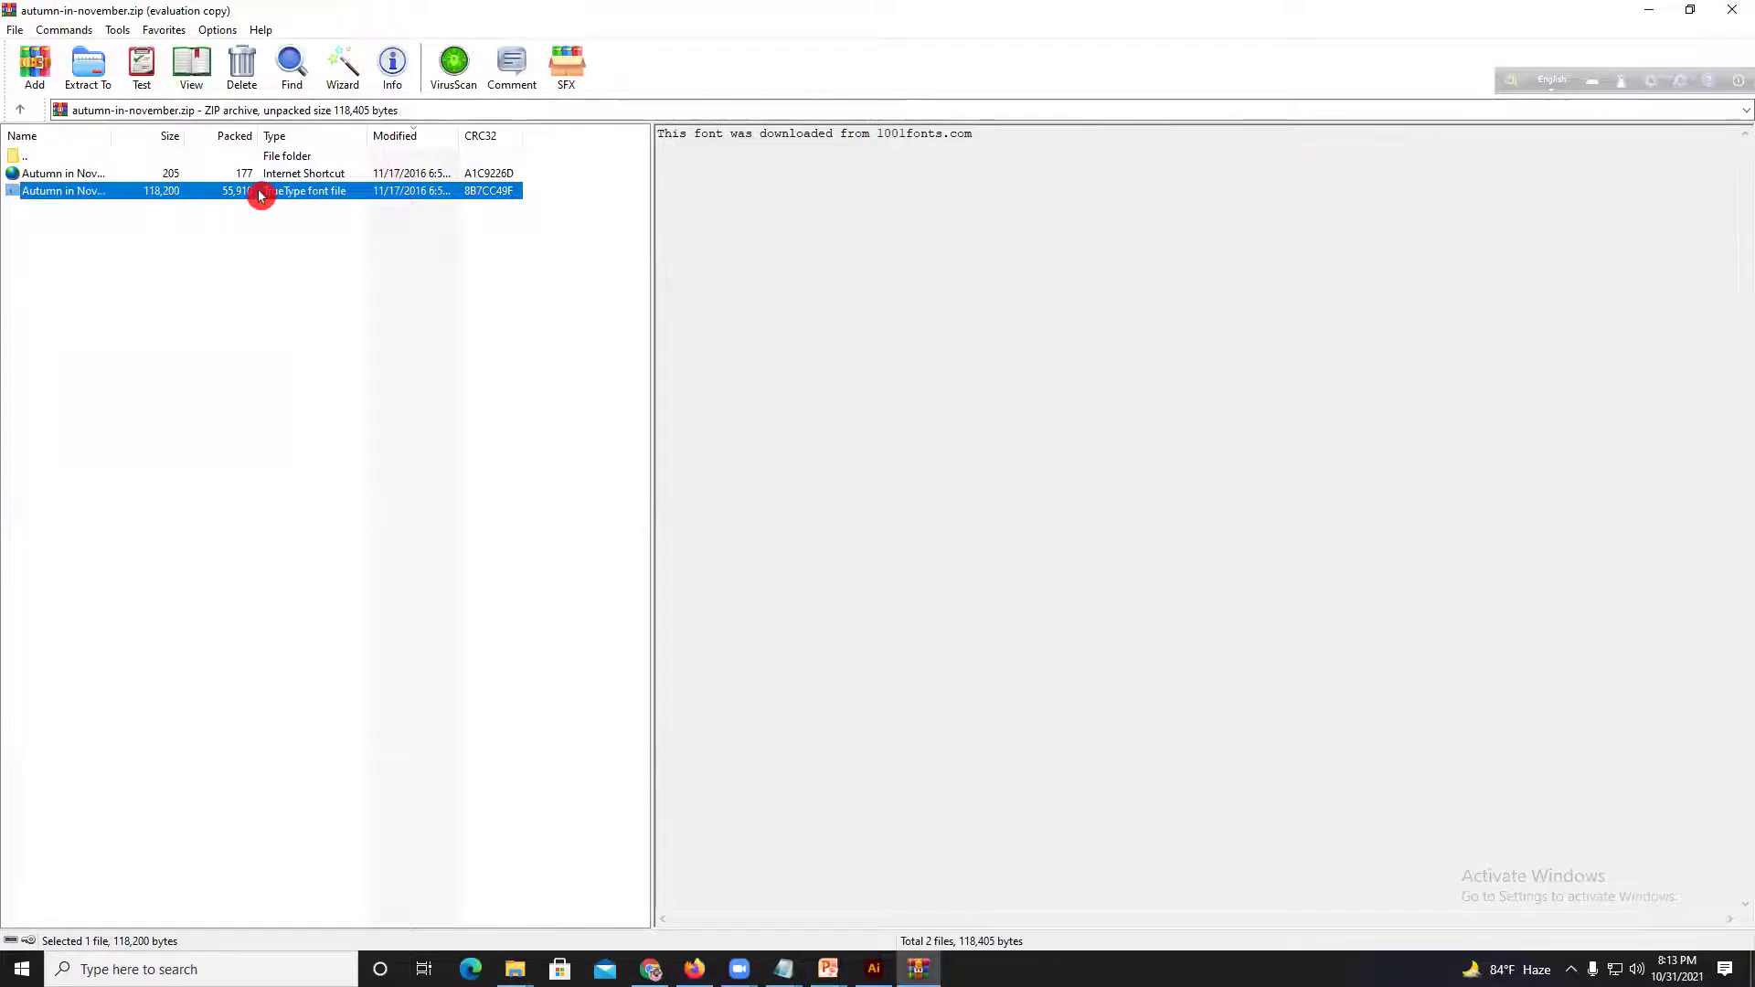
Step: Install the Autumn in November font, close the font preview, archive and folder windows, and return to the 1001fonts page
left_click(106, 75)
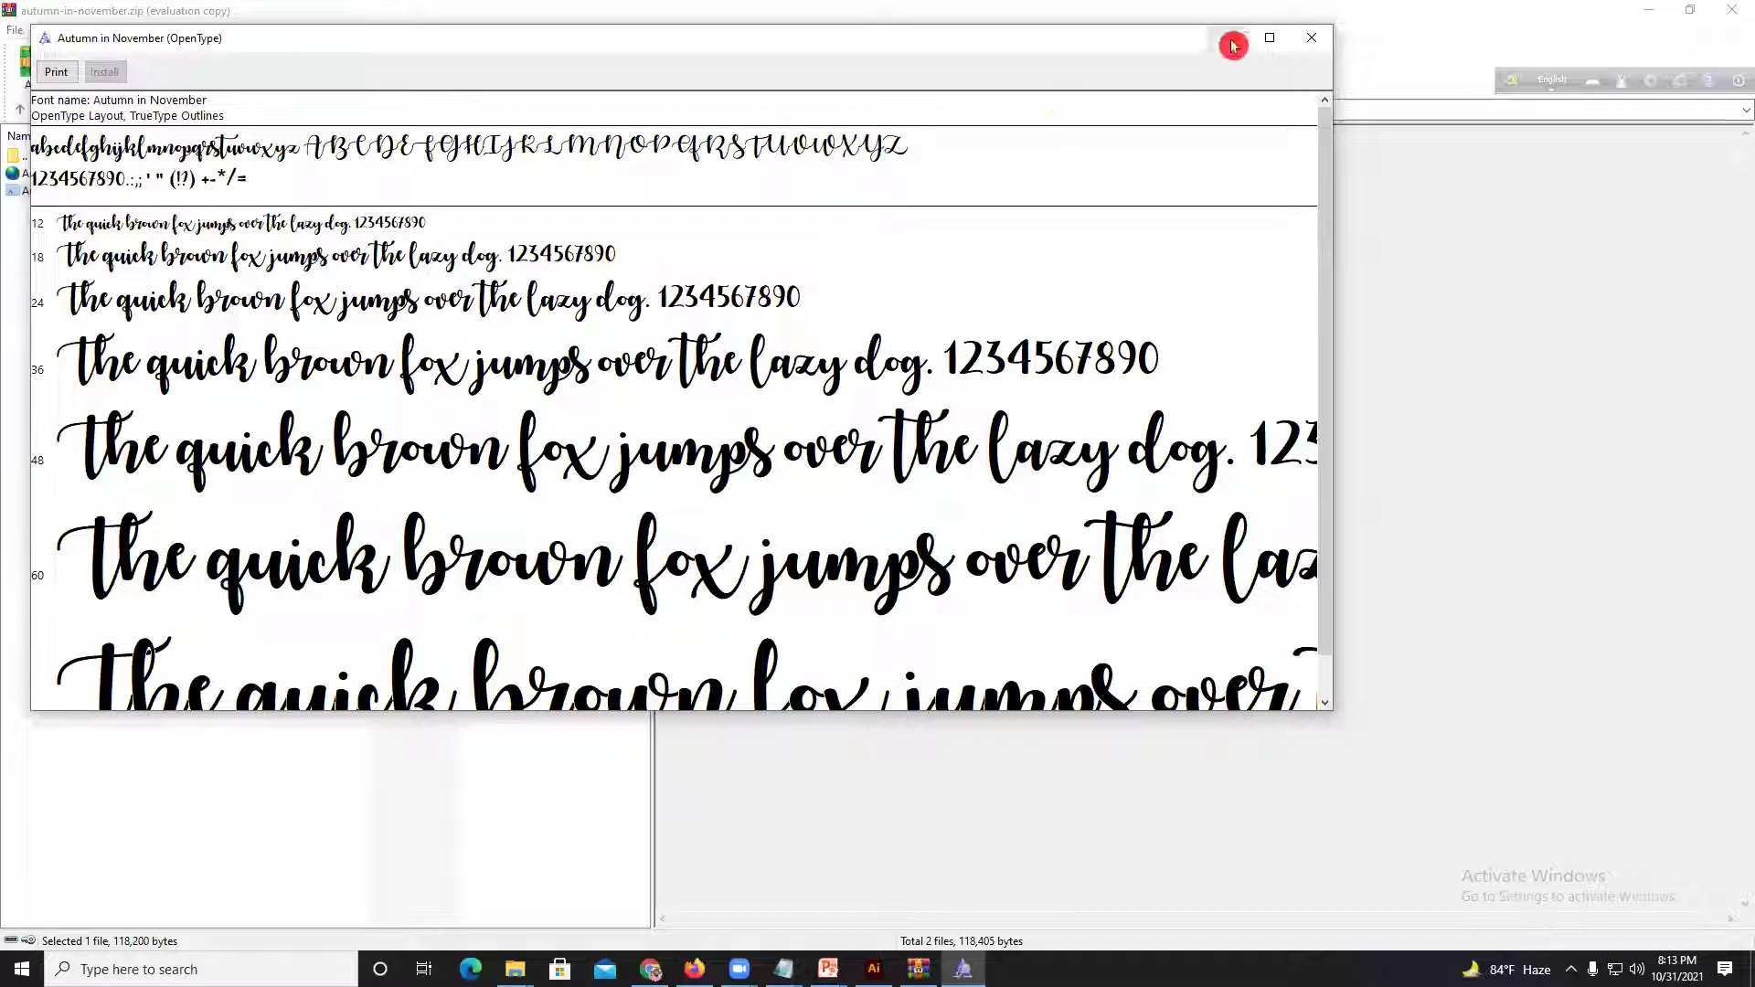
left_click(1312, 38)
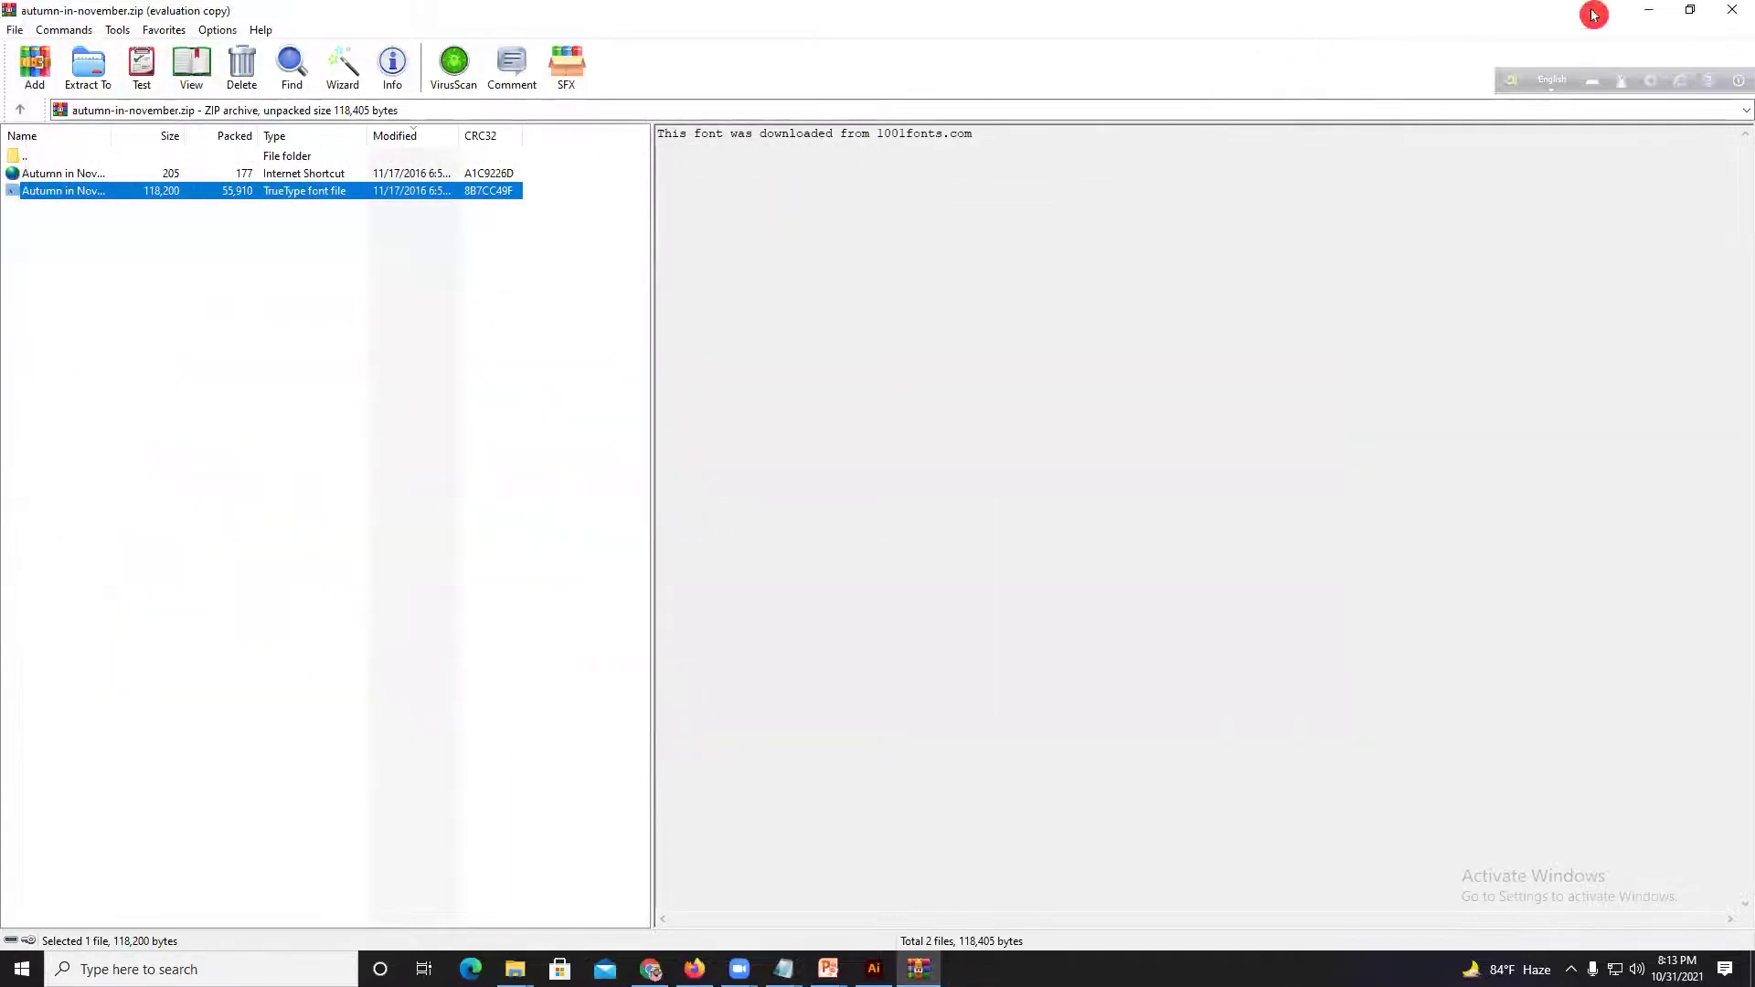
left_click(1732, 10)
left_click(1733, 12)
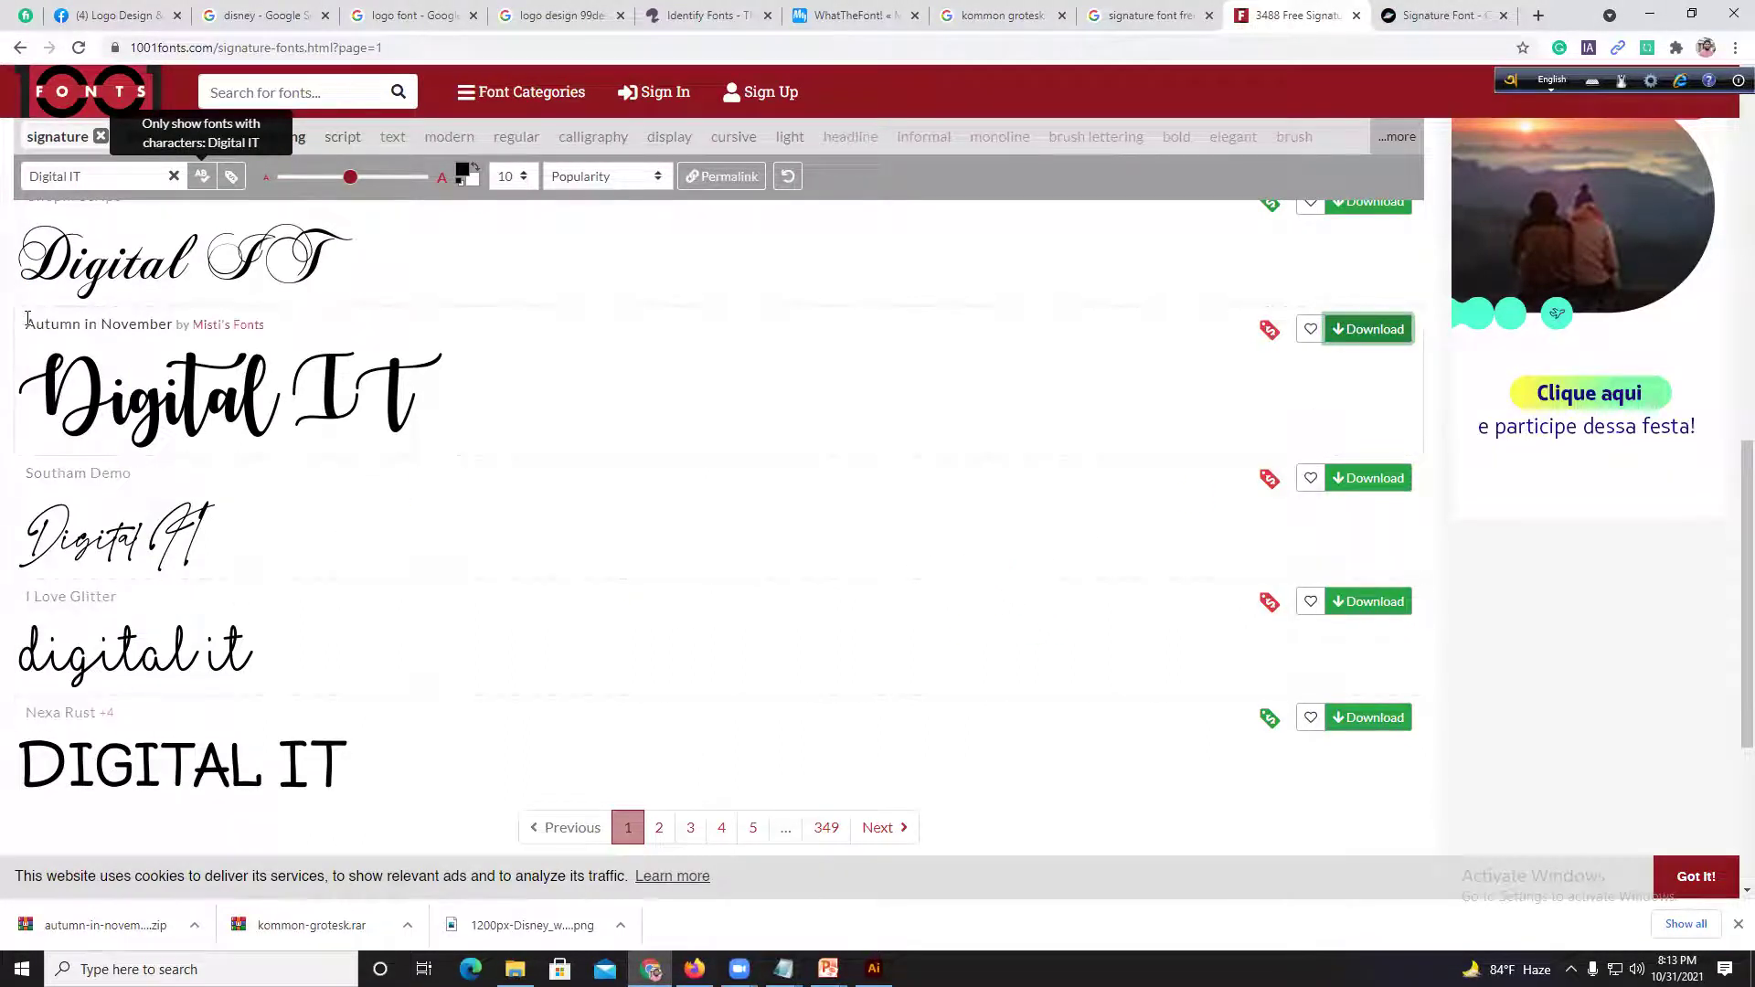
Step: Copy the font name "Autumn in November" from the 1001fonts page, switch to Illustrator and move the SIgnature Logo text up
left_click_drag(48, 317, 165, 319)
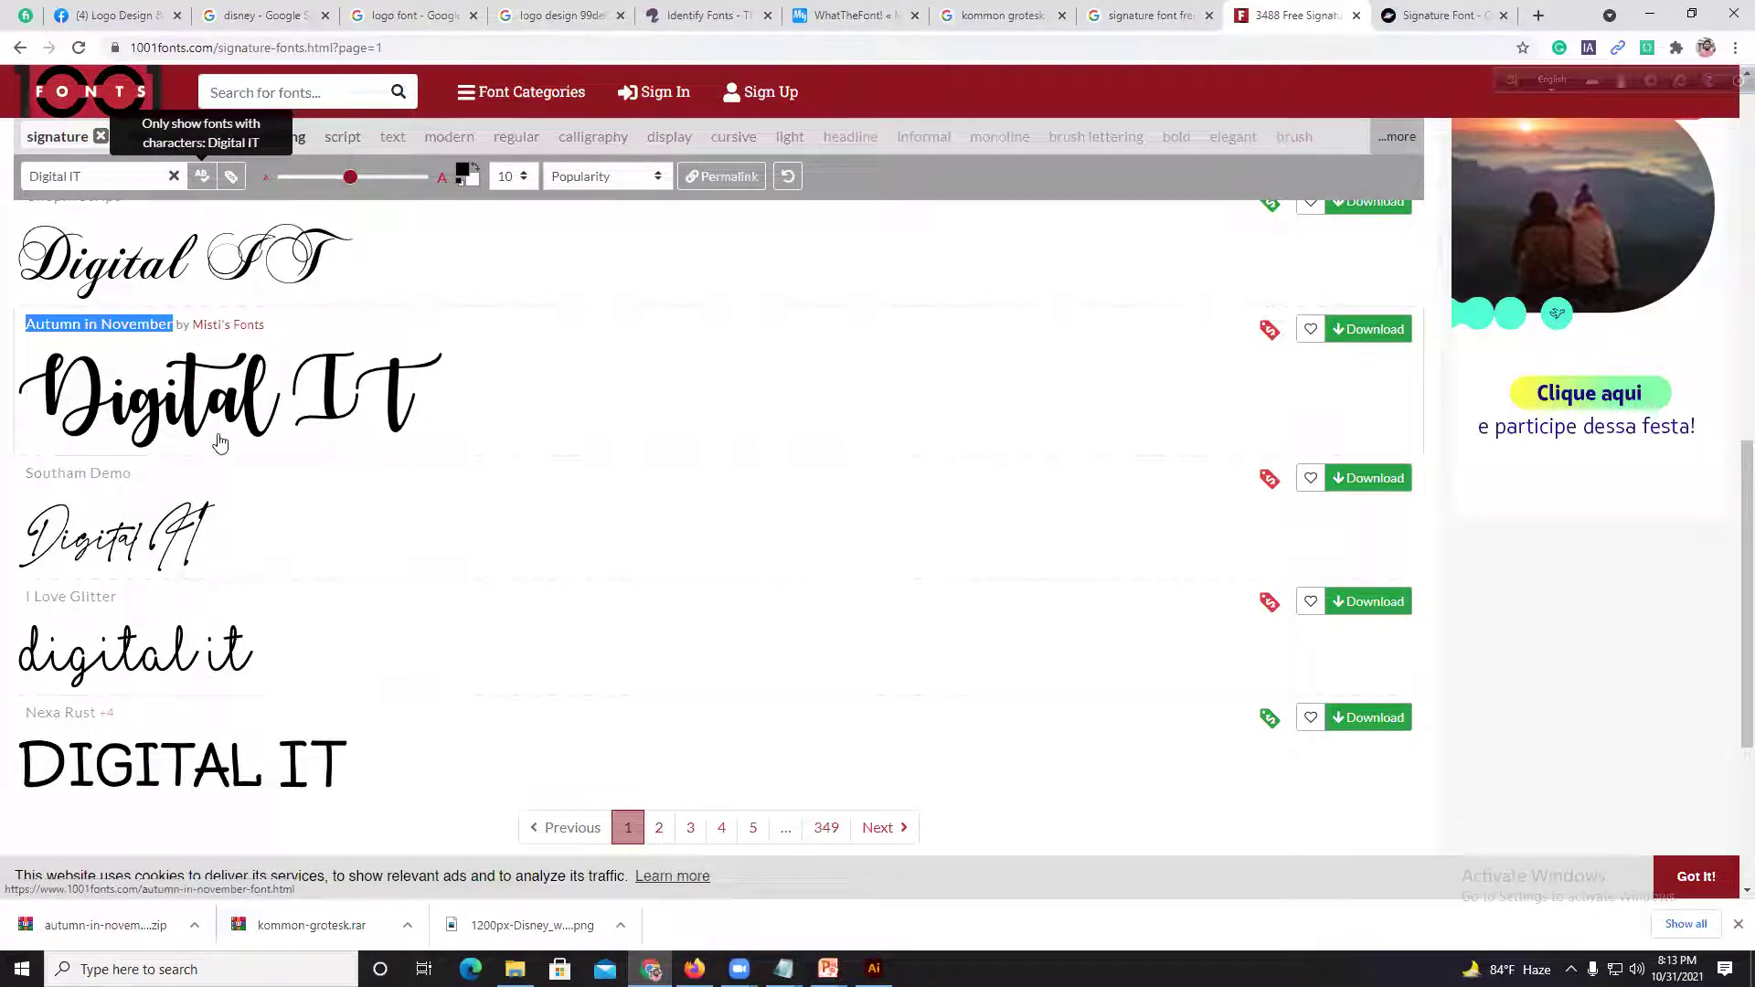
key("ctrl+c")
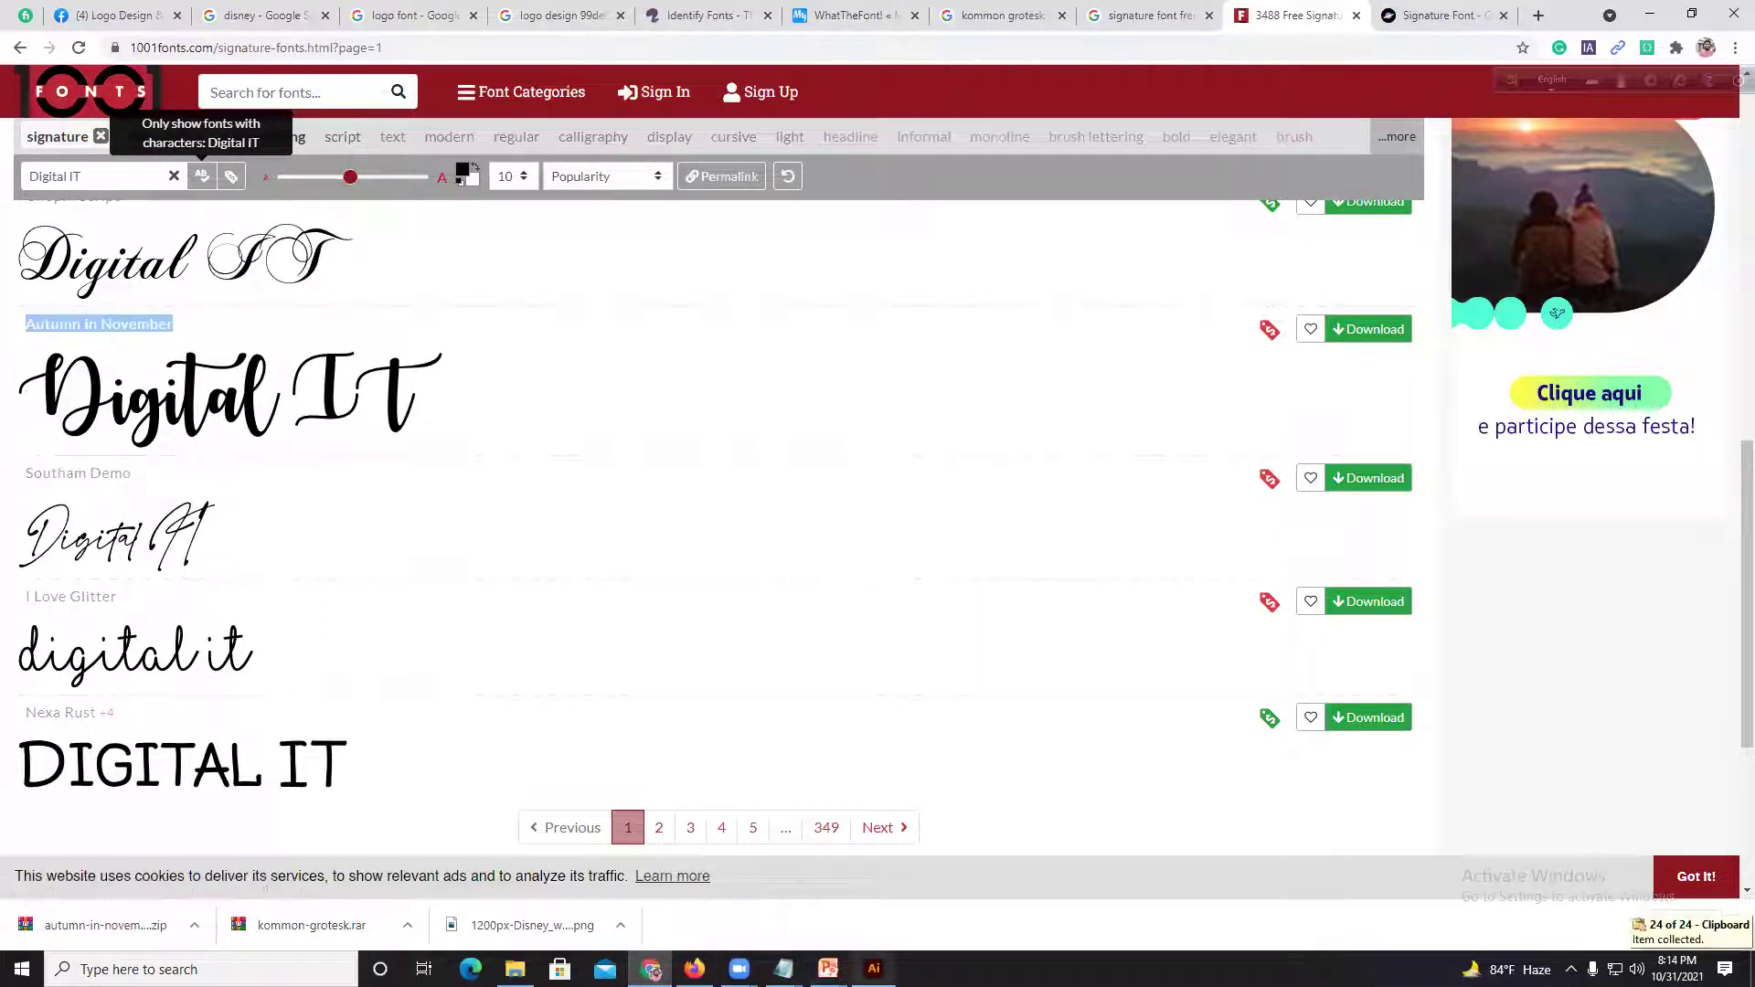
left_click(860, 966)
left_click_drag(694, 487, 694, 380)
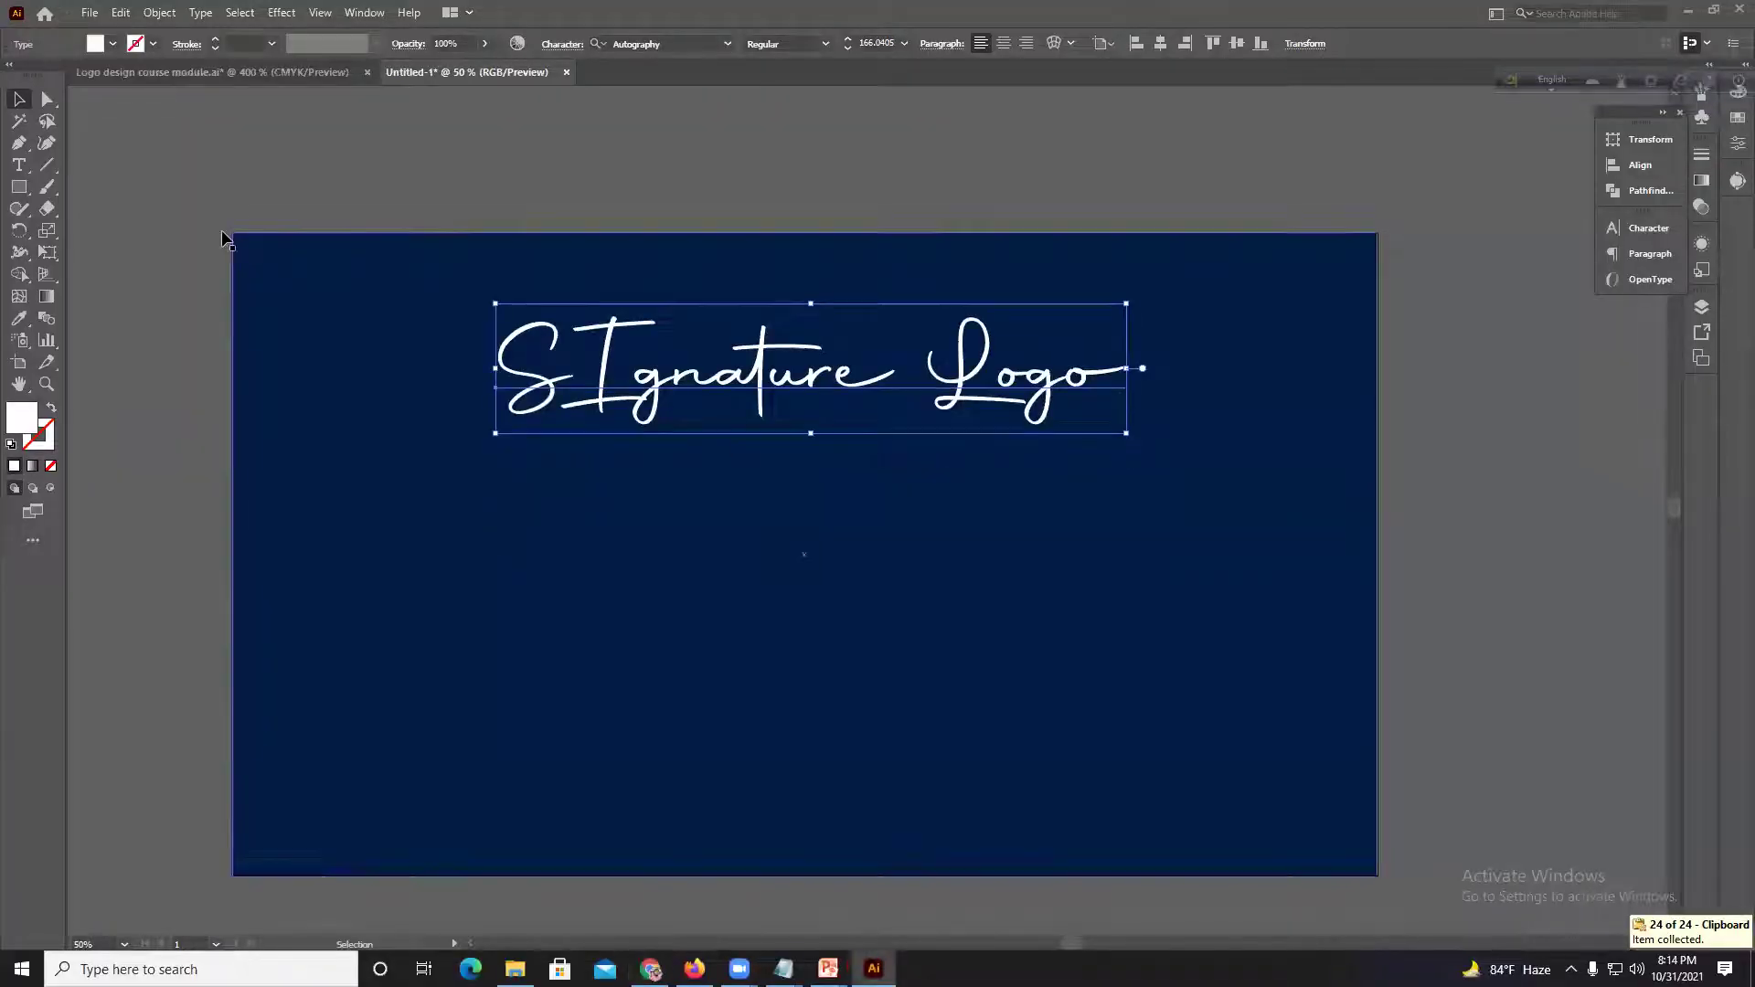
Step: Add the text "Digital It" below the SIgnature Logo text, enlarge it to about 157 pt and position it on the lower artboard
left_click(17, 168)
left_click(610, 576)
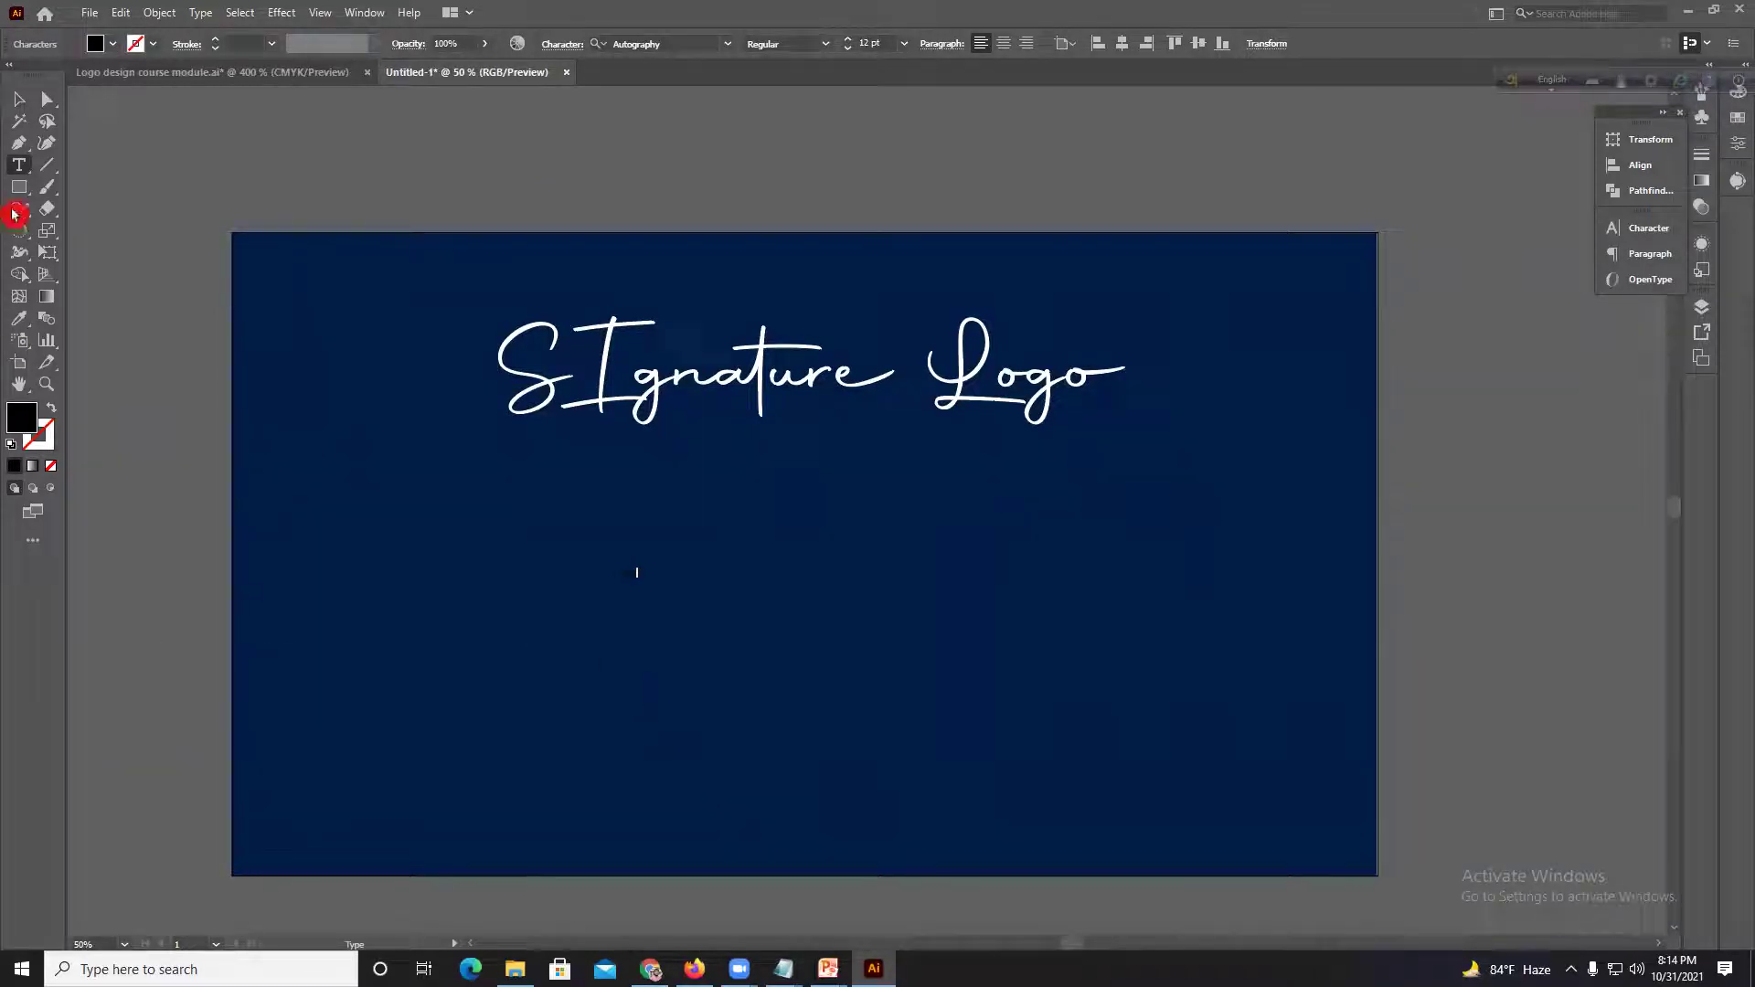
left_click(18, 101)
left_click_drag(639, 565, 1233, 391)
left_click_drag(784, 547, 773, 625)
Step: Set the Digital It text's font to Autumn in November and its fill to white (FFFFFF)
left_click(669, 46)
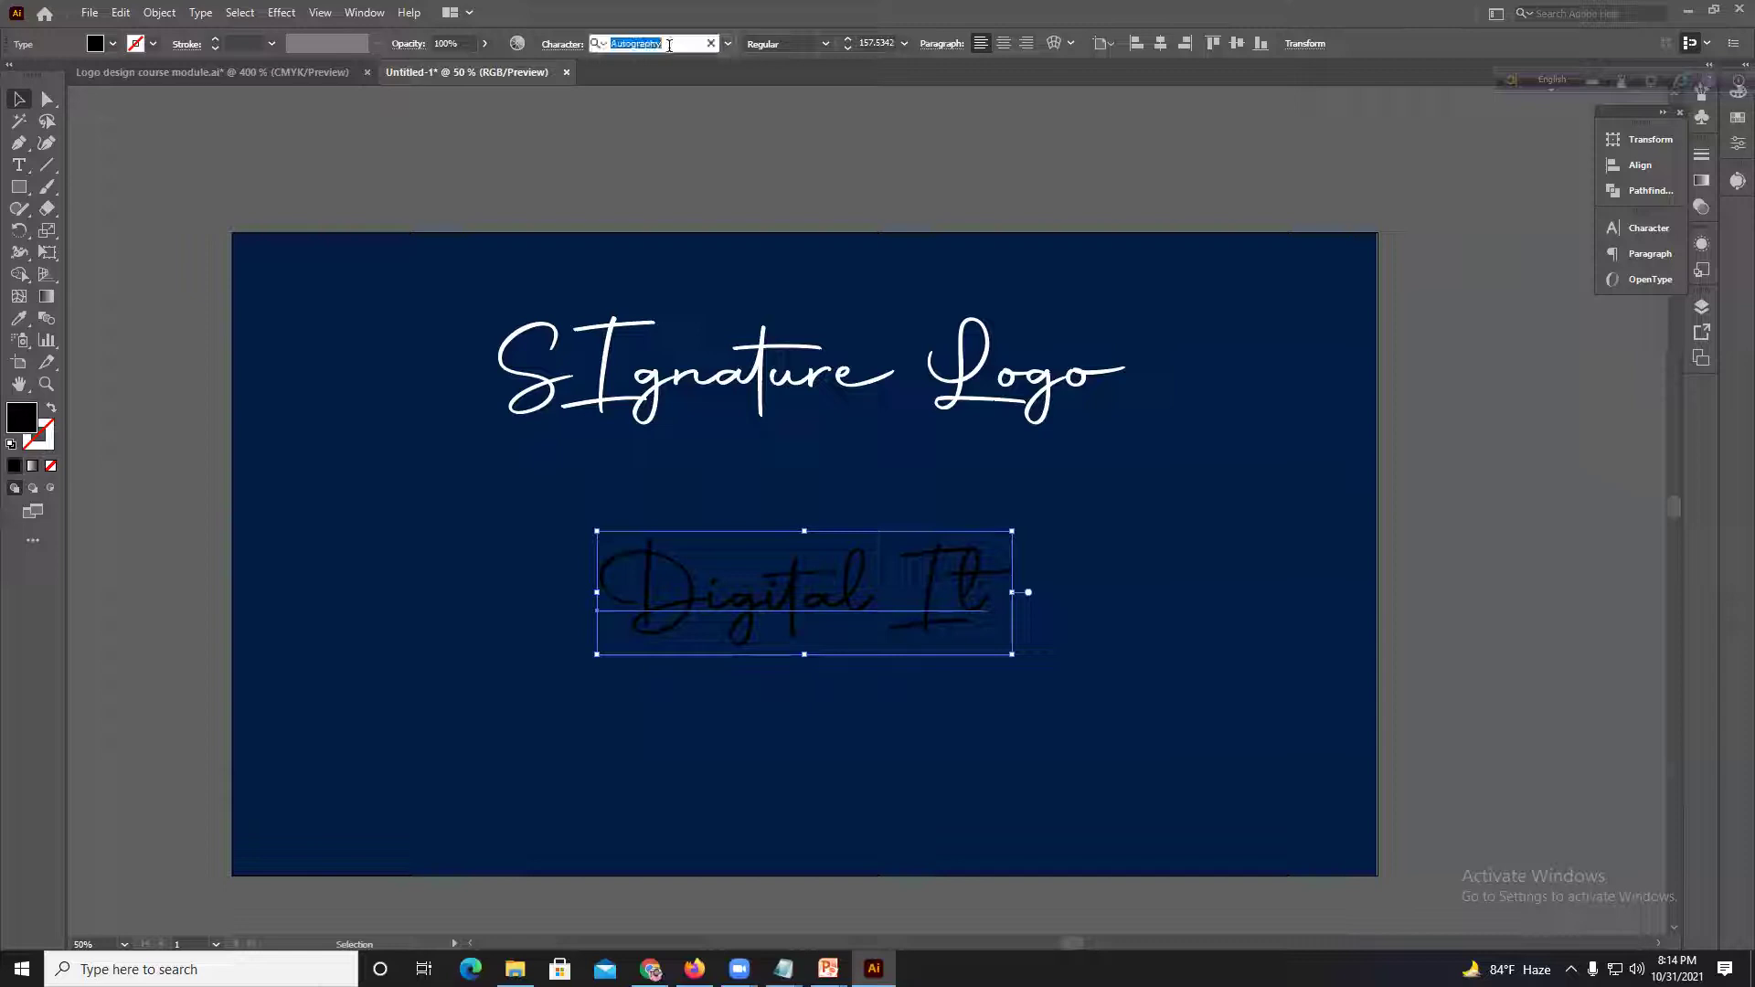
key("ctrl+v")
left_click(736, 134)
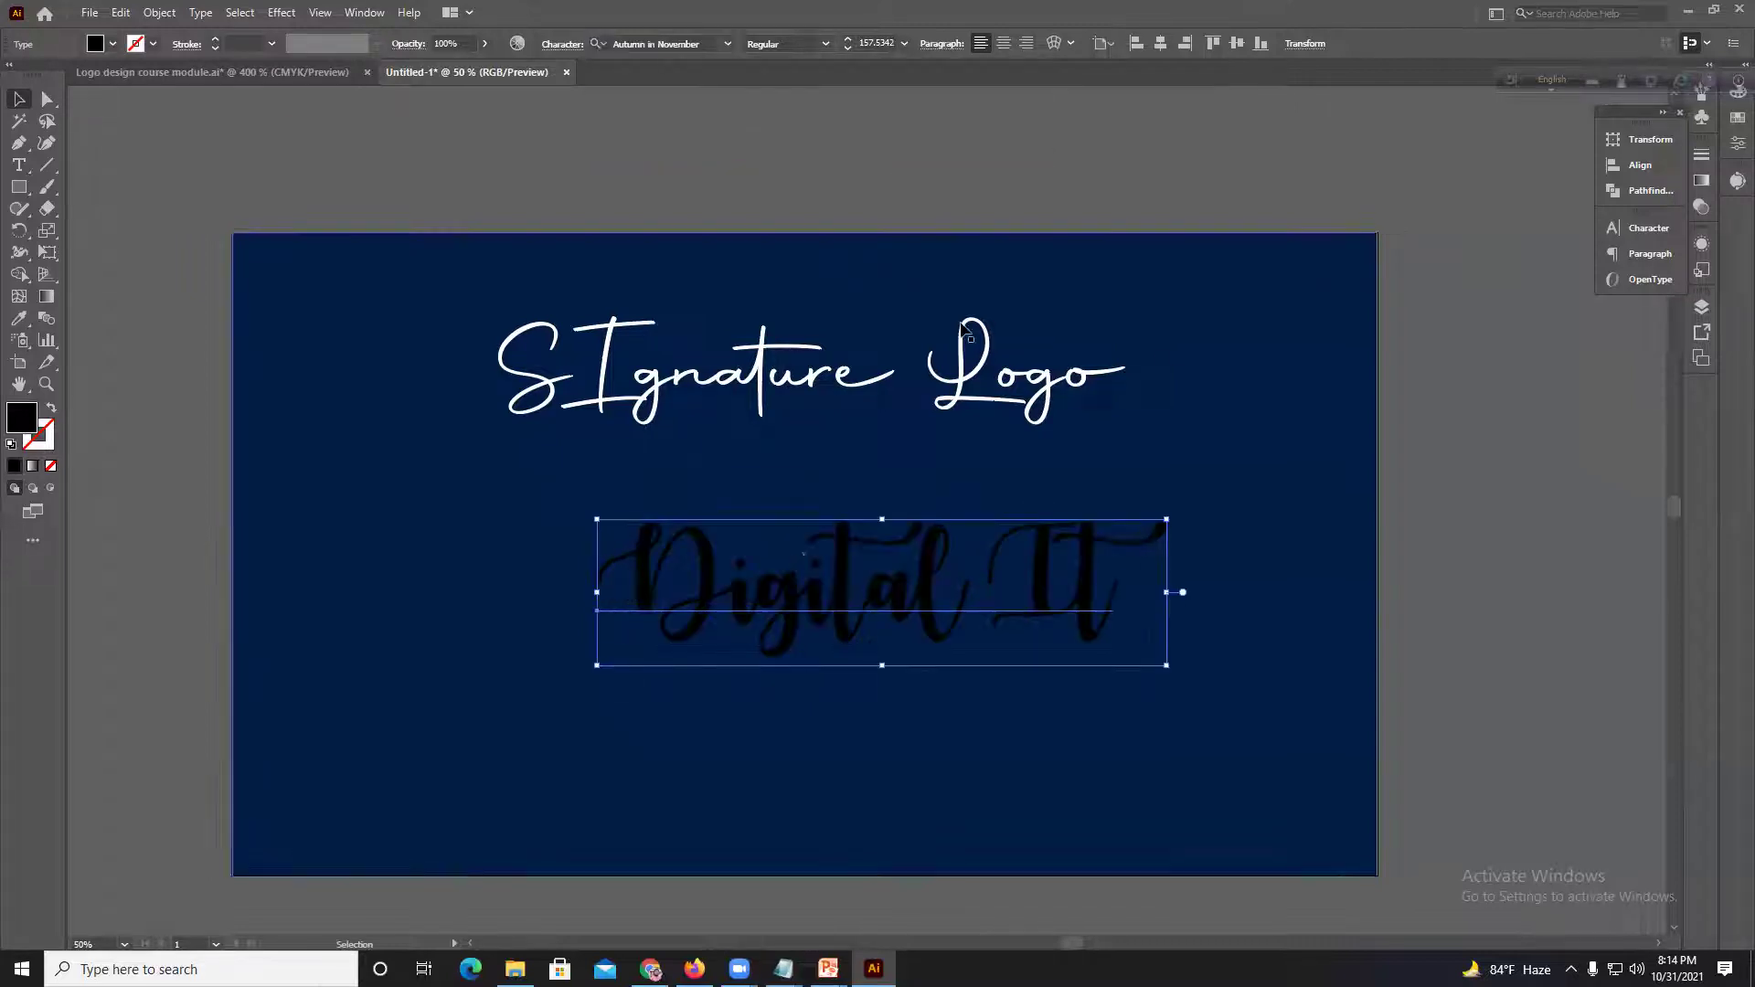
left_click(1627, 192)
left_click(1733, 103)
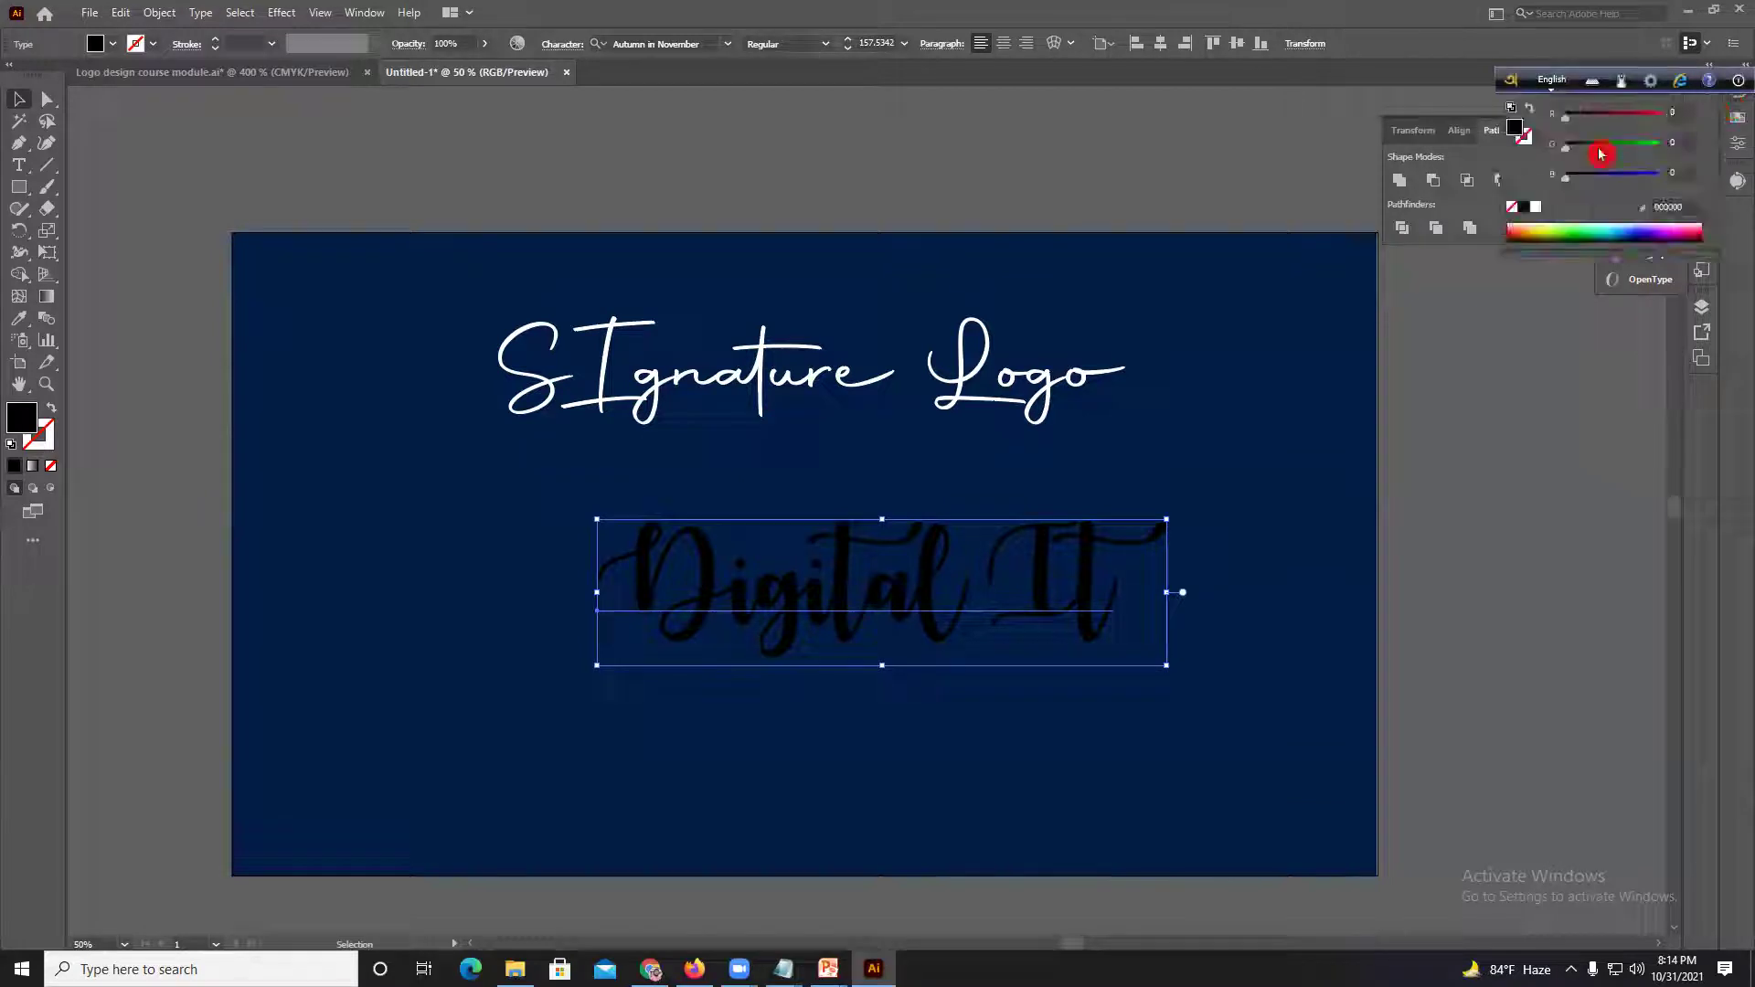
left_click(1535, 208)
left_click(862, 172)
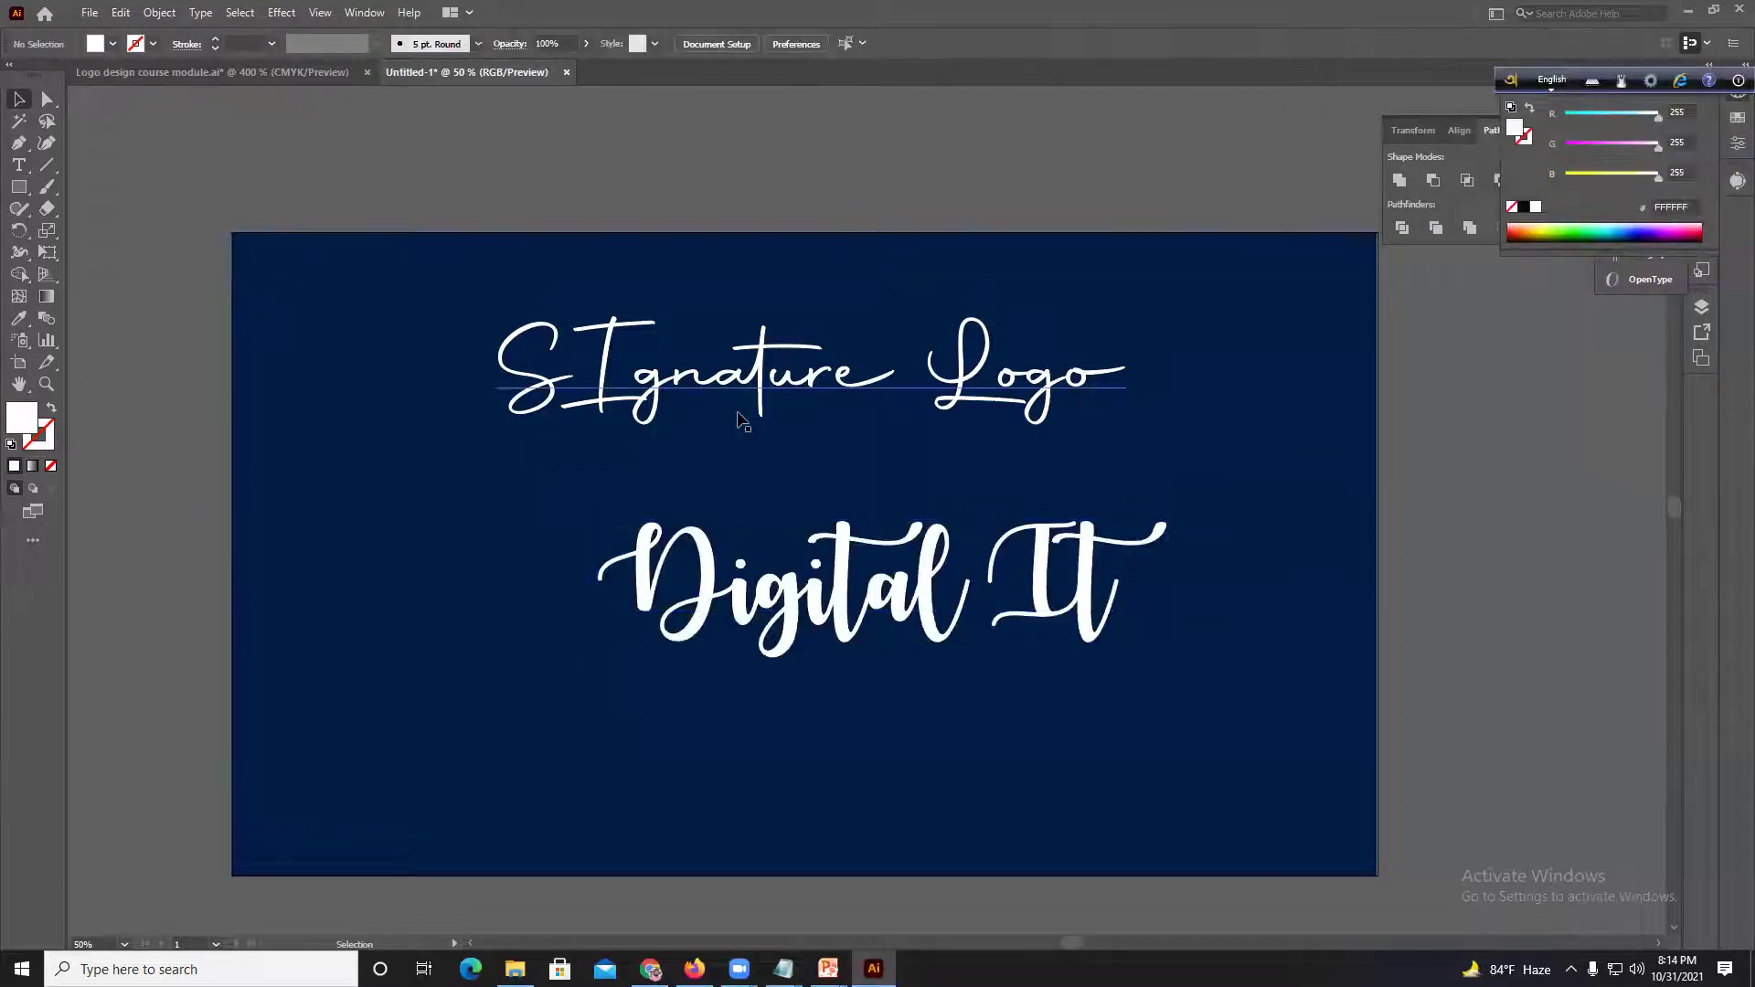
Step: Move the SIgnature Logo text above the artboard and the Digital It text to the artboard's centre
left_click_drag(744, 419, 751, 192)
left_click_drag(752, 603, 697, 532)
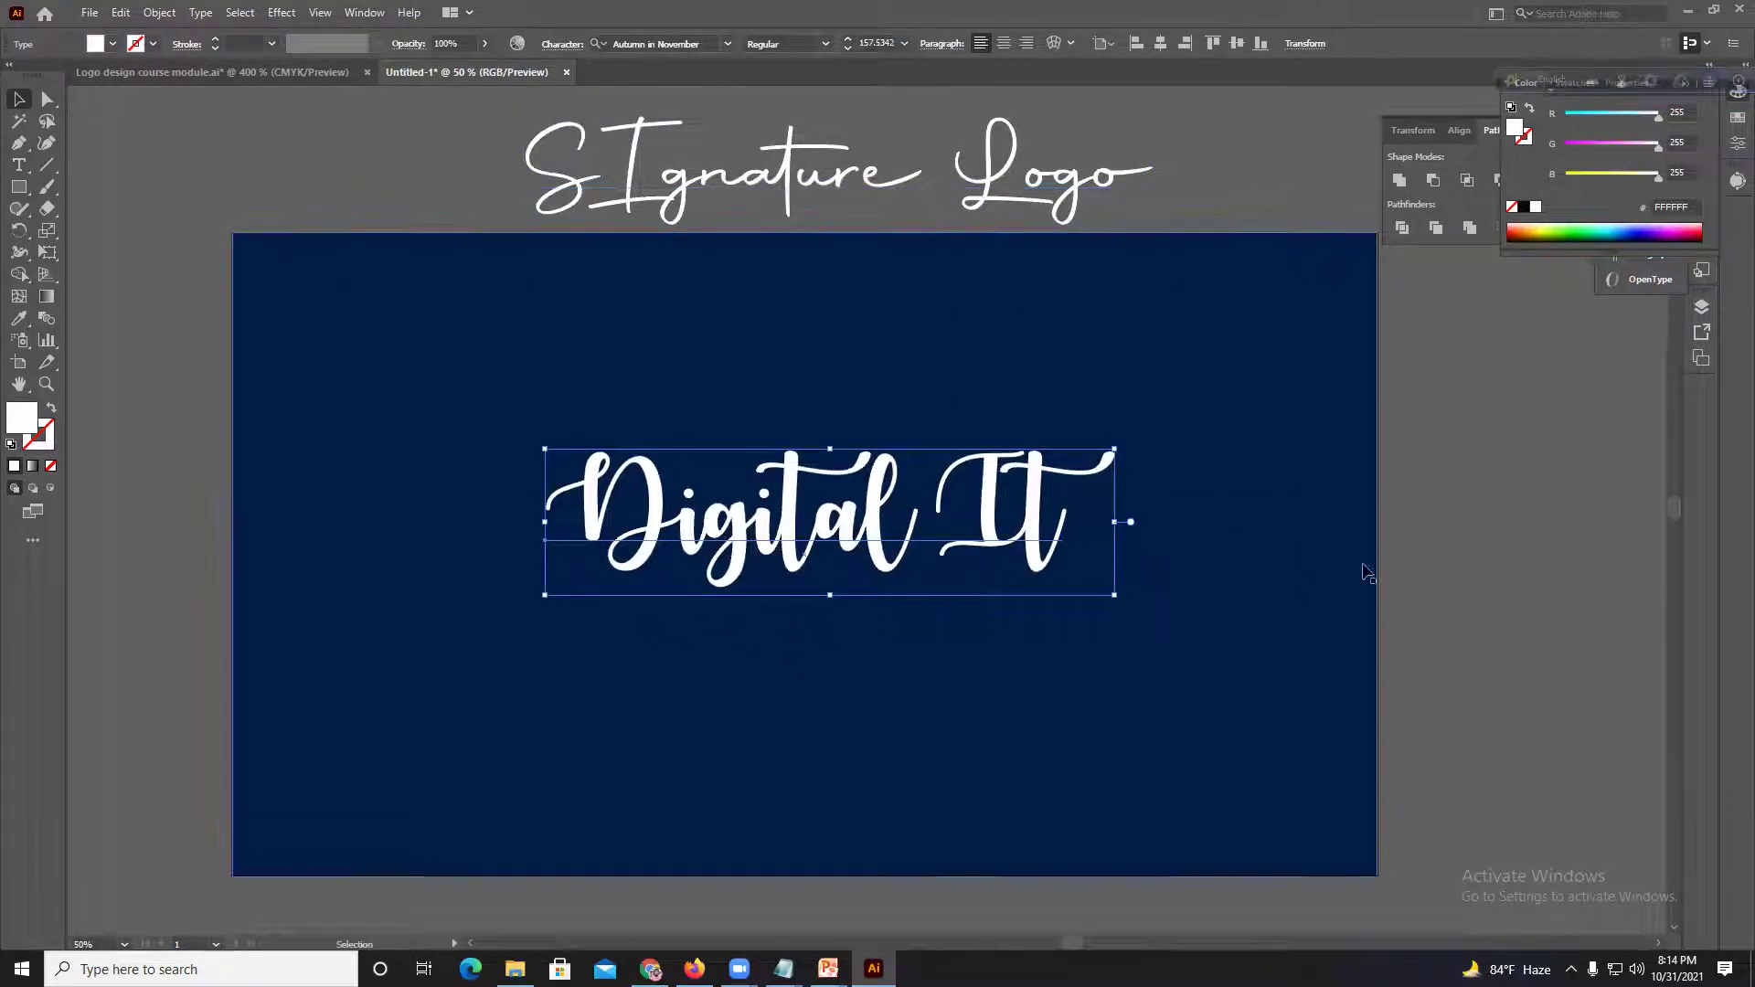
left_click(1456, 532)
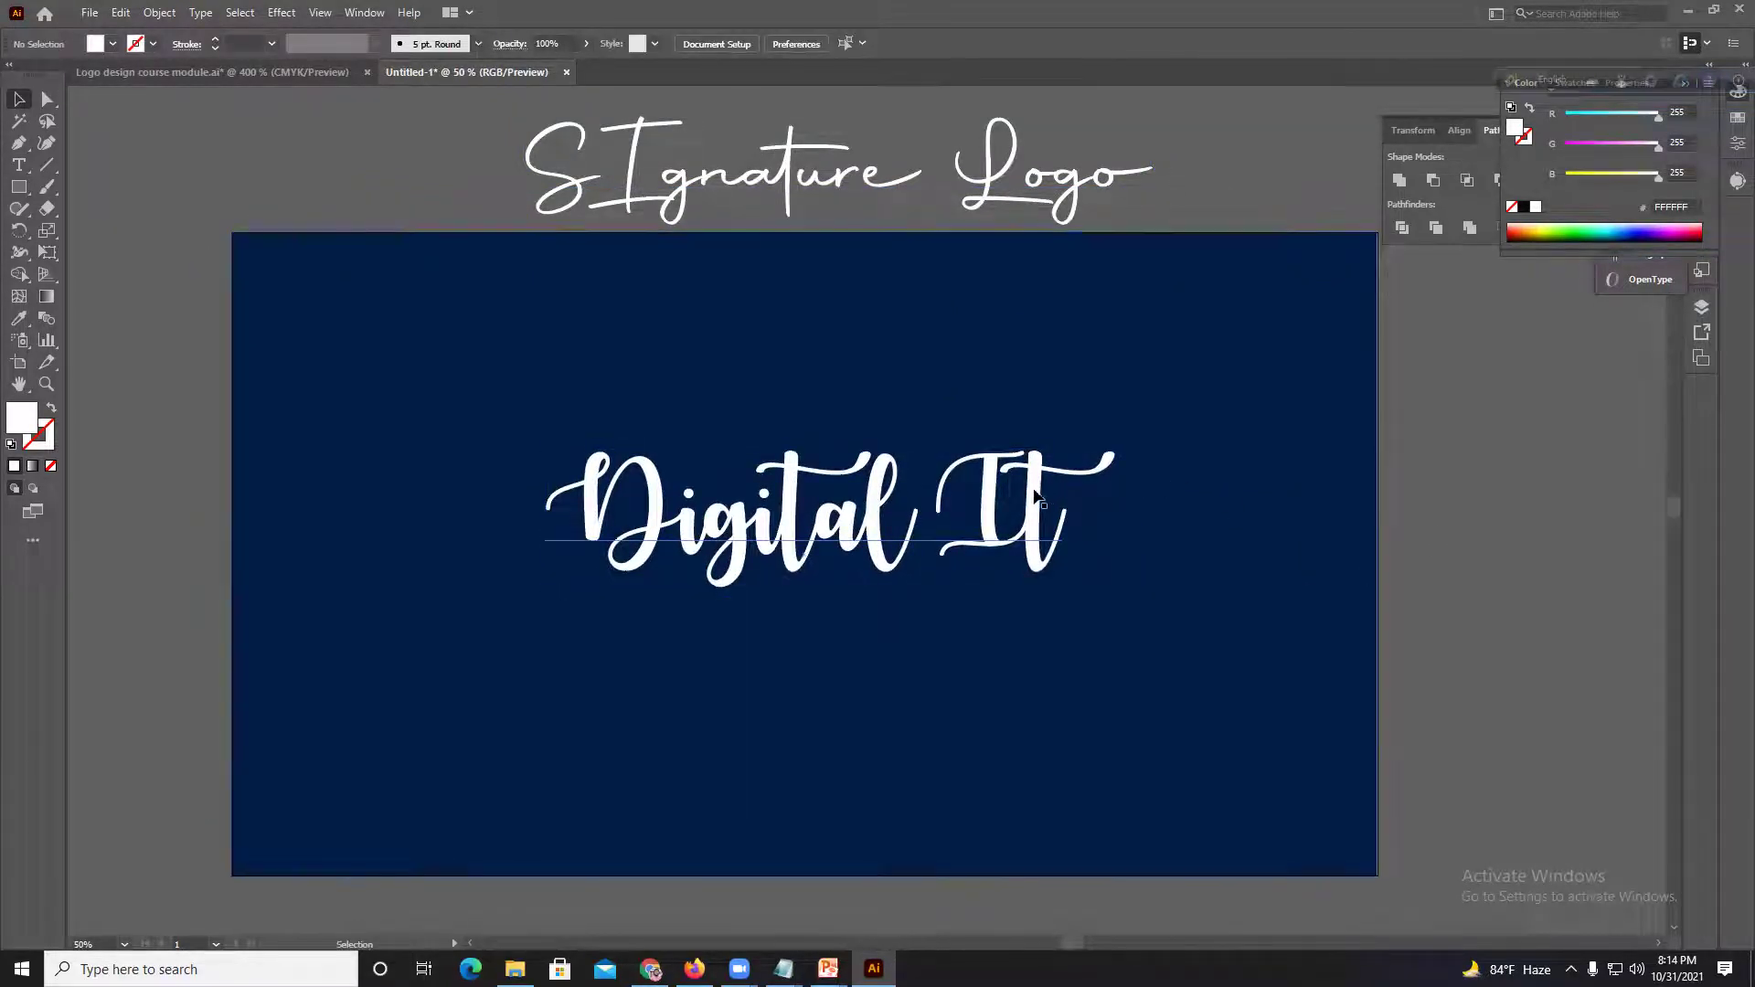
Step: Delete the Digital It text and the SIgnature Logo text
left_click(667, 560)
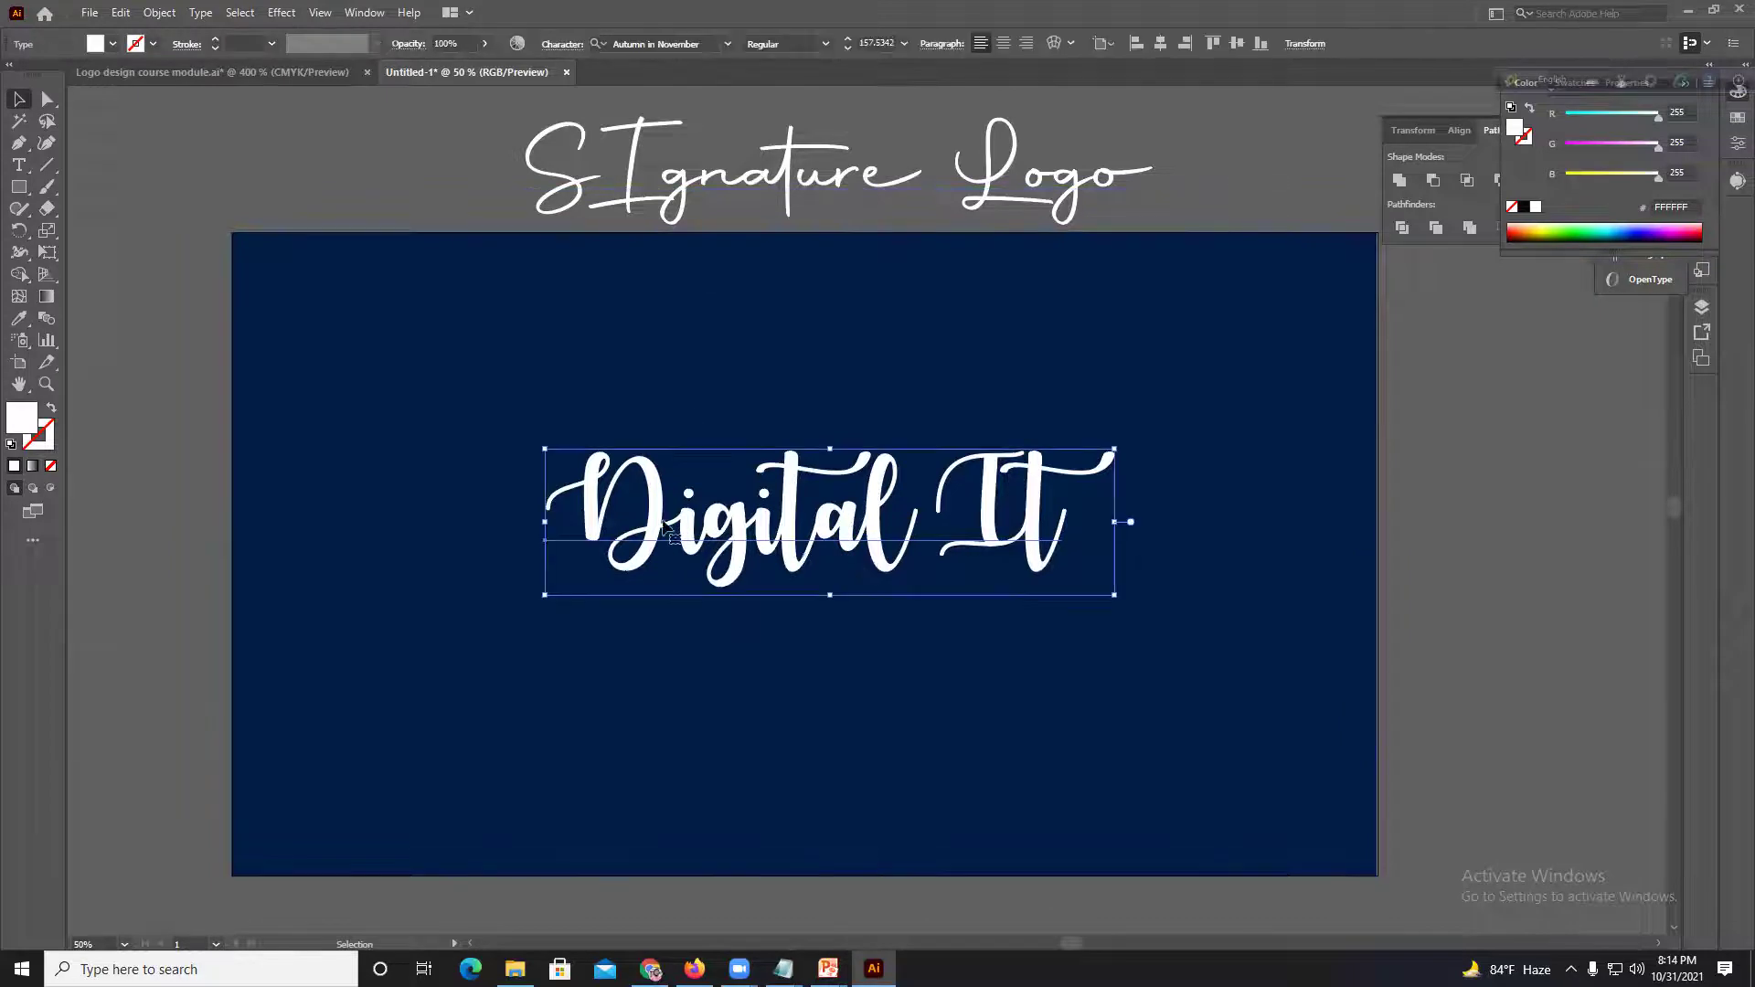
key("Delete")
left_click(698, 173)
key("Delete")
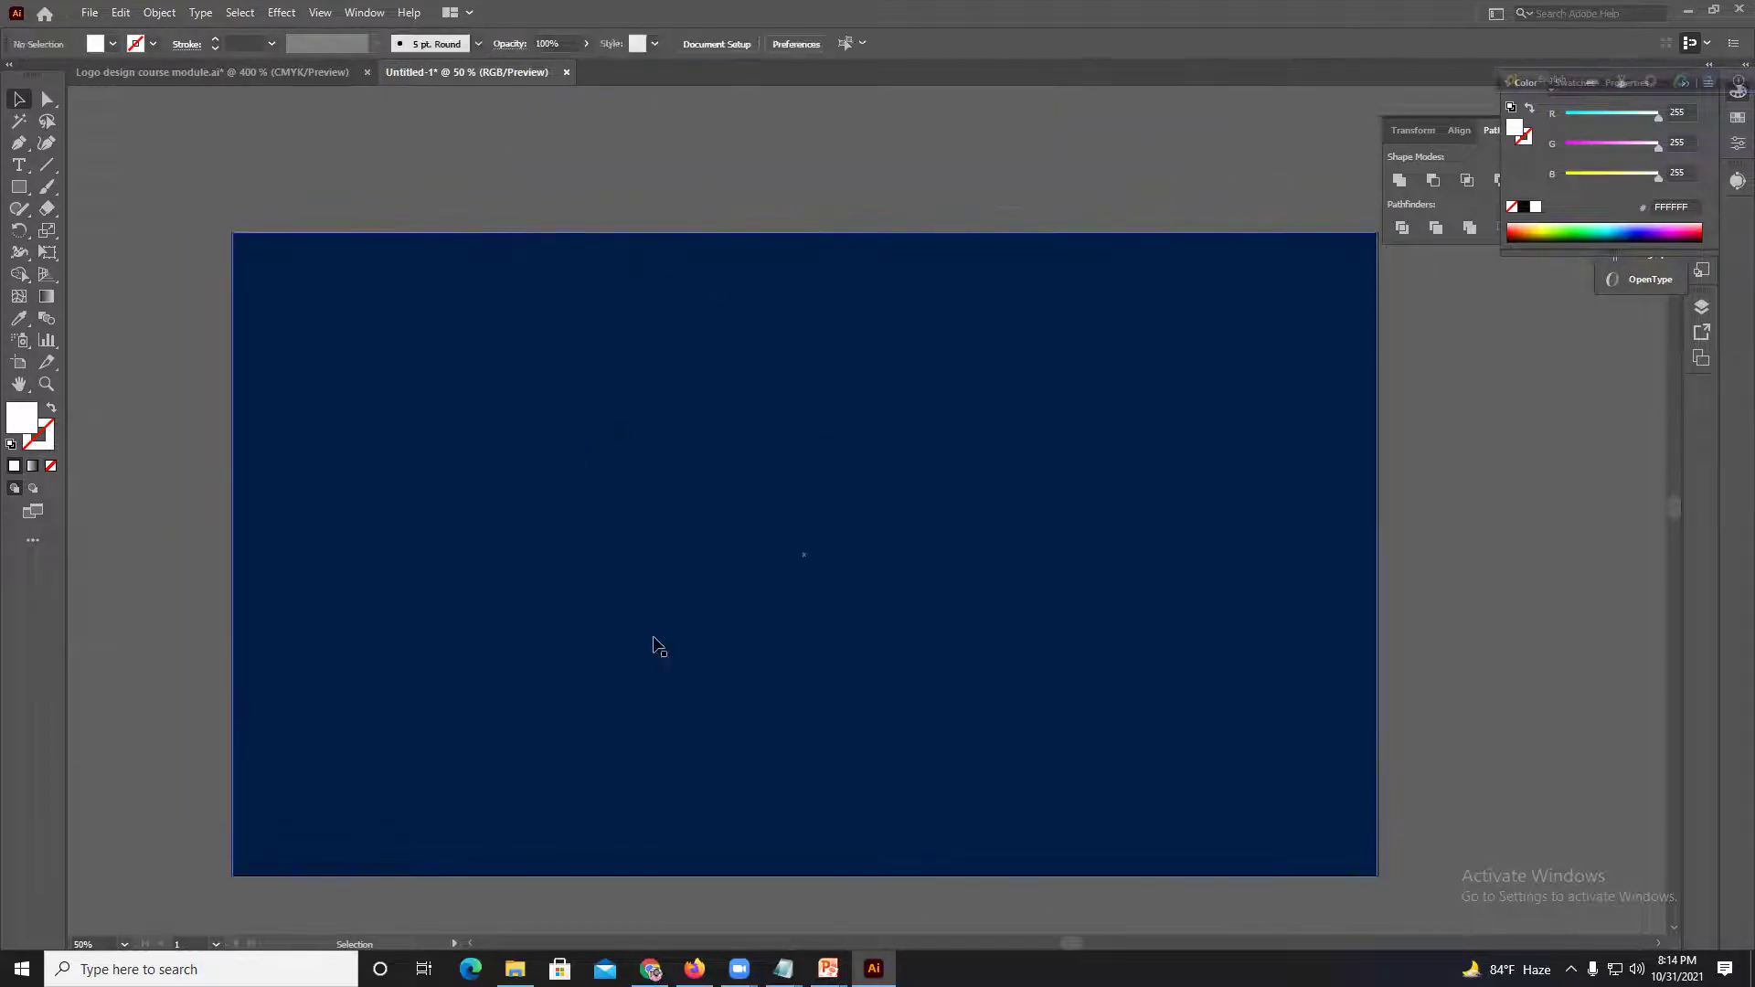
Step: Select the dark blue background rectangle and lock it
left_click(34, 172)
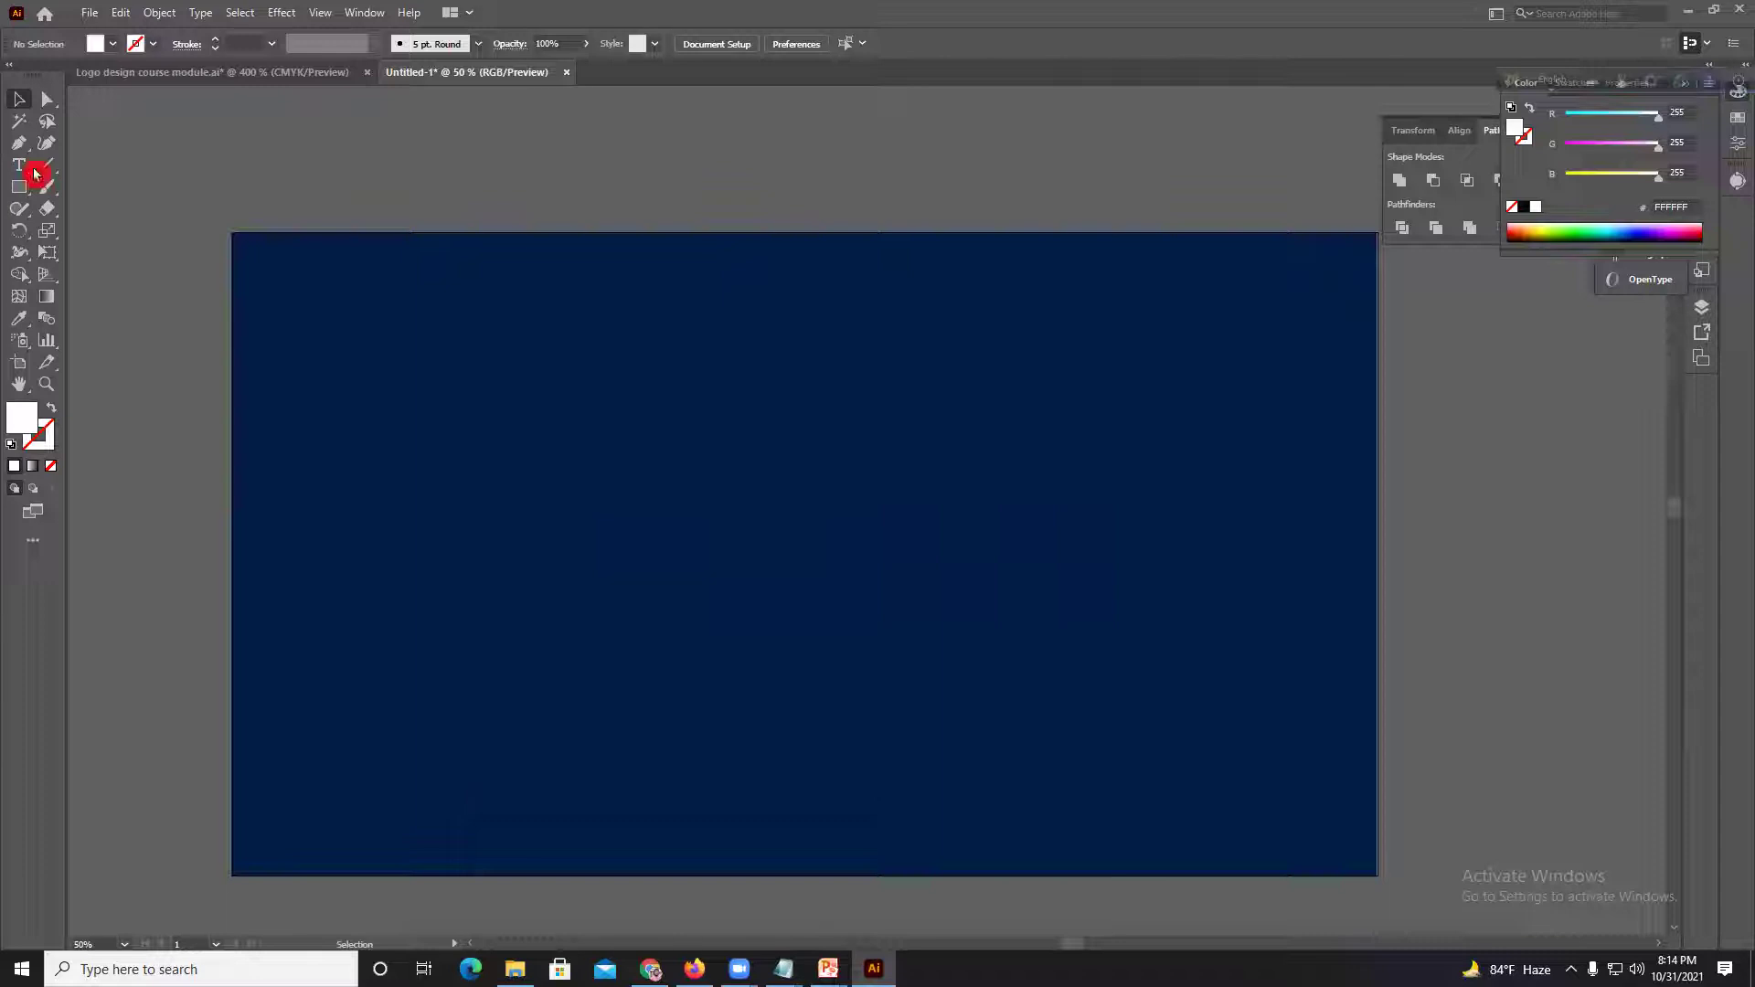
left_click(377, 302)
key("ctrl+2")
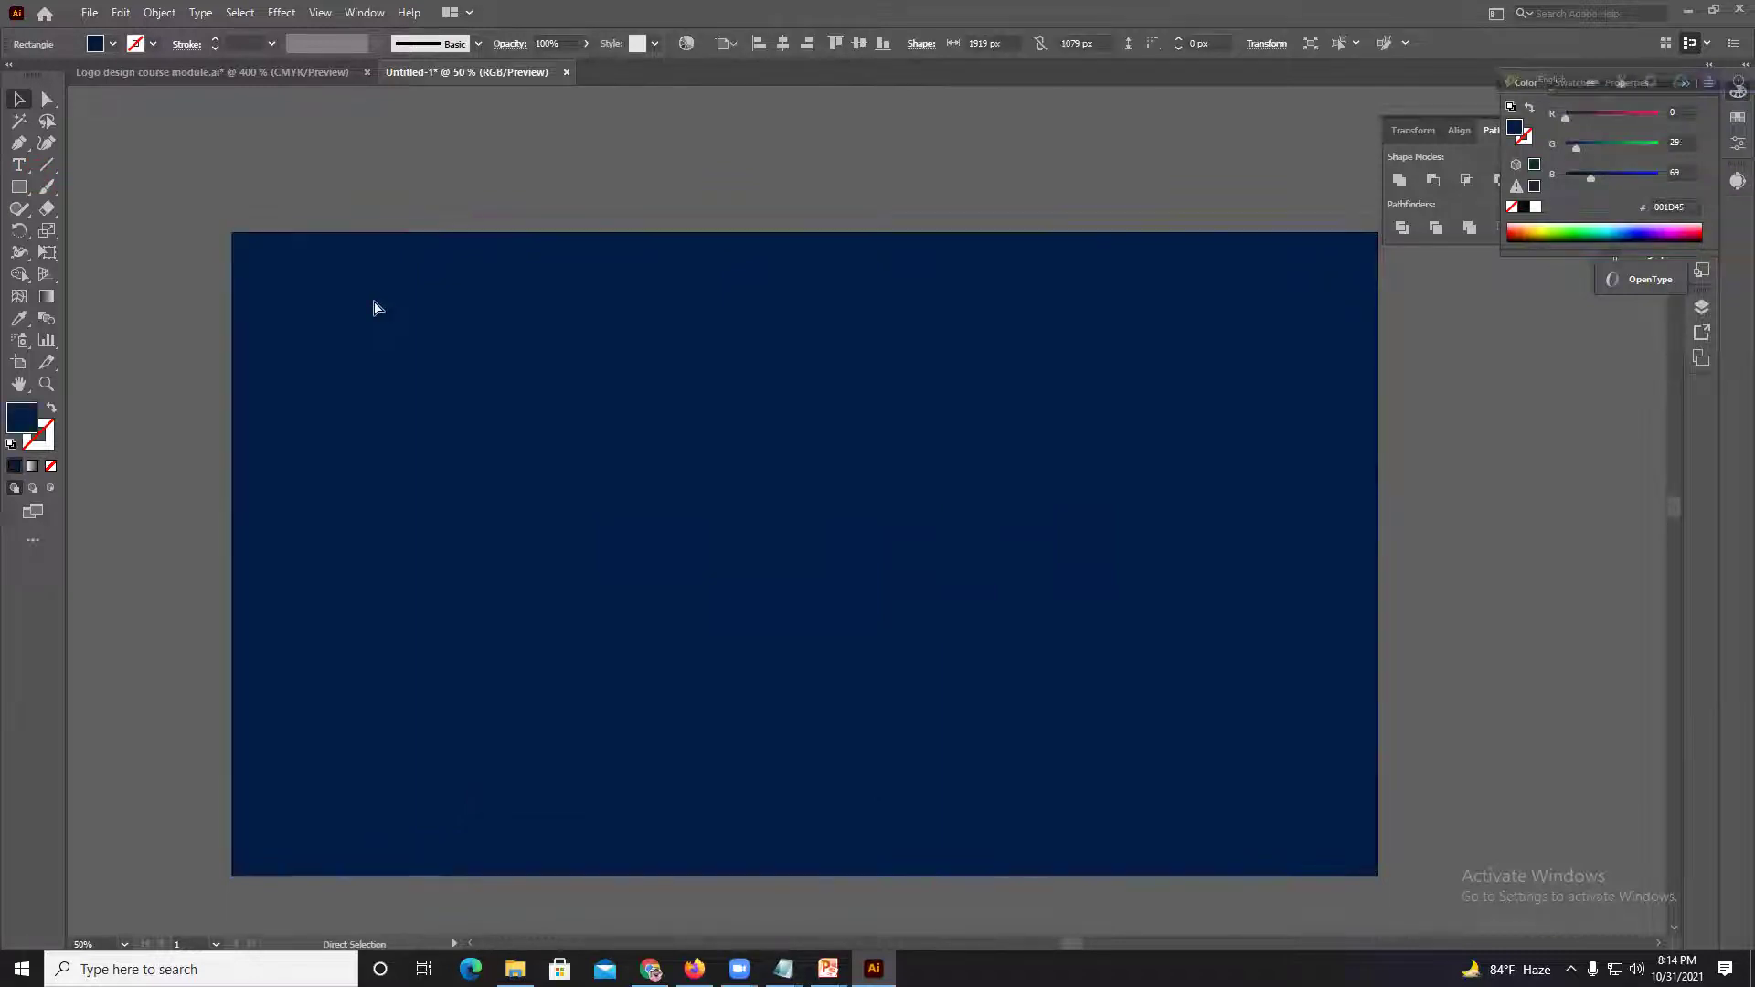
Step: Add the text "DIGITAL IT" in the upper part of the artboard and enlarge it to about 113 pt
left_click(13, 148)
left_click(16, 170)
left_click(493, 380)
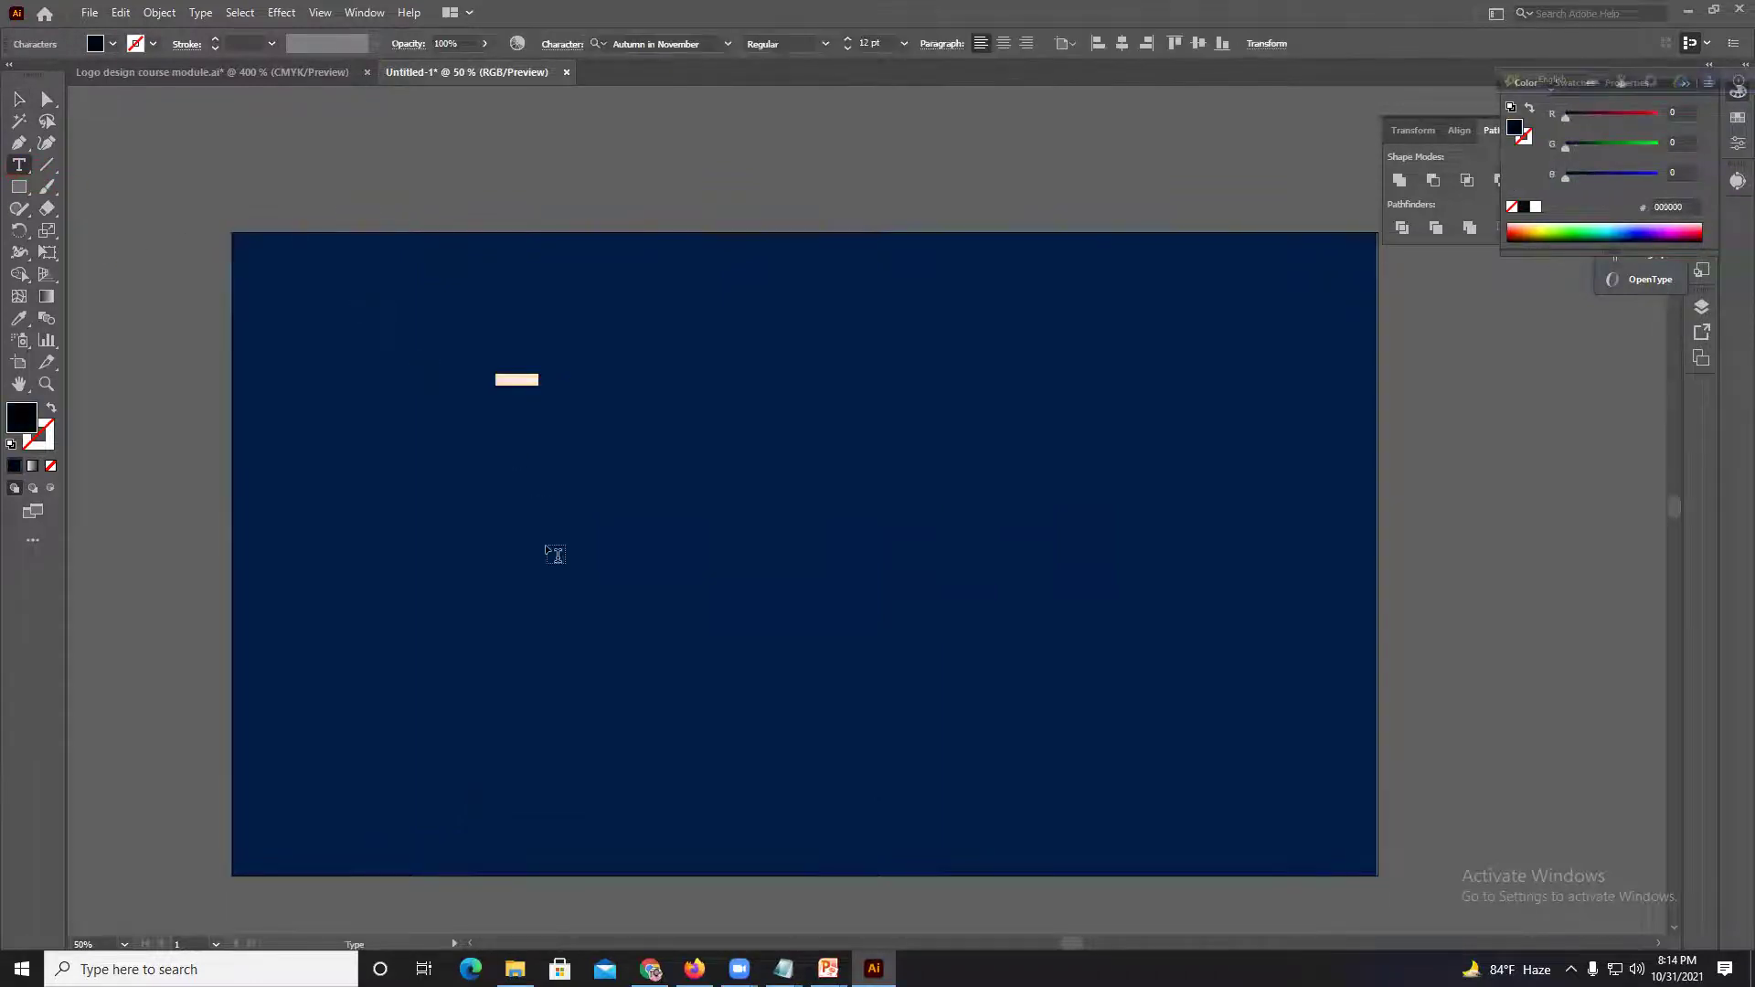
type("Logo Design")
left_click(19, 98)
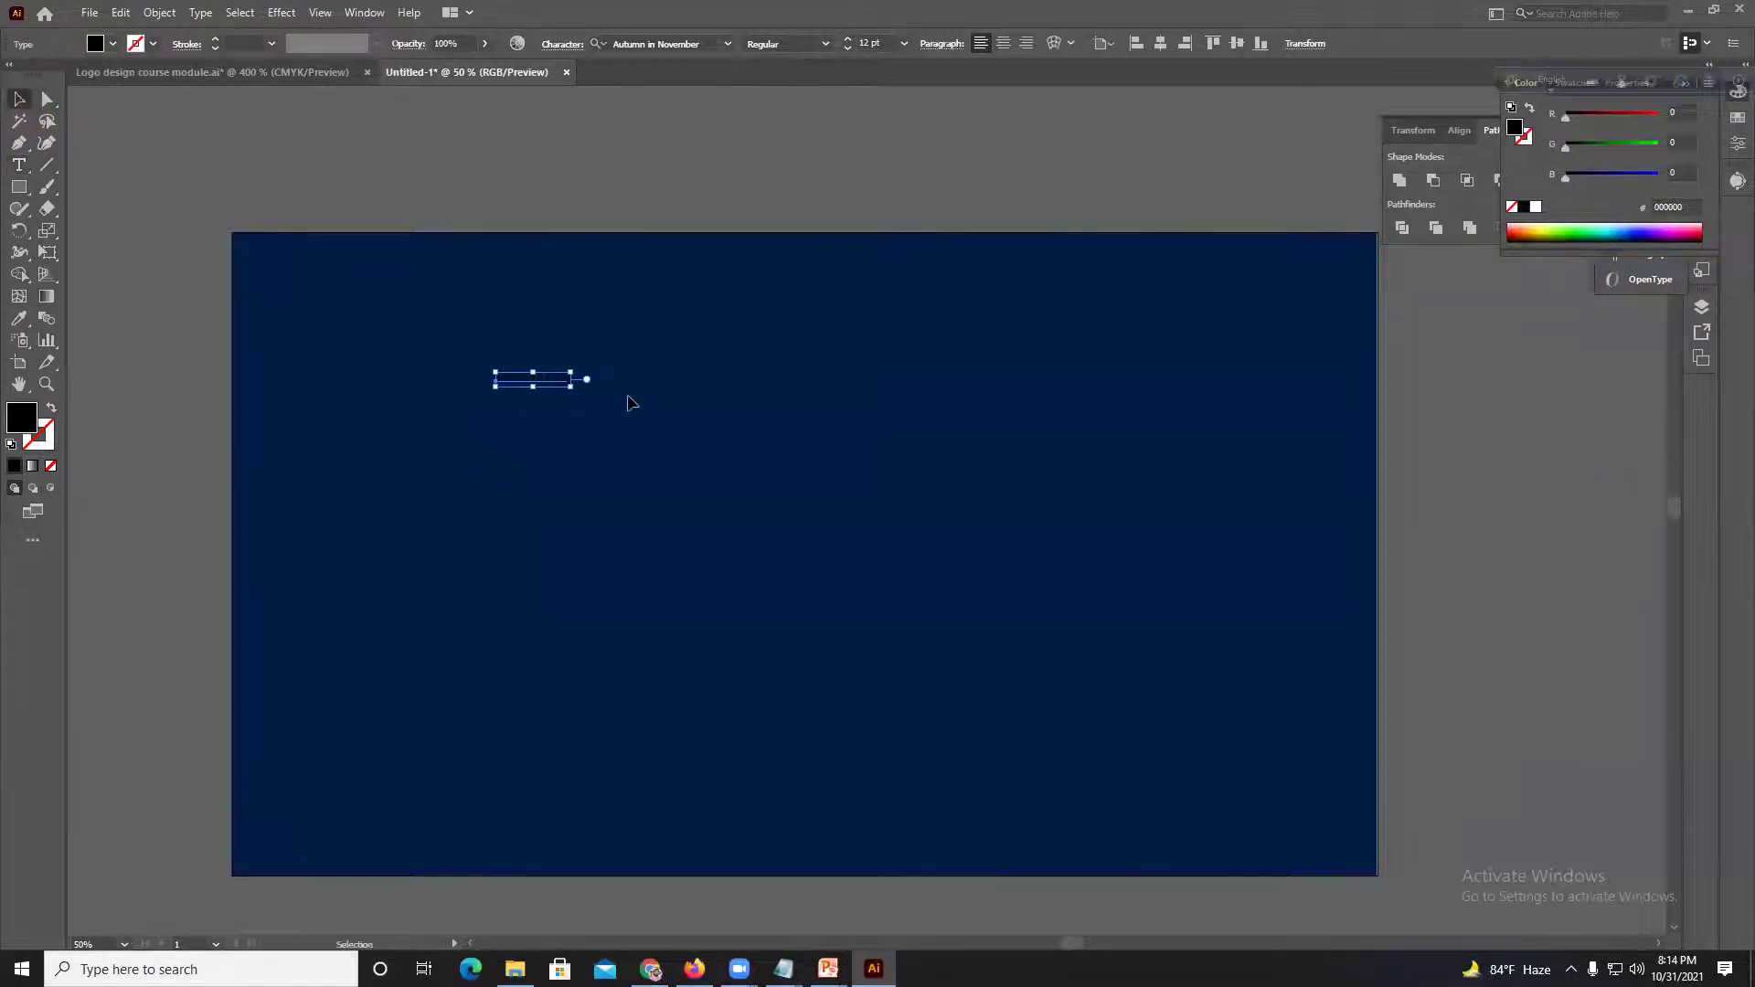
left_click_drag(569, 386, 1198, 673)
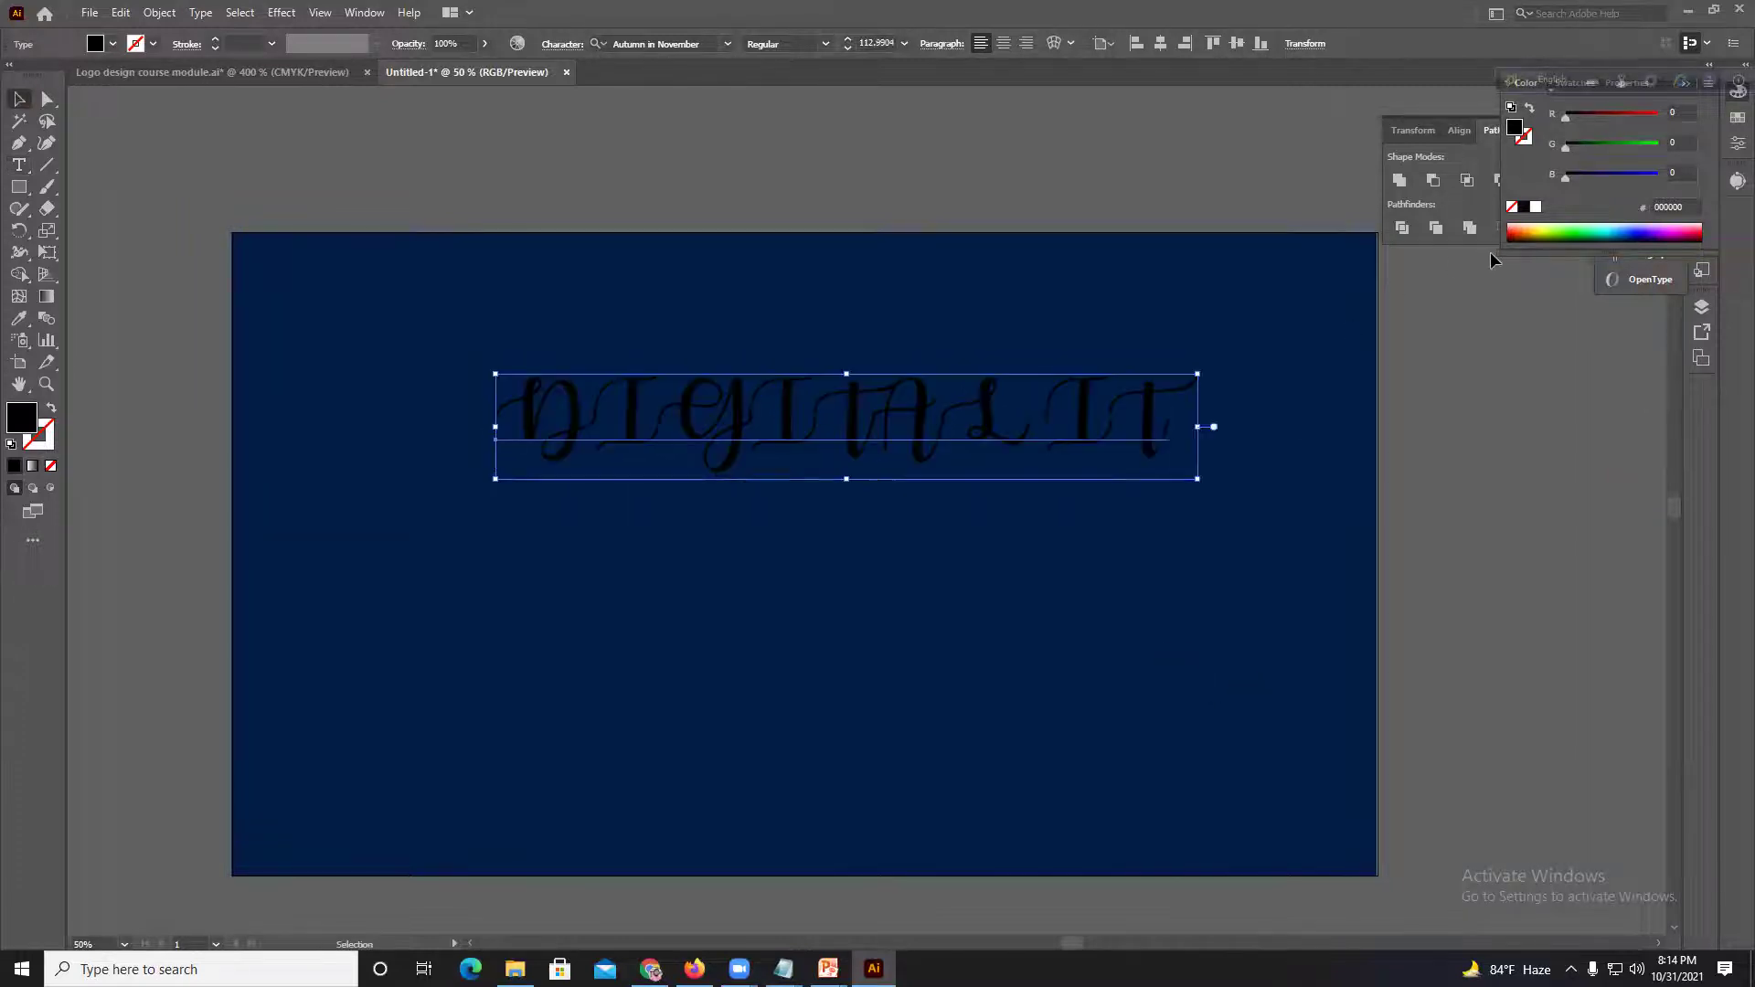
Step: Fill the DIGITAL IT text with white (FFFFFF) and move it down toward the artboard's centre
left_click_drag(1550, 224, 1551, 183)
left_click_drag(858, 440, 852, 501)
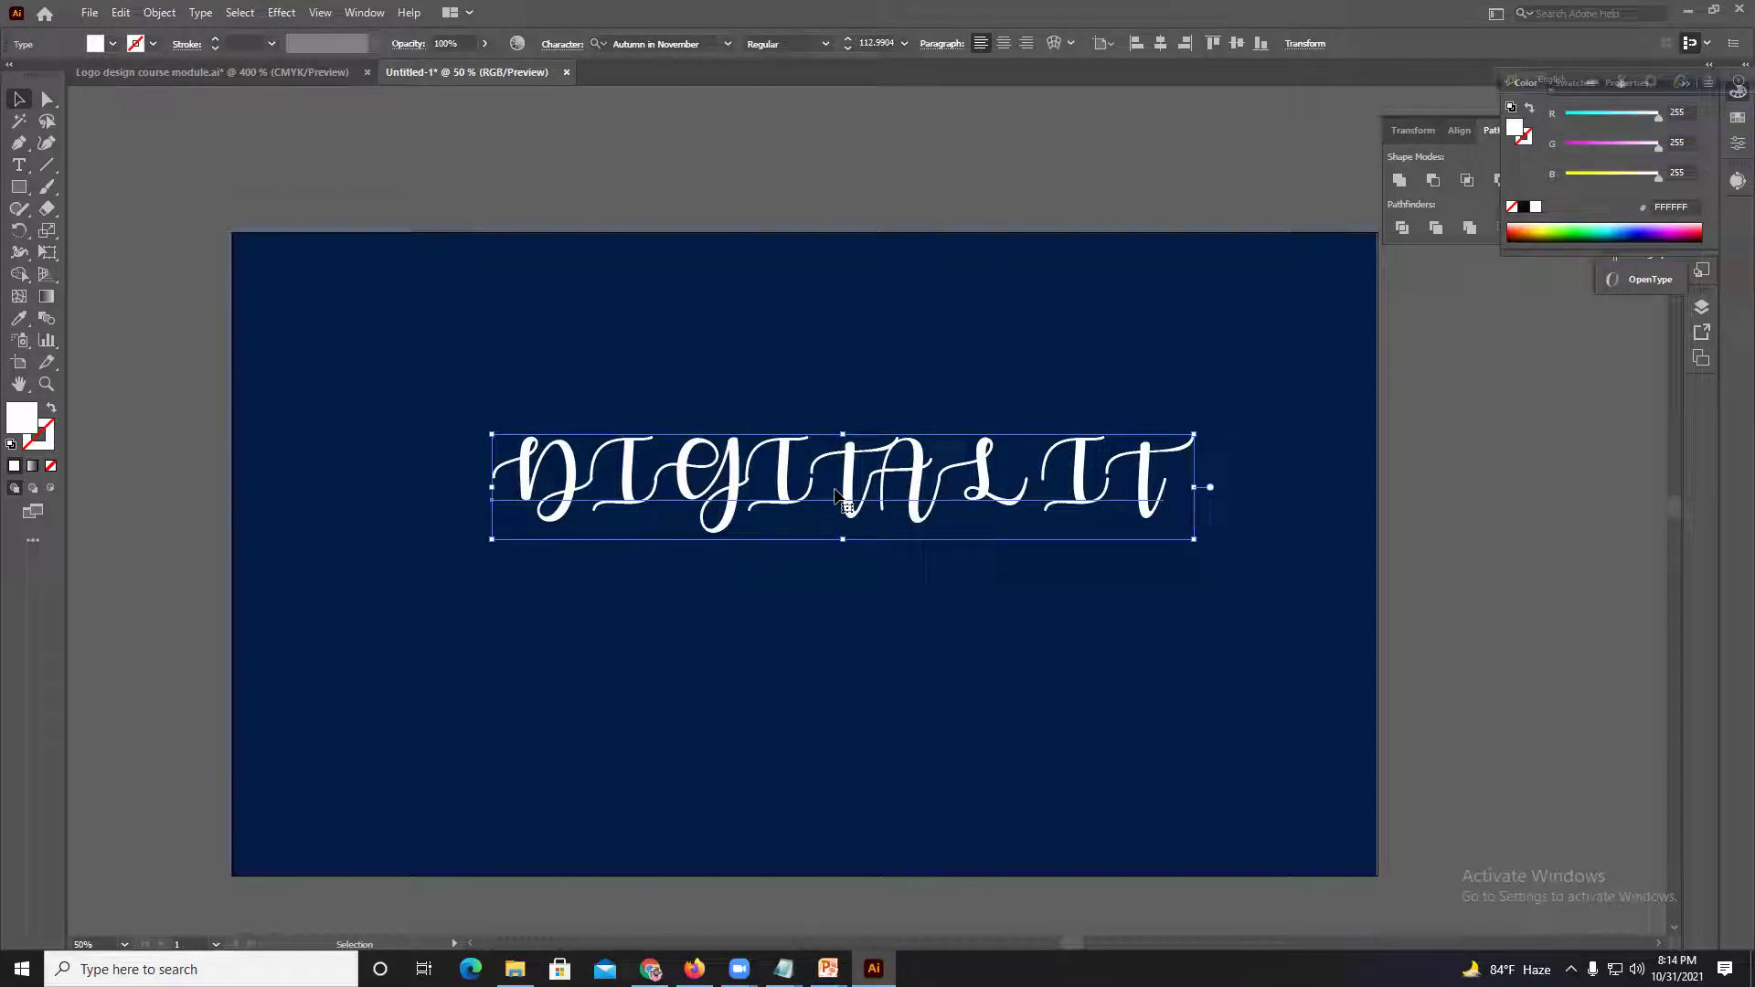
left_click(735, 216)
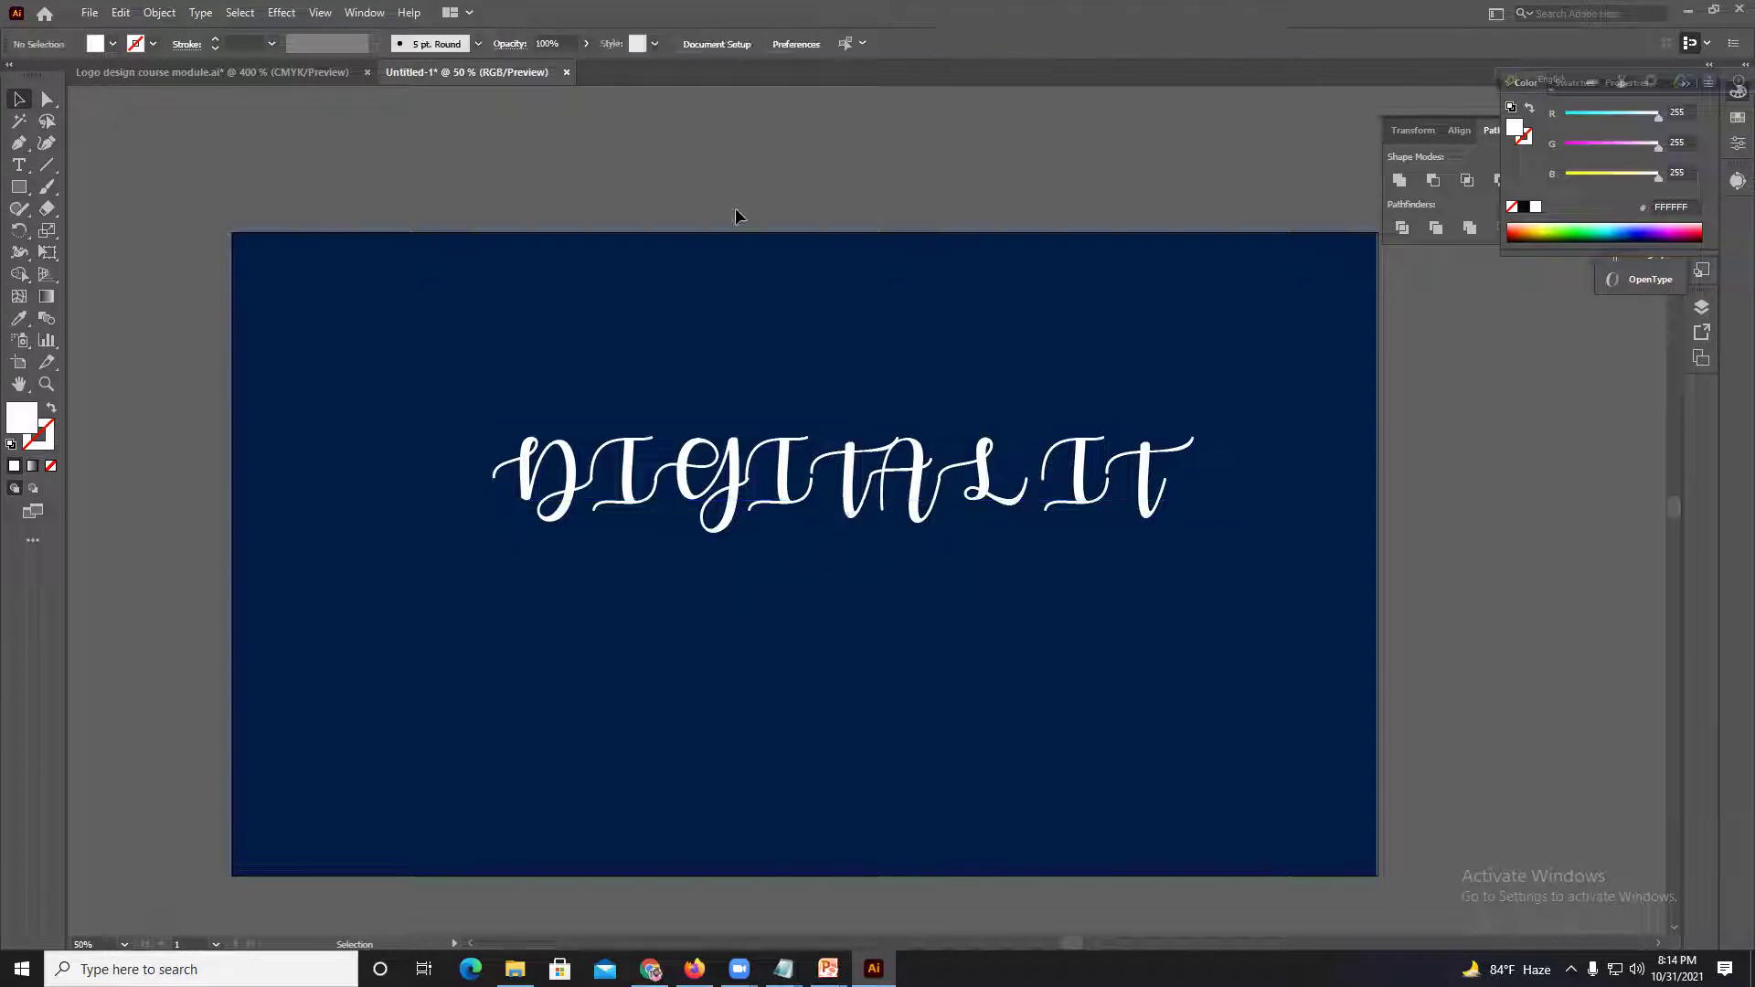
Step: Try searching the font list for "foc" for the DIGITAL IT text and clear the search
left_click(850, 499)
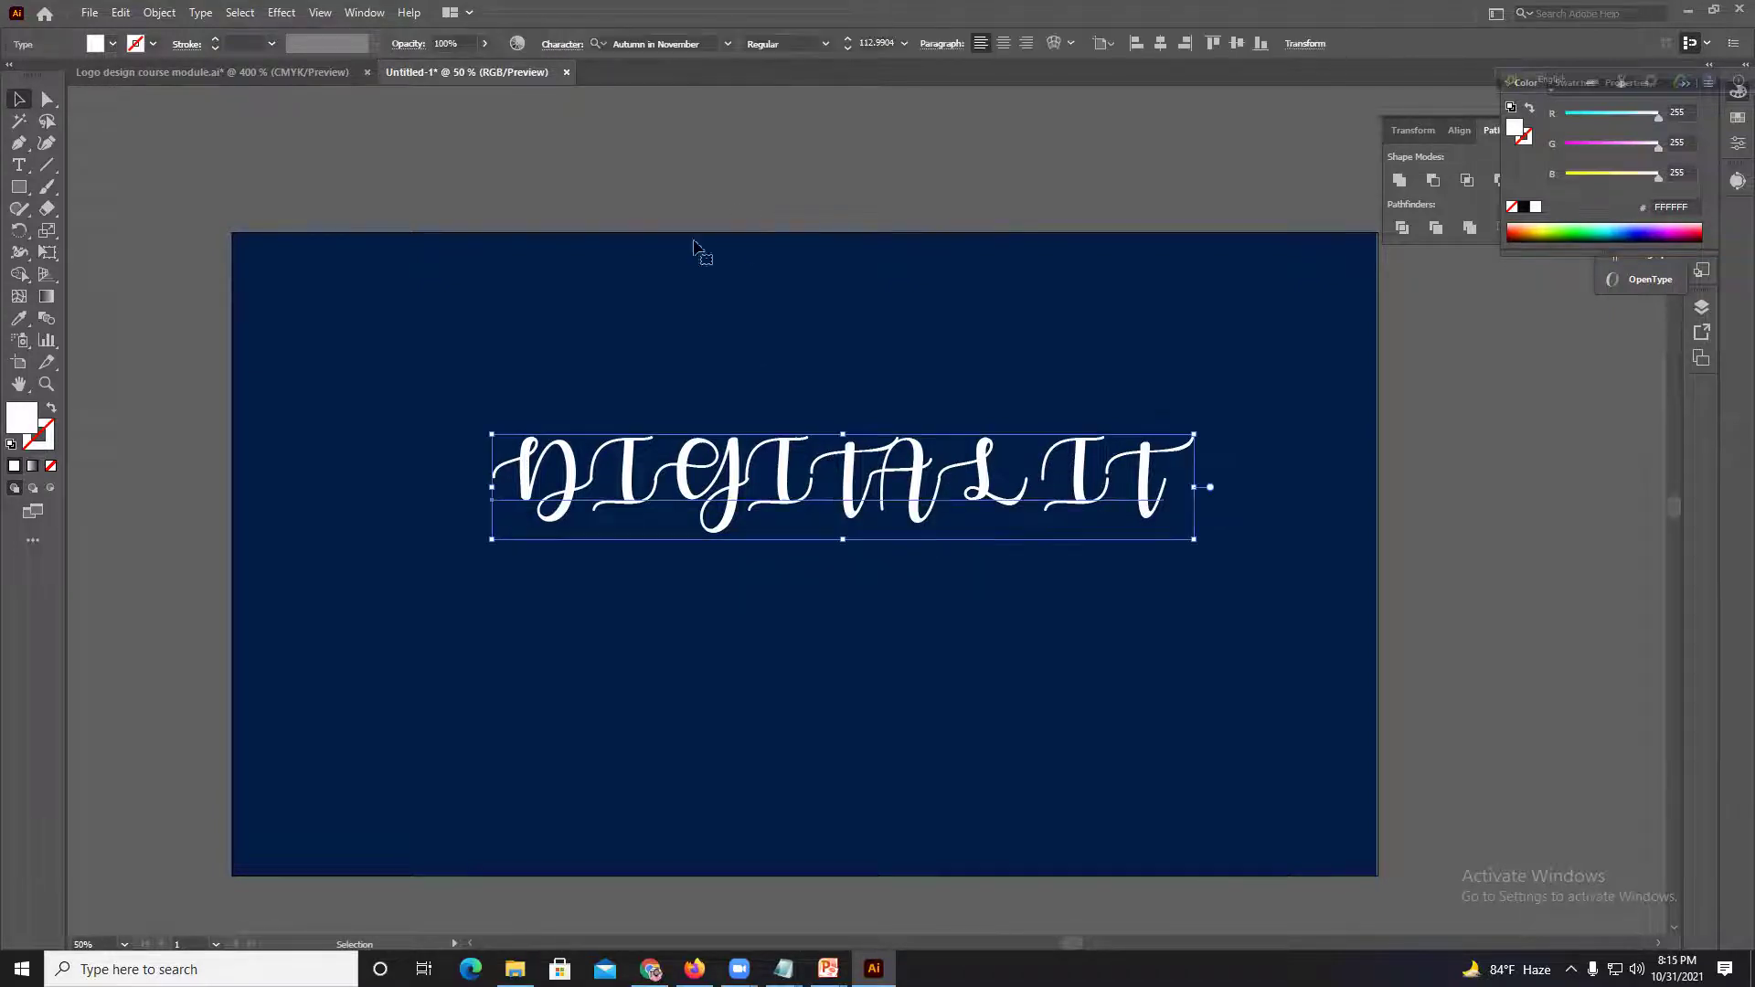
left_click(660, 44)
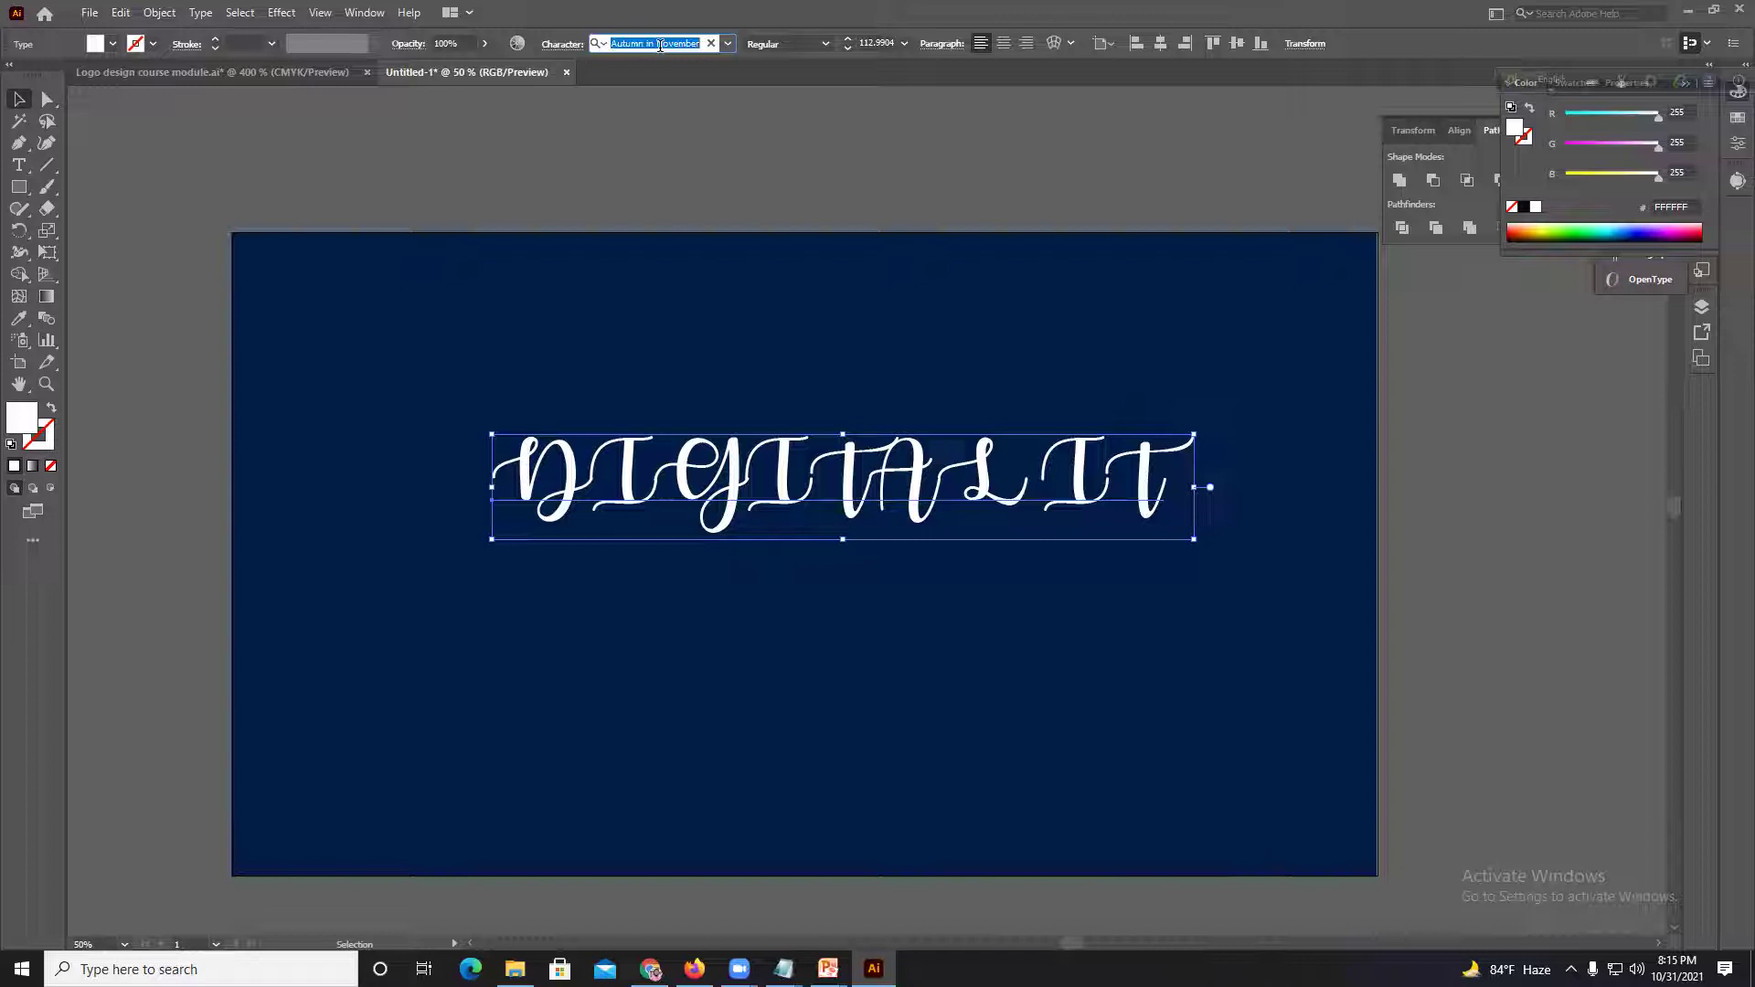
type("fo")
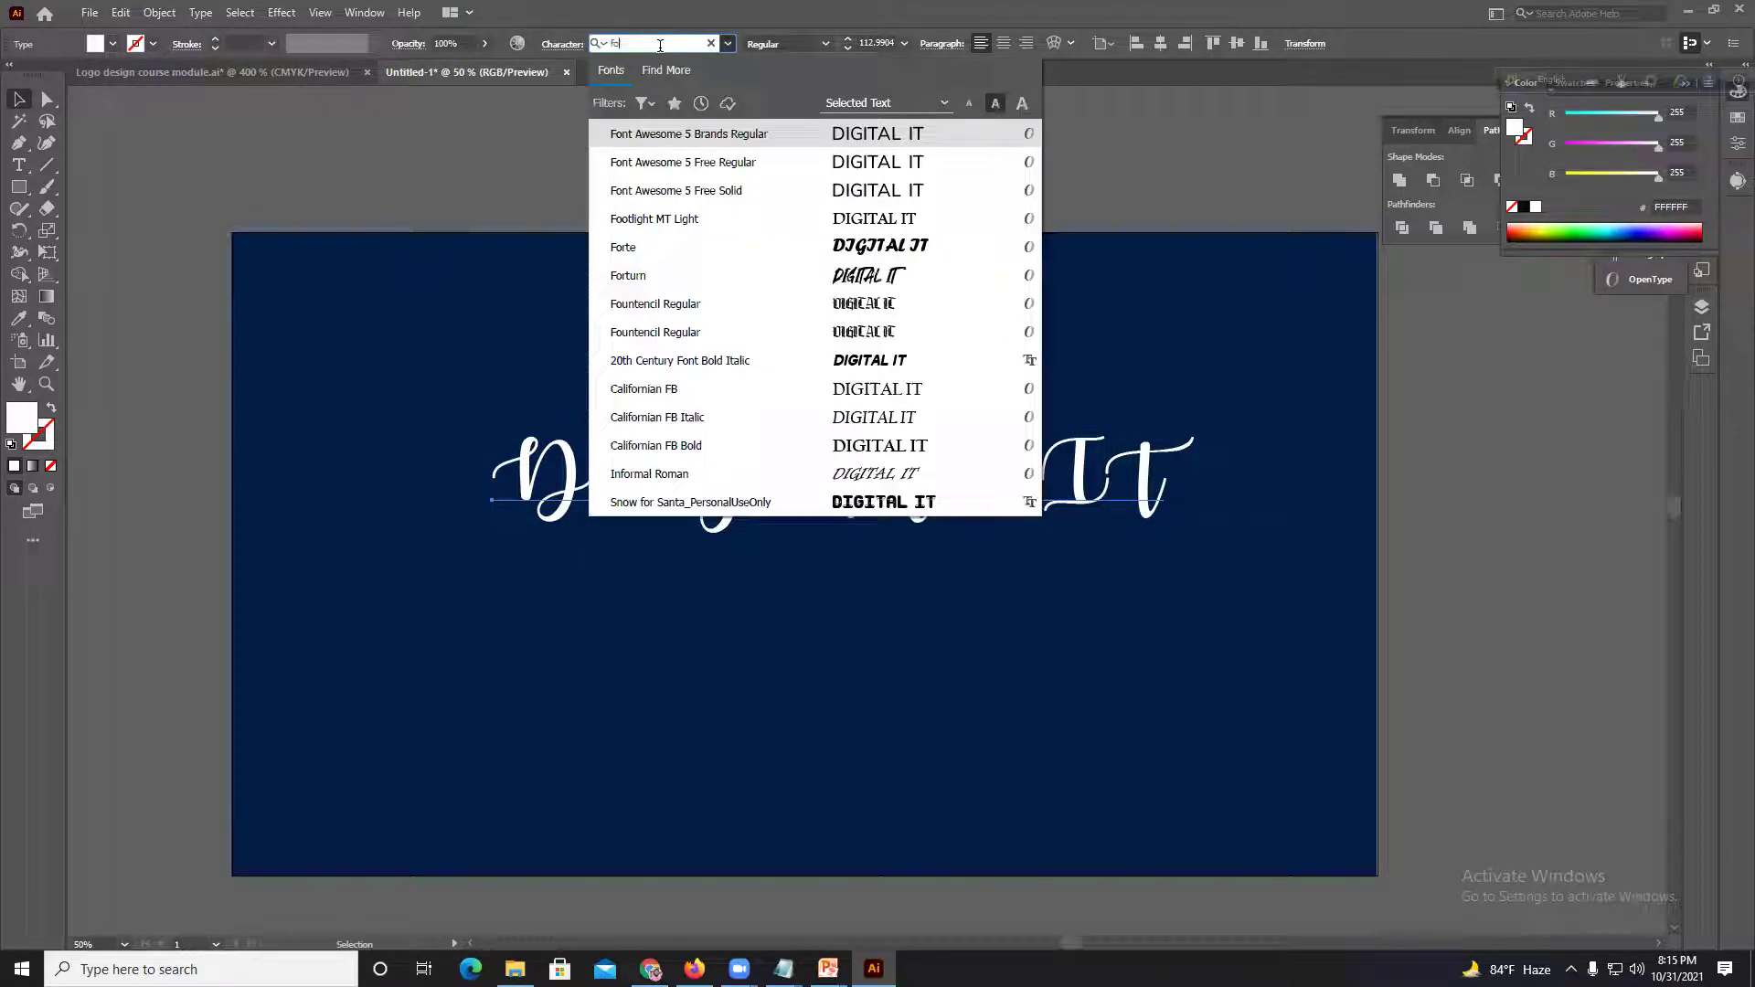
type("c")
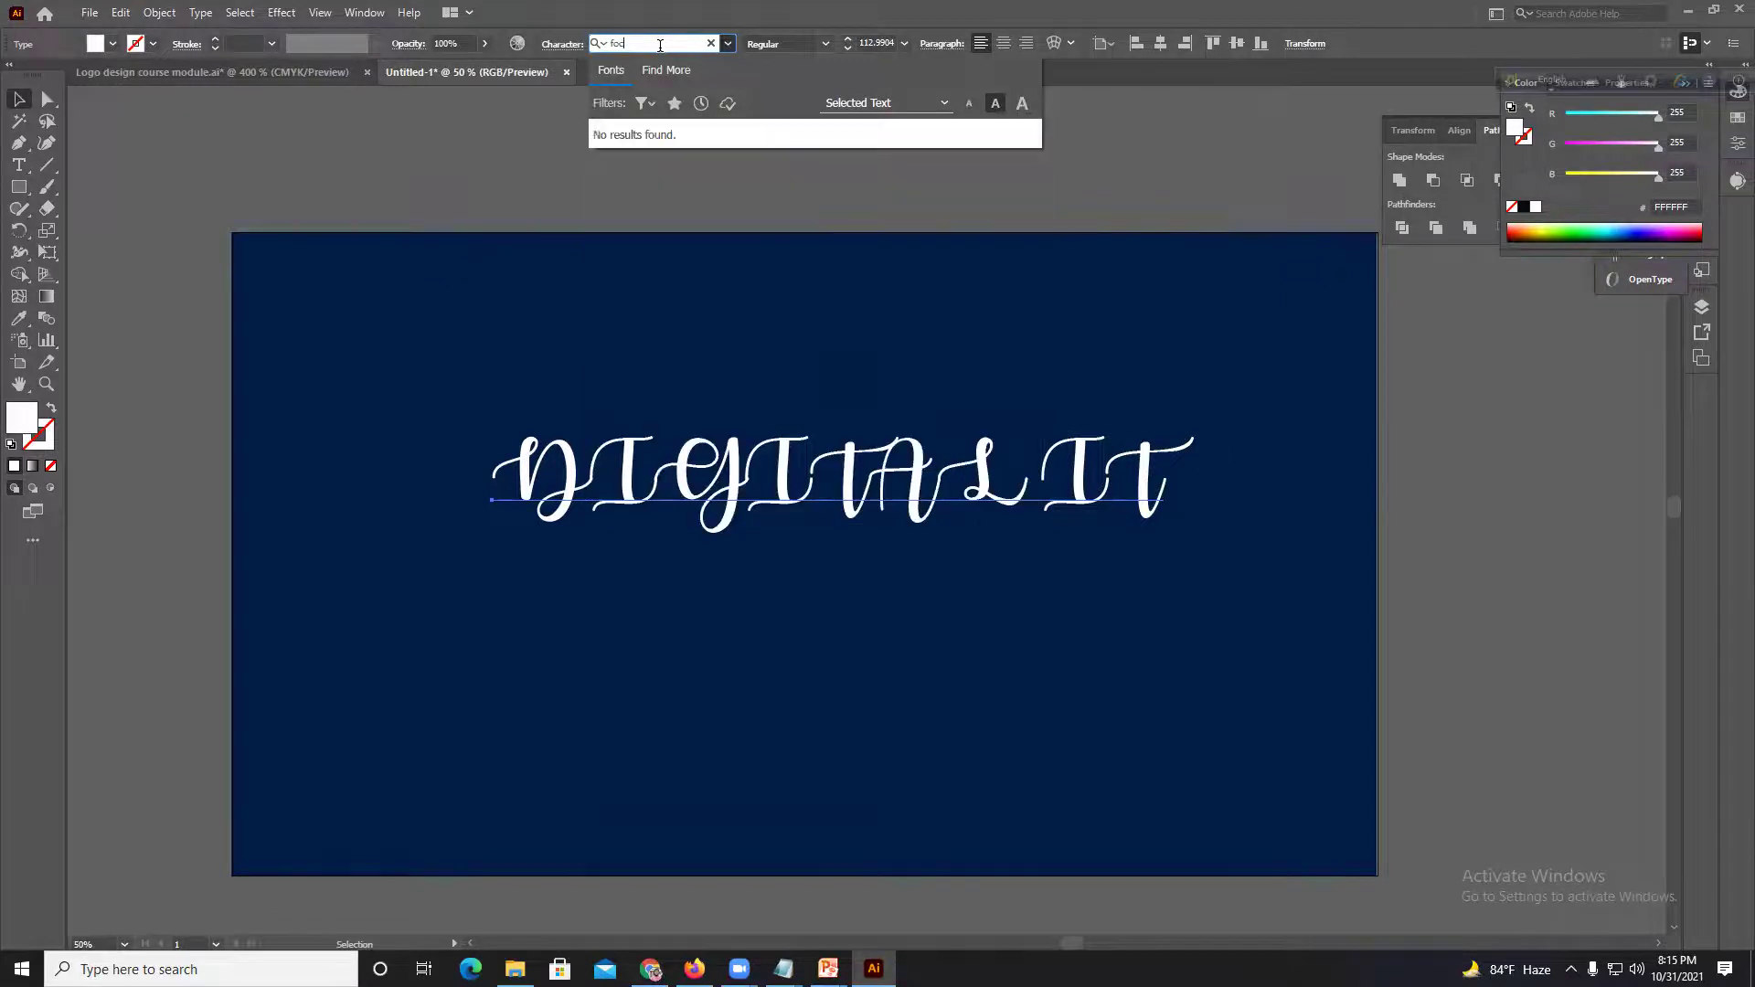
key("BackSpace")
key("BackSpace")
key("BackSpace")
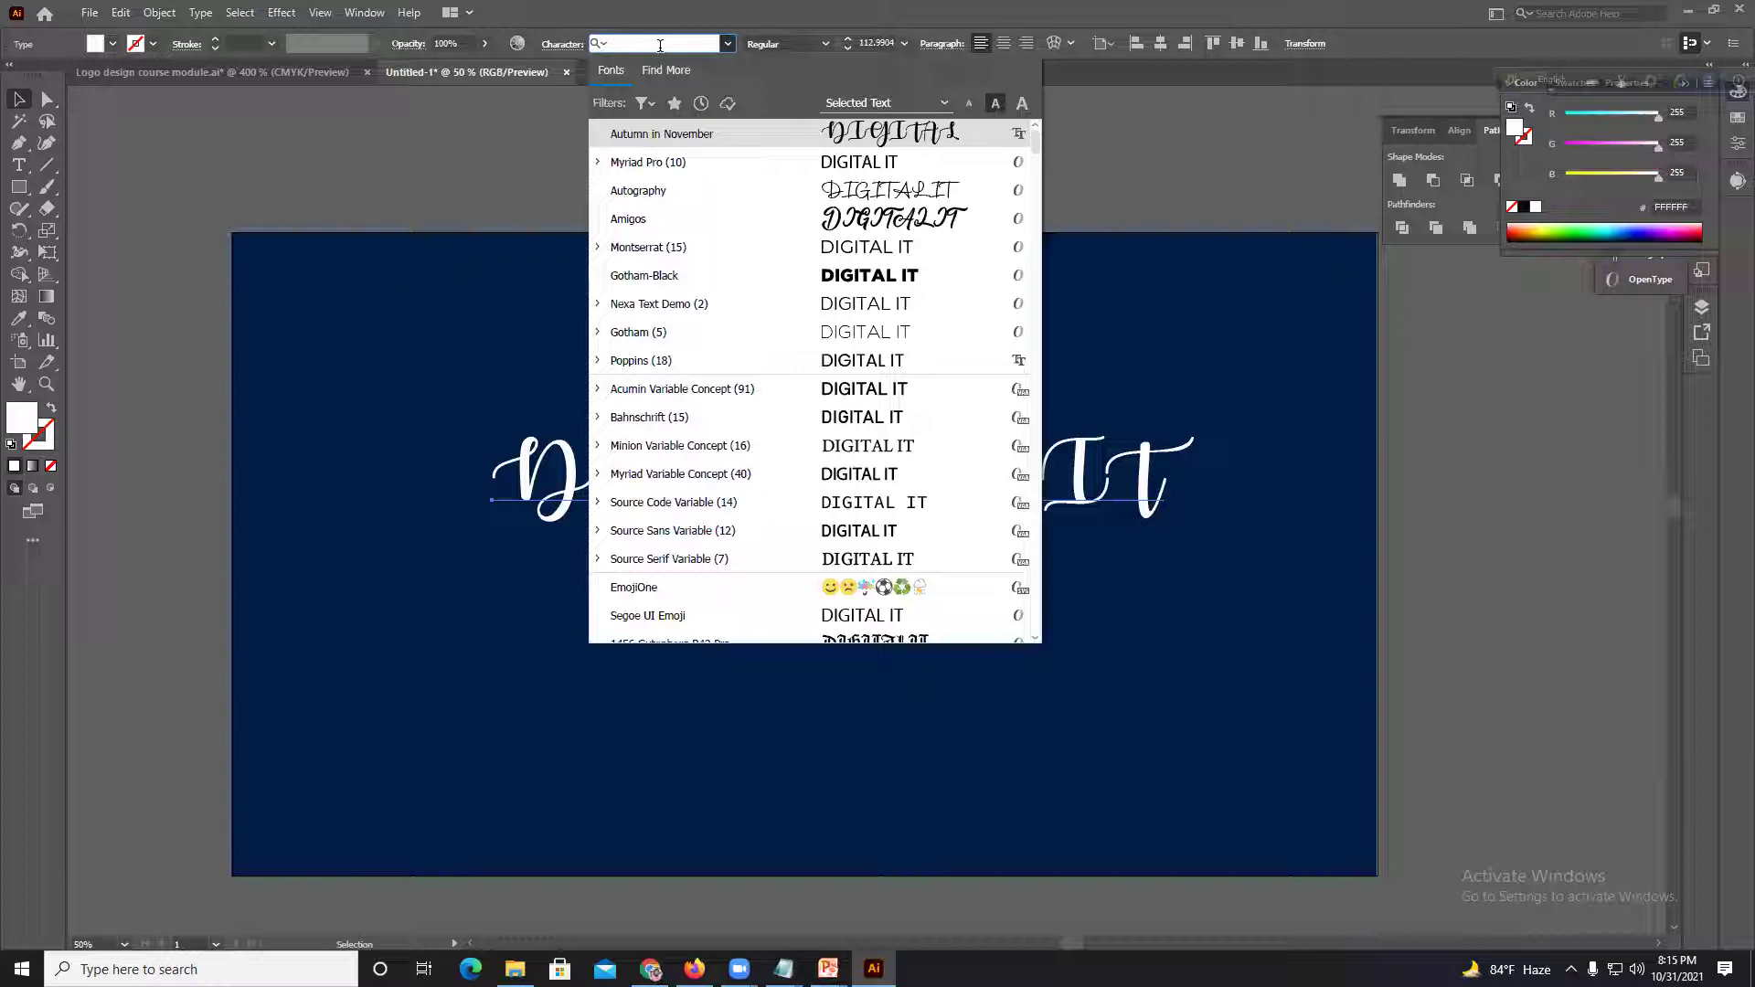
Step: Filter the font list by "hel" and apply Helvetica Rounded Bold to the DIGITAL IT text
type("H")
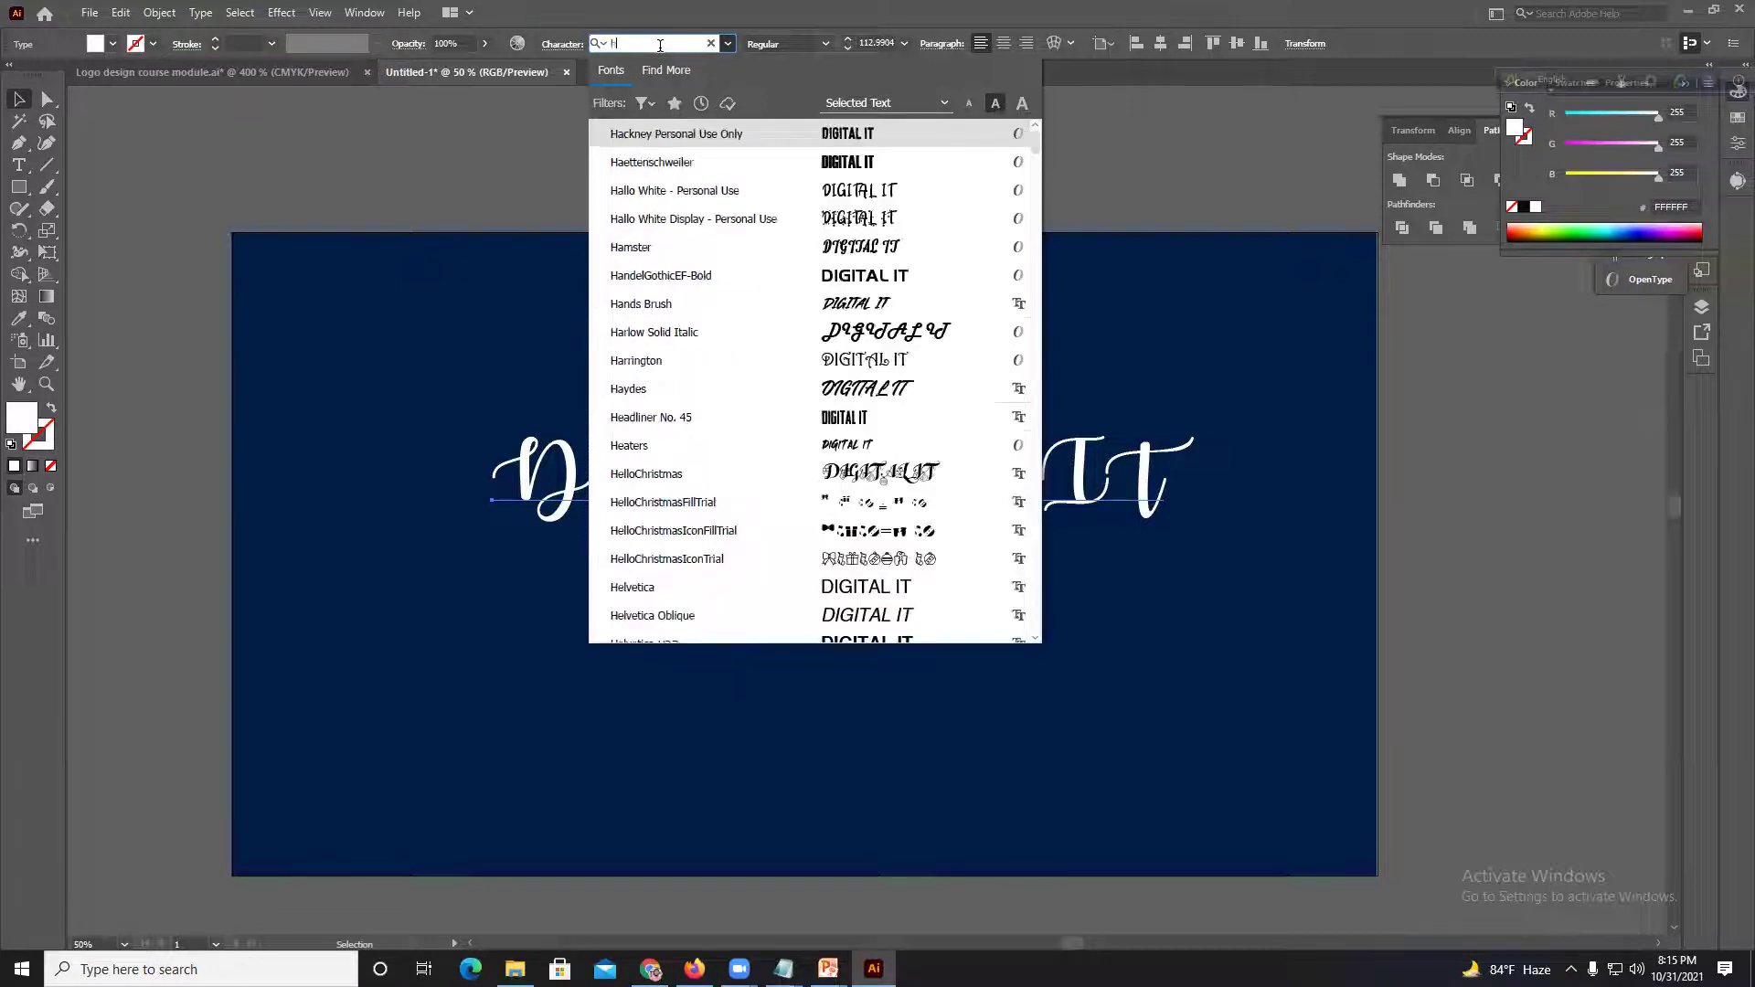
type("e;")
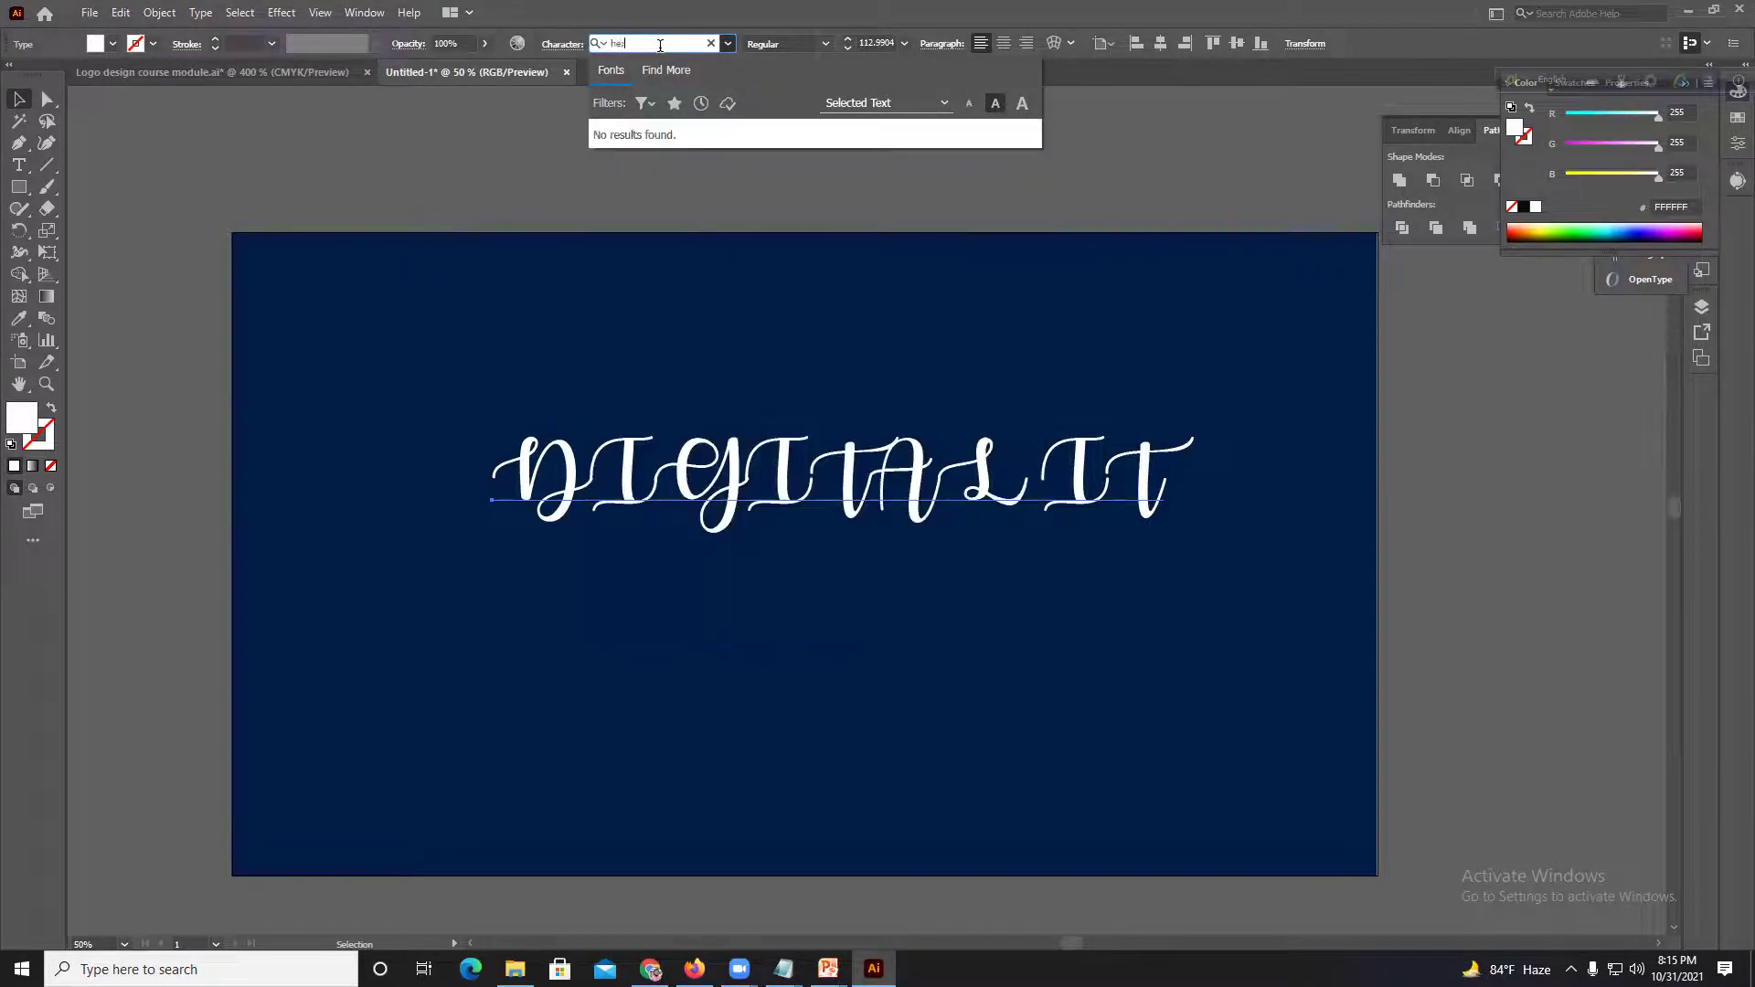
key("BackSpace")
key("BackSpace")
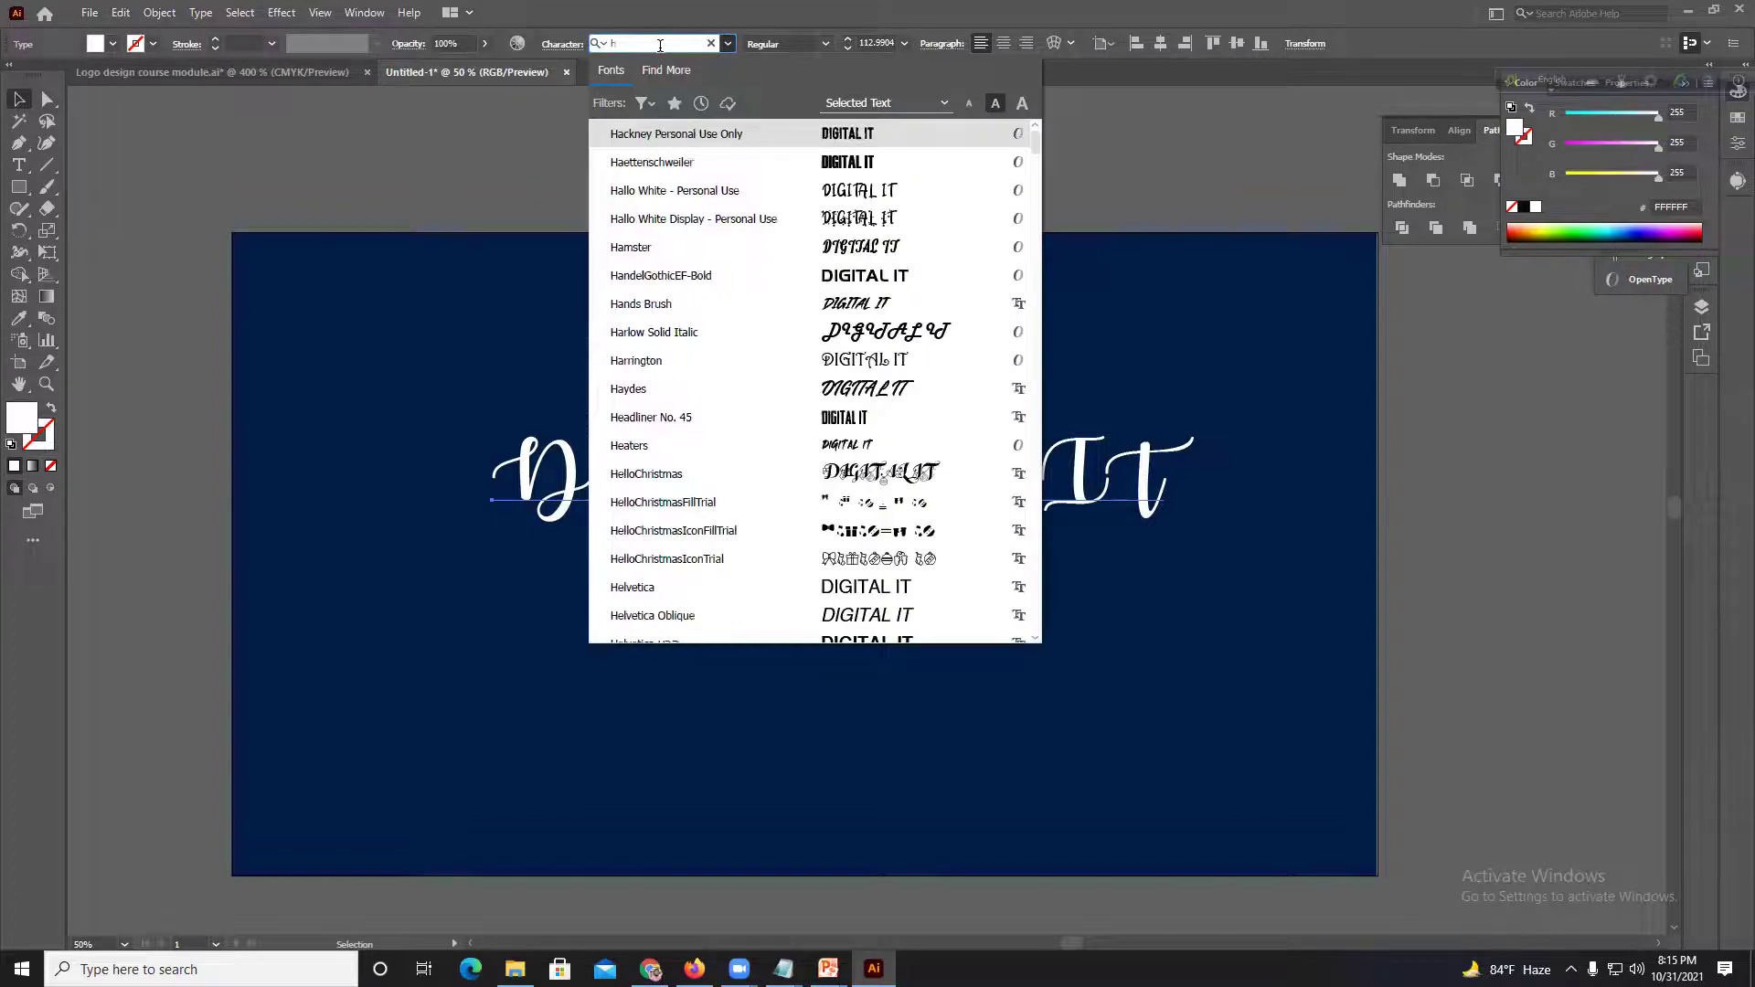
type("eln")
key("BackSpace")
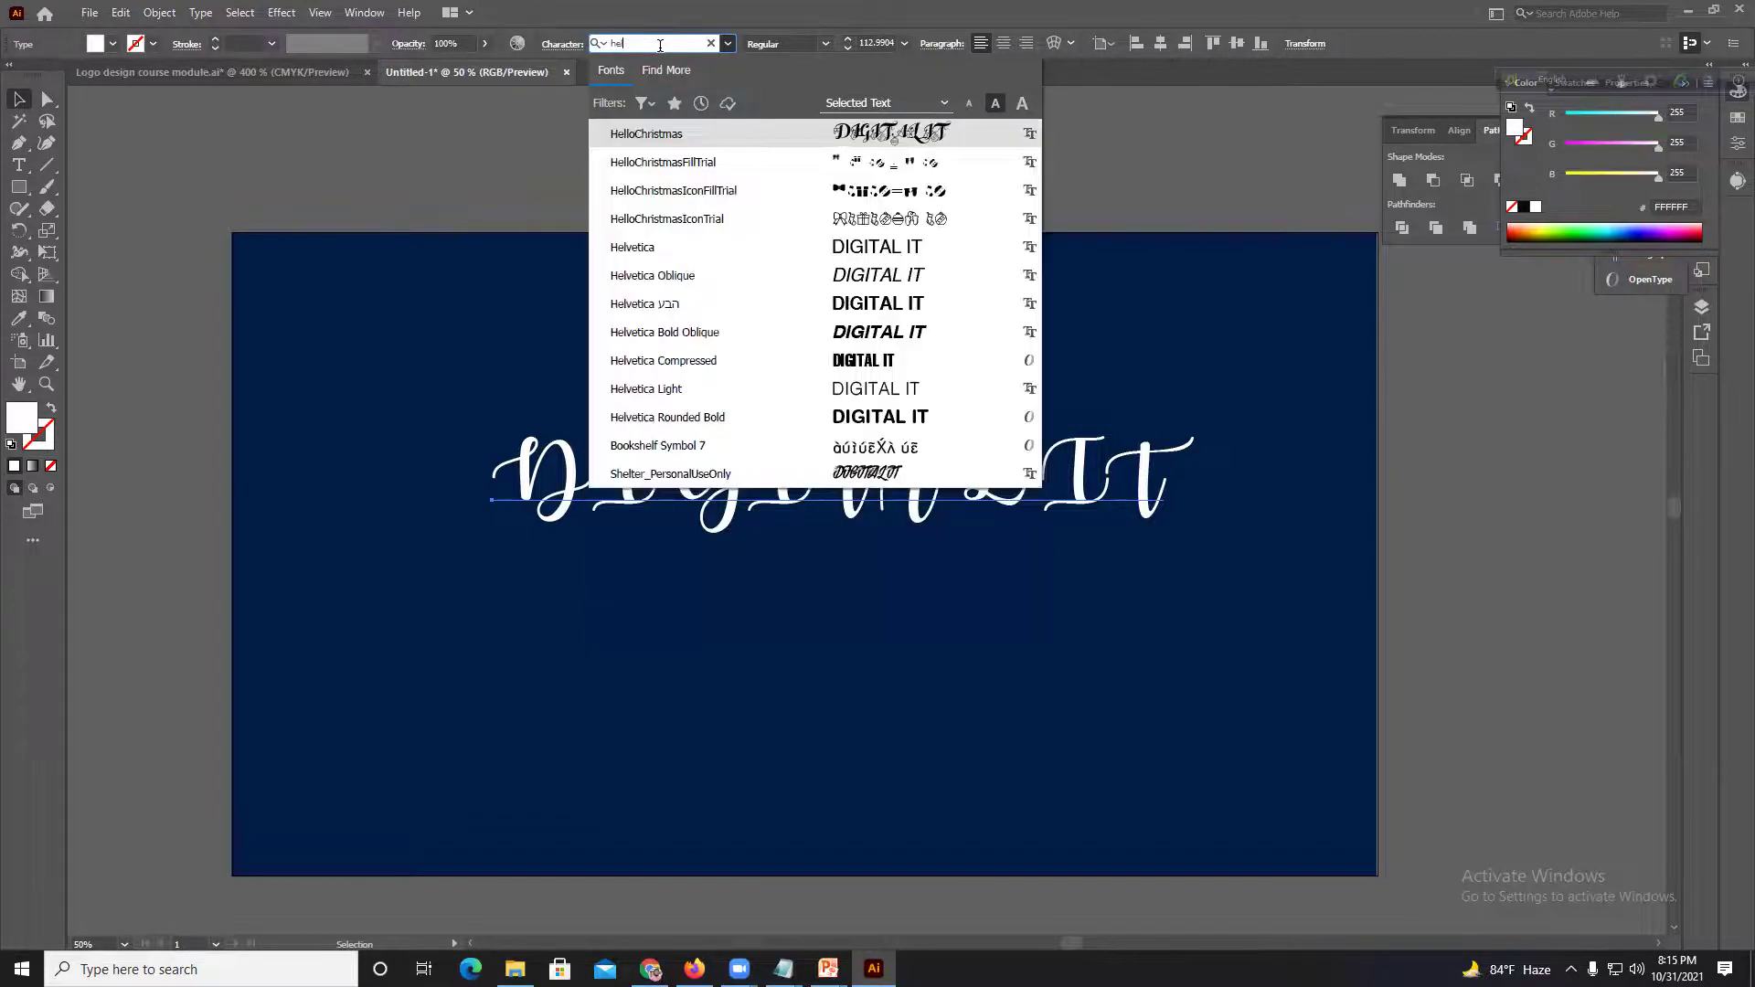
left_click(652, 253)
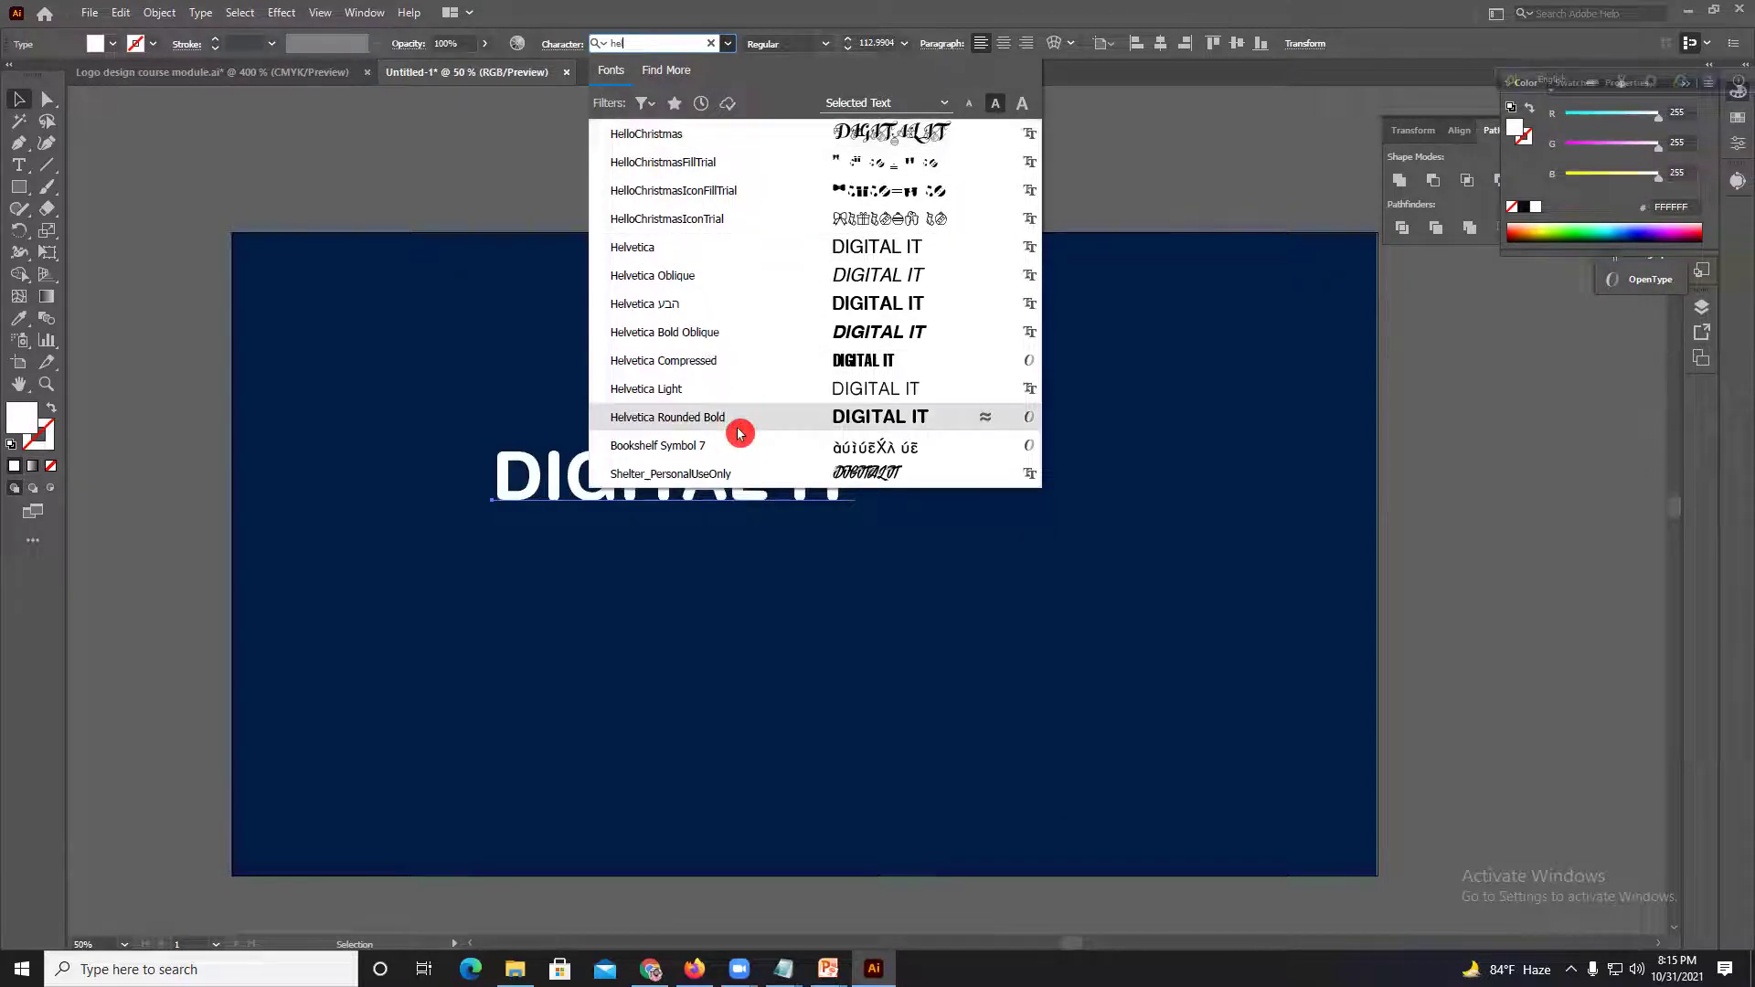
left_click(667, 417)
Step: Move the DIGITAL IT text closer to the artboard's centre and examine its rounded letterforms up close
left_click(604, 188)
left_click_drag(613, 469, 876, 568)
left_click(692, 180)
scroll(879, 474, "up", 2)
scroll(825, 535, "up", 2)
left_click(784, 558)
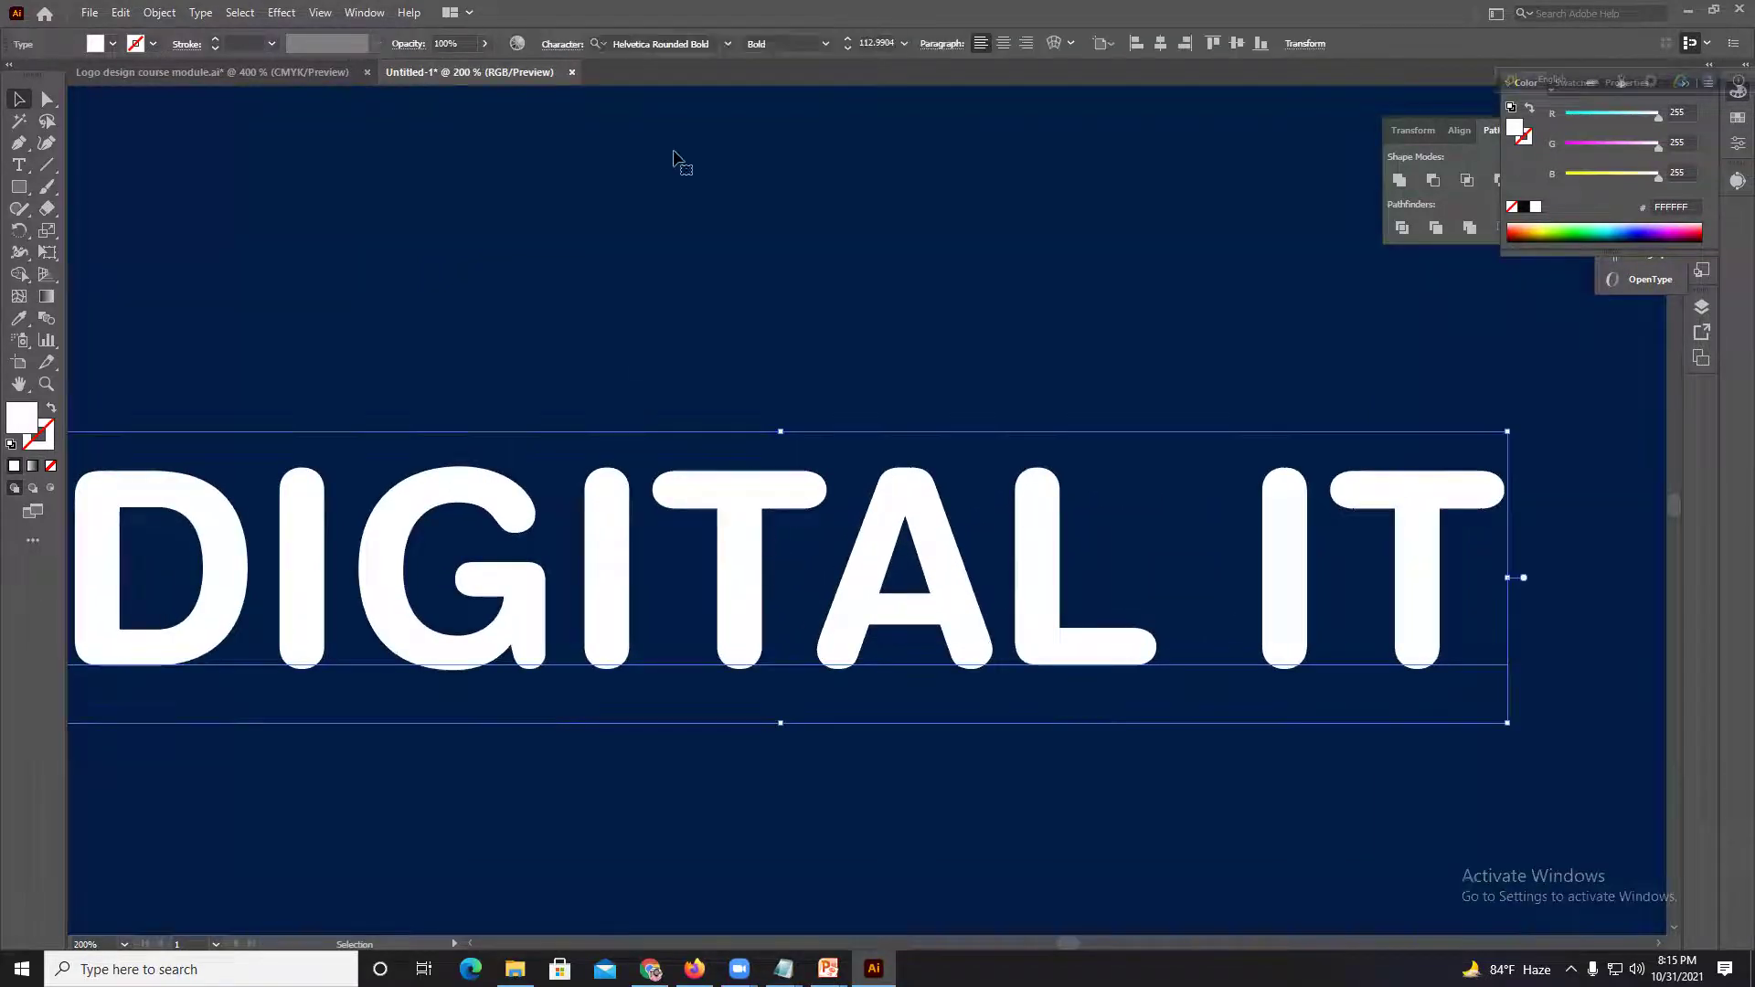
Step: Move the DIGITAL IT text lower, filter the font list by "hel" and apply bold Helvetica to the text
left_click(731, 45)
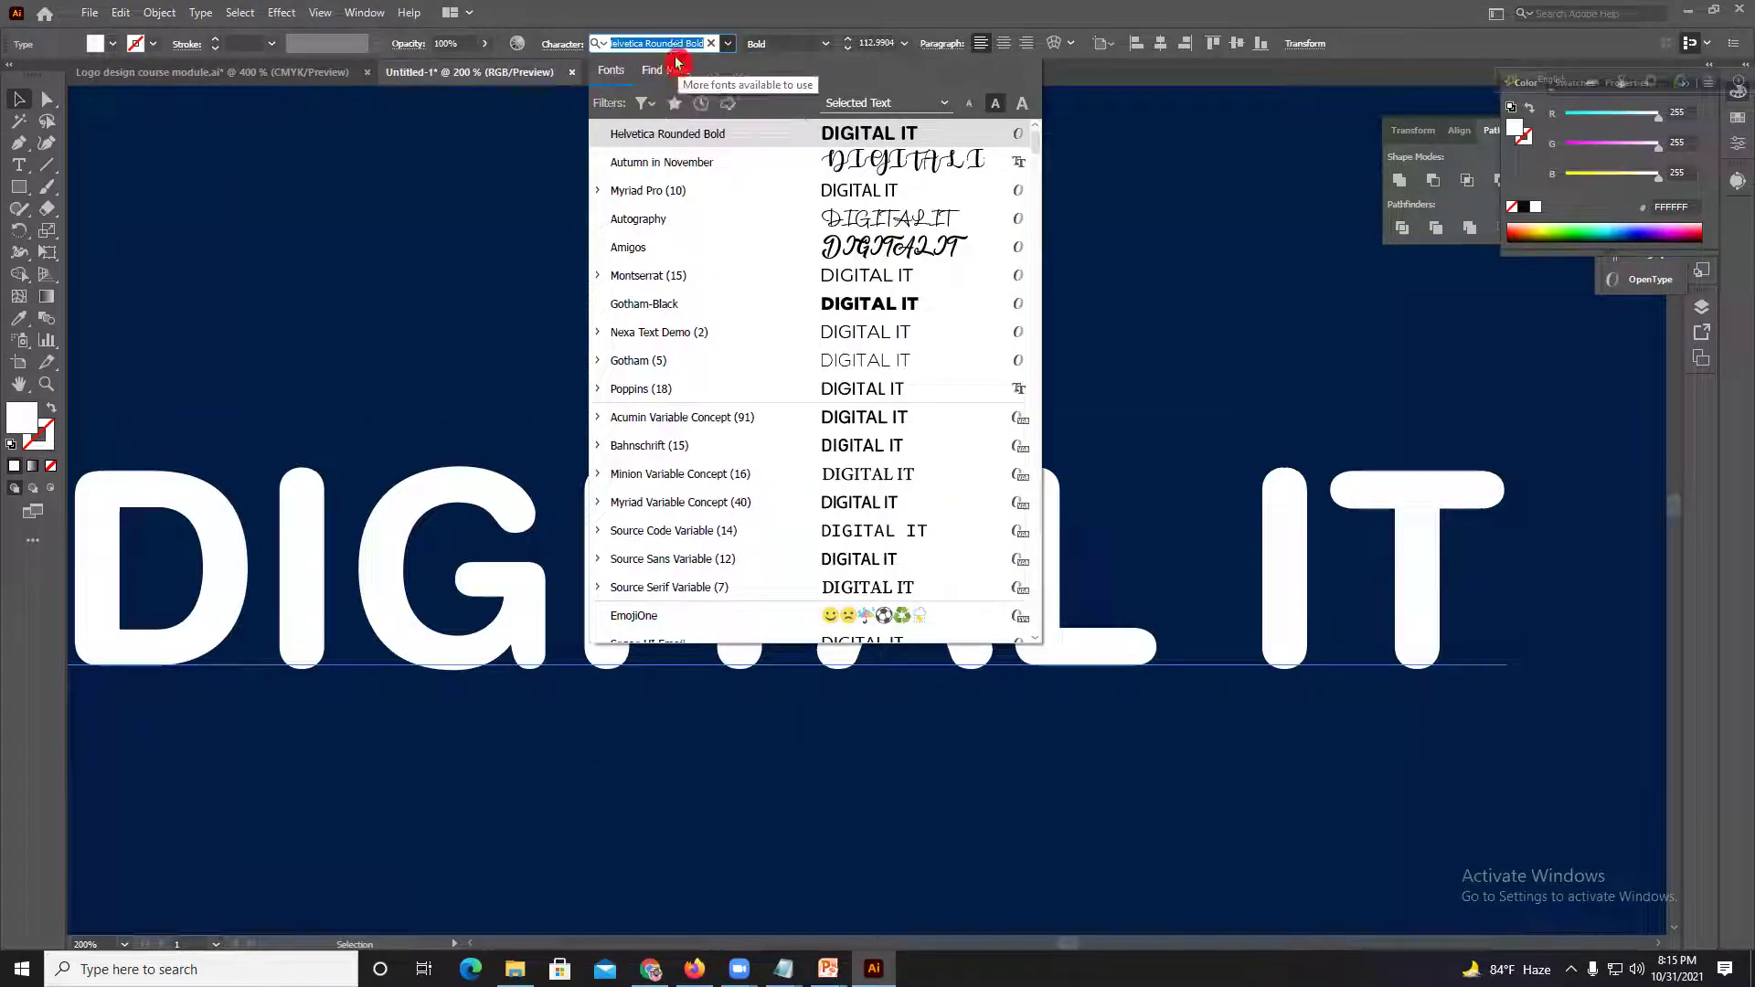
left_click(511, 261)
left_click_drag(525, 558, 562, 785)
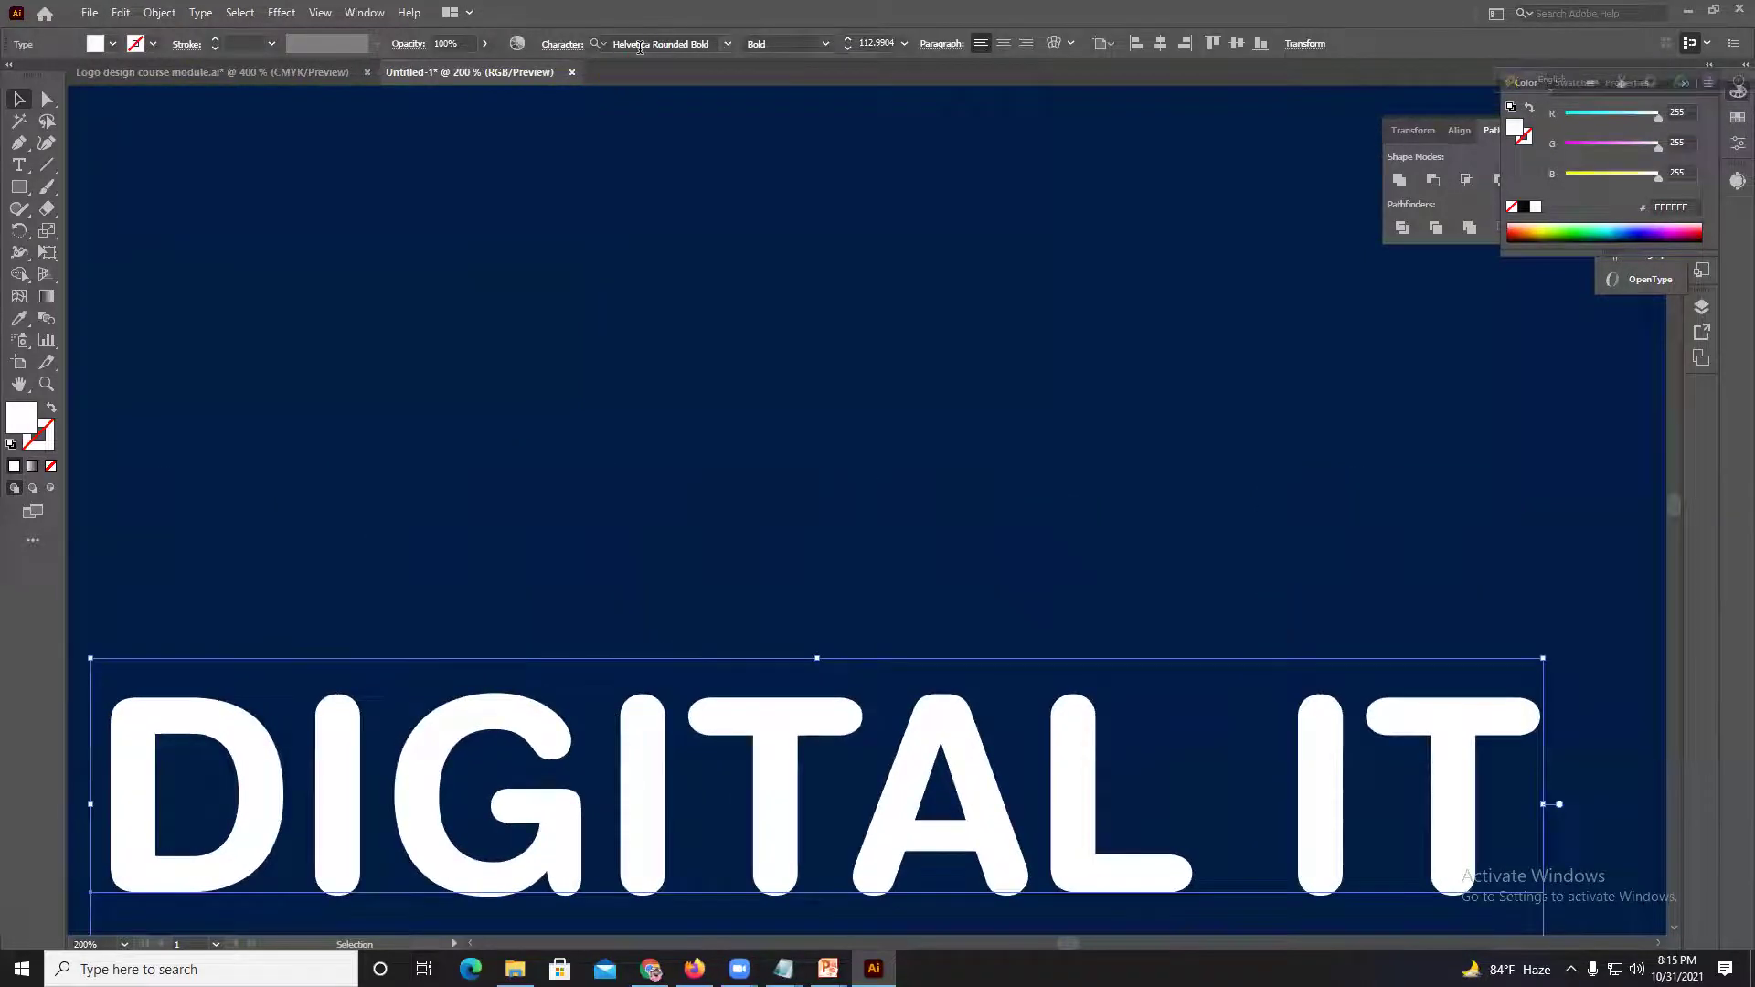
left_click(728, 43)
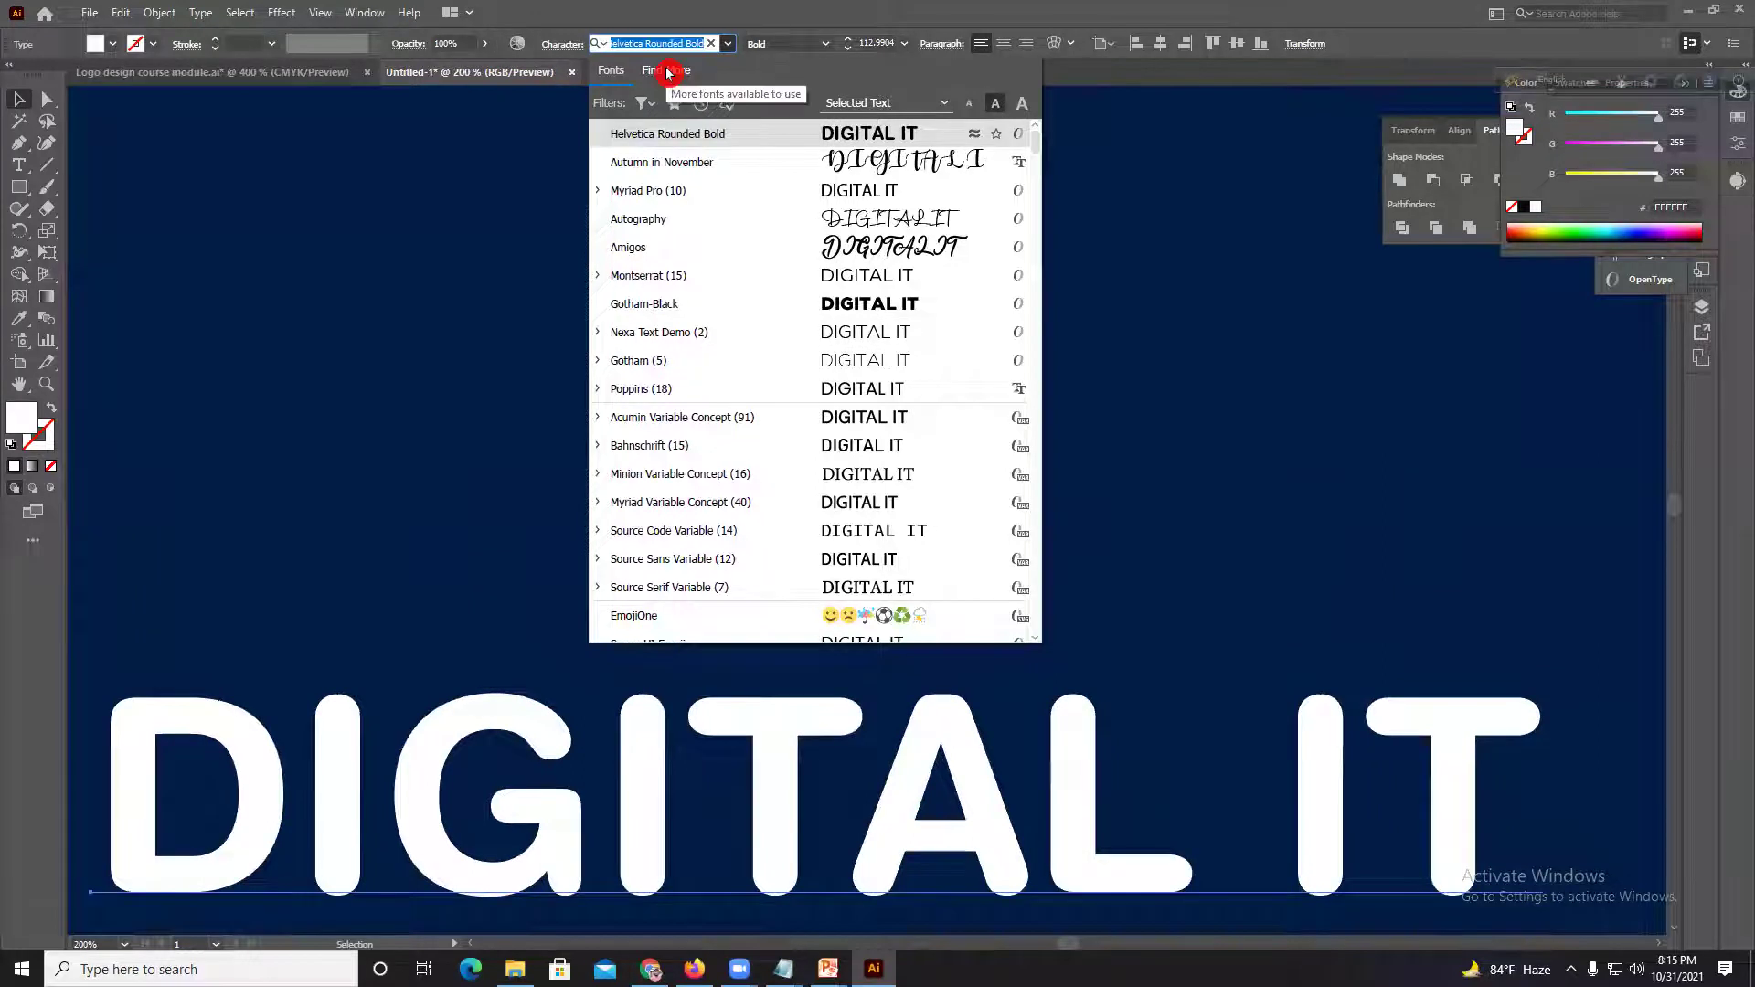
type("hel")
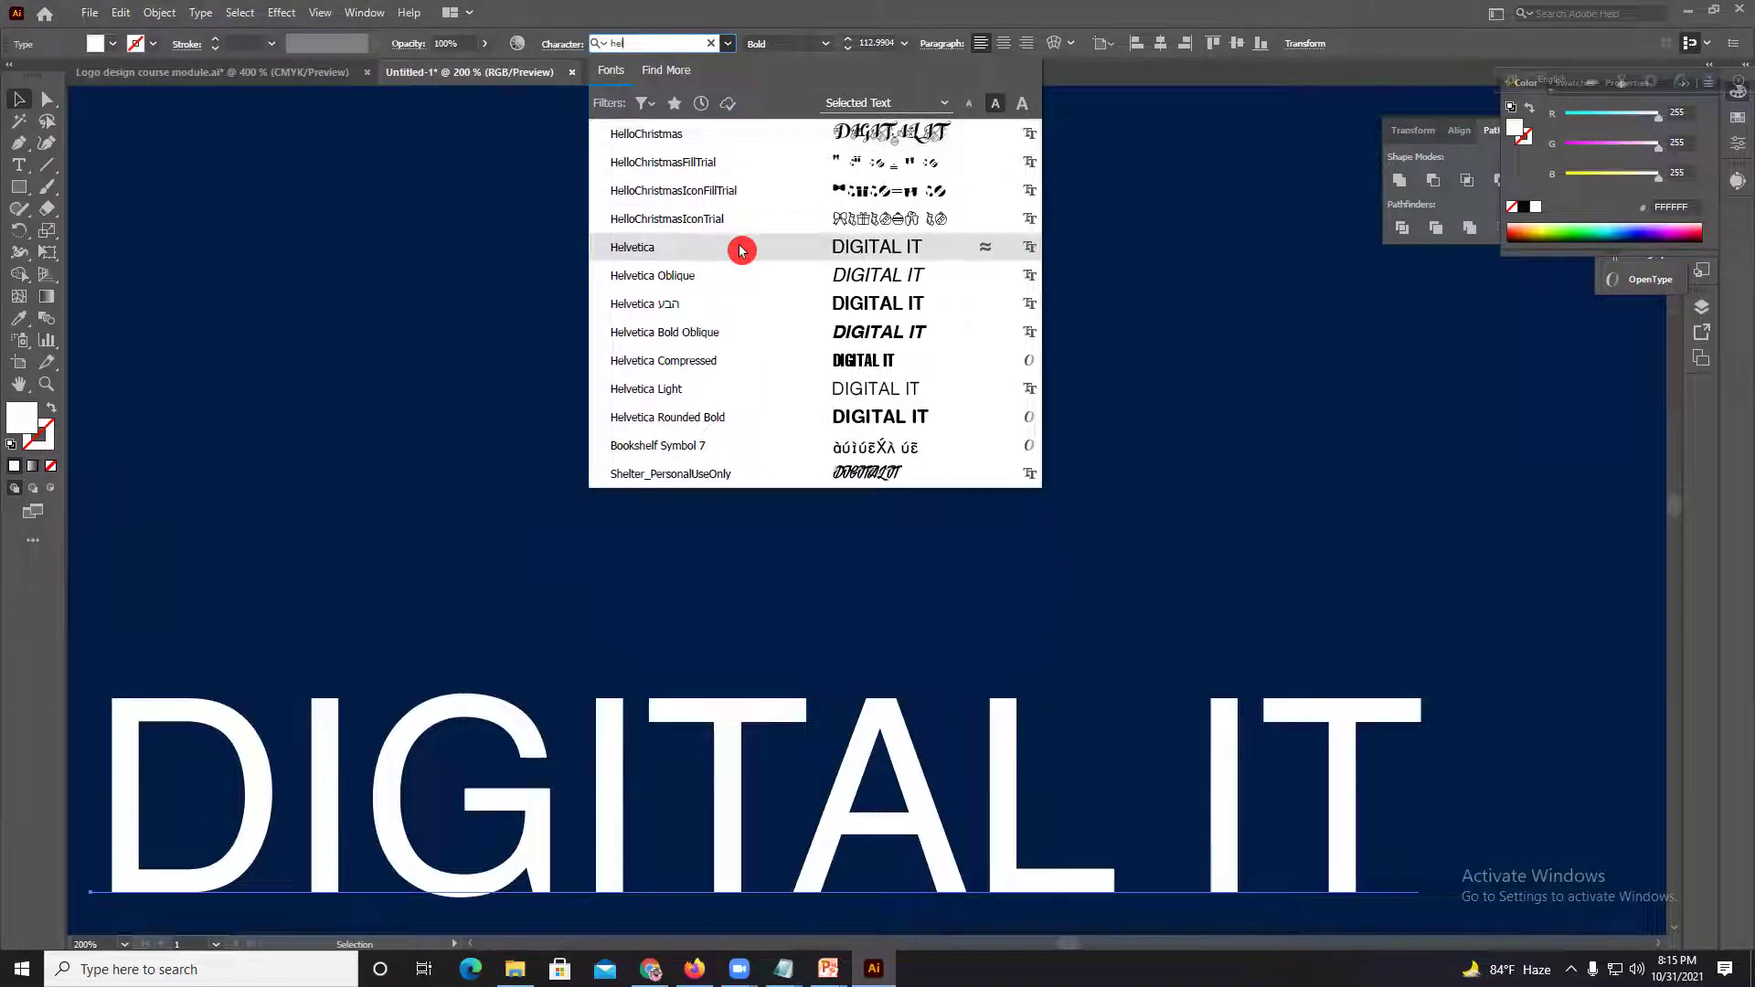
left_click(740, 310)
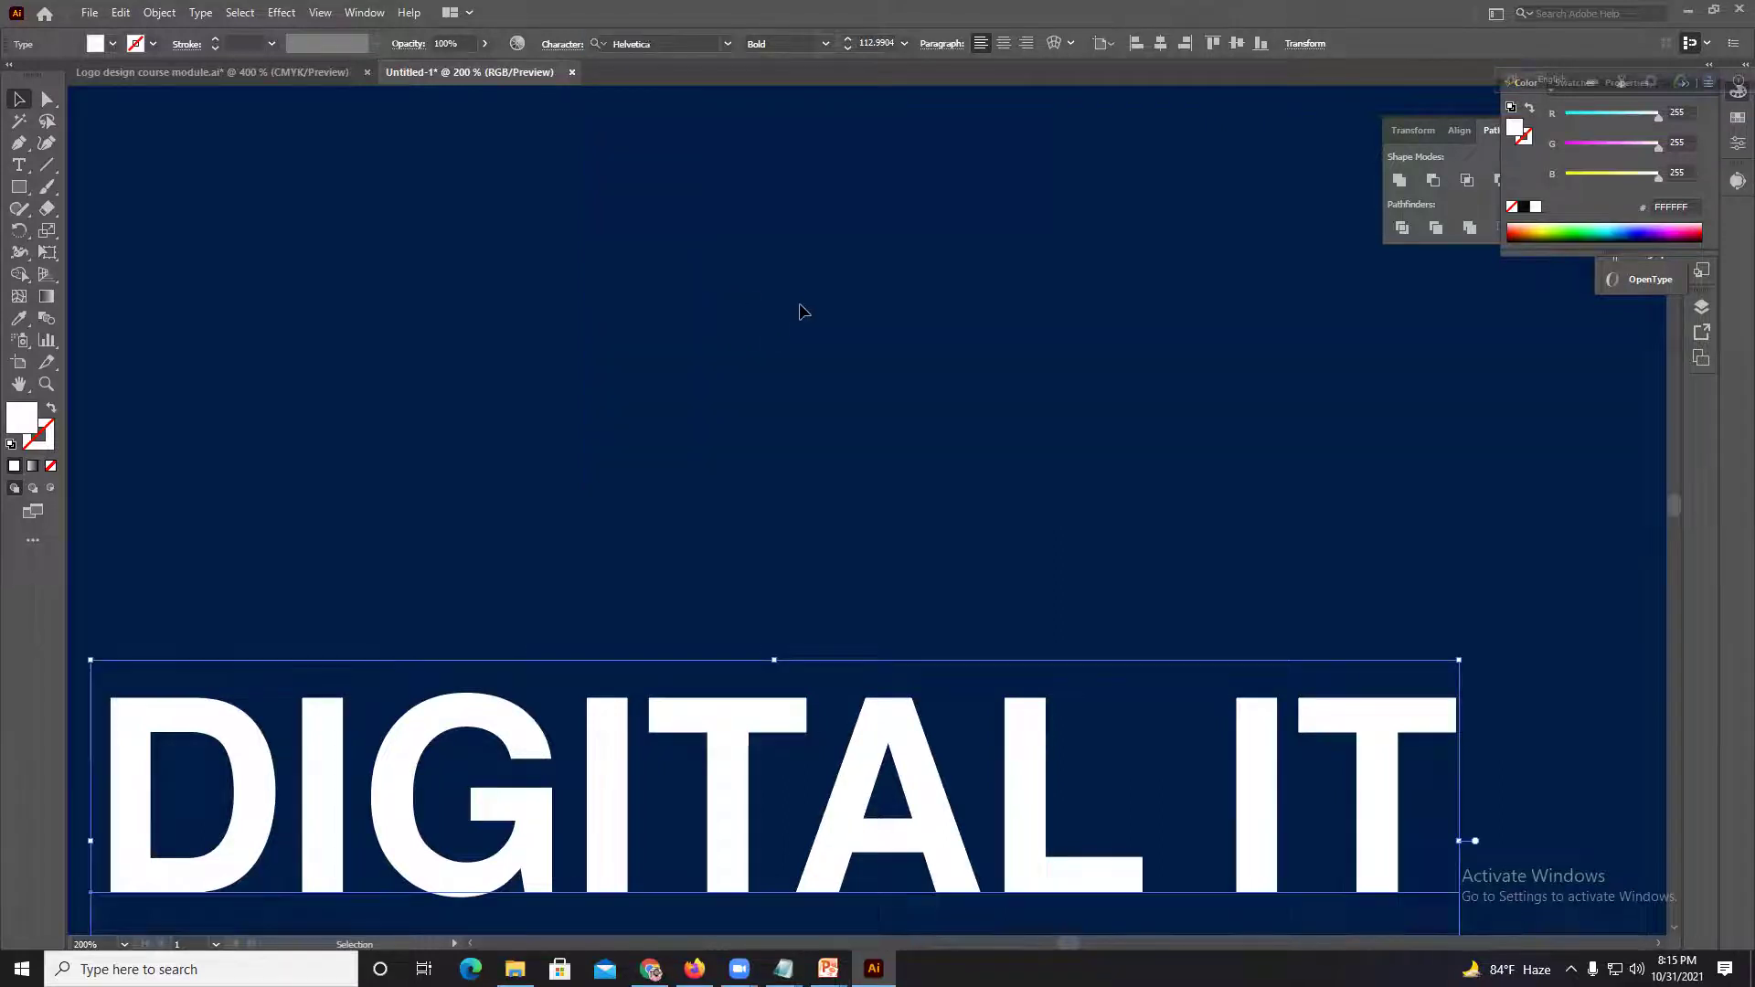
Step: Move the DIGITAL IT text to the middle of the artboard and convert it to outlines
scroll(1058, 526, "down", 2)
left_click_drag(987, 589, 941, 602)
left_click_drag(819, 606, 759, 408)
right_click(764, 405)
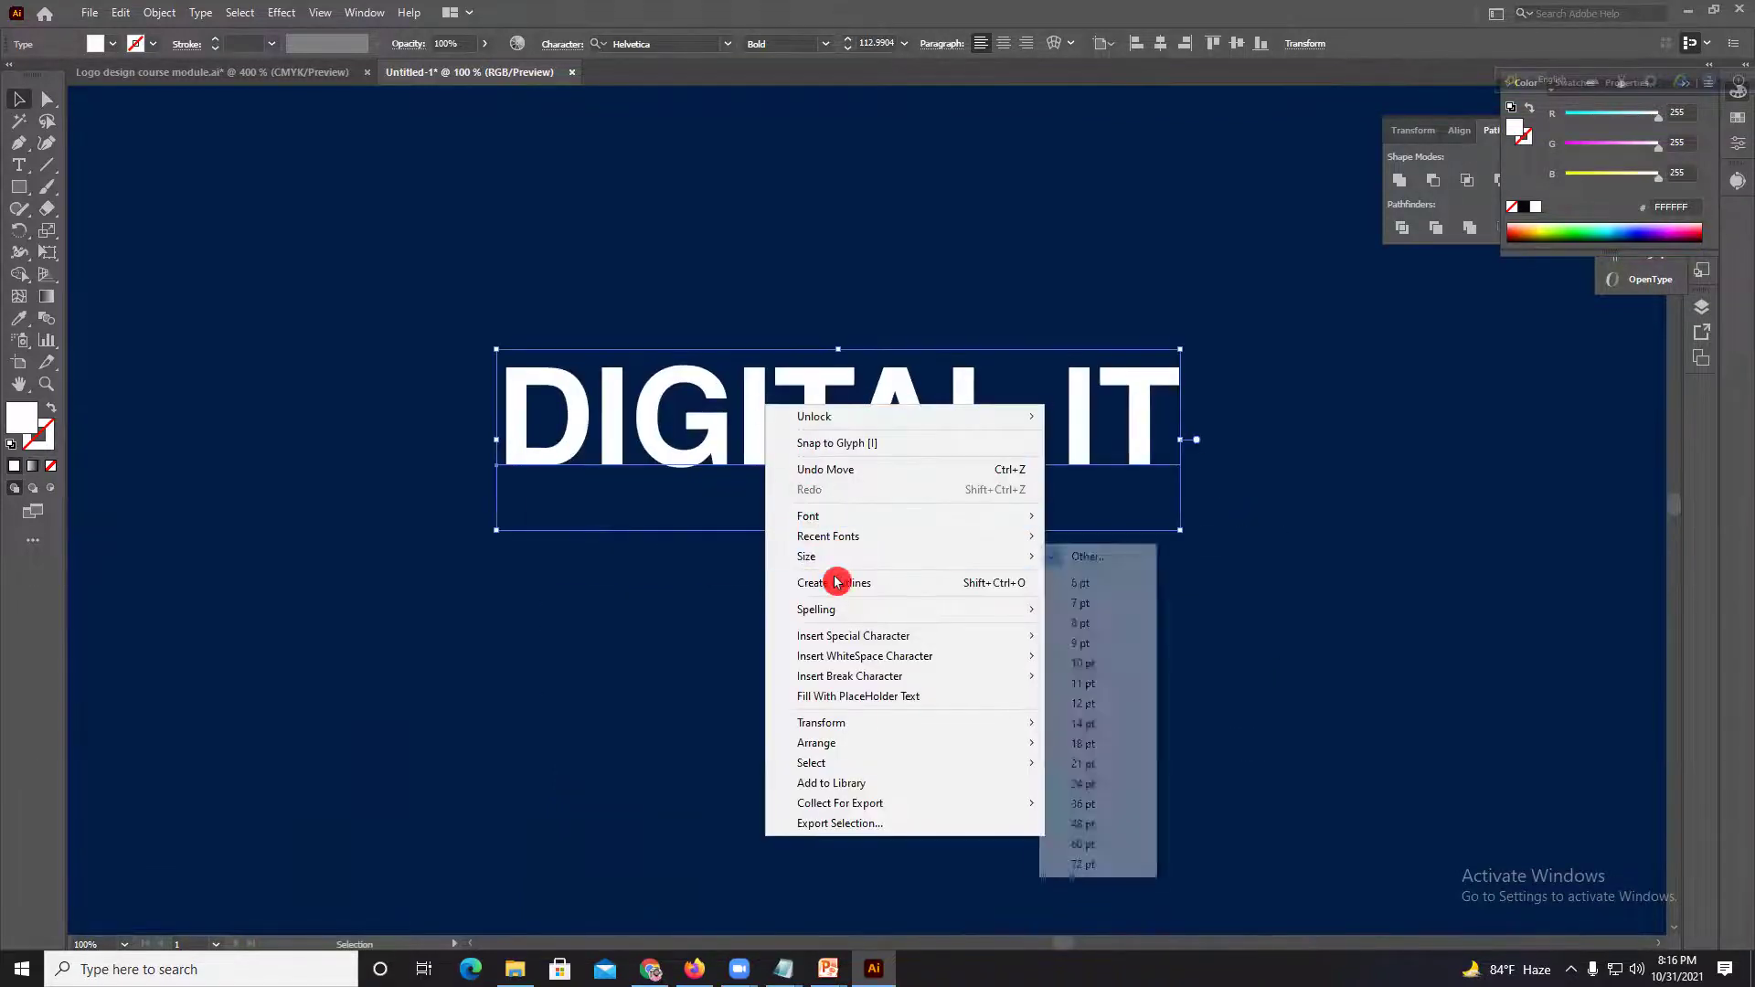
left_click(834, 583)
right_click(732, 402)
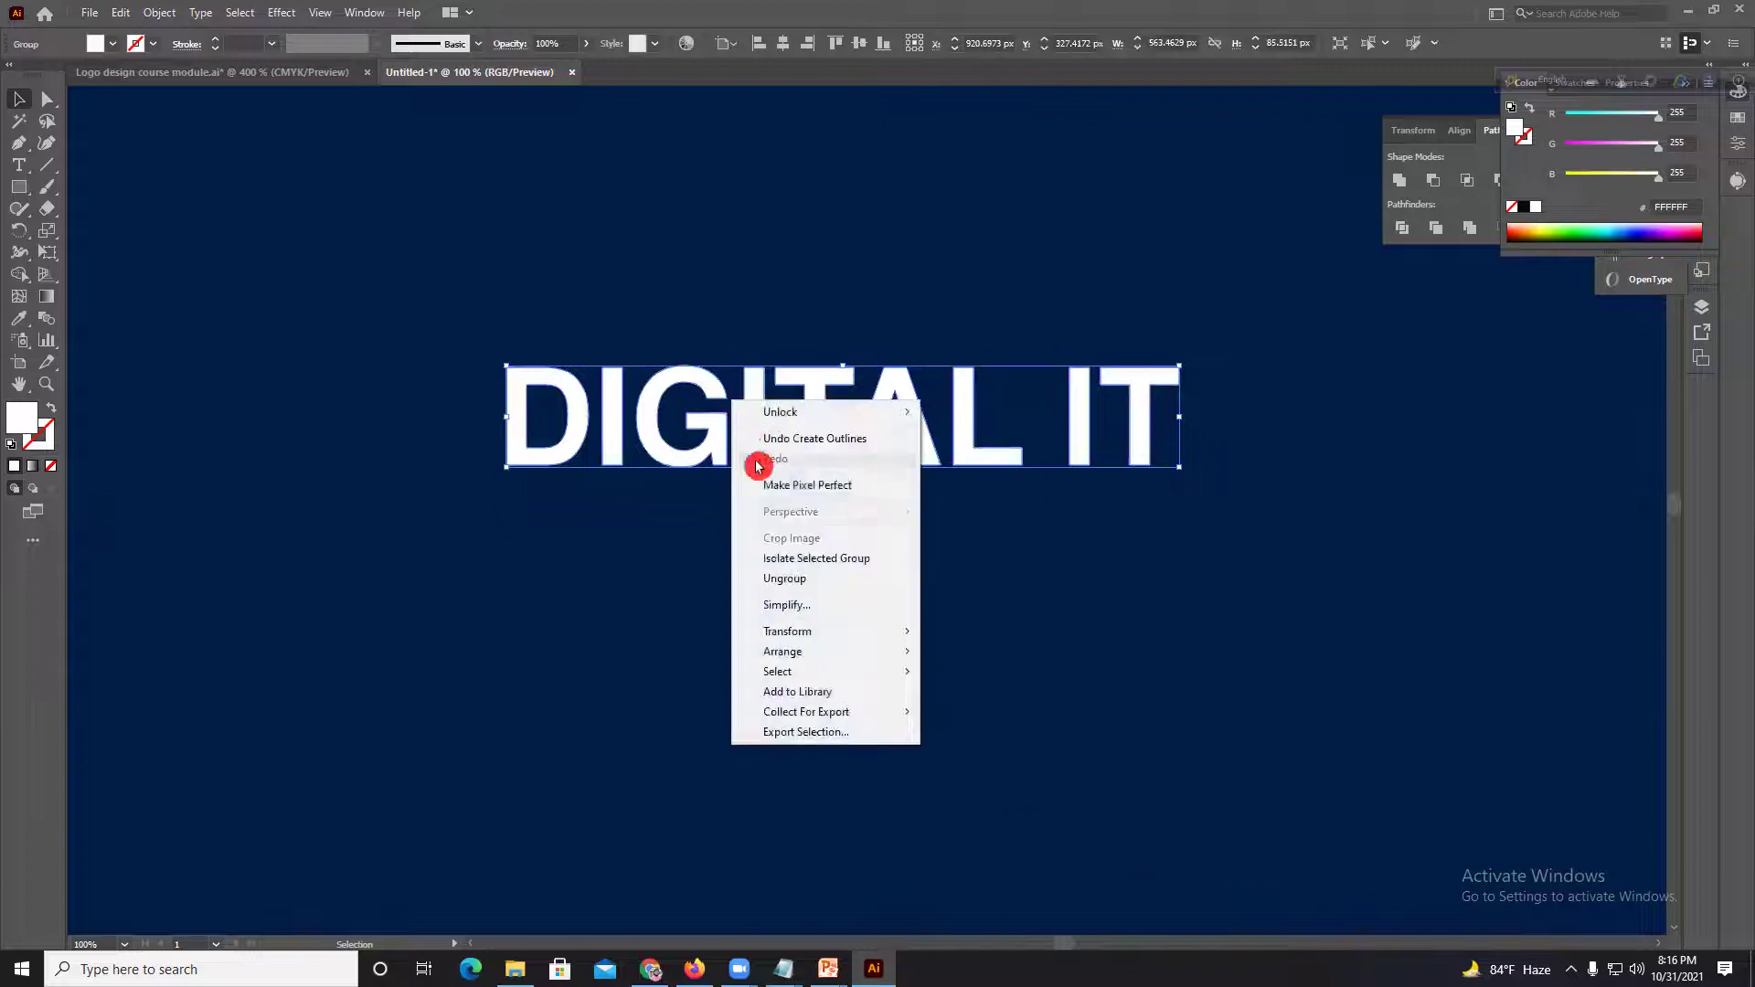
left_click(713, 323)
Step: Duplicate the outlined DIGITAL IT text directly below the original
scroll(754, 403, "down", 4)
mouse_move(764, 405)
left_mouse_down()
mouse_move(766, 449)
mouse_move(709, 275)
mouse_move(712, 211)
mouse_move(737, 464)
mouse_move(758, 401)
mouse_move(758, 434)
left_mouse_up()
scroll(771, 454, "up", 4)
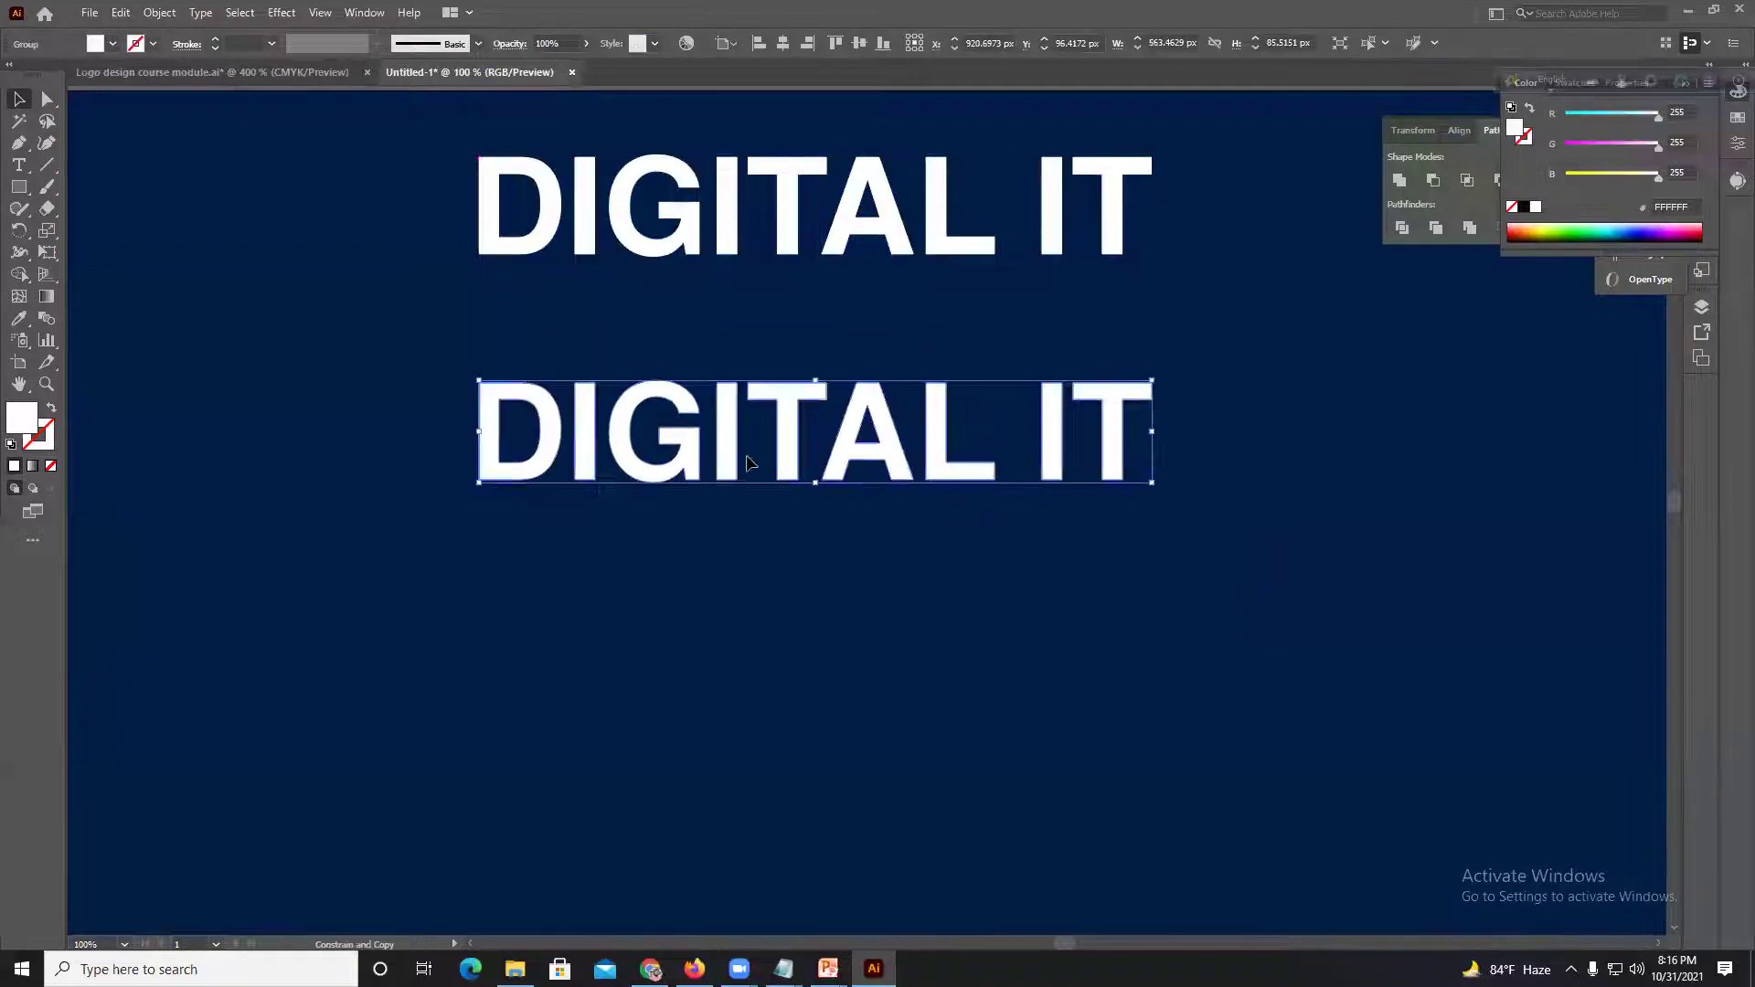
left_click(579, 312)
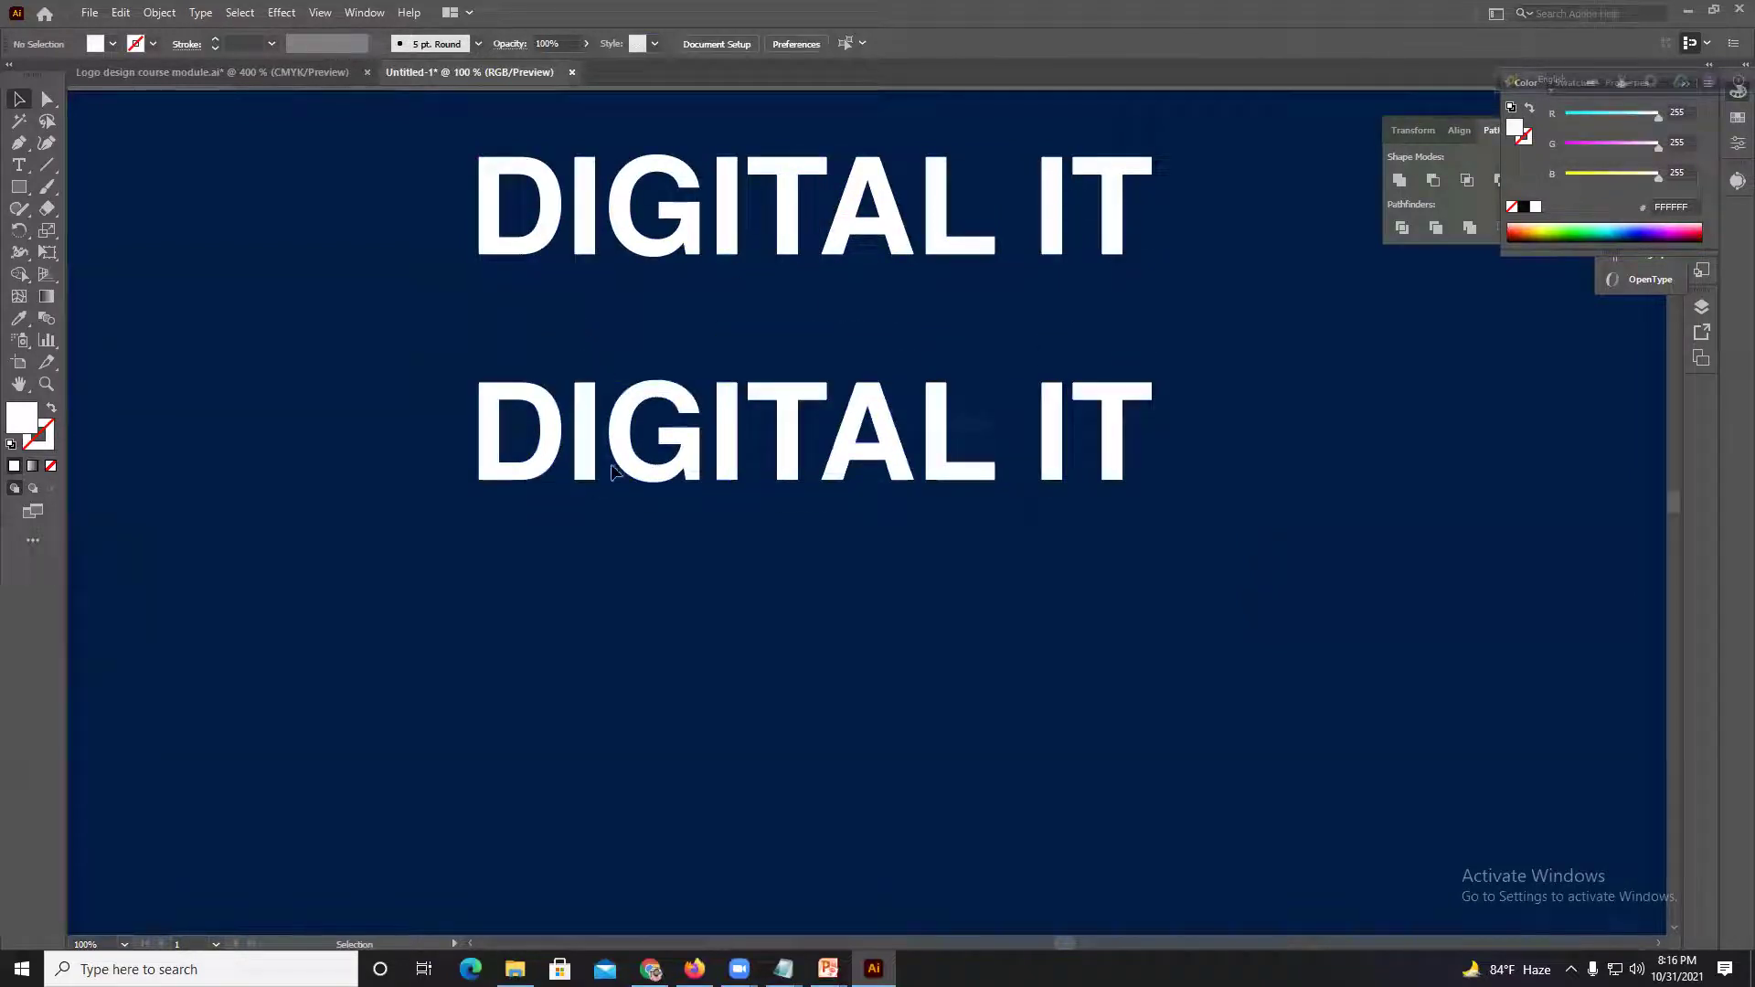
Step: Examine the letterforms of the lower DIGITAL IT copy up close, especially the D at its start
left_click(686, 440)
left_click(459, 395)
scroll(820, 429, "up", 3)
left_click_drag(699, 443, 807, 470)
left_click_drag(734, 365, 1164, 382)
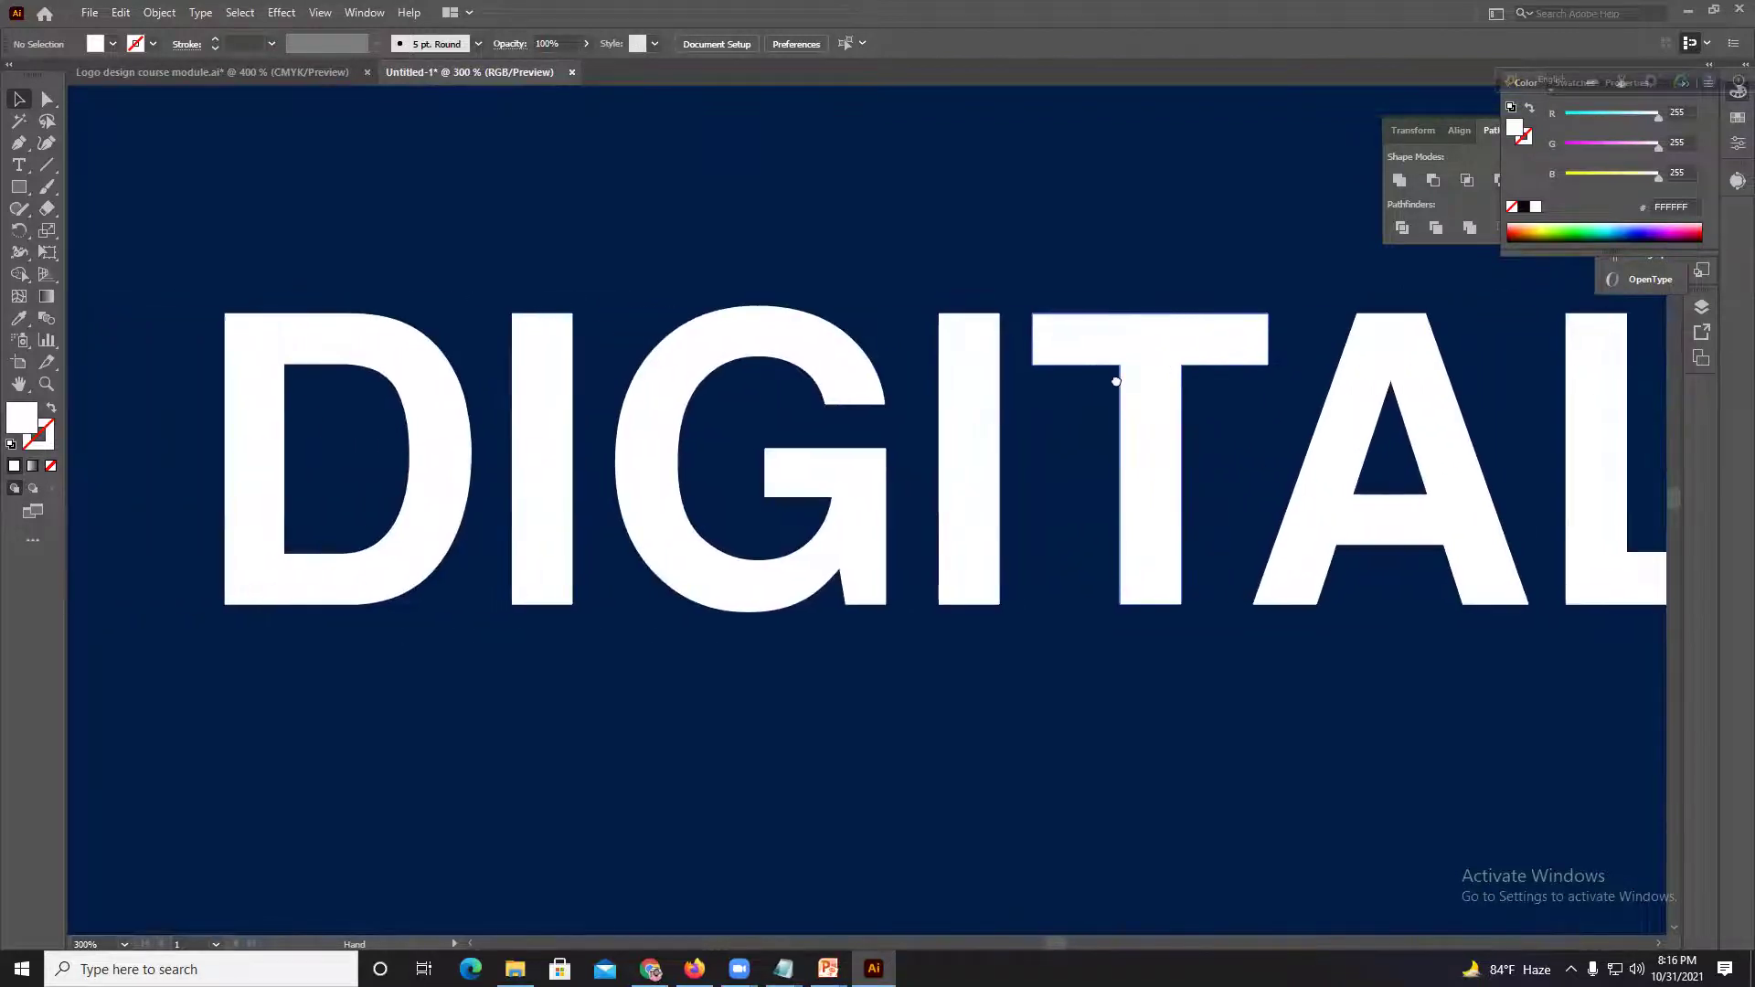
left_click_drag(669, 368, 787, 375)
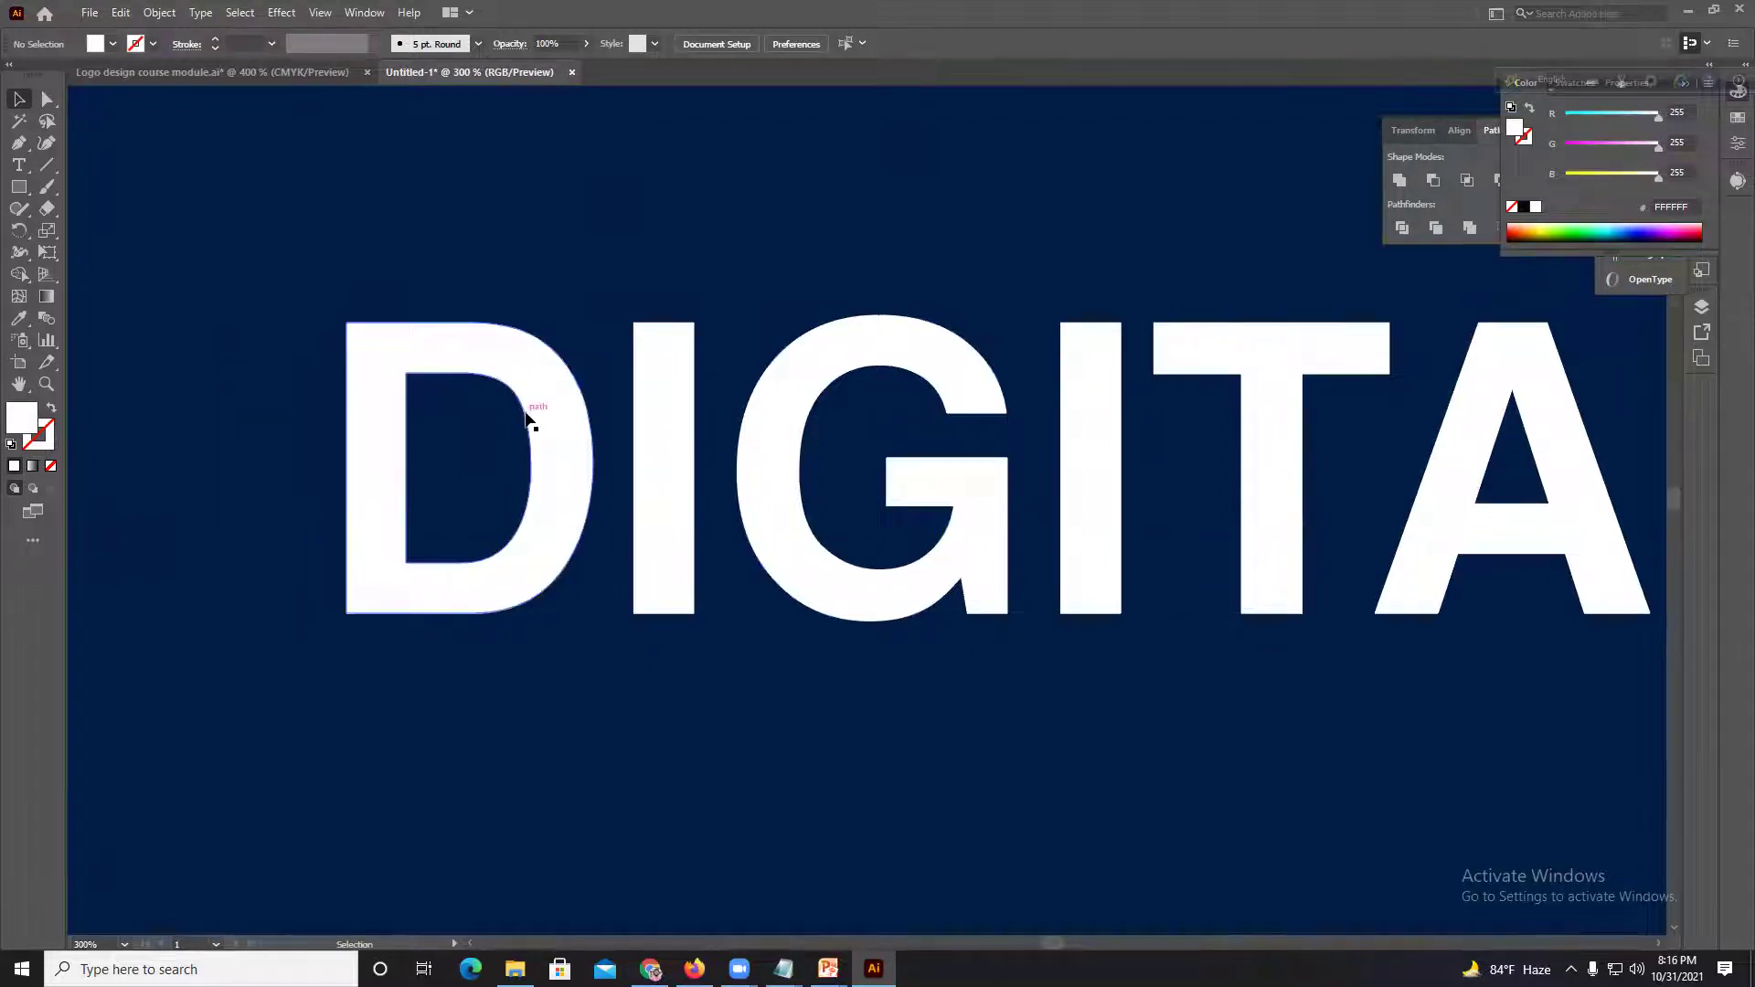
scroll(711, 479, "up", 1)
left_click_drag(838, 499, 901, 502)
left_click_drag(714, 470, 854, 469)
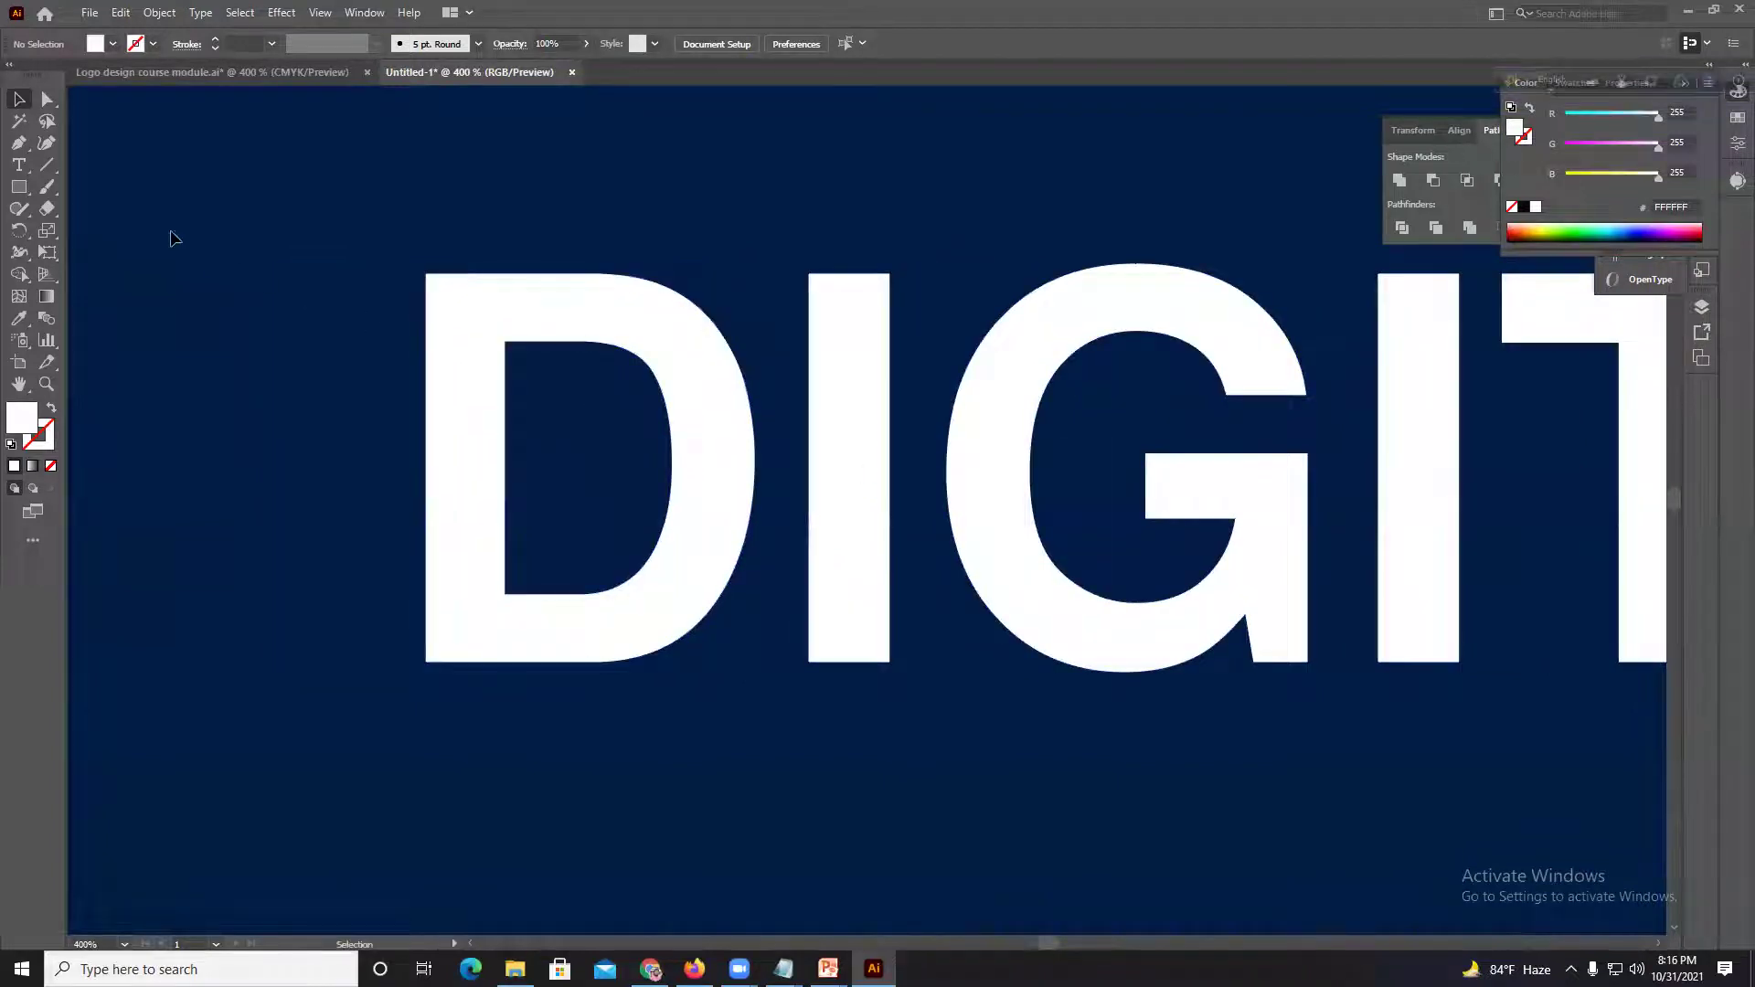
Step: Draw a rectangle about 26 by 53 px over the D's stem and shift it slightly into the letter's counter
left_click(52, 102)
left_click(21, 184)
left_click_drag(504, 341, 379, 594)
left_click(20, 100)
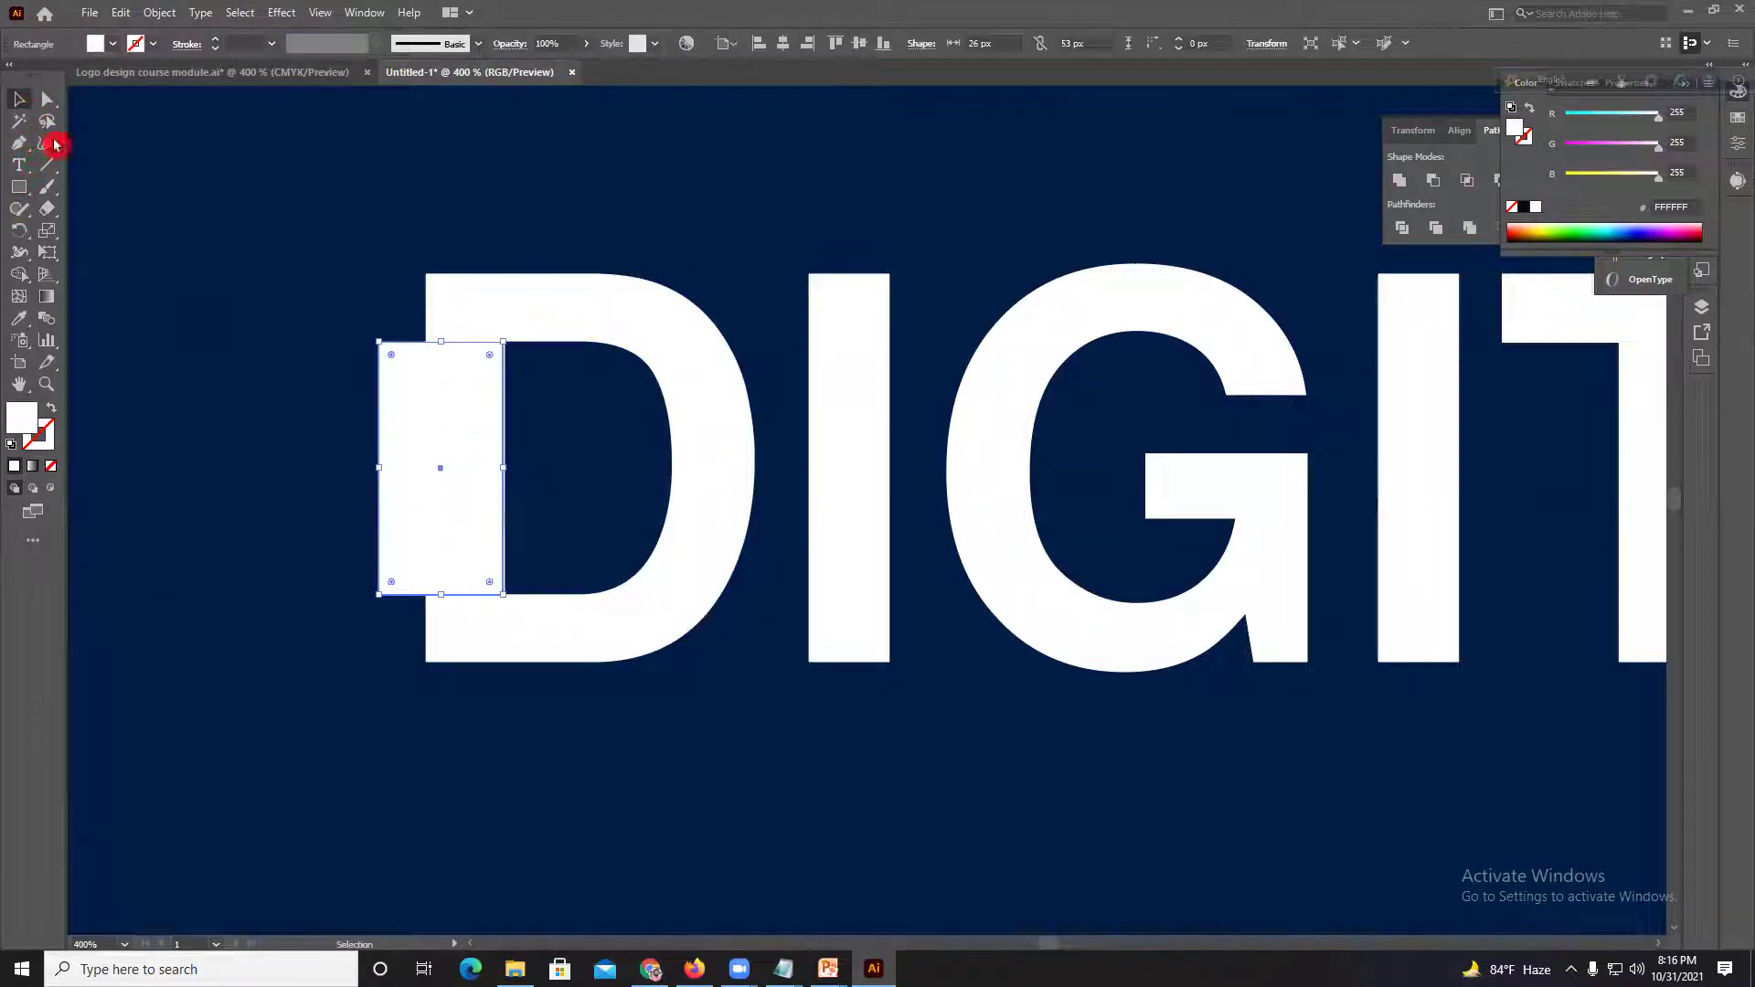
left_click_drag(457, 426, 480, 426)
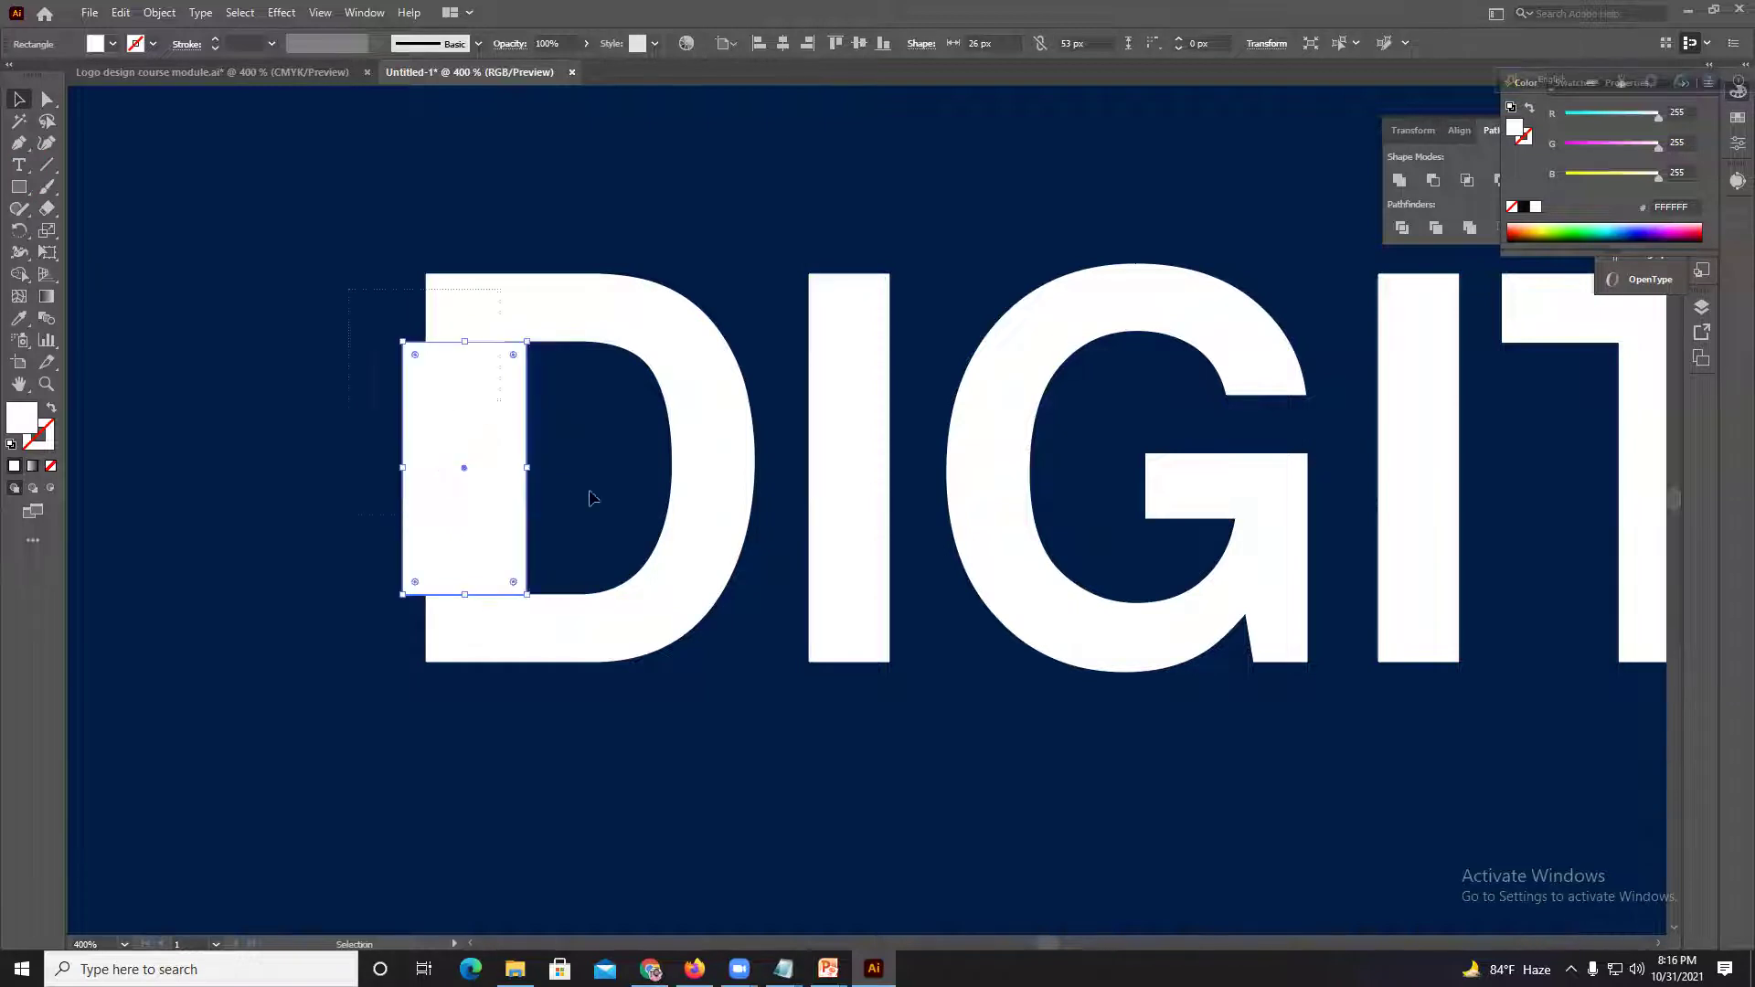
Step: Try nudging the rectangle's upper inner corner anchor up to meet the D's counter edge, and undo the nudge
key("ctrl+a")
scroll(536, 352, "up", 5)
left_click_drag(560, 385, 966, 393)
left_click(342, 254)
scroll(565, 354, "up", 1)
left_click_drag(953, 487, 1000, 506)
left_click(999, 505)
mouse_move(777, 435)
left_mouse_down()
mouse_move(780, 387)
mouse_move(795, 435)
mouse_move(778, 435)
left_mouse_up()
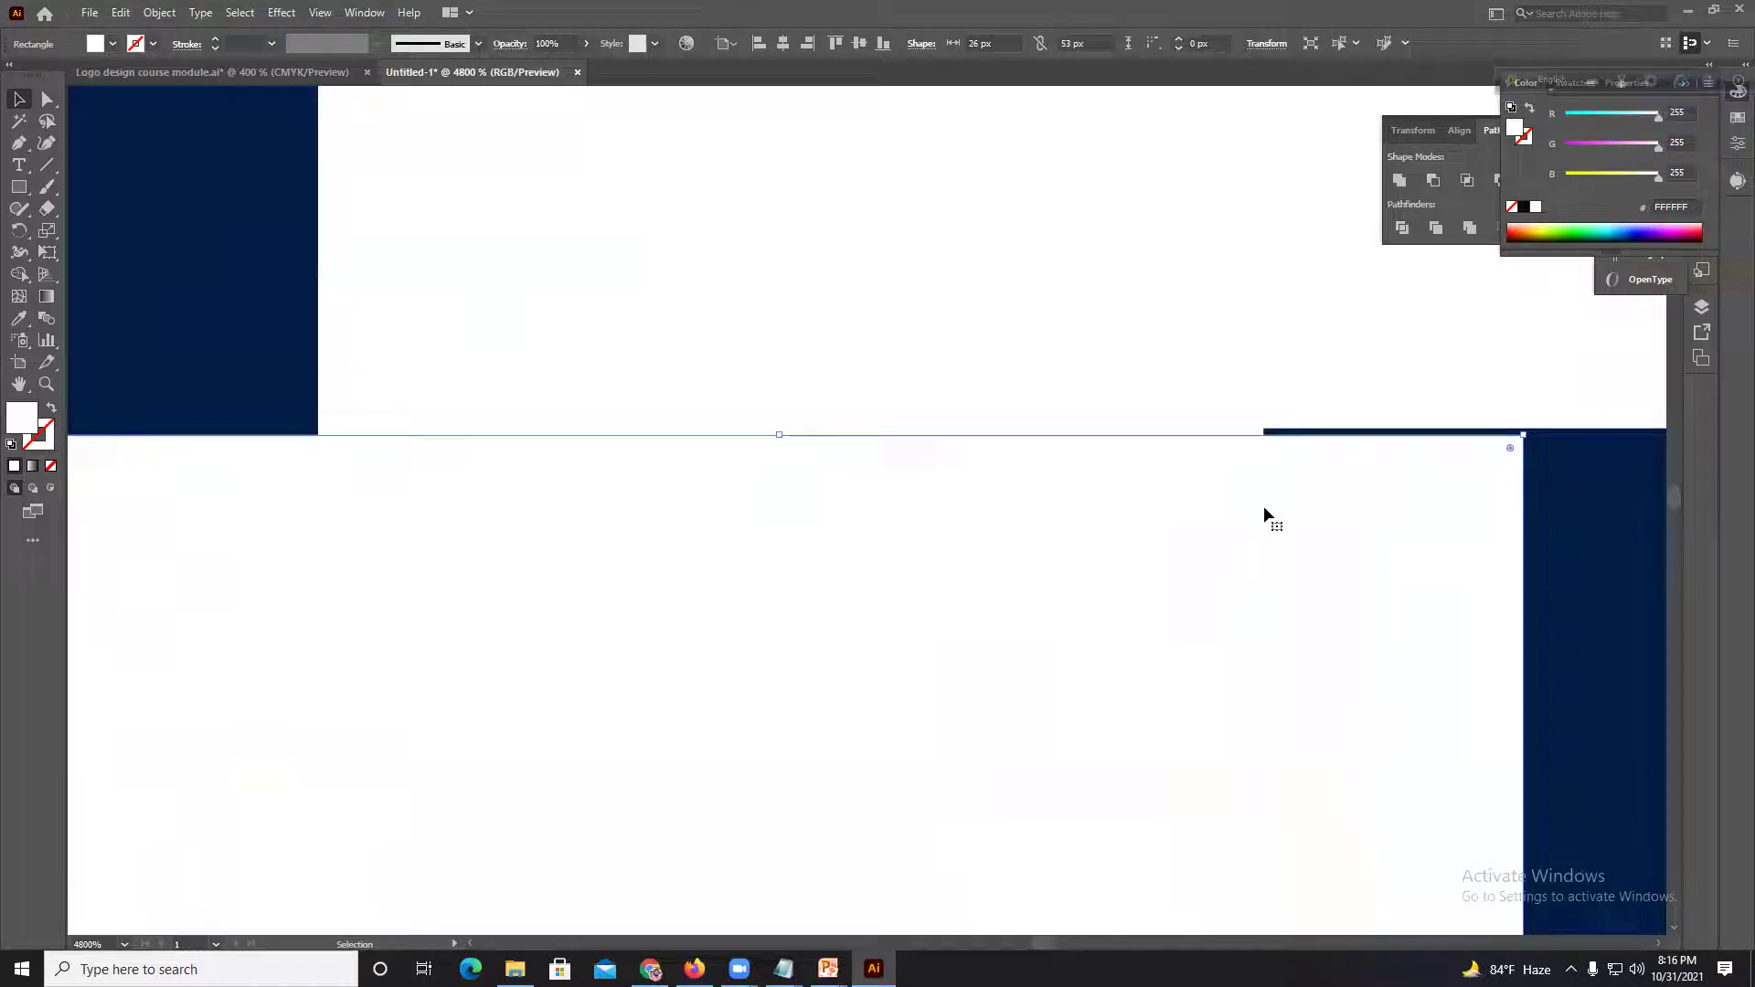
left_click(56, 102)
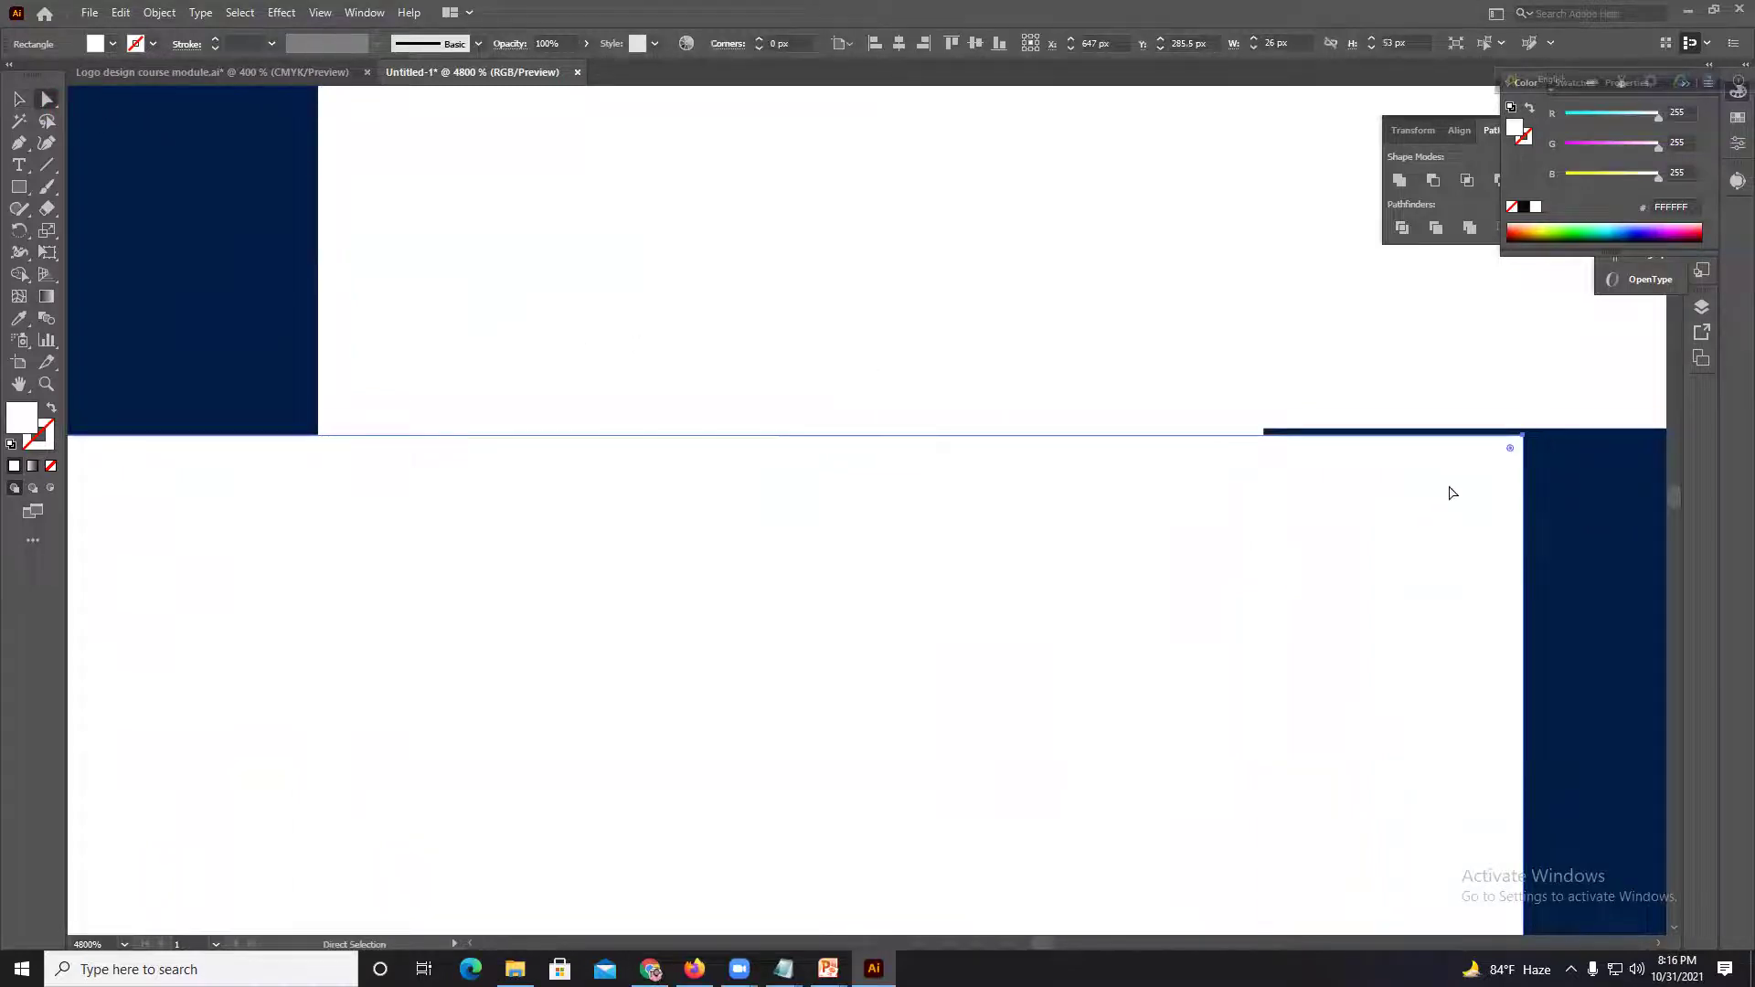
left_click(1513, 441)
key("Up")
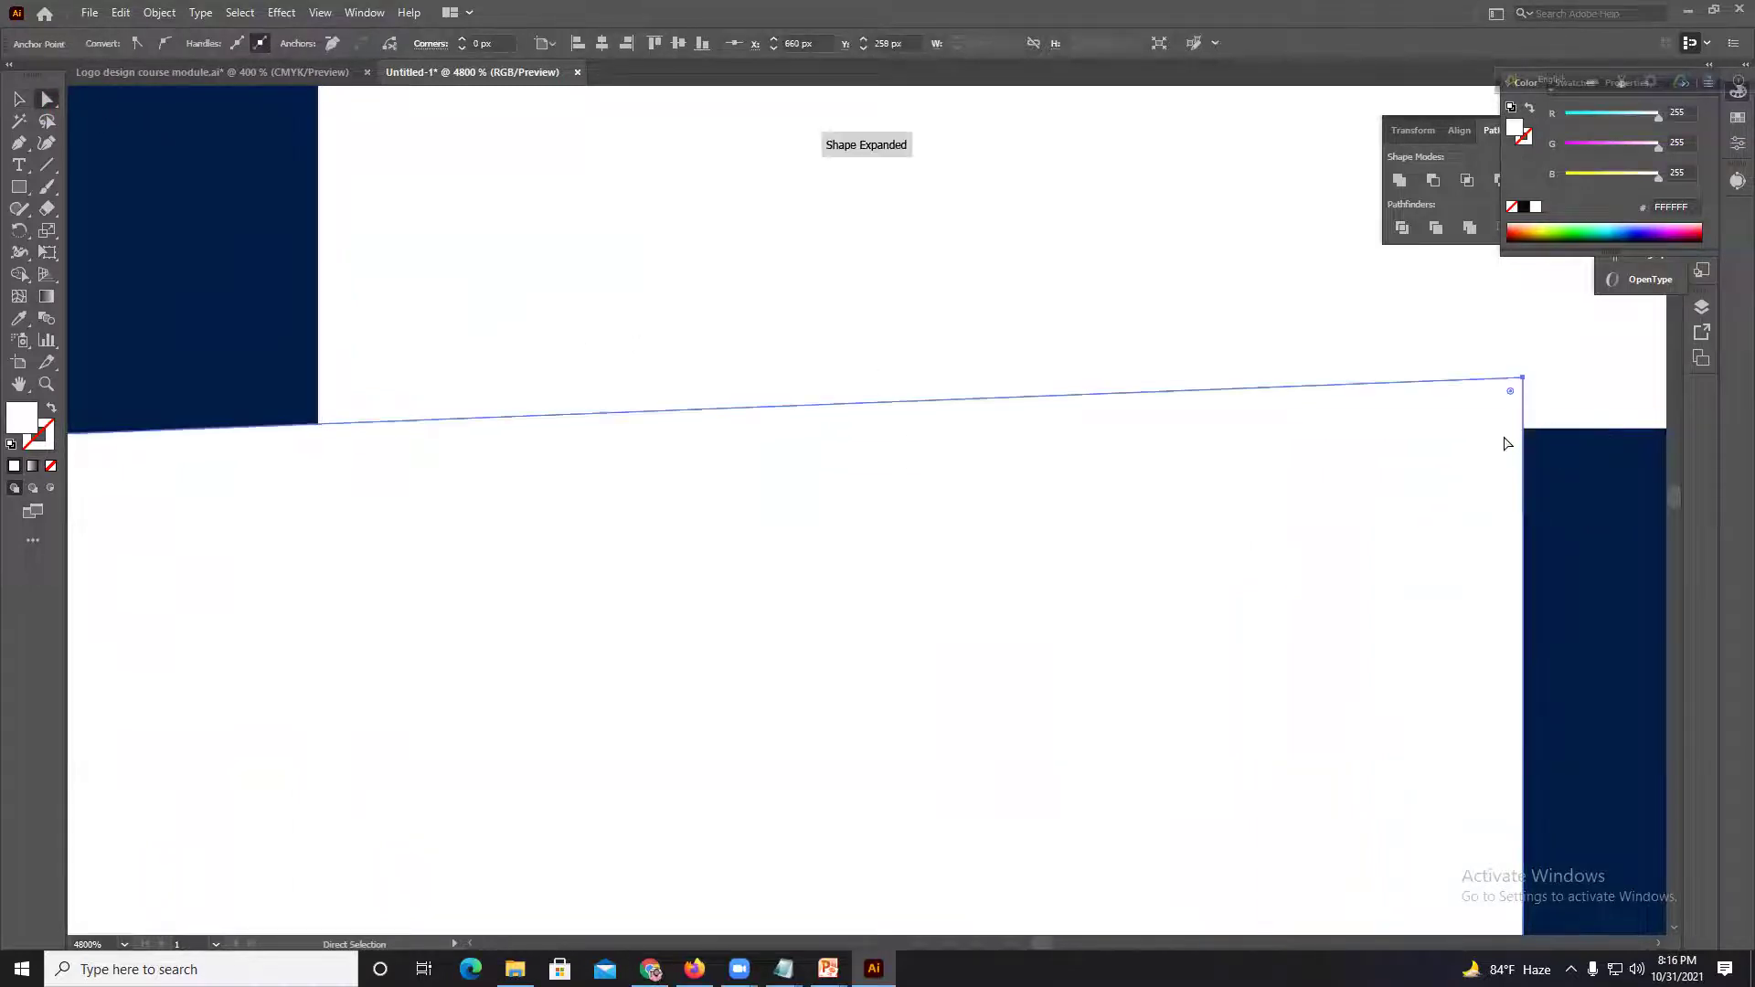
key("ctrl+z")
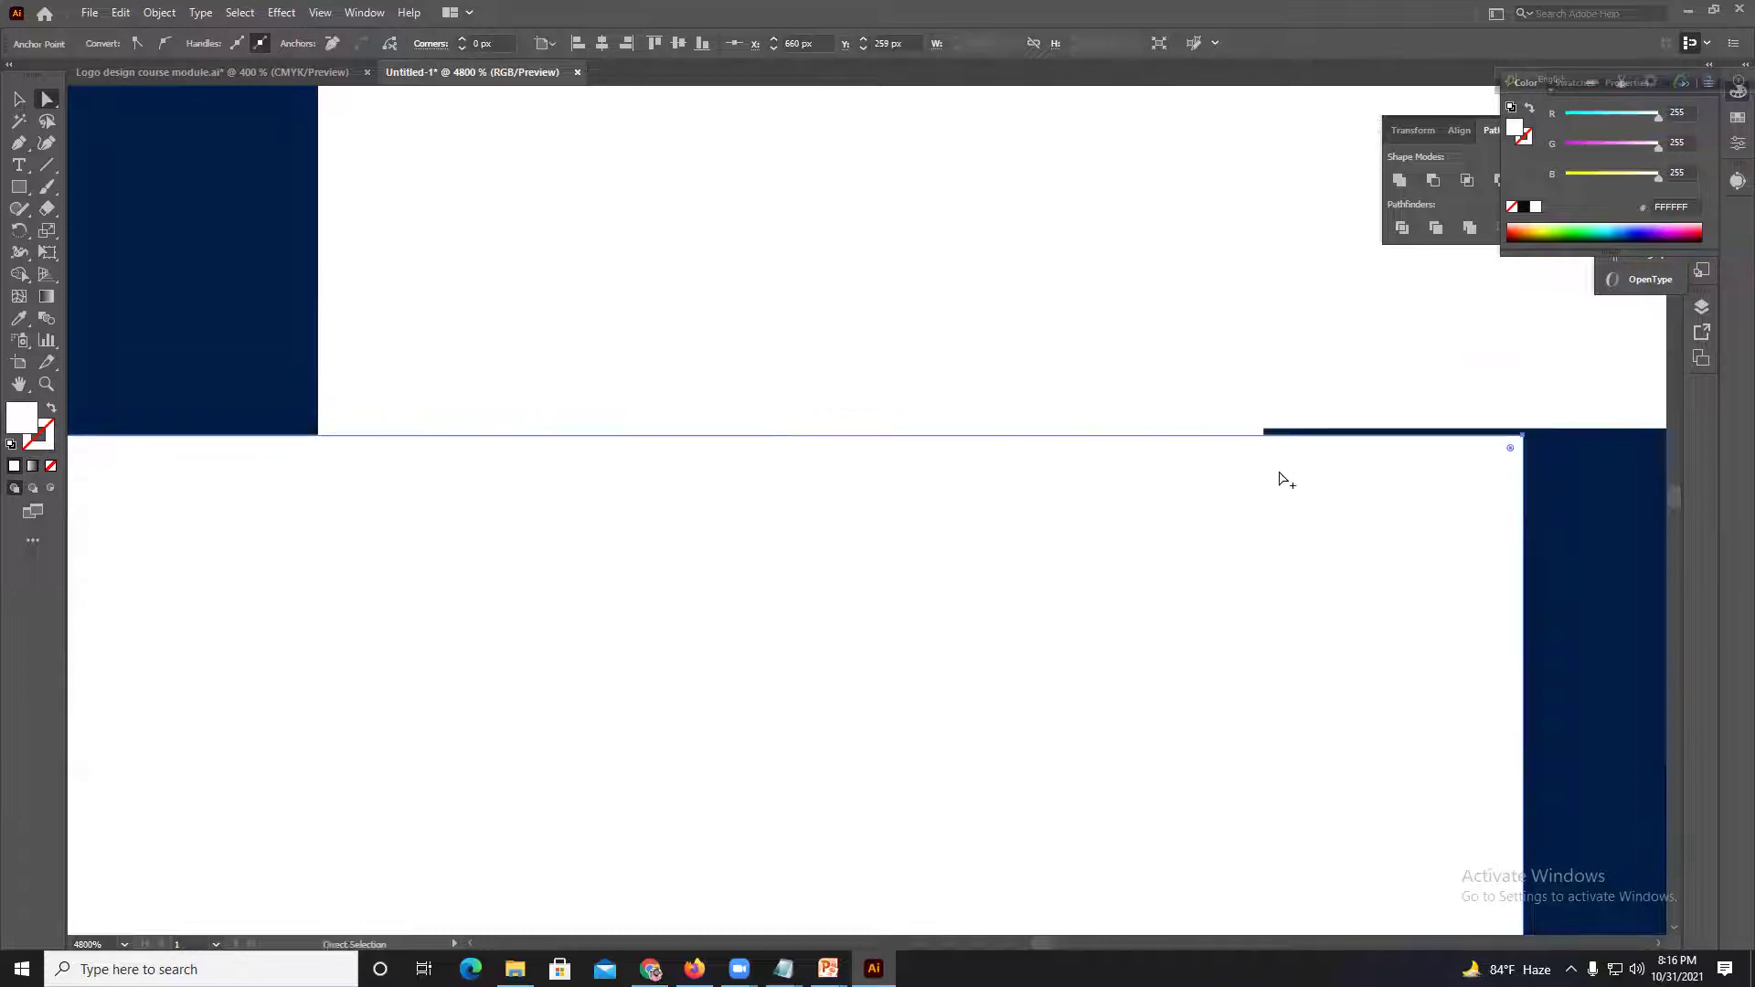
Step: Check the rectangle's lower edge against the D's counter and align the rectangle and outlined text to their vertical centres
scroll(1273, 466, "down", 5)
left_click(24, 103)
left_click(443, 378)
left_click_drag(575, 449, 453, 337)
left_click(860, 639)
scroll(1047, 804, "up", 5)
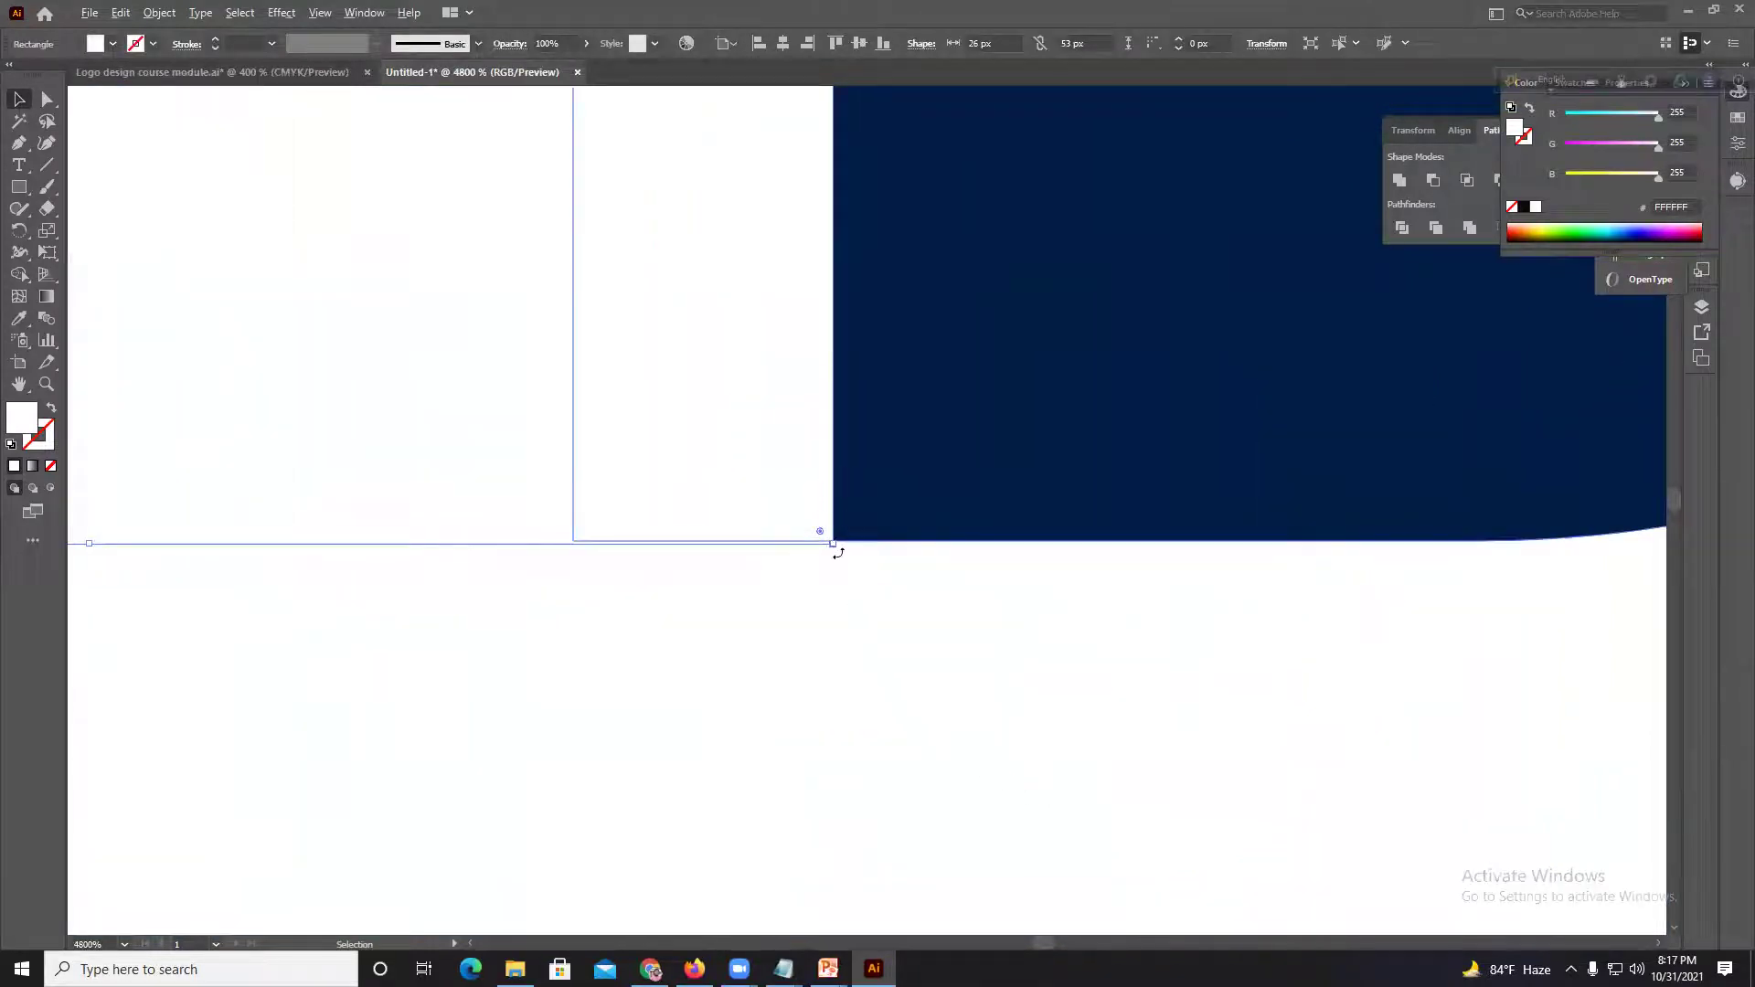
scroll(840, 541, "down", 3)
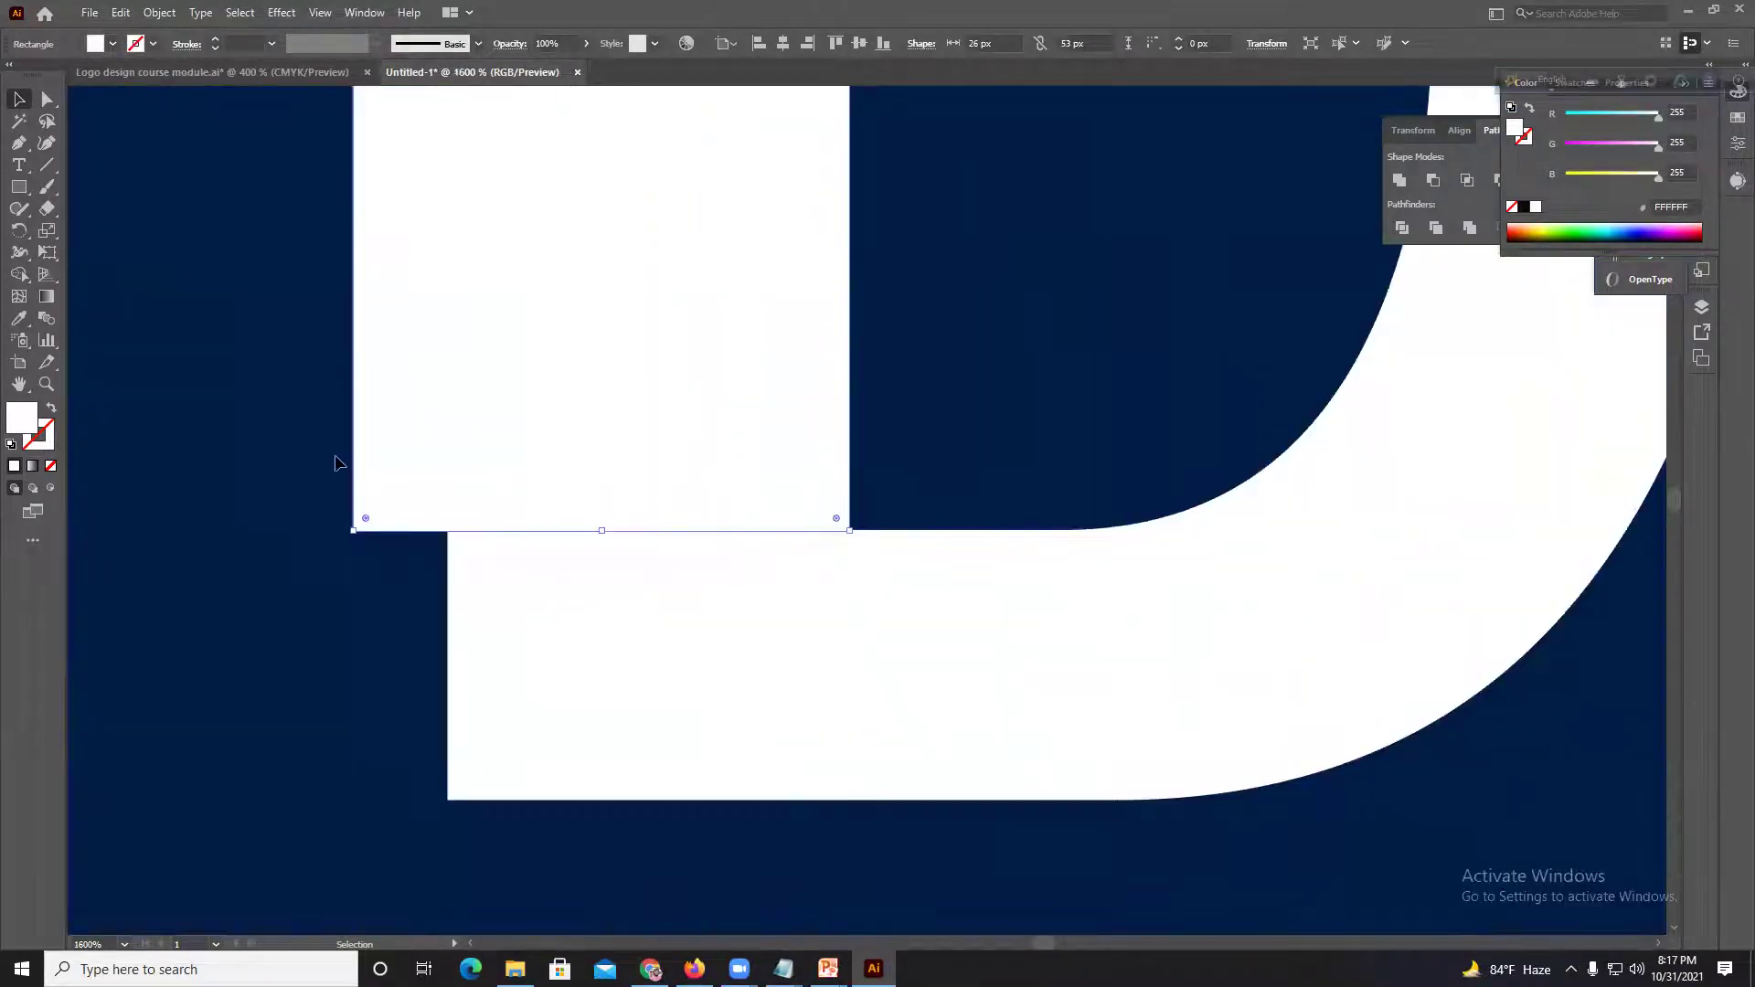
left_click(645, 616, "shift")
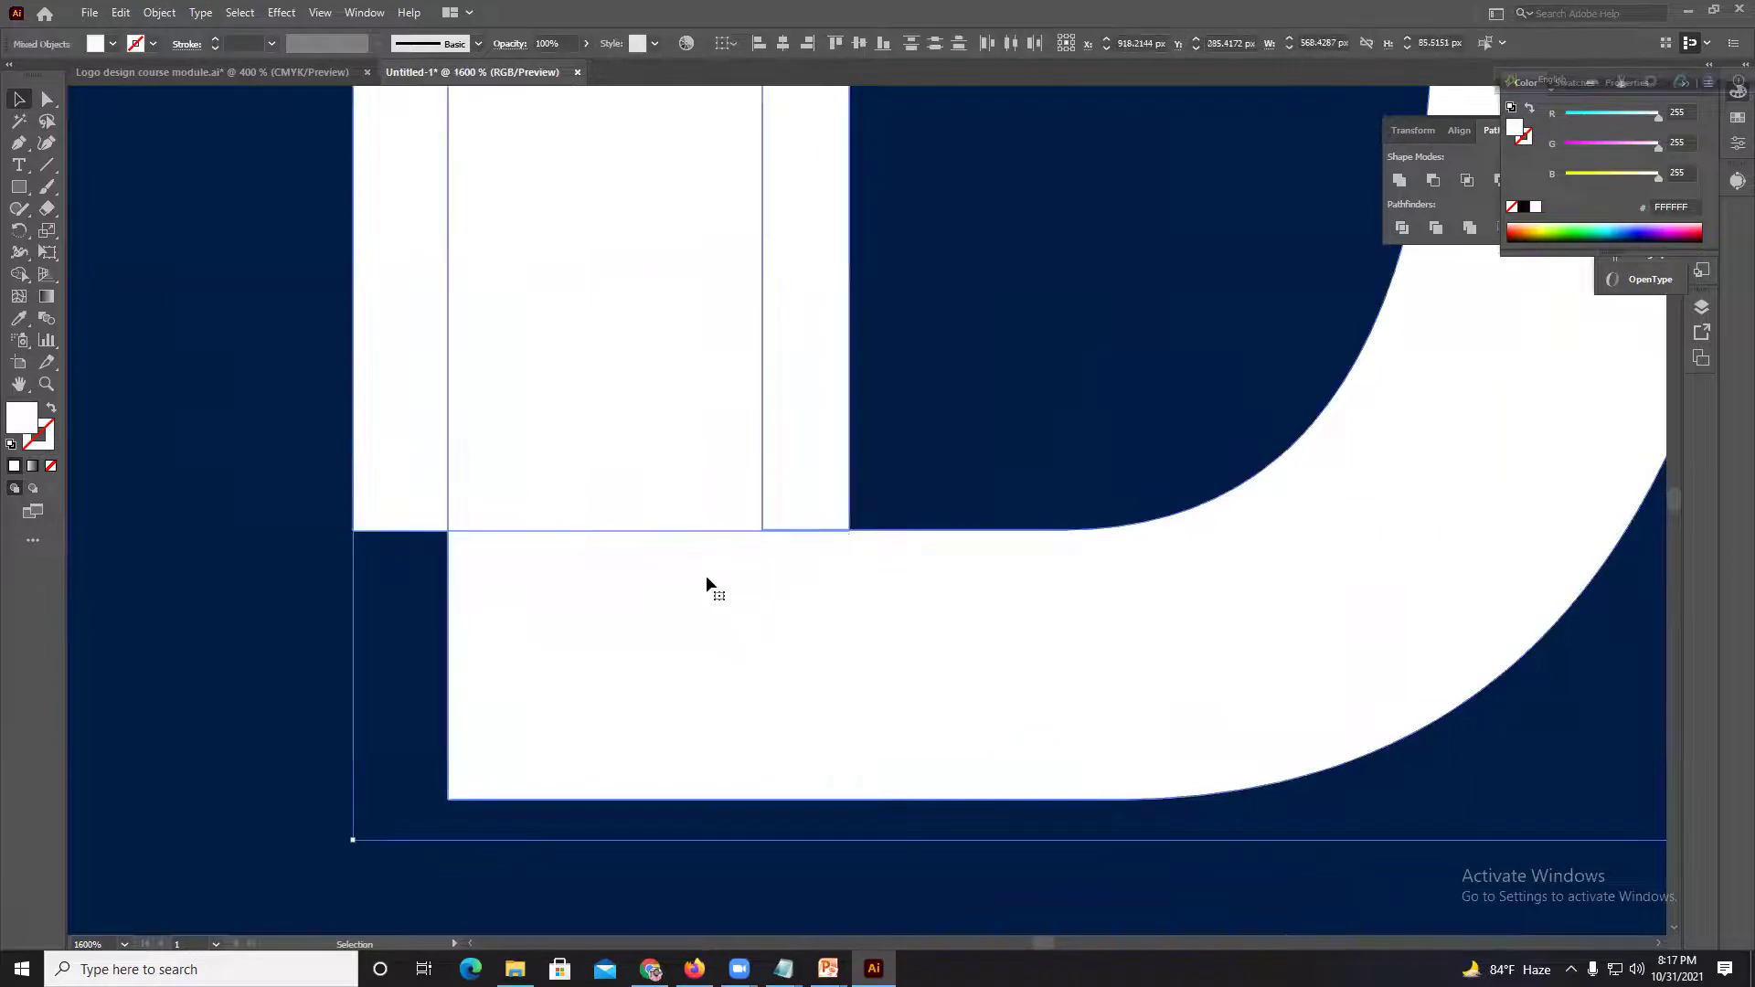
left_click(724, 42)
left_click(724, 45)
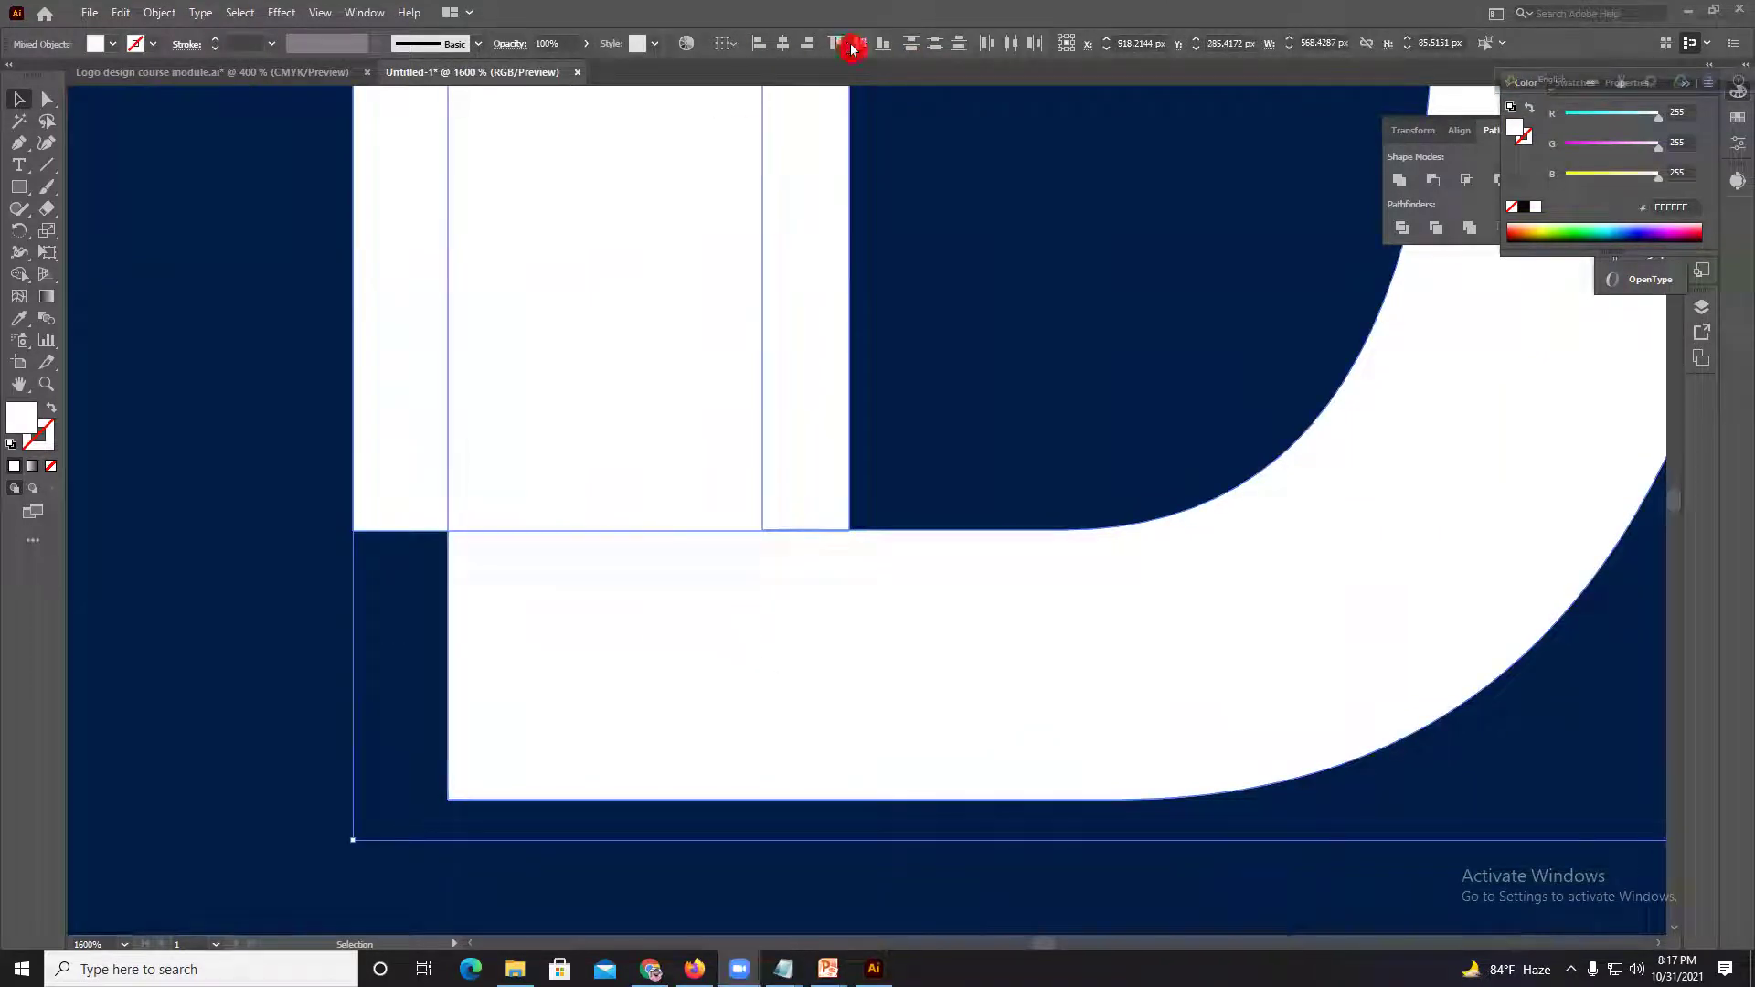
left_click(856, 45)
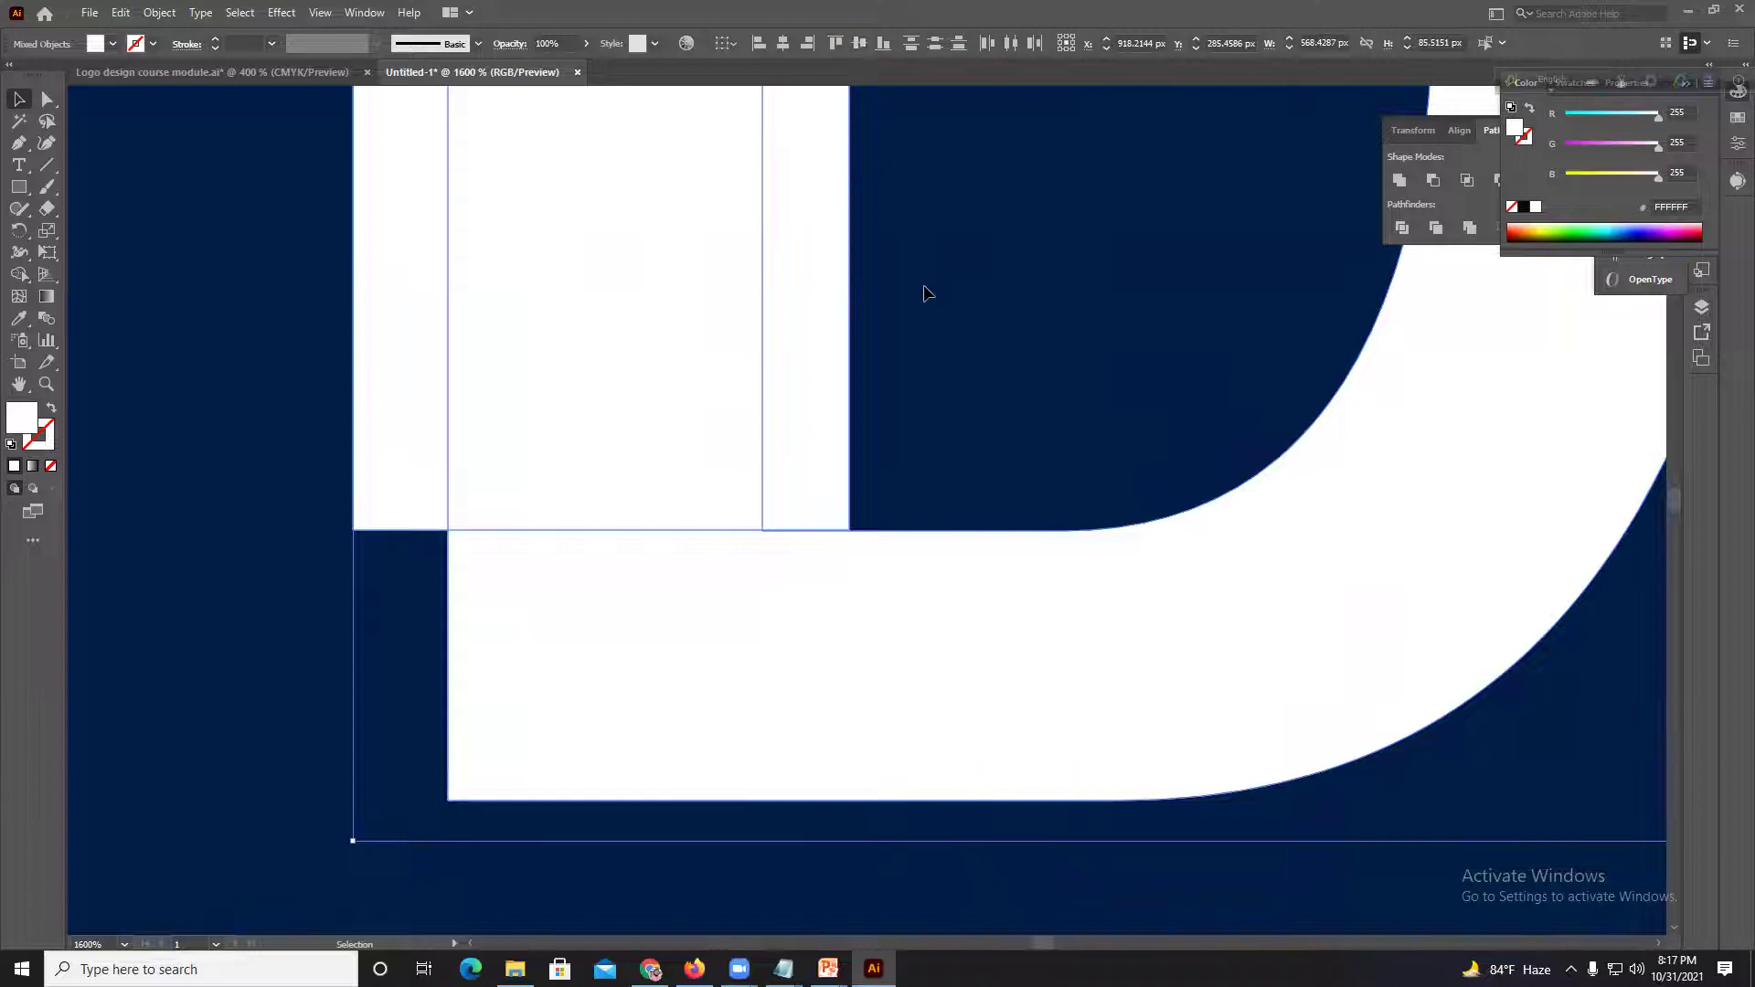
Step: Inspect the rectangle's edges against the D's counter and delete the rectangle
scroll(925, 292, "down", 3)
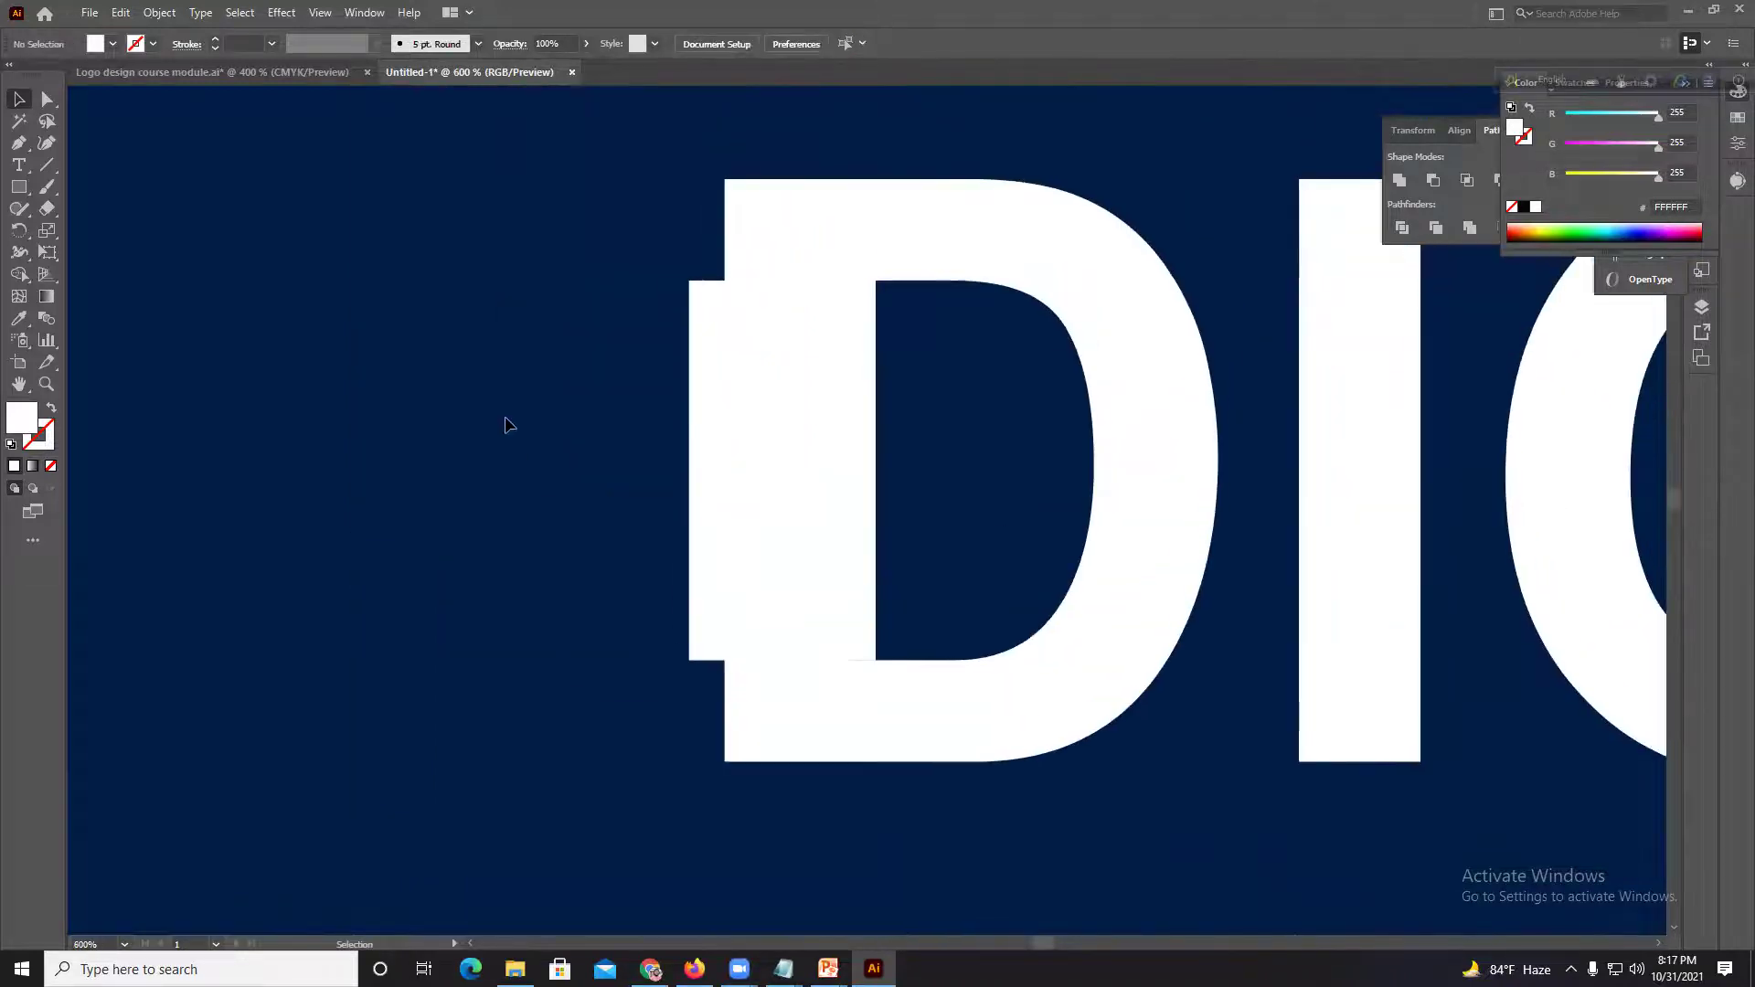
left_click(942, 507)
scroll(957, 537, "up", 3)
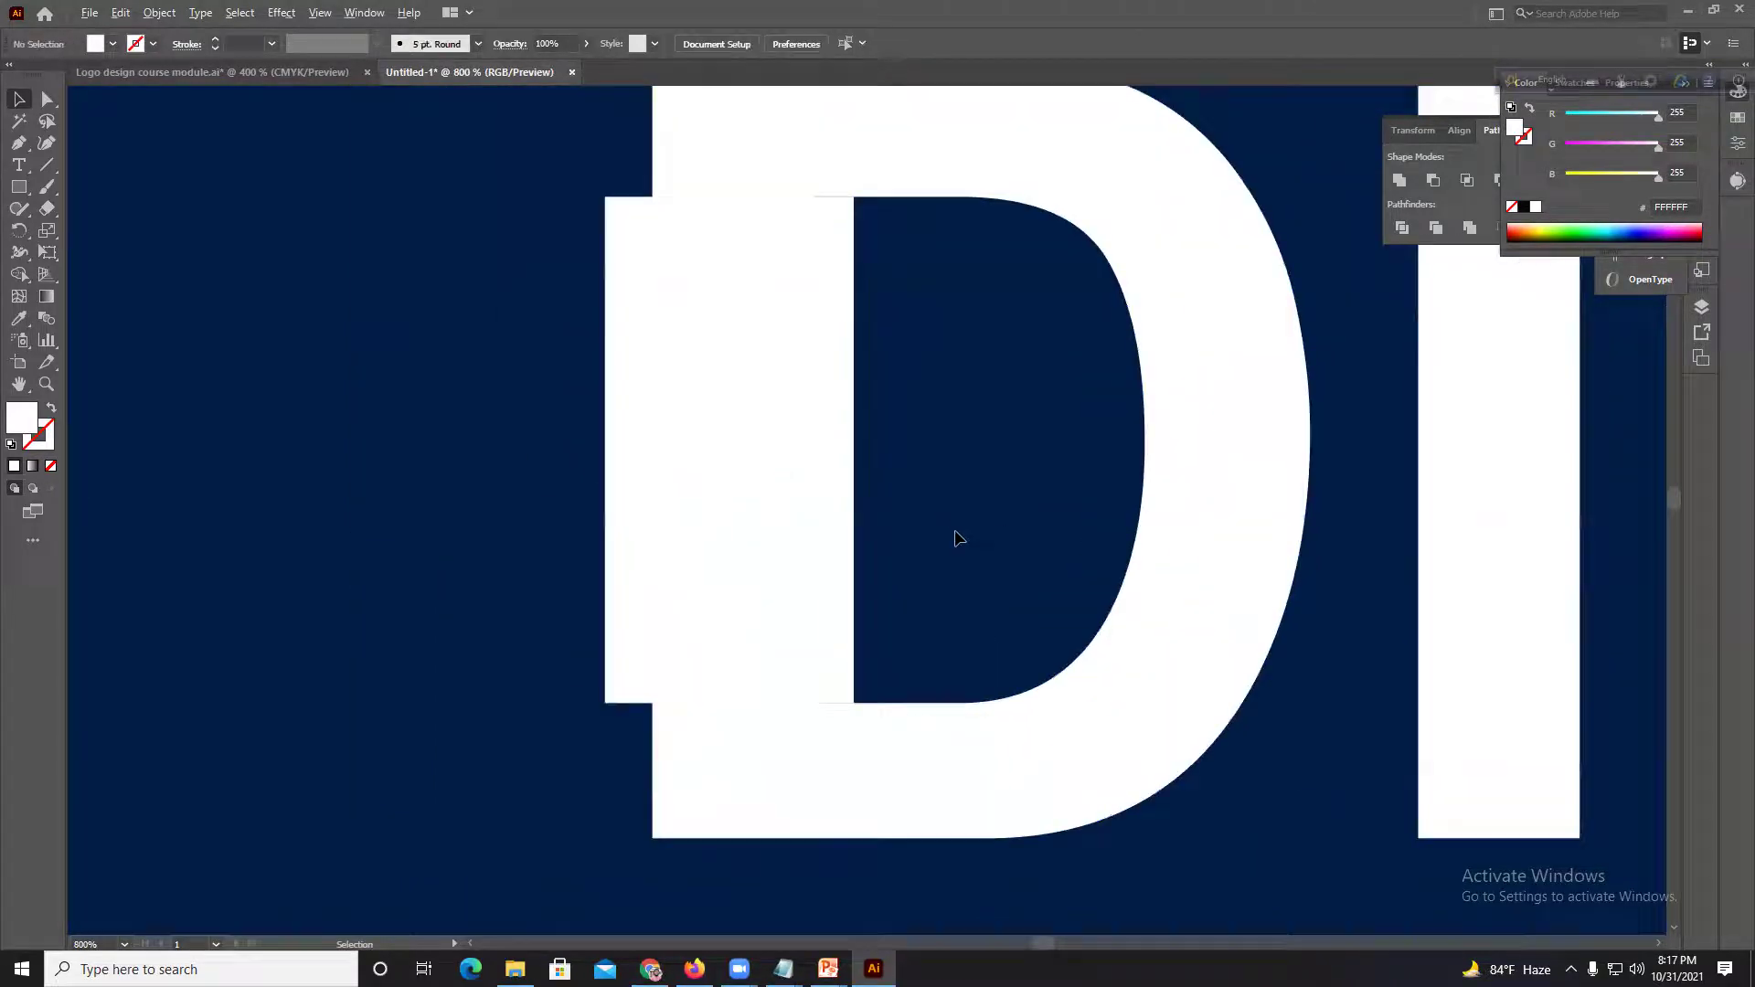
scroll(763, 828, "up", 5)
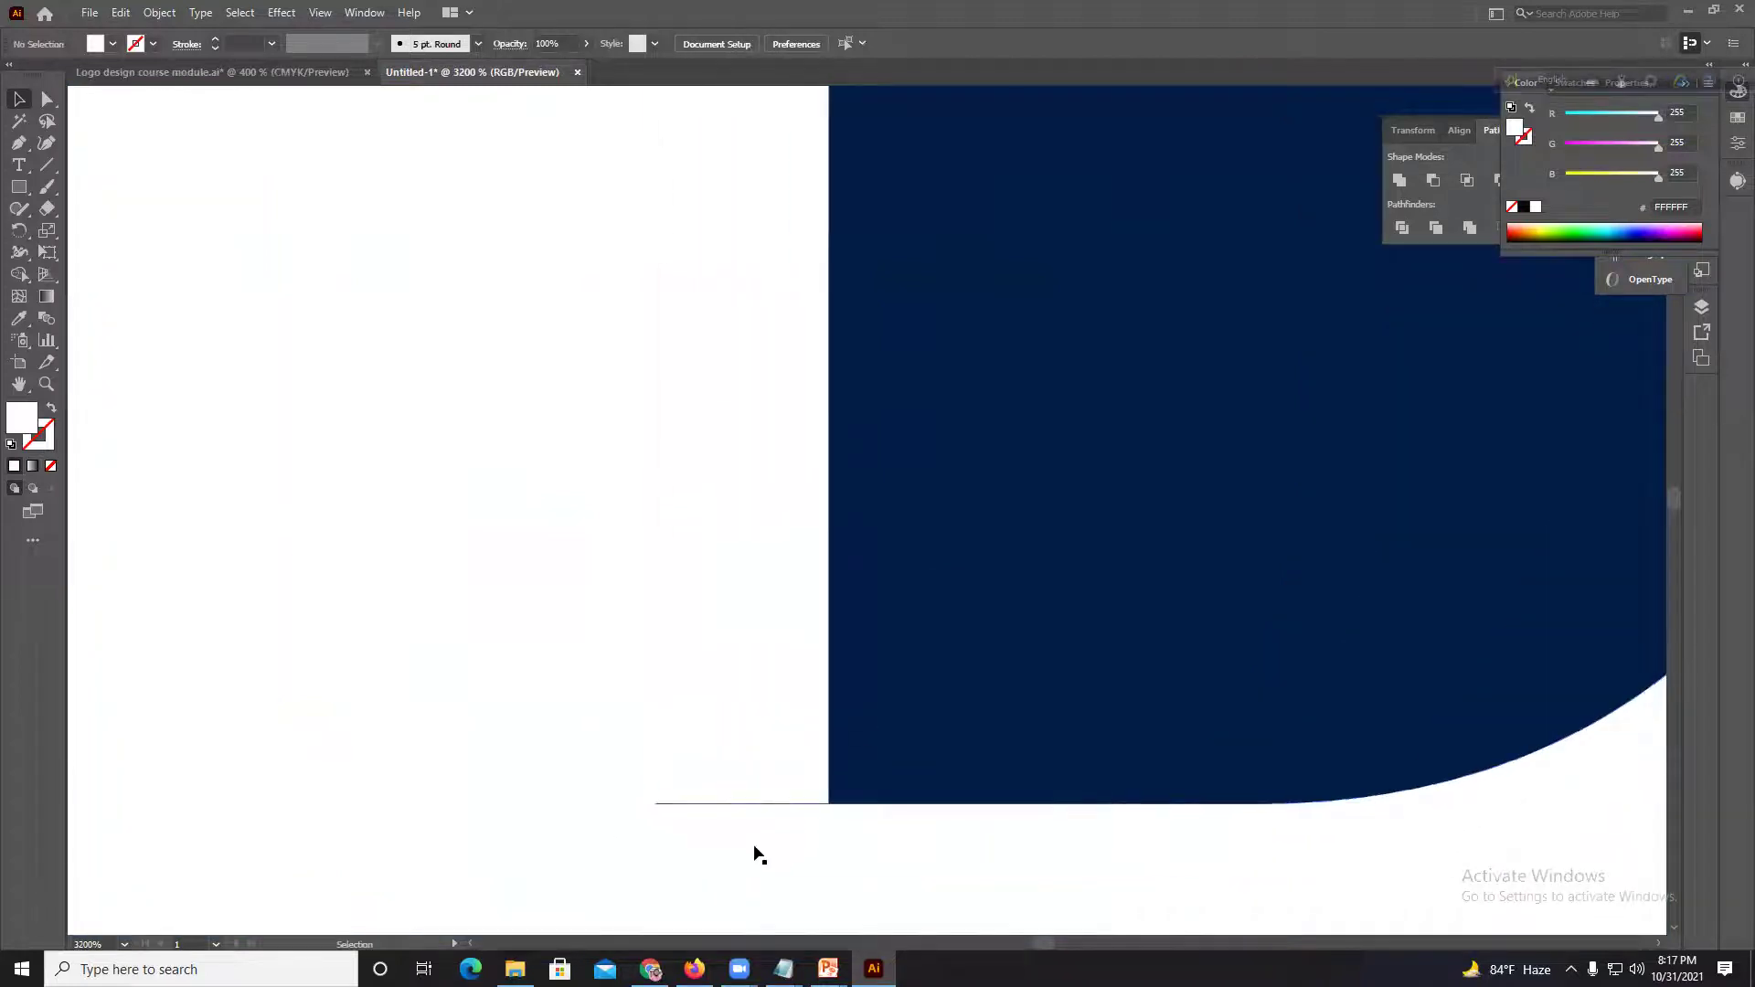
scroll(784, 759, "down", 5)
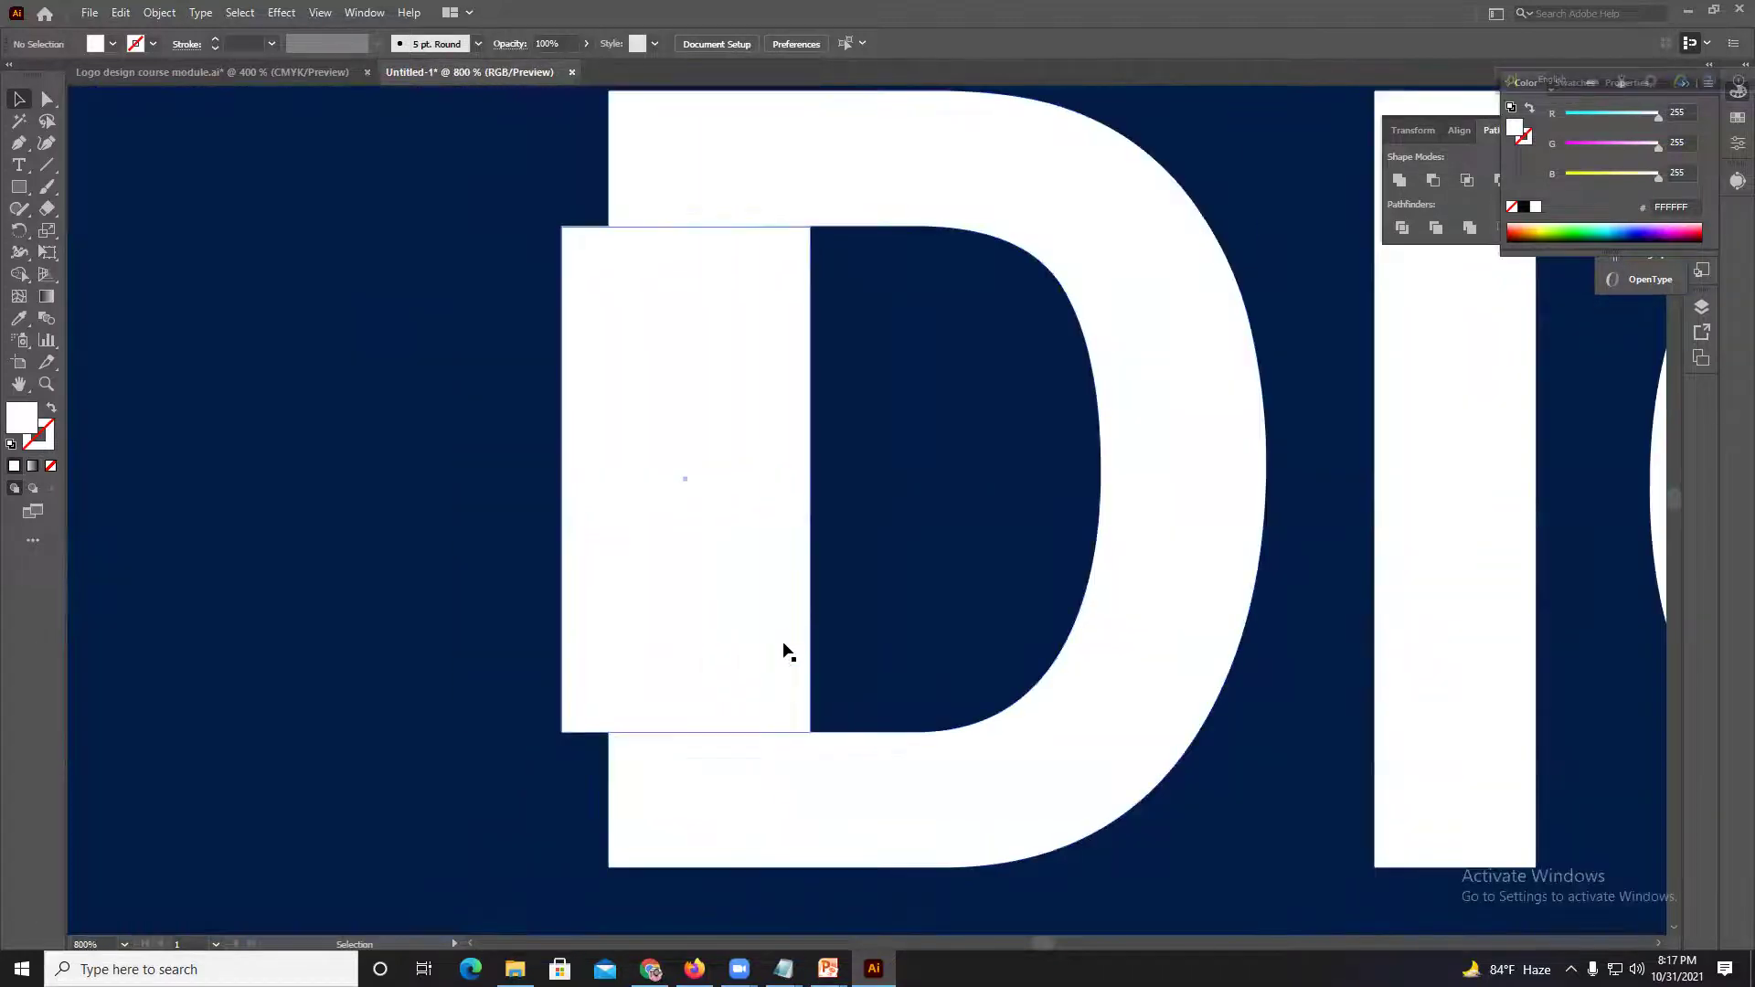
left_click(782, 623)
key("Delete")
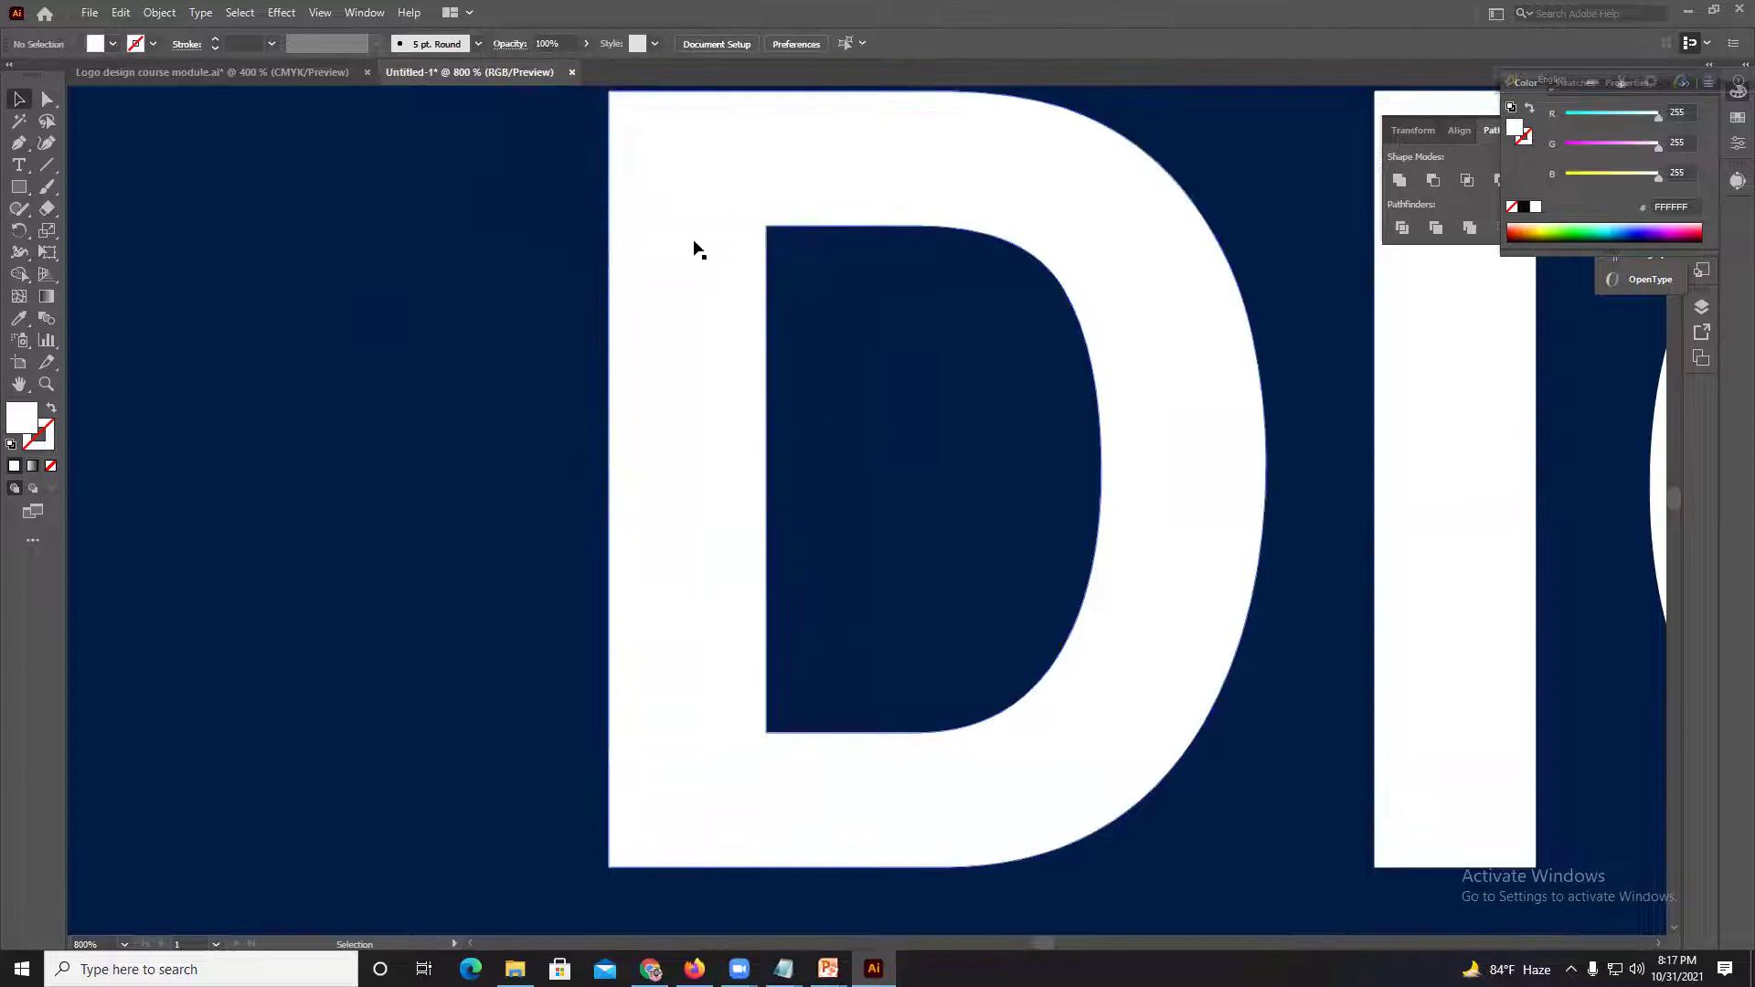
Step: Draw a new rectangle about 53 px tall across the D's stem, matching the height of the letter's counter
left_click(27, 184)
left_click_drag(765, 223, 454, 734)
left_click(21, 98)
Step: Try cutting the middle of the D's stem away by subtracting the rectangle with the Shape Builder tool
left_click_drag(411, 156, 954, 503)
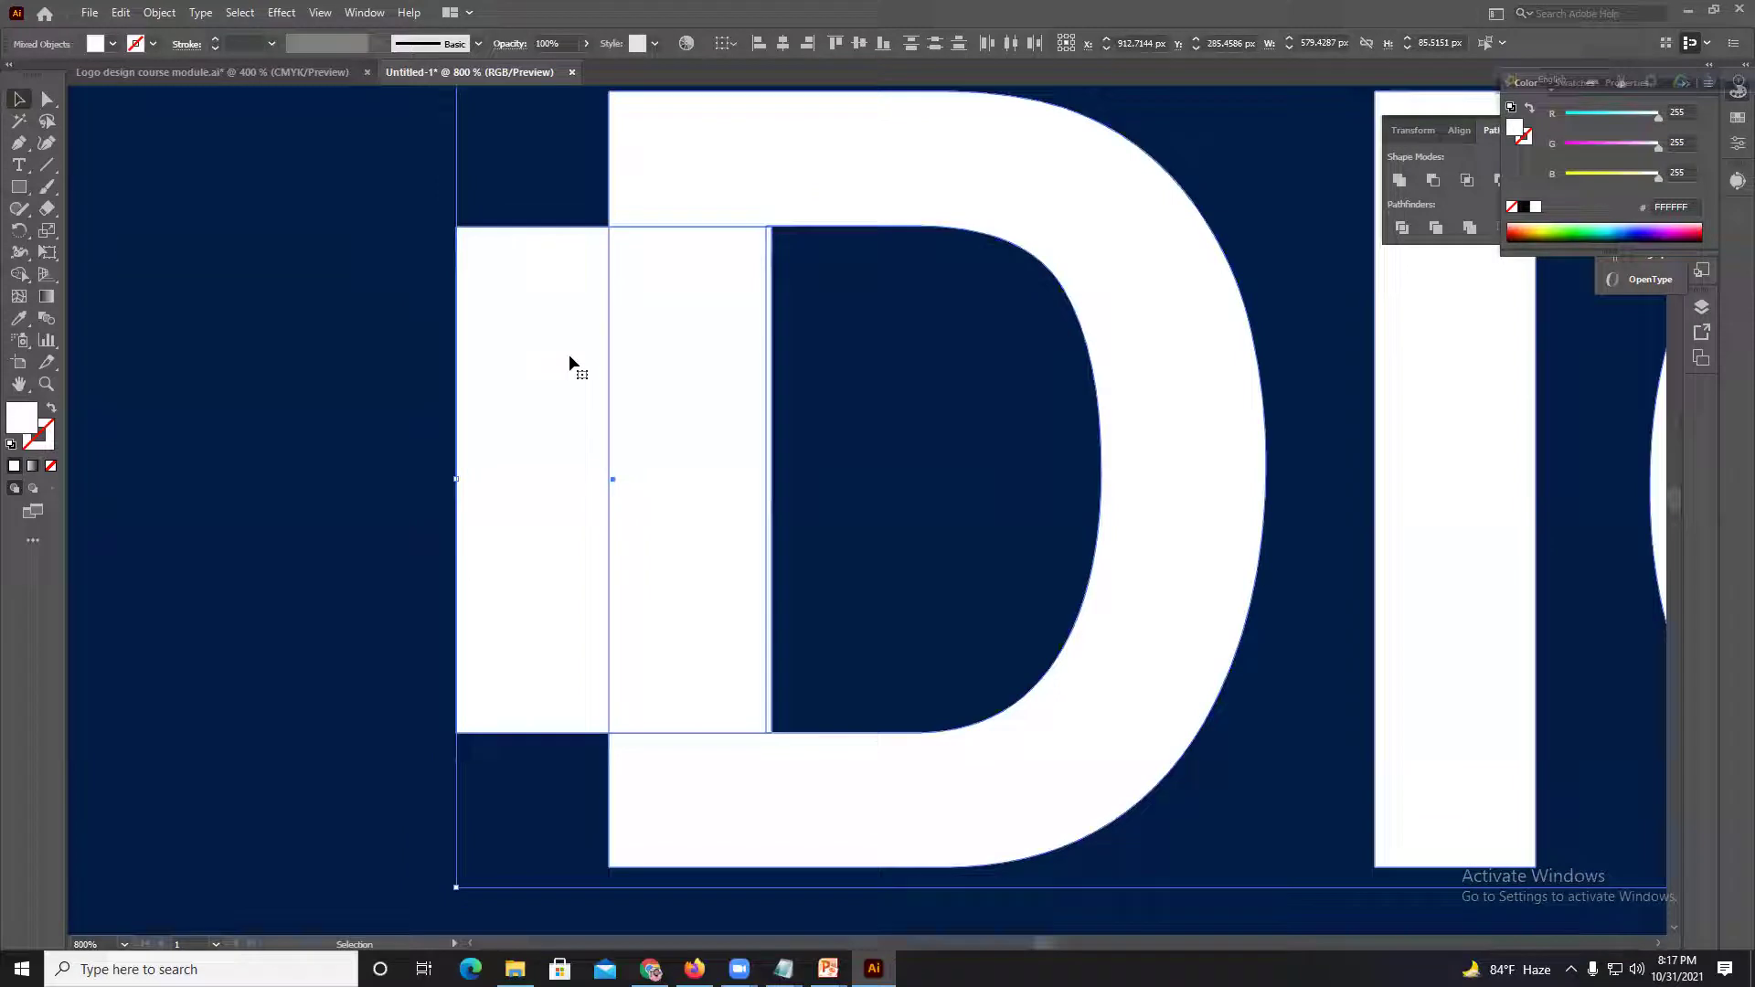
left_click(566, 217)
left_click(585, 304)
left_click(741, 187, "shift")
left_click_drag(529, 161, 816, 377)
left_click(19, 340)
left_click(24, 277)
left_click_drag(773, 444, 426, 445)
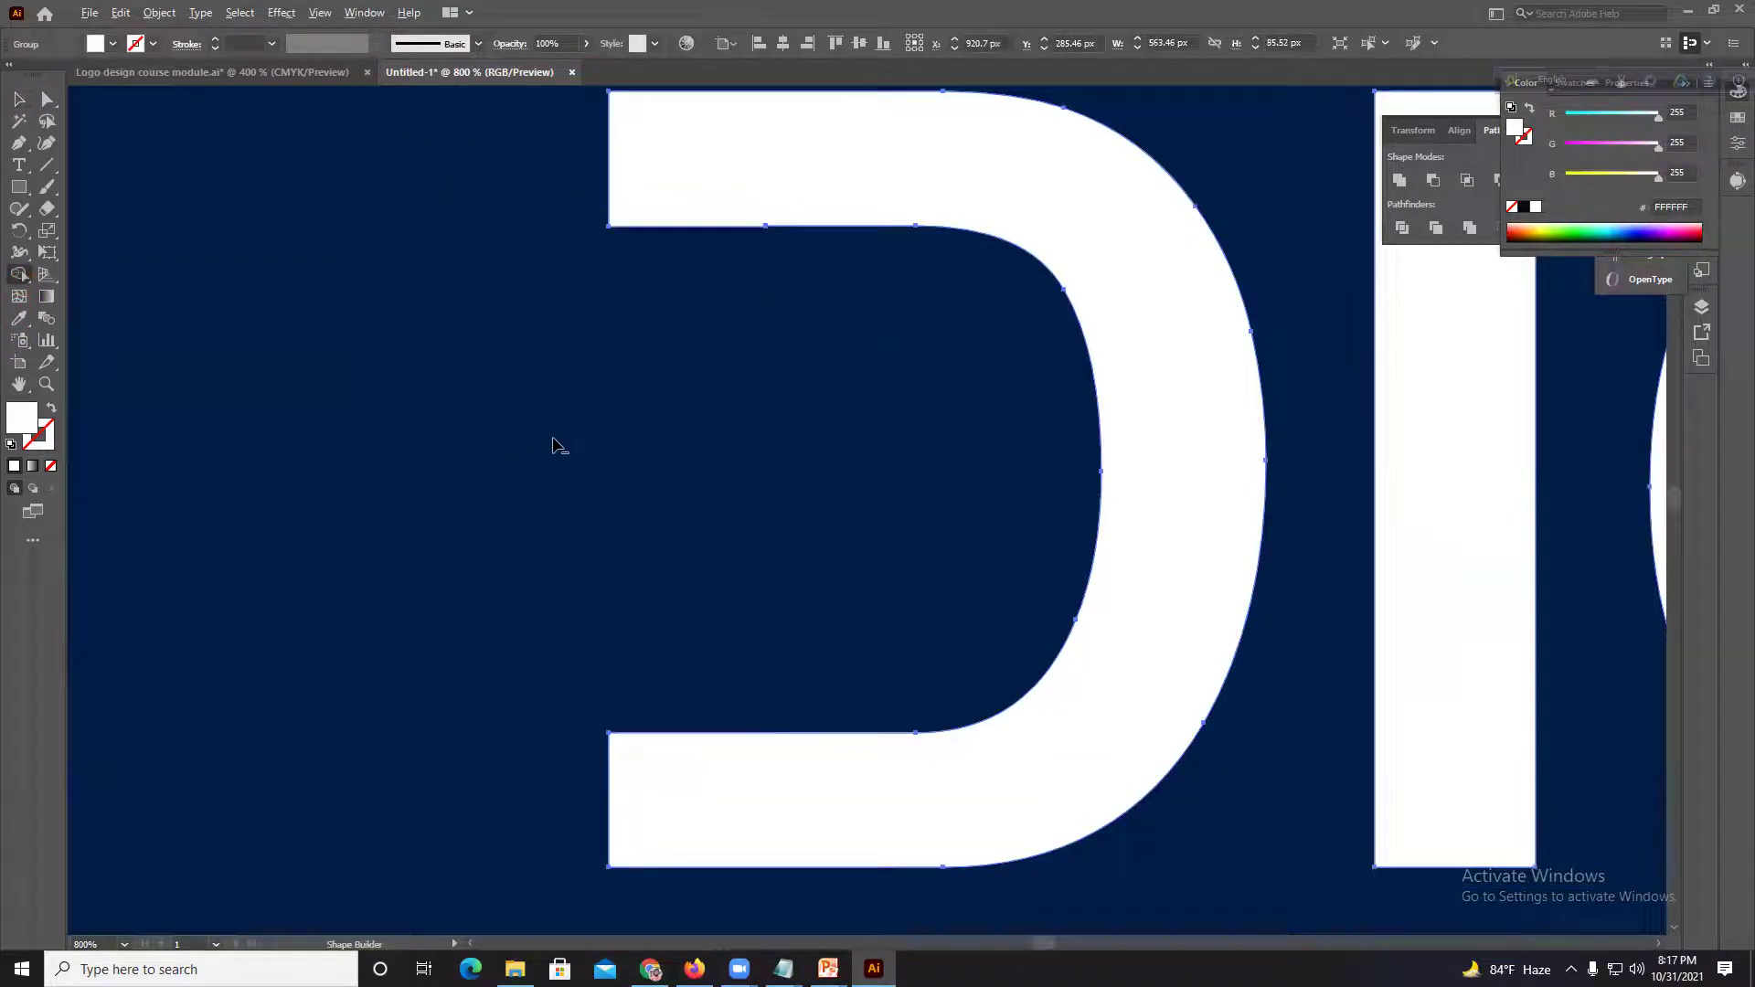
Step: Compare the opened D with the original word and undo the Shape Builder removal
scroll(552, 445, "down", 4)
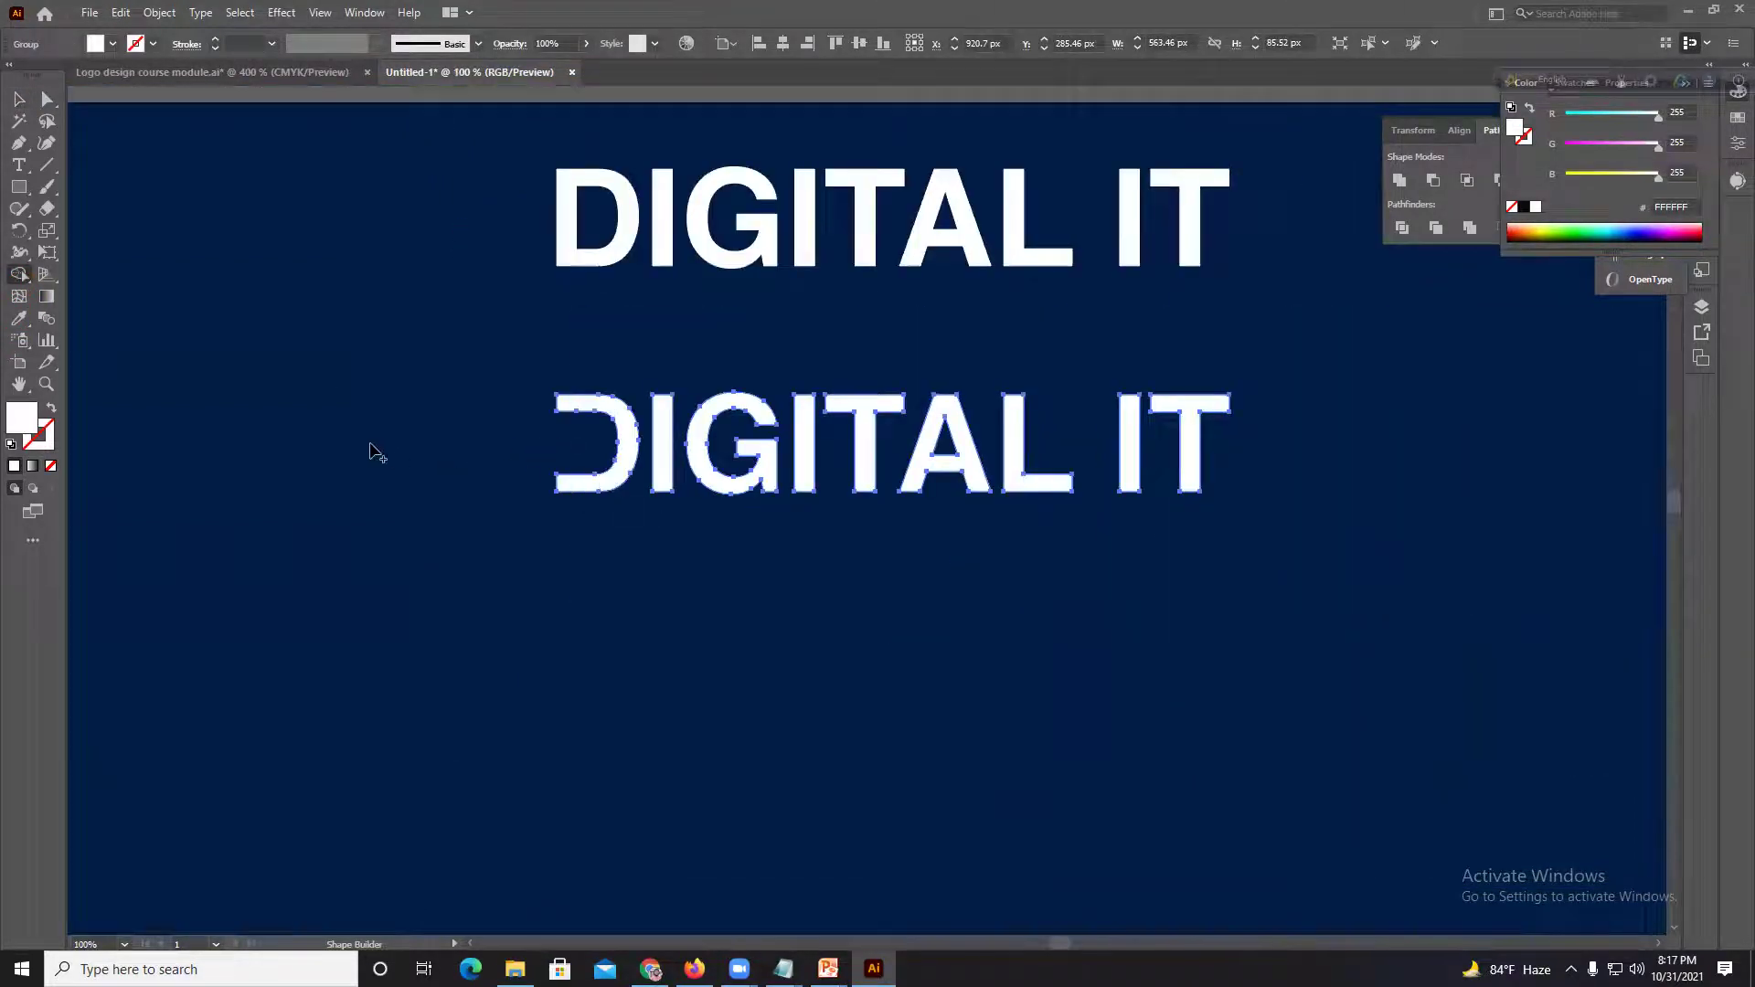
scroll(552, 446, "up", 3)
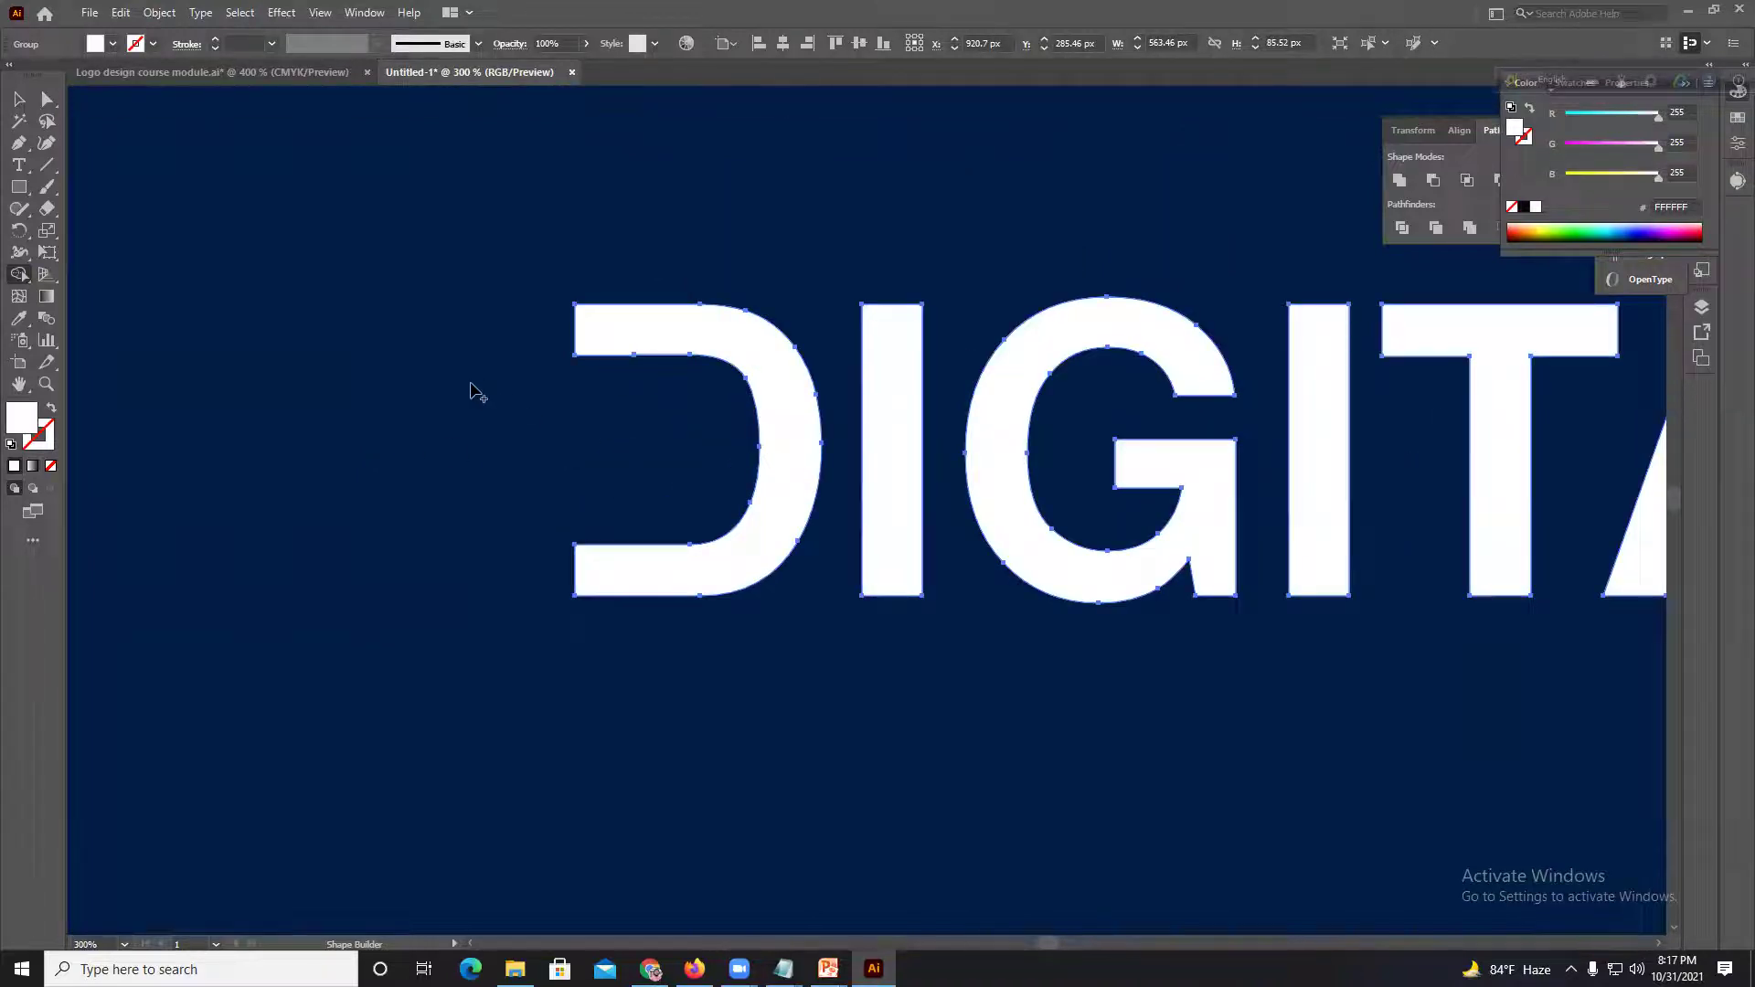
key("v")
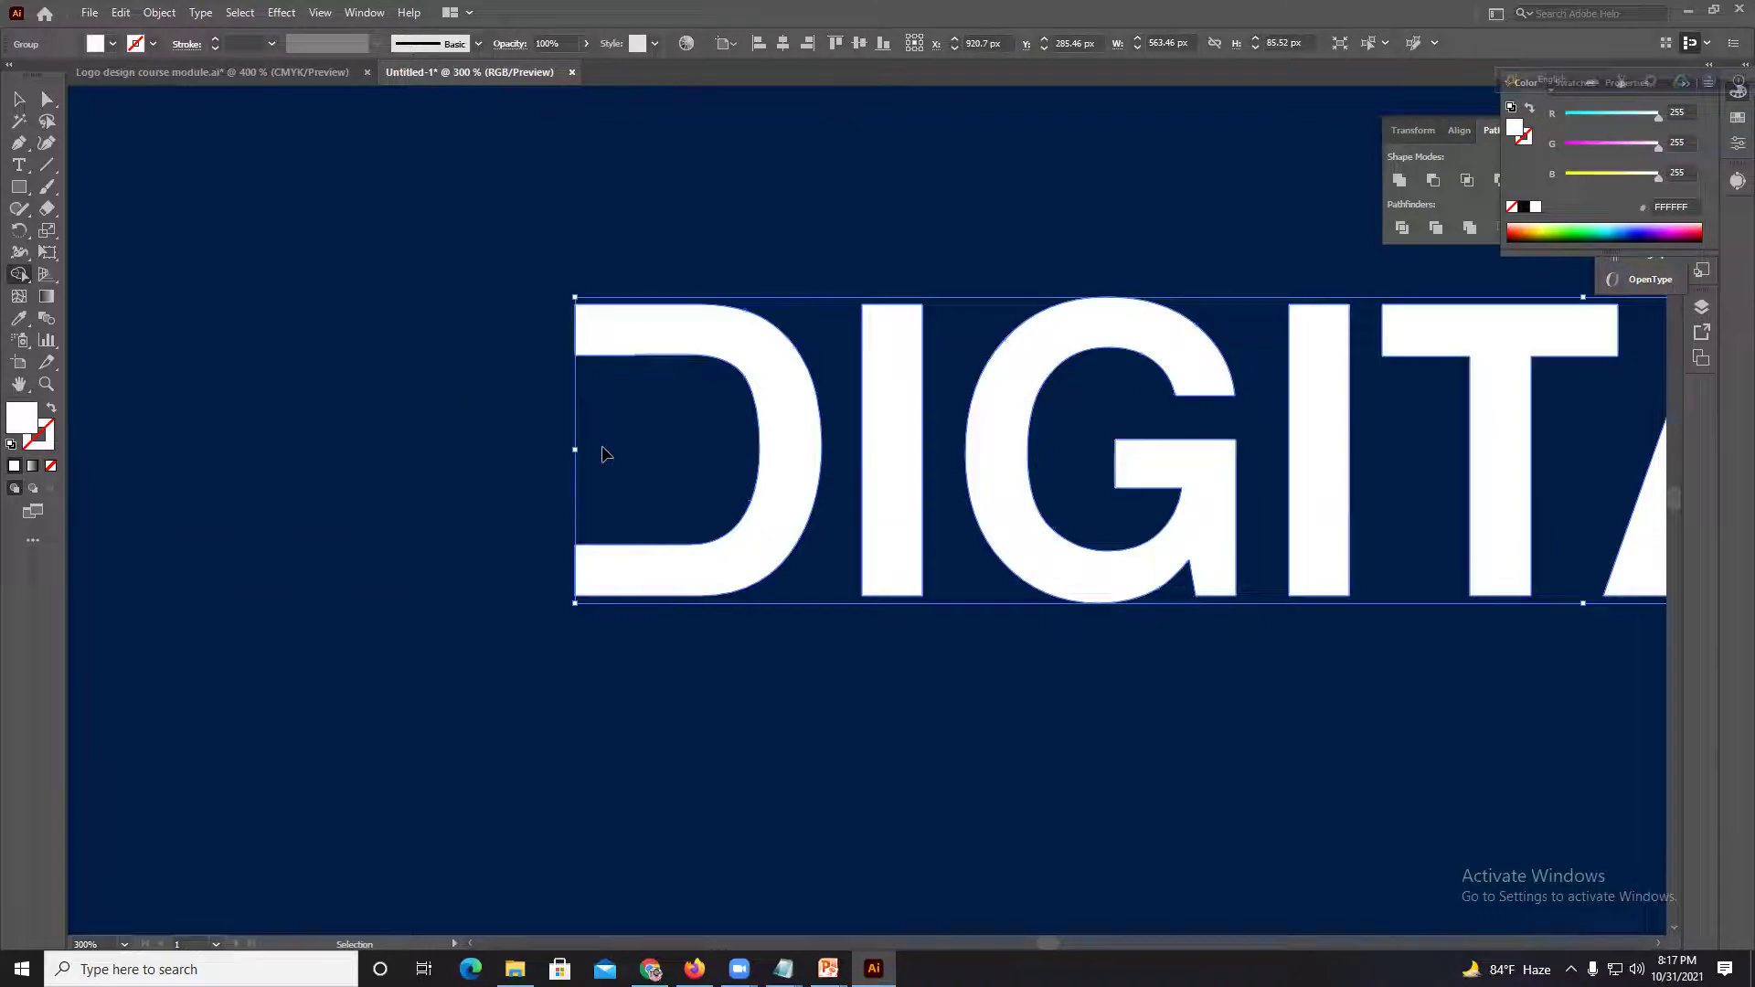
key("ctrl+z")
left_click(17, 95)
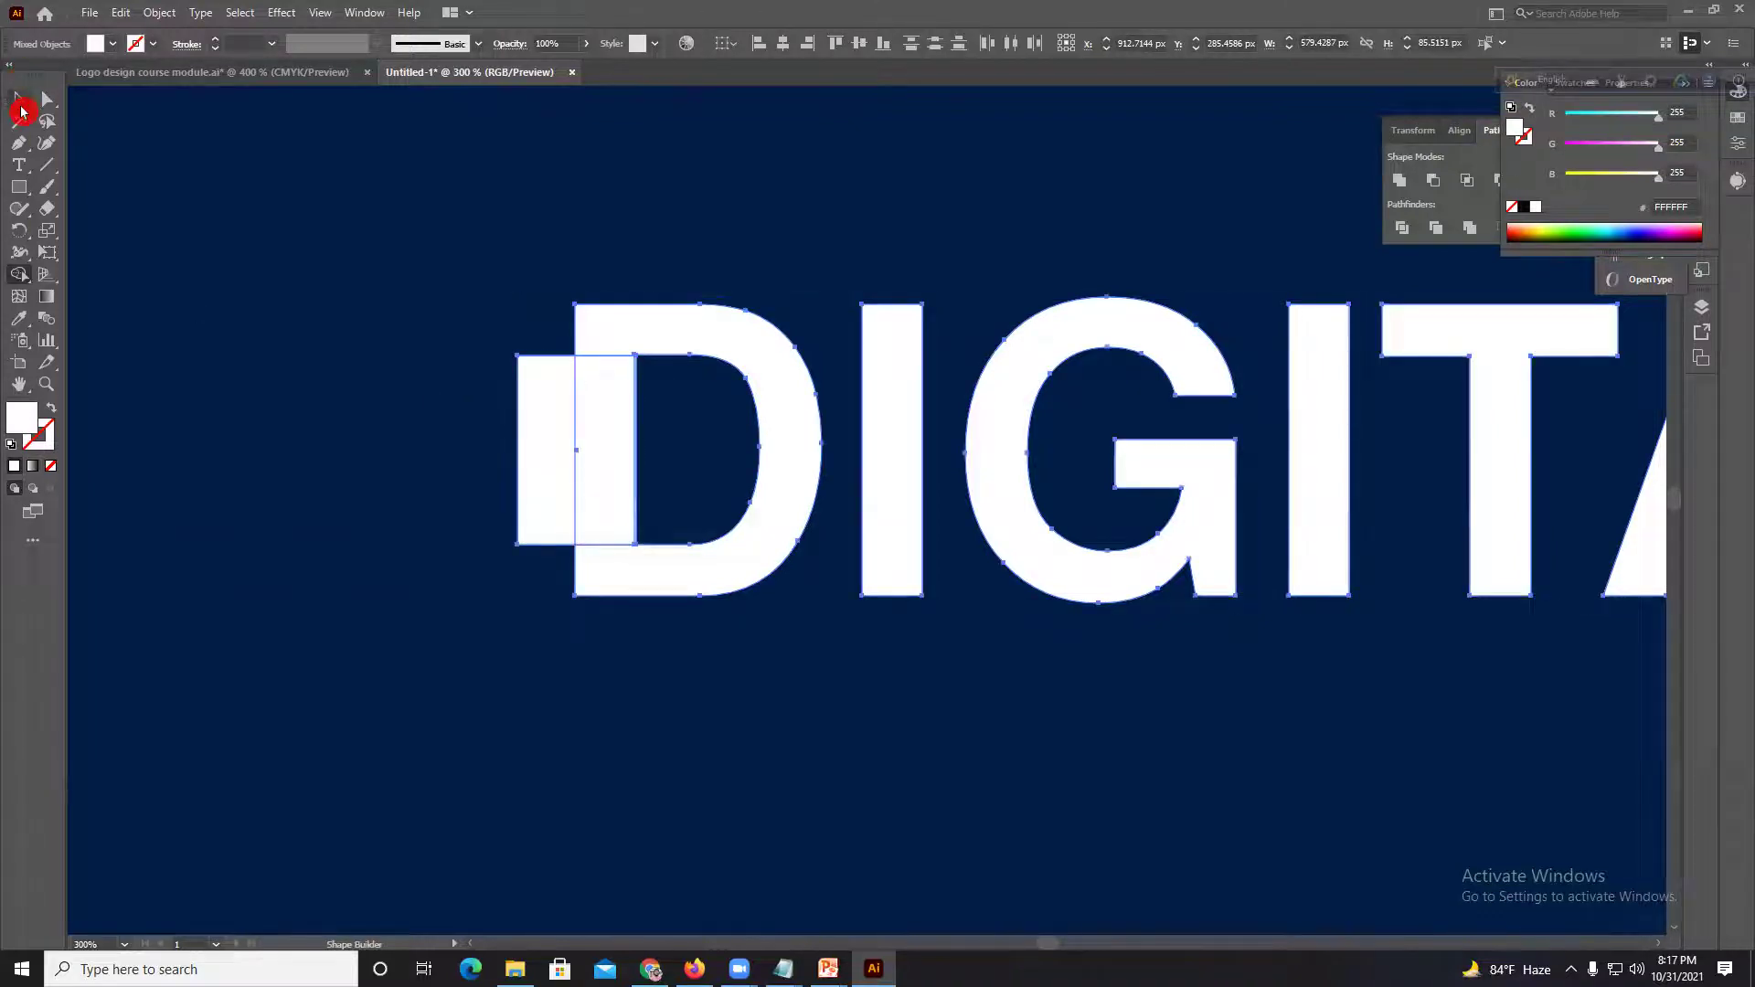
Step: Reshape the rectangle into a narrow strip 105 px tall along the inner edge of the D's stem, extending beyond the letter
left_click(415, 337)
scroll(638, 360, "up", 2)
left_click_drag(518, 421, 746, 424)
left_click_drag(864, 549, 654, 485)
key("ctrl+z")
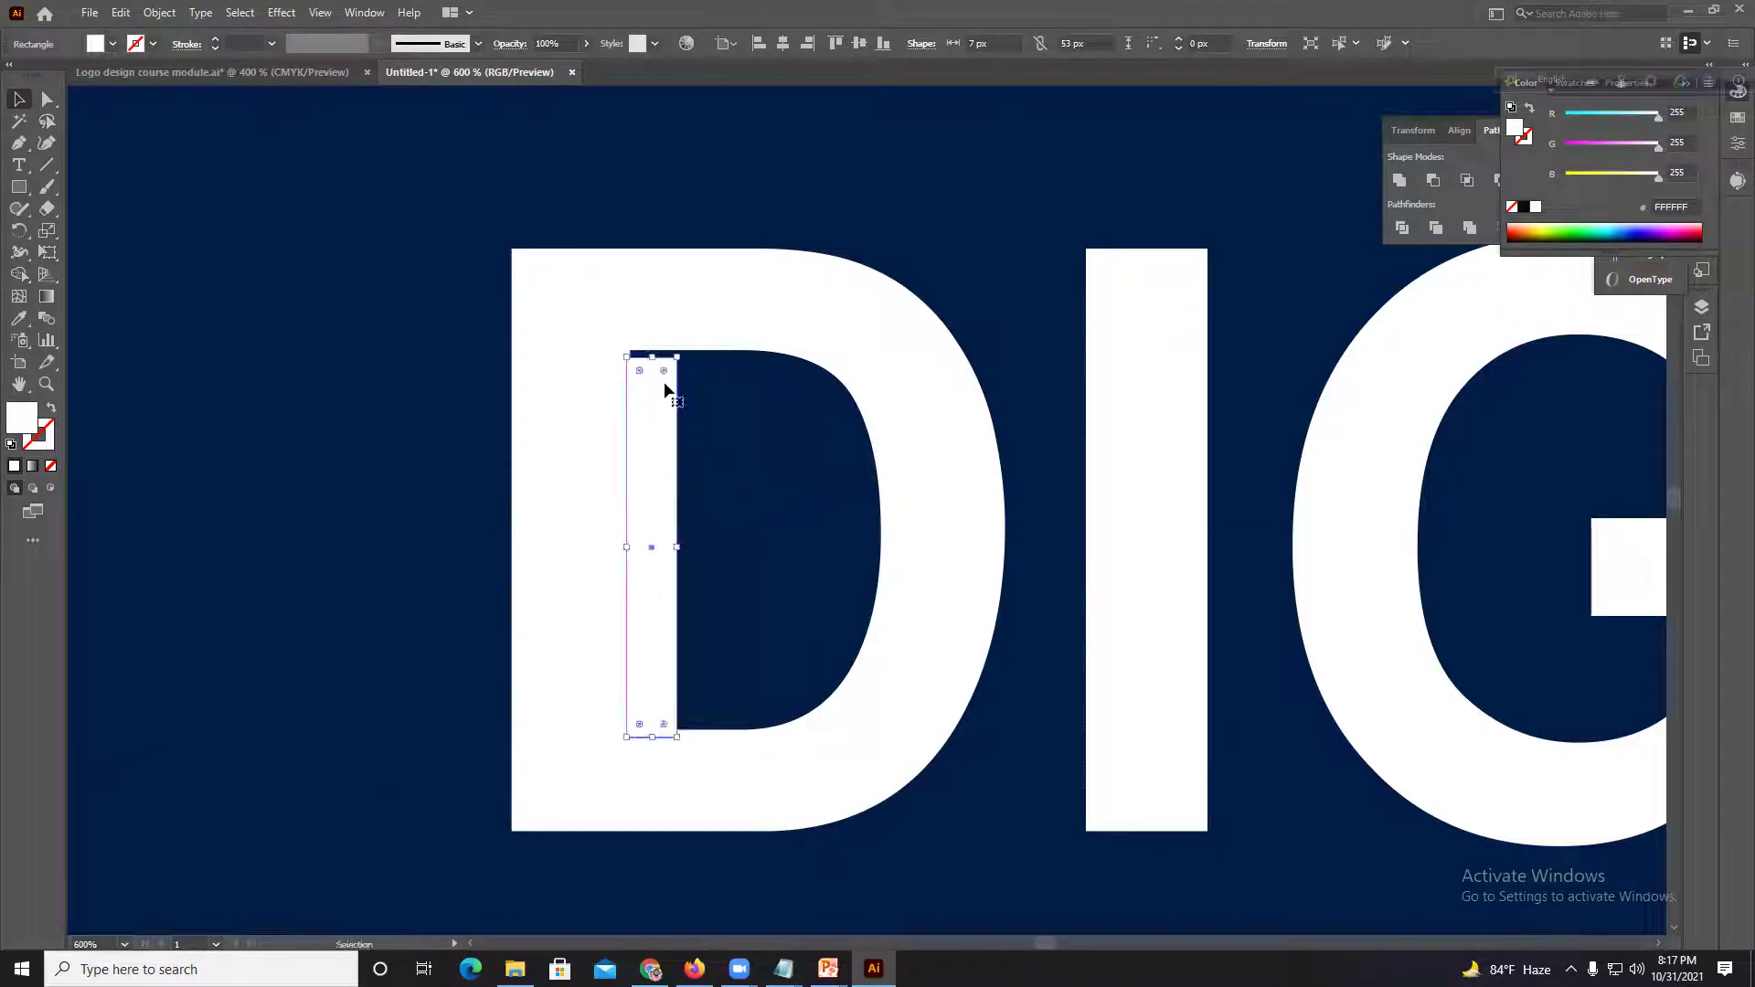
left_click_drag(652, 357, 652, 171)
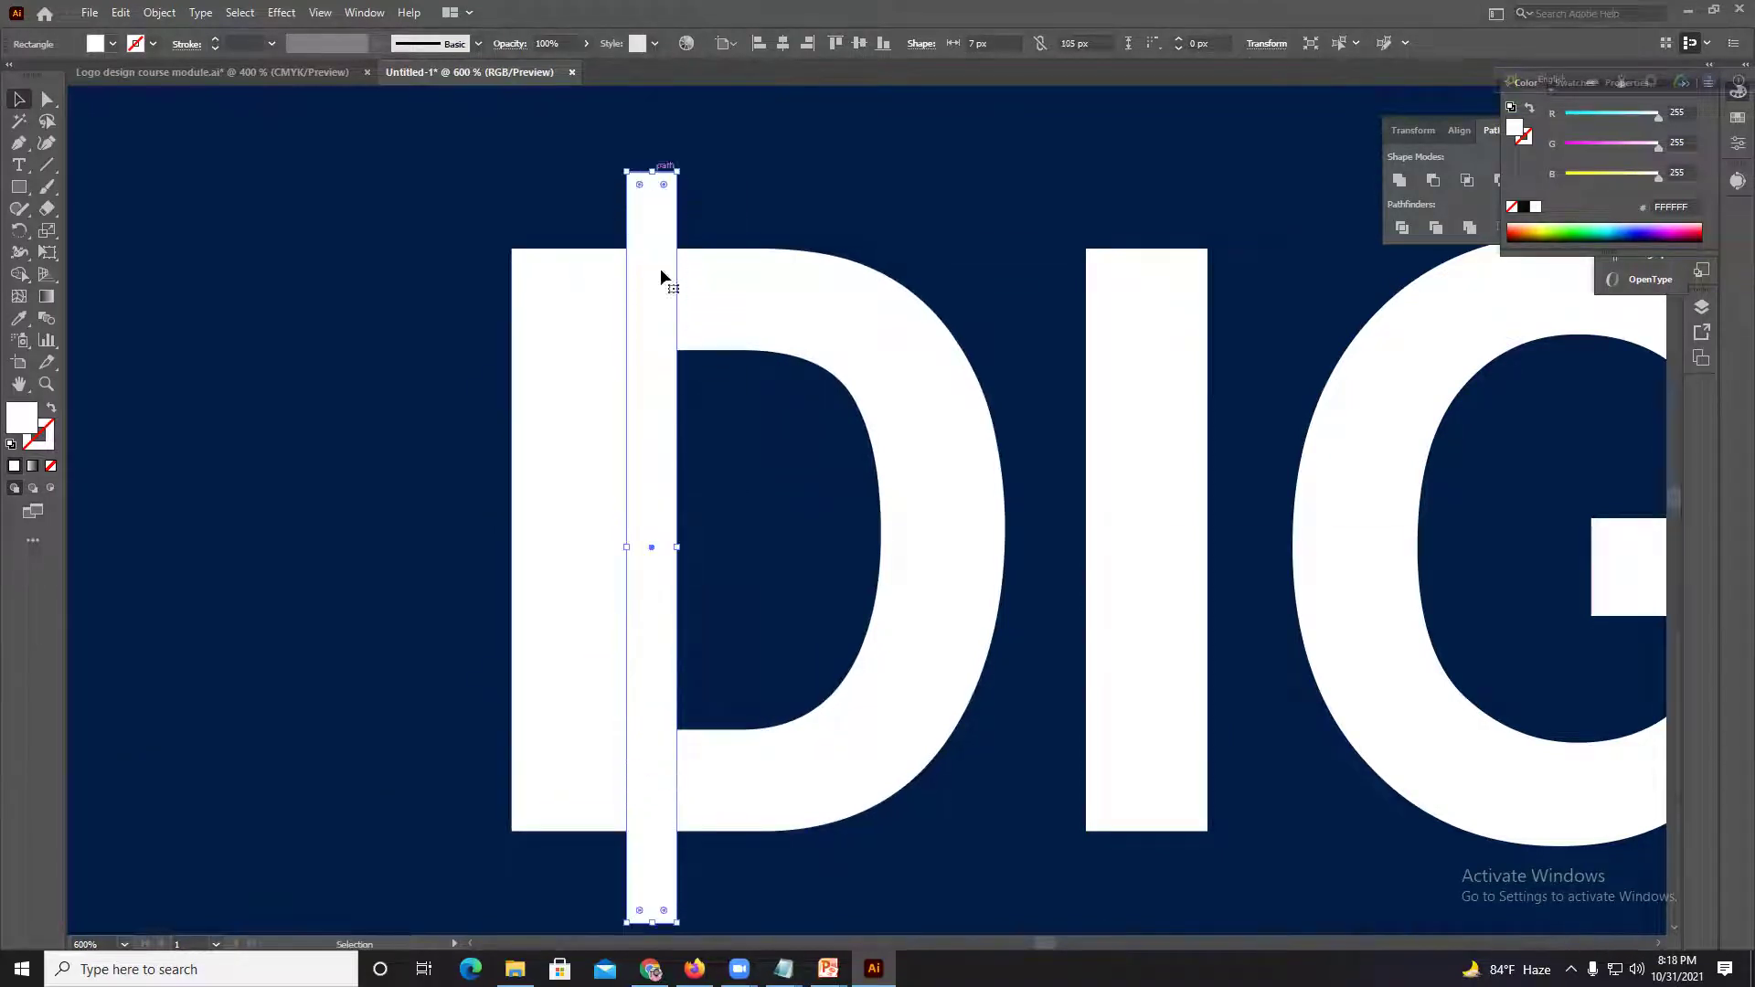
mouse_move(628, 546)
left_mouse_down()
mouse_move(658, 559)
mouse_move(645, 526)
mouse_move(661, 547)
left_mouse_up()
Step: Subtract the narrow strip from the D with the Shape Builder tool, splitting the stem from the curved bowl
left_click_drag(459, 278, 766, 627)
left_click(19, 274)
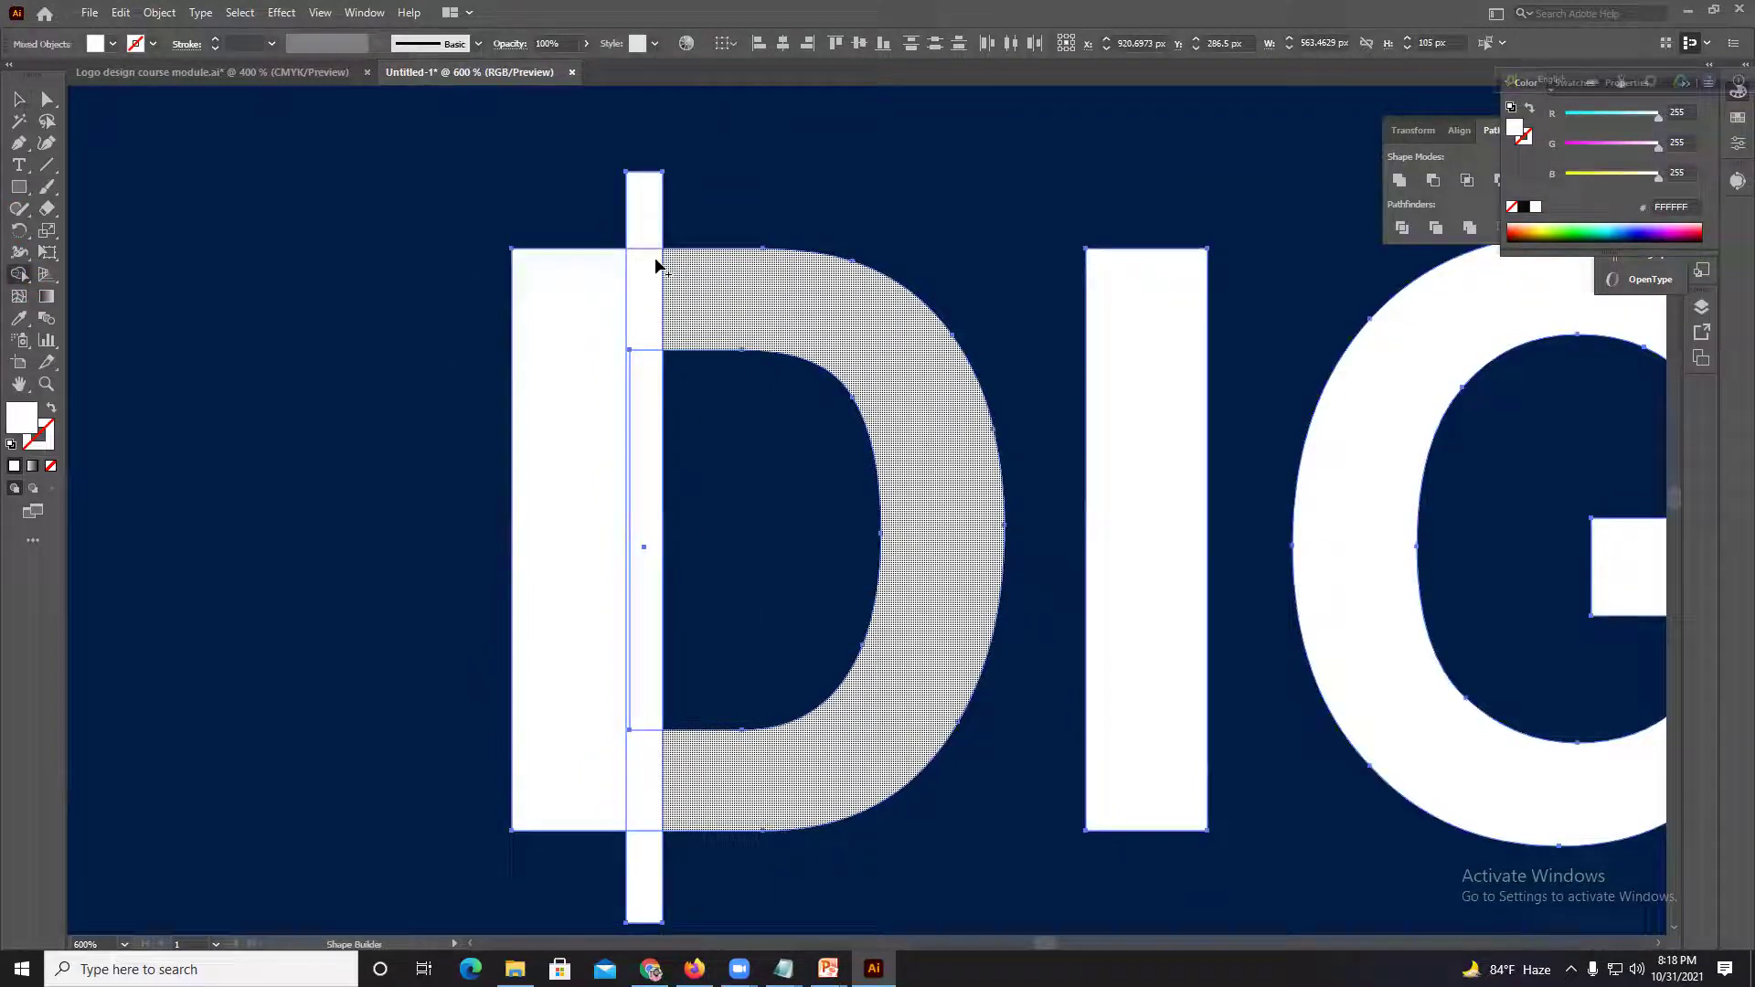
left_click_drag(658, 371, 645, 507)
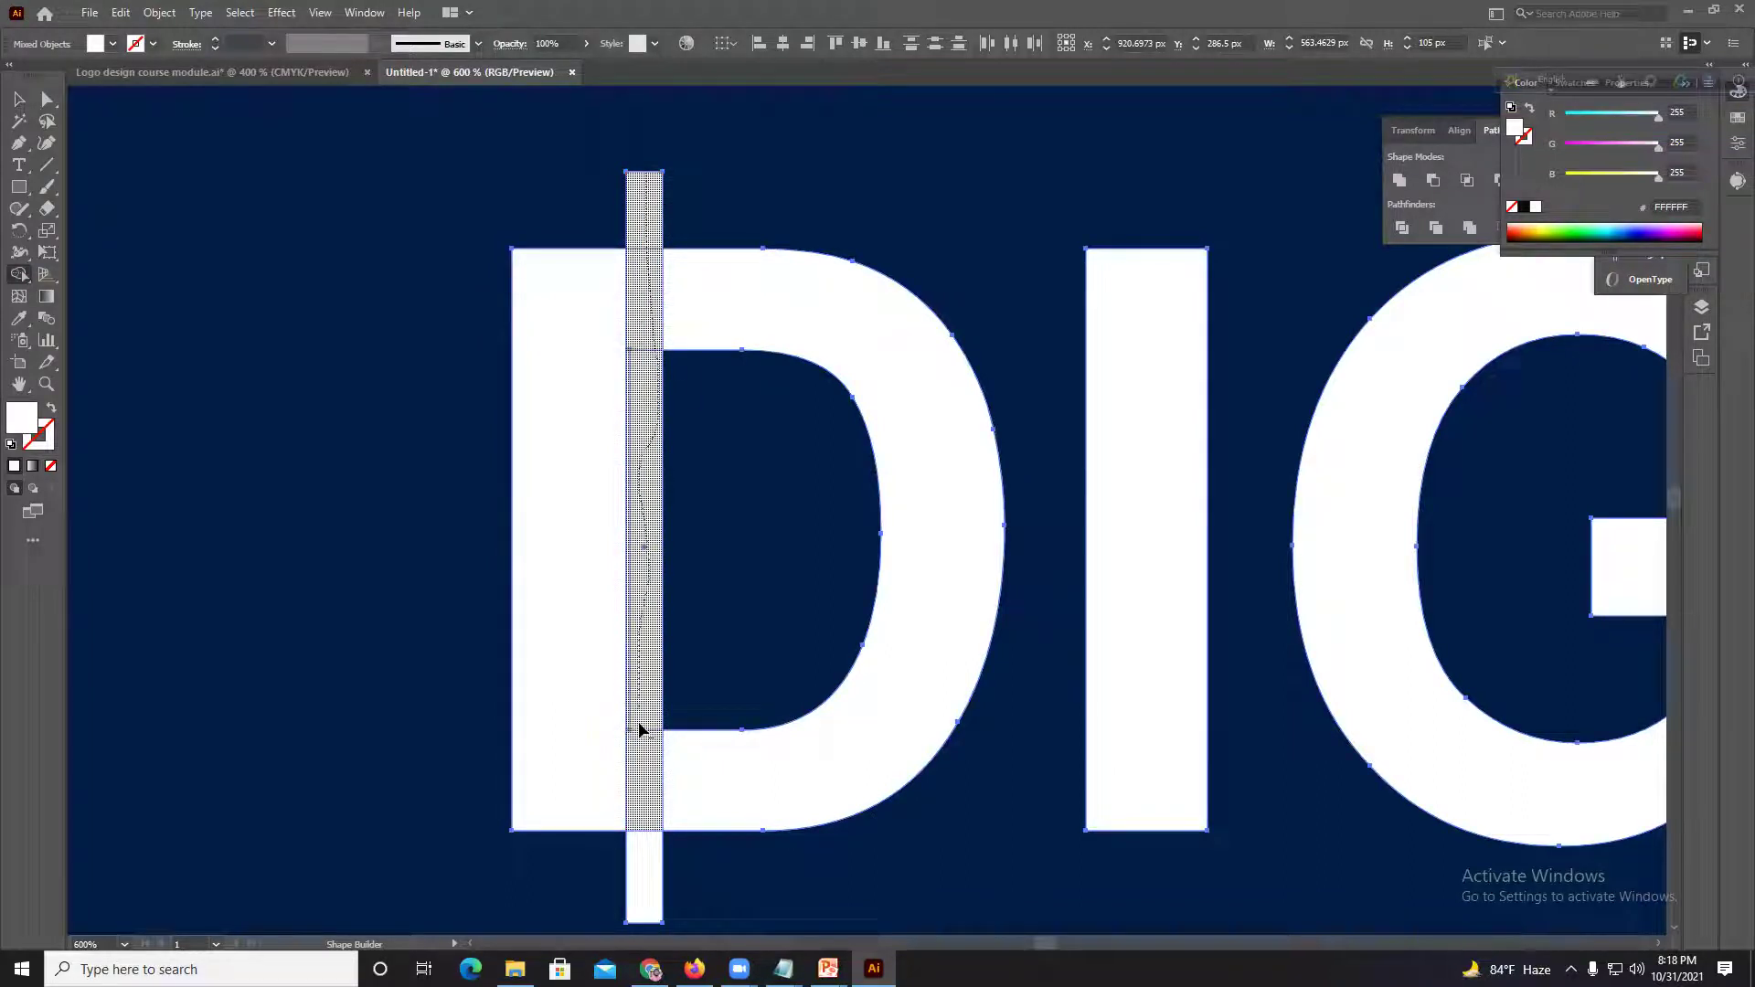
left_click_drag(647, 797, 650, 867)
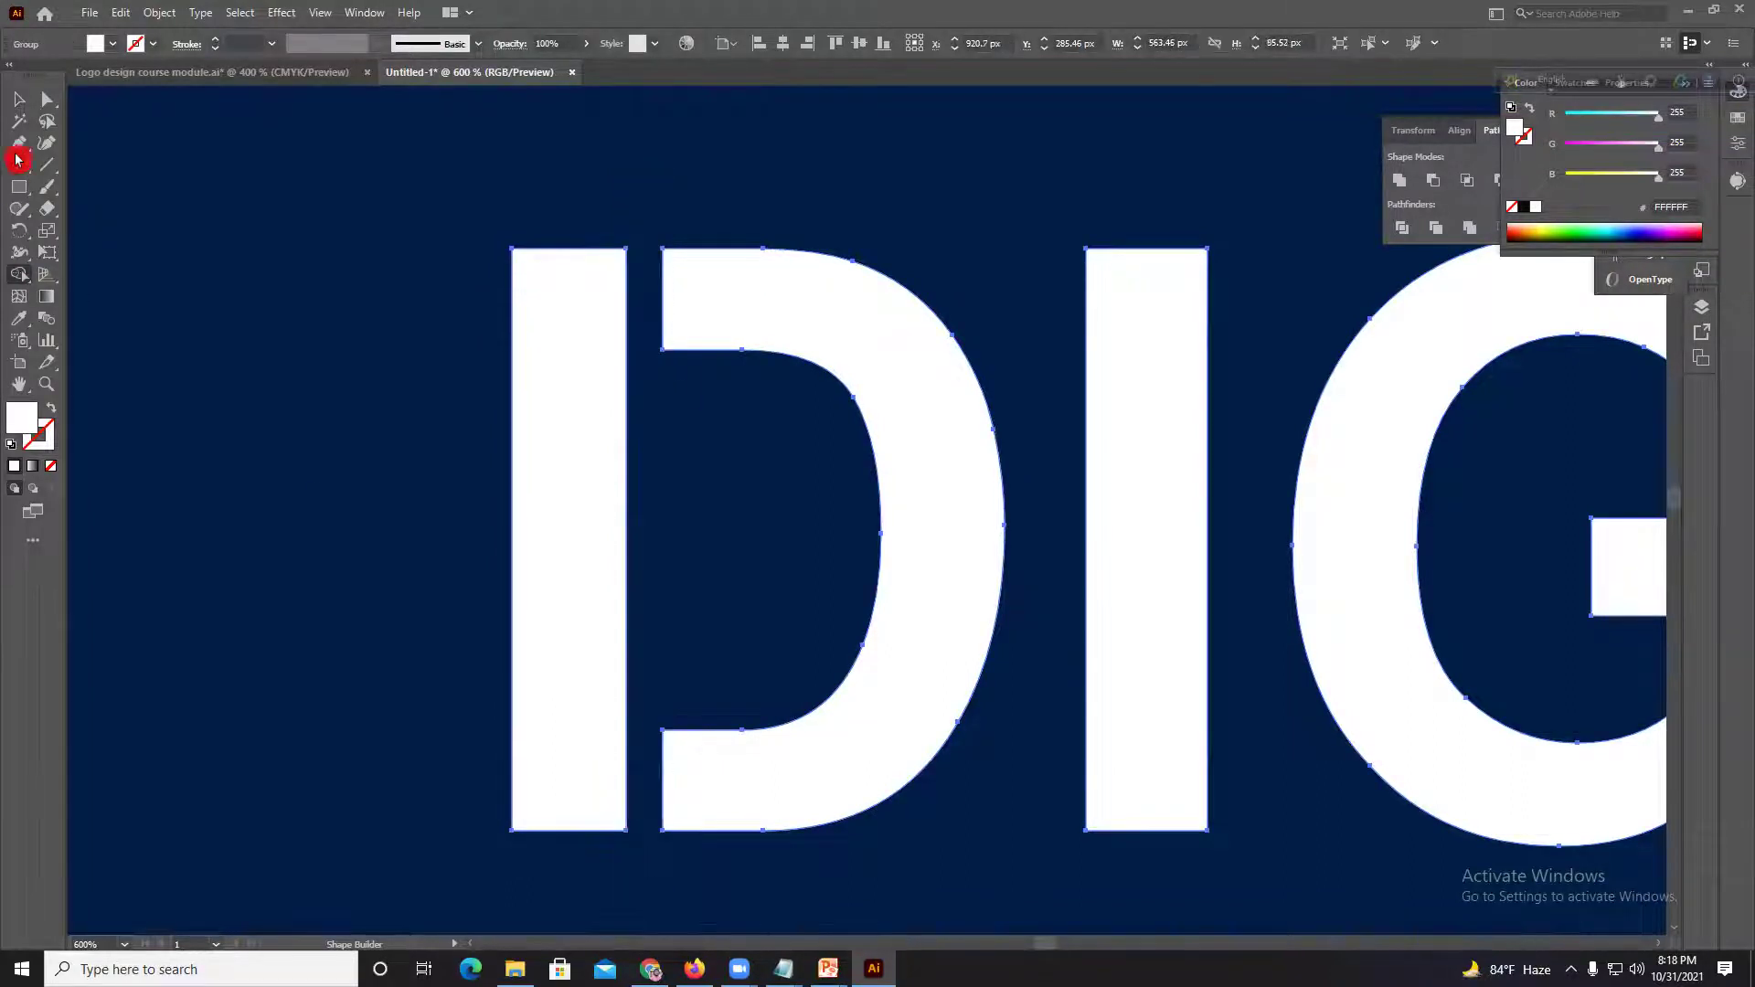
left_click(23, 103)
left_click(274, 311)
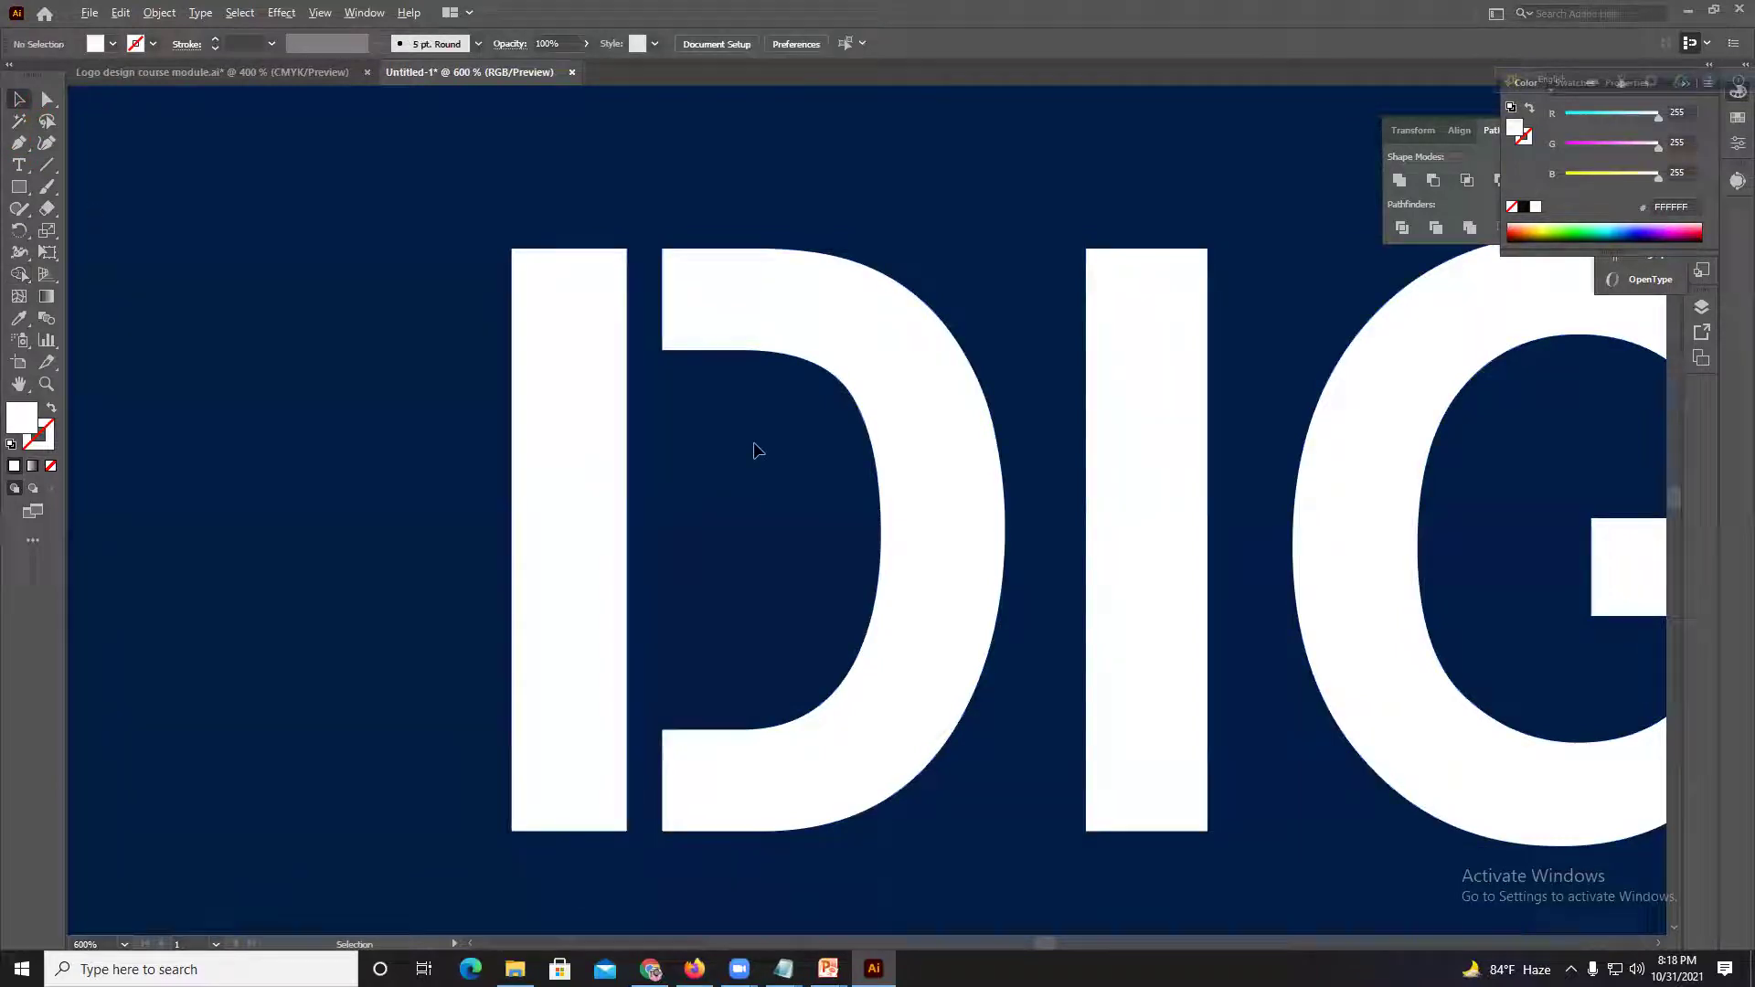
Step: Close the font-related tabs after the 99designs logo search in the browser and return to Illustrator
scroll(754, 444, "down", 3)
scroll(807, 490, "right", 3)
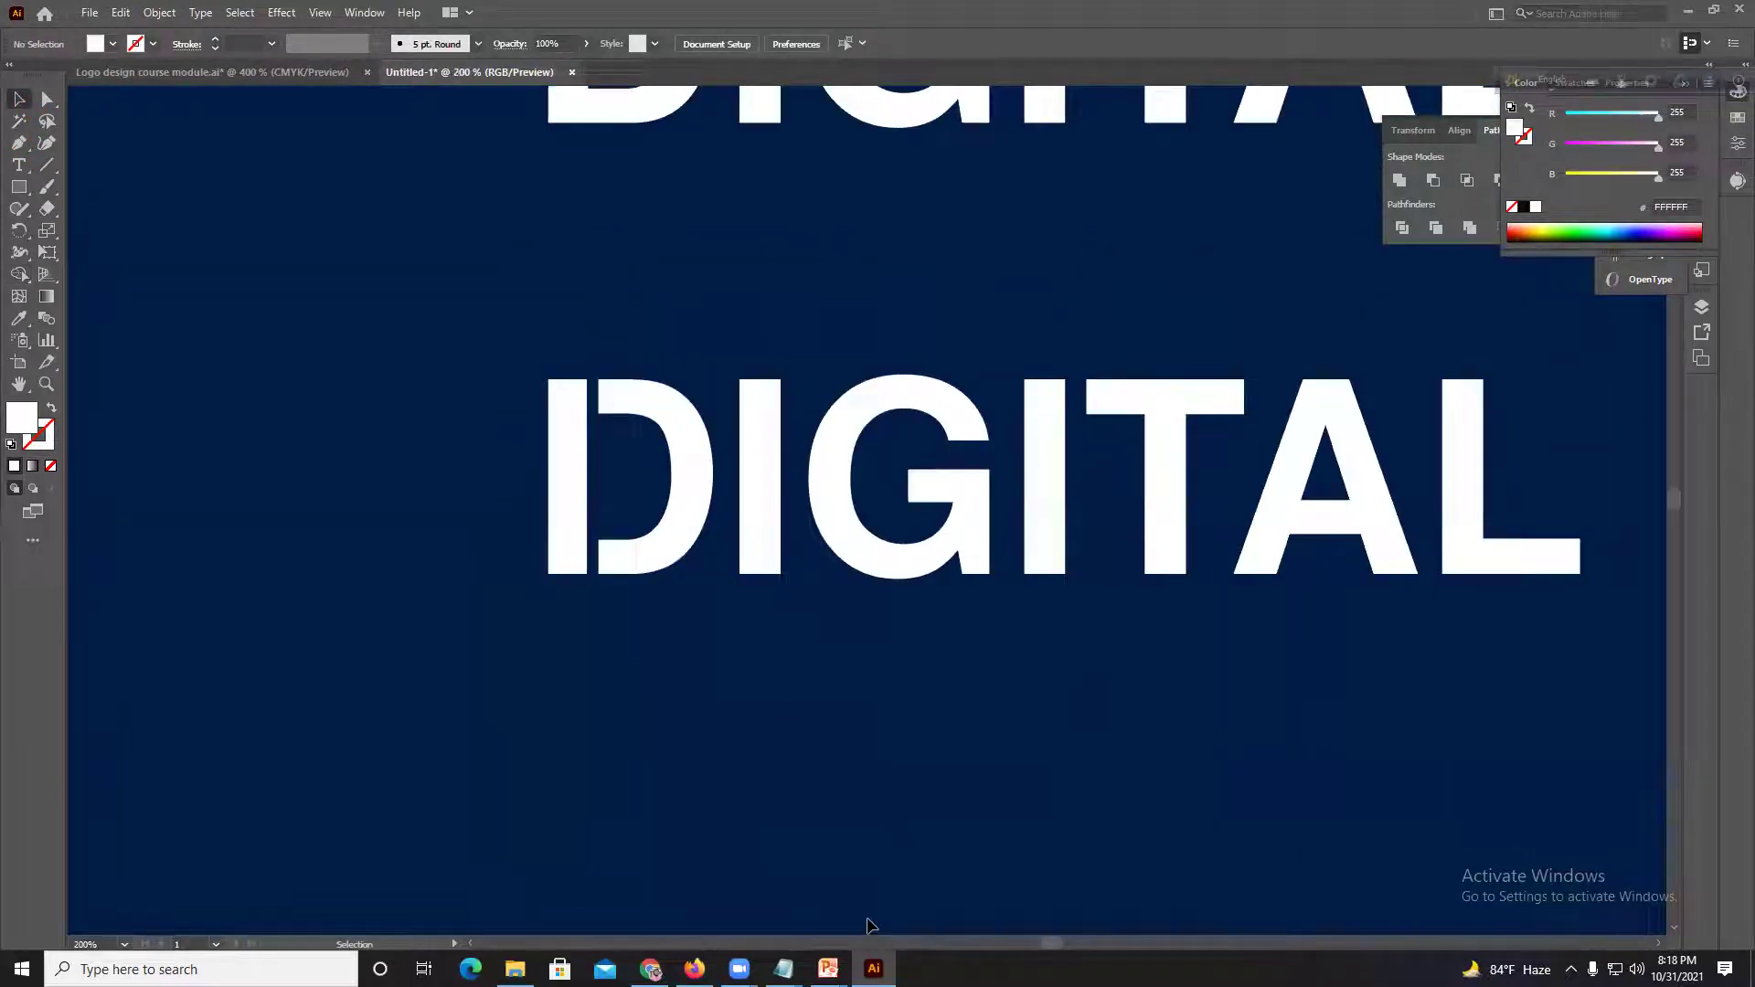
key("alt+Tab")
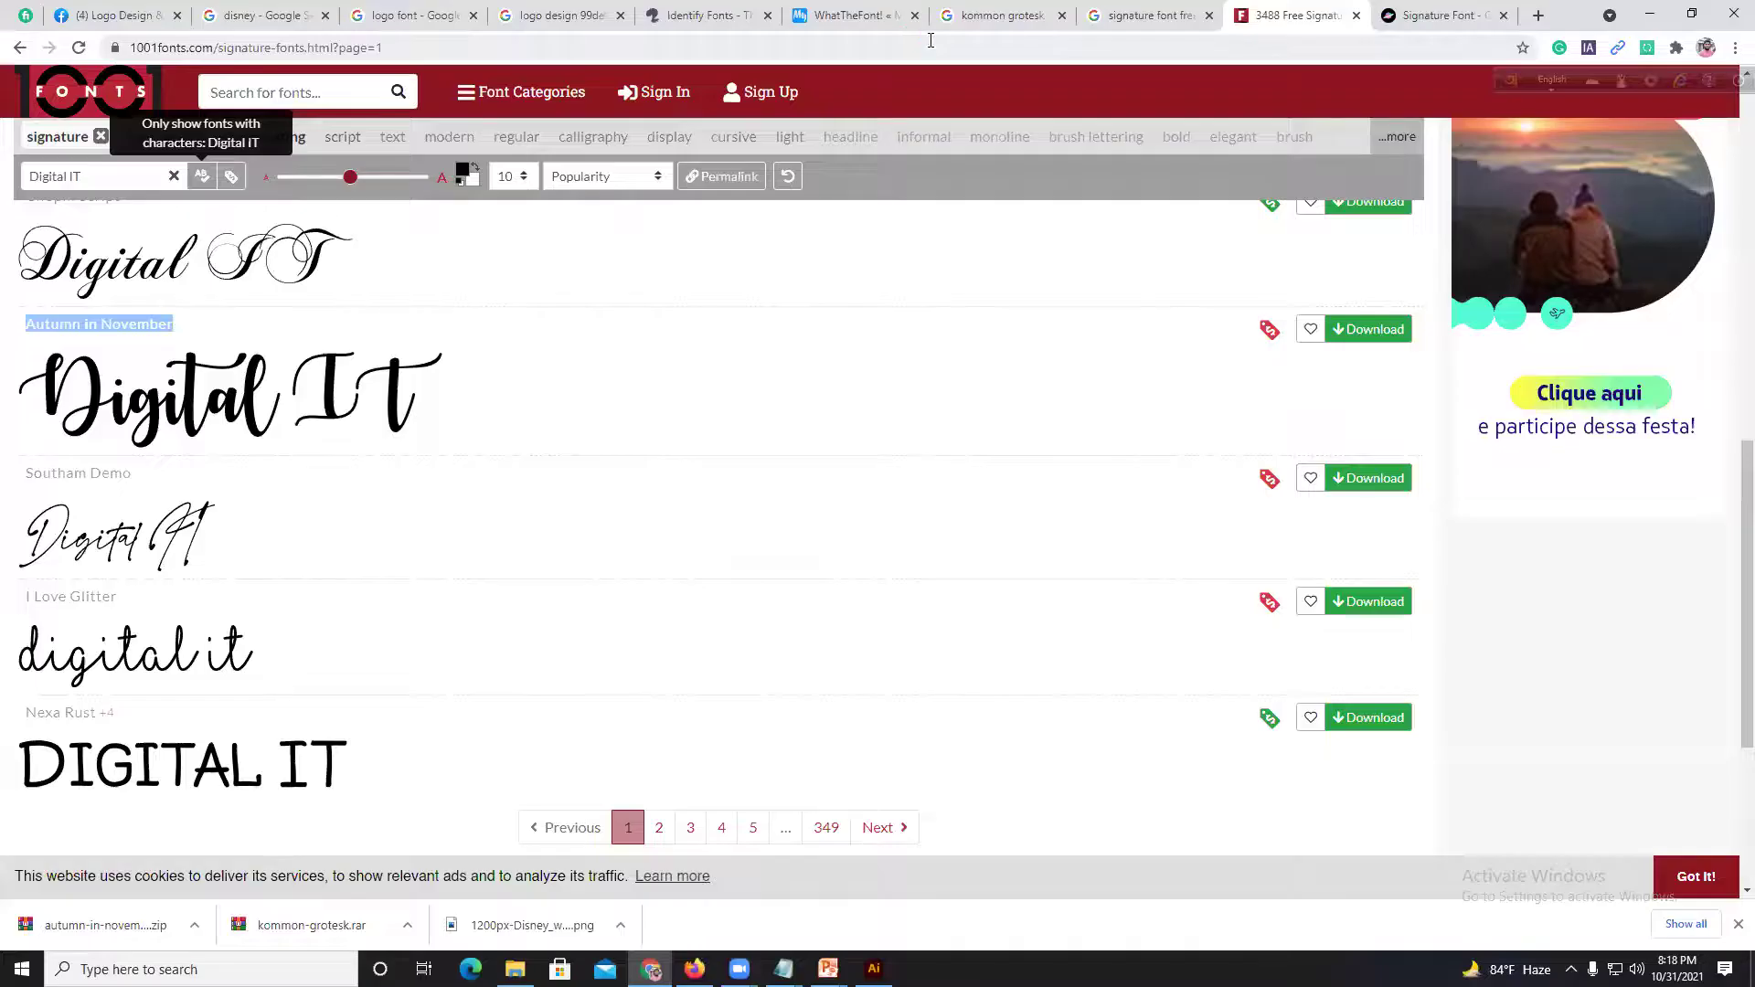
left_click(1006, 15)
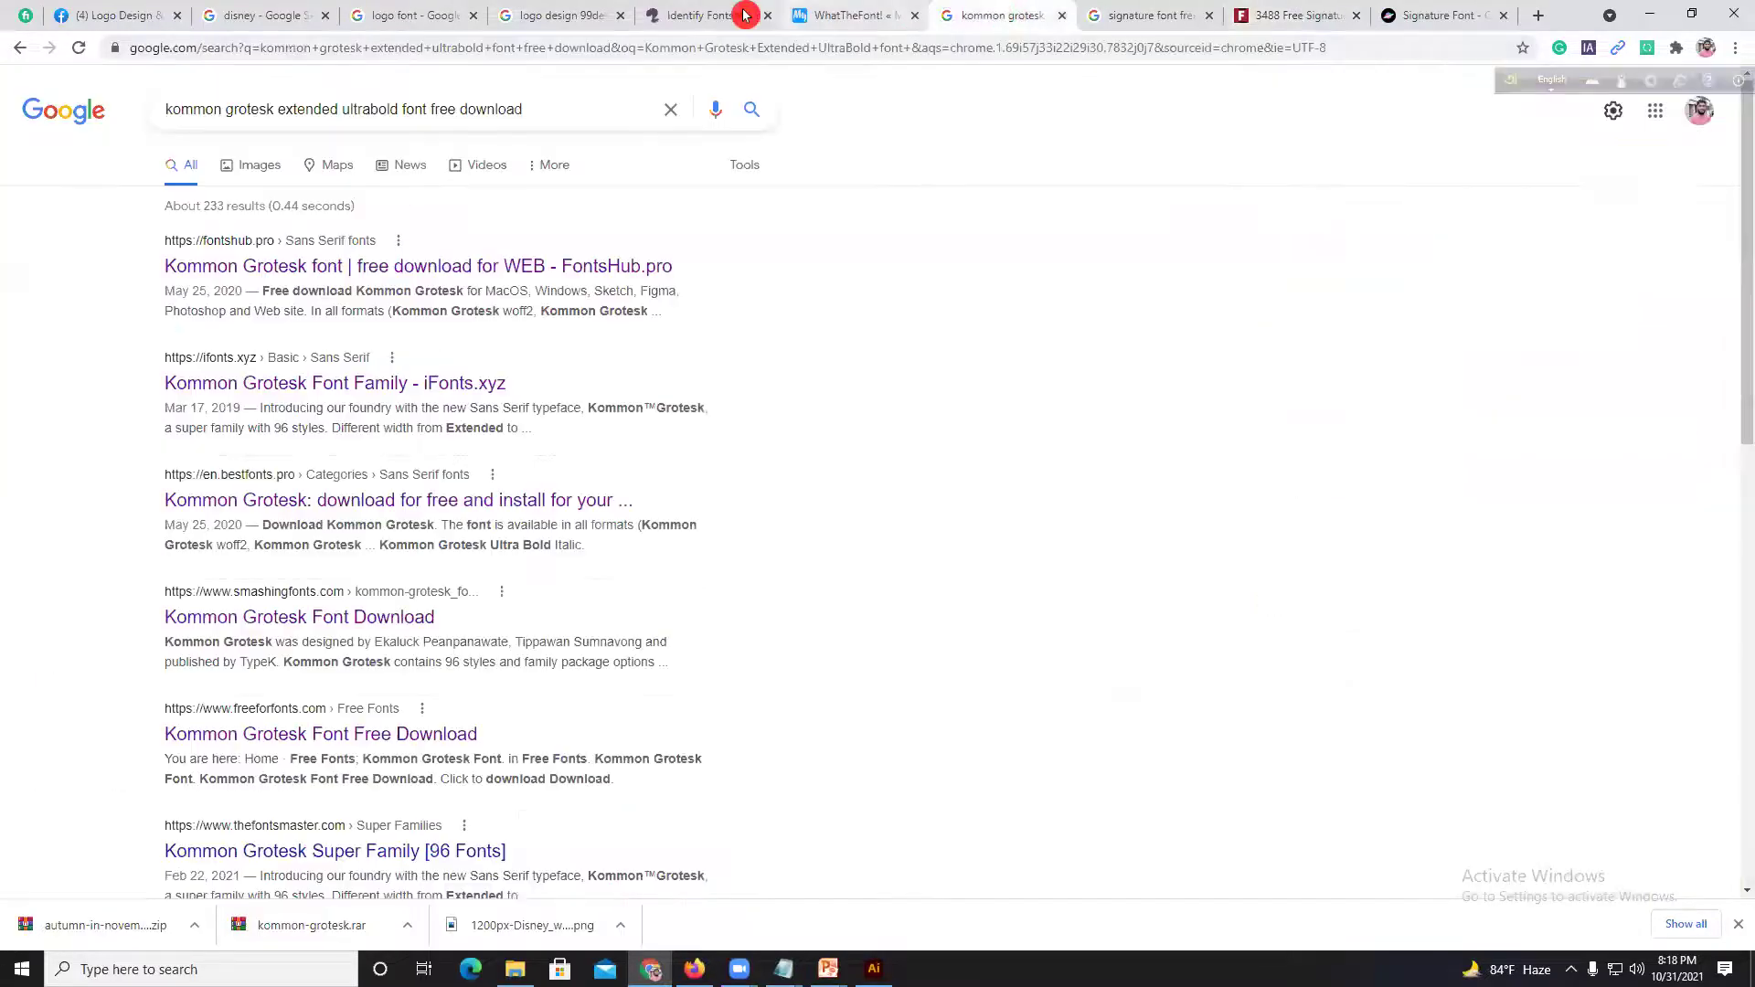
left_click(559, 15)
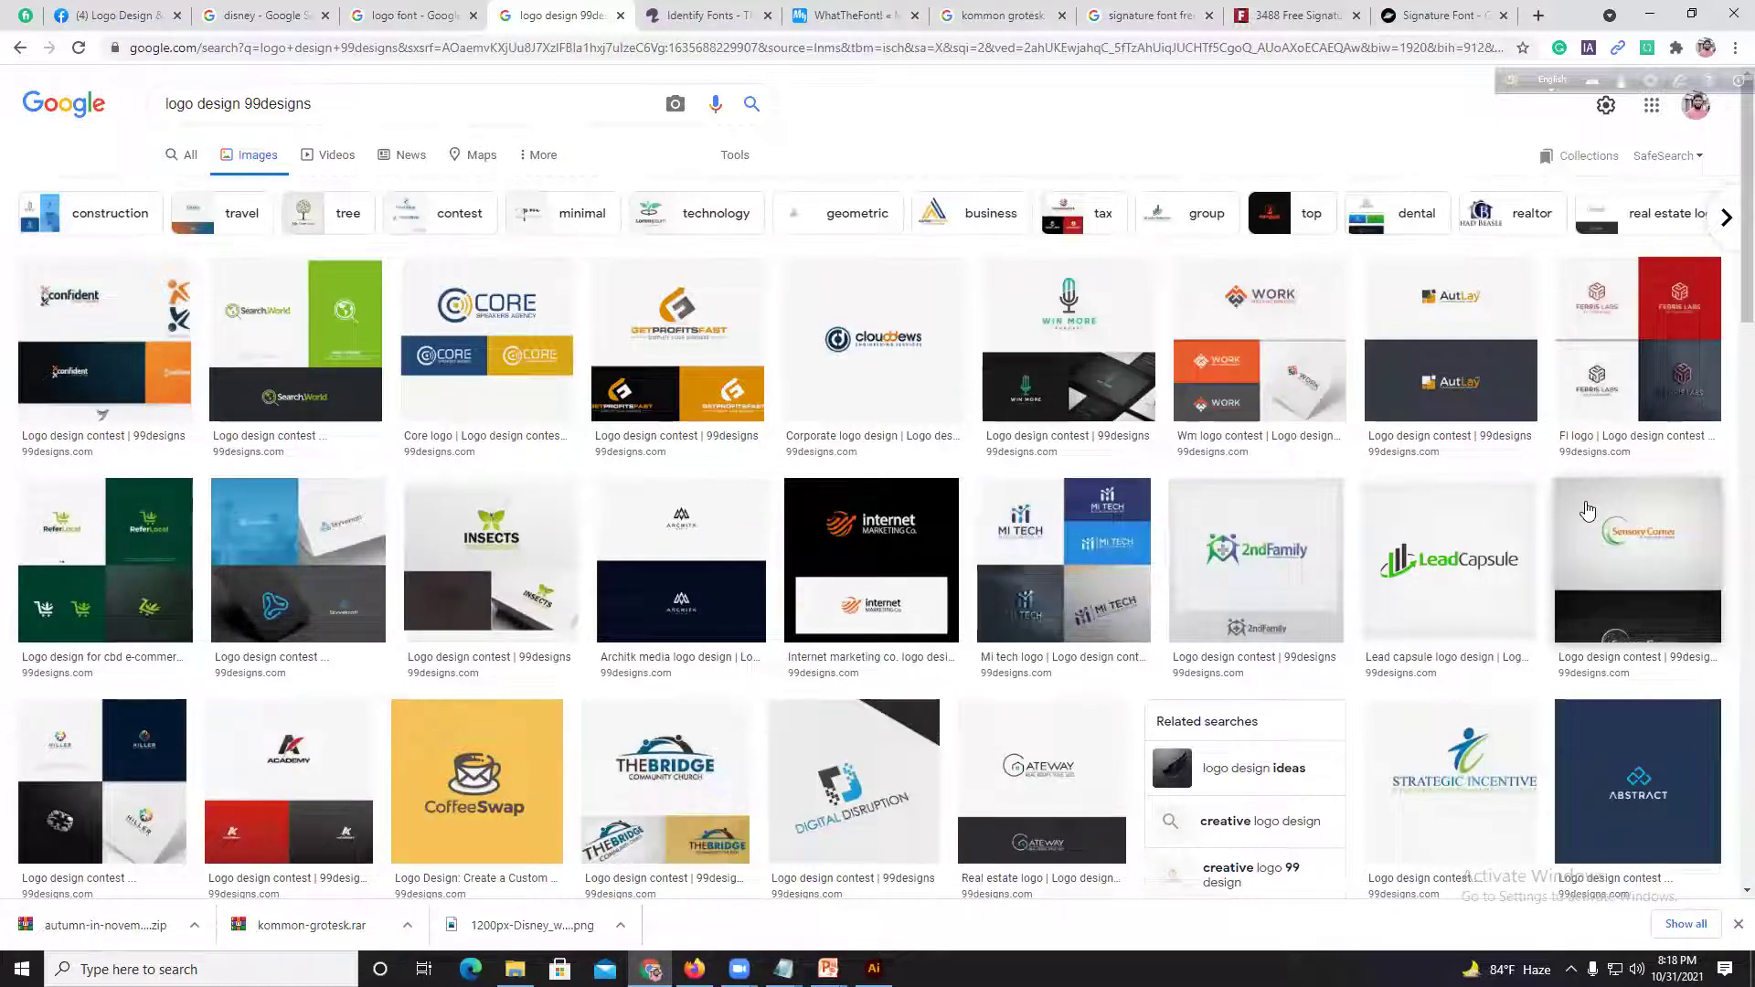
left_click(767, 16)
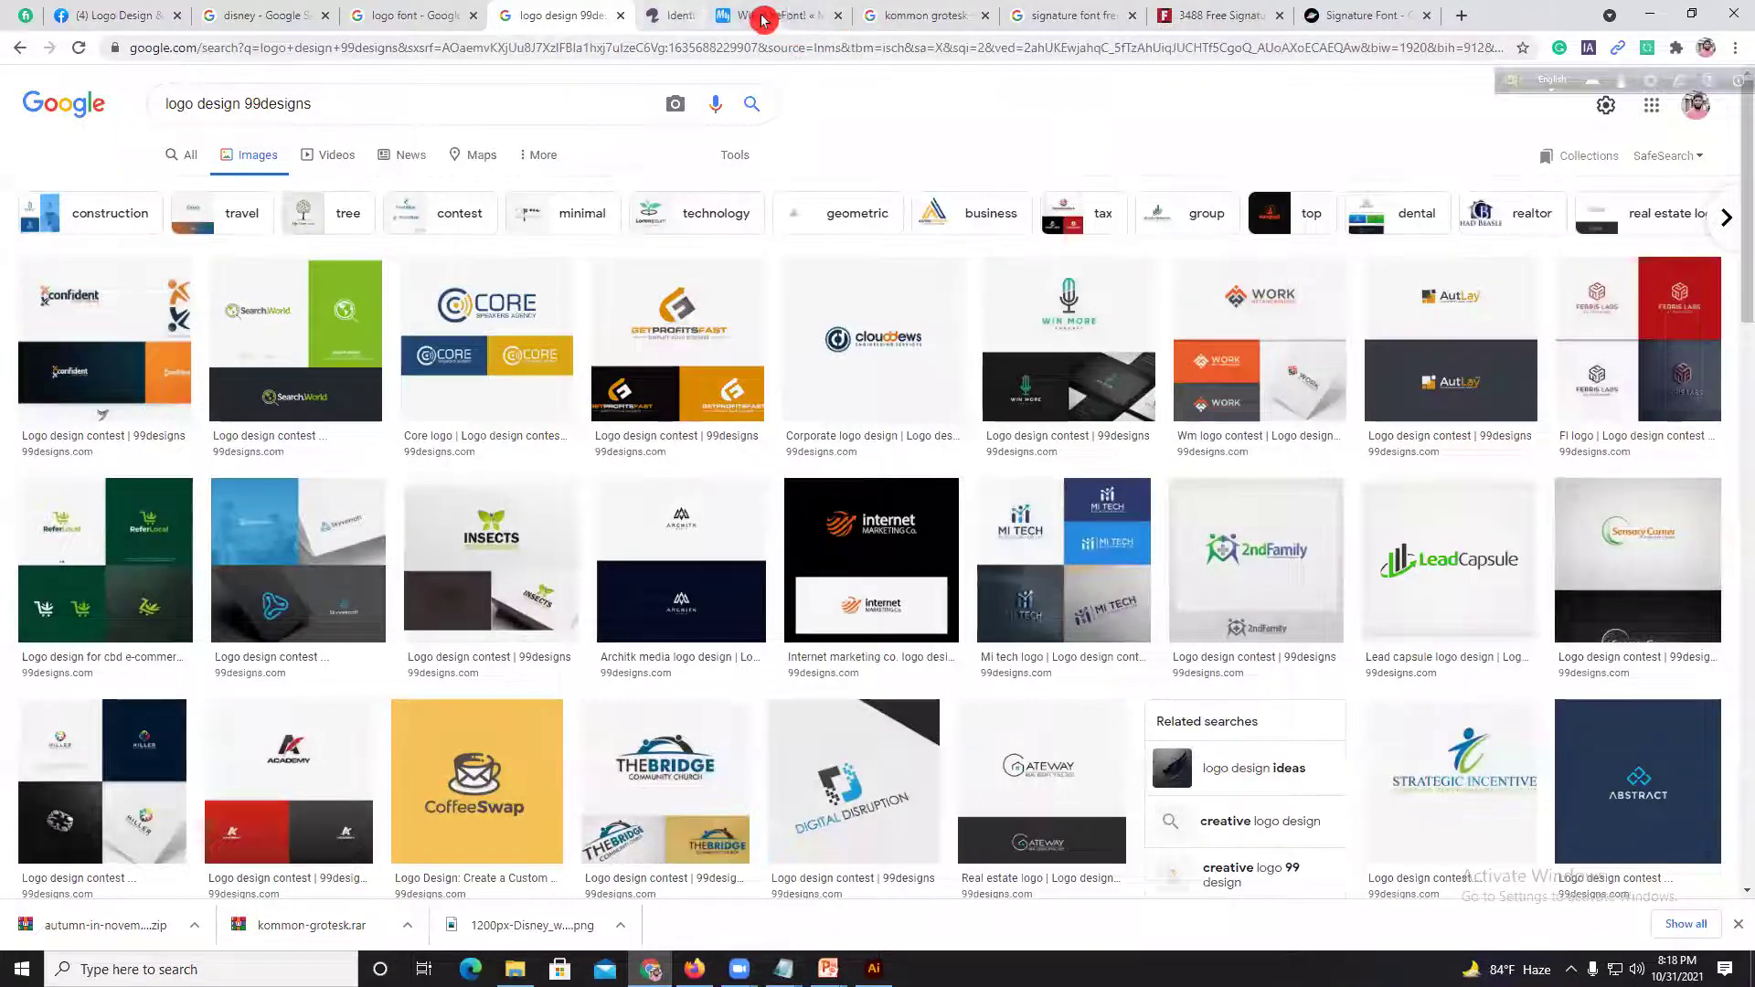
left_click(770, 19)
left_click(770, 19)
left_click(770, 18)
left_click(771, 18)
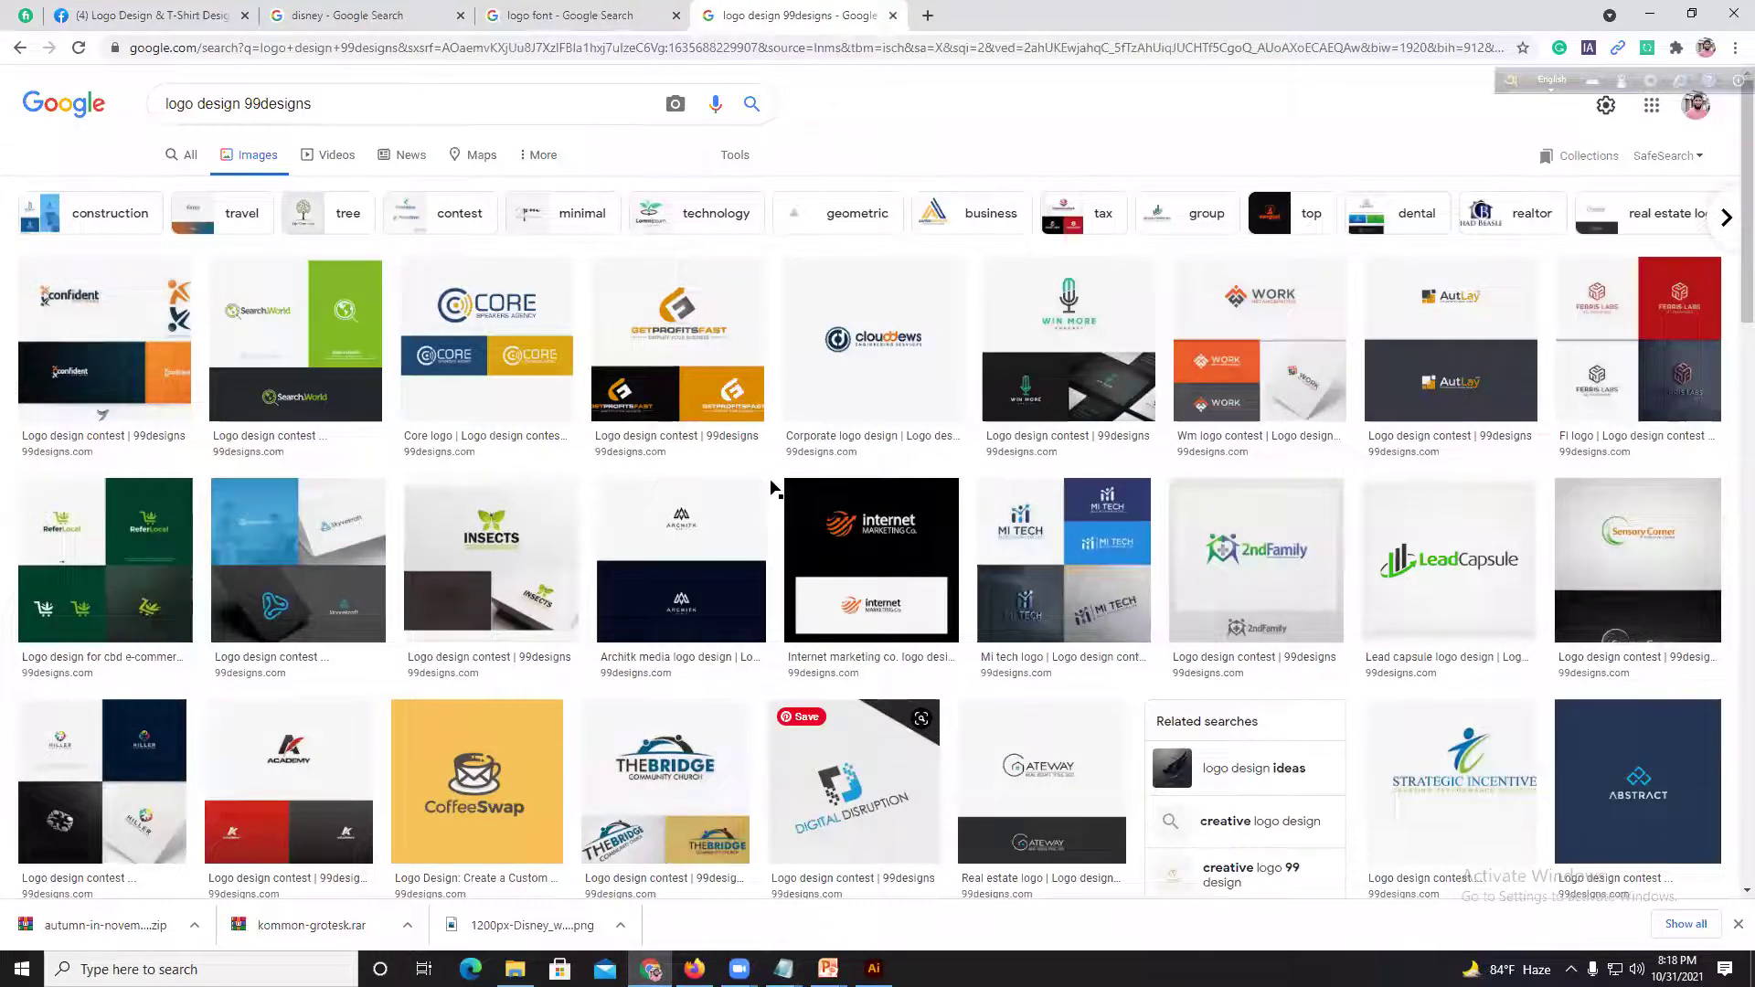
key("alt+Tab")
Step: Draw a closed Pen shape over the A's crossbar through its four inner corners, bulging slightly above and below the bar
key("space")
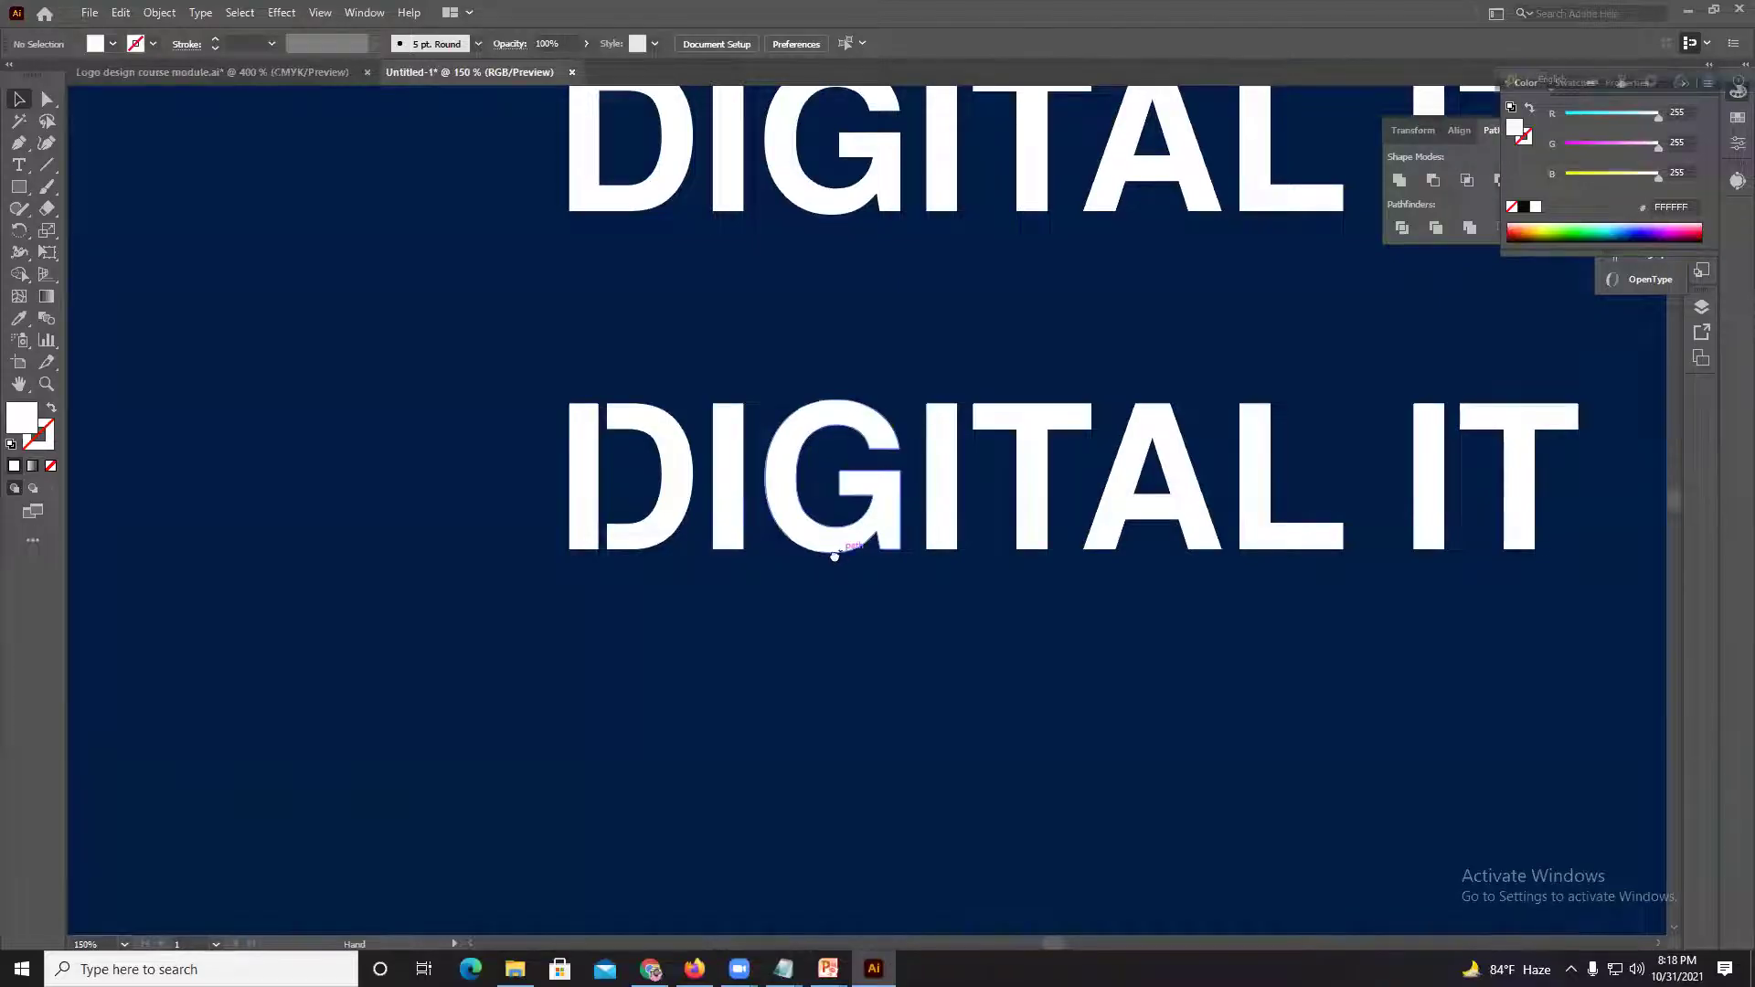
left_click_drag(839, 550, 760, 559)
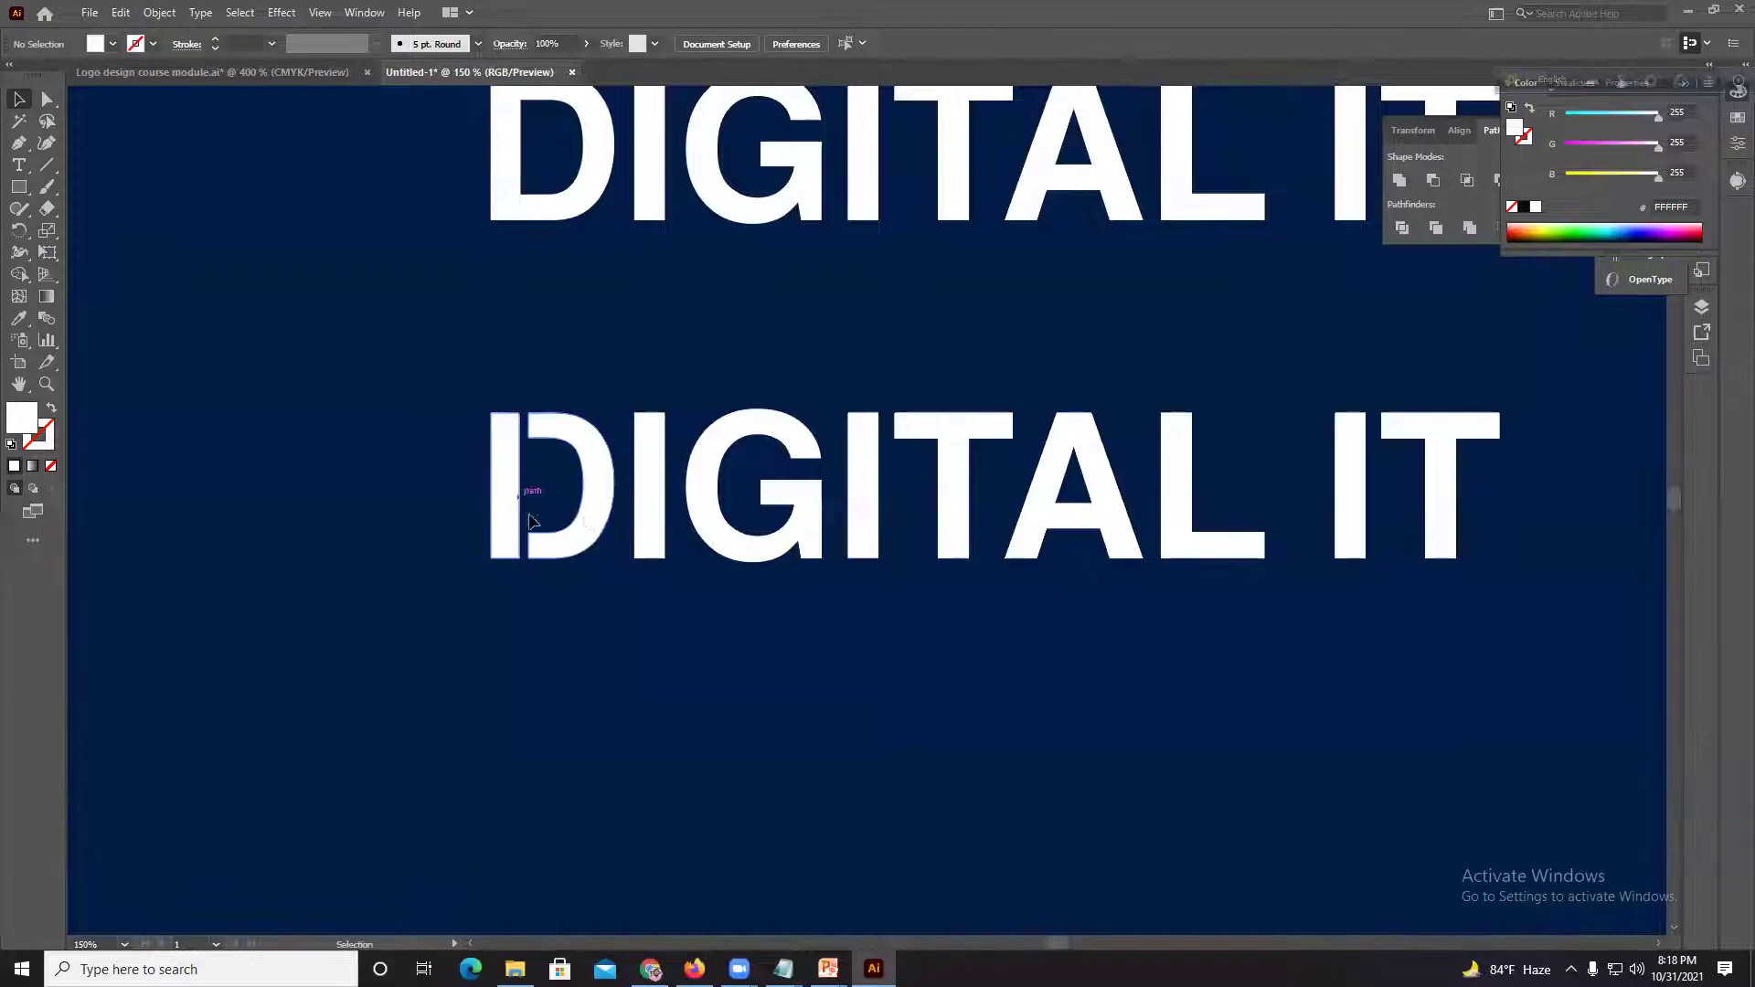
key("space")
left_click_drag(655, 544, 588, 547)
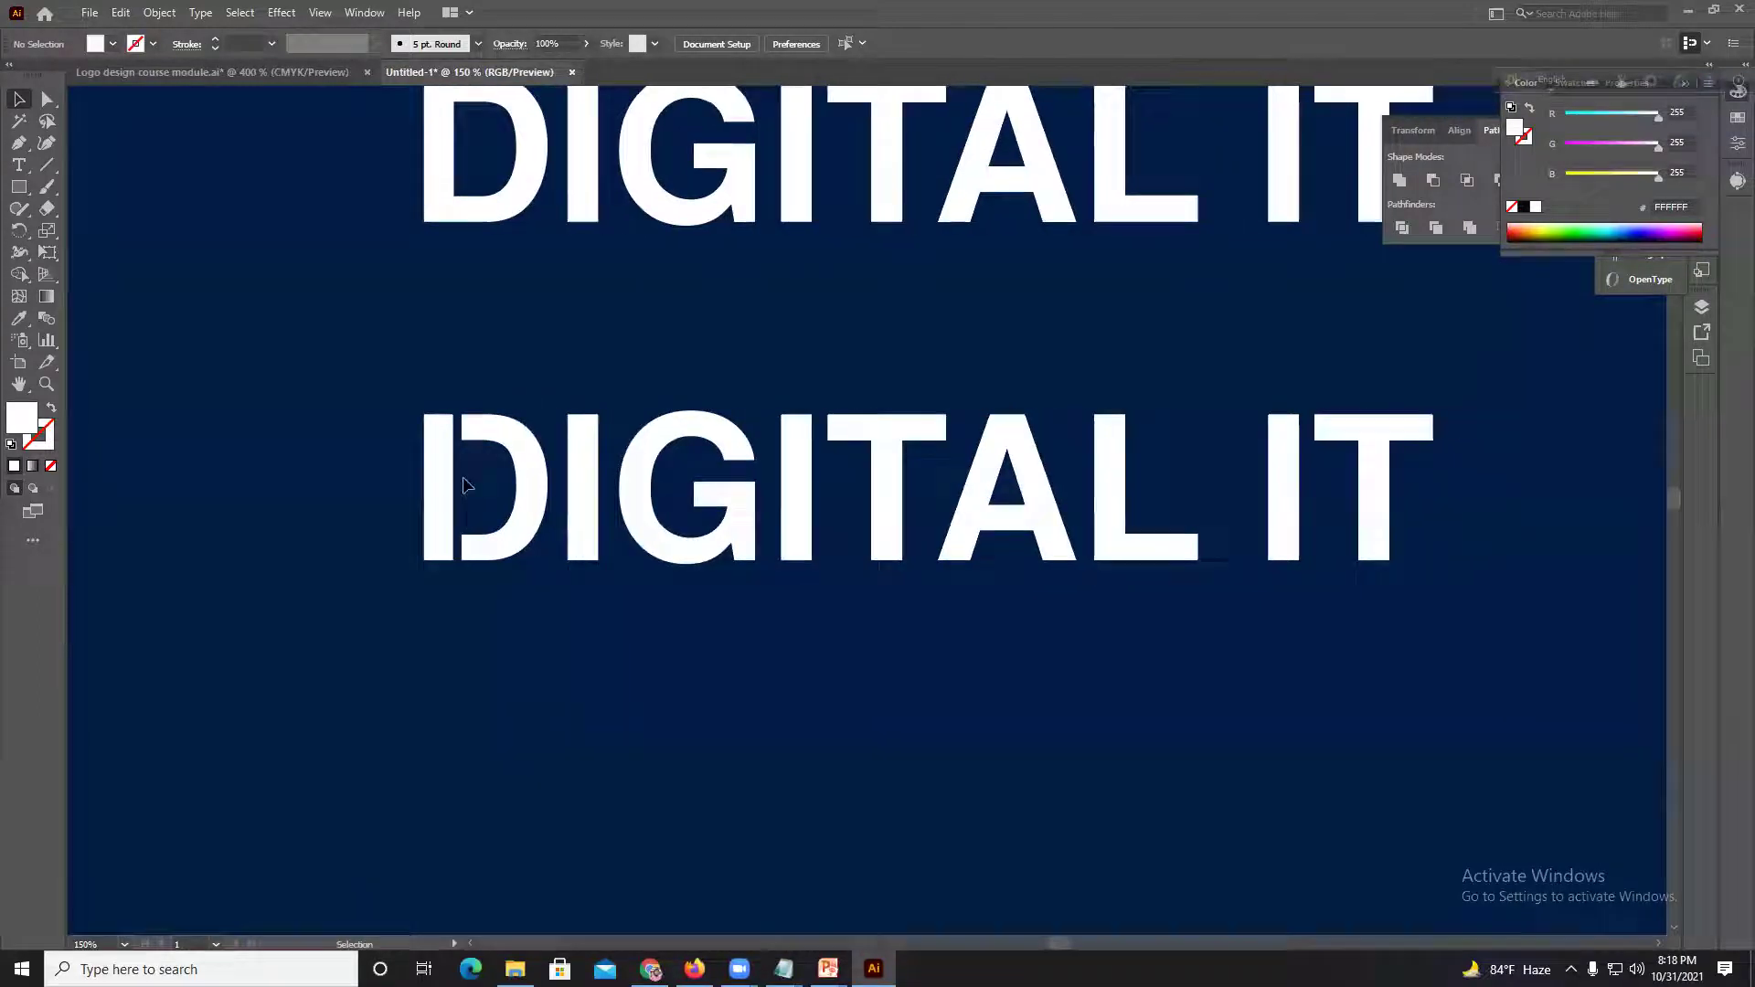
left_click(24, 147)
key("space")
left_click_drag(1013, 556, 881, 580)
scroll(909, 561, "up", 2)
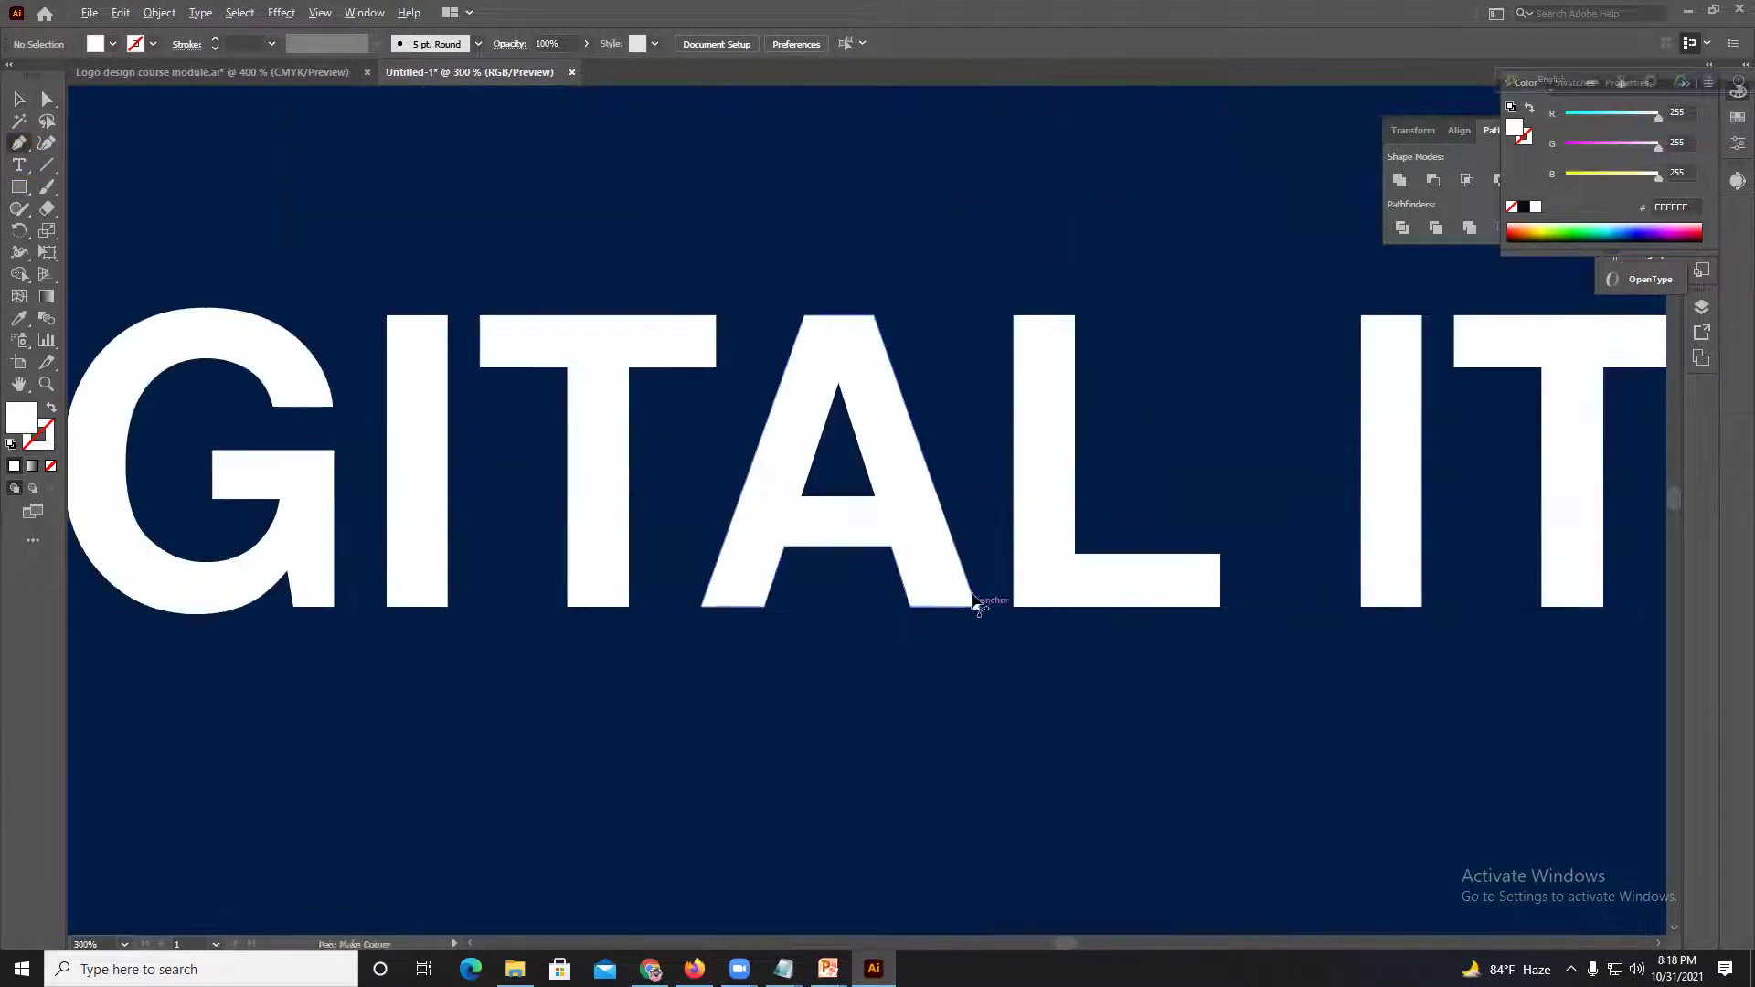
scroll(975, 602, "up", 2)
scroll(723, 475, "up", 2)
key("space")
left_click_drag(765, 514, 777, 642)
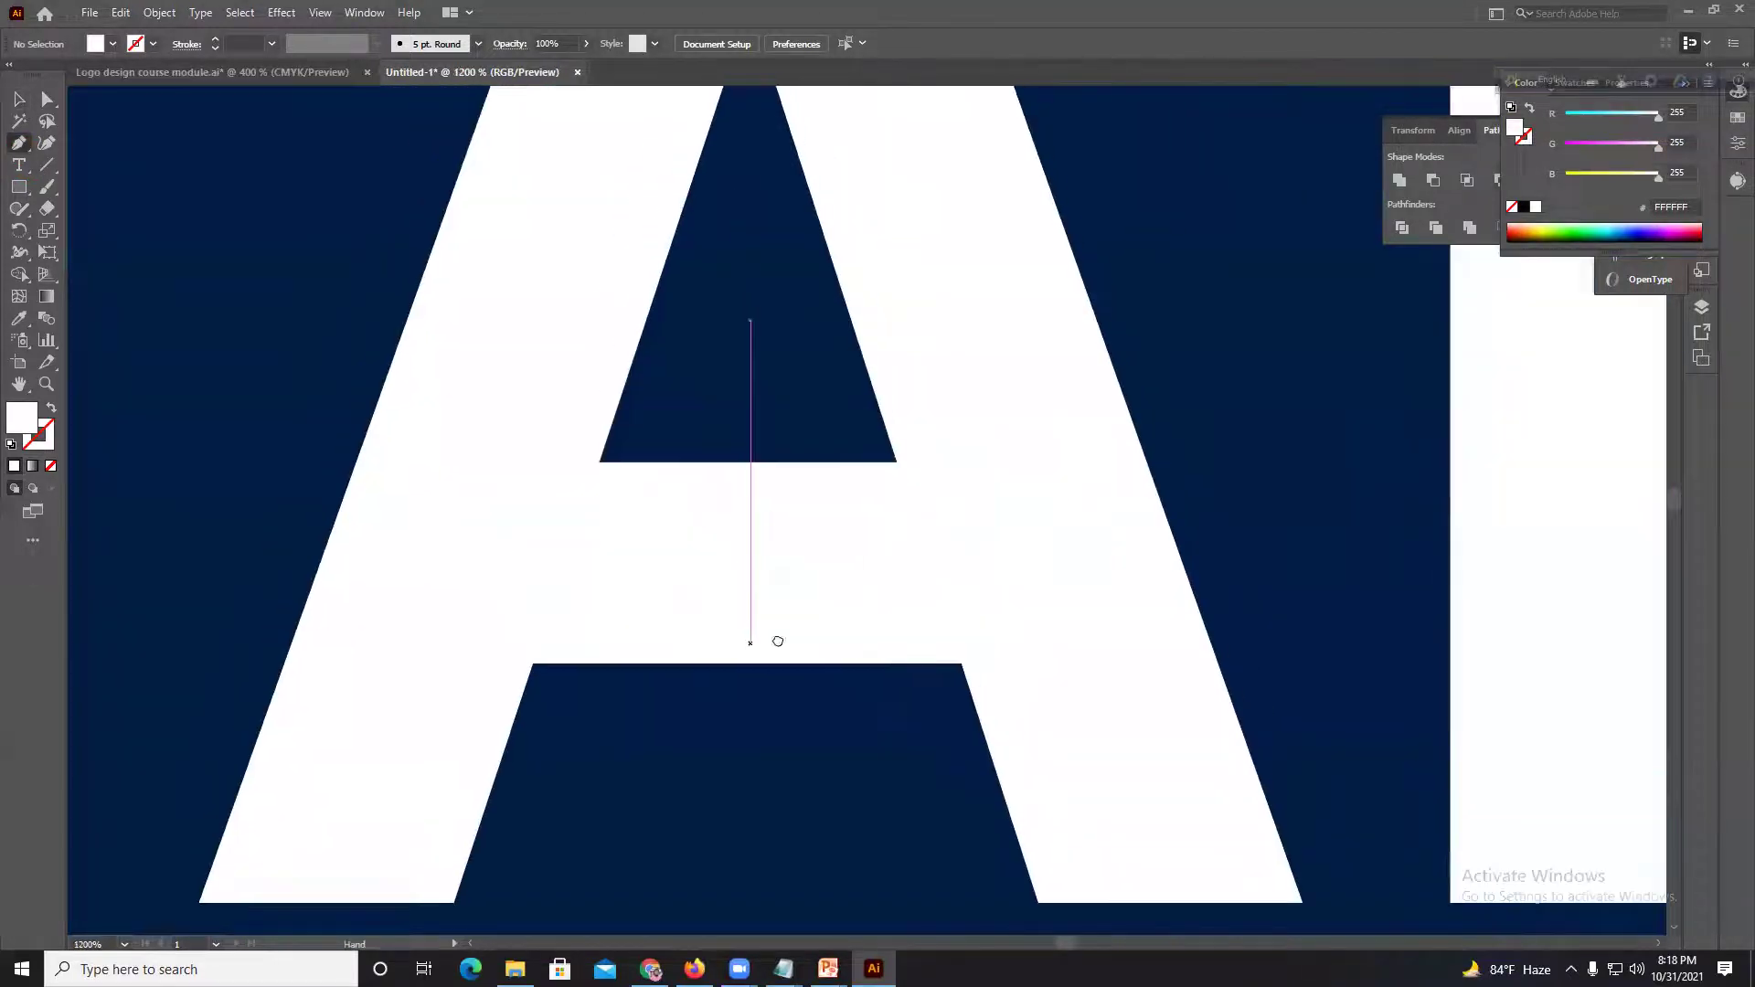
left_click(598, 463)
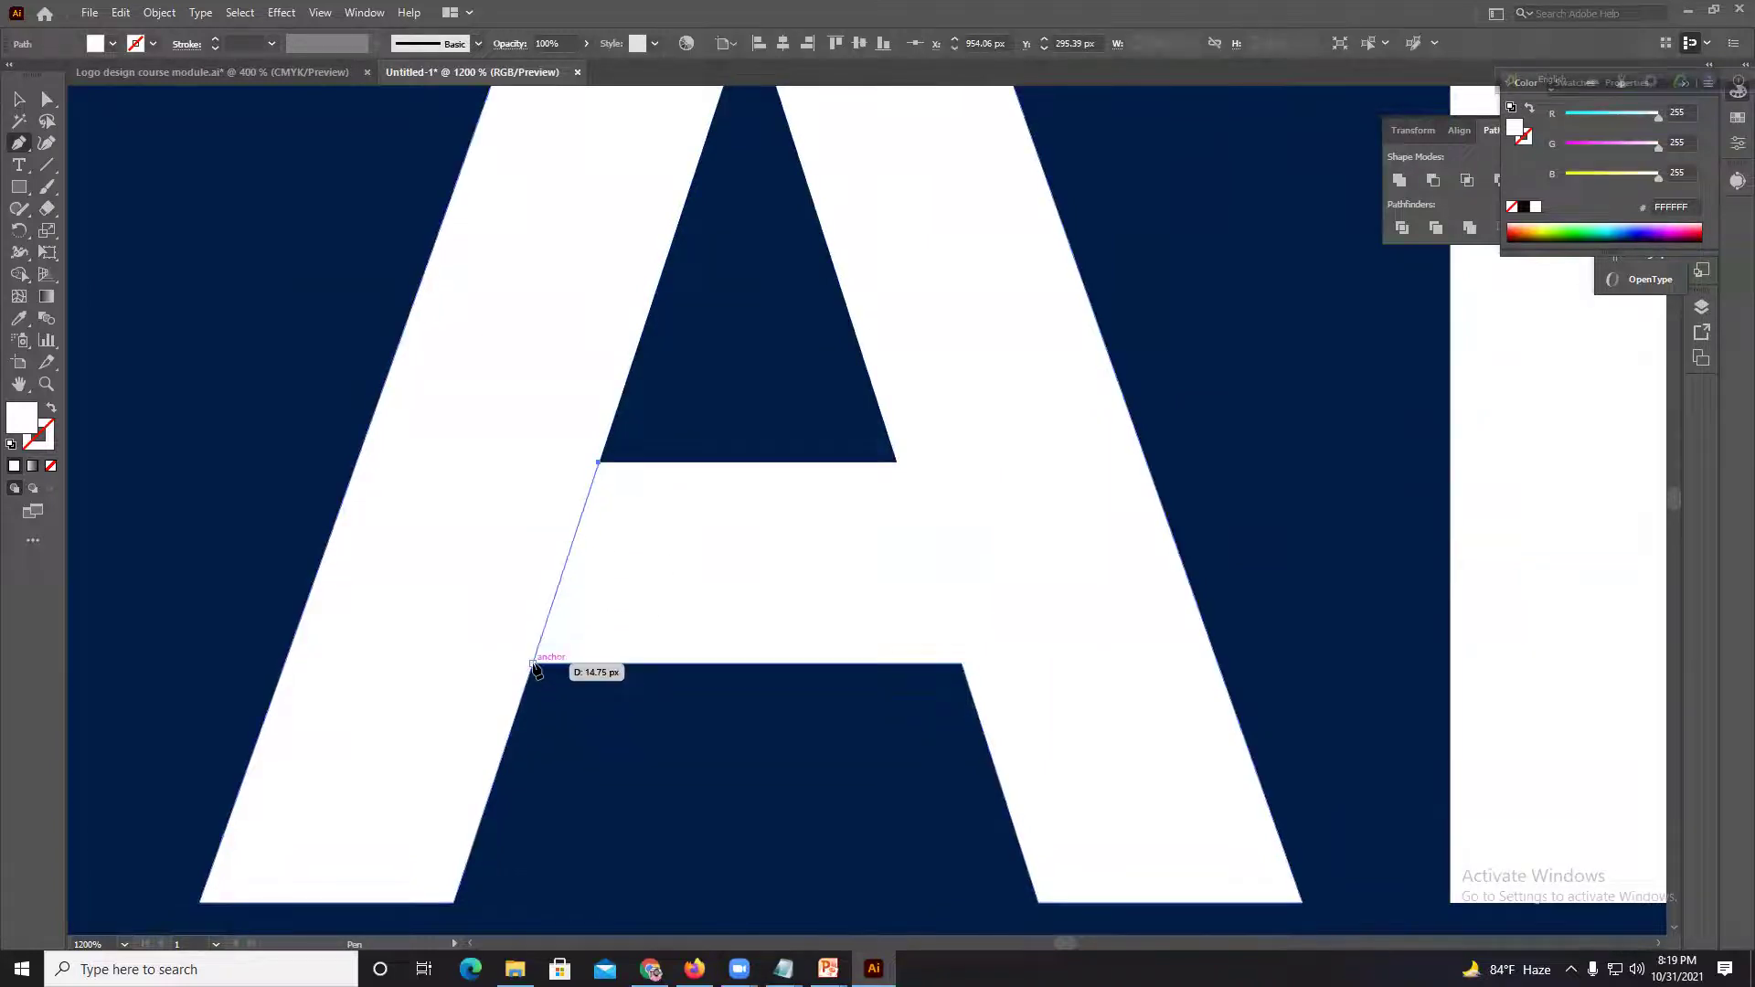
left_click(533, 665)
left_click(927, 699)
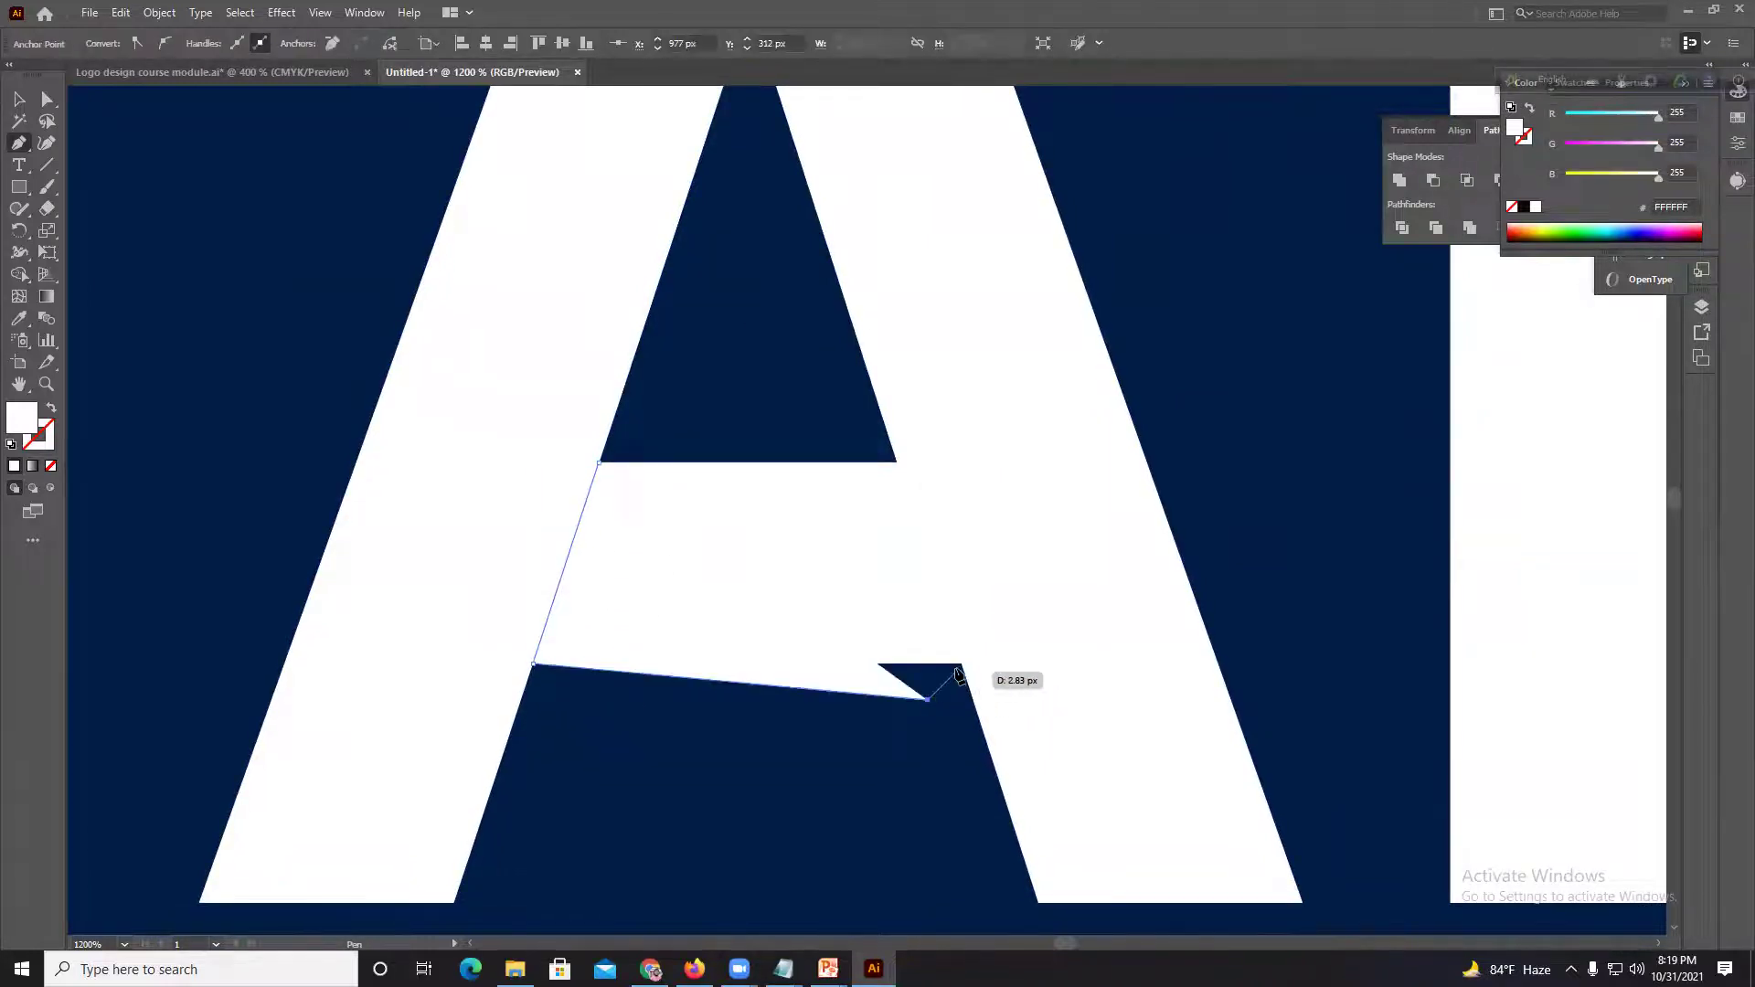
left_click(960, 664)
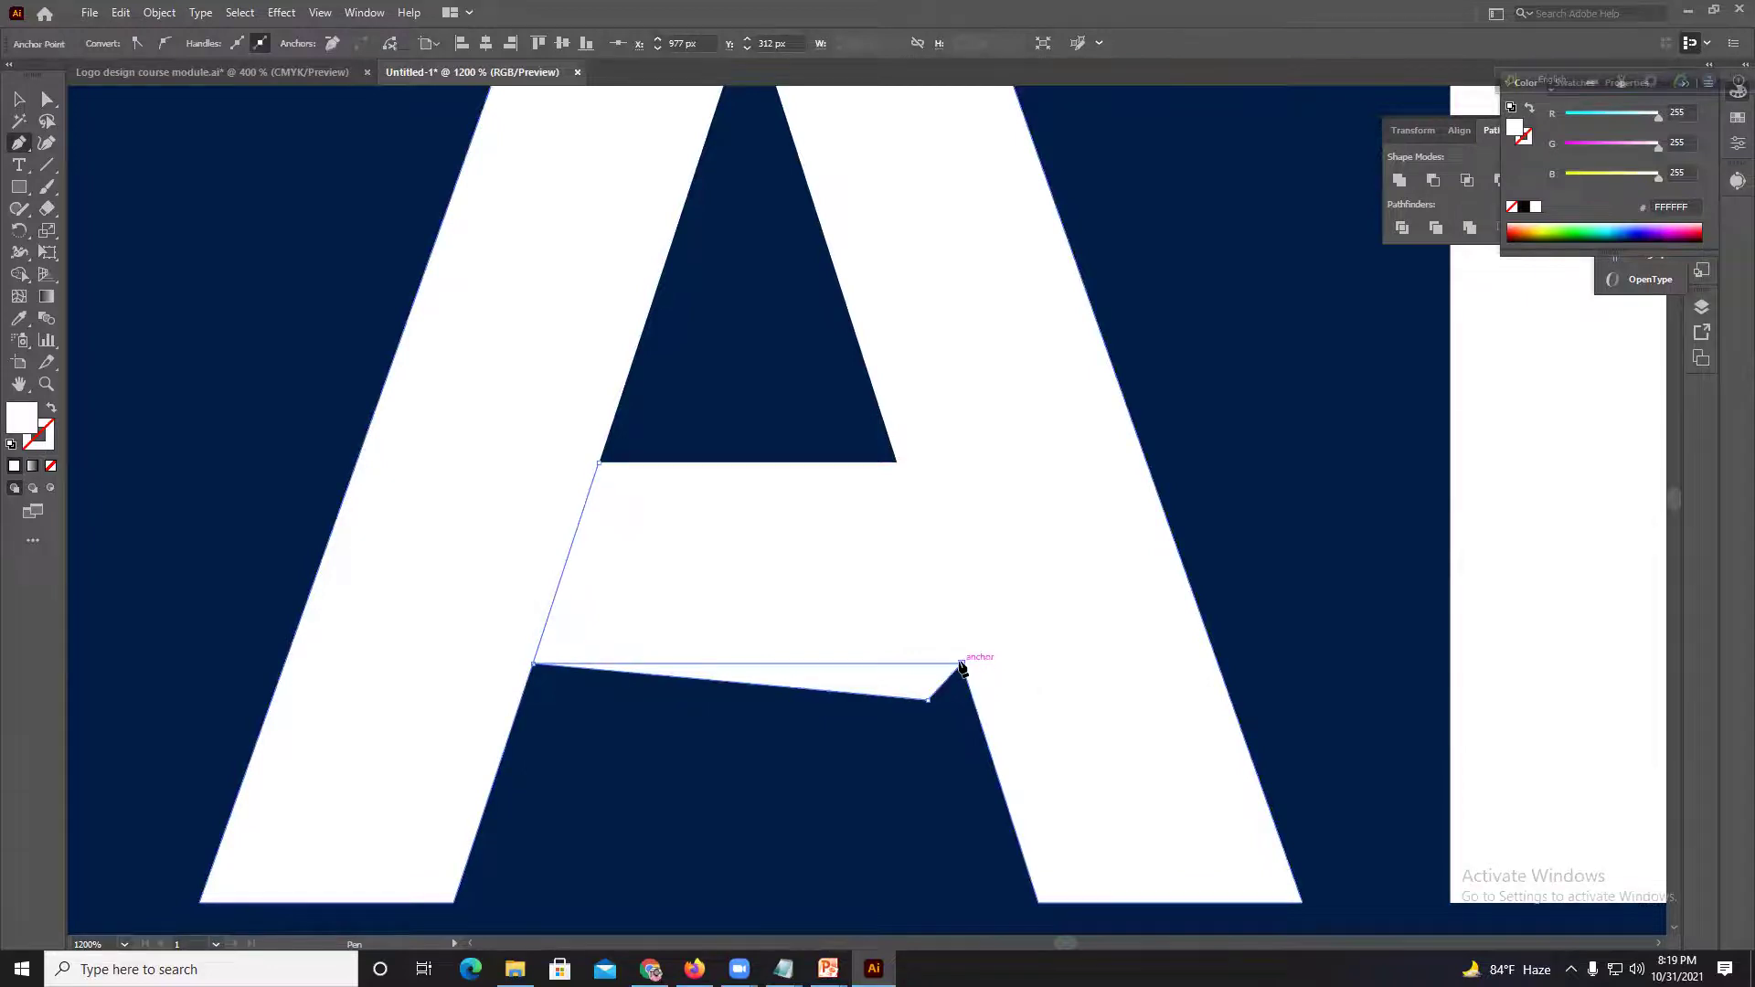
left_click(894, 462)
left_click(783, 400)
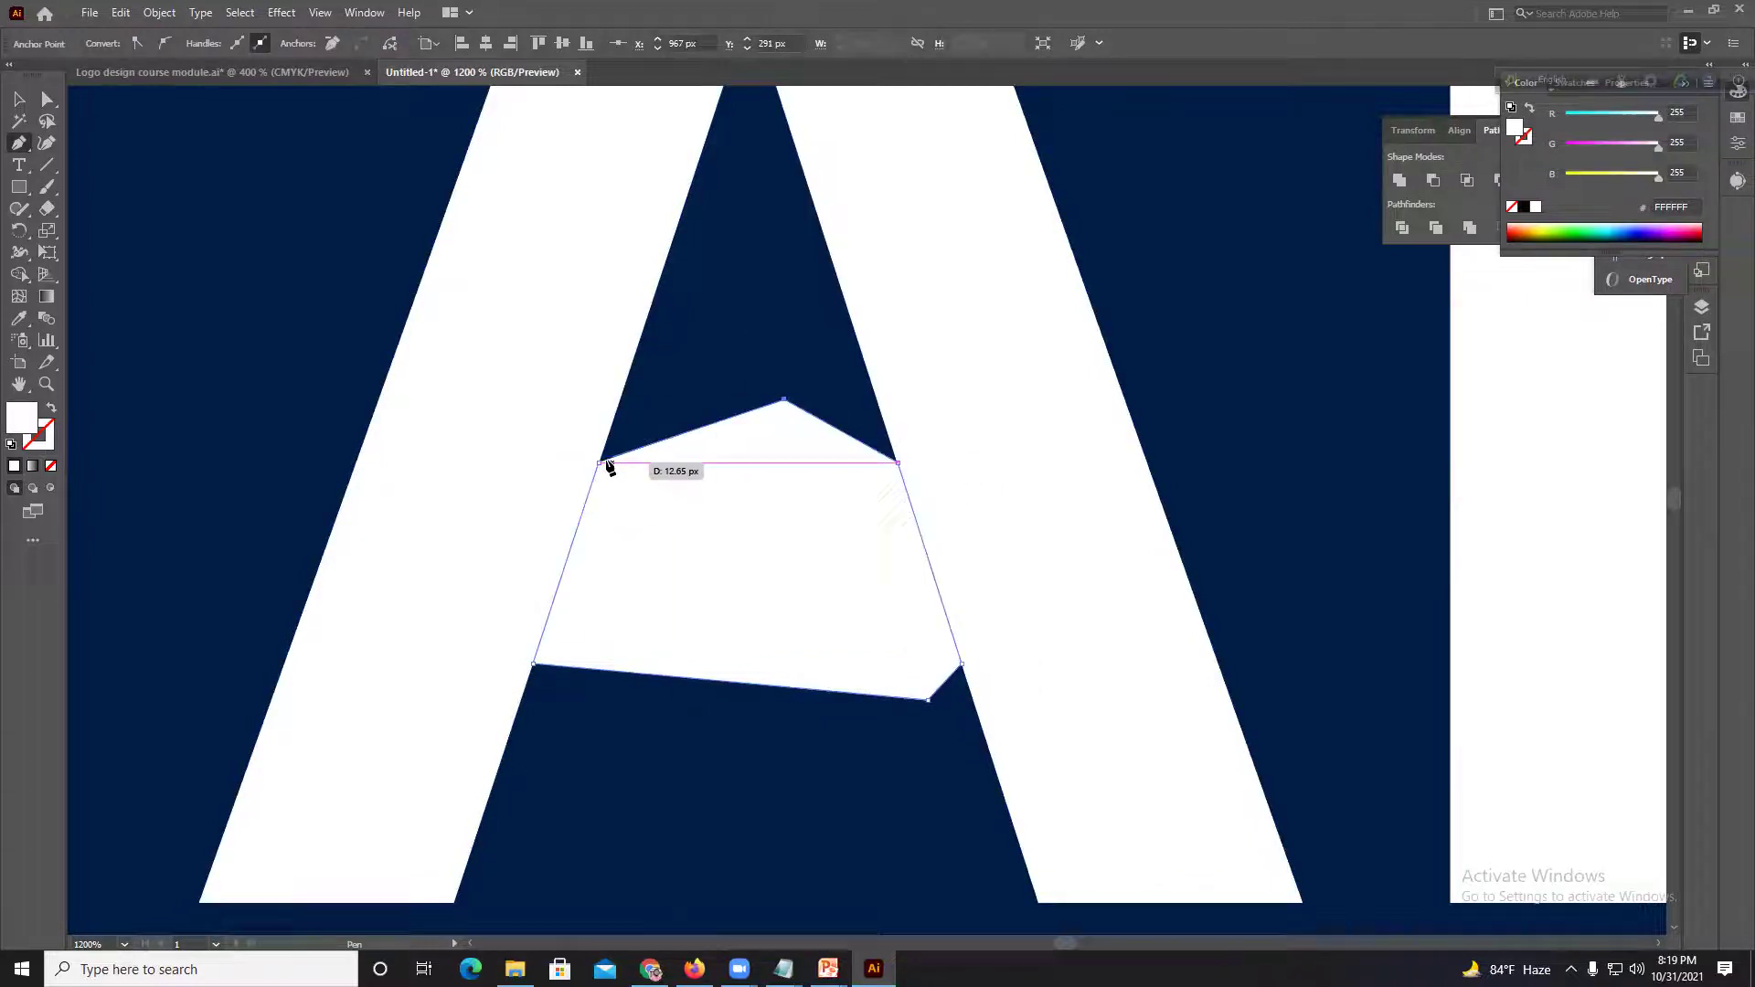
left_click(600, 464)
Step: Try to cut the crossbar out of the grouped lettering with Shape Builder and Pathfinder's Minus Front, undoing the result
left_click(18, 144)
left_click(42, 123)
left_click(21, 101)
left_click_drag(283, 199, 946, 595)
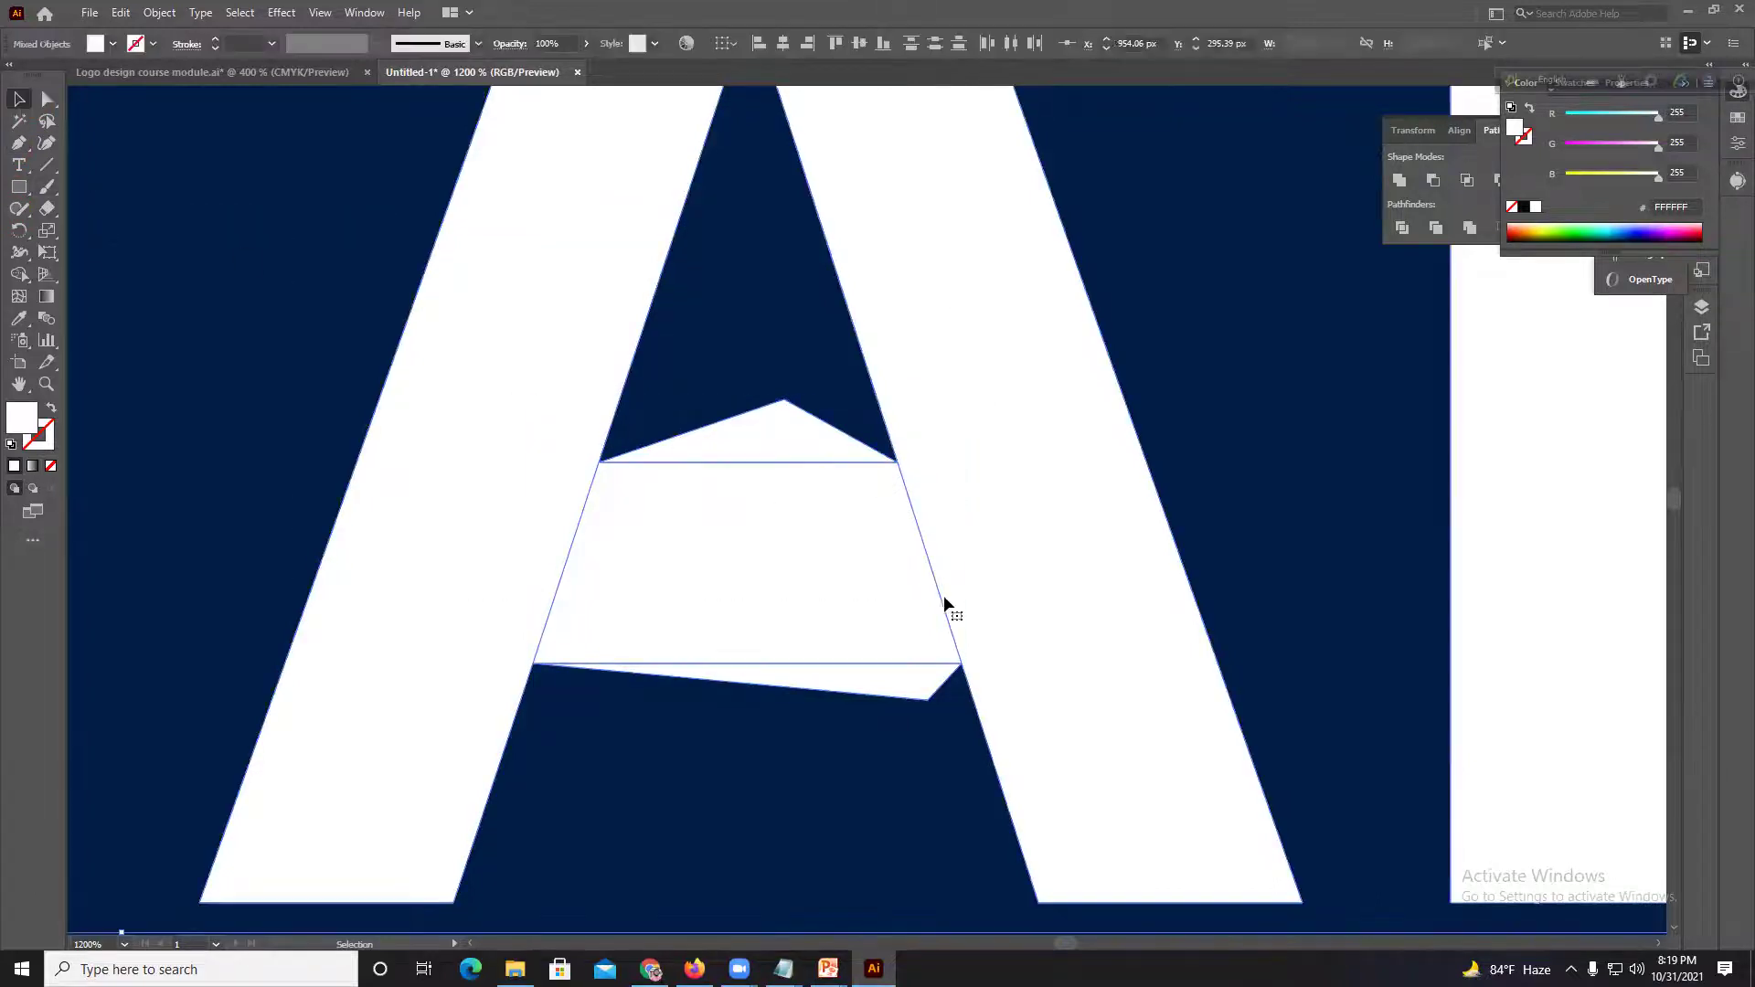
left_click(15, 280)
left_click_drag(804, 437, 804, 687)
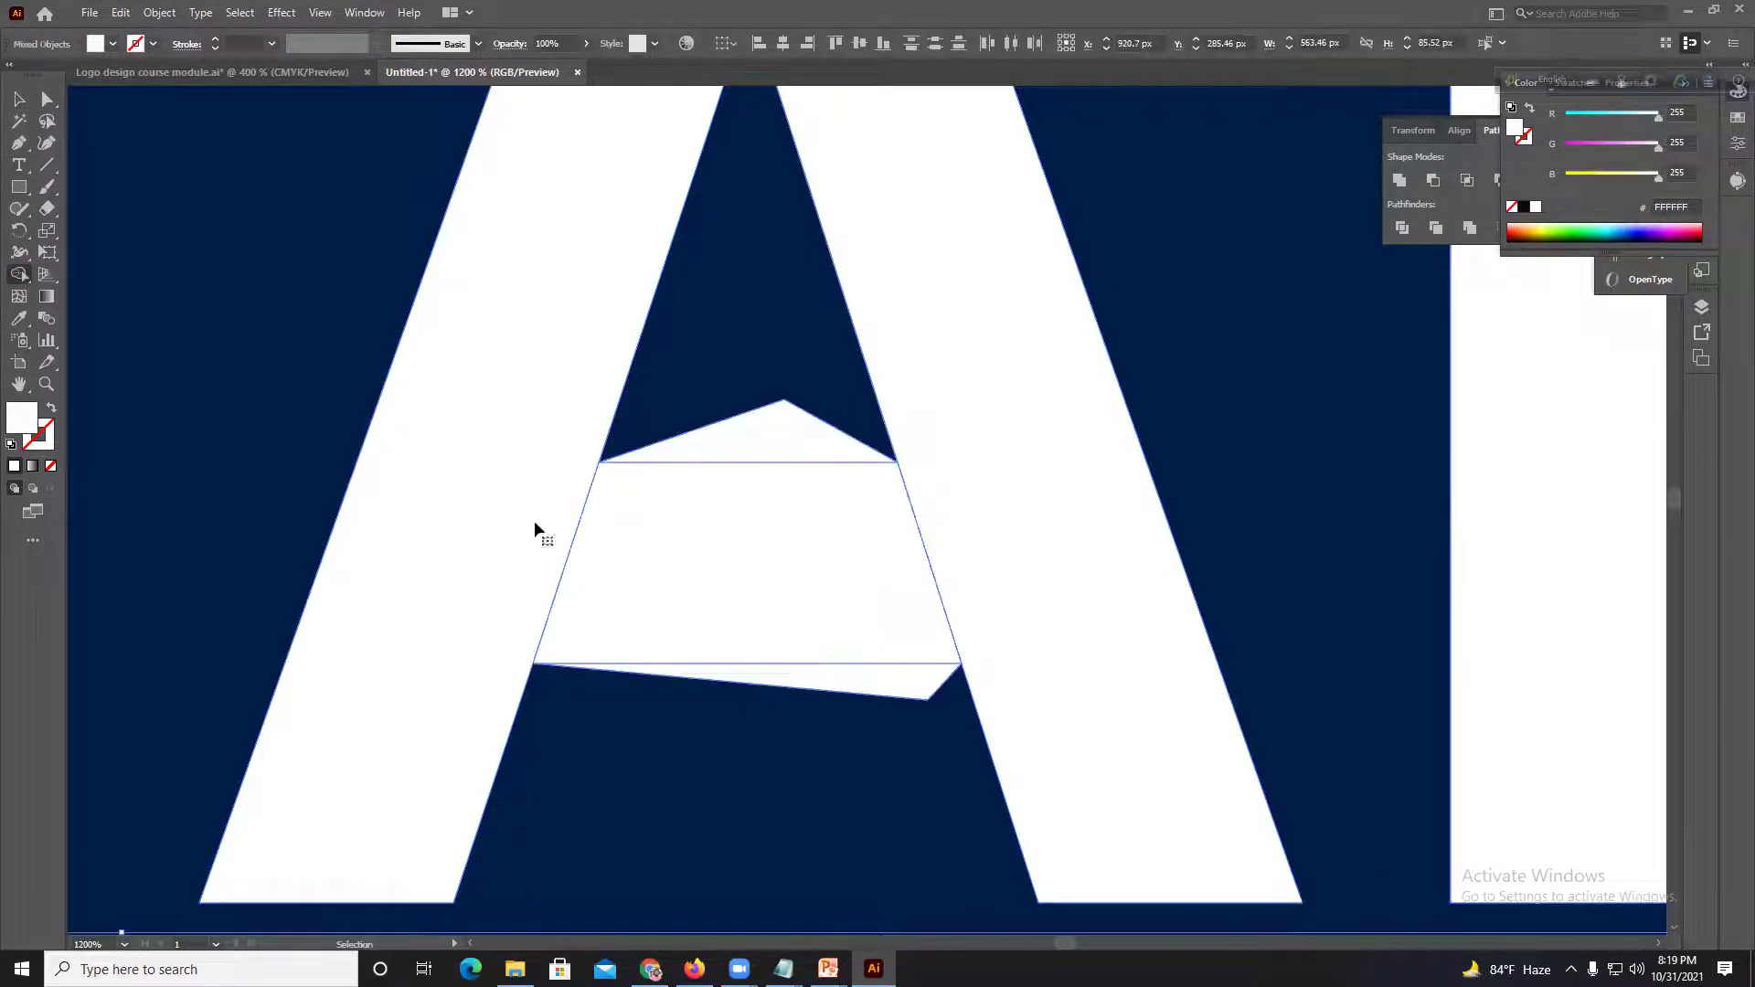
left_click(18, 99)
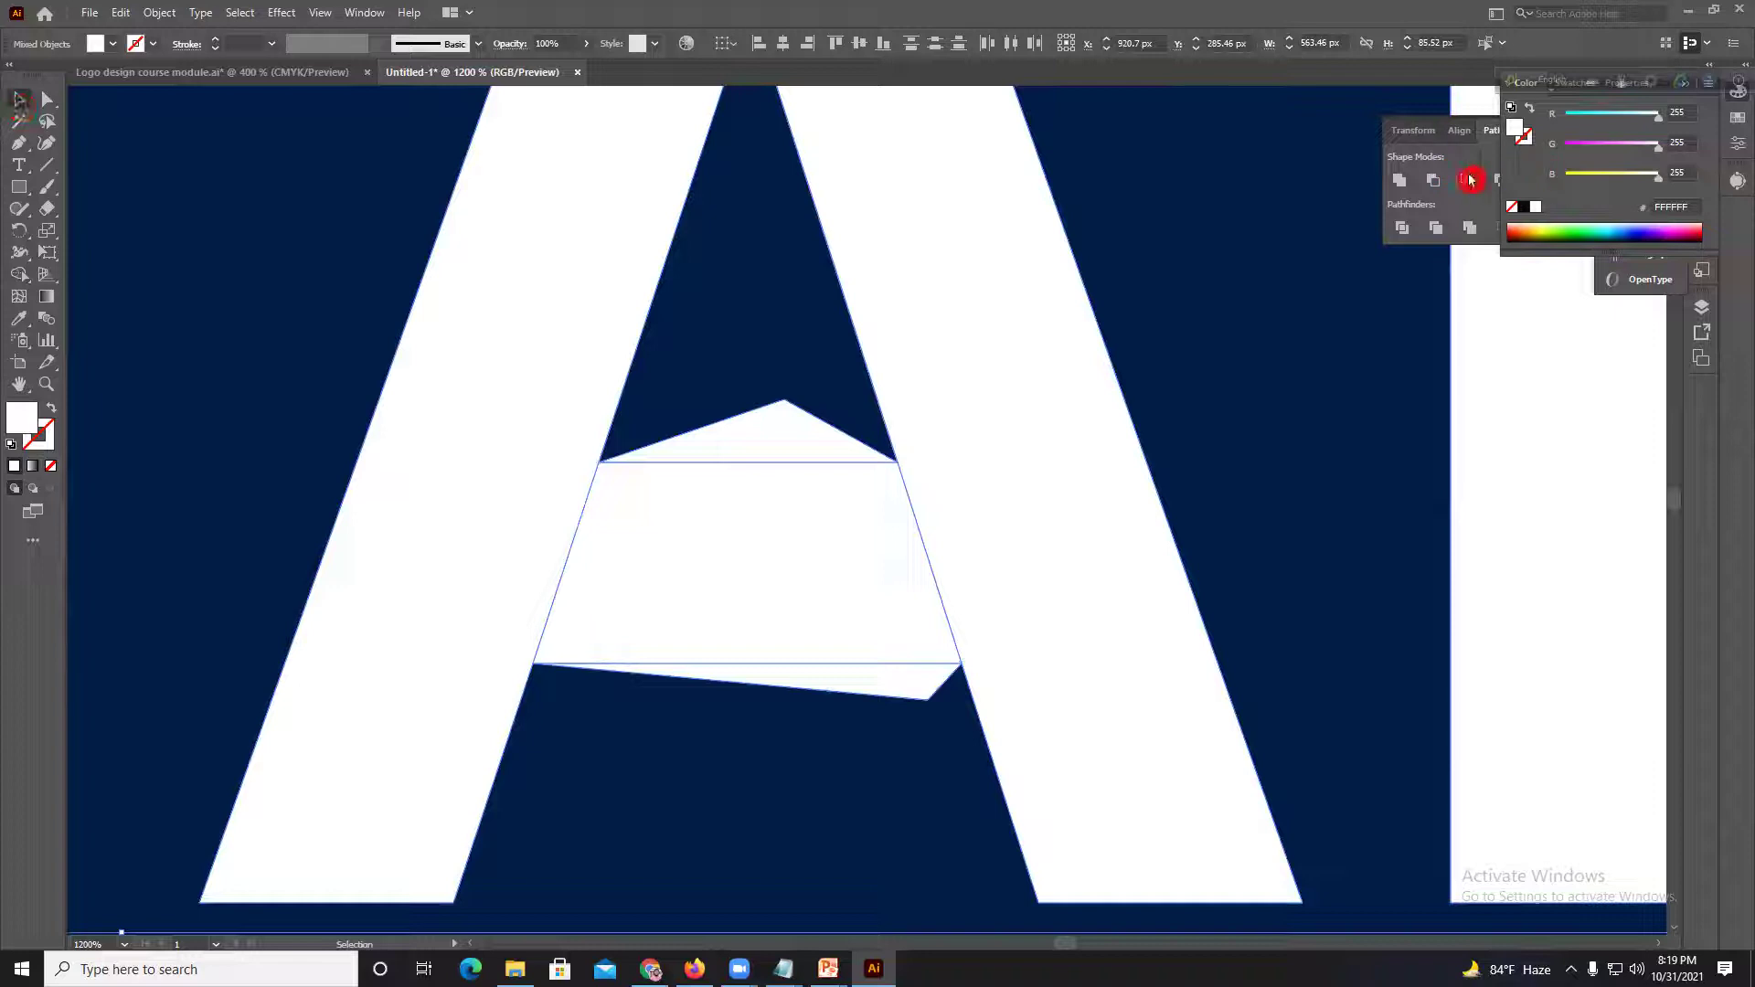
left_click(1437, 181)
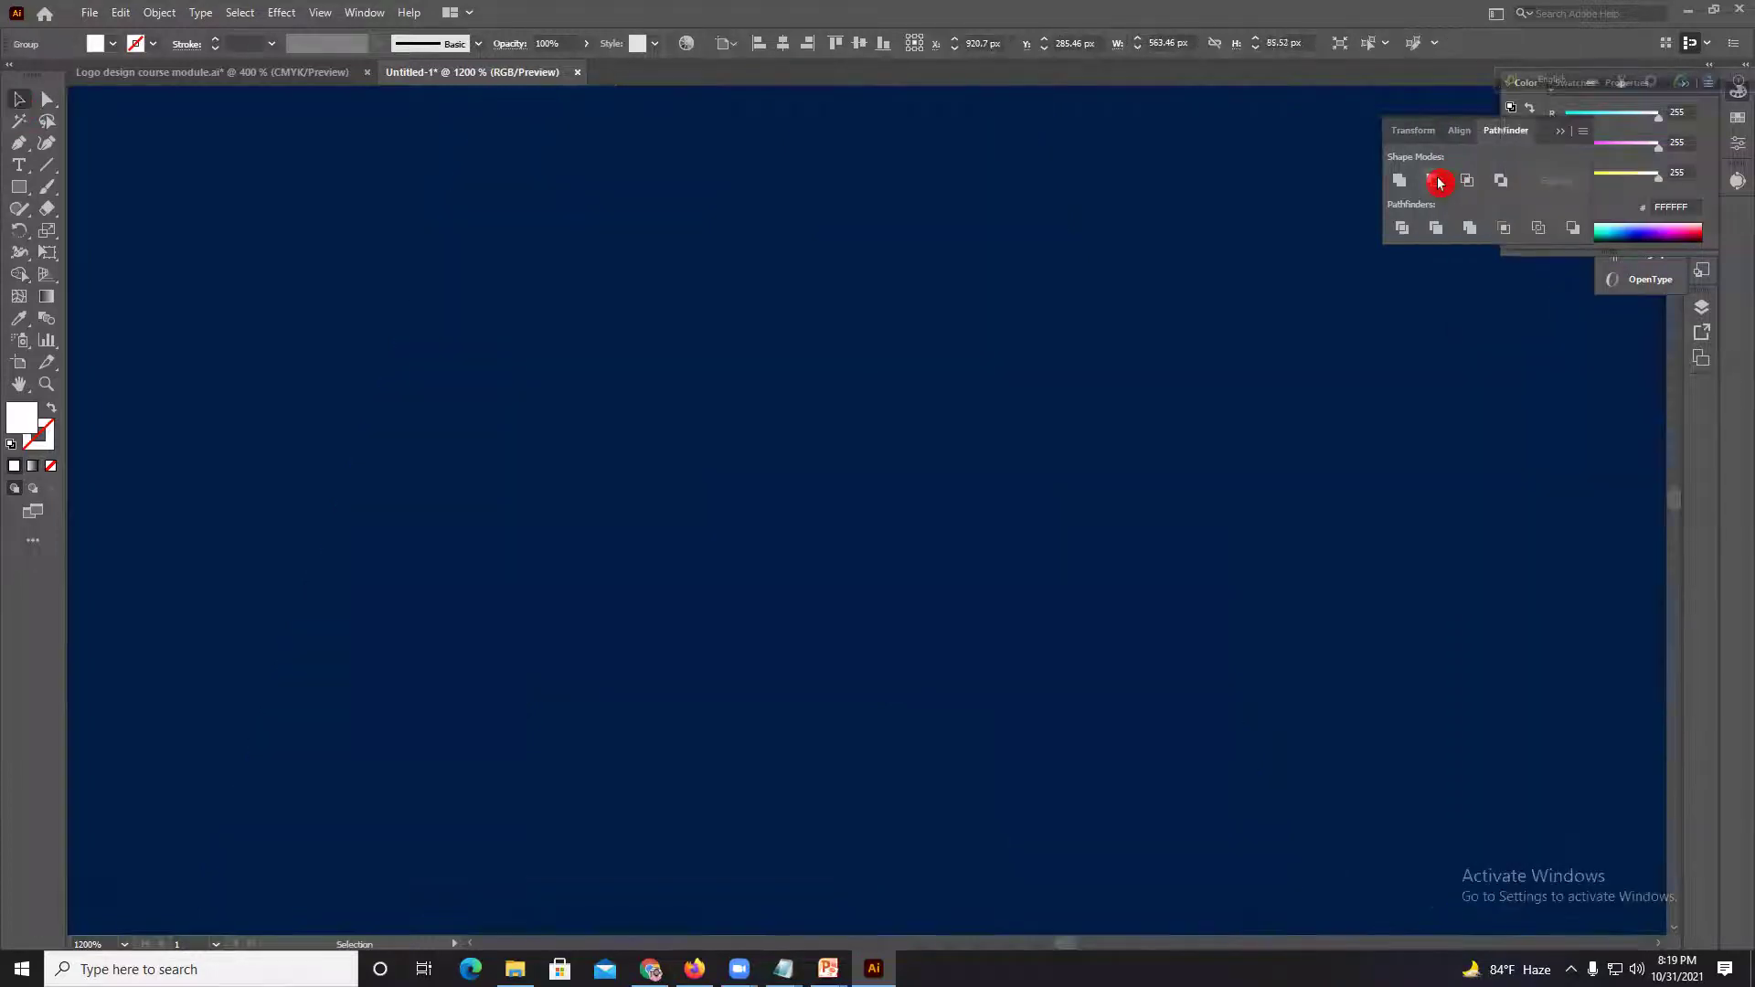
key("ctrl+z")
scroll(1074, 340, "down", 5)
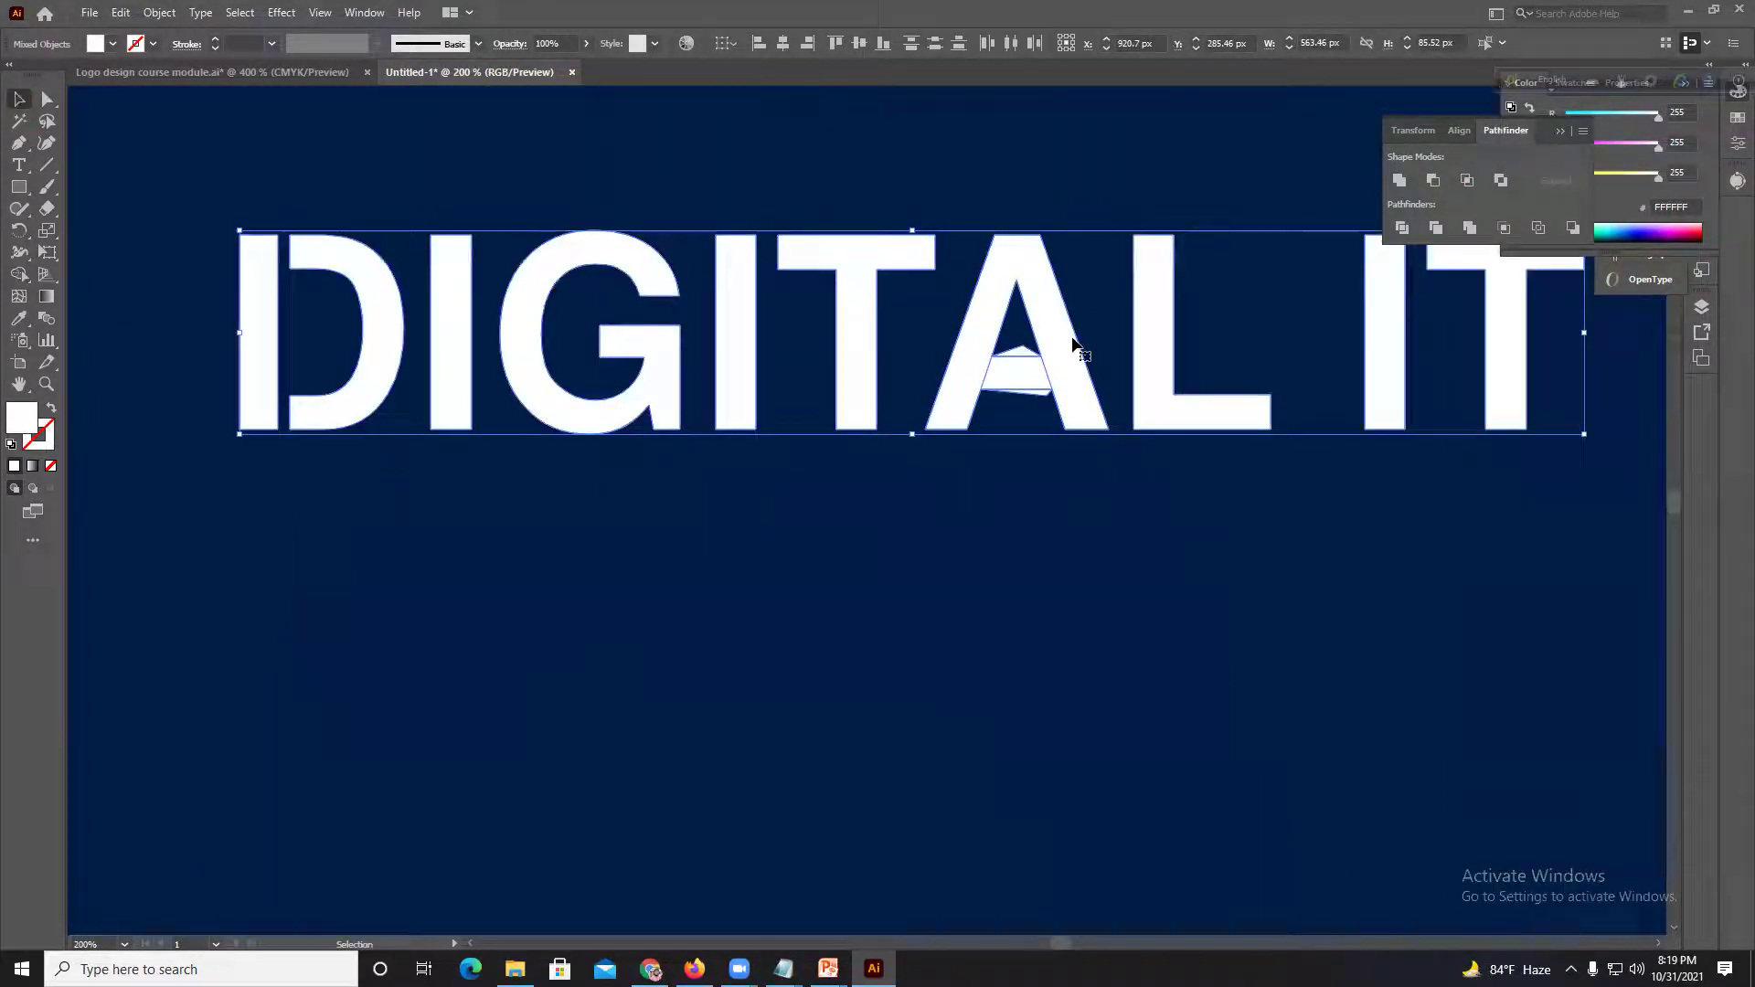
Step: Try moving the grouped lettering and opening it in isolation mode, reverting both
left_click(911, 329)
left_click(1018, 356)
left_click_drag(966, 312, 1016, 362)
key("ctrl+z")
left_click(1023, 437)
right_click(1022, 374)
right_click(1051, 327)
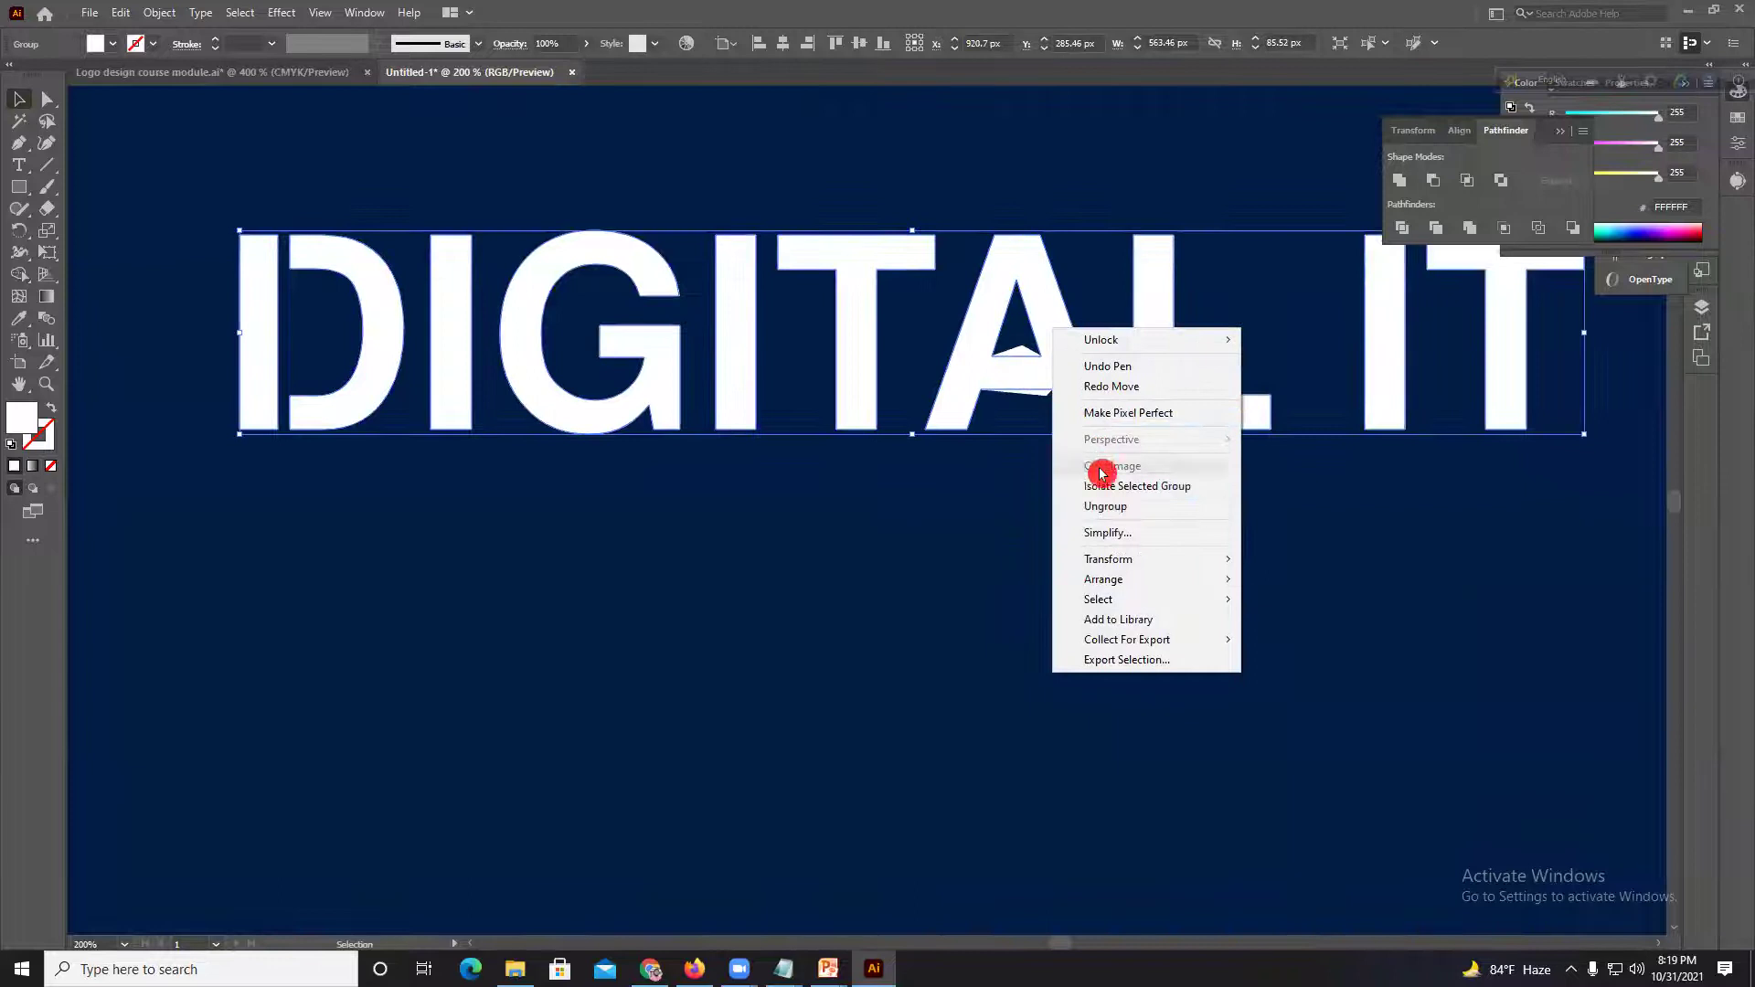
left_click(1104, 491)
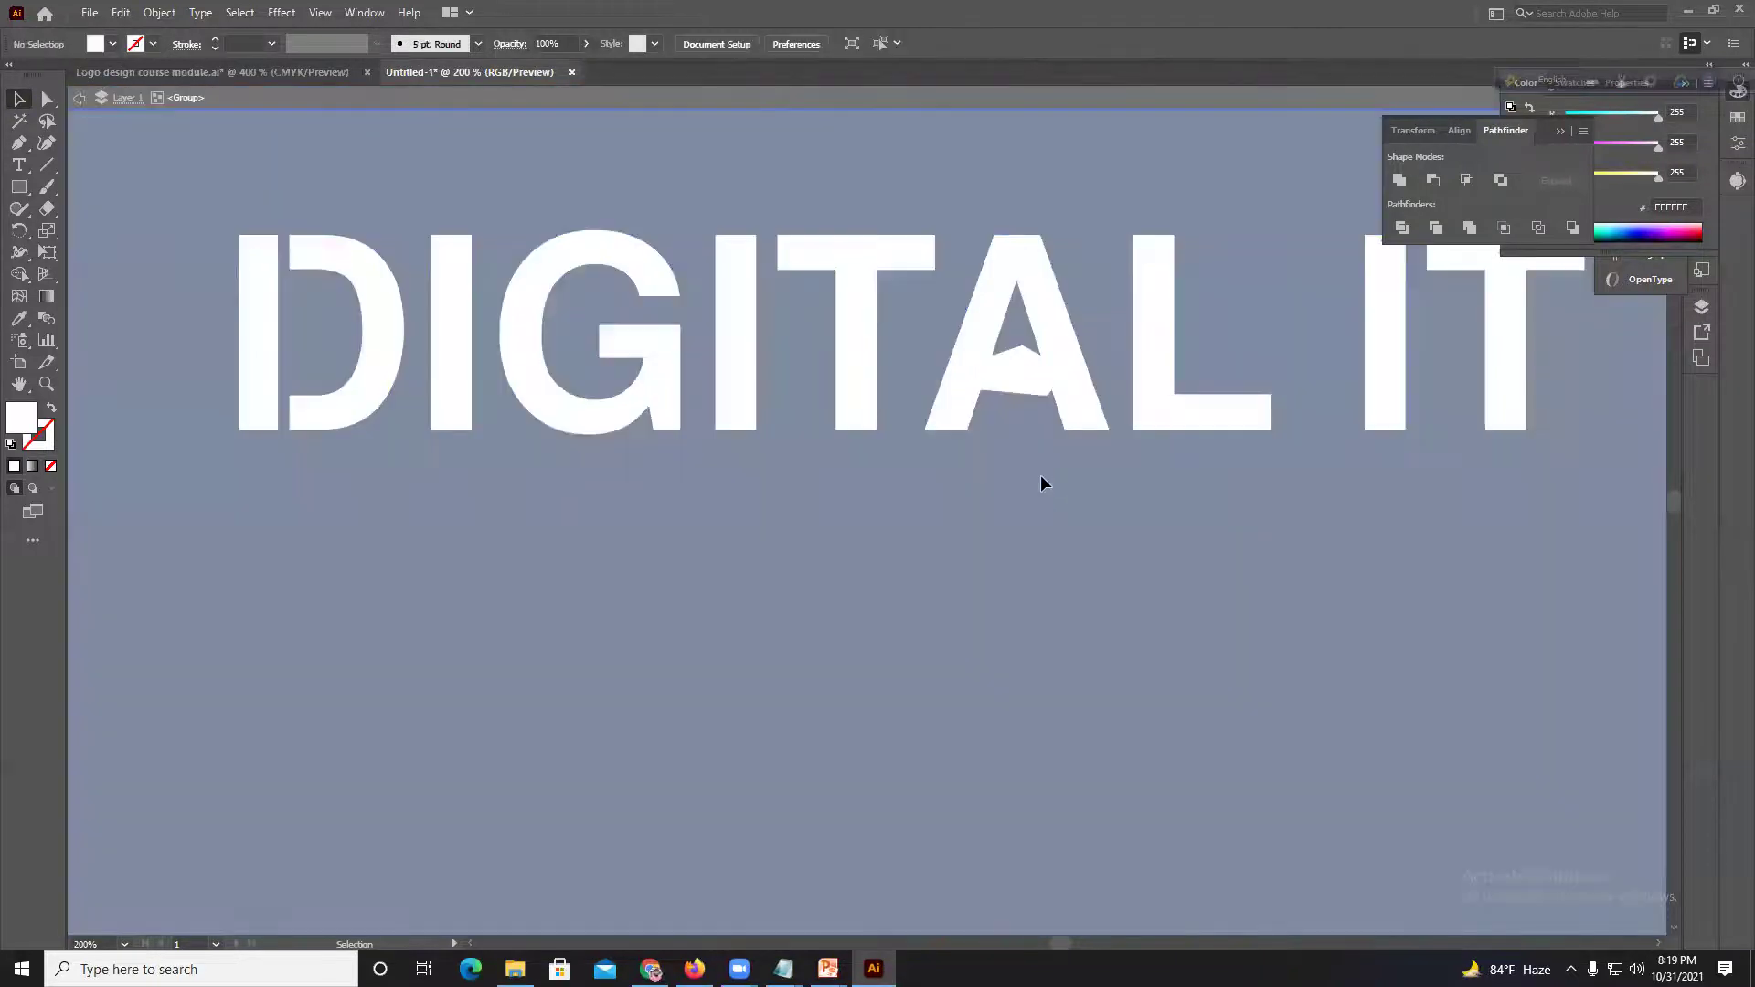
left_click(931, 92)
Step: Ungroup the lower DIGITAL IT lettering so the A can be selected separately
left_click(1042, 294)
right_click(1042, 293)
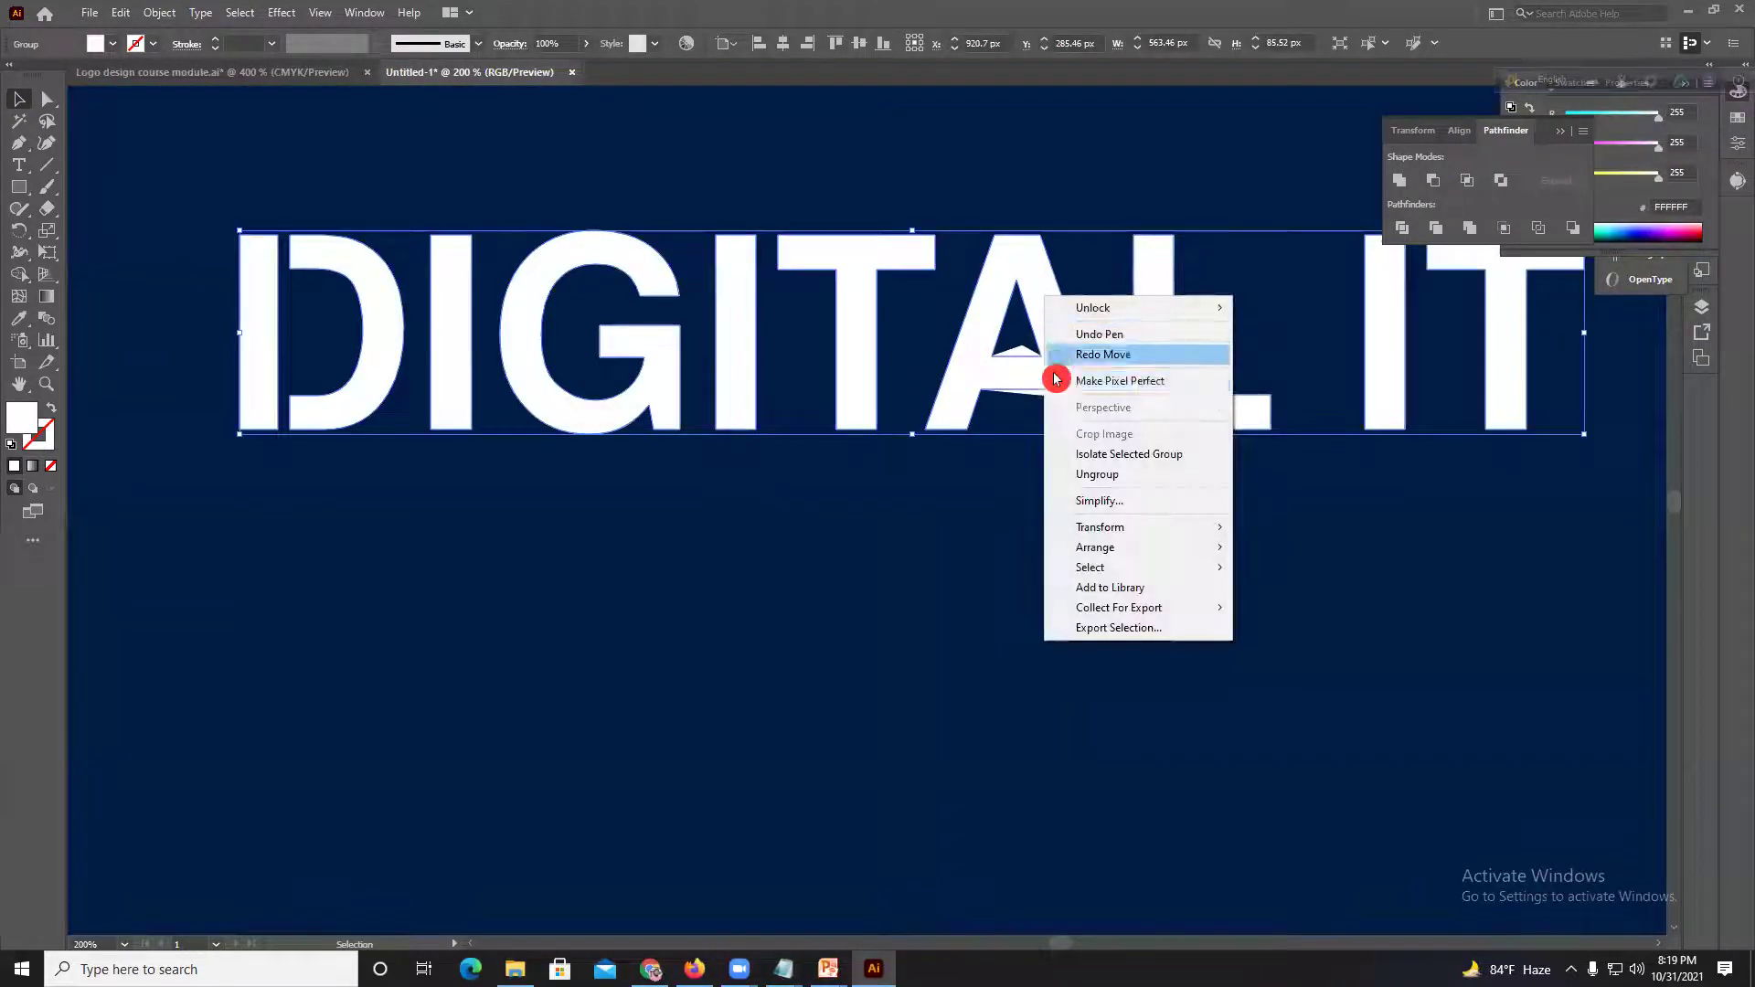
left_click(1093, 473)
left_click(1085, 303)
left_click(1052, 321)
Step: Select the A with its overlapping Pen shape and subtract the crossbar using the Shape Builder tool
scroll(1053, 321, "up", 4)
left_click_drag(941, 347, 994, 621)
left_click(19, 274)
left_click_drag(869, 446, 891, 627)
left_click(13, 107)
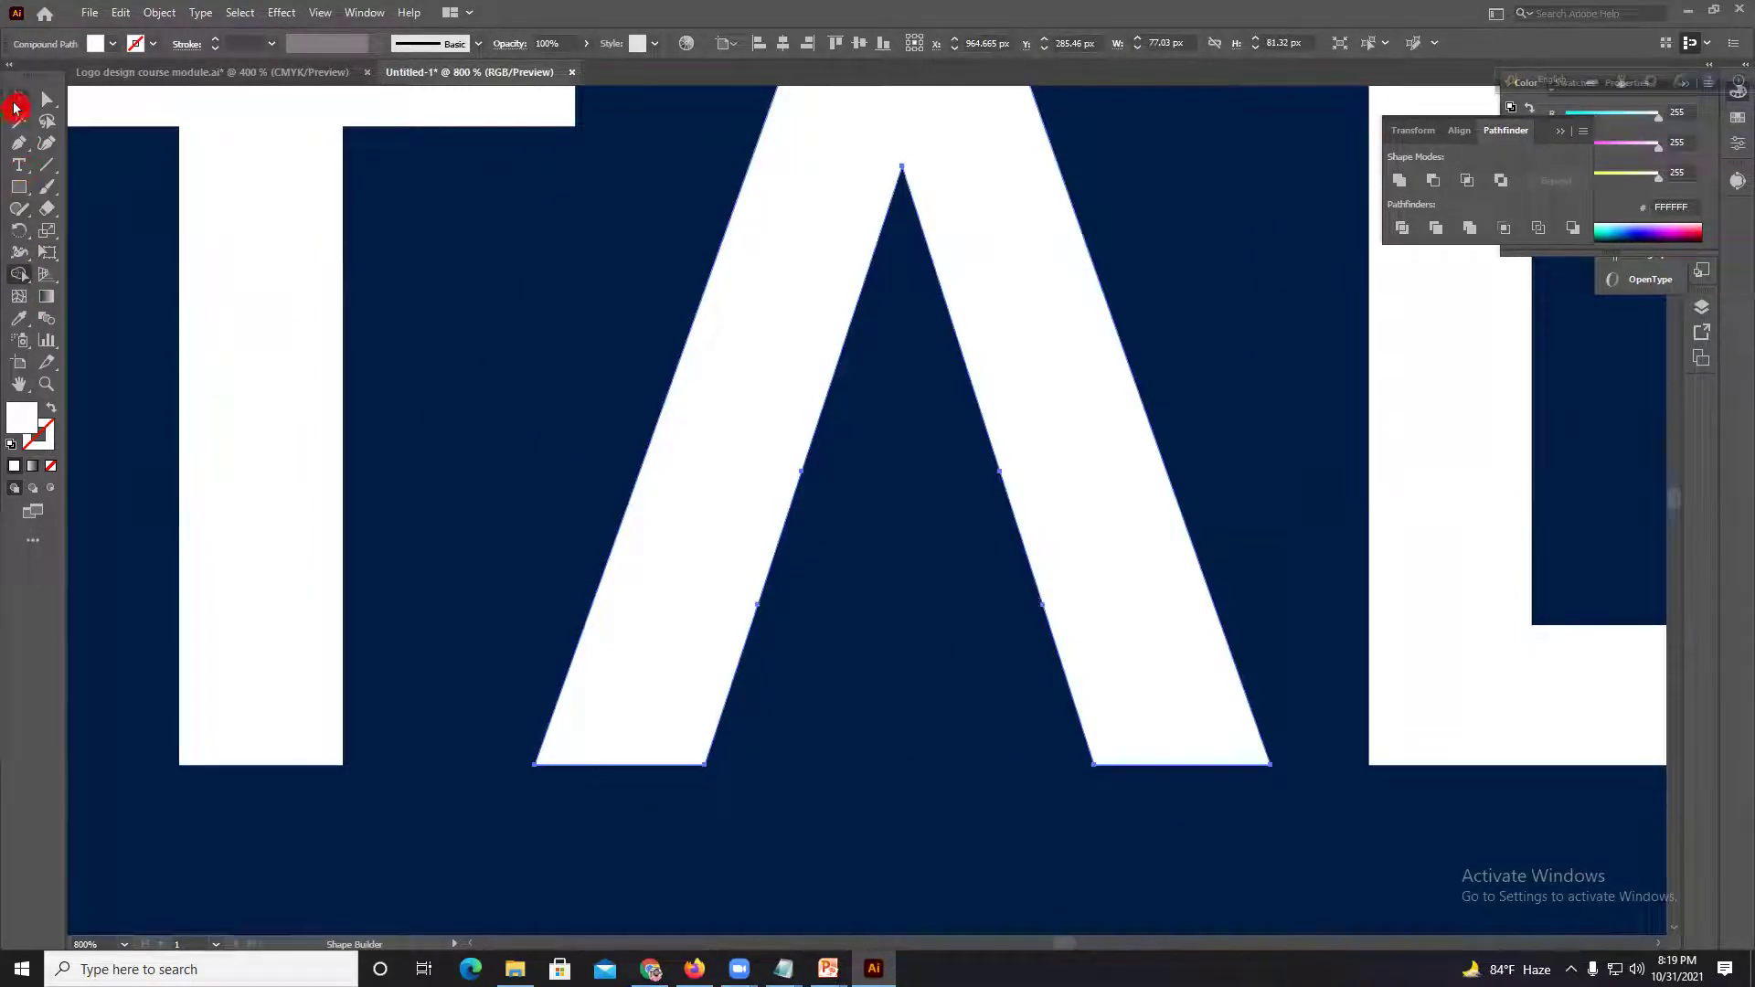
left_click(471, 292)
scroll(471, 292, "down", 5)
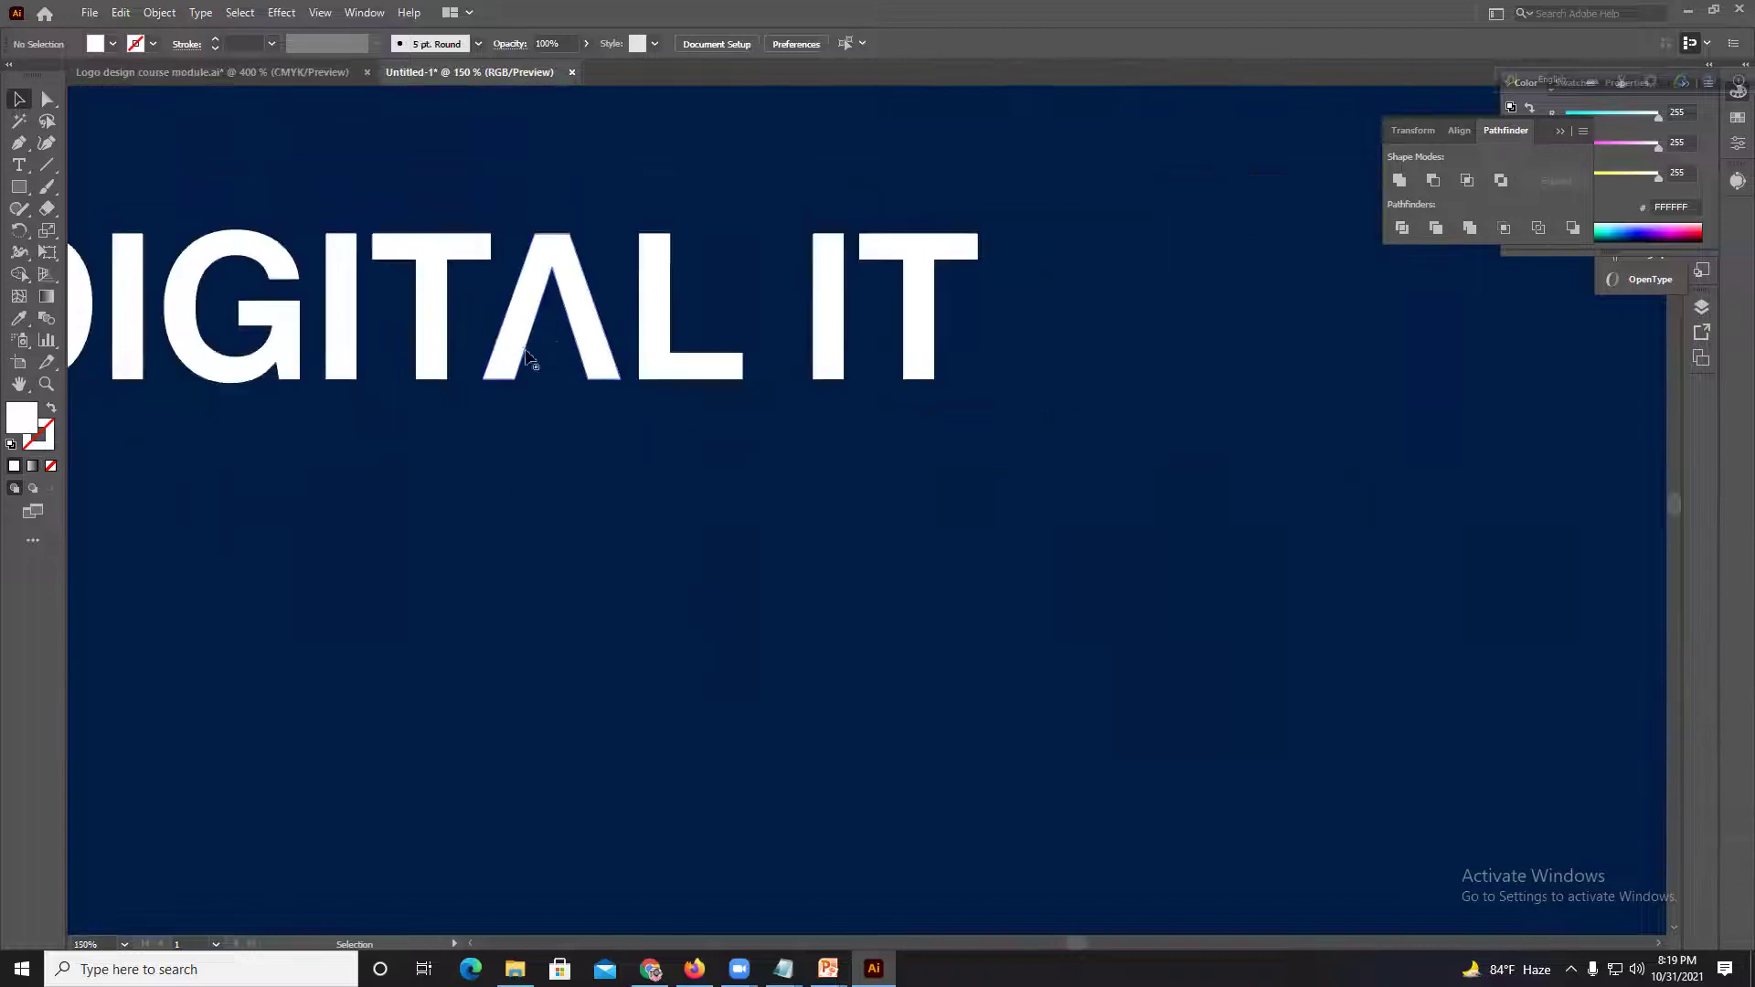
left_click_drag(558, 367, 1018, 439)
left_click_drag(883, 323, 845, 517)
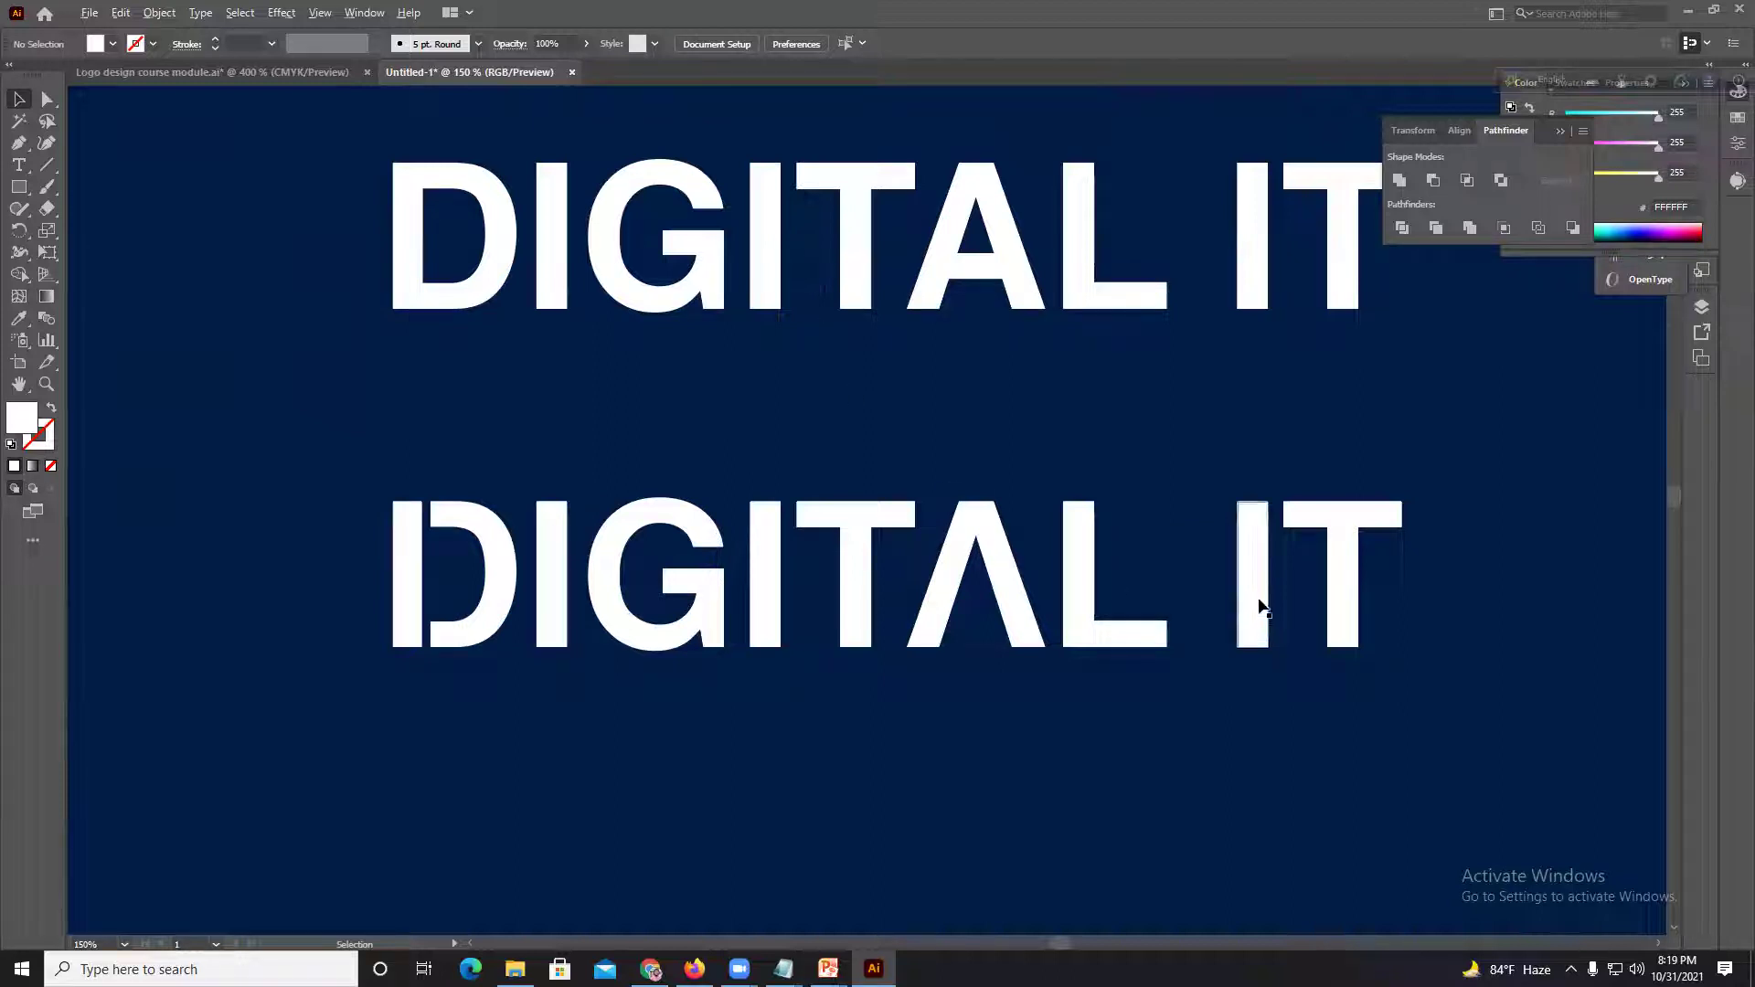
Step: Draw a narrow vertical rectangle about 5 px wide and 62 px tall for cutting the L
scroll(1248, 616, "down", 1)
left_click_drag(1249, 614, 1145, 607)
scroll(1049, 639, "up", 4)
left_click_drag(667, 564, 1145, 570)
left_click_drag(465, 542, 1279, 576)
left_click(19, 188)
scroll(506, 288, "up", 2)
left_click_drag(544, 231, 566, 823)
Step: Position the narrow strip at the inner edge of the L's stem, crossing the foot and extending below it
key("v")
scroll(582, 722, "down", 3, "alt")
left_click_drag(585, 699, 821, 608)
scroll(821, 610, "up", 6)
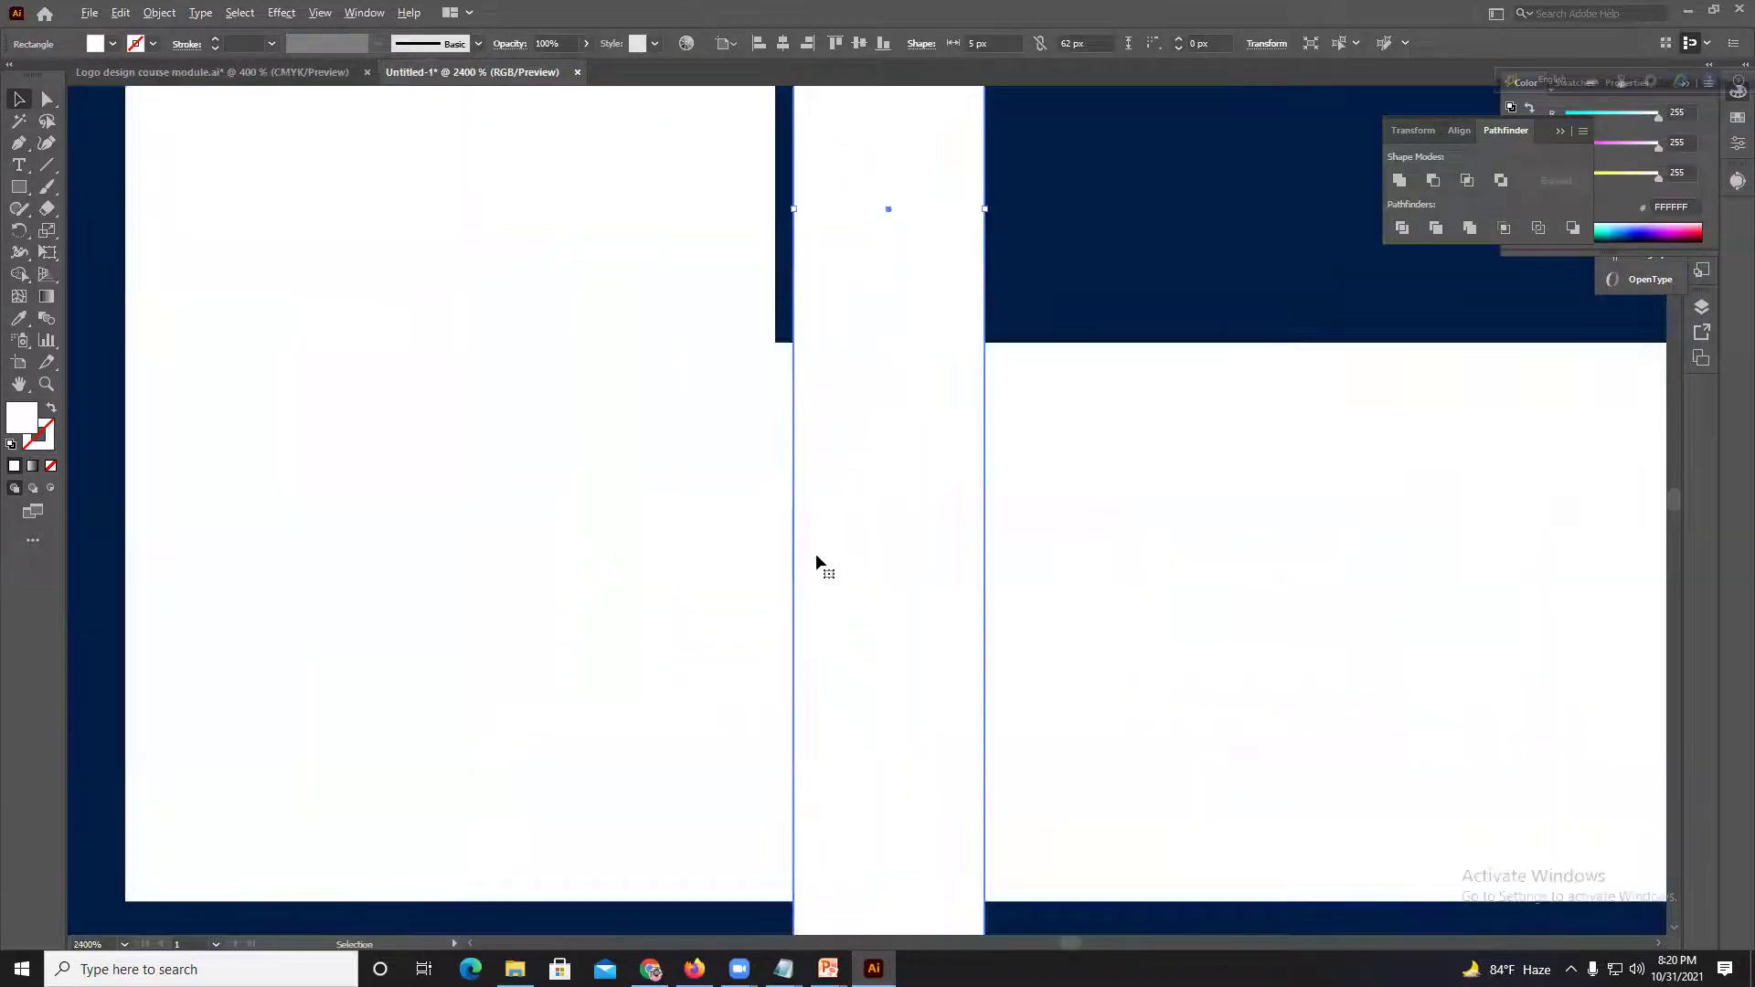
left_click_drag(832, 503, 813, 498)
scroll(819, 486, "down", 4)
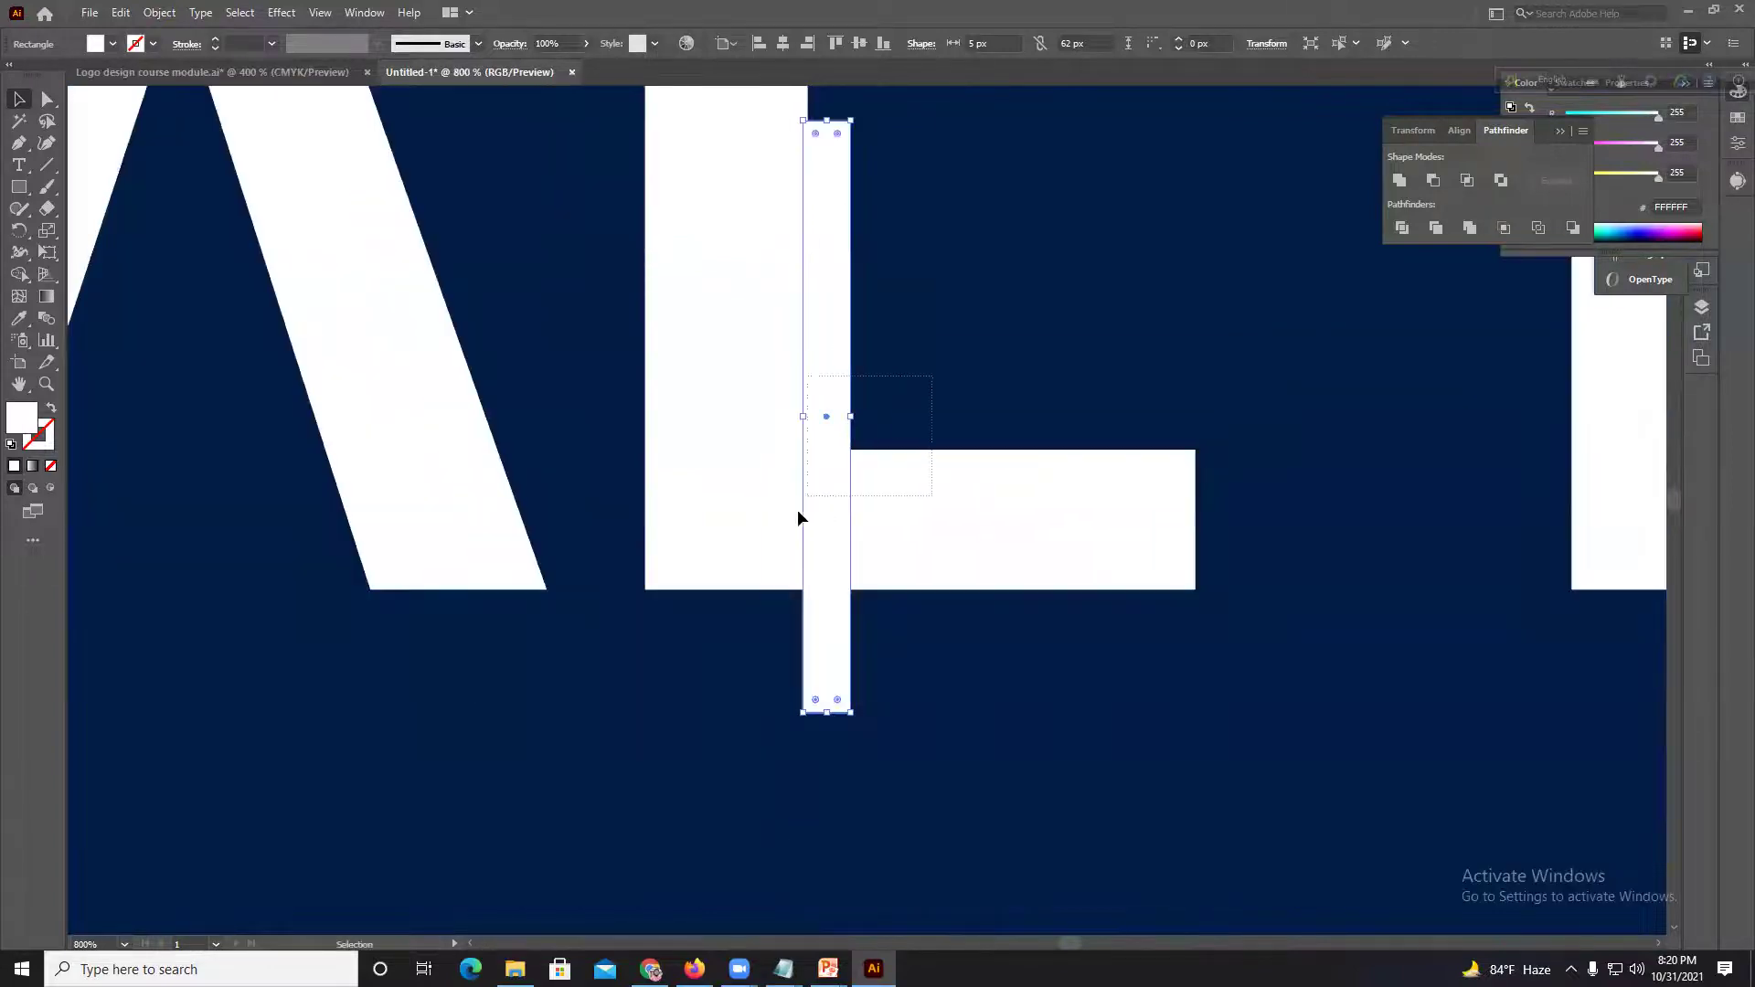
left_click(797, 503, "shift")
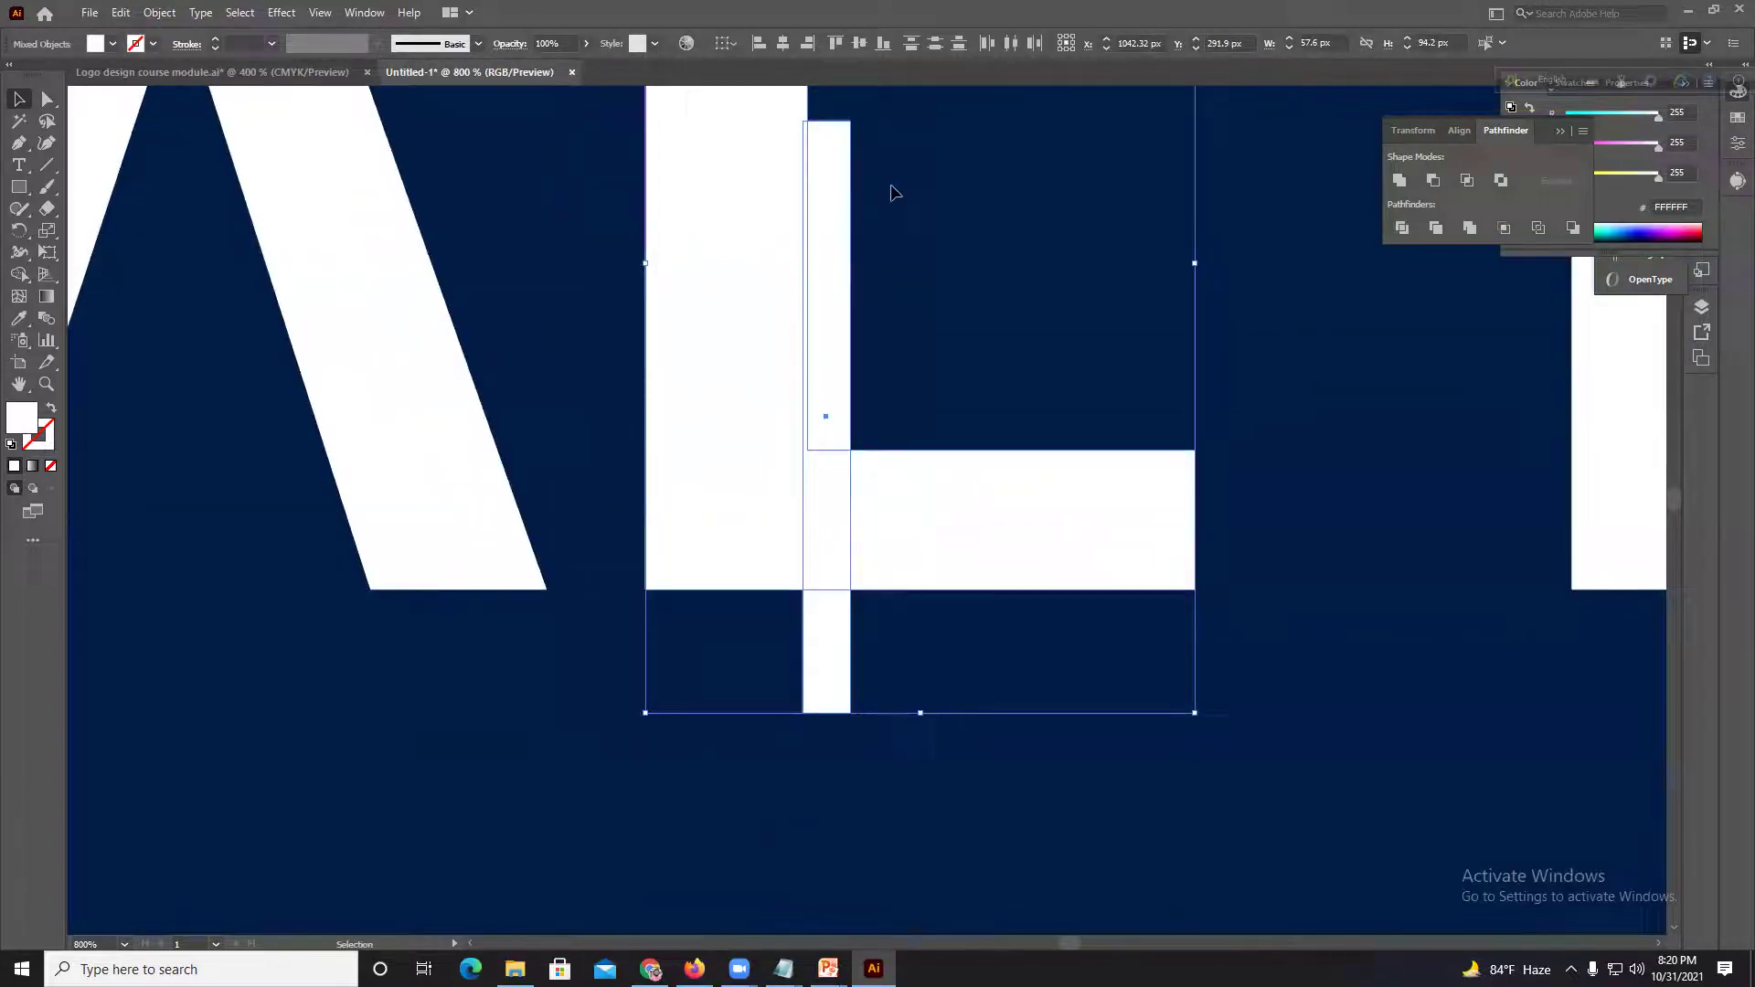
left_click(894, 193)
Step: Move the strip up alongside the L's stem and try nudging its lower corner anchor toward the stem, undoing the nudge
left_click_drag(862, 293, 809, 438)
left_click_drag(788, 350, 798, 192)
left_click(48, 98)
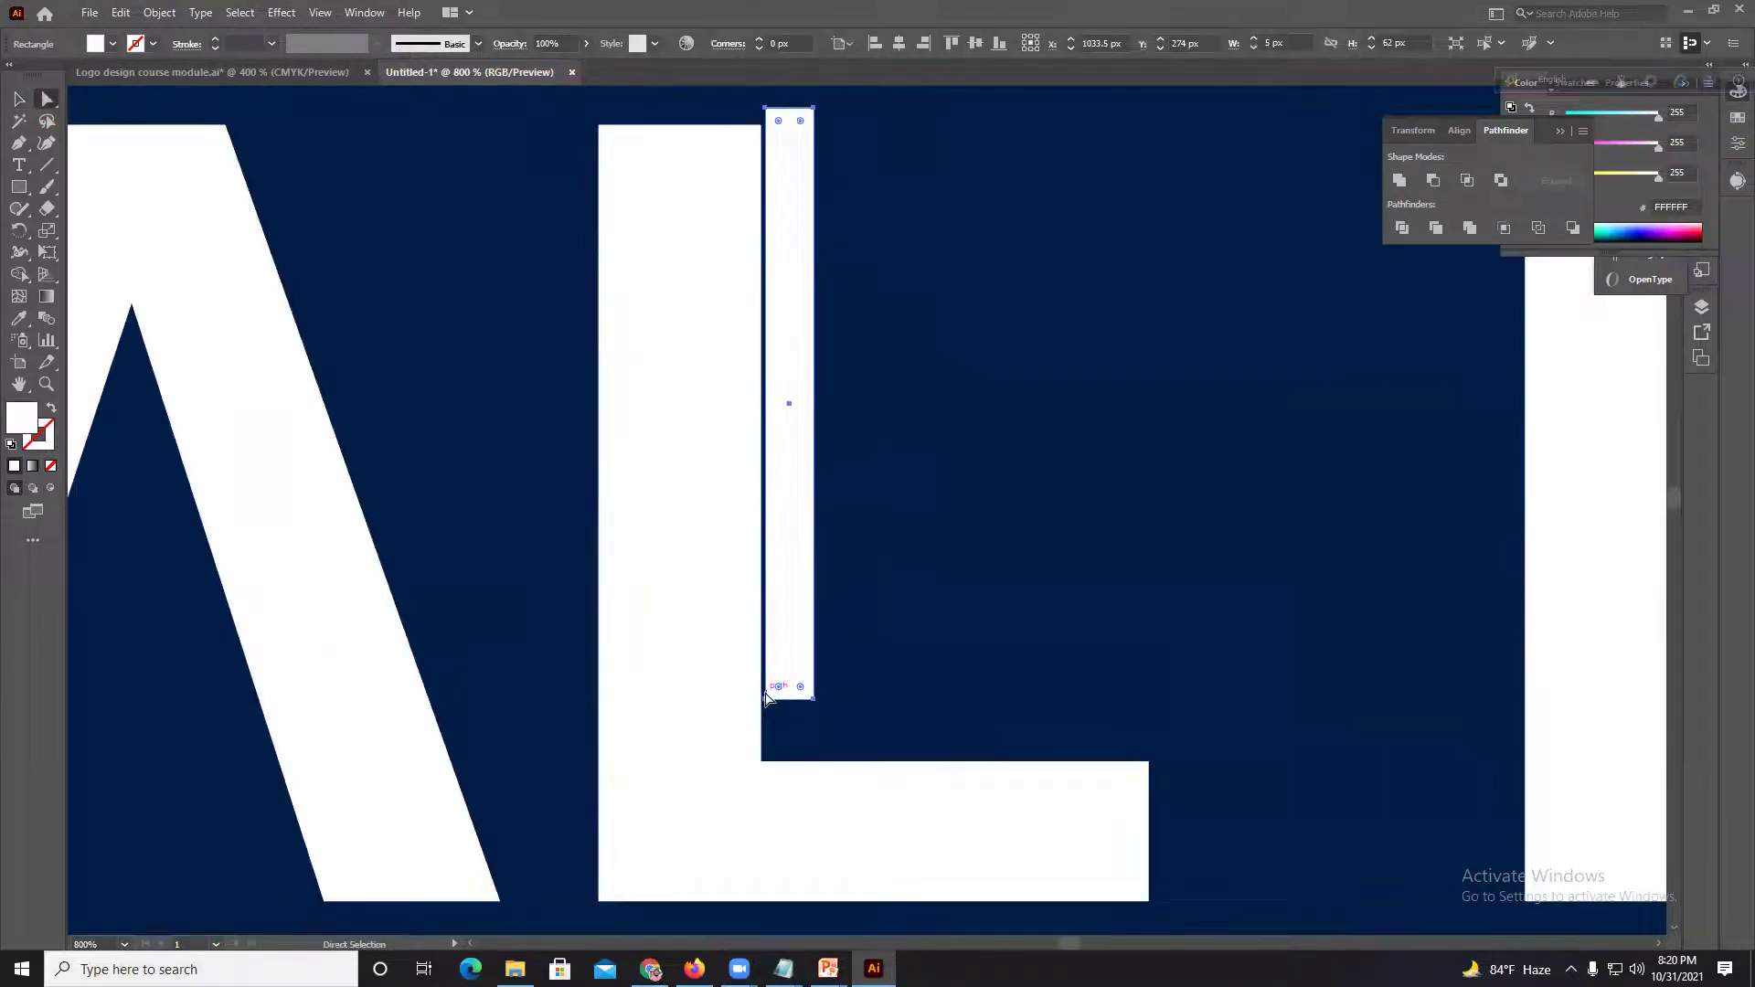
left_click(766, 700)
key("Left")
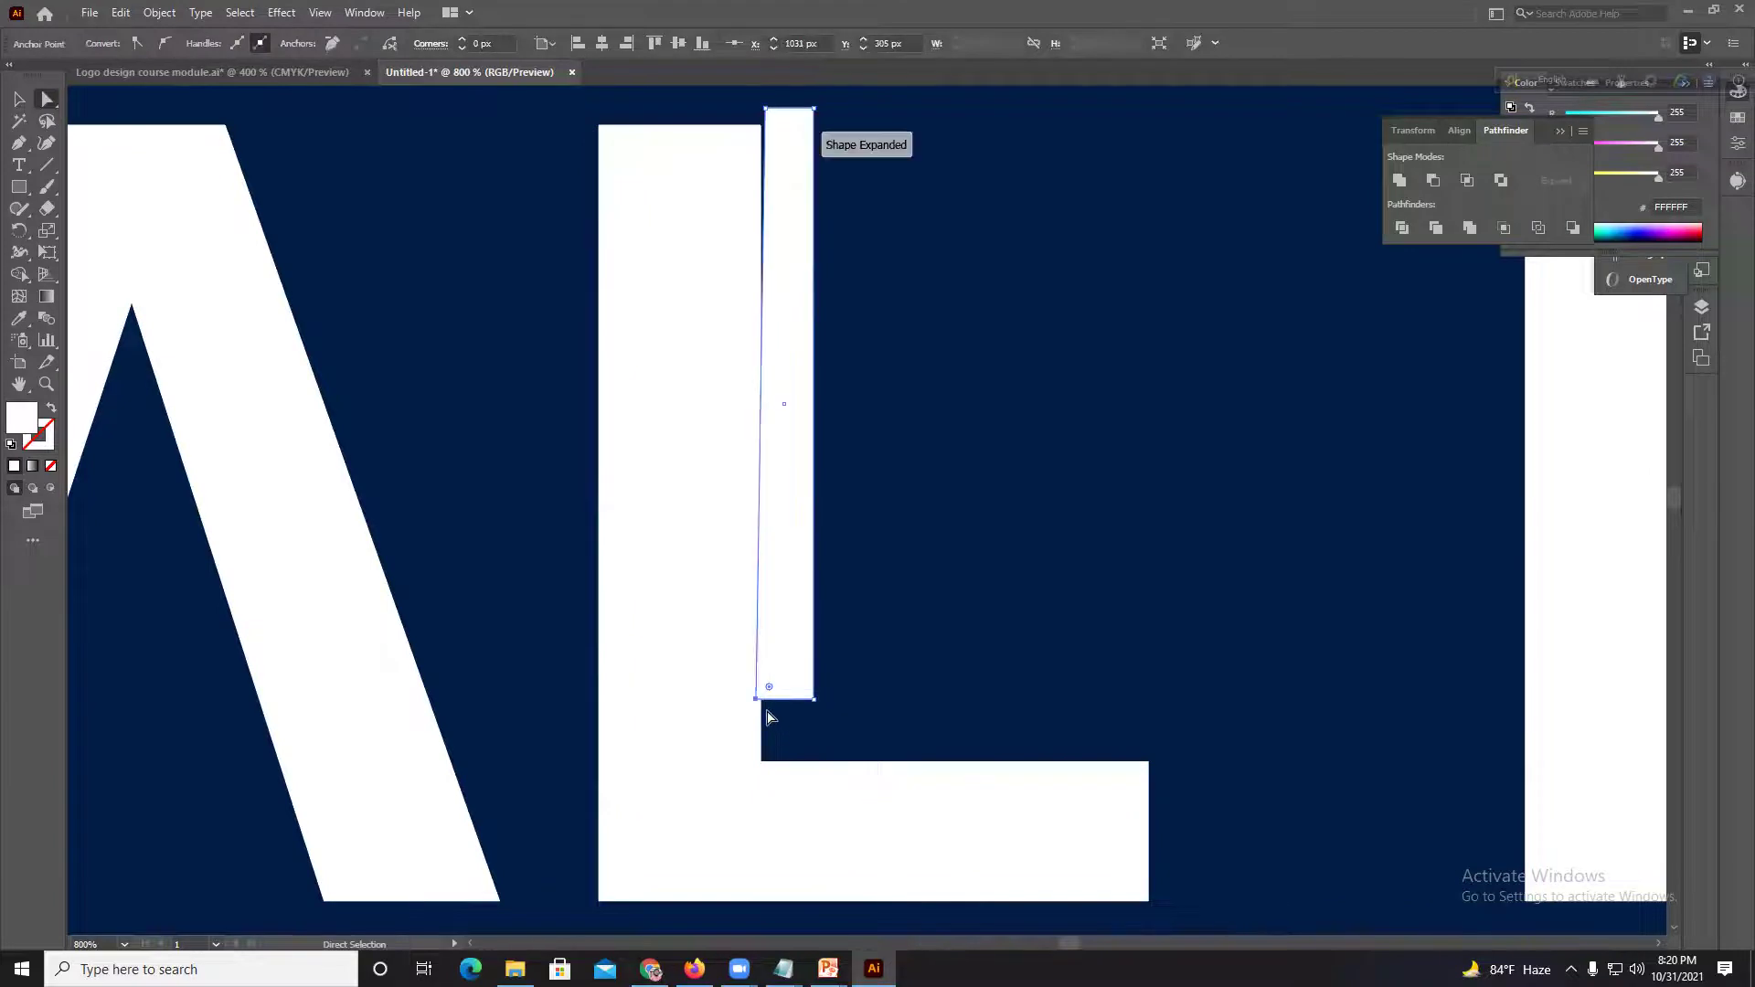
key("ctrl+z")
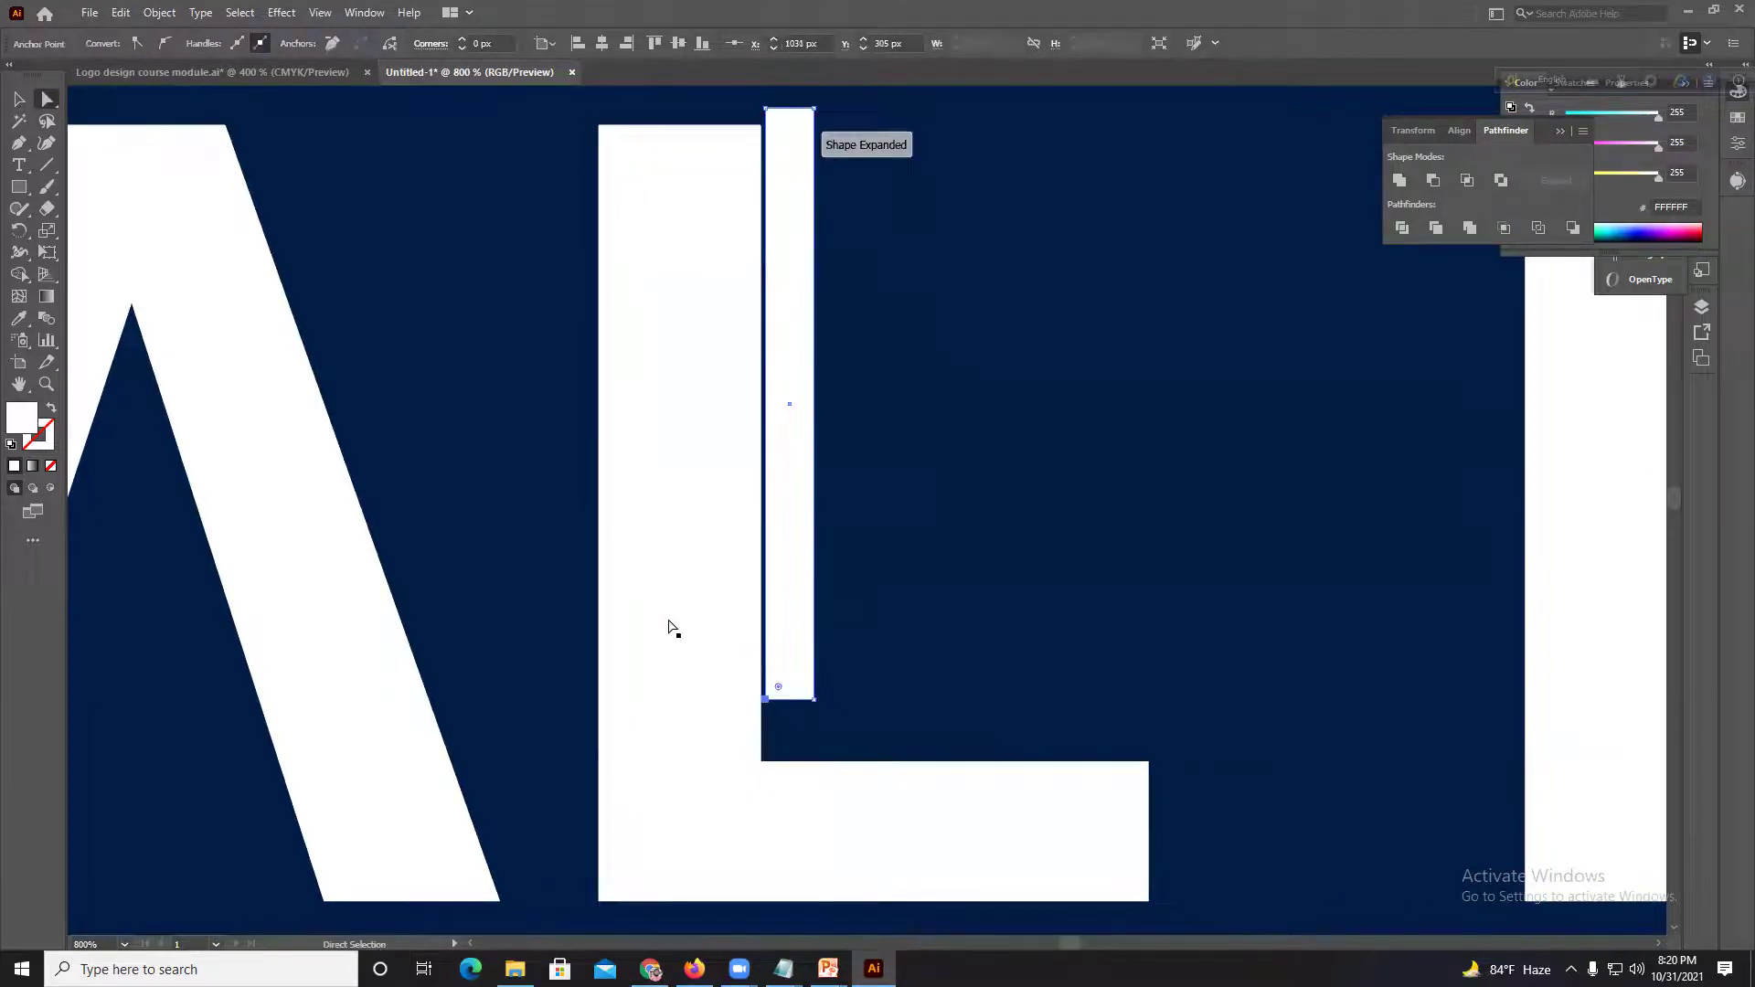
Step: Delete the strip beside the L's stem and try drawing a replacement from the stem's upper inner corner, undoing it
left_click(19, 99)
left_click_drag(805, 650, 806, 706)
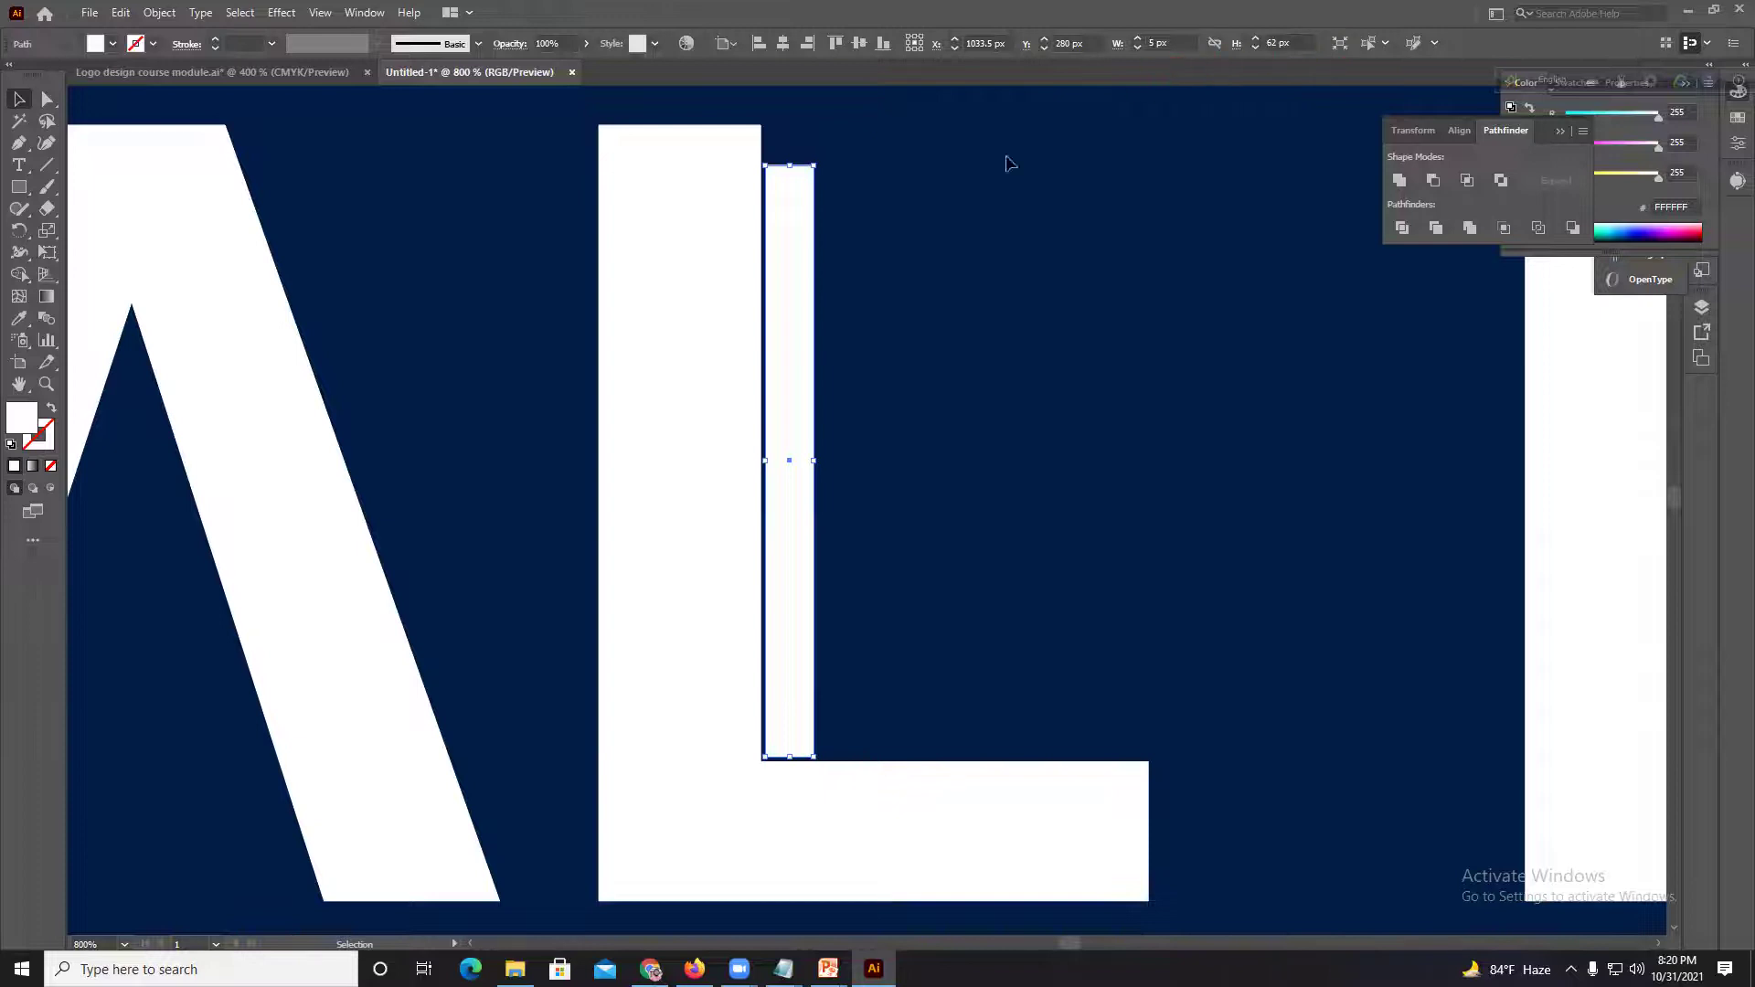
key("Delete")
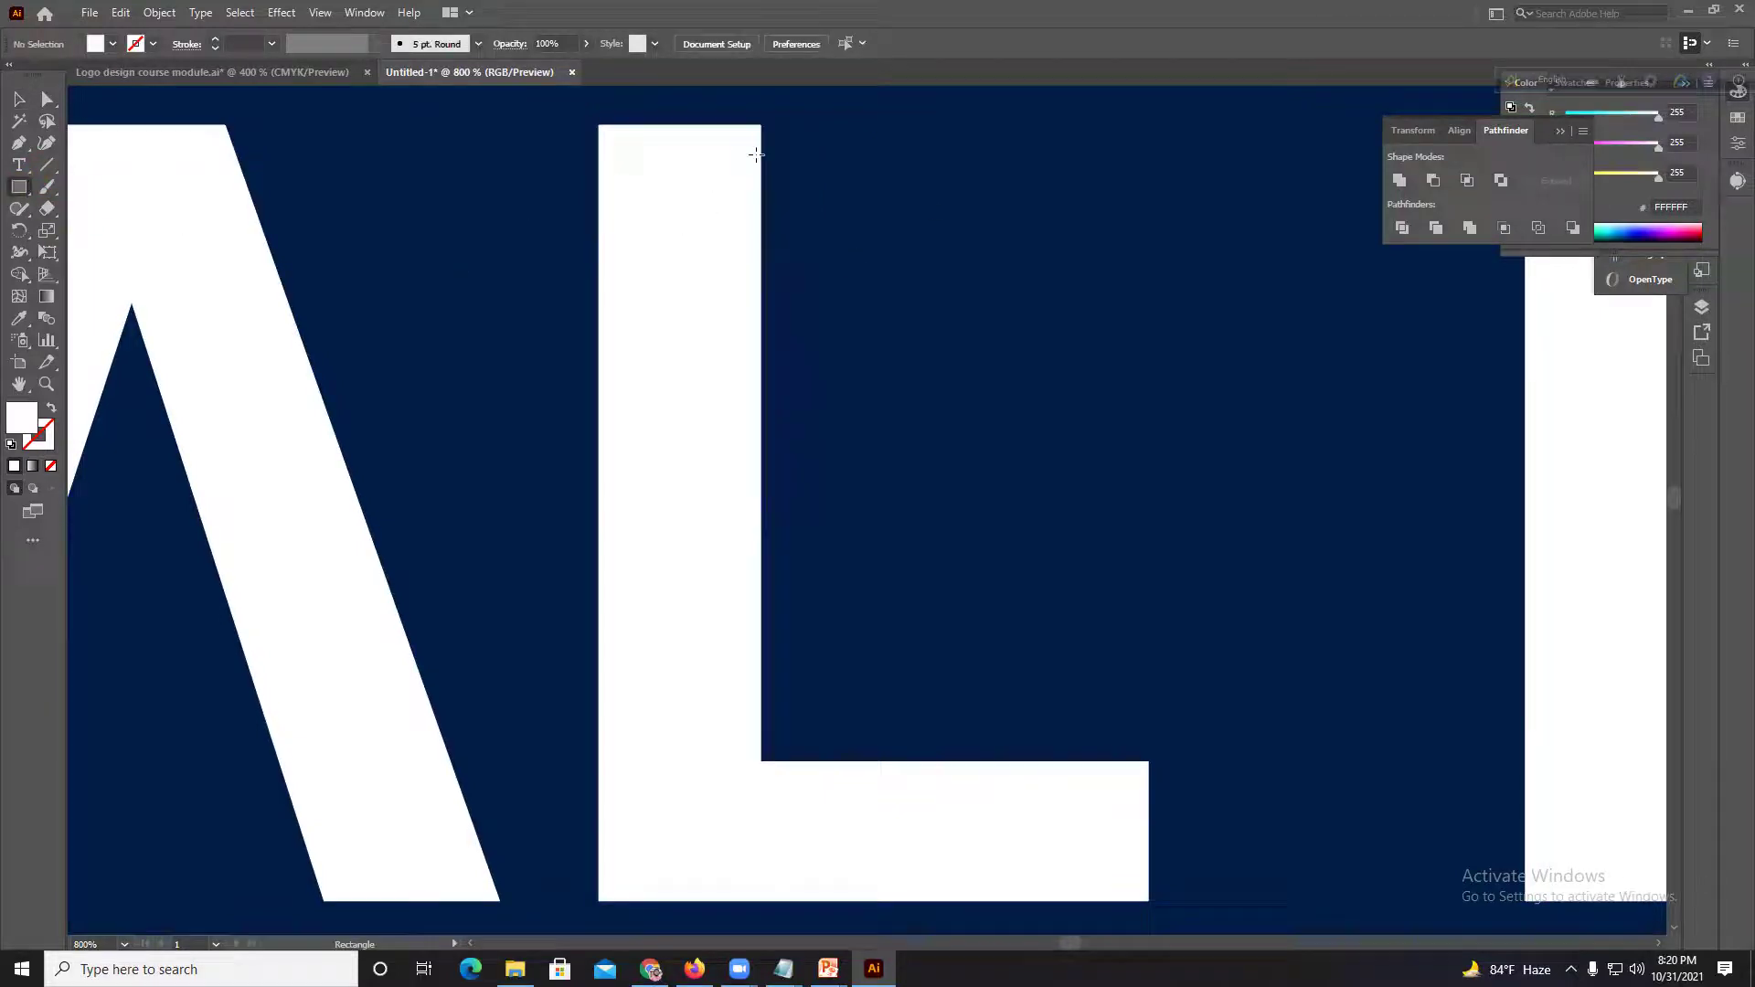
left_click_drag(764, 125, 814, 586)
key("ctrl+z")
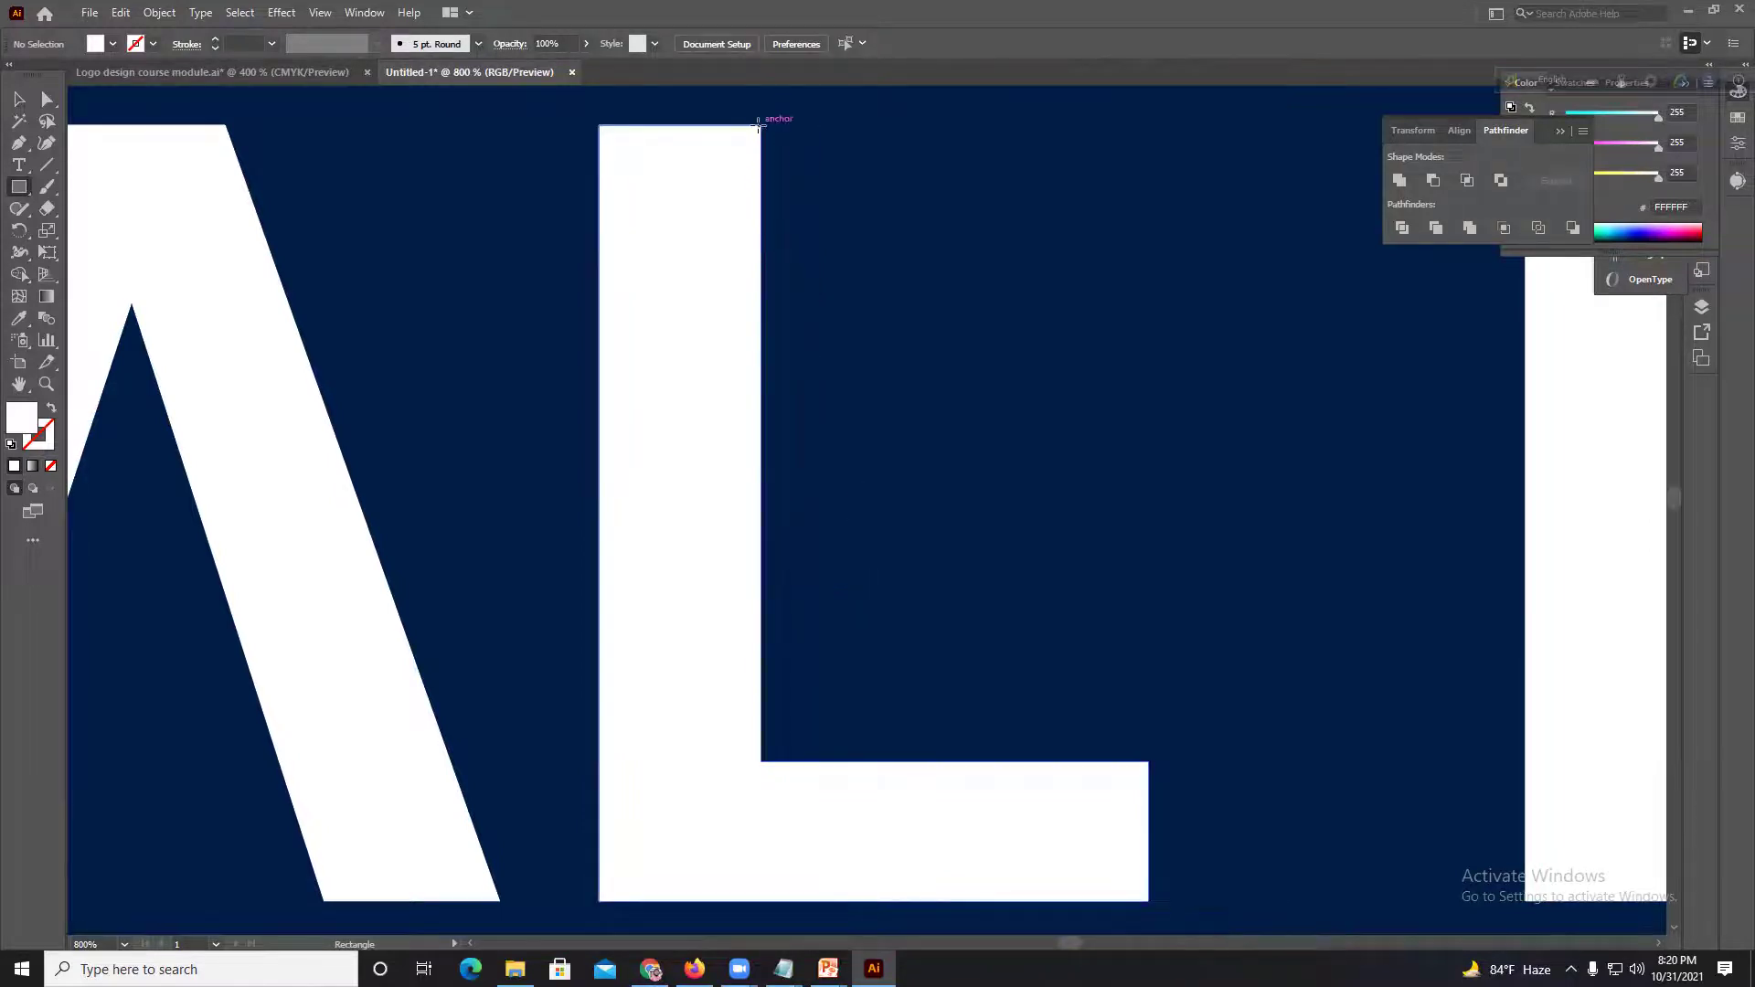
Step: Draw a vertical strip about 5 px wide and 82 px tall along the L's inner stem edge and nudge it up
mouse_move(757, 126)
left_mouse_down()
mouse_move(826, 392)
mouse_move(842, 689)
mouse_move(810, 767)
mouse_move(804, 907)
left_mouse_up()
left_click(18, 98)
key("Up")
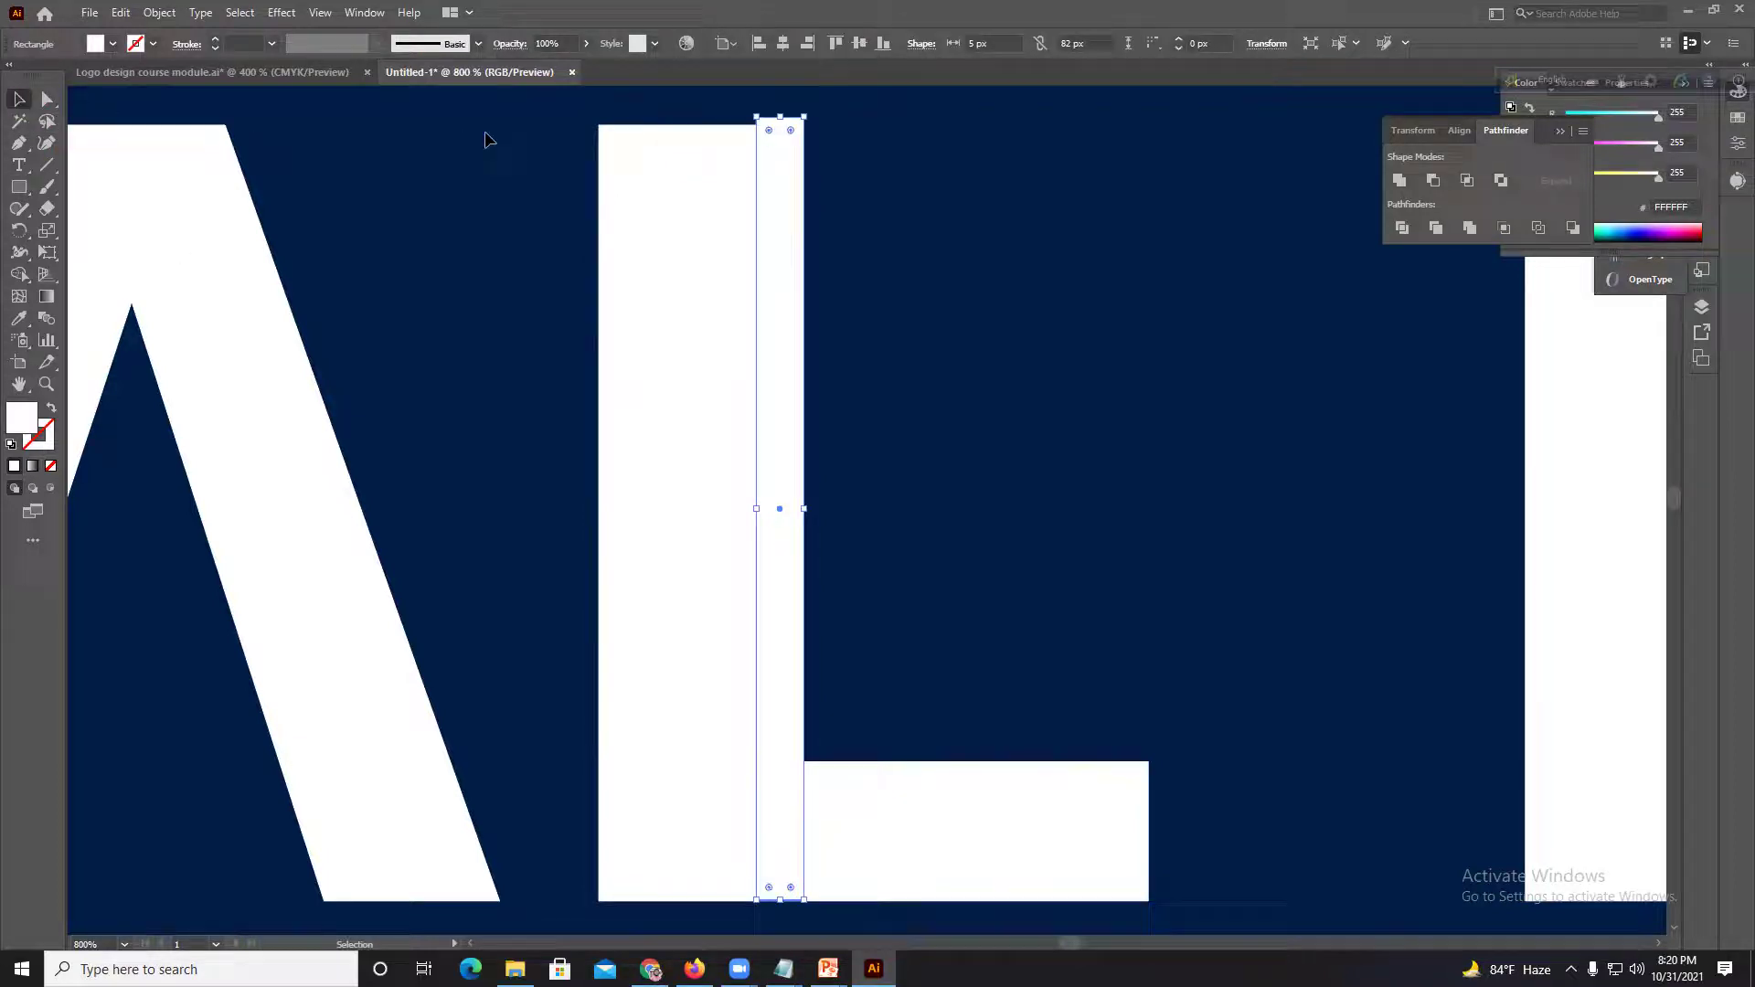
Step: Try cutting the strip's overlap out of the L's foot with the Shape Builder and clearing the strip above it
scroll(513, 230, "down", 2)
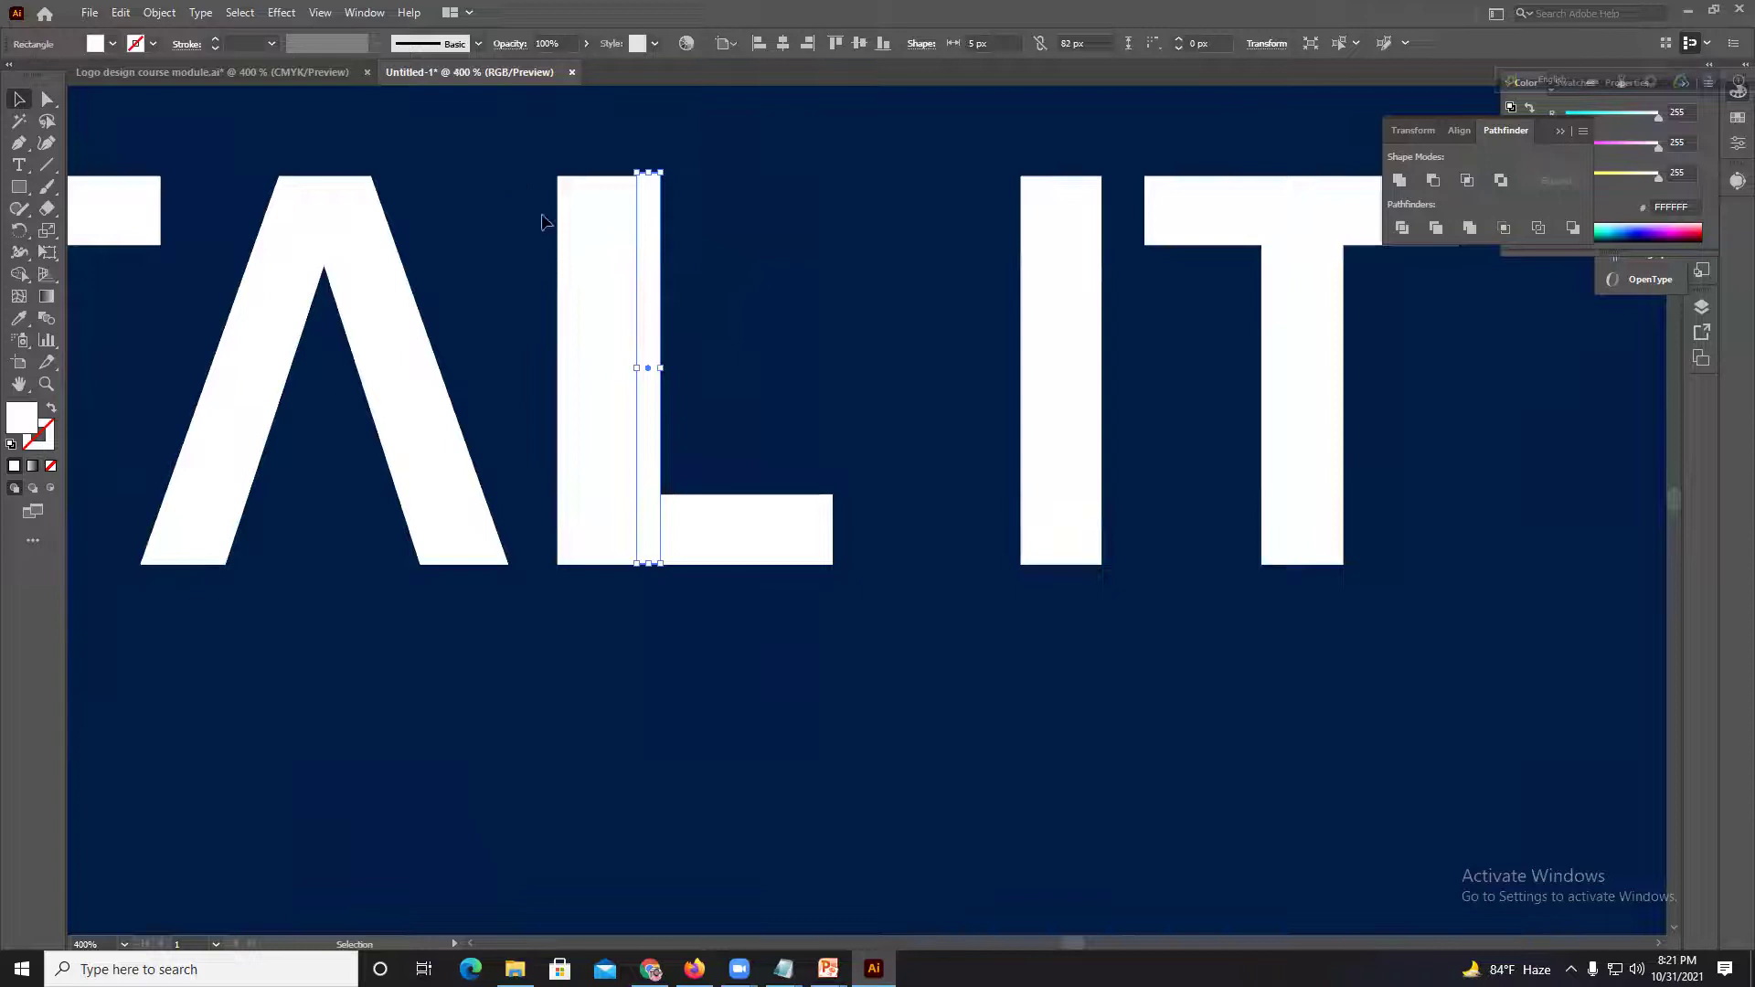
left_click_drag(765, 686, 797, 709)
left_click(14, 191)
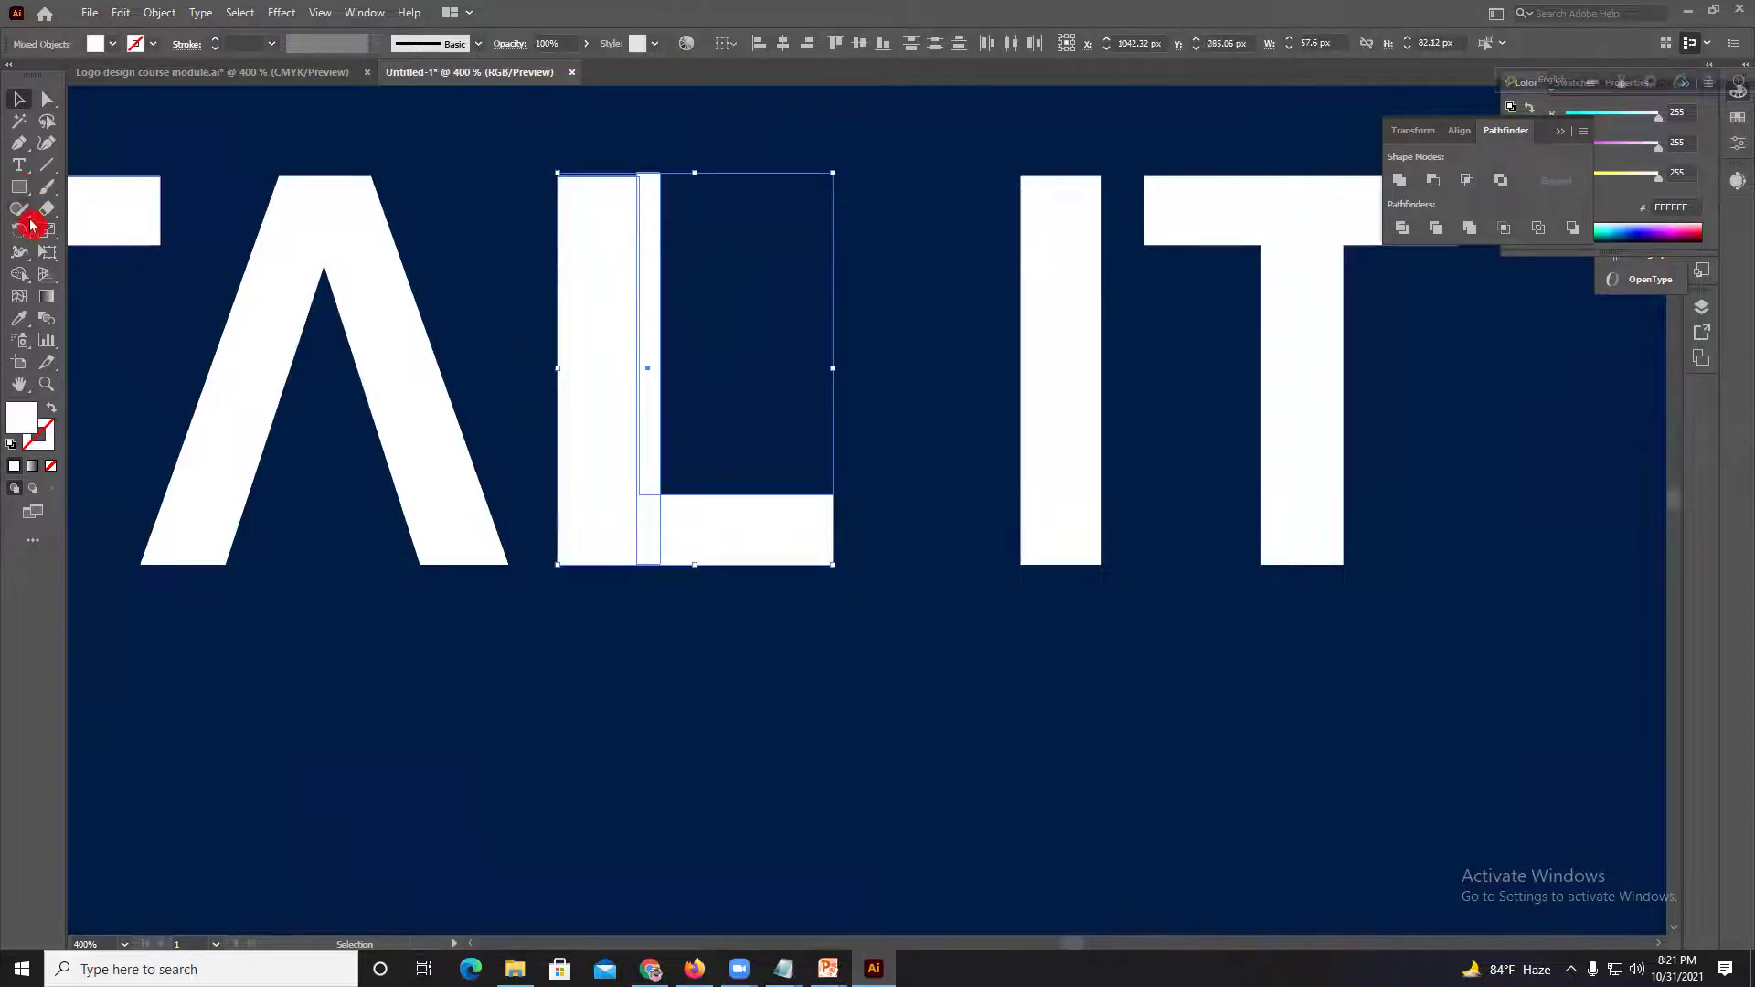
left_click(18, 273)
left_click_drag(651, 532, 640, 448)
left_click_drag(645, 530, 651, 603)
key("ctrl+z")
left_click(12, 49)
left_click(22, 98)
left_click(666, 339)
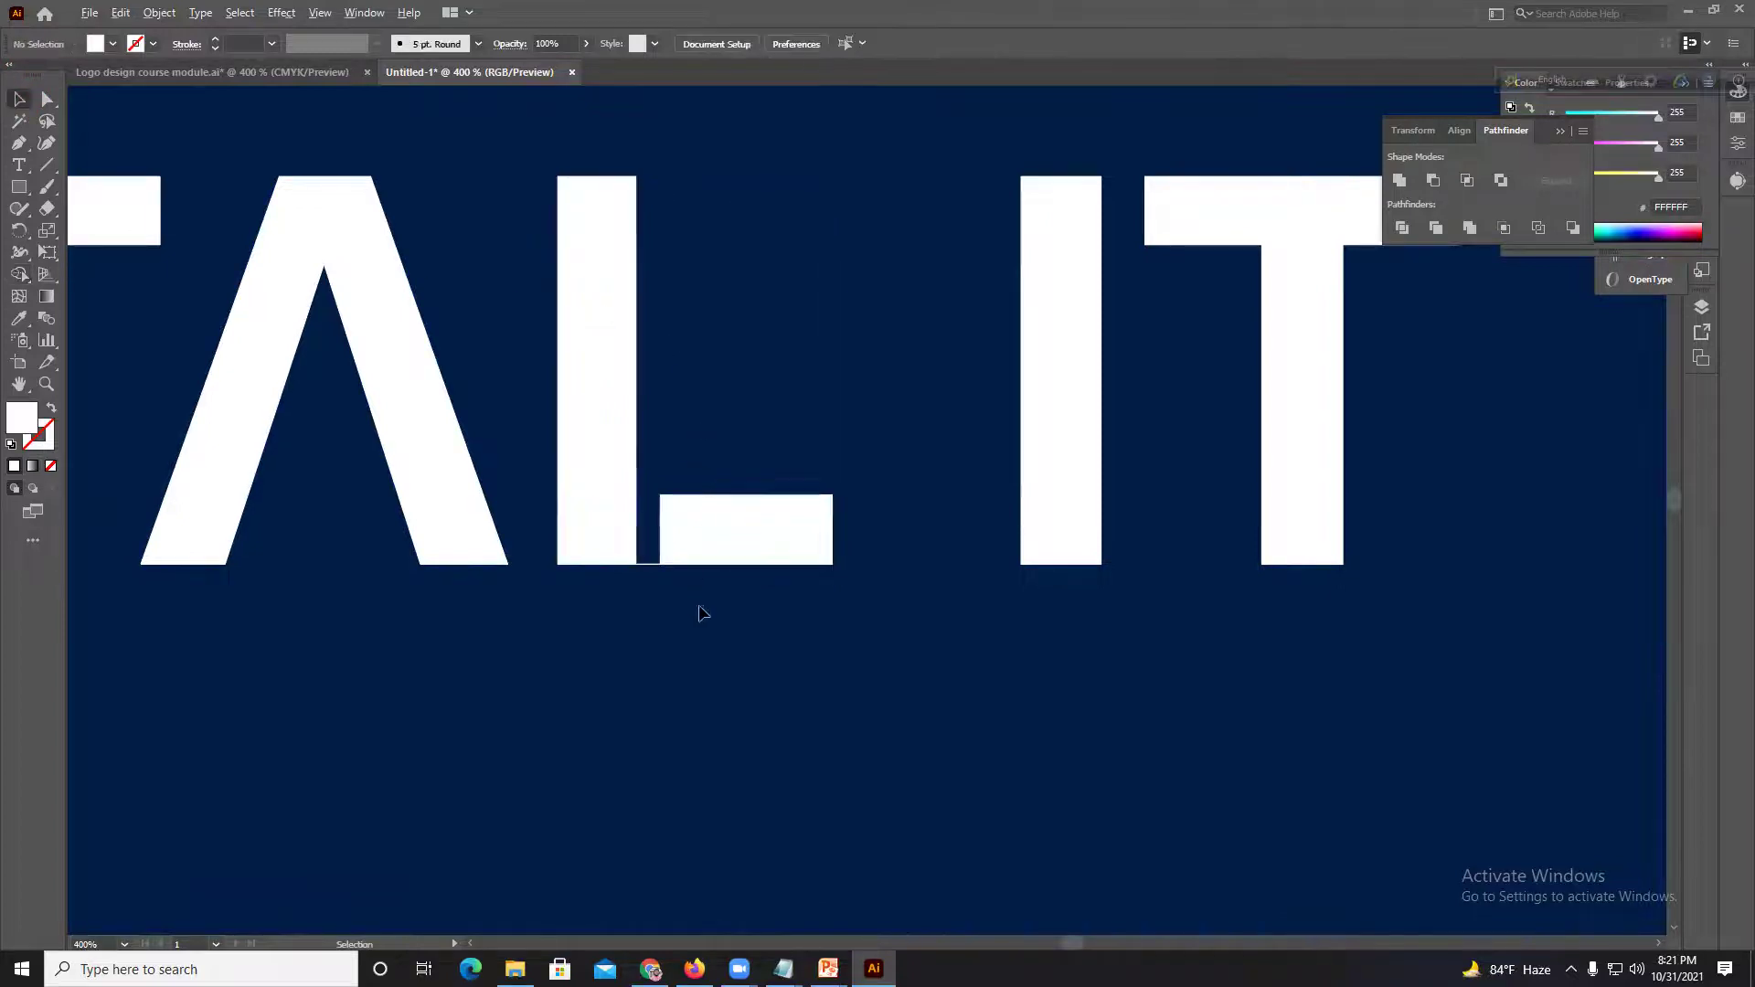
Step: Inspect the cut at the base of the L and undo it to restore the strip
scroll(699, 605, "up", 5)
left_click_drag(452, 432, 586, 451)
scroll(588, 441, "down", 2)
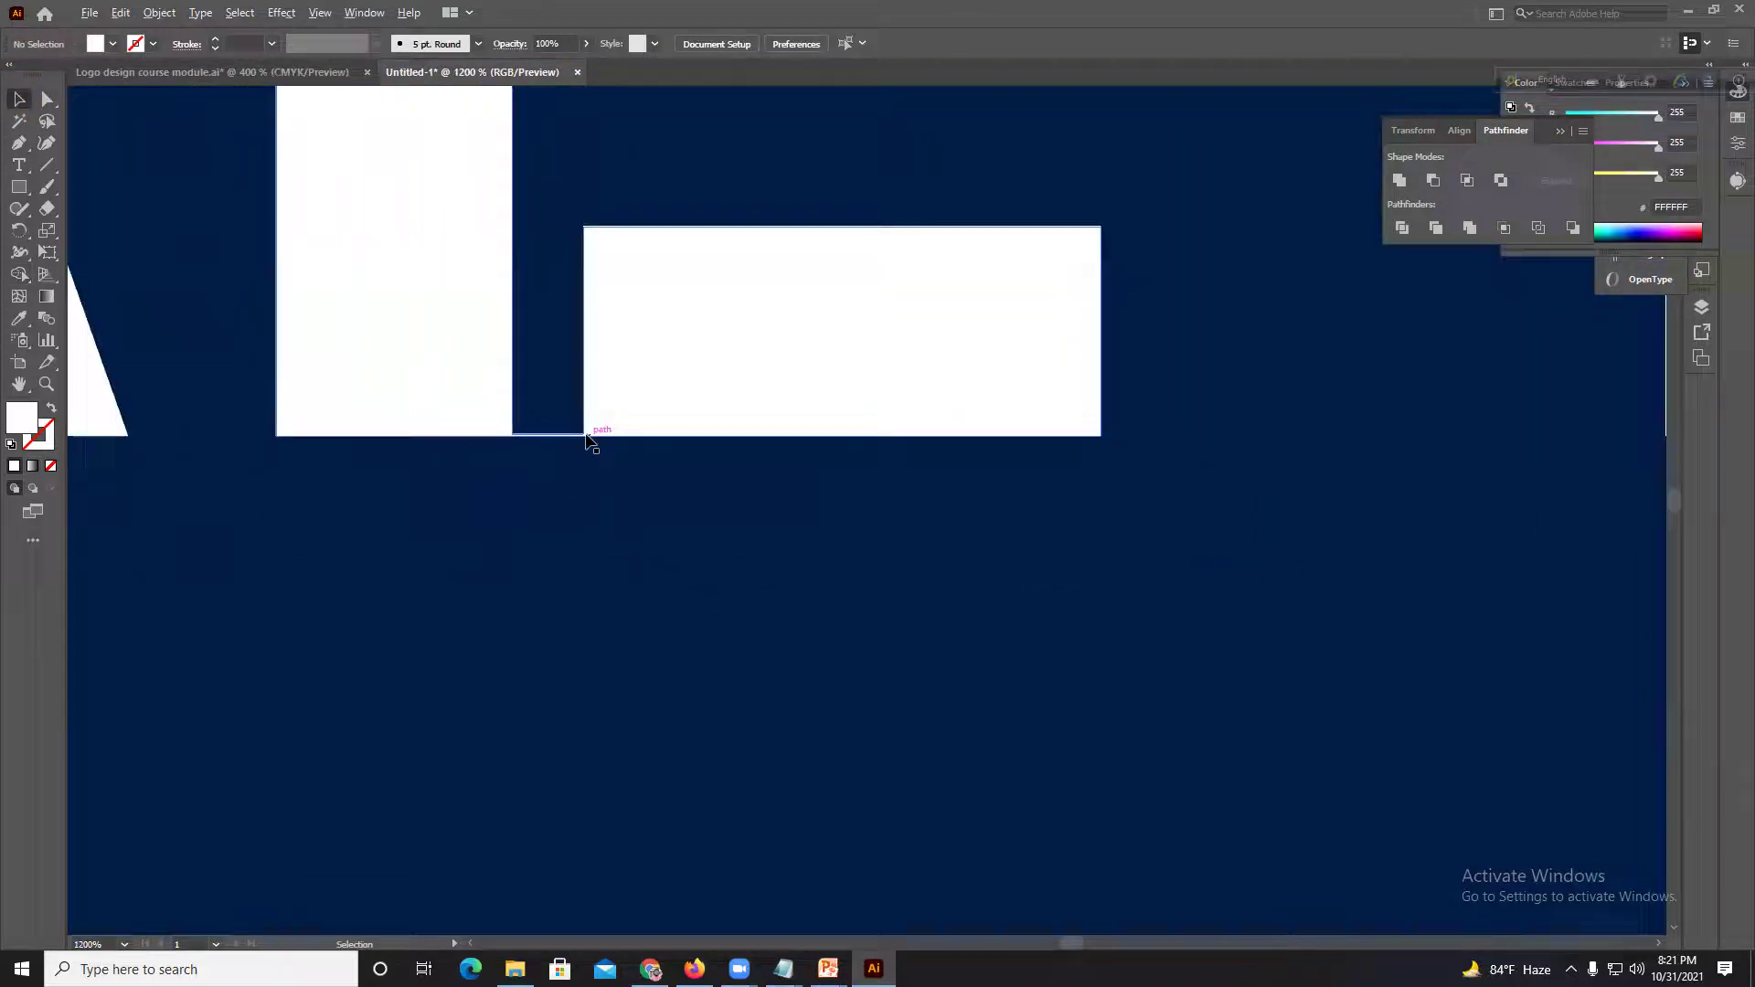
scroll(586, 436, "down", 1)
key("ctrl+z")
Step: Extend the strip's lower end below the L's baseline to a height of 85 px
left_click(614, 218)
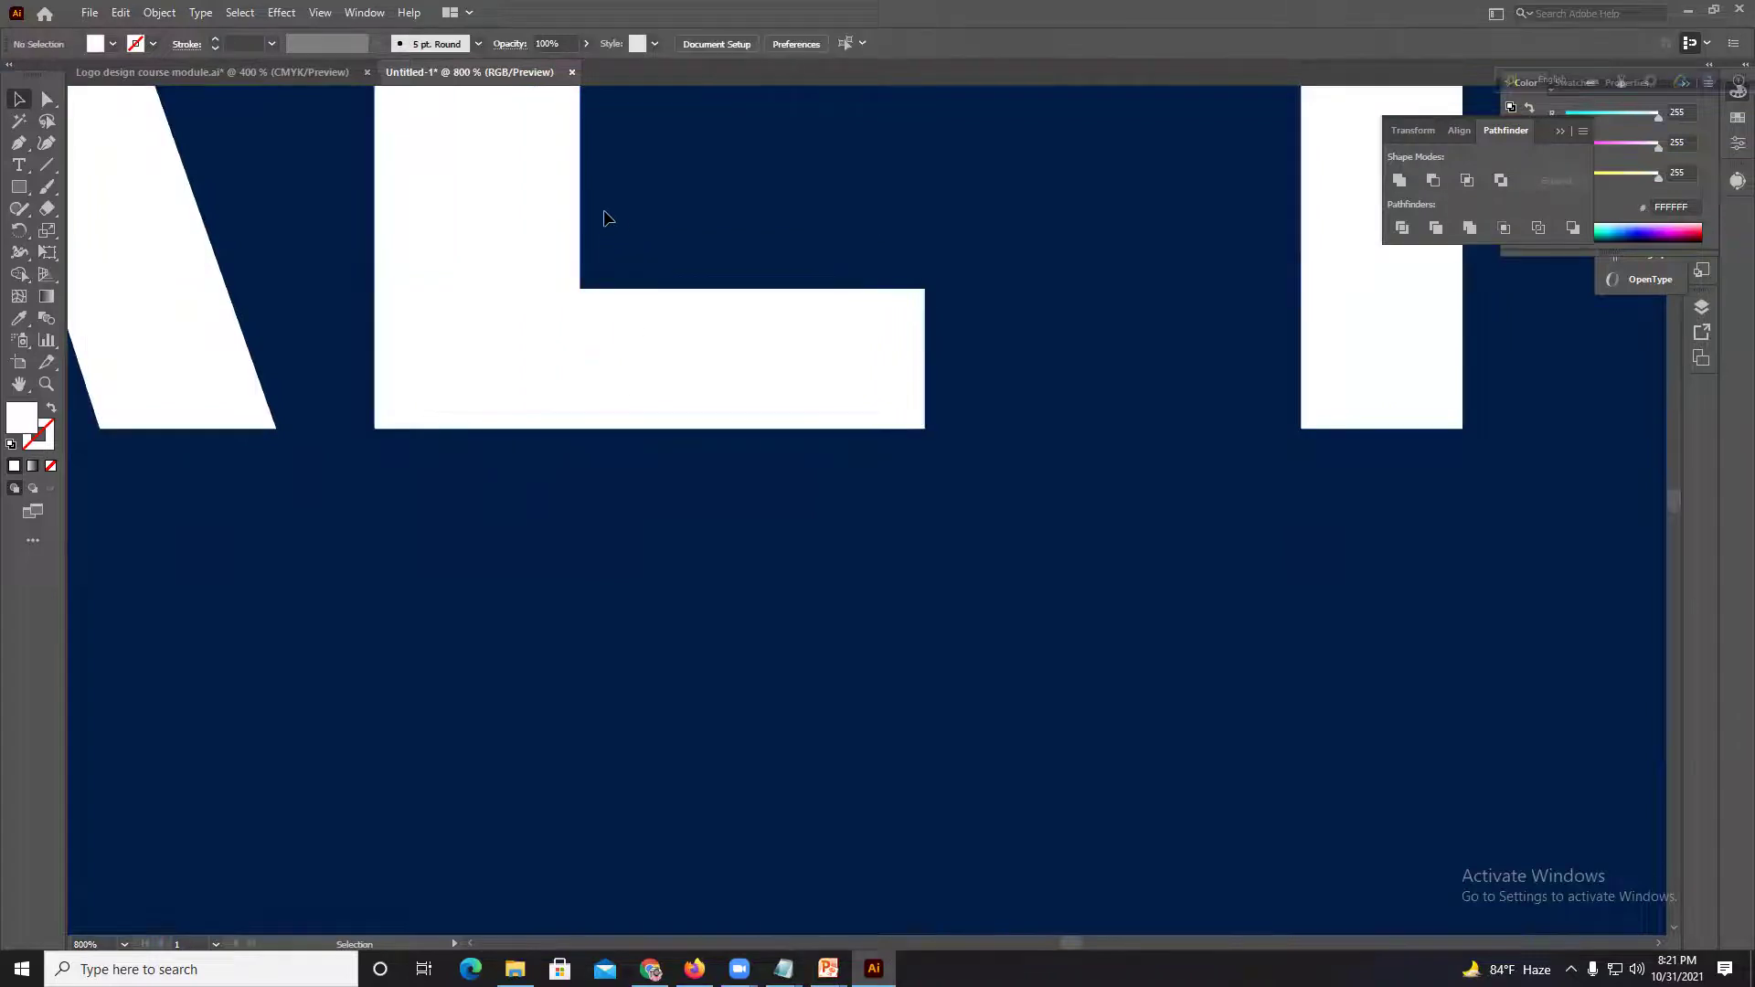
left_click_drag(612, 221, 619, 482)
left_click(580, 399)
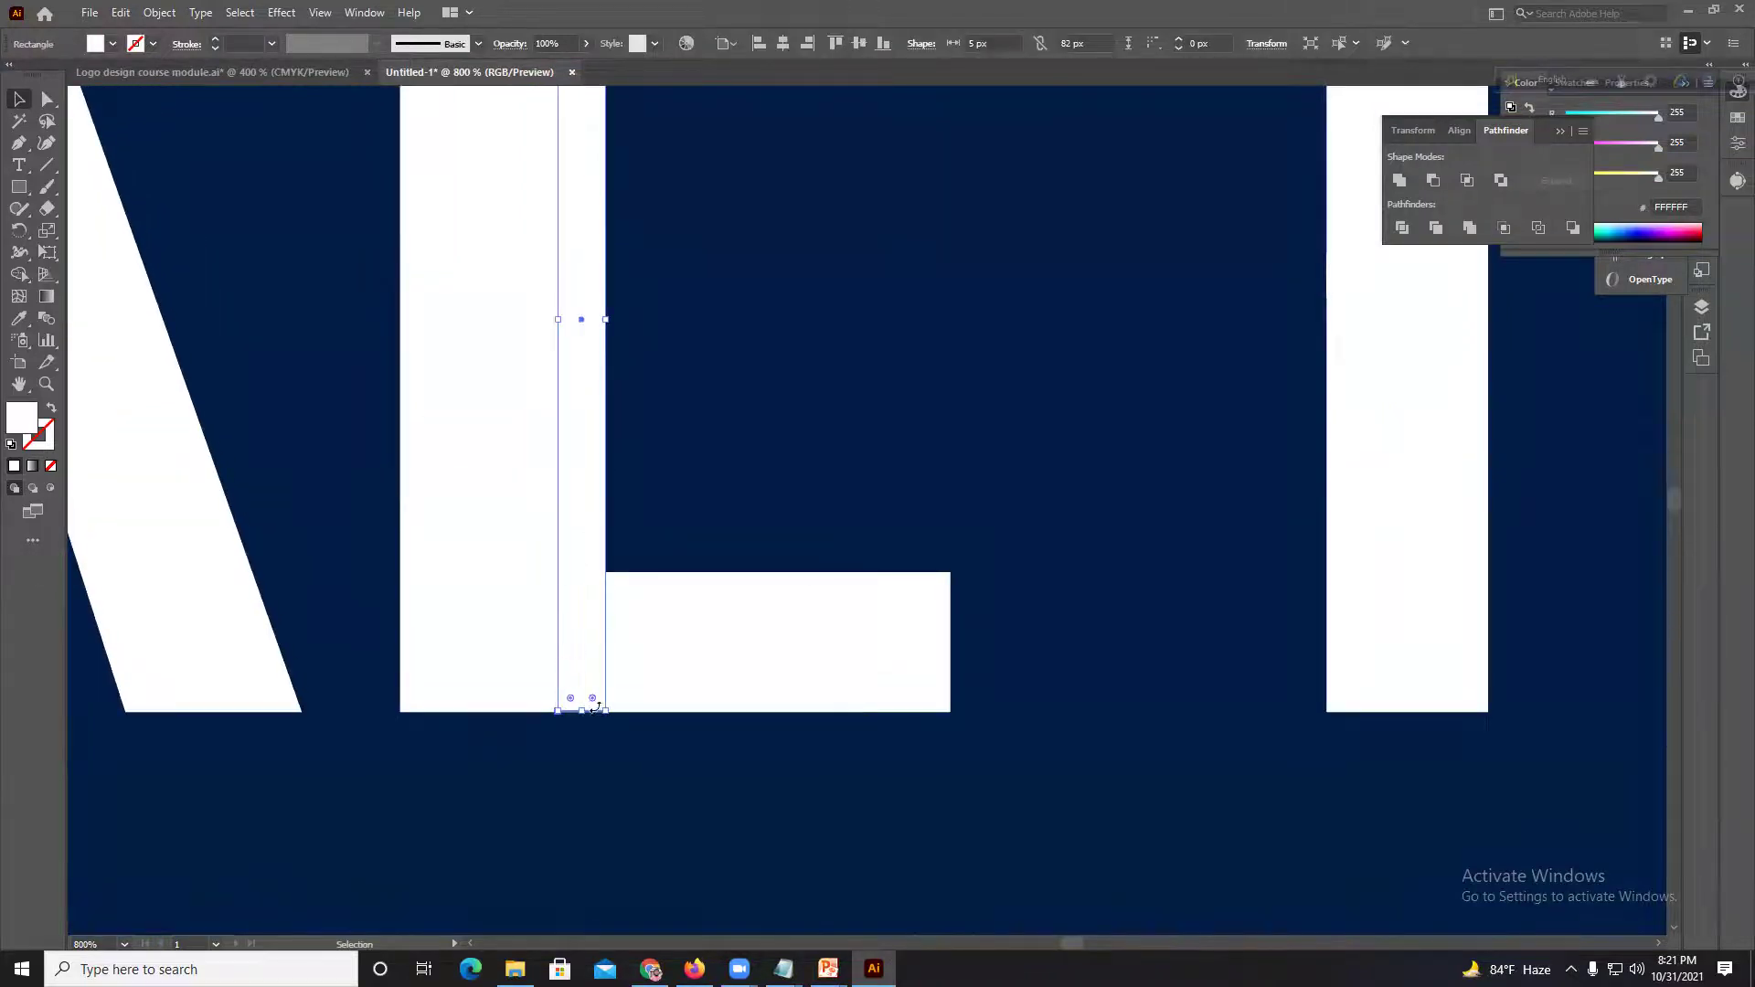
left_click_drag(586, 712, 592, 738)
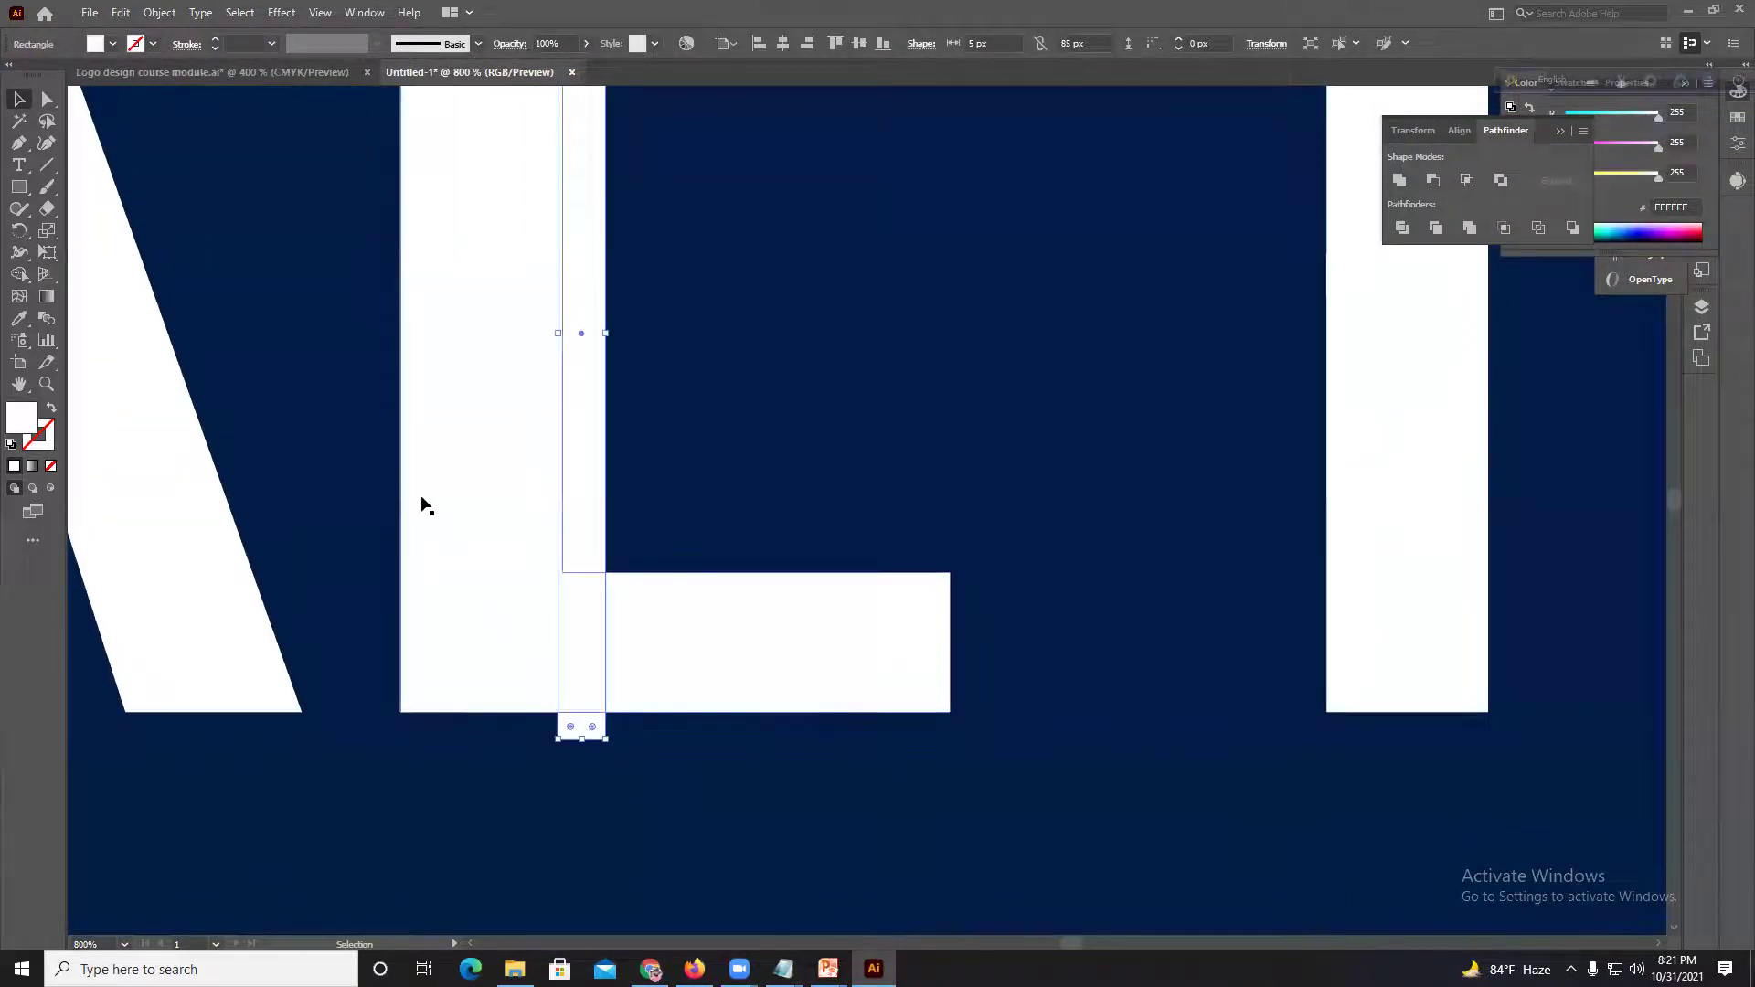
Step: Remove the strip and its overlap from the L with the Shape Builder, separating the foot from the stem
left_click(696, 598, "shift")
left_click(19, 273)
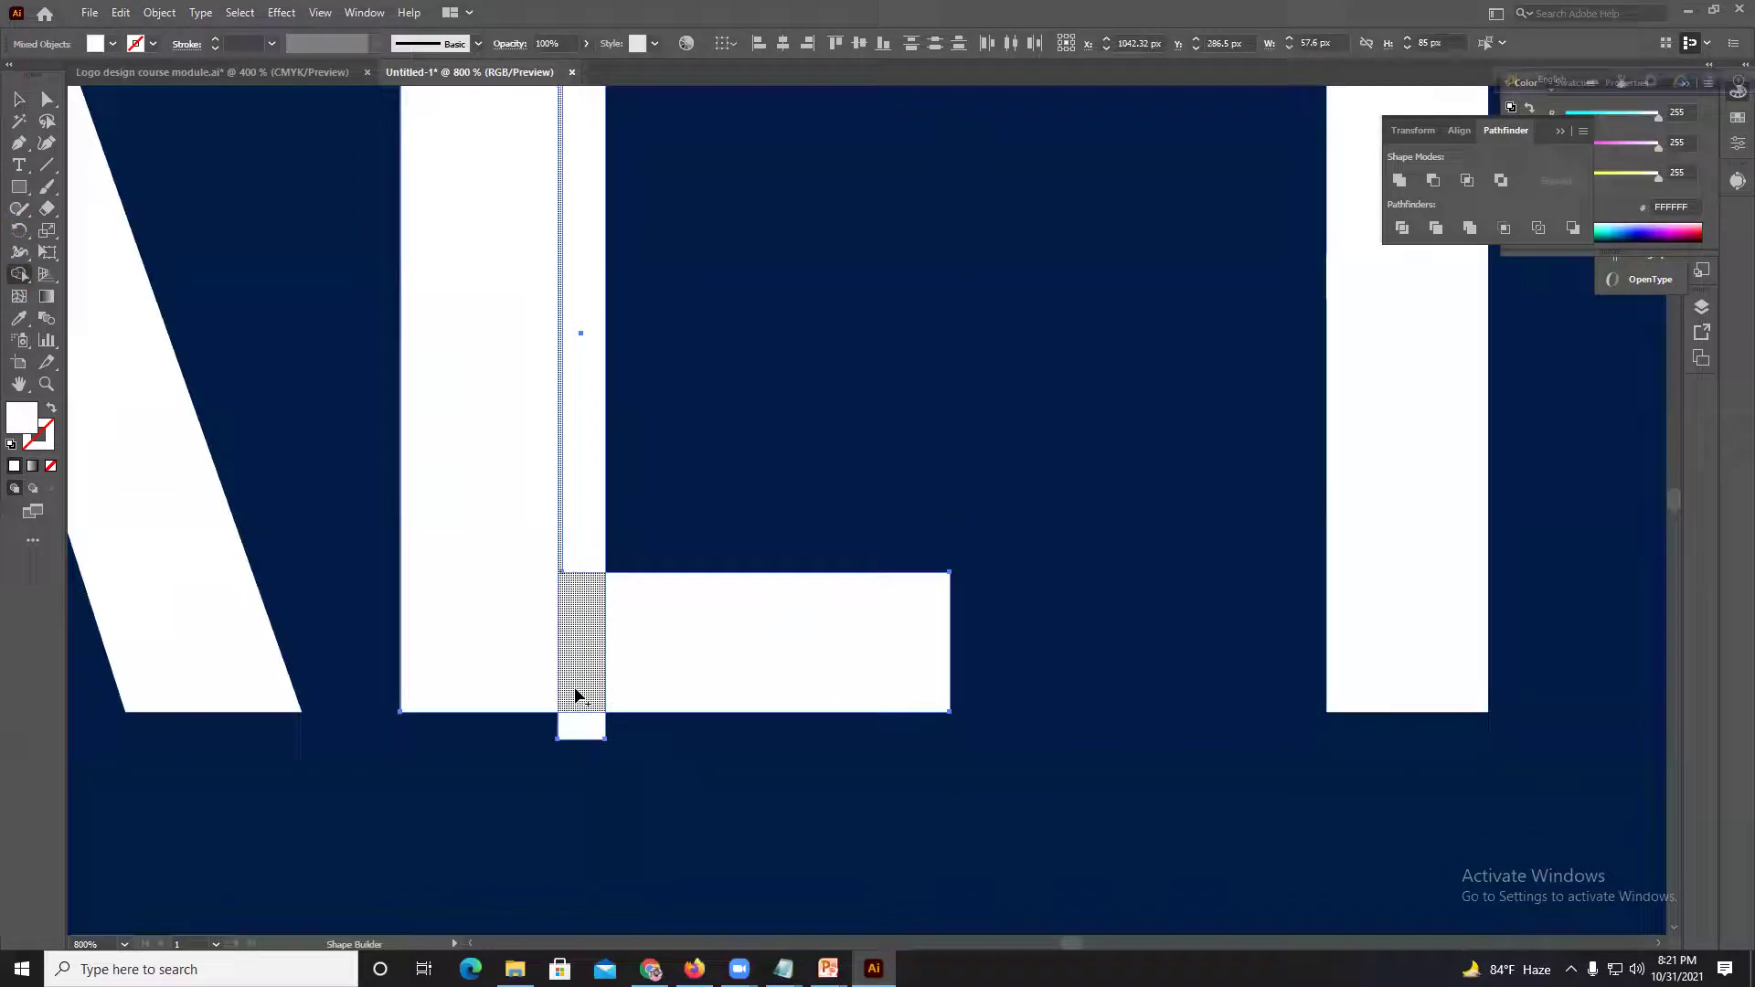
mouse_move(590, 586)
left_mouse_down()
mouse_move(589, 545)
mouse_move(590, 754)
left_mouse_up()
scroll(602, 567, "down", 3)
scroll(601, 569, "down", 2)
left_click_drag(675, 576, 1110, 575)
left_click_drag(941, 551, 1038, 551)
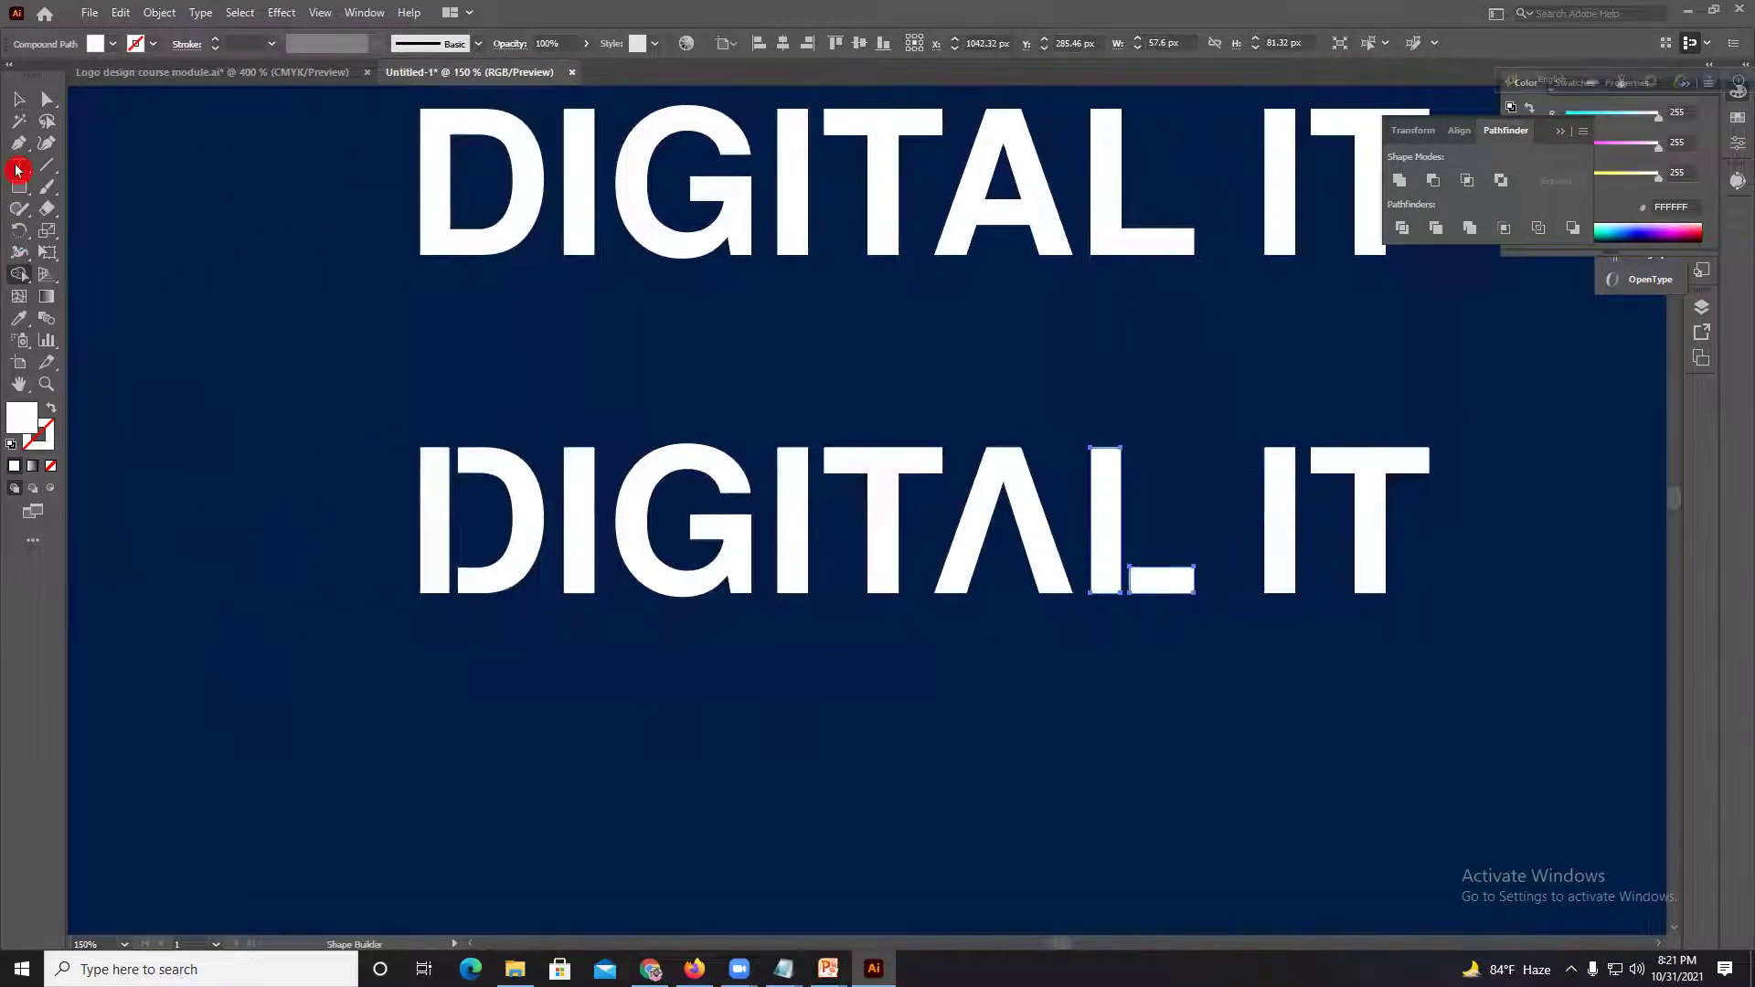
left_click(18, 99)
left_click(351, 380)
Step: Reposition the customized DIGITAL IT wordmark and place a duplicate directly below it
scroll(354, 365, "down", 3)
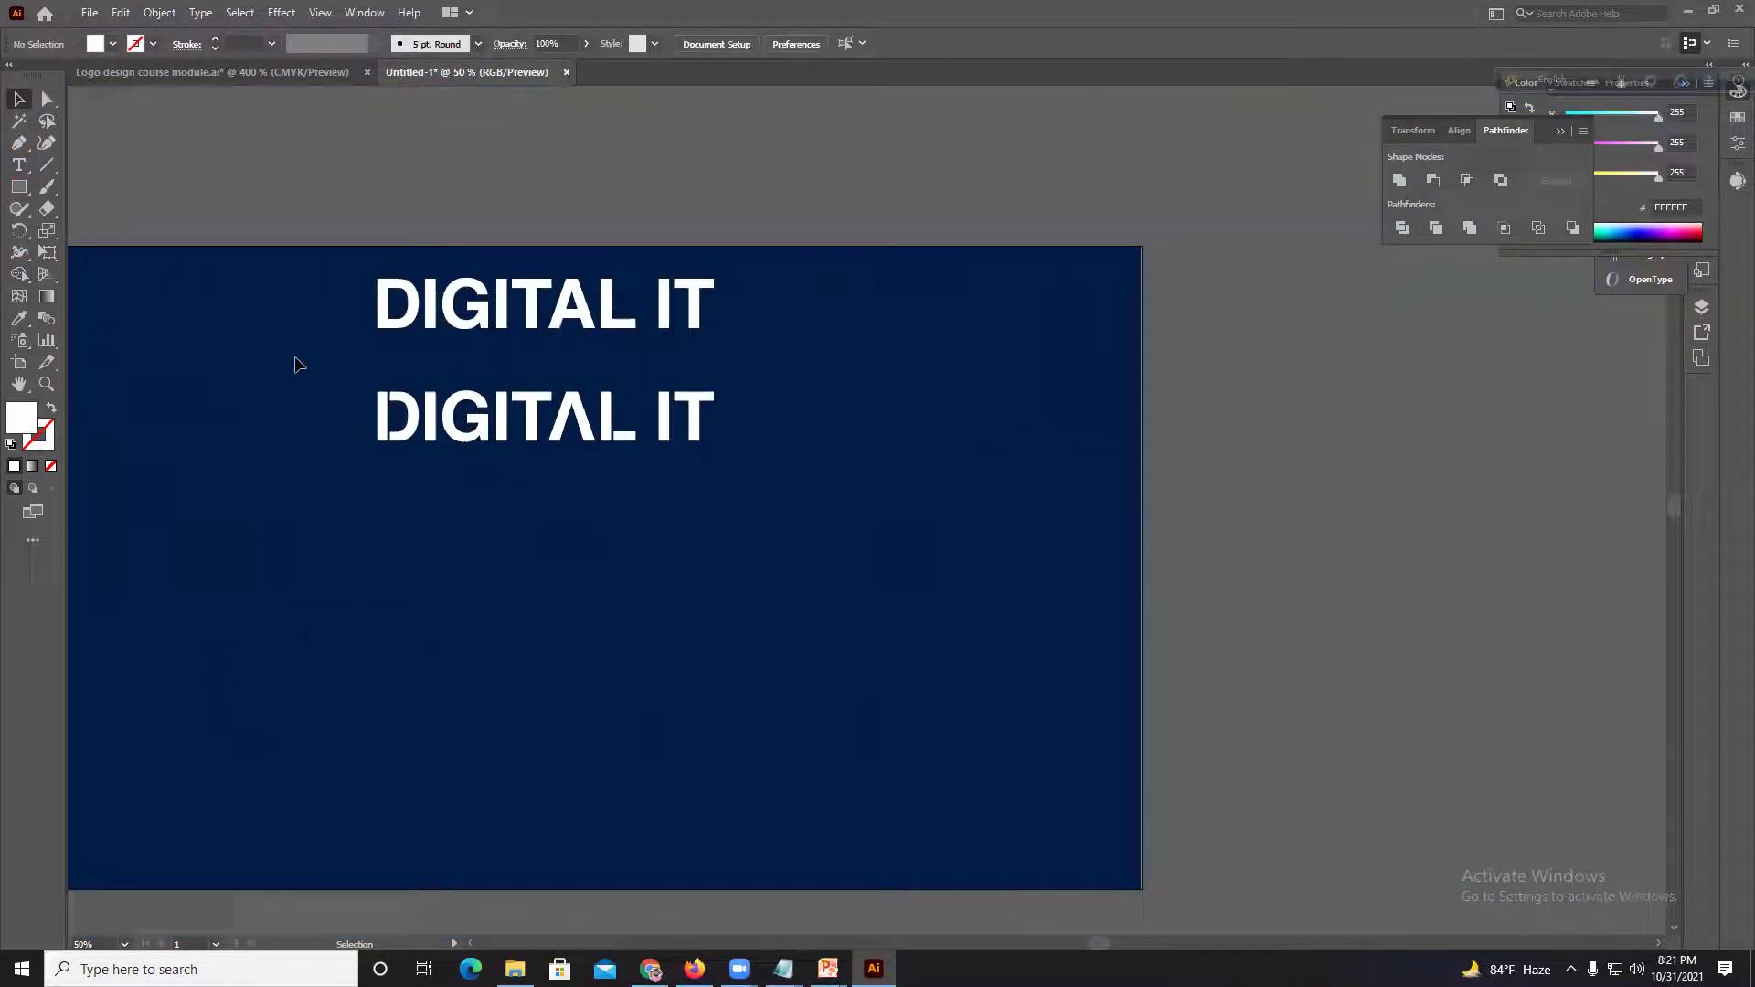
left_click_drag(928, 493, 928, 489)
left_click_drag(582, 417, 635, 499)
left_click(393, 533)
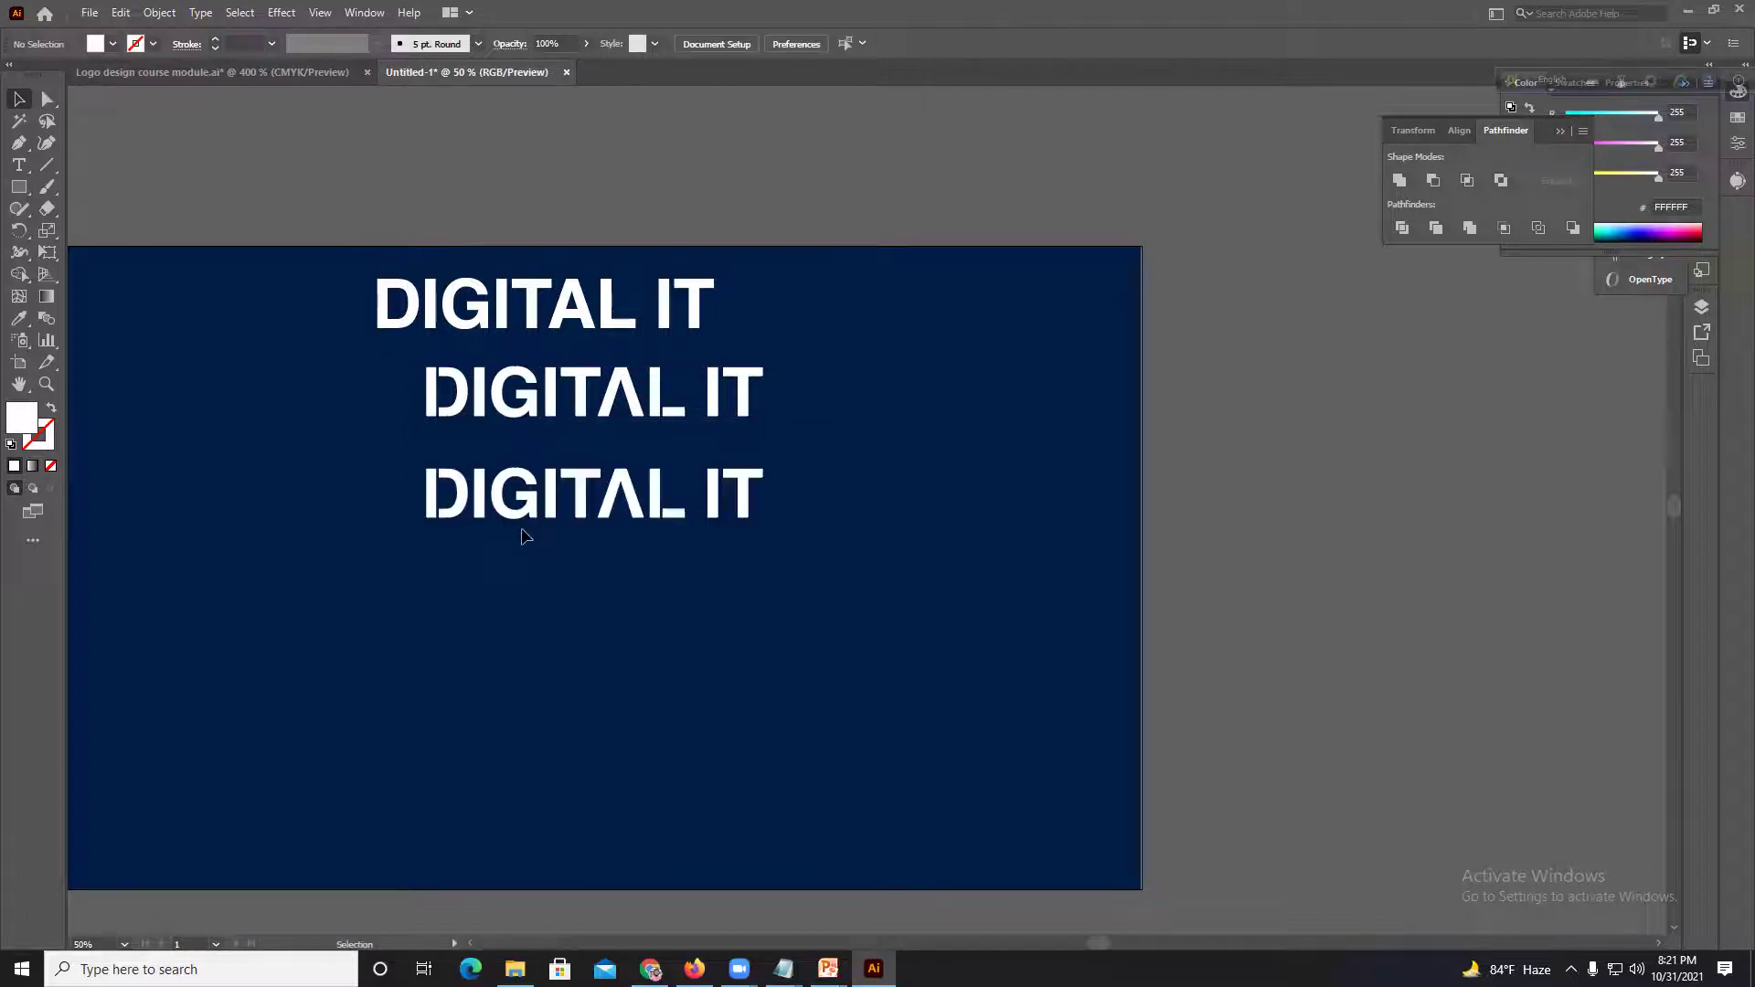
Step: Draw a narrow vertical rectangle about 5 px wide and 54 px tall over the A in the lowest wordmark
scroll(663, 493, "up", 4)
left_click_drag(496, 508, 803, 501)
mouse_move(554, 494)
left_mouse_down()
mouse_move(1050, 497)
mouse_move(951, 505)
left_mouse_up()
left_click(29, 172)
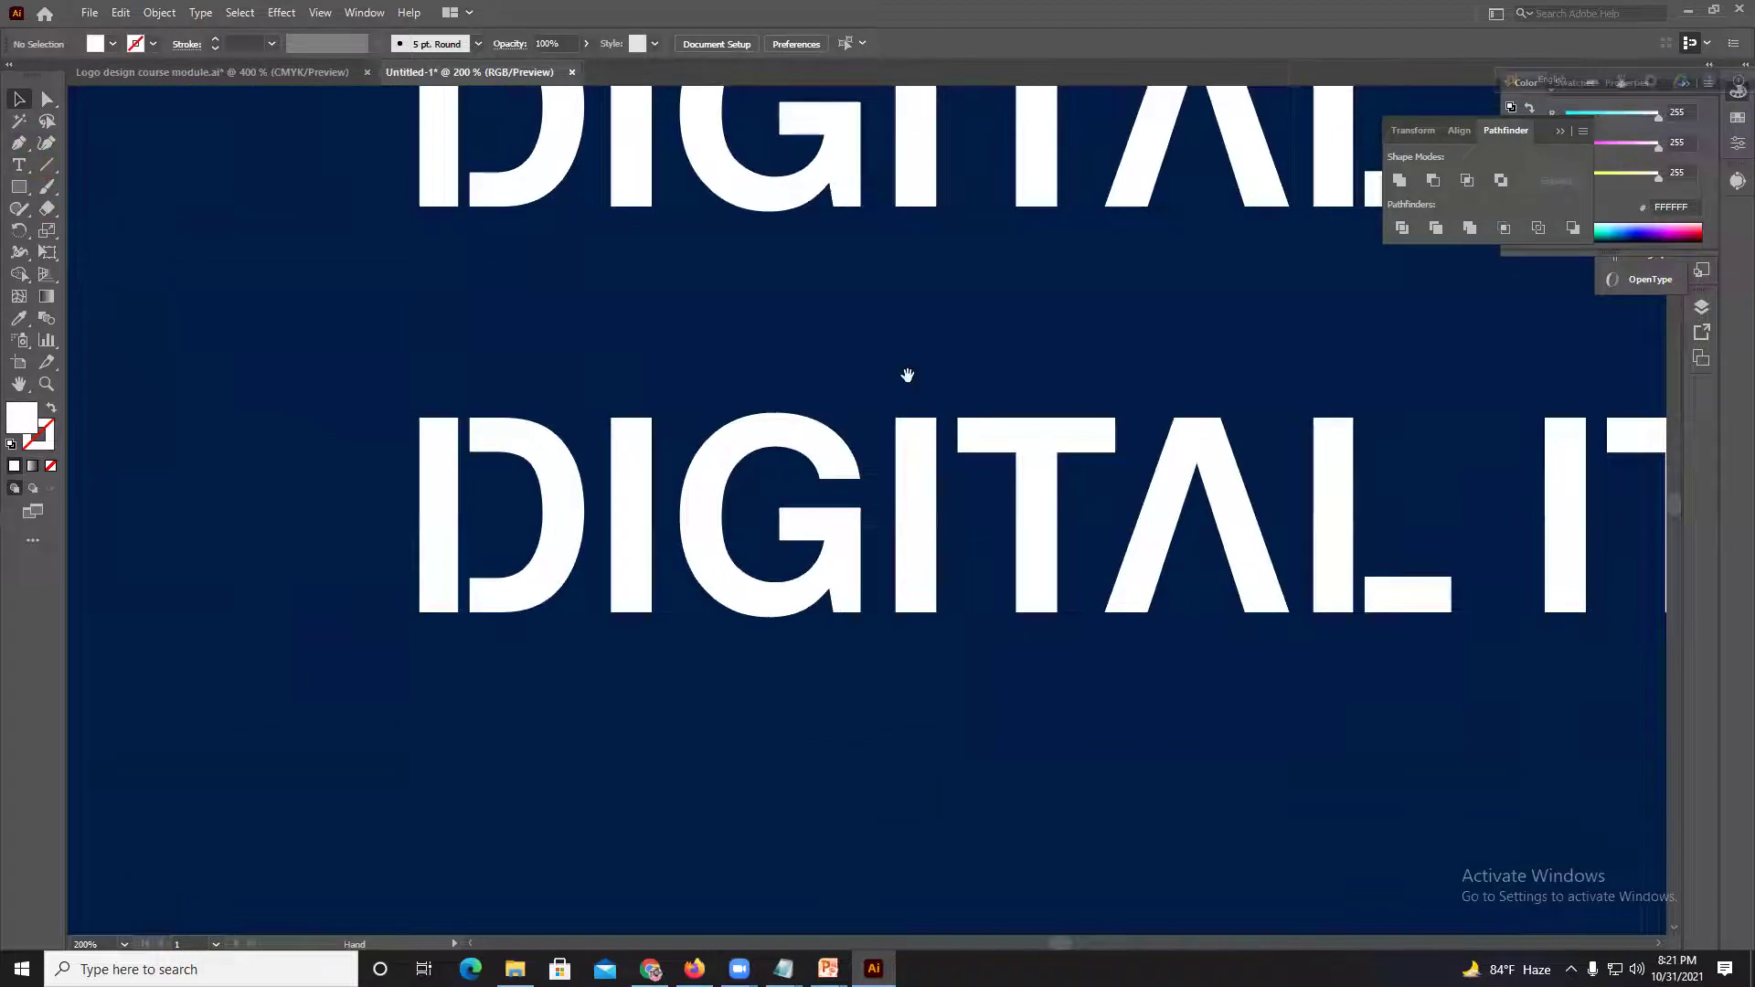
left_click_drag(936, 385, 756, 380)
left_click_drag(967, 430, 758, 426)
left_click(22, 143)
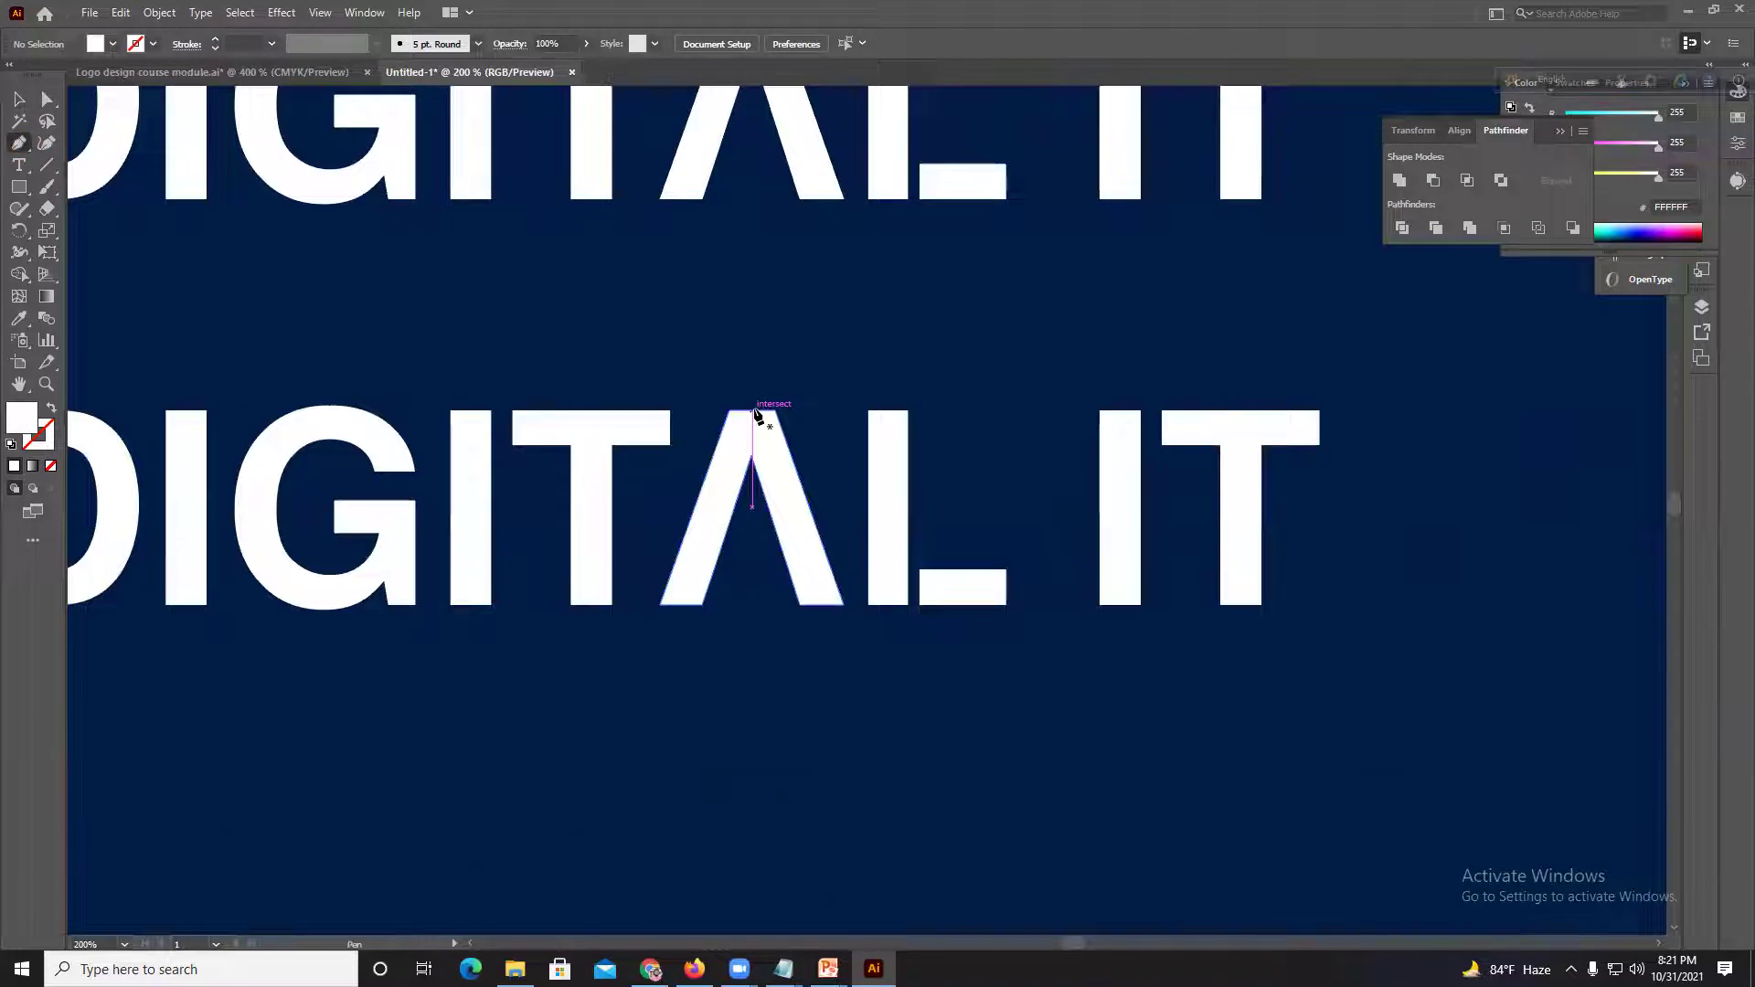
scroll(766, 412, "up", 4)
left_click(19, 186)
left_click_drag(795, 203, 842, 717)
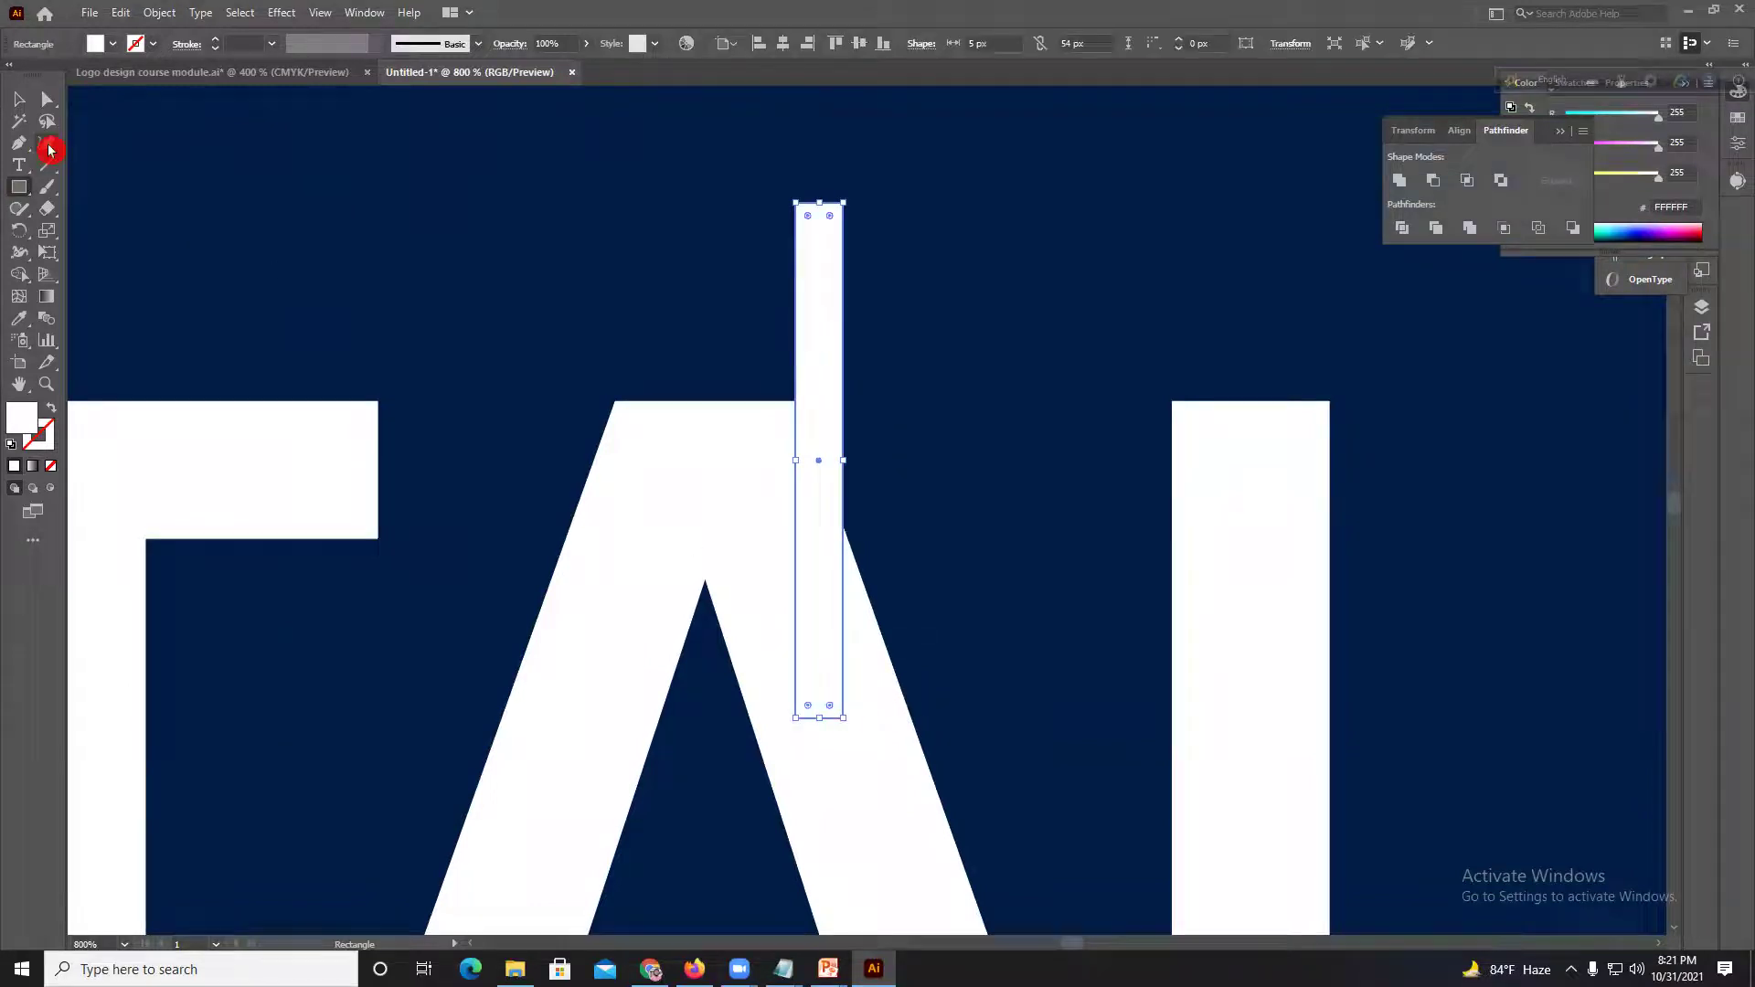
Step: Tilt the strip to the left and place it diagonally across the A's apex
left_click(19, 101)
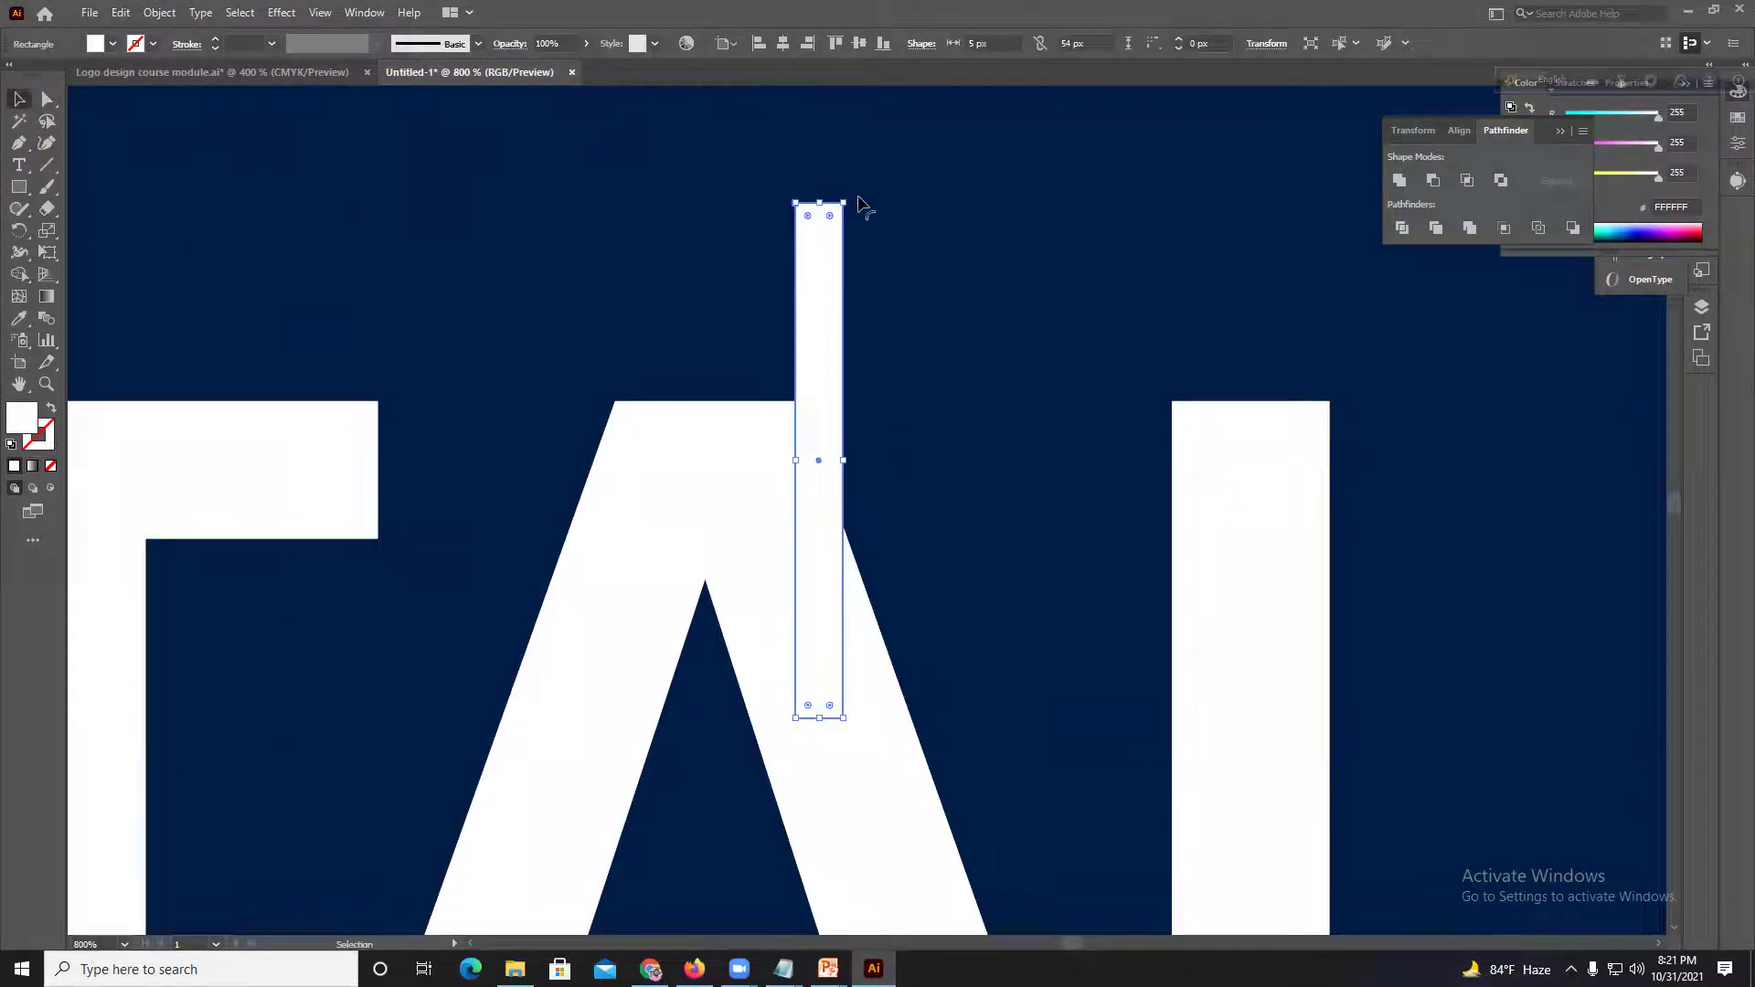
left_click_drag(852, 197, 722, 165)
left_click_drag(802, 368, 657, 463)
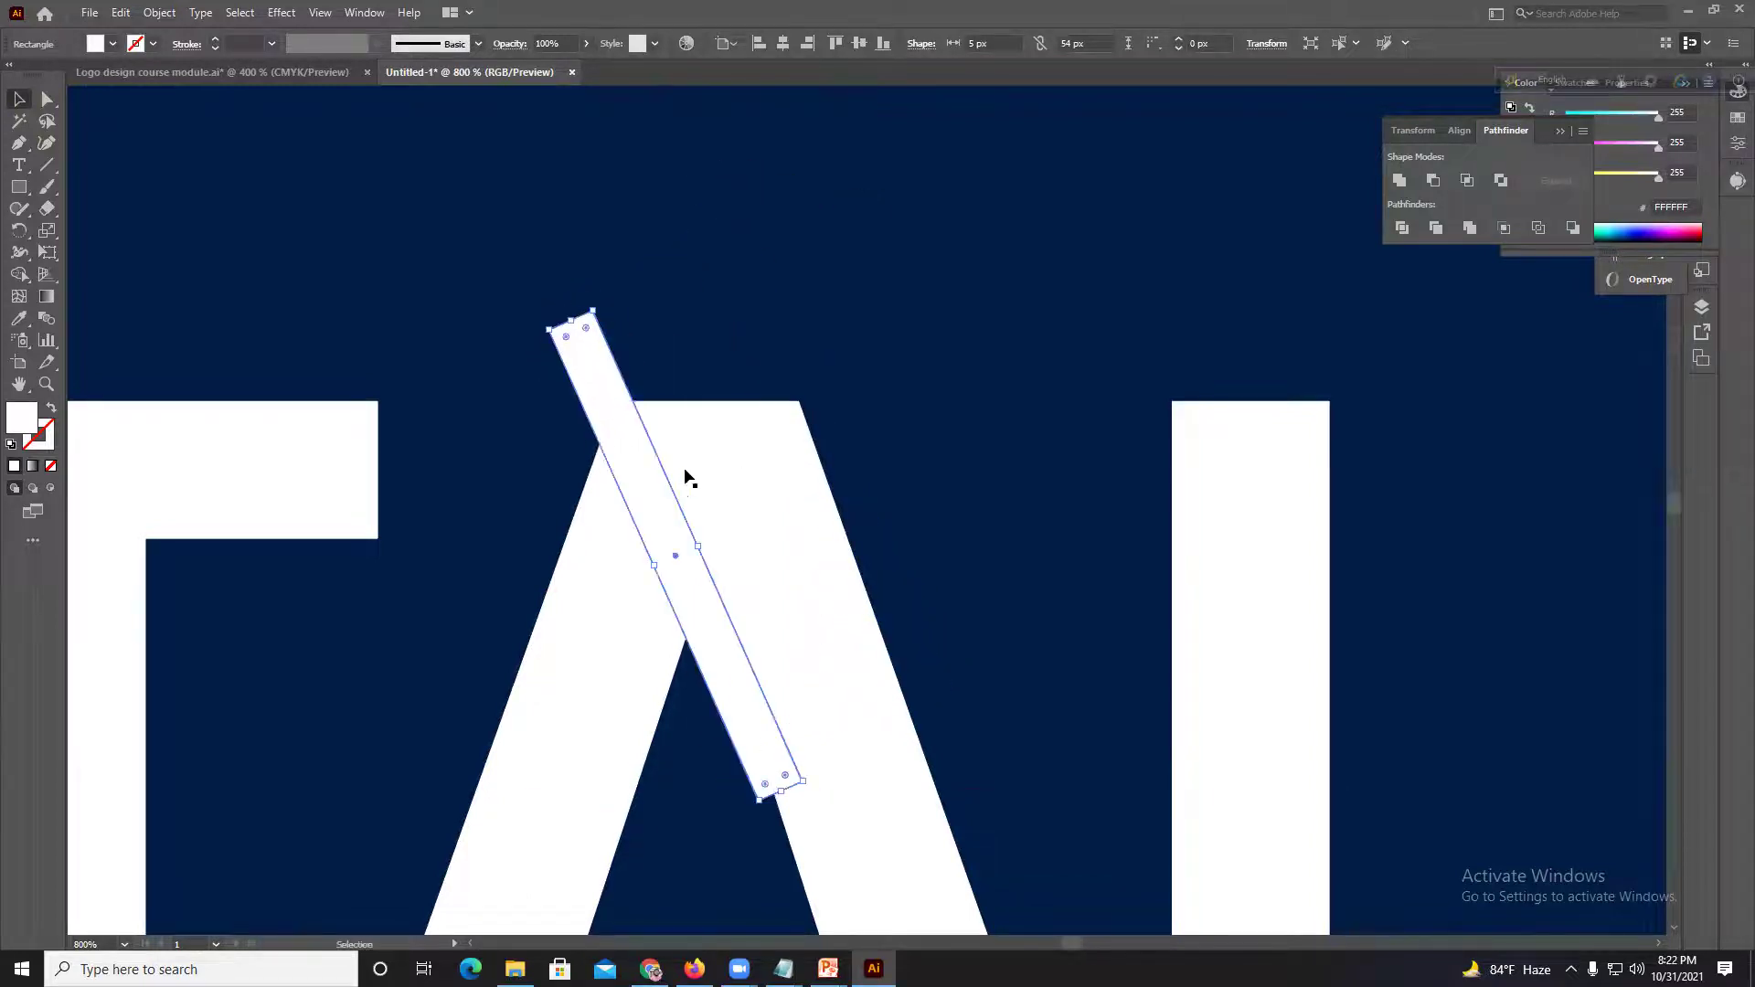
Step: Fill the tilted strip with black (000000) and shift it slightly up and left on the A
left_click(1633, 240)
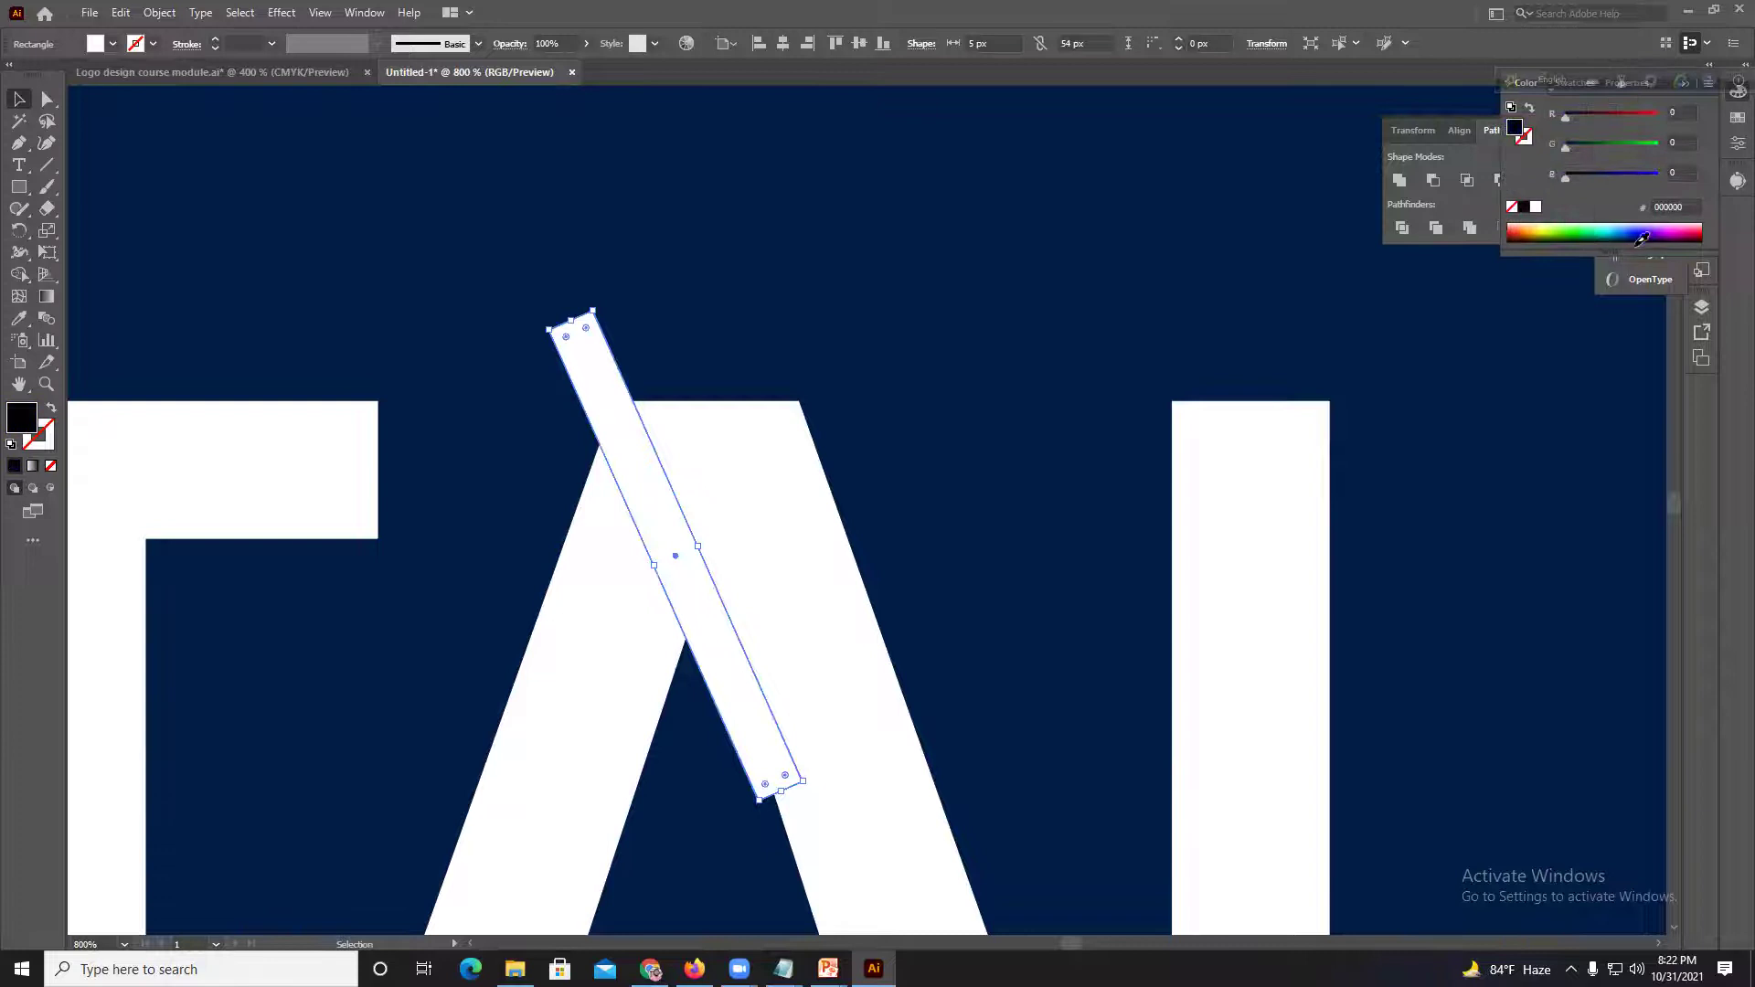
left_click(1081, 247)
scroll(702, 503, "up", 1)
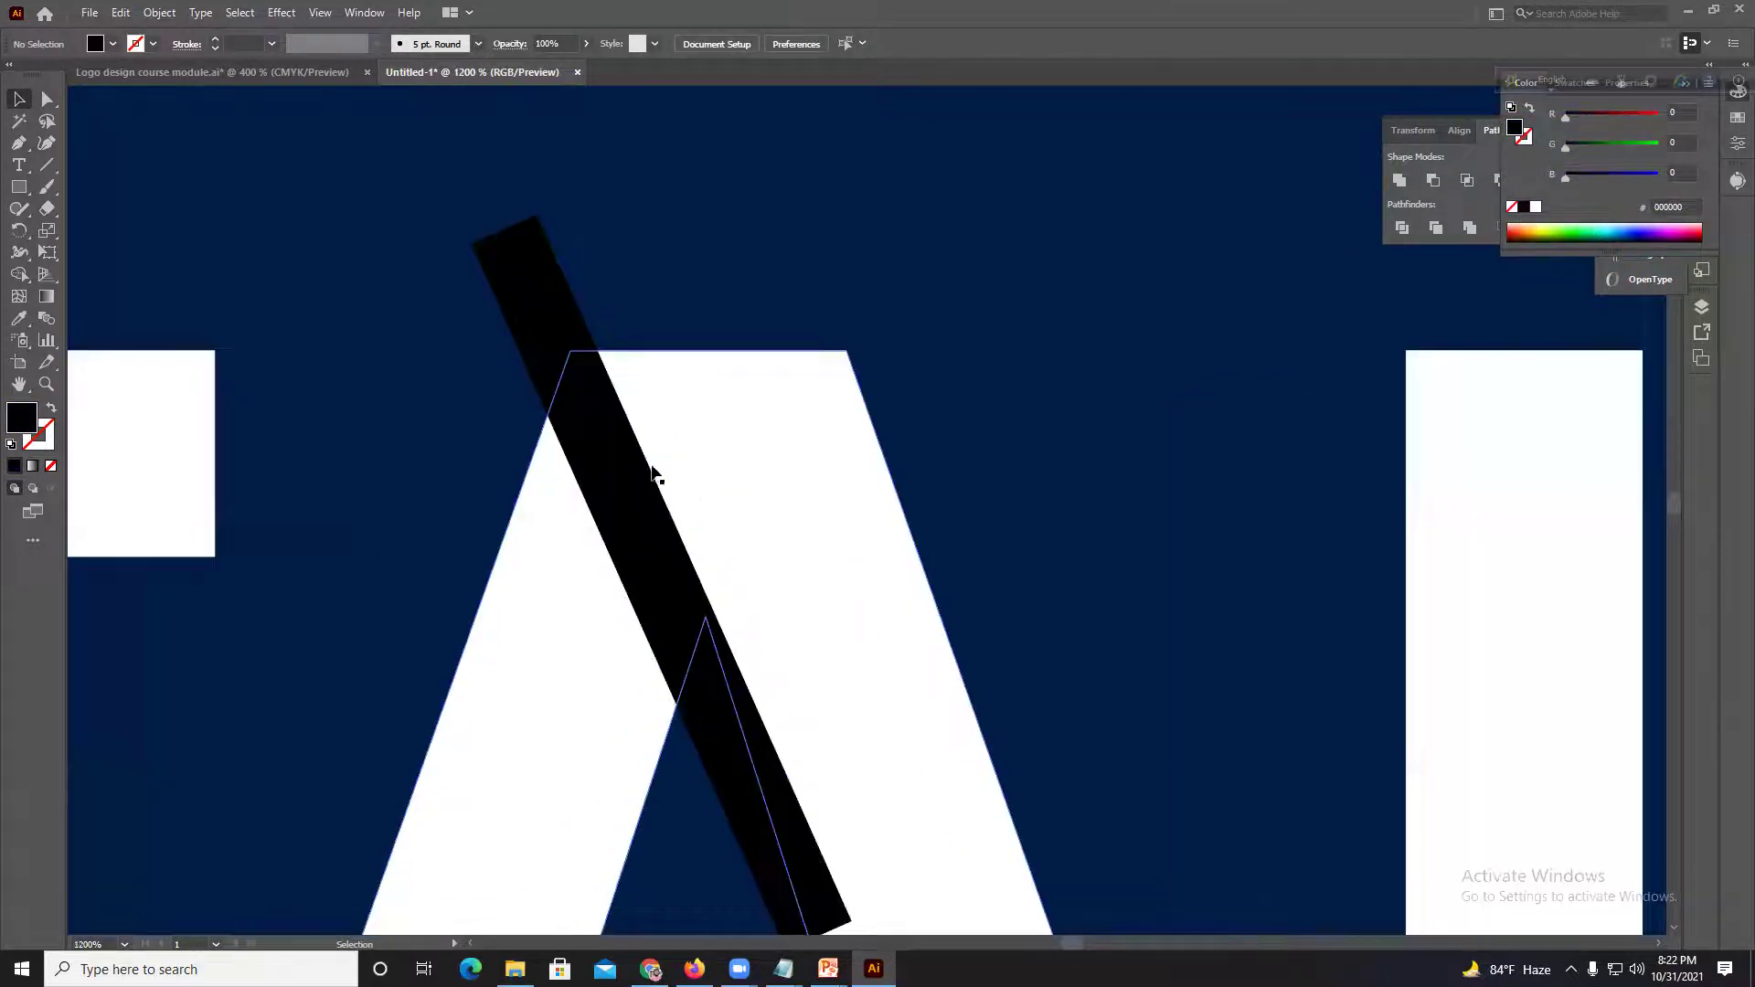
left_click_drag(631, 462, 604, 414)
Step: Move the black strip down and rotate it so its edge meets the A's upper-left corner and inner apex
left_click(833, 621, "shift")
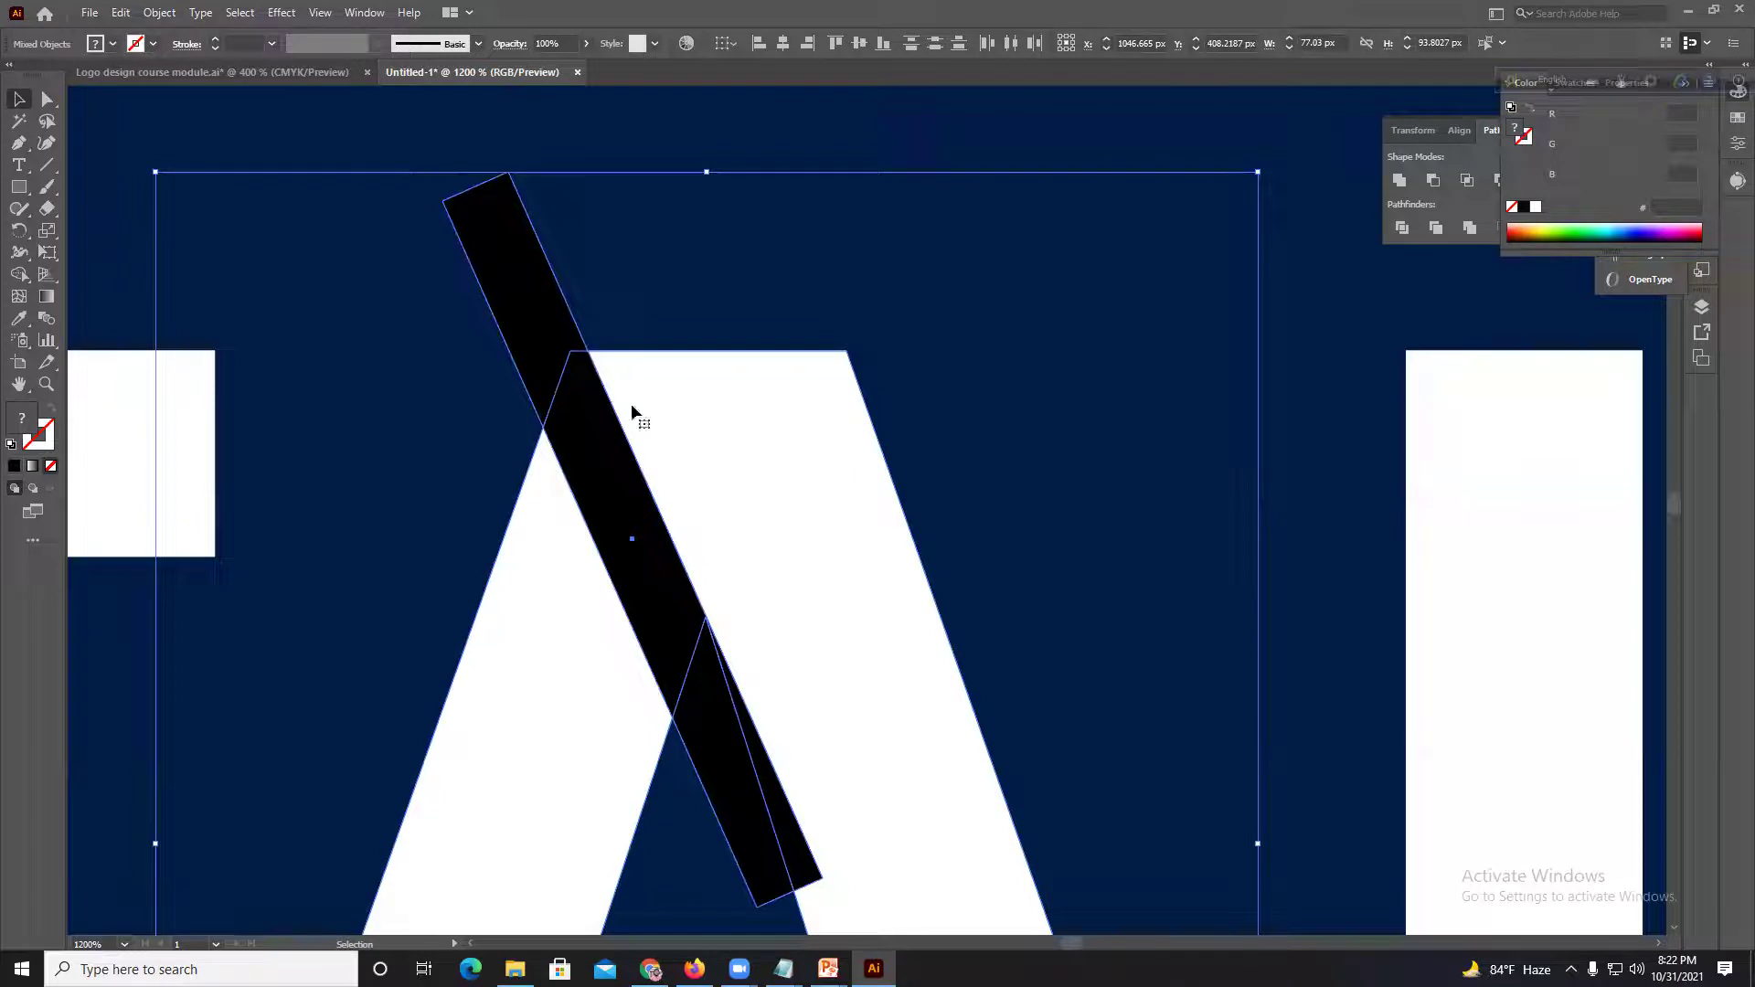
left_click(440, 295)
left_click_drag(509, 335, 592, 457)
left_click(461, 377)
left_click(492, 322)
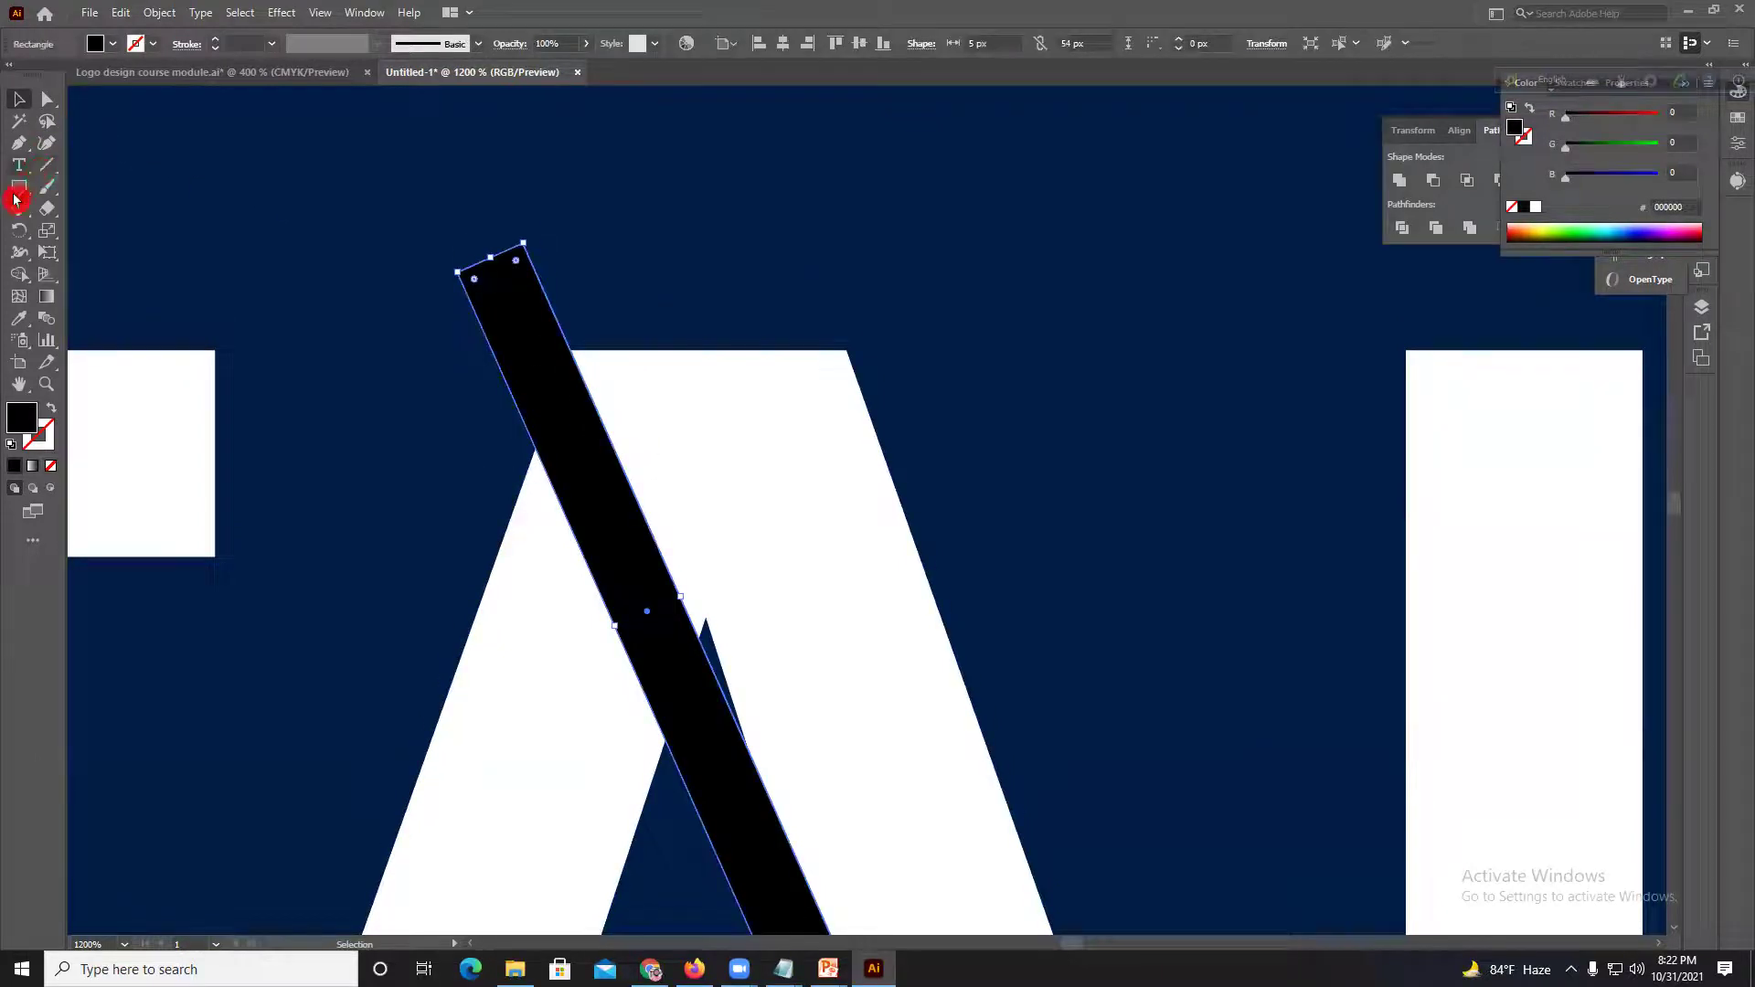
left_click(20, 232)
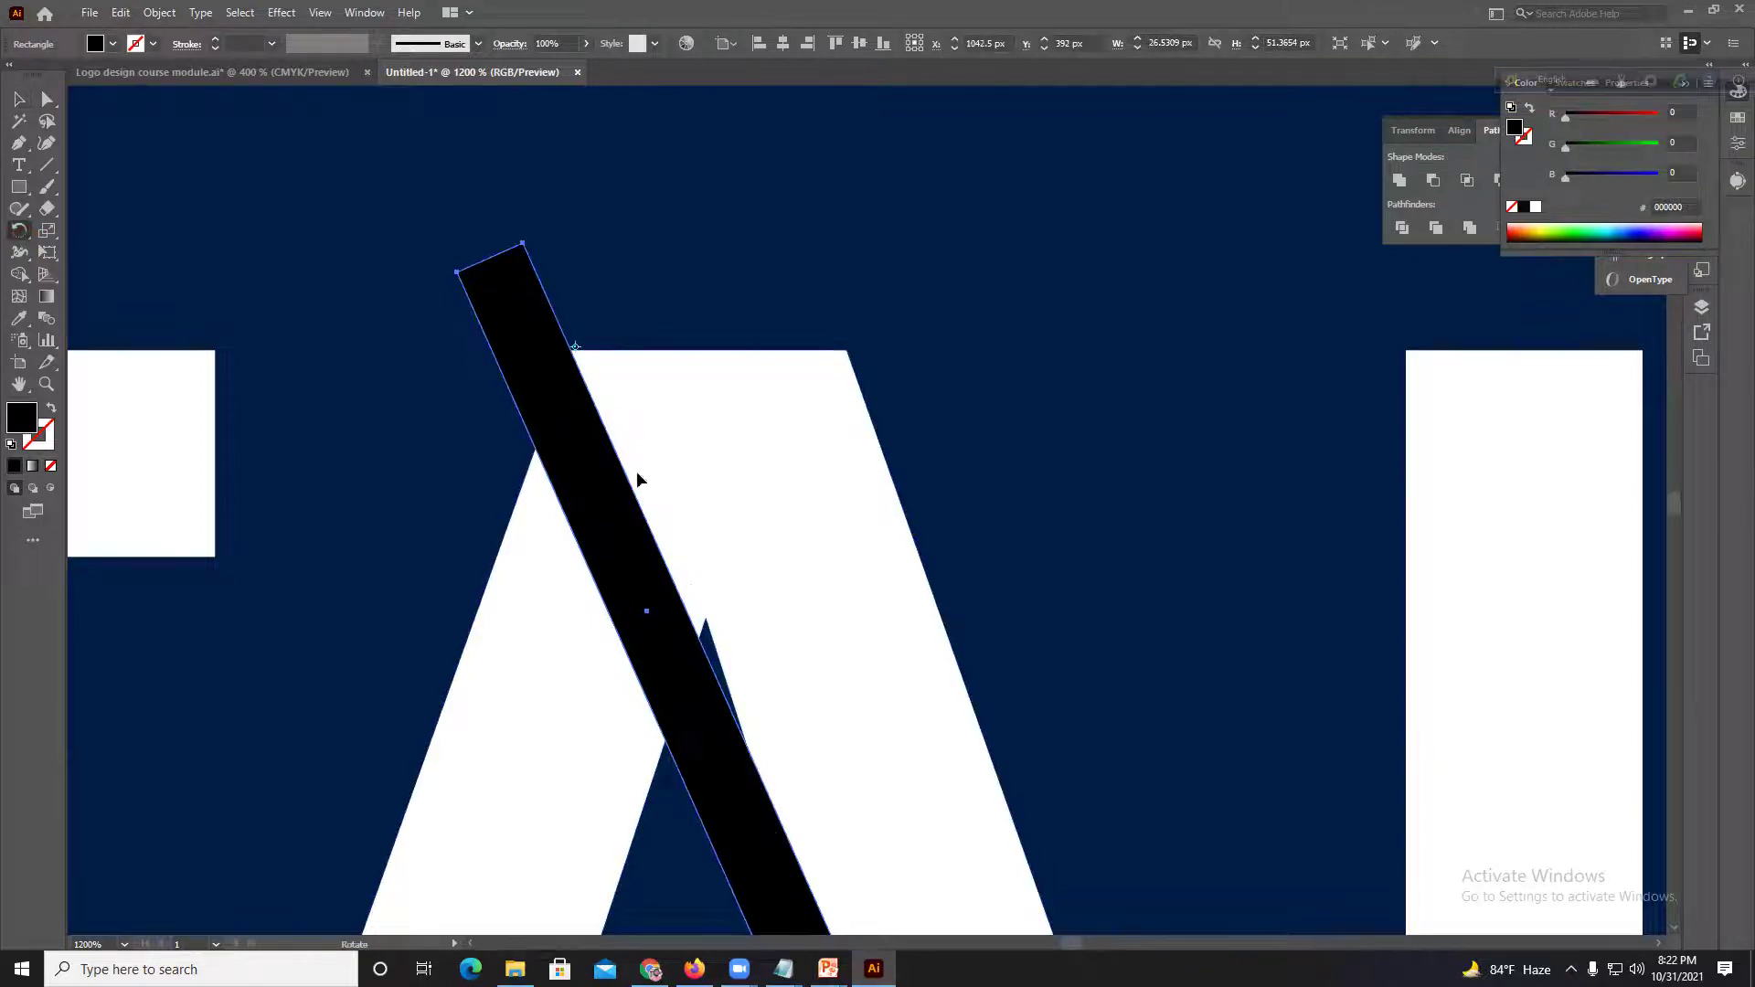
left_click_drag(718, 694, 740, 691)
Step: Try cutting the black strip's overlap out of the A with the Shape Builder
left_click(28, 98)
left_click_drag(305, 222, 843, 655)
left_click(14, 279)
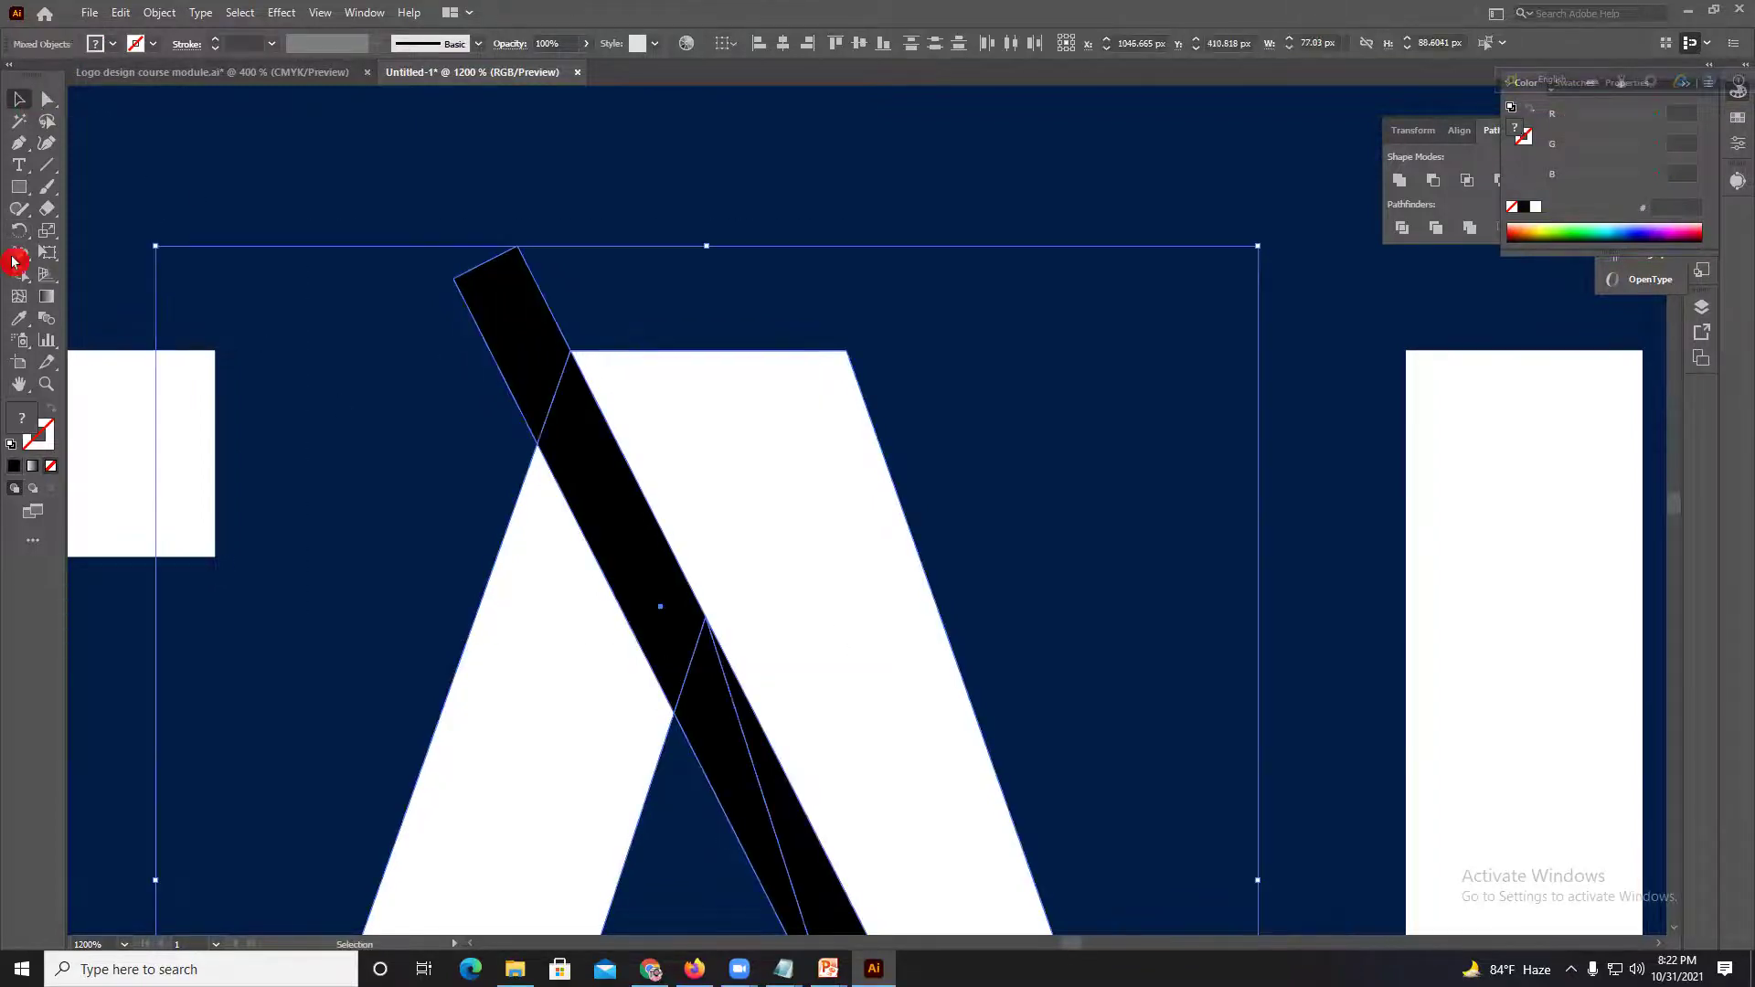
left_click(20, 269)
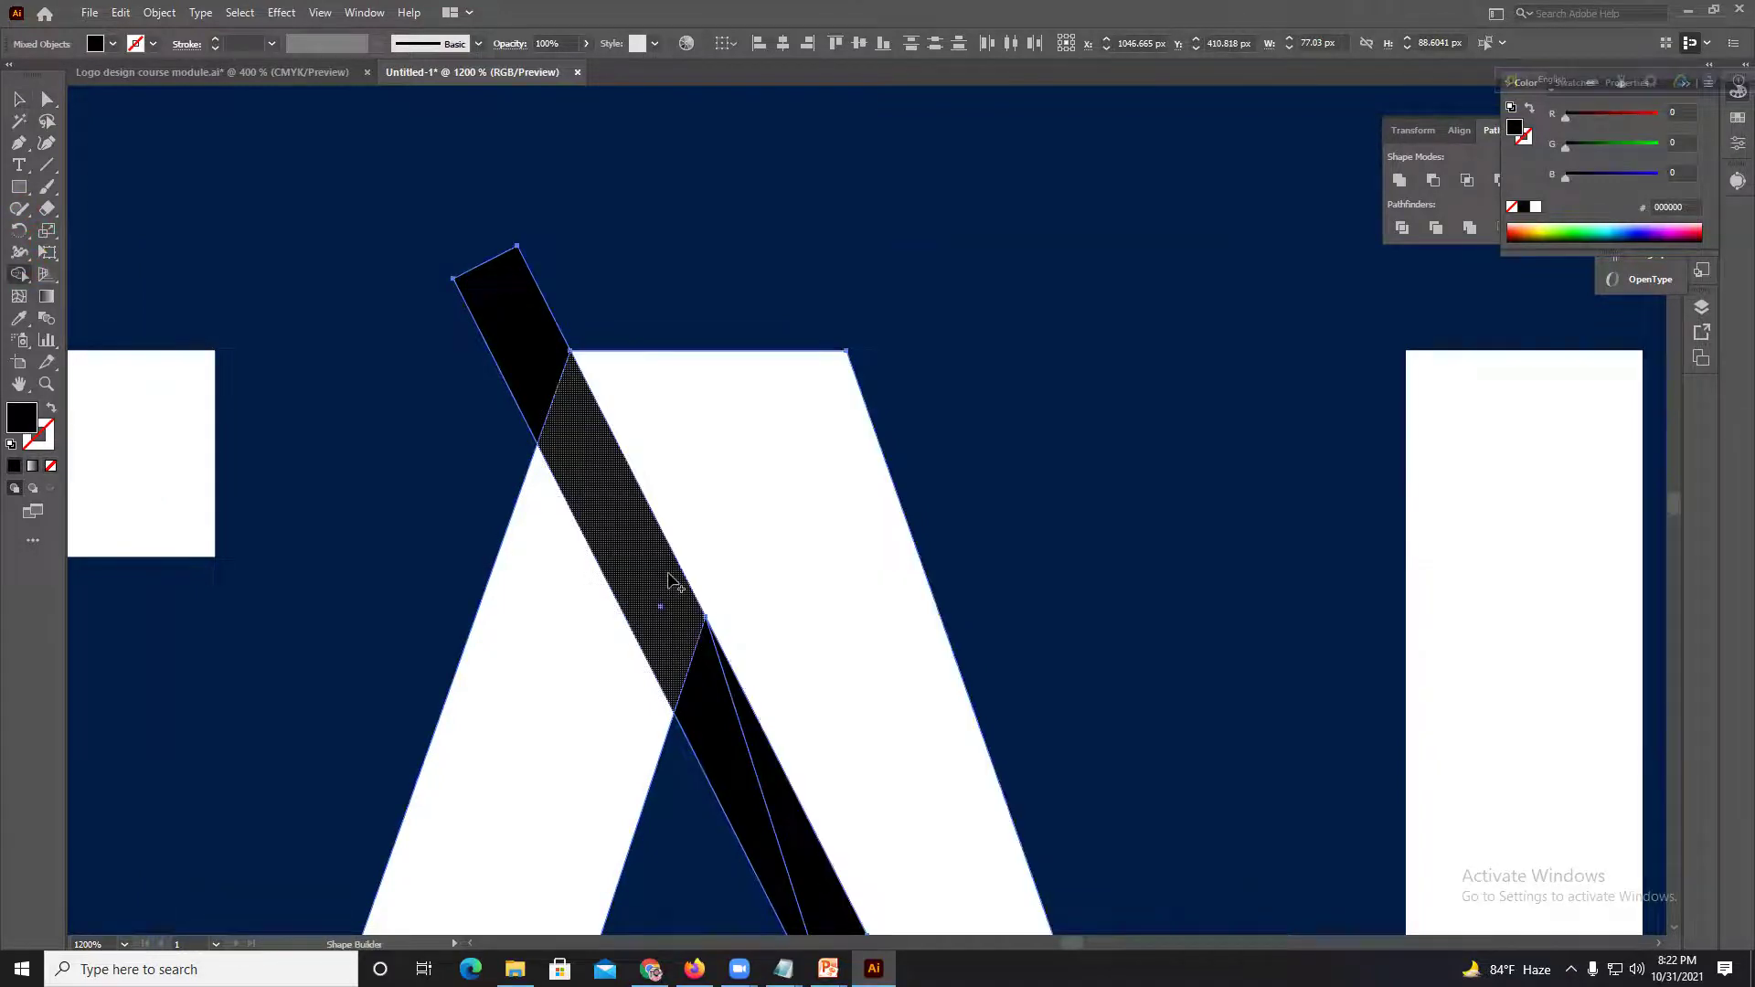
left_click(656, 581, "alt")
Step: Delete the leftover black pieces above the A and inside its opening
left_click(18, 105)
left_click(458, 222)
left_click(500, 302)
key("Delete")
left_click(755, 751)
key("Delete")
Step: Inspect the split A and undo its cut along with the strip's last rotation and move
scroll(921, 539, "down", 6)
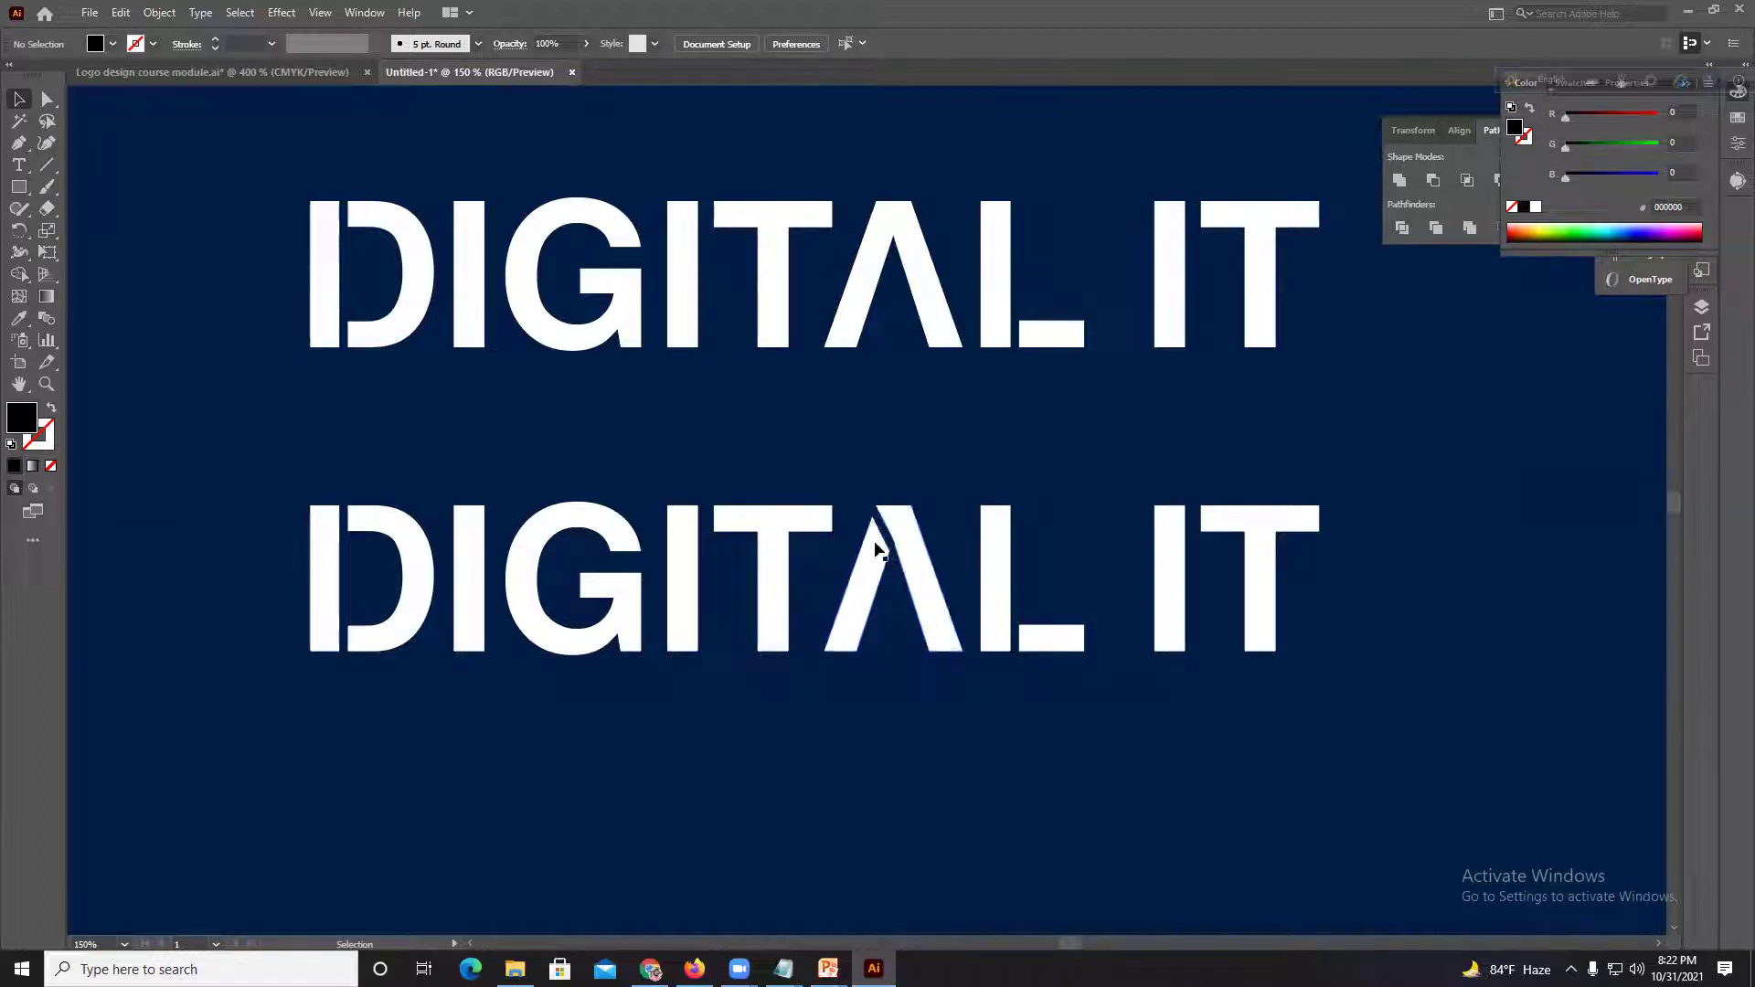
scroll(903, 548, "up", 5)
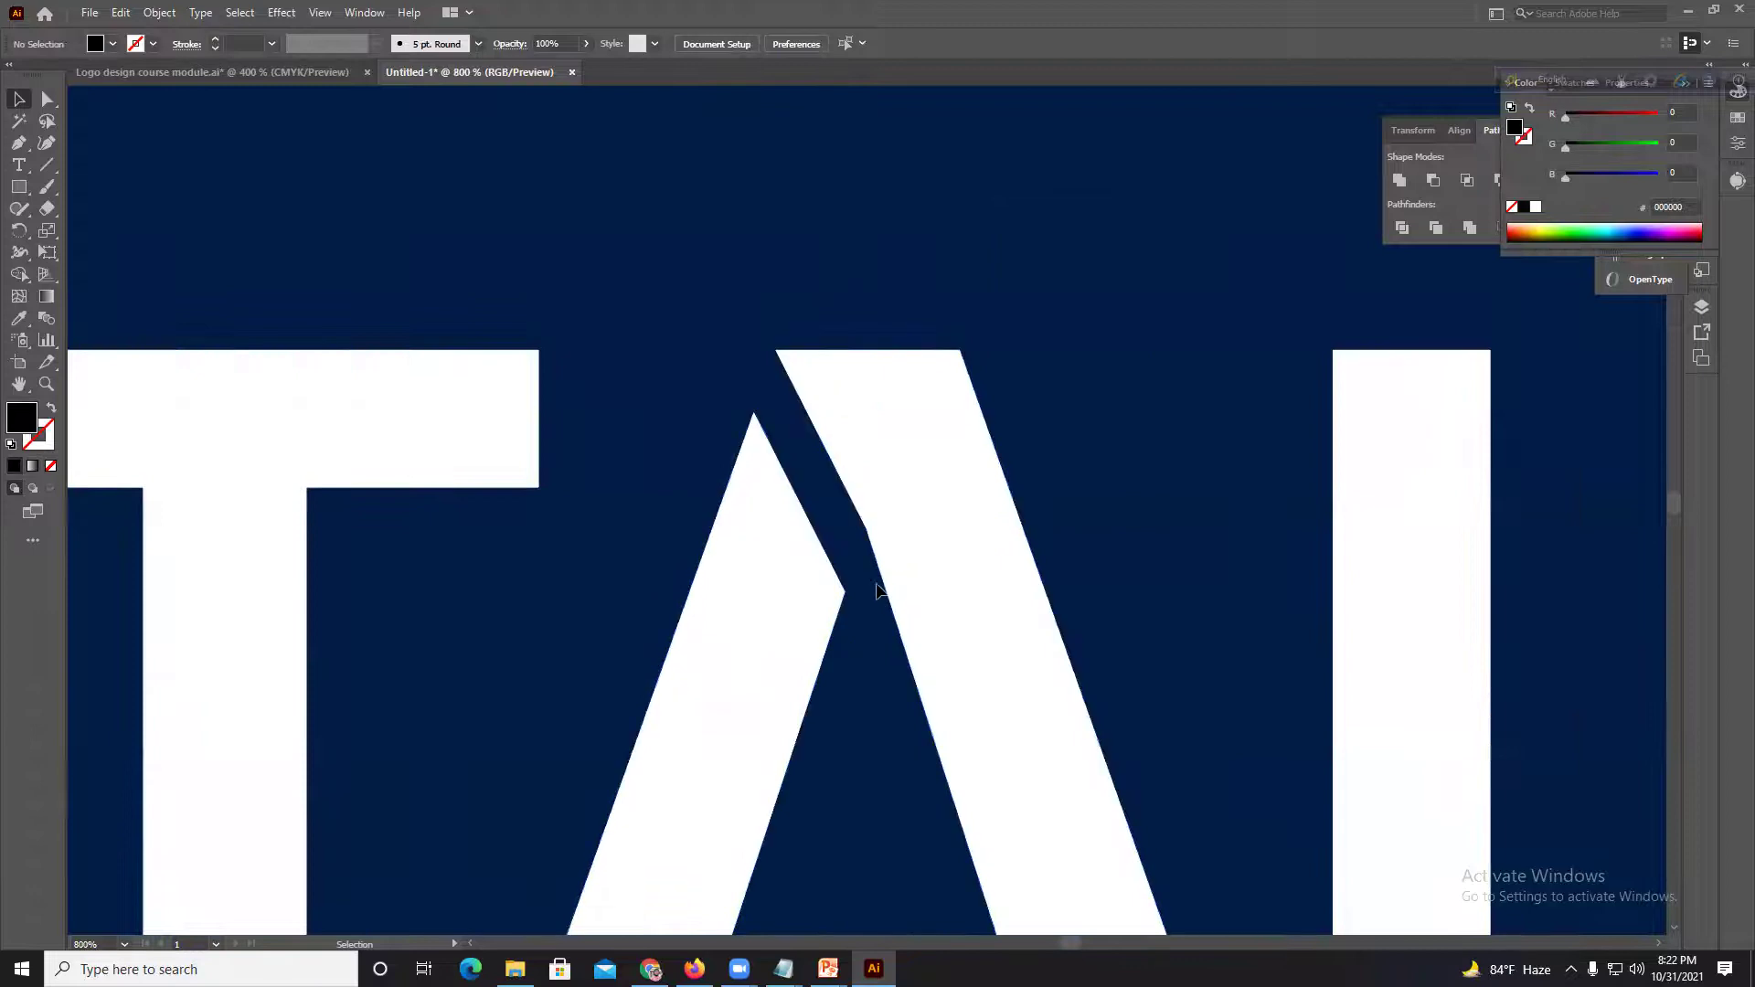
key("ctrl+z")
key("ctrl+z")
key("ctrl+z")
key("ctrl+z")
key("ctrl+z")
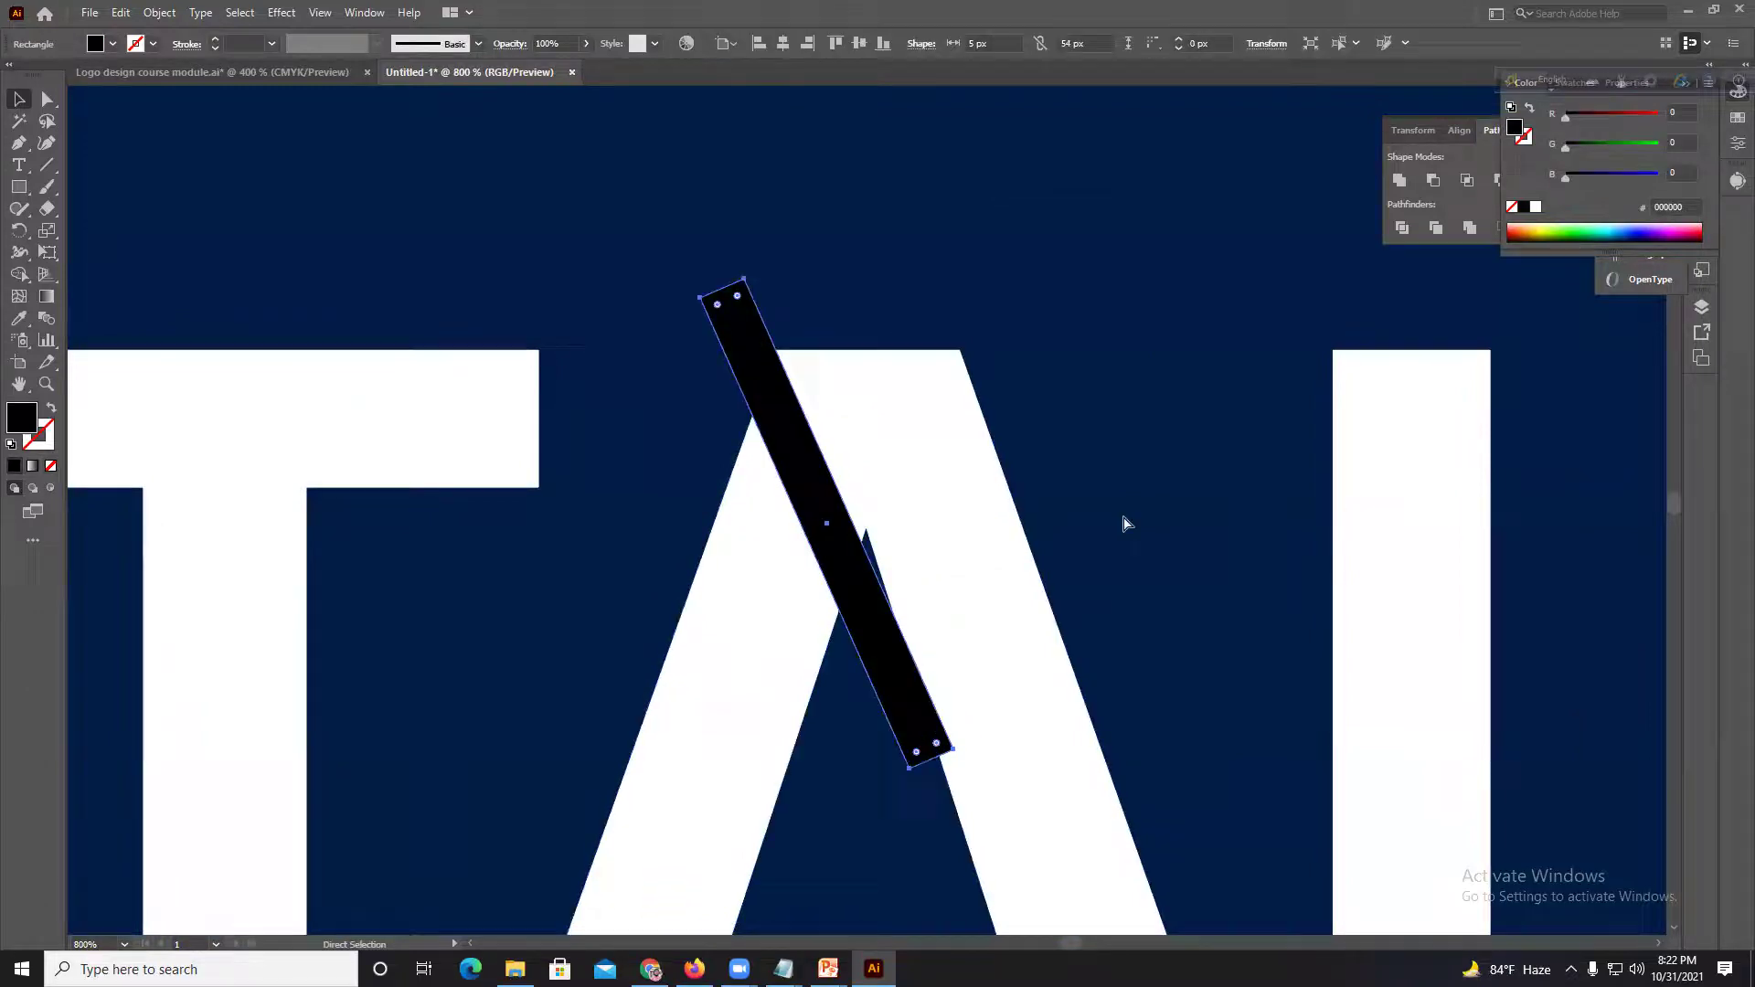
key("ctrl+z")
Step: Rotate the black strip parallel to the A's right leg and move it up so its lower corner meets the inner apex
left_click(1225, 488)
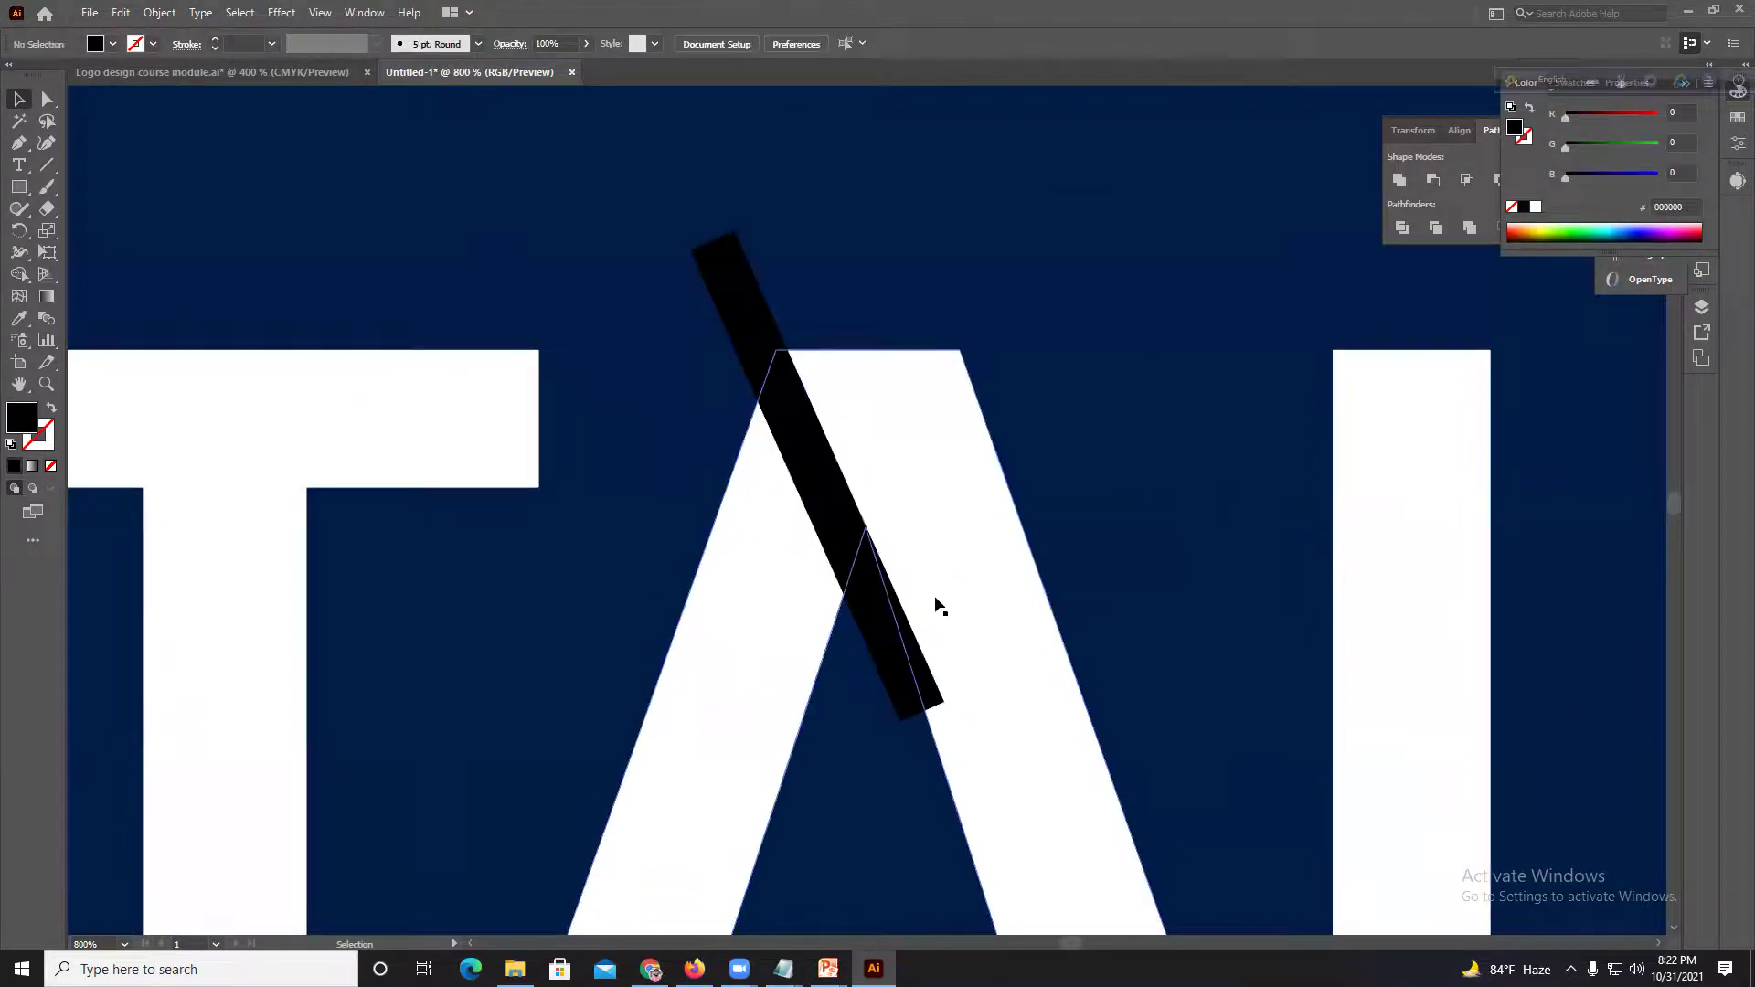
left_click(889, 621)
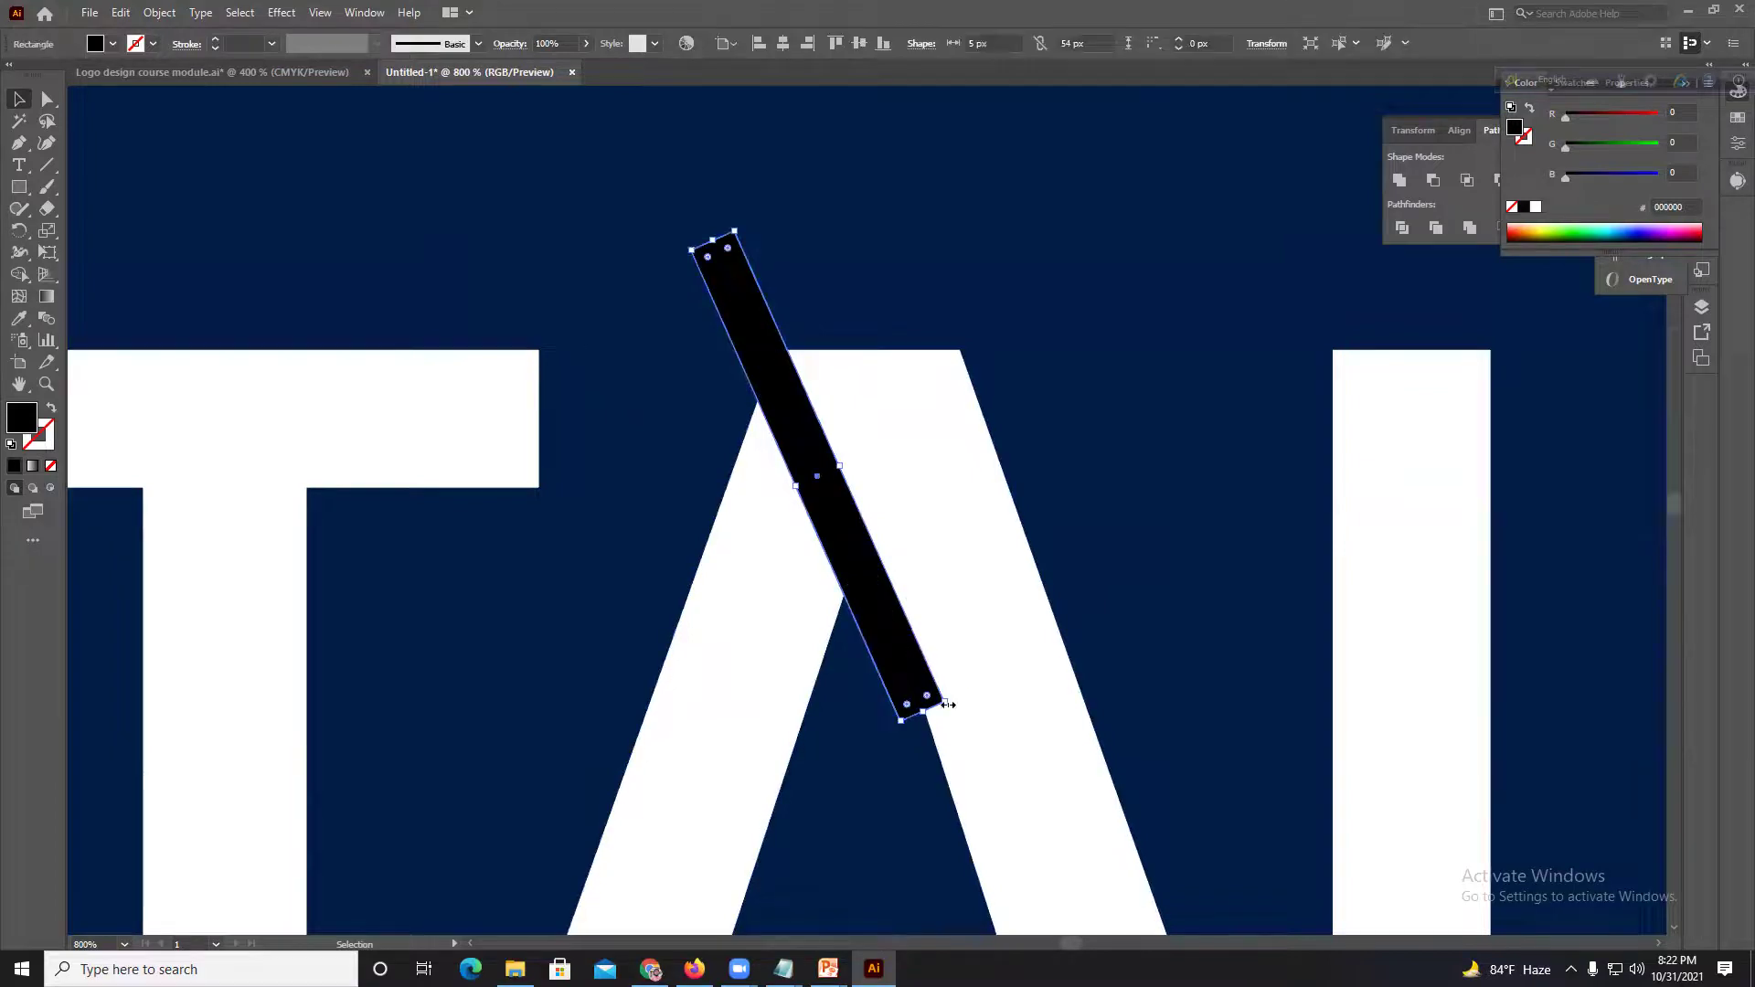
left_click_drag(946, 718, 929, 725)
left_click_drag(863, 645, 891, 456)
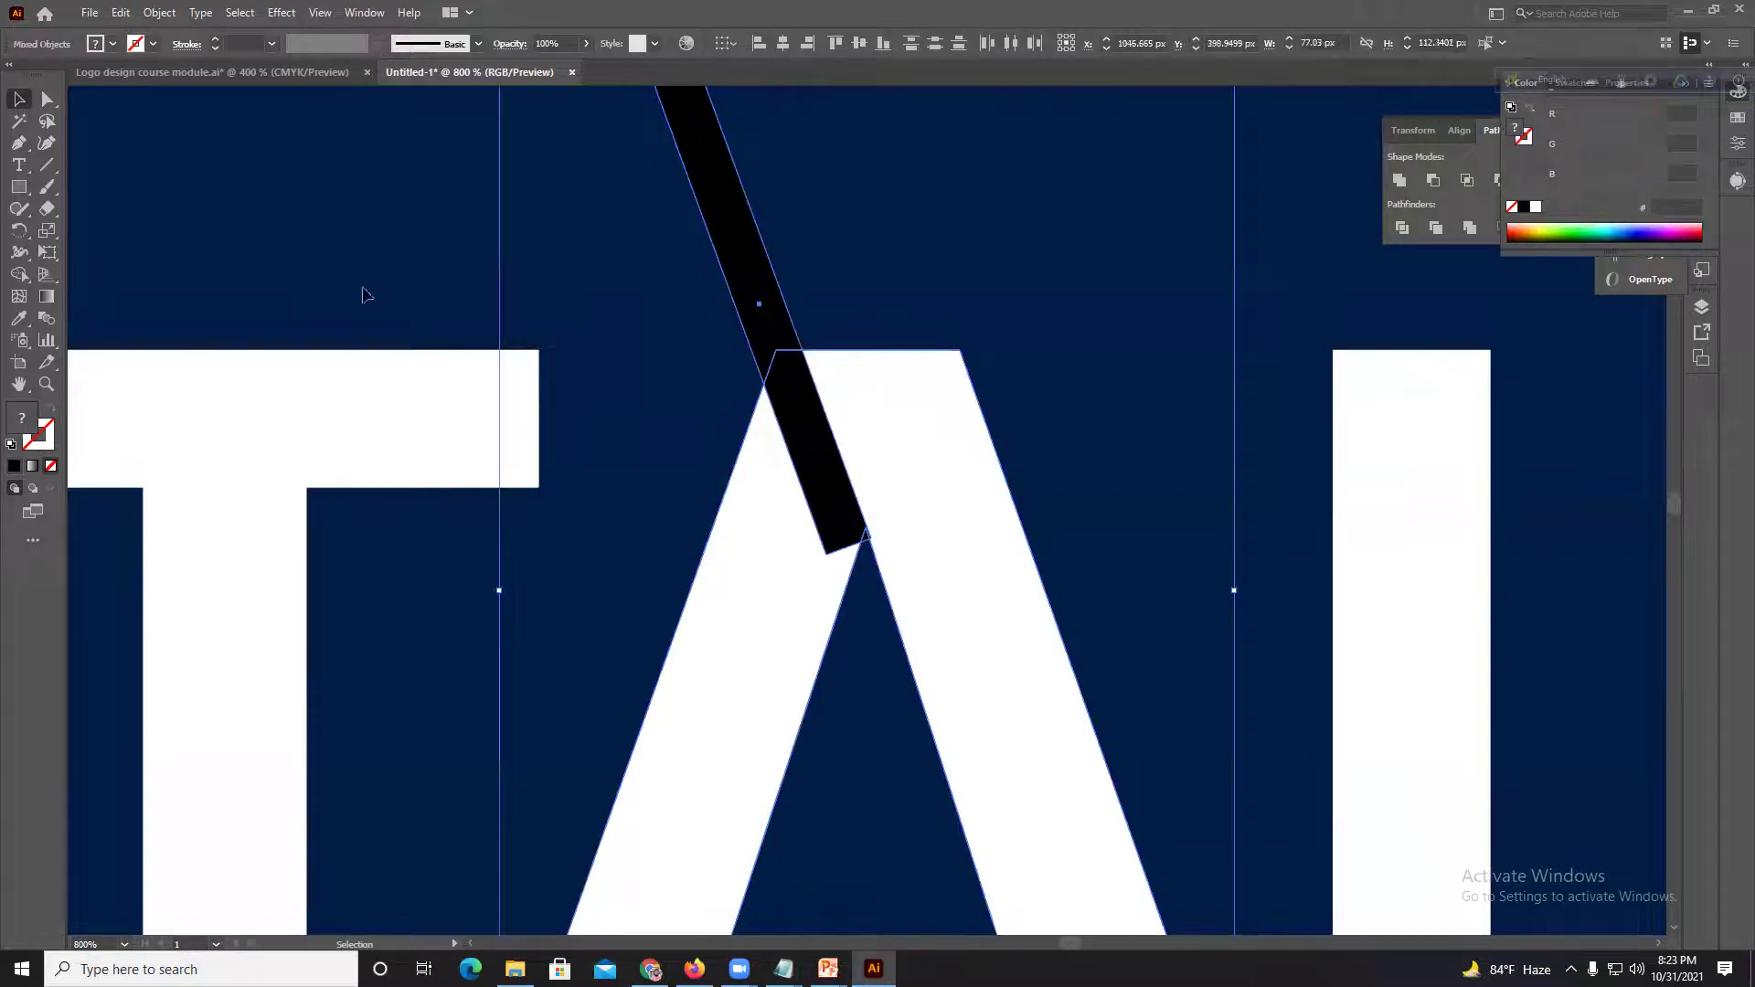
Step: Lengthen the black strip's lower end past the A's inner apex into the opening
left_click(599, 238)
left_click(840, 498)
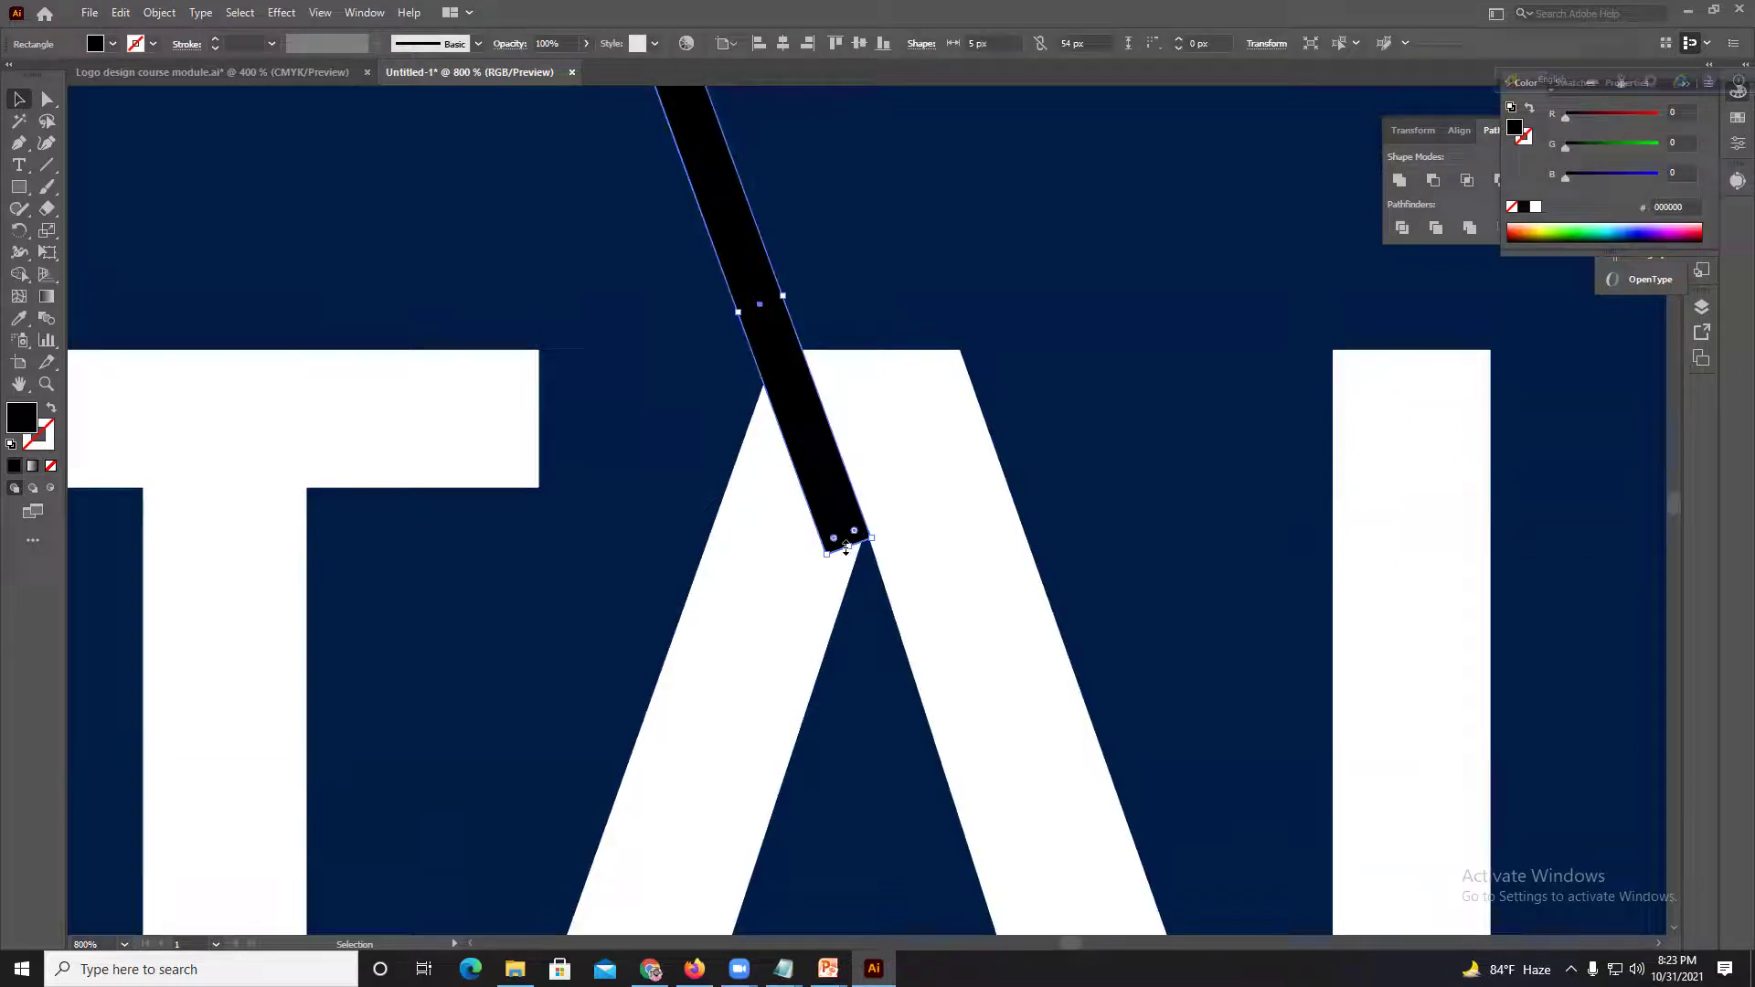
left_click_drag(850, 547, 869, 595)
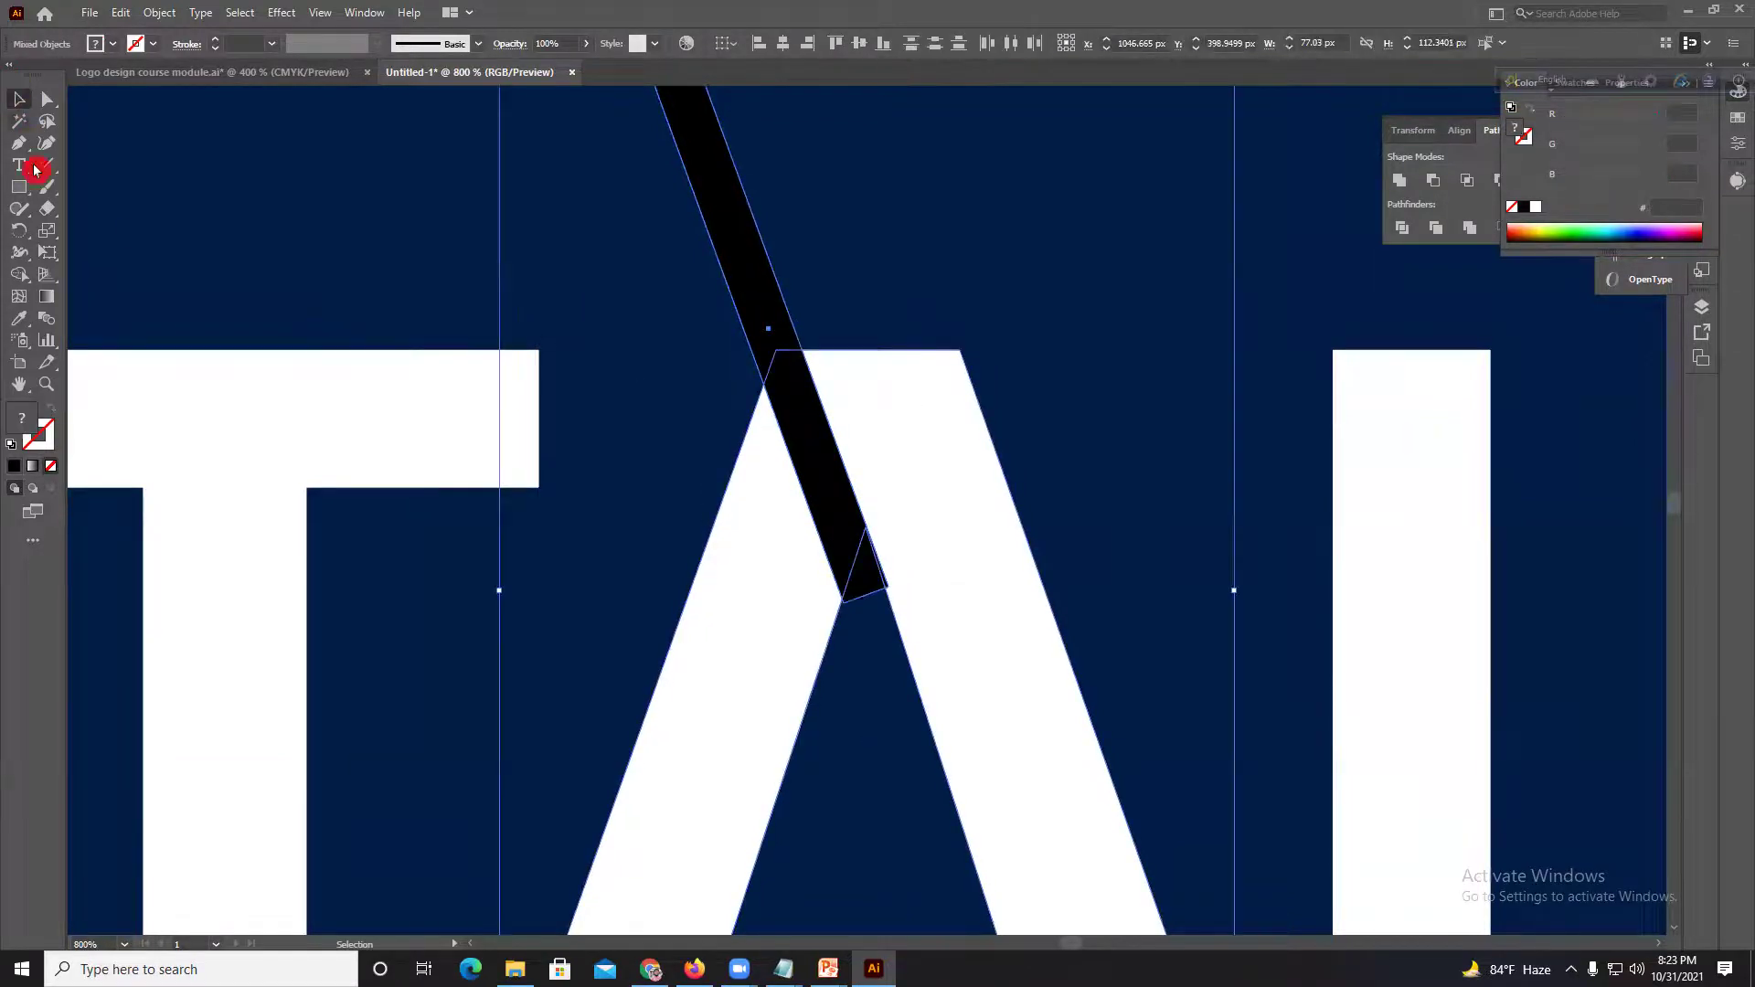
Step: Cut the strip's overlap out of the A with the Shape Builder, separating its two legs
left_click(18, 274)
left_click(825, 471, "alt")
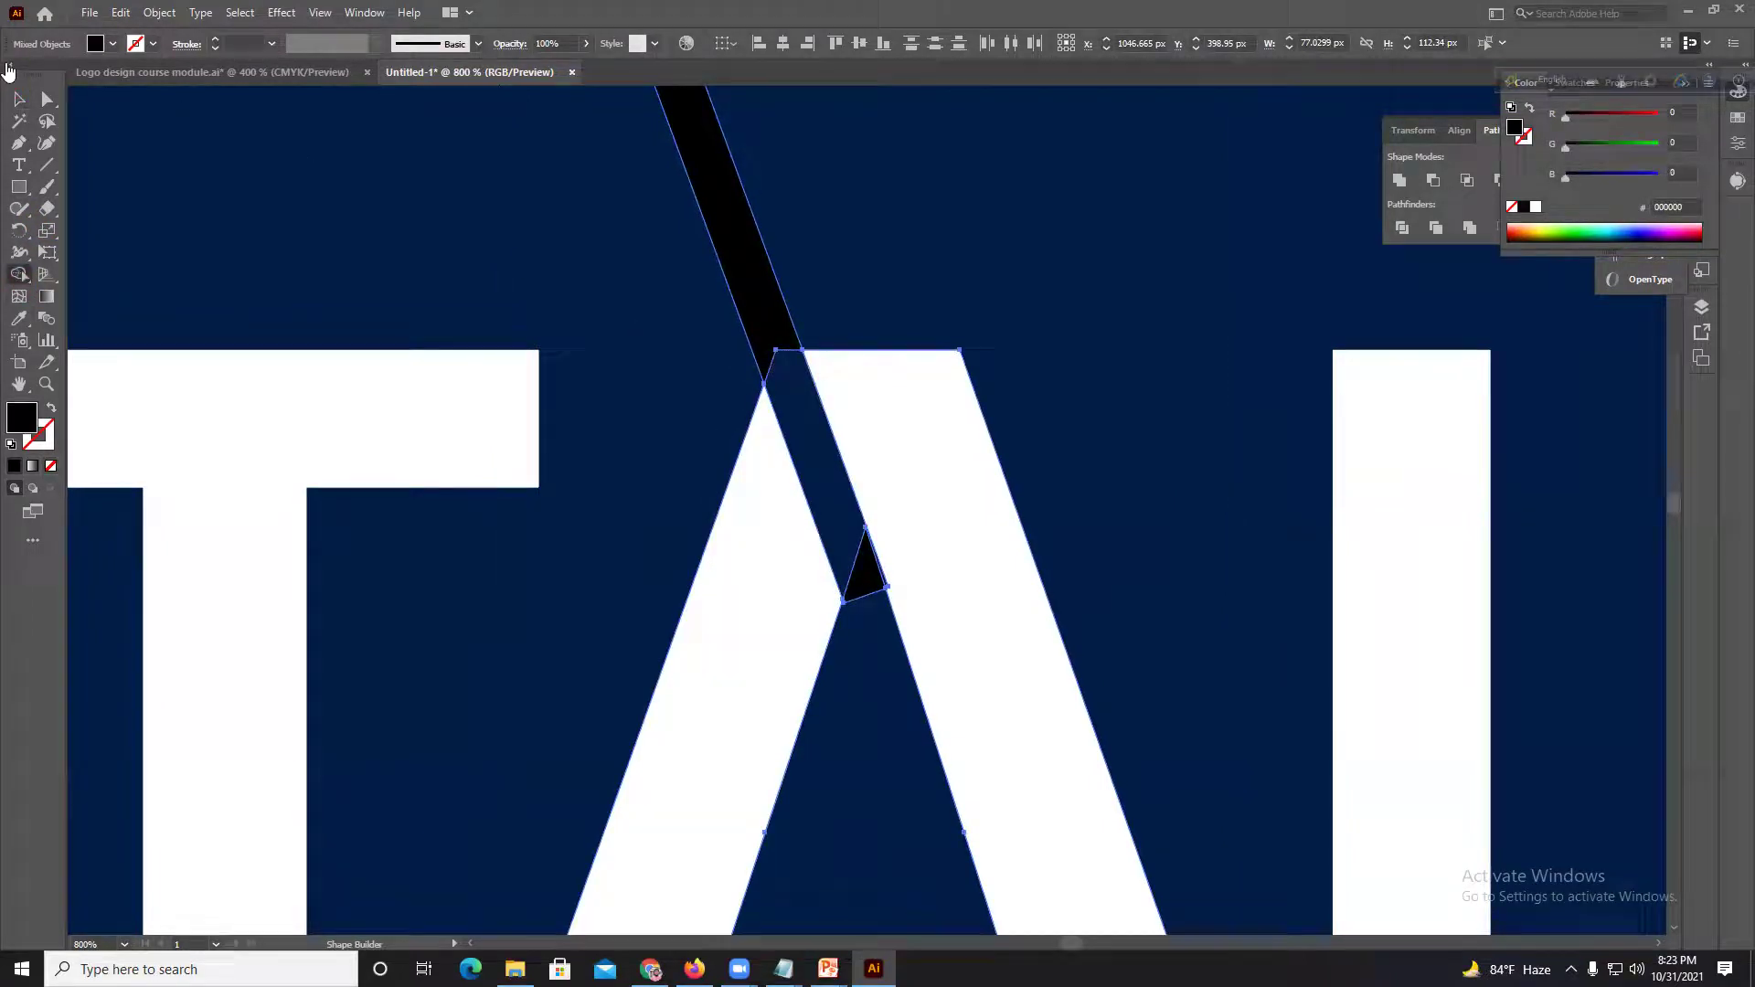
left_click(19, 99)
left_click(414, 214)
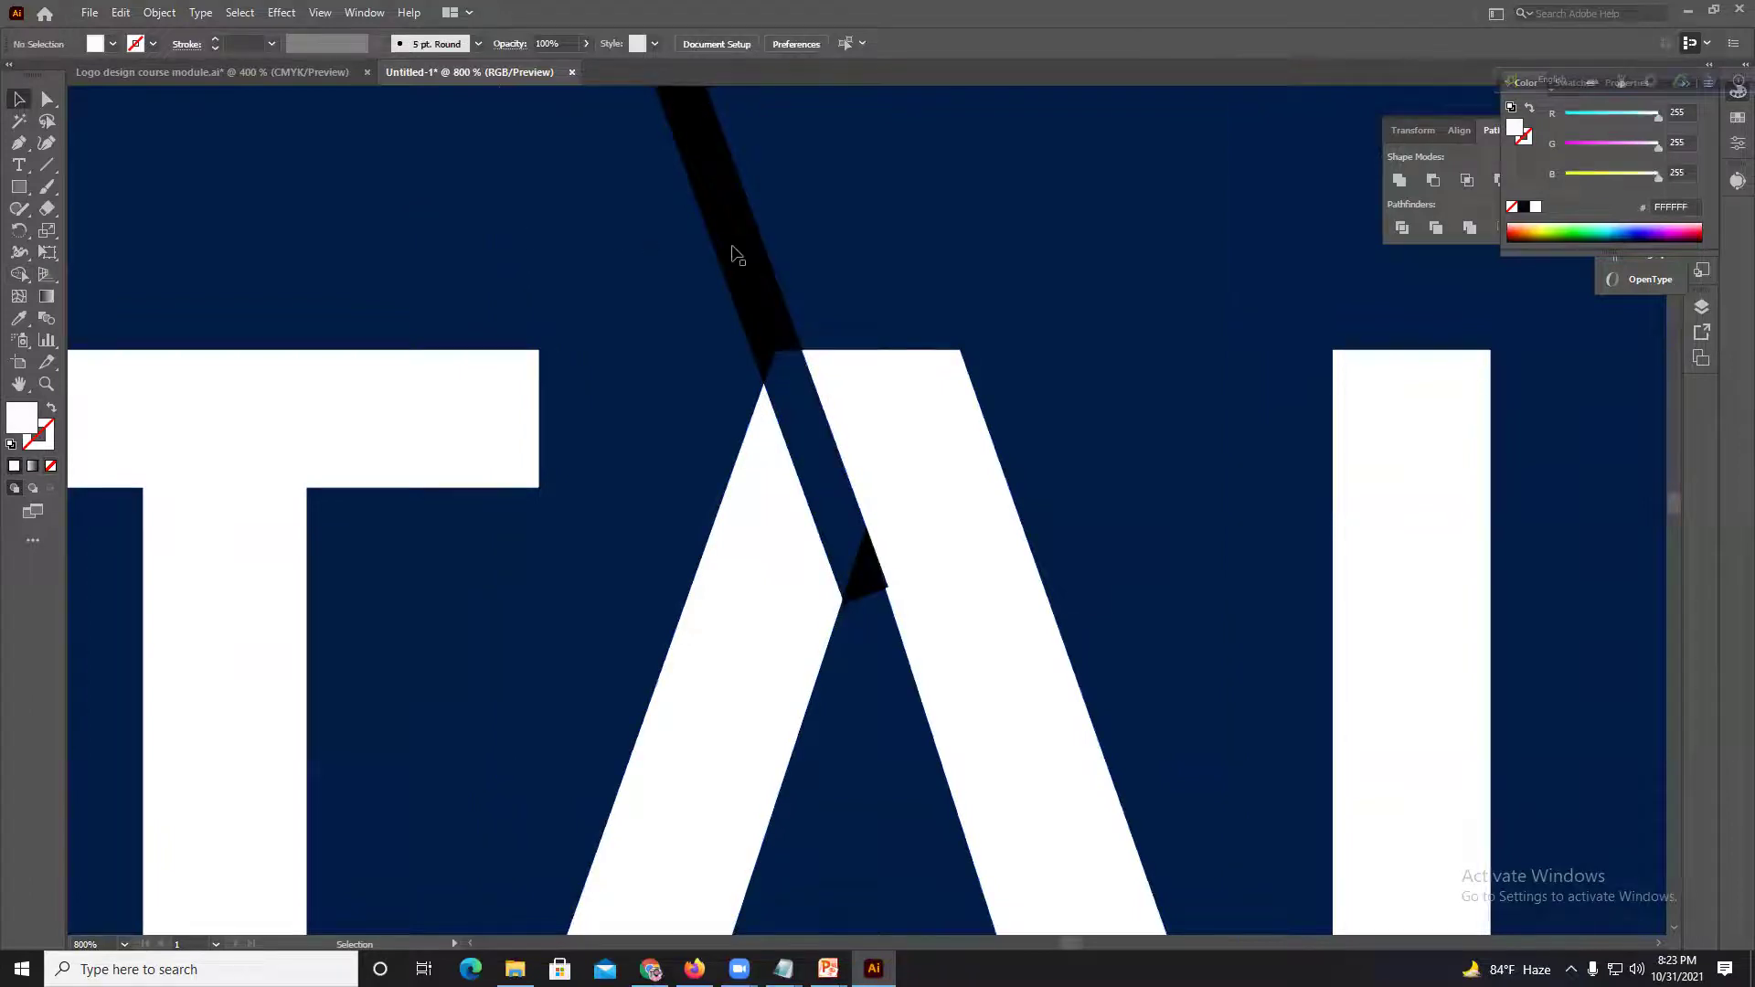
Step: Delete the leftover black triangle in the A's opening and the remaining black strip above it
left_click(728, 251)
left_click_drag(869, 605, 876, 650)
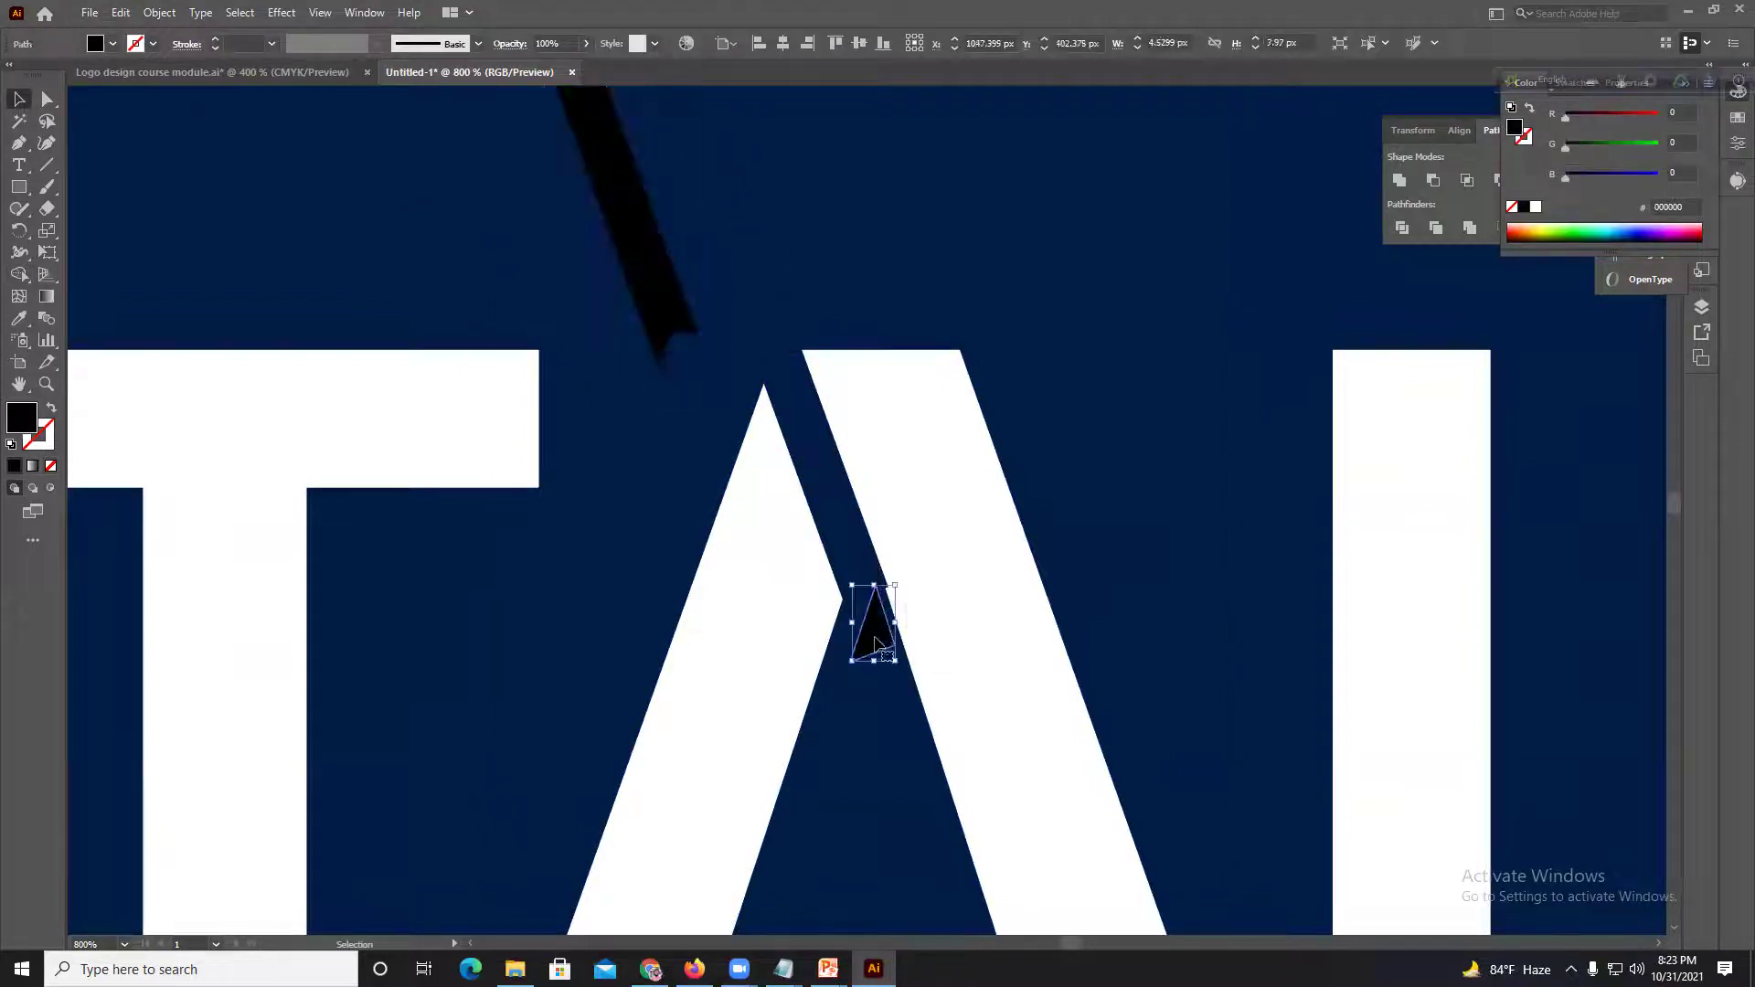
key("Delete")
left_click(629, 256)
key("Delete")
Step: Remove the small notch on the A's right leg by moving its protruding anchor point onto the notch's inner corner
scroll(903, 603, "up", 10)
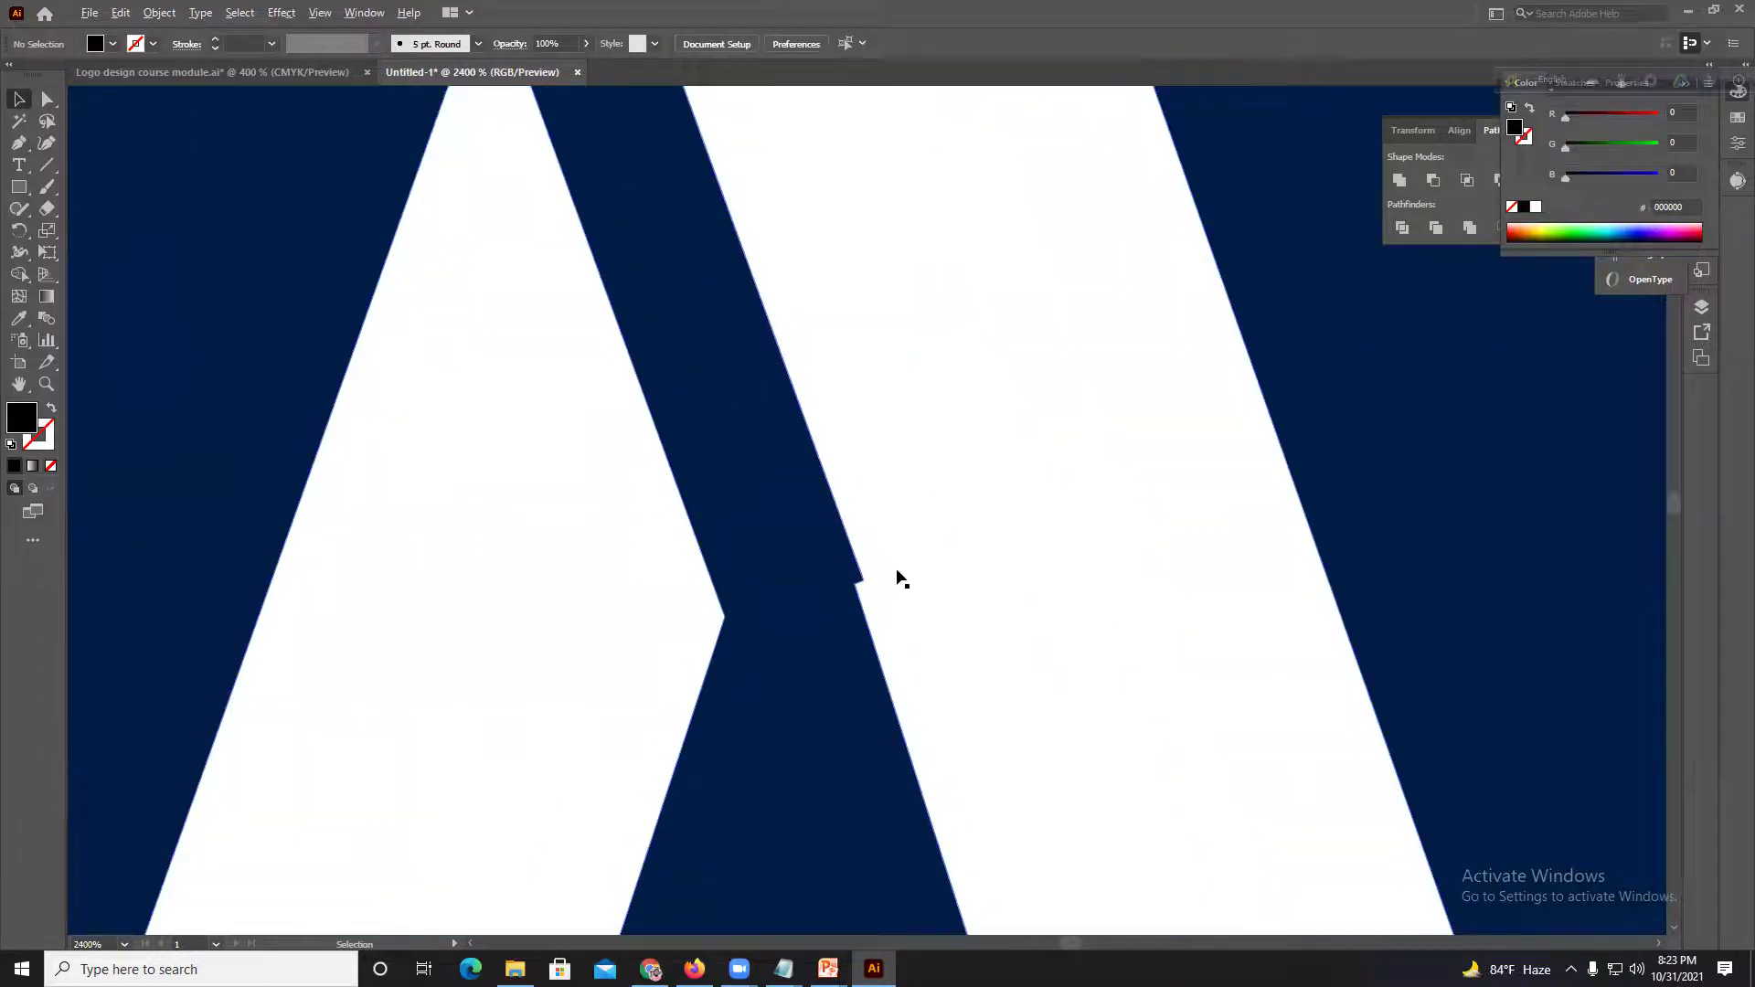
left_click(47, 98)
left_click_drag(1061, 690, 1100, 792)
left_click(1073, 792)
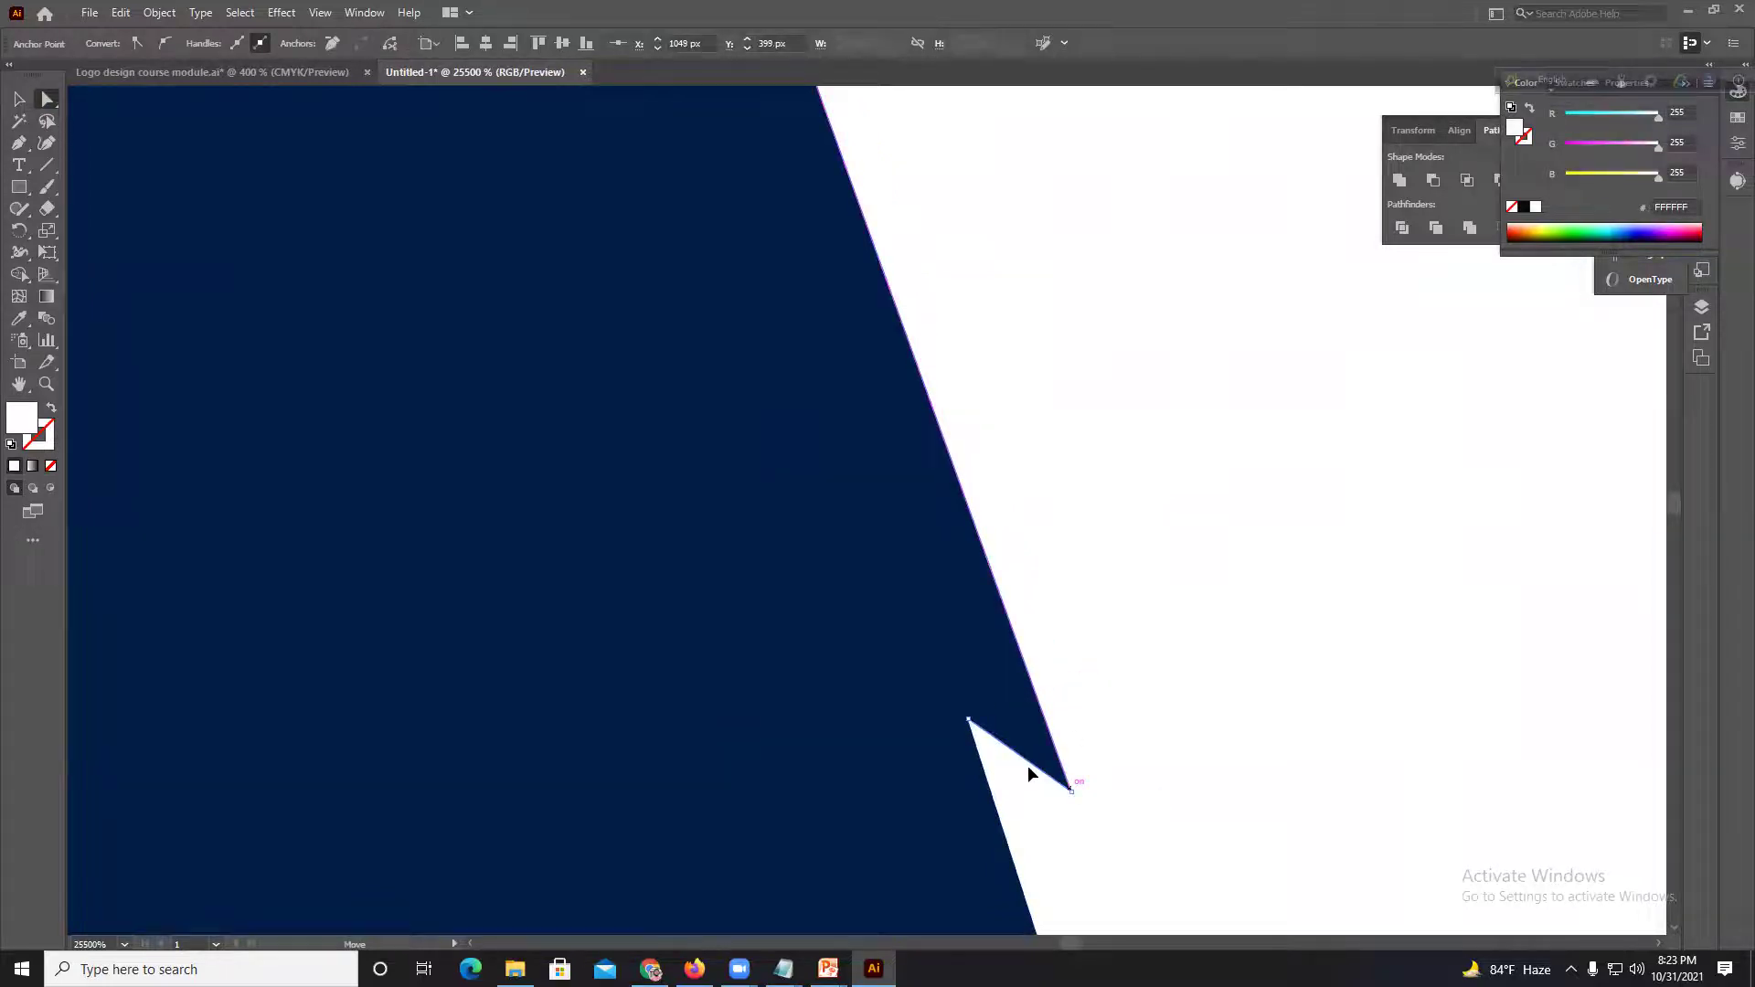
left_click_drag(969, 719, 1068, 786)
left_click(968, 639)
Step: Shorten the first I of the lower wordmark from its upper end to about 67 px high
scroll(974, 639, "down", 6, "alt")
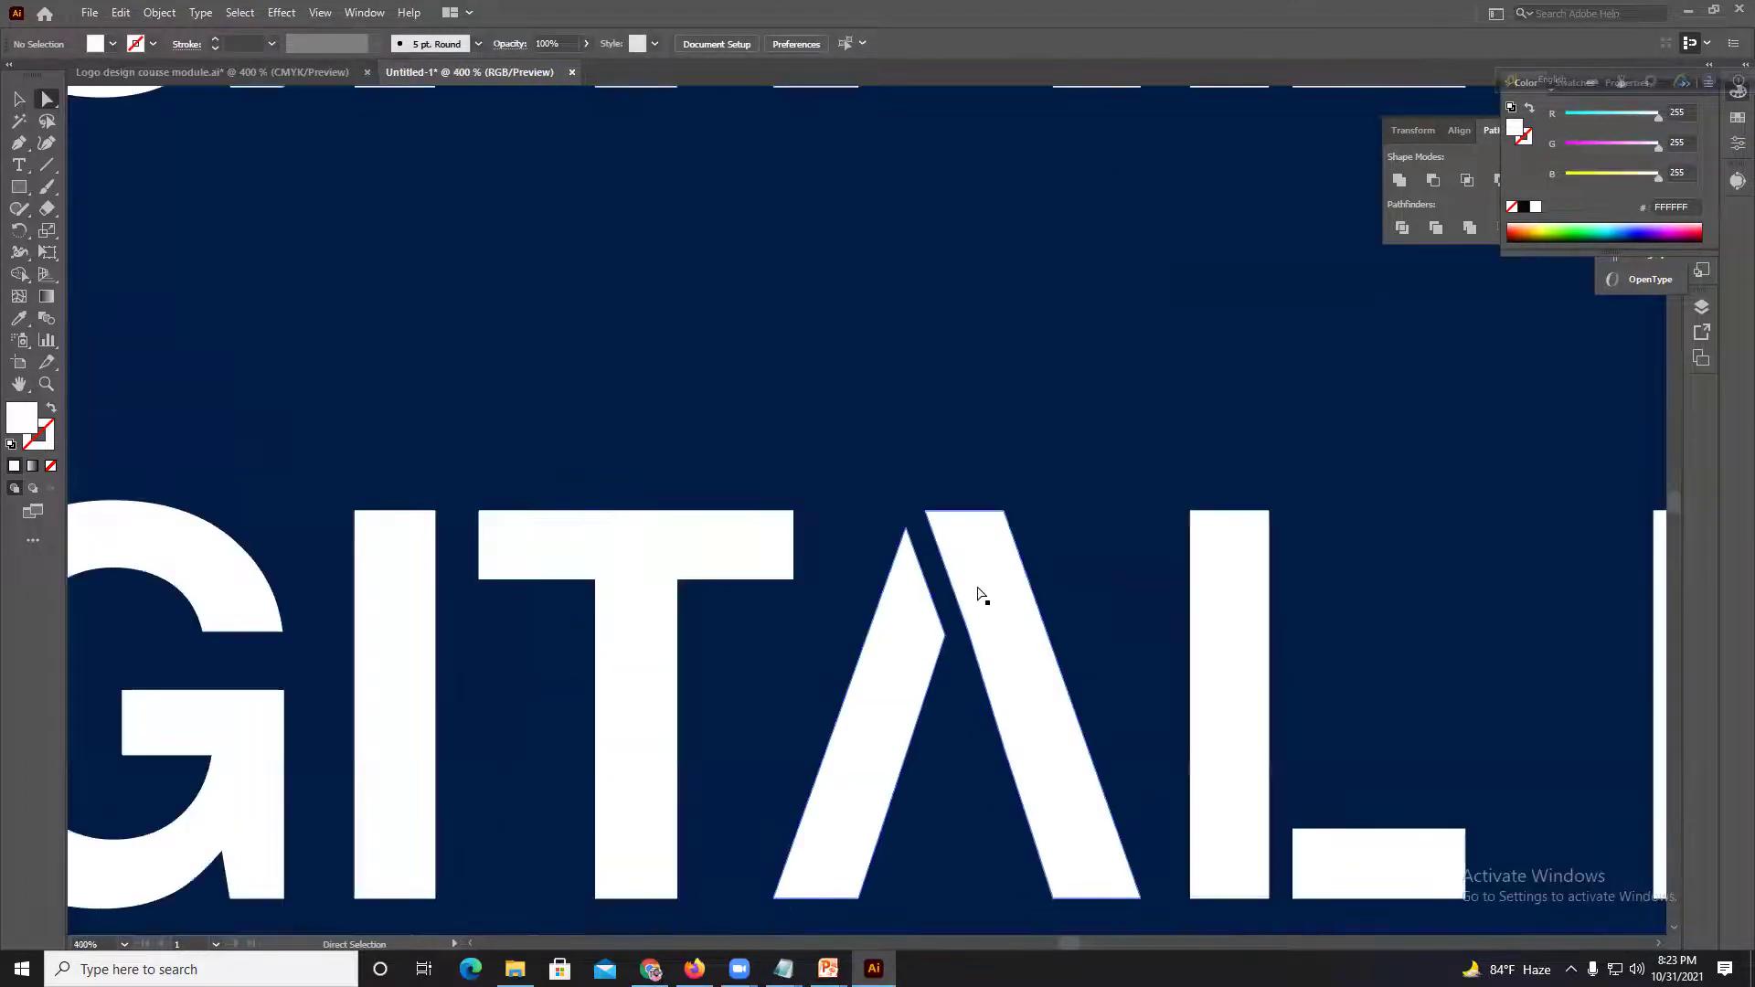
scroll(985, 596, "down", 2, "alt")
left_click_drag(979, 627, 1262, 637)
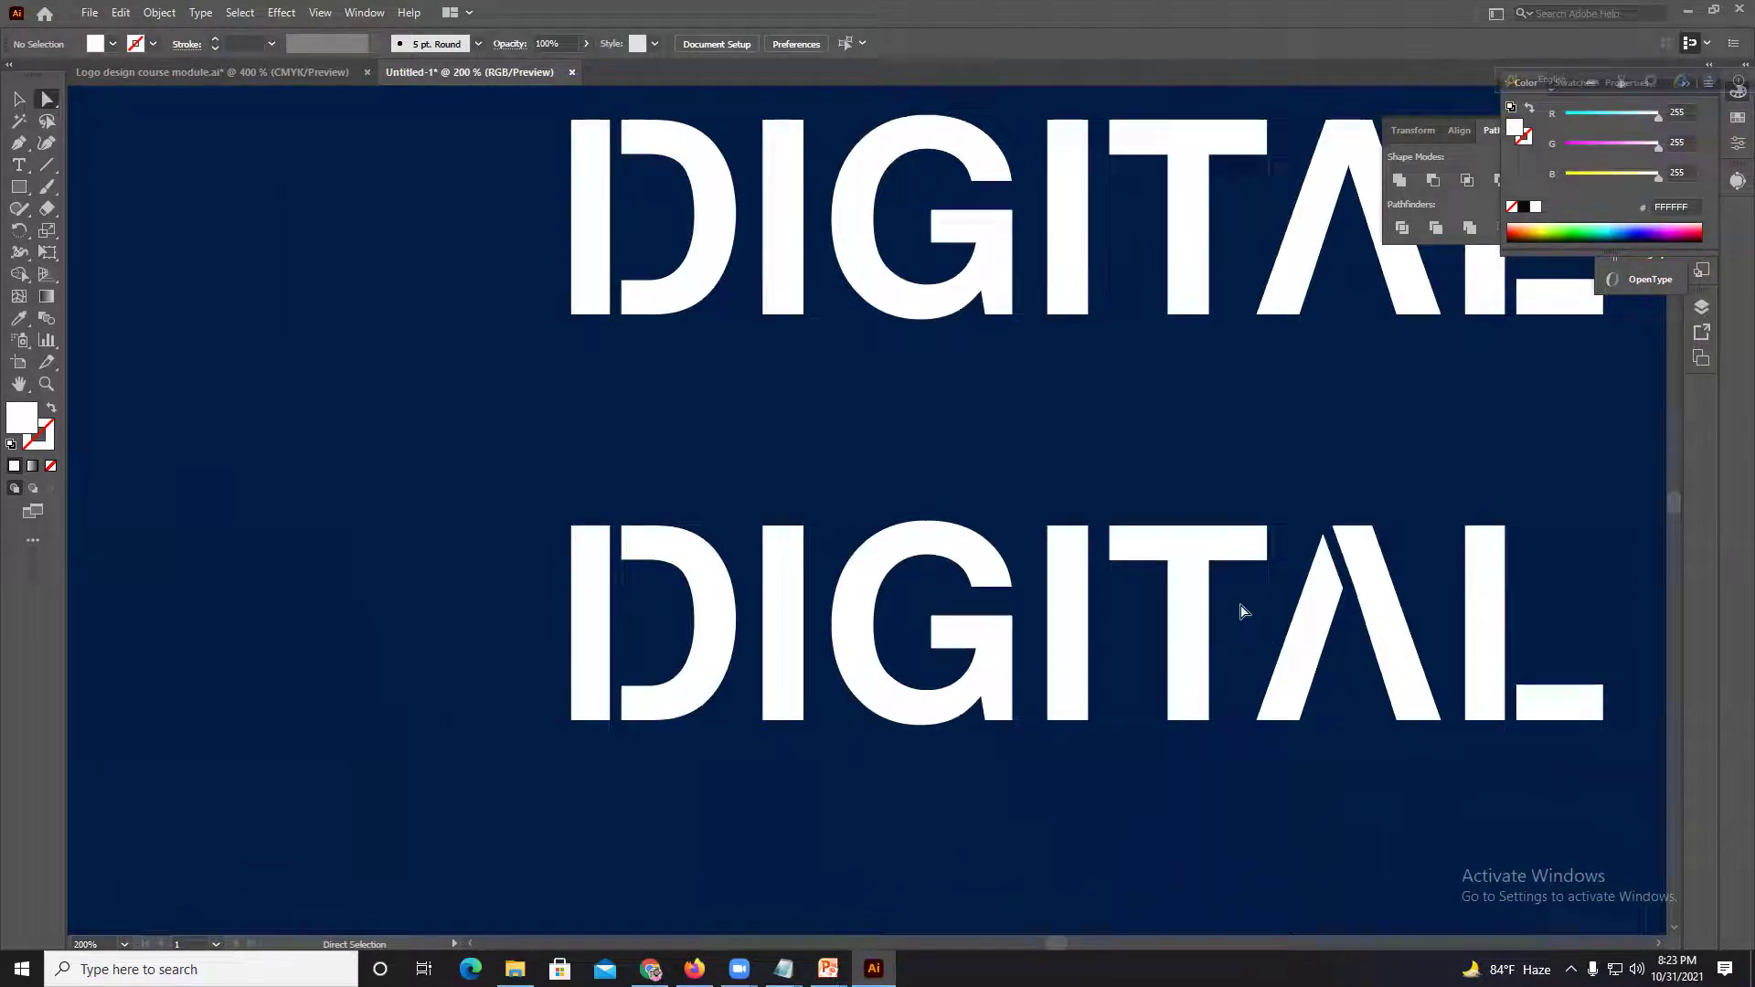
scroll(1175, 576, "down", 3, "alt")
left_click_drag(1170, 641, 850, 656)
scroll(841, 580, "up", 4, "alt")
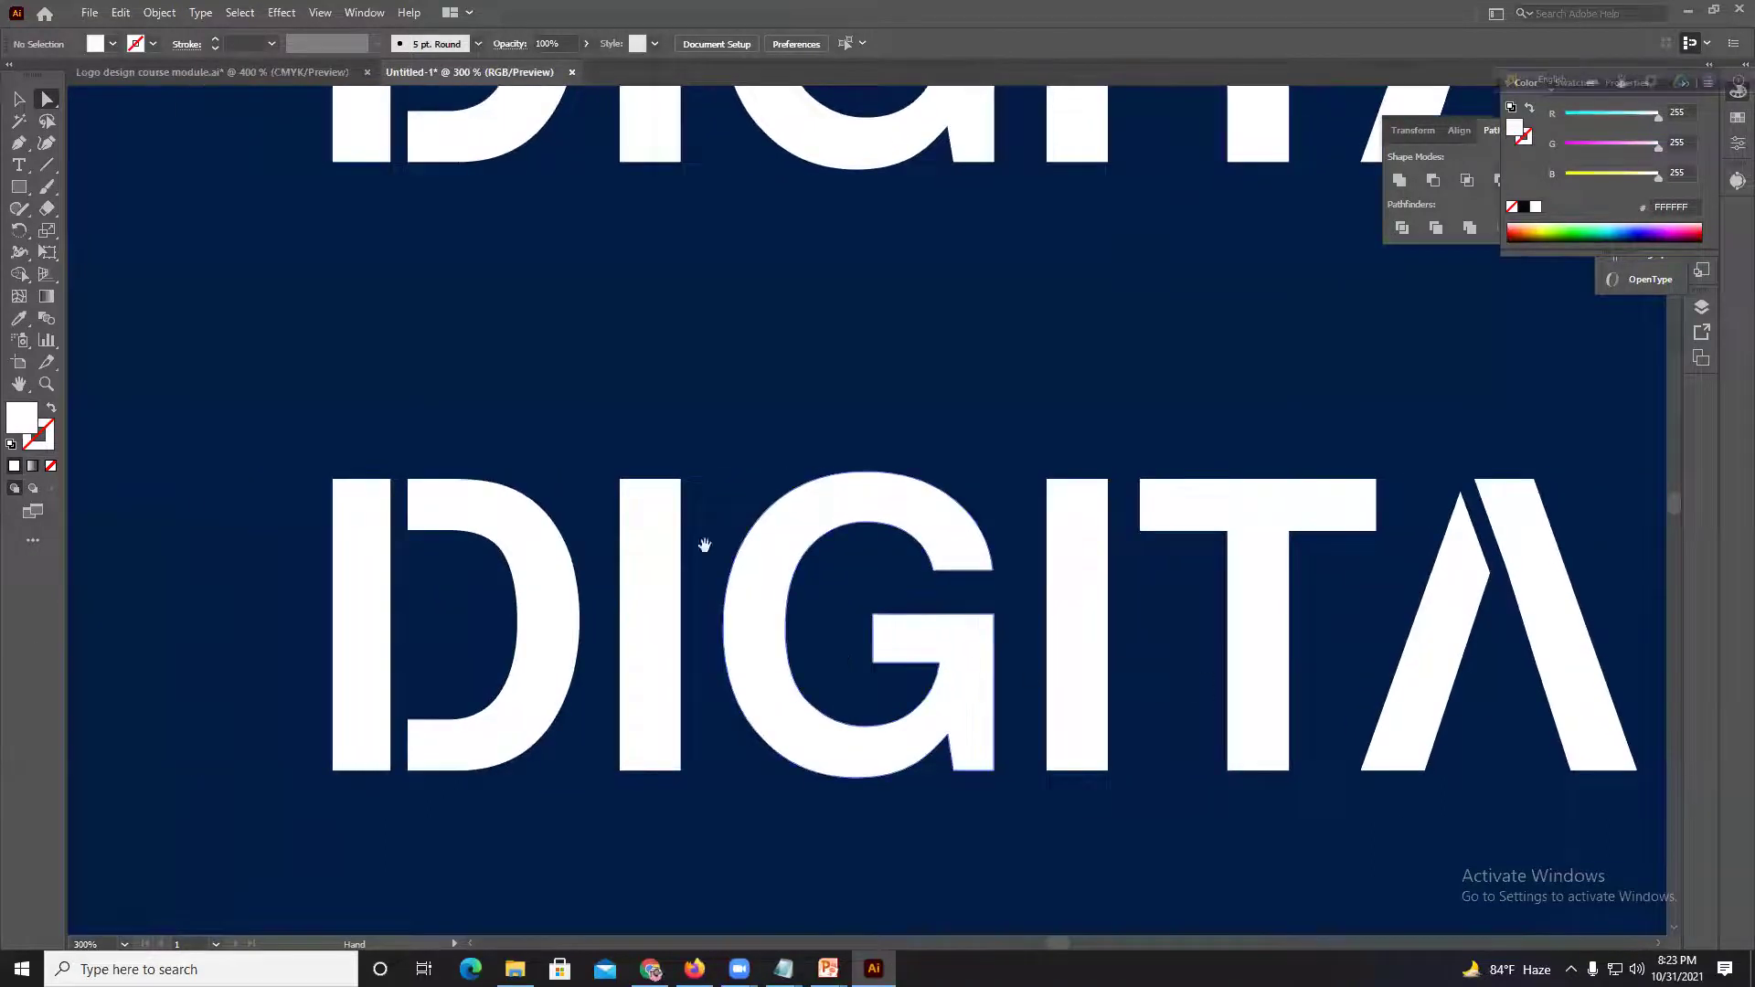
left_click(19, 181)
left_click(19, 102)
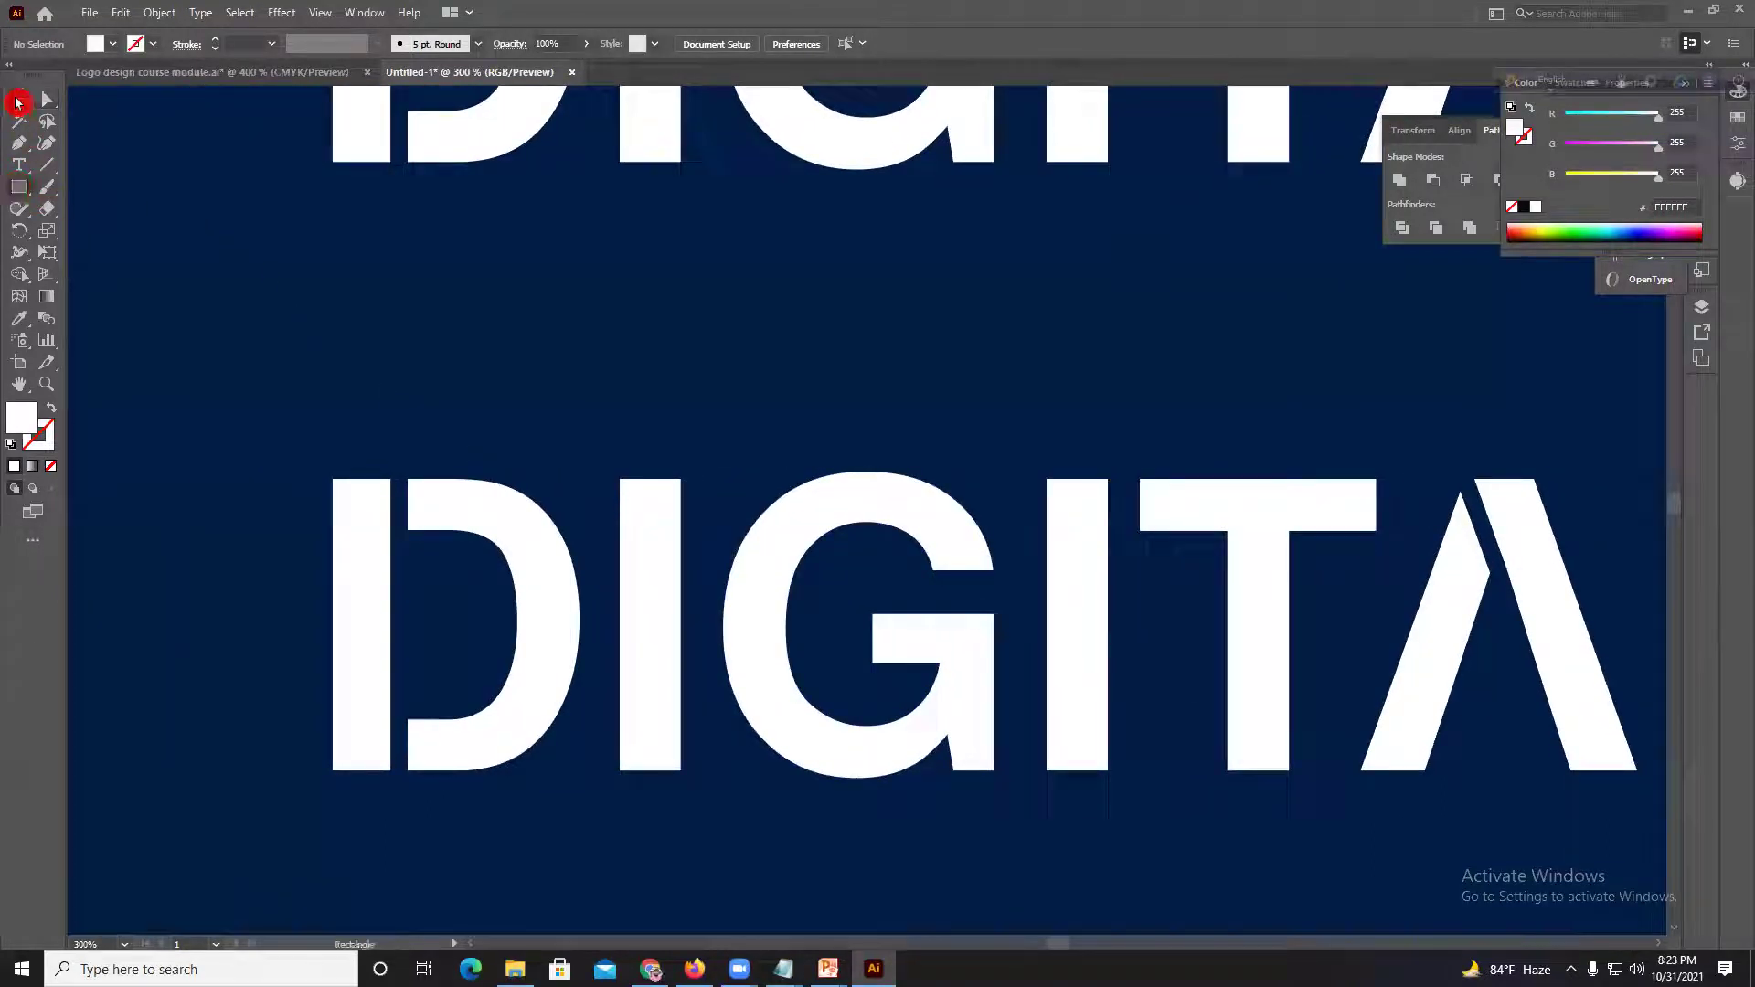
left_click(651, 527)
left_click_drag(647, 477, 647, 529)
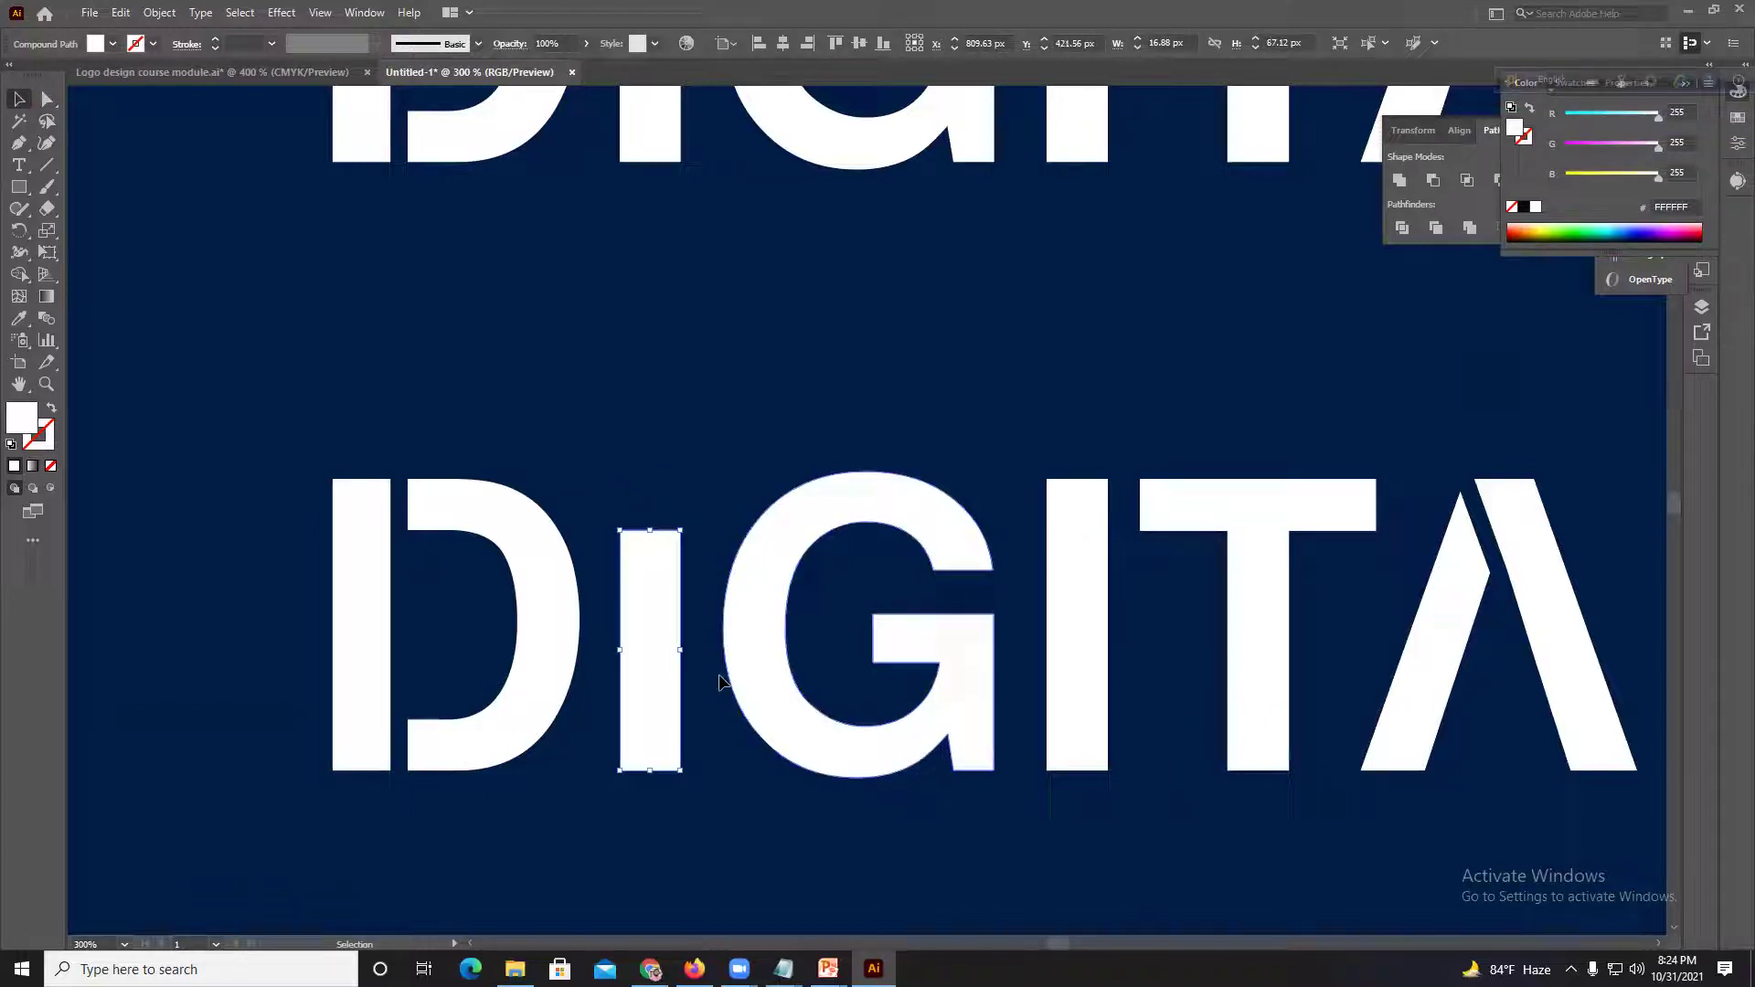
Step: Duplicate the shortened I straight above itself and reduce the copy's height to form a short rectangular dot
left_click_drag(659, 642, 666, 381)
left_click_drag(652, 287, 655, 473)
left_click(633, 422)
Step: Fine-tune the gap between the first i's stem and its dot by slightly lowering the stem's upper edge
left_click_drag(1077, 539, 752, 535)
left_click(344, 556)
scroll(337, 548, "up", 2)
left_click_drag(312, 507, 314, 513)
left_click(418, 478)
scroll(419, 478, "down", 1)
scroll(419, 478, "down", 2)
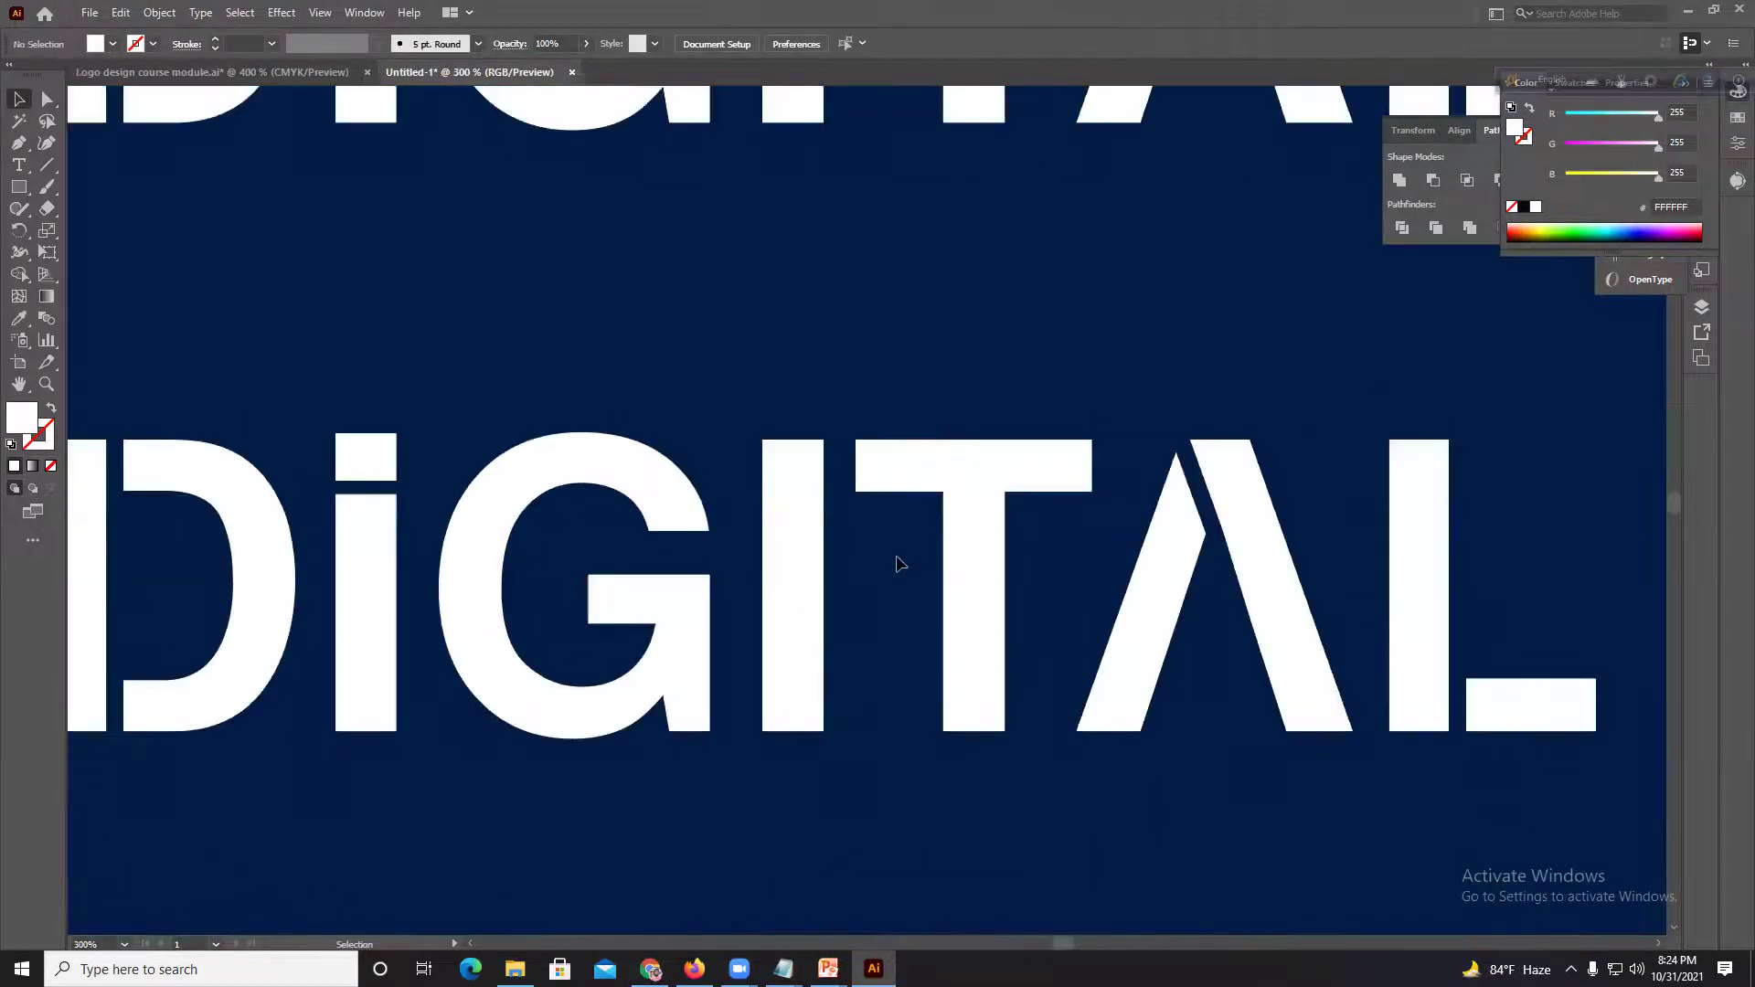
Step: Replace the second I of DIGITAL in the lower wordmark with a copy of the dotted i
left_click(814, 575)
key("Delete")
left_click(371, 580)
left_click(366, 460, "shift")
left_click_drag(364, 458, 792, 458)
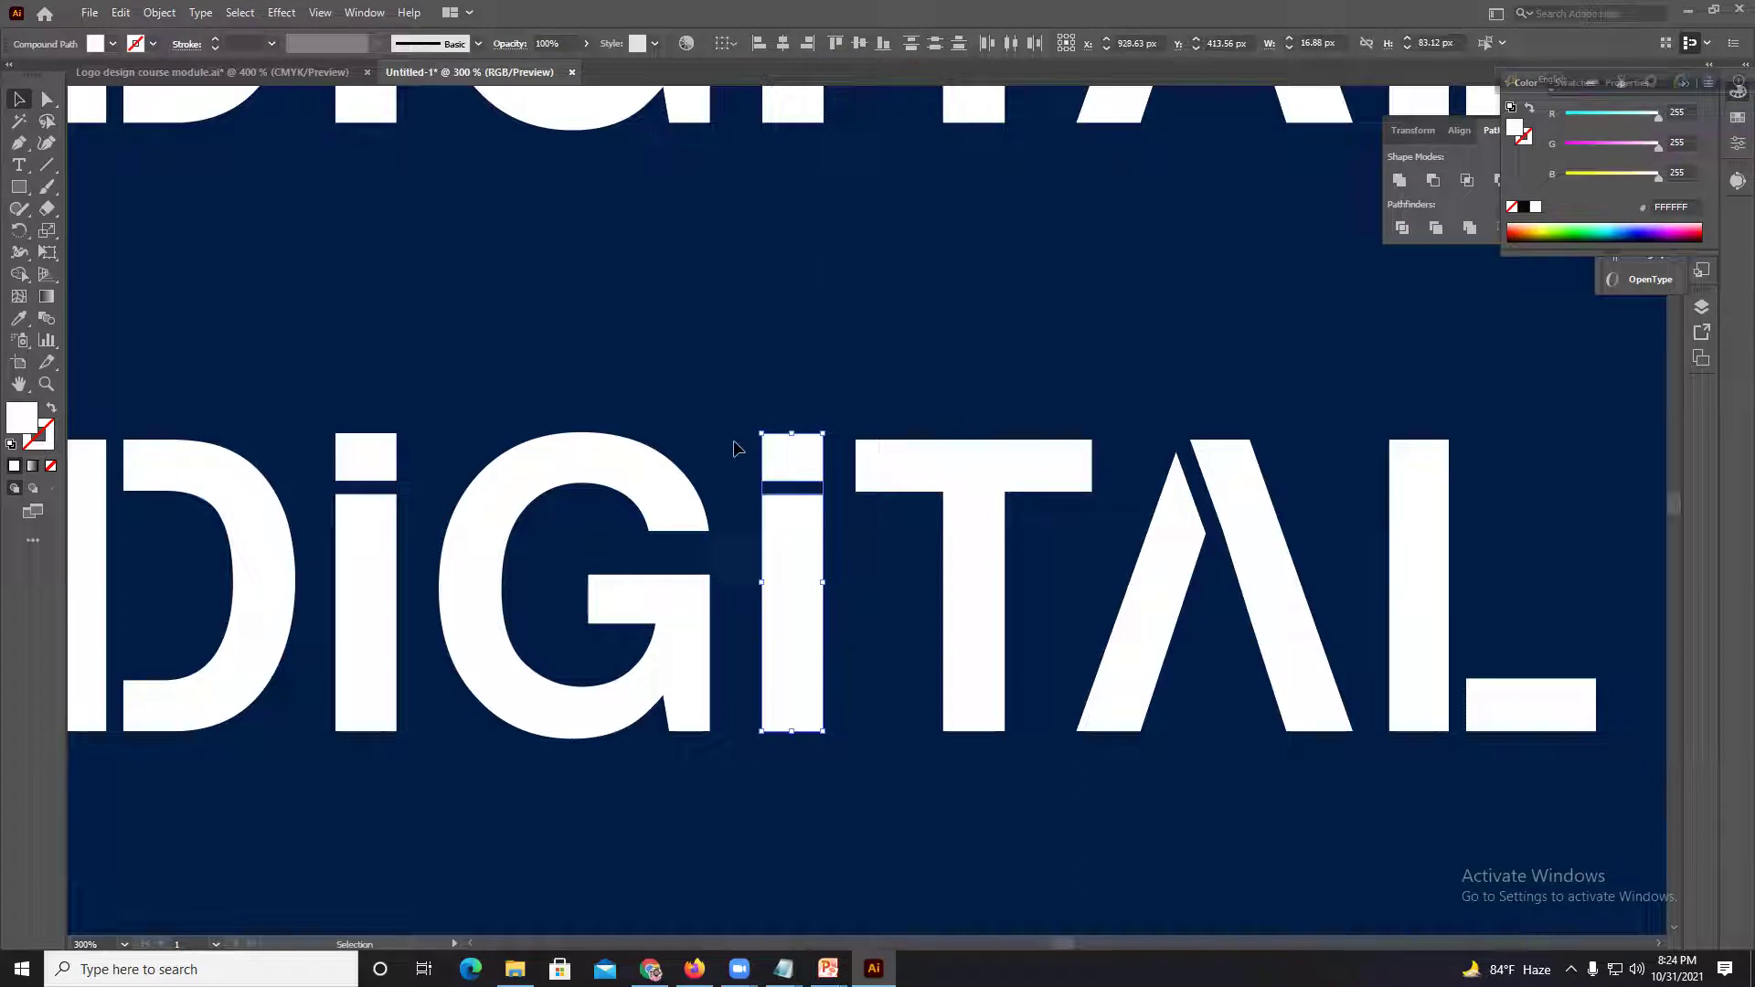
left_click(716, 394)
Step: Replace the I of IT in the lower wordmark with a copy of the dotted i
scroll(745, 395, "down", 2)
left_click_drag(716, 533, 530, 715)
left_click_drag(677, 556, 757, 522)
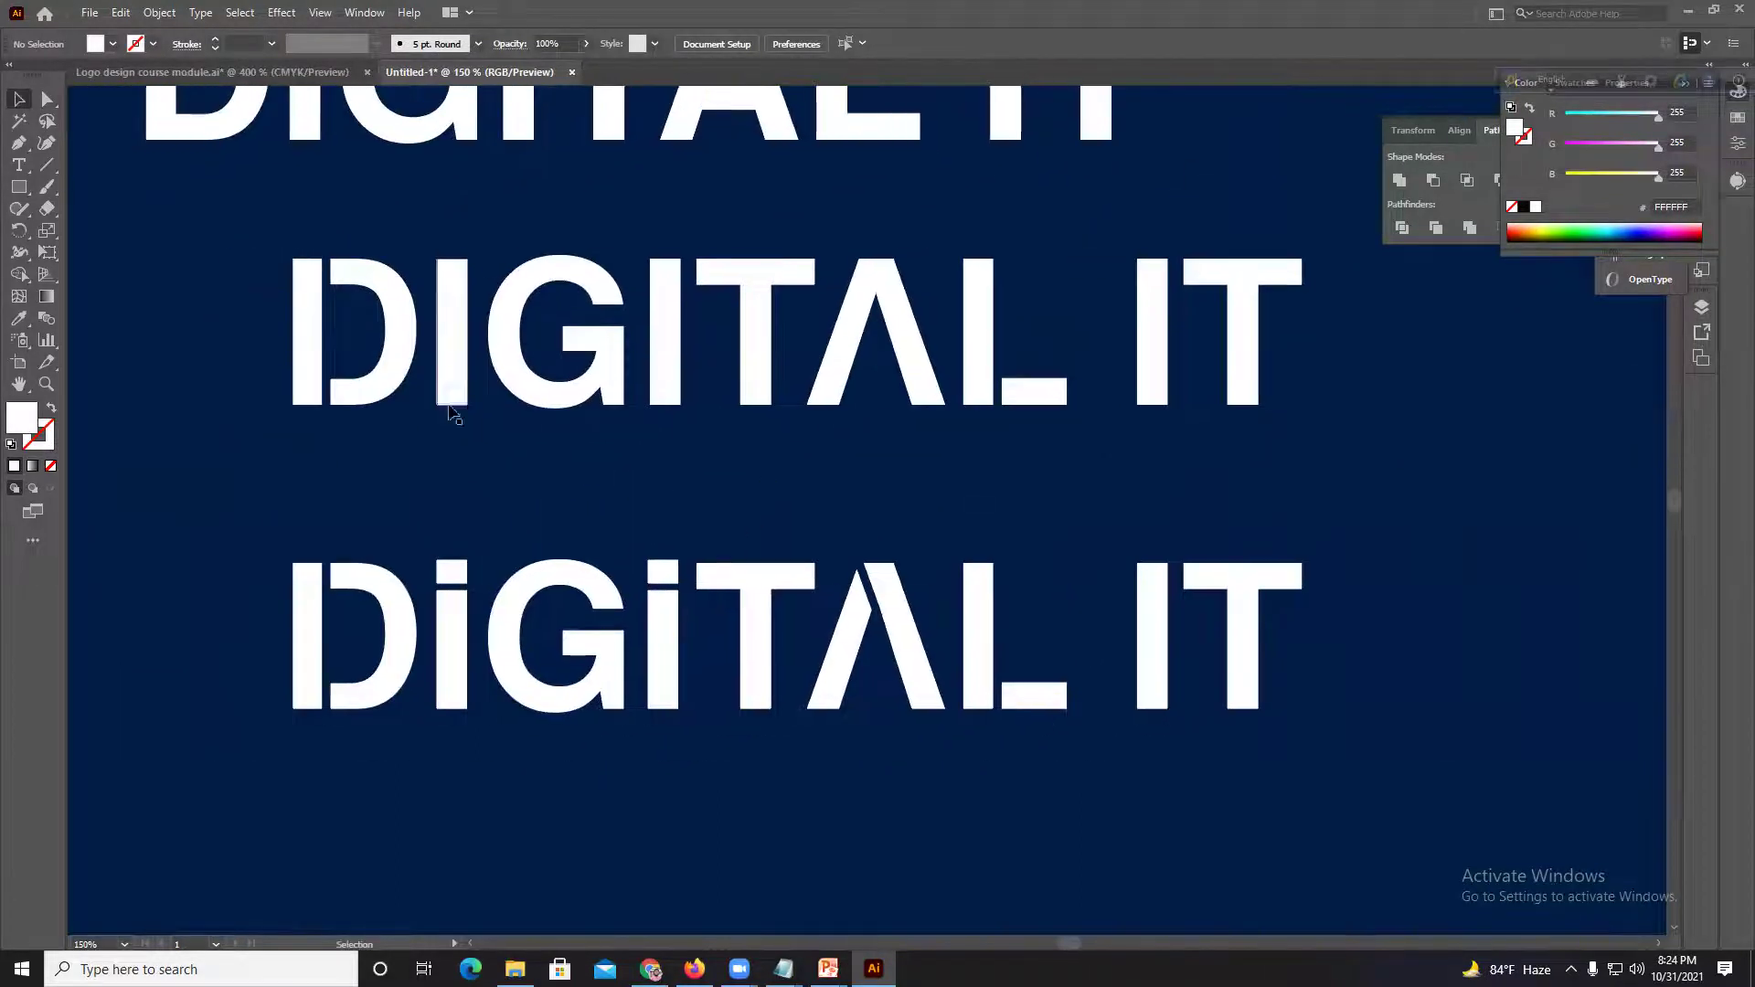
left_click_drag(882, 535, 993, 685)
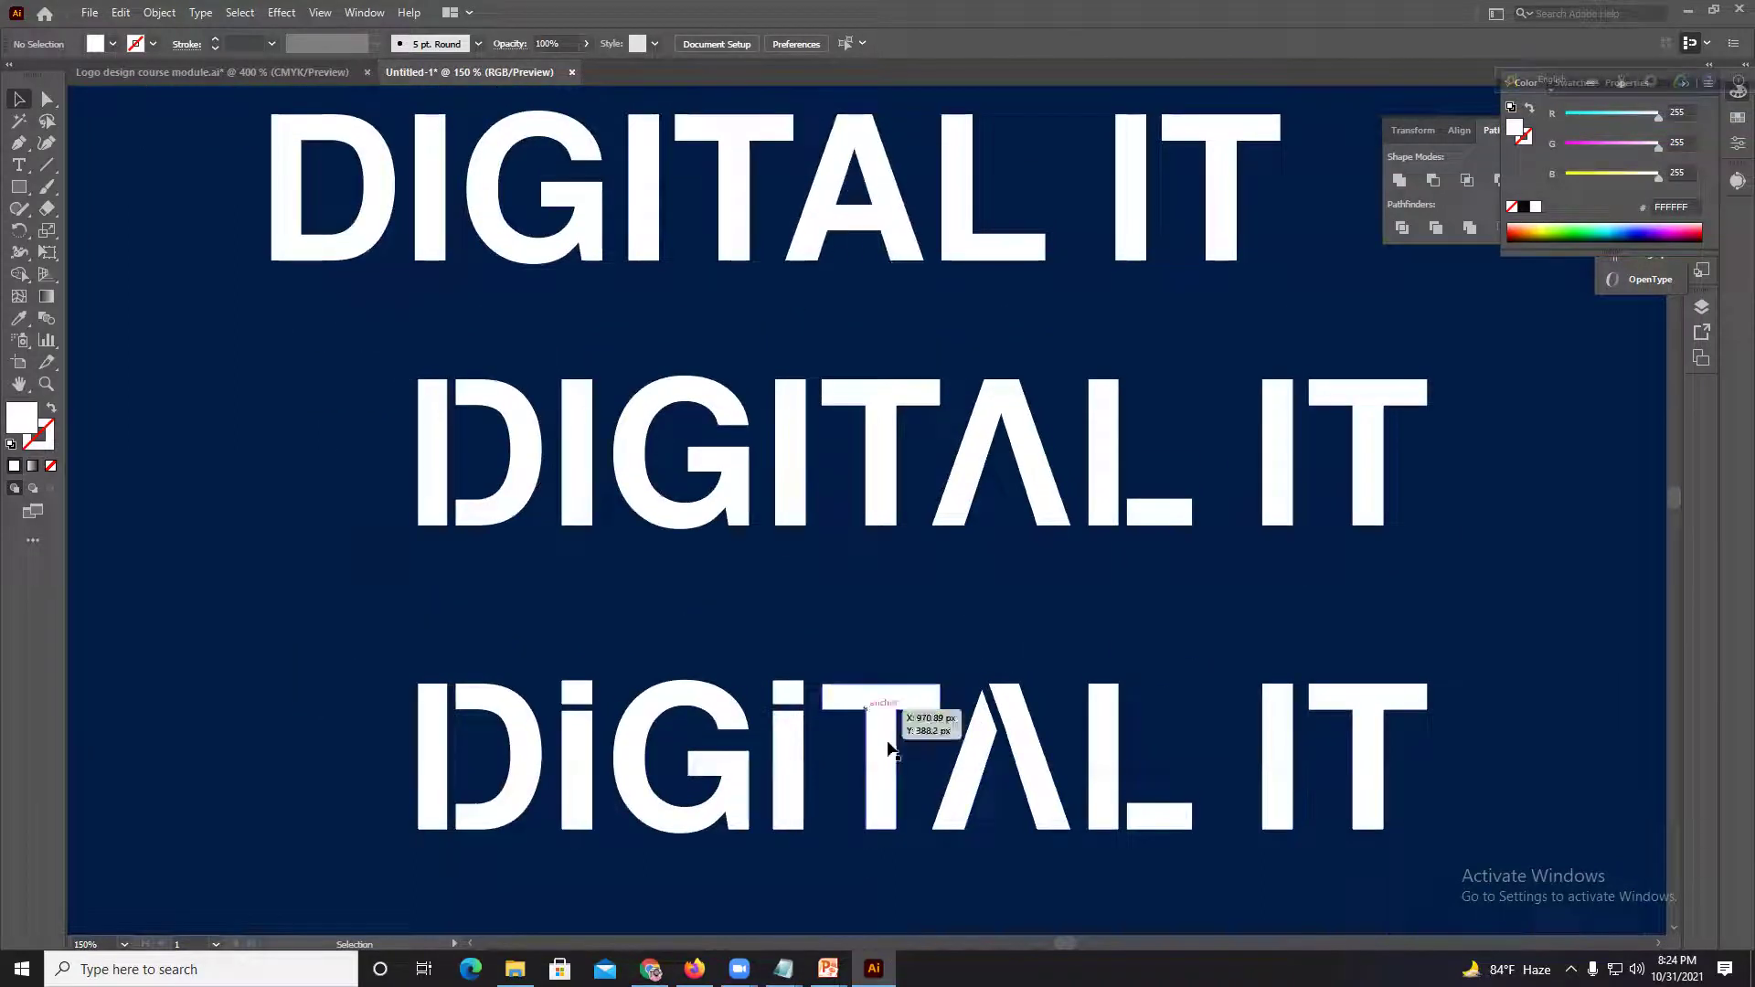
scroll(907, 701, "down", 1)
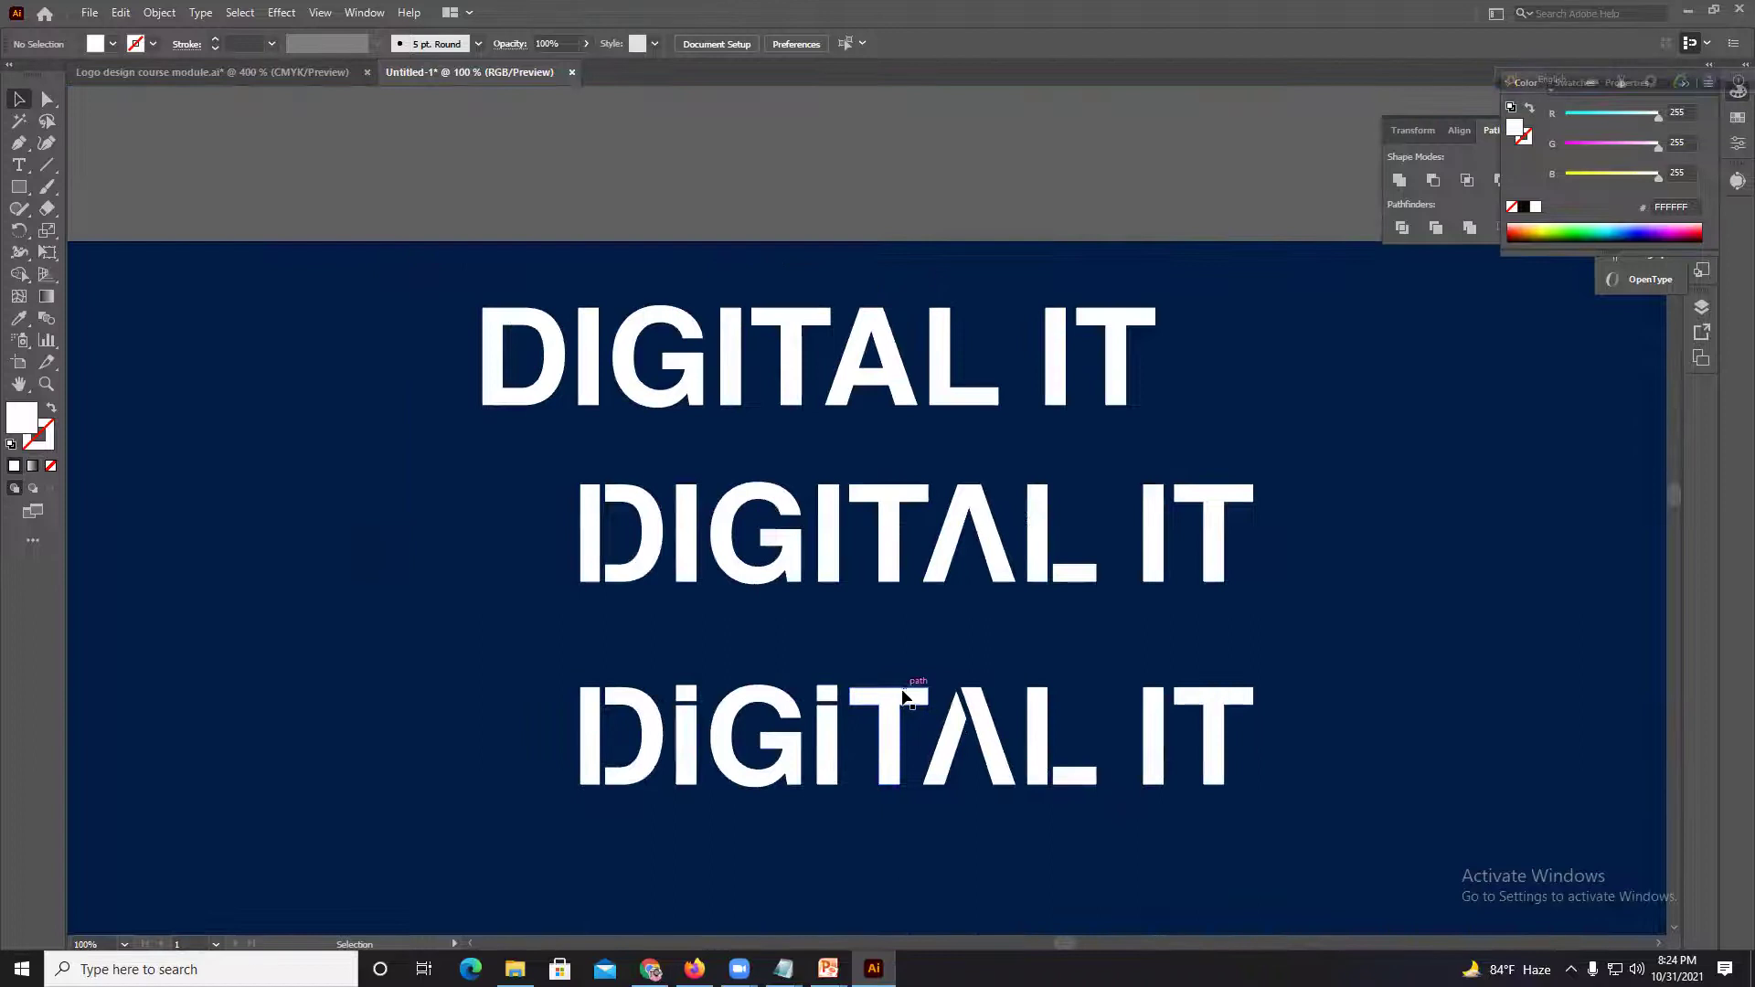
left_click(1152, 738)
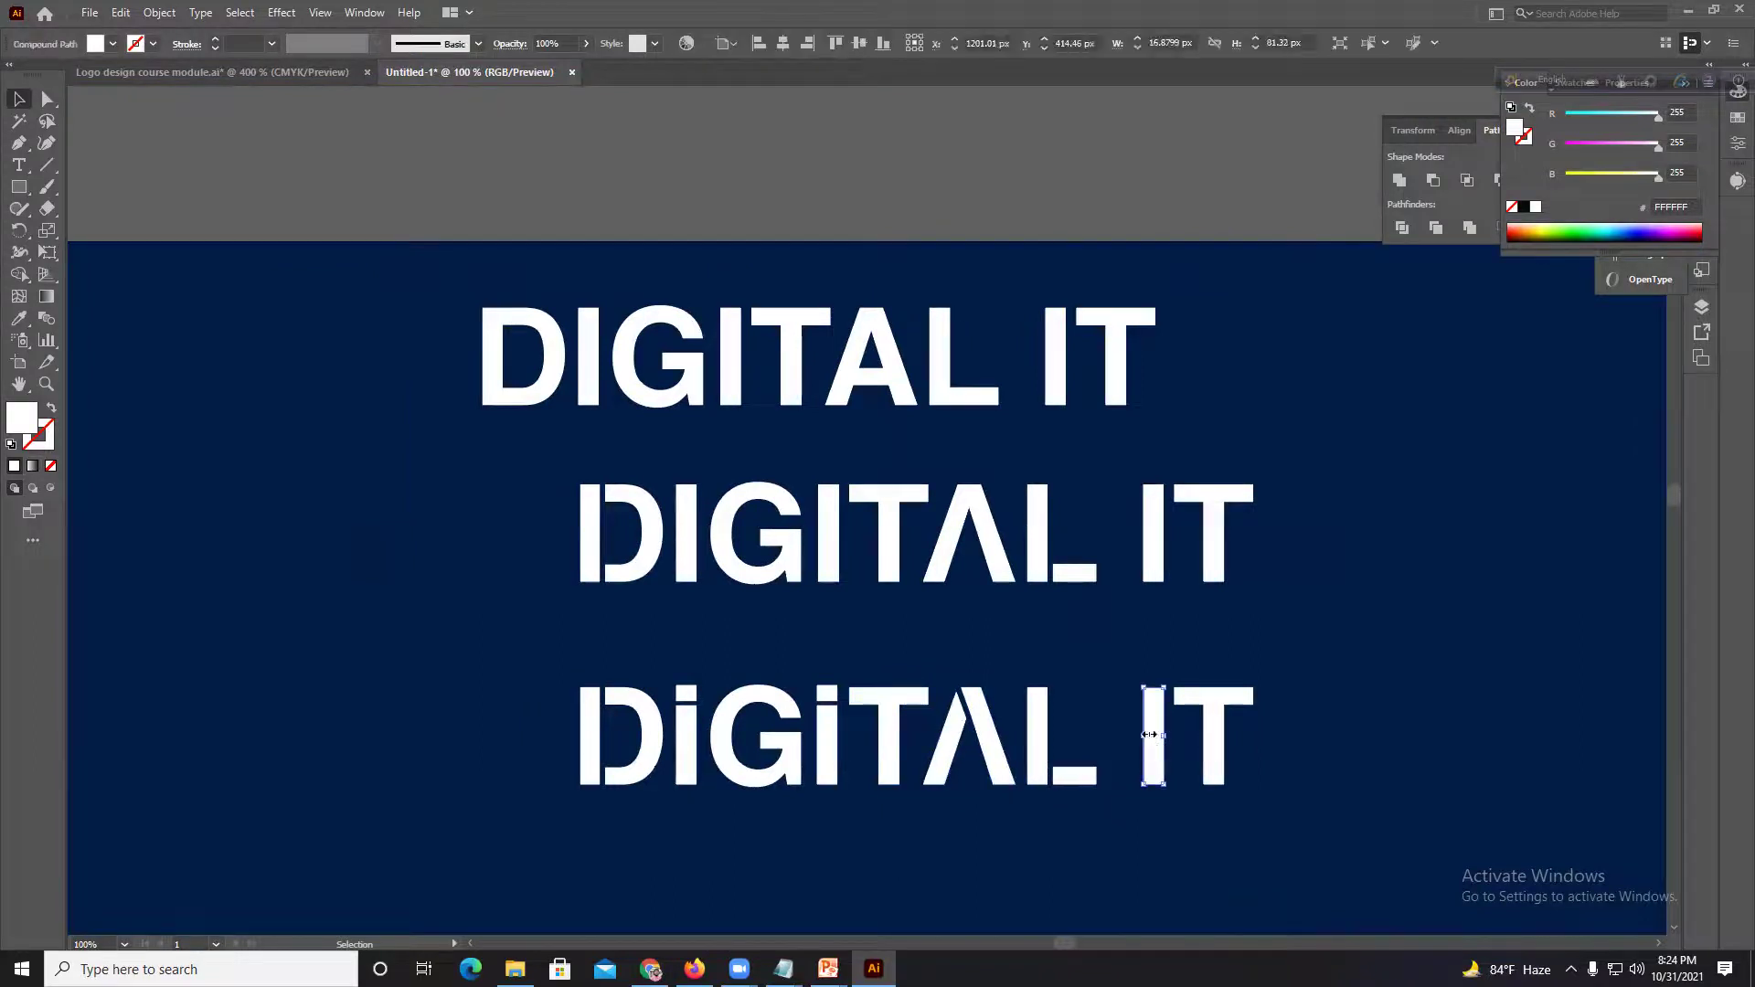
key("Delete")
left_click(830, 747)
left_click_drag(830, 747, 1151, 745)
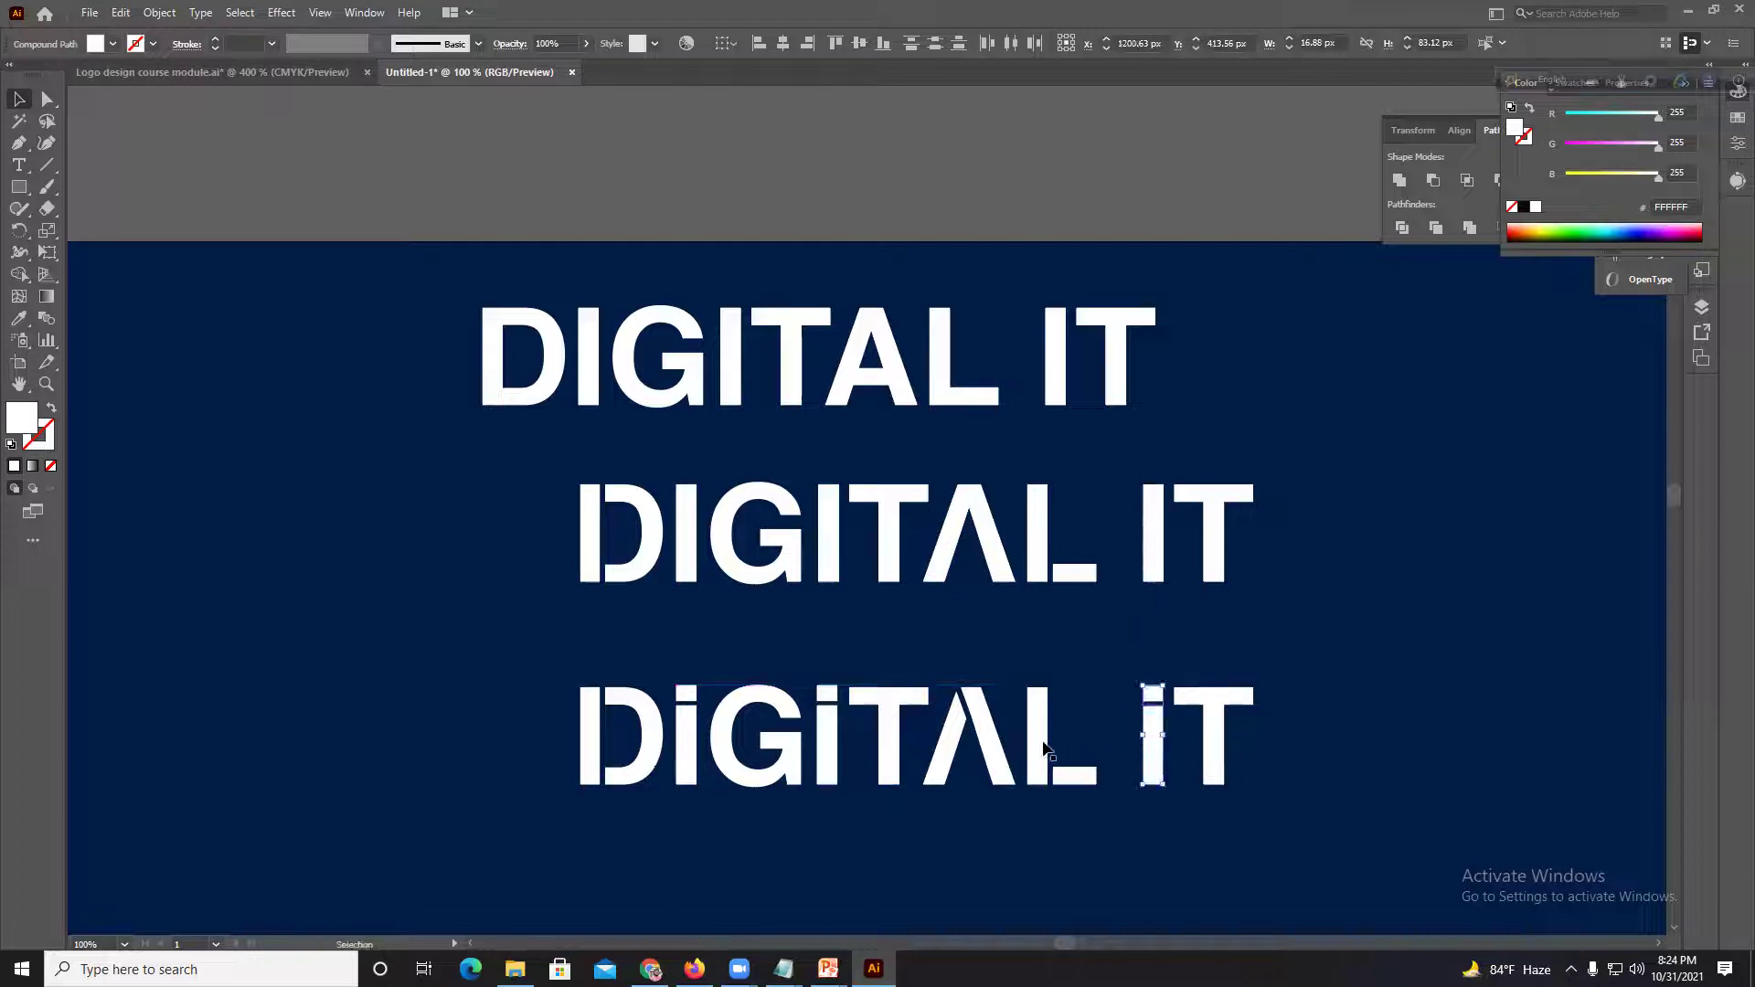
left_click(1077, 671)
scroll(1231, 722, "up", 2)
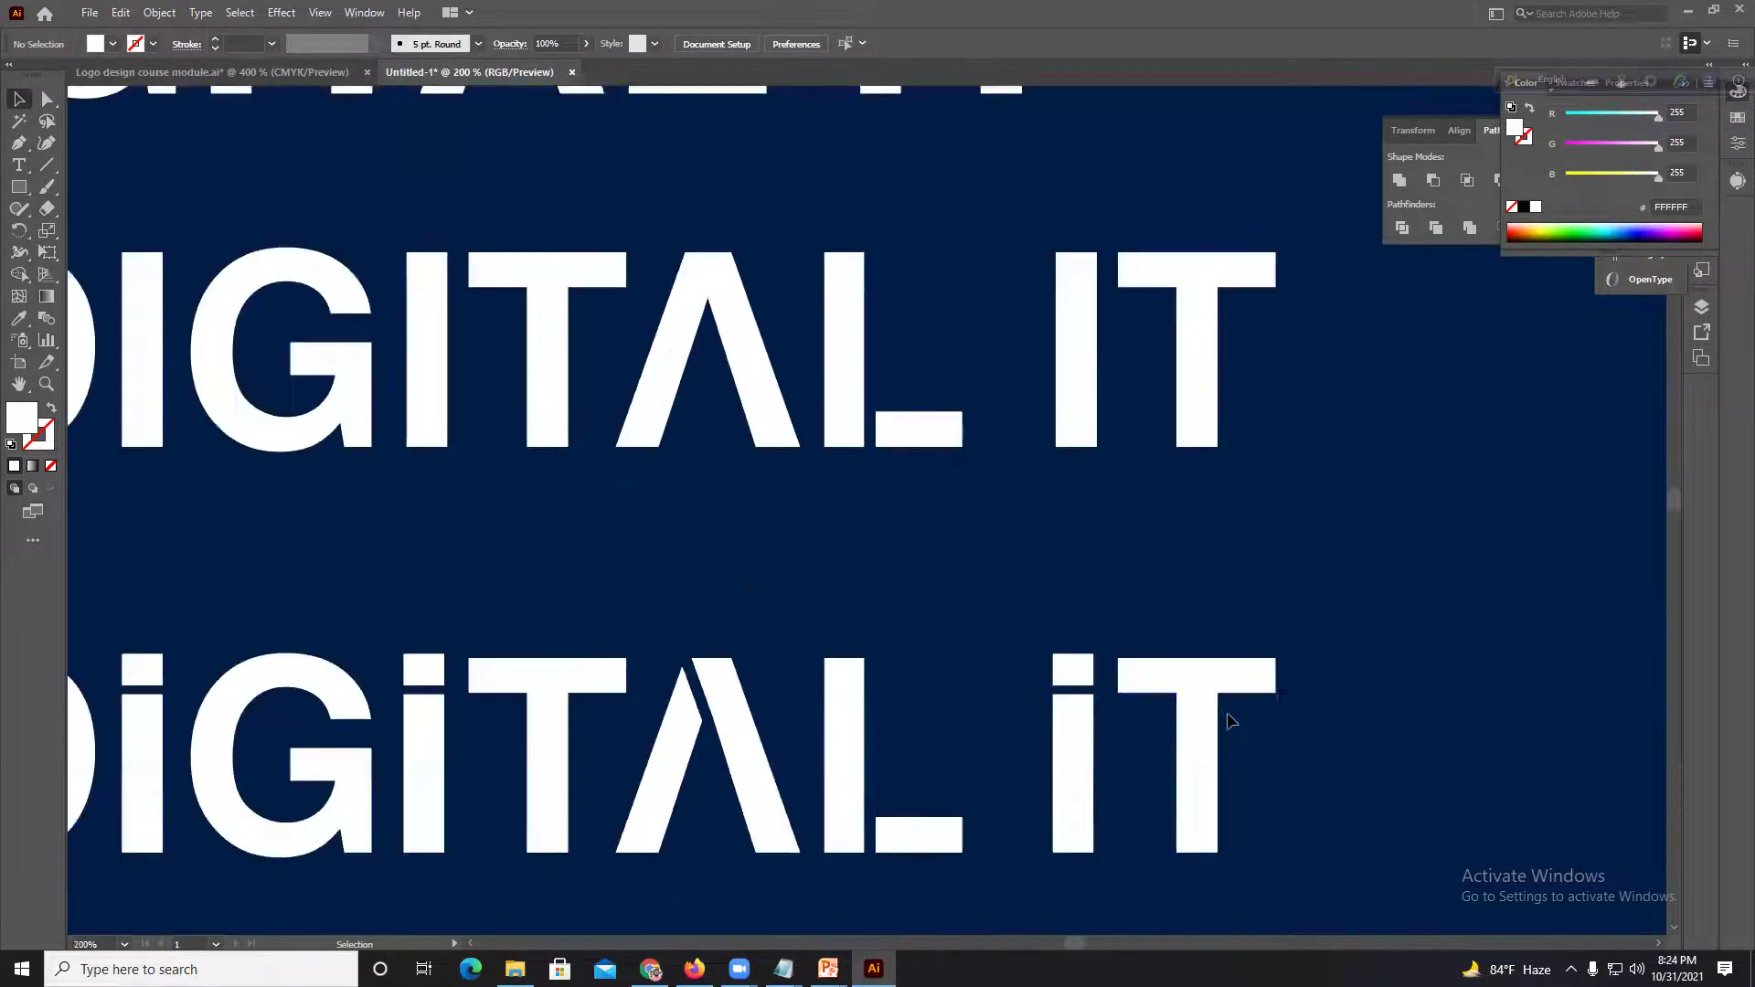
scroll(1225, 708, "down", 2)
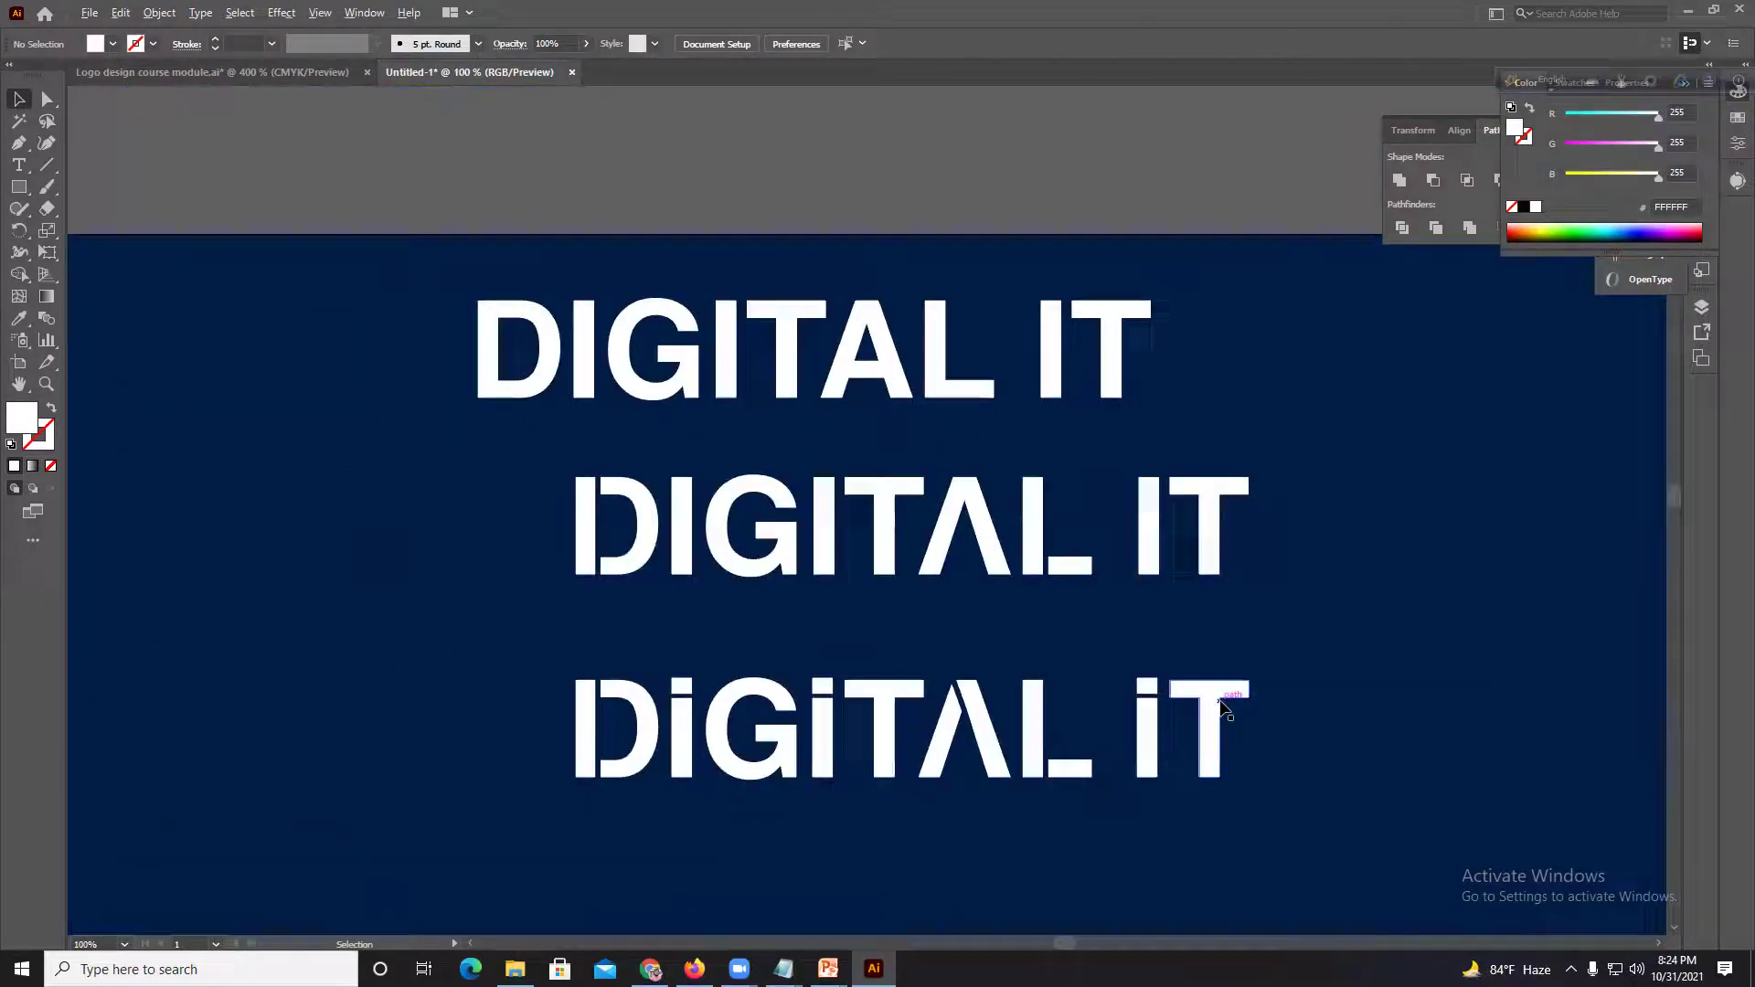
Step: Switch to Chrome's logo font image results and preview the MARK and SEAL alphabets for letter styling ideas
left_click(651, 969)
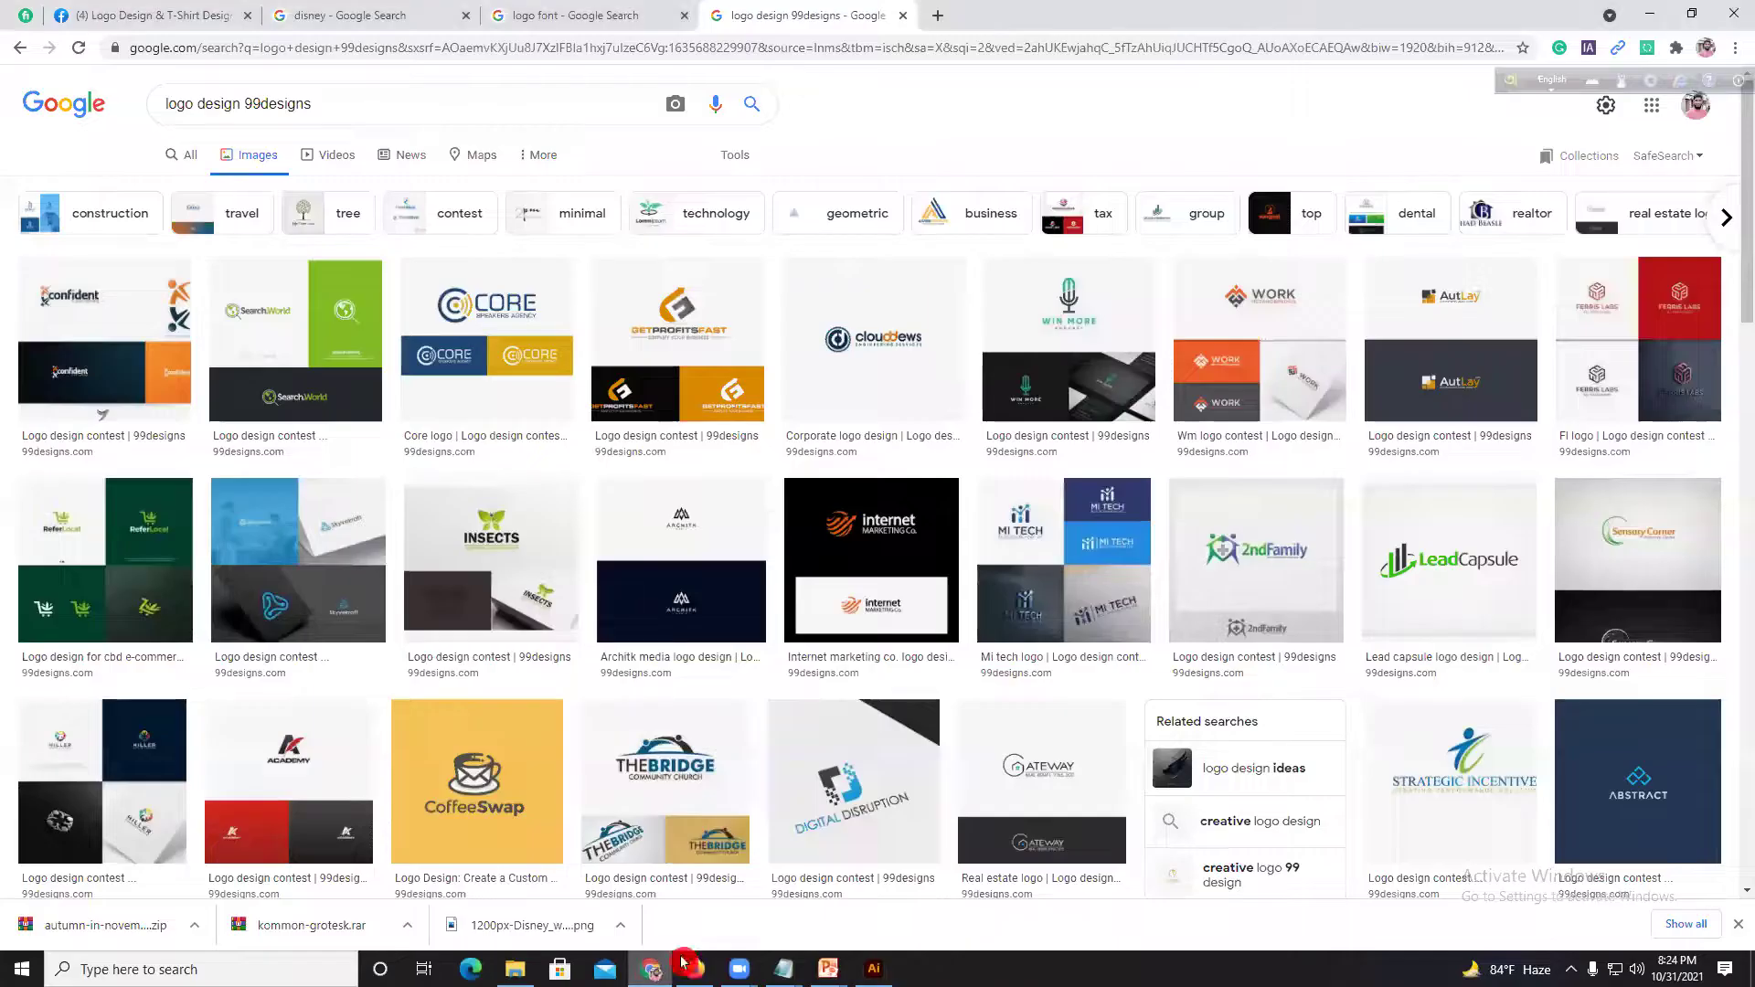
left_click(599, 15)
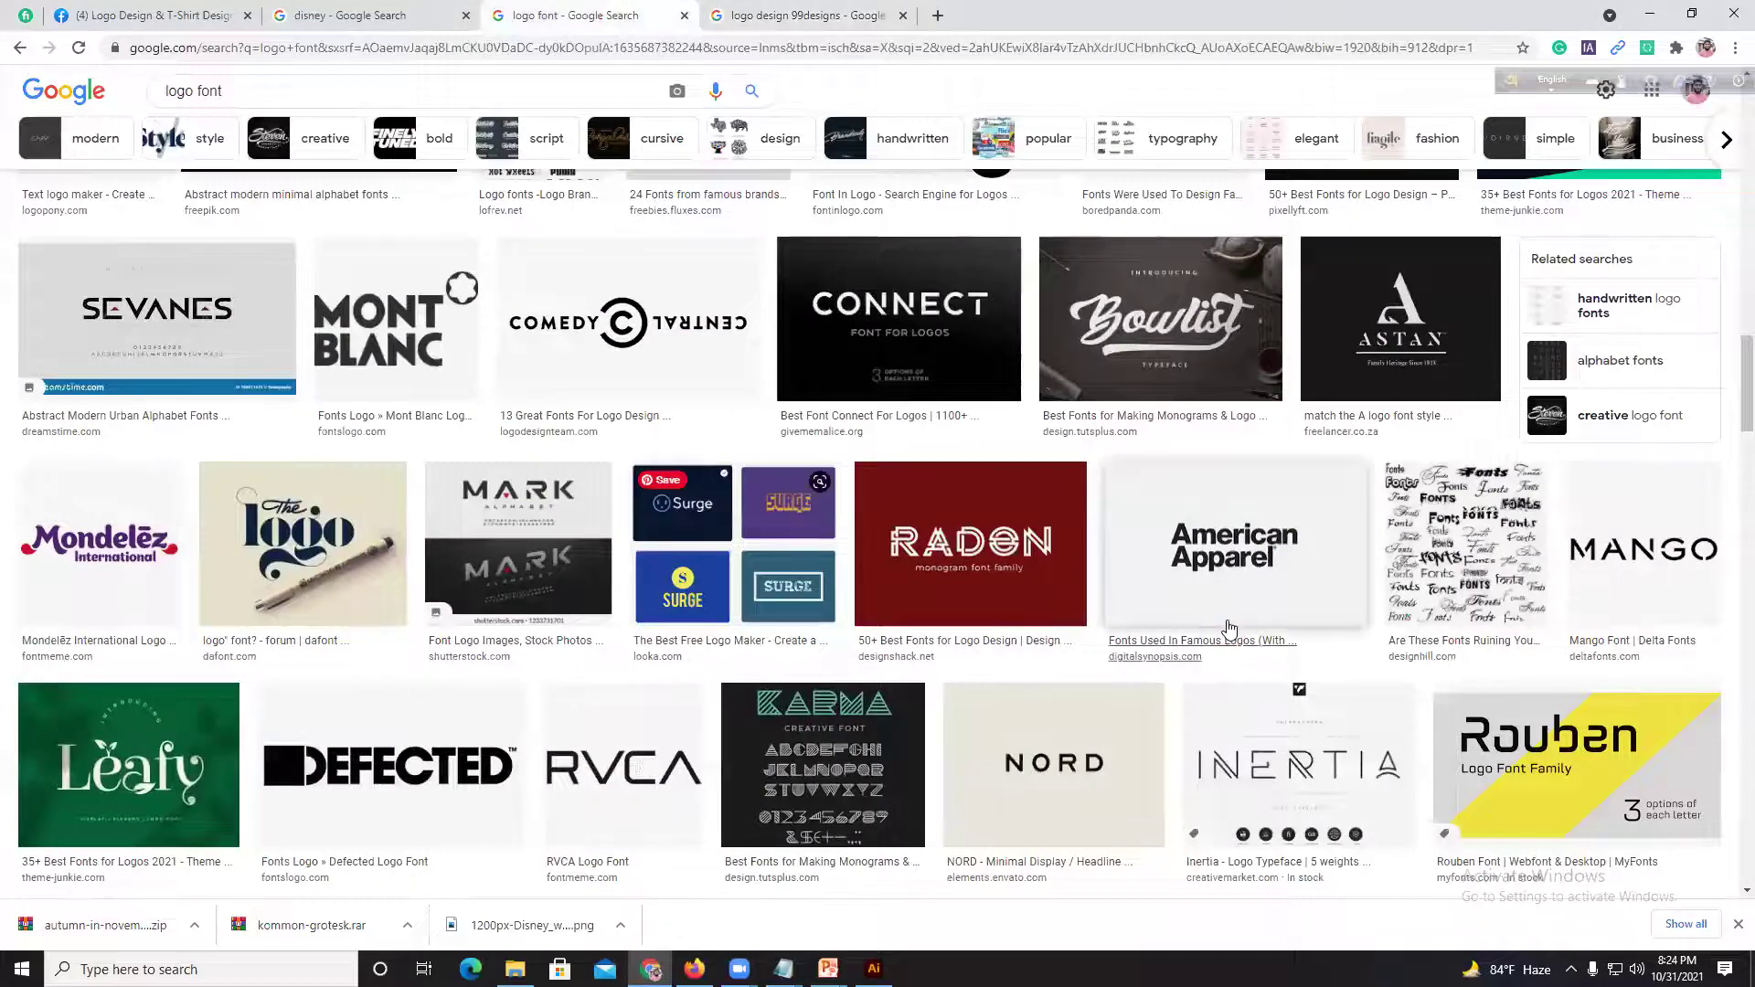
left_click(548, 541)
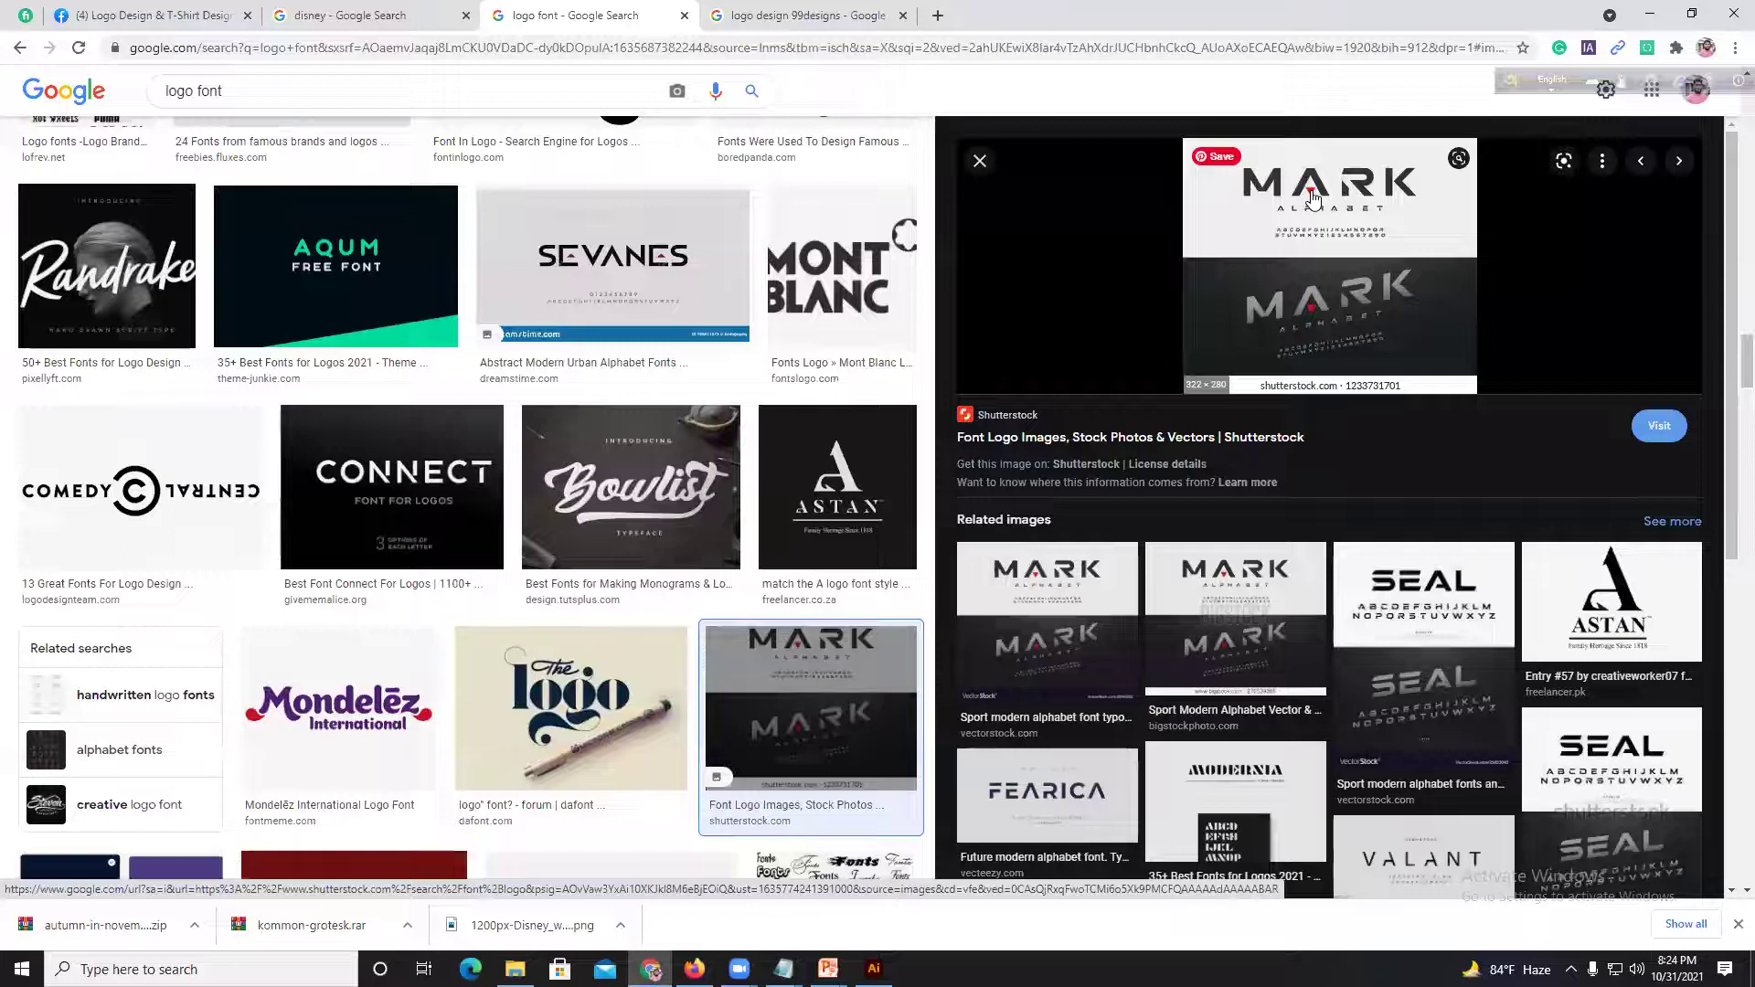
left_click(1404, 607)
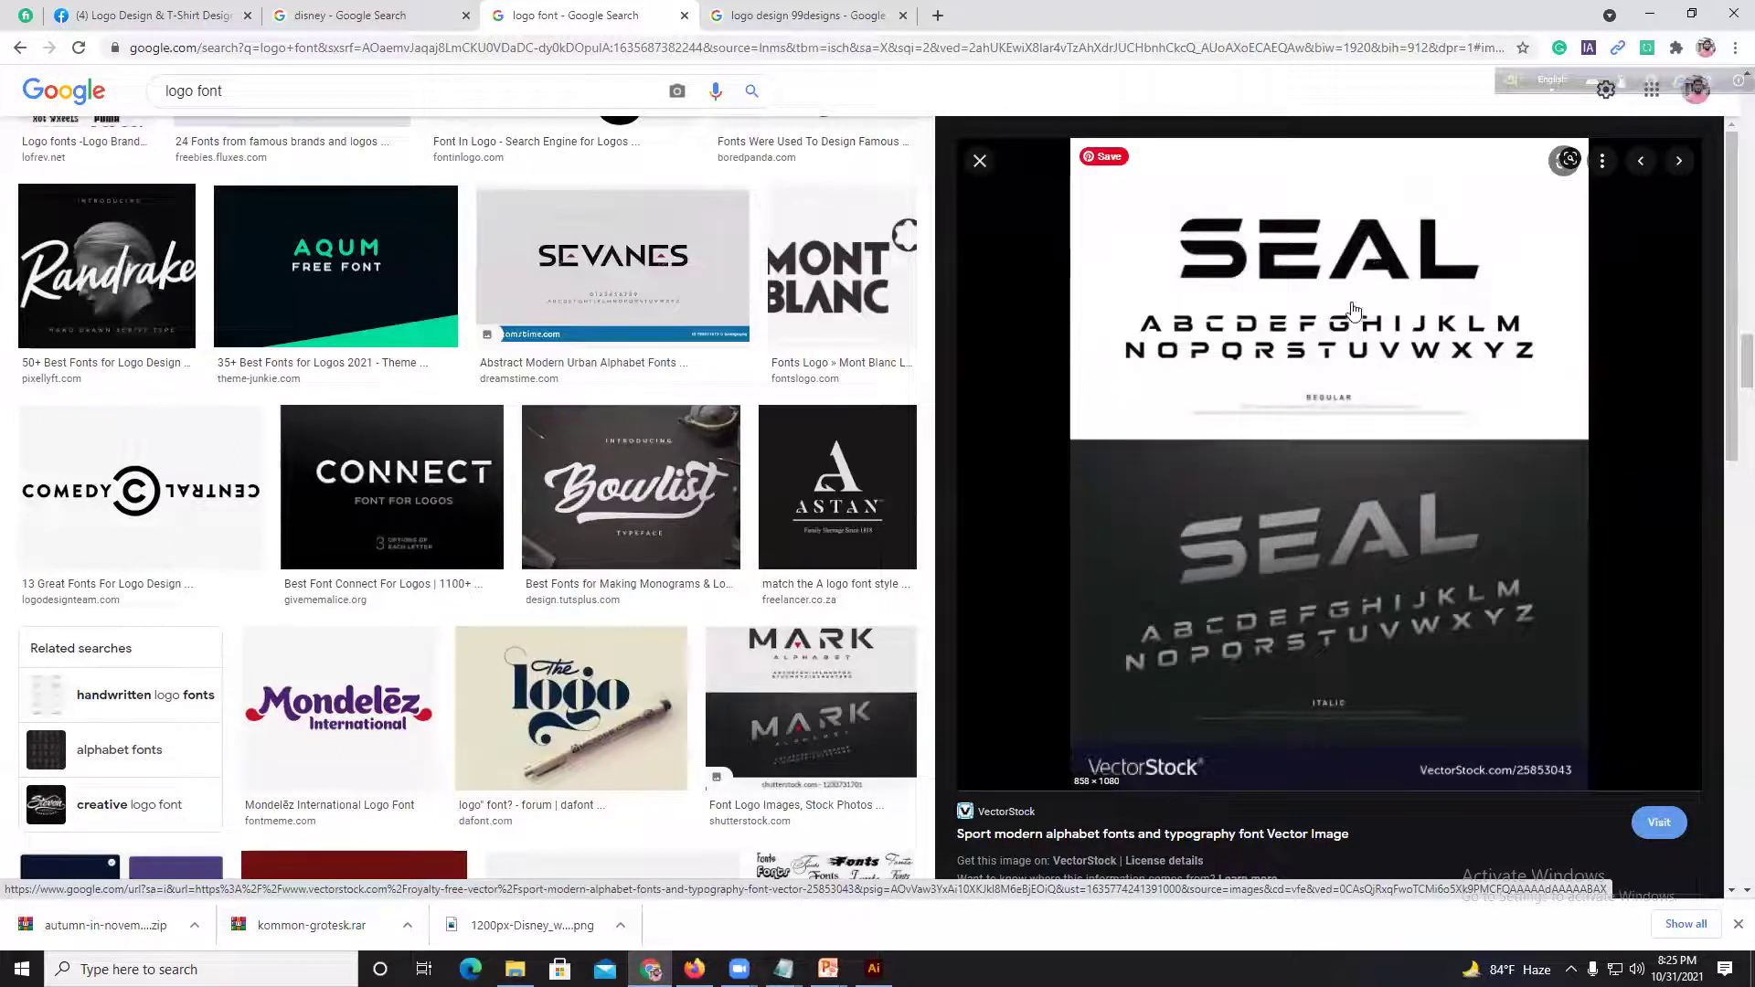
Step: Examine the AVANT and AQUIRE font images and the related fonts for how their letters are cut
scroll(640, 457, "up", 5)
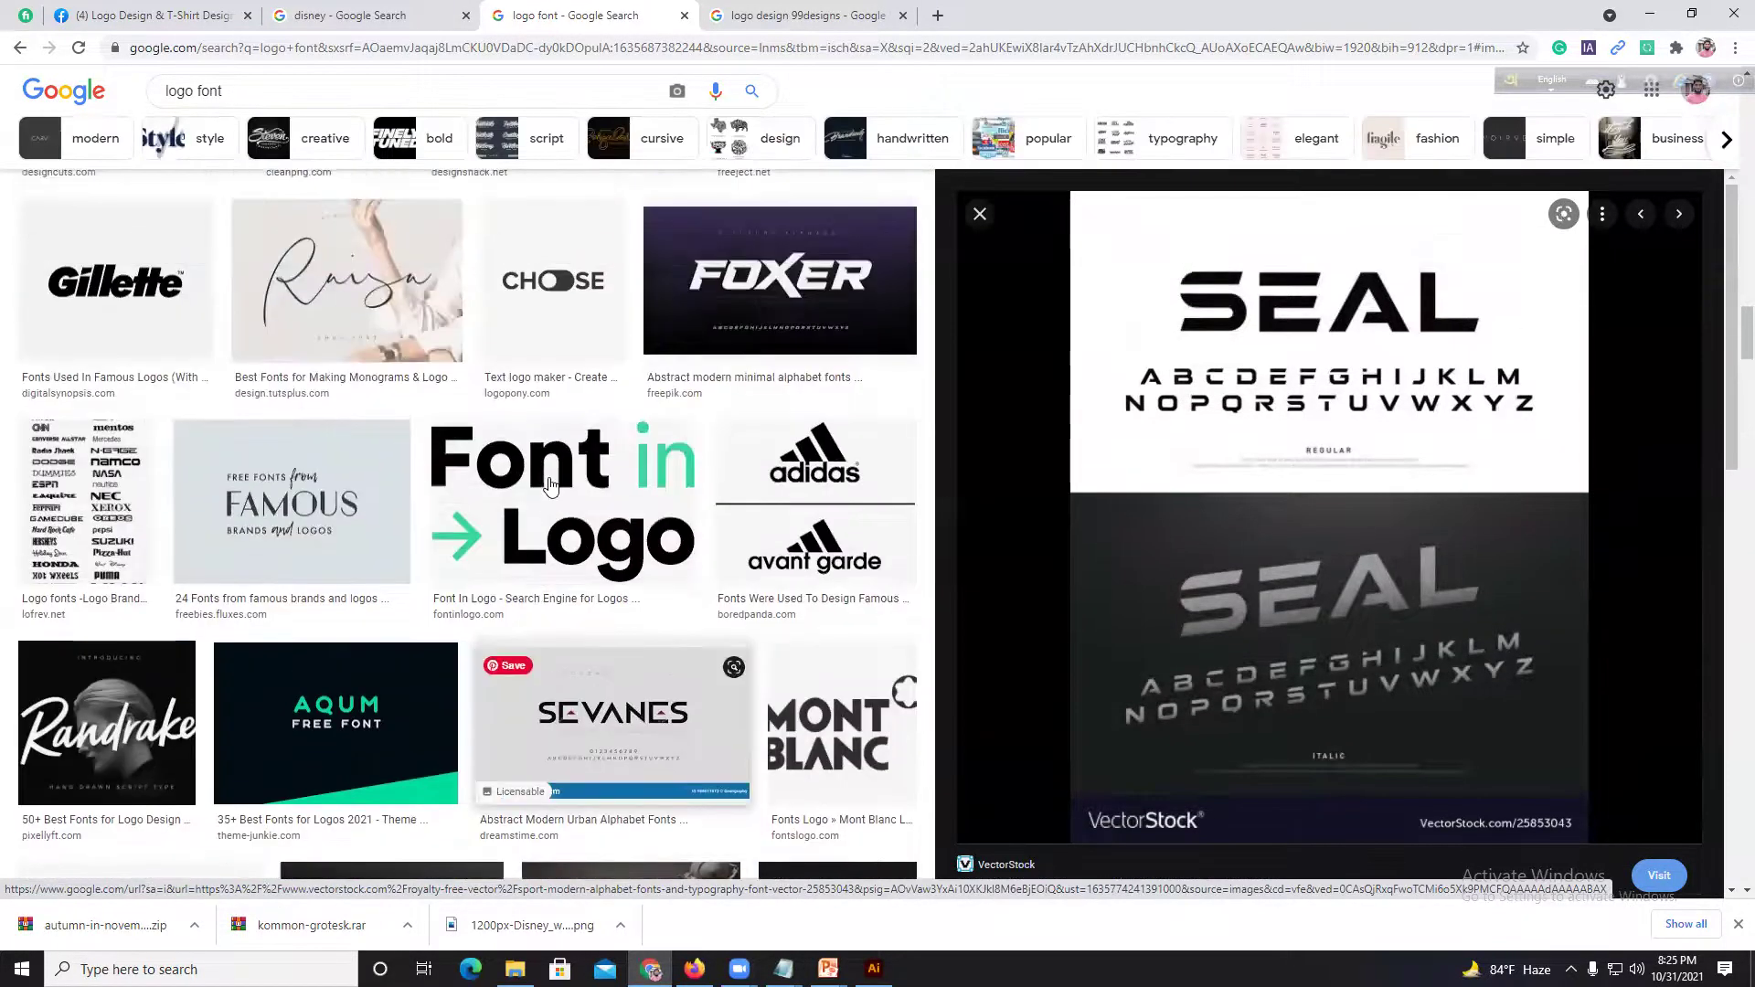
scroll(551, 484, "up", 4)
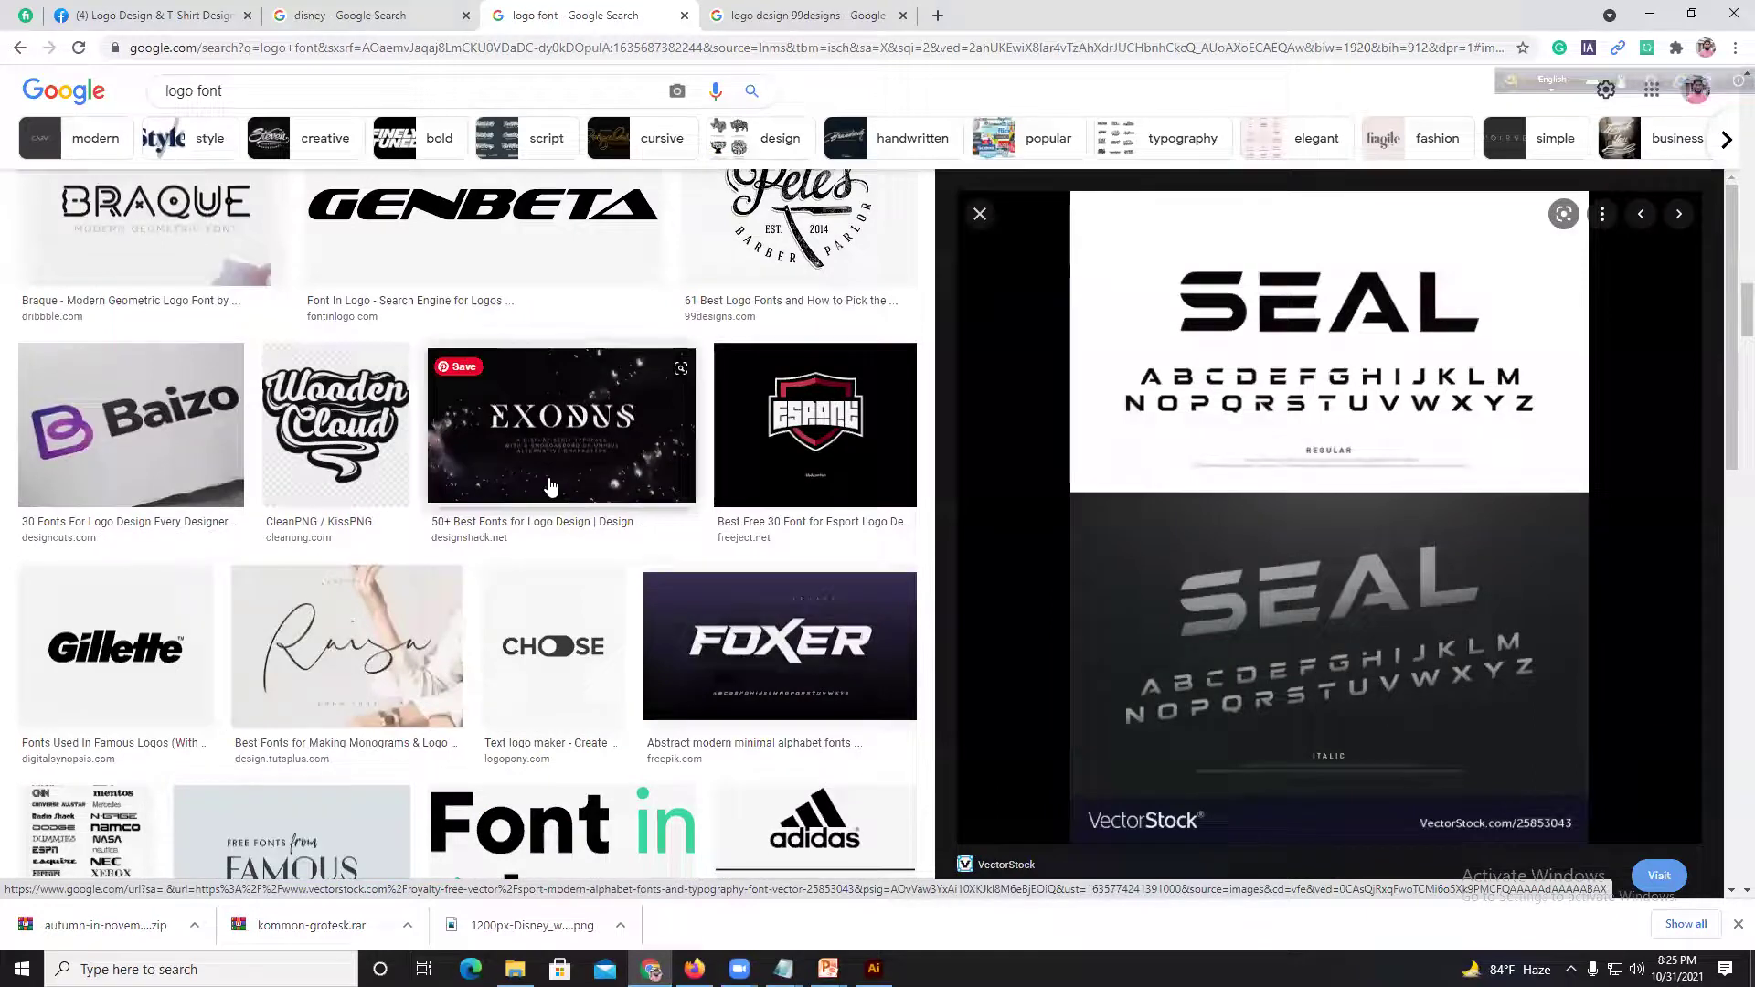
scroll(551, 484, "up", 6)
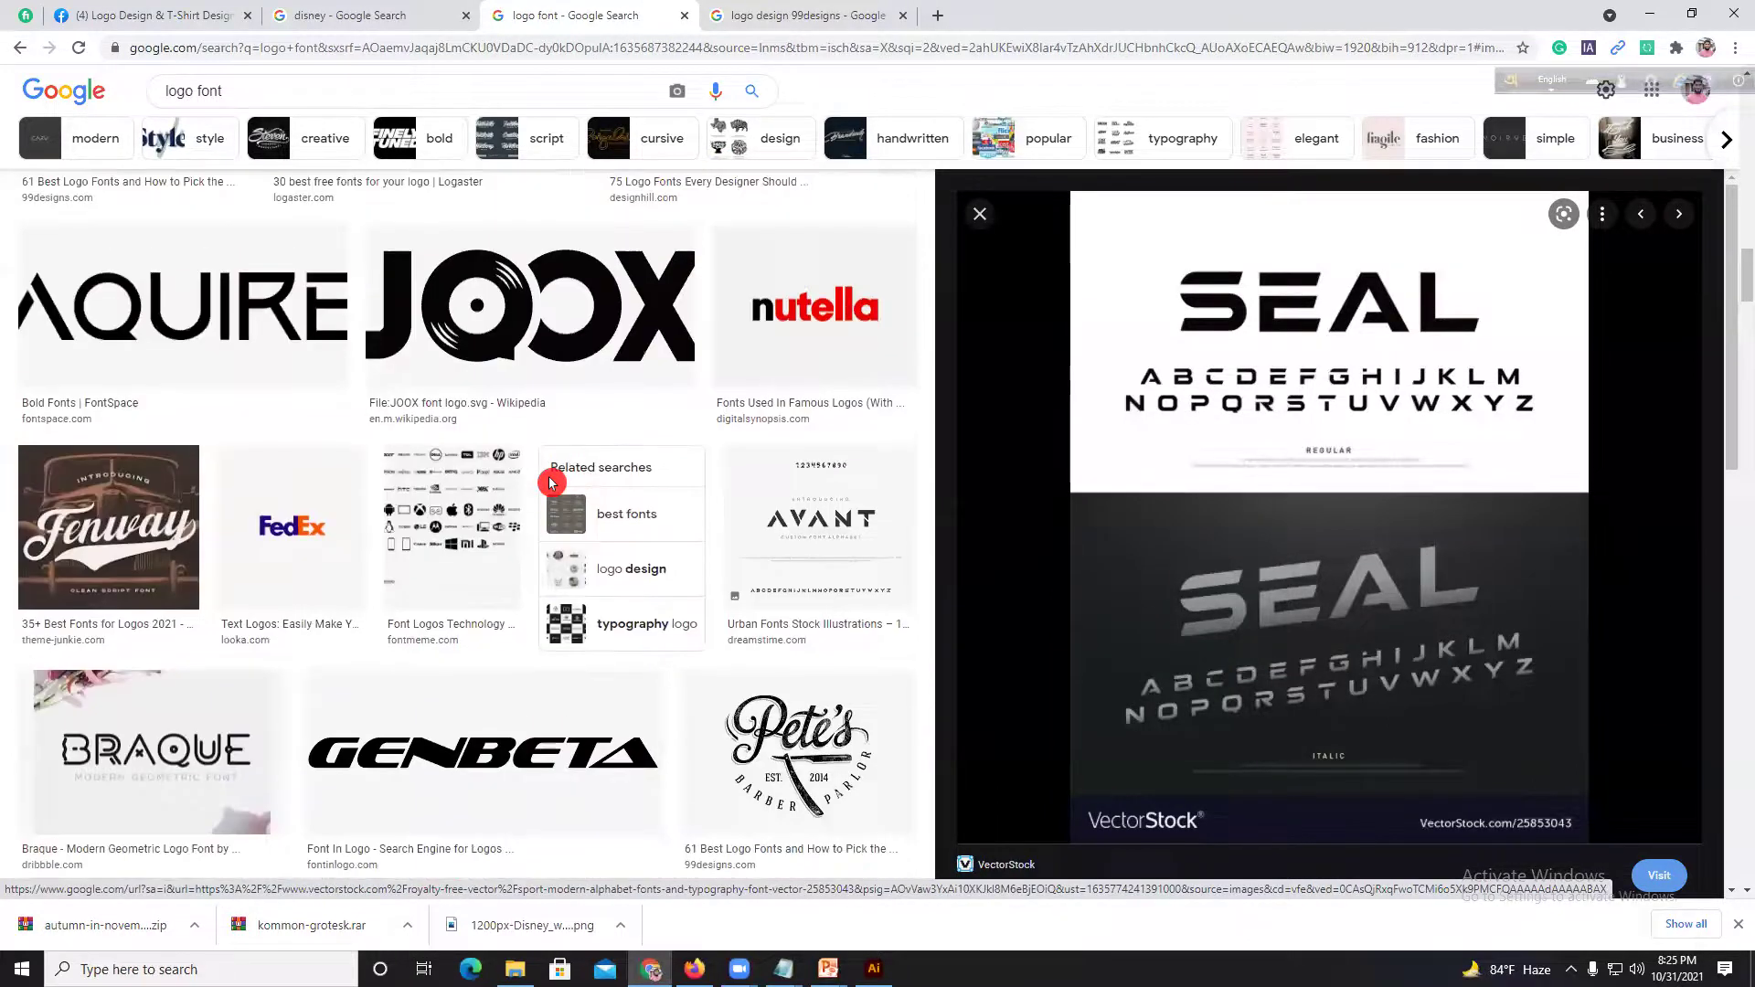
left_click(808, 530)
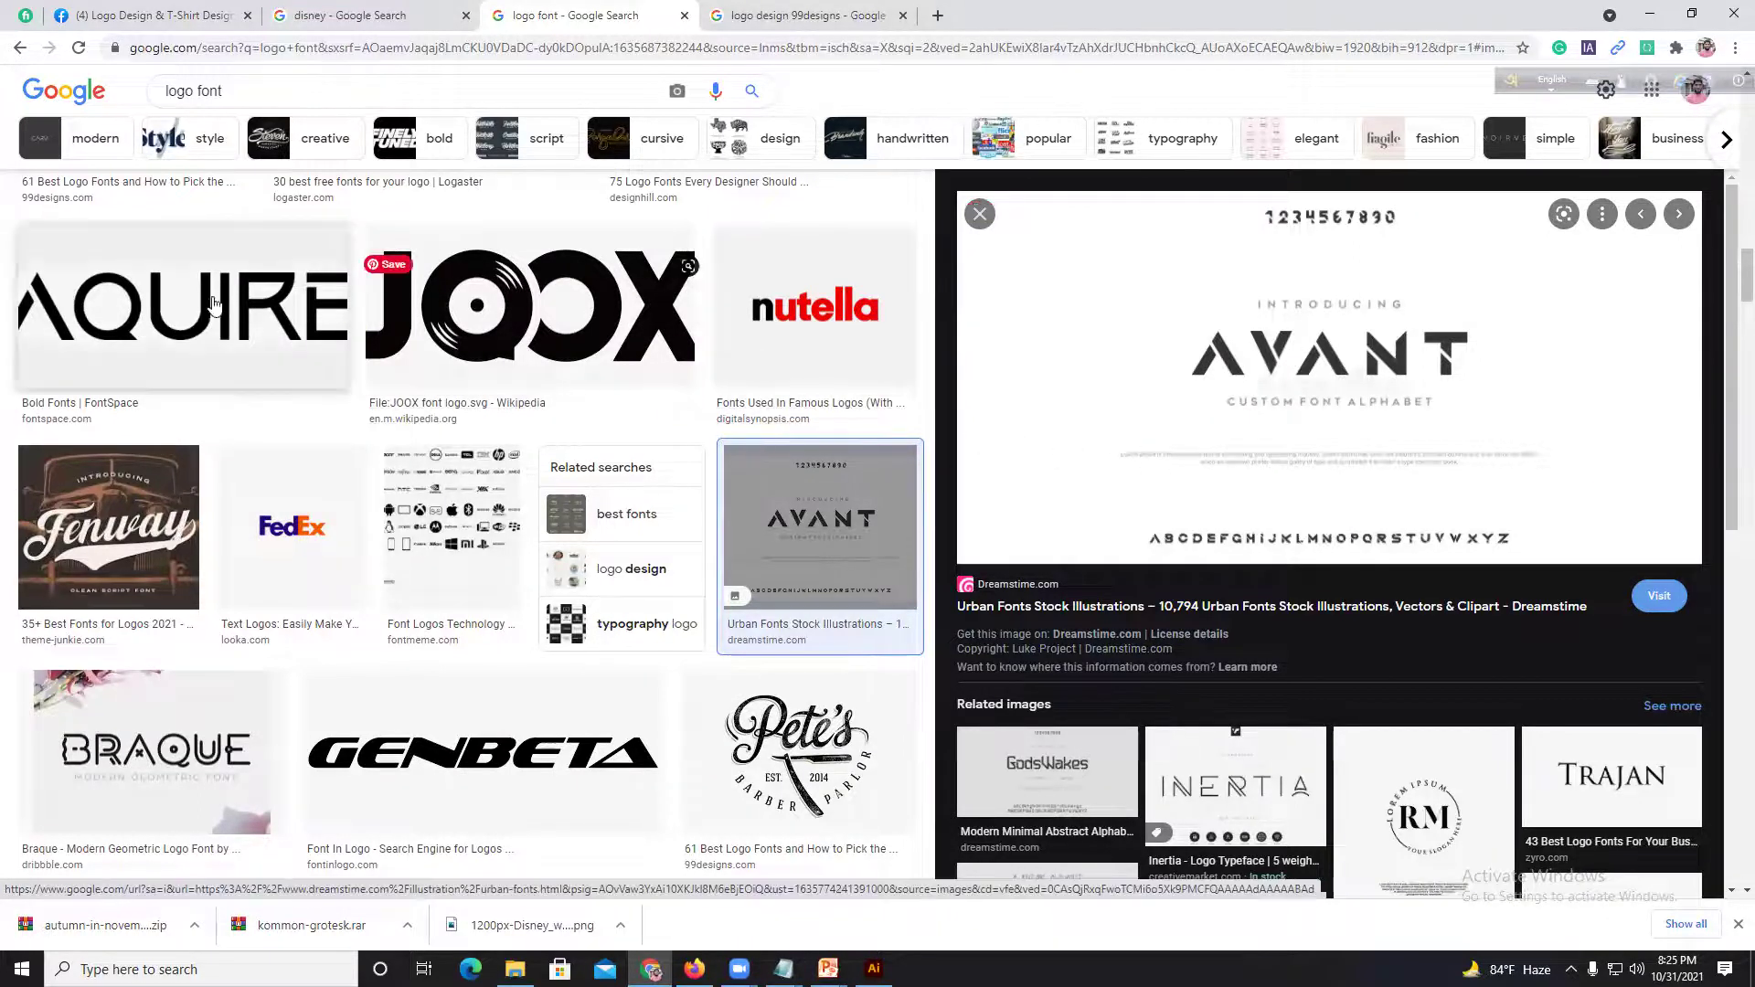
left_click(226, 327)
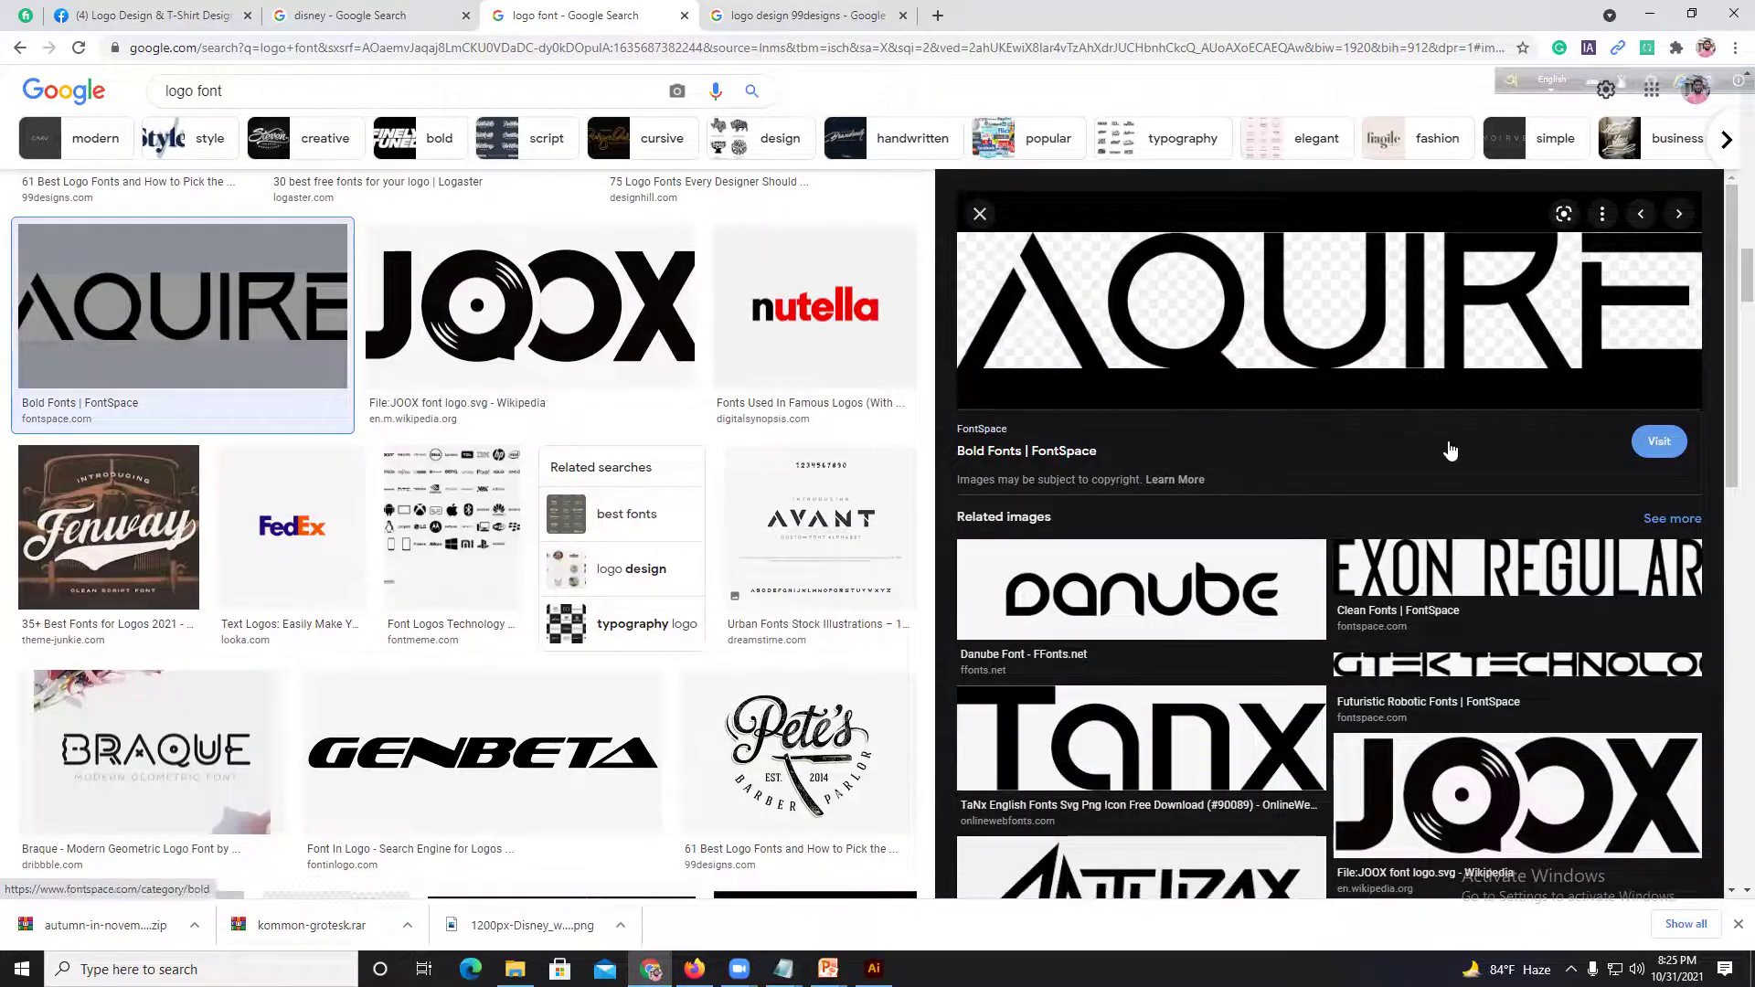
scroll(1278, 439, "down", 7)
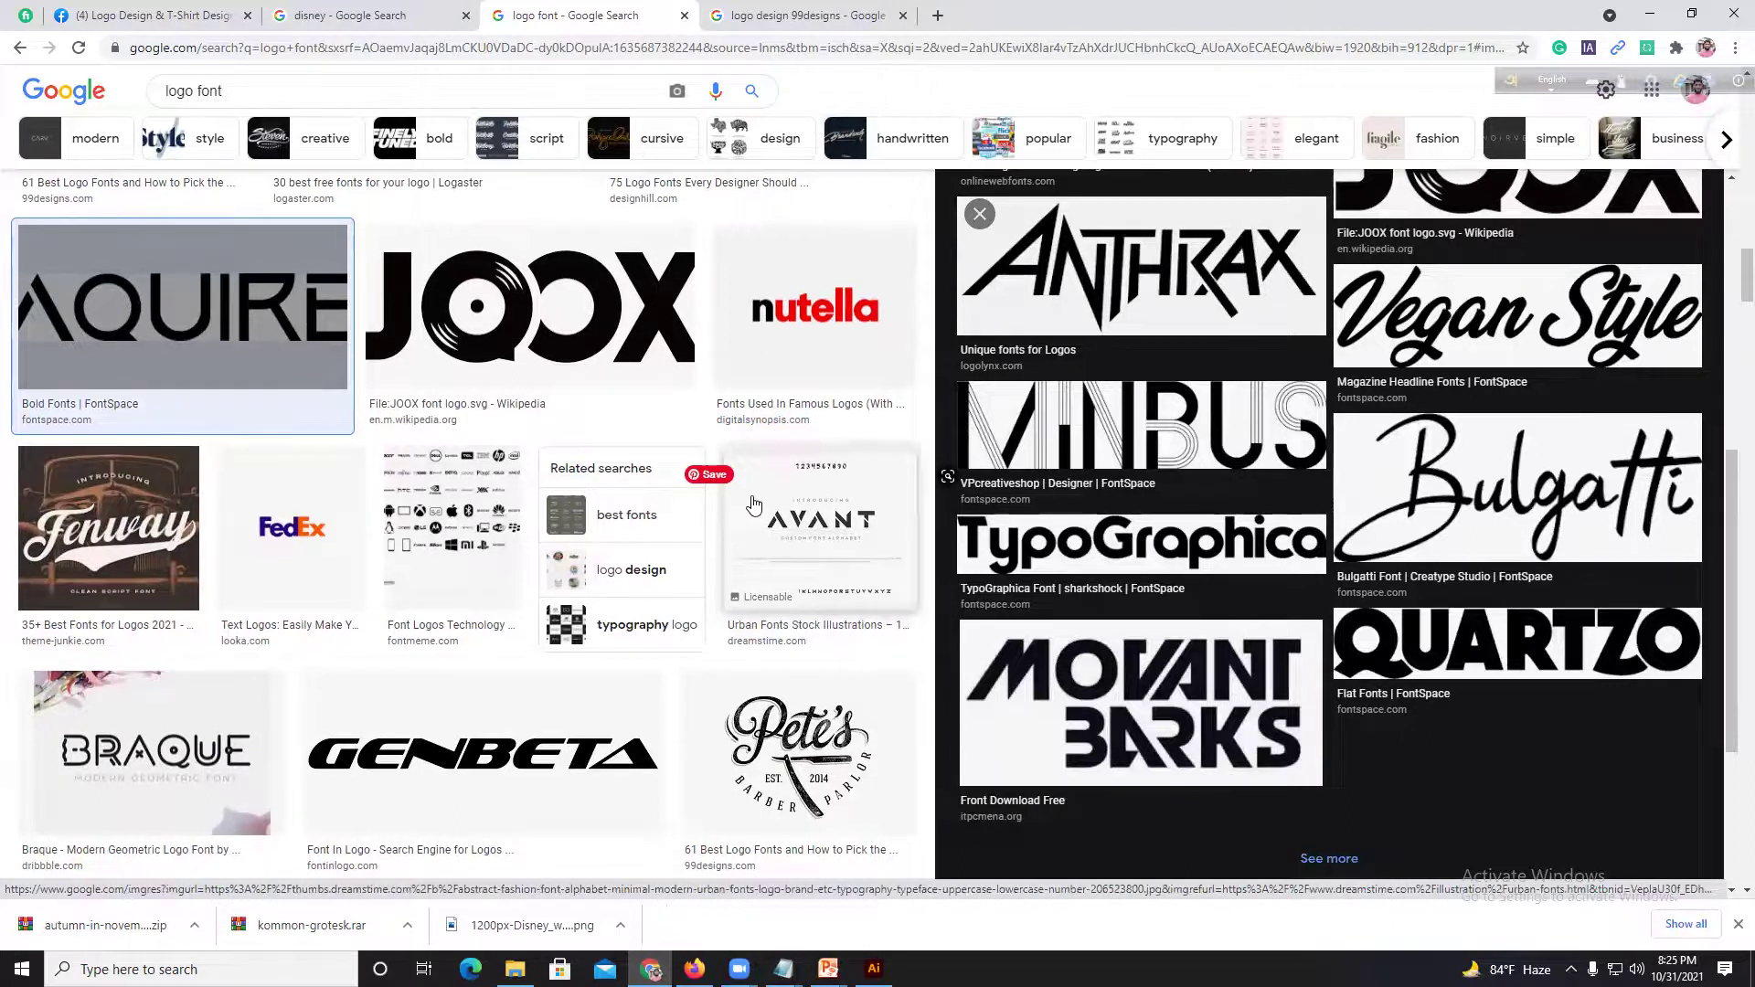
Step: Examine the AQUME, CLATEN and FEARICA font previews for their split and simplified letterforms
scroll(753, 506, "up", 6)
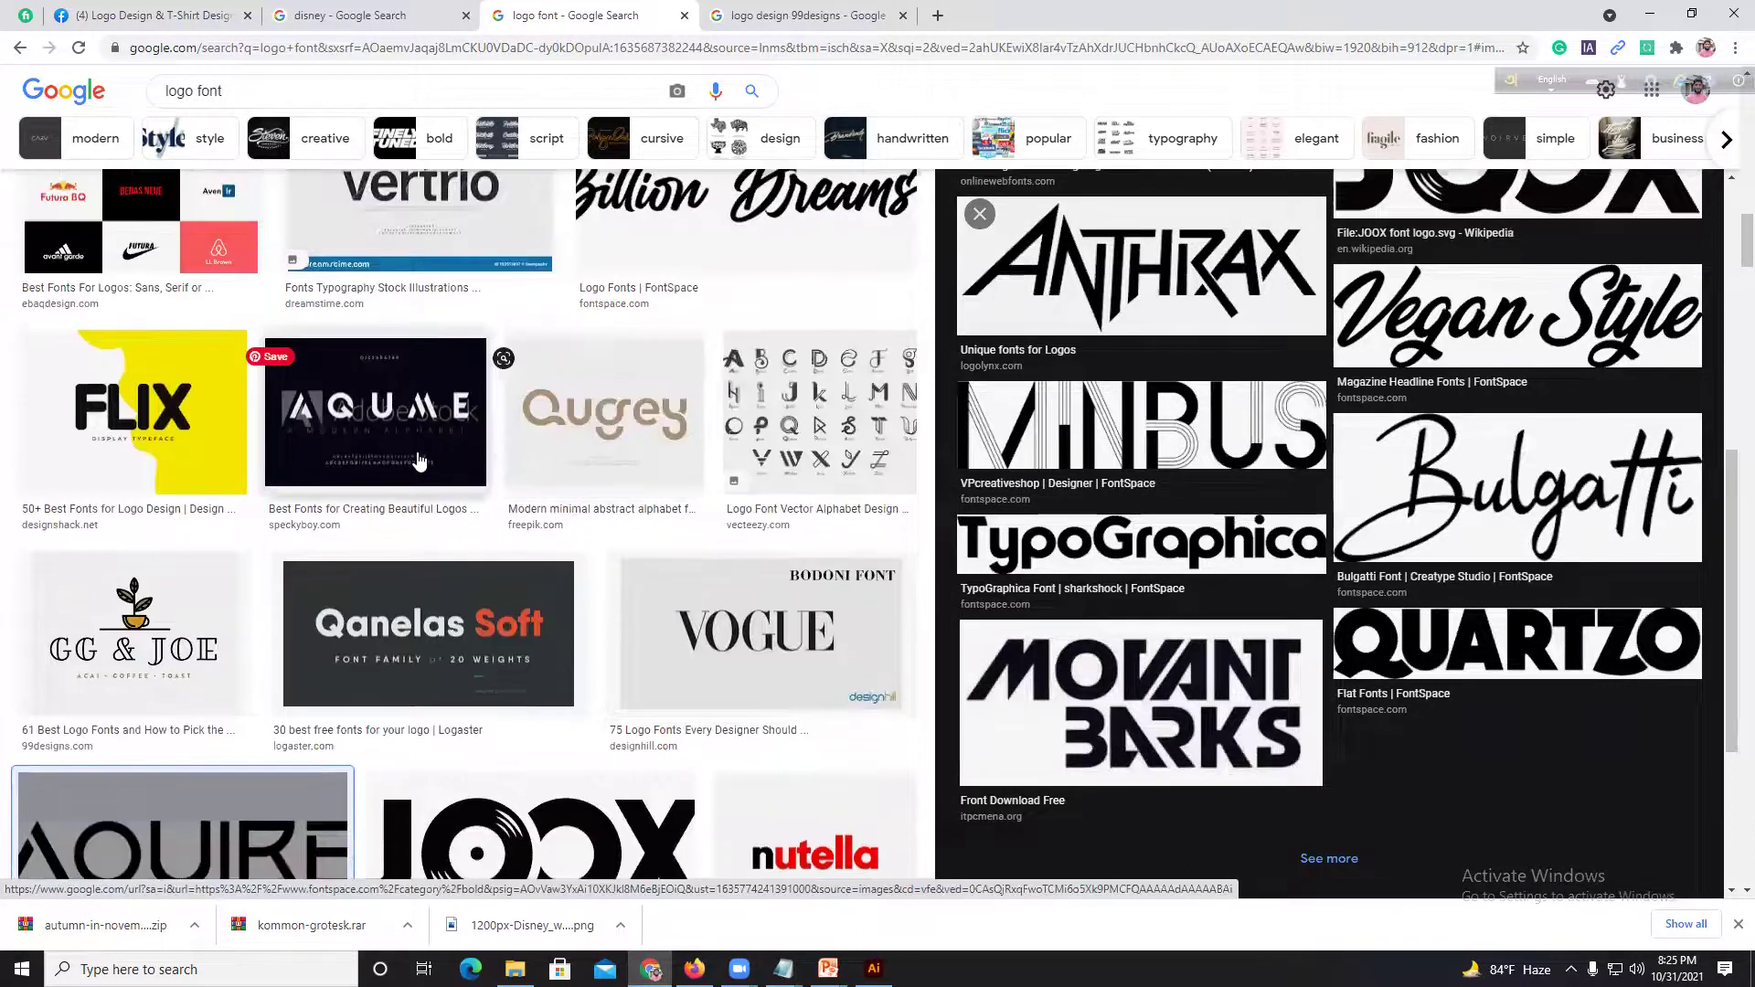
left_click(419, 460)
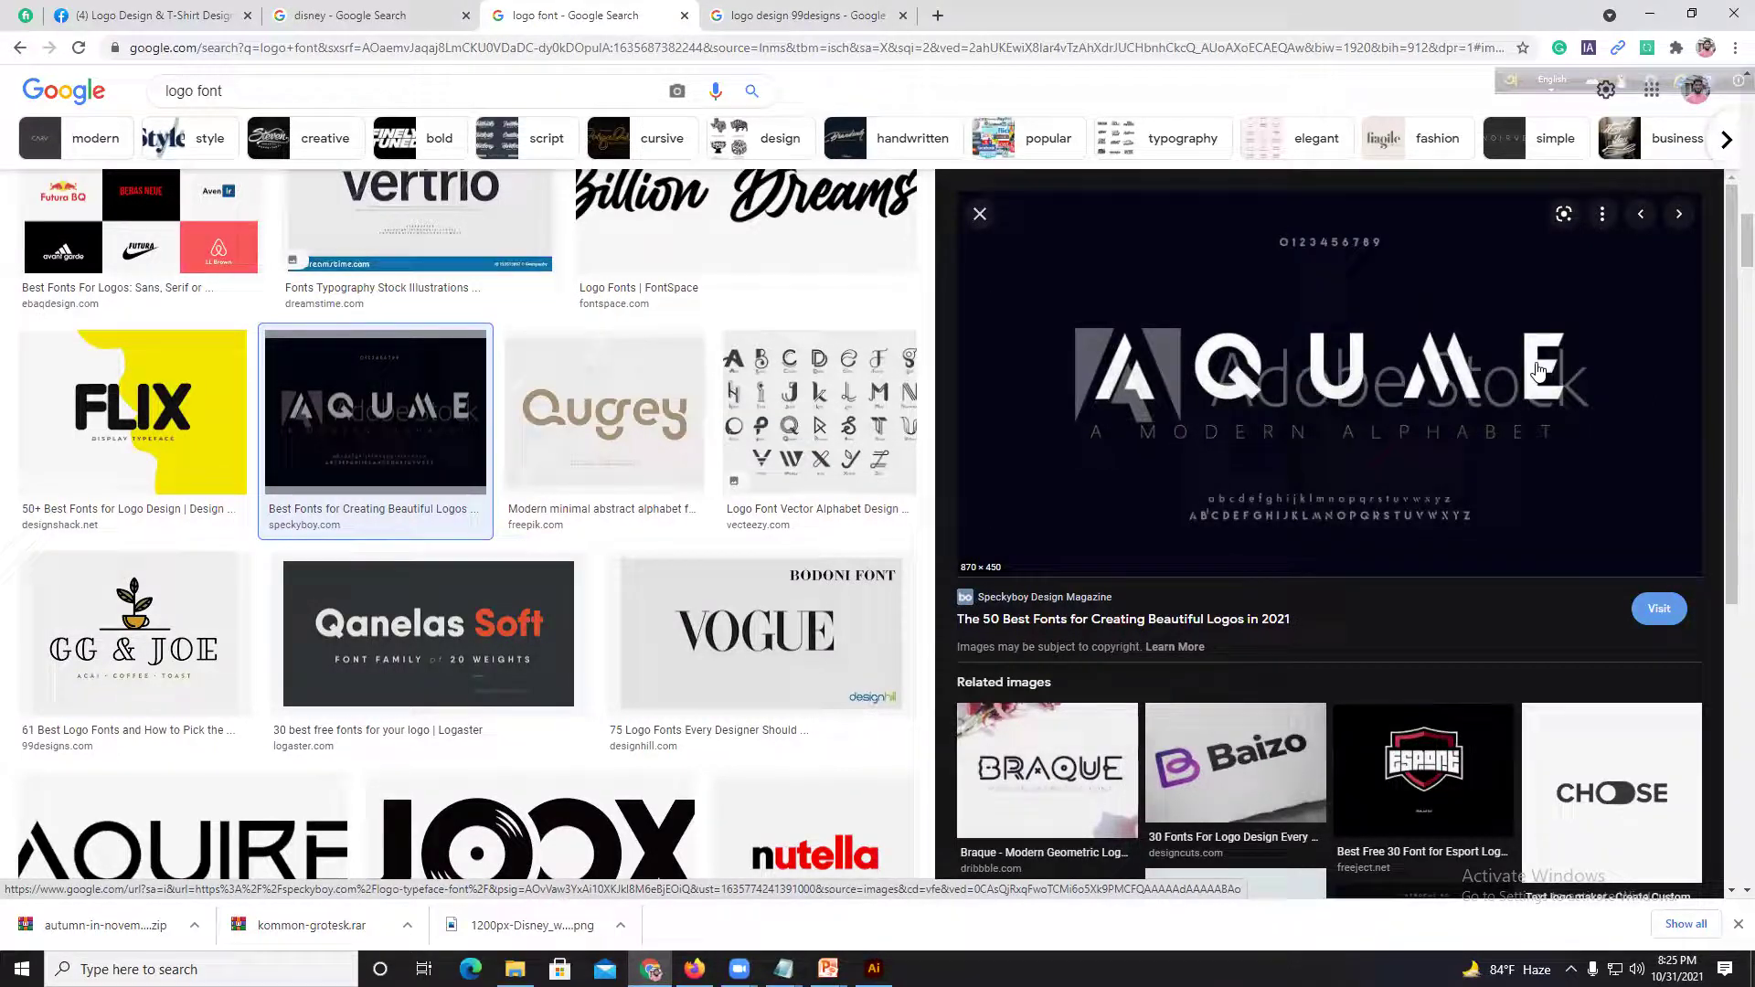
scroll(695, 501, "up", 3)
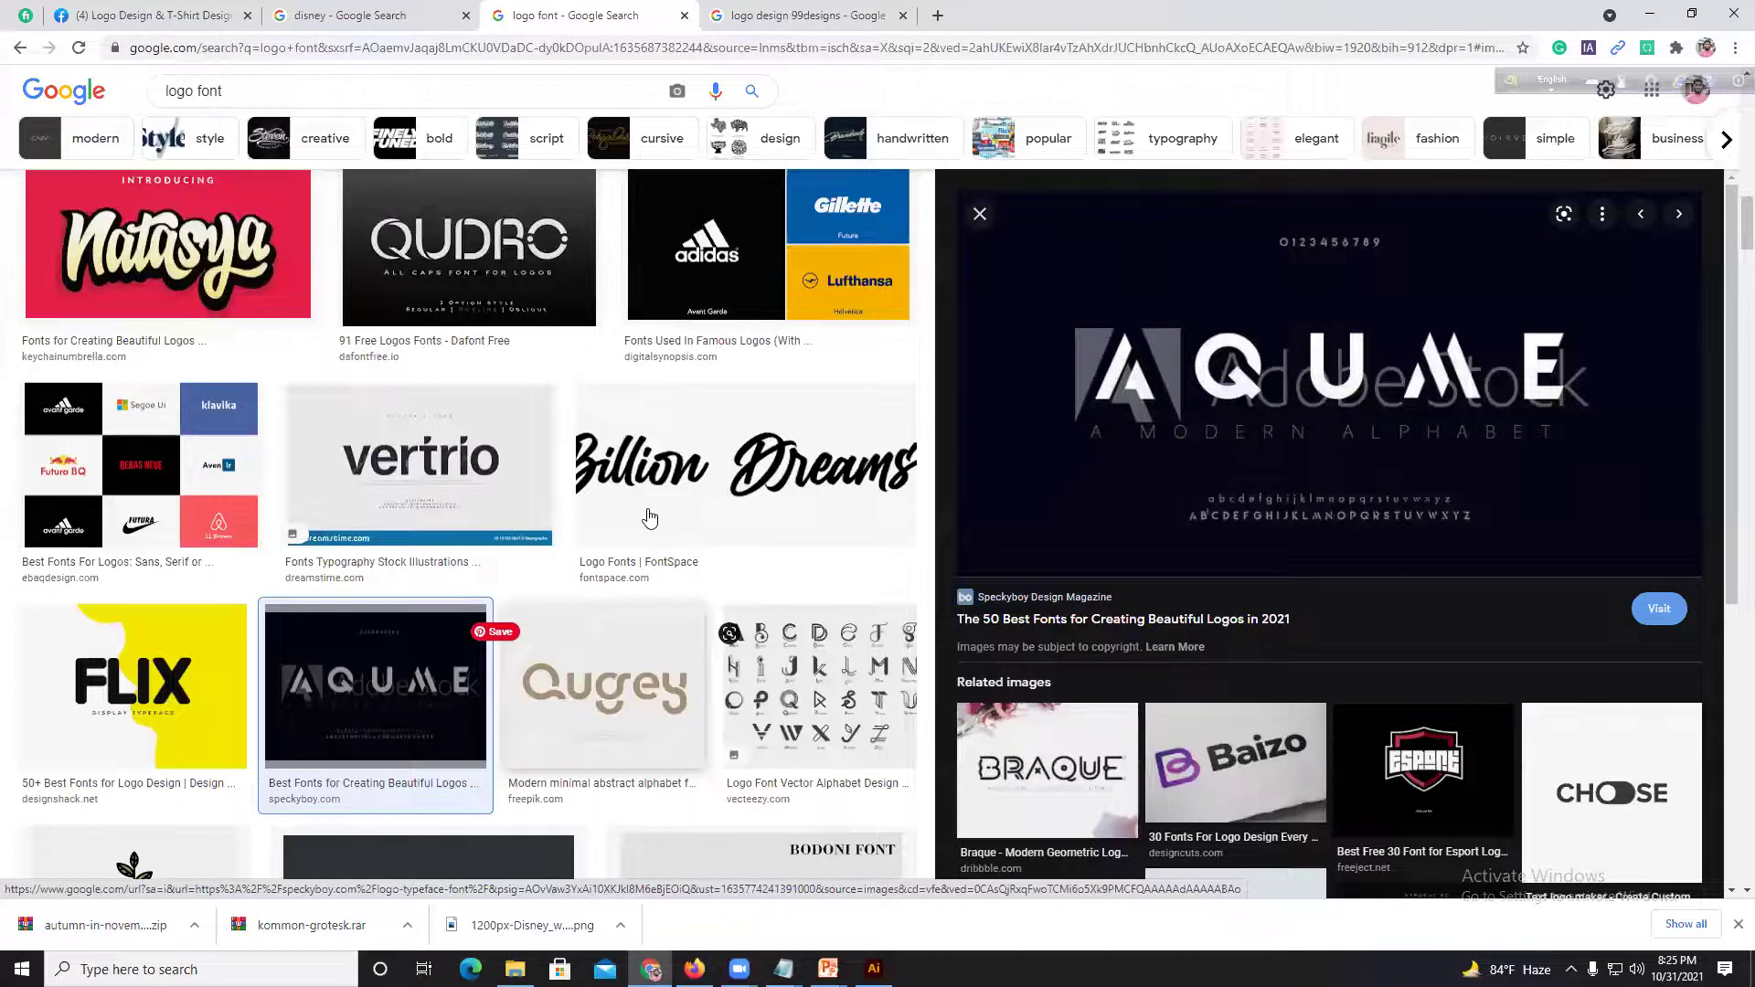
scroll(649, 518, "up", 6)
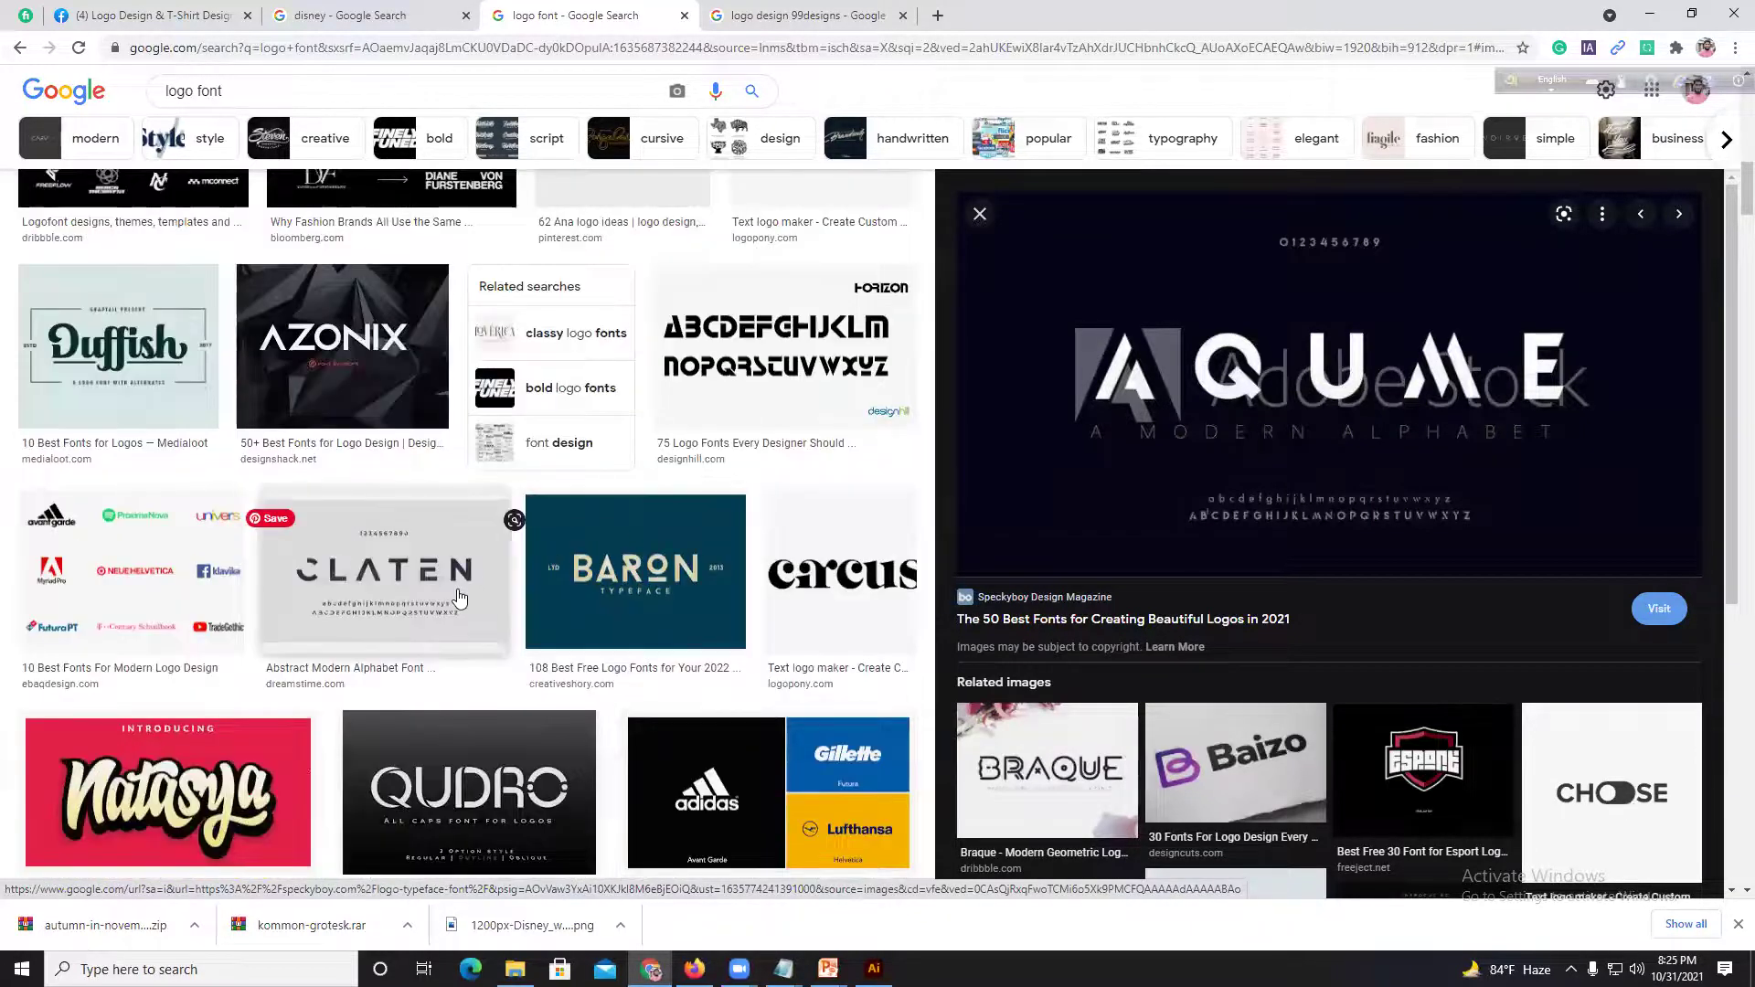
left_click(457, 598)
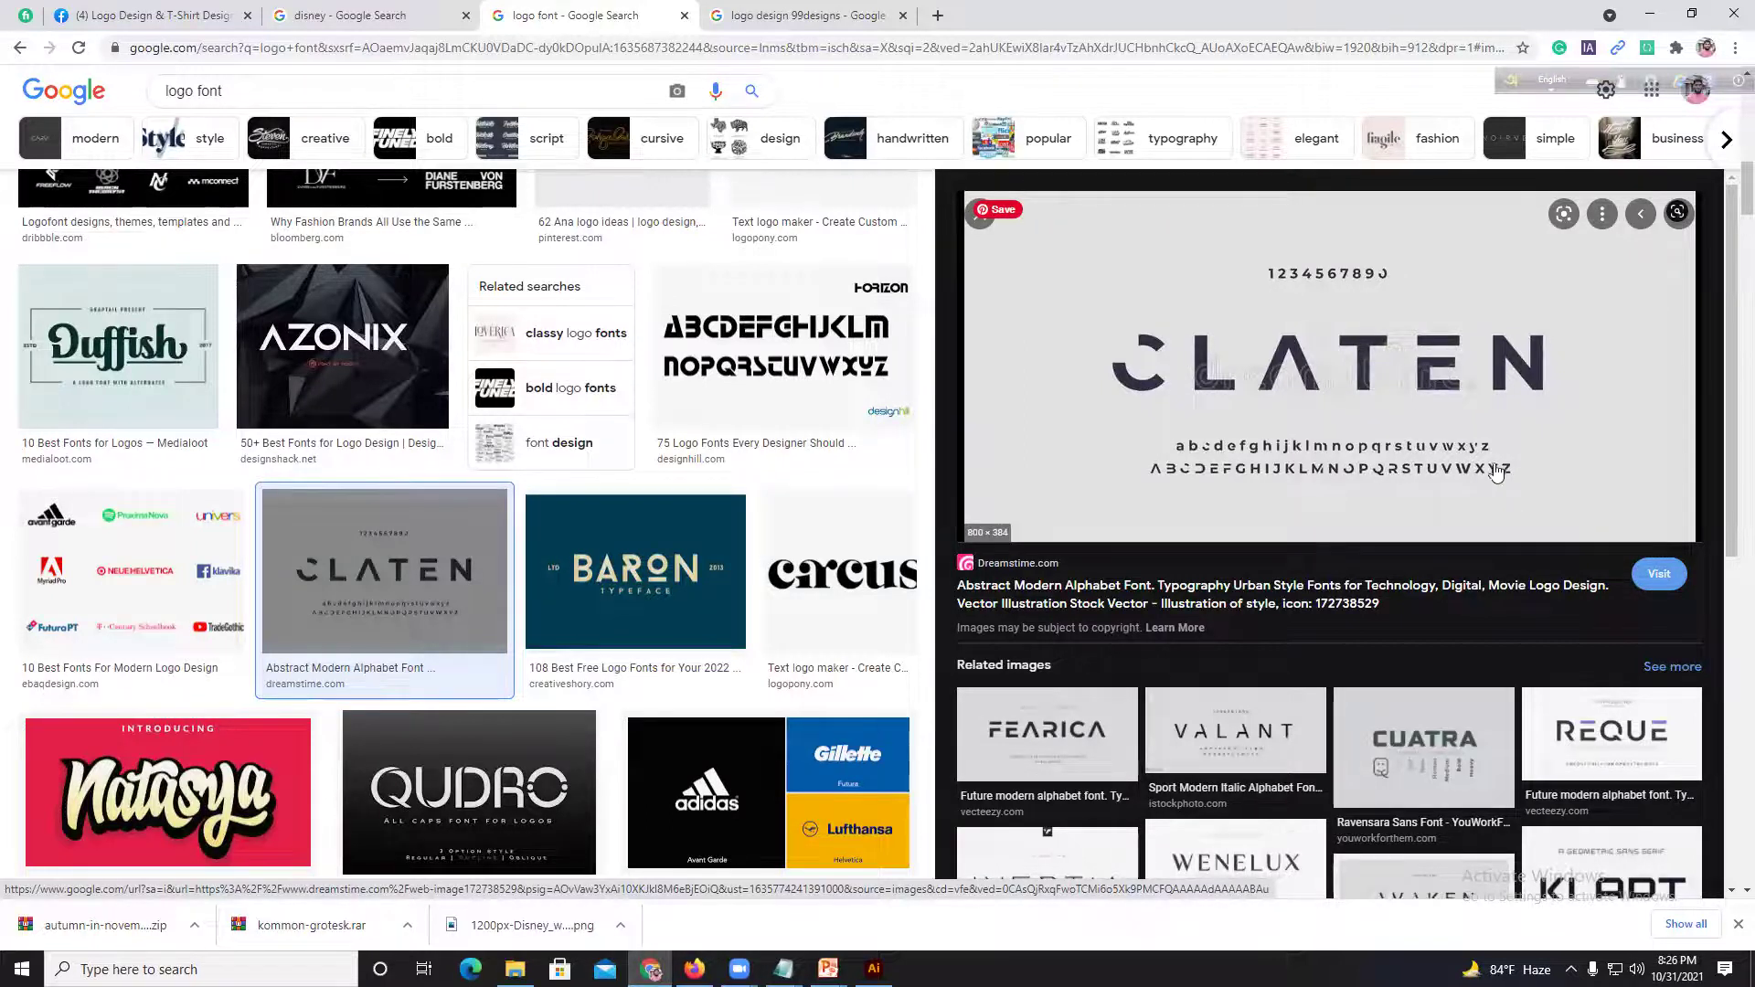
scroll(1453, 462, "down", 2)
left_click(1113, 579)
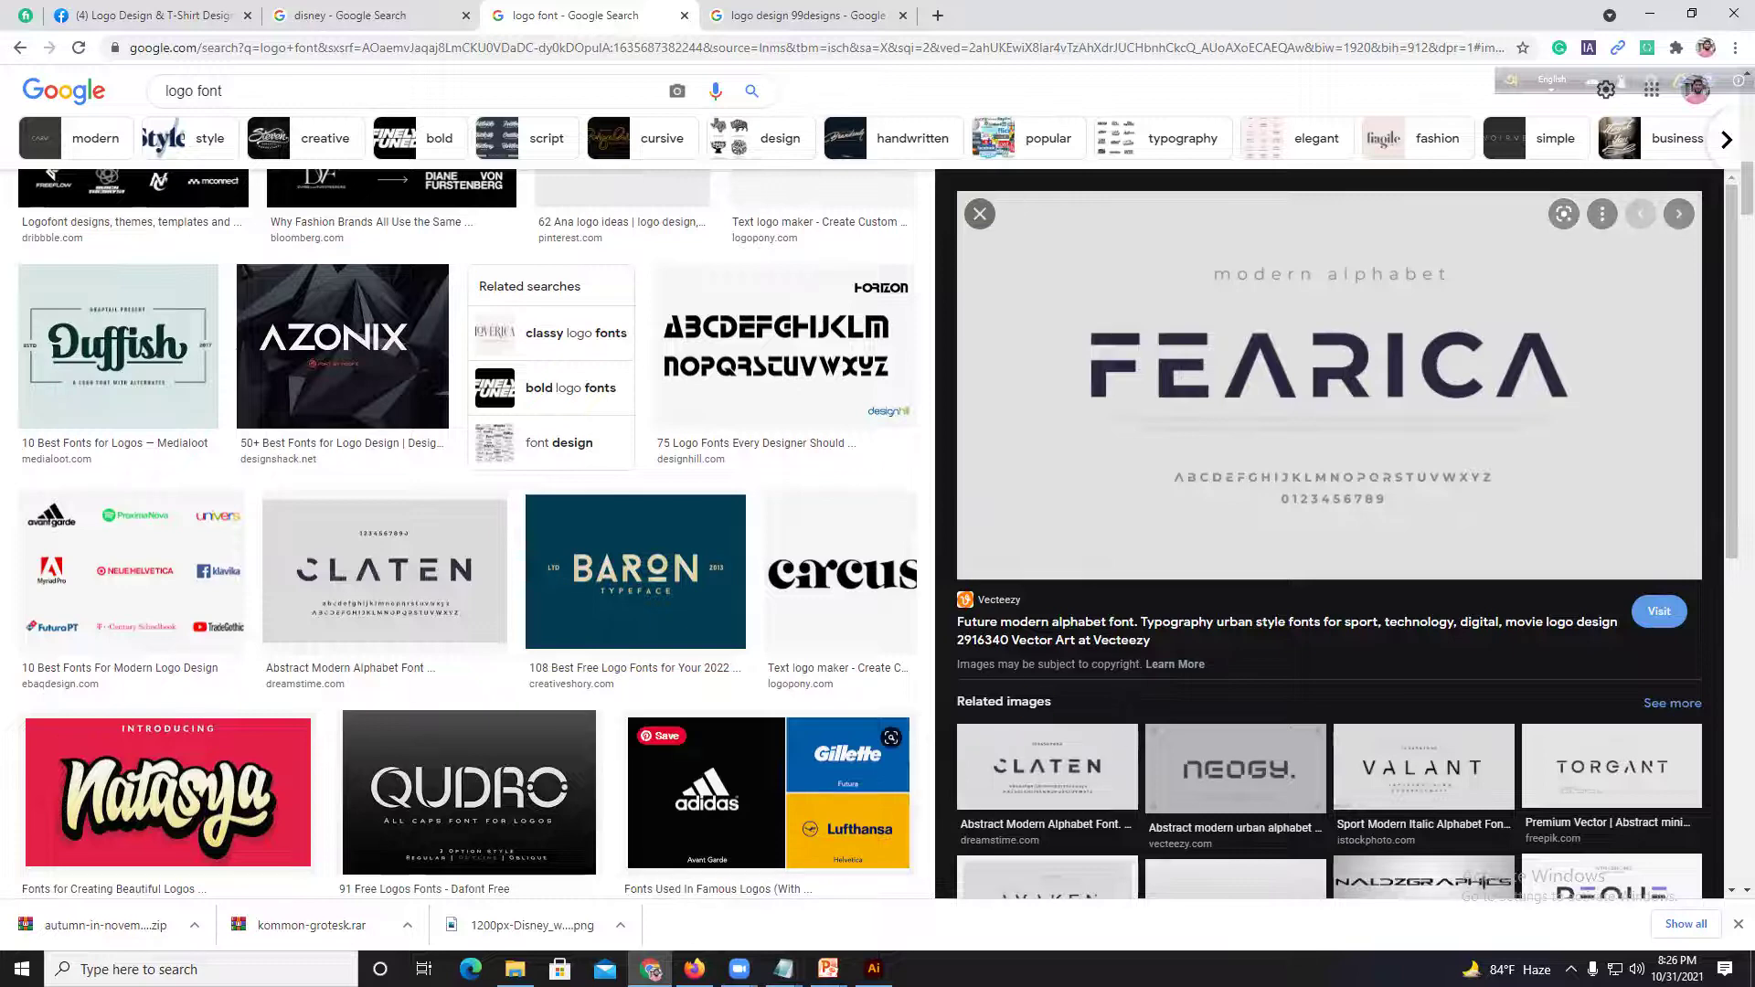
Step: Switch back to Illustrator and show the Logo design course module document with the CLASS: 03 outline
left_click(874, 968)
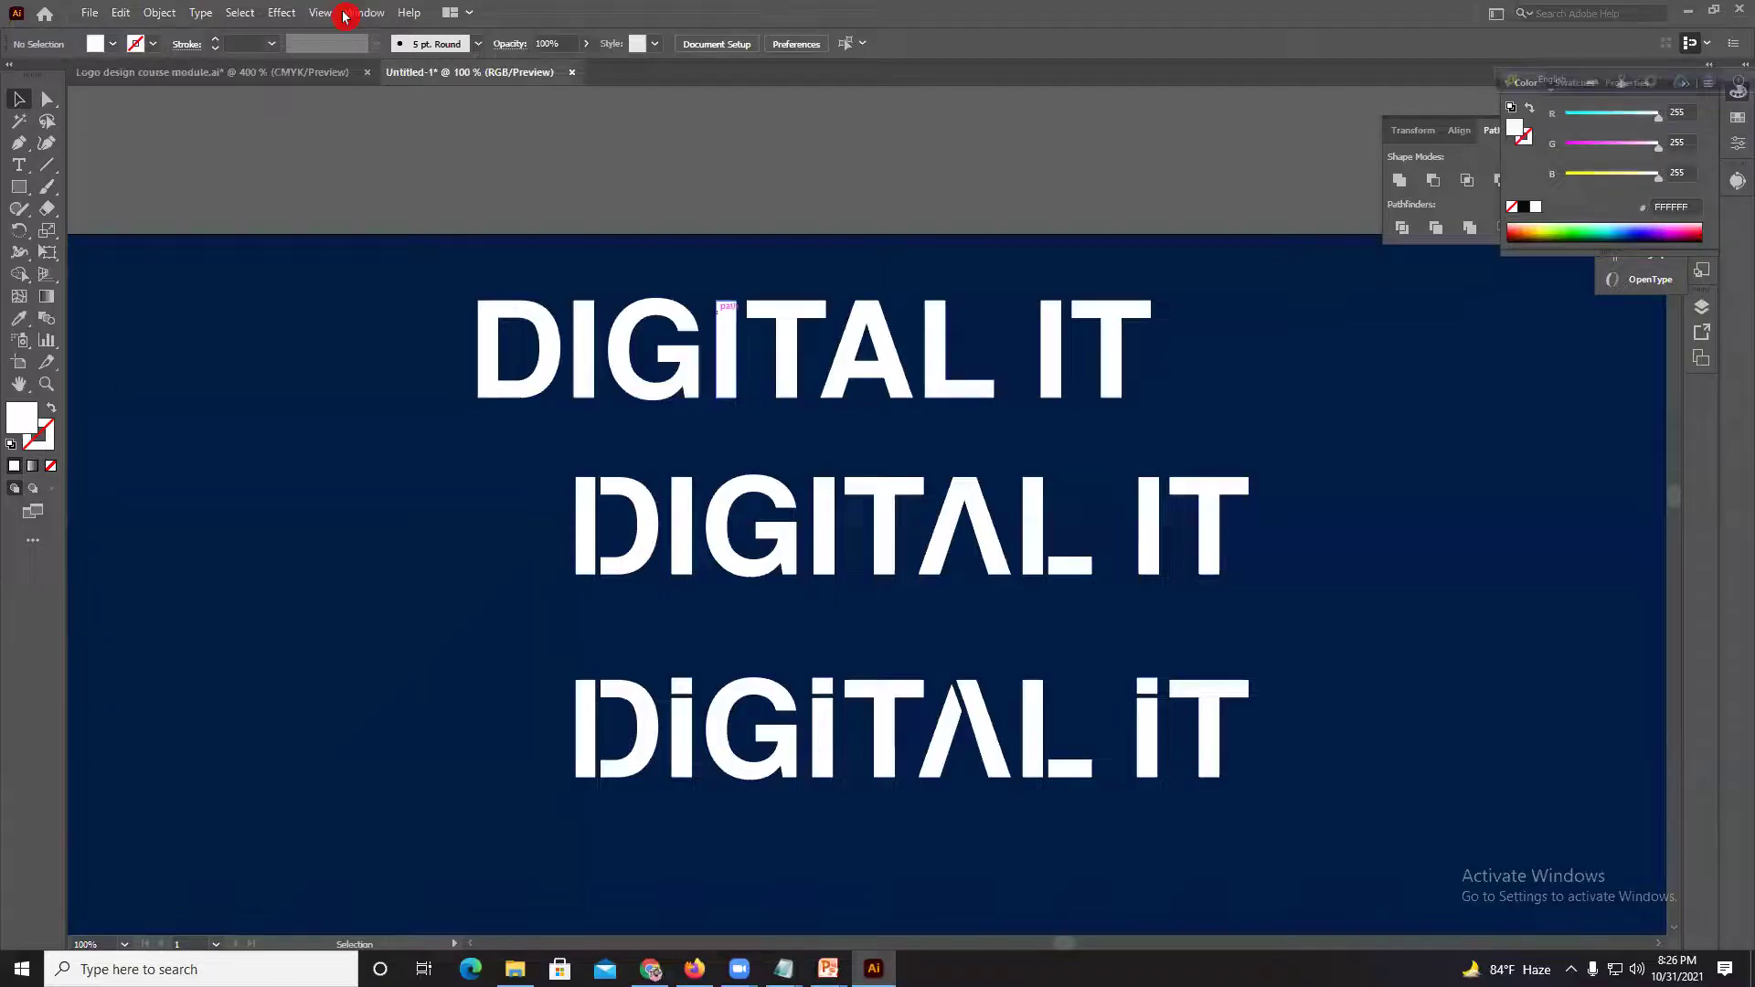
left_click(322, 72)
left_click(798, 958)
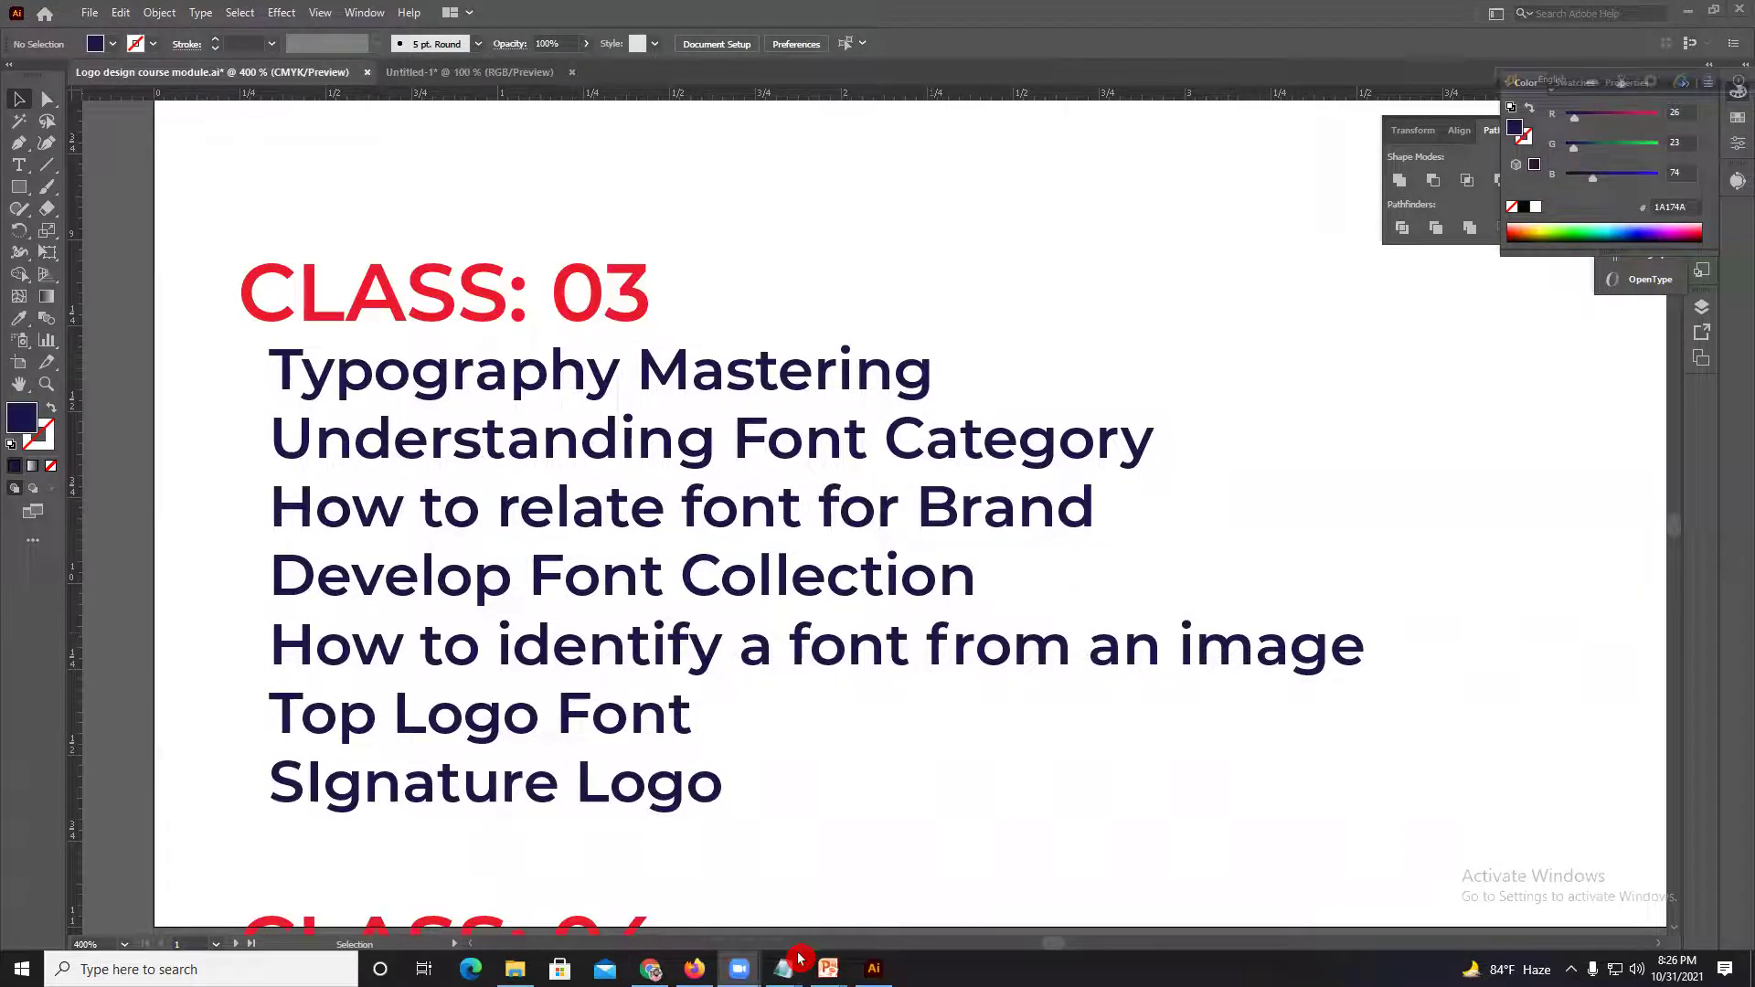
Step: Close the Untitled-1 document without saving its changes
left_click(1026, 674)
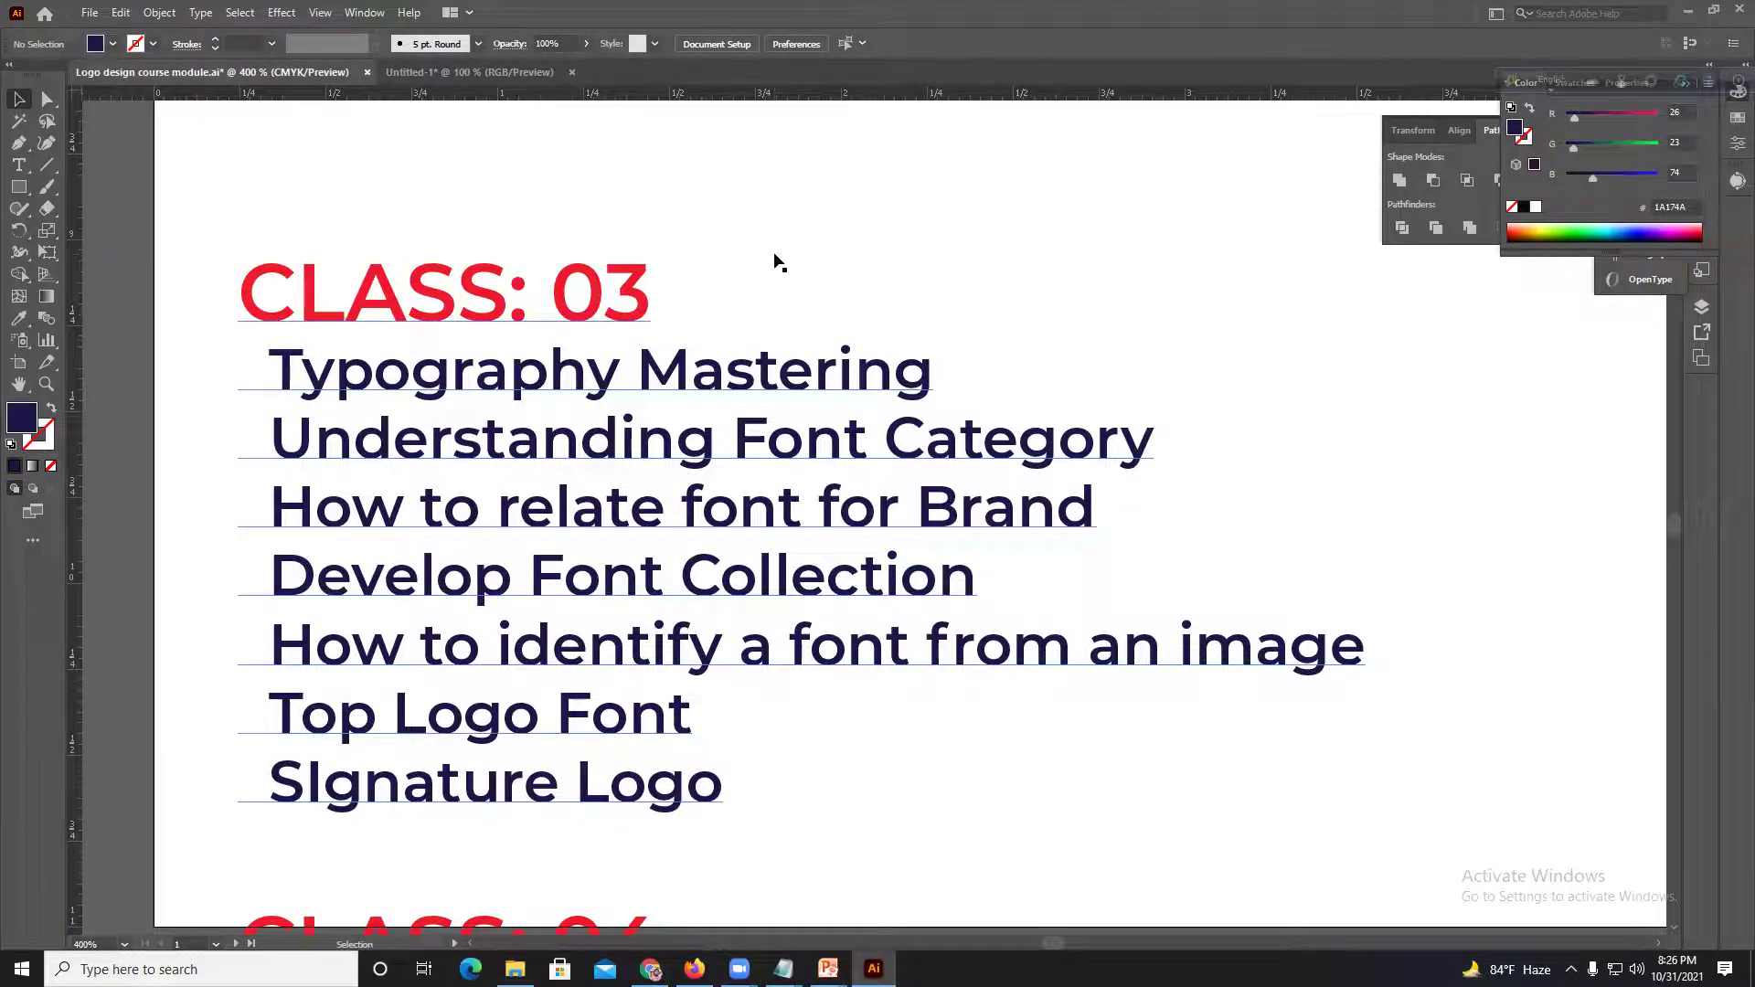
left_click(572, 71)
left_click(962, 510)
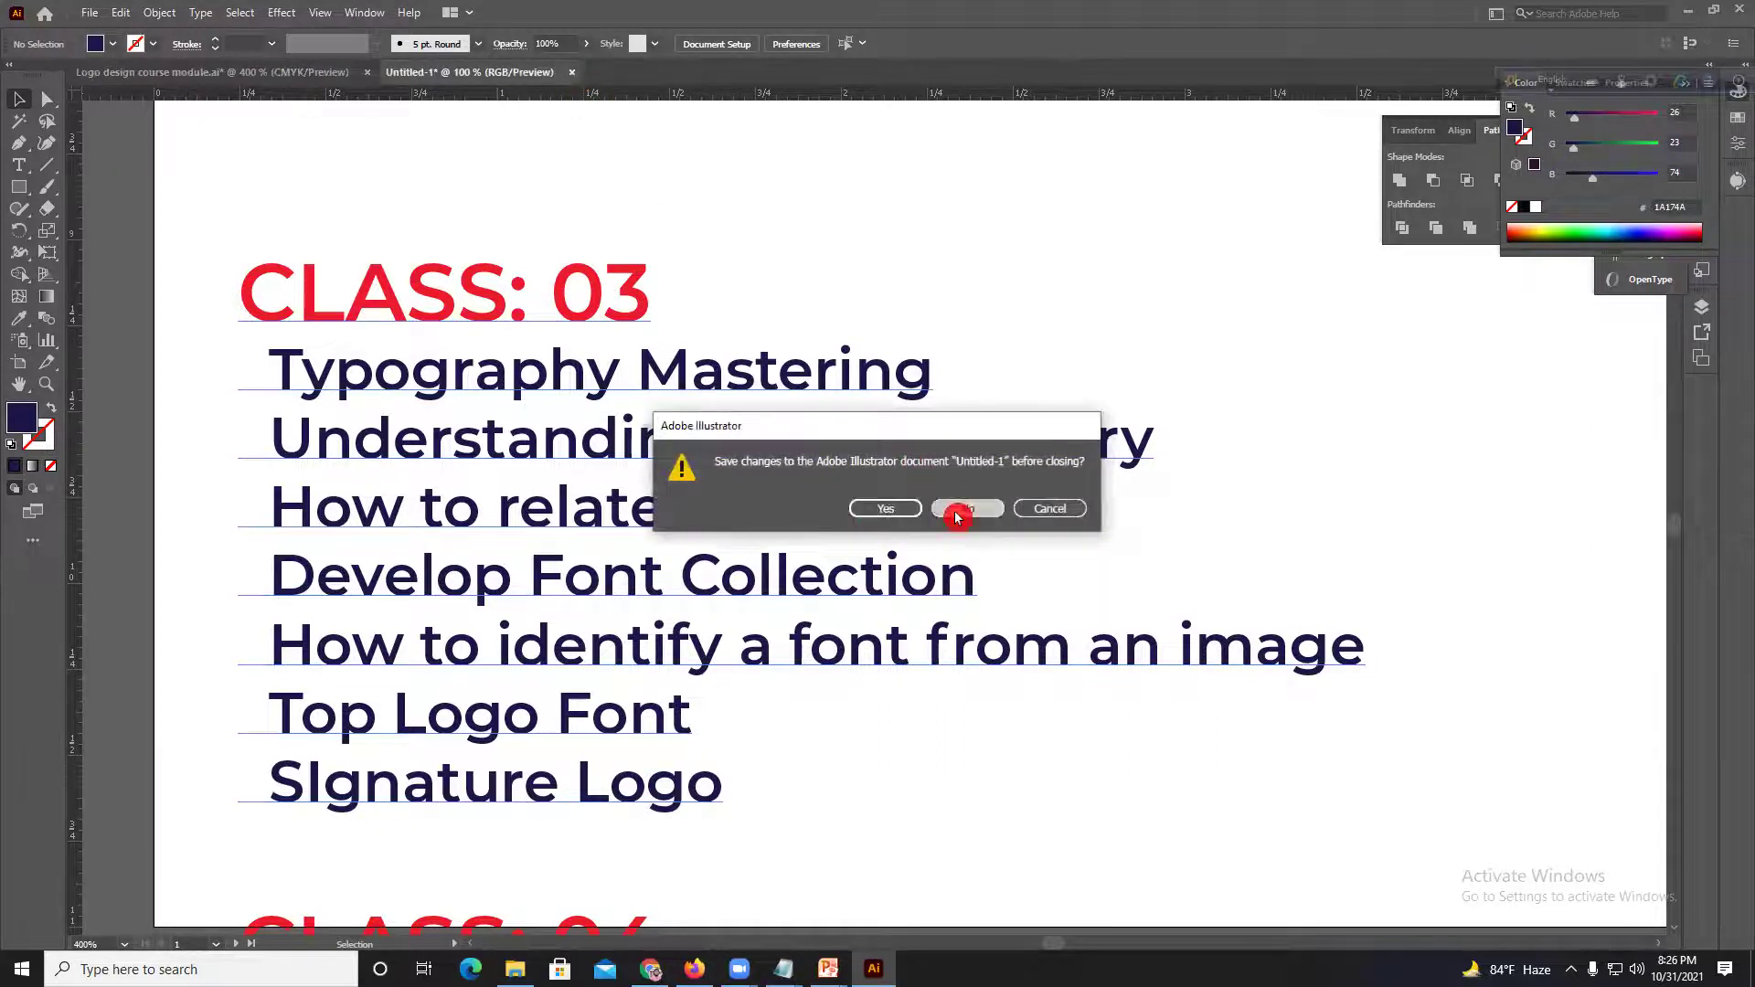
left_click(877, 866)
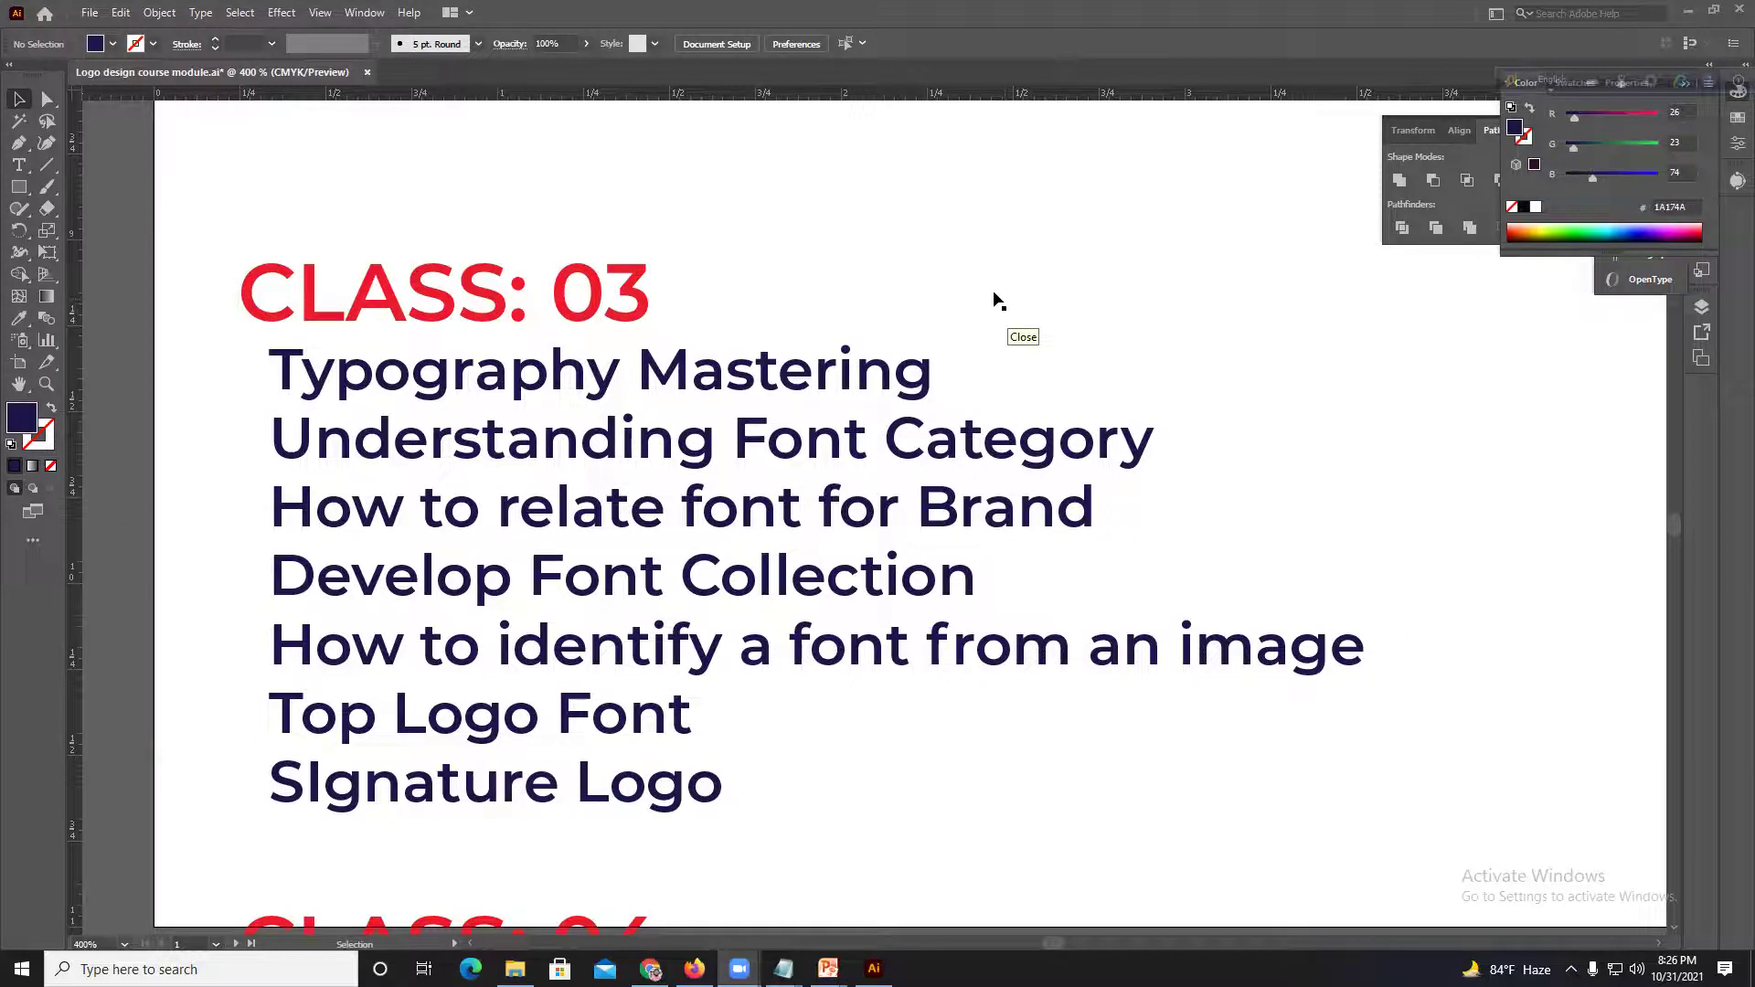
Step: Create a new 1919 x 1079 px landscape document with one artboard, RGB color mode and 300 ppi raster effects
left_click(89, 13)
left_click(110, 33)
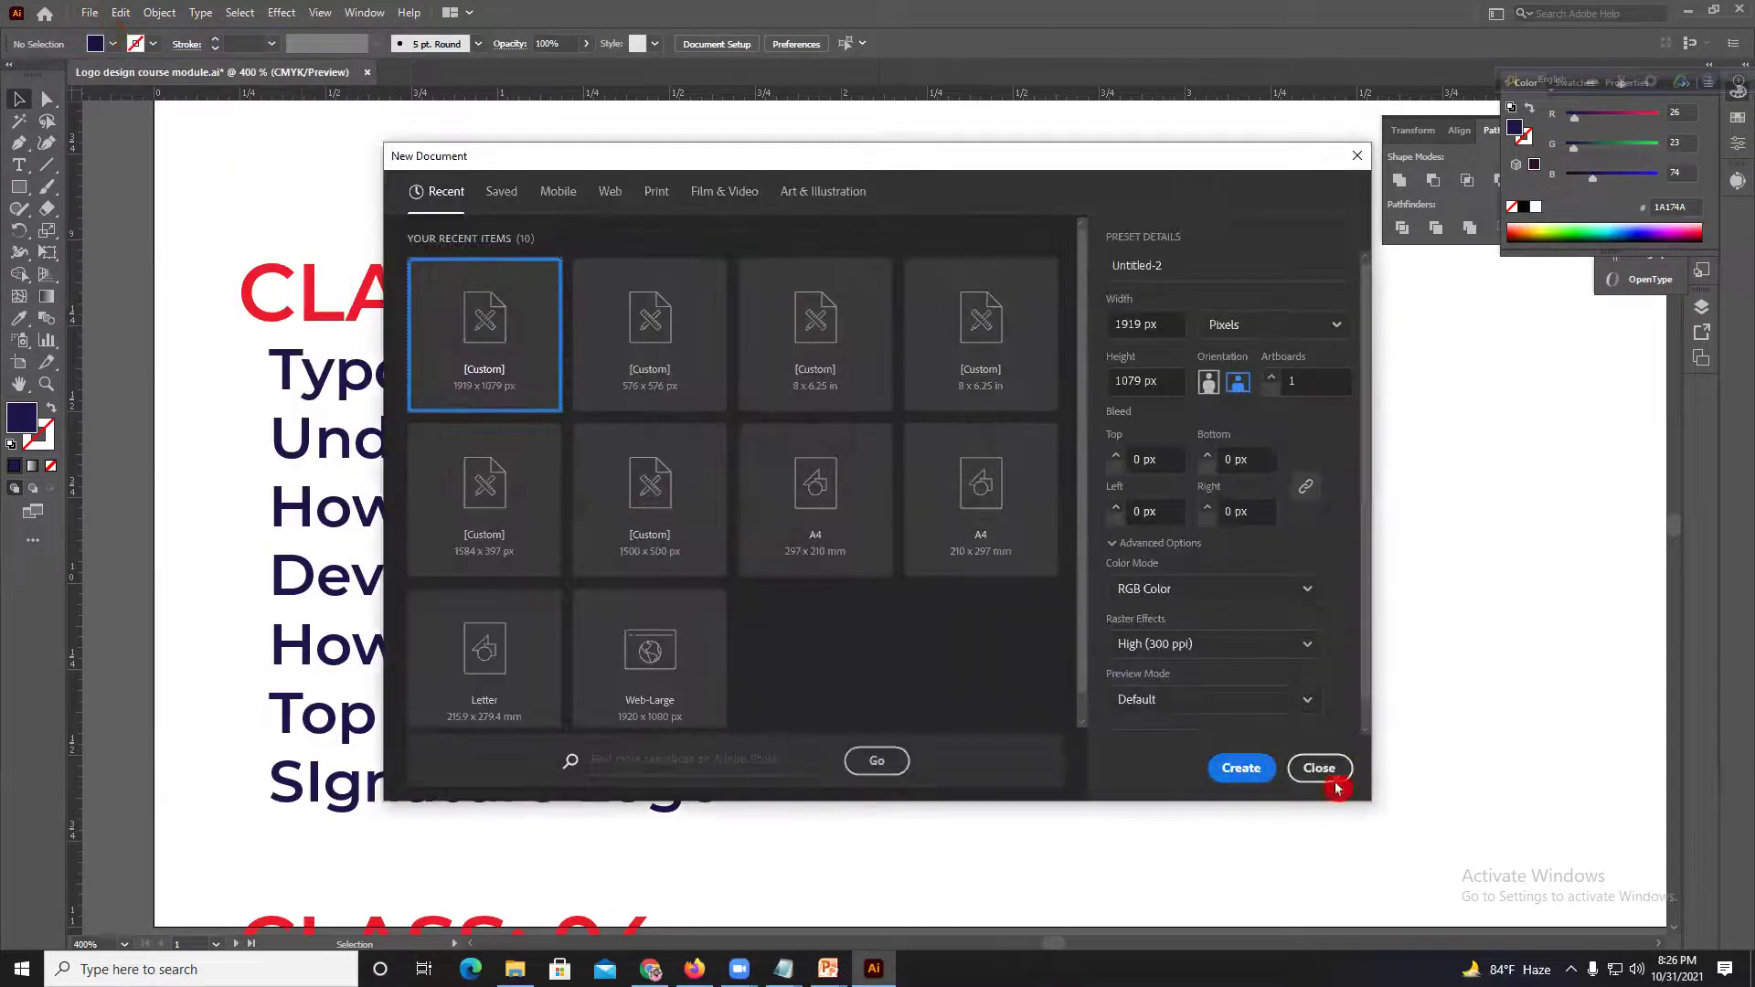
left_click(1241, 768)
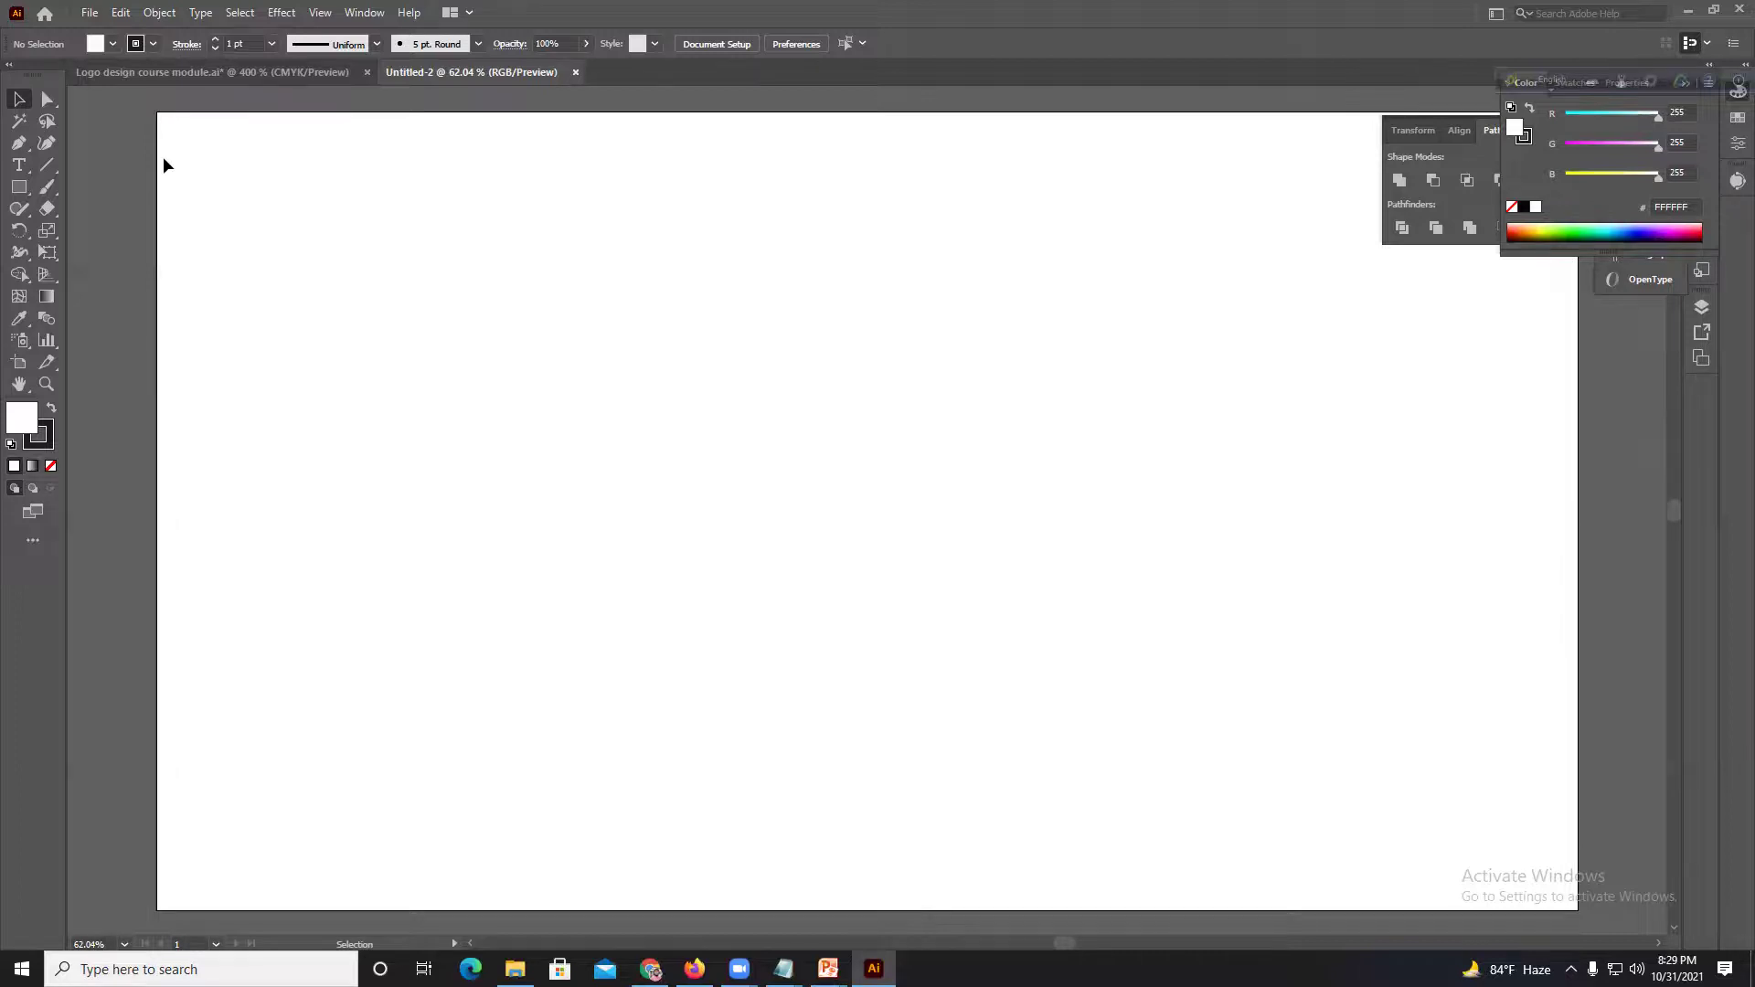
Step: Place a Lorem ipsum placeholder text line in Myriad Pro, enlarge it to about 180 pt and move it near the artboard's upper edge
left_click(18, 165)
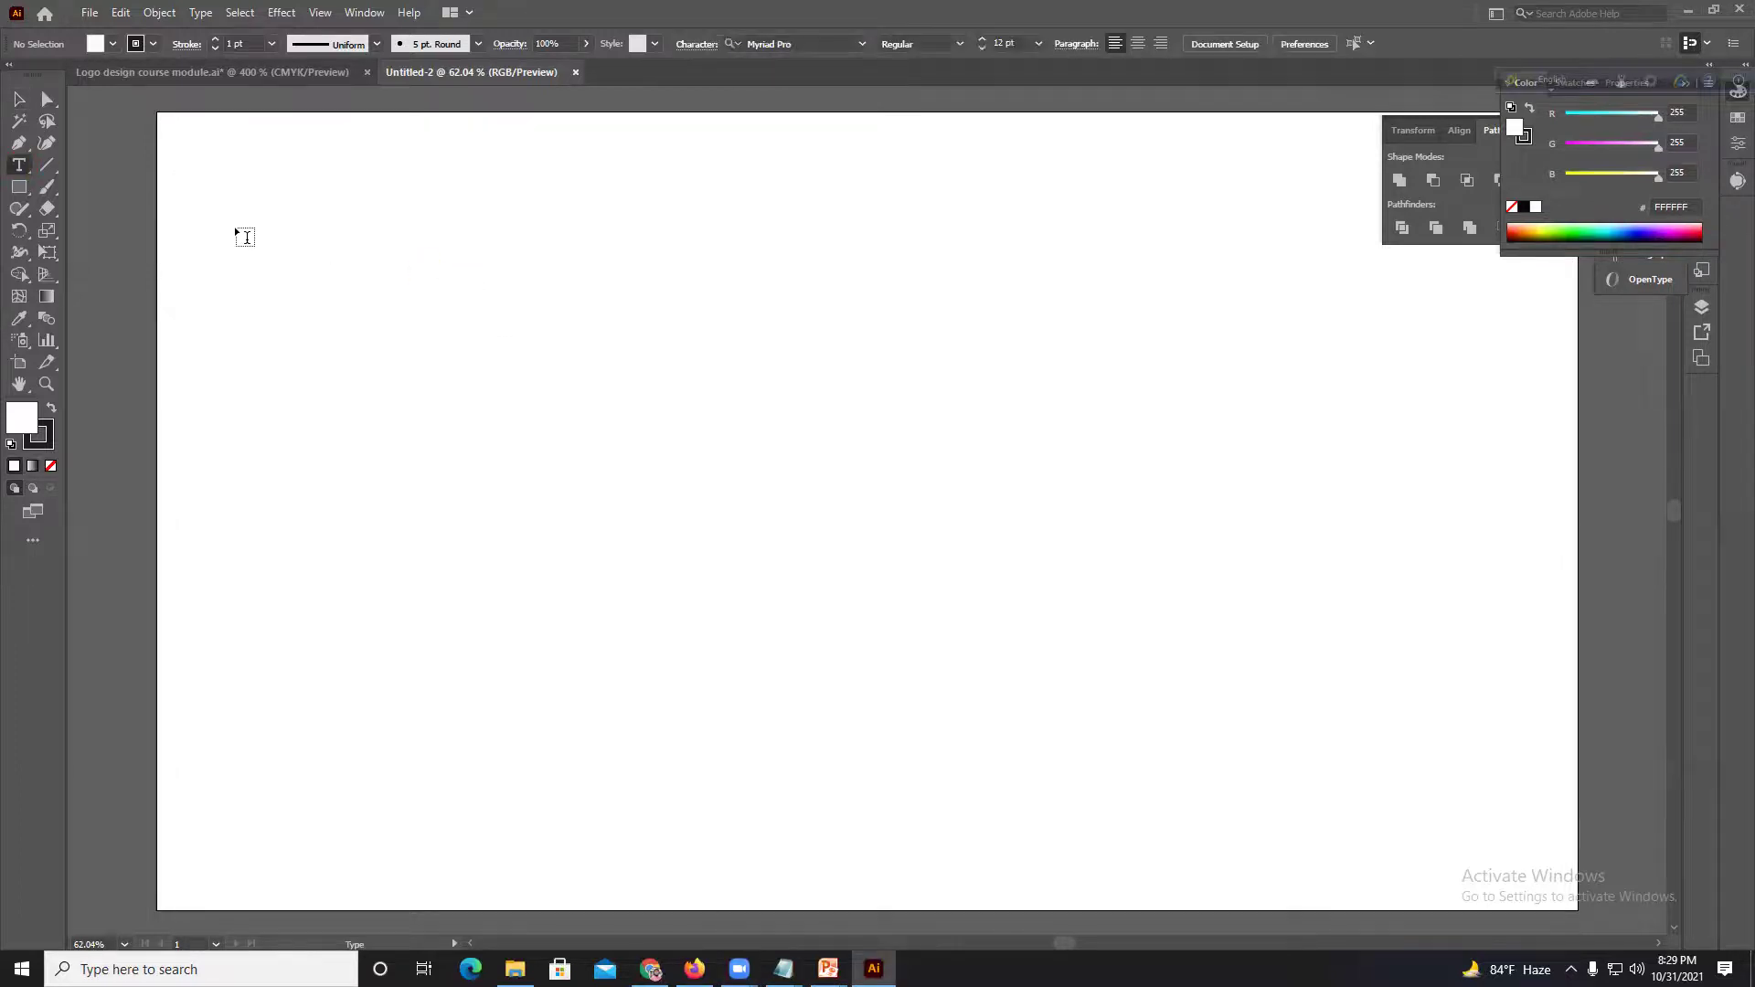
left_click(462, 281)
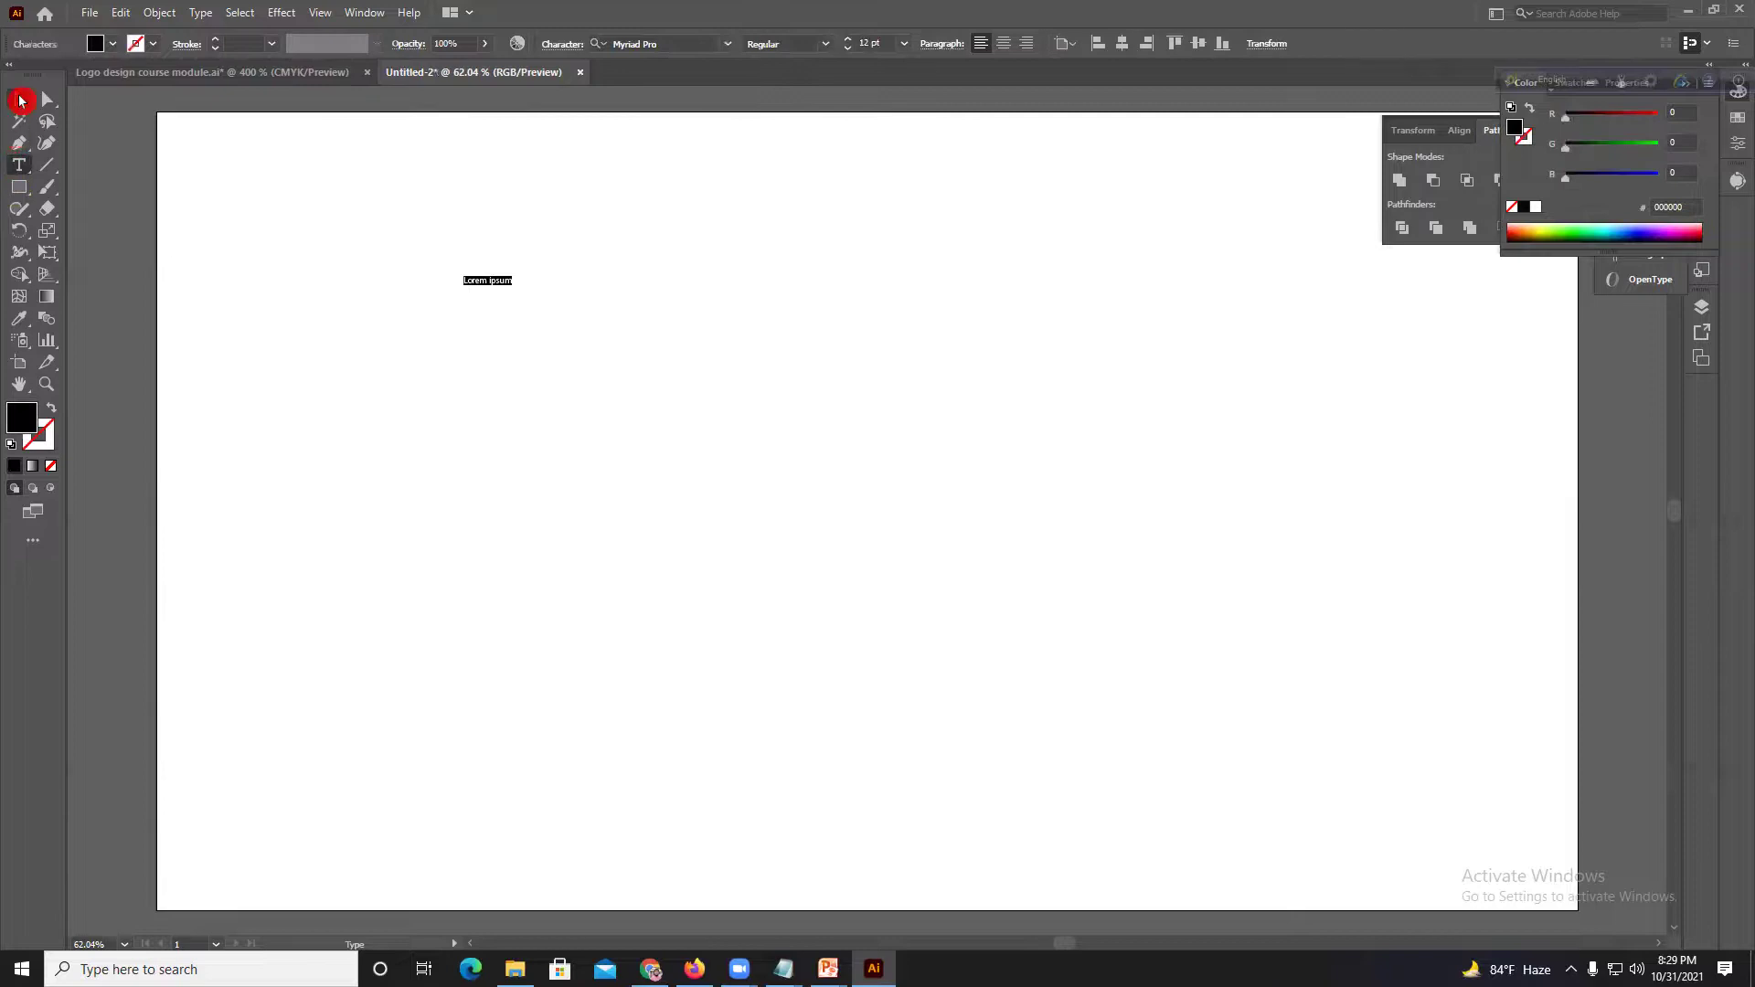
left_click(20, 100)
left_click_drag(515, 285, 1151, 580)
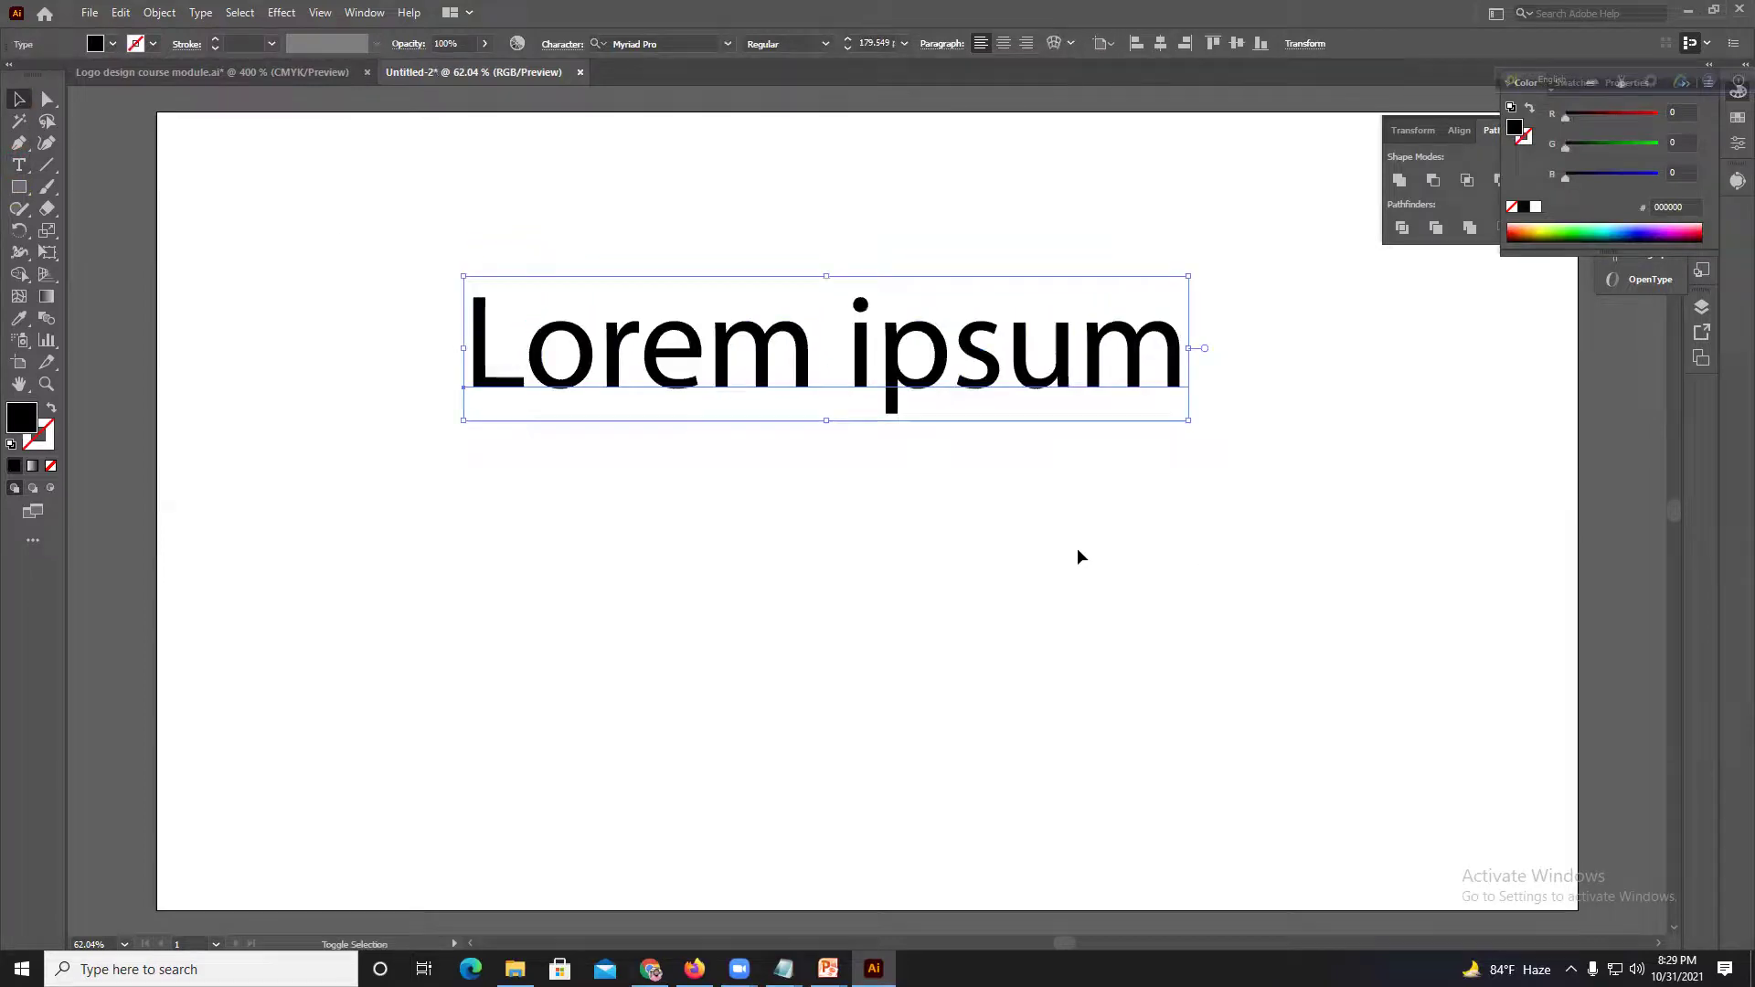
left_click_drag(906, 373, 905, 276)
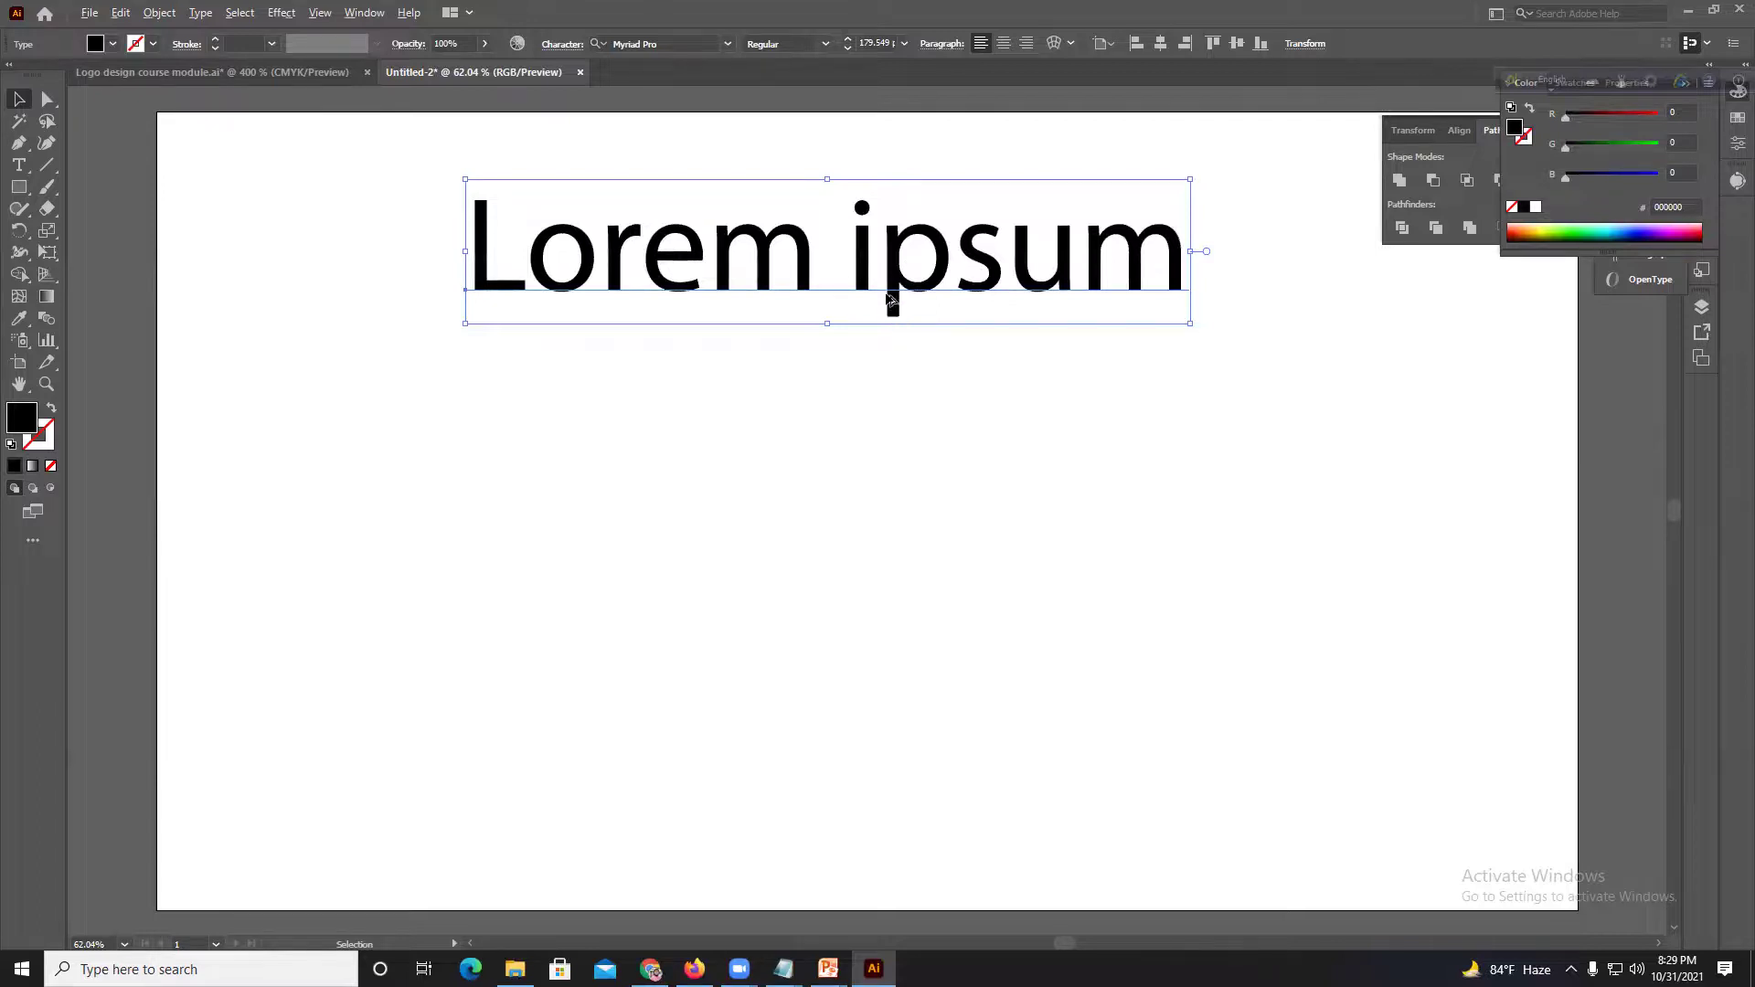
Step: Duplicate the Lorem ipsum line straight below the original and widen the gap between the two lines
left_click_drag(895, 276, 893, 432)
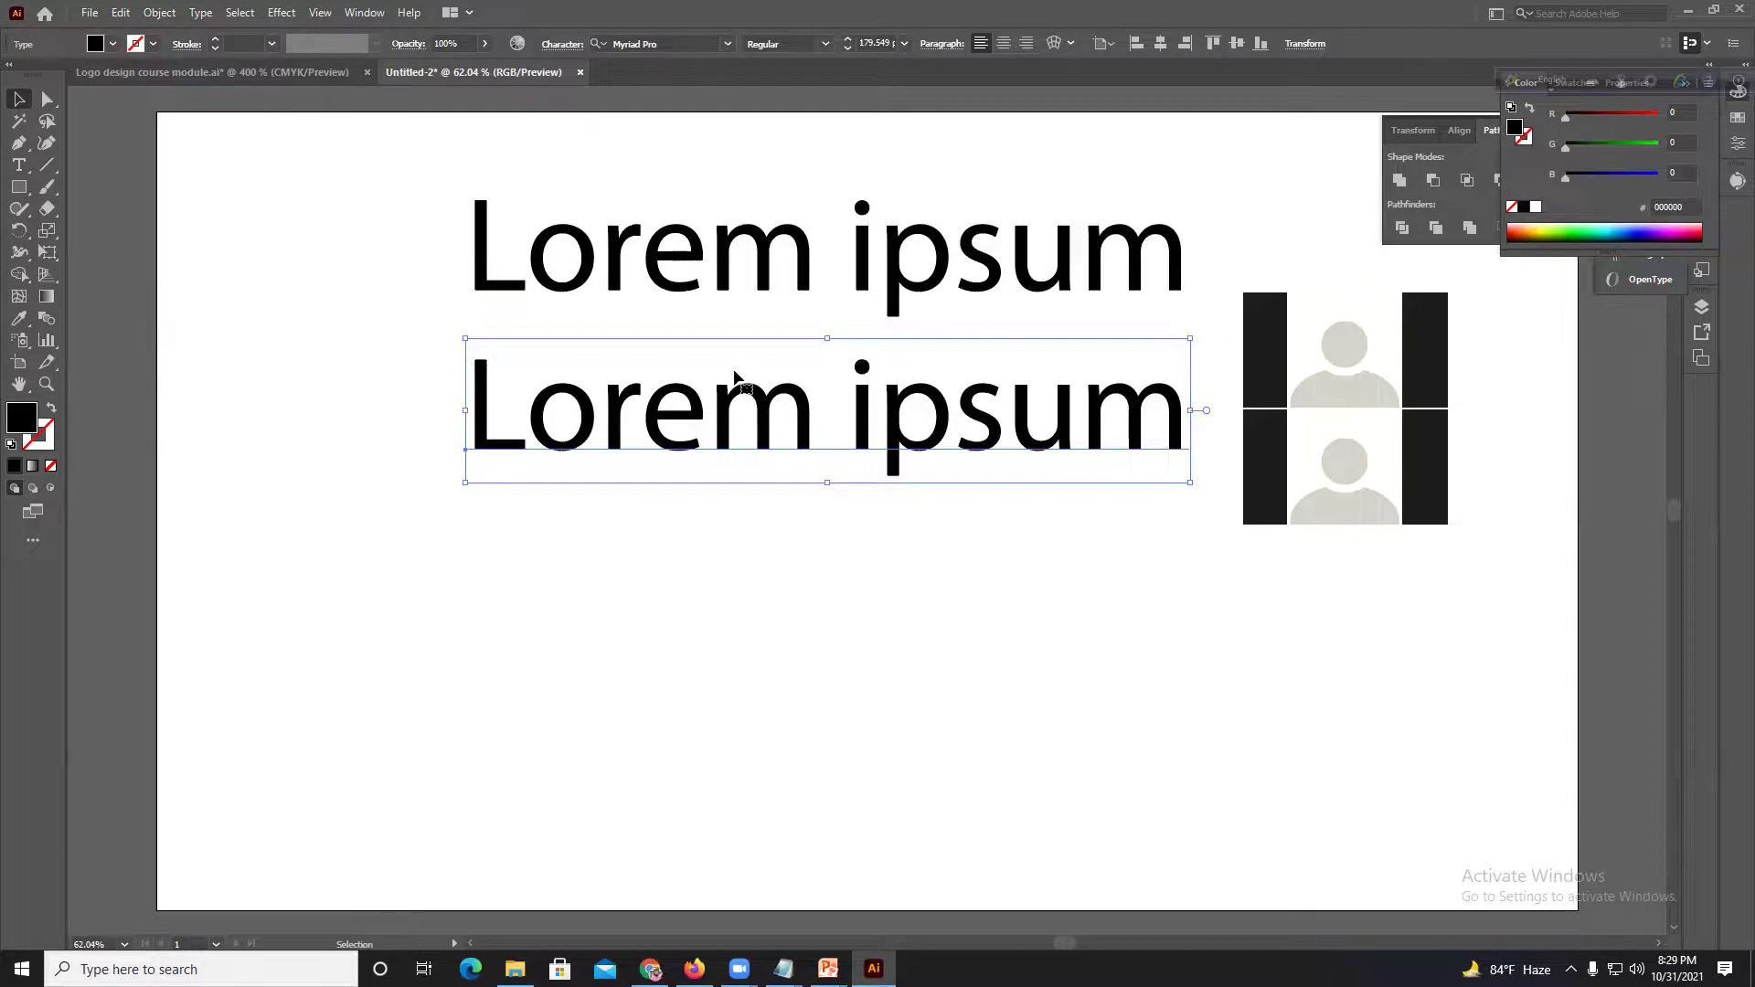
left_click(399, 340)
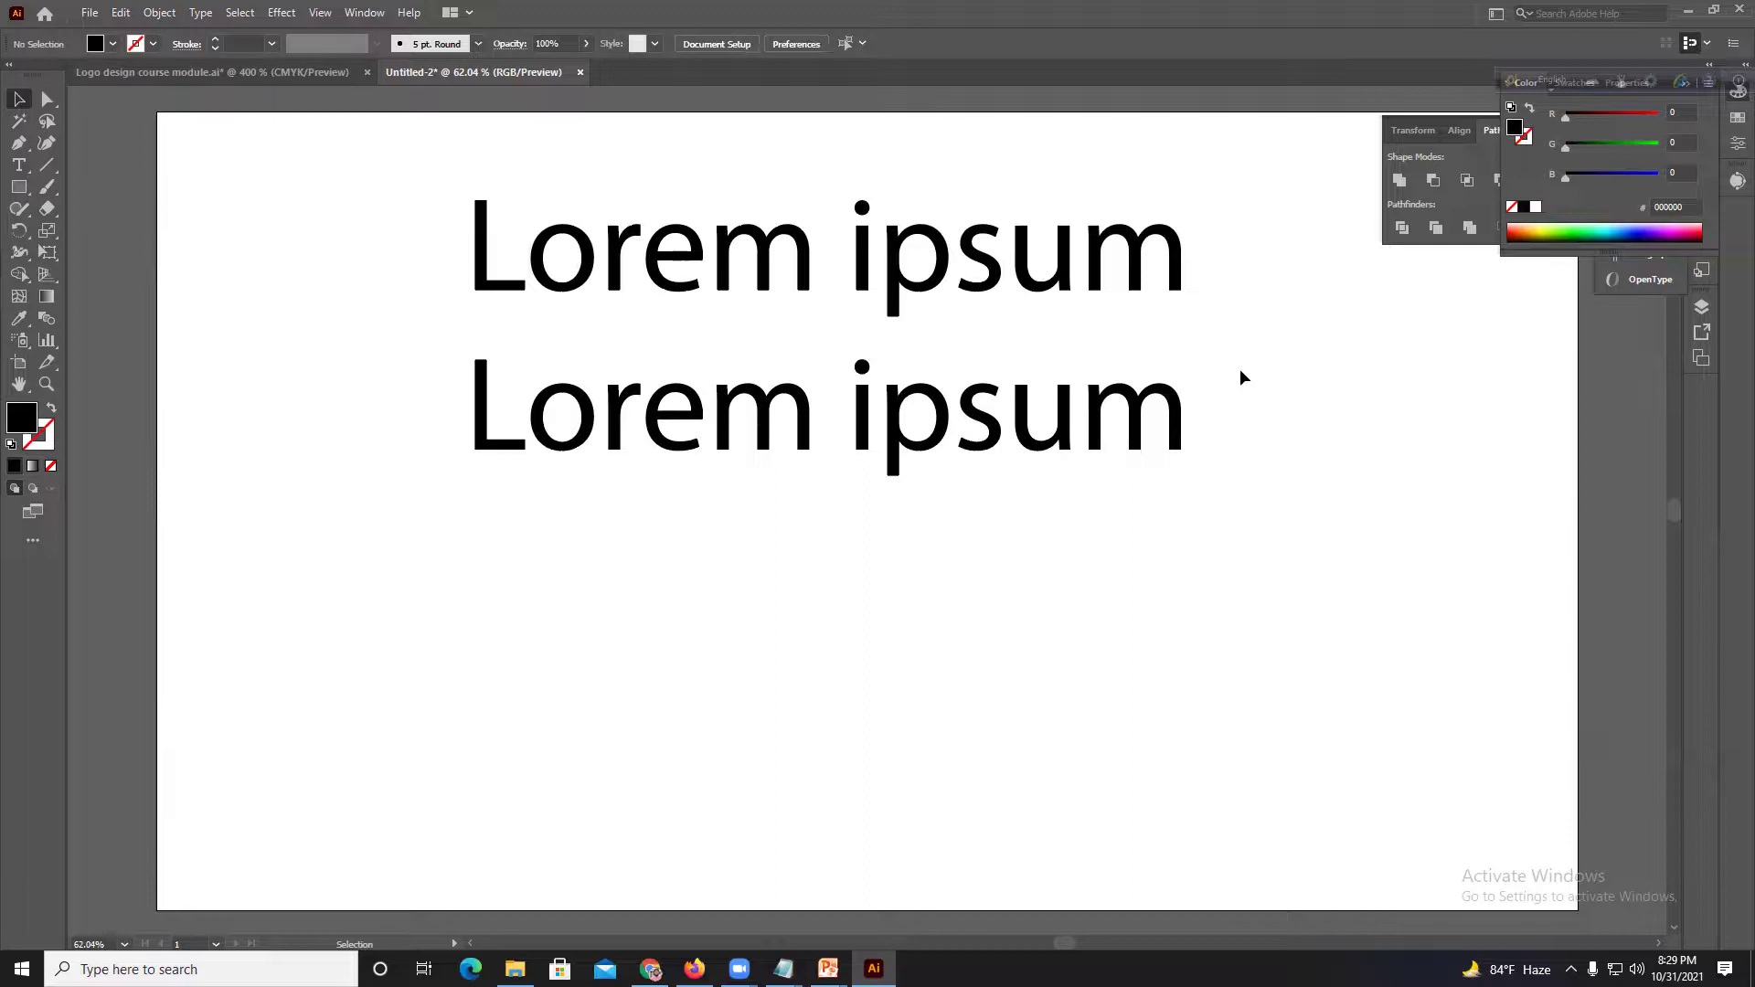
left_click_drag(1082, 412, 1083, 445)
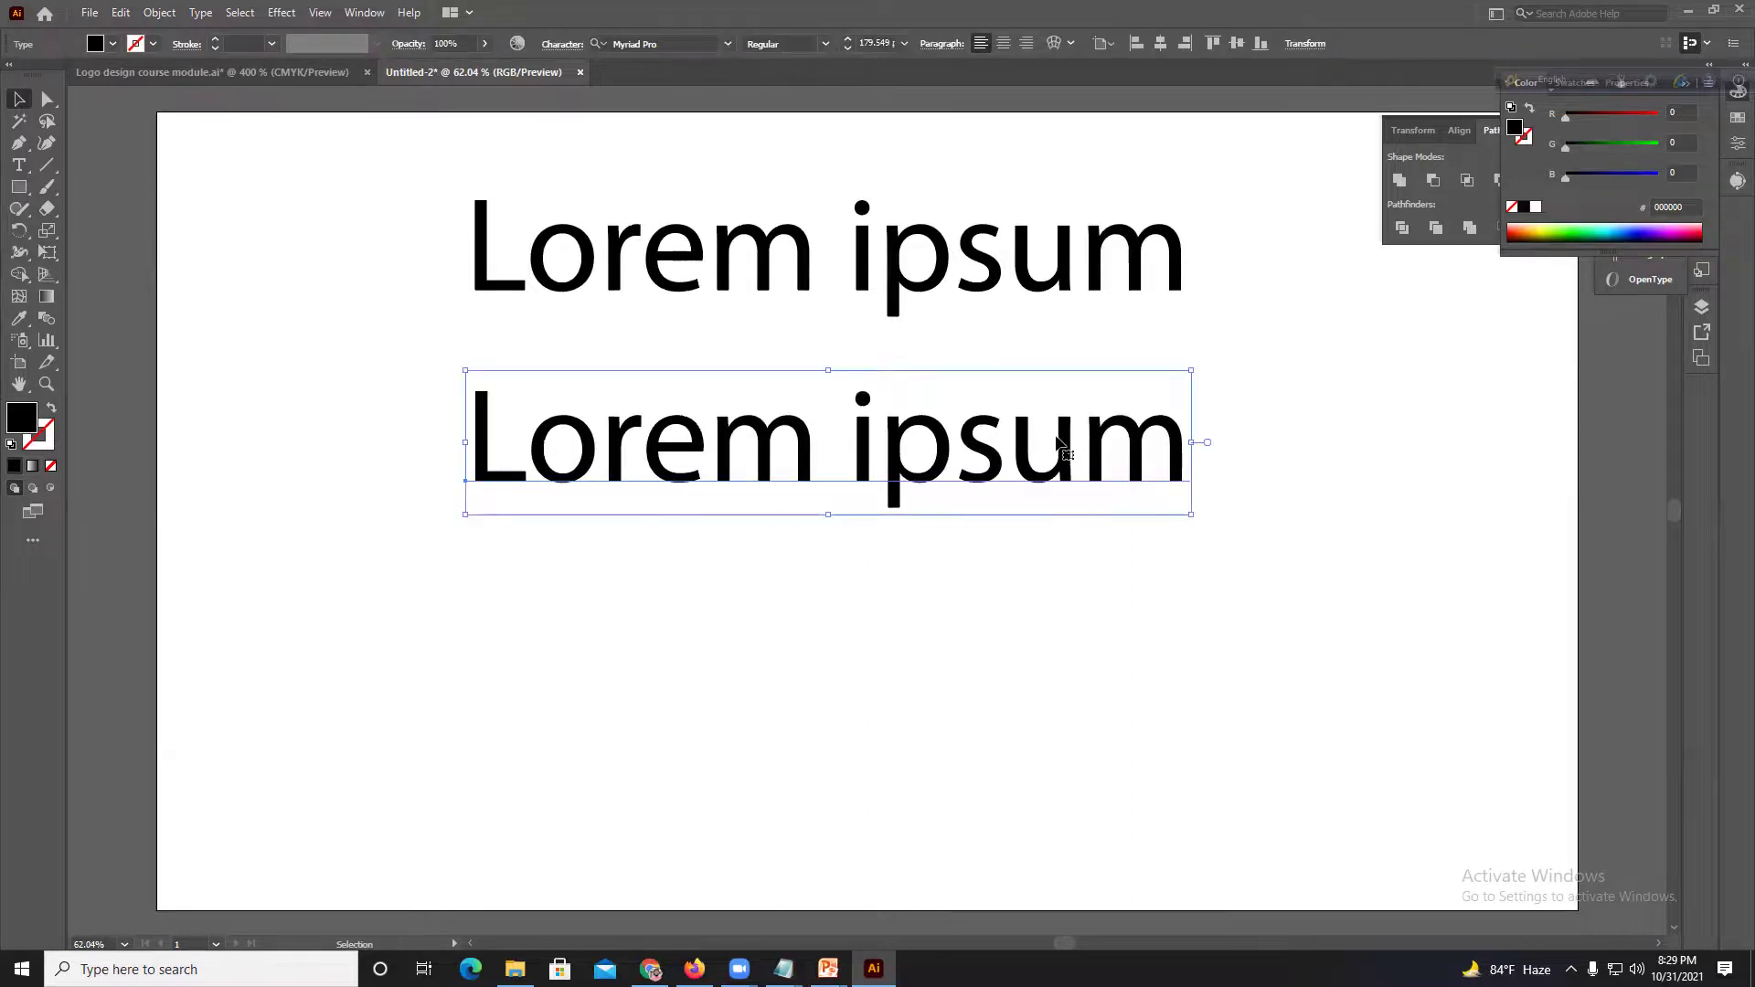
Step: Delete both Lorem ipsum text lines from the artboard
left_click(800, 299)
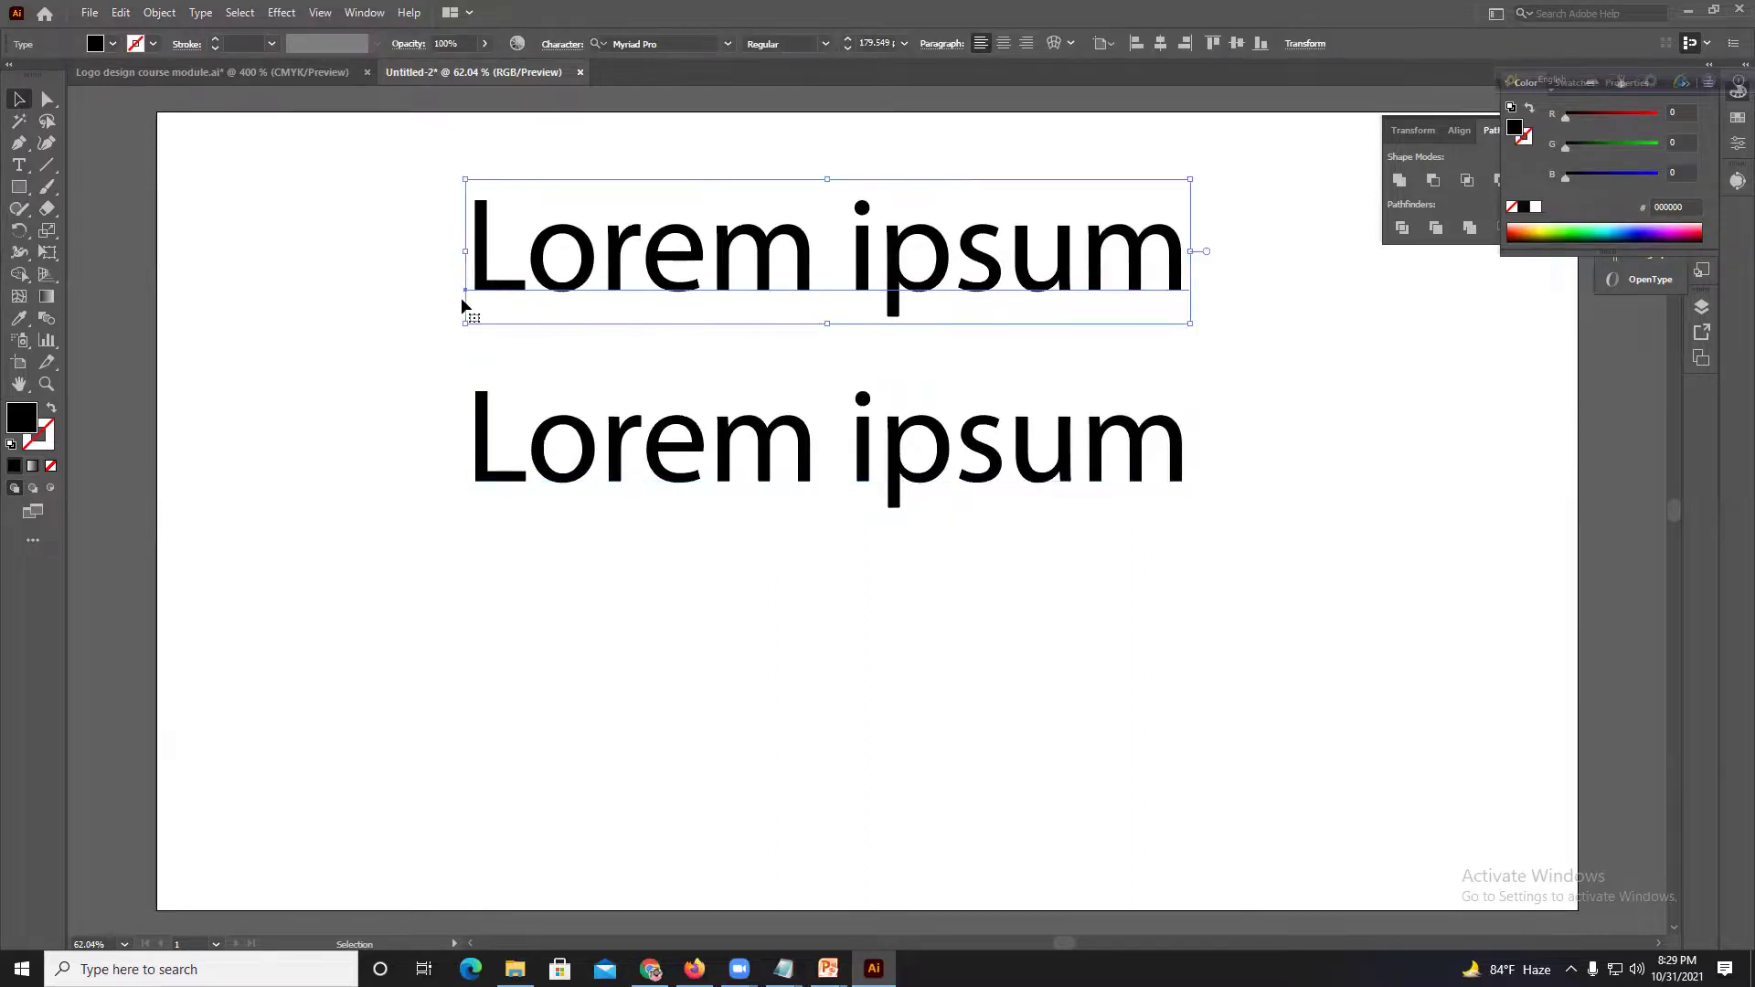
left_click_drag(522, 338, 848, 517)
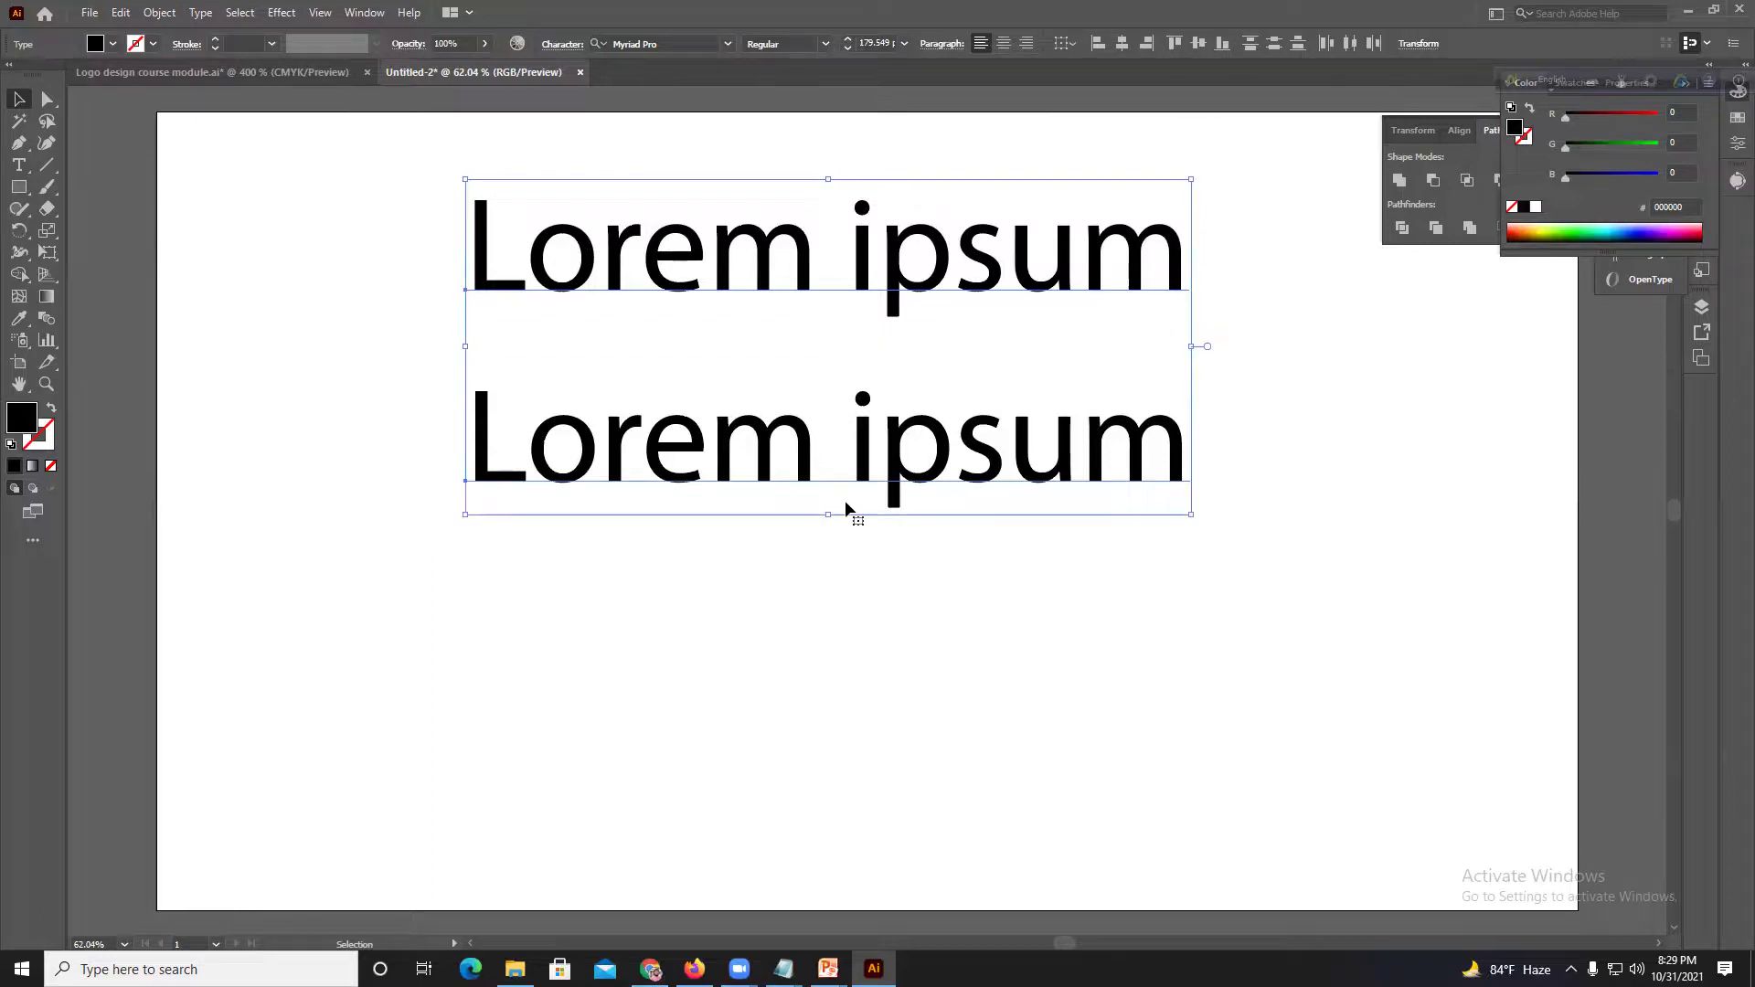
key("Delete")
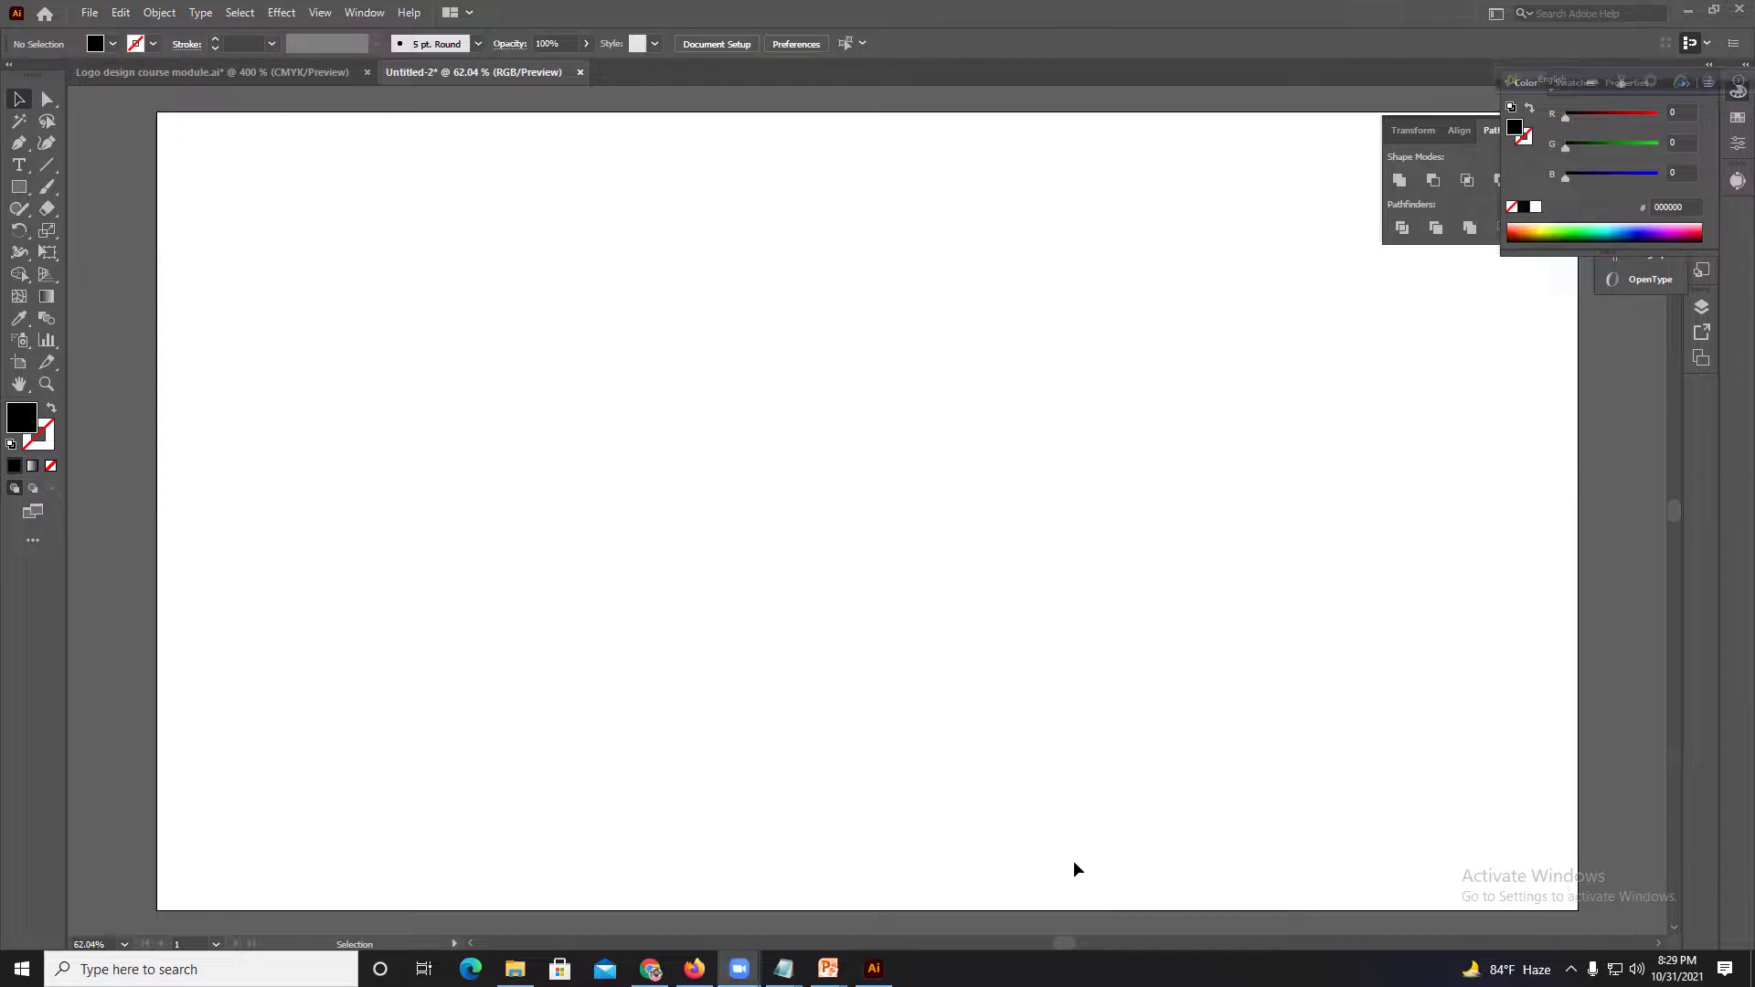
Step: Check the logo font image results in Chrome, and return to Illustrator's Logo design course module document to view the CLASS: 03 topics
left_click(650, 969)
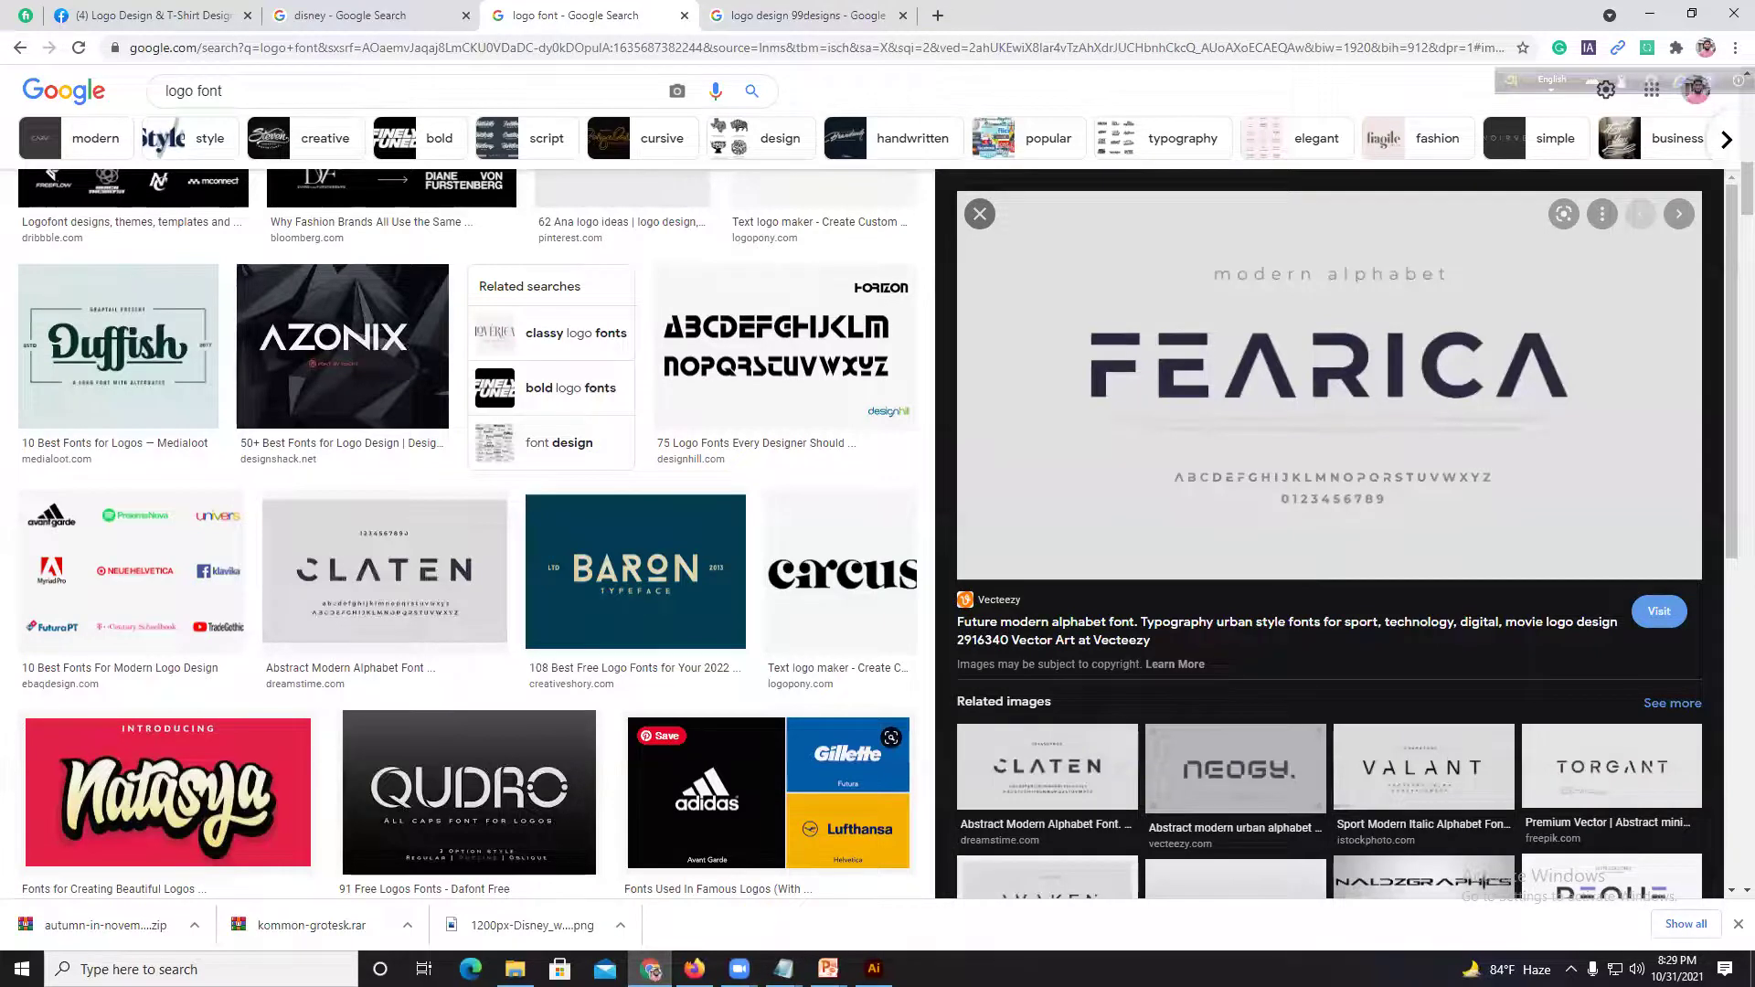
key("alt+Tab")
left_click(264, 78)
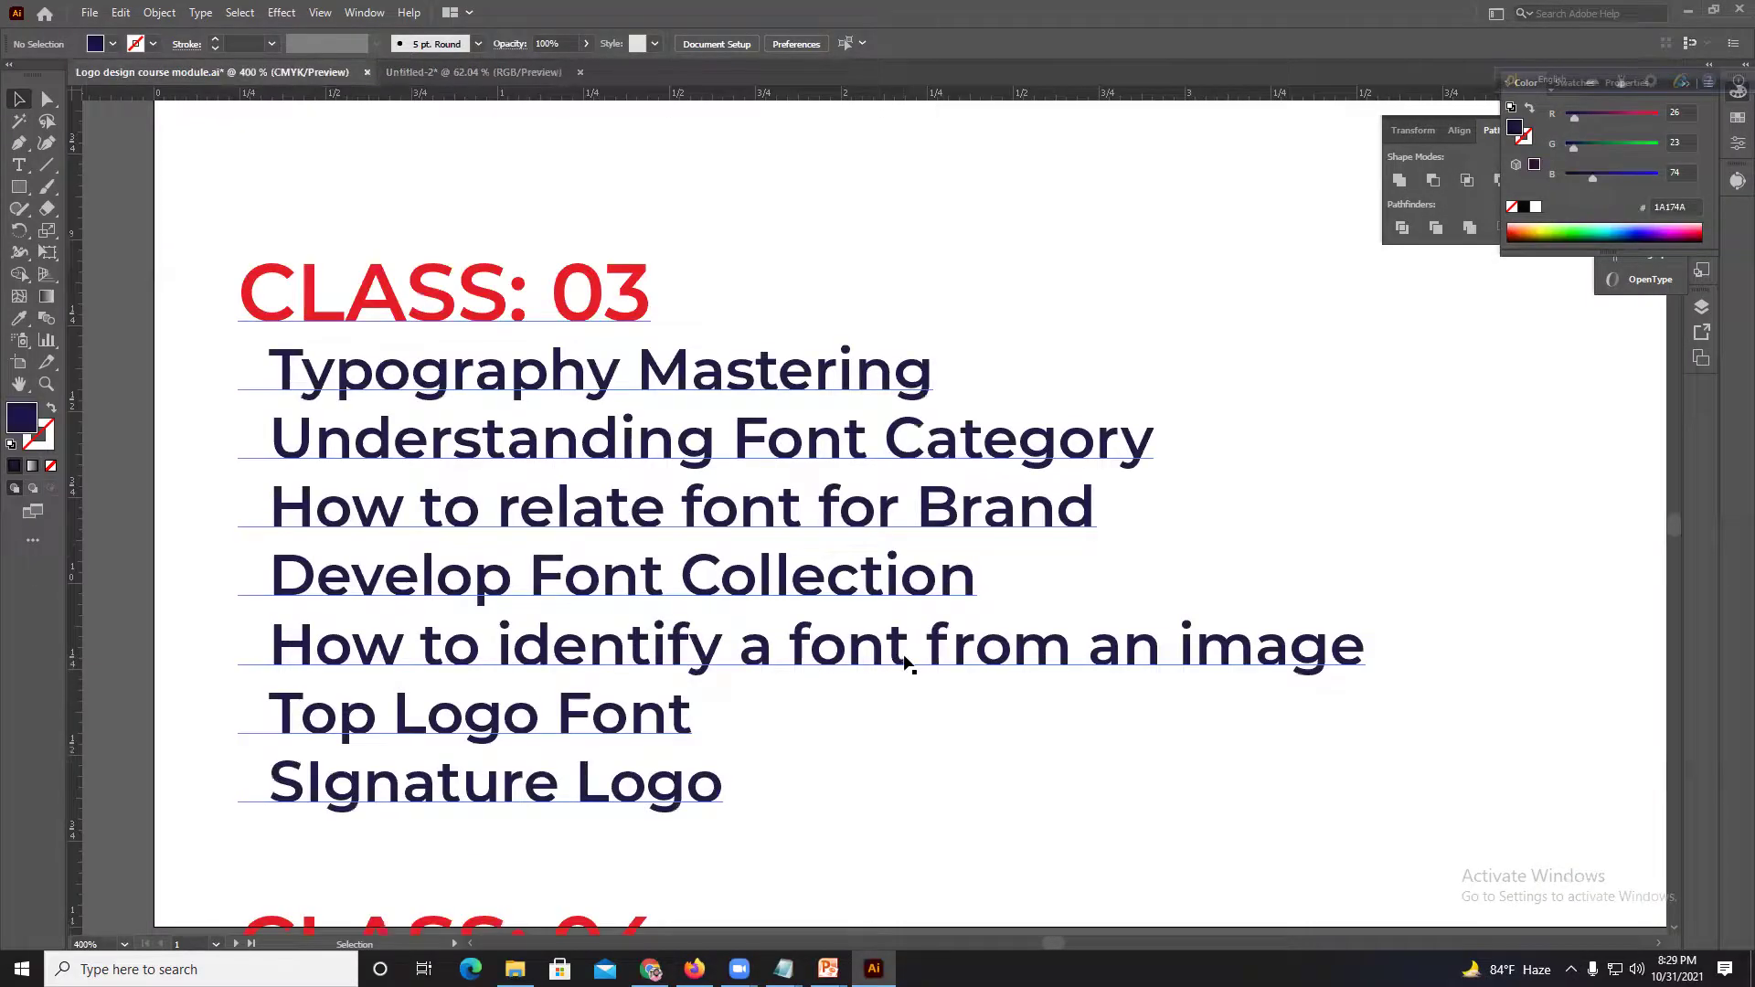
left_click(905, 662)
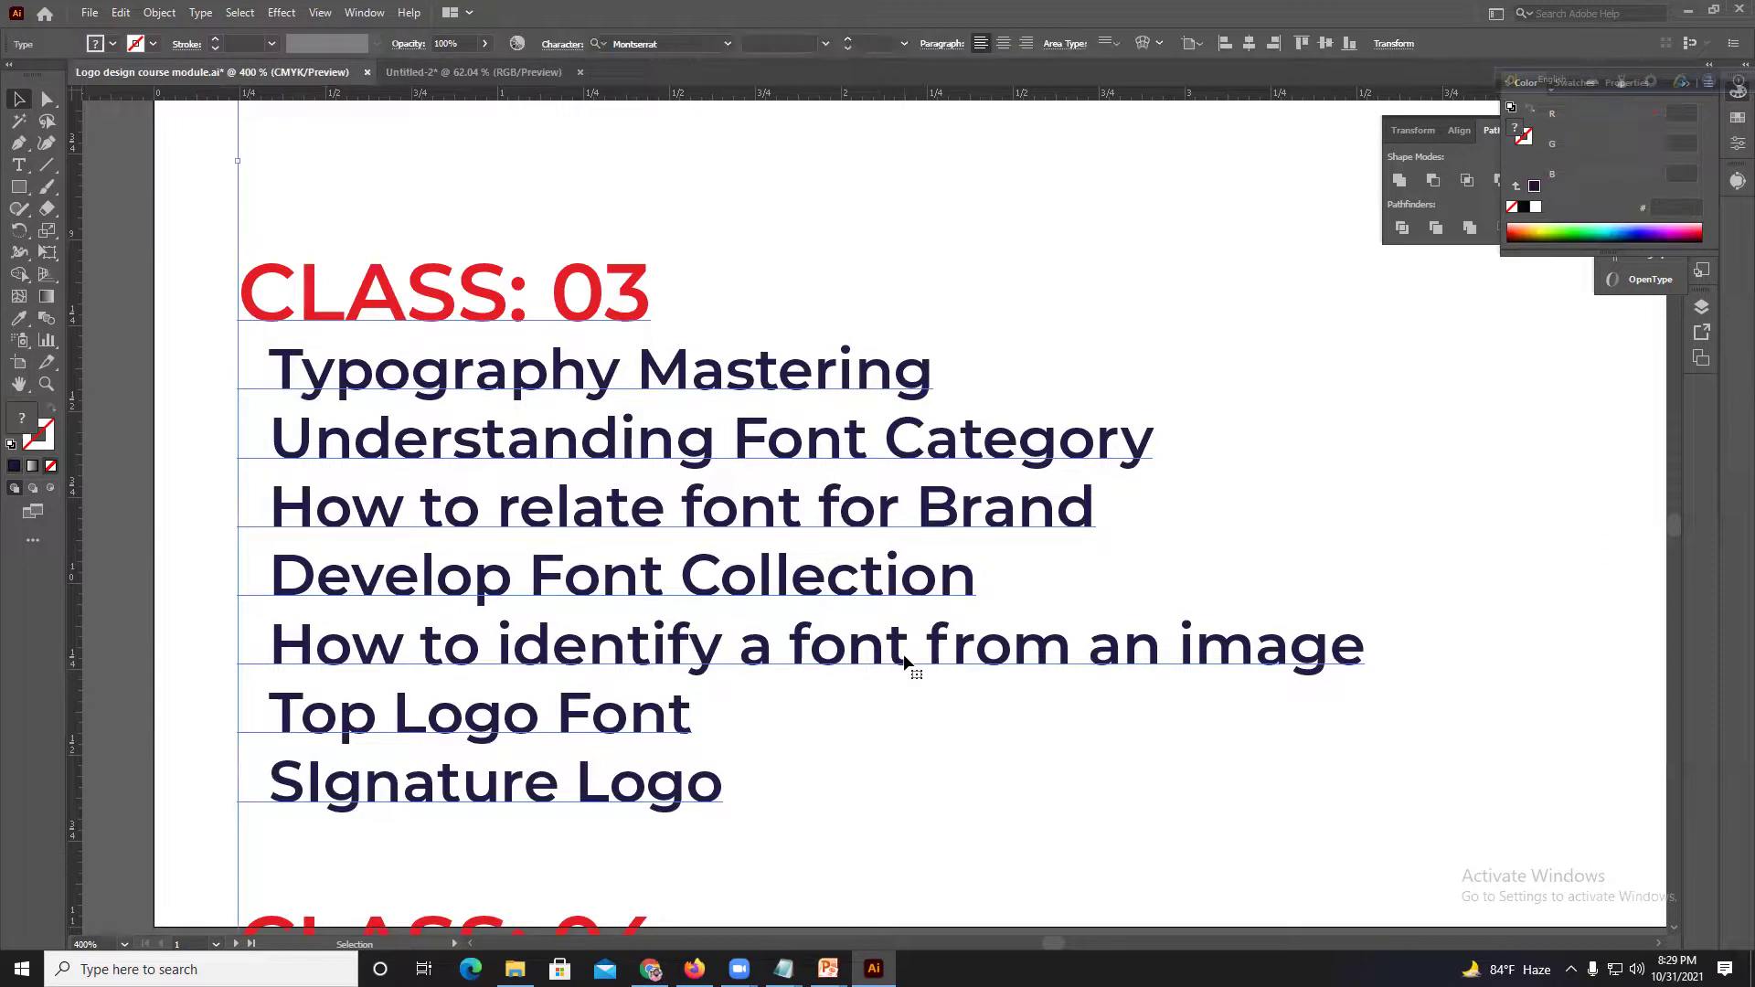
left_click(203, 463)
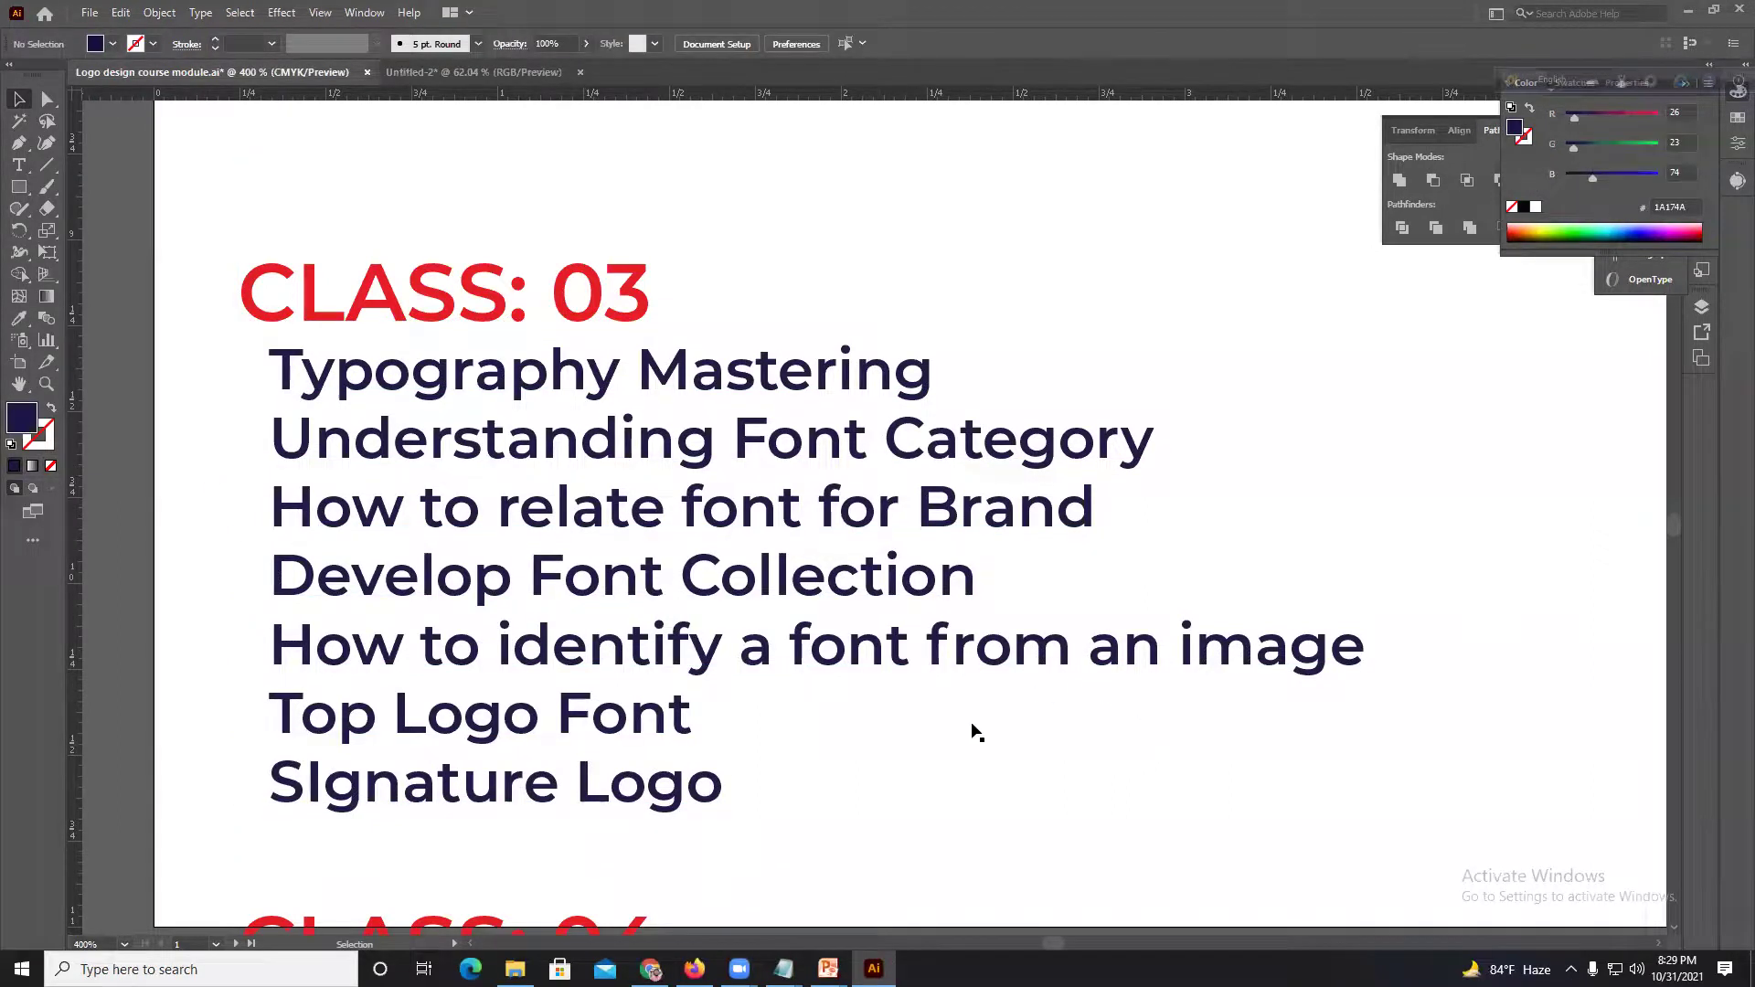